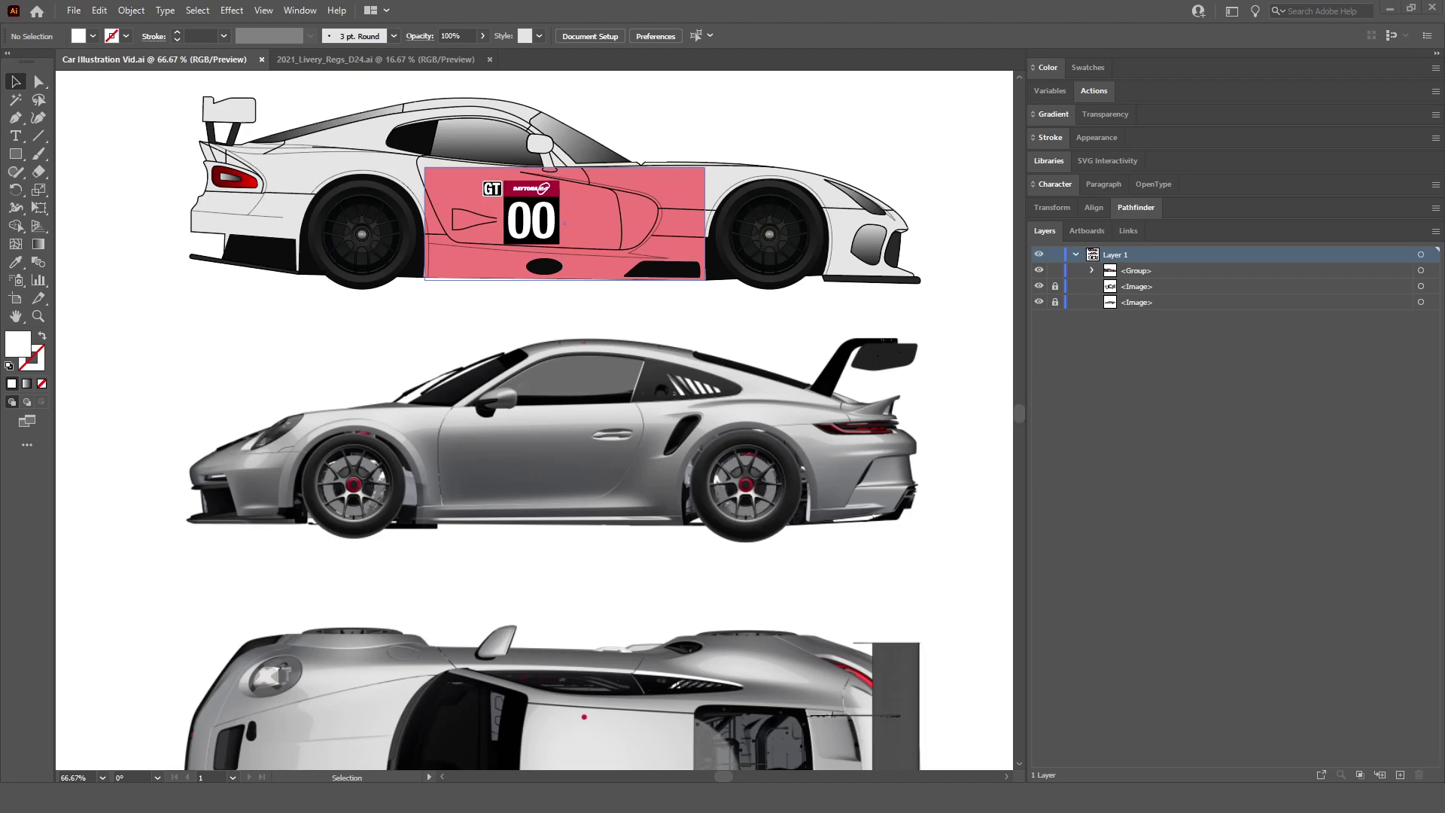
# Step: Switch to 2021_Livery_Regs_D24.ai and examine the mandatory sticker location and number board pages with their car diagrams
pyautogui.scroll(3, 546, 422)
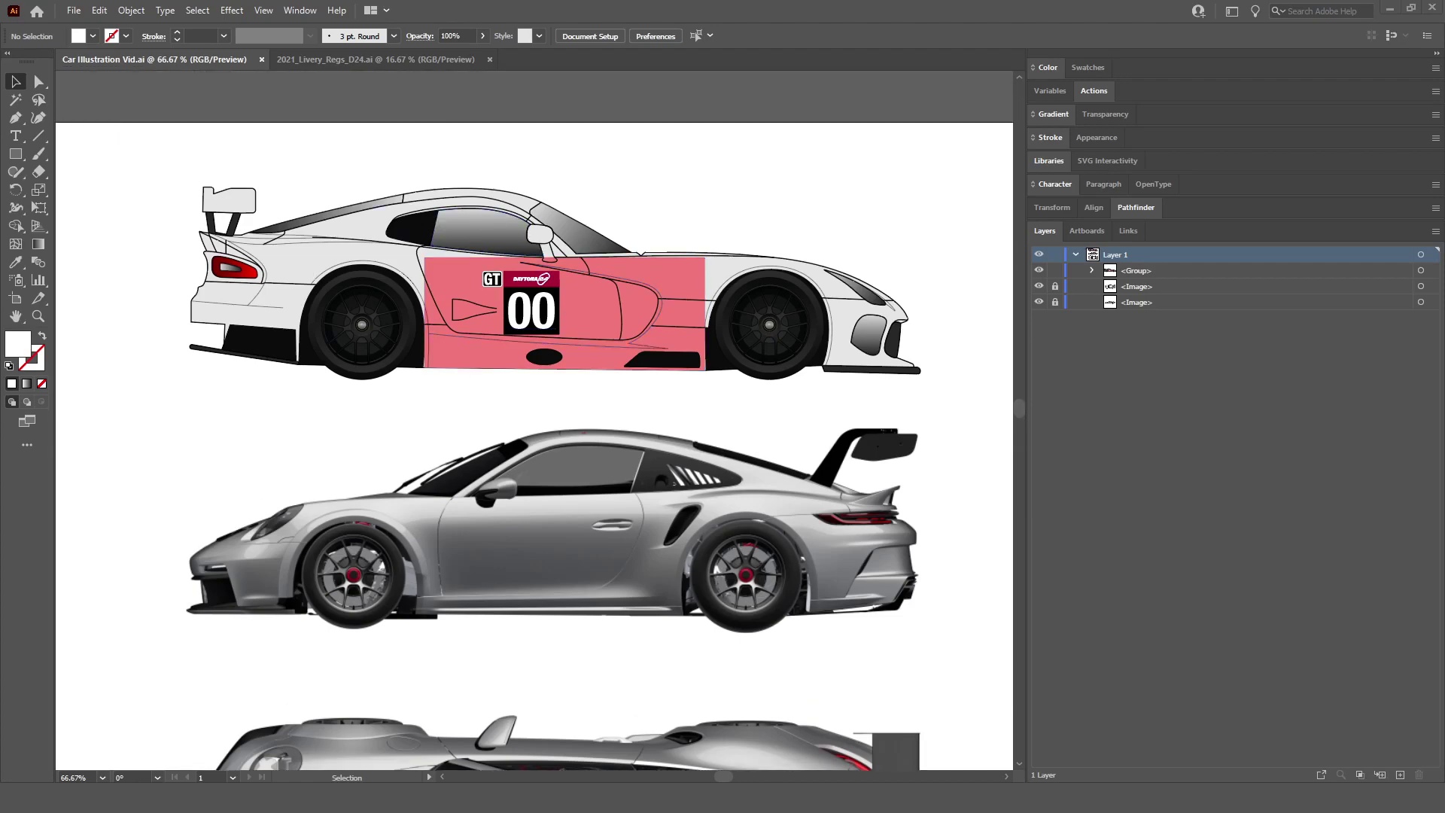
pyautogui.click(376, 60)
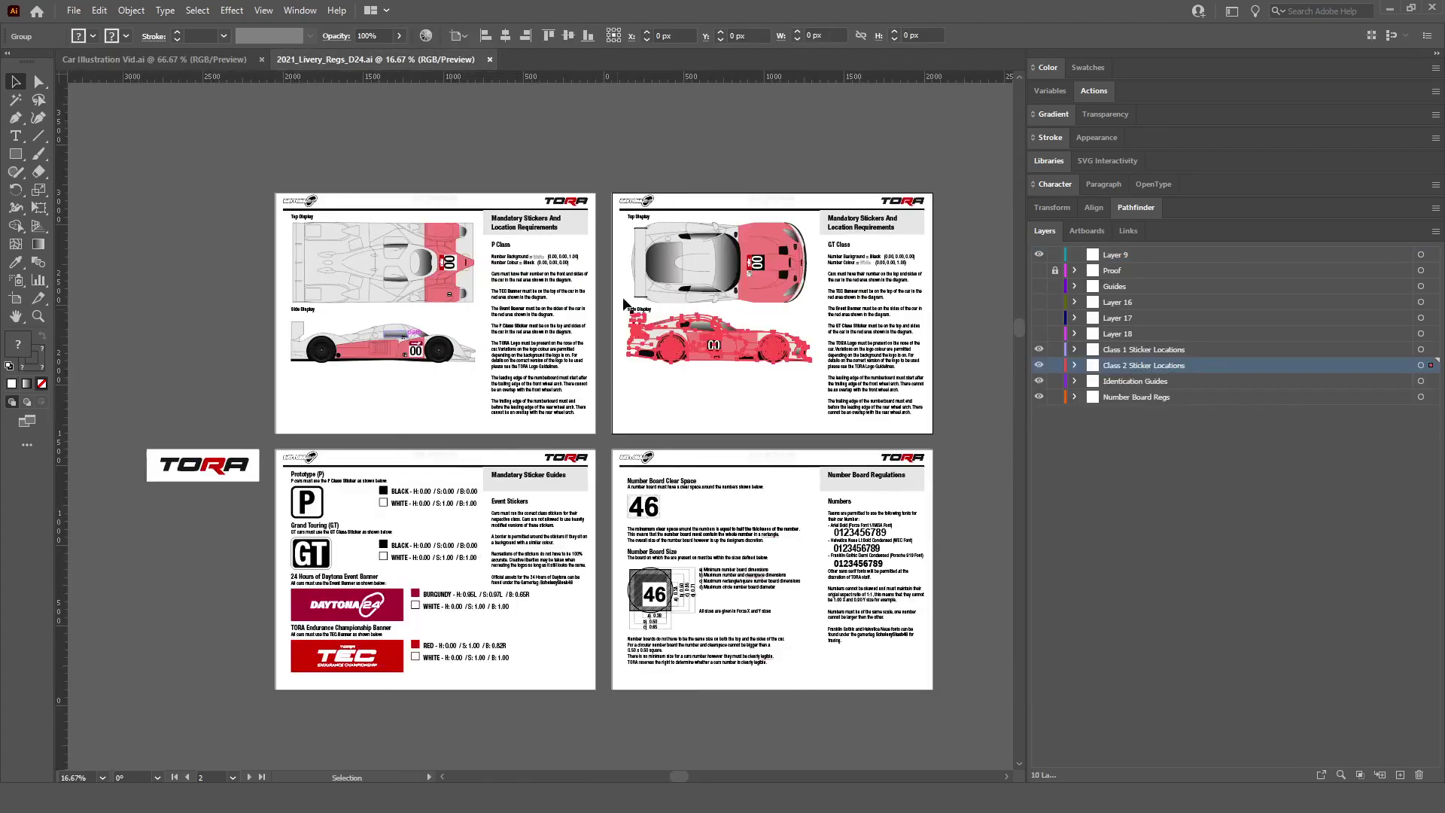
pyautogui.scroll(1, 664, 342)
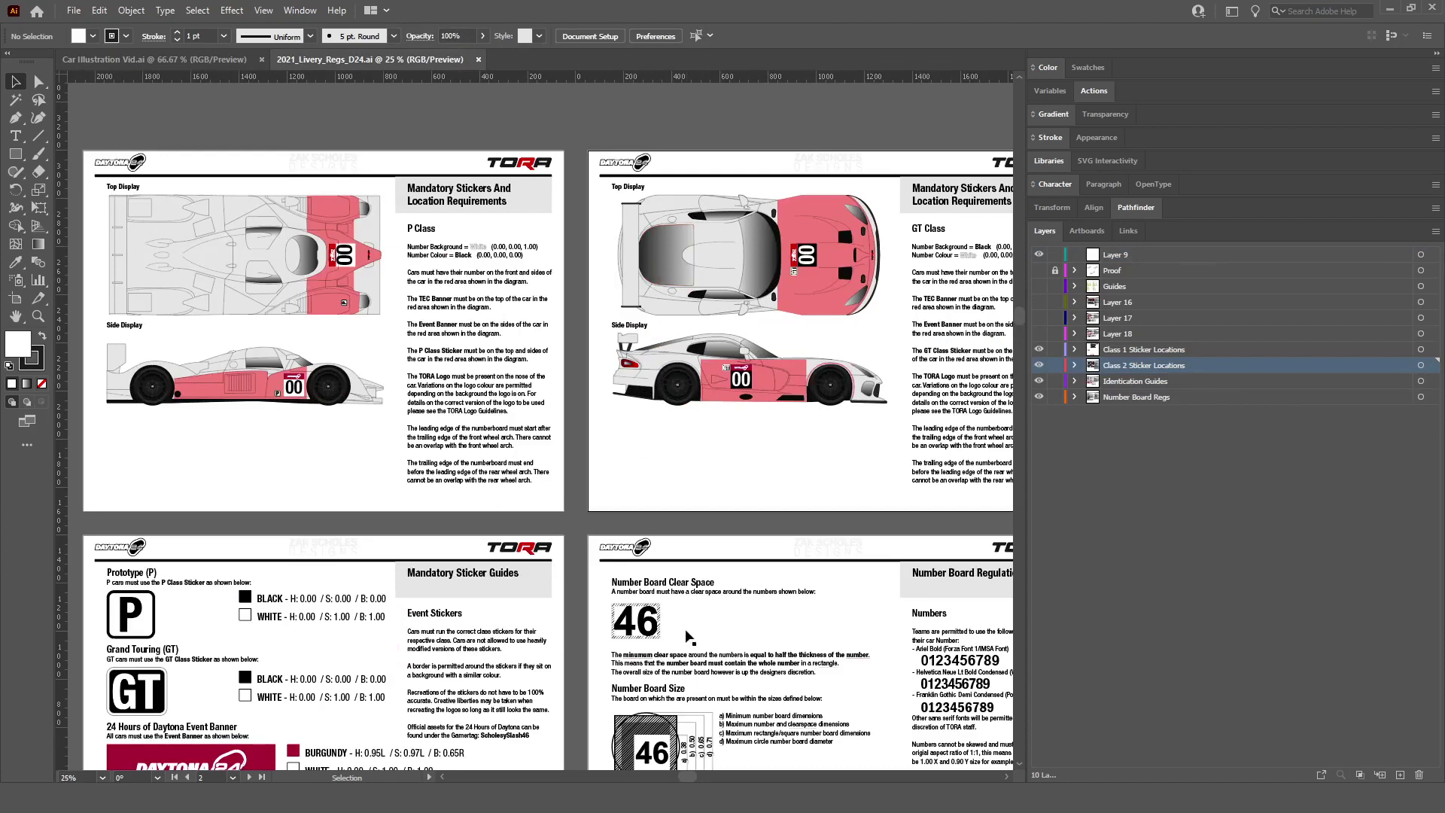
pyautogui.scroll(-1, 685, 624)
pyautogui.hscroll(1, 685, 624)
pyautogui.scroll(-1, 685, 624)
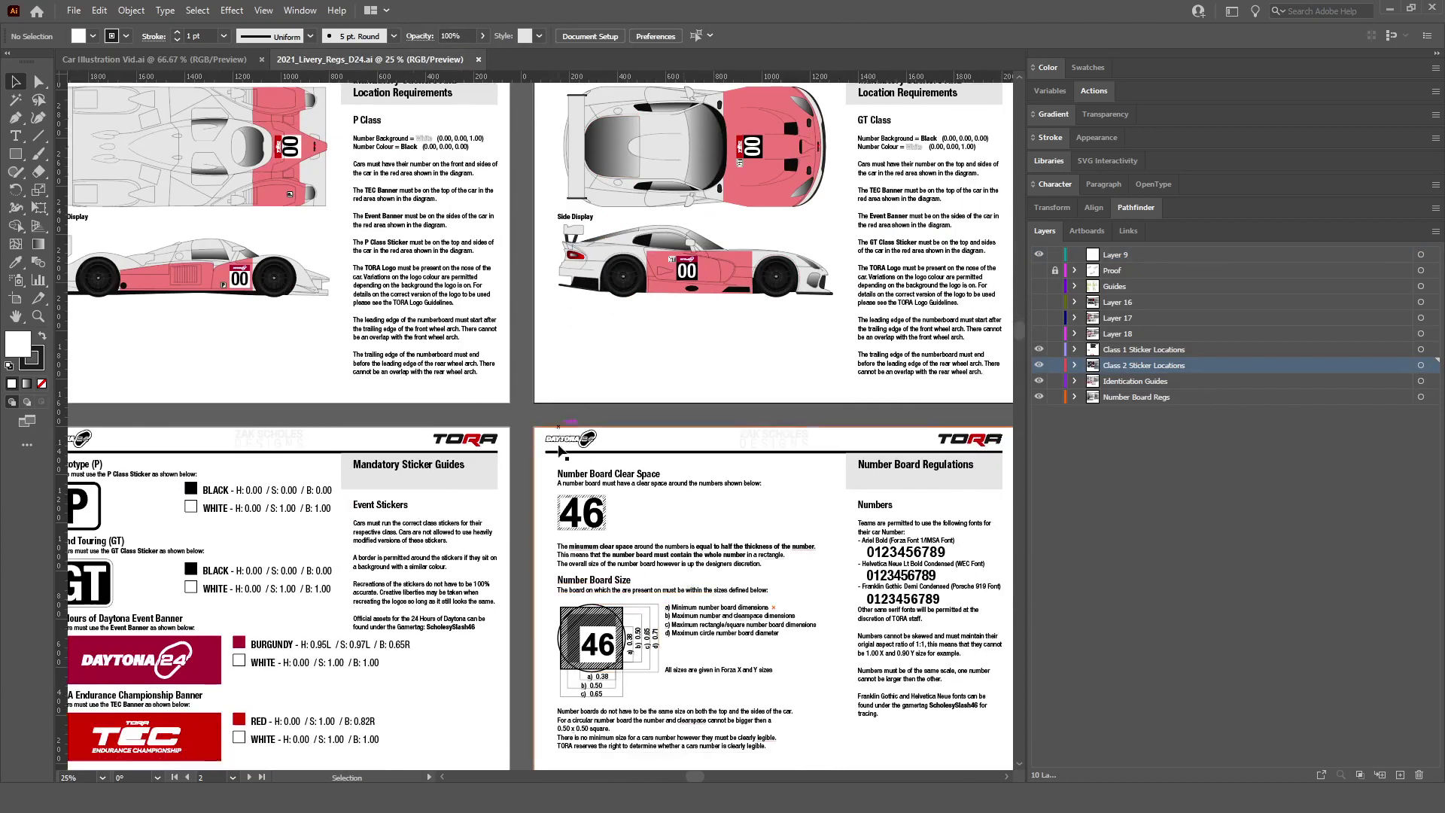
pyautogui.scroll(3, 564, 450)
pyautogui.hscroll(-1, 563, 450)
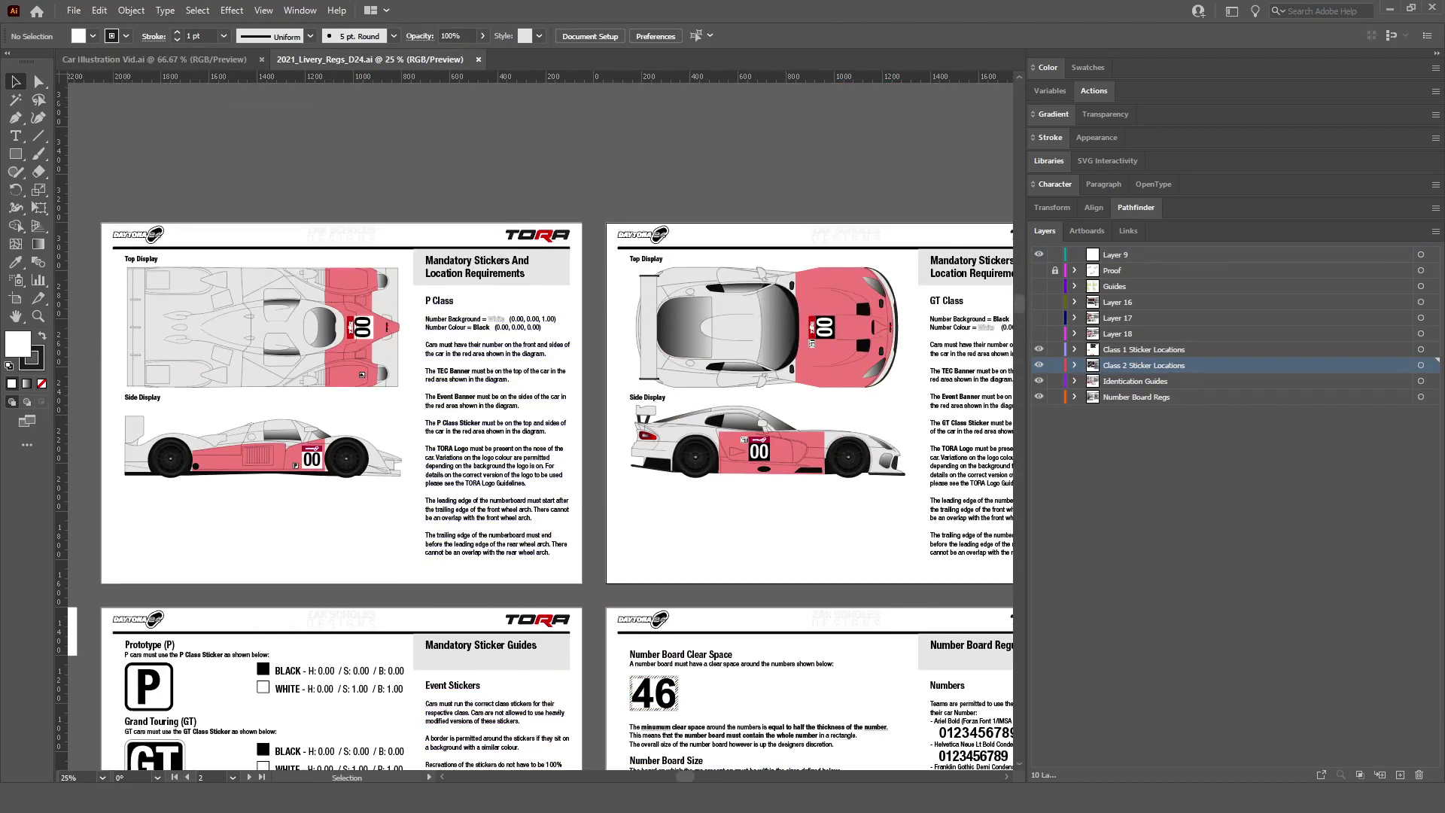
# Step: Return to Car Illustration Vid.ai and examine the finished car illustration against the silver car's side and top reference images
pyautogui.click(143, 62)
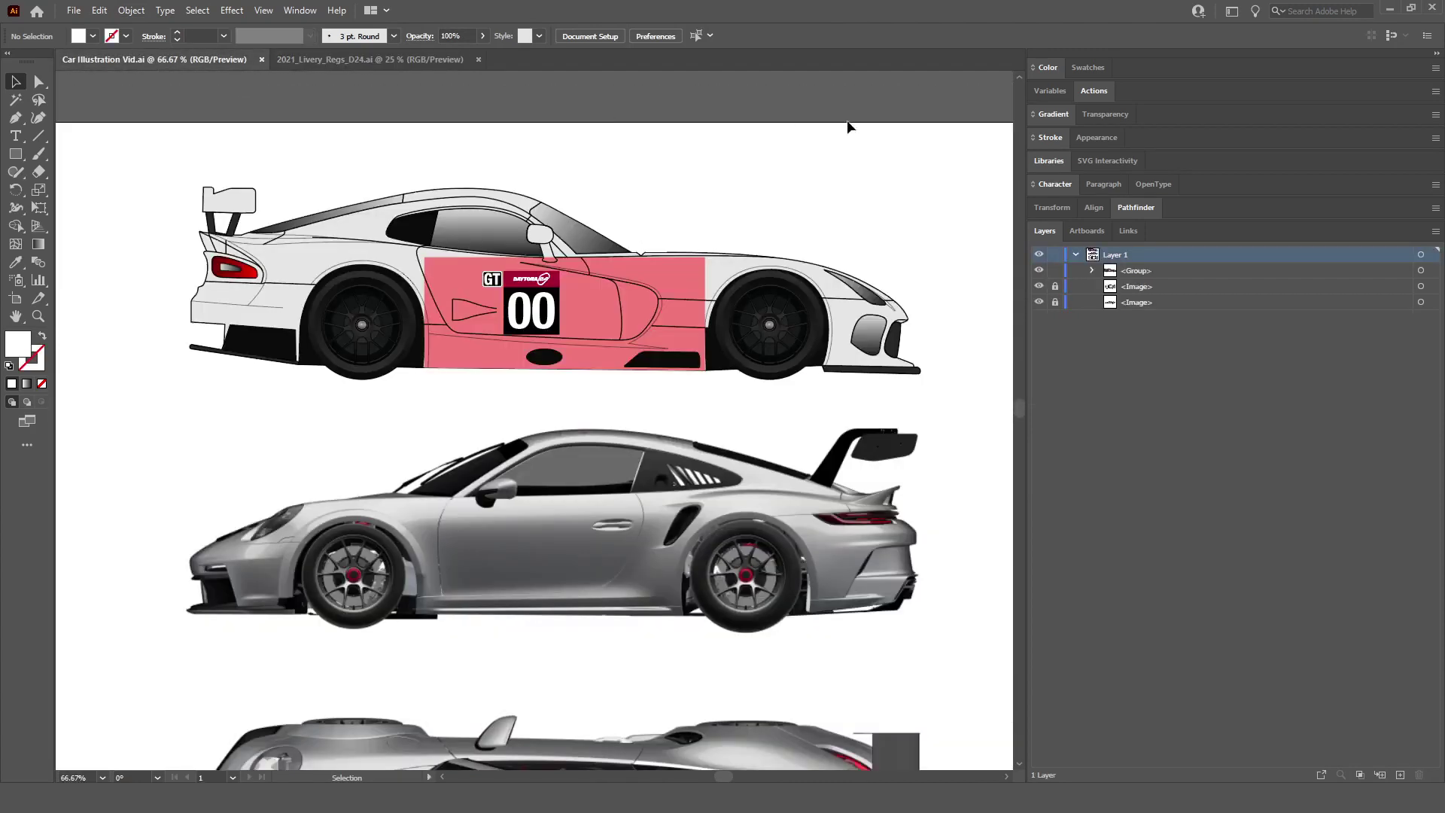
pyautogui.scroll(-3, 664, 221)
pyautogui.hscroll(1, 664, 222)
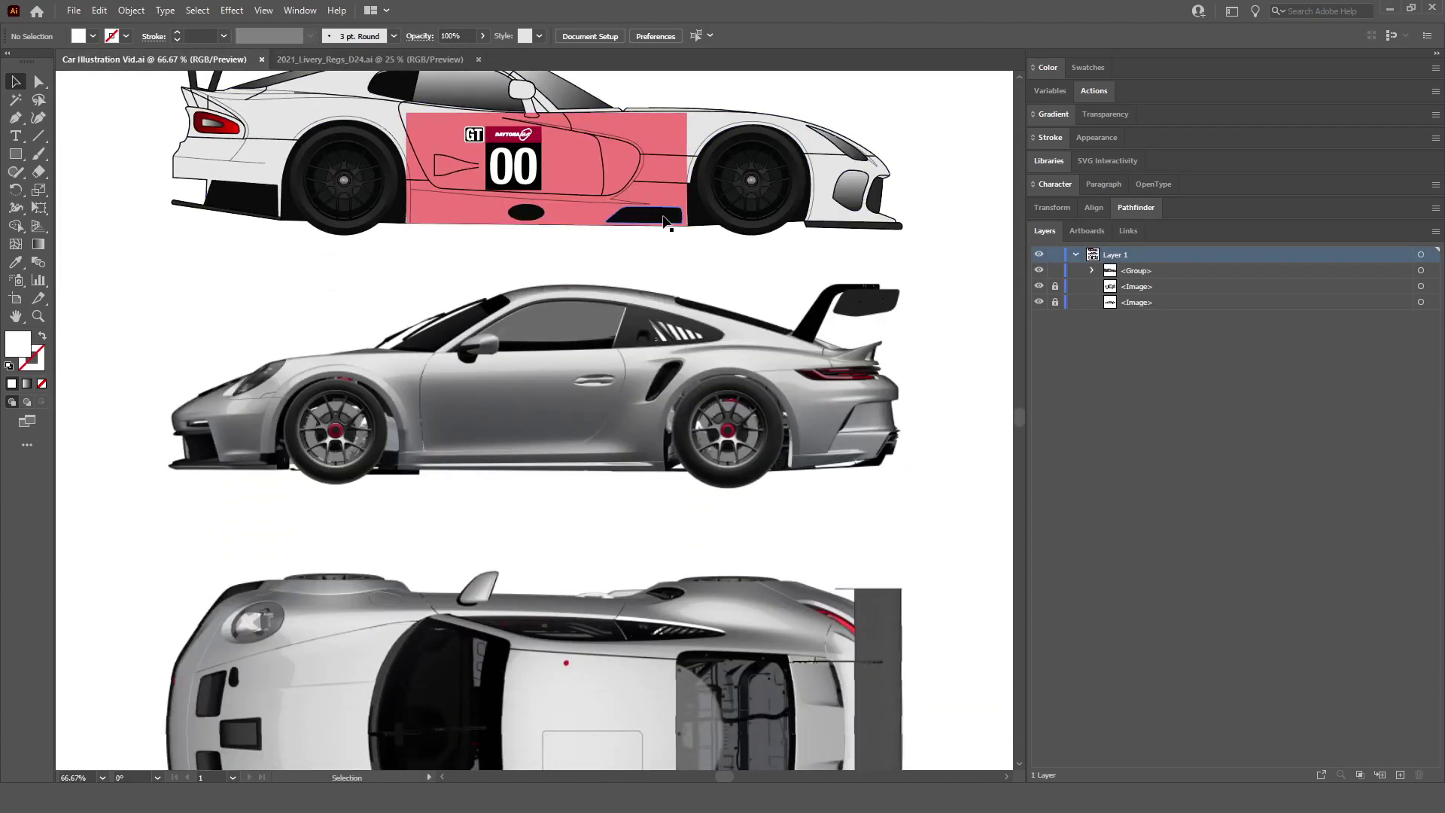
pyautogui.scroll(-2, 635, 467)
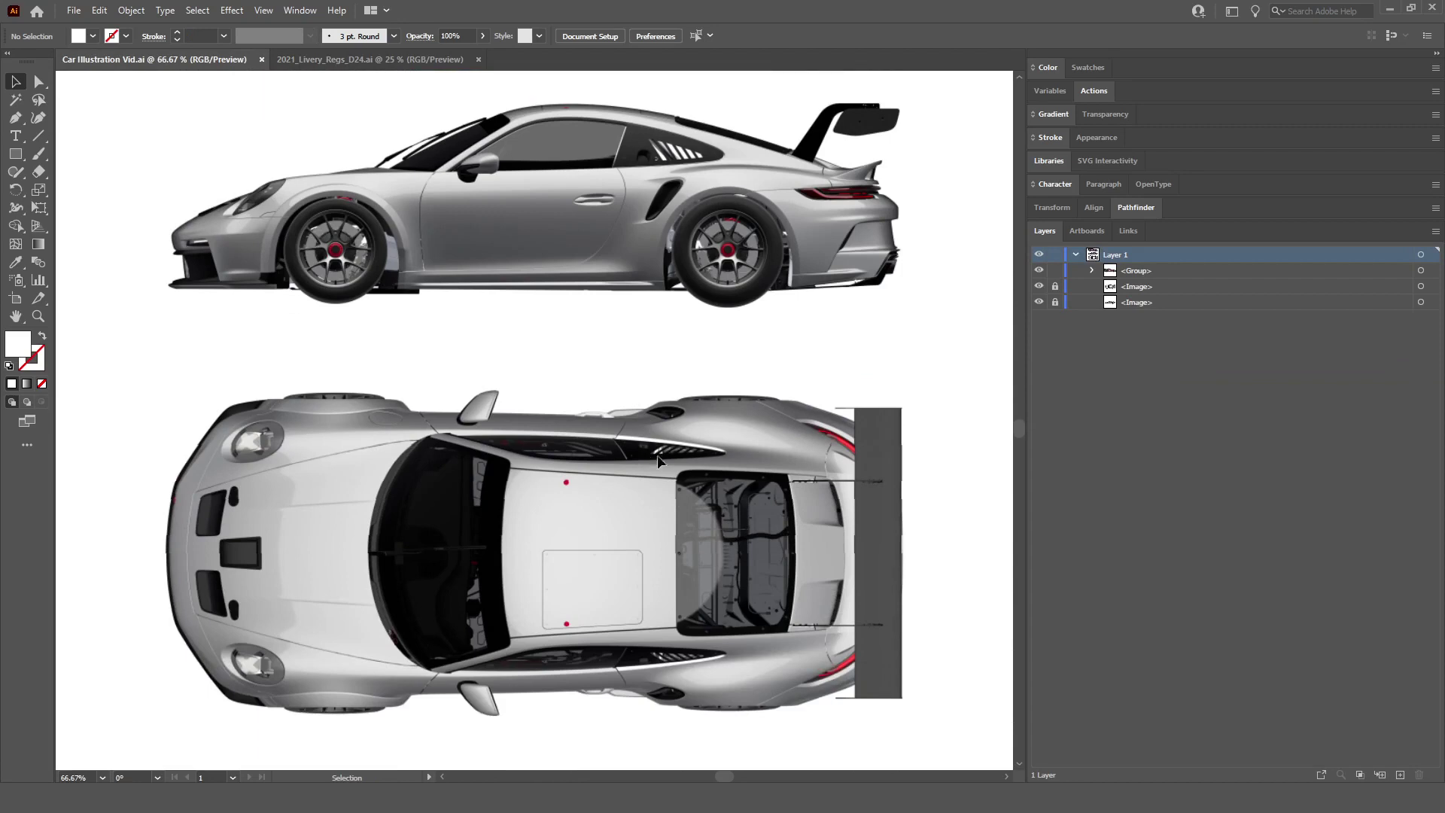
pyautogui.scroll(1, 622, 538)
pyautogui.scroll(1, 621, 540)
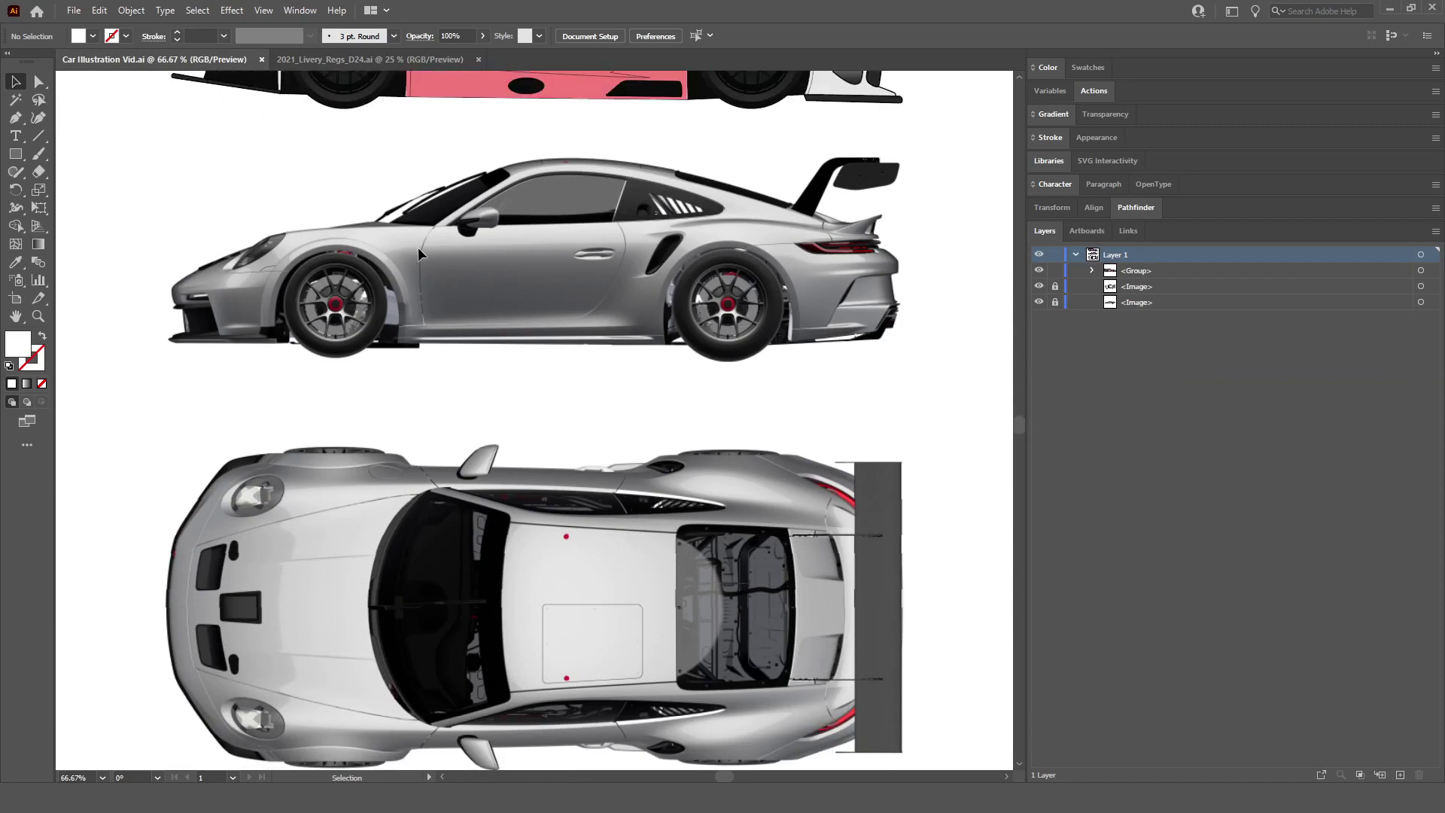
pyautogui.scroll(1, 744, 445)
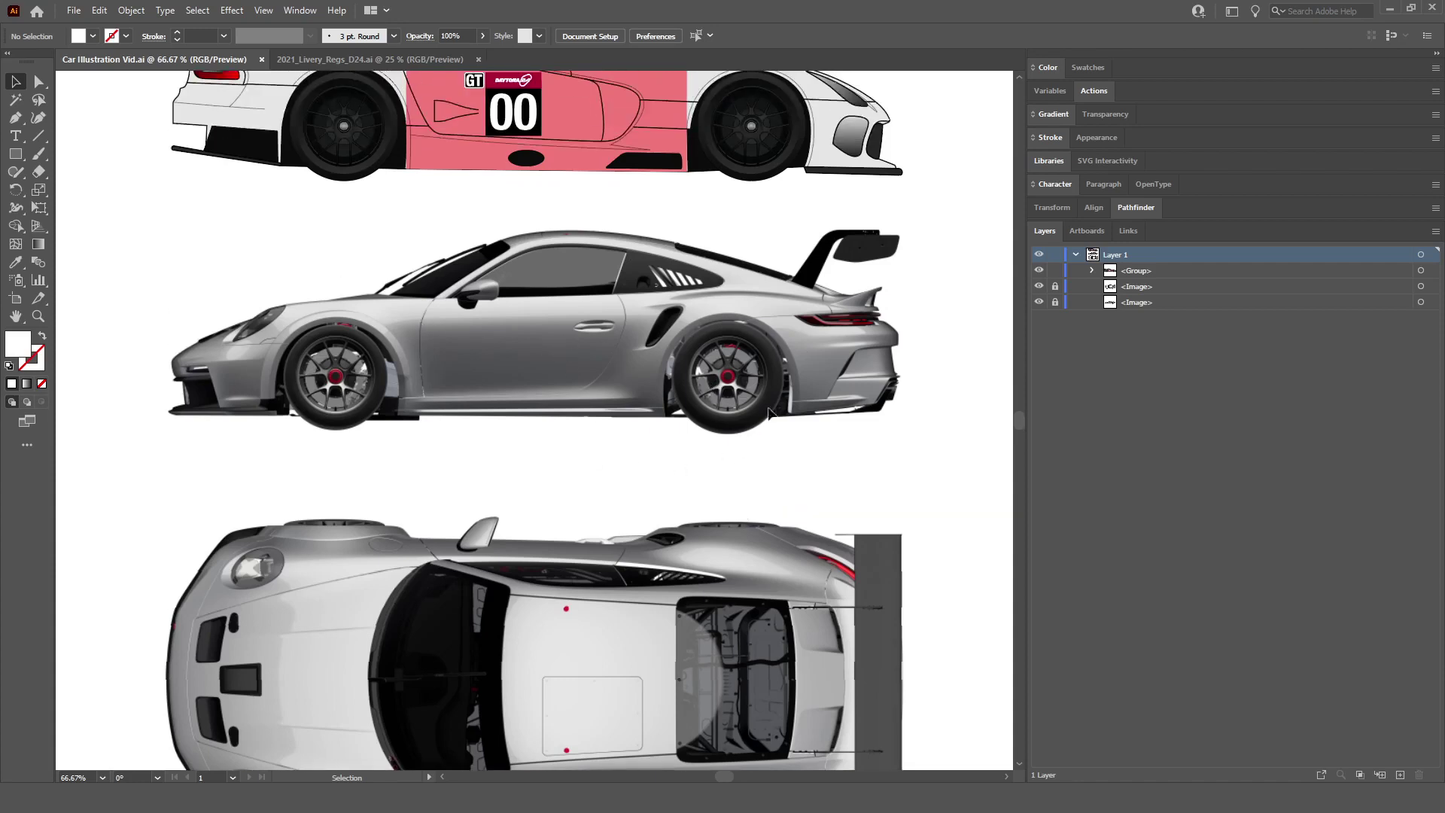
pyautogui.scroll(-7, 590, 539)
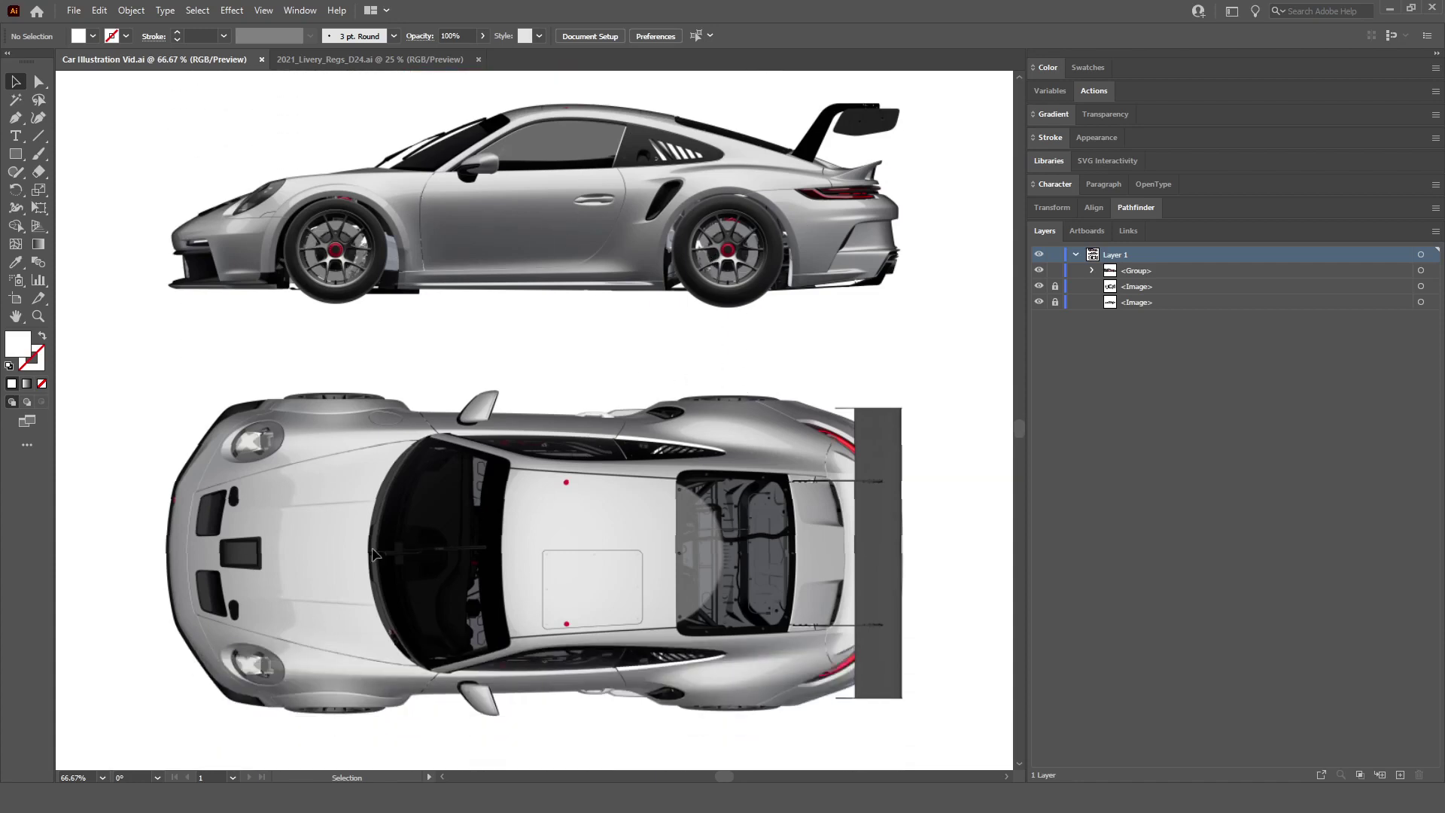
pyautogui.scroll(2, 331, 511)
pyautogui.scroll(3, 332, 514)
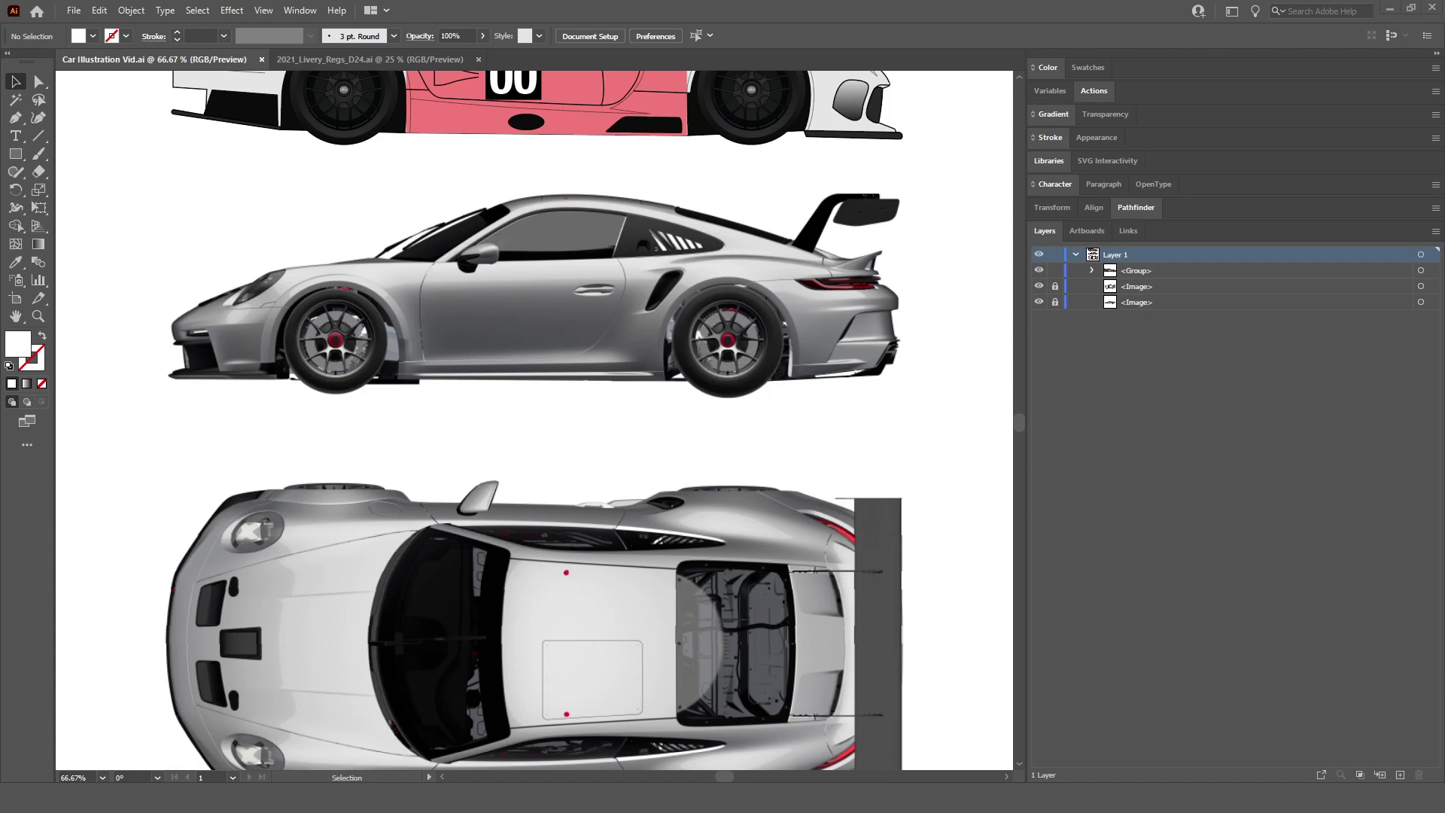
pyautogui.scroll(-1, 566, 344)
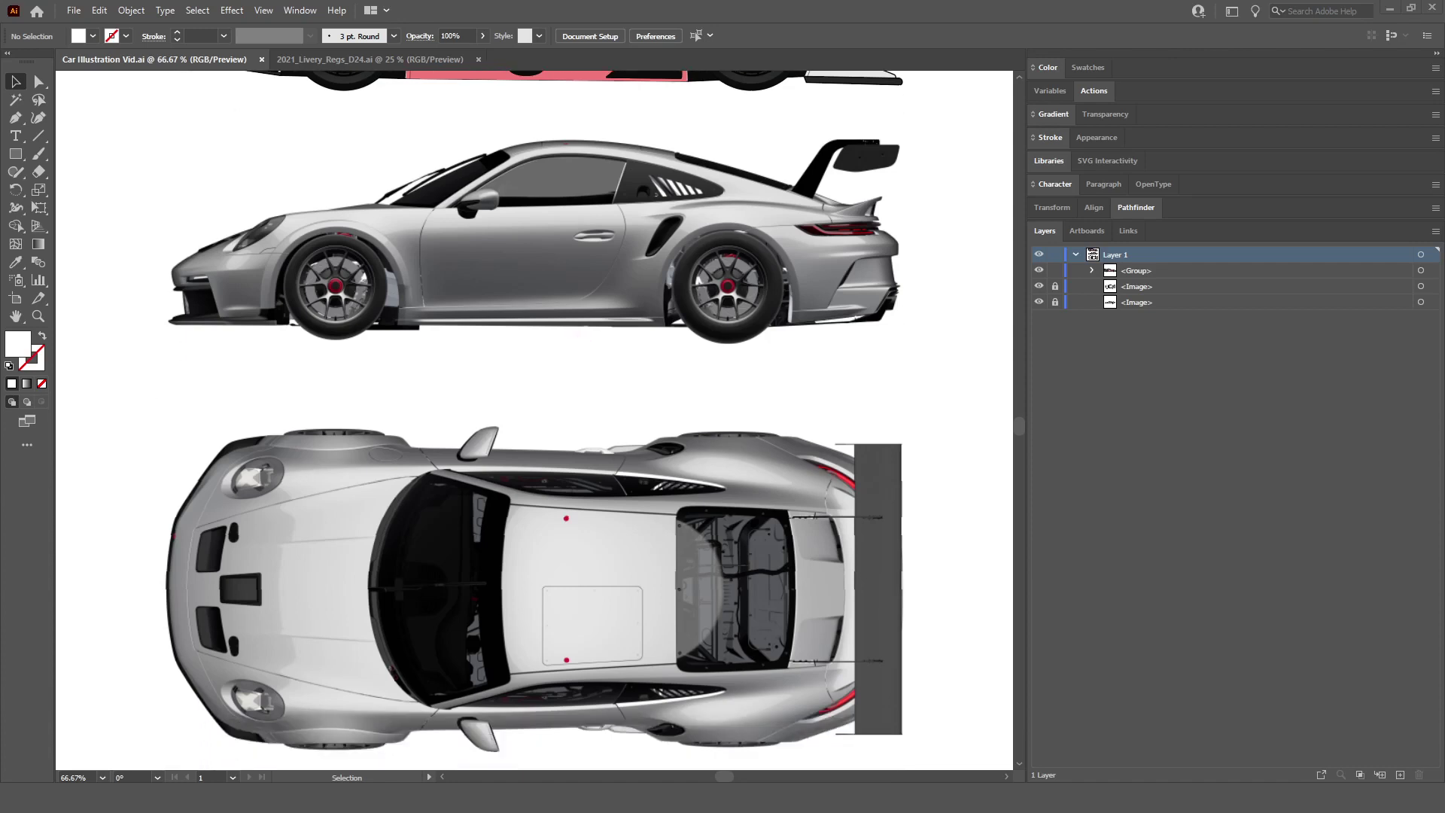
pyautogui.scroll(-1, 535, 420)
pyautogui.scroll(3, 534, 420)
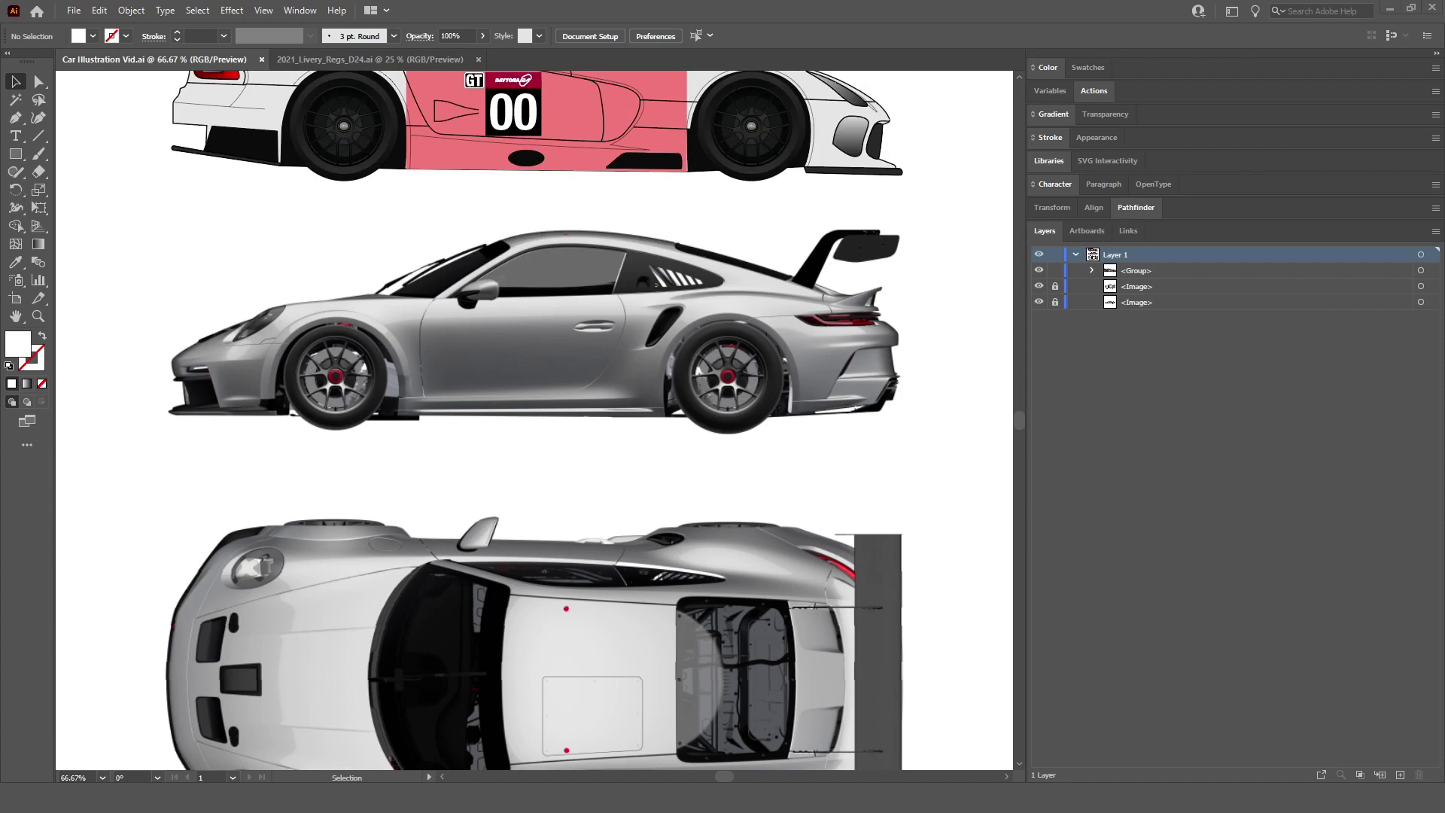
pyautogui.scroll(-2, 535, 420)
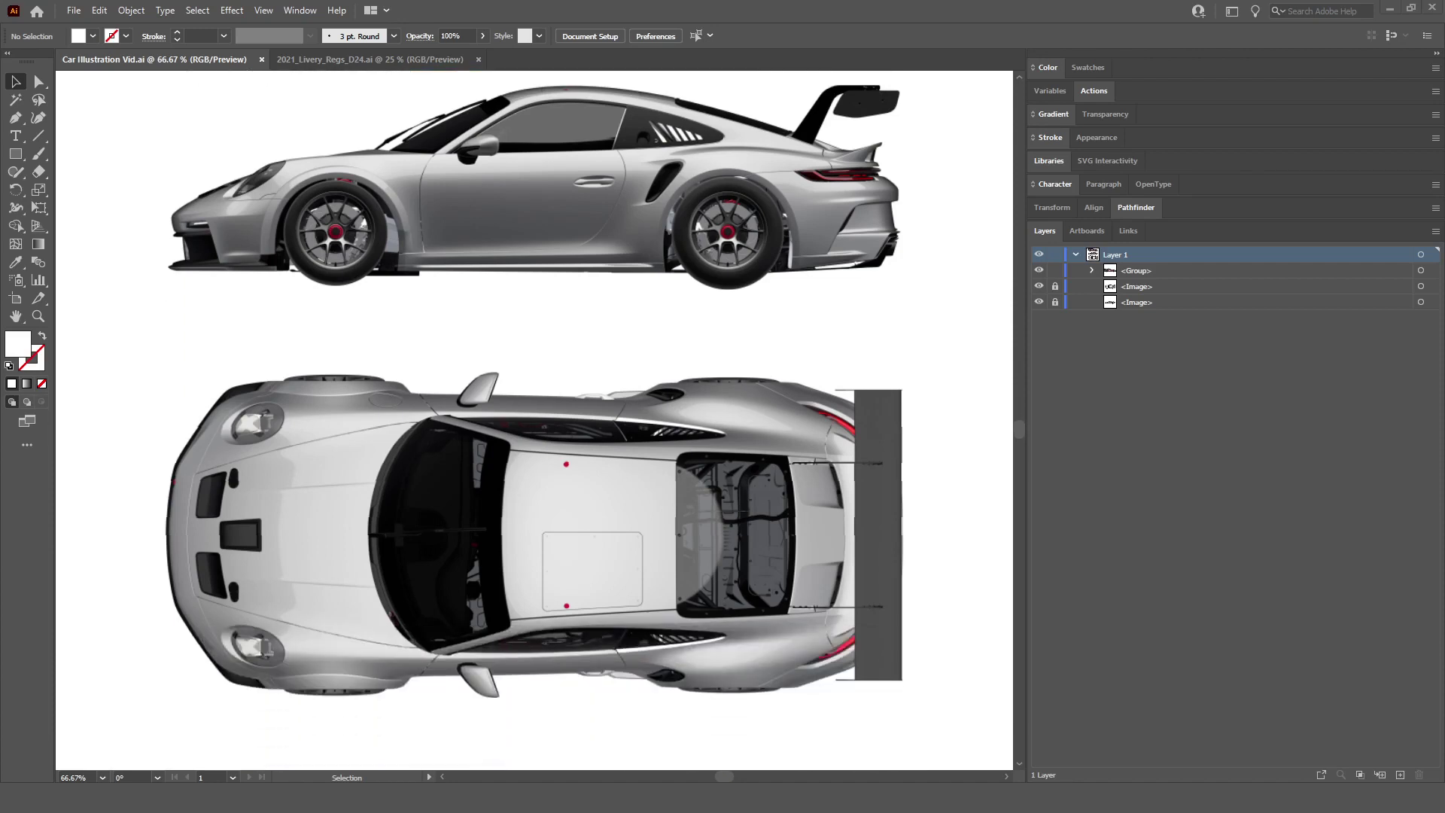
pyautogui.scroll(1, 534, 420)
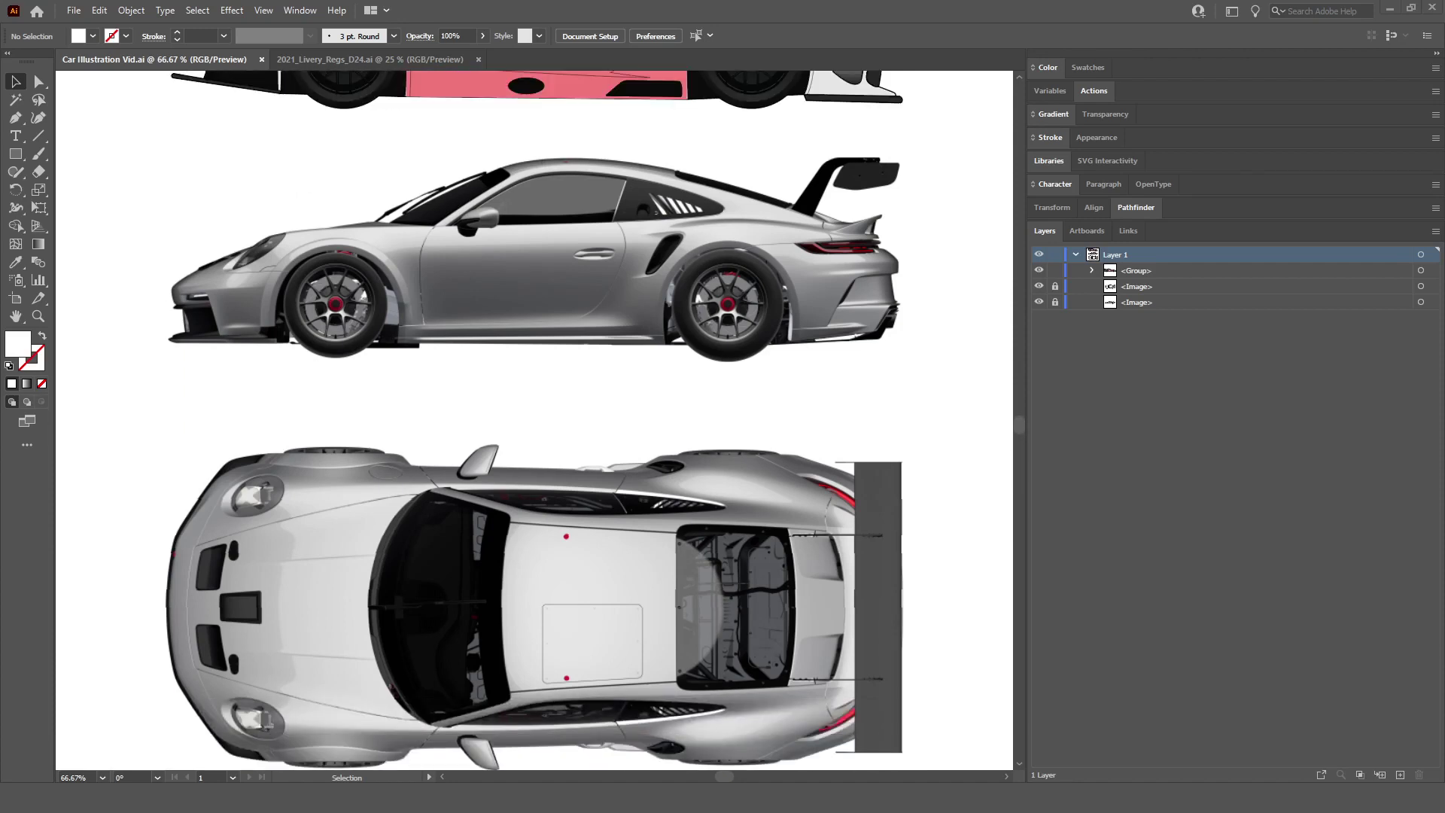
pyautogui.scroll(3, 534, 420)
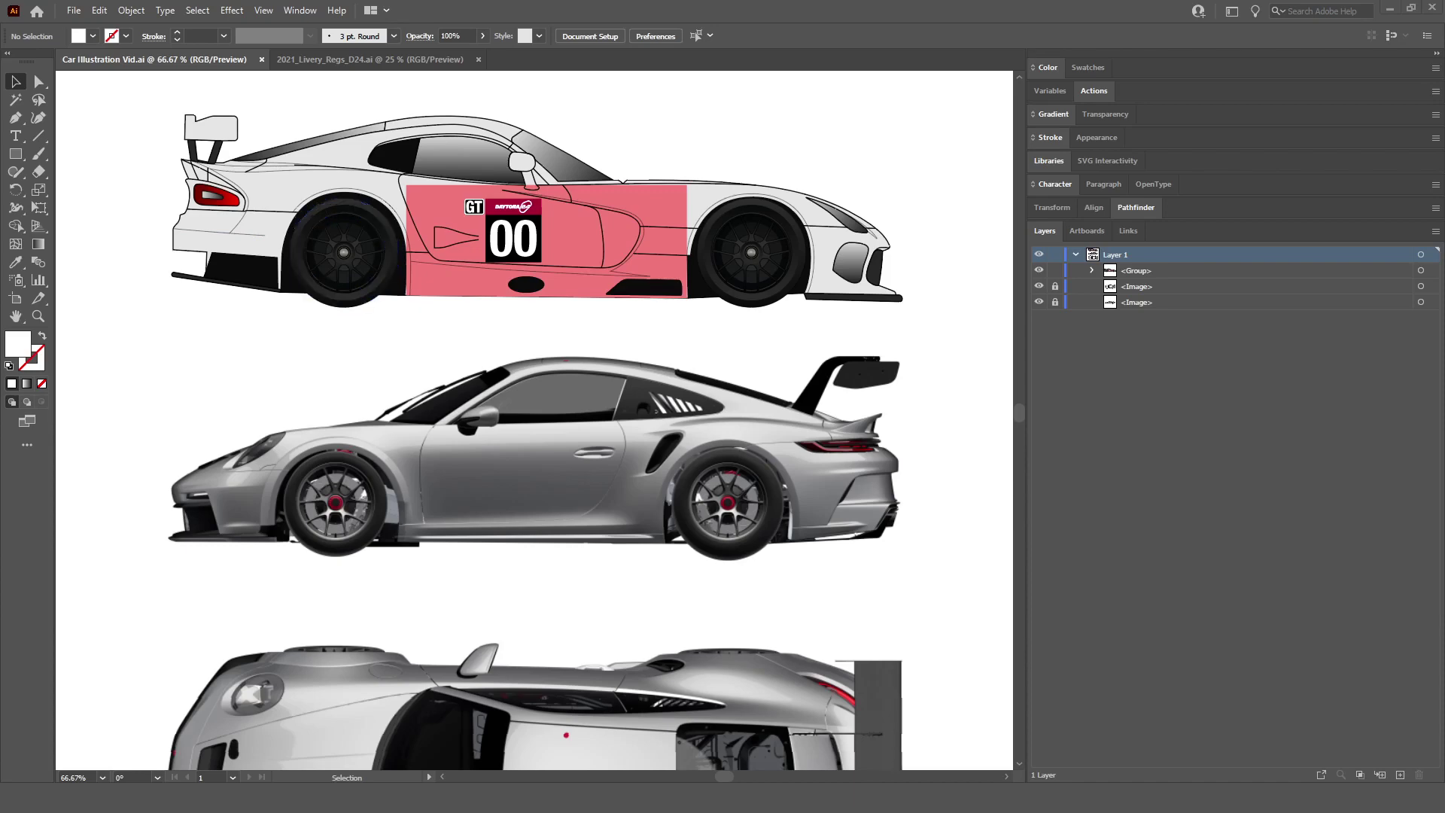
pyautogui.scroll(3, 361, 297)
pyautogui.scroll(-3, 610, 387)
pyautogui.hscroll(5, 497, 373)
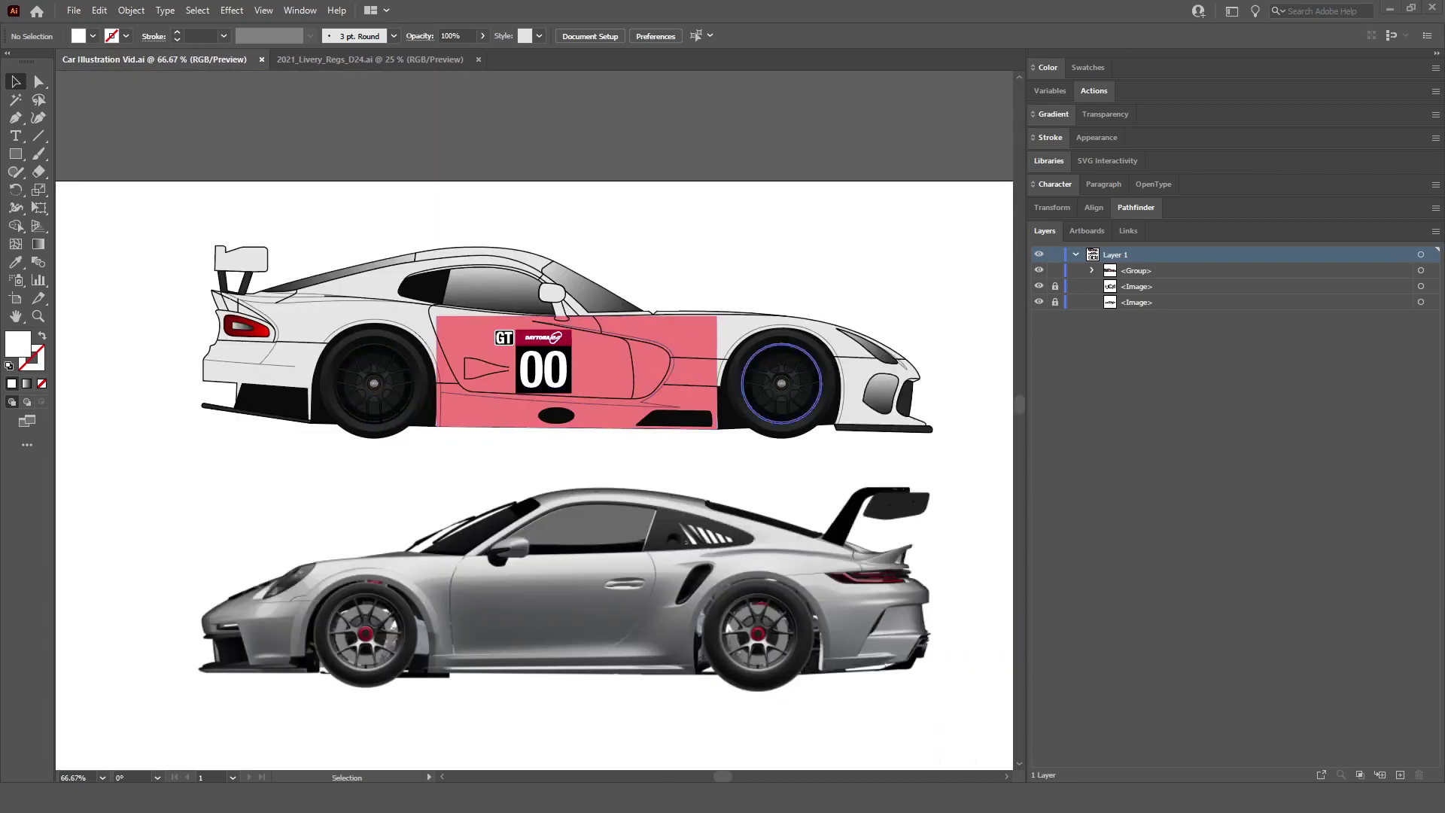
# Step: Copy the rear wheel from the finished car illustration and paste it over the silver car's front wheel
pyautogui.scroll(1, 497, 373)
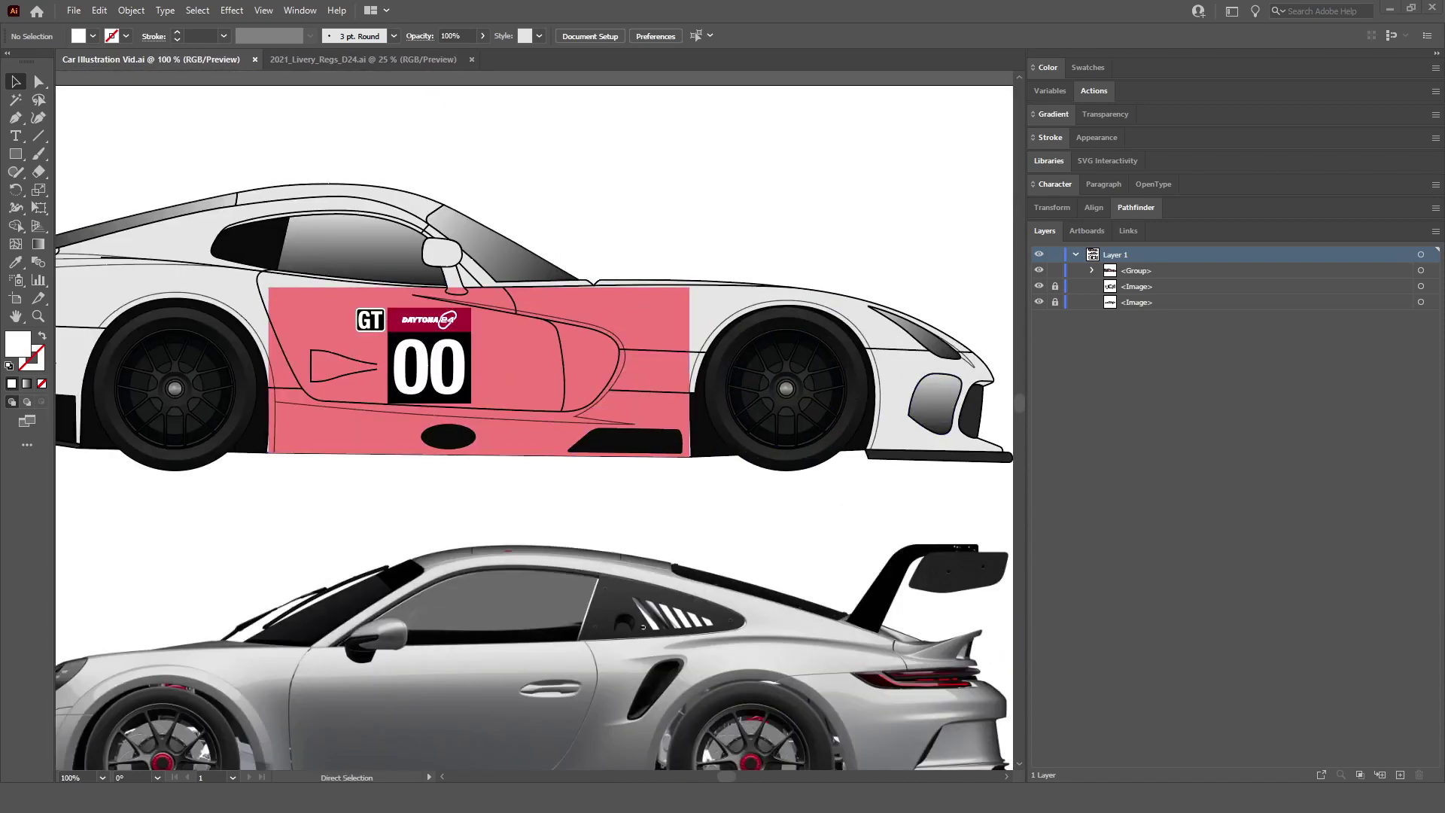
pyautogui.hscroll(-3, 534, 474)
pyautogui.hscroll(-2, 333, 467)
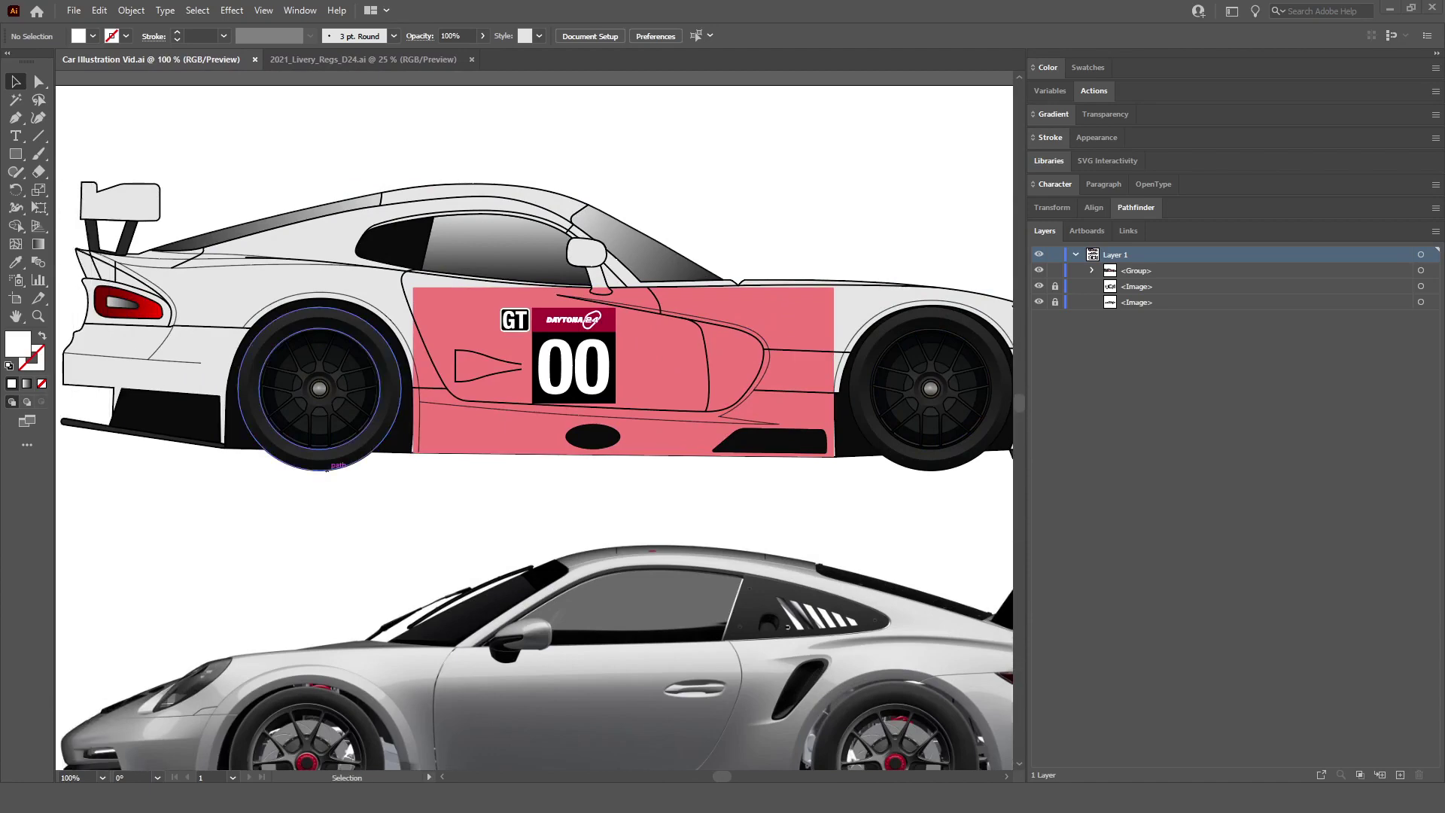
pyautogui.click(333, 470)
pyautogui.doubleClick(333, 470)
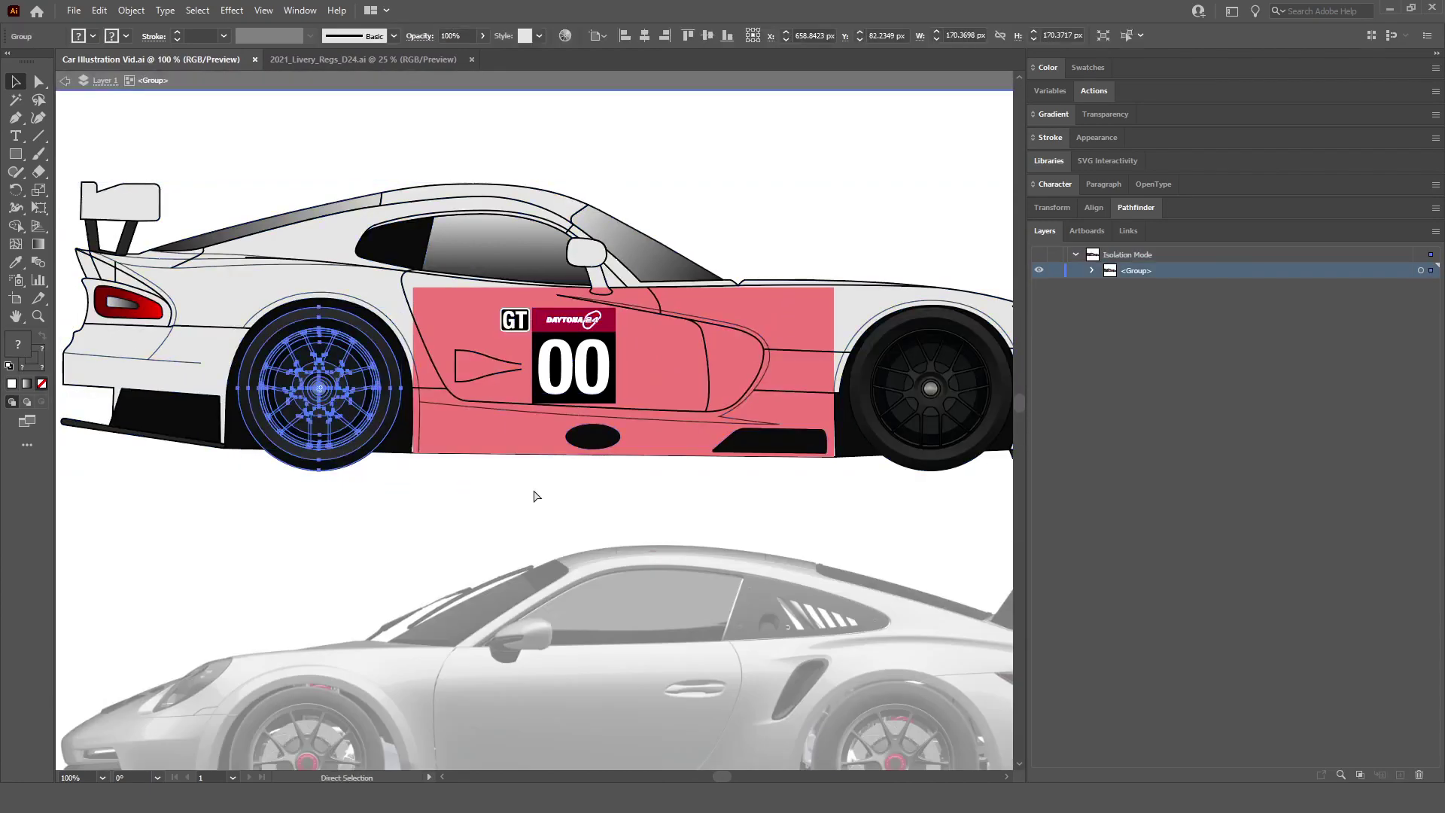
pyautogui.doubleClick(449, 535)
pyautogui.scroll(-5, 450, 535)
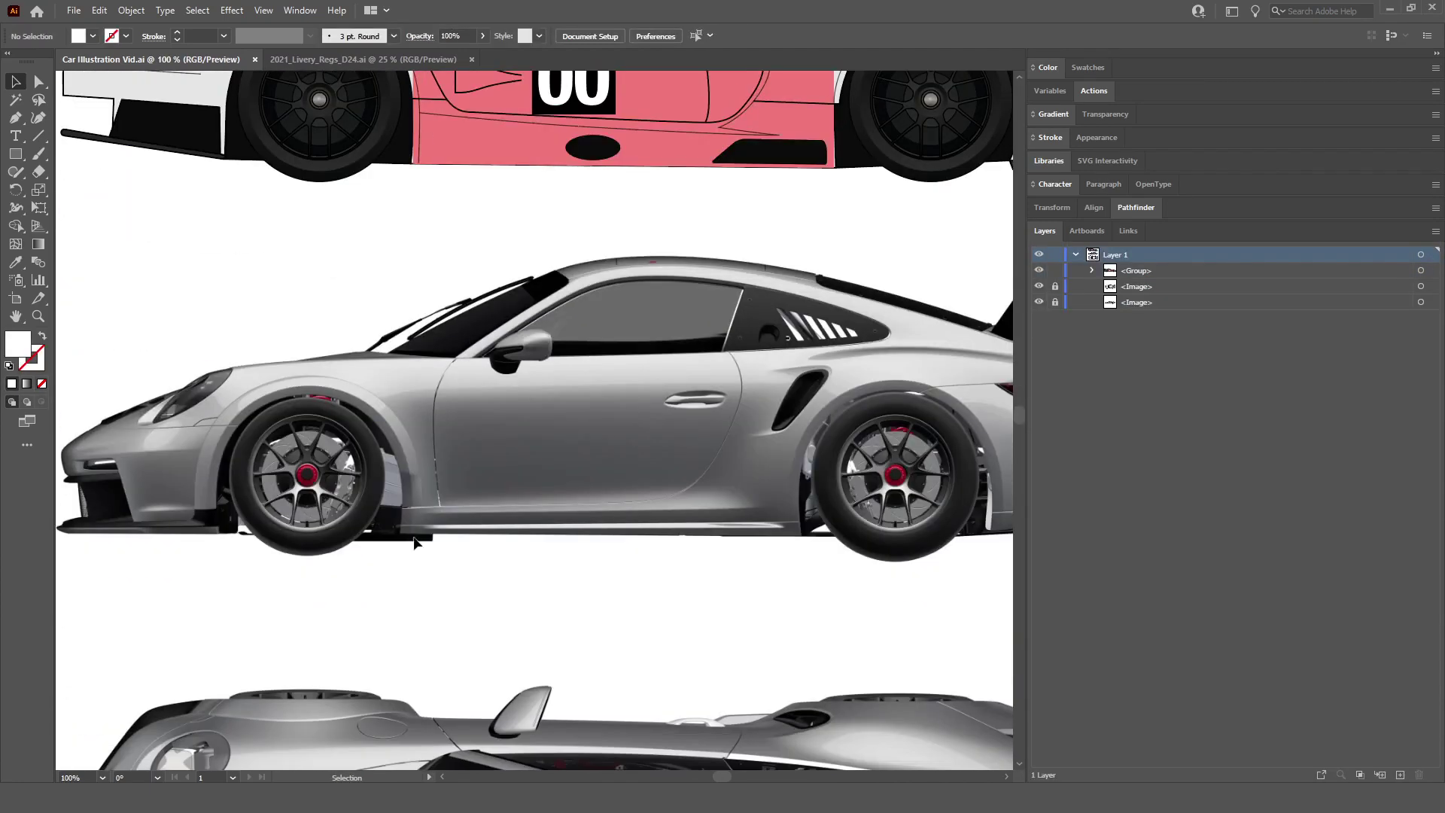
pyautogui.hotkey('ctrl', 'v')
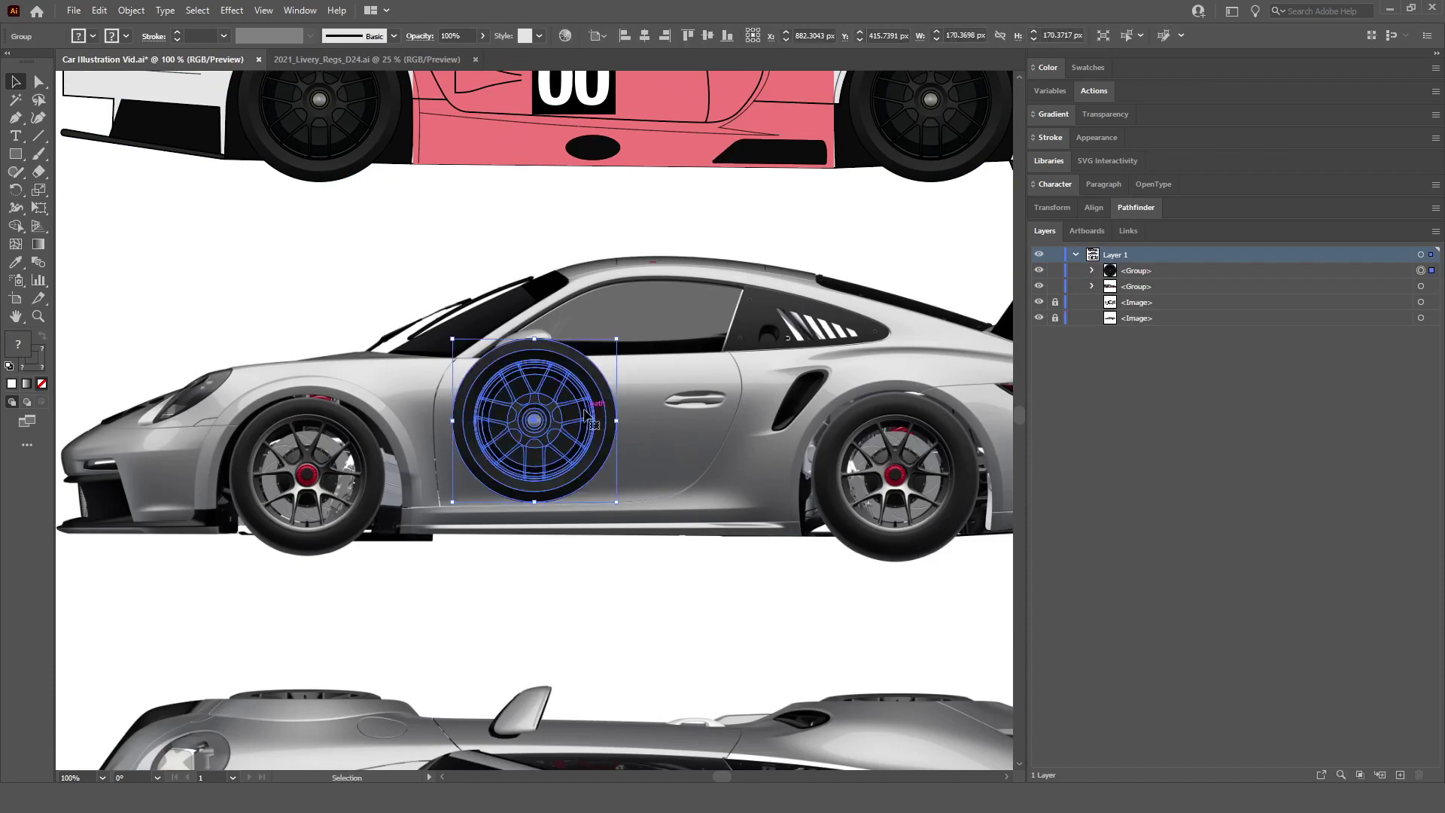
pyautogui.moveTo(584, 417); pyautogui.dragTo(343, 480)
# Step: Align the pasted wheel's top edge with the reference tyre and scale it proportionally to about 159 px wide
pyautogui.scroll(7, 298, 402)
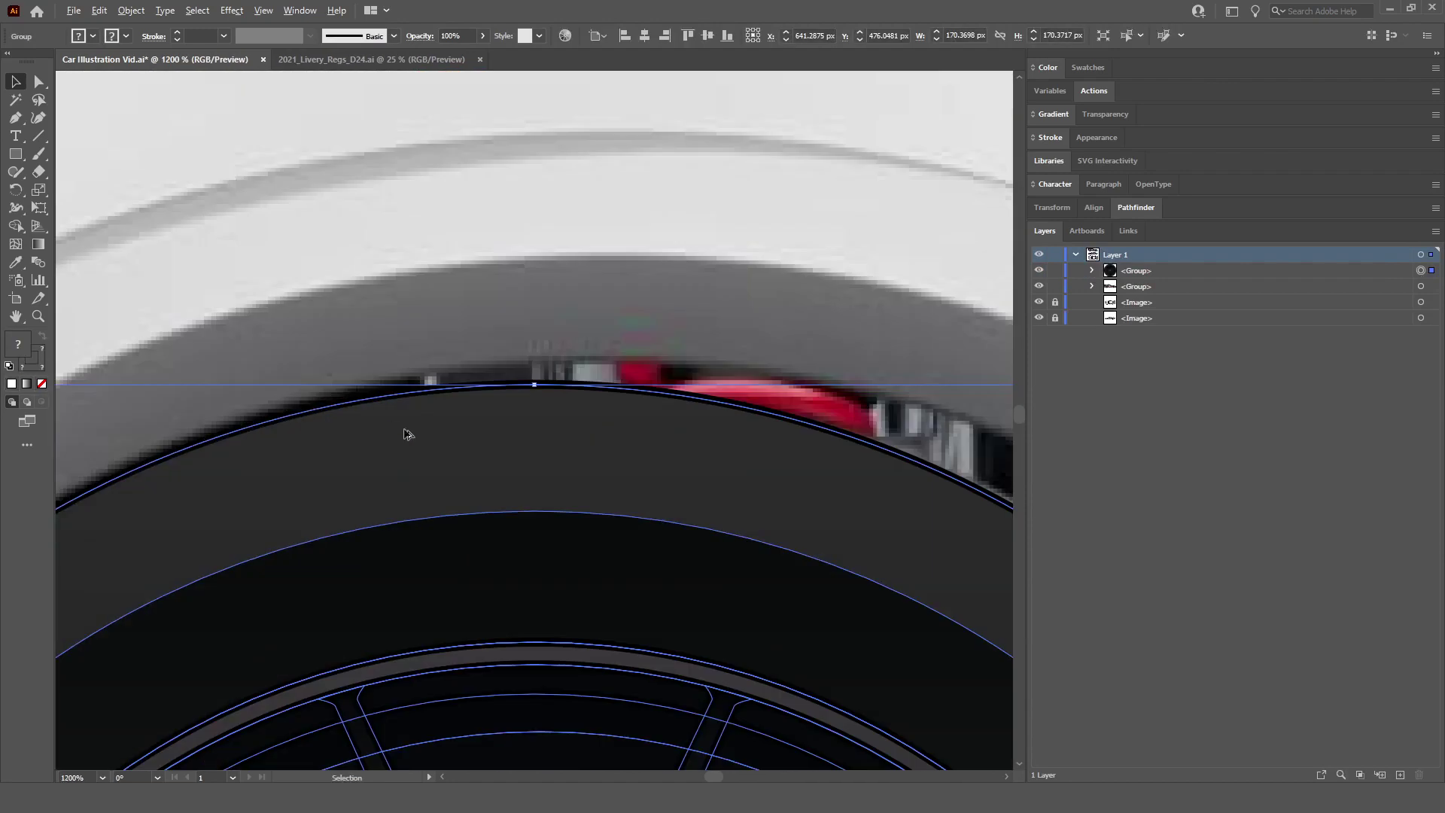
pyautogui.moveTo(515, 445); pyautogui.dragTo(549, 440)
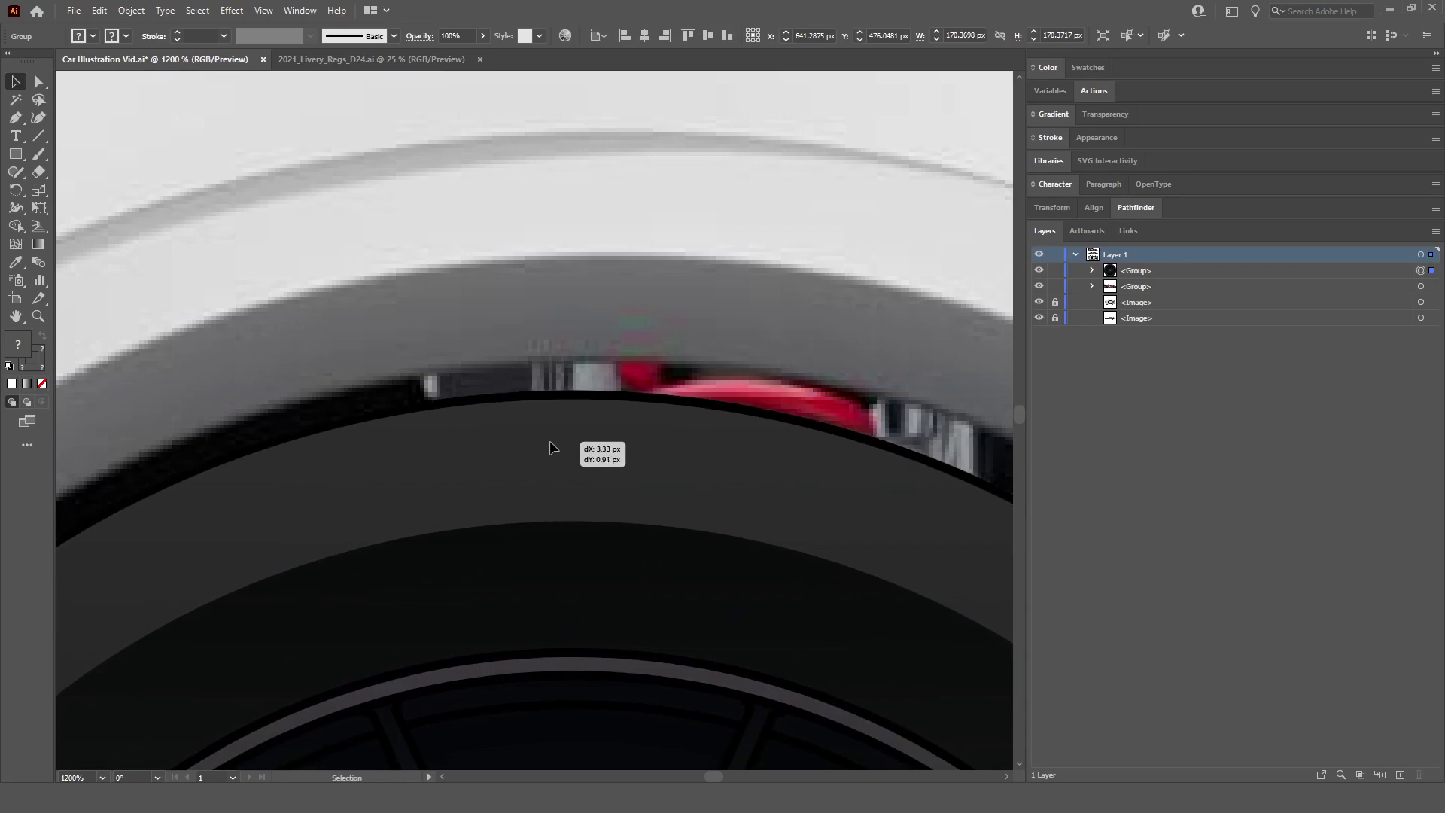
pyautogui.hotkey('ctrl', '1')
pyautogui.scroll(-1, 550, 450)
pyautogui.scroll(5, 549, 662)
pyautogui.scroll(-3, 533, 687)
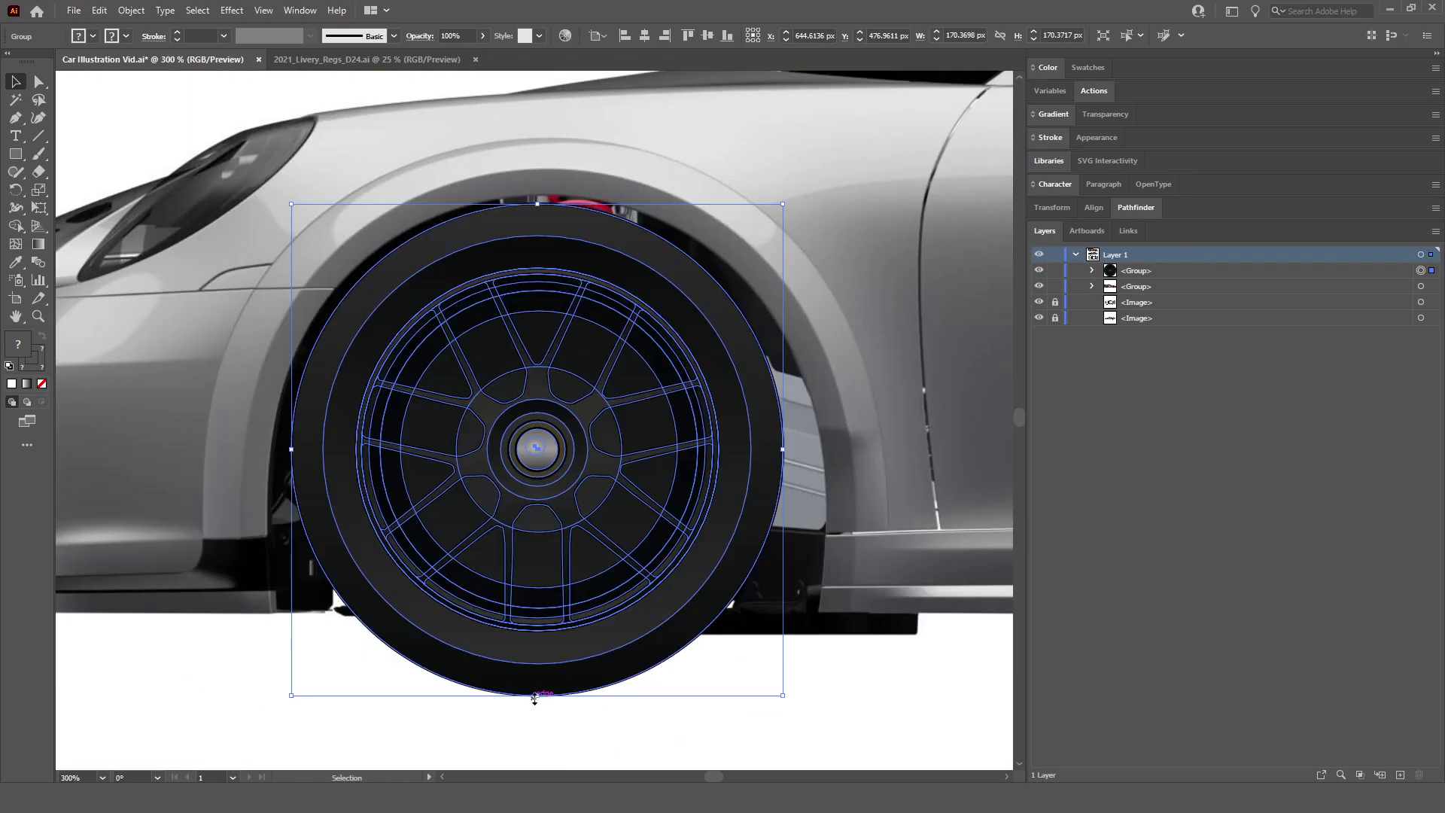
pyautogui.moveTo(532, 692); pyautogui.dragTo(537, 664)
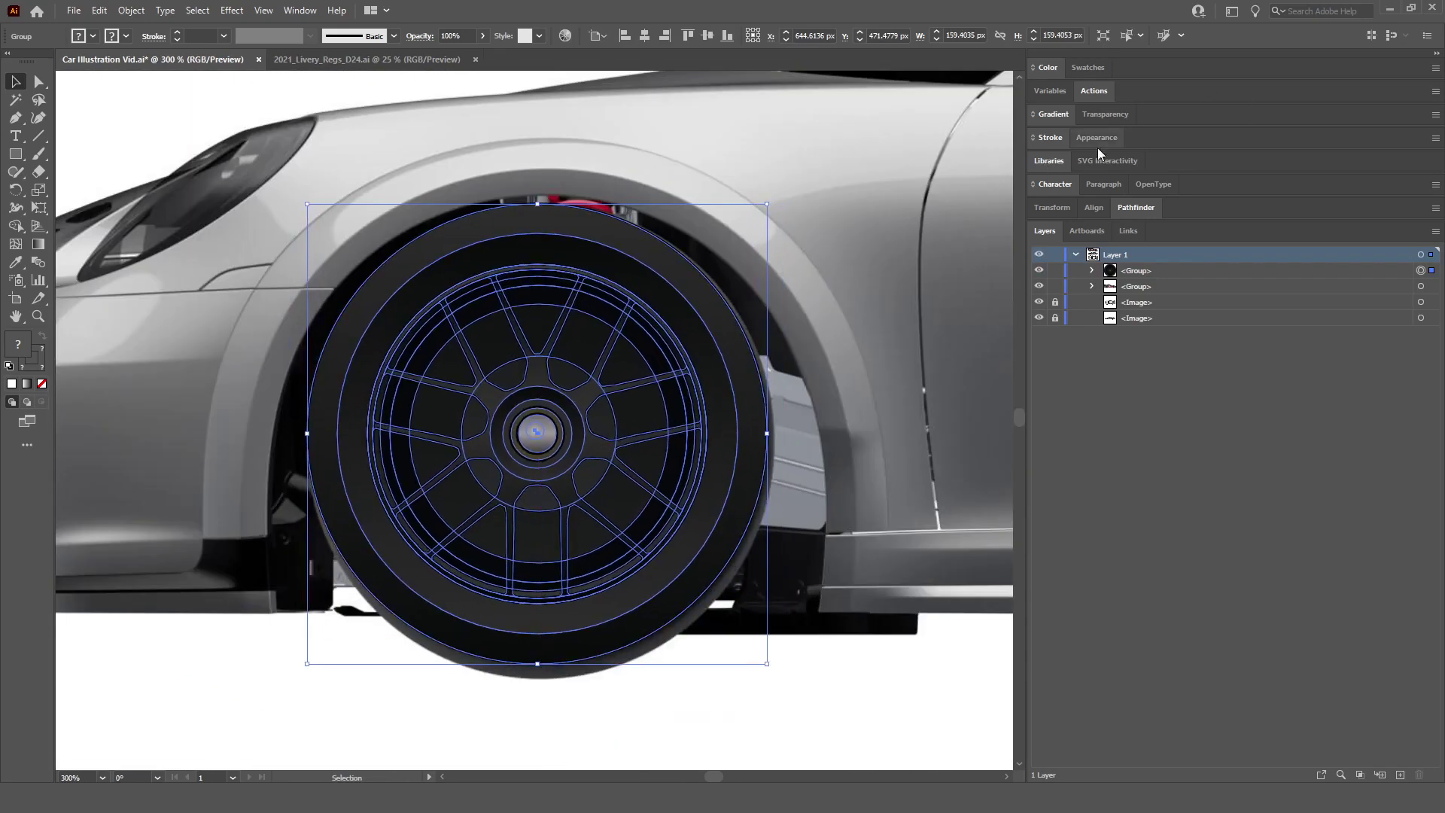
# Step: Set the pasted wheel's opacity to 38% and deselect it
pyautogui.click(1105, 114)
pyautogui.write('38')
pyautogui.press('Return')
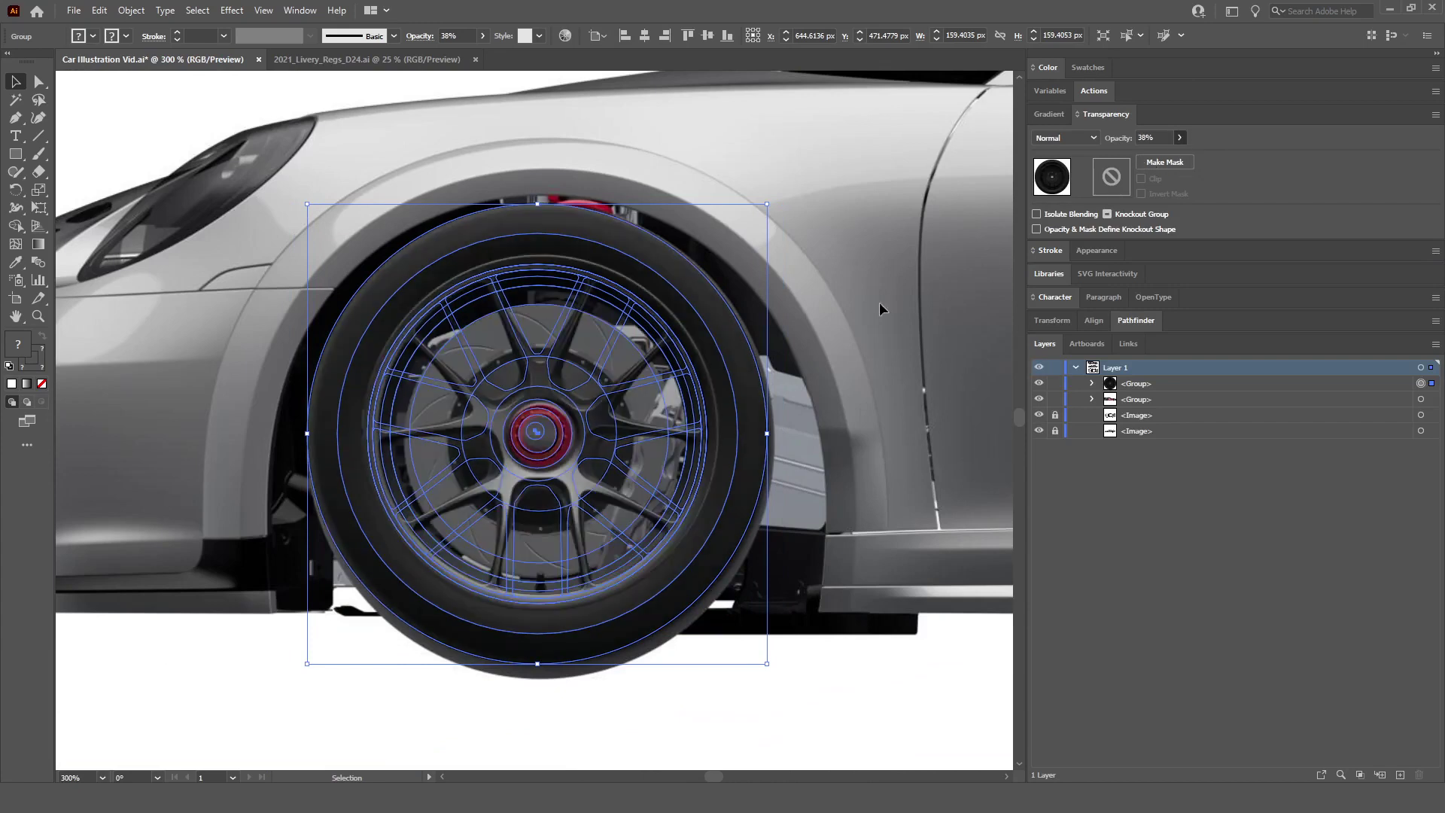
pyautogui.click(906, 647)
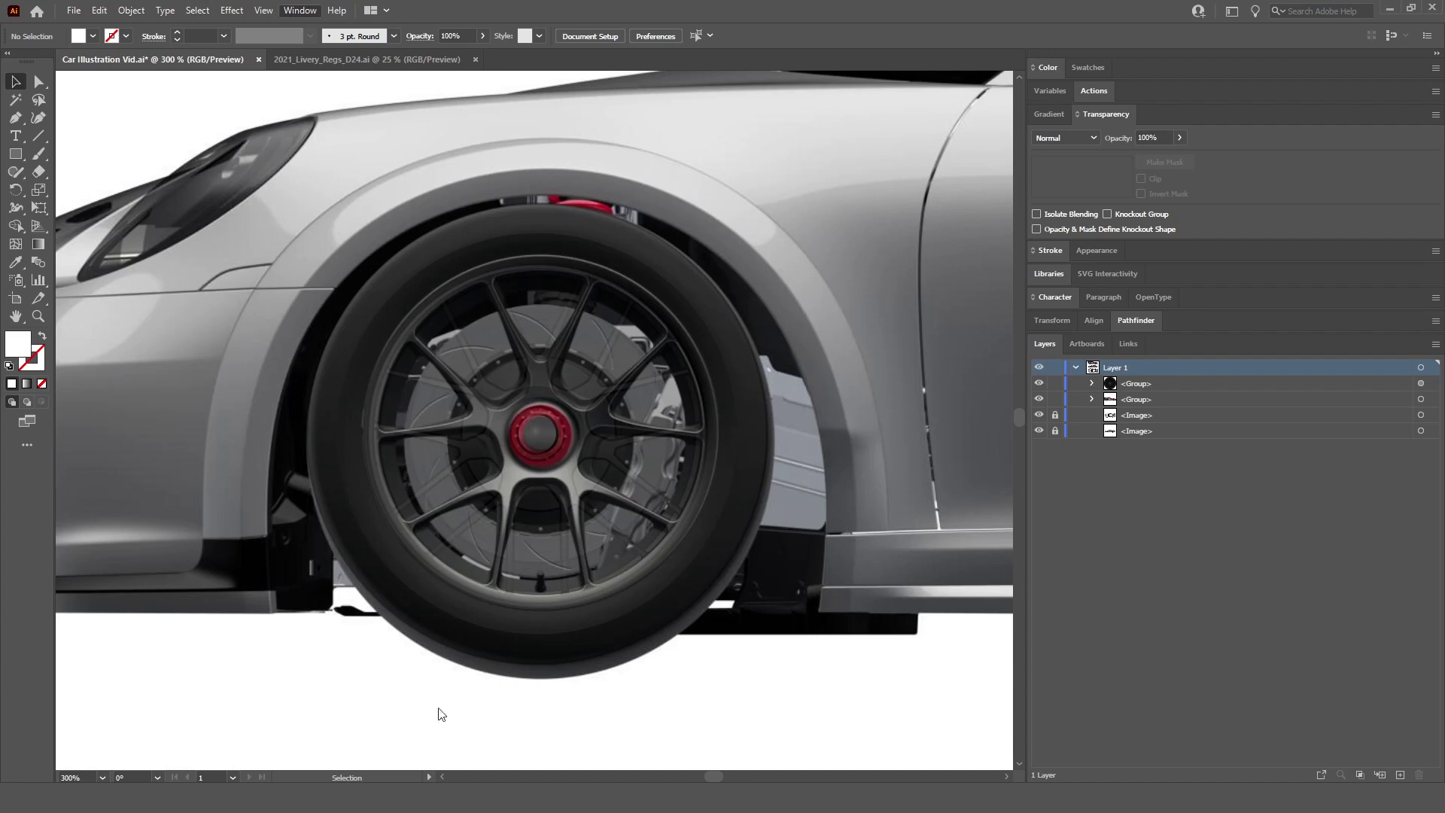
# Step: Nudge the translucent wheel onto the reference tyre's top edge and enlarge it proportionally to about 164 px to meet the bottom edge
pyautogui.click(544, 268)
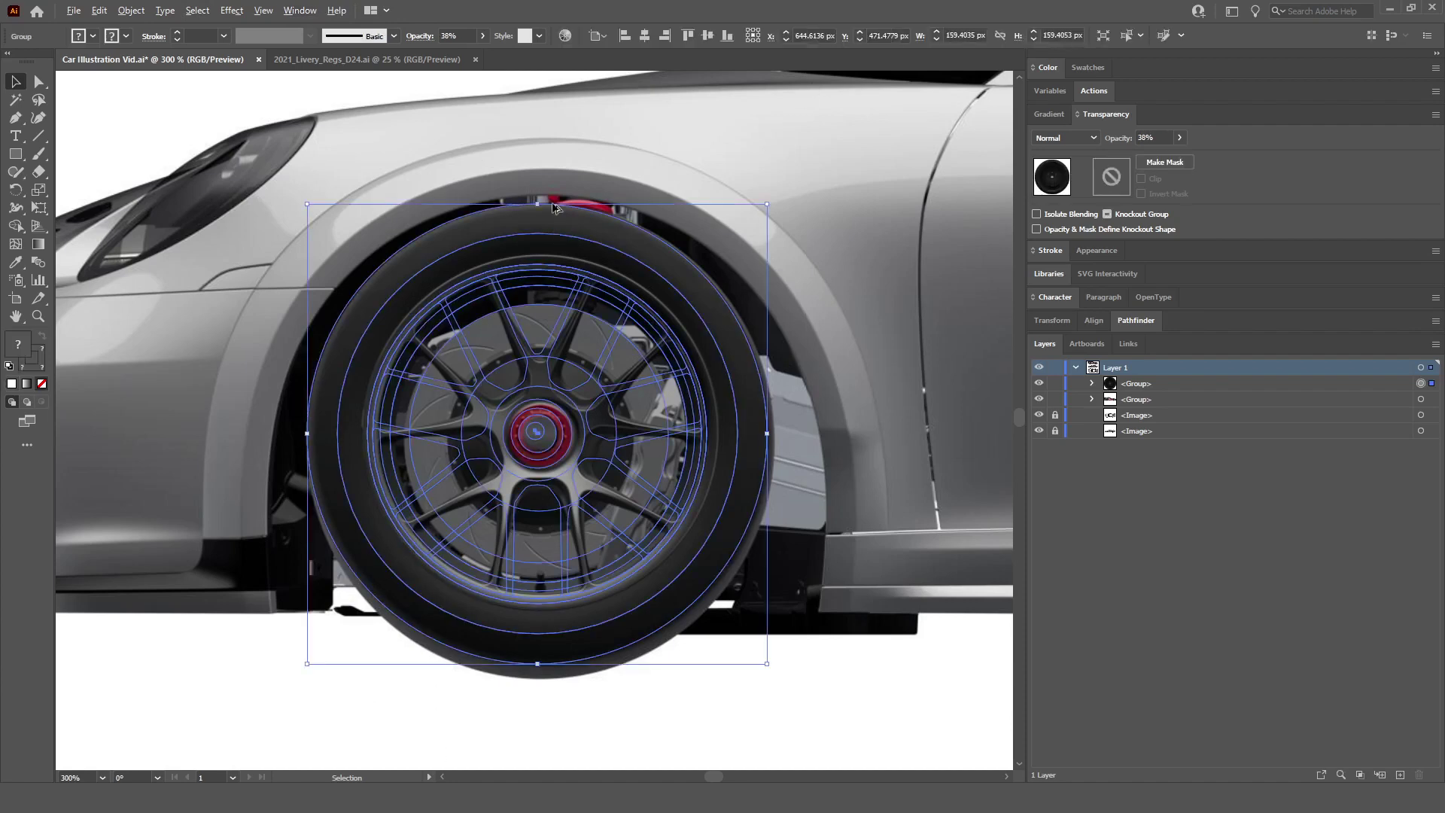
pyautogui.scroll(4, 544, 267)
pyautogui.moveTo(552, 258)
pyautogui.mouseDown()
pyautogui.moveTo(570, 291)
pyautogui.moveTo(551, 259)
pyautogui.mouseUp()
pyautogui.scroll(-4, 551, 259)
pyautogui.scroll(-3, 566, 519)
pyautogui.scroll(5, 566, 519)
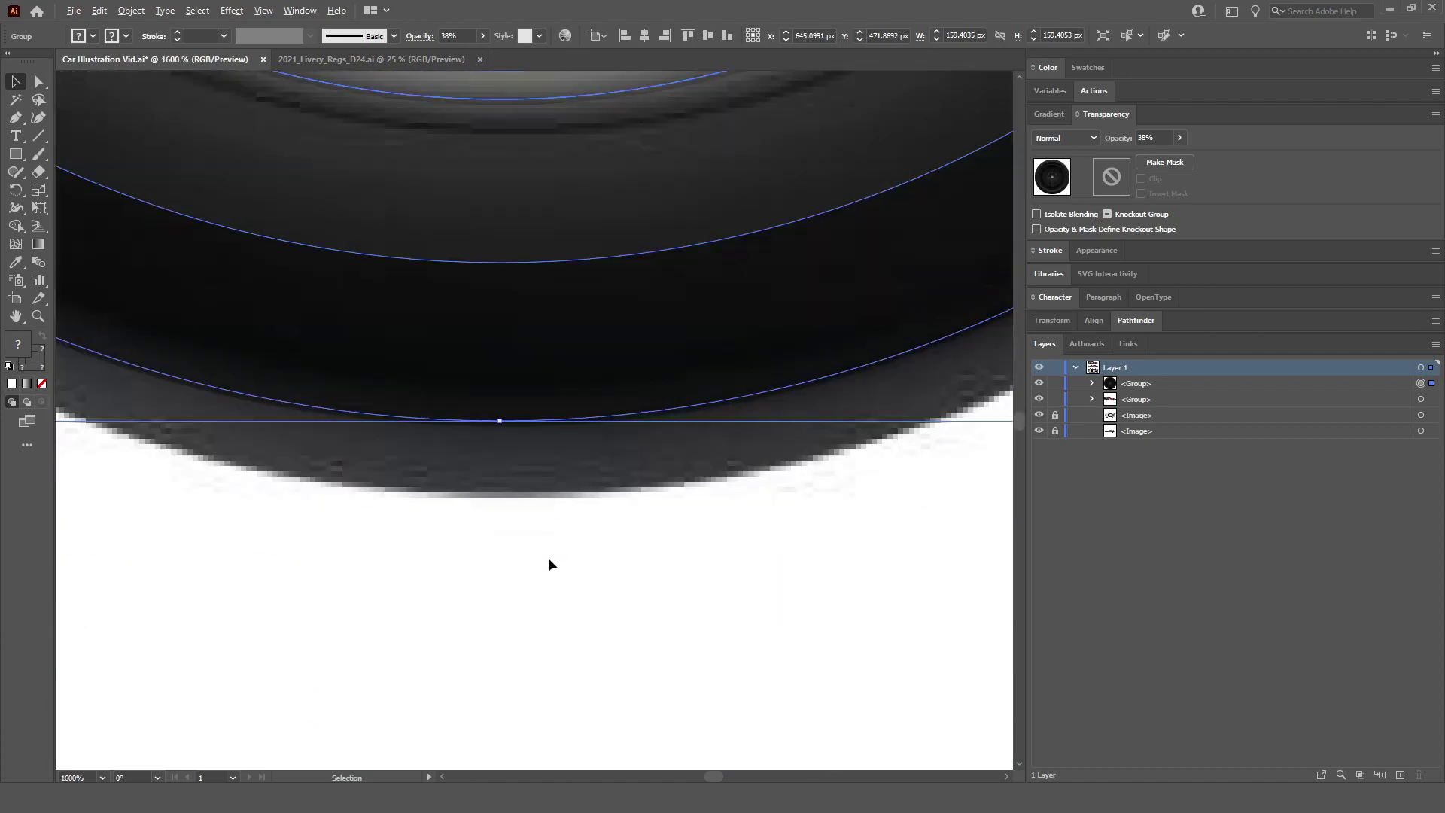
pyautogui.moveTo(500, 419); pyautogui.dragTo(506, 490)
pyautogui.scroll(-5, 507, 490)
pyautogui.scroll(-1, 509, 489)
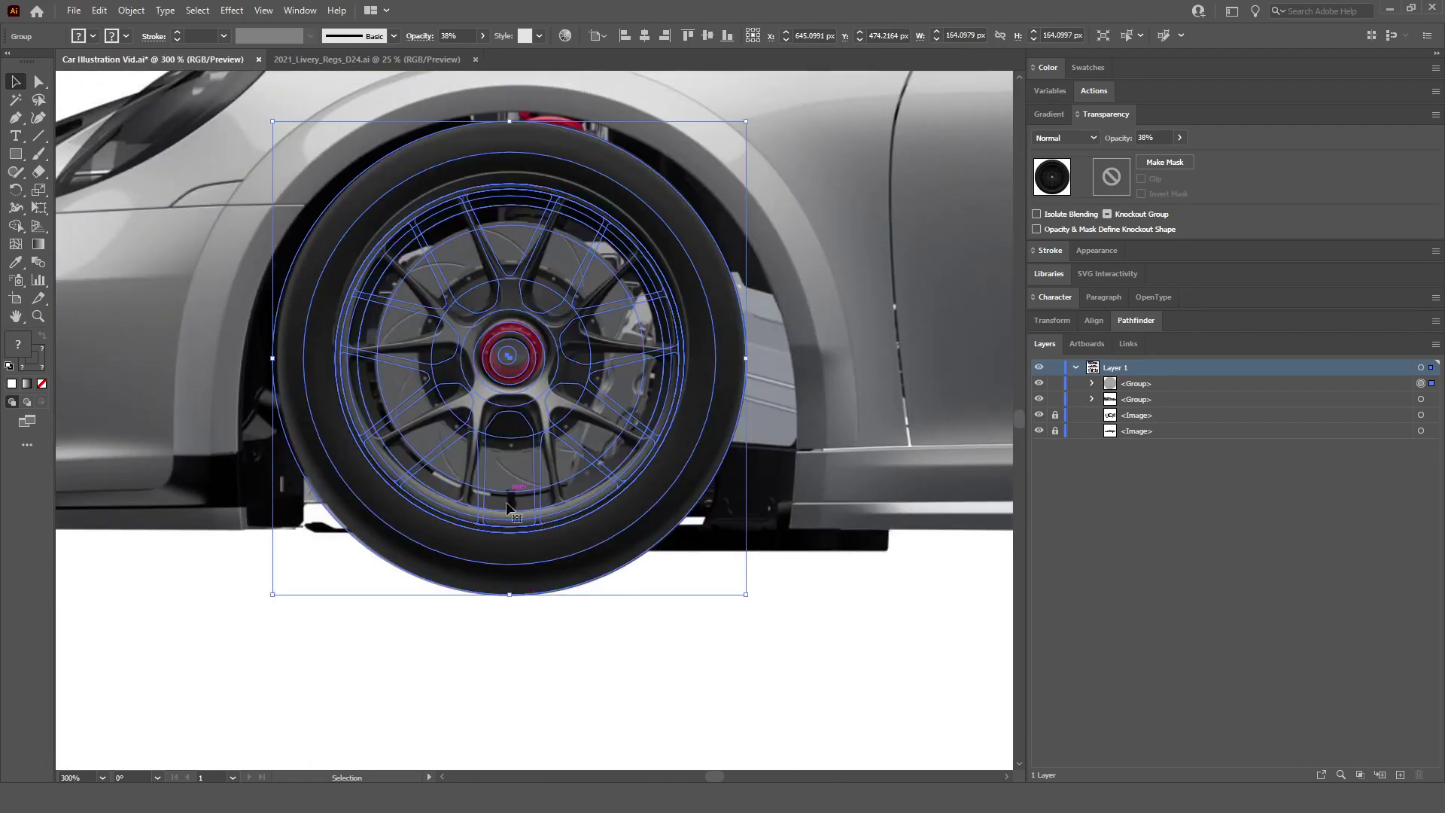
# Step: Restore the front wheel illustration's opacity to 100% and deselect it
pyautogui.moveTo(511, 597); pyautogui.dragTo(602, 708)
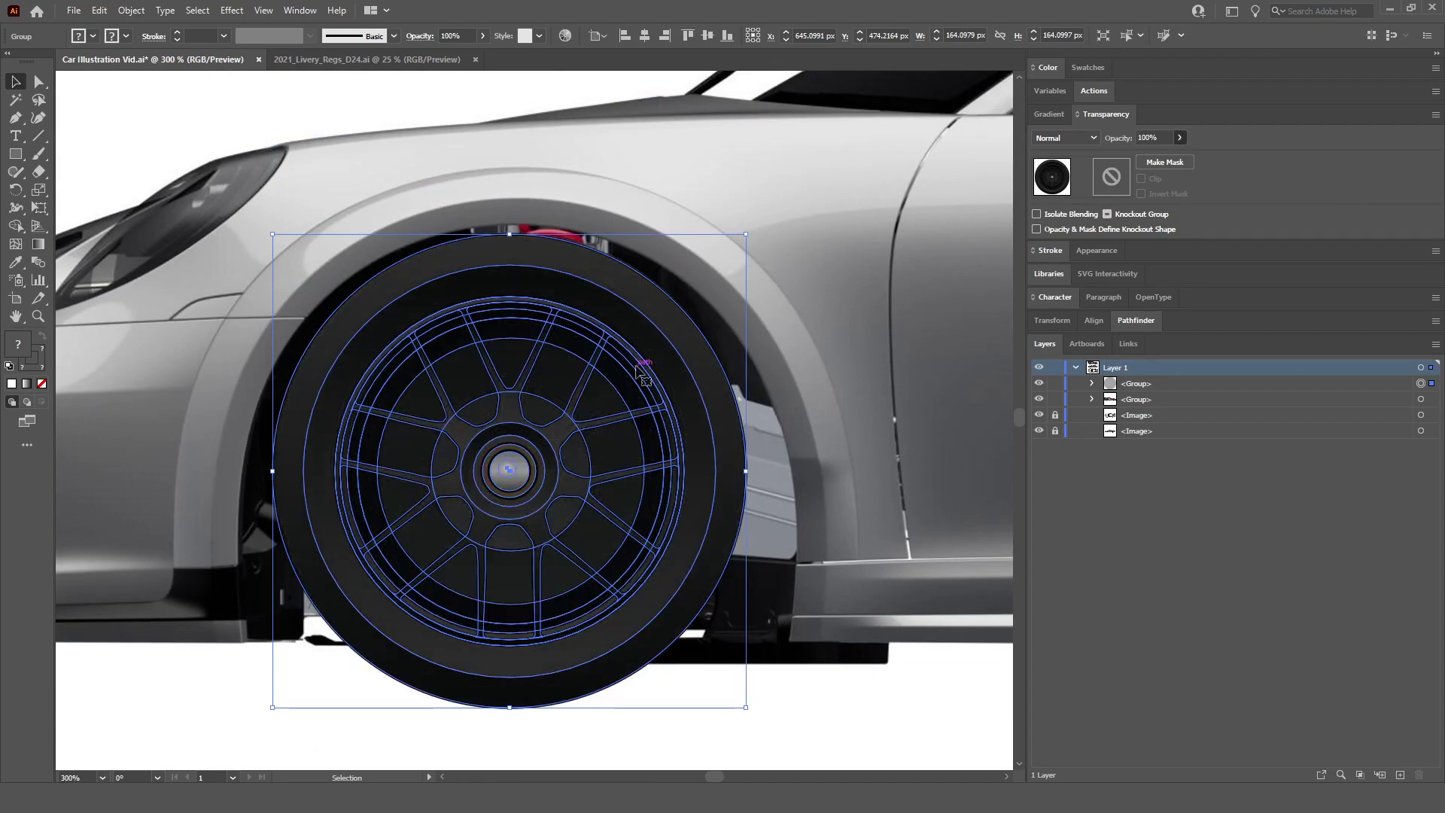
pyautogui.hotkey('ctrl', '1')
pyautogui.click(653, 518)
# Step: Duplicate the front wheel illustration horizontally onto the silver car's rear reference tyre
pyautogui.hscroll(5, 654, 519)
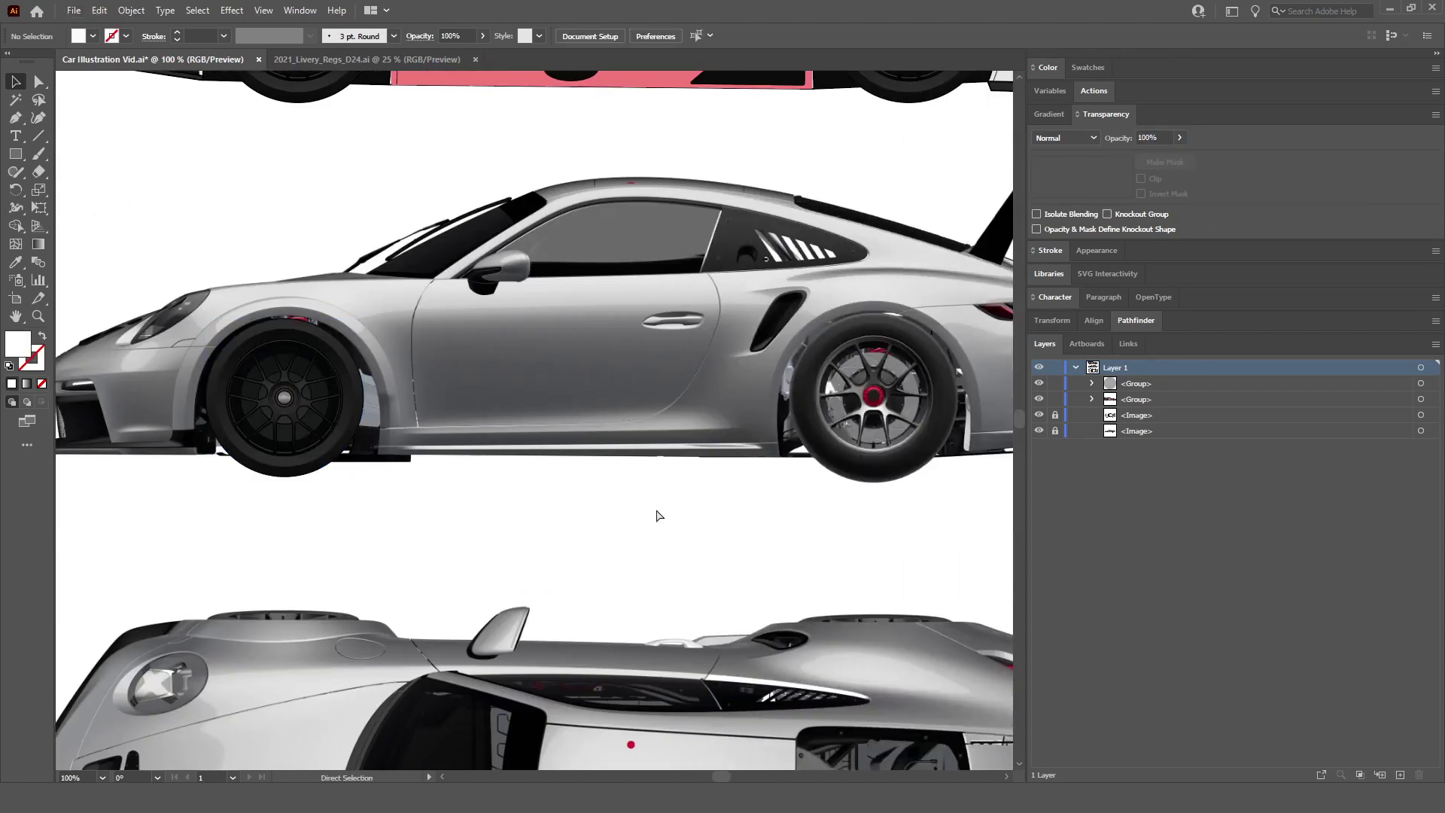
pyautogui.click(277, 470)
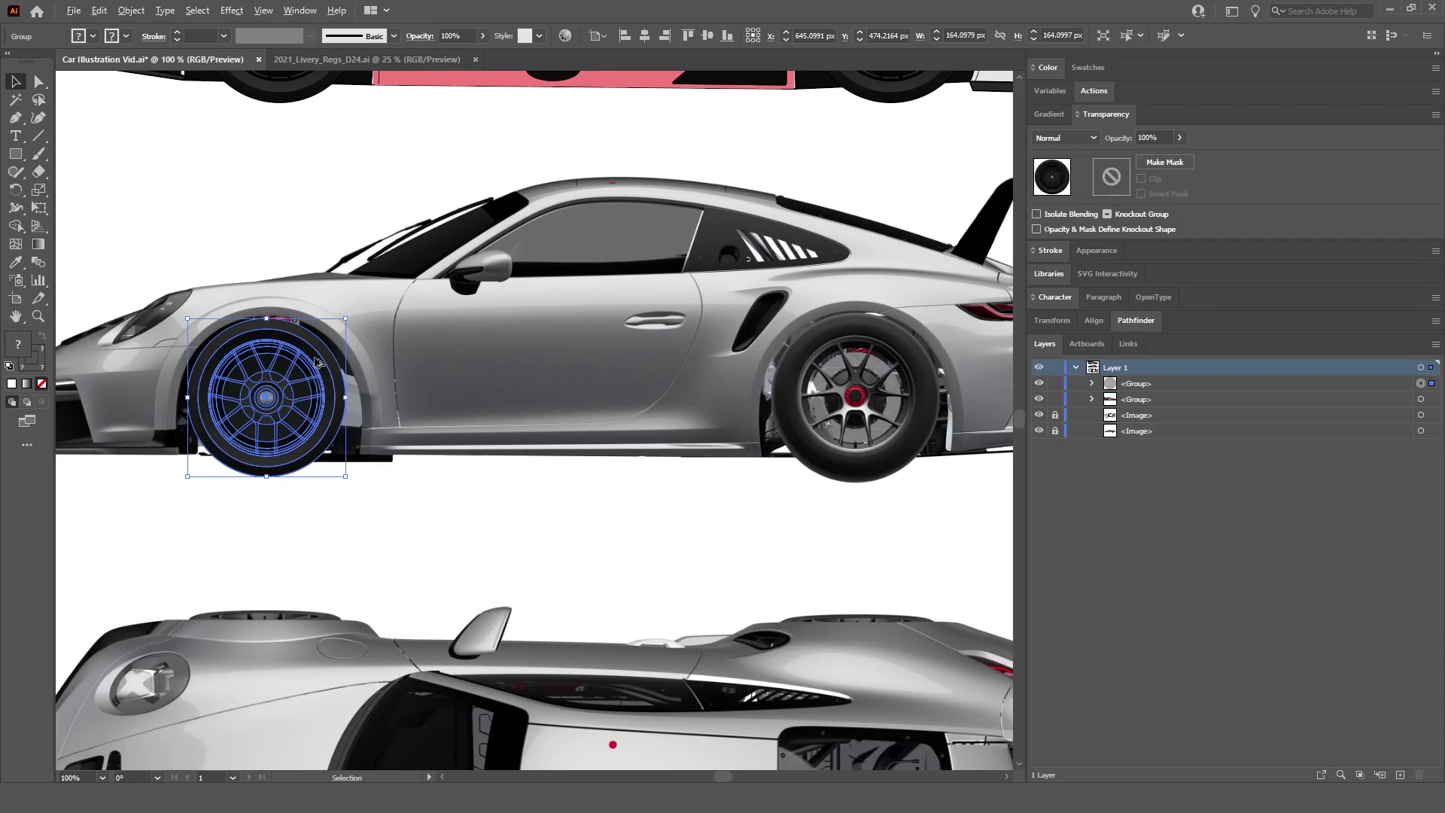
pyautogui.moveTo(314, 364); pyautogui.dragTo(908, 399)
pyautogui.hscroll(2, 795, 356)
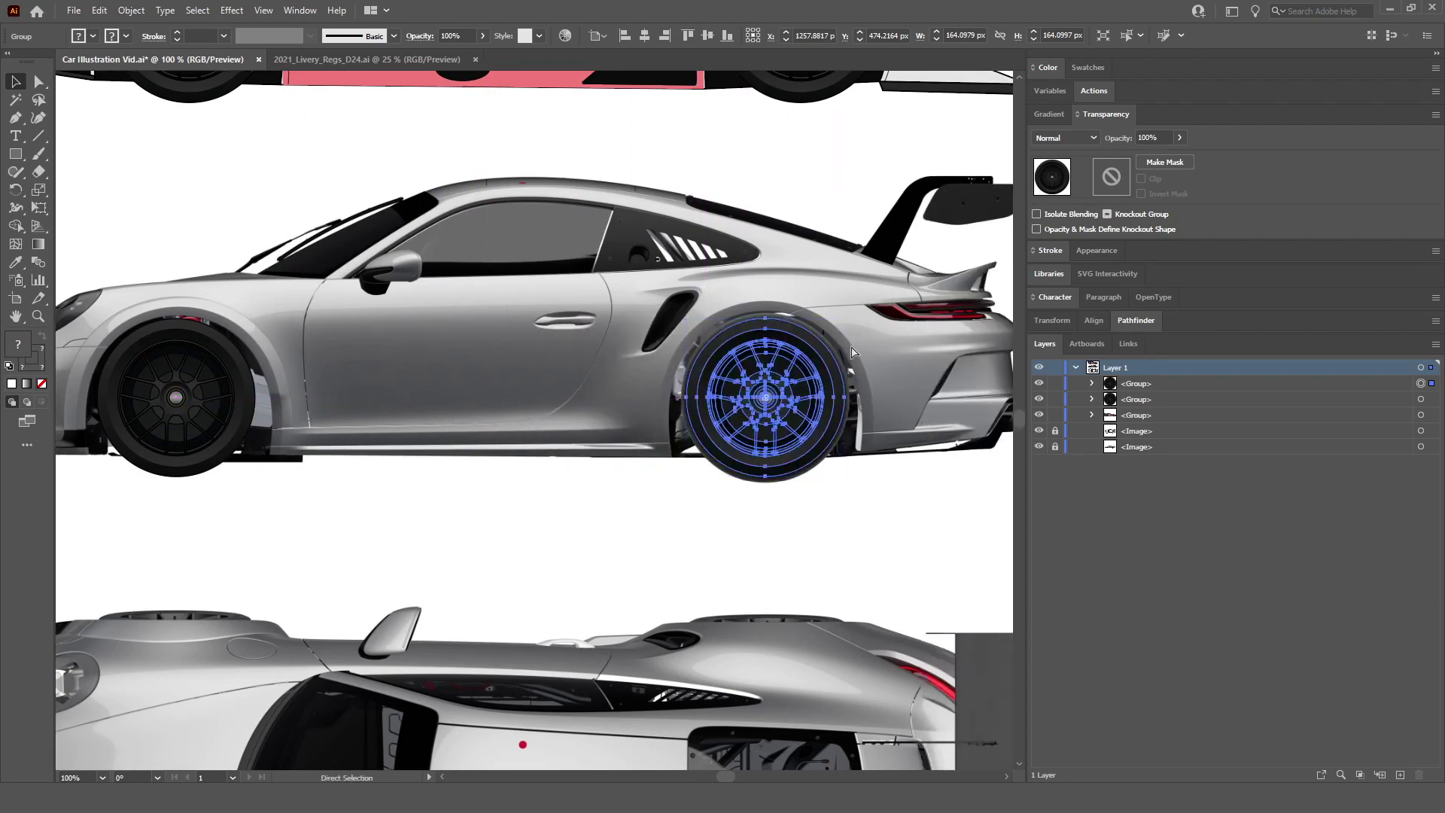
# Step: Enlarge the rear wheel copy proportionally from its centre to about 177 px, matching the reference tyre's top edge
pyautogui.scroll(3, 795, 355)
pyautogui.scroll(-3, 500, 182)
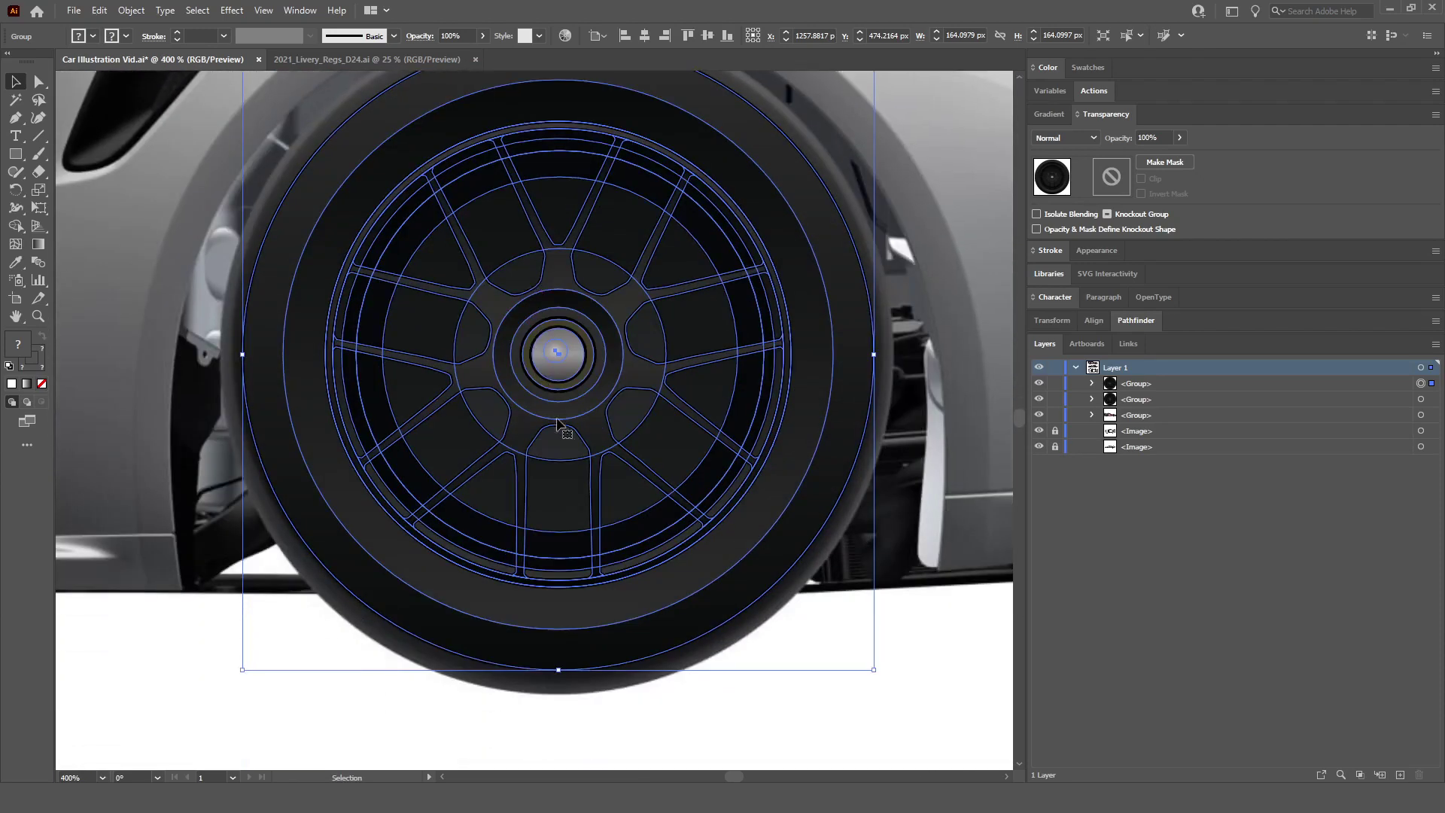
pyautogui.scroll(2, 565, 418)
pyautogui.scroll(4, 563, 234)
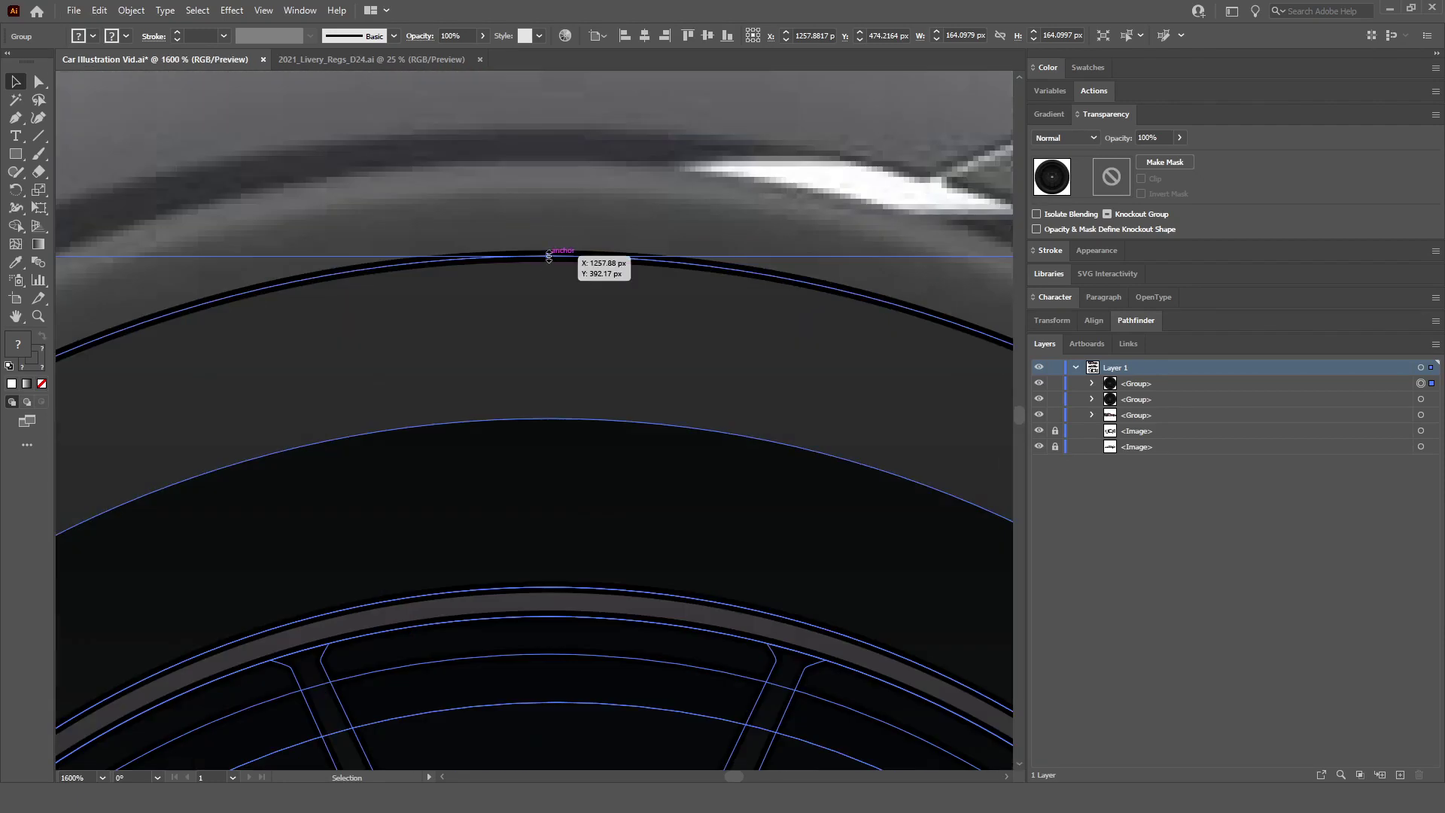
pyautogui.press('shift')
pyautogui.moveTo(549, 257); pyautogui.dragTo(550, 156)
pyautogui.hotkey('ctrl', '-')
pyautogui.hotkey('ctrl', '-')
pyautogui.hotkey('ctrl', '-')
pyautogui.hotkey('ctrl', '-')
pyautogui.hotkey('ctrl', '-')
pyautogui.scroll(-3, 539, 452)
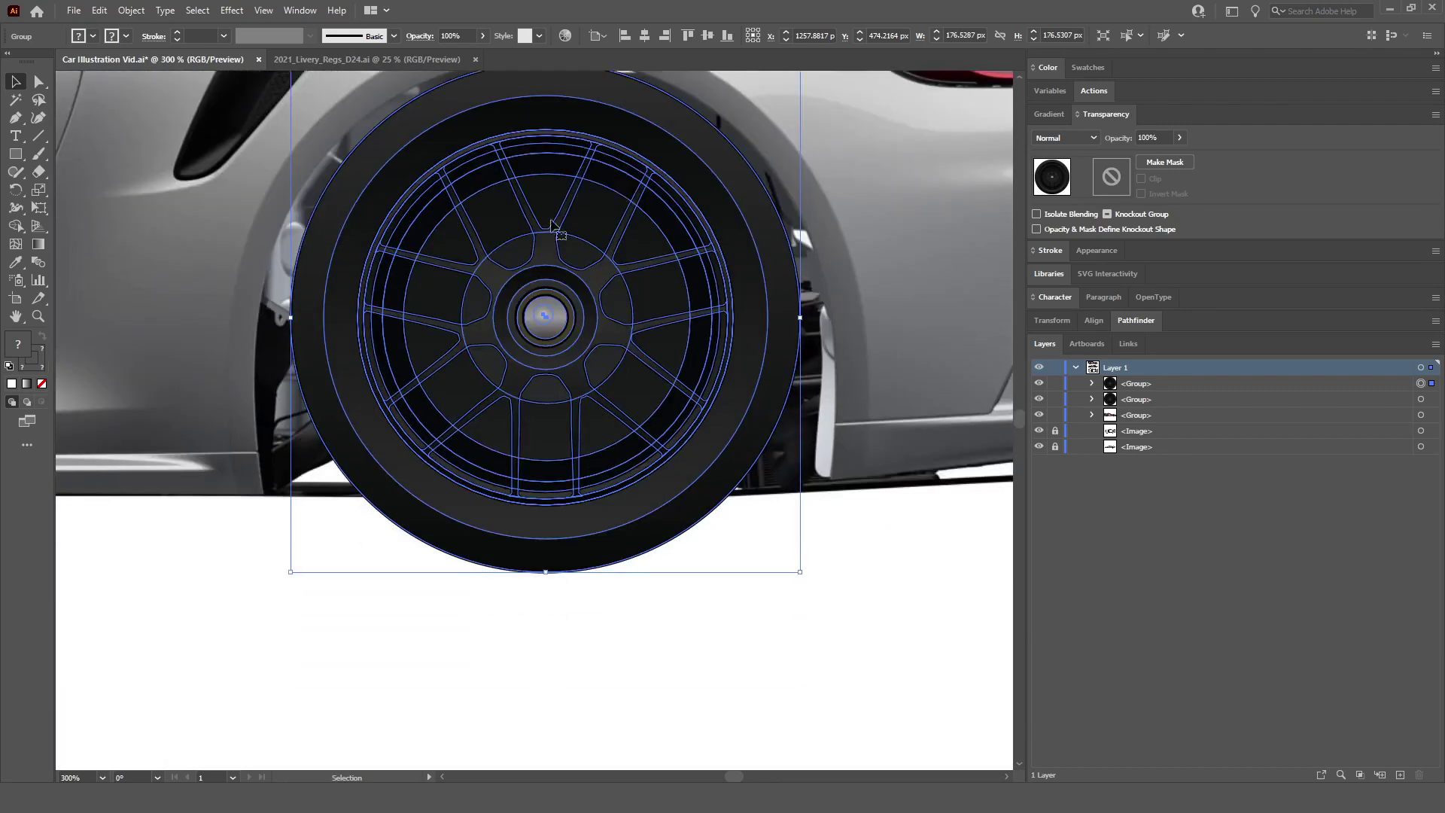
# Step: Check the rear wheel's fit over the reference tyre at 36% opacity, and undo the opacity change
pyautogui.scroll(1, 538, 544)
pyautogui.click(1180, 138)
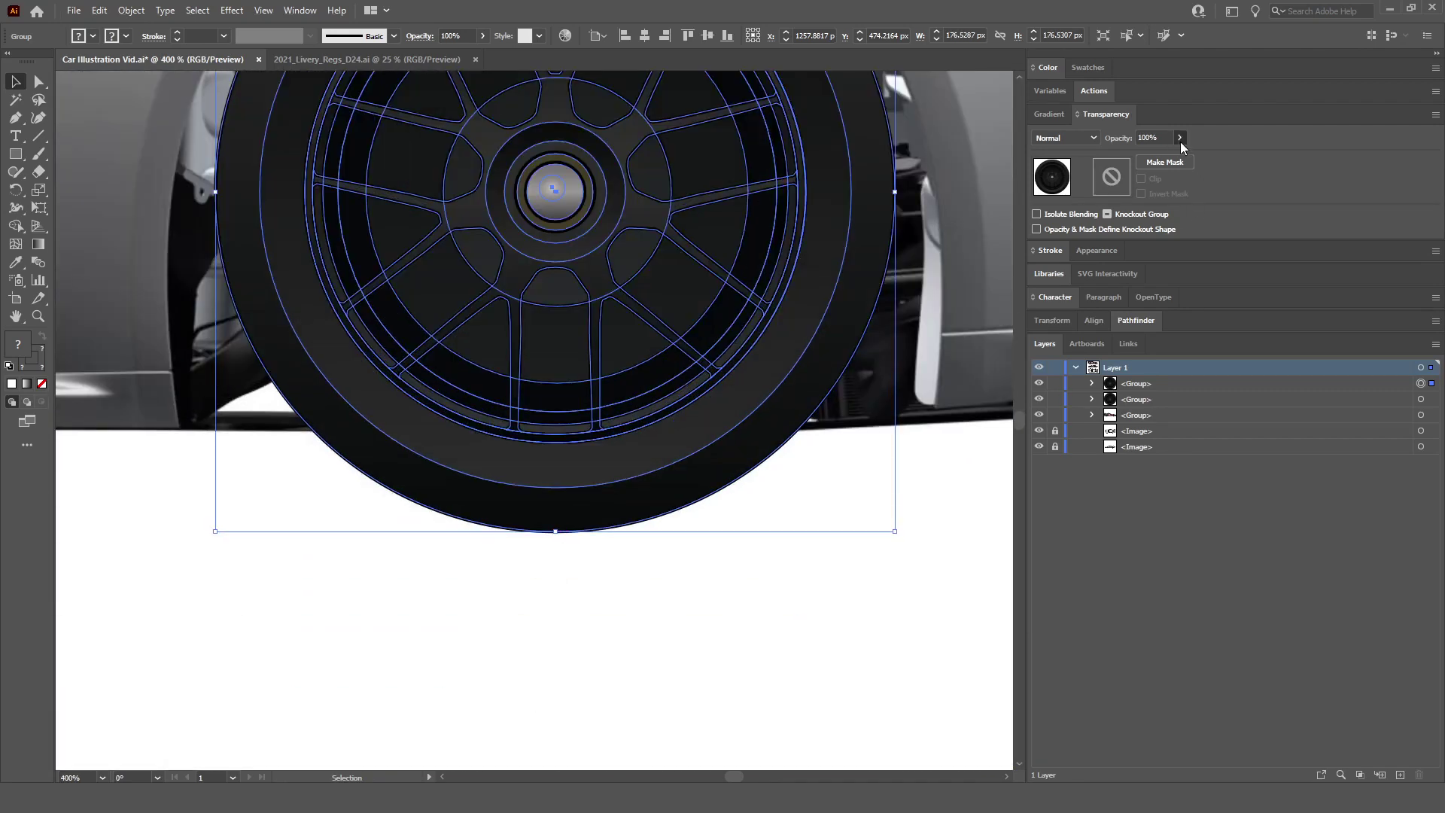
pyautogui.click(1138, 162)
pyautogui.scroll(1, 568, 532)
pyautogui.scroll(-2, 567, 532)
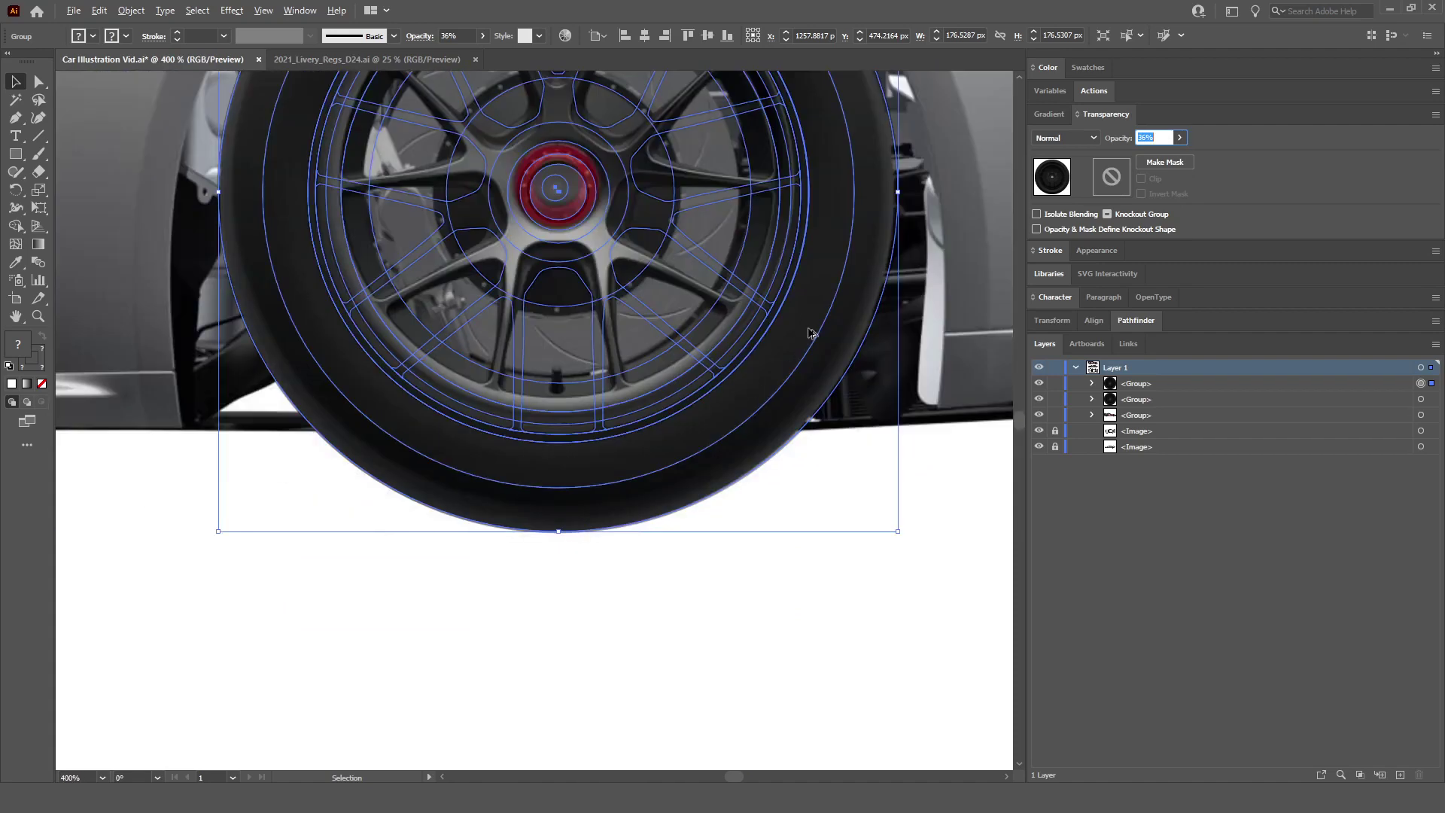
pyautogui.scroll(-1, 843, 321)
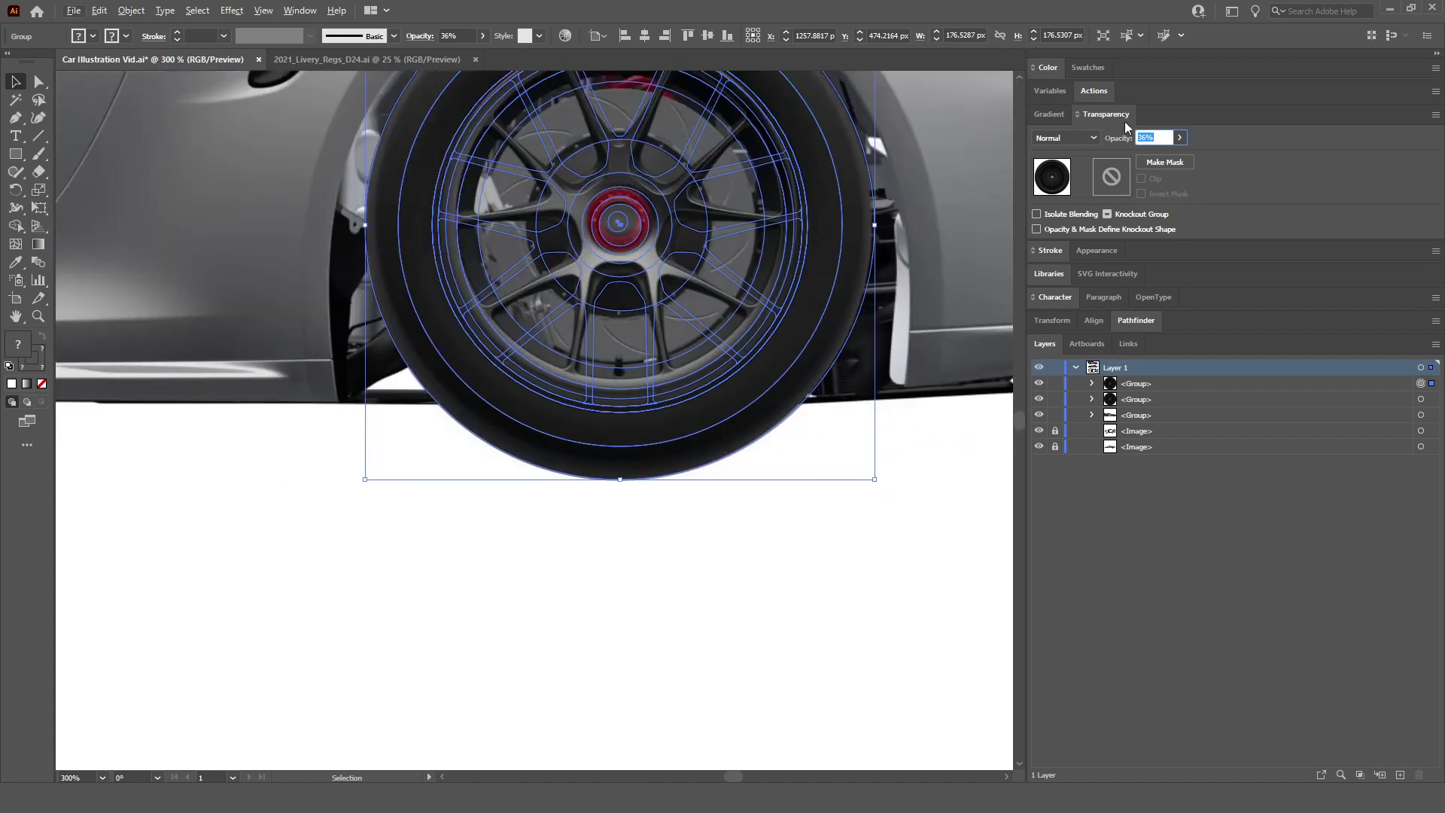
pyautogui.click(1180, 138)
pyautogui.hotkey('ctrl', 'z')
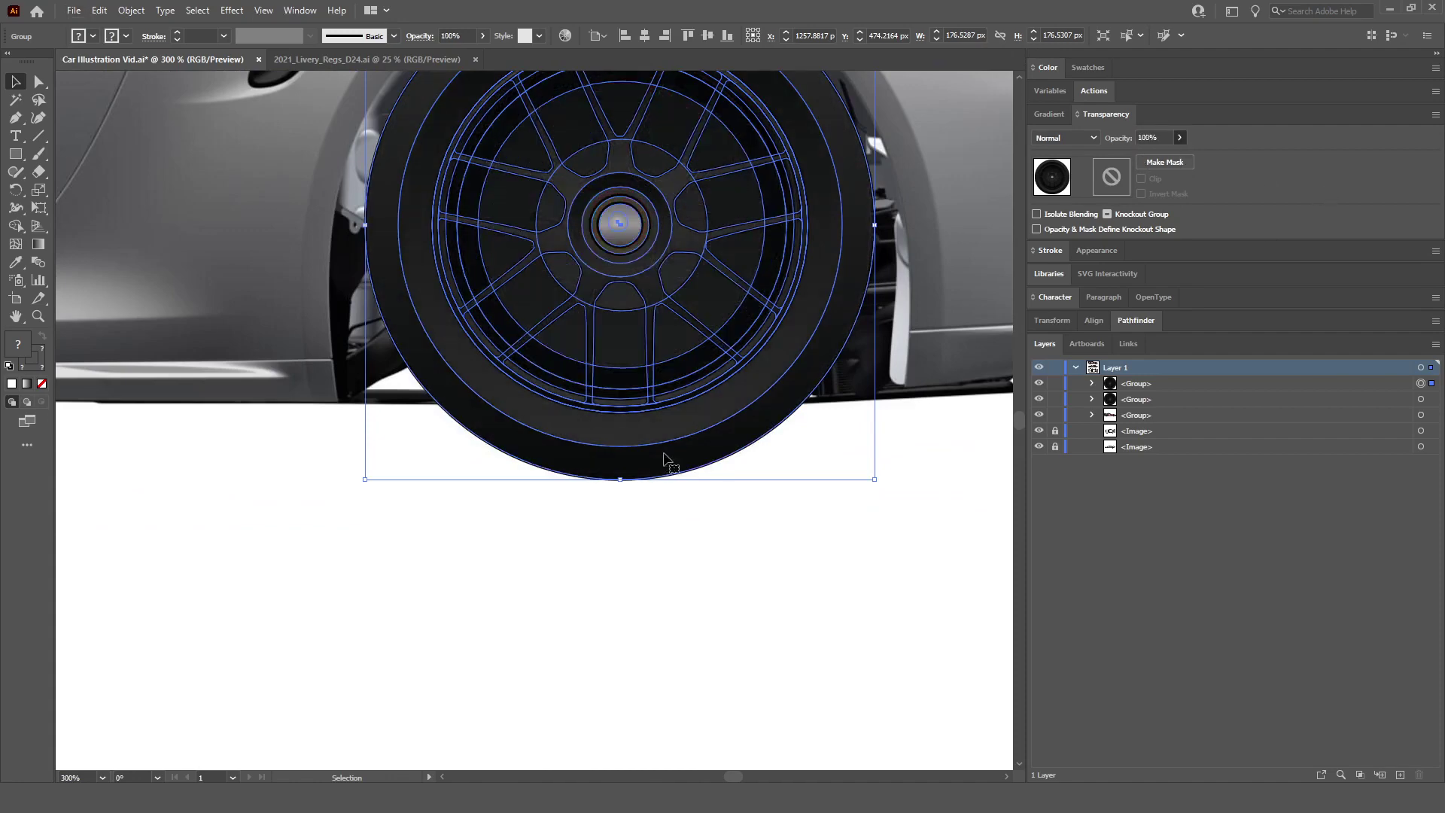
# Step: Deselect the rear wheel and lock both wheel groups on the silver car
pyautogui.hotkey('ctrl', '-')
pyautogui.hotkey('ctrl', '-')
pyautogui.hotkey('ctrl', '-')
pyautogui.hotkey('ctrl', '-')
pyautogui.click(449, 488)
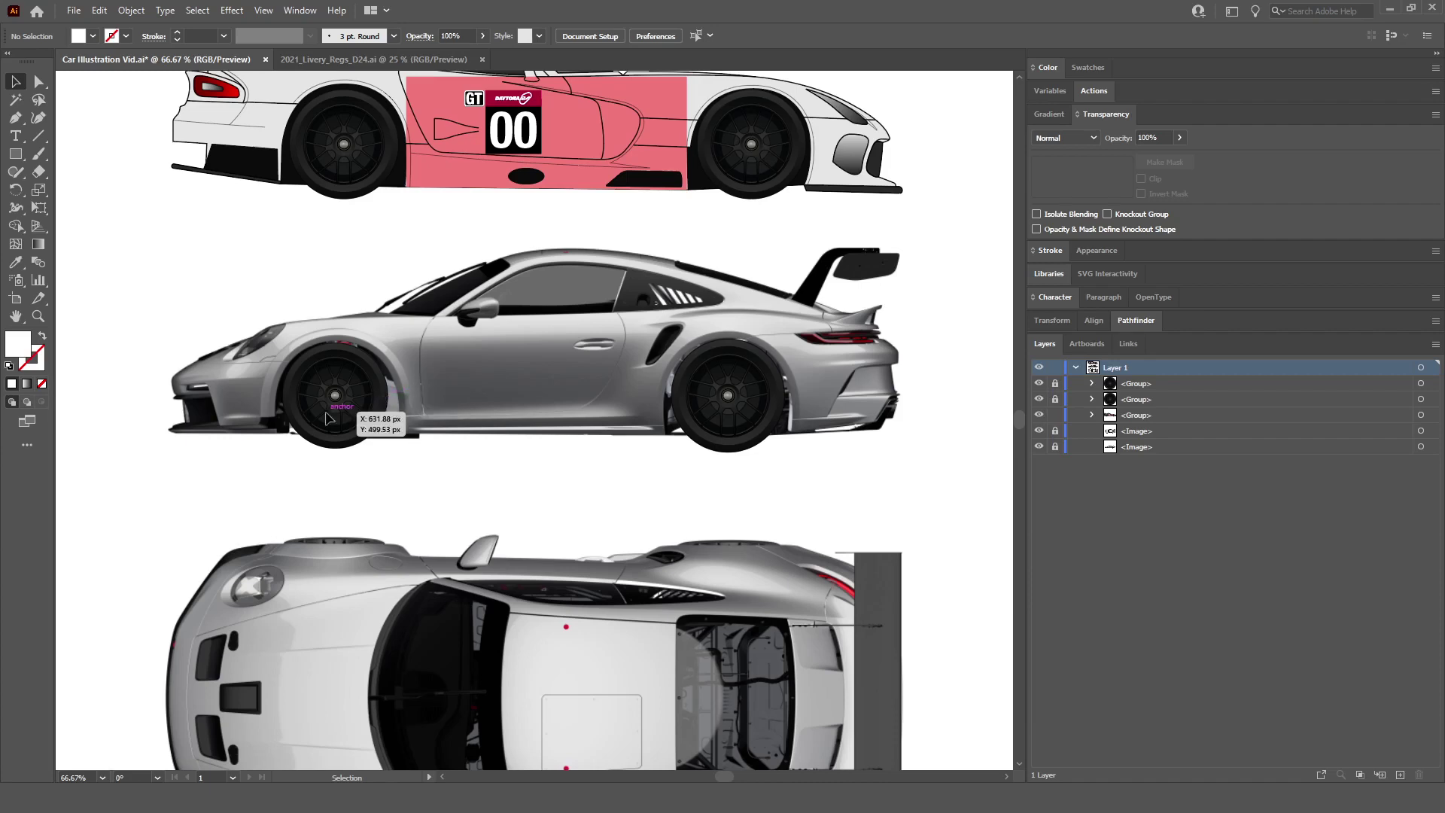
# Step: Inspect the fill and stroke of the body path on the existing pink-and-white car illustration, and deselect it
pyautogui.scroll(2, 202, 352)
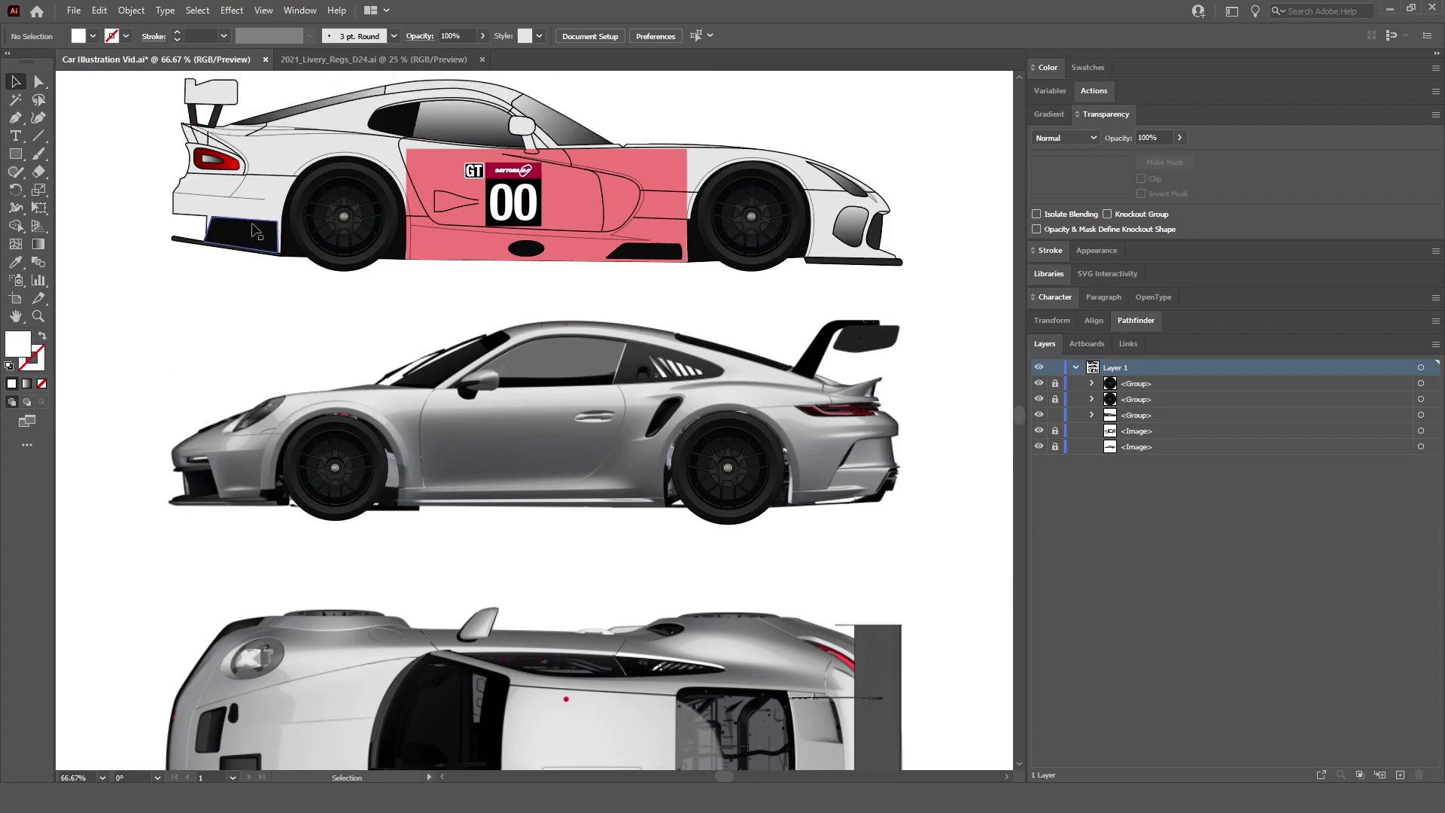
pyautogui.click(15, 81)
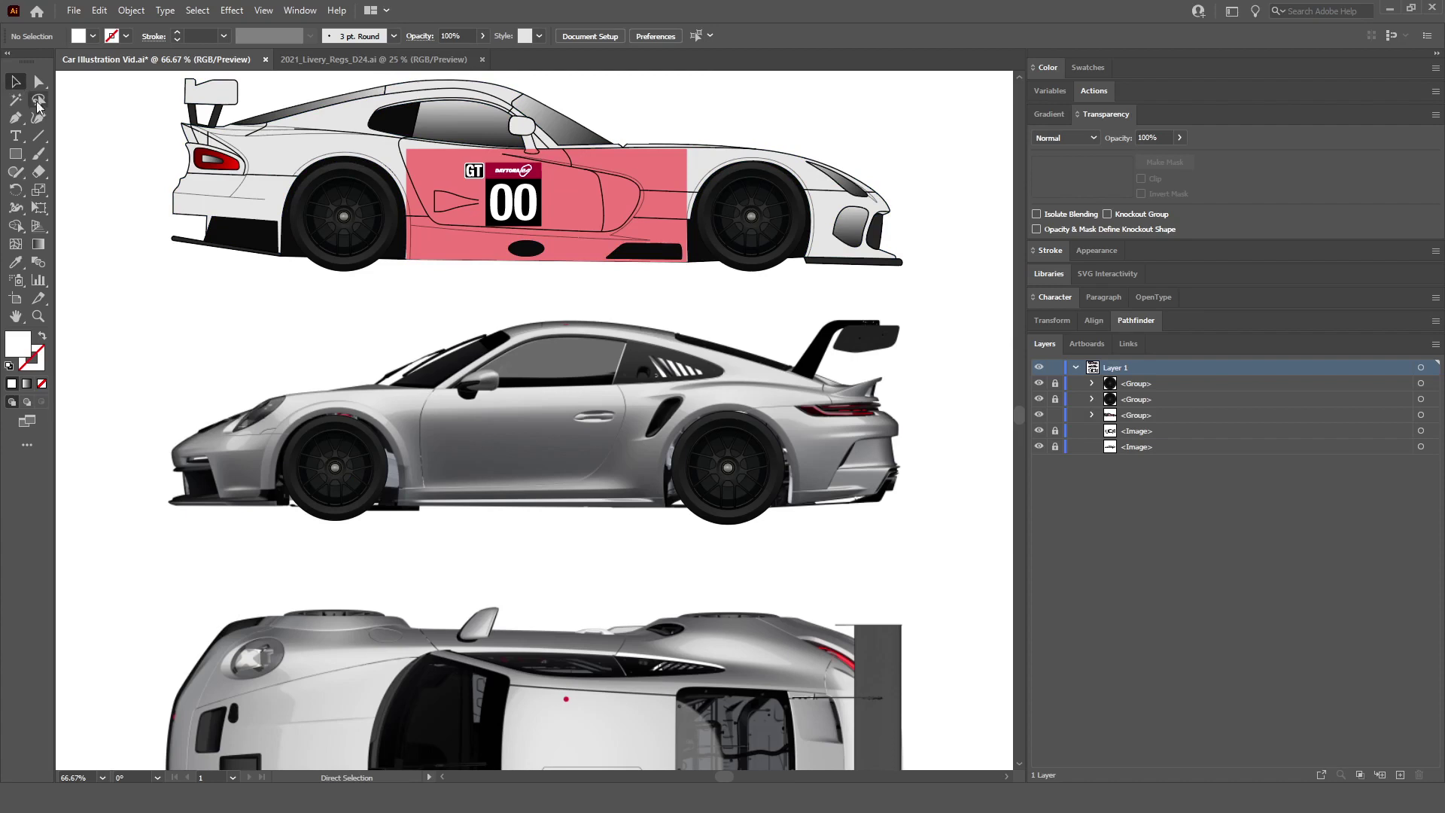
pyautogui.click(269, 192)
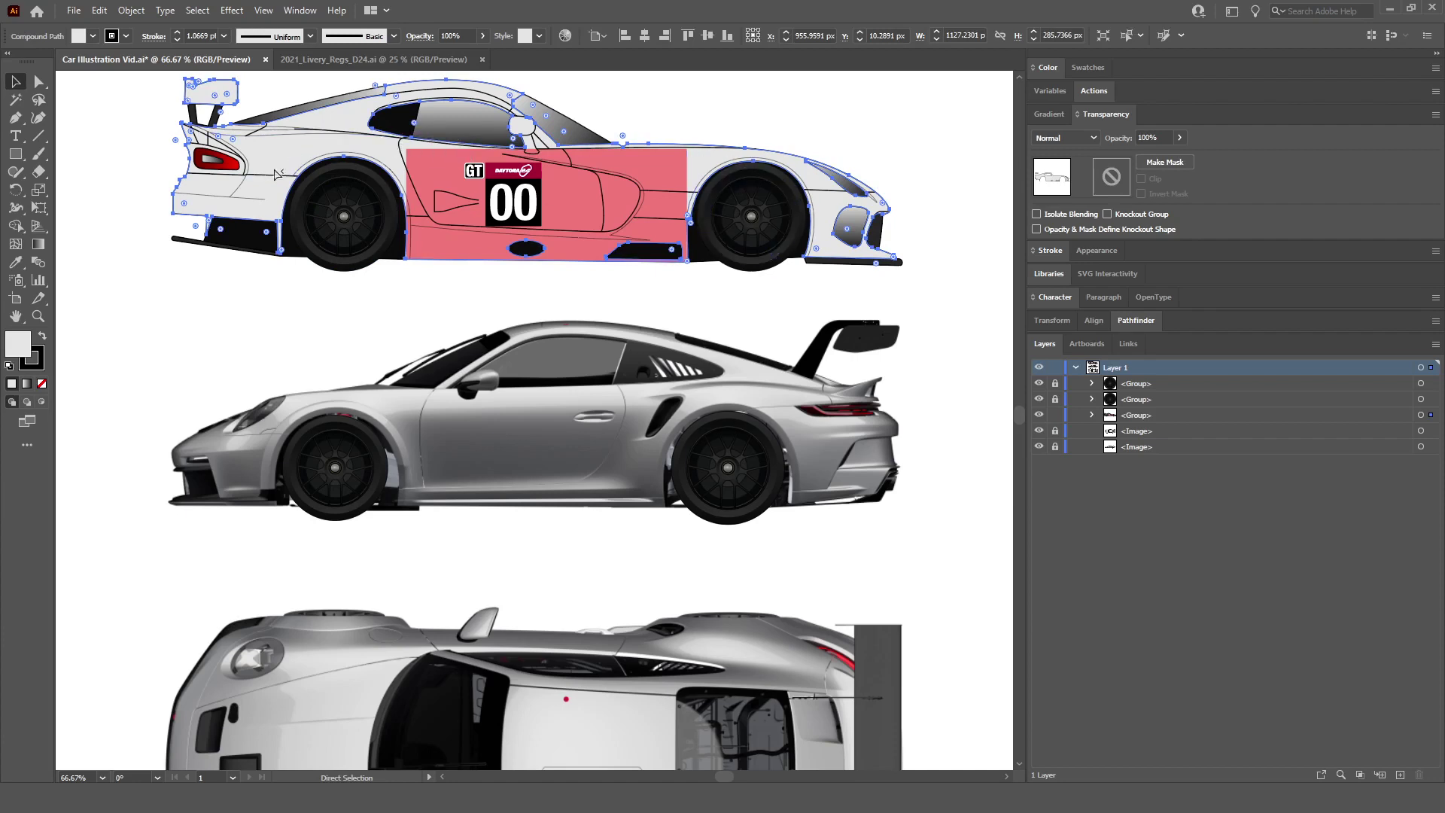
pyautogui.click(207, 342)
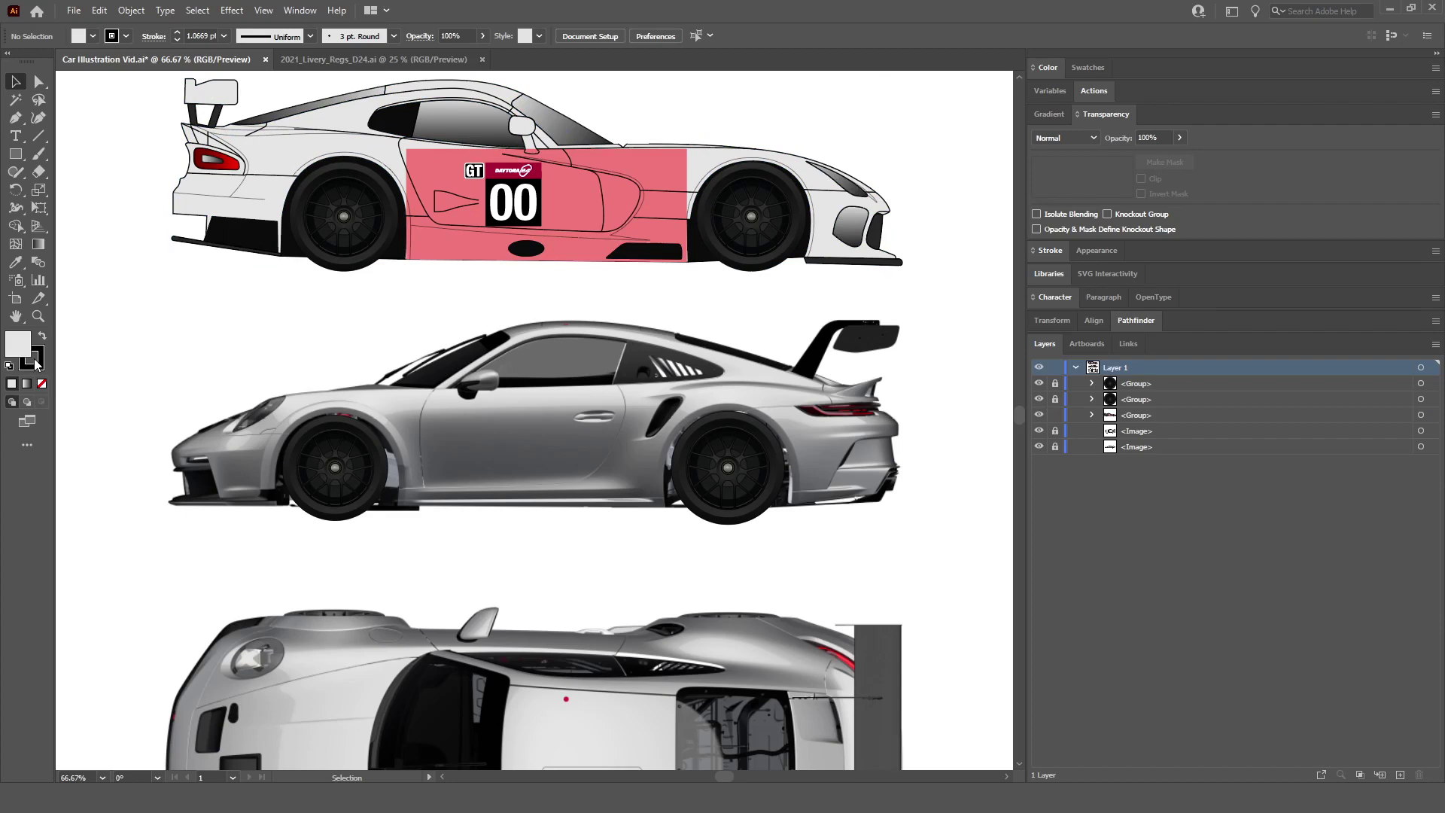
pyautogui.scroll(2, 219, 334)
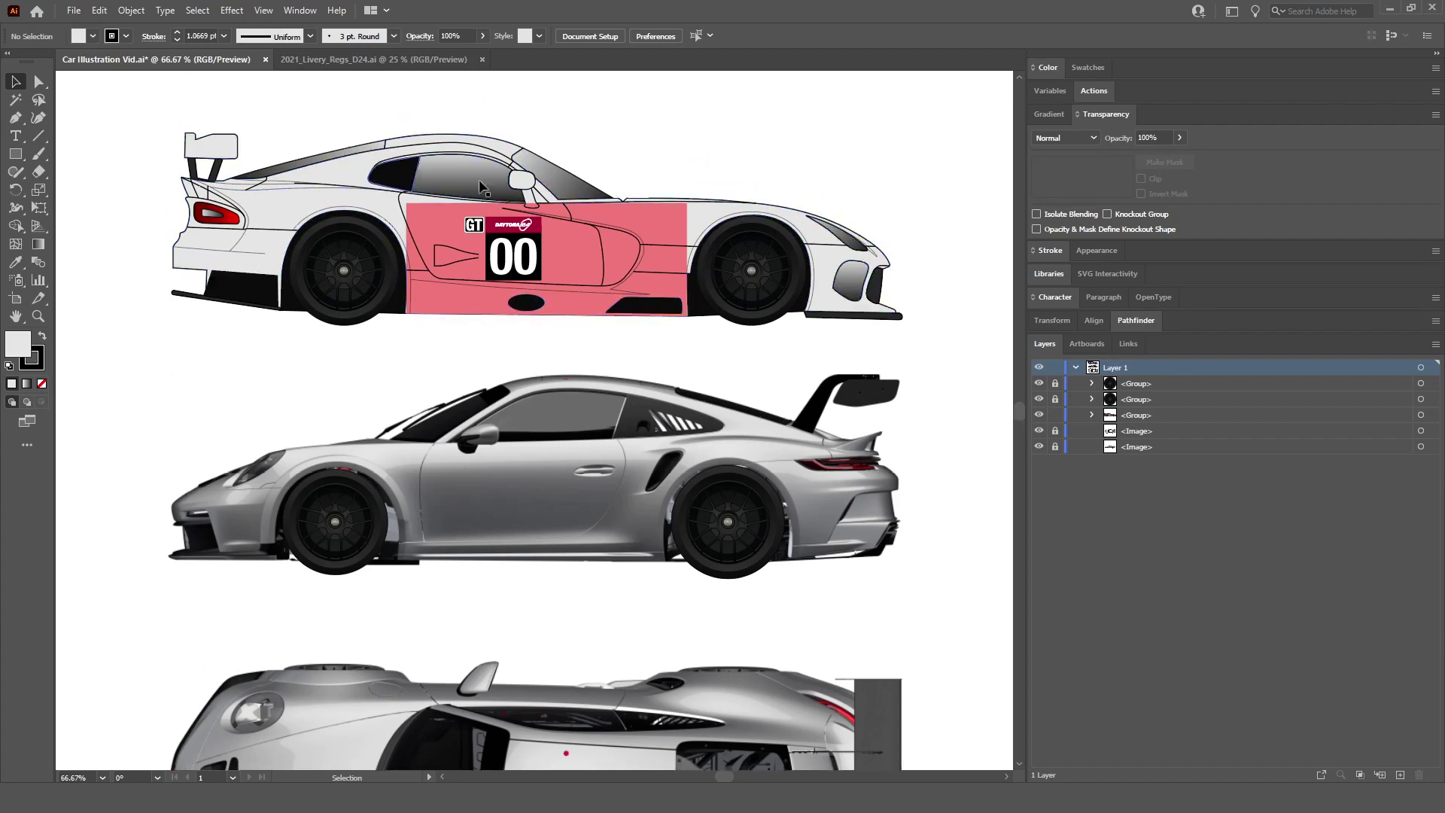
# Step: Set the drawing style to no fill with a 1 pt bright green stroke (#00e743)
pyautogui.scroll(2, 354, 530)
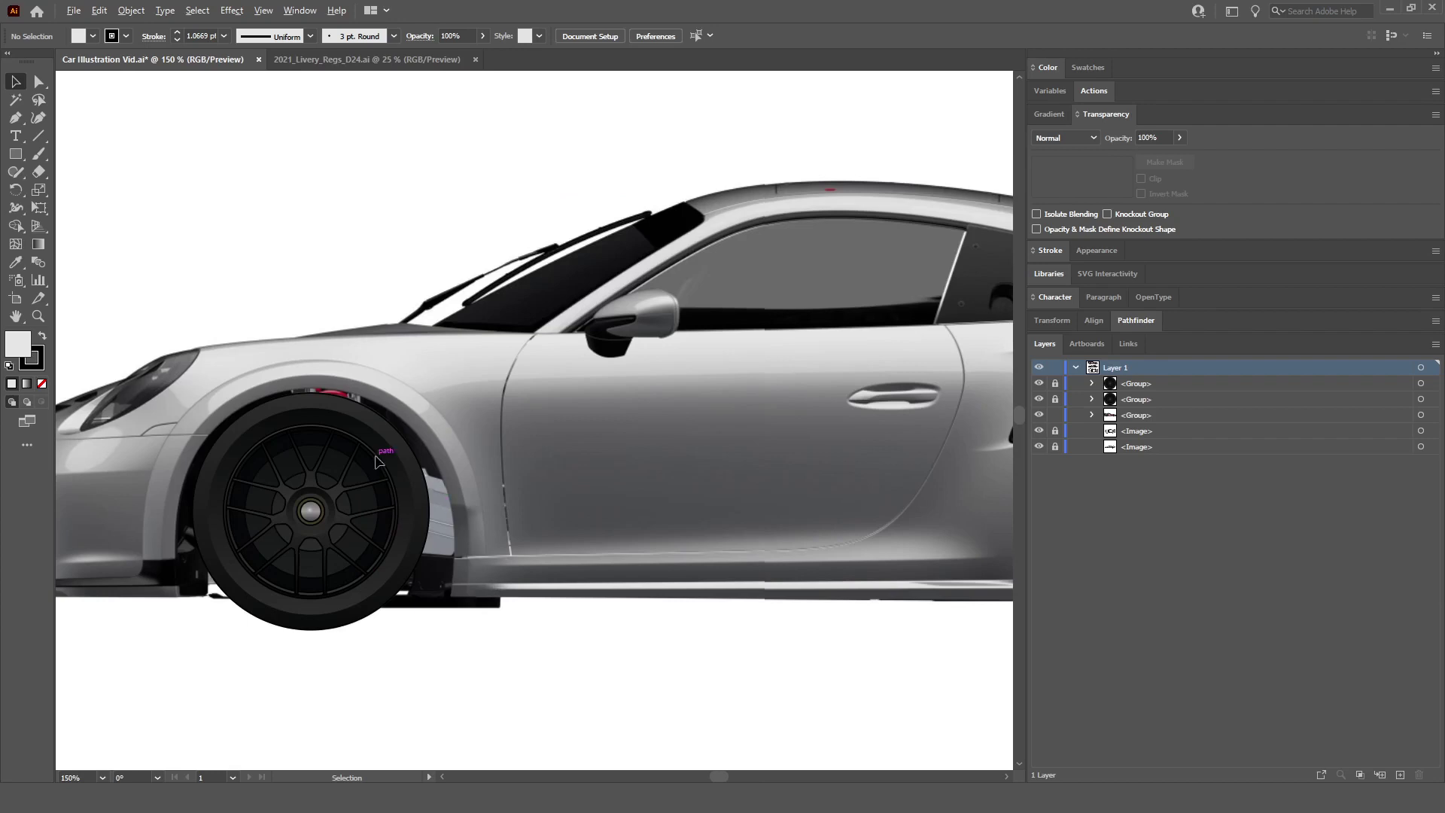
pyautogui.scroll(-1, 377, 459)
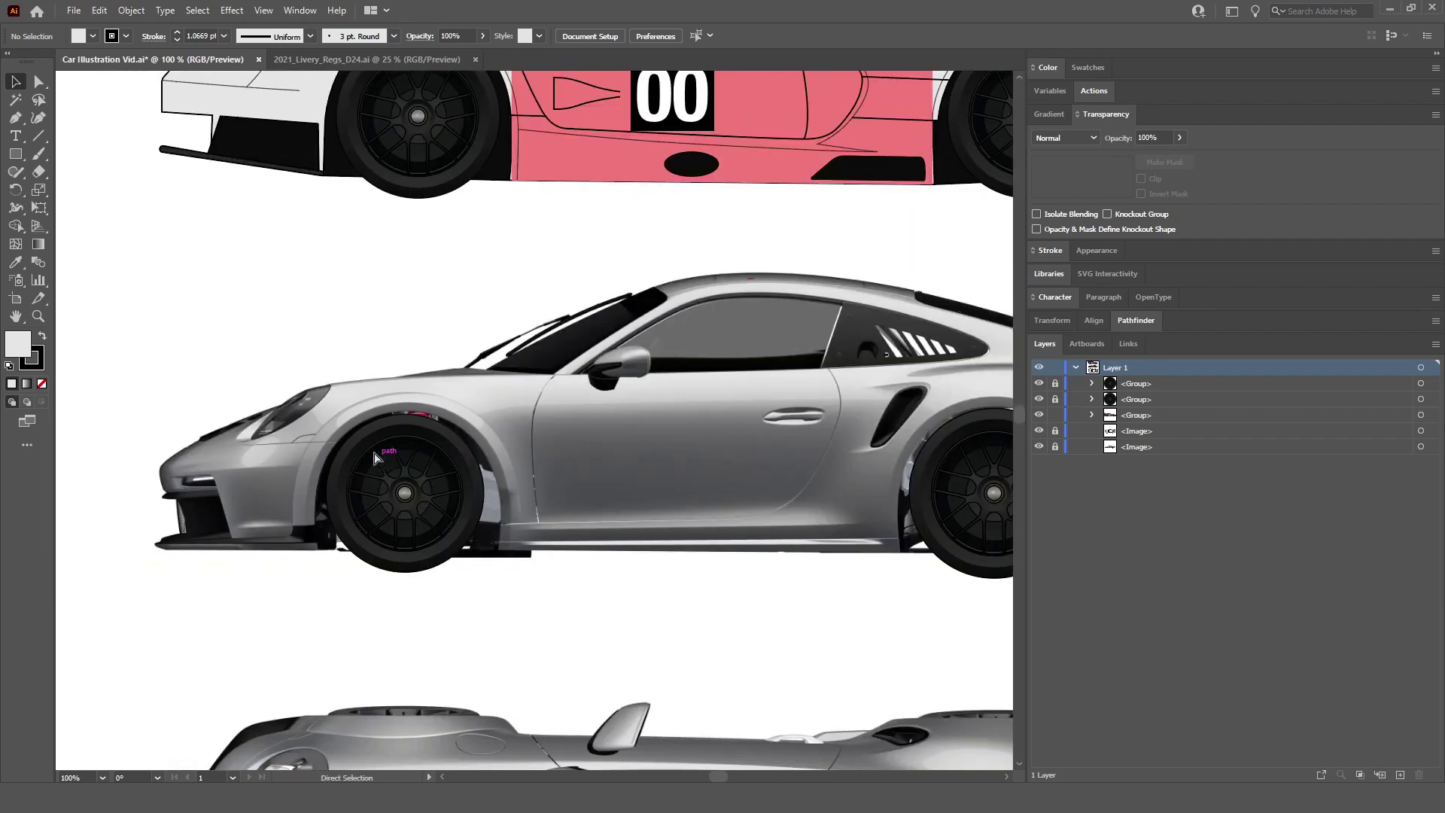
pyautogui.click(42, 386)
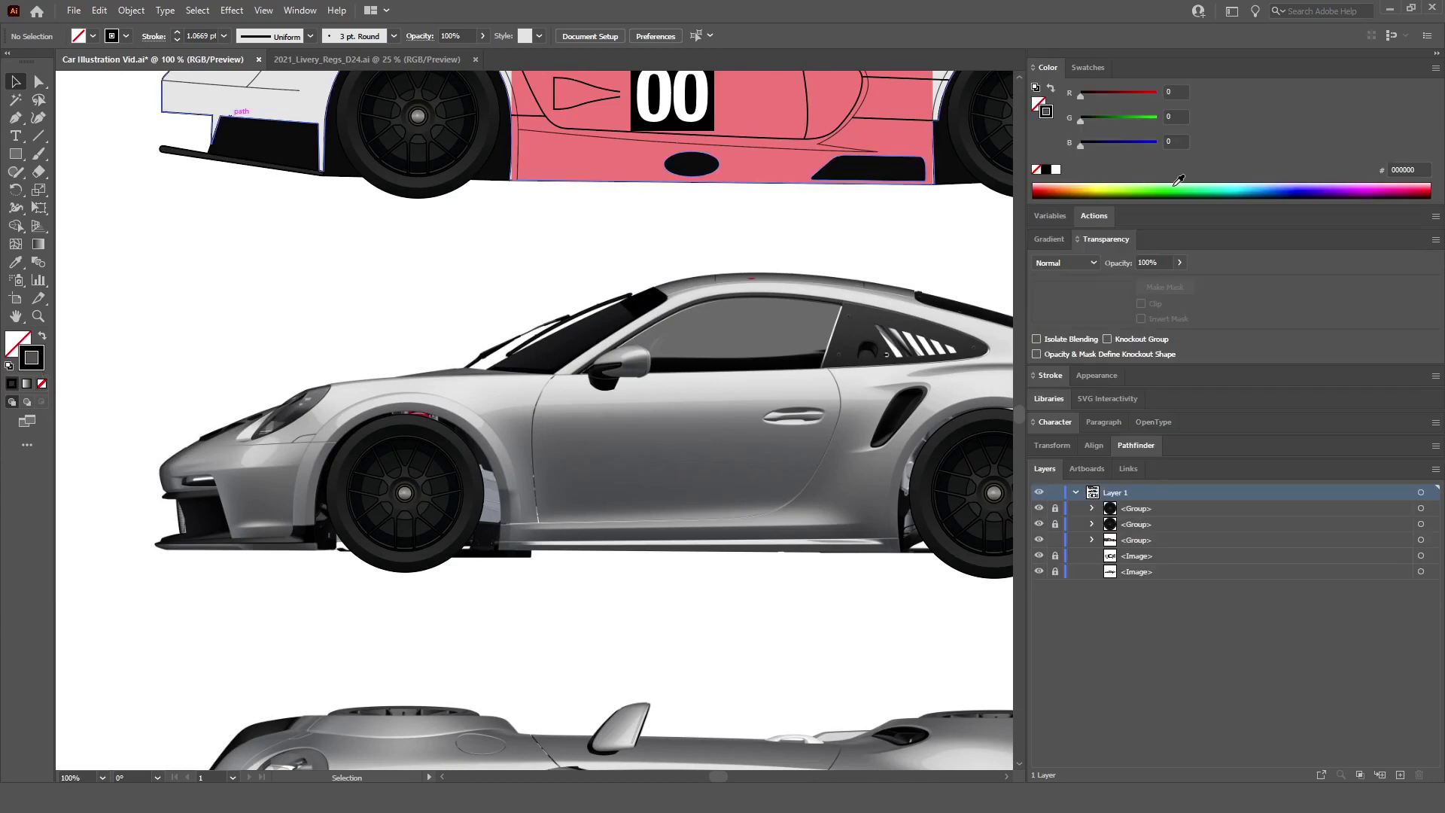
pyautogui.click(1189, 185)
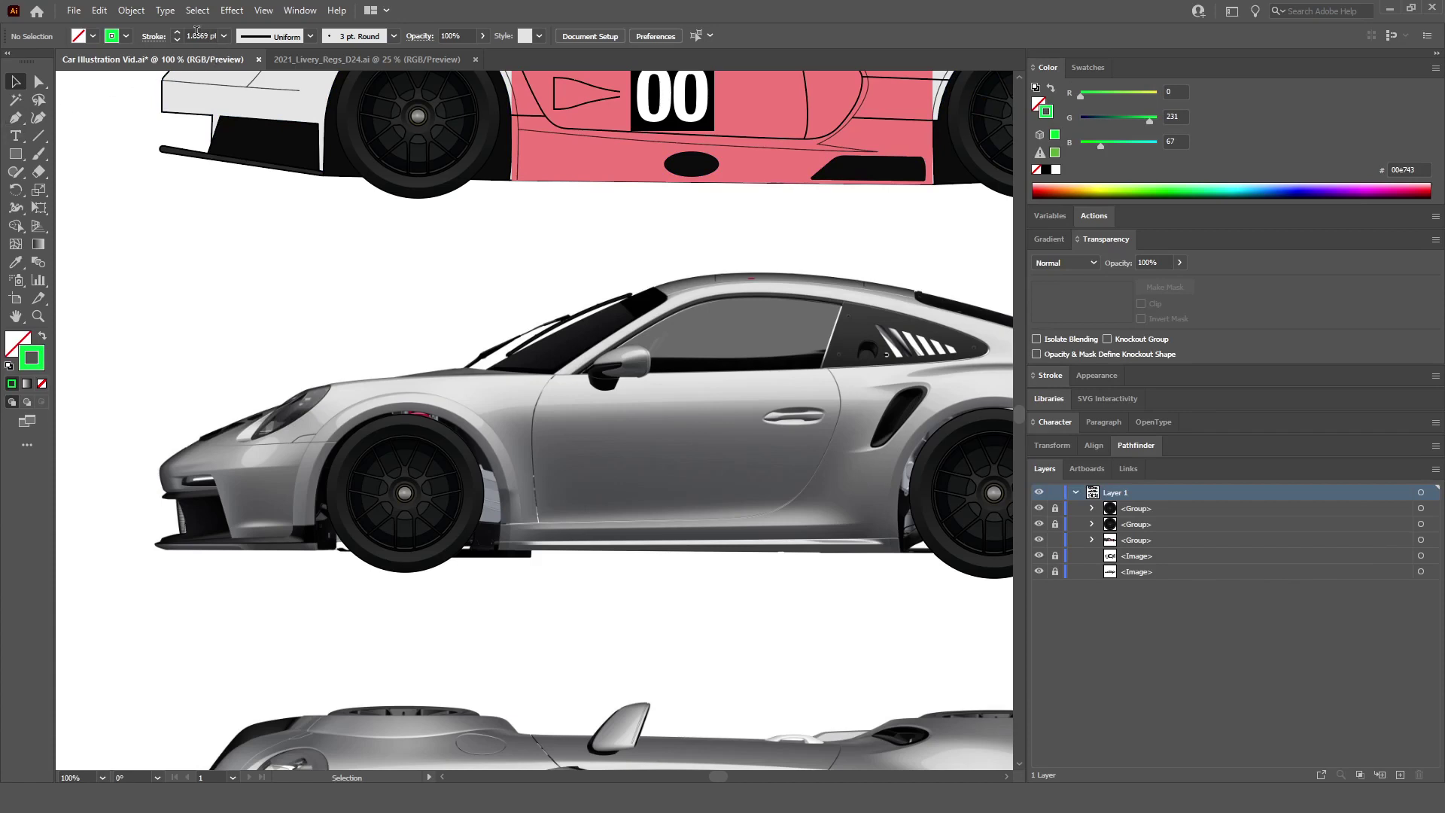
pyautogui.moveTo(197, 33); pyautogui.dragTo(237, 34)
pyautogui.press('Return')
# Step: Start a Pen path at the lower front corner of the side skirt, behind the silver car's front wheel
pyautogui.click(15, 117)
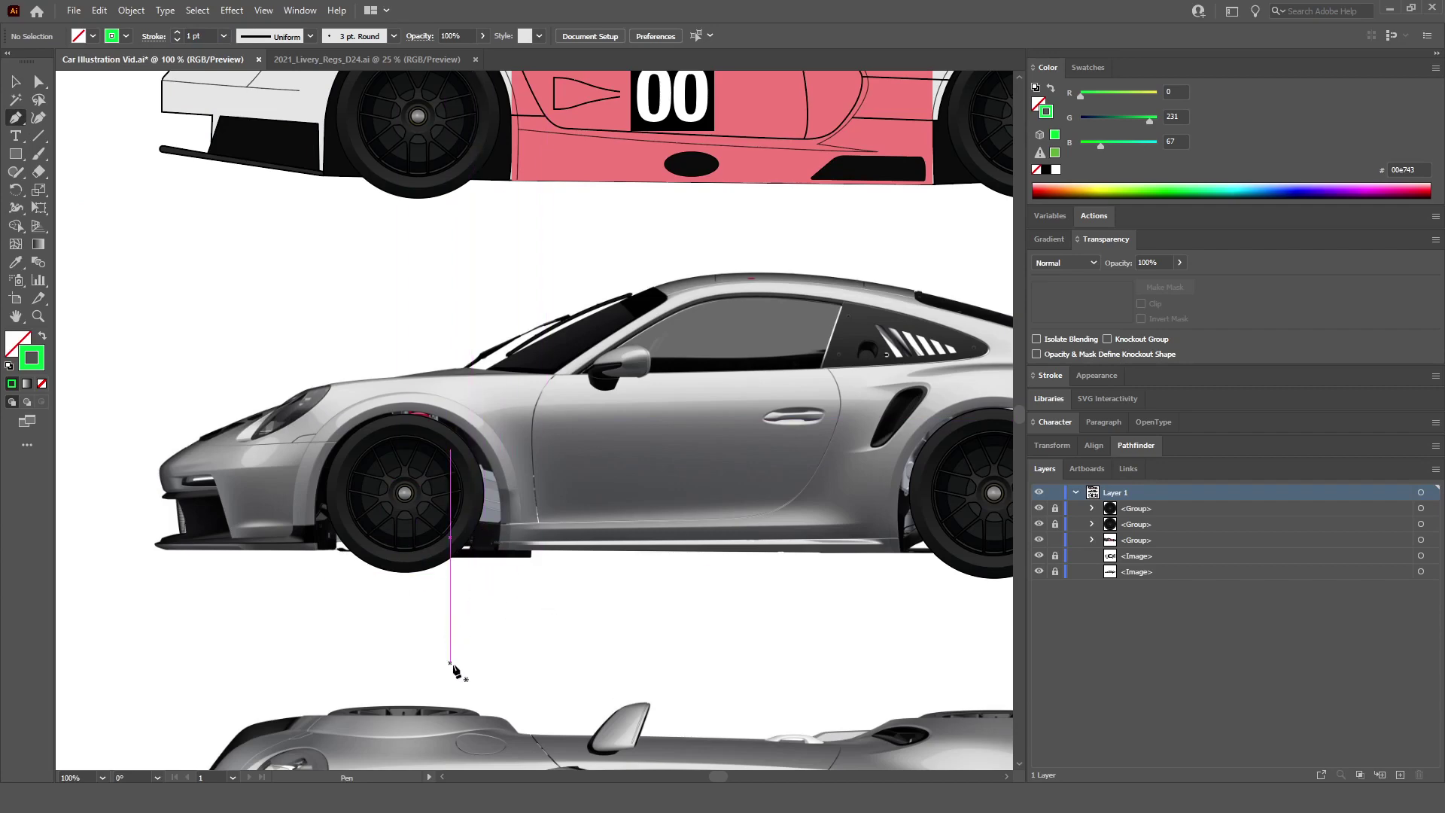
pyautogui.scroll(4, 473, 561)
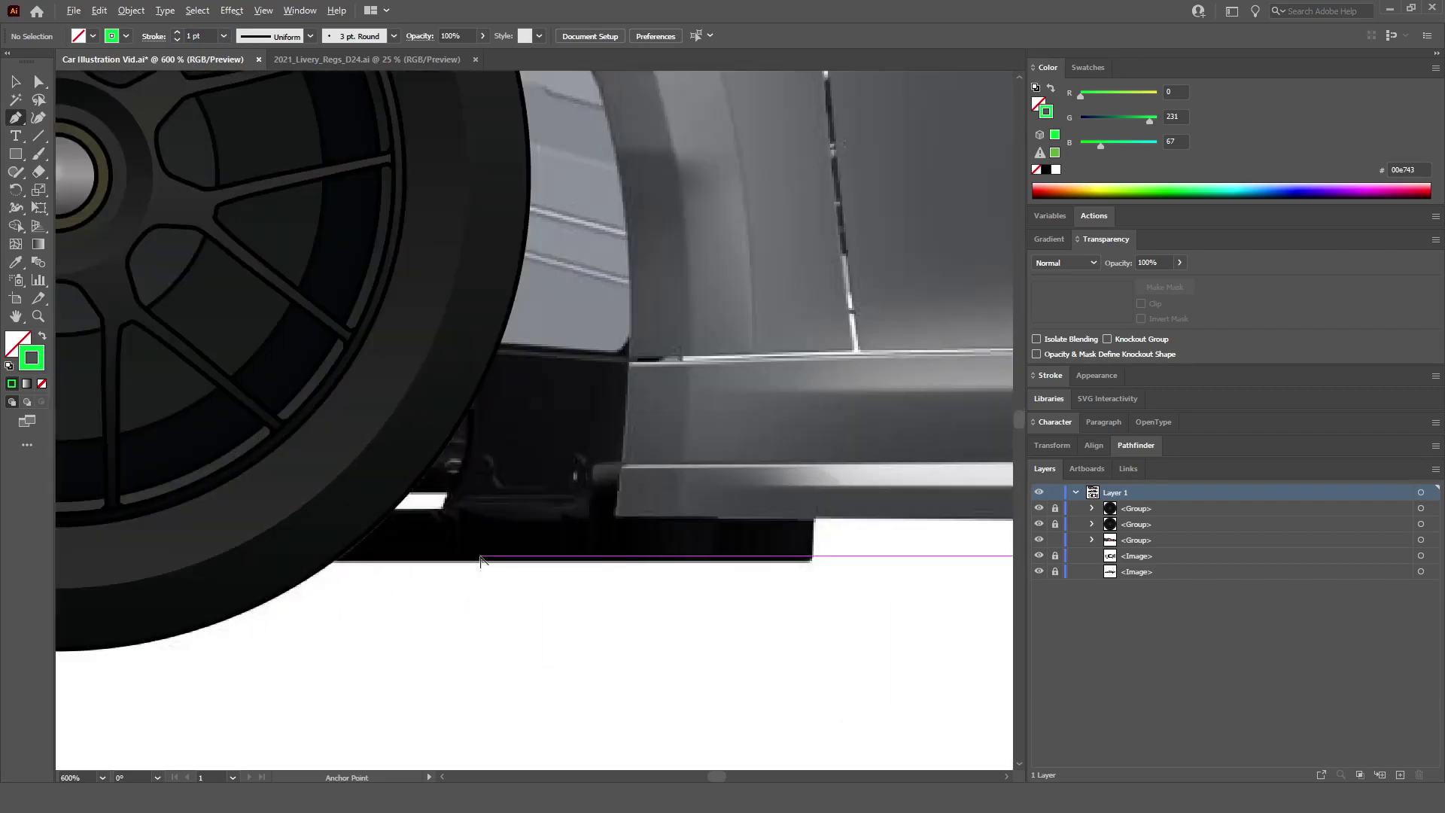
pyautogui.scroll(2, 482, 557)
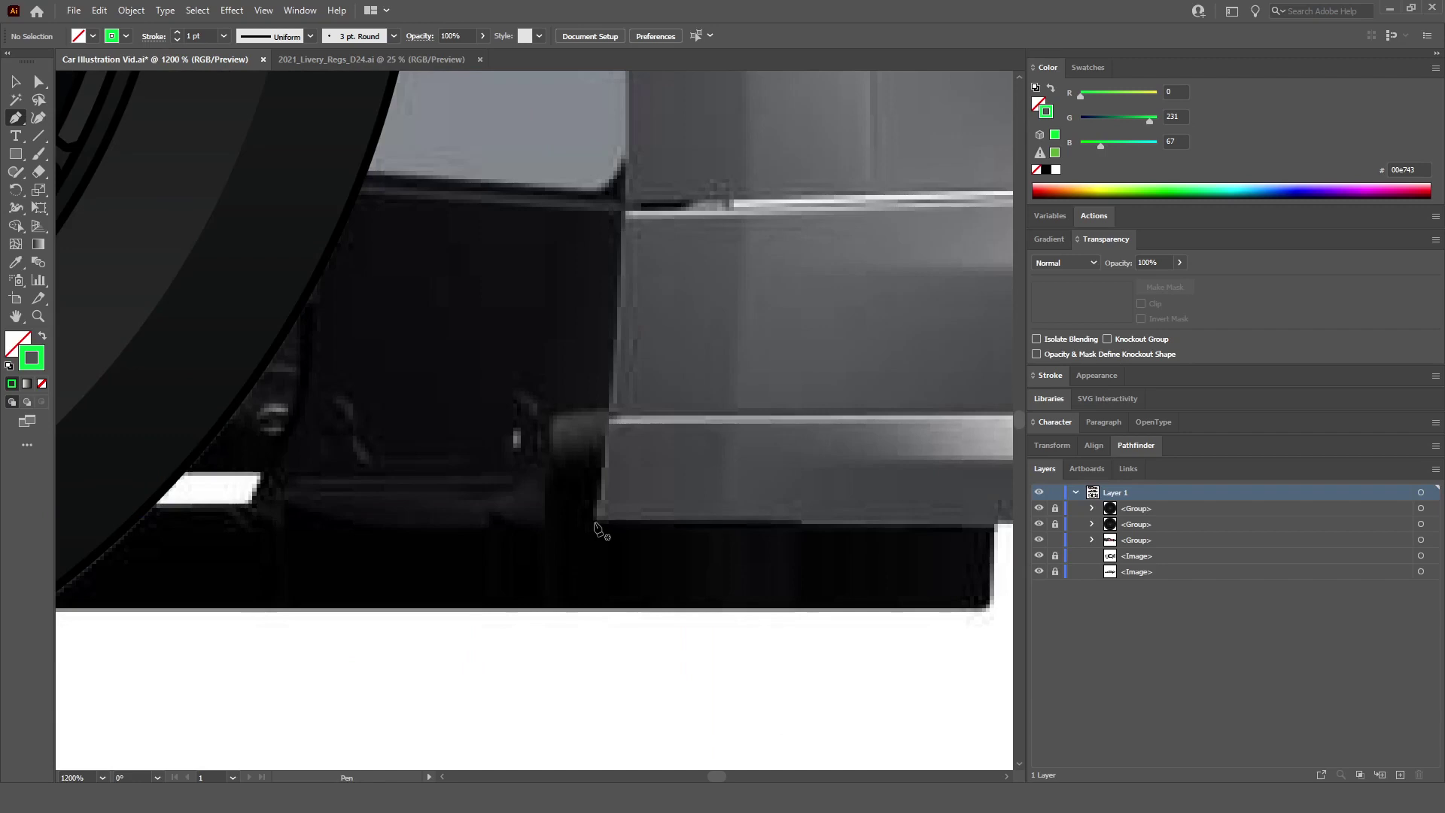
pyautogui.scroll(-6, 600, 529)
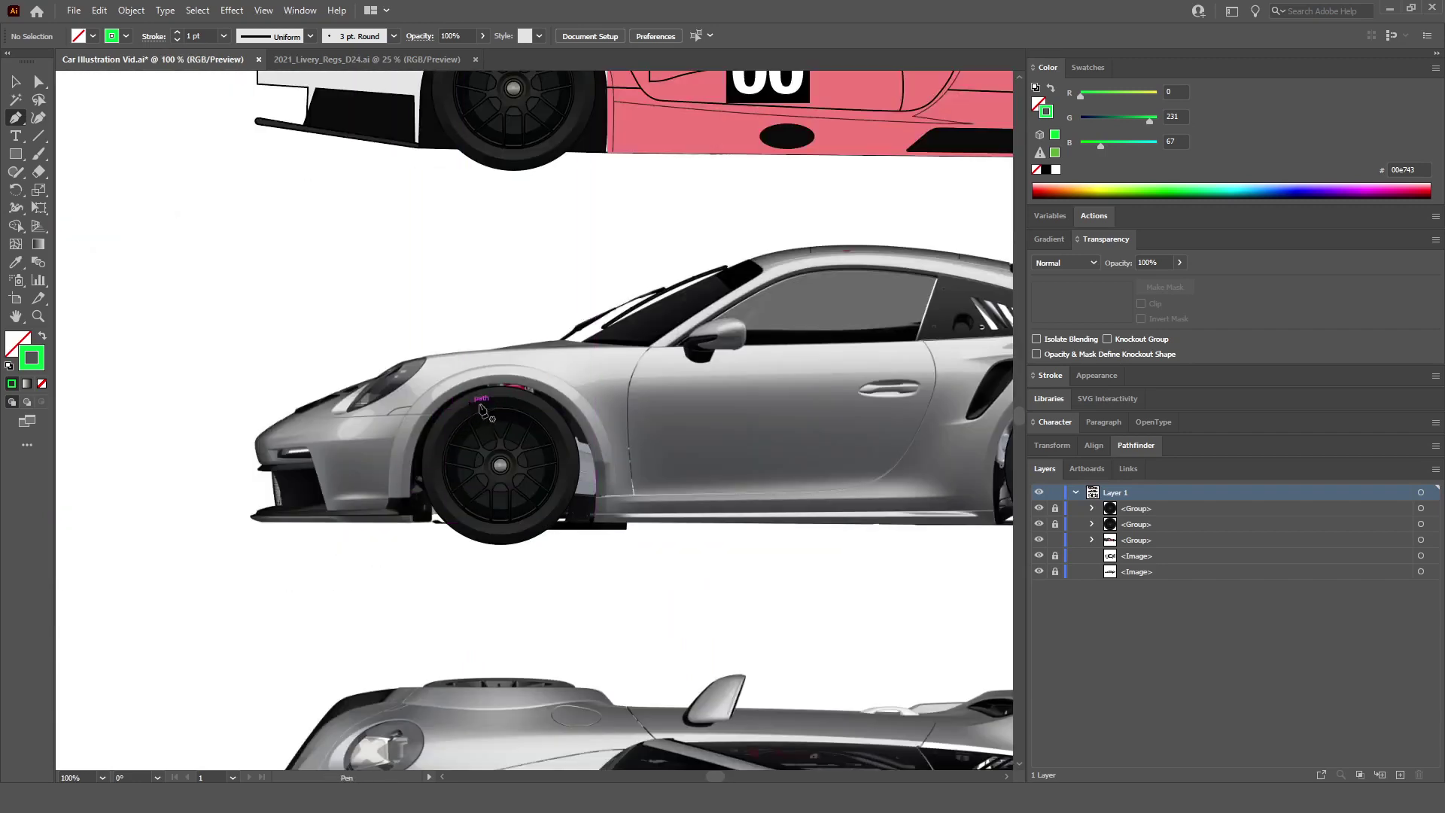
pyautogui.scroll(6, 599, 519)
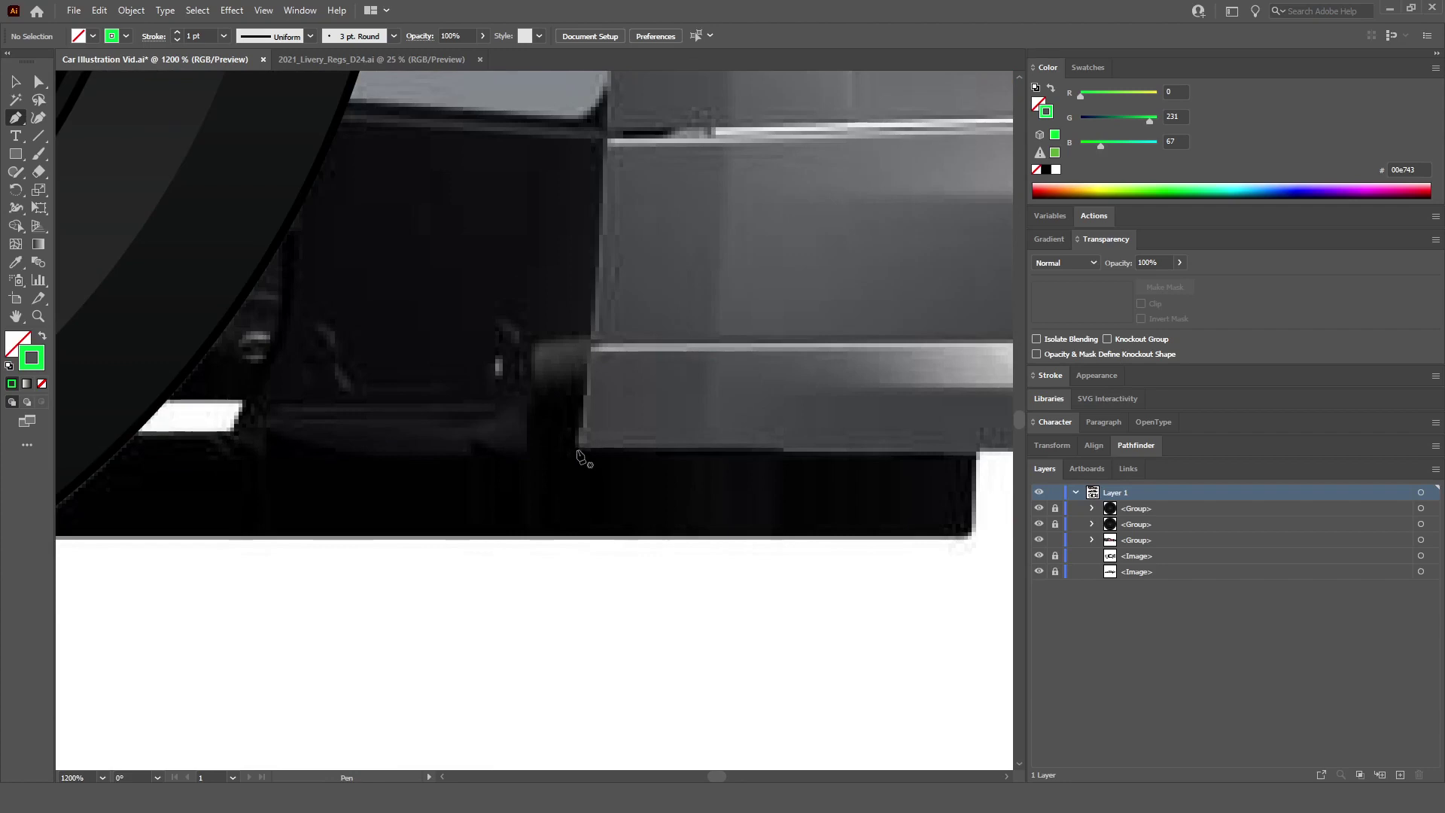
pyautogui.click(578, 452)
# Step: Extend the path with a straight horizontal segment about 188 px long to the front bumper's lower rear corner
pyautogui.scroll(-5, 578, 452)
pyautogui.scroll(3, 361, 467)
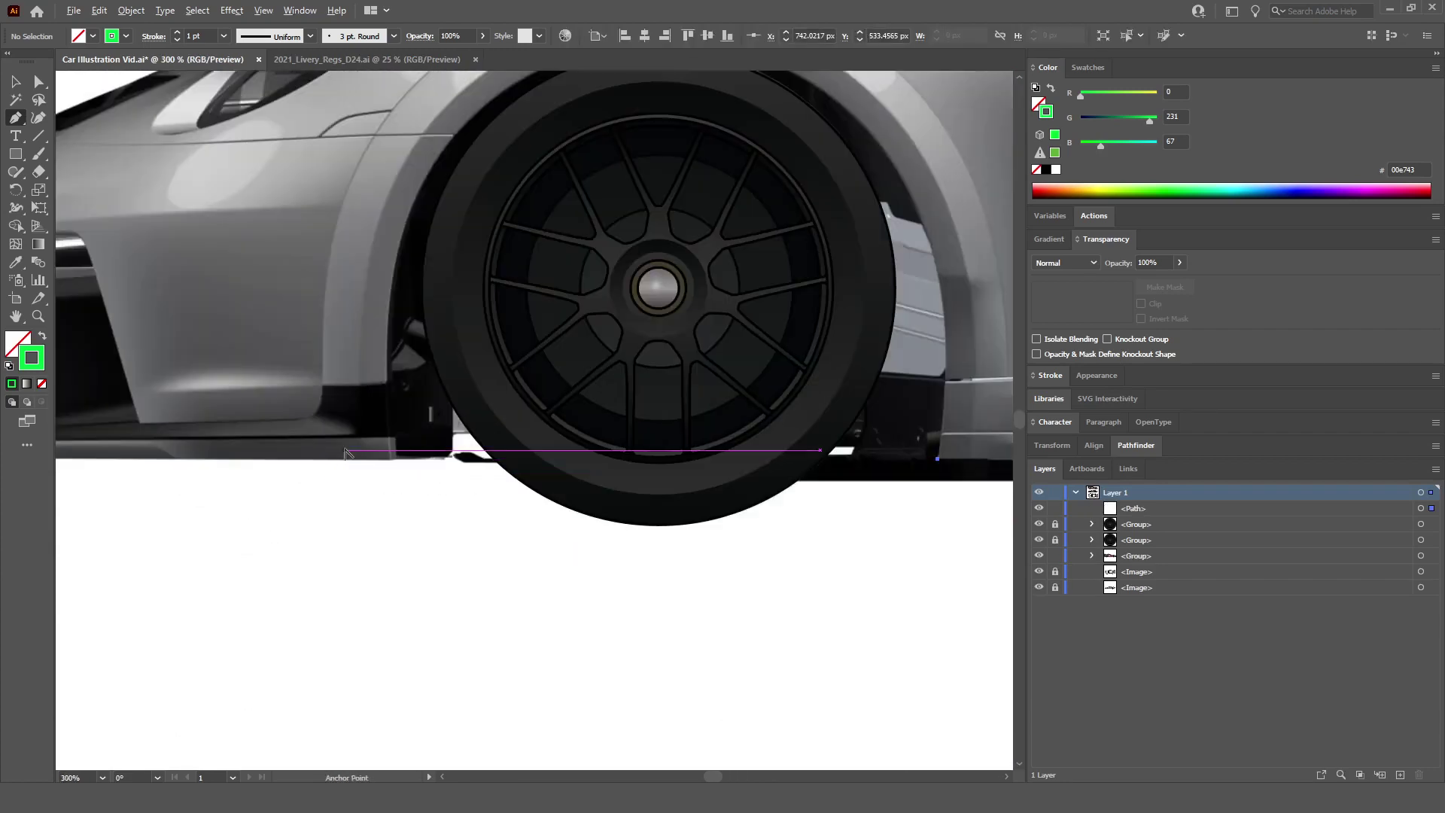
pyautogui.scroll(2, 392, 452)
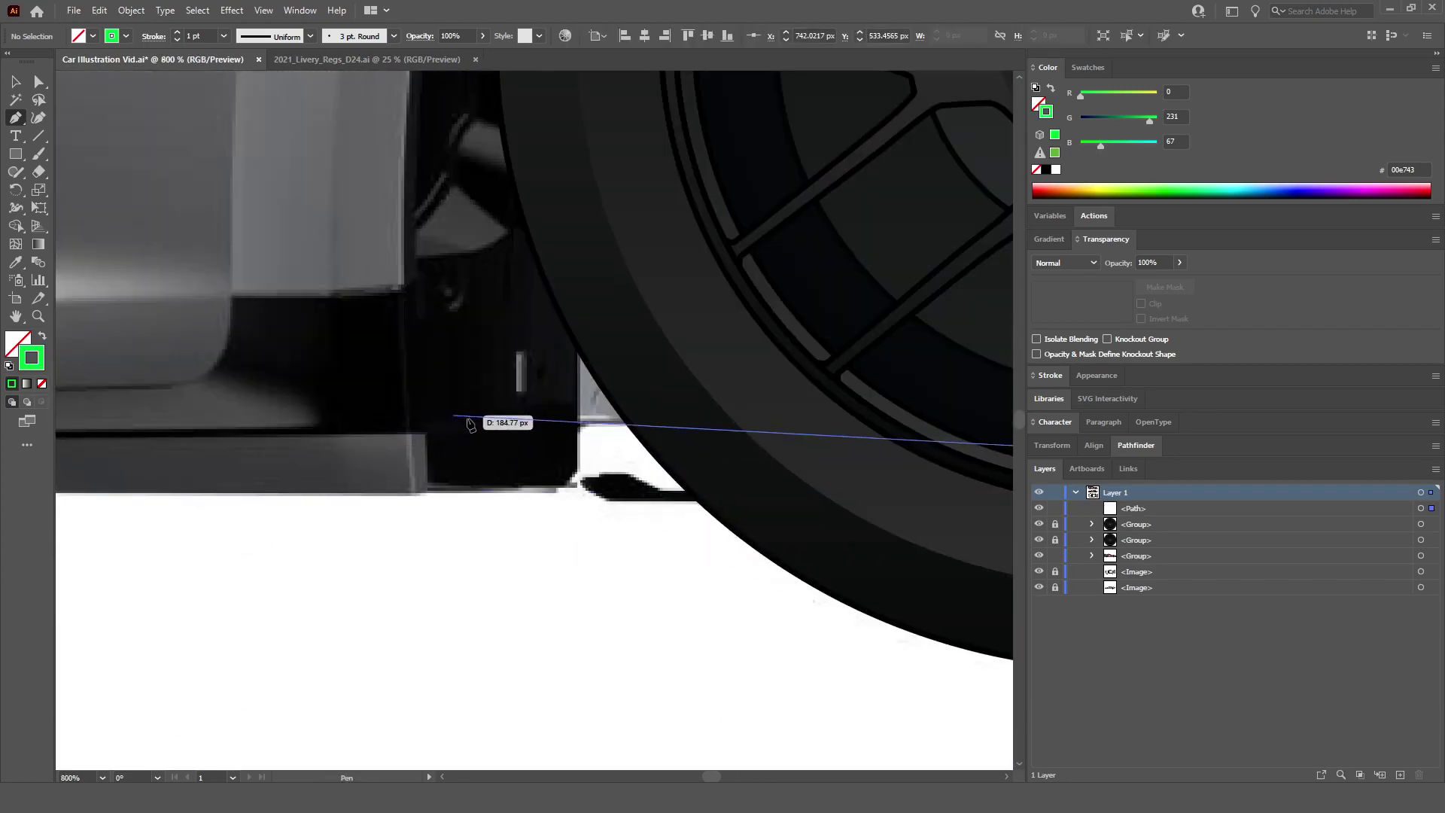
pyautogui.scroll(-3, 462, 422)
pyautogui.hscroll(3, 676, 440)
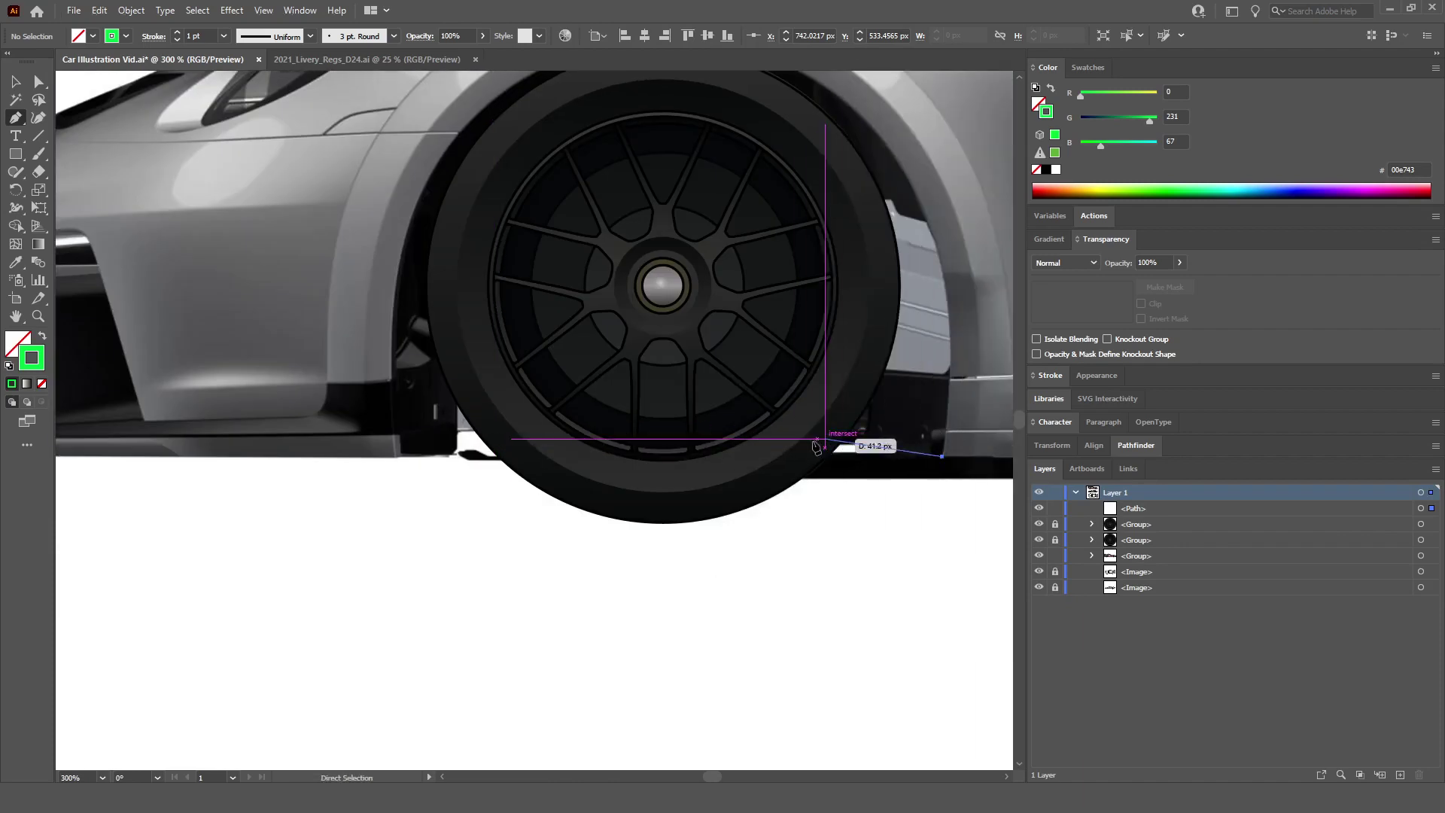
pyautogui.scroll(3, 422, 442)
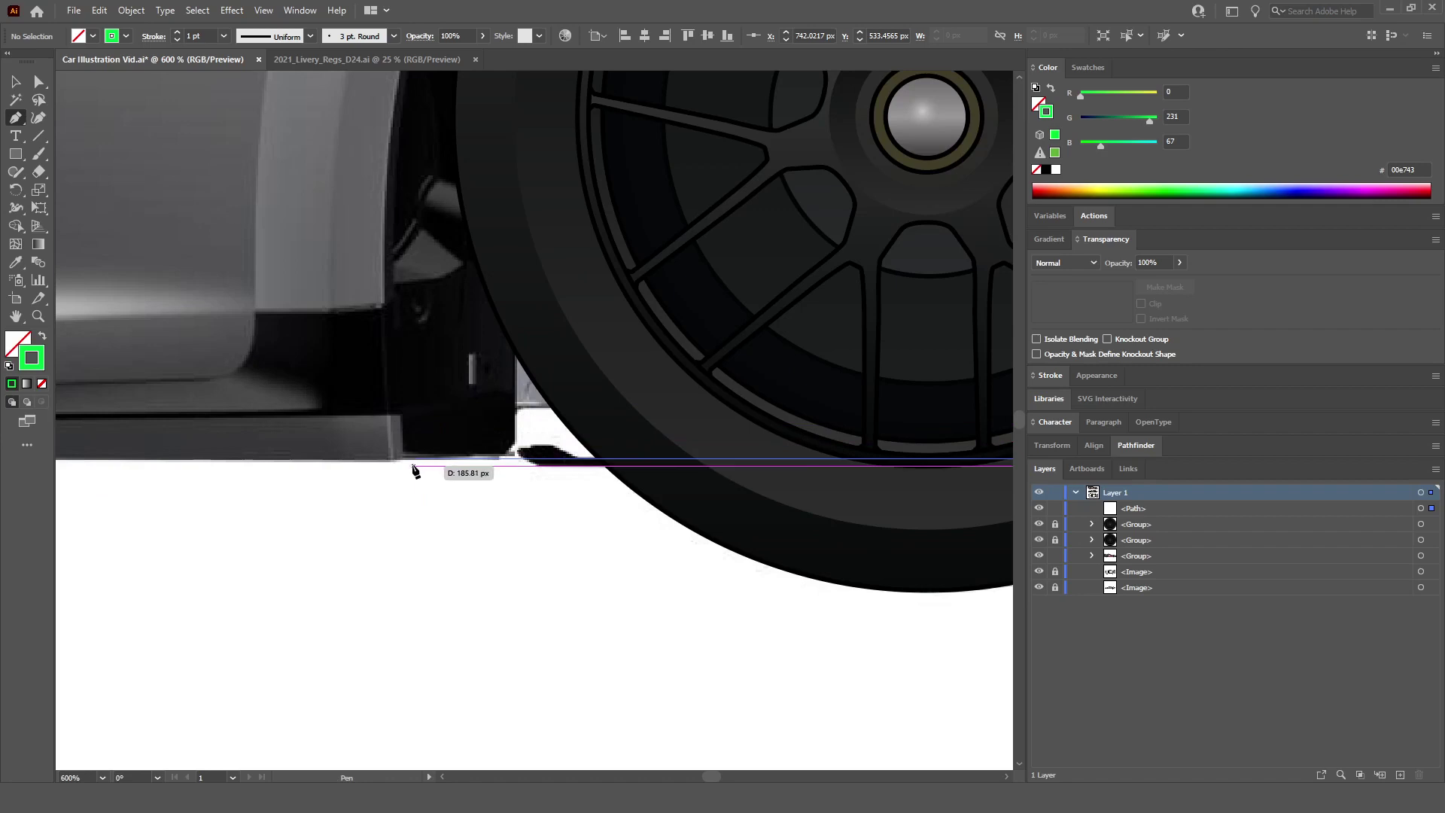
pyautogui.scroll(5, 405, 460)
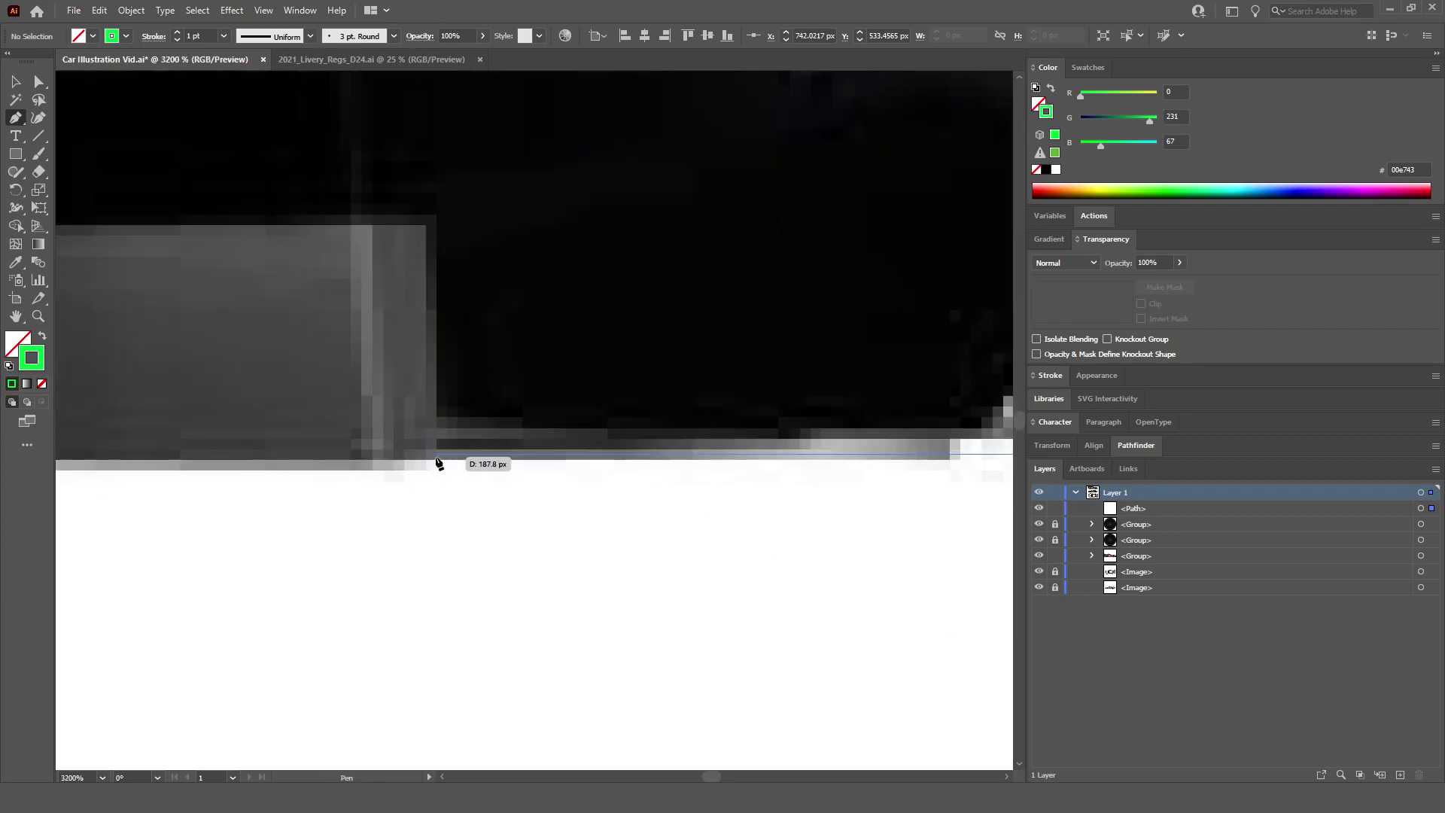
pyautogui.click(434, 460)
# Step: Add a short curved segment about 2 px long that eases the path onto the front bumper's lower edge
pyautogui.scroll(-8, 434, 460)
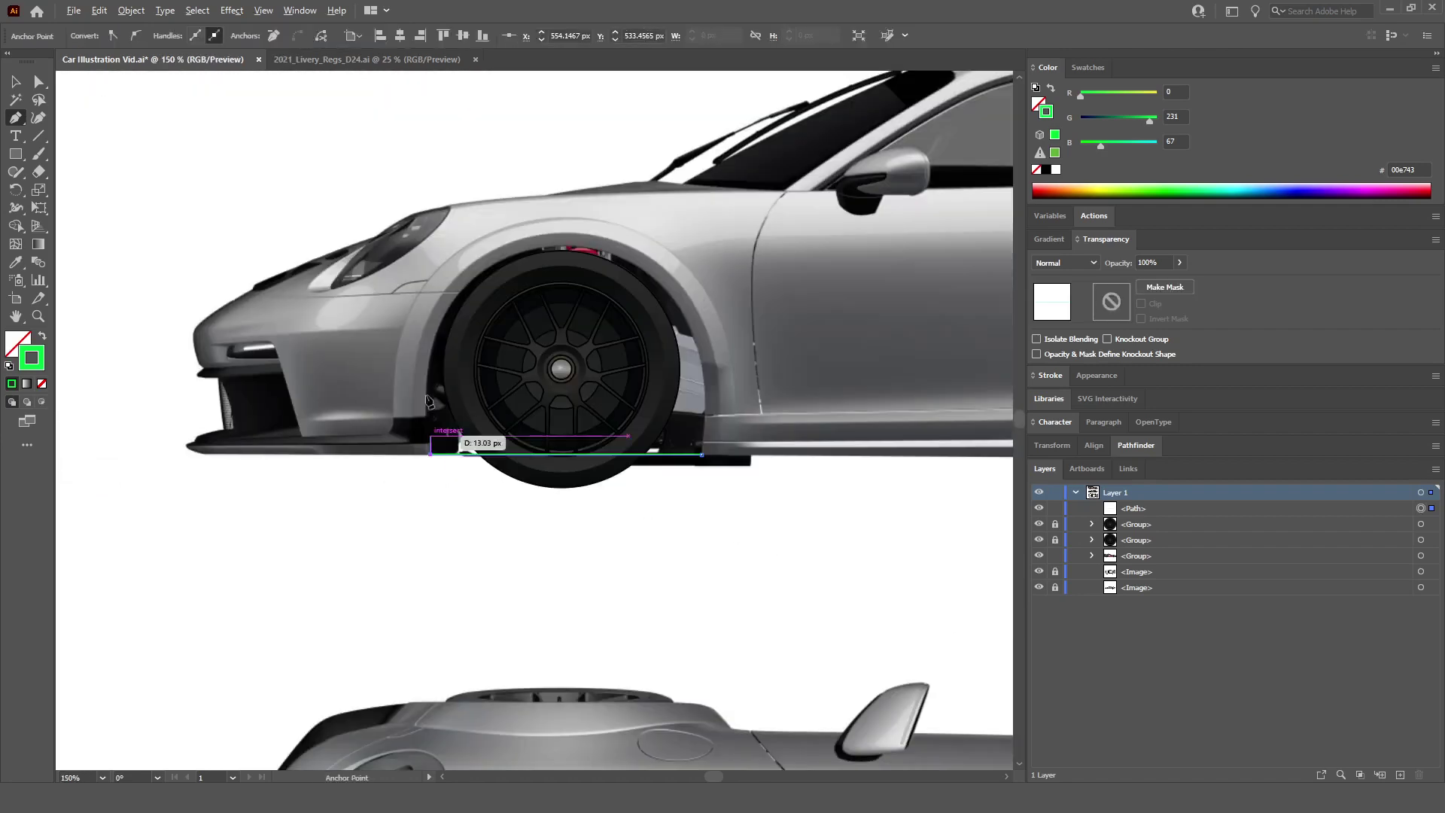
pyautogui.scroll(7, 426, 457)
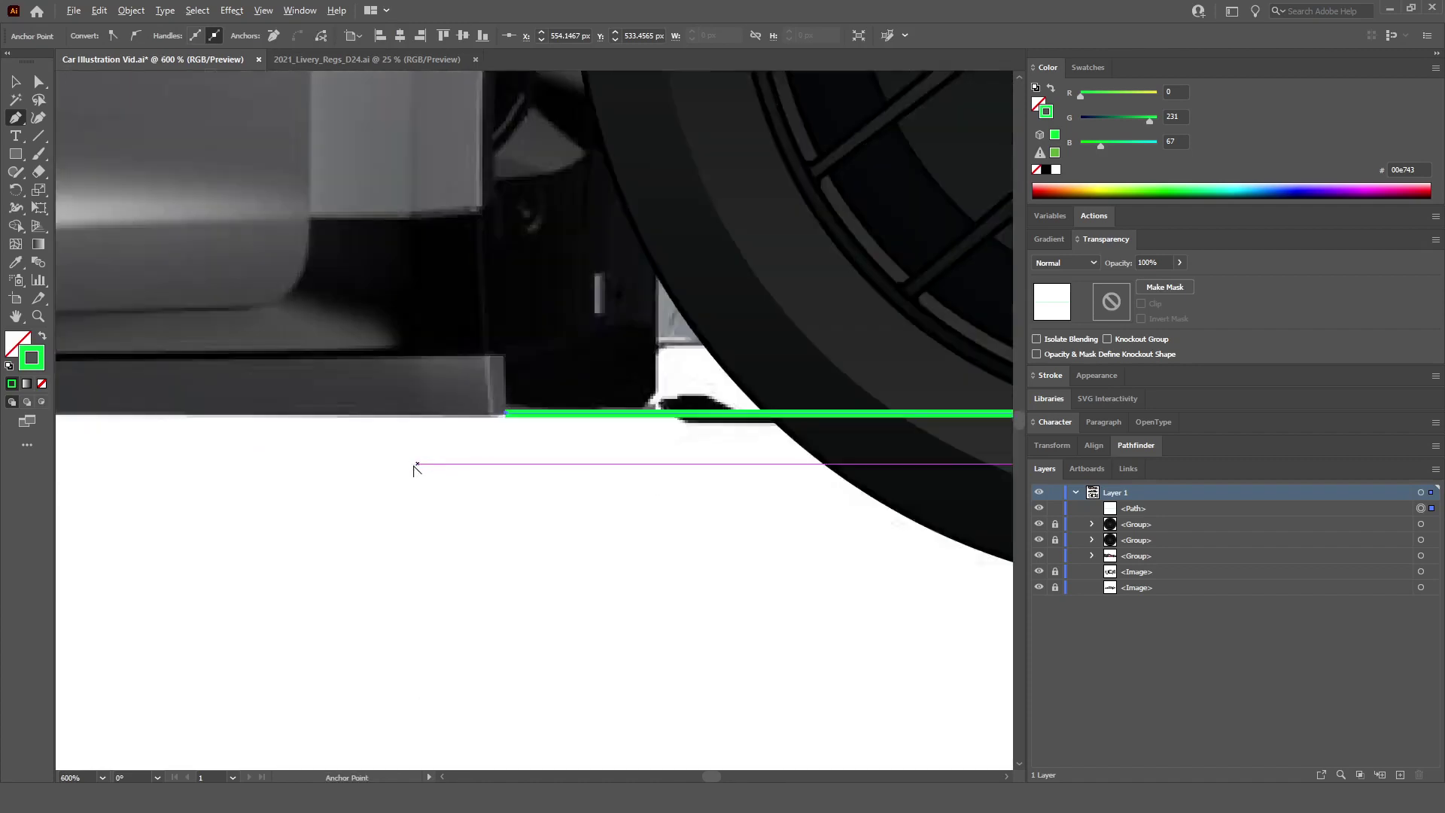
pyautogui.scroll(2, 547, 385)
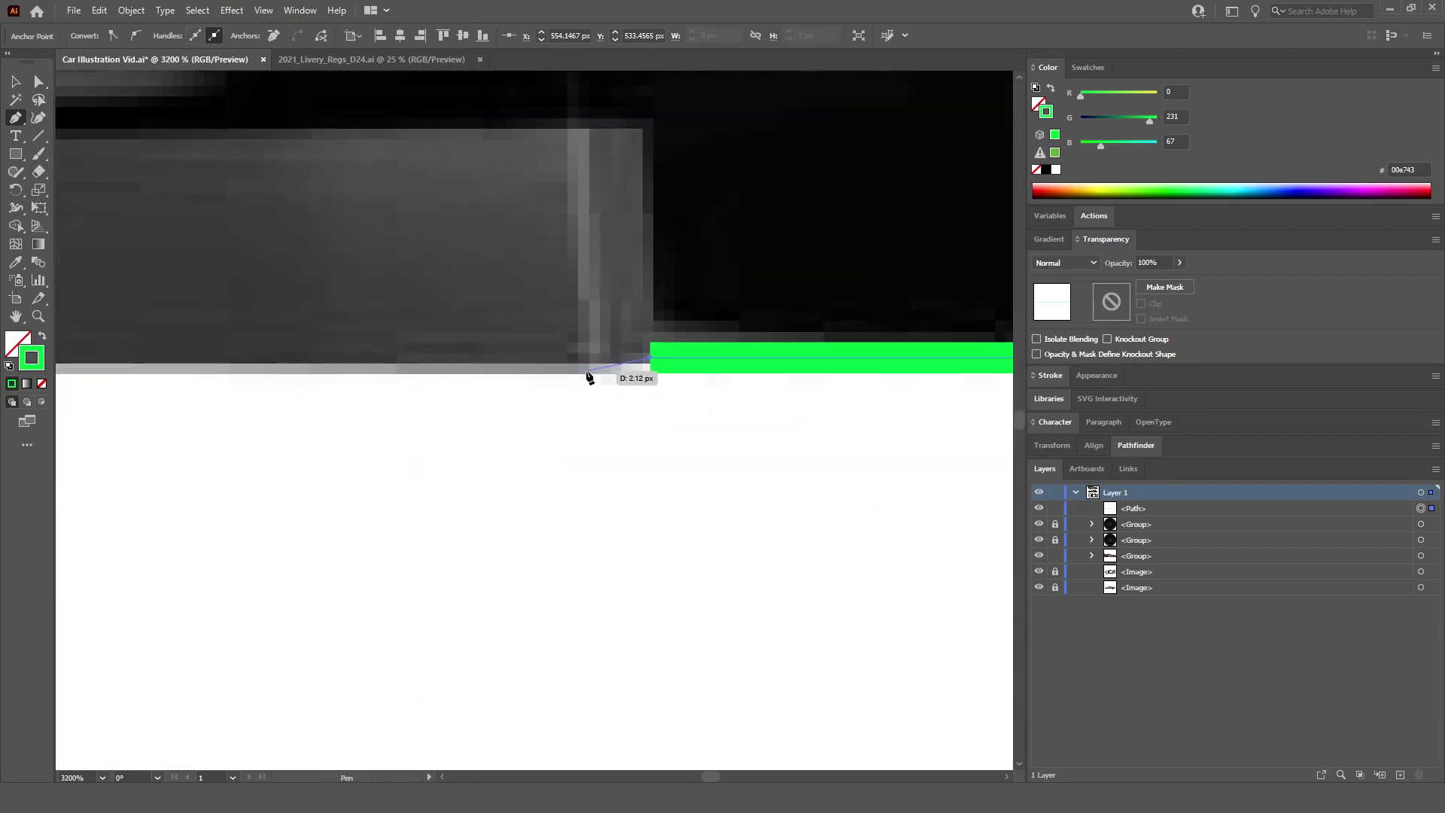
pyautogui.press('ctrl')
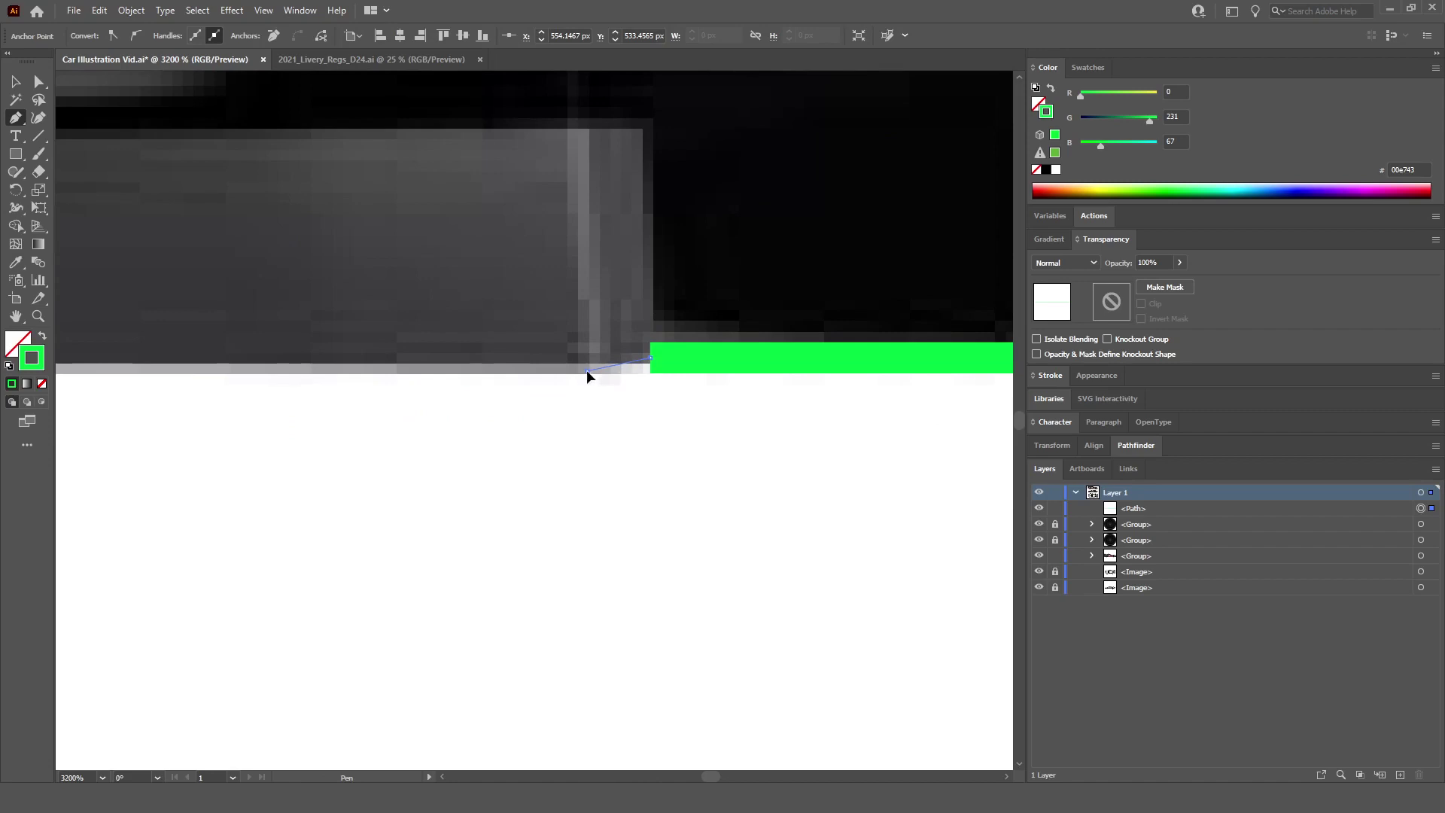
pyautogui.moveTo(586, 369); pyautogui.dragTo(547, 362)
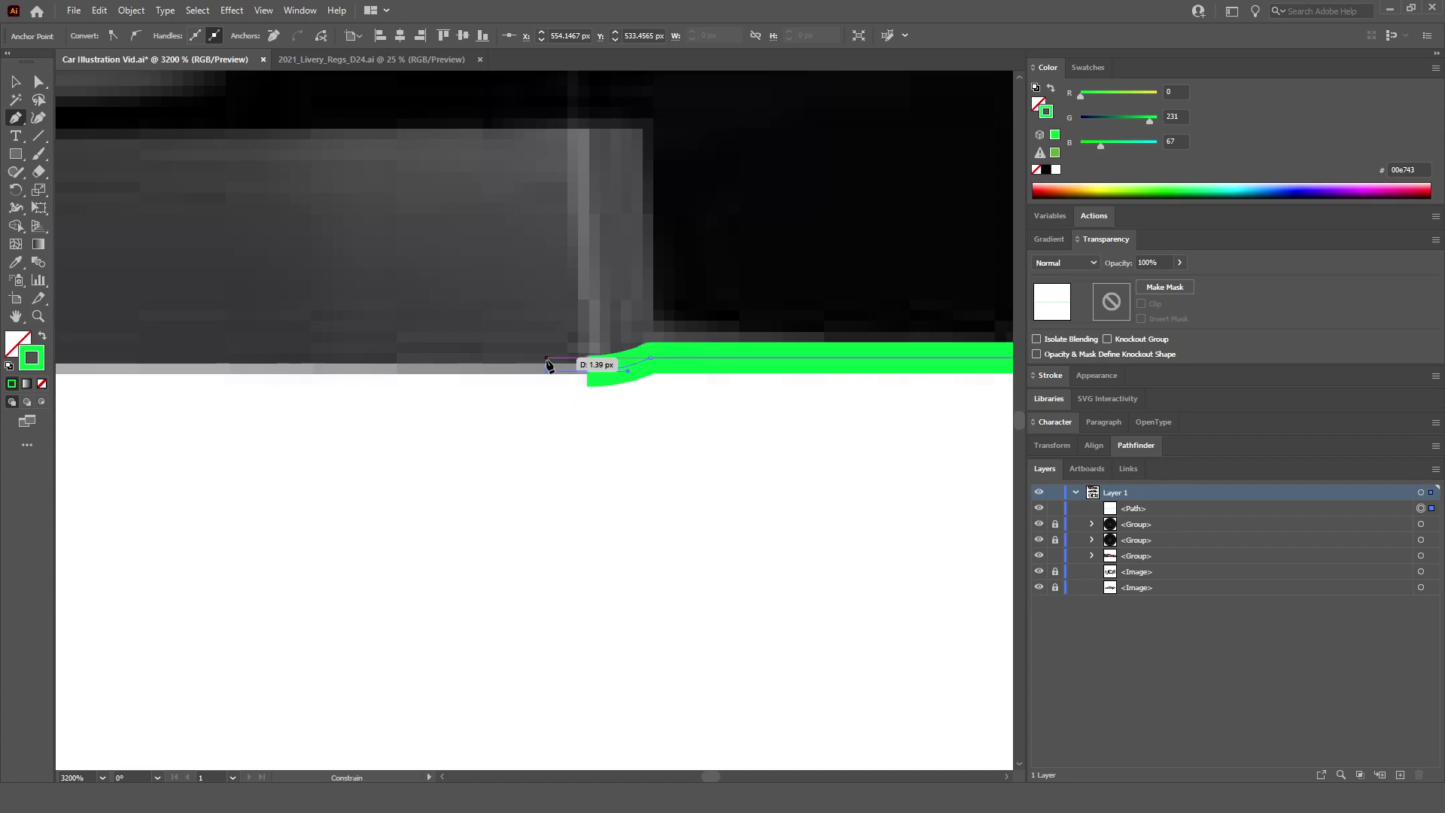
# Step: Extend the path about 153 px forward along the front splitter's lower edge to where it starts curving up toward the tip
pyautogui.scroll(-5, 547, 365)
pyautogui.hscroll(-5, 503, 373)
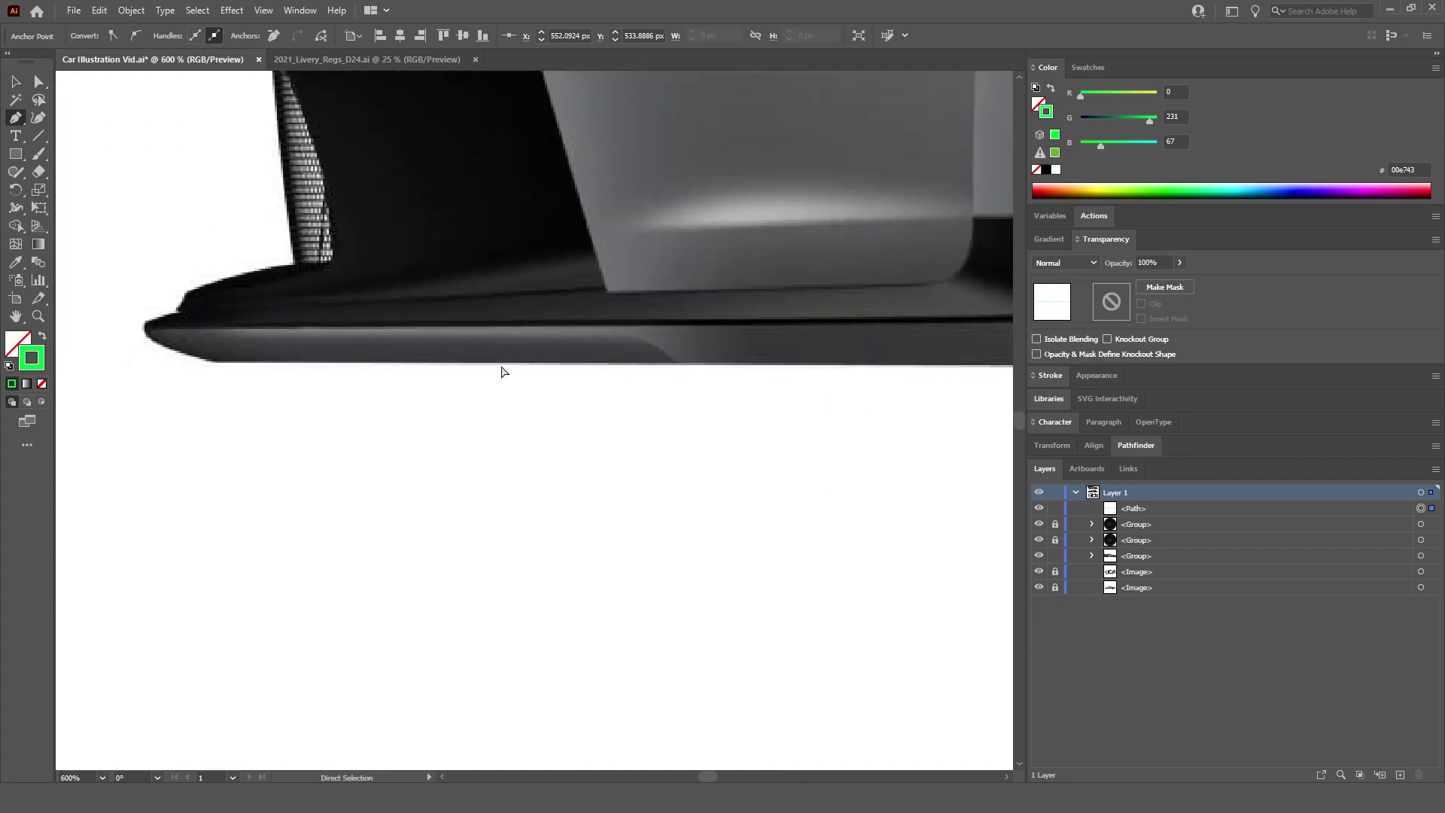
pyautogui.scroll(3, 348, 376)
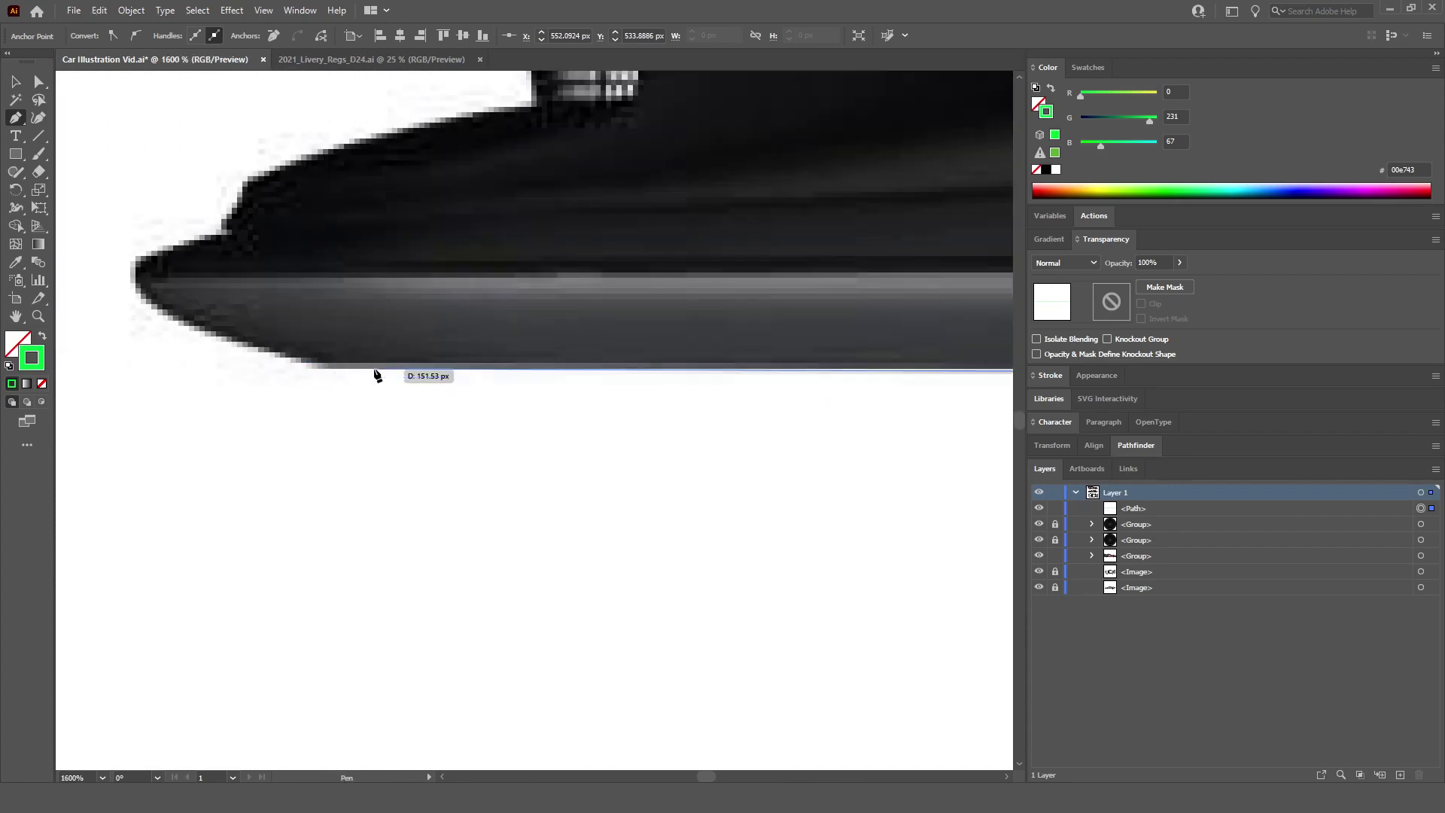
pyautogui.scroll(-2, 377, 374)
pyautogui.hscroll(-2, 225, 379)
pyautogui.scroll(4, 315, 357)
pyautogui.scroll(-4, 575, 407)
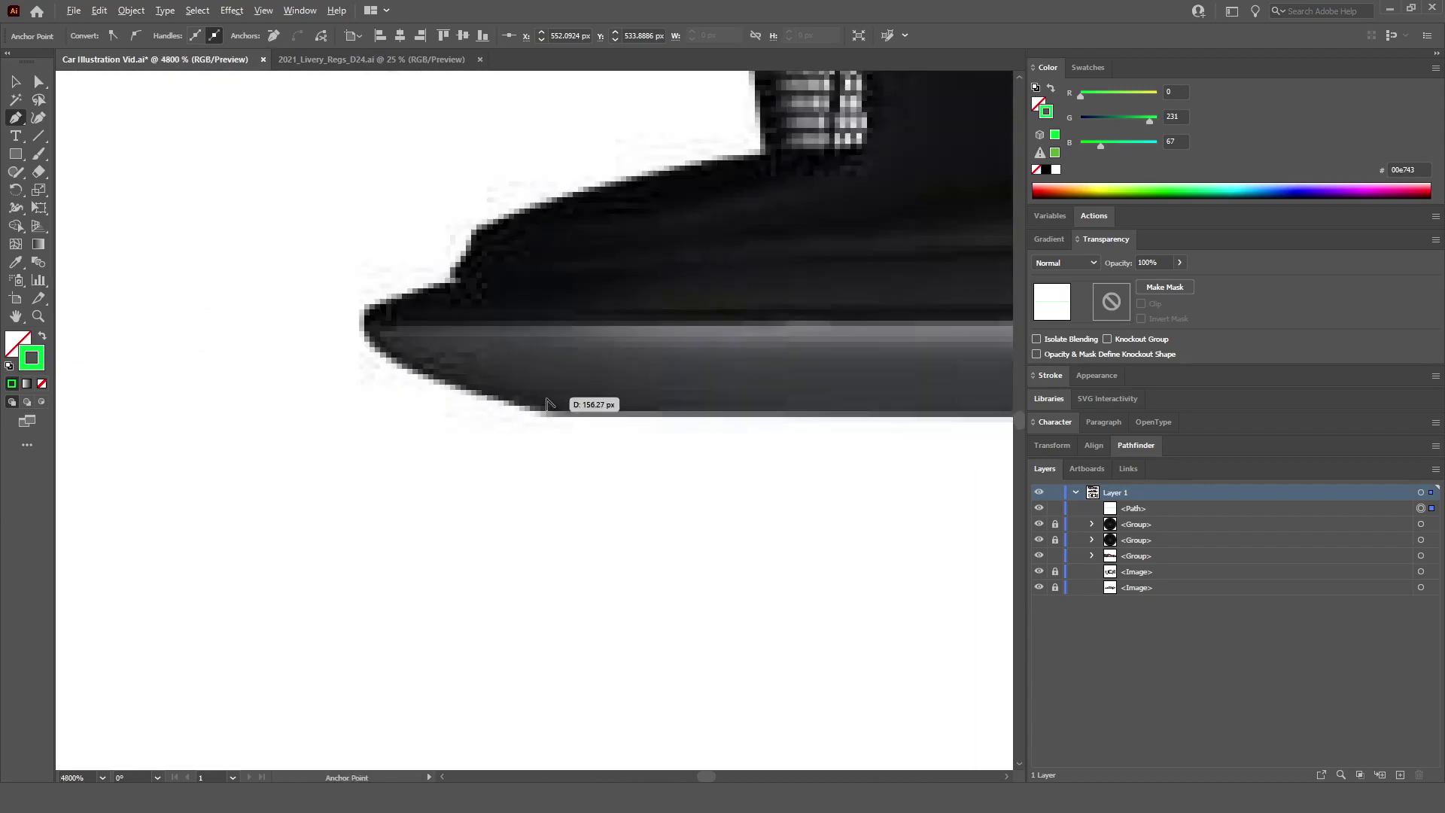
pyautogui.scroll(5, 572, 420)
pyautogui.click(568, 417)
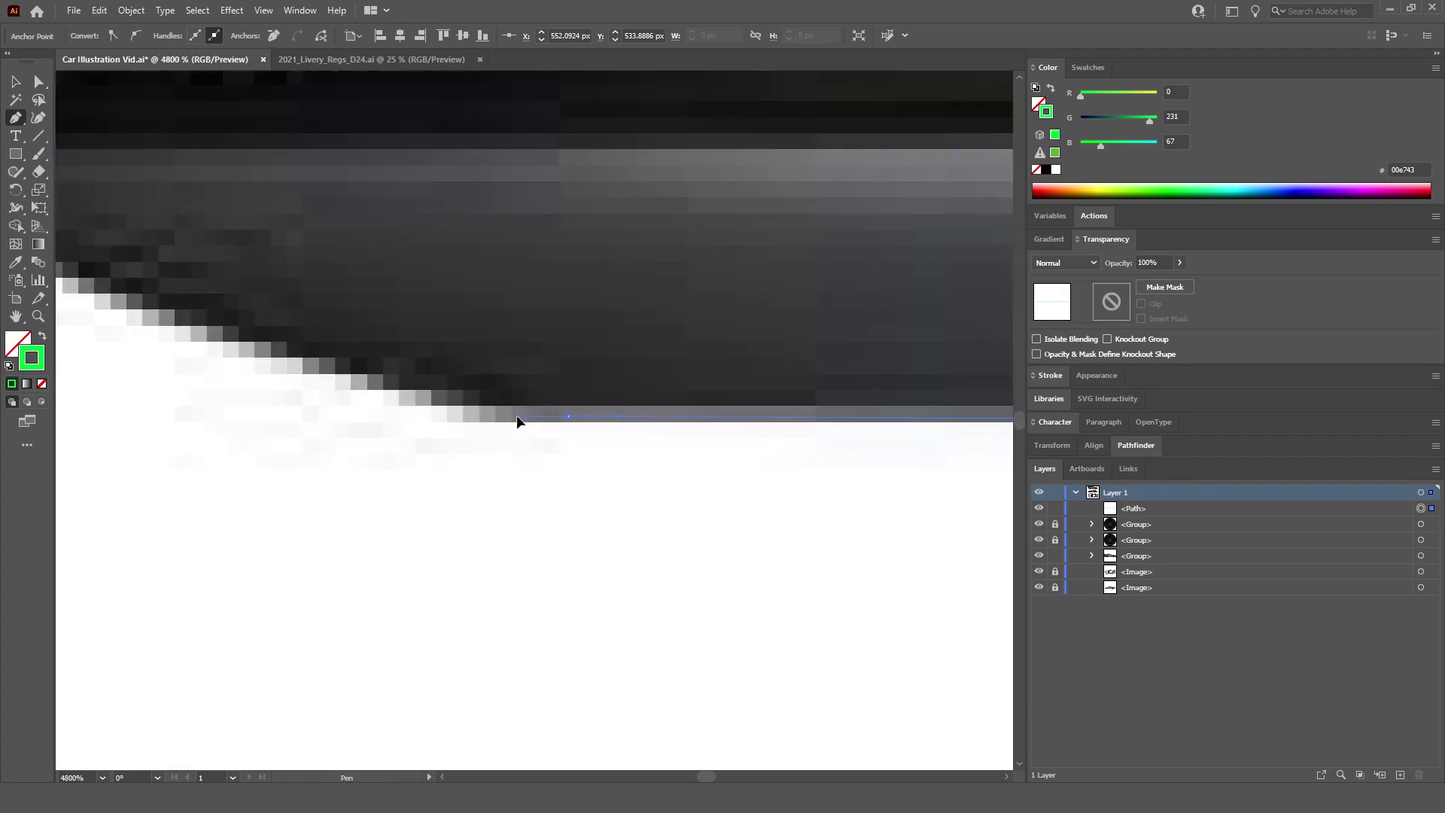
# Step: Add a curved segment about 7 px long up the splitter's sloping underside toward its front tip
pyautogui.scroll(-4, 445, 414)
pyautogui.scroll(4, 513, 403)
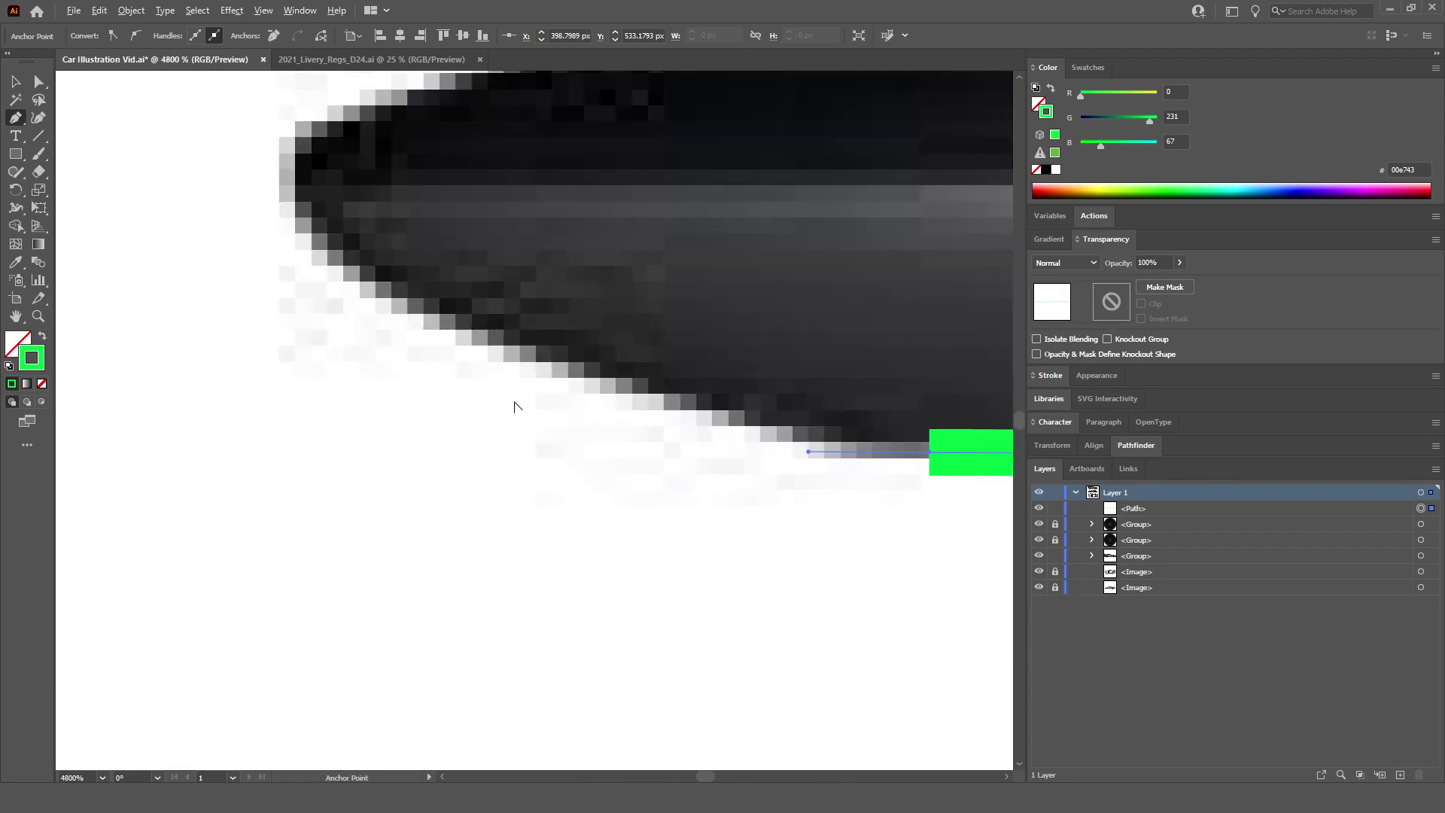
pyautogui.scroll(-4, 558, 373)
pyautogui.click(516, 352)
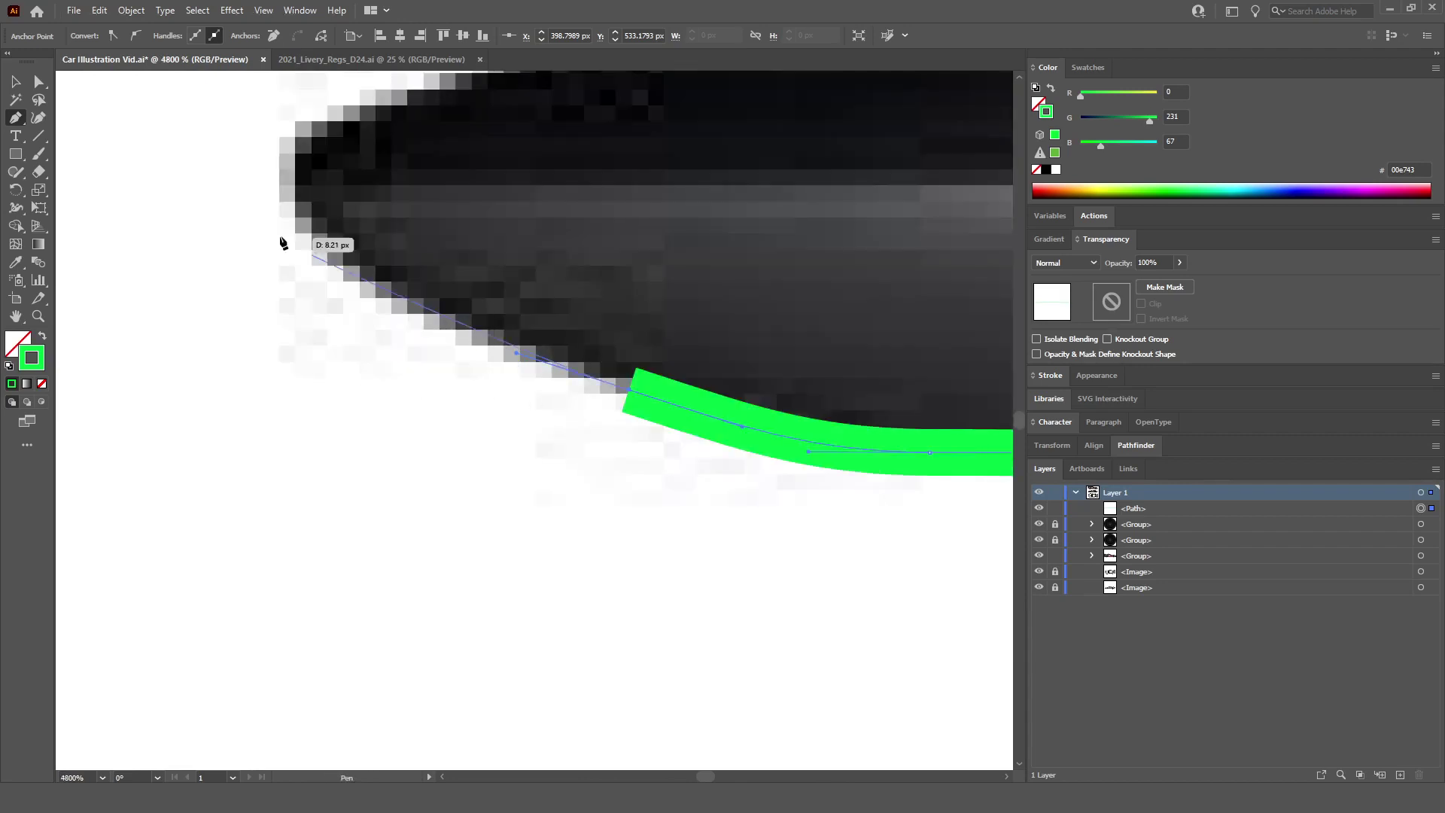
# Step: Curve the path up to the splitter's foremost point with vertical handles, and shorten the outgoing handle
pyautogui.scroll(4, 470, 284)
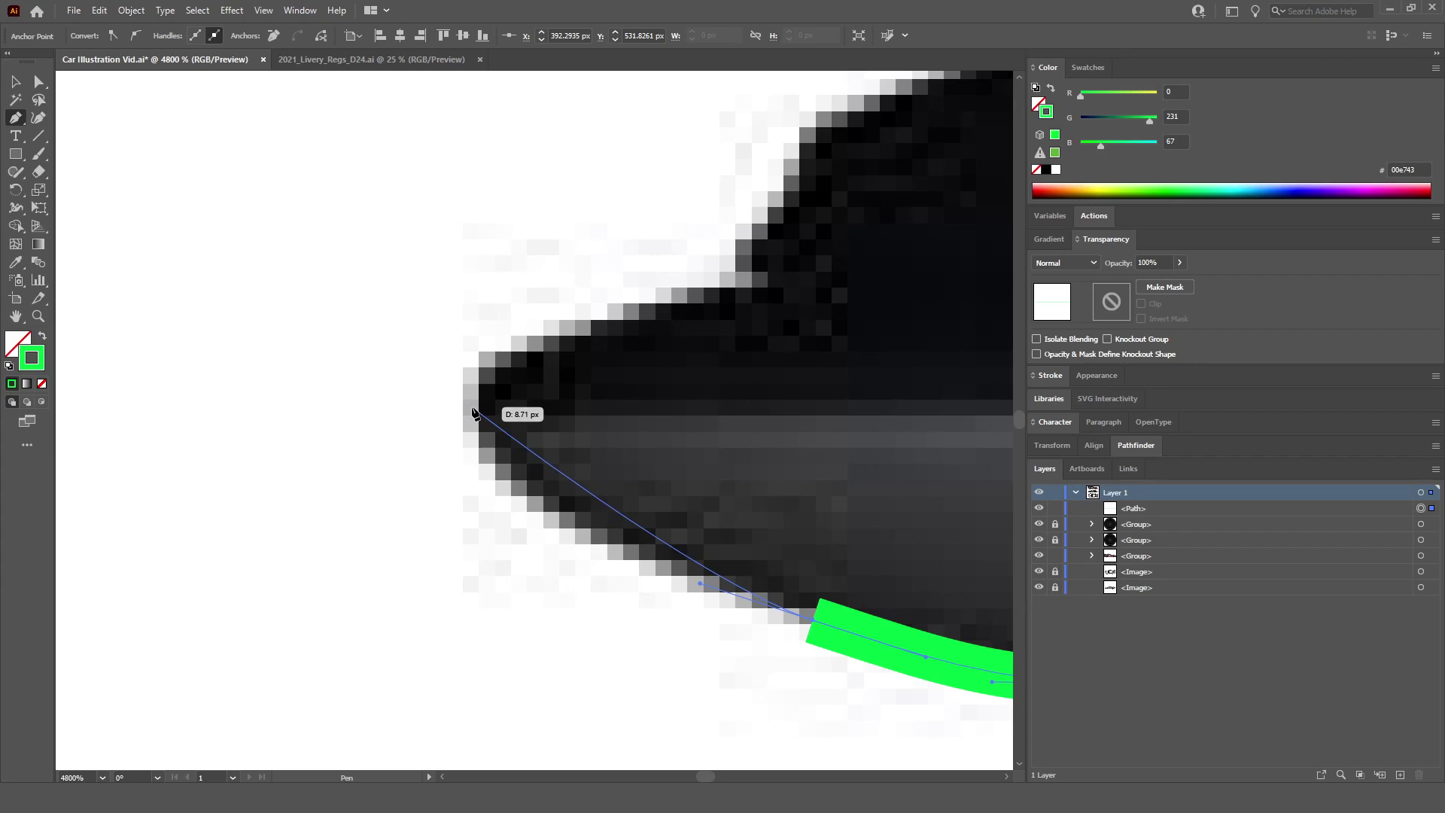
pyautogui.click(472, 411)
pyautogui.moveTo(472, 410); pyautogui.dragTo(473, 312)
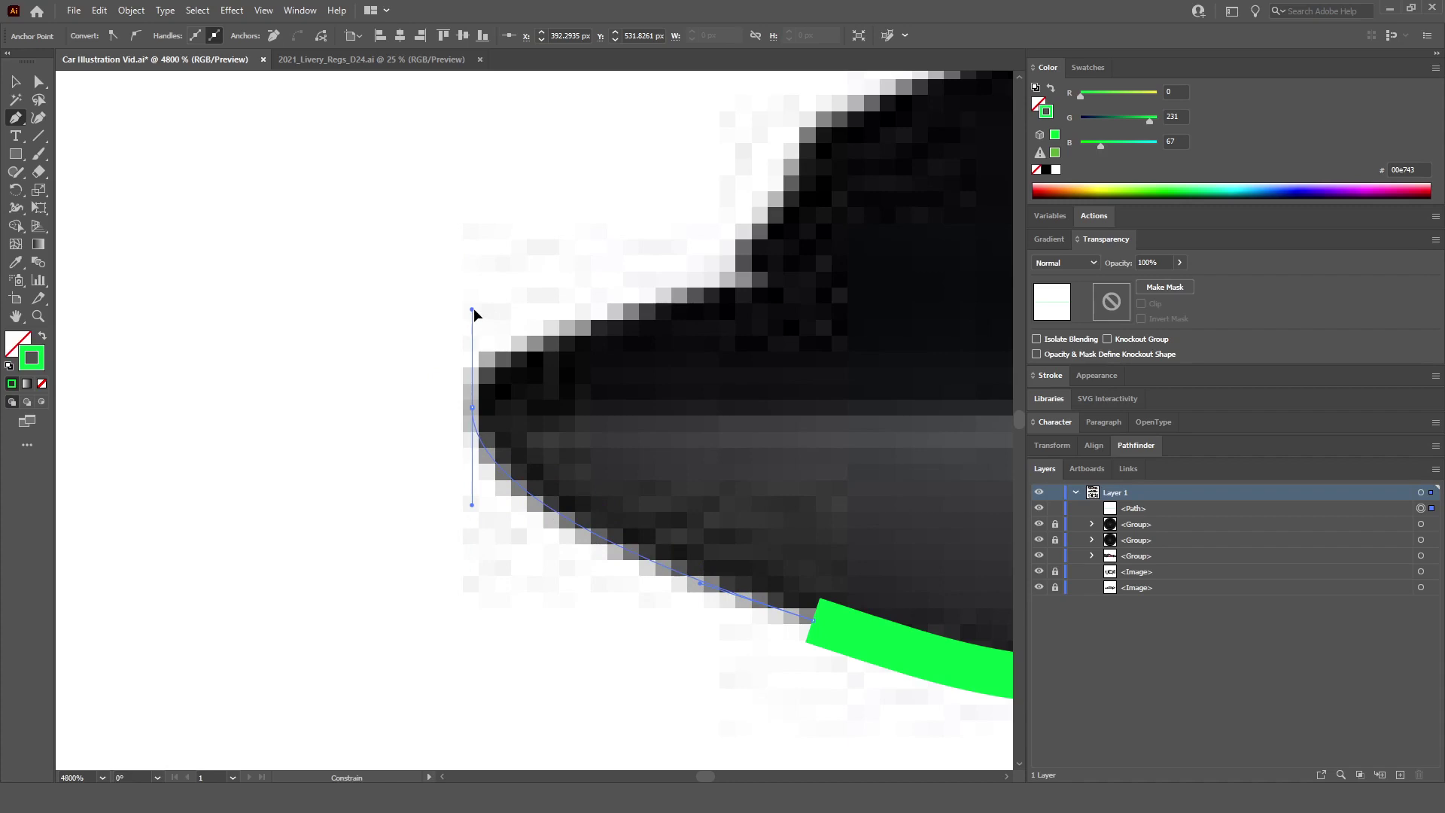
pyautogui.moveTo(473, 308)
pyautogui.mouseDown()
pyautogui.moveTo(519, 444)
pyautogui.moveTo(536, 344)
pyautogui.moveTo(468, 386)
pyautogui.moveTo(370, 302)
pyautogui.moveTo(473, 332)
pyautogui.moveTo(479, 395)
pyautogui.moveTo(483, 299)
pyautogui.mouseUp()
pyautogui.moveTo(483, 293)
pyautogui.mouseDown()
pyautogui.moveTo(481, 376)
pyautogui.moveTo(475, 331)
pyautogui.moveTo(480, 363)
pyautogui.mouseUp()
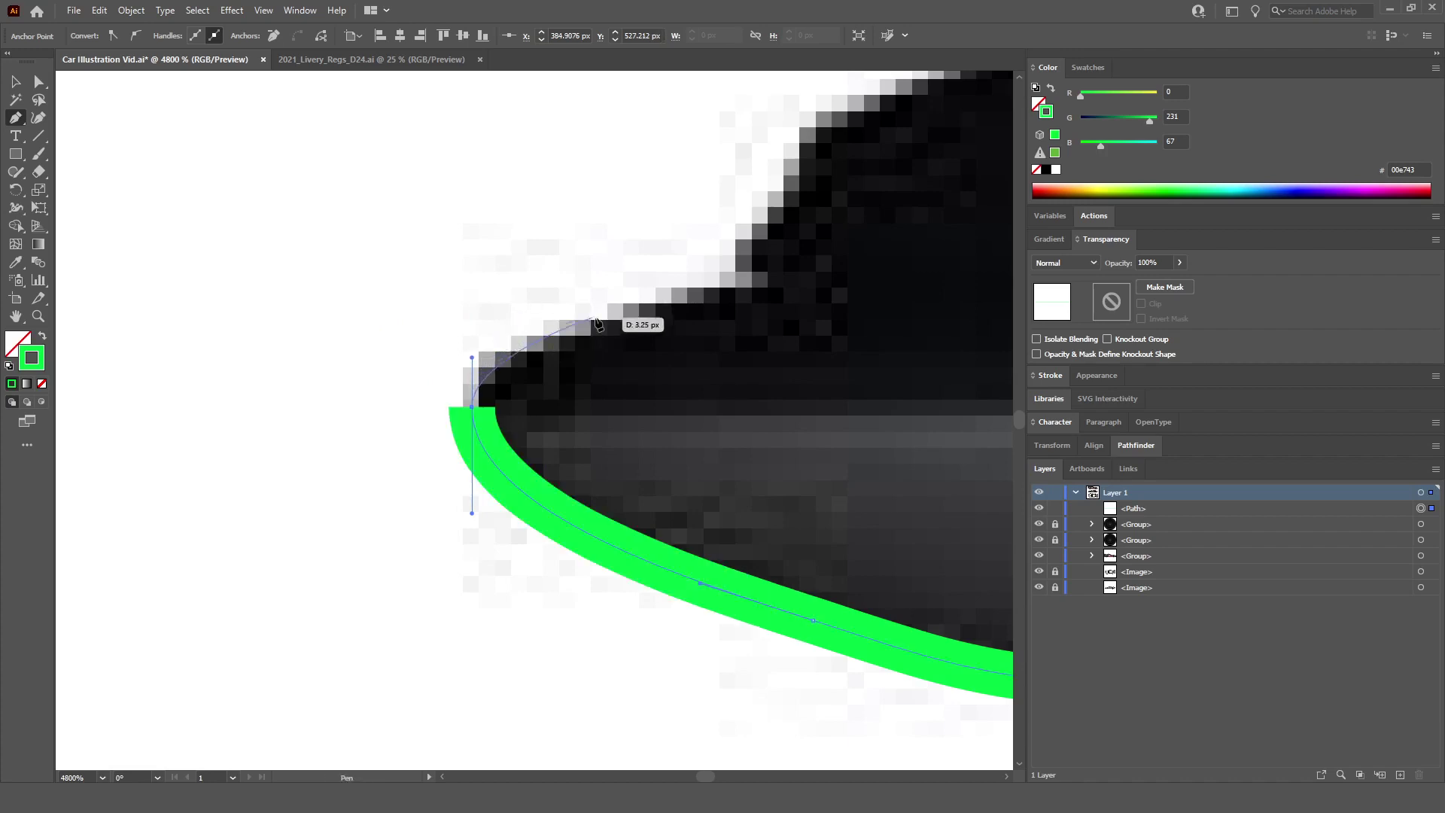
# Step: Curve the path from the splitter's tip about 6 px to the notch in its upper edge, and point the outgoing handle upward
pyautogui.scroll(3, 610, 331)
pyautogui.scroll(-4, 606, 350)
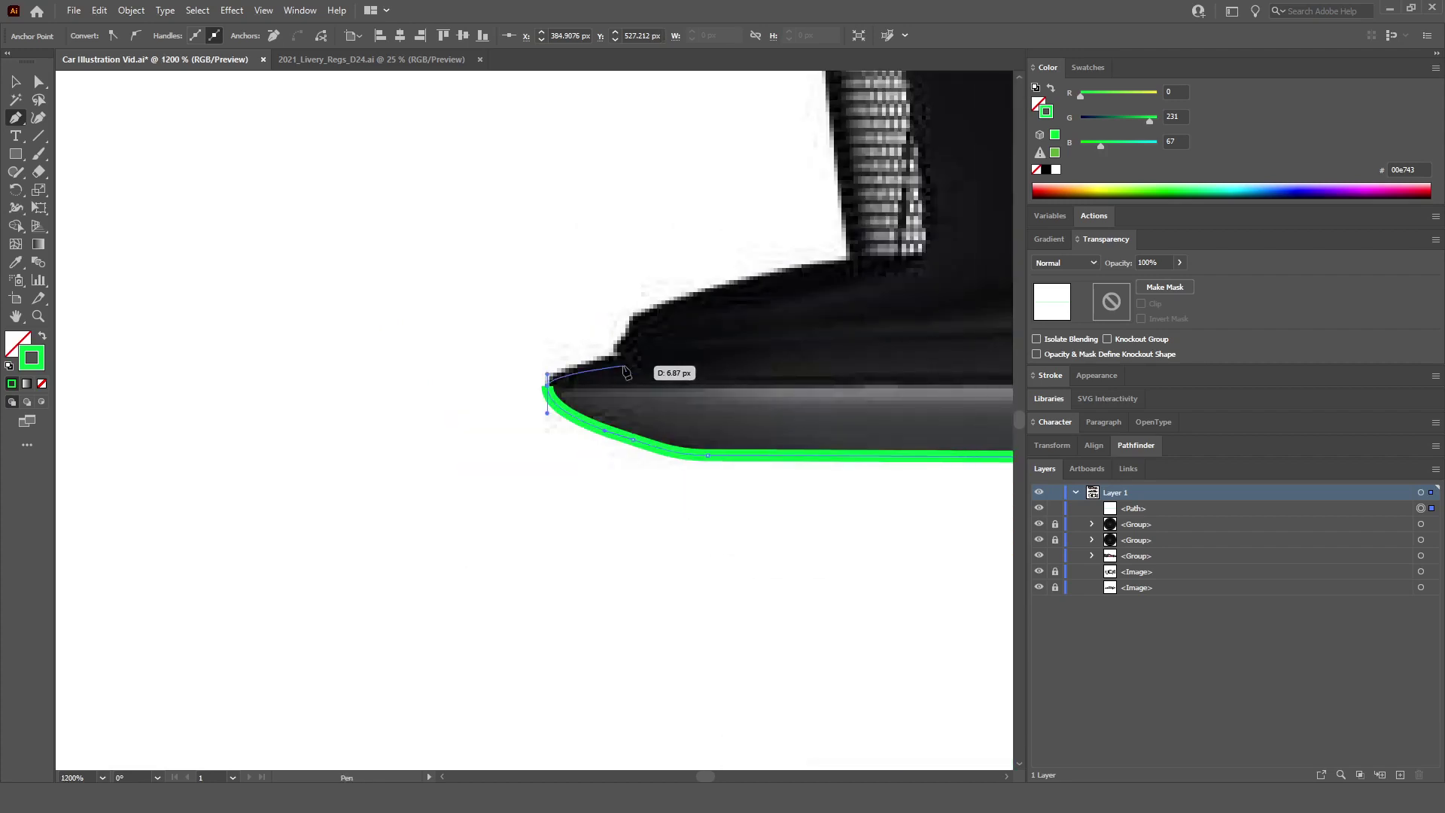
pyautogui.scroll(4, 616, 376)
pyautogui.hscroll(3, 749, 277)
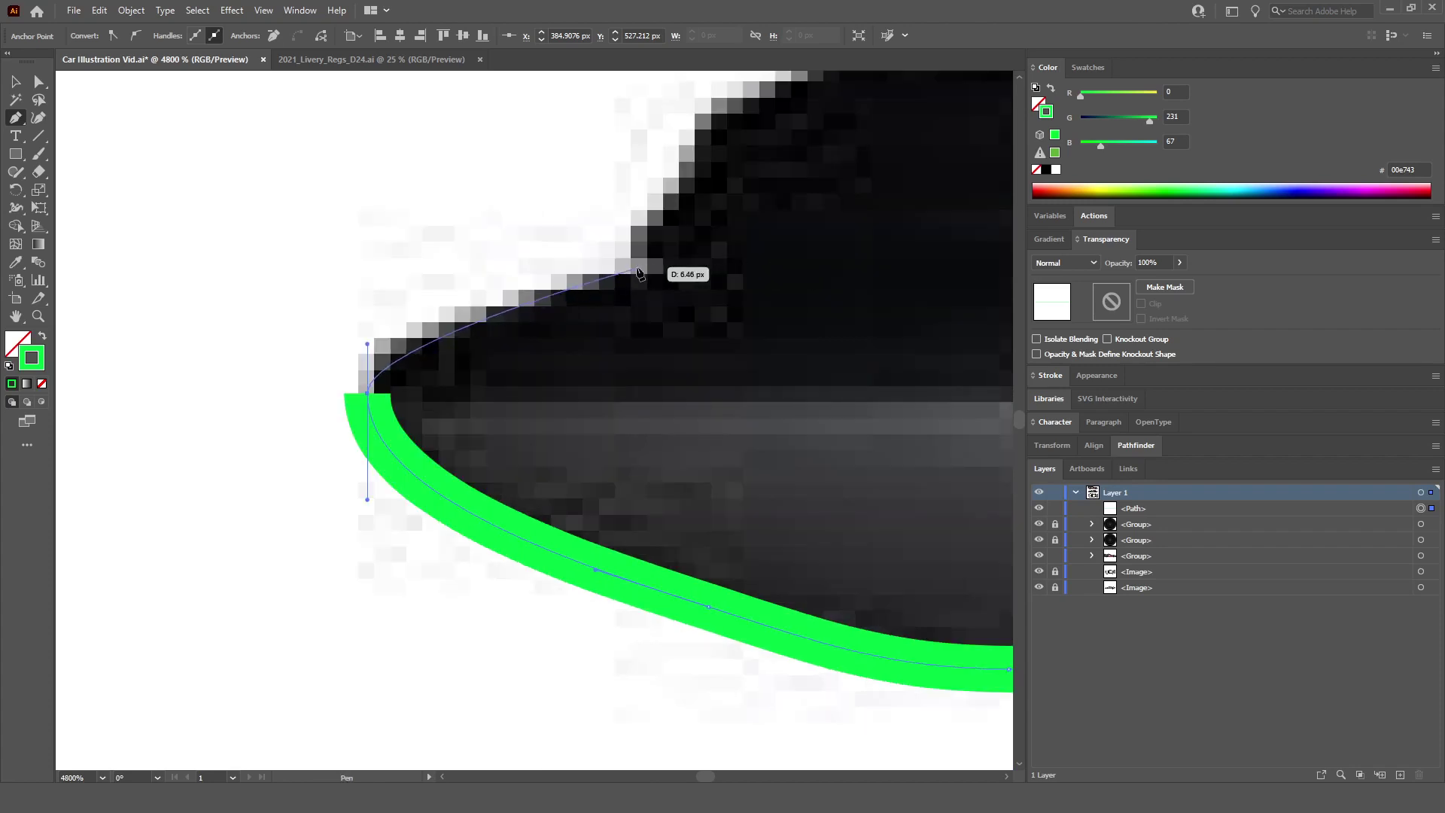
pyautogui.scroll(-1, 692, 275)
pyautogui.scroll(2, 700, 282)
pyautogui.hscroll(3, 700, 282)
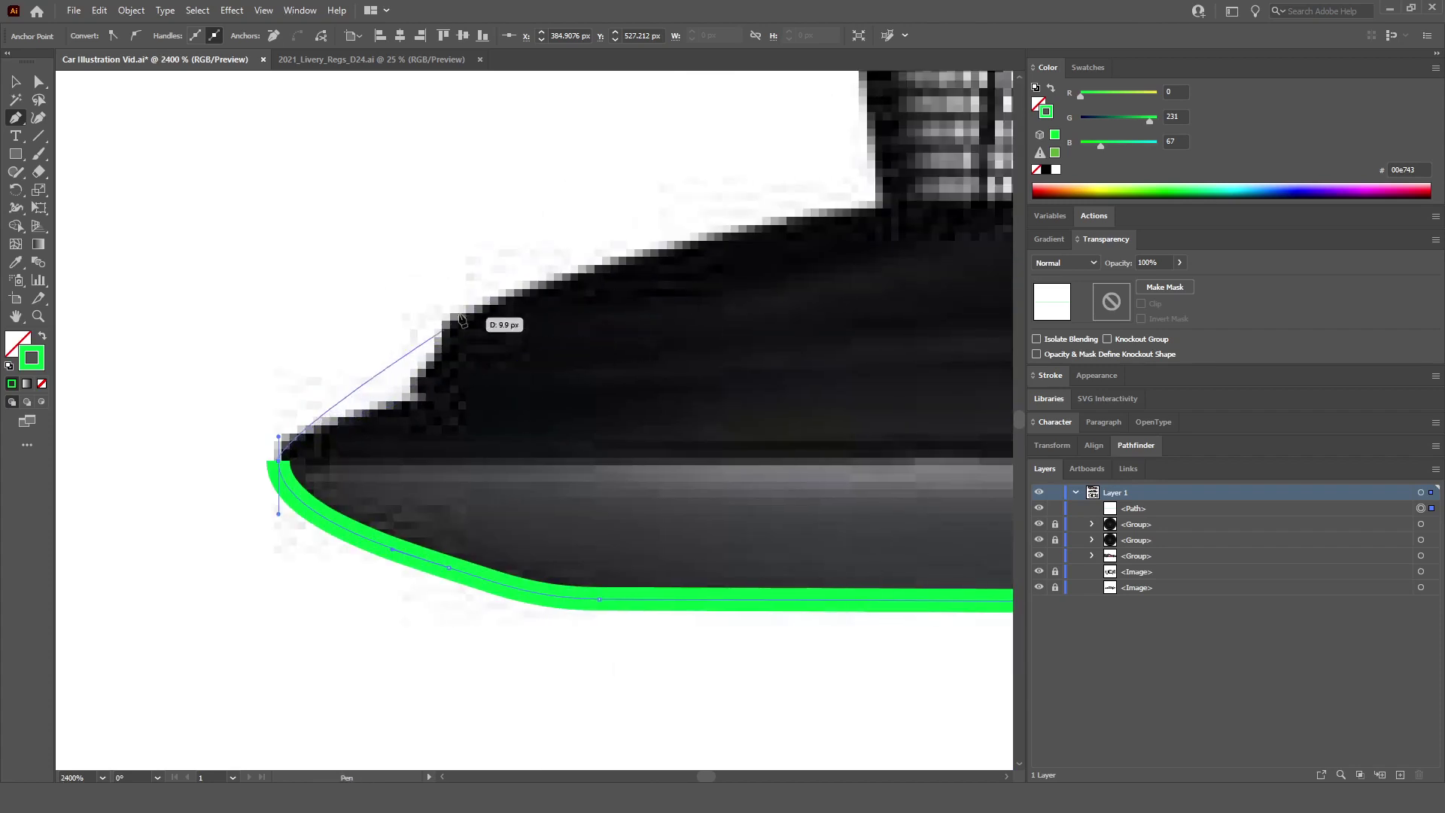
pyautogui.scroll(1, 356, 370)
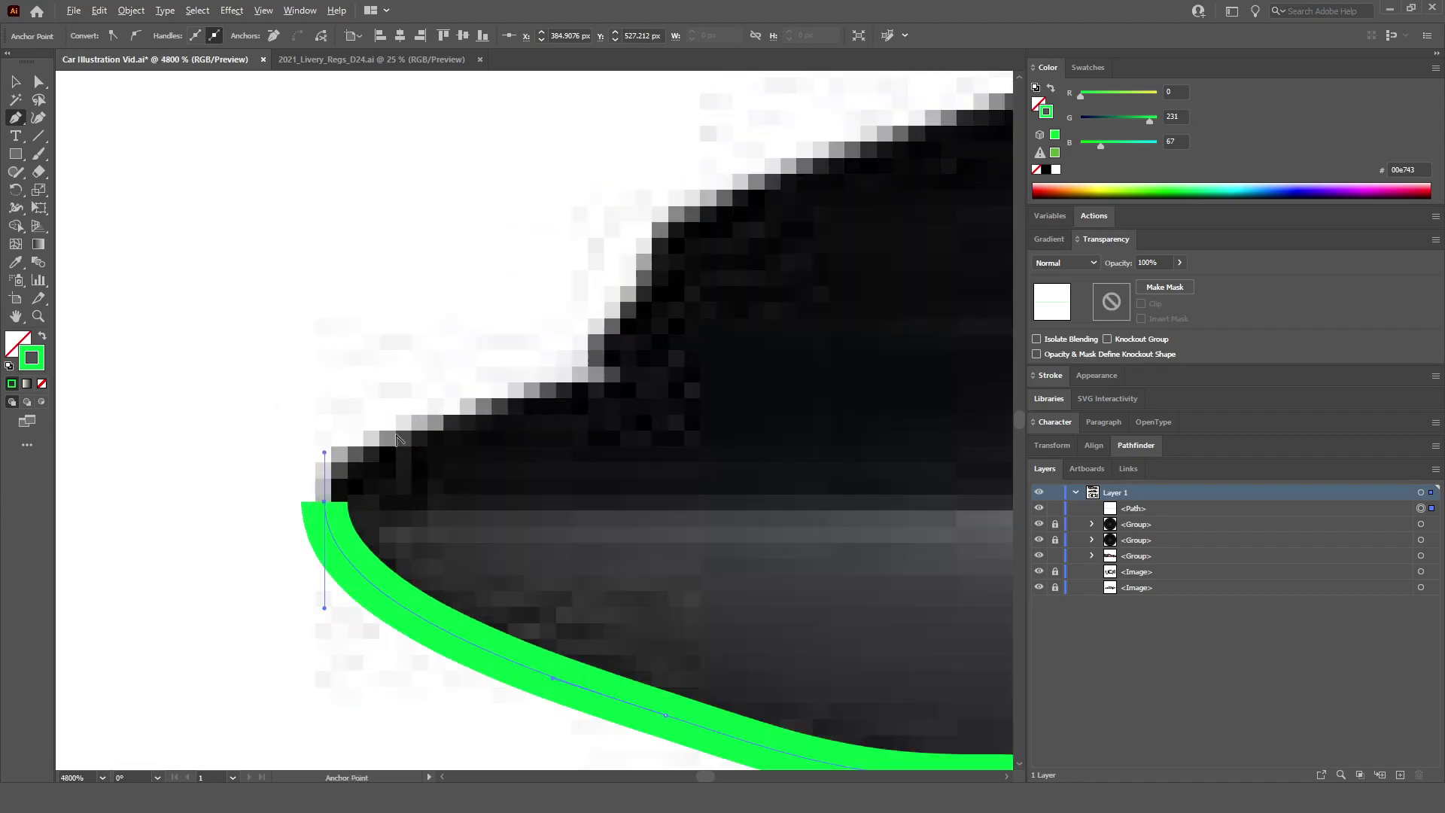
pyautogui.click(593, 379)
pyautogui.moveTo(682, 360); pyautogui.dragTo(801, 334)
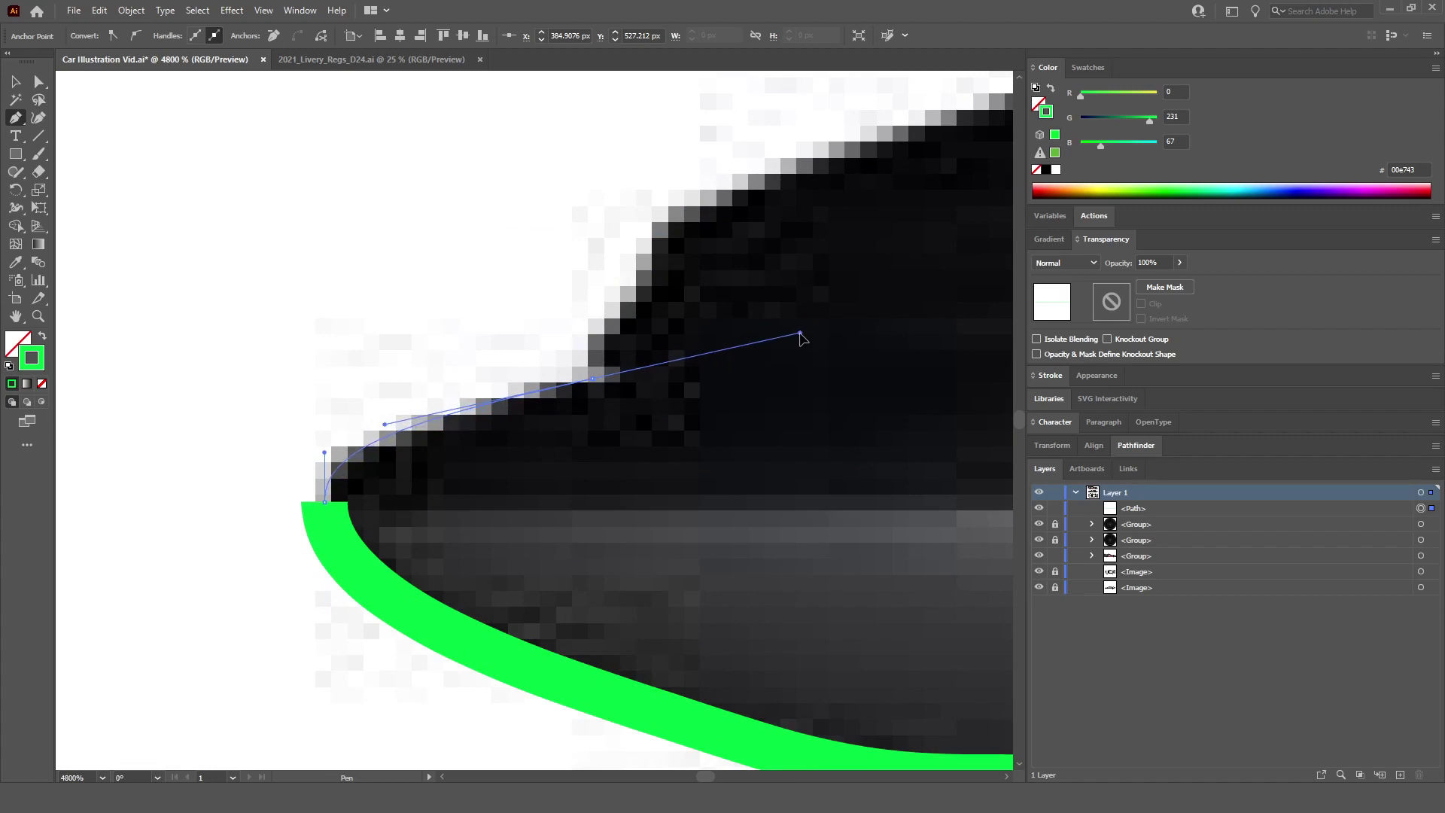
pyautogui.moveTo(801, 337); pyautogui.dragTo(575, 239)
pyautogui.moveTo(609, 284); pyautogui.dragTo(608, 284)
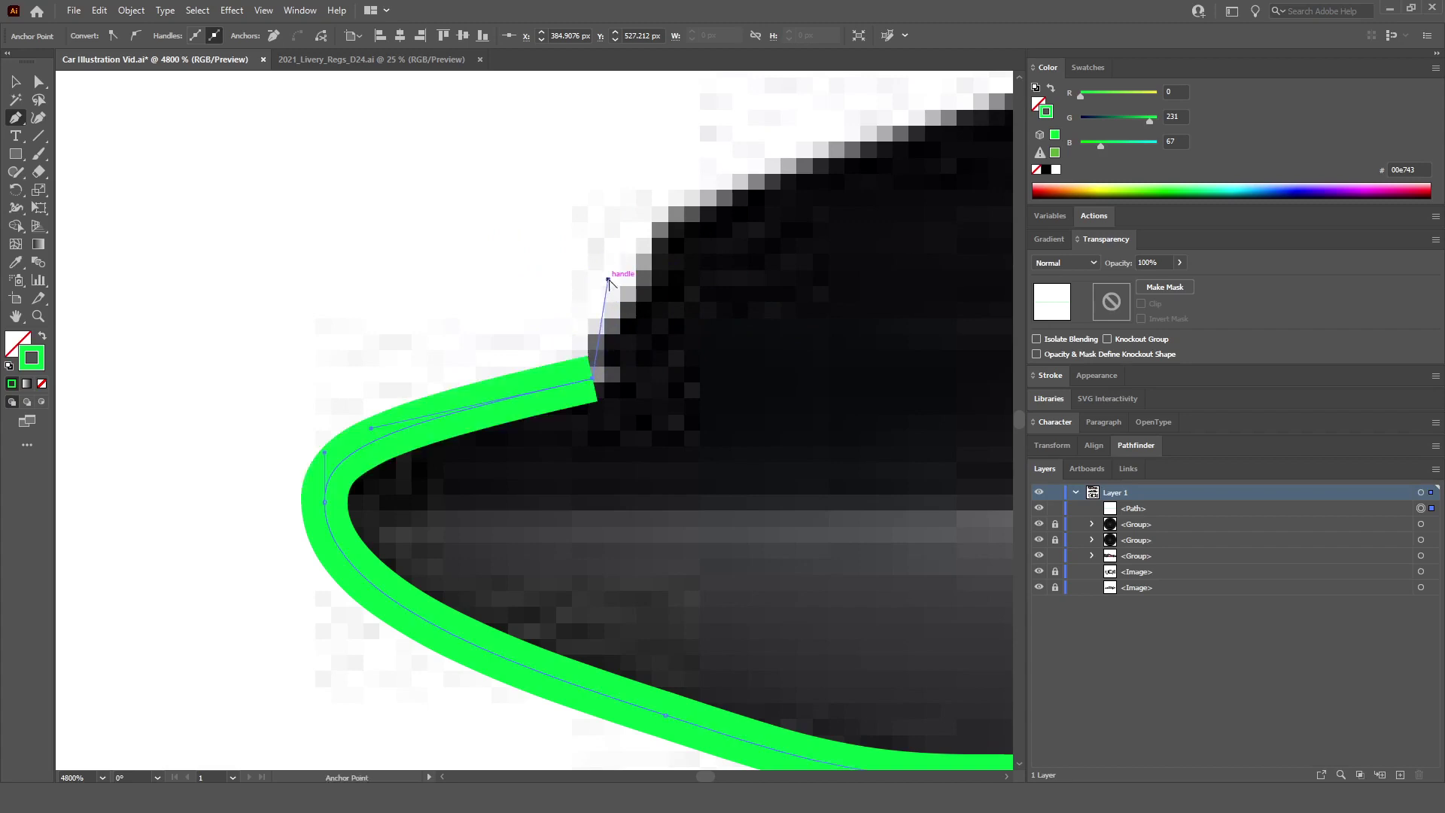
# Step: Trace the splitter's upper lip with two curved segments from the notch to the grille's lower front corner
pyautogui.scroll(3, 838, 355)
pyautogui.hscroll(4, 791, 373)
pyautogui.scroll(-2, 630, 395)
pyautogui.scroll(1, 631, 396)
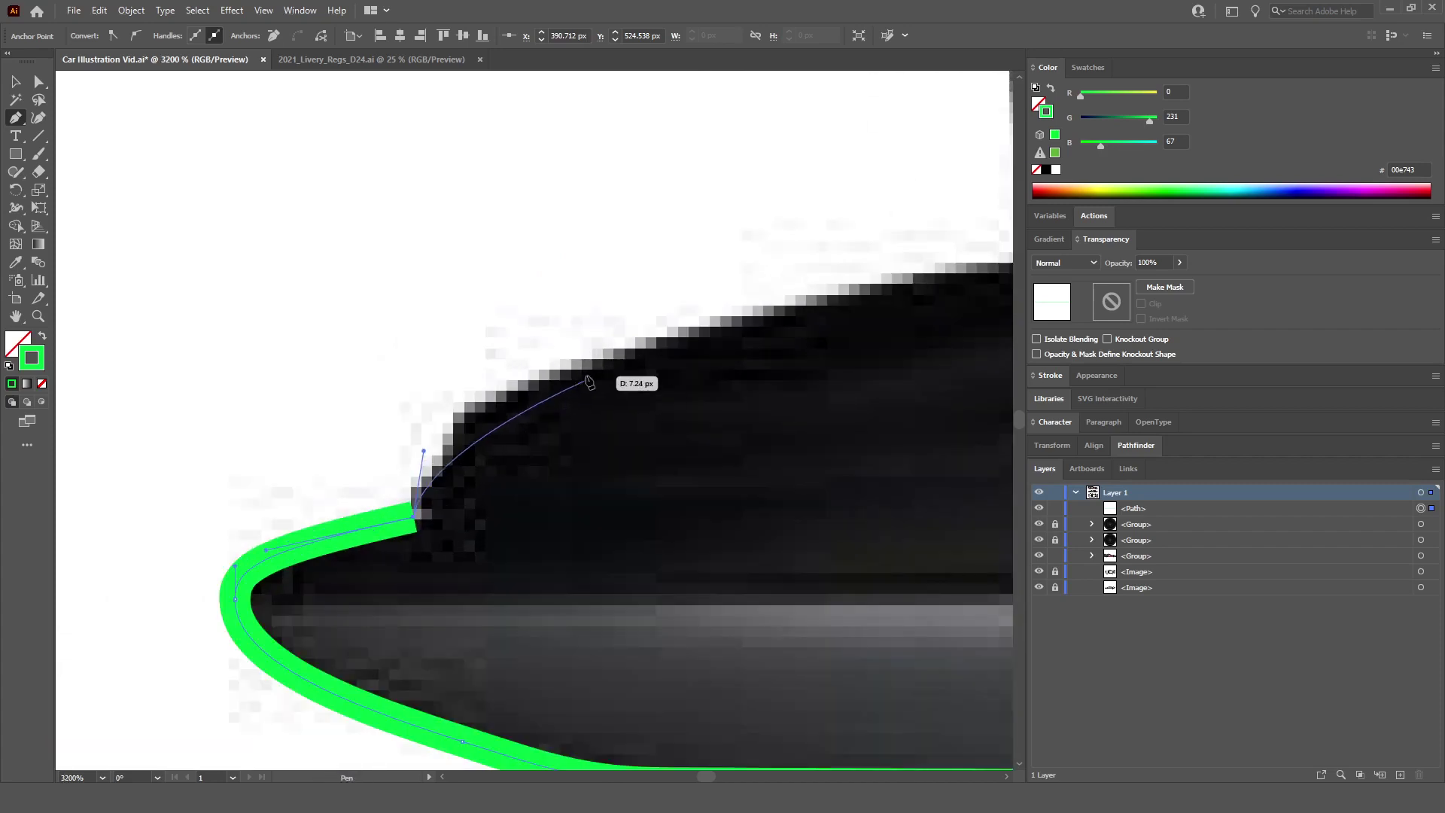
pyautogui.moveTo(595, 360)
pyautogui.mouseDown()
pyautogui.moveTo(741, 318)
pyautogui.moveTo(870, 311)
pyautogui.mouseUp()
pyautogui.scroll(-3, 764, 322)
pyautogui.scroll(3, 677, 323)
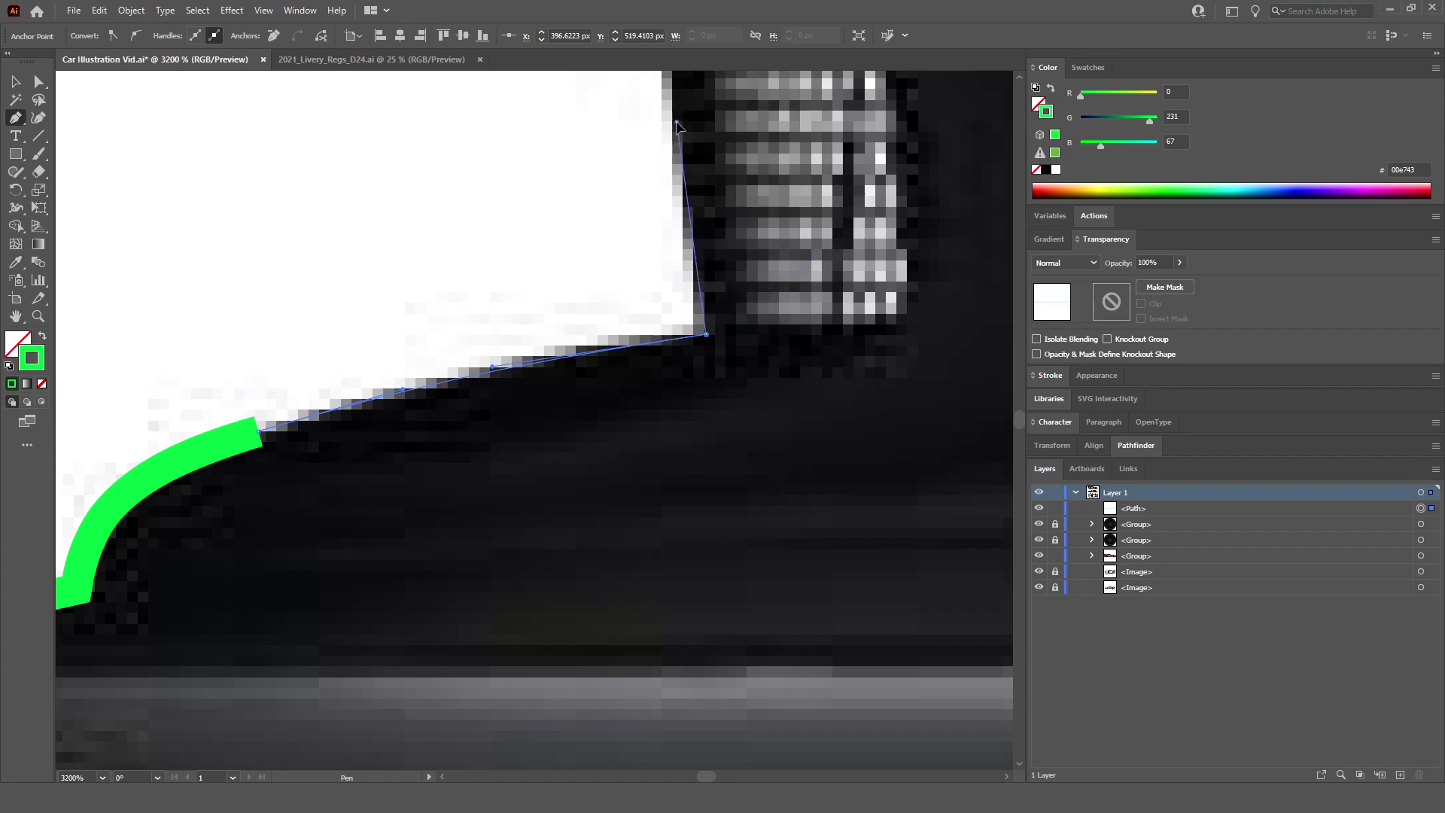
# Step: Extend the path about 36 px up the grille's front edge to its upper corner, and aim the outgoing handle horizontally forward
pyautogui.scroll(-3, 673, 128)
pyautogui.scroll(5, 640, 237)
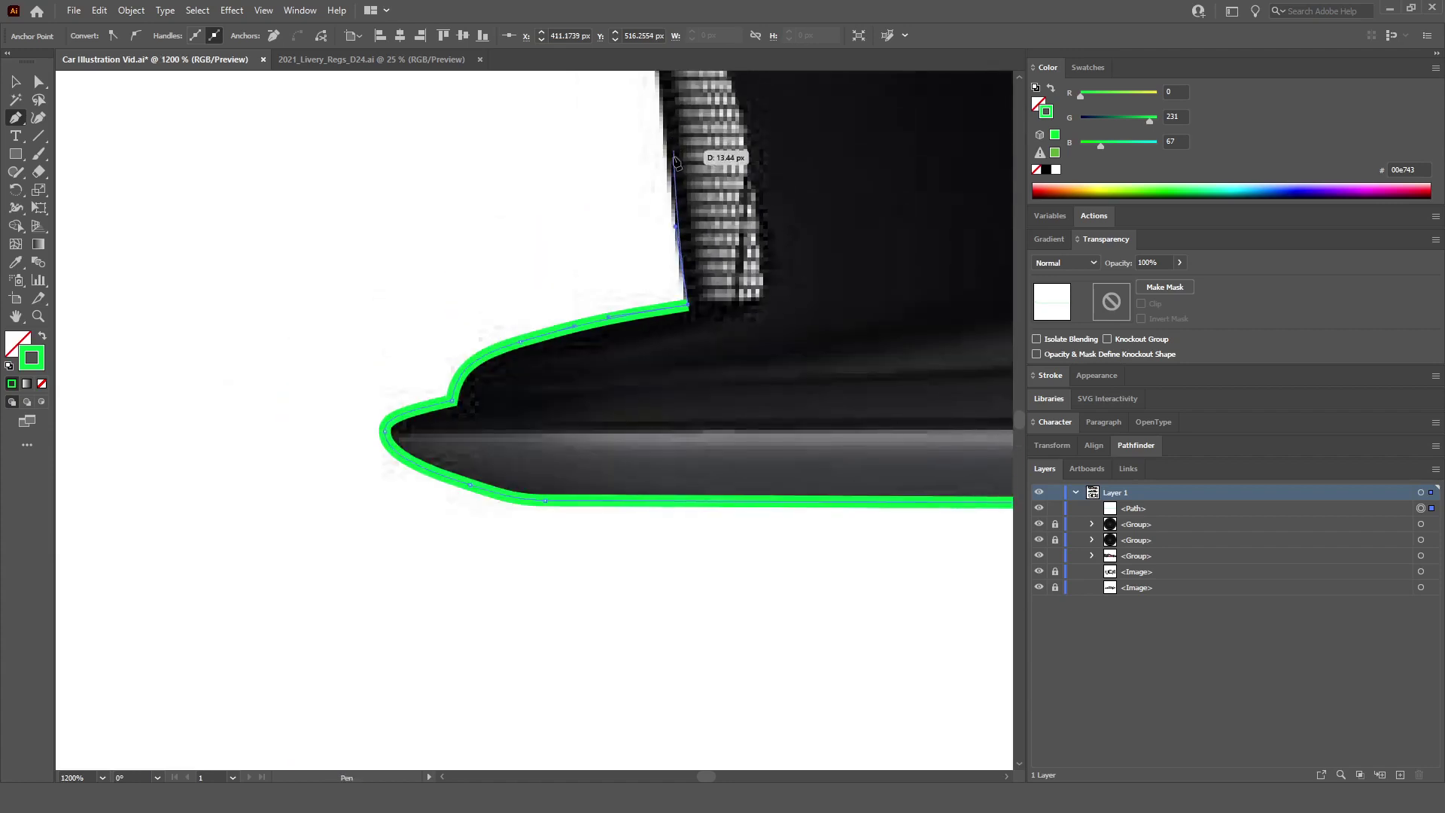
pyautogui.scroll(2, 641, 238)
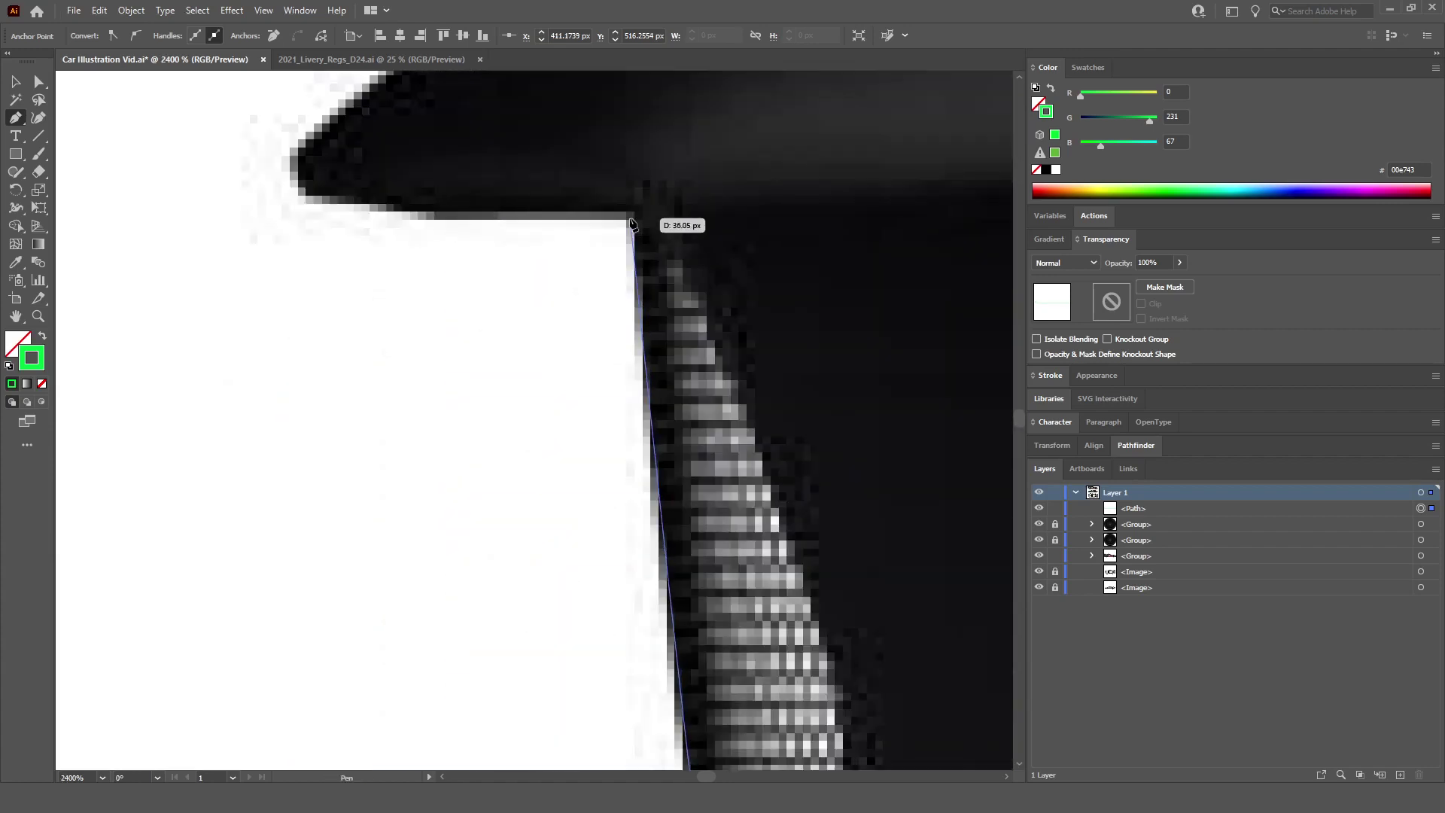
pyautogui.click(629, 216)
pyautogui.scroll(-2, 623, 130)
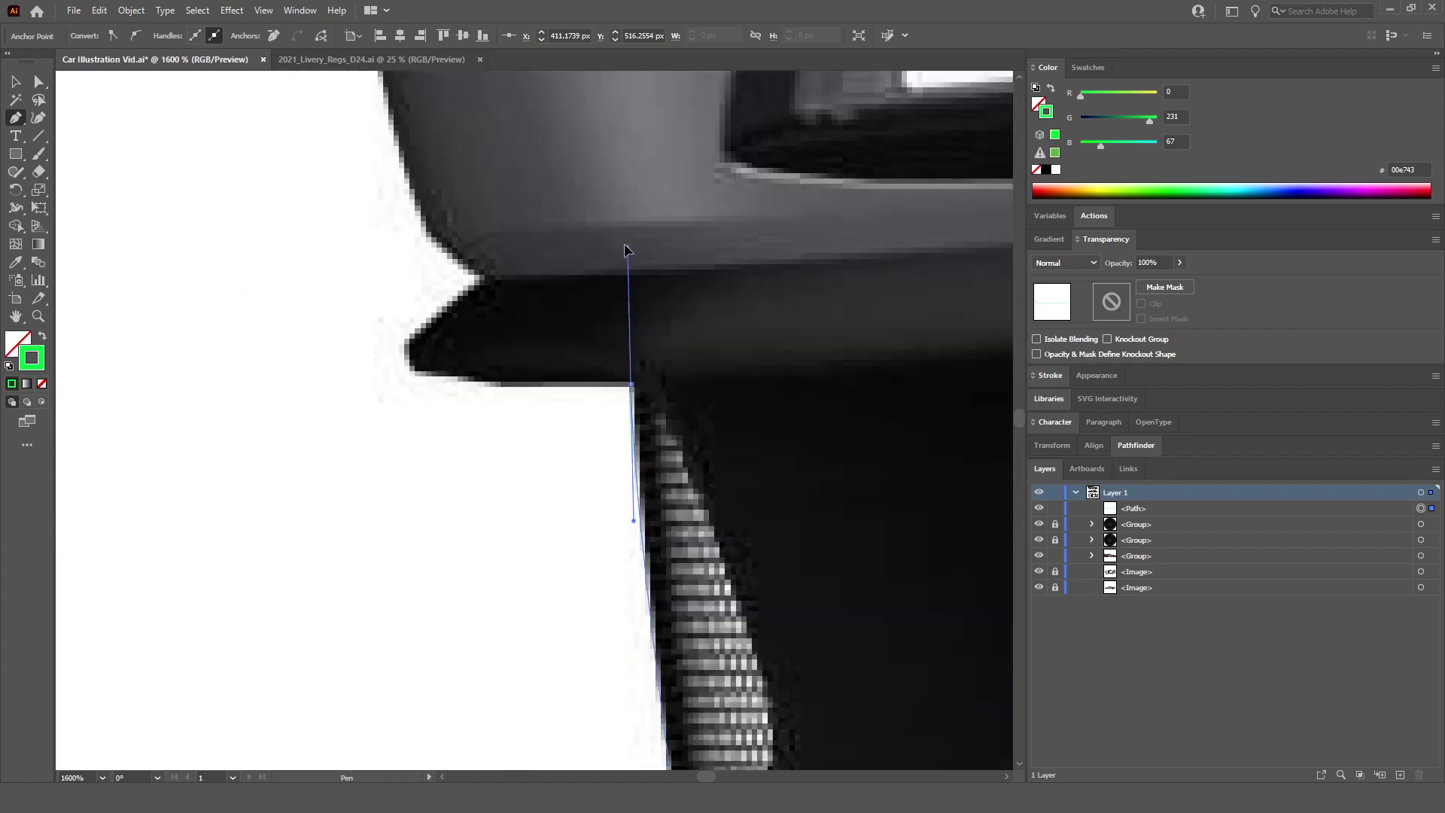
pyautogui.scroll(3, 625, 242)
pyautogui.scroll(-4, 638, 241)
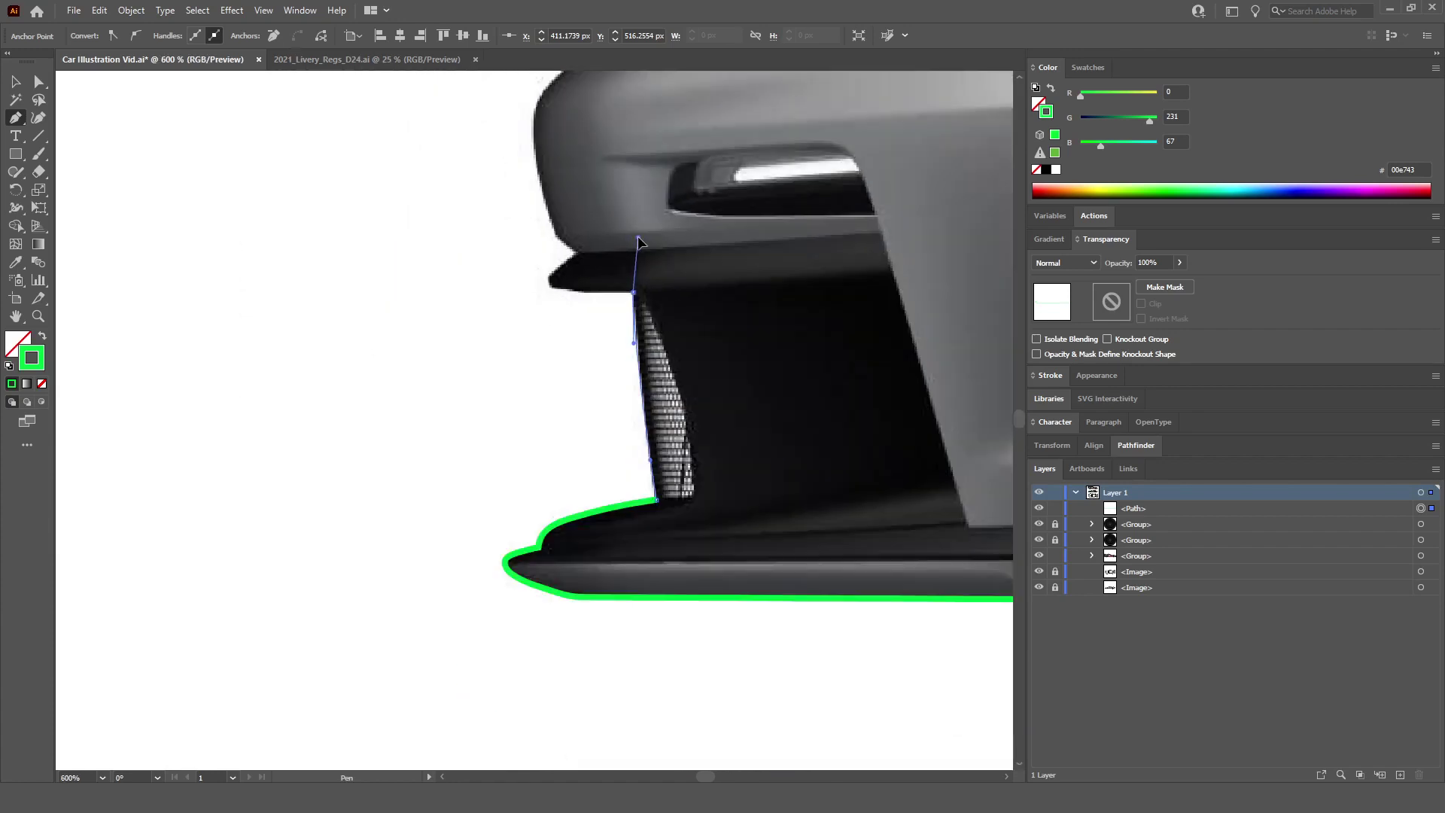
pyautogui.scroll(2, 638, 241)
pyautogui.scroll(2, 638, 241)
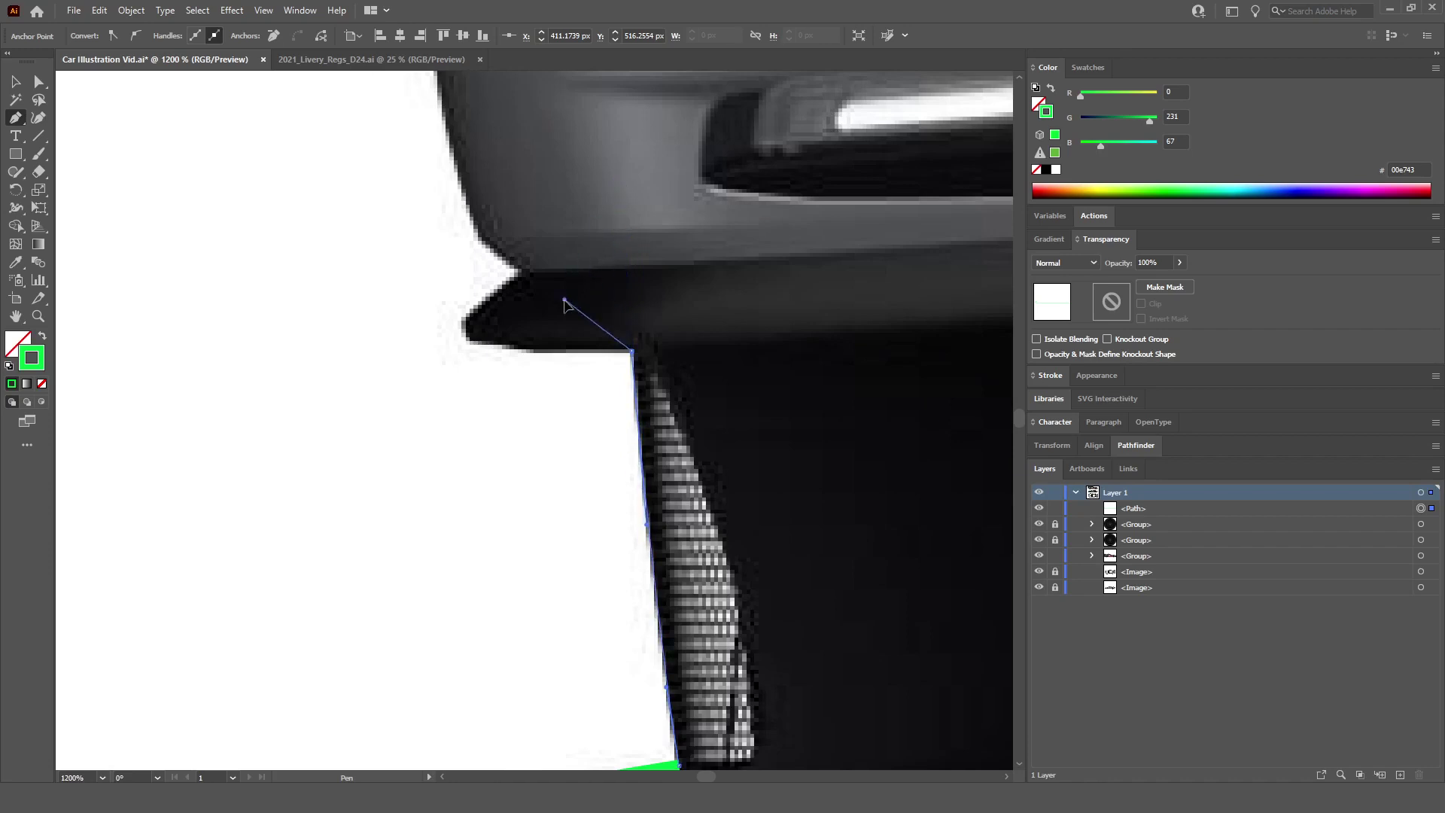
pyautogui.scroll(2, 558, 348)
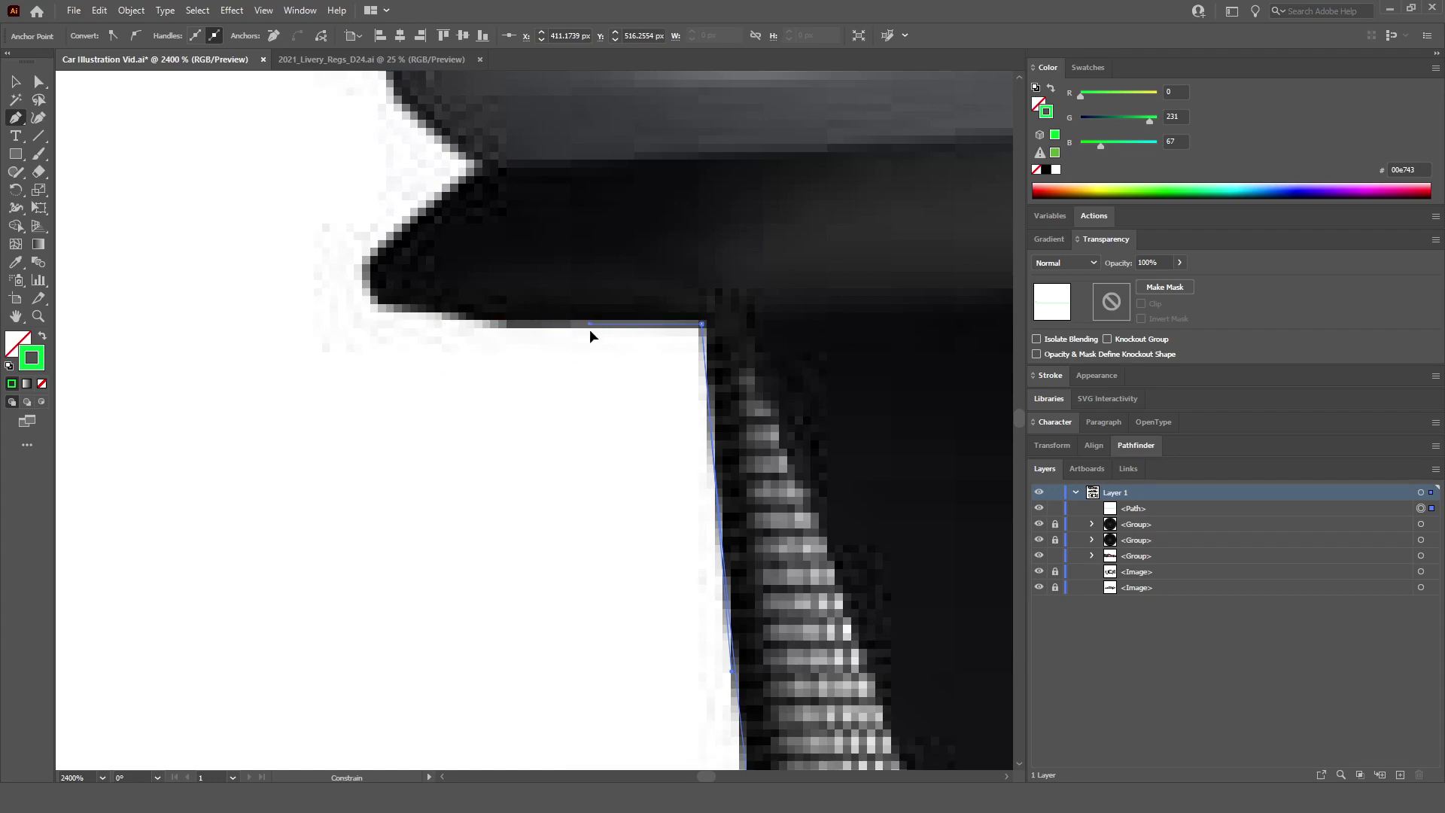
pyautogui.moveTo(572, 329); pyautogui.dragTo(539, 328)
# Step: Curve the path about 15 px along the underside of the black lip above the grille to the lip's front tip, using vertical handles
pyautogui.scroll(1, 344, 289)
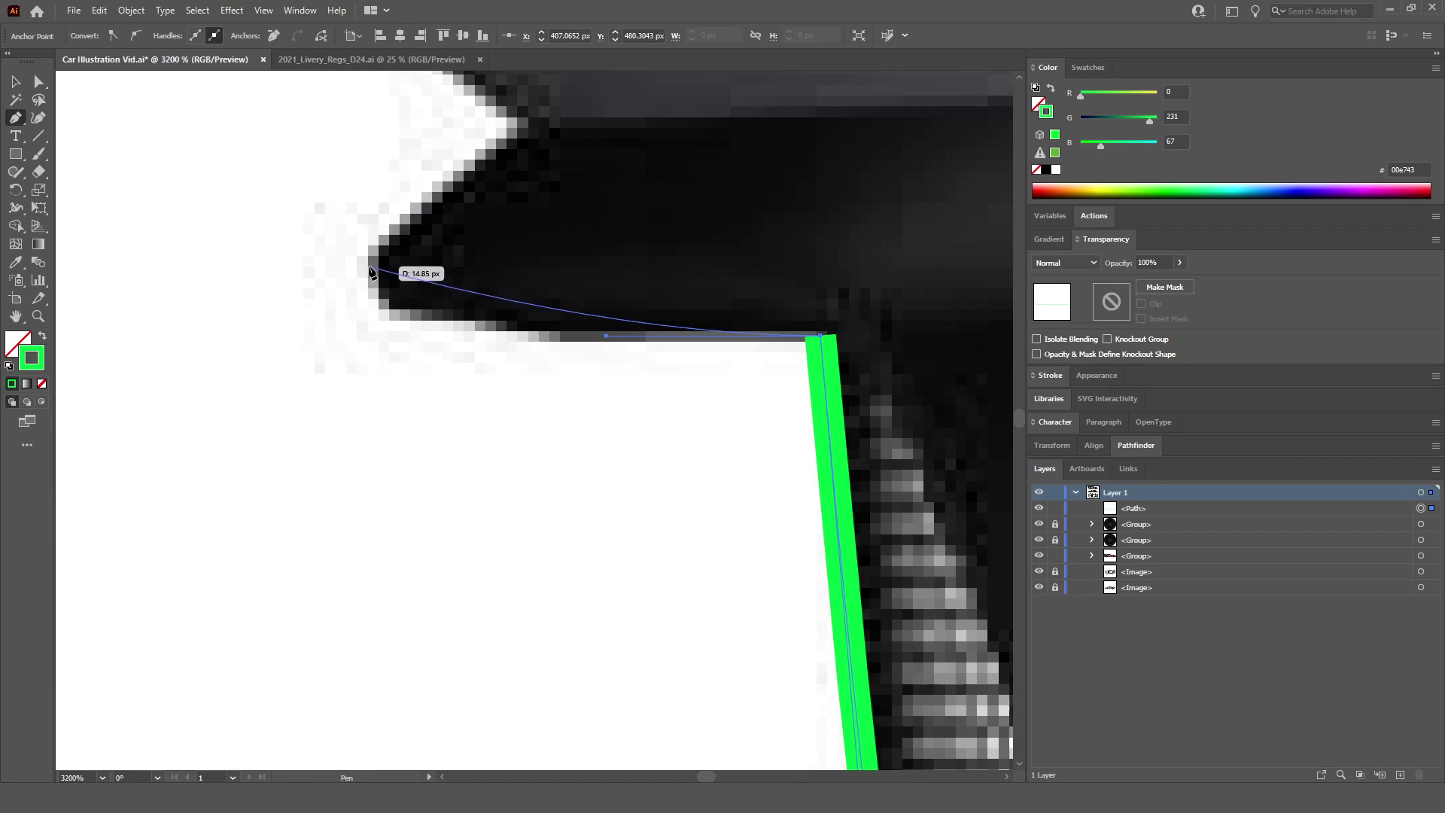
pyautogui.moveTo(369, 280); pyautogui.dragTo(430, 342)
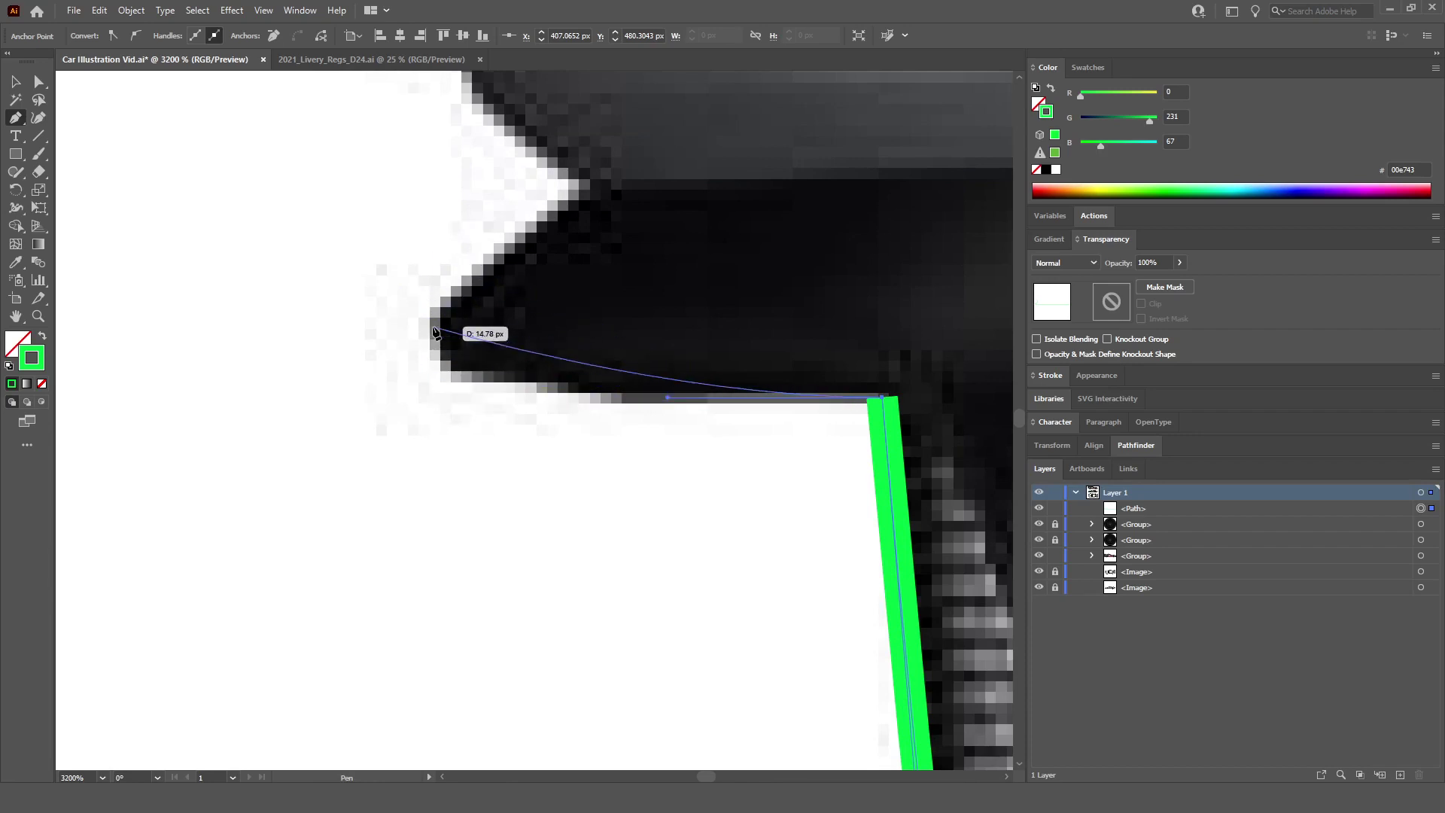
pyautogui.click(431, 333)
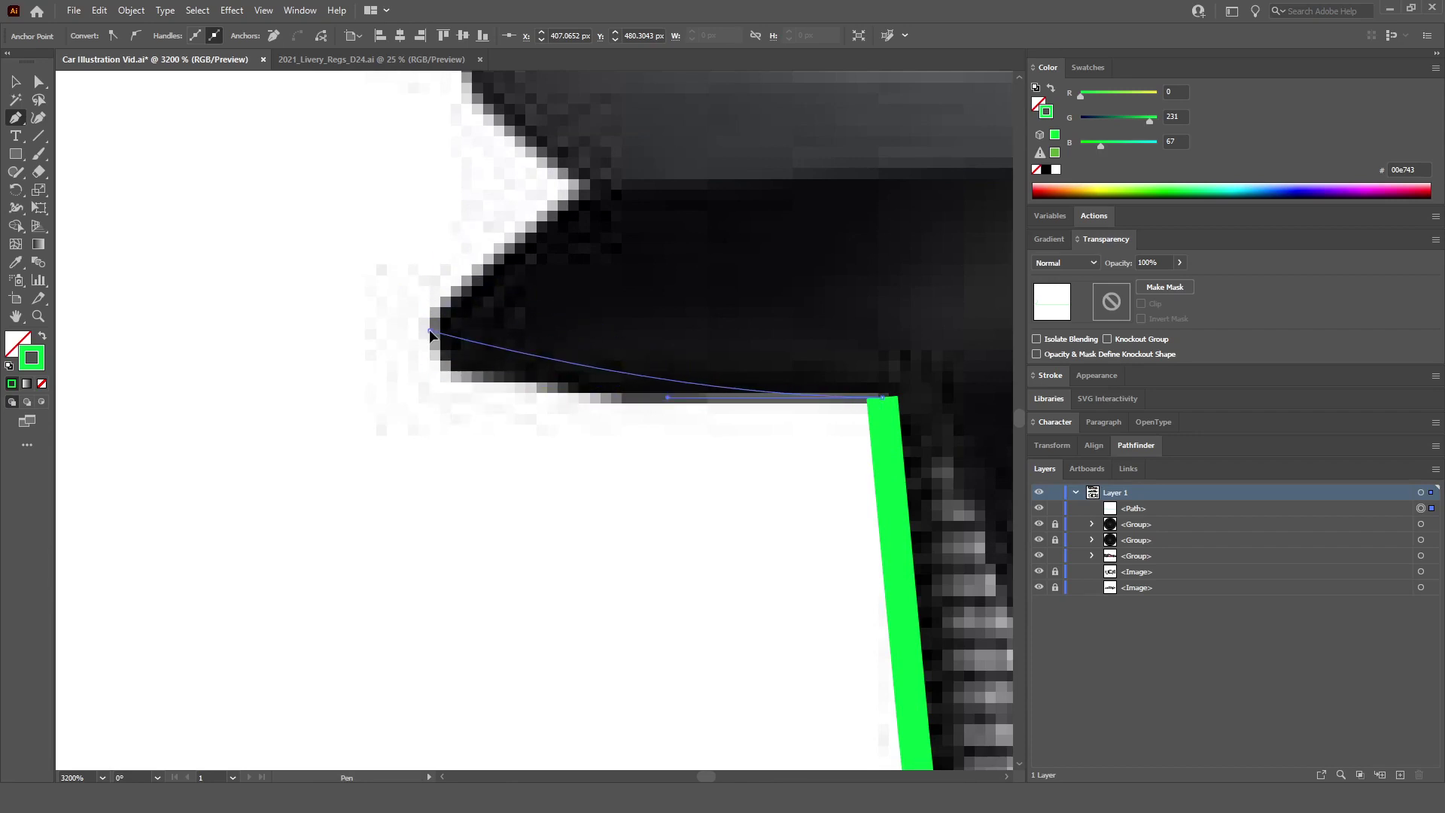
pyautogui.moveTo(429, 331); pyautogui.dragTo(431, 253)
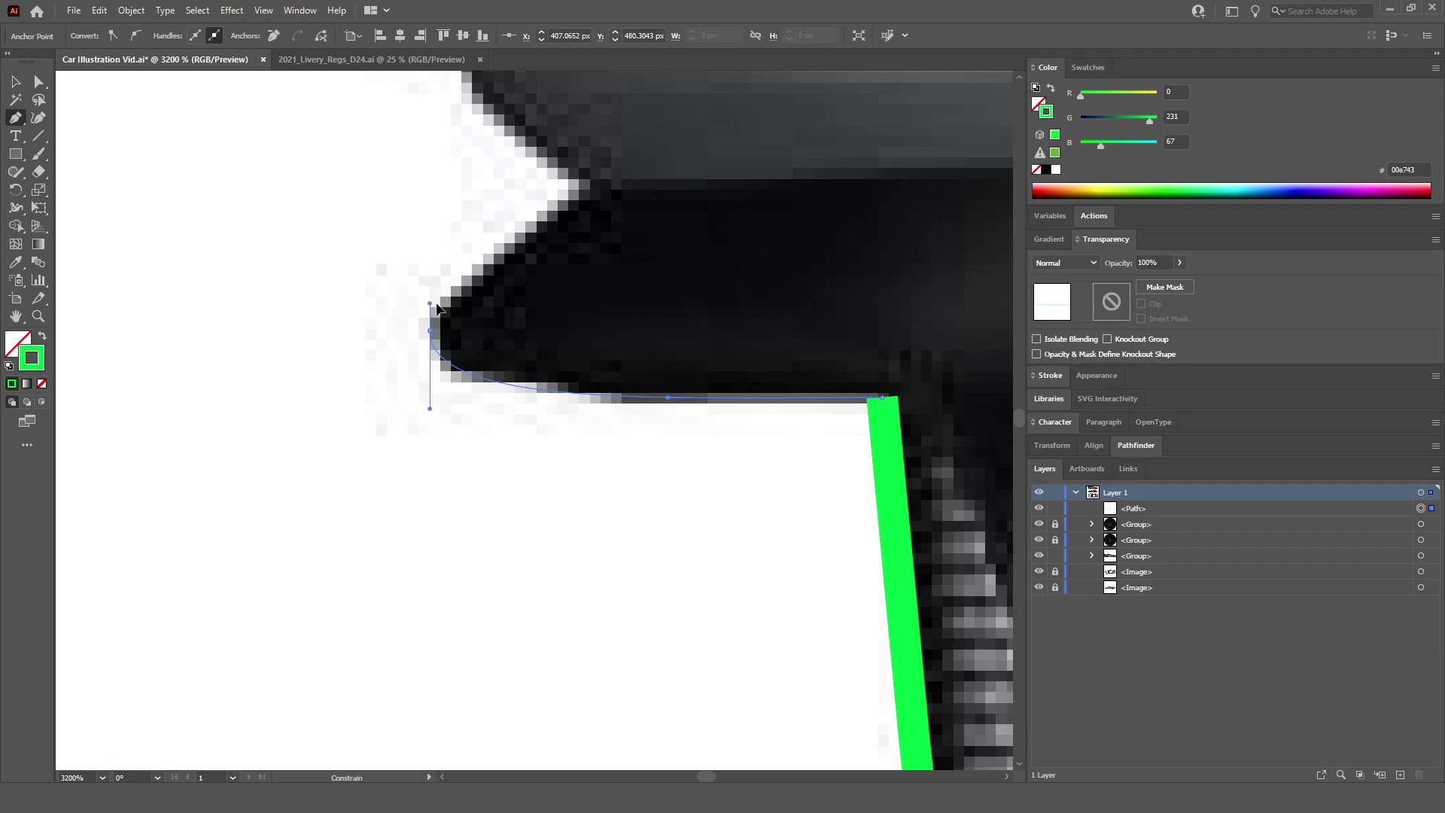
pyautogui.moveTo(437, 309); pyautogui.dragTo(437, 308)
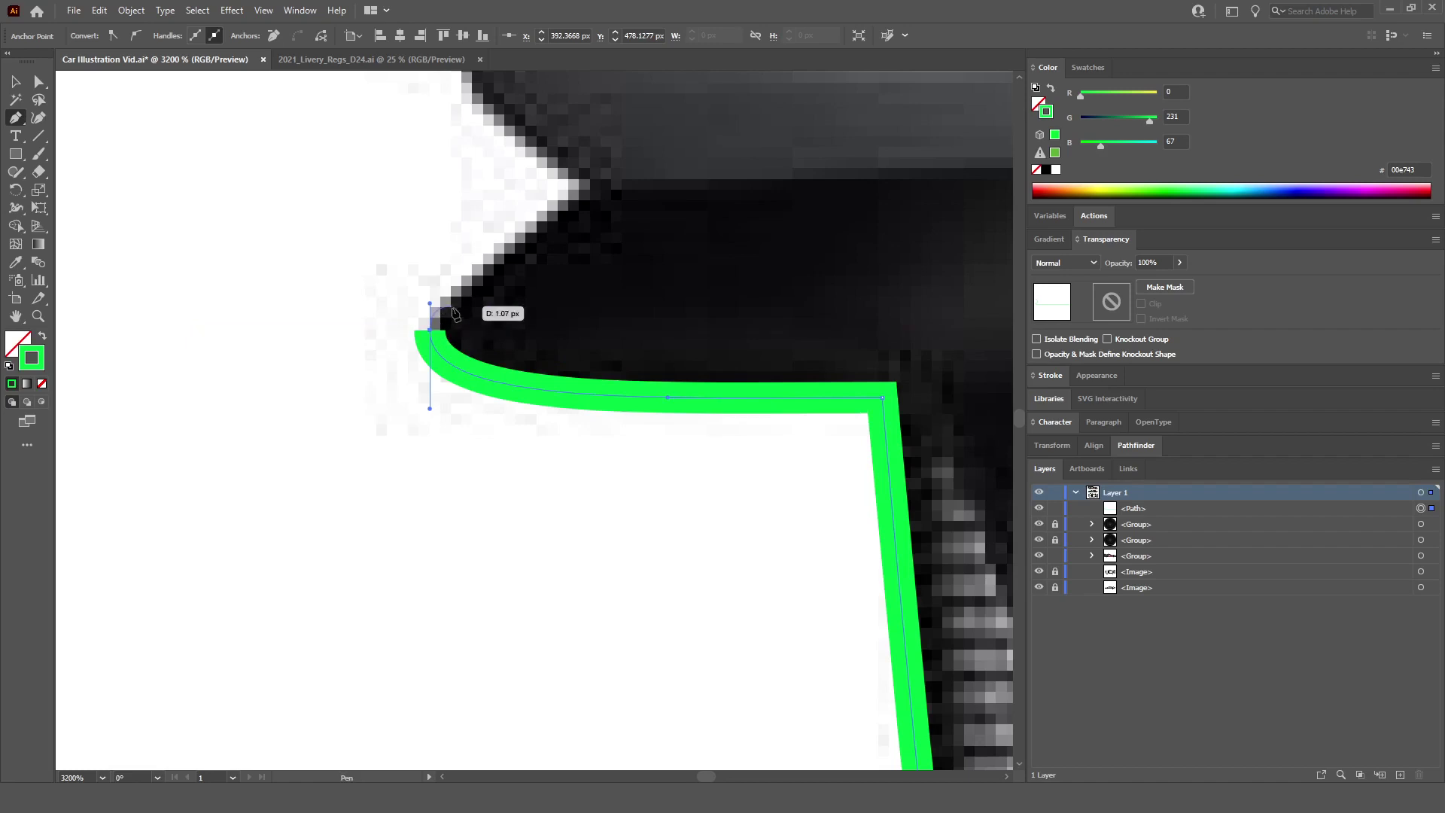
# Step: Add a segment about 7 px long from the lip's front tip to the notch beneath the bumper nose
pyautogui.scroll(1, 595, 203)
pyautogui.scroll(1, 595, 203)
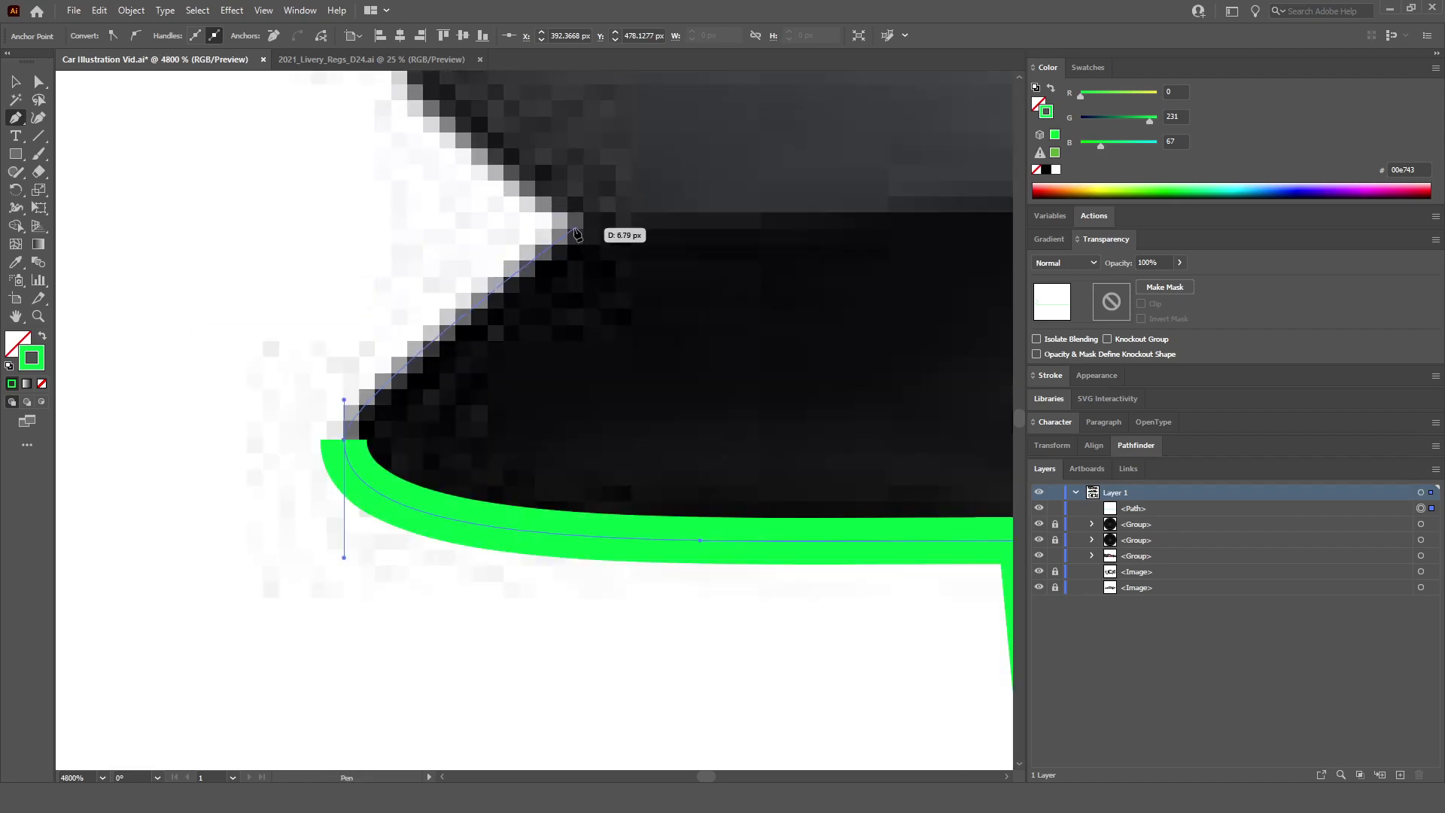
pyautogui.scroll(-2, 574, 235)
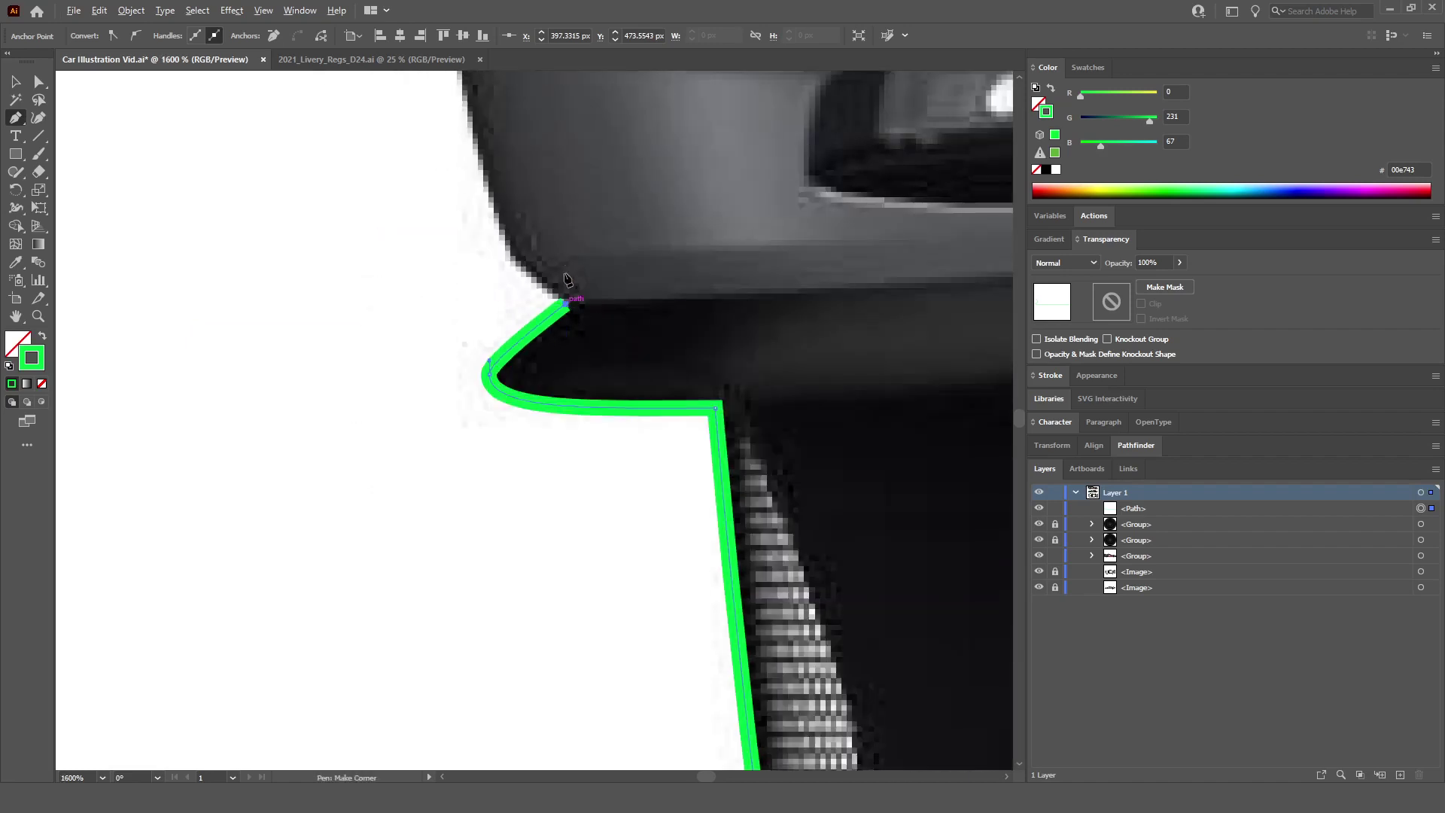
# Step: Set the path's opacity to 35%
pyautogui.scroll(3, 527, 331)
pyautogui.scroll(4, 546, 456)
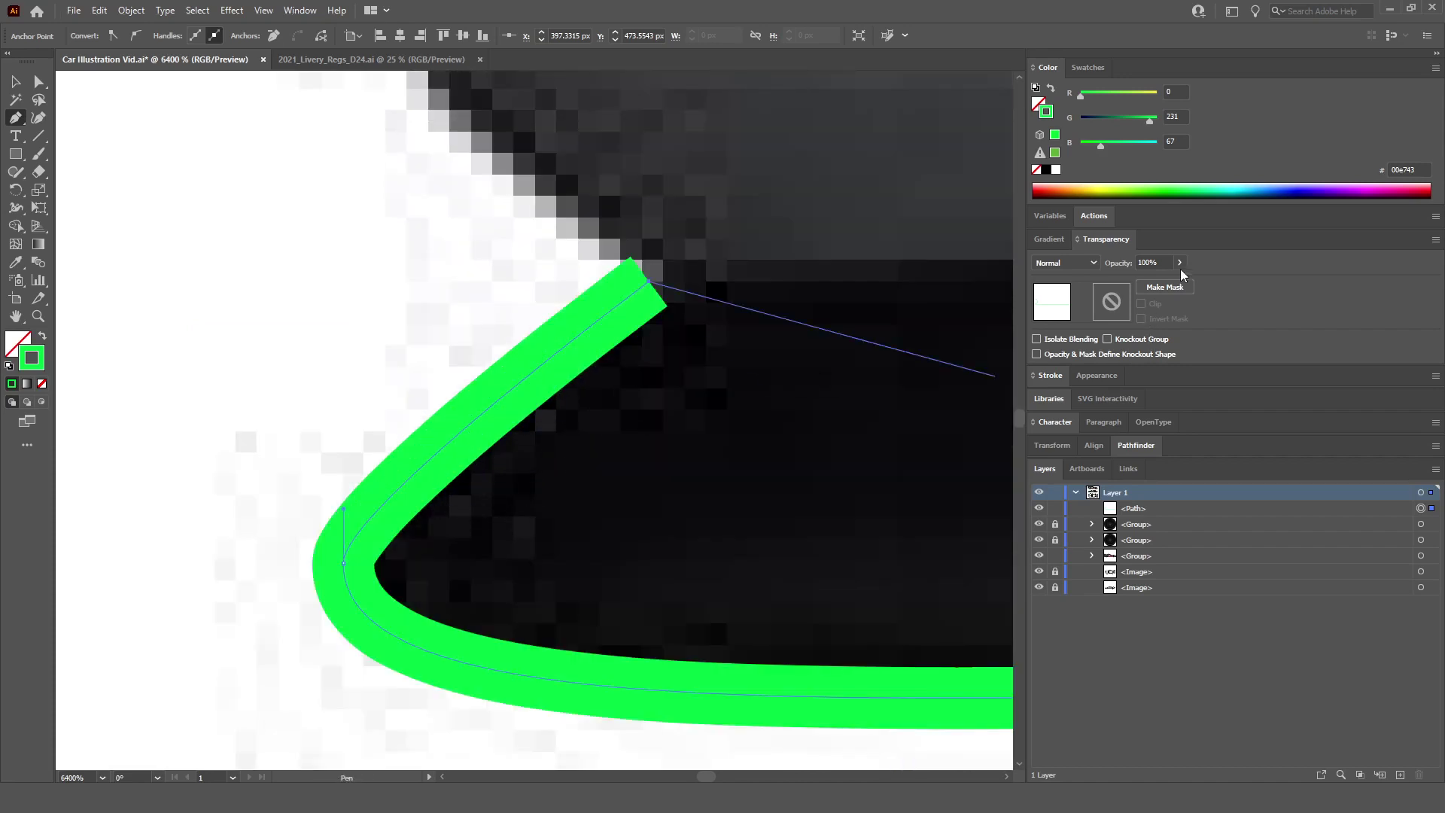
pyautogui.write('35')
pyautogui.press('Return')
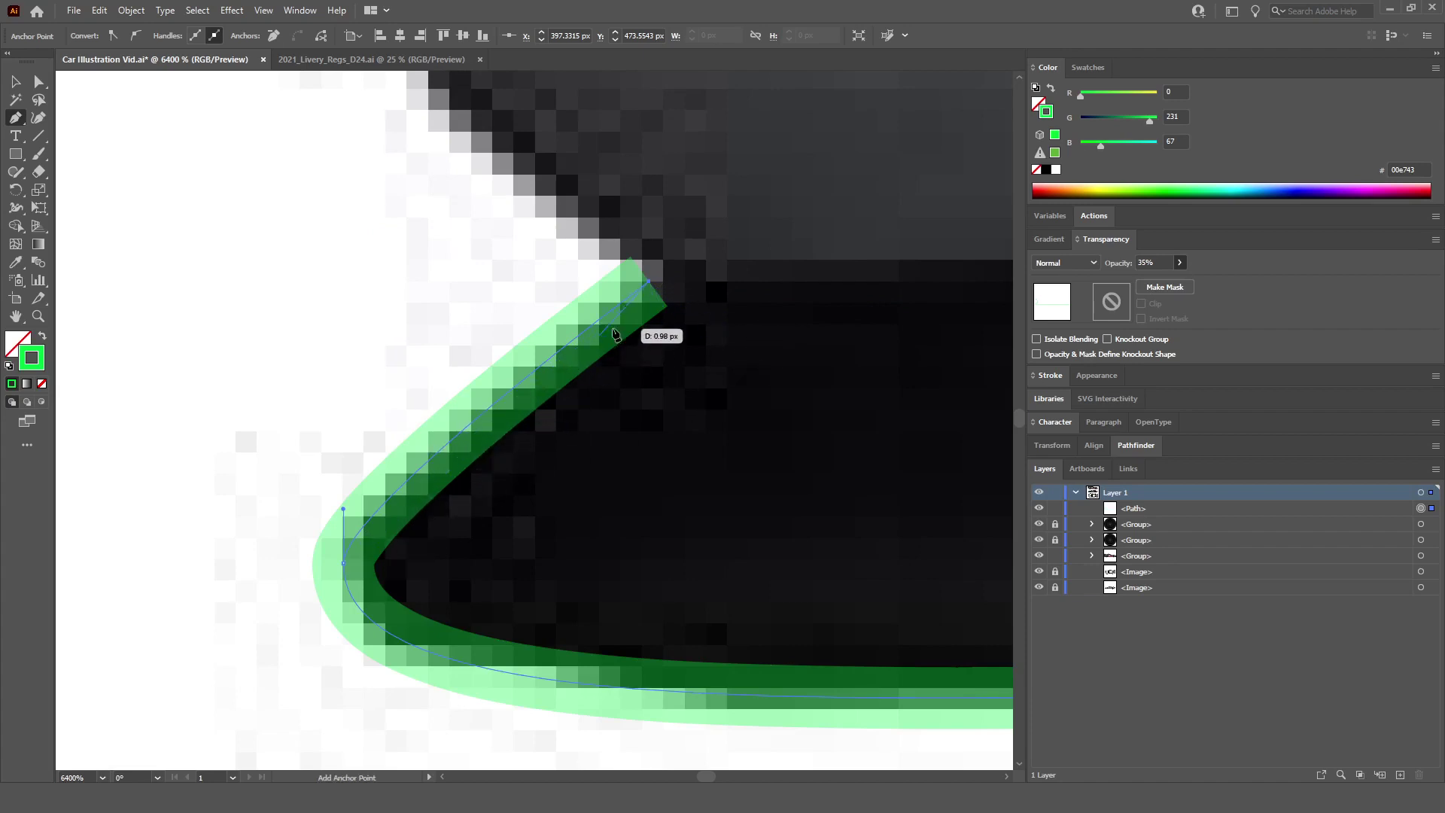
# Step: Extend the path with a segment about 4.5 px long from the notch up to the bumper nose's lower corner
pyautogui.scroll(5, 429, 444)
pyautogui.scroll(-3, 428, 443)
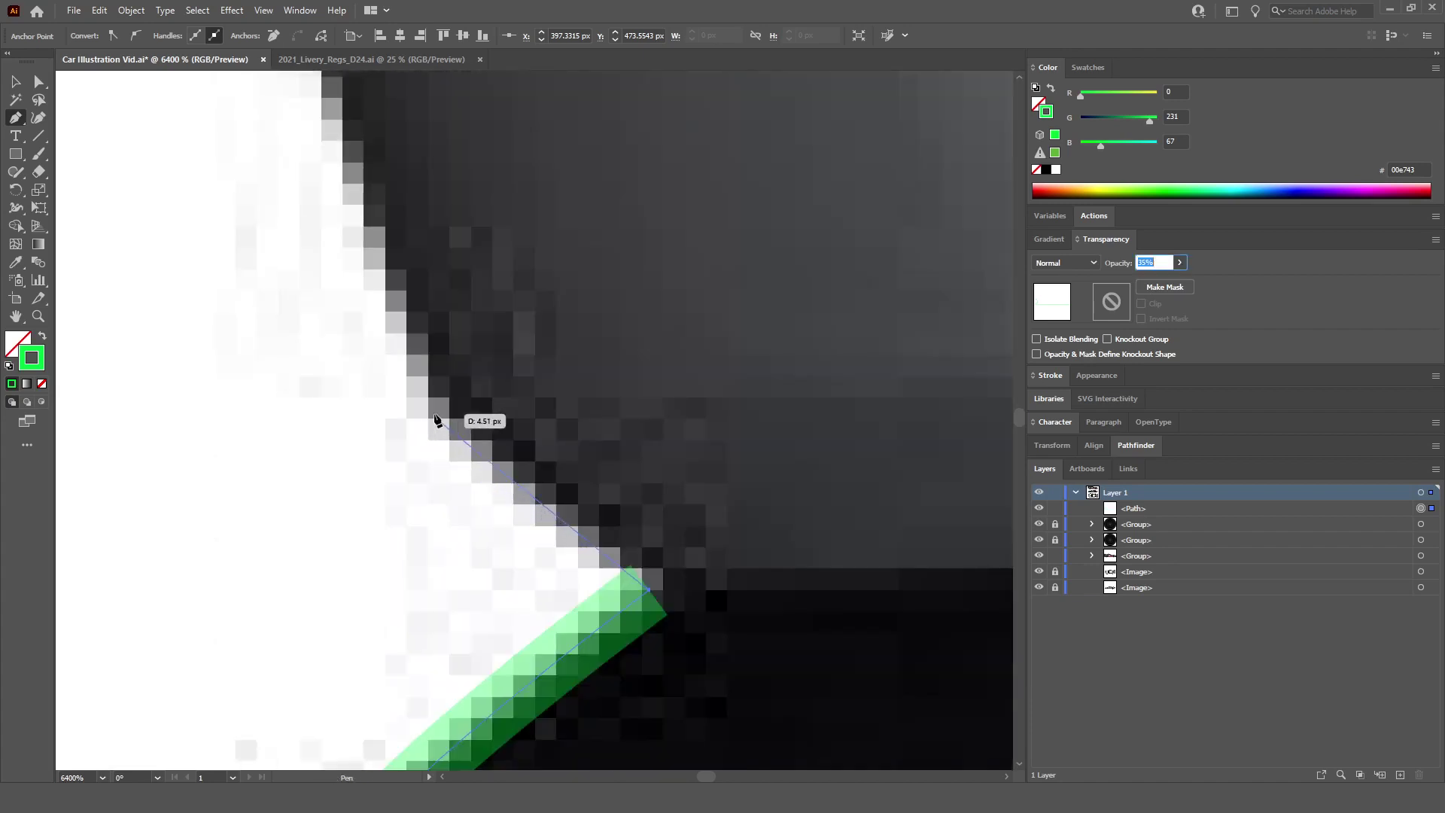
pyautogui.scroll(-6, 430, 420)
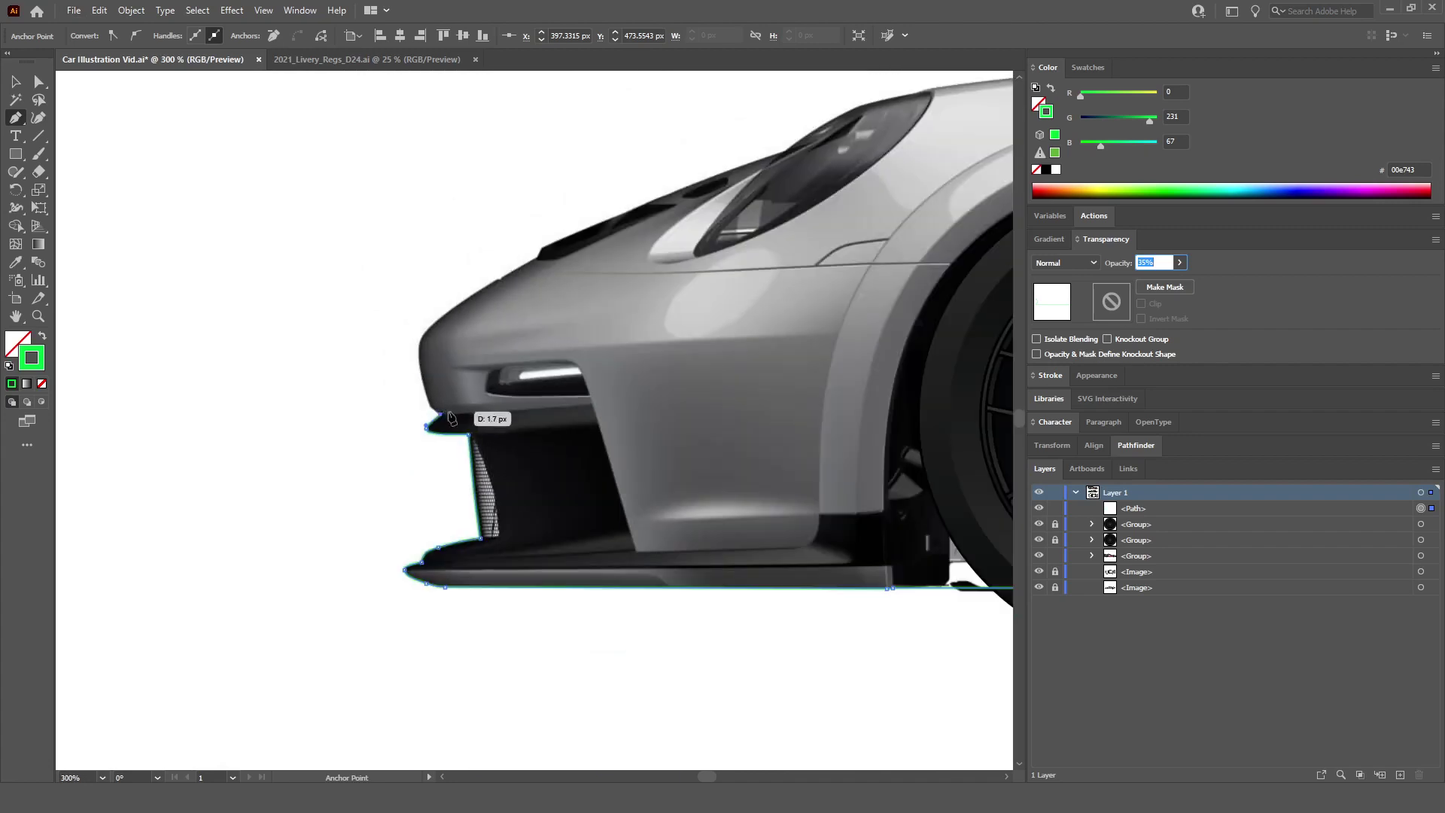
pyautogui.hscroll(1, 497, 413)
pyautogui.scroll(7, 369, 380)
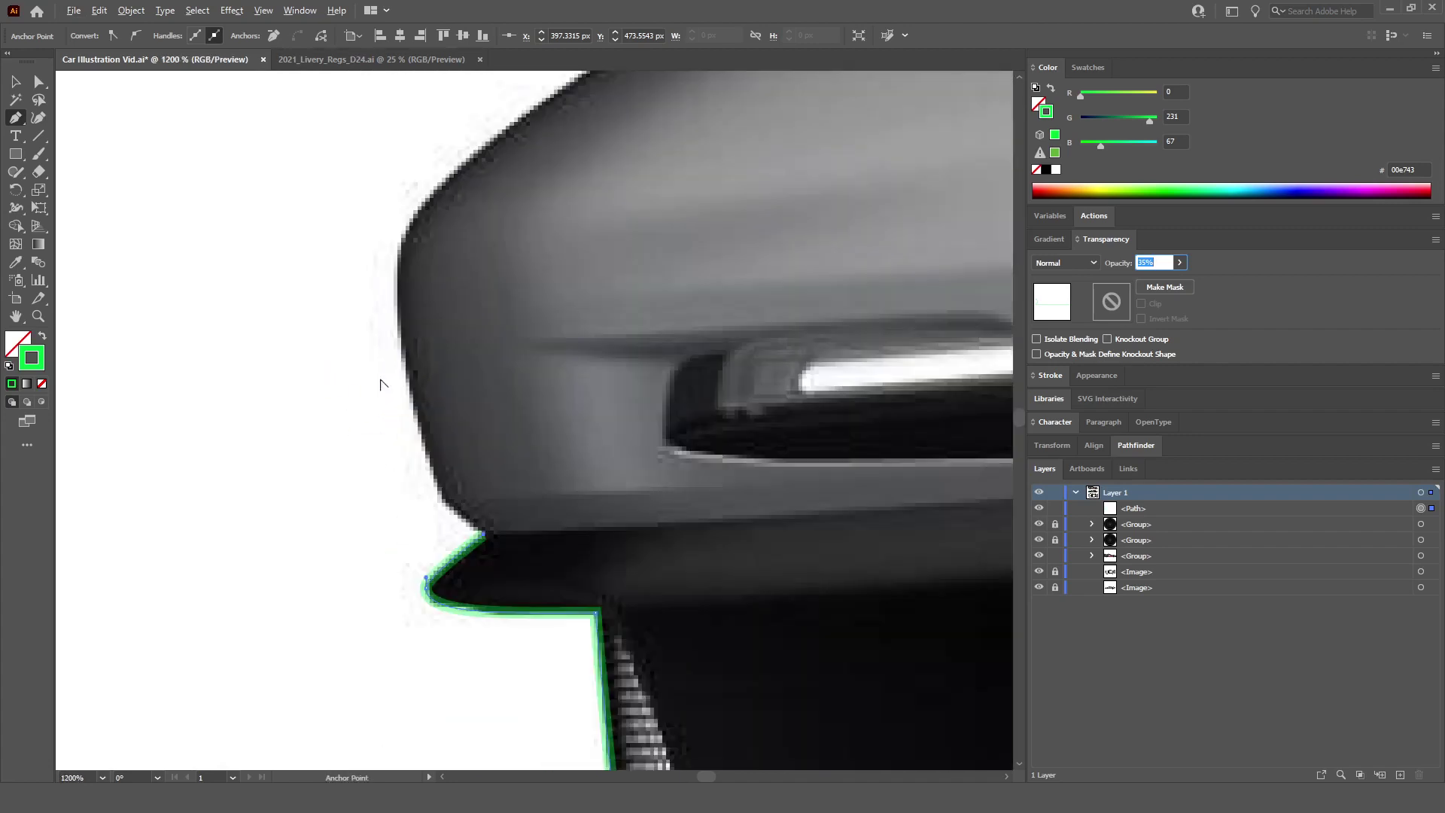
pyautogui.scroll(2, 459, 491)
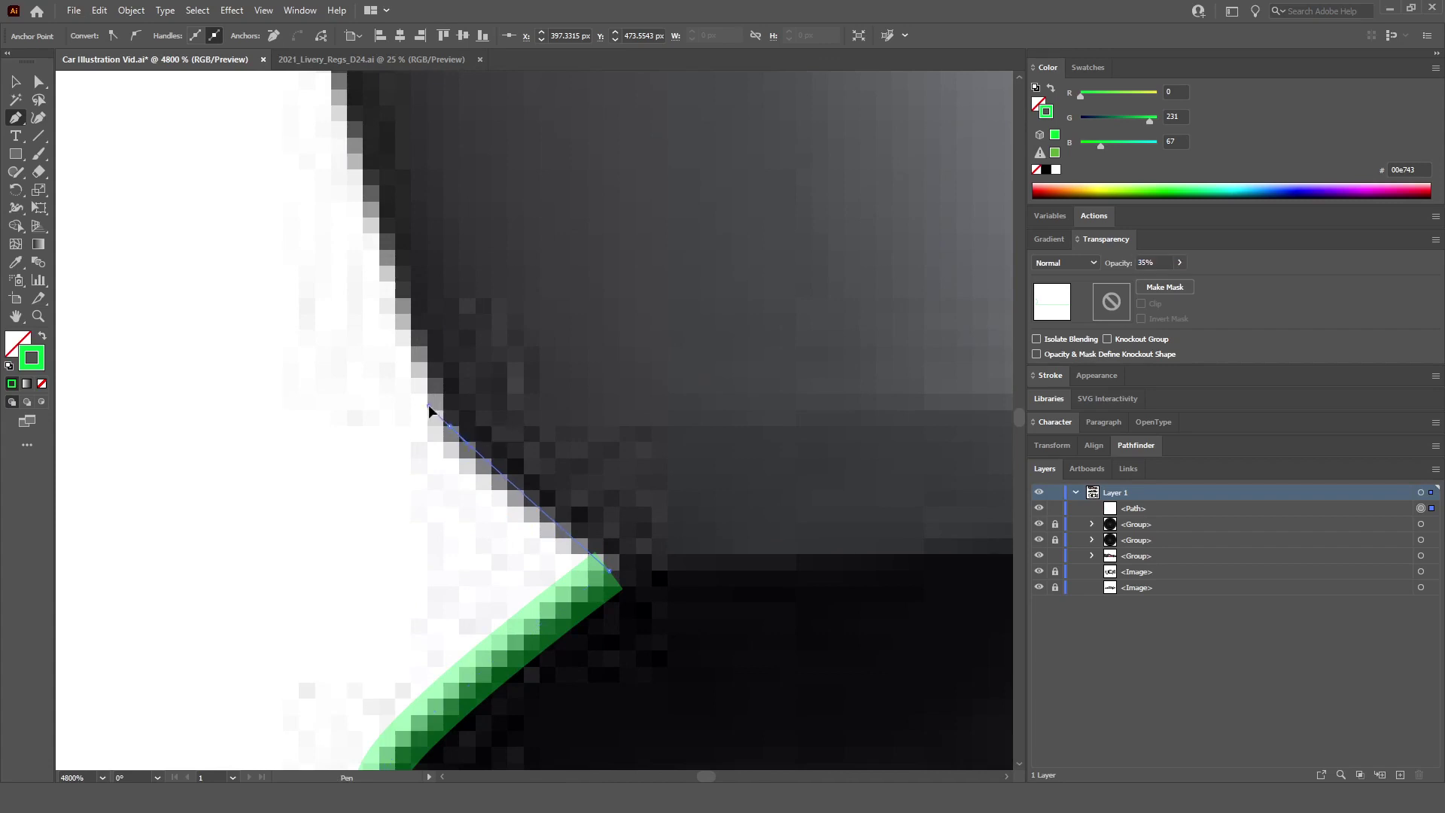
# Step: Curve the path about 19 px up the bumper's front face to its foremost point, using vertical handles
pyautogui.scroll(-3, 420, 388)
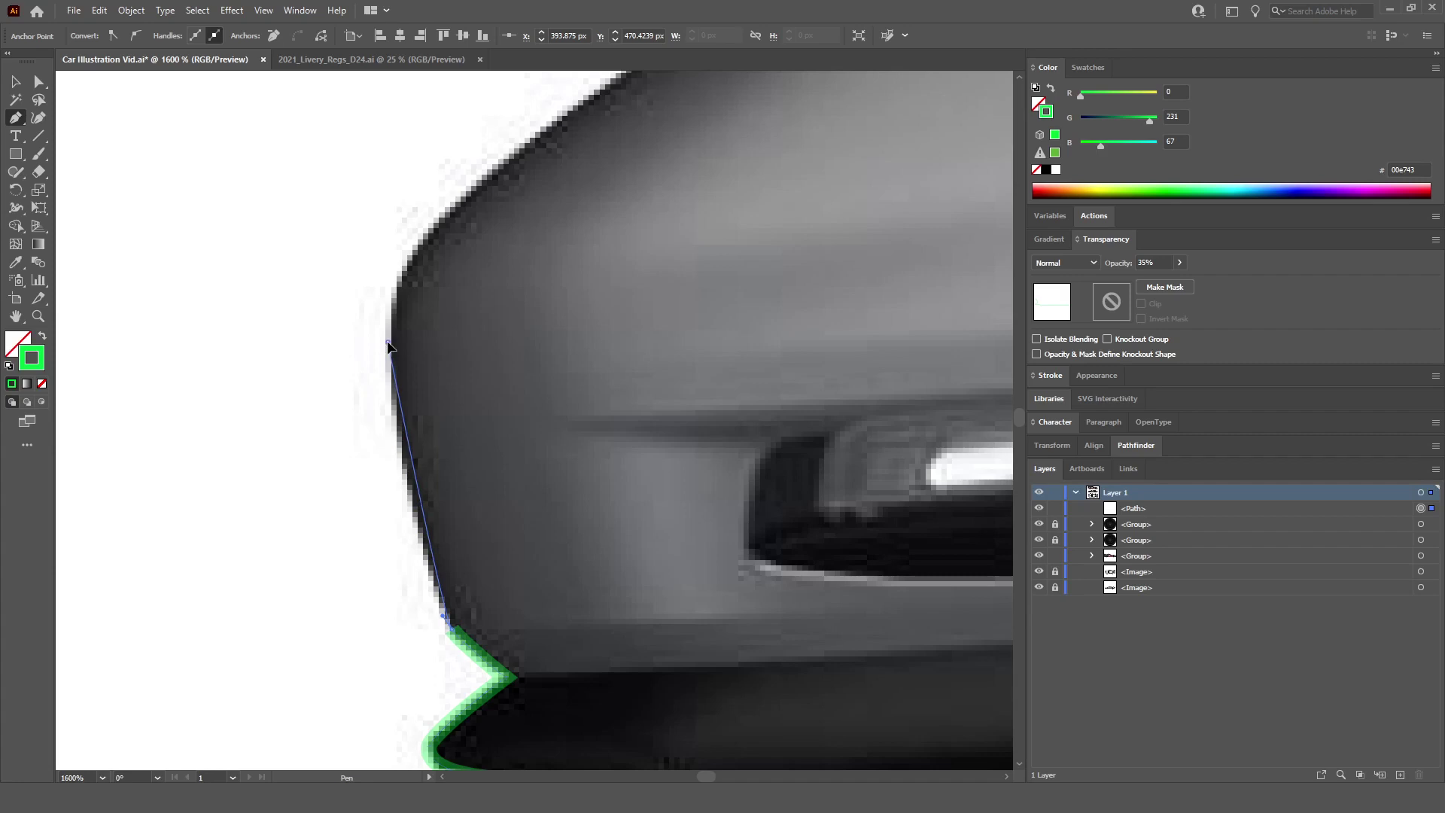
pyautogui.moveTo(388, 342); pyautogui.dragTo(387, 227)
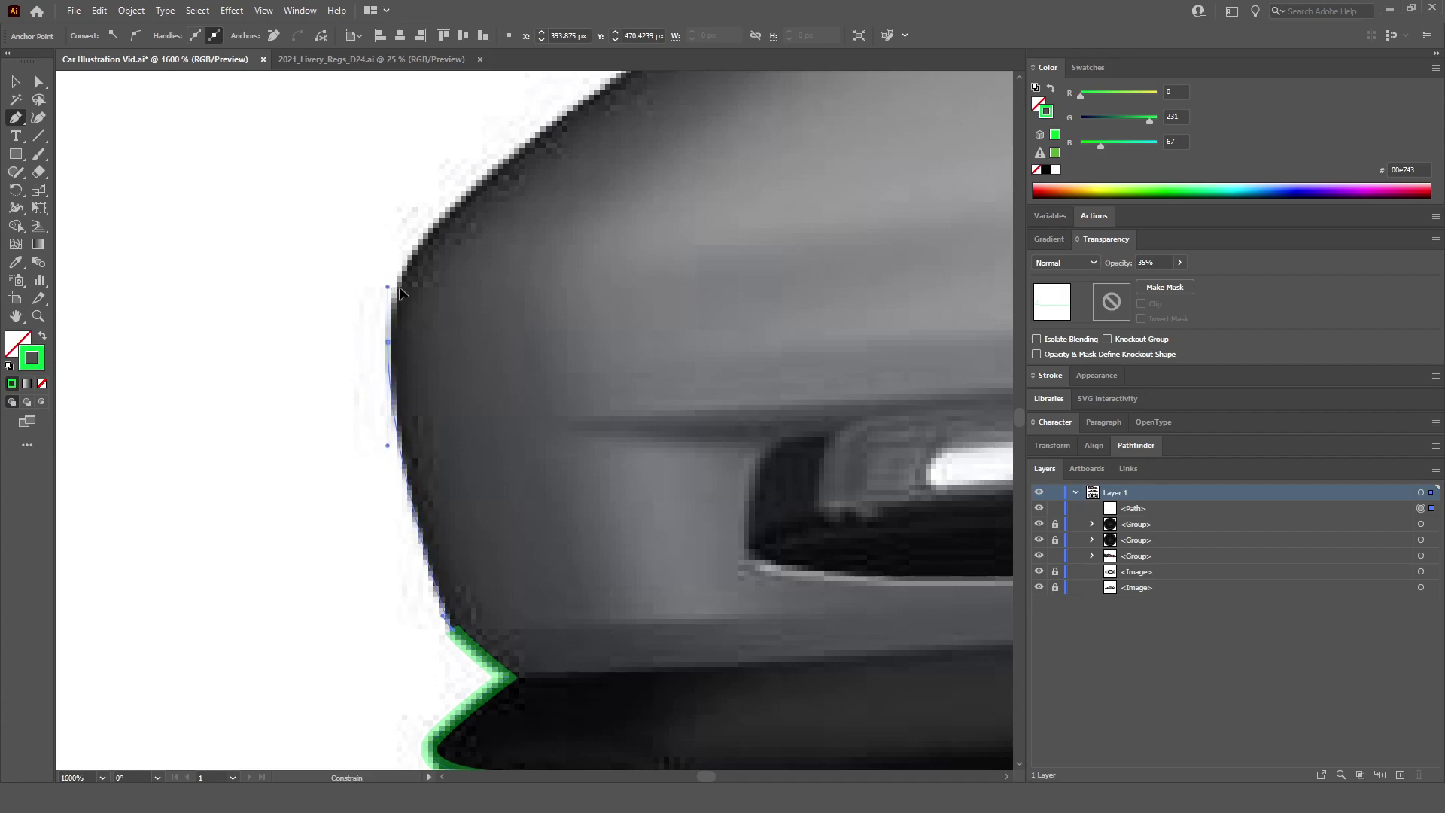
pyautogui.moveTo(395, 302); pyautogui.dragTo(395, 301)
# Step: Curve the path about 11 px around the nose to the start of the sloping upper edge, with handles following the slope
pyautogui.scroll(-3, 396, 301)
pyautogui.scroll(4, 500, 293)
pyautogui.scroll(1, 500, 298)
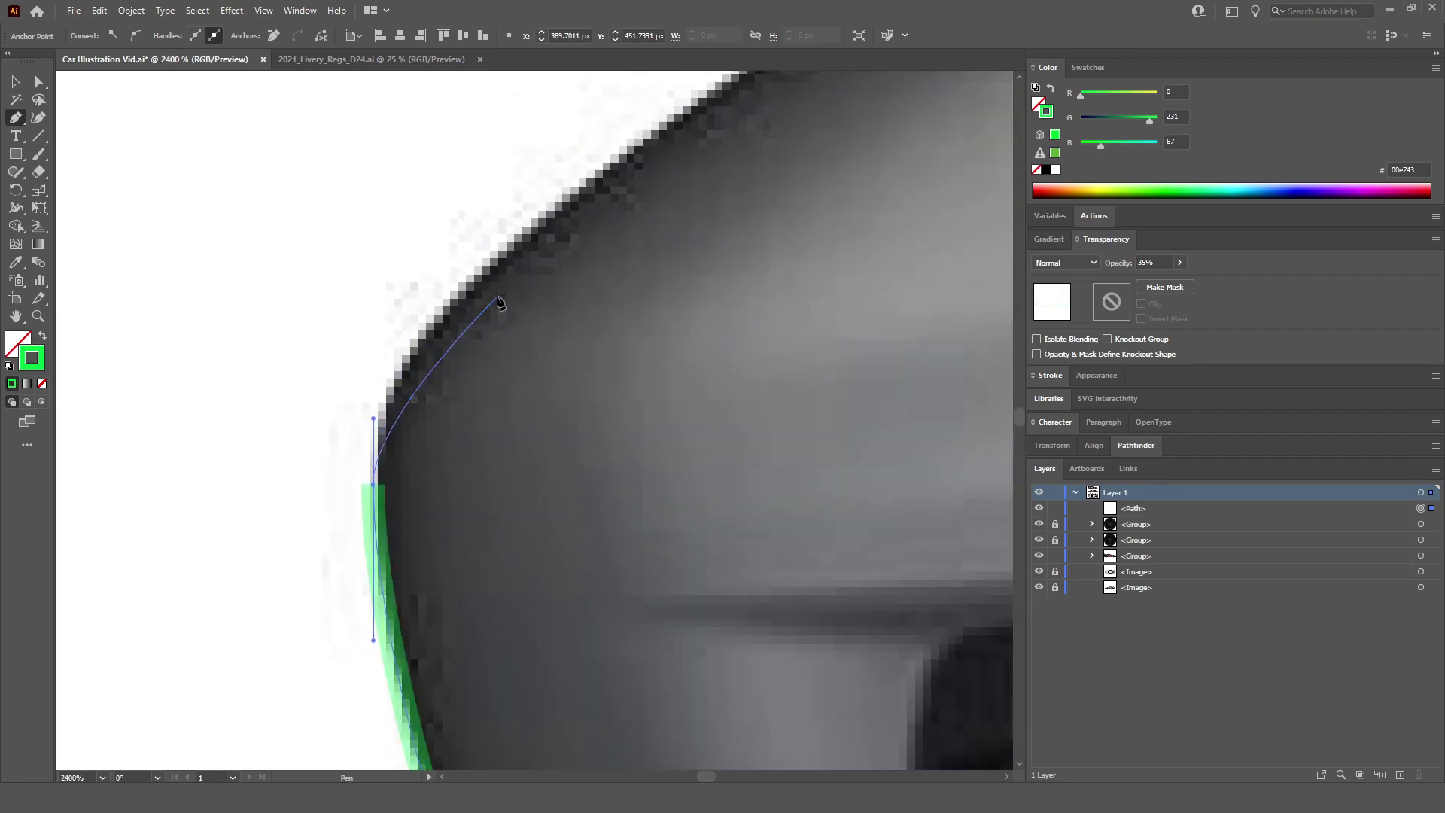
pyautogui.scroll(2, 500, 301)
pyautogui.moveTo(485, 268); pyautogui.dragTo(585, 179)
# Step: Curve the path about 43 px up the nose to the black hood trim's front corner, aiming the outgoing handle up the trim's front edge
pyautogui.scroll(-4, 585, 180)
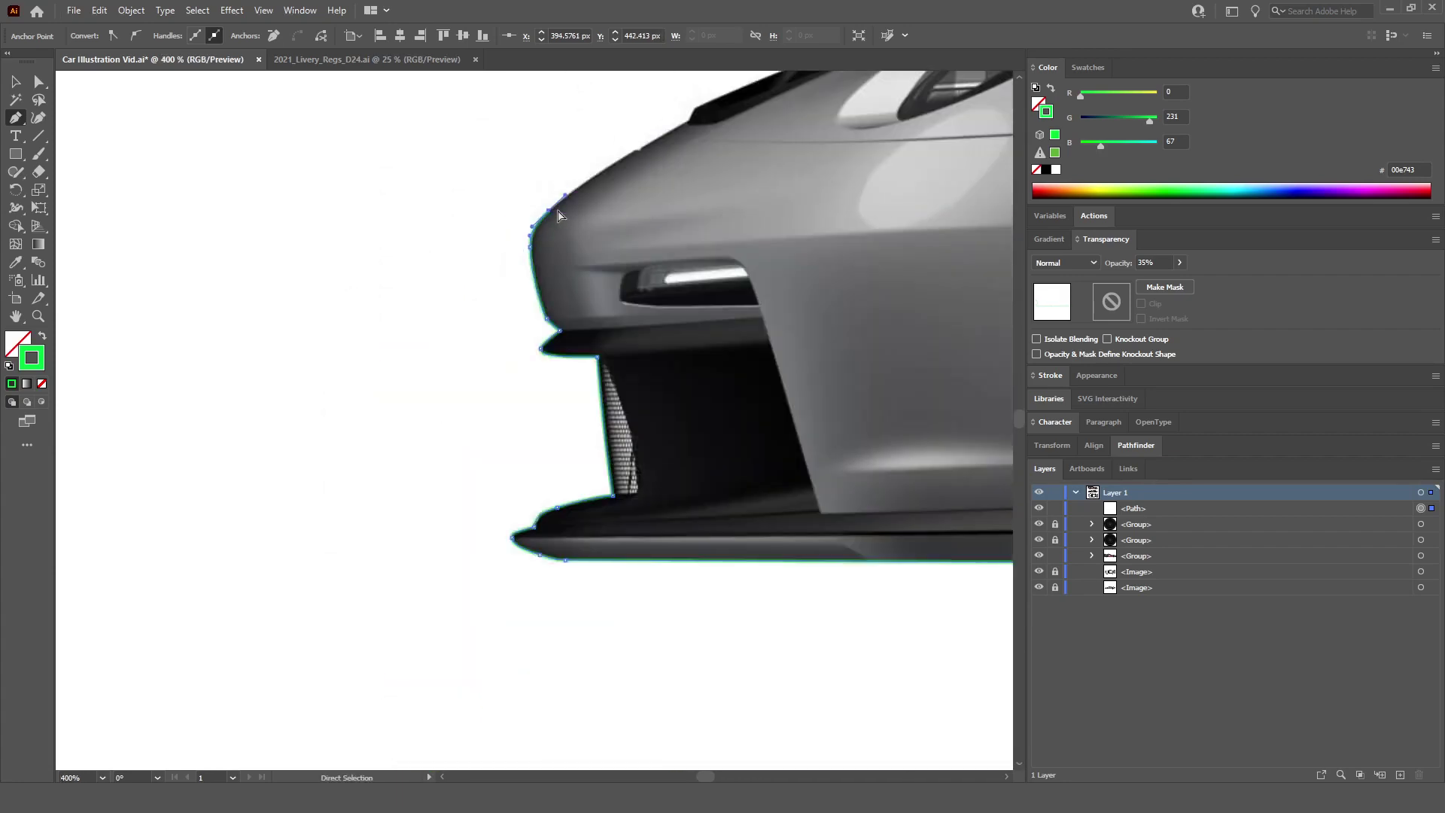
pyautogui.scroll(3, 602, 211)
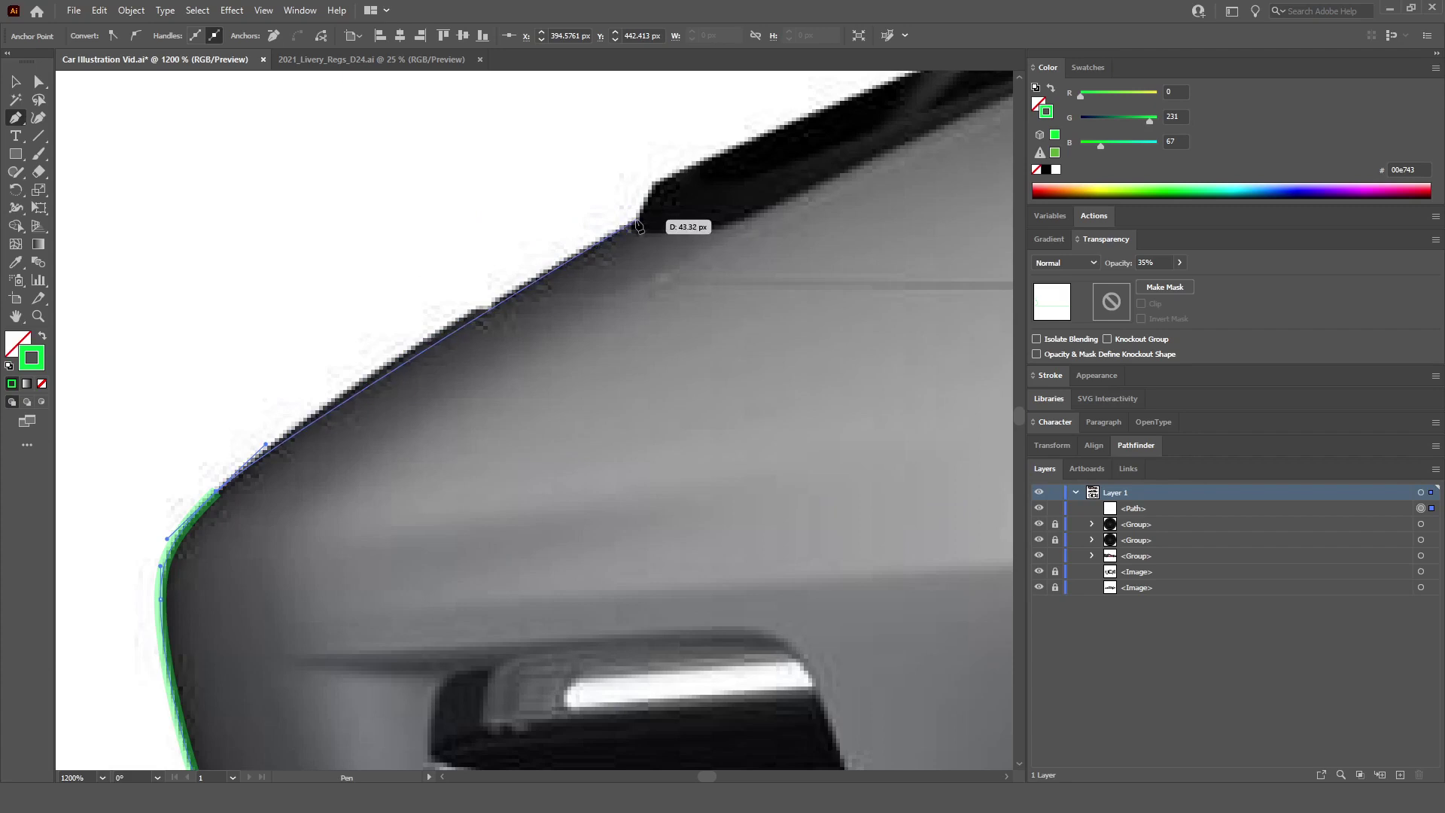
pyautogui.moveTo(638, 222); pyautogui.dragTo(654, 191)
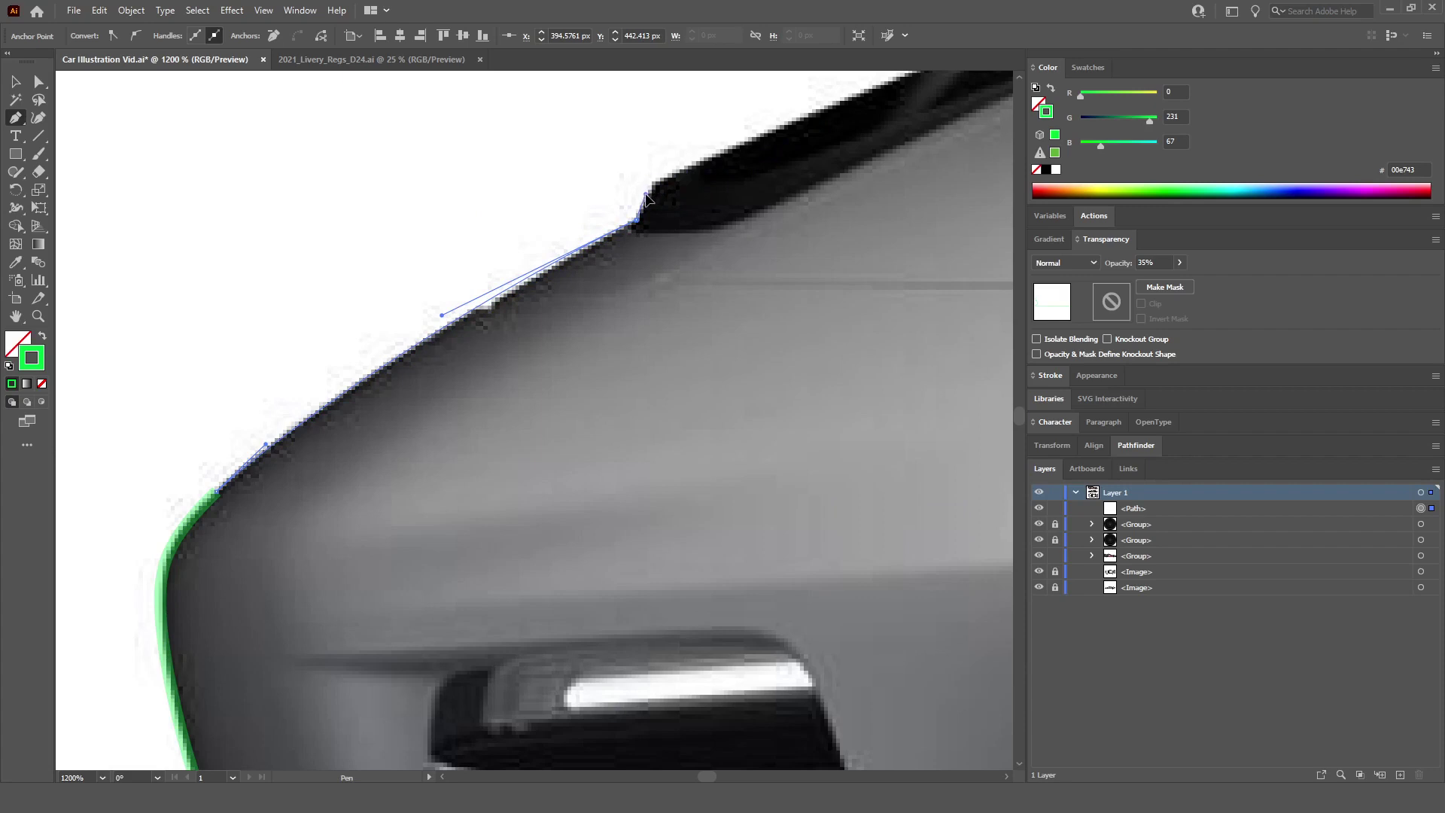
# Step: Curve the path about 5 px around the front corner of the black hood trim onto its upper edge
pyautogui.scroll(3, 646, 198)
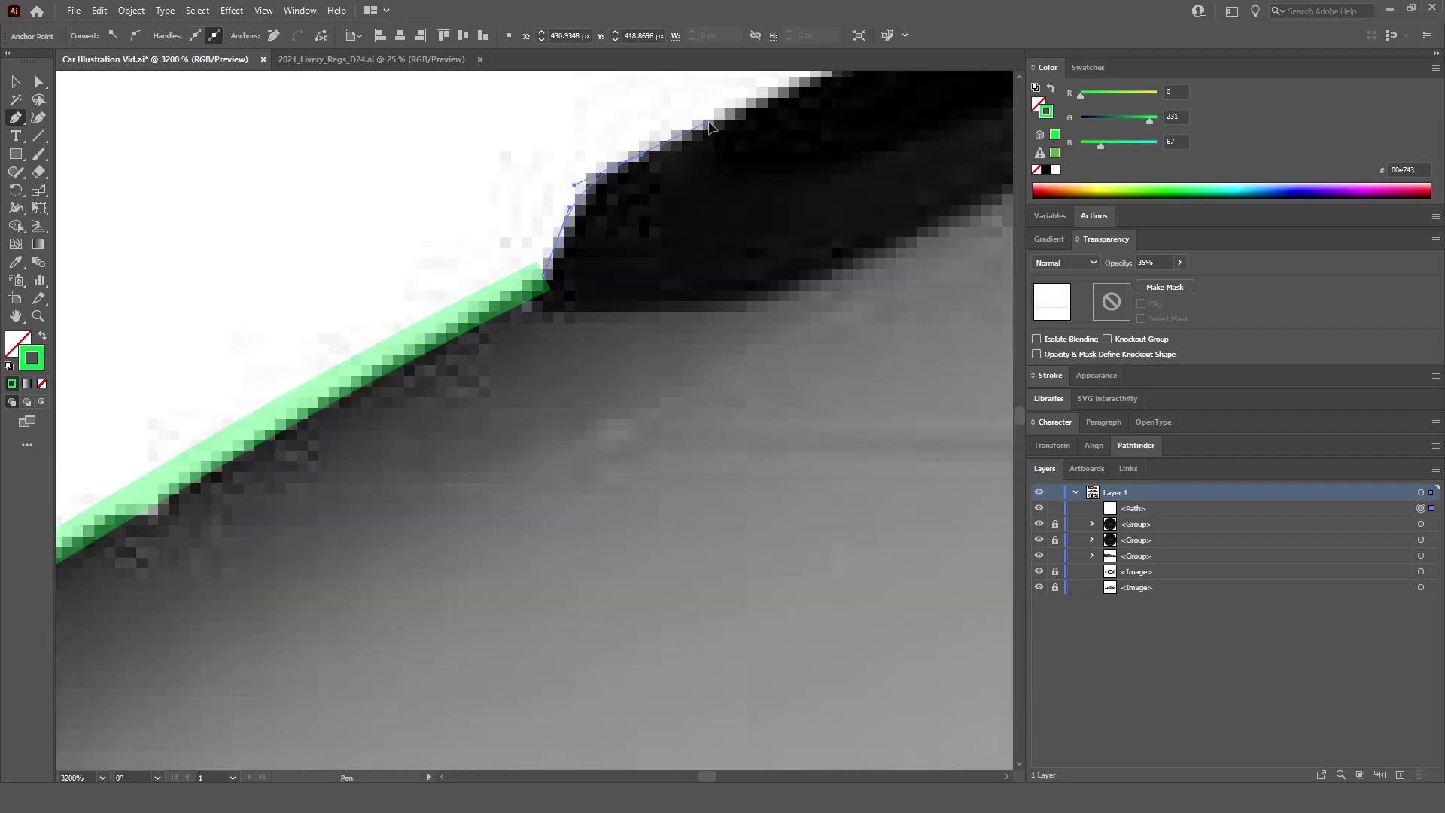
pyautogui.scroll(-4, 711, 128)
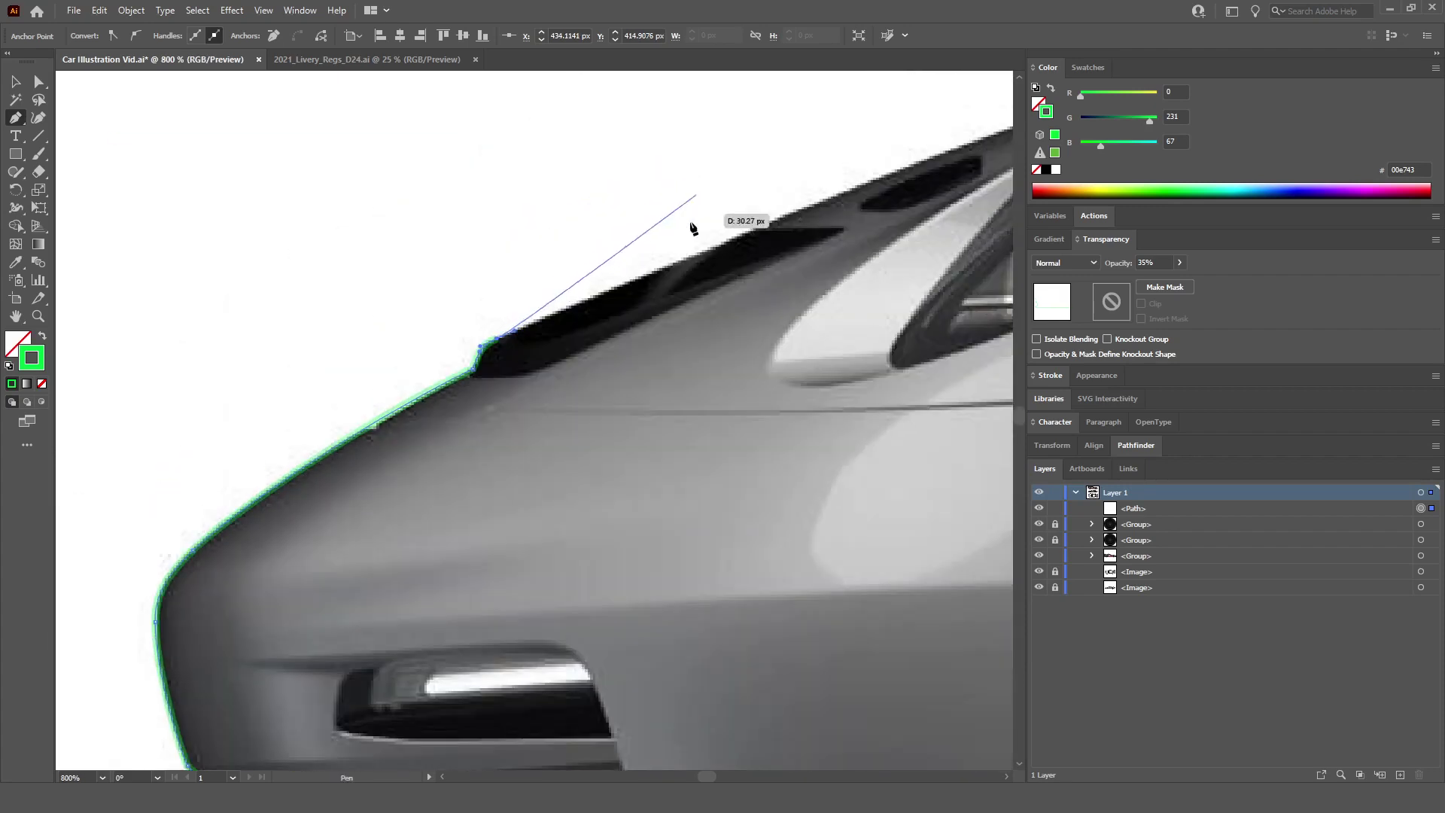
pyautogui.scroll(3, 484, 369)
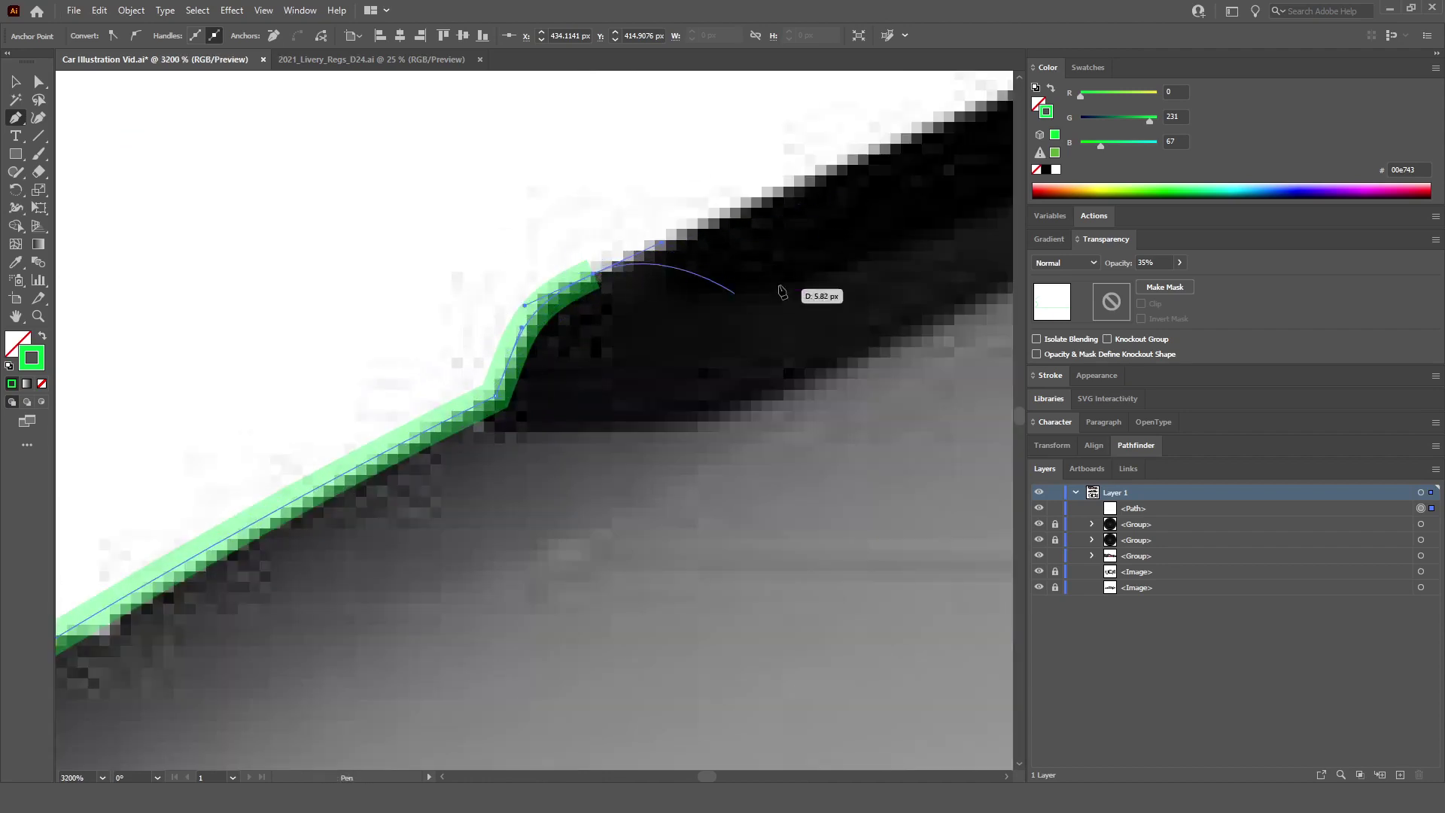
# Step: Extend the path about 31 px along the black trim's upper edge, with handles following the hood line
pyautogui.scroll(-2, 675, 225)
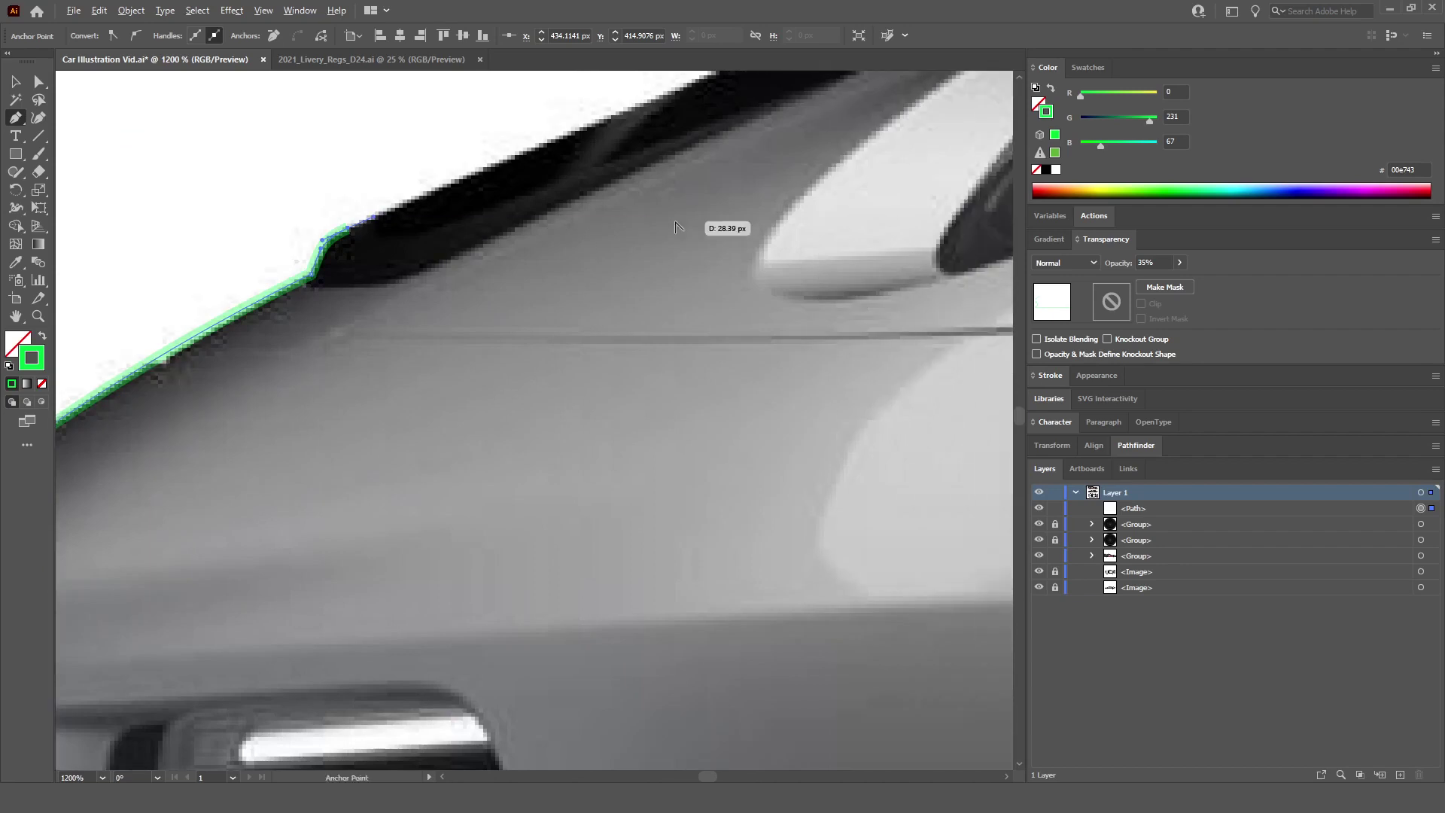
pyautogui.hscroll(2, 676, 225)
pyautogui.scroll(3, 684, 226)
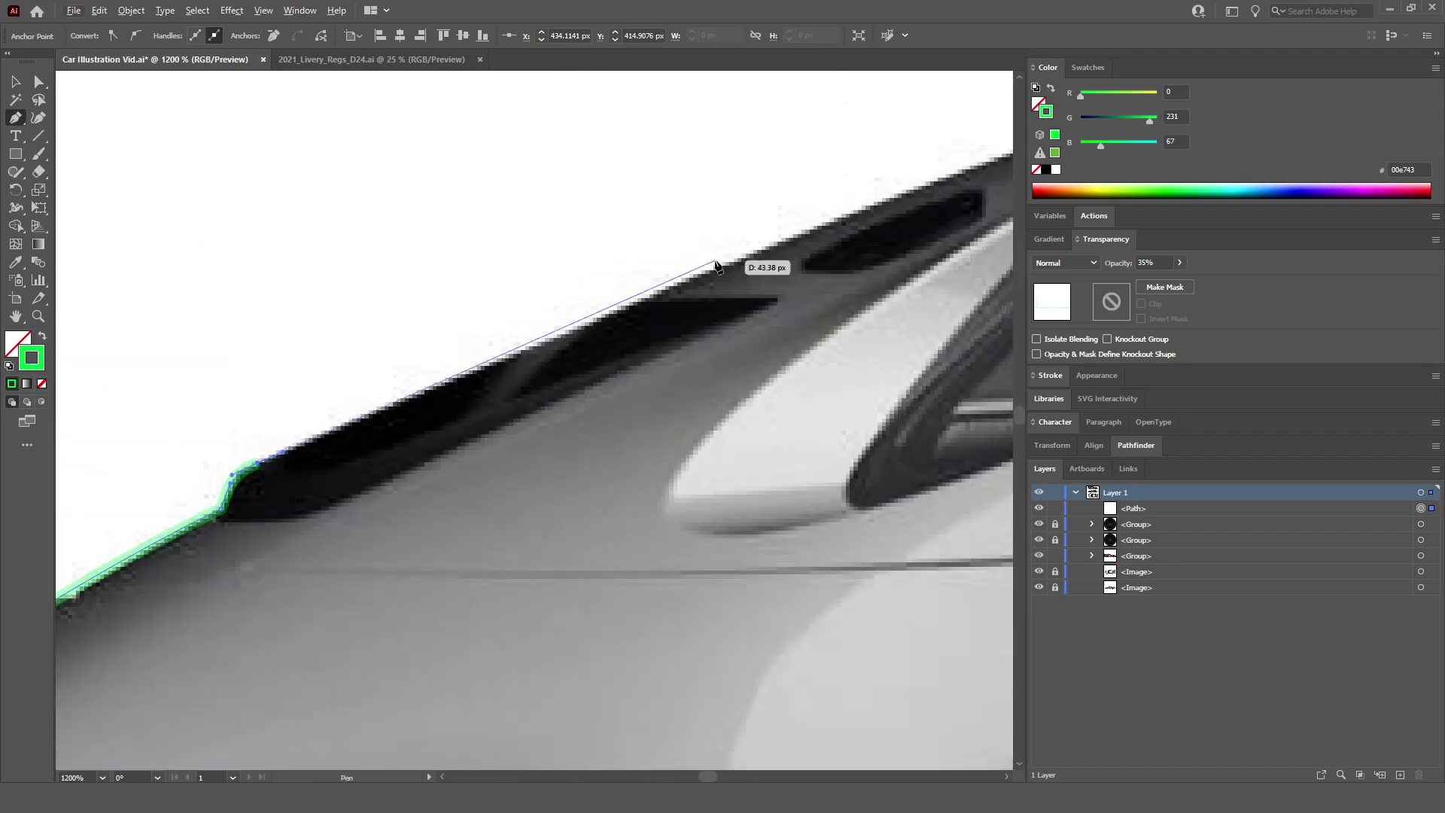
pyautogui.click(592, 327)
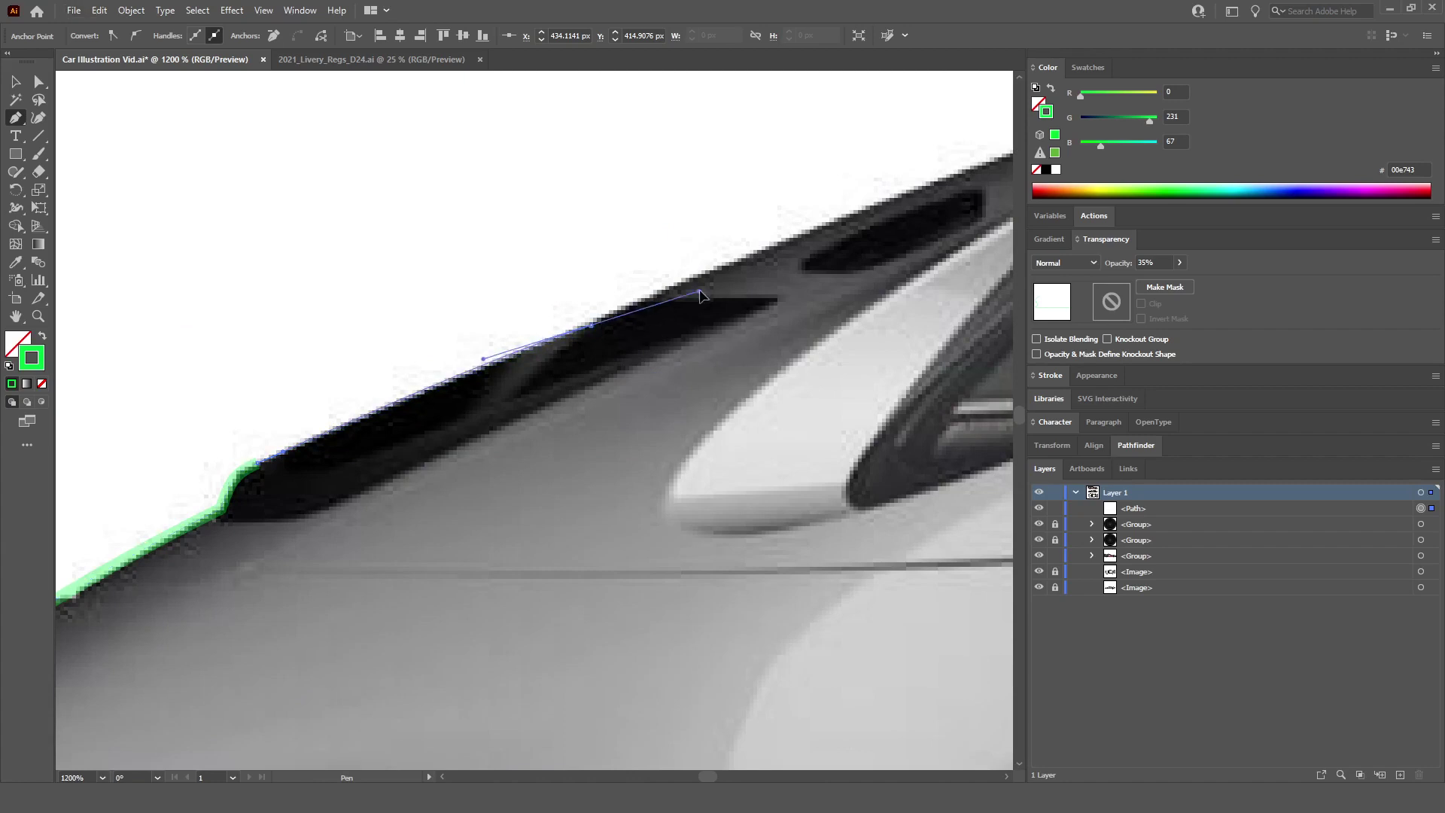
pyautogui.moveTo(700, 295); pyautogui.dragTo(752, 265)
# Step: Curve the path about 57 px along the hood to the headlight's front junction, and aim the outgoing handle up the headlight's edge
pyautogui.scroll(-6, 755, 243)
pyautogui.scroll(6, 761, 256)
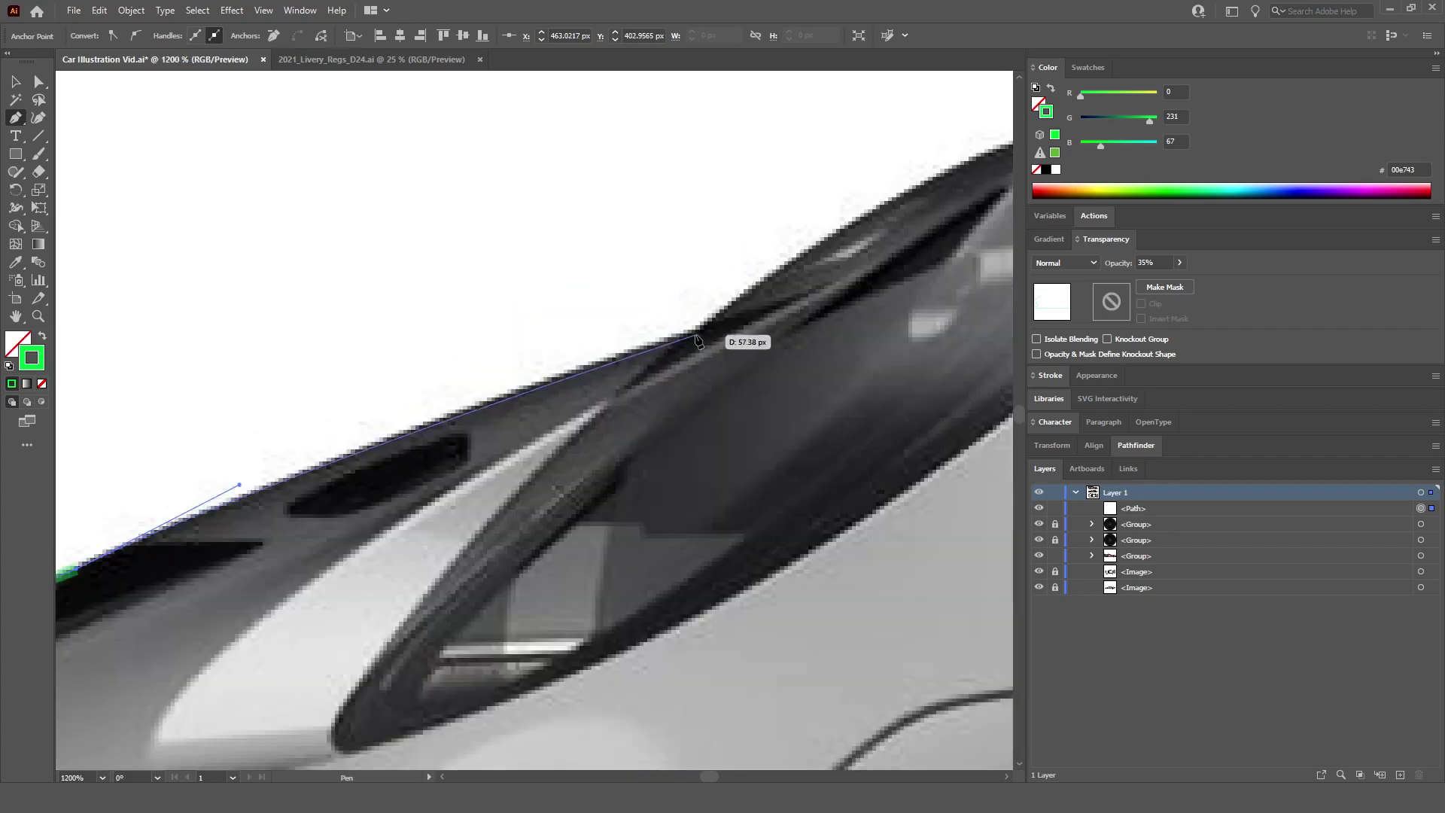
pyautogui.click(694, 332)
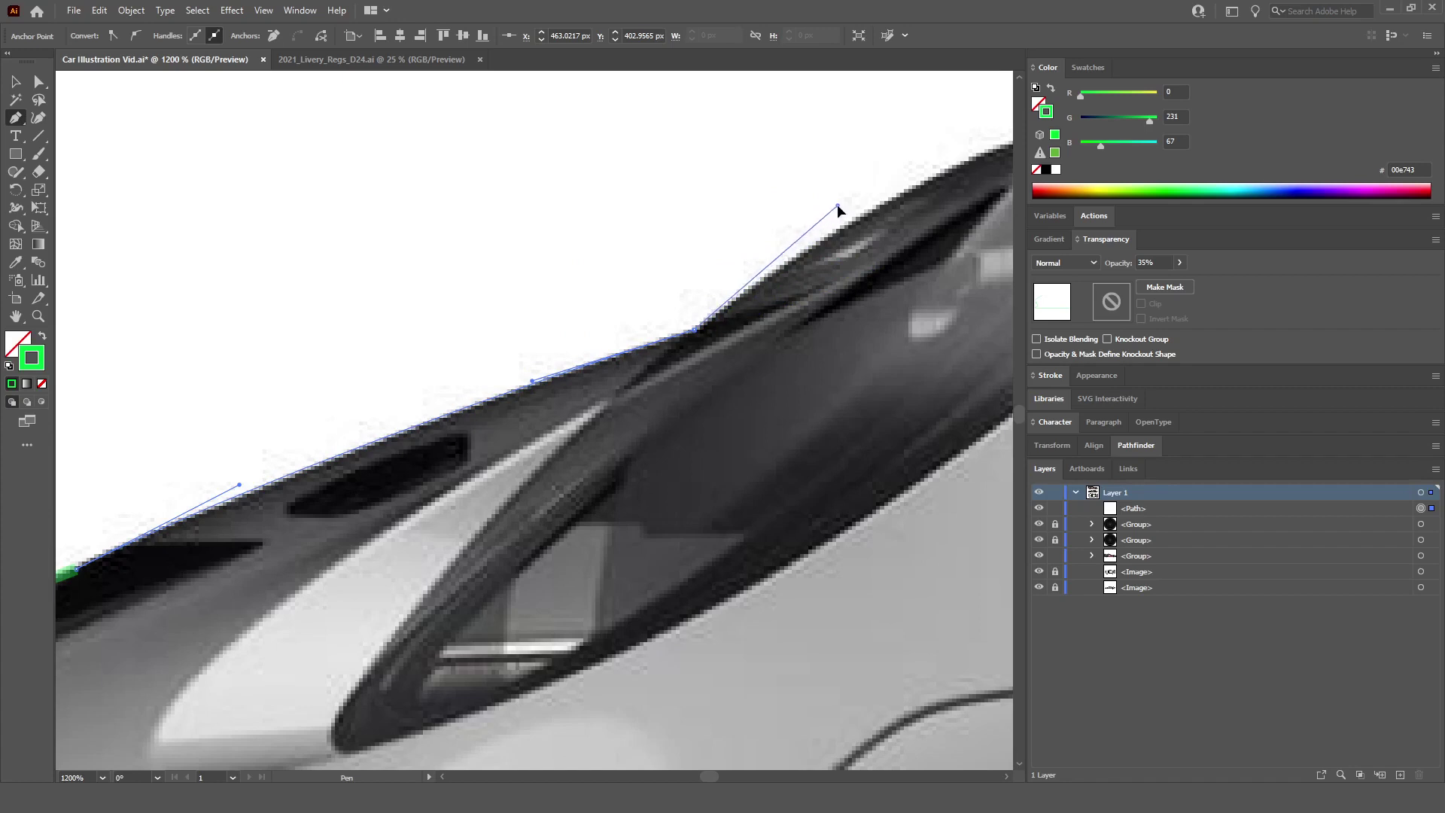
pyautogui.moveTo(837, 205); pyautogui.dragTo(837, 205)
# Step: Curve the path about 33 px over the headlight's upper edge, and shorten the handle at the junction to fit the outline
pyautogui.scroll(-5, 828, 219)
pyautogui.scroll(5, 753, 347)
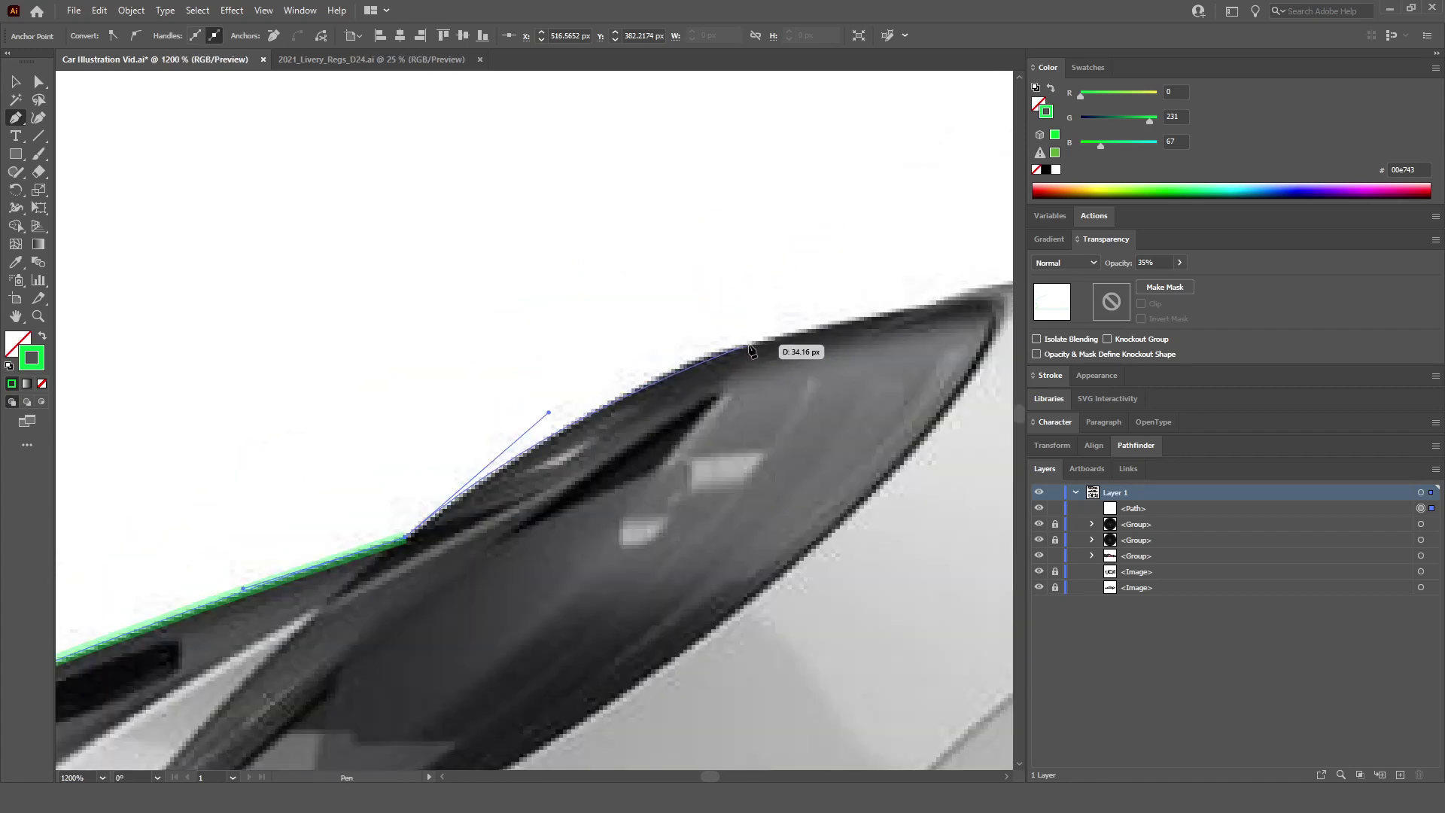
pyautogui.moveTo(737, 351); pyautogui.dragTo(843, 322)
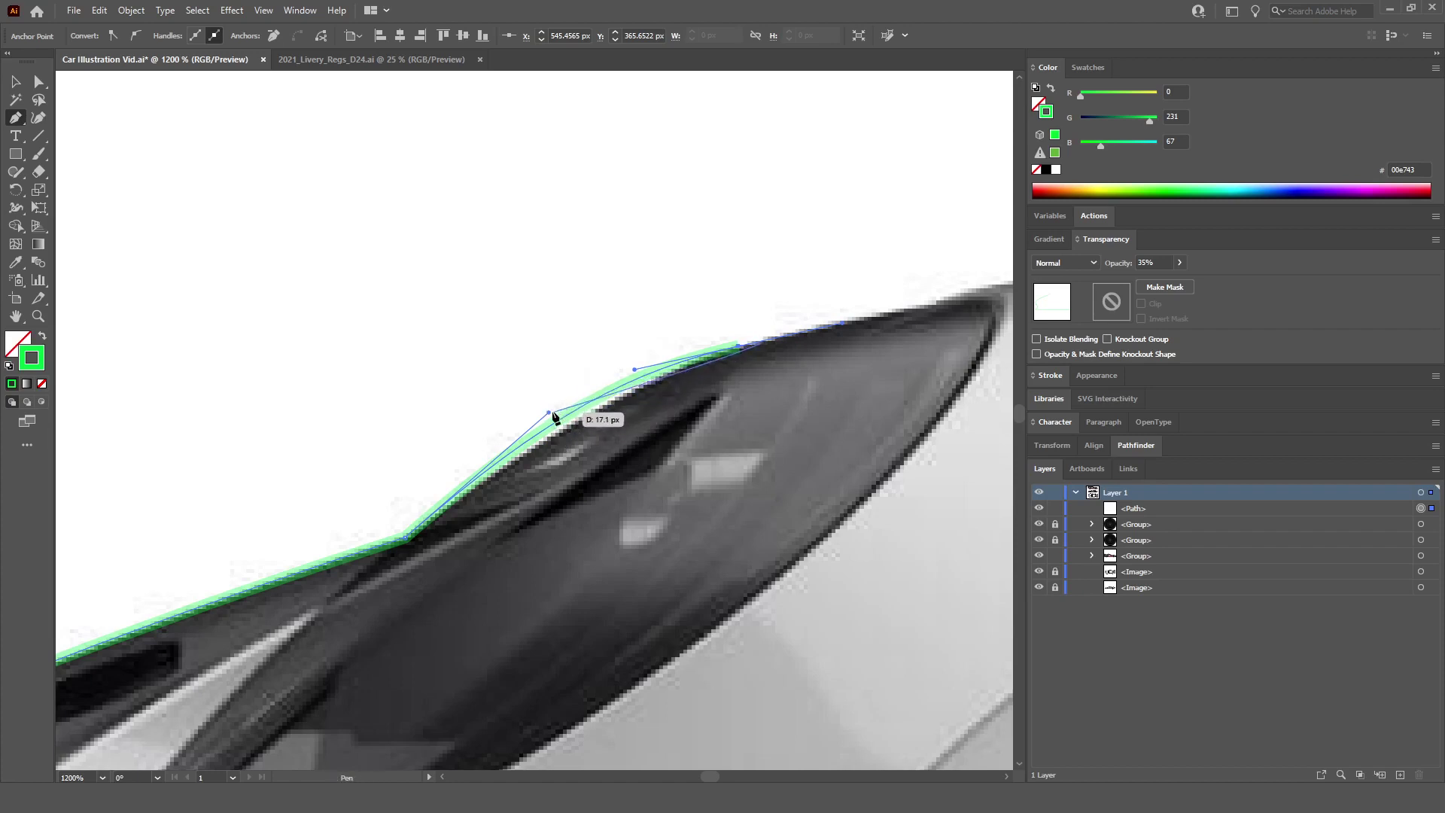
pyautogui.press('alt')
pyautogui.moveTo(549, 413); pyautogui.dragTo(484, 477)
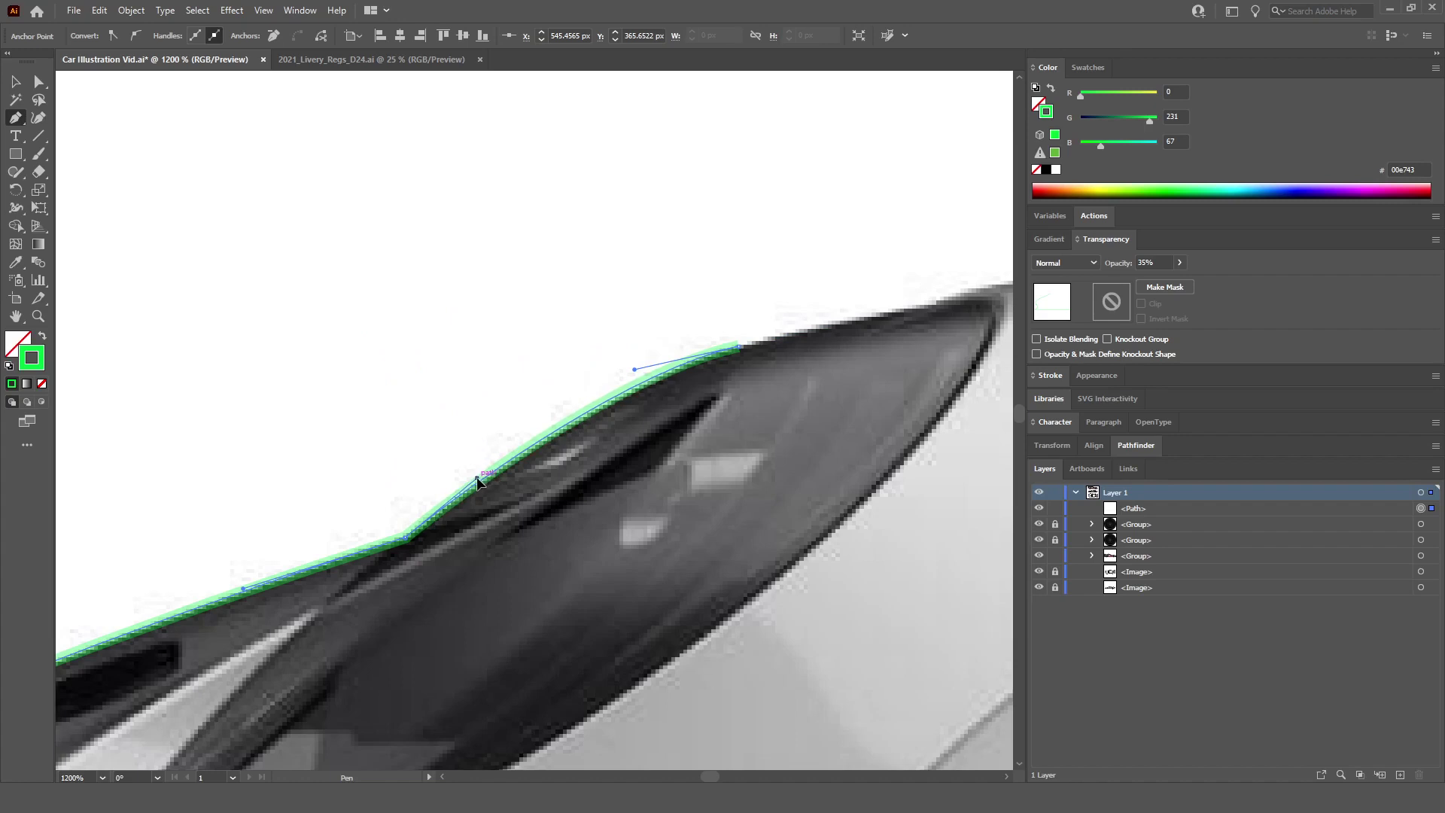
# Step: Curve the path about 48 px past the headlight's rear tip onto the fender's top, with handles following the fender line
pyautogui.scroll(-2, 478, 482)
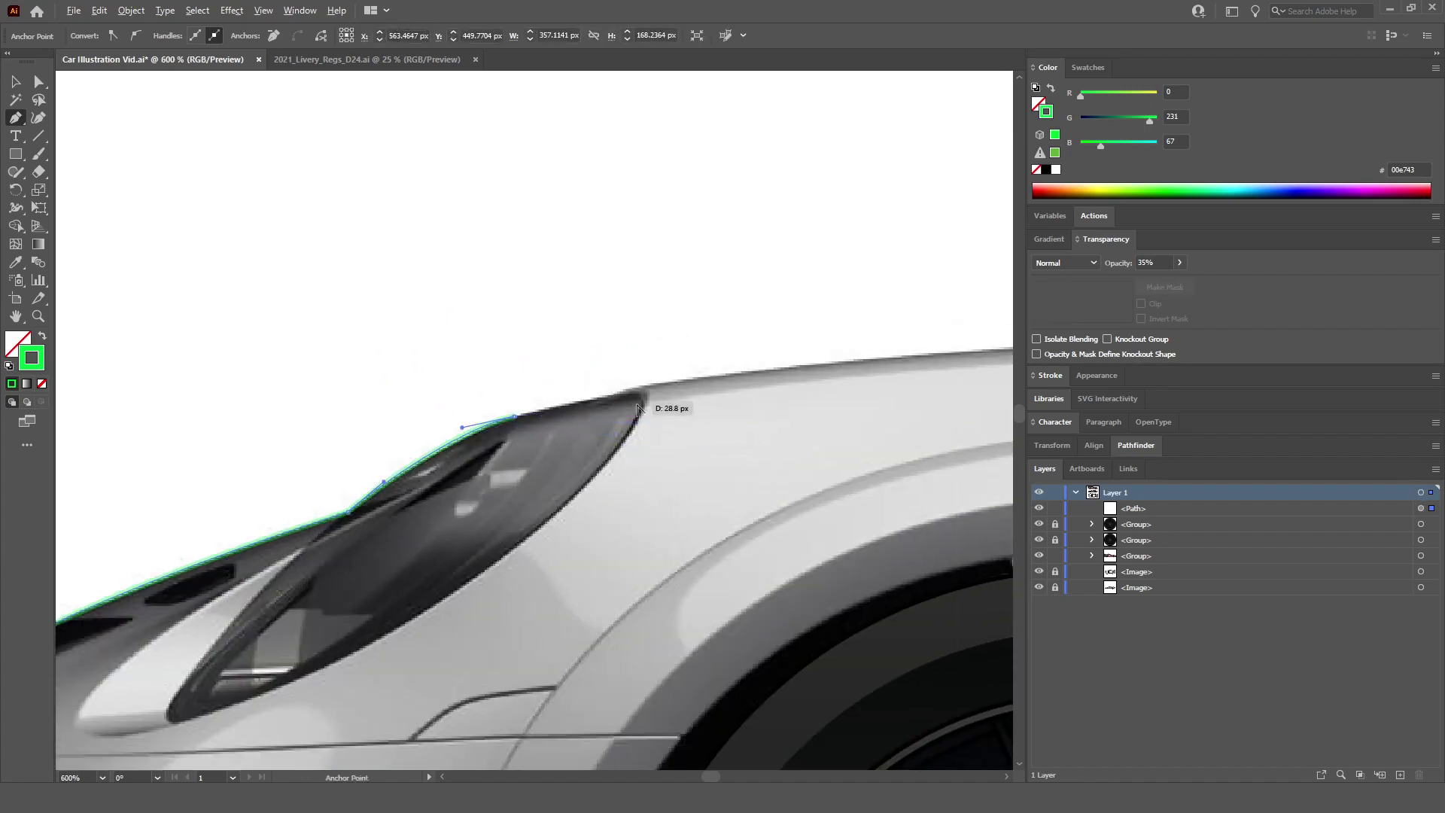
pyautogui.scroll(3, 663, 397)
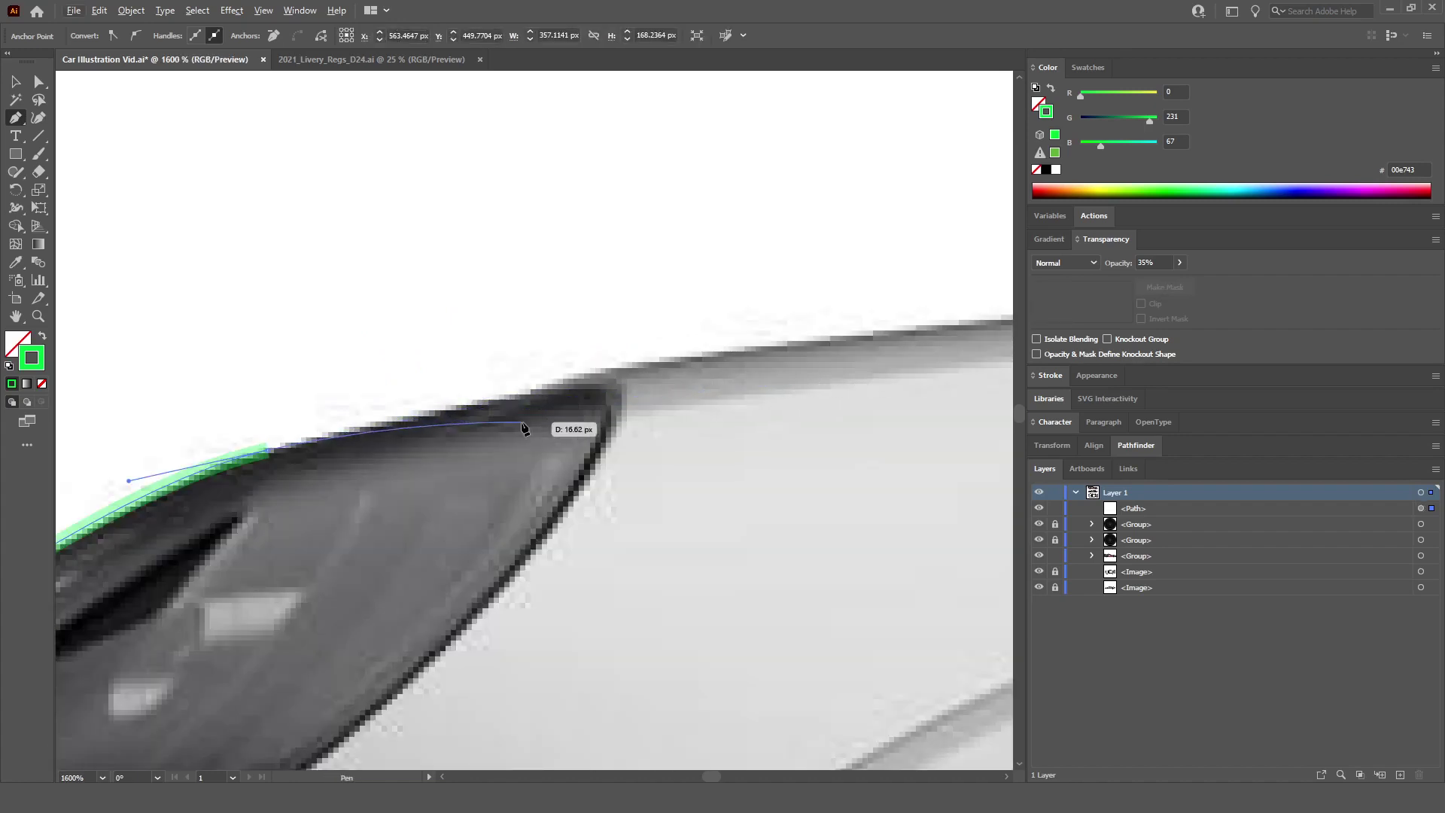
pyautogui.scroll(-2, 570, 399)
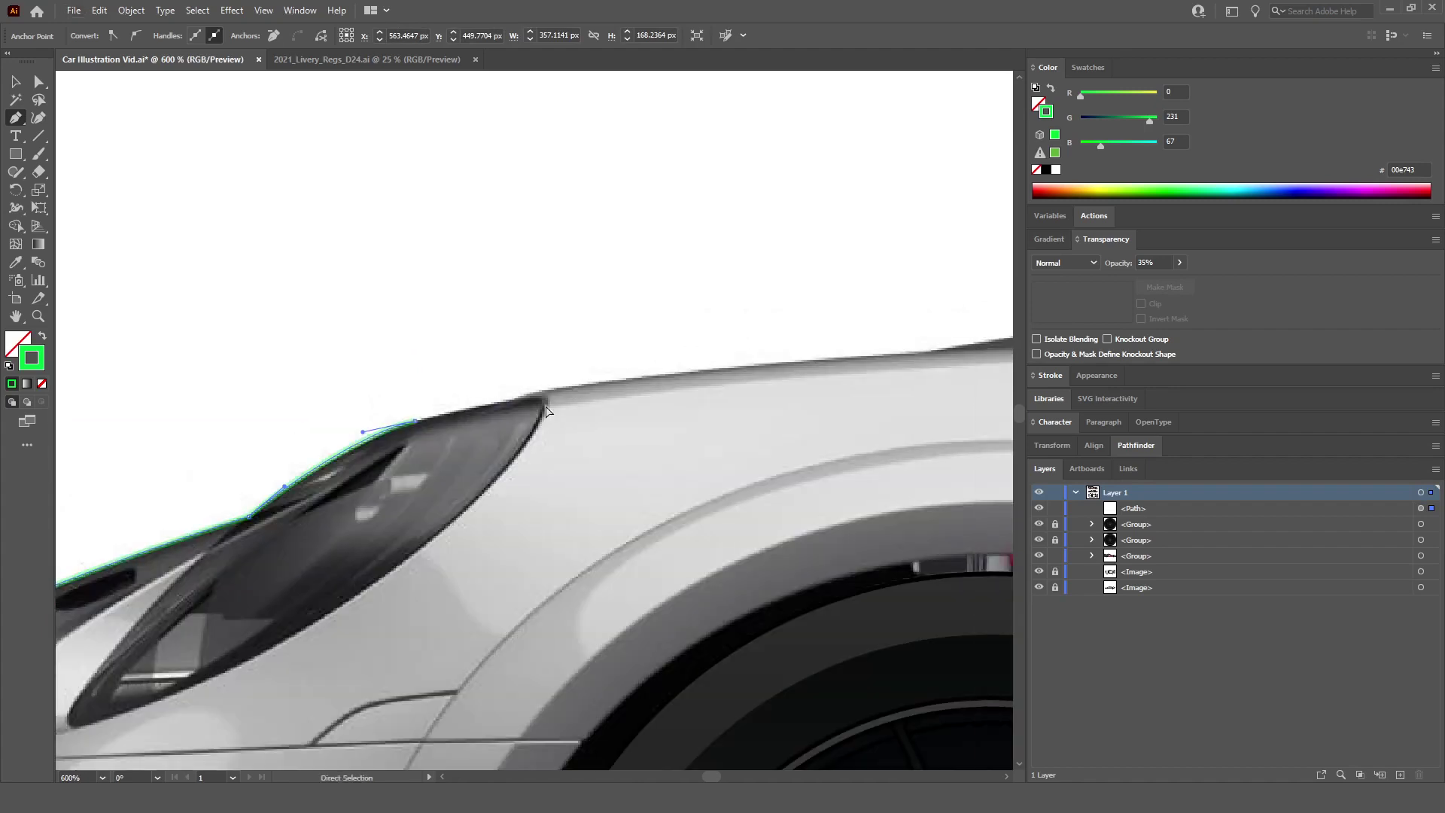
pyautogui.hscroll(2, 557, 410)
pyautogui.hscroll(2, 501, 405)
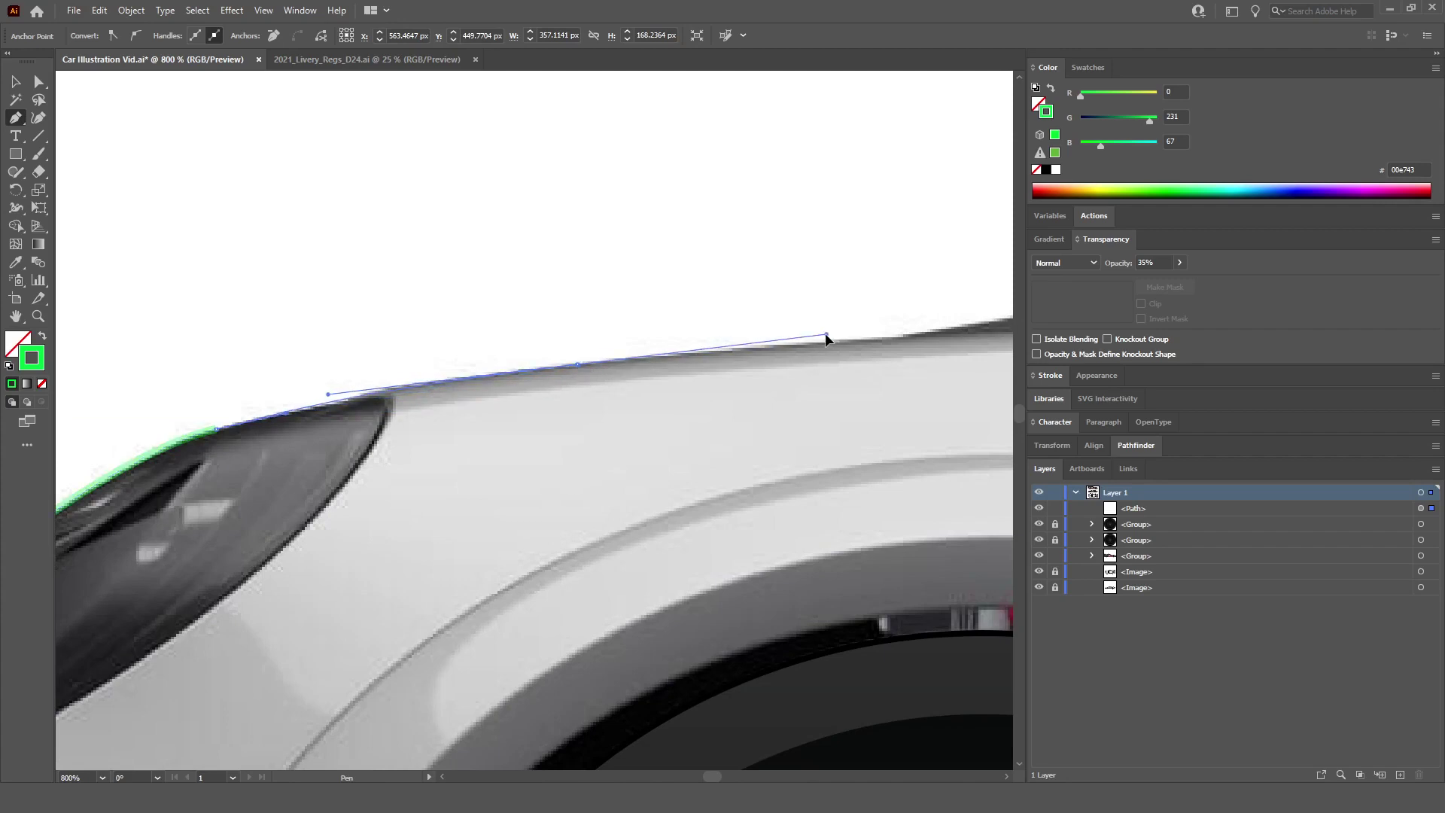
pyautogui.moveTo(824, 336)
pyautogui.mouseDown()
pyautogui.moveTo(765, 342)
pyautogui.moveTo(791, 342)
pyautogui.mouseUp()
# Step: Extend the path about 42 px along the fender's top to the front tip of the dark hood section
pyautogui.hscroll(1, 781, 344)
pyautogui.scroll(2, 781, 350)
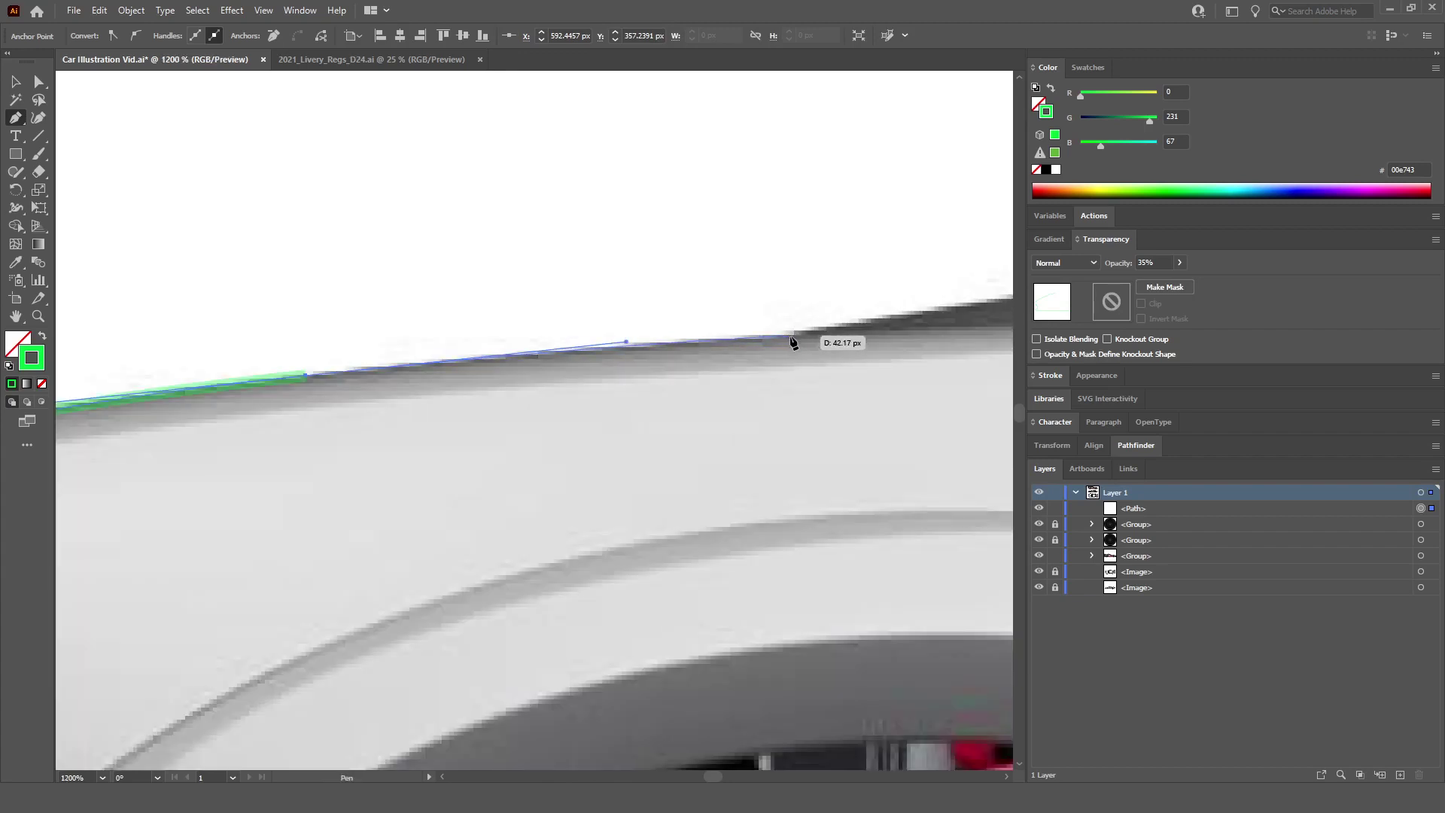
pyautogui.scroll(2, 793, 340)
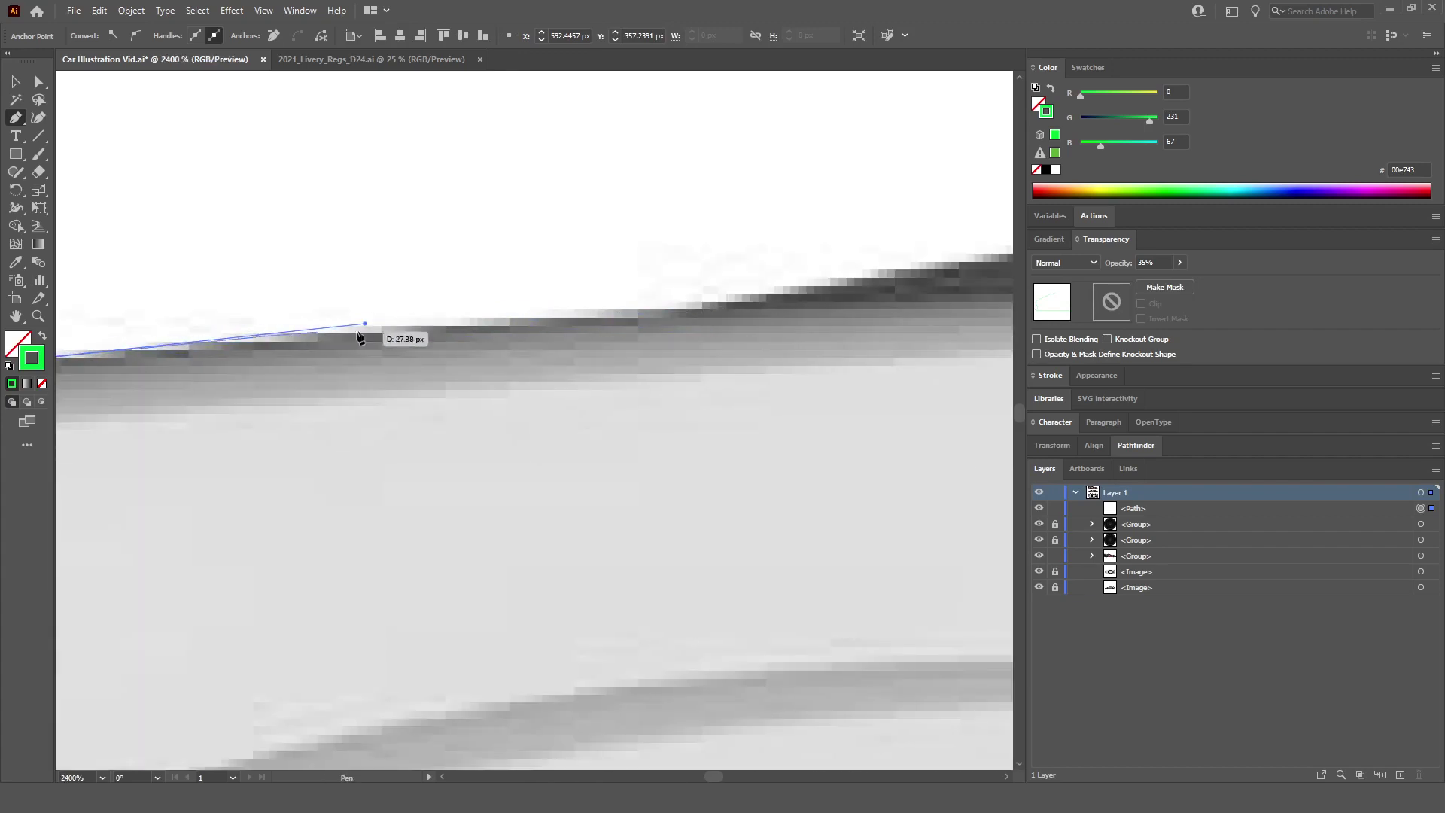
# Step: Curve the path about 75 px along the dark hood section to the wiper's base with horizontal handles, and shorten the outgoing handle
pyautogui.scroll(-4, 700, 317)
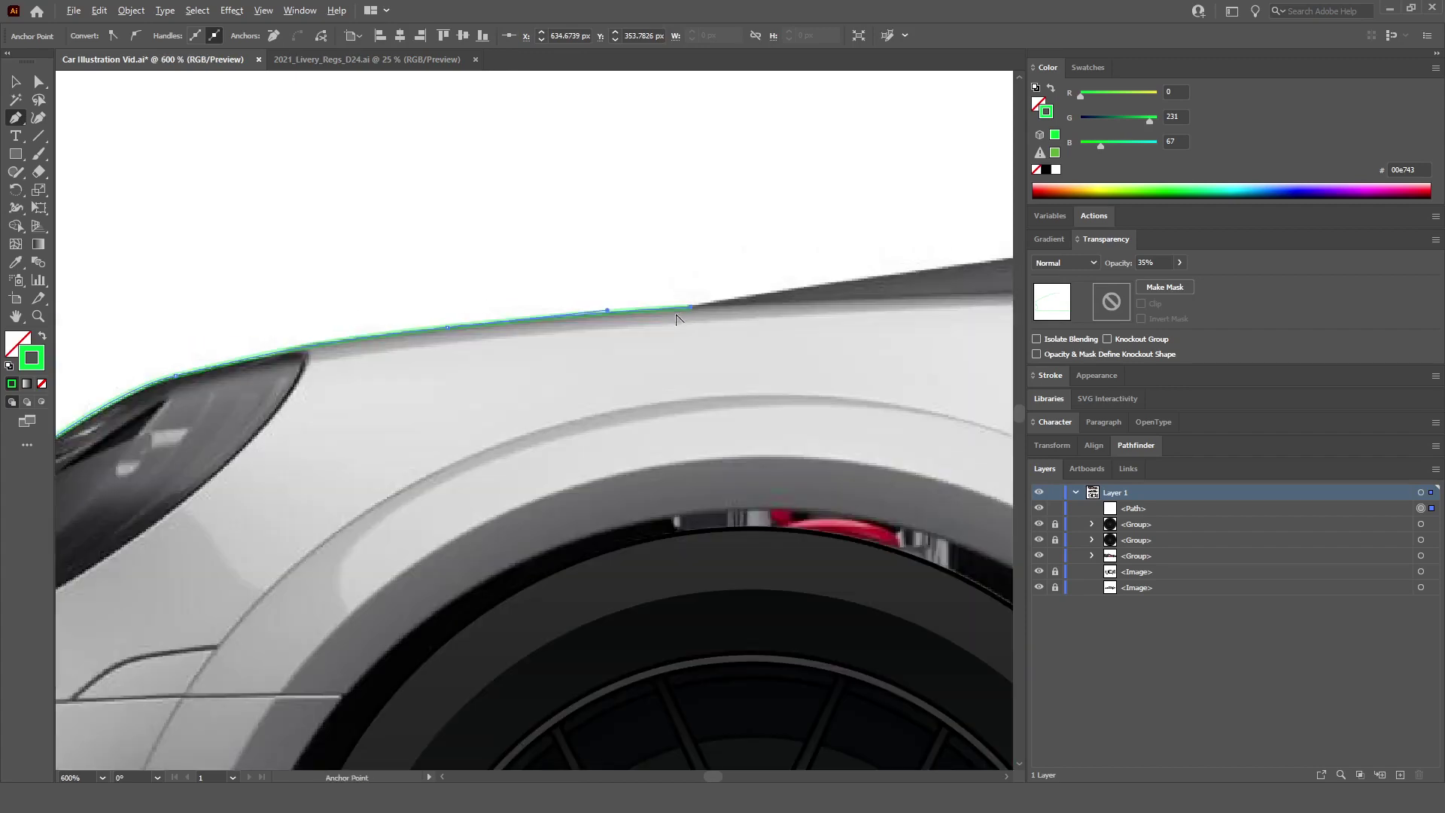
pyautogui.hscroll(3, 668, 319)
pyautogui.scroll(-3, 827, 256)
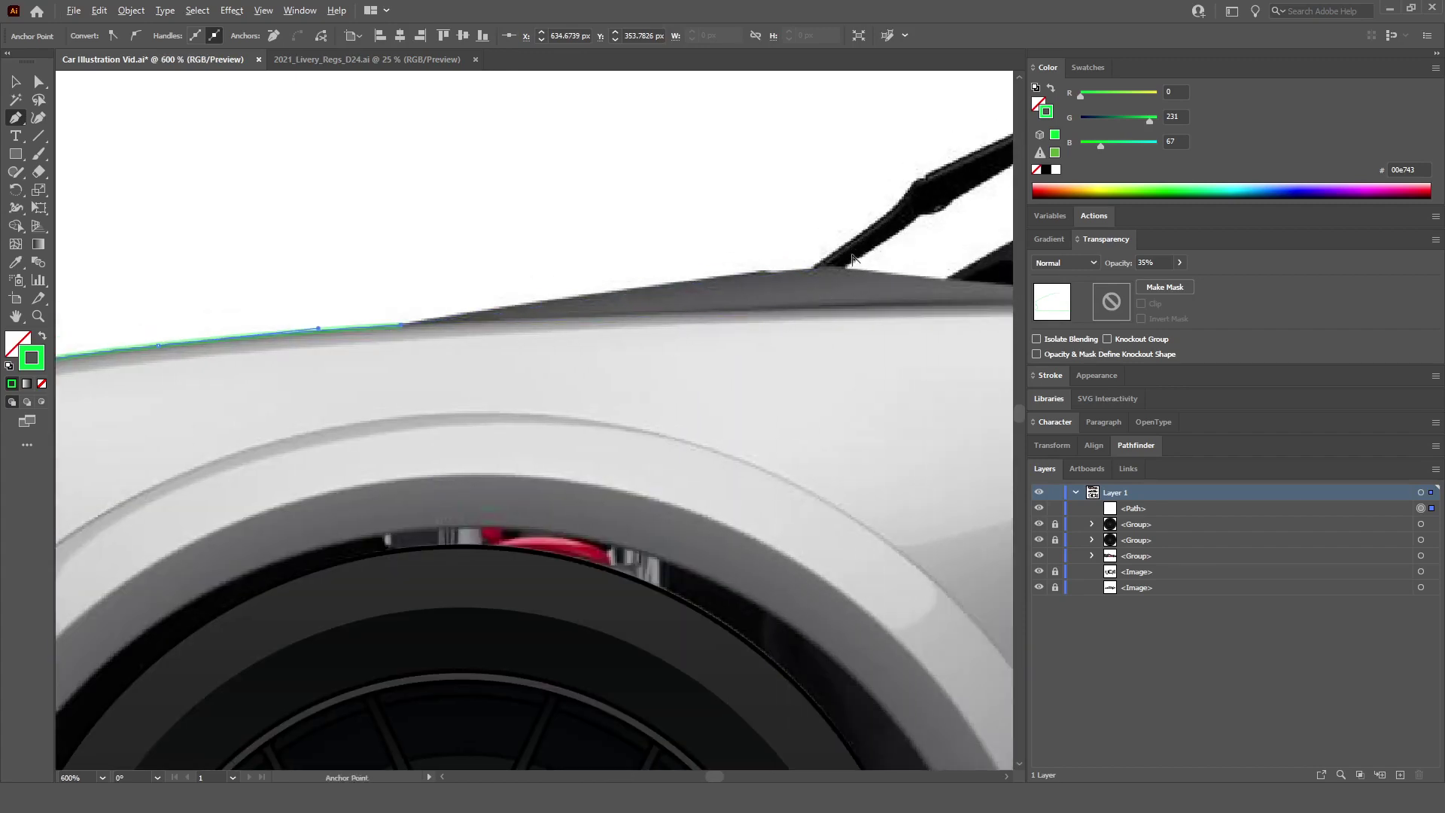
pyautogui.scroll(2, 756, 282)
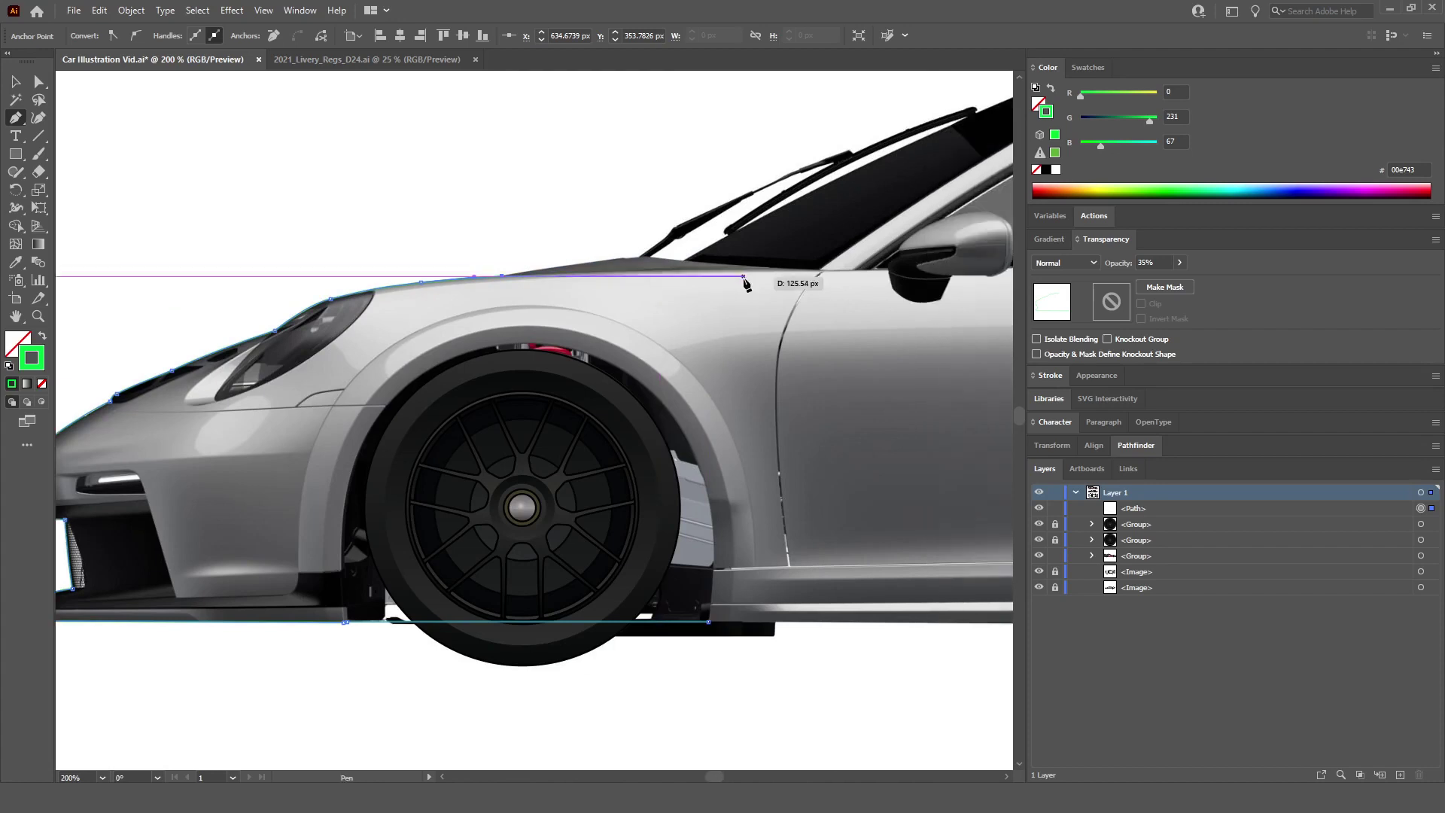
pyautogui.hscroll(3, 745, 275)
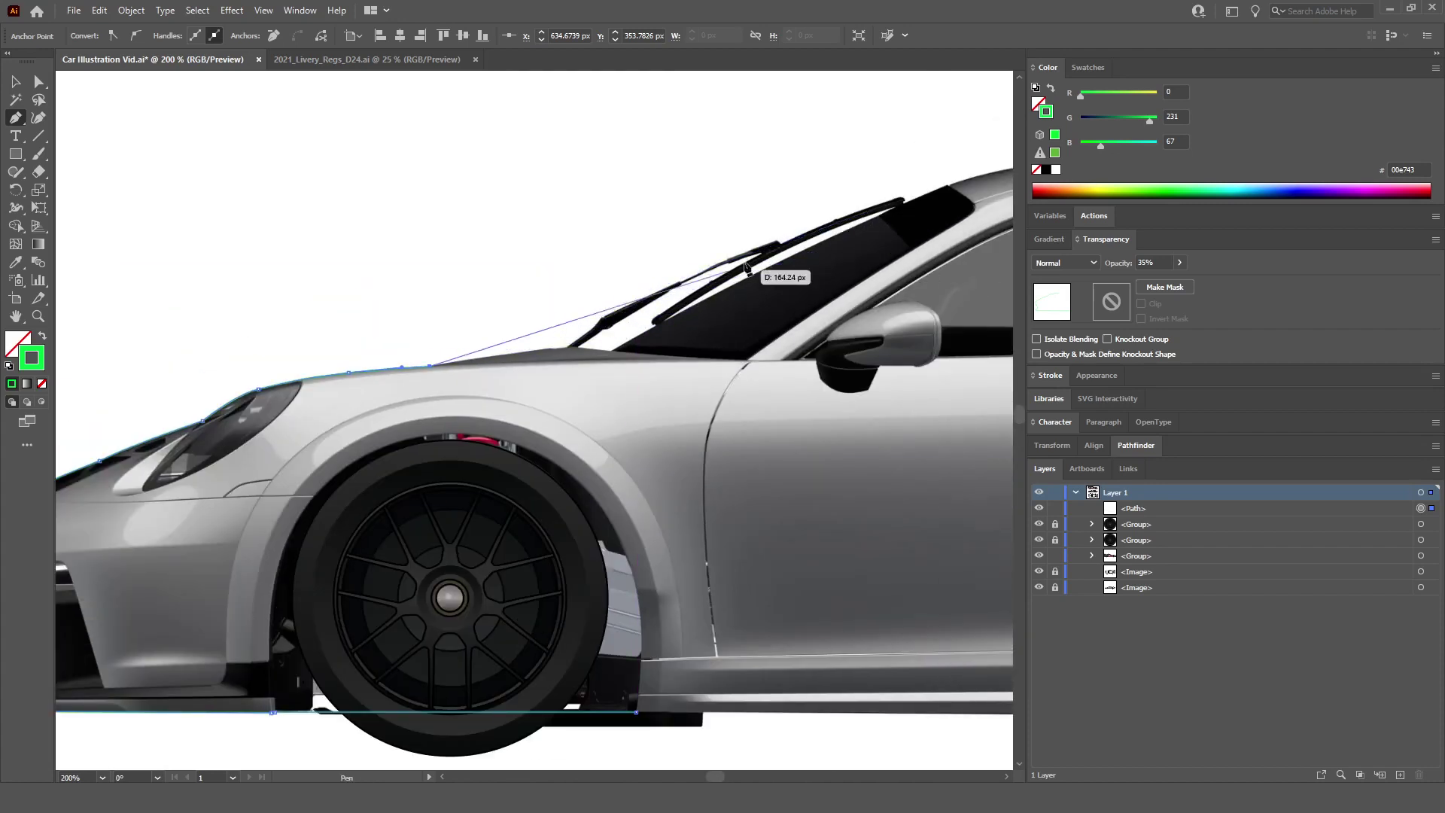
pyautogui.scroll(4, 456, 367)
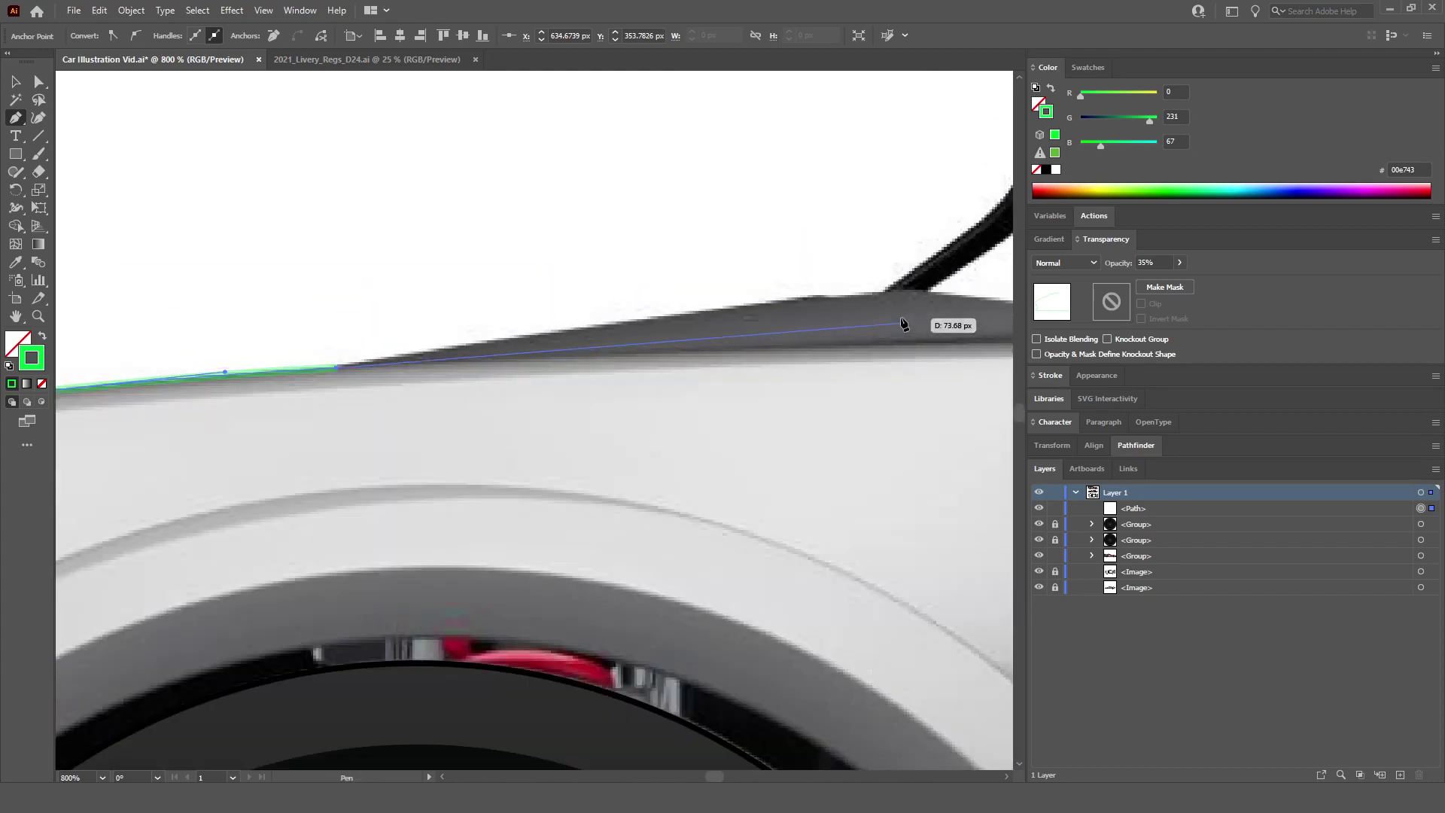
pyautogui.hscroll(2, 922, 305)
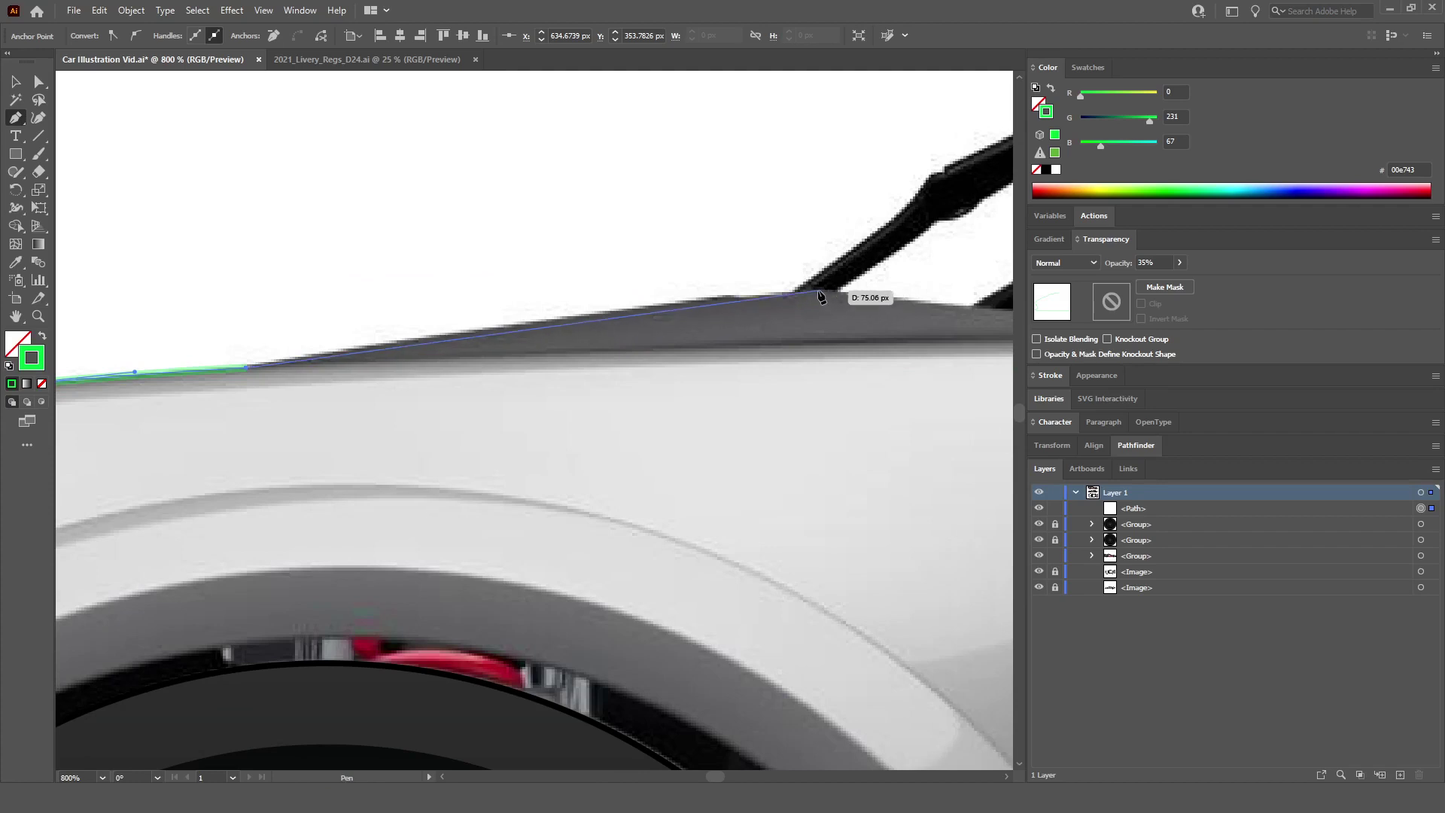
pyautogui.moveTo(813, 289); pyautogui.dragTo(927, 290)
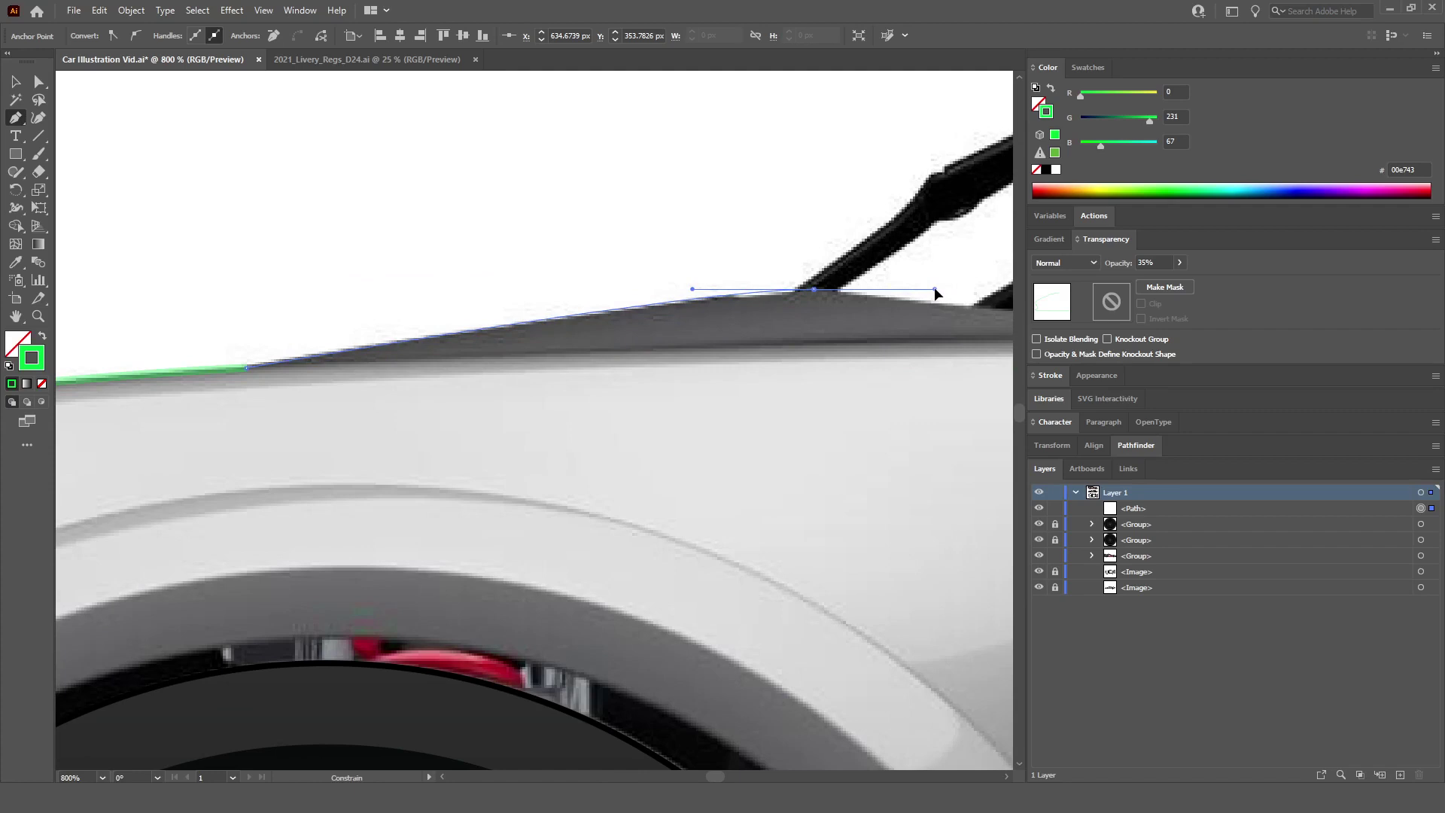
pyautogui.moveTo(935, 292); pyautogui.dragTo(856, 291)
pyautogui.scroll(2, 866, 301)
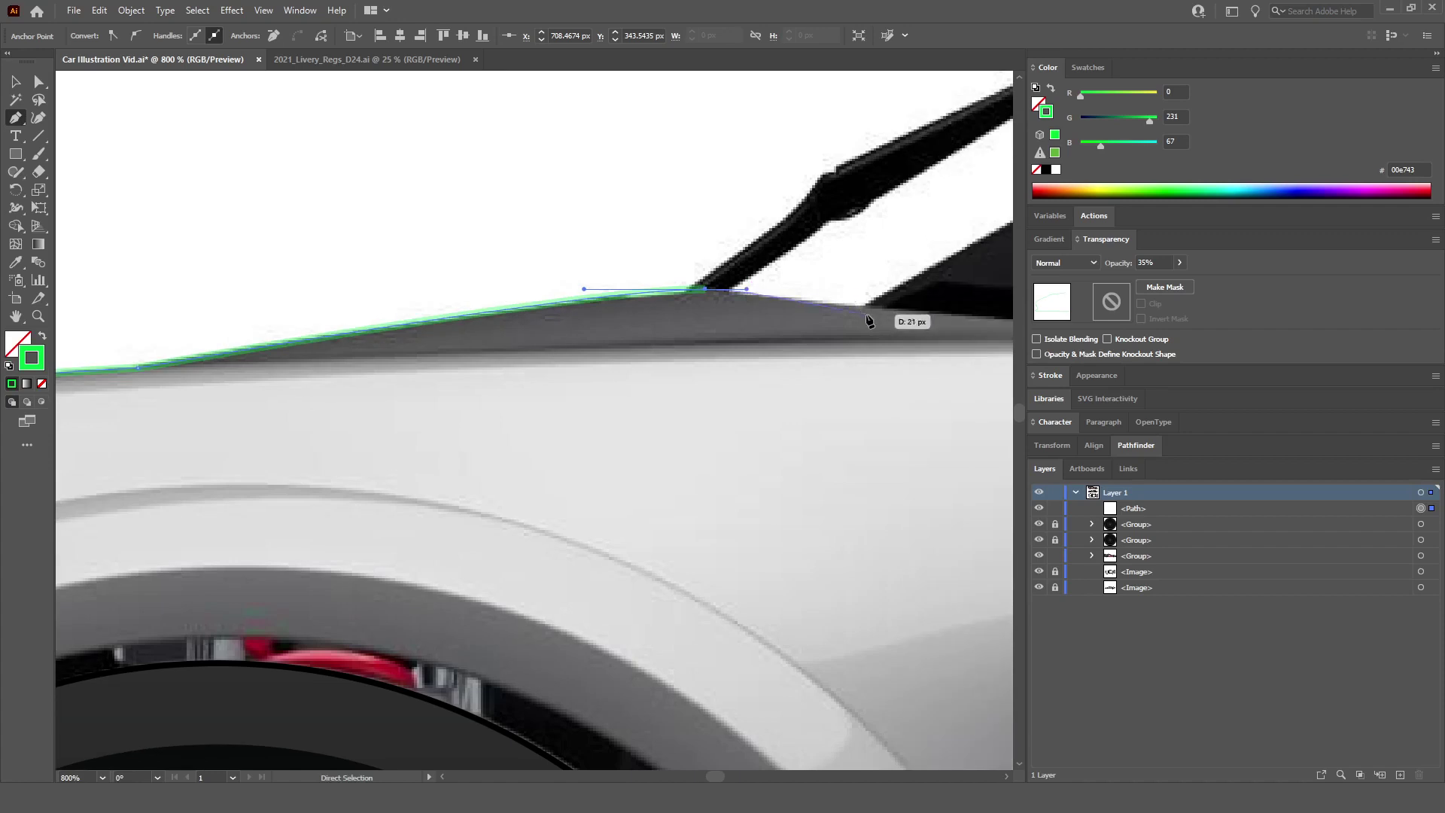
# Step: Extend the path about 21 px from the wiper's base to the windshield's lower front corner
pyautogui.click(839, 292)
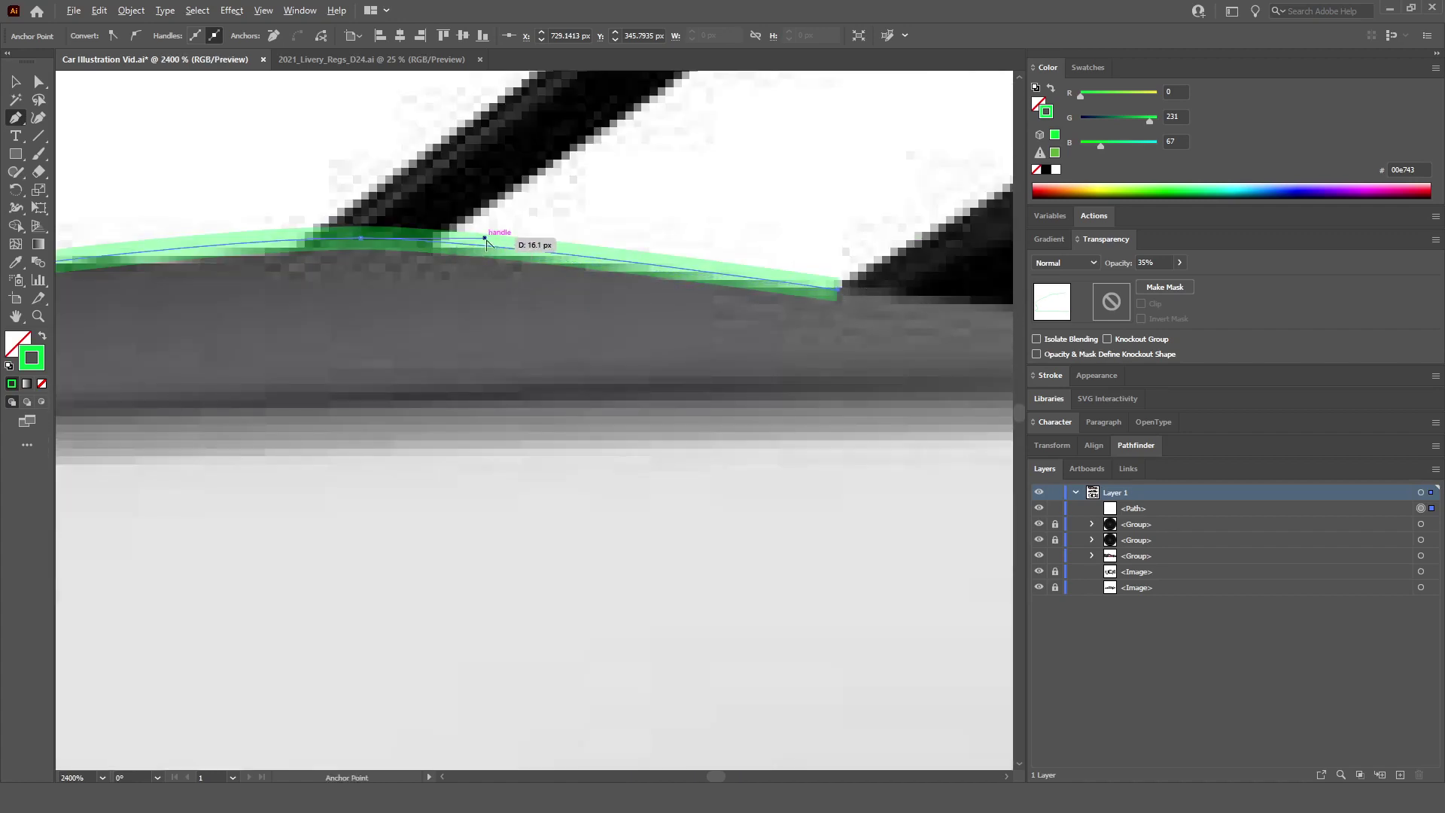
pyautogui.hotkey('ctrl', '-')
pyautogui.hotkey('ctrl', '-')
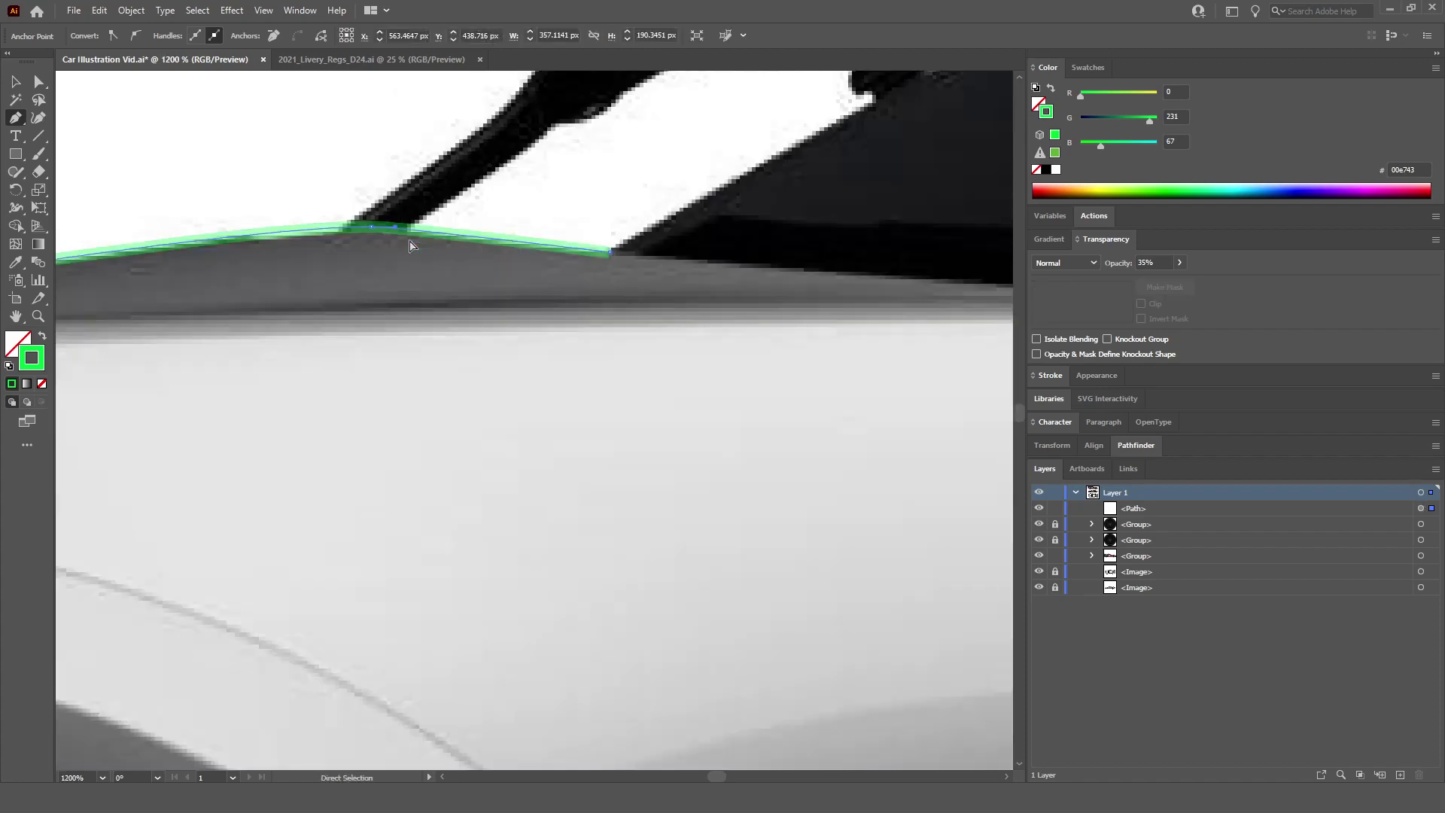
# Step: Extend the path about 102 px up the windshield's outer edge, with handles following its slope
pyautogui.hotkey('ctrl', '-')
pyautogui.hotkey('ctrl', '-')
pyautogui.hotkey('ctrl', '-')
pyautogui.hotkey('ctrl', '-')
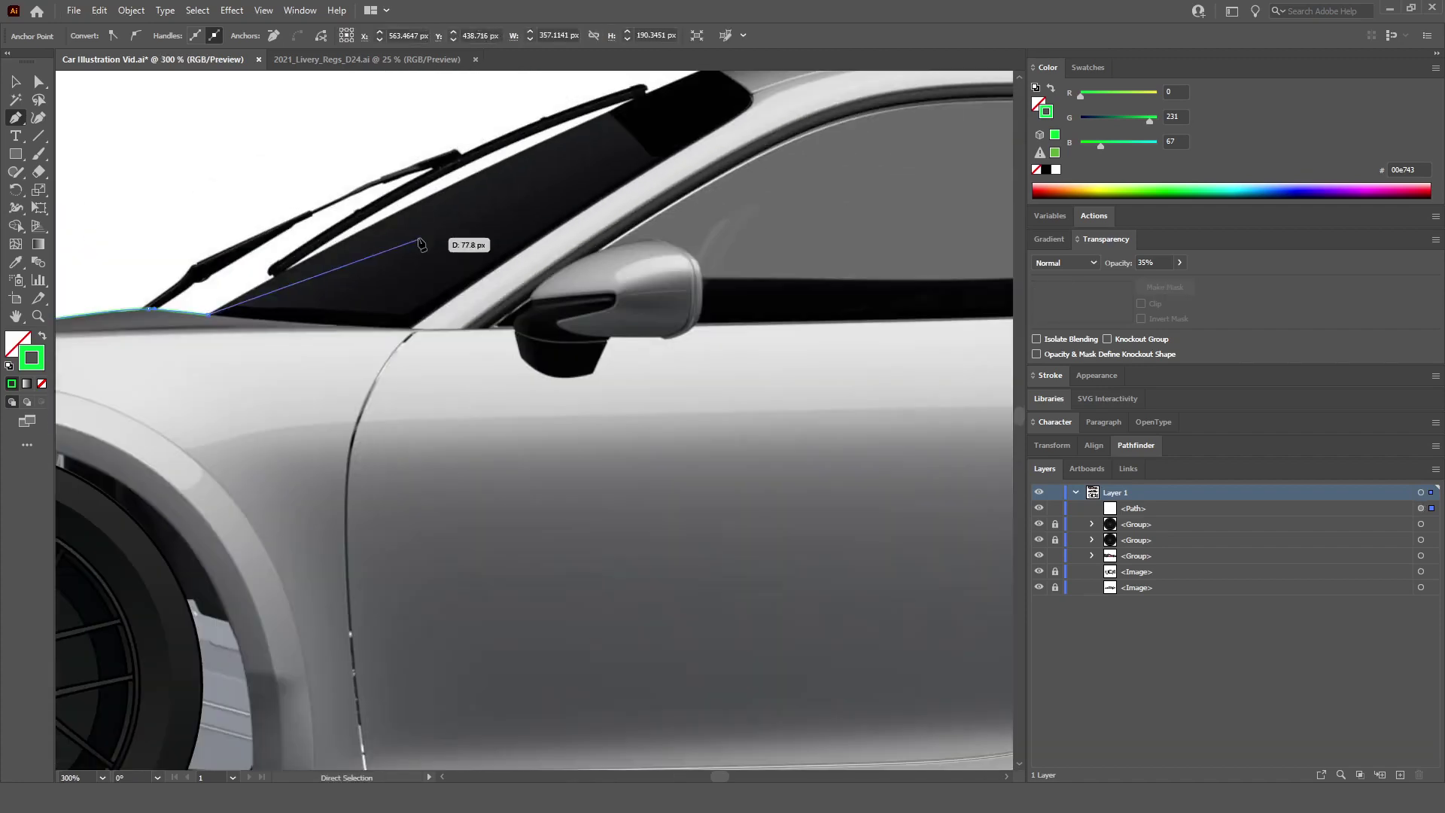
pyautogui.hotkey('ctrl', '+')
pyautogui.hotkey('ctrl', '+')
pyautogui.hotkey('ctrl', '+')
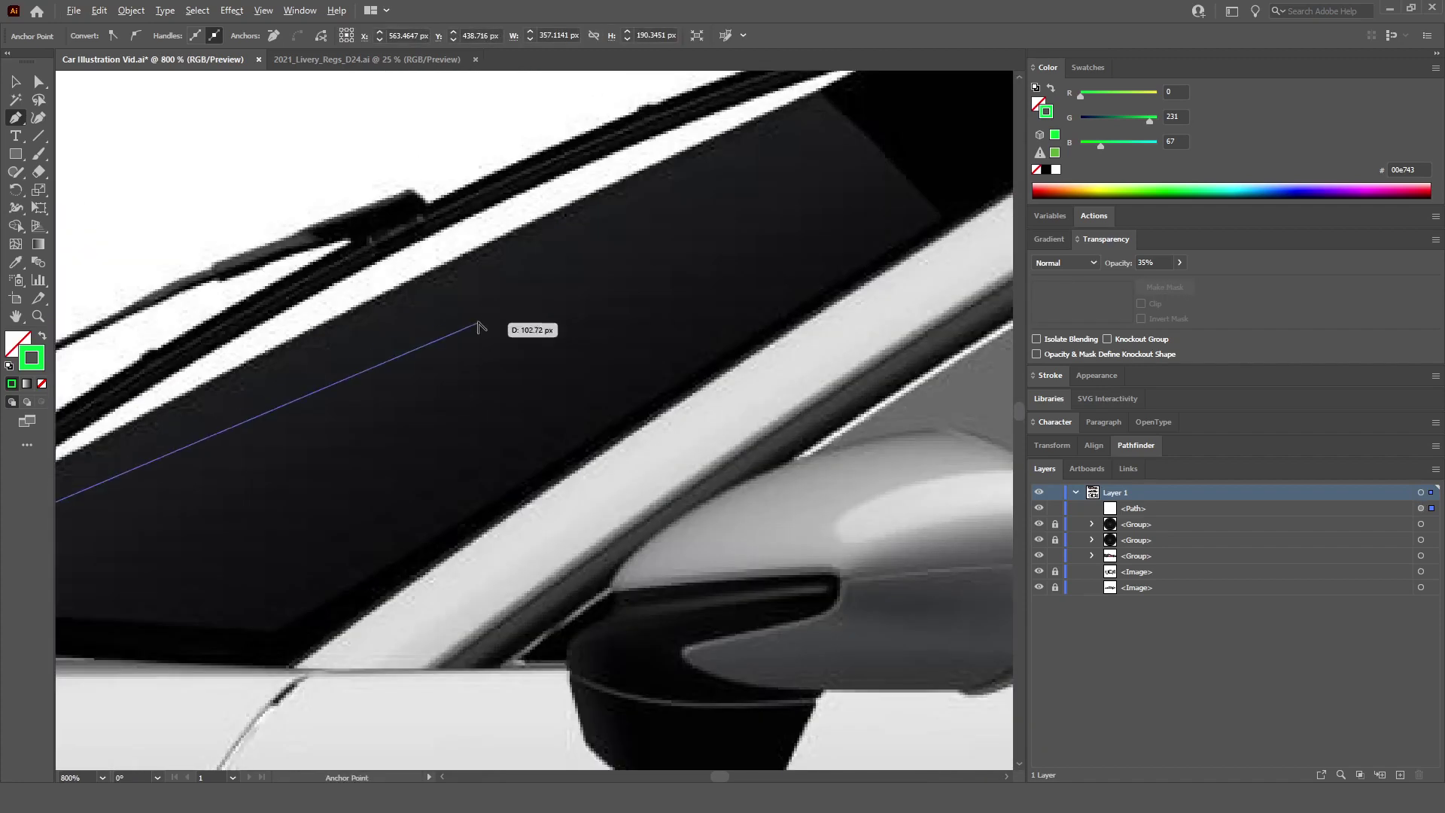
pyautogui.hotkey('ctrl', '-')
pyautogui.hotkey('ctrl', '-')
pyautogui.hotkey('ctrl', '-')
pyautogui.hotkey('ctrl', '-')
pyautogui.hotkey('ctrl', '-')
pyautogui.hotkey('ctrl', '-')
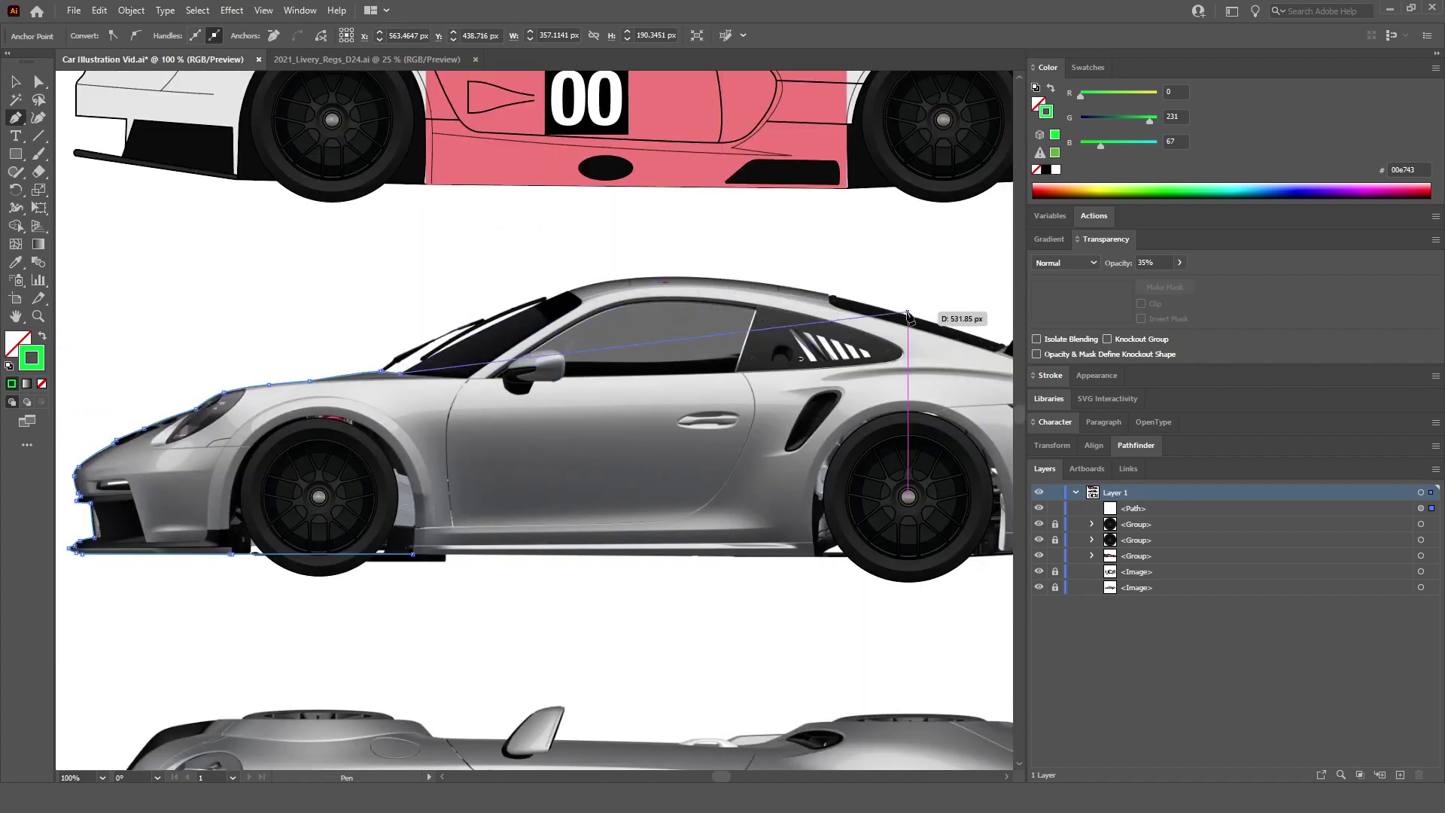
pyautogui.hotkey('ctrl', '+')
pyautogui.hotkey('ctrl', '+')
pyautogui.hotkey('ctrl', '+')
pyautogui.hotkey('ctrl', '+')
pyautogui.hotkey('ctrl', '+')
pyautogui.hotkey('ctrl', '+')
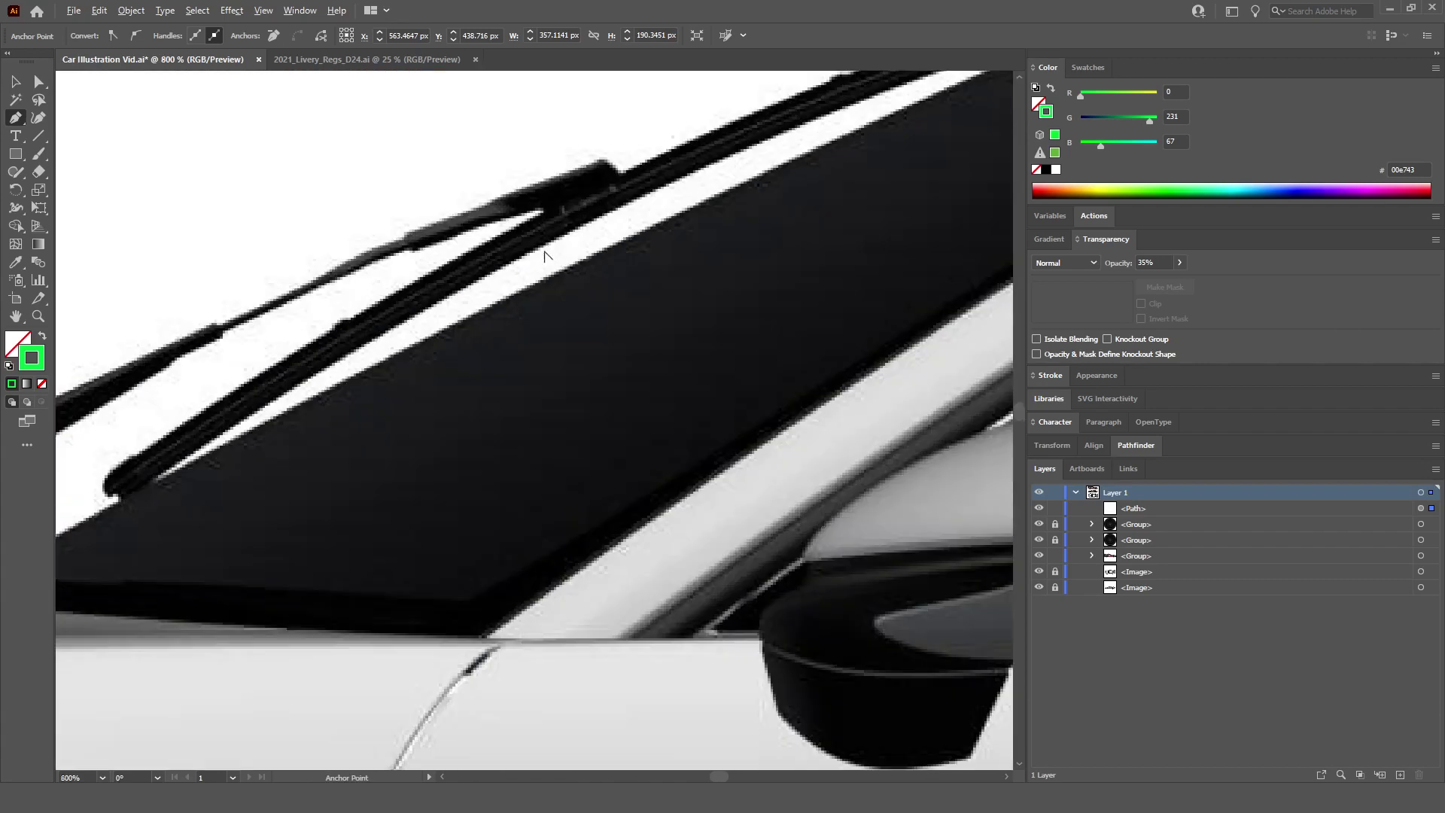
pyautogui.scroll(-3, 591, 256)
pyautogui.scroll(1, 588, 248)
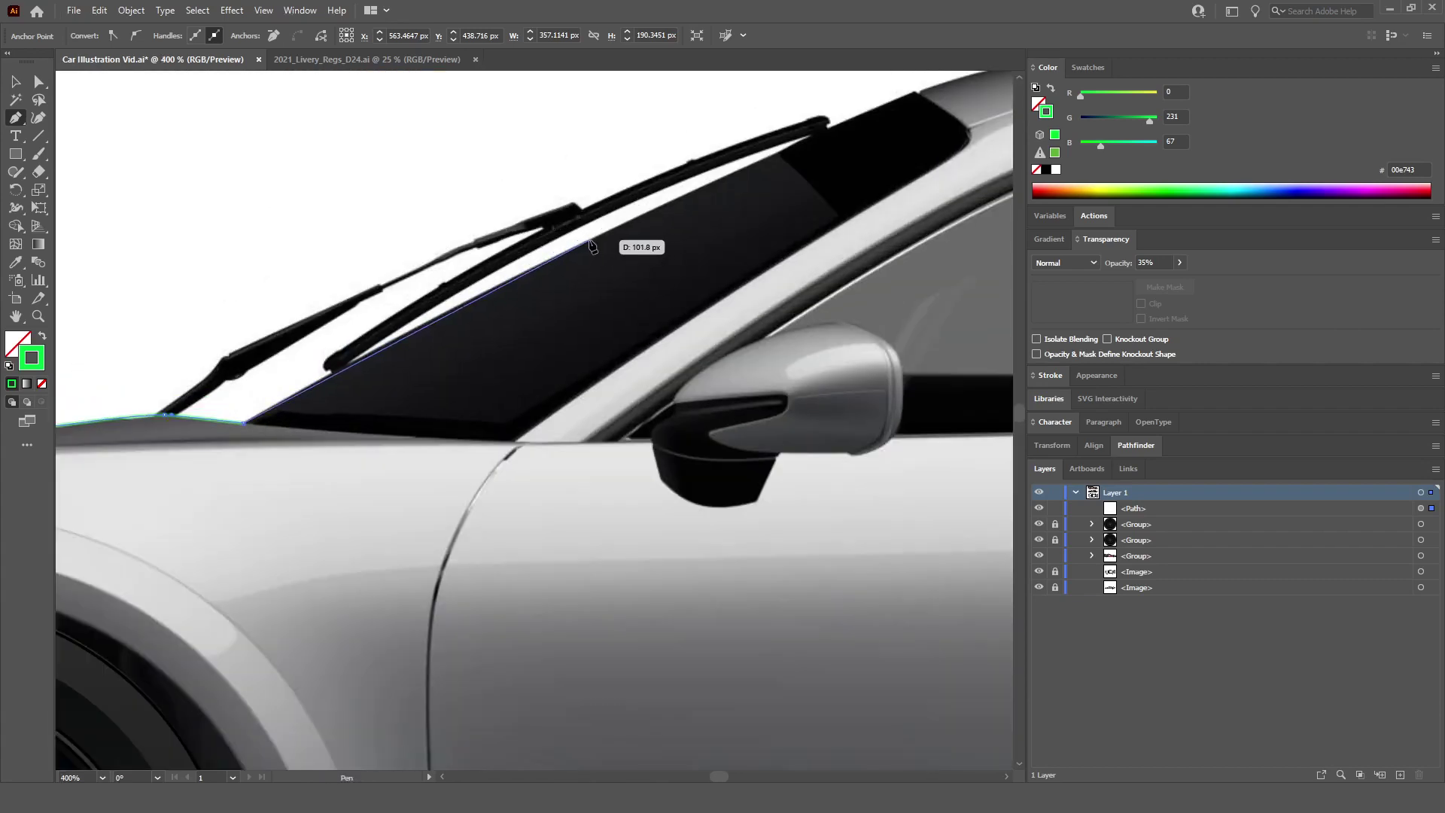
pyautogui.click(802, 142)
# Step: Try to curve the path about 200 px from the windshield to the roof's peak with horizontal handles
pyautogui.scroll(-3, 823, 135)
pyautogui.scroll(2, 823, 136)
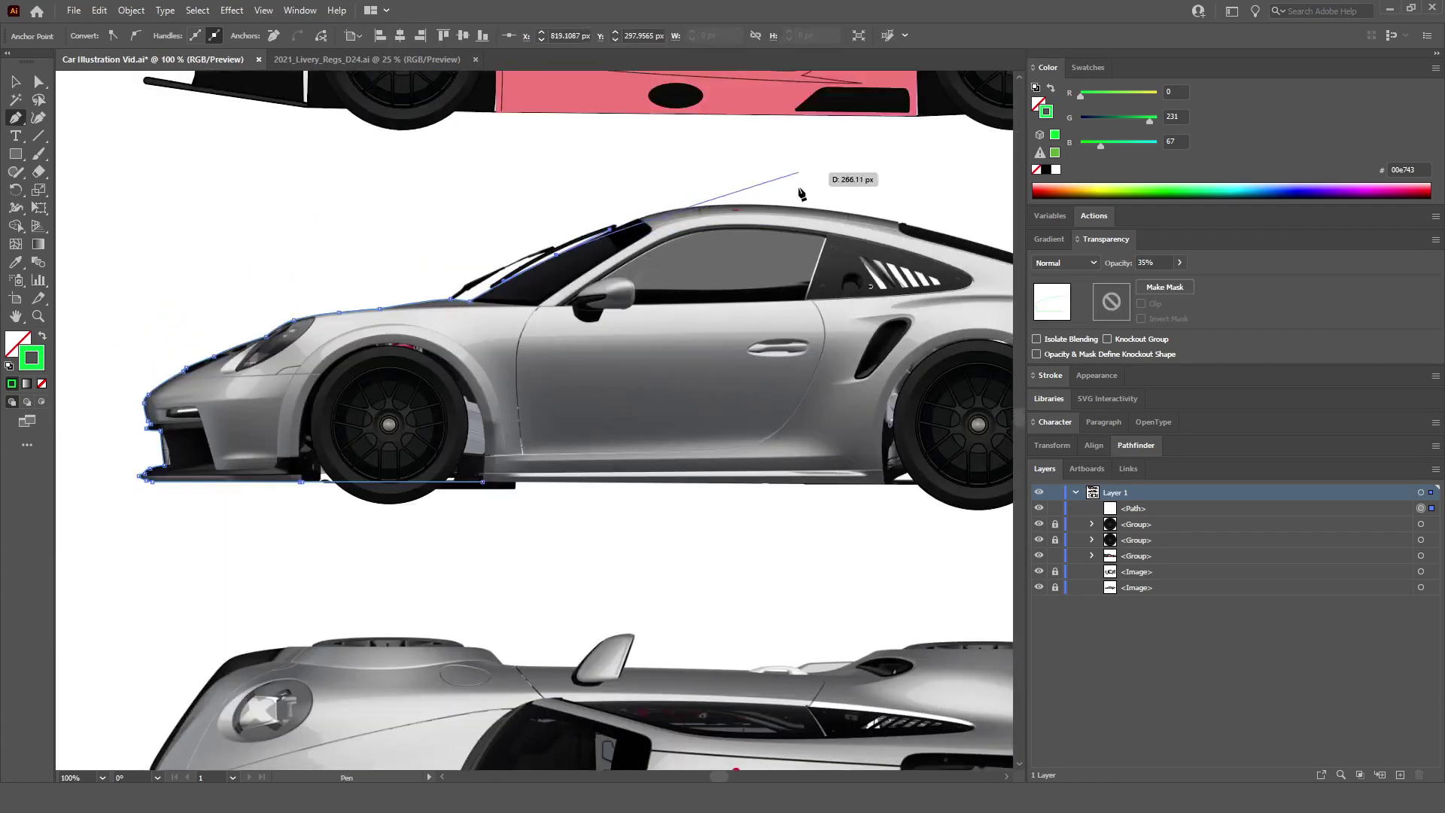
pyautogui.scroll(3, 574, 233)
pyautogui.scroll(3, 572, 235)
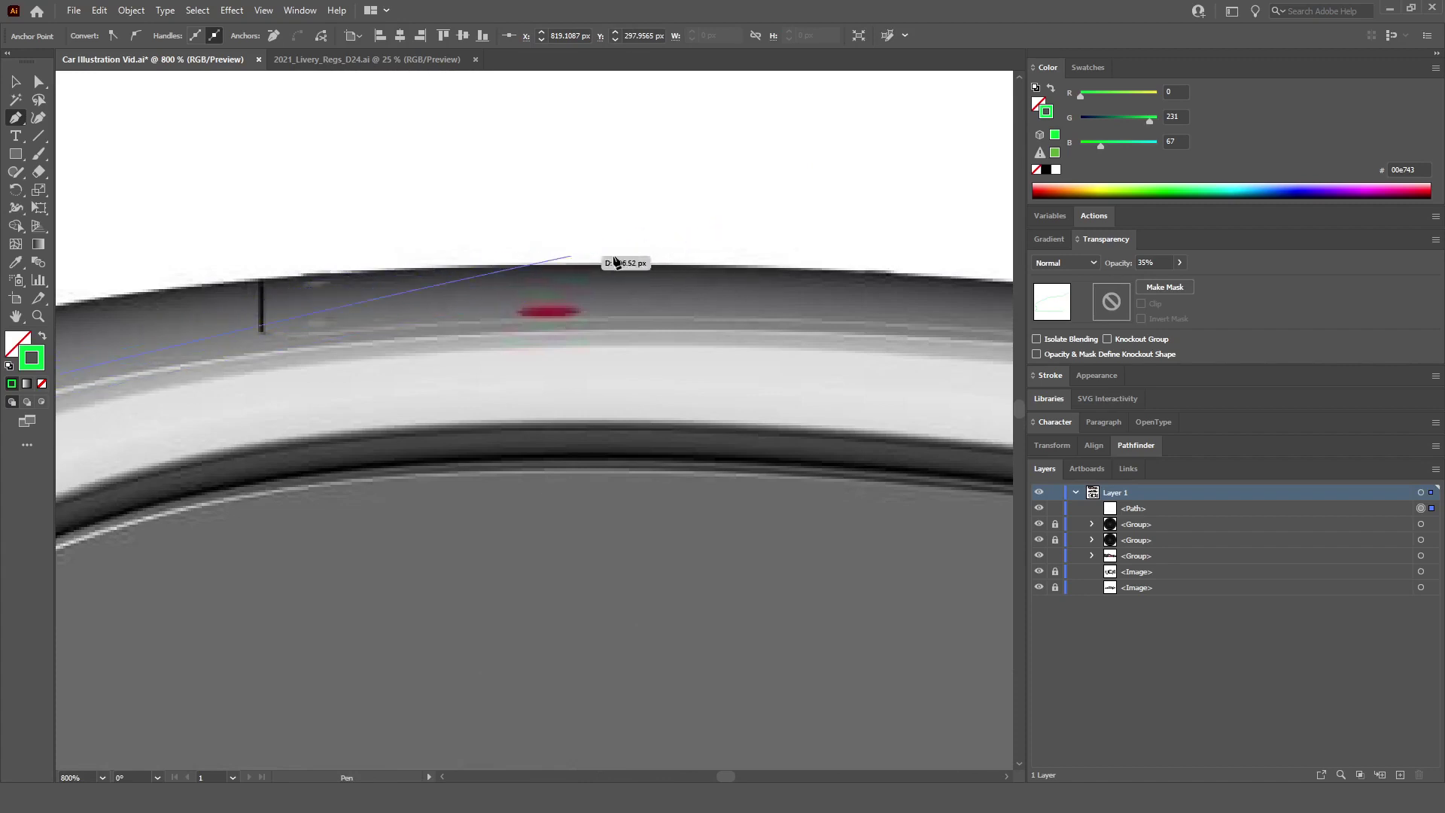
pyautogui.scroll(-4, 576, 282)
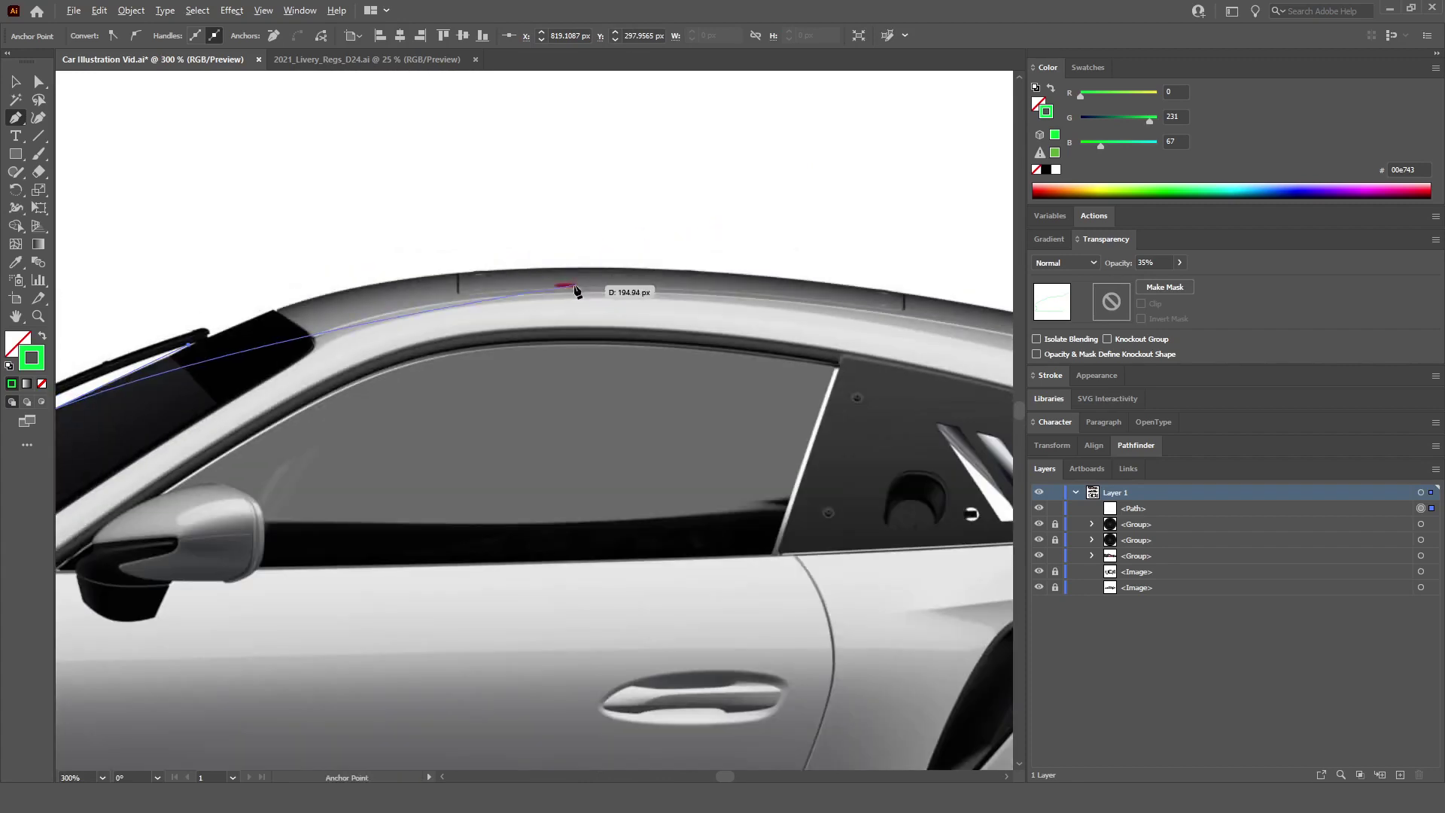
pyautogui.scroll(3, 576, 290)
pyautogui.scroll(-2, 587, 272)
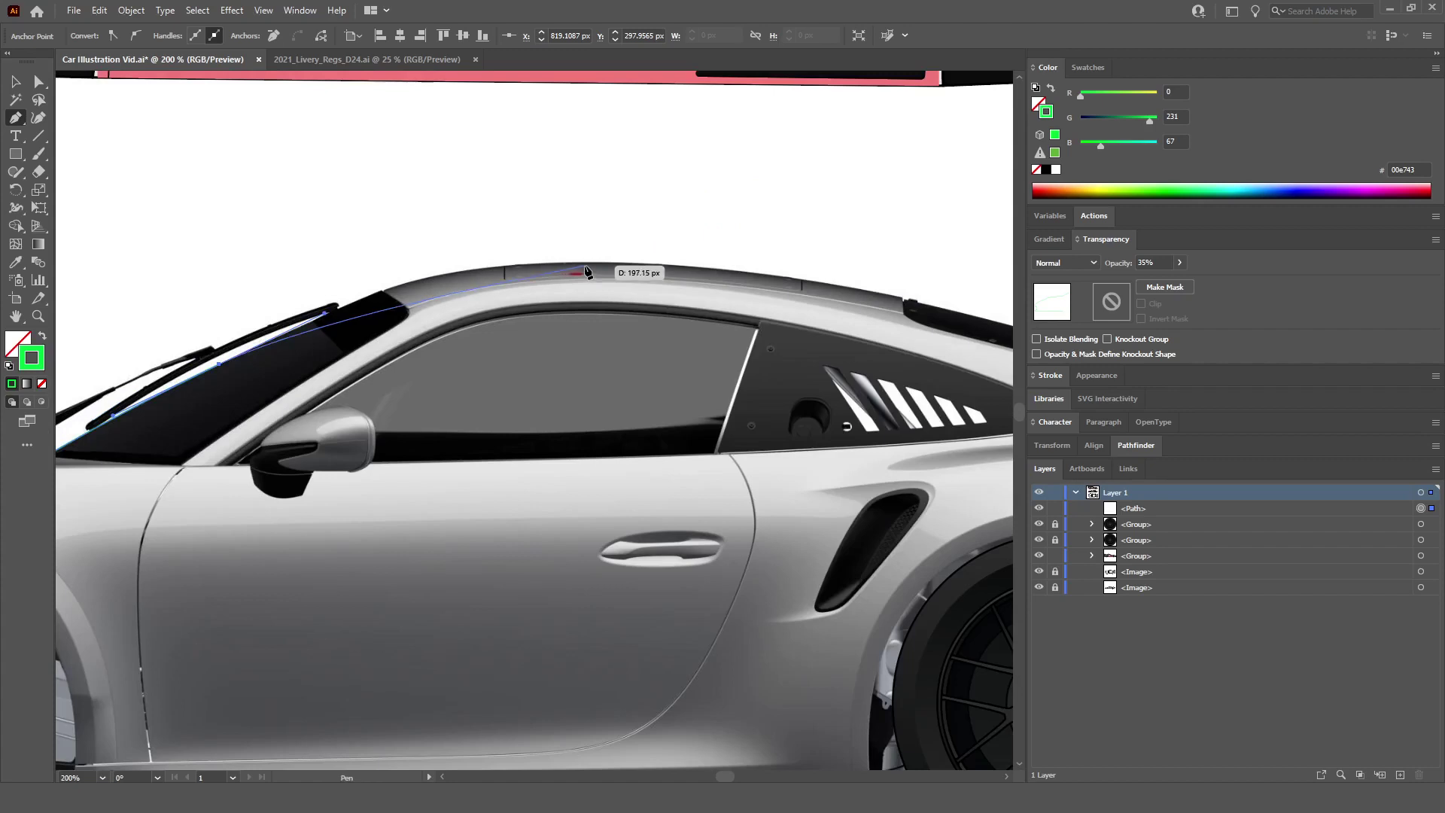
pyautogui.scroll(3, 587, 271)
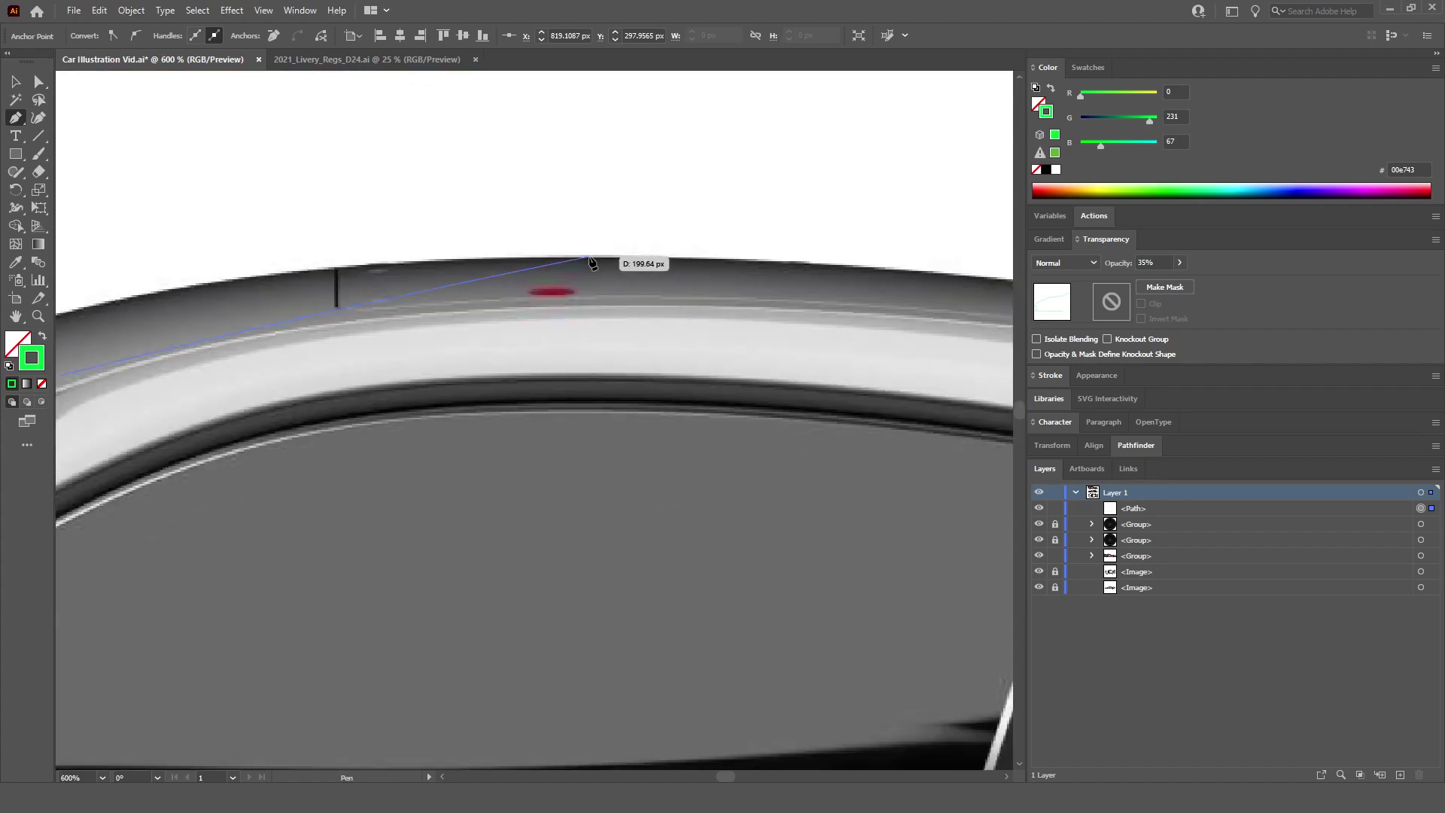
pyautogui.scroll(-3, 589, 259)
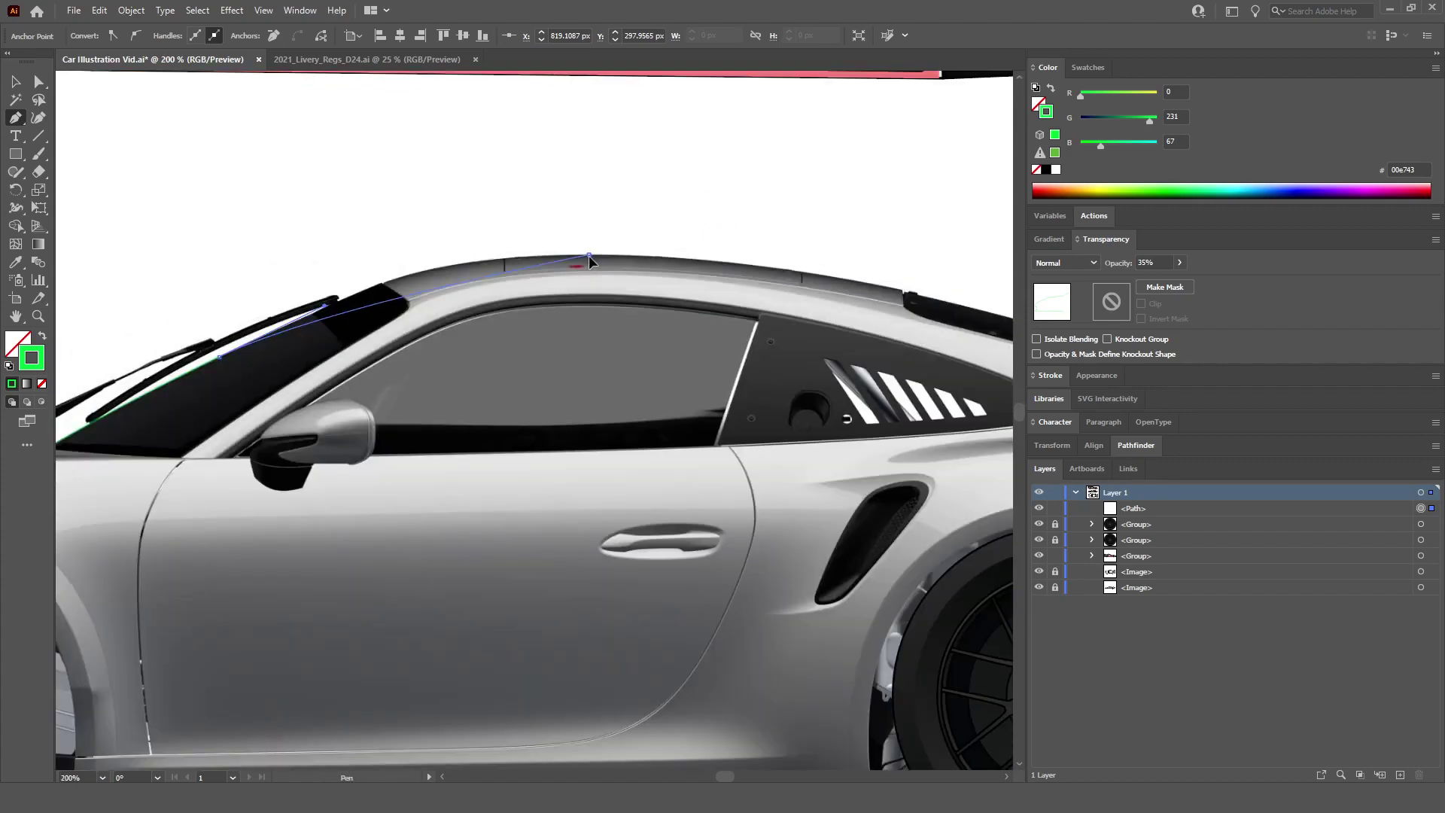
pyautogui.moveTo(599, 258); pyautogui.dragTo(772, 274)
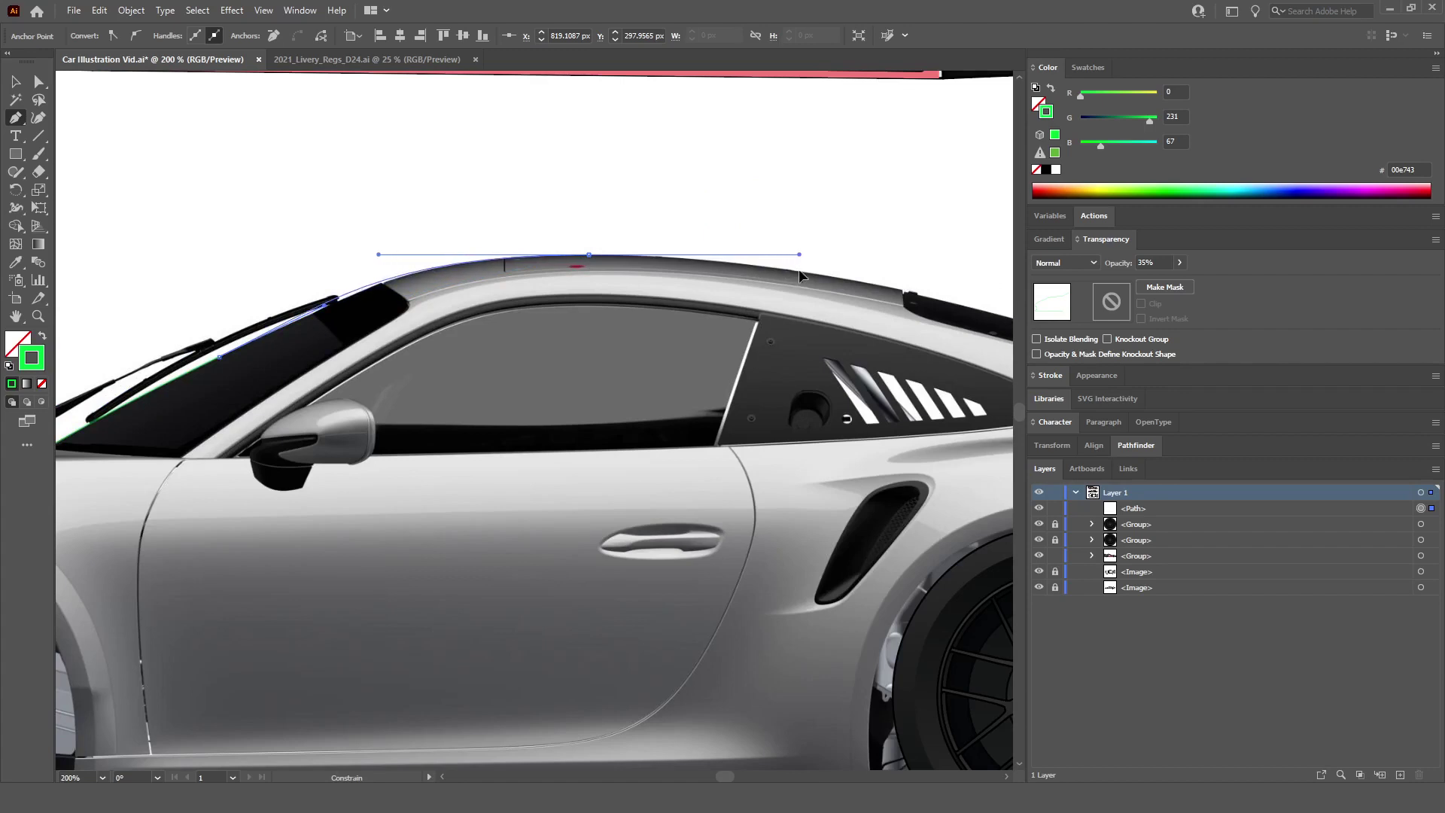
pyautogui.moveTo(800, 270); pyautogui.dragTo(770, 267)
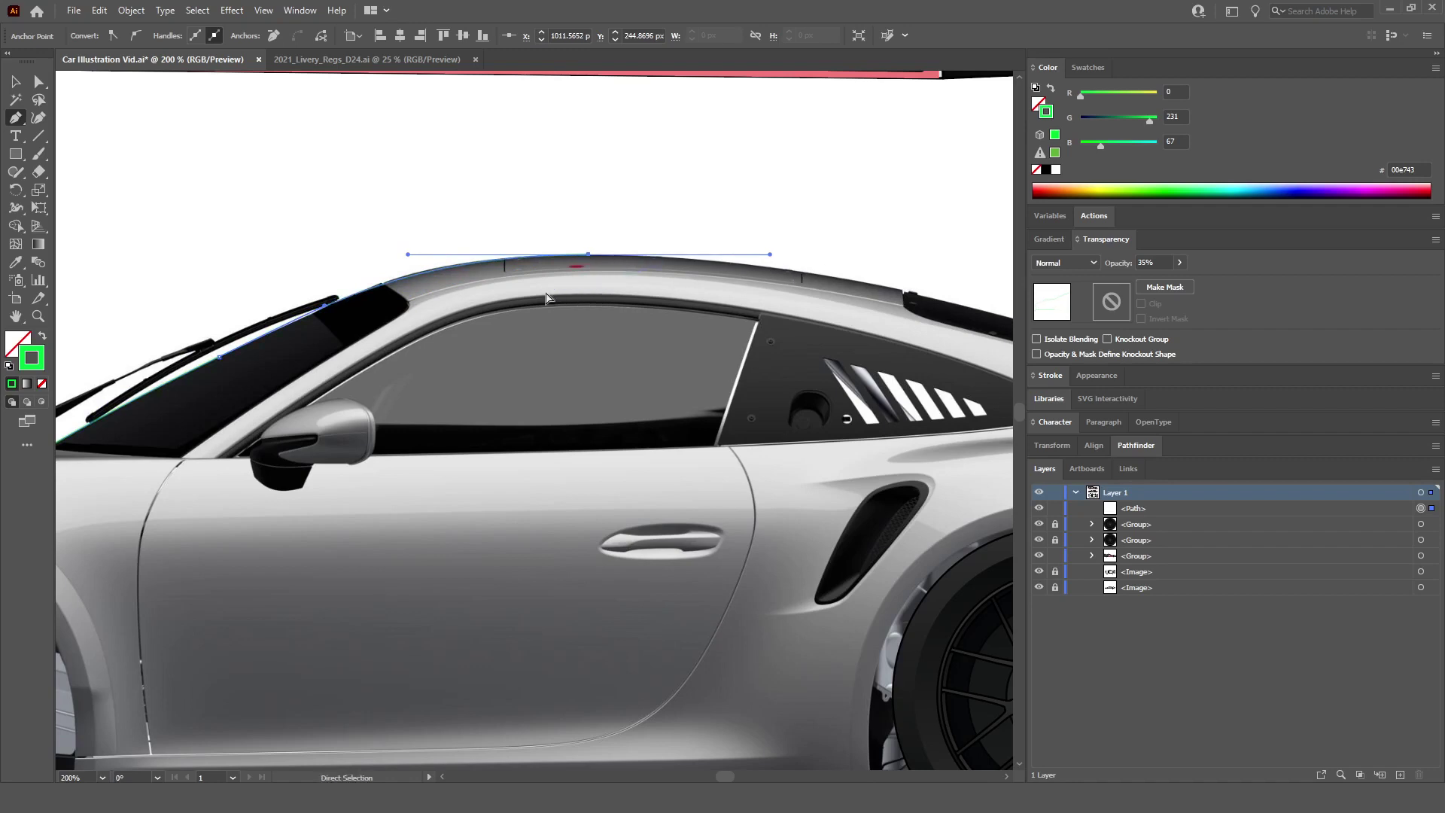
pyautogui.hotkey('ctrl', 'z')
# Step: Curve the path about 116 px over the windshield's top edge onto the front of the roof, with handles following the roofline
pyautogui.moveTo(325, 305); pyautogui.dragTo(813, 153)
pyautogui.scroll(3, 270, 323)
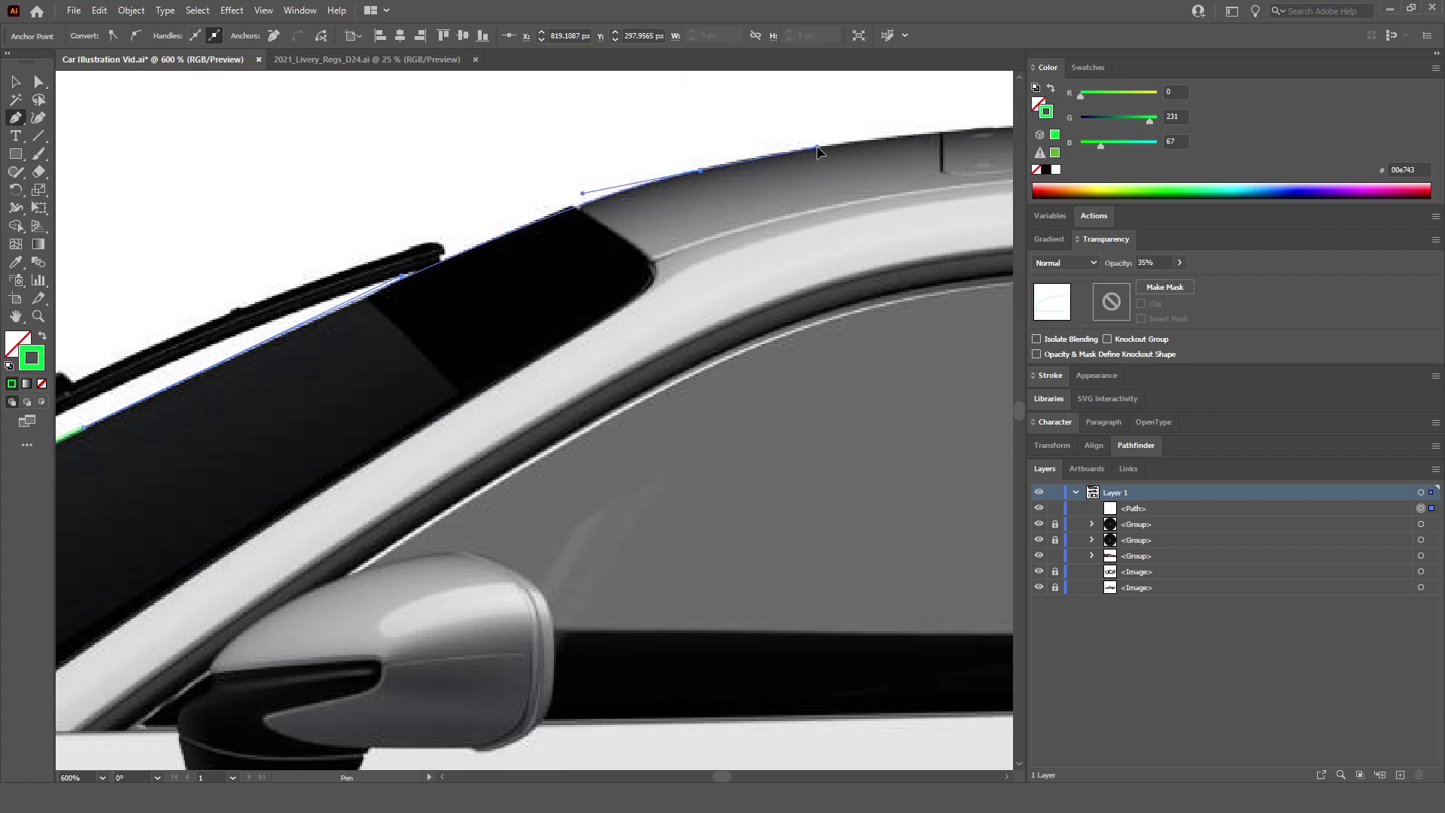
# Step: Curve the path about 174 px over the roof's peak toward its rear, with handles following the roofline
pyautogui.scroll(-3, 818, 152)
pyautogui.hscroll(2, 813, 181)
pyautogui.scroll(3, 804, 216)
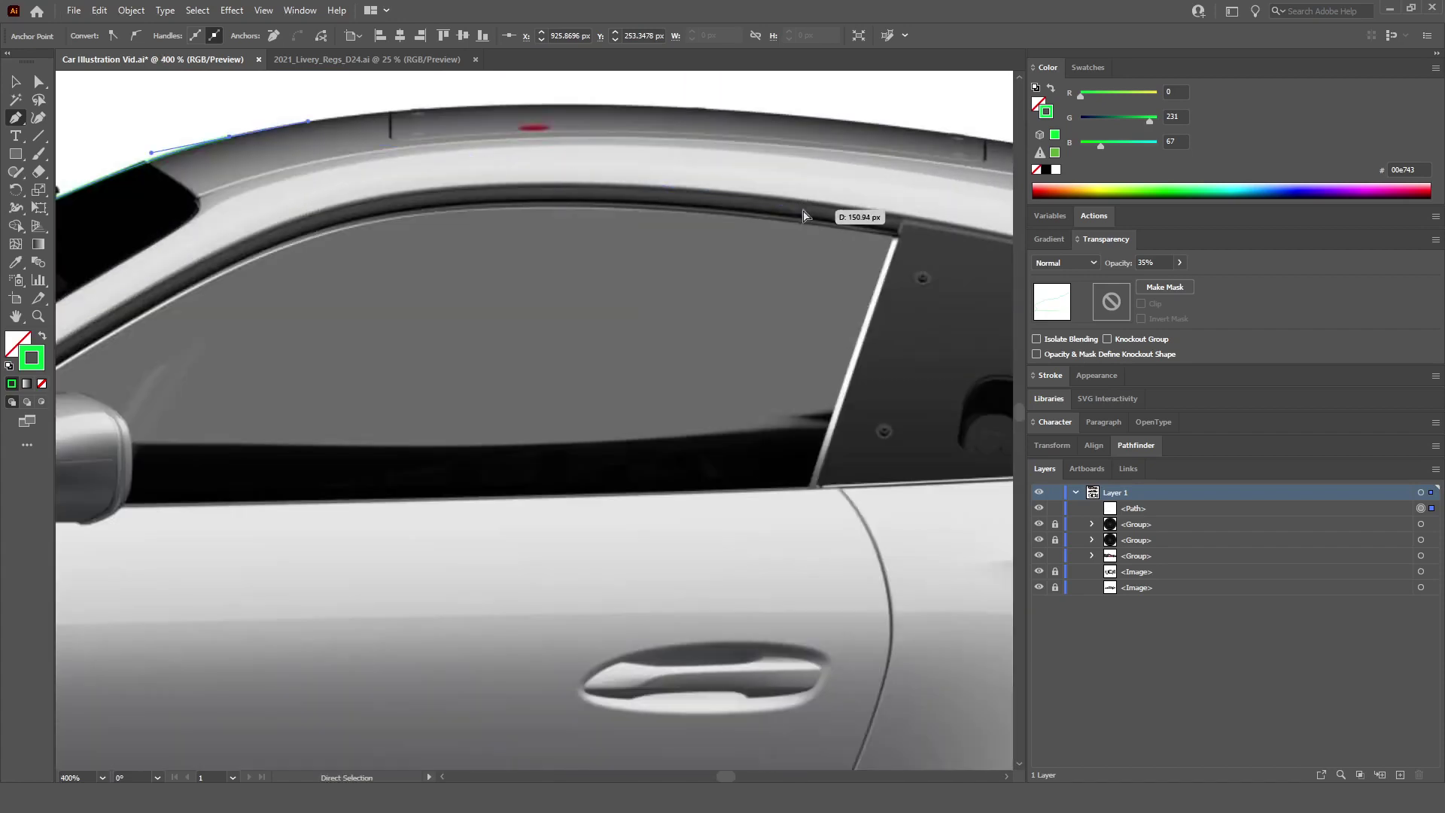
pyautogui.hscroll(2, 768, 216)
pyautogui.scroll(2, 188, 230)
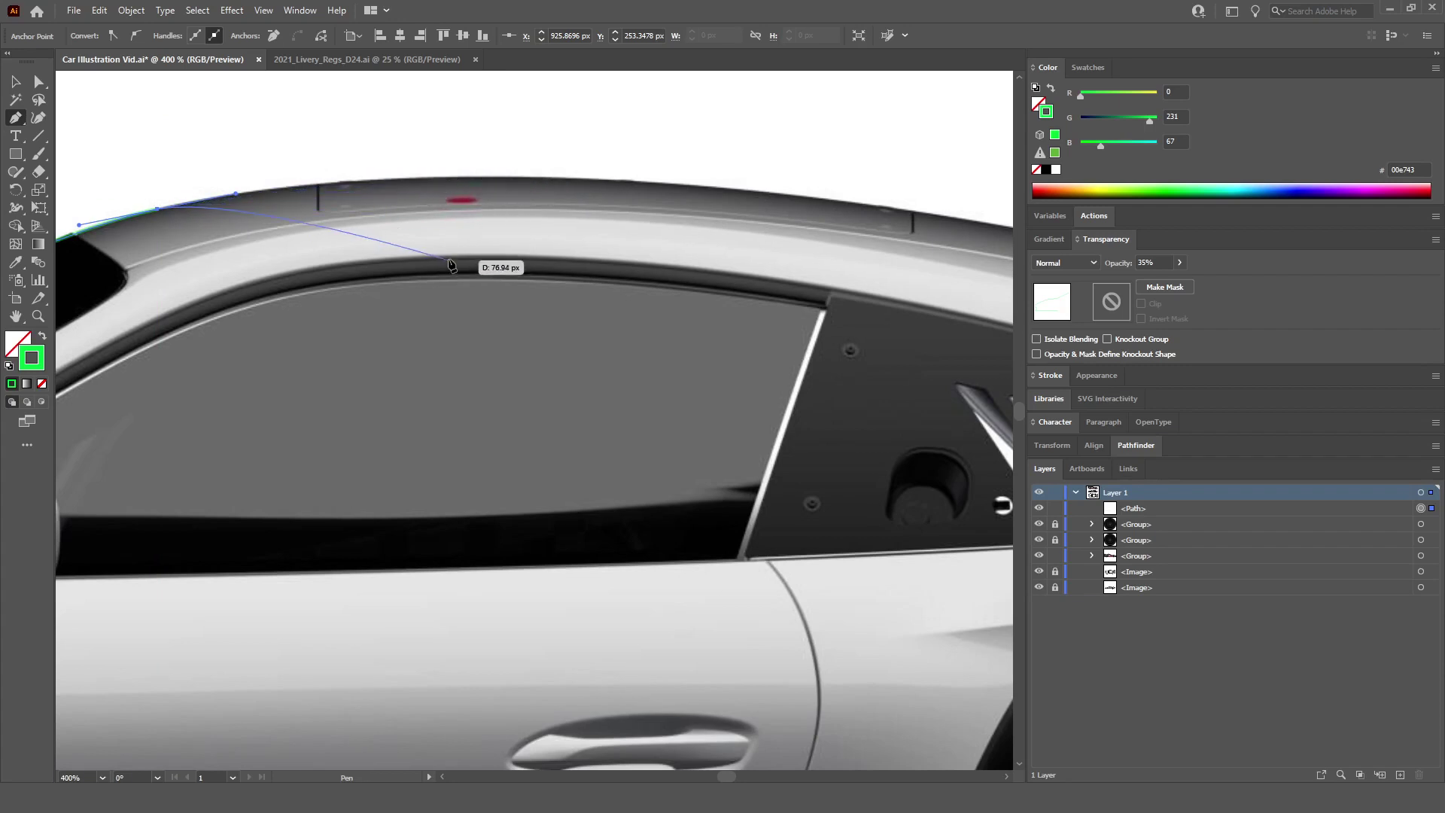
pyautogui.hscroll(3, 482, 260)
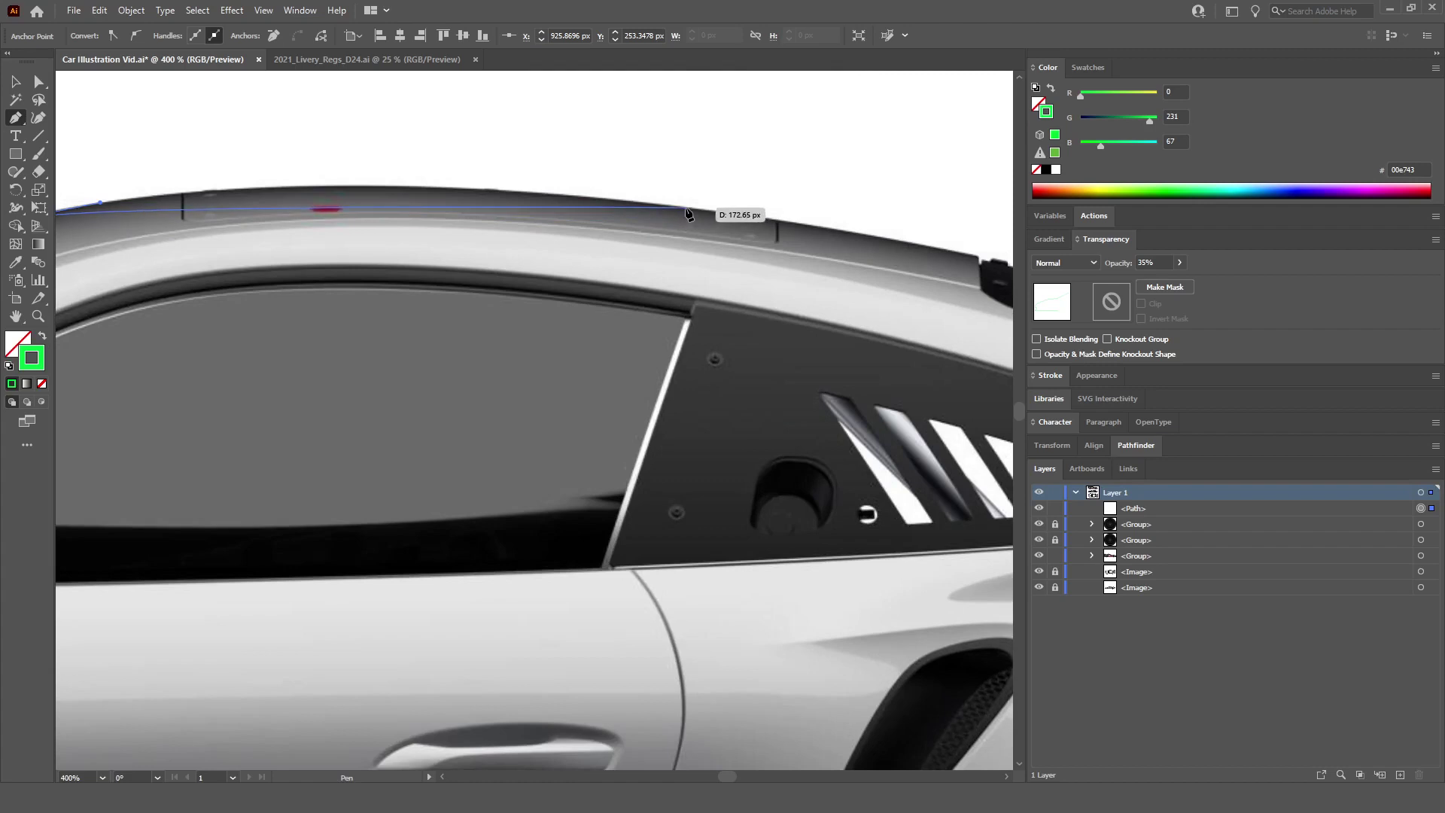
pyautogui.moveTo(690, 214); pyautogui.dragTo(969, 253)
pyautogui.scroll(-5, 968, 253)
pyautogui.scroll(8, 968, 253)
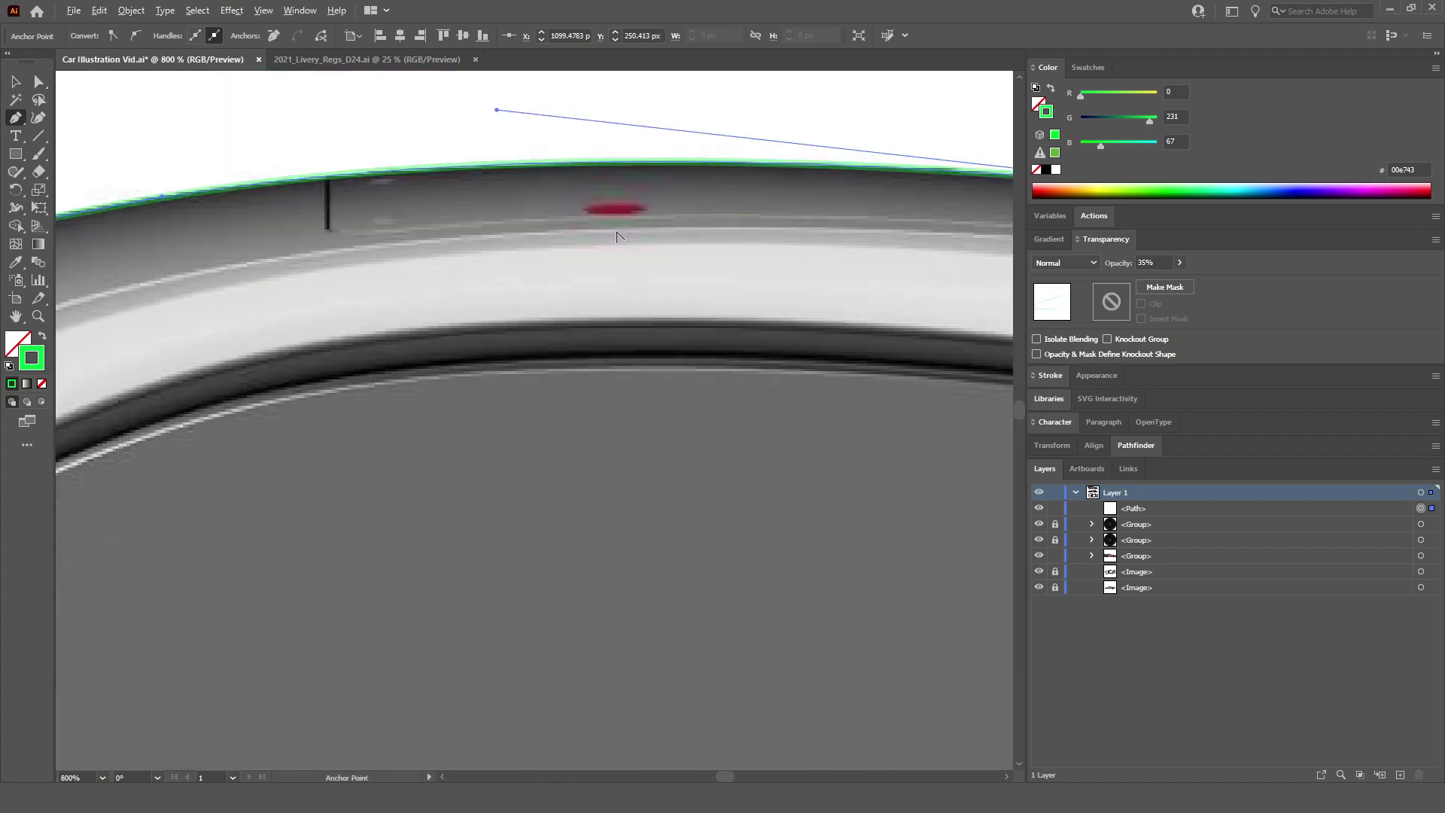
# Step: Curve the path about 308 px down the rear window to just behind the wing support's base, with handles following the slope
pyautogui.scroll(-2, 471, 202)
pyautogui.scroll(-4, 470, 201)
pyautogui.hscroll(10, 565, 233)
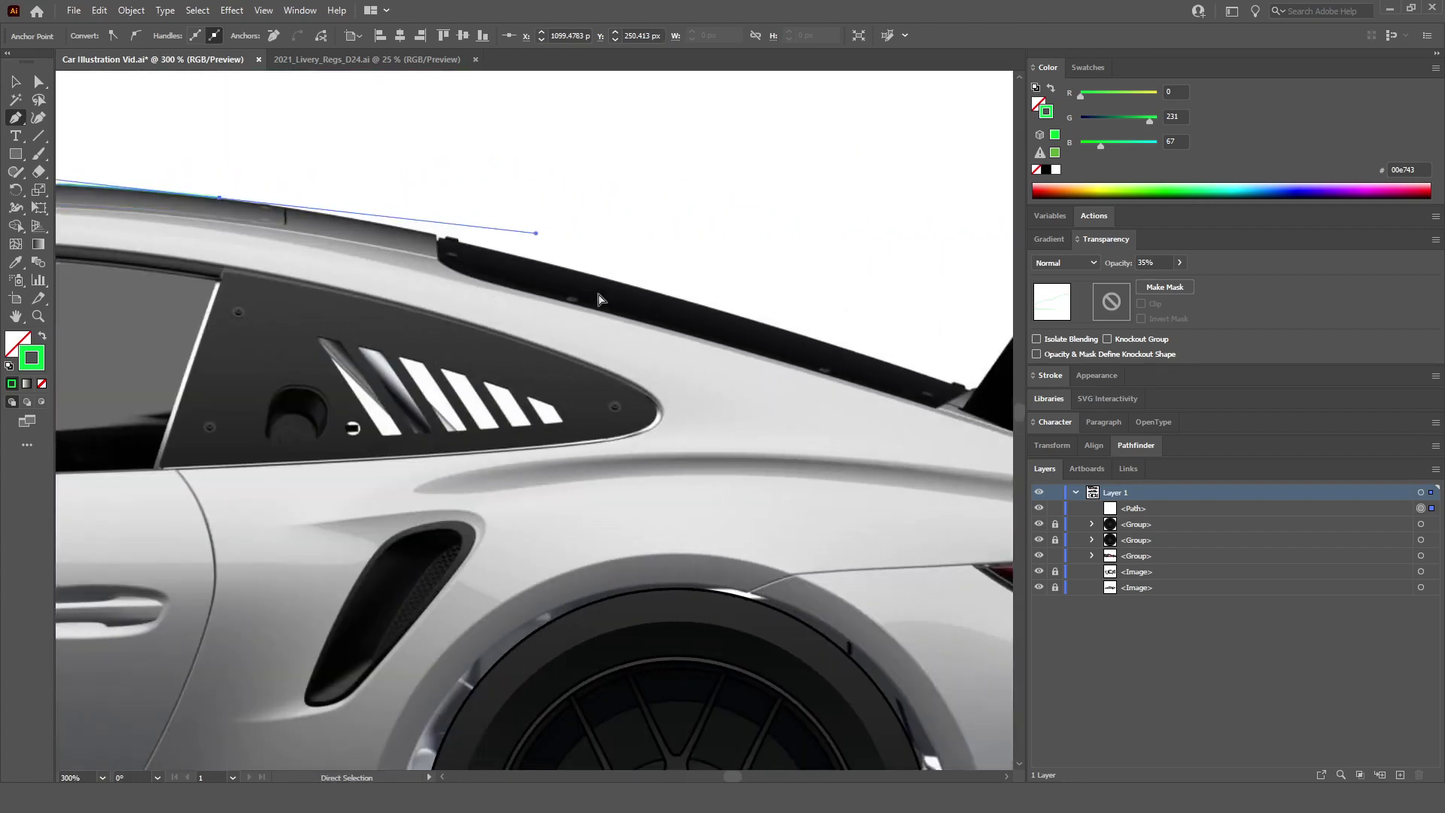
pyautogui.hscroll(5, 606, 309)
pyautogui.hscroll(3, 839, 220)
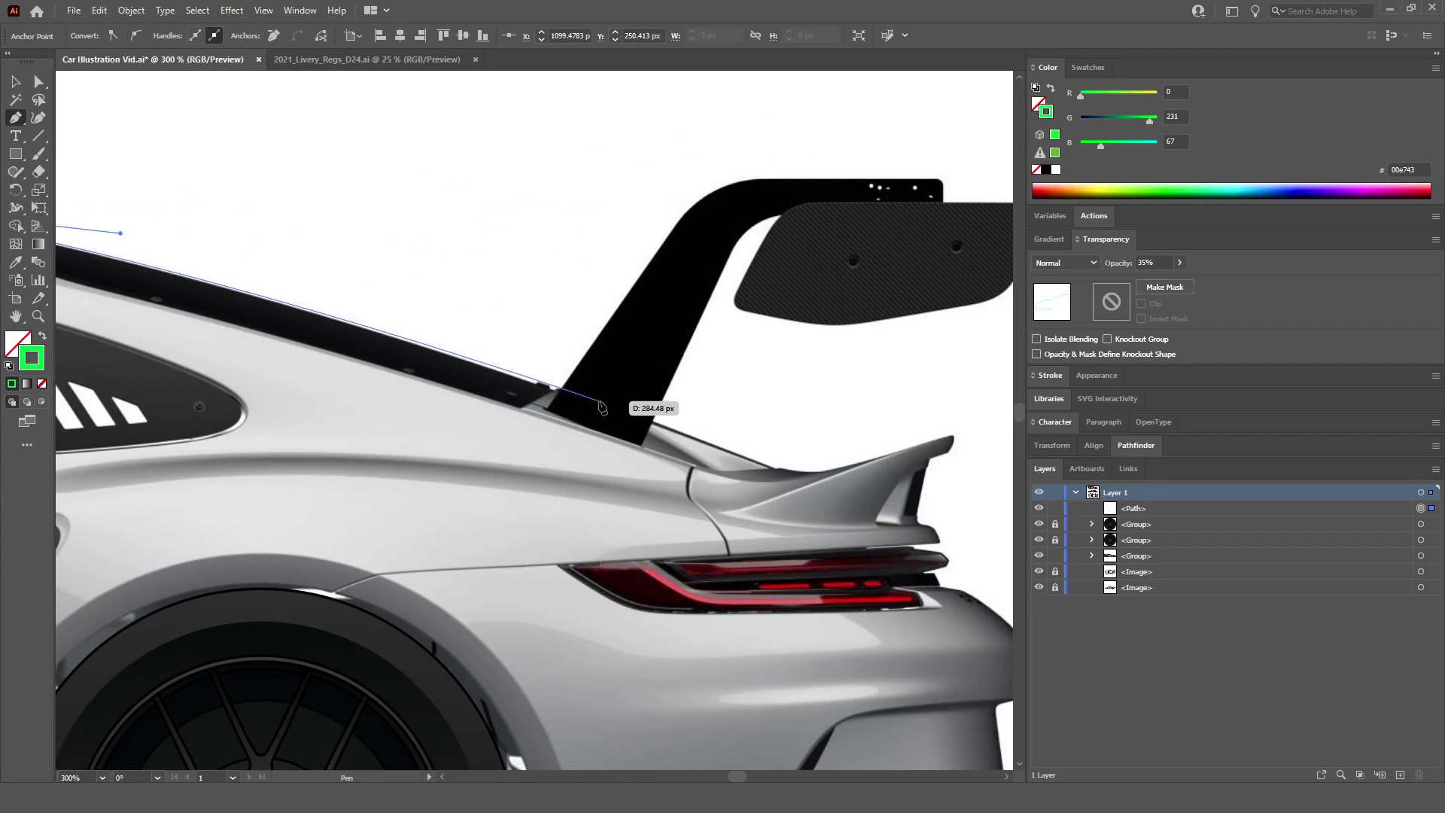
pyautogui.hotkey('ctrl', '1')
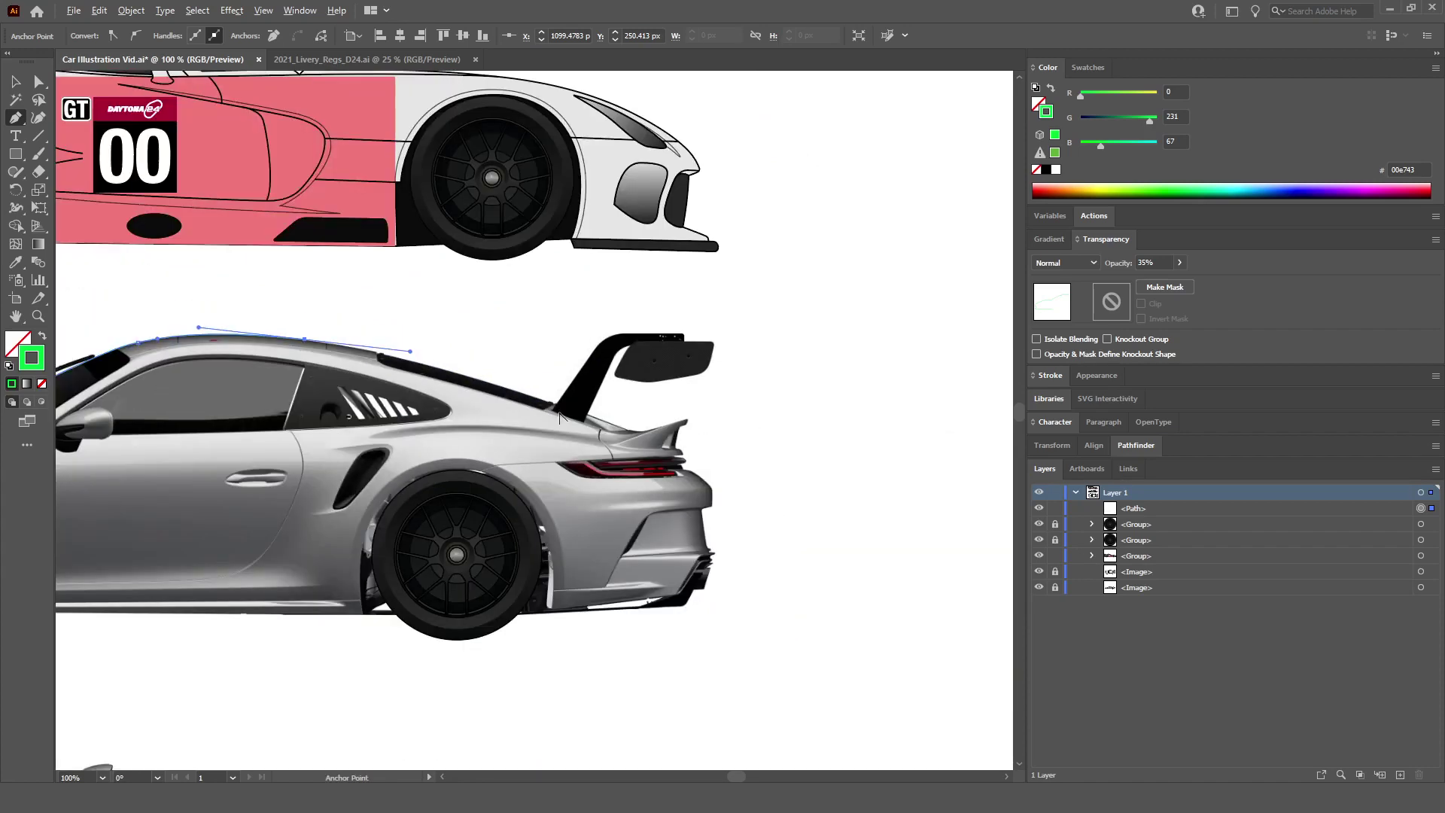
pyautogui.hscroll(-1, 590, 393)
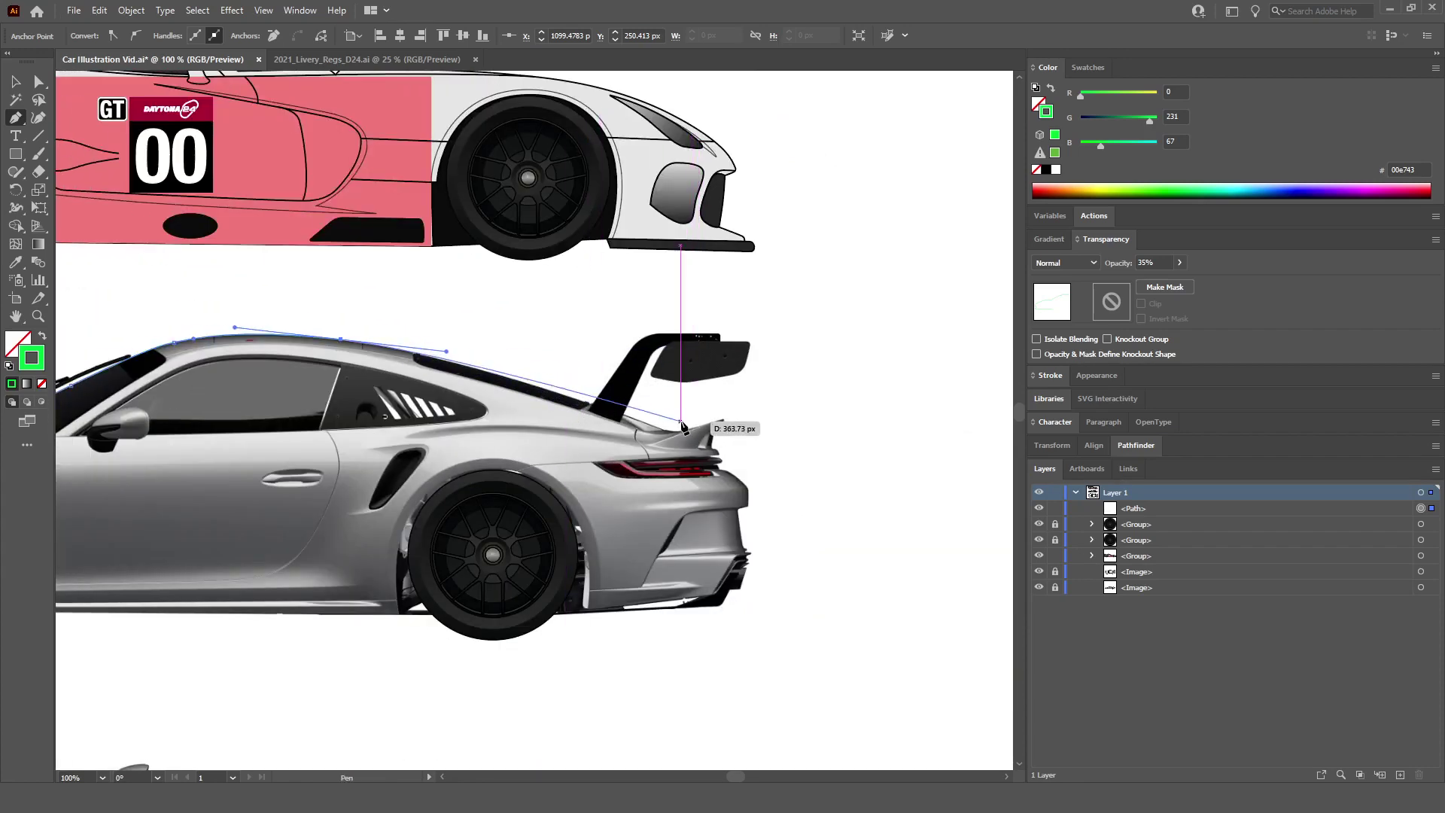
pyautogui.scroll(5, 634, 425)
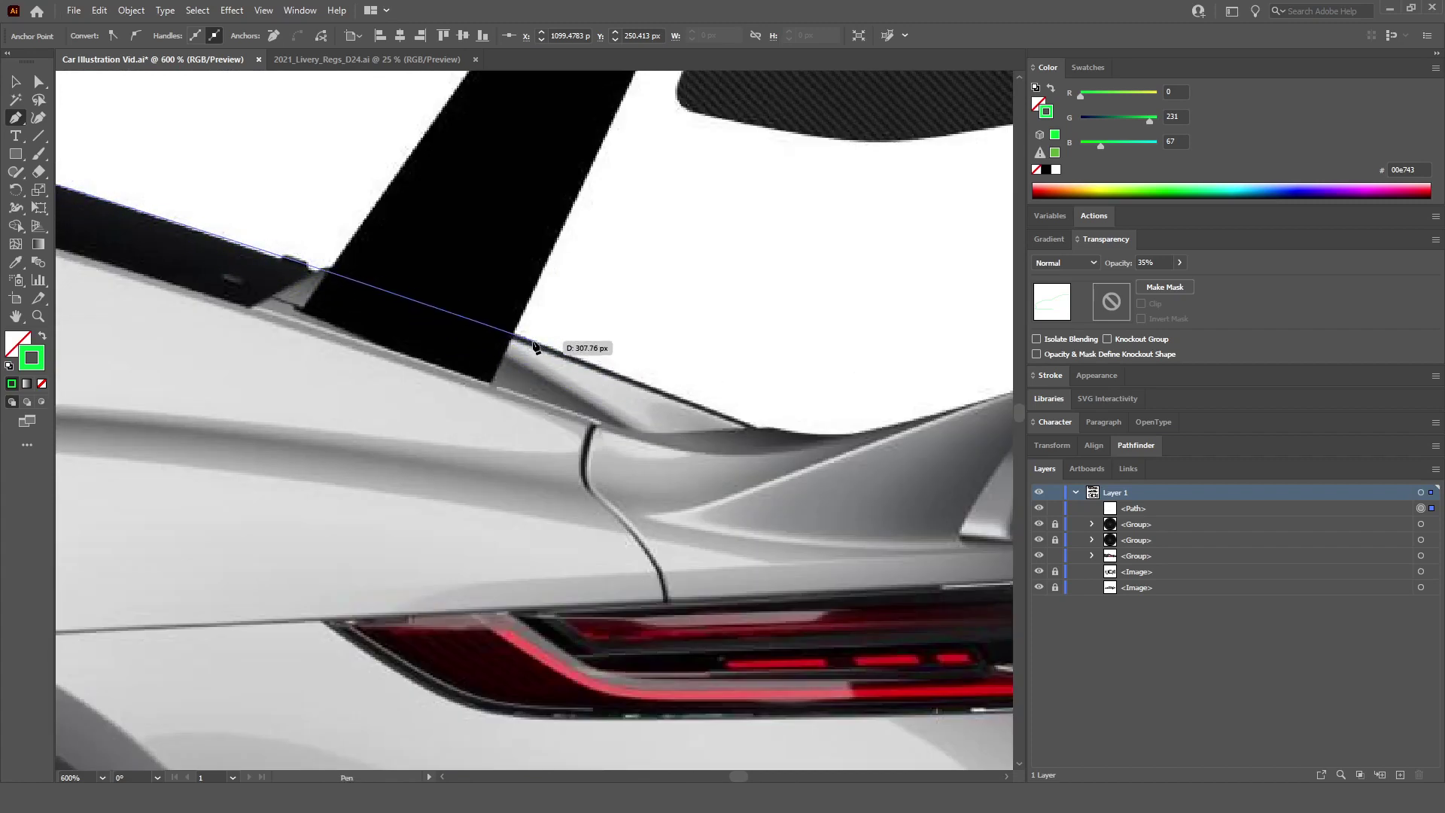
pyautogui.click(674, 394)
# Step: Curve the path about 54 px to the lowest point ahead of the ducktail spoiler with horizontal handles, and shorten the outgoing handle
pyautogui.scroll(-2, 677, 403)
pyautogui.scroll(6, 588, 406)
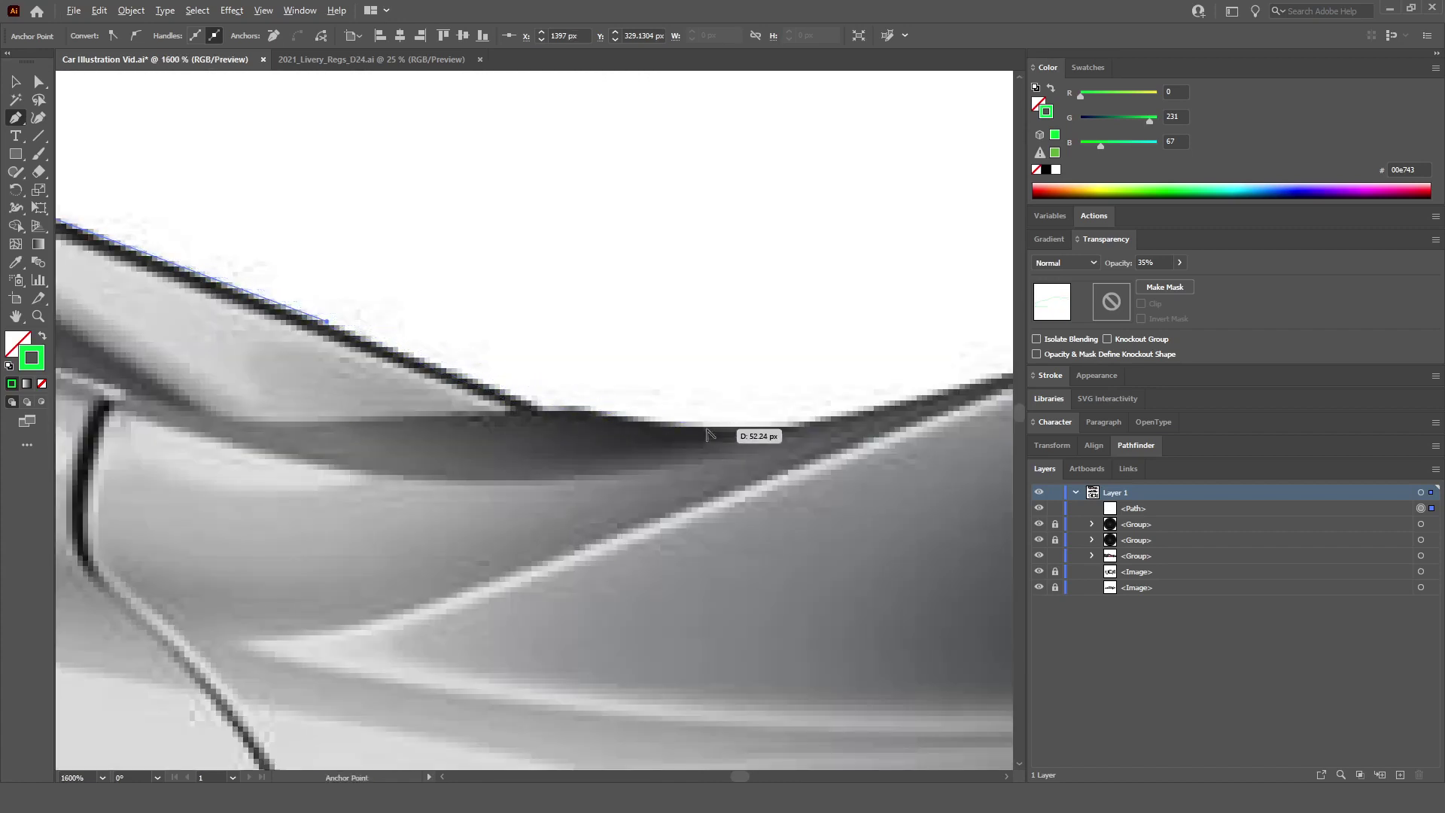
pyautogui.scroll(-3, 700, 440)
pyautogui.scroll(2, 685, 436)
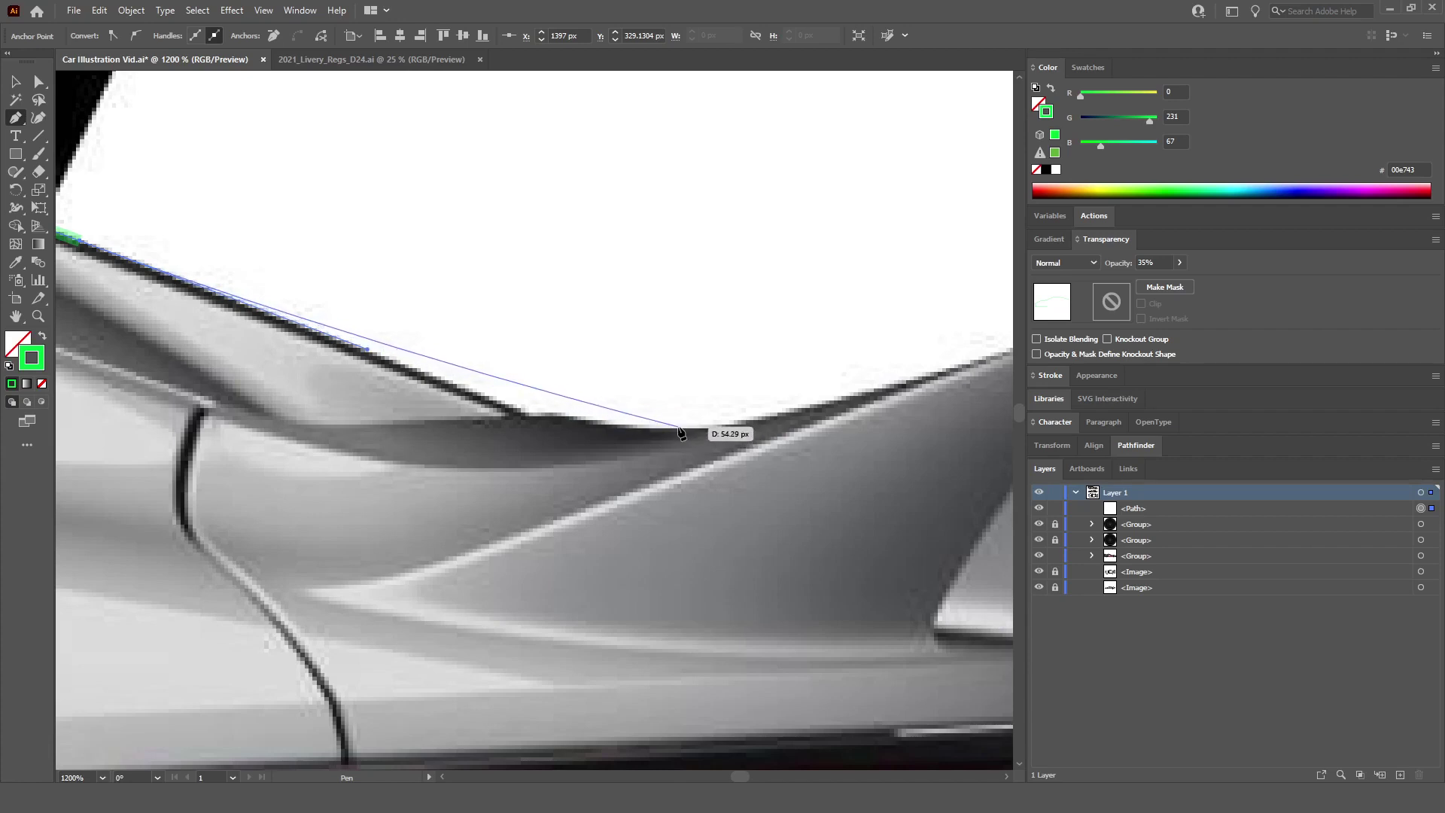
pyautogui.moveTo(681, 428); pyautogui.dragTo(834, 429)
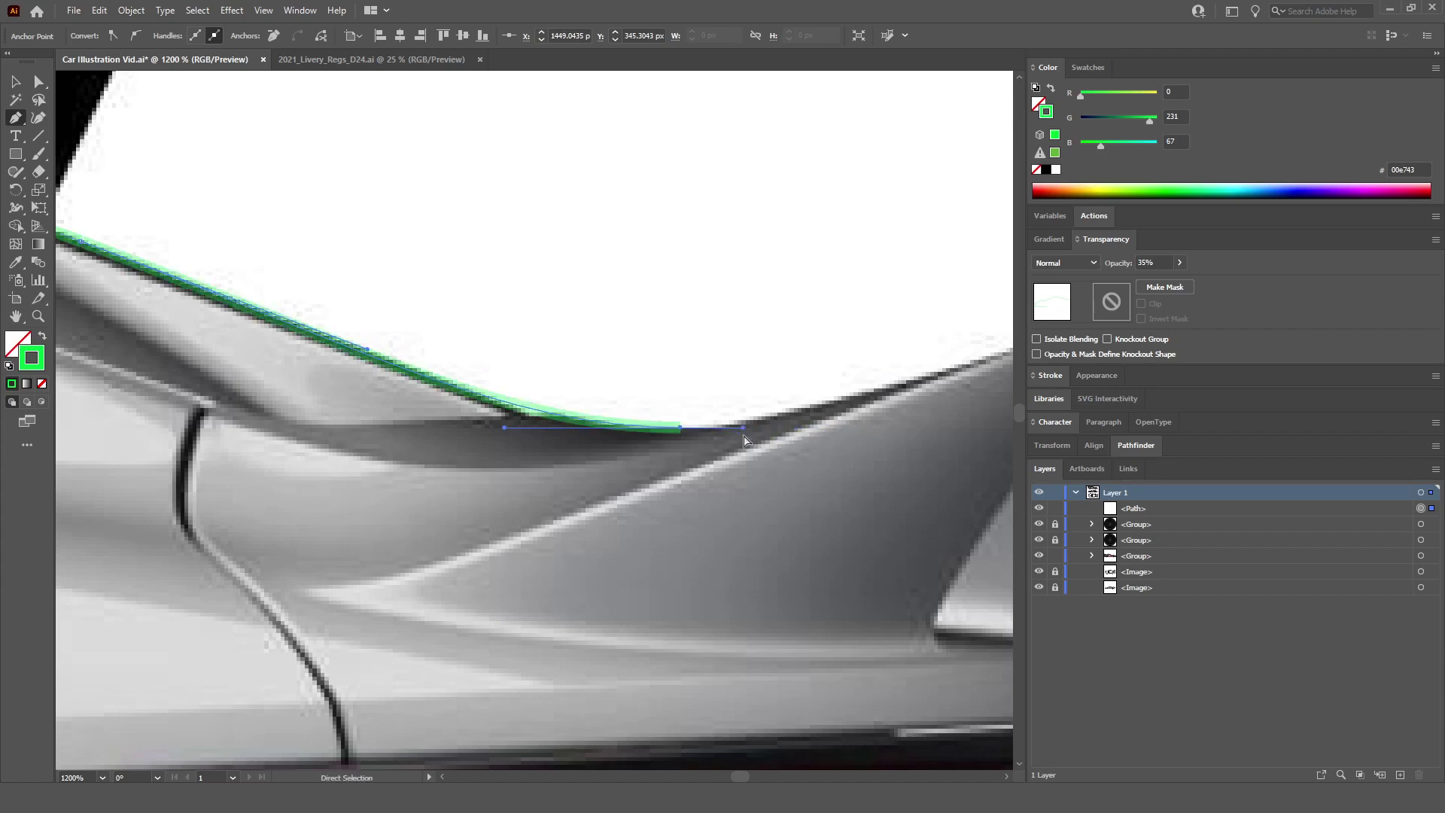
# Step: Curve the path about 23 px up the start of the ducktail spoiler's upper edge, with handles following the rising line
pyautogui.hscroll(3, 753, 429)
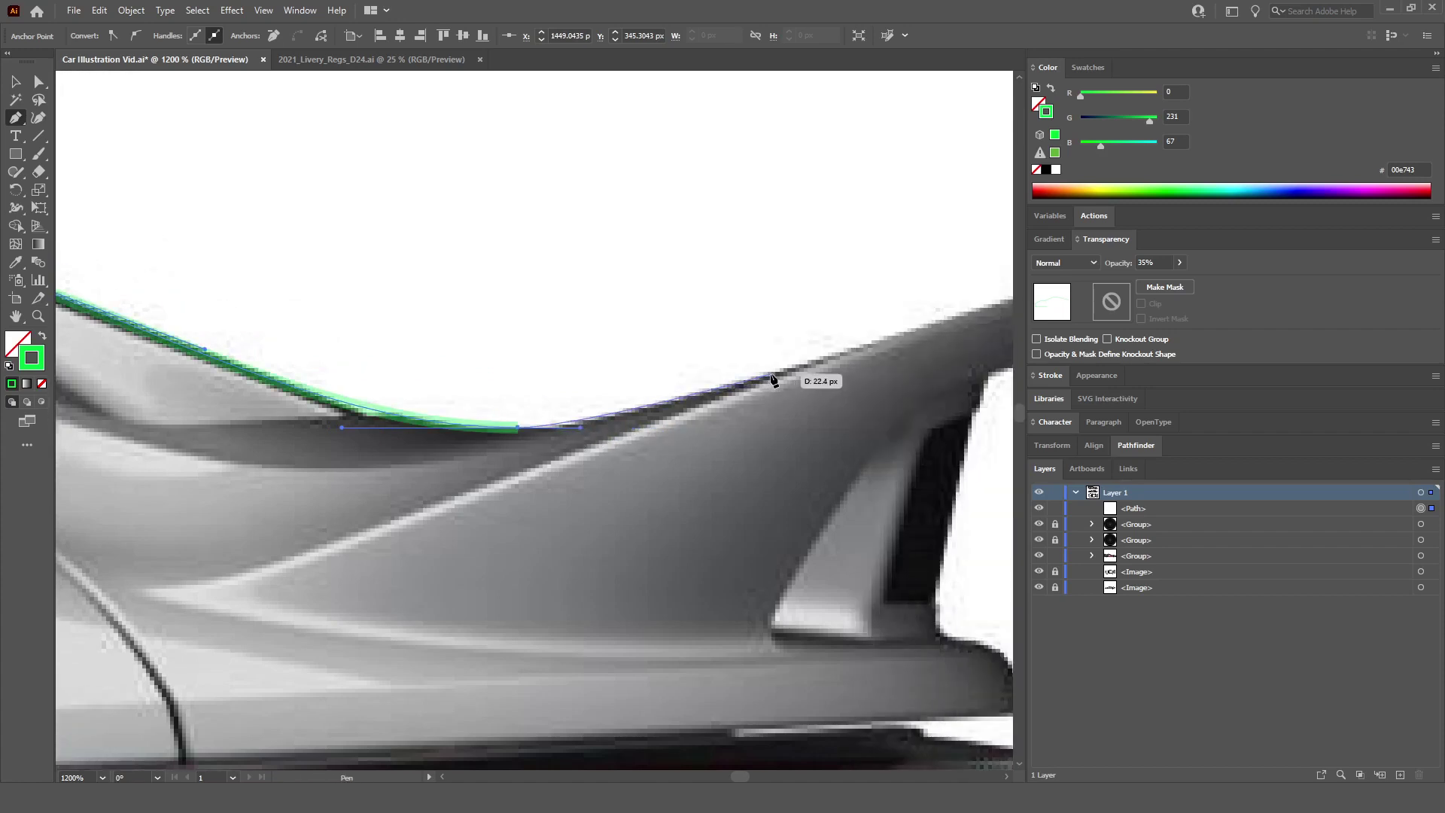
pyautogui.hscroll(2, 773, 378)
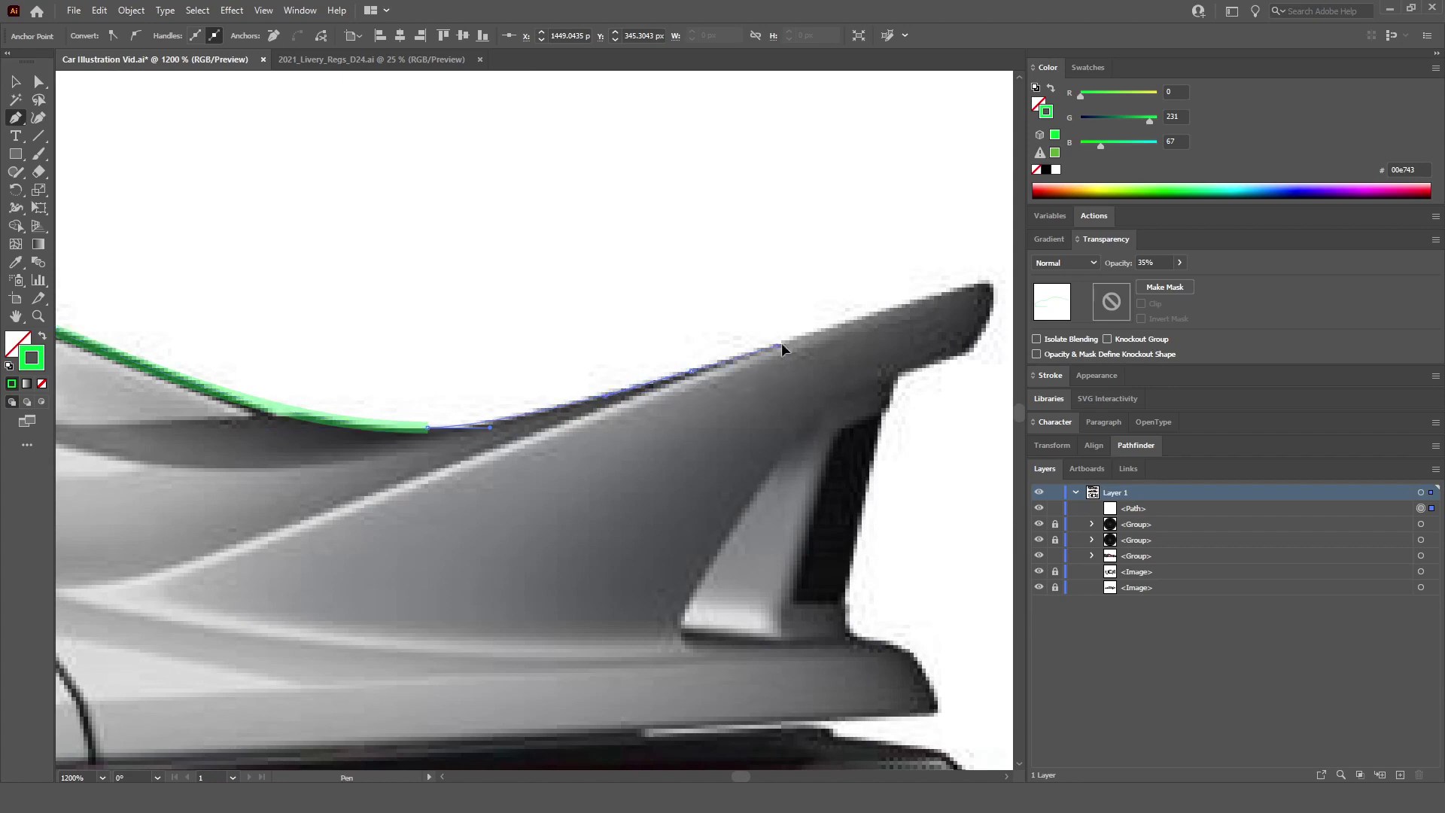
pyautogui.moveTo(782, 343); pyautogui.dragTo(826, 329)
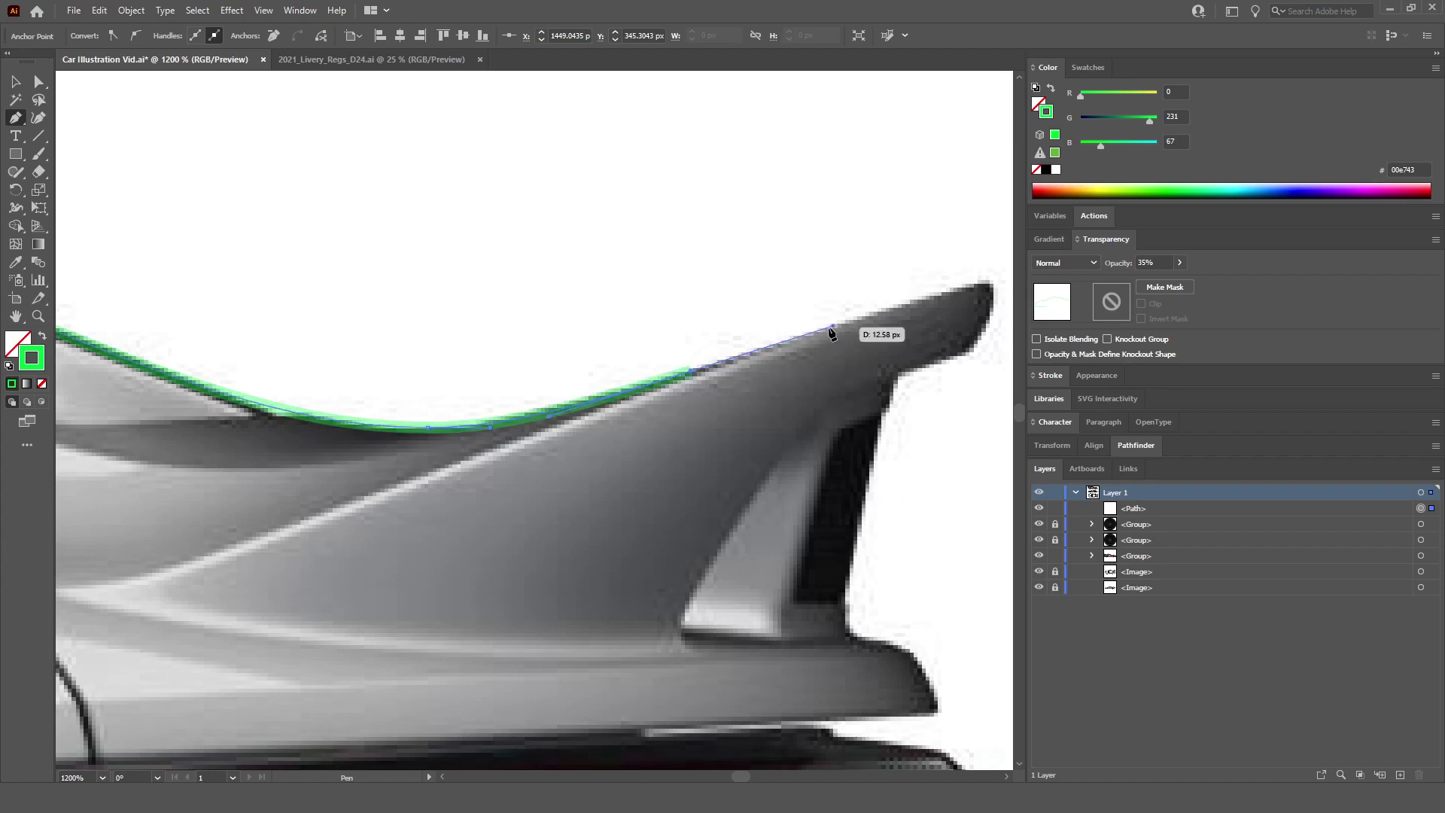
# Step: Extend the path about 28 px to the ducktail spoiler's rear tip, and curve it about 6 px around the tip to its lower corner
pyautogui.scroll(5, 831, 325)
pyautogui.moveTo(750, 284)
pyautogui.mouseDown()
pyautogui.moveTo(782, 298)
pyautogui.moveTo(842, 274)
pyautogui.moveTo(768, 310)
pyautogui.moveTo(803, 306)
pyautogui.moveTo(816, 322)
pyautogui.moveTo(781, 303)
pyautogui.moveTo(823, 274)
pyautogui.mouseUp()
pyautogui.scroll(-3, 823, 274)
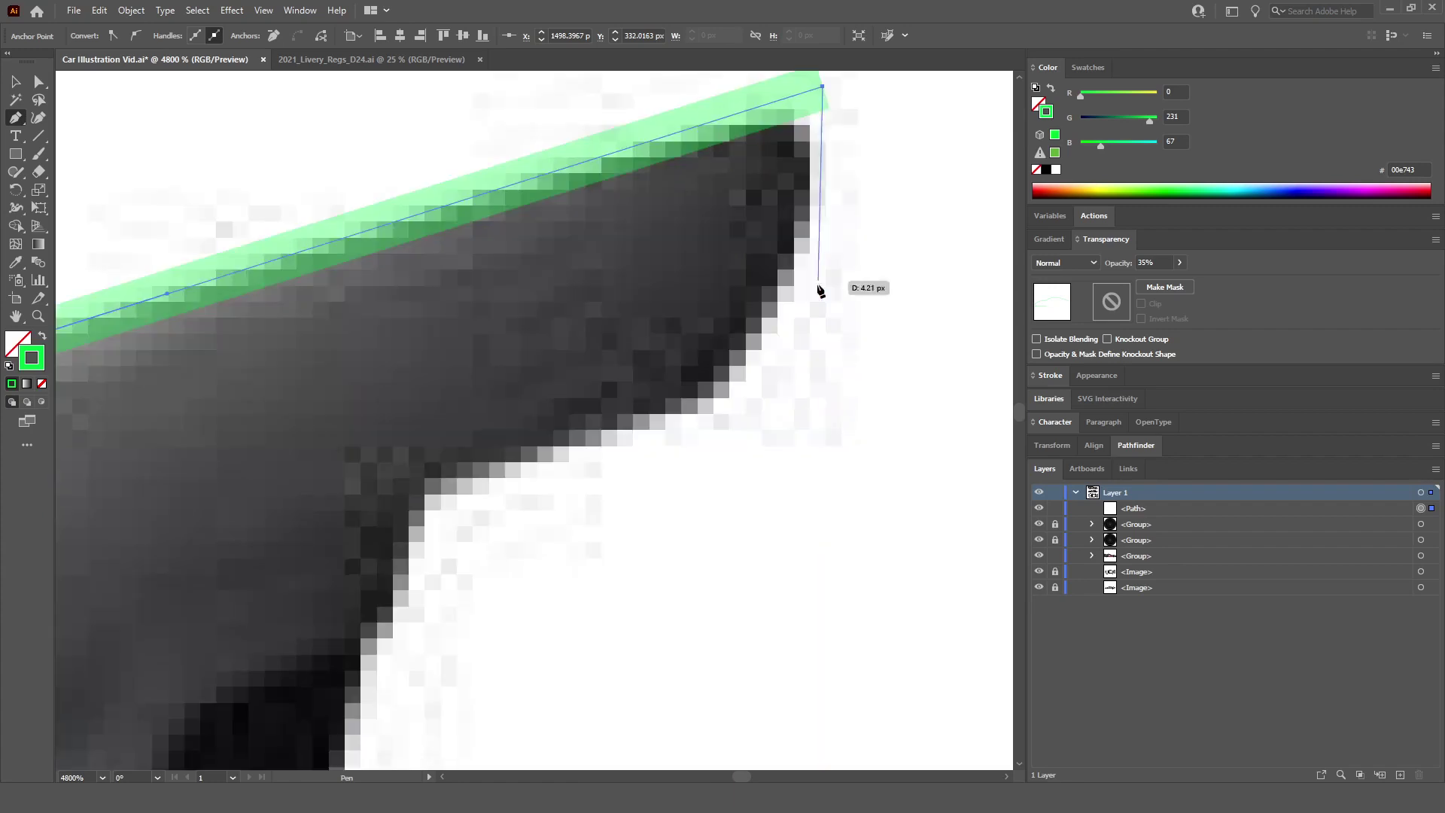
pyautogui.moveTo(754, 358)
pyautogui.mouseDown()
pyautogui.moveTo(804, 277)
pyautogui.moveTo(747, 348)
pyautogui.mouseUp()
pyautogui.moveTo(670, 431); pyautogui.dragTo(666, 432)
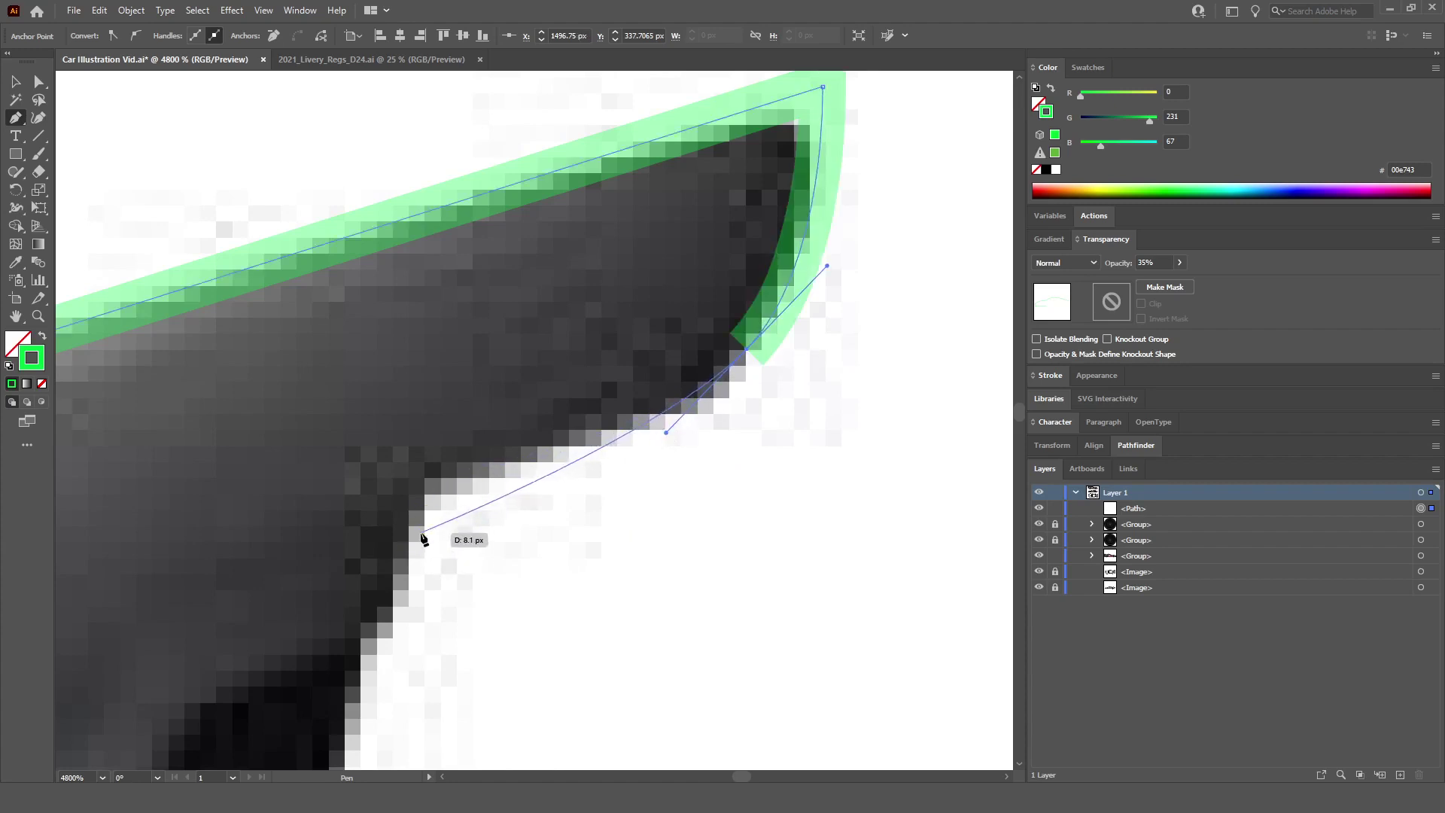
# Step: Curve the path about 9 px under the spoiler's tip onto its rear edge, with handles following the downward line
pyautogui.scroll(-3, 414, 539)
pyautogui.scroll(1, 610, 329)
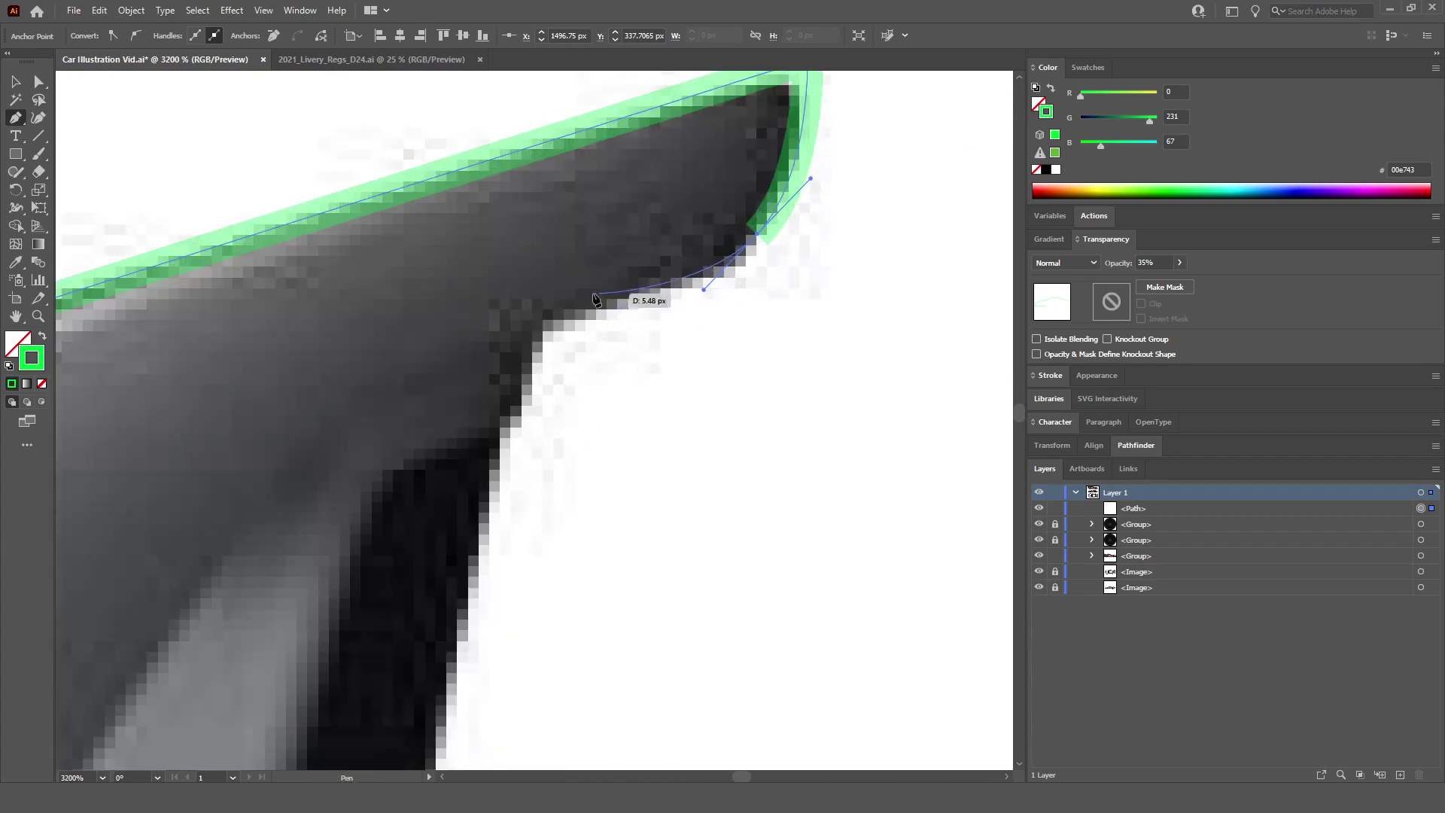
pyautogui.moveTo(521, 398); pyautogui.dragTo(513, 413)
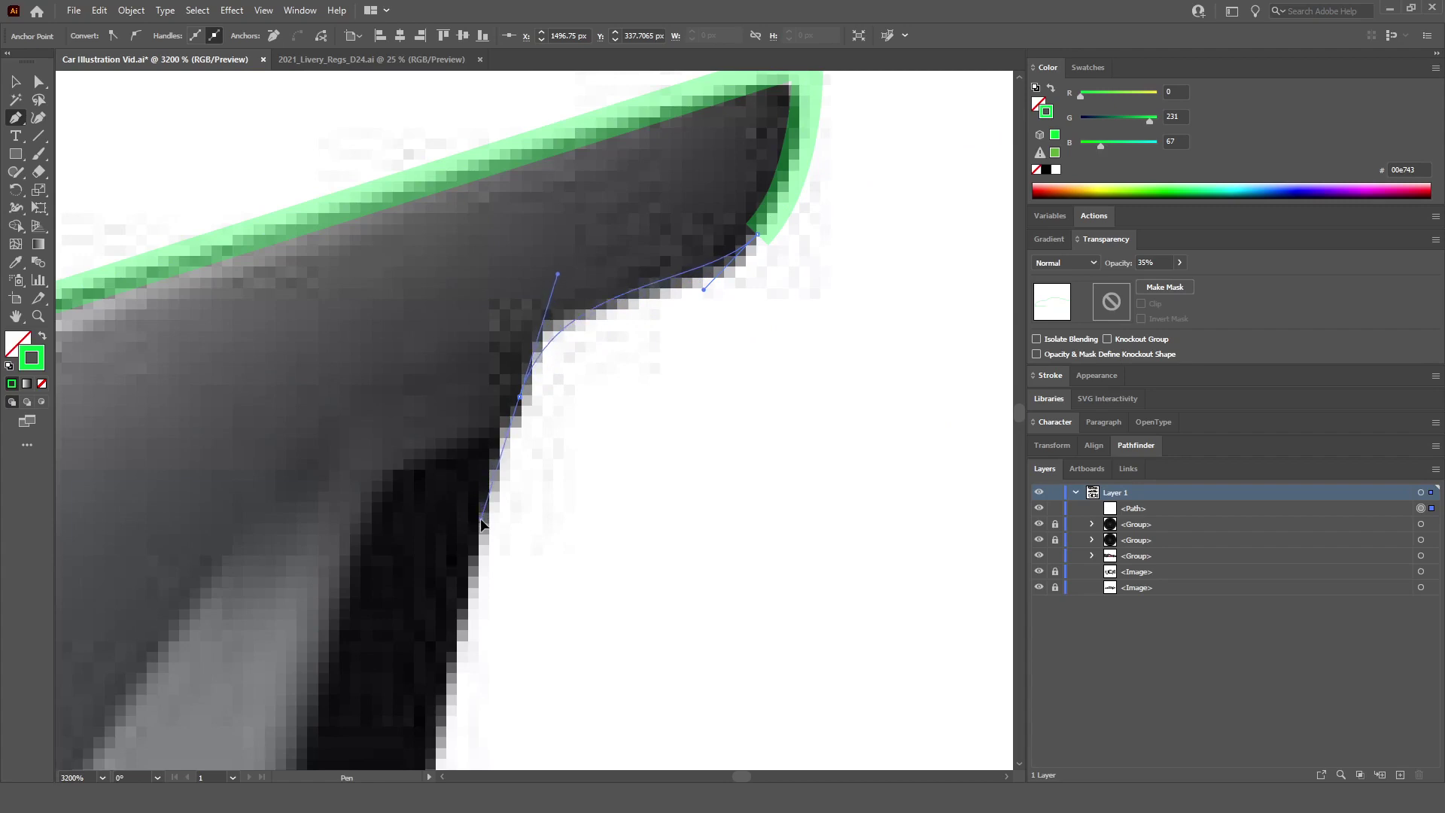
# Step: Finish the curve under the spoiler and move the tip's lower-corner anchor to about X 1496.4 px, Y 338.3 px
pyautogui.moveTo(481, 518); pyautogui.dragTo(480, 517)
pyautogui.hscroll(2, 577, 309)
pyautogui.scroll(1, 577, 309)
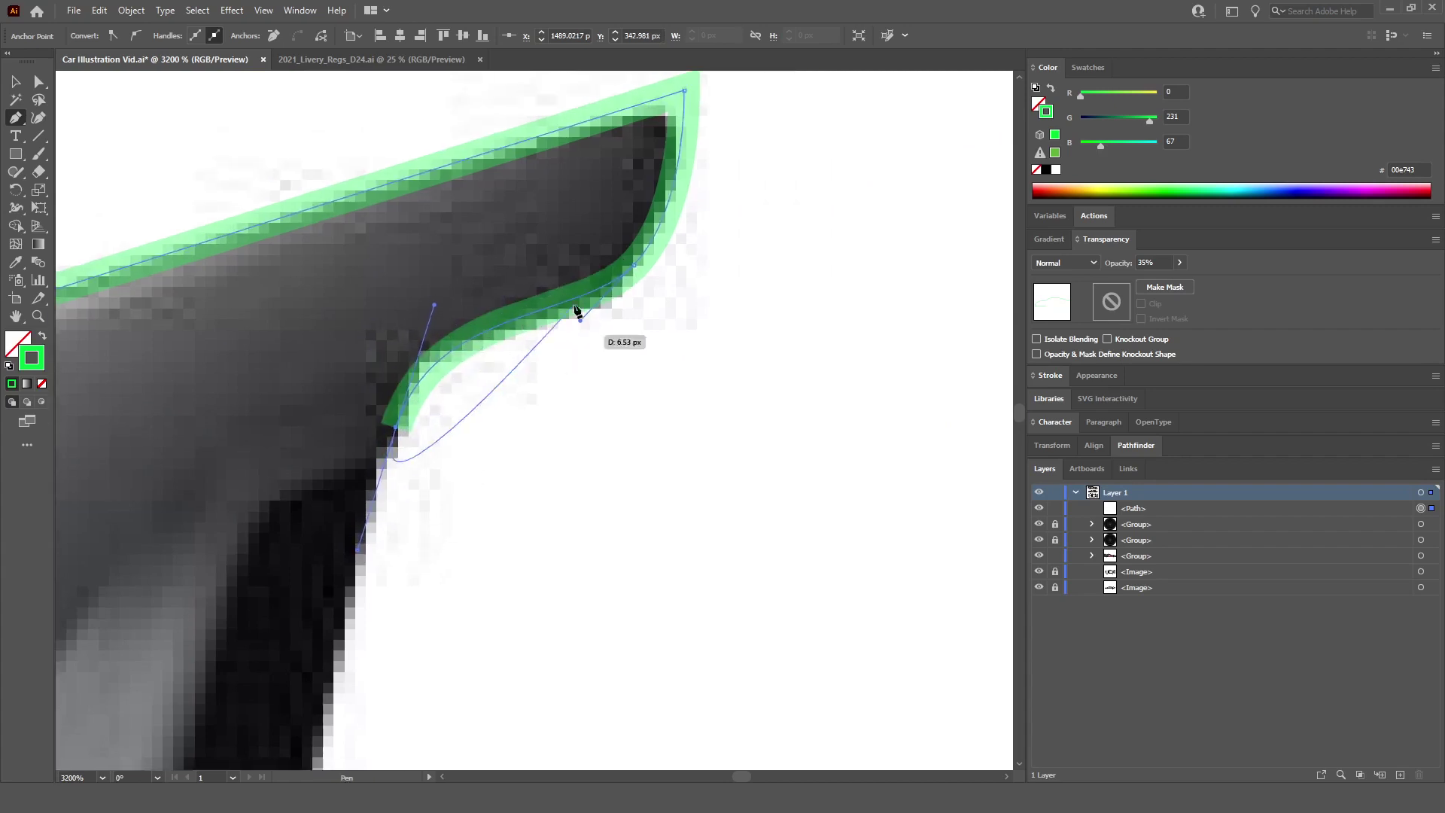
pyautogui.scroll(2, 577, 309)
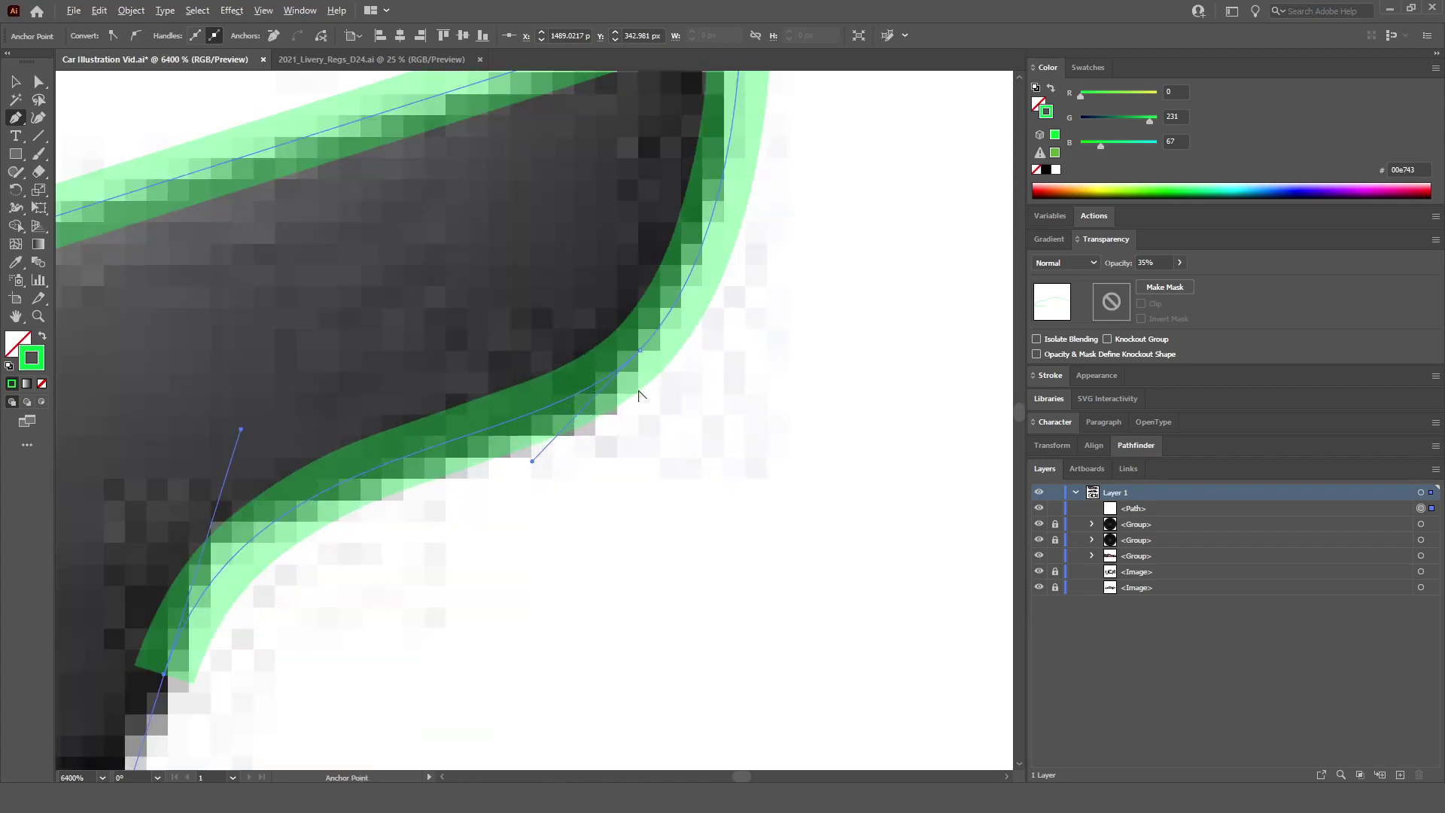
pyautogui.scroll(1, 644, 388)
pyautogui.moveTo(640, 353); pyautogui.dragTo(621, 384)
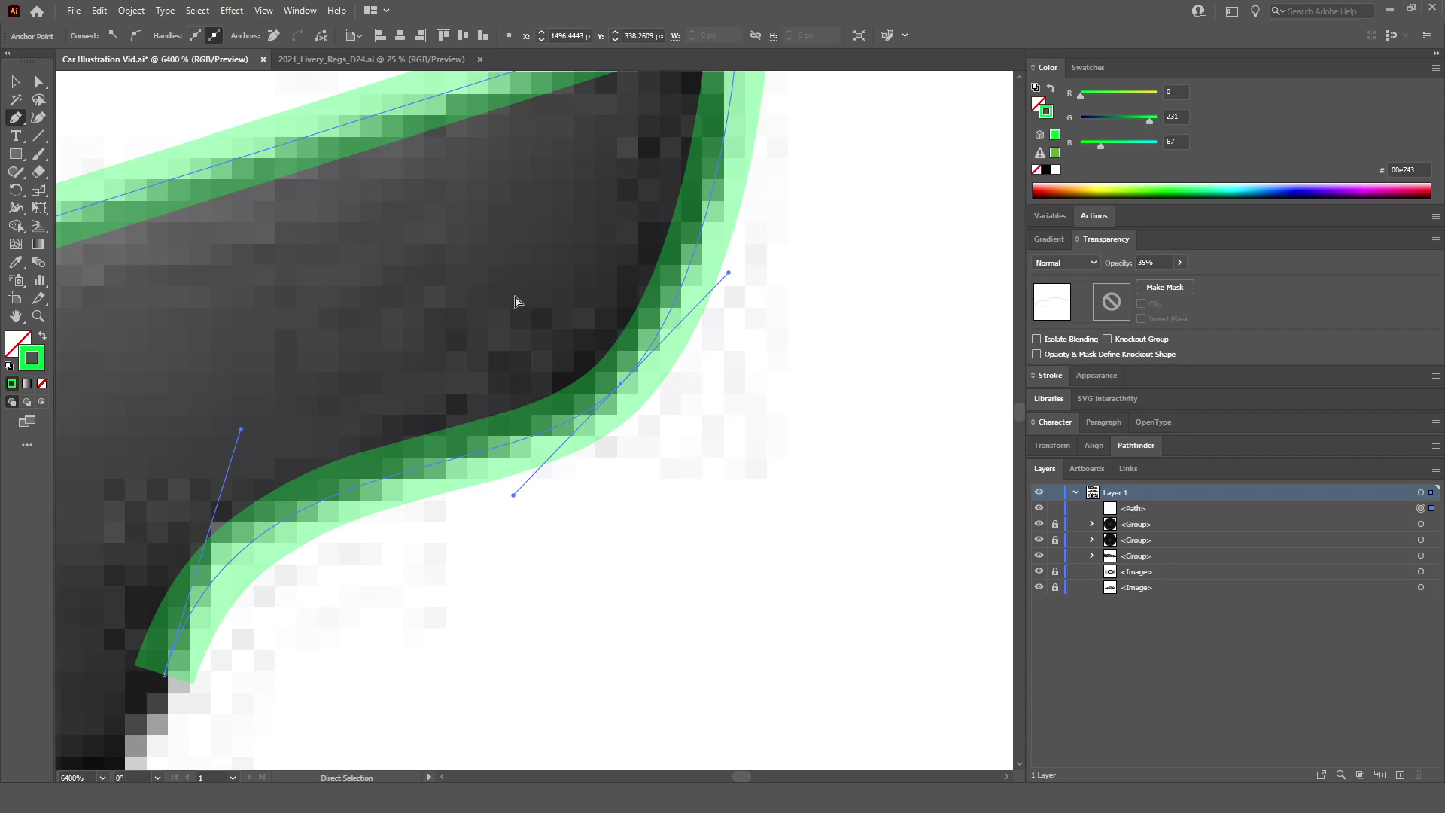
pyautogui.moveTo(623, 388); pyautogui.dragTo(586, 412)
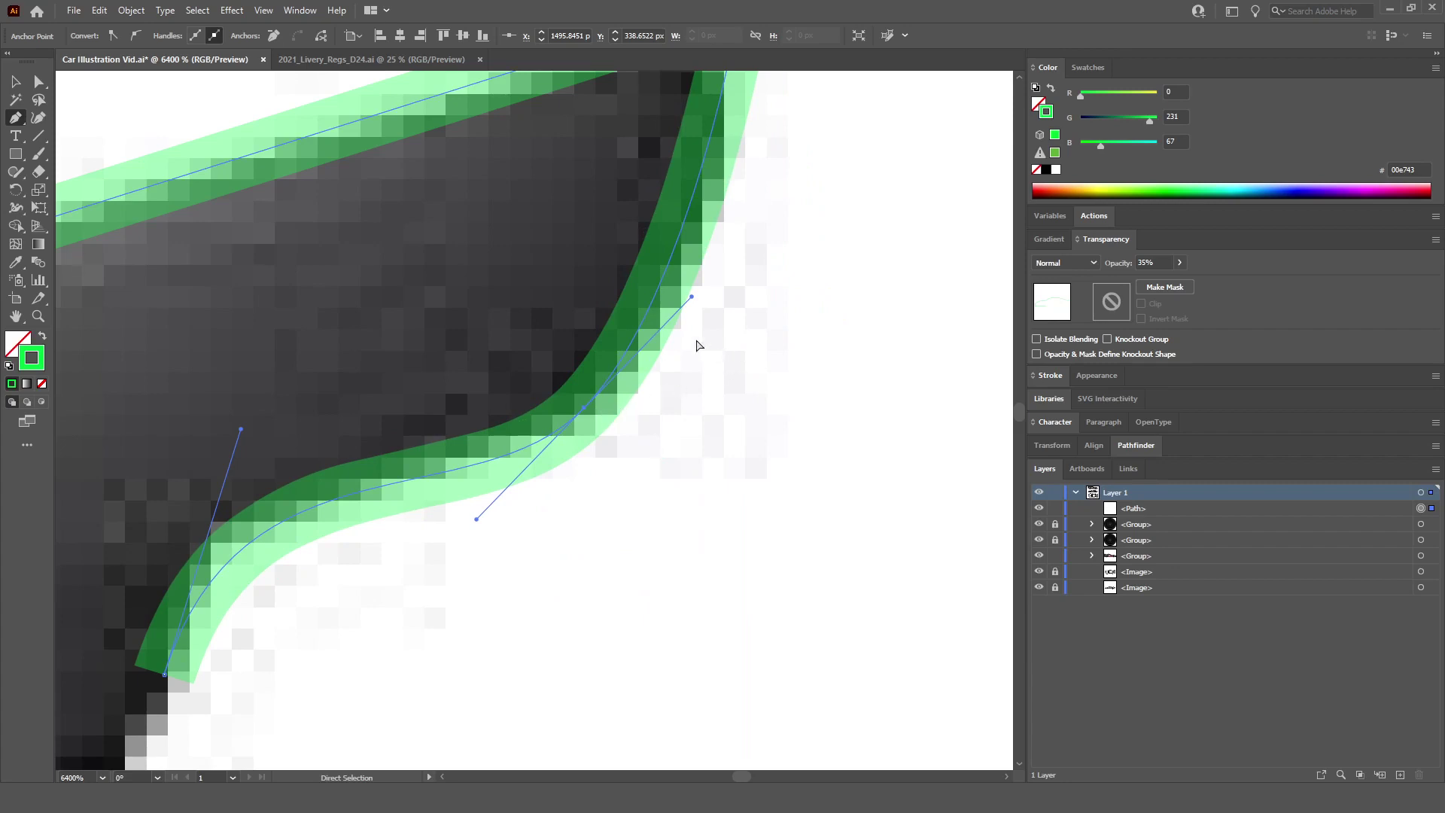
# Step: Curve the path about 18.5 px down the spoiler's rear edge to just above the ledge, with vertical handles
pyautogui.scroll(-1, 517, 403)
pyautogui.hscroll(-3, 516, 404)
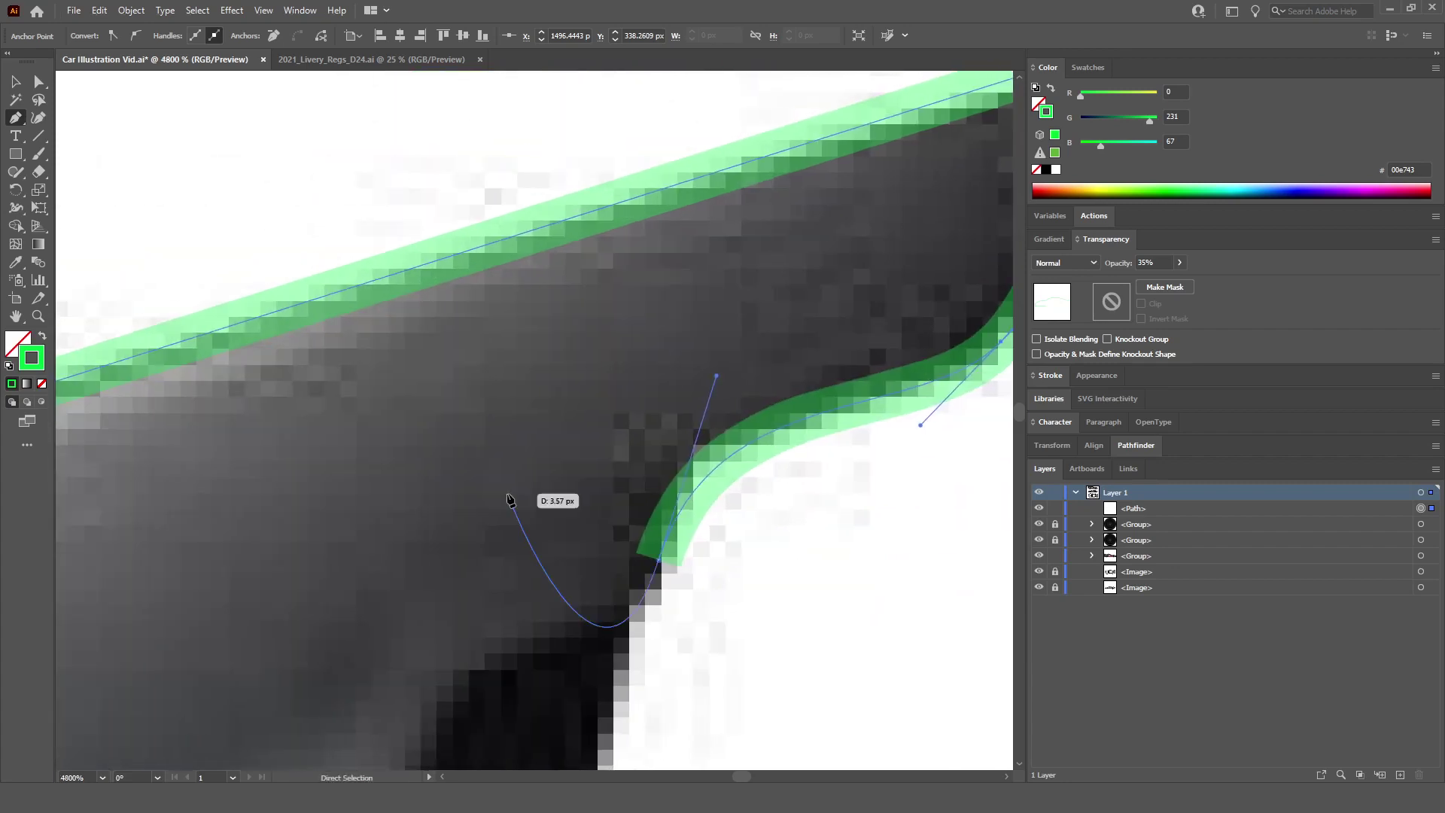
pyautogui.scroll(-3, 508, 500)
pyautogui.scroll(-3, 512, 490)
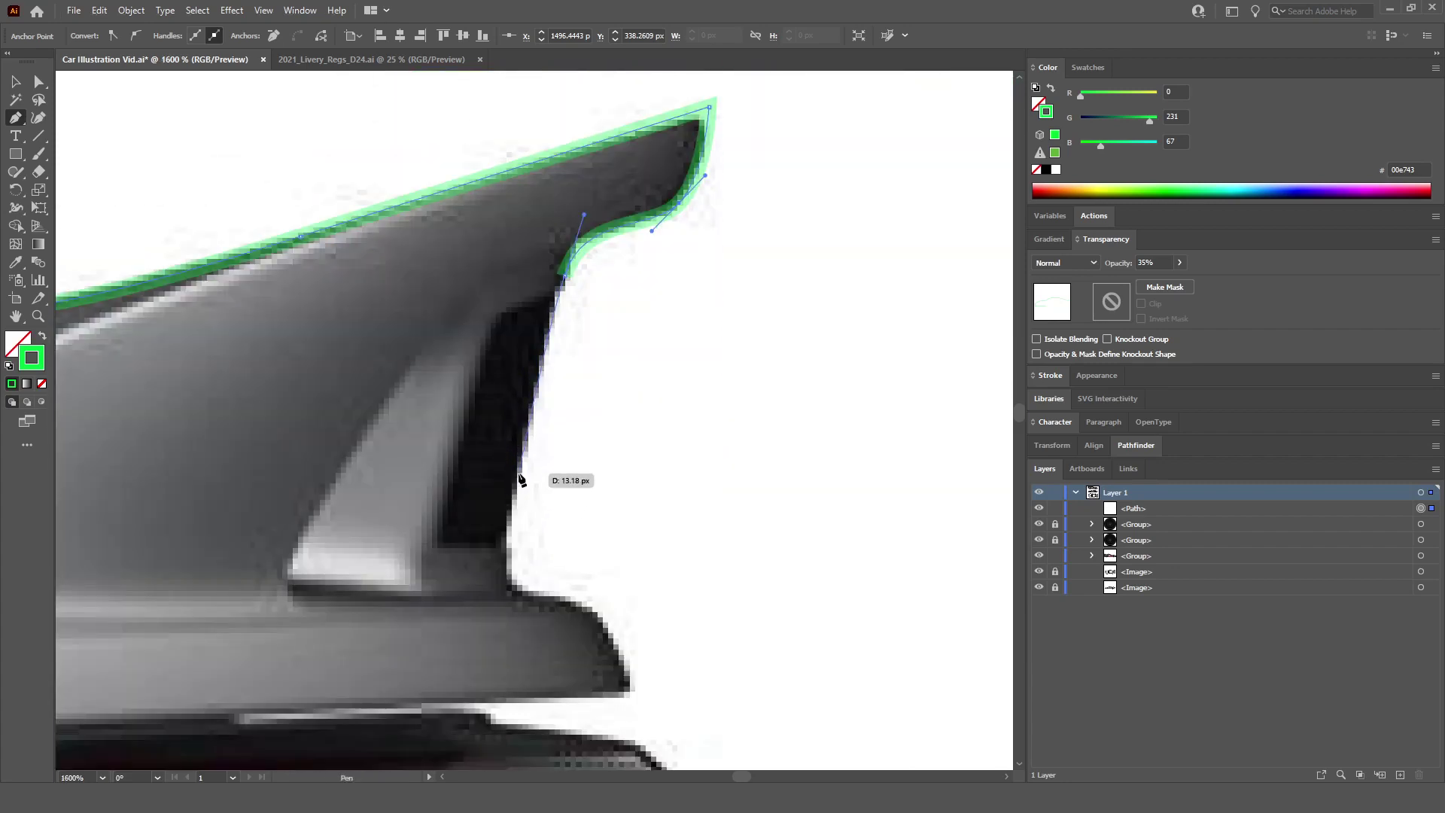
pyautogui.scroll(-2, 516, 479)
pyautogui.scroll(4, 512, 479)
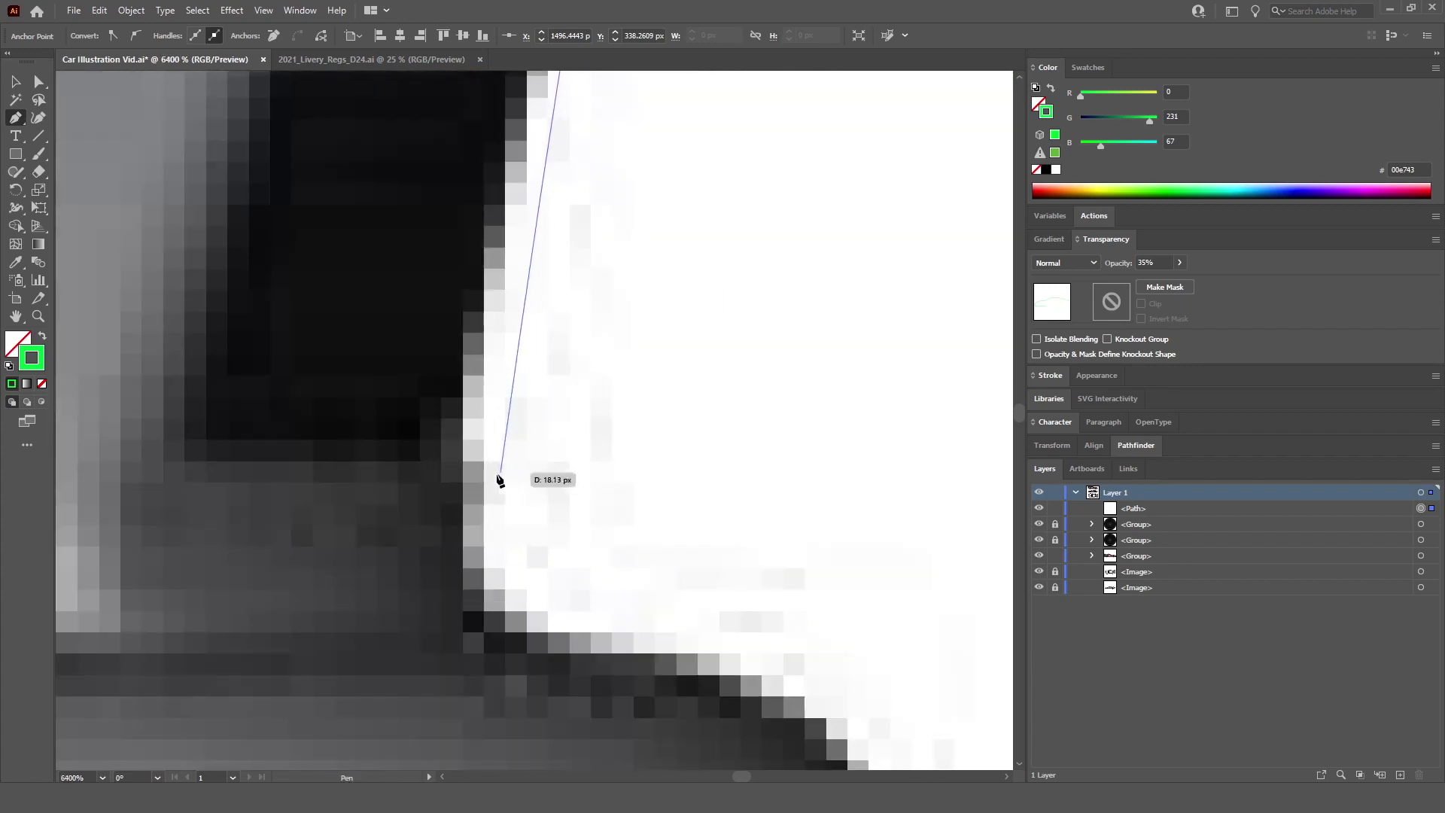
pyautogui.scroll(-3, 501, 480)
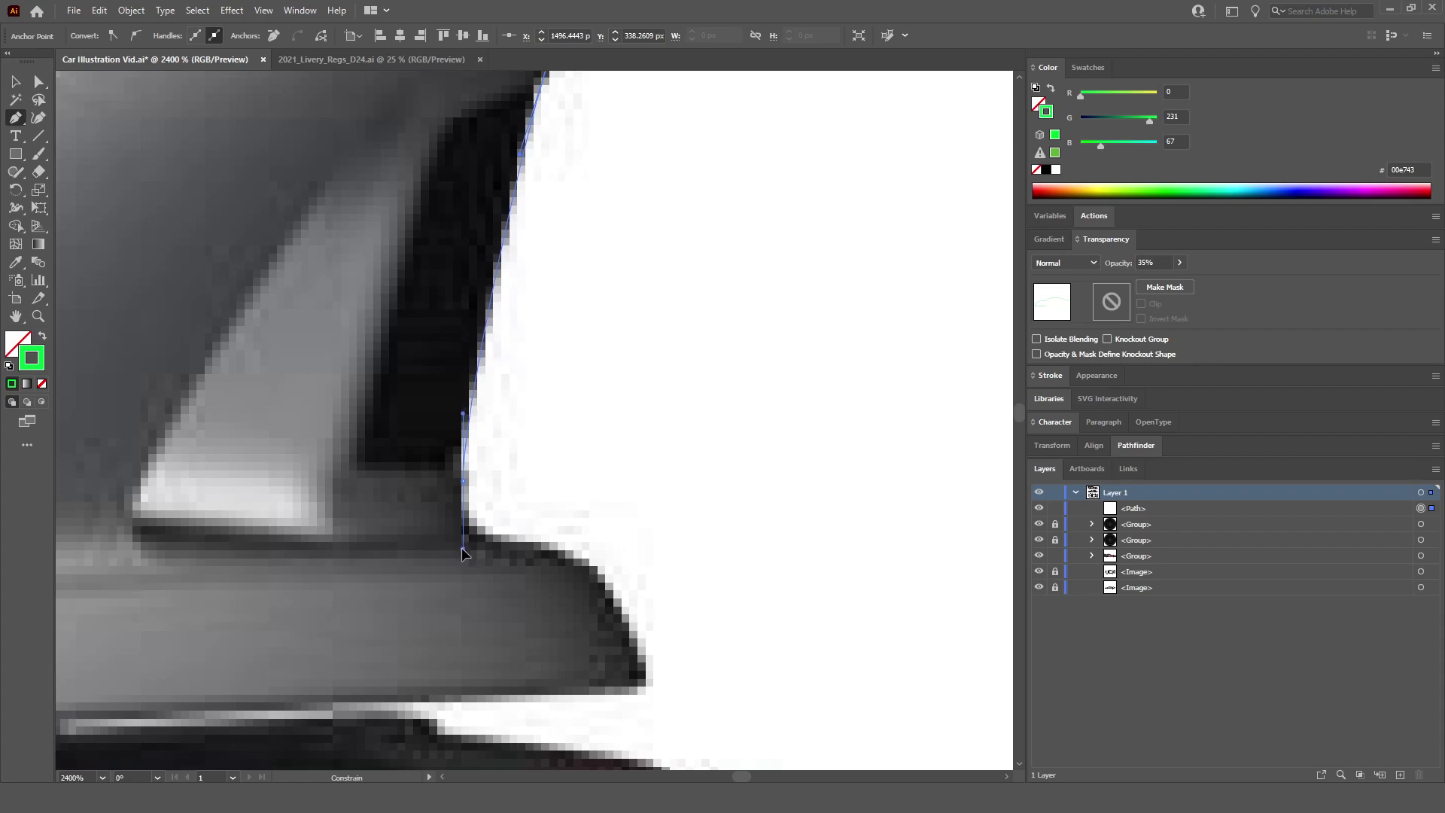
# Step: Curve the path about 7 px over the ledge onto its rear slope, and lengthen the previous anchor's downward handle to fit the corner
pyautogui.scroll(-3, 462, 548)
pyautogui.scroll(5, 527, 422)
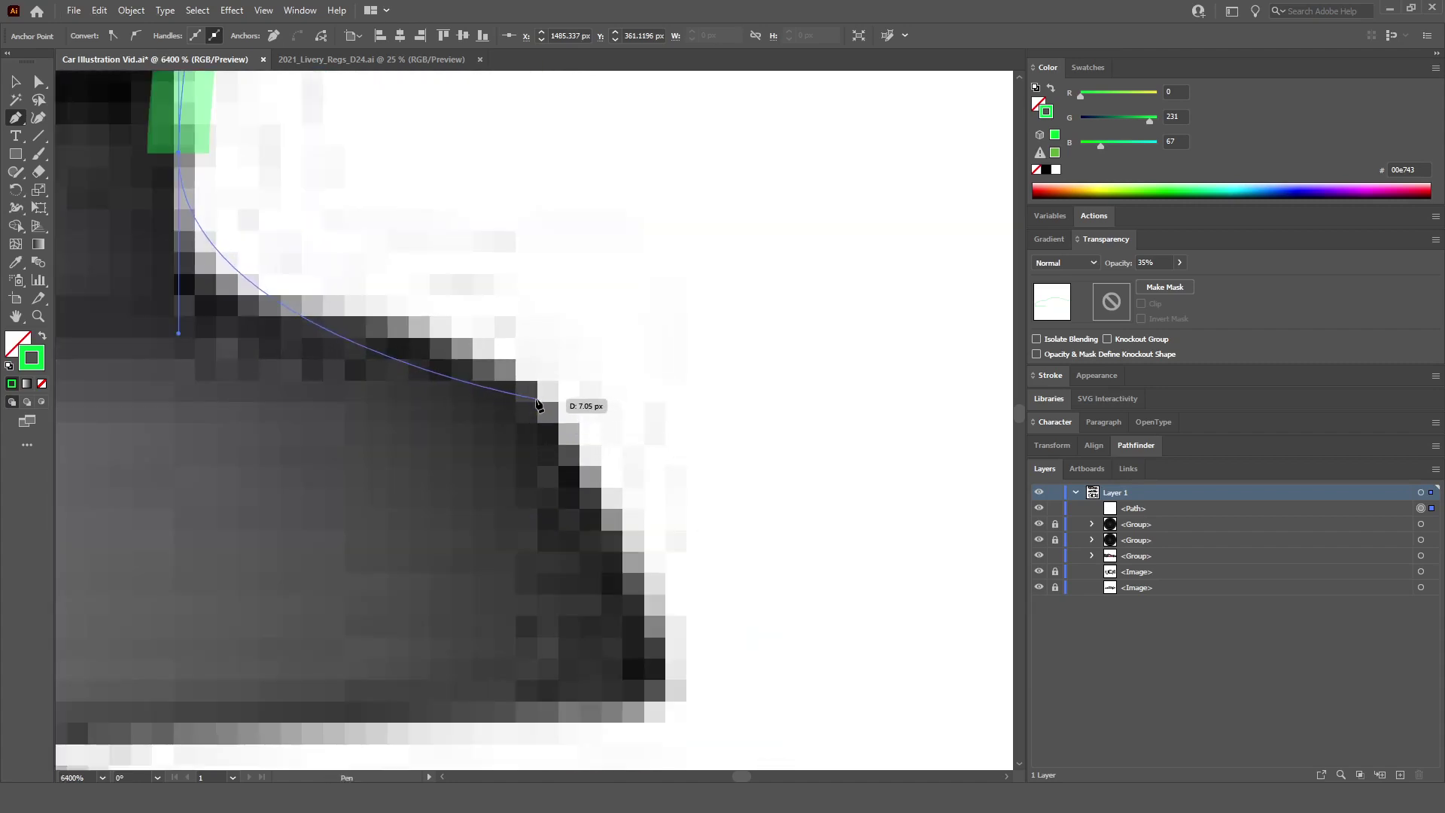
pyautogui.moveTo(538, 398); pyautogui.dragTo(603, 515)
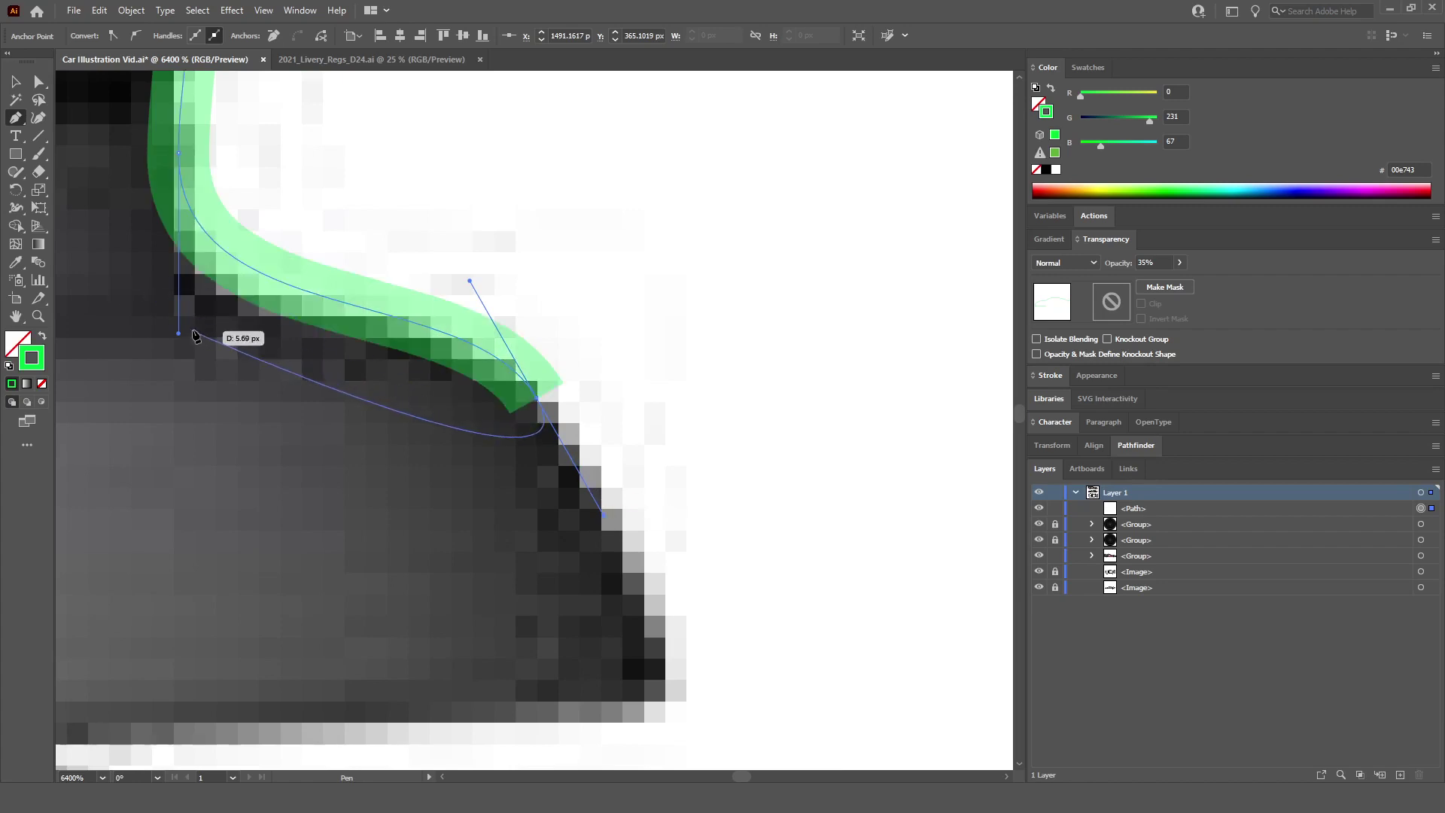
pyautogui.press('alt')
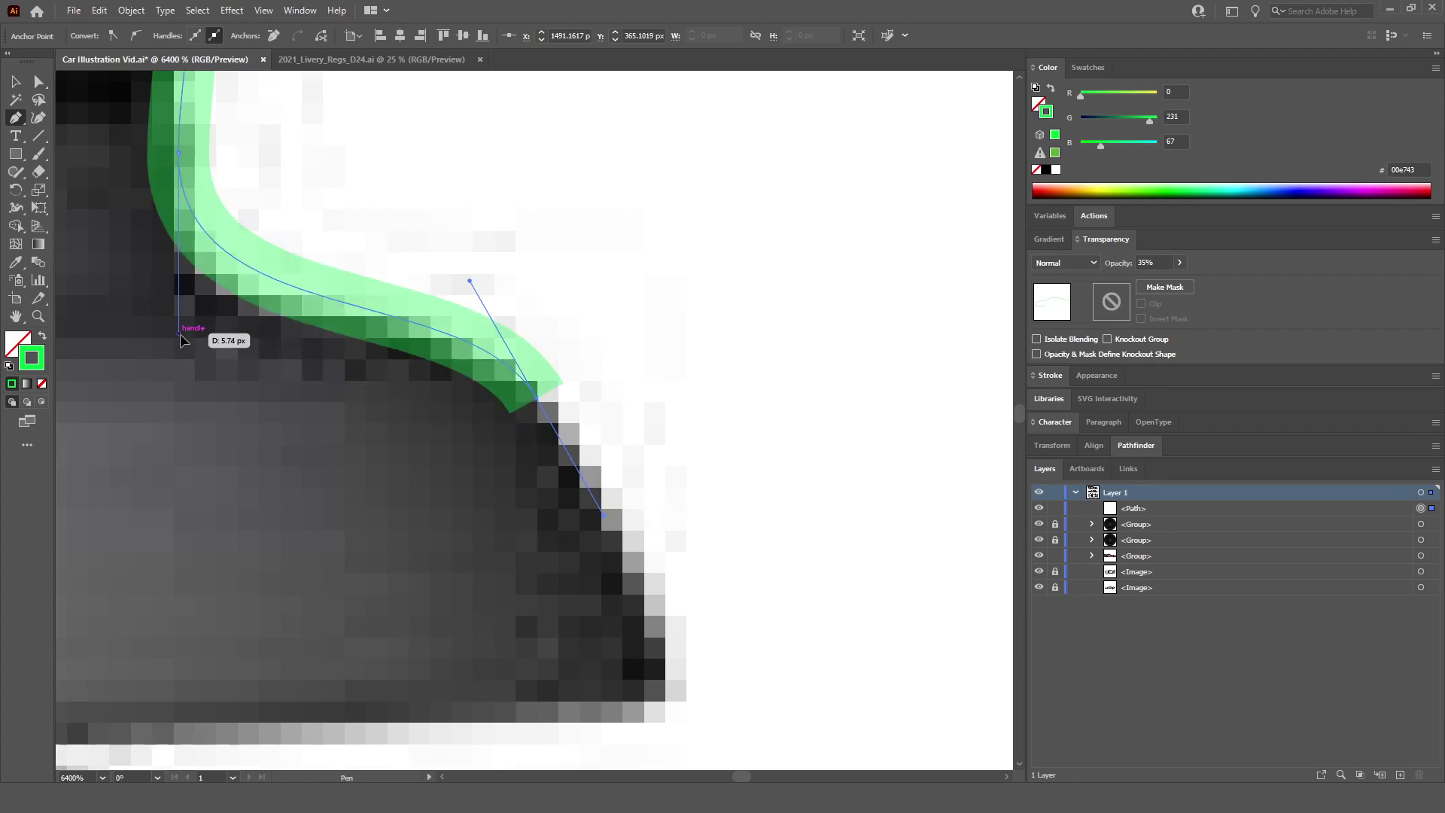
pyautogui.moveTo(180, 337); pyautogui.dragTo(180, 398)
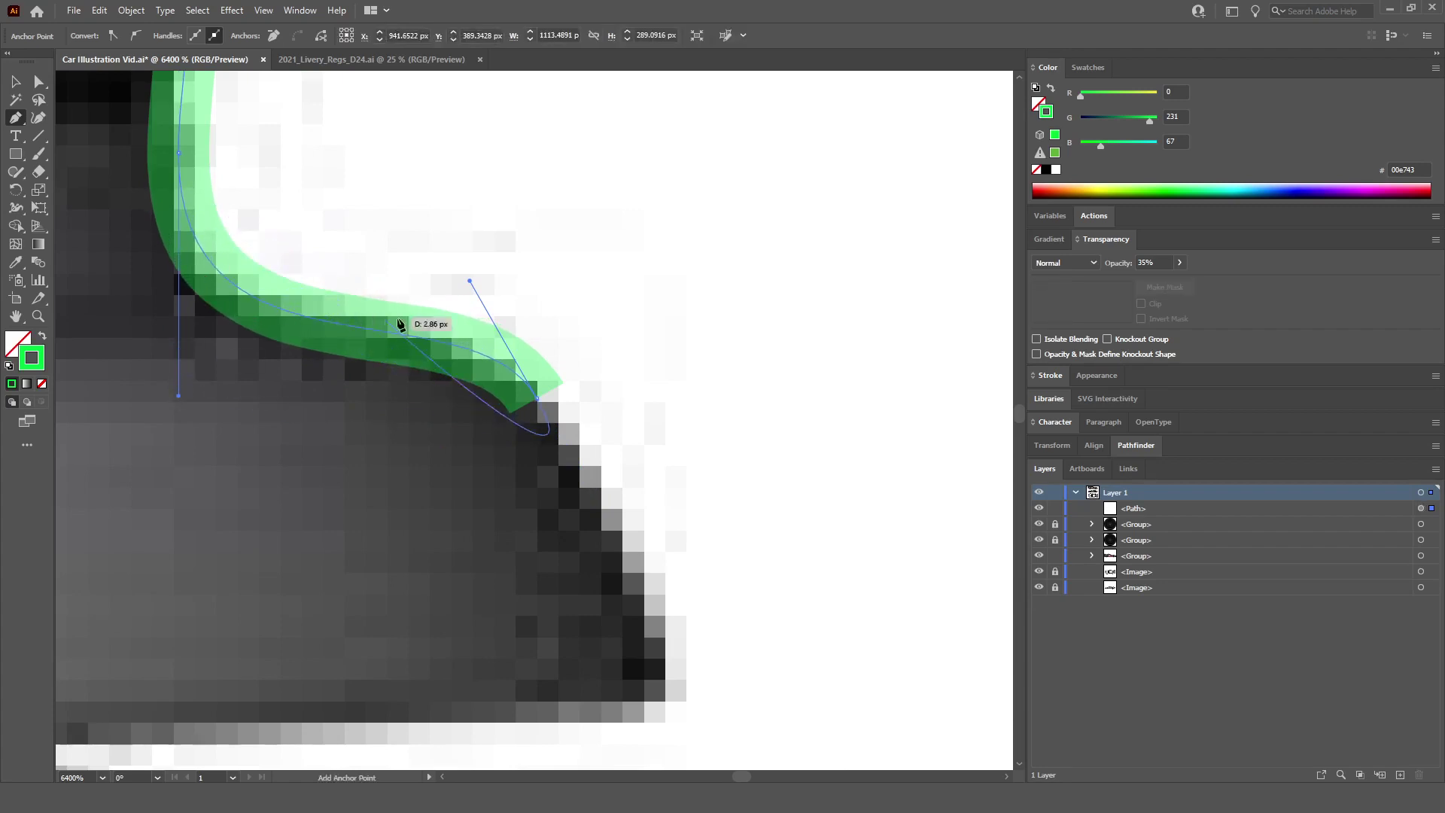
# Step: Extend the path about 6 px down the ledge's slope to its lower corner, and about 11 px straight forward along its underside
pyautogui.scroll(-6, 700, 580)
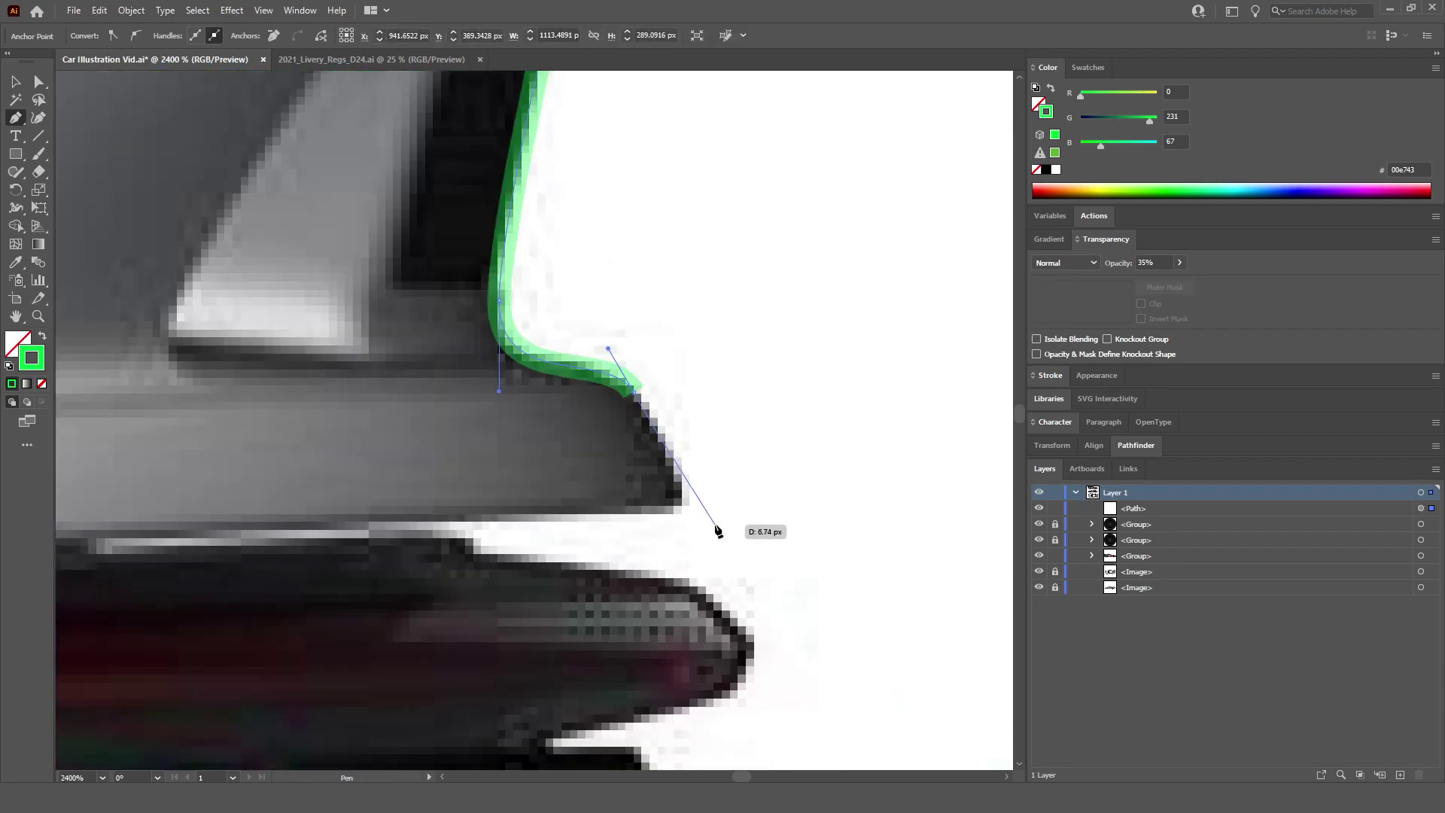
pyautogui.press('alt')
pyautogui.scroll(5, 710, 531)
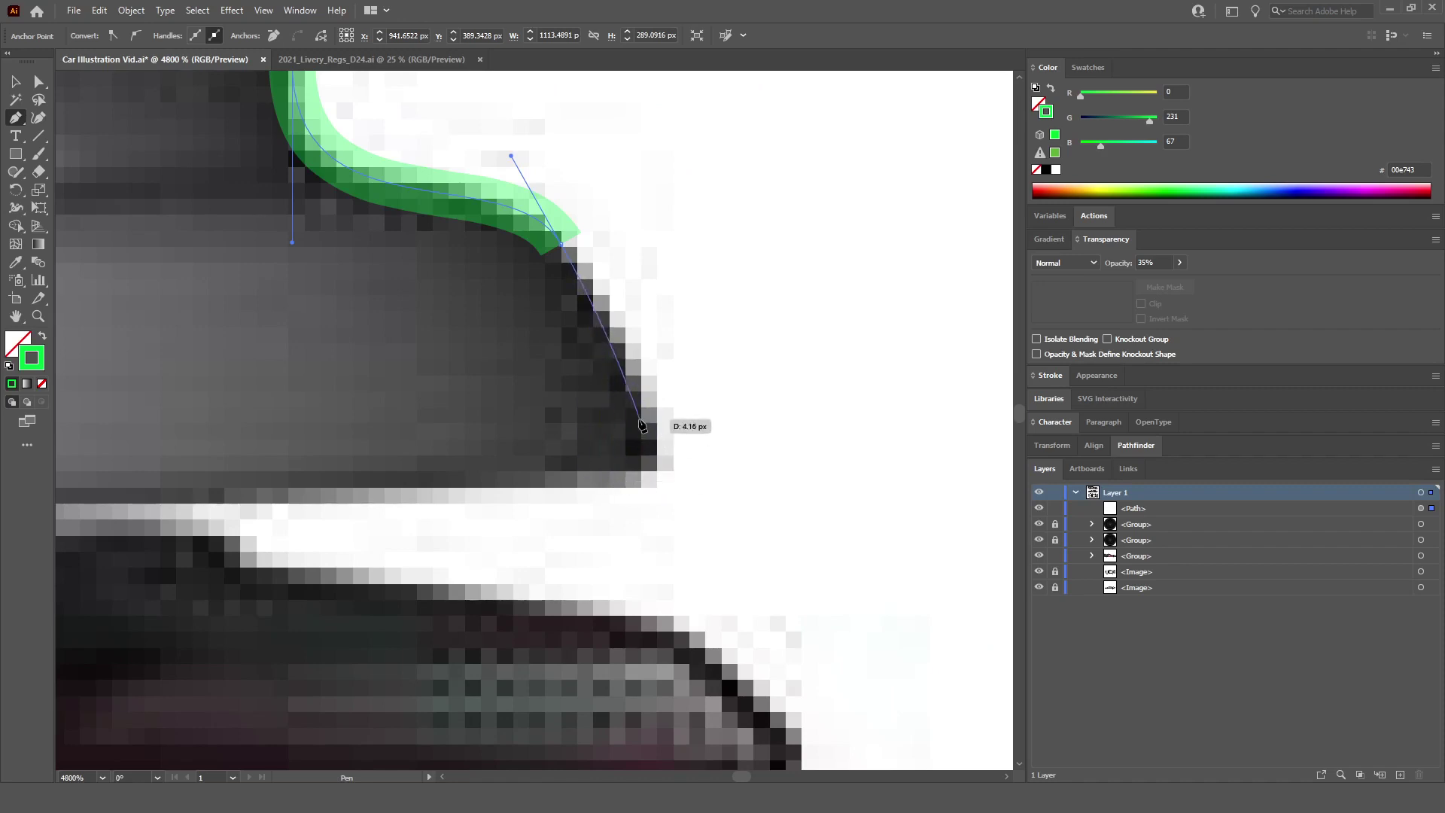
pyautogui.click(698, 493)
pyautogui.scroll(-2, 699, 493)
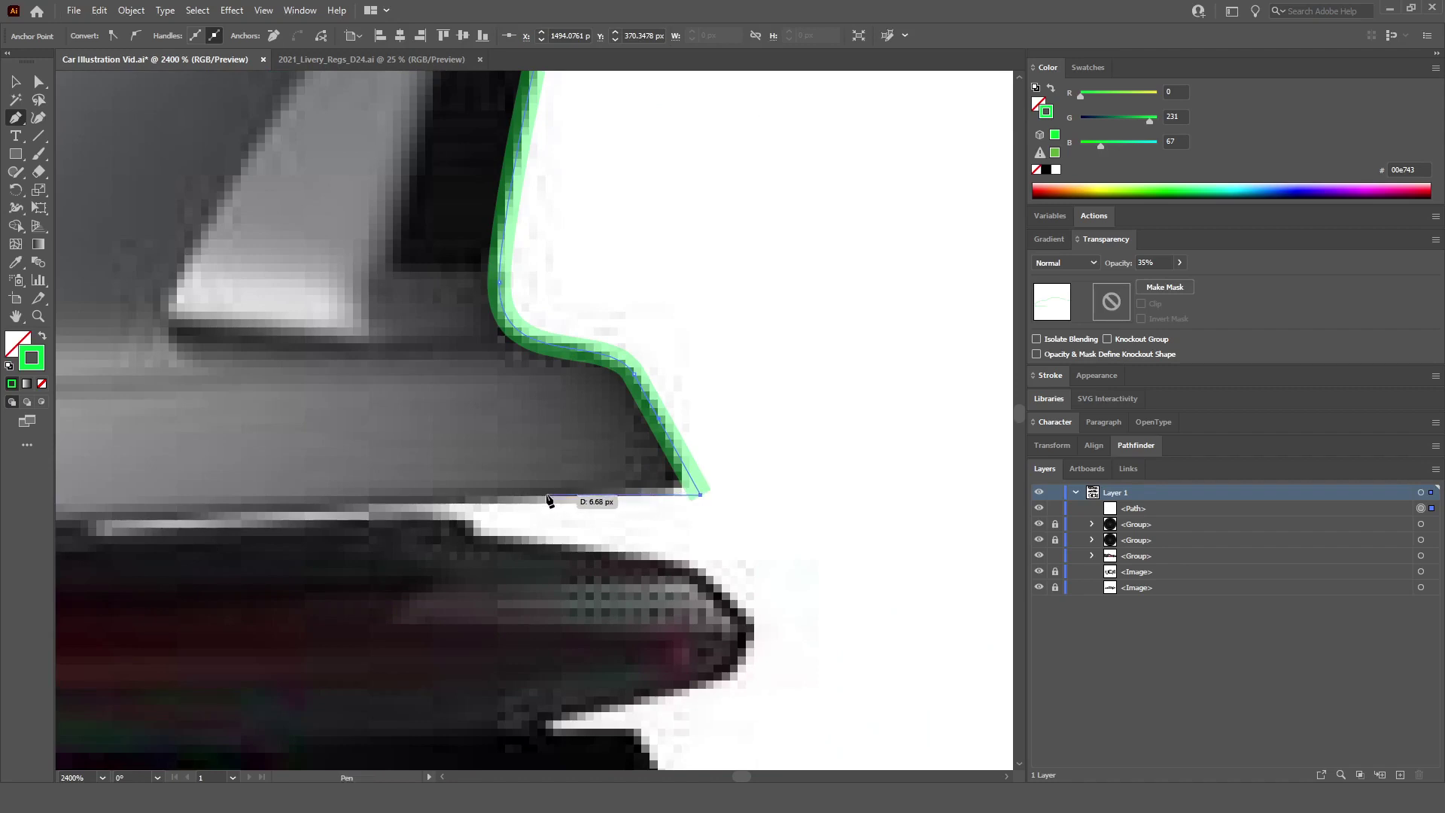
pyautogui.click(453, 503)
# Step: Curve the path about 3 px down from the notch onto the dark rear light bar's upper edge, with nearly horizontal handles
pyautogui.scroll(-1, 602, 556)
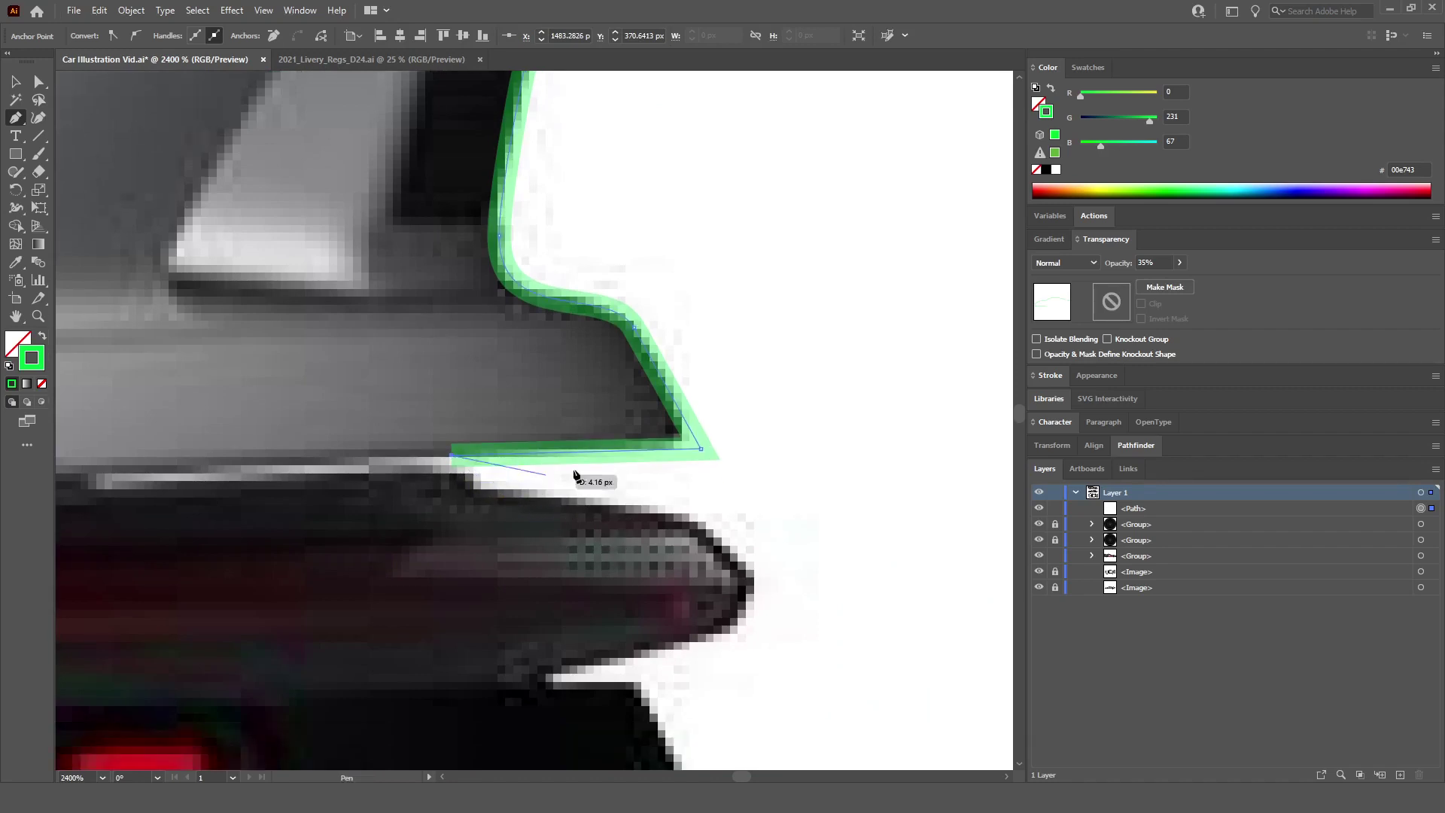
pyautogui.scroll(-2, 600, 459)
pyautogui.scroll(1, 601, 463)
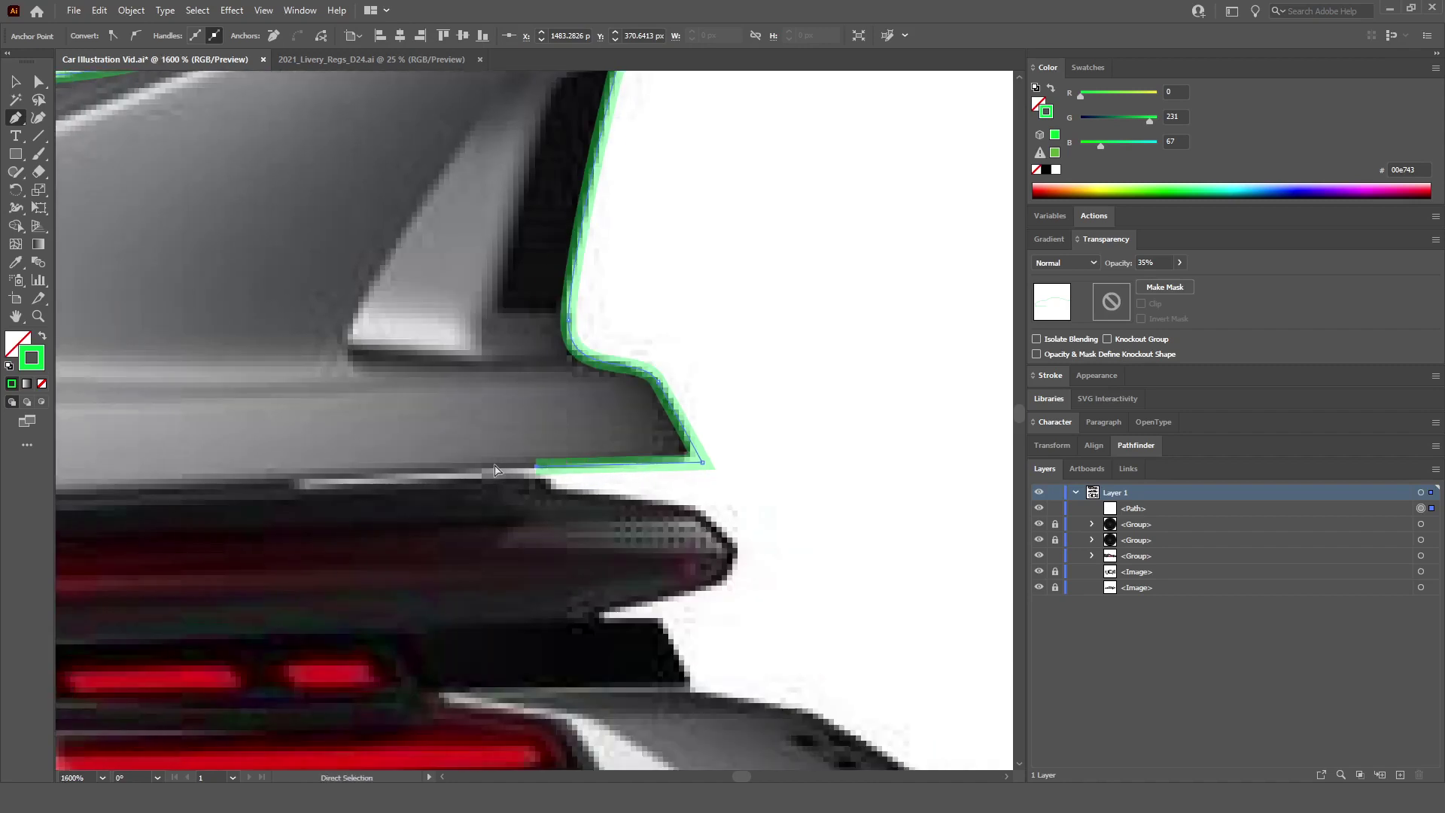
pyautogui.scroll(4, 602, 468)
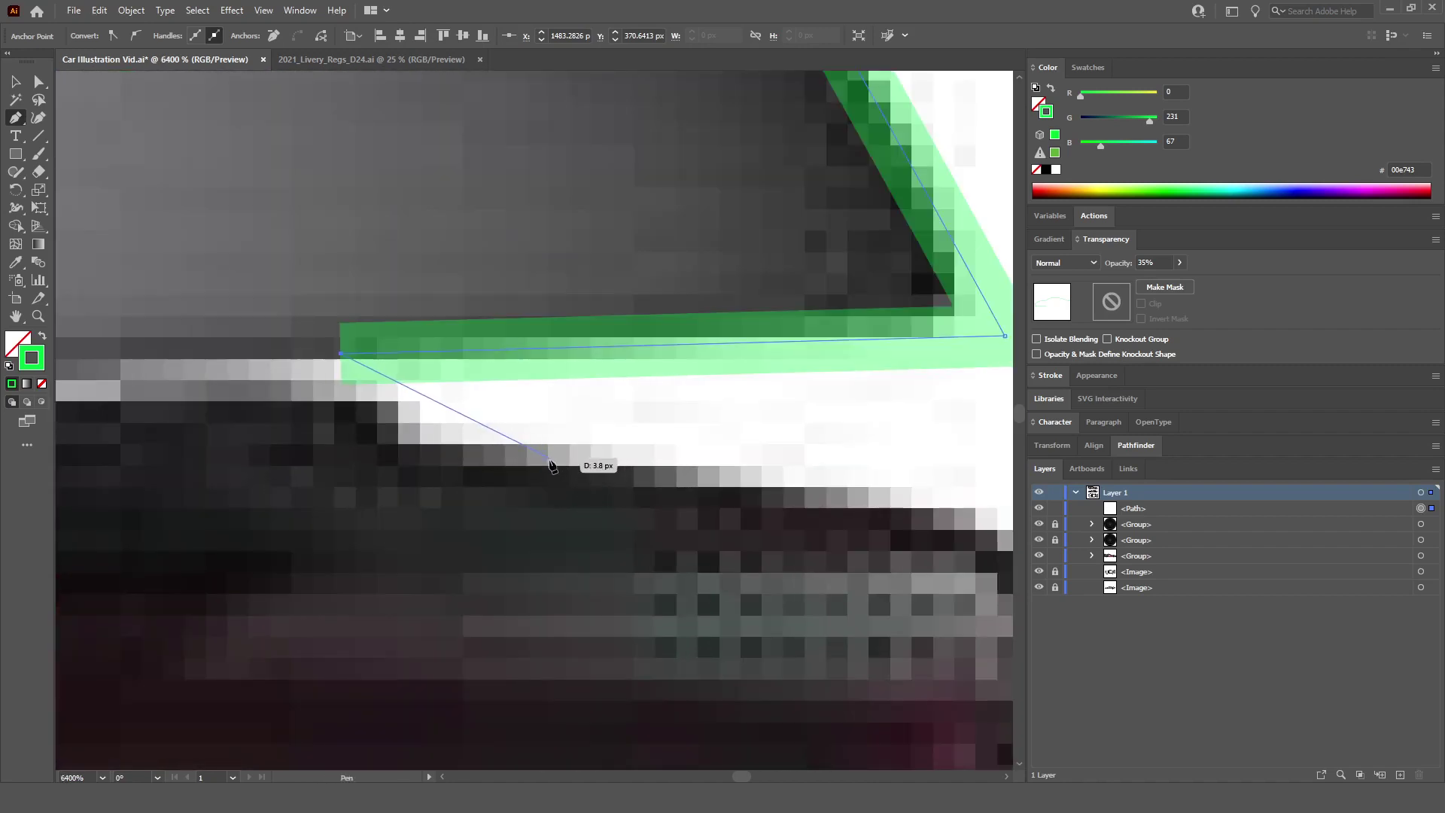
pyautogui.moveTo(515, 463); pyautogui.dragTo(571, 468)
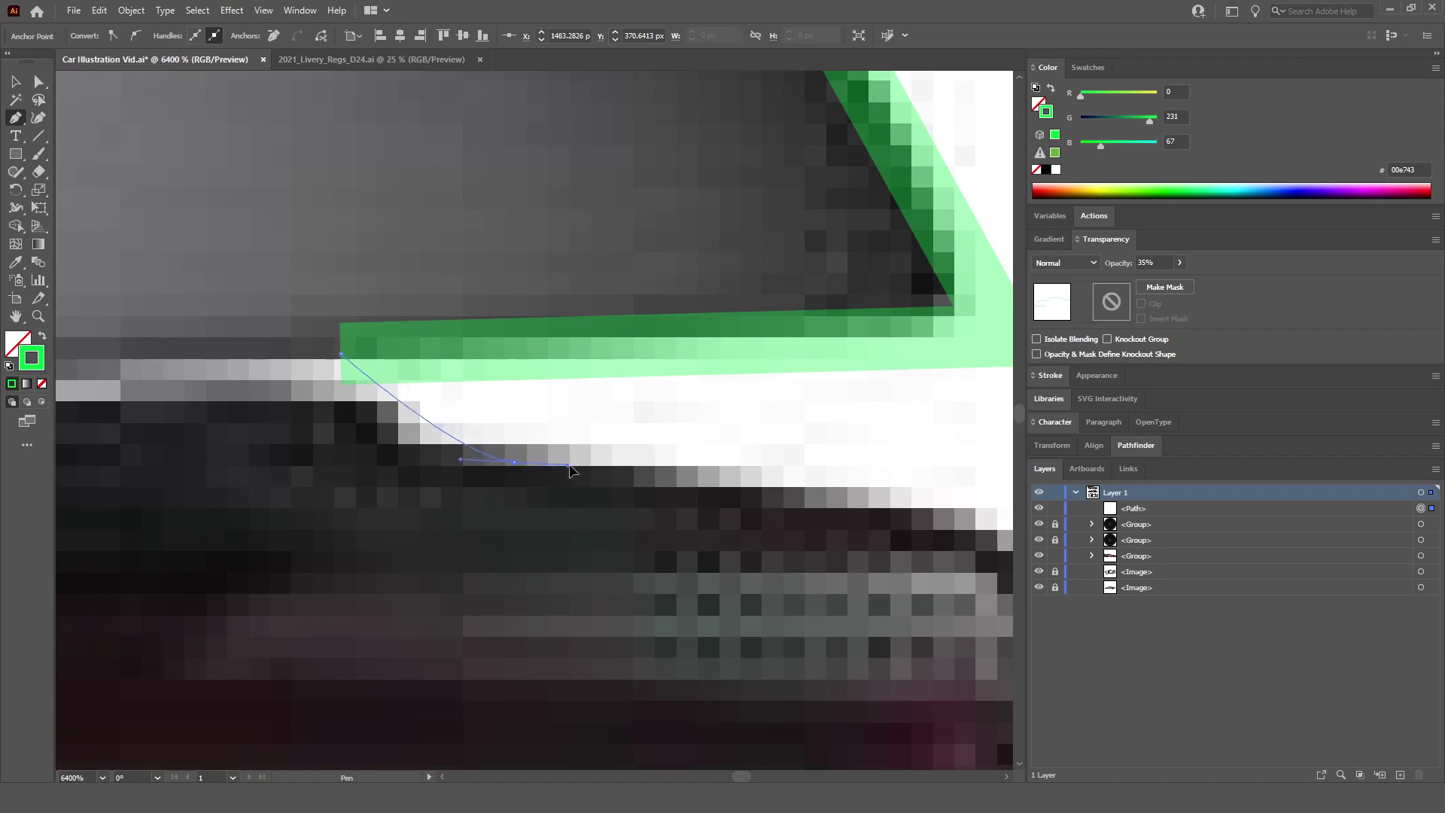
pyautogui.moveTo(675, 470); pyautogui.dragTo(690, 467)
# Step: Curve the path about 8 px along the light bar's upper edge, and about 3 px around to its rear tip with vertical handles
pyautogui.scroll(-3, 691, 467)
pyautogui.scroll(3, 694, 549)
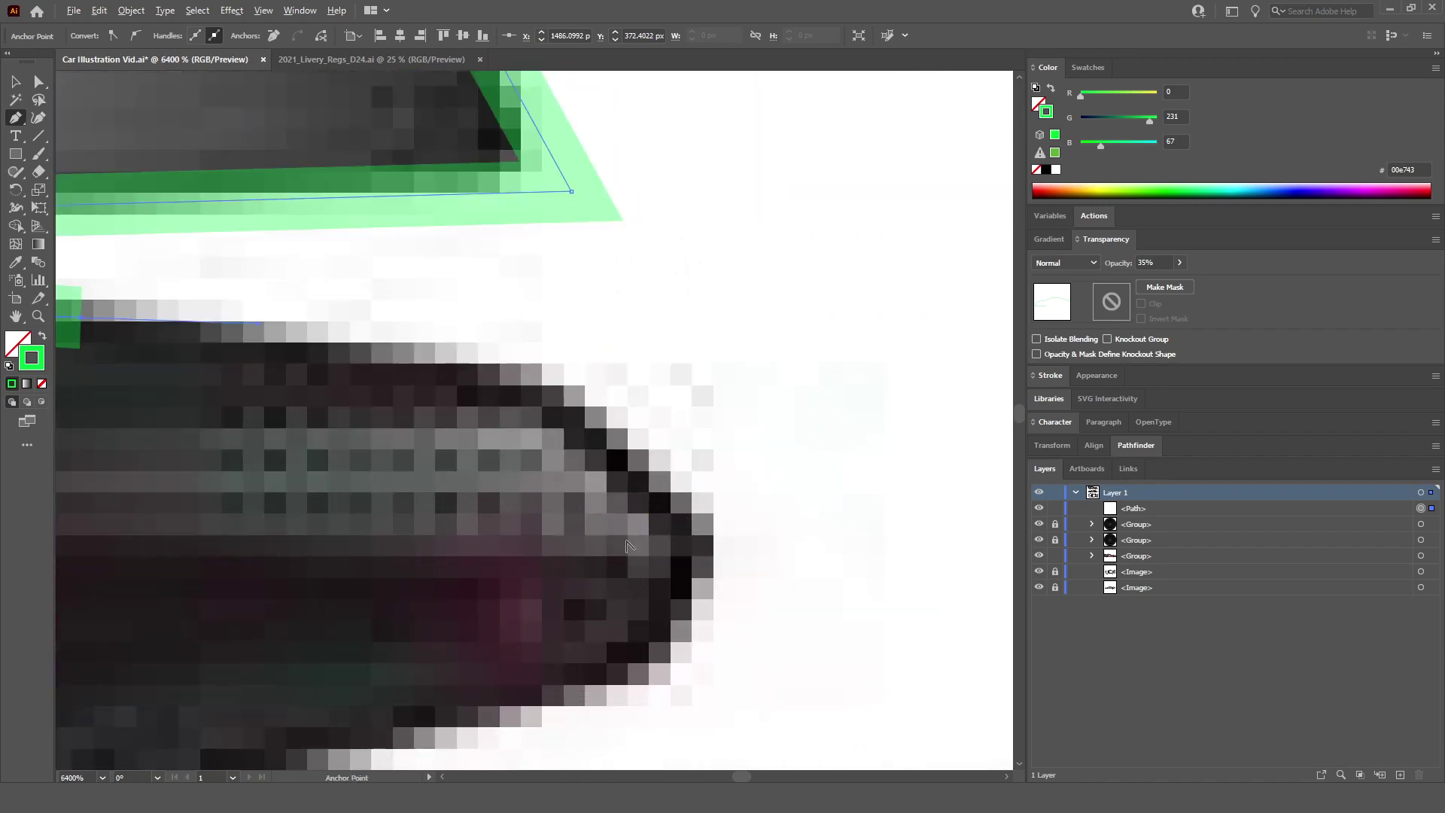
pyautogui.moveTo(584, 398); pyautogui.dragTo(652, 457)
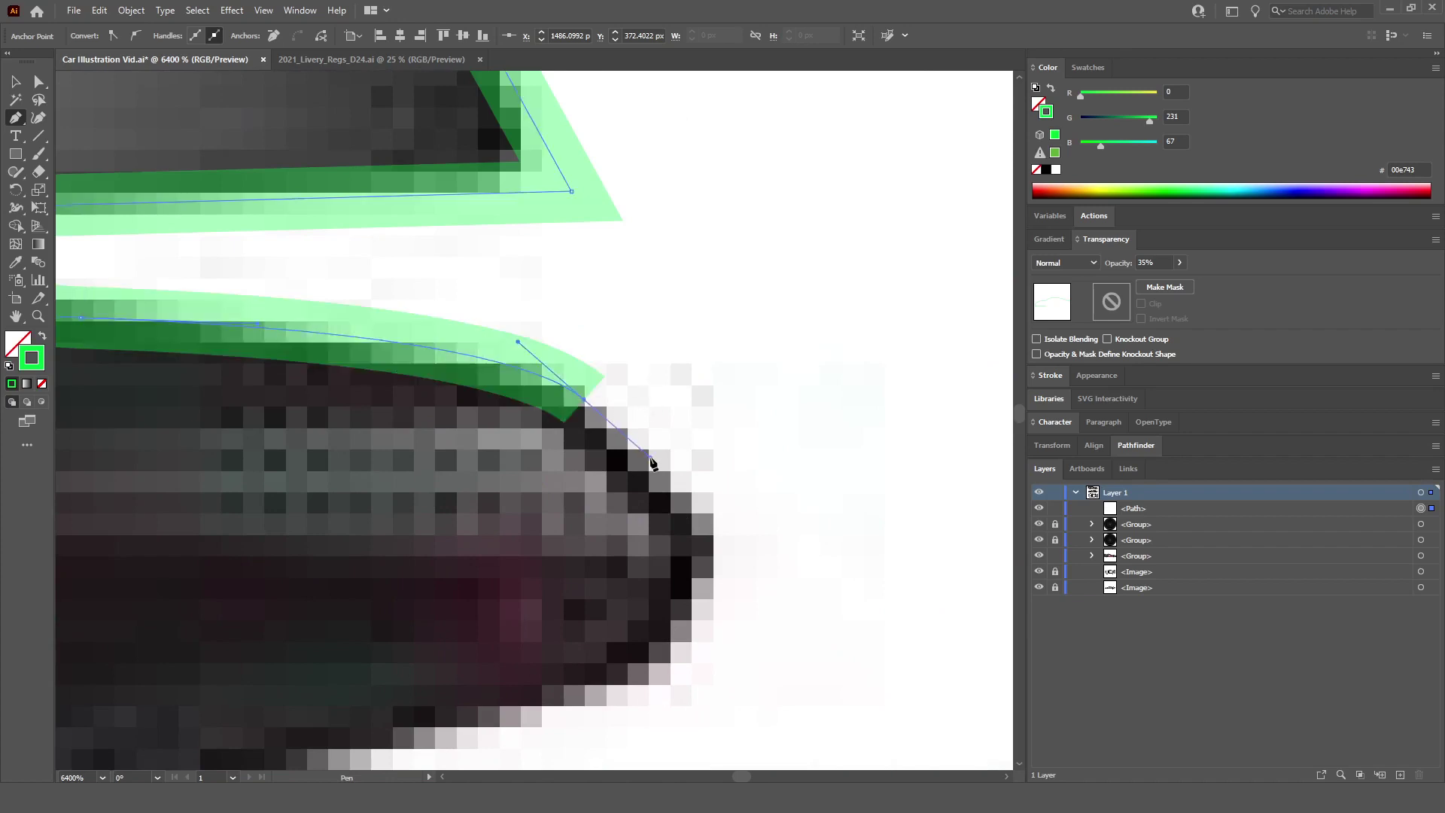
pyautogui.scroll(-4, 652, 463)
pyautogui.scroll(1, 761, 306)
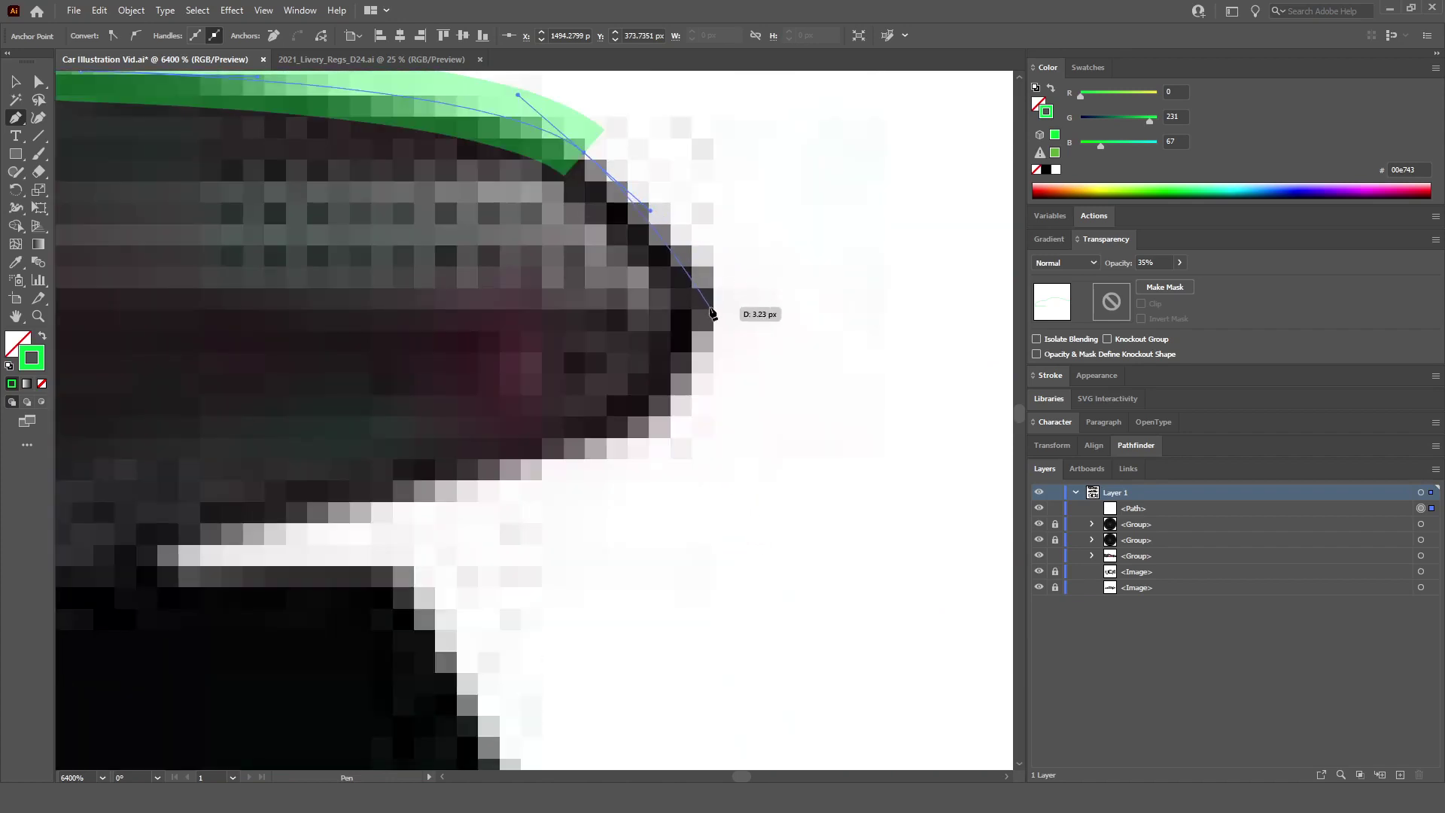
pyautogui.click(712, 311)
pyautogui.moveTo(702, 357); pyautogui.dragTo(703, 347)
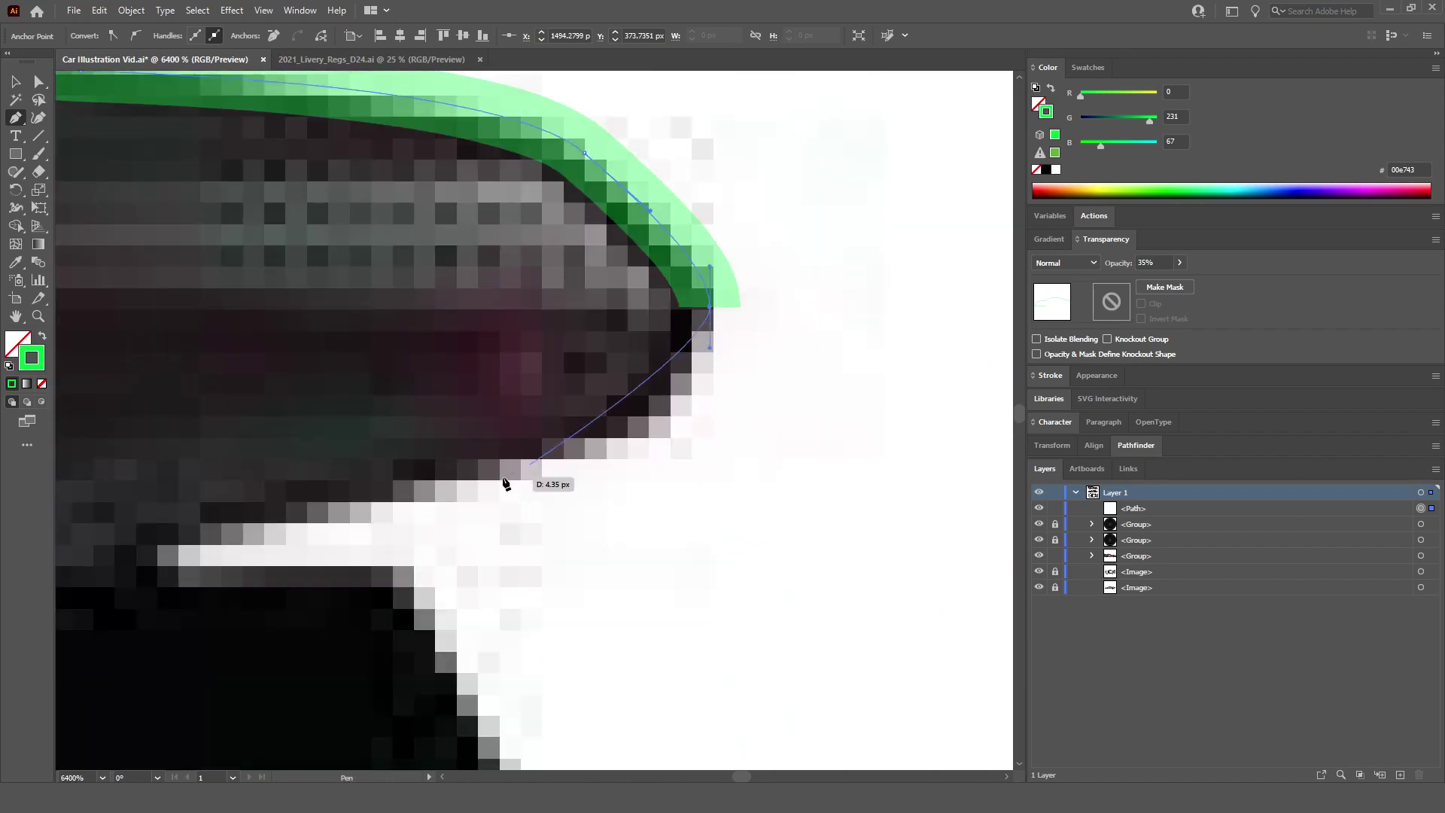
# Step: Curve the path about 3 px under the light bar's tip and about 7 px along its underside to the notch, with a horizontal outgoing handle
pyautogui.moveTo(590, 450); pyautogui.dragTo(377, 487)
pyautogui.scroll(-2, 421, 489)
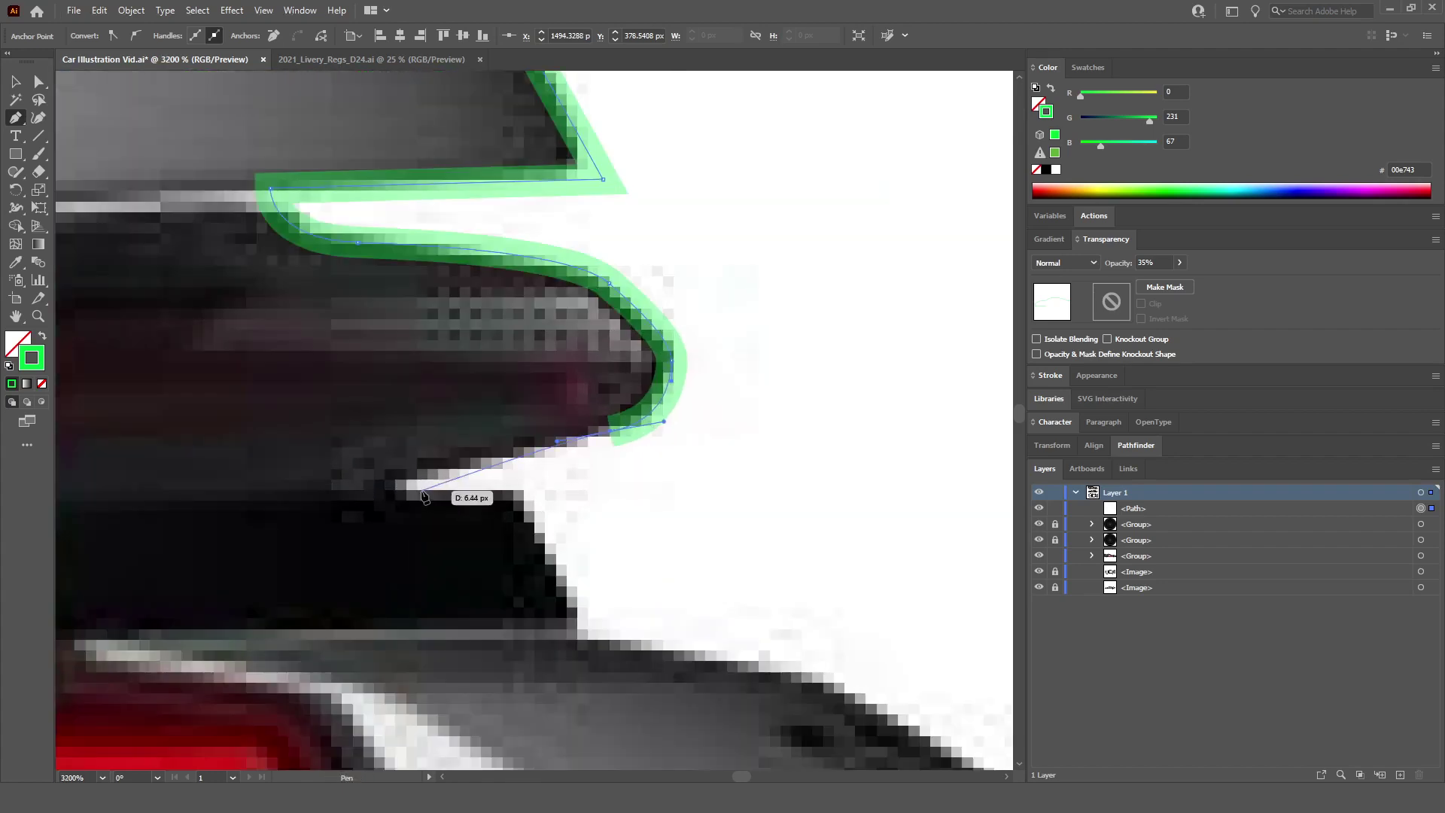
pyautogui.scroll(-3, 423, 494)
pyautogui.hscroll(-3, 445, 496)
pyautogui.scroll(-1, 527, 500)
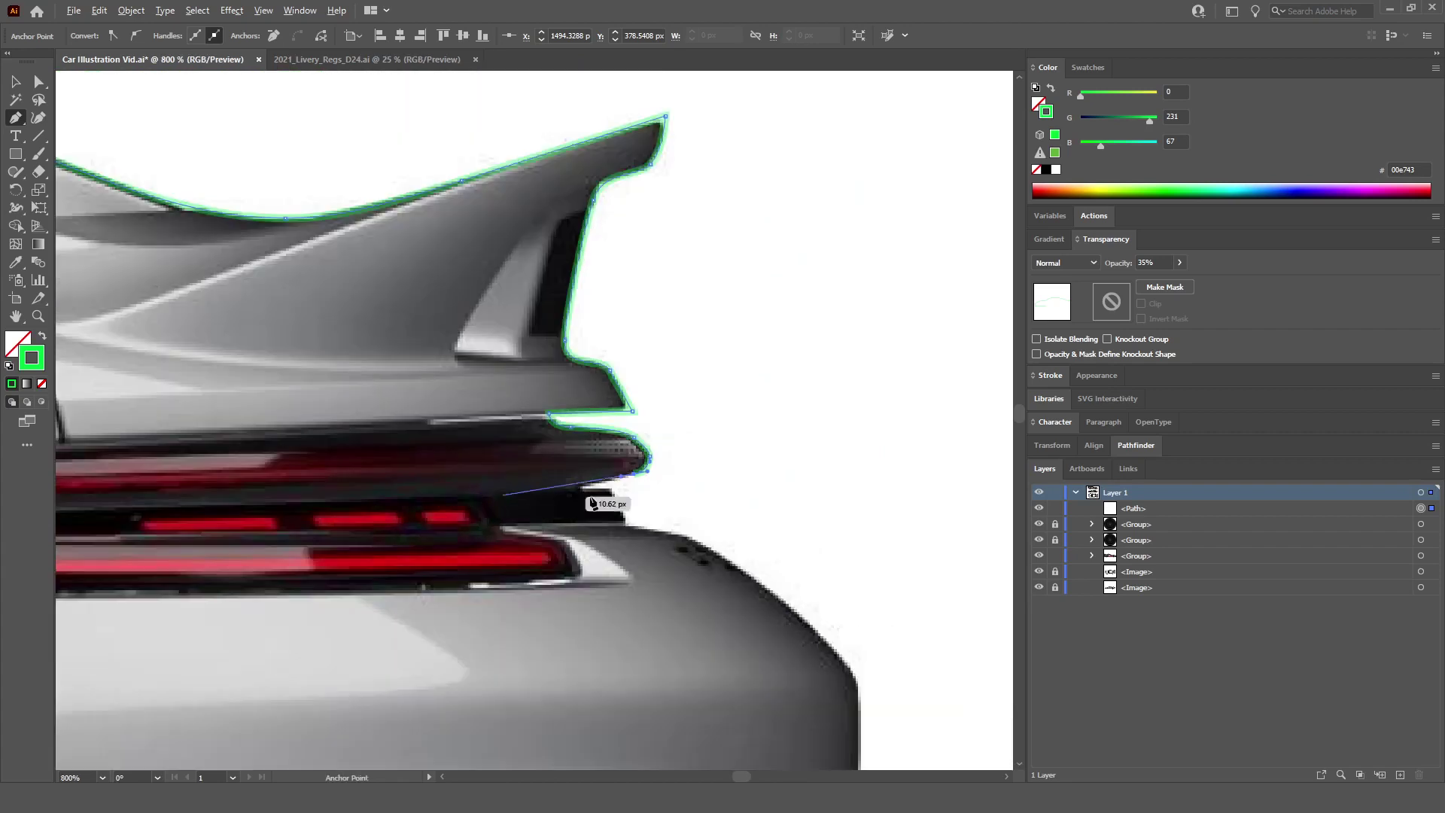
pyautogui.scroll(3, 602, 489)
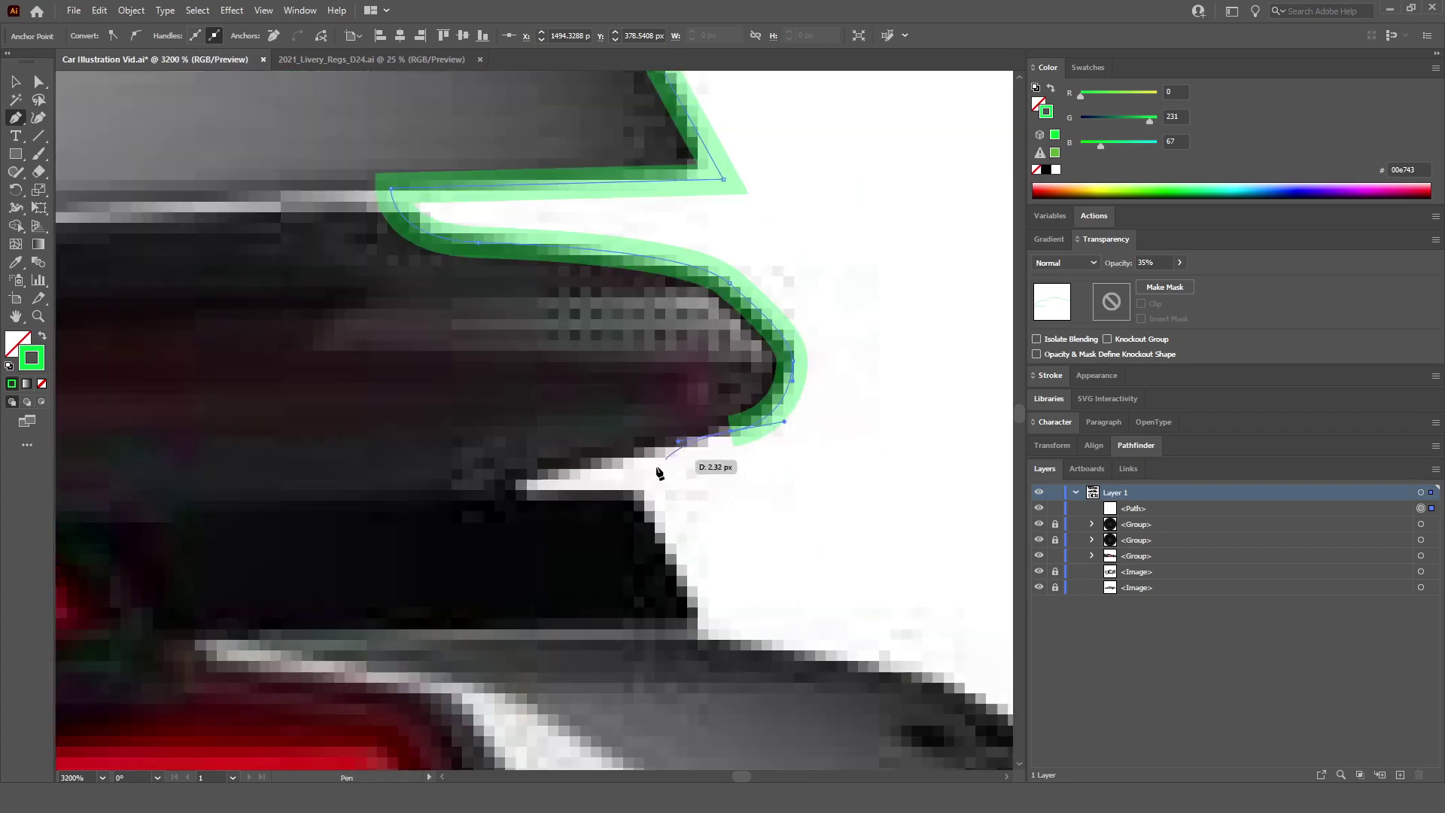
pyautogui.click(516, 491)
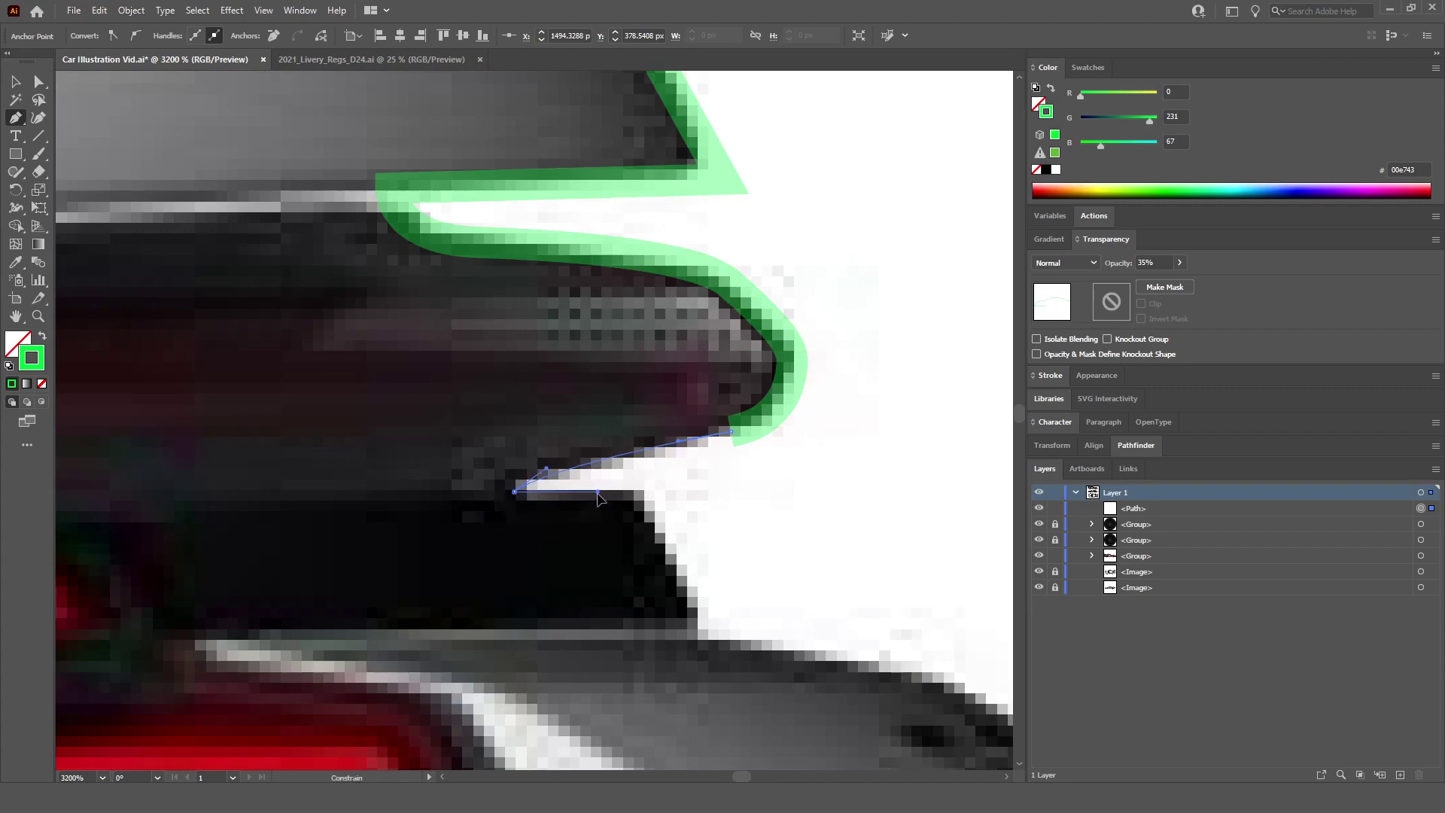
# Step: Extend the path about 4 px horizontally along the black panel's top, and about 5 px down its slanted rear edge to the bumper
pyautogui.scroll(1, 634, 493)
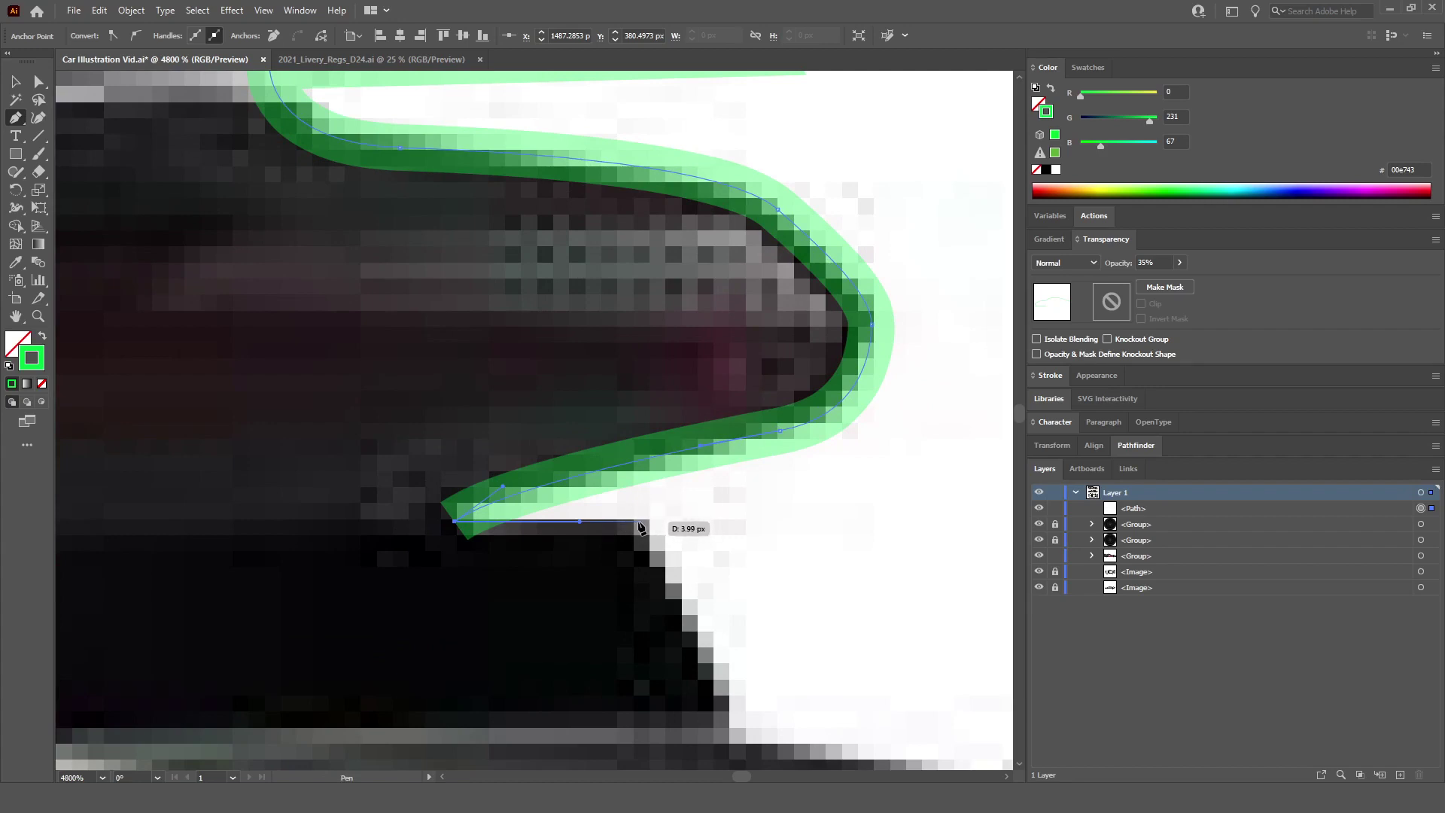
pyautogui.click(639, 521)
pyautogui.scroll(-3, 640, 524)
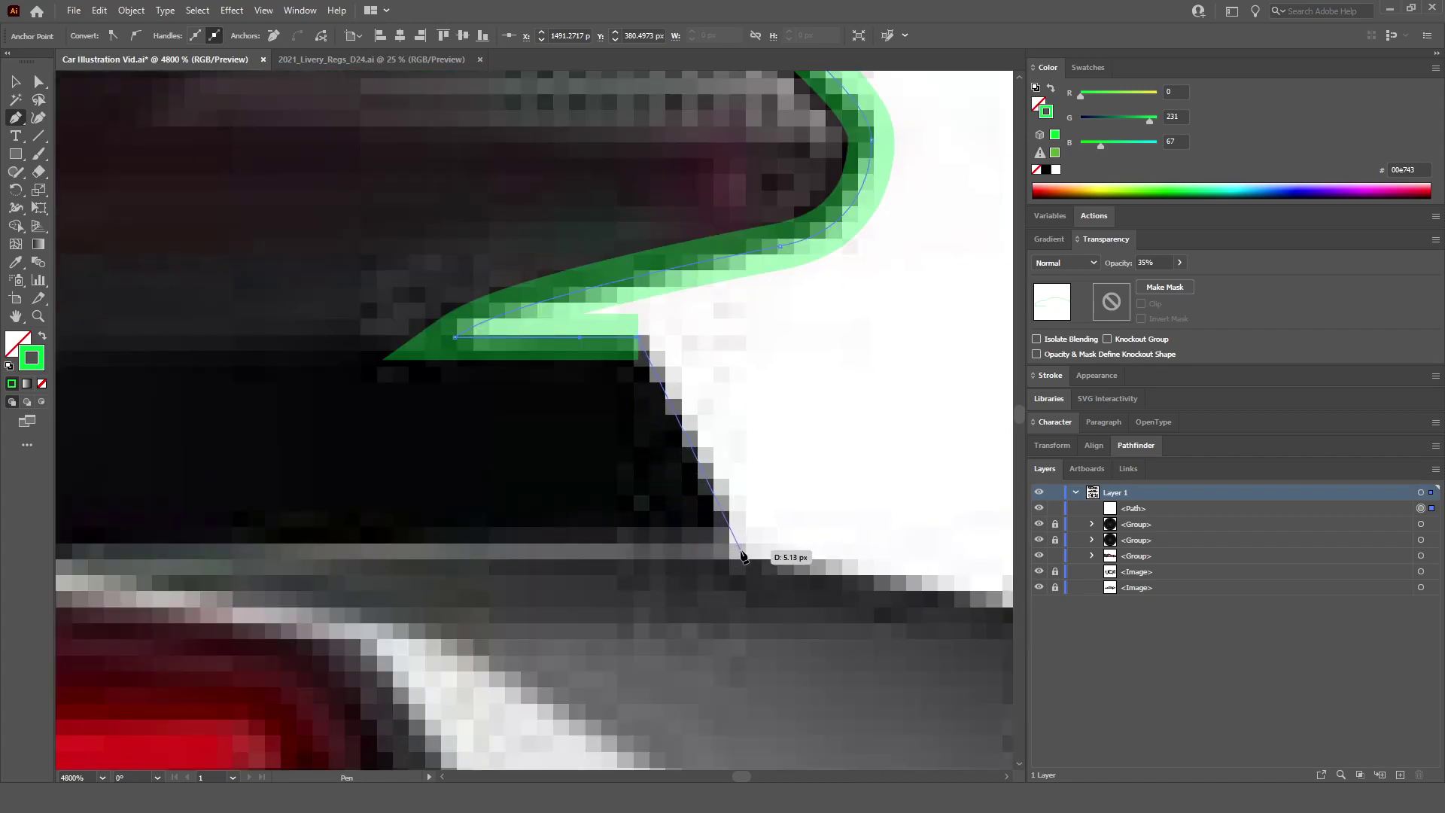
pyautogui.click(742, 554)
# Step: Curve the path about 10 px from the black panel's base over the bumper's upper edge, with handles following the descending line
pyautogui.scroll(-4, 742, 549)
pyautogui.scroll(-1, 749, 509)
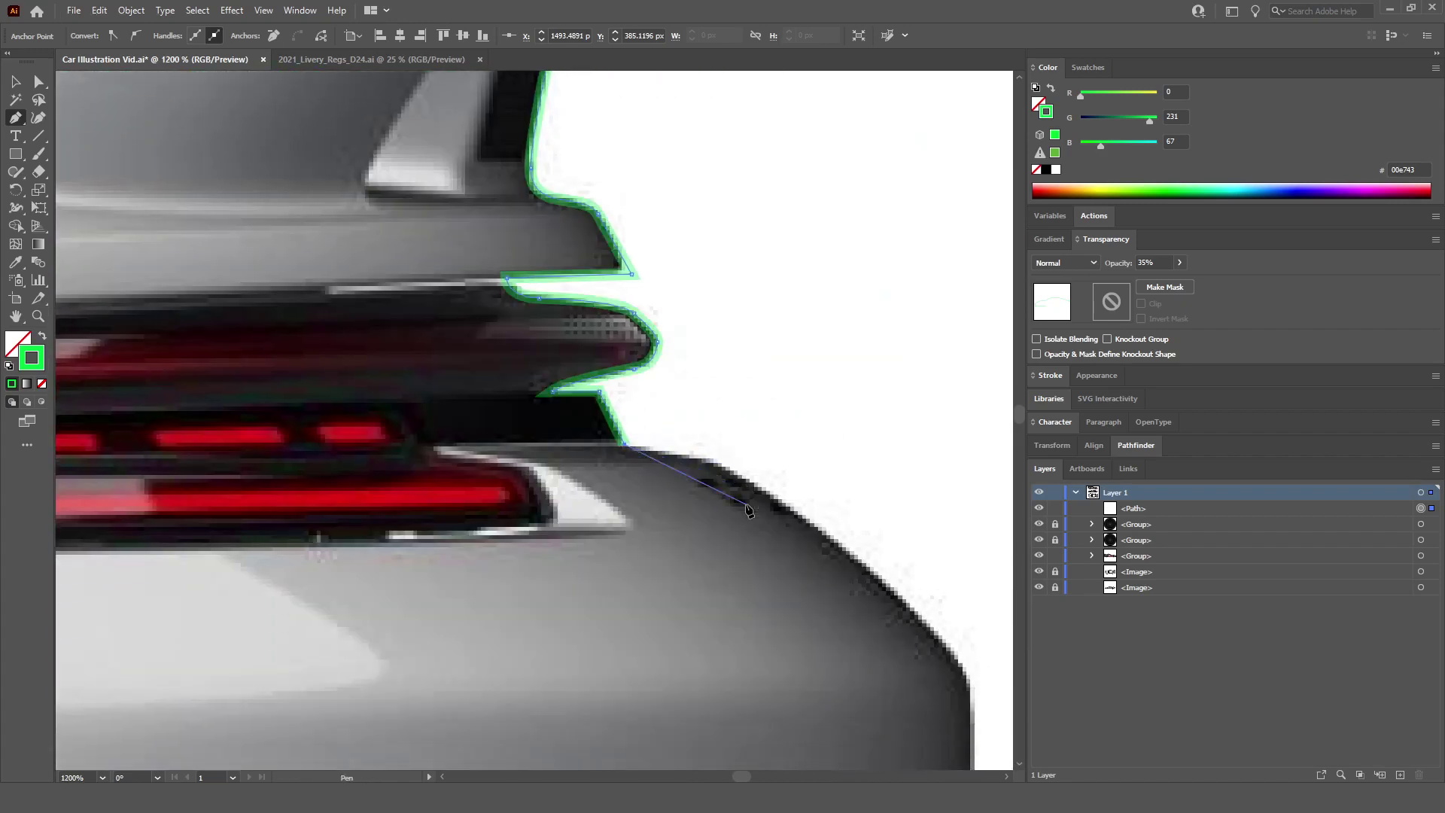
pyautogui.scroll(-1, 749, 509)
pyautogui.scroll(2, 755, 500)
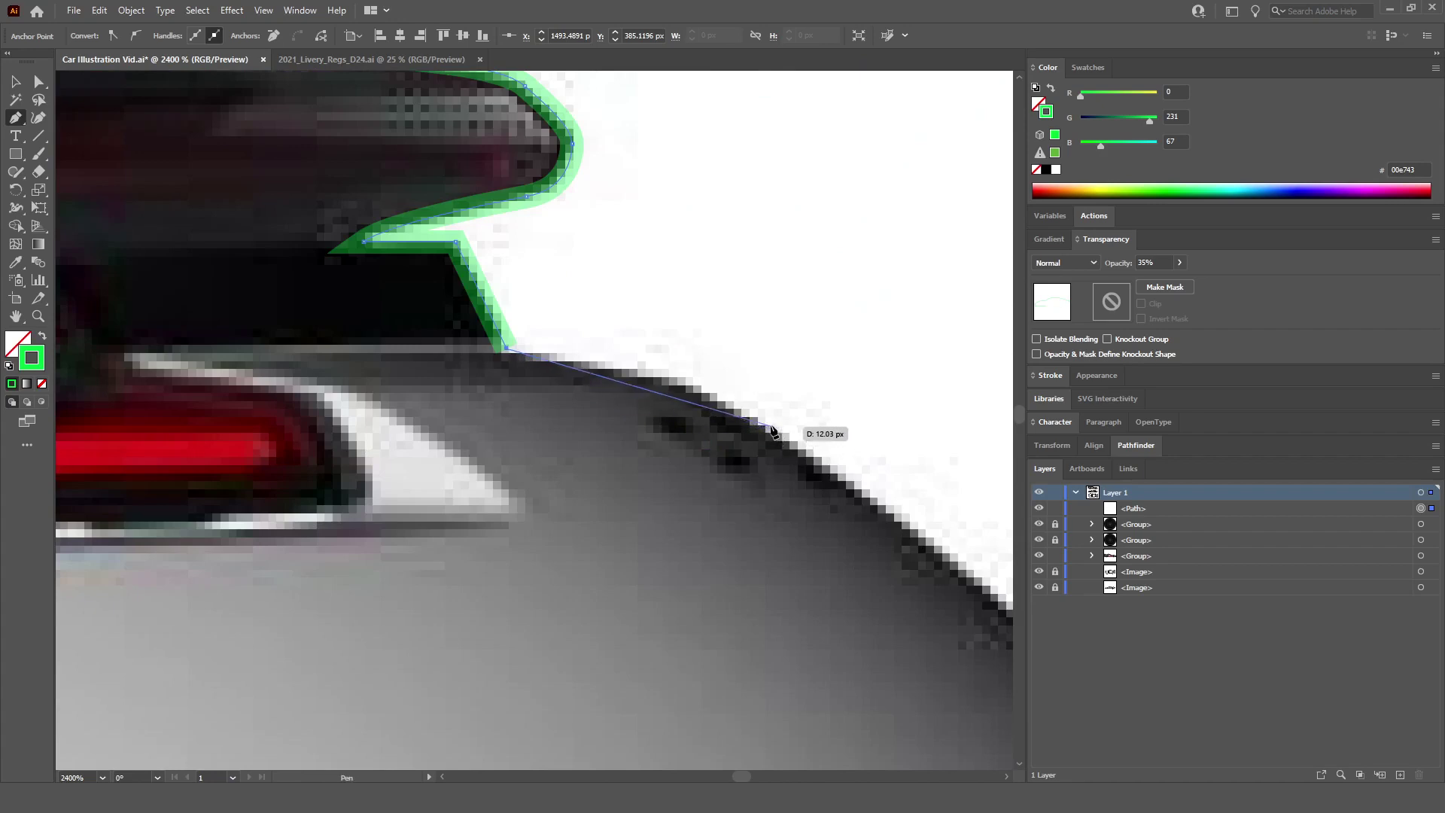
pyautogui.moveTo(740, 409); pyautogui.dragTo(822, 460)
# Step: Curve the path about 18 px down the bumper's rear slope, and about 11 px onto its vertical rear edge with vertical handles
pyautogui.scroll(-3, 839, 507)
pyautogui.scroll(3, 865, 585)
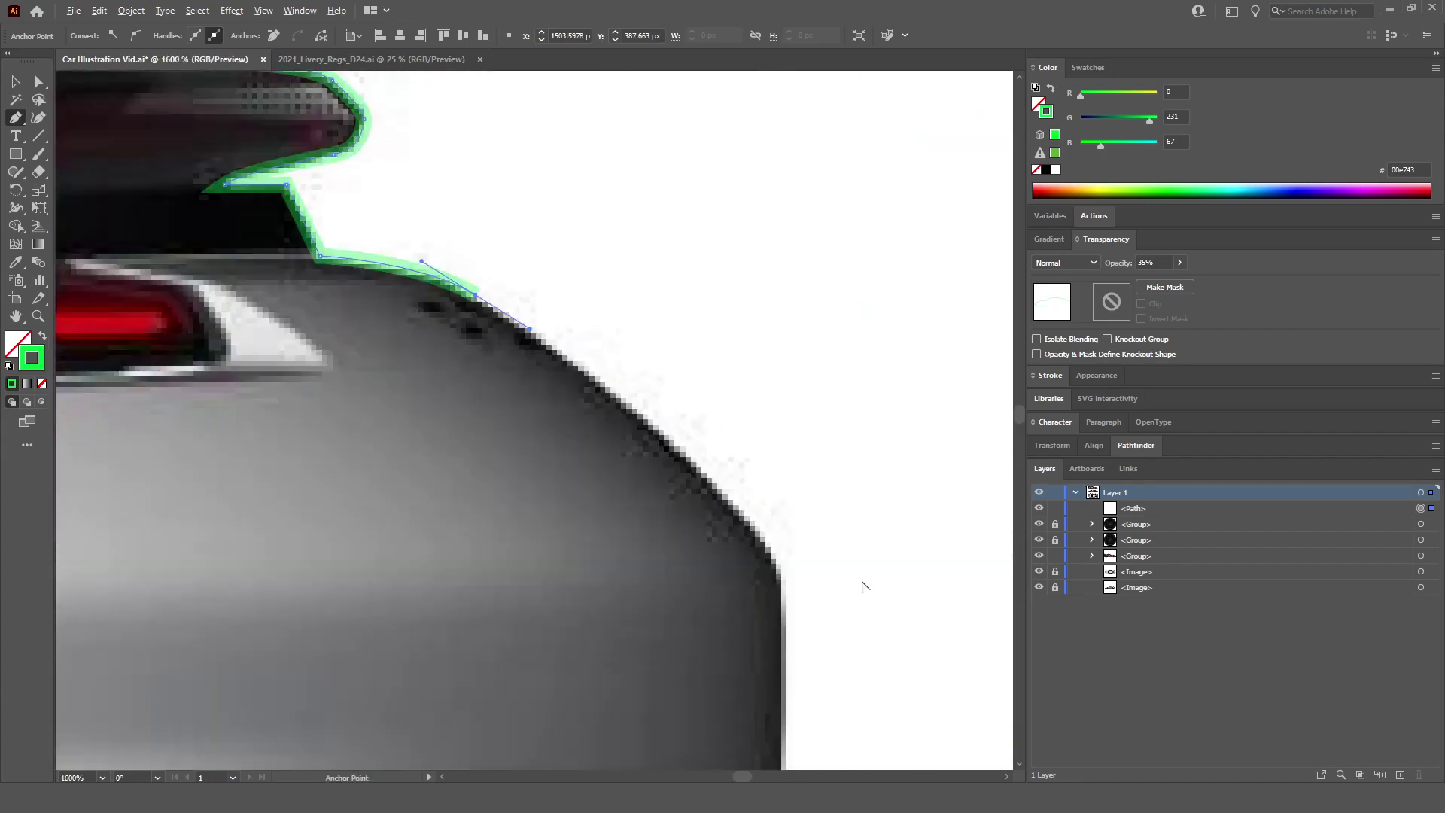
pyautogui.moveTo(602, 410); pyautogui.dragTo(734, 475)
pyautogui.scroll(-2, 723, 482)
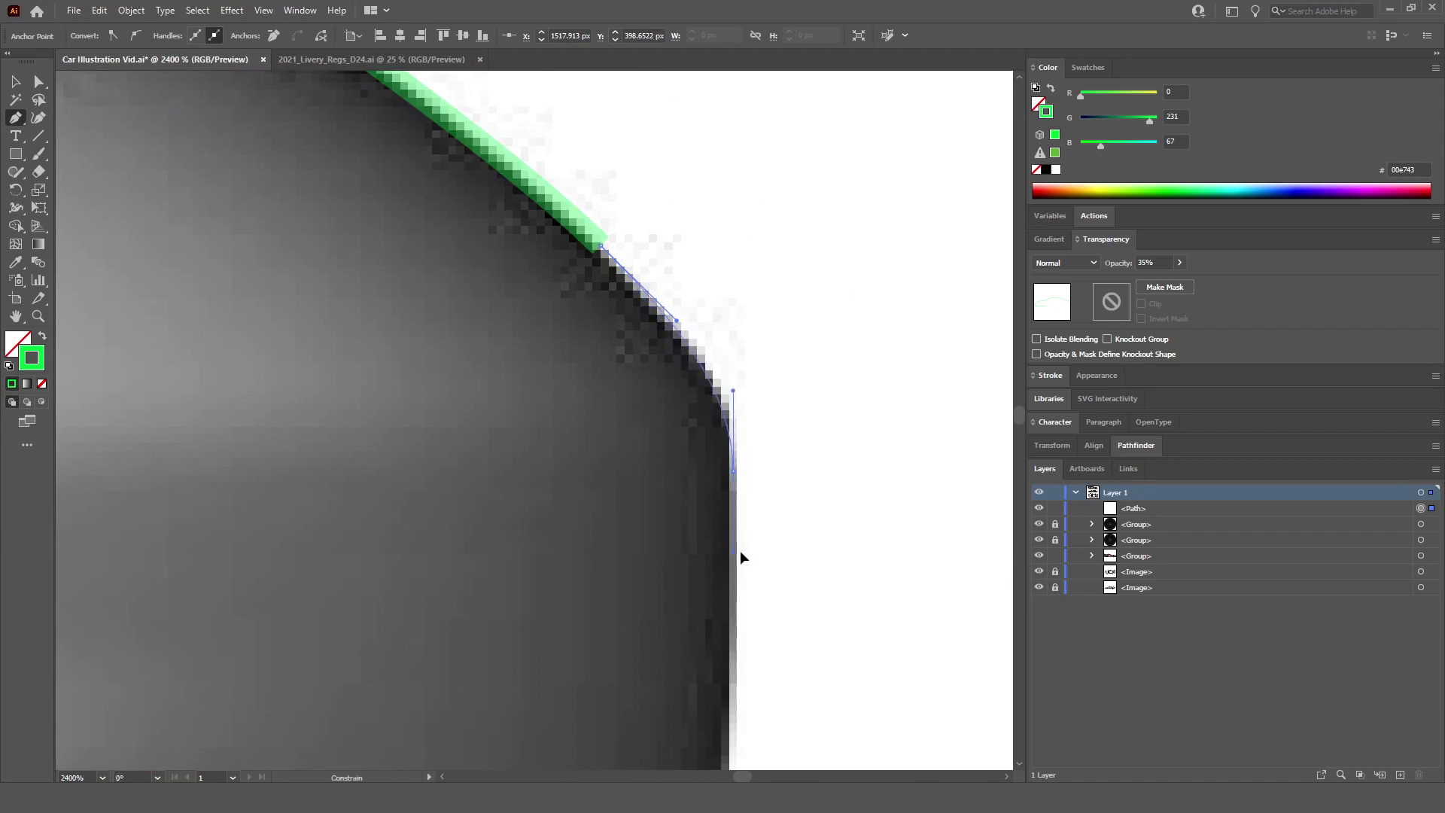
pyautogui.click(739, 570)
# Step: Extend the path about 15 px straight down the bumper's vertical rear edge to its lower corner
pyautogui.scroll(-5, 741, 574)
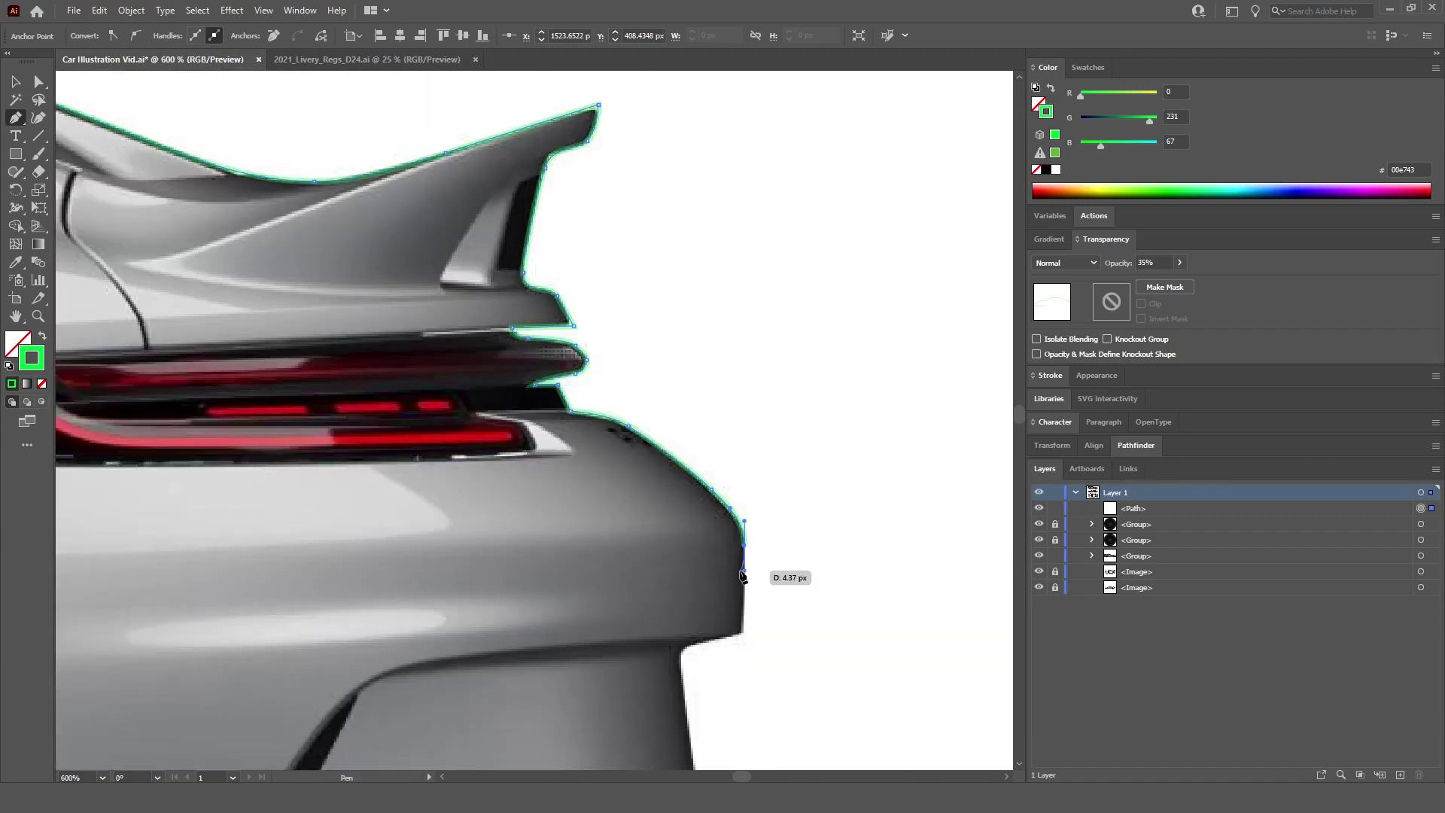
pyautogui.scroll(5, 745, 553)
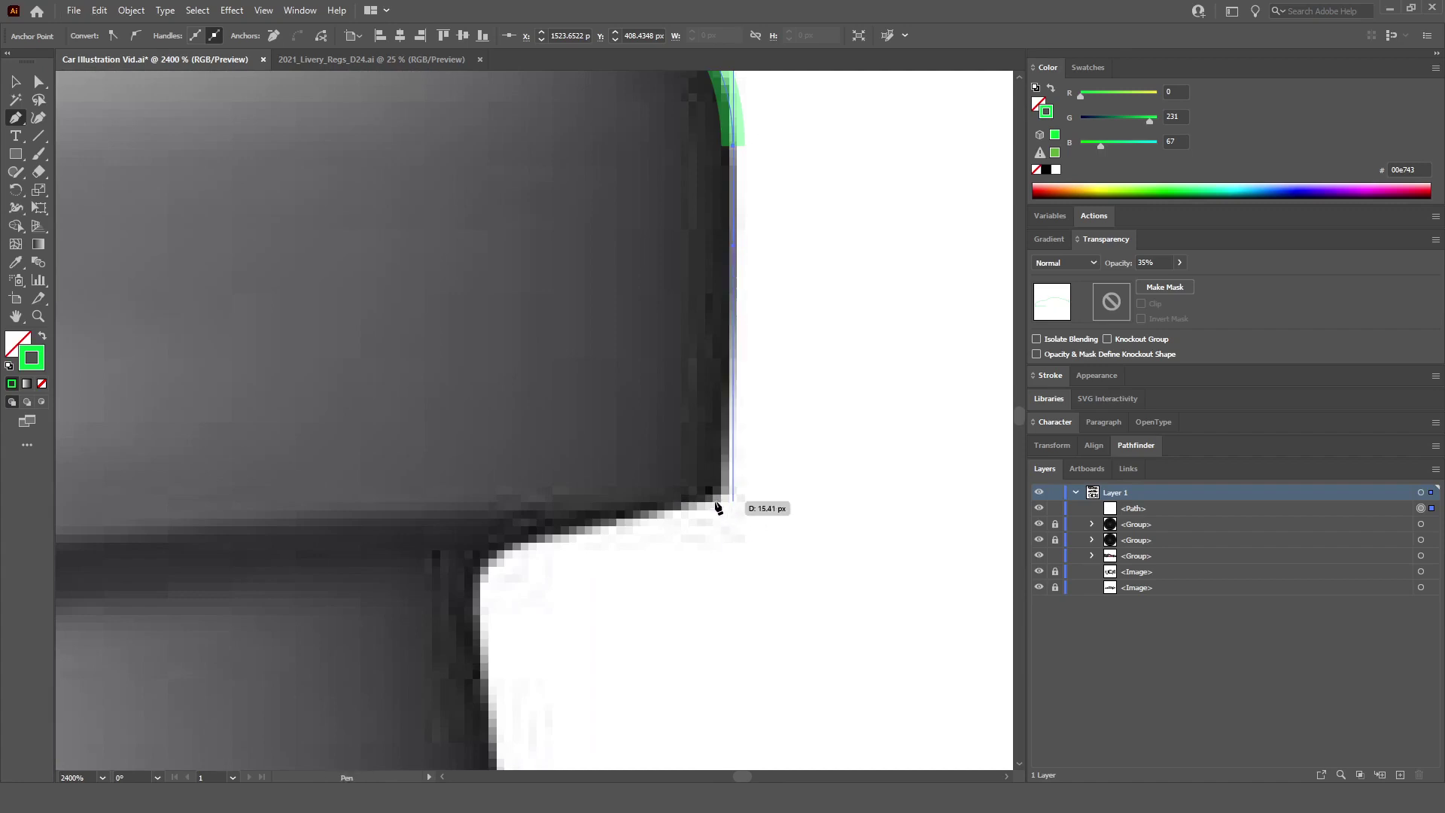
pyautogui.click(734, 502)
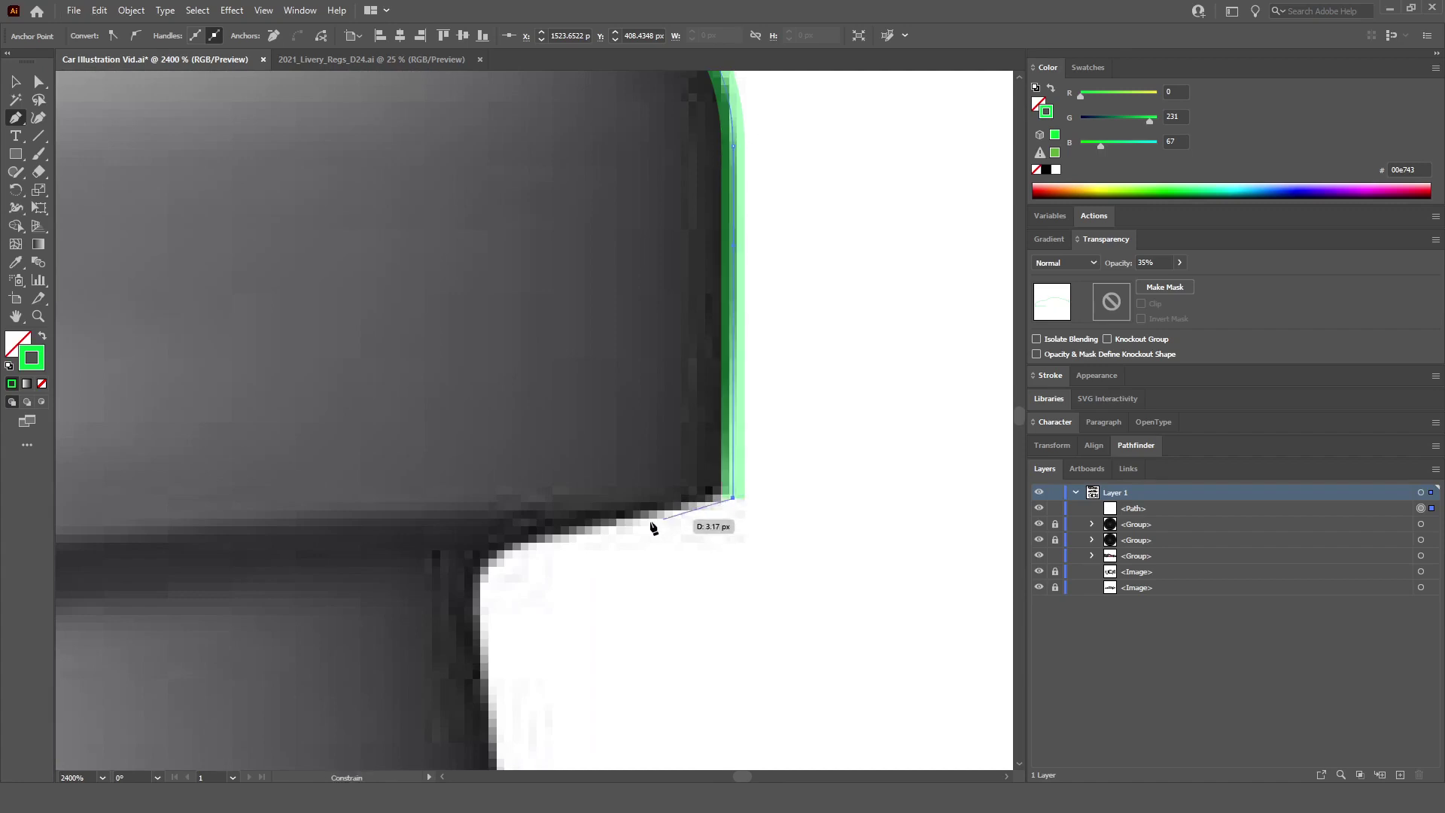
# Step: Continue the path about 5 px along the bumper overhang's underside, and curve it about 7 px into the recessed corner with vertical handles
pyautogui.scroll(-2, 655, 526)
pyautogui.keyDown('alt'); pyautogui.scroll(-7, 591, 502); pyautogui.keyUp('alt')
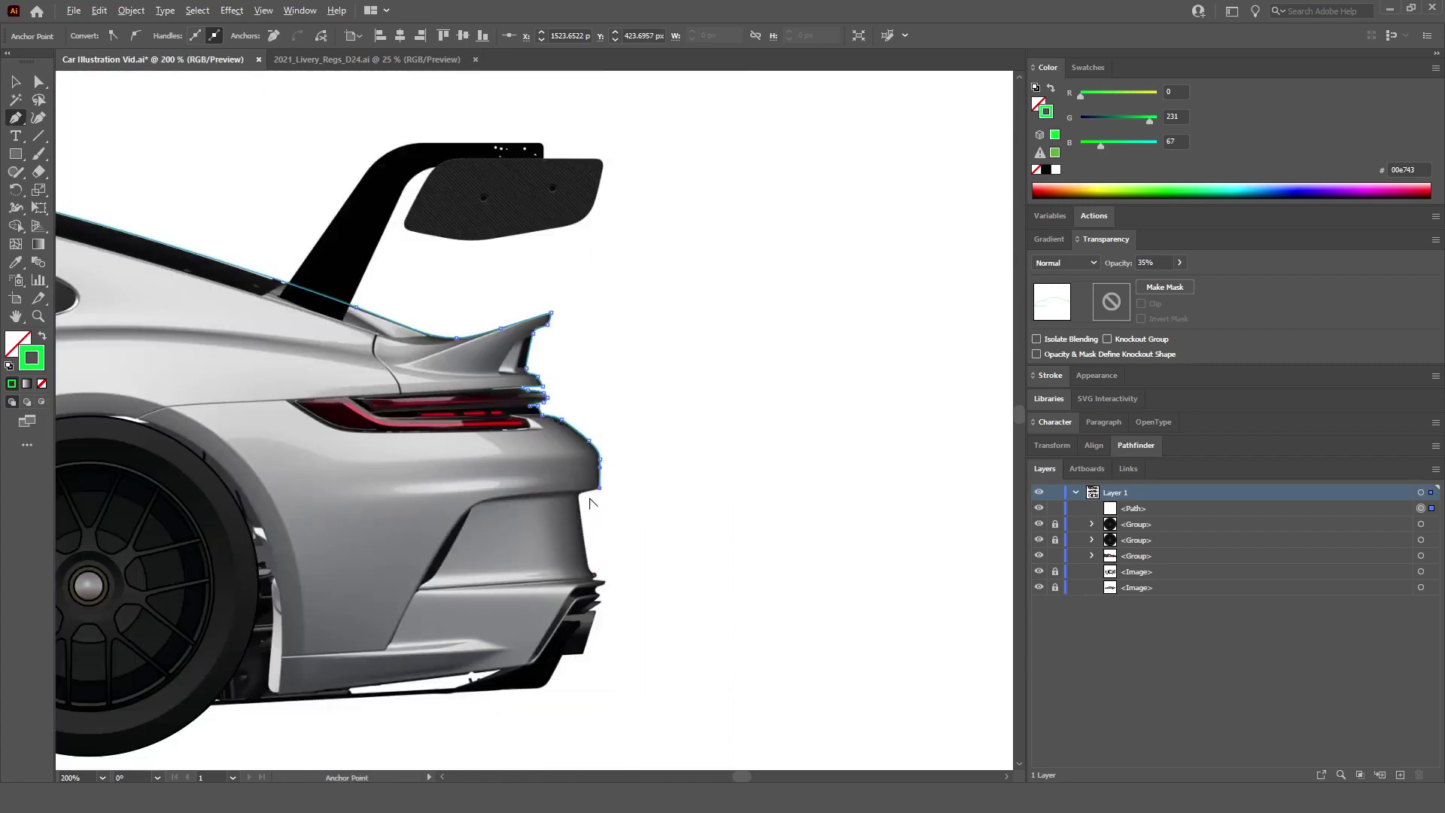
pyautogui.keyDown('alt'); pyautogui.scroll(8, 588, 502); pyautogui.keyUp('alt')
pyautogui.scroll(-1, 765, 533)
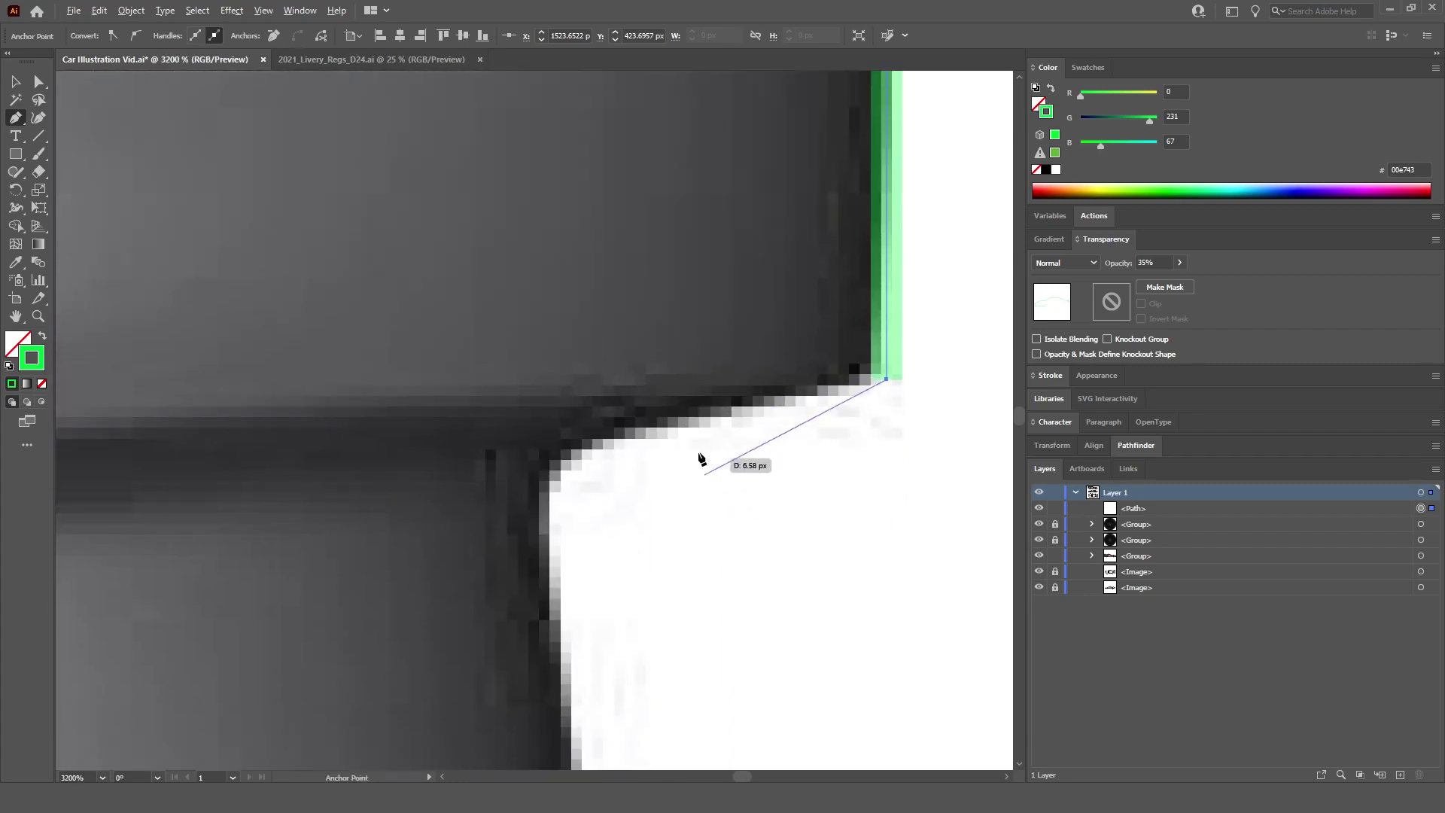
pyautogui.click(665, 422)
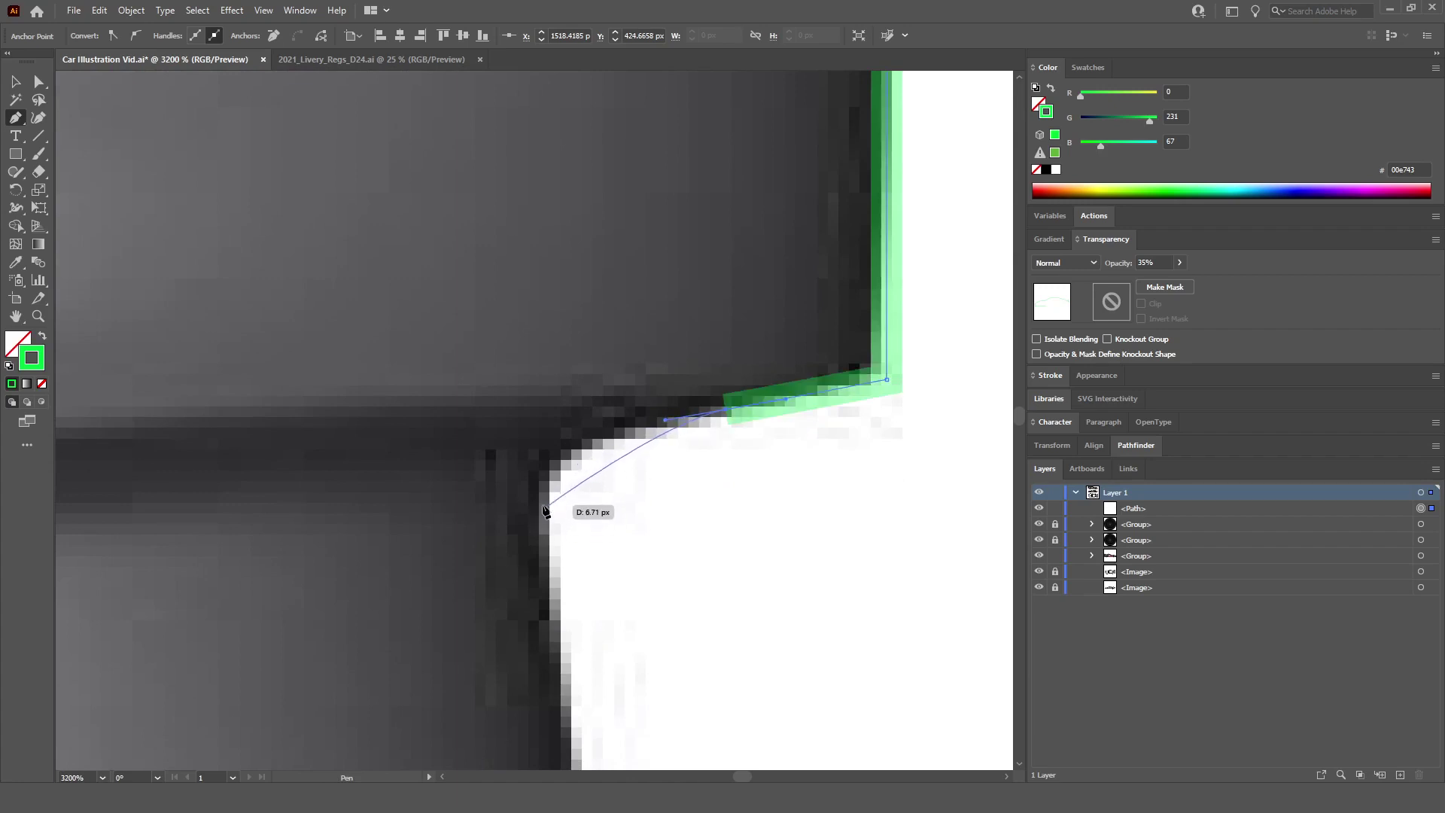
pyautogui.scroll(-1, 545, 510)
pyautogui.moveTo(543, 420); pyautogui.dragTo(542, 457)
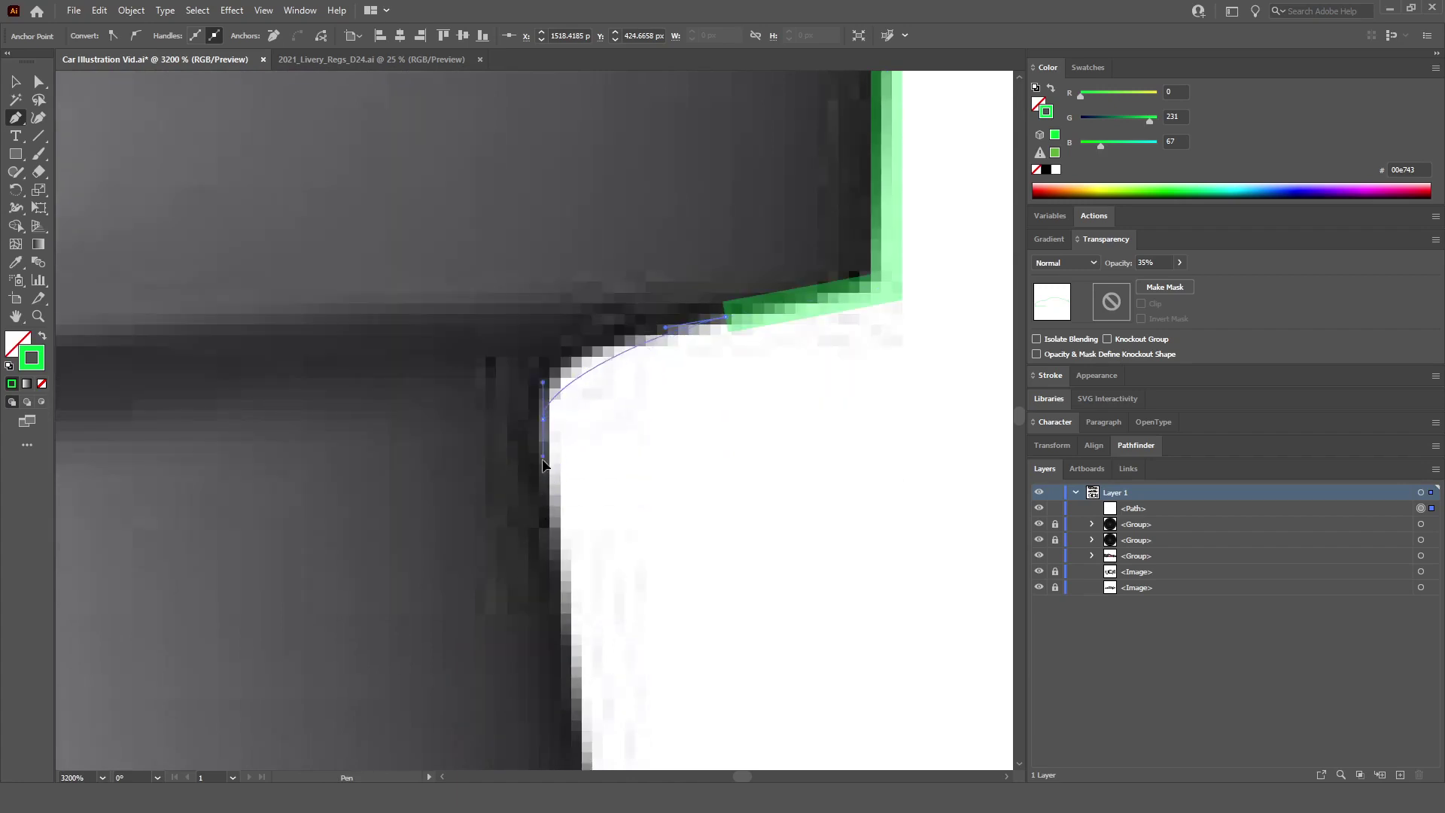
# Step: Extend the path about 36 px down the recessed bumper panel's slanted rear edge to the start of its flare
pyautogui.scroll(-3, 545, 503)
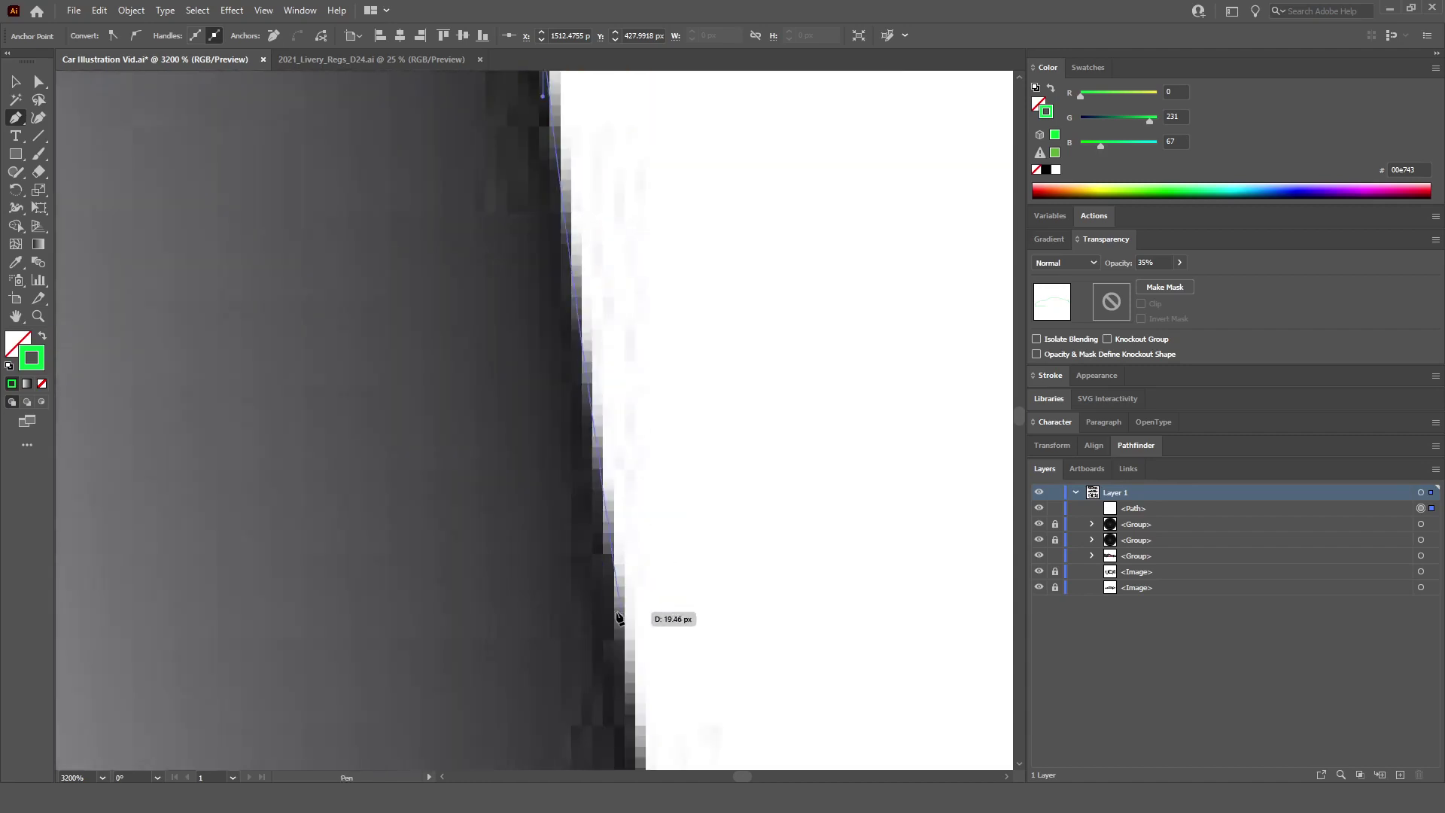
pyautogui.scroll(-1, 646, 622)
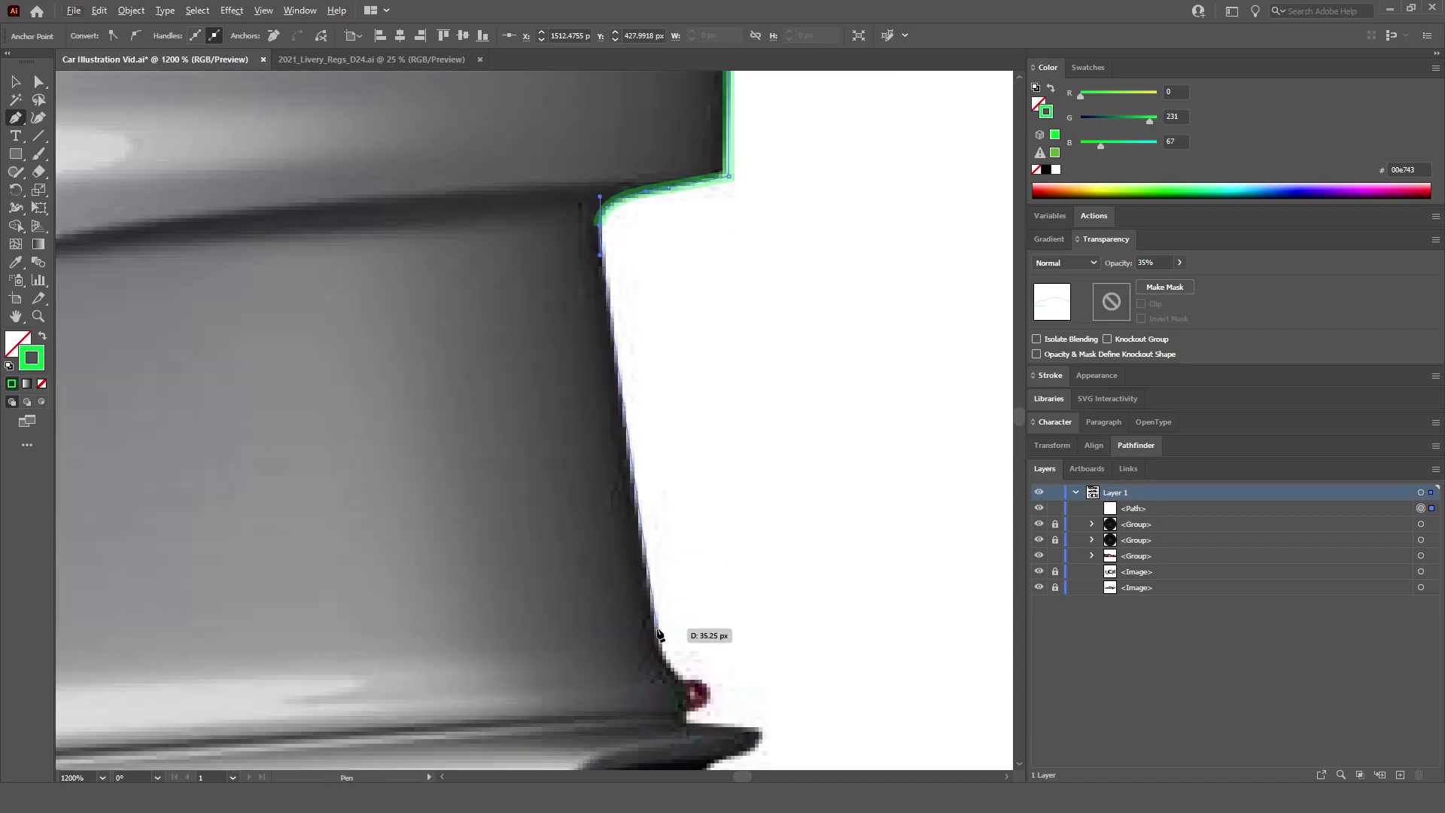
pyautogui.scroll(3, 657, 634)
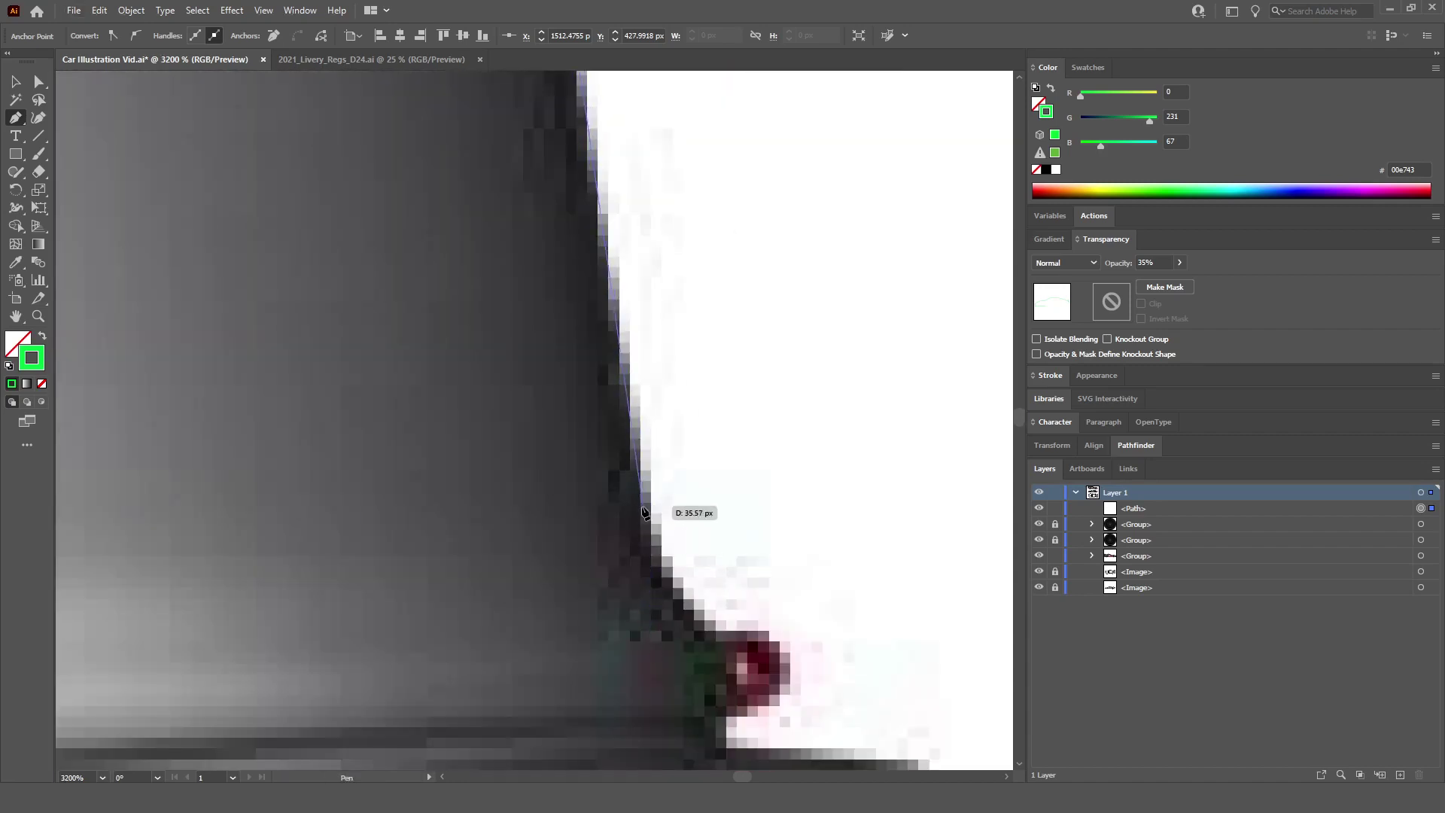
pyautogui.click(652, 548)
# Step: Curve the path about 4 px along the panel's flare, and about 3 px down the inner side of the red reflector
pyautogui.scroll(-2, 771, 670)
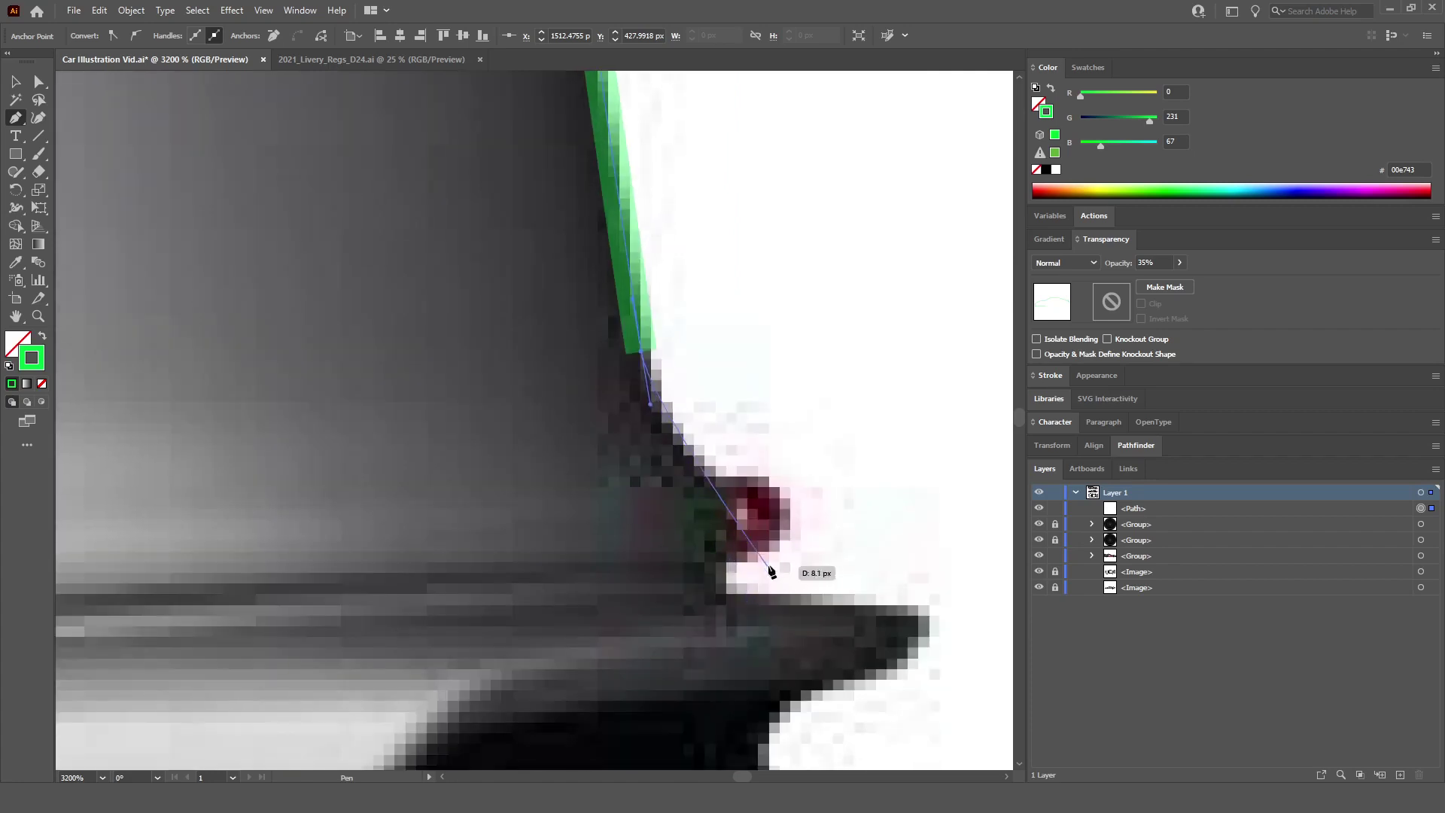
pyautogui.scroll(3, 764, 542)
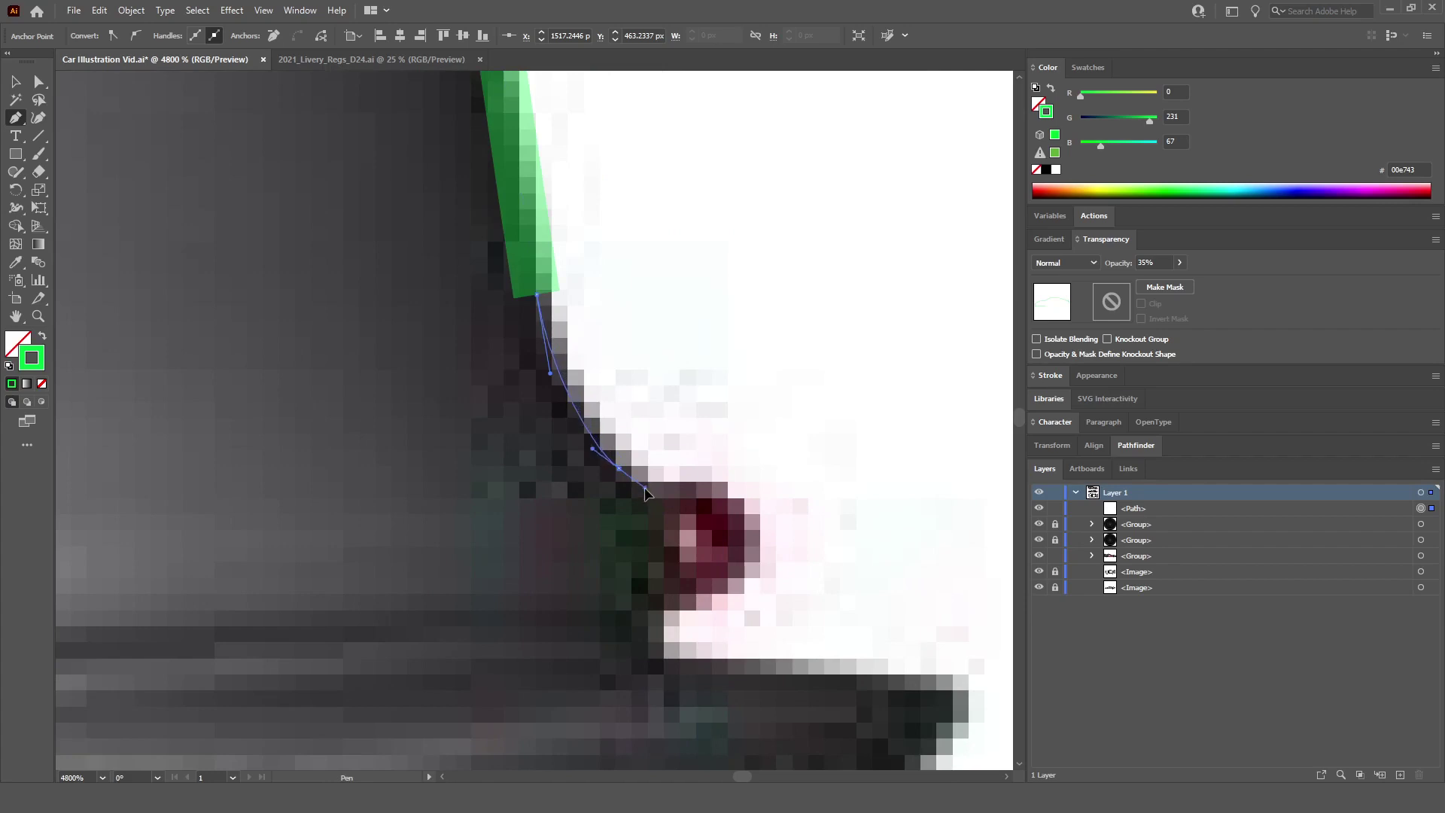
pyautogui.moveTo(644, 486); pyautogui.dragTo(656, 497)
pyautogui.moveTo(667, 602); pyautogui.dragTo(651, 644)
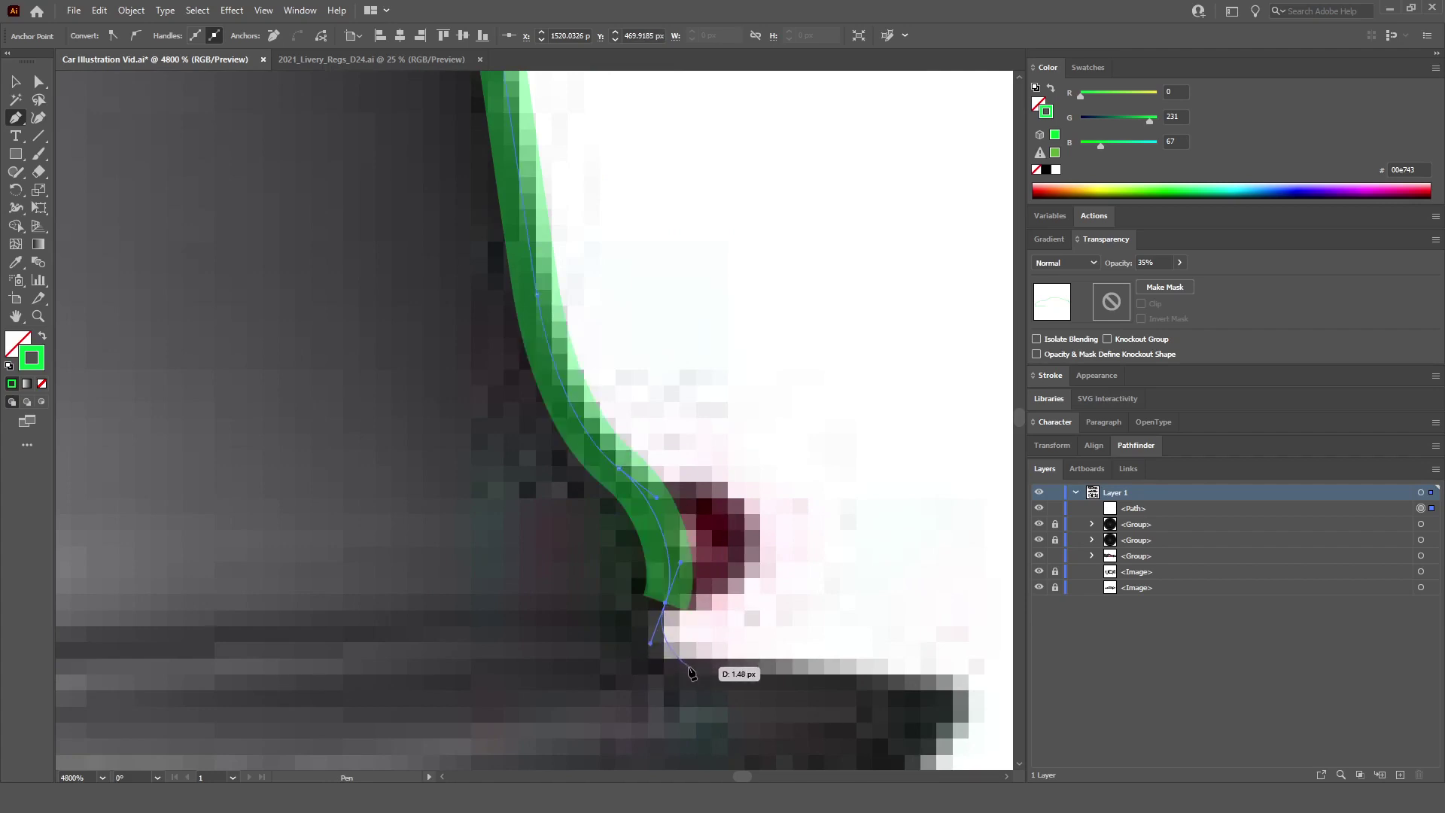
# Step: Extend the path about 1 px to the upper fin's top edge, and reposition the reflector anchor slightly higher with vertical handles
pyautogui.scroll(-2, 677, 670)
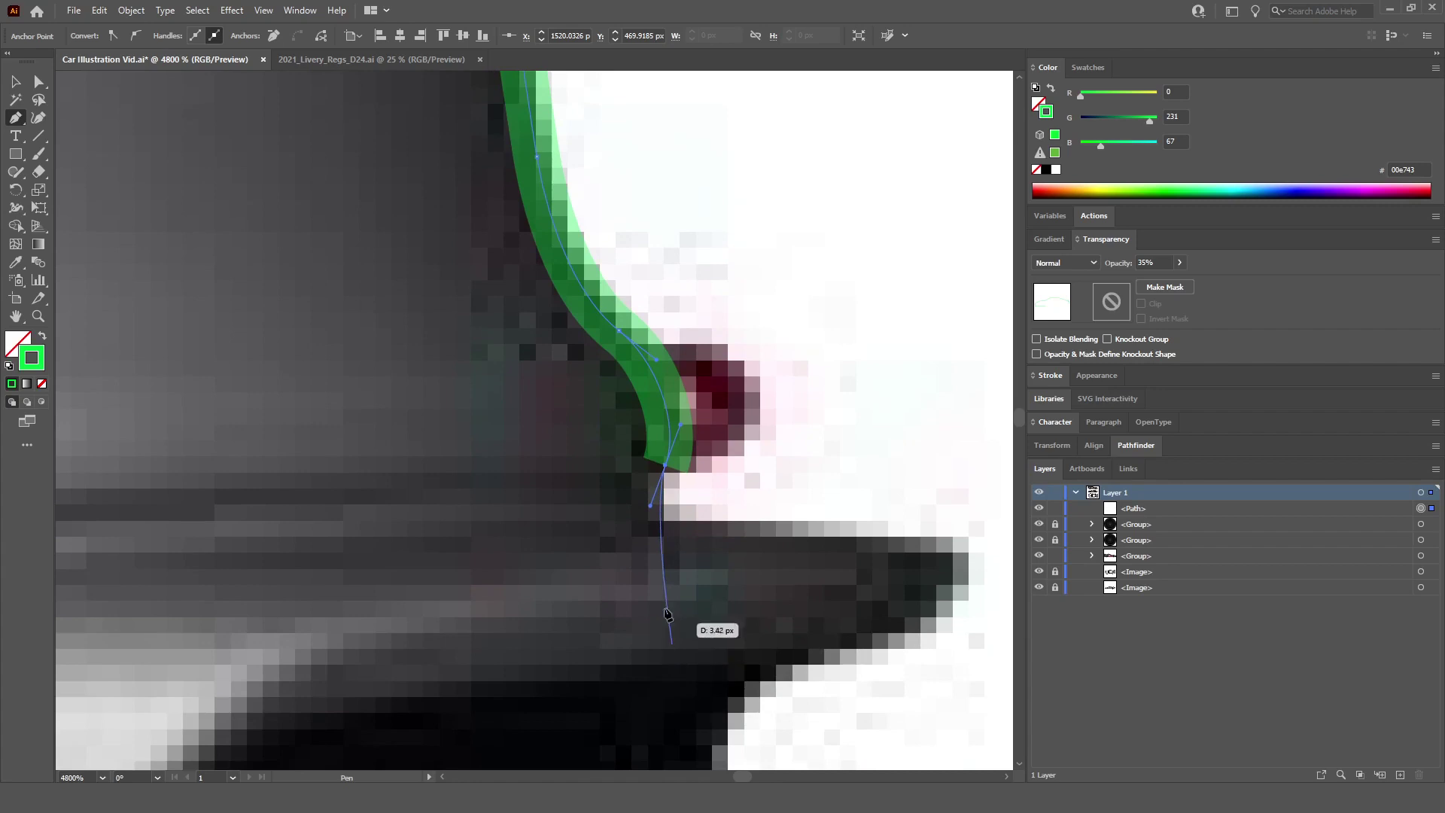
pyautogui.click(660, 520)
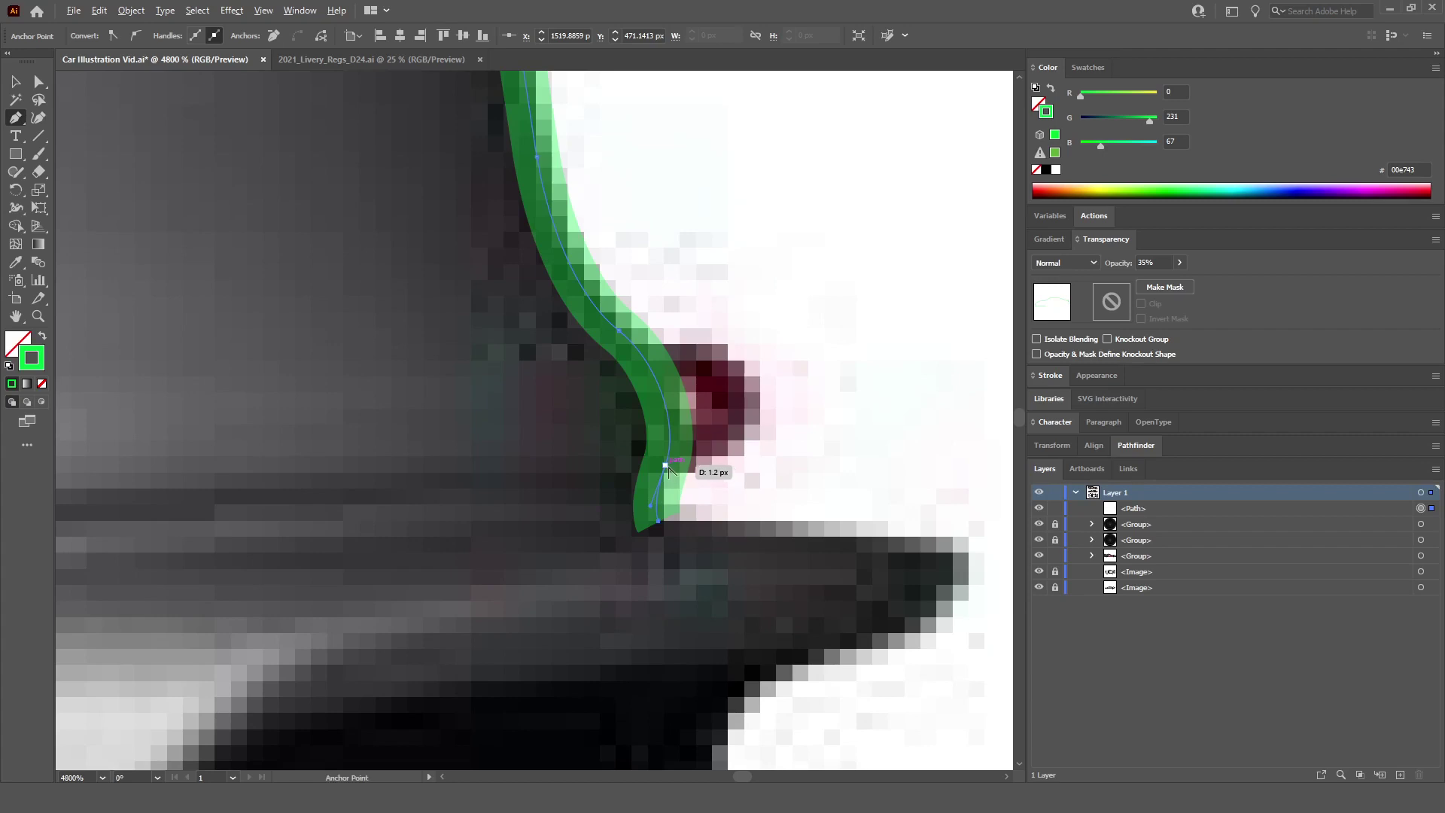
pyautogui.moveTo(669, 470); pyautogui.dragTo(670, 440)
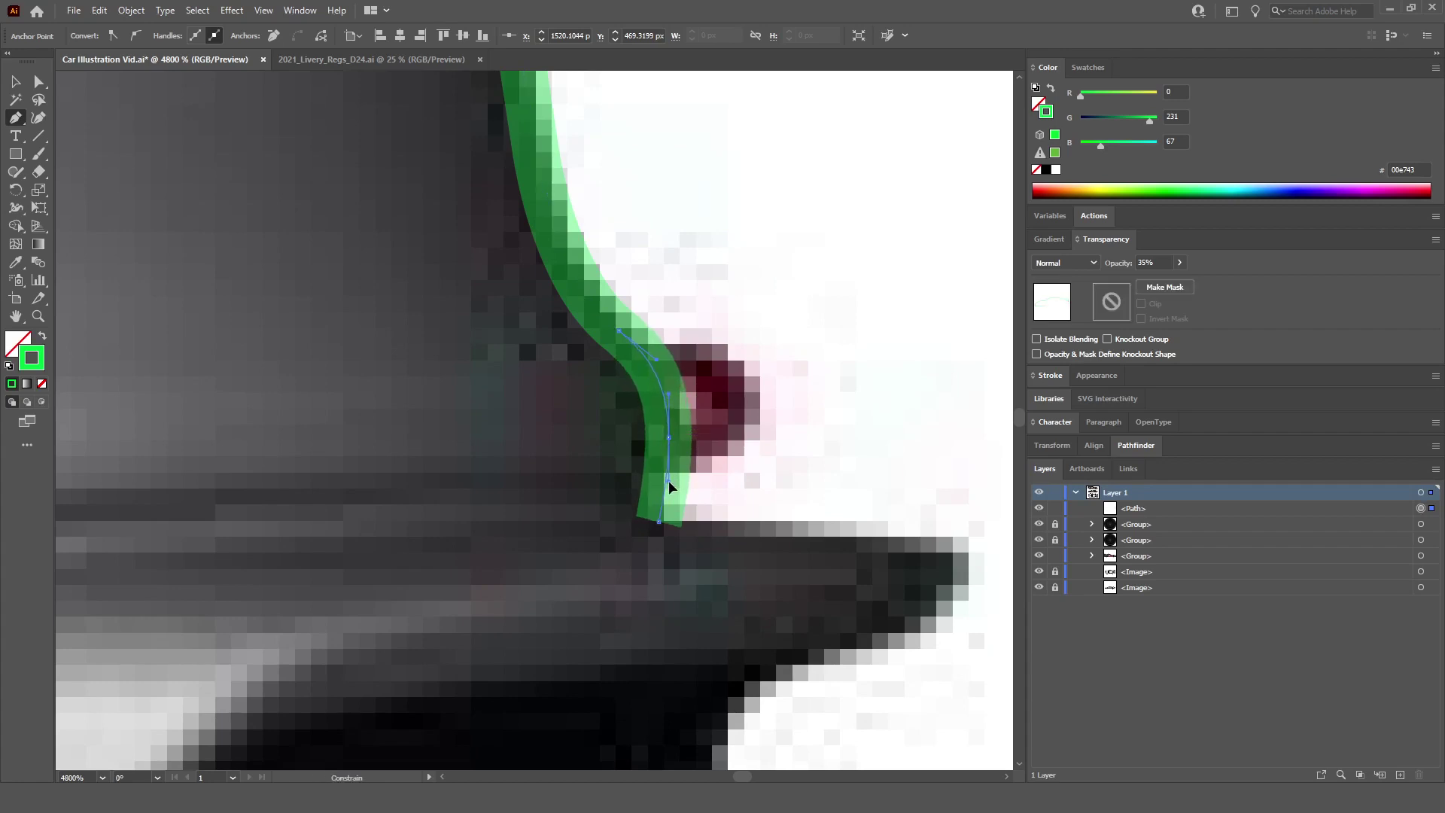
# Step: Extend the path about 6 px along the upper fin's top edge, and curve it about 2 px around the fin's tip
pyautogui.scroll(-1, 705, 496)
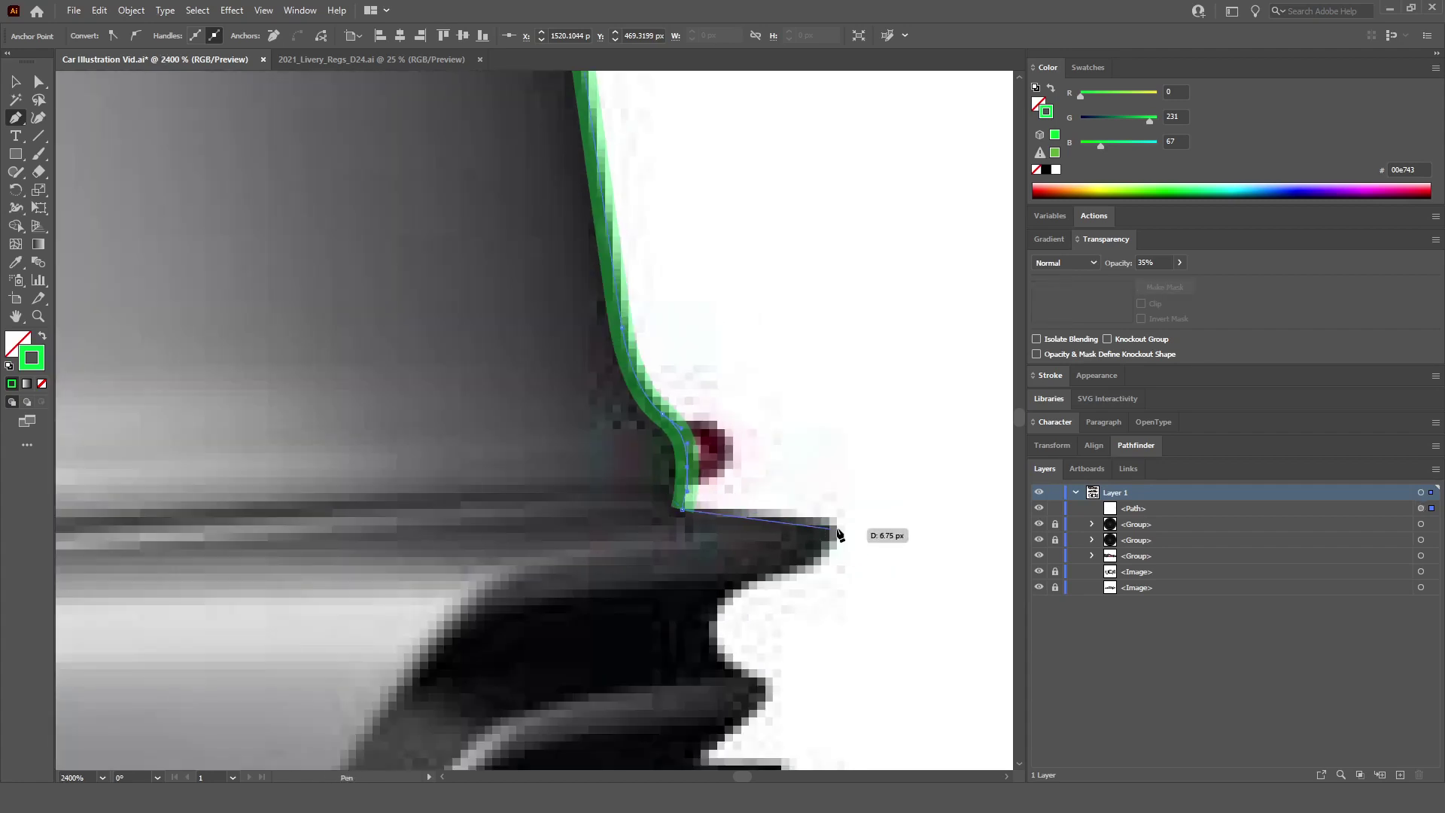
pyautogui.scroll(3, 836, 527)
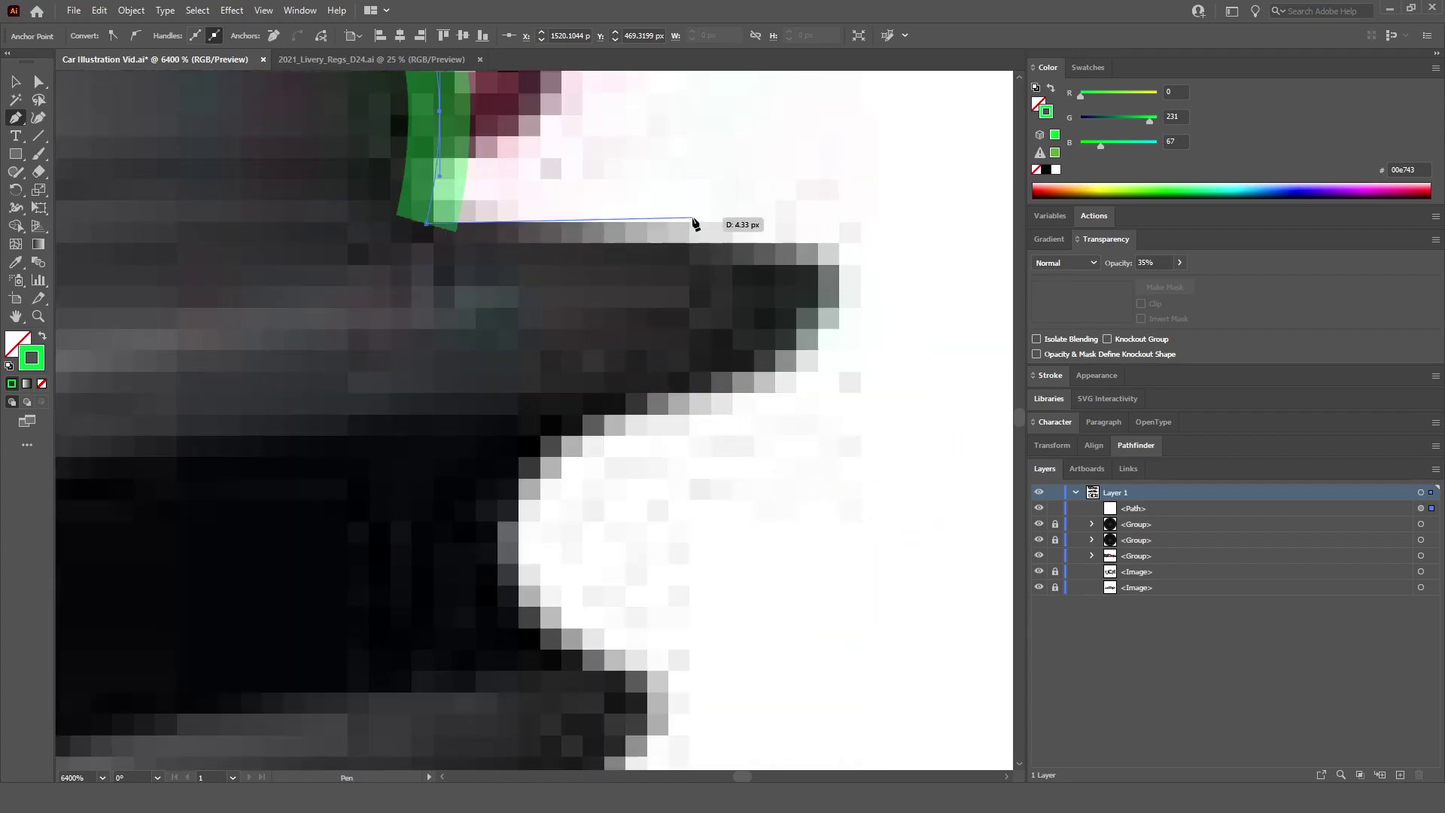
pyautogui.moveTo(792, 245); pyautogui.dragTo(850, 247)
pyautogui.moveTo(807, 345); pyautogui.dragTo(758, 381)
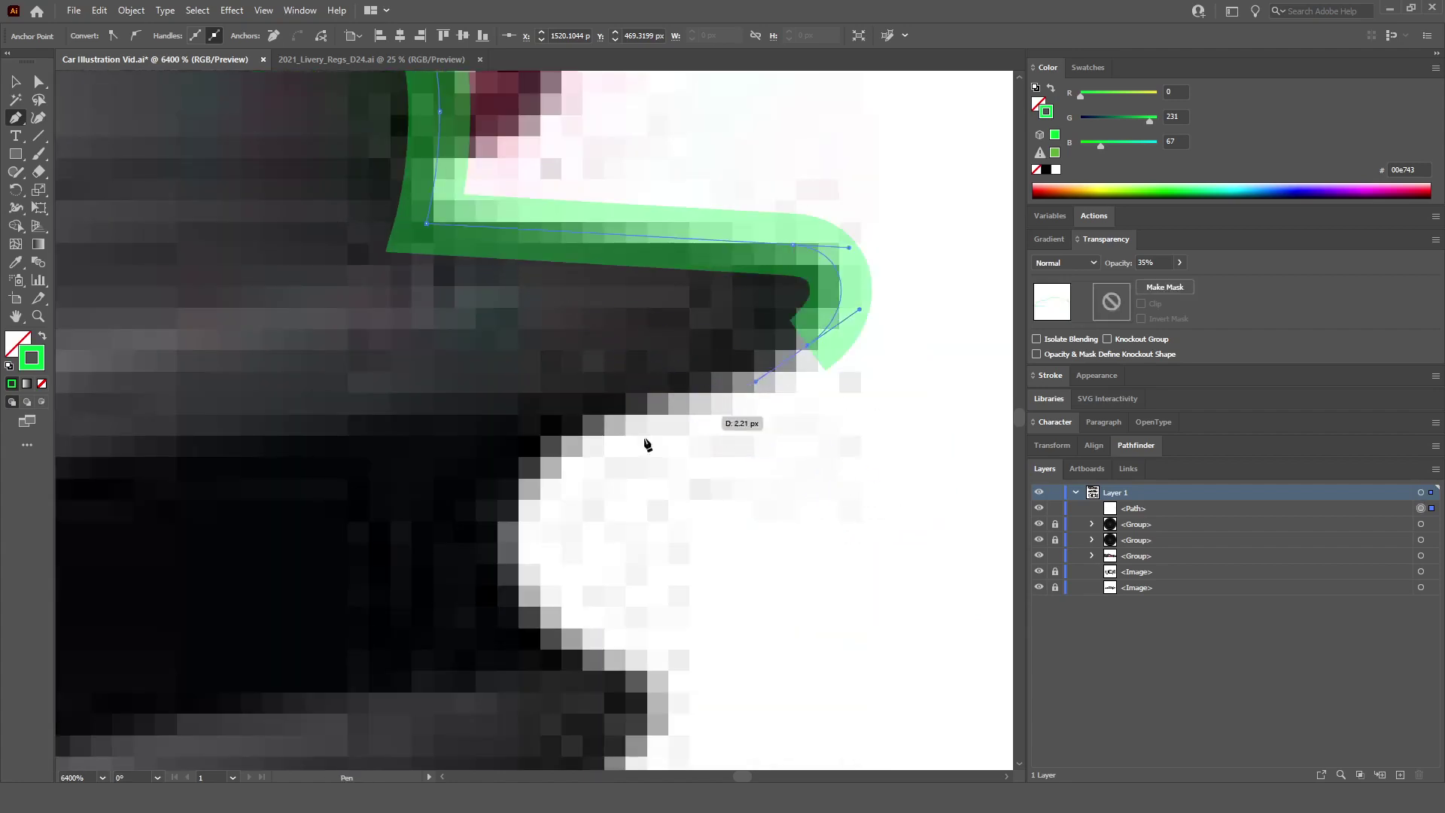
# Step: Curve the path about 3 px along the upper fin's underside, and about 3 px into the rounded recess with vertical handles
pyautogui.scroll(-1, 625, 444)
pyautogui.moveTo(613, 358); pyautogui.dragTo(570, 368)
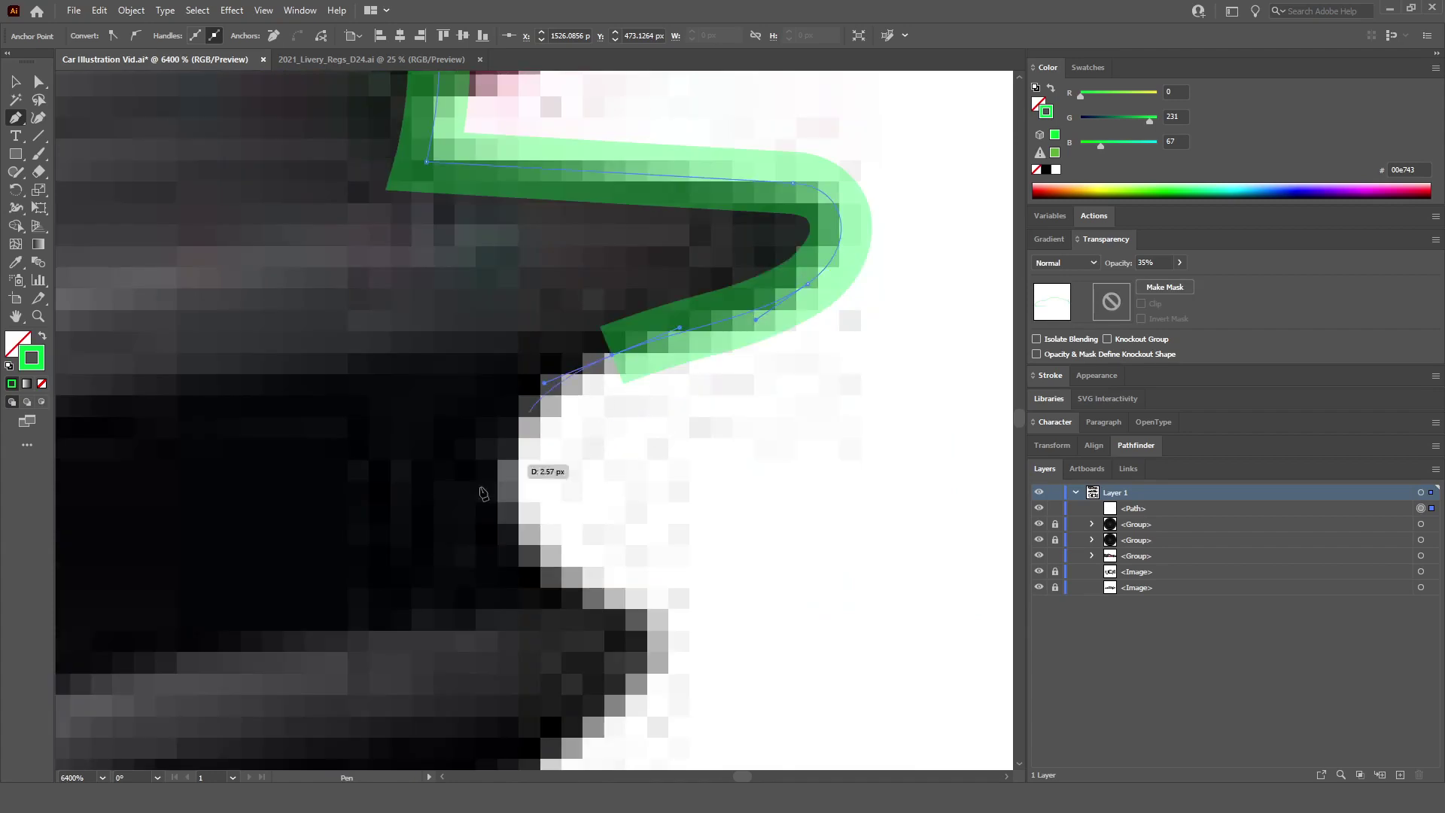
pyautogui.moveTo(505, 485); pyautogui.dragTo(505, 527)
# Step: Curve the path about 2 px out of the recess, and about 2 px around the middle fin's tip with handles following its underside
pyautogui.scroll(-5, 505, 527)
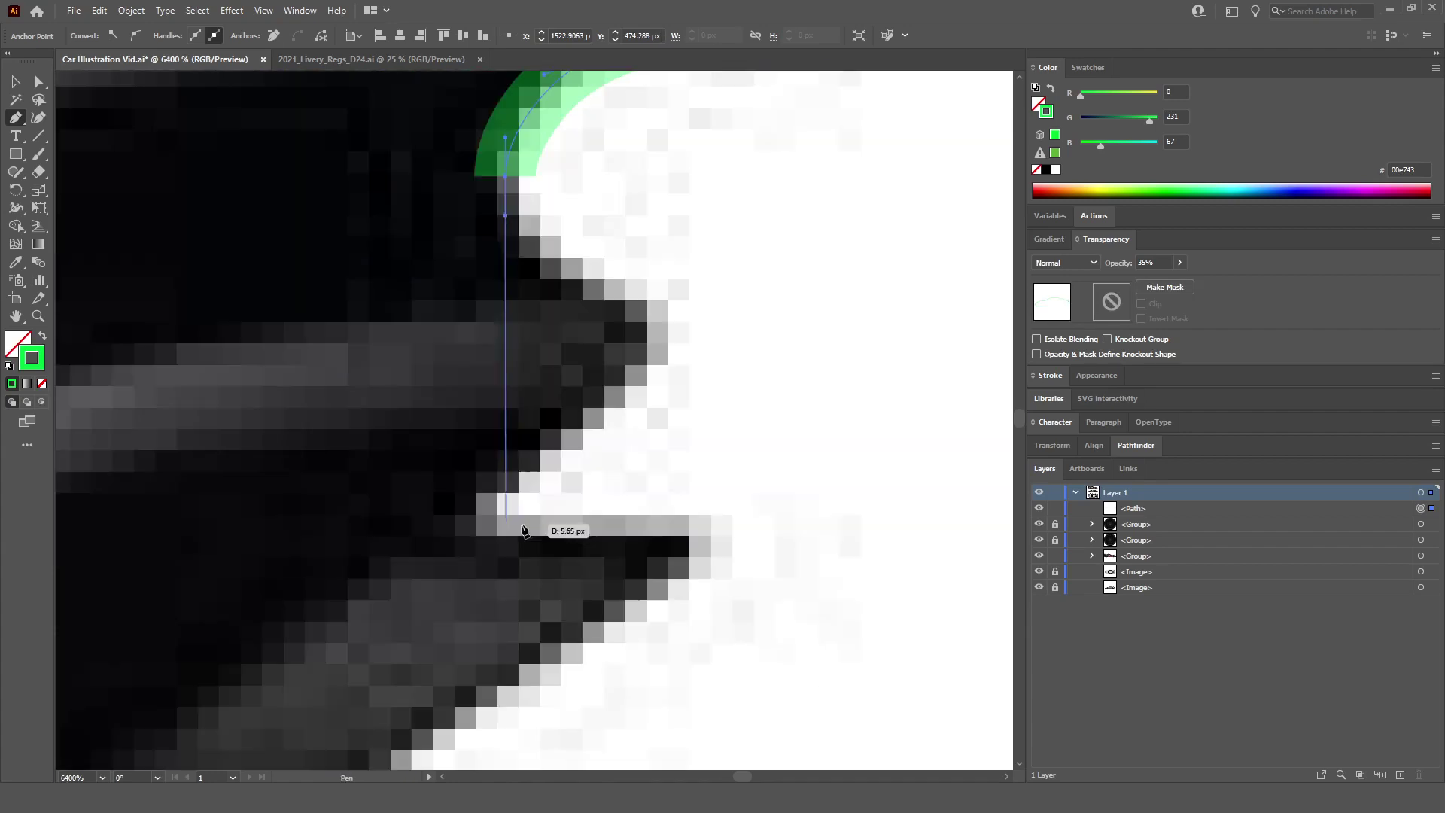
pyautogui.moveTo(618, 293)
pyautogui.mouseDown()
pyautogui.moveTo(659, 367)
pyautogui.moveTo(648, 373)
pyautogui.moveTo(648, 342)
pyautogui.moveTo(632, 384)
pyautogui.mouseUp()
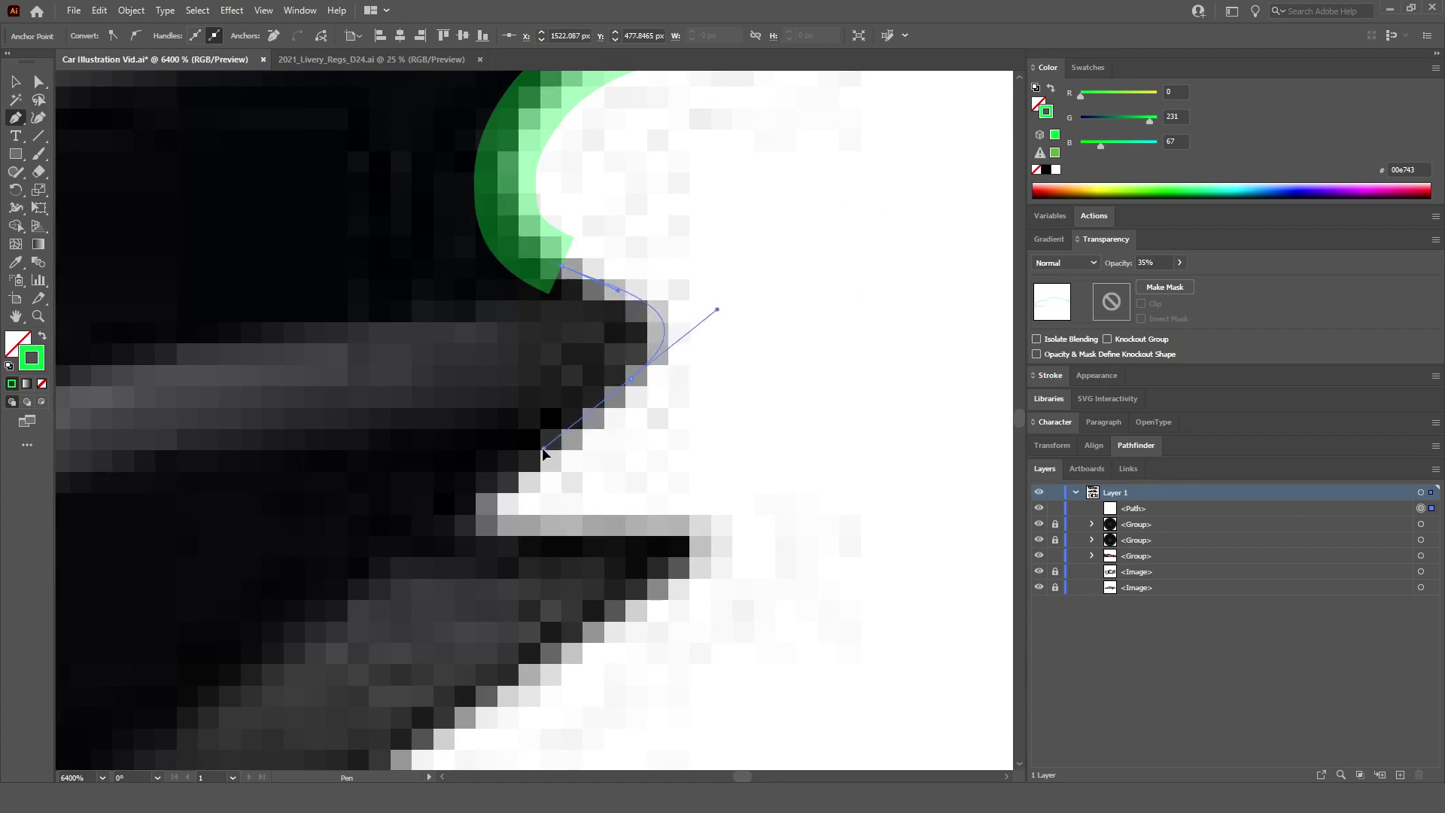
pyautogui.moveTo(544, 449); pyautogui.dragTo(544, 448)
# Step: Extend the path about 4 px along the middle fin's underside to the notch, and about 5 px horizontally to the lower fin's tip
pyautogui.scroll(-2, 543, 449)
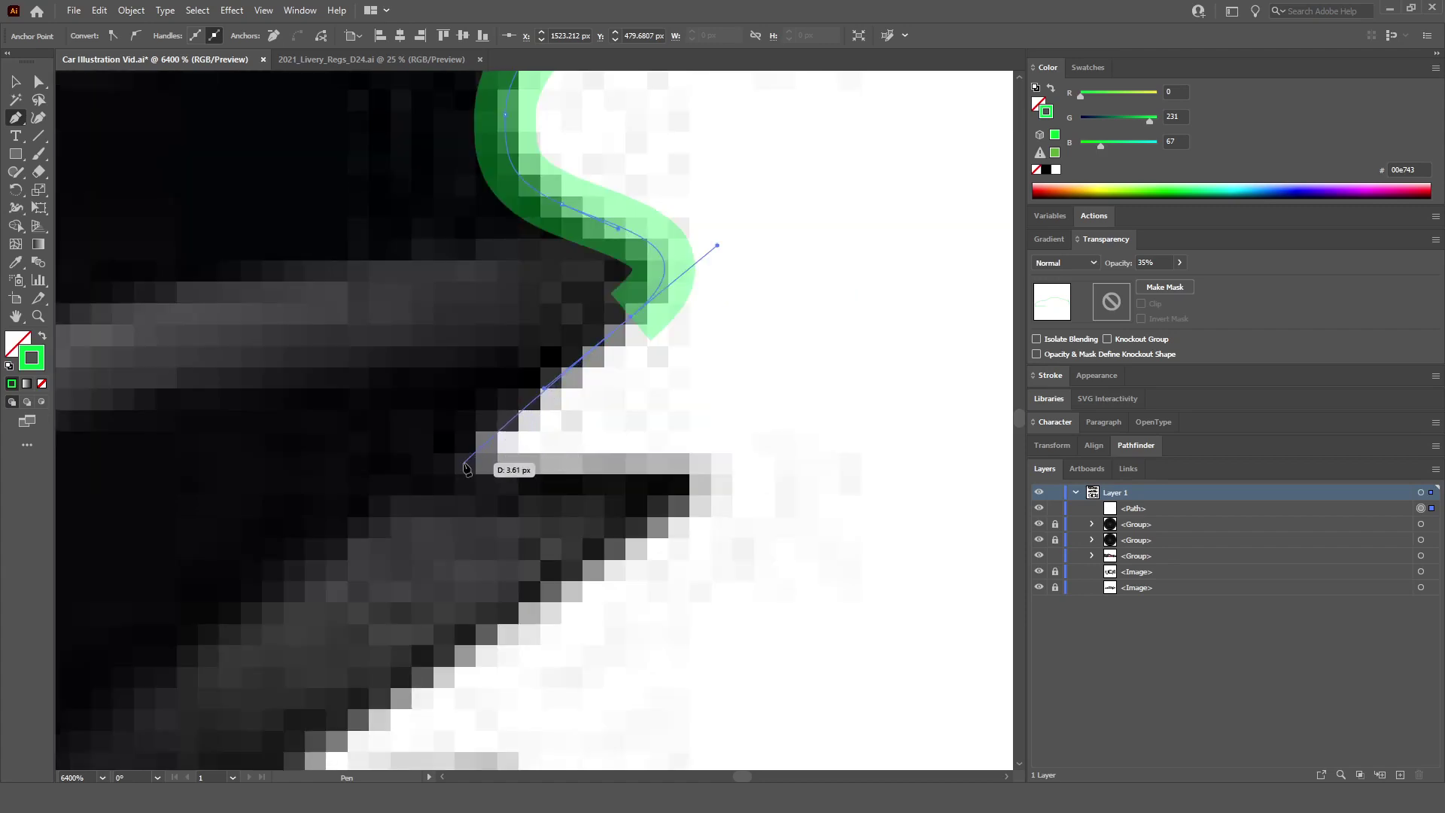
pyautogui.scroll(-2, 471, 467)
pyautogui.scroll(-1, 464, 469)
pyautogui.hscroll(-1, 467, 468)
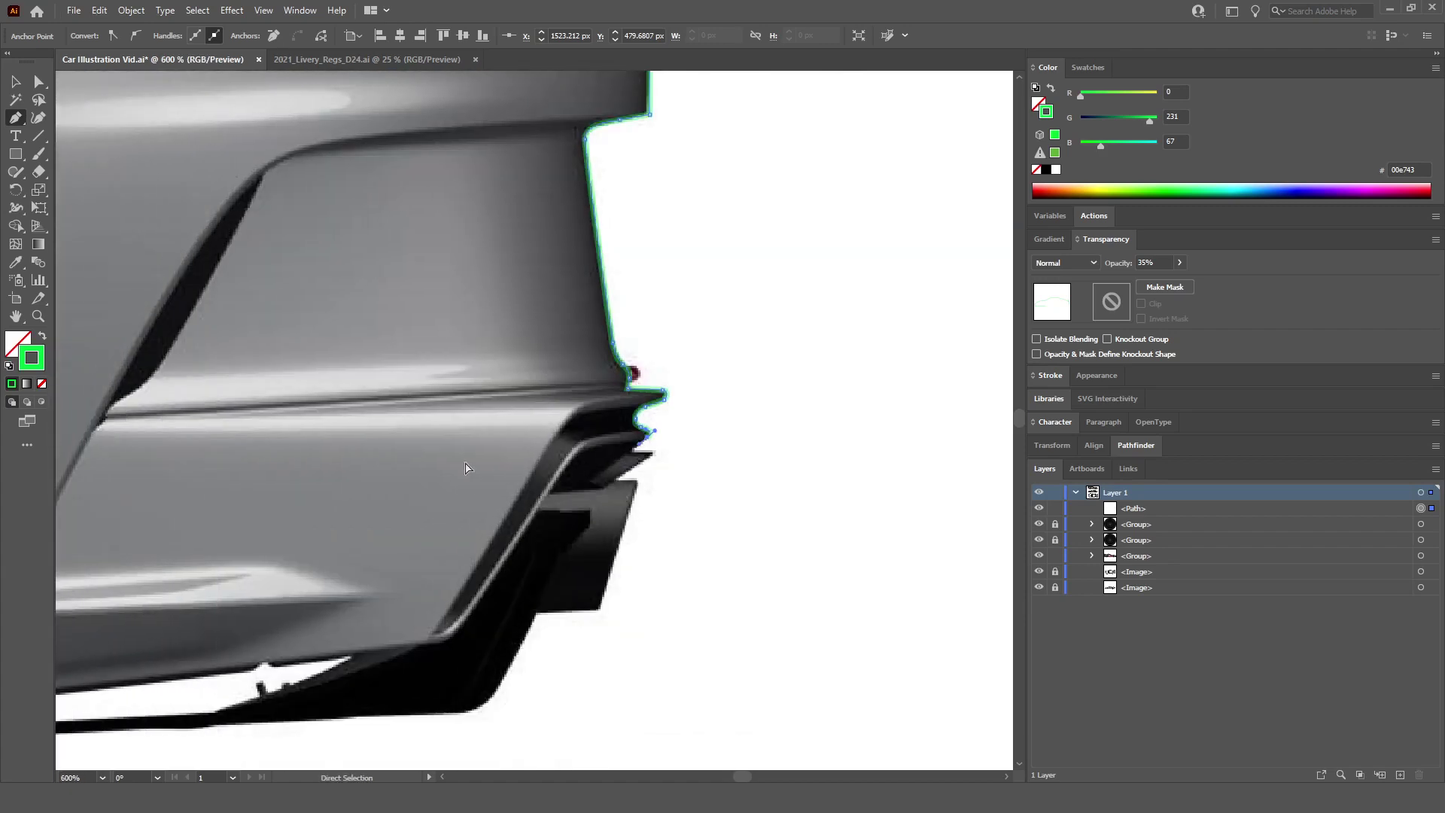
pyautogui.scroll(-1, 468, 468)
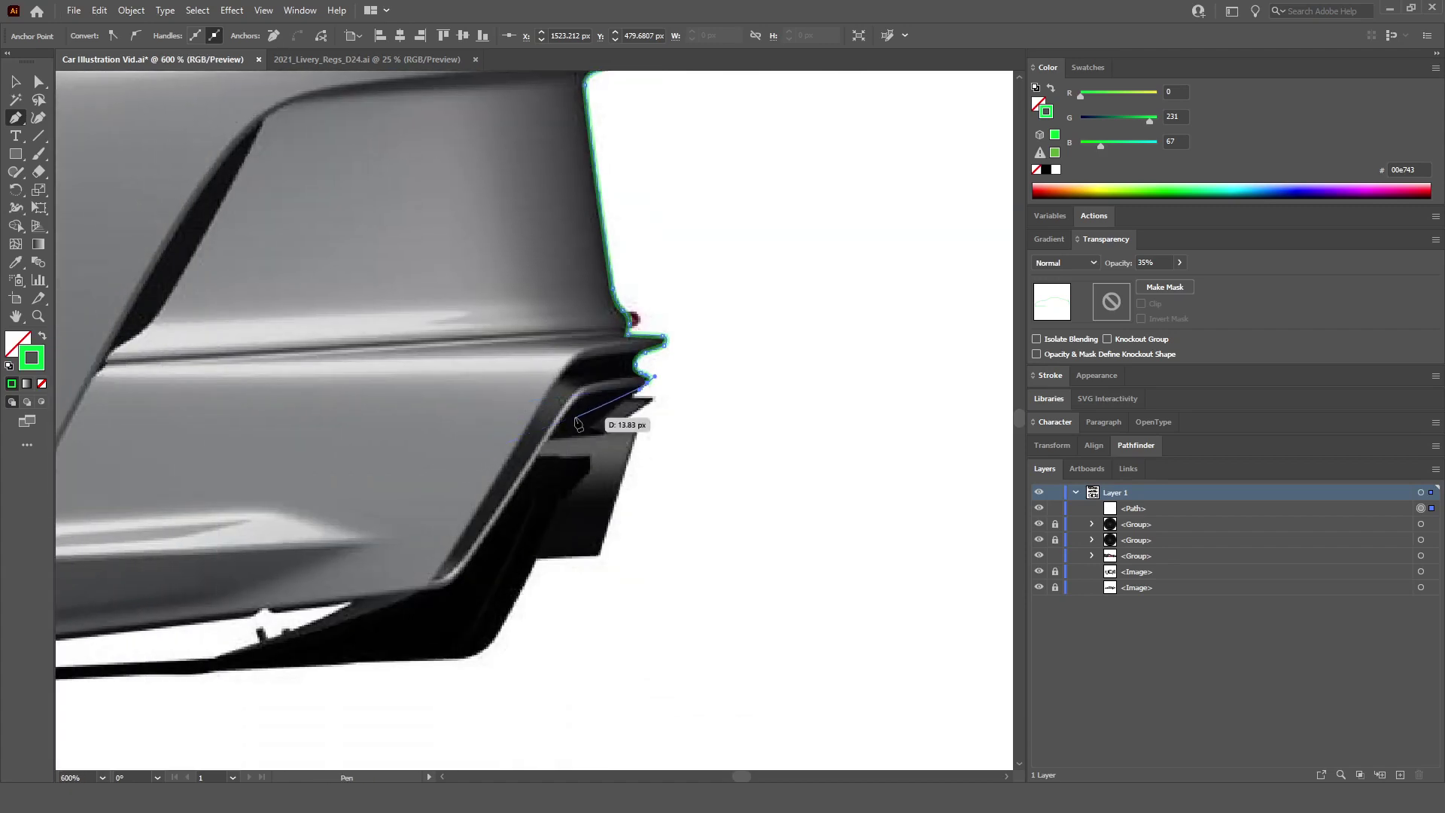
pyautogui.scroll(2, 668, 412)
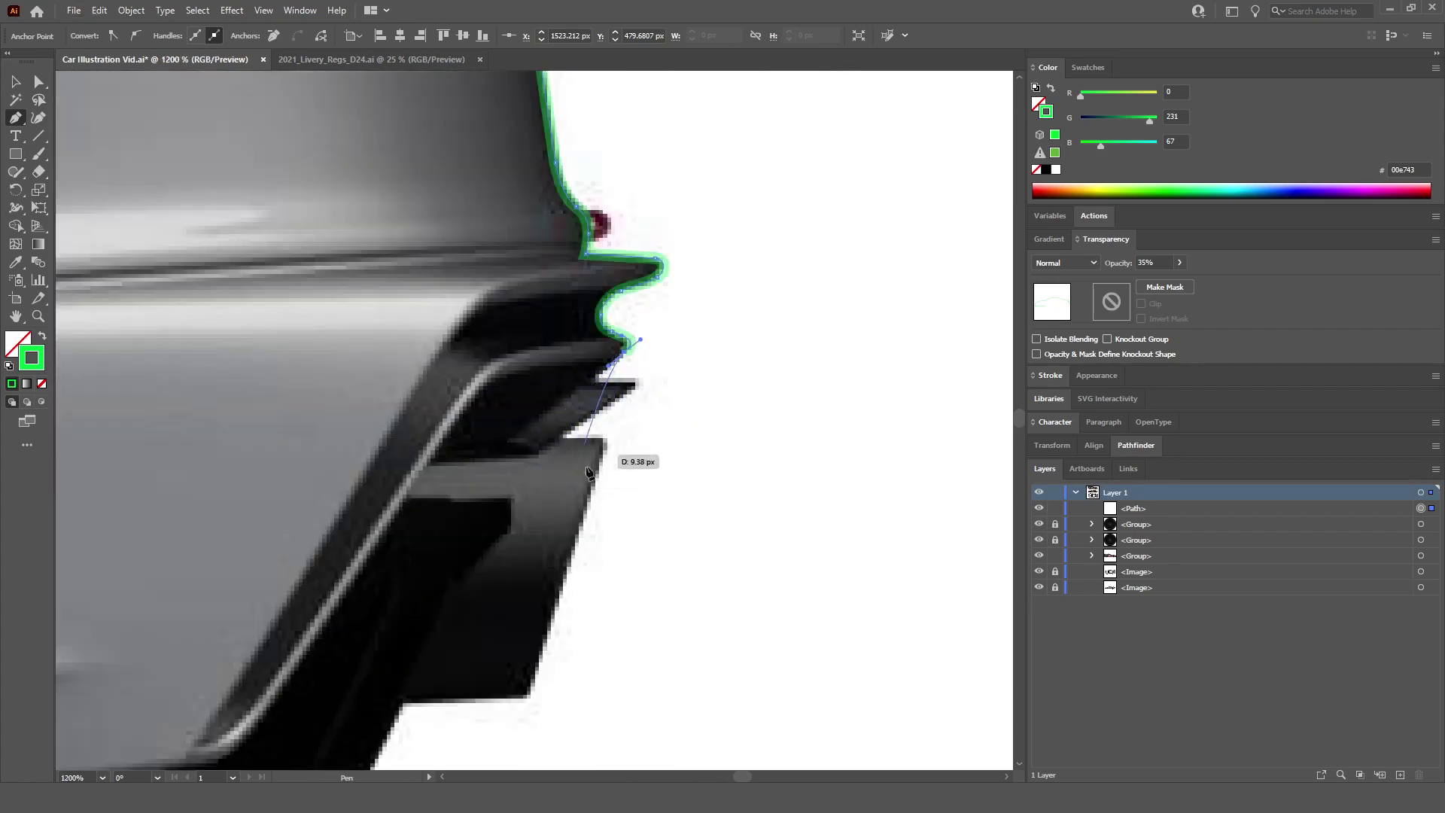
pyautogui.scroll(3, 574, 399)
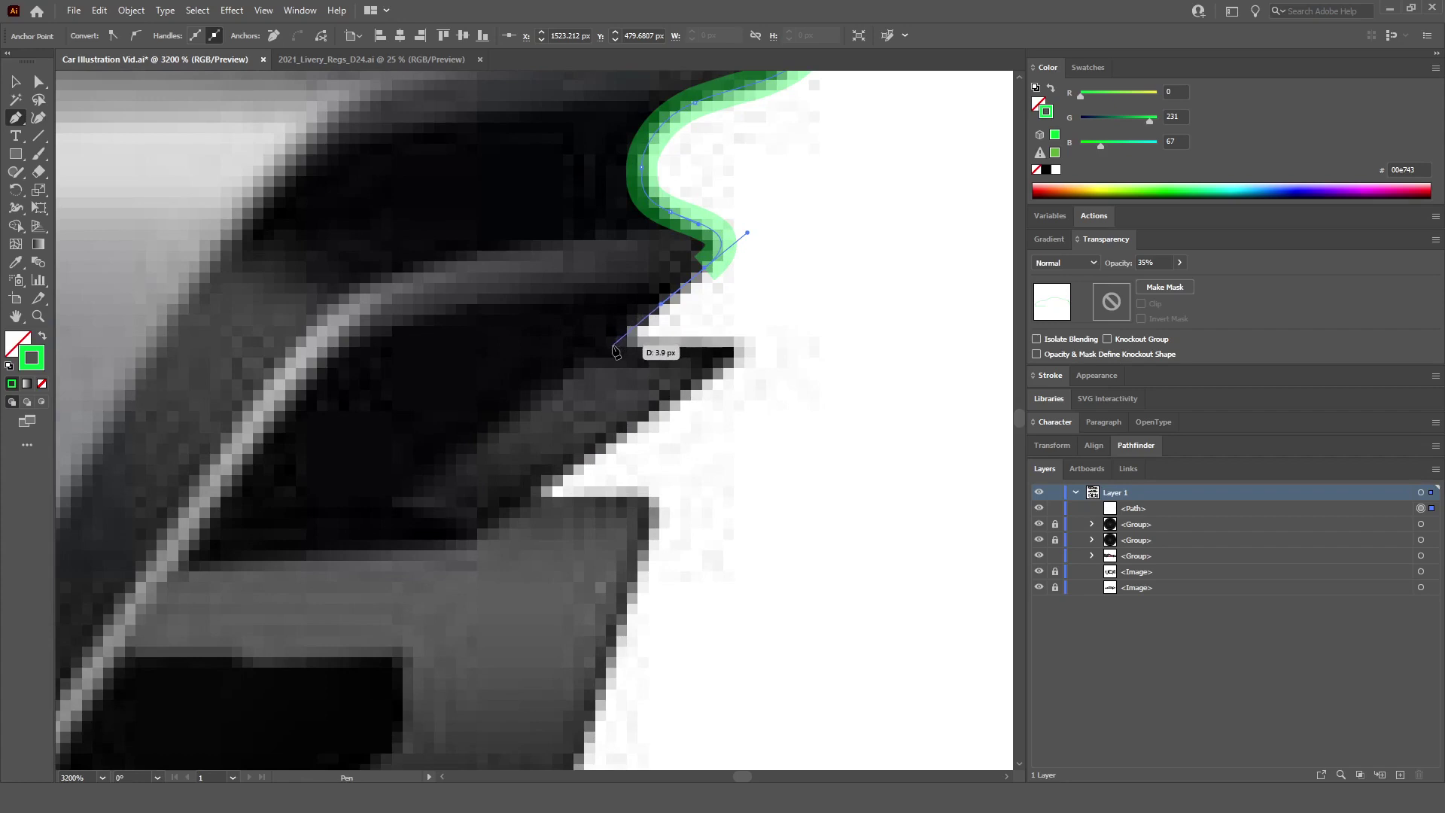
pyautogui.click(614, 344)
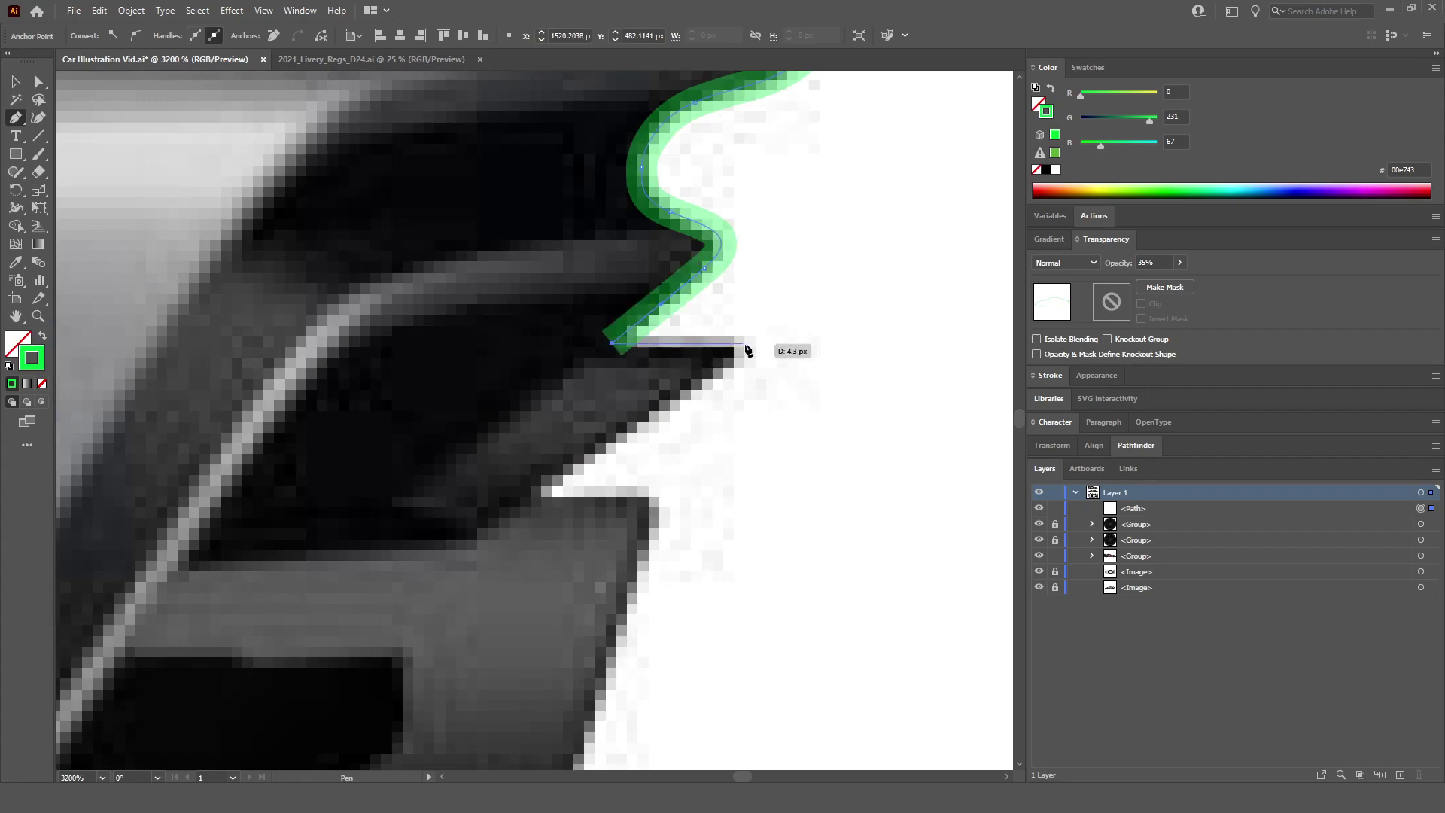
pyautogui.click(757, 345)
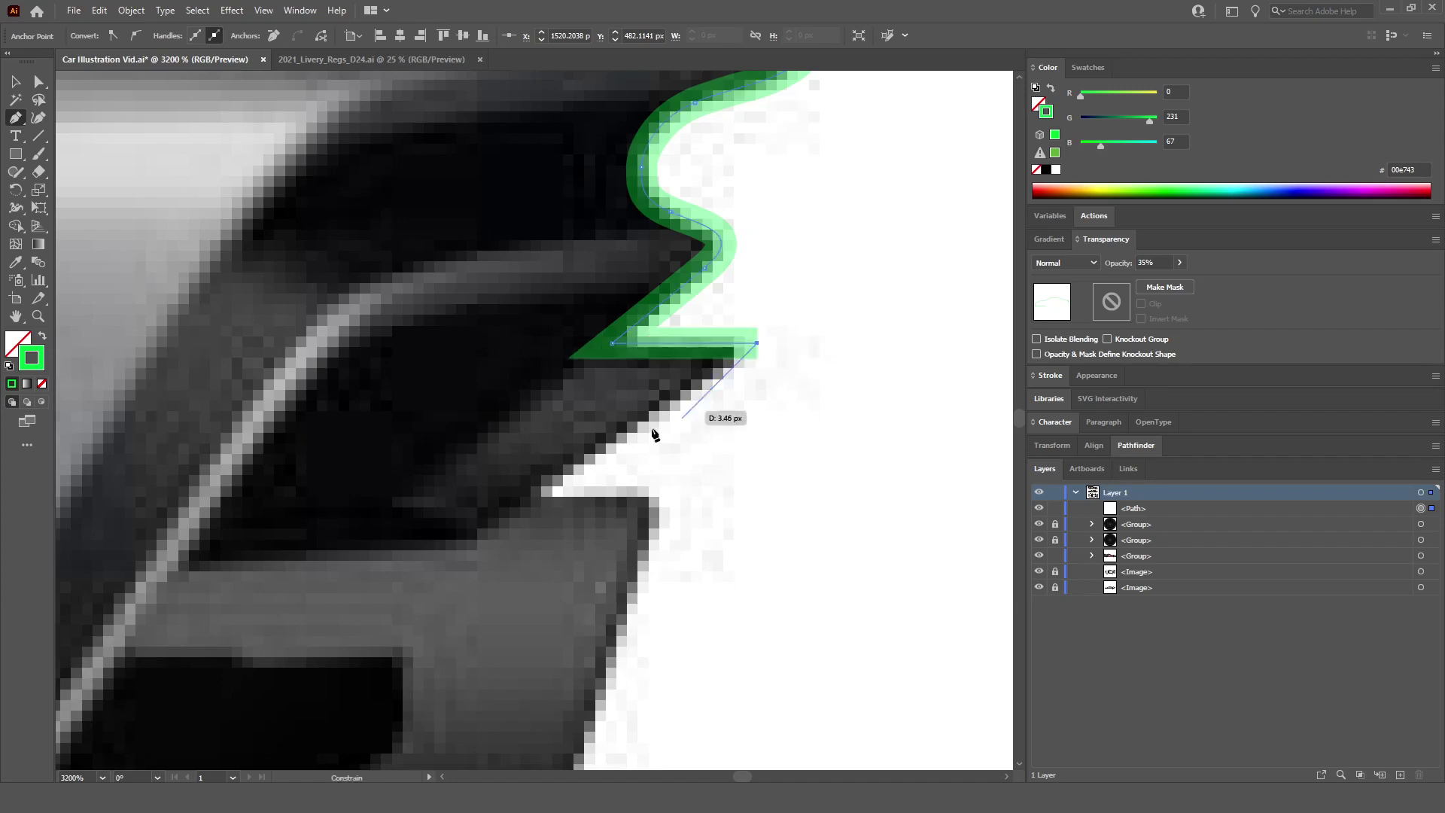
# Step: Extend the path about 9 px along the lower fin's underside, and about 4 px horizontally to the exhaust section's upper rear corner
pyautogui.click(535, 496)
pyautogui.scroll(-1, 569, 484)
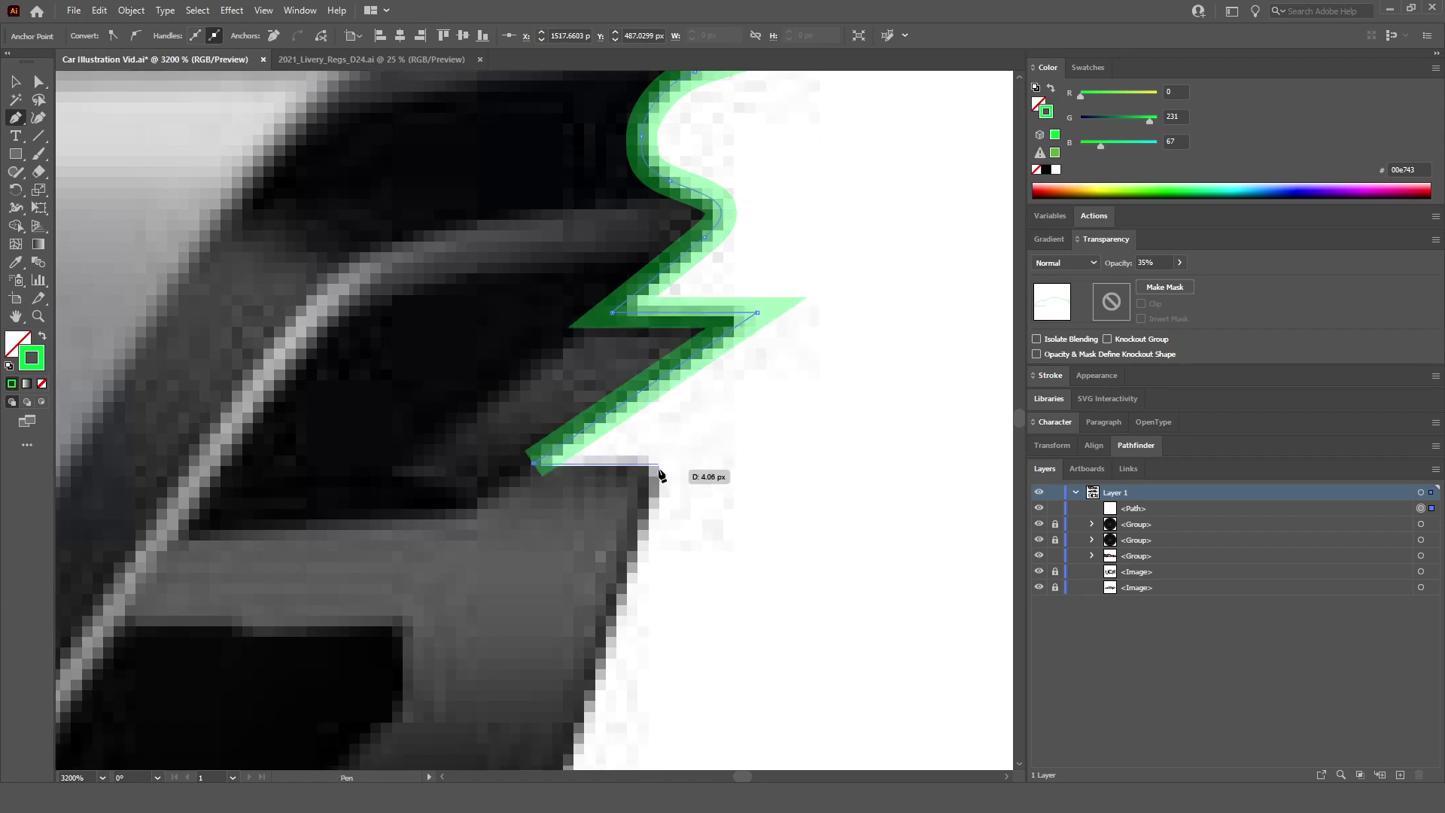
# Step: Extend the path about 24 px down the exhaust section's slanted rear edge, and about 11 px along its bottom edge to the diffuser
pyautogui.scroll(-10, 666, 473)
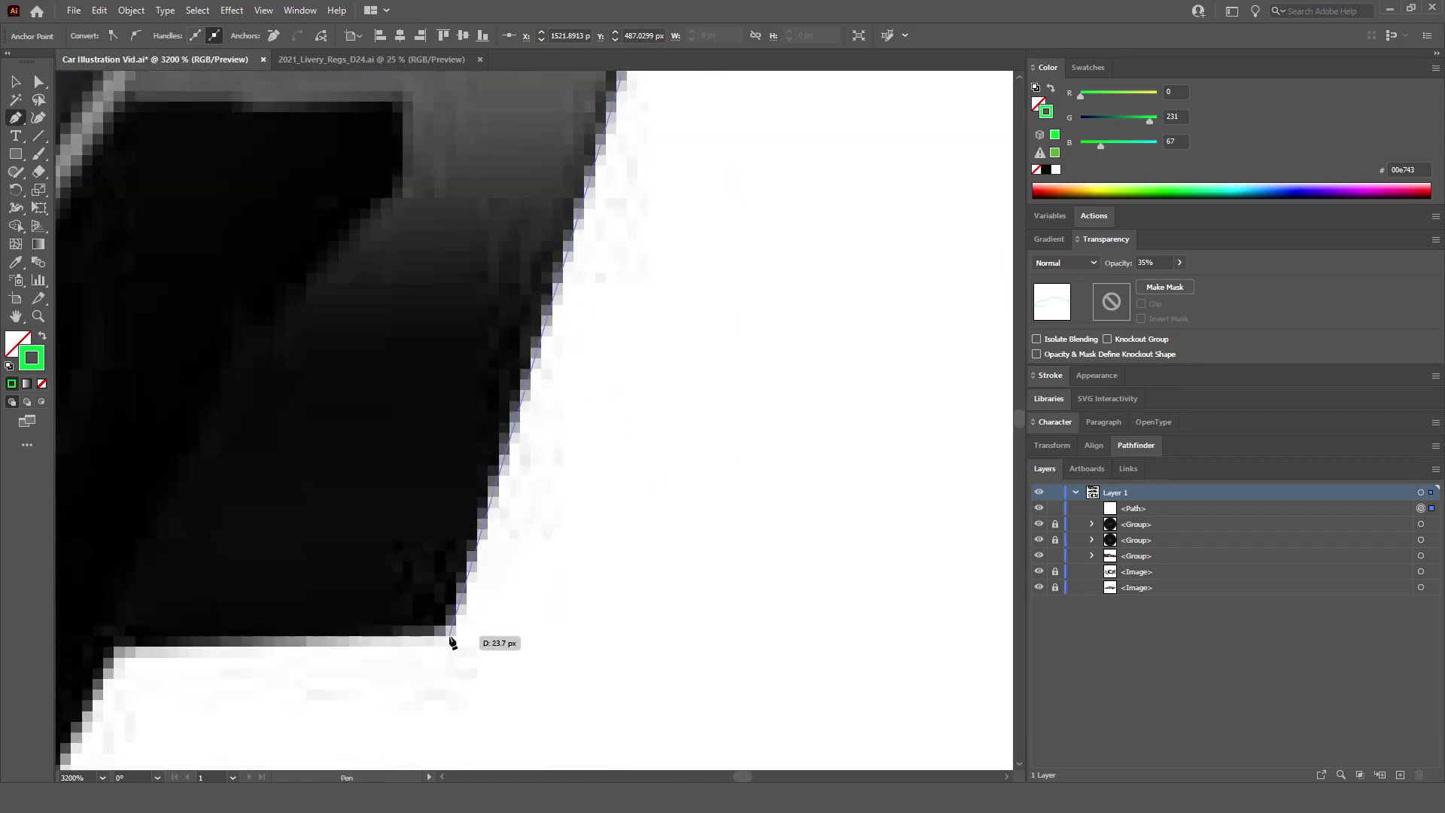
pyautogui.click(450, 642)
pyautogui.hotkey('ctrl', '-')
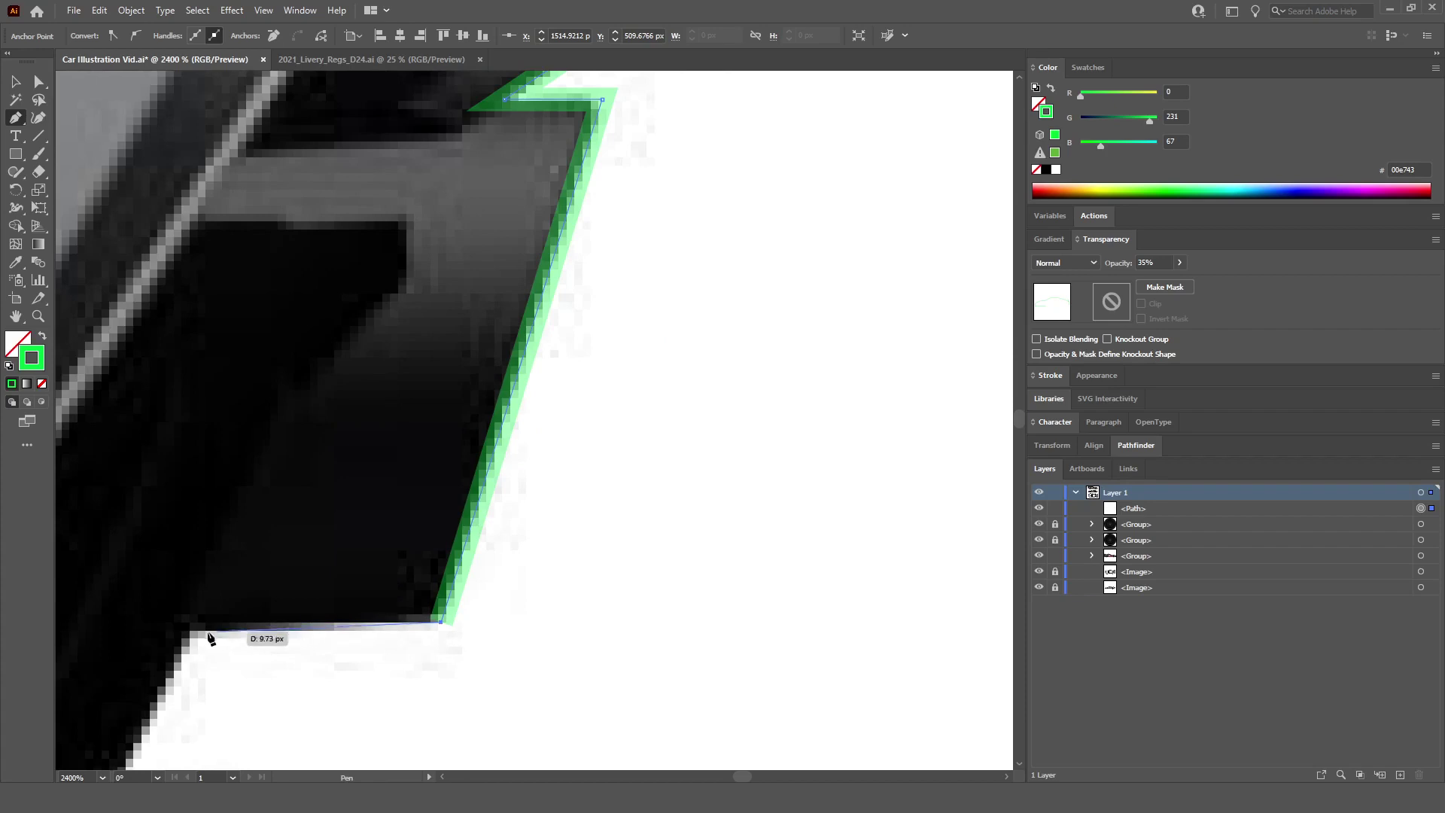
pyautogui.hscroll(-3, 188, 641)
pyautogui.hscroll(-6, 258, 669)
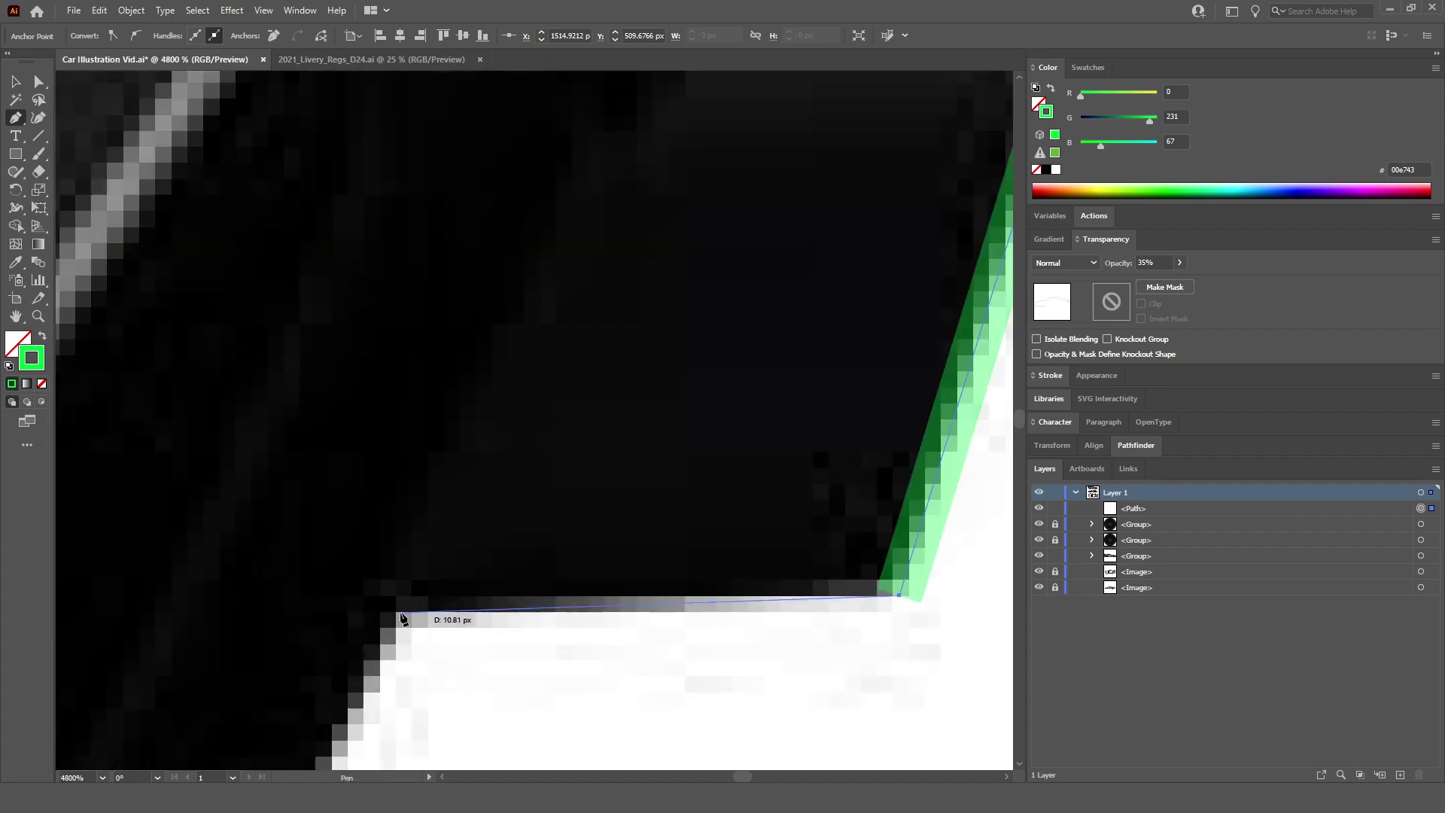
pyautogui.click(391, 611)
# Step: Extend the path about 14 px down the diffuser's rear edge, and curve it about 11 px around the lower corner onto its bottom edge
pyautogui.hotkey('ctrl', '-')
pyautogui.hotkey('ctrl', '-')
pyautogui.scroll(-5, 393, 619)
pyautogui.hscroll(-3, 393, 618)
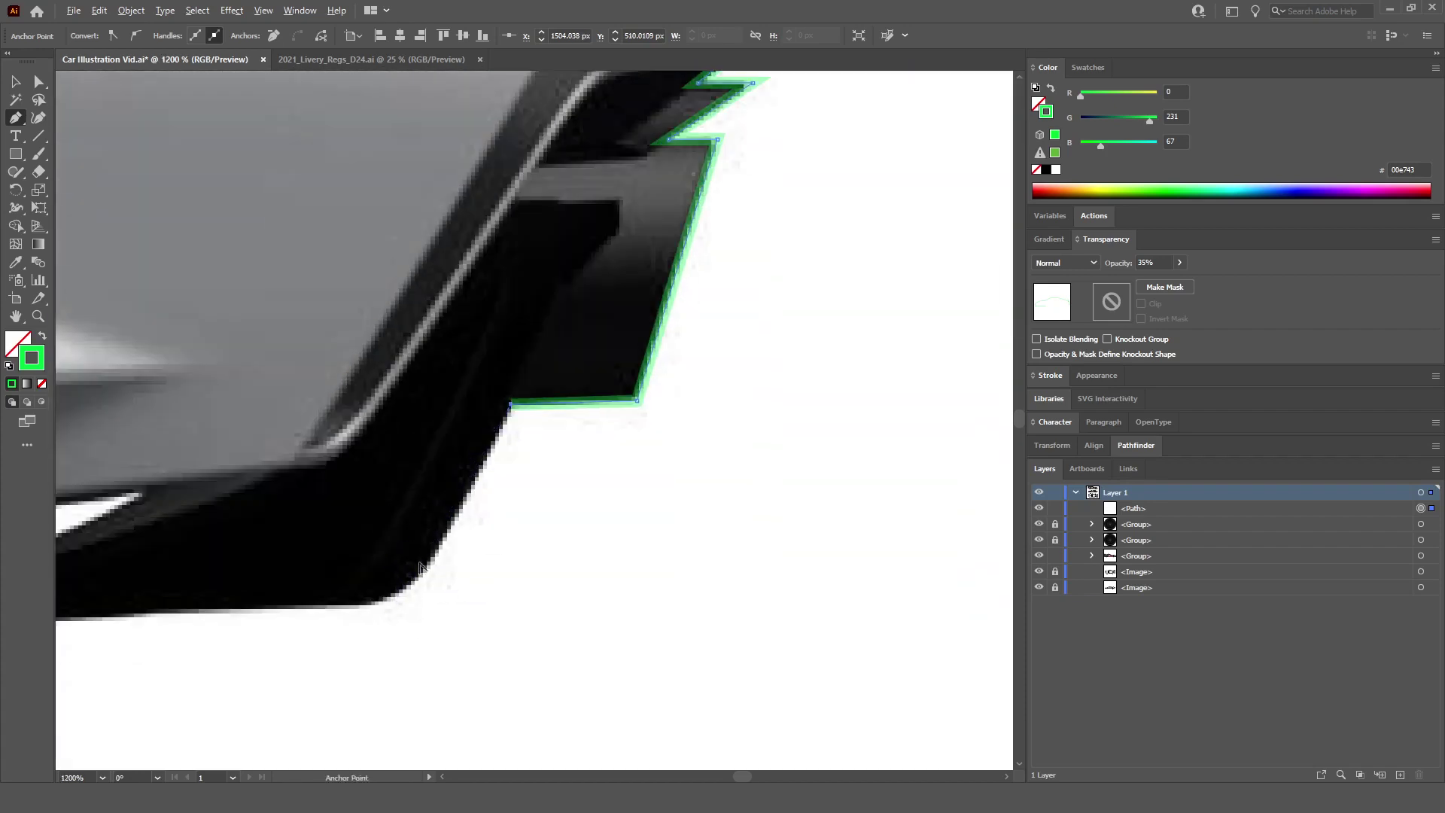
pyautogui.scroll(3, 516, 490)
pyautogui.scroll(-3, 517, 497)
pyautogui.scroll(-4, 516, 500)
pyautogui.hscroll(-1, 518, 502)
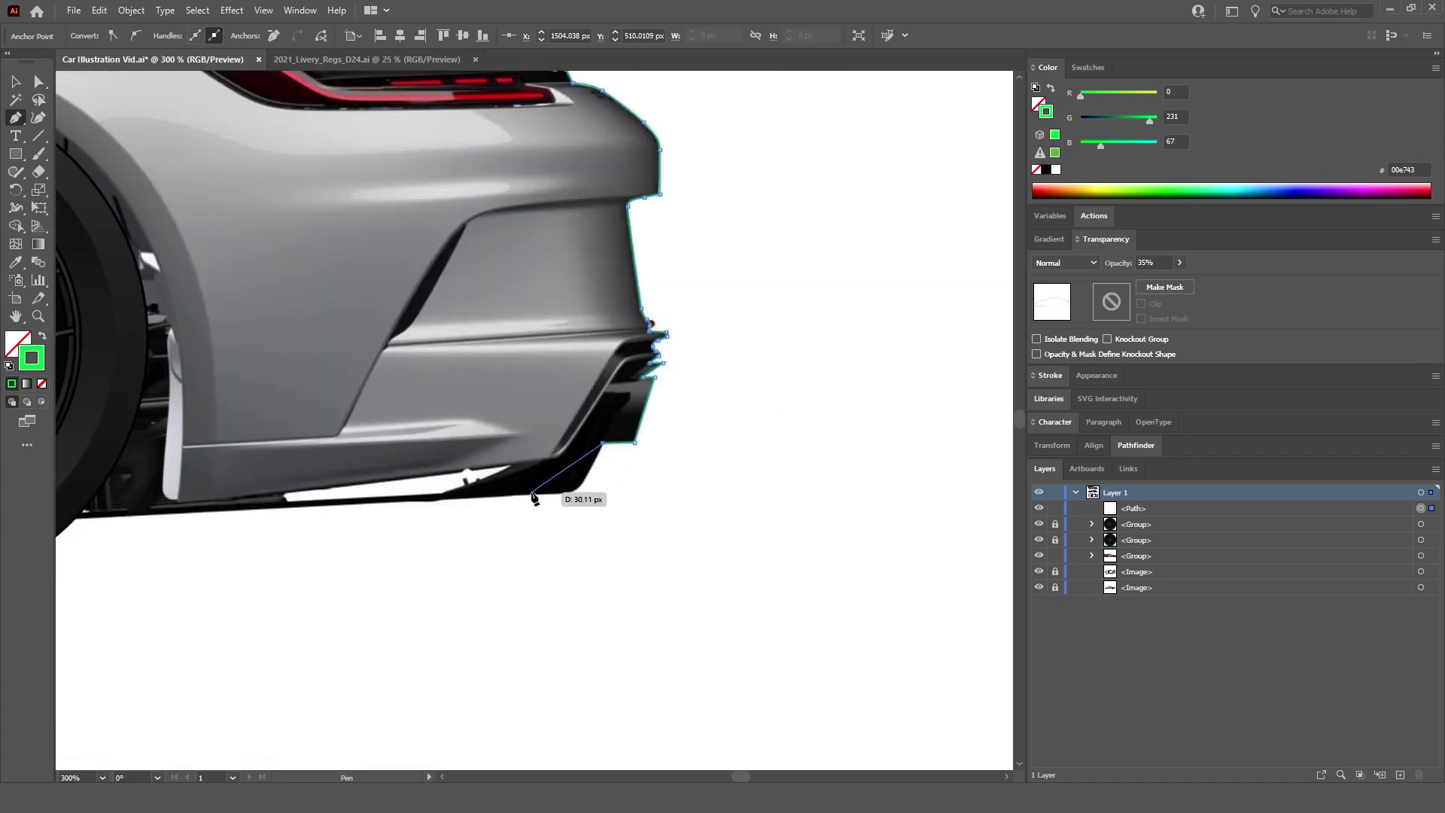
pyautogui.hscroll(-1, 478, 486)
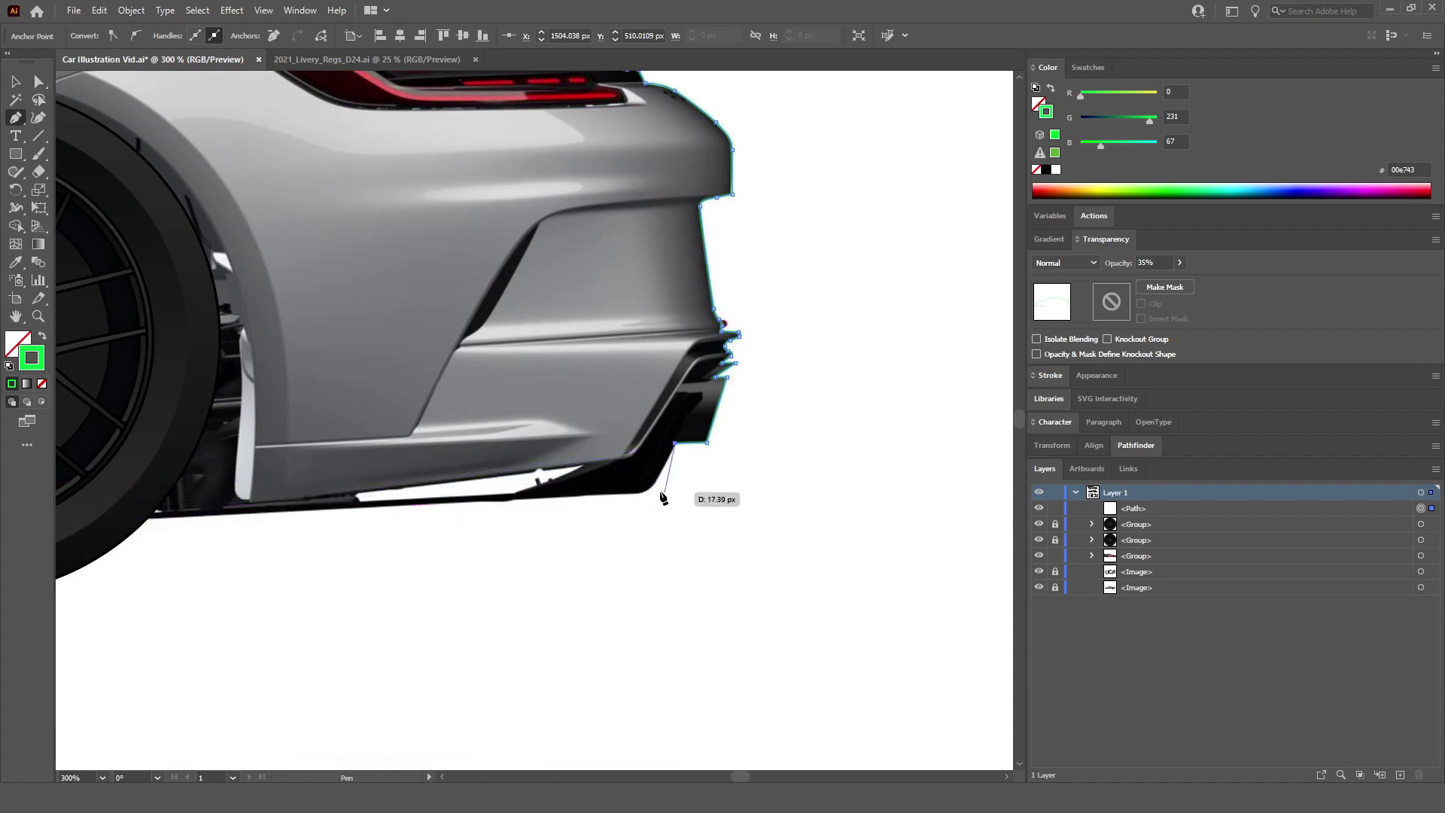
pyautogui.scroll(5, 662, 491)
pyautogui.moveTo(641, 430); pyautogui.dragTo(604, 489)
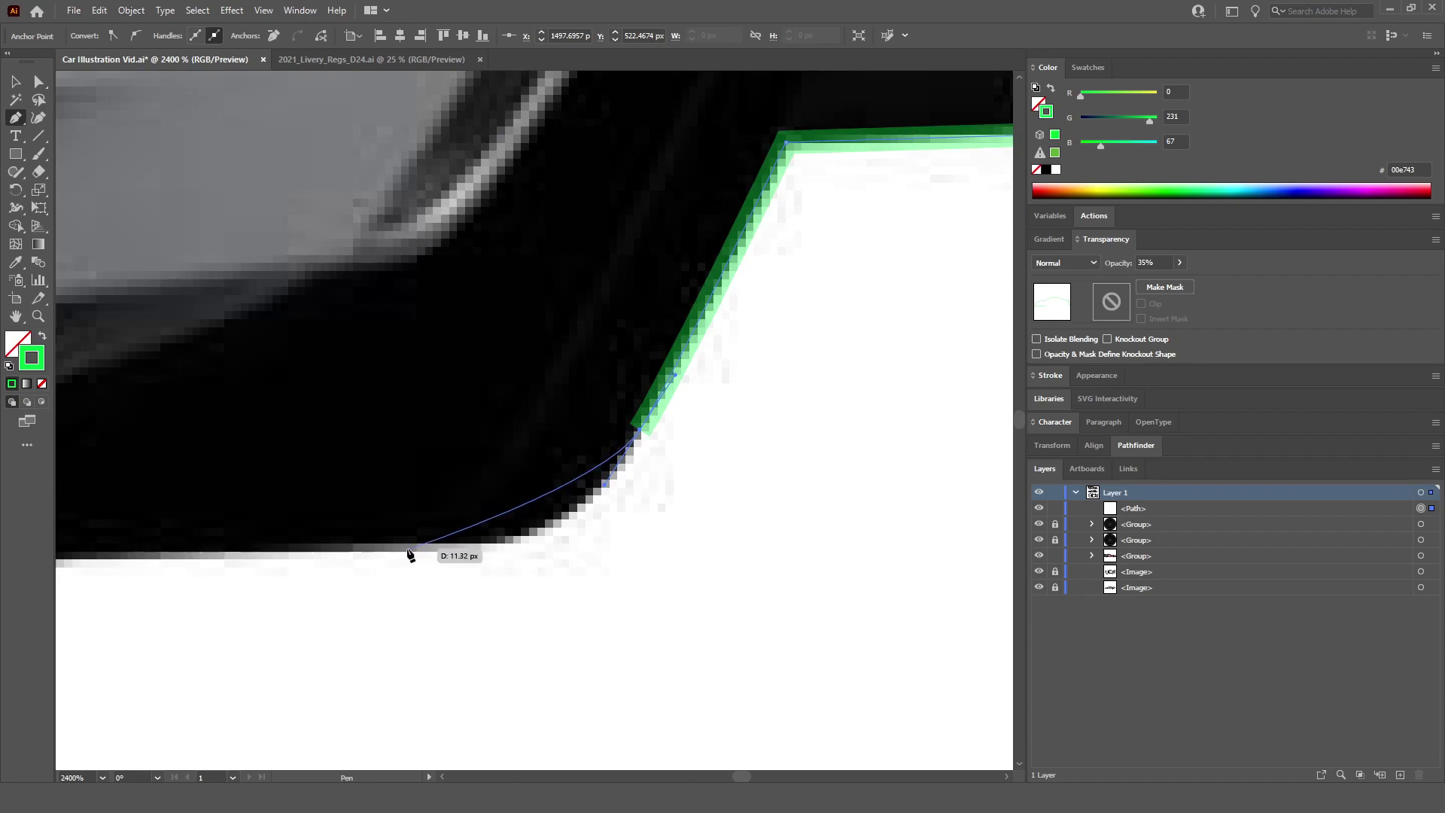
pyautogui.moveTo(405, 551); pyautogui.dragTo(221, 555)
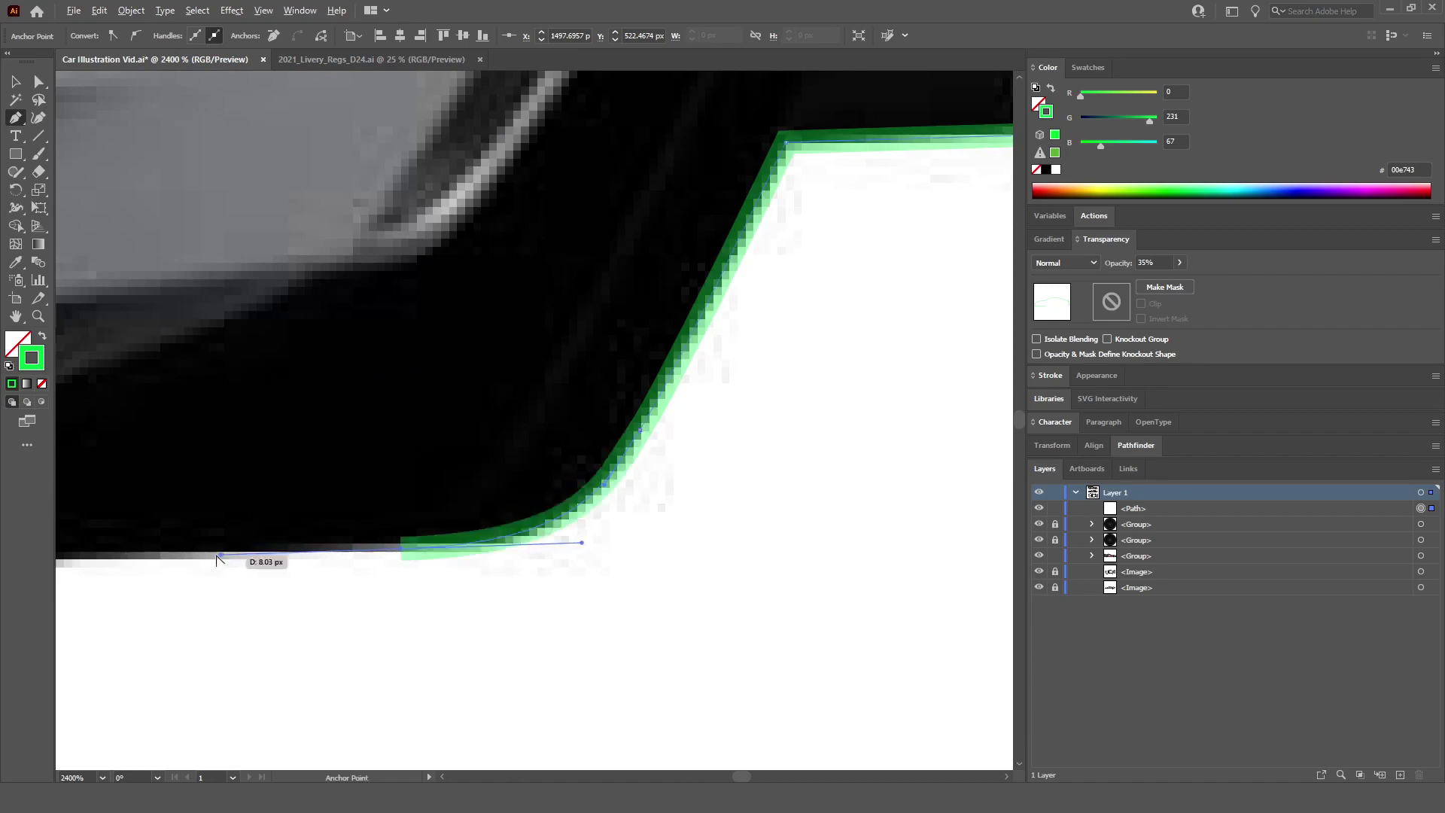
# Step: Extend the path about 327 px along the underbody, past the rear wheel, to the side skirt's lower rear corner
pyautogui.scroll(-4, 221, 555)
pyautogui.scroll(-4, 211, 583)
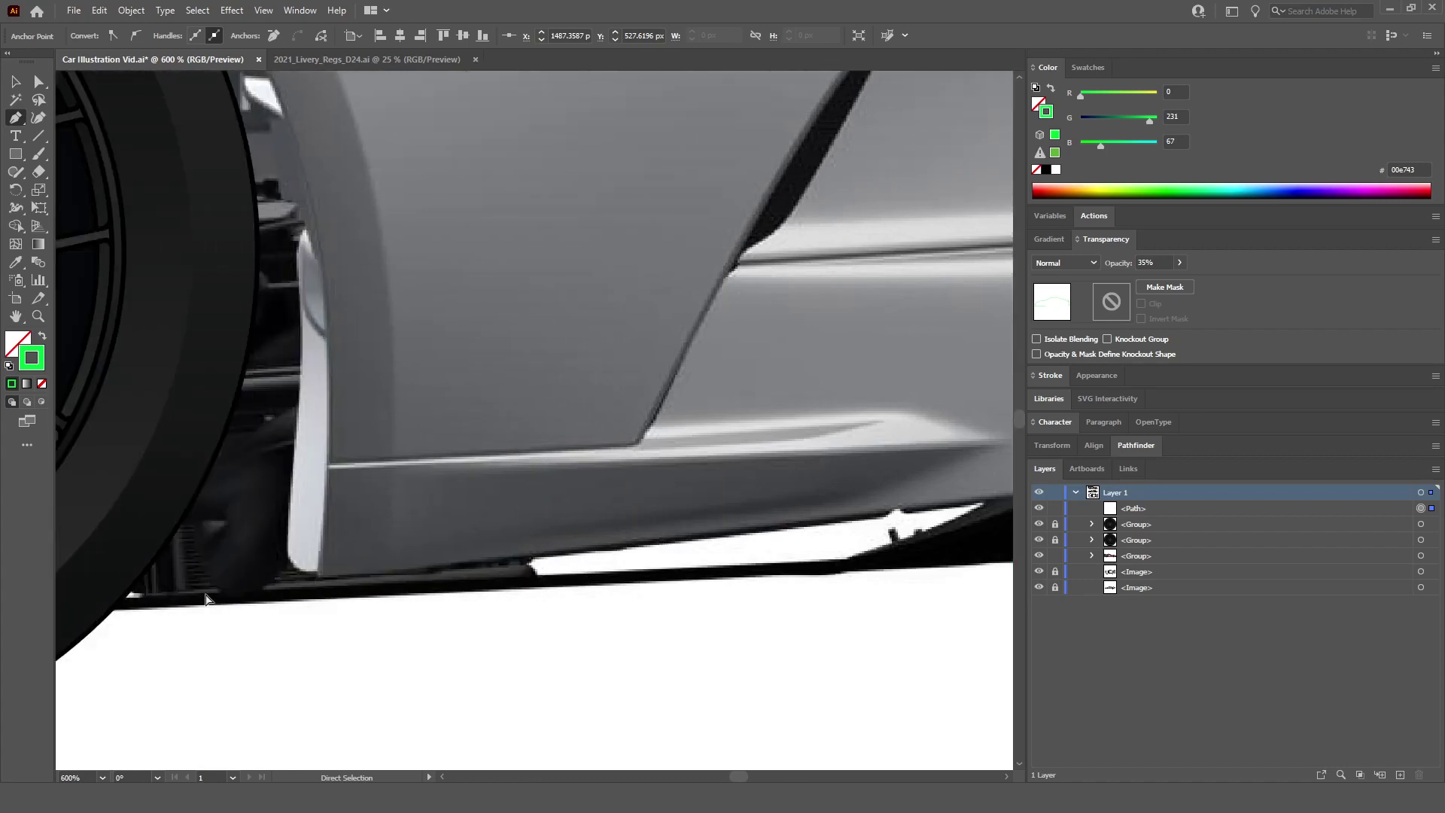
pyautogui.scroll(6, 209, 607)
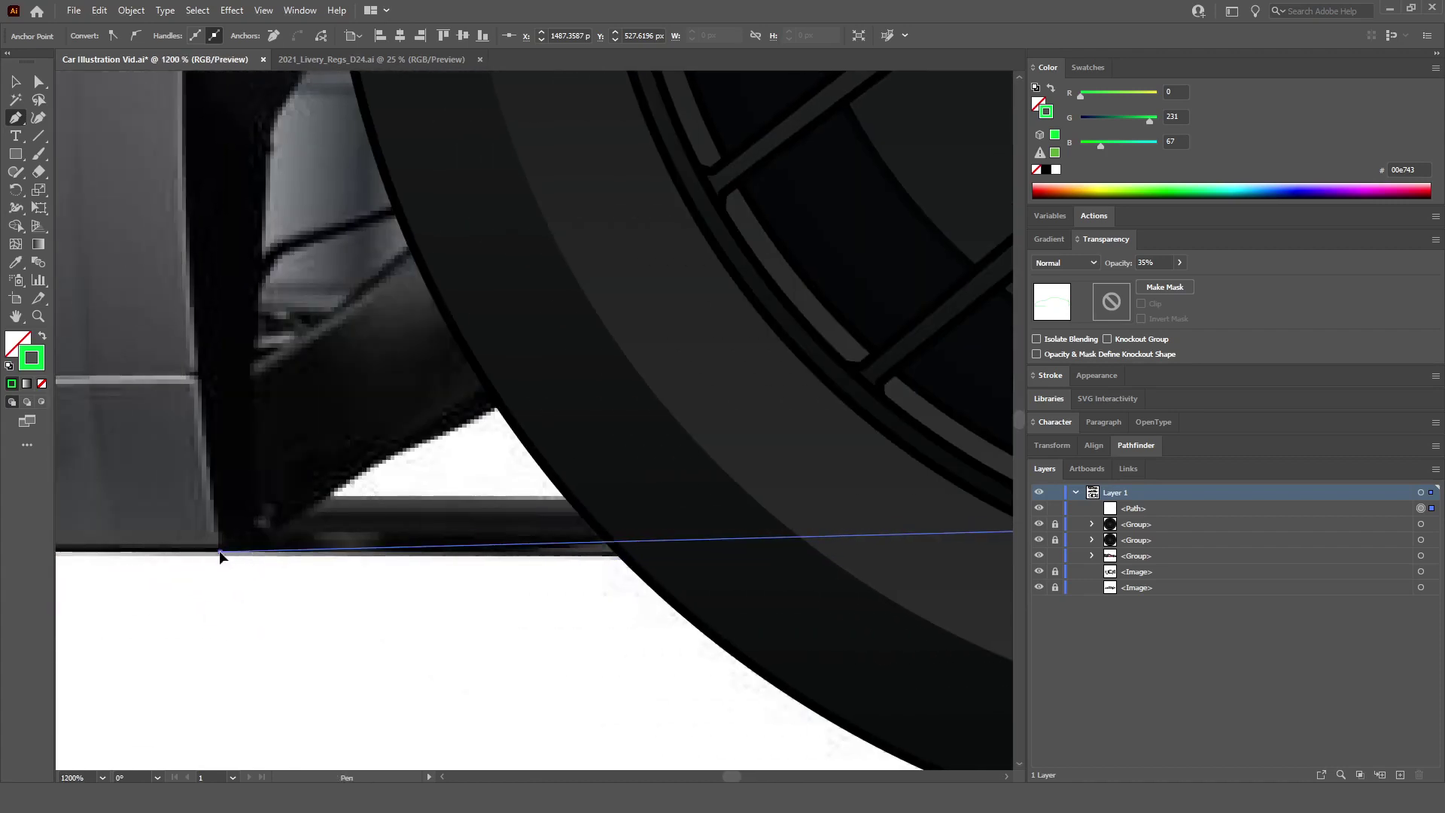
pyautogui.click(219, 551)
# Step: Add an anchor to the underbody segment just behind the rear wheel and move it down about 2 px toward the reference's bottom edge
pyautogui.scroll(-6, 219, 554)
pyautogui.scroll(4, 495, 564)
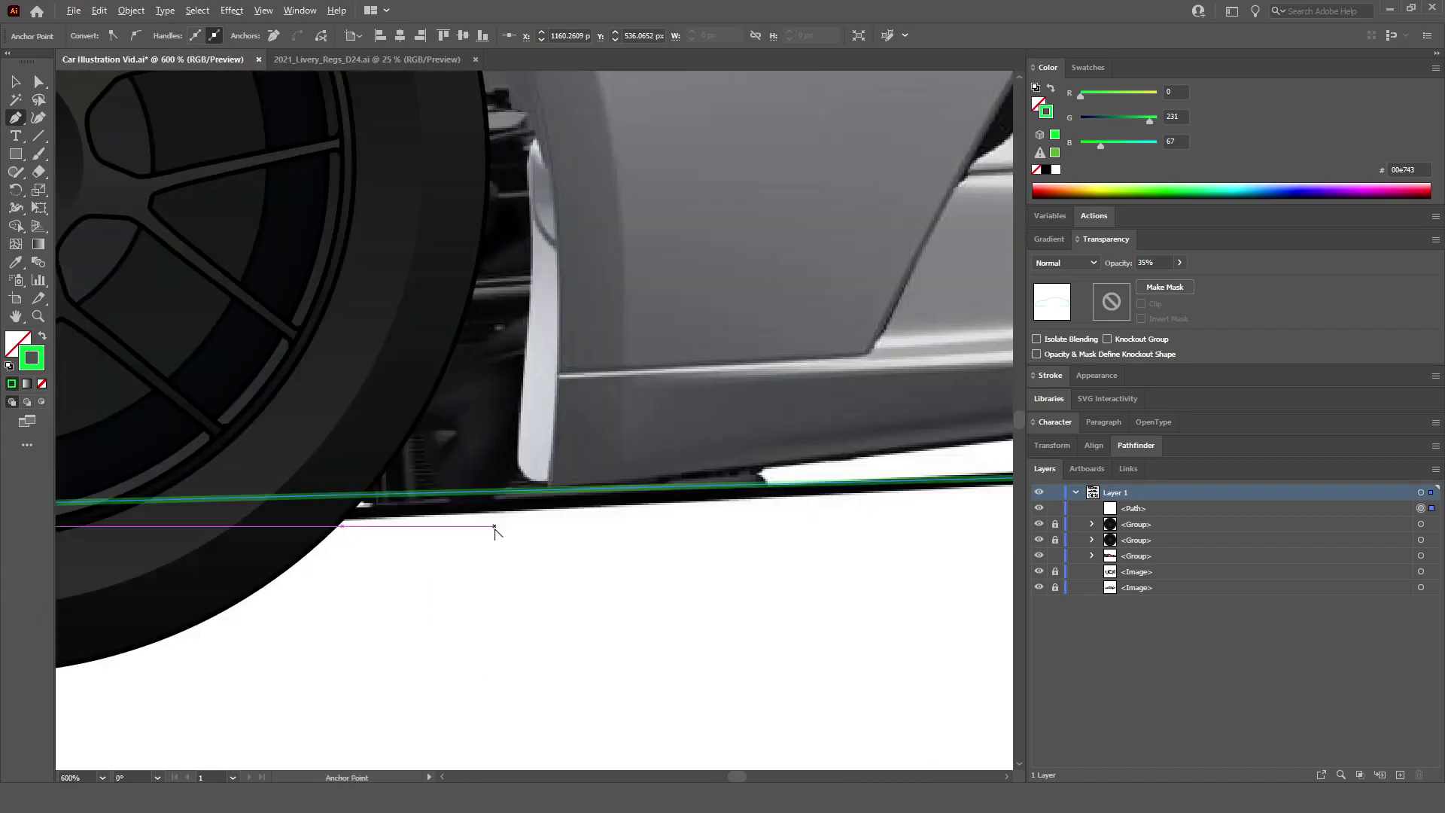
pyautogui.scroll(-4, 494, 527)
pyautogui.scroll(4, 583, 539)
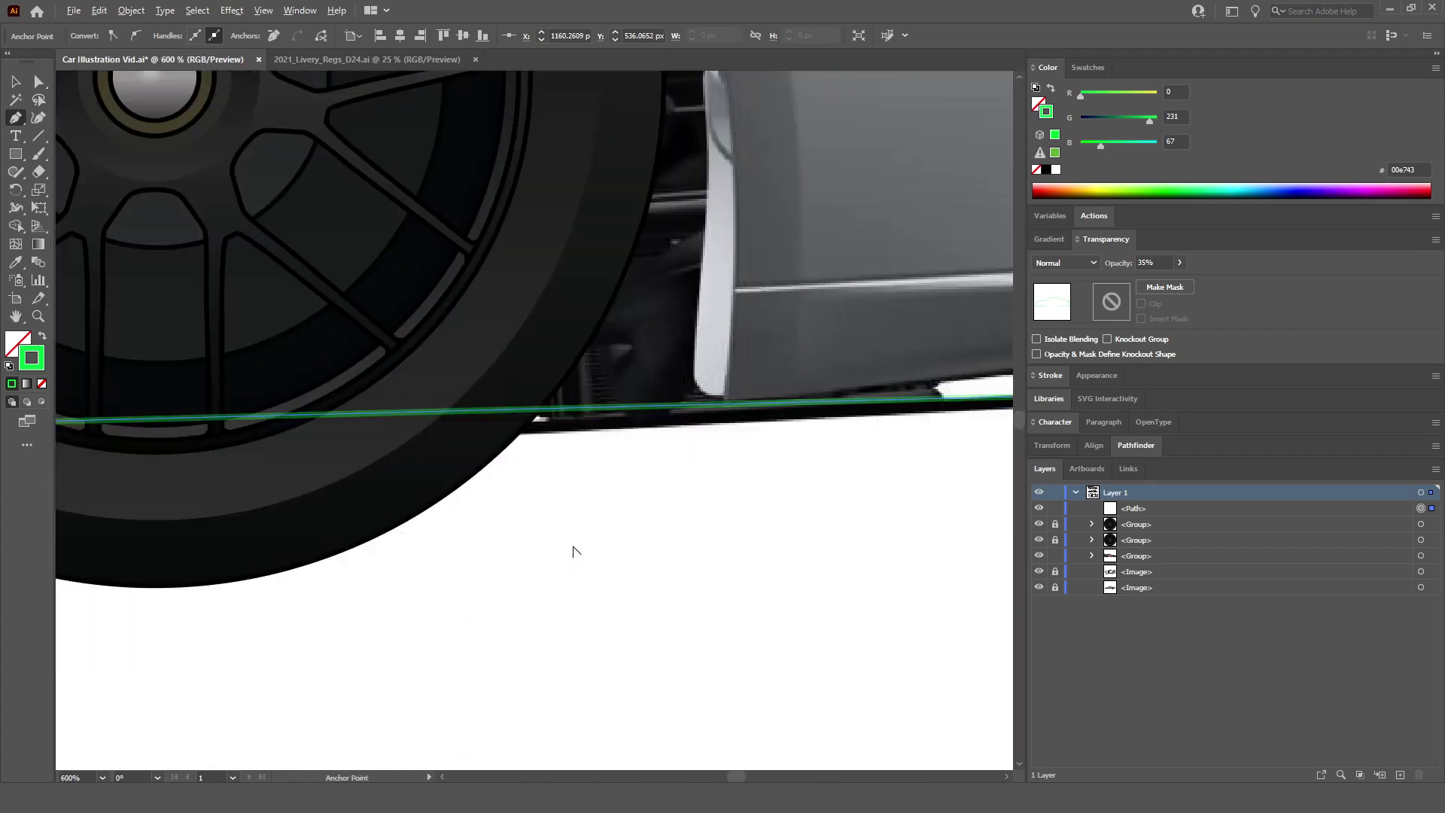
pyautogui.click(595, 410)
pyautogui.scroll(-3, 597, 419)
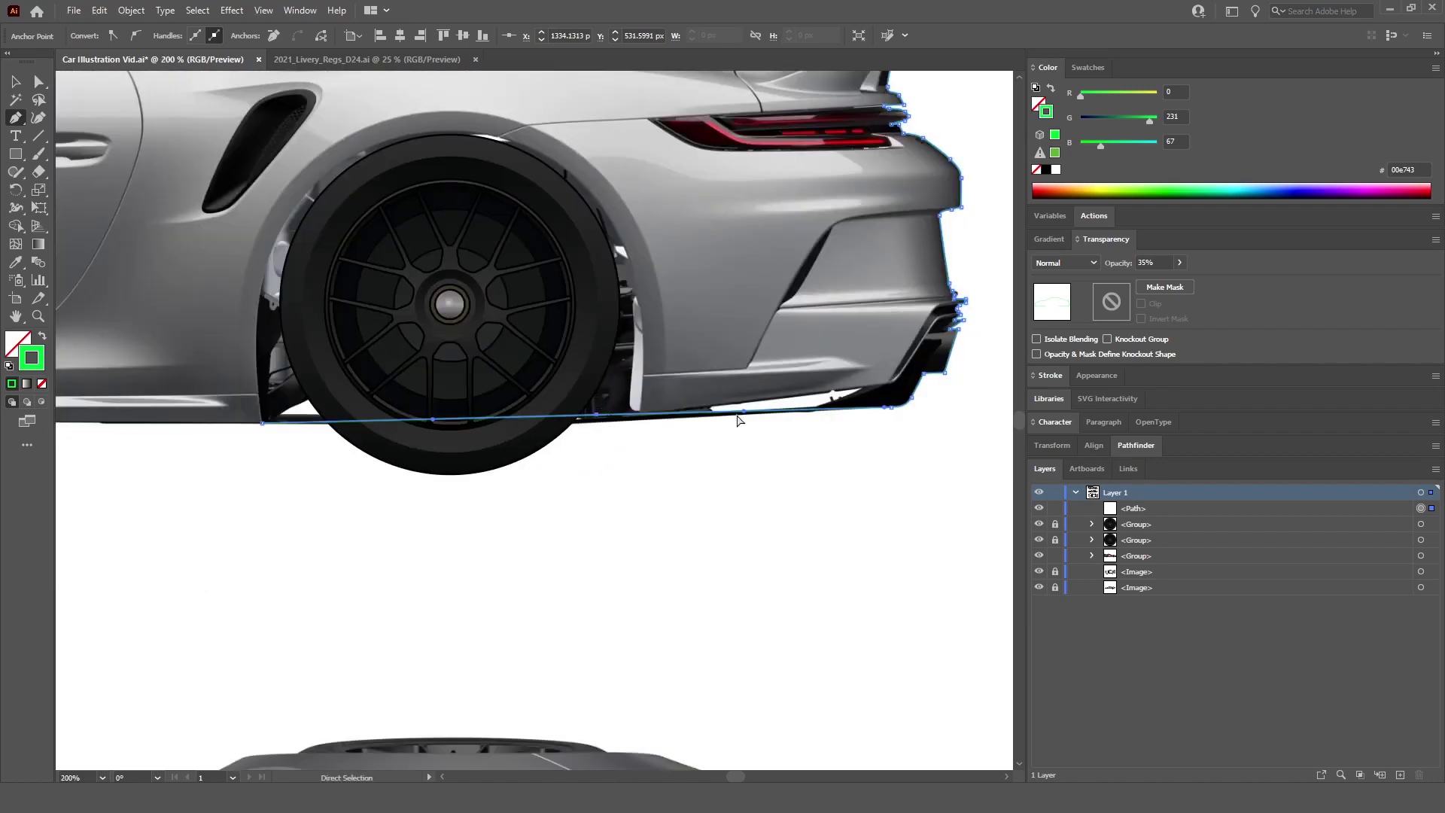
pyautogui.scroll(3, 596, 418)
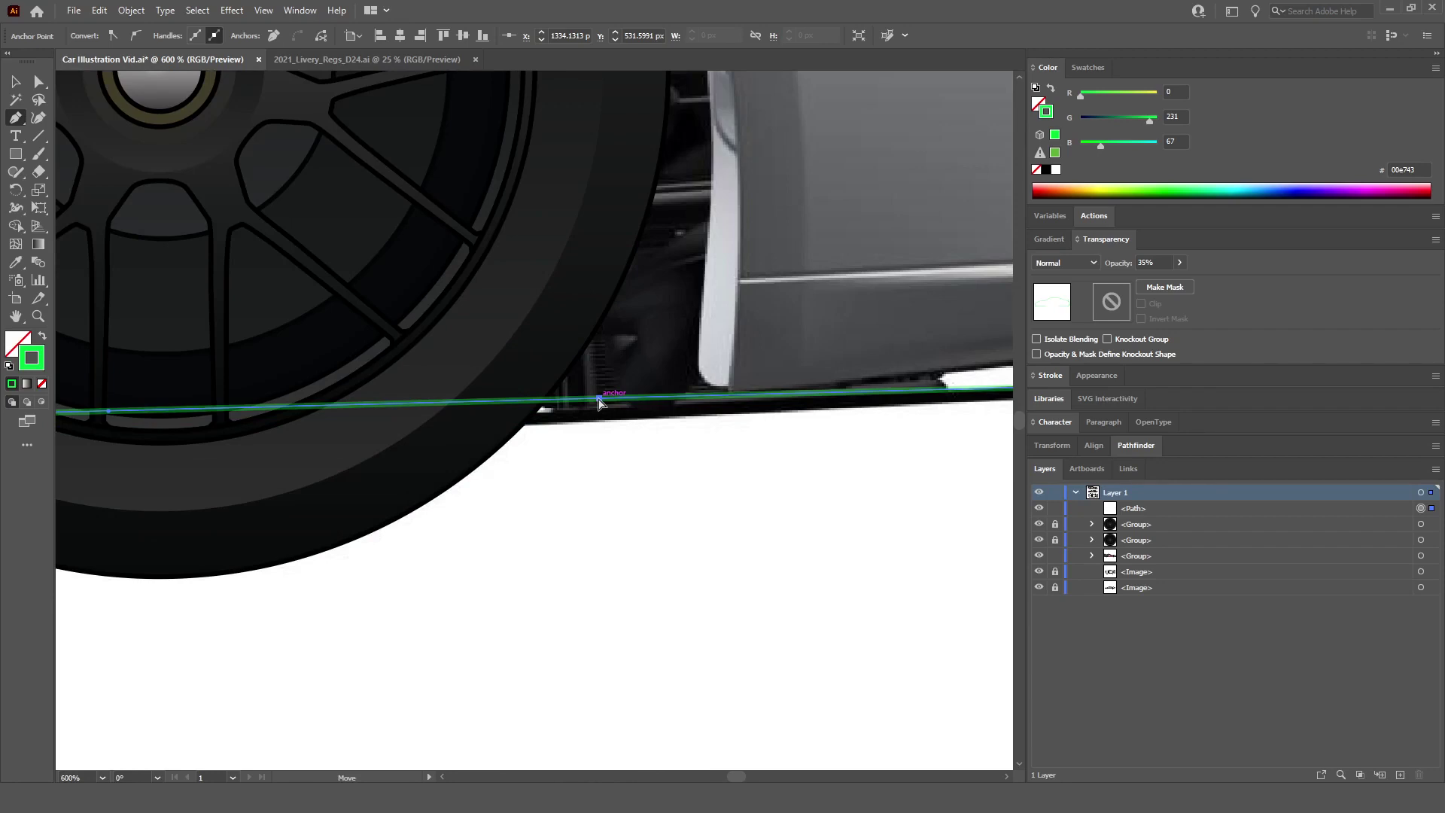
pyautogui.moveTo(599, 403); pyautogui.dragTo(600, 415)
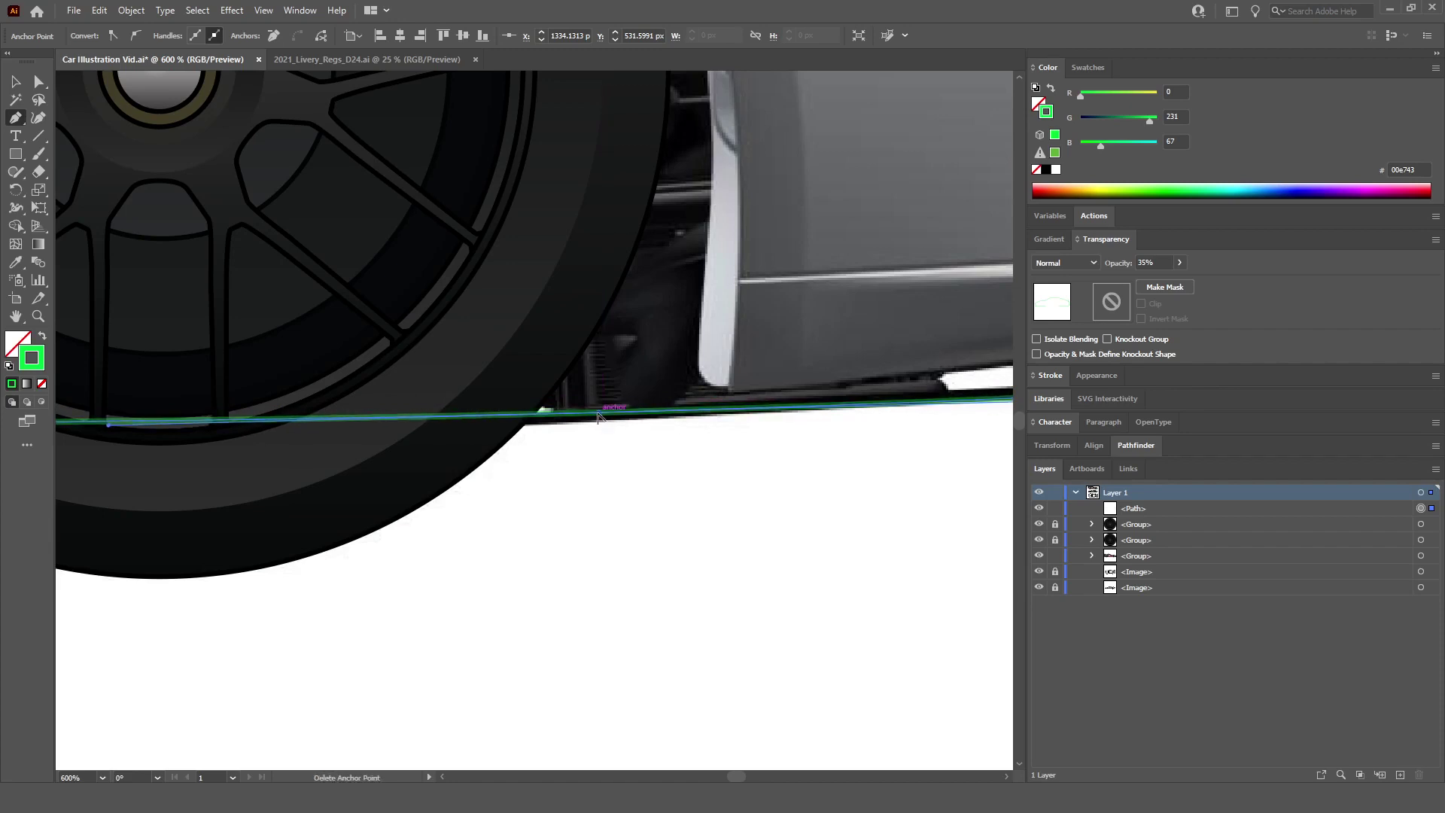
# Step: Close the body outline with a segment about 418 px long along the side skirt's bottom edge to the starting anchor behind the front wheel
pyautogui.scroll(-5, 484, 442)
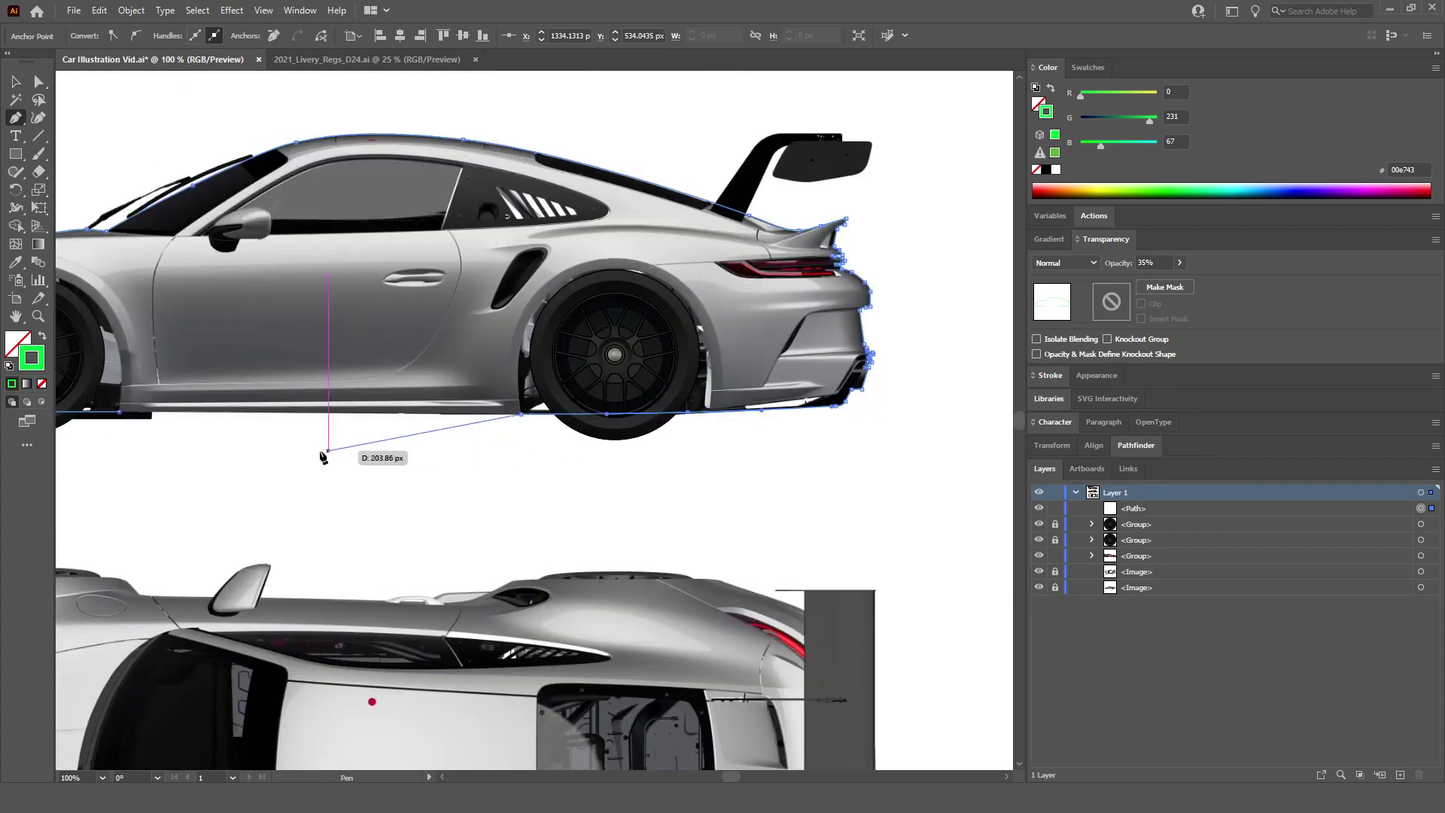
pyautogui.hscroll(-3, 322, 457)
pyautogui.scroll(6, 219, 410)
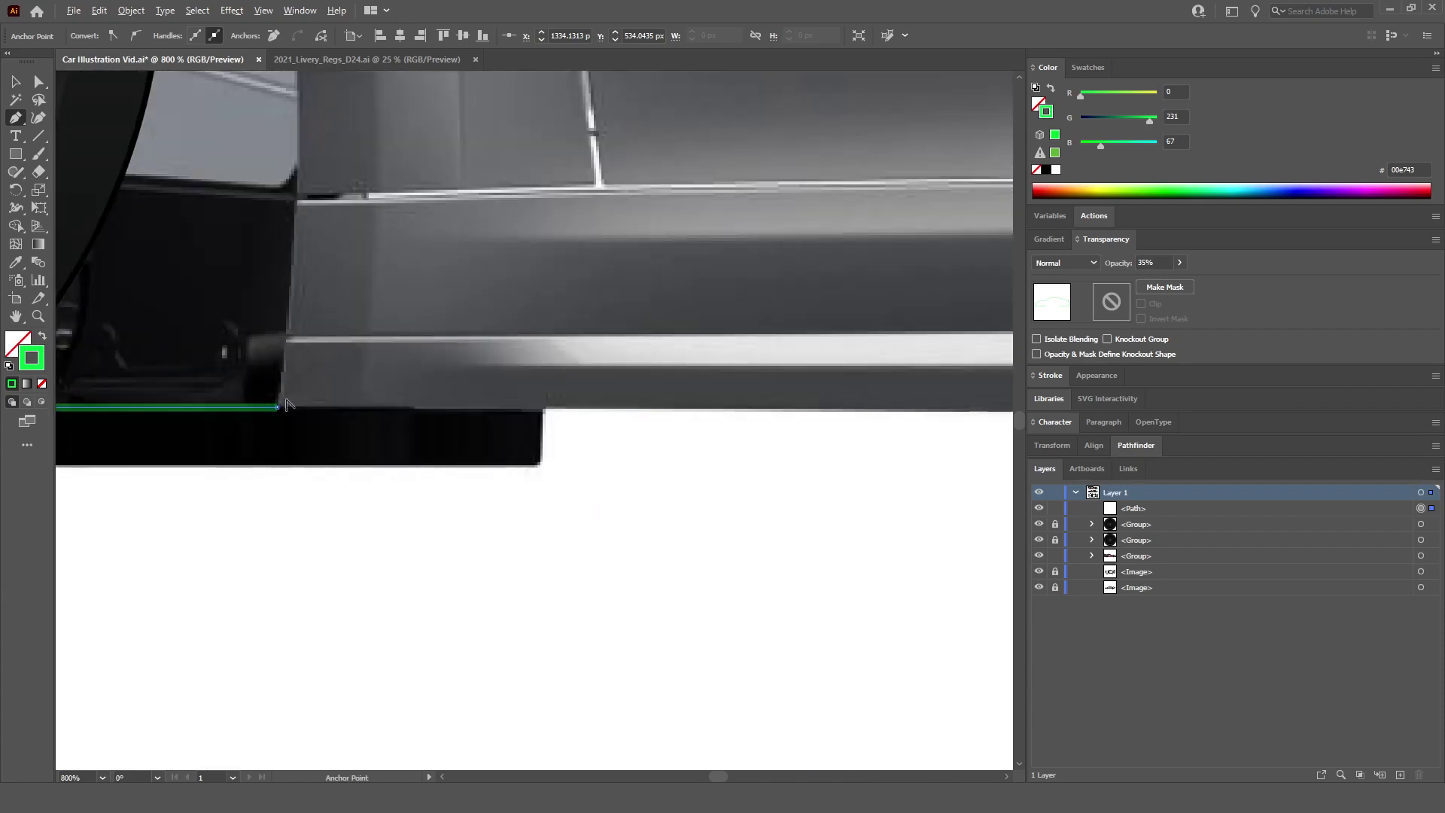
pyautogui.click(278, 407)
# Step: Hide the side-view reference image, deselect the body outline to examine it on its own, and show the image again
pyautogui.scroll(-2, 283, 409)
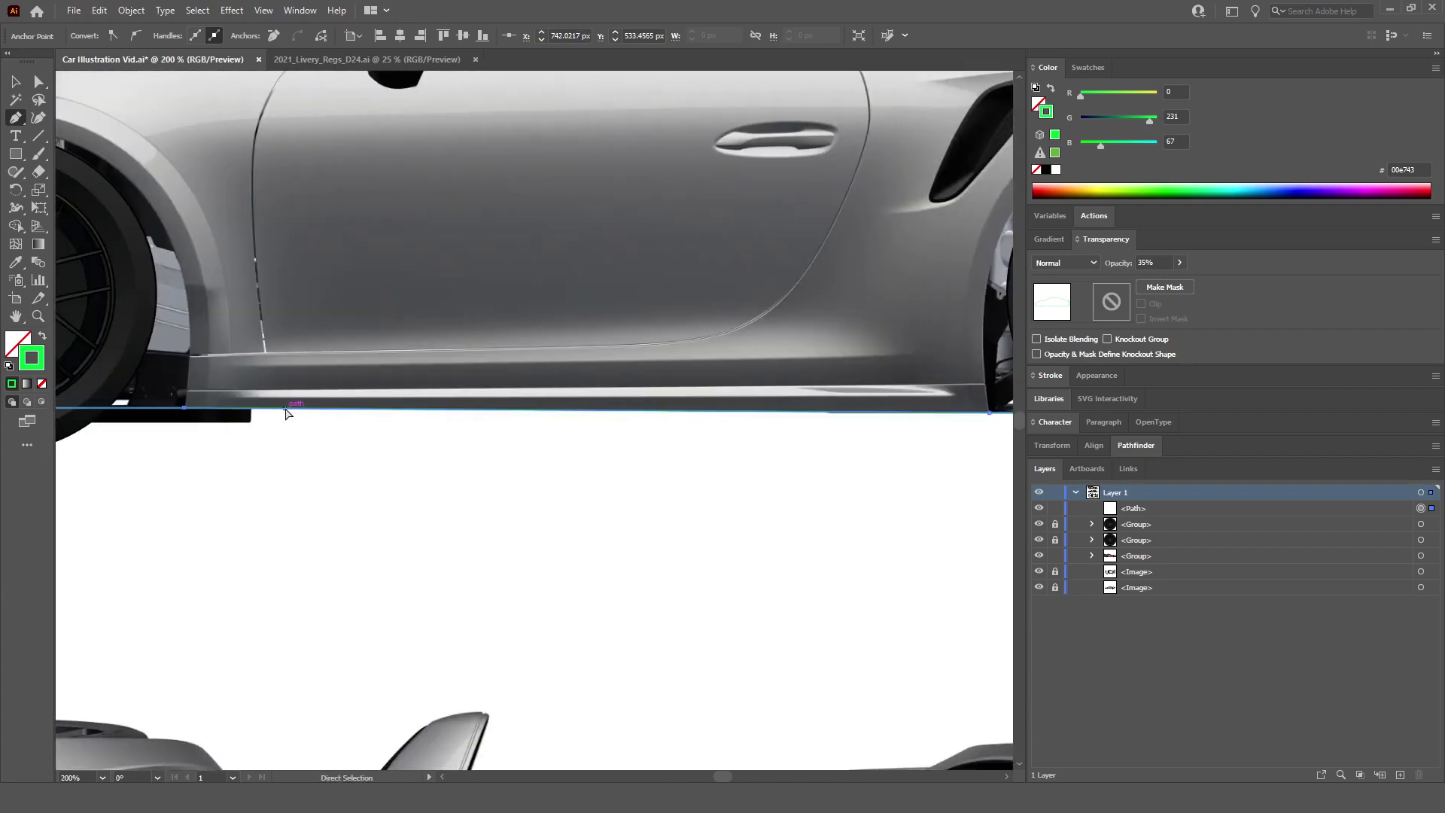
pyautogui.hscroll(5, 284, 410)
pyautogui.scroll(-10, 731, 416)
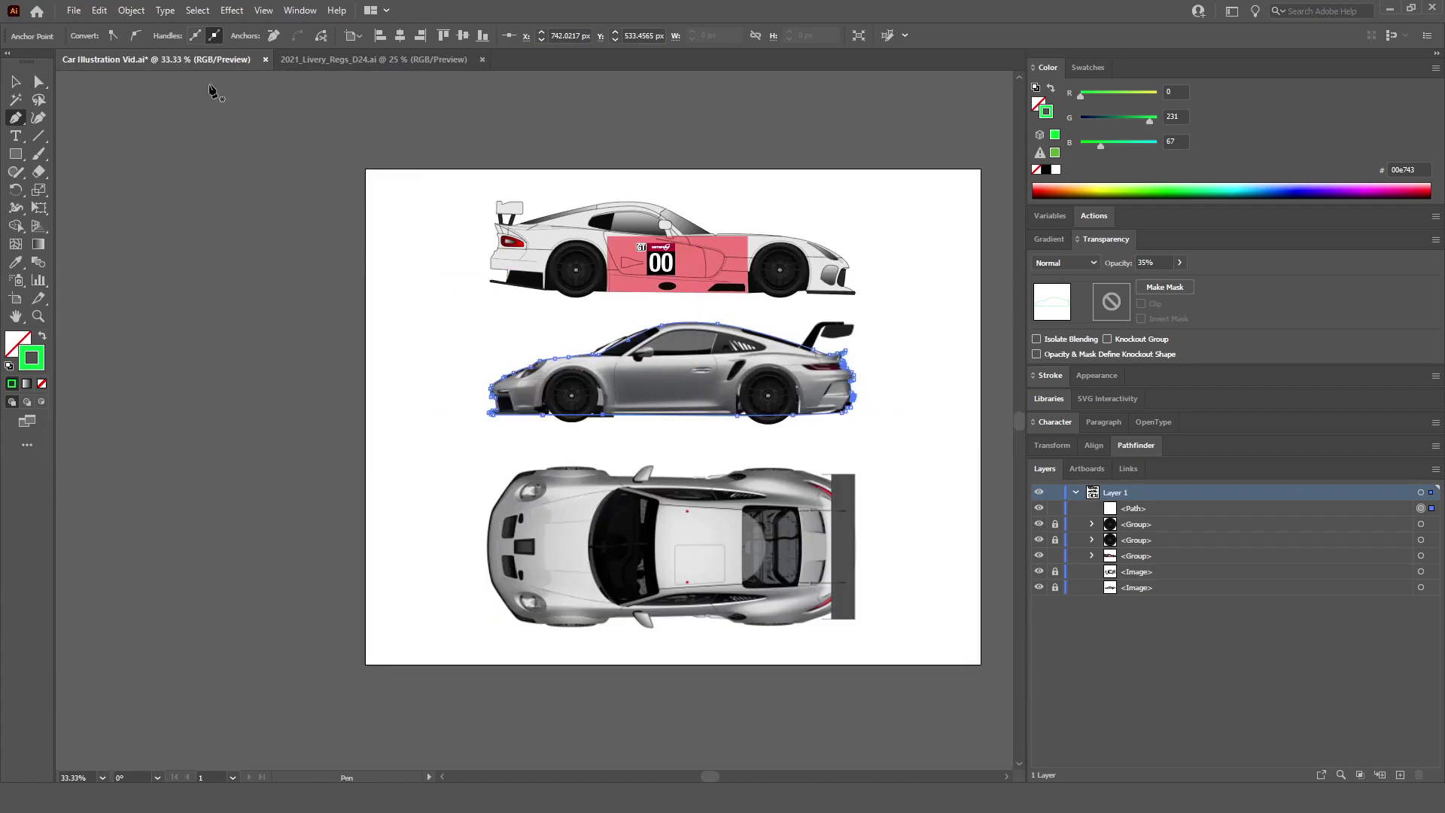
pyautogui.click(17, 81)
pyautogui.scroll(2, 685, 445)
pyautogui.hscroll(2, 911, 472)
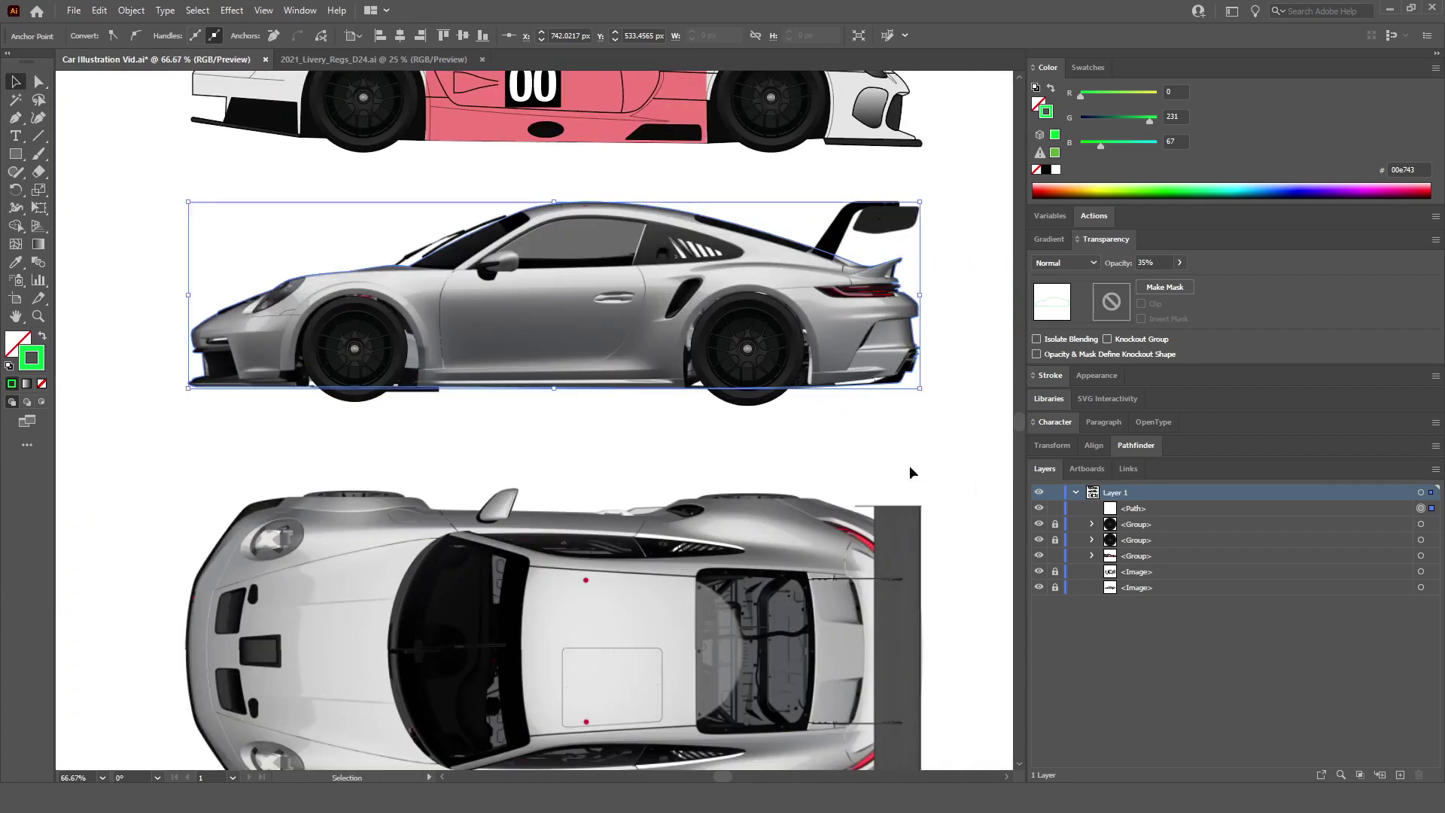
pyautogui.click(1039, 588)
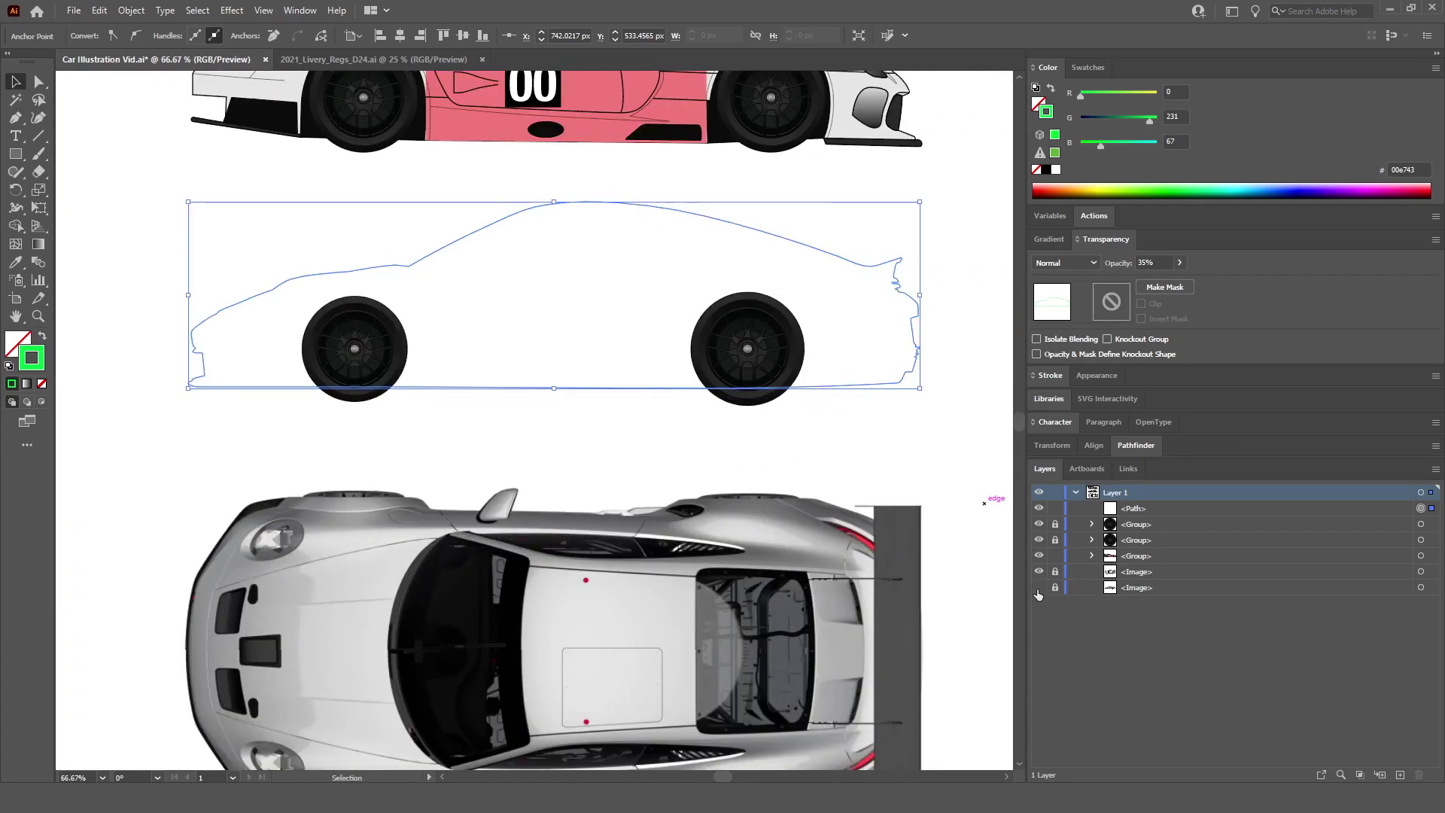
pyautogui.click(837, 391)
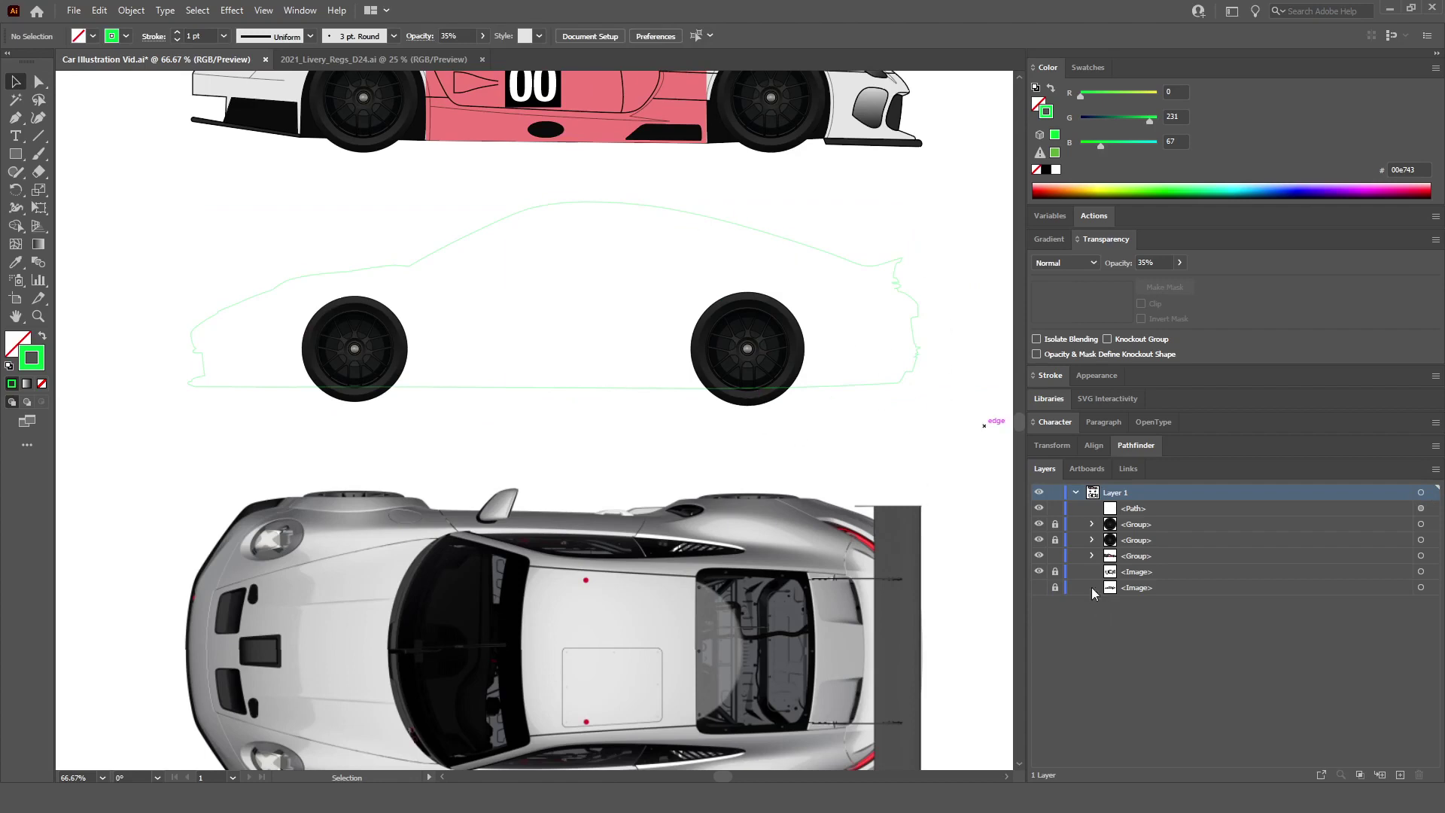
pyautogui.click(1039, 588)
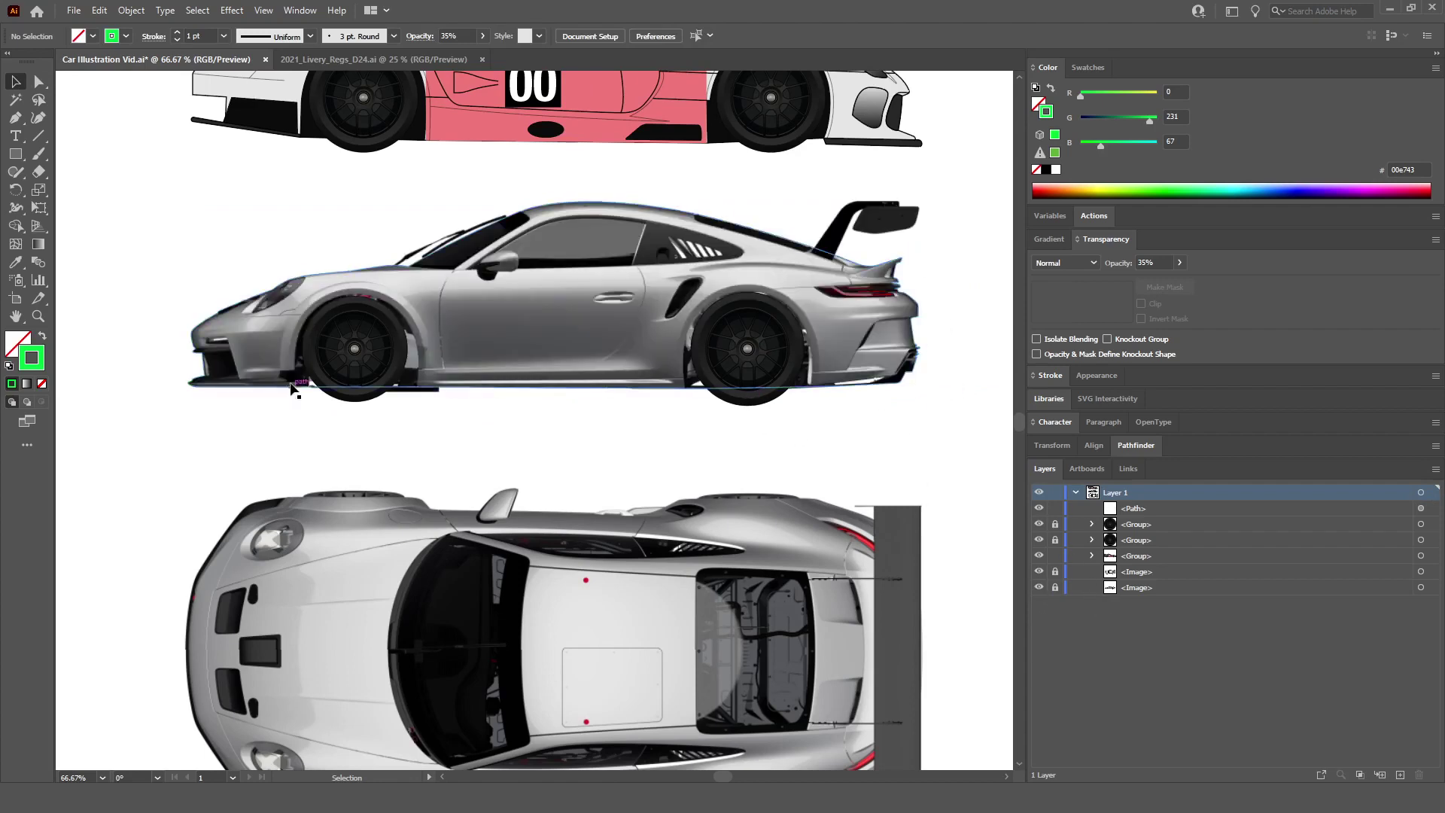
# Step: Start a new Pen path below the front wheel and draw a segment about 104 px long to the wheel arch's front lower corner
pyautogui.scroll(3, 288, 433)
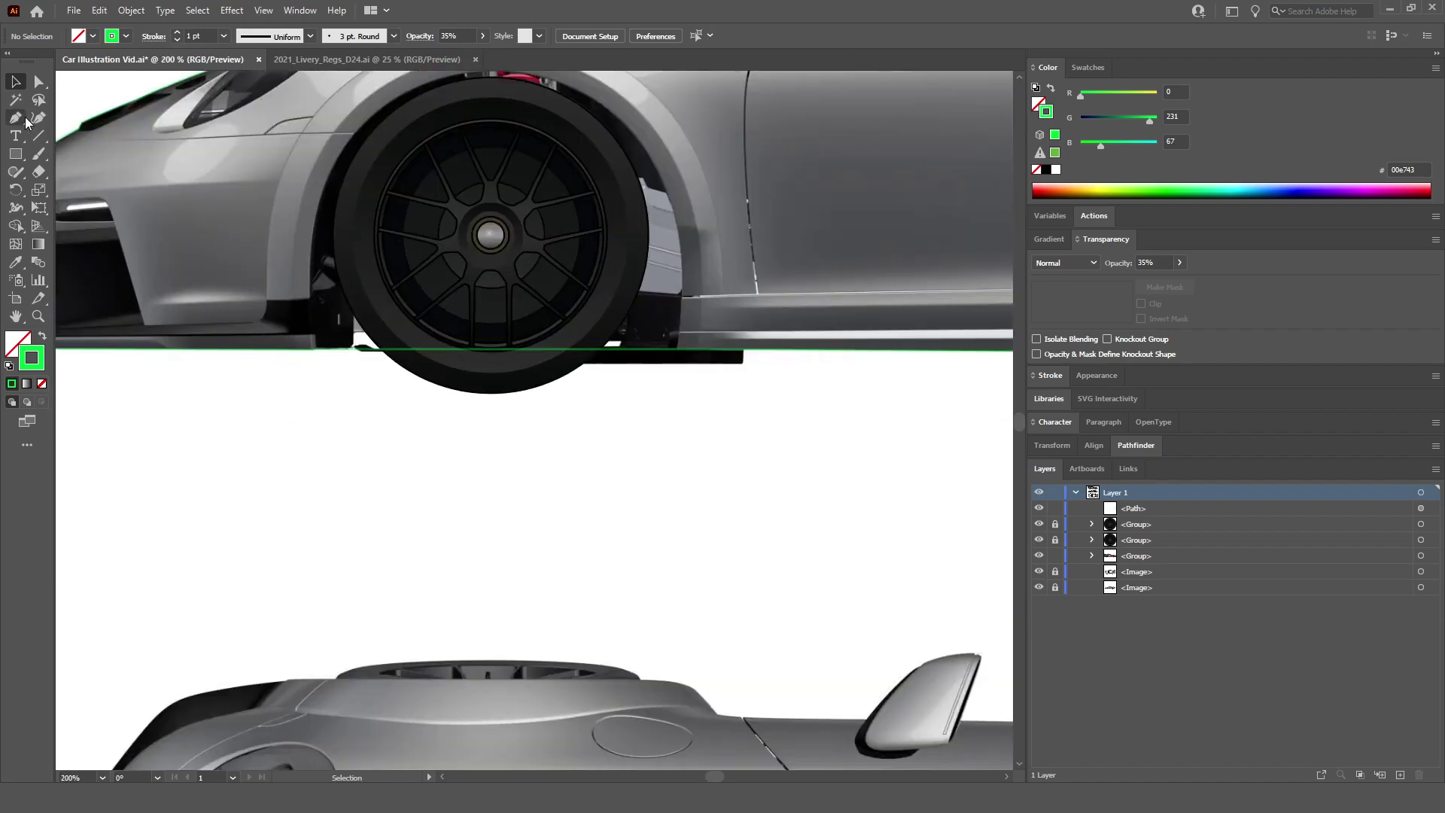
pyautogui.click(491, 436)
pyautogui.scroll(6, 315, 414)
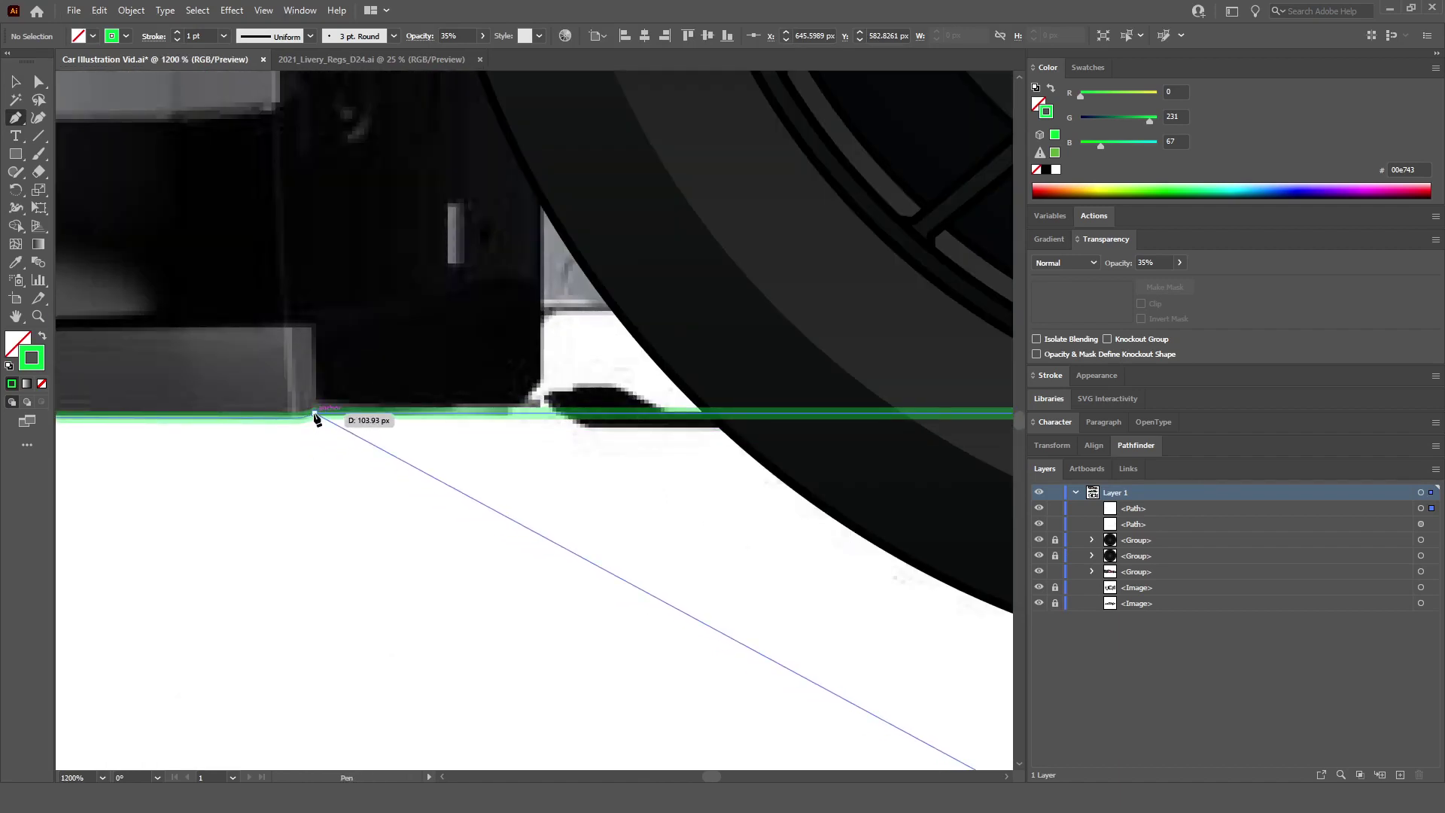
pyautogui.click(315, 414)
# Step: Curve the path about 37 px up the wheel arch's front edge, with vertical handles at the new anchor
pyautogui.scroll(-4, 315, 421)
pyautogui.scroll(1, 316, 422)
pyautogui.scroll(3, 280, 509)
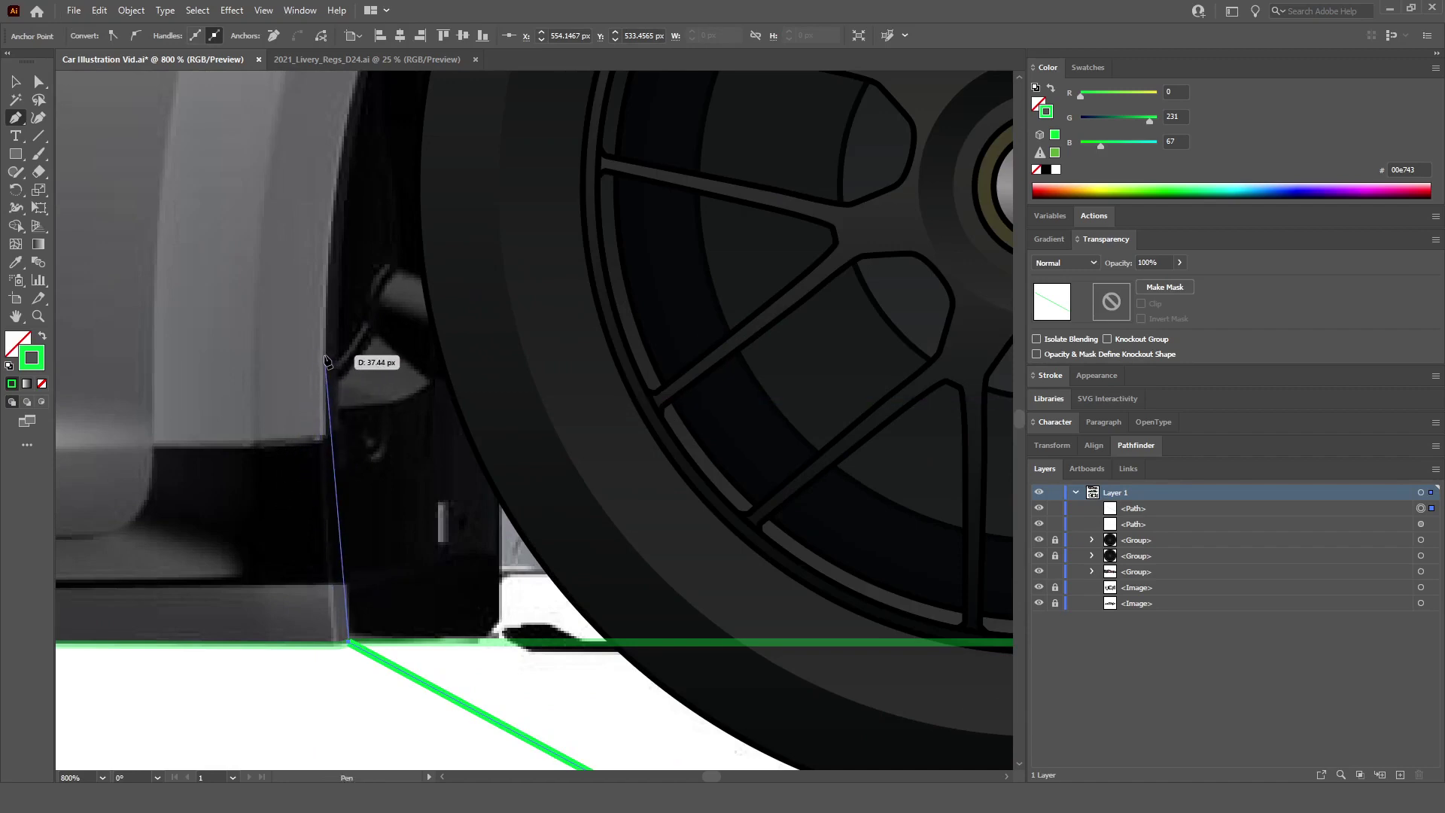
pyautogui.moveTo(324, 356)
pyautogui.mouseDown()
pyautogui.moveTo(345, 275)
pyautogui.moveTo(354, 316)
pyautogui.moveTo(339, 348)
pyautogui.mouseUp()
pyautogui.moveTo(332, 299)
pyautogui.mouseDown()
pyautogui.moveTo(323, 225)
pyautogui.moveTo(315, 261)
pyautogui.moveTo(313, 243)
pyautogui.mouseUp()
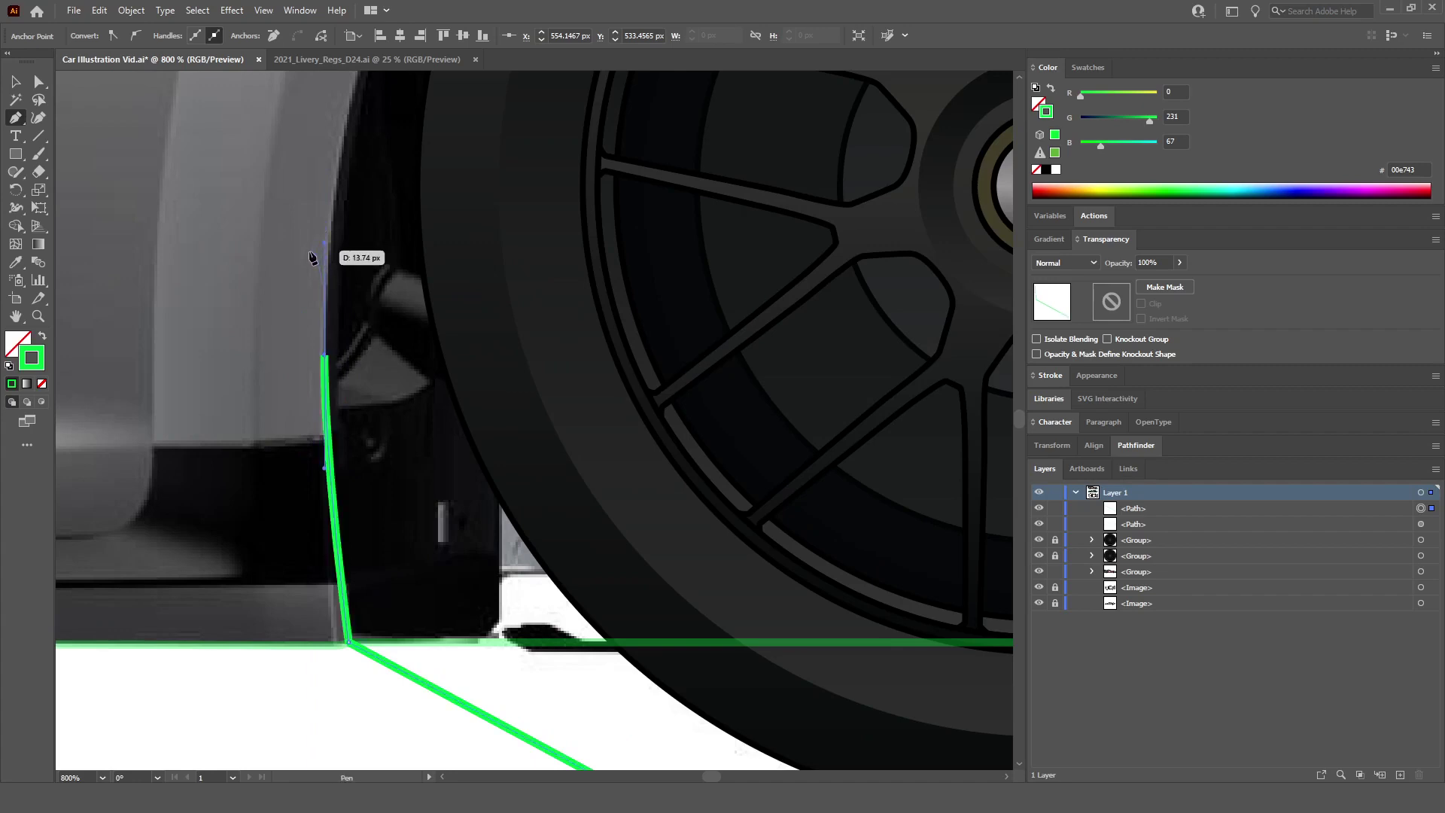
# Step: Curve the path about 144 px to the top centre of the front wheel arch, with horizontal handles at the new anchor
pyautogui.scroll(-3, 316, 252)
pyautogui.scroll(2, 324, 260)
pyautogui.scroll(4, 620, 233)
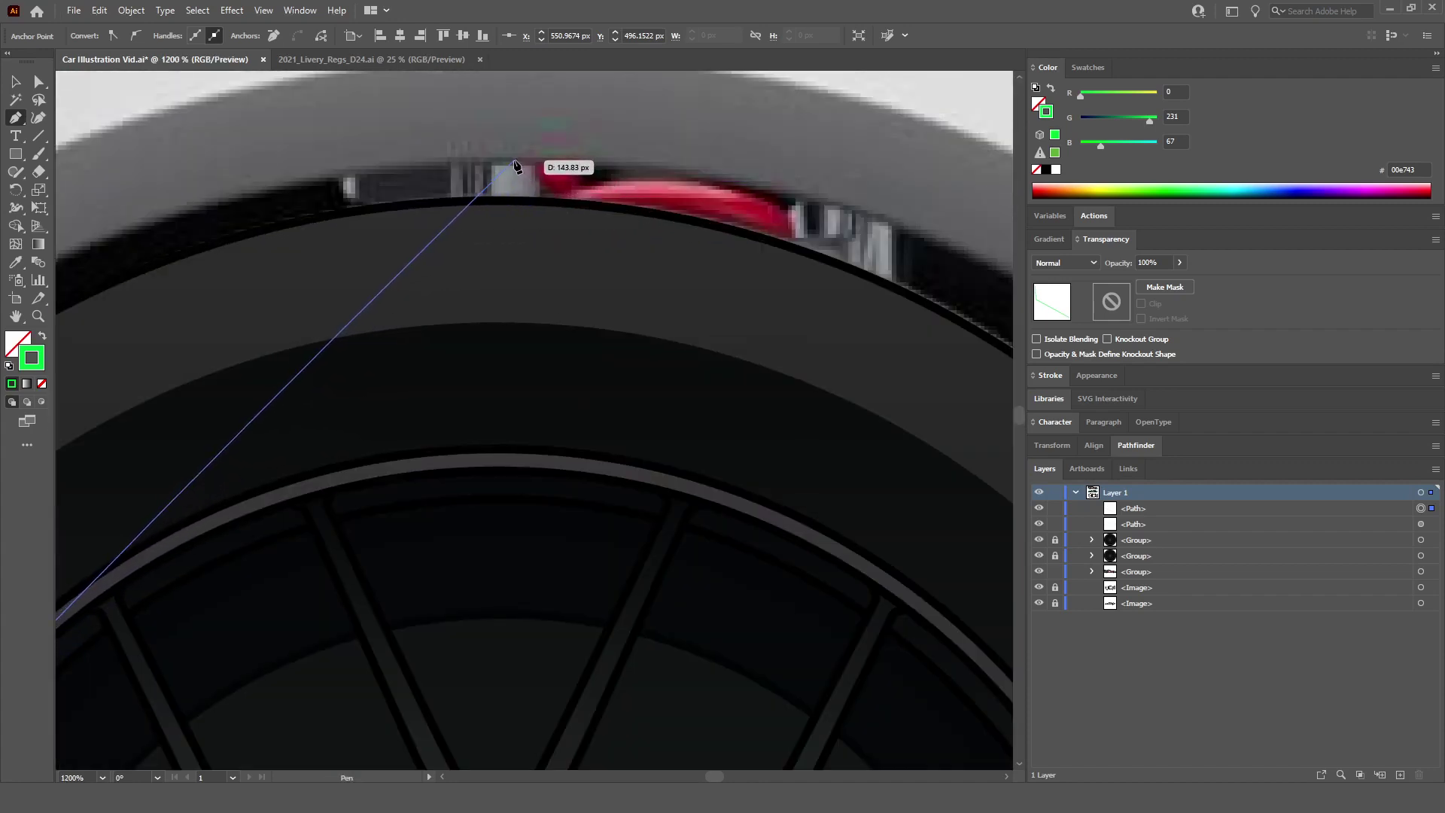
pyautogui.moveTo(514, 161)
pyautogui.mouseDown()
pyautogui.moveTo(903, 178)
pyautogui.moveTo(881, 187)
pyautogui.mouseUp()
# Step: Curve the path about 147 px down to the front wheel arch's rear edge, with vertical handles at the new anchor
pyautogui.scroll(-3, 881, 187)
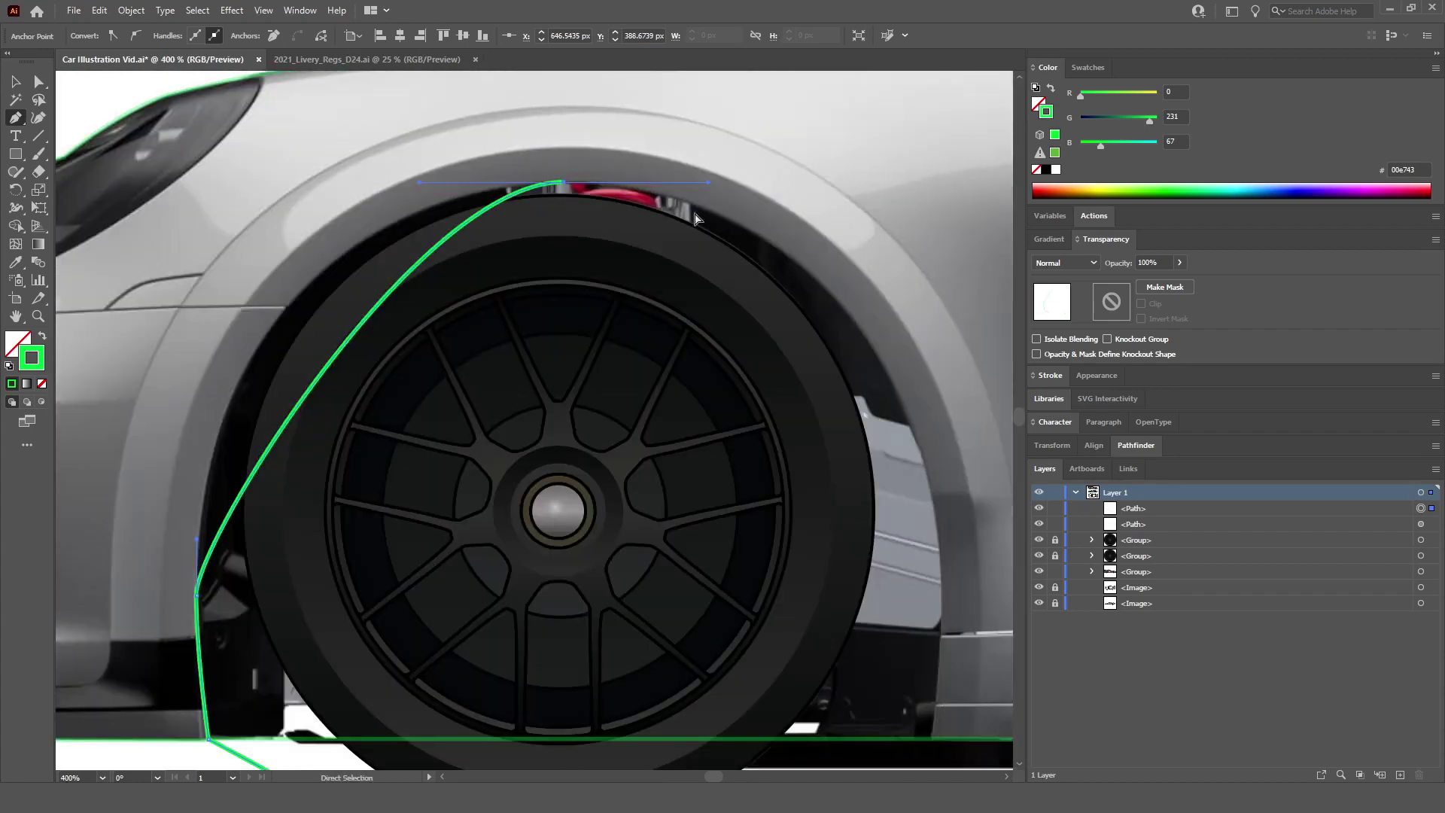
pyautogui.hscroll(3, 828, 301)
pyautogui.scroll(-1, 828, 504)
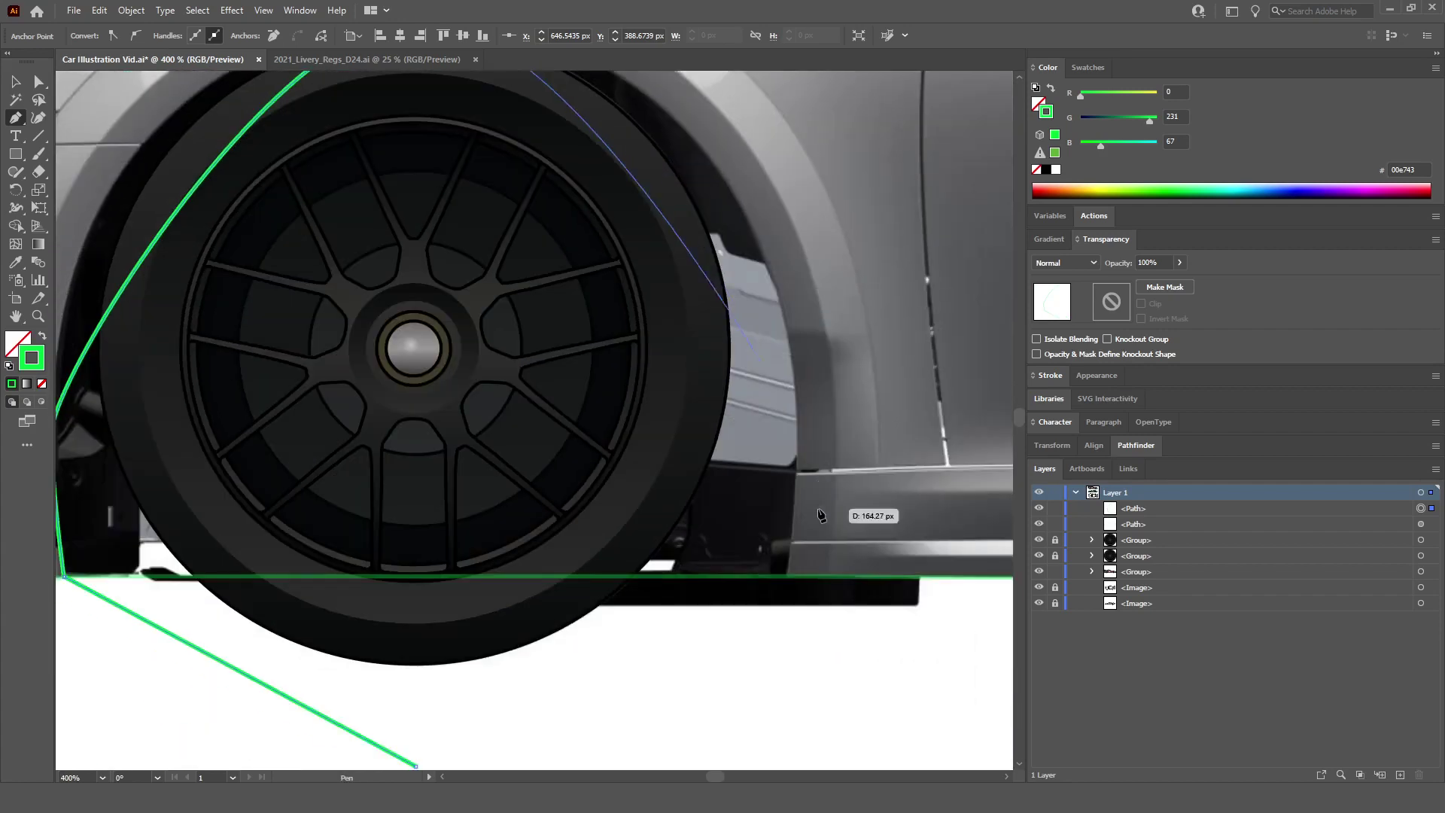
pyautogui.scroll(3, 821, 474)
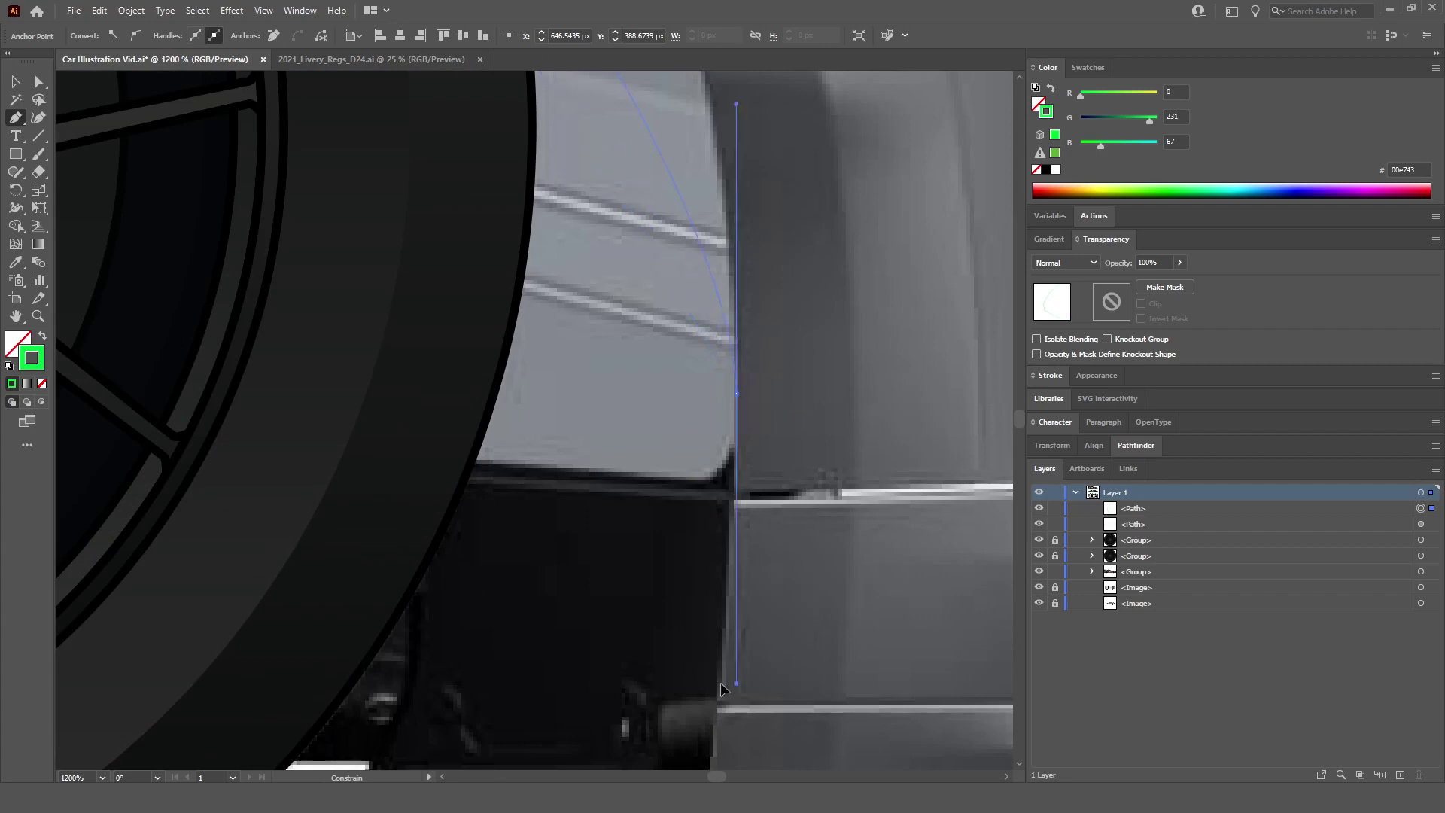
pyautogui.scroll(-2, 722, 689)
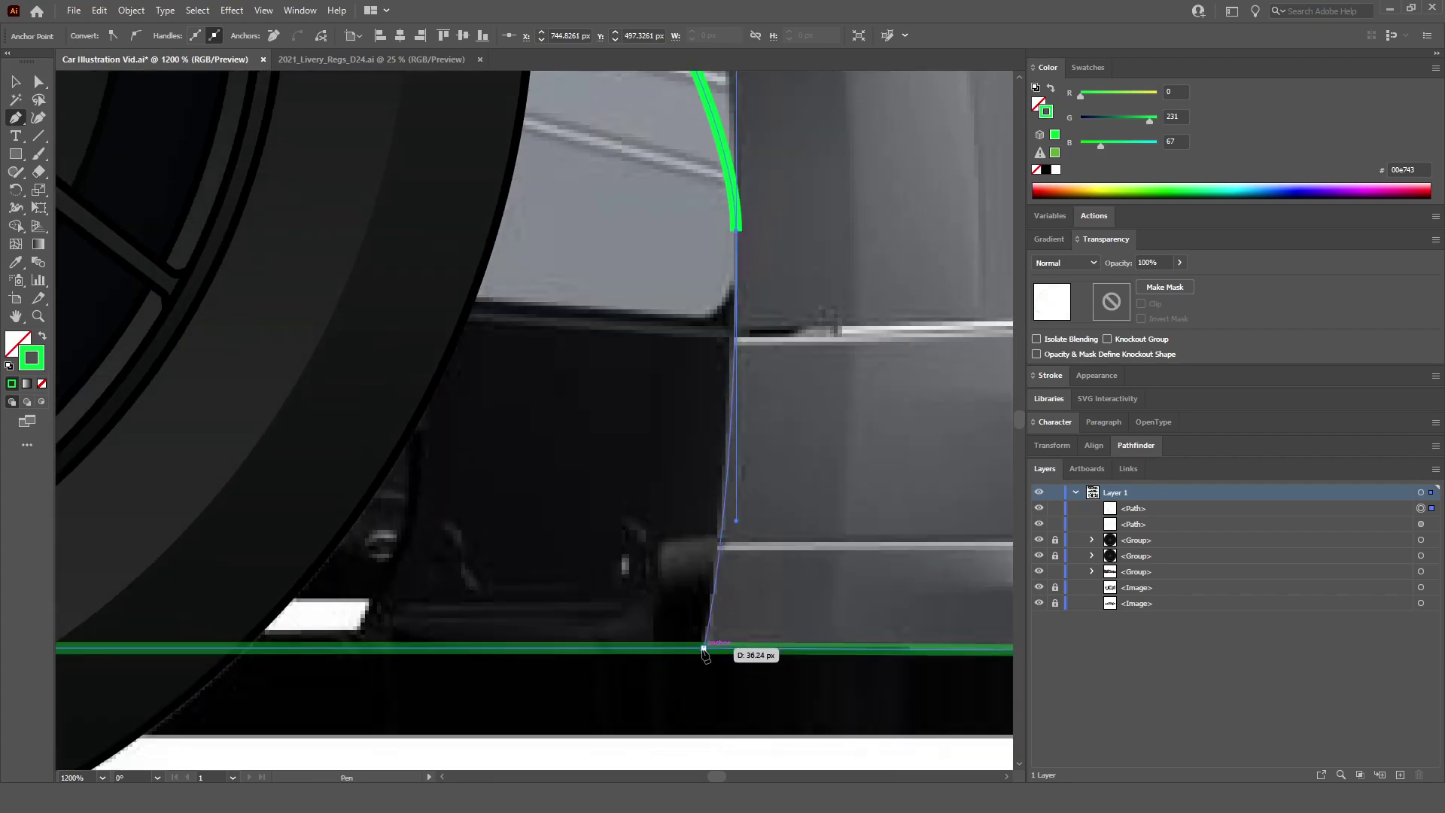
# Step: Extend the path about 36 px down to the side skirt's lower front corner, and close it at the starting anchor below the wheel
pyautogui.click(703, 649)
pyautogui.scroll(-4, 704, 649)
pyautogui.scroll(-1, 422, 749)
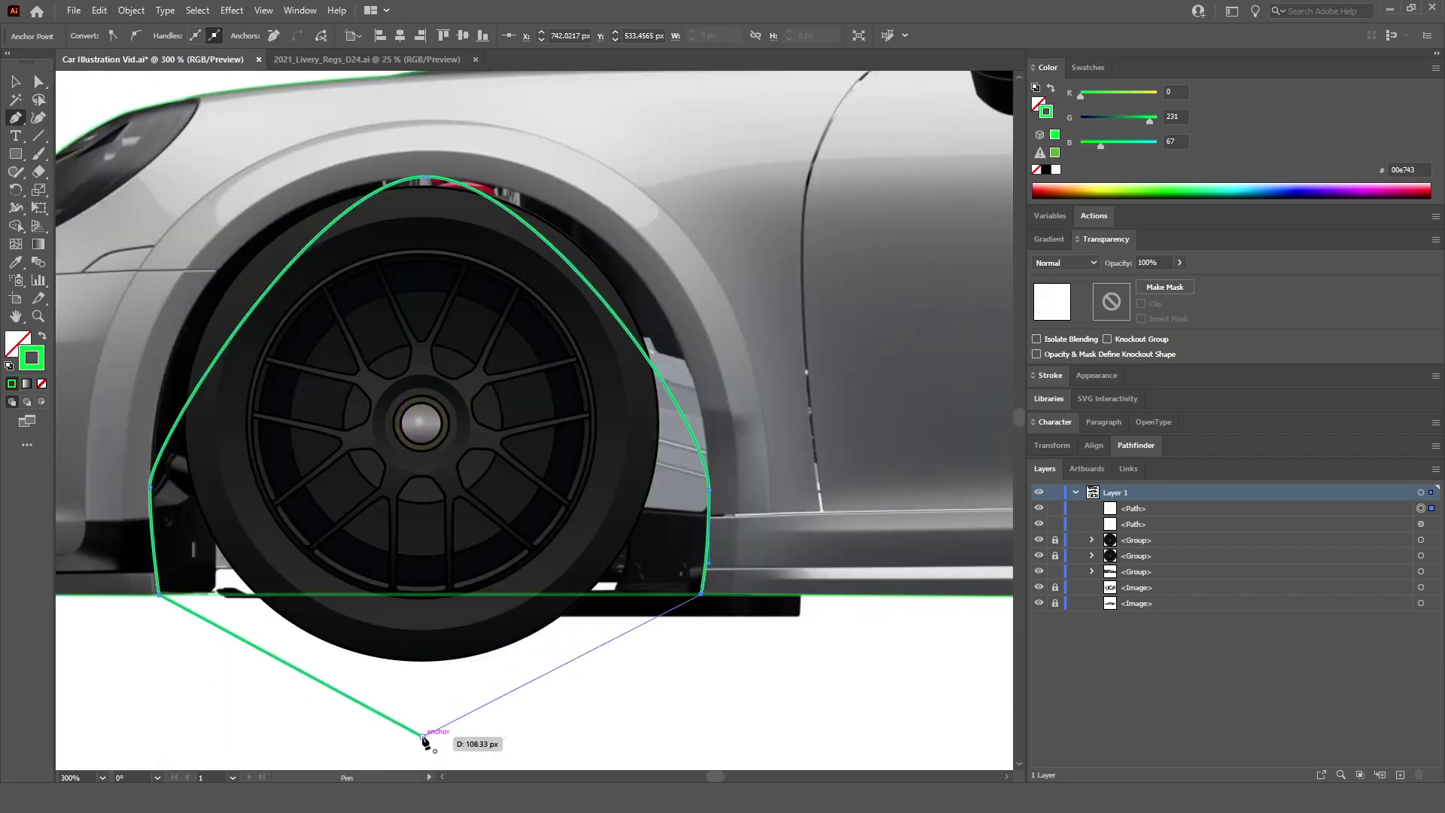
pyautogui.click(422, 737)
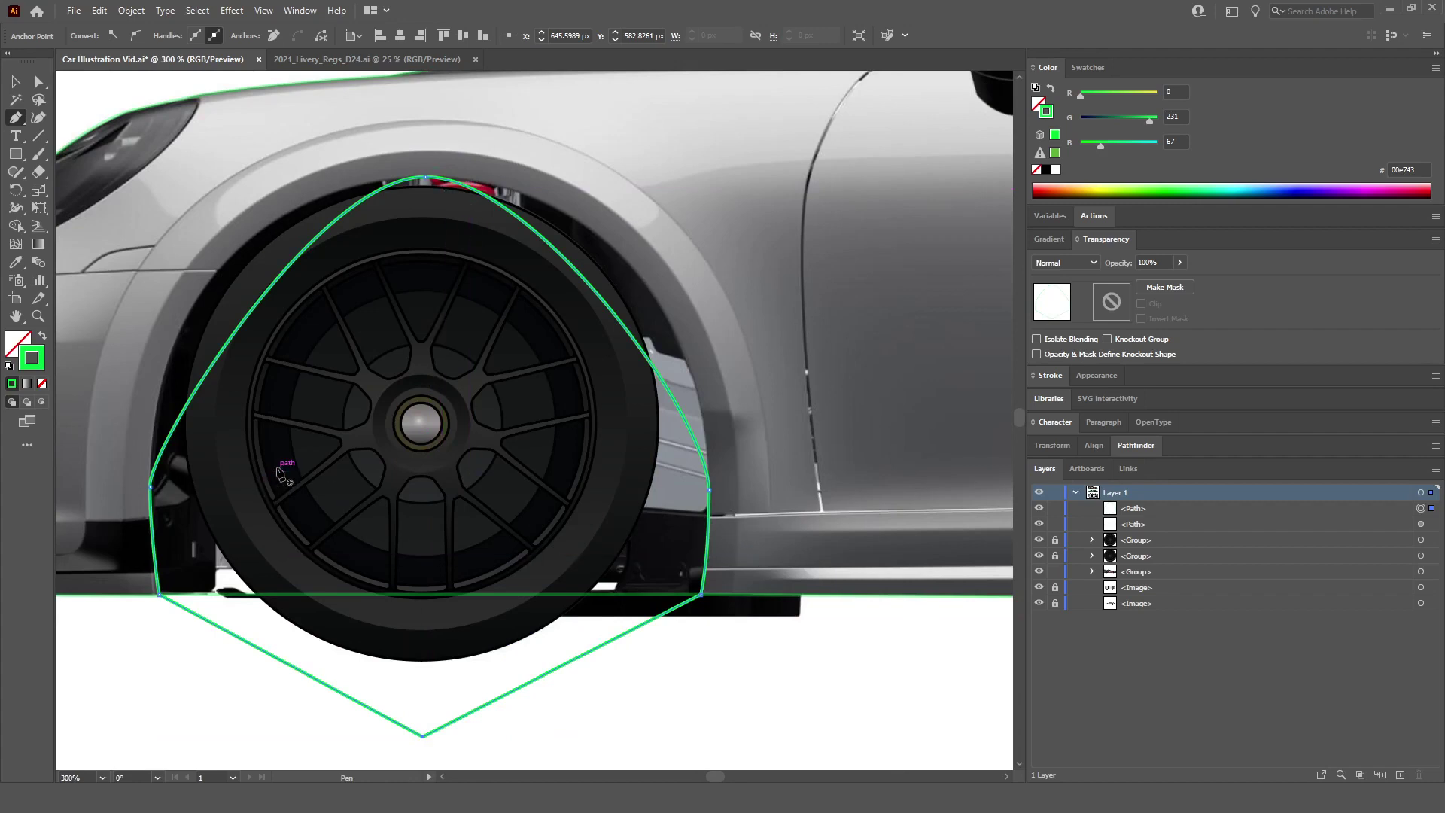
# Step: Lengthen the upper handle of the wheel arch path's front anchor vertically so the curve bulges out toward the arch's inner edge
pyautogui.hscroll(-2, 280, 473)
pyautogui.scroll(4, 358, 506)
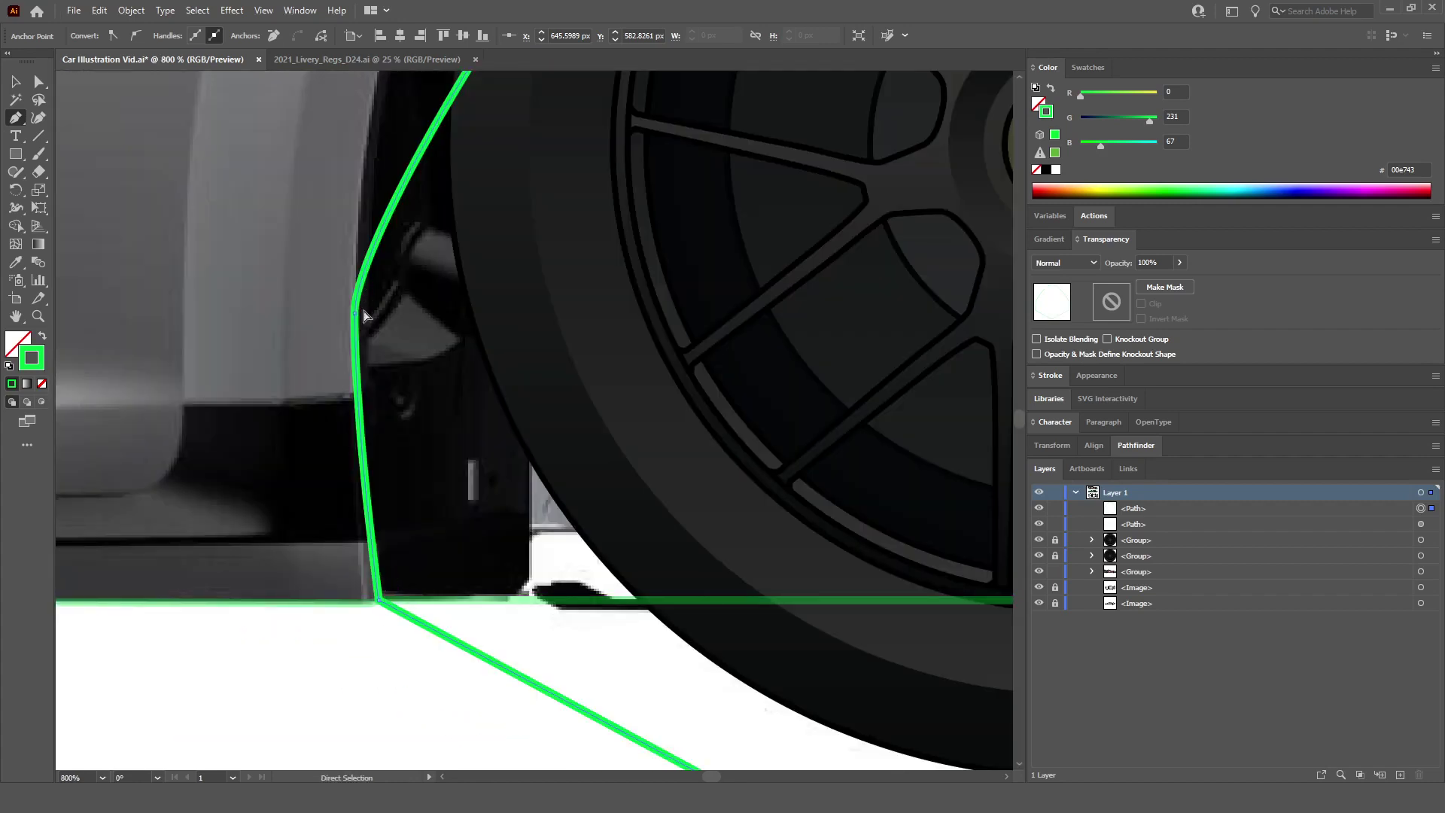
pyautogui.scroll(-3, 404, 499)
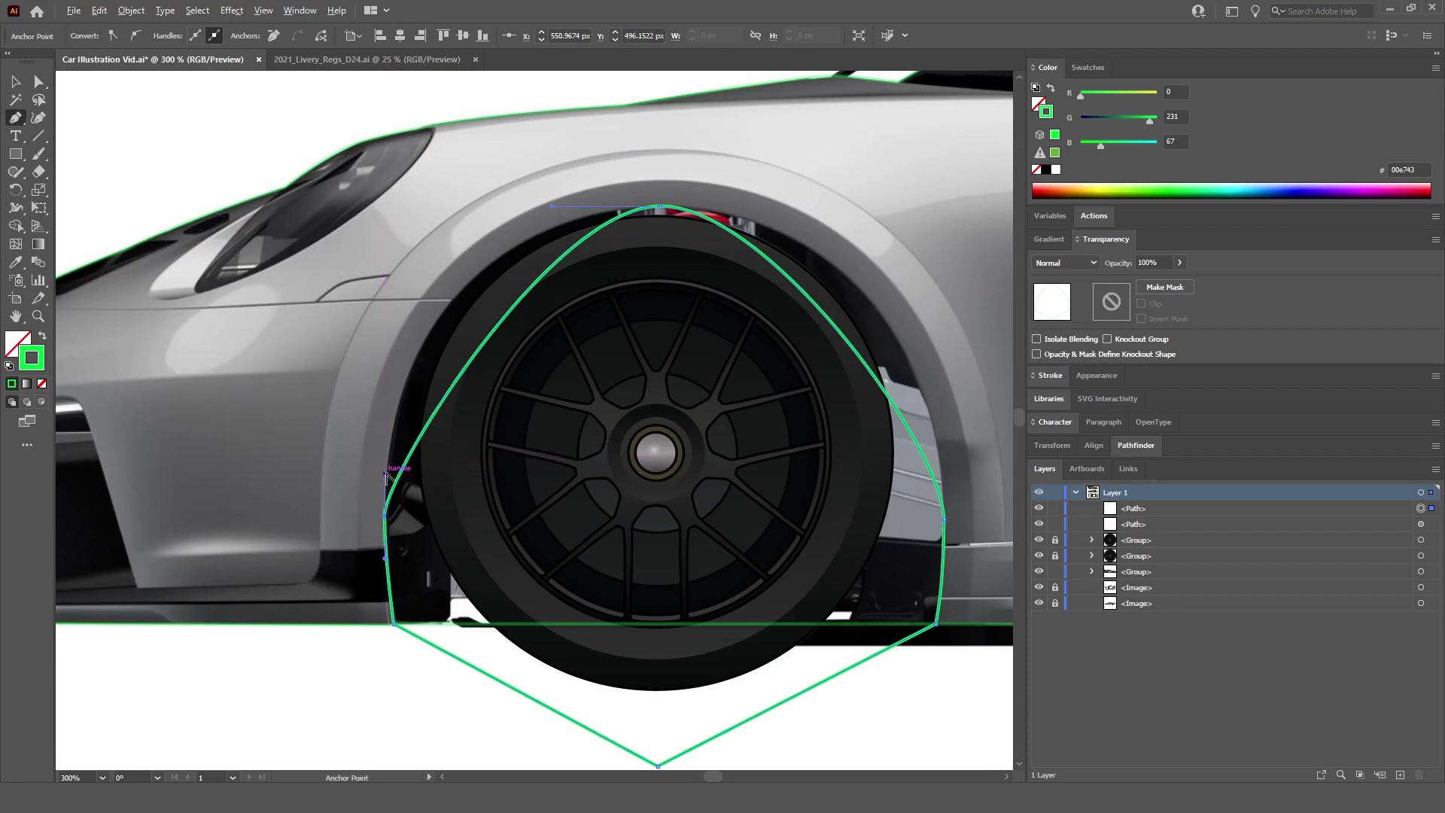
pyautogui.moveTo(386, 472); pyautogui.dragTo(381, 323)
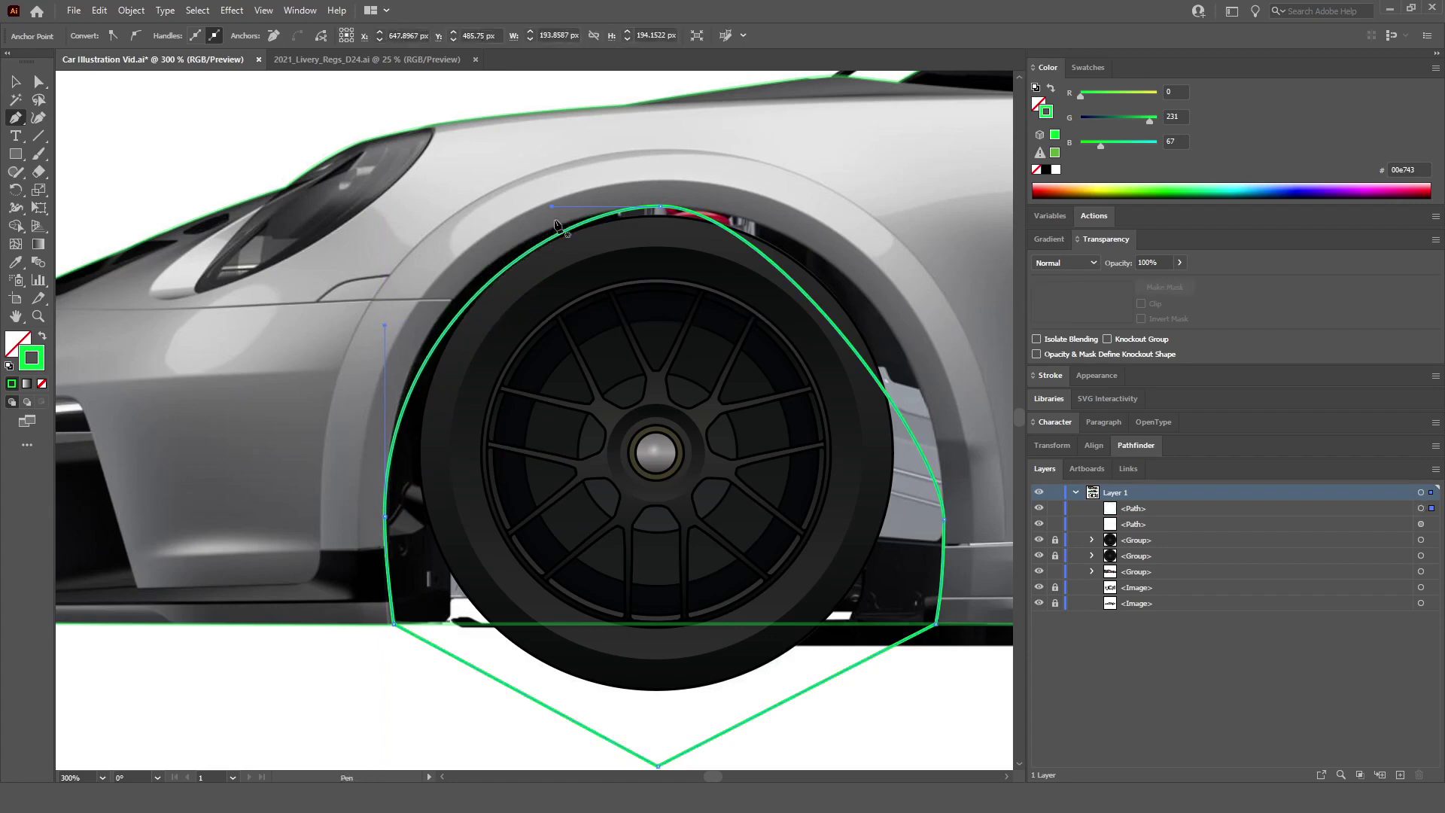
pyautogui.scroll(2, 555, 200)
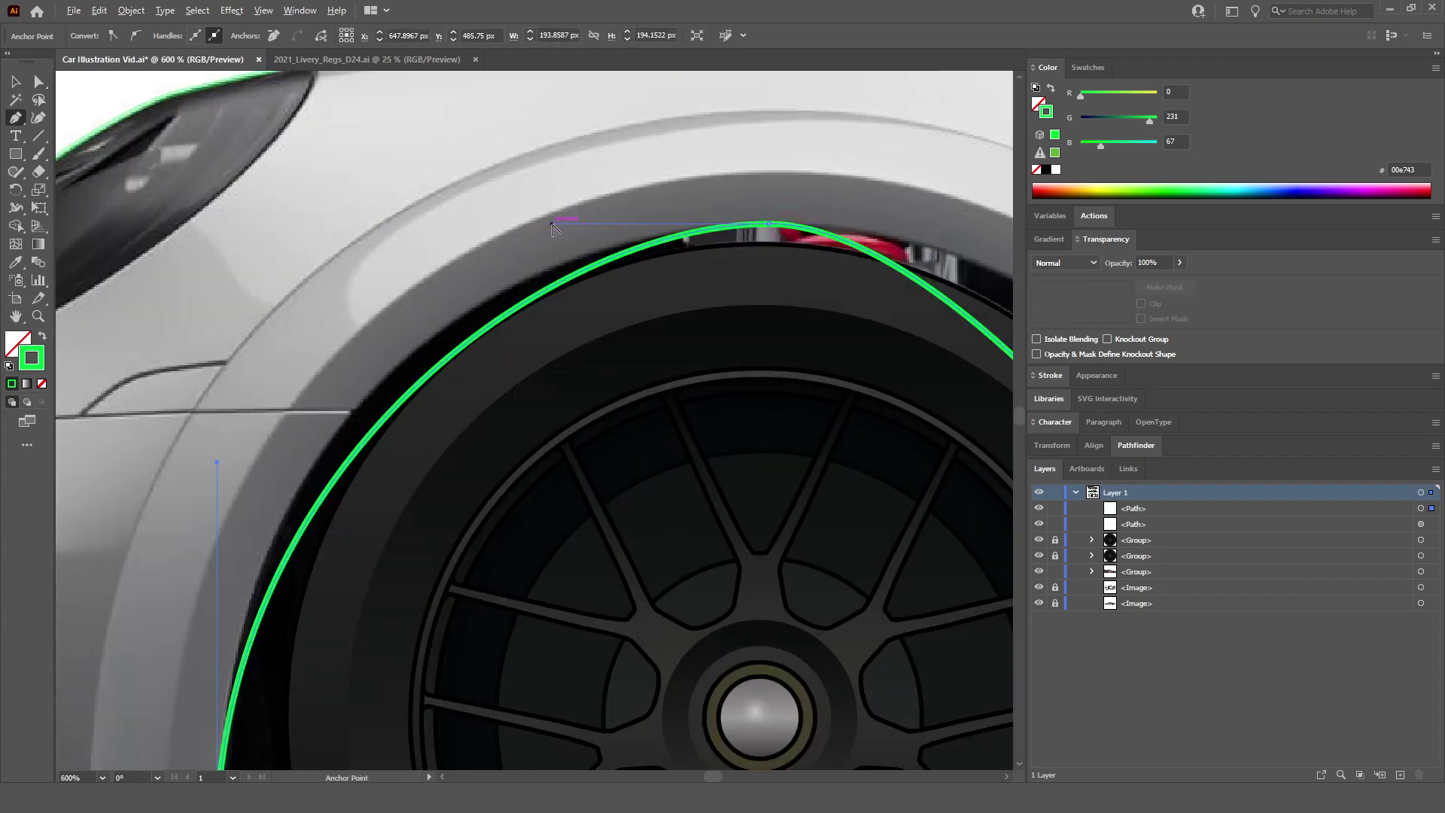
# Step: Lengthen the front handle of the front wheel arch's top anchor horizontally, and set the path's opacity to 42%
pyautogui.moveTo(553, 223); pyautogui.dragTo(443, 224)
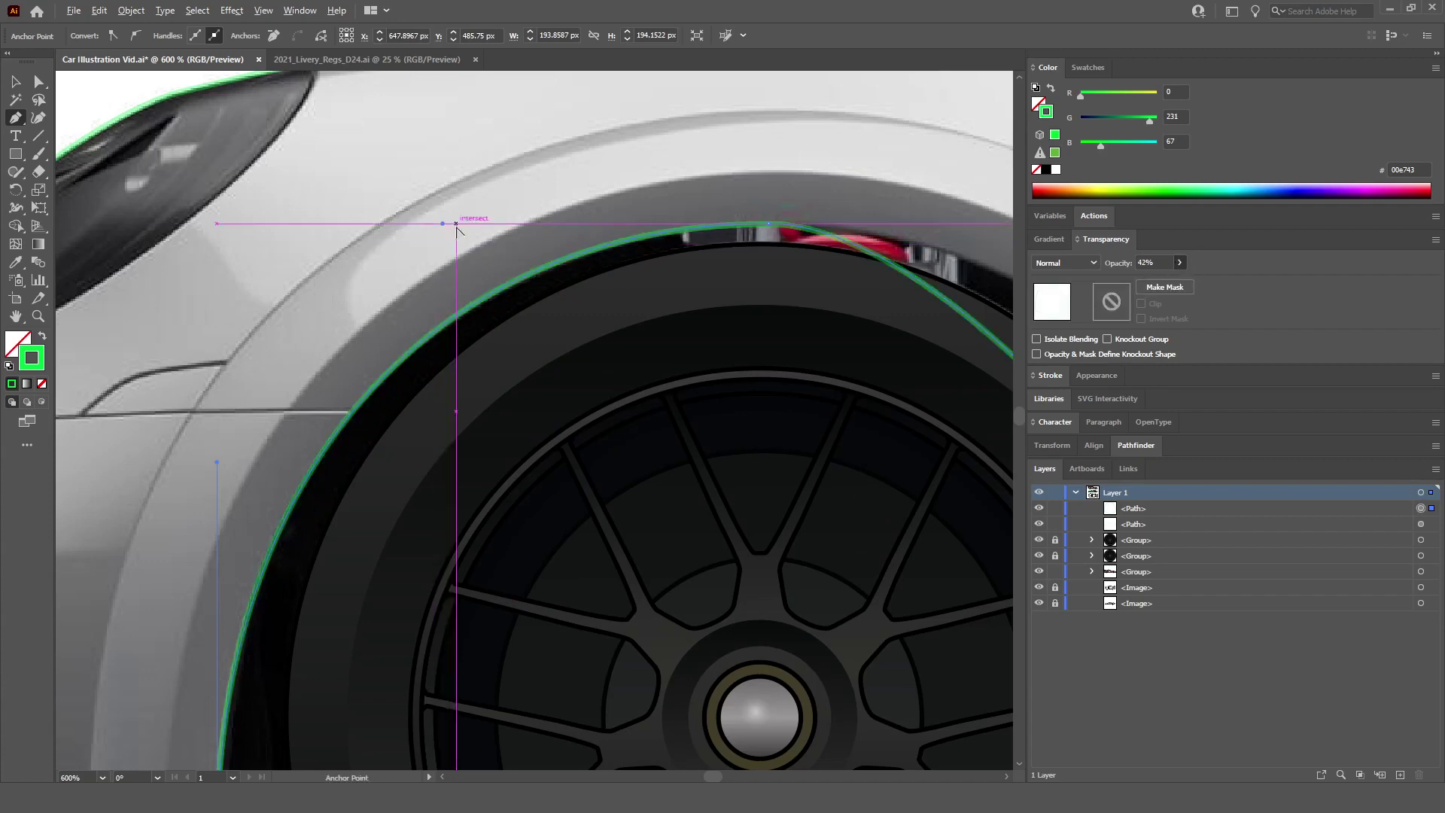
pyautogui.moveTo(455, 223); pyautogui.dragTo(448, 223)
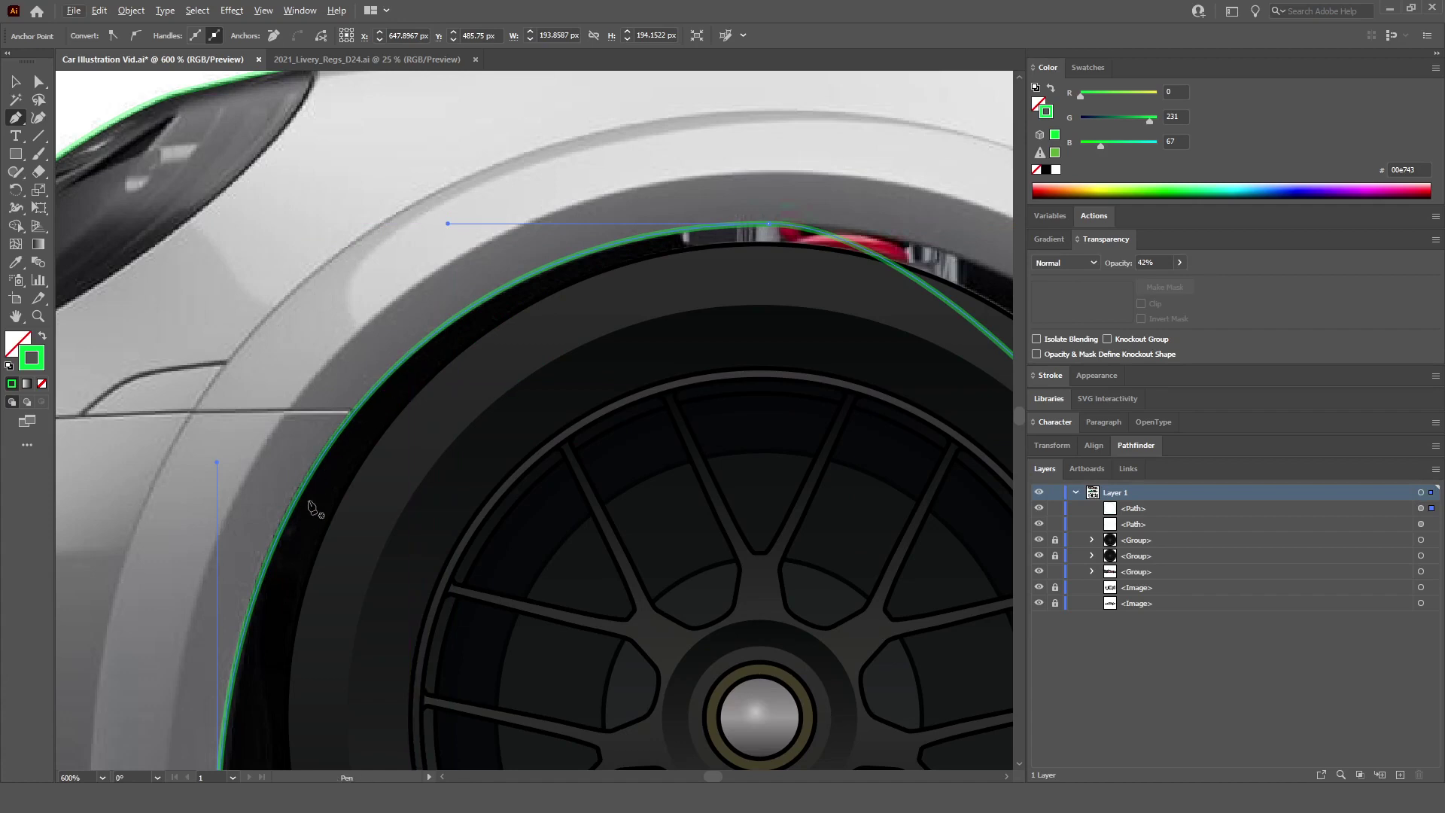
# Step: Lengthen the rear anchor's upper handle and the top anchor's rear handle to fit the front wheel arch, and deselect the path
pyautogui.scroll(-5, 463, 317)
pyautogui.scroll(4, 658, 502)
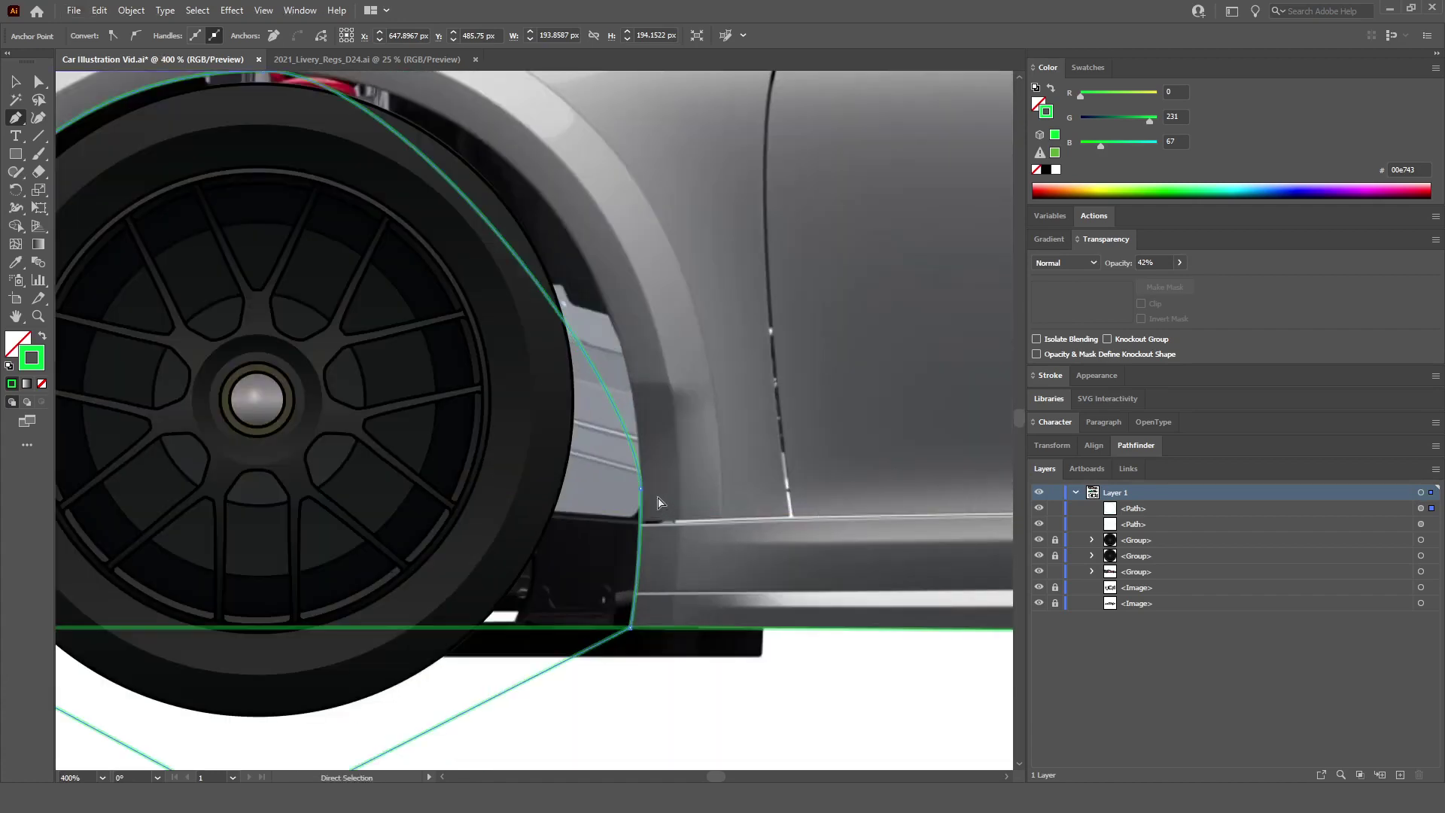
pyautogui.scroll(1, 643, 491)
pyautogui.moveTo(640, 561); pyautogui.dragTo(641, 284)
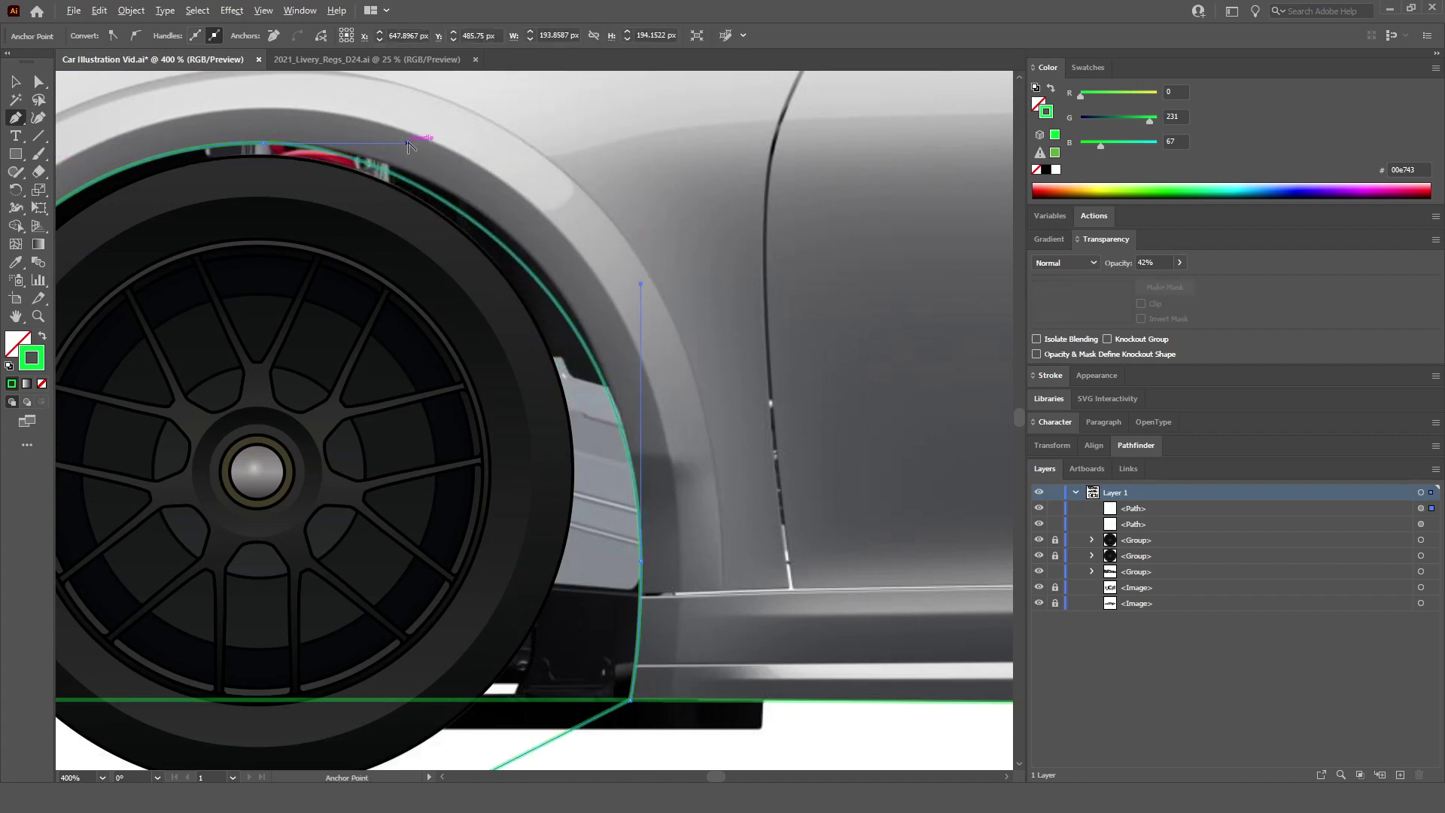
pyautogui.moveTo(408, 140); pyautogui.dragTo(461, 141)
pyautogui.scroll(-1, 498, 238)
pyautogui.press('v')
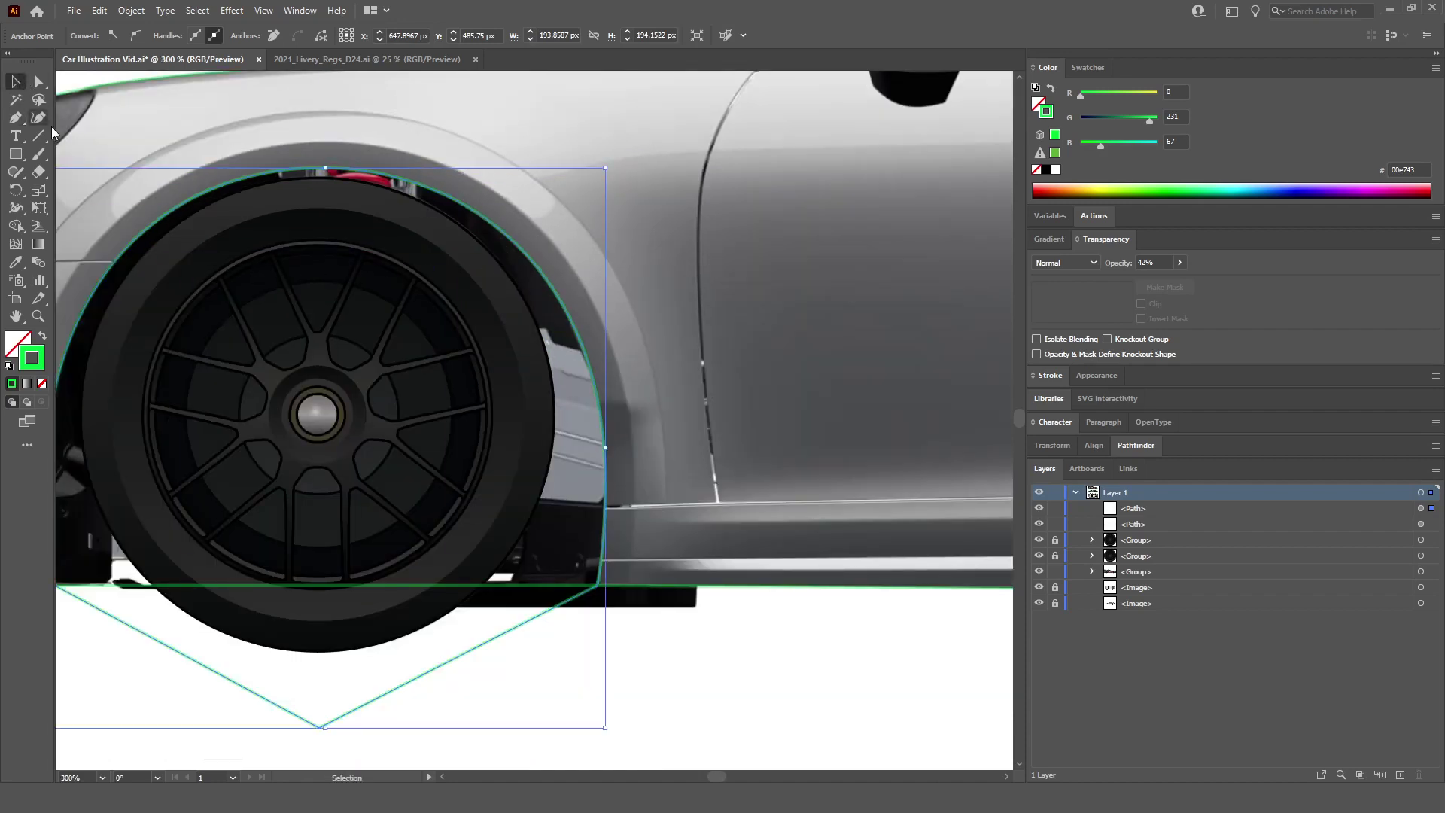
pyautogui.click(812, 755)
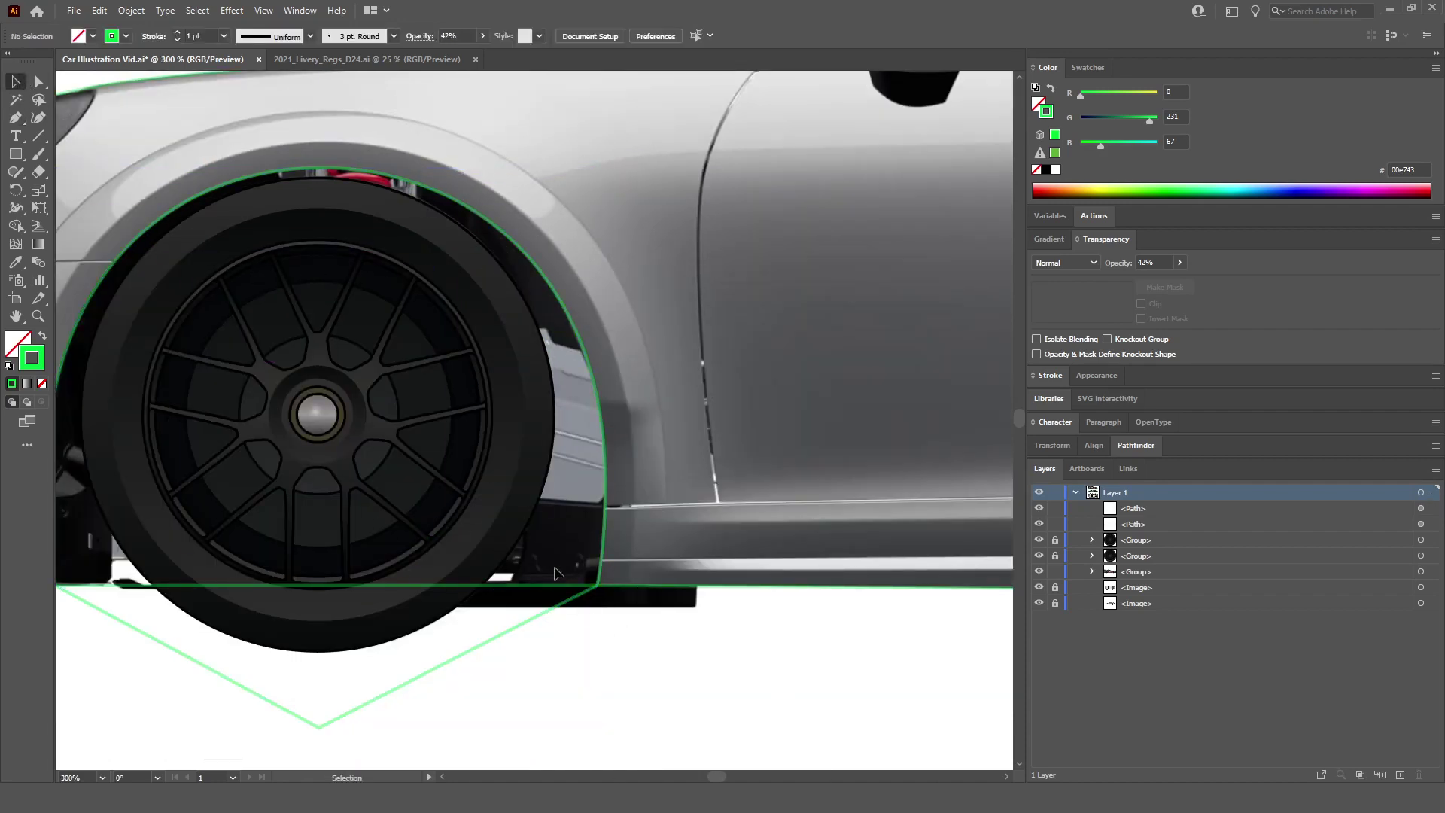
# Step: Examine the rear wheel arch and the lower edge of the rear bumper before tracing them
pyautogui.scroll(-5, 490, 555)
pyautogui.hscroll(1, 645, 565)
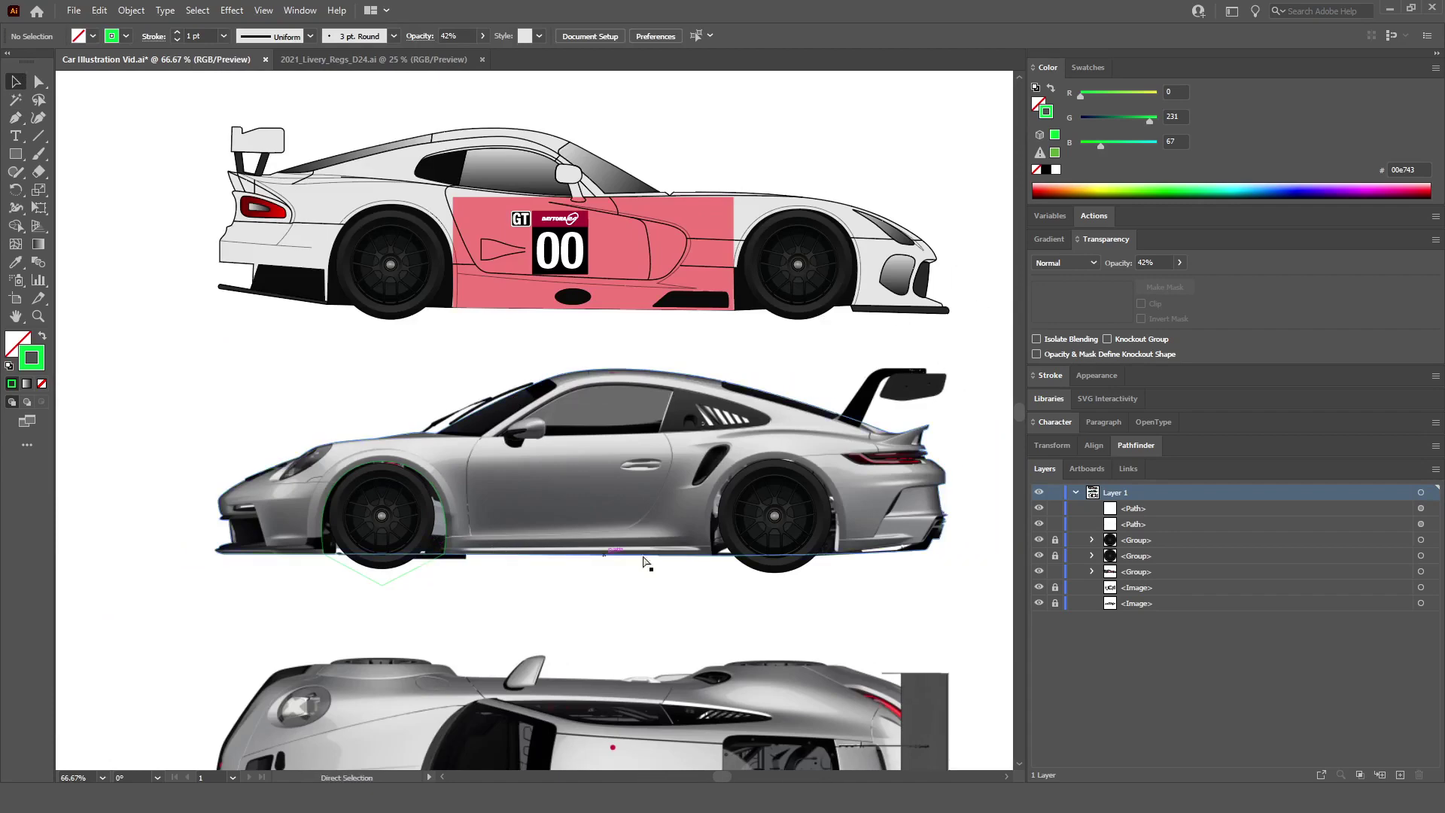
pyautogui.scroll(3, 856, 545)
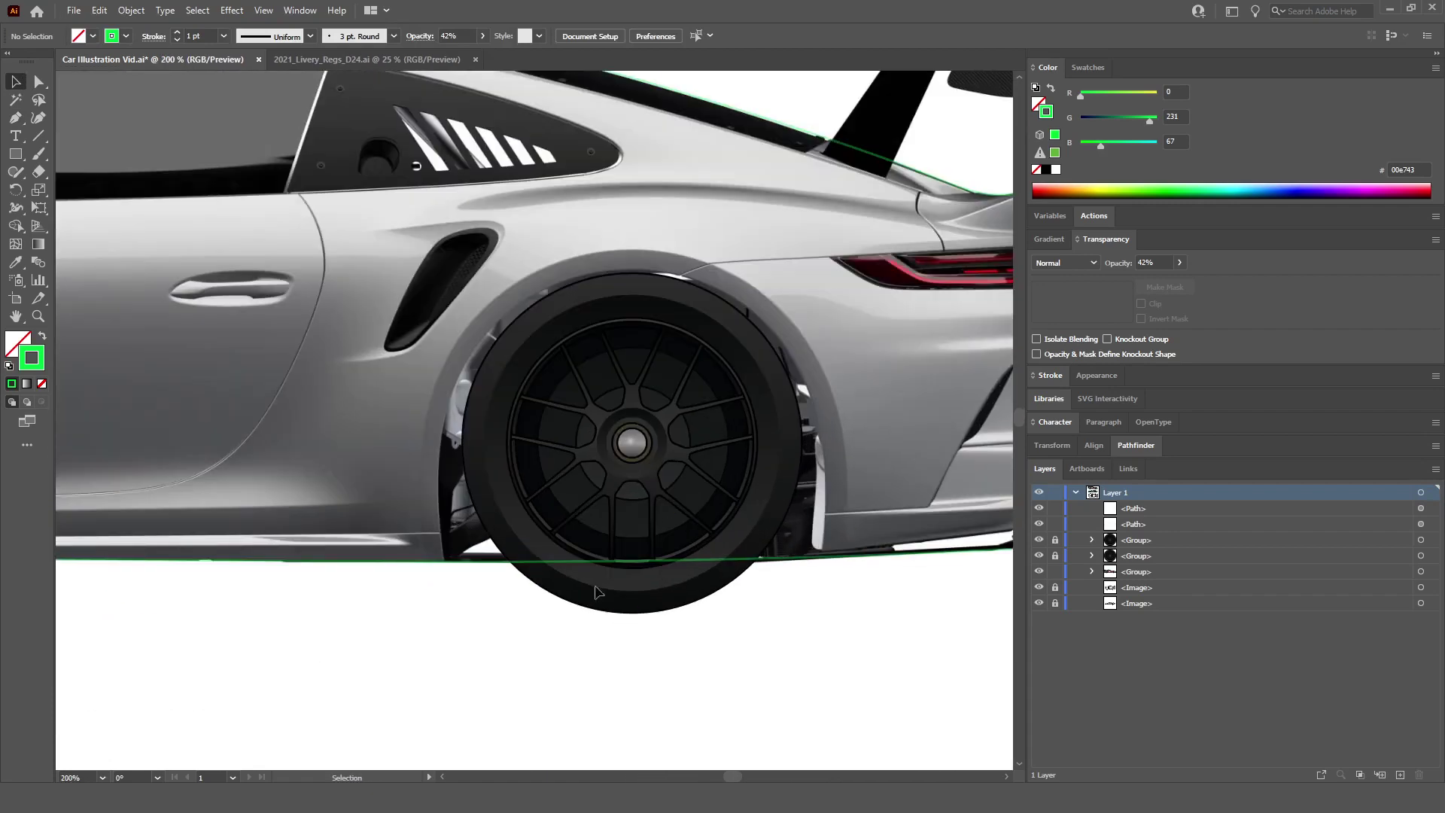
pyautogui.scroll(1, 536, 609)
pyautogui.hscroll(1, 537, 610)
pyautogui.scroll(2, 612, 555)
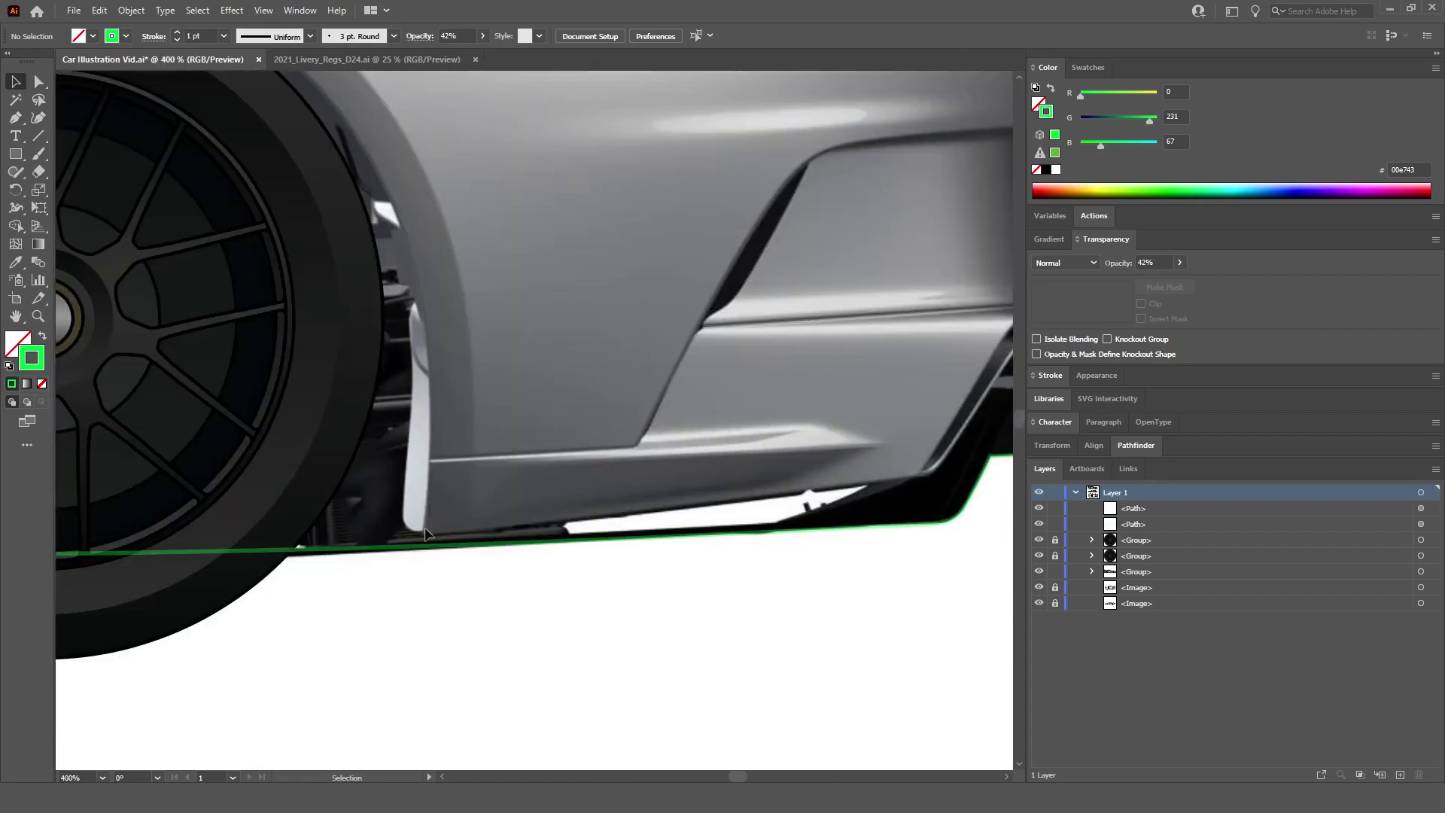
pyautogui.hscroll(2, 778, 520)
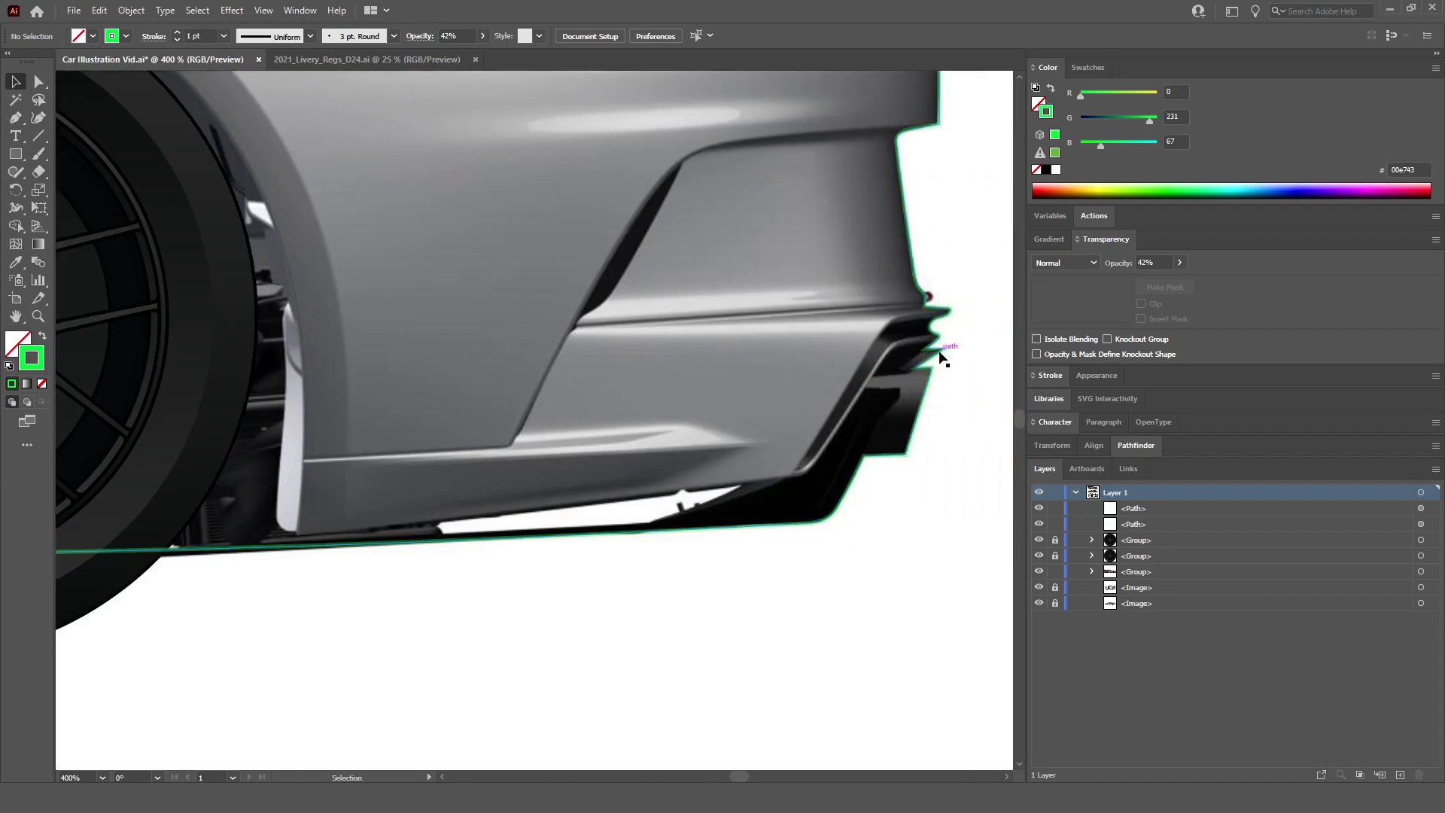
pyautogui.scroll(-2, 886, 453)
pyautogui.hscroll(-2, 691, 471)
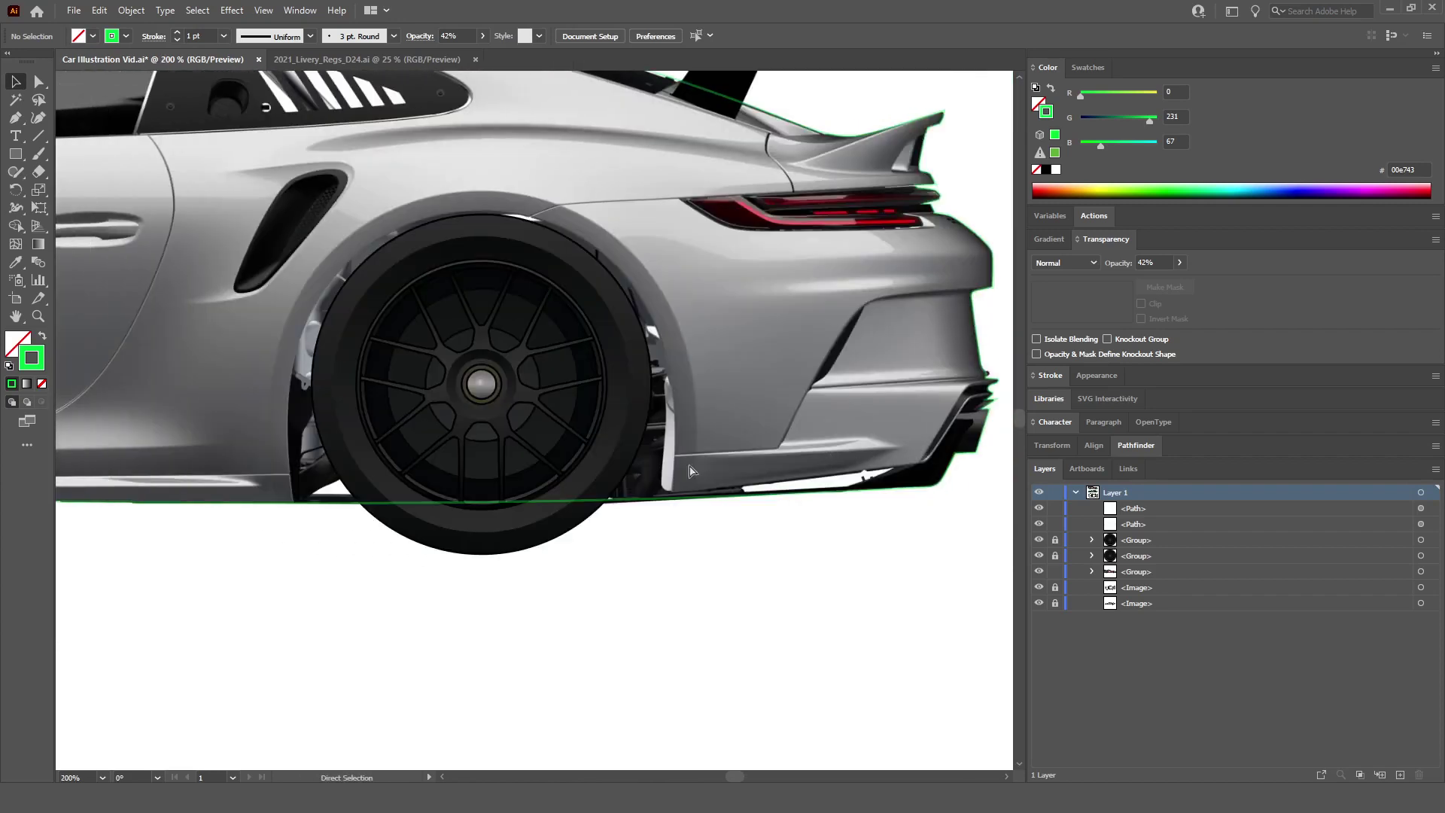
# Step: Start a new path centred below the rear wheel and extend it to the side skirt's lower rear corner
pyautogui.click(480, 644)
pyautogui.scroll(2, 258, 531)
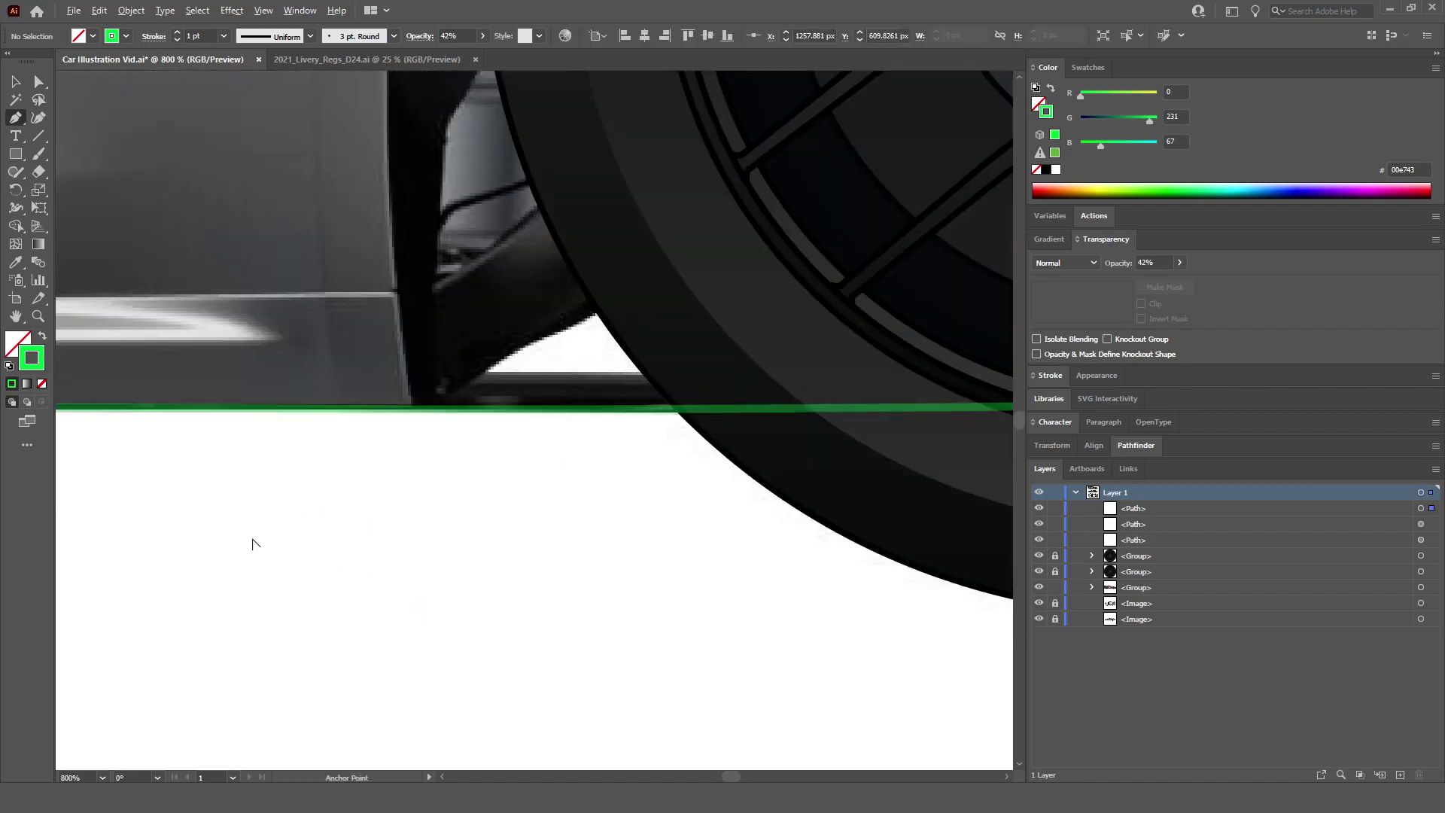
pyautogui.click(414, 410)
# Step: Curve the path about 40 px up to the rear wheel arch's front edge, with vertical handles at the new anchor
pyautogui.scroll(-2, 422, 399)
pyautogui.scroll(2, 403, 406)
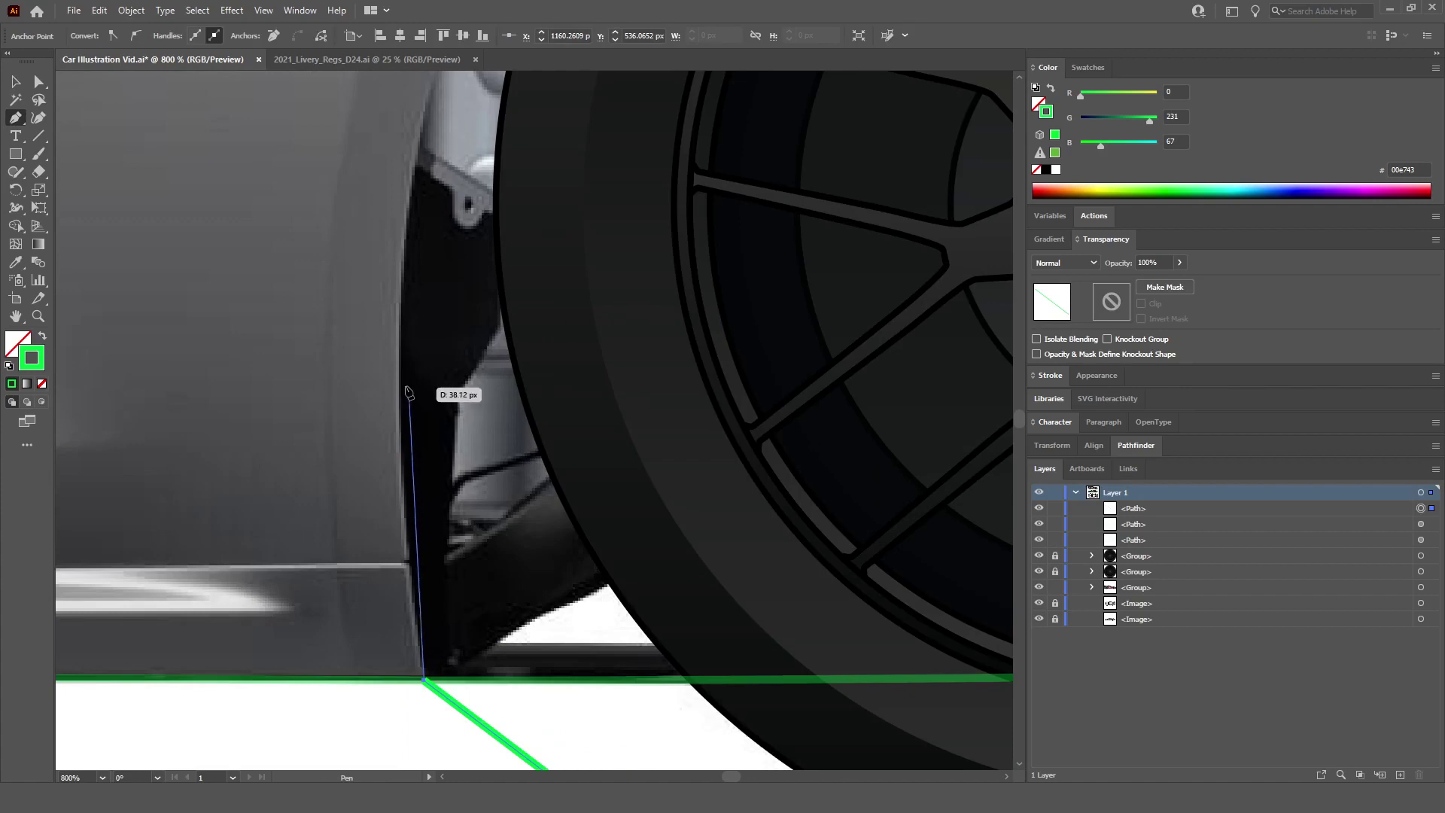
pyautogui.moveTo(401, 374); pyautogui.dragTo(389, 284)
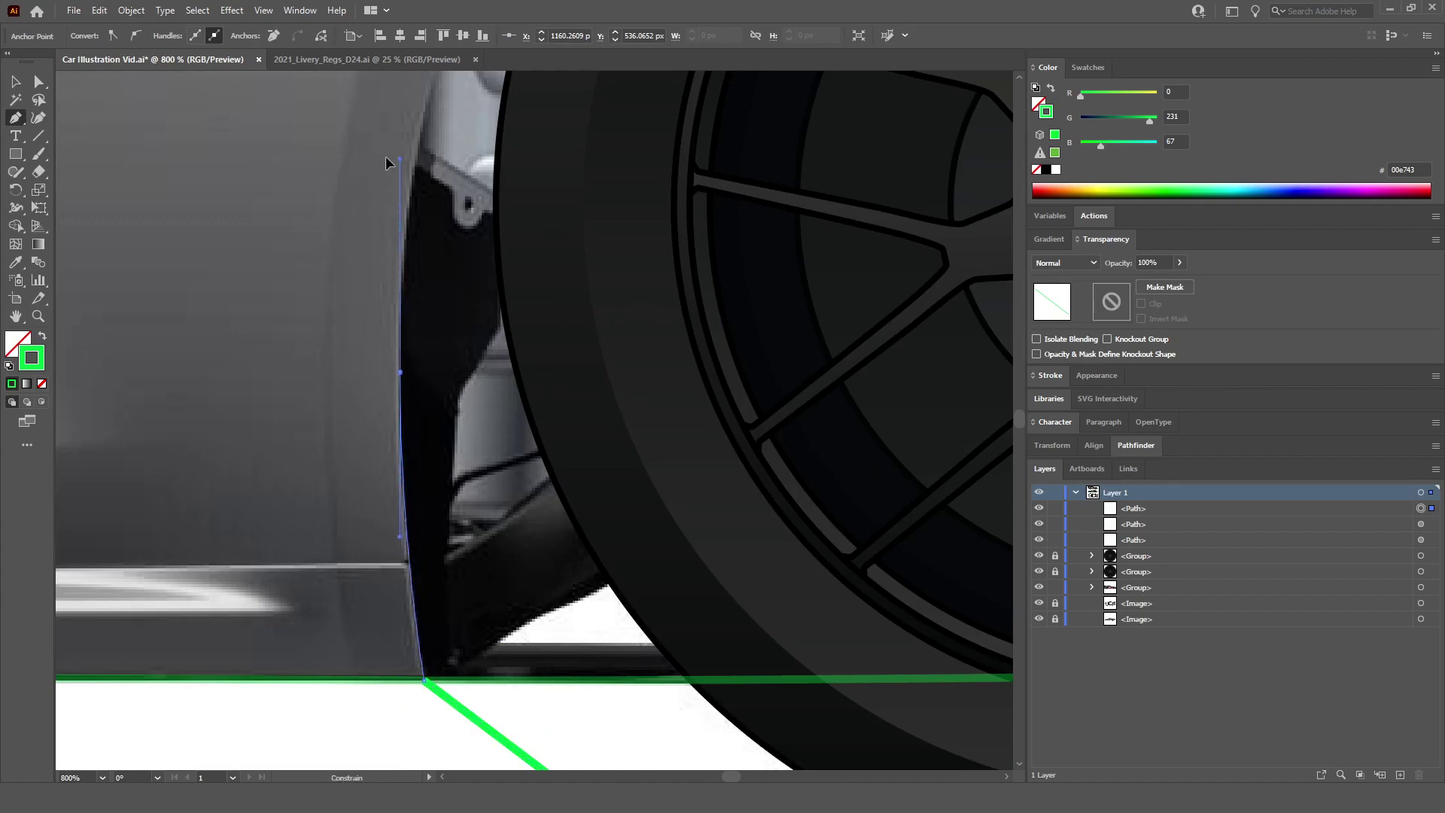
# Step: Curve the path about 151 px to the top centre of the rear wheel arch, with horizontal handles at the new anchor
pyautogui.scroll(5, 386, 205)
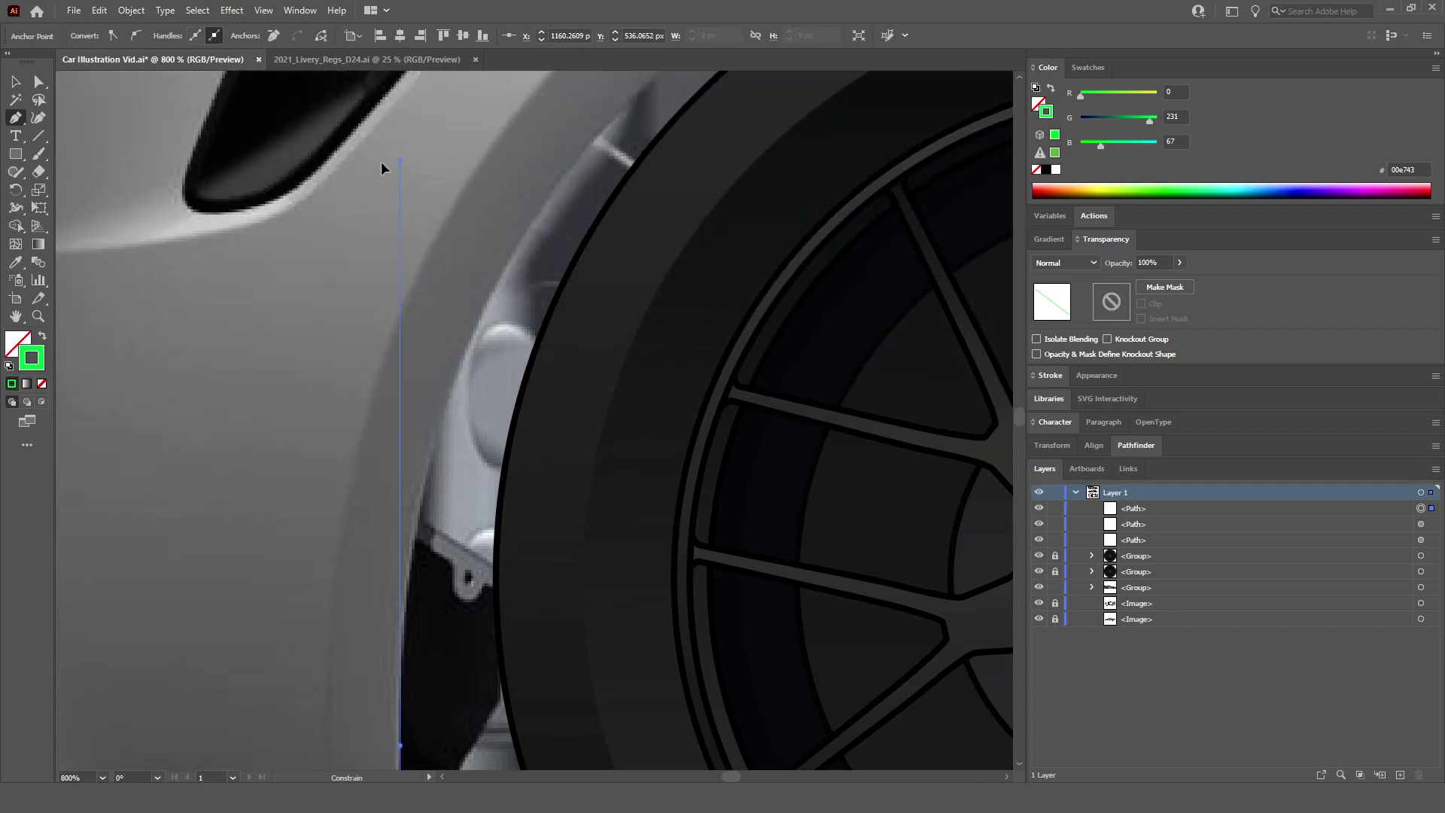
pyautogui.scroll(-4, 381, 161)
pyautogui.scroll(3, 622, 252)
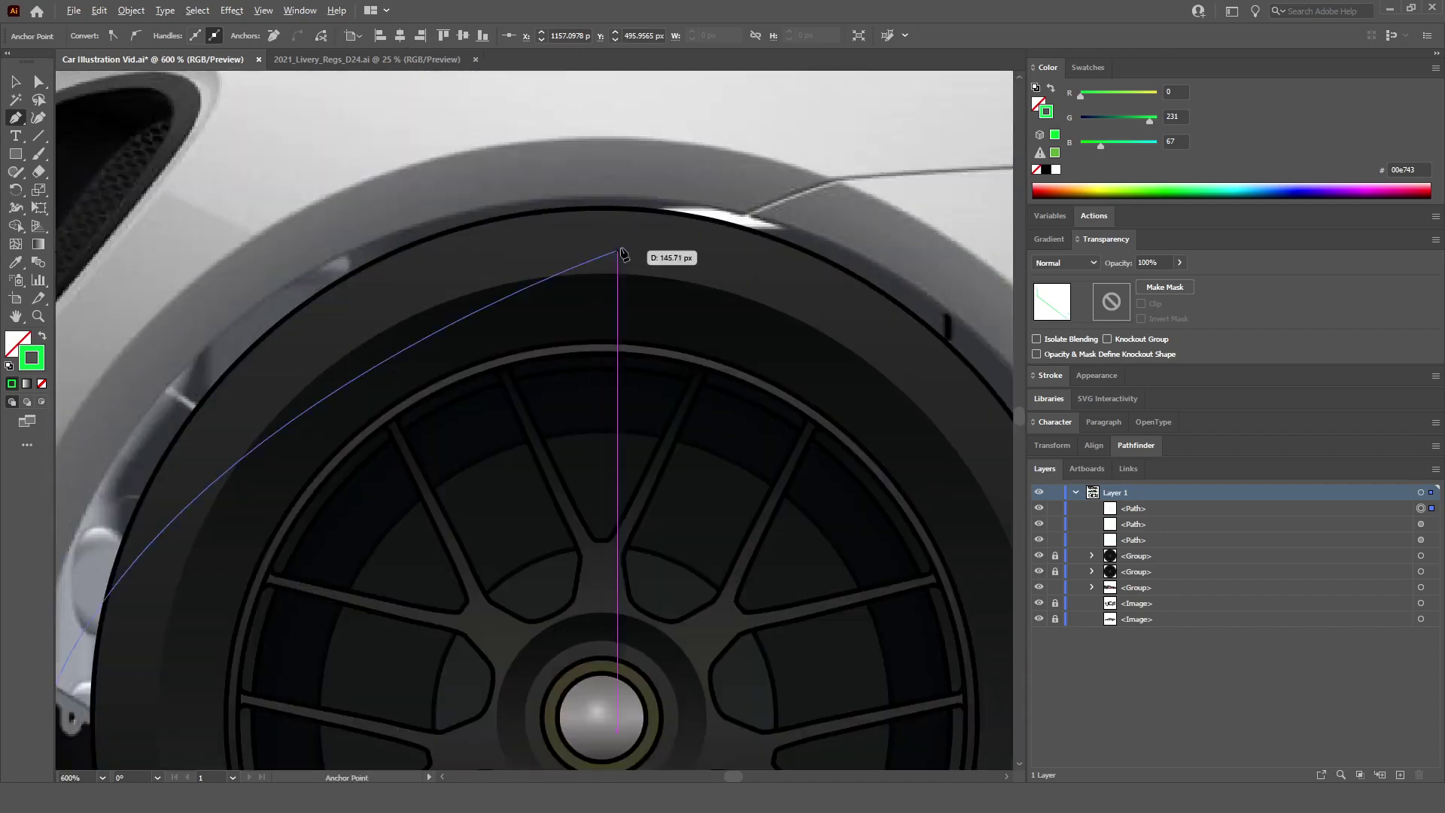
pyautogui.scroll(1, 613, 219)
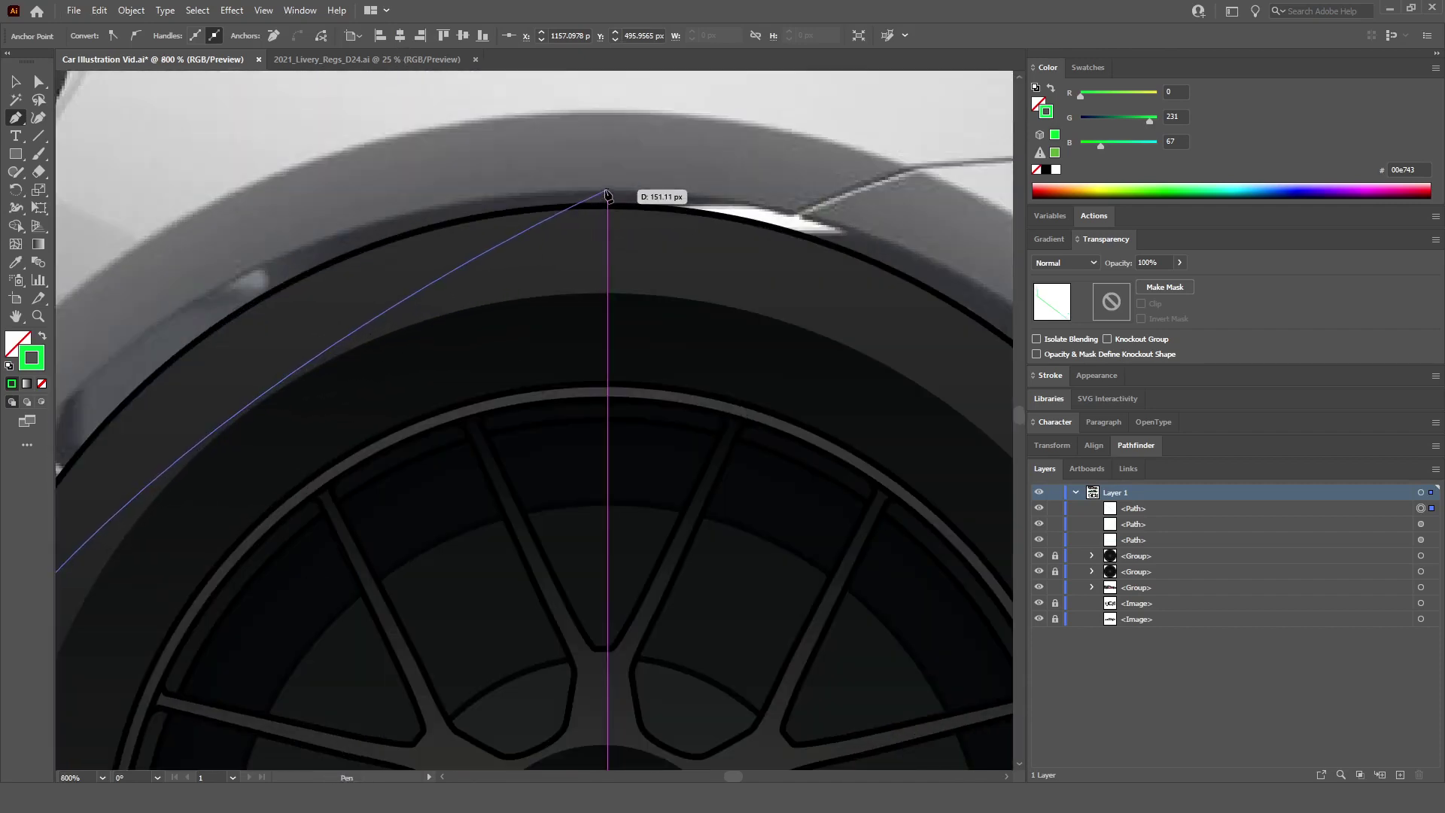
pyautogui.scroll(-3, 607, 195)
pyautogui.moveTo(603, 193); pyautogui.dragTo(784, 191)
# Step: Curve the path about 146 px down to the rear wheel arch's rear edge with vertical handles, and extend it about 40 px to the bumper's lower front corner
pyautogui.hscroll(3, 784, 191)
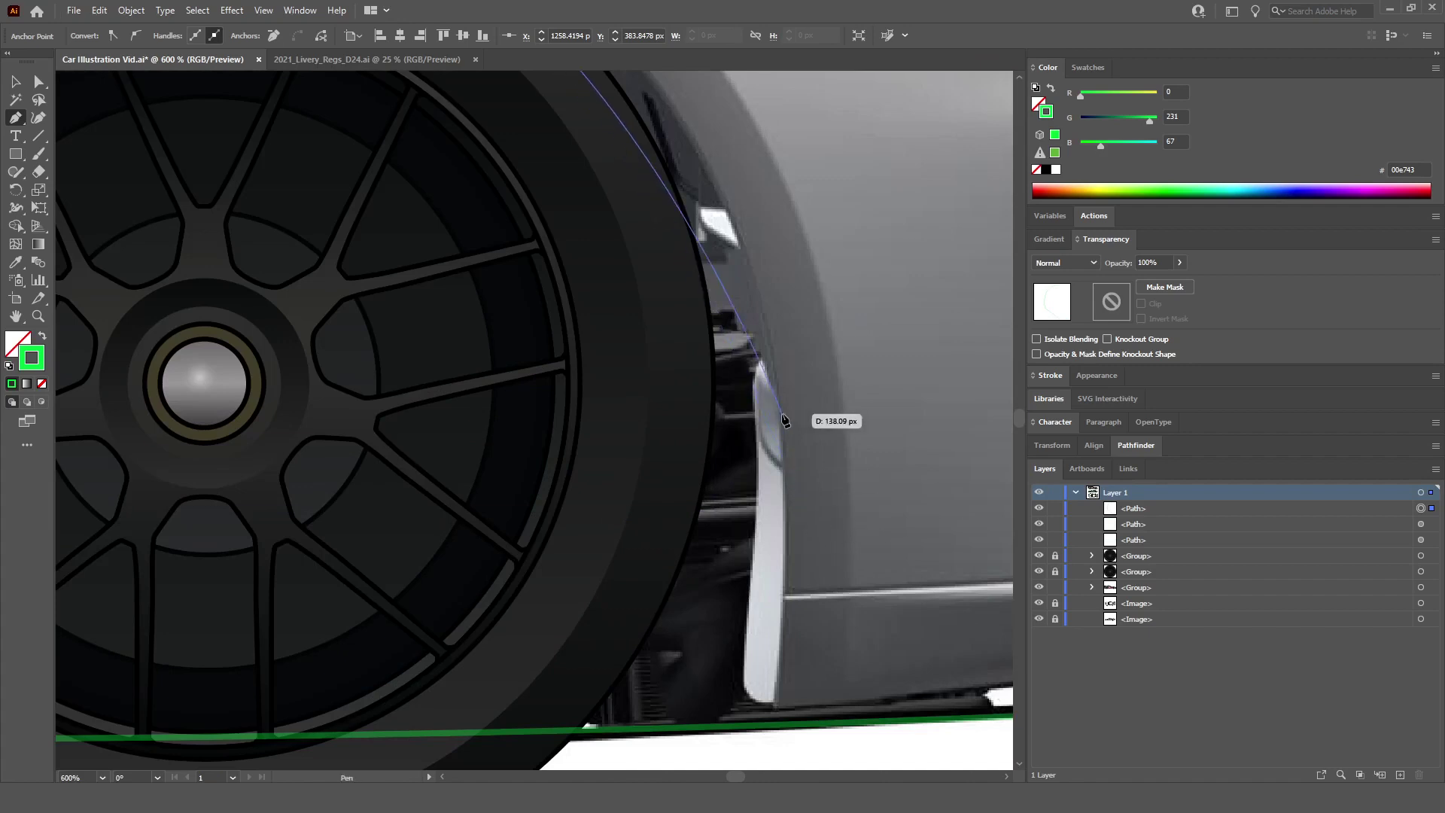
pyautogui.scroll(-1, 787, 482)
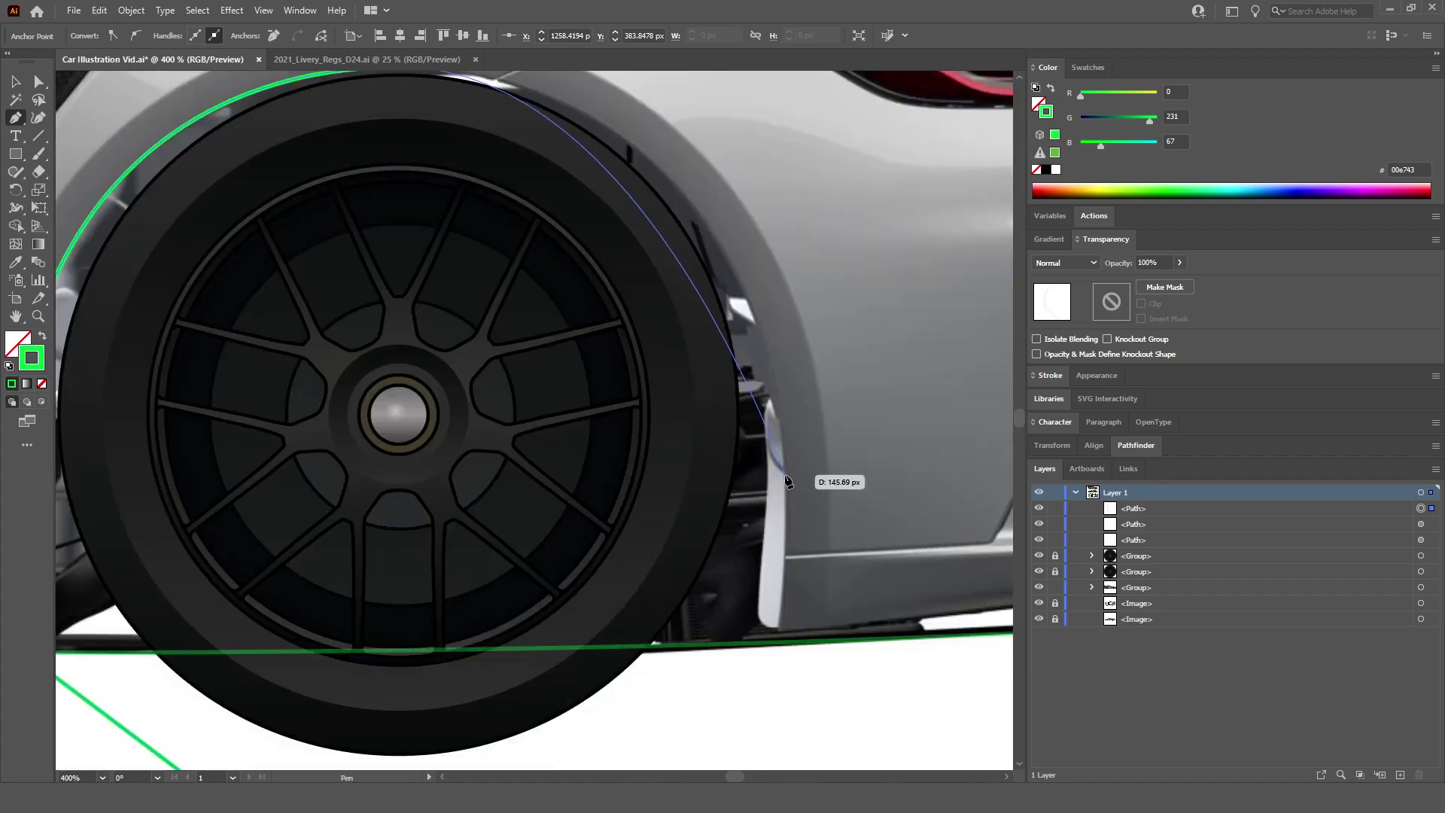
pyautogui.moveTo(786, 479); pyautogui.dragTo(765, 693)
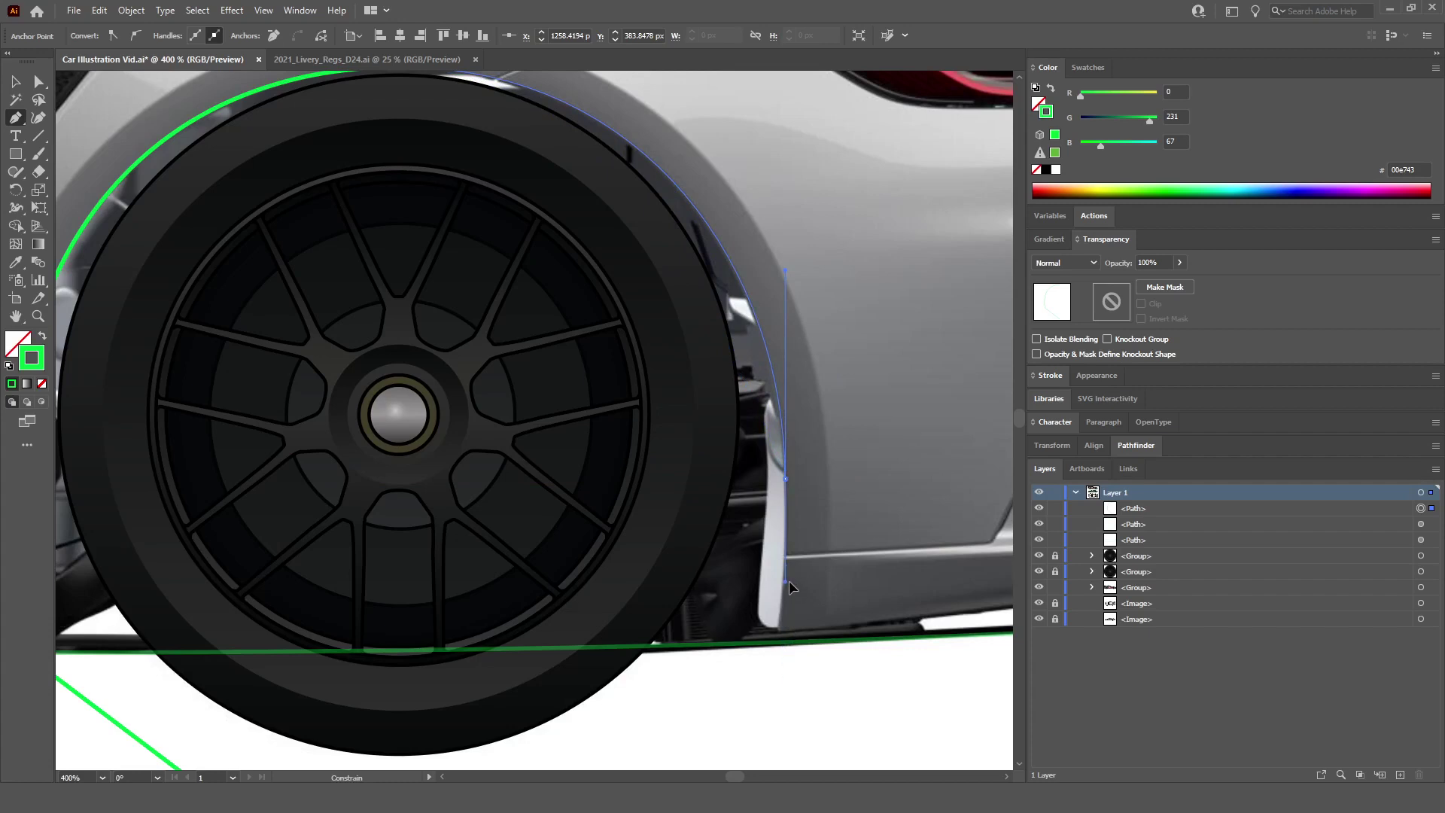
pyautogui.scroll(5, 781, 614)
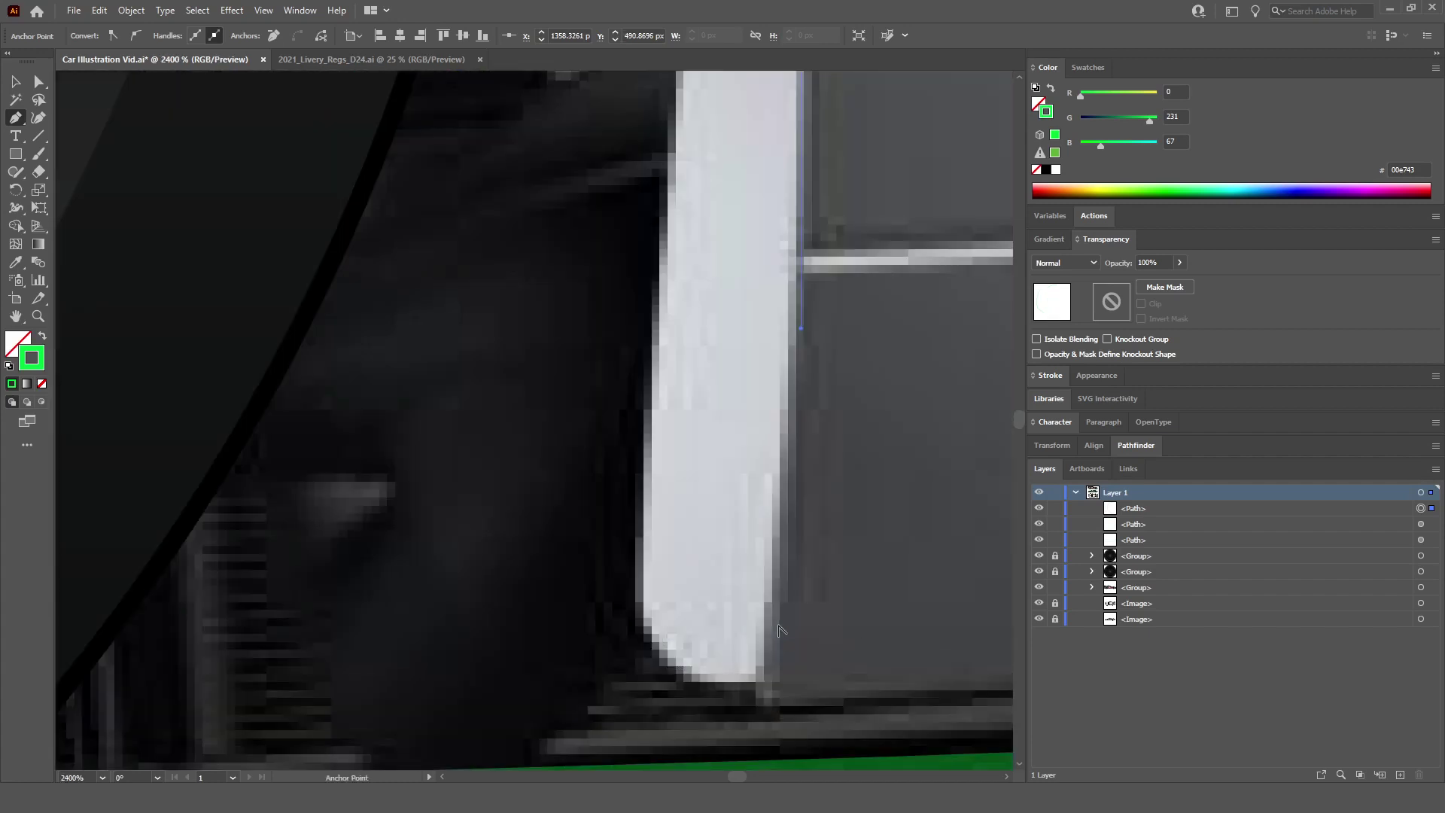
pyautogui.scroll(-10, 767, 712)
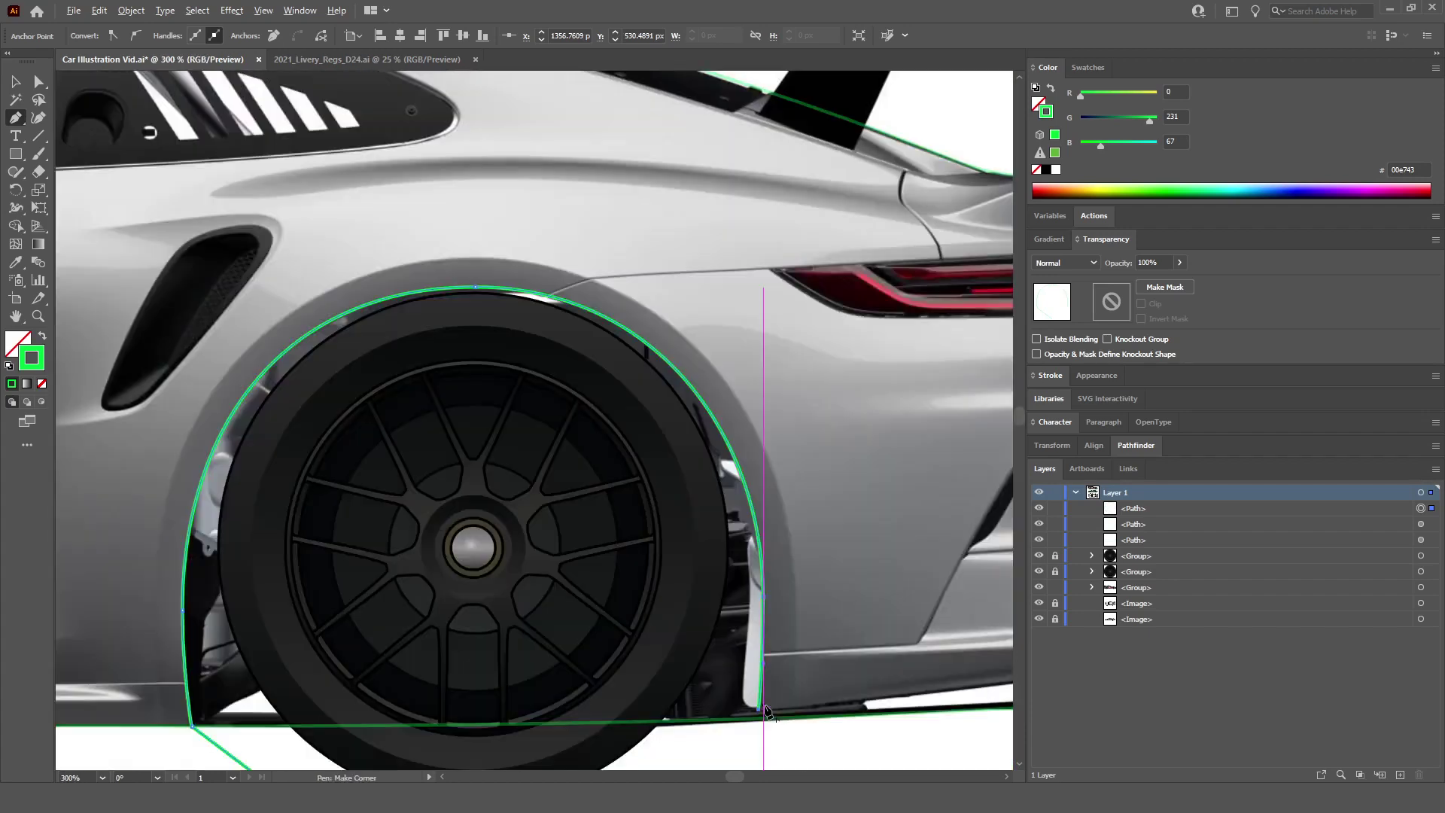
# Step: Curve the path about 82 px along the rear bumper's lower edge and about 52 px further to its lower rear corner
pyautogui.scroll(5, 715, 755)
pyautogui.hscroll(2, 753, 557)
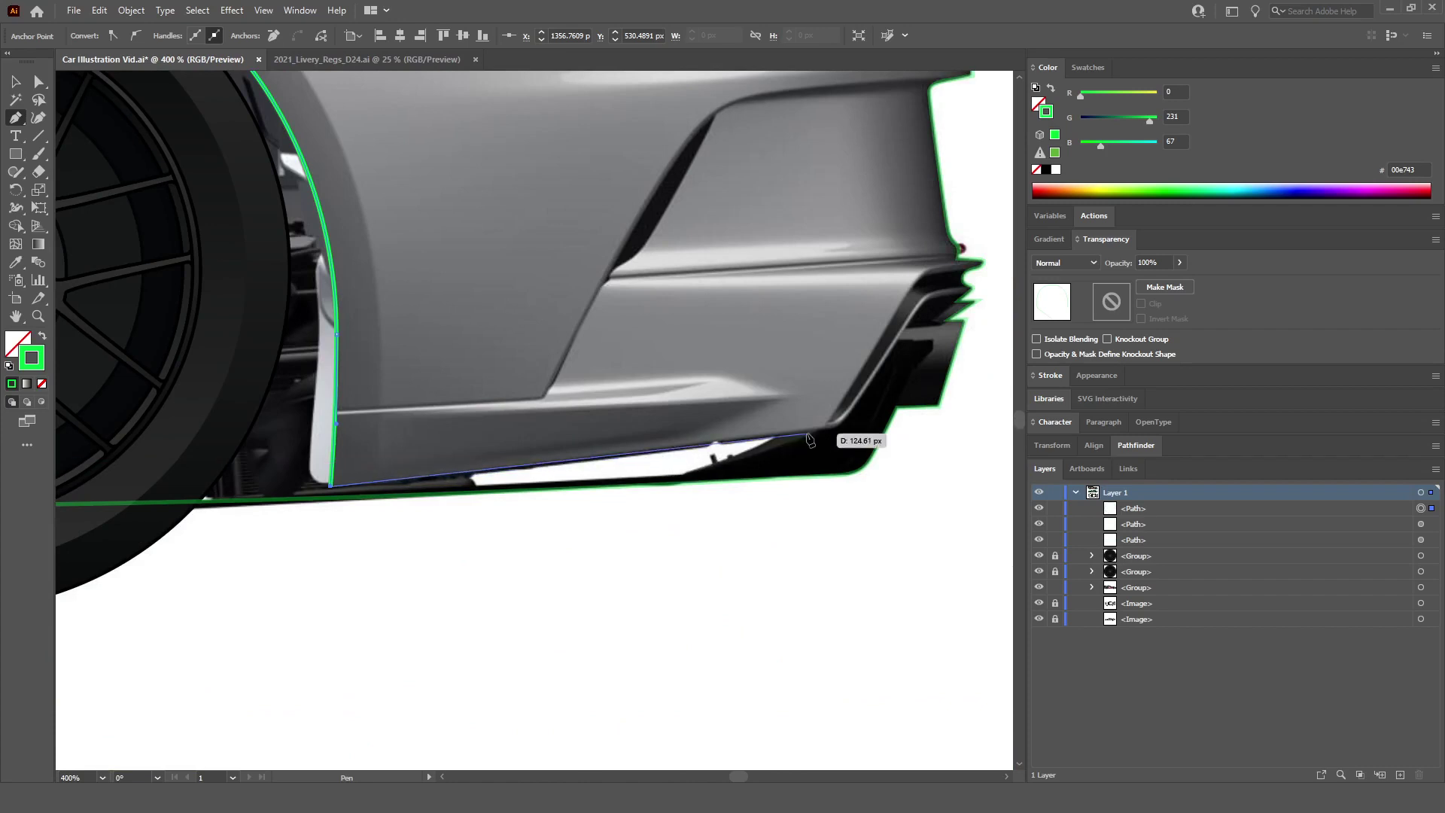
pyautogui.scroll(1, 828, 430)
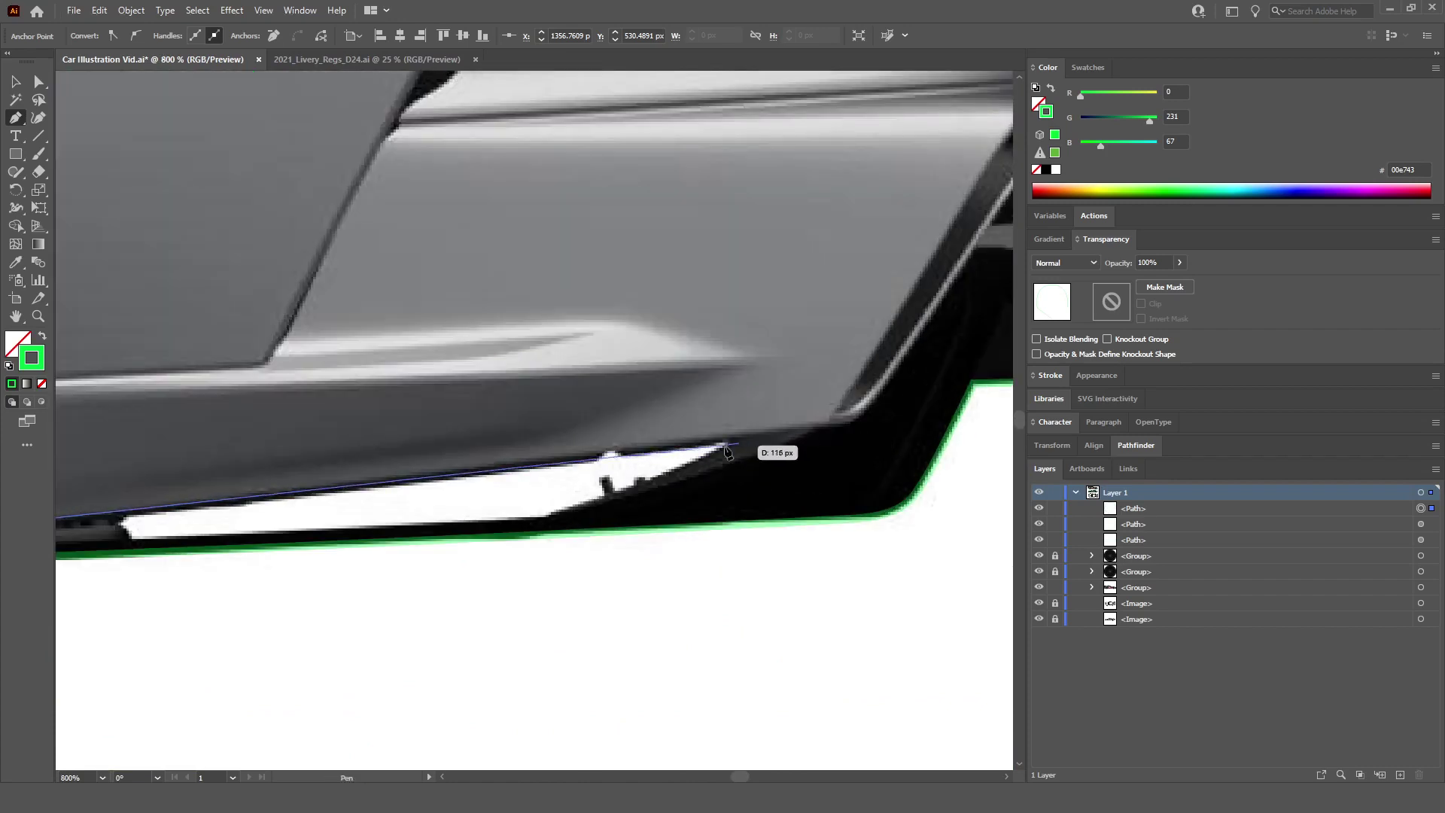
pyautogui.click(469, 477)
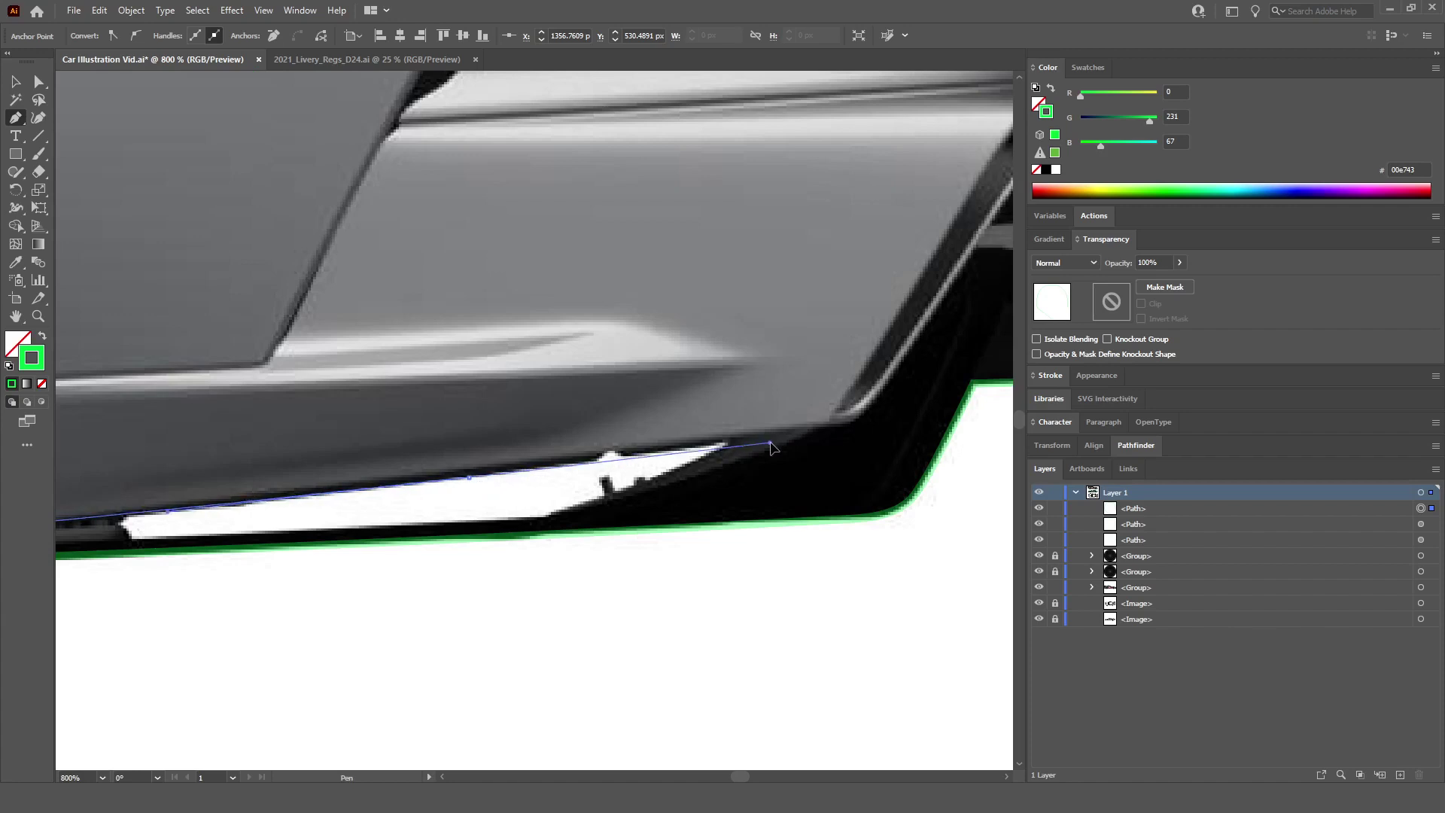
pyautogui.click(778, 435)
pyautogui.scroll(1, 783, 431)
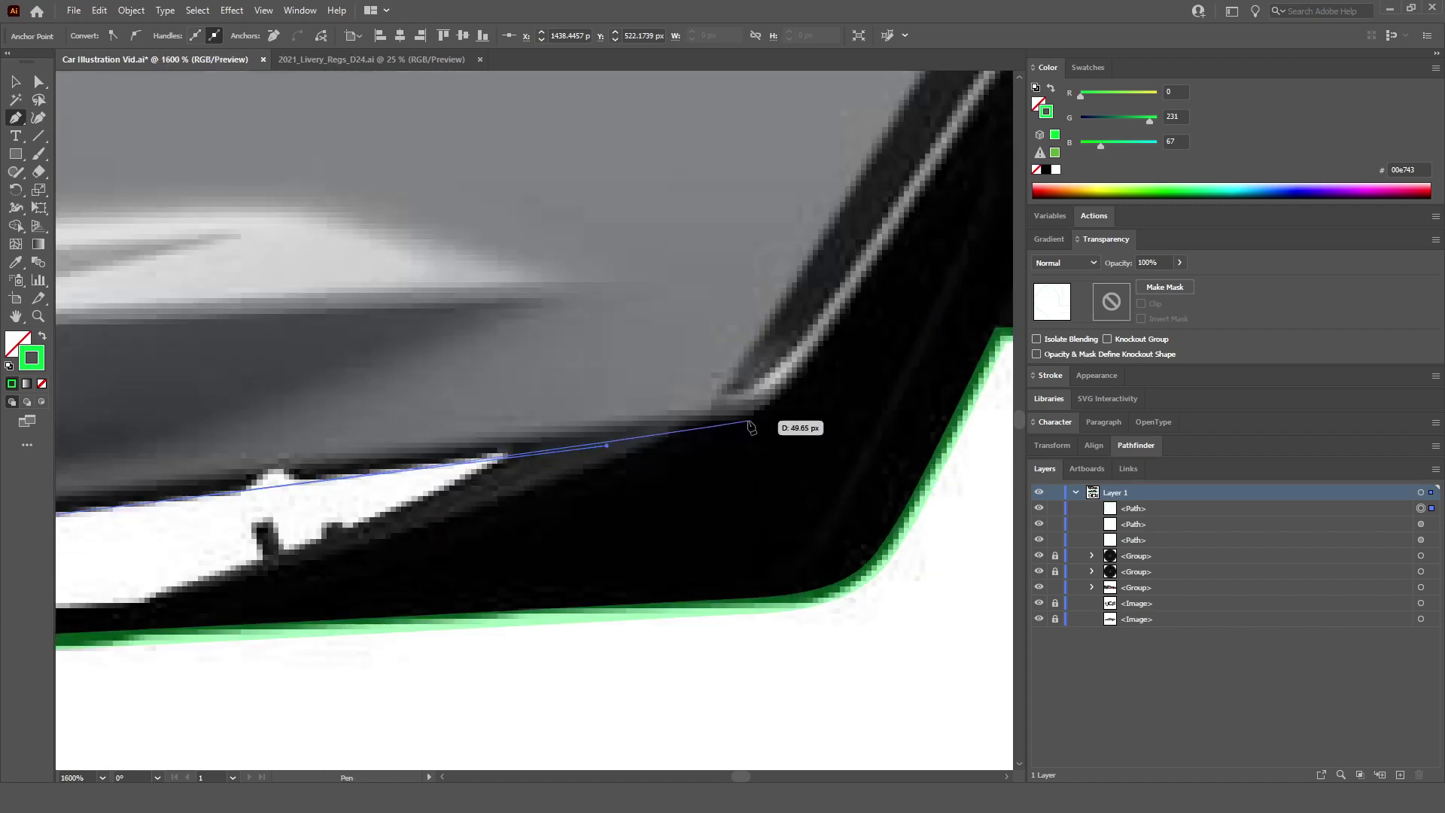
pyautogui.click(776, 405)
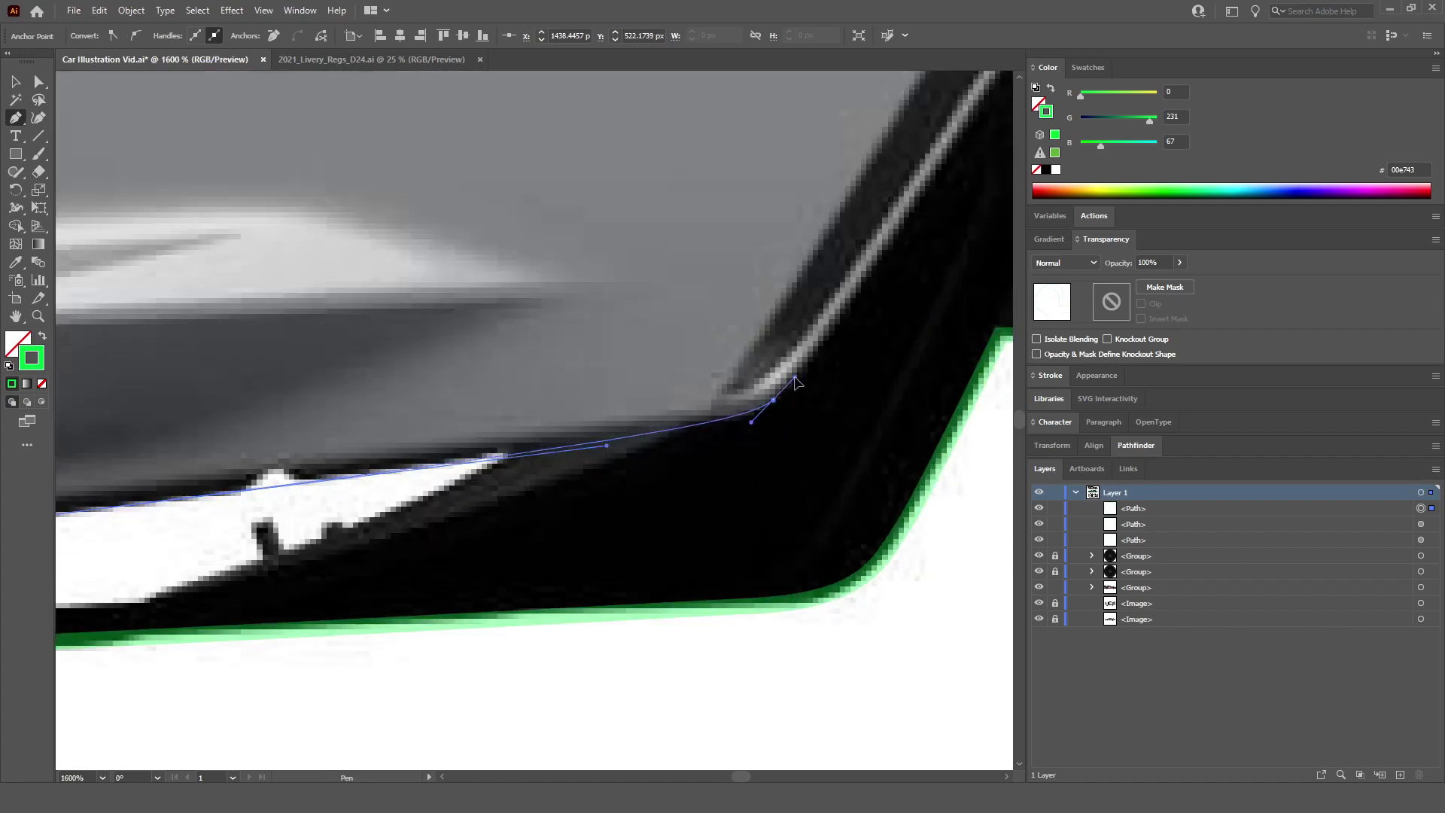
# Step: Curve the path about 12 px up from the lower rear corner, and continue it along the bumper's diagonal edge to its upper bend
pyautogui.scroll(-2, 787, 399)
pyautogui.scroll(2, 789, 397)
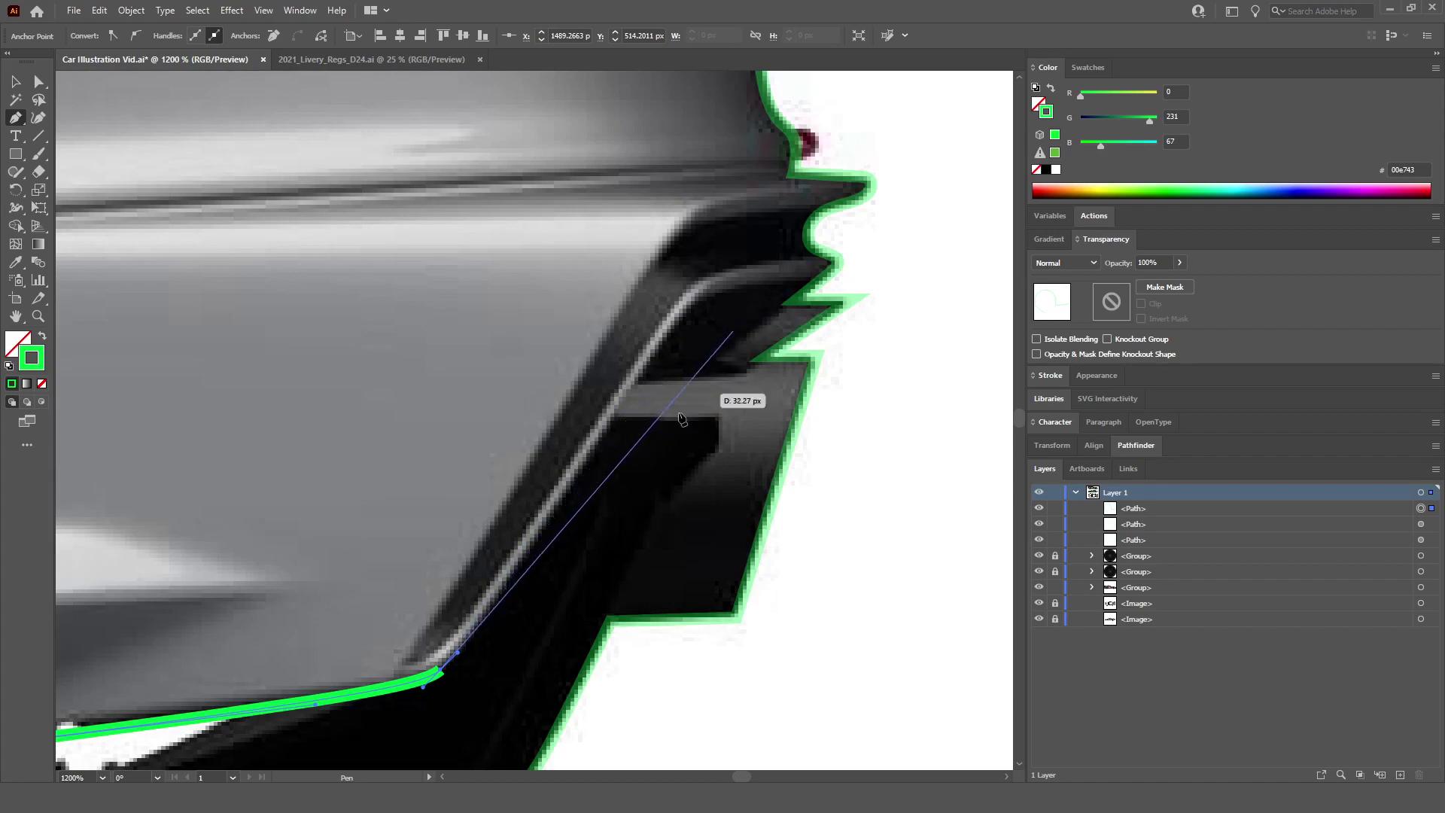
pyautogui.scroll(2, 516, 583)
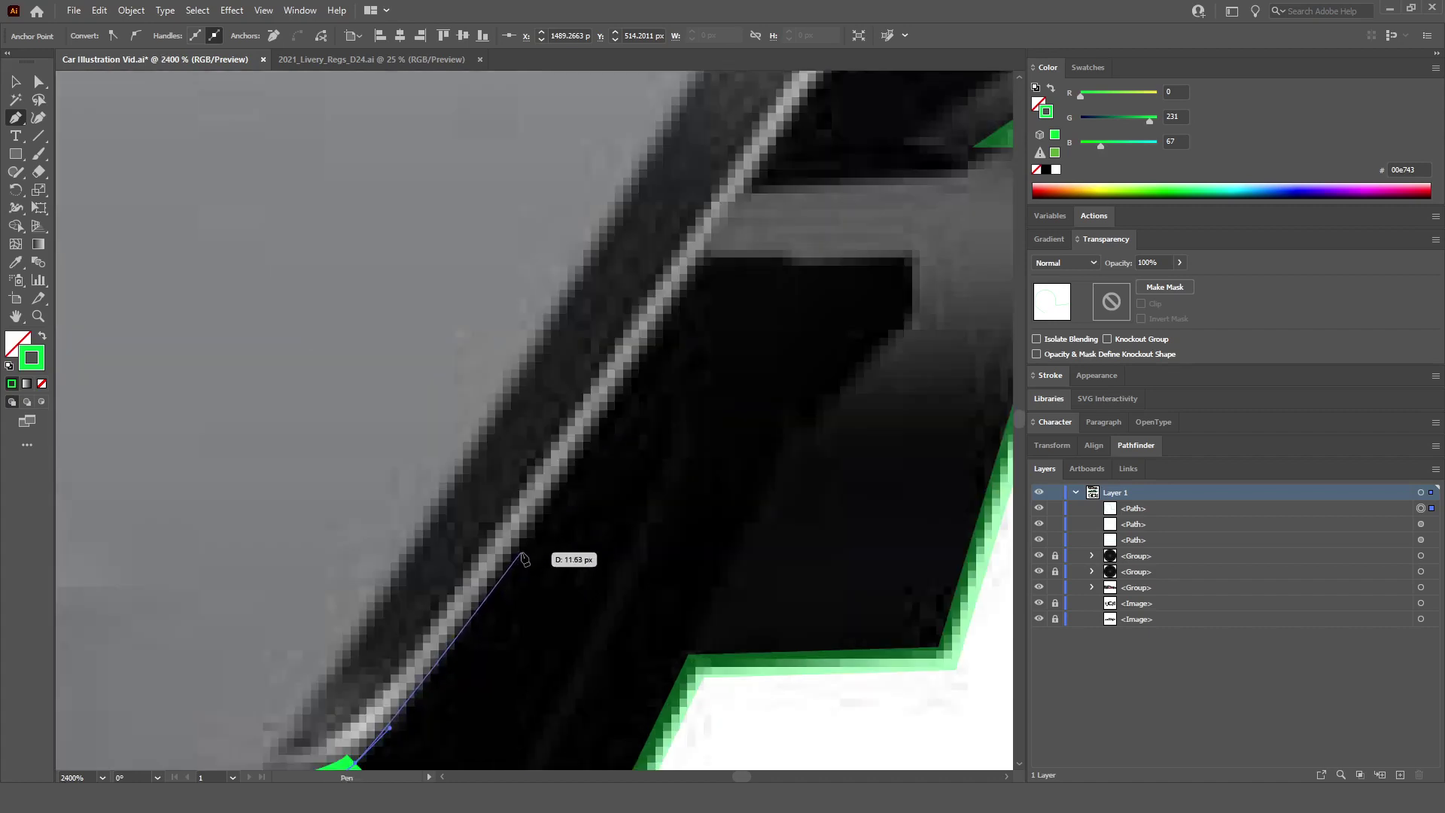
pyautogui.moveTo(521, 554); pyautogui.dragTo(614, 404)
pyautogui.scroll(-5, 709, 297)
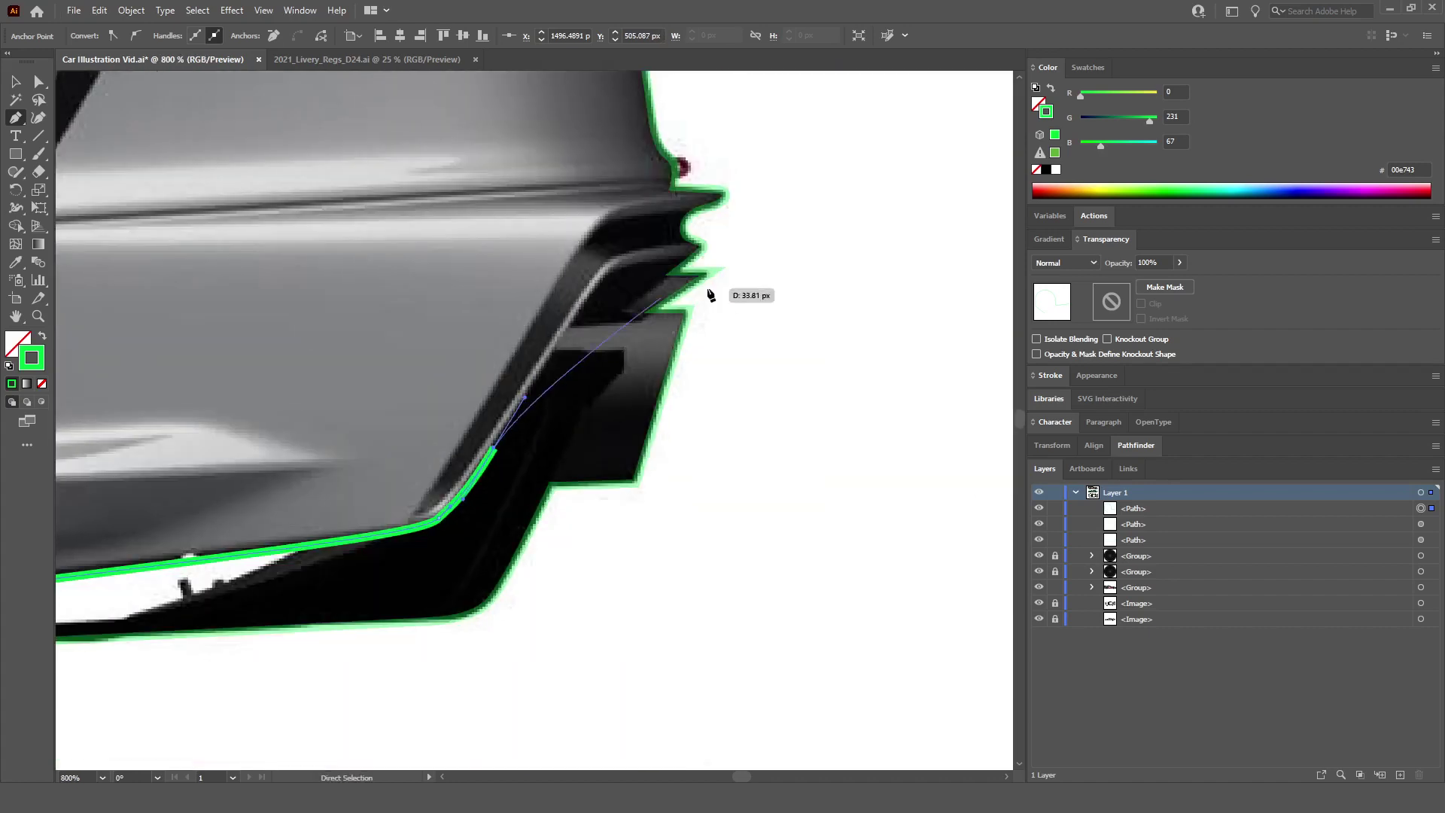
pyautogui.scroll(5, 662, 241)
pyautogui.moveTo(502, 365); pyautogui.dragTo(543, 322)
# Step: Extend the path just past the bumper's rear tip and down below the car, and close it at the starting anchor below the rear wheel
pyautogui.moveTo(644, 301); pyautogui.dragTo(889, 532)
pyautogui.scroll(-3, 884, 291)
pyautogui.scroll(-3, 942, 291)
pyautogui.click(876, 548)
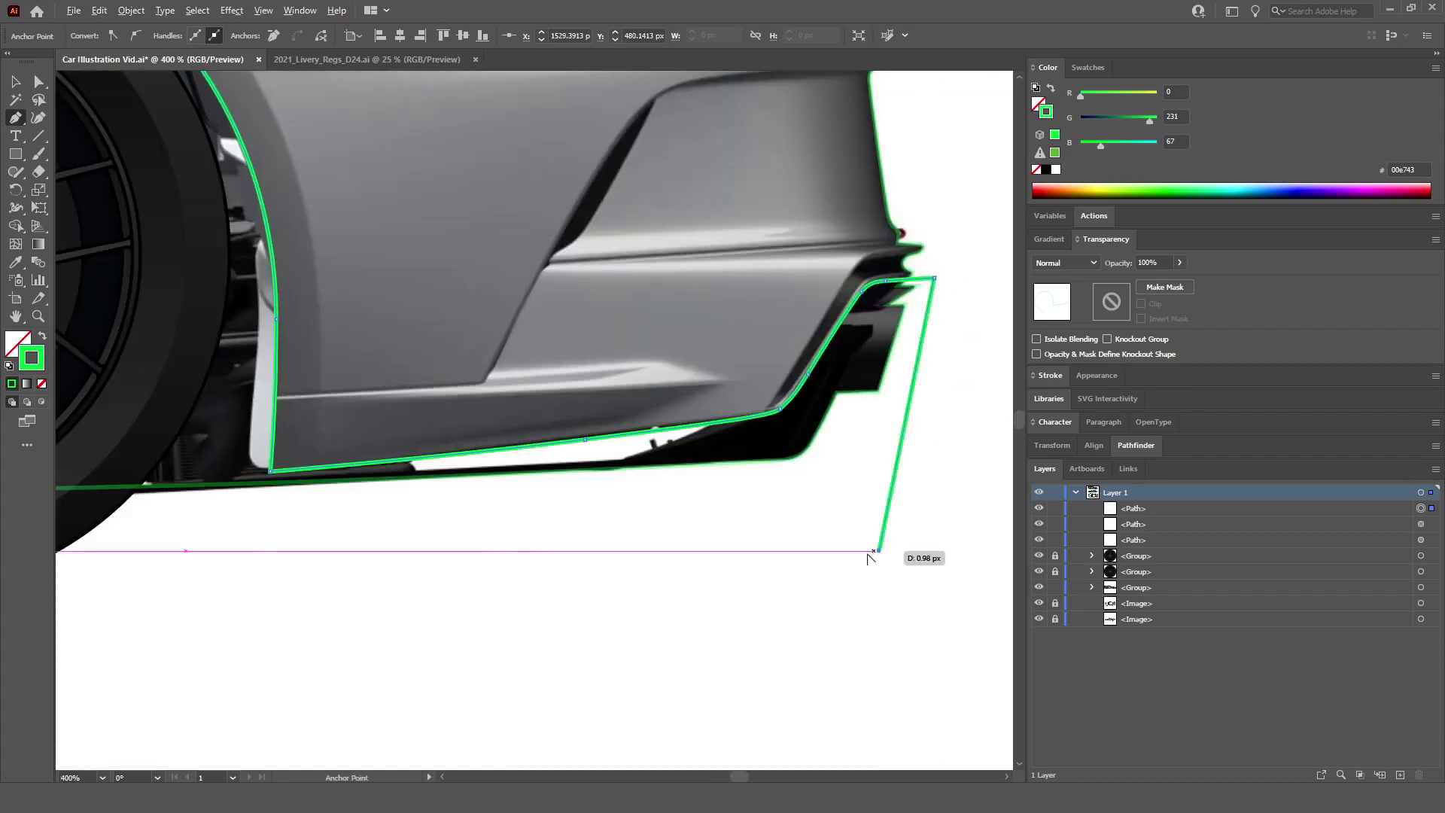
pyautogui.scroll(-2, 878, 549)
pyautogui.click(482, 650)
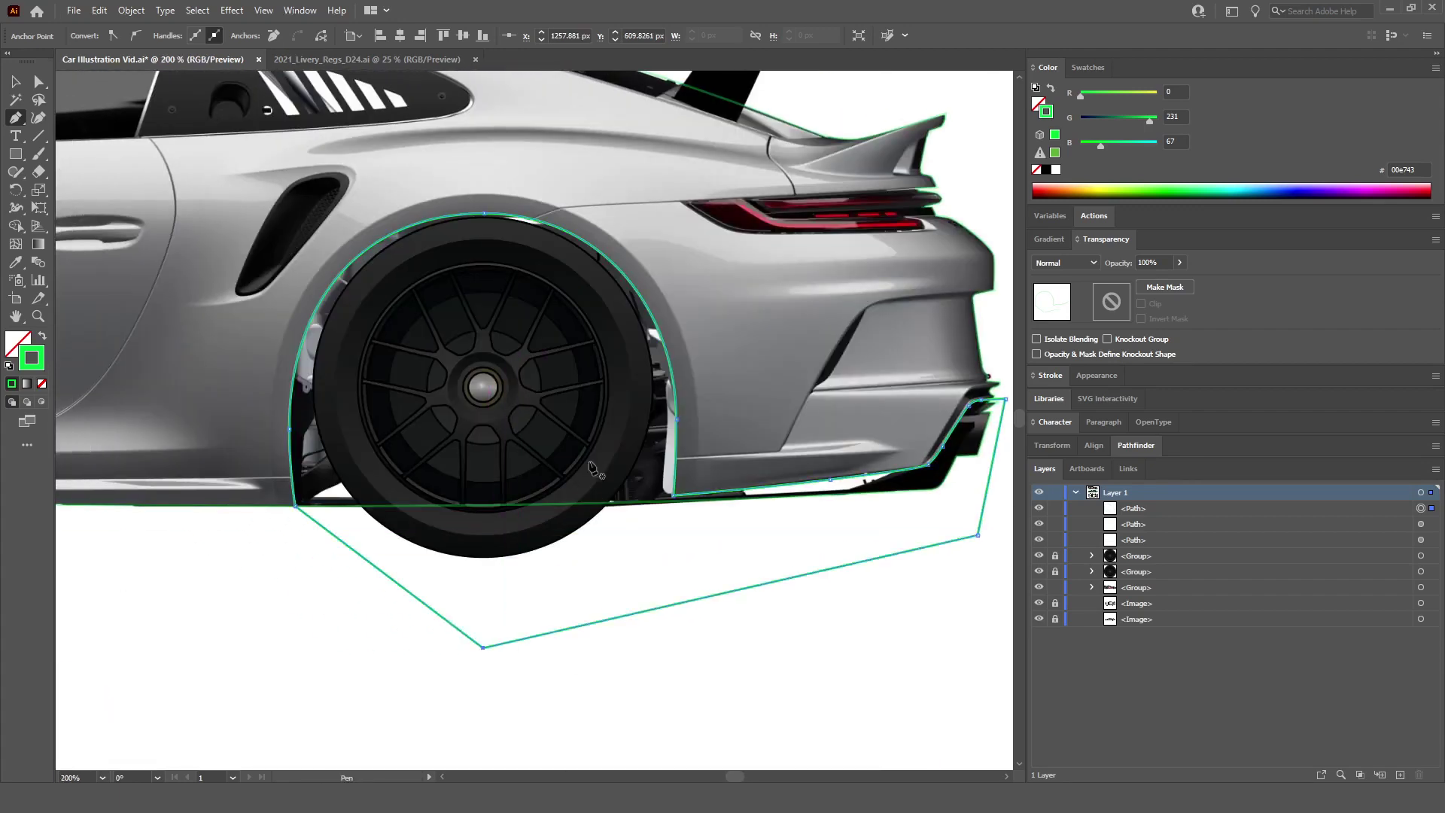
# Step: Round the upper corner of the body outline at the tip of the ducktail spoiler
pyautogui.scroll(2, 878, 226)
pyautogui.scroll(6, 878, 226)
pyautogui.scroll(2, 662, 200)
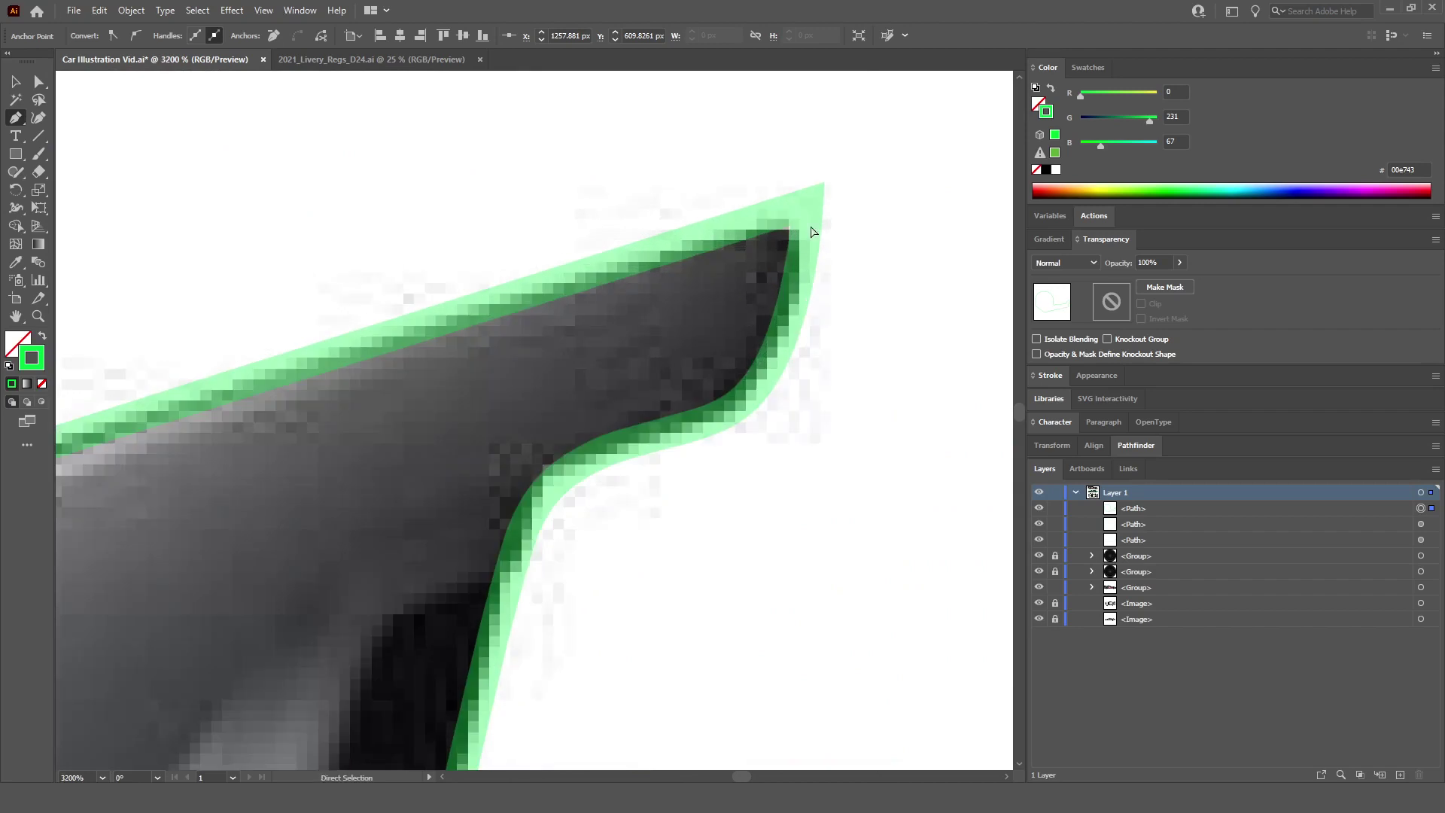
pyautogui.keyDown('ctrl'); pyautogui.click(807, 220); pyautogui.keyUp('ctrl')
pyautogui.hscroll(2, 783, 265)
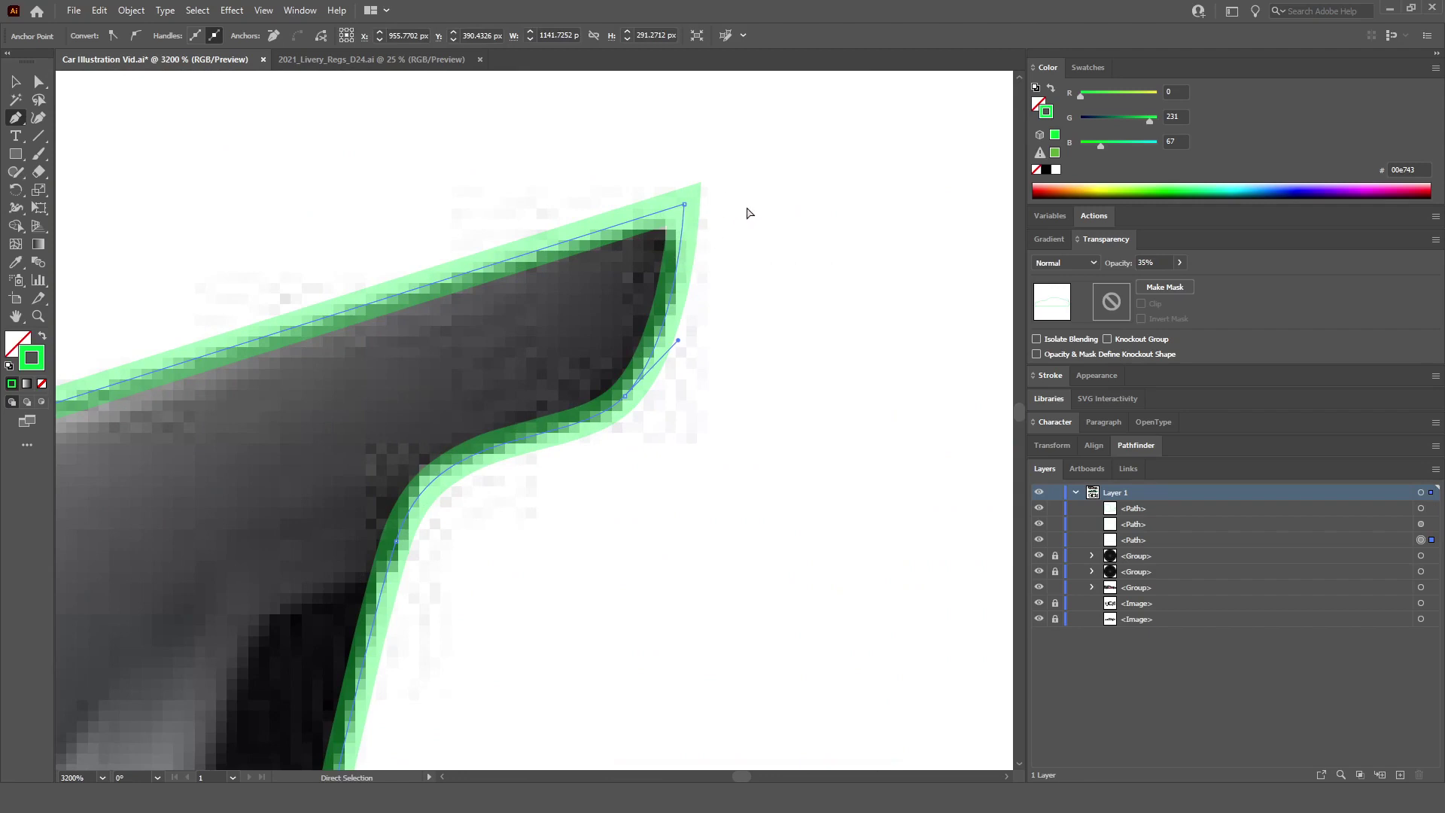
pyautogui.keyDown('ctrl'); pyautogui.click(685, 205); pyautogui.keyUp('ctrl')
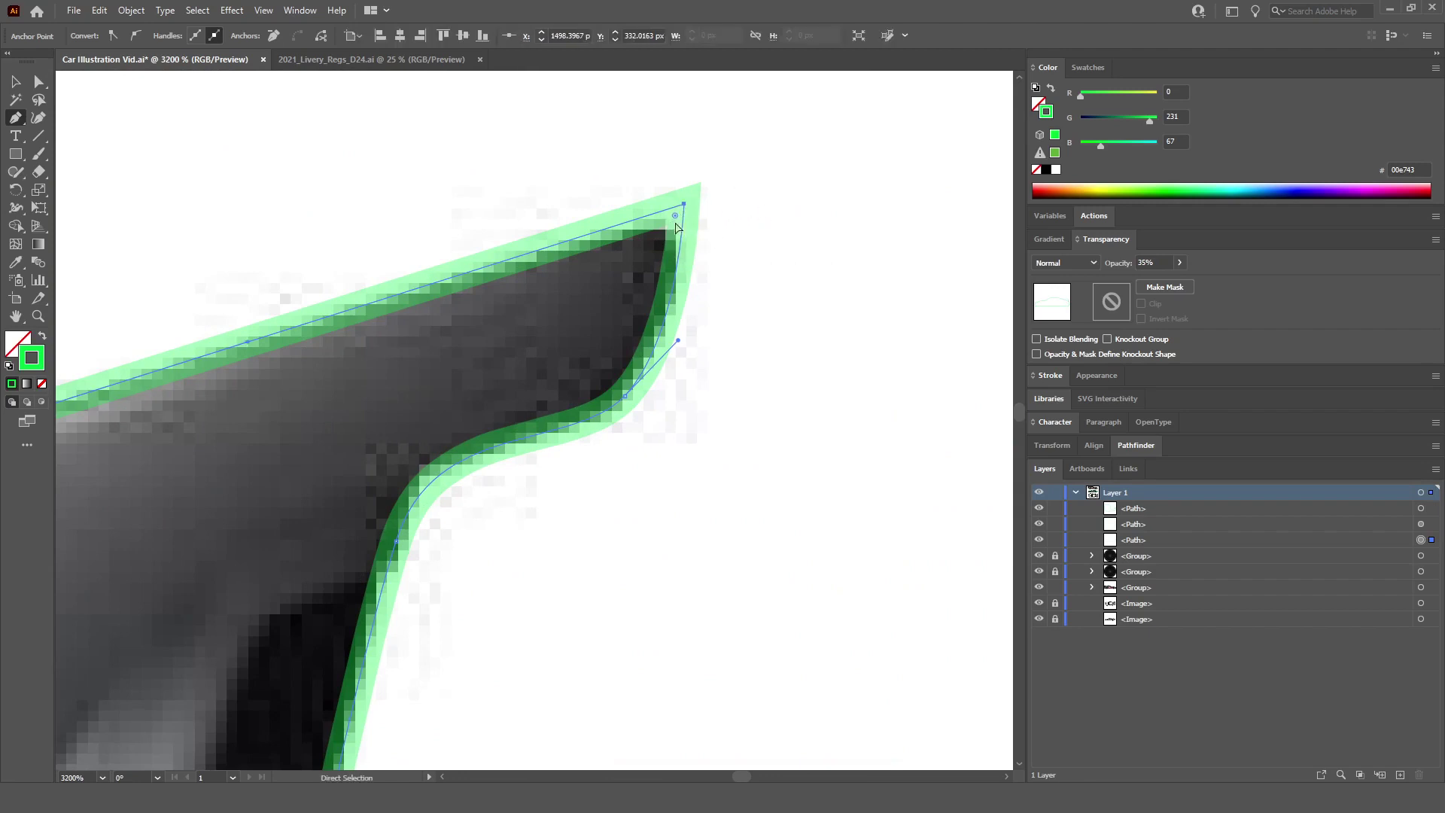
pyautogui.scroll(5, 677, 226)
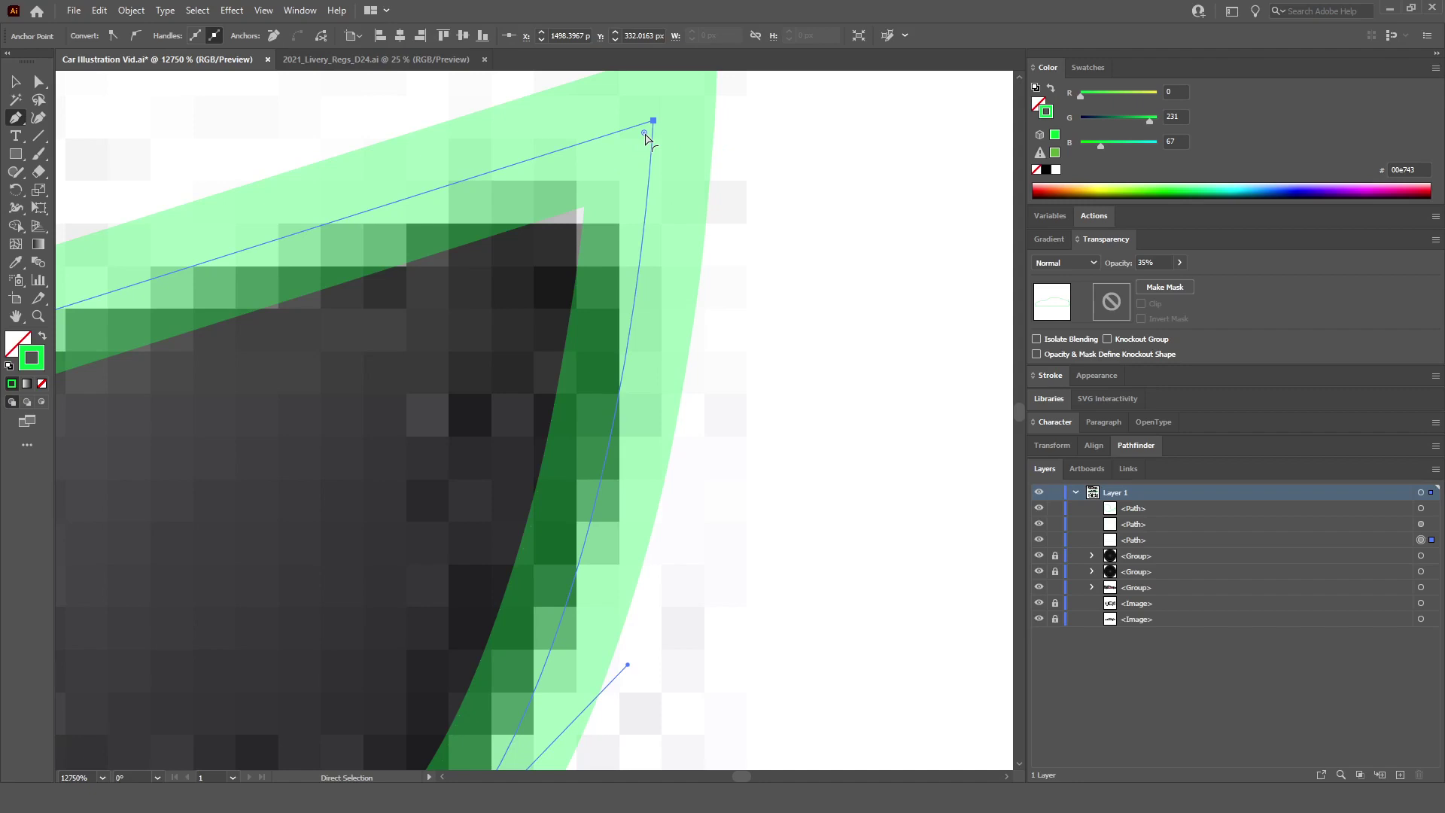
pyautogui.moveTo(645, 136); pyautogui.dragTo(471, 322)
pyautogui.scroll(-5, 568, 256)
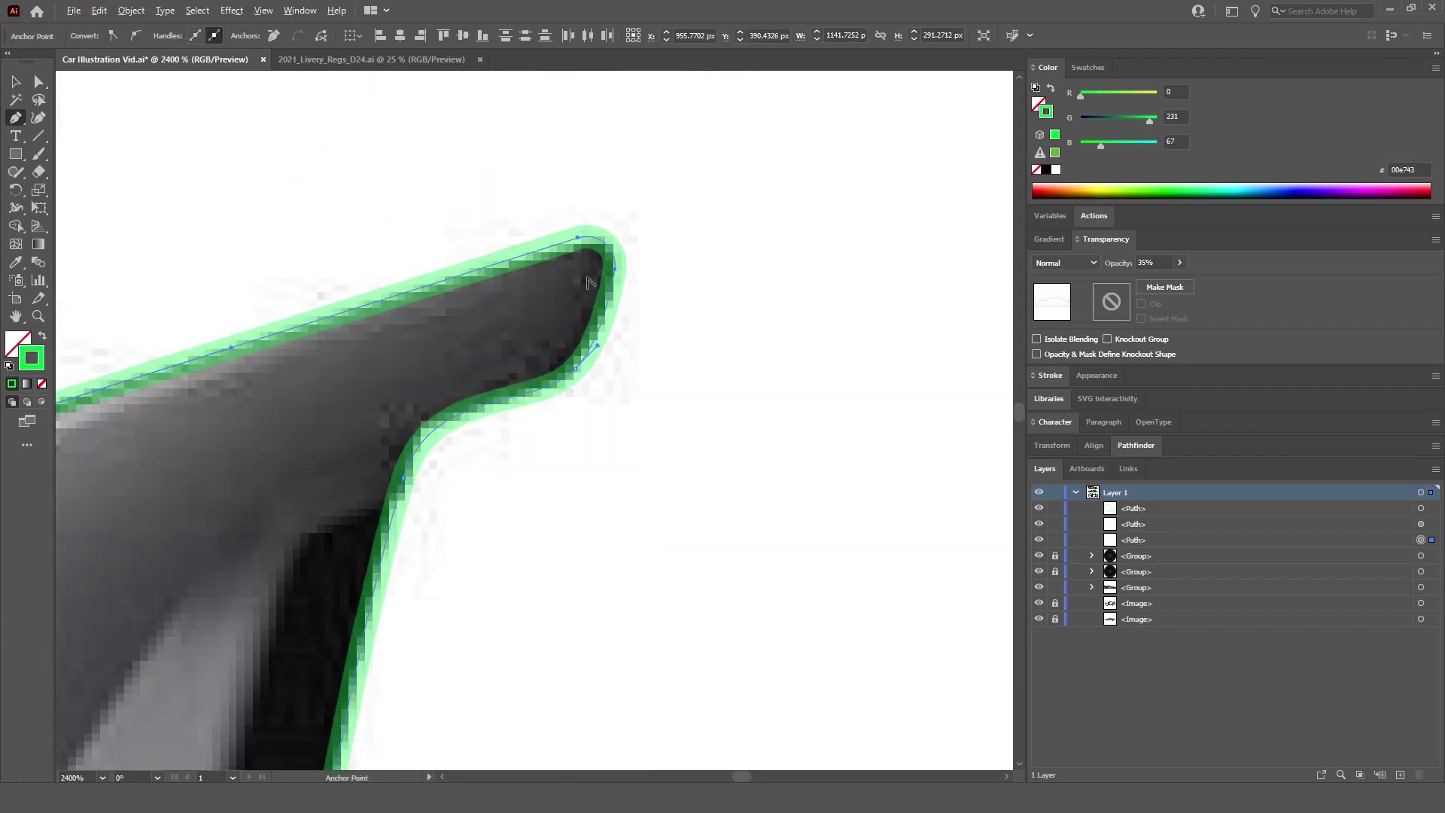
# Step: Round the body outline's pointed corner on the ledge just above the tail light, and deselect the path
pyautogui.scroll(-6, 561, 365)
pyautogui.scroll(5, 500, 516)
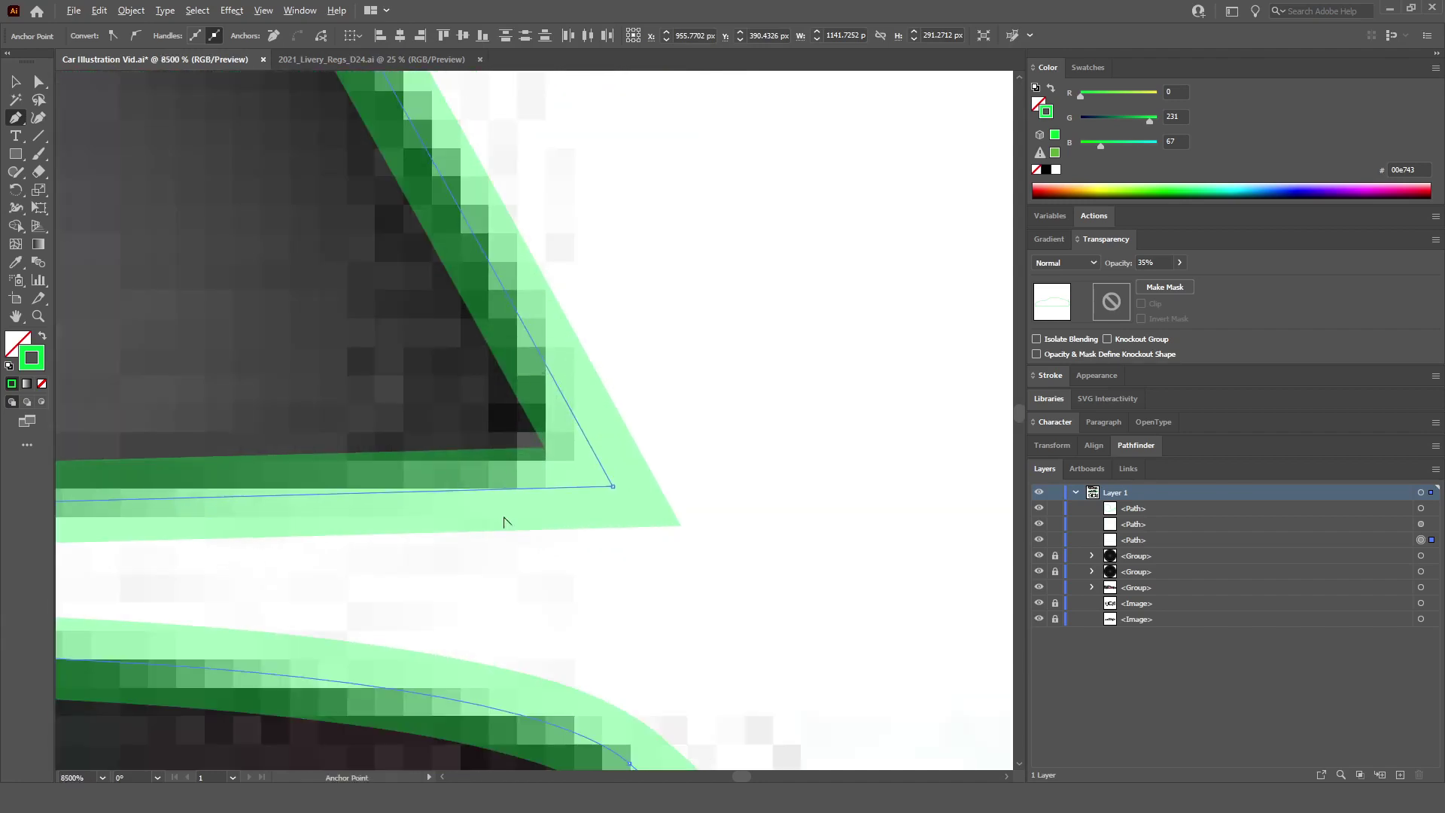
pyautogui.keyDown('ctrl'); pyautogui.click(613, 488); pyautogui.keyUp('ctrl')
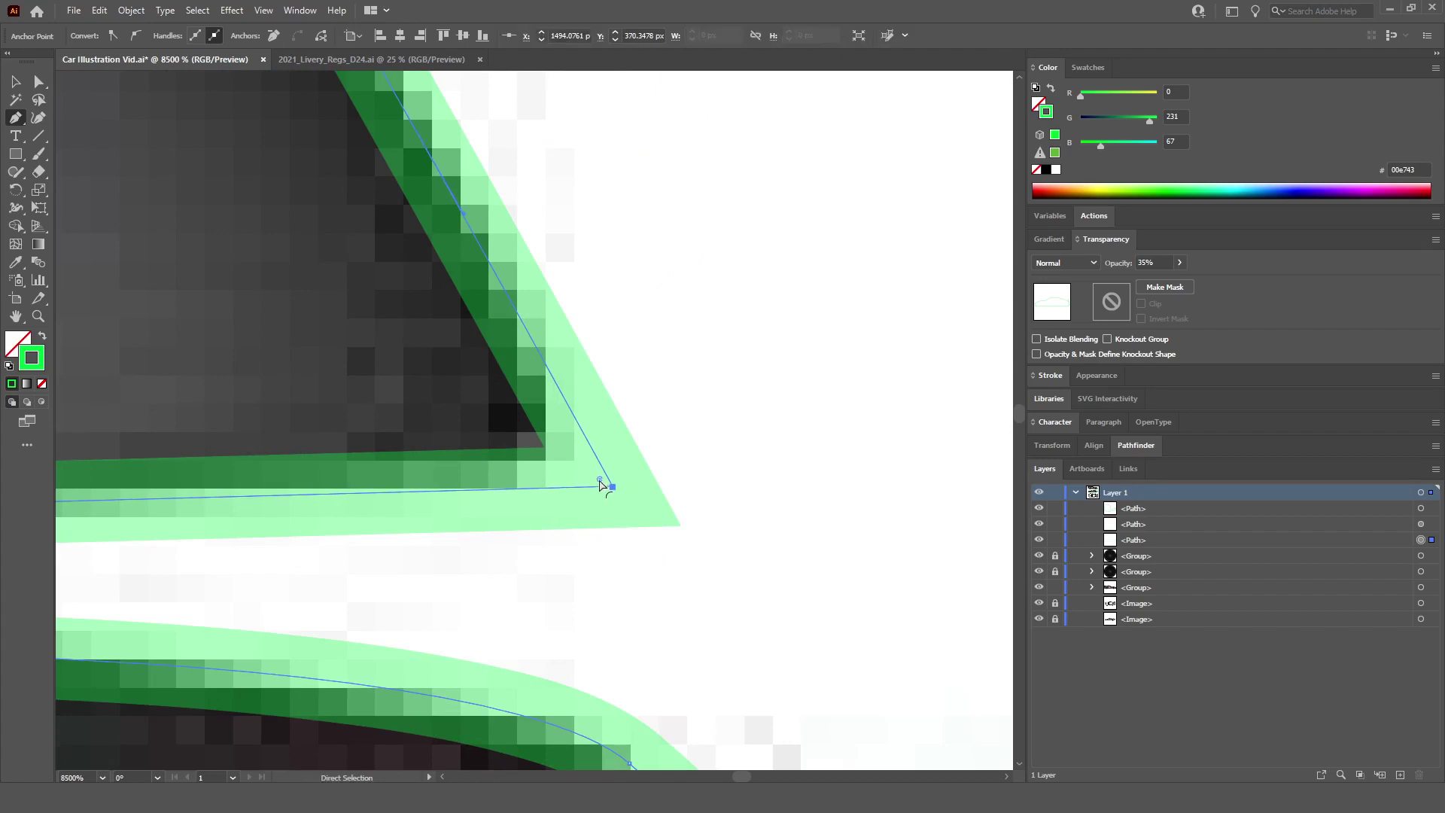
pyautogui.moveTo(600, 481); pyautogui.dragTo(487, 415)
pyautogui.hotkey('ctrl', '1')
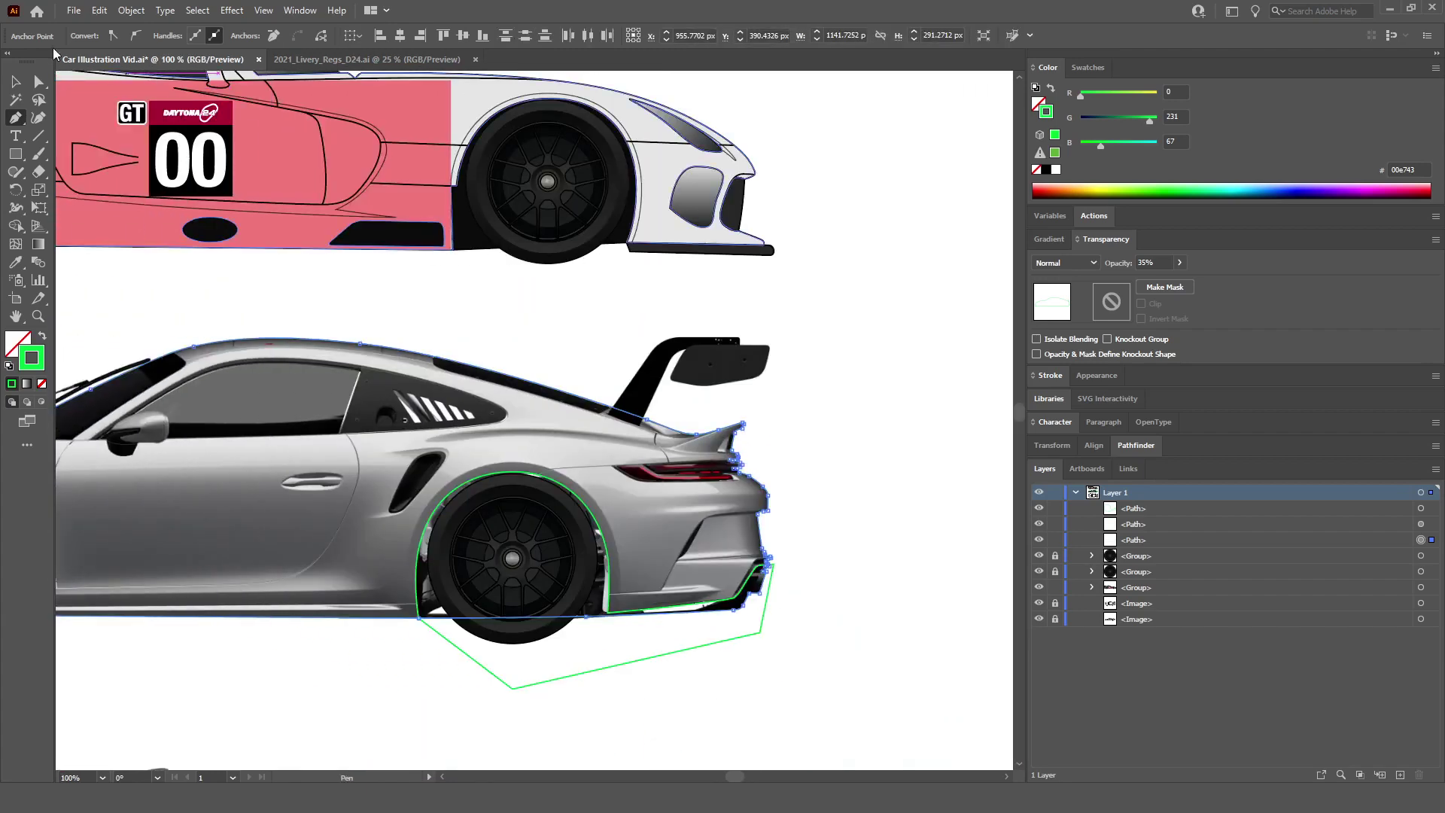
pyautogui.click(15, 81)
pyautogui.click(903, 310)
# Step: Split the body outline with the front and rear wheel-arch paths using the Pathfinder Divide operation
pyautogui.scroll(-2, 903, 310)
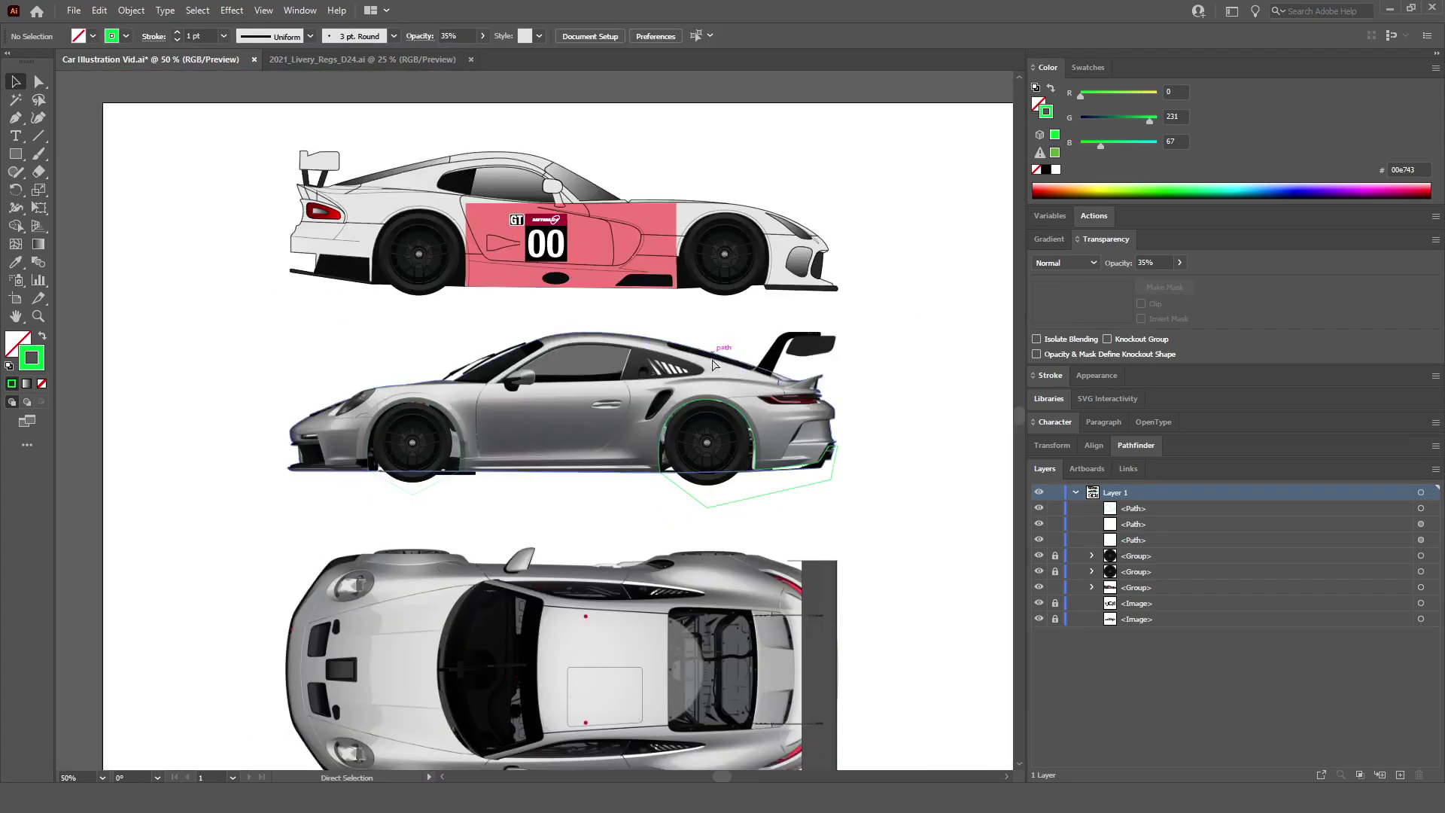
pyautogui.scroll(3, 563, 396)
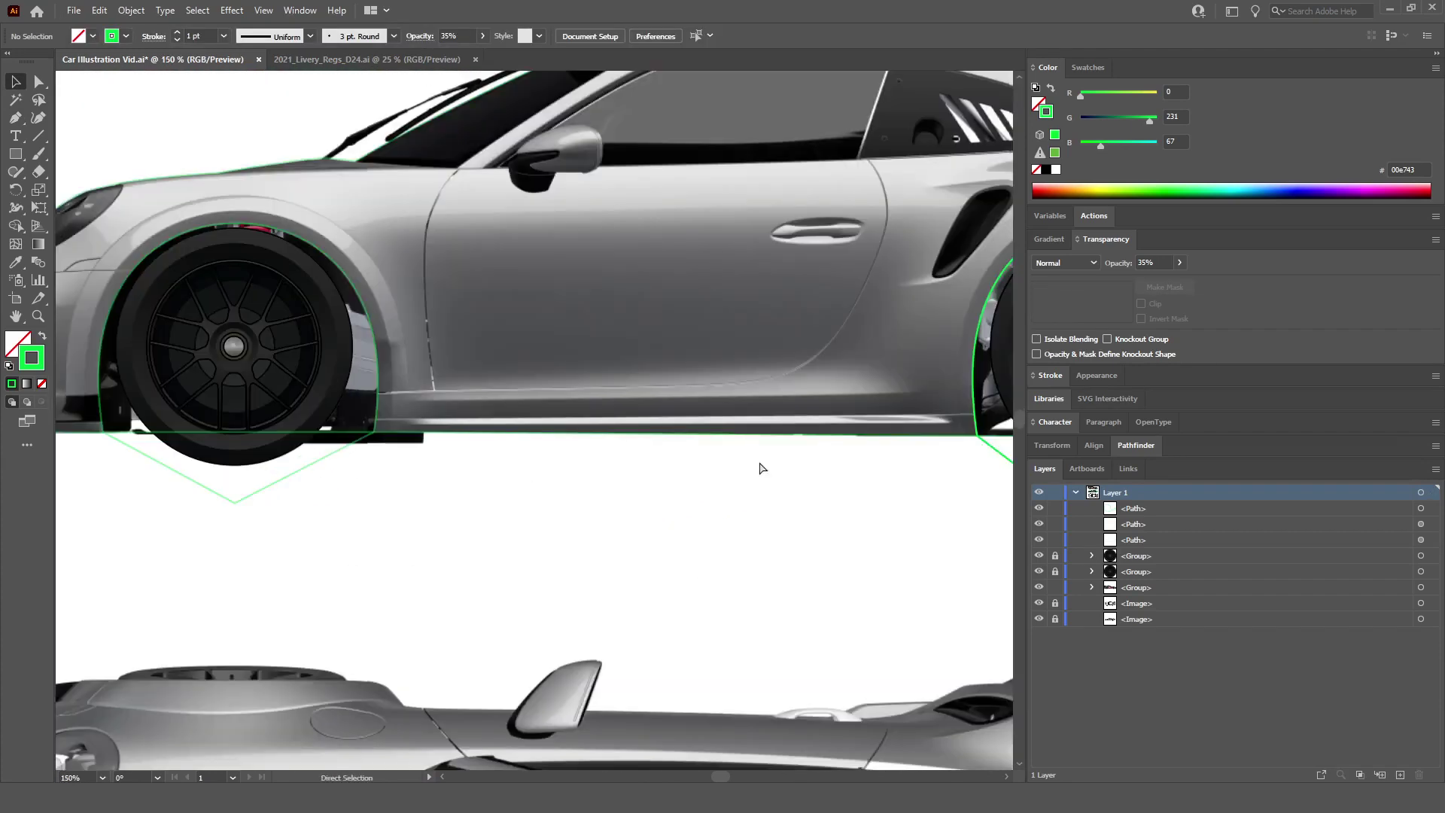
pyautogui.hscroll(3, 761, 468)
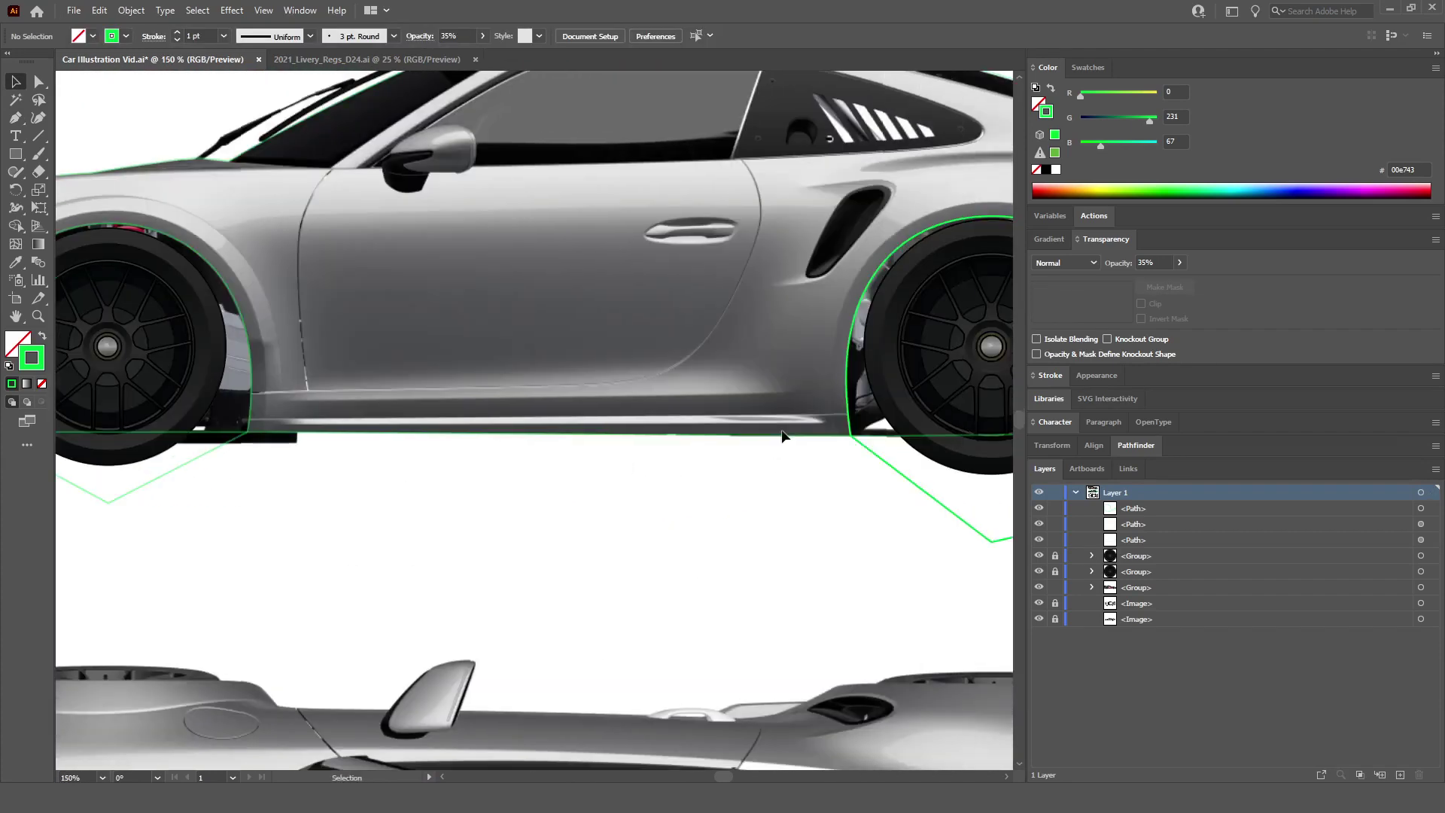
pyautogui.click(1137, 446)
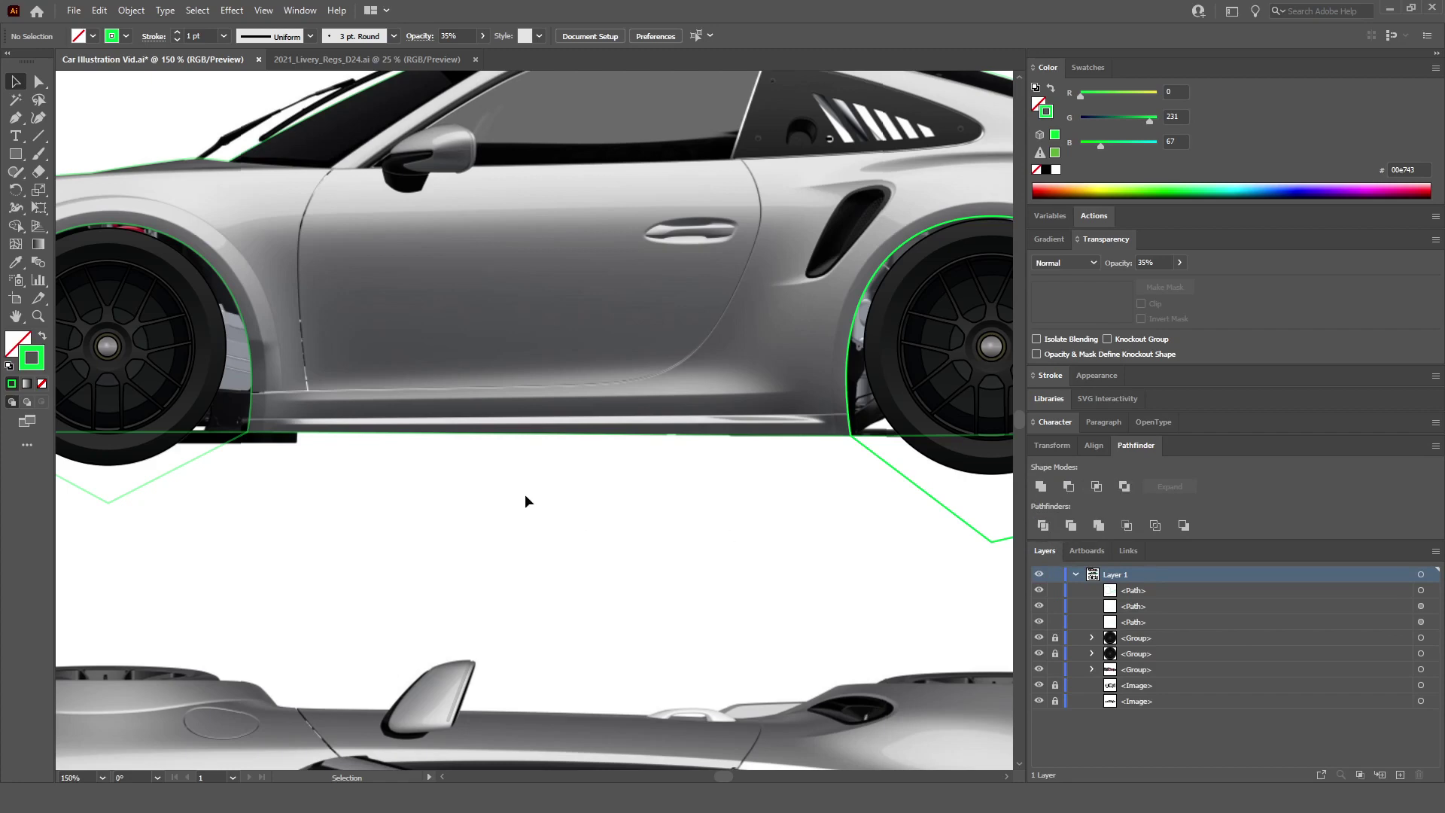
pyautogui.scroll(-2, 525, 502)
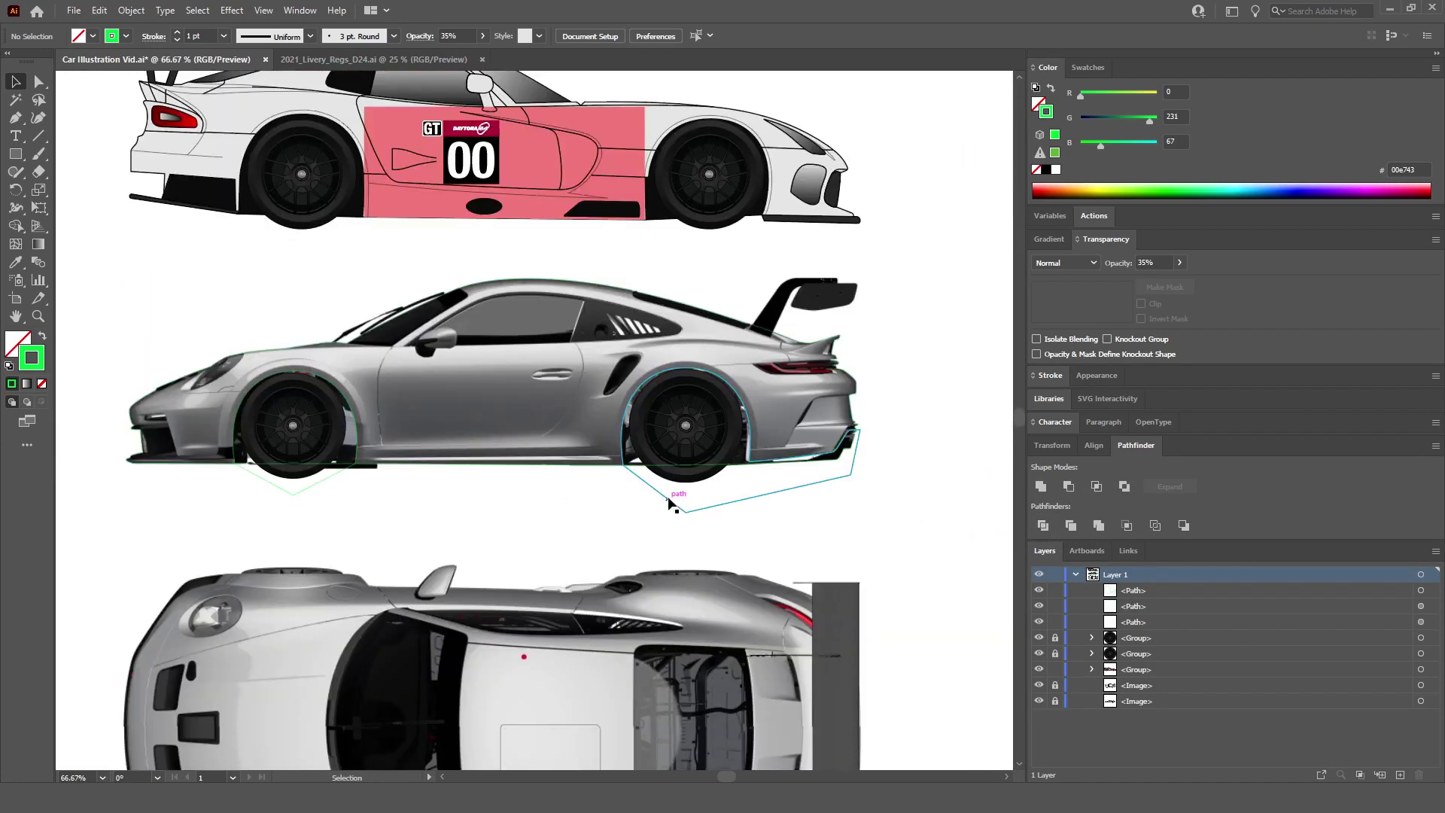
pyautogui.click(669, 499)
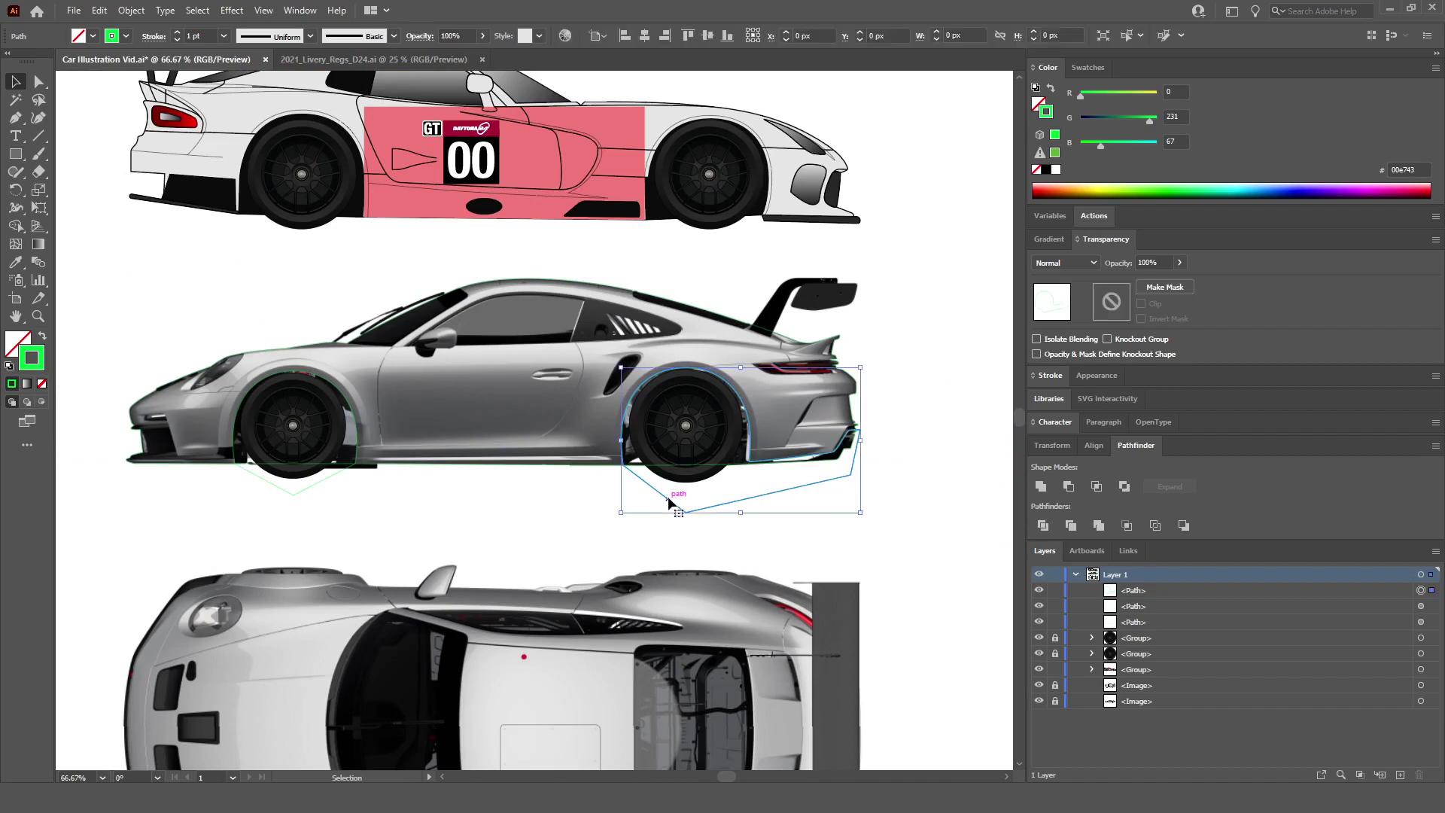
pyautogui.keyDown('shift'); pyautogui.click(322, 488); pyautogui.keyUp('shift')
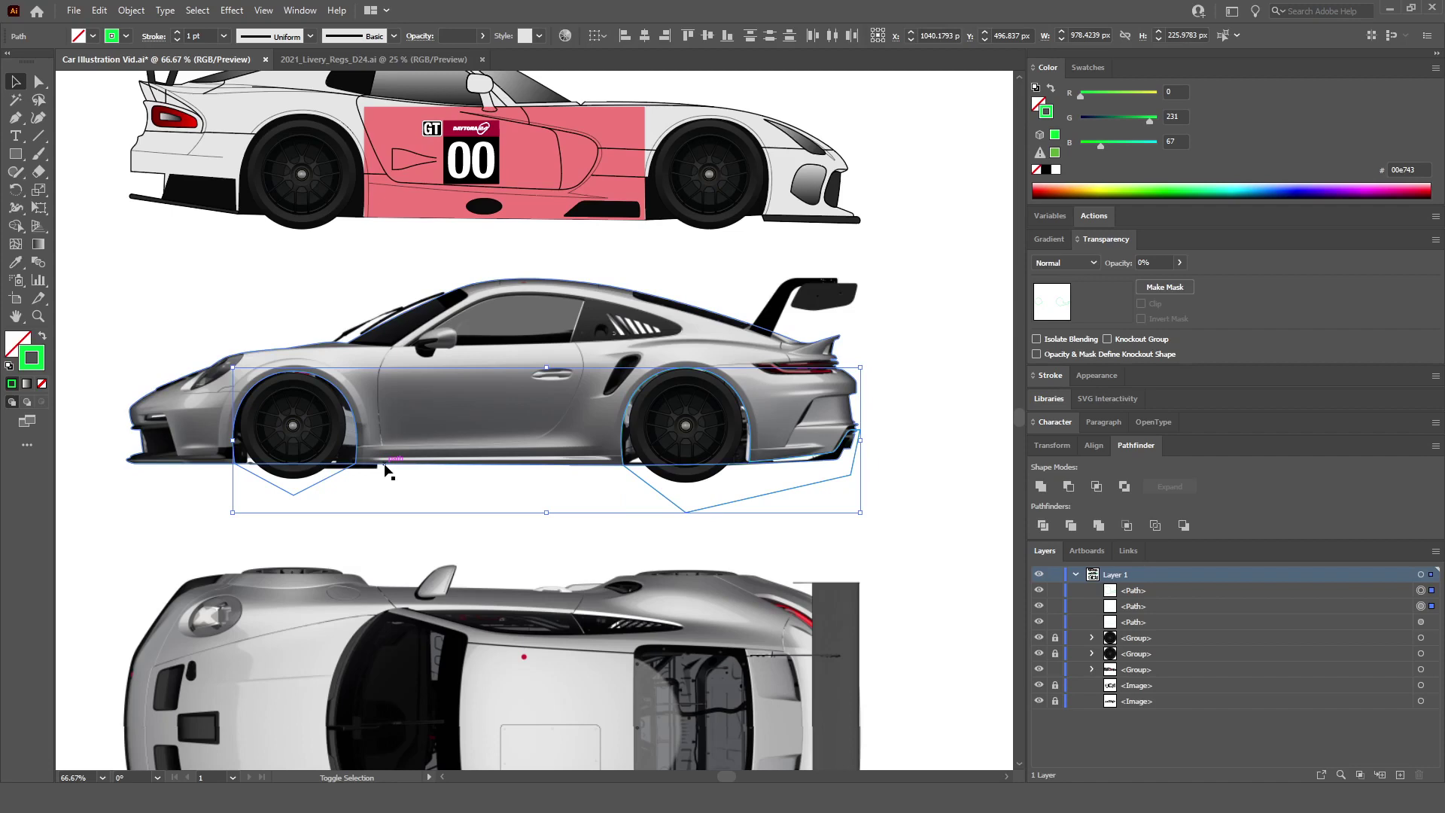
pyautogui.keyDown('shift'); pyautogui.click(385, 465); pyautogui.keyUp('shift')
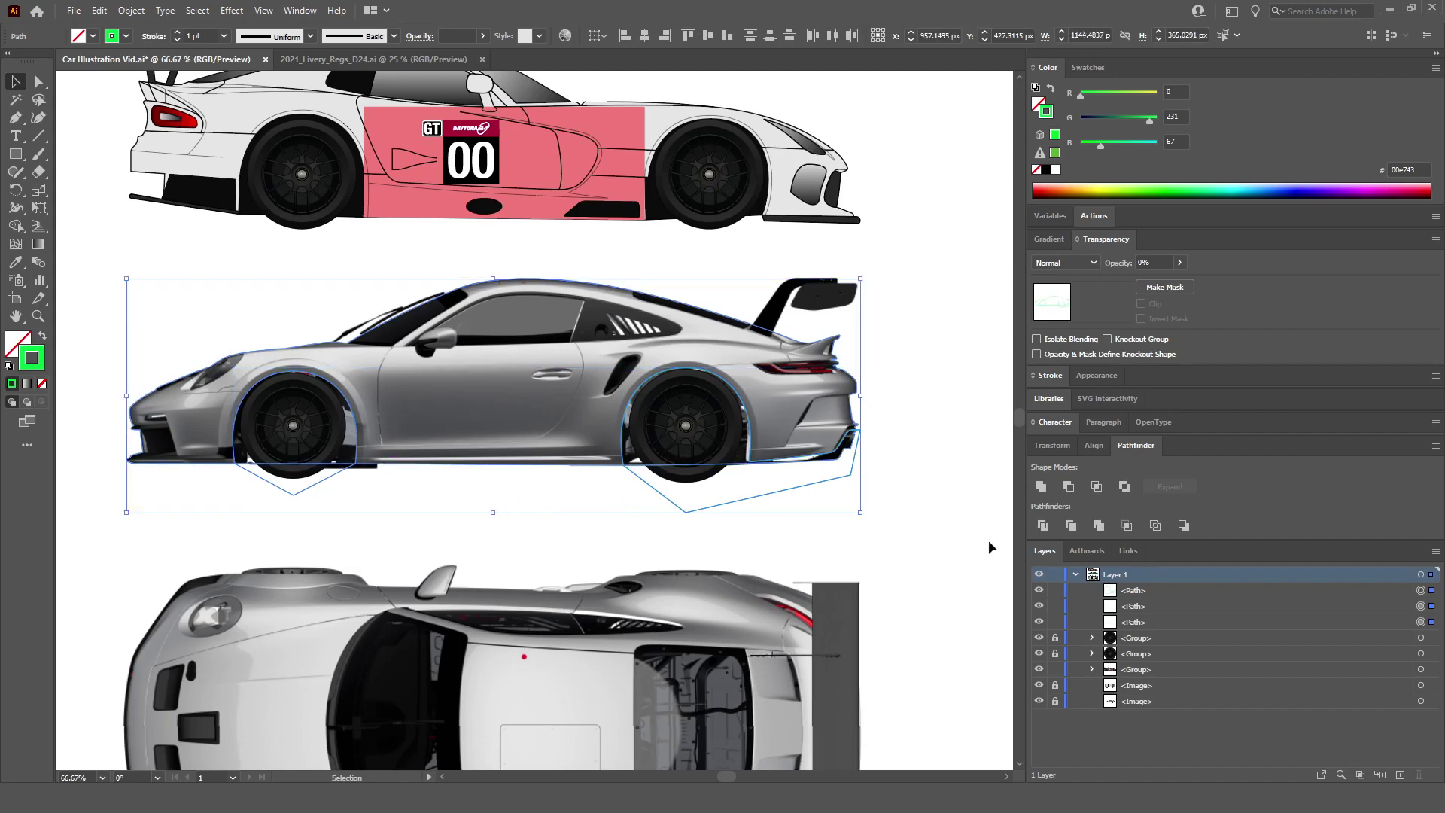
pyautogui.click(1045, 526)
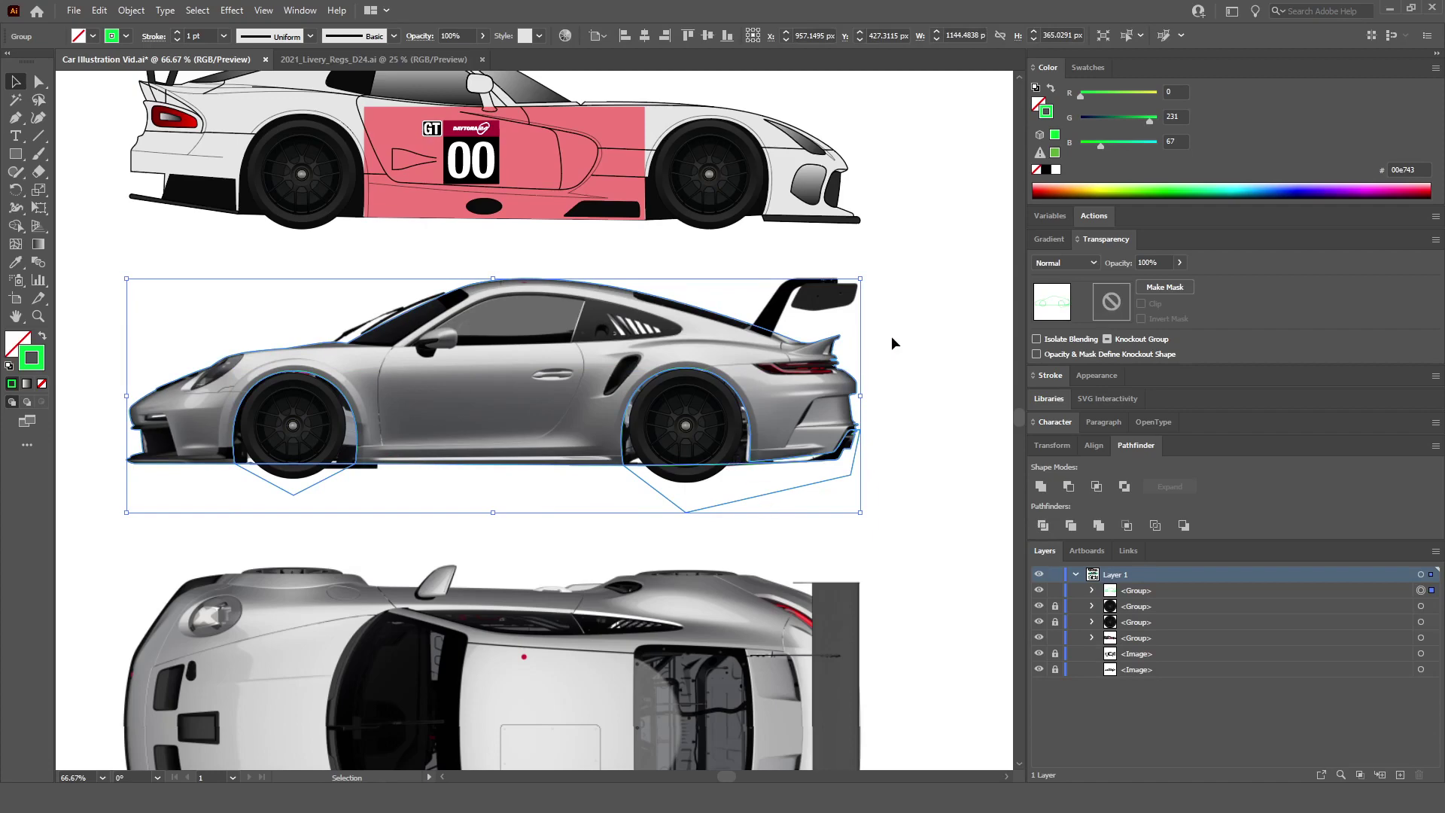
# Step: Ungroup the divided shapes and delete the leftover triangular piece below the front wheel
pyautogui.scroll(2, 226, 452)
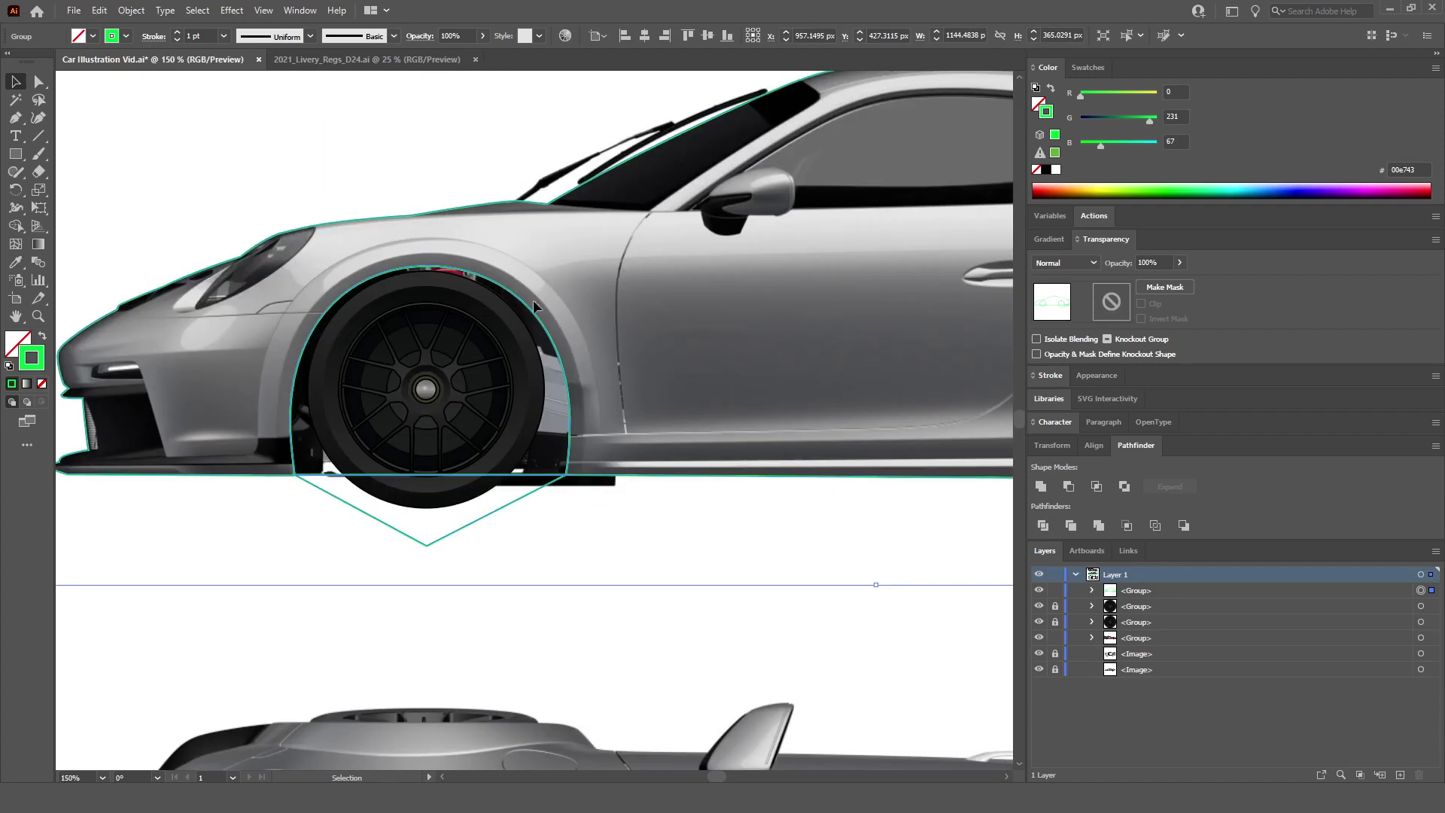
pyautogui.hscroll(2, 532, 506)
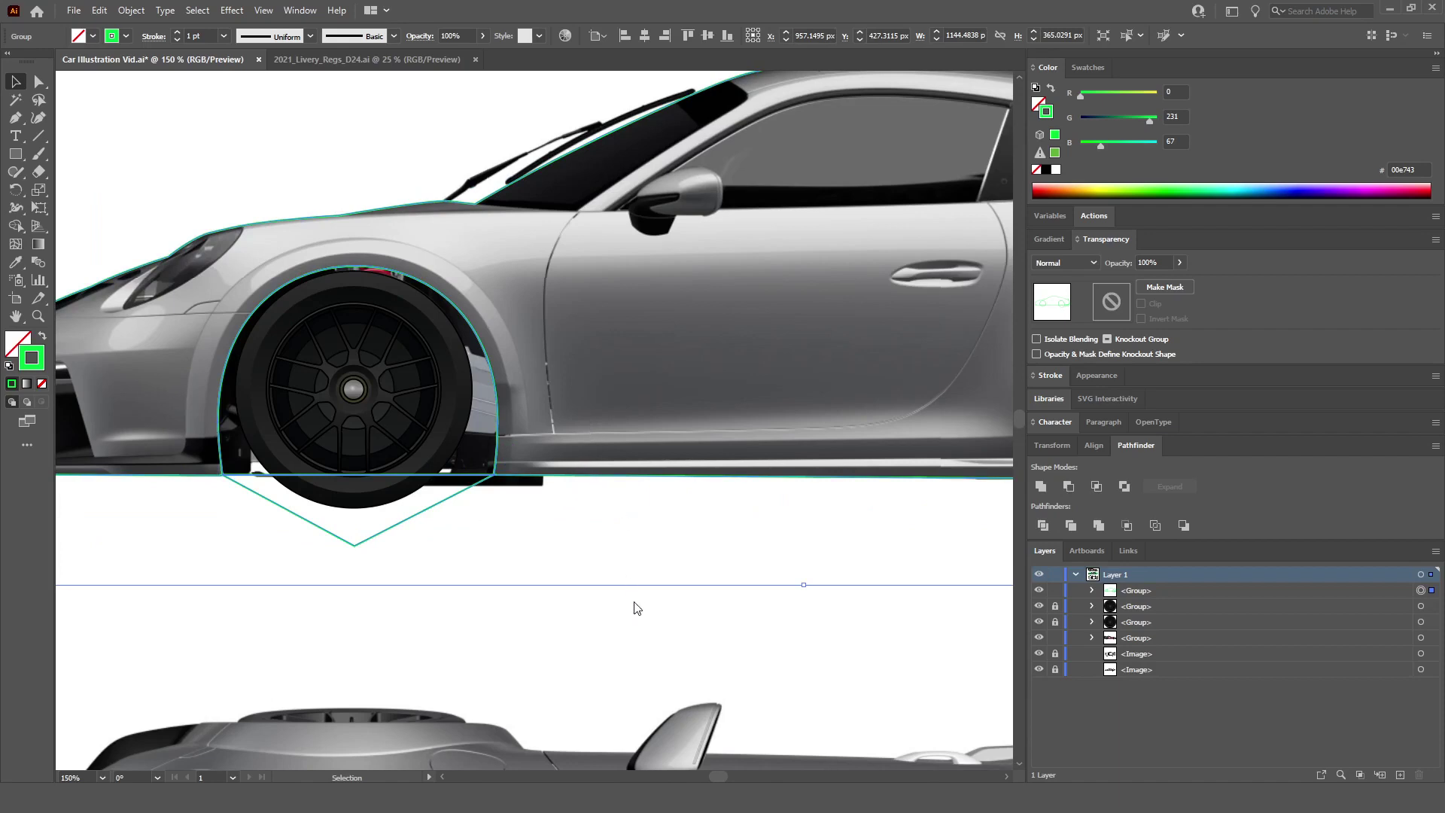
pyautogui.hotkey('ctrl', 'shift', 'g')
pyautogui.click(548, 517)
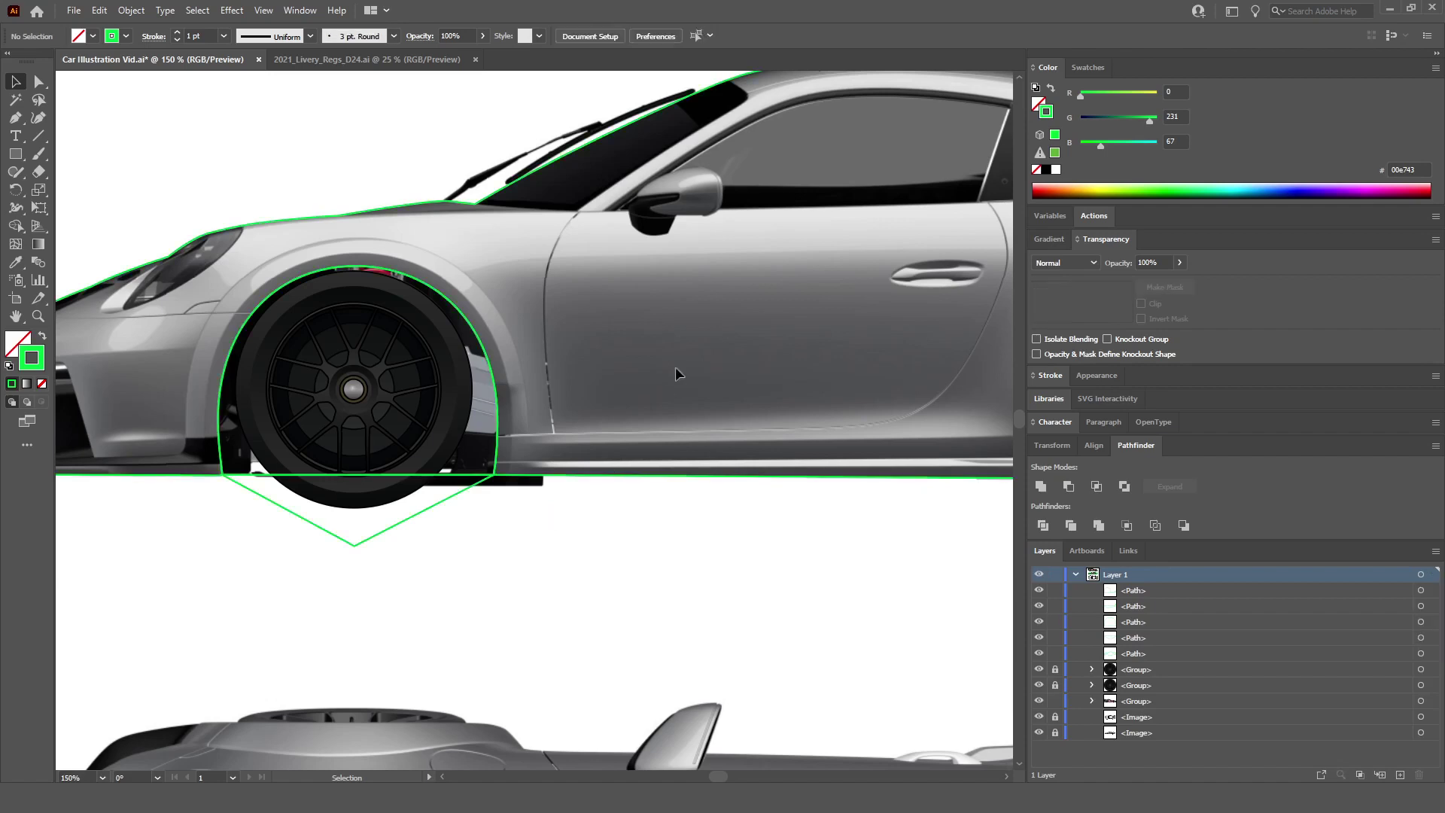
pyautogui.click(405, 520)
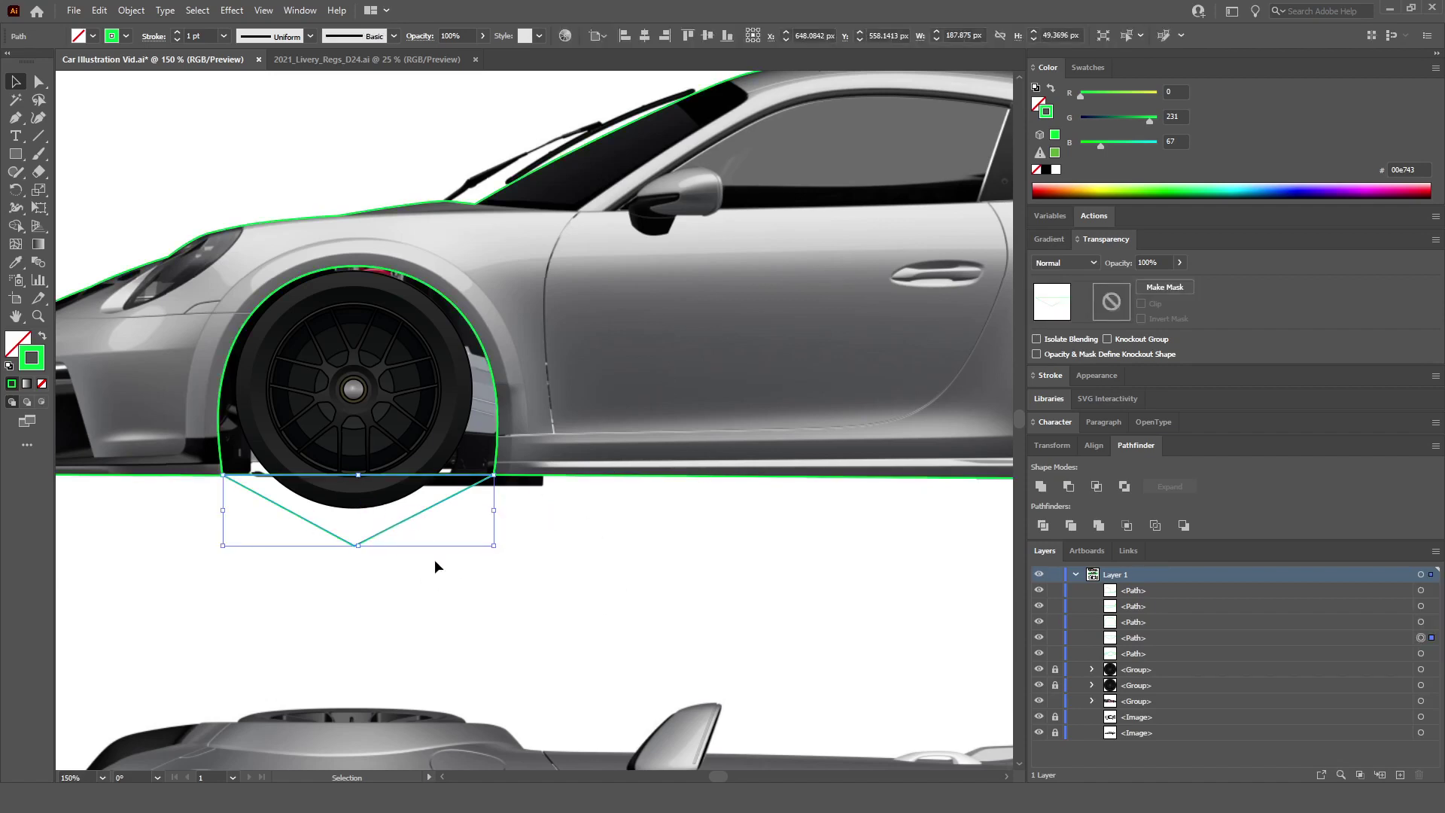
pyautogui.press('Delete')
# Step: Delete the leftover piece that extends below the rear wheel and rear bumper
pyautogui.hscroll(6, 497, 548)
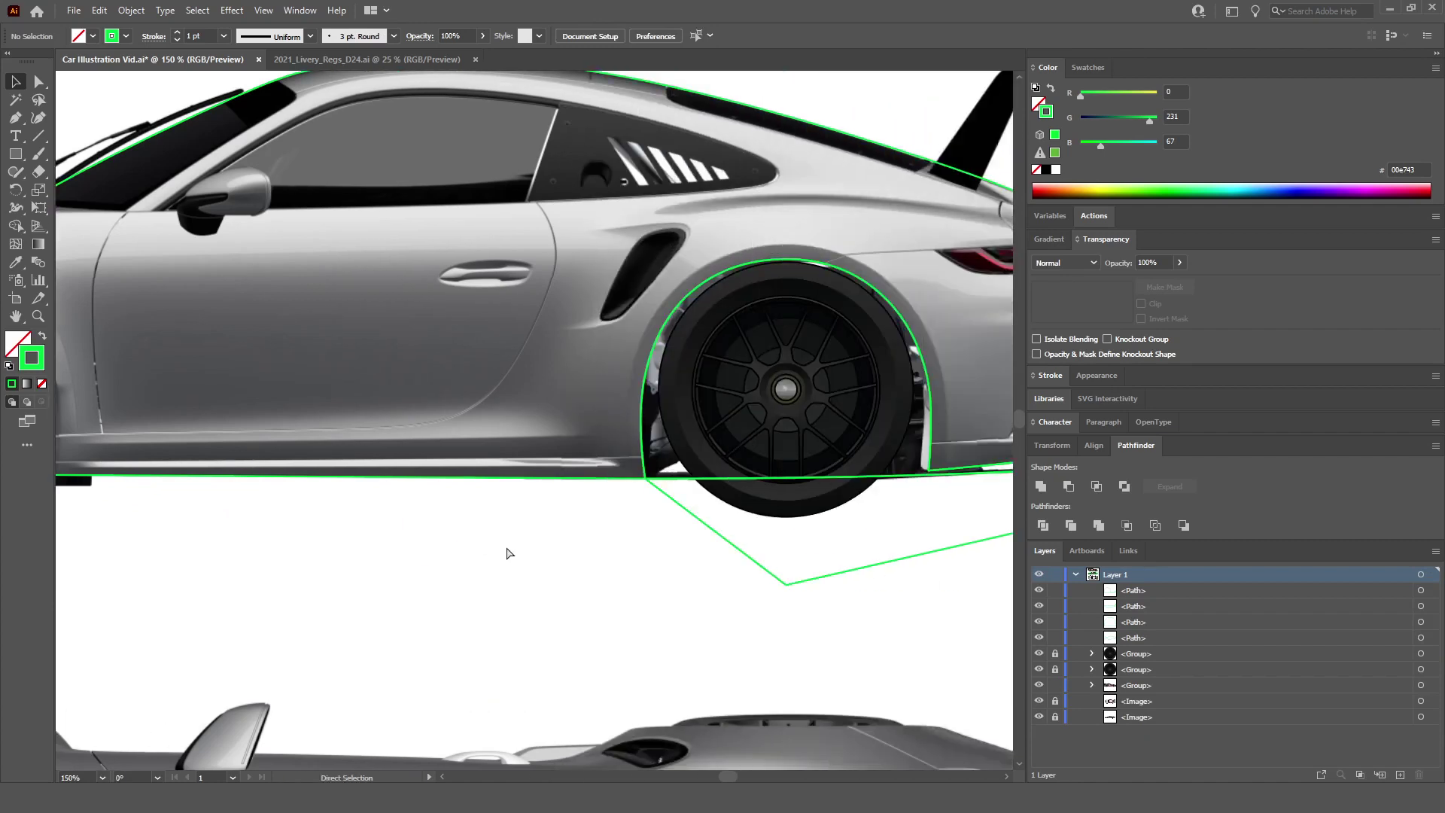
pyautogui.hscroll(4, 508, 553)
pyautogui.click(825, 516)
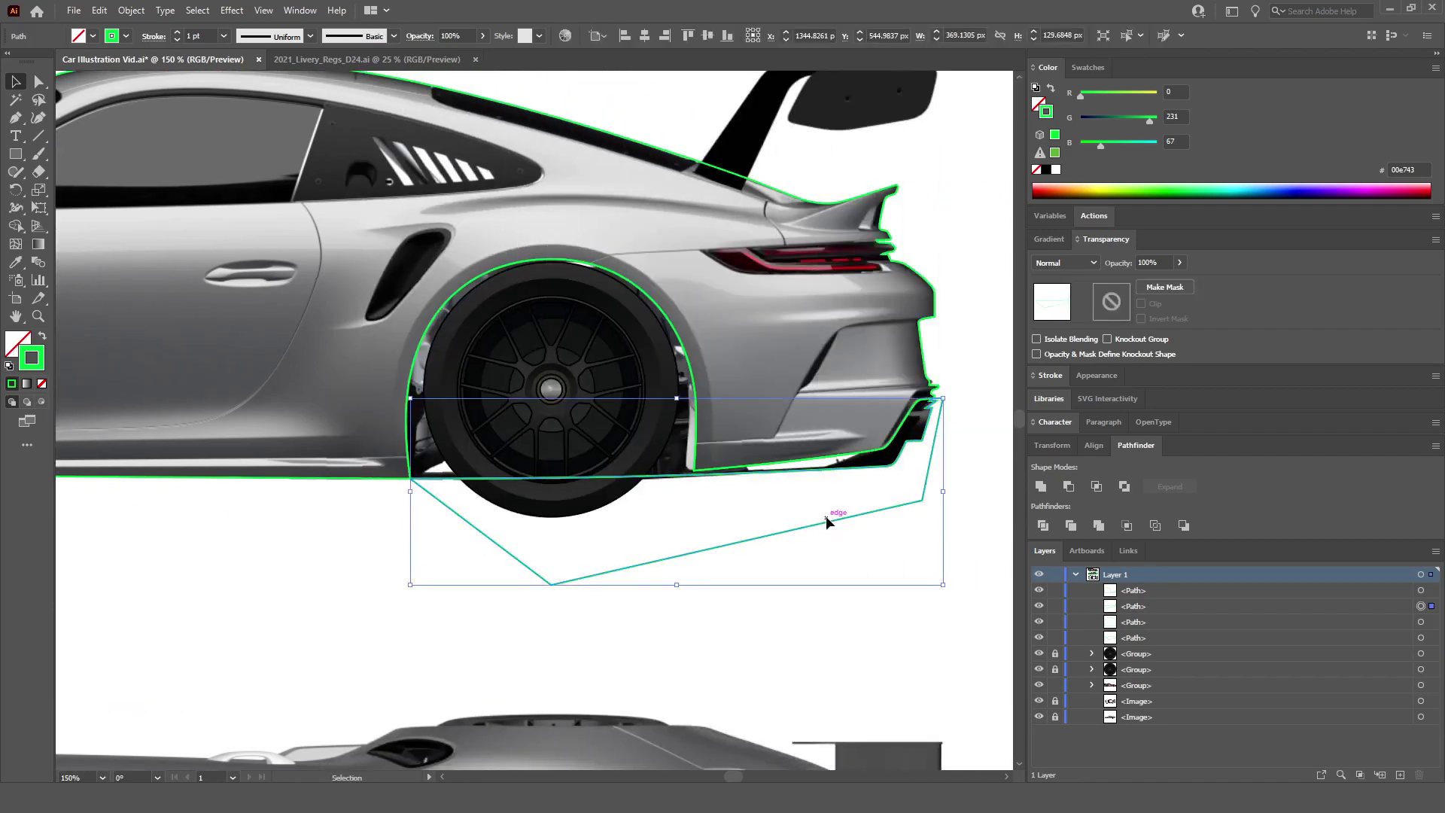
pyautogui.press('Delete')
pyautogui.hotkey('ctrl', '0')
# Step: Select the divided main body shape and examine its edge around both wheel arches
pyautogui.scroll(3, 524, 413)
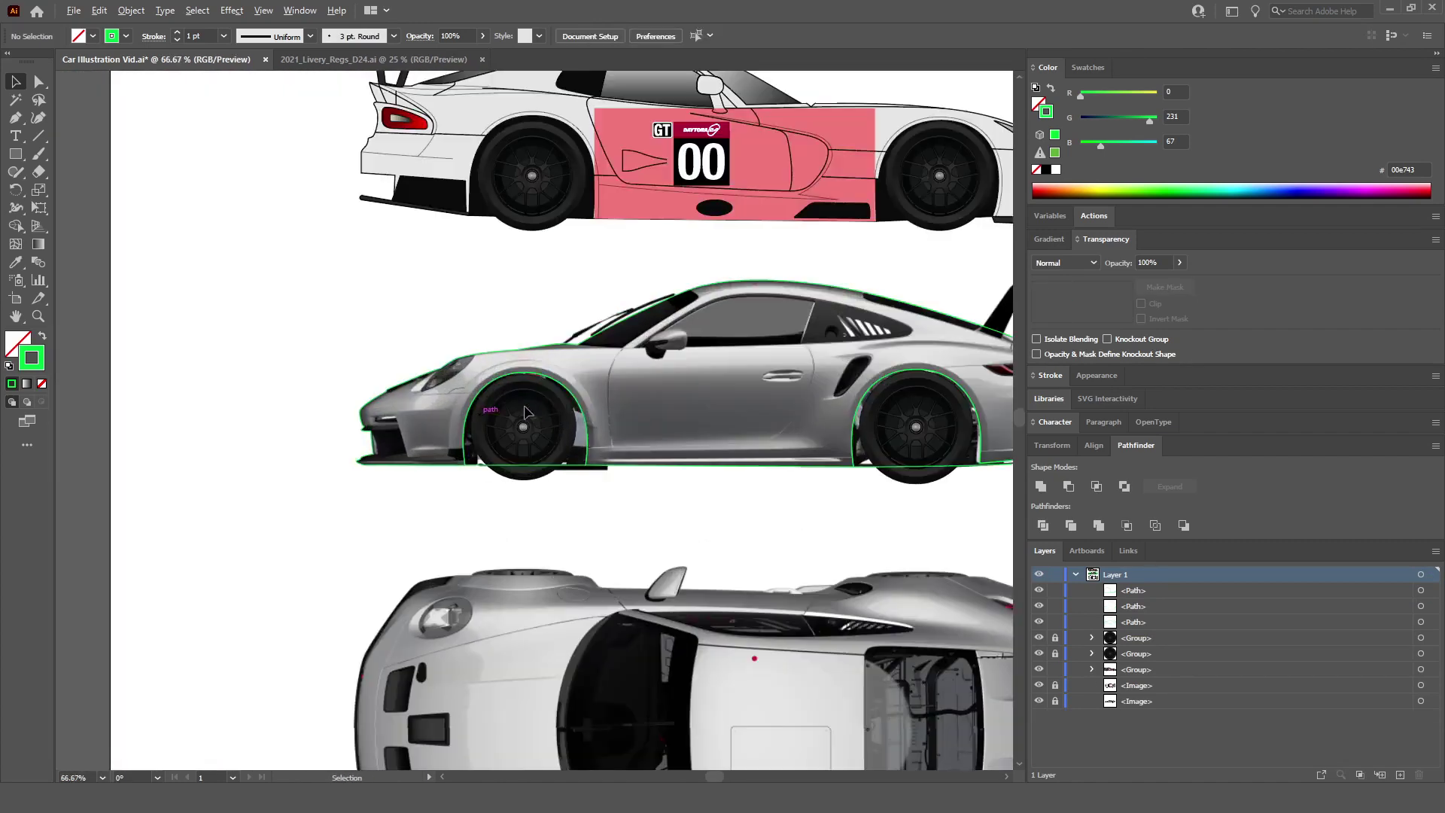
pyautogui.scroll(1, 525, 412)
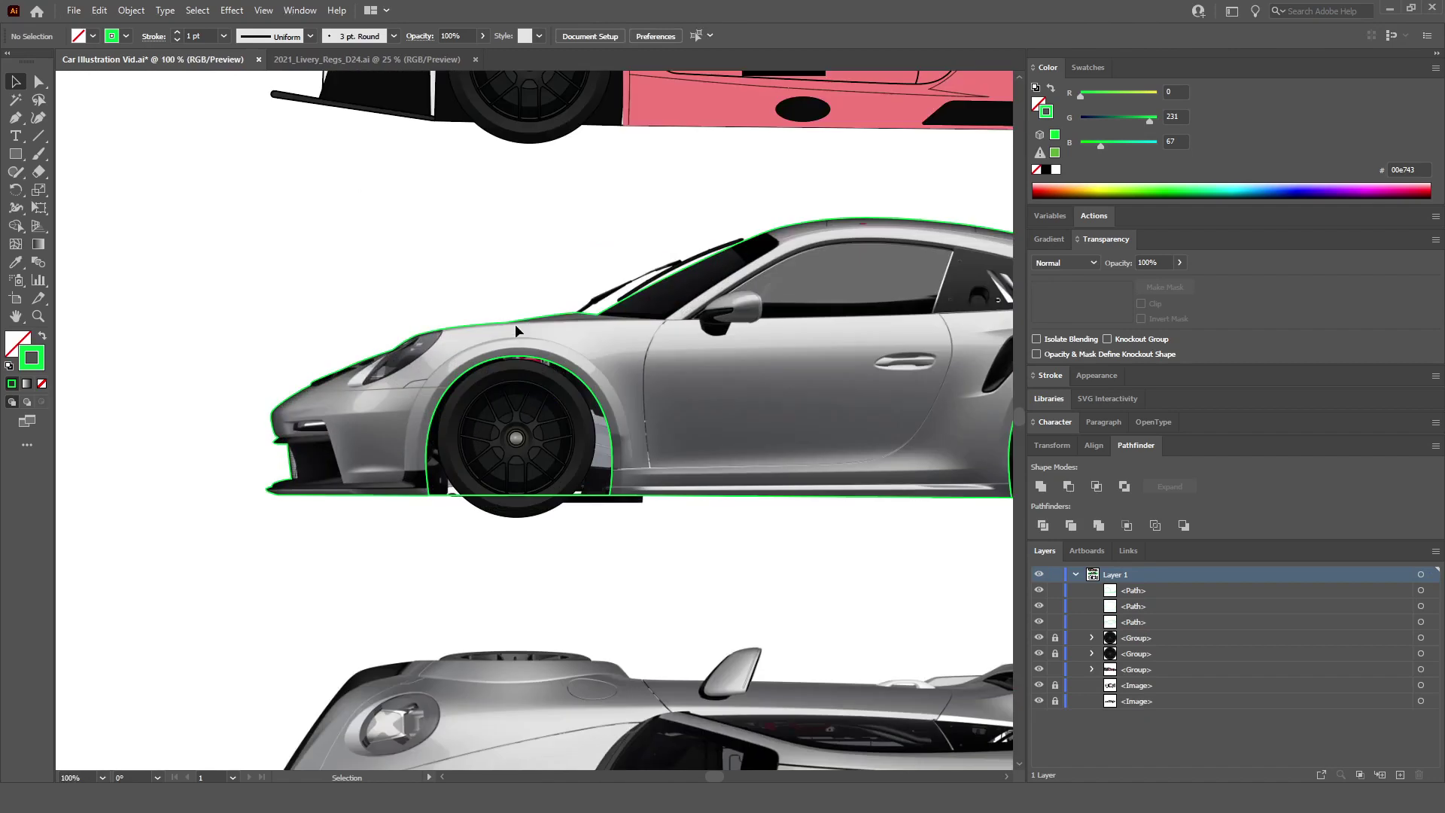
pyautogui.click(515, 329)
pyautogui.scroll(-1, 491, 378)
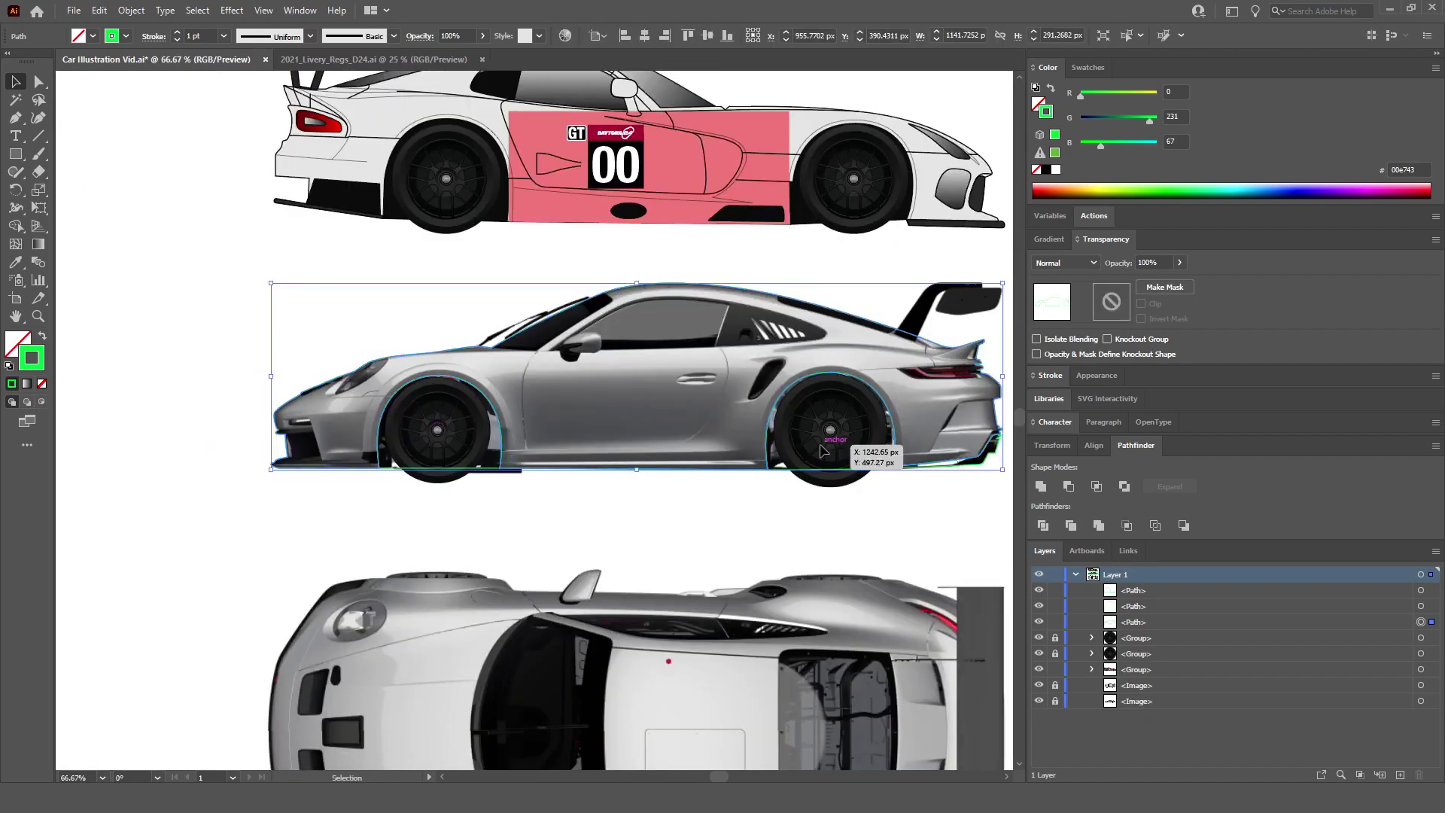
pyautogui.scroll(1, 838, 472)
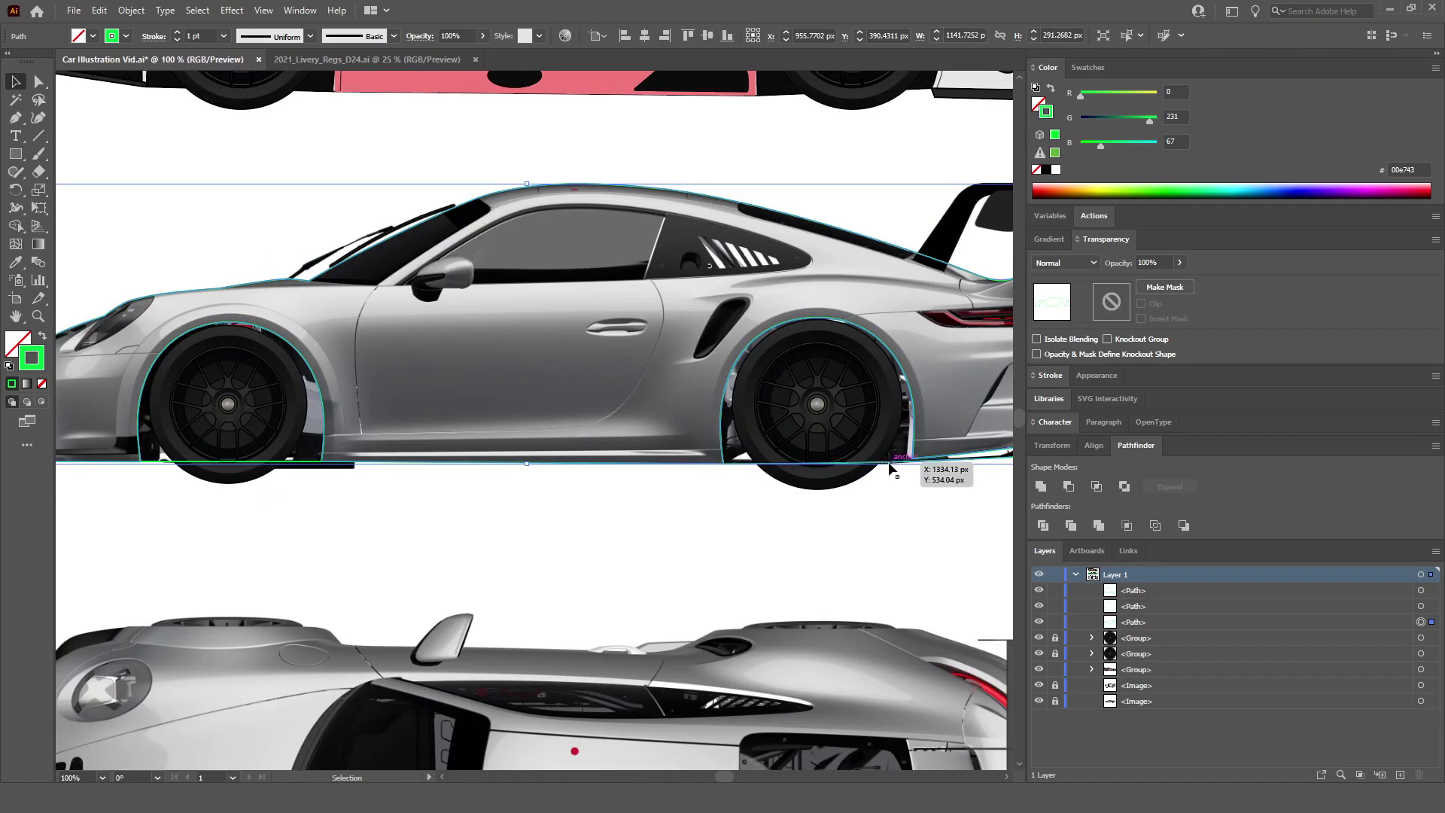
# Step: Apply the black fill and stroke of the upper car's wheel well to the Porsche's two wheel arch paths with the Eyedropper
pyautogui.click(895, 460)
pyautogui.keyDown('shift'); pyautogui.click(275, 461); pyautogui.keyUp('shift')
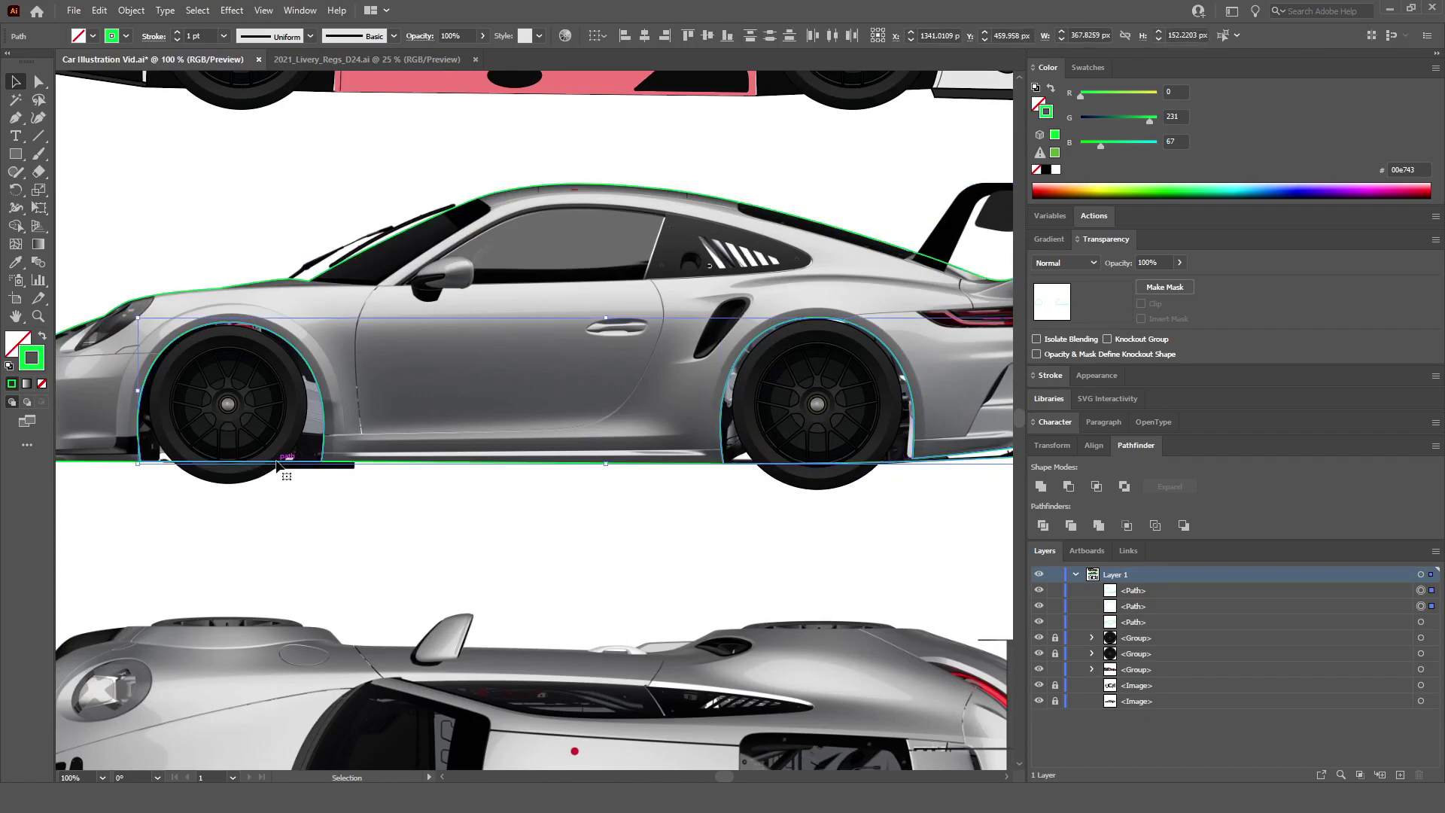
pyautogui.click(15, 262)
pyautogui.scroll(1, 172, 252)
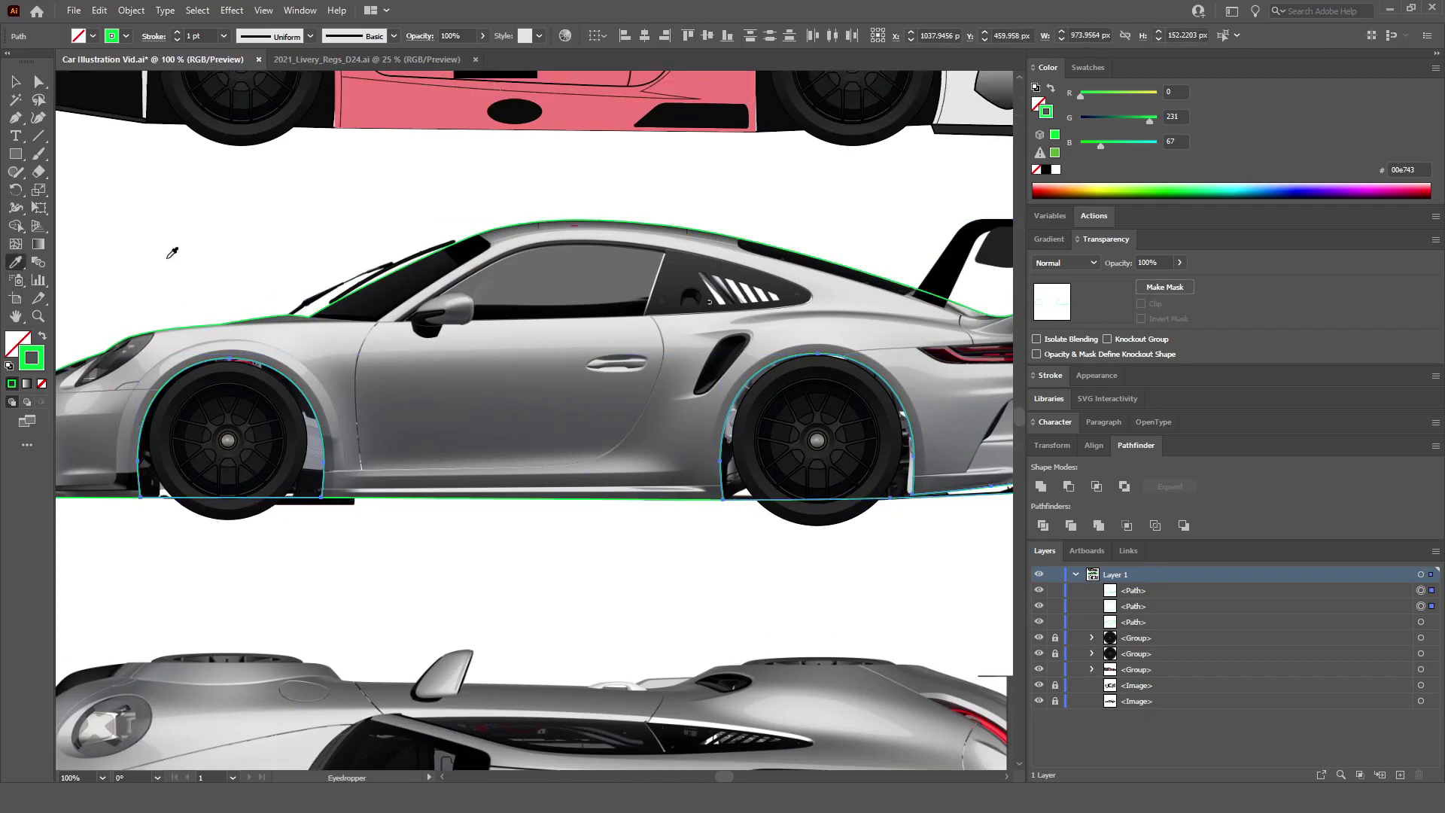
pyautogui.scroll(5, 452, 338)
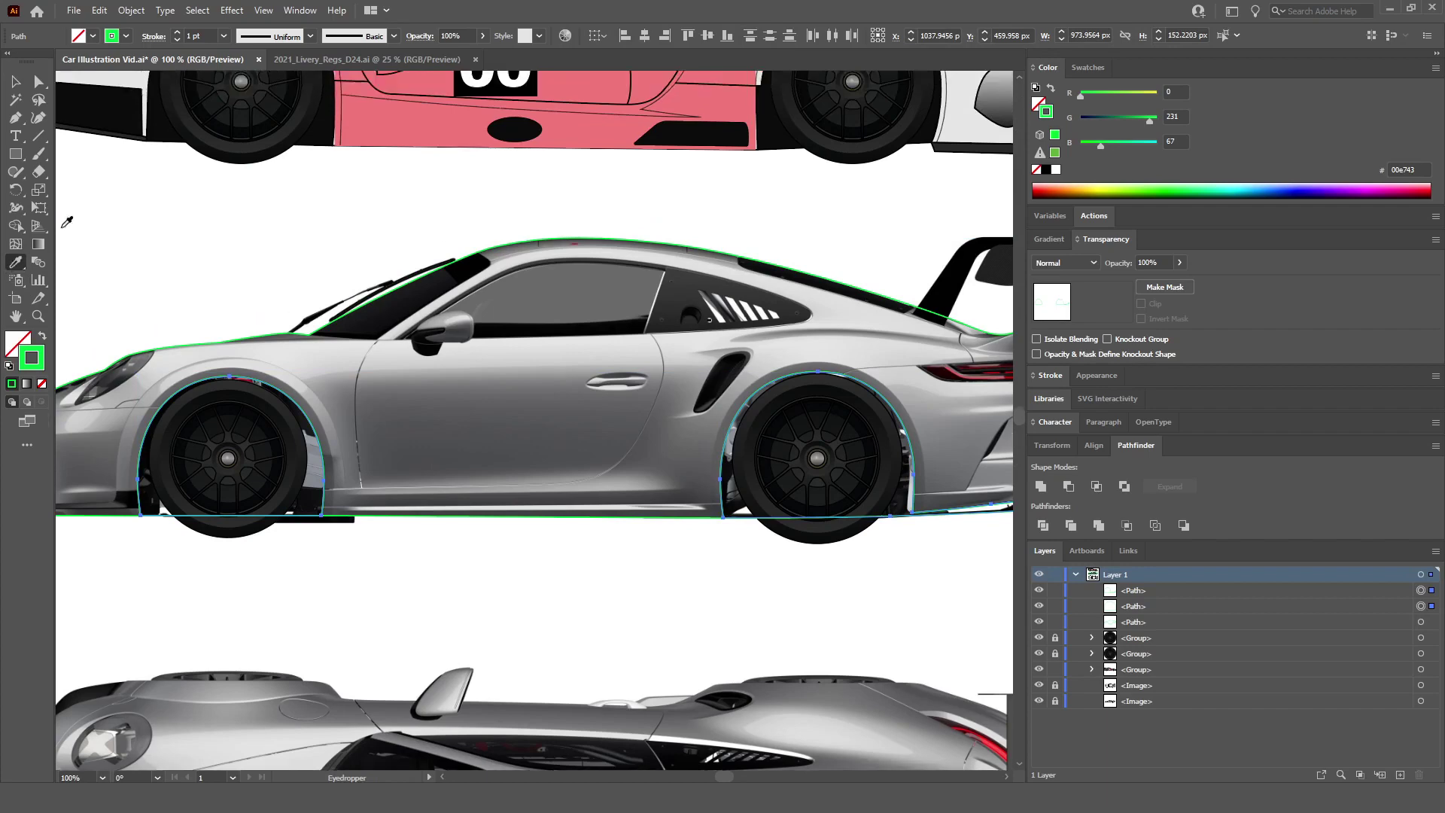
pyautogui.scroll(3, 526, 404)
pyautogui.click(527, 404)
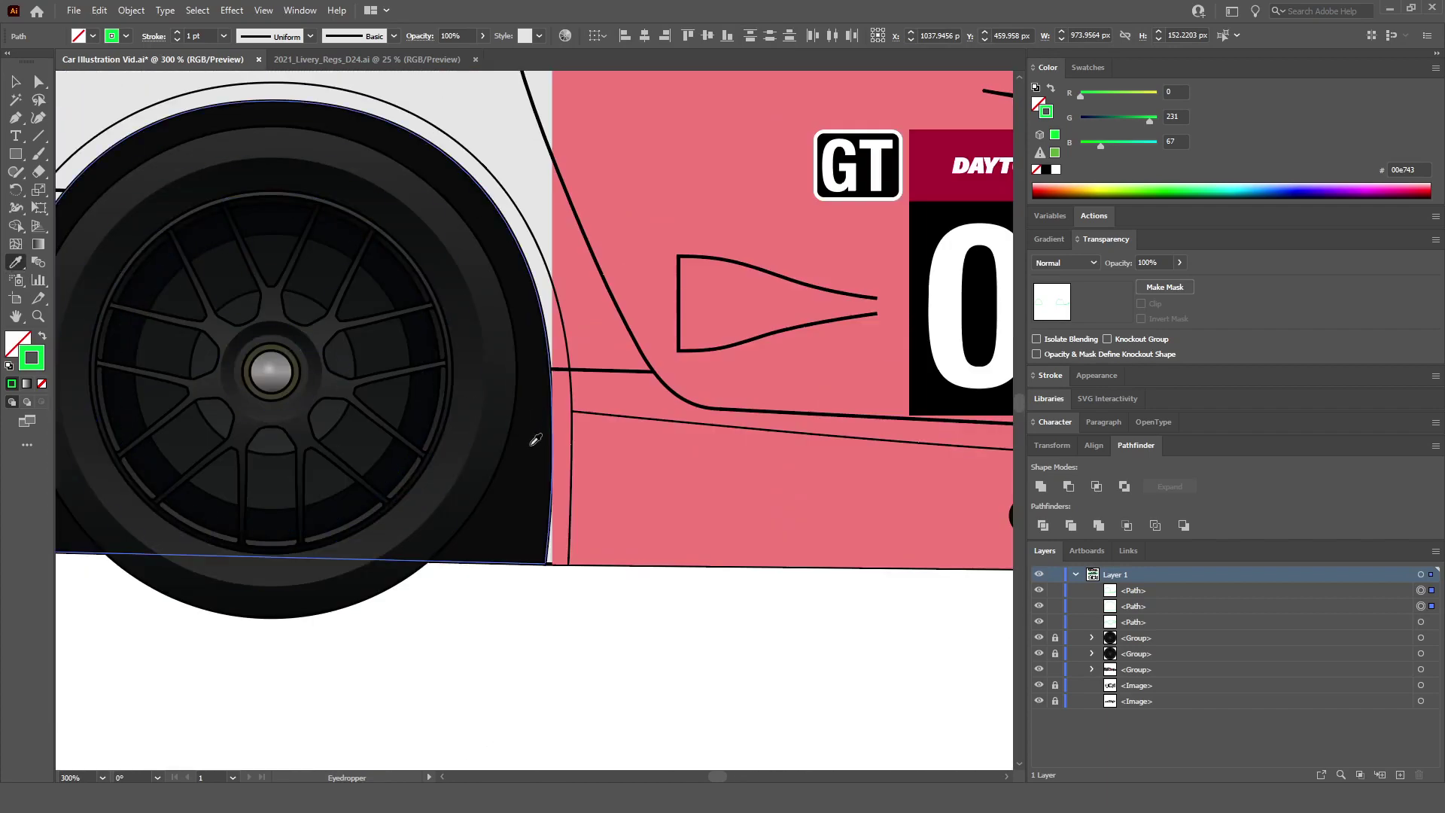
pyautogui.scroll(-4, 526, 404)
pyautogui.scroll(-4, 554, 533)
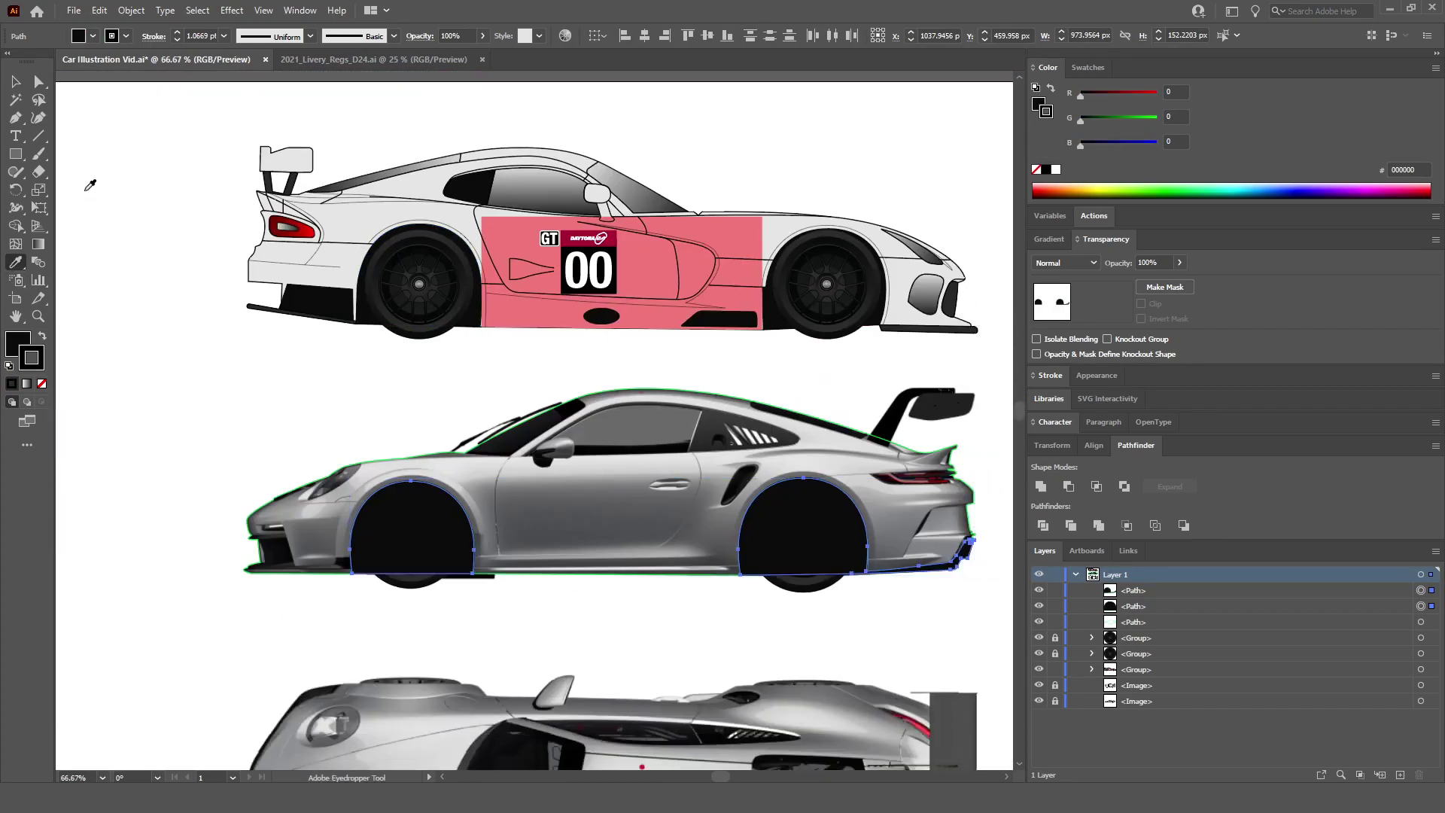
# Step: Arrange both black wheel arch shapes behind the two wheel groups in the stacking order and deselect them
pyautogui.click(15, 82)
pyautogui.click(313, 474)
pyautogui.click(426, 554)
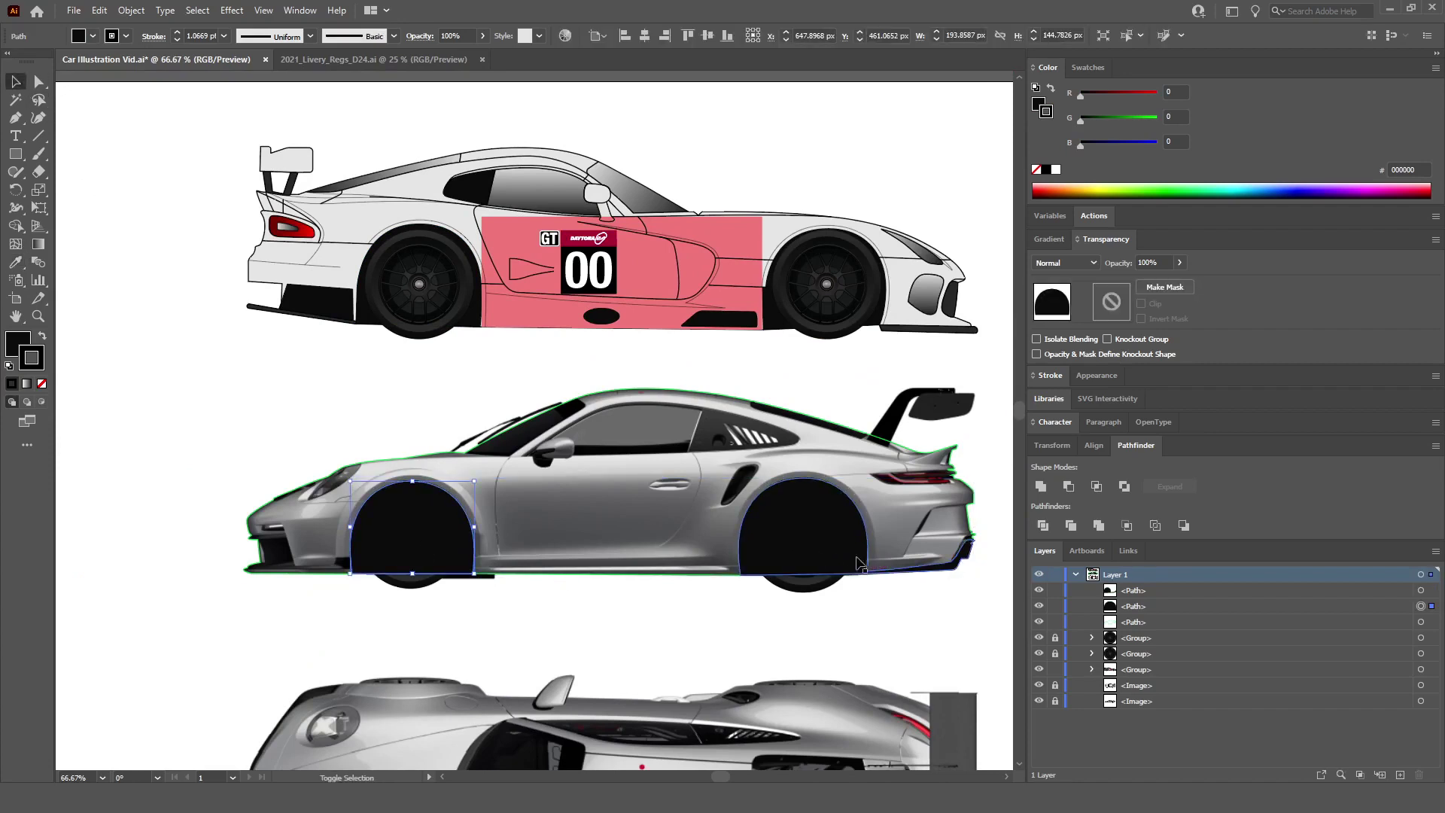
pyautogui.keyDown('shift'); pyautogui.click(843, 551); pyautogui.keyUp('shift')
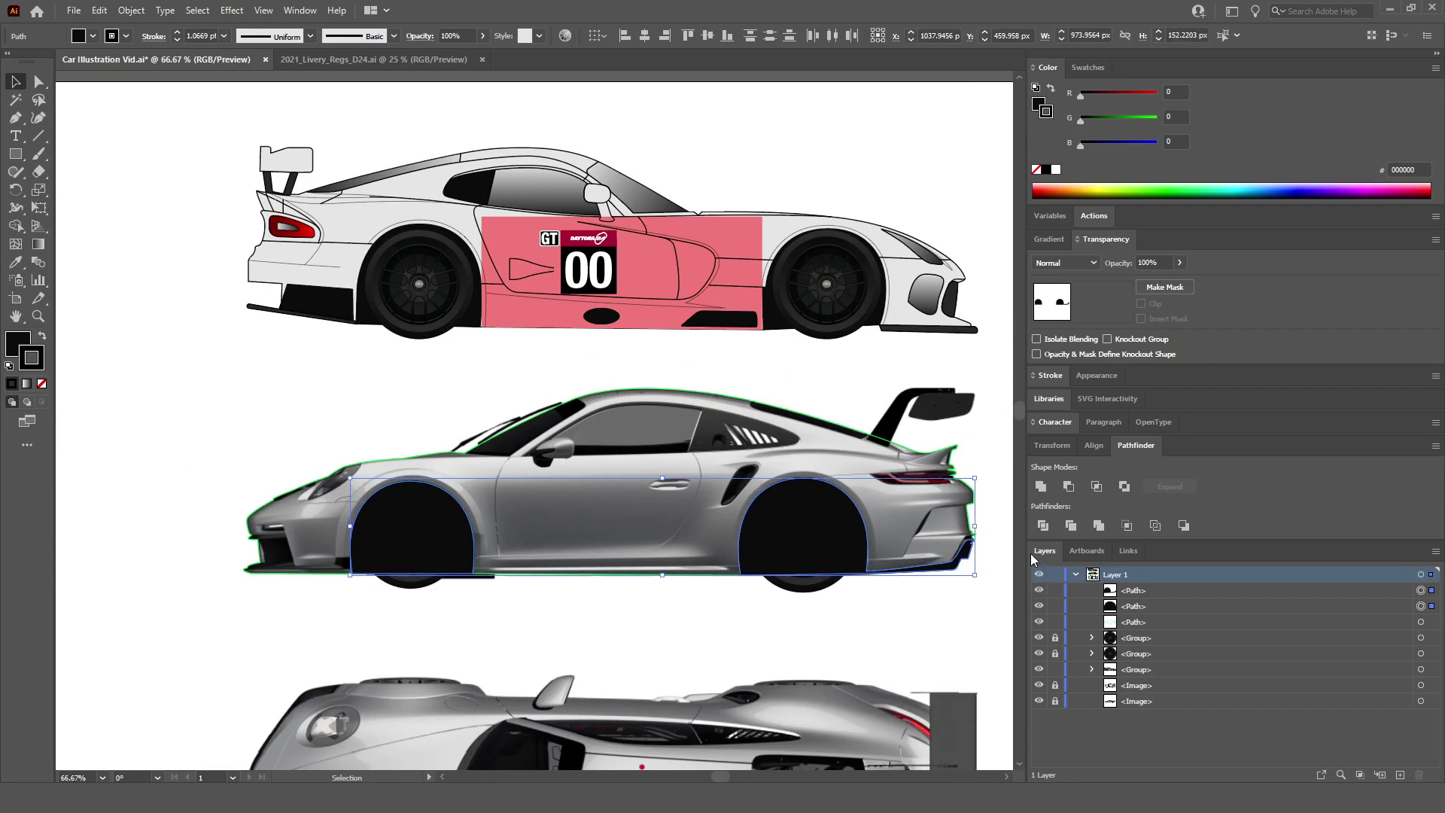
pyautogui.hotkey('ctrl', '[')
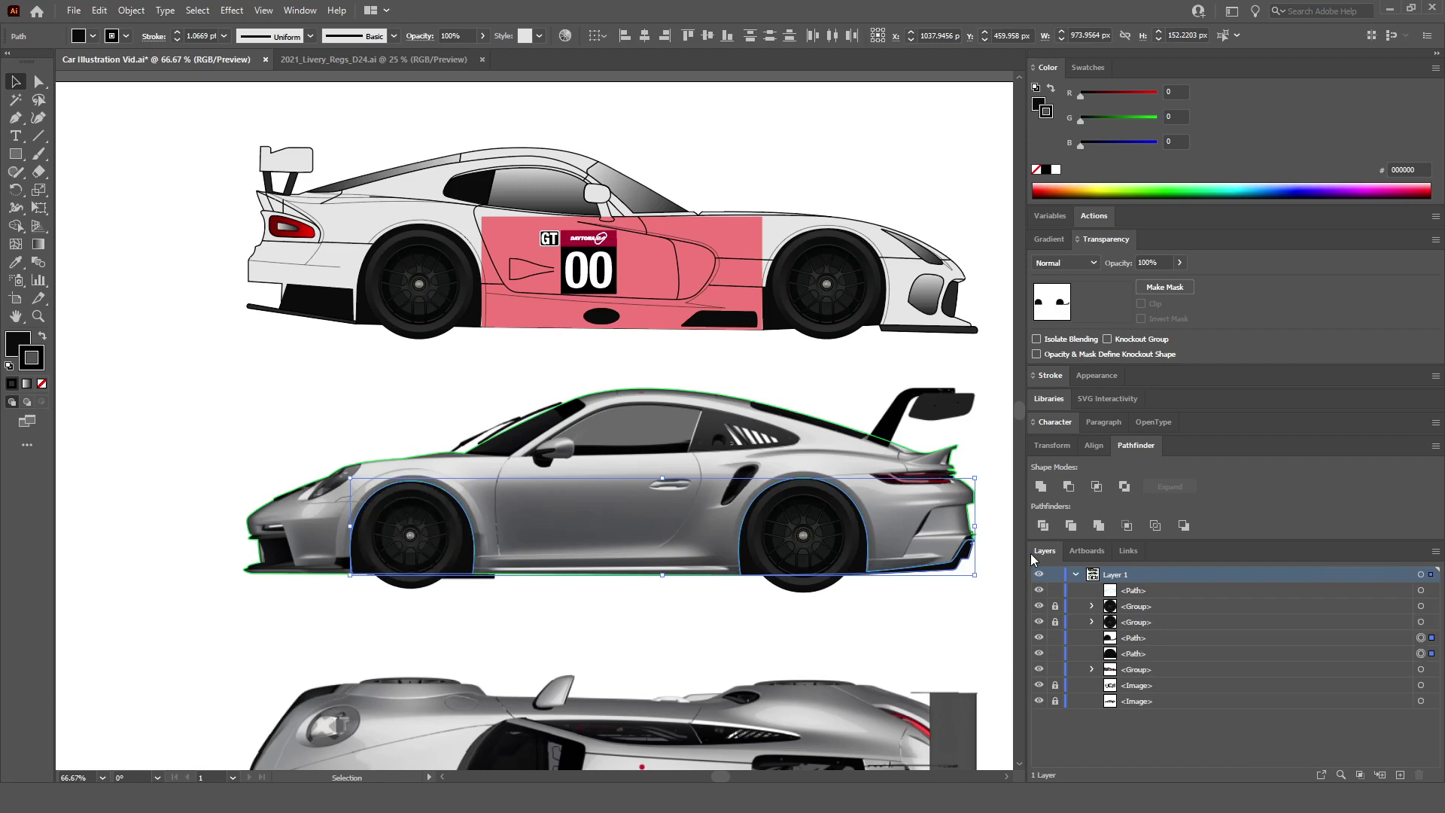
pyautogui.click(809, 370)
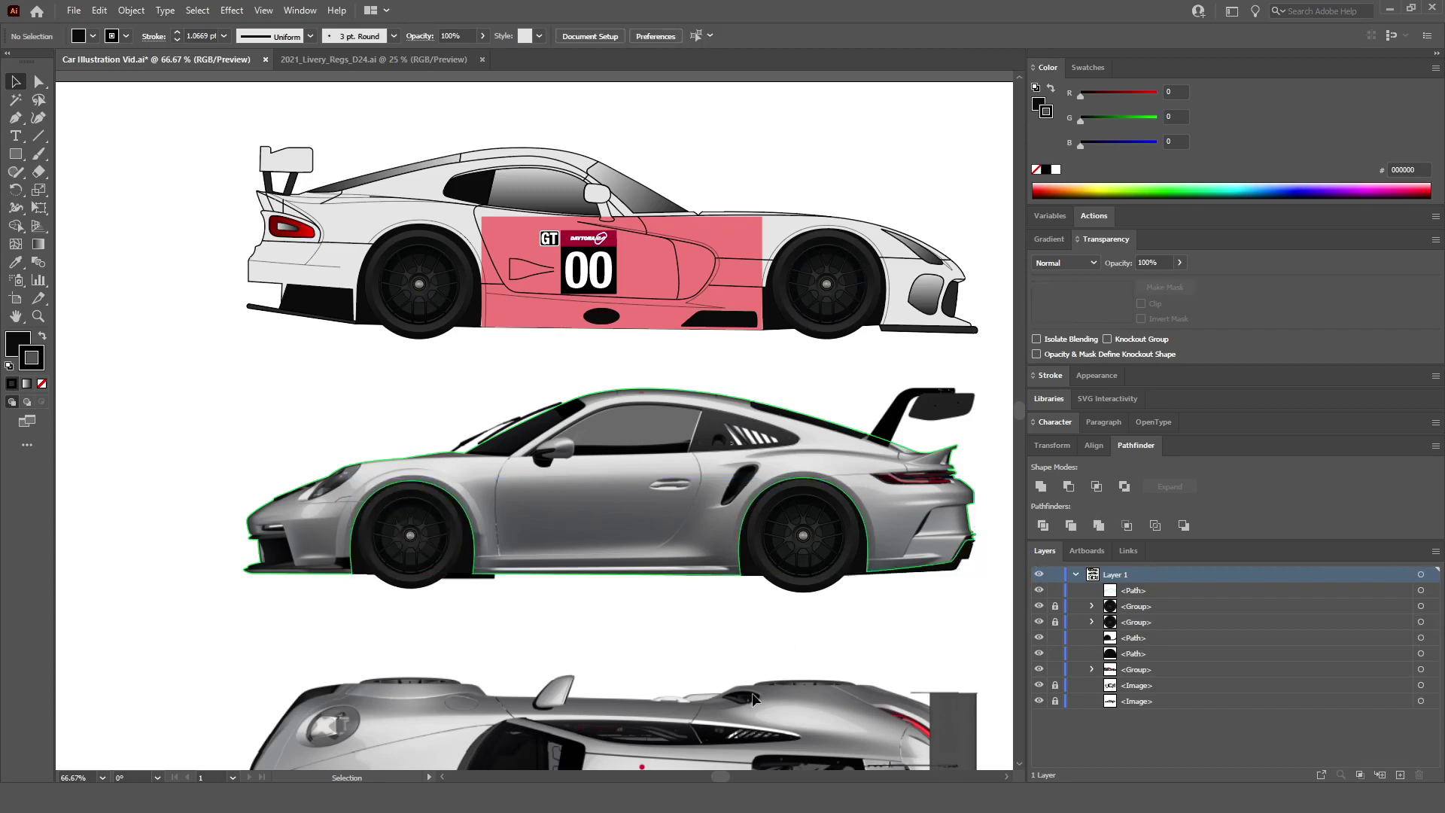
# Step: Swap the body path's fill and stroke to preview the silhouette as a solid shape, and restore its green outline
pyautogui.scroll(1, 758, 640)
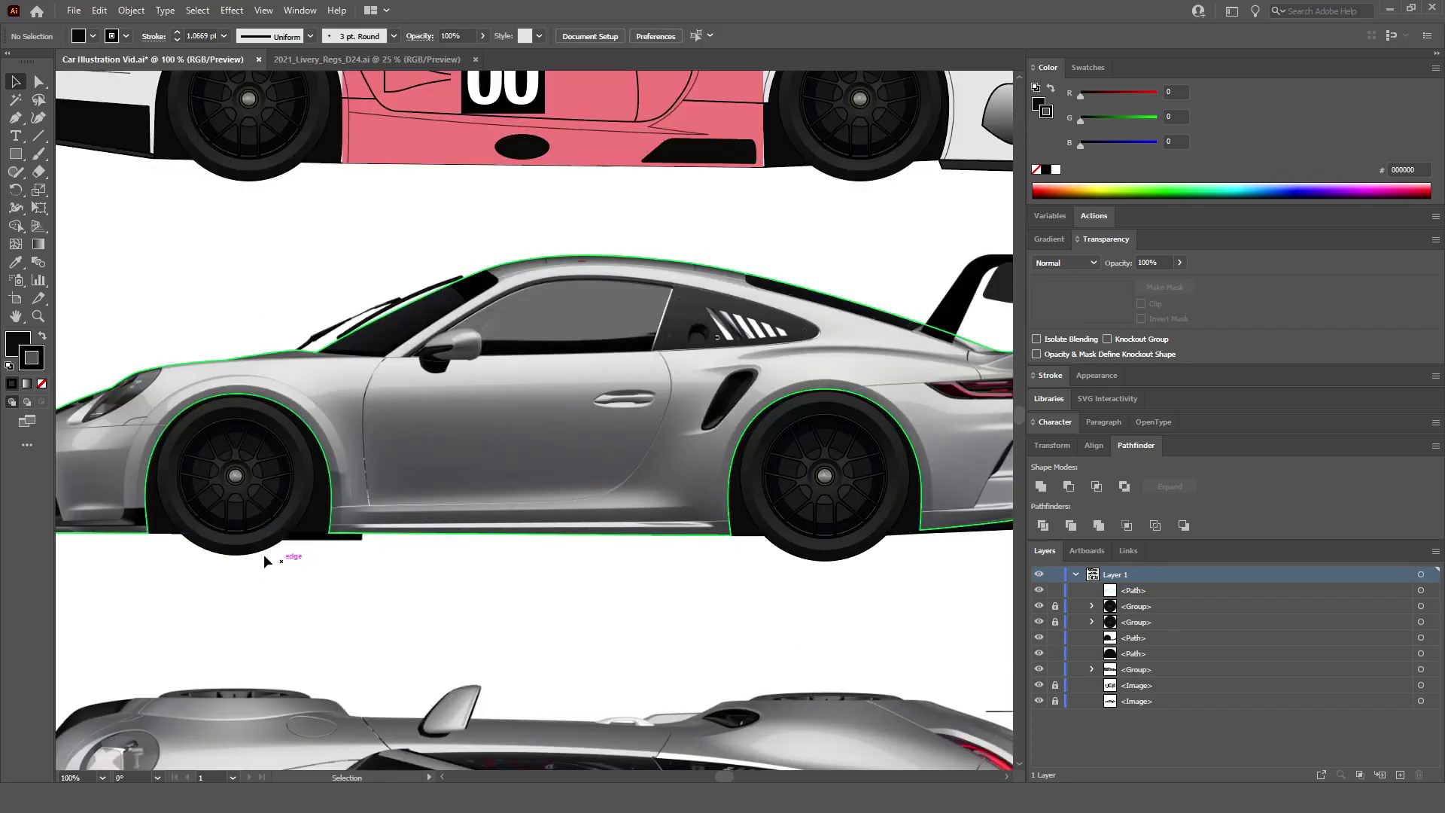
pyautogui.moveTo(962, 548); pyautogui.dragTo(894, 552)
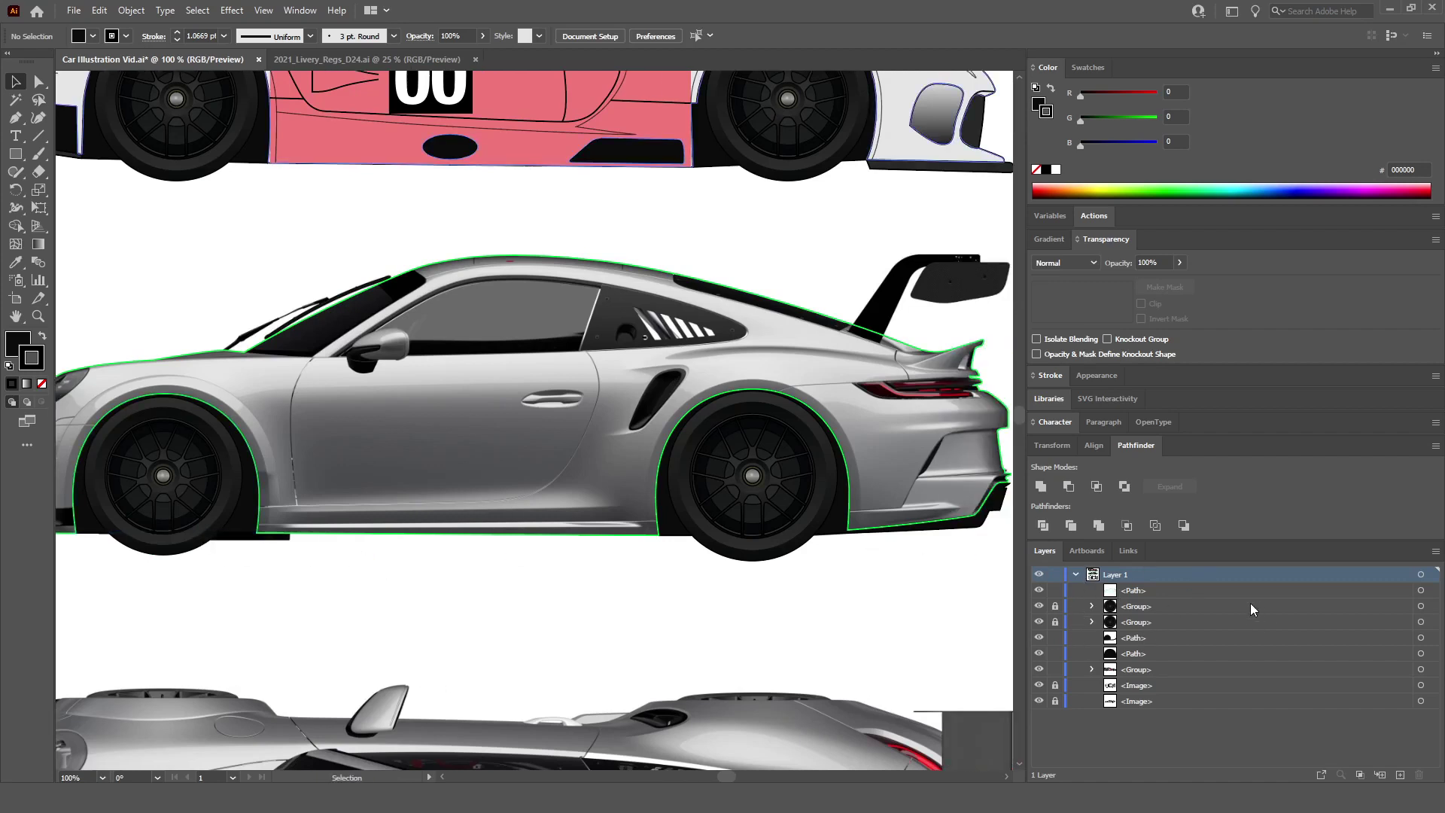
pyautogui.click(1429, 592)
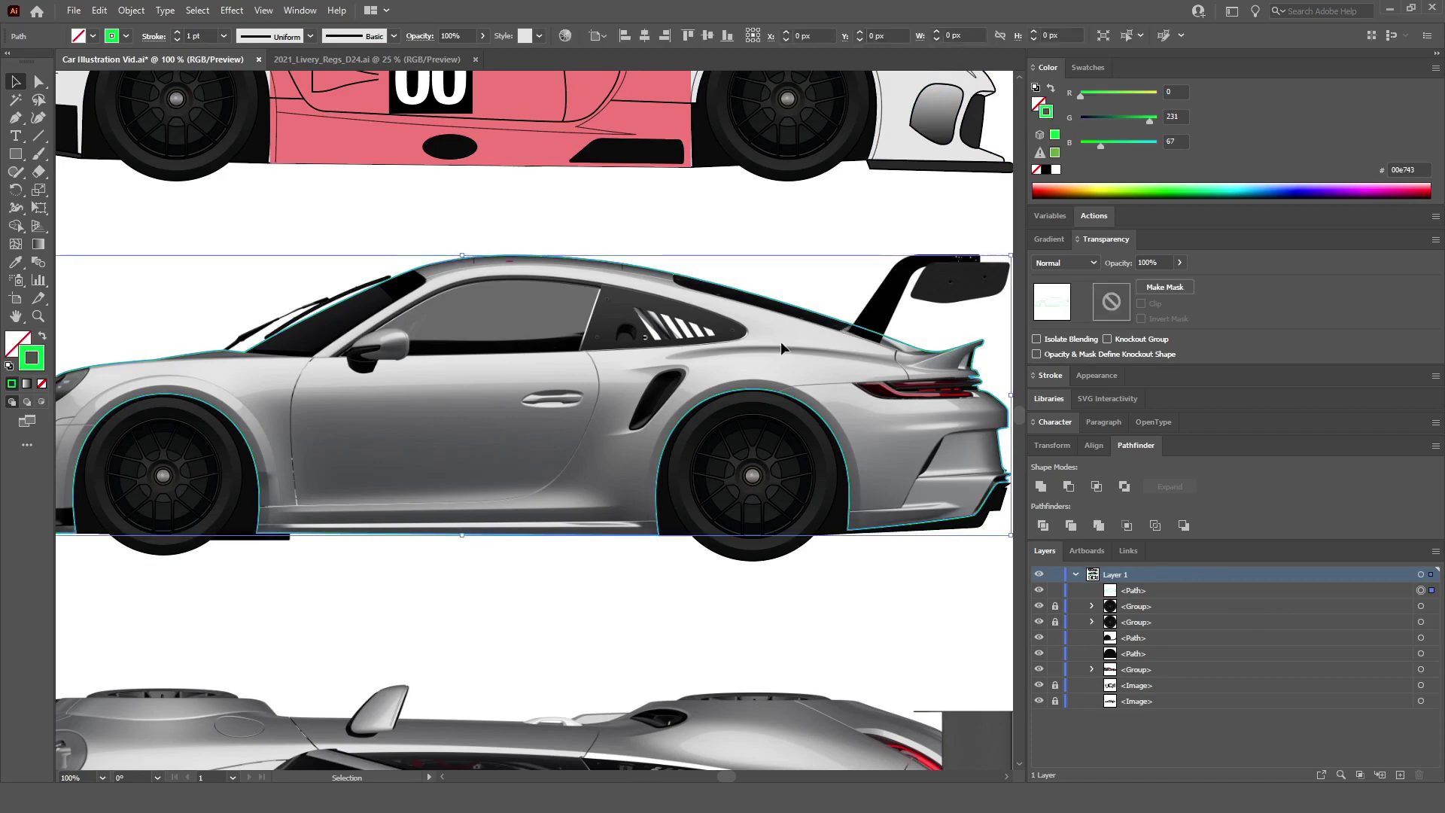
pyautogui.scroll(-1, 292, 362)
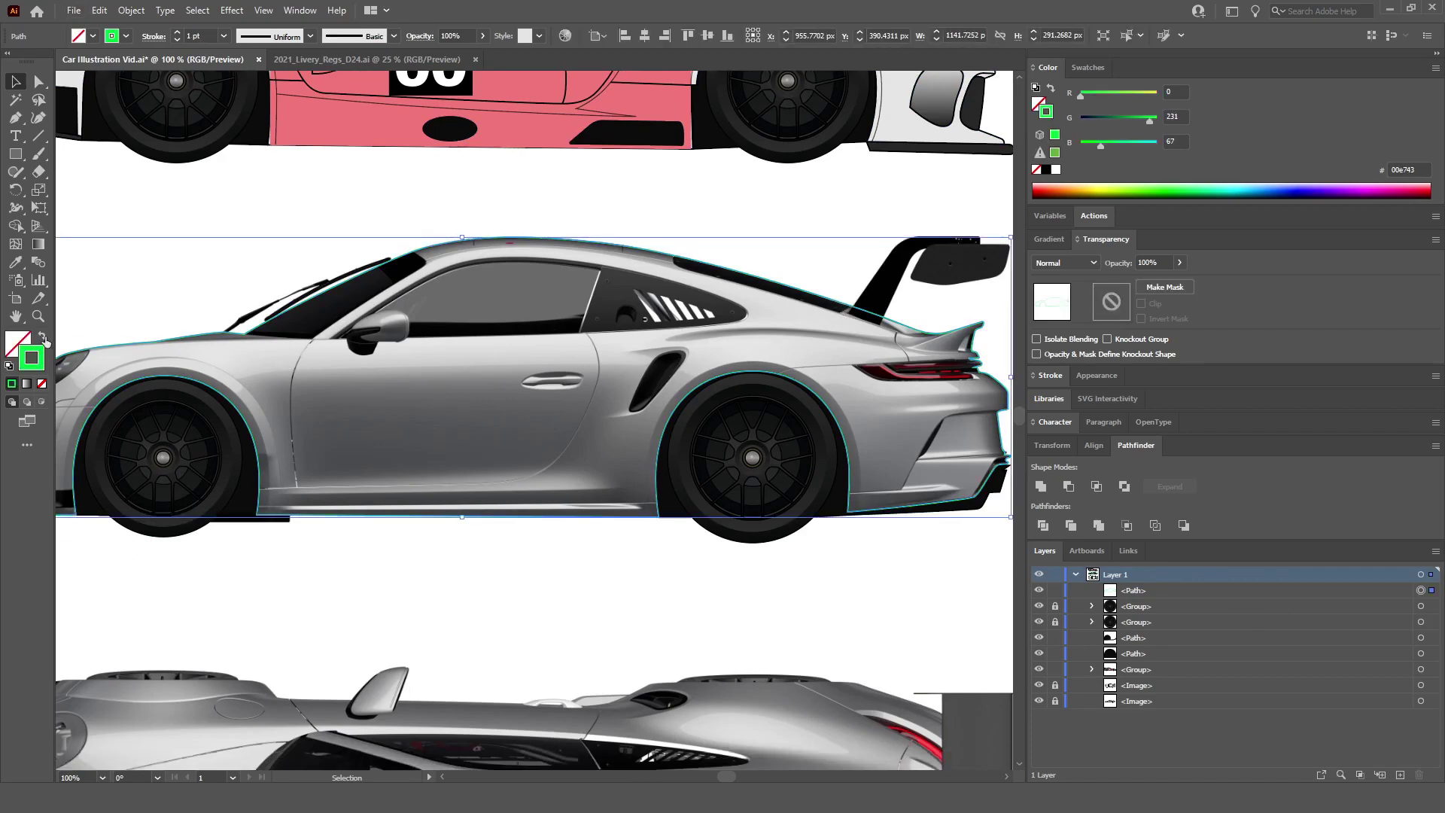
pyautogui.click(43, 338)
pyautogui.hotkey('ctrl', '-')
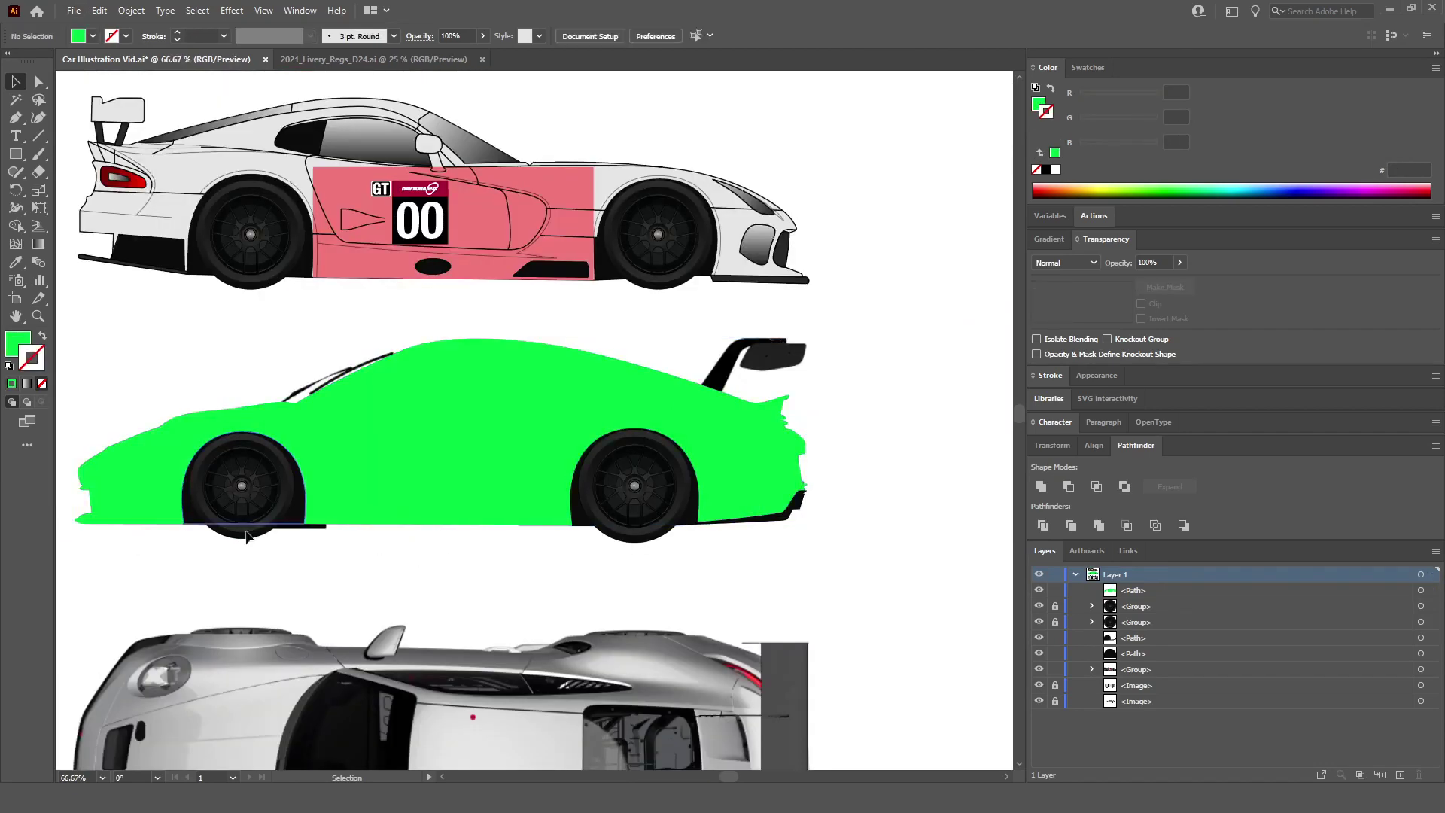
pyautogui.click(421, 549)
pyautogui.click(387, 431)
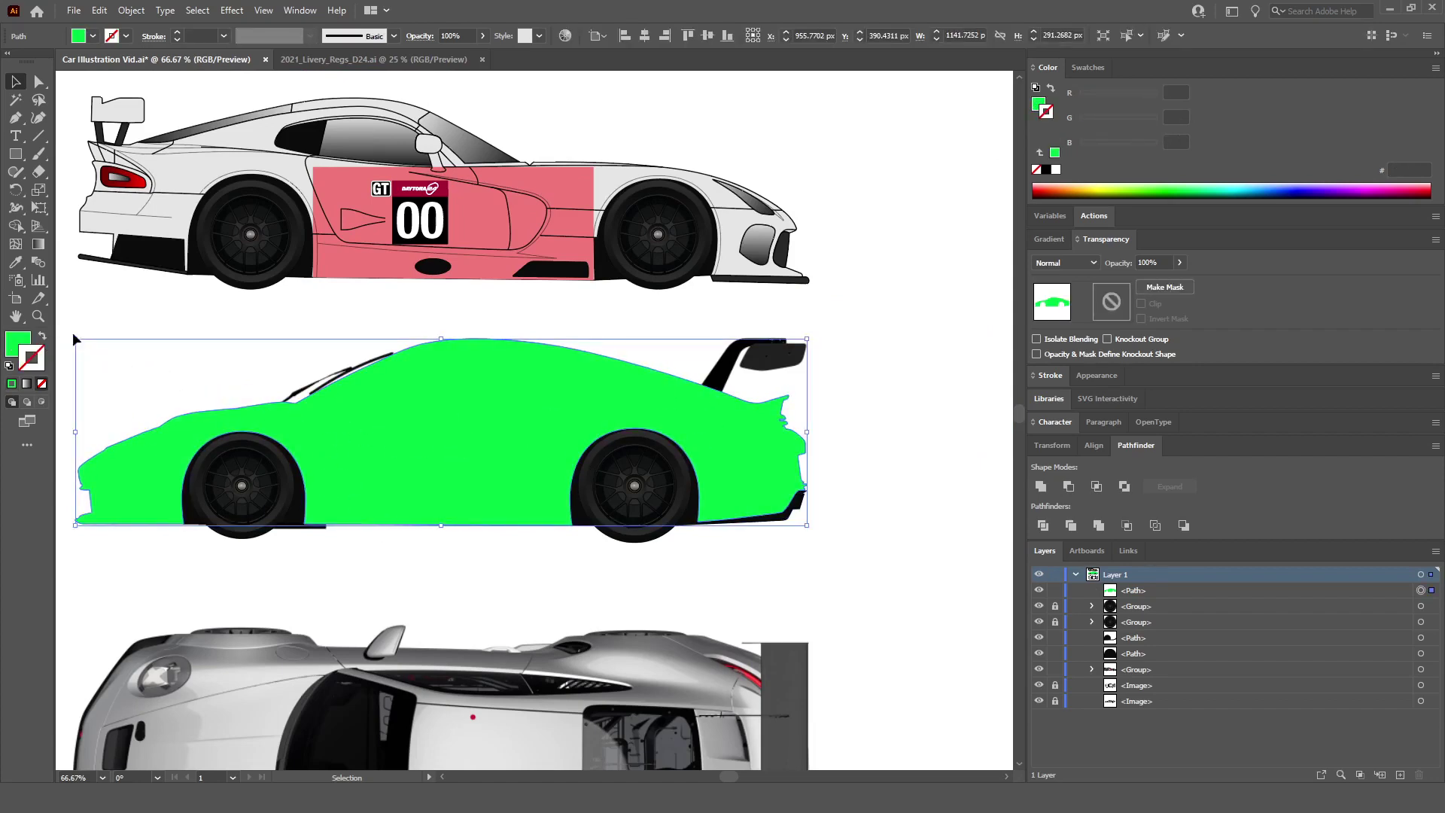
pyautogui.click(43, 338)
pyautogui.click(205, 374)
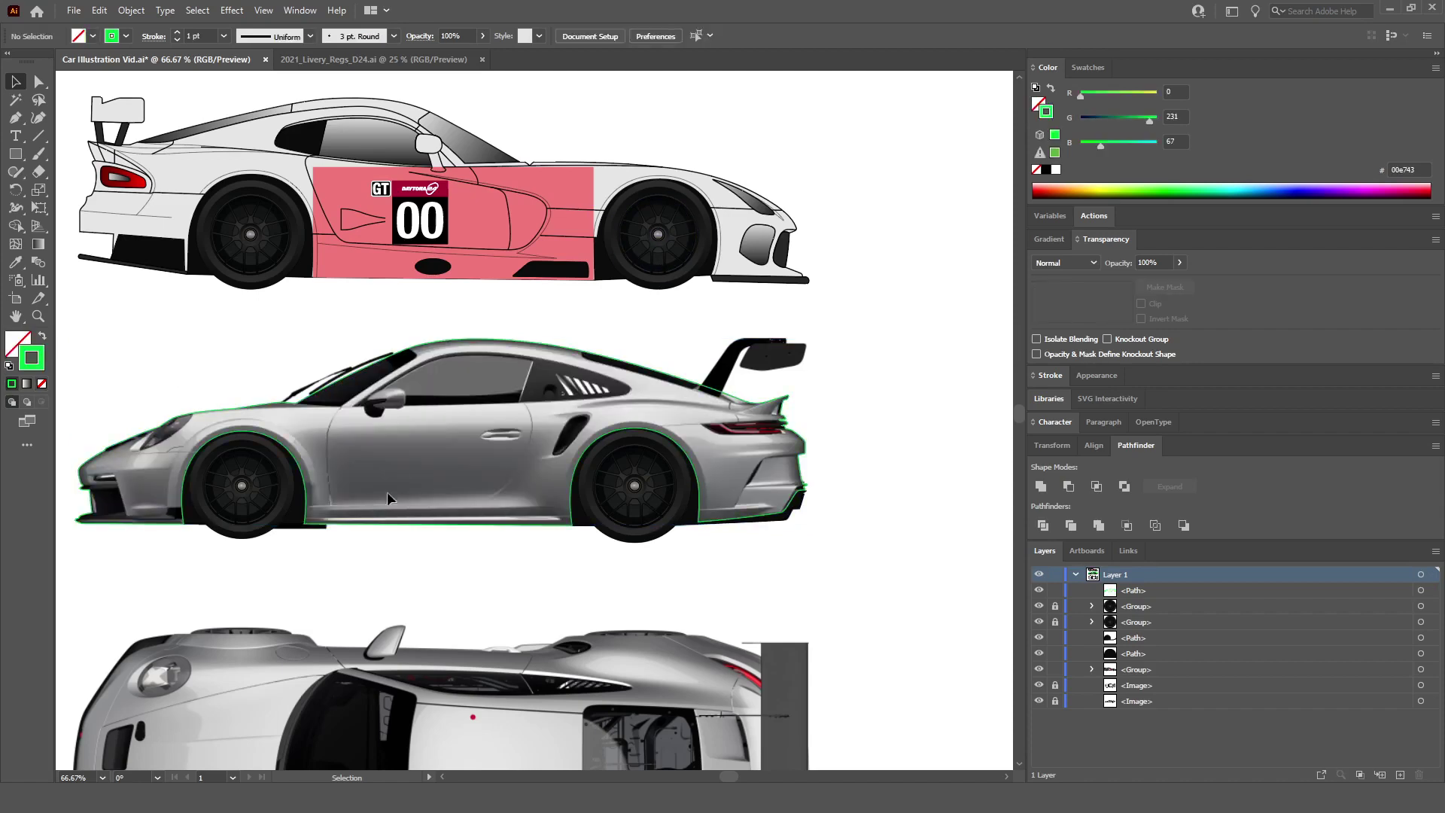
# Step: Start a Pen path above the windshield, running to its front corner and curving along its lower edge to the pillar base
pyautogui.scroll(5, 354, 374)
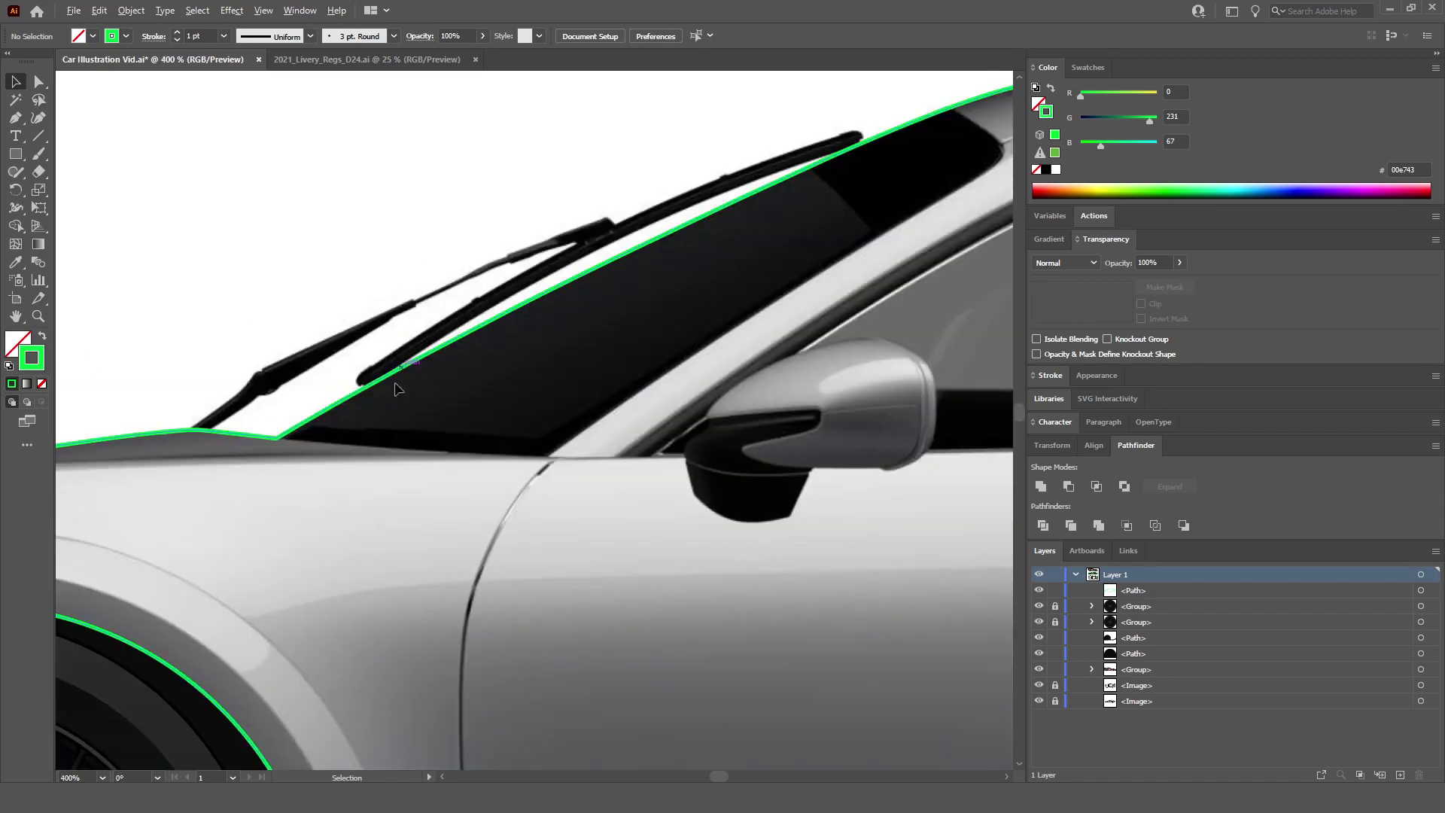
pyautogui.click(15, 118)
pyautogui.moveTo(335, 113); pyautogui.dragTo(276, 294)
pyautogui.scroll(2, 275, 470)
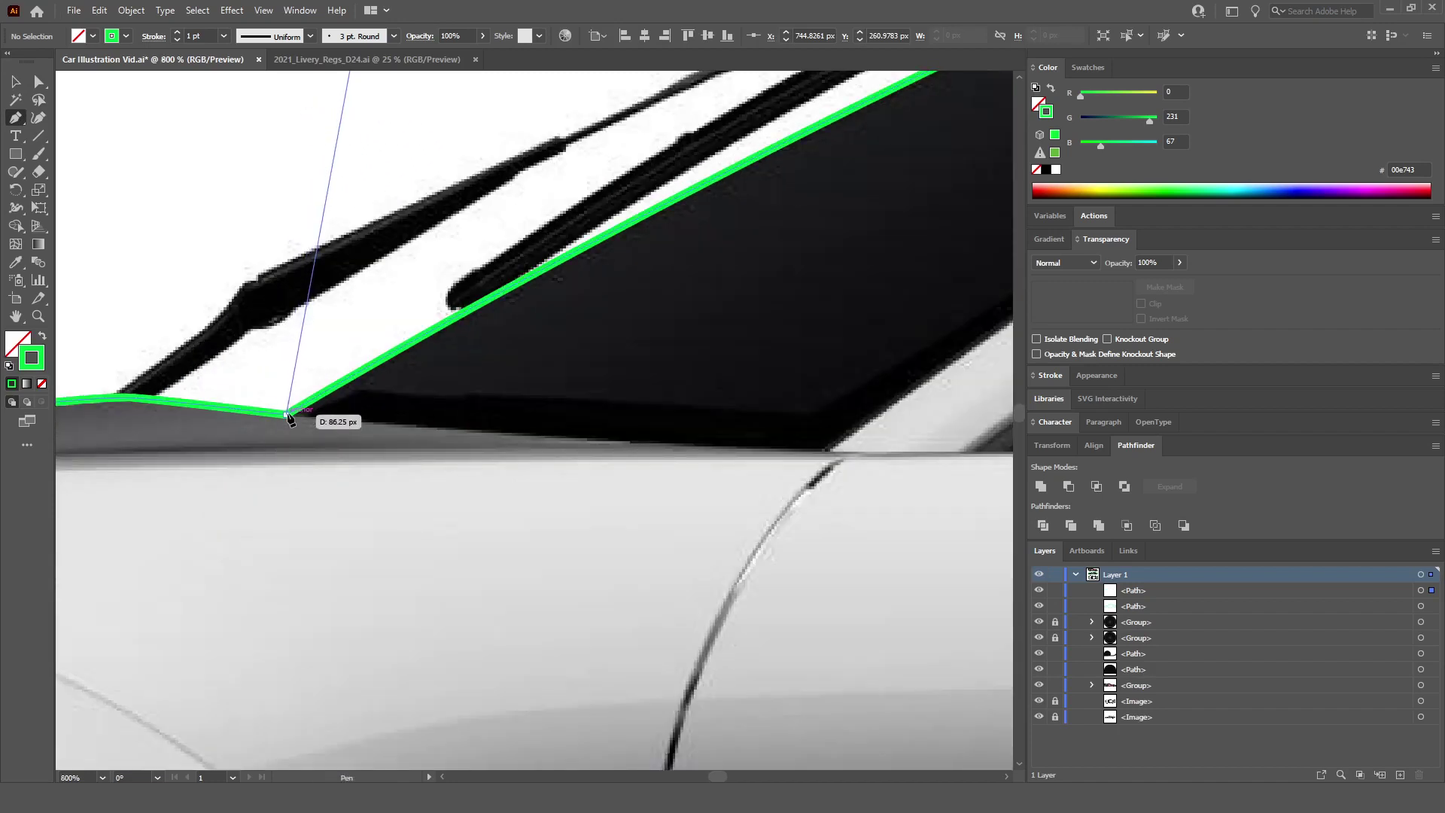
pyautogui.click(288, 415)
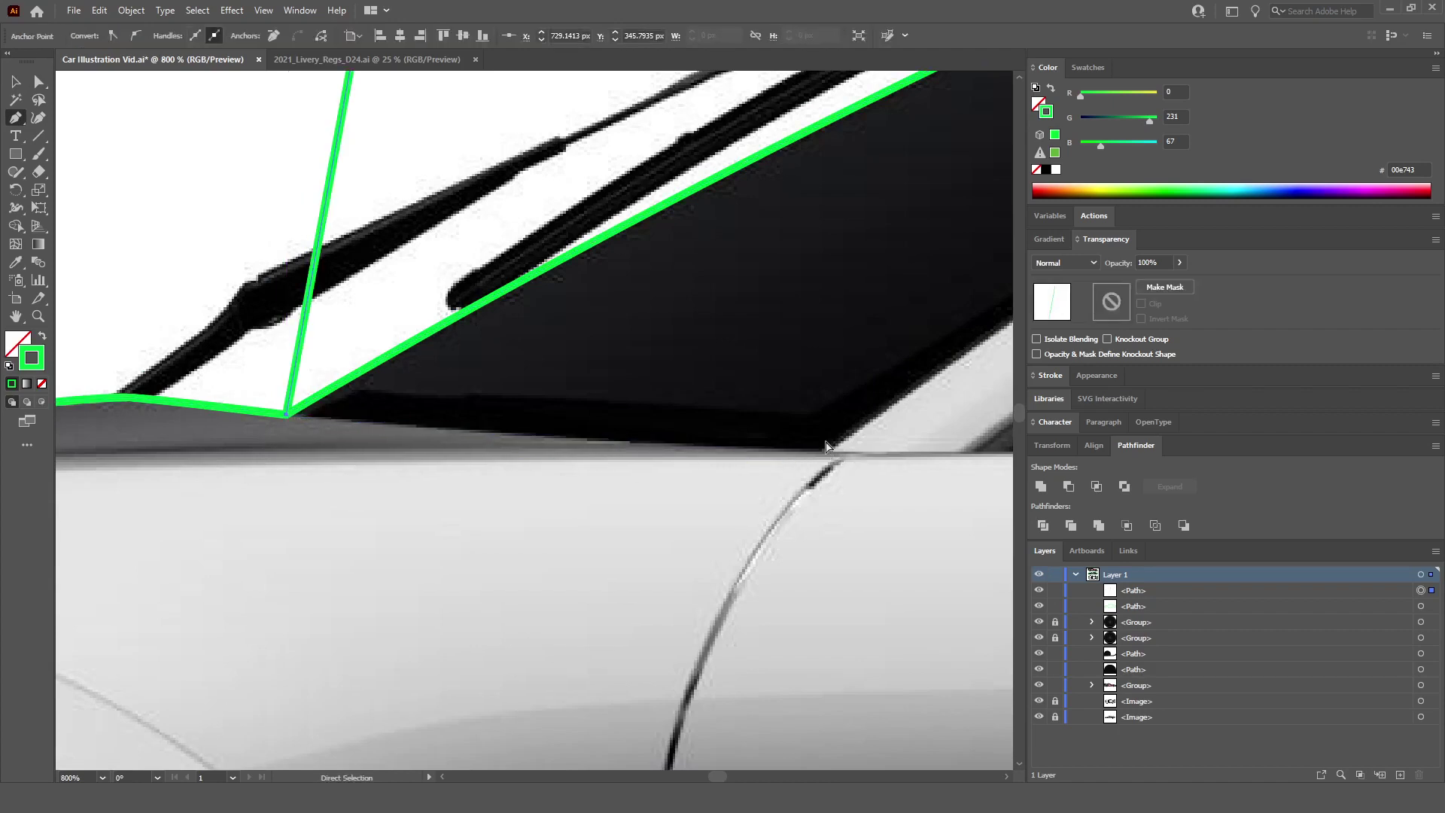
pyautogui.hscroll(2, 597, 420)
pyautogui.scroll(-1, 693, 452)
pyautogui.scroll(1, 736, 455)
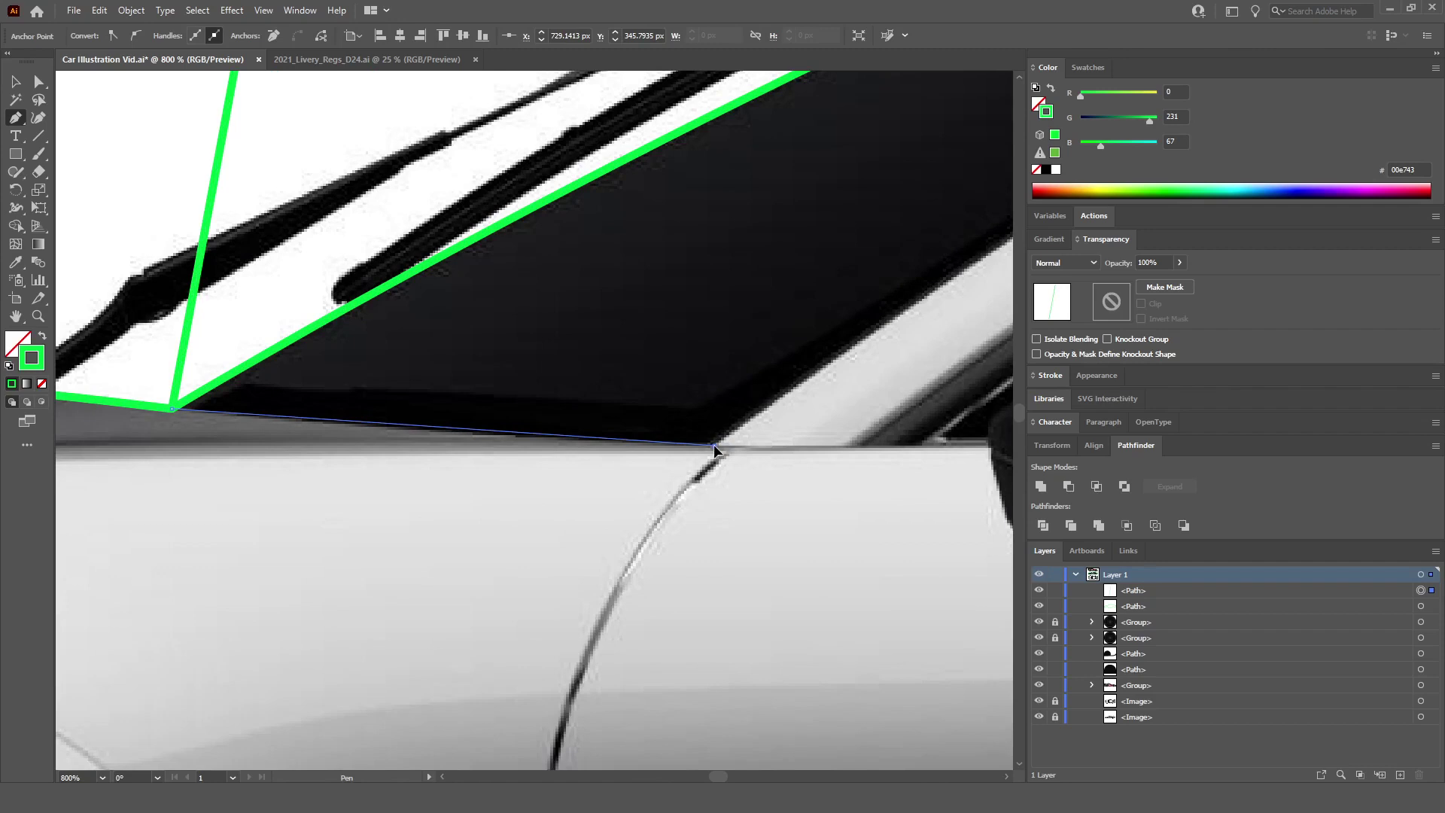
pyautogui.moveTo(714, 444); pyautogui.dragTo(880, 457)
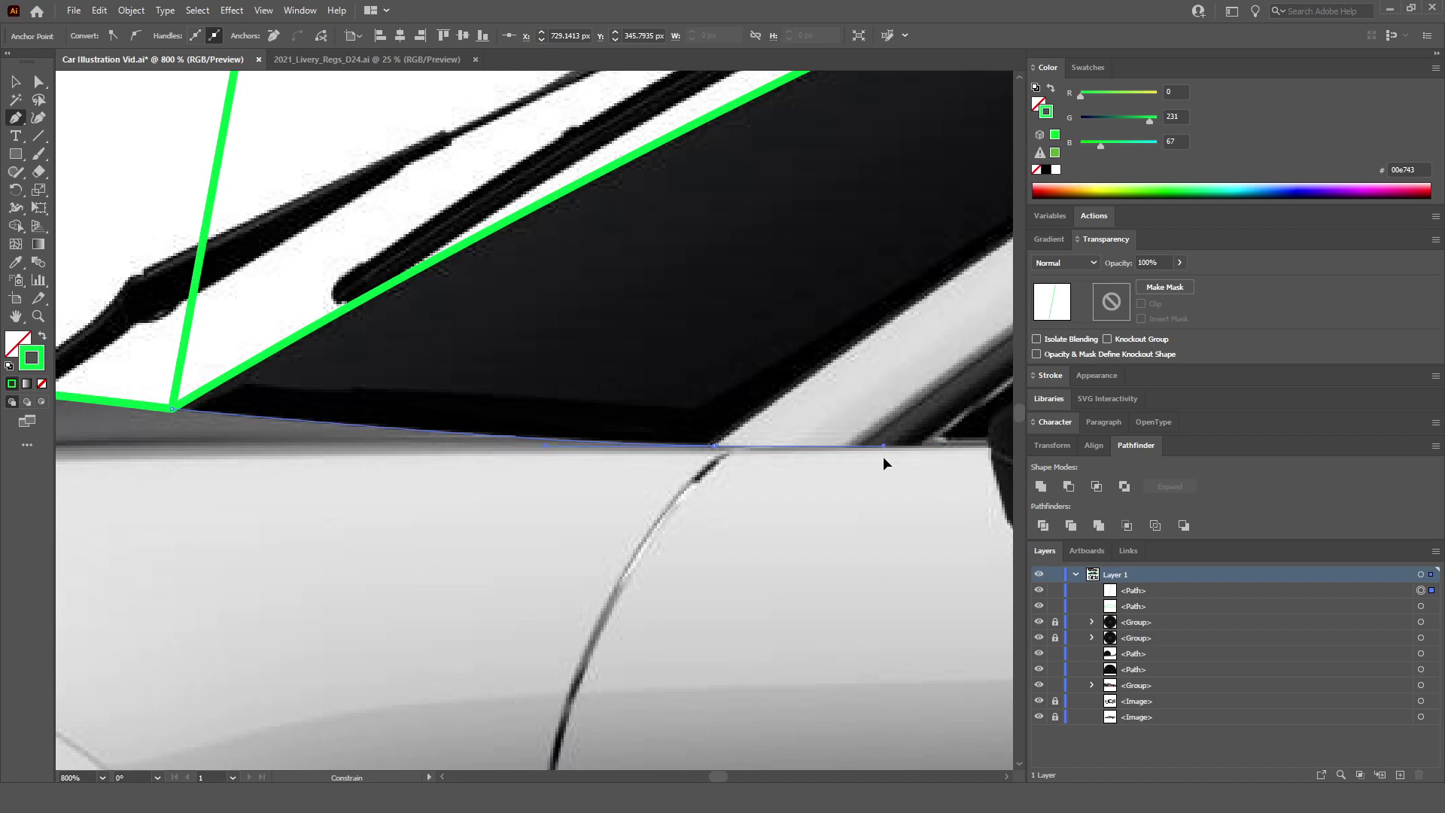
pyautogui.moveTo(883, 456); pyautogui.dragTo(898, 310)
# Step: Trace the windshield's pillar edge and rounded rear corner, and close the path in the empty area above the roofline
pyautogui.hotkey('ctrl', '-')
pyautogui.hotkey('ctrl', '-')
pyautogui.hotkey('ctrl', '-')
pyautogui.hotkey('ctrl', '+')
pyautogui.hotkey('ctrl', '+')
pyautogui.hotkey('ctrl', '+')
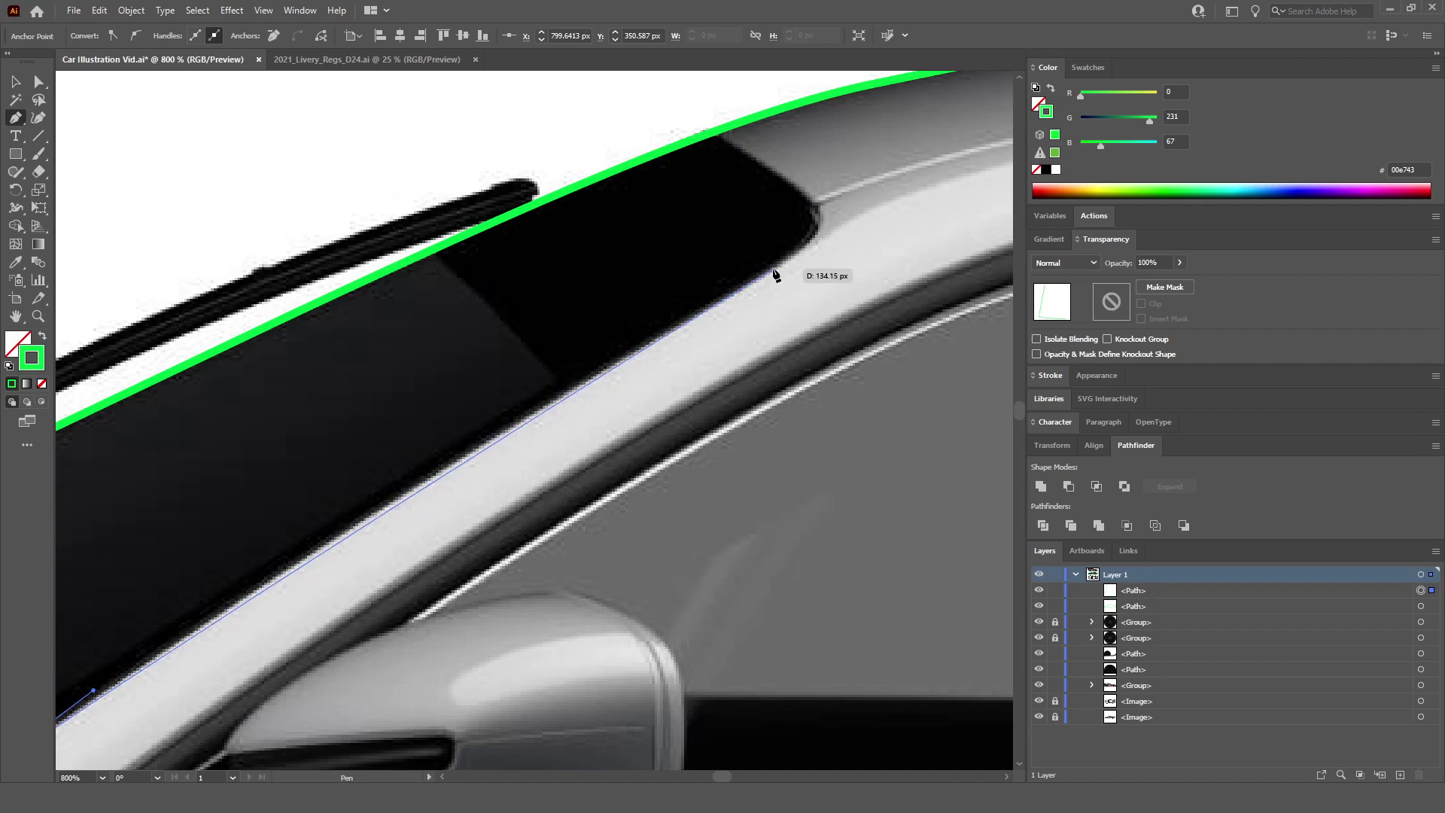
pyautogui.moveTo(776, 270); pyautogui.dragTo(808, 257)
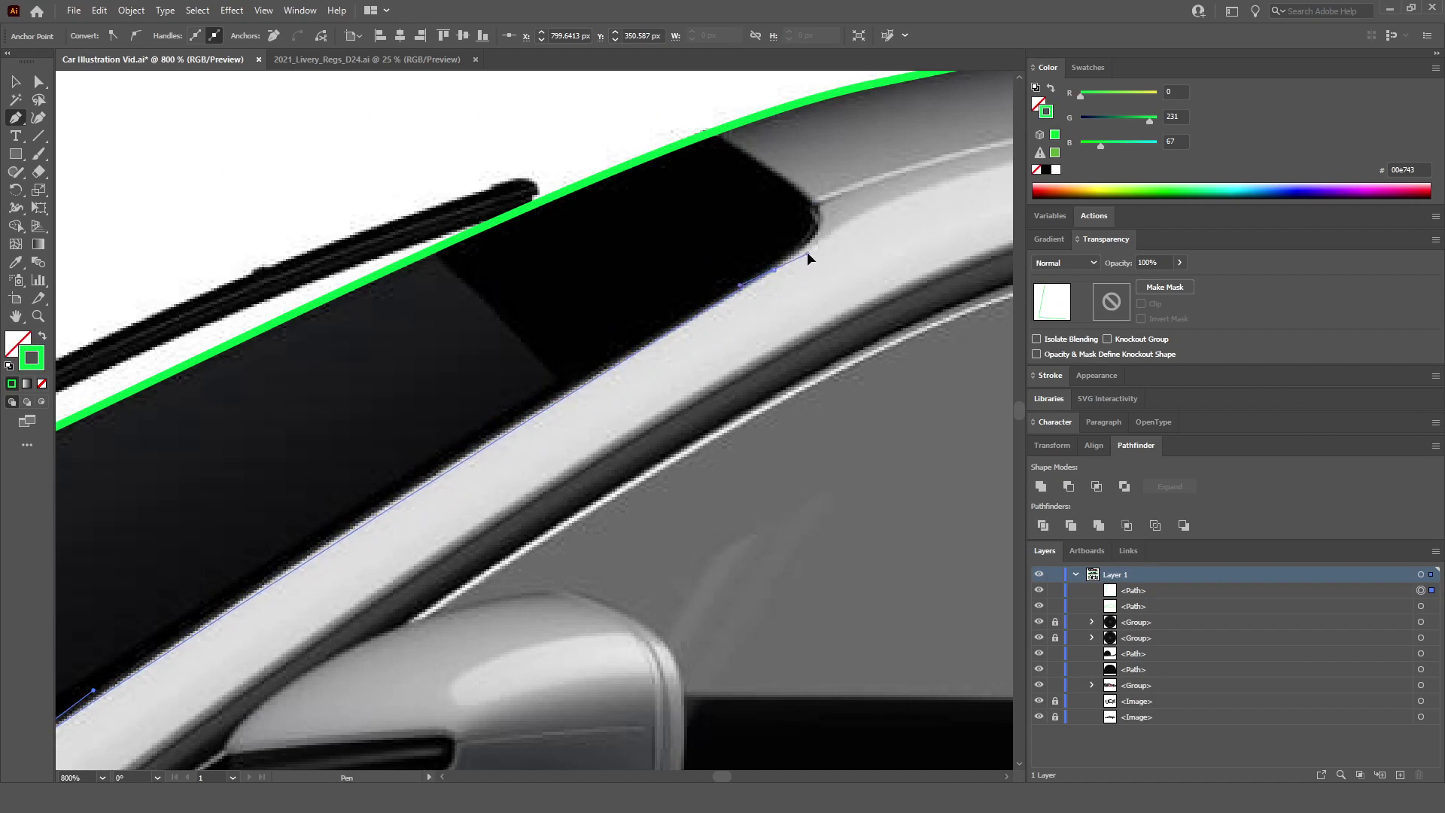
pyautogui.click(828, 239)
pyautogui.scroll(1, 866, 157)
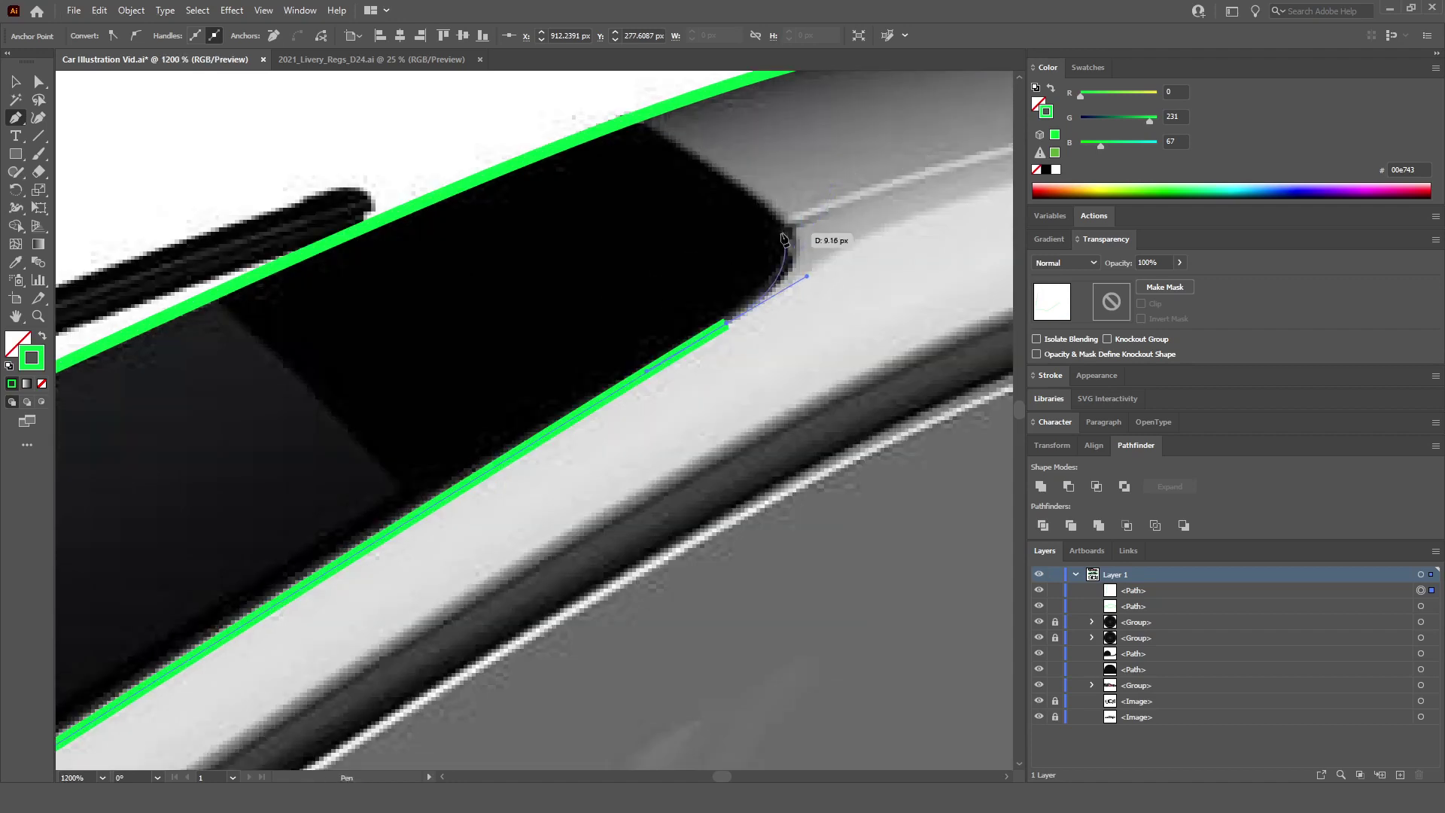
pyautogui.moveTo(787, 226); pyautogui.dragTo(738, 188)
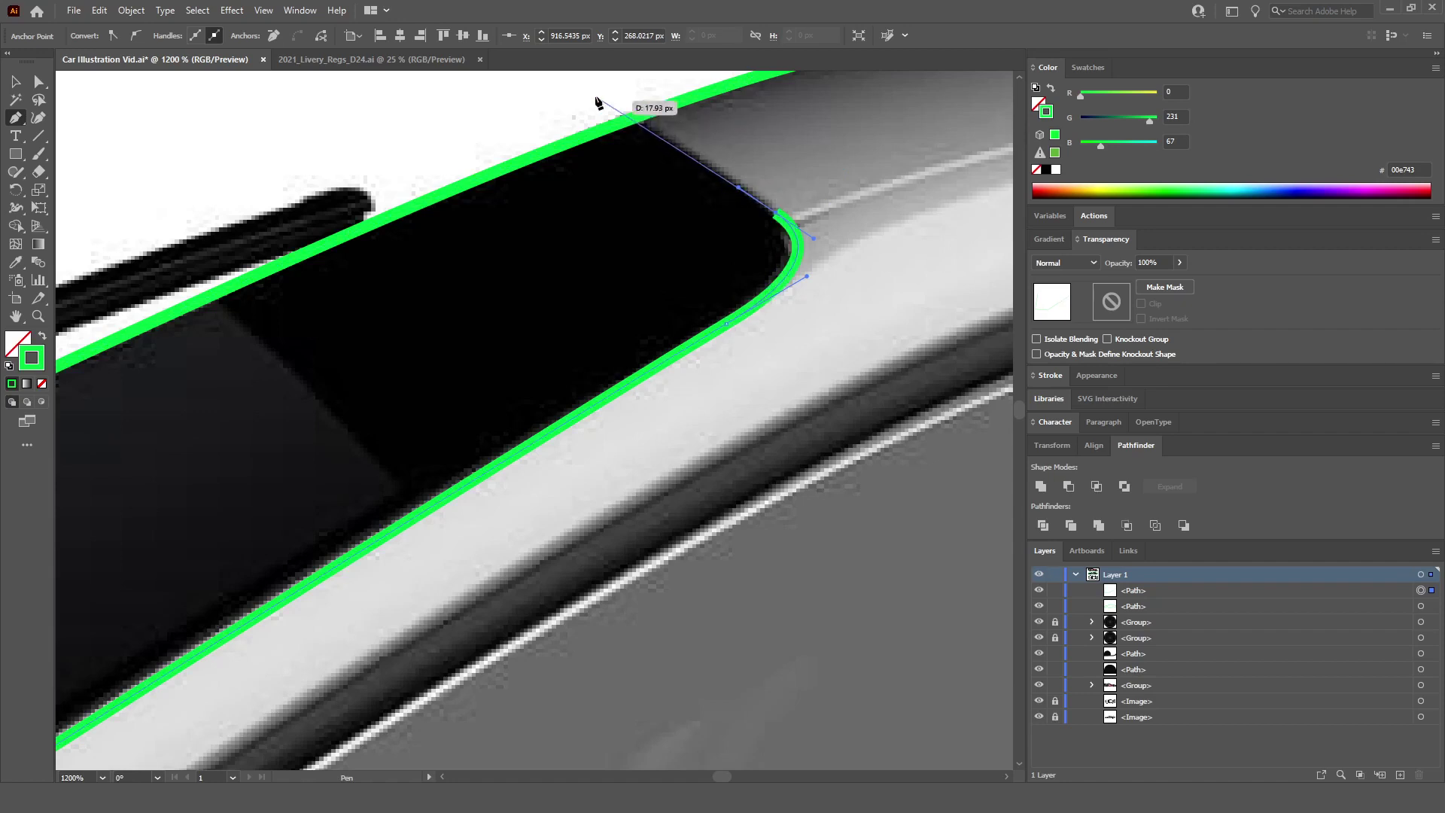
pyautogui.scroll(-5, 585, 88)
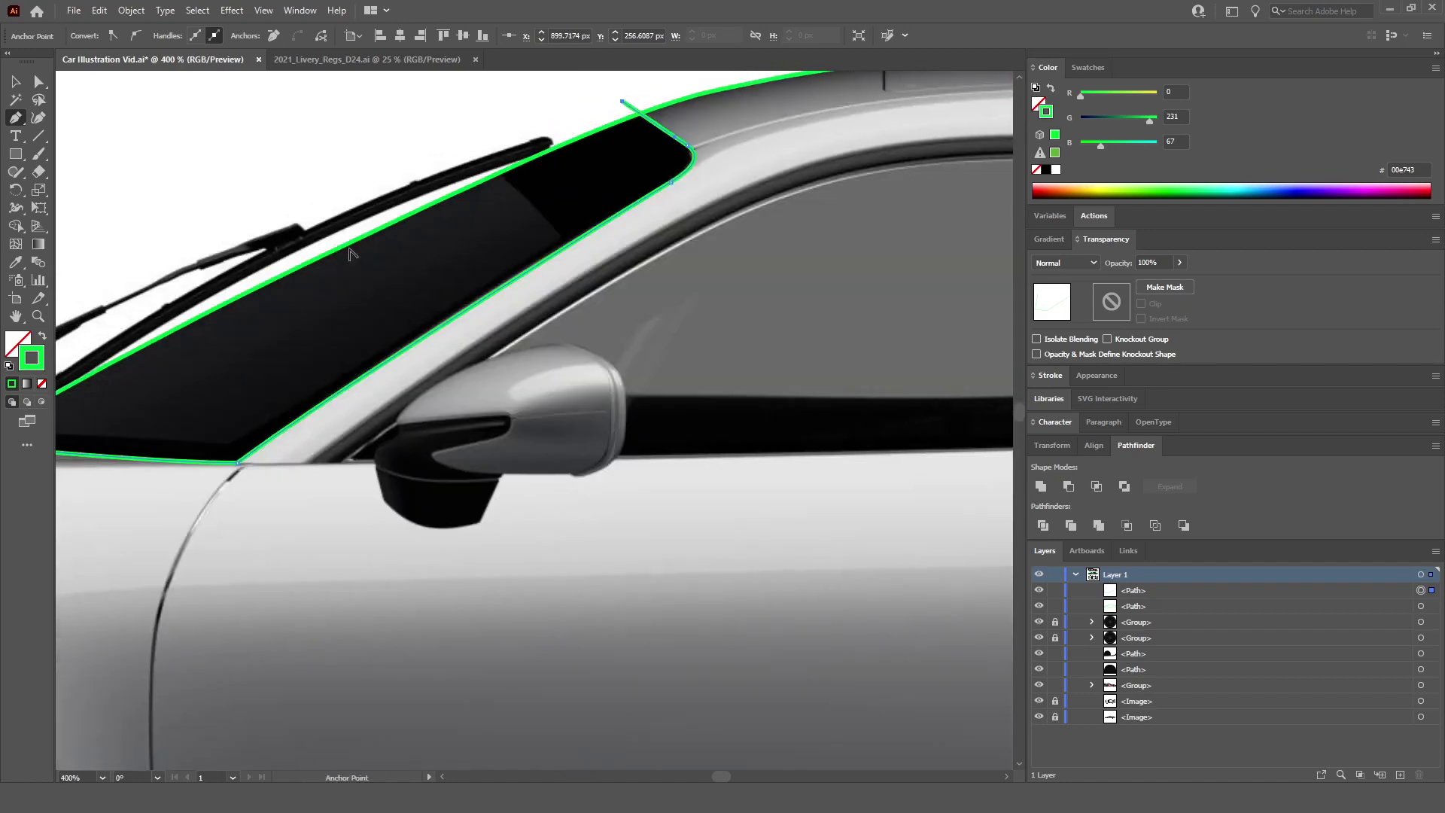
# Step: Set the windshield path's opacity to 43% and deselect it
pyautogui.scroll(4, 366, 358)
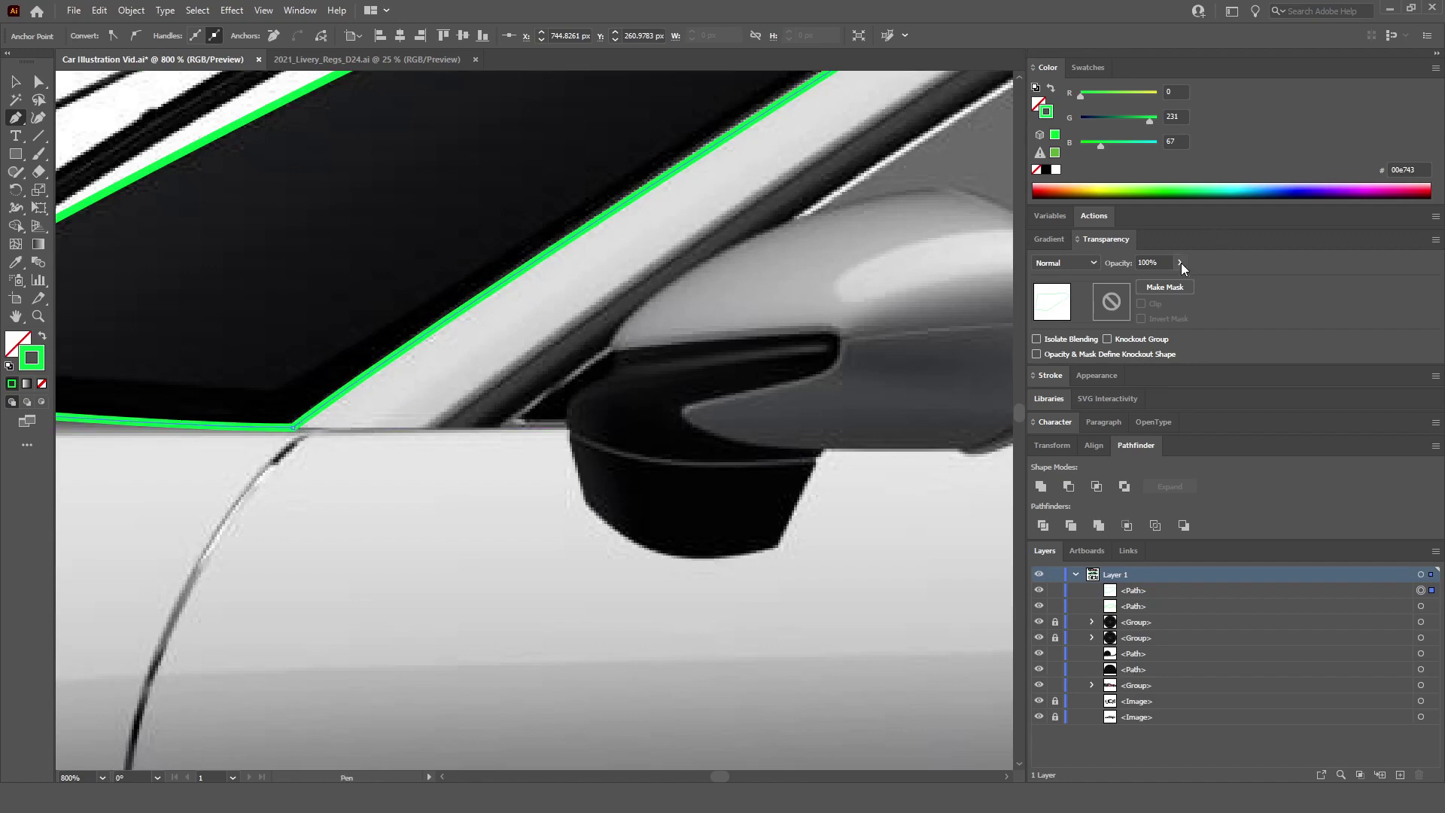
pyautogui.write('43')
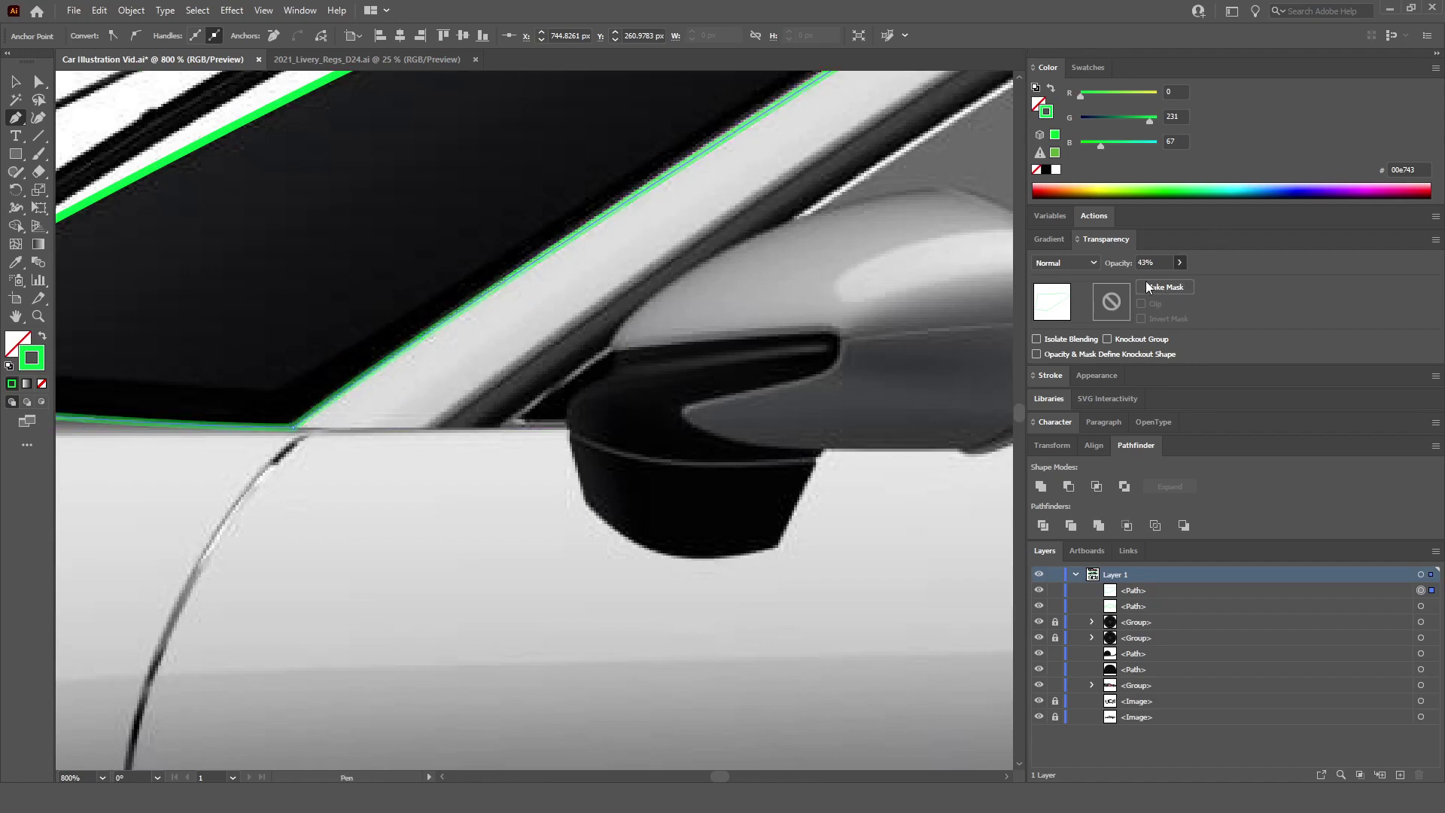
pyautogui.press('Return')
pyautogui.scroll(-2, 623, 286)
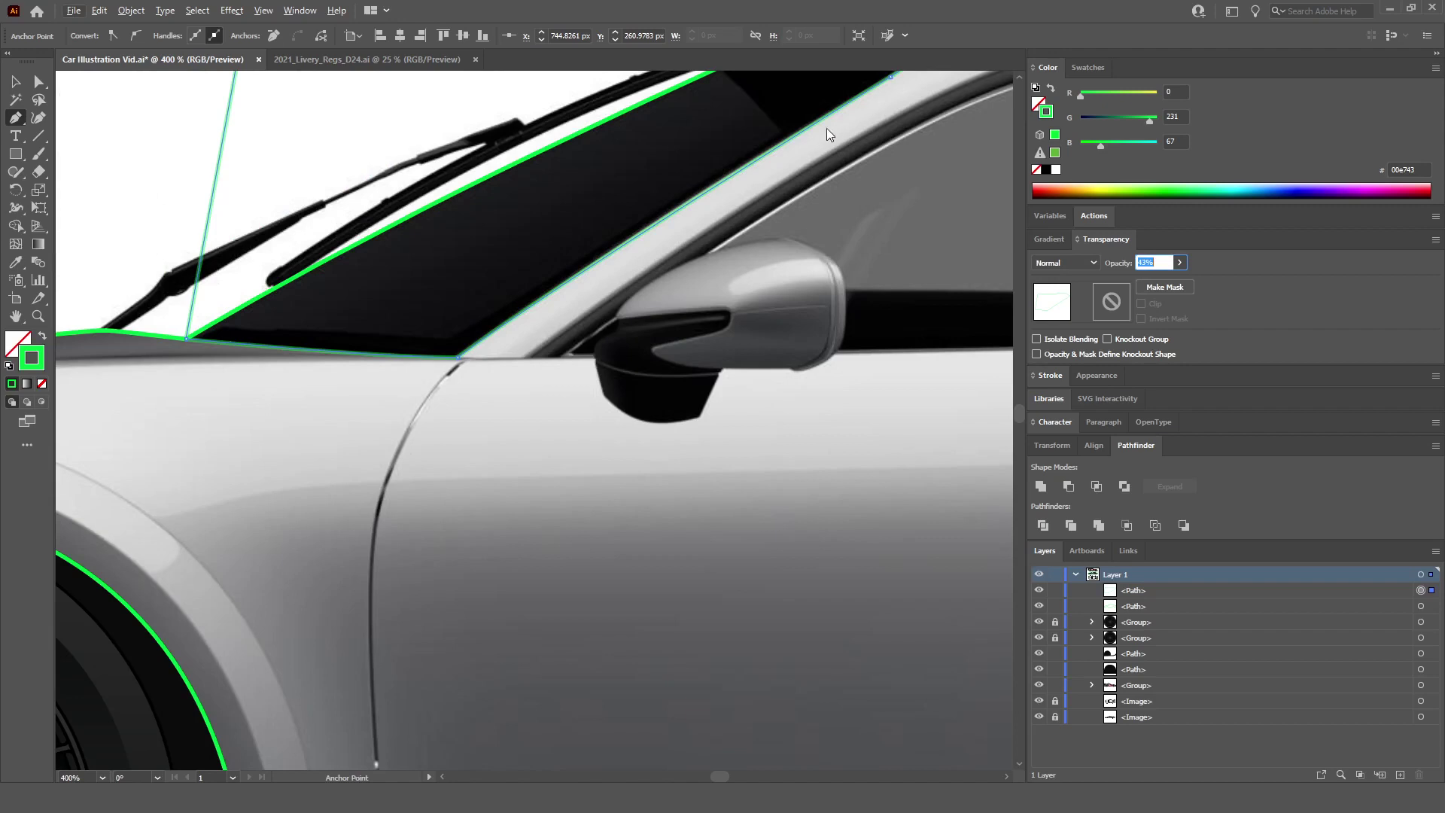
pyautogui.keyDown('ctrl'); pyautogui.click(405, 127); pyautogui.keyUp('ctrl')
# Step: Adjust the curve handle at the windshield path's pillar base anchor to follow the pillar edge, and deselect the path
pyautogui.scroll(1, 405, 127)
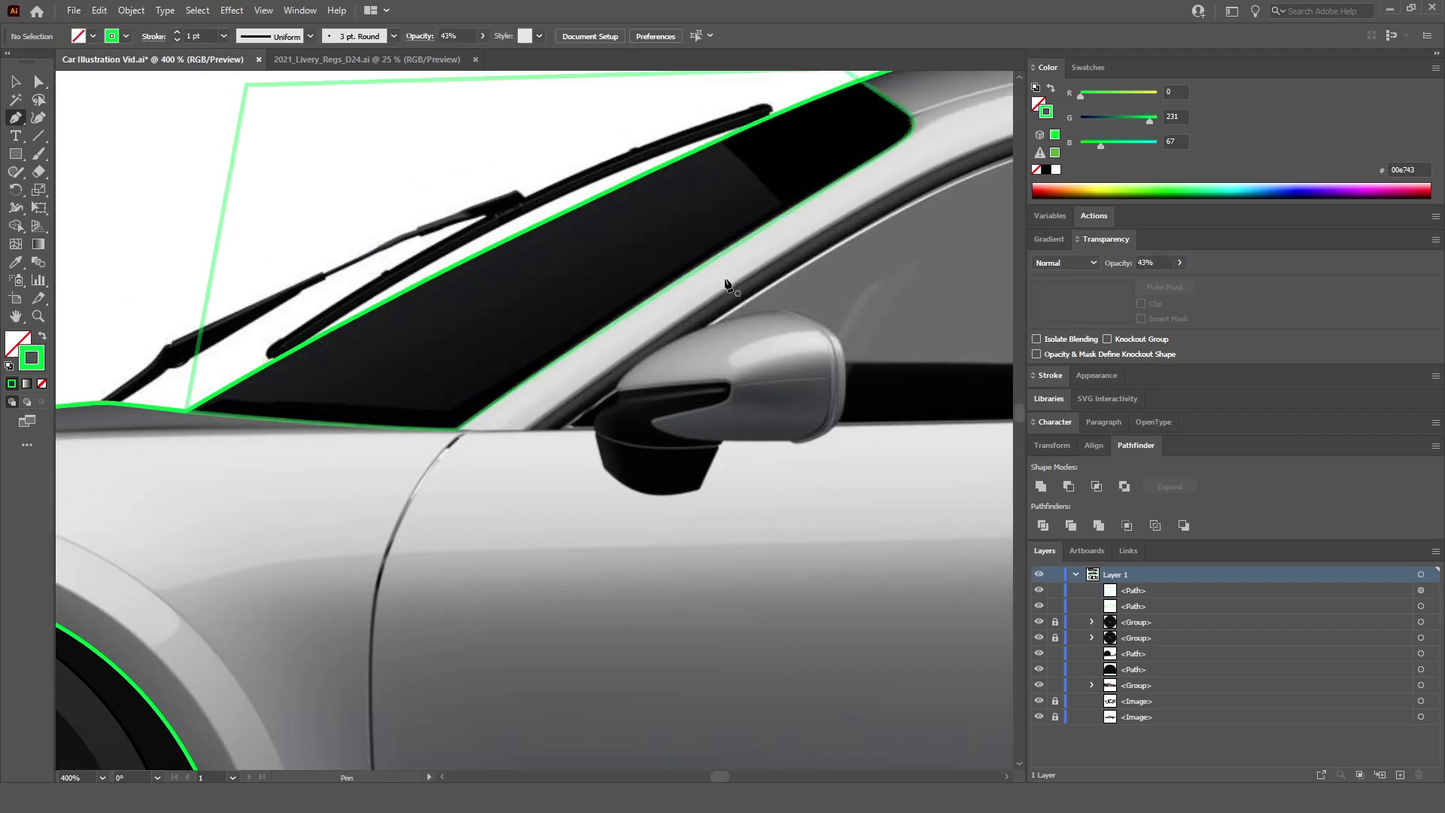
pyautogui.scroll(2, 602, 249)
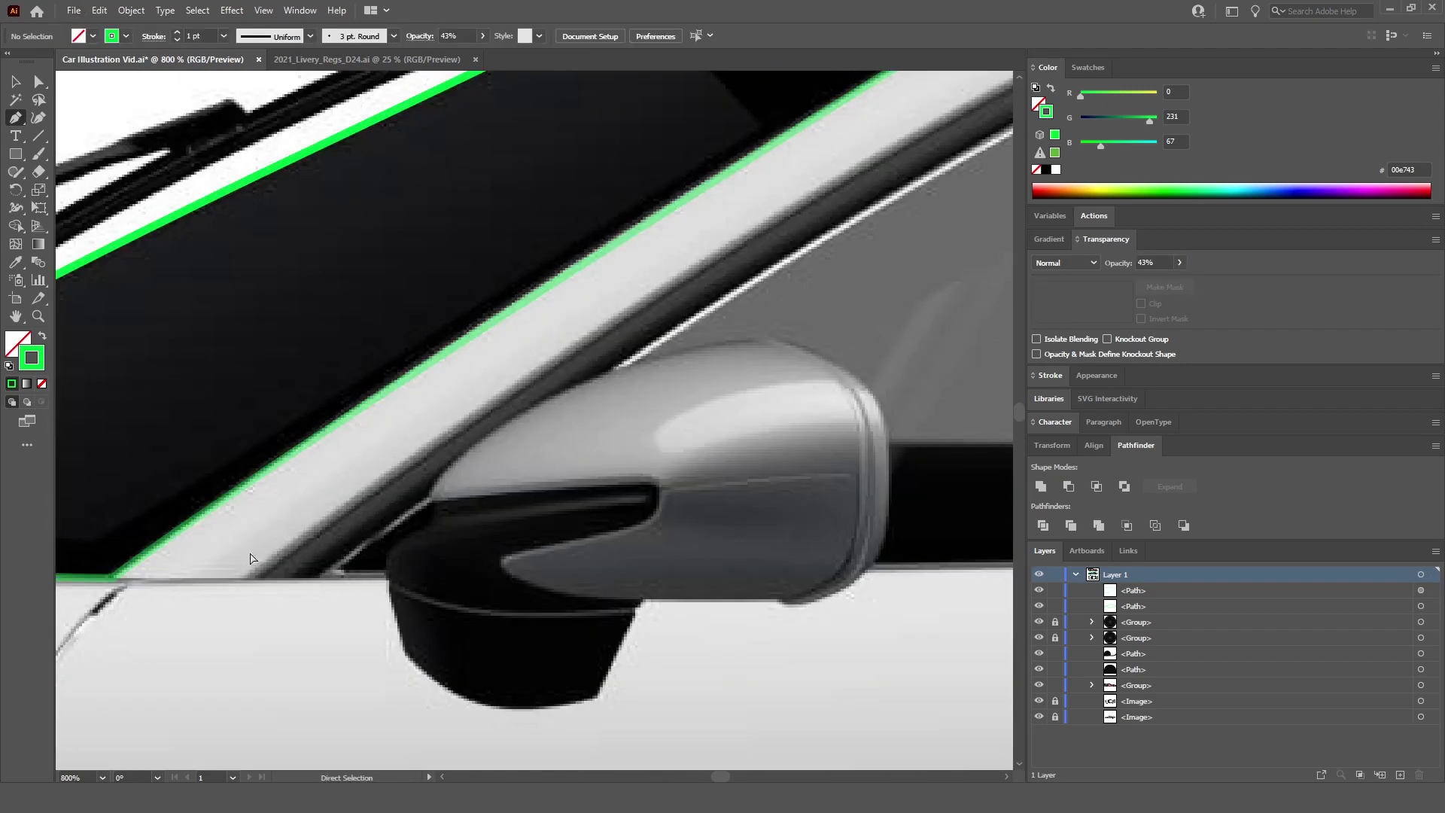
pyautogui.click(113, 579)
pyautogui.click(305, 437)
pyautogui.hscroll(1, 316, 443)
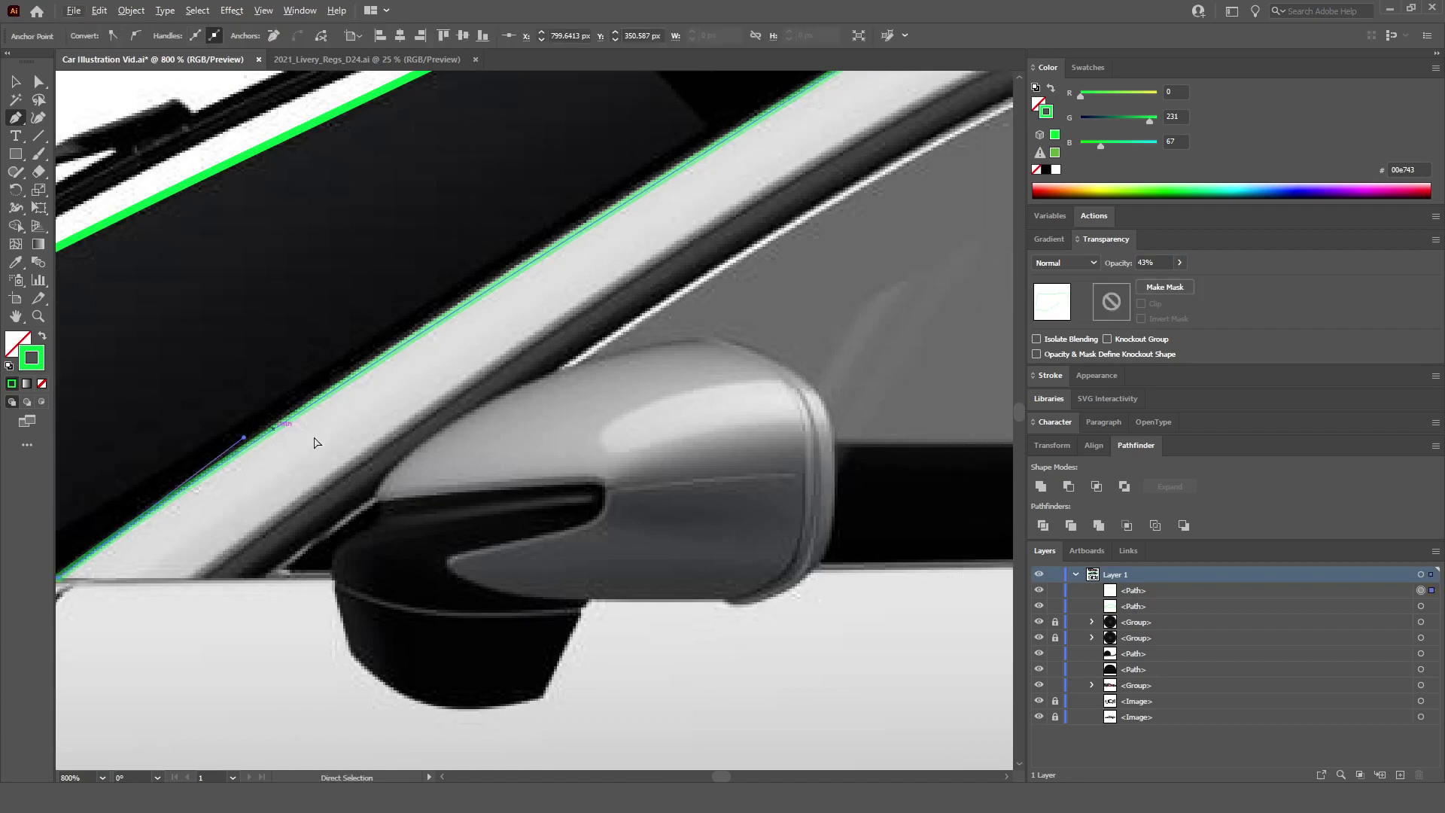
pyautogui.scroll(2, 332, 440)
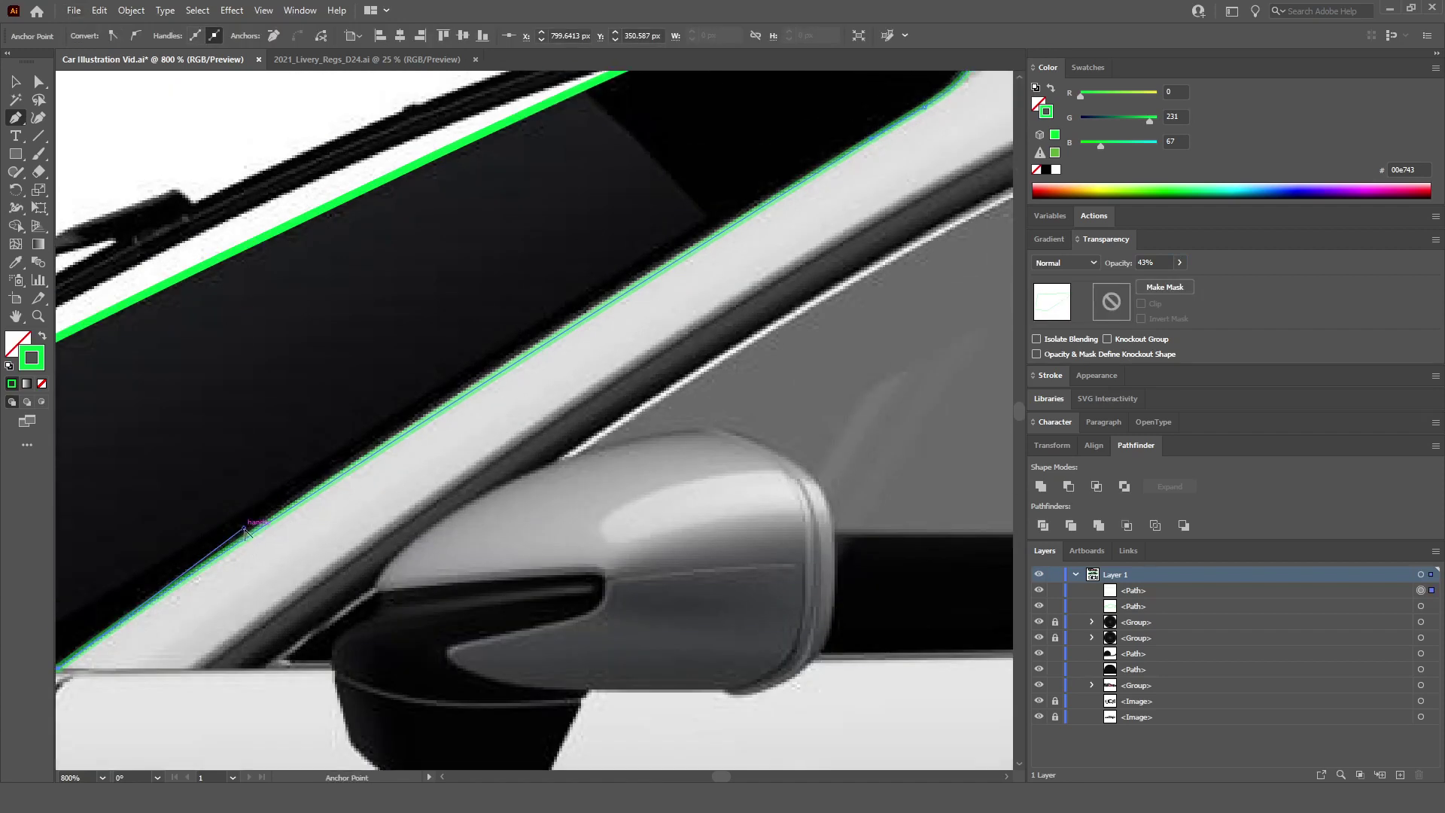
pyautogui.click(431, 399)
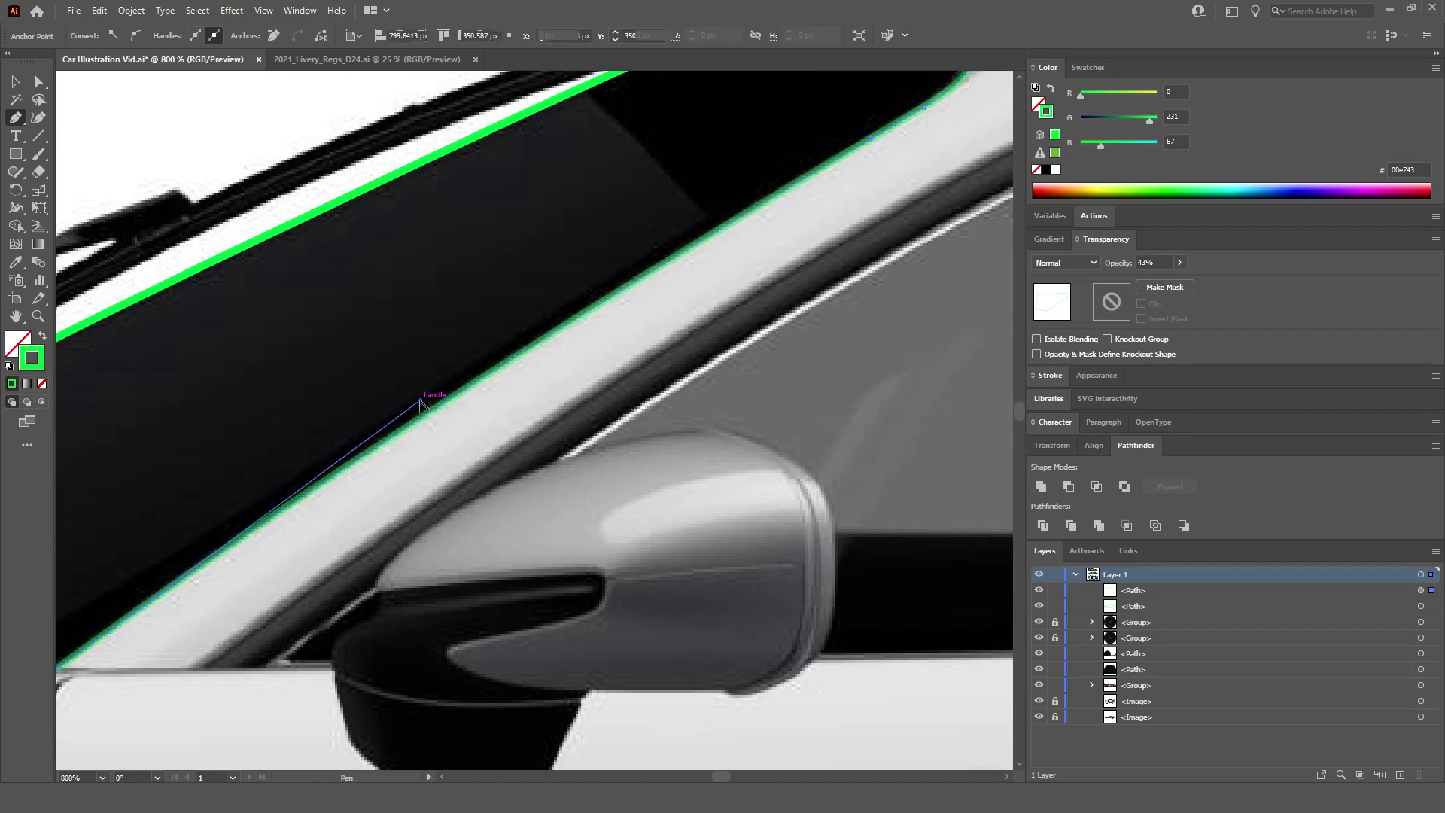
pyautogui.scroll(-4, 417, 397)
pyautogui.click(16, 81)
pyautogui.click(486, 324)
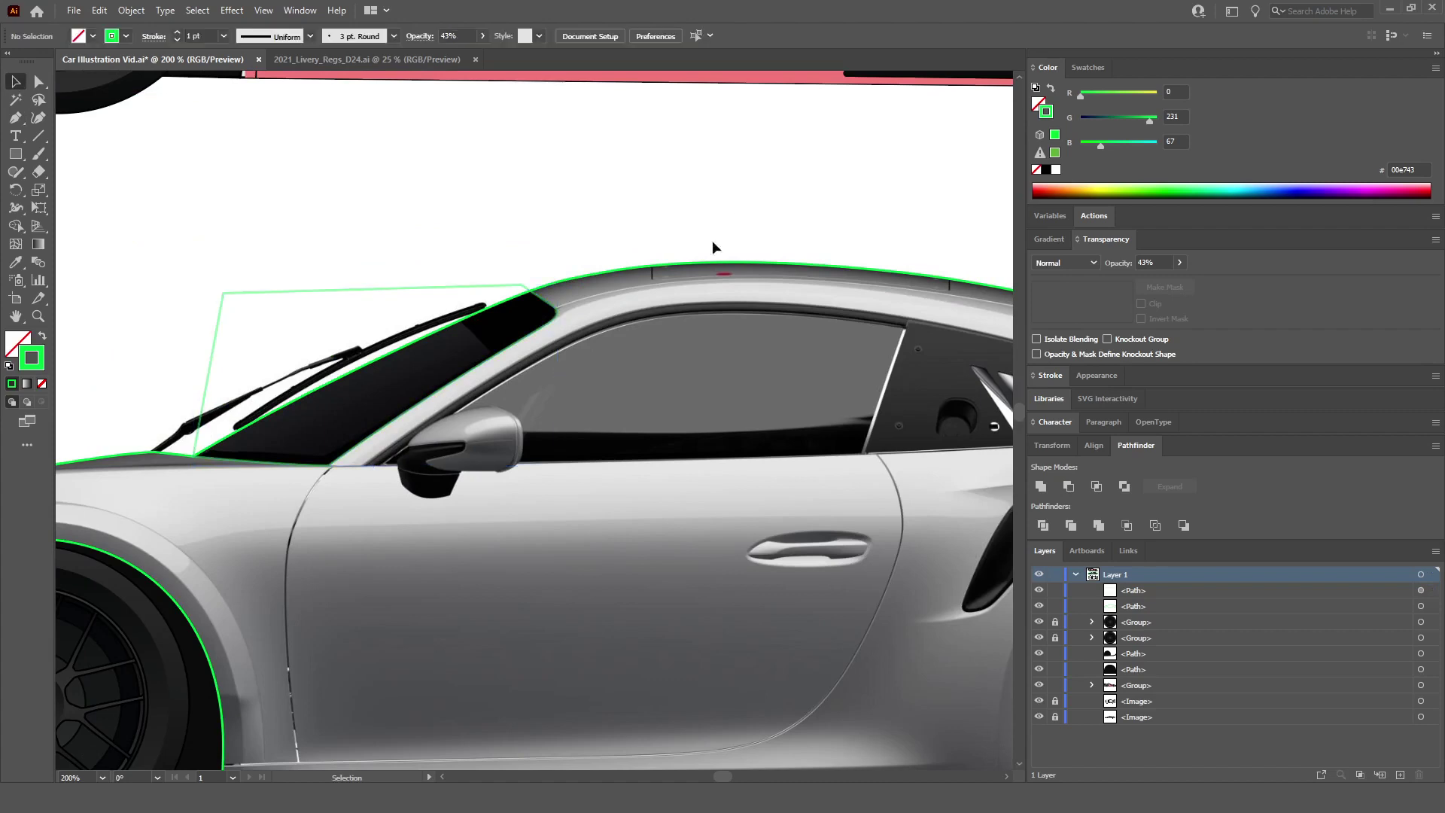
# Step: Start a Pen path above the rear window, running to its rear corner at the roofline and down to its lower rear corner
pyautogui.hscroll(10, 695, 194)
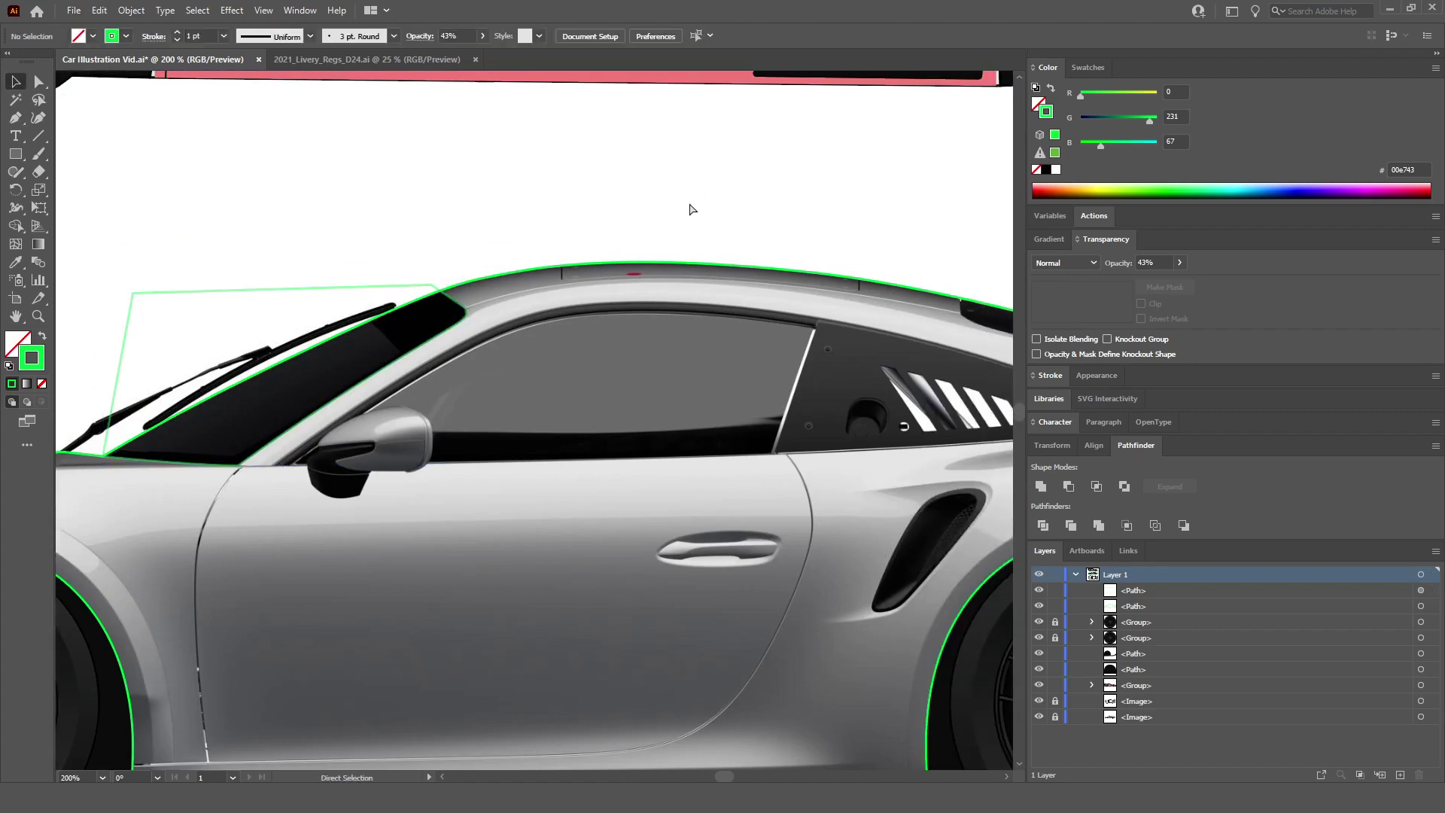
pyautogui.scroll(2, 715, 305)
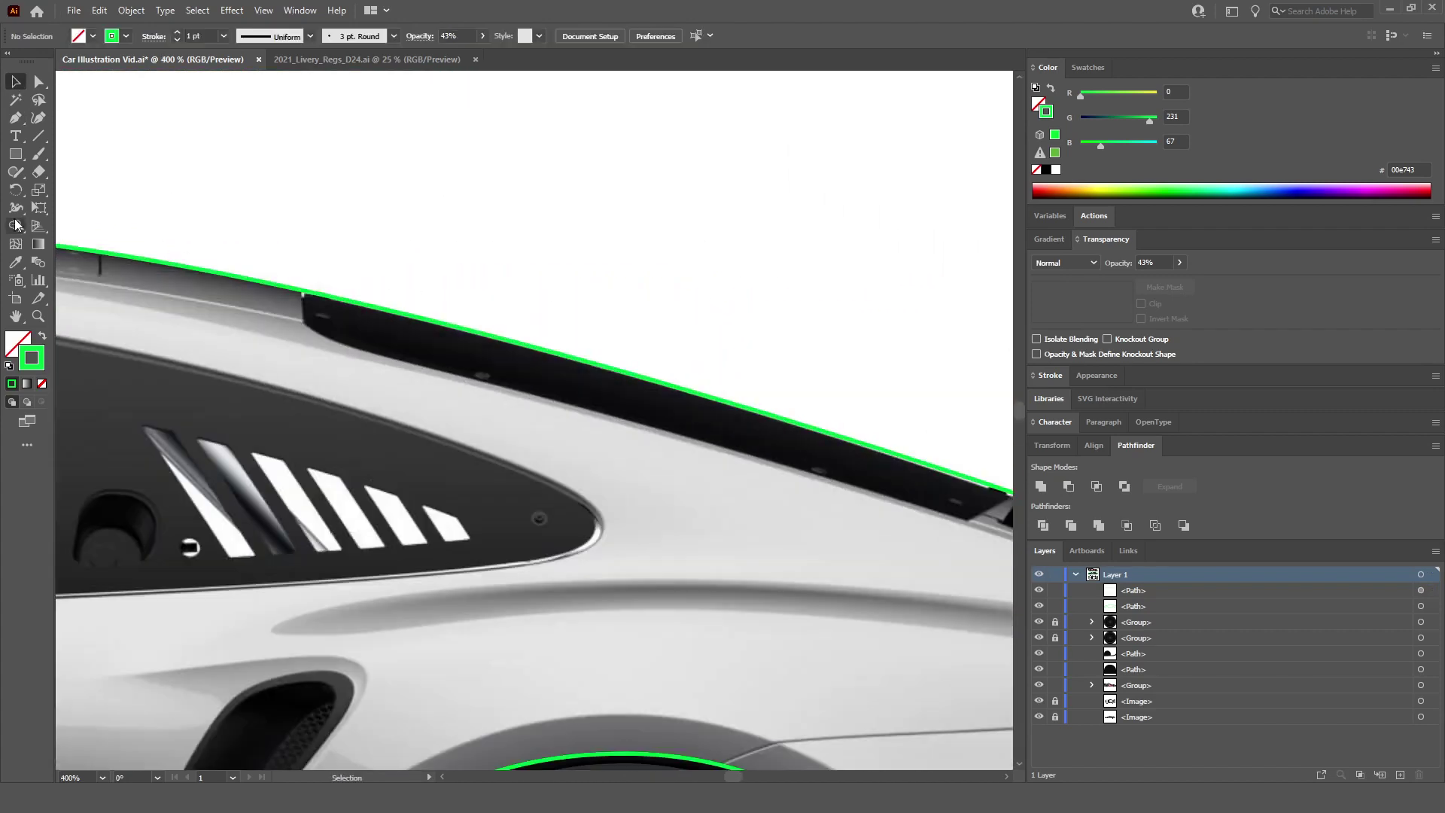
pyautogui.click(16, 118)
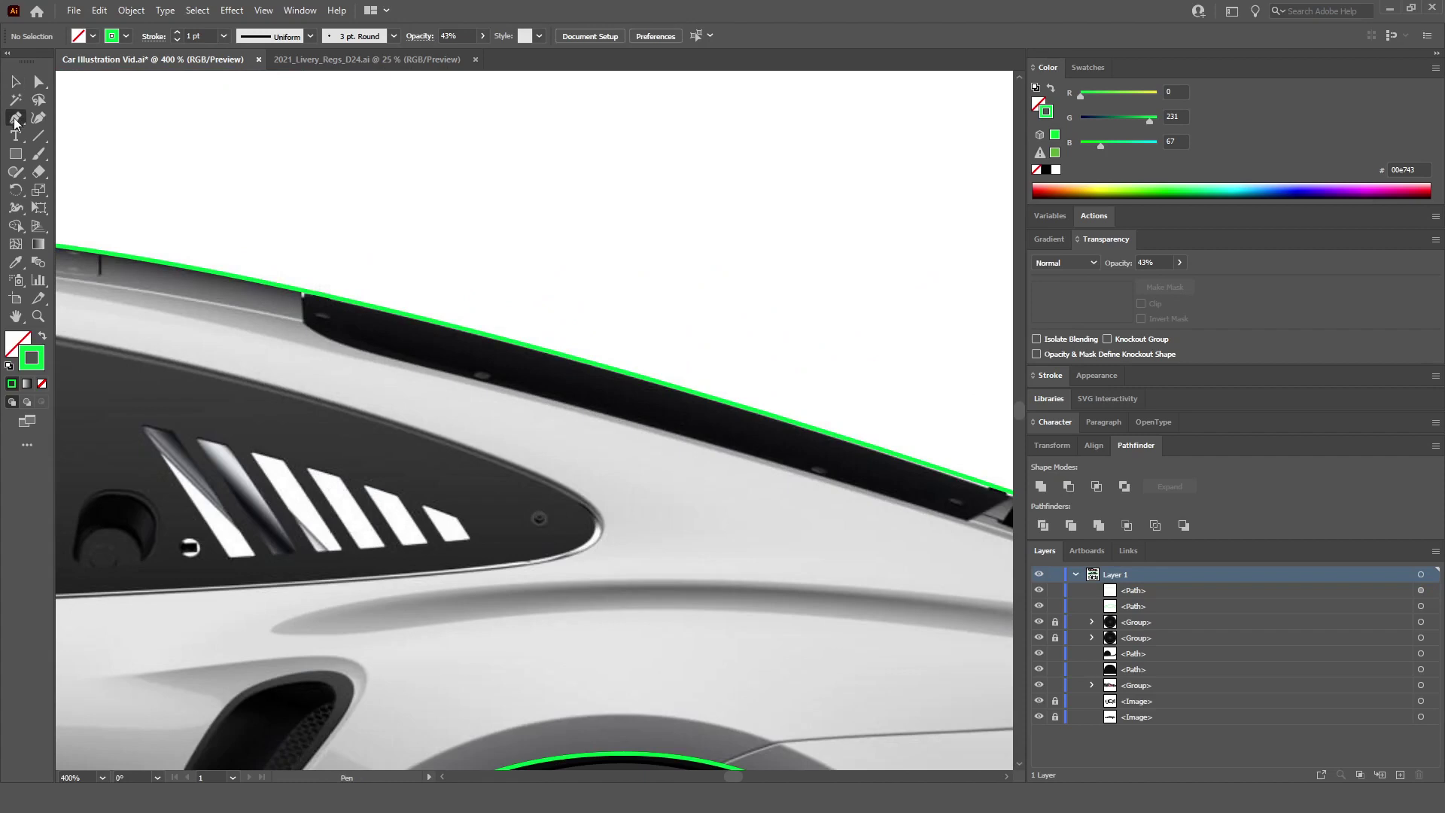
pyautogui.hscroll(1, 708, 253)
pyautogui.click(710, 254)
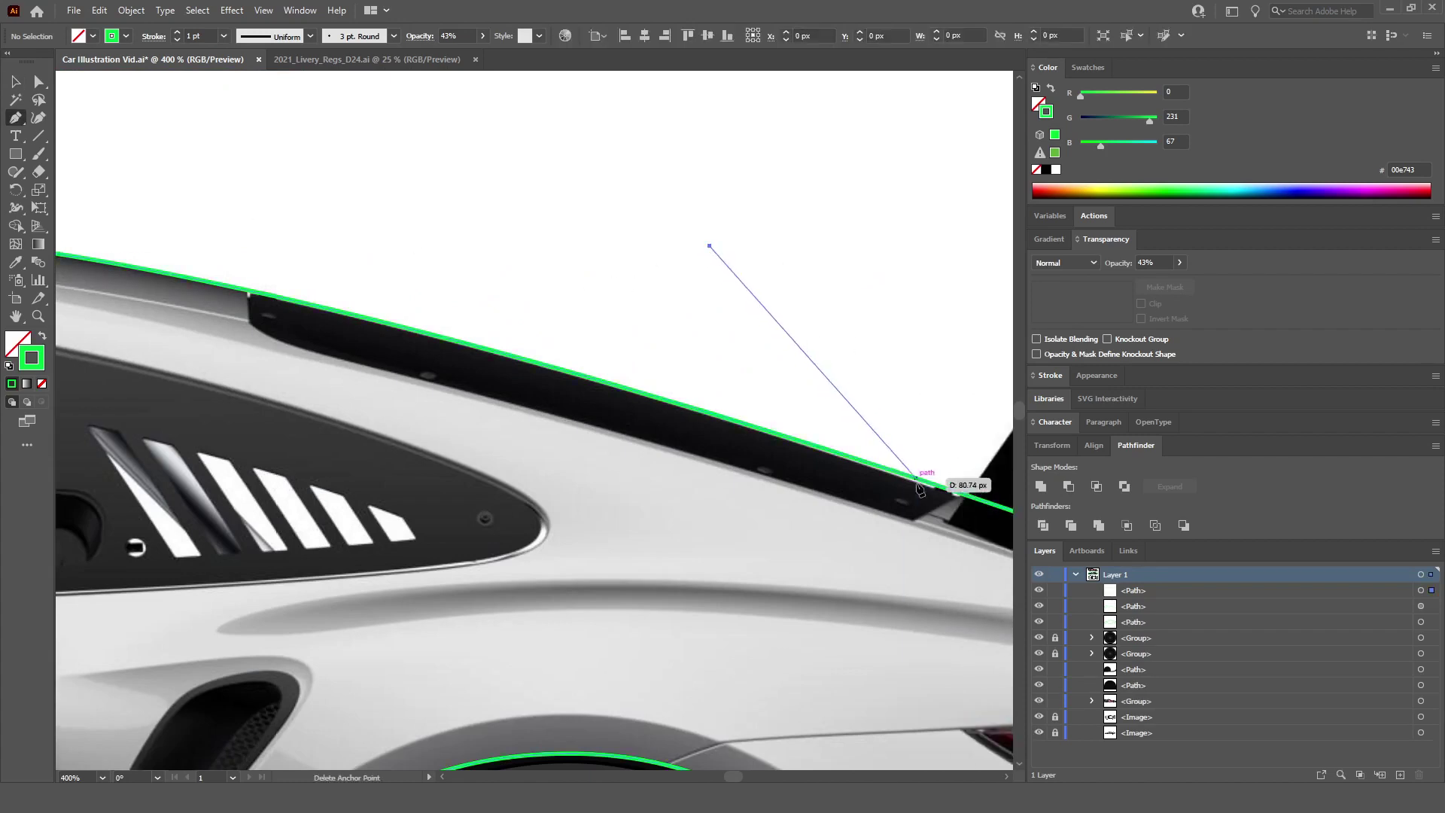
pyautogui.scroll(3, 965, 489)
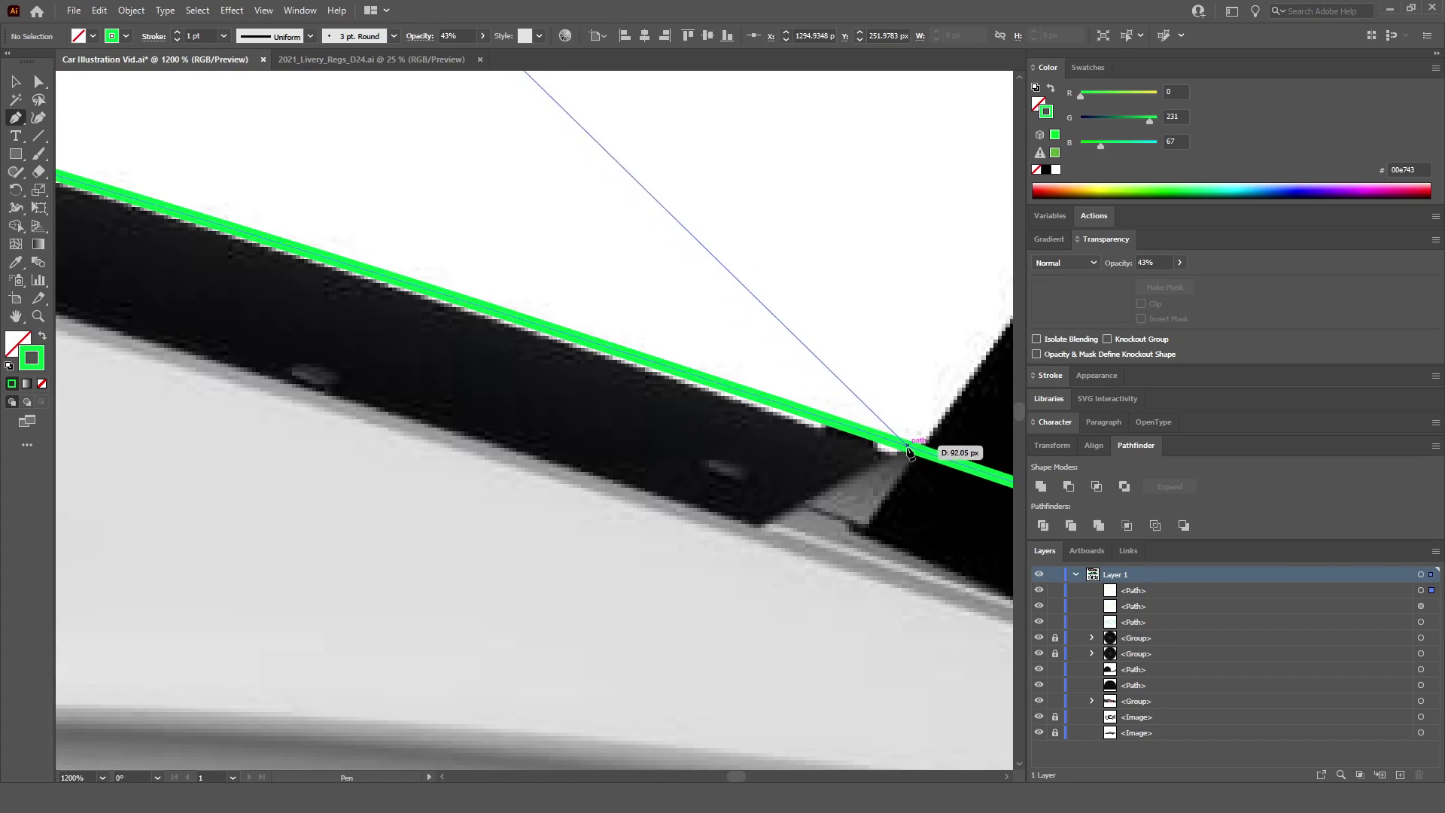
pyautogui.click(907, 450)
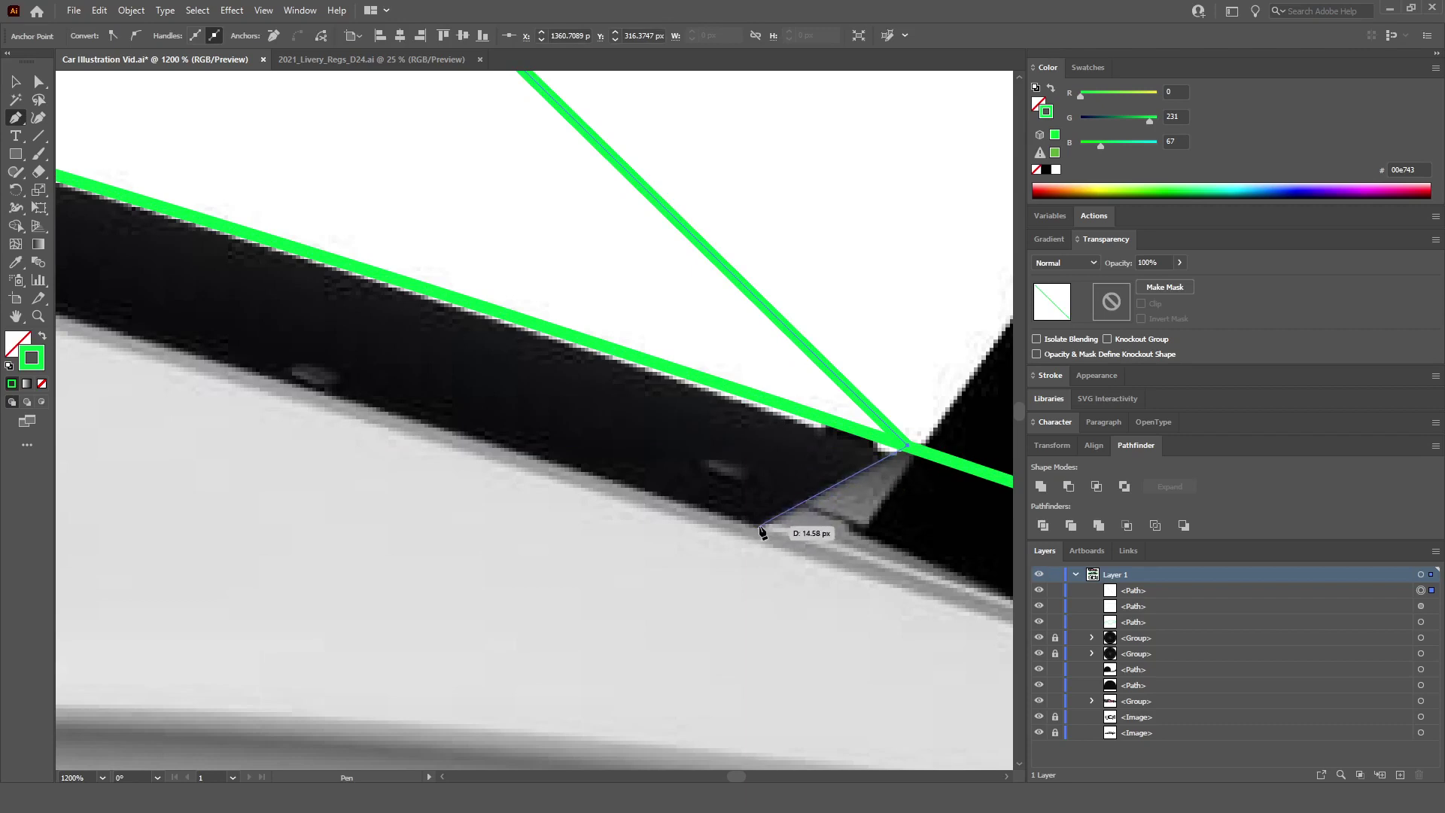
pyautogui.click(755, 527)
# Step: Extend the rear window path with a smooth anchor partway along the window's lower edge
pyautogui.scroll(-4, 757, 527)
pyautogui.scroll(-2, 762, 532)
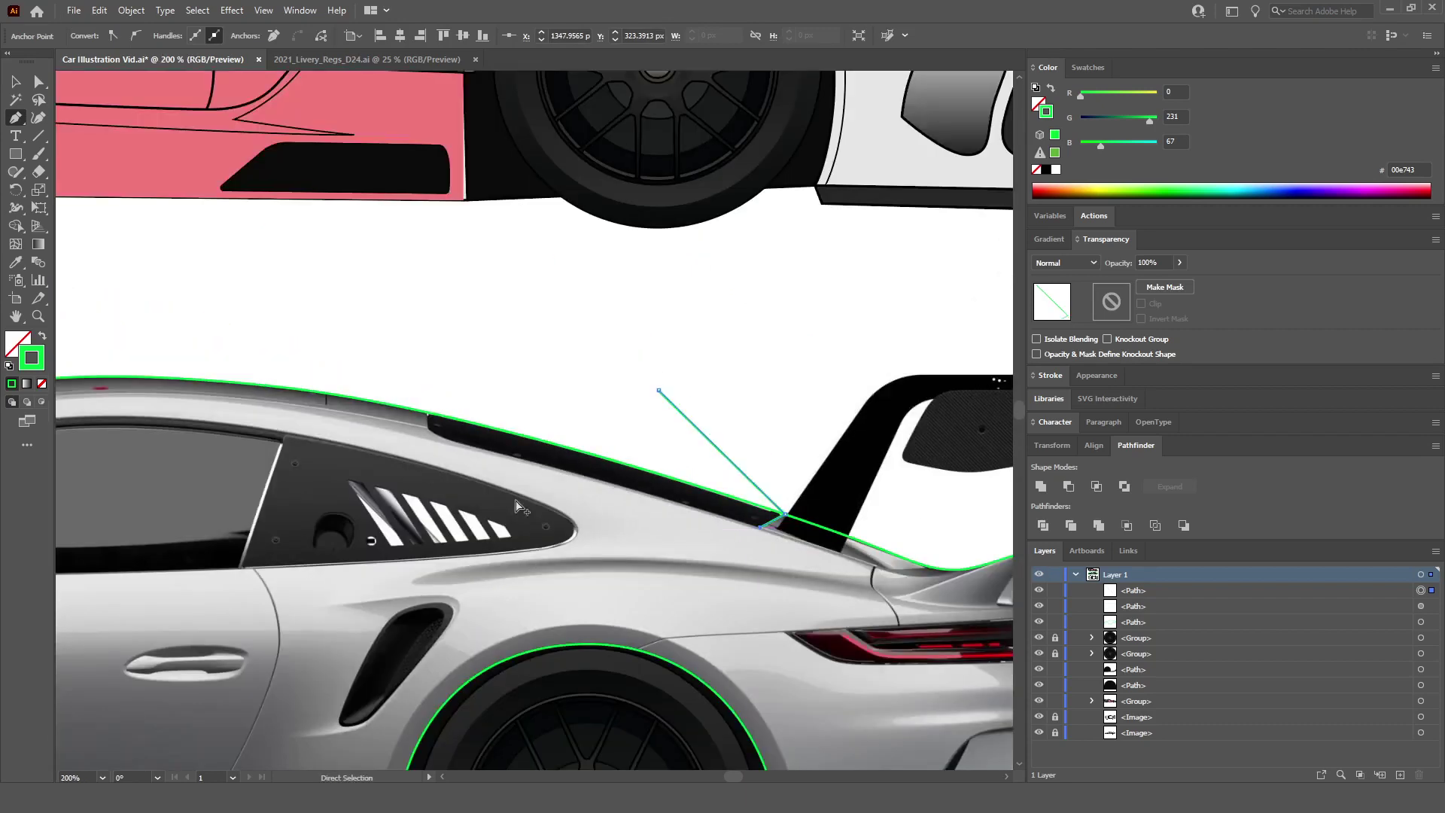
pyautogui.scroll(5, 647, 422)
pyautogui.hscroll(8, 654, 417)
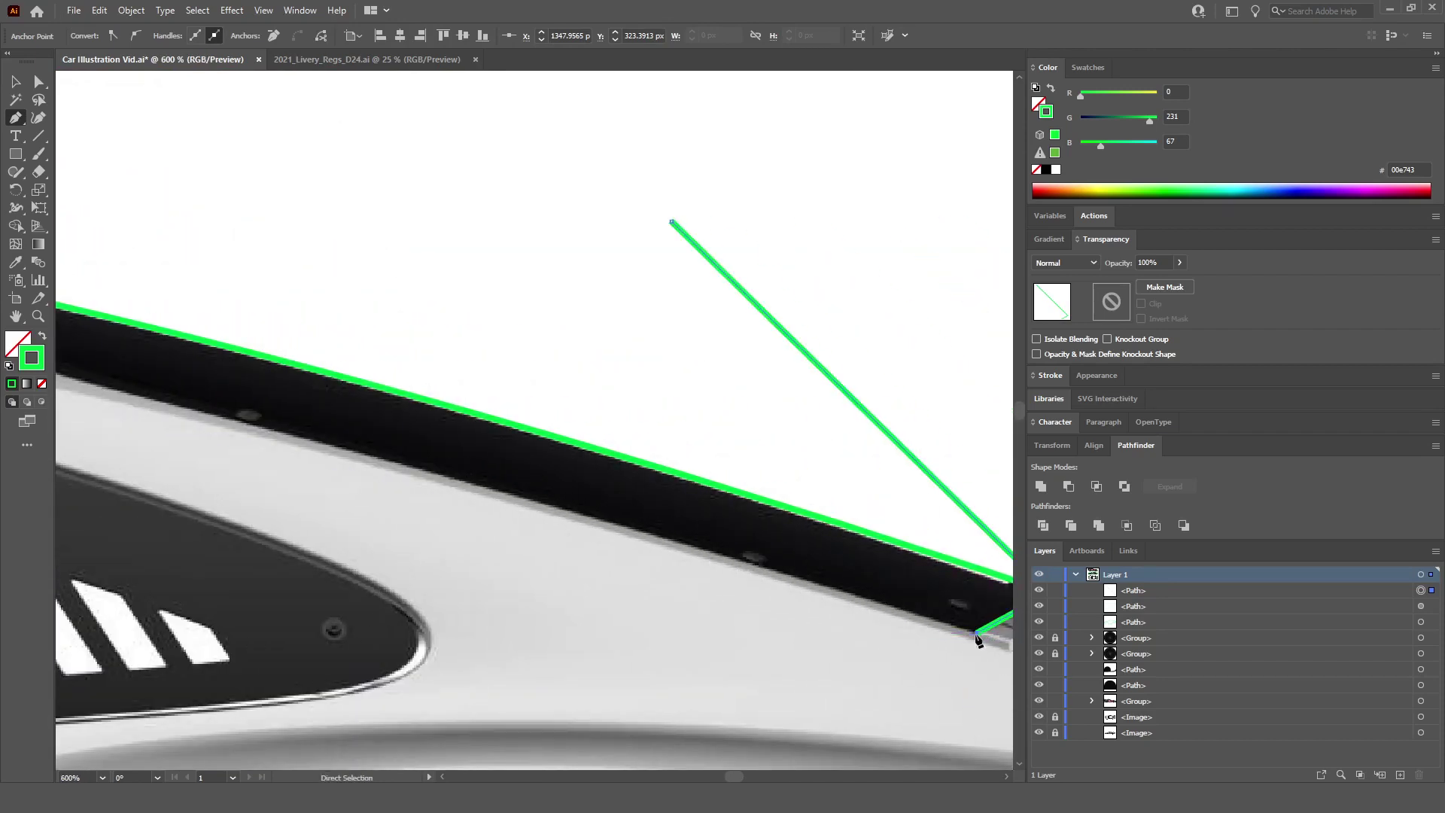
pyautogui.scroll(-1, 760, 595)
pyautogui.hscroll(-1, 489, 519)
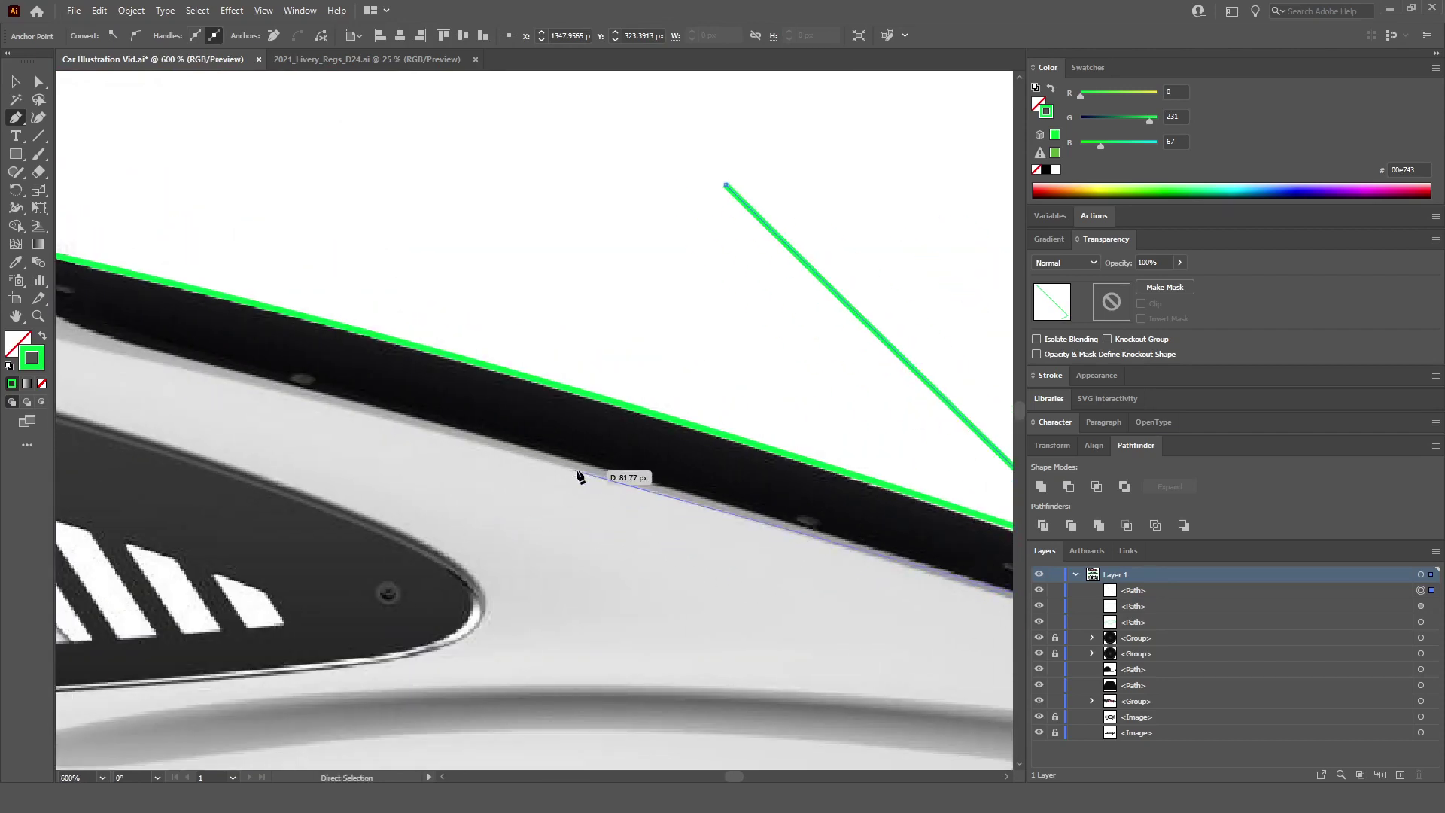
pyautogui.click(621, 475)
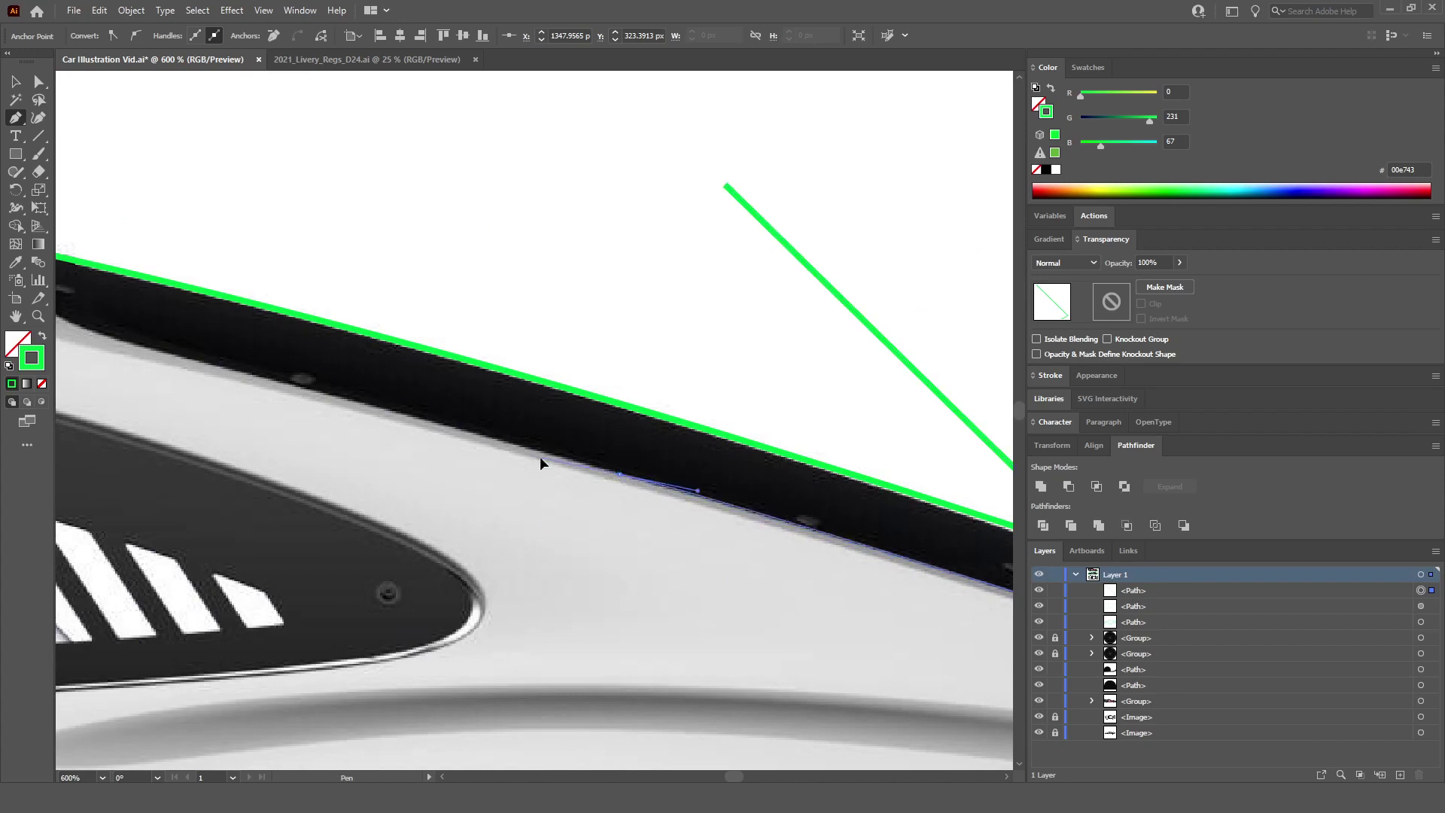
pyautogui.click(378, 405)
# Step: Continue the path forward along the rear window's lower edge to the start of its rounded front corner
pyautogui.scroll(-3, 823, 500)
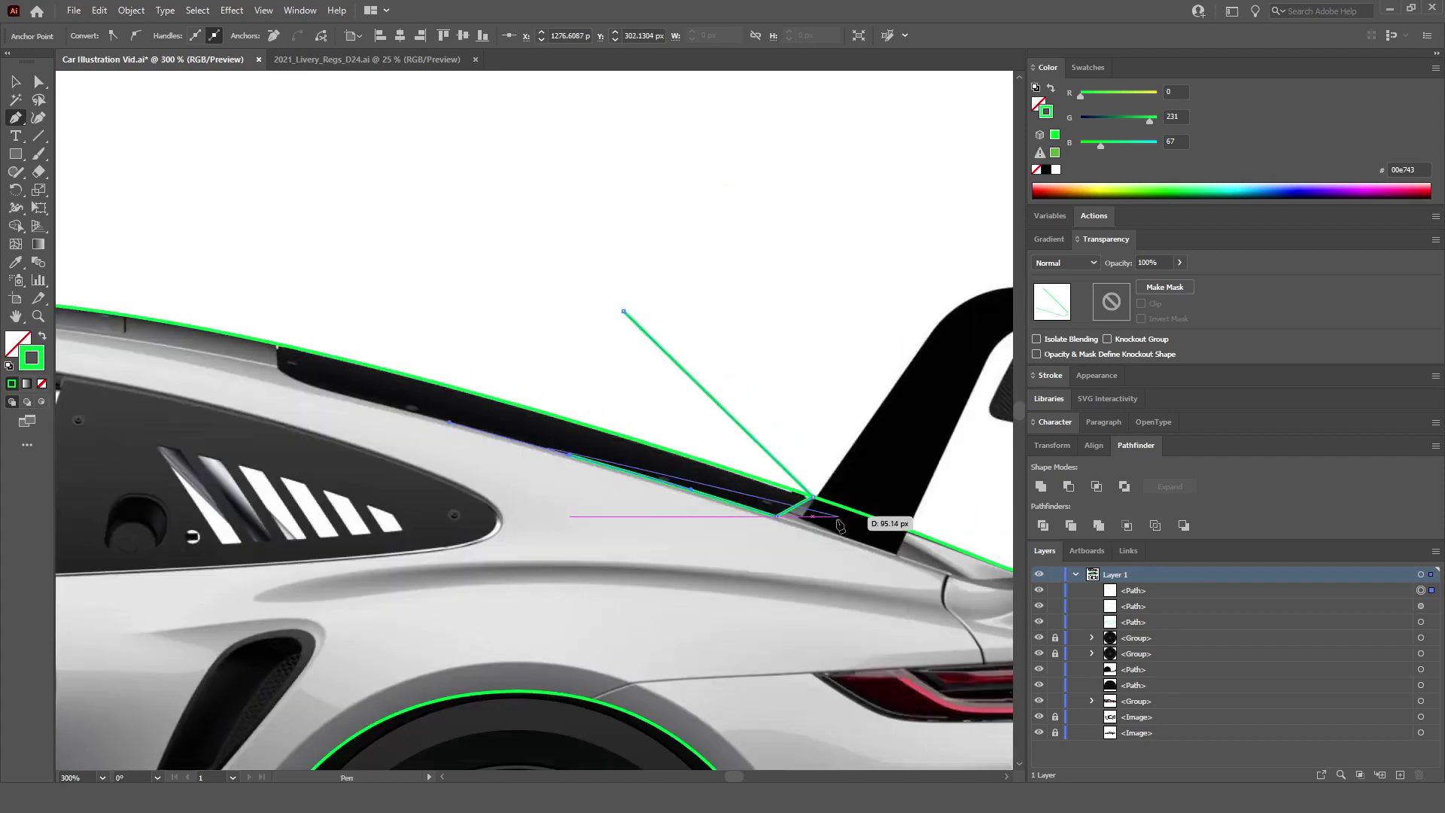
pyautogui.scroll(2, 823, 500)
pyautogui.scroll(4, 365, 430)
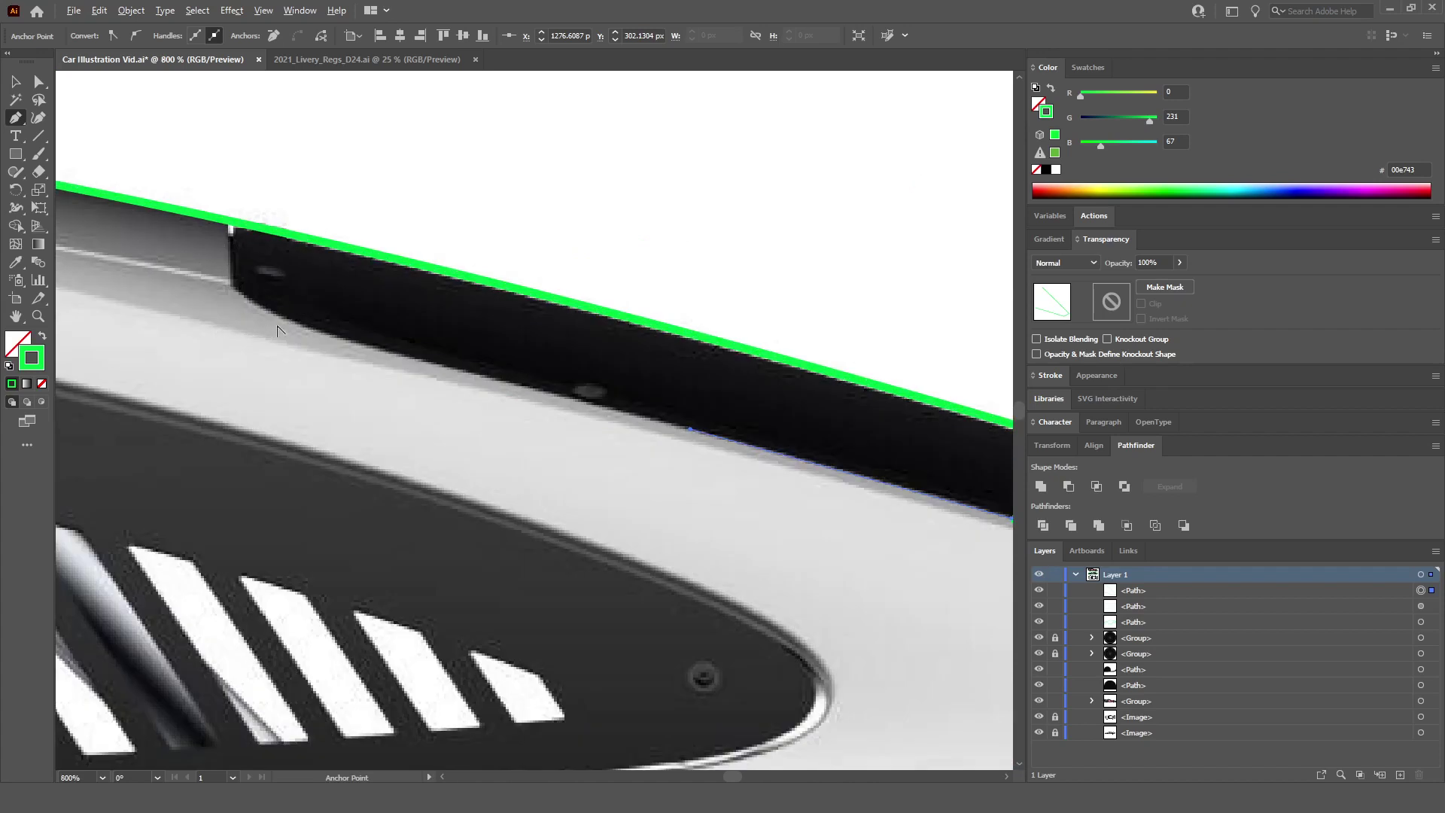
pyautogui.scroll(-3, 876, 472)
pyautogui.hscroll(2, 806, 506)
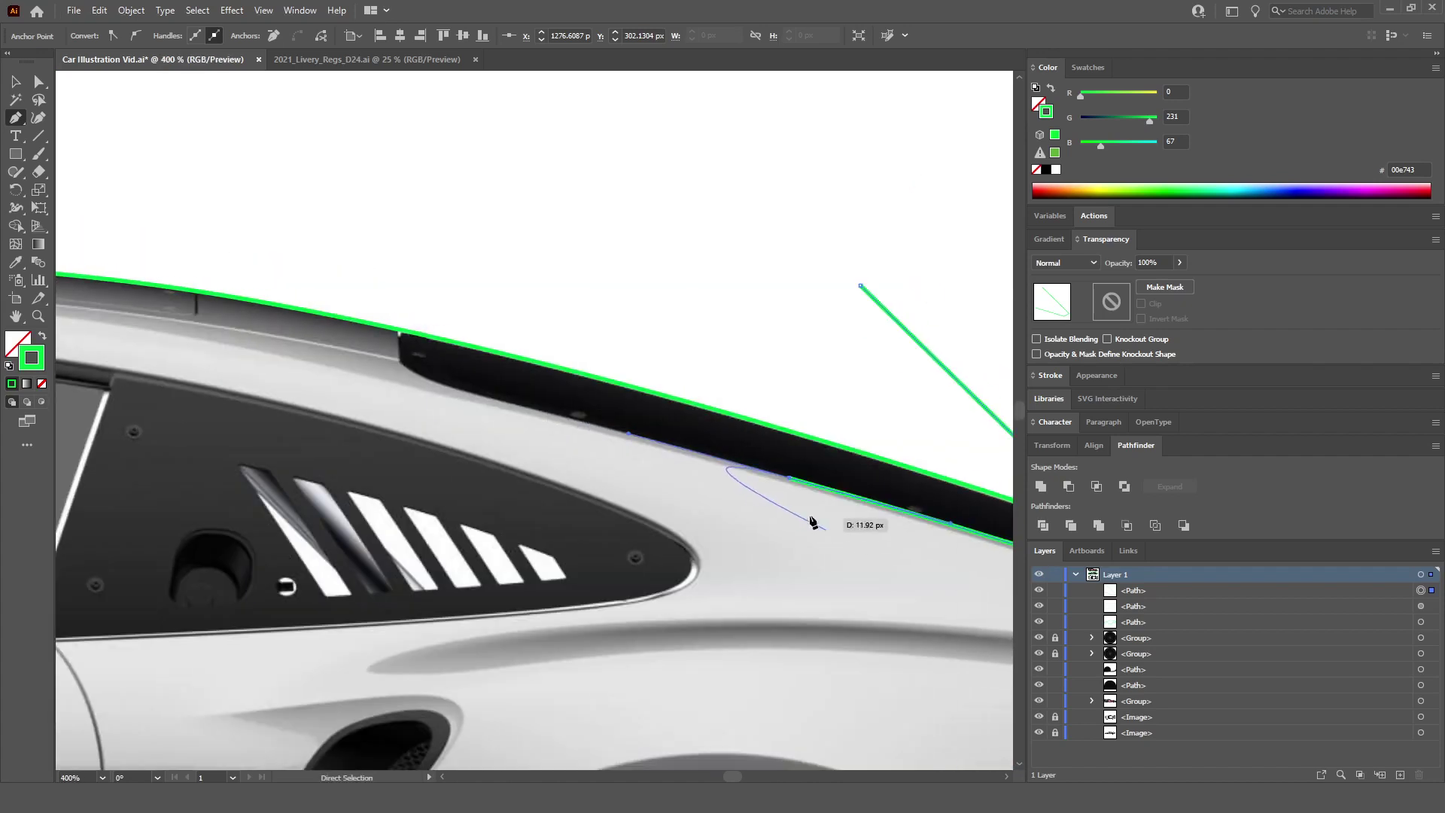
pyautogui.scroll(3, 490, 409)
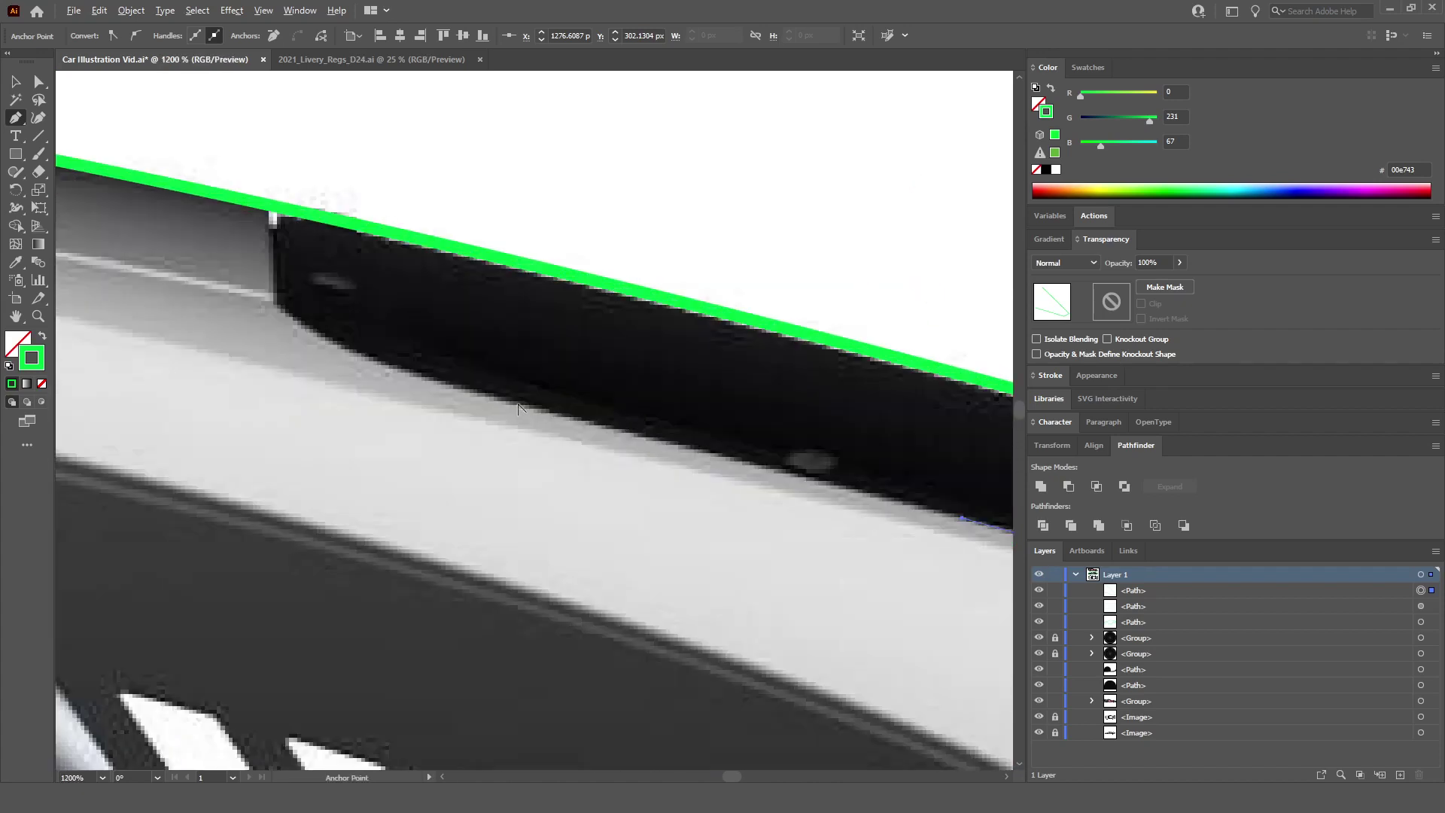
pyautogui.scroll(2, 490, 406)
pyautogui.scroll(-1, 427, 388)
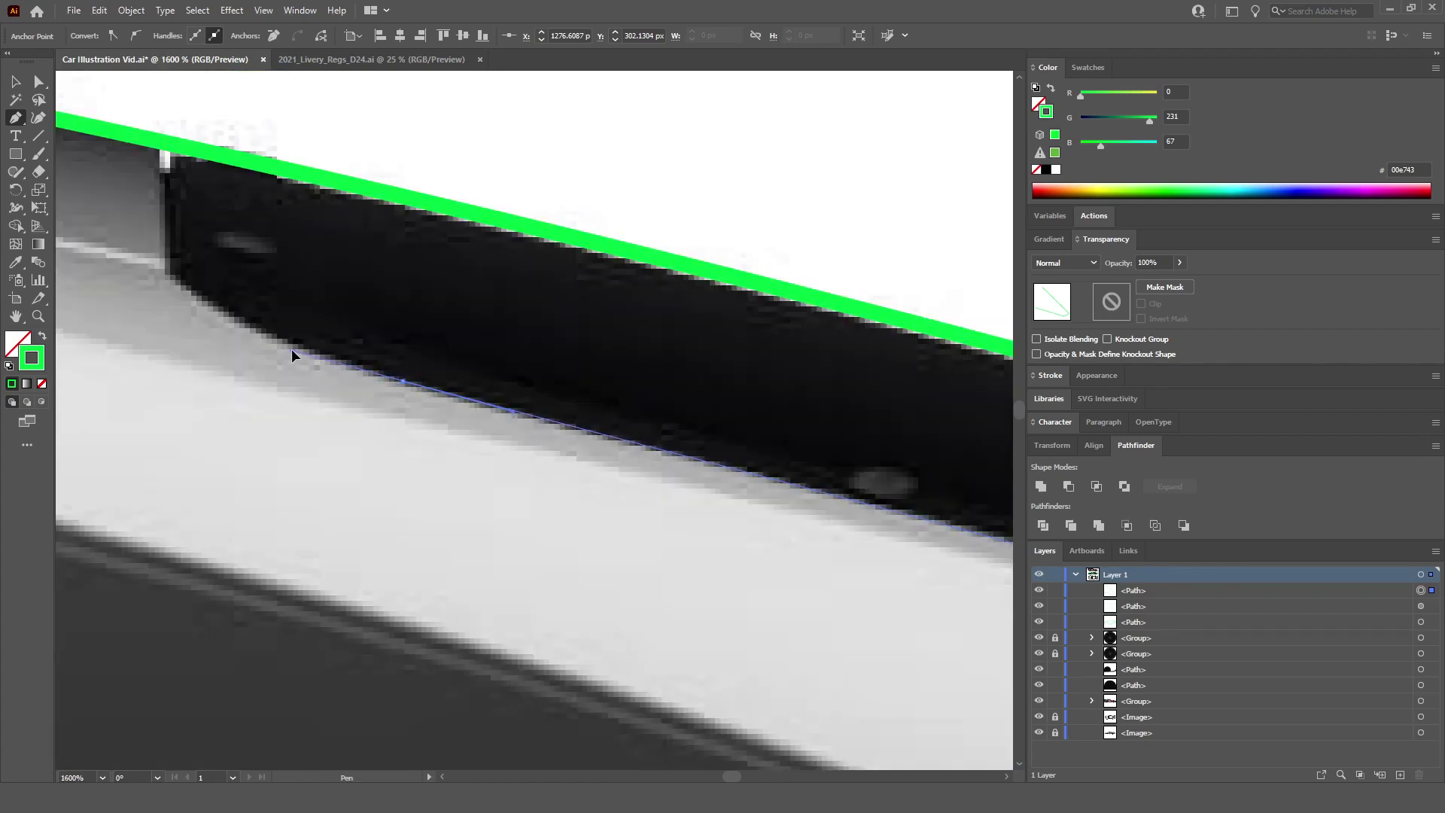
pyautogui.hscroll(-1, 161, 261)
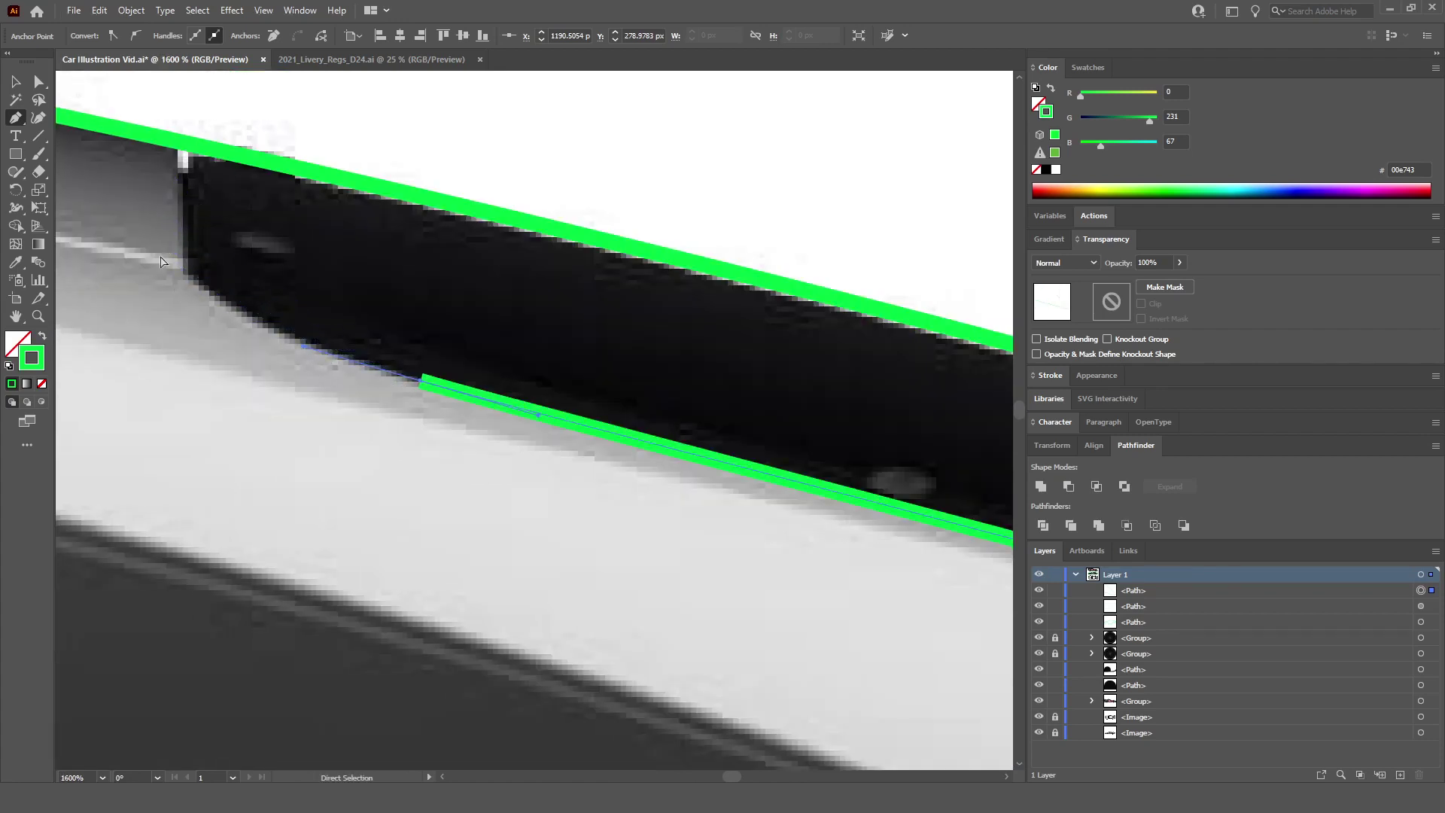
# Step: Curve the path around the rear window's front corner and extend it straight up past the roofline
pyautogui.scroll(1, 161, 261)
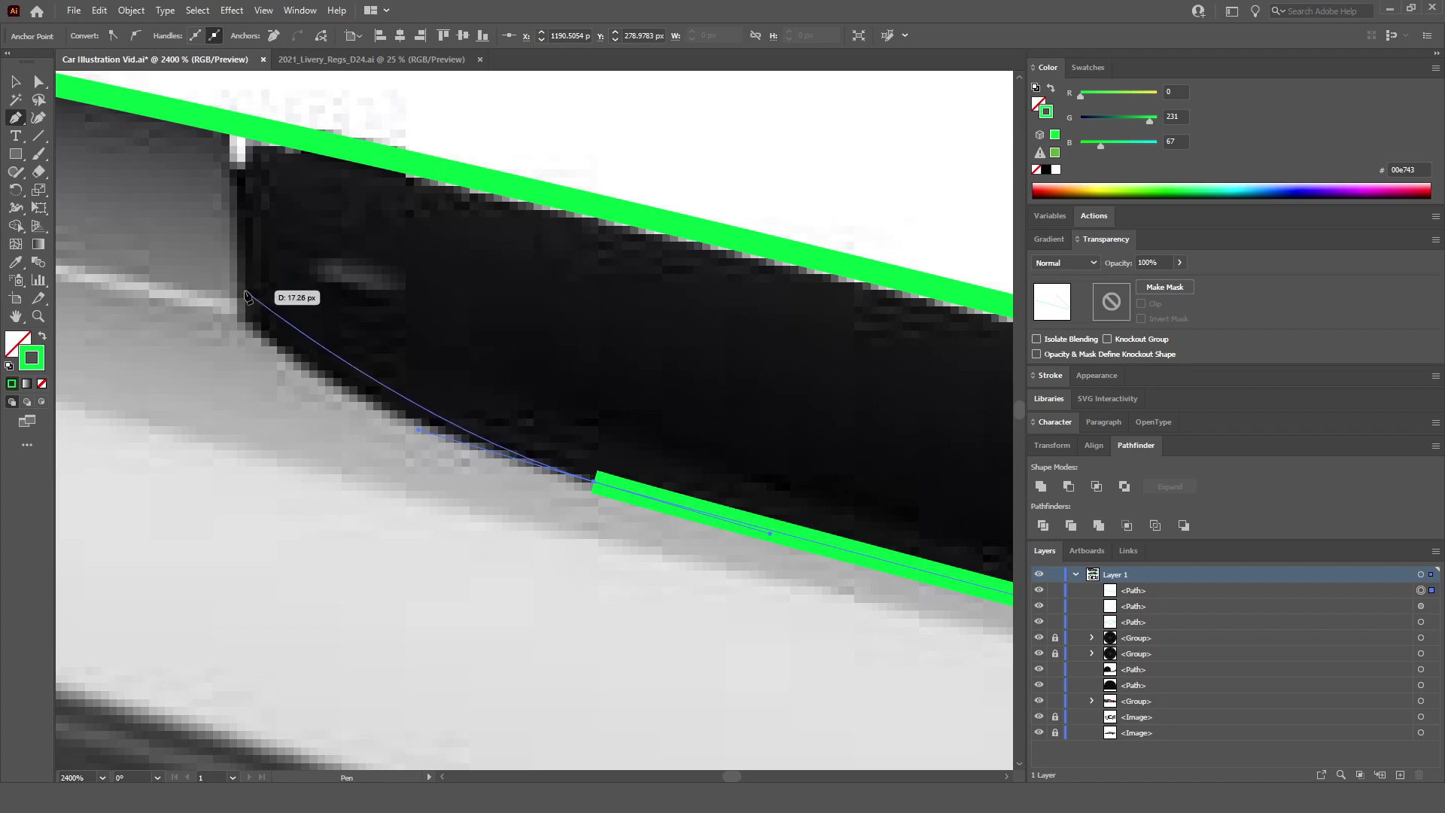
pyautogui.moveTo(245, 293); pyautogui.dragTo(244, 228)
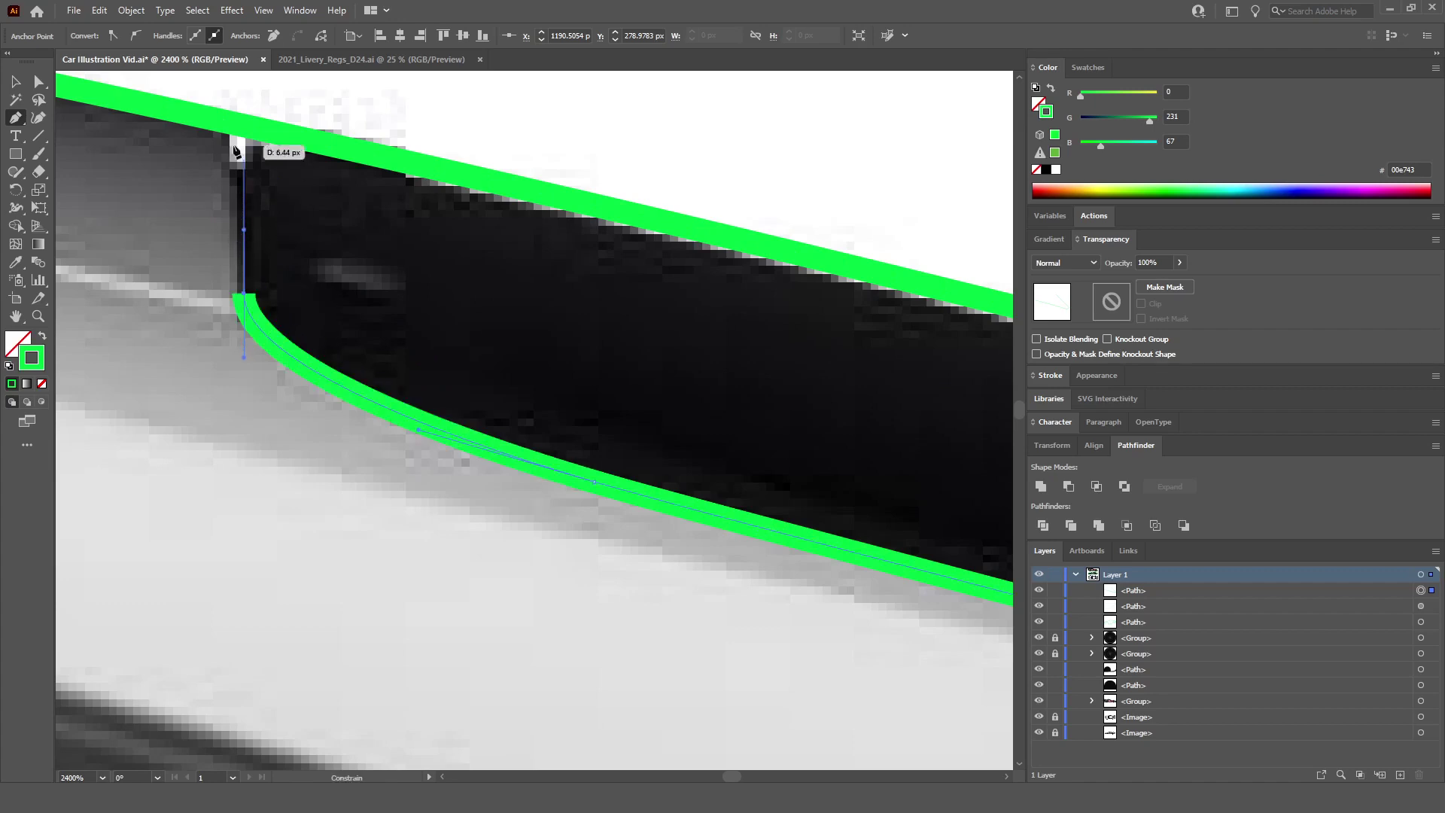
pyautogui.click(243, 95)
pyautogui.hotkey('ctrl', '-')
pyautogui.hotkey('ctrl', '-')
pyautogui.hotkey('ctrl', '-')
pyautogui.hotkey('ctrl', '-')
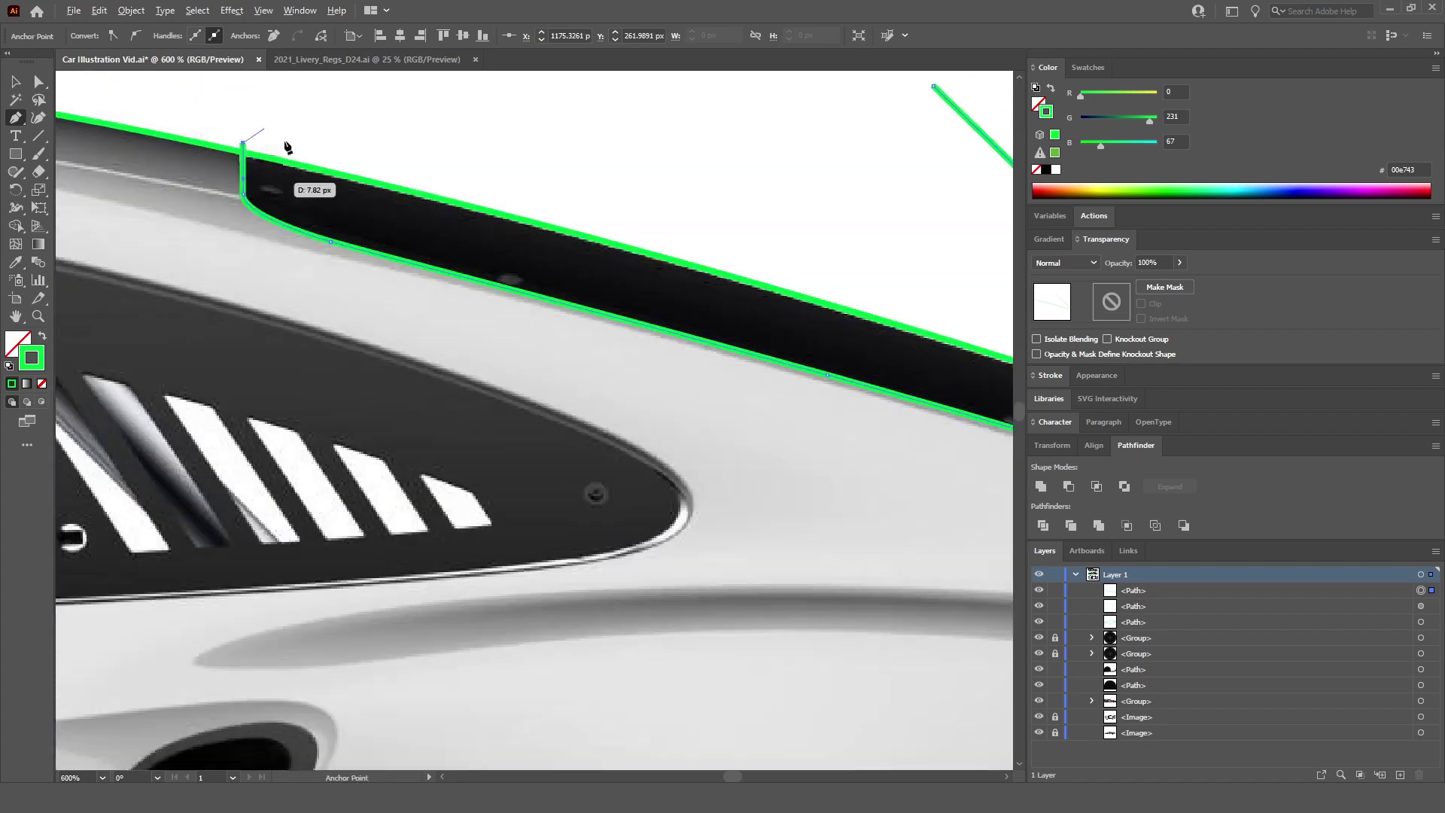
# Step: Close the rear window path at its starting anchor above the roofline and deselect it
pyautogui.hotkey('ctrl', '-')
pyautogui.hotkey('ctrl', '-')
pyautogui.click(936, 211)
pyautogui.hotkey('ctrl', '-')
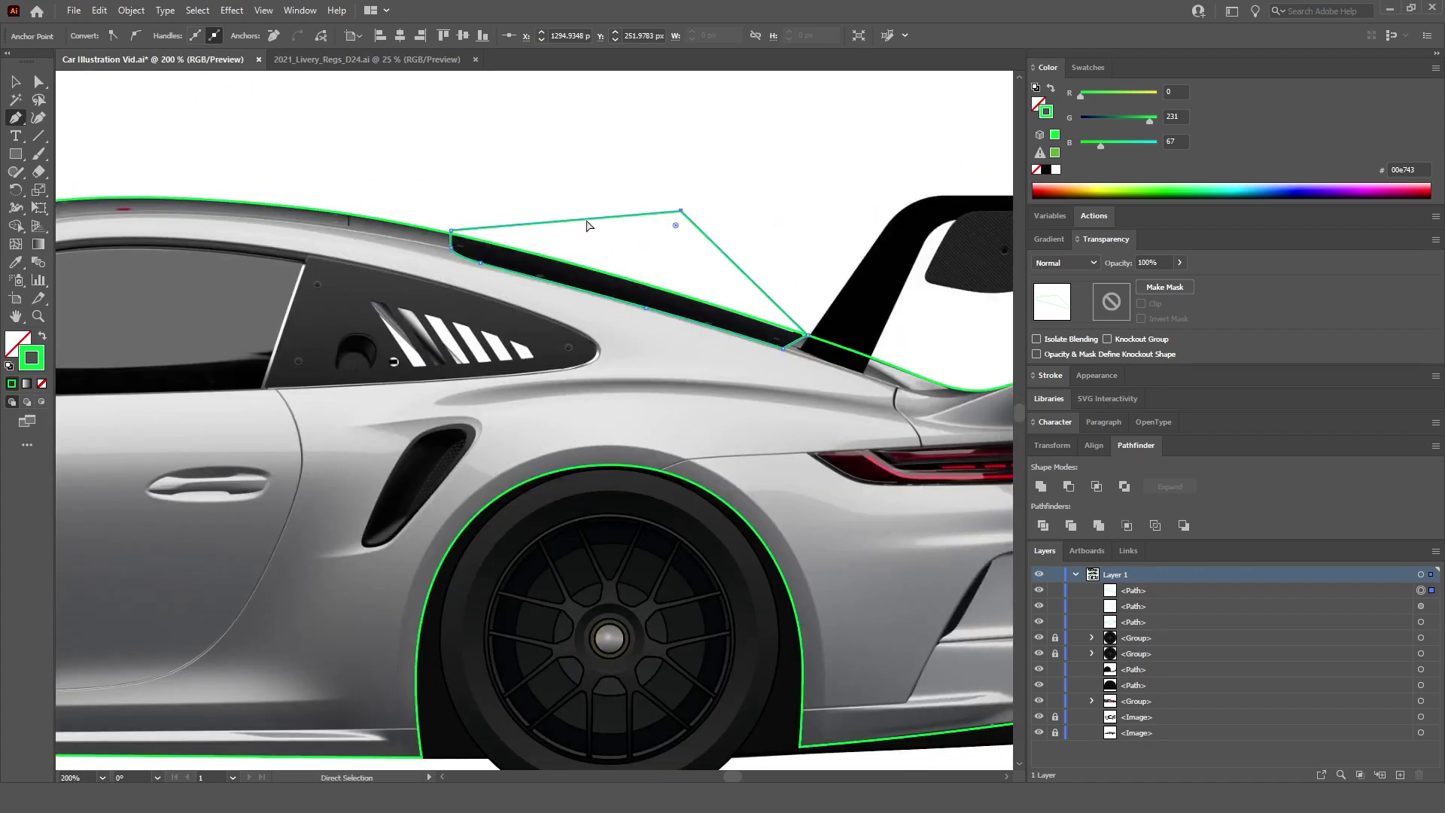
pyautogui.click(18, 82)
pyautogui.click(707, 276)
# Step: Split the windshield, rear window and body outline paths where they overlap using Pathfinder Divide
pyautogui.hotkey('ctrl', '-')
pyautogui.hotkey('ctrl', '-')
pyautogui.hotkey('ctrl', '-')
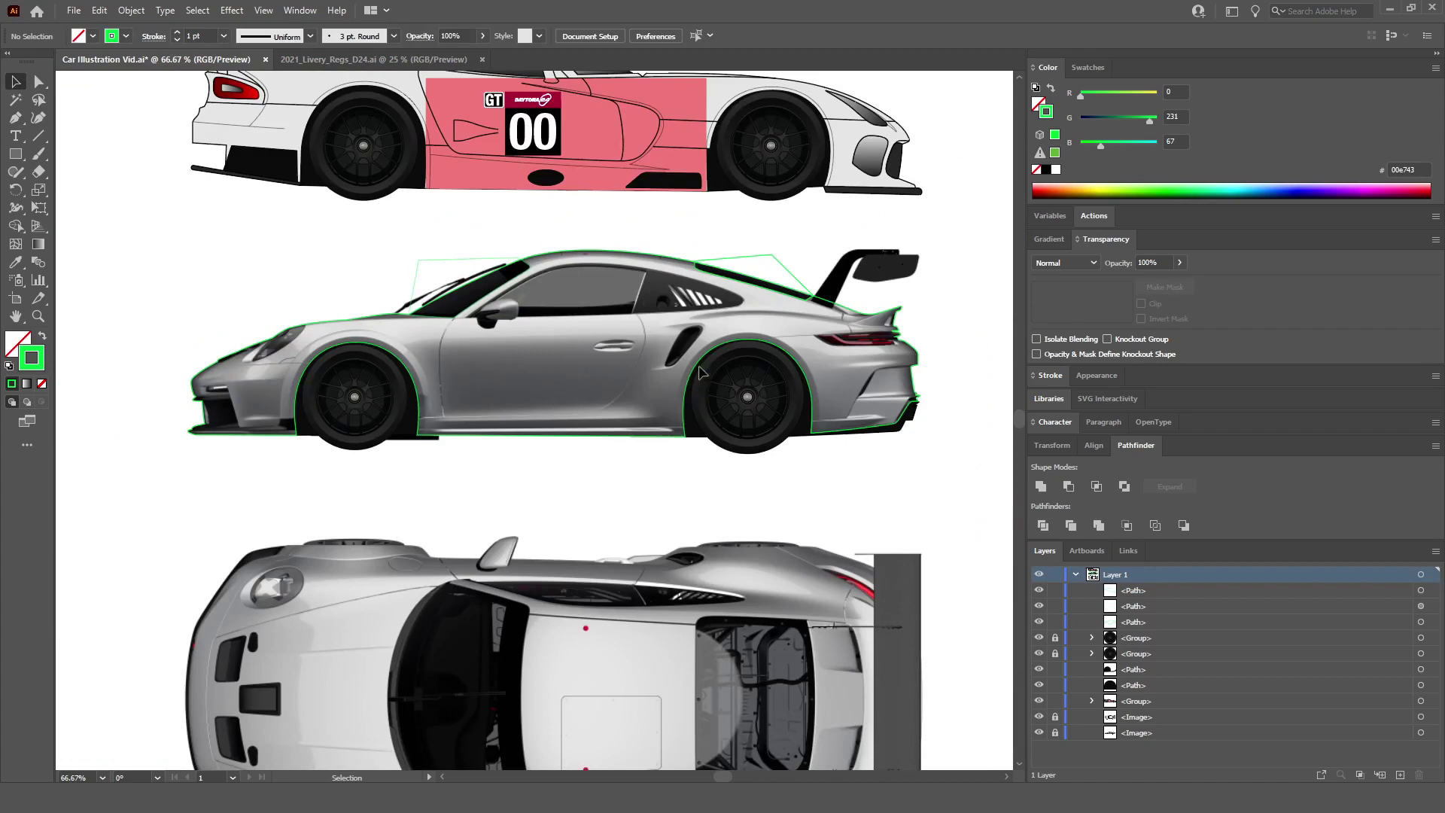
pyautogui.scroll(1, 488, 267)
pyautogui.click(491, 268)
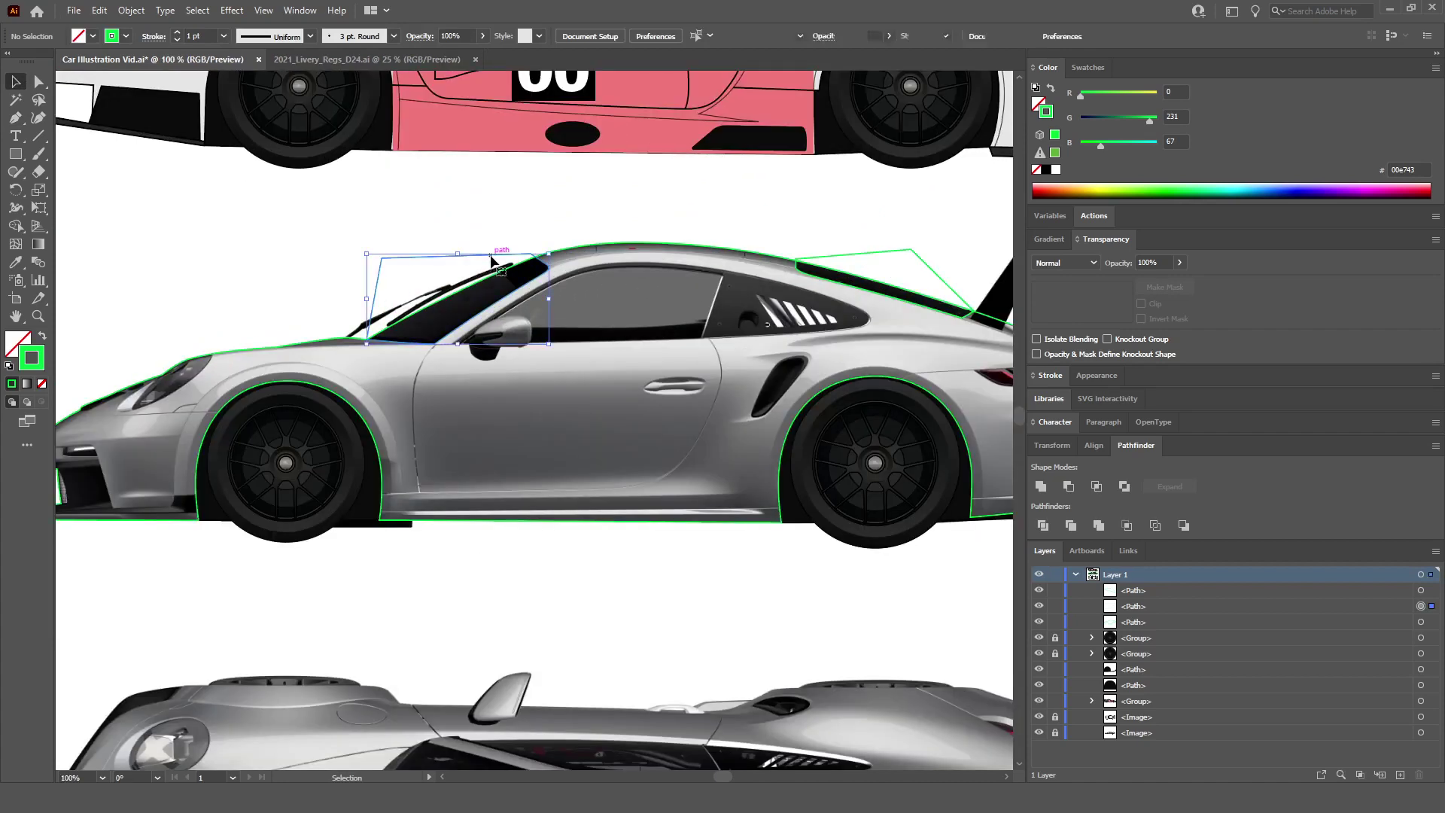
pyautogui.keyDown('shift'); pyautogui.click(799, 260); pyautogui.keyUp('shift')
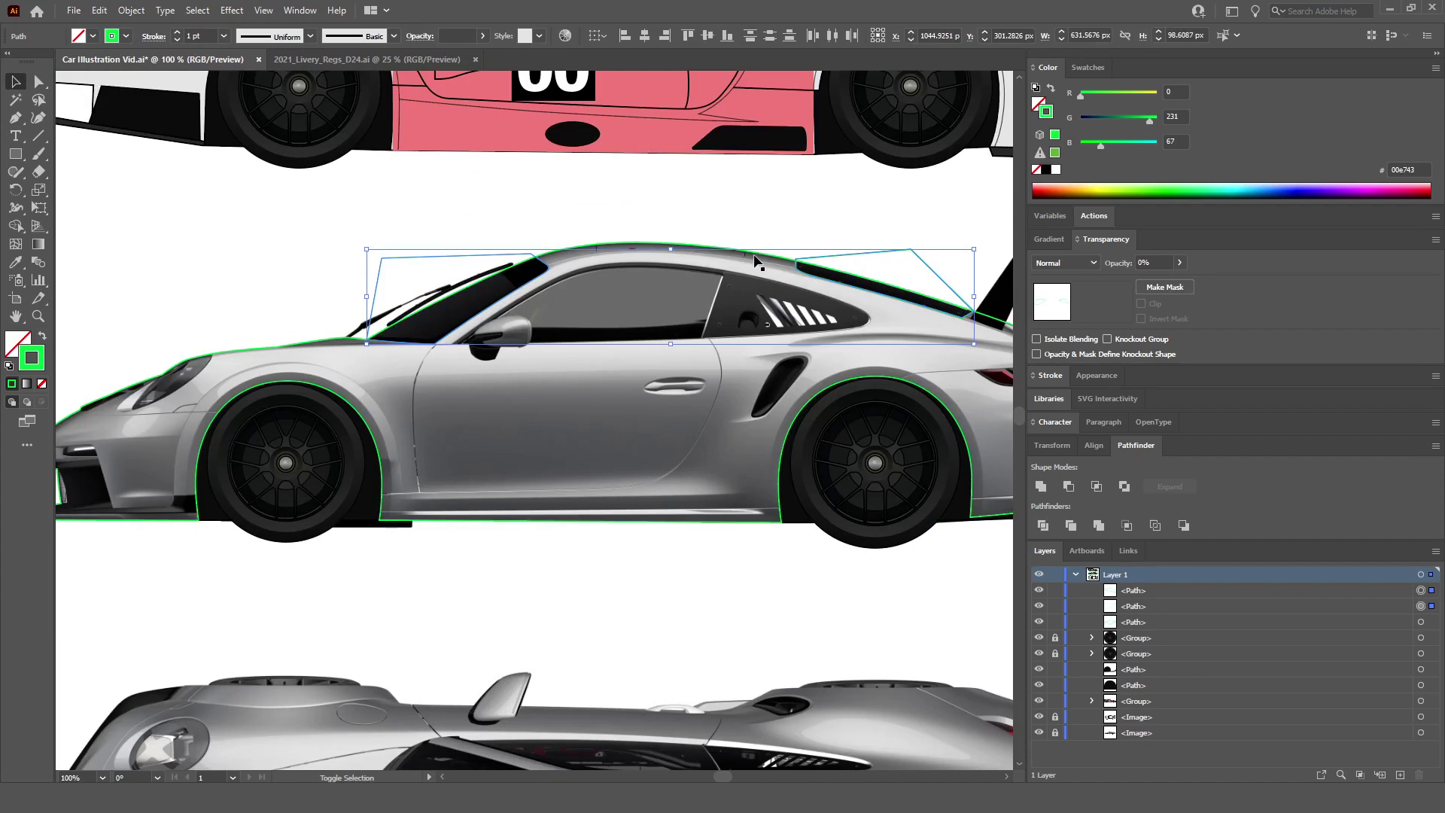
pyautogui.keyDown('shift'); pyautogui.click(757, 258); pyautogui.keyUp('shift')
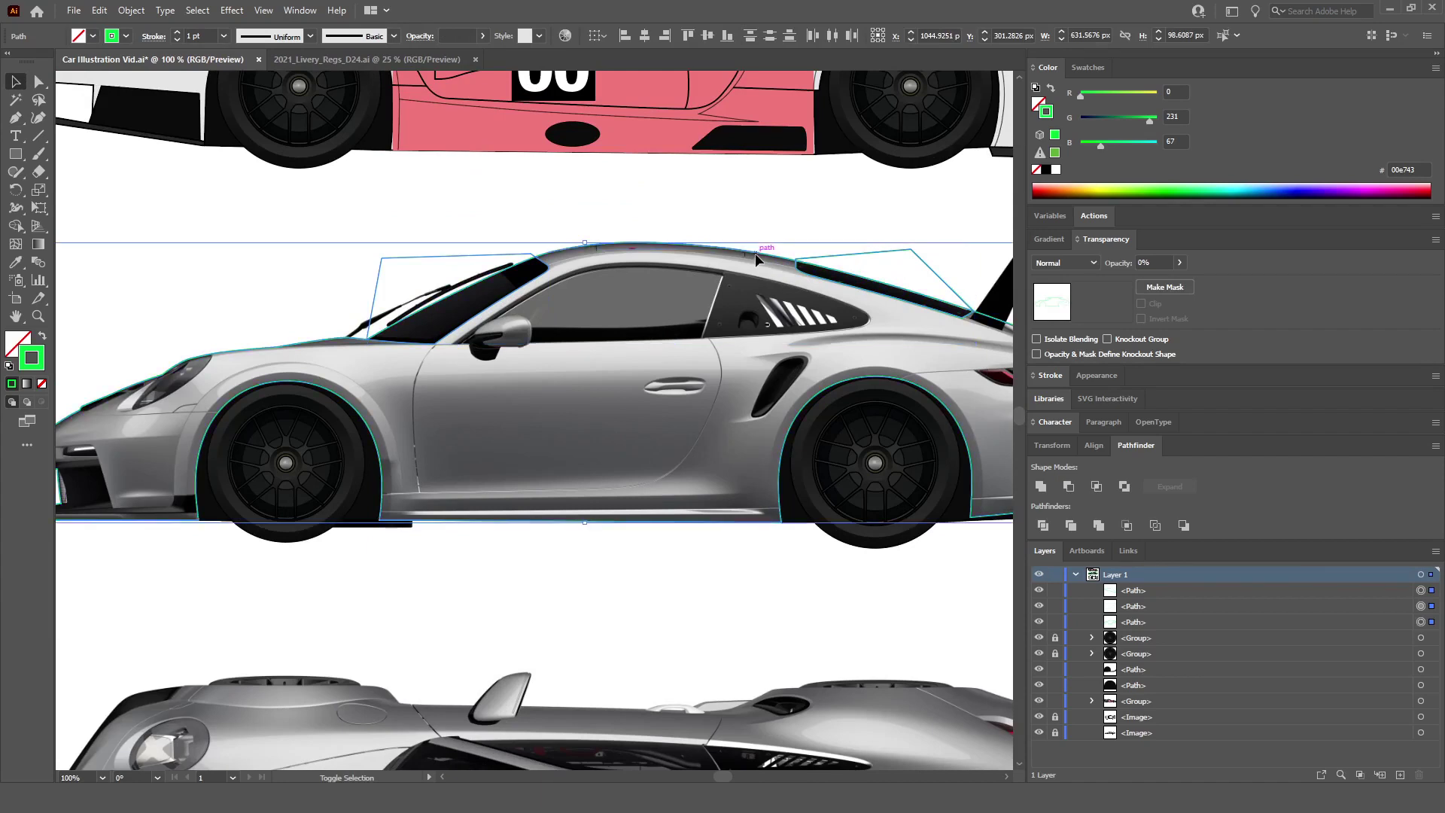
pyautogui.click(1044, 526)
pyautogui.hscroll(2, 737, 248)
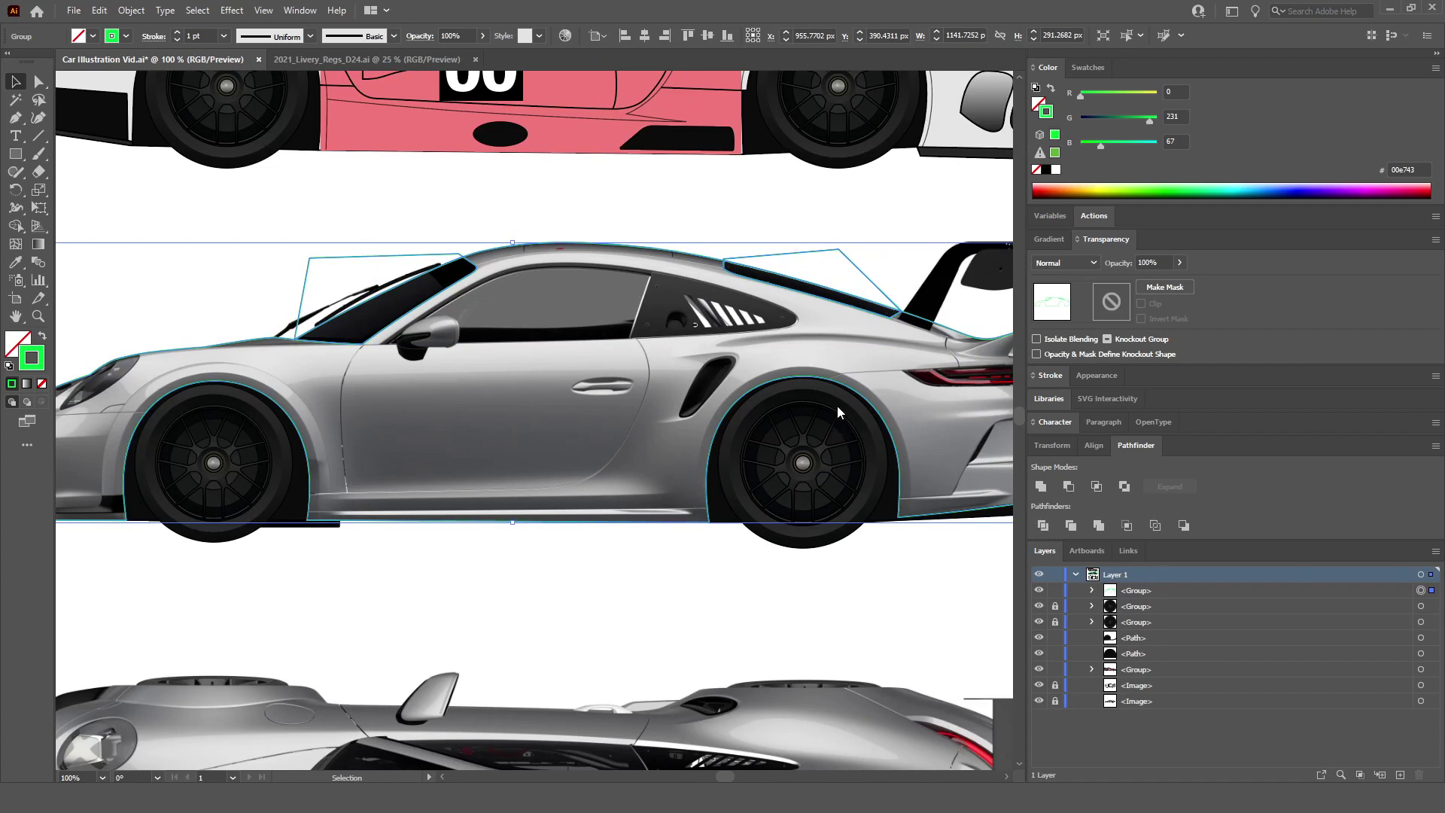
# Step: Ungroup the divided shapes and delete the excess pieces outside the body above the rear window and windshield
pyautogui.hotkey('ctrl', 'shift', 'g')
pyautogui.click(764, 214)
pyautogui.click(772, 258)
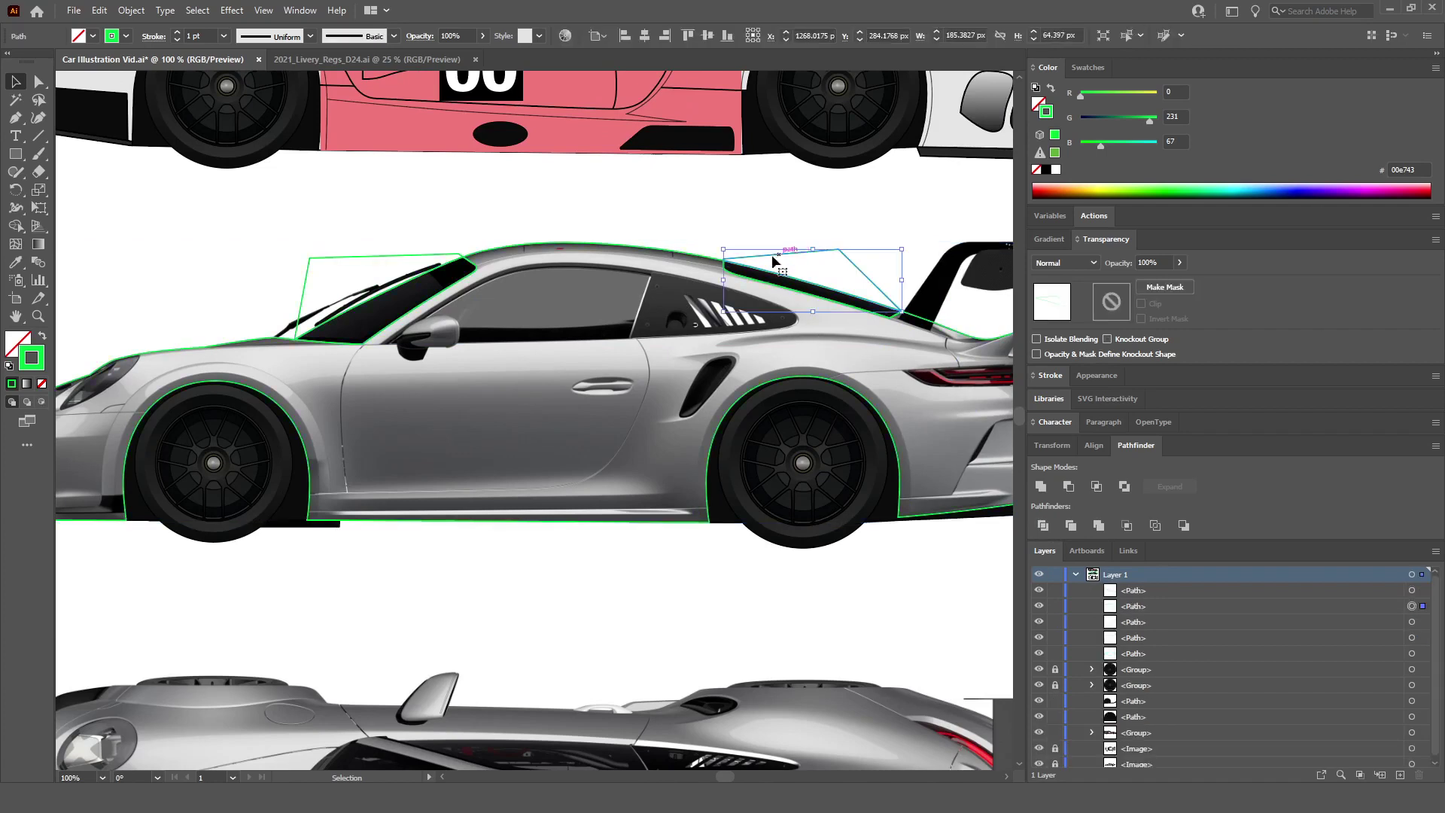
pyautogui.press('Delete')
pyautogui.click(443, 282)
pyautogui.press('Delete')
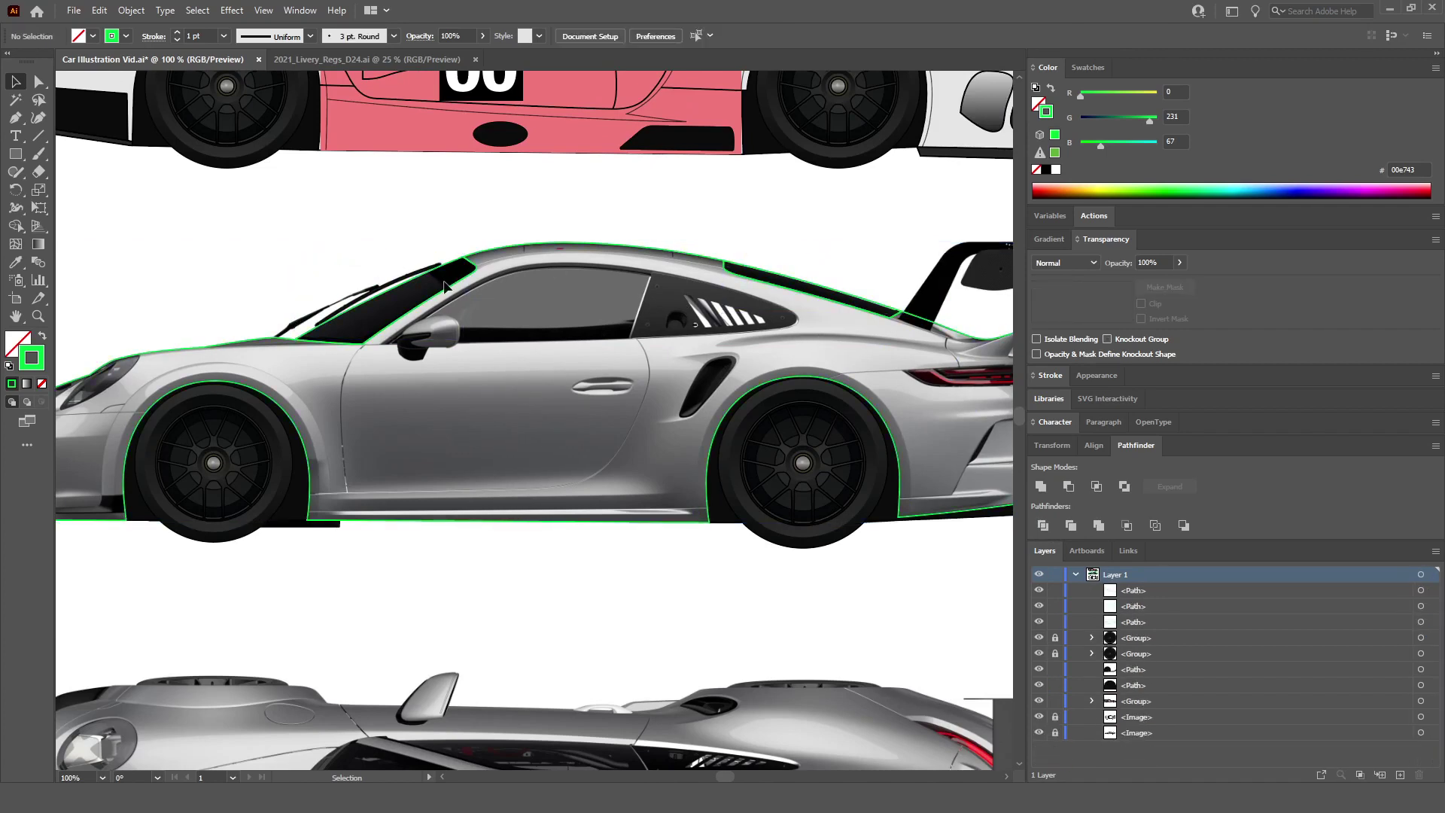
# Step: Apply the gradient fill and dark stroke of the pink car's windshield to the Porsche's windshield and rear window with the Eyedropper, and deselect them
pyautogui.click(796, 284)
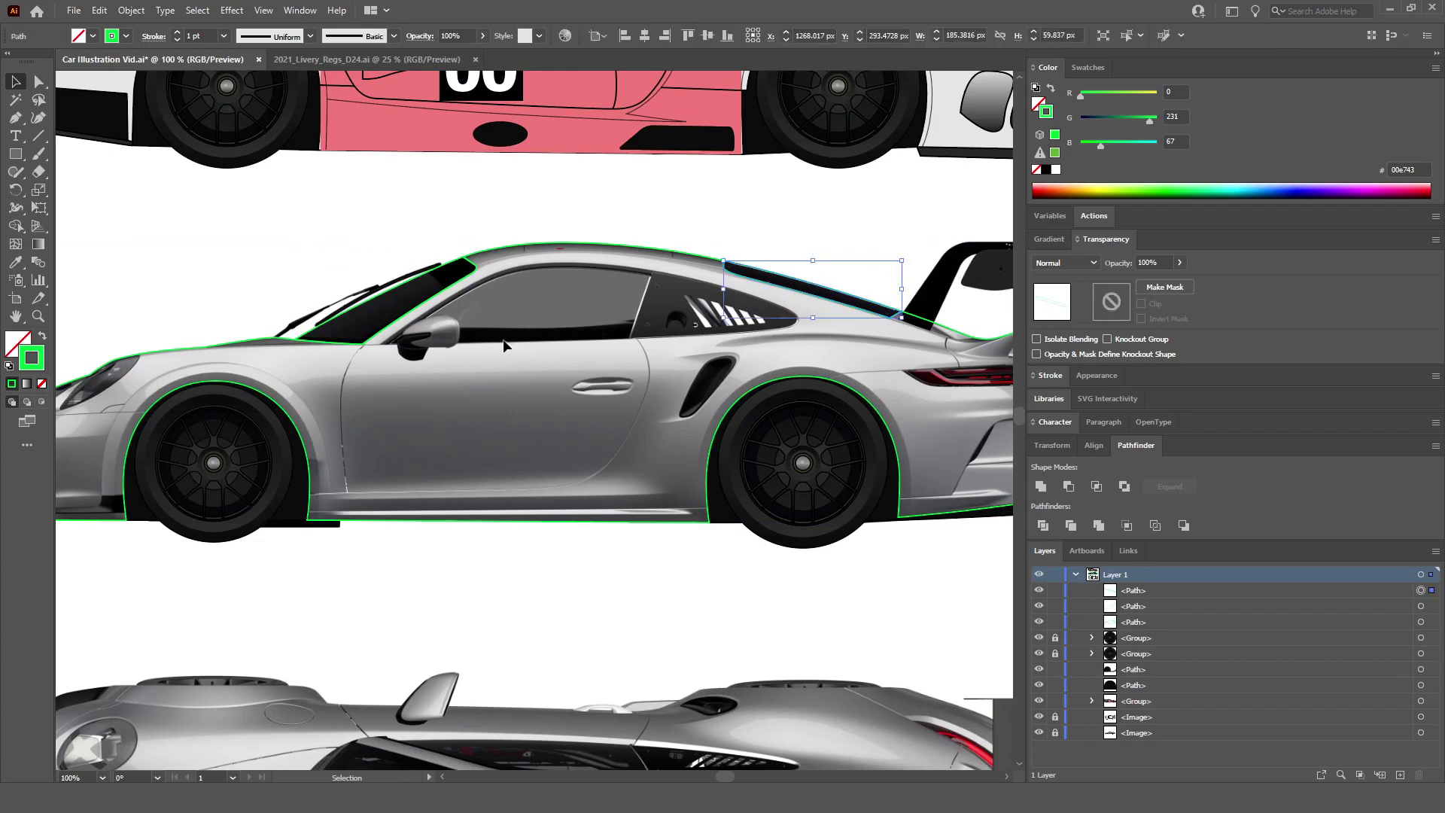
pyautogui.keyDown('shift'); pyautogui.click(449, 268); pyautogui.keyUp('shift')
pyautogui.scroll(5, 566, 313)
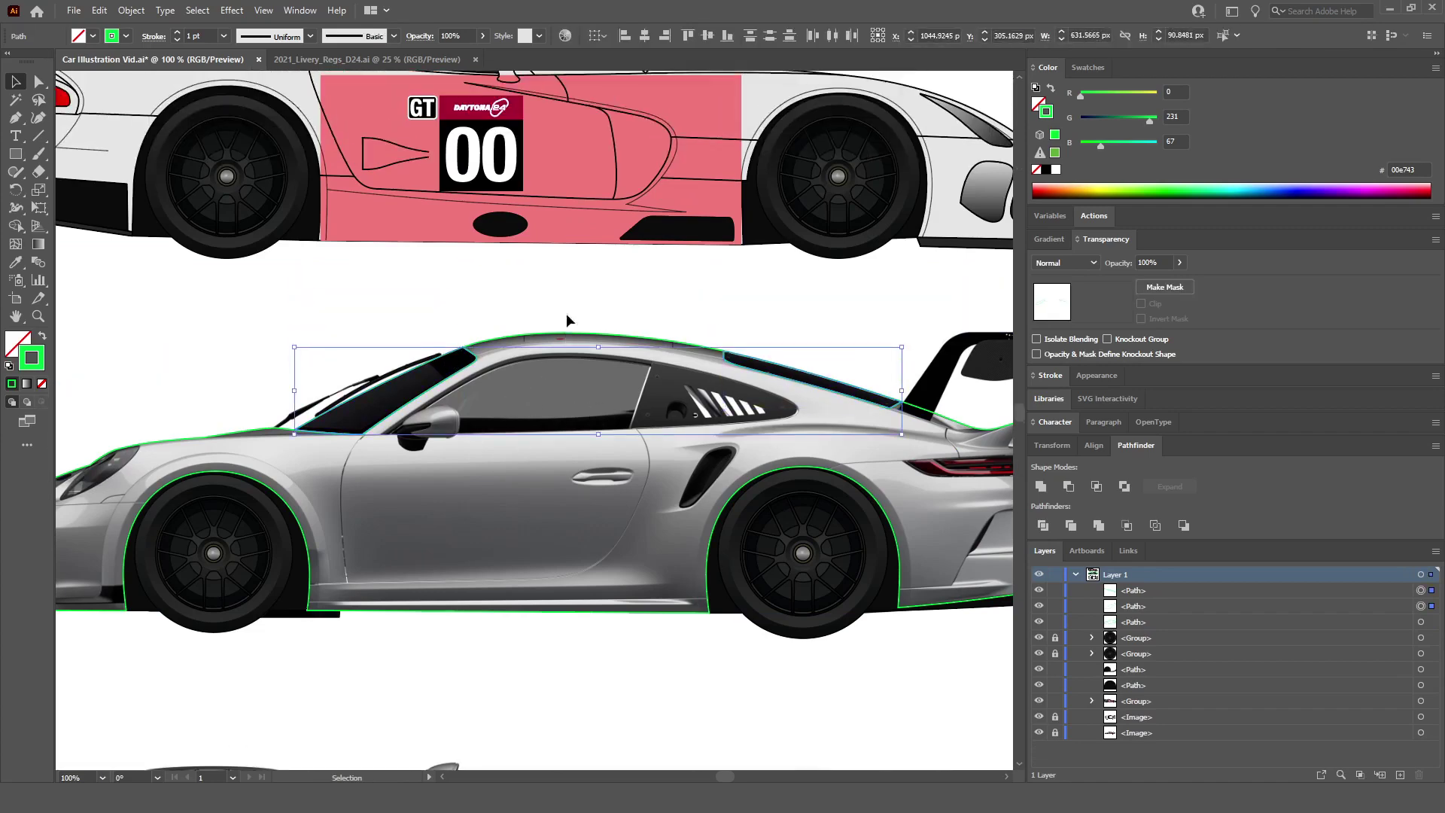
pyautogui.press('i')
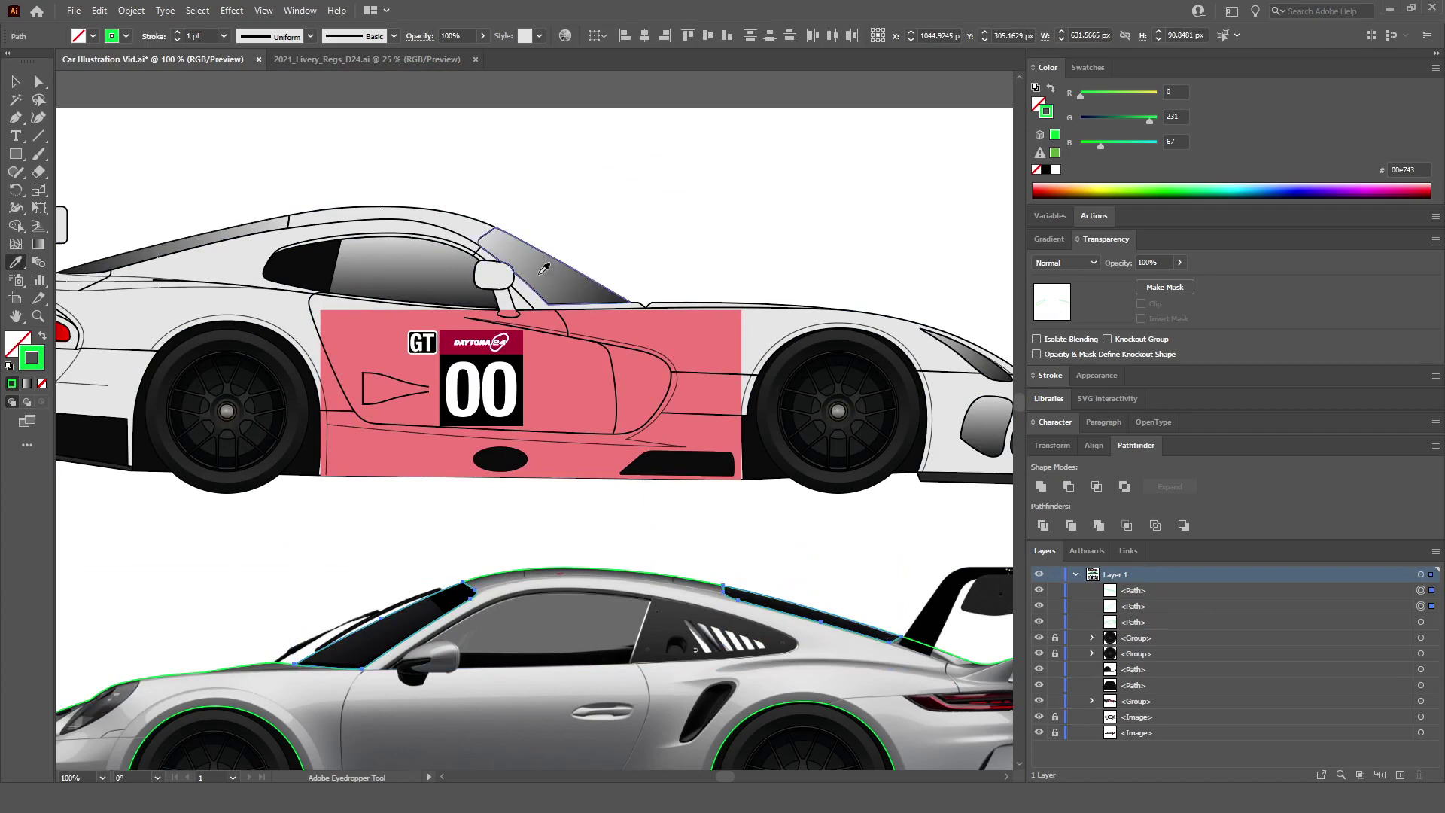
pyautogui.click(544, 268)
pyautogui.scroll(-3, 545, 268)
pyautogui.press('v')
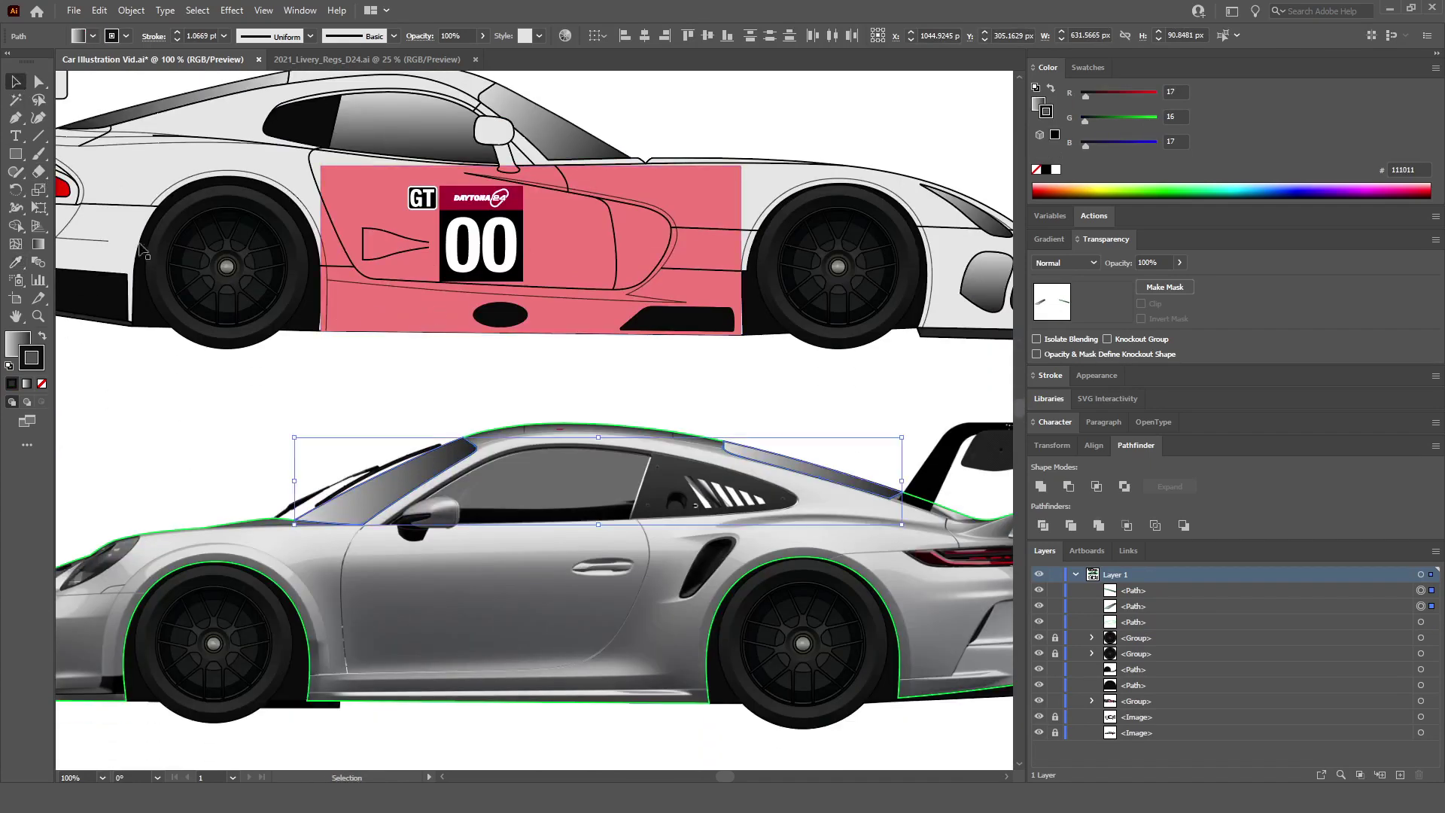
pyautogui.click(380, 426)
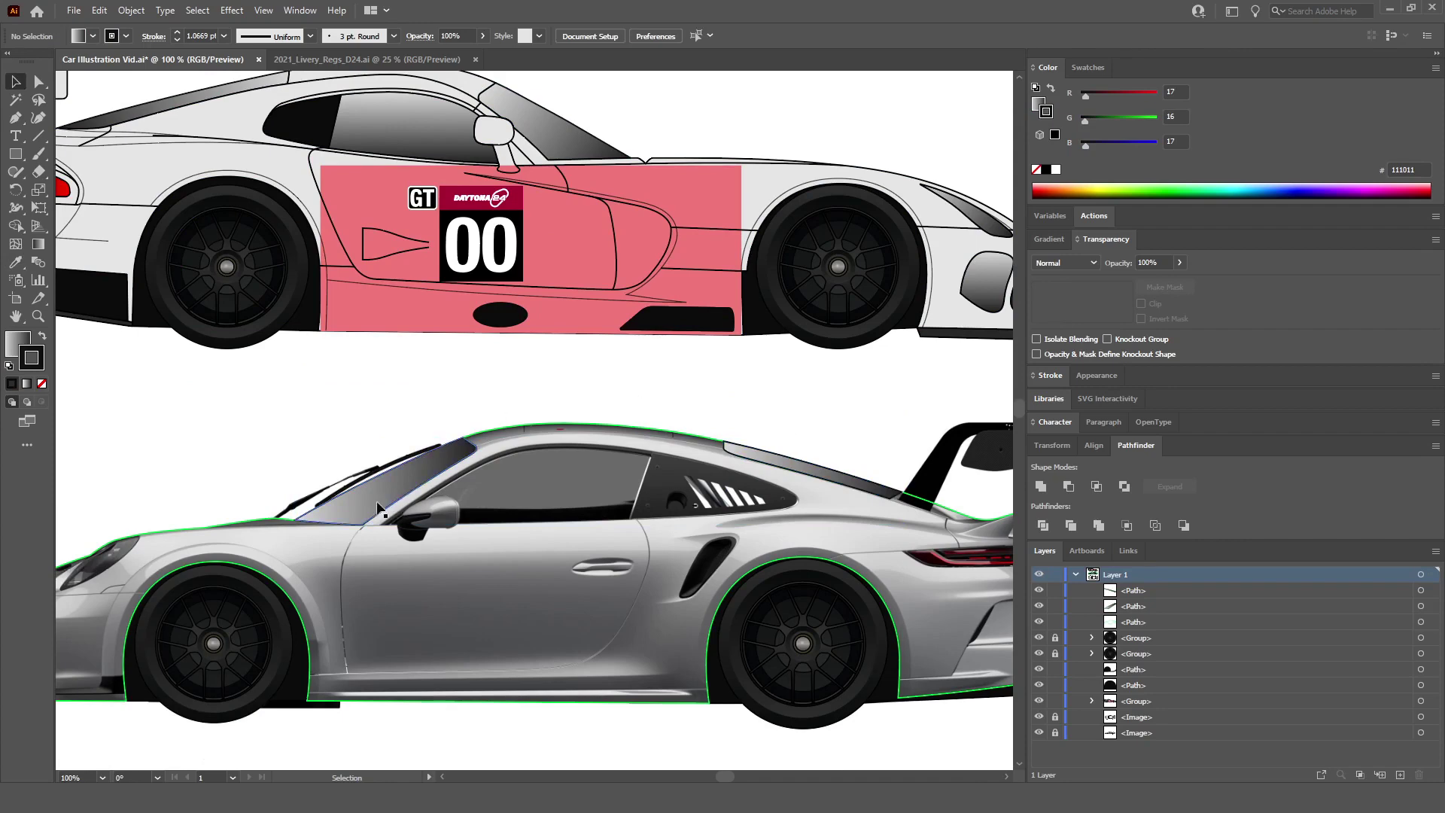
# Step: Examine how the roof, rear window and side windows are drawn on the finished pink car illustration
pyautogui.scroll(3, 386, 407)
pyautogui.press('a')
pyautogui.hscroll(-3, 338, 254)
pyautogui.press('v')
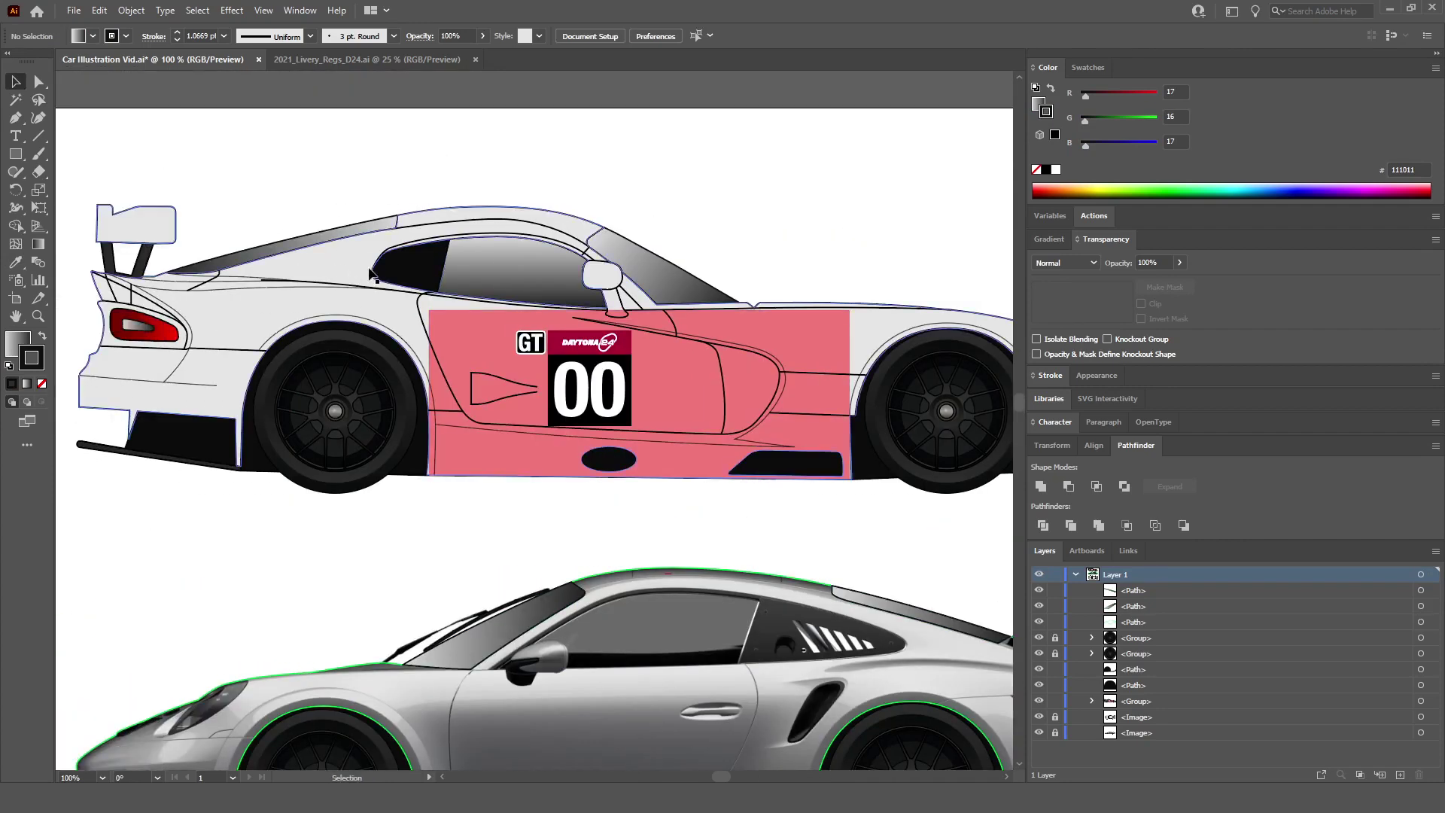
pyautogui.scroll(2, 362, 266)
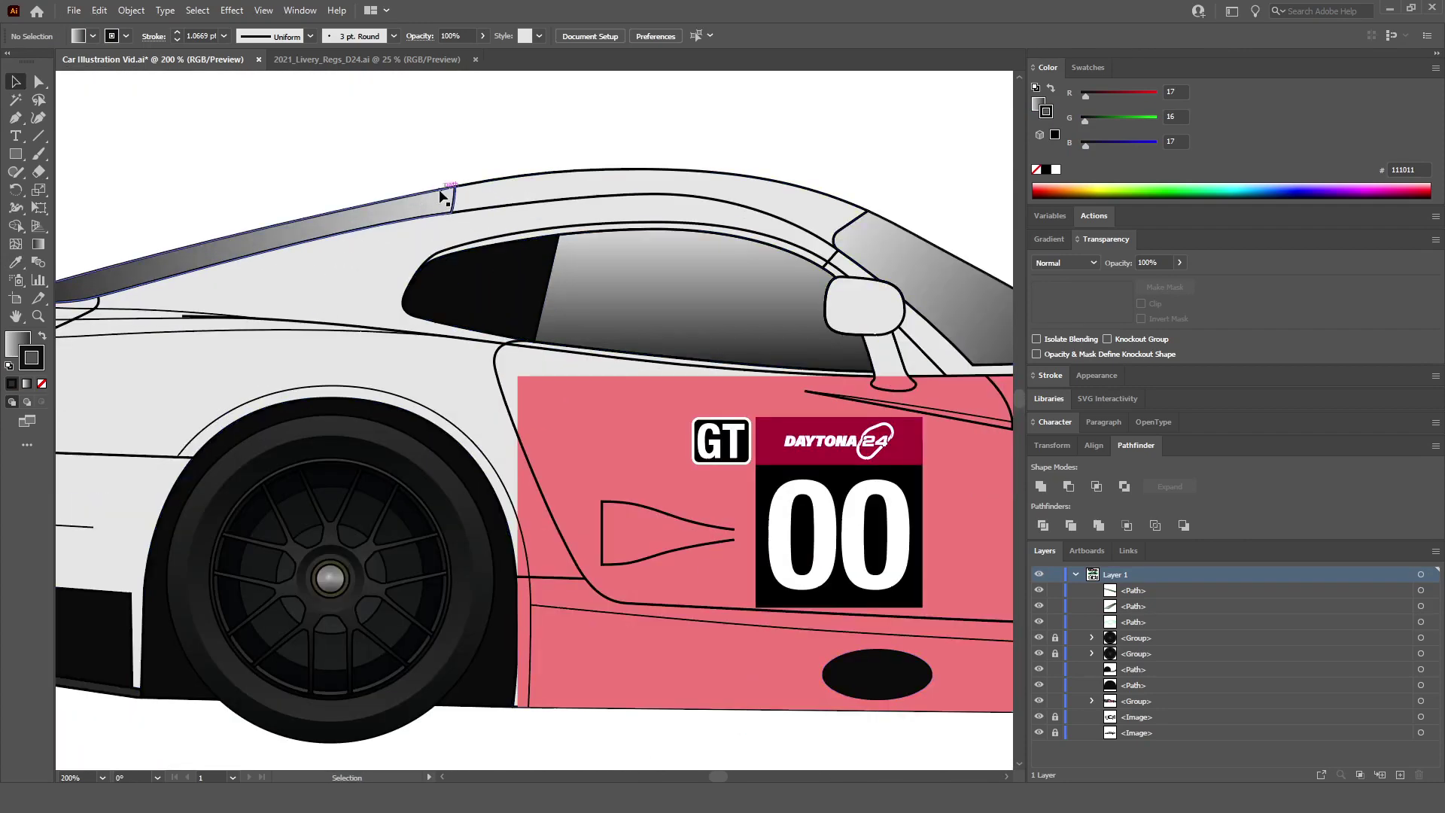
pyautogui.hscroll(2, 828, 301)
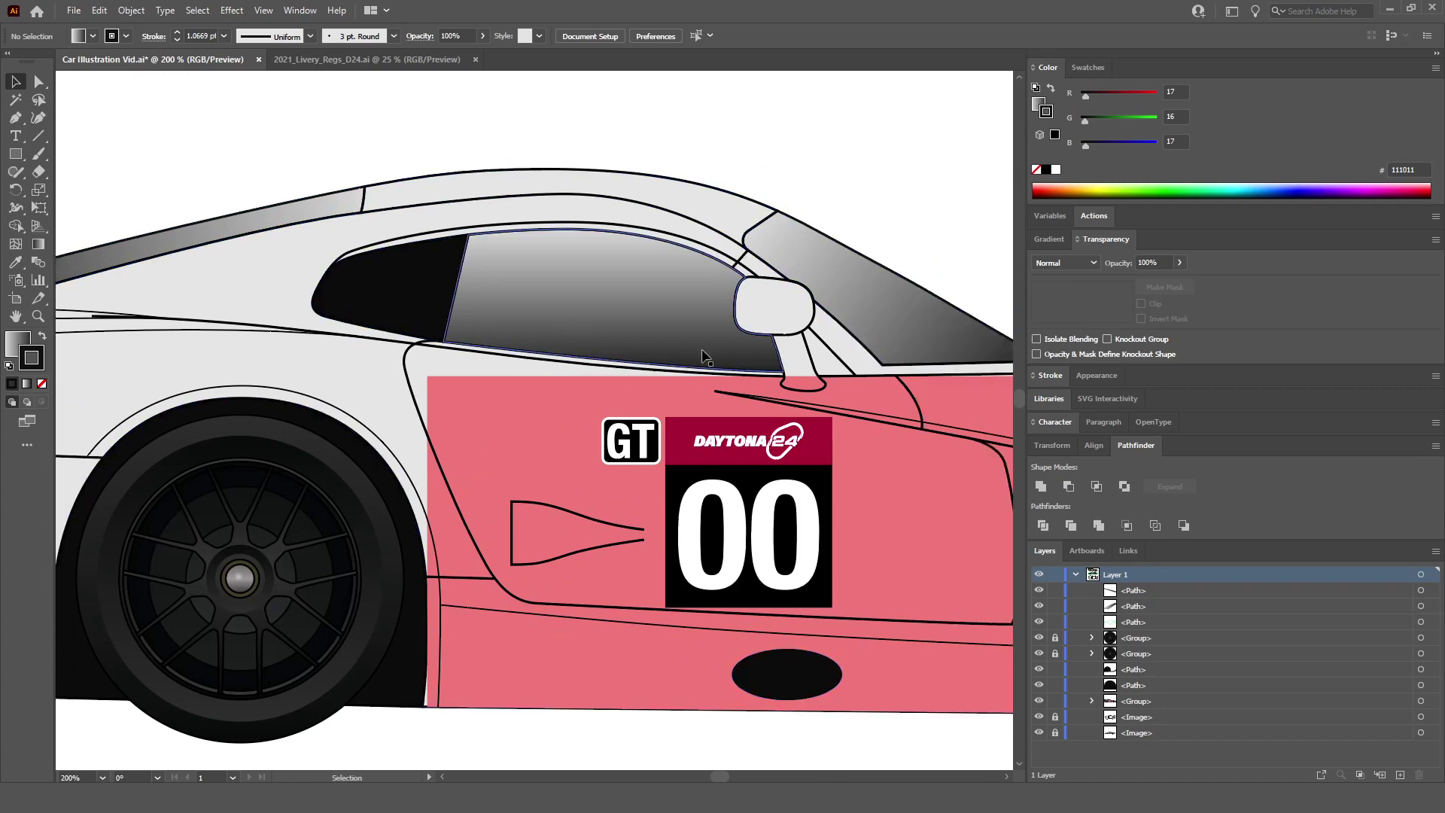
# Step: Select the Porsche's windshield and open its gradient fill for editing with the Gradient tool
pyautogui.hscroll(2, 960, 346)
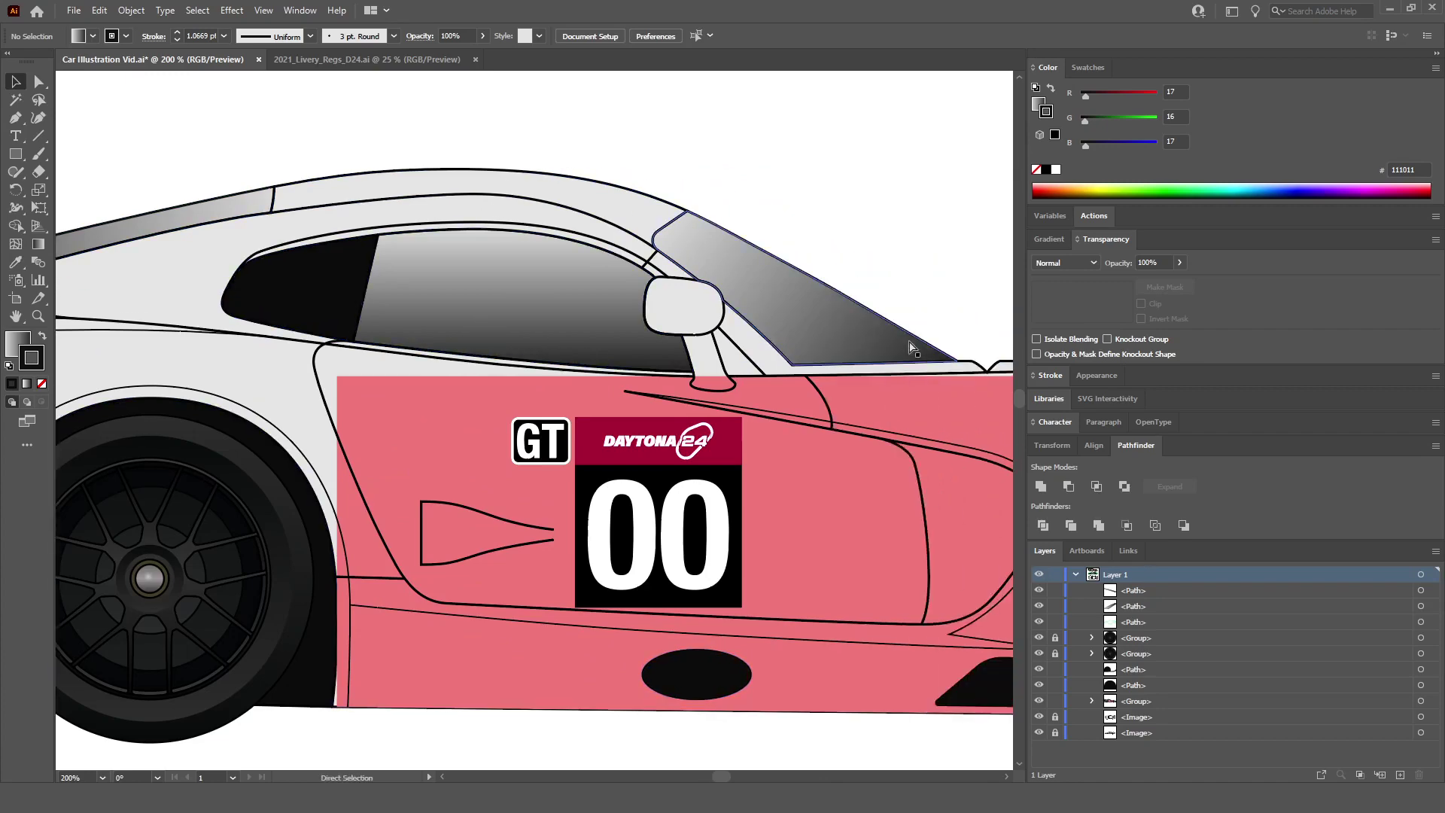
pyautogui.scroll(-14, 783, 513)
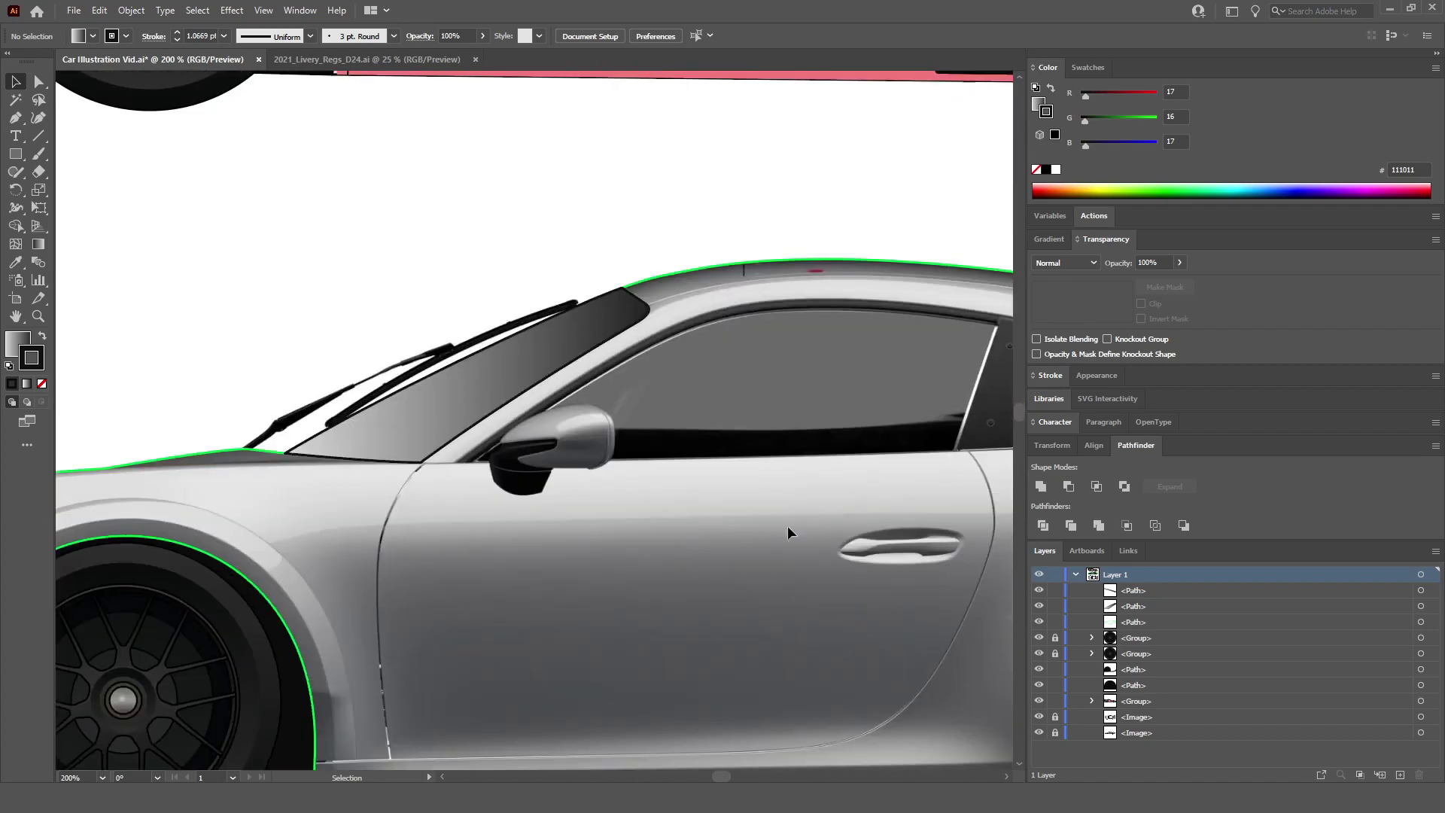
pyautogui.click(37, 248)
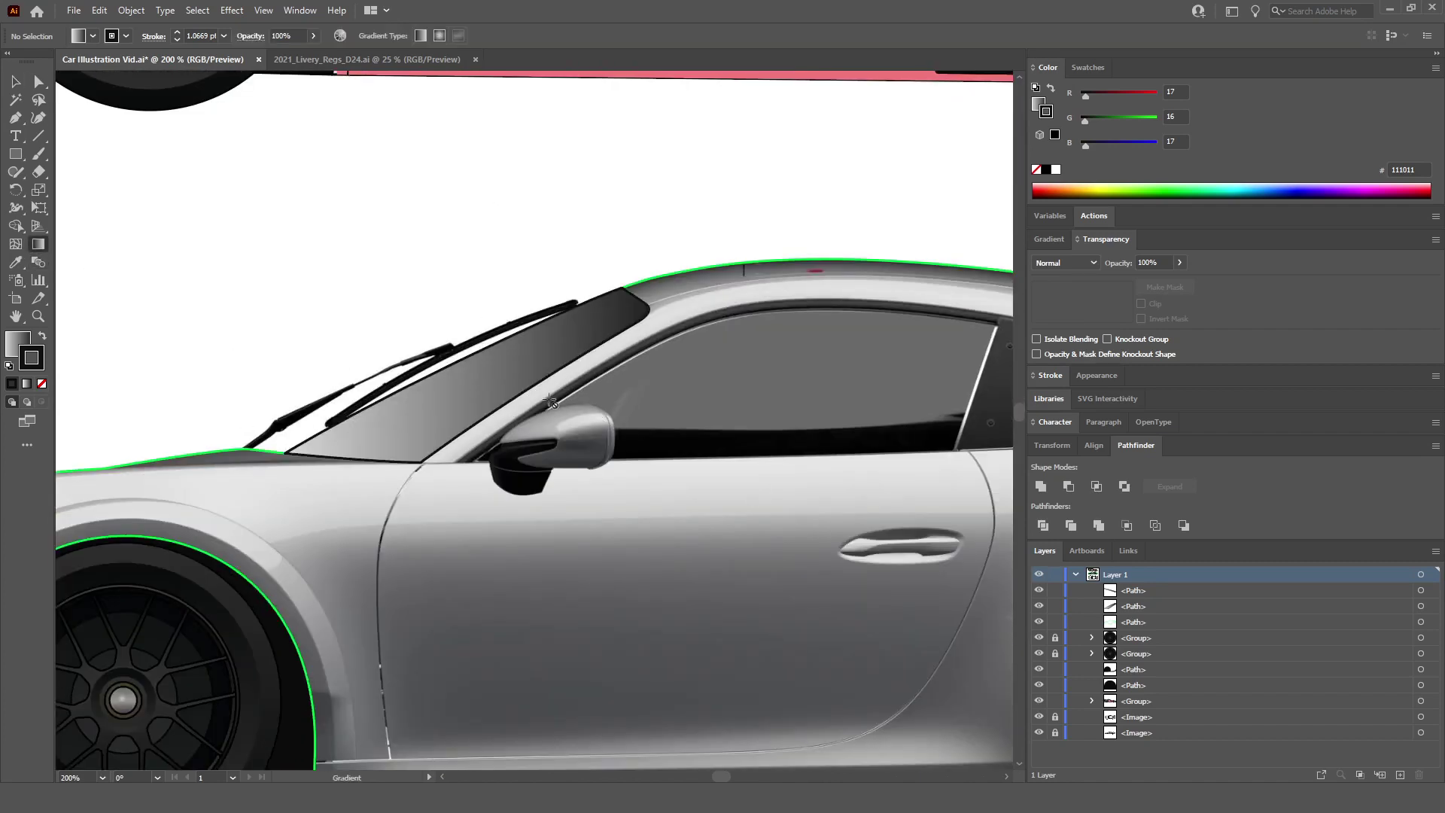
pyautogui.press('v')
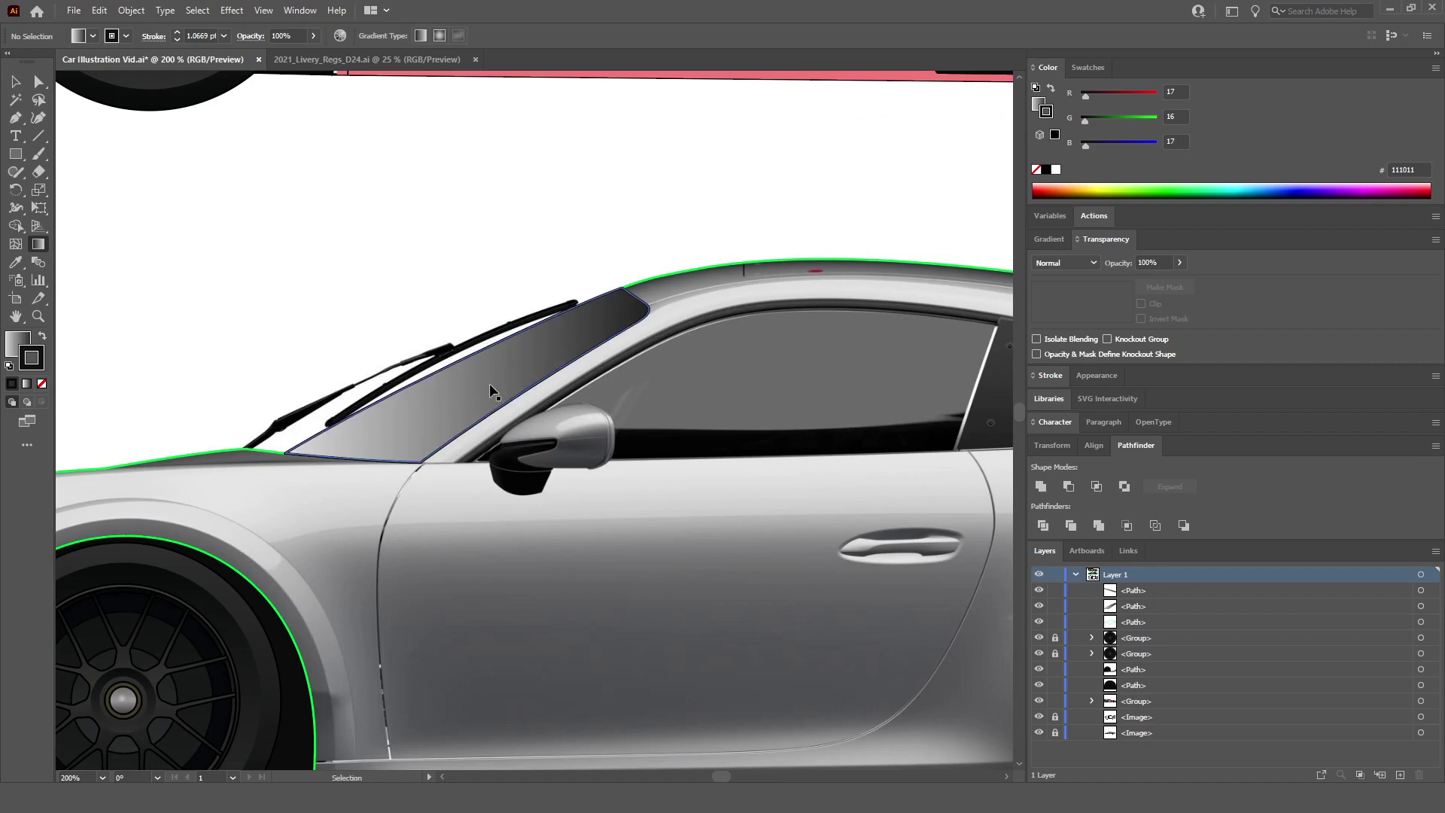
pyautogui.click(490, 387)
pyautogui.press('g')
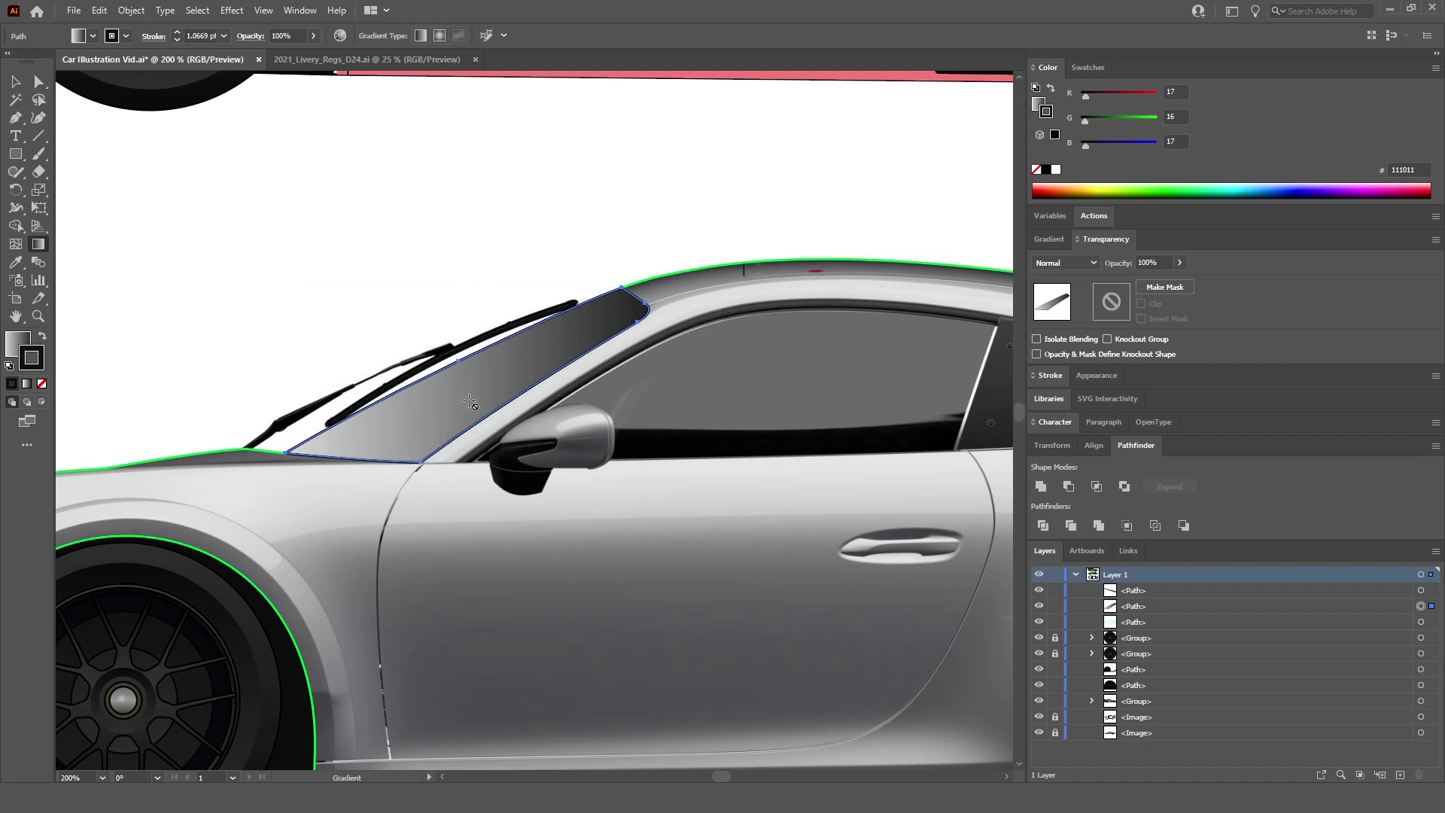
pyautogui.click(14, 343)
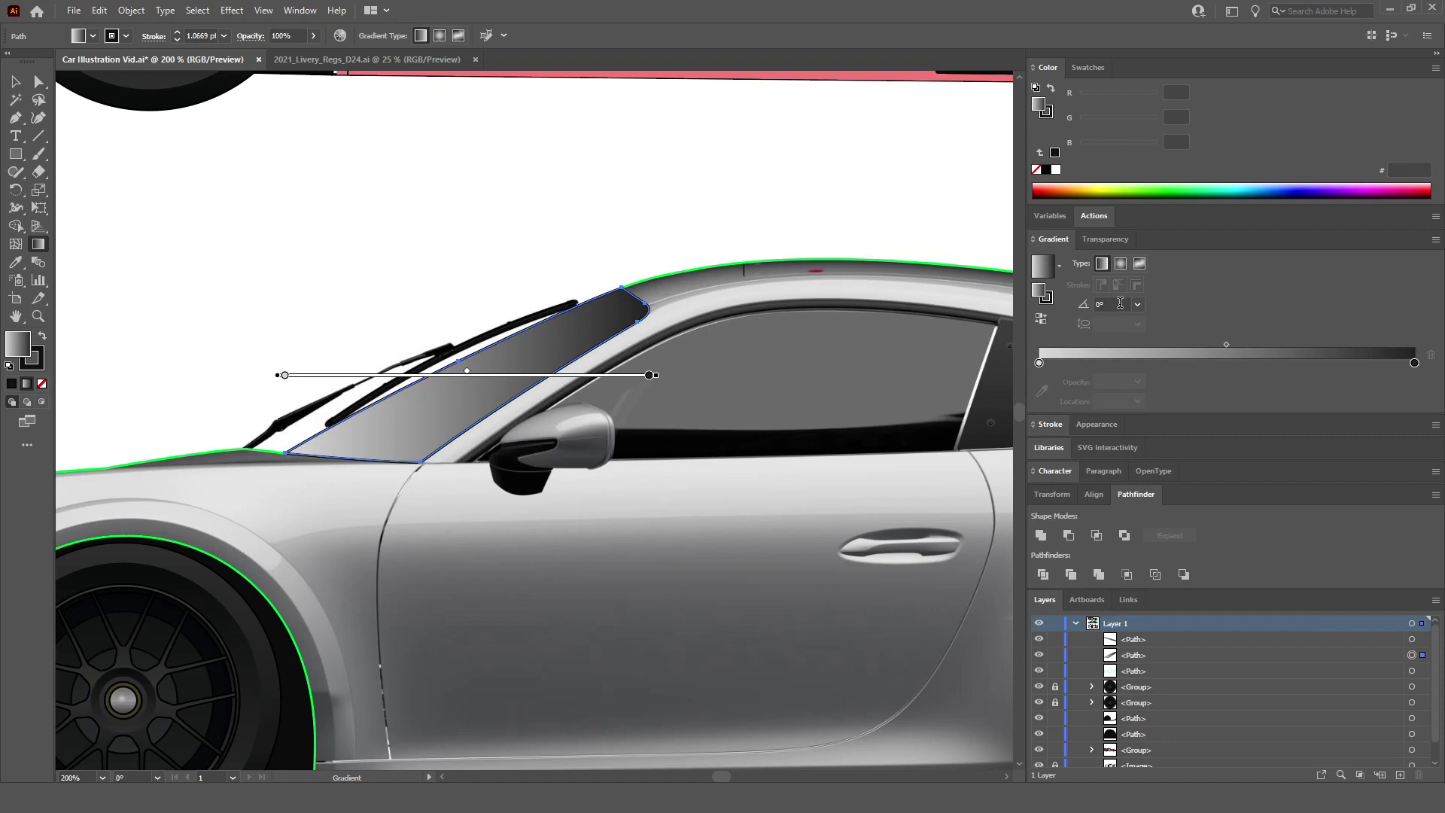
# Step: Try negative rotation angles for the windshield's gradient and reset the angle to 0°
pyautogui.click(1120, 304)
pyautogui.scroll(-2, 1120, 303)
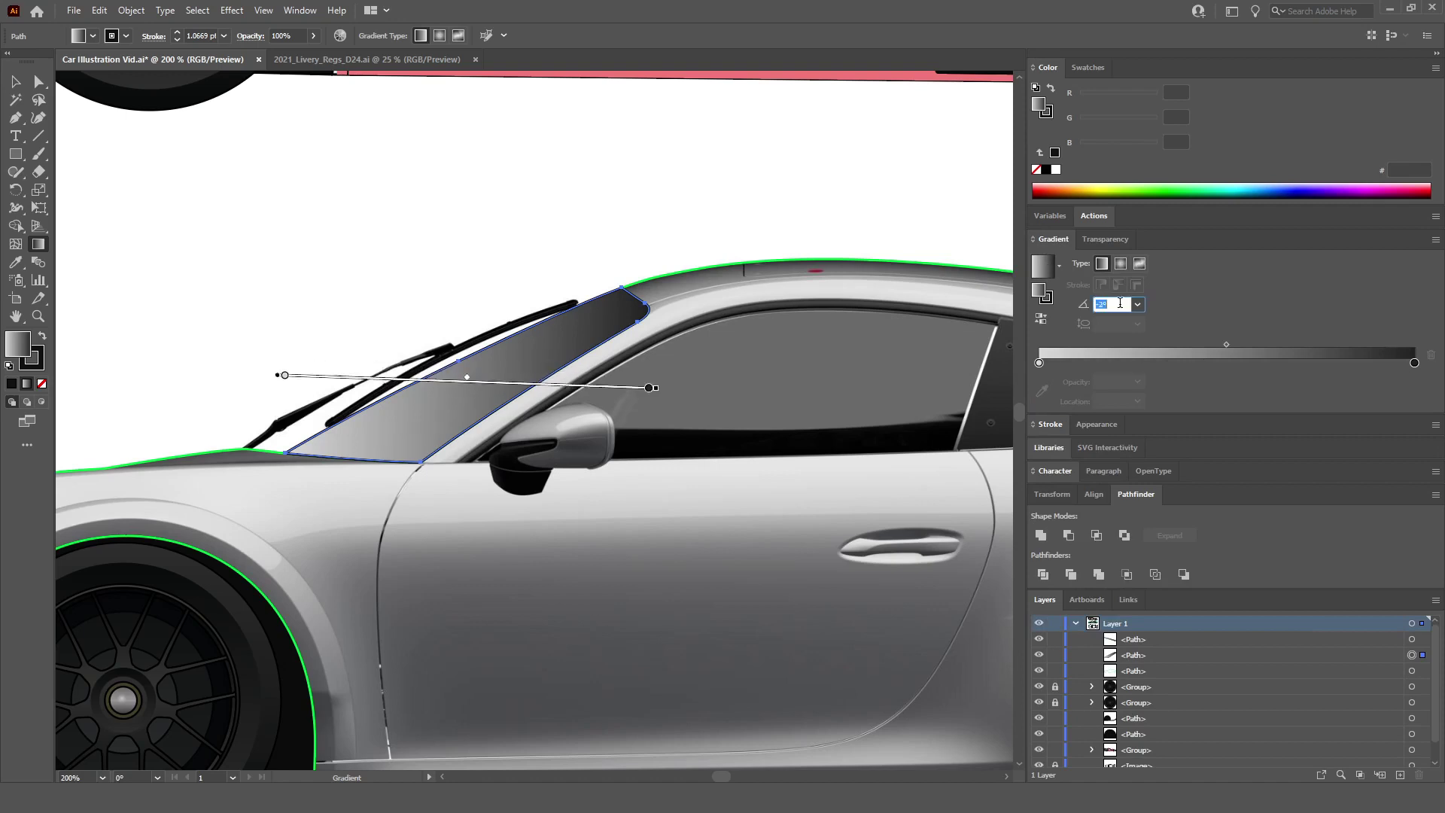
pyautogui.scroll(-5, 1120, 303)
pyautogui.scroll(10, 1120, 304)
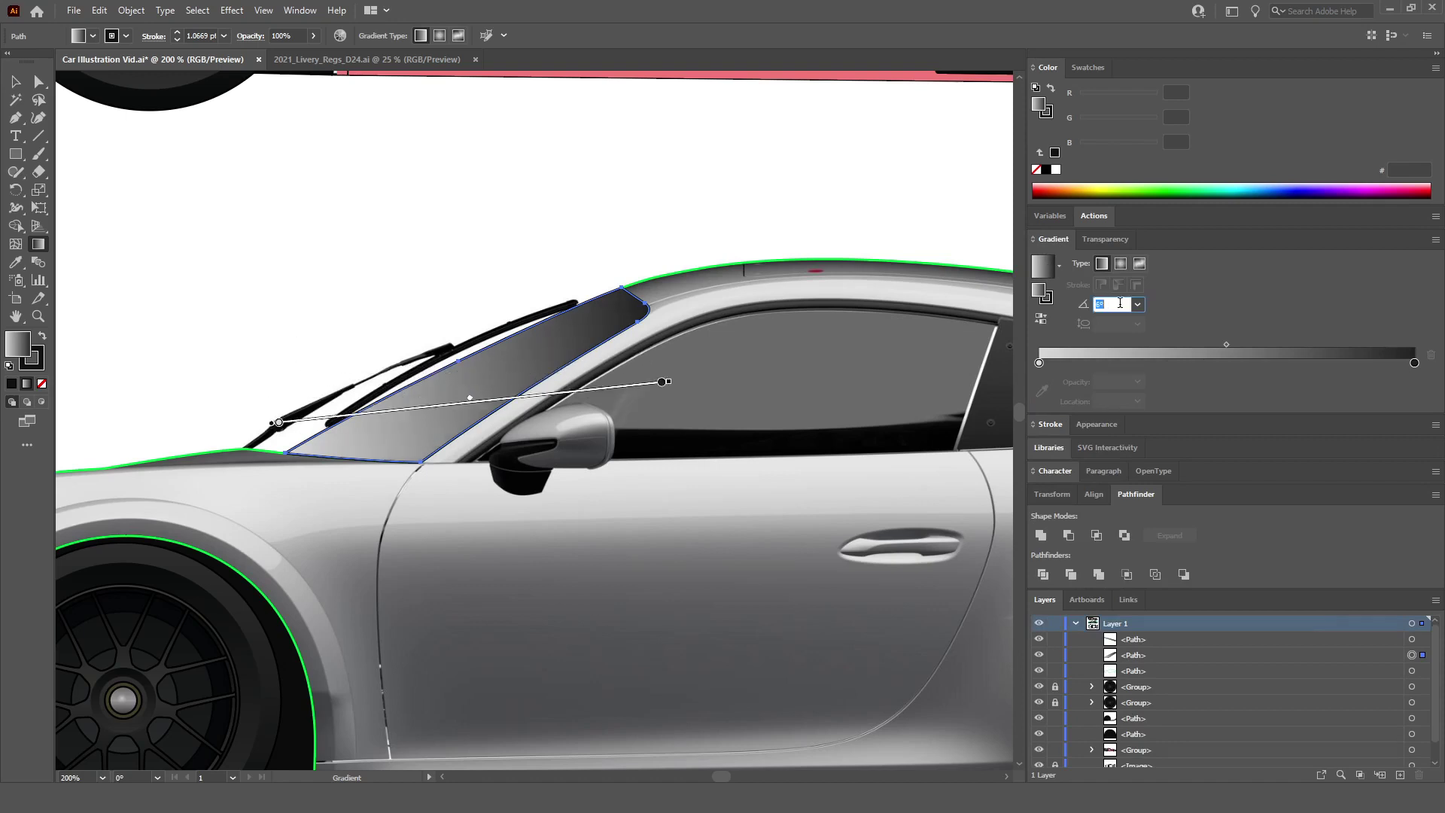
pyautogui.scroll(-18, 1120, 304)
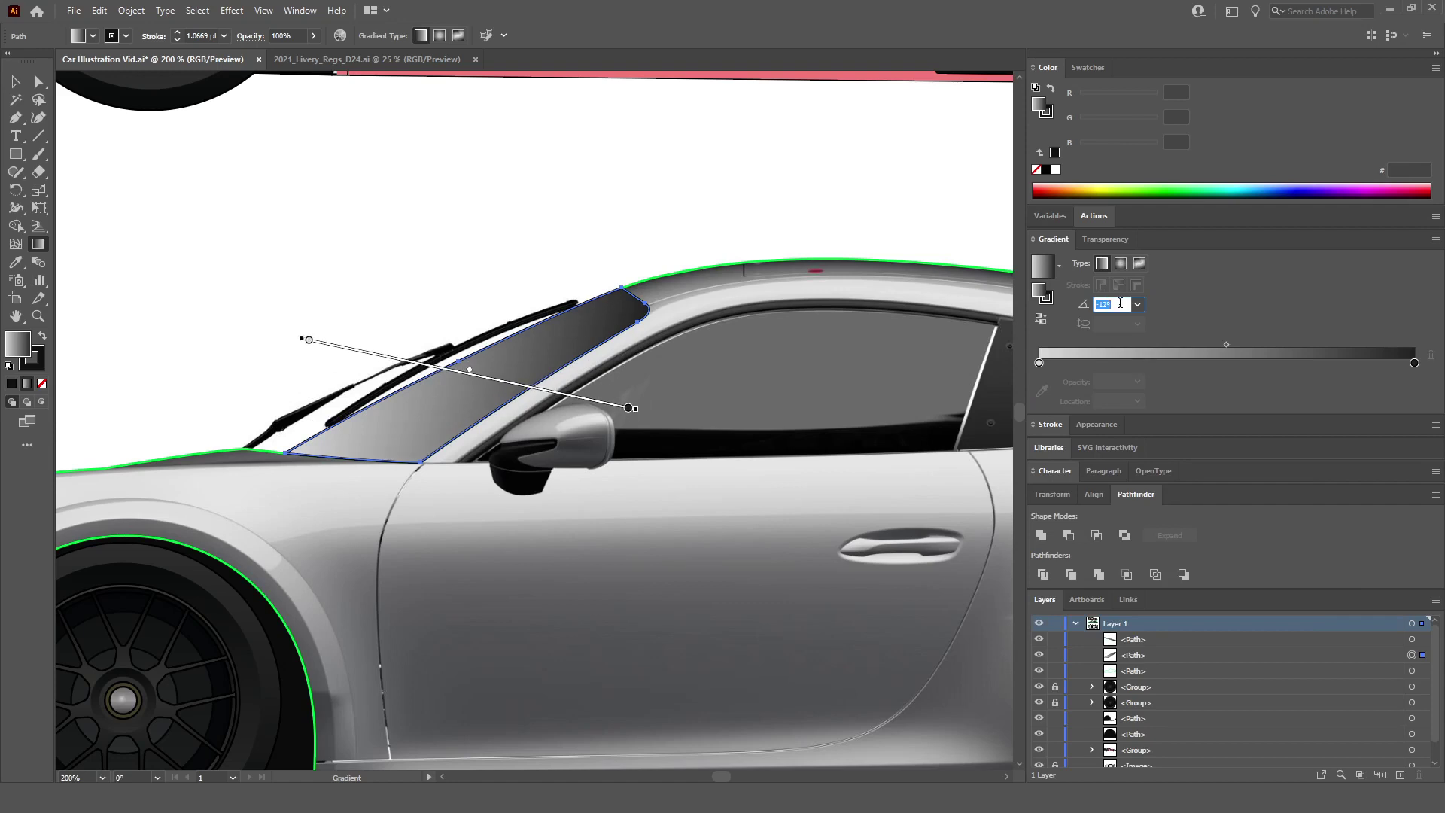
pyautogui.scroll(5, 1120, 304)
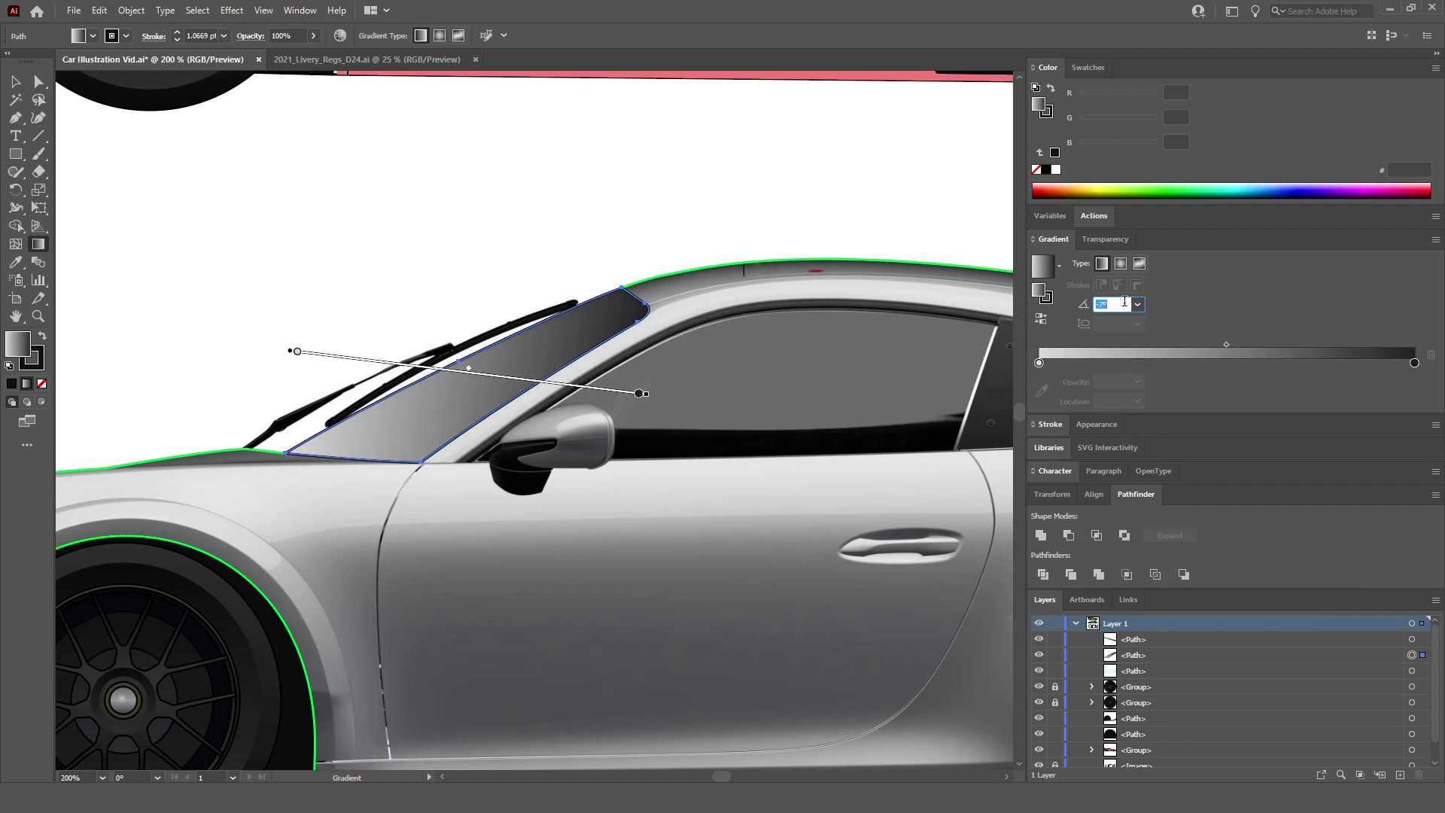
pyautogui.scroll(-20, 1125, 302)
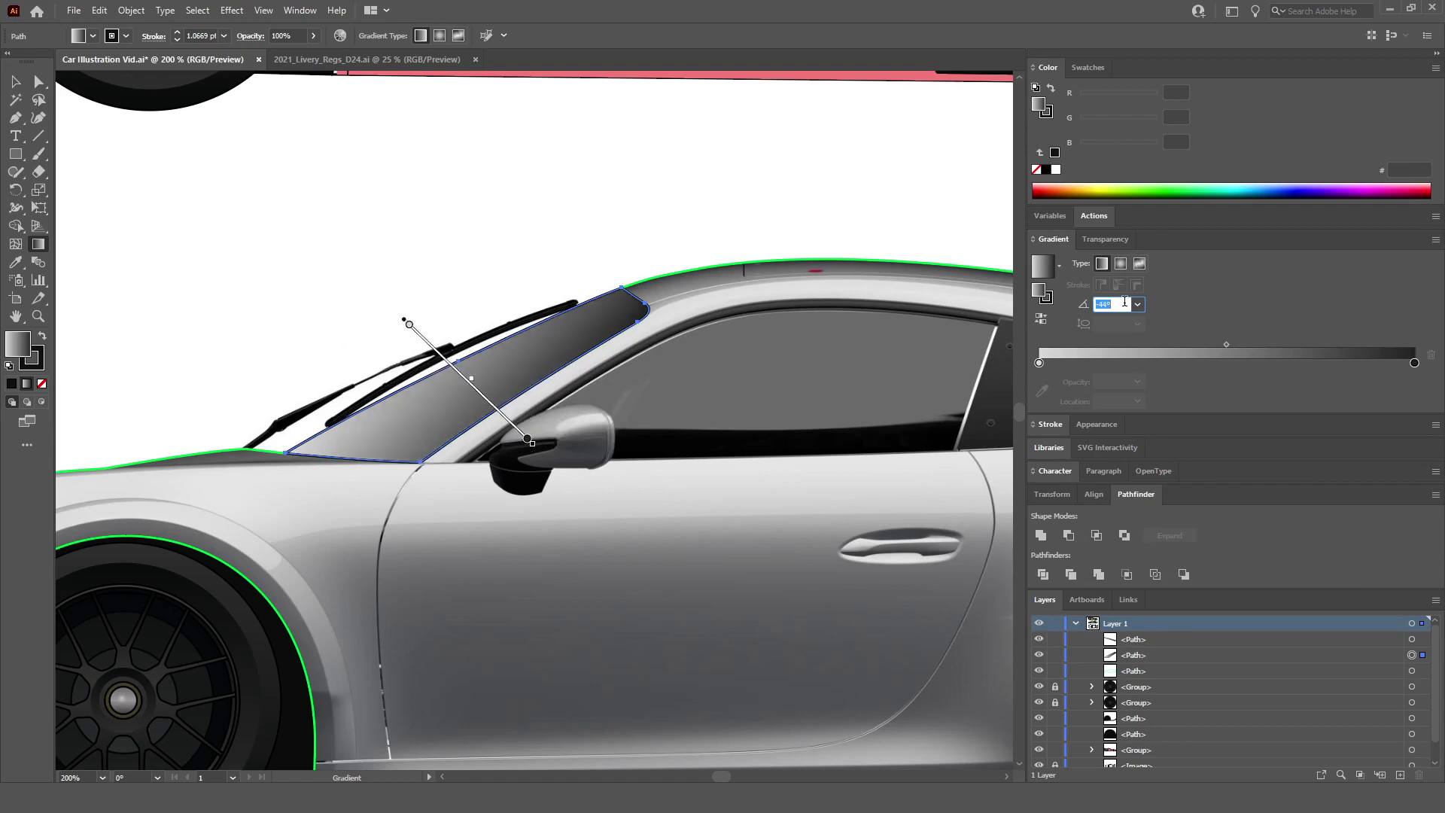
pyautogui.scroll(-20, 1125, 302)
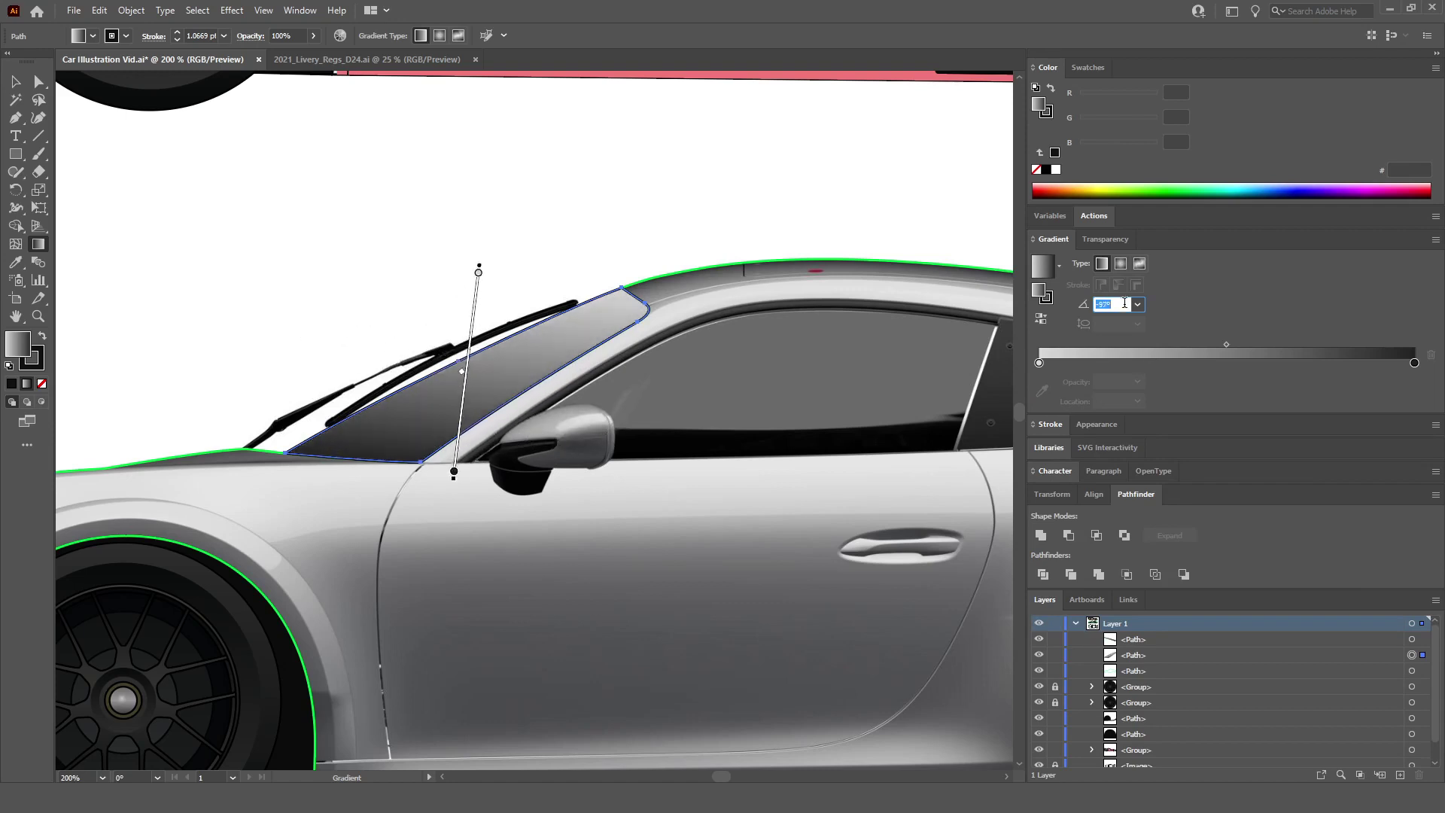
pyautogui.scroll(-20, 1125, 304)
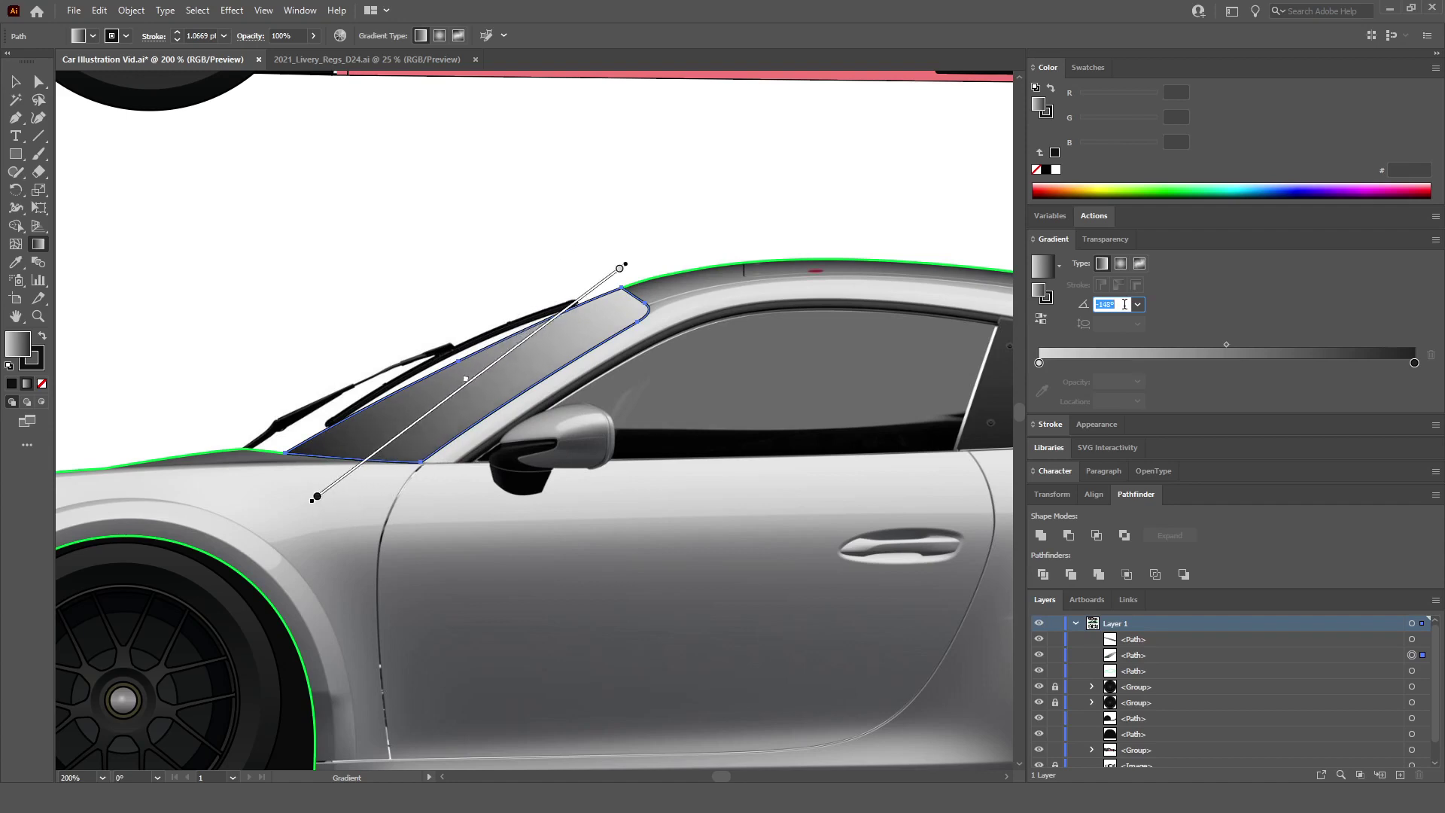
pyautogui.scroll(-3, 1125, 304)
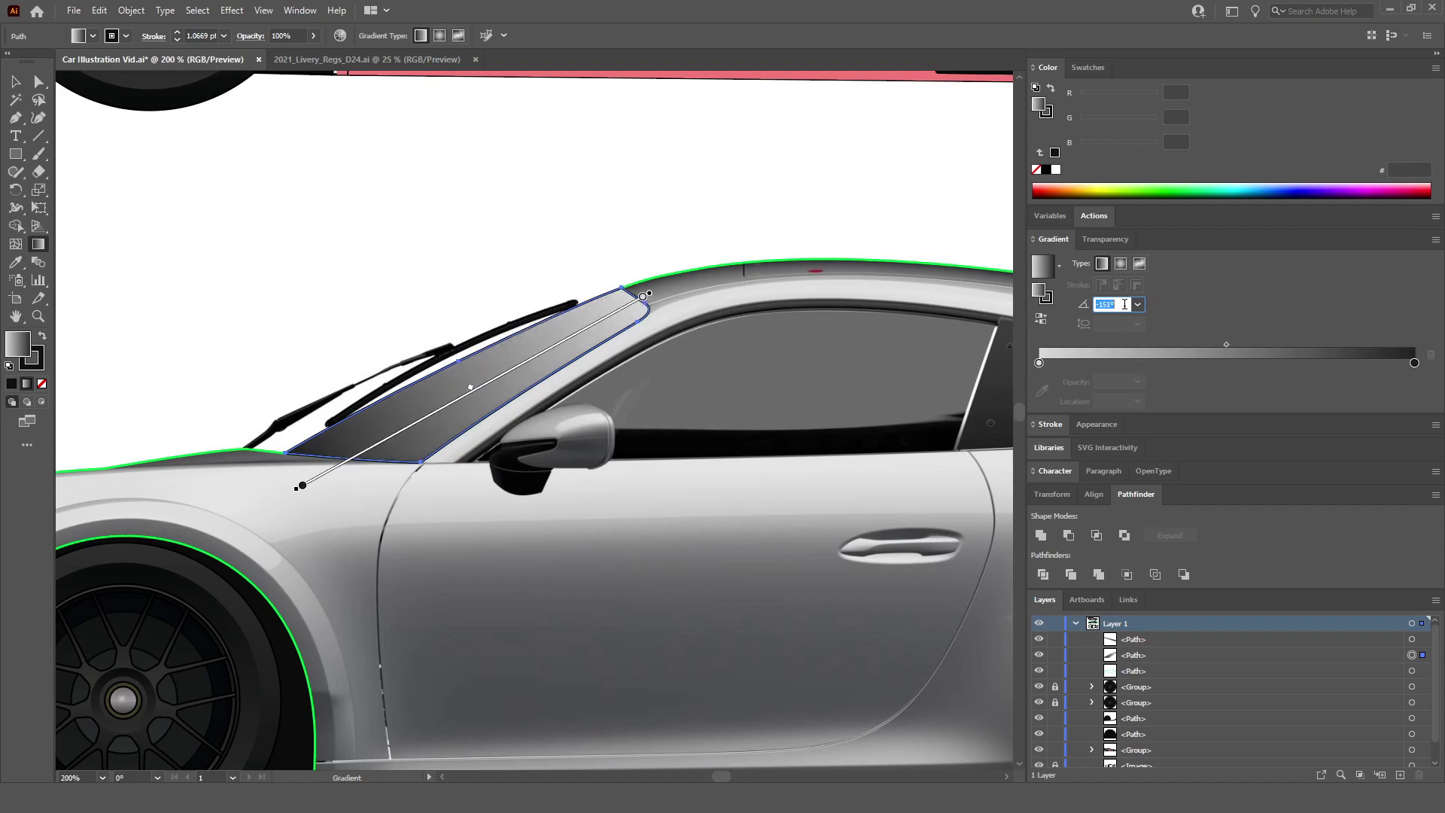
pyautogui.click(1125, 304)
pyautogui.press('Return')
pyautogui.scroll(3, 1126, 305)
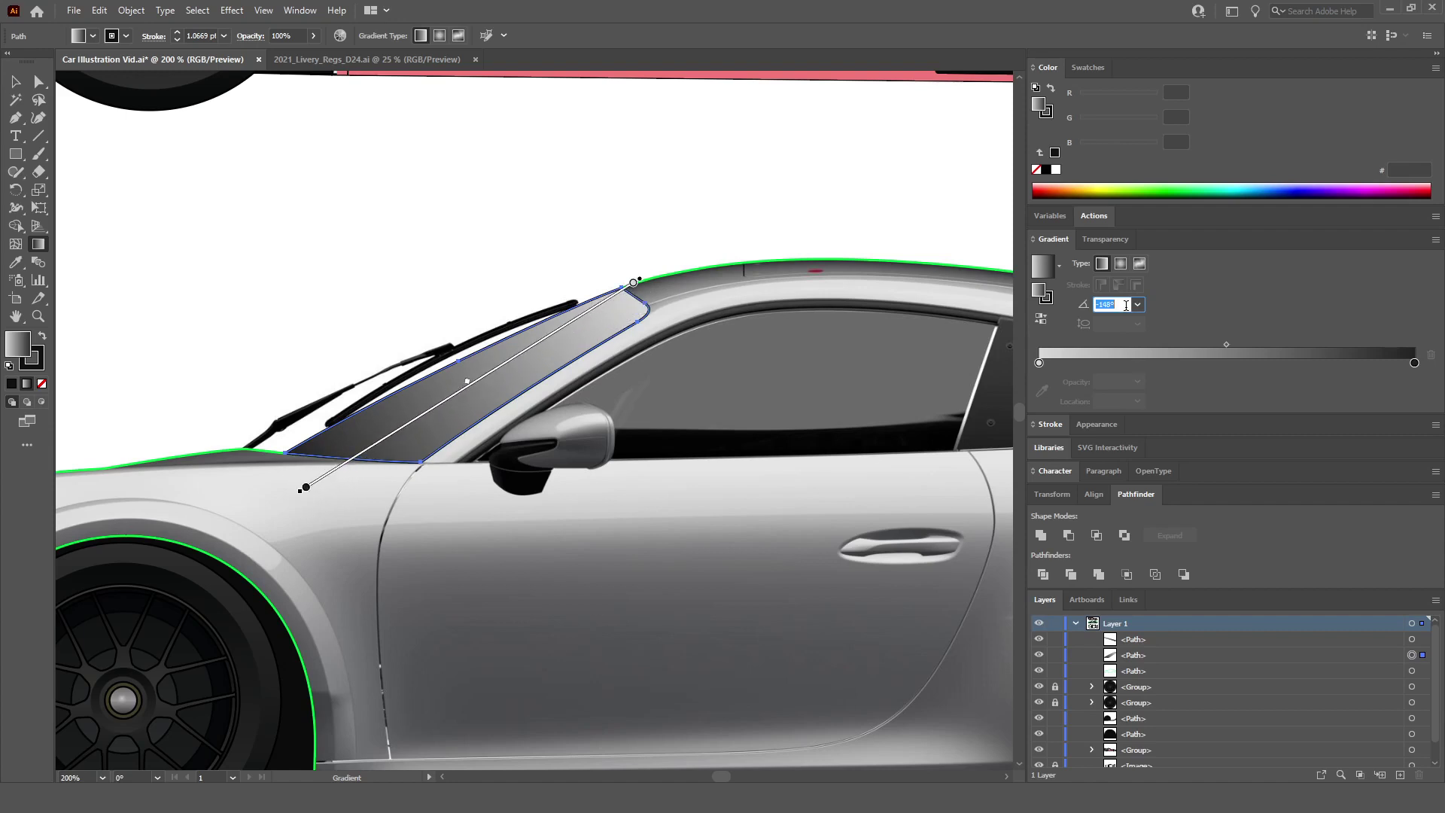
pyautogui.scroll(17, 1126, 305)
pyautogui.press('Return')
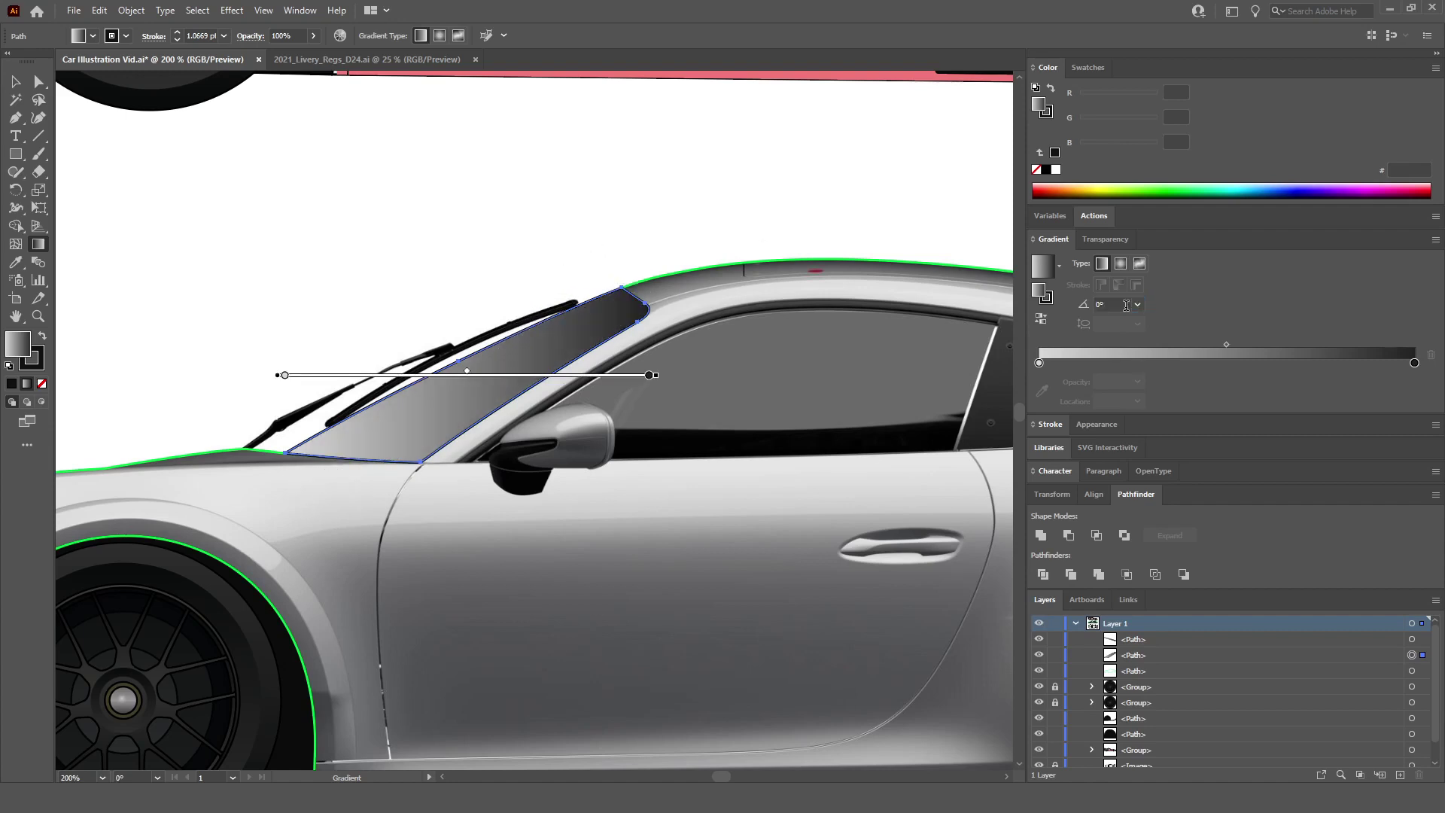
# Step: Set the windshield's gradient angle to 29°, reverse the gradient so its lower end is dark, and deselect the windshield
pyautogui.click(1126, 305)
pyautogui.scroll(-4, 1121, 301)
pyautogui.scroll(16, 1119, 302)
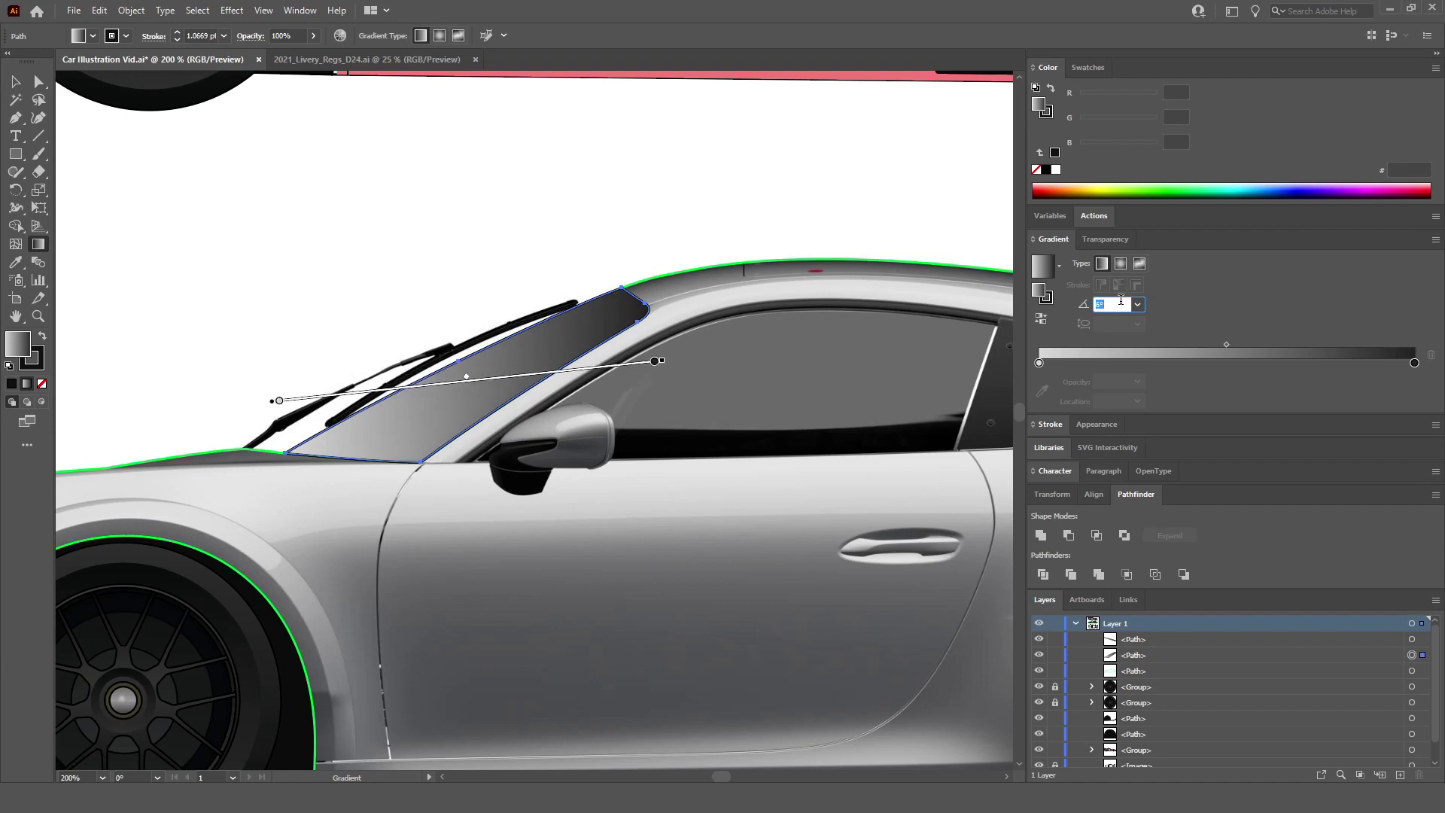
pyautogui.scroll(17, 1118, 304)
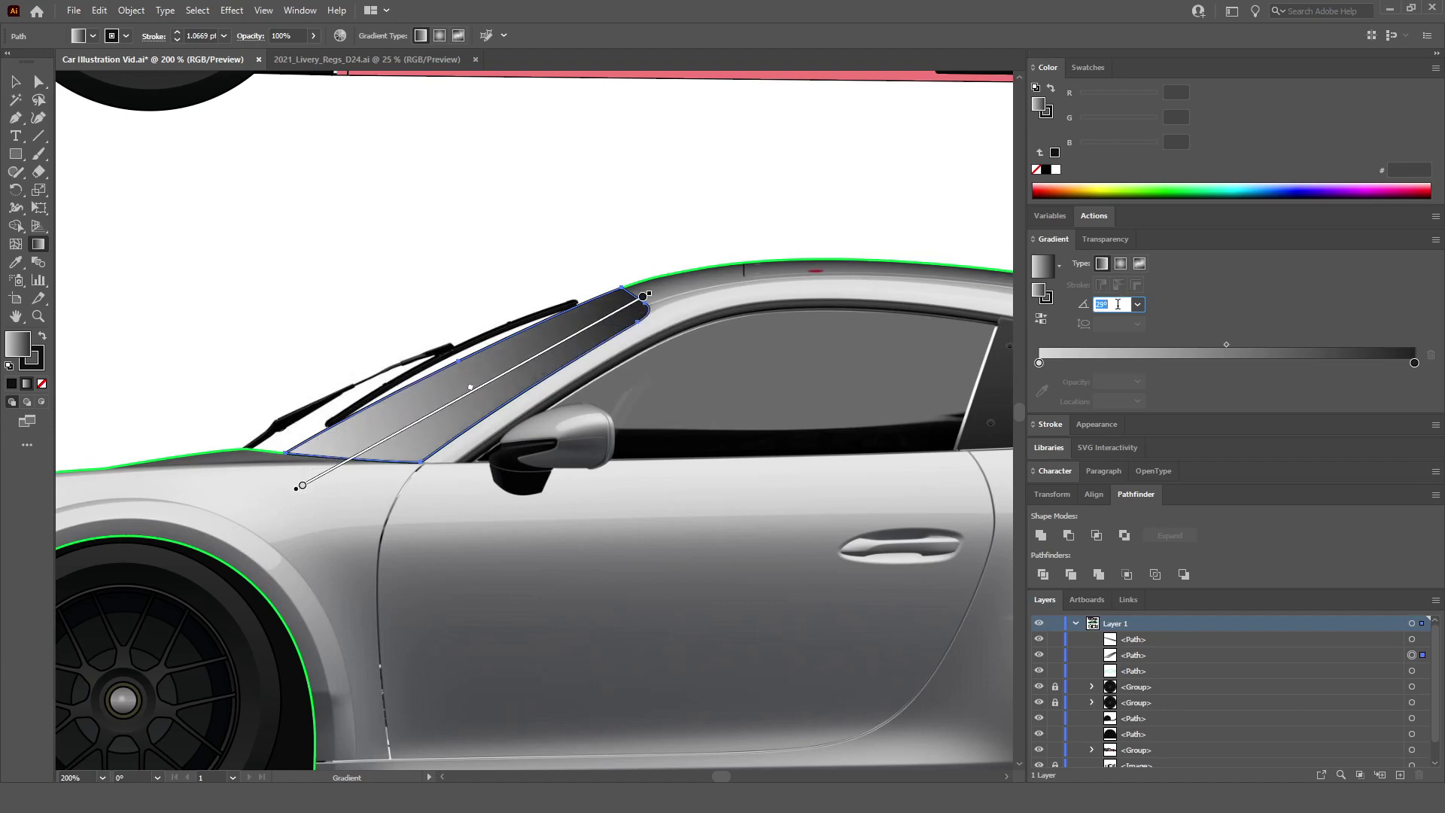
pyautogui.click(1040, 320)
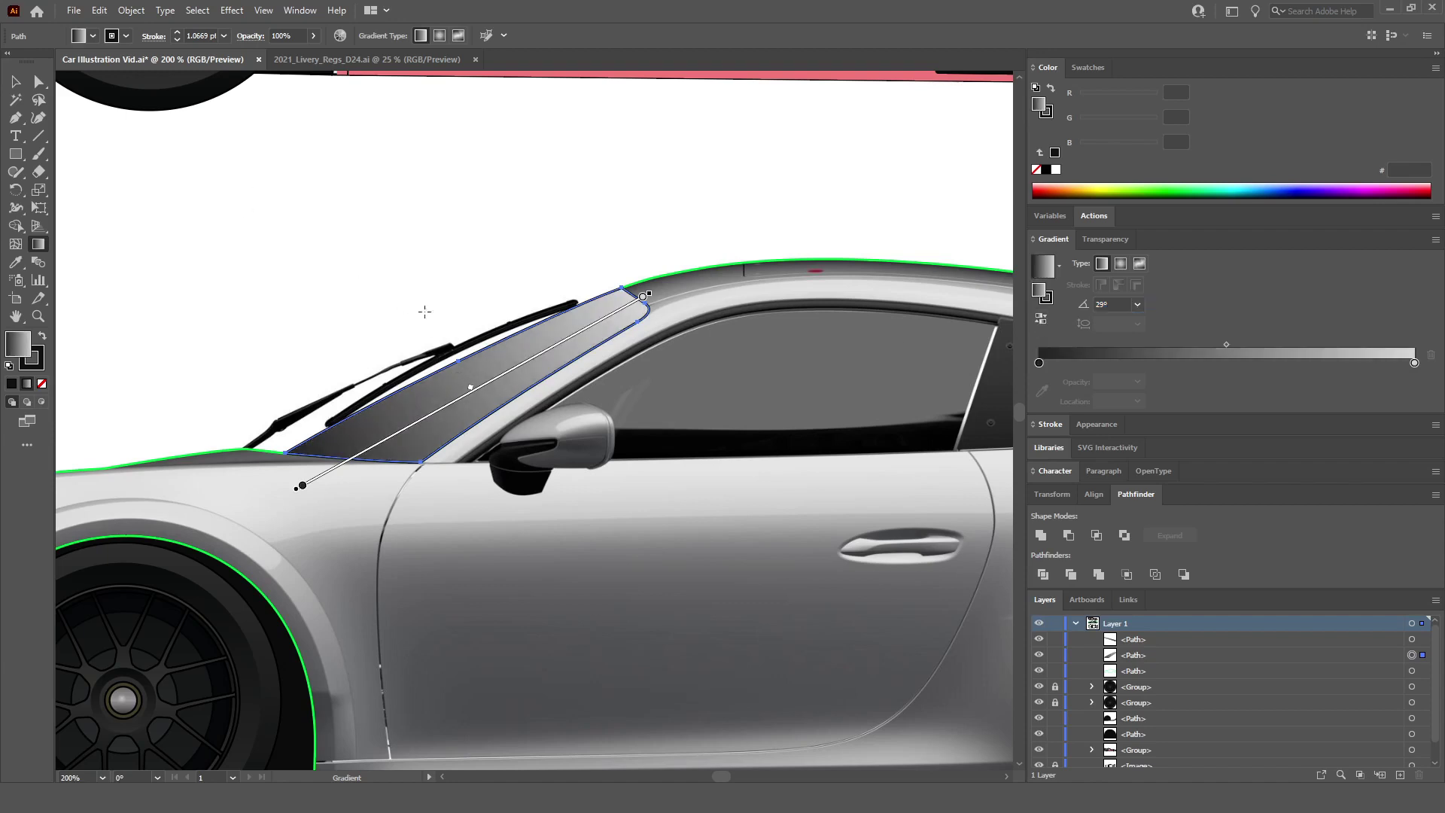
pyautogui.click(17, 80)
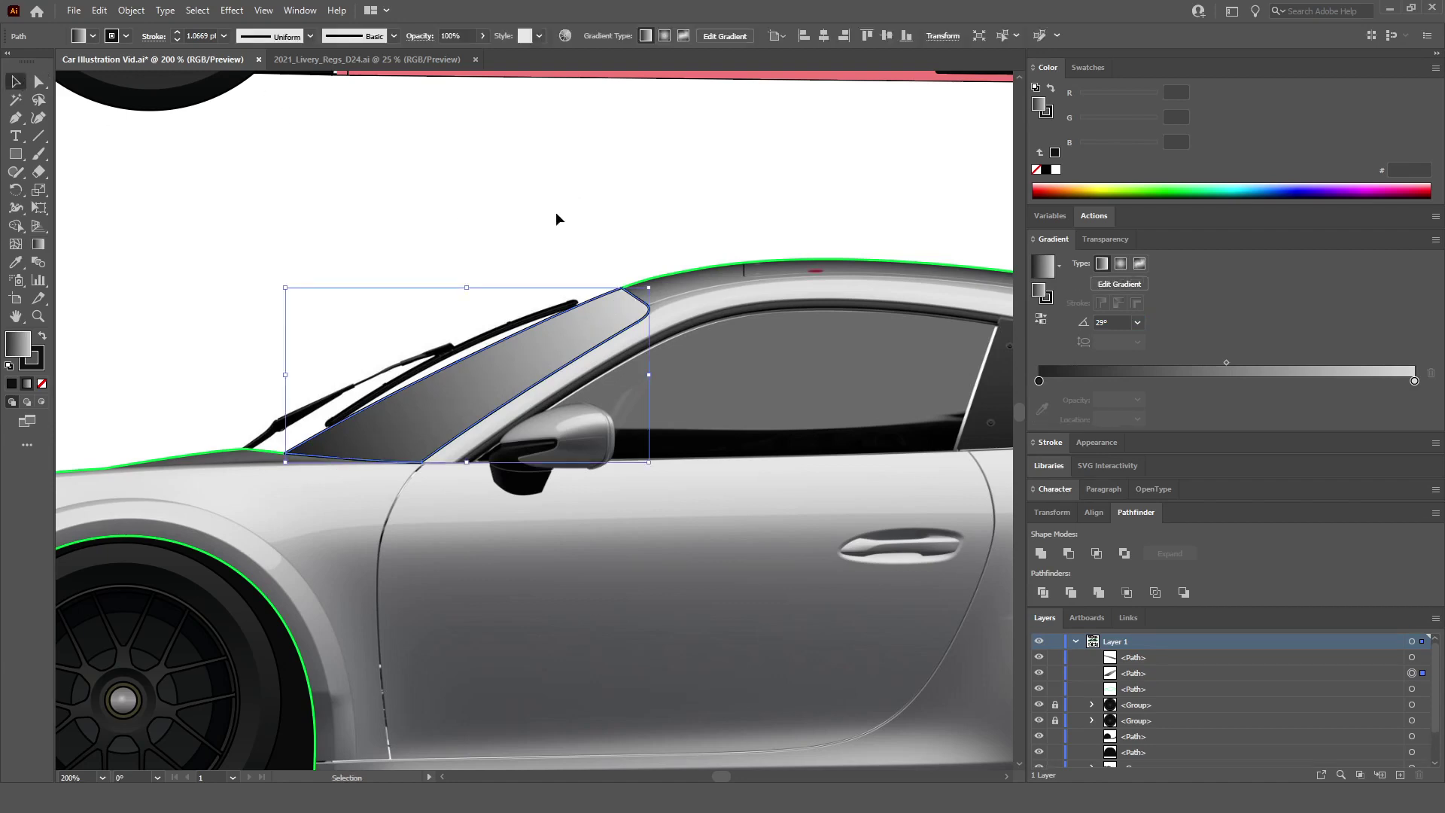
pyautogui.click(556, 211)
# Step: Set the Porsche's rear window gradient angle to -16° so it follows the window's slope, and deselect the window
pyautogui.scroll(-2, 556, 215)
pyautogui.hscroll(2, 923, 296)
pyautogui.scroll(2, 923, 296)
pyautogui.press('a')
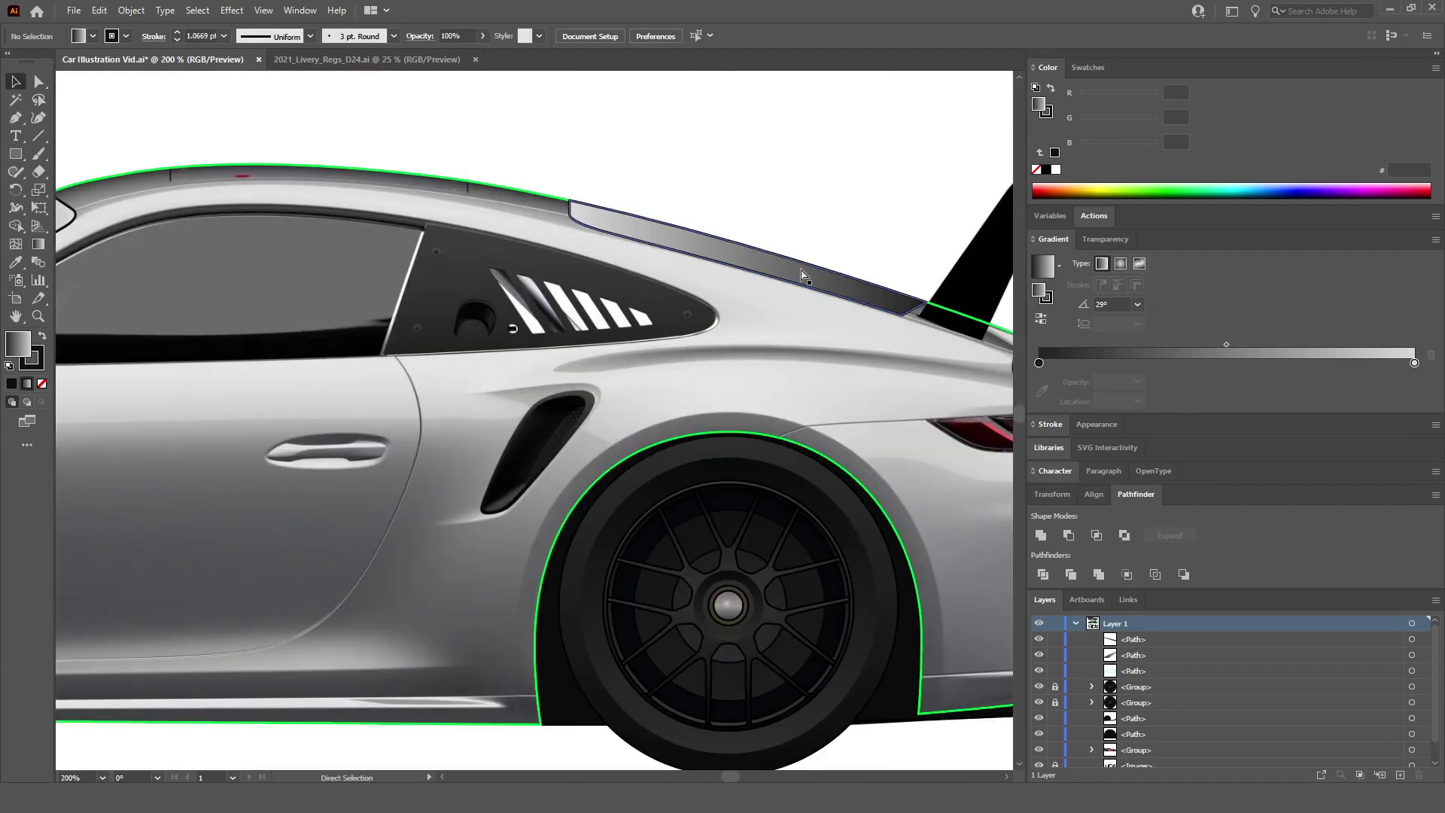
pyautogui.click(39, 244)
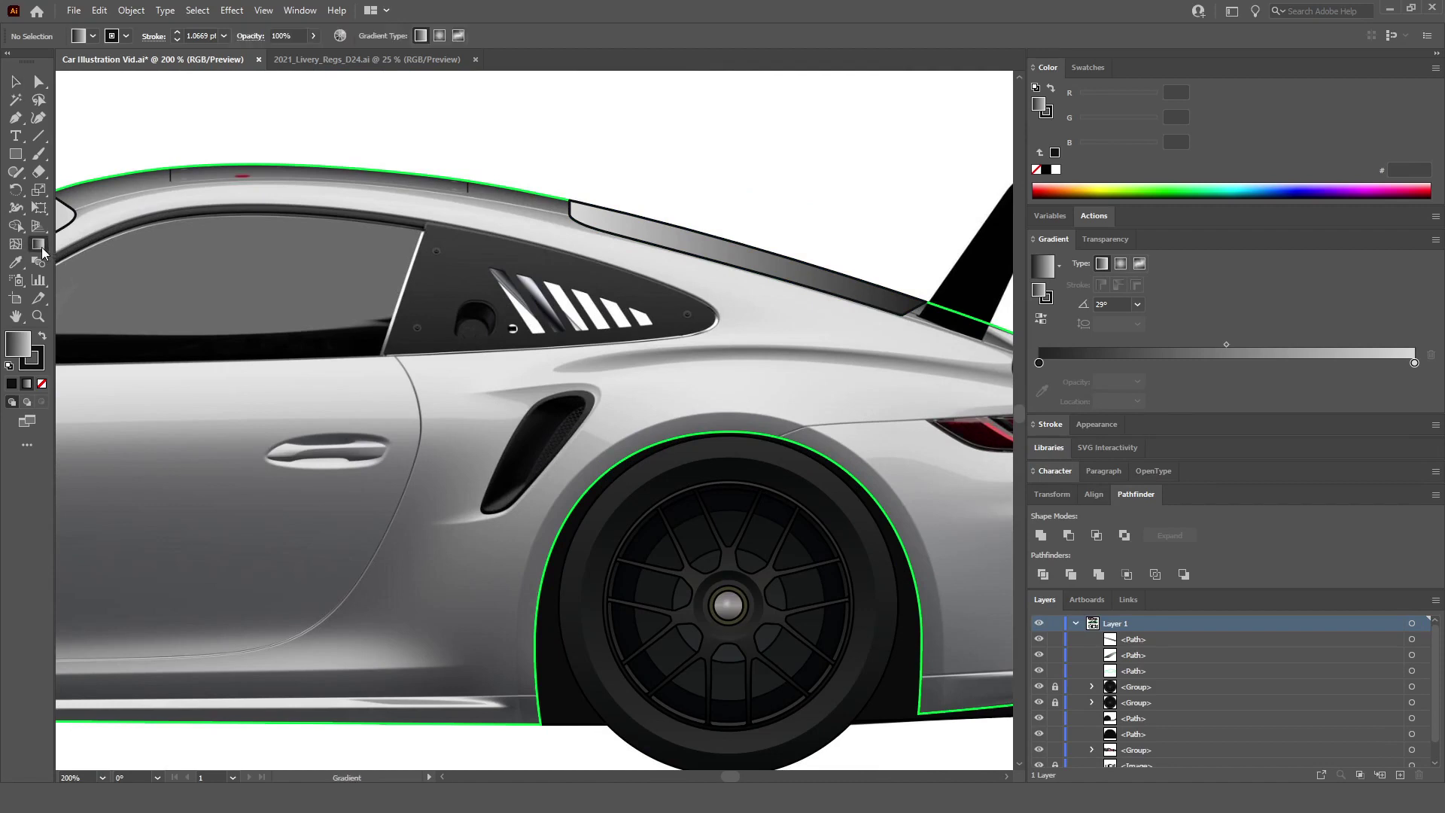
pyautogui.press('v')
pyautogui.click(801, 277)
pyautogui.press('g')
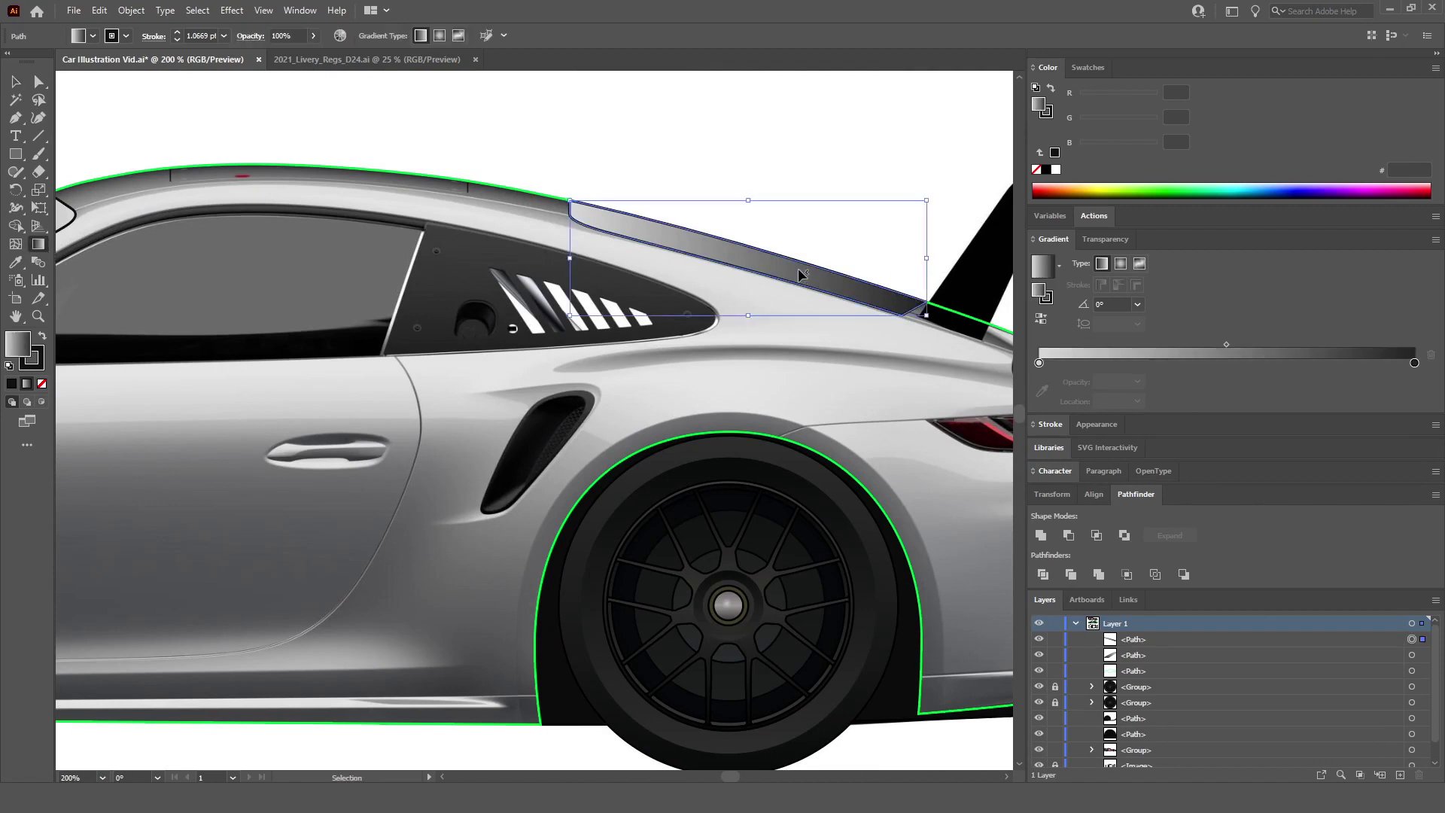
pyautogui.click(1120, 304)
pyautogui.write('-5')
pyautogui.press('Return')
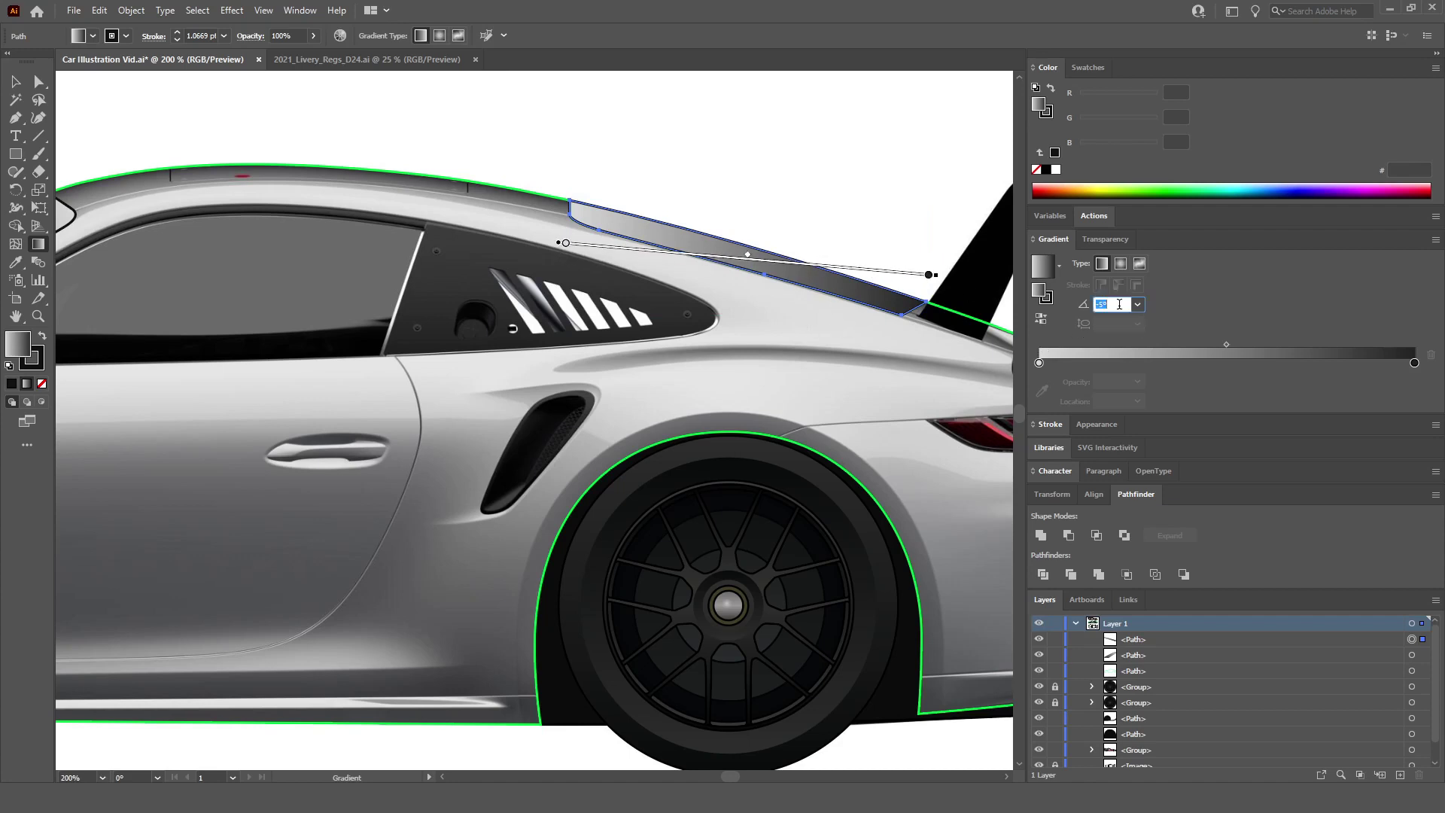
pyautogui.press('Down')
pyautogui.press('Down')
pyautogui.press('Down')
pyautogui.press('Down')
pyautogui.press('Down')
pyautogui.press('Down')
pyautogui.press('Down')
pyautogui.press('Down')
pyautogui.press('Down')
pyautogui.press('Down')
pyautogui.press('Down')
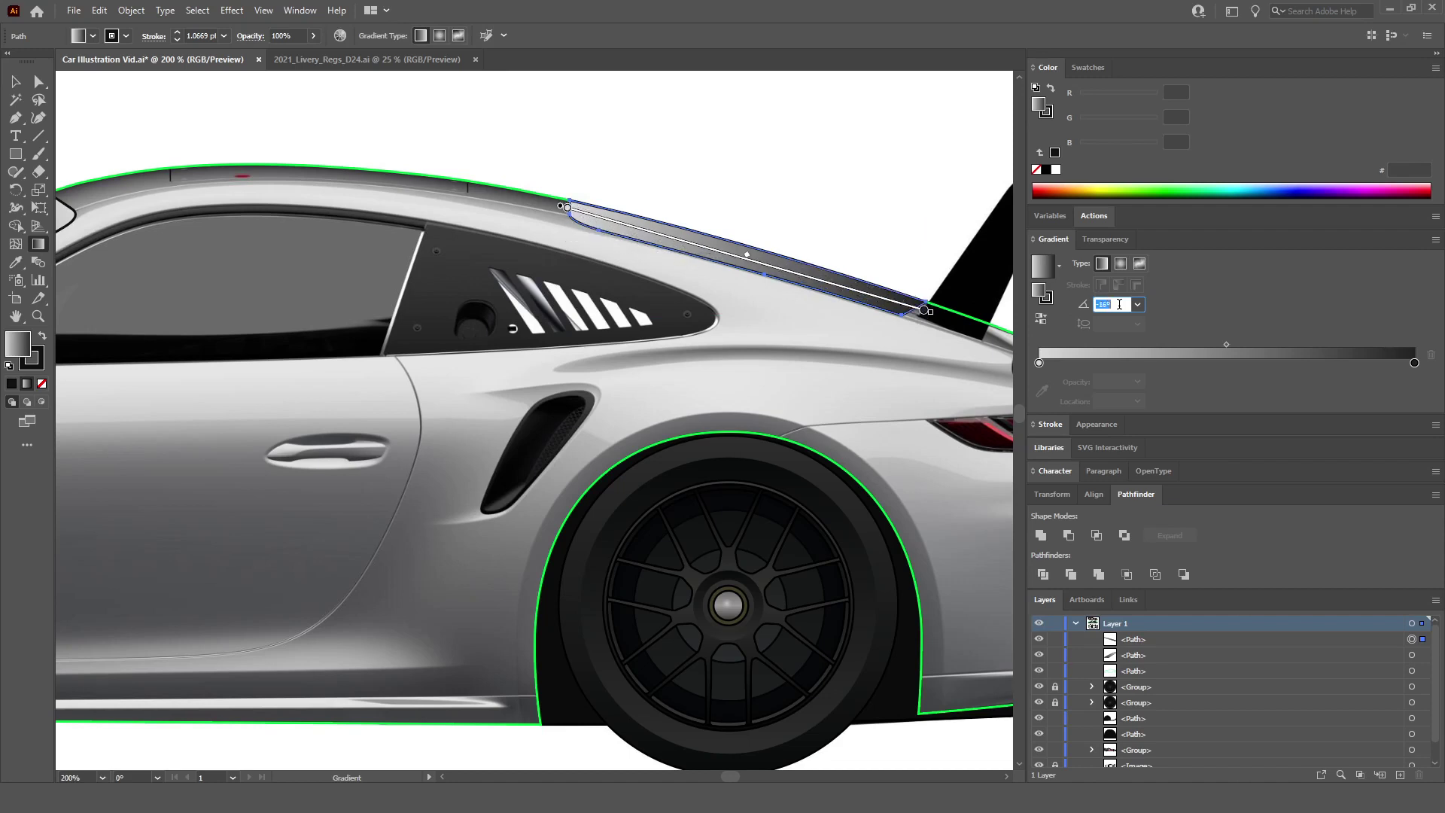
pyautogui.click(15, 81)
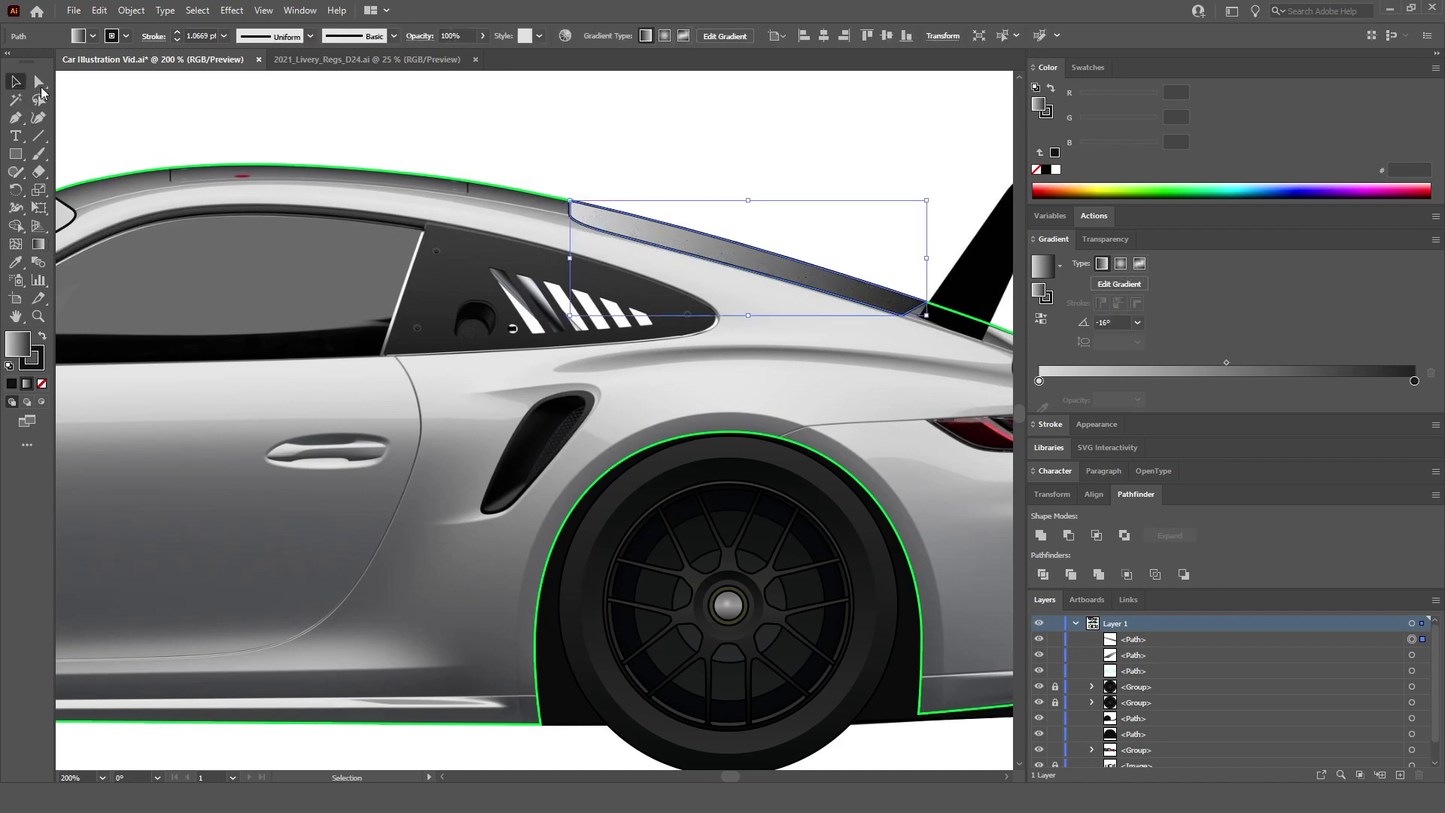
pyautogui.click(568, 155)
# Step: Preview the Porsche's body outline as a solid green shape by swapping its fill and stroke, and swap them back
pyautogui.scroll(-3, 637, 274)
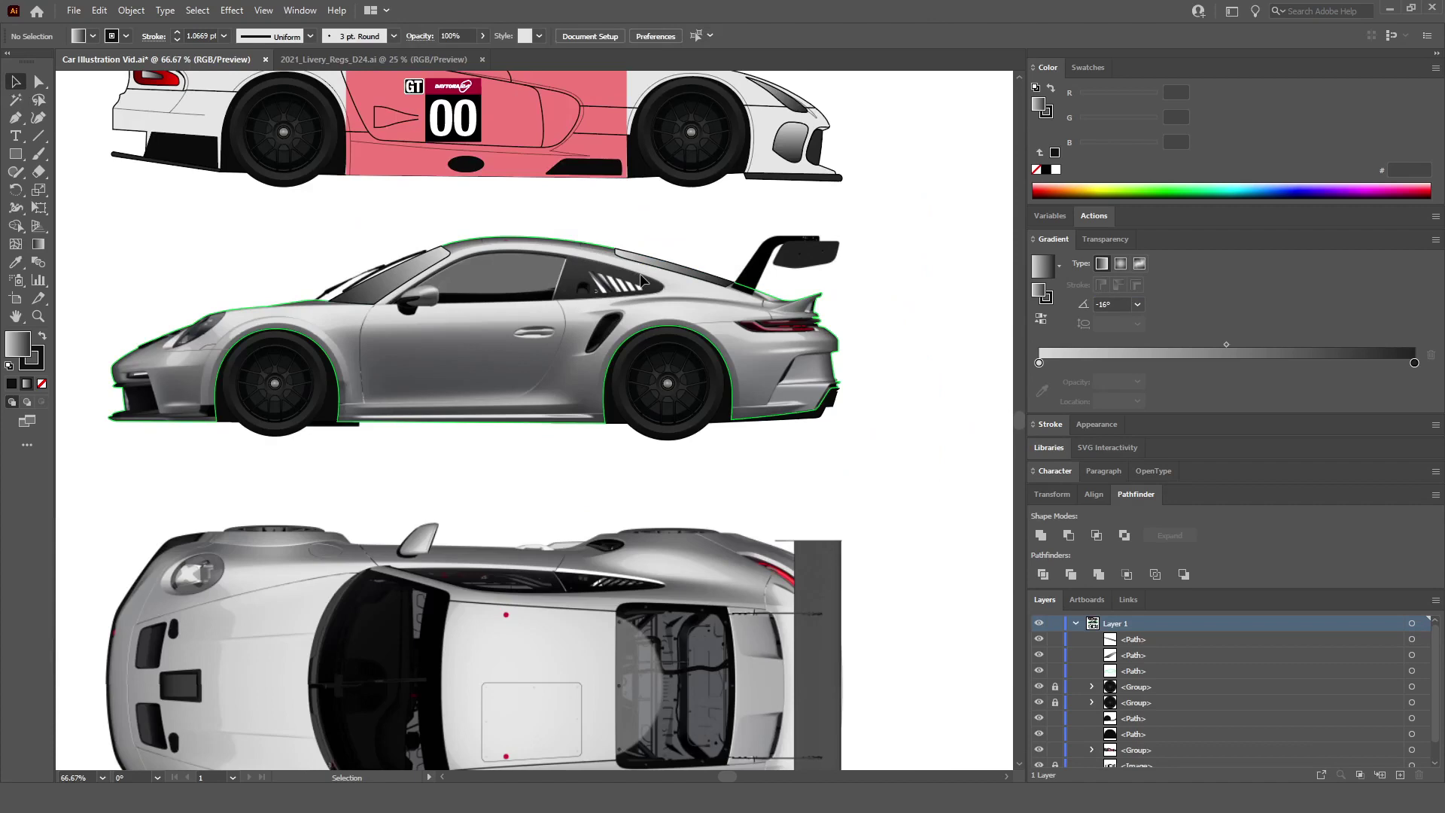
pyautogui.click(765, 295)
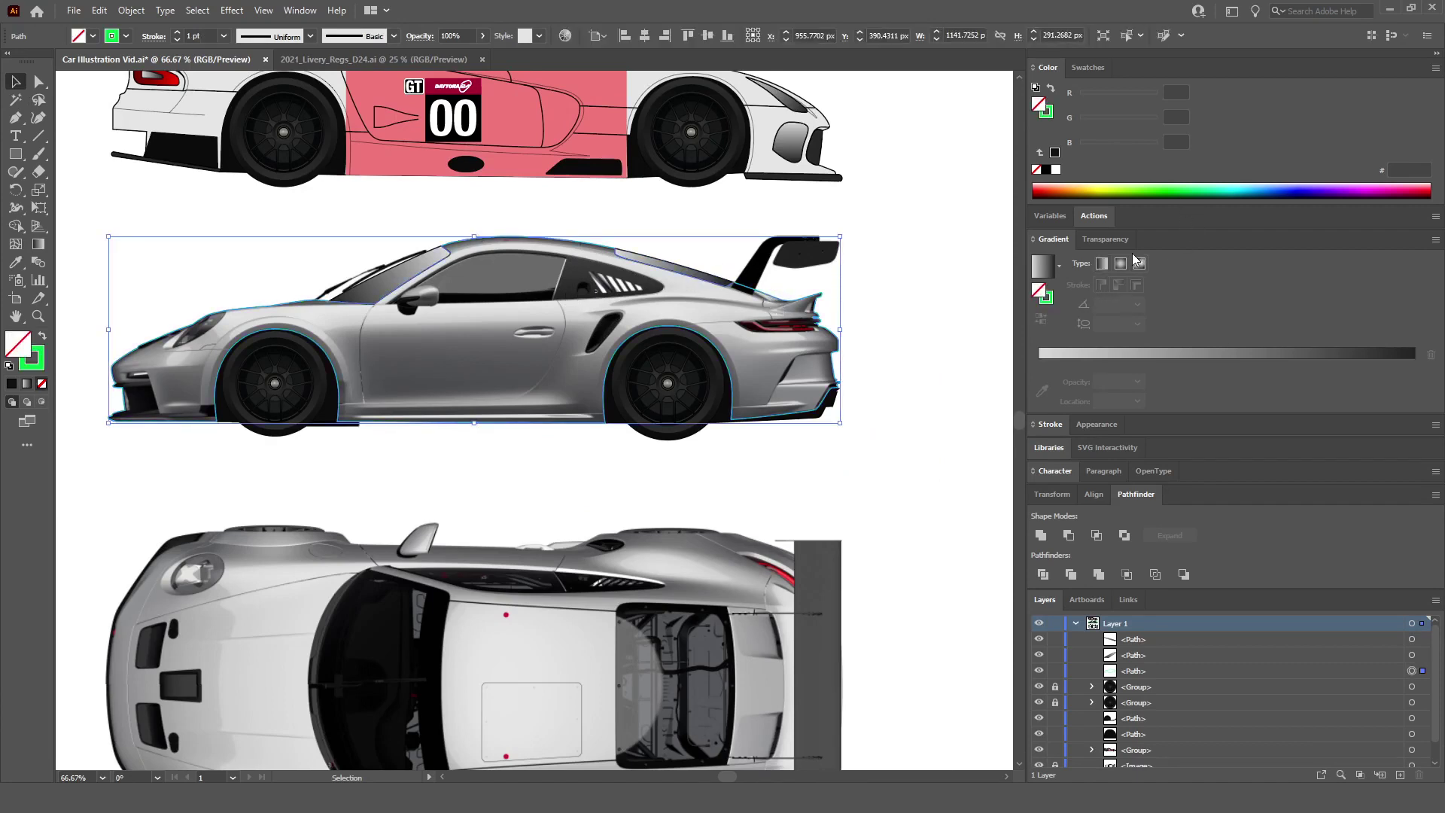
pyautogui.click(41, 336)
pyautogui.click(119, 321)
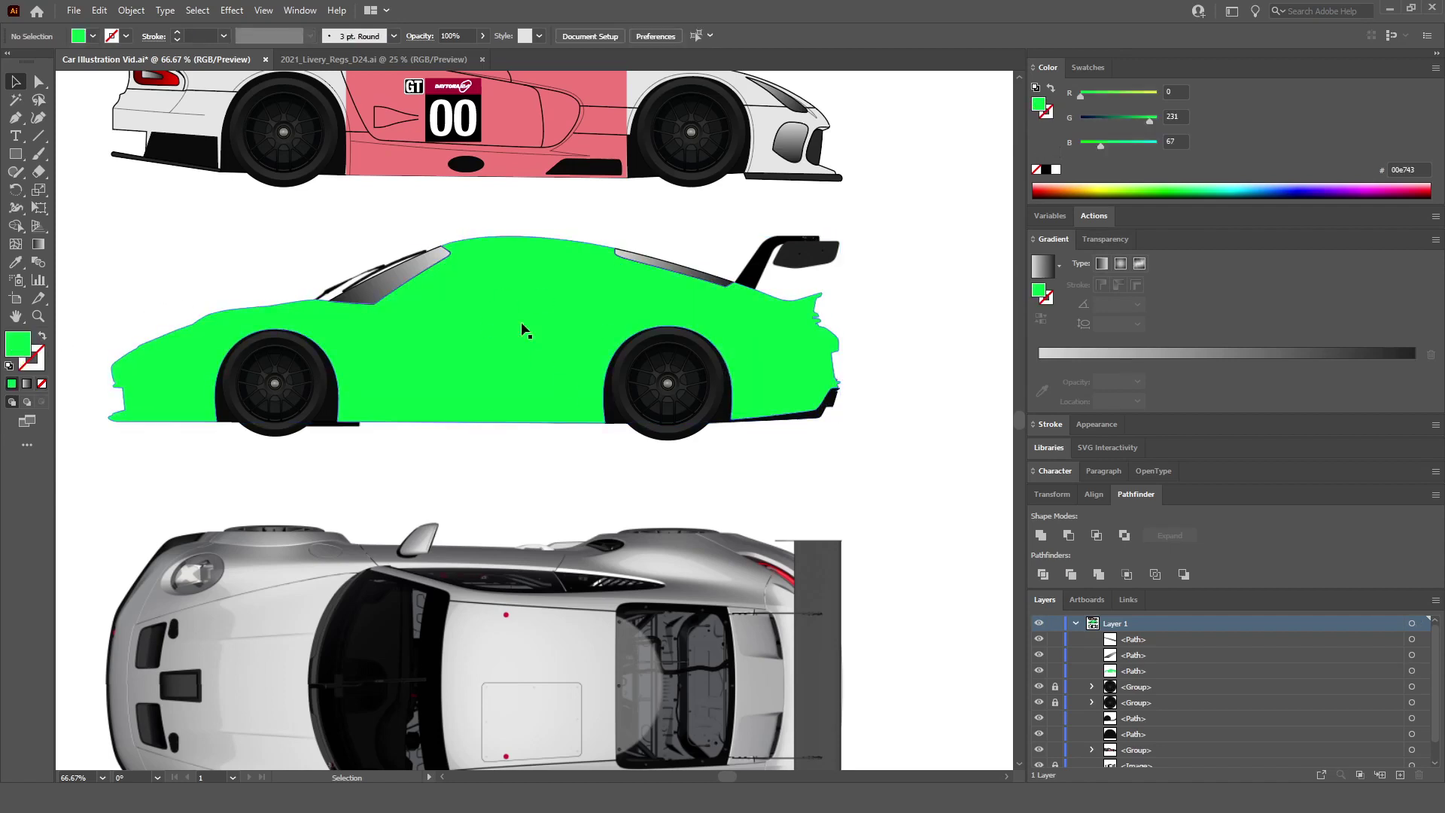
pyautogui.click(124, 361)
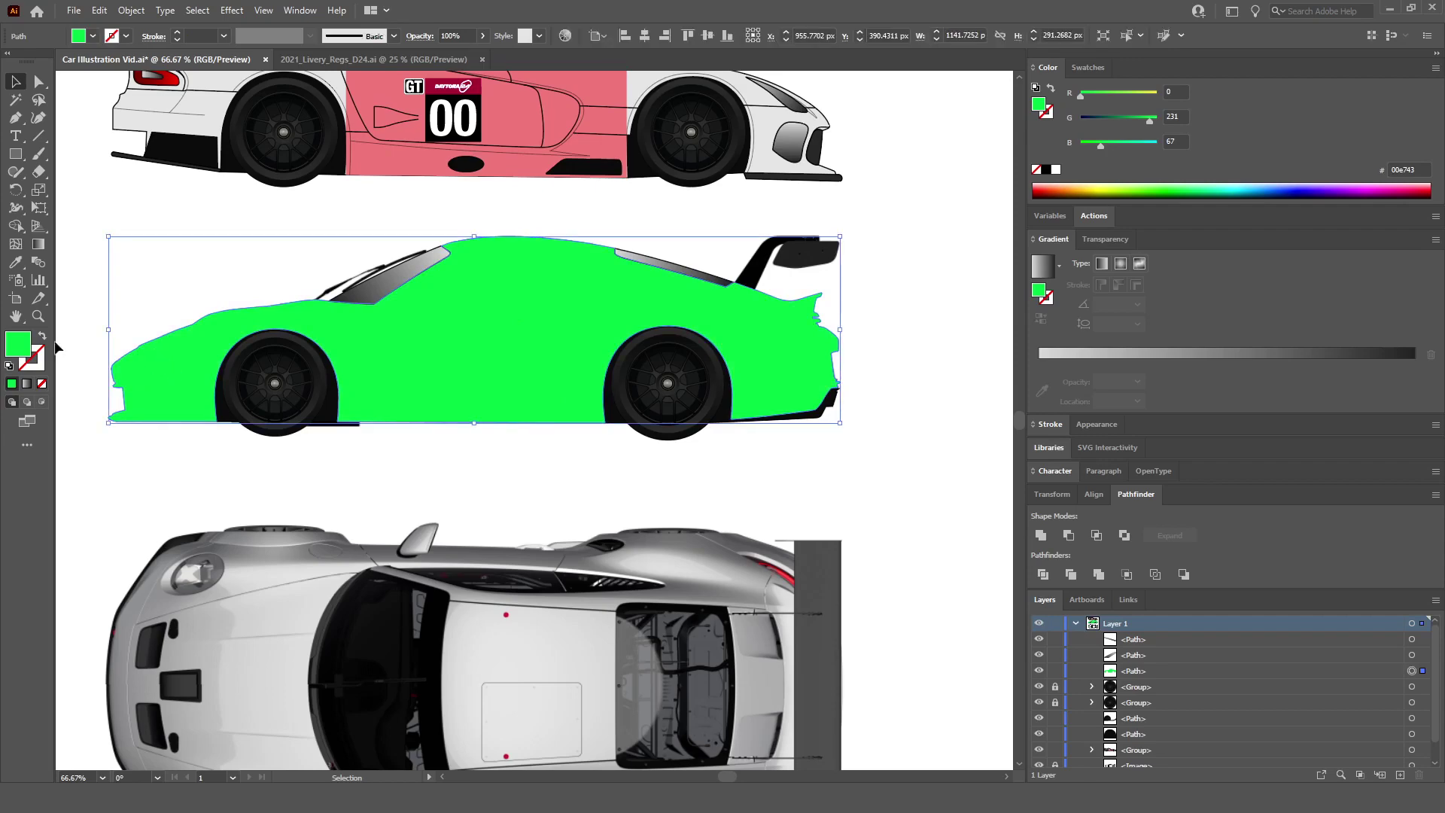
pyautogui.click(42, 337)
pyautogui.click(174, 225)
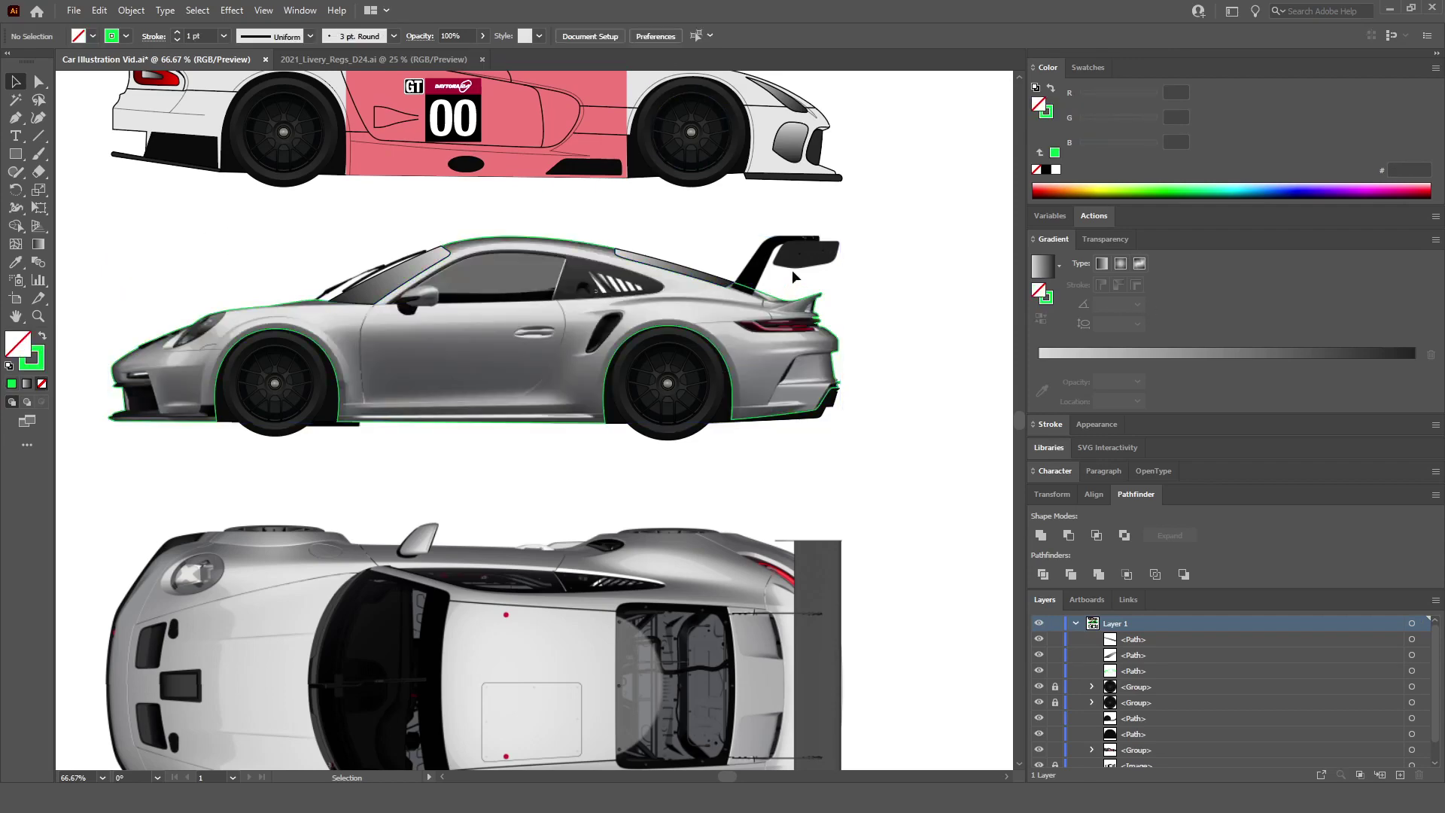
# Step: Start a Pen path along the rear wing endplate's flat upper edge, ending at a sharp corner past its rounded upper rear corner
pyautogui.scroll(5, 795, 272)
pyautogui.scroll(2, 745, 331)
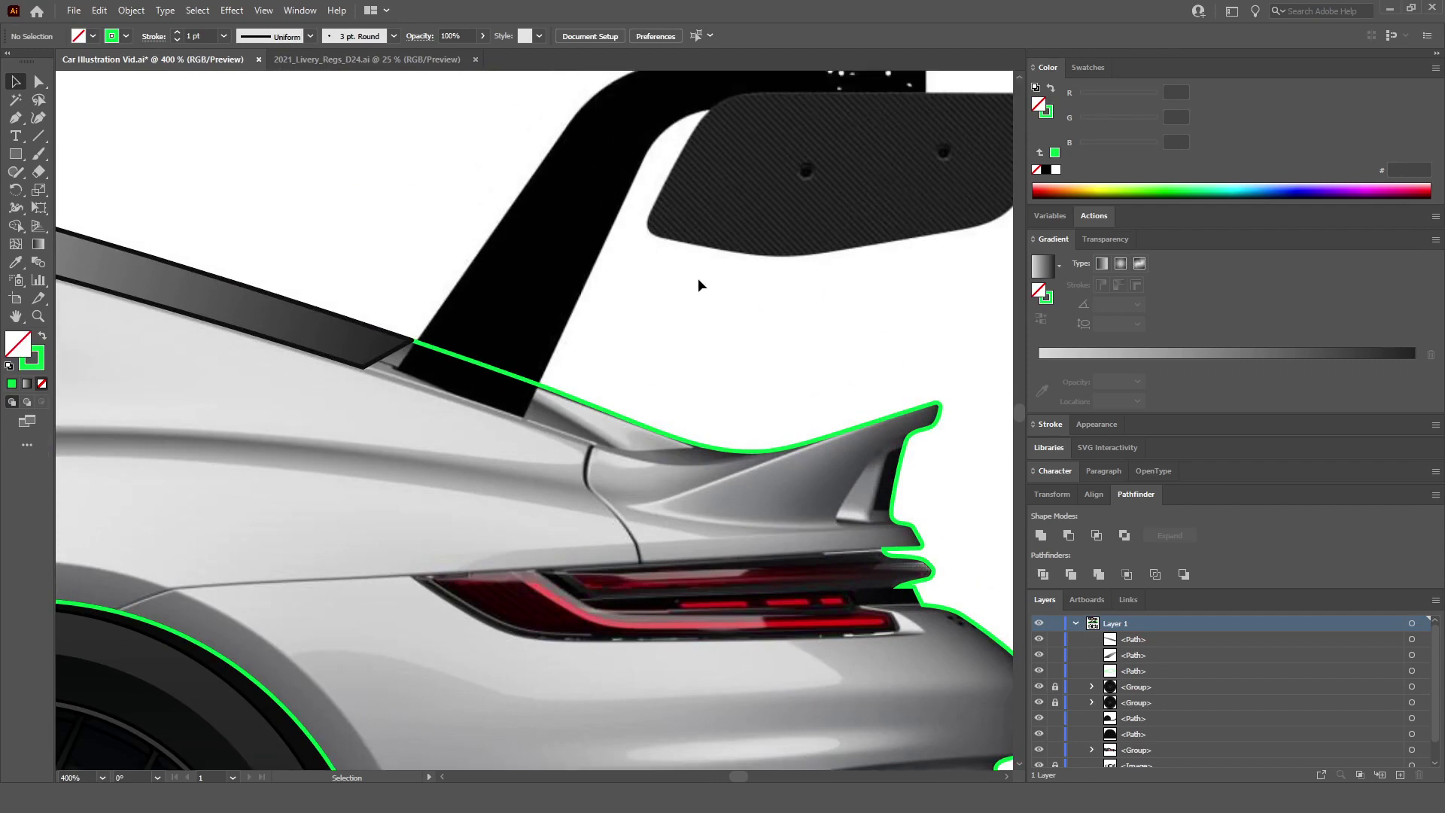
pyautogui.scroll(2, 701, 280)
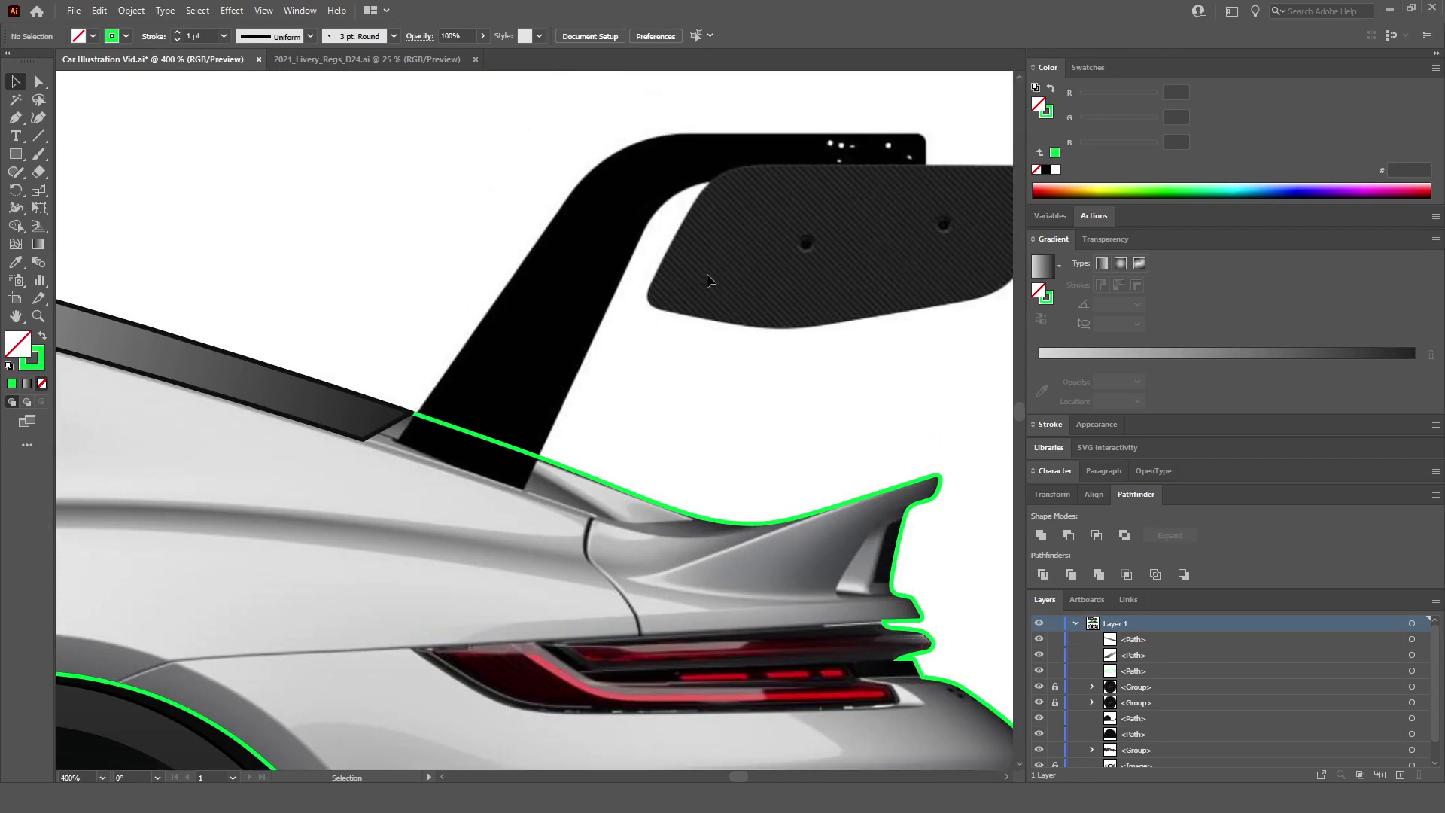
pyautogui.hscroll(4, 707, 281)
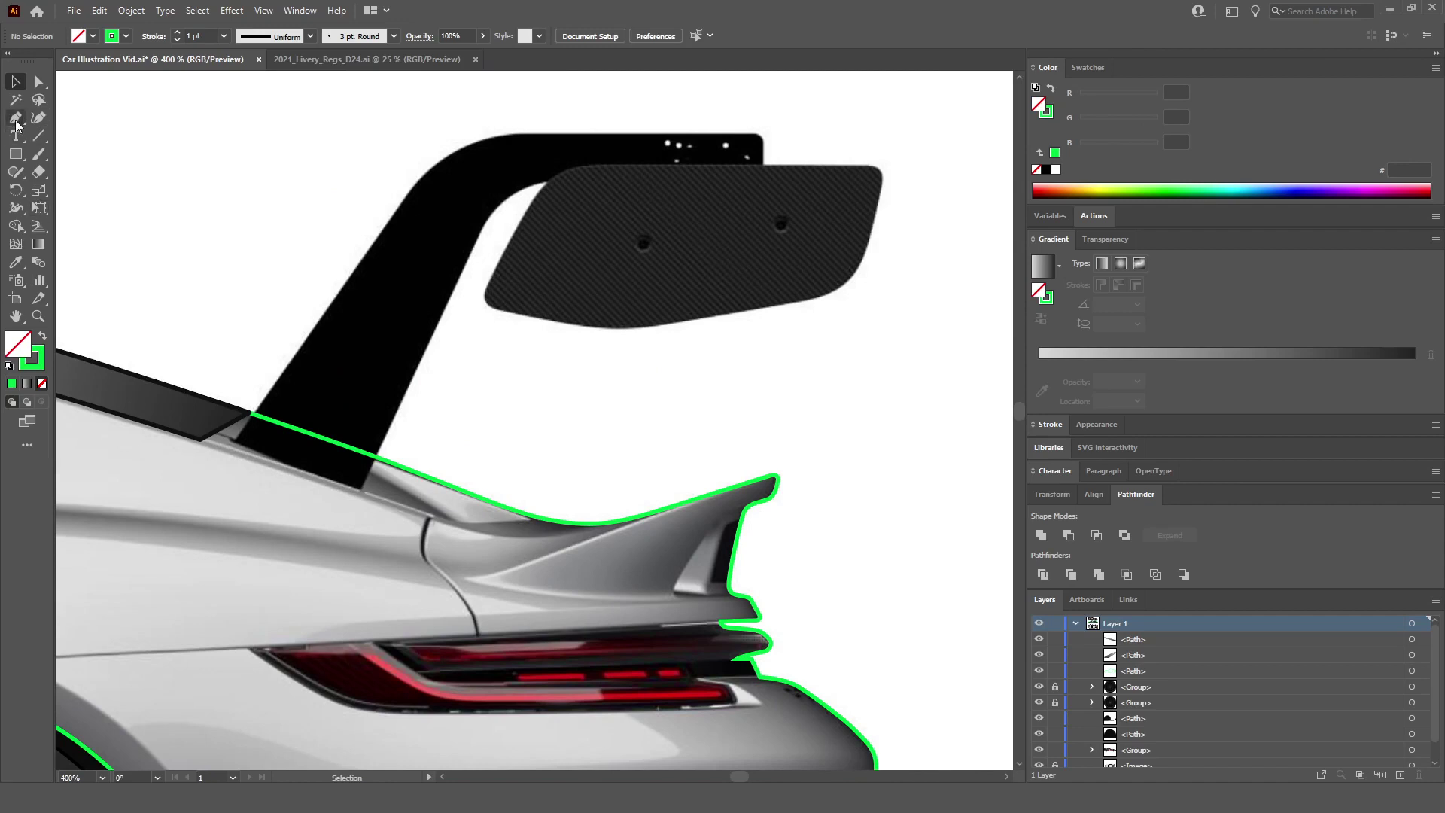
pyautogui.click(15, 121)
pyautogui.scroll(2, 686, 184)
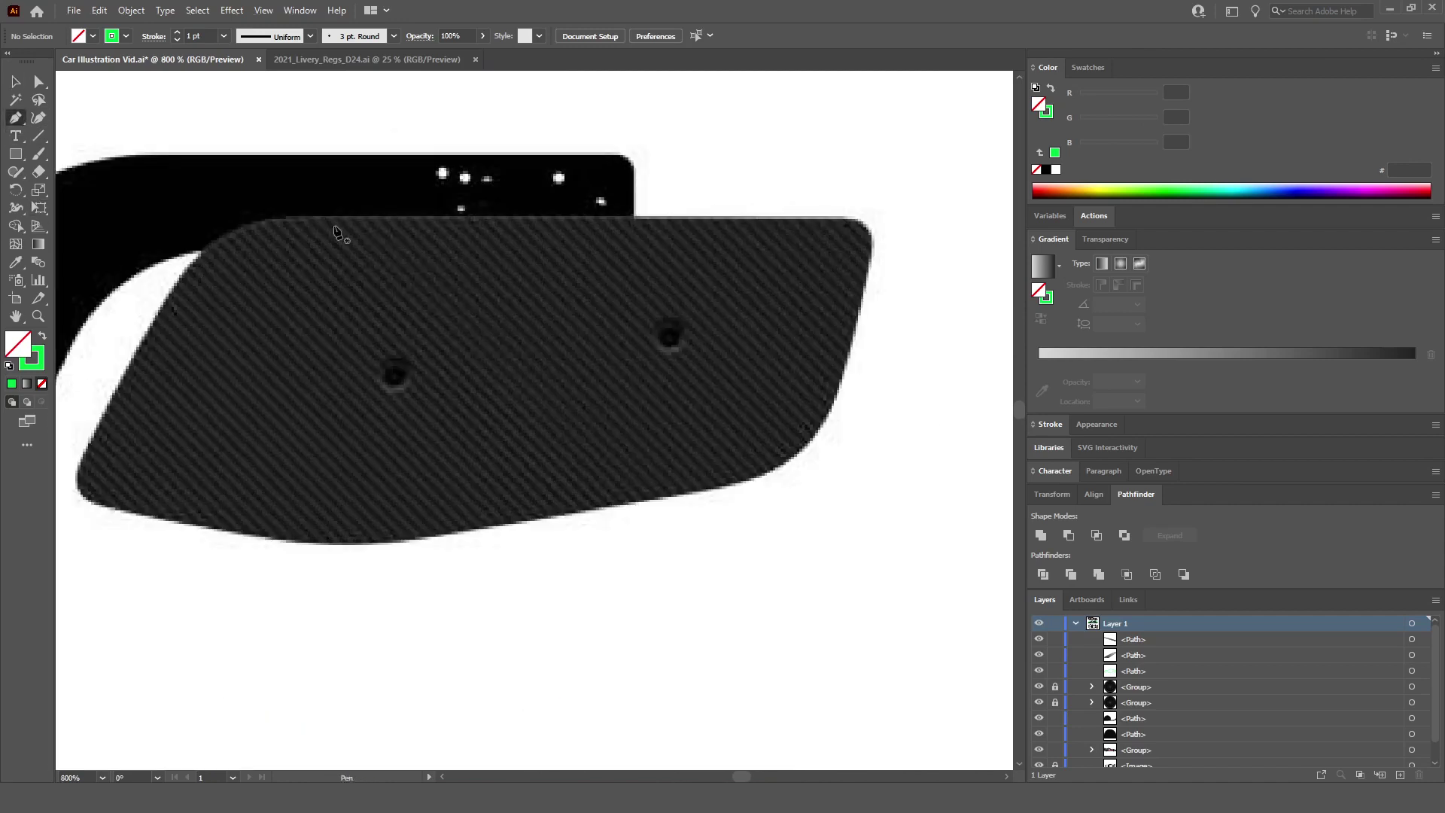
pyautogui.hscroll(1, 781, 233)
pyautogui.scroll(3, 845, 223)
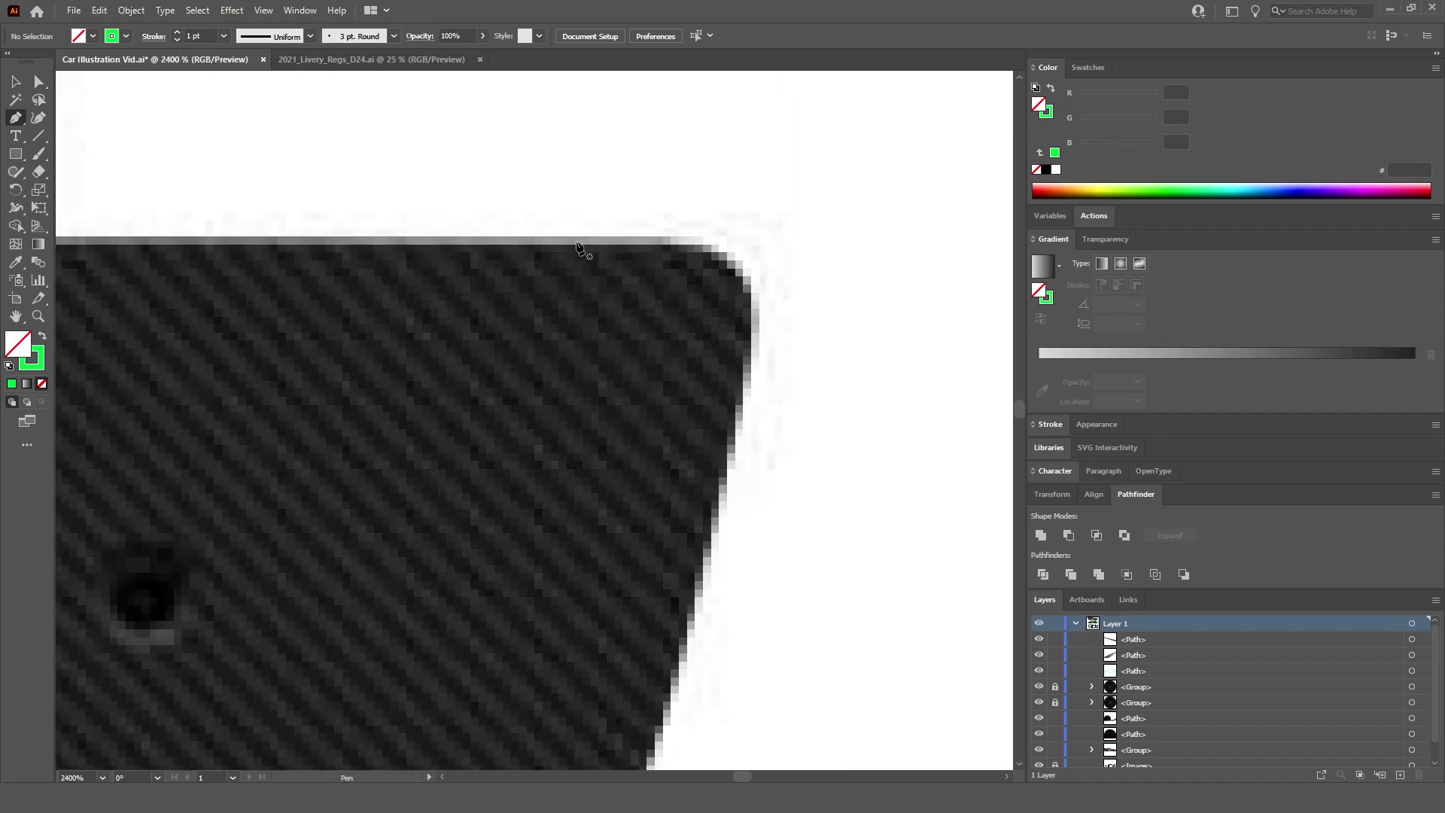
pyautogui.click(256, 241)
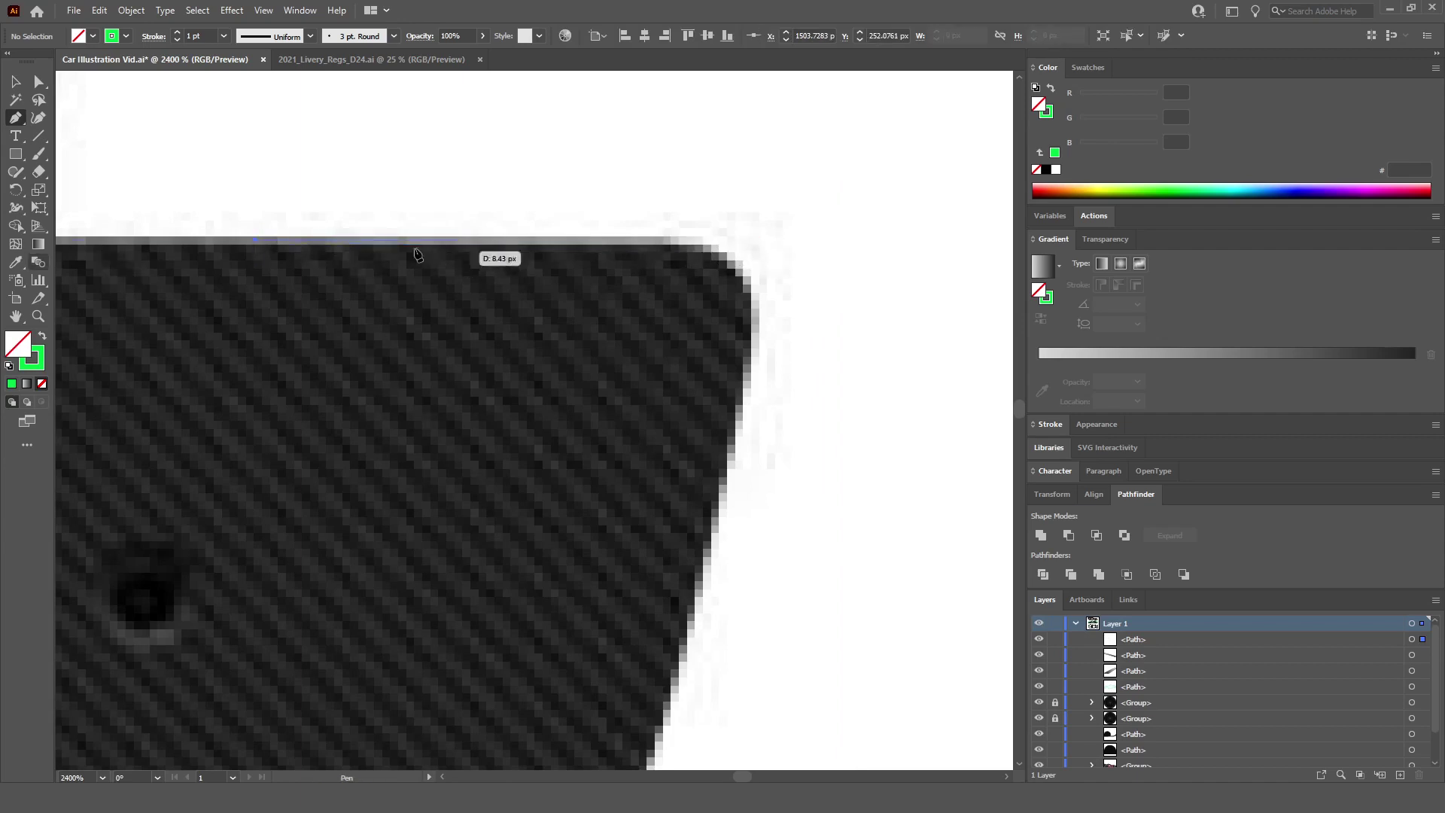
pyautogui.click(783, 240)
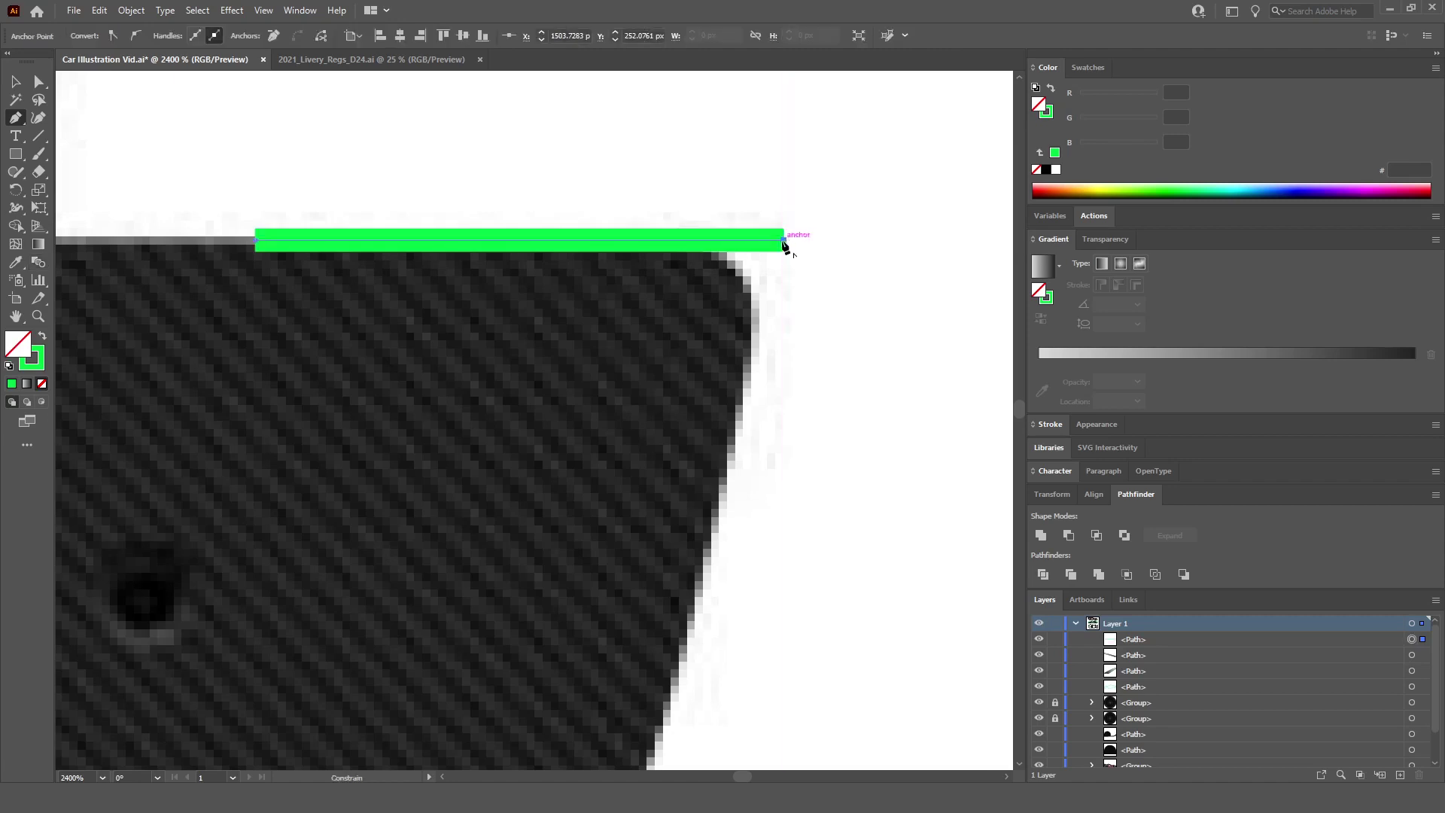
pyautogui.scroll(-3, 784, 241)
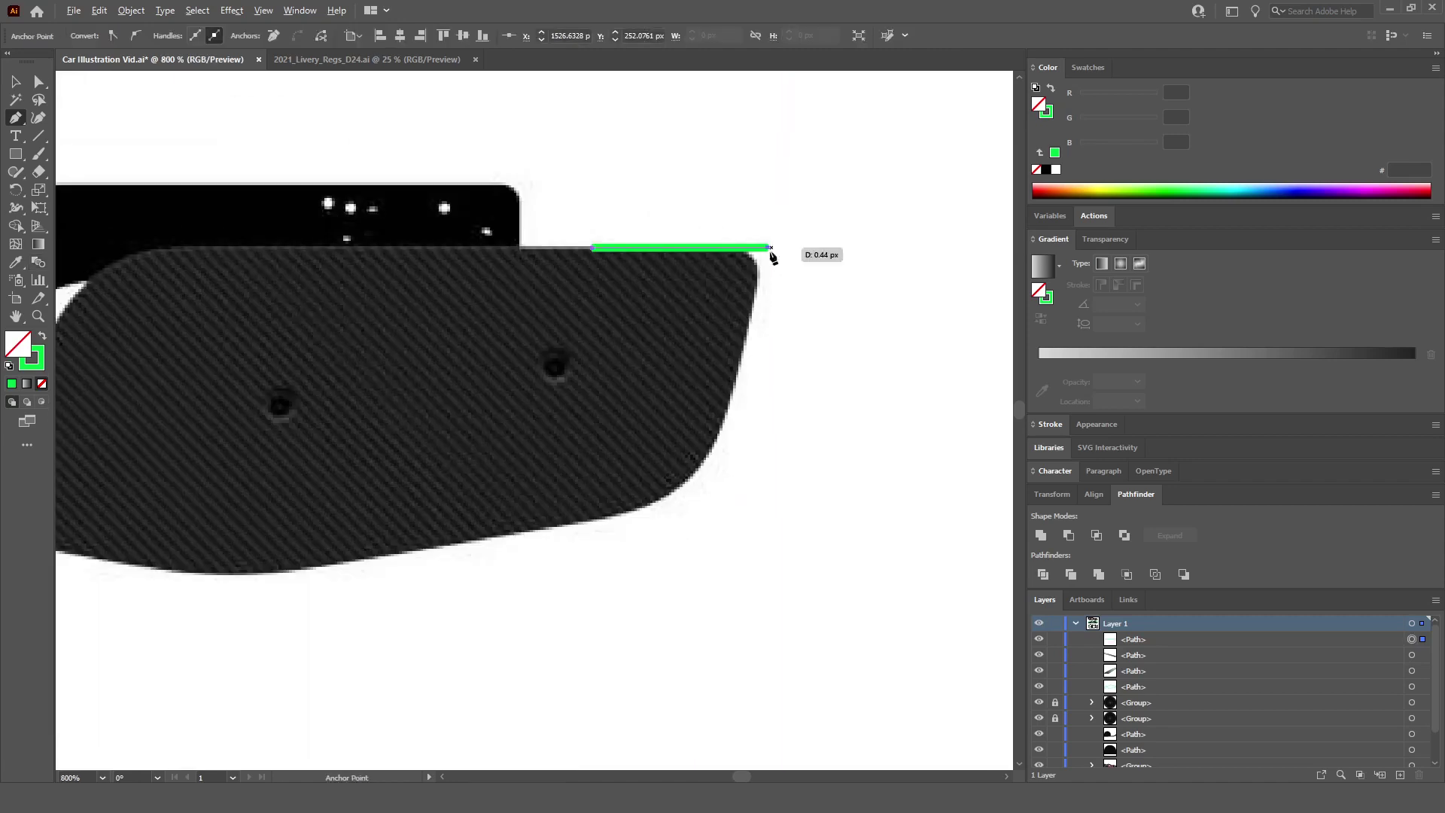
# Step: Set the endplate path's opacity to 46%
pyautogui.click(1105, 240)
pyautogui.scroll(3, 716, 250)
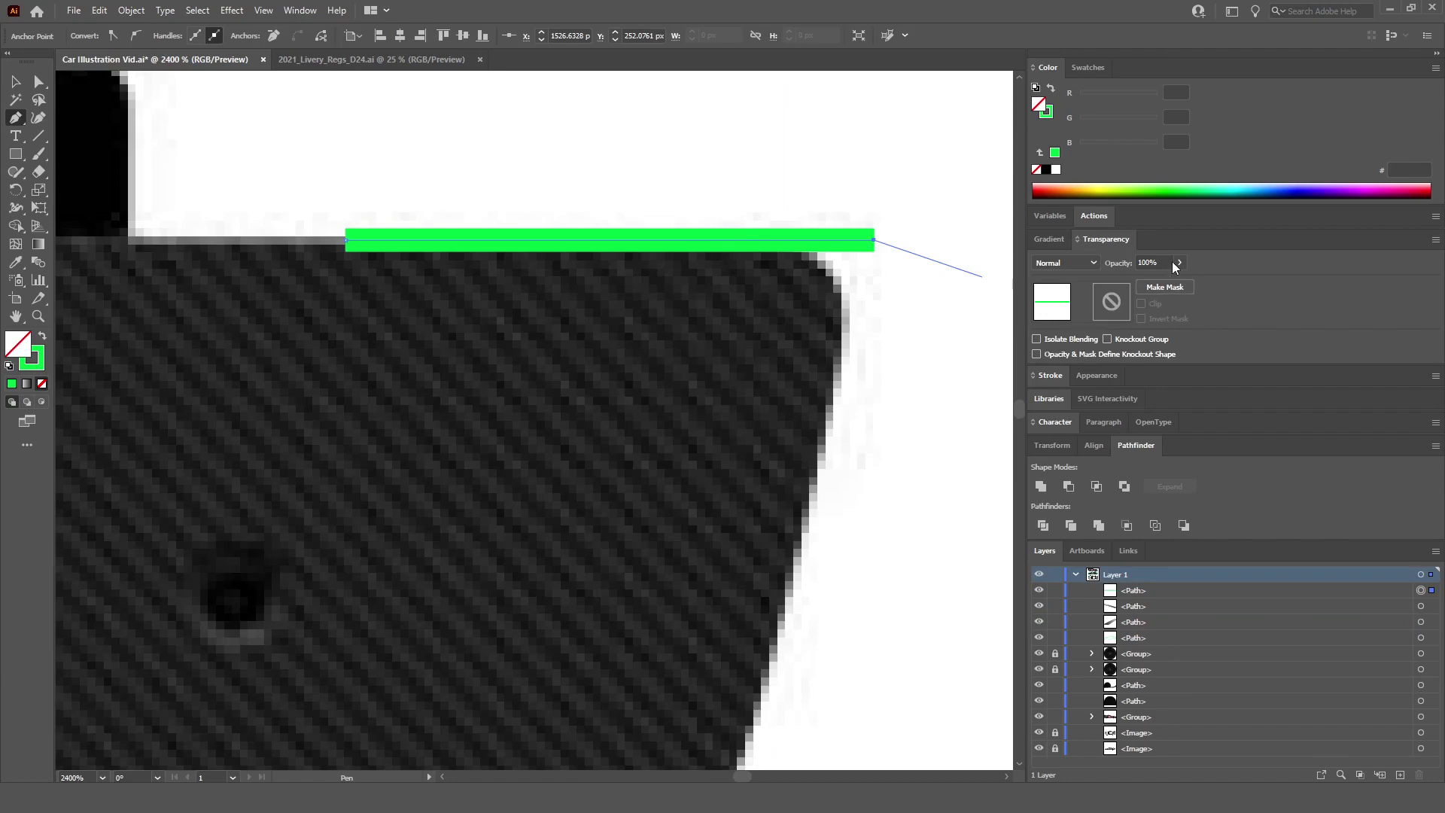
pyautogui.write('46')
pyautogui.press('Return')
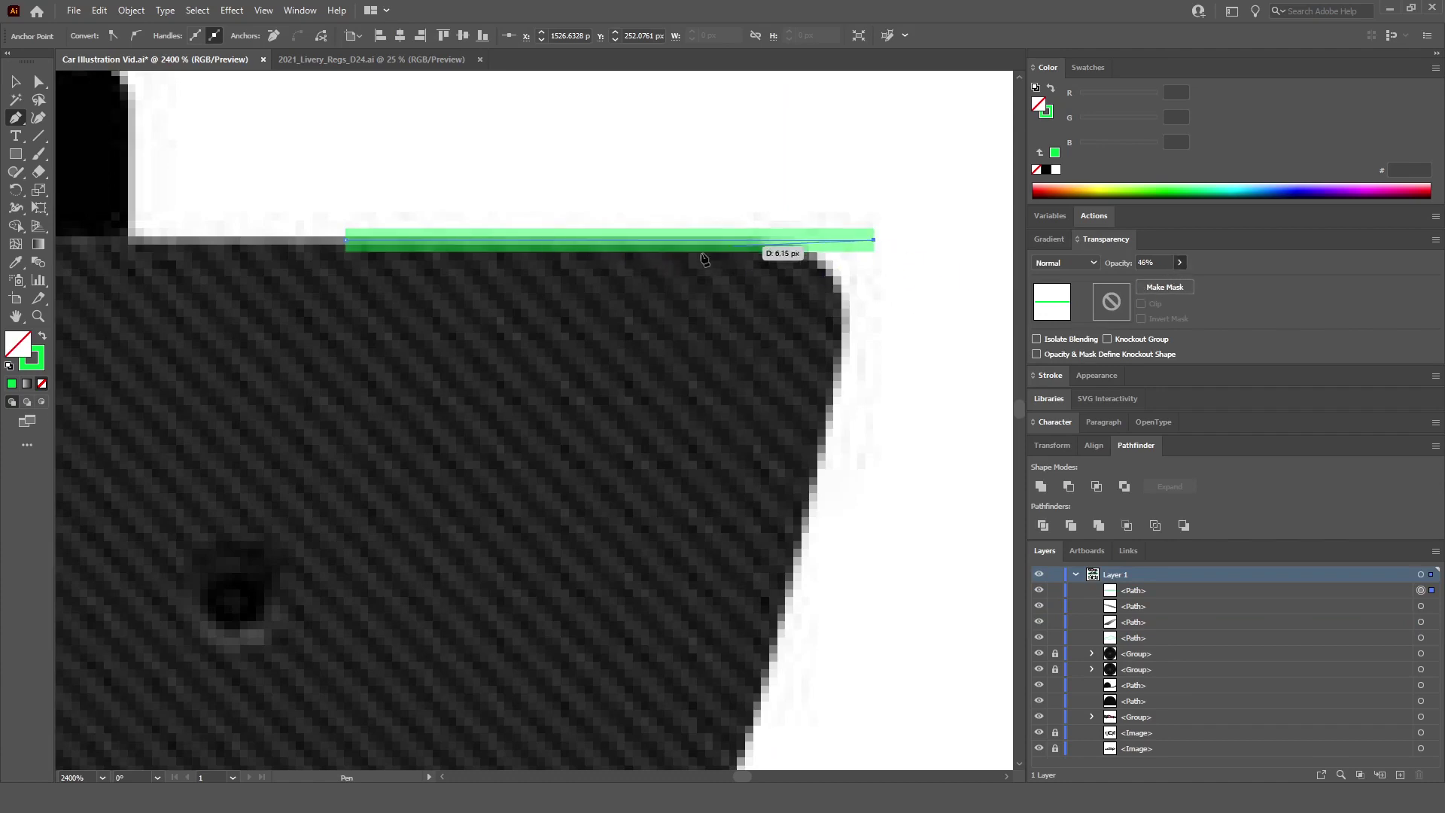
# Step: Try tracing the endplate's rear edge, rounded lower rear corner and underside with curved anchor points, and undo those segments
pyautogui.scroll(-3, 813, 381)
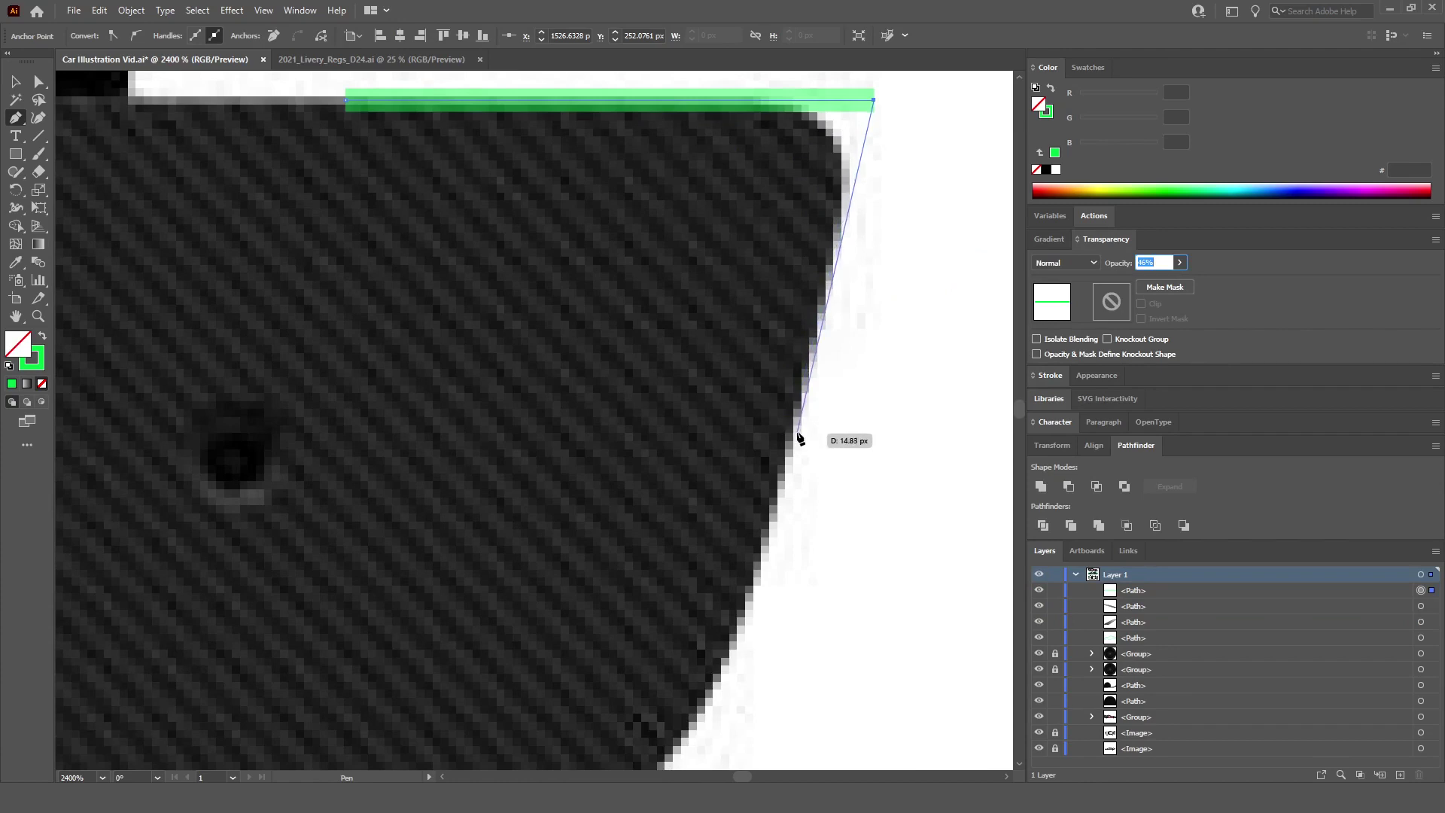
pyautogui.moveTo(796, 431); pyautogui.dragTo(761, 575)
pyautogui.scroll(-5, 762, 574)
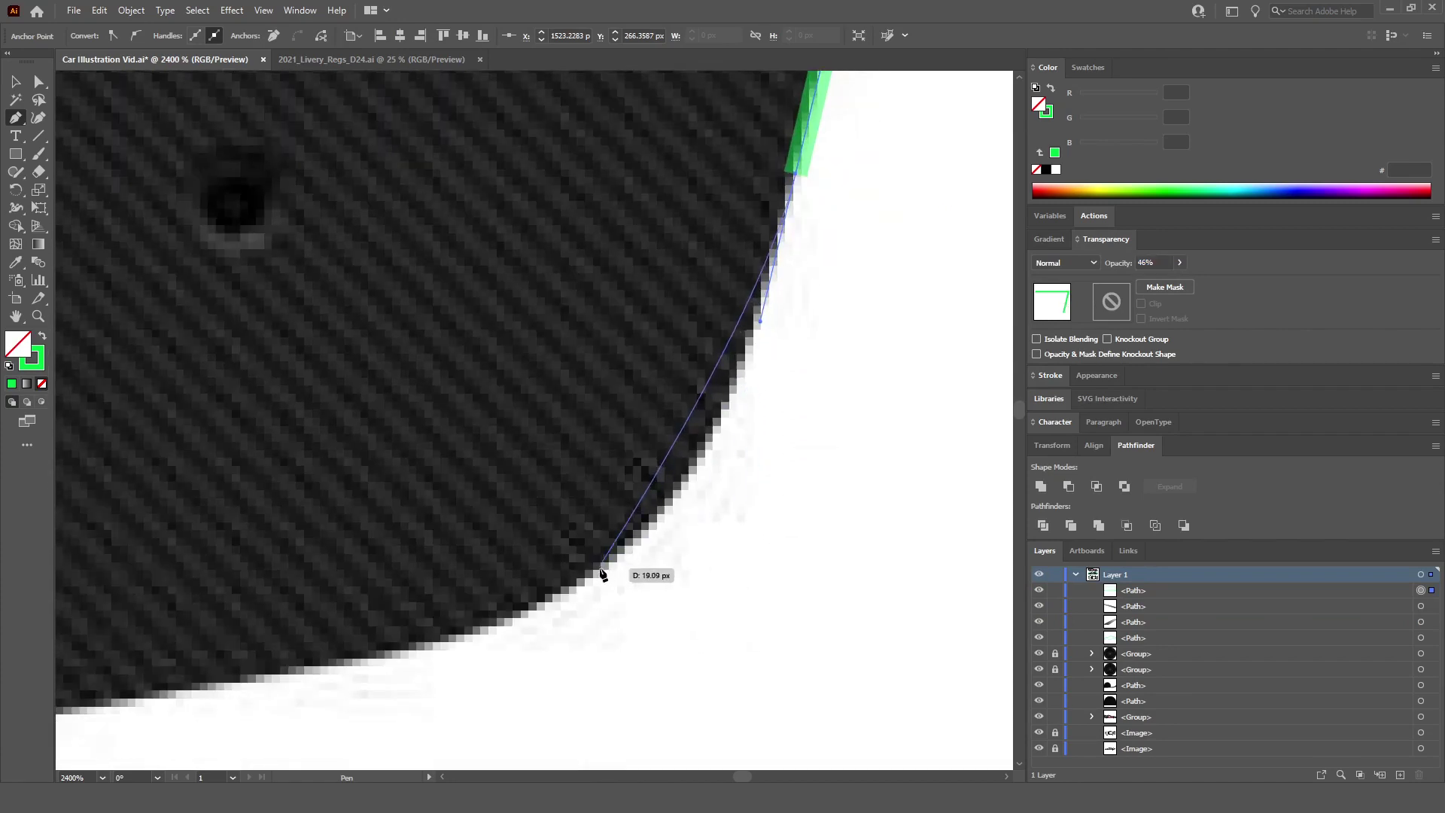
pyautogui.moveTo(631, 542); pyautogui.dragTo(548, 616)
pyautogui.scroll(-8, 548, 615)
pyautogui.scroll(8, 432, 668)
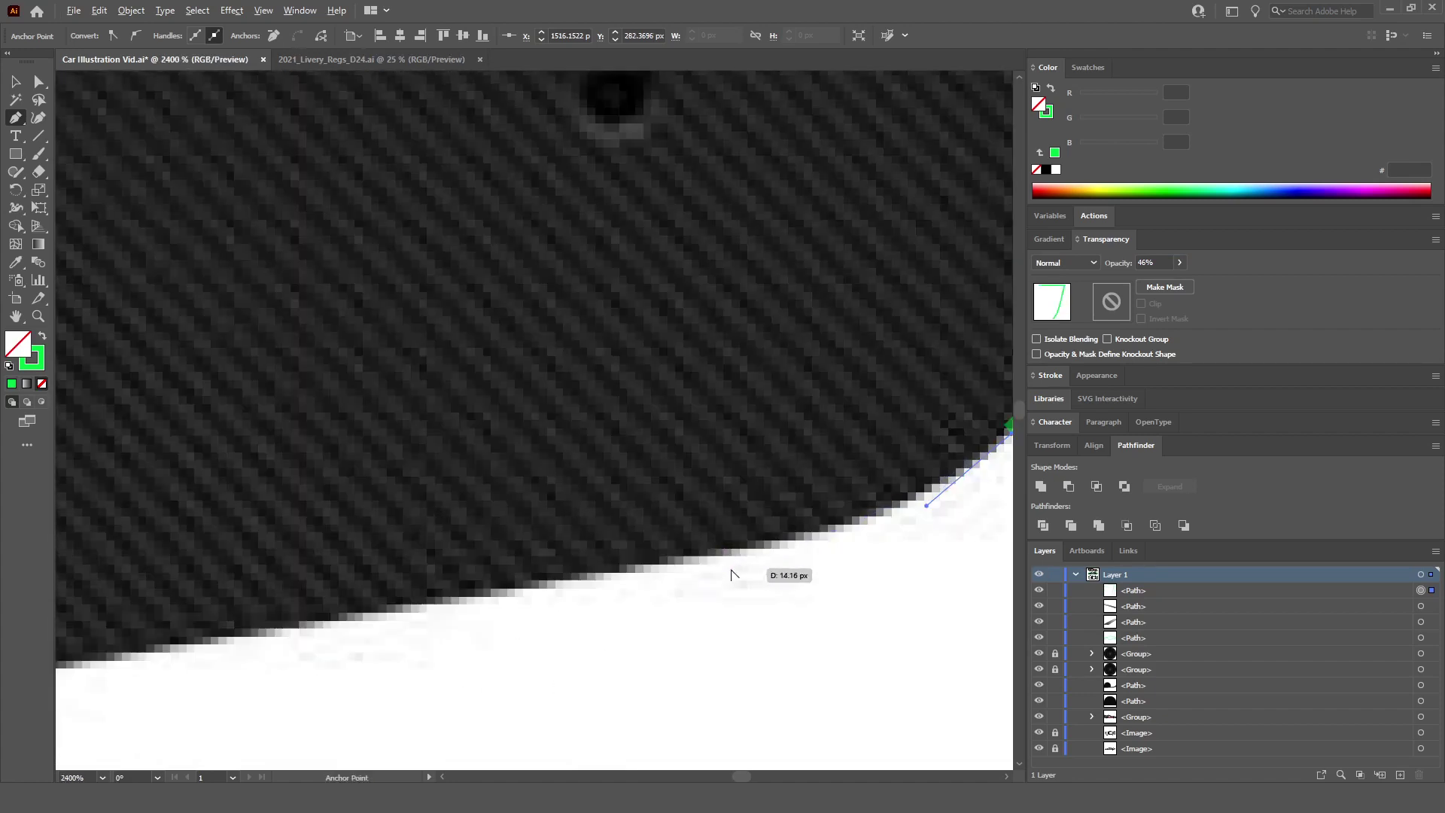
pyautogui.moveTo(704, 556); pyautogui.dragTo(705, 556)
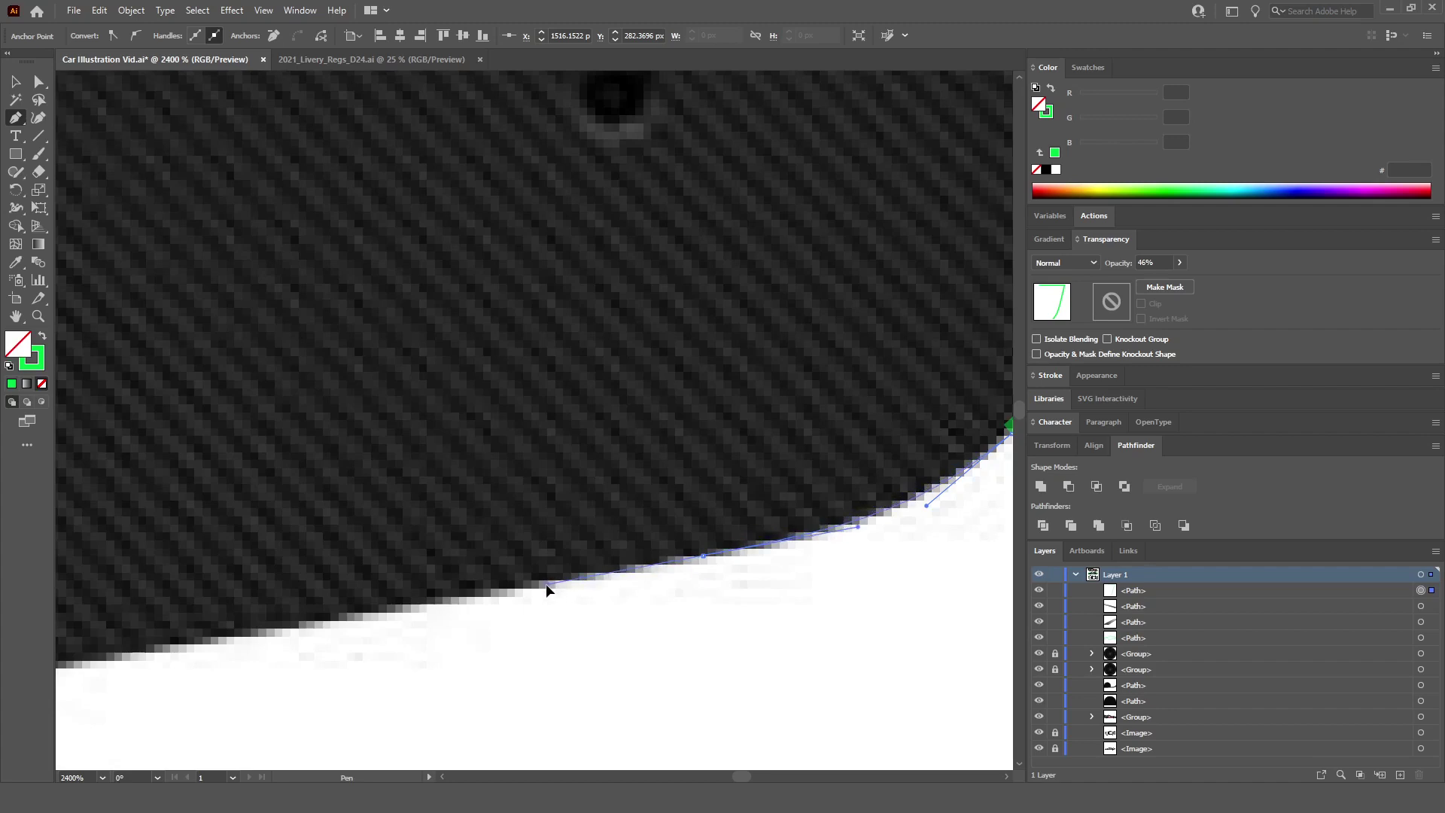
pyautogui.scroll(-8, 413, 629)
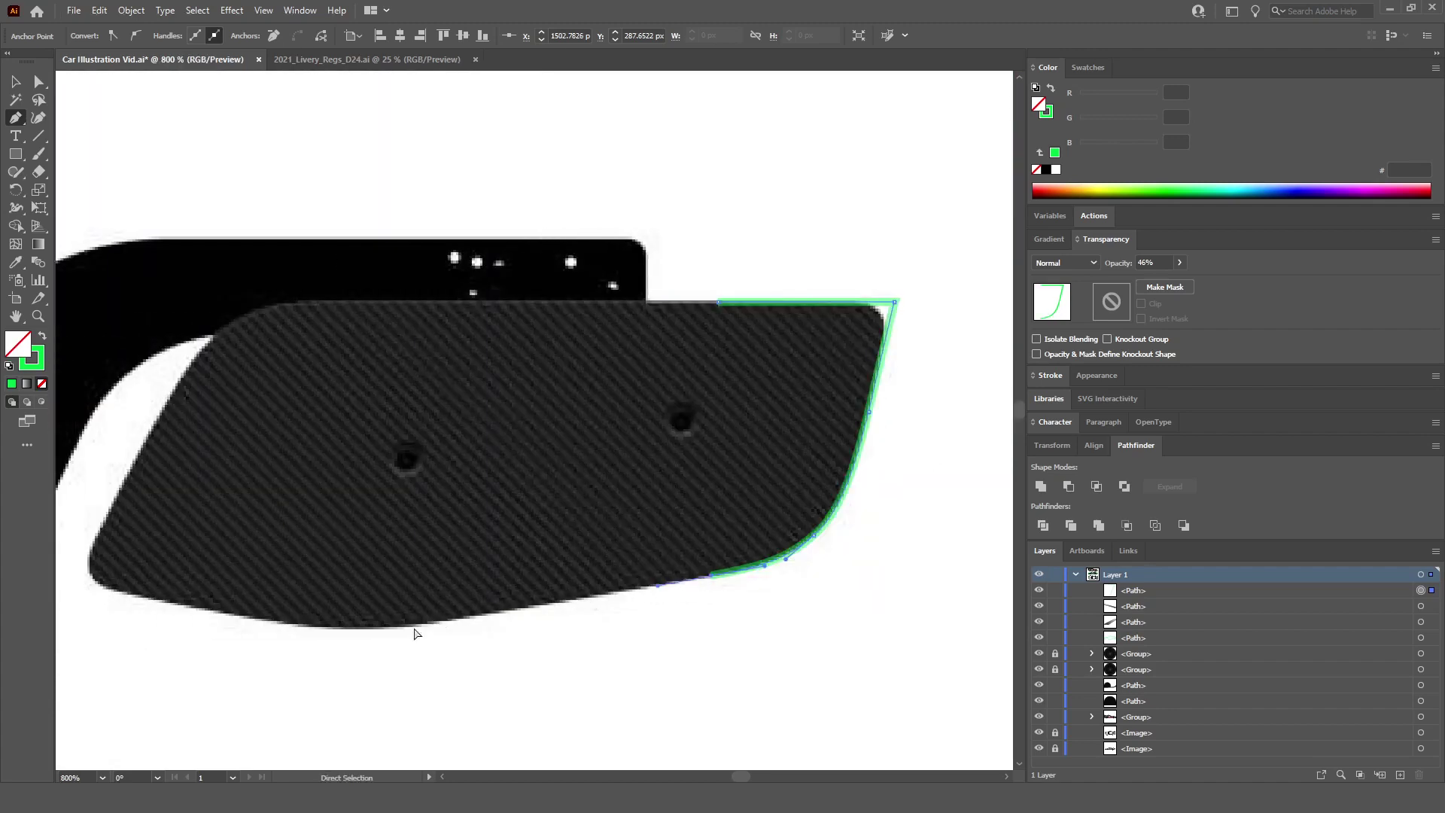
pyautogui.scroll(8, 401, 626)
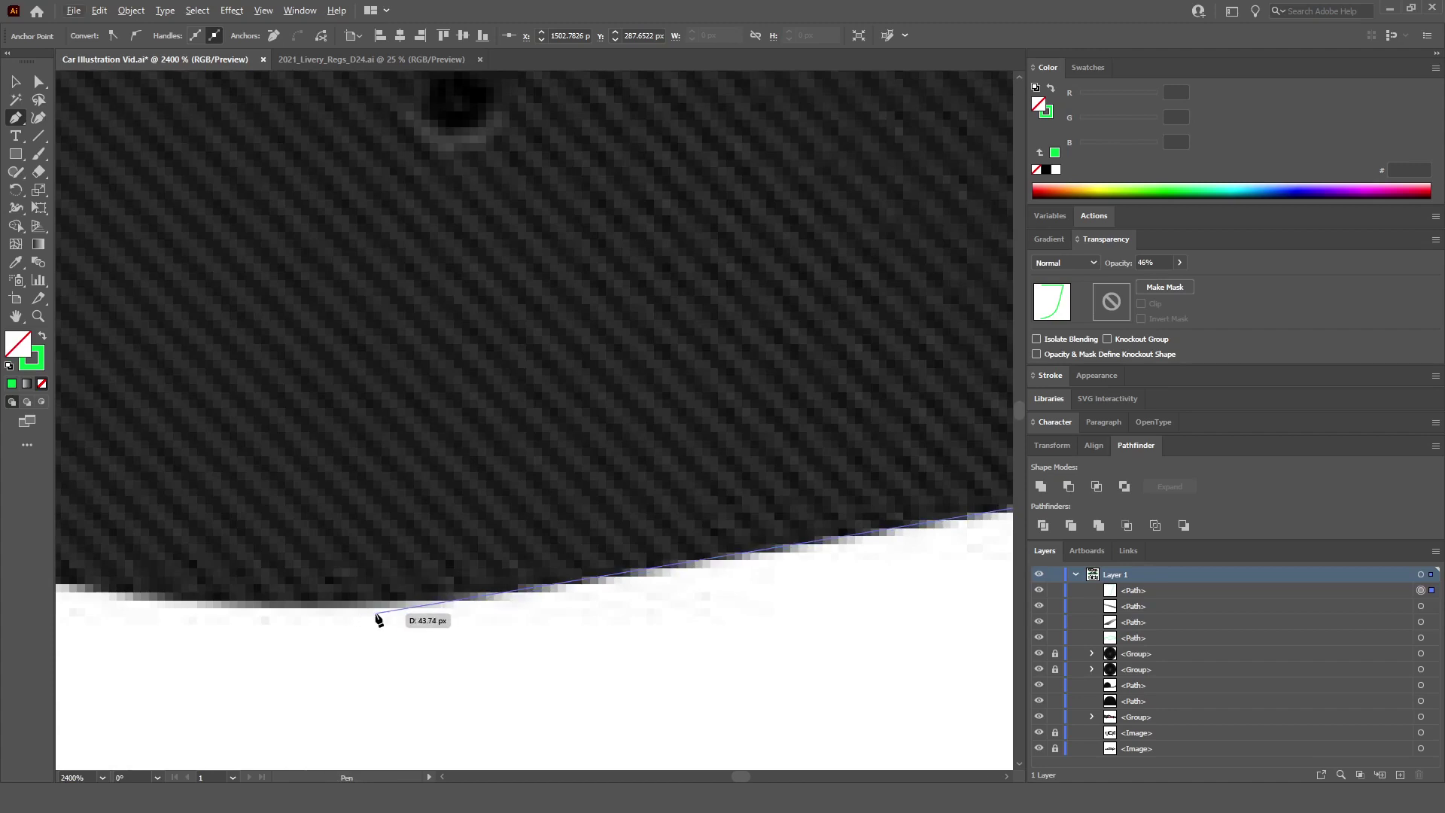
pyautogui.hotkey('ctrl', '-')
pyautogui.scroll(2, 348, 617)
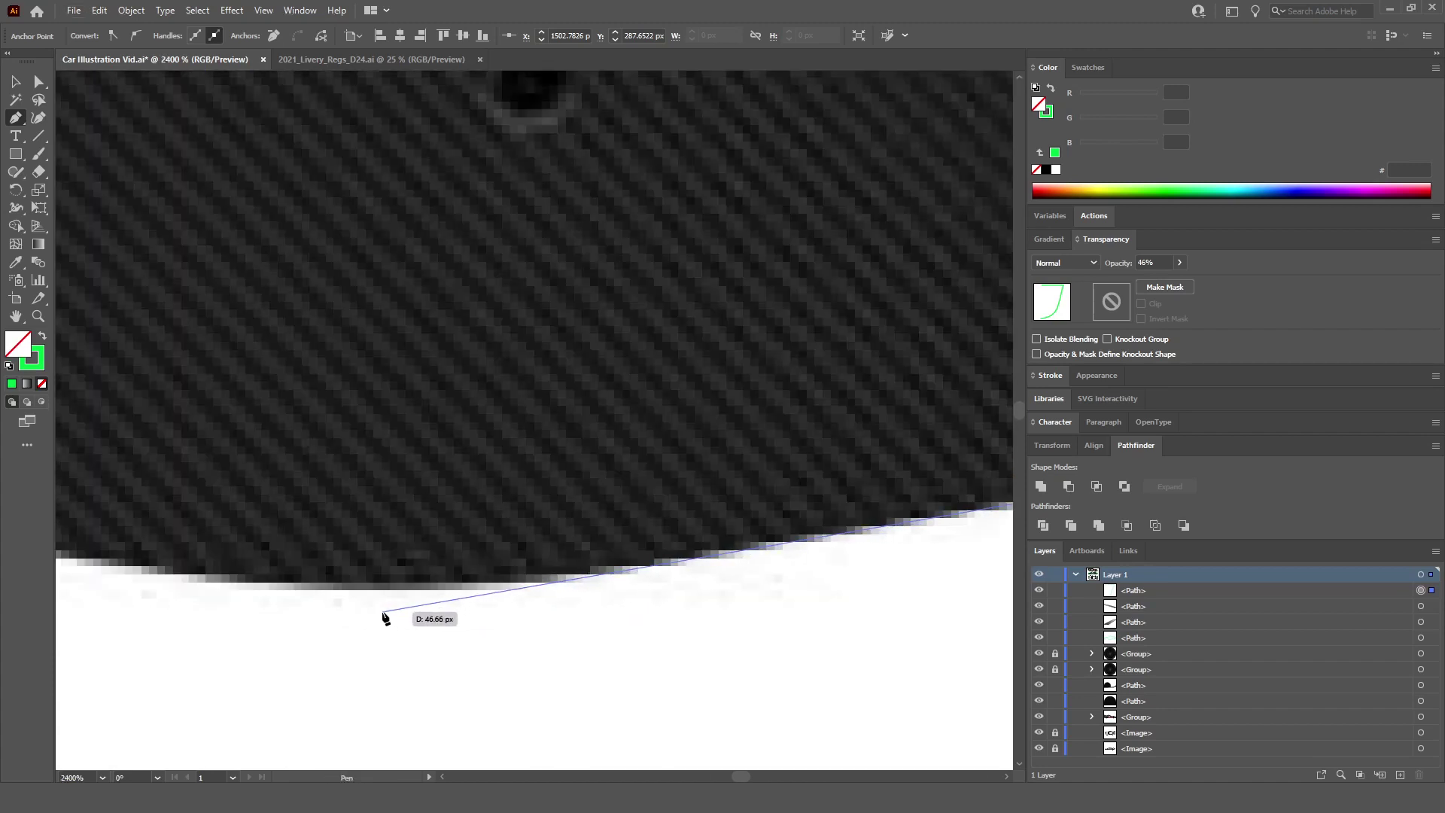
pyautogui.click(382, 612)
pyautogui.scroll(-3, 382, 612)
pyautogui.scroll(1, 945, 558)
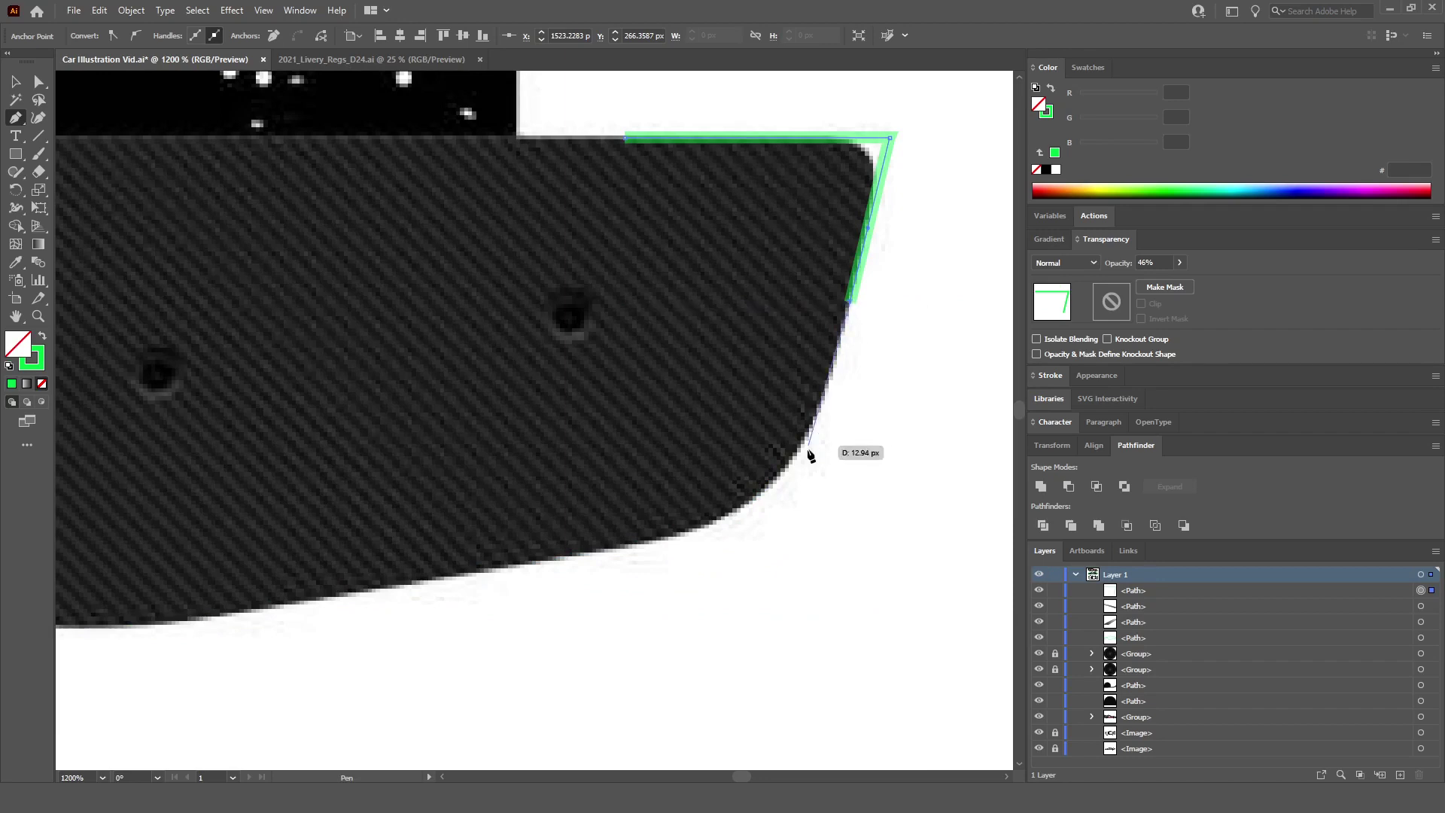
# Step: Continue the endplate outline with straight segments to a sharp lower rear corner and the lowest underside point, fitting the rear corner to both edges
pyautogui.click(786, 543)
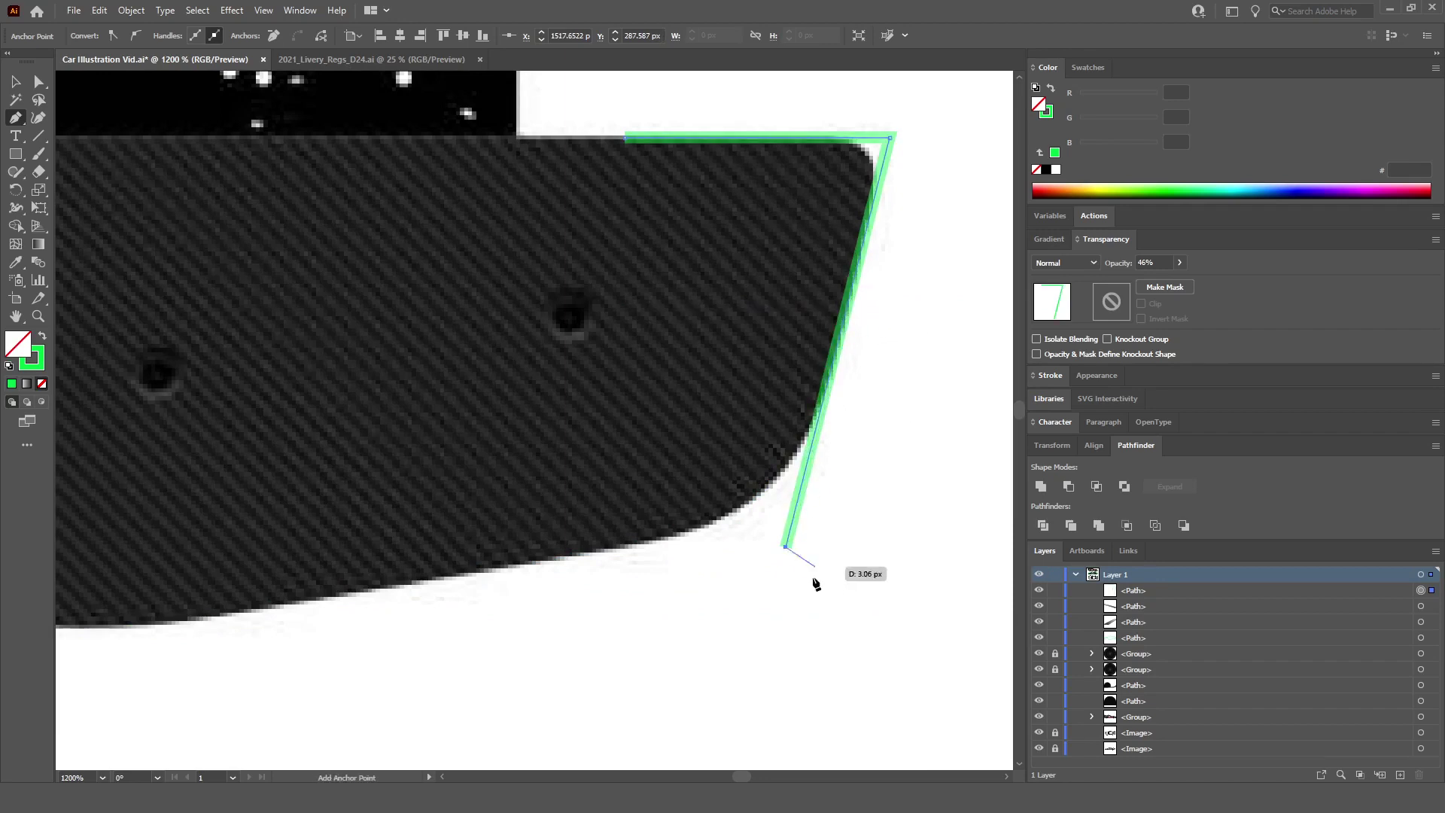
pyautogui.moveTo(786, 544)
pyautogui.mouseDown()
pyautogui.moveTo(830, 502)
pyautogui.moveTo(807, 489)
pyautogui.moveTo(894, 497)
pyautogui.moveTo(864, 486)
pyautogui.moveTo(779, 536)
pyautogui.moveTo(795, 517)
pyautogui.mouseUp()
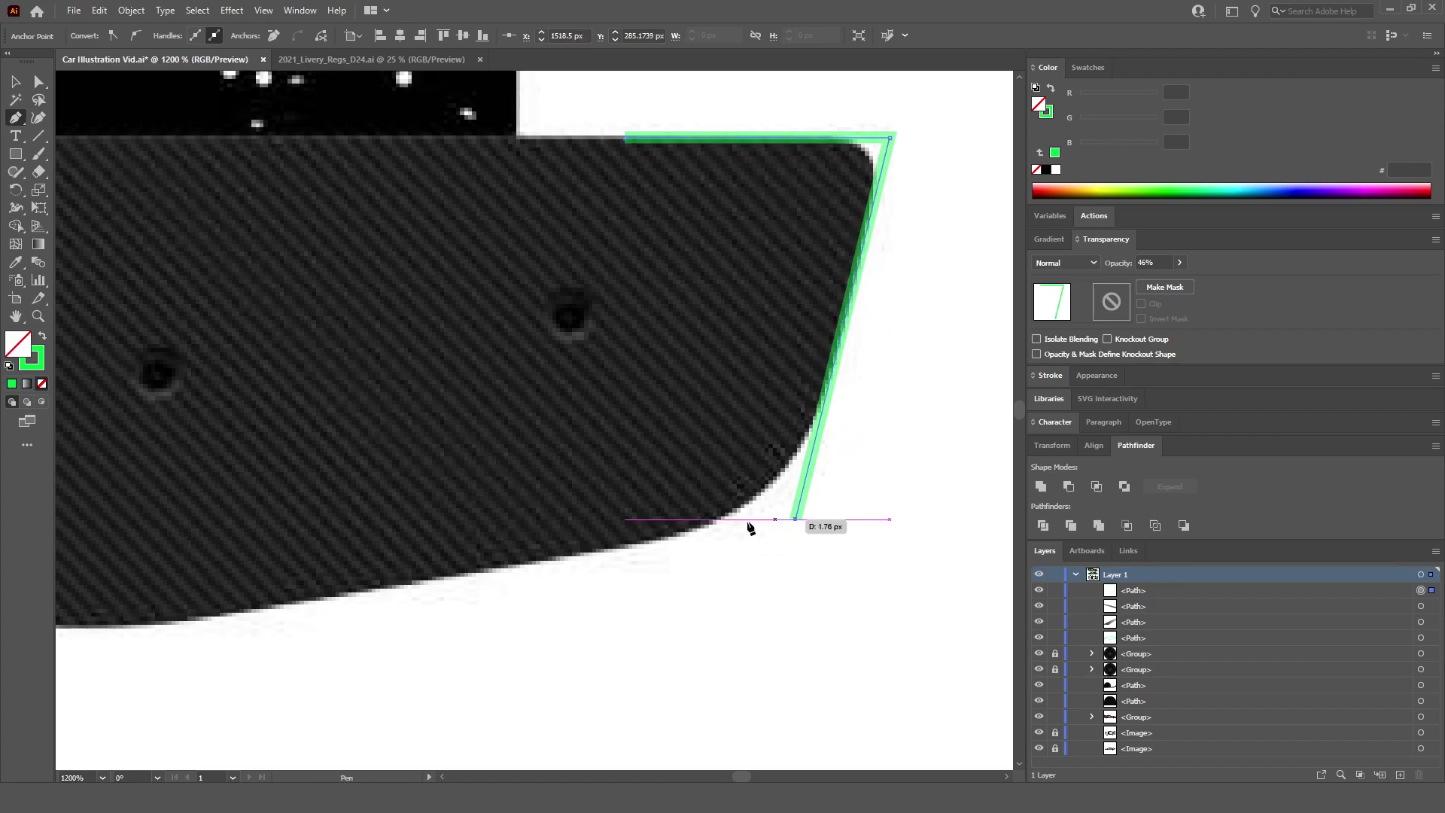
pyautogui.scroll(-1, 557, 550)
pyautogui.hscroll(-1, 452, 580)
pyautogui.scroll(2, 338, 609)
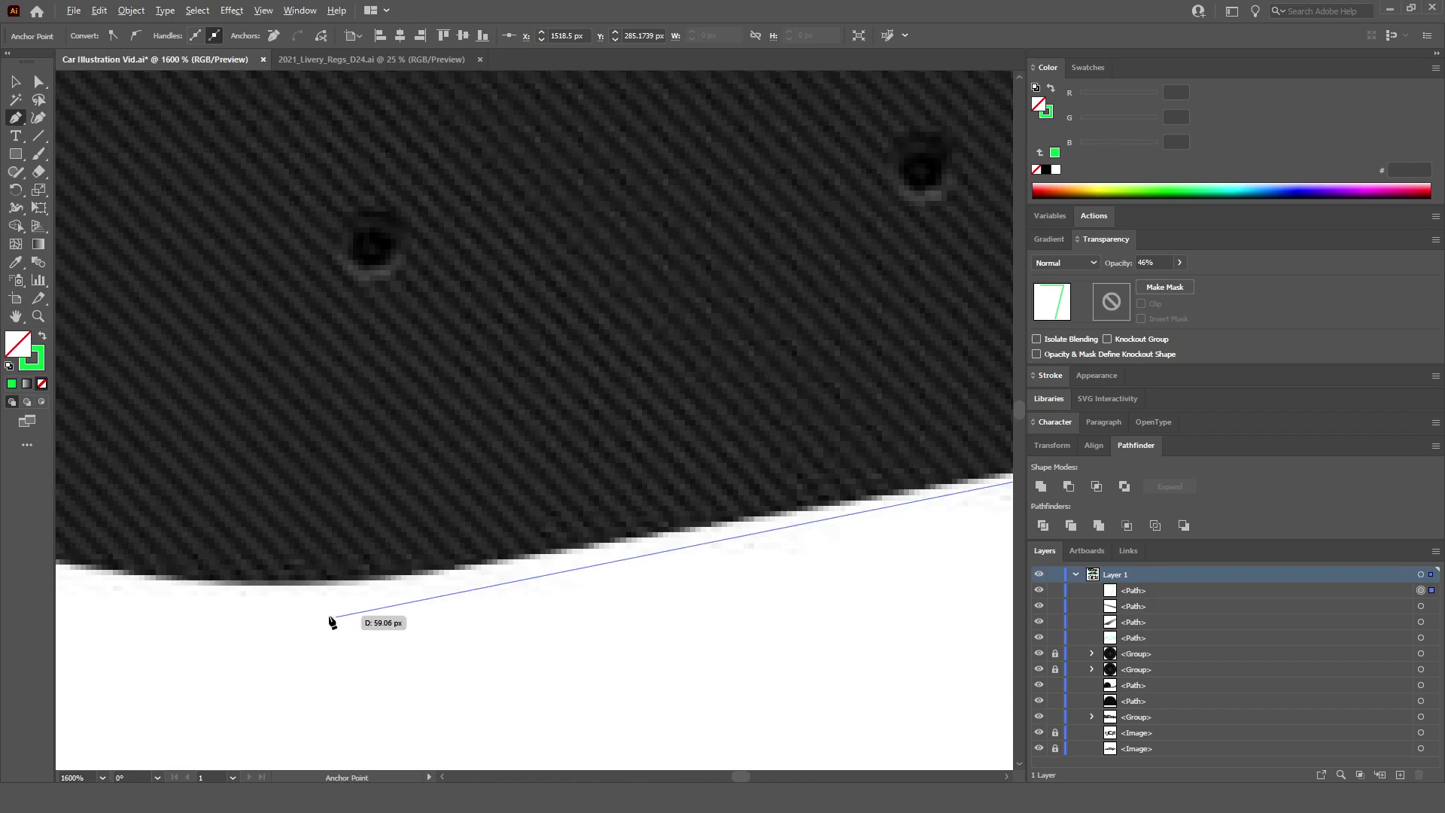
pyautogui.click(261, 606)
pyautogui.scroll(-3, 406, 595)
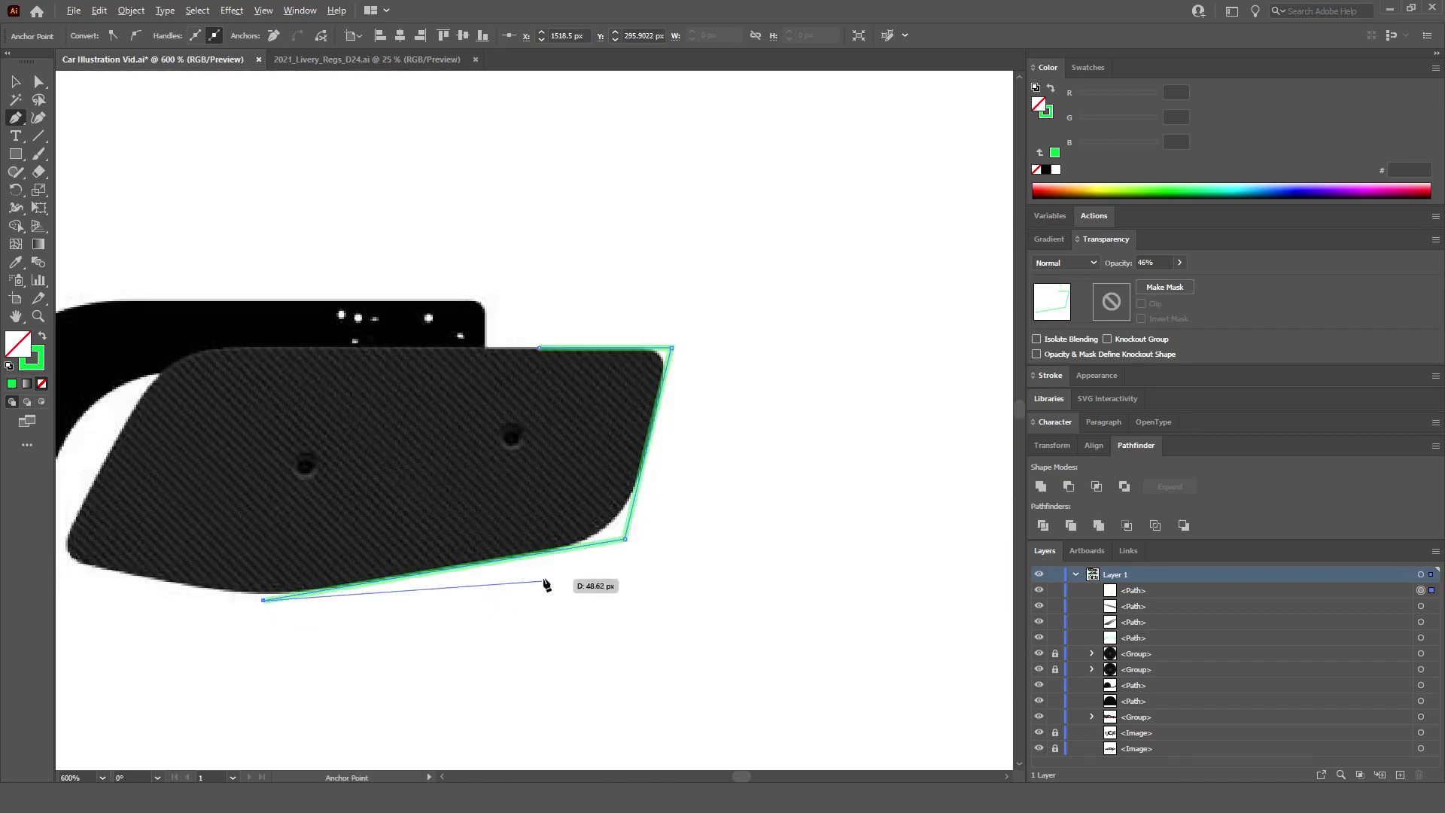
pyautogui.scroll(3, 715, 510)
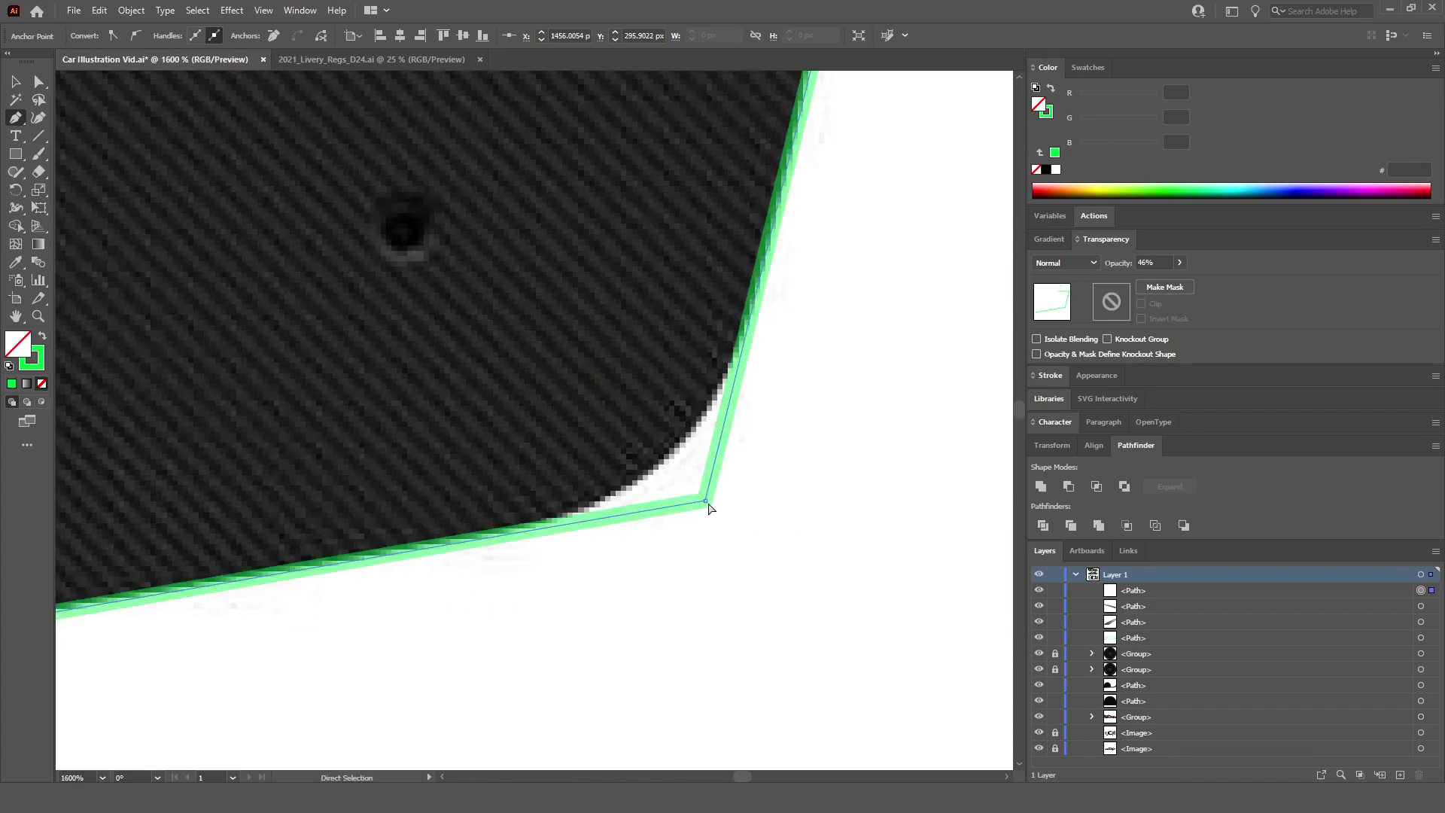
pyautogui.moveTo(708, 504)
pyautogui.mouseDown()
pyautogui.moveTo(724, 422)
pyautogui.moveTo(703, 496)
pyautogui.mouseUp()
# Step: Extend the endplate outline straight to its lower front corner, and nudge the lowest underside point to follow the edge
pyautogui.scroll(-4, 636, 520)
pyautogui.scroll(4, 565, 516)
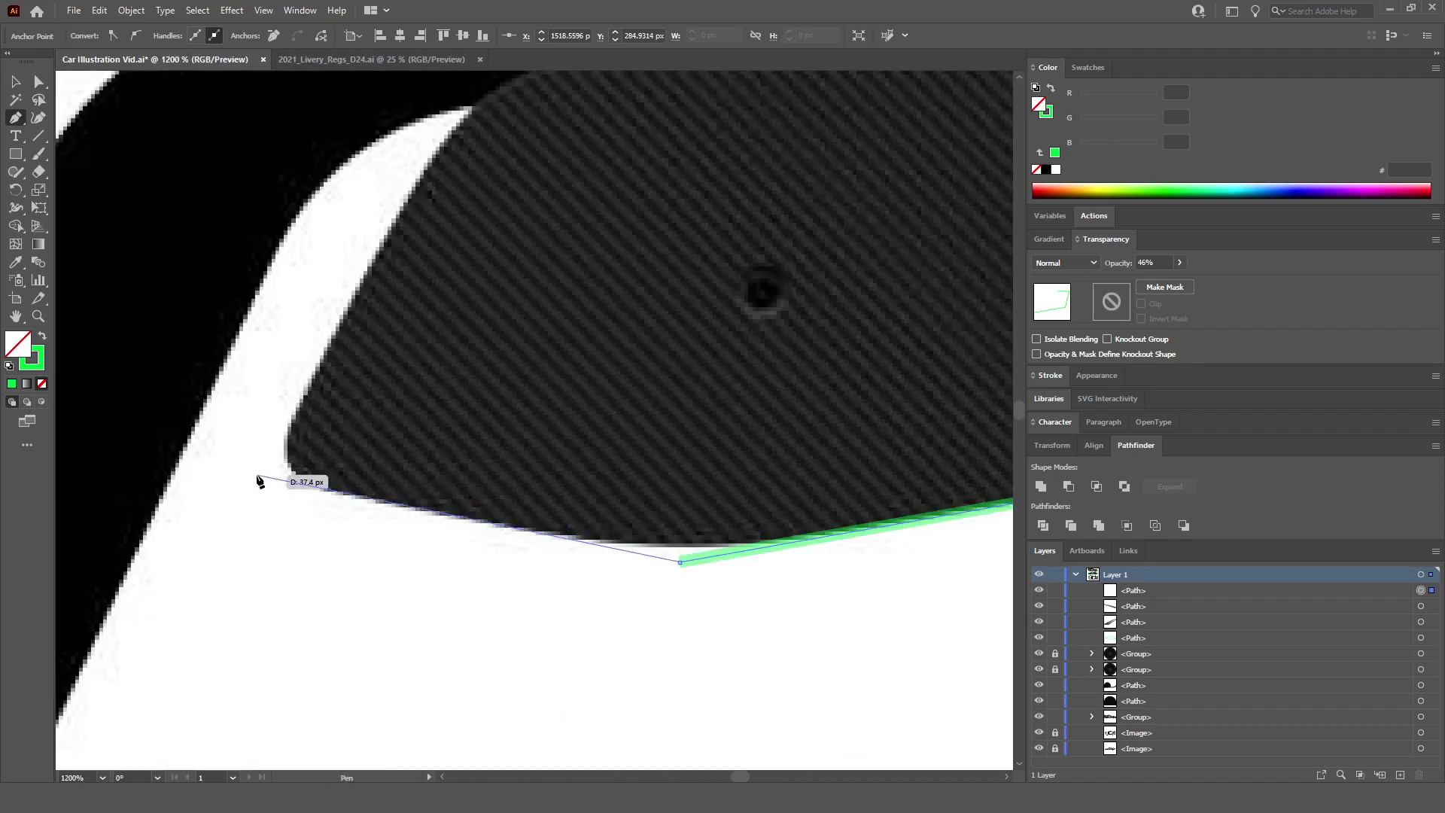
pyautogui.scroll(1, 264, 482)
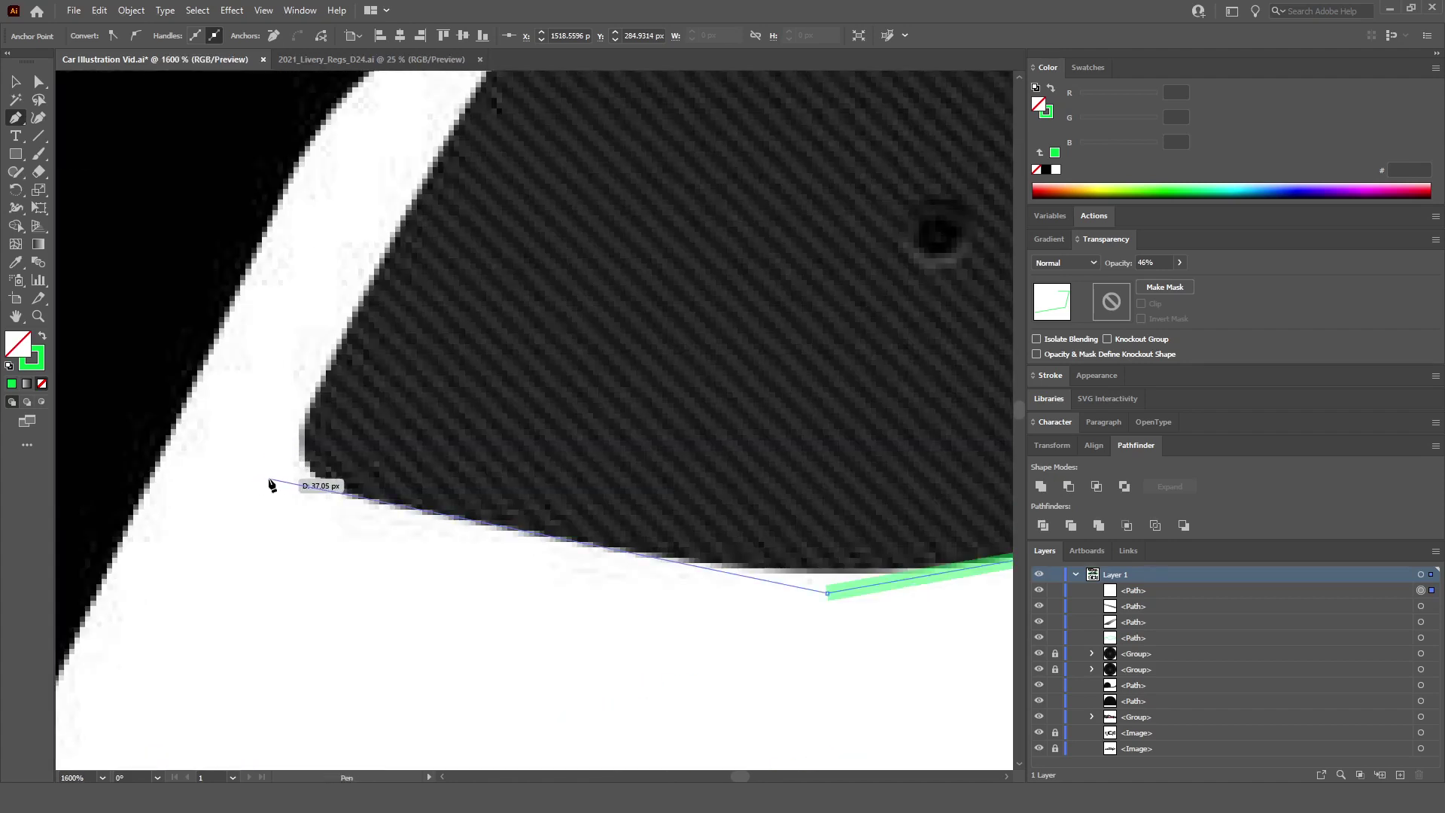
pyautogui.click(268, 482)
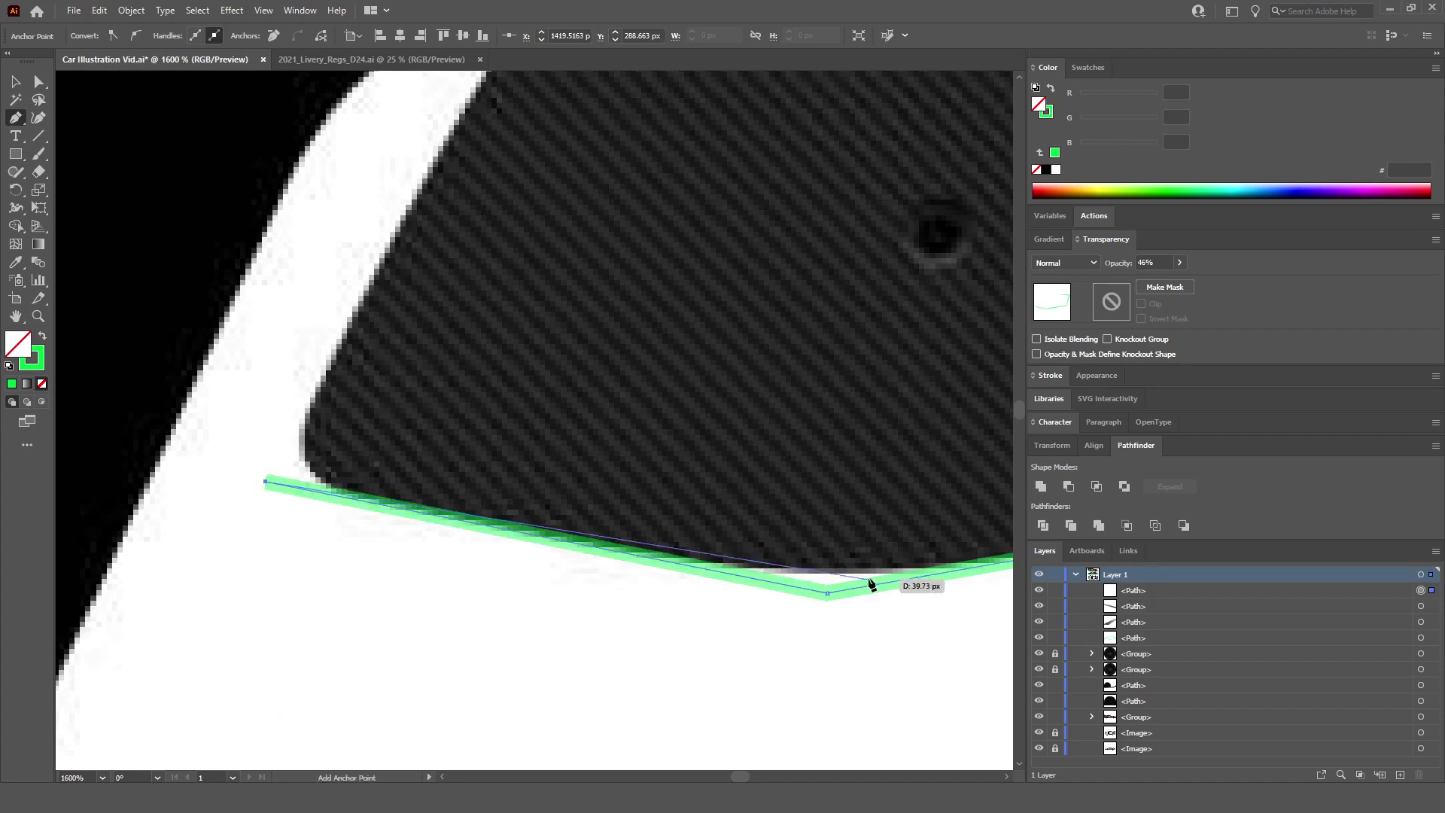
pyautogui.moveTo(829, 594); pyautogui.dragTo(832, 595)
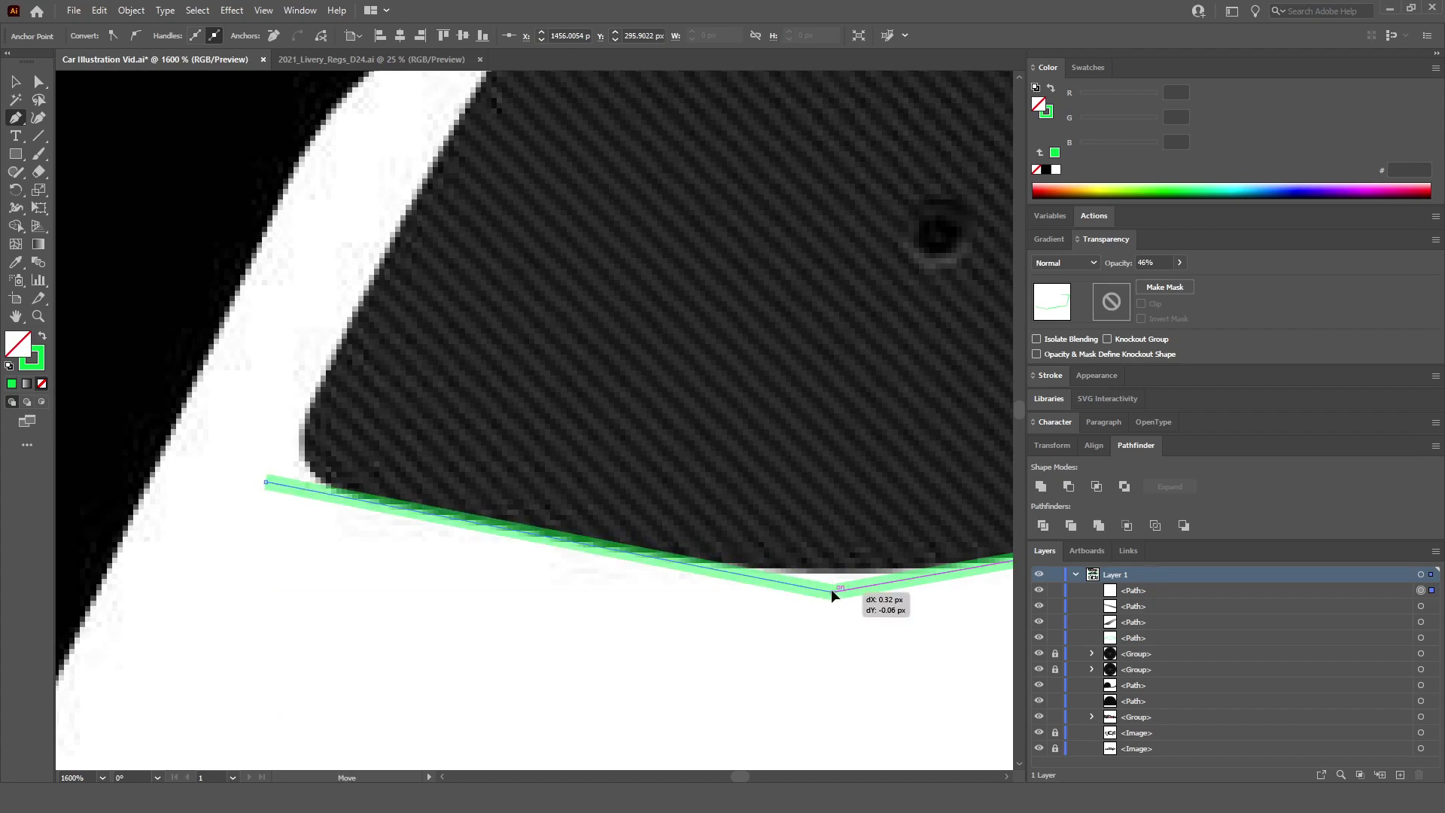
# Step: Add the endplate's upper front corner and close the outline at its starting point on the upper edge
pyautogui.scroll(5, 403, 332)
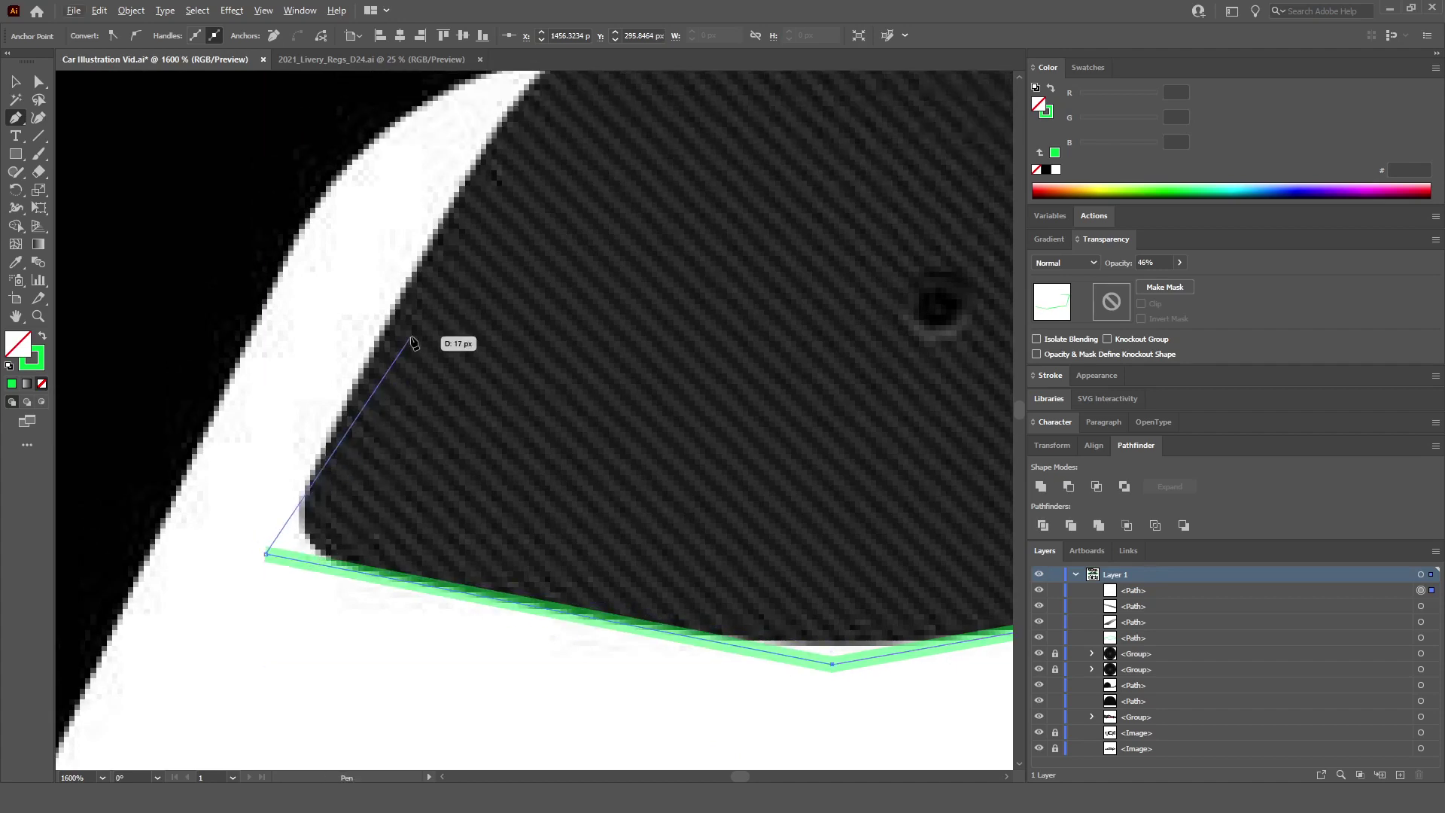
pyautogui.scroll(-3, 525, 263)
pyautogui.hscroll(3, 573, 154)
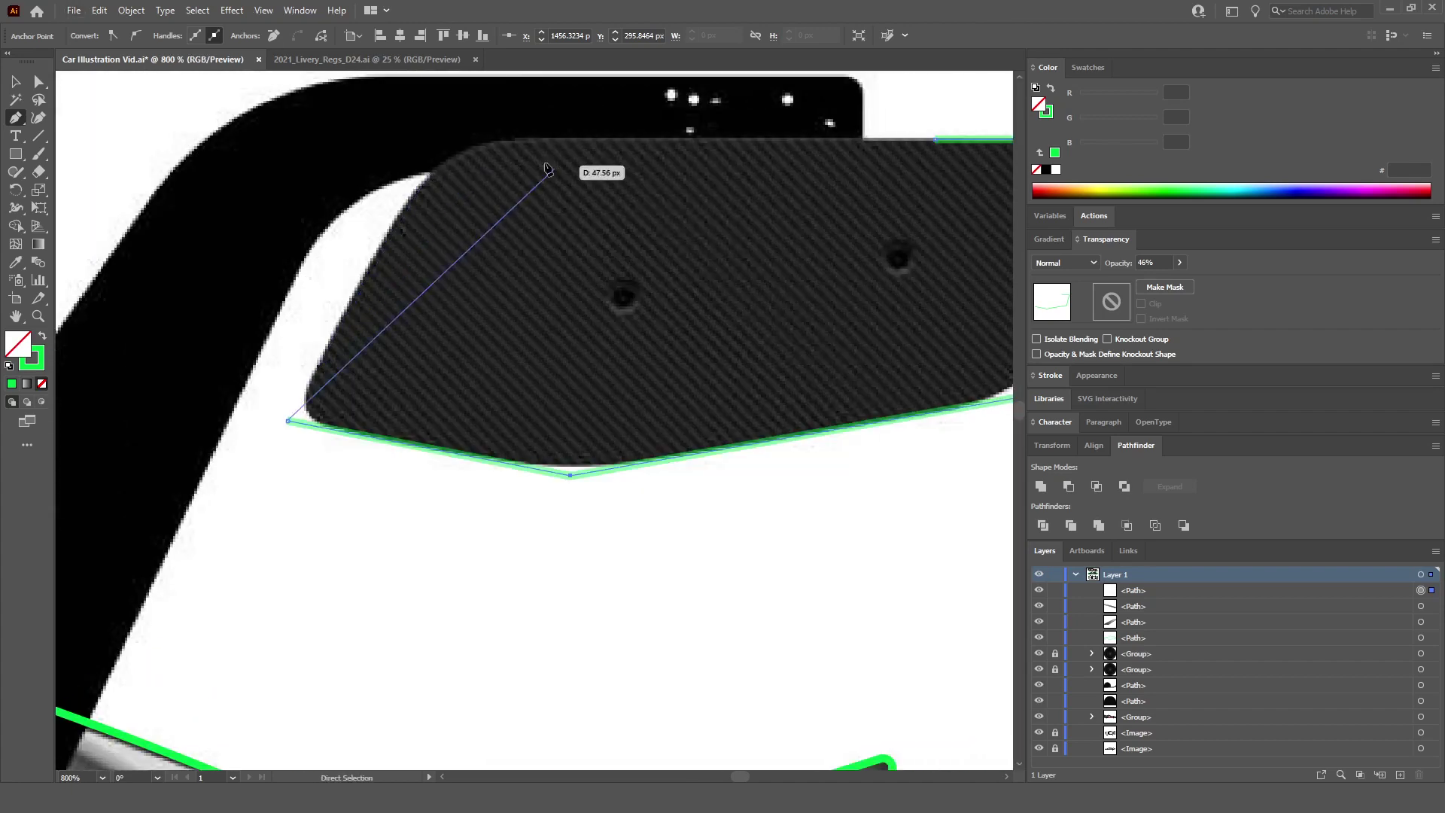
pyautogui.click(490, 140)
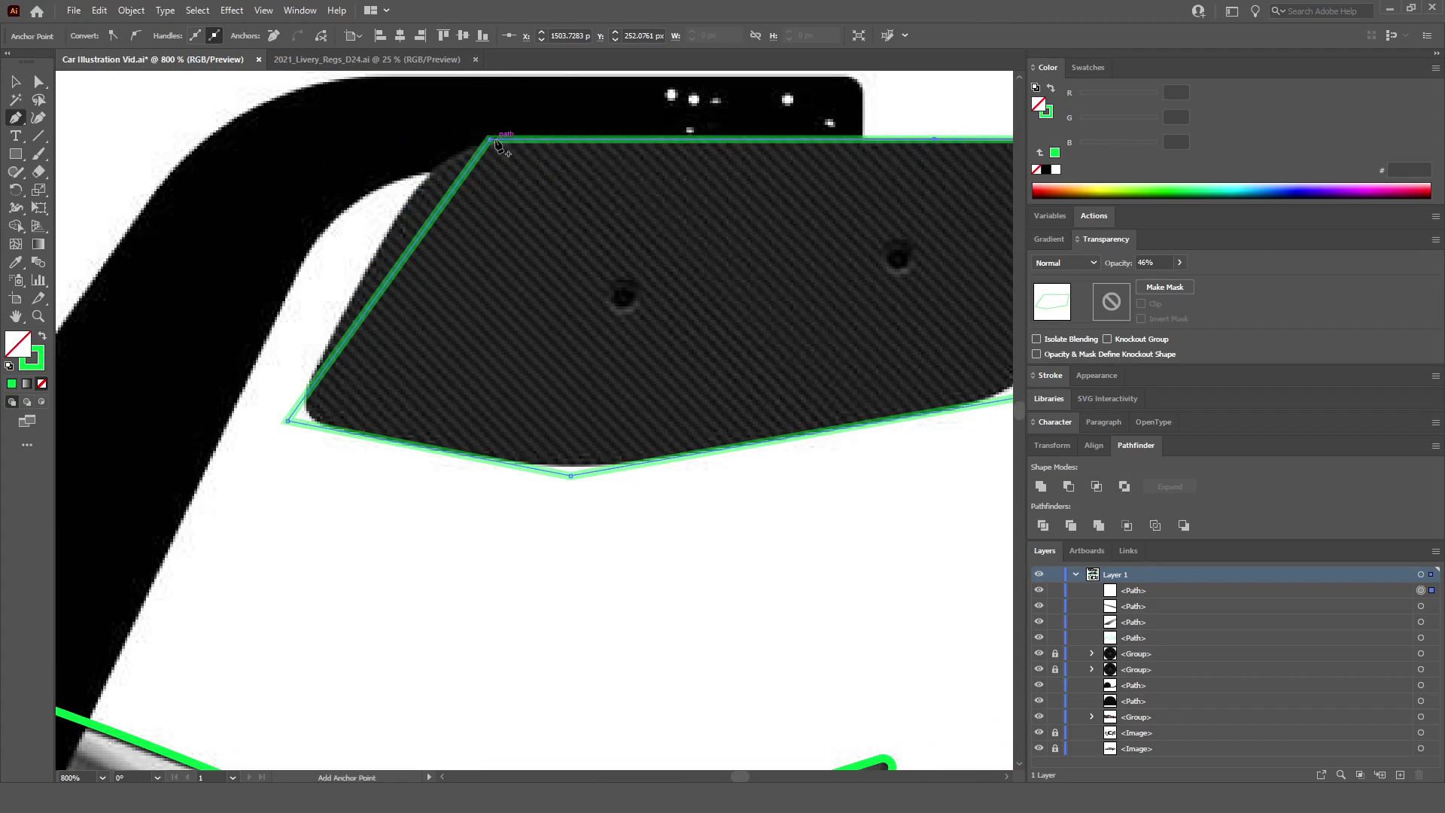
# Step: Delete the redundant anchor point midway along the endplate outline's upper edge
pyautogui.hscroll(4, 903, 145)
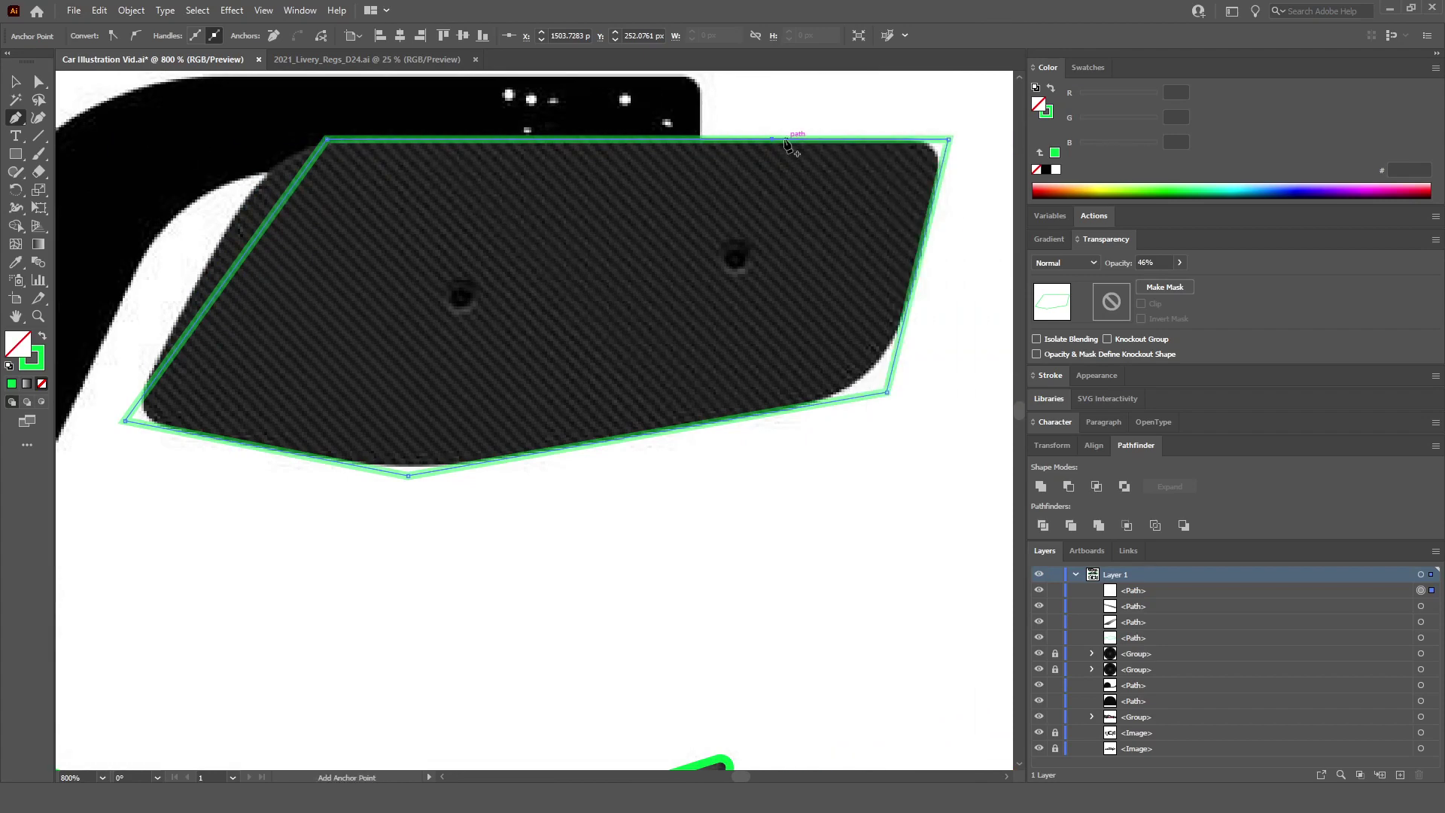
pyautogui.scroll(5, 776, 137)
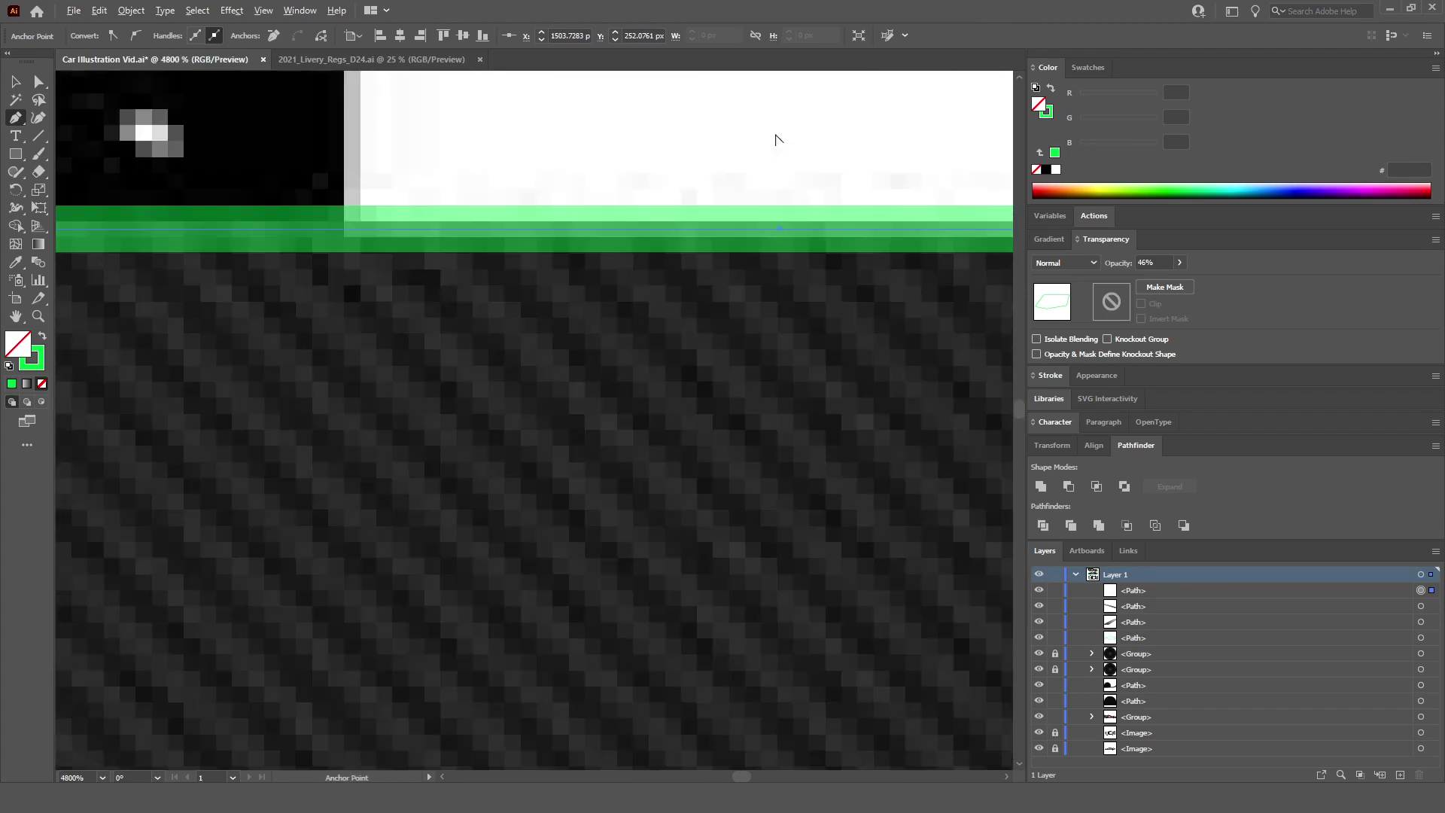
pyautogui.click(780, 230)
# Step: Move the endplate outline's upper front corner forward along the upper edge so the front segment follows the endplate's slanted edge
pyautogui.hscroll(-3, 271, 500)
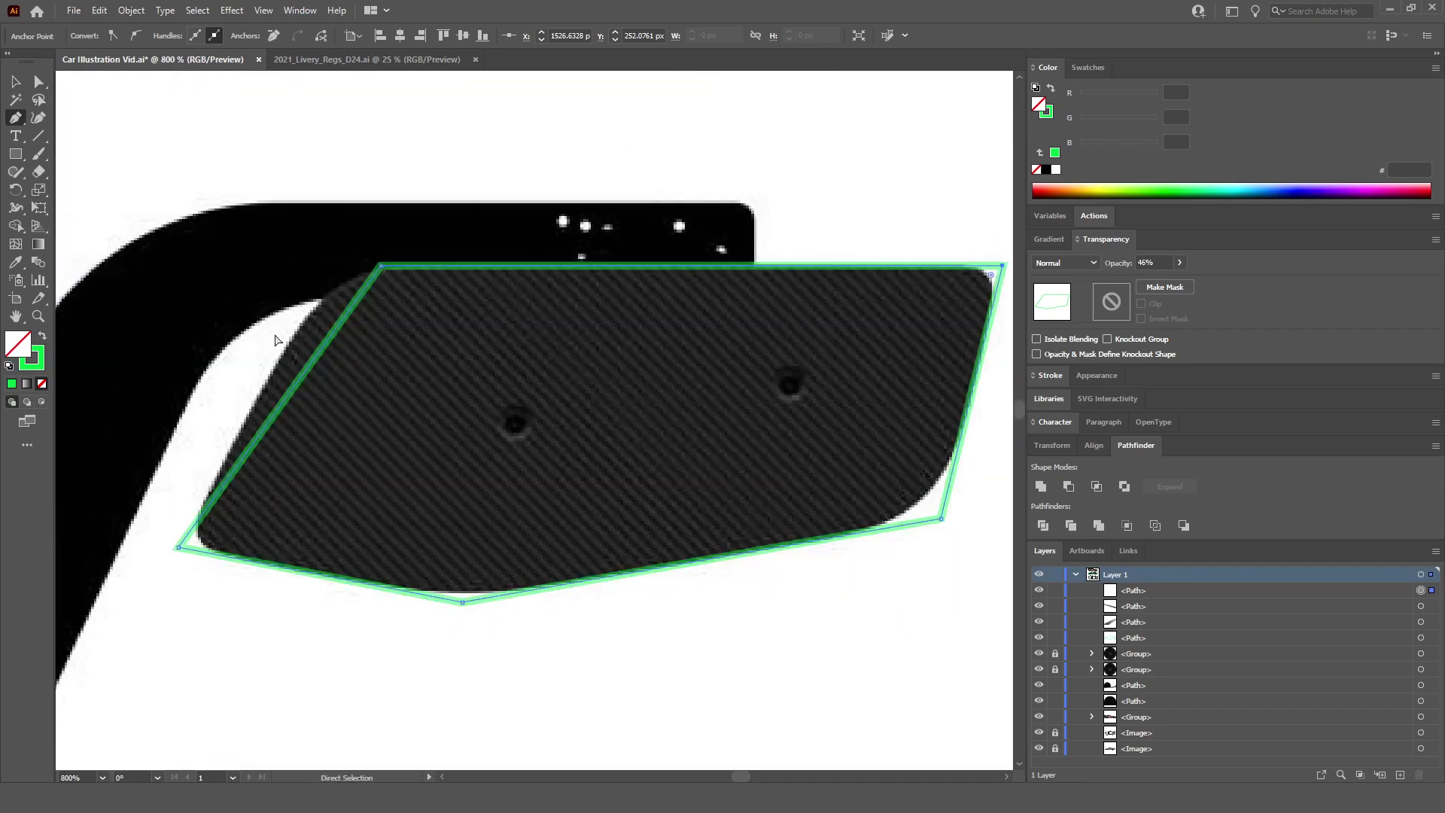
pyautogui.scroll(1, 204, 519)
pyautogui.scroll(1, 522, 143)
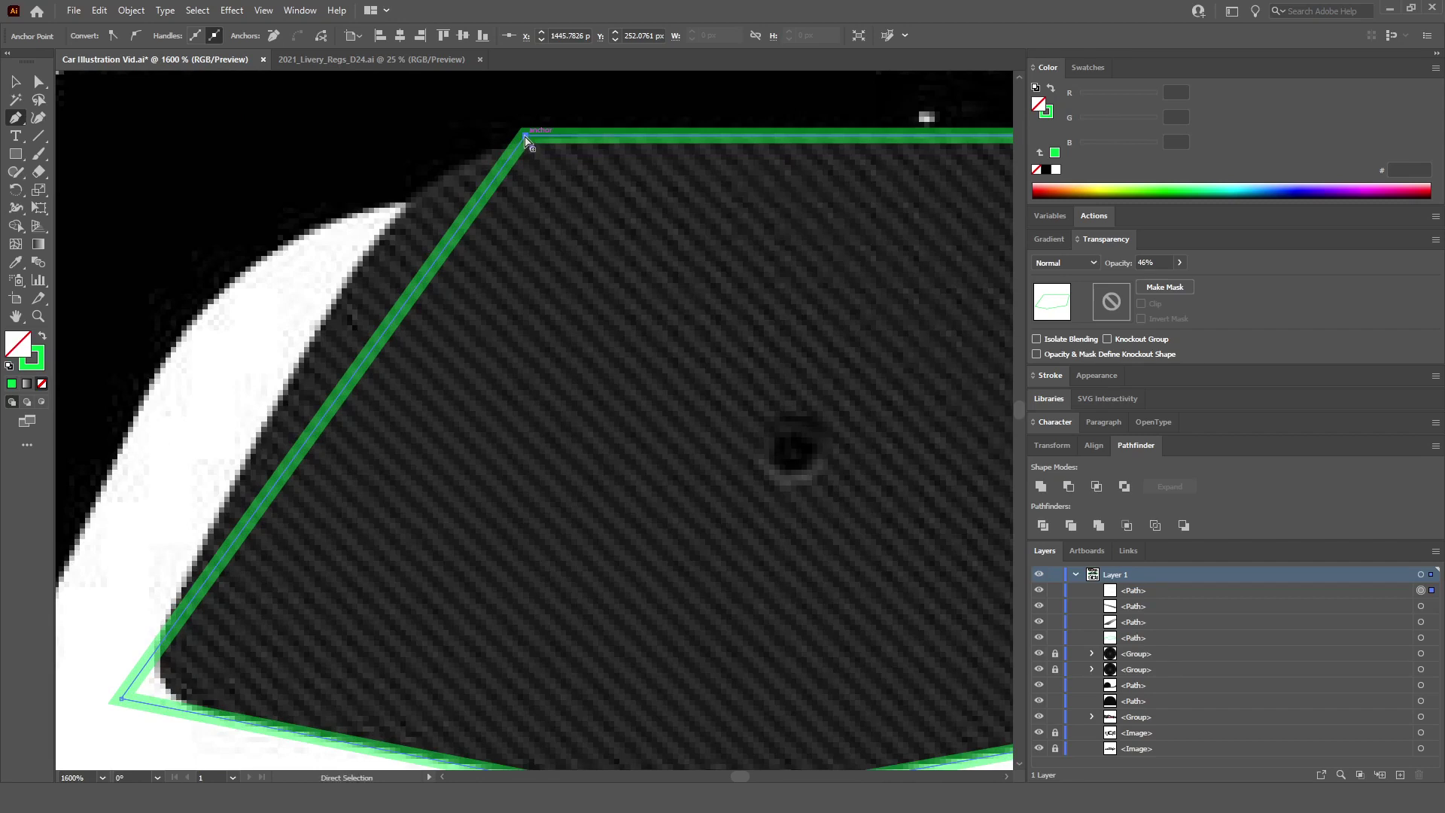
pyautogui.moveTo(525, 139); pyautogui.dragTo(420, 144)
pyautogui.hotkey('ctrl', '-')
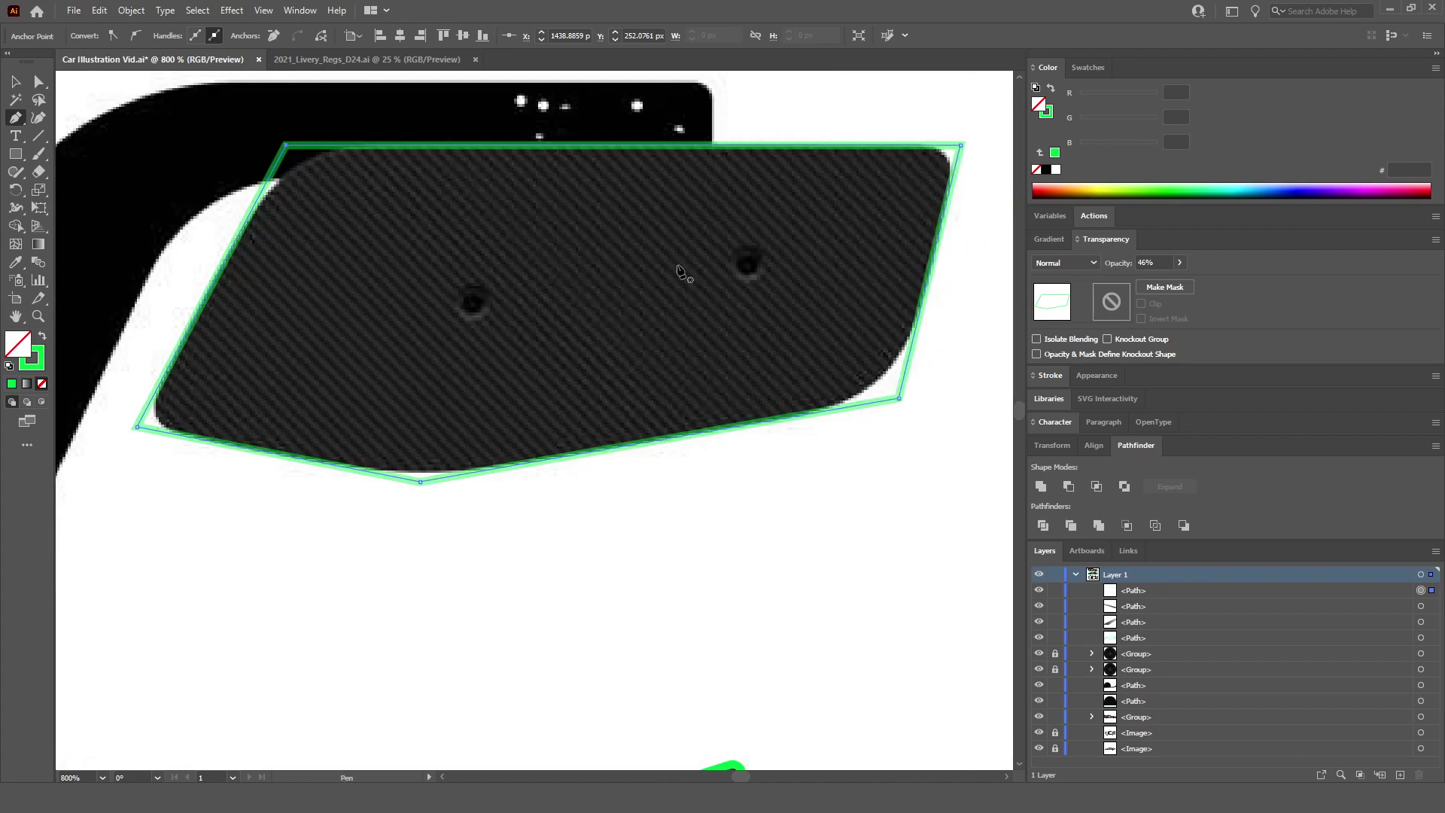
# Step: Round the endplate outline's upper rear corner to a radius of about 3.8 px, matching the photo's curve
pyautogui.scroll(2, 979, 214)
pyautogui.hscroll(2, 982, 195)
pyautogui.scroll(5, 816, 216)
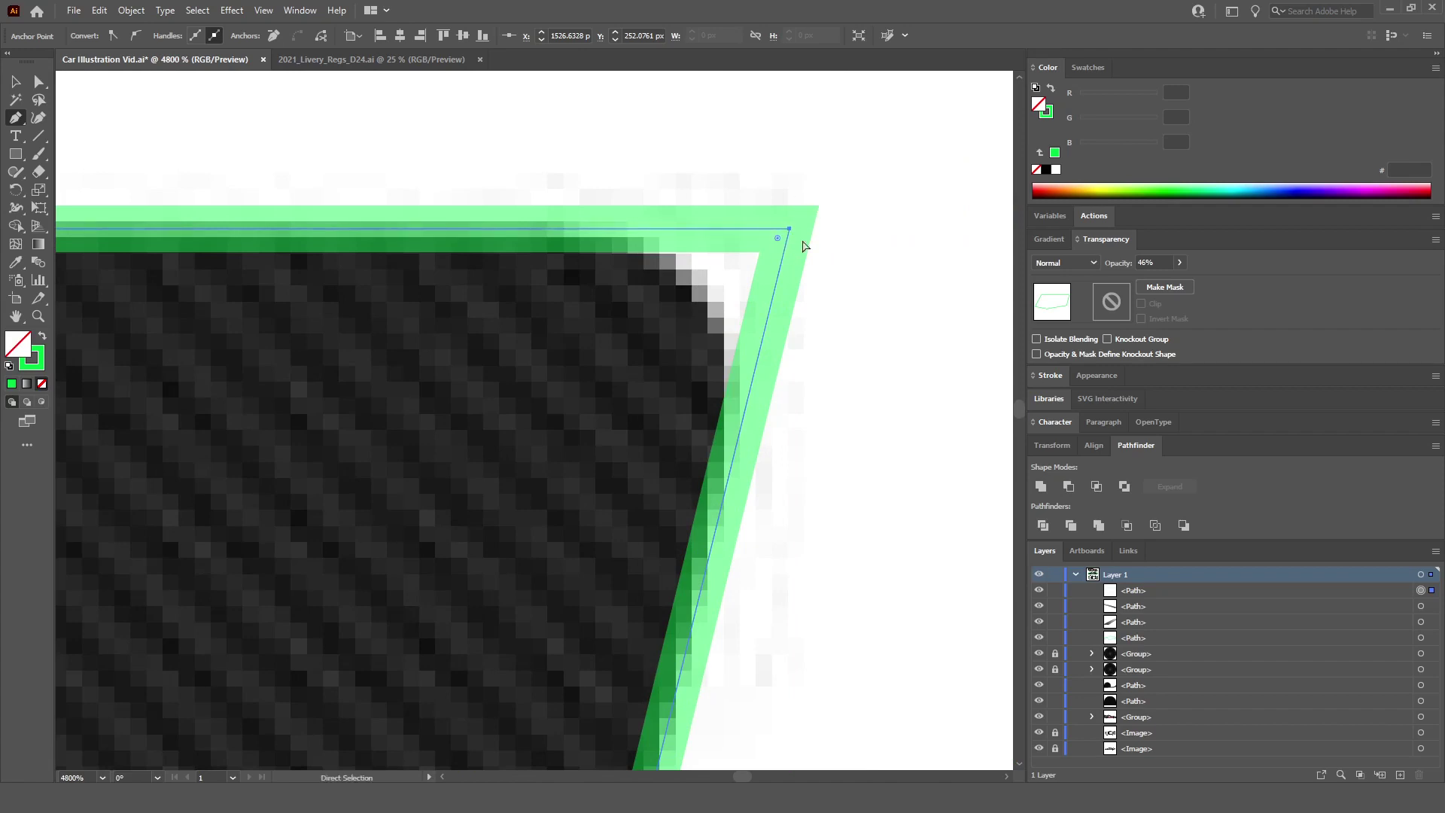
pyautogui.moveTo(780, 245); pyautogui.dragTo(564, 413)
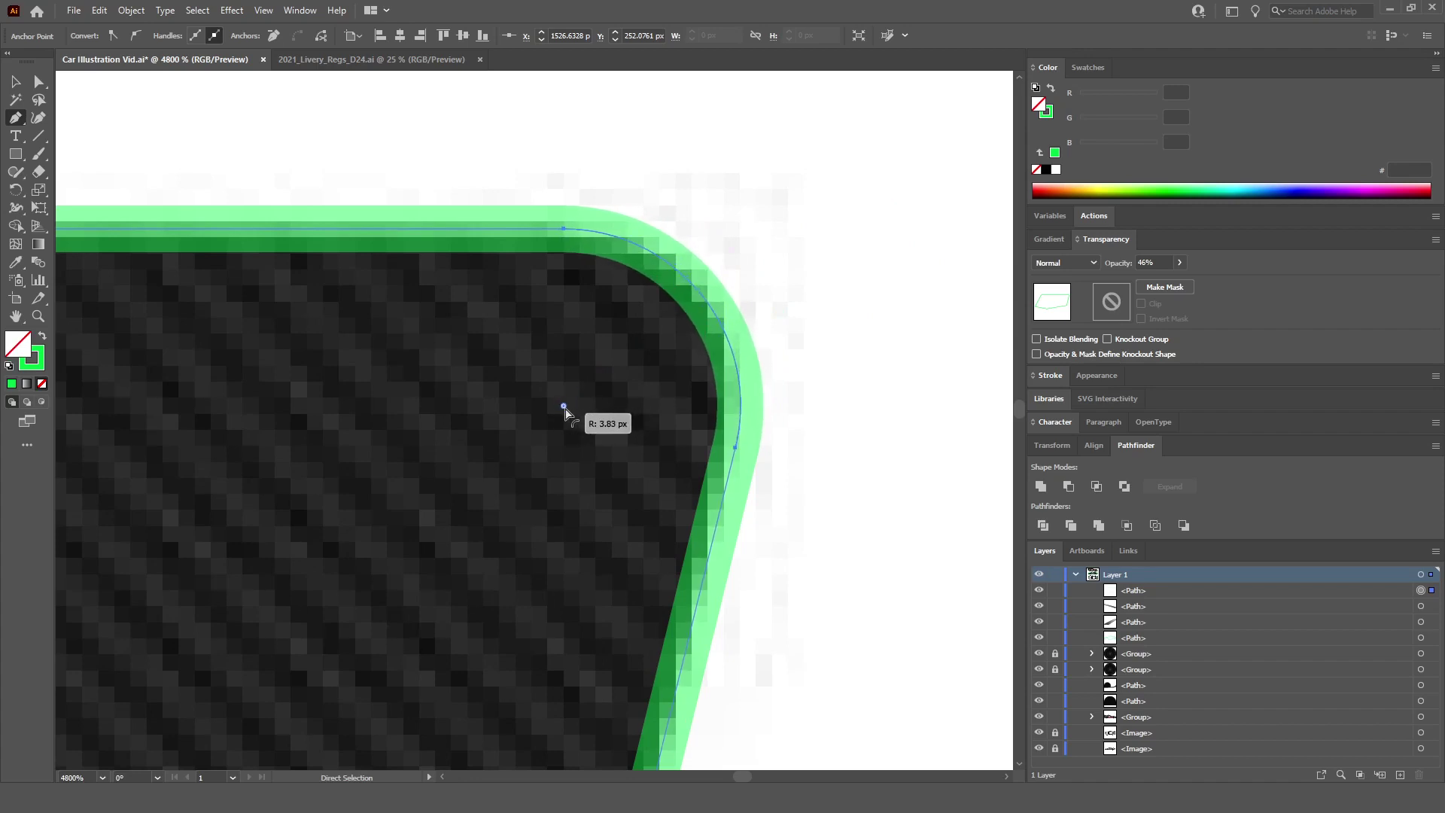
# Step: Round the endplate outline's lower rear corner to match the large curve of the plate in the photo
pyautogui.scroll(-3, 574, 413)
pyautogui.scroll(3, 574, 410)
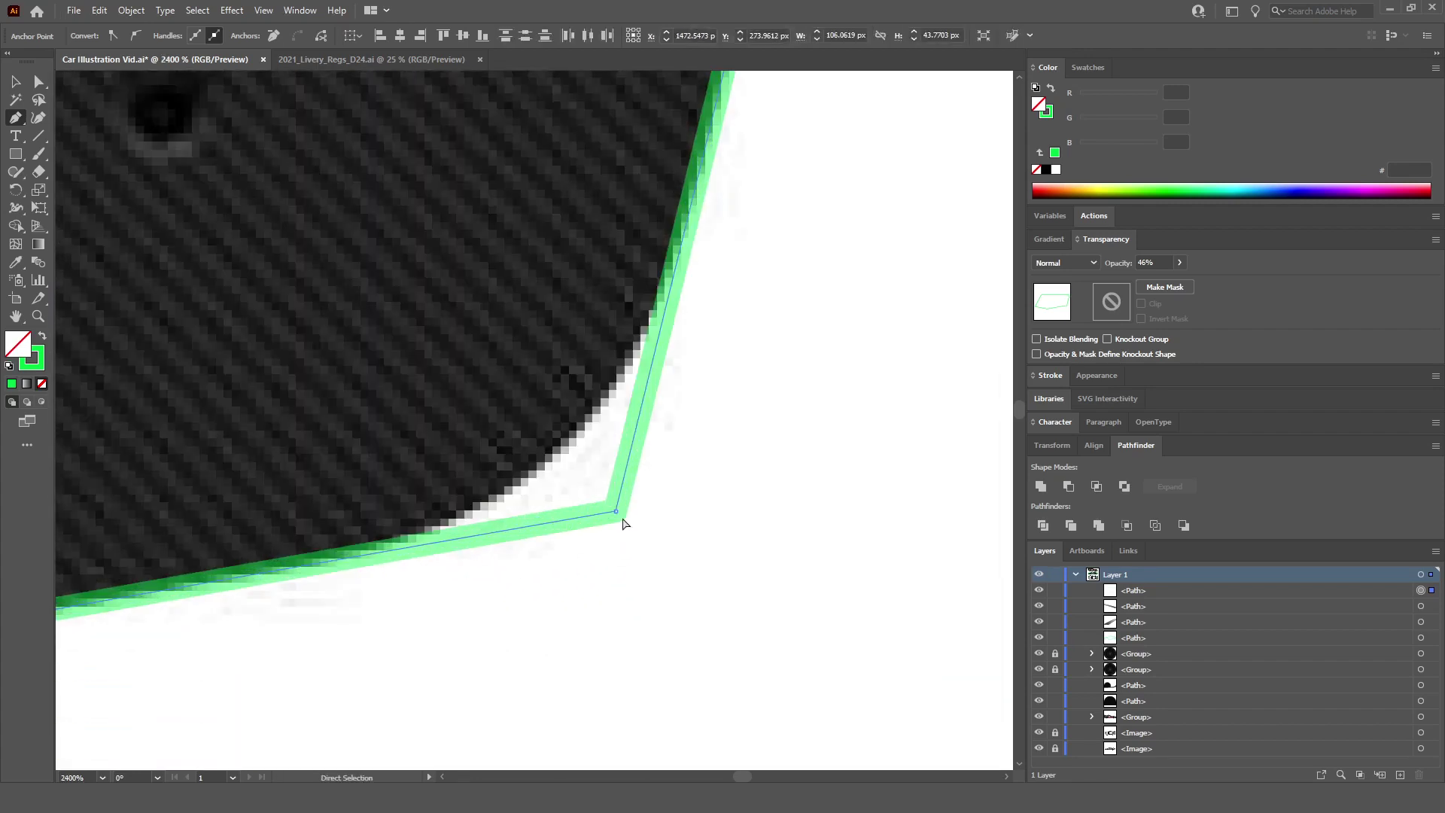
pyautogui.scroll(1, 540, 542)
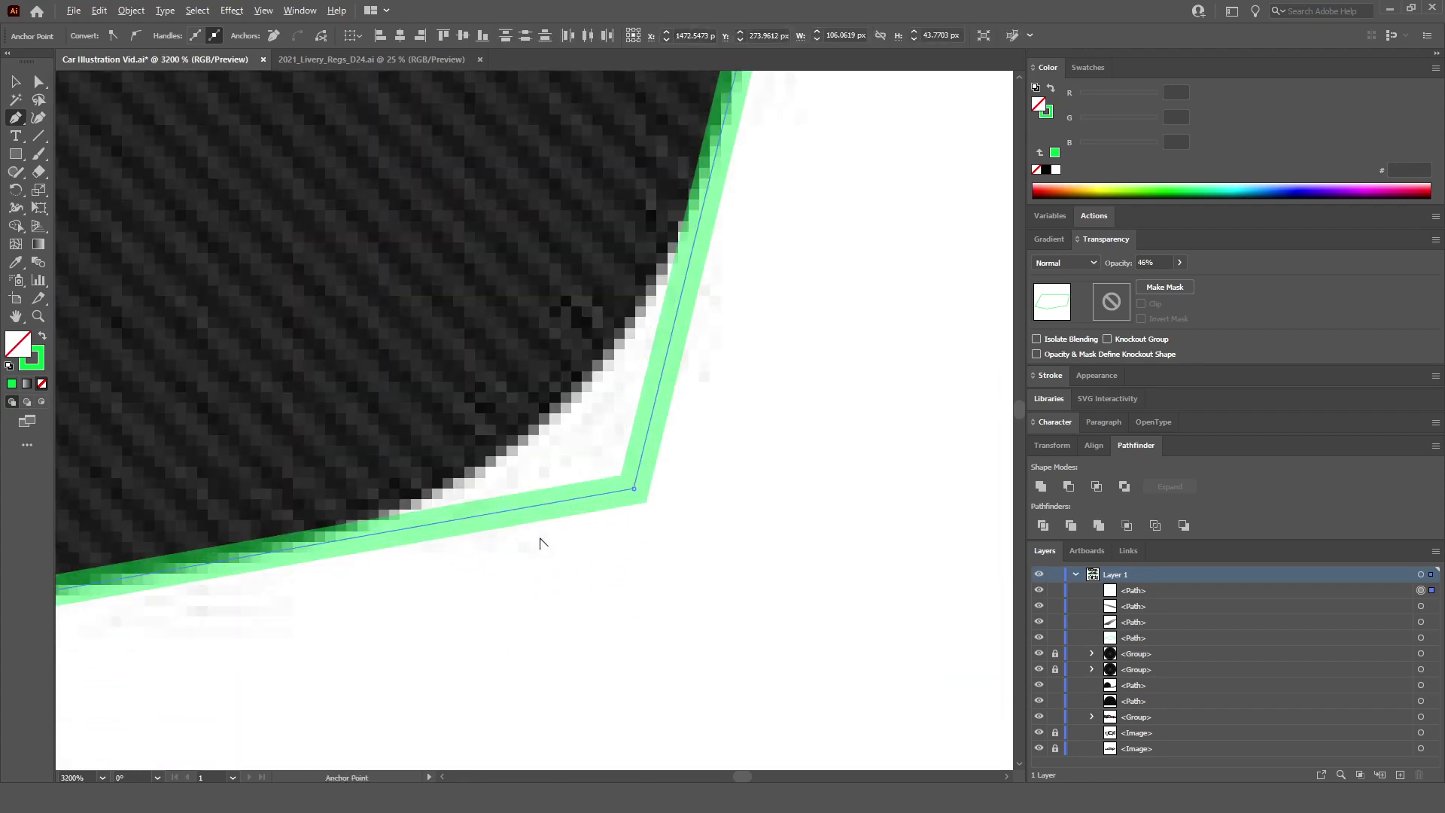
pyautogui.click(634, 490)
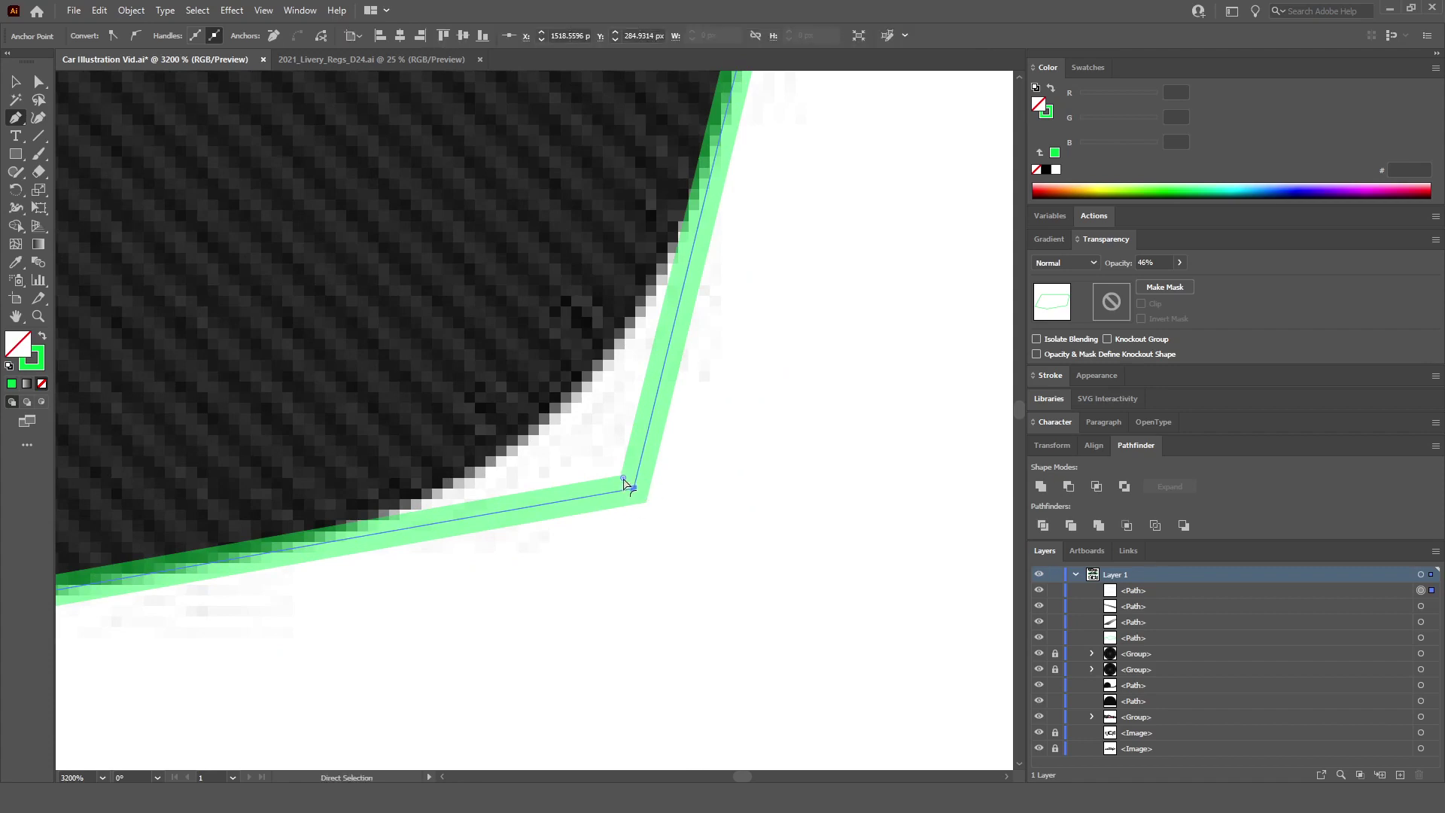
pyautogui.moveTo(624, 479); pyautogui.dragTo(164, 23)
# Step: Round the lowest point on the endplate outline's underside into a wide, shallow curve that follows the plate's edge
pyautogui.scroll(-4, 535, 306)
pyautogui.hscroll(-3, 368, 355)
pyautogui.scroll(3, 316, 371)
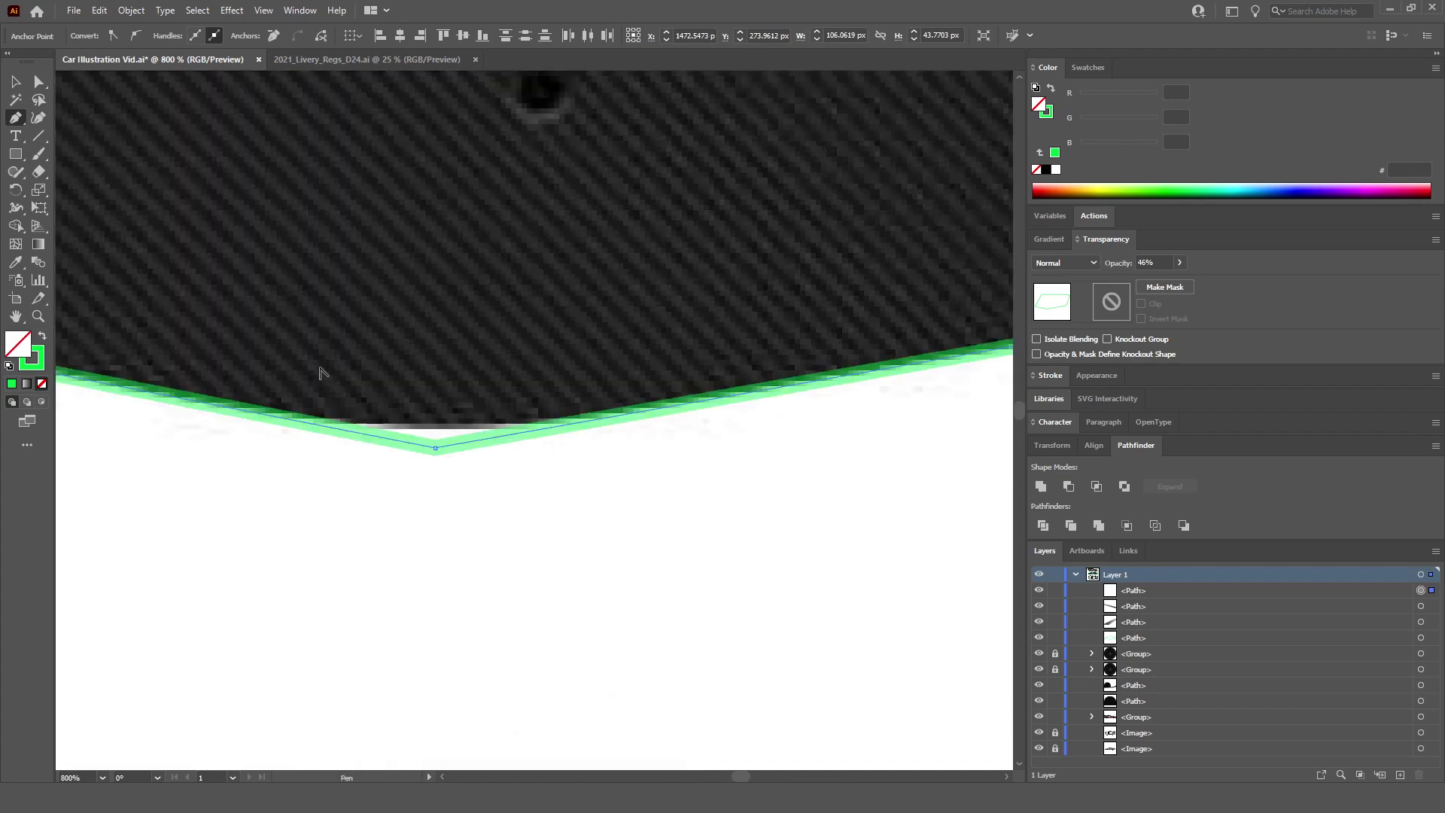
pyautogui.scroll(2, 446, 461)
pyautogui.keyDown('ctrl'); pyautogui.click(426, 509); pyautogui.keyUp('ctrl')
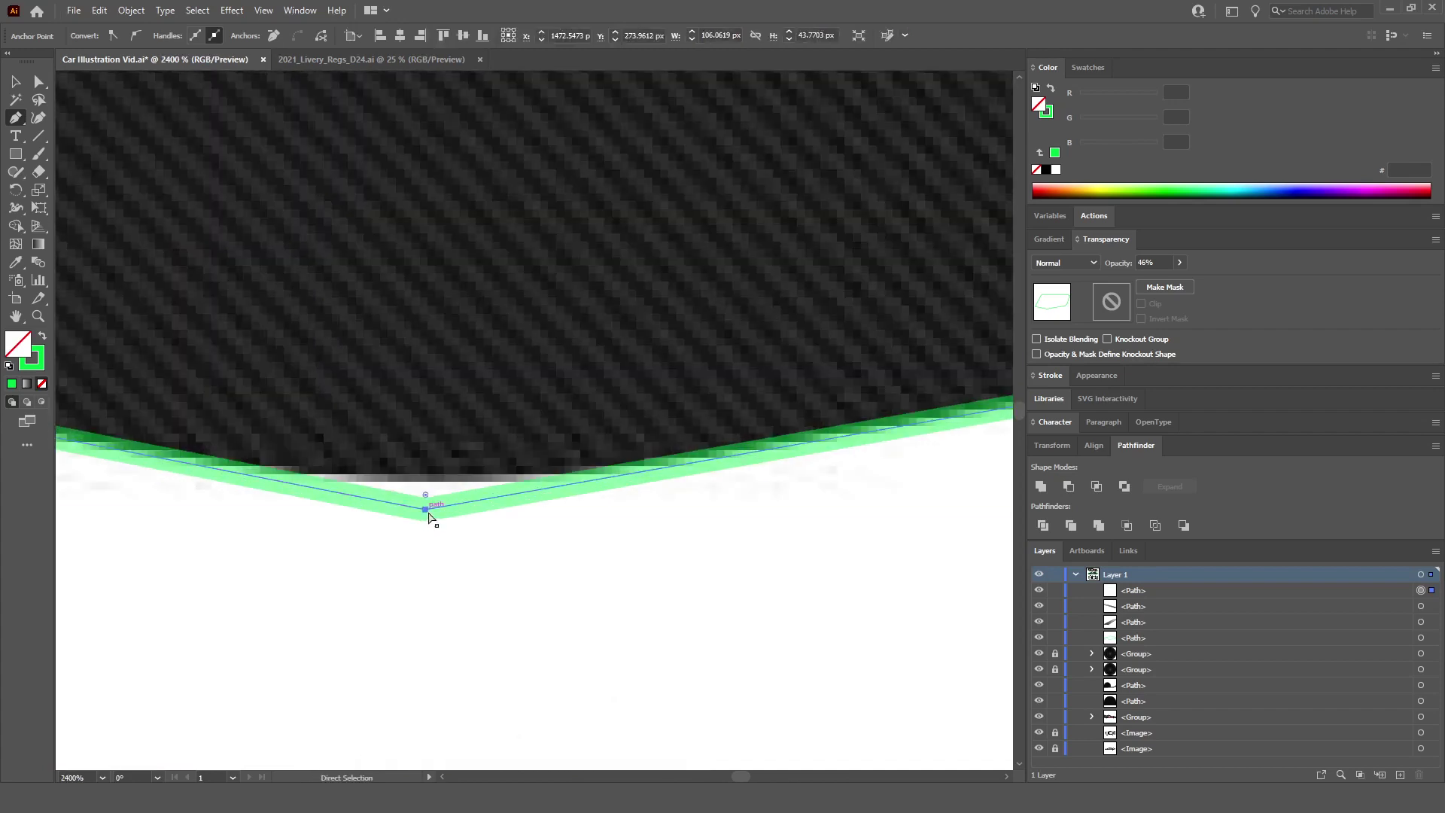
pyautogui.moveTo(426, 497); pyautogui.dragTo(490, 461)
pyautogui.scroll(-4, 467, 294)
pyautogui.scroll(1, 490, 461)
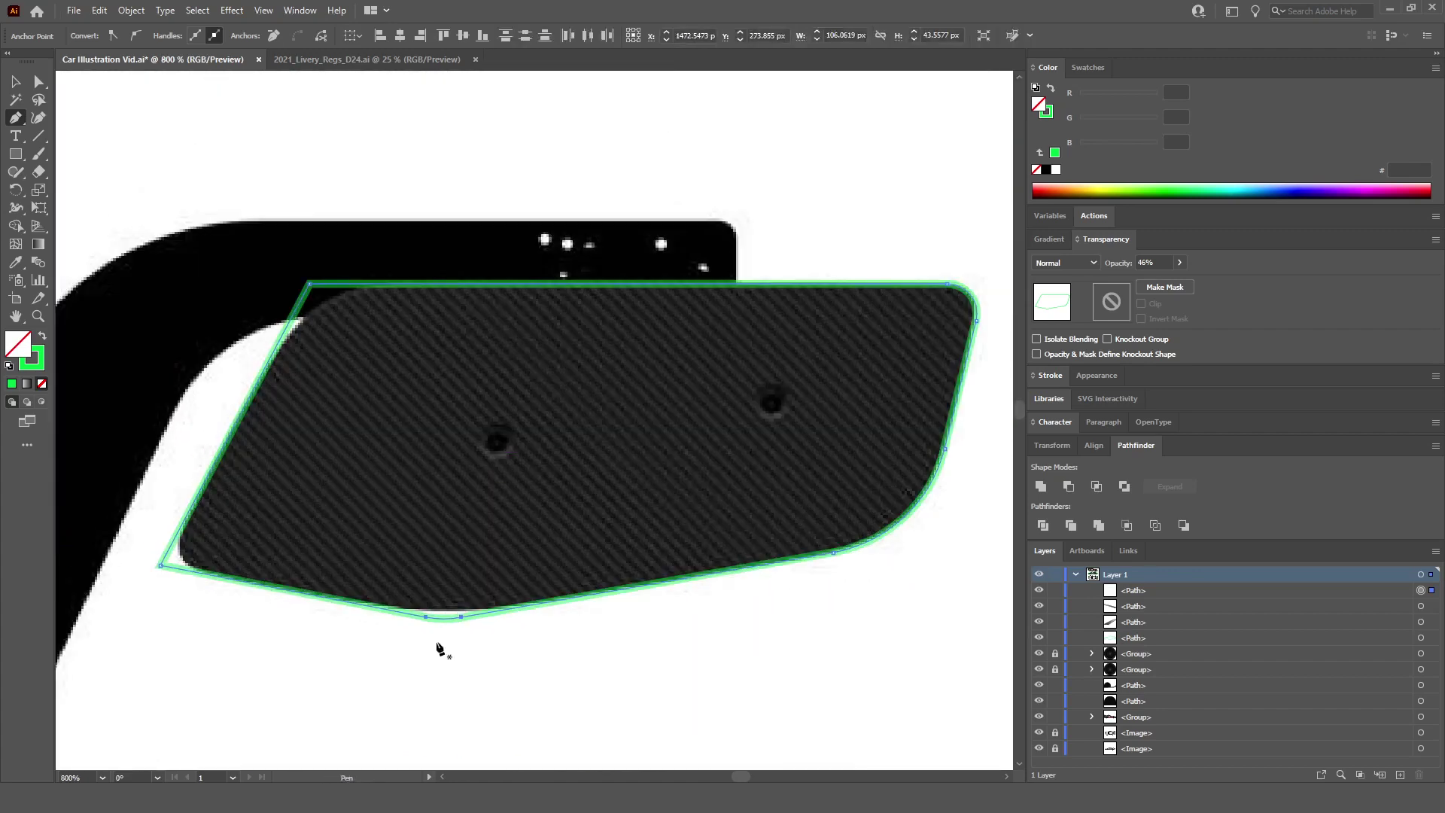
pyautogui.scroll(2, 449, 619)
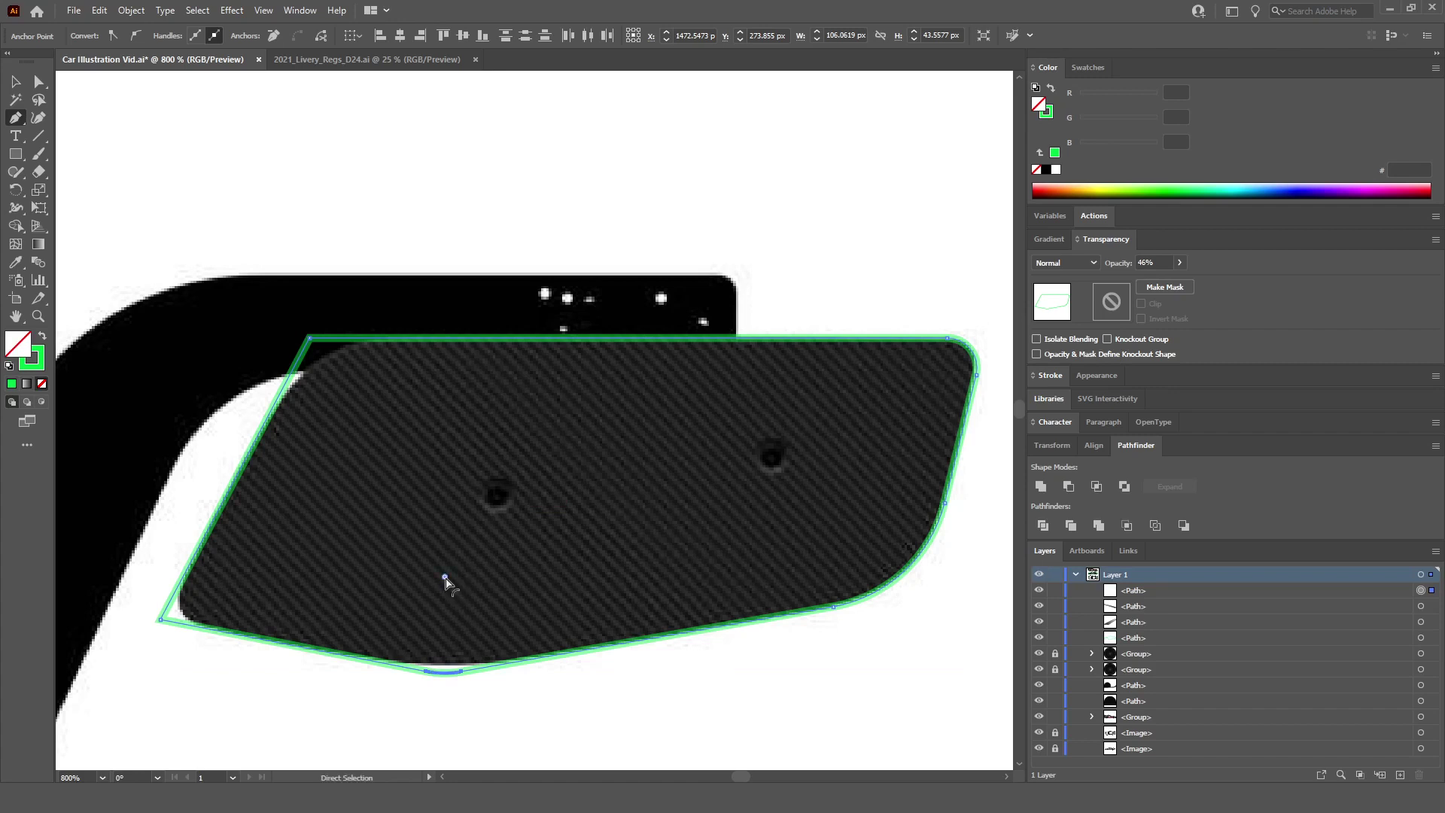
pyautogui.moveTo(446, 578); pyautogui.dragTo(477, 178)
# Step: Round the endplate outline's lower front corner to match the small curve of the plate in the photo
pyautogui.hscroll(-2, 462, 608)
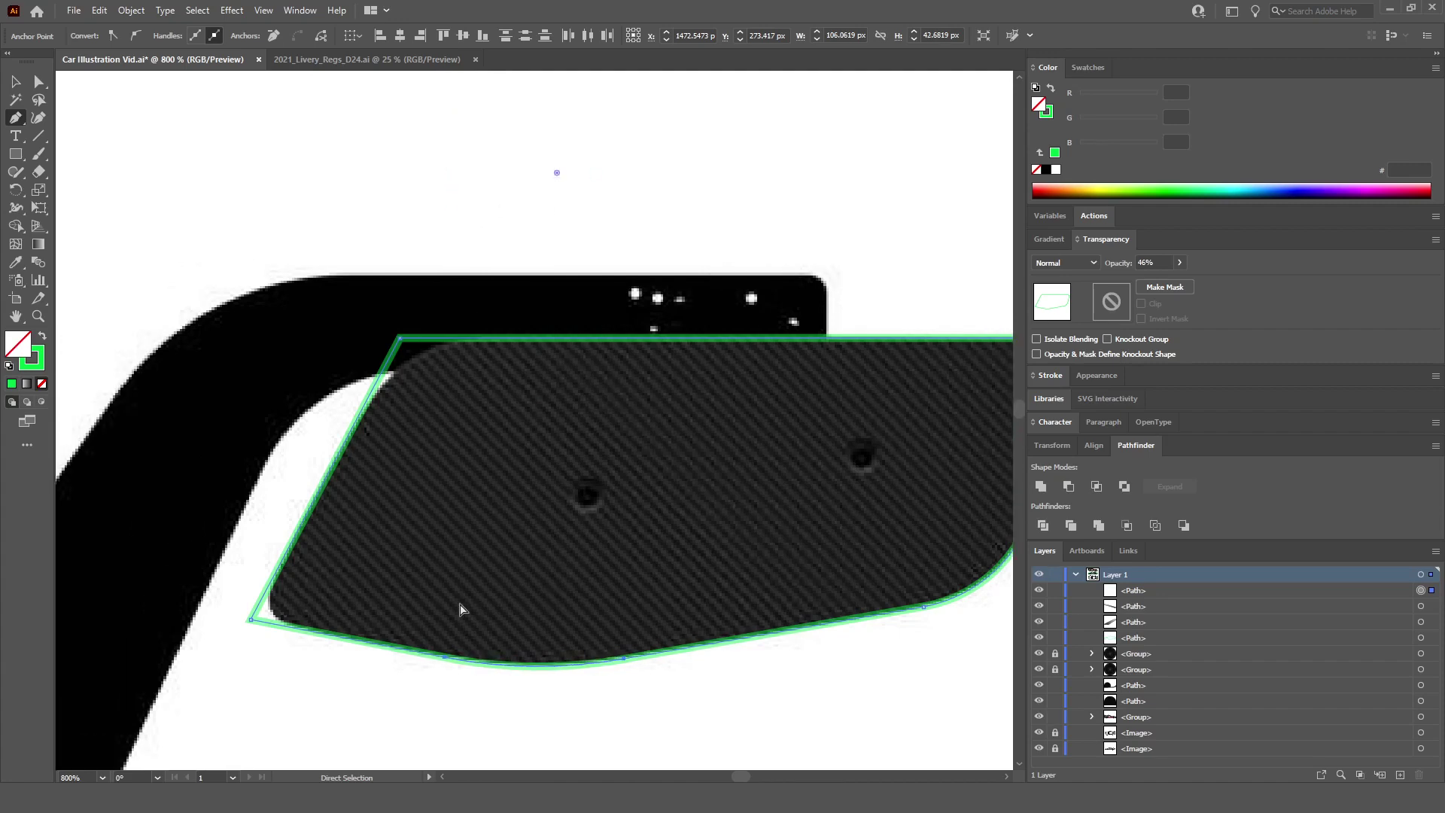
pyautogui.scroll(3, 282, 658)
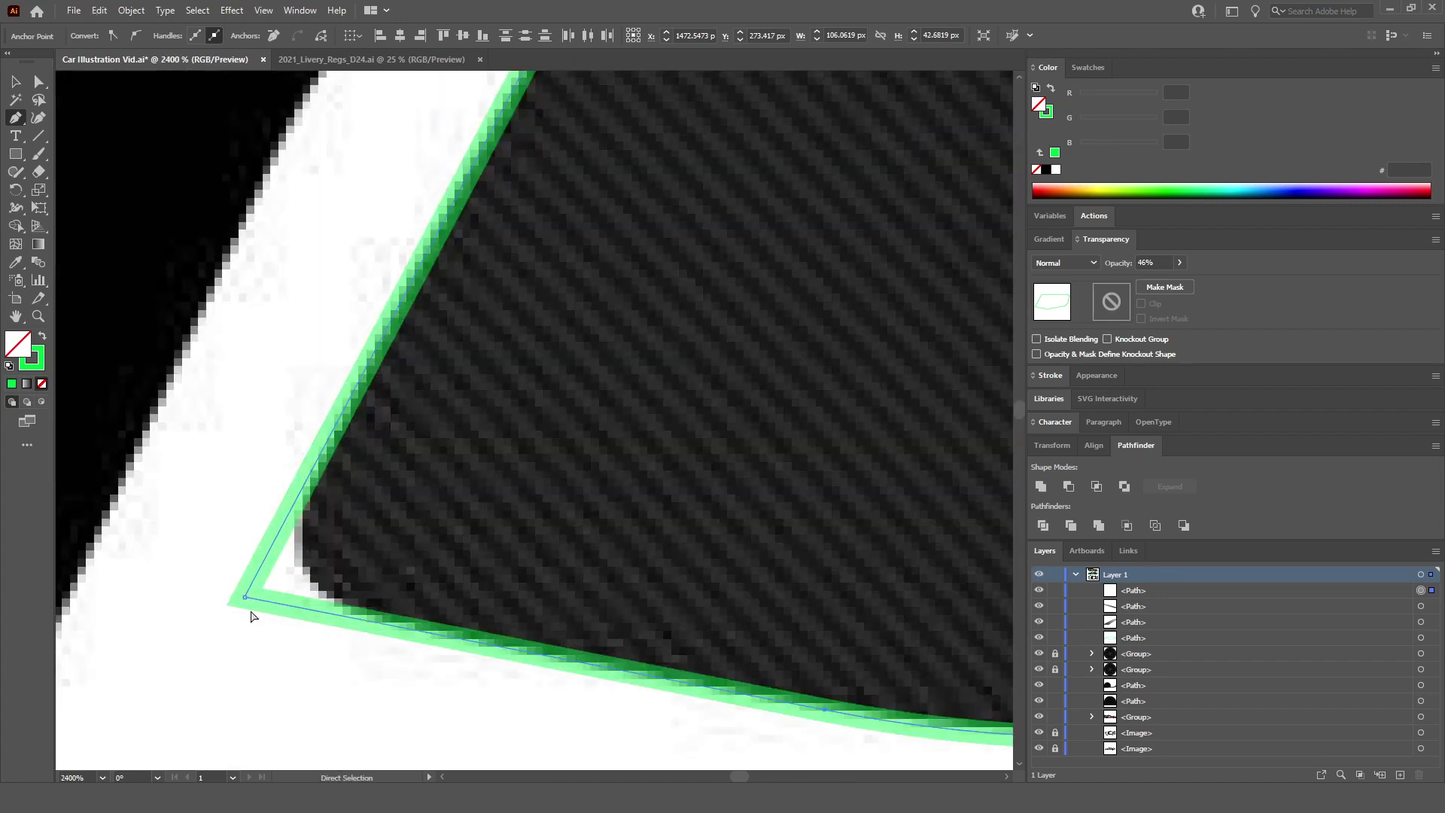
pyautogui.keyDown('ctrl'); pyautogui.click(245, 598); pyautogui.keyUp('ctrl')
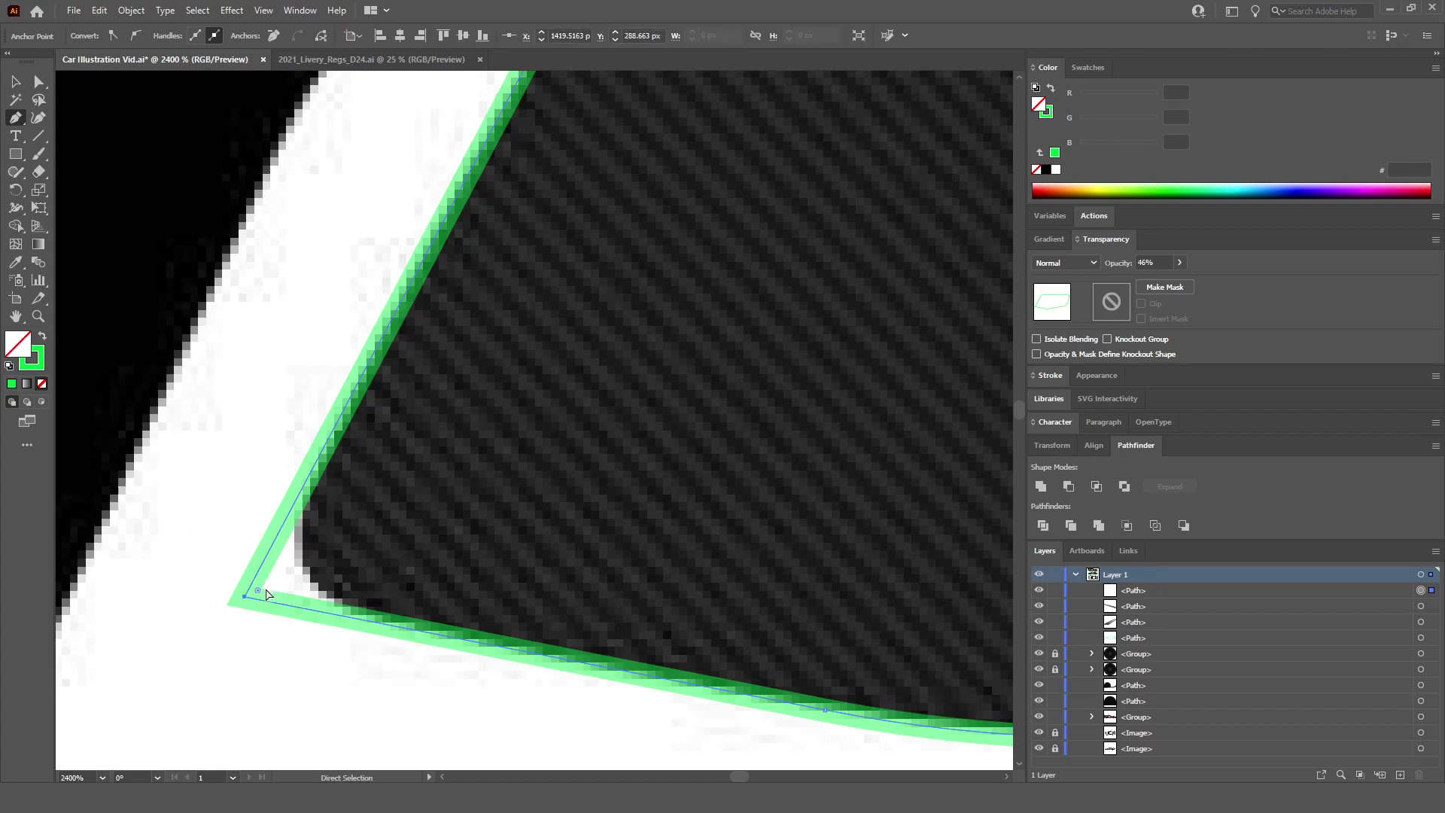
pyautogui.moveTo(267, 586); pyautogui.dragTo(390, 524)
# Step: Round the endplate outline's upper front corner to follow the plate's curve, and deselect the finished outline
pyautogui.scroll(-3, 389, 525)
pyautogui.hscroll(1, 396, 522)
pyautogui.scroll(2, 475, 346)
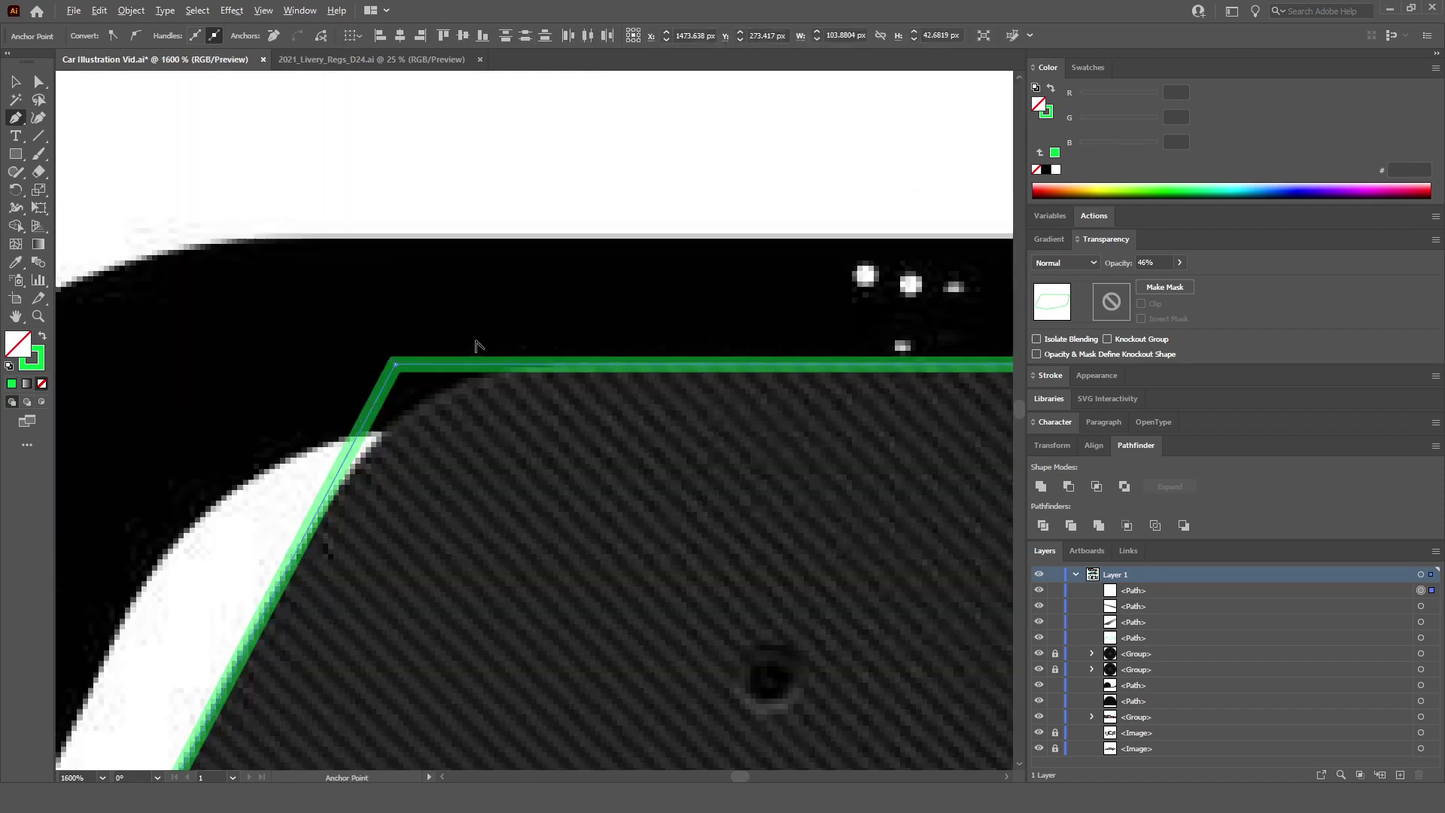
pyautogui.keyDown('ctrl'); pyautogui.click(395, 367); pyautogui.keyUp('ctrl')
pyautogui.moveTo(404, 379); pyautogui.dragTo(568, 658)
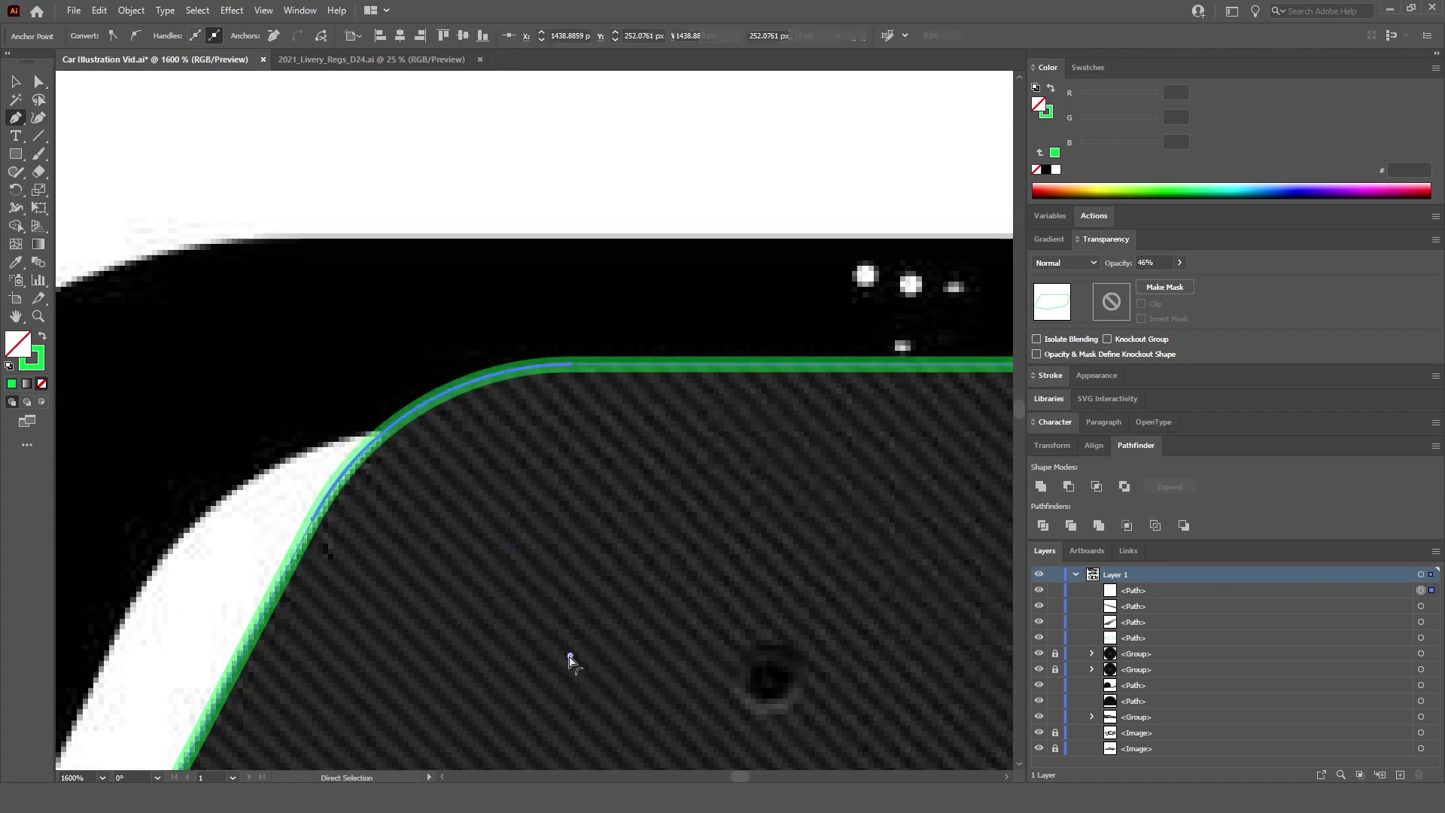
pyautogui.scroll(-3, 570, 661)
pyautogui.scroll(-2, 608, 642)
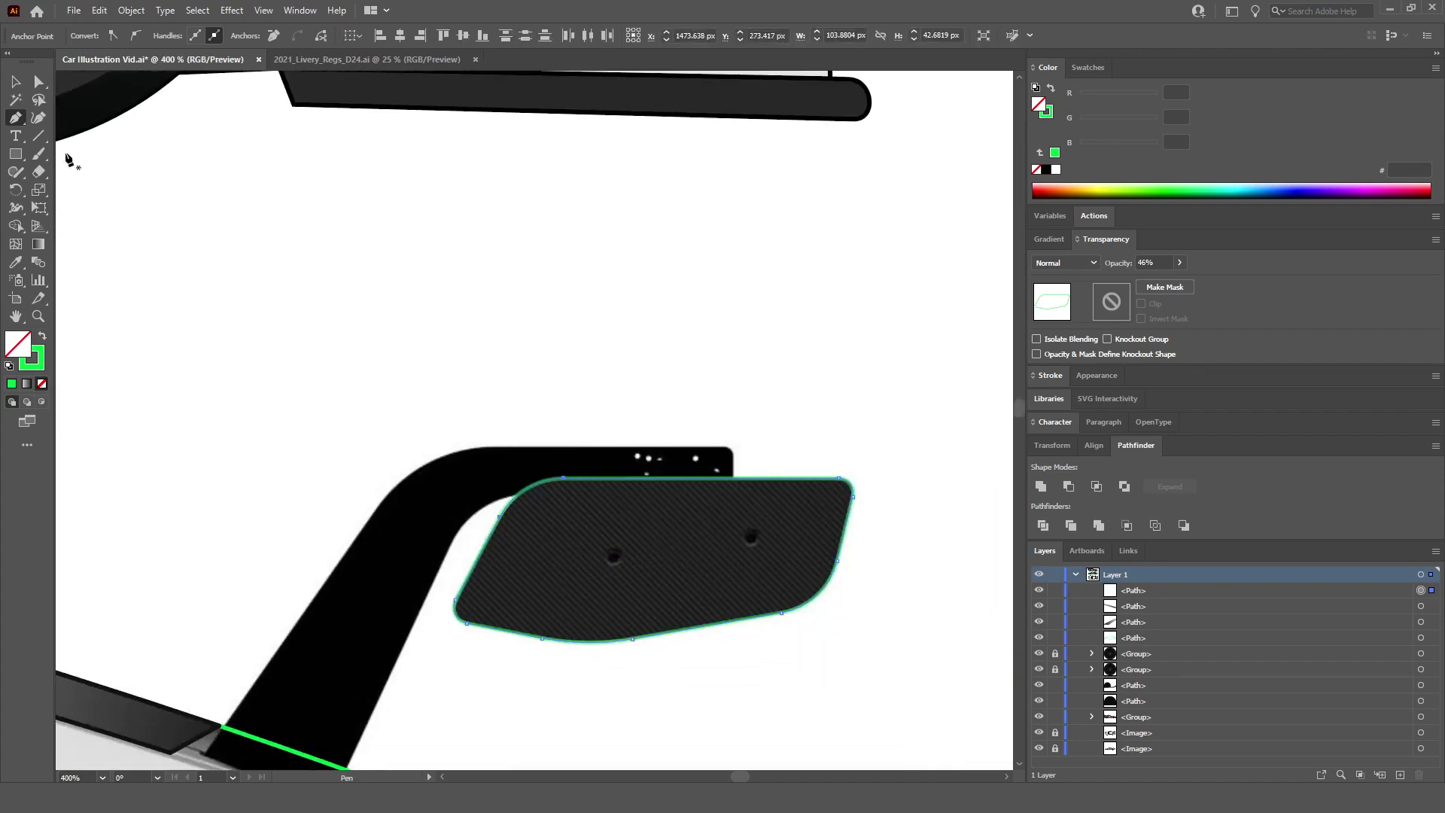
pyautogui.click(21, 82)
pyautogui.click(639, 393)
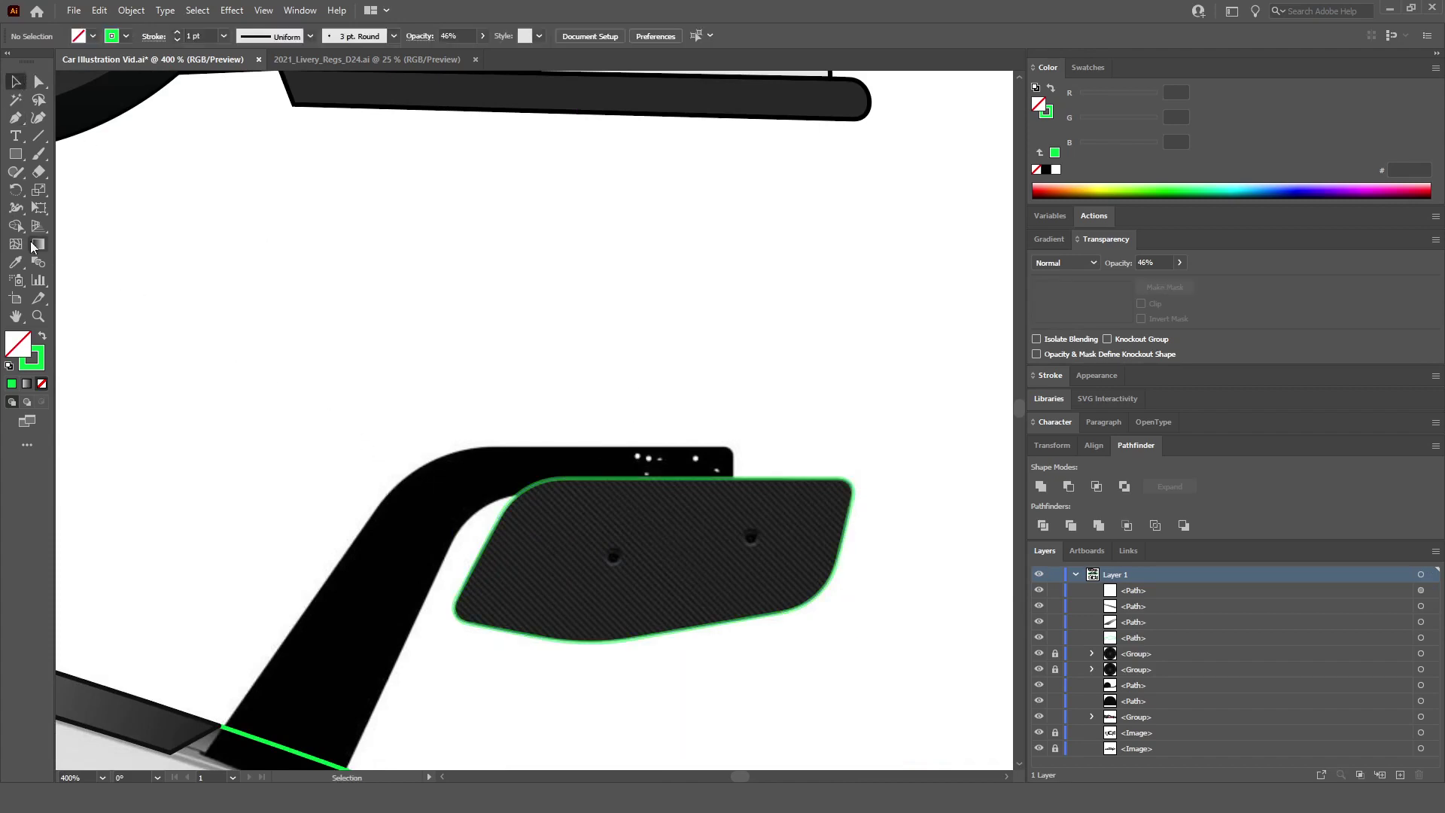
# Step: Start a new Pen outline at the wing support's lower rear corner and trace its base forward to the lower front corner
pyautogui.click(23, 119)
pyautogui.scroll(-1, 600, 533)
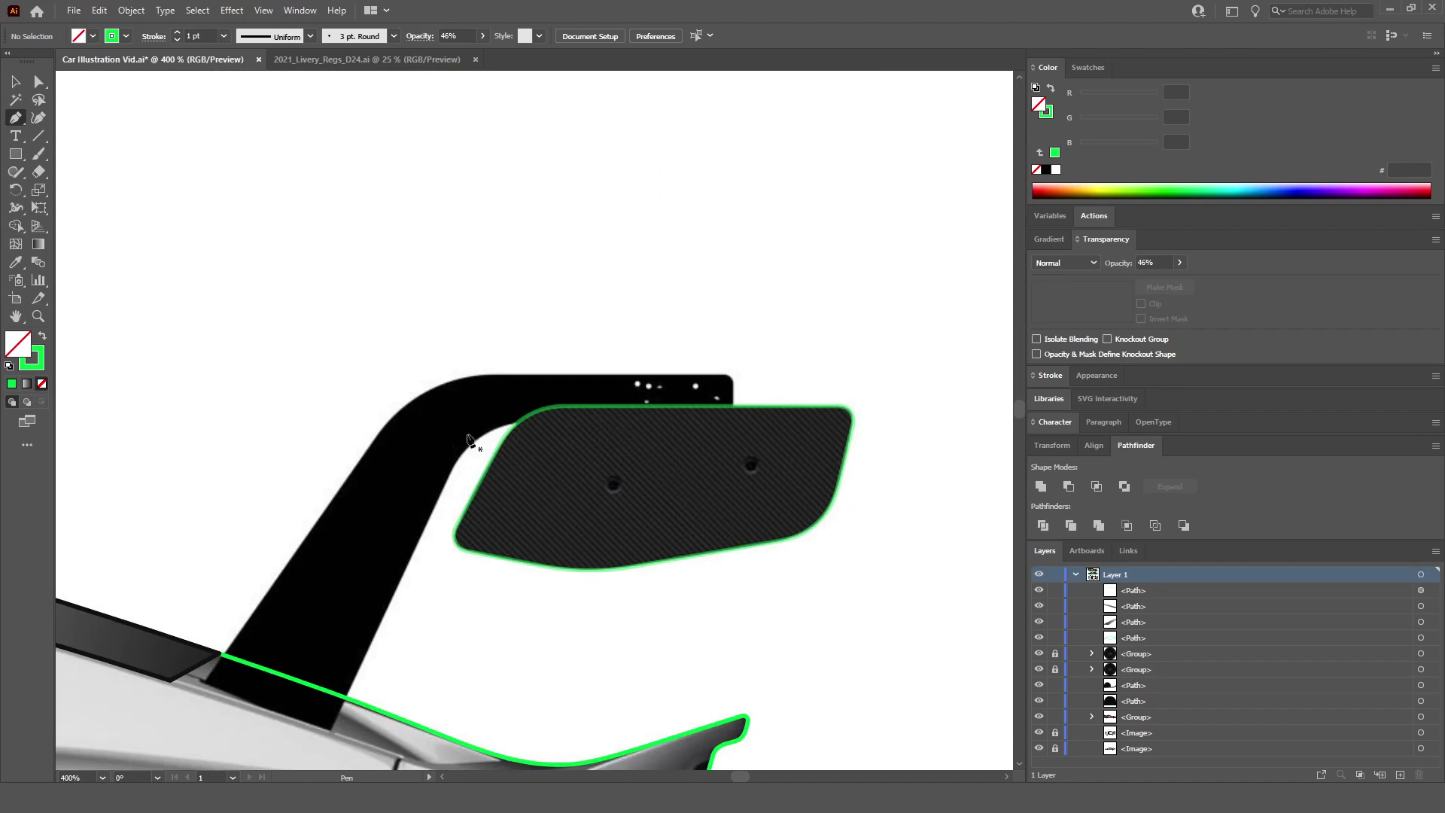
pyautogui.scroll(-3, 306, 516)
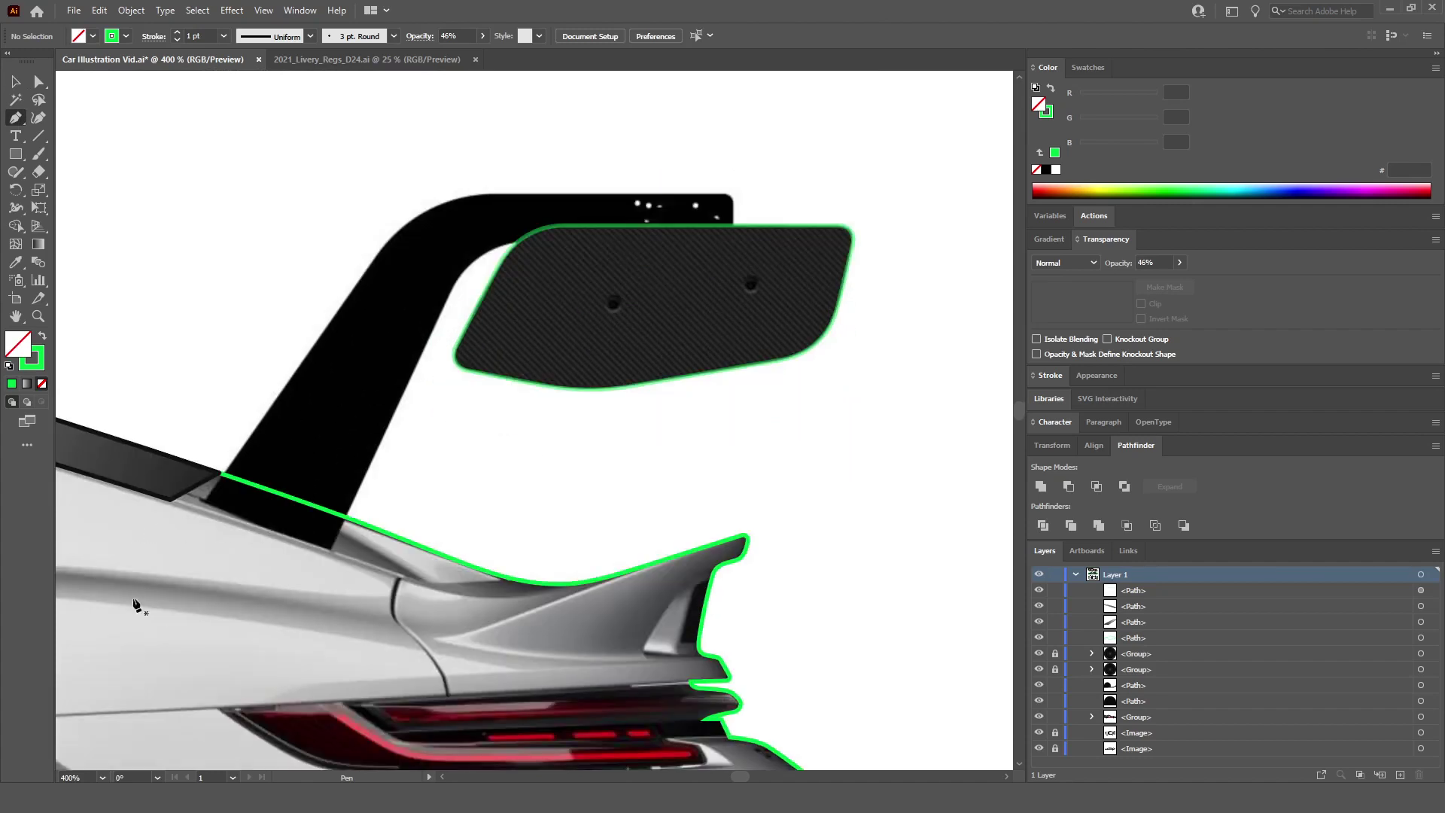
pyautogui.scroll(4, 154, 563)
pyautogui.scroll(1, 871, 489)
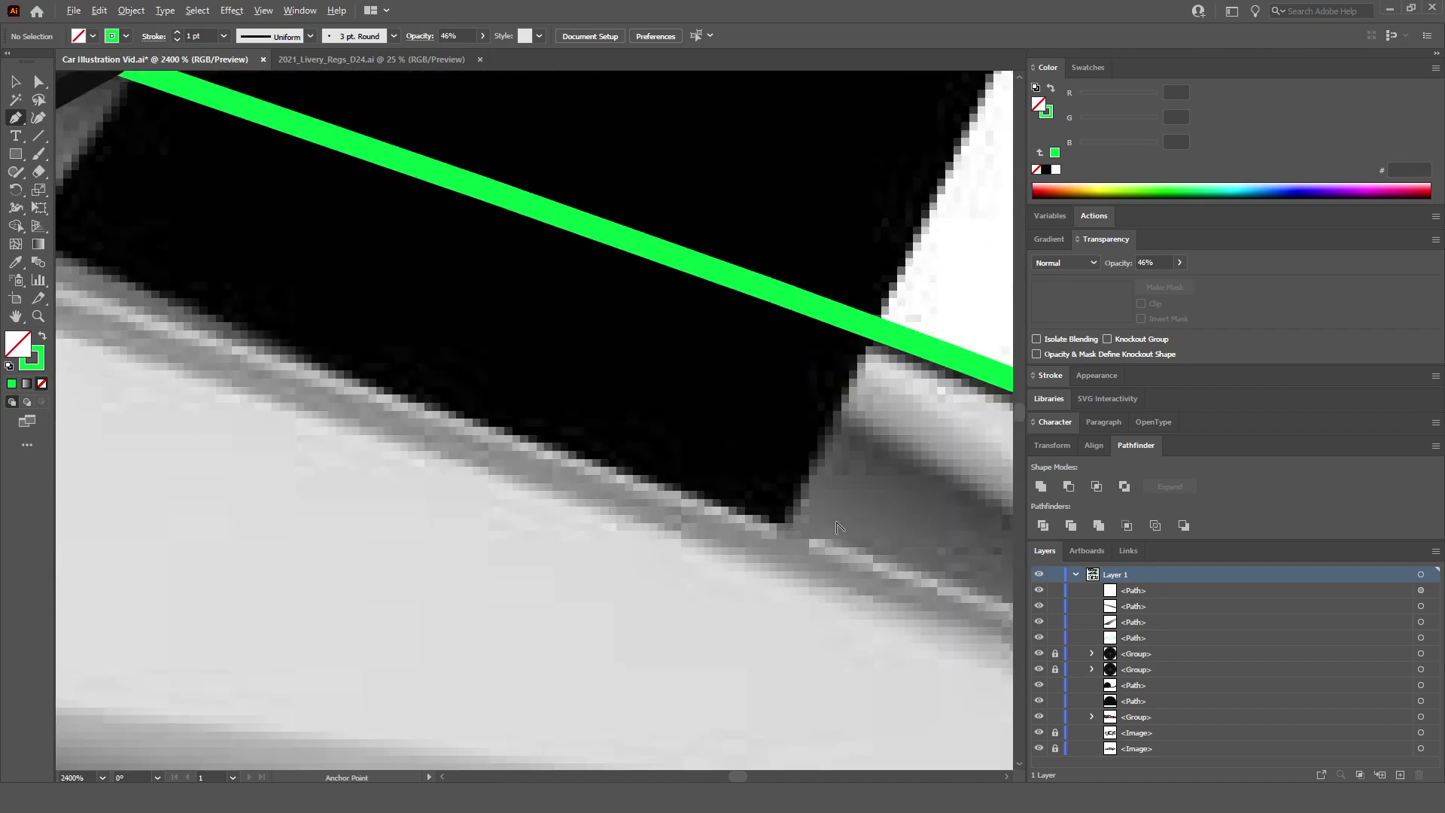
pyautogui.click(785, 532)
pyautogui.scroll(-3, 685, 516)
pyautogui.scroll(3, 662, 458)
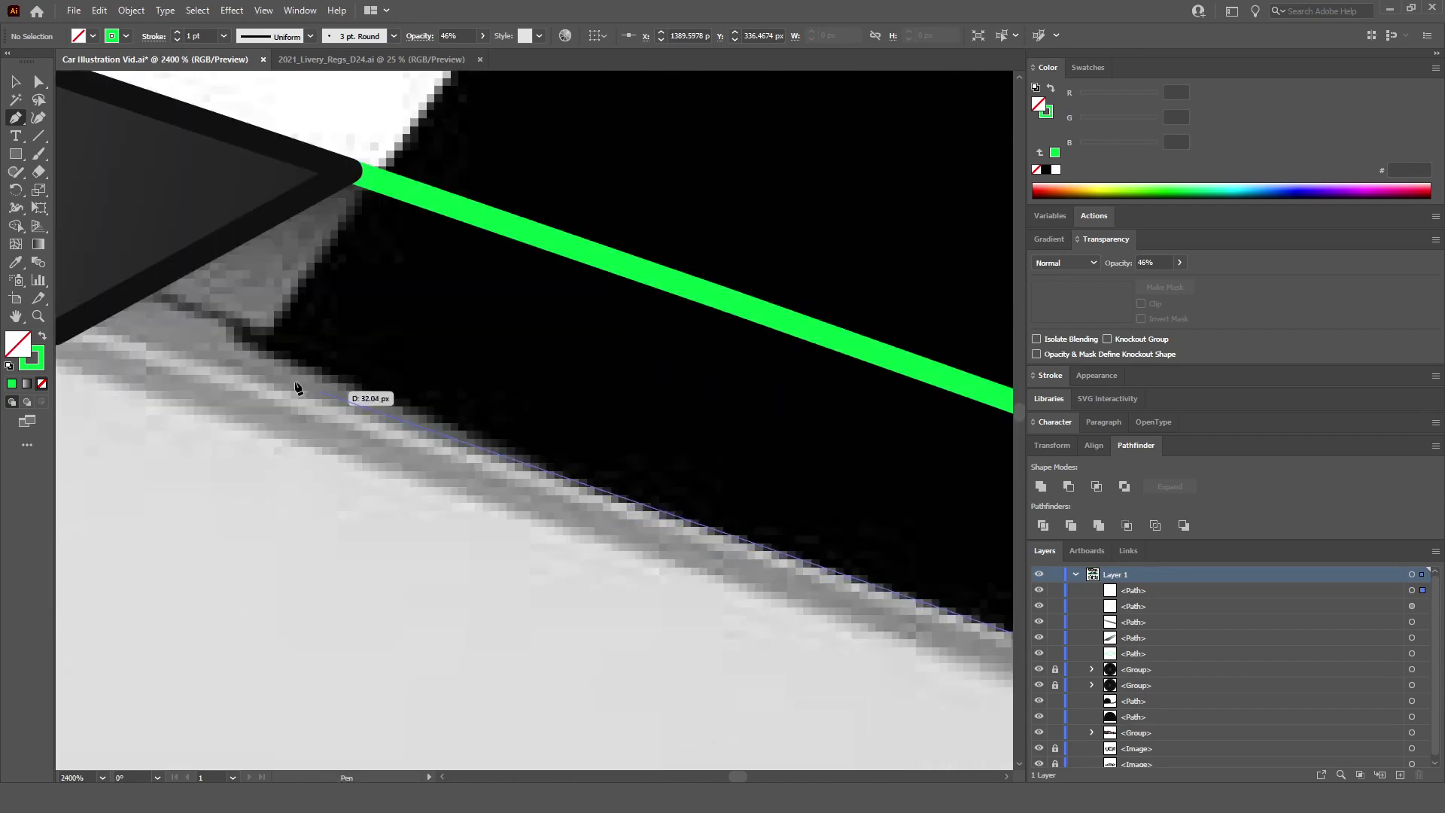
pyautogui.scroll(1, 543, 451)
pyautogui.hscroll(2, 543, 452)
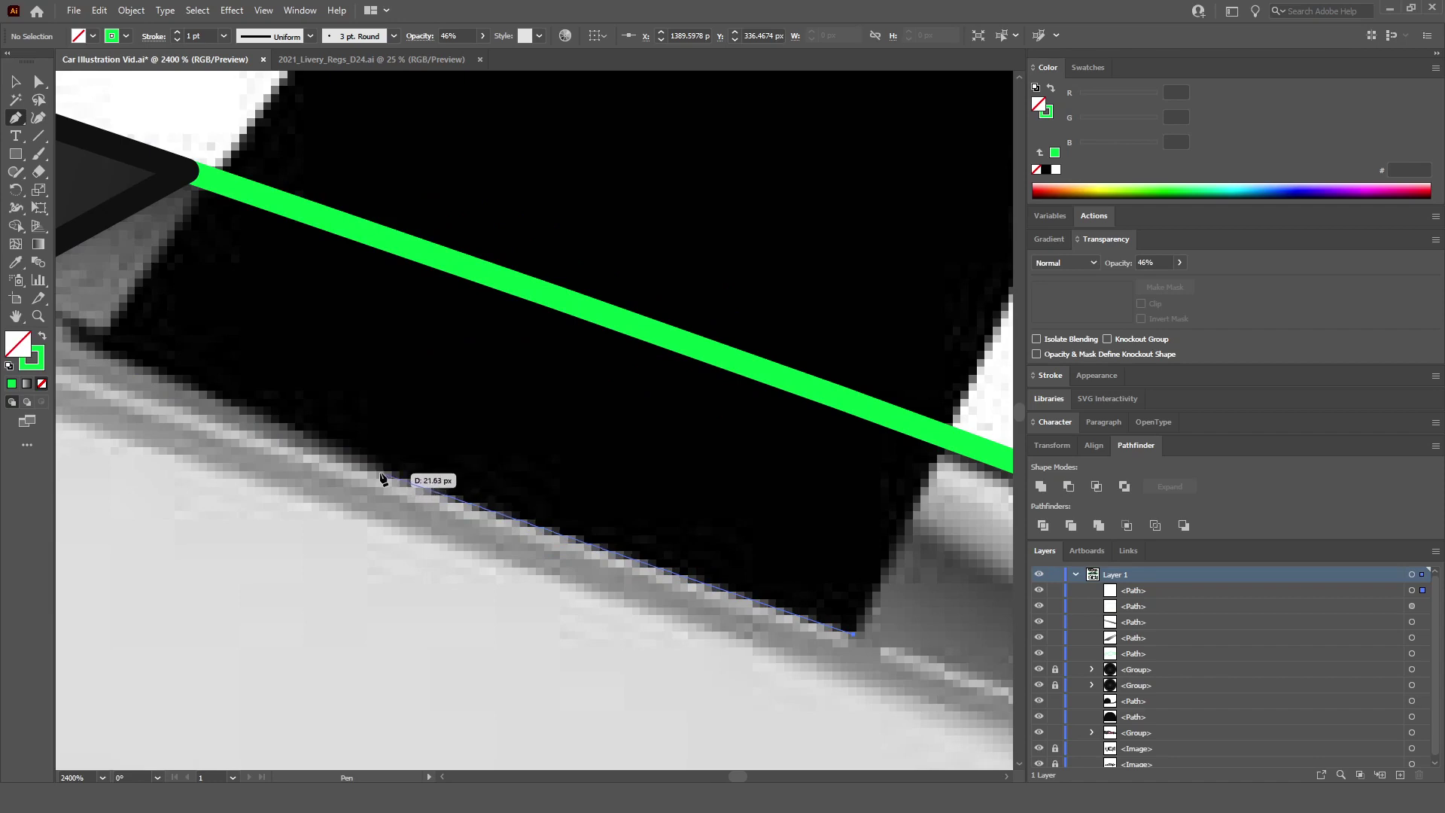
pyautogui.click(287, 435)
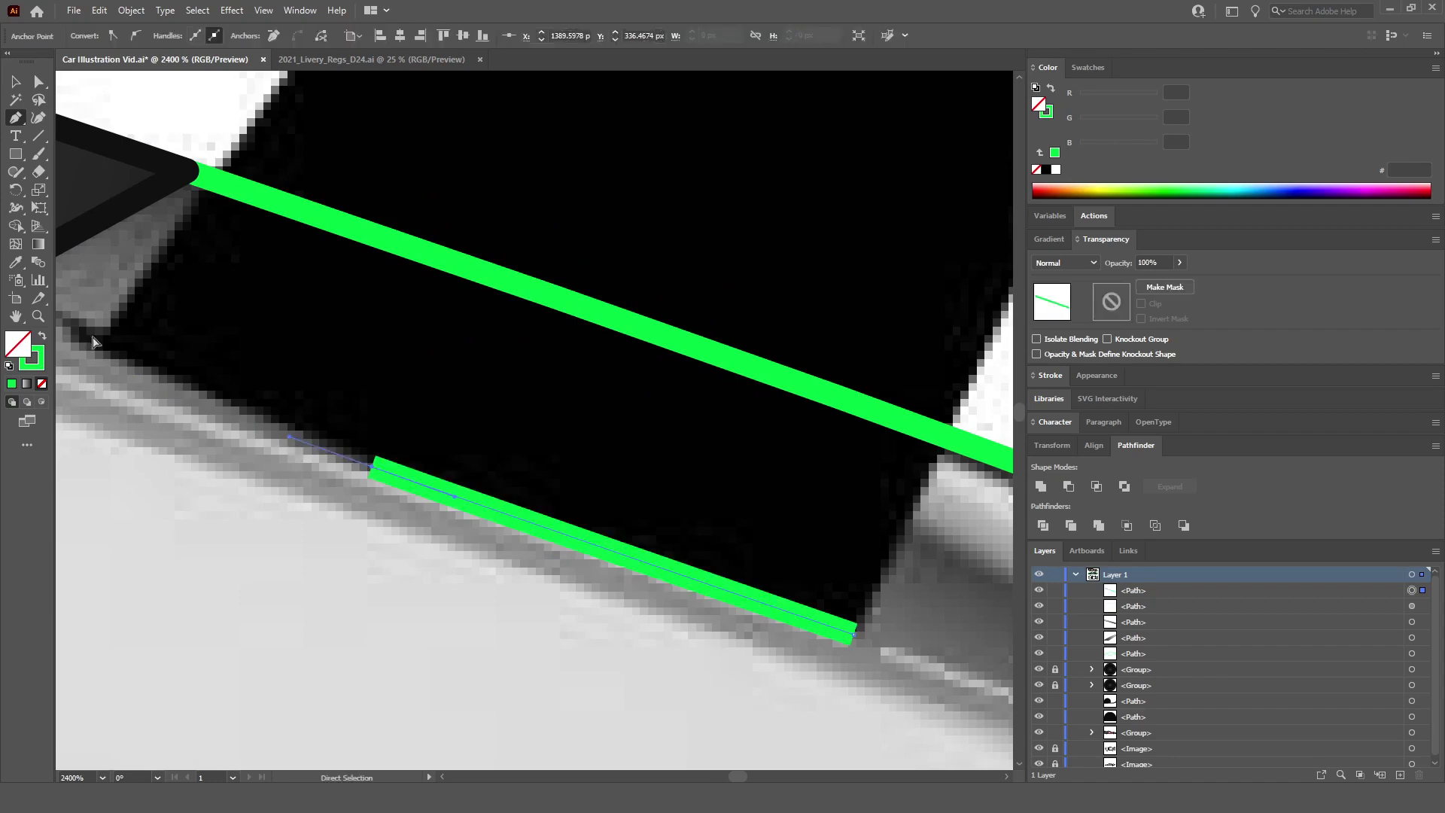
pyautogui.click(96, 347)
pyautogui.scroll(-4, 96, 350)
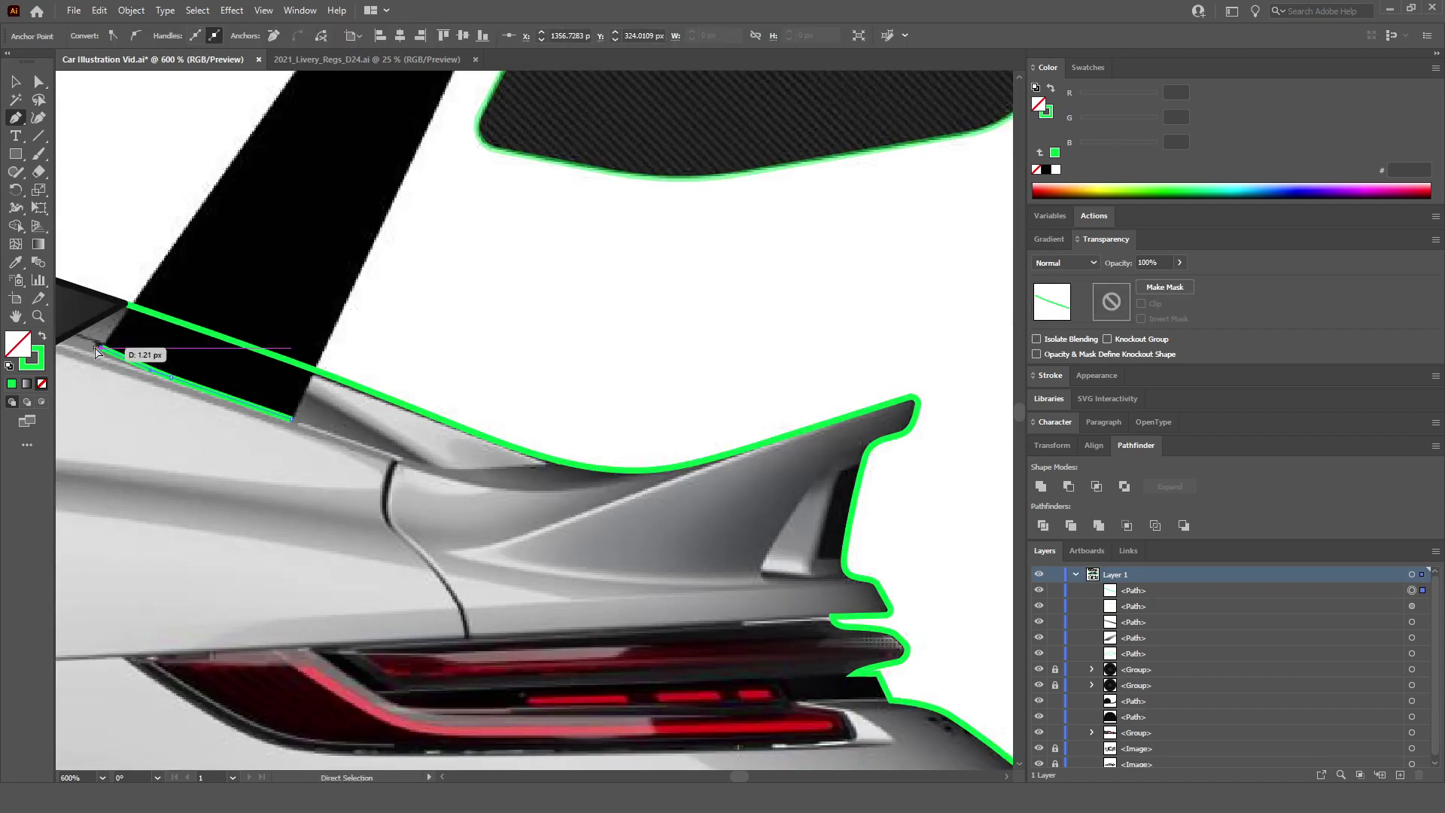
# Step: Set the wing support outline's opacity to 38%
pyautogui.click(1148, 262)
pyautogui.write('38')
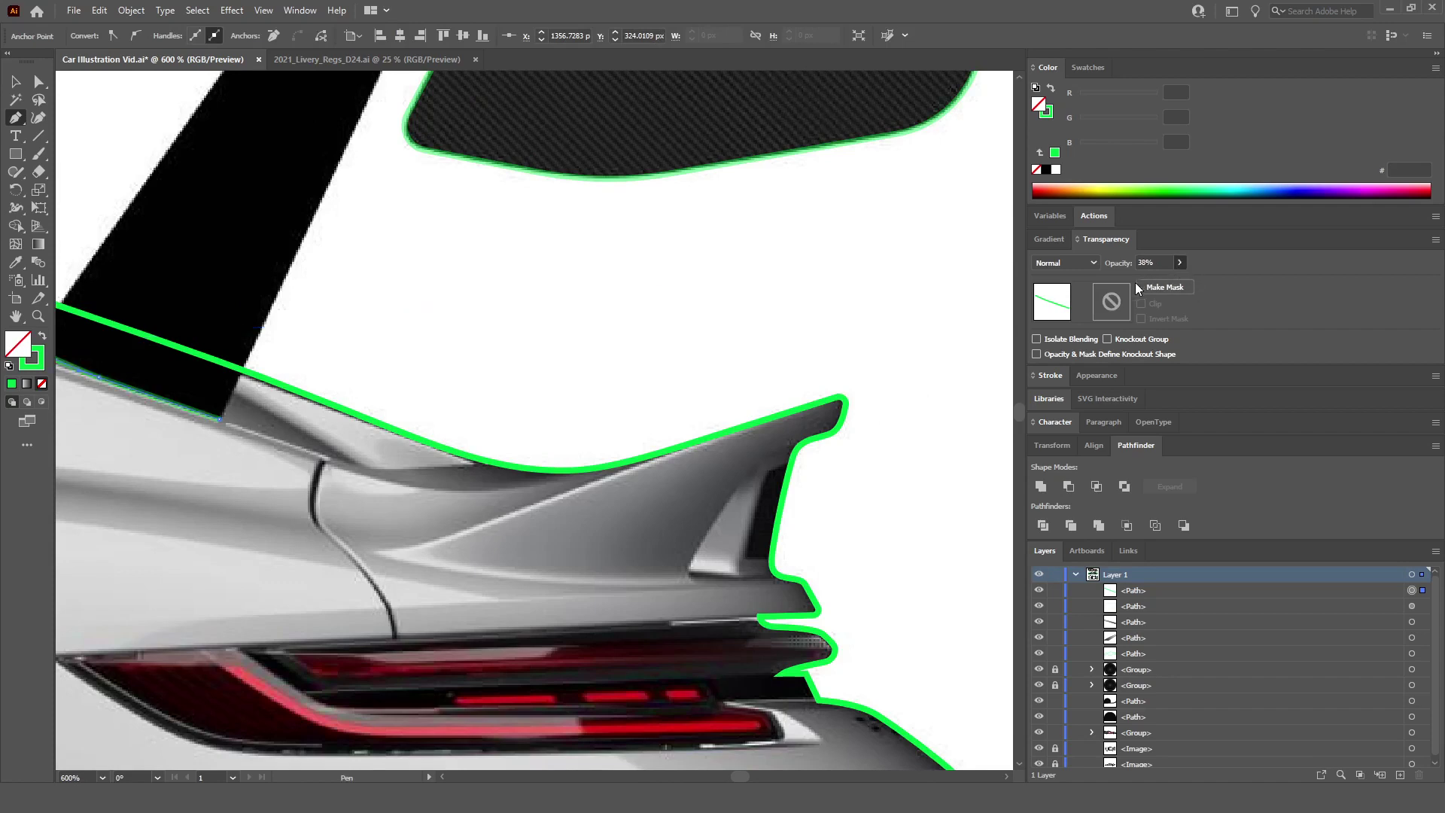
pyautogui.press('Return')
# Step: Extend the wing support outline from its lower front corner straight to the front end of its flat upper edge
pyautogui.scroll(8, 363, 341)
pyautogui.hscroll(-3, 359, 342)
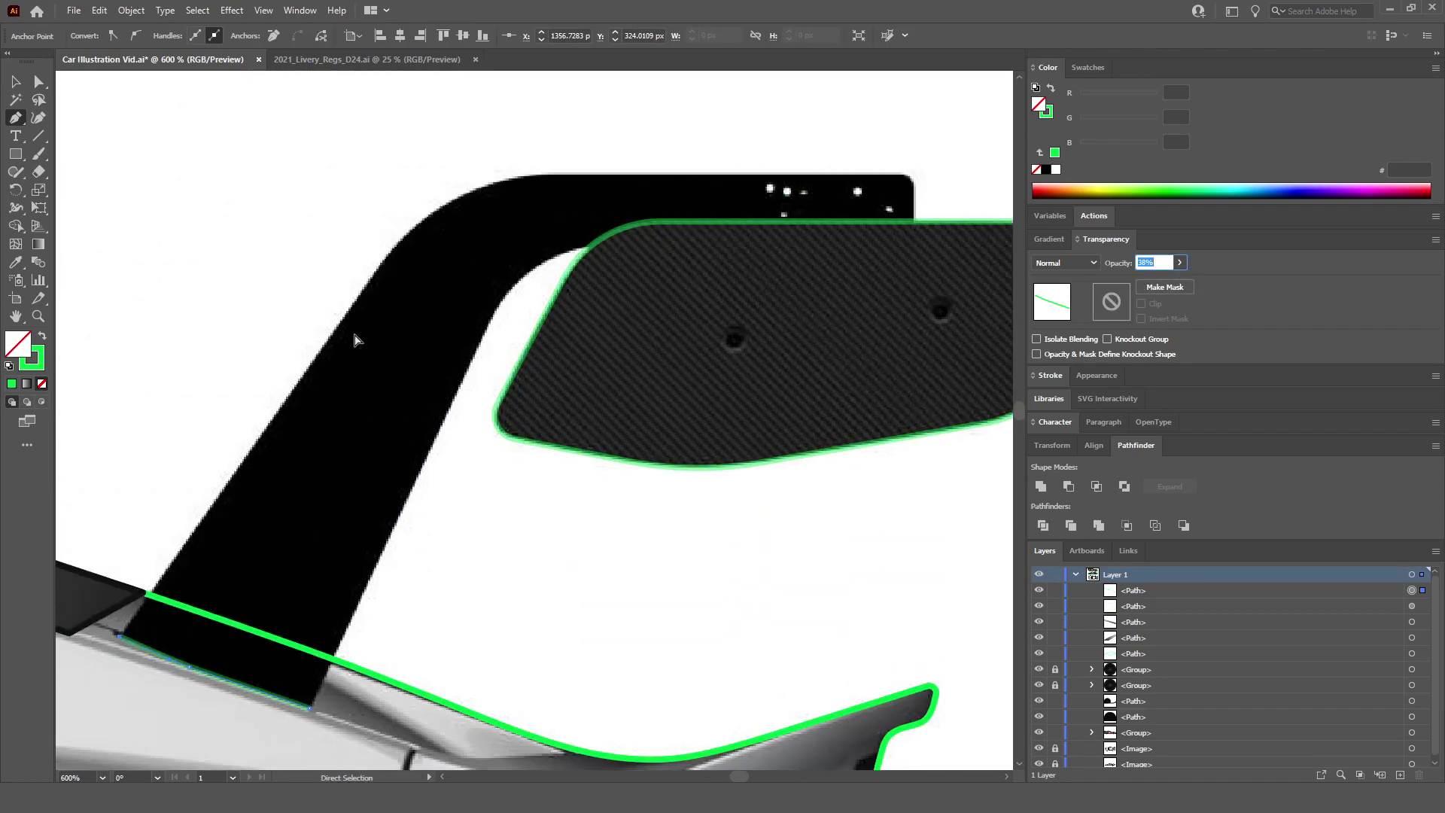
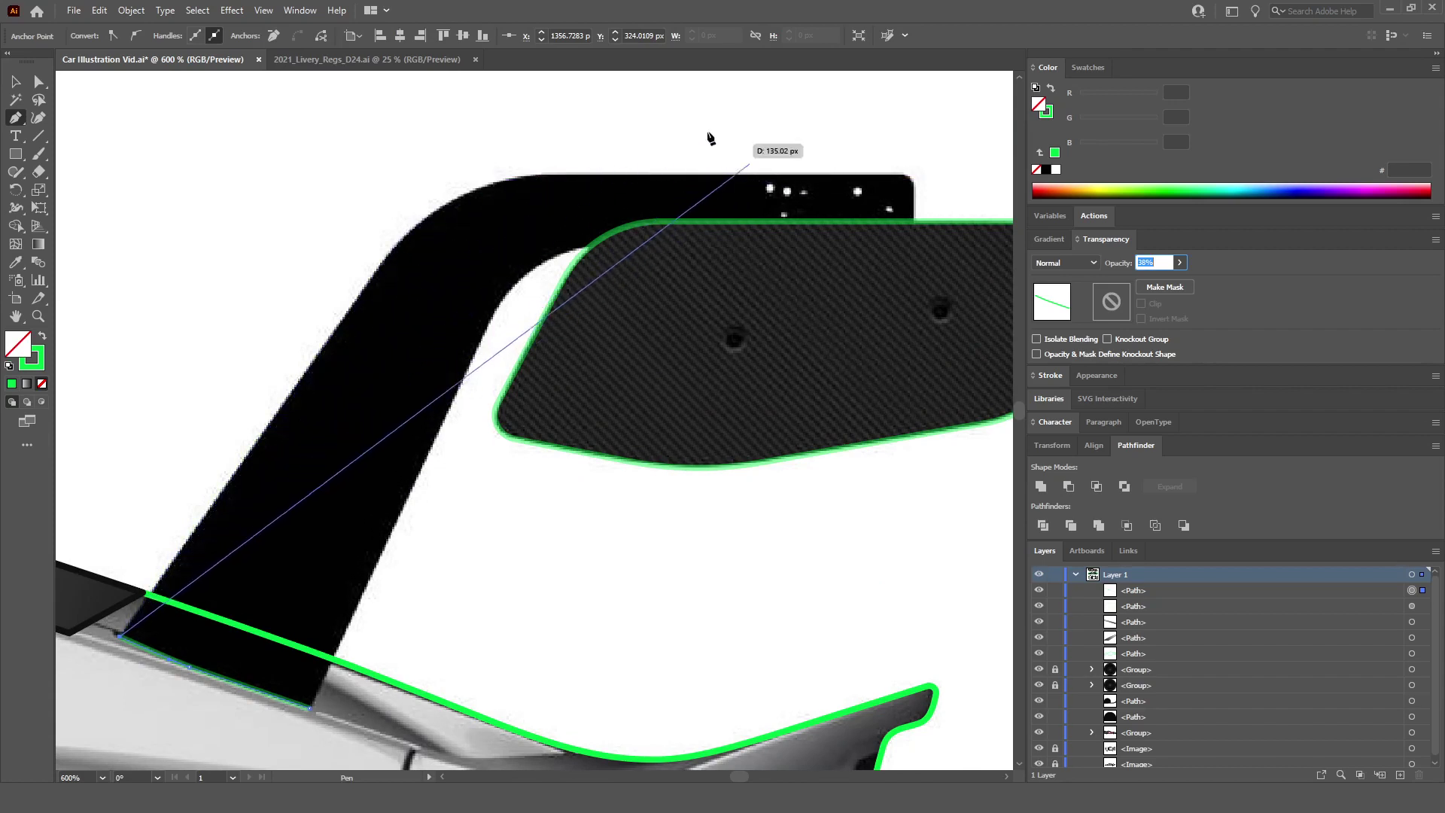
pyautogui.scroll(1, 700, 143)
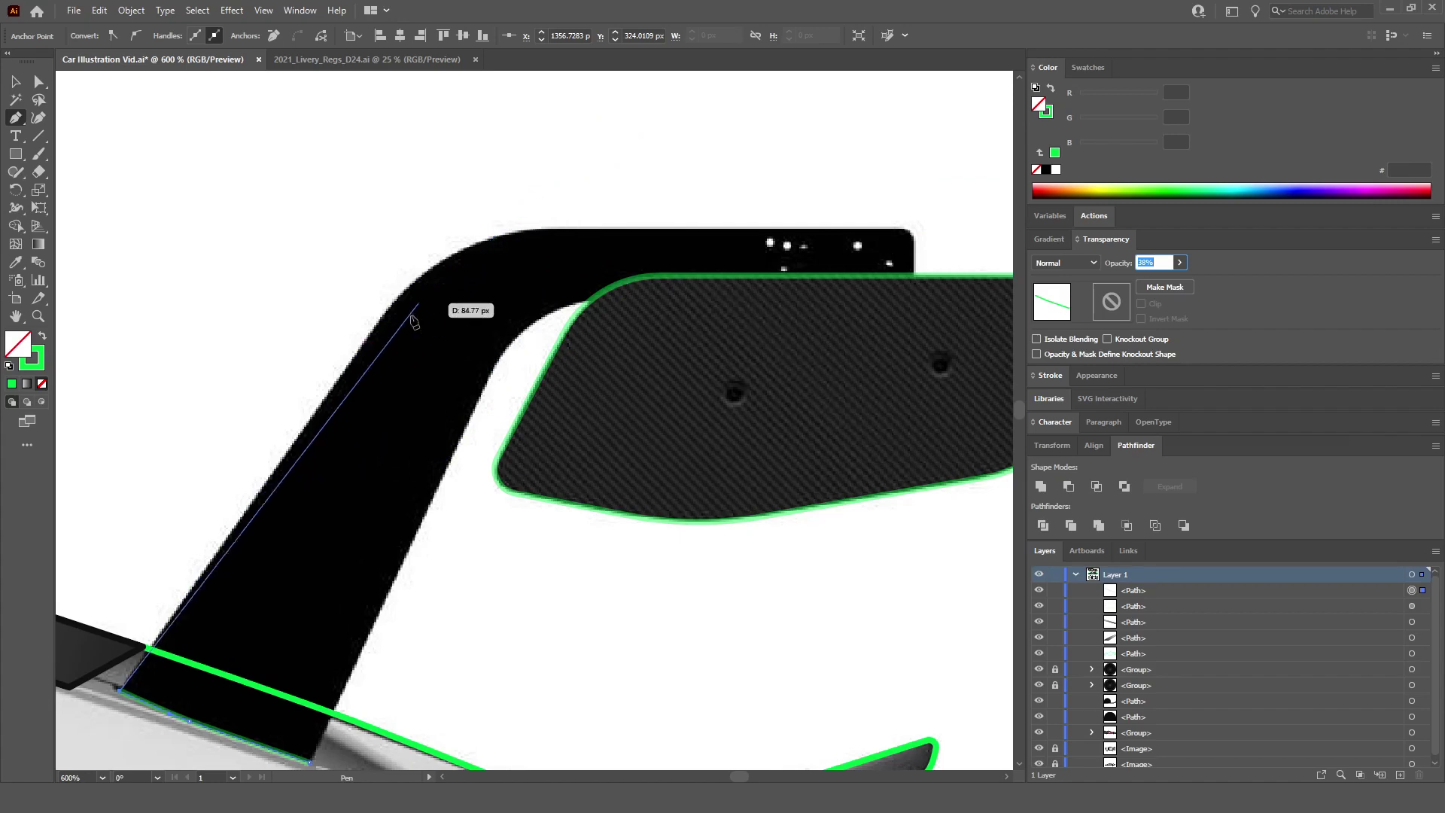
pyautogui.scroll(2, 650, 196)
pyautogui.scroll(1, 647, 193)
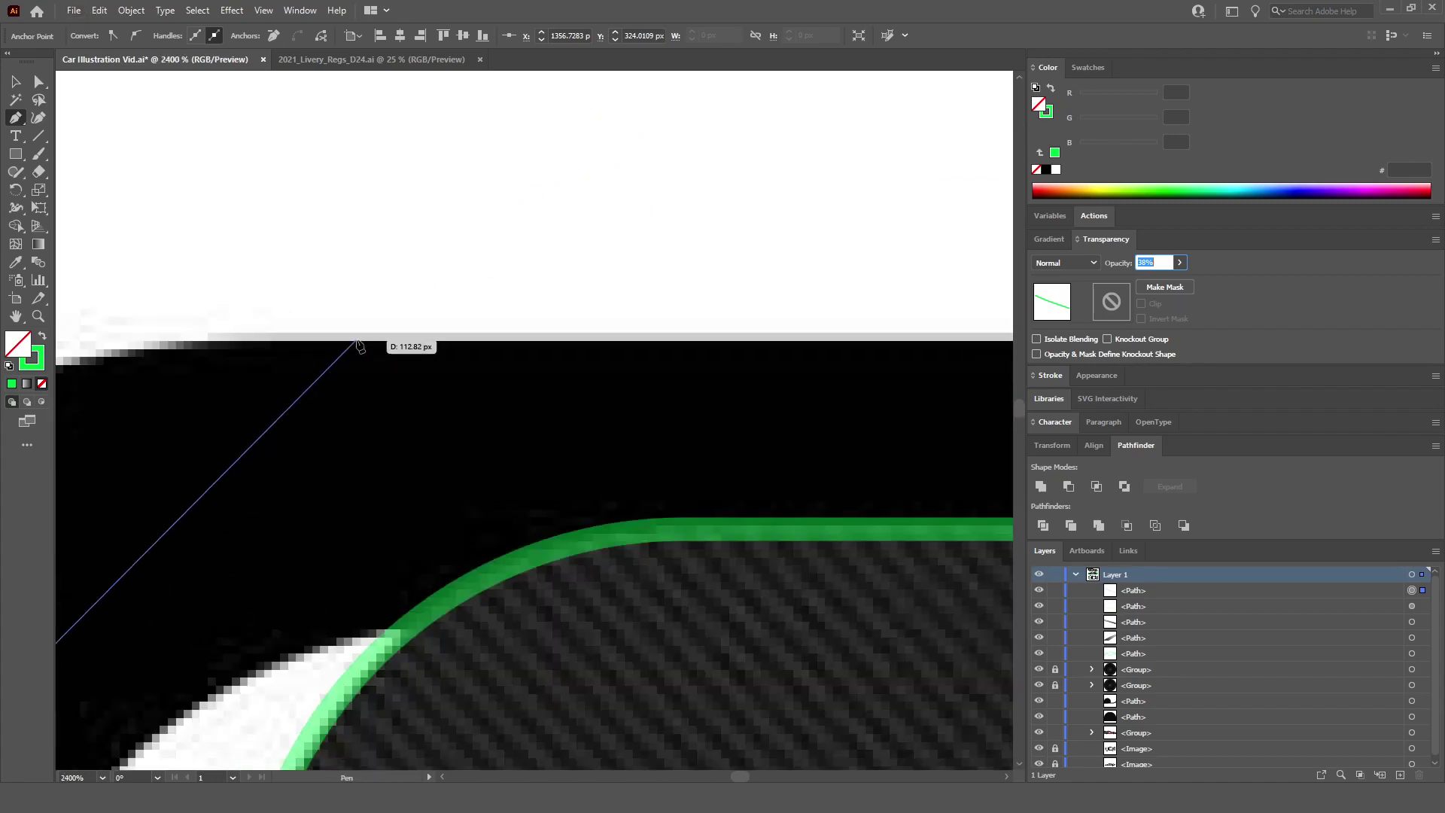
pyautogui.click(358, 340)
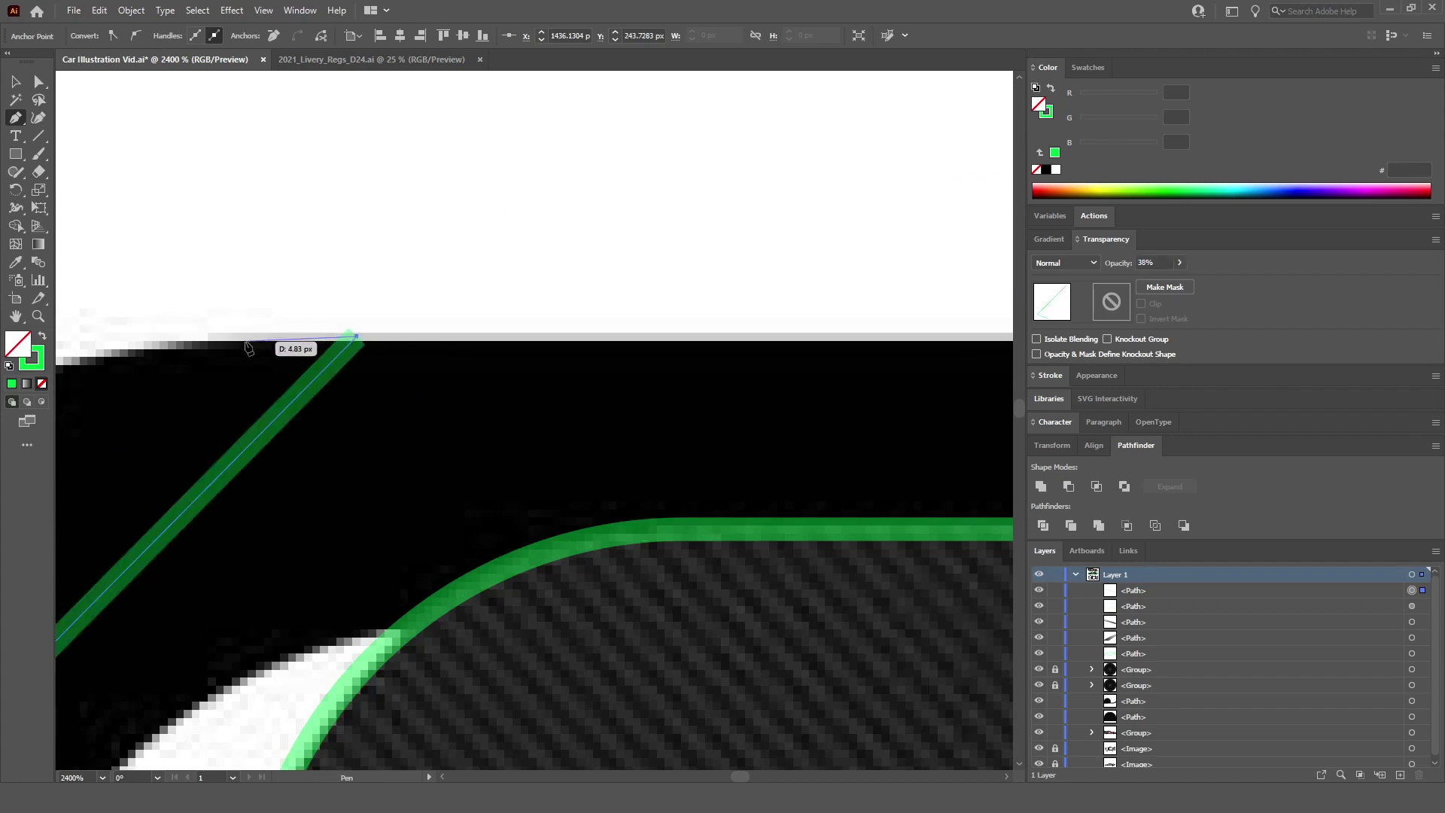
# Step: Continue the support outline about 58 px horizontally to its upper rear corner and straight down to just inside the endplate
pyautogui.scroll(-2, 367, 346)
pyautogui.hscroll(3, 494, 355)
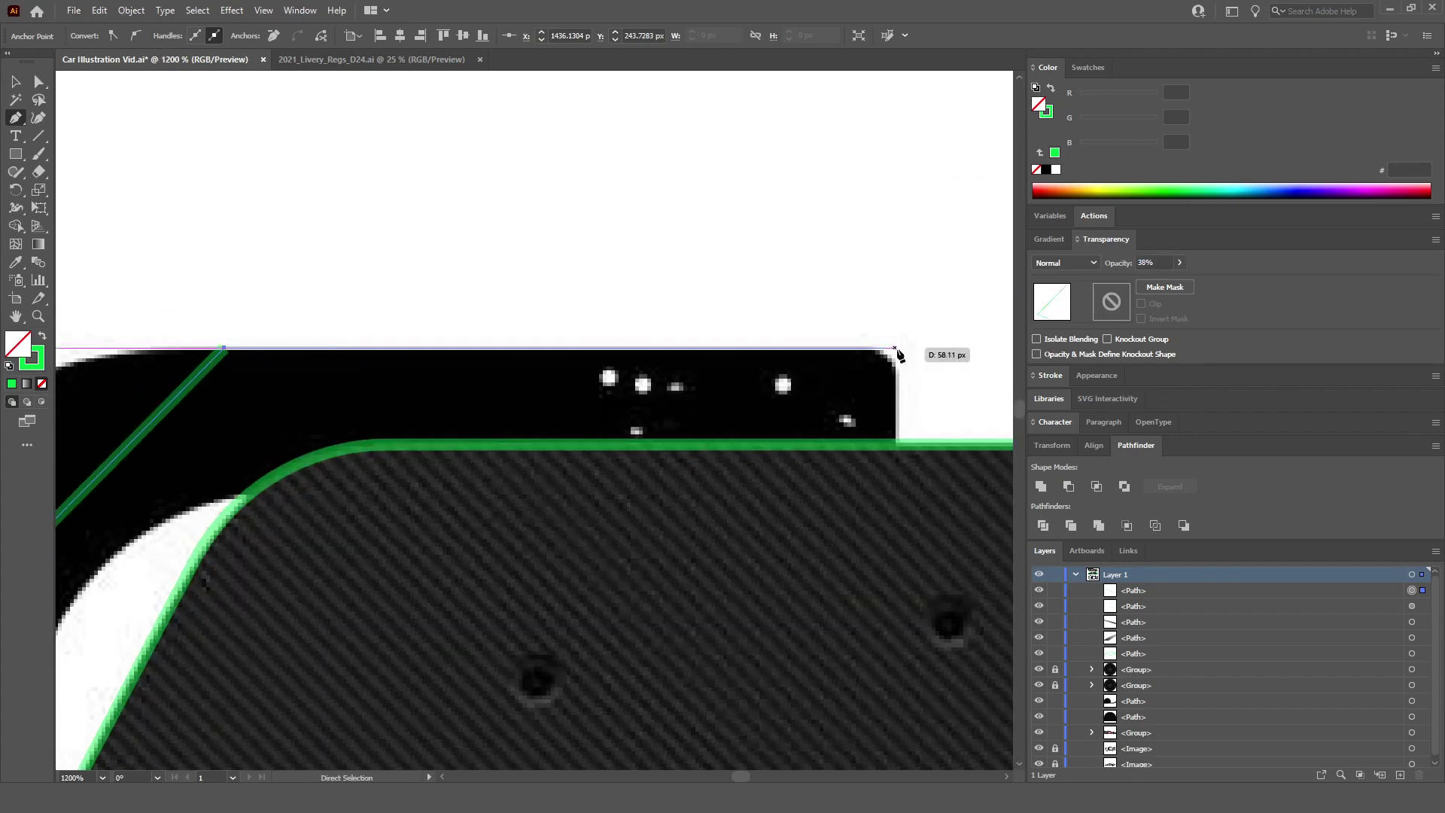
pyautogui.scroll(3, 898, 351)
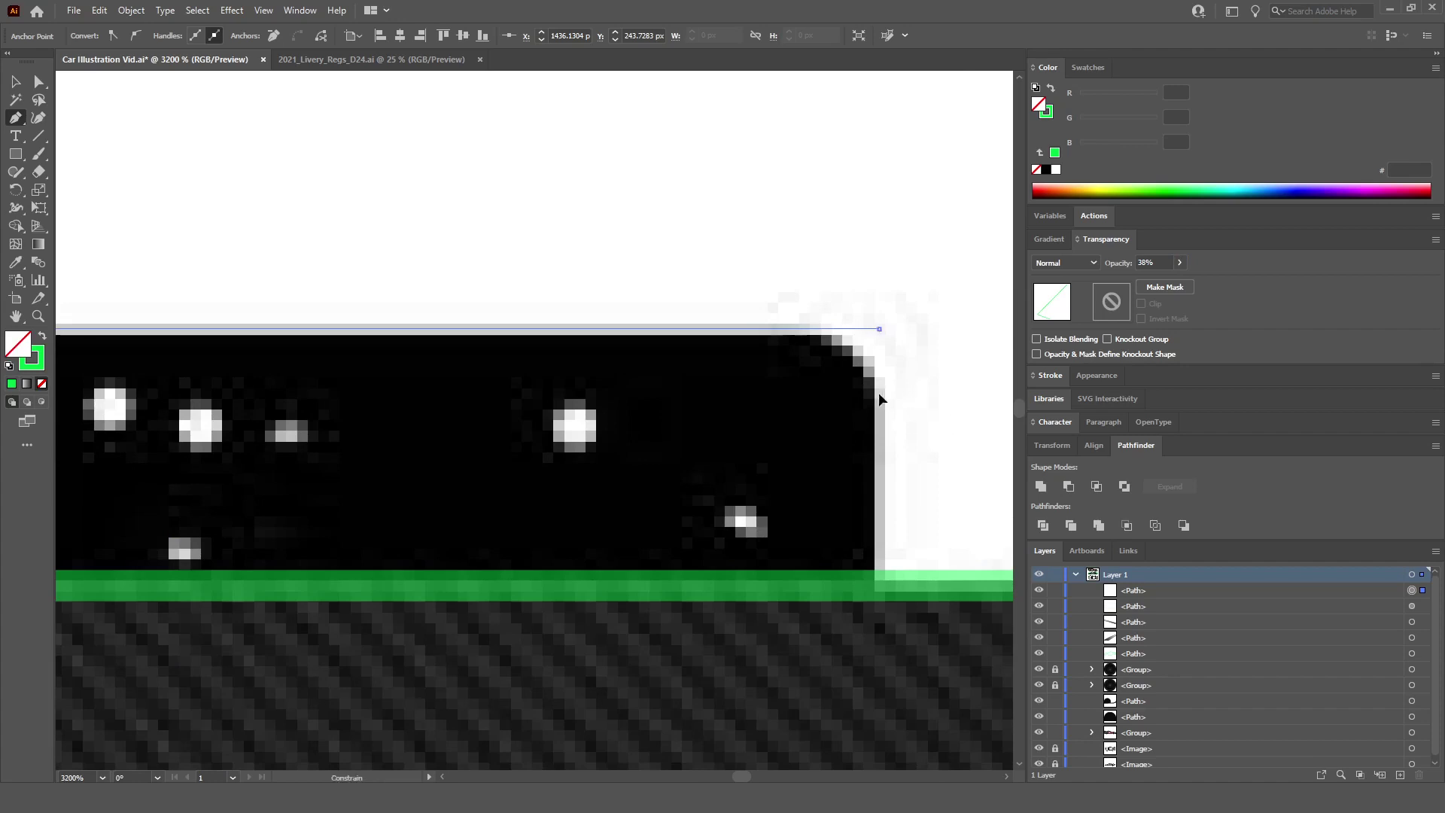
pyautogui.keyDown('shift'); pyautogui.click(879, 391); pyautogui.keyUp('shift')
pyautogui.keyDown('shift'); pyautogui.click(882, 692); pyautogui.keyUp('shift')
# Step: Continue the support outline about 68 px horizontally forward to its inner bend, and close it at the lower rear corner of the base
pyautogui.scroll(-4, 882, 692)
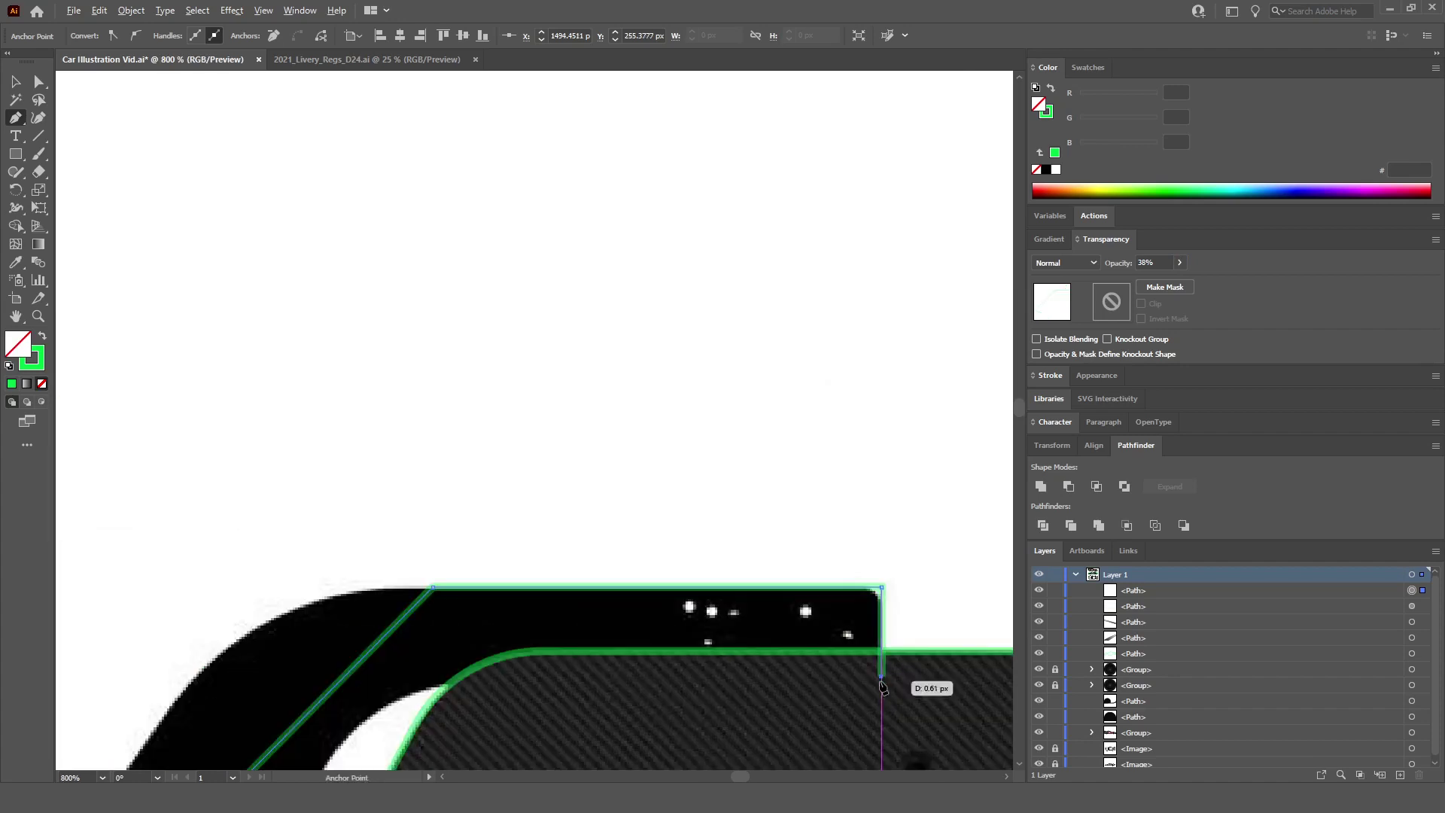
pyautogui.scroll(-2, 882, 686)
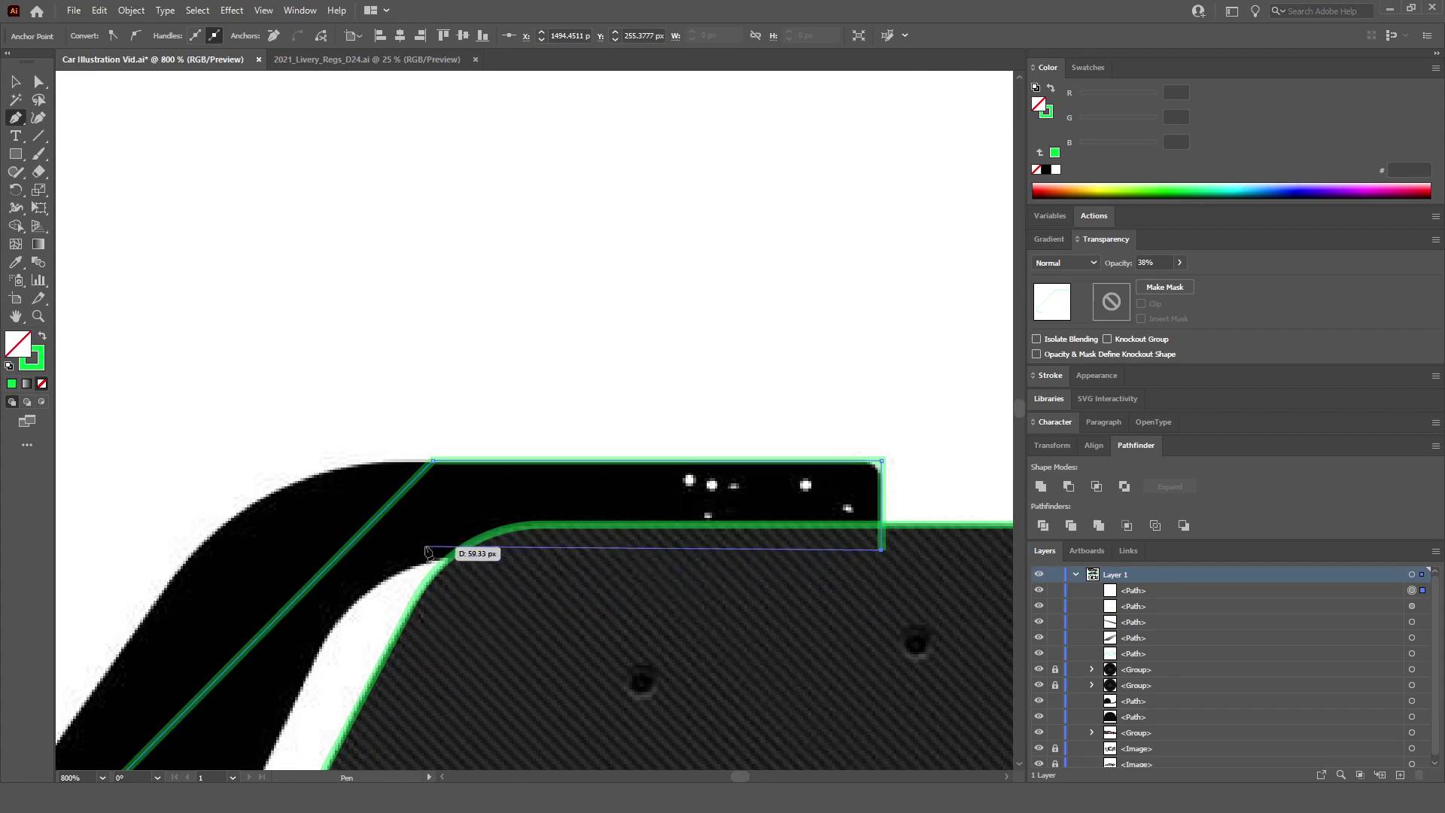
pyautogui.scroll(-1, 436, 573)
pyautogui.scroll(2, 307, 594)
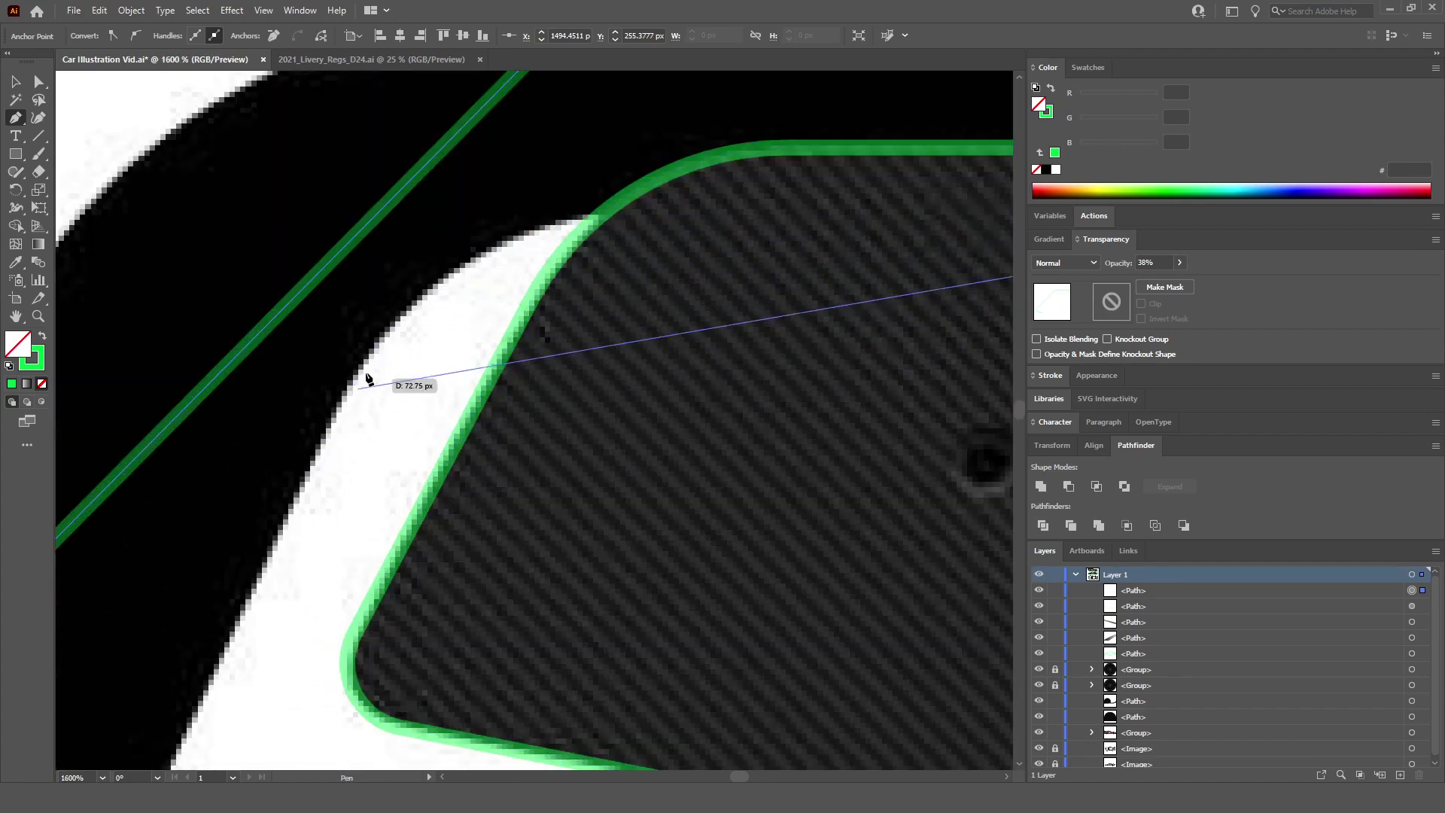
pyautogui.scroll(-2, 602, 237)
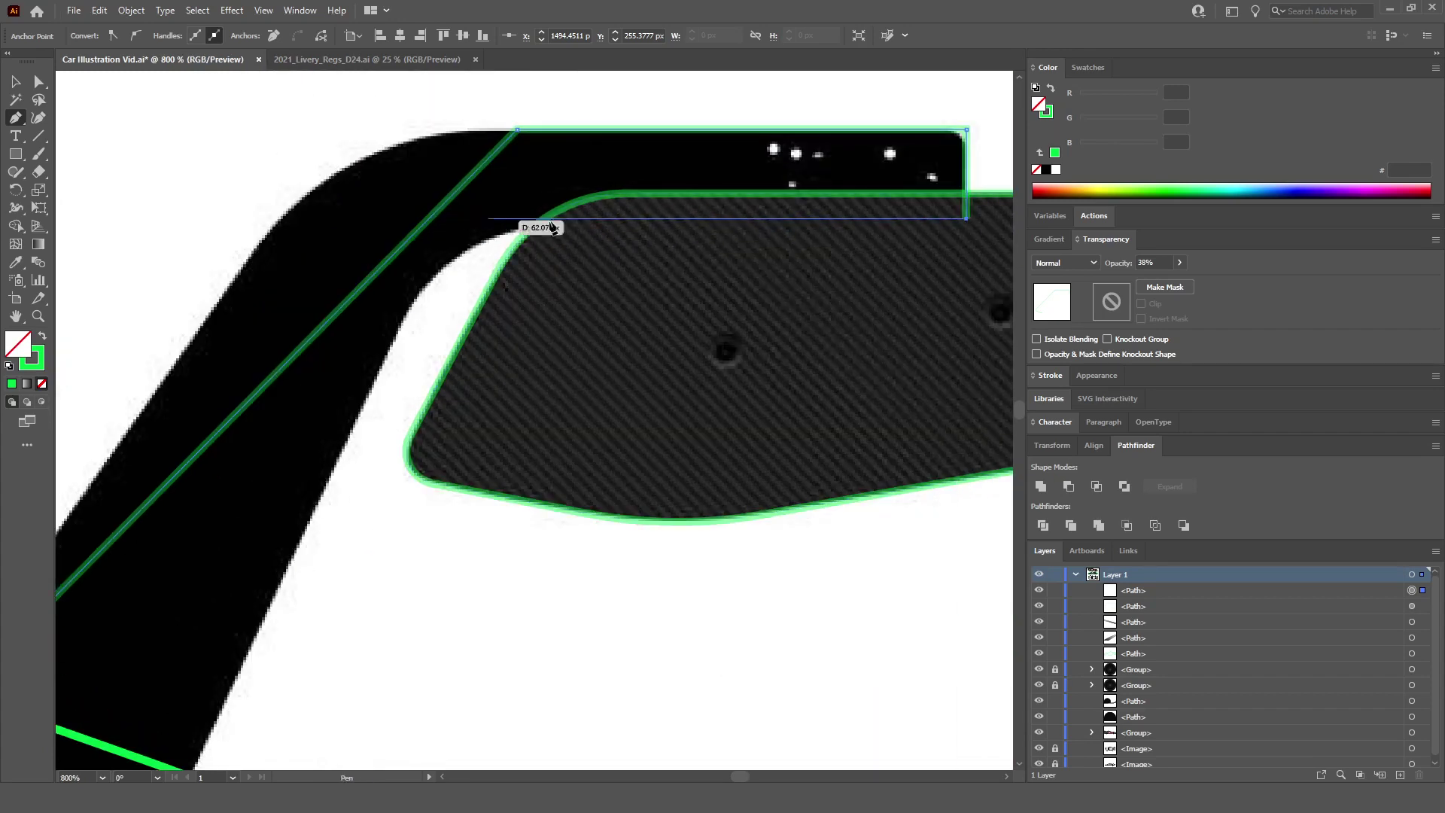
pyautogui.click(442, 219)
pyautogui.scroll(-1, 329, 575)
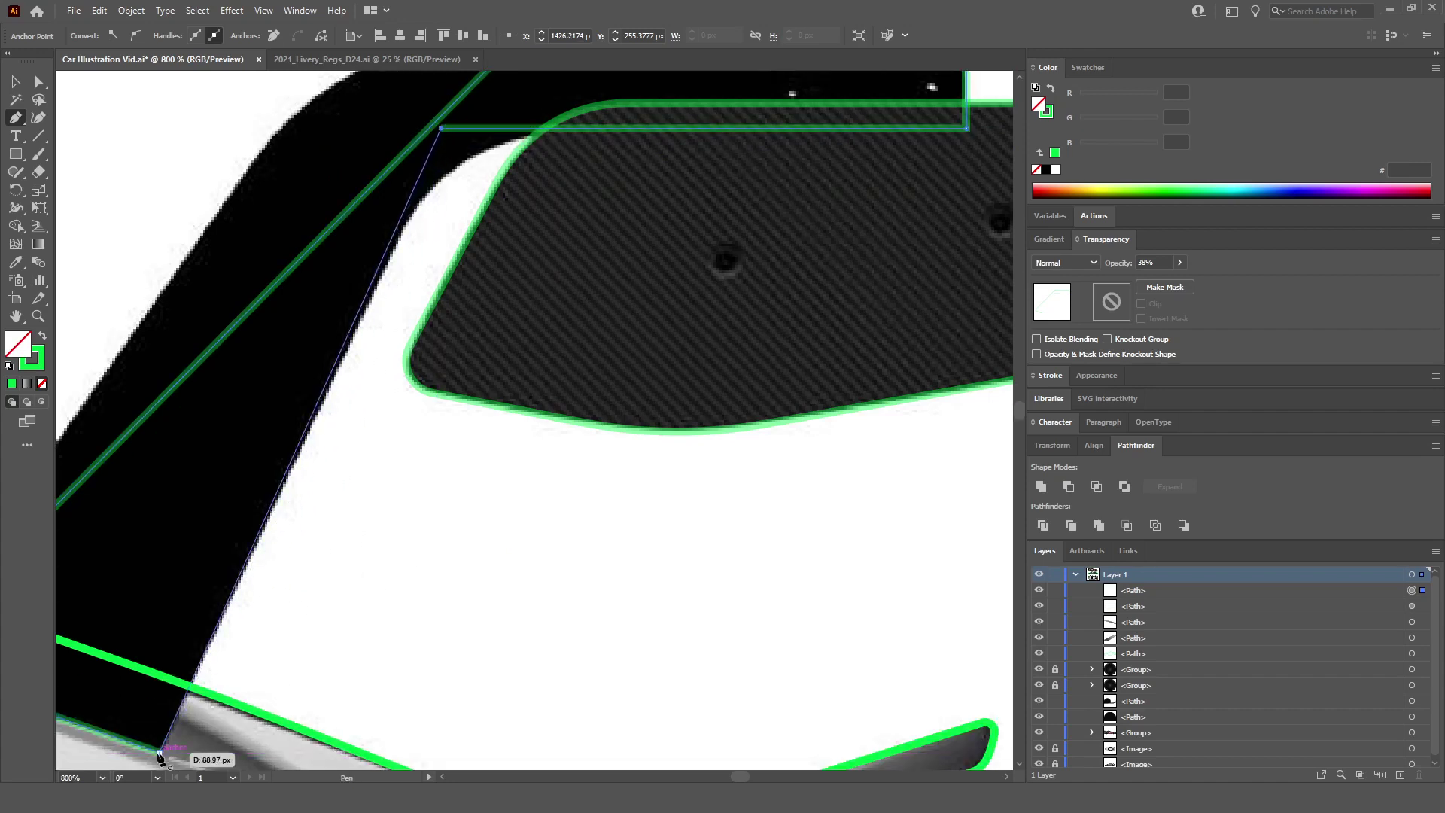
pyautogui.scroll(-1, 171, 734)
pyautogui.scroll(-3, 172, 734)
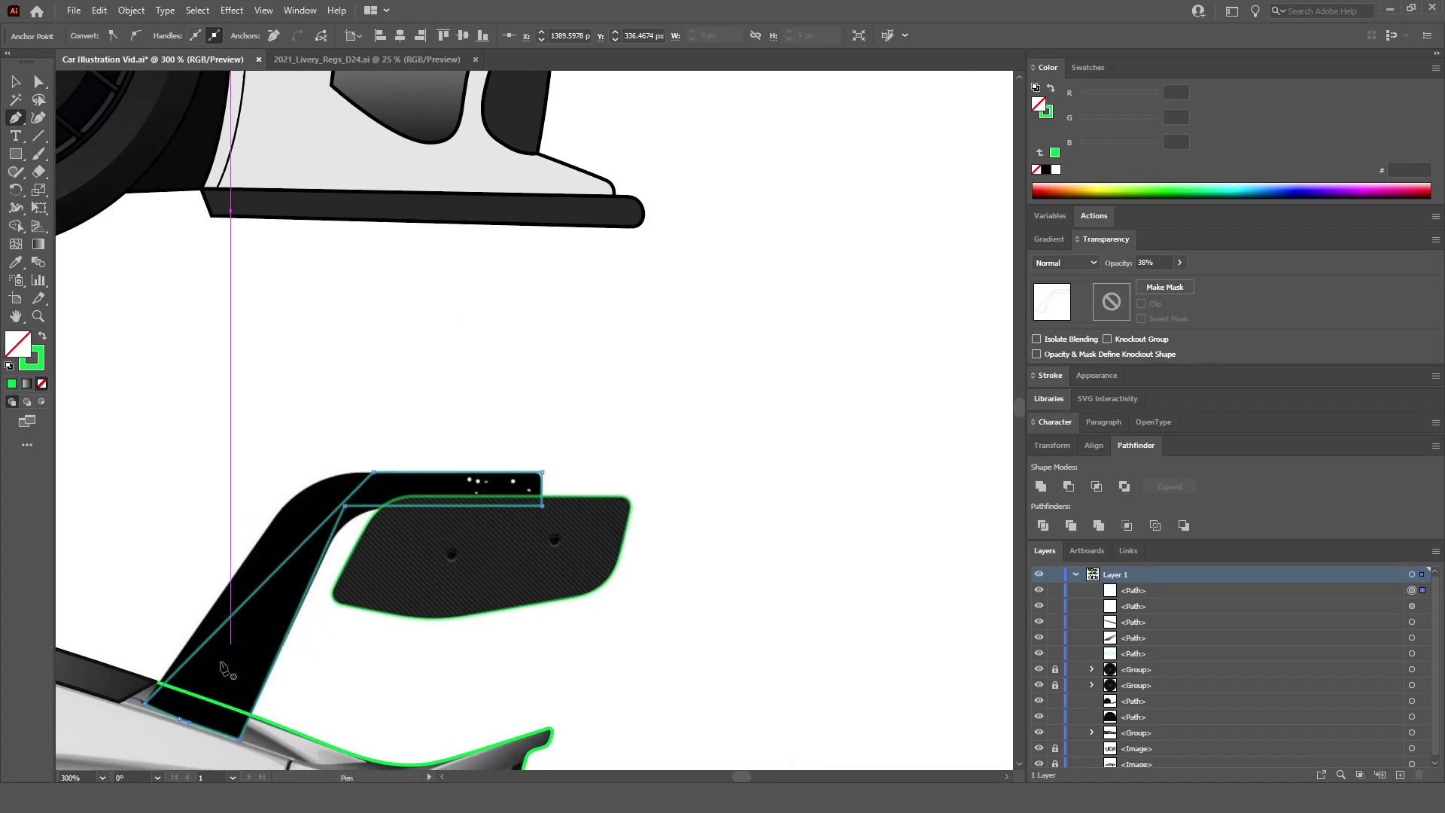
# Step: Slide the support outline's upper front corner horizontally forward until the front edge follows the support in the photo
pyautogui.scroll(6, 369, 484)
pyautogui.scroll(-1, 416, 466)
pyautogui.hscroll(-2, 419, 413)
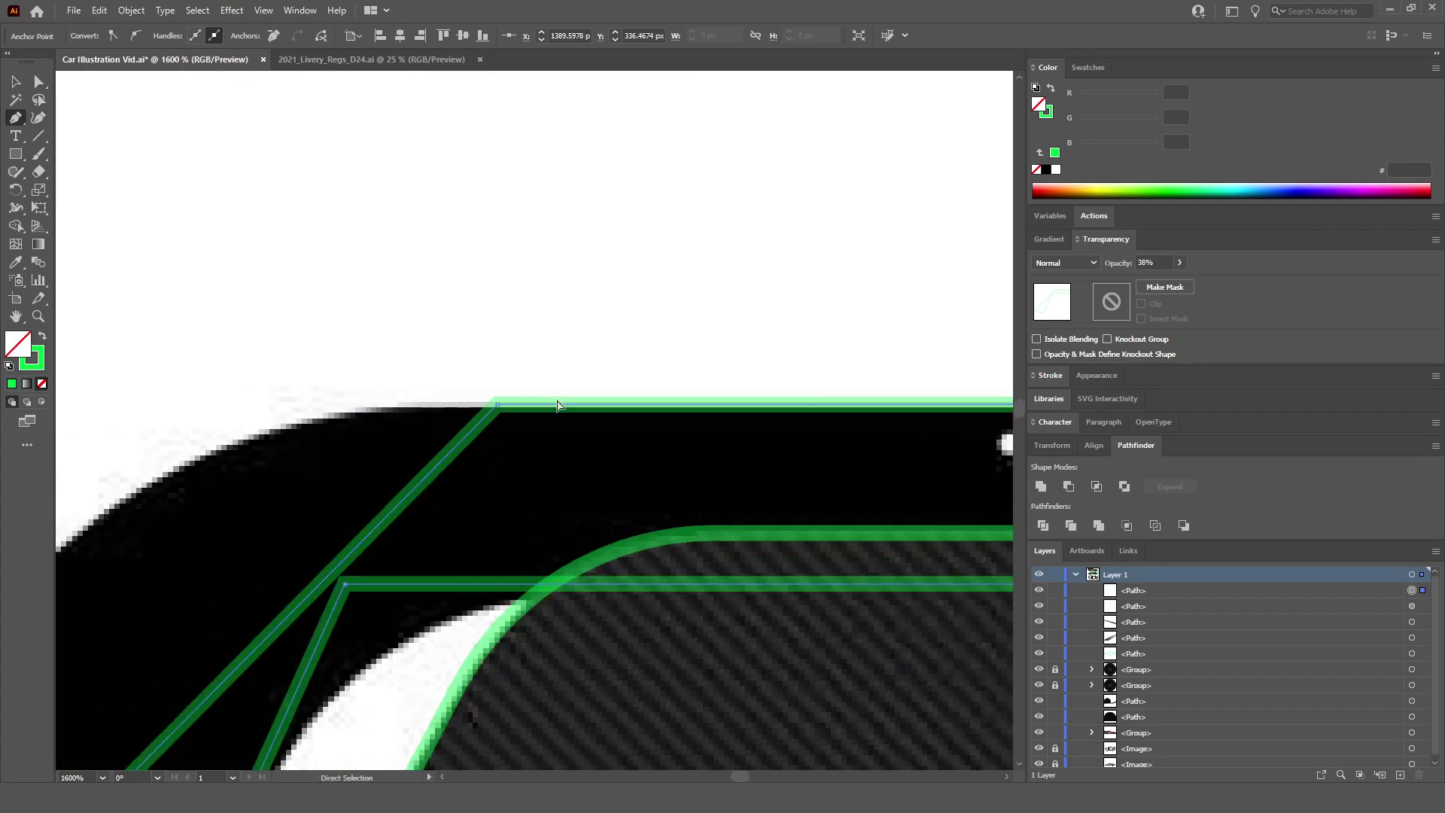
pyautogui.scroll(-3, 498, 410)
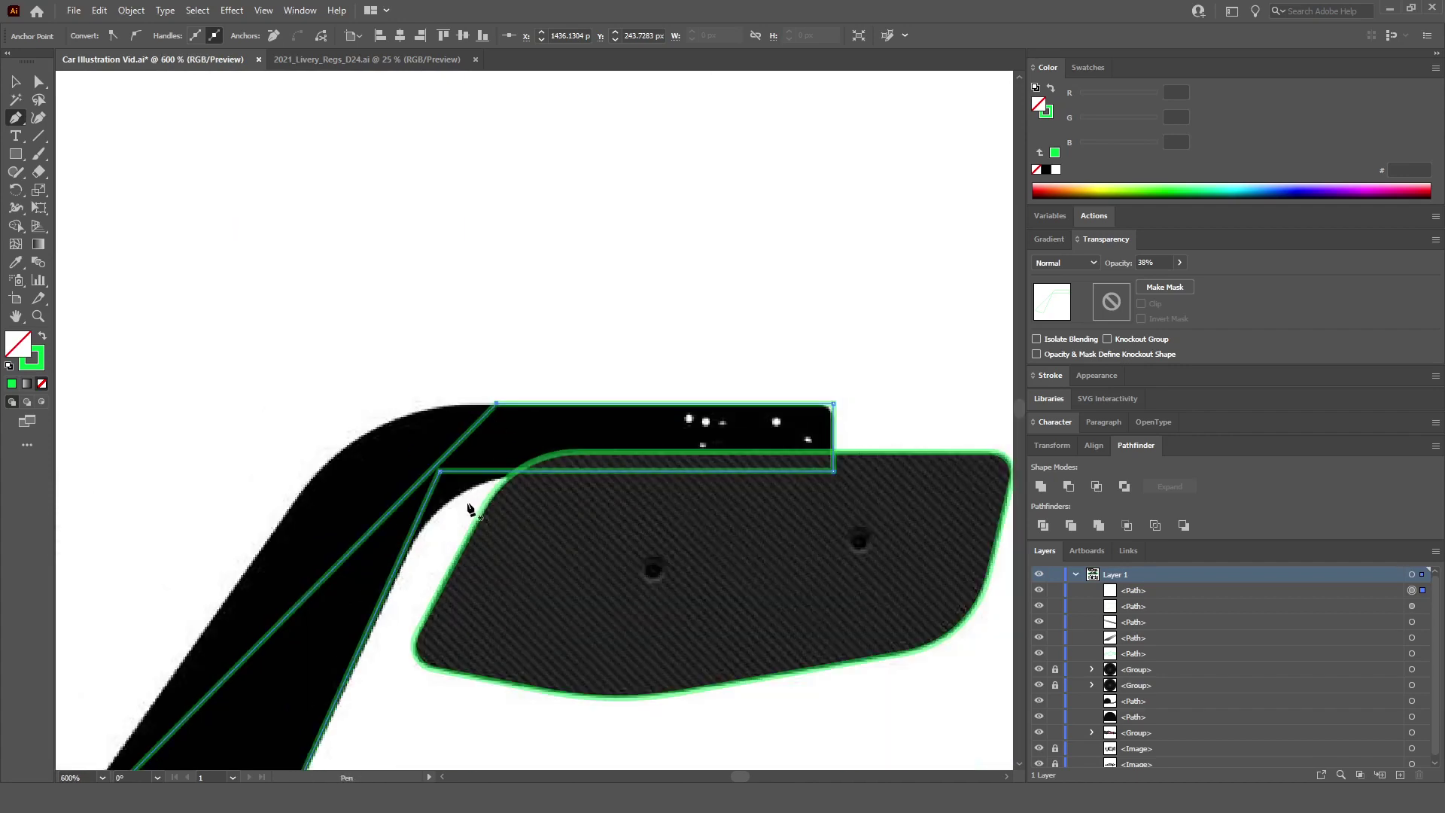
pyautogui.scroll(-3, 466, 497)
pyautogui.hscroll(-2, 354, 478)
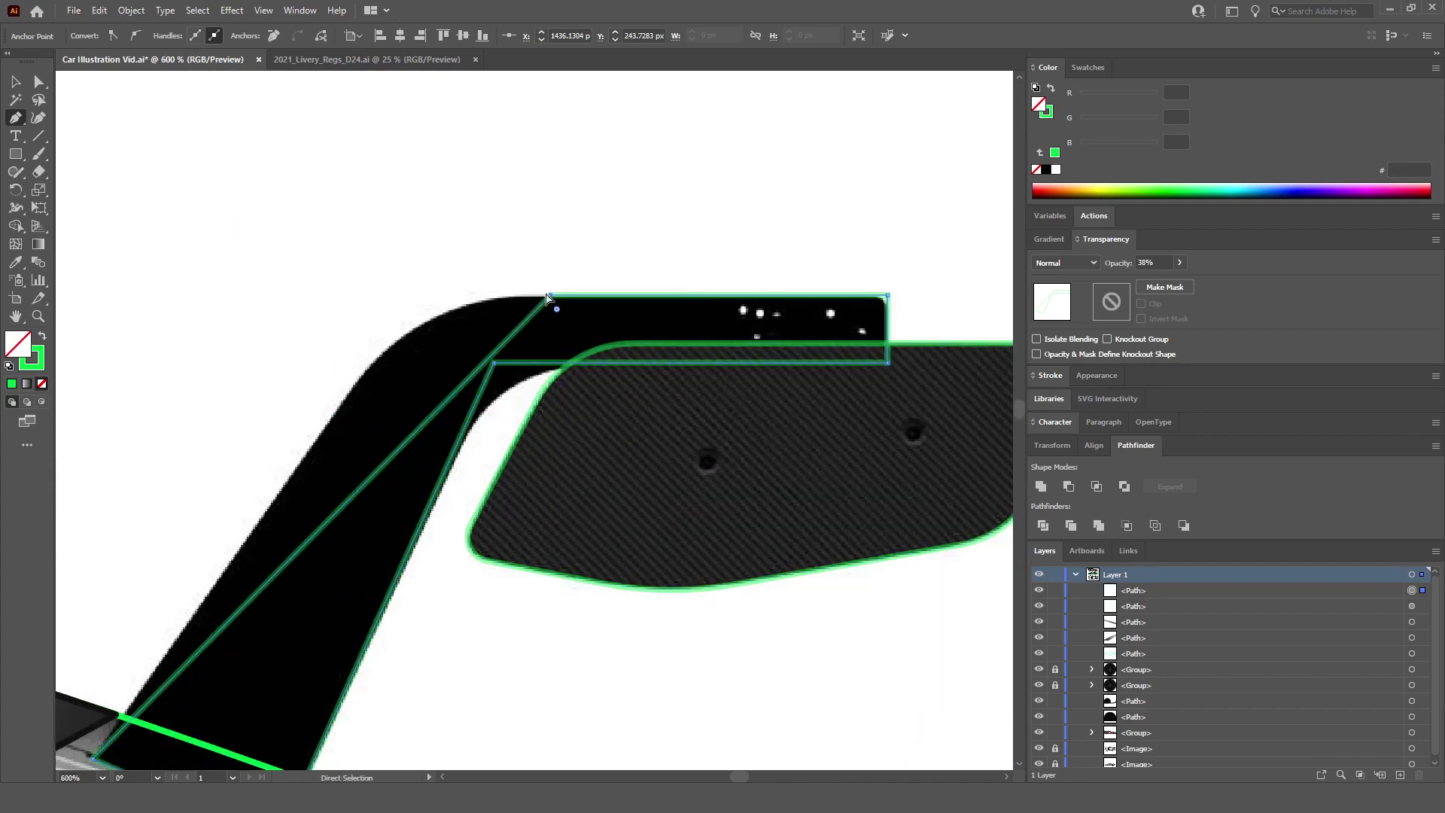
pyautogui.moveTo(553, 302); pyautogui.dragTo(419, 303)
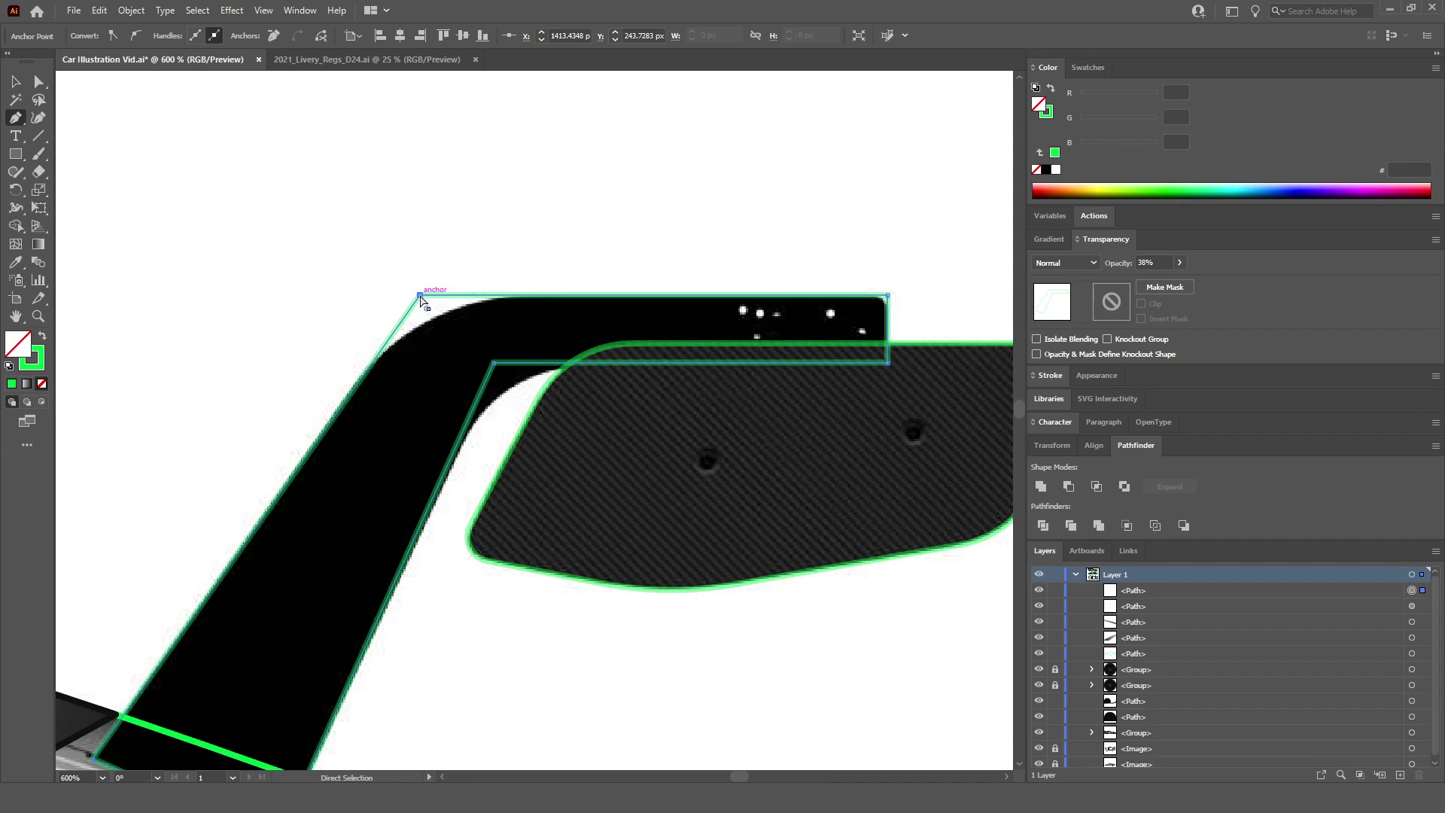
# Step: Slide the upper front corner far ahead of the support, and bring it back in line with the support's front edge
pyautogui.moveTo(420, 298); pyautogui.dragTo(263, 296)
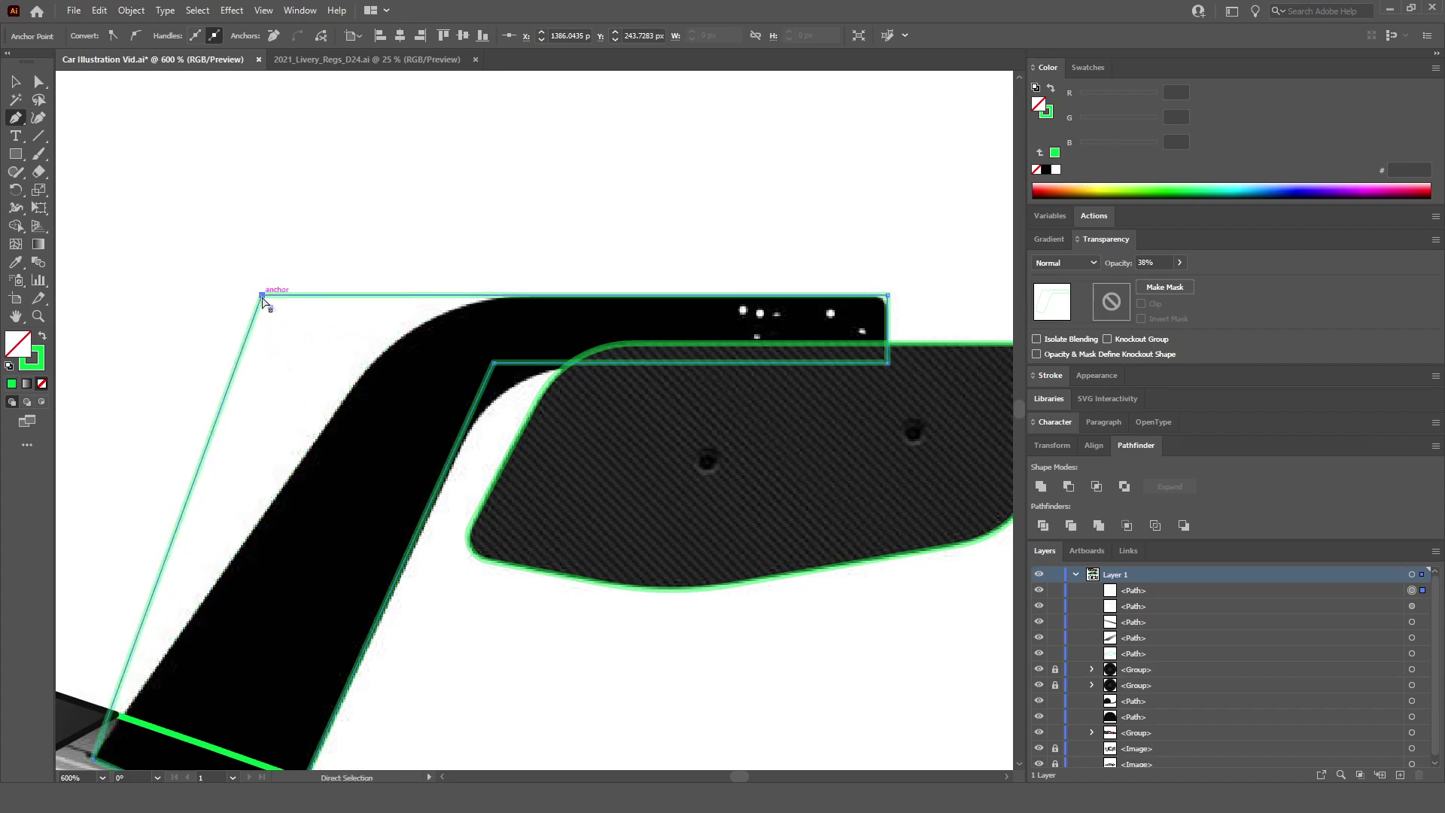
pyautogui.scroll(2, 264, 300)
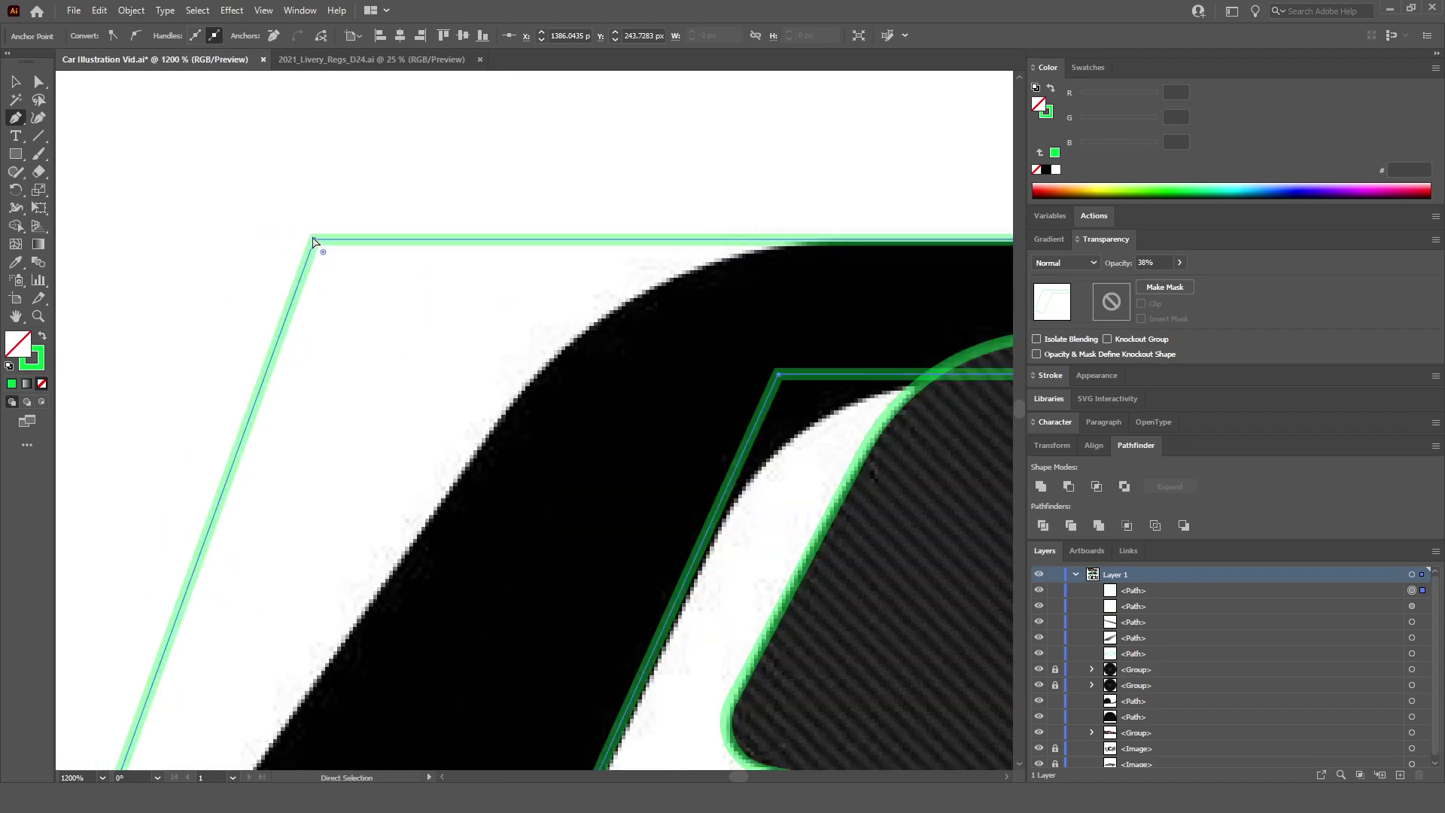
pyautogui.moveTo(316, 240); pyautogui.dragTo(625, 245)
pyautogui.scroll(-4, 640, 361)
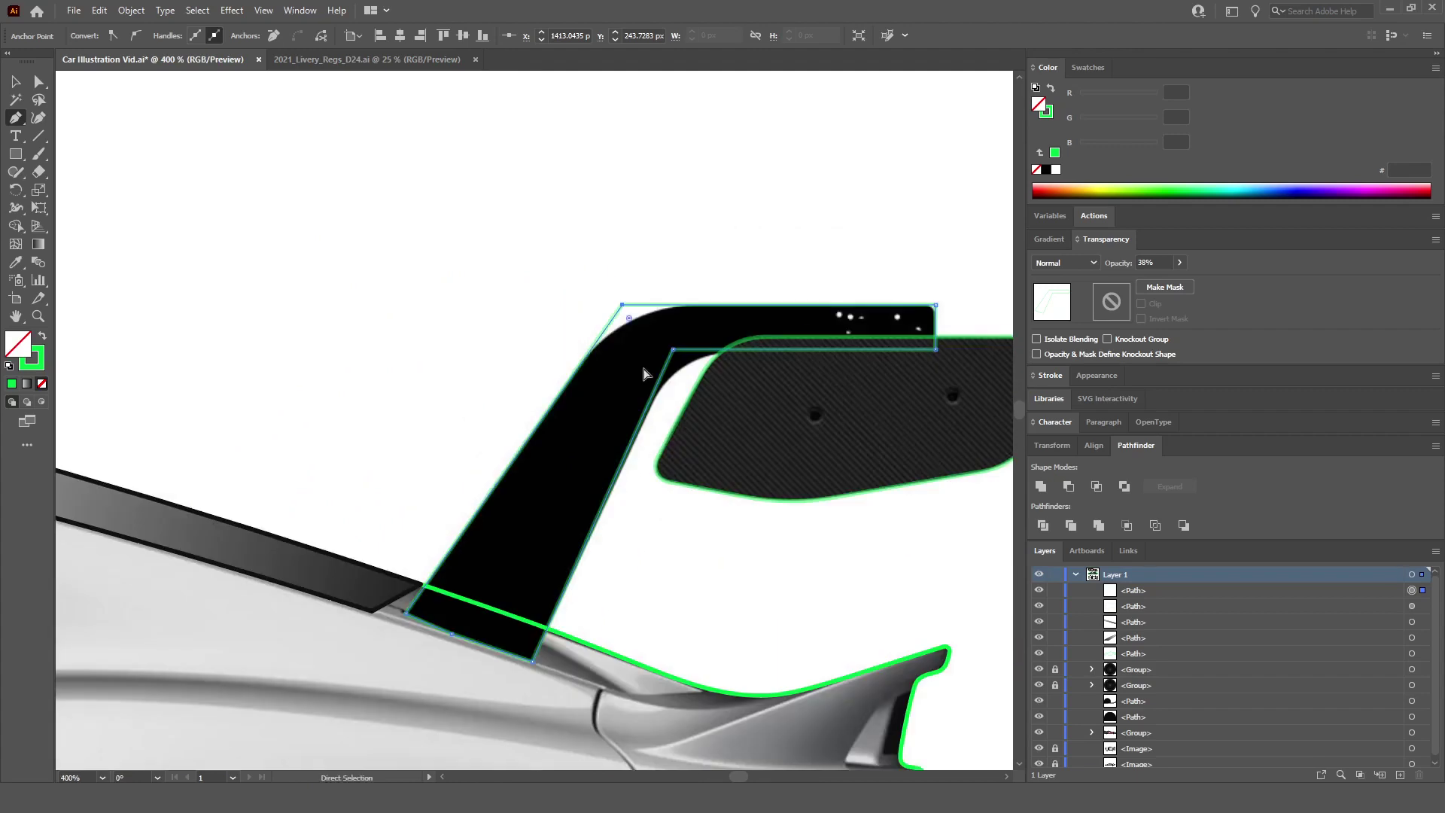
# Step: Shift the outline's inner bend corner horizontally so that the rear edge follows the support in the photo
pyautogui.scroll(3, 706, 401)
pyautogui.scroll(-3, 706, 400)
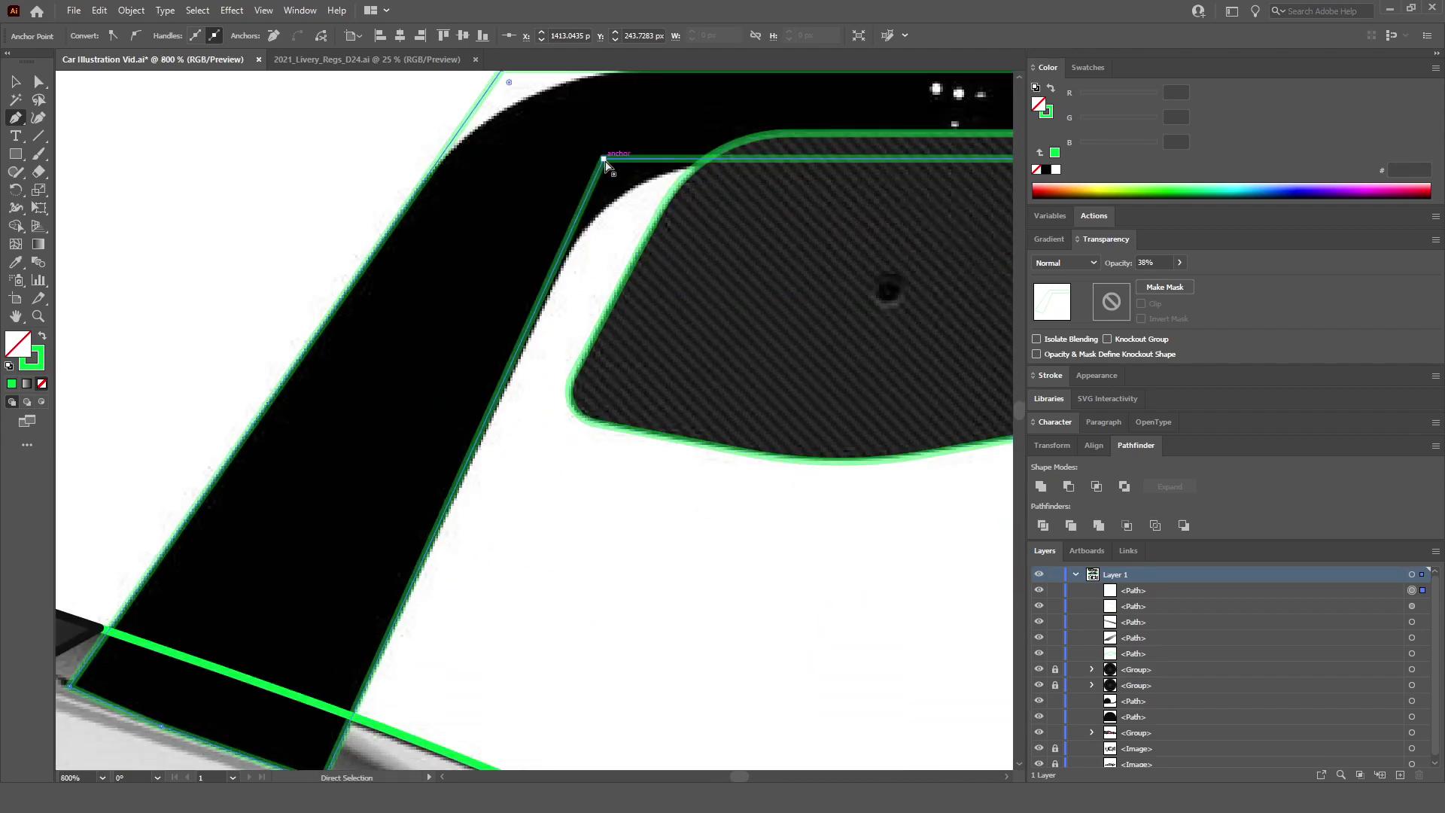
pyautogui.moveTo(606, 162); pyautogui.dragTo(479, 164)
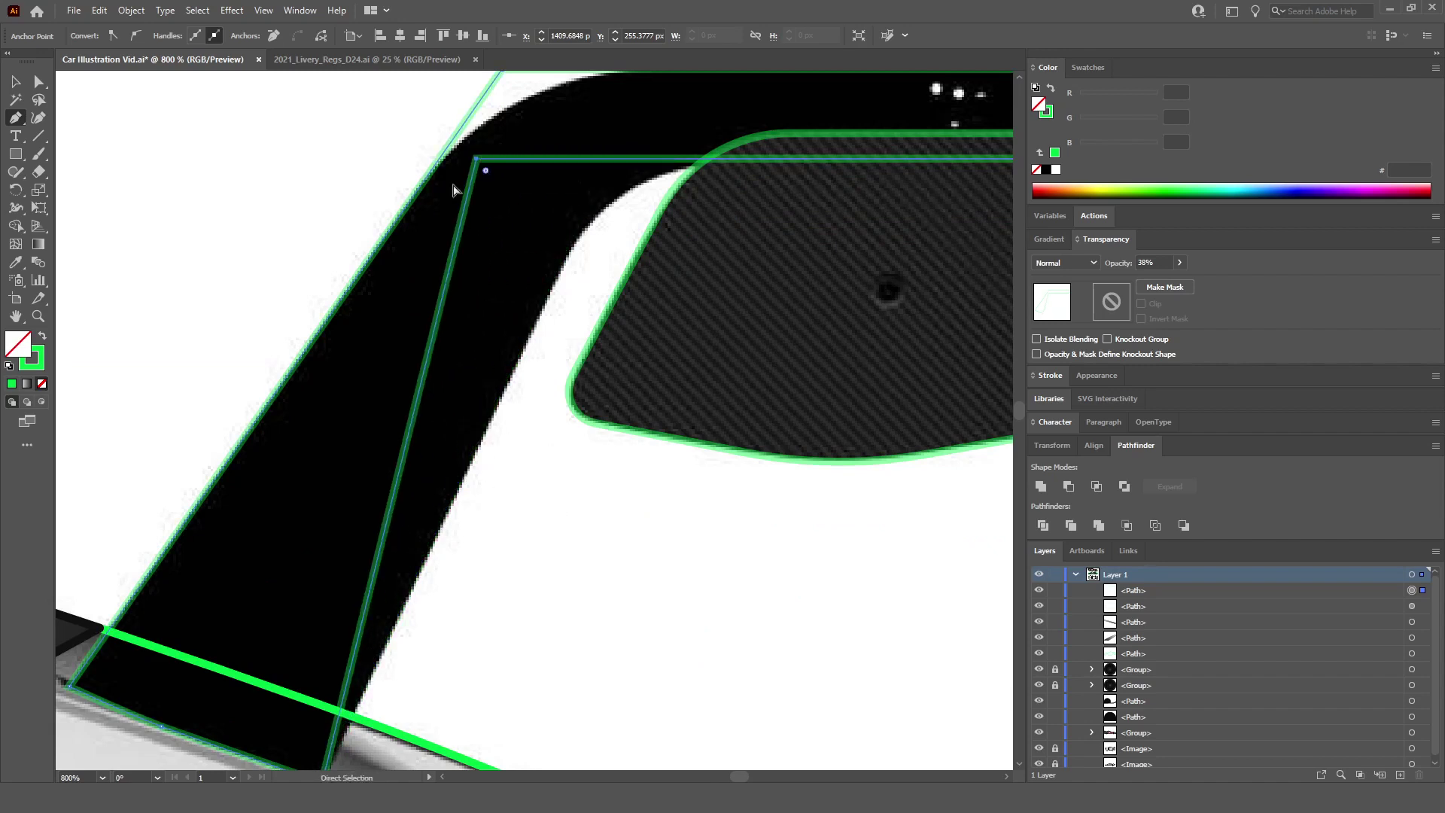
pyautogui.moveTo(477, 162); pyautogui.dragTo(615, 167)
pyautogui.scroll(-2, 615, 167)
pyautogui.scroll(1, 753, 188)
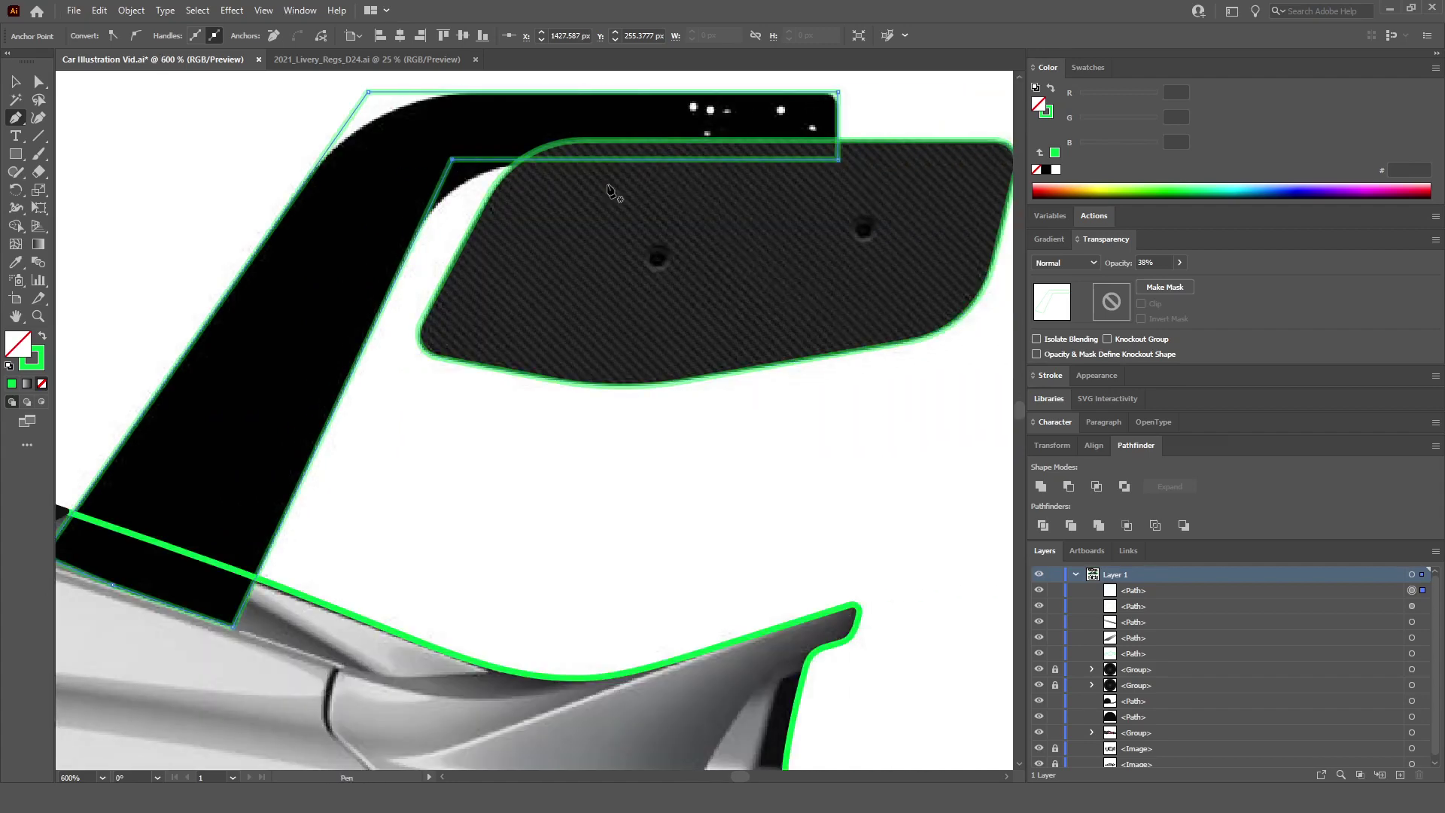
# Step: Round the support outline's upper rear corner to match the photo
pyautogui.scroll(4, 897, 200)
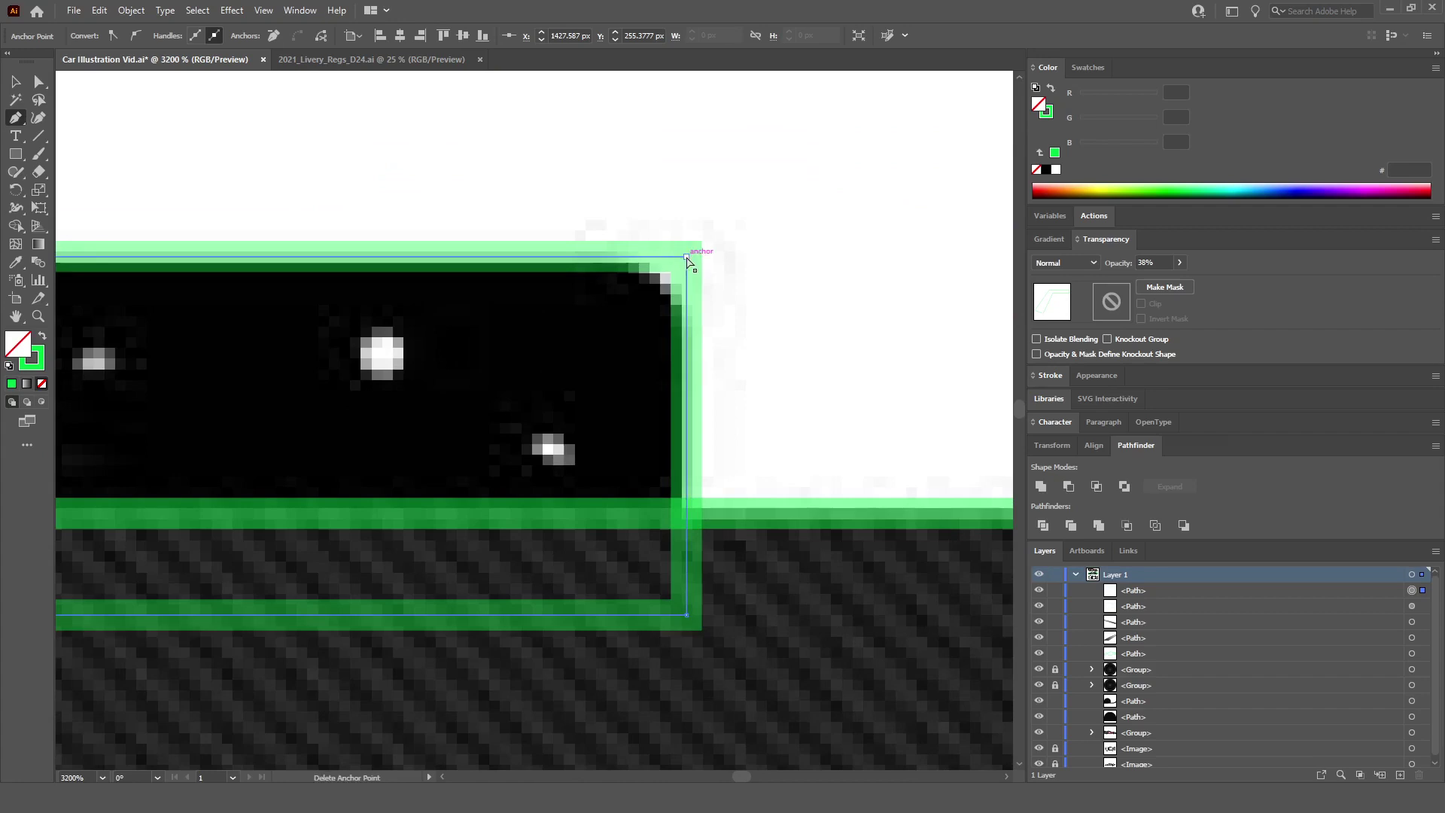
pyautogui.moveTo(694, 269); pyautogui.dragTo(624, 327)
pyautogui.scroll(-5, 623, 326)
# Step: Round the support outline's upper front corner into a wide curve that follows the bend in the photo
pyautogui.scroll(6, 474, 345)
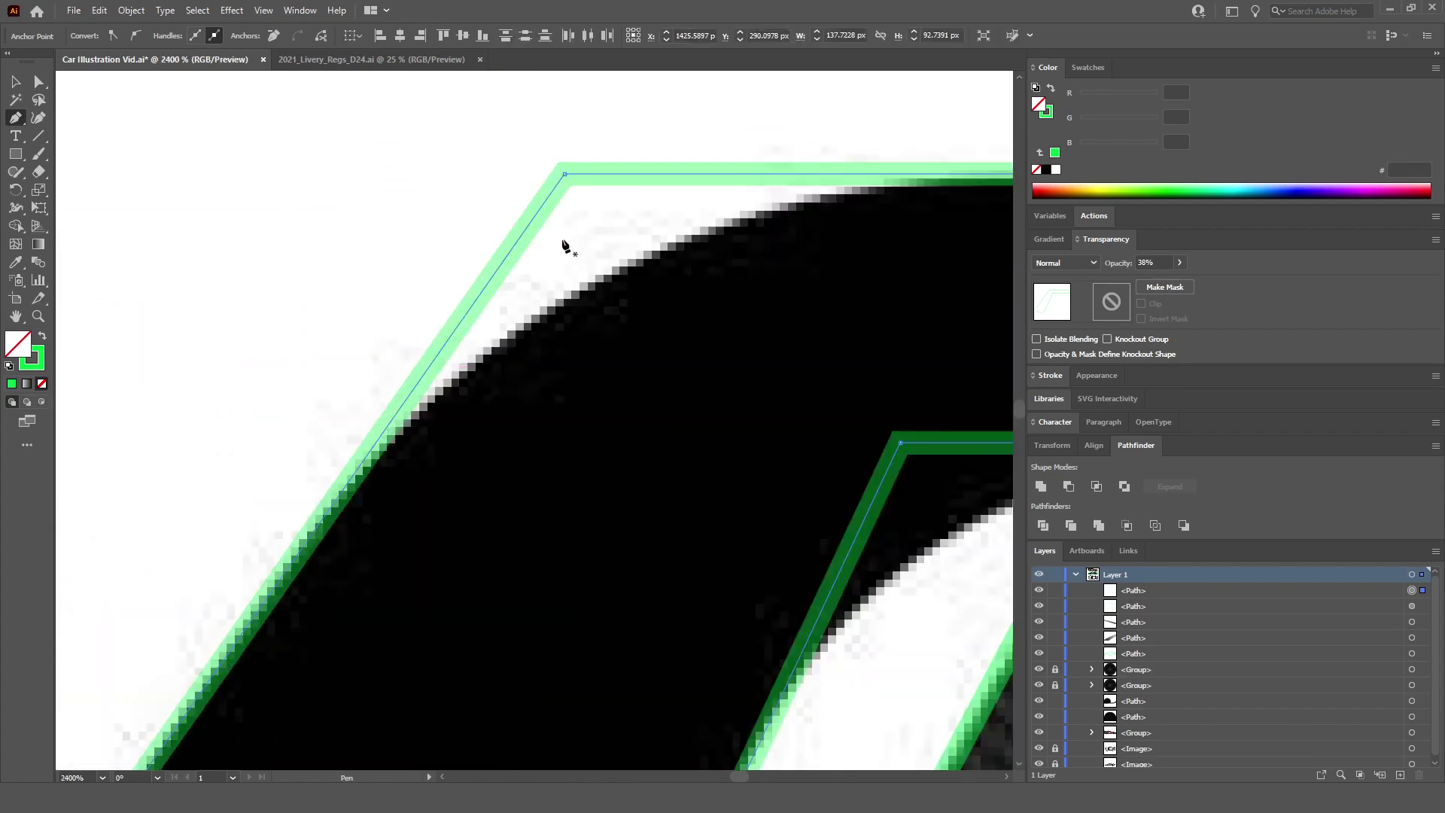
pyautogui.scroll(-3, 566, 249)
pyautogui.click(562, 215)
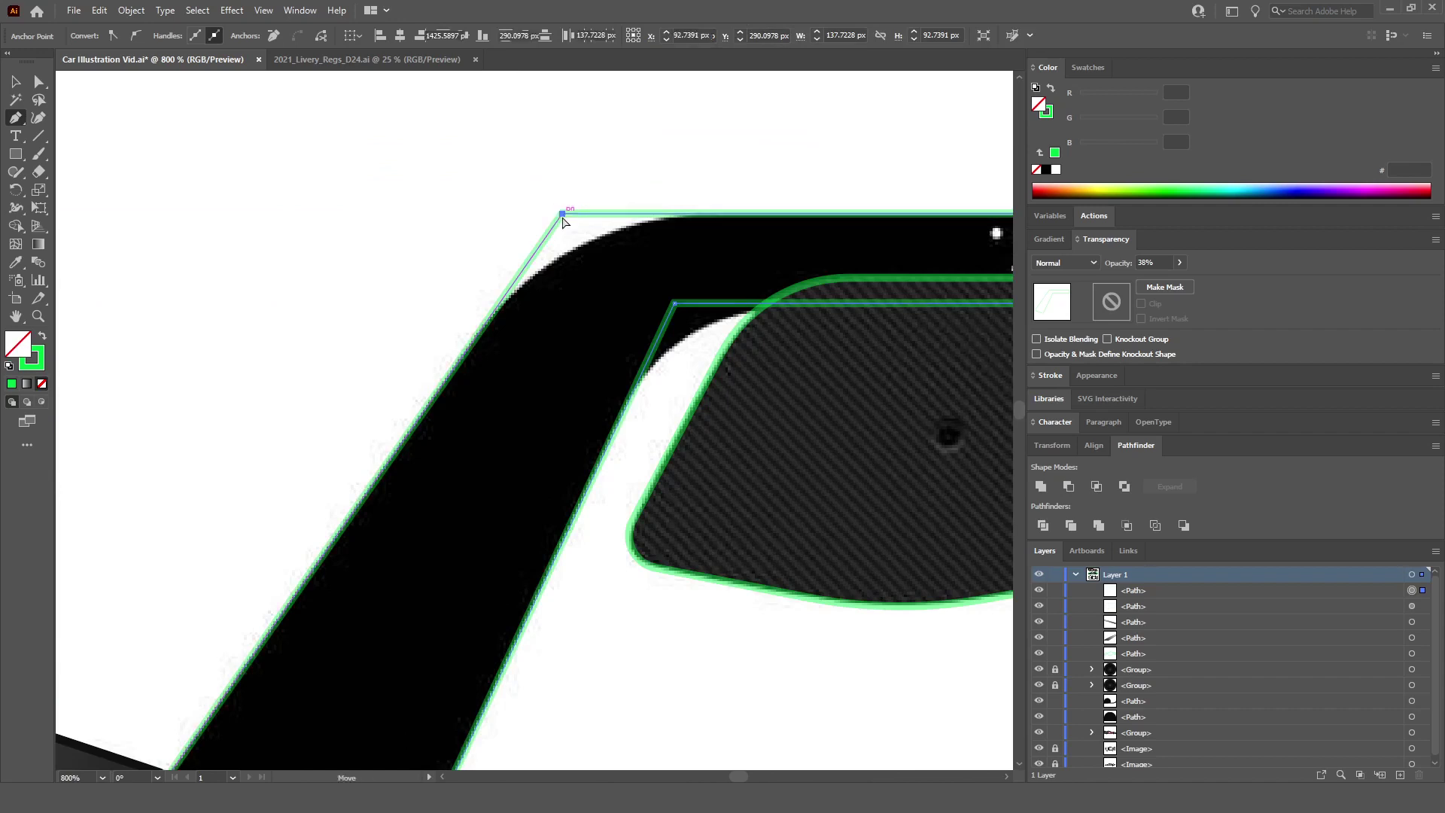
pyautogui.hscroll(2, 519, 226)
pyautogui.moveTo(479, 229); pyautogui.dragTo(645, 476)
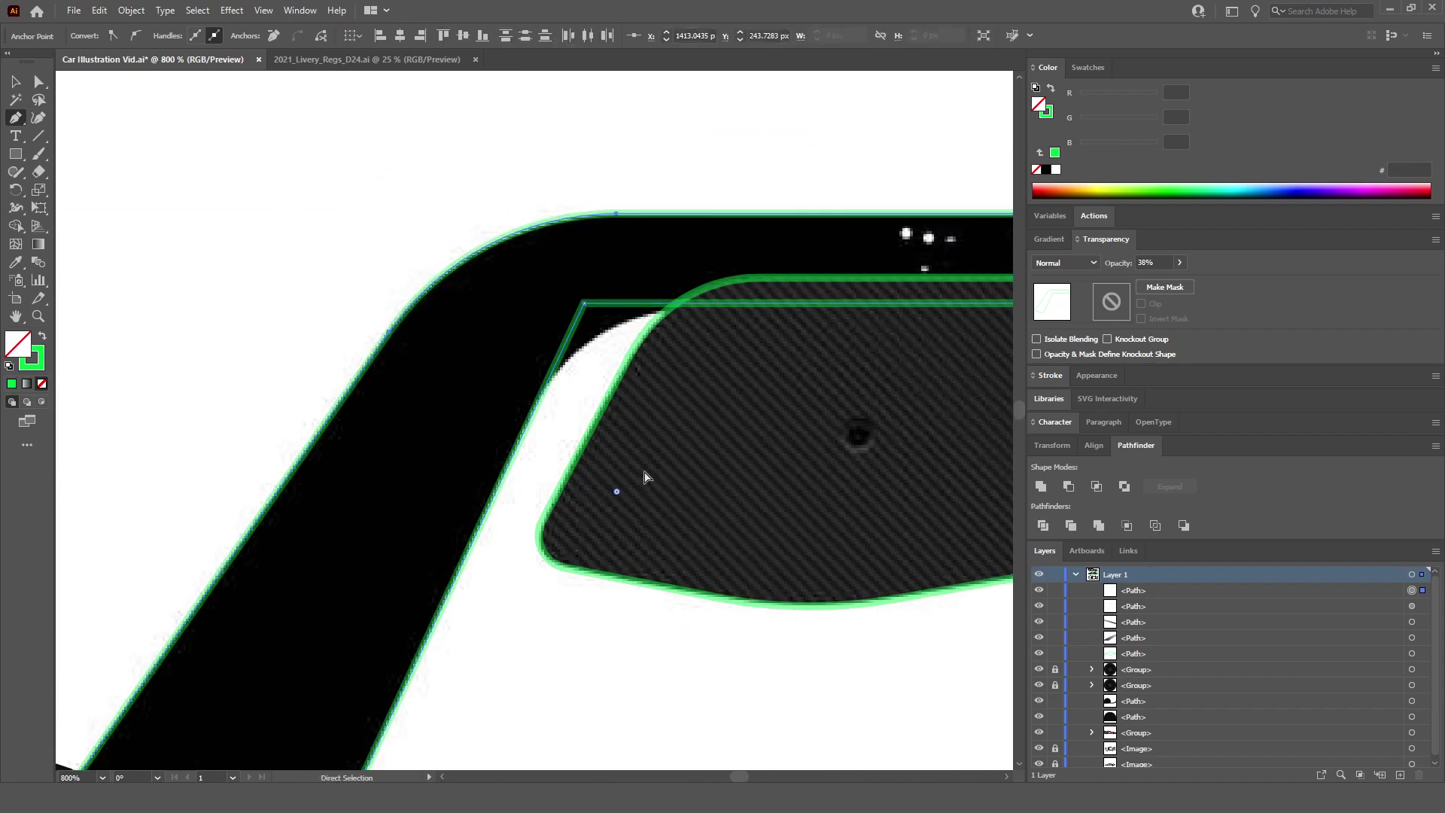
# Step: Try to round the outline's inner bend corner along the support's lower curve, and undo the rounding
pyautogui.hscroll(3, 561, 374)
pyautogui.scroll(-2, 527, 331)
pyautogui.scroll(1, 433, 238)
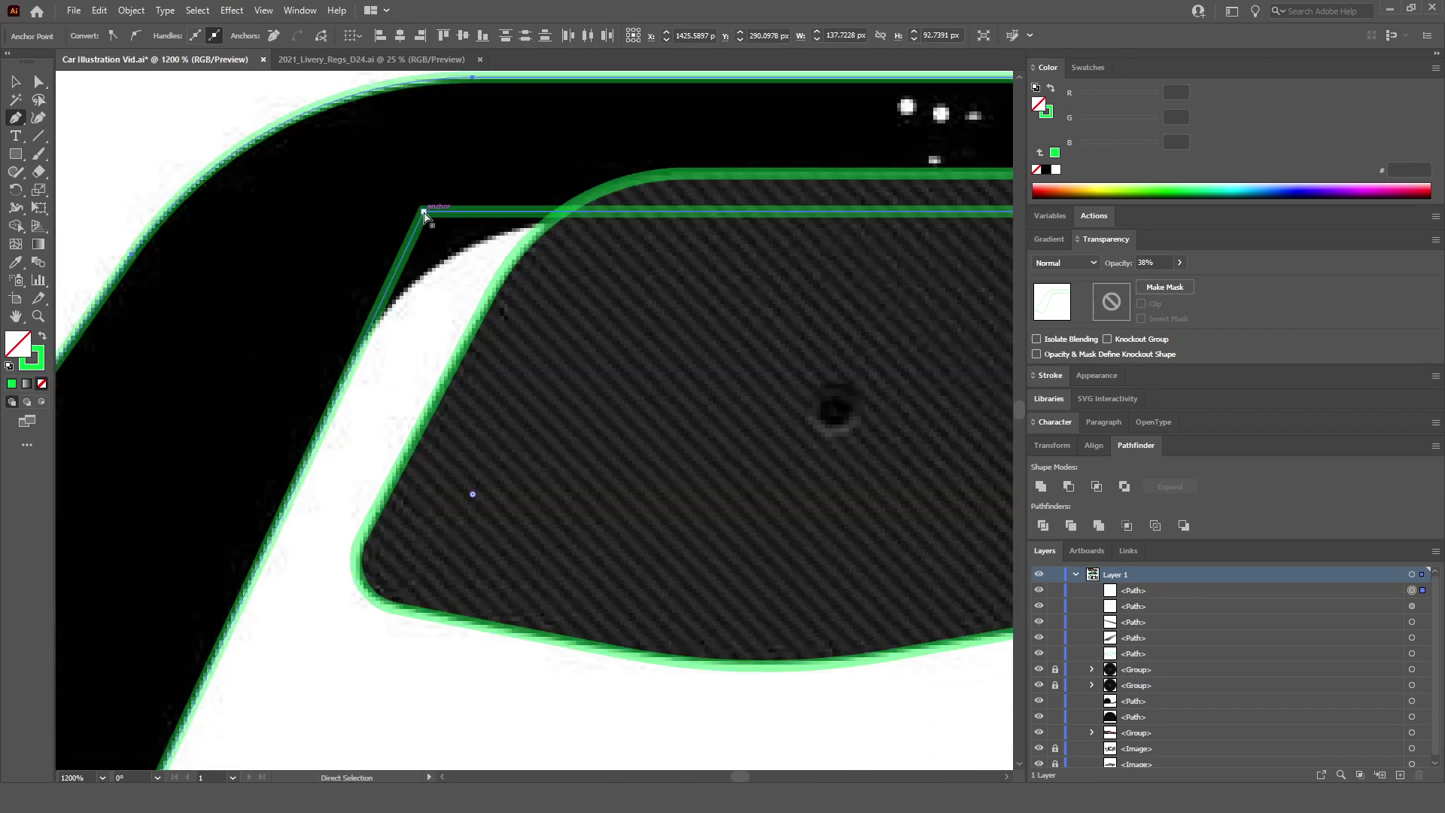
pyautogui.click(424, 214)
pyautogui.moveTo(444, 252); pyautogui.dragTo(594, 486)
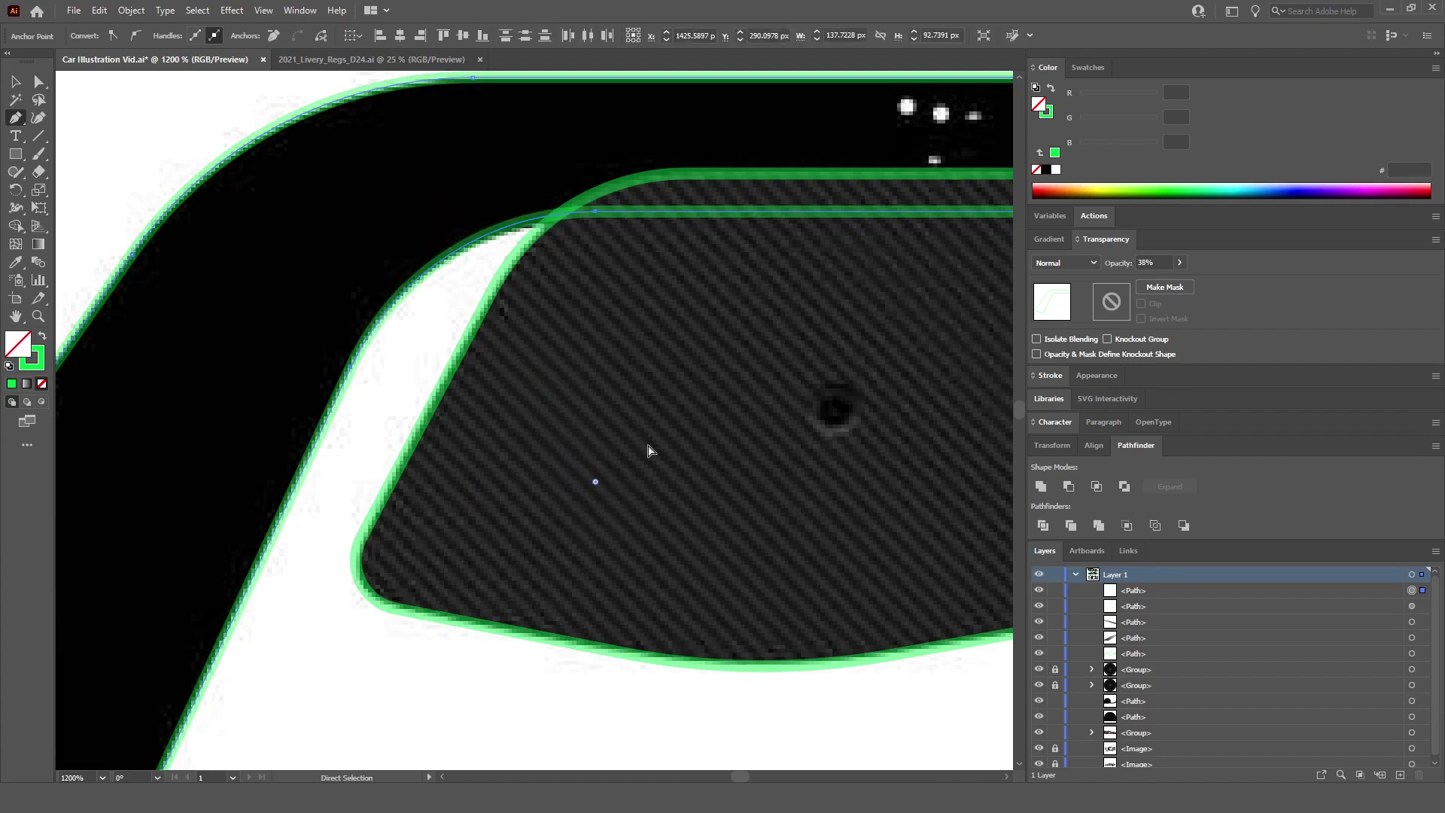
pyautogui.hotkey('ctrl', 'z')
# Step: Move the support outline's sharp inner bend corner slightly down, by about 0.7 px
pyautogui.hscroll(4, 461, 274)
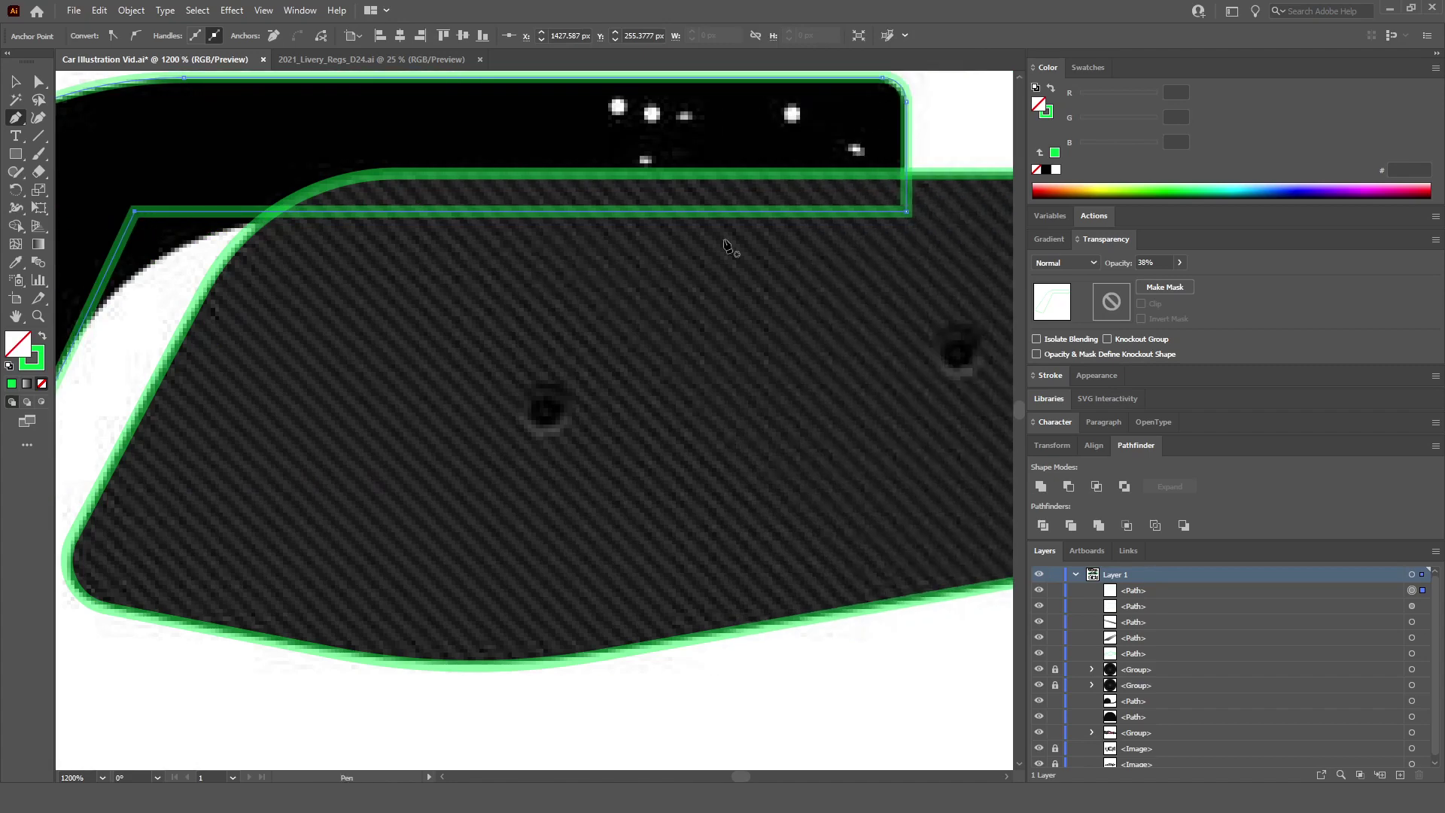
pyautogui.hscroll(-4, 249, 279)
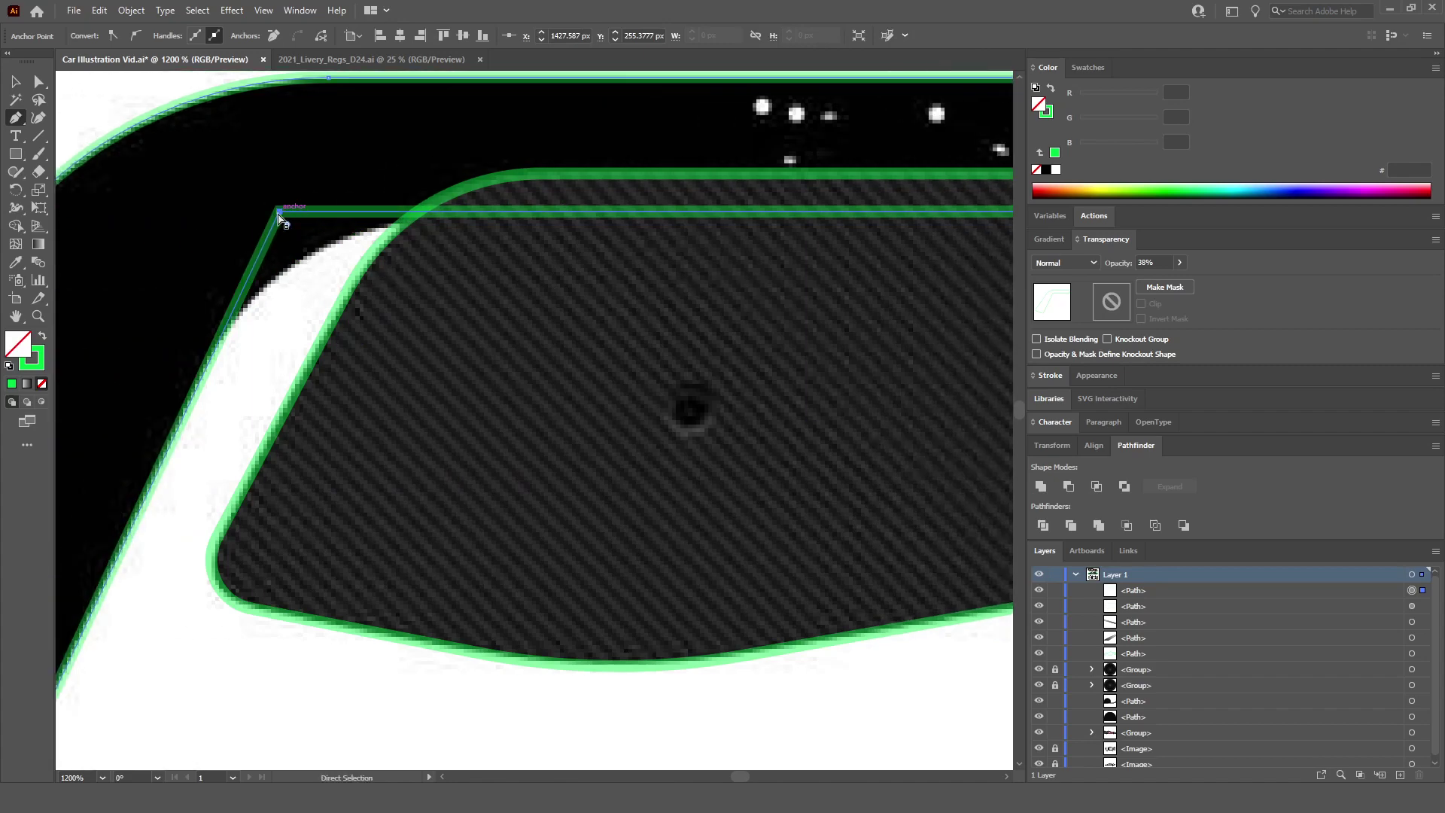
pyautogui.scroll(1, 254, 237)
pyautogui.moveTo(297, 207); pyautogui.dragTo(294, 215)
# Step: Pull the outline's lower rear corner about 14 px straight down inside the endplate
pyautogui.scroll(-1, 292, 214)
pyautogui.scroll(1, 580, 206)
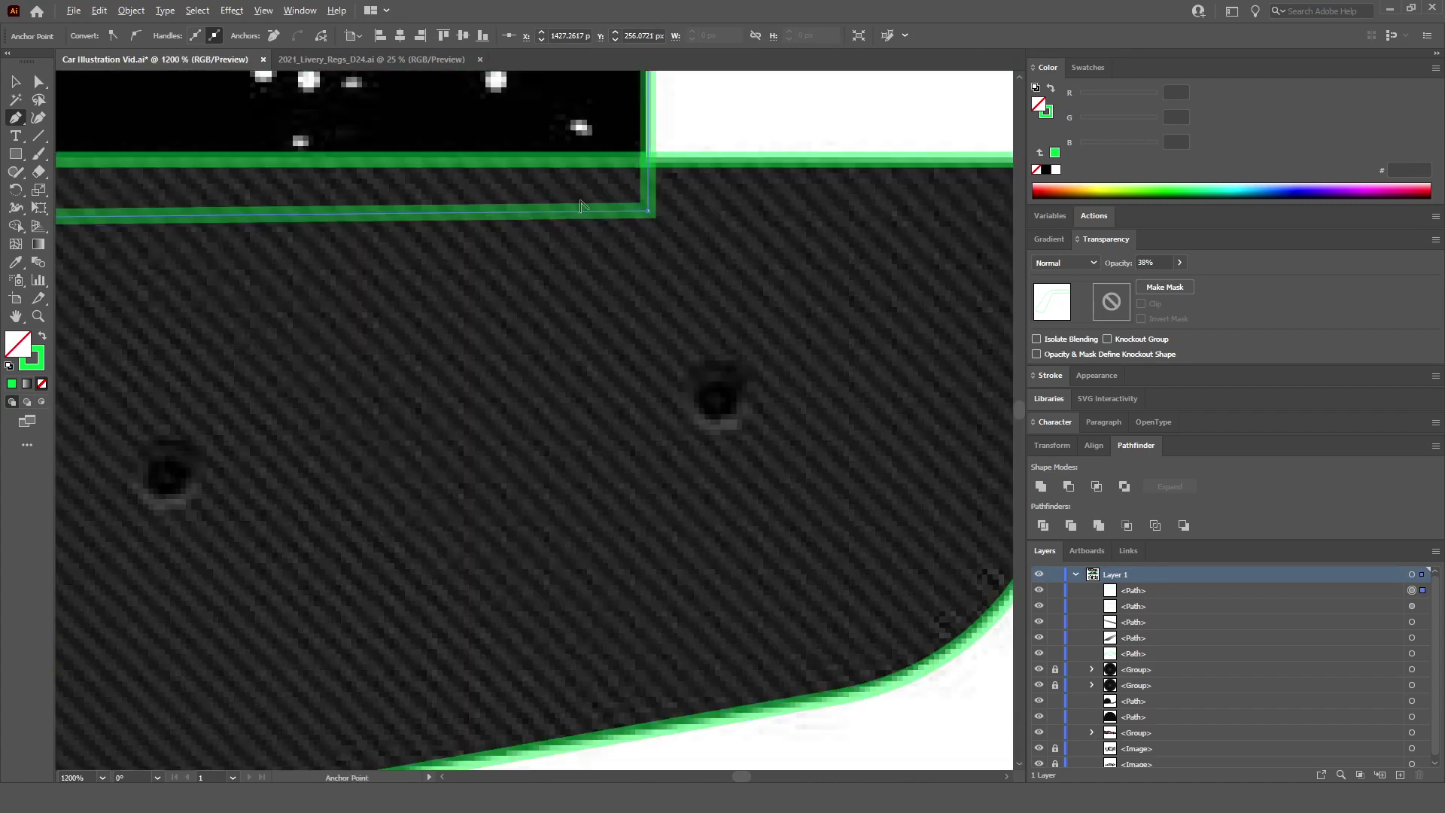
pyautogui.scroll(-2, 649, 216)
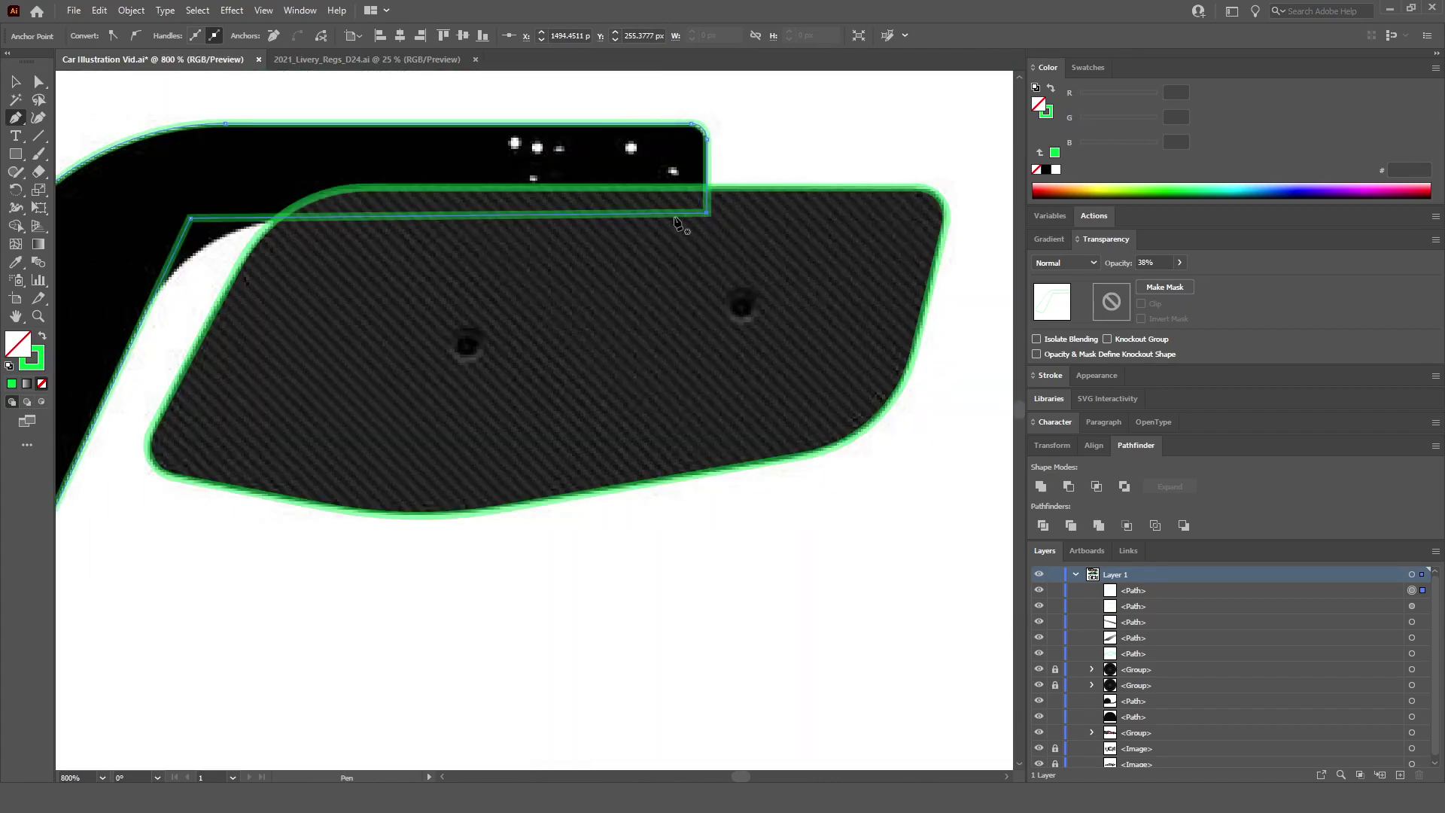
pyautogui.moveTo(707, 218); pyautogui.dragTo(699, 325)
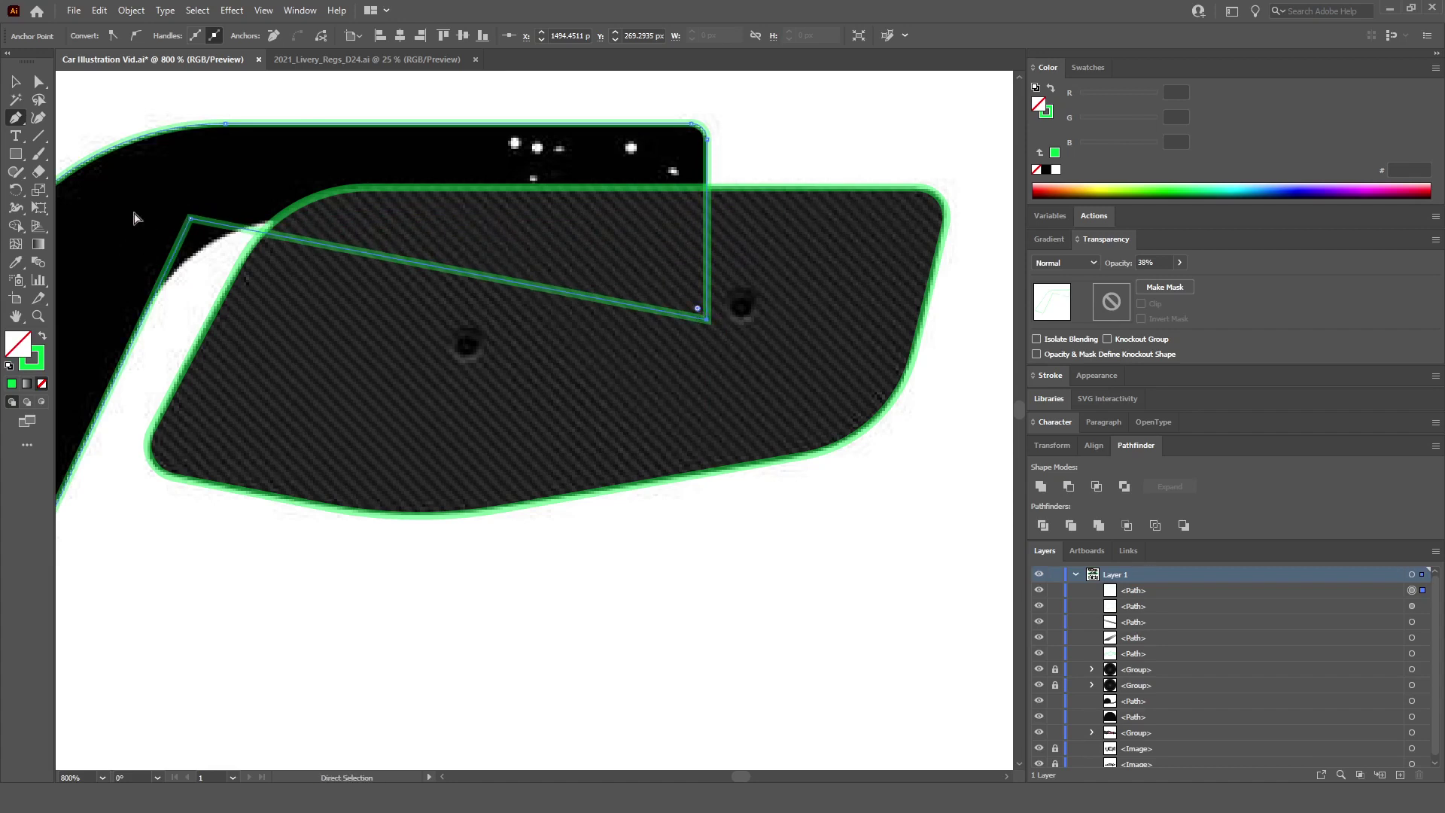
# Step: Draw an alignment rectangle about 80.5 × 5.6 px from the outline's inner bend corner rearward past the support's rear edge
pyautogui.press('v')
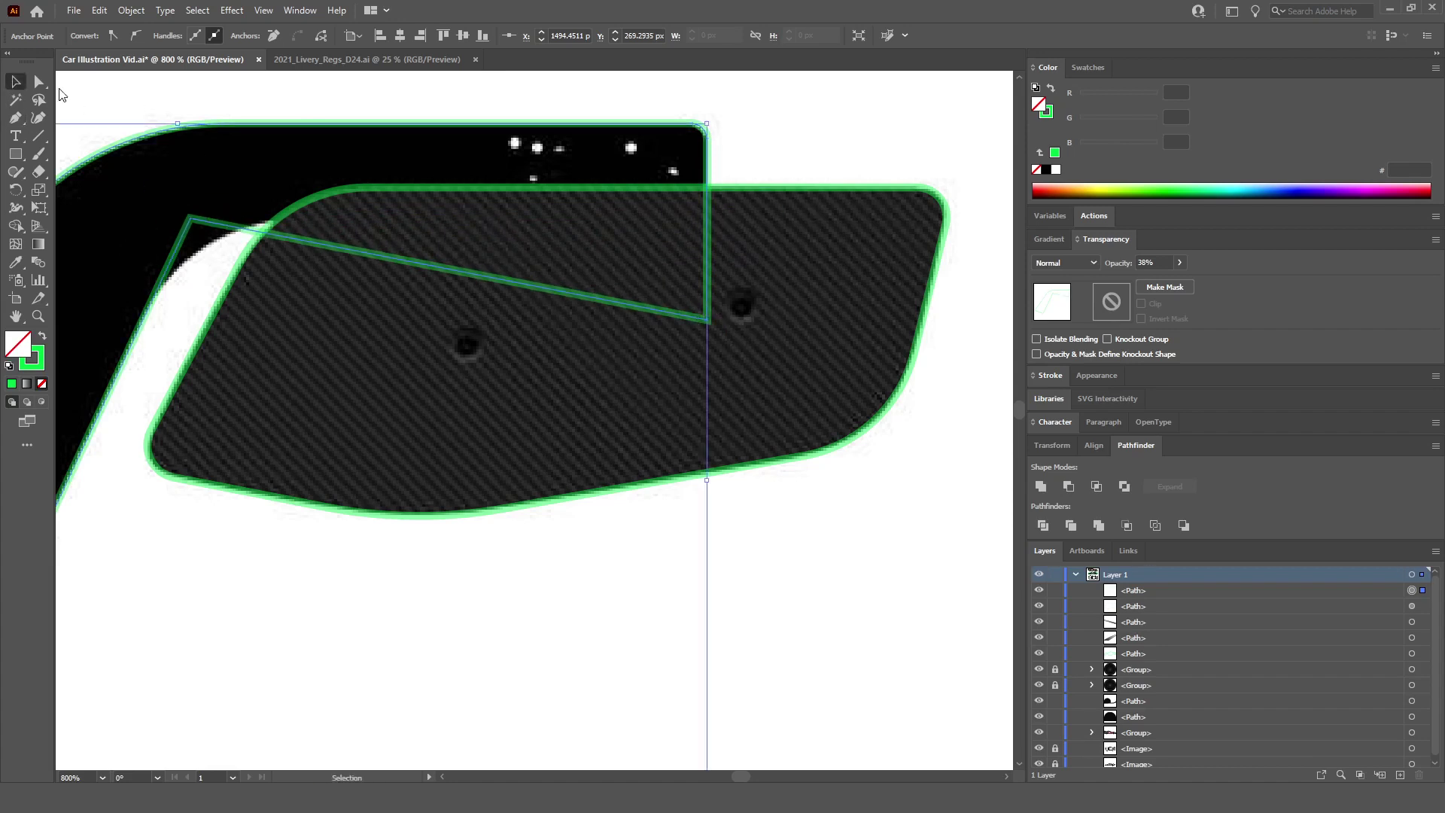
pyautogui.click(213, 96)
pyautogui.click(15, 153)
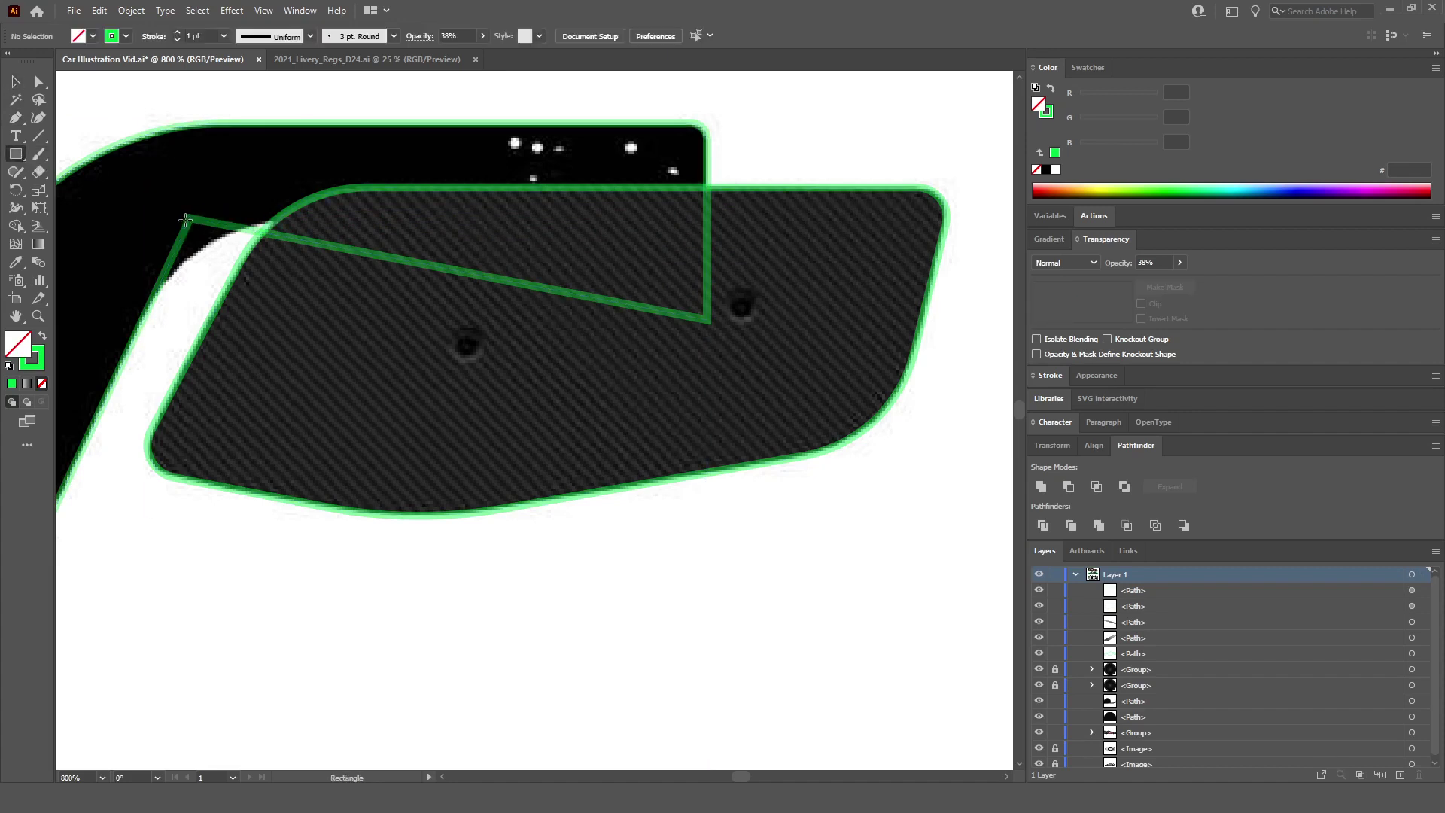
pyautogui.moveTo(190, 218)
pyautogui.mouseDown()
pyautogui.moveTo(748, 193)
pyautogui.moveTo(811, 174)
pyautogui.mouseUp()
# Step: Raise the support outline's lower rear corner to the rectangle's lower edge, level with the inner bend corner, and deselect the outline
pyautogui.click(15, 117)
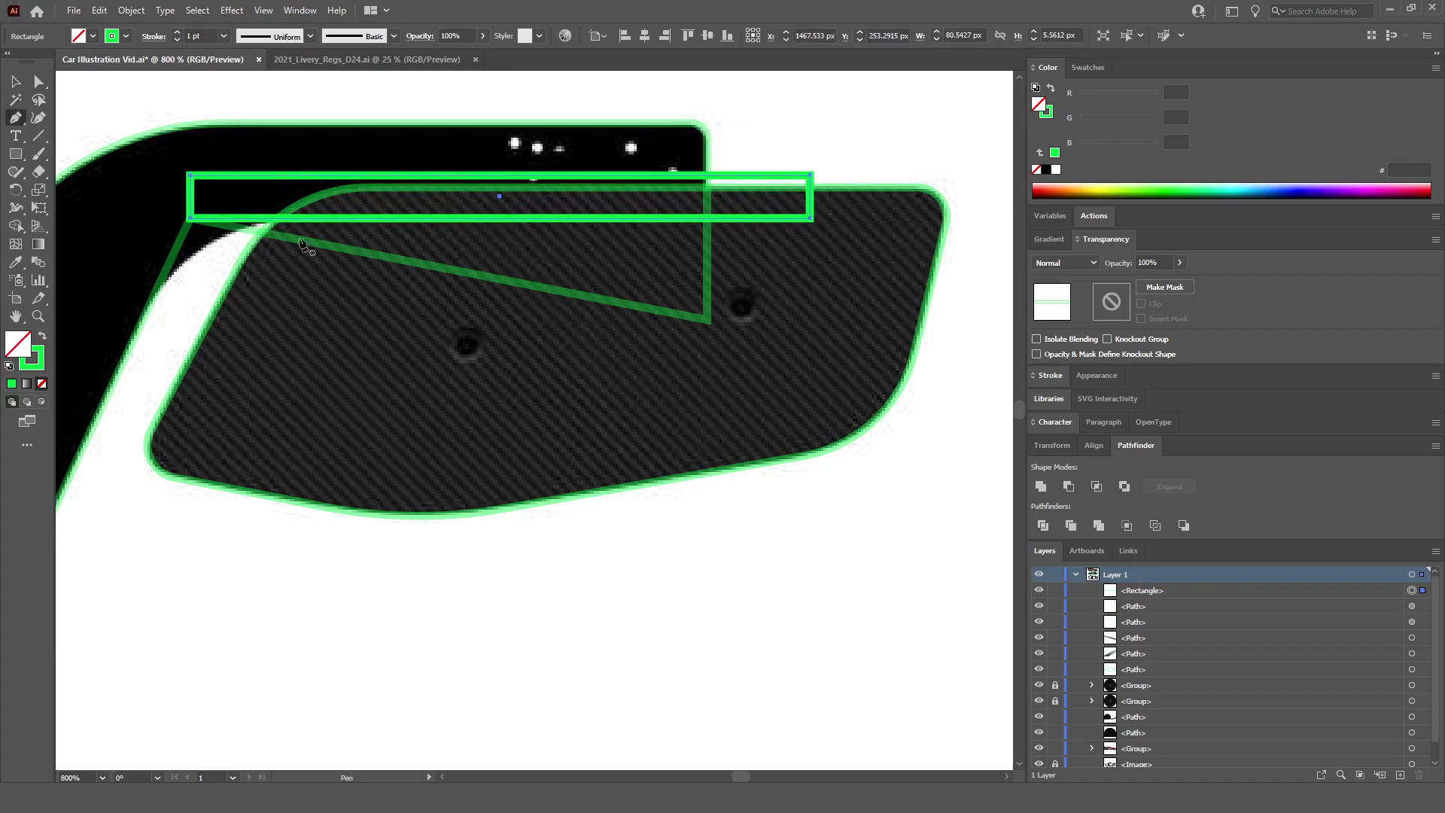
pyautogui.click(15, 80)
pyautogui.click(268, 119)
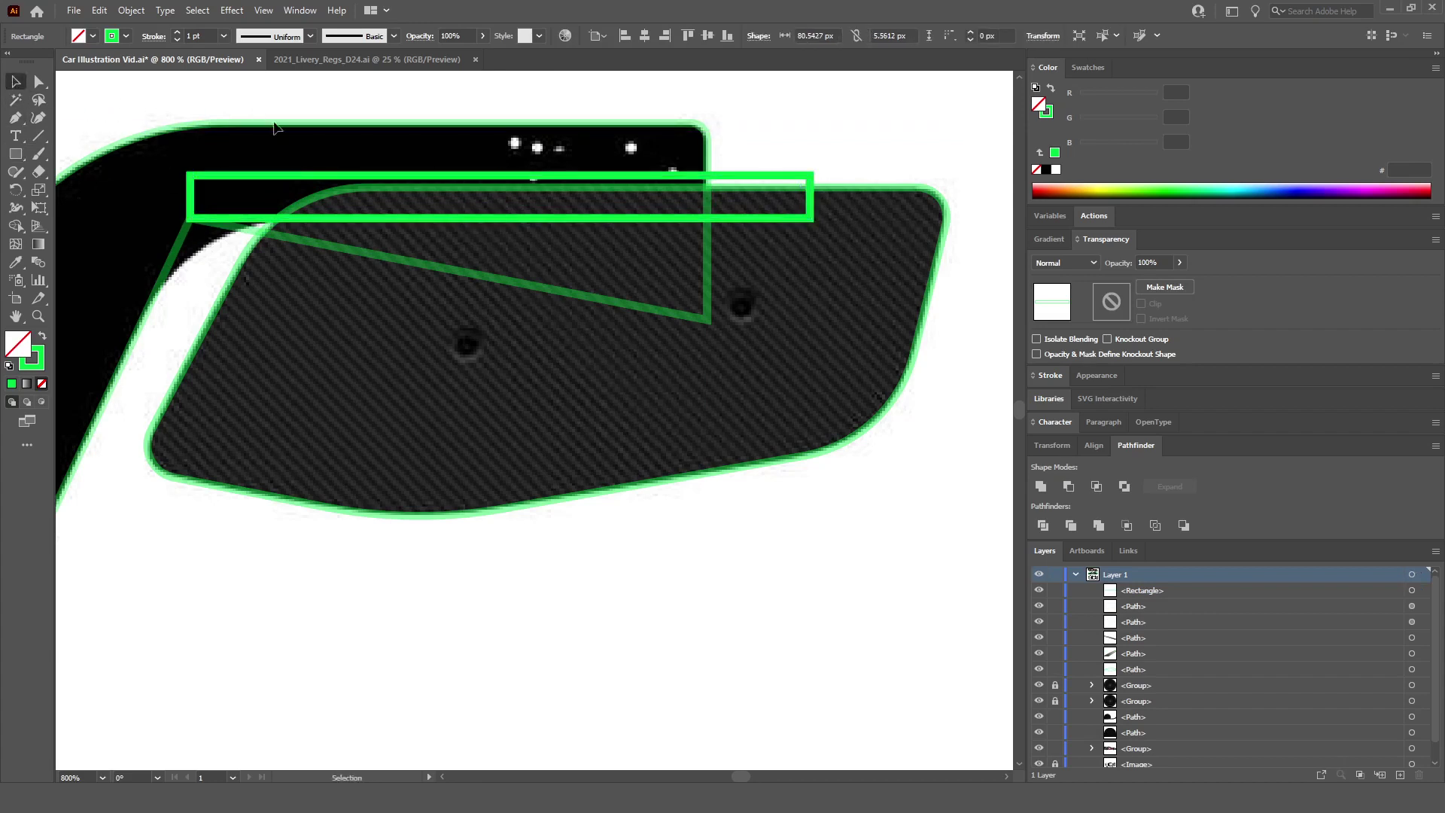
pyautogui.click(712, 273)
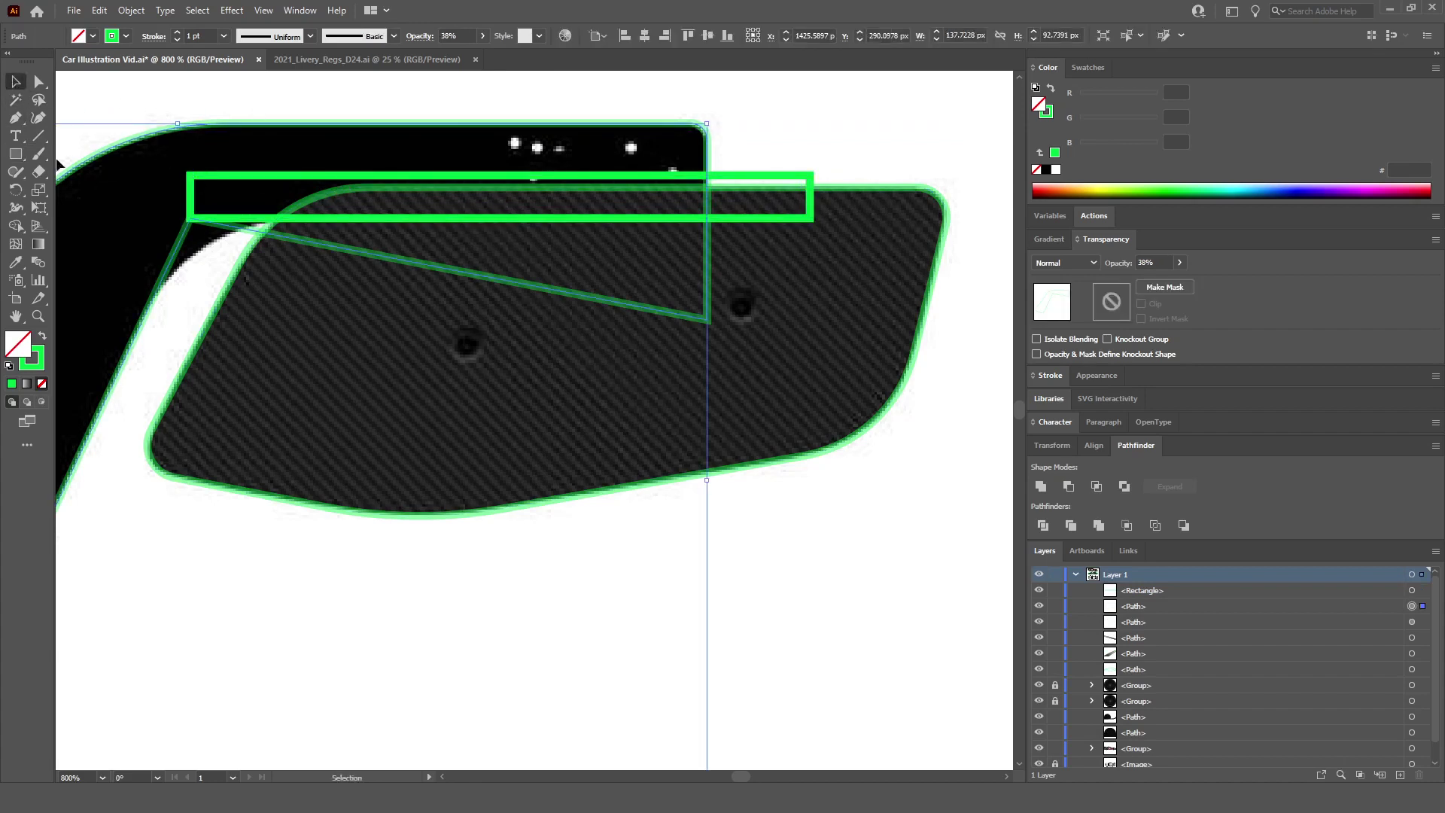
pyautogui.click(16, 119)
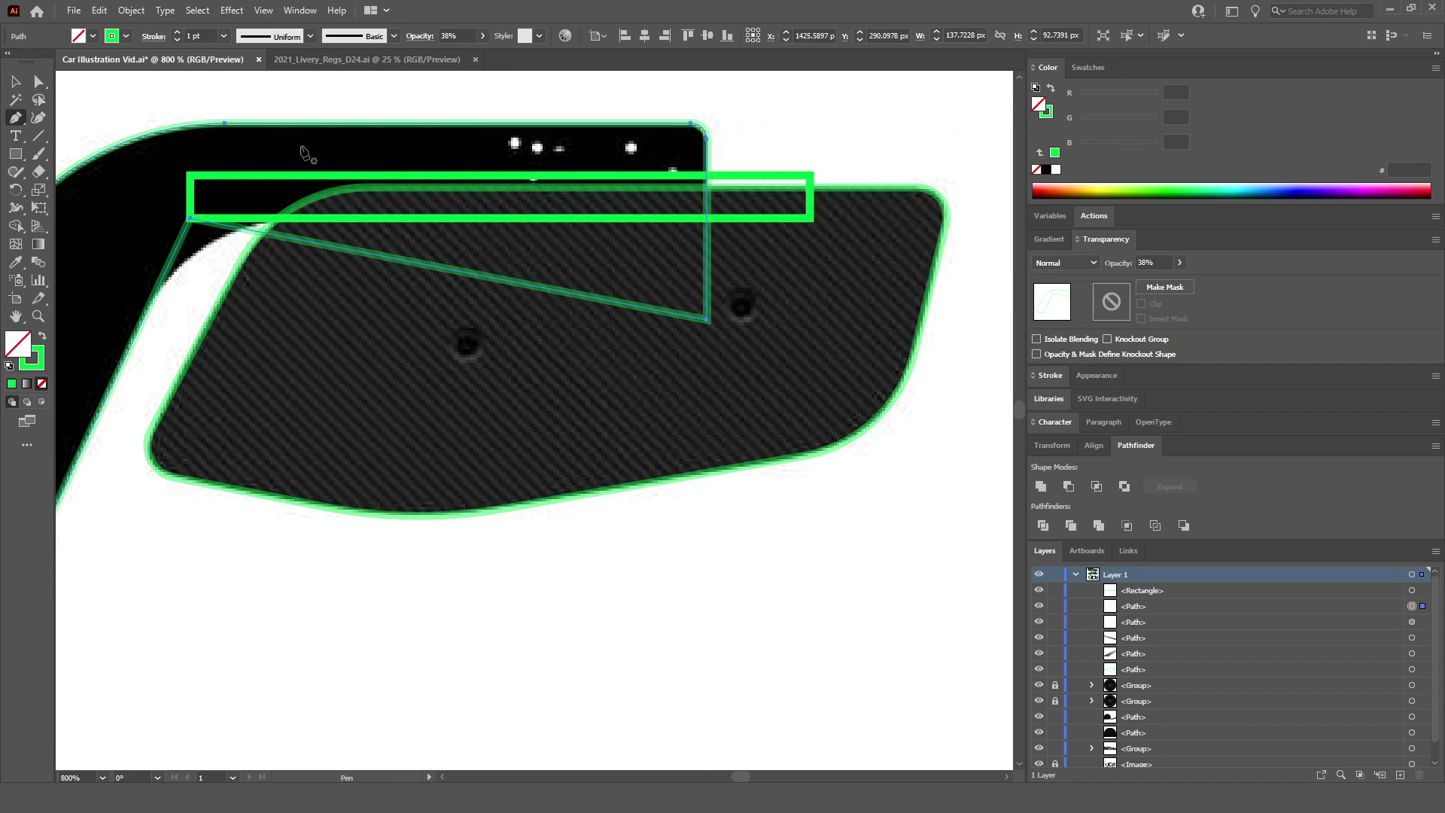
pyautogui.keyDown('ctrl'); pyautogui.click(710, 321); pyautogui.keyUp('ctrl')
pyautogui.moveTo(708, 324); pyautogui.dragTo(708, 220)
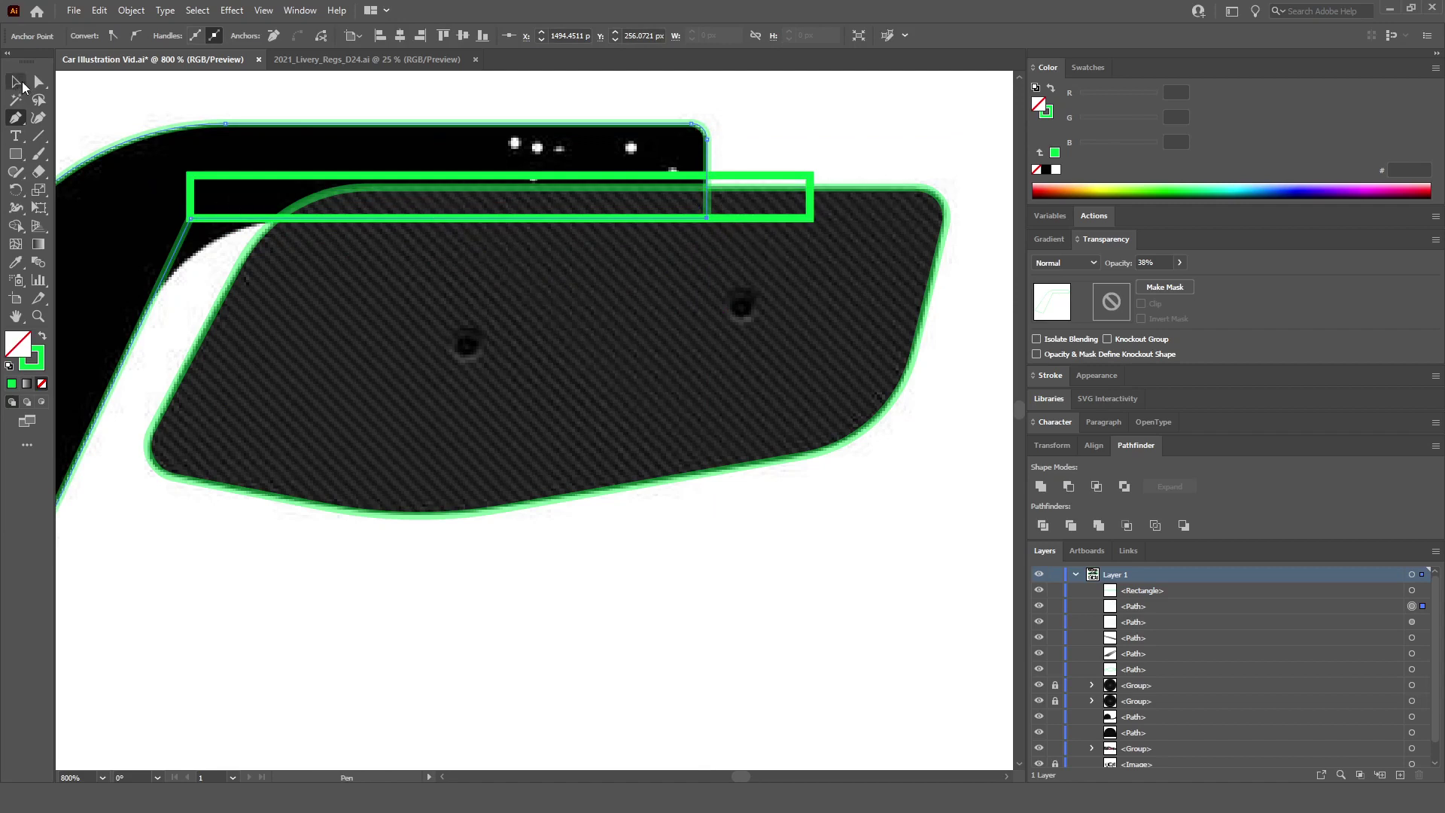
pyautogui.click(17, 82)
pyautogui.click(390, 76)
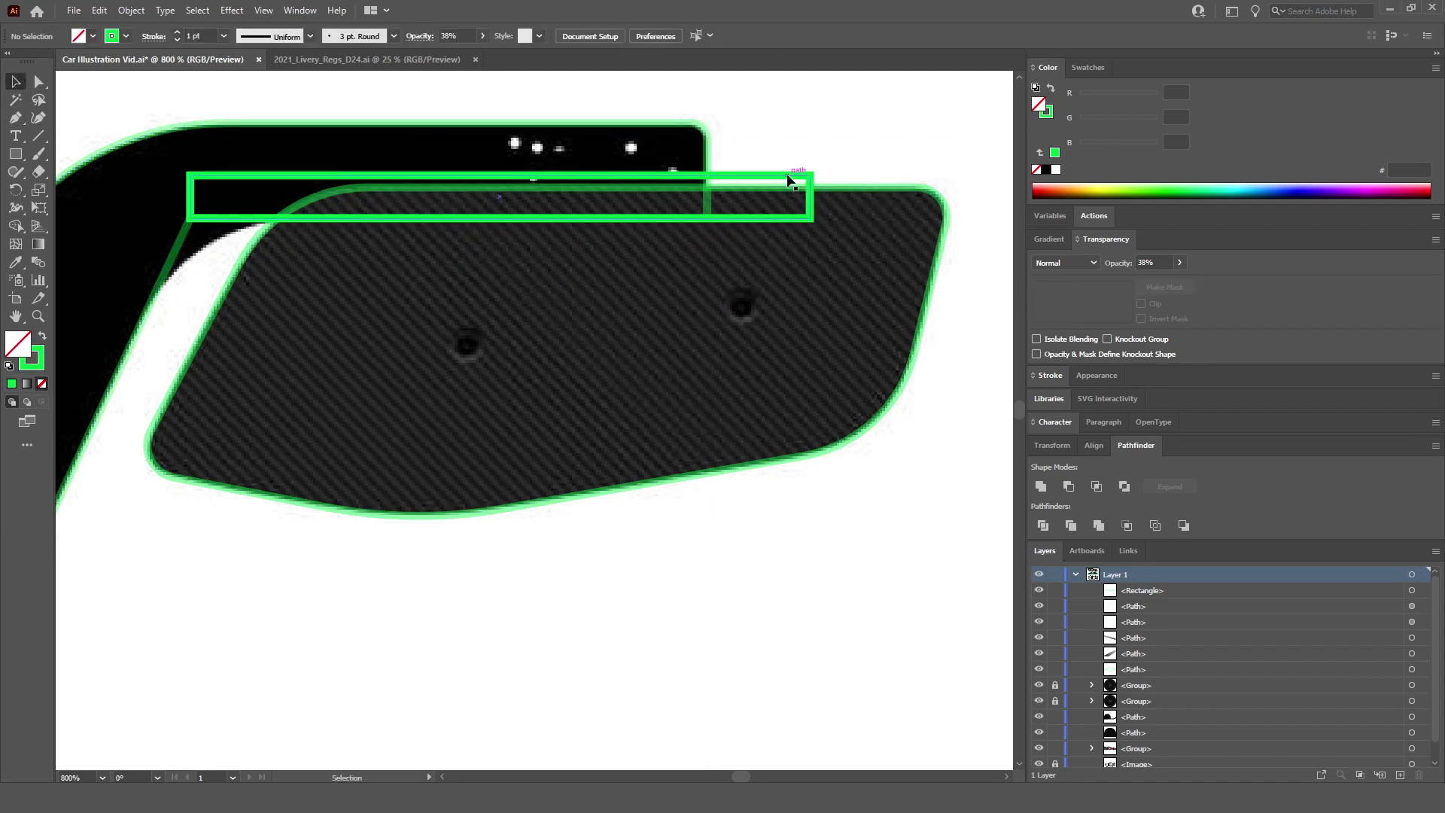
# Step: Delete the alignment rectangle and round the wing support outline's sharp inner bend corner to follow the curve in the photo
pyautogui.click(788, 175)
pyautogui.press('Delete')
pyautogui.press('a')
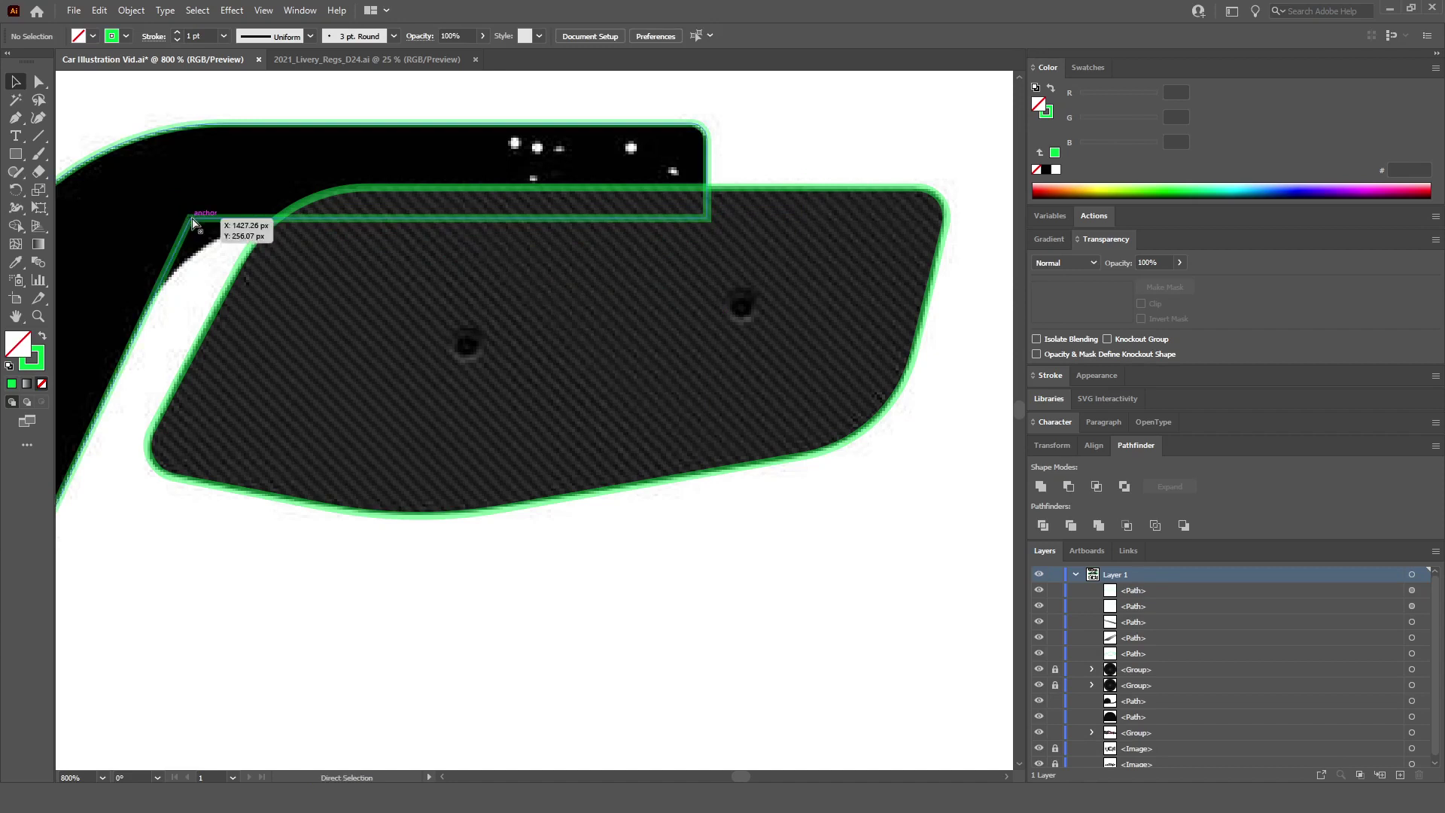
pyautogui.click(191, 220)
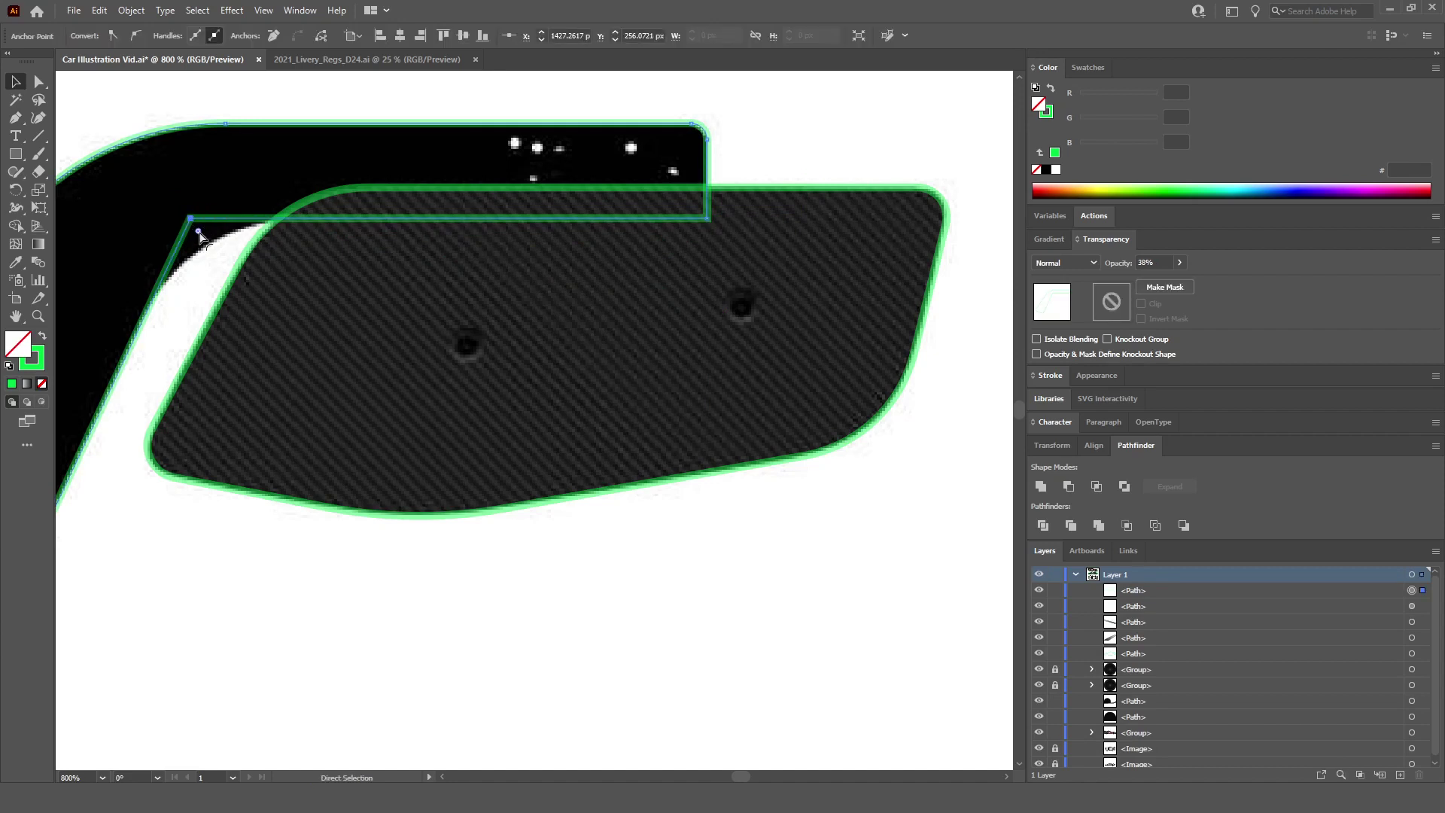
pyautogui.moveTo(199, 232); pyautogui.dragTo(285, 393)
pyautogui.scroll(-3, 285, 393)
pyautogui.press('v')
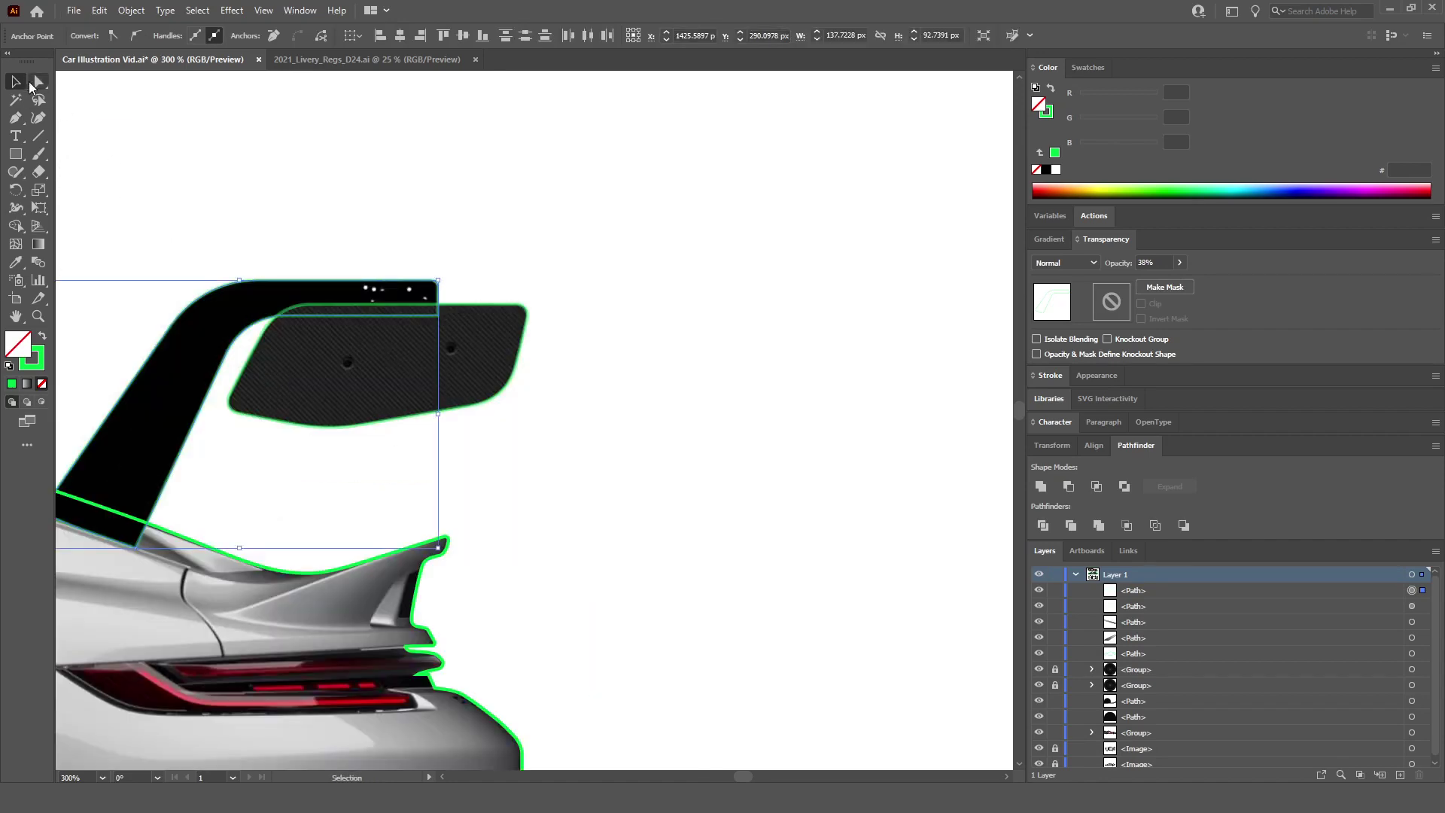
pyautogui.click(399, 129)
pyautogui.scroll(2, 414, 364)
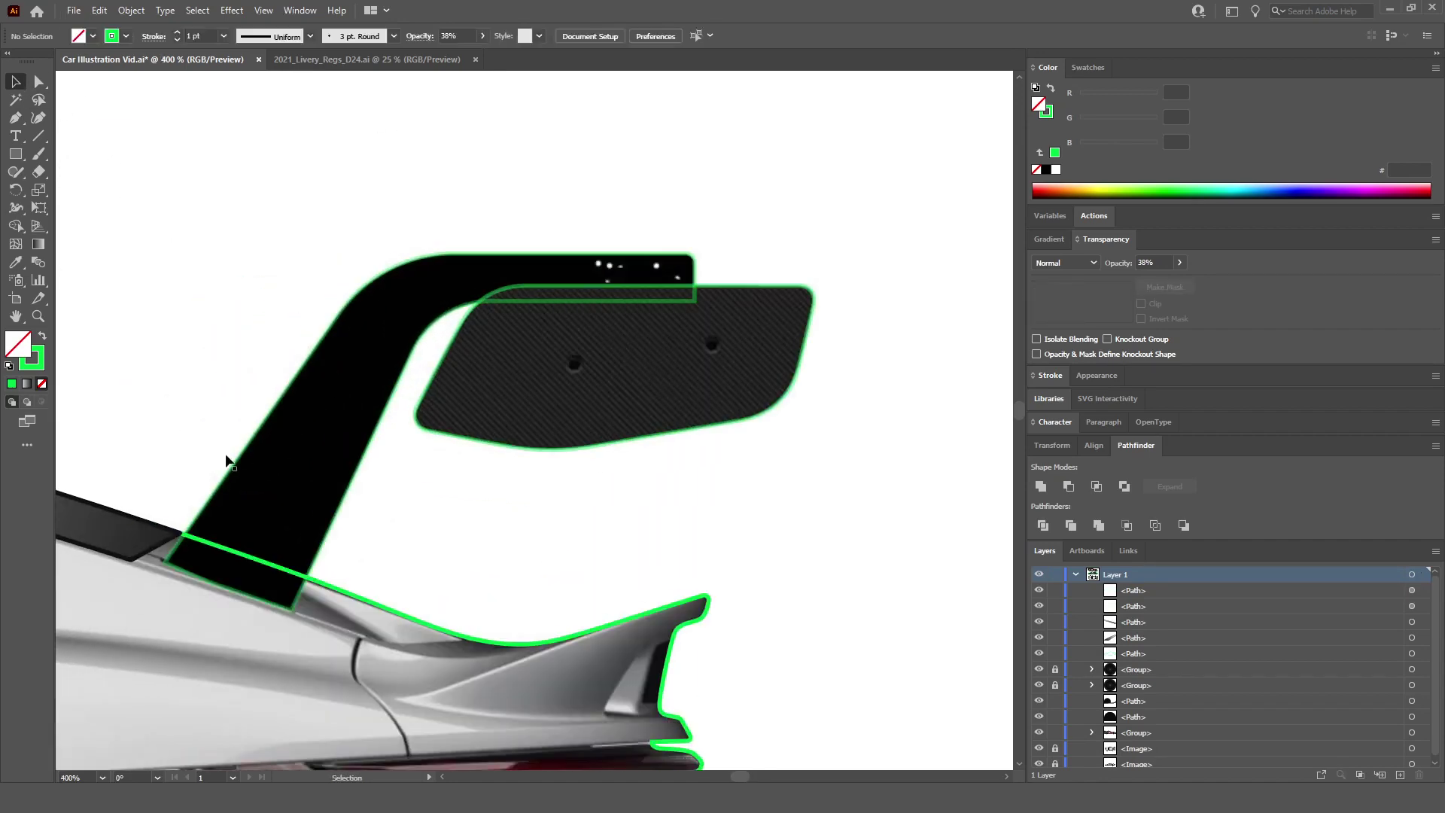
# Step: Copy the dark grey #282828 fill and black stroke of the upper car's wing supports onto the Porsche's wing support outline
pyautogui.click(379, 422)
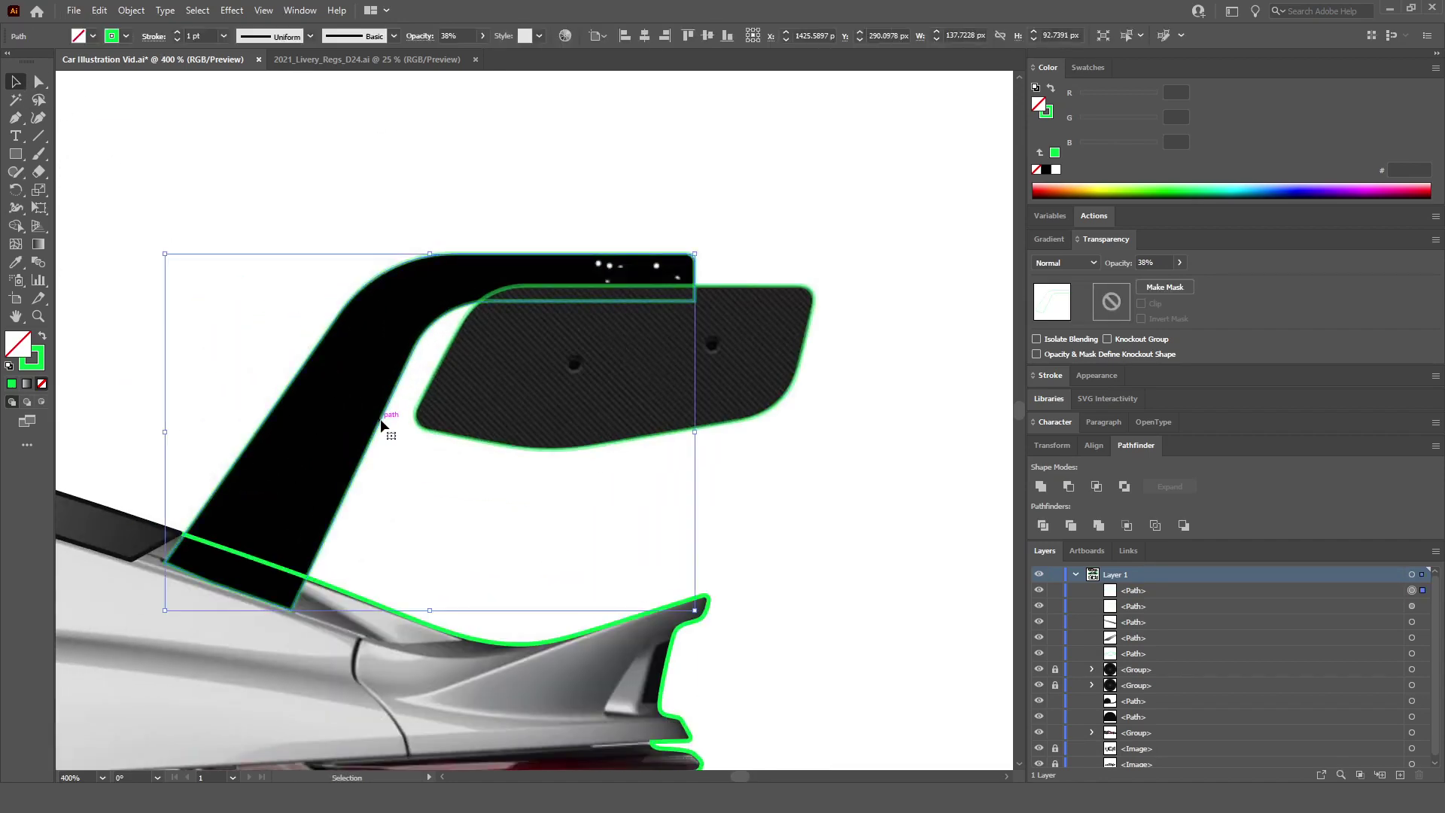
pyautogui.scroll(-4, 380, 423)
pyautogui.press('a')
pyautogui.hscroll(-10, 379, 421)
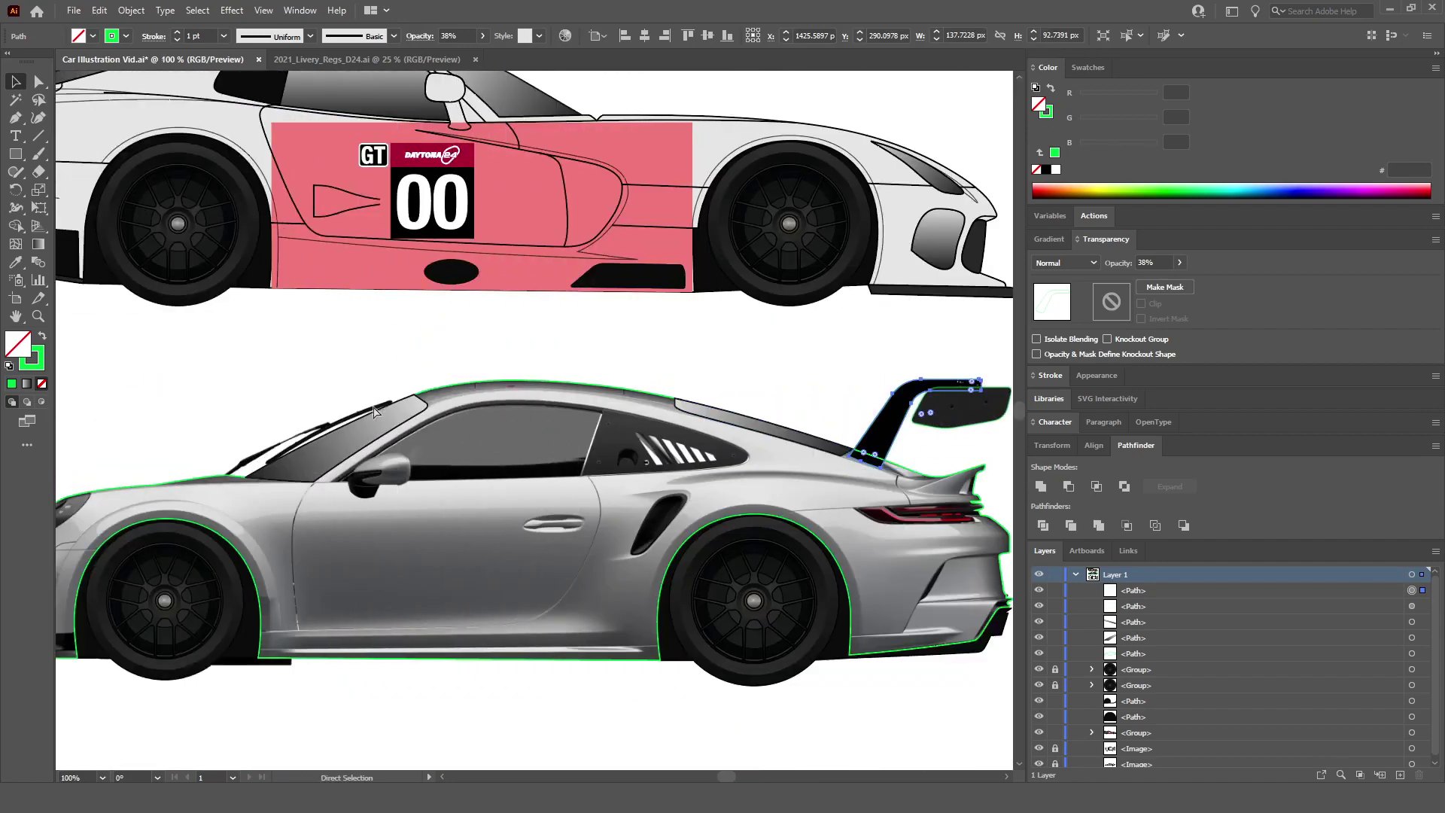
pyautogui.press('v')
pyautogui.scroll(3, 282, 158)
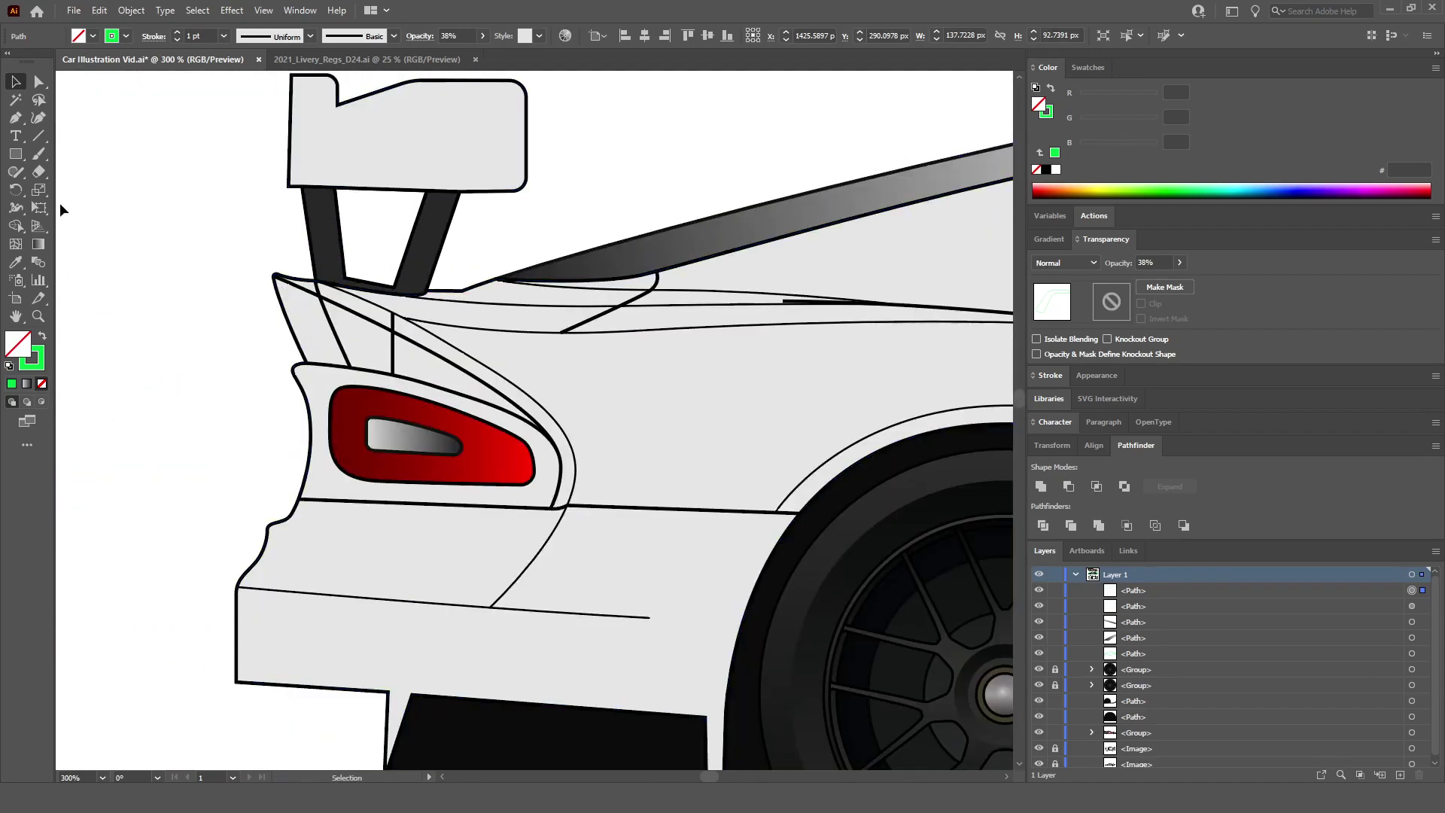
pyautogui.click(15, 262)
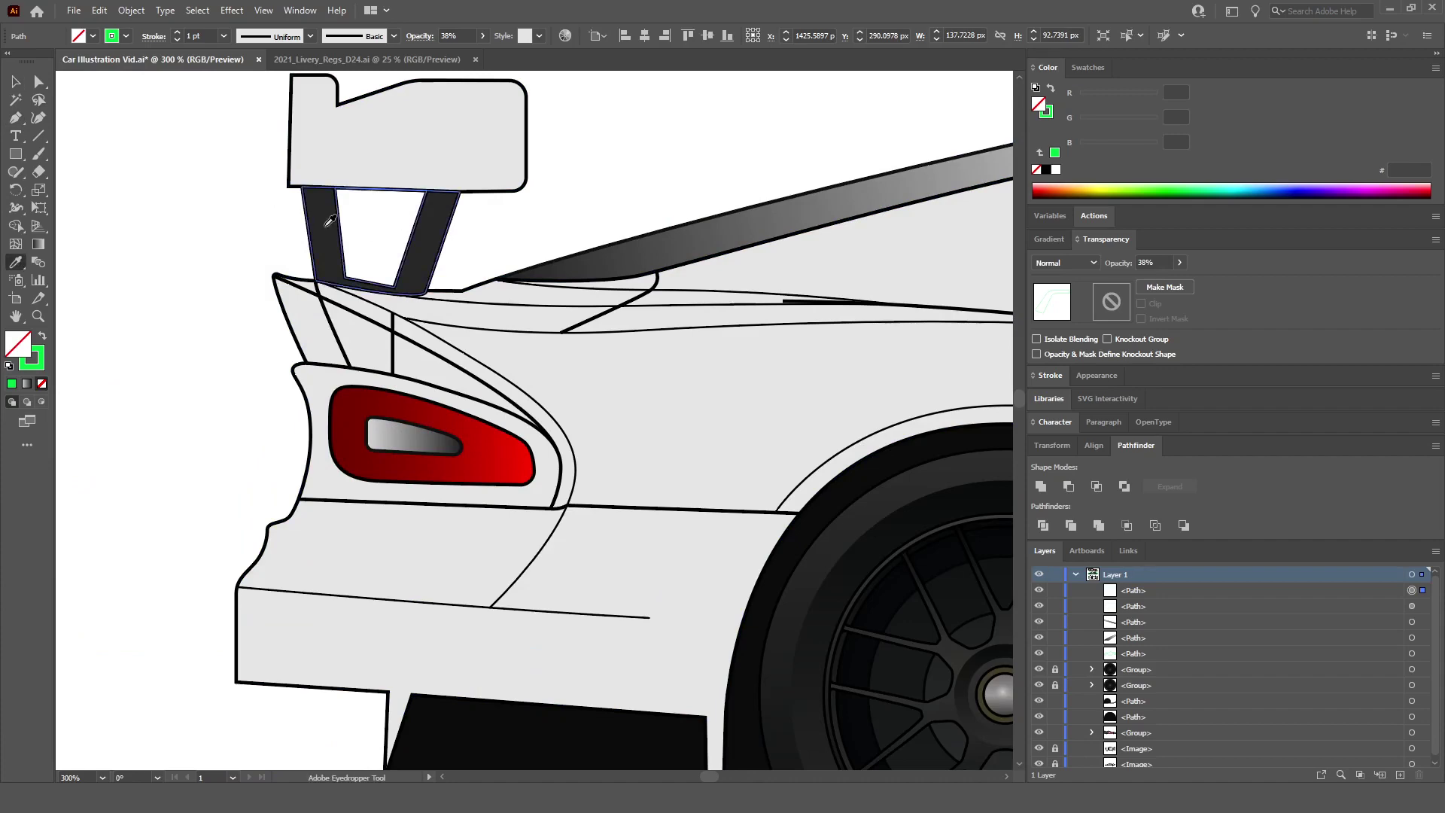
pyautogui.click(332, 256)
pyautogui.scroll(-5, 341, 259)
pyautogui.scroll(6, 723, 410)
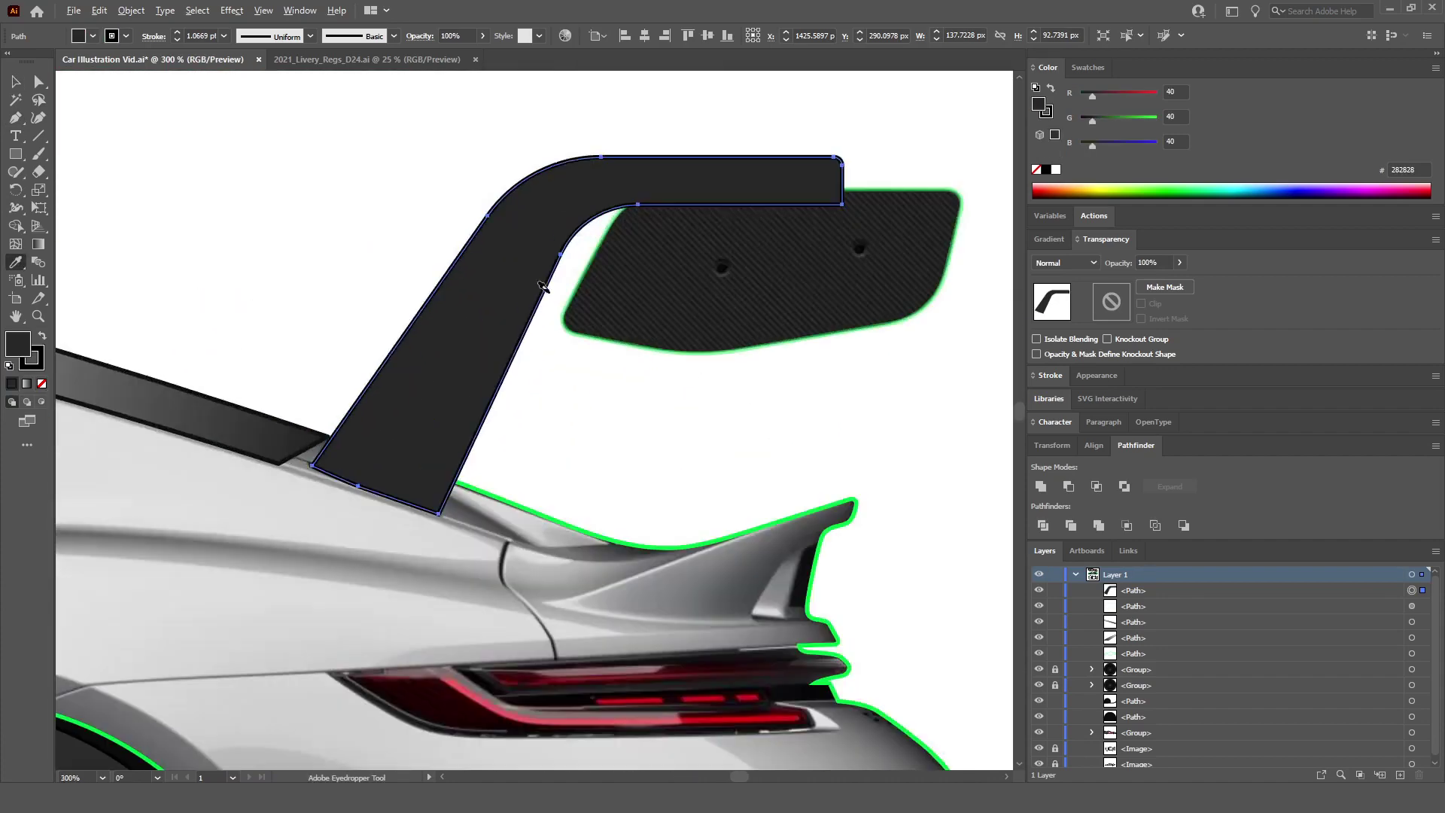
pyautogui.press('v')
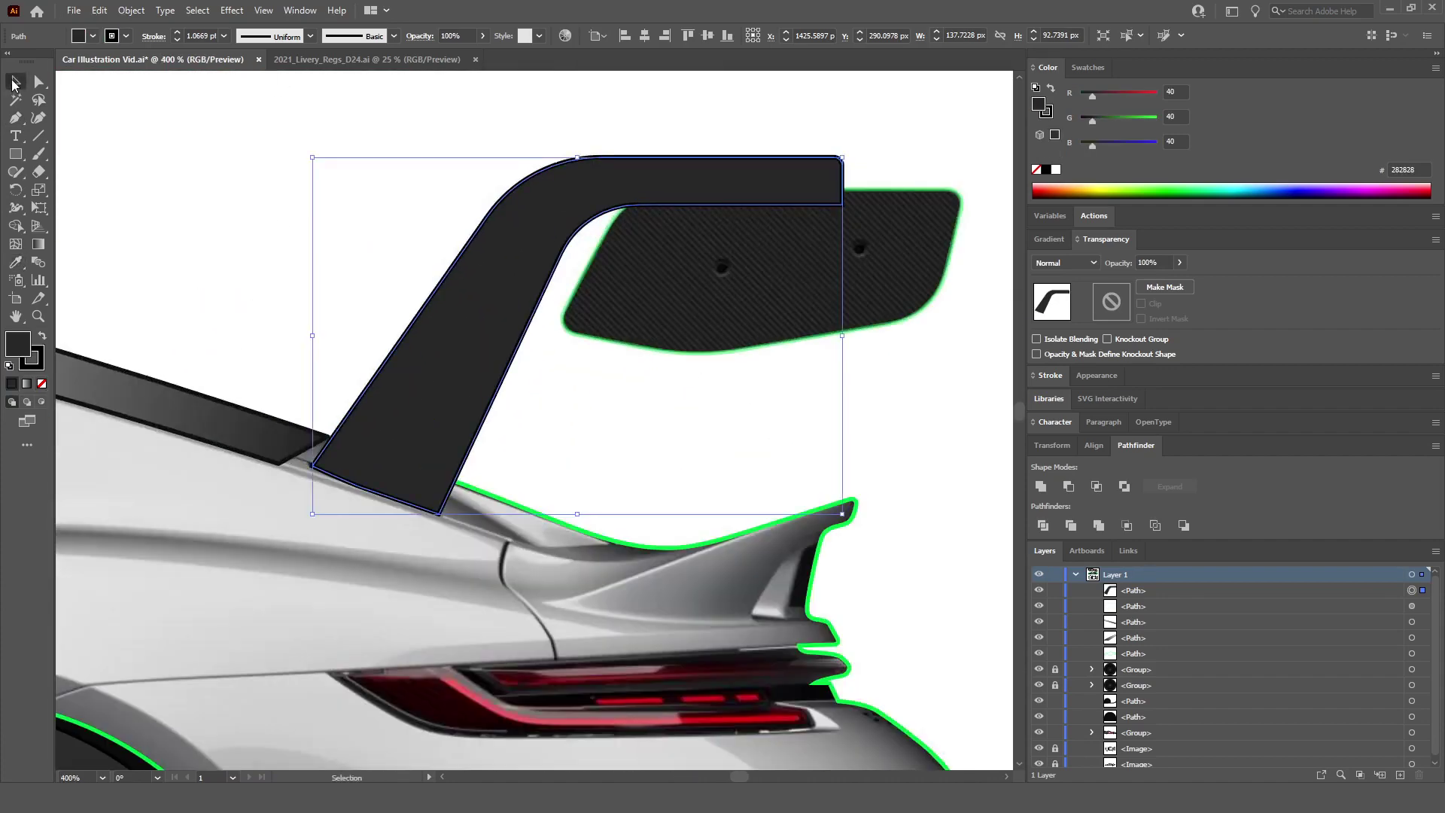
# Step: Give the wing endplate outline the same dark fill and black stroke as the wing support
pyautogui.click(887, 197)
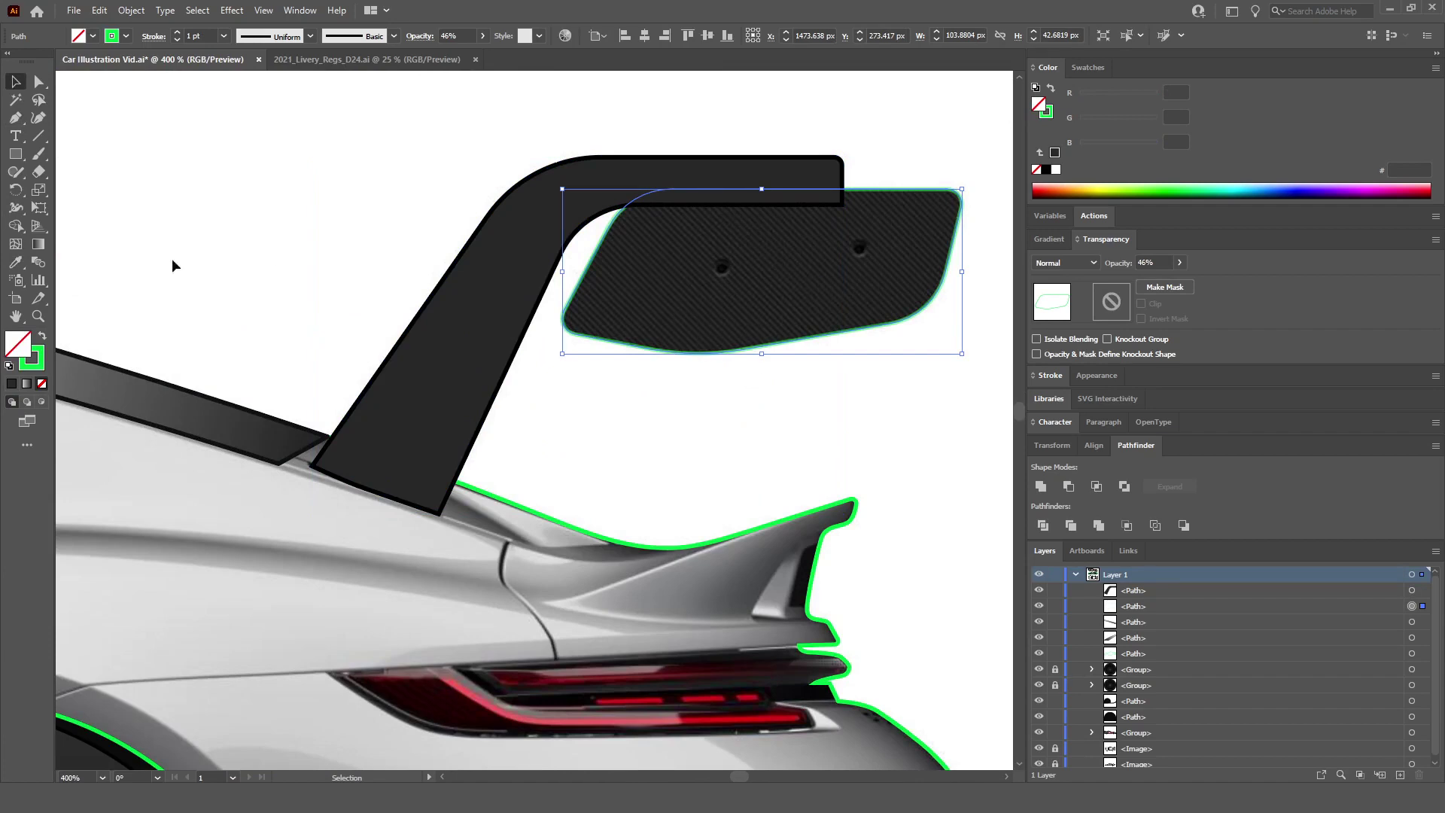
pyautogui.click(16, 263)
pyautogui.click(468, 338)
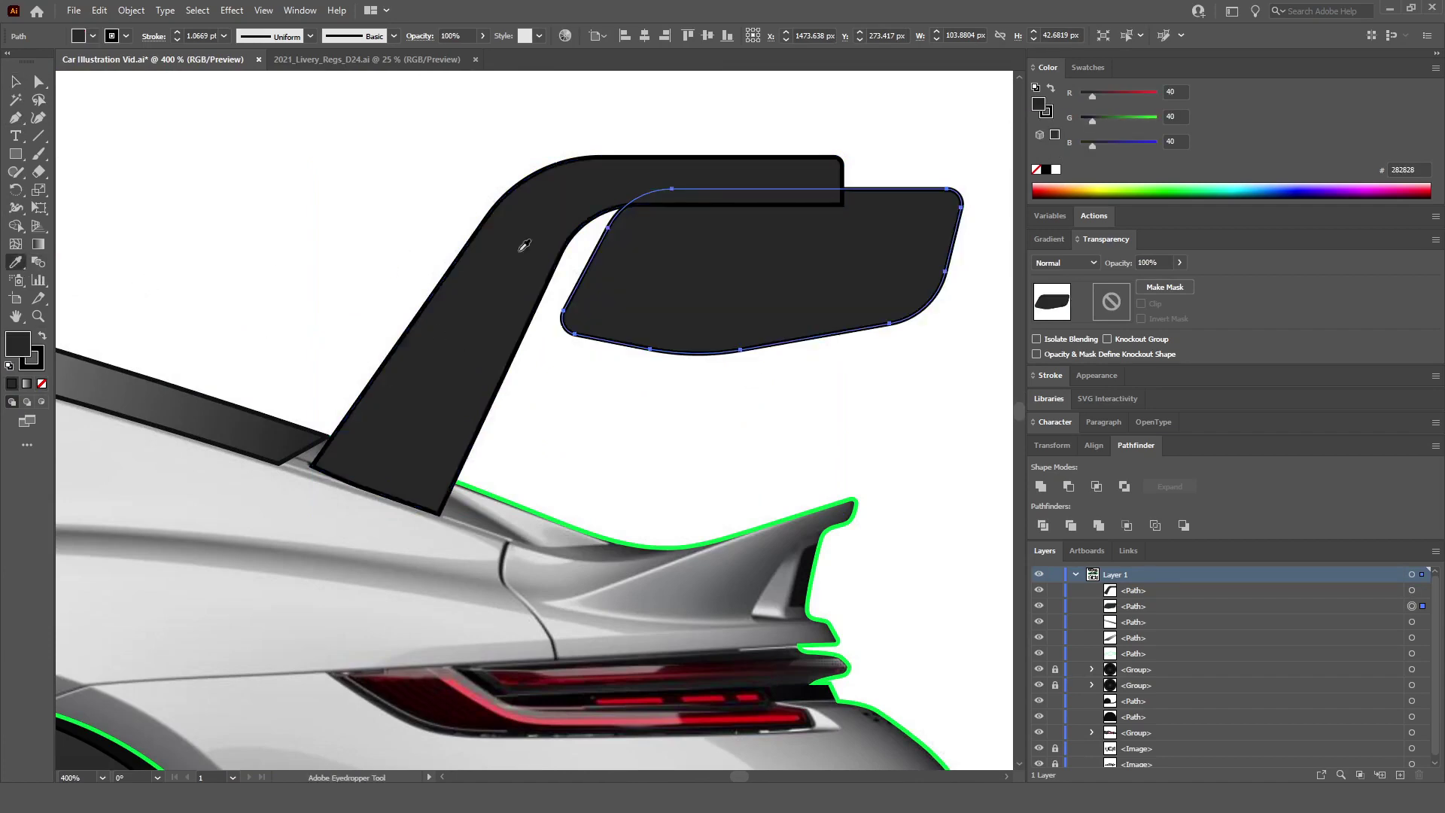
pyautogui.click(16, 81)
pyautogui.click(947, 352)
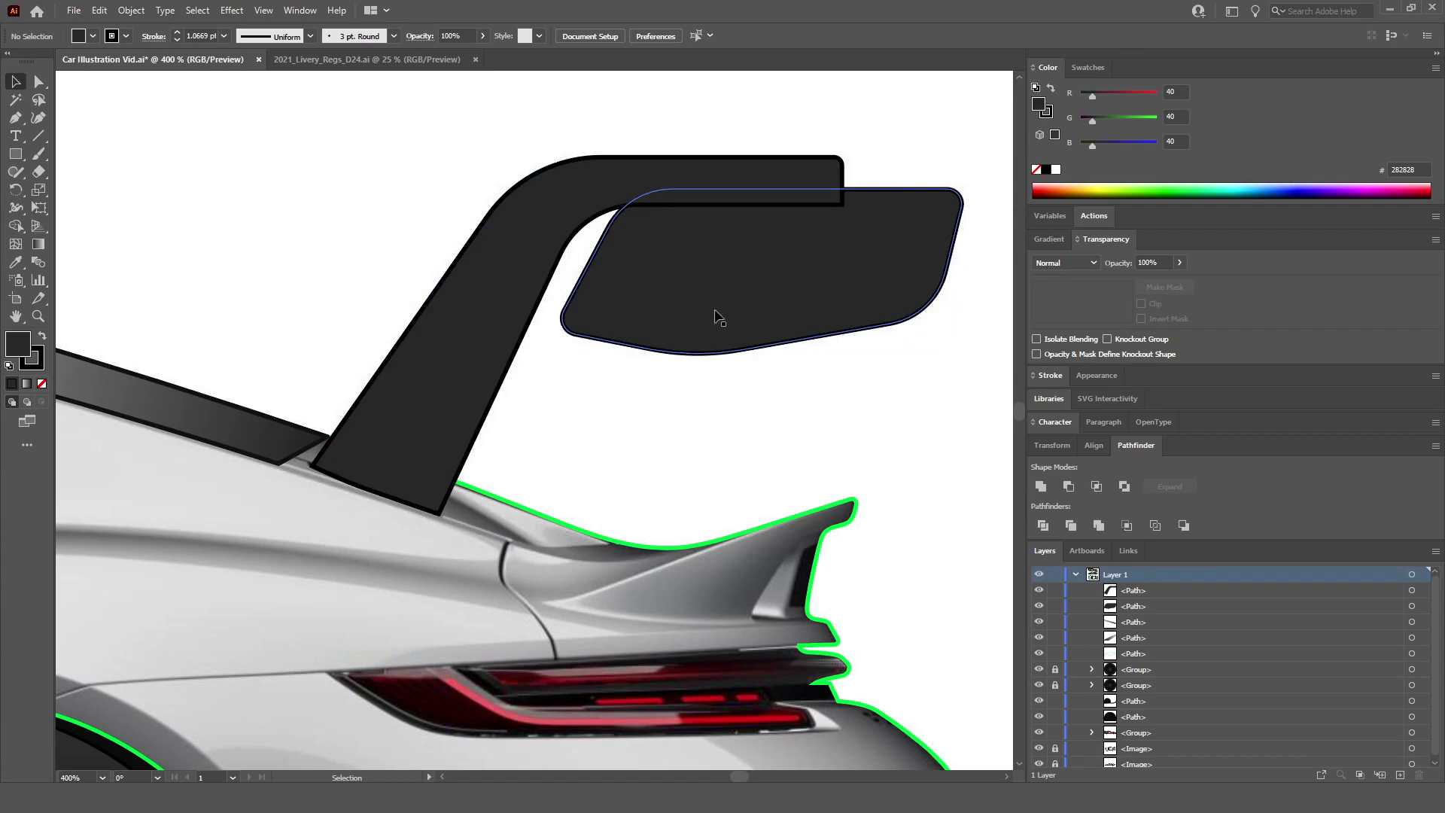
# Step: Bring the wing endplate to the front so it covers the rear end of the support
pyautogui.click(825, 281)
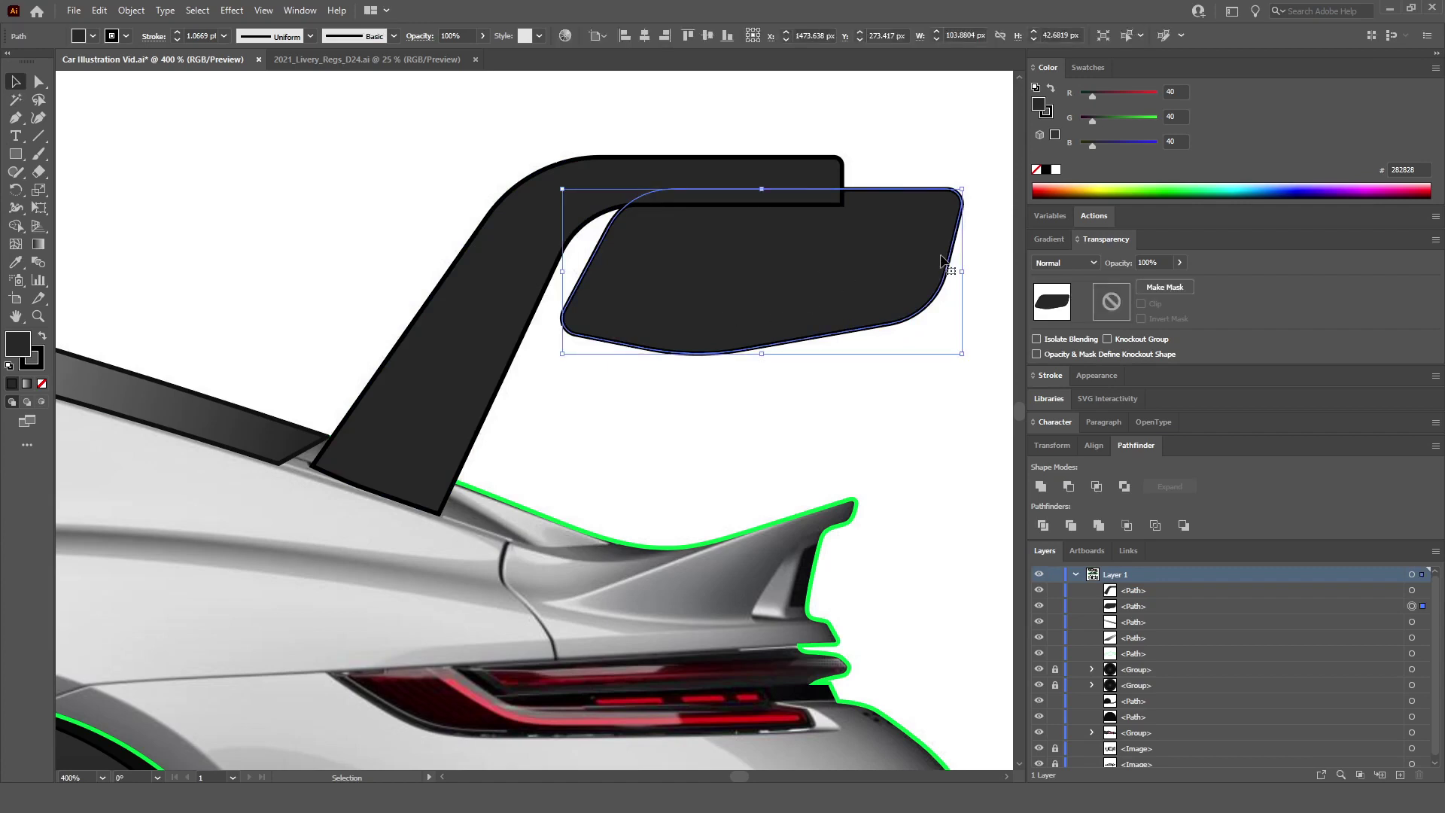
pyautogui.press('a')
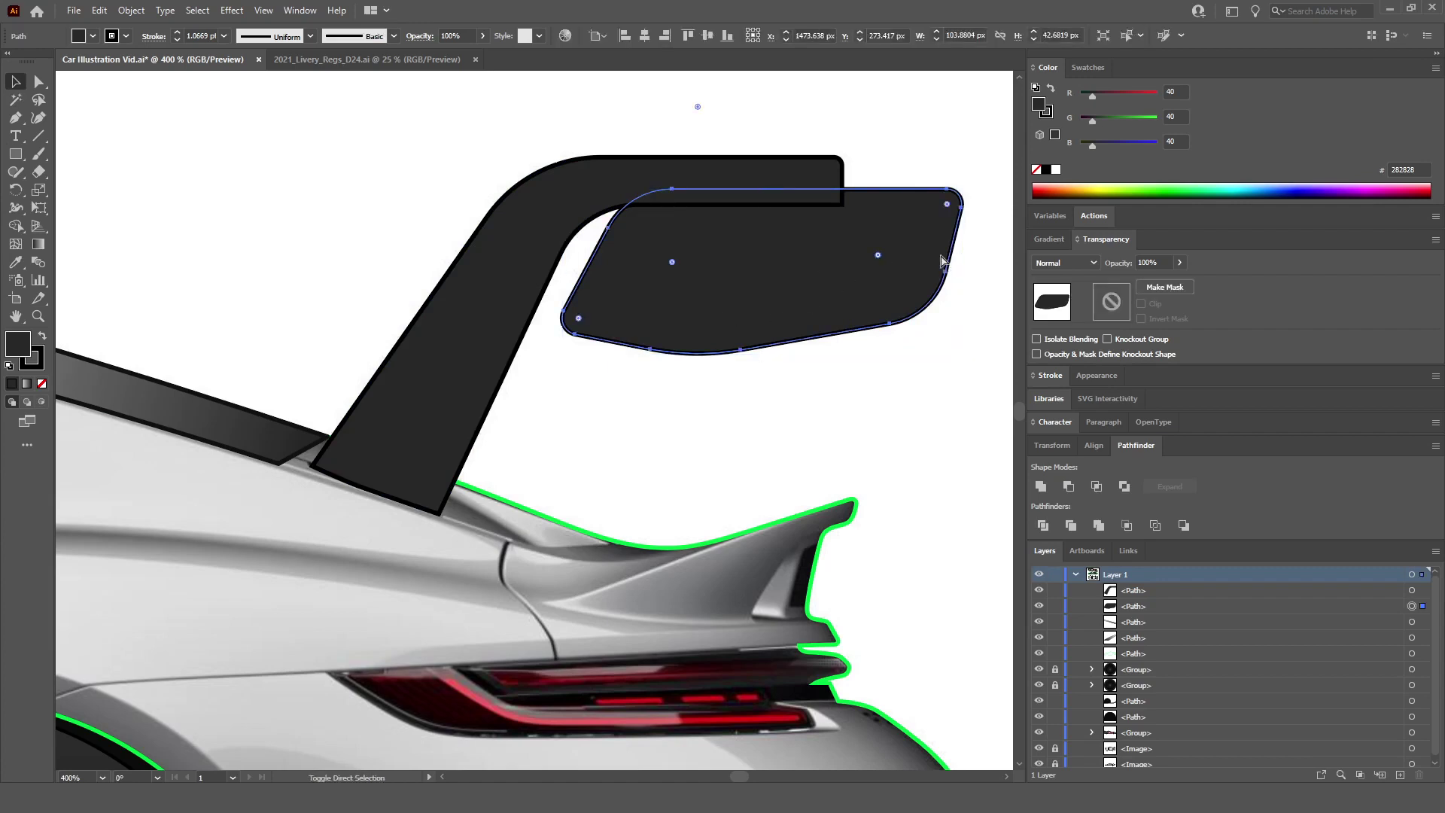
pyautogui.hotkey('ctrl', 'shift', ']')
pyautogui.press('v')
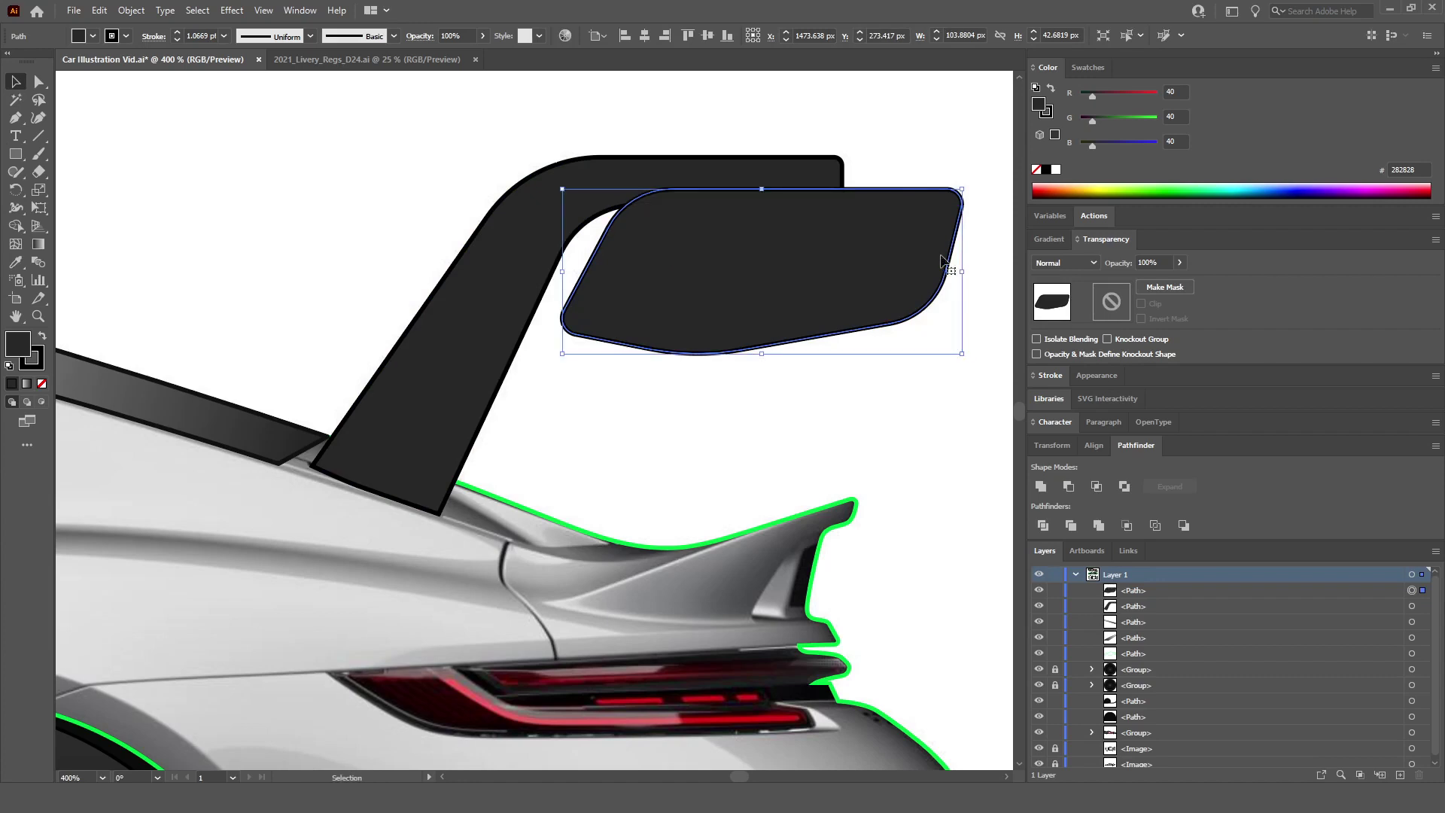
pyautogui.click(904, 138)
# Step: Group the wing endplate with the support and lock the group
pyautogui.click(832, 286)
pyautogui.keyDown('shift'); pyautogui.click(566, 236); pyautogui.keyUp('shift')
pyautogui.keyDown('shift'); pyautogui.click(525, 257); pyautogui.keyUp('shift')
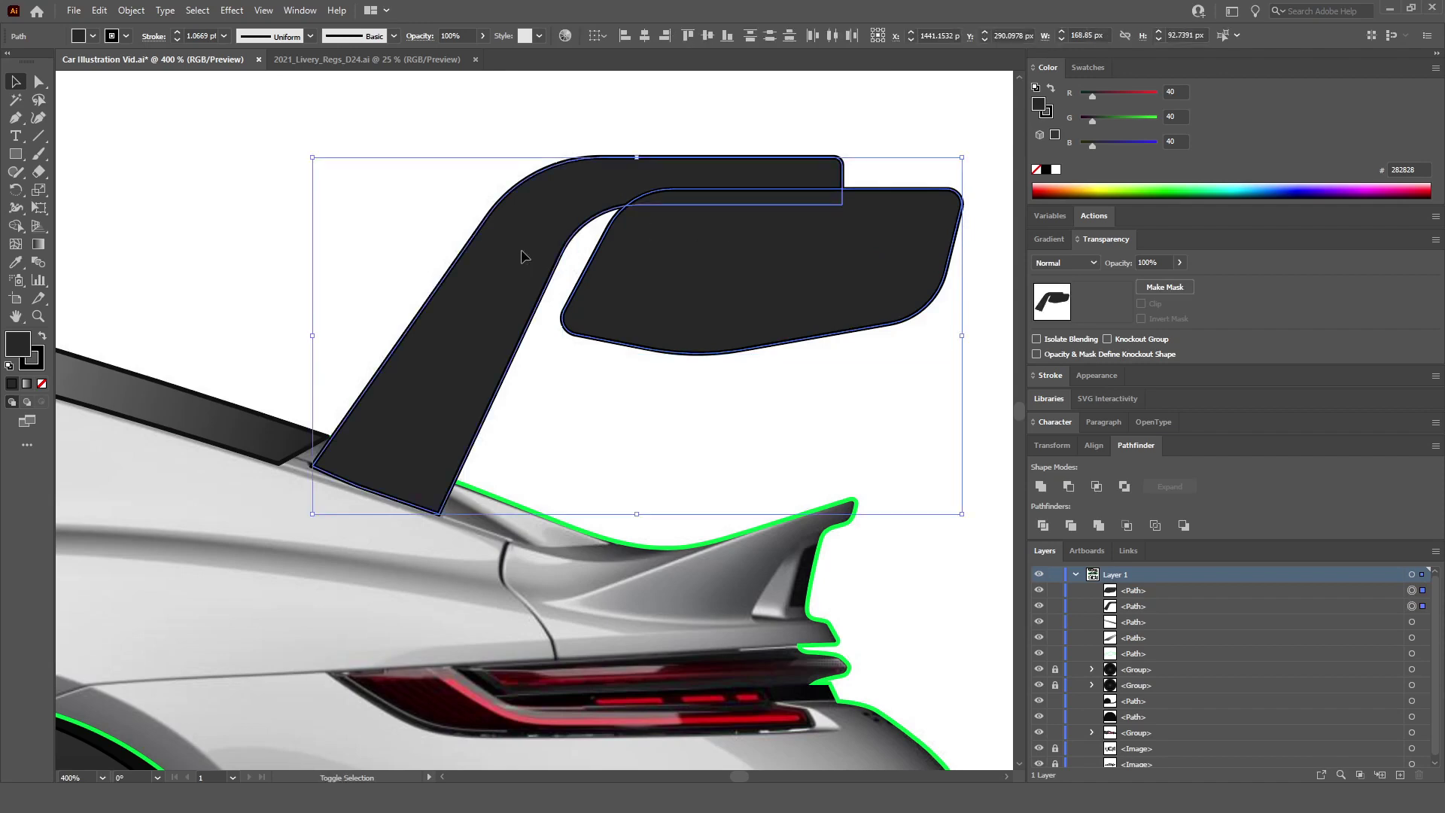
pyautogui.press('a')
pyautogui.press('v')
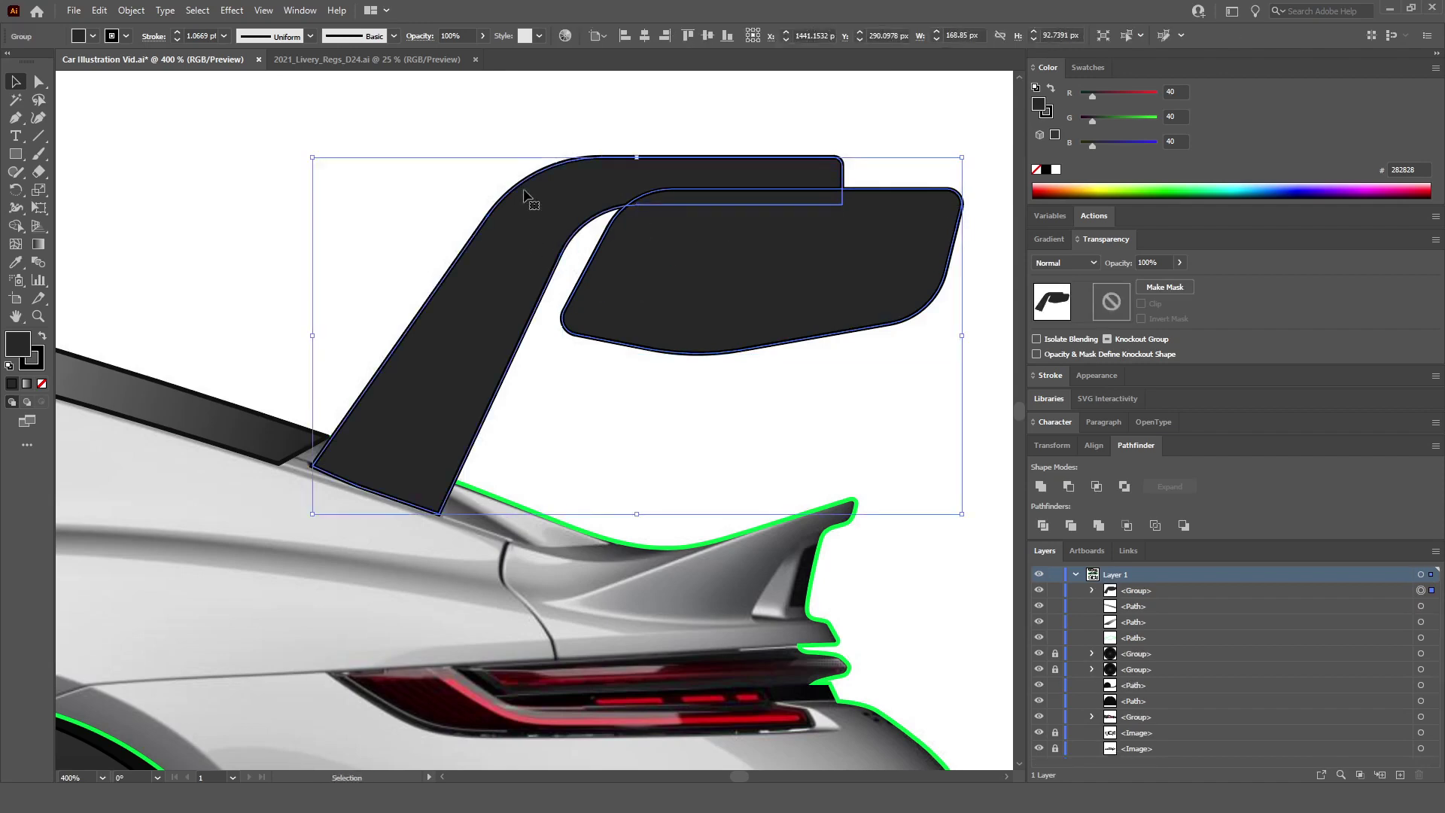
pyautogui.hotkey('ctrl', 'g')
pyautogui.click(526, 374)
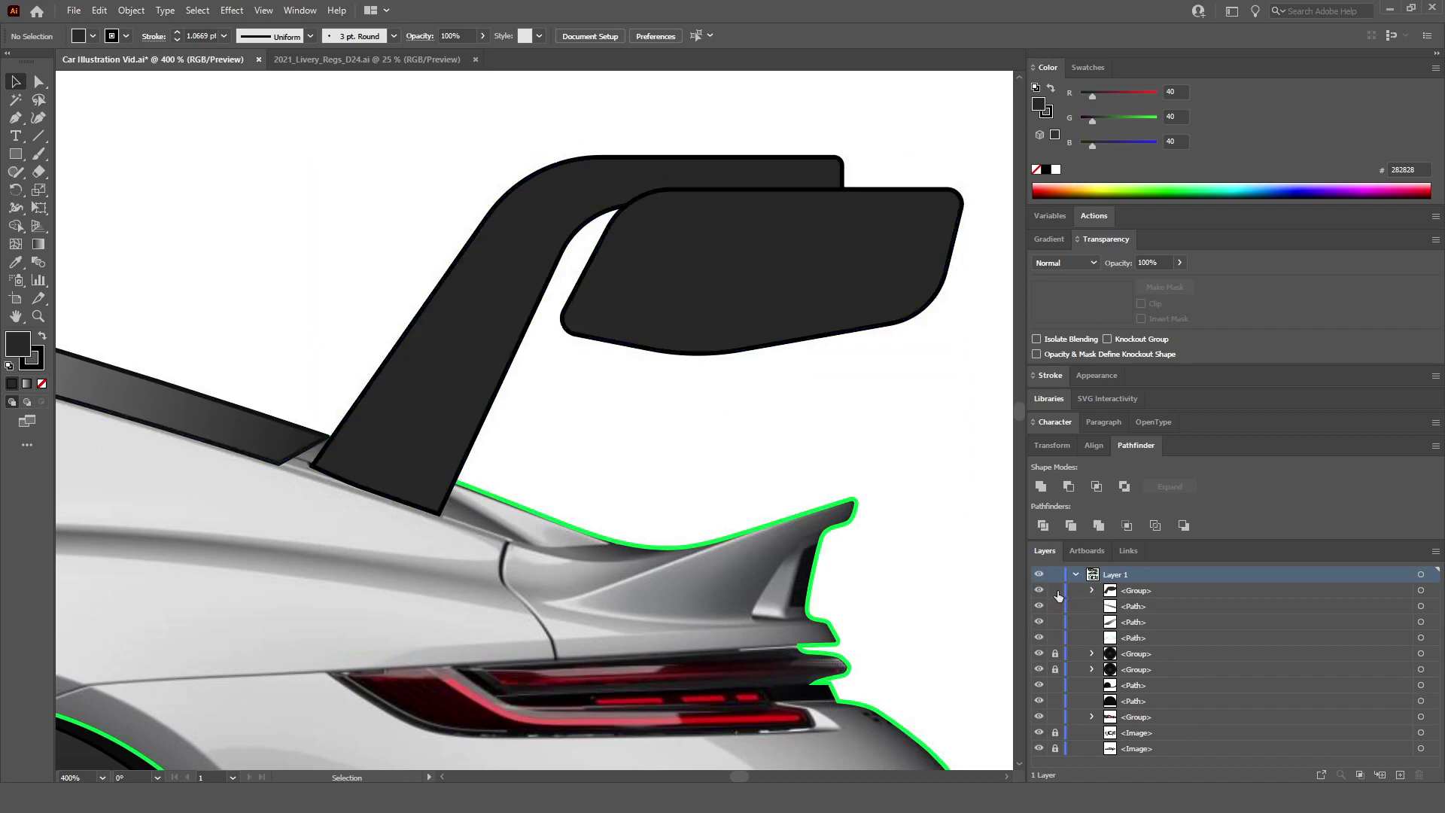
# Step: Swap the Porsche body outline's fill and stroke to preview the body as a solid green shape
pyautogui.hotkey('ctrl', '-')
pyautogui.hotkey('ctrl', '-')
pyautogui.hotkey('ctrl', '-')
pyautogui.hotkey('ctrl', '-')
pyautogui.hotkey('ctrl', '-')
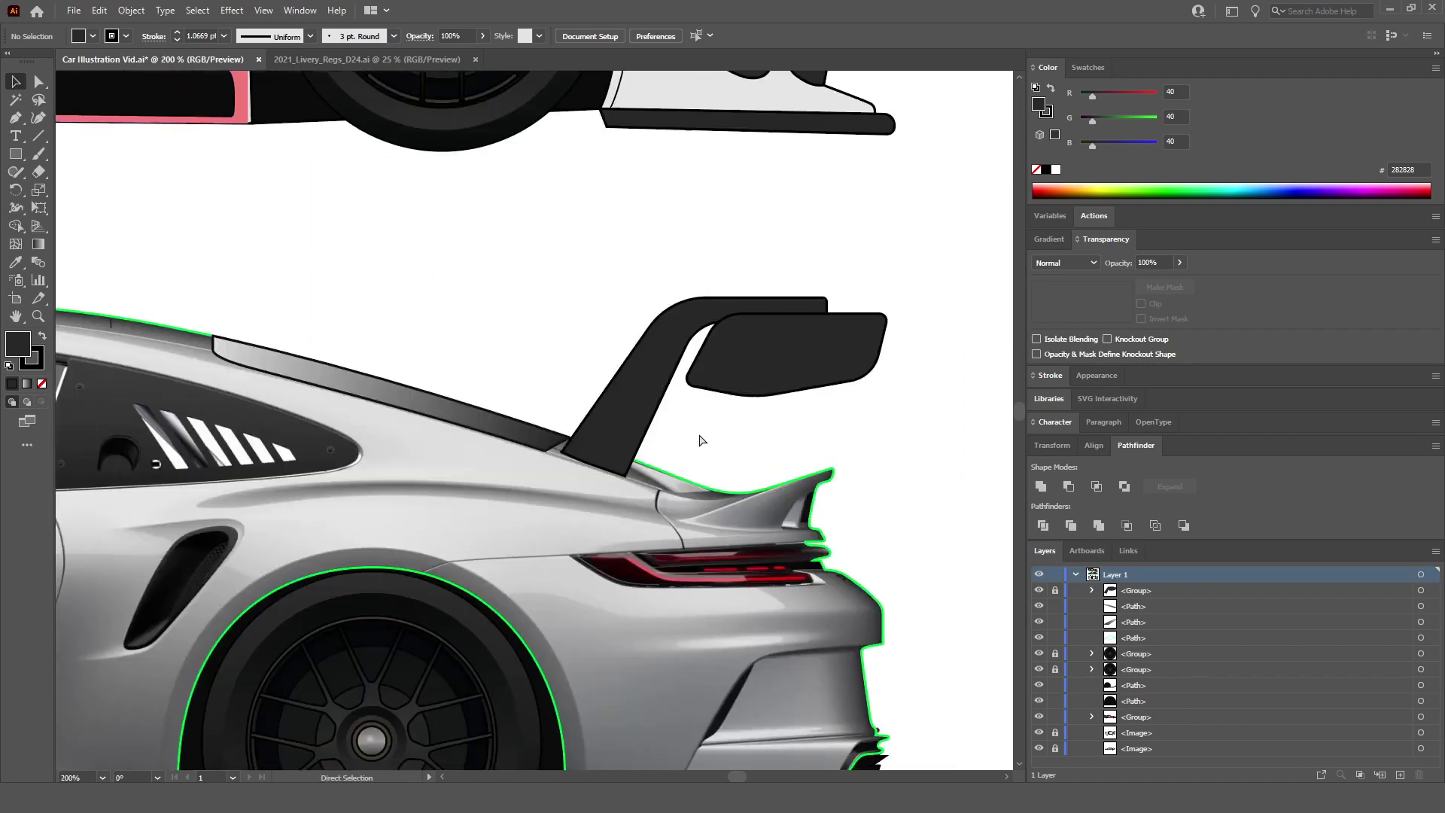
pyautogui.hscroll(-1, 651, 583)
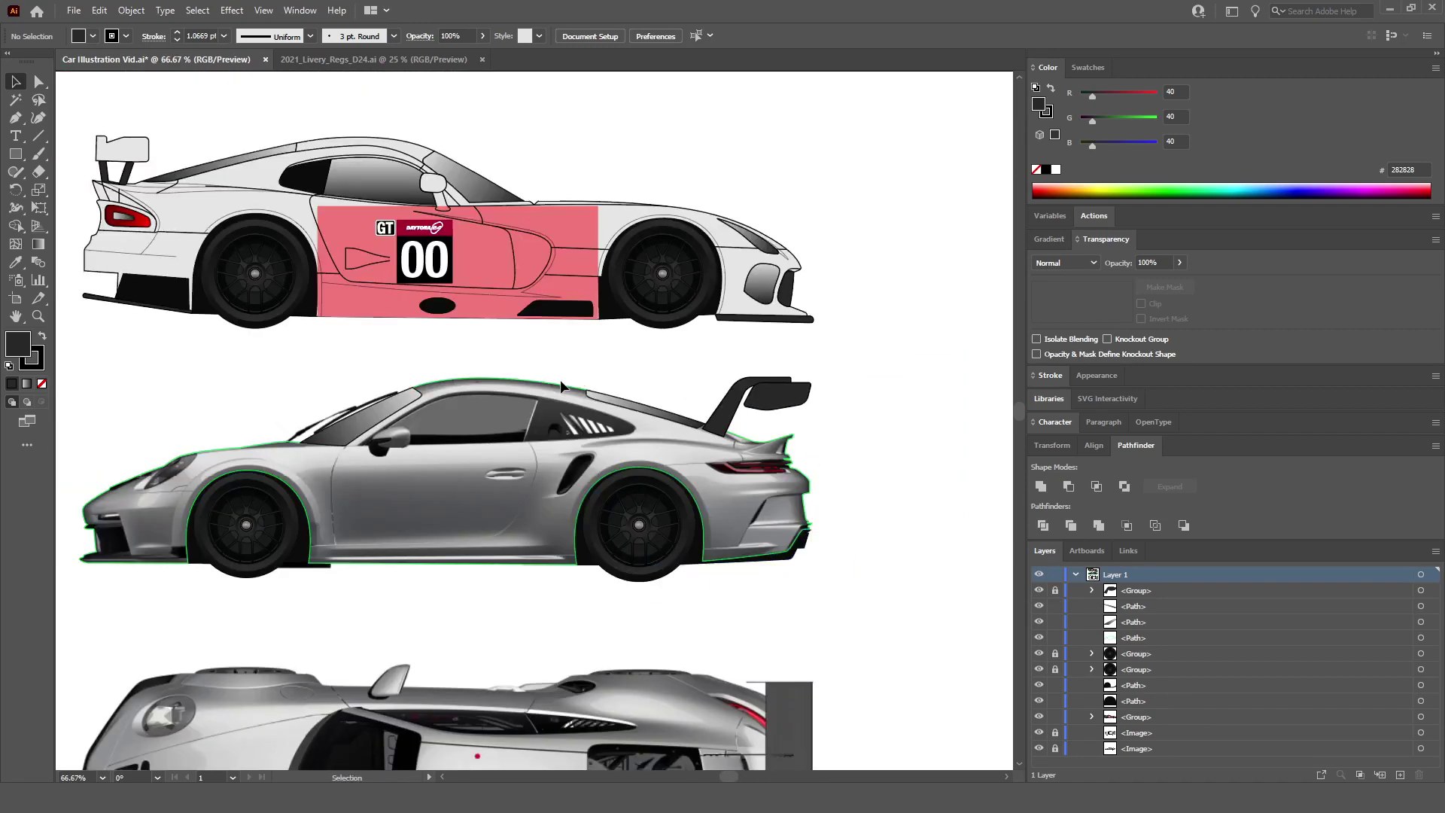
pyautogui.click(560, 380)
pyautogui.click(43, 337)
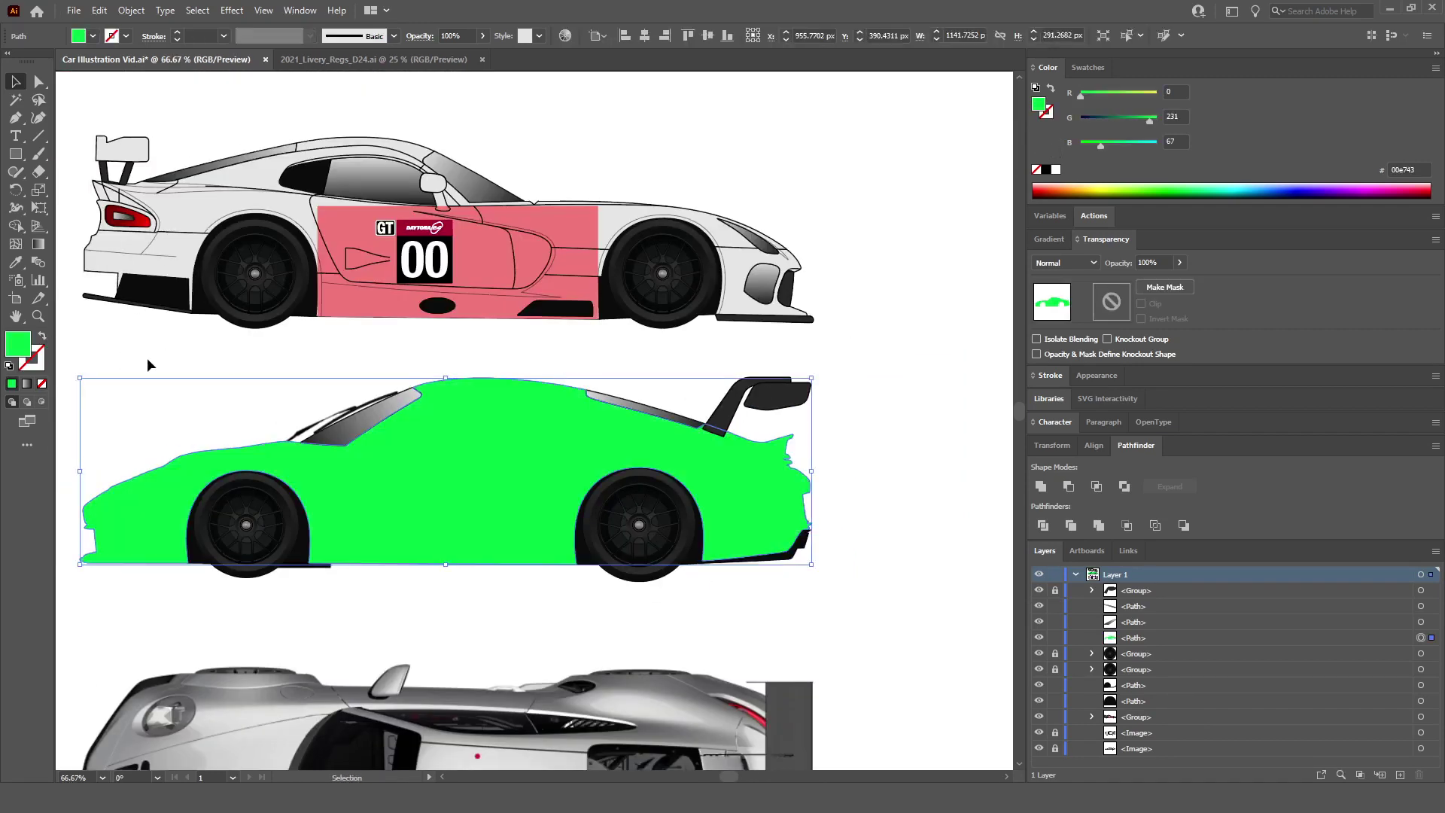
pyautogui.click(147, 358)
pyautogui.hscroll(-3, 706, 542)
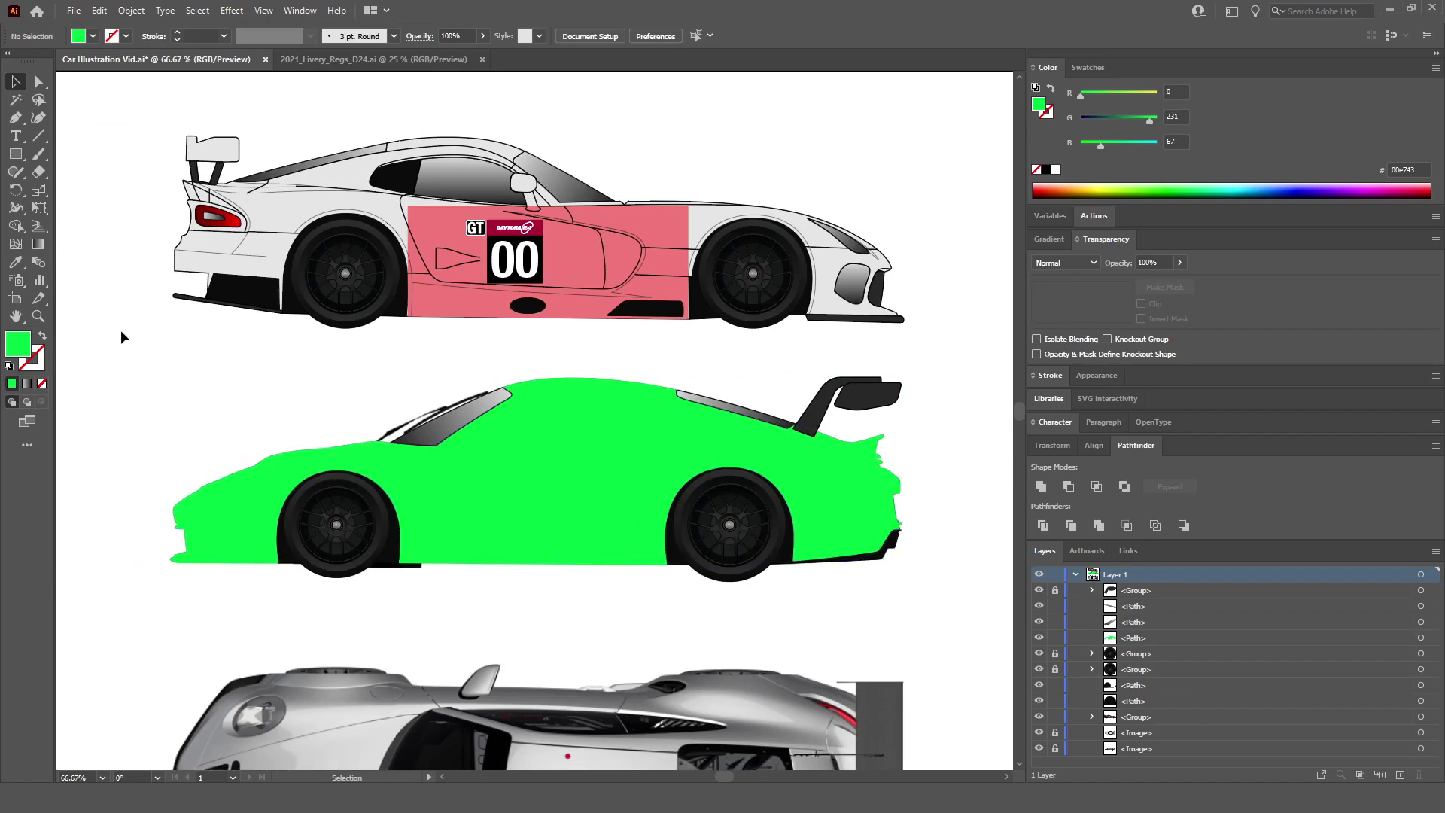
# Step: Swap the body shape's fill and stroke back to a green outline without fill, and deselect it
pyautogui.click(530, 504)
pyautogui.click(43, 335)
pyautogui.click(100, 414)
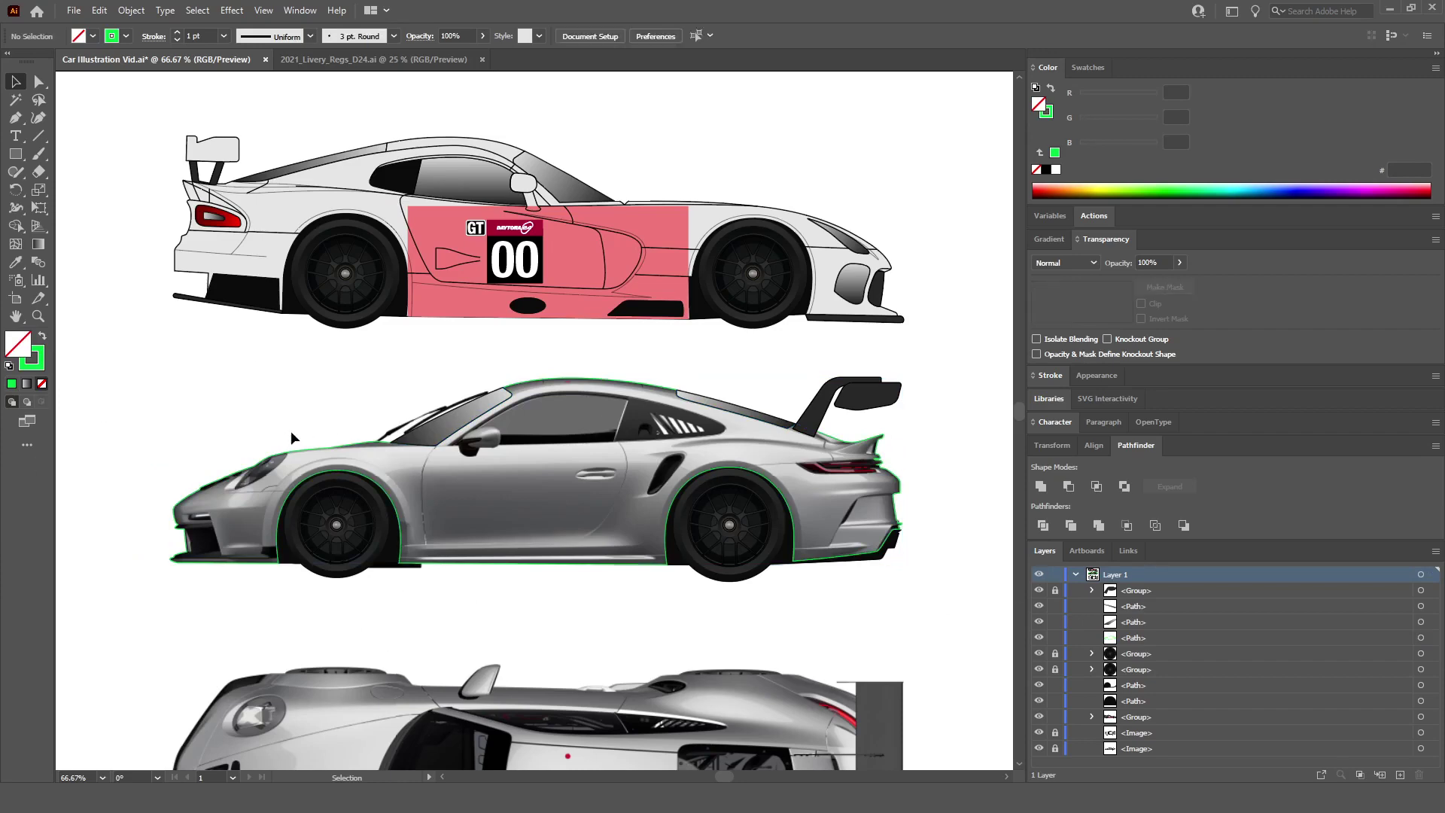
# Step: Start a Pen path above the hood, run it to the headlight's rear upper corner and curve it around the tip onto the lower edge
pyautogui.scroll(4, 290, 431)
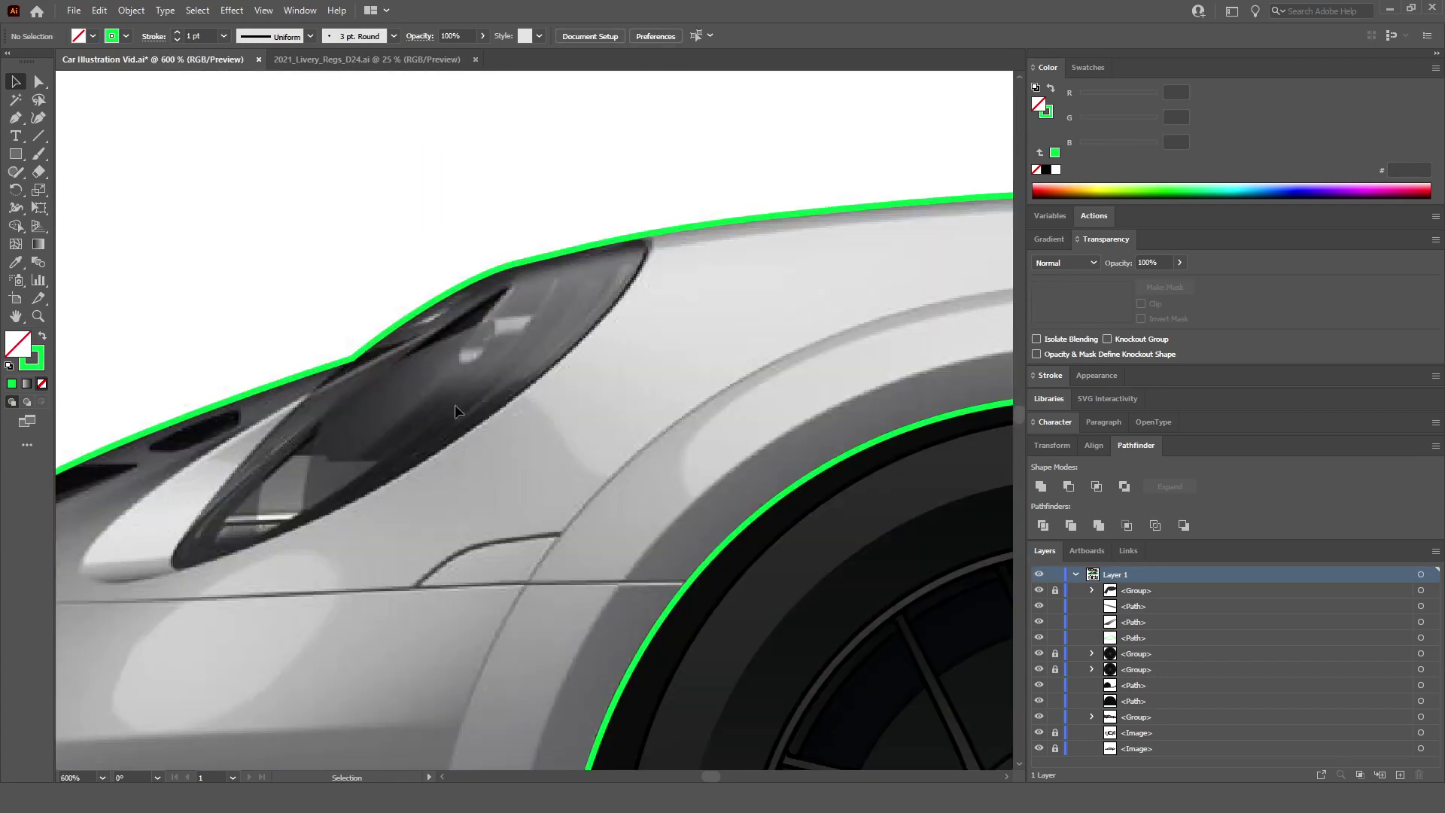
pyautogui.click(17, 119)
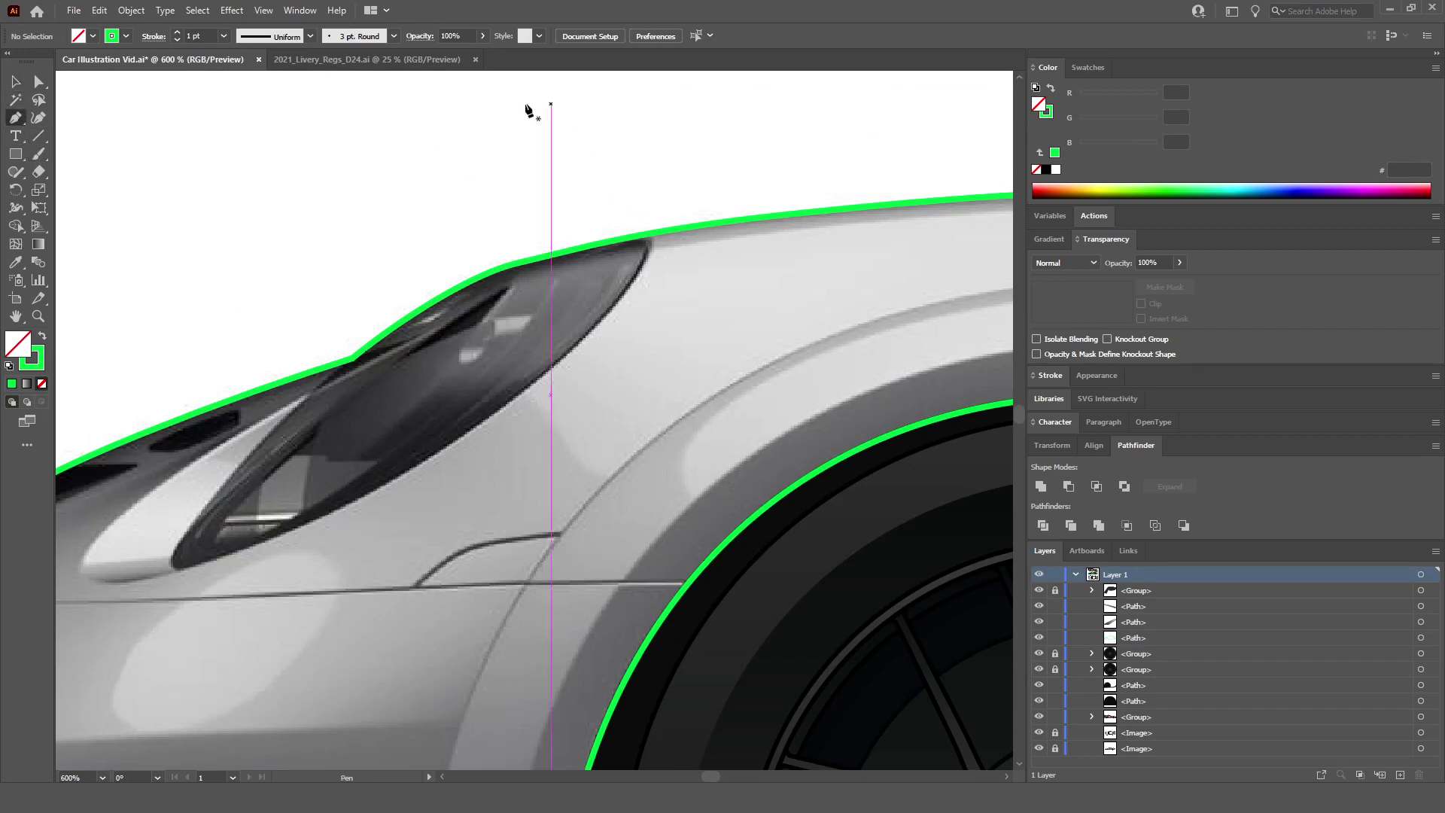
pyautogui.click(451, 144)
pyautogui.scroll(2, 661, 236)
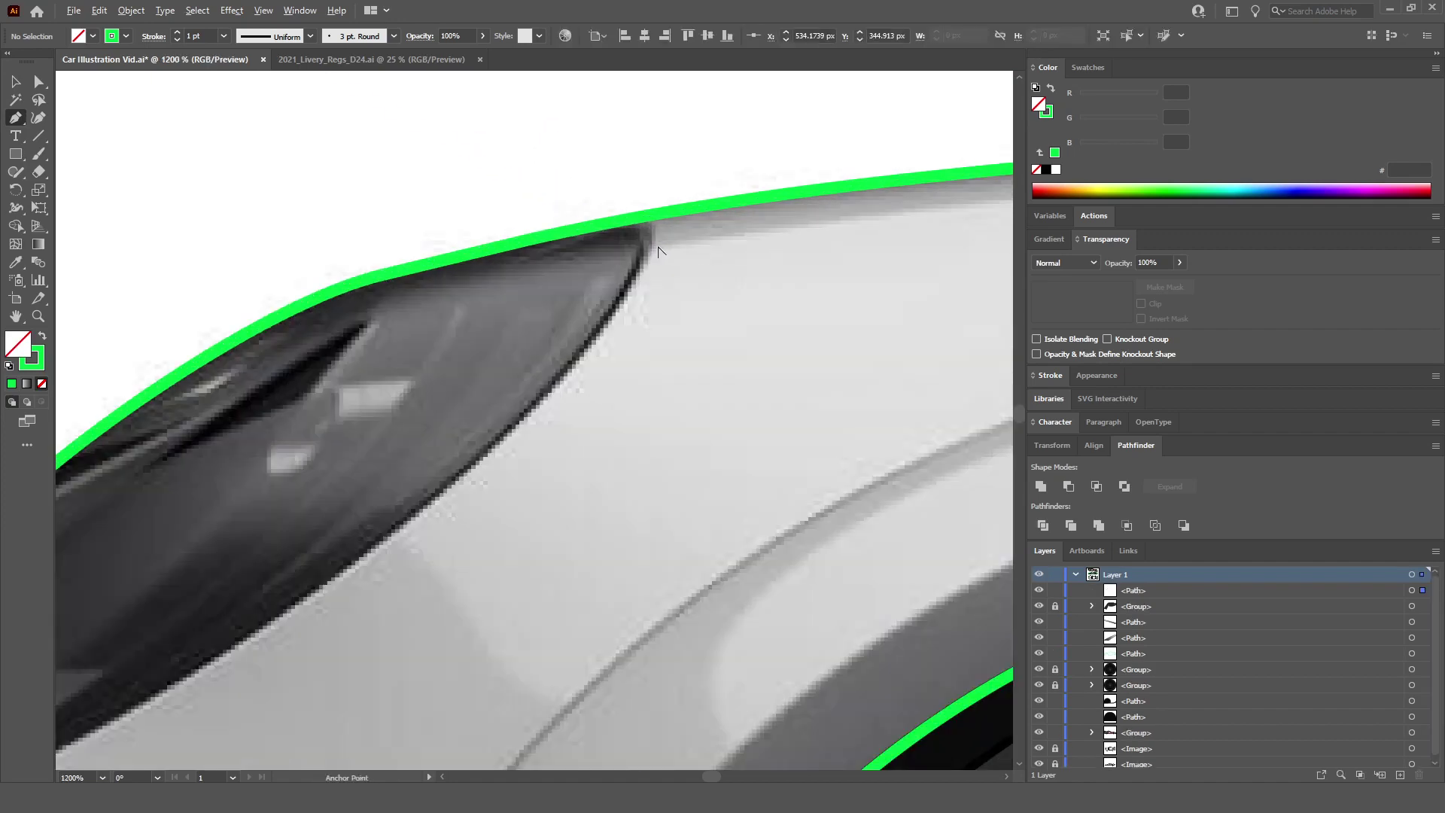
pyautogui.click(609, 224)
pyautogui.scroll(2, 621, 241)
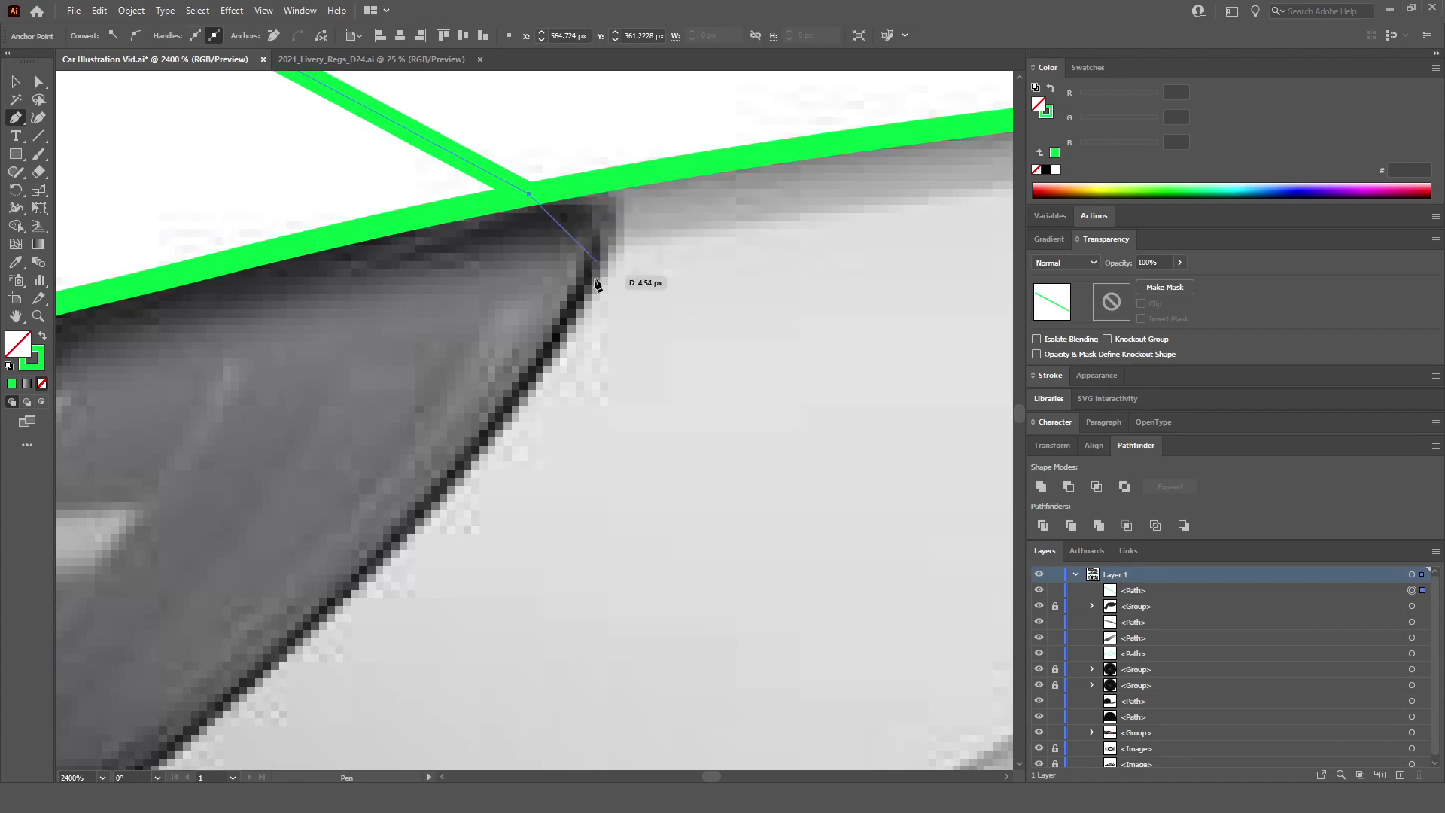
pyautogui.moveTo(587, 290); pyautogui.dragTo(571, 333)
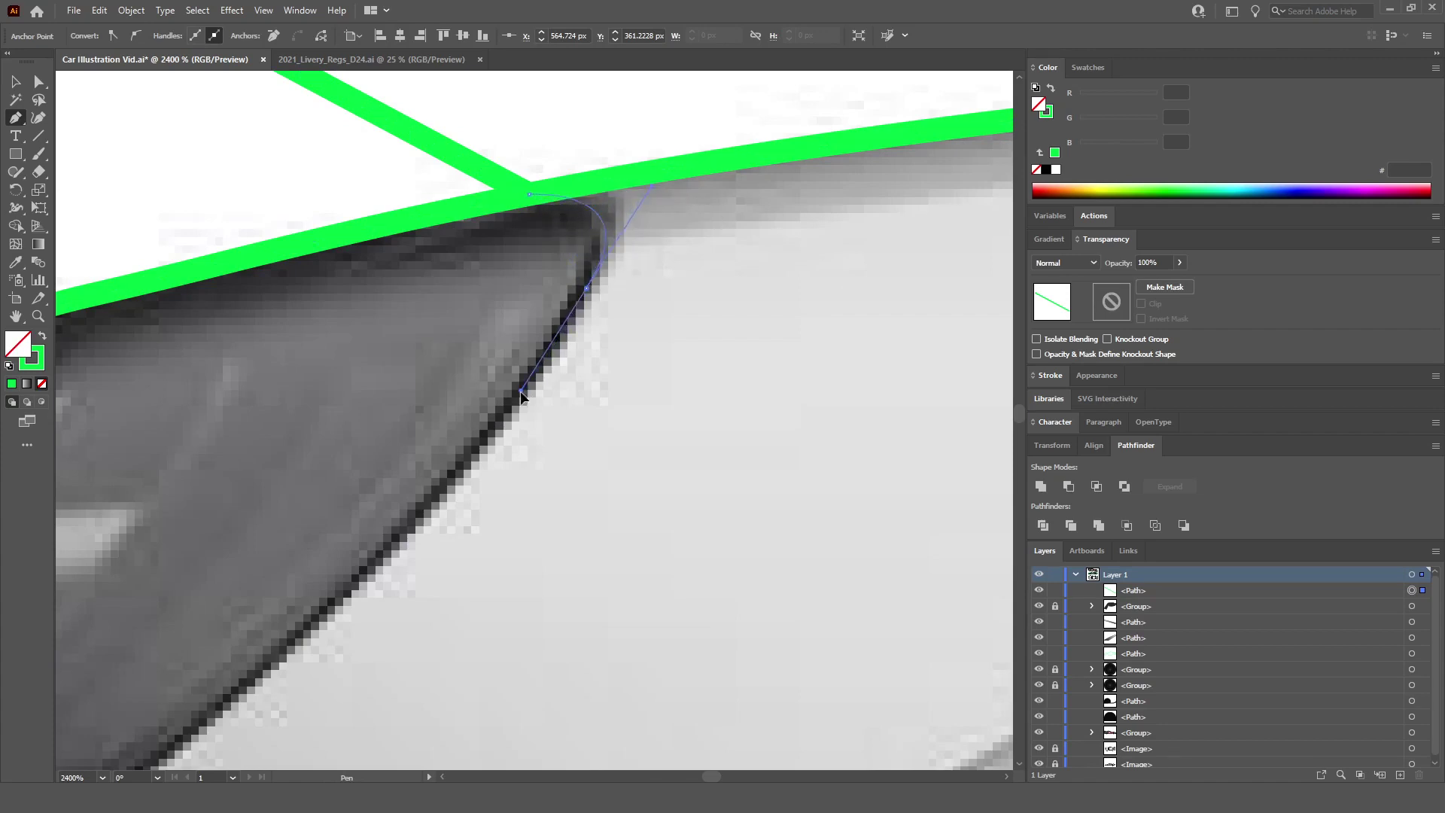
pyautogui.moveTo(521, 391); pyautogui.dragTo(508, 414)
# Step: Adjust the curve handle at the headlight's rear tip and continue the Pen path along its edge to the middle of the lower edge
pyautogui.scroll(-4, 508, 413)
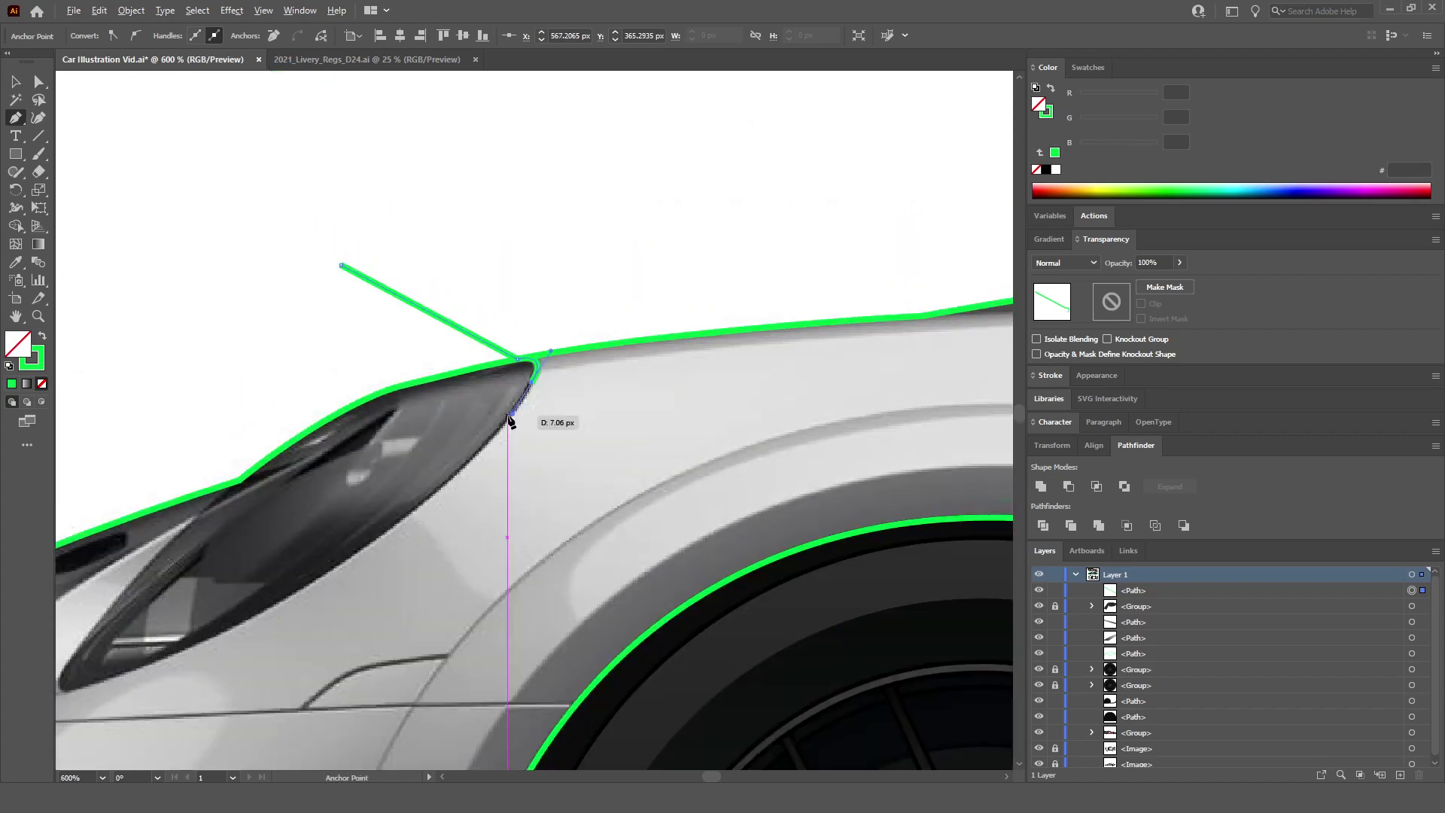
pyautogui.scroll(3, 404, 484)
pyautogui.scroll(5, 493, 358)
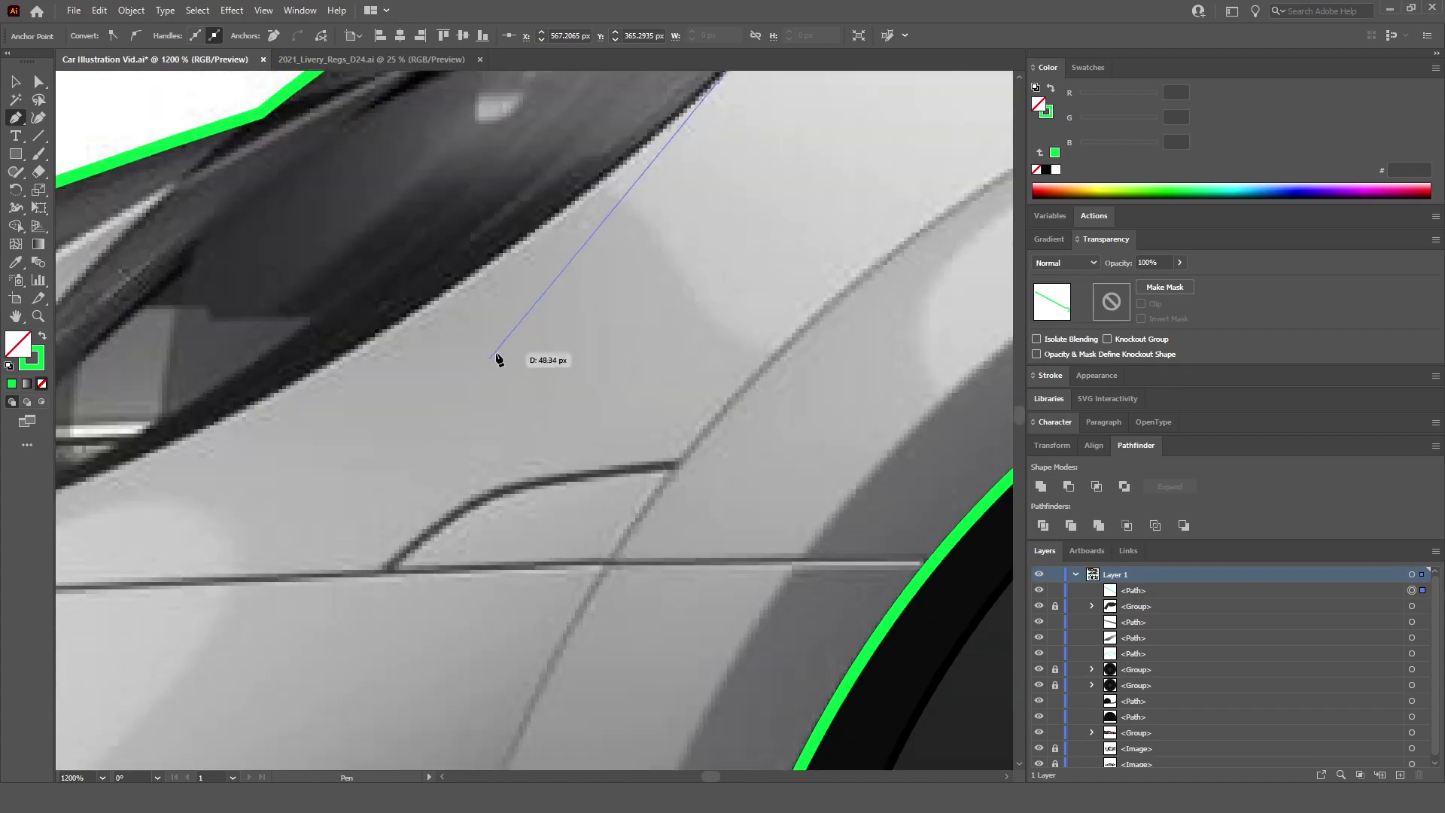
pyautogui.scroll(5, 506, 354)
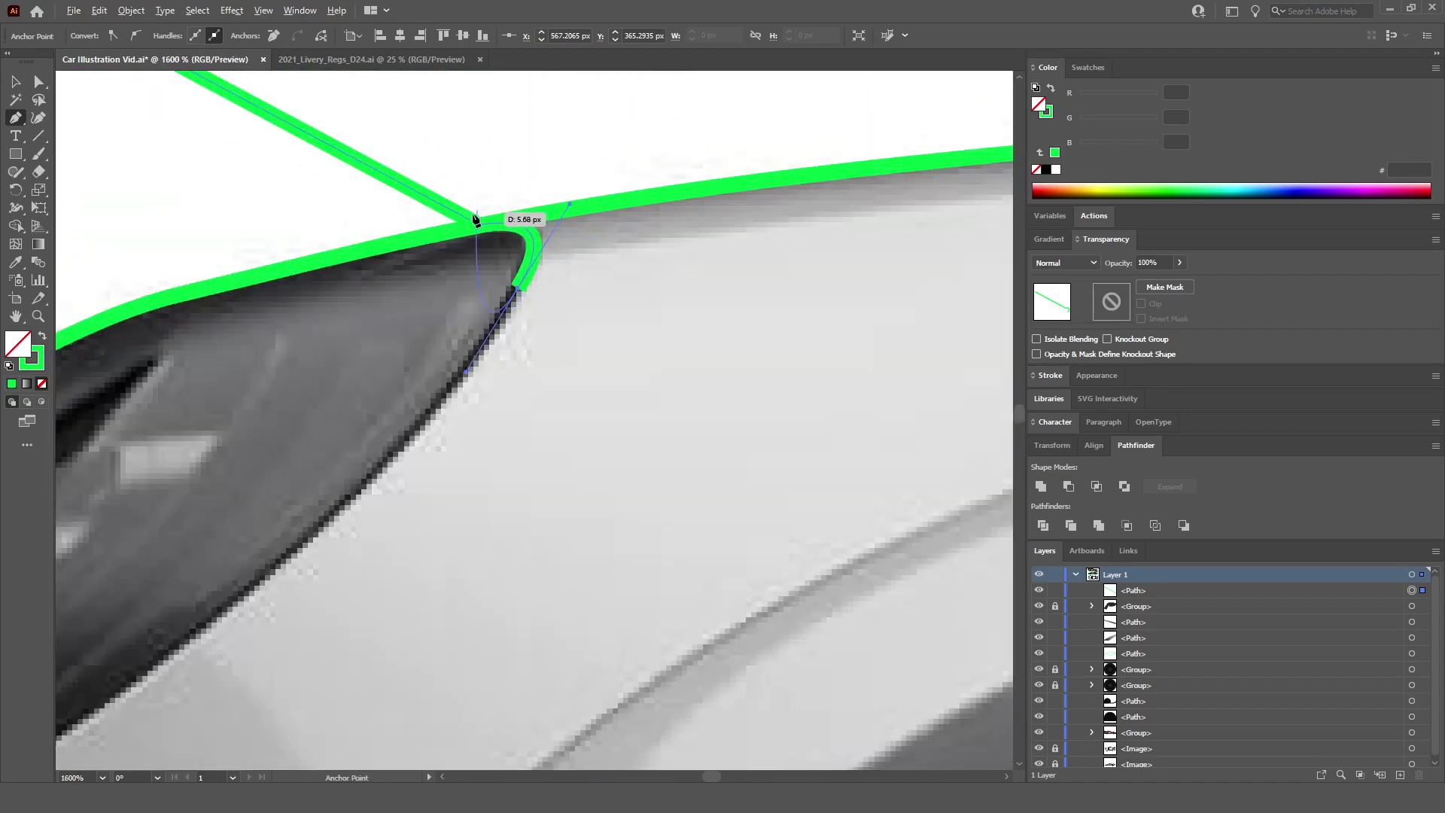
pyautogui.scroll(2, 488, 230)
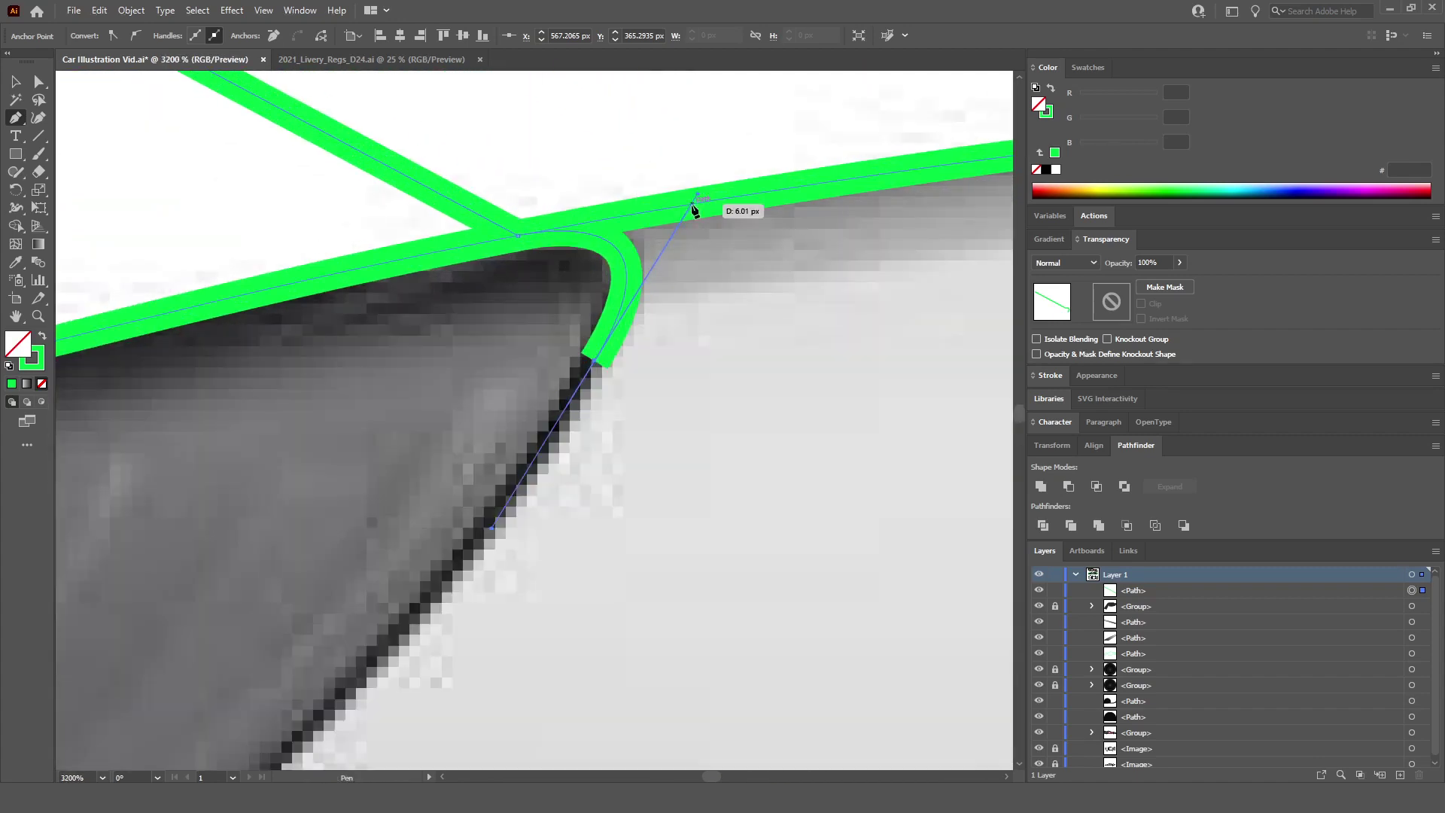
pyautogui.moveTo(674, 216); pyautogui.dragTo(613, 220)
pyautogui.scroll(-5, 613, 219)
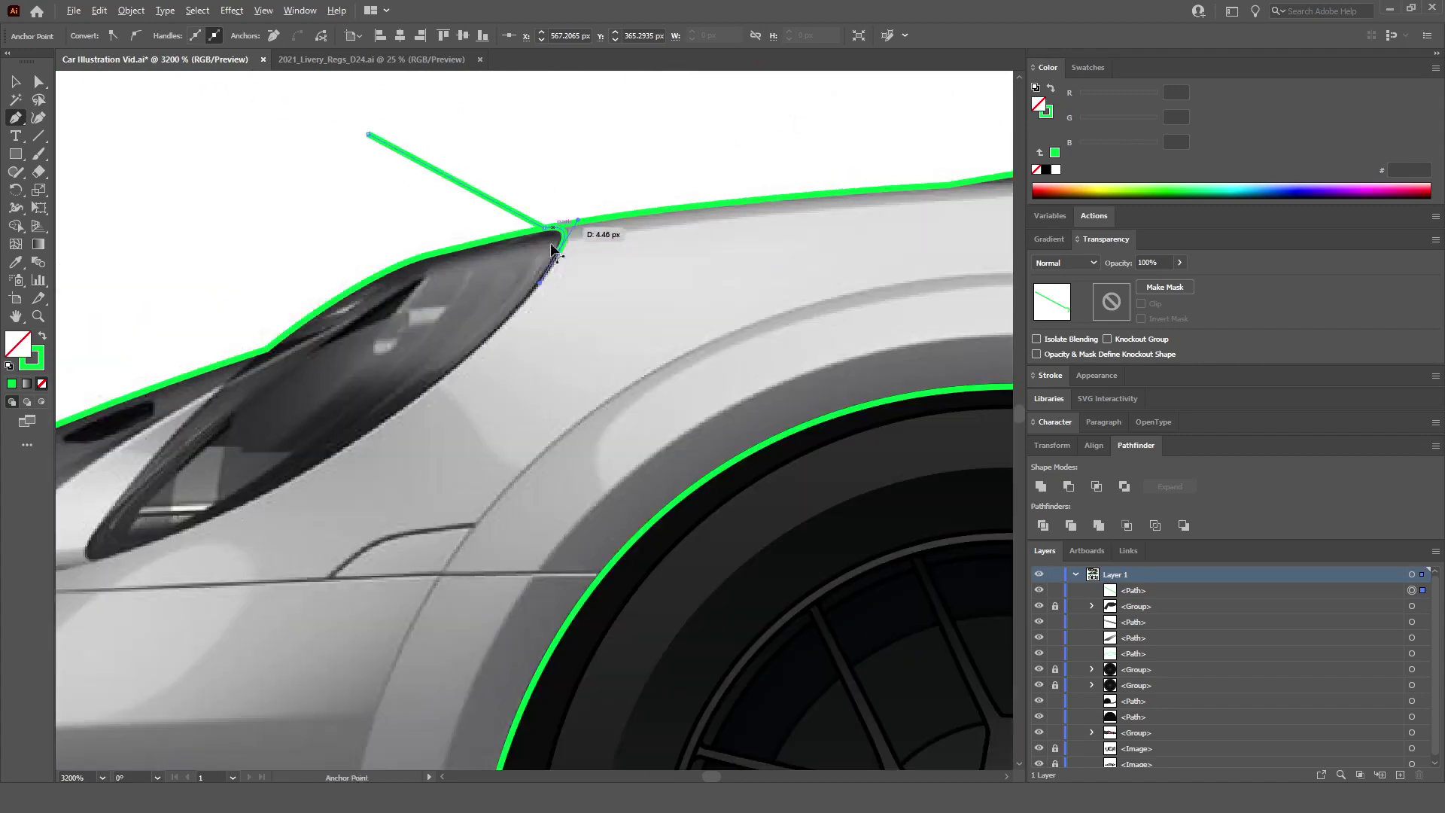
pyautogui.scroll(3, 316, 502)
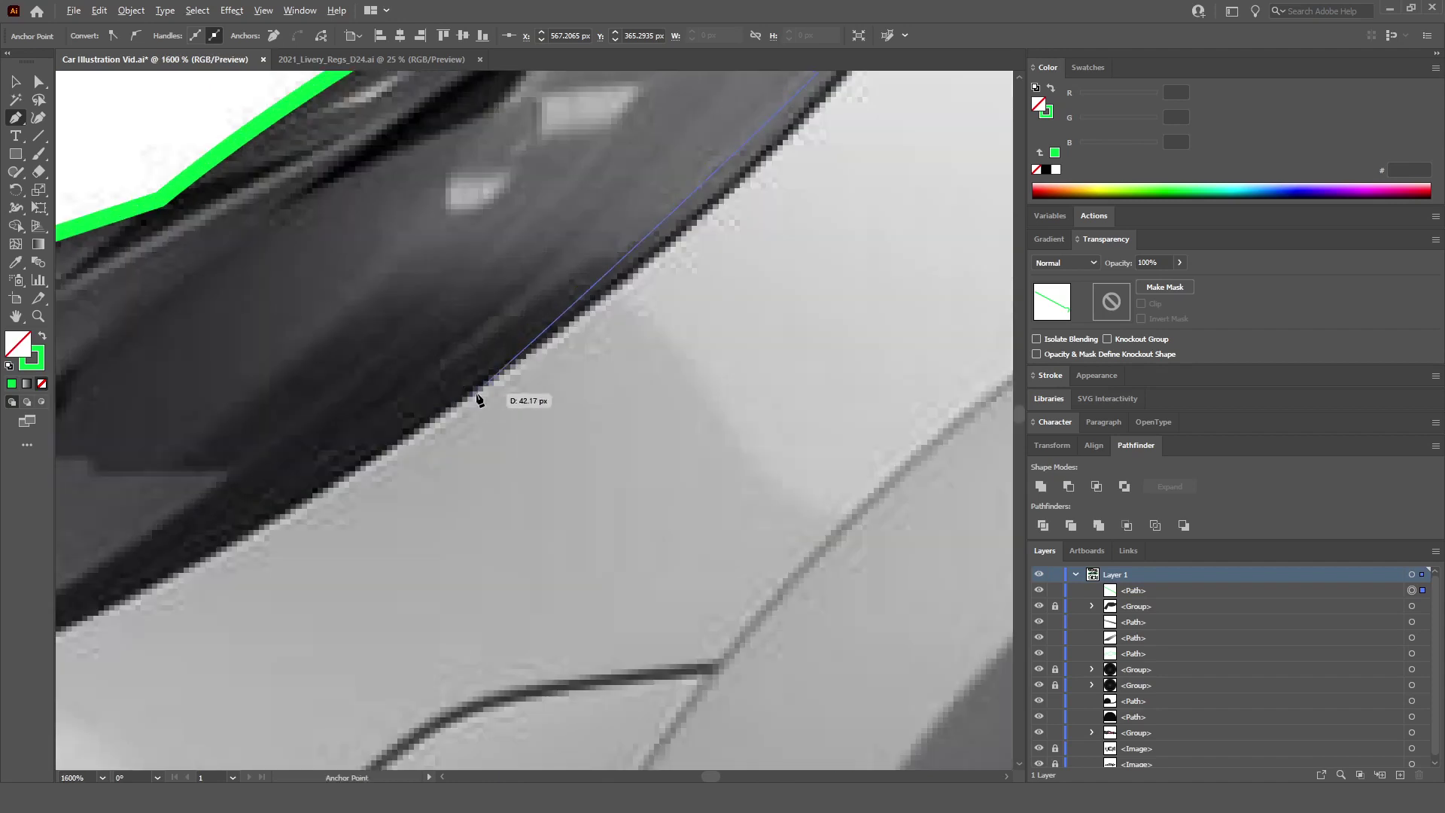
pyautogui.moveTo(478, 399); pyautogui.dragTo(187, 589)
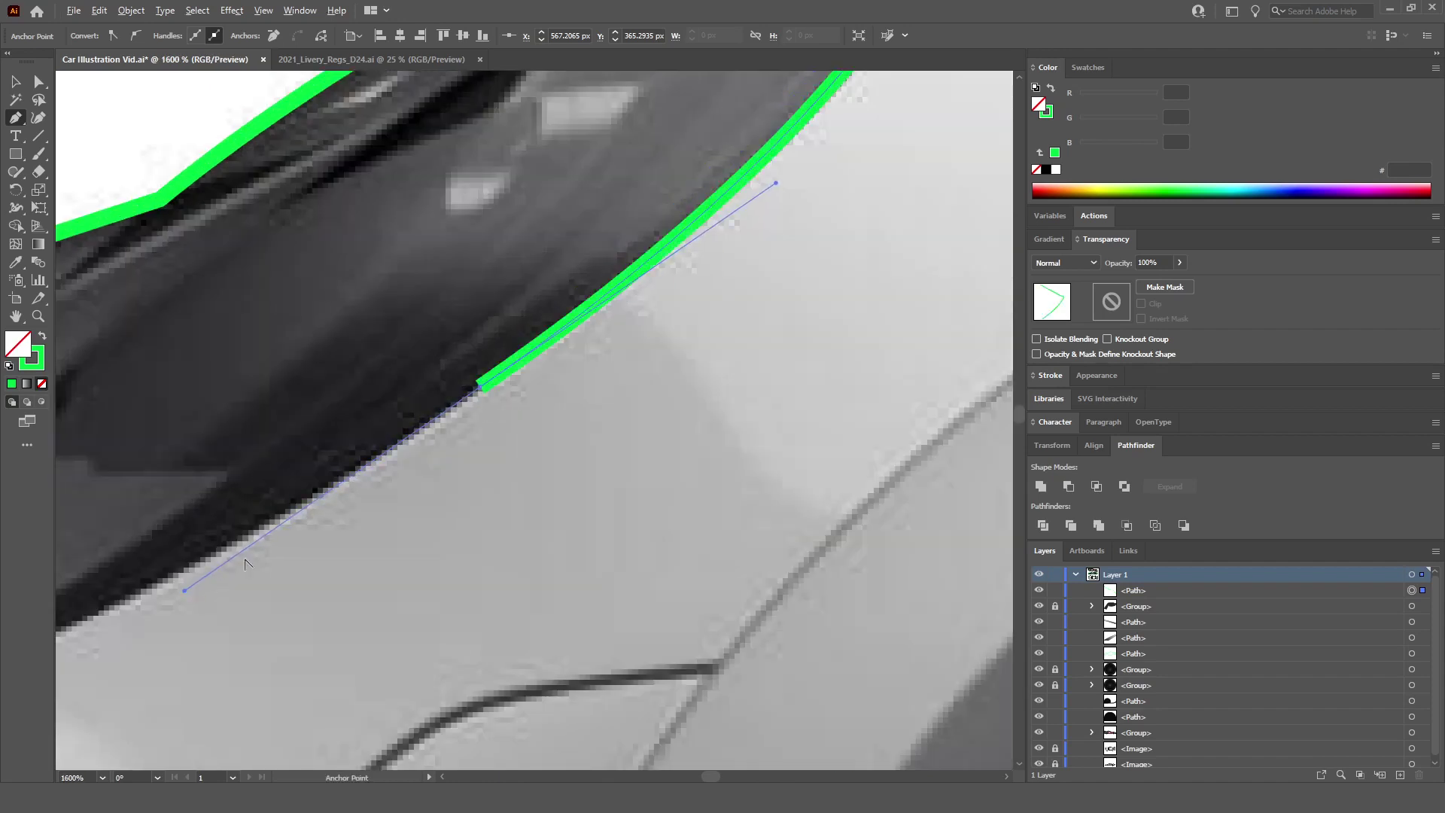
# Step: Lower the headlight path's opacity to 33% and continue it along the lower edge and around the headlight's front tip
pyautogui.scroll(-3, 438, 559)
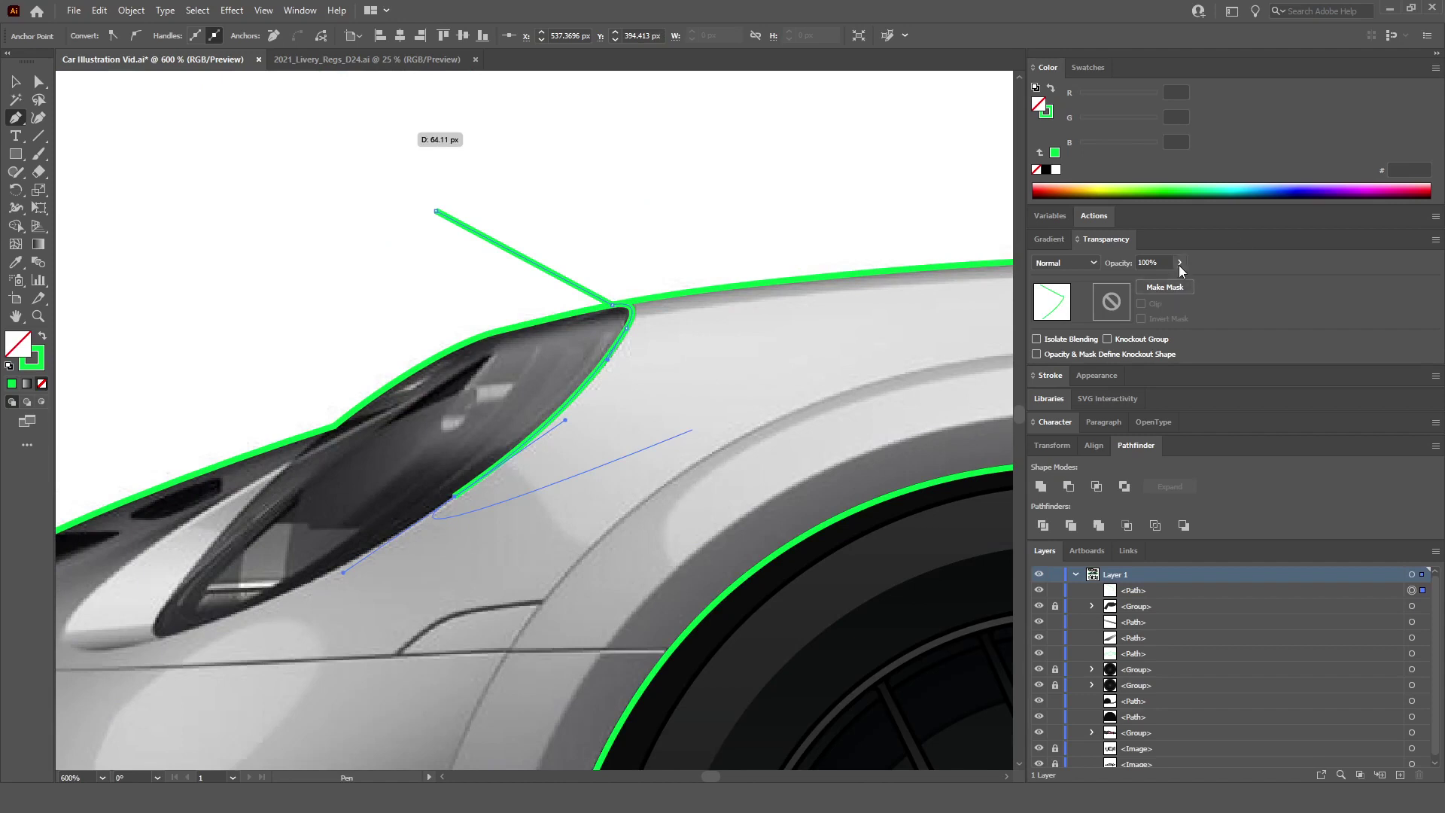
pyautogui.scroll(3, 226, 643)
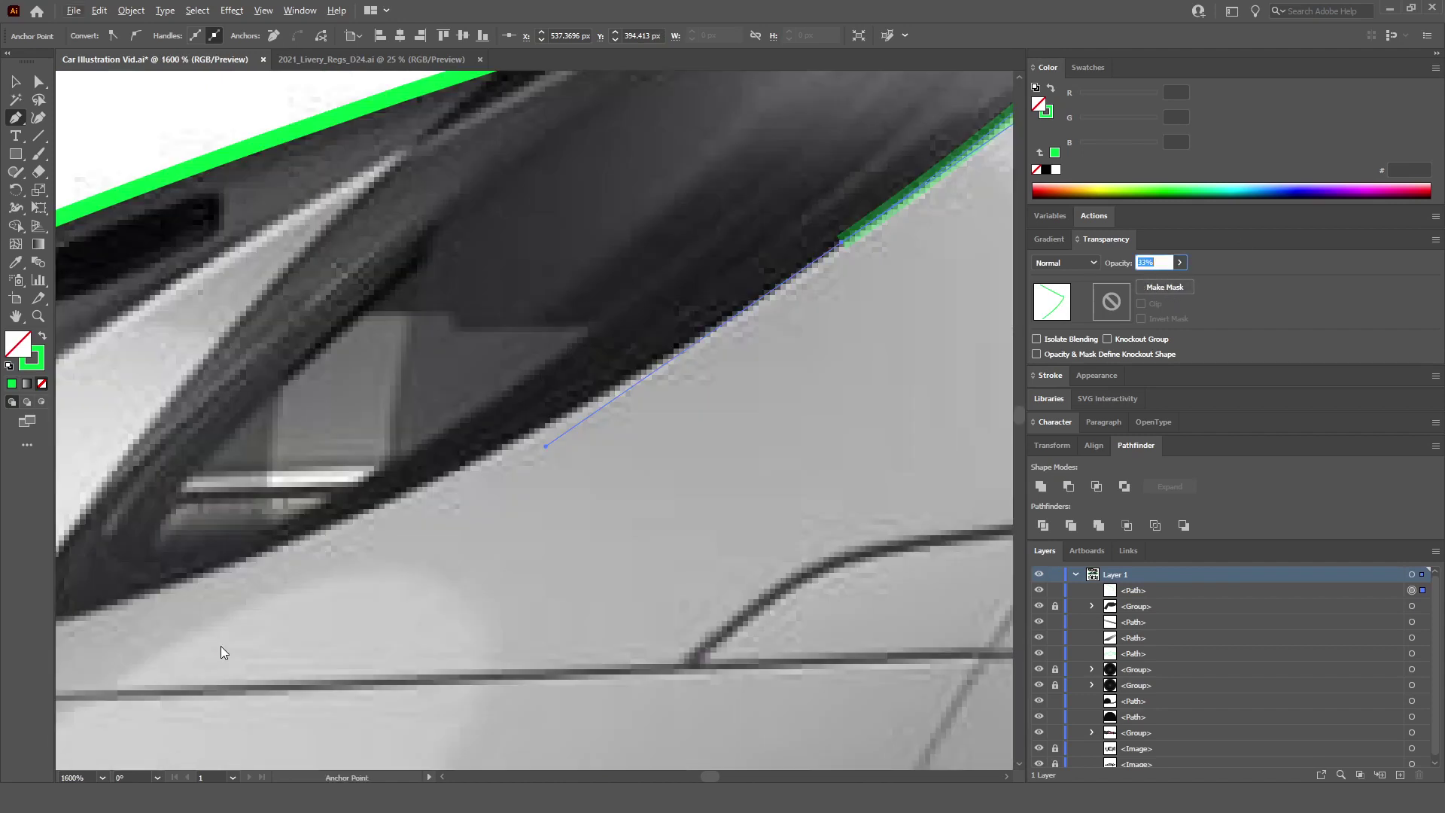
pyautogui.scroll(-3, 233, 648)
pyautogui.scroll(3, 274, 632)
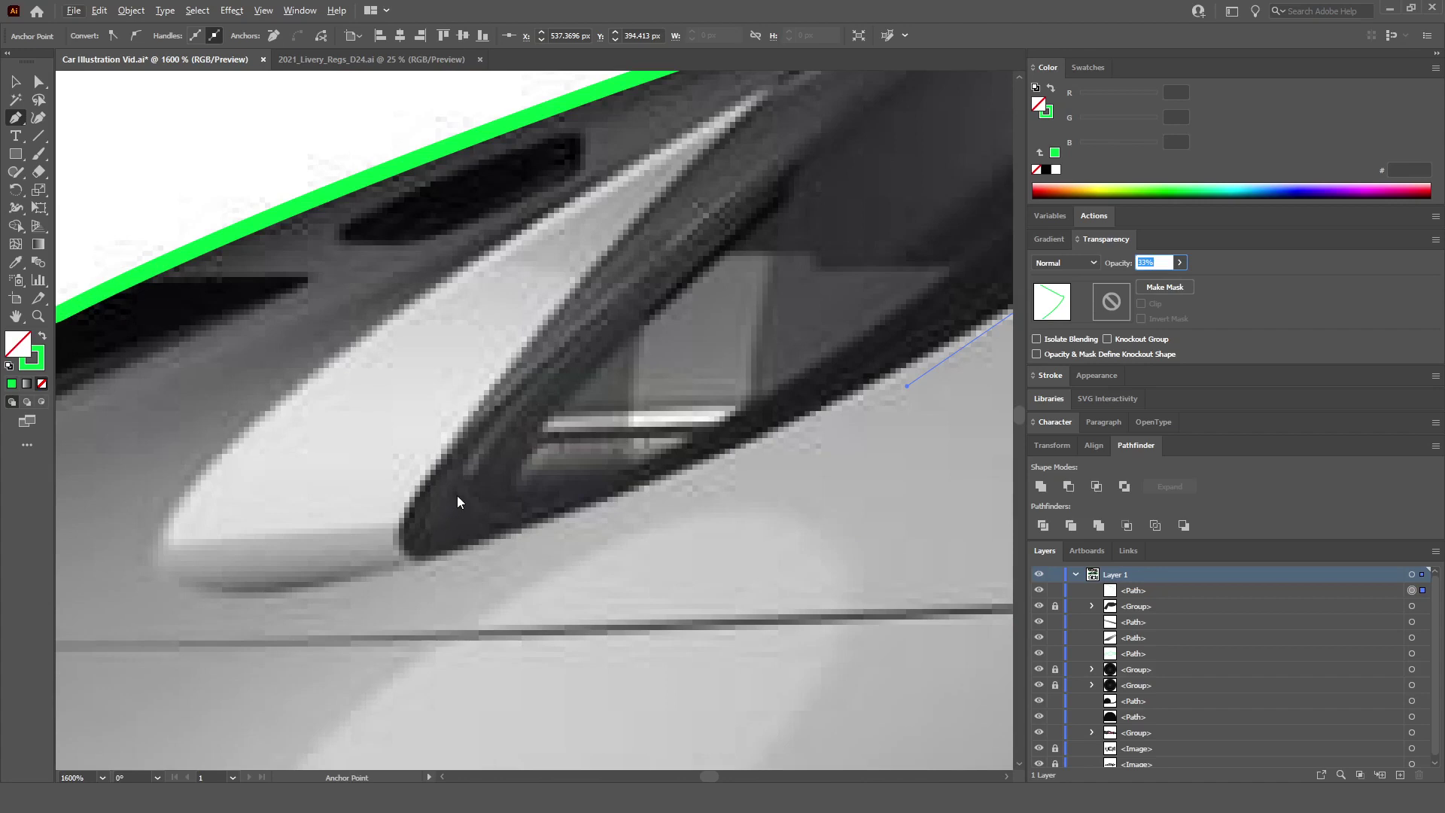
pyautogui.scroll(-2, 431, 566)
pyautogui.scroll(2, 613, 543)
pyautogui.moveTo(532, 516); pyautogui.dragTo(477, 520)
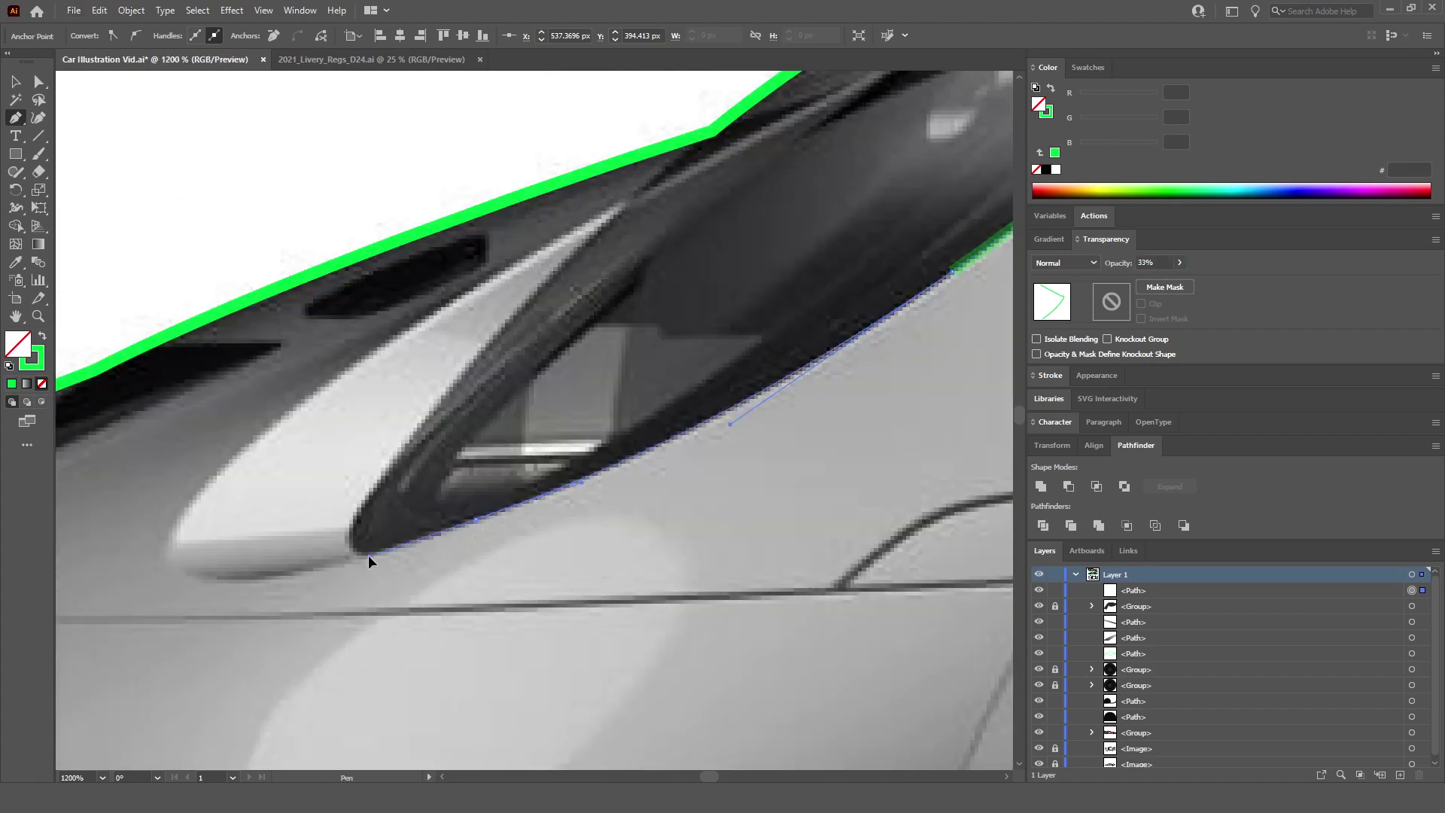
pyautogui.scroll(4, 368, 554)
pyautogui.moveTo(394, 422); pyautogui.dragTo(407, 297)
pyautogui.scroll(-3, 407, 297)
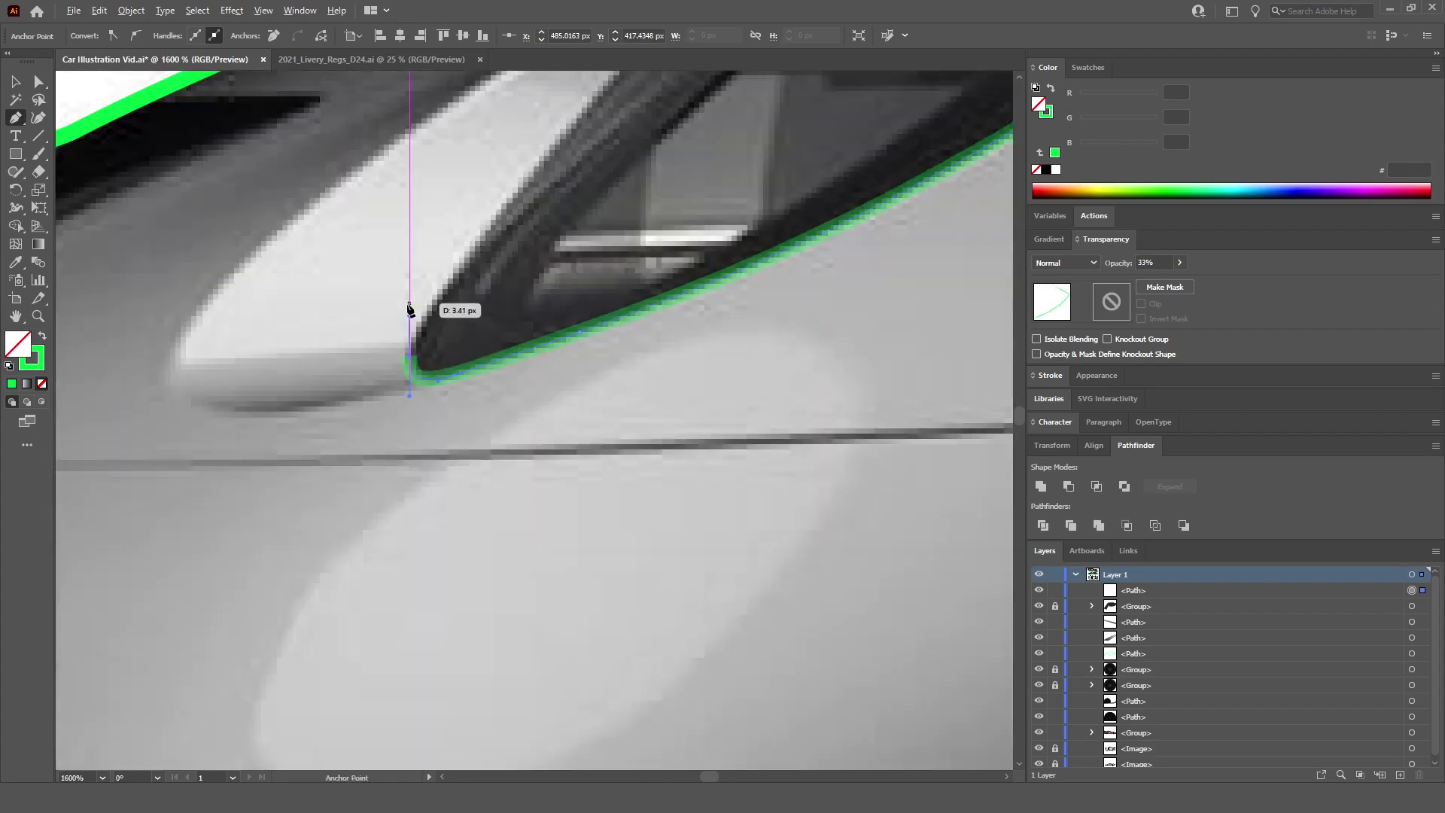
# Step: Curve the headlight path along its front edge up to the hood line and close it at the starting point above the hood
pyautogui.scroll(-4, 682, 236)
pyautogui.scroll(3, 685, 226)
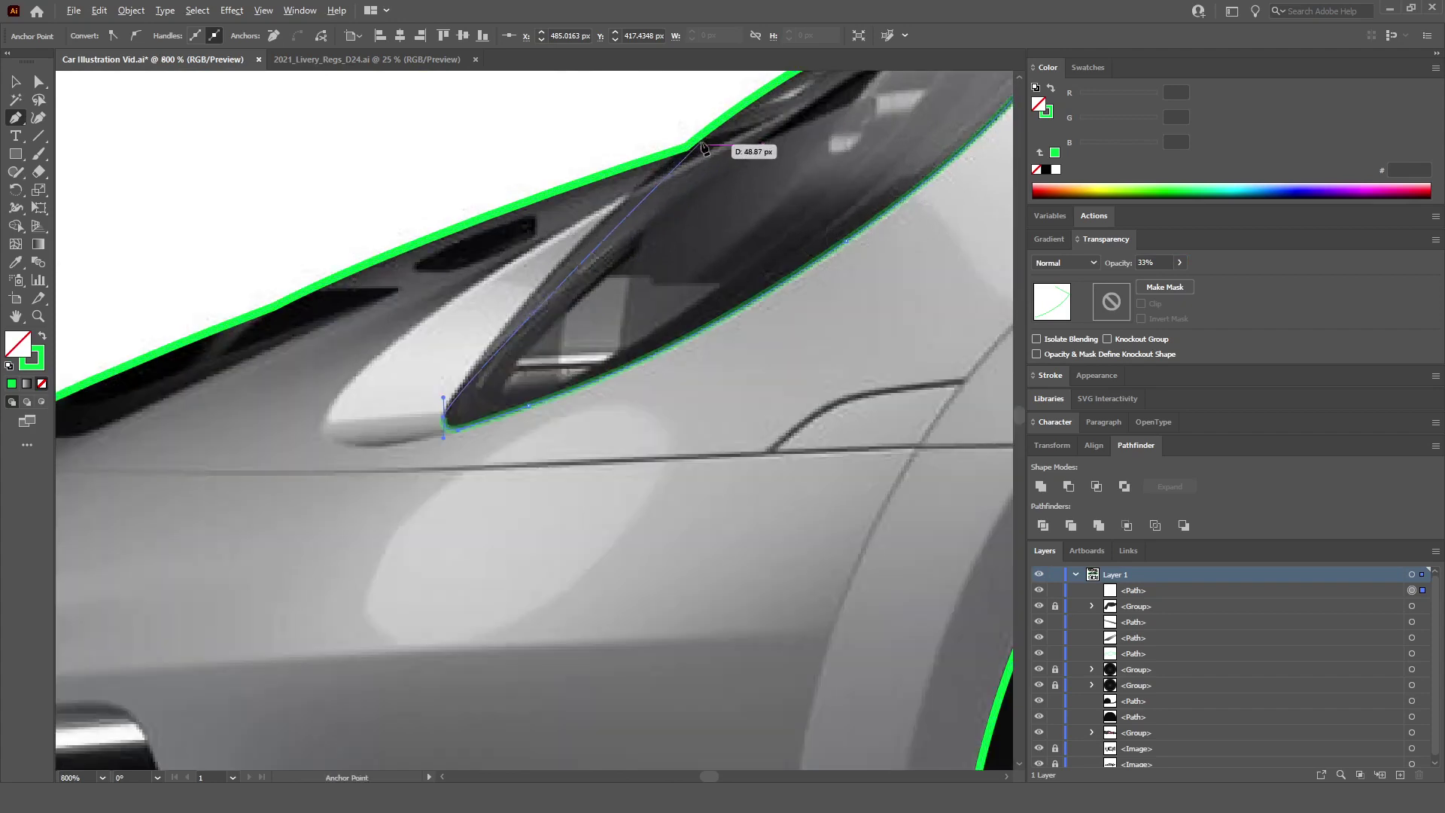
pyautogui.moveTo(685, 147); pyautogui.dragTo(548, 129)
pyautogui.scroll(3, 636, 290)
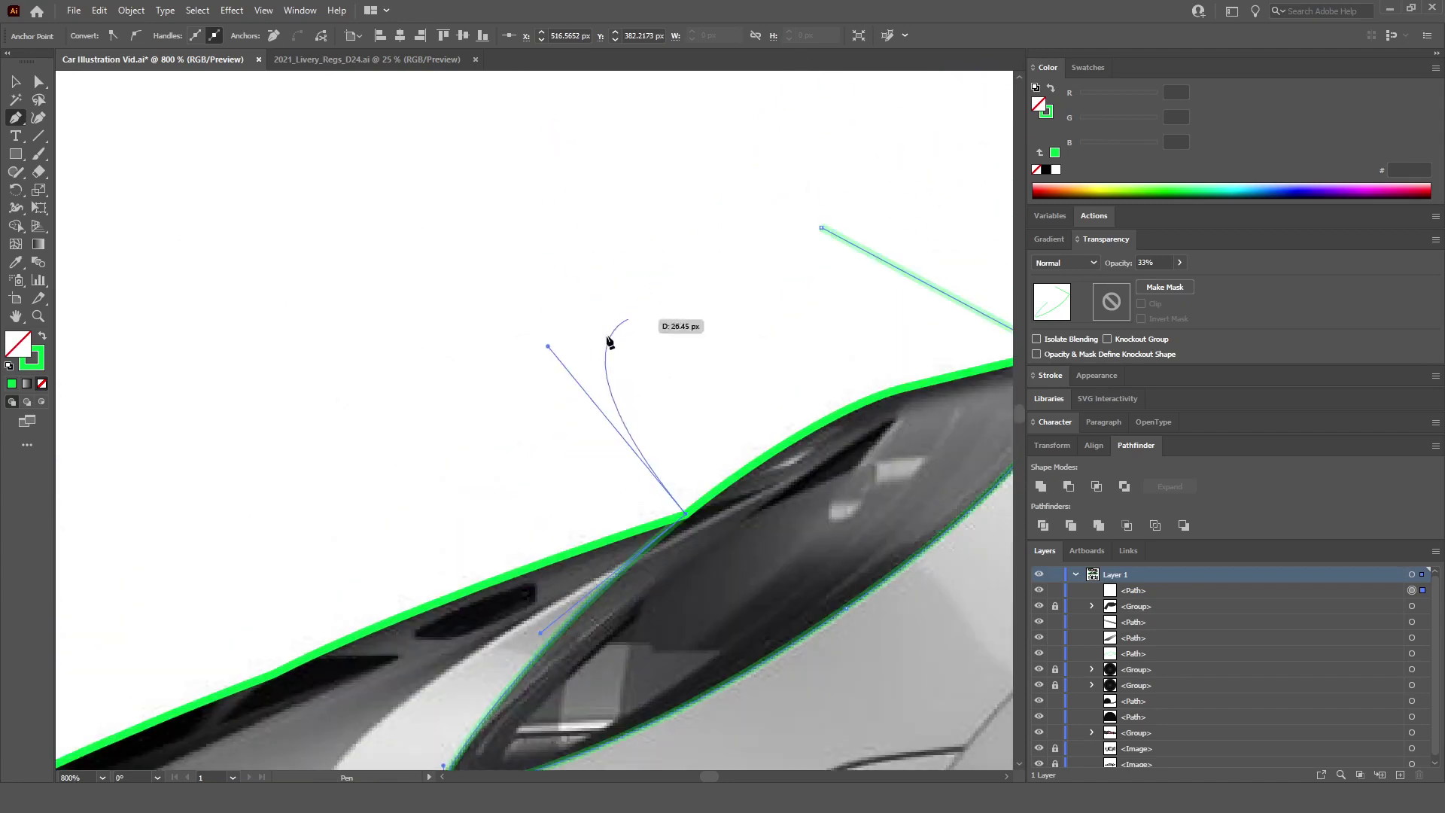
pyautogui.click(822, 228)
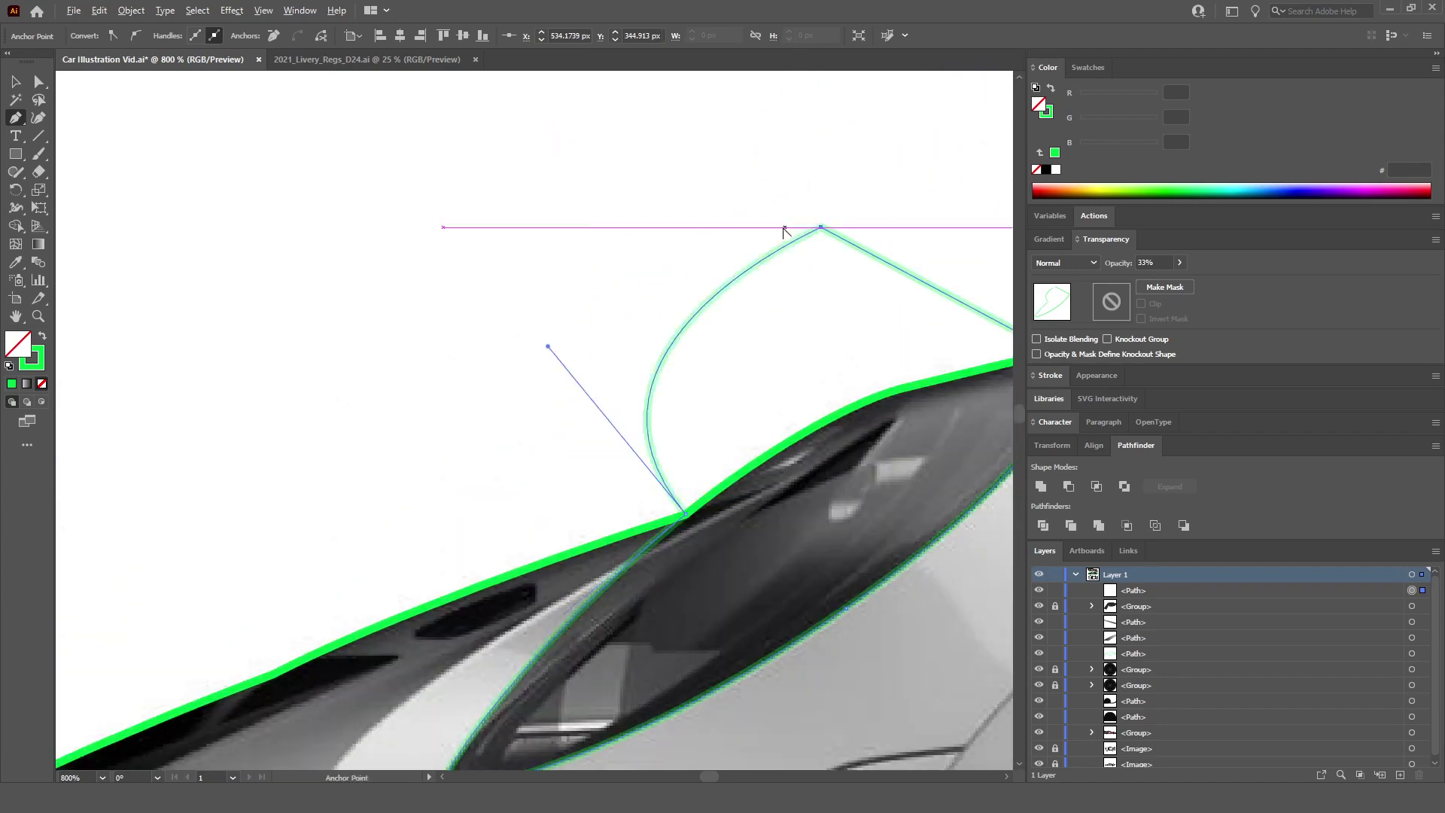
# Step: Start a new Pen path just behind the car's tail and run it along the taillight's upper edge to its pointed front corner
pyautogui.hotkey('ctrl', '-')
pyautogui.hotkey('ctrl', '-')
pyautogui.hotkey('ctrl', '-')
pyautogui.hotkey('ctrl', '-')
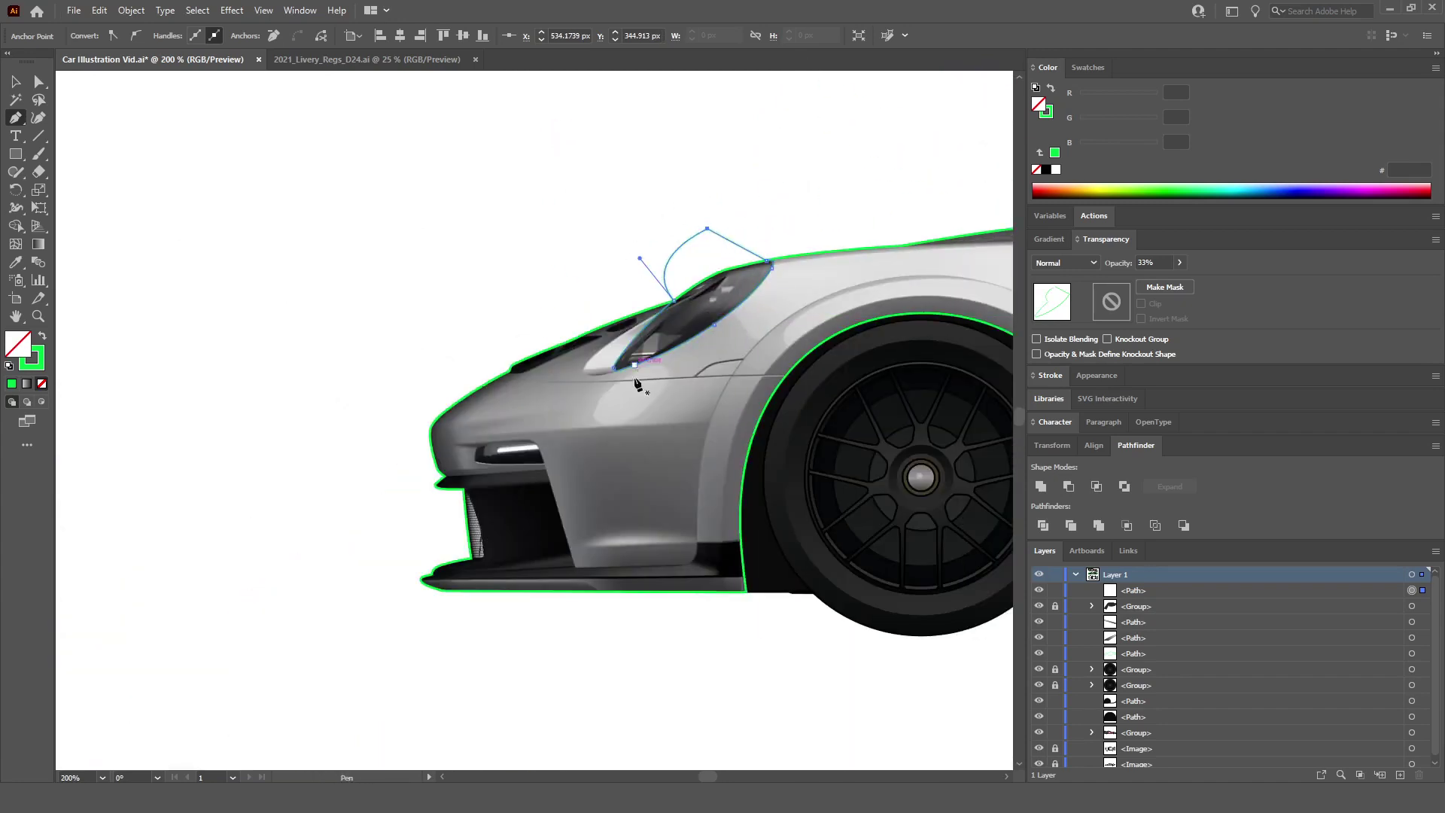
pyautogui.hotkey('ctrl', '-')
pyautogui.hotkey('ctrl', '-')
pyautogui.hotkey('ctrl', '-')
pyautogui.hscroll(6, 915, 247)
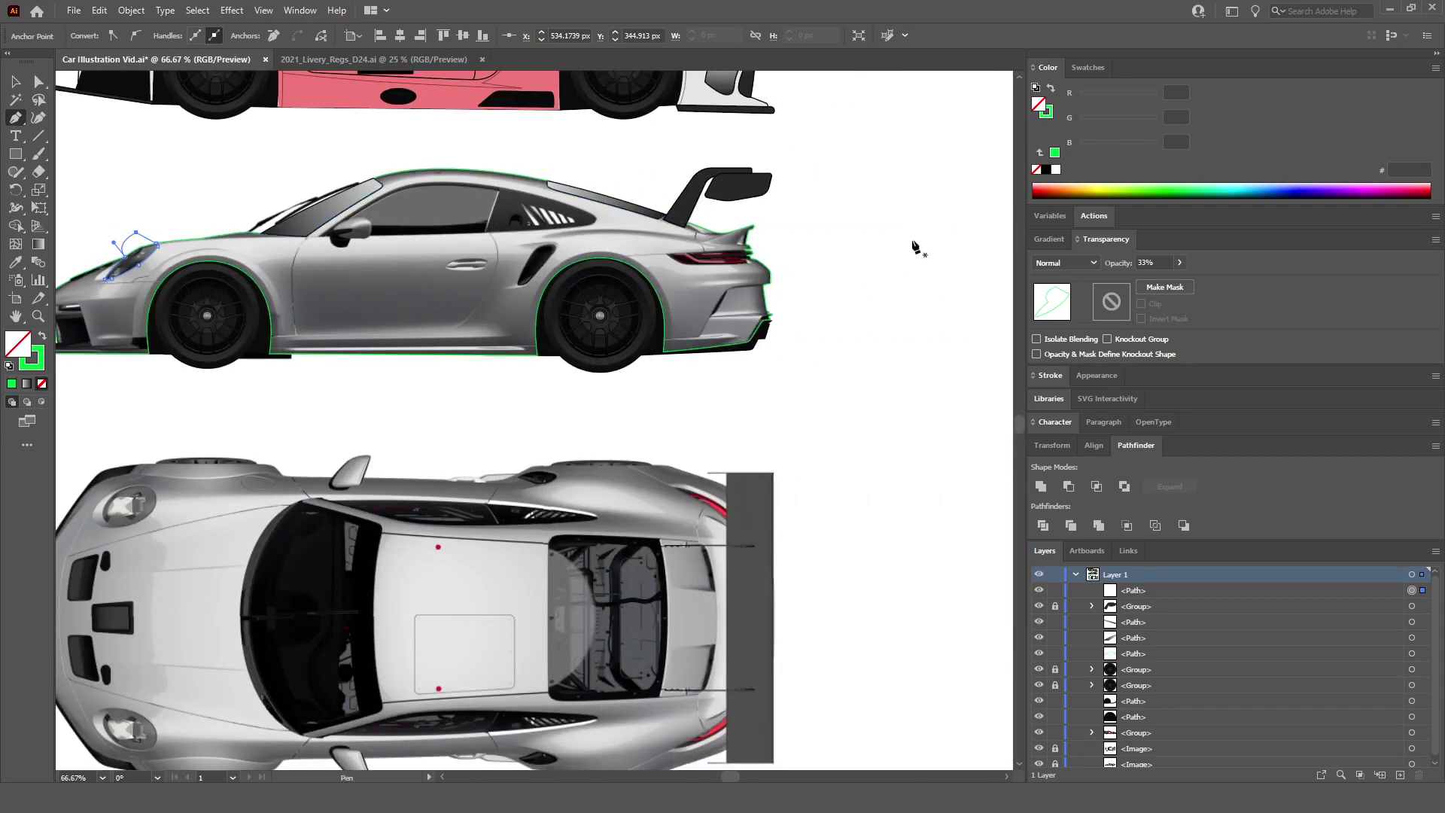
pyautogui.scroll(8, 700, 308)
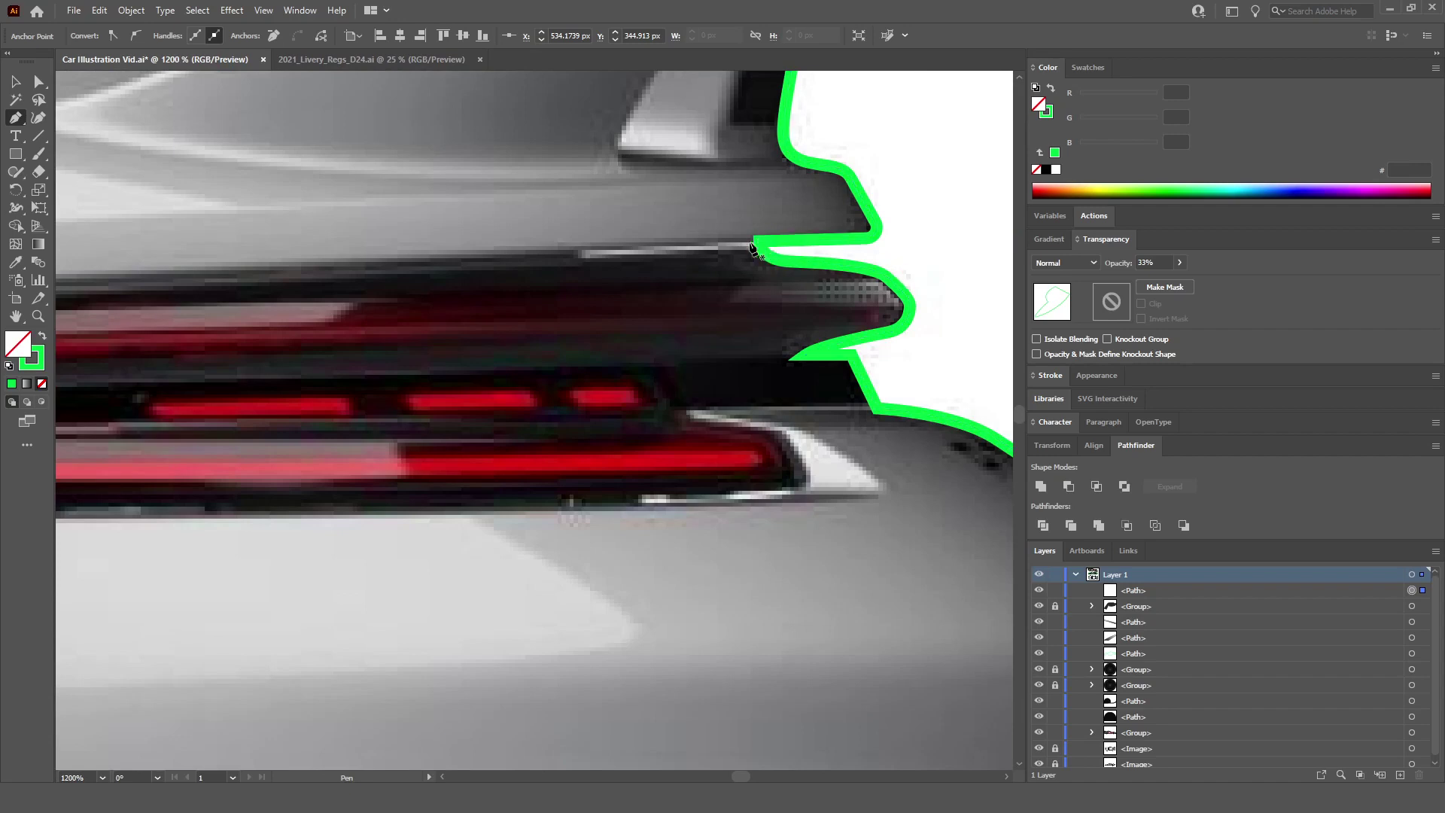
pyautogui.scroll(-1, 755, 248)
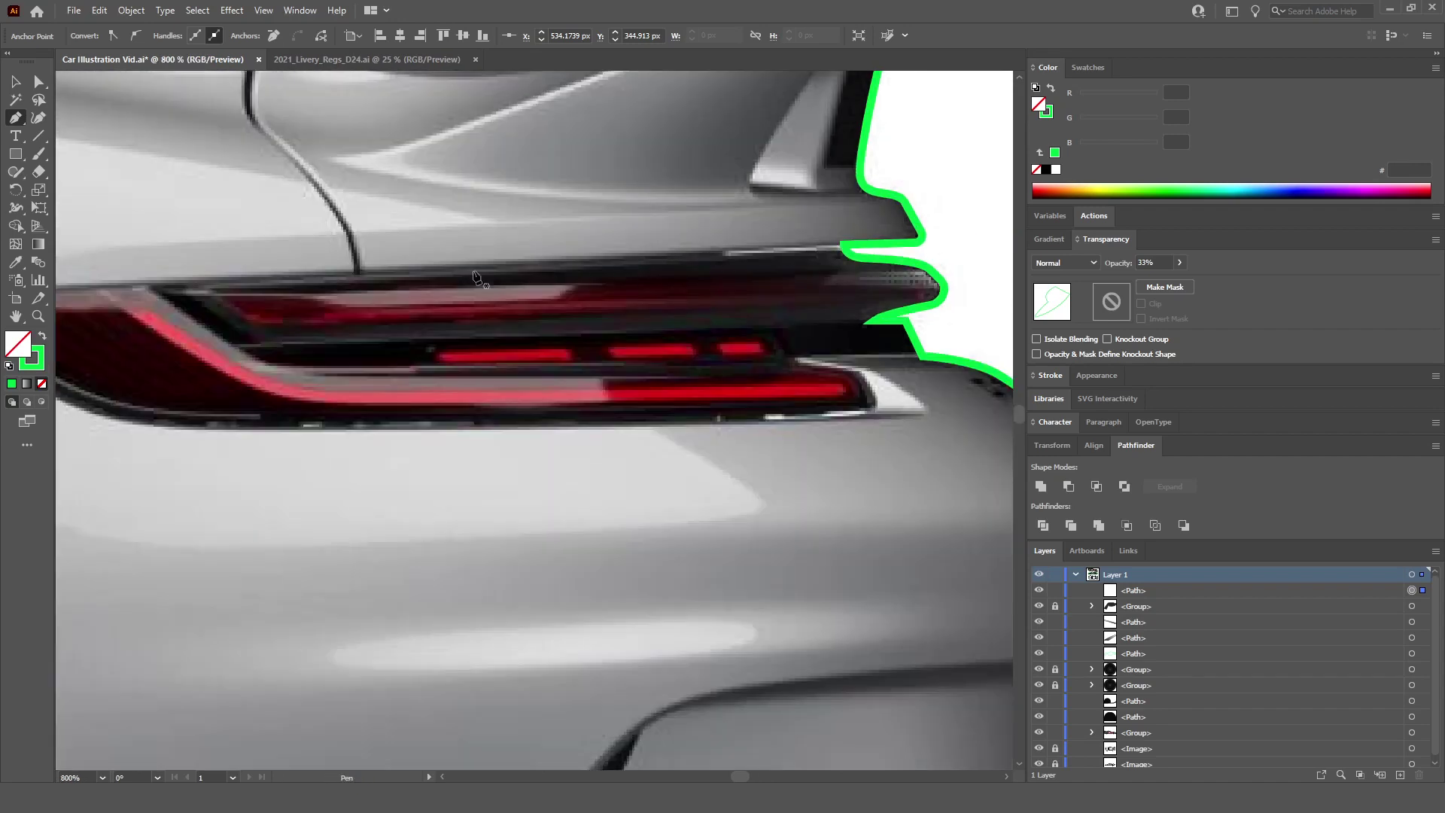
pyautogui.scroll(1, 964, 272)
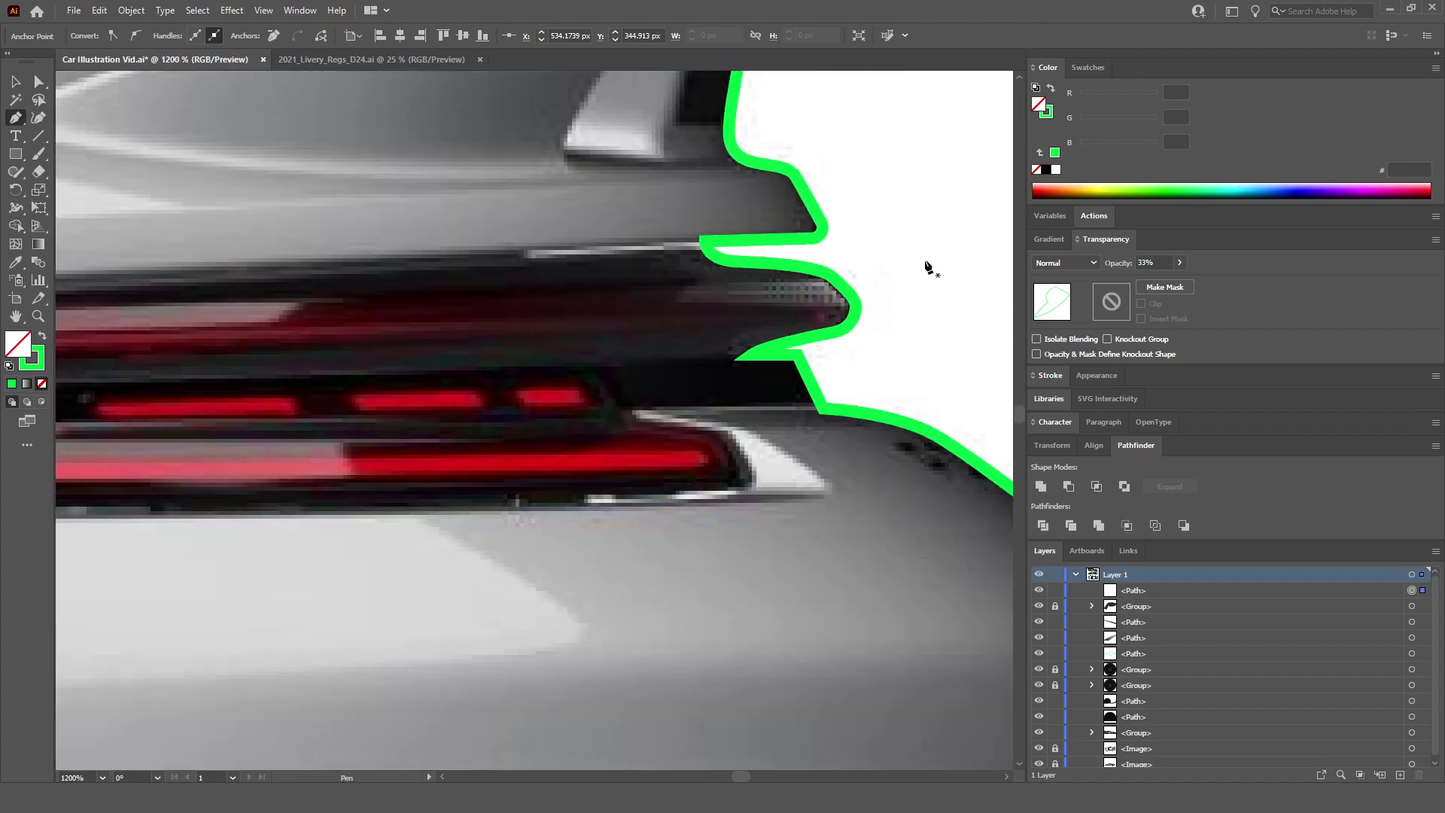
pyautogui.click(929, 262)
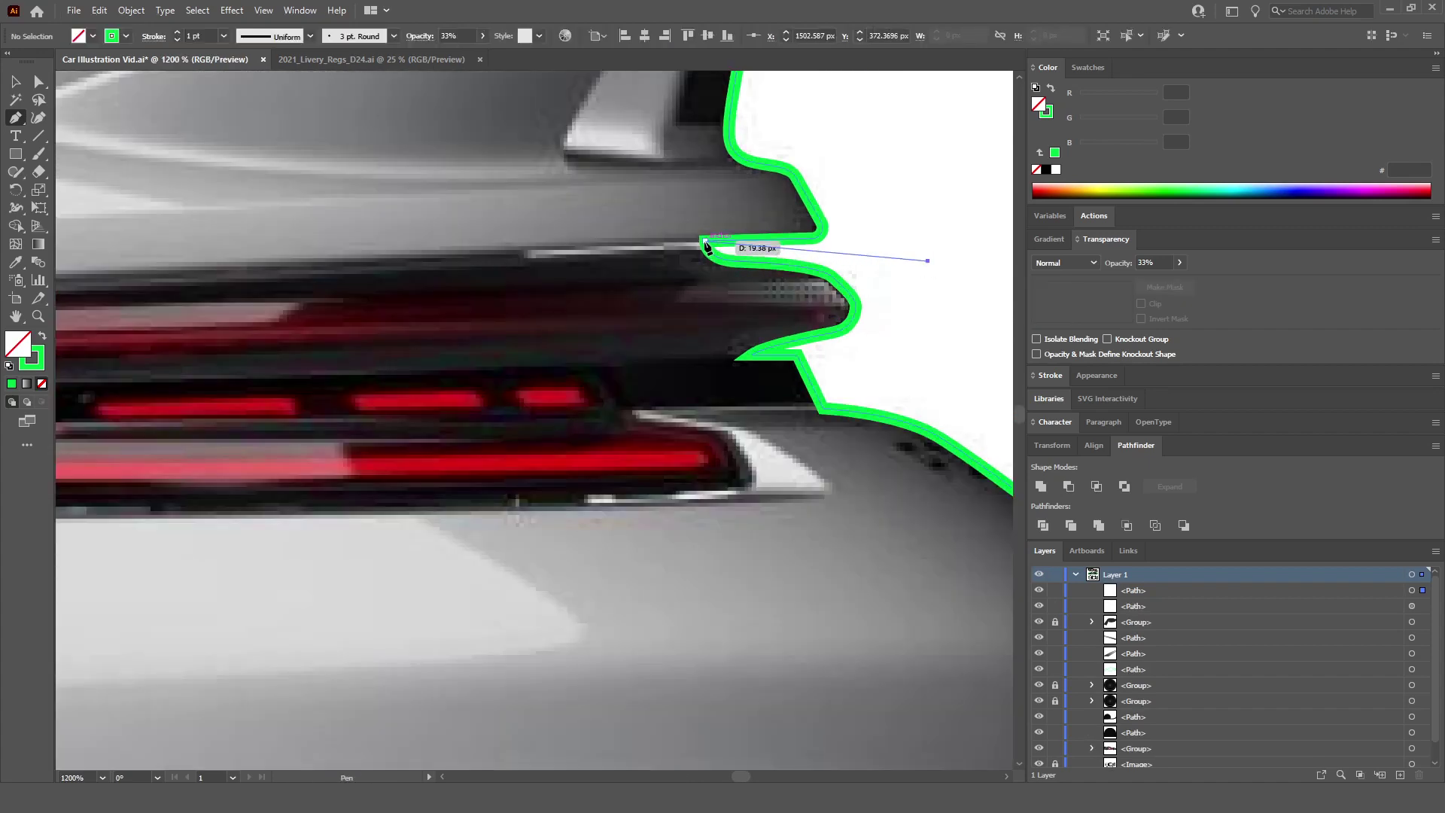
pyautogui.scroll(-5, 706, 247)
pyautogui.scroll(3, 342, 260)
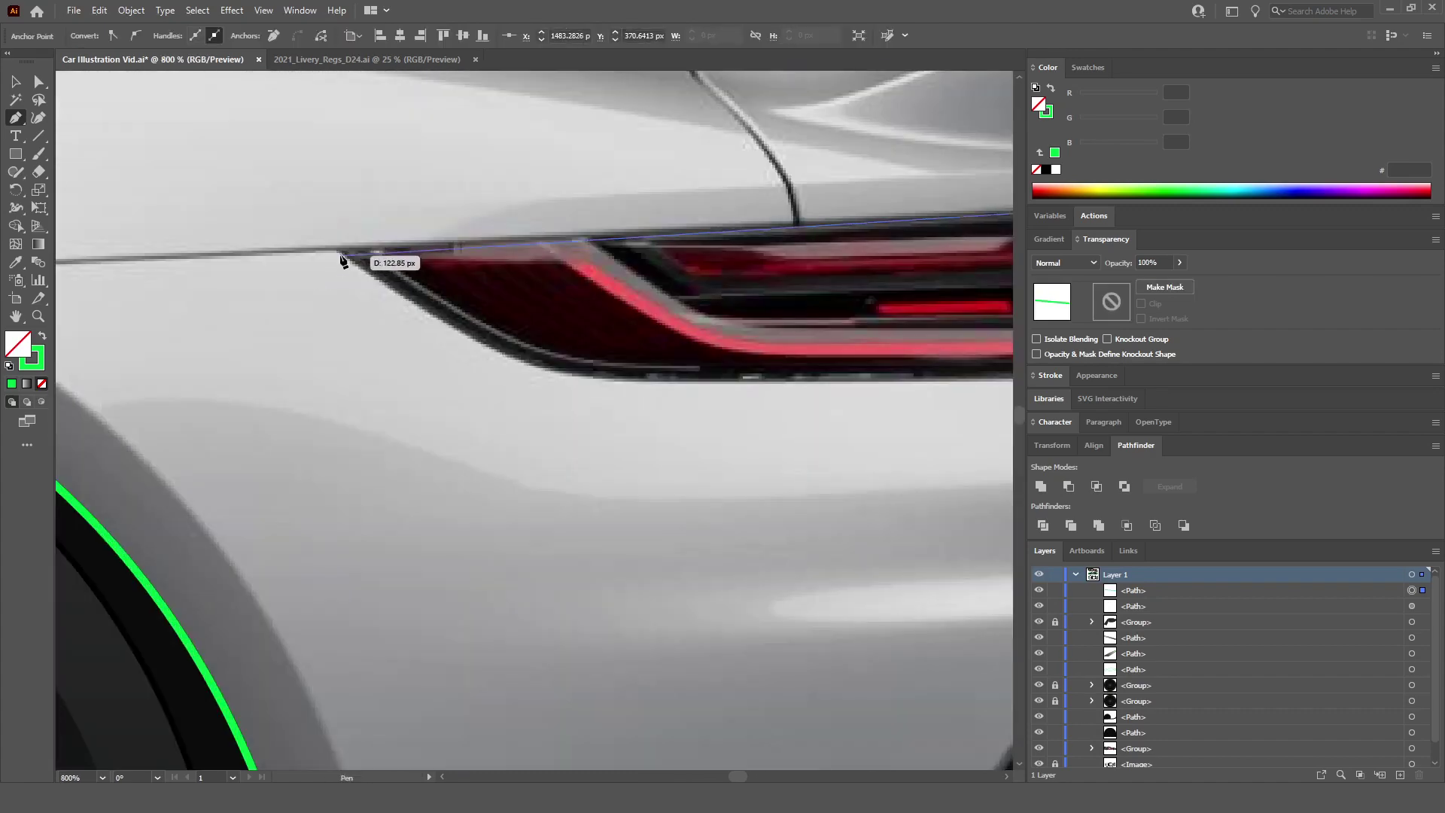
pyautogui.click(341, 257)
# Step: Continue the taillight path down its slanted front edge and curve it smoothly onto the lower edge
pyautogui.scroll(-3, 343, 256)
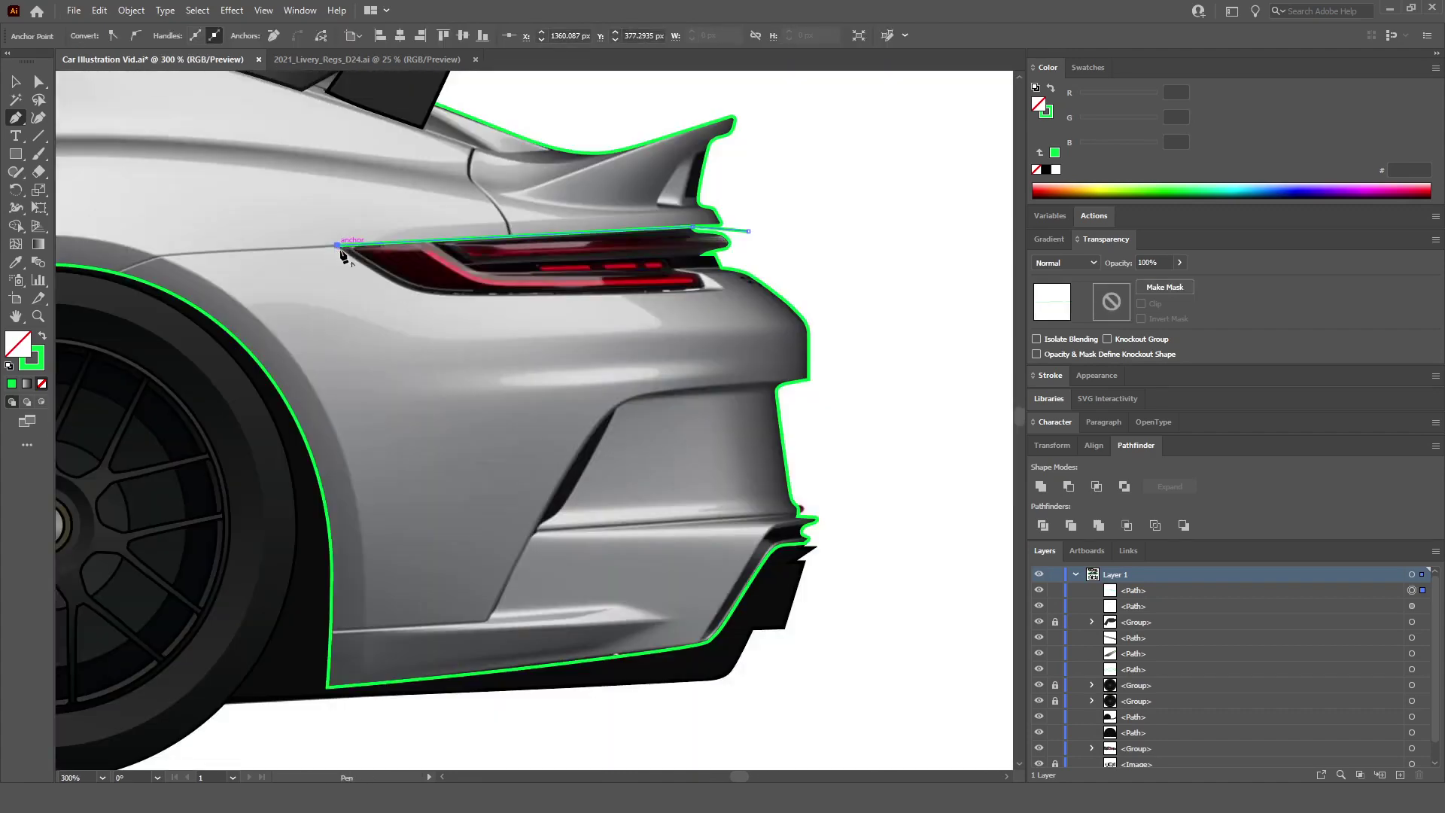
pyautogui.scroll(5, 360, 274)
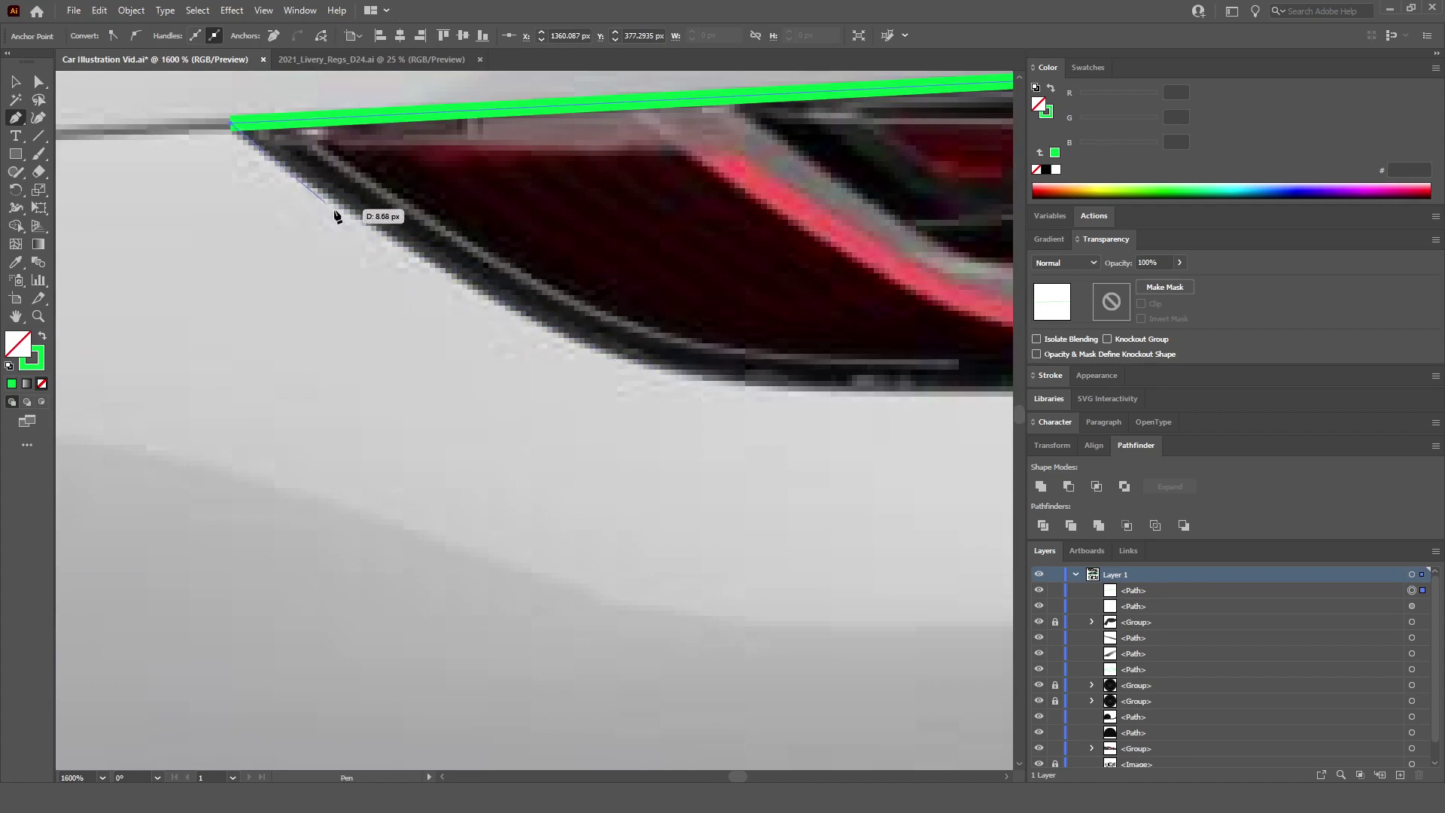
pyautogui.click(466, 288)
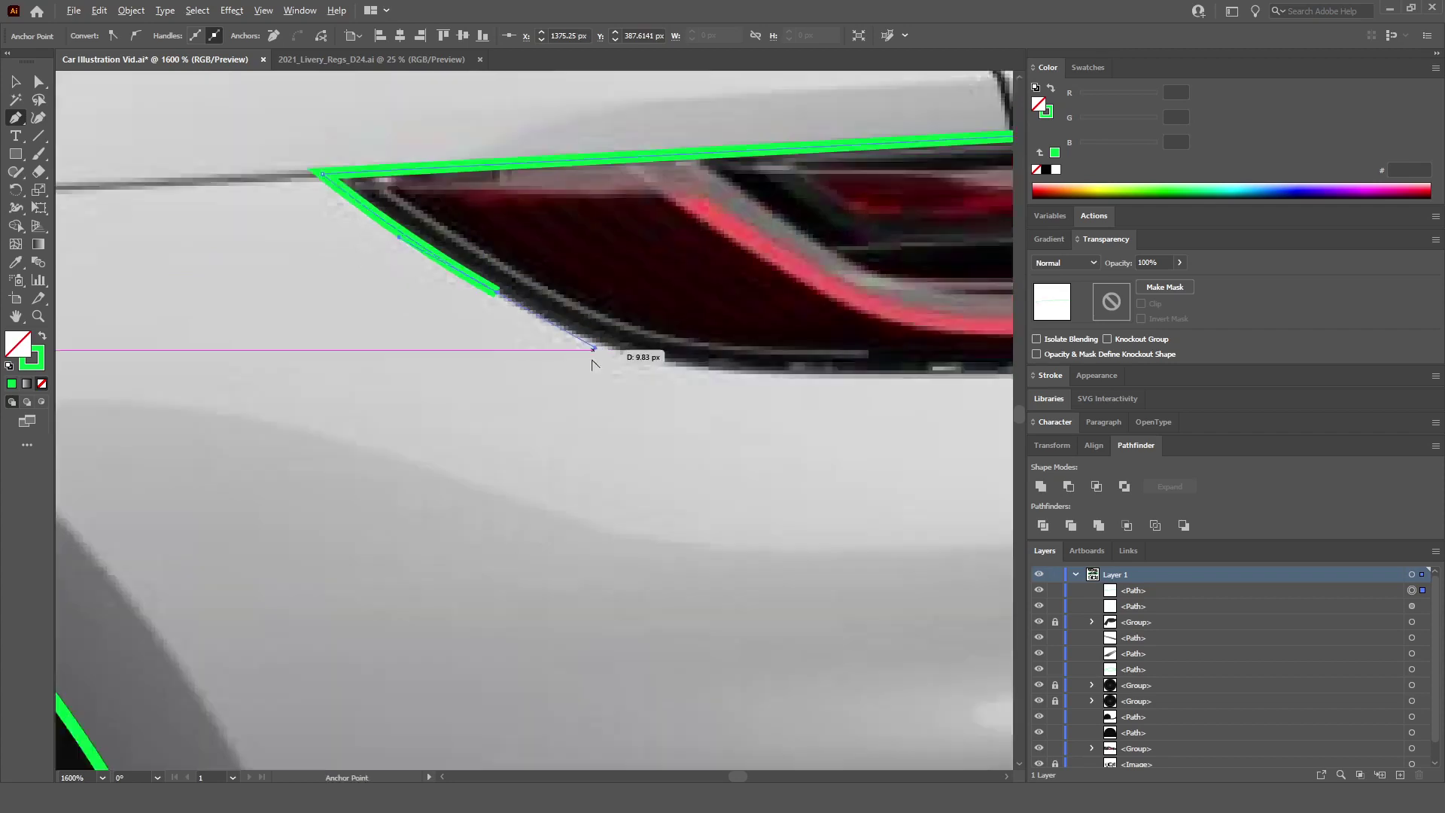
pyautogui.scroll(-5, 593, 365)
pyautogui.scroll(5, 684, 381)
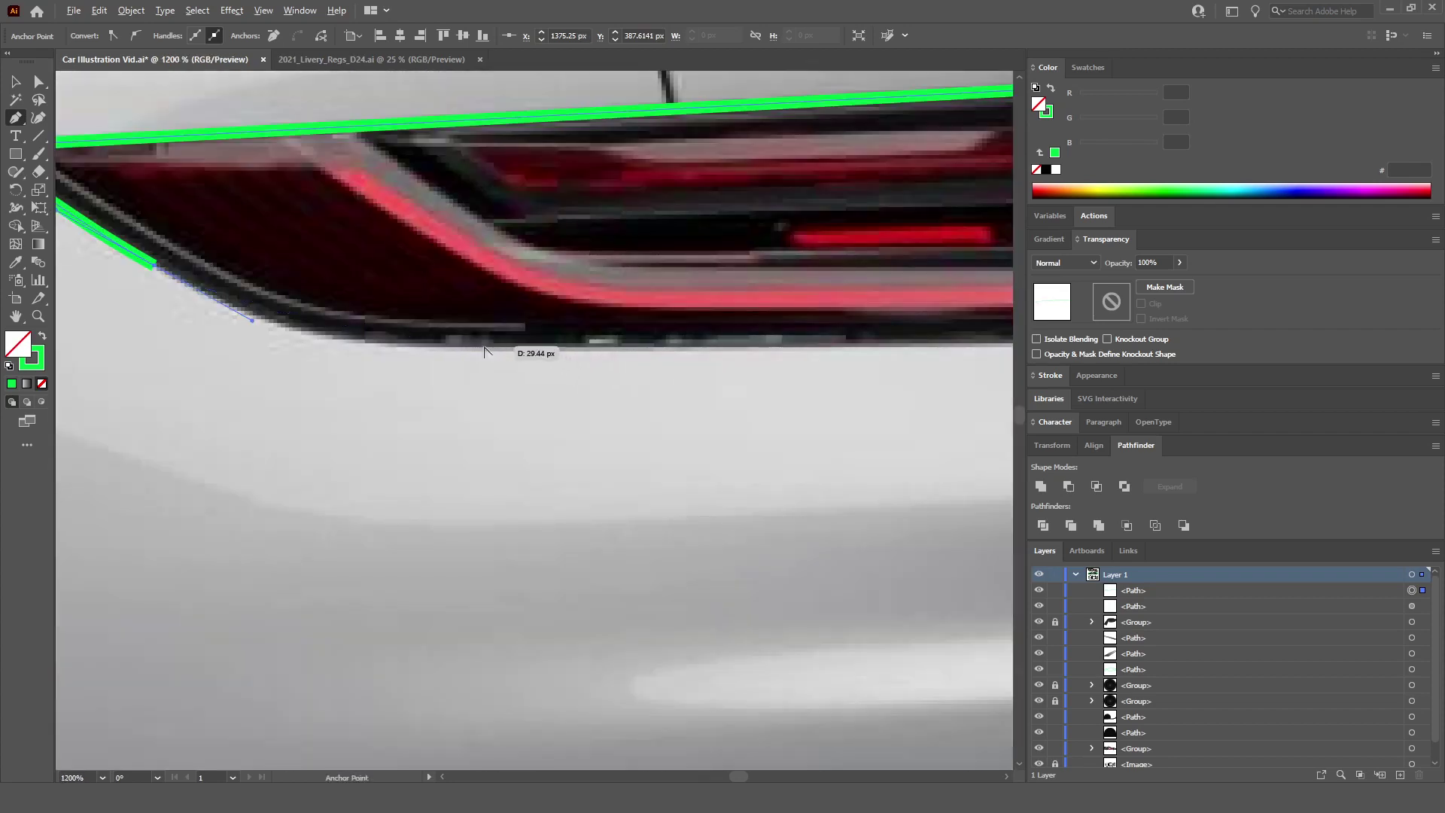
pyautogui.scroll(-1, 484, 351)
pyautogui.scroll(2, 486, 349)
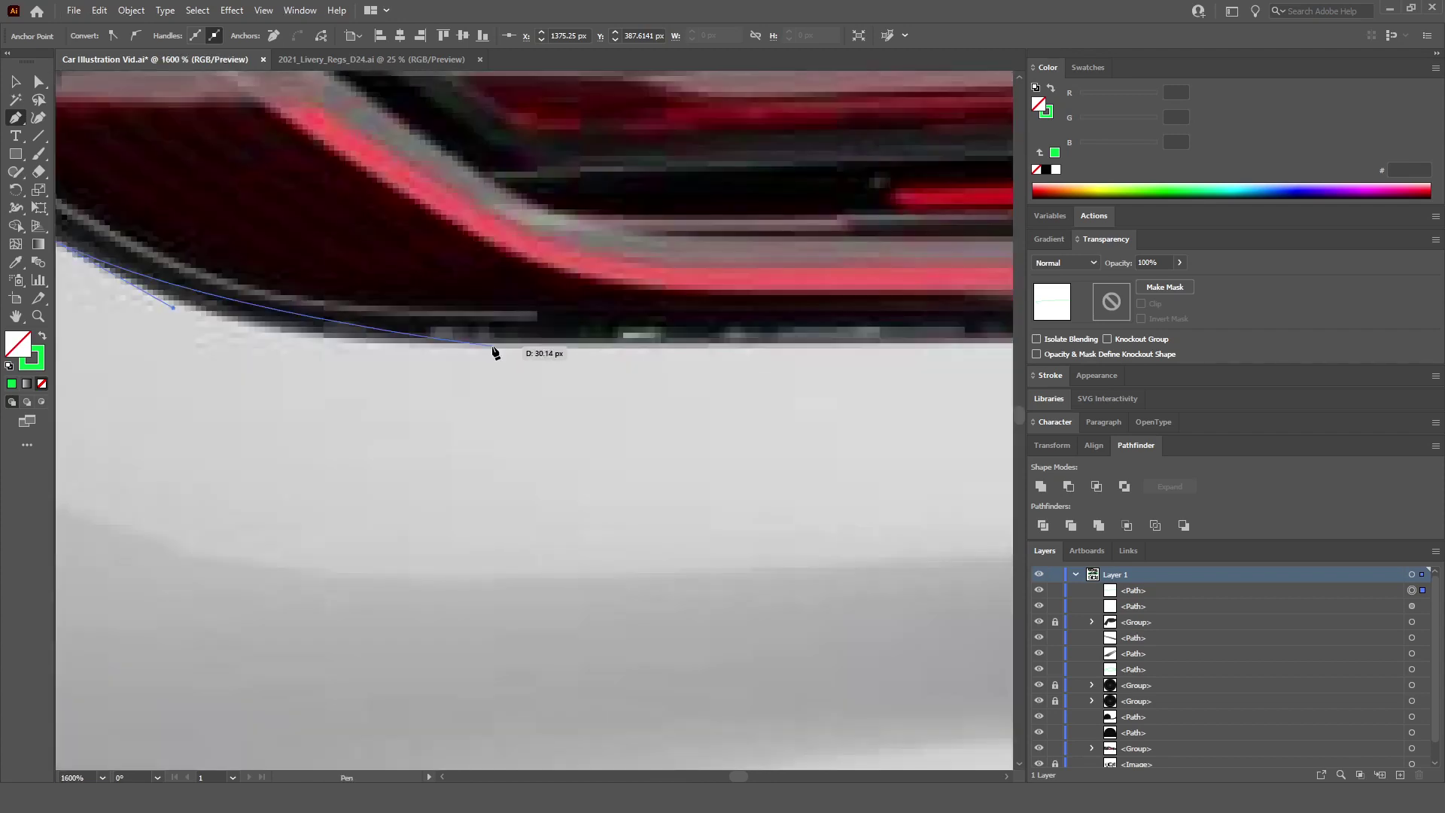
pyautogui.moveTo(494, 347); pyautogui.dragTo(733, 347)
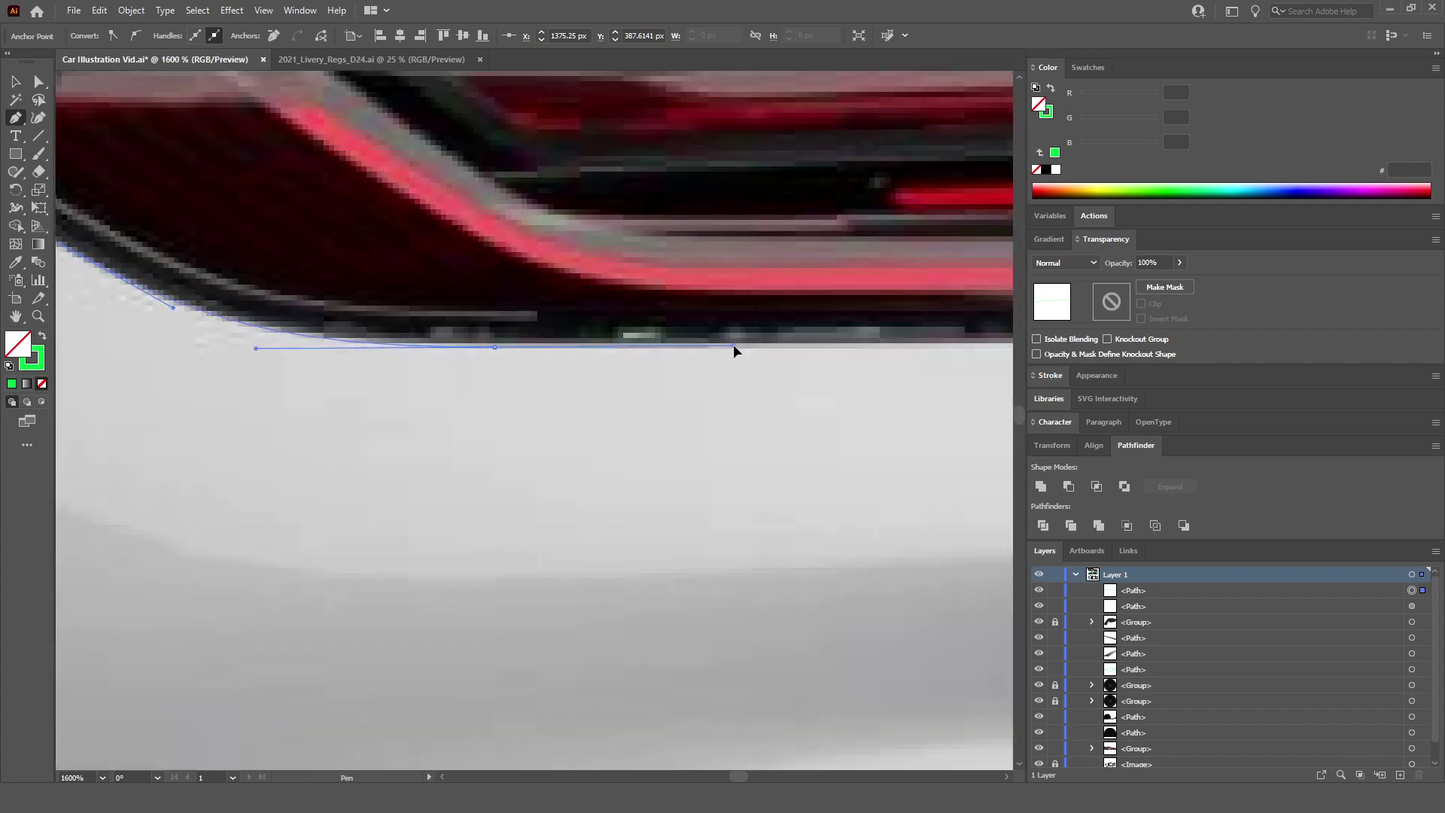
# Step: Extend the taillight path along the lower edge and curve it around the rear end of the lower red light strip
pyautogui.scroll(-3, 734, 345)
pyautogui.scroll(2, 781, 350)
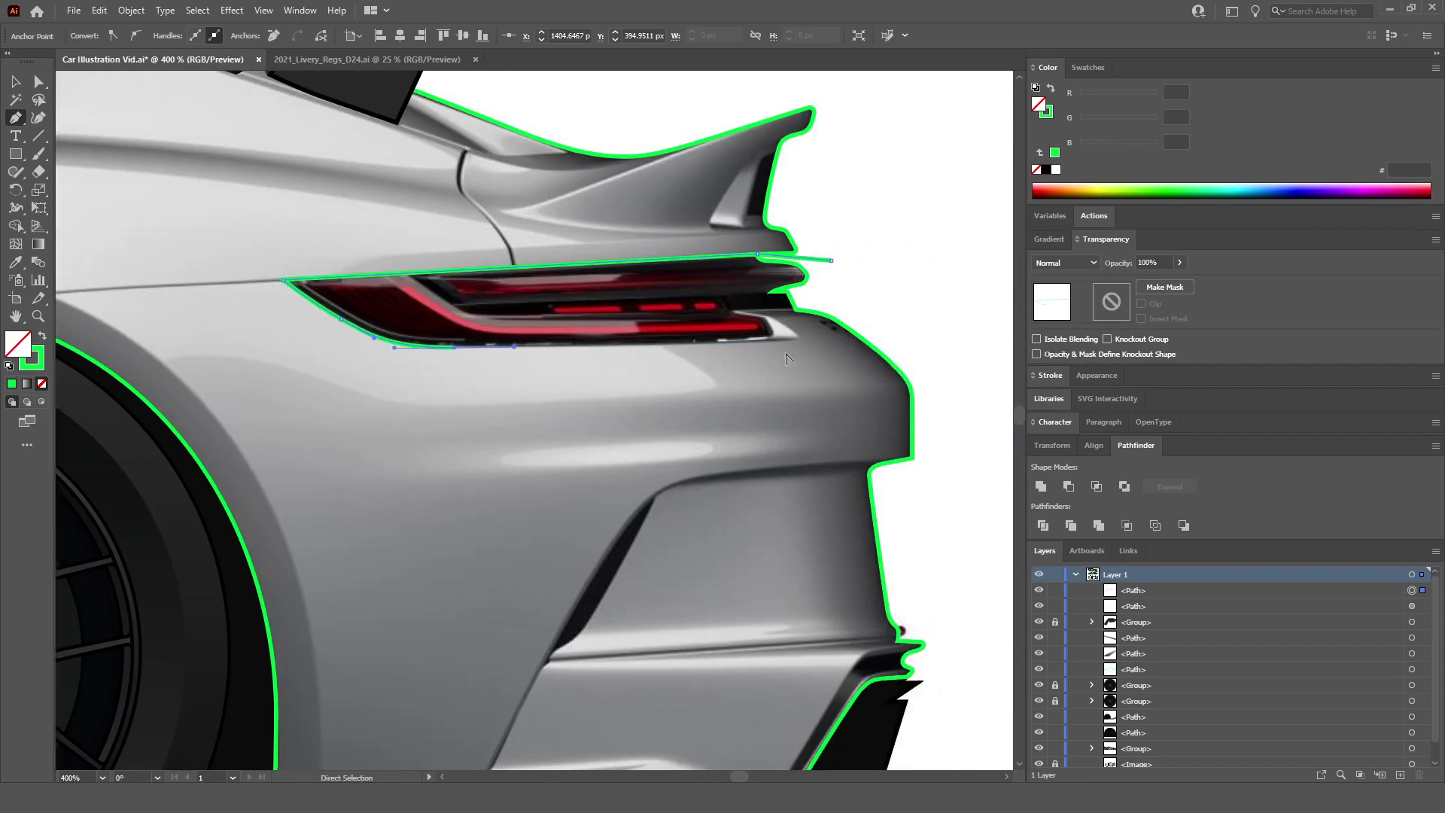
pyautogui.scroll(1, 781, 350)
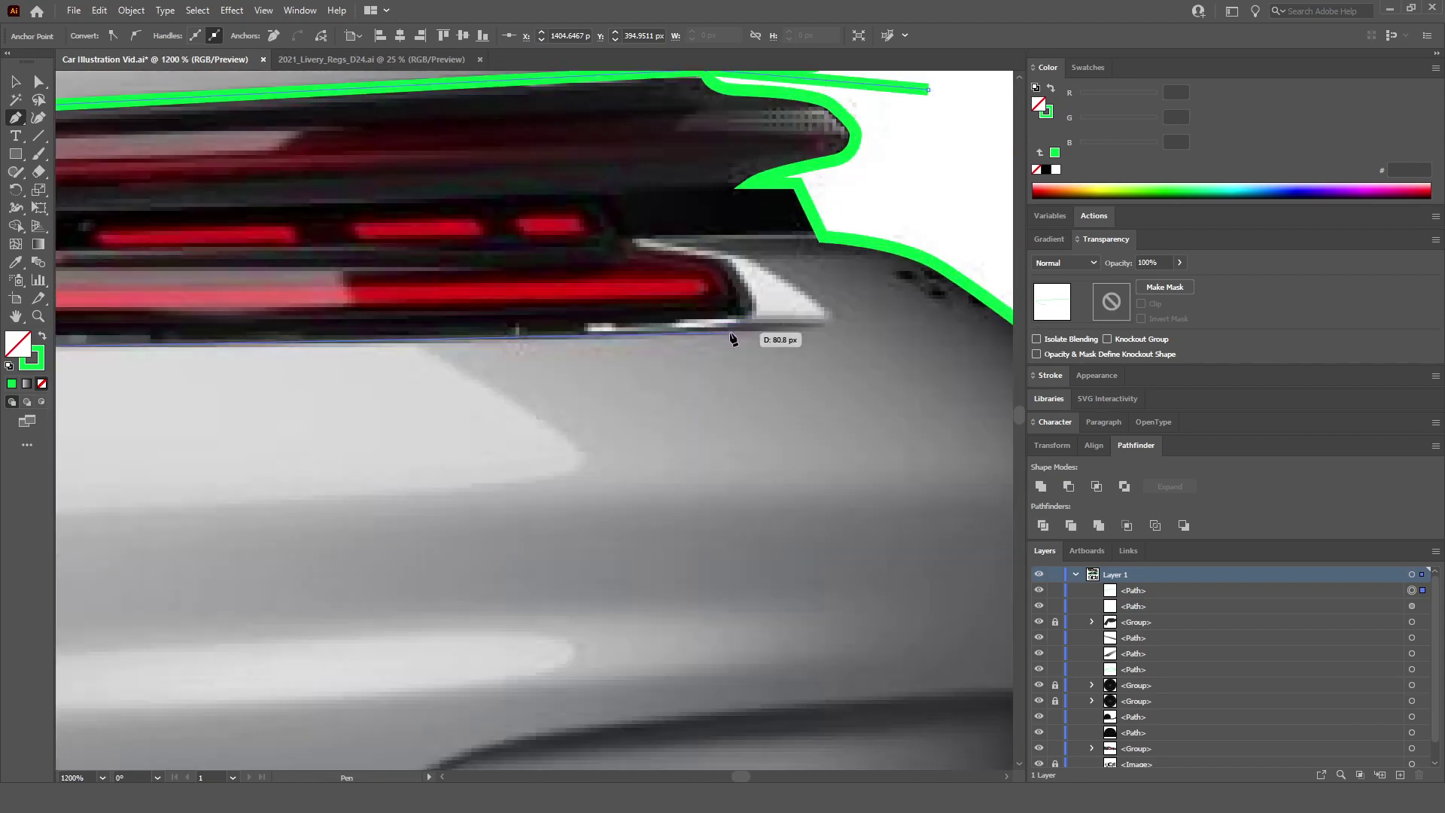
pyautogui.scroll(1, 726, 324)
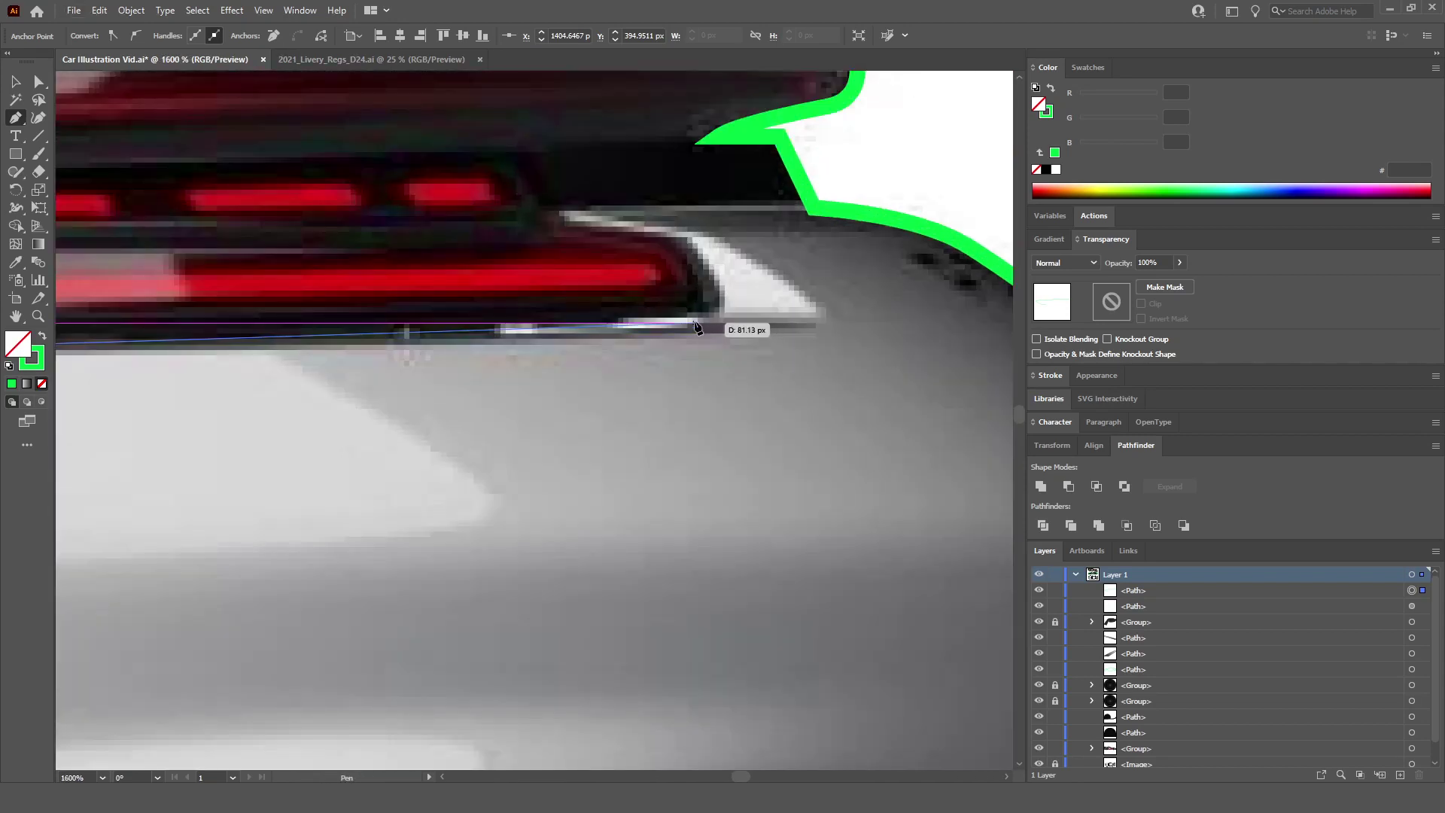
pyautogui.moveTo(685, 325); pyautogui.dragTo(740, 310)
pyautogui.scroll(3, 731, 308)
pyautogui.moveTo(695, 216); pyautogui.dragTo(657, 157)
pyautogui.scroll(-1, 677, 161)
pyautogui.scroll(3, 645, 268)
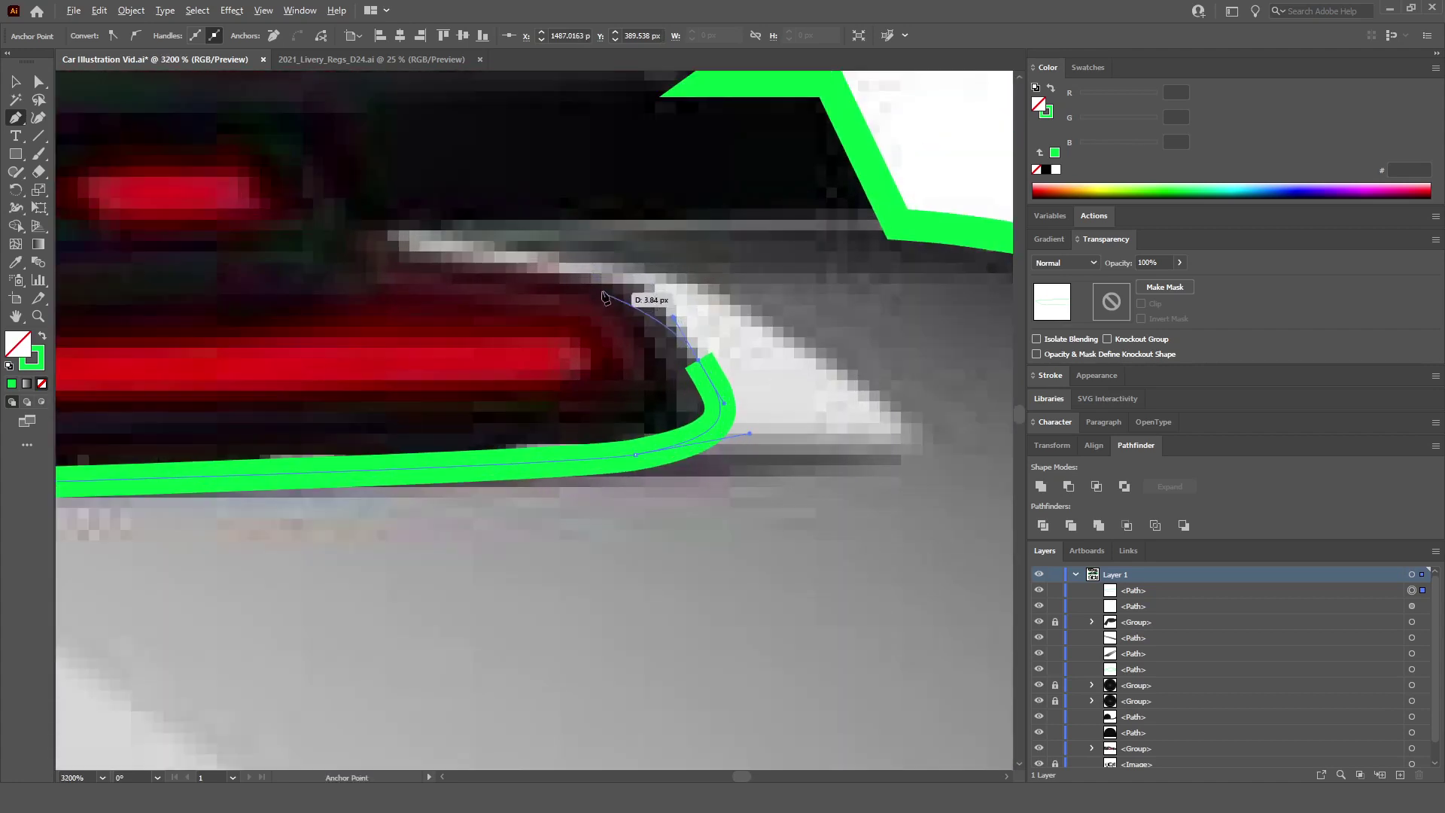
# Step: Trace the taillight path forward above the lower strip's rear end, turn it at the notch and run it straight back to the body outline
pyautogui.moveTo(590, 273); pyautogui.dragTo(507, 263)
pyautogui.moveTo(383, 248); pyautogui.dragTo(359, 177)
pyautogui.click(377, 227)
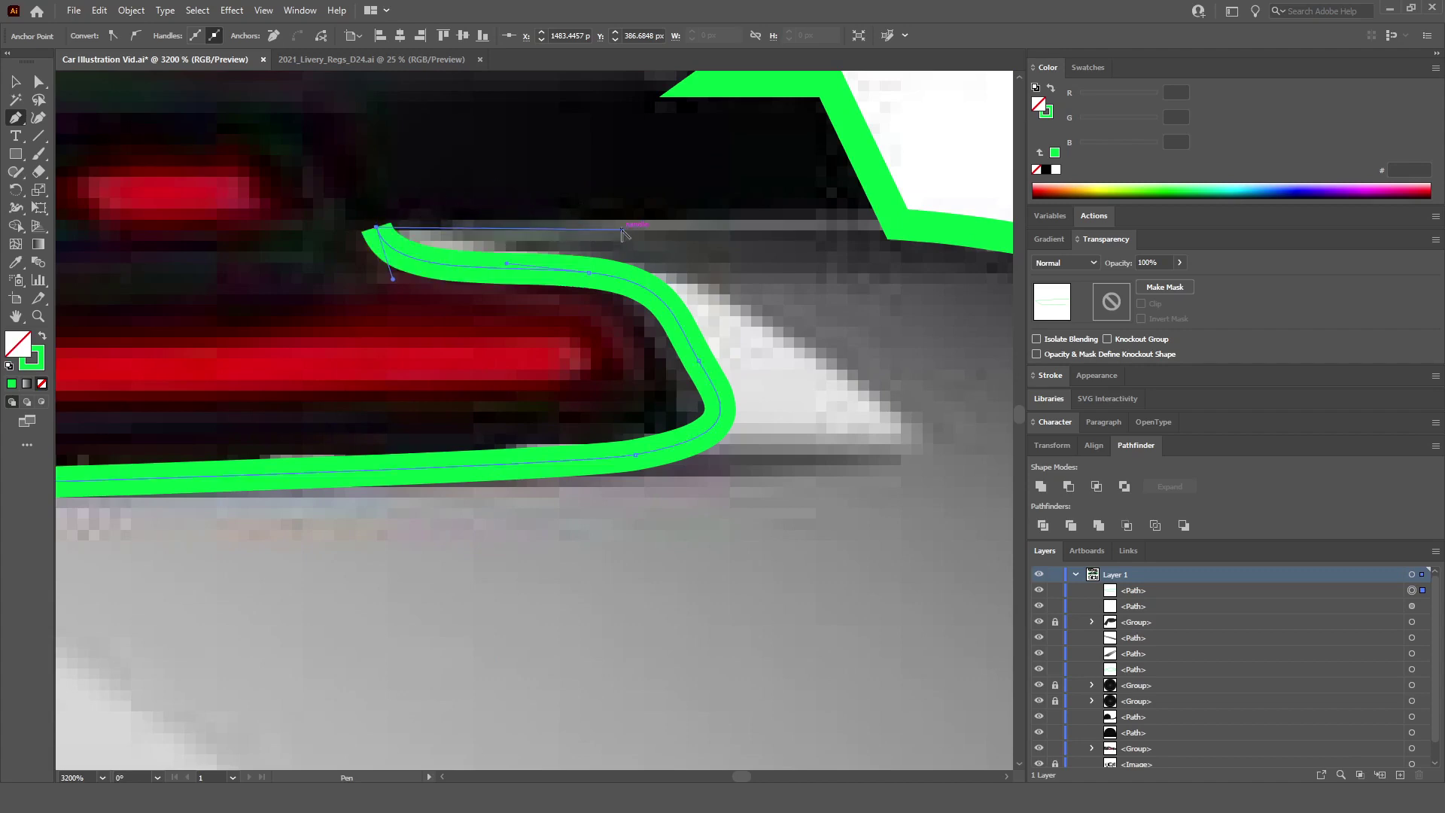
pyautogui.click(897, 223)
pyautogui.moveTo(622, 229)
pyautogui.mouseDown()
pyautogui.moveTo(645, 244)
pyautogui.moveTo(601, 262)
pyautogui.moveTo(380, 232)
pyautogui.moveTo(468, 234)
pyautogui.moveTo(377, 235)
pyautogui.mouseUp()
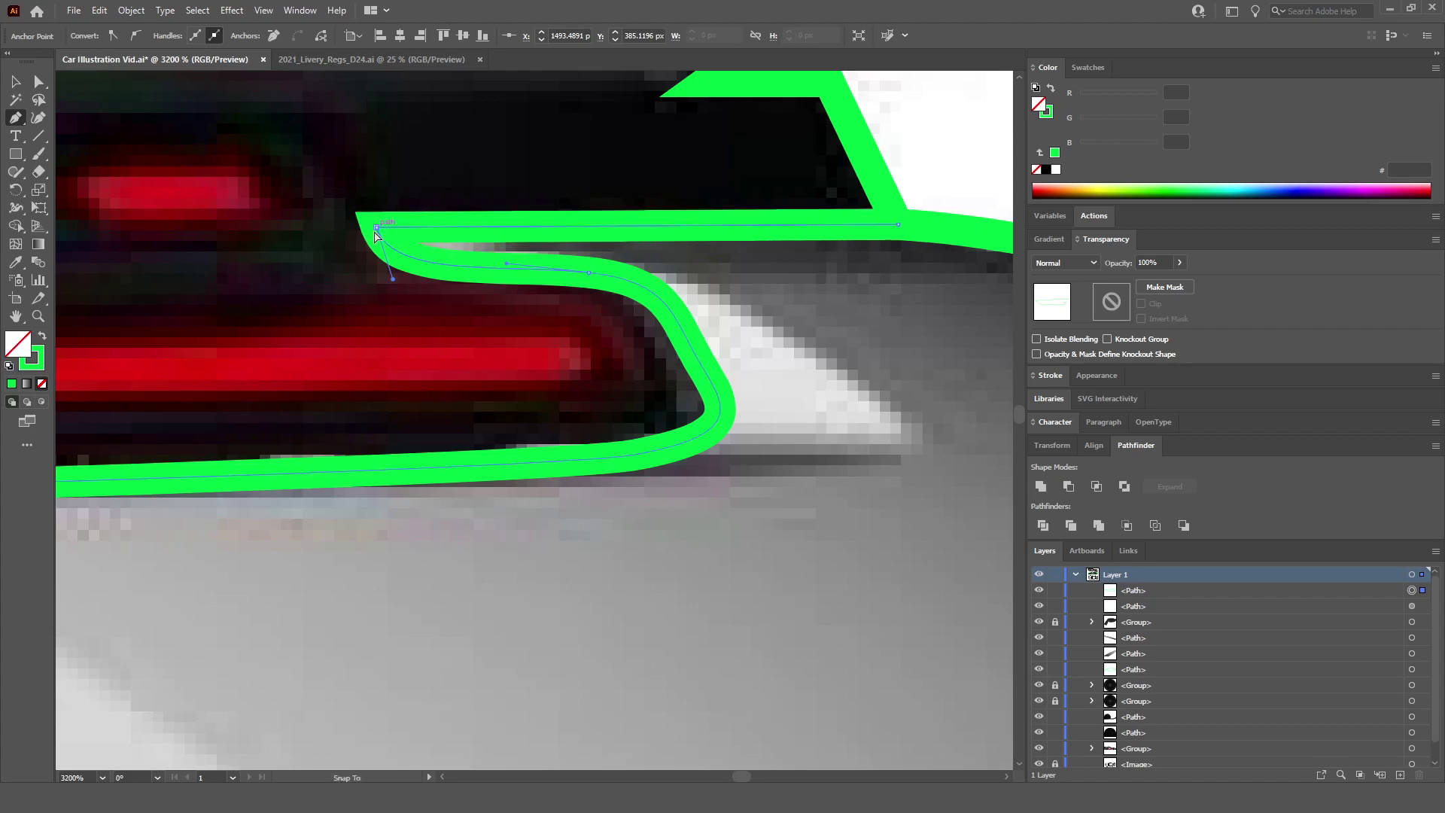
pyautogui.hotkey('ctrl', '-')
pyautogui.hotkey('ctrl', '-')
pyautogui.hotkey('ctrl', '-')
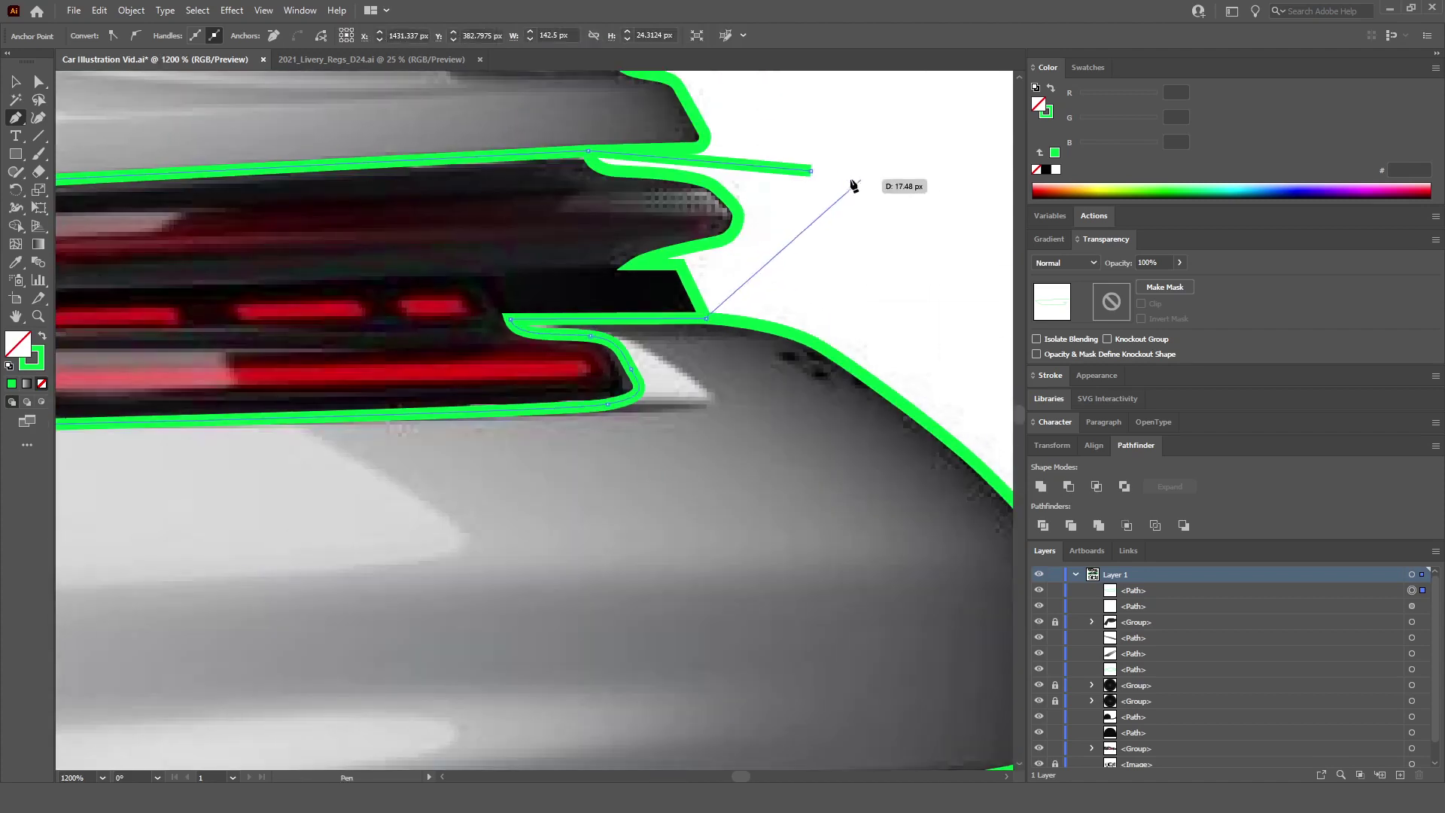
# Step: Close the taillight path at its starting point behind the car's tail
pyautogui.click(812, 172)
pyautogui.hotkey('ctrl', '-')
pyautogui.hotkey('ctrl', '-')
pyautogui.hotkey('ctrl', '-')
pyautogui.hotkey('ctrl', '-')
pyautogui.hotkey('ctrl', '-')
pyautogui.hotkey('ctrl', '-')
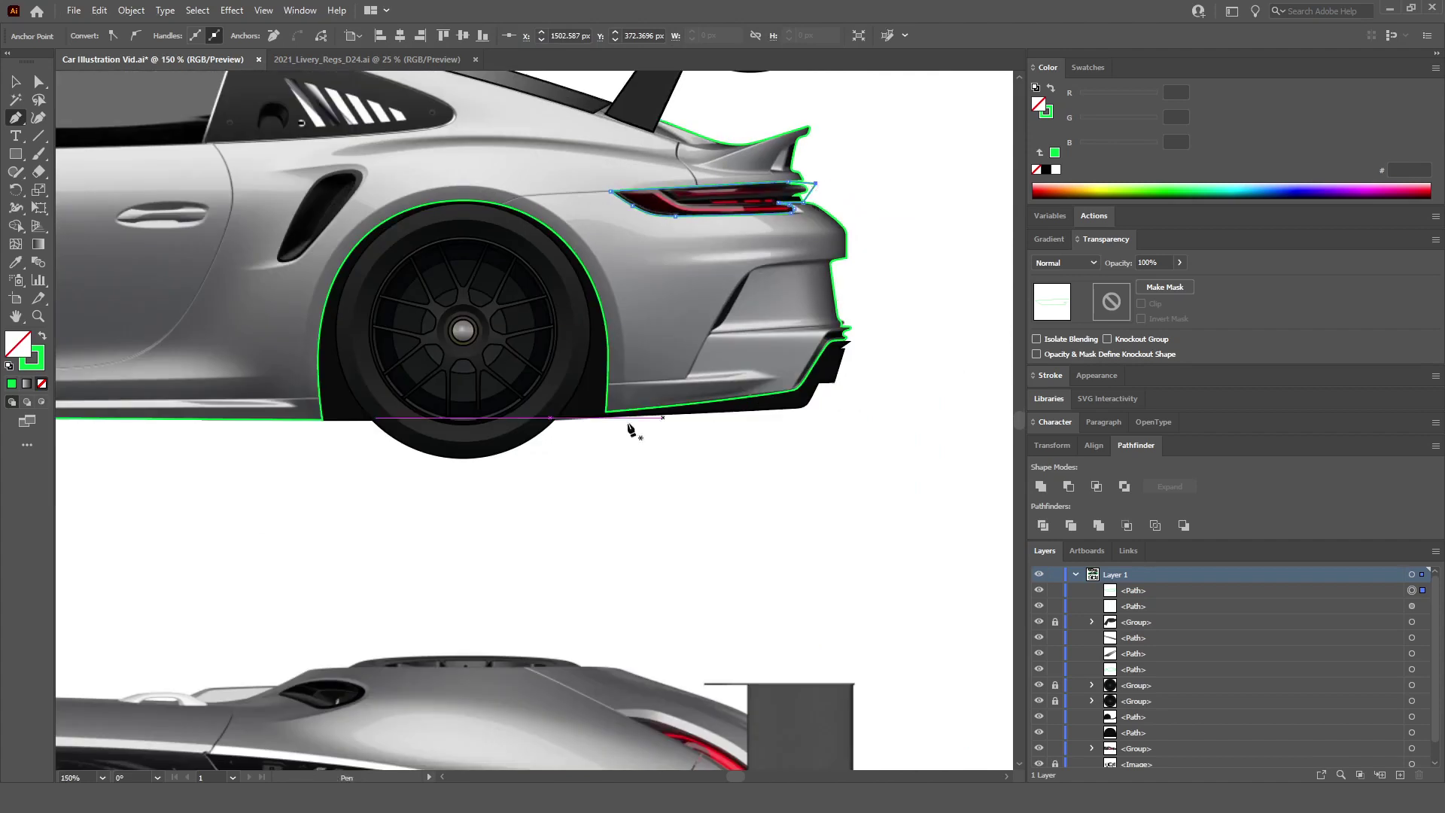
pyautogui.scroll(2, 631, 429)
pyautogui.hscroll(-5, 631, 429)
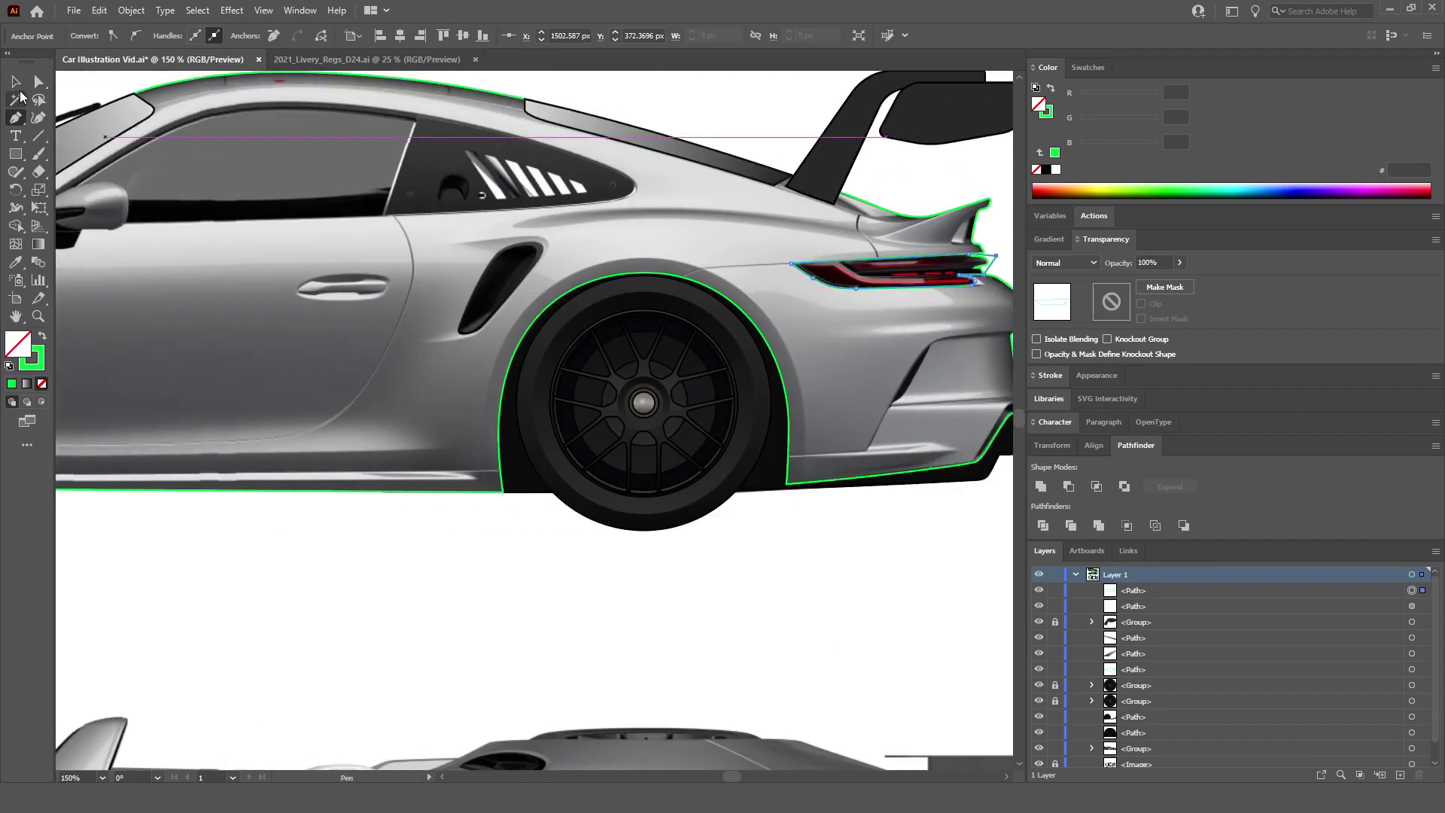
# Step: Divide the overlapping taillight, headlight and body outlines with Pathfinder and ungroup the resulting pieces
pyautogui.click(16, 81)
pyautogui.hotkey('ctrl', '-')
pyautogui.hotkey('ctrl', '-')
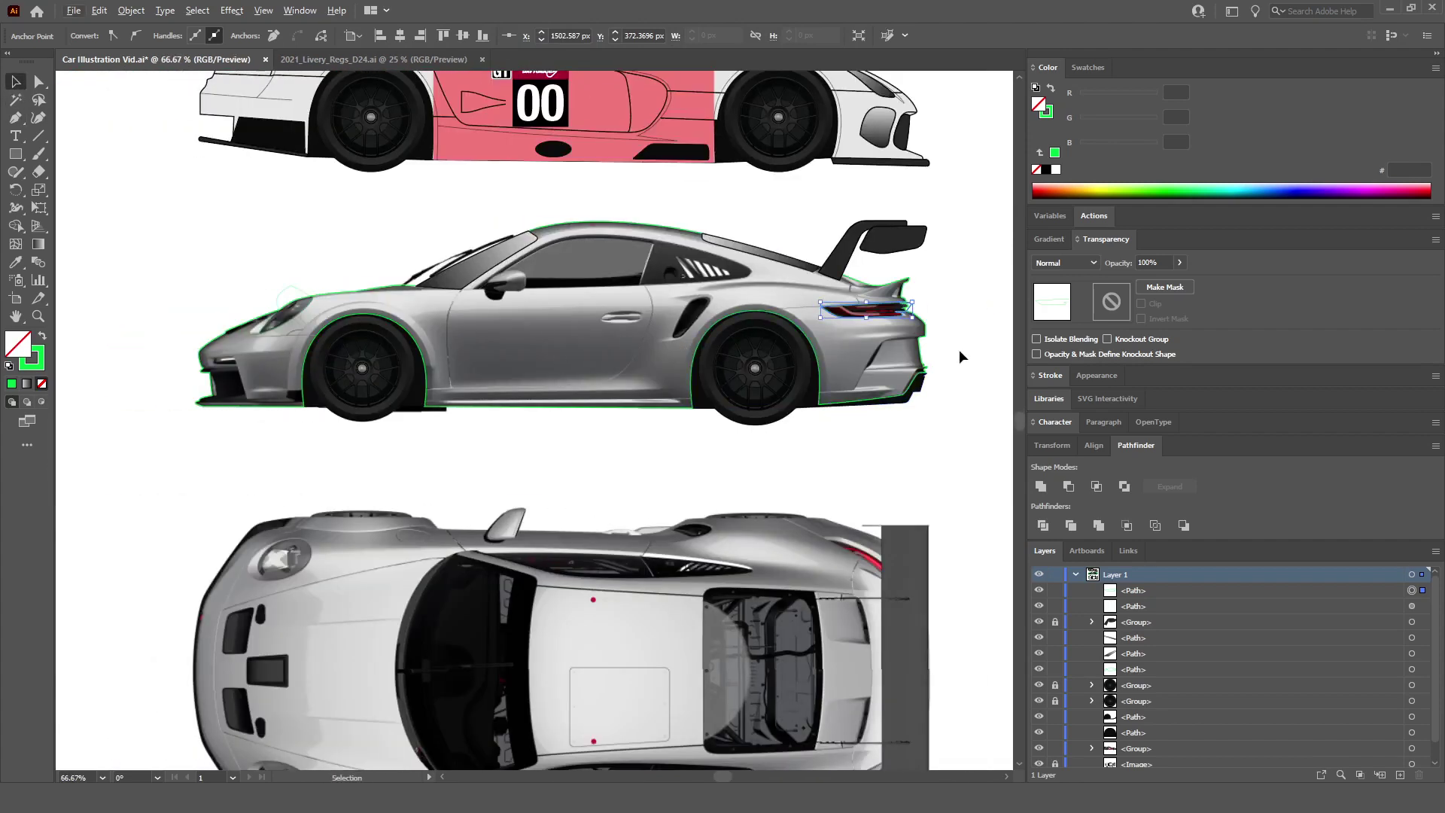
pyautogui.click(930, 276)
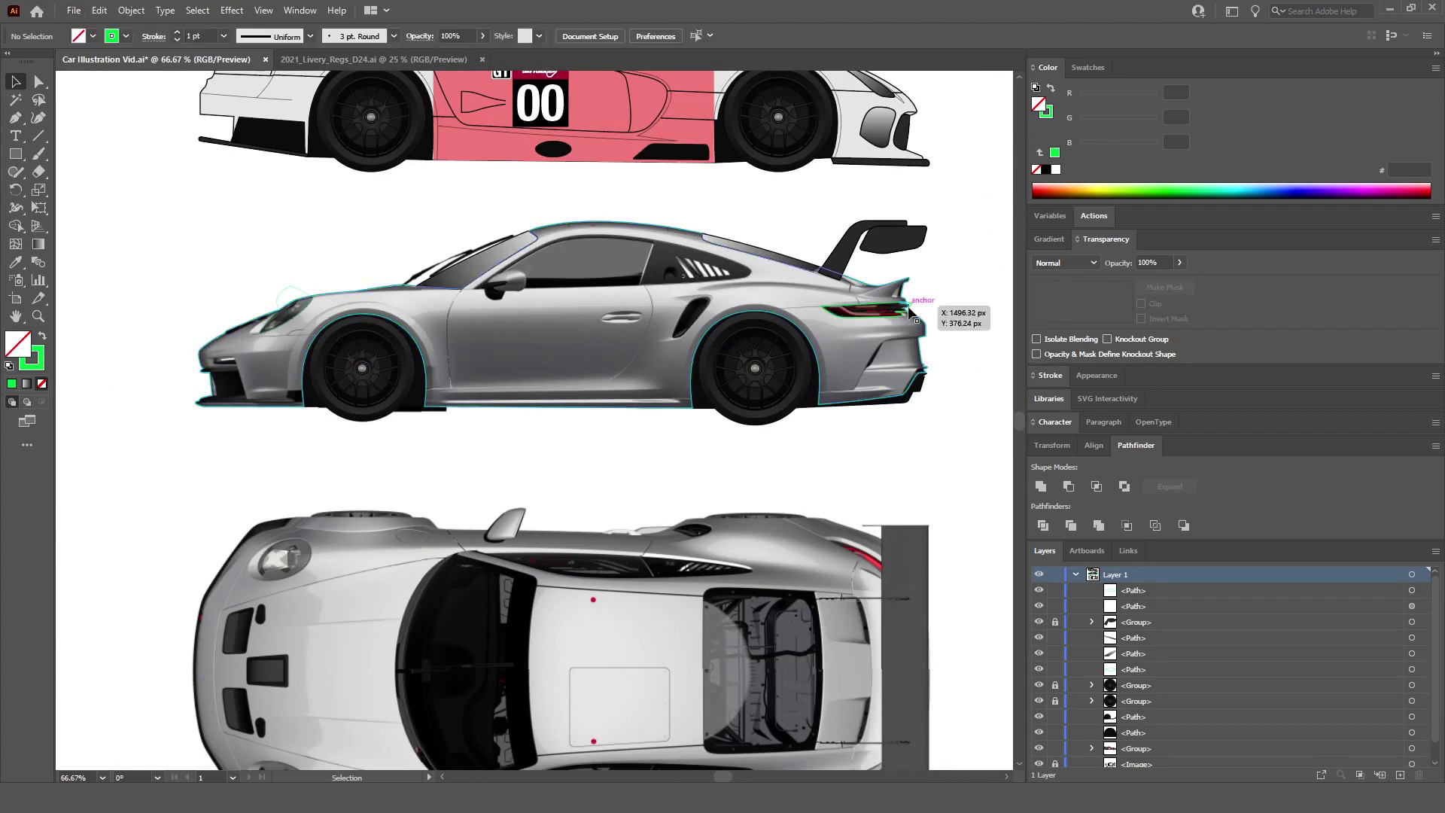
pyautogui.click(909, 311)
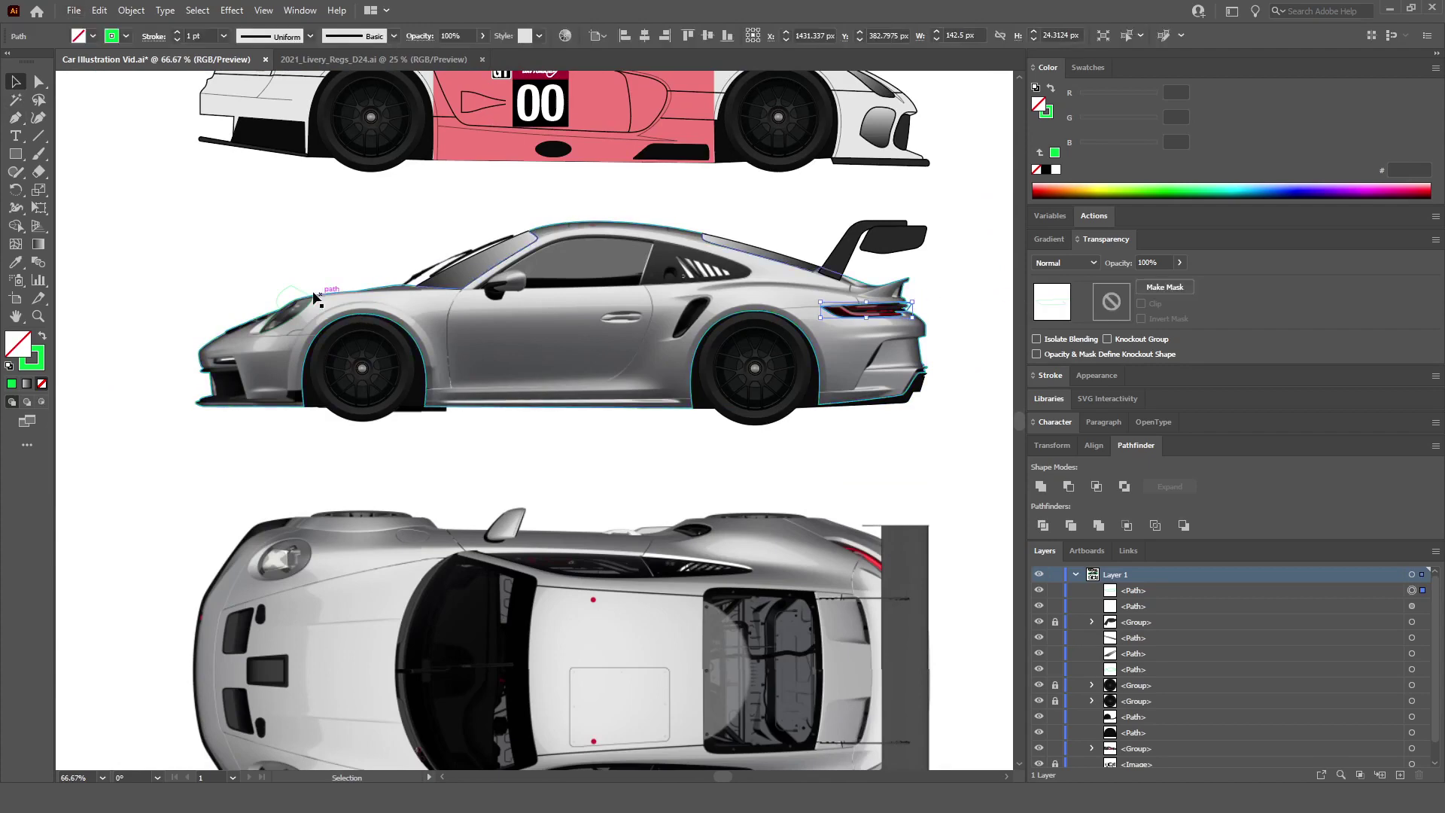
pyautogui.scroll(3, 909, 301)
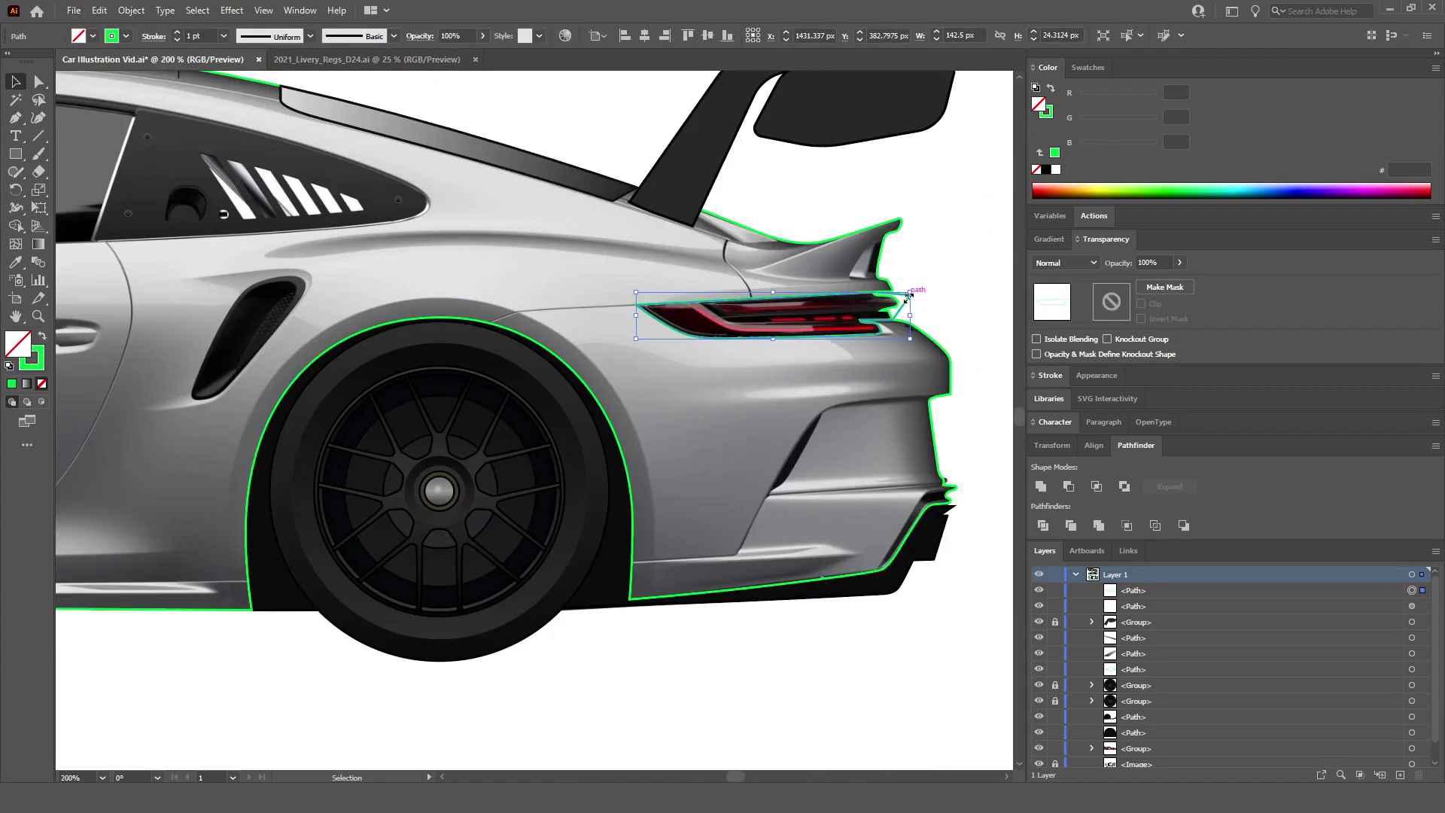
pyautogui.scroll(-3, 909, 296)
pyautogui.hscroll(-2, 527, 286)
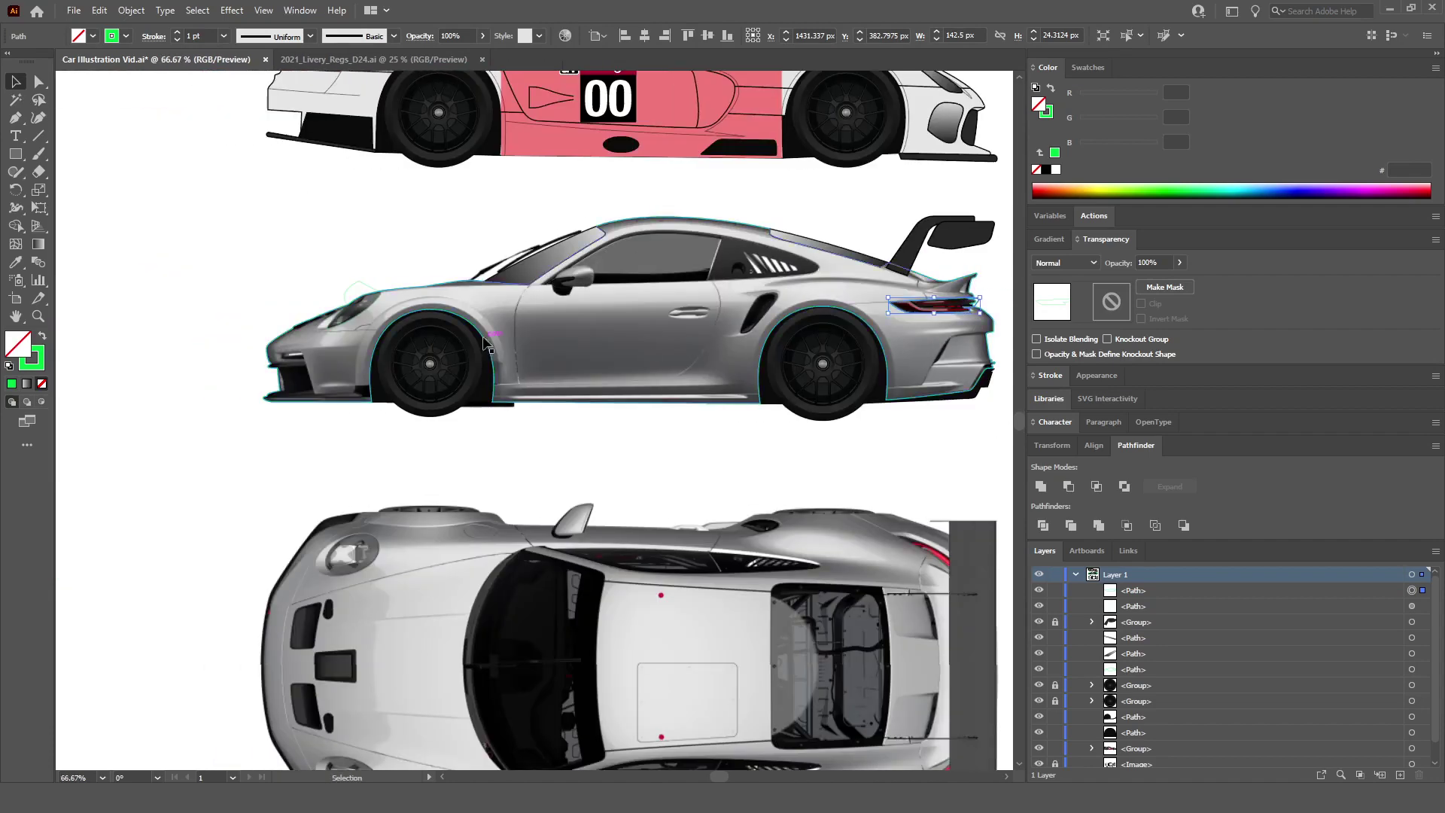
pyautogui.keyDown('shift'); pyautogui.click(369, 282); pyautogui.keyUp('shift')
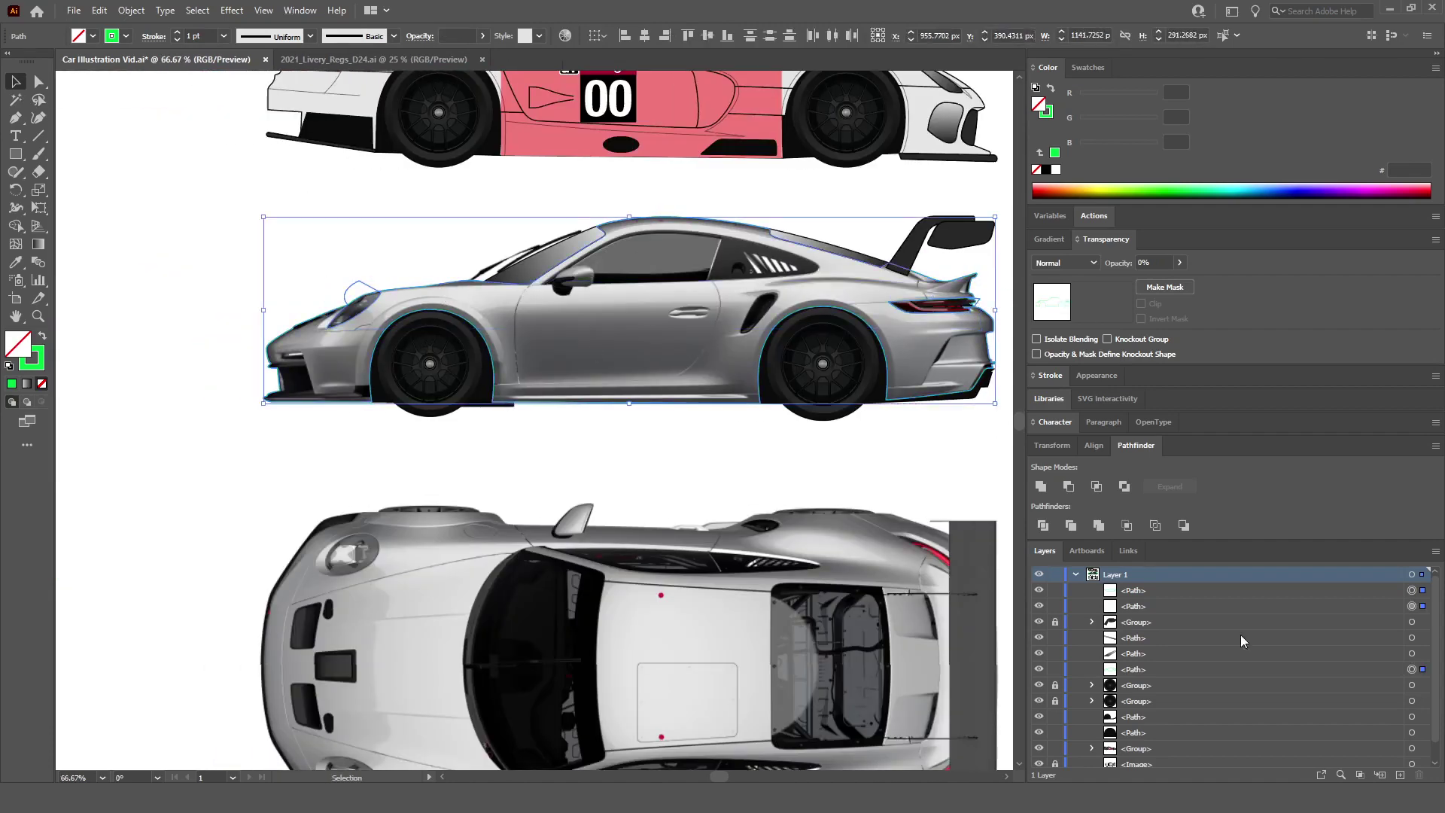
pyautogui.click(1043, 525)
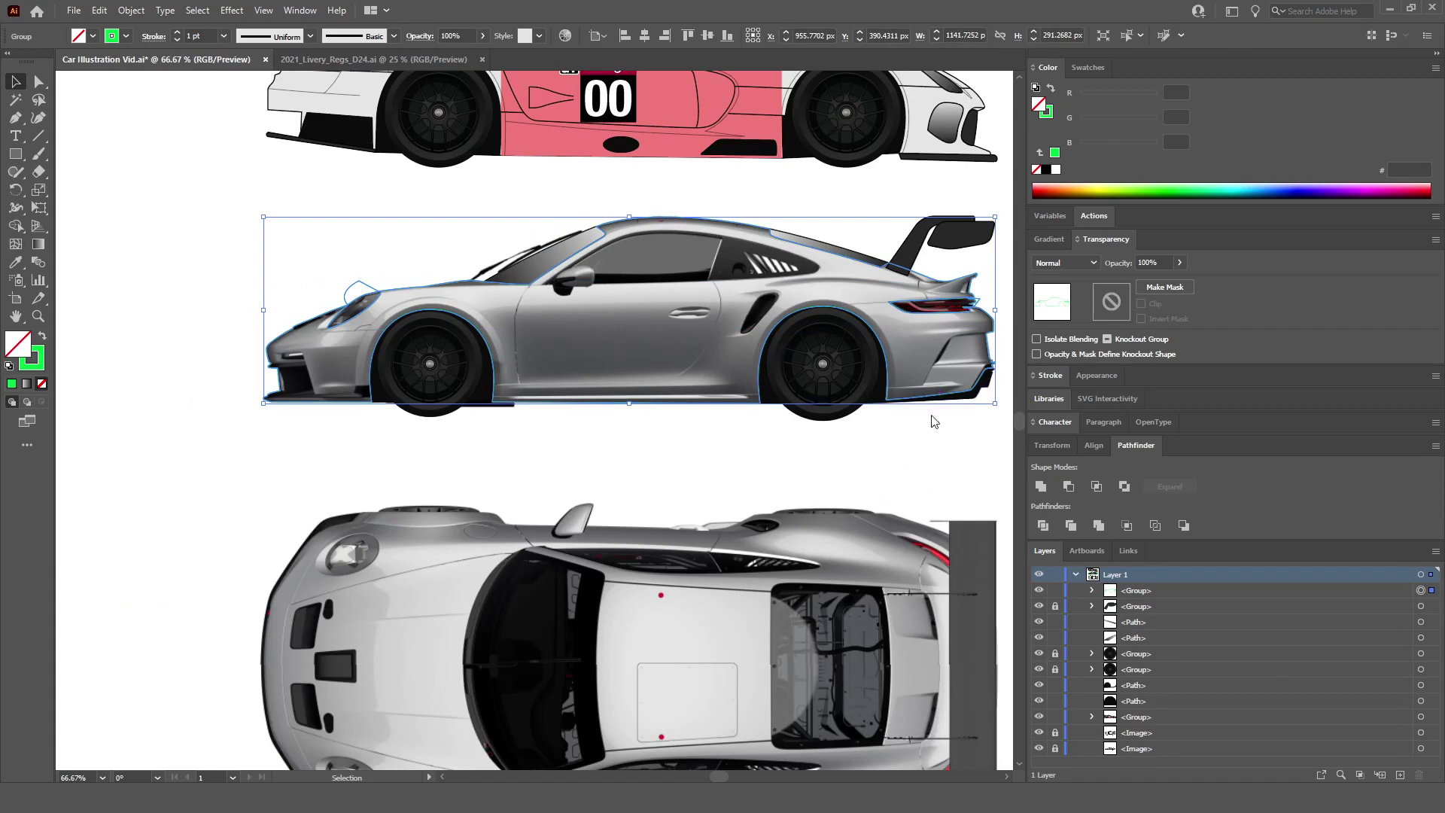
pyautogui.hotkey('ctrl', 'shift', 'g')
pyautogui.click(843, 462)
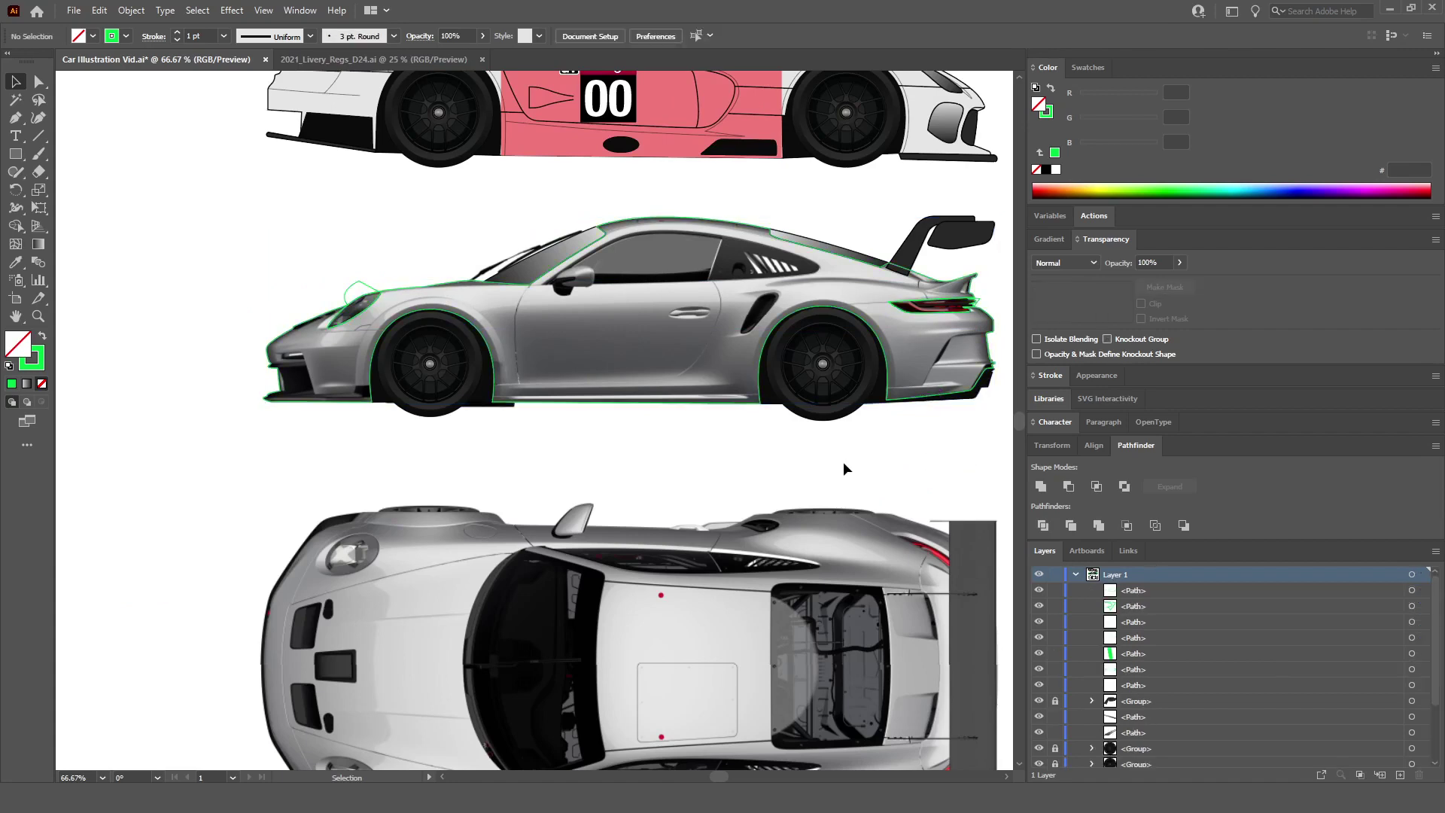
# Step: Delete the leftover pieces outside the body behind the taillight and above the headlight
pyautogui.click(979, 303)
pyautogui.press('Delete')
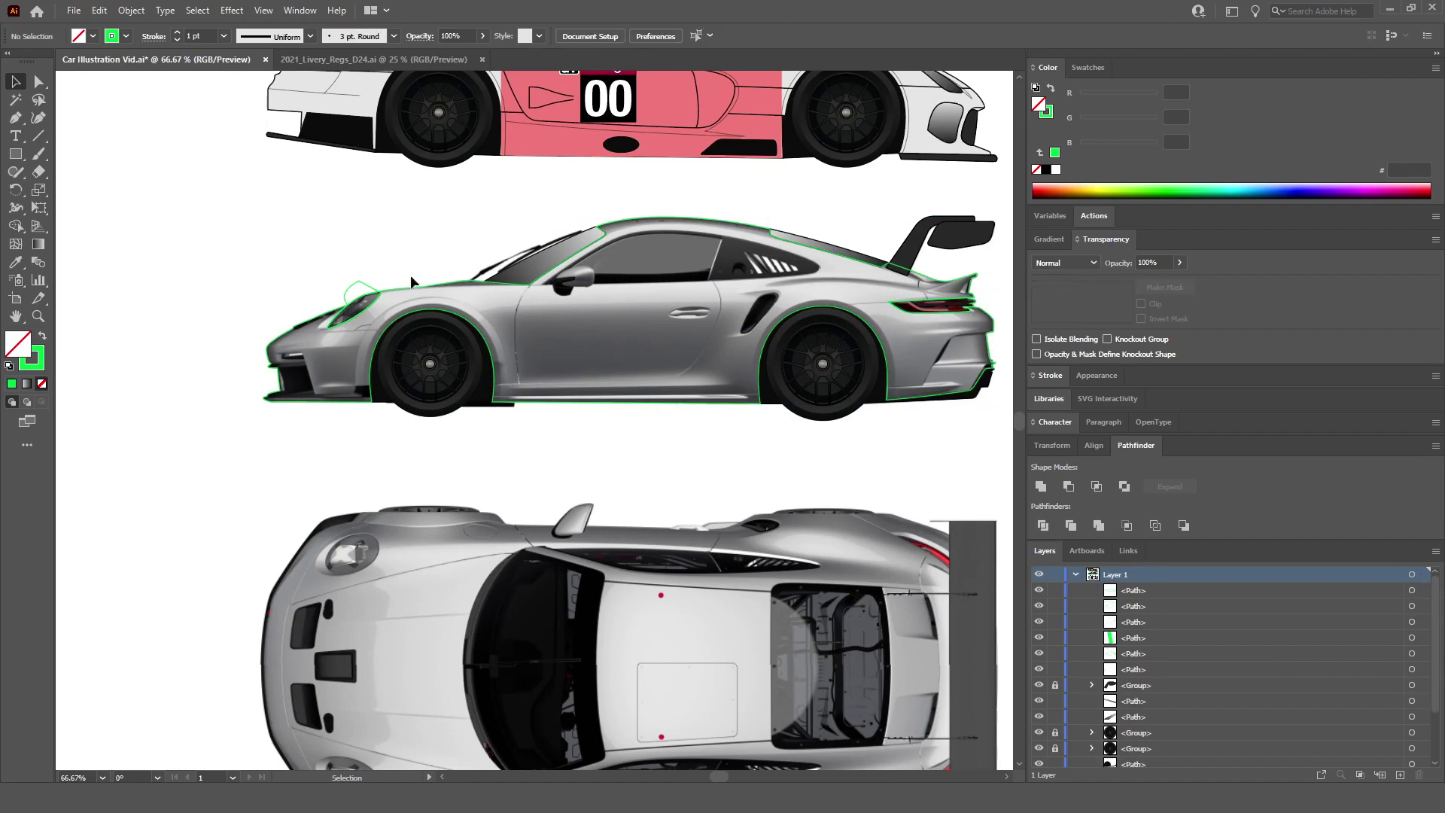
pyautogui.click(365, 285)
pyautogui.press('Delete')
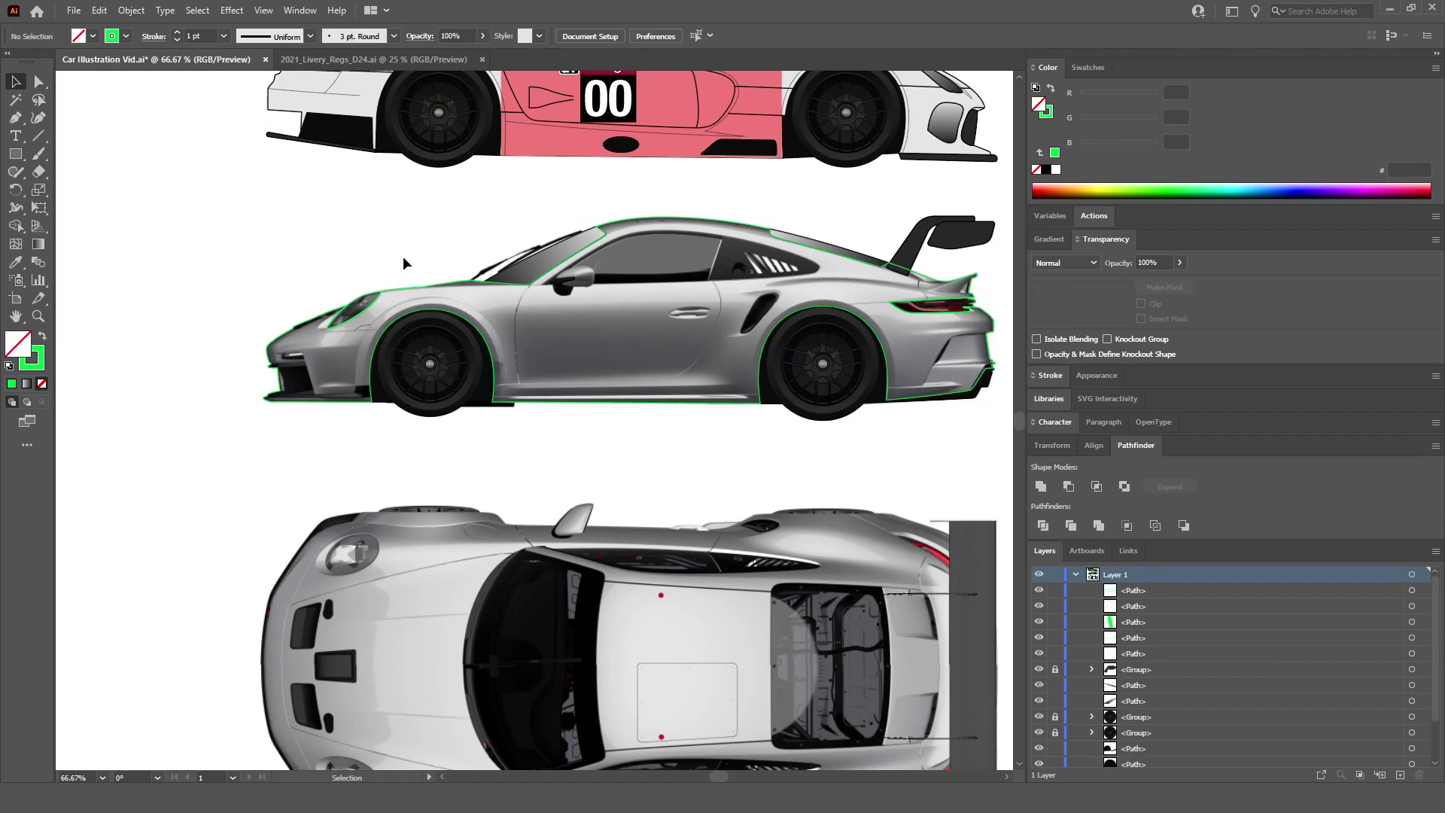
# Step: Give the headlight shape the grey gradient fill and dark outline sampled from the Porsche's windshield
pyautogui.click(372, 304)
pyautogui.scroll(3, 452, 308)
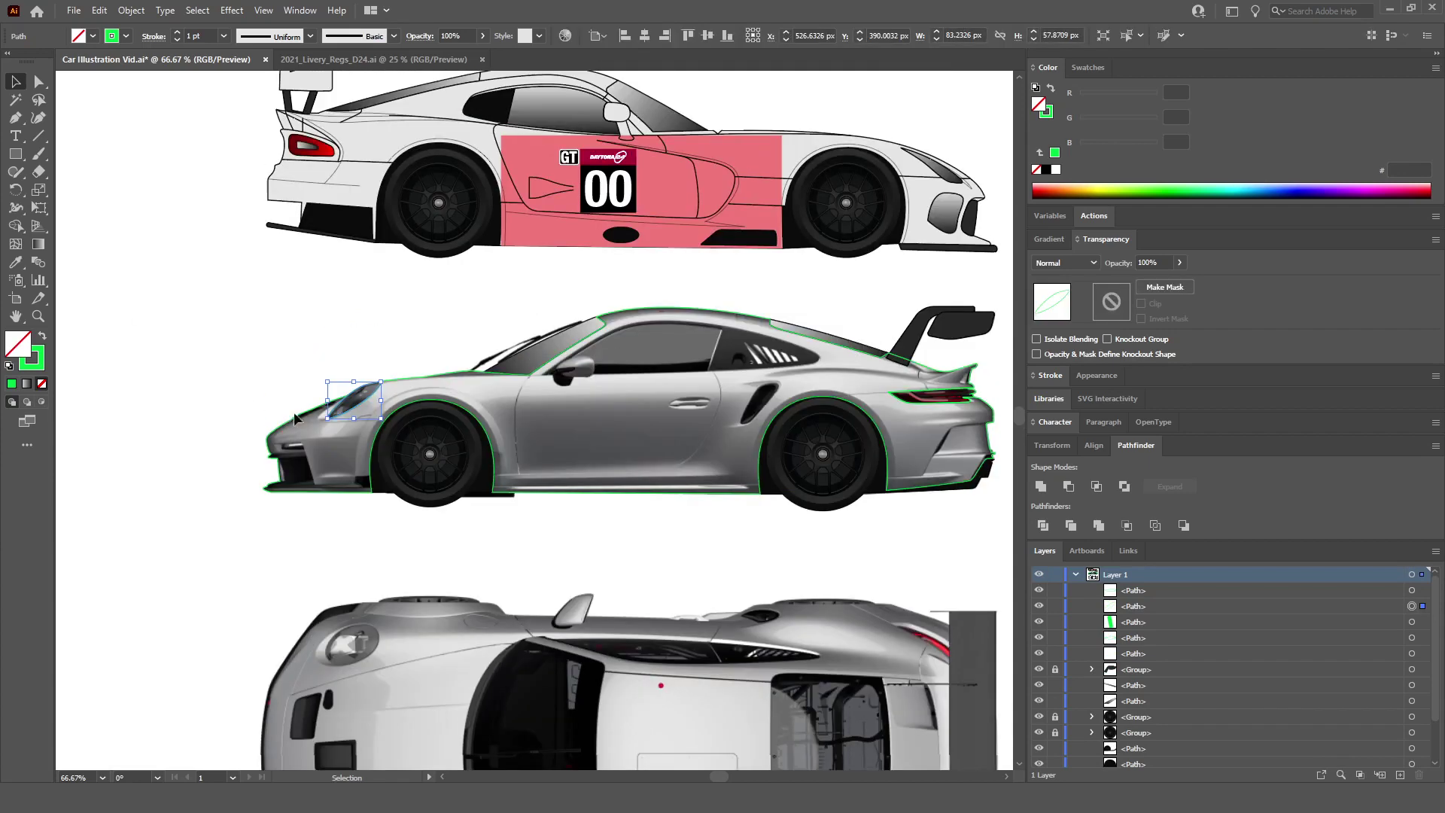
pyautogui.click(16, 262)
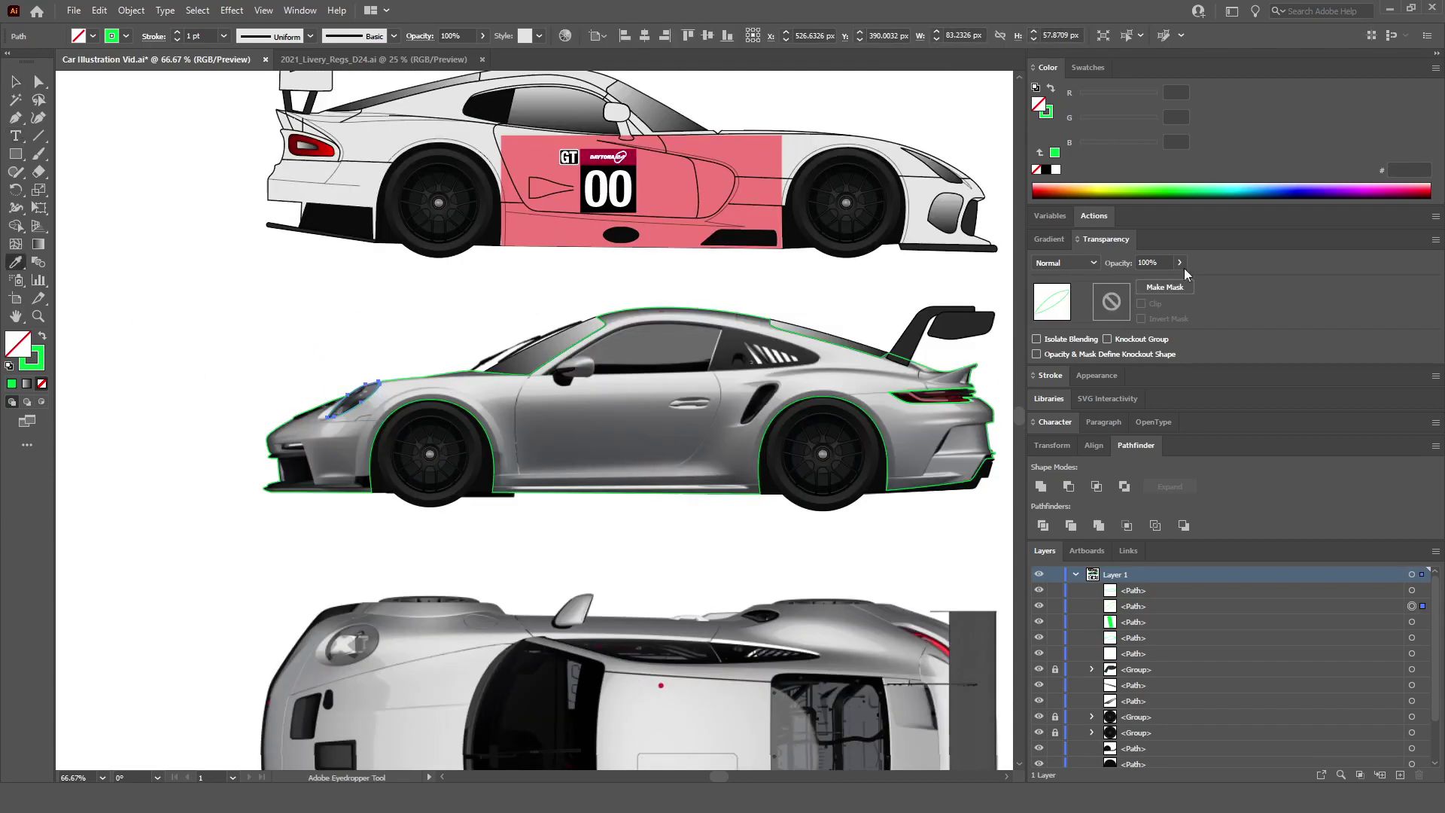
pyautogui.click(547, 346)
pyautogui.scroll(4, 374, 395)
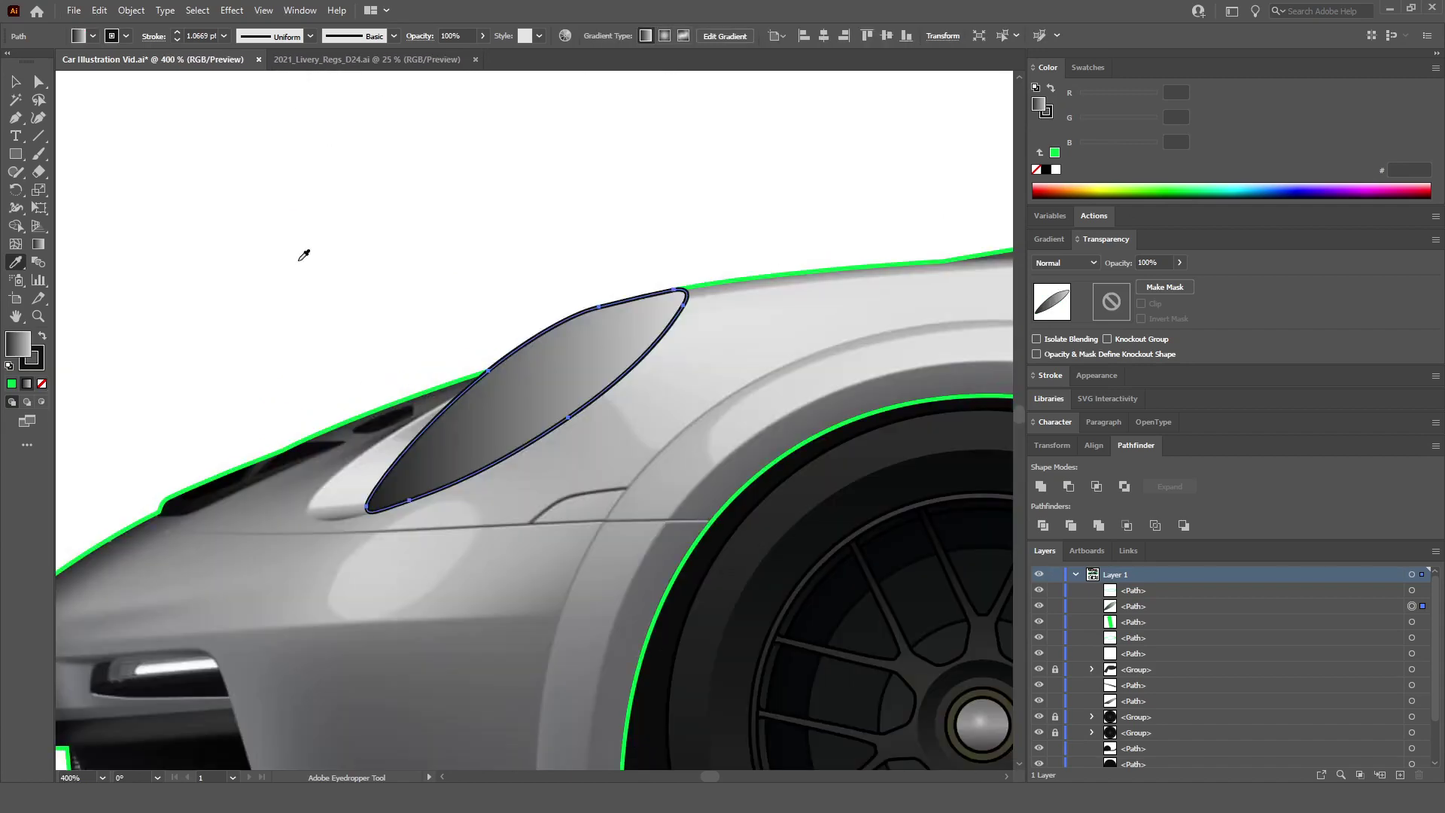
pyautogui.click(24, 84)
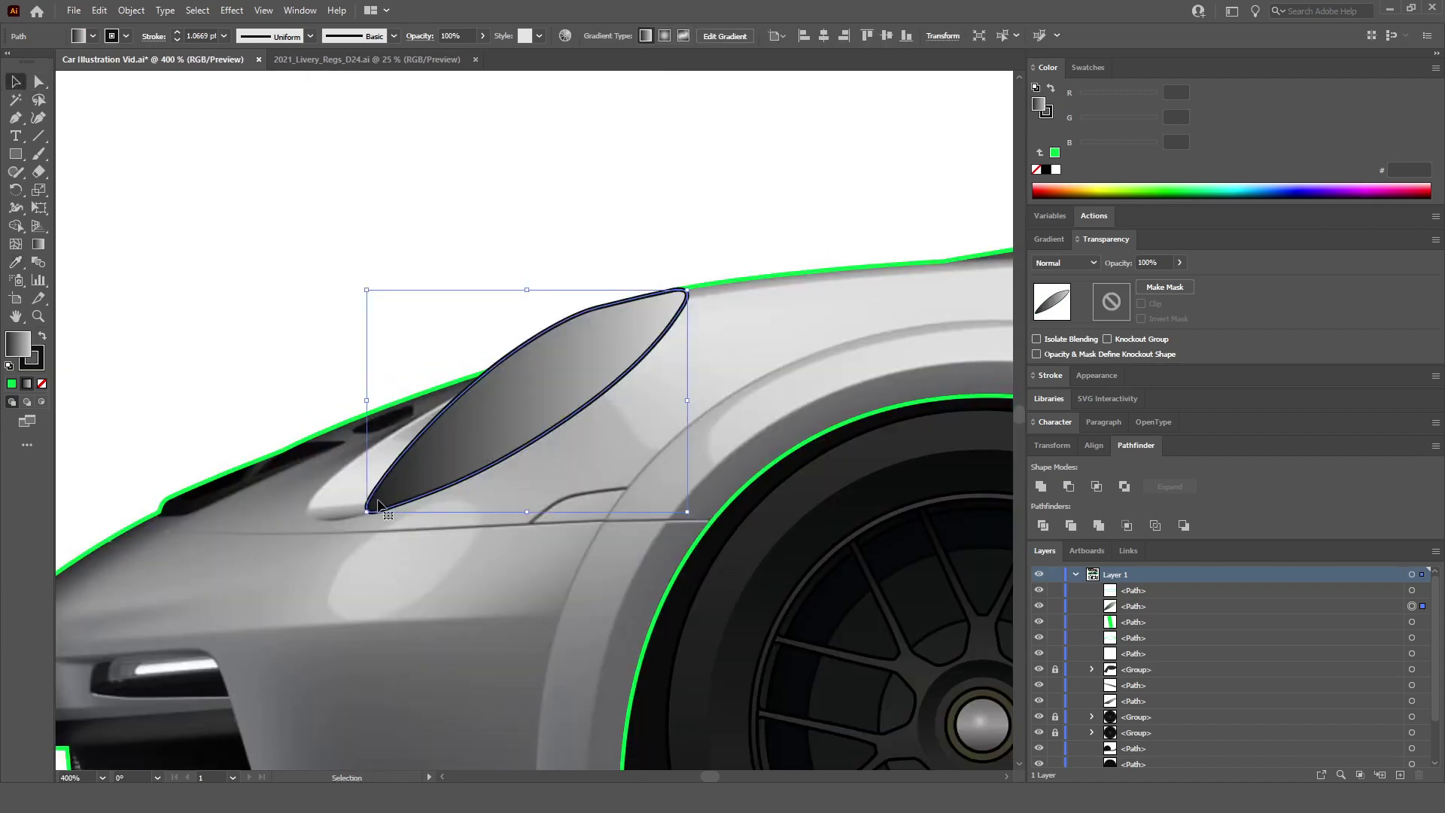
# Step: Give the taillight shape the red gradient fill and dark outline sampled from the upper car's taillight
pyautogui.scroll(-5, 572, 292)
pyautogui.scroll(4, 853, 346)
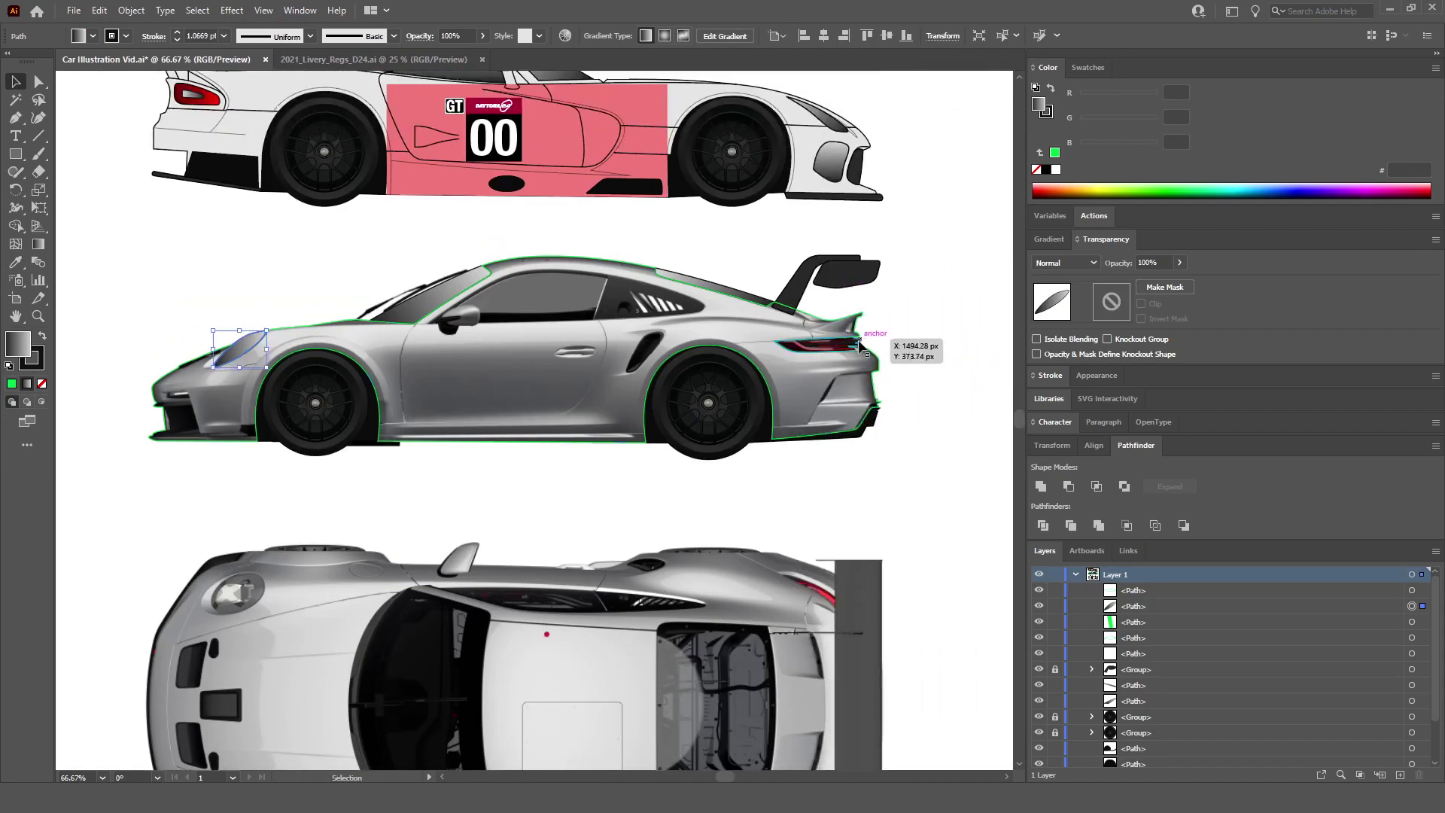
pyautogui.click(852, 346)
pyautogui.scroll(-5, 852, 346)
pyautogui.scroll(5, 431, 139)
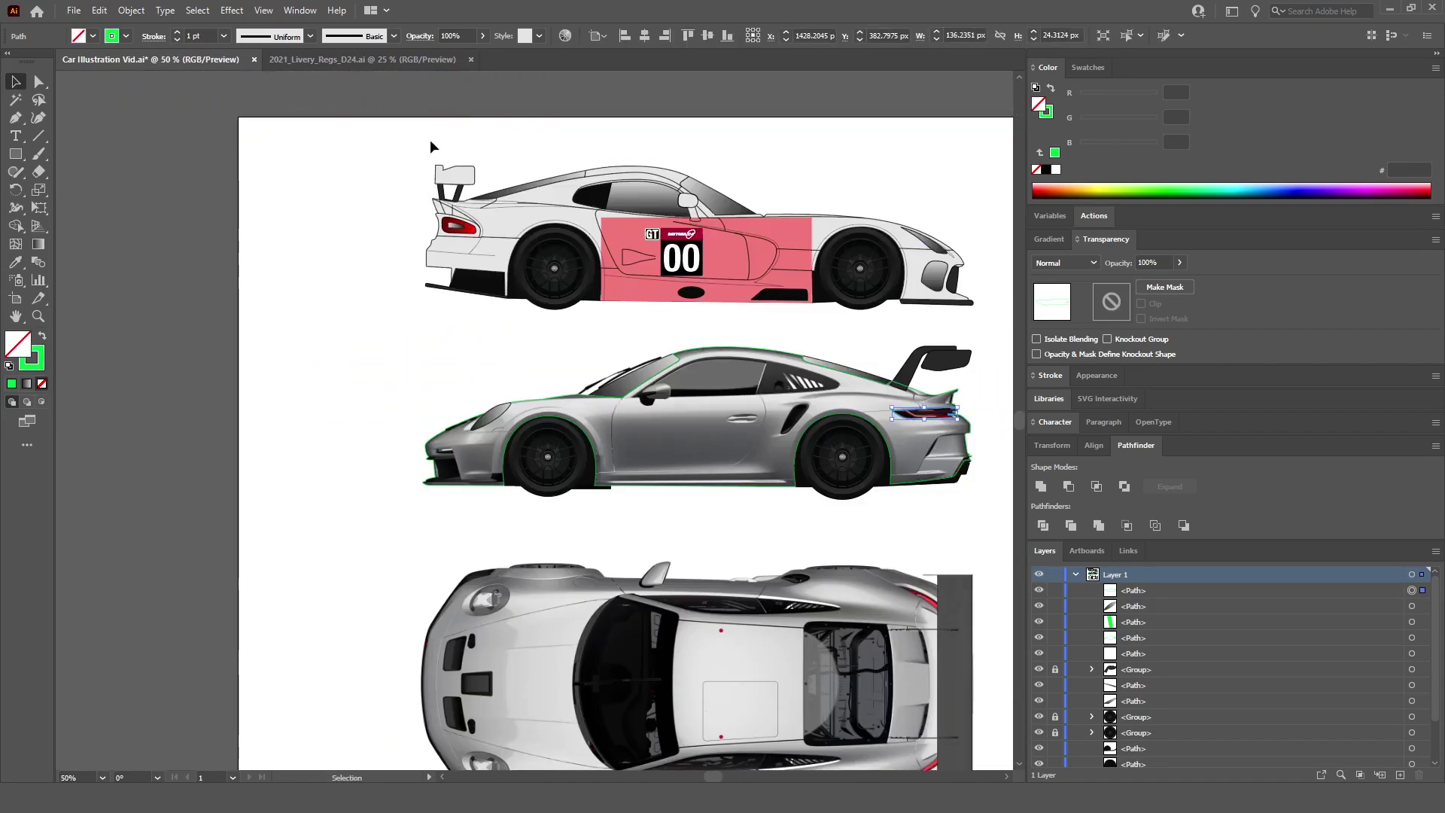
pyautogui.scroll(1, 416, 249)
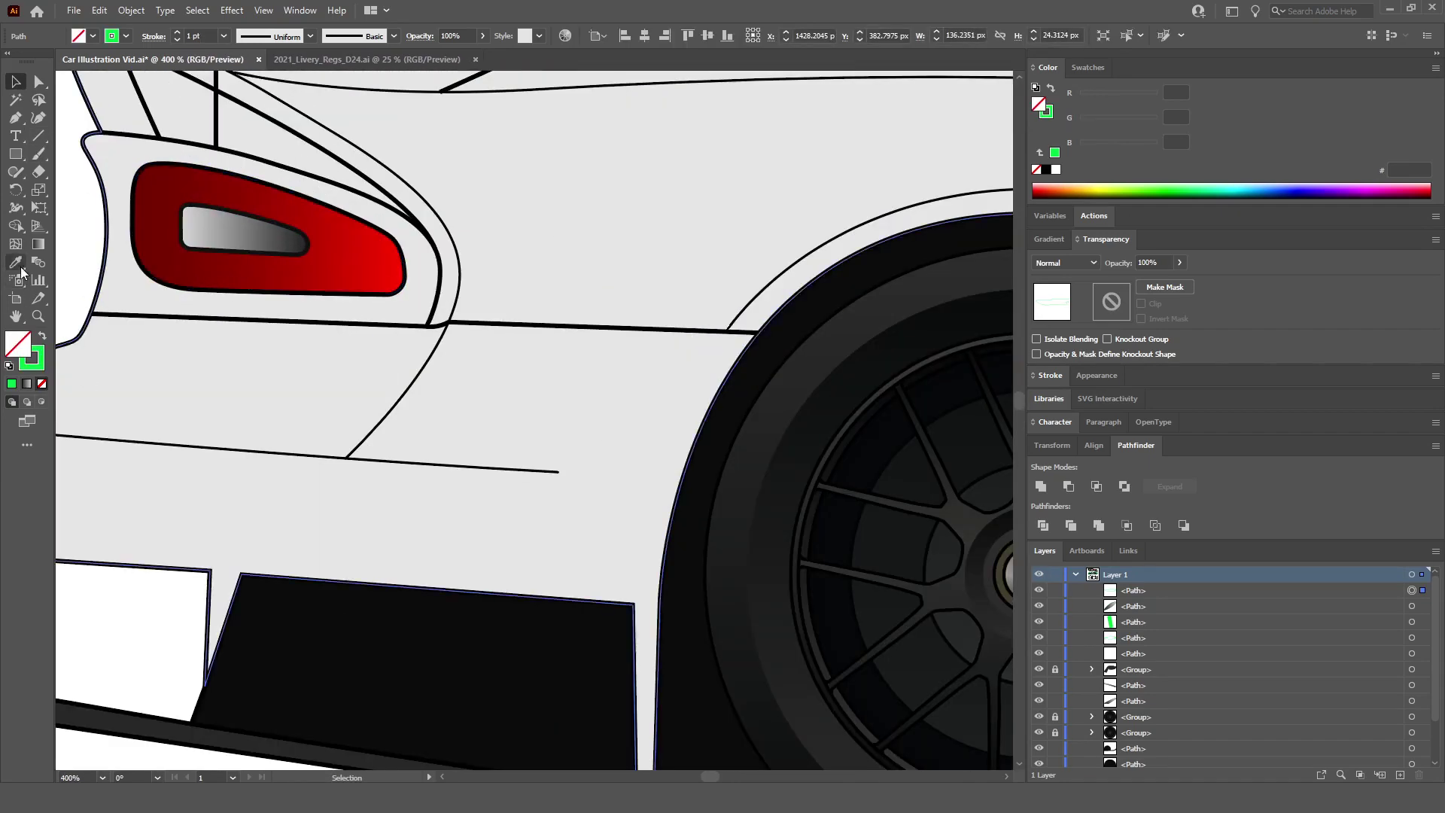
pyautogui.press('i')
pyautogui.click(357, 263)
pyautogui.scroll(-5, 357, 264)
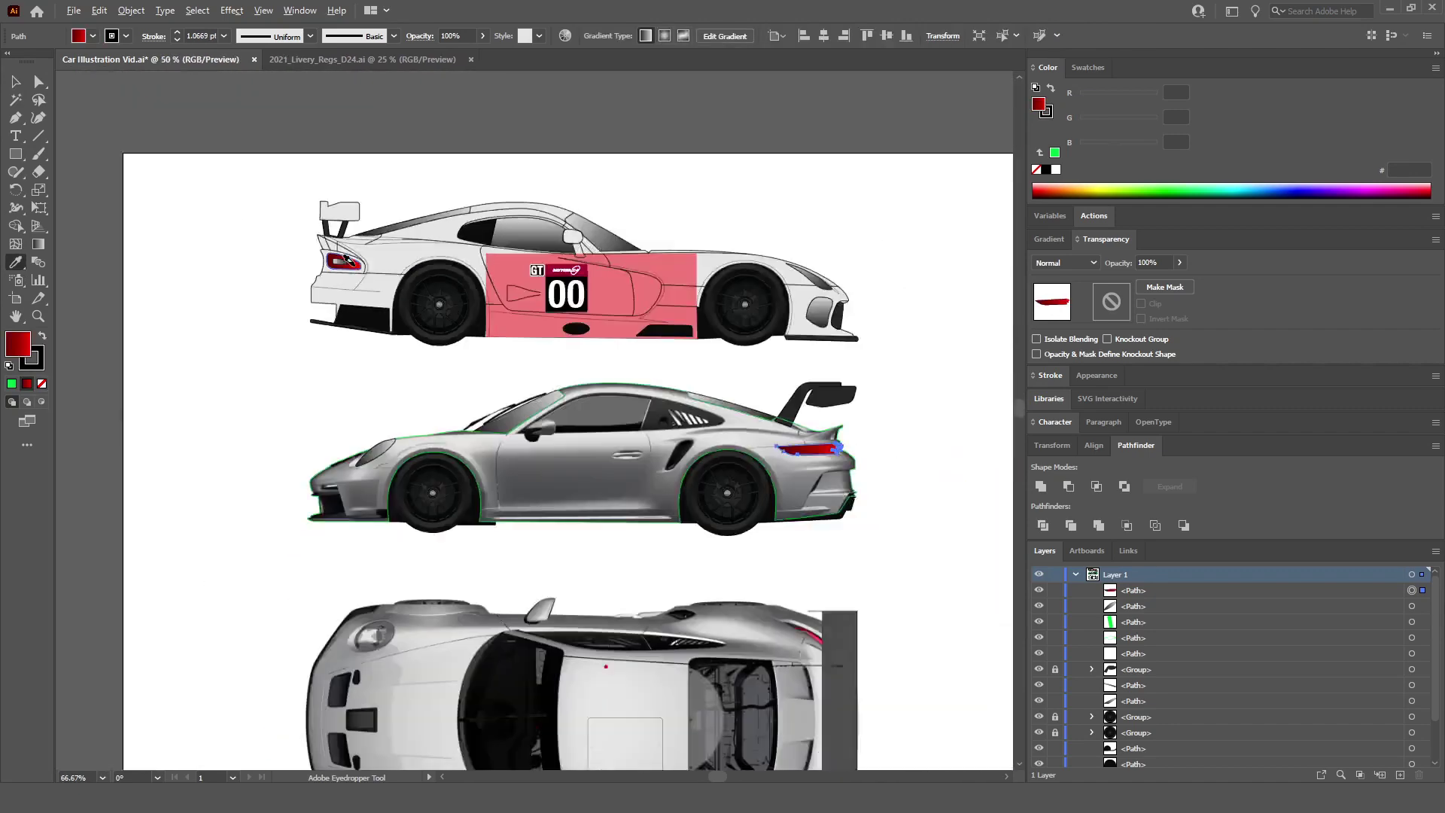
pyautogui.scroll(2, 357, 314)
pyautogui.scroll(5, 361, 286)
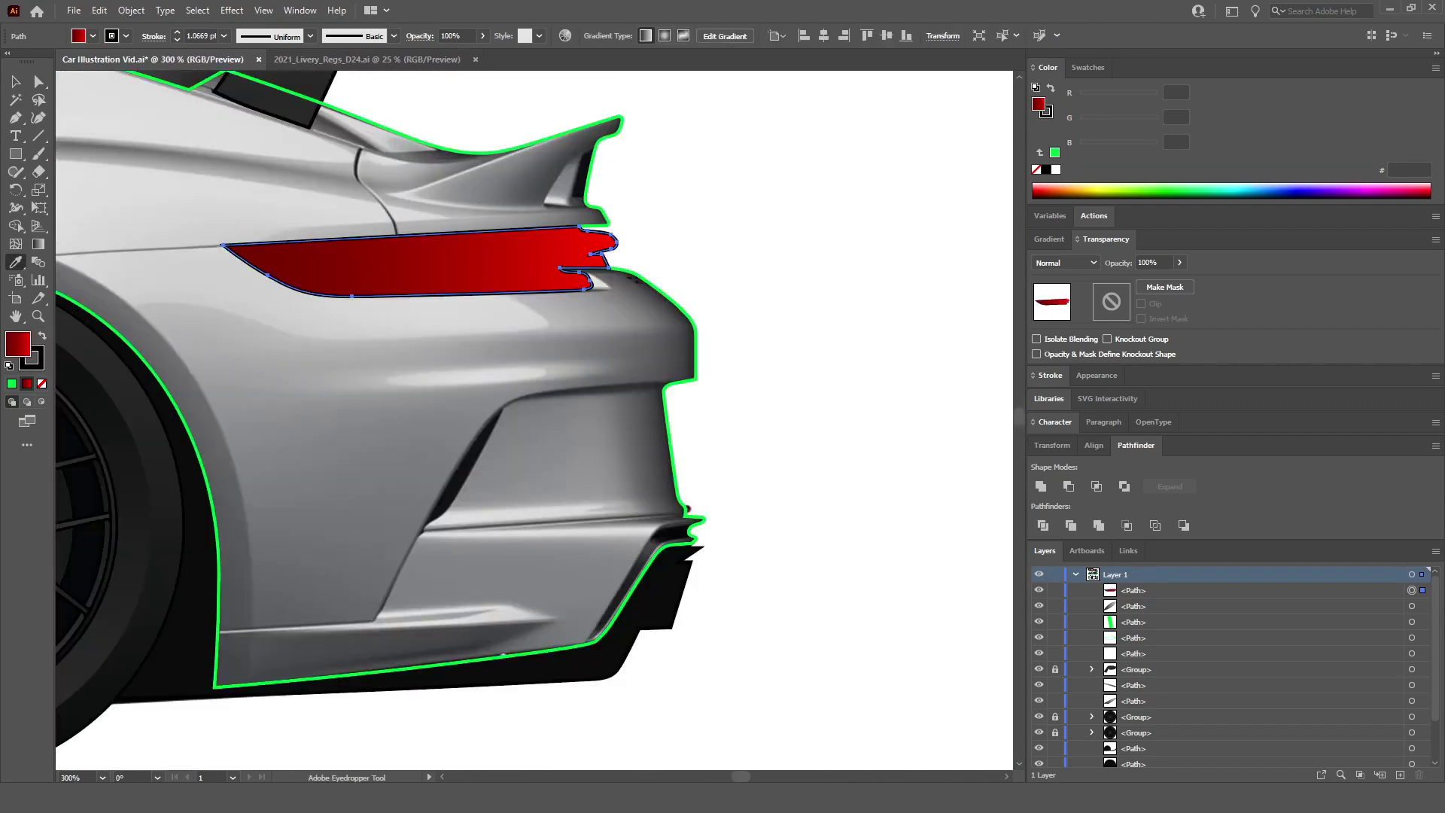
pyautogui.click(14, 84)
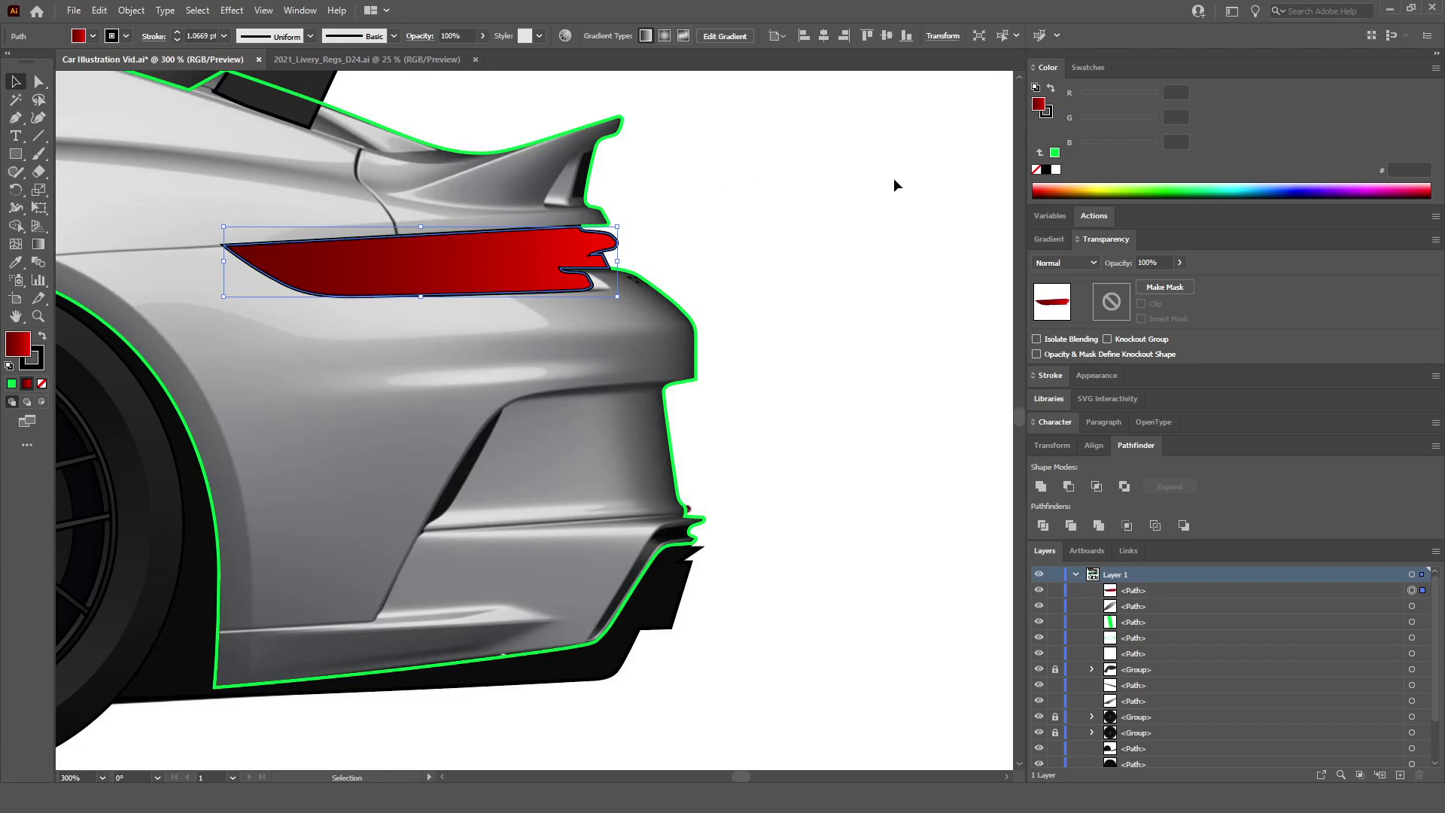
# Step: Open the gradient settings for the taillight fill and deselect the shape
pyautogui.click(1051, 239)
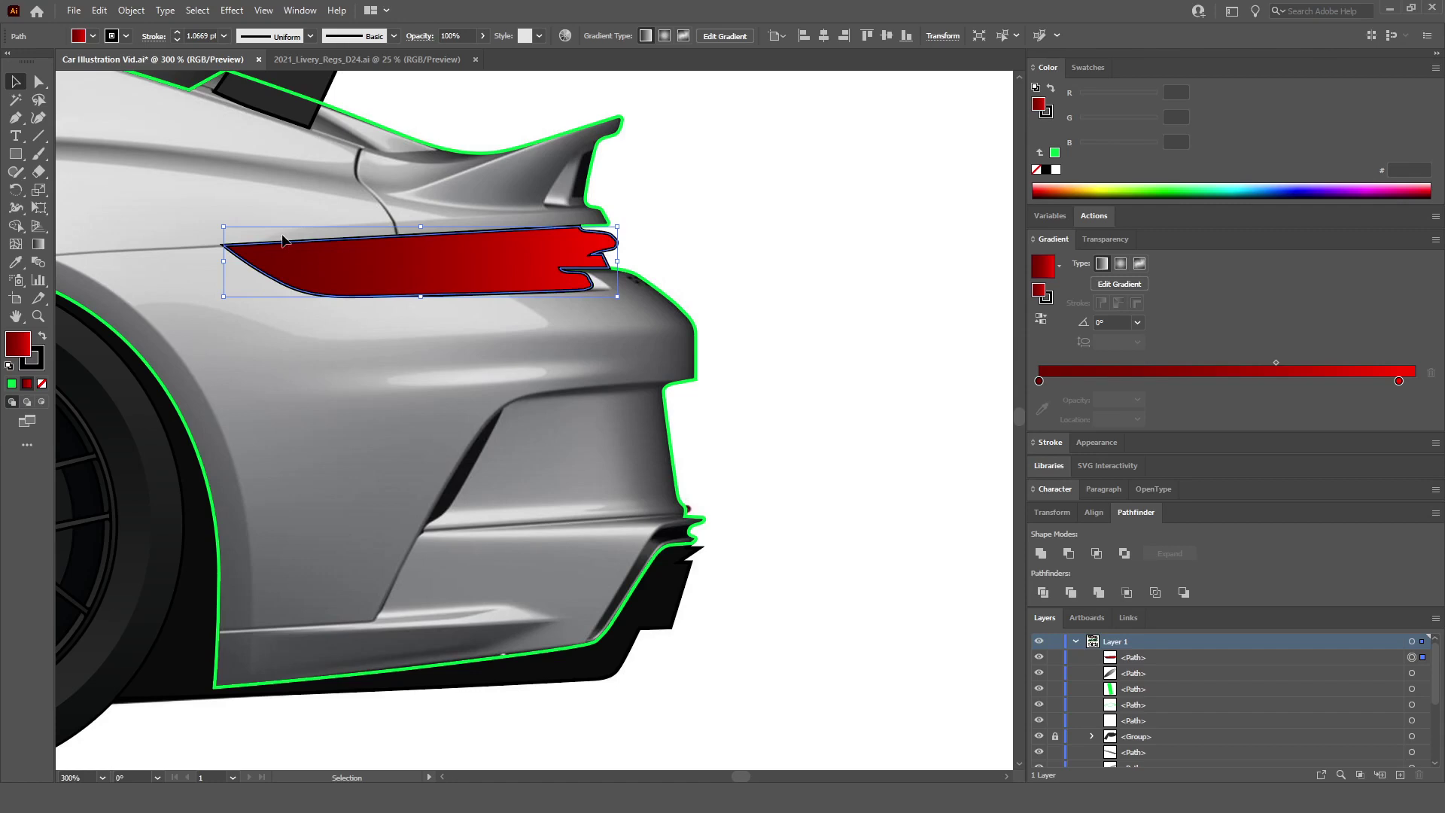
pyautogui.scroll(2, 762, 369)
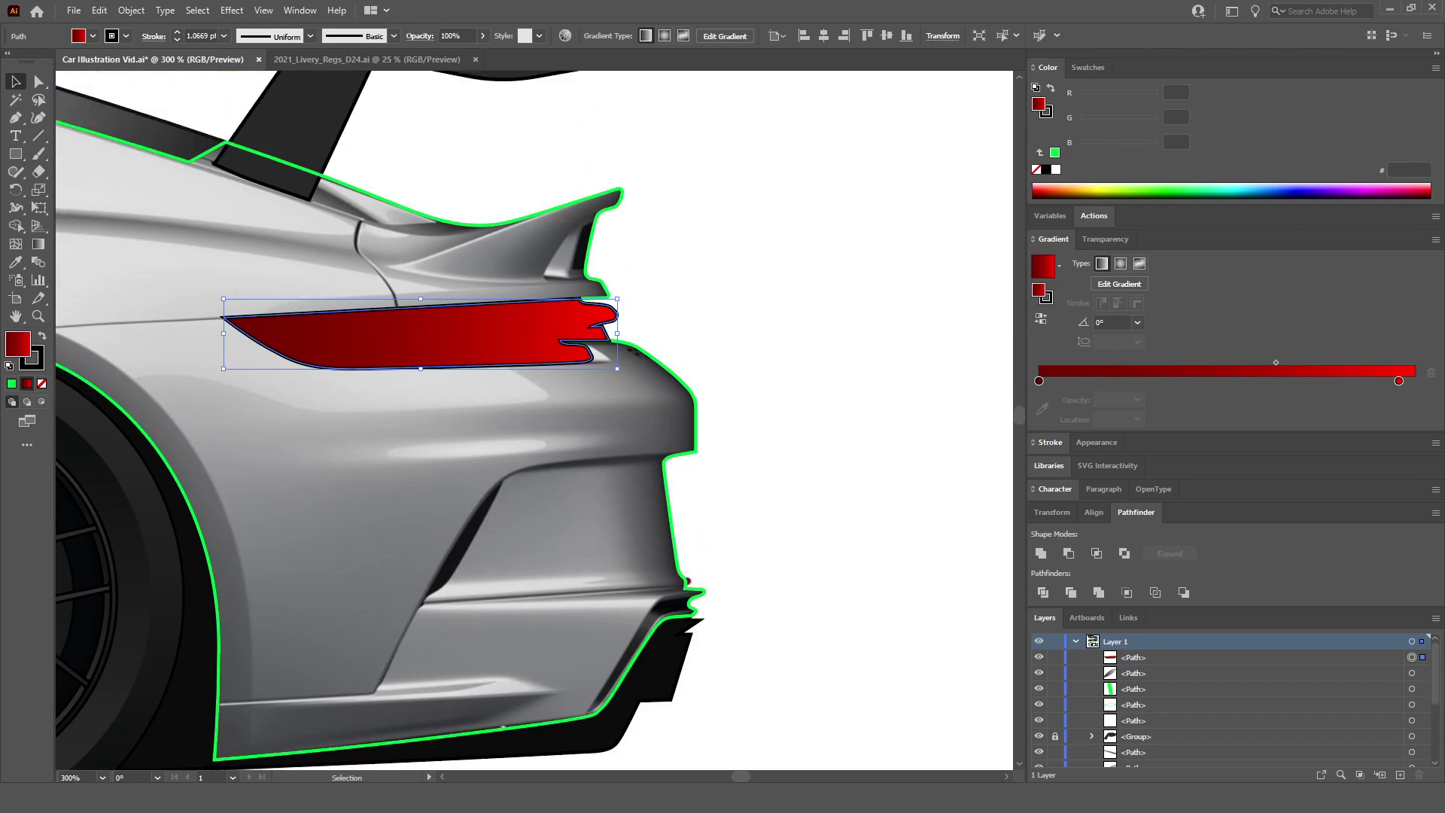
pyautogui.click(670, 201)
pyautogui.hotkey('ctrl', '-')
pyautogui.hotkey('ctrl', '-')
pyautogui.scroll(2, 828, 264)
pyautogui.hscroll(2, 828, 264)
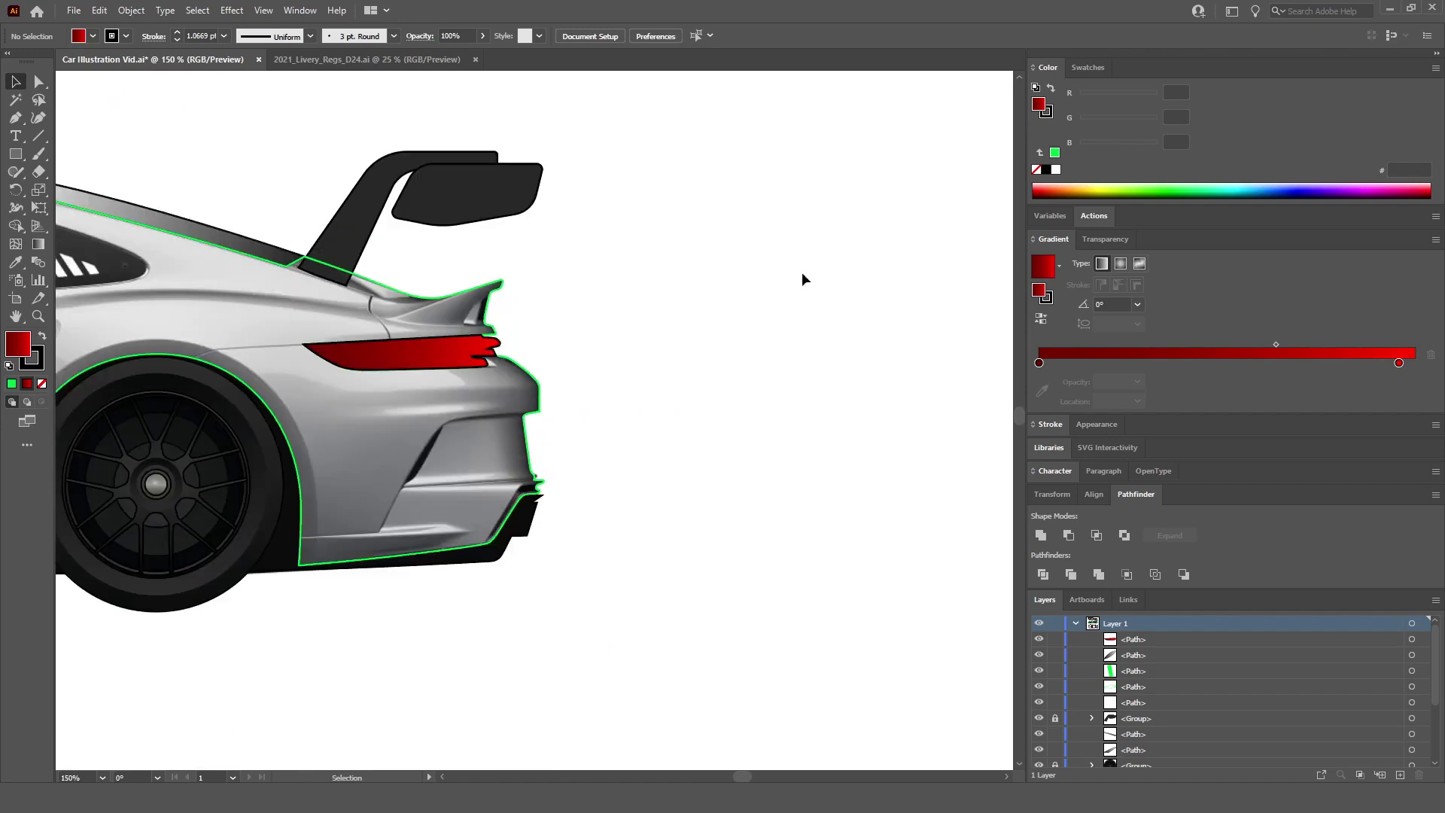
# Step: Draw a two-point curved Pen path on the empty canvas behind the car, rising to its far end
pyautogui.click(16, 121)
pyautogui.hotkey('ctrl', '+')
pyautogui.hotkey('ctrl', '+')
pyautogui.click(566, 327)
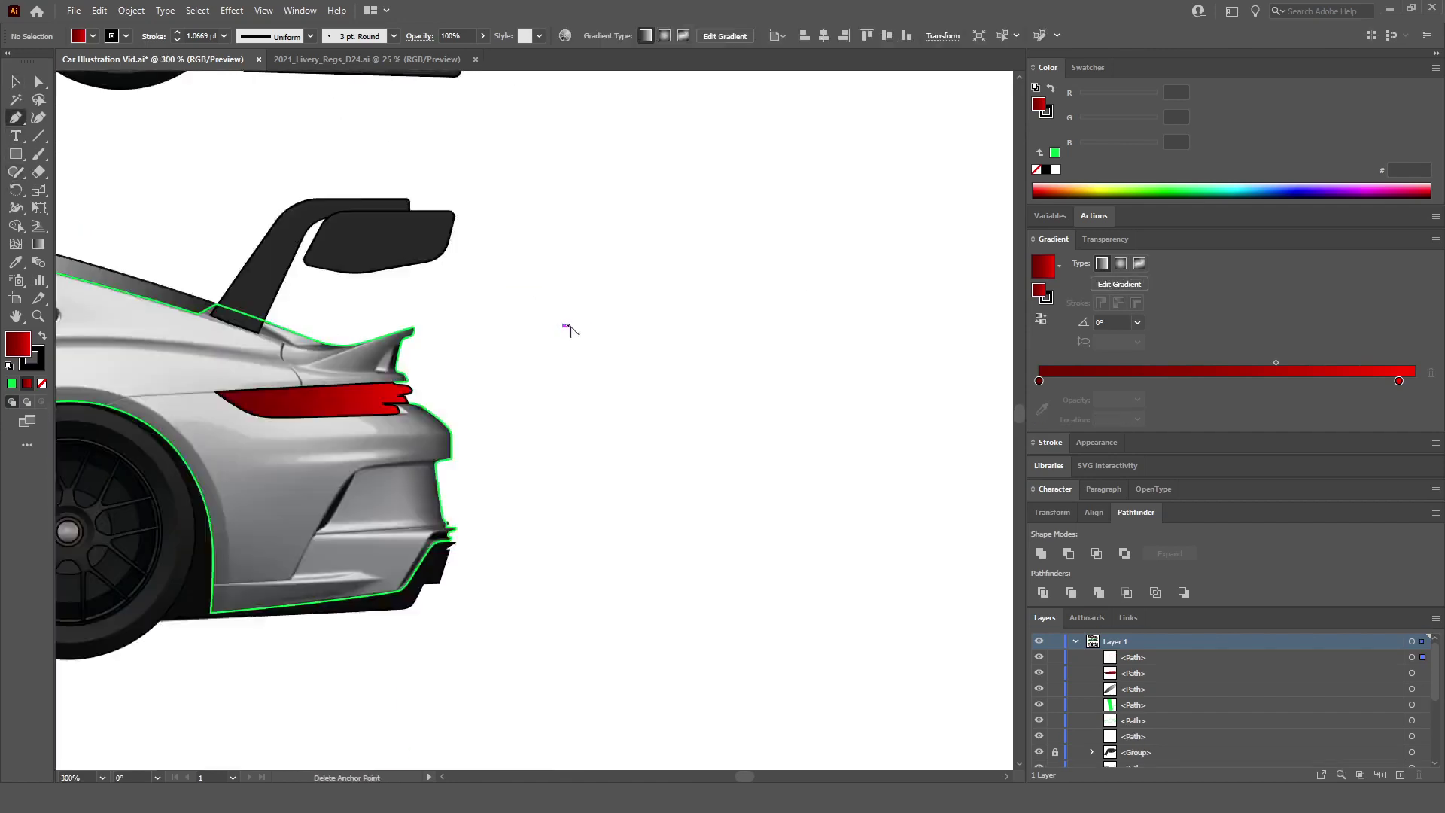
pyautogui.hotkey('ctrl', '-')
pyautogui.hotkey('ctrl', '-')
pyautogui.hotkey('ctrl', '-')
pyautogui.hotkey('ctrl', '-')
pyautogui.hotkey('ctrl', '-')
pyautogui.hotkey('ctrl', '+')
pyautogui.hotkey('ctrl', '+')
pyautogui.moveTo(584, 282); pyautogui.dragTo(587, 210)
pyautogui.press('v')
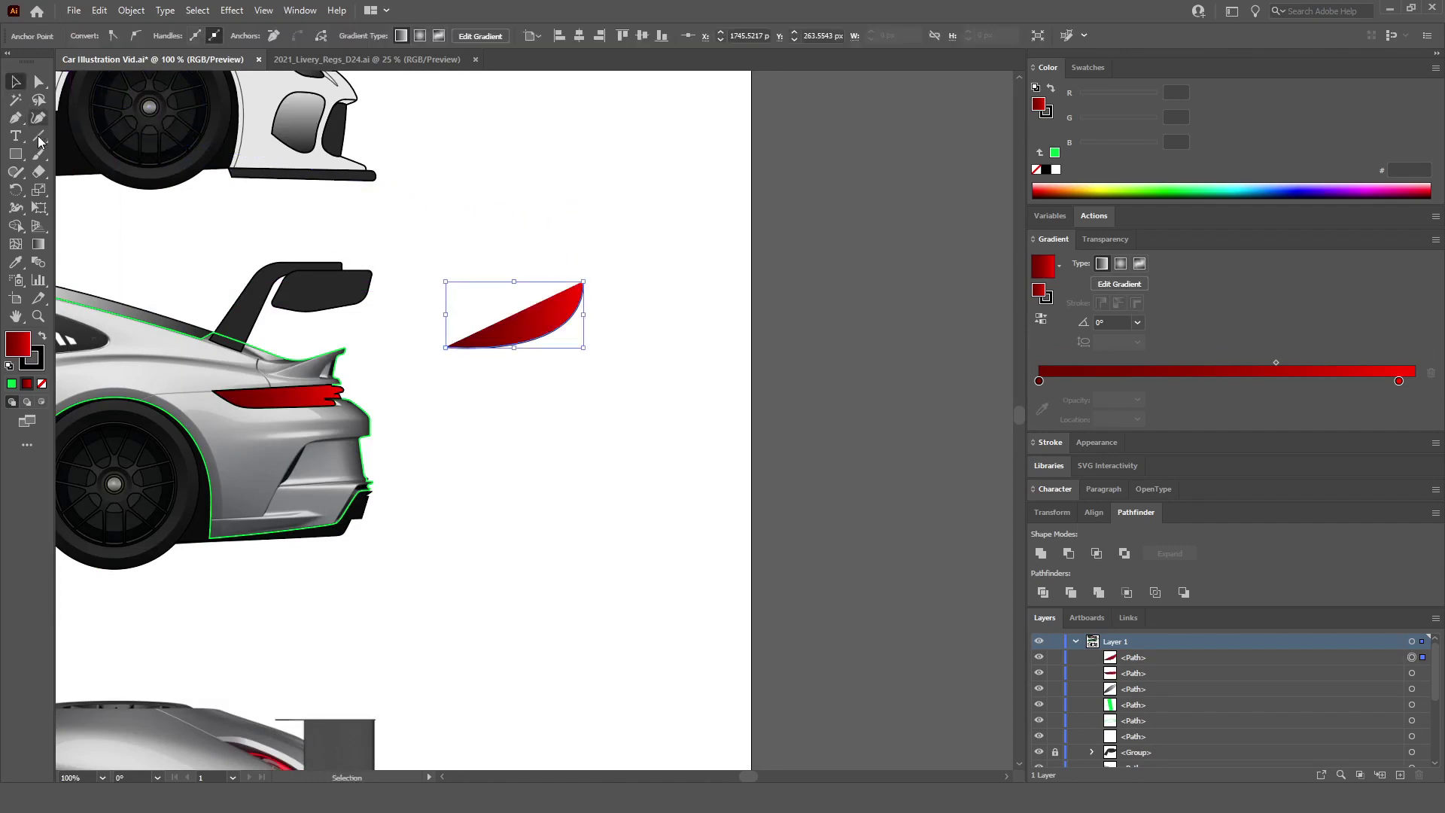
# Step: Move the red gradient from the curve's fill to its stroke and remove the fill
pyautogui.hotkey('shift', 'x')
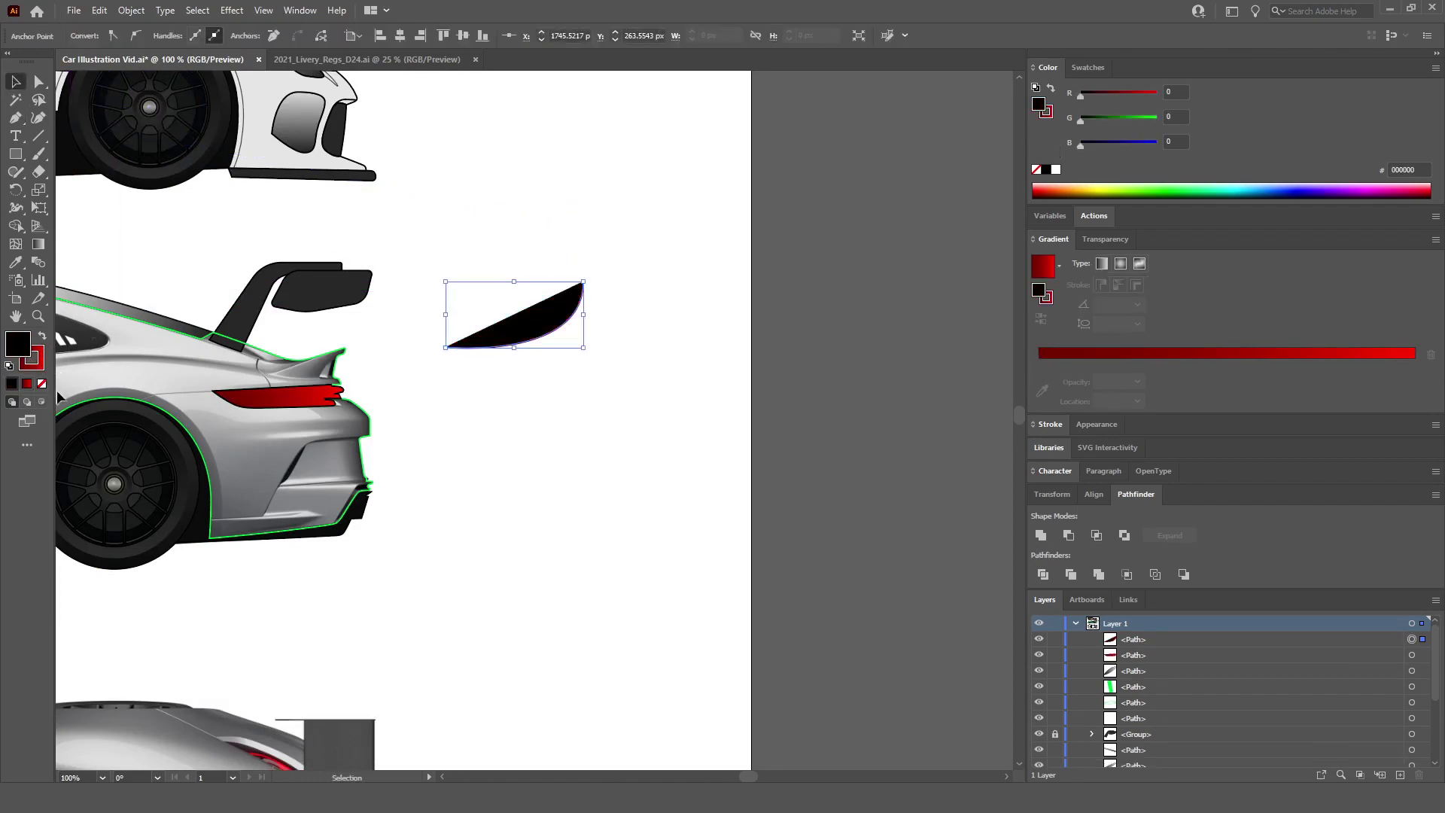
pyautogui.press('/')
pyautogui.hotkey('ctrl', '+')
pyautogui.hotkey('ctrl', '+')
pyautogui.hotkey('ctrl', '+')
pyautogui.hscroll(3, 616, 374)
pyautogui.scroll(1, 866, 331)
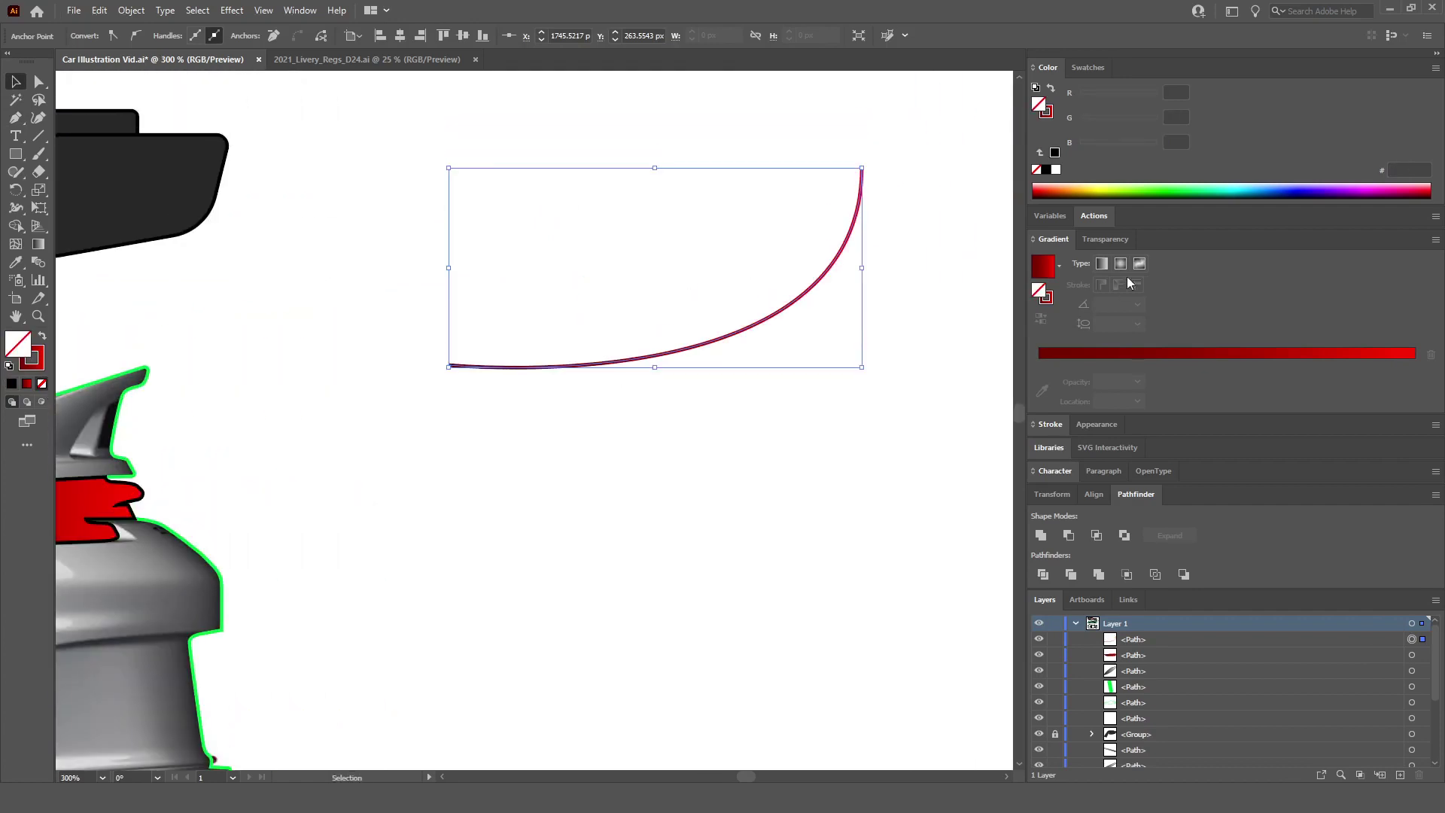
# Step: Reverse the direction of the gradient on the curve's stroke and deselect the curve
pyautogui.click(43, 357)
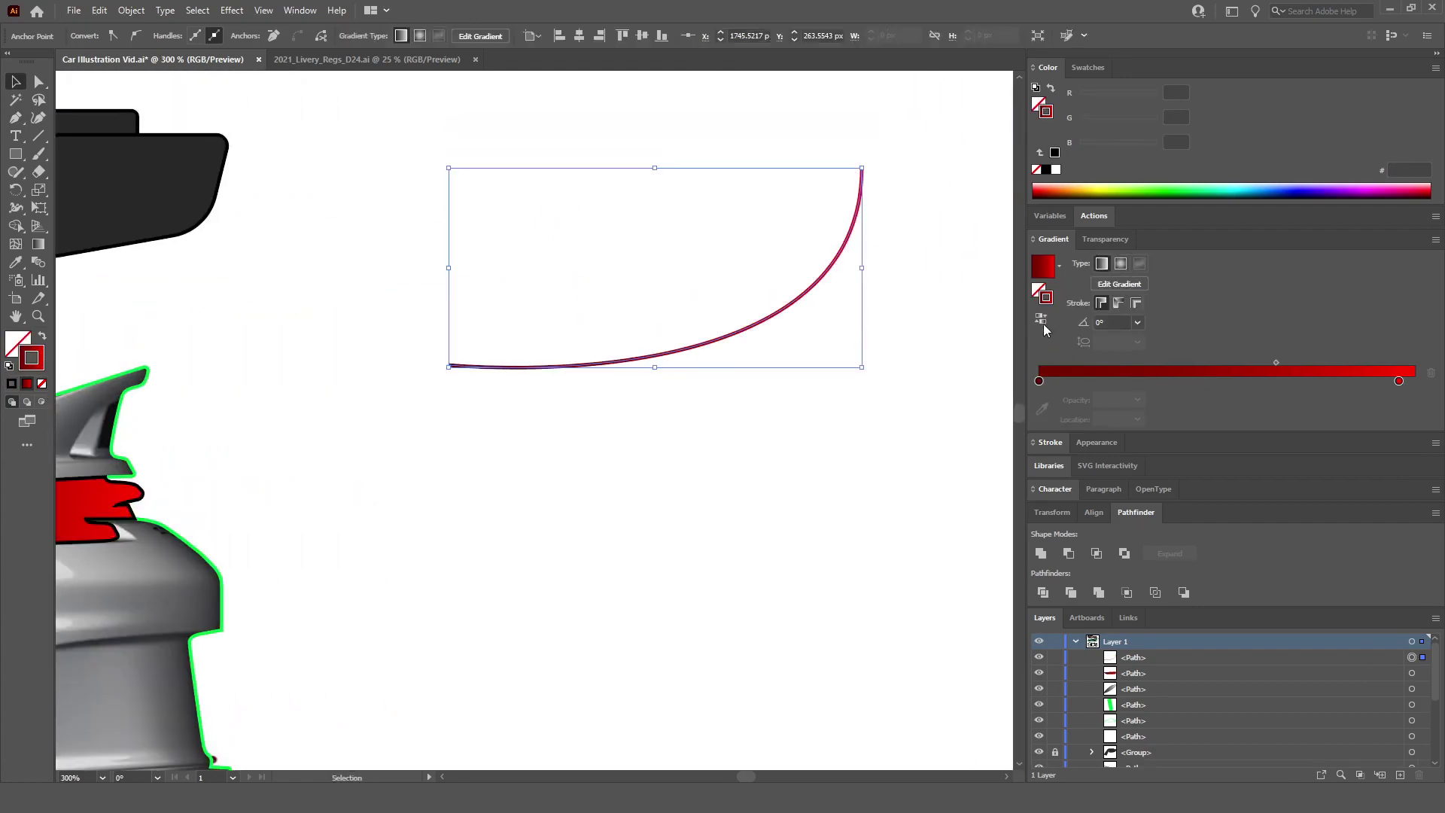
pyautogui.click(1037, 323)
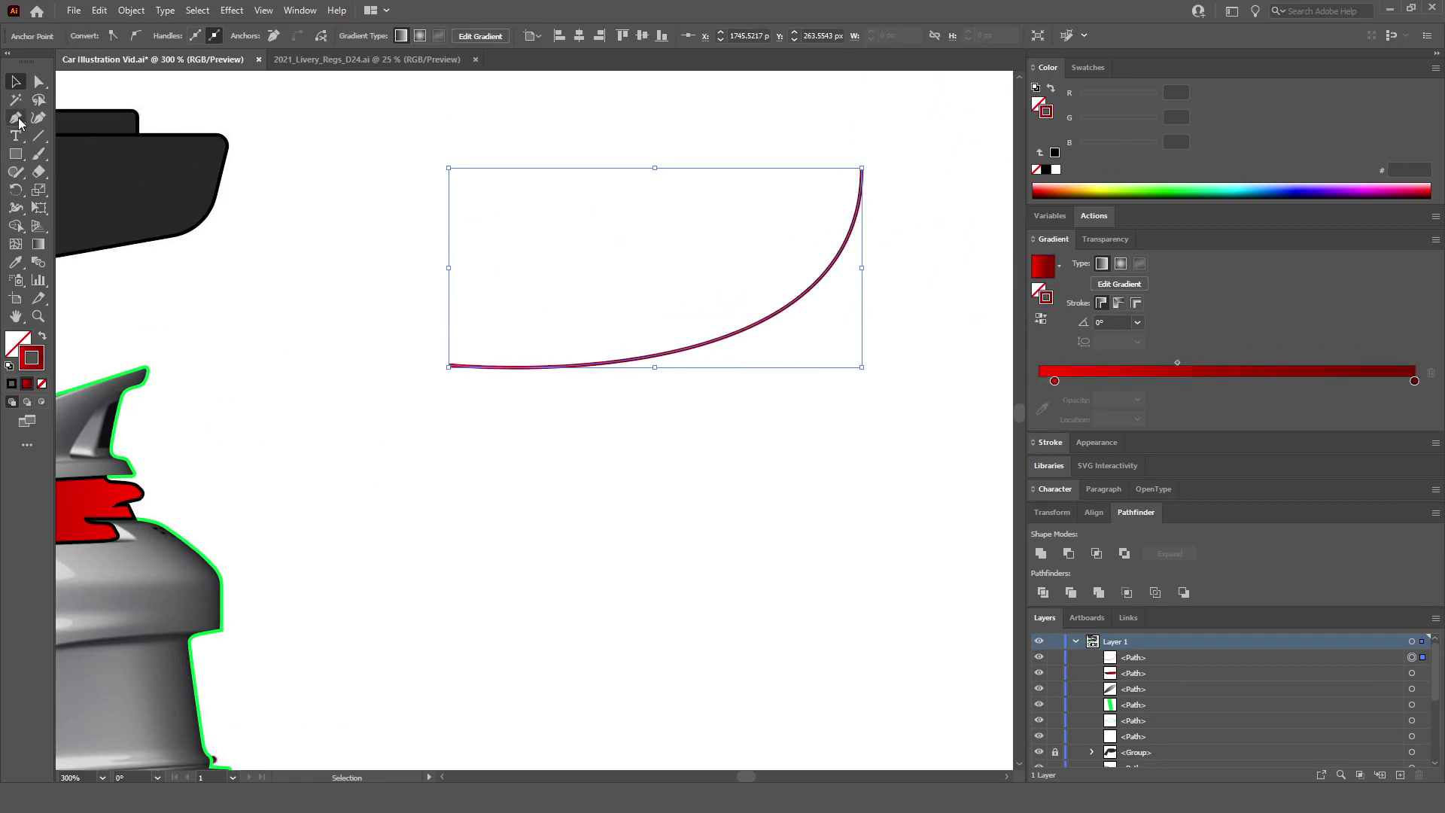
pyautogui.click(72, 362)
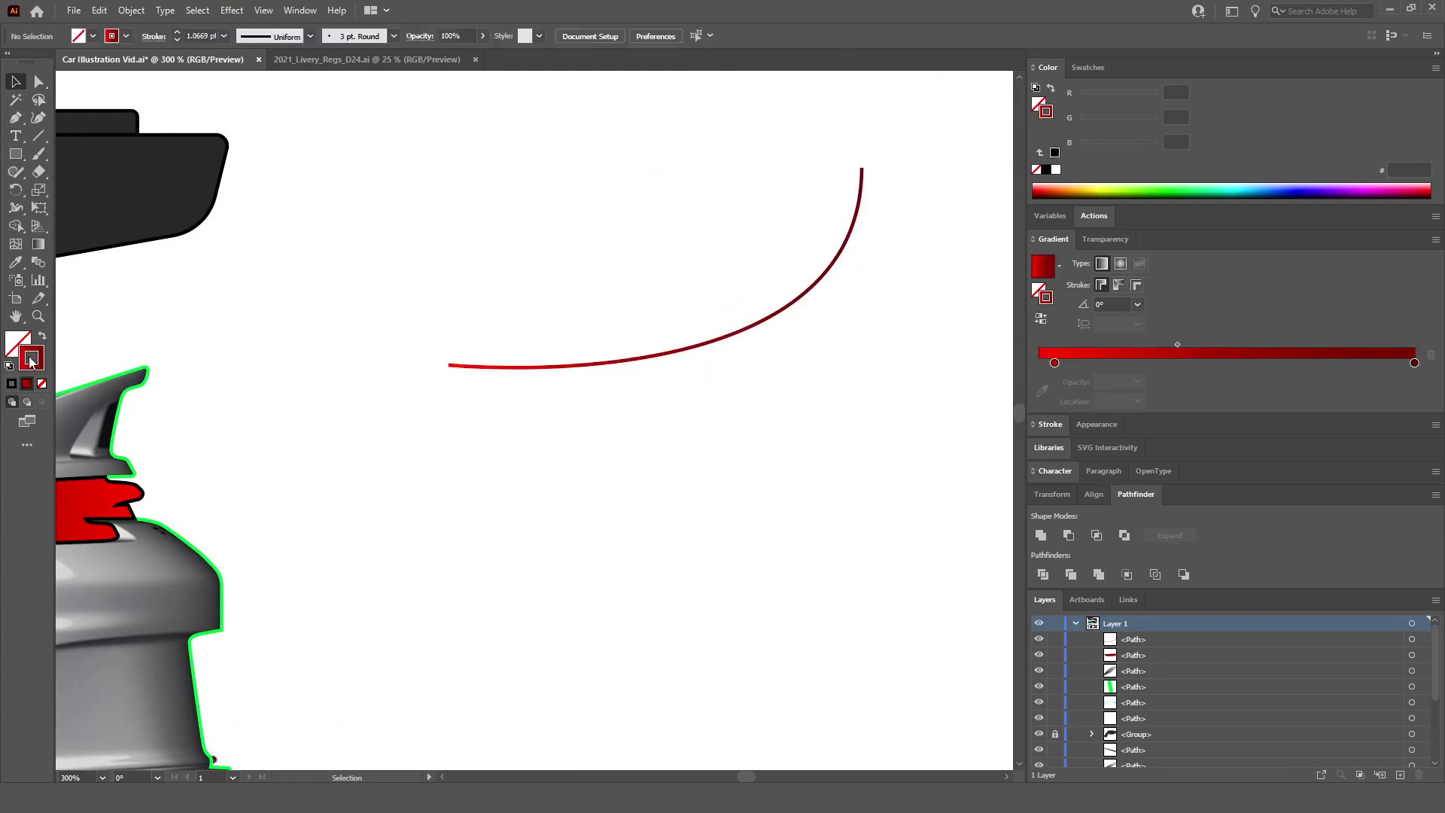
# Step: Sample the car outline's green stroke and draw a Pen path of a vertical line topped by a triangle below the red curve
pyautogui.click(15, 262)
pyautogui.click(125, 370)
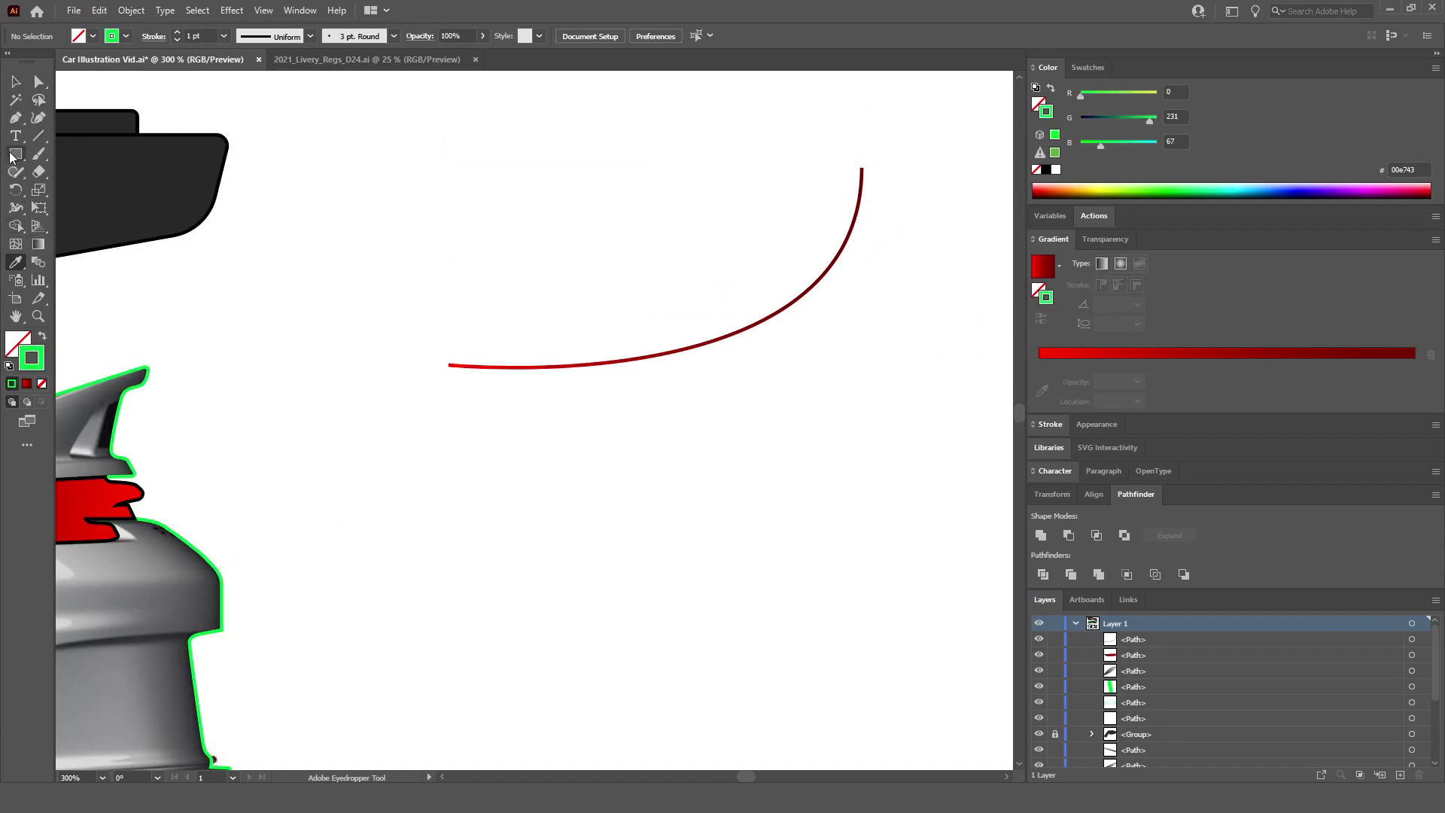
pyautogui.click(15, 118)
pyautogui.click(449, 707)
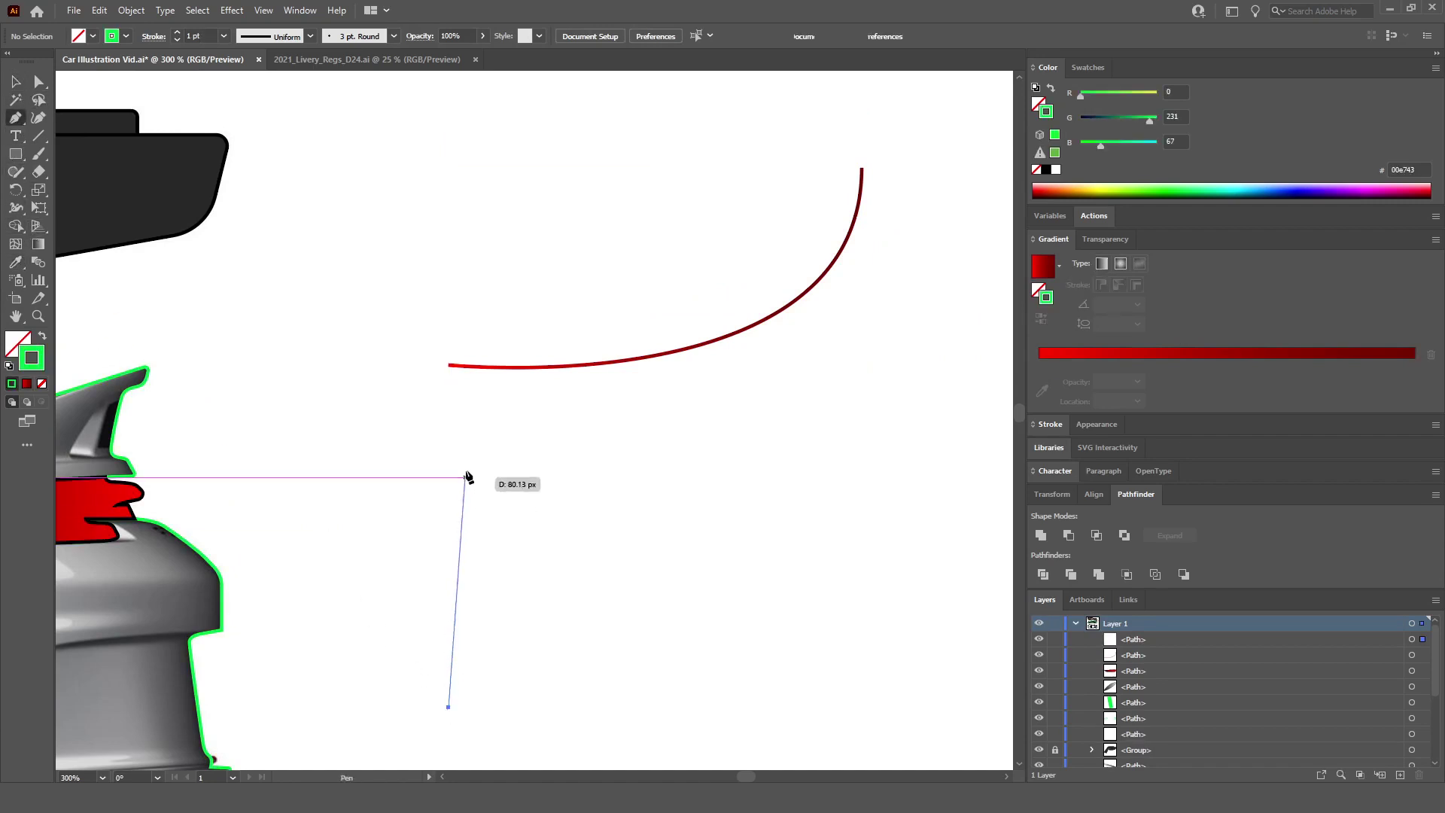
pyautogui.click(449, 400)
pyautogui.click(369, 514)
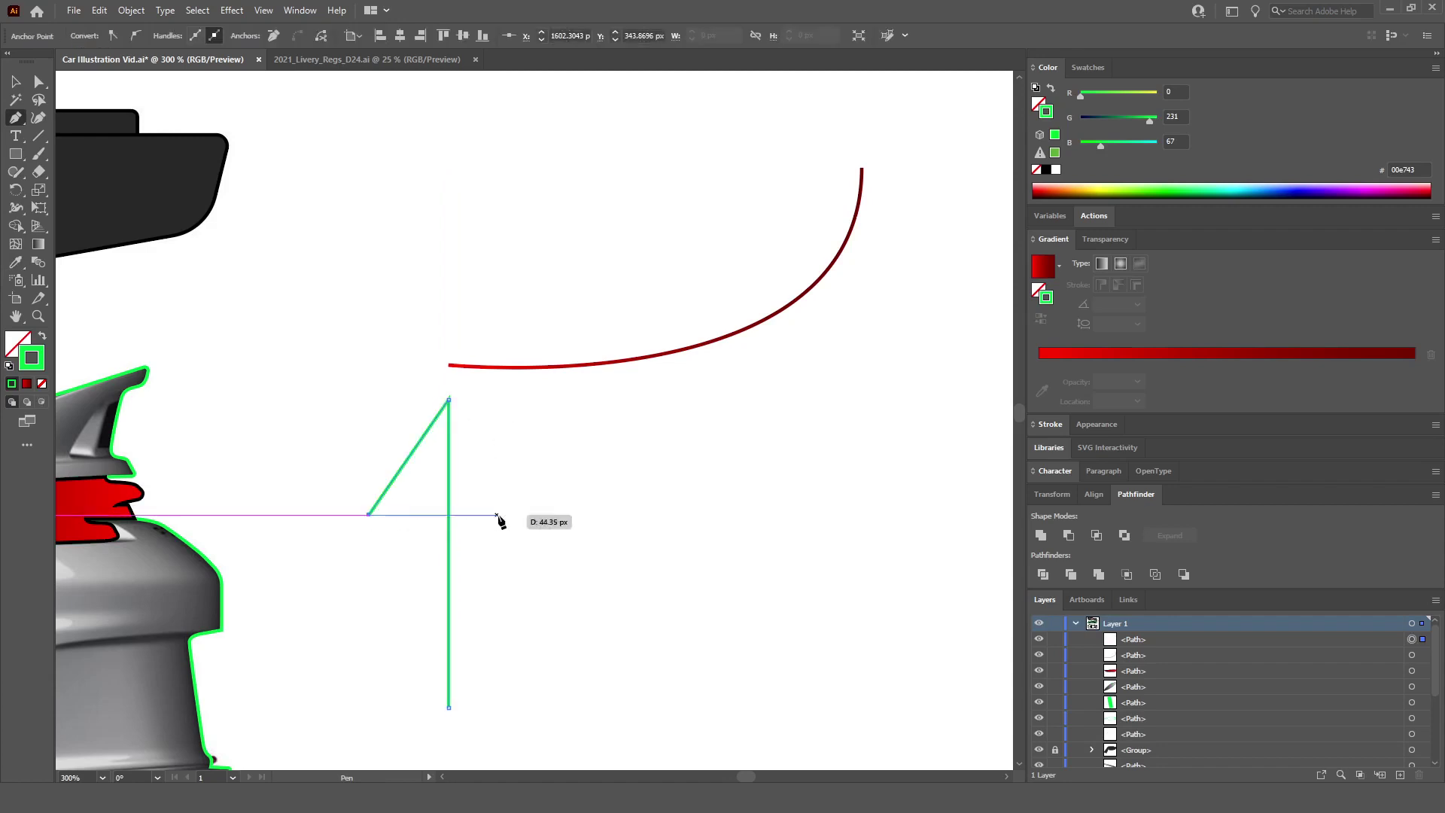
pyautogui.click(536, 514)
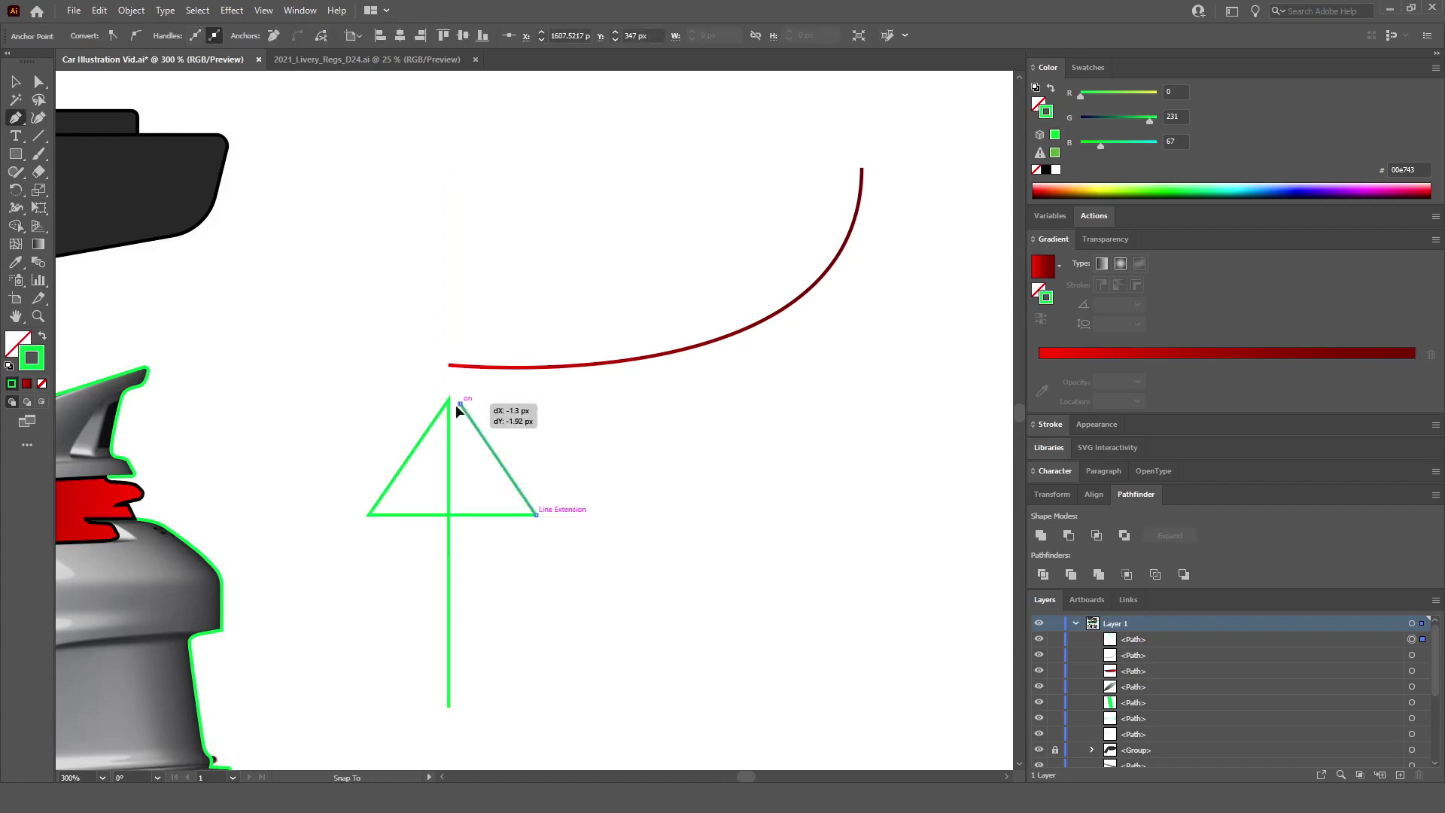
pyautogui.click(448, 400)
# Step: Remove the green triangle-topped path and the red gradient curve from the empty canvas
pyautogui.click(17, 83)
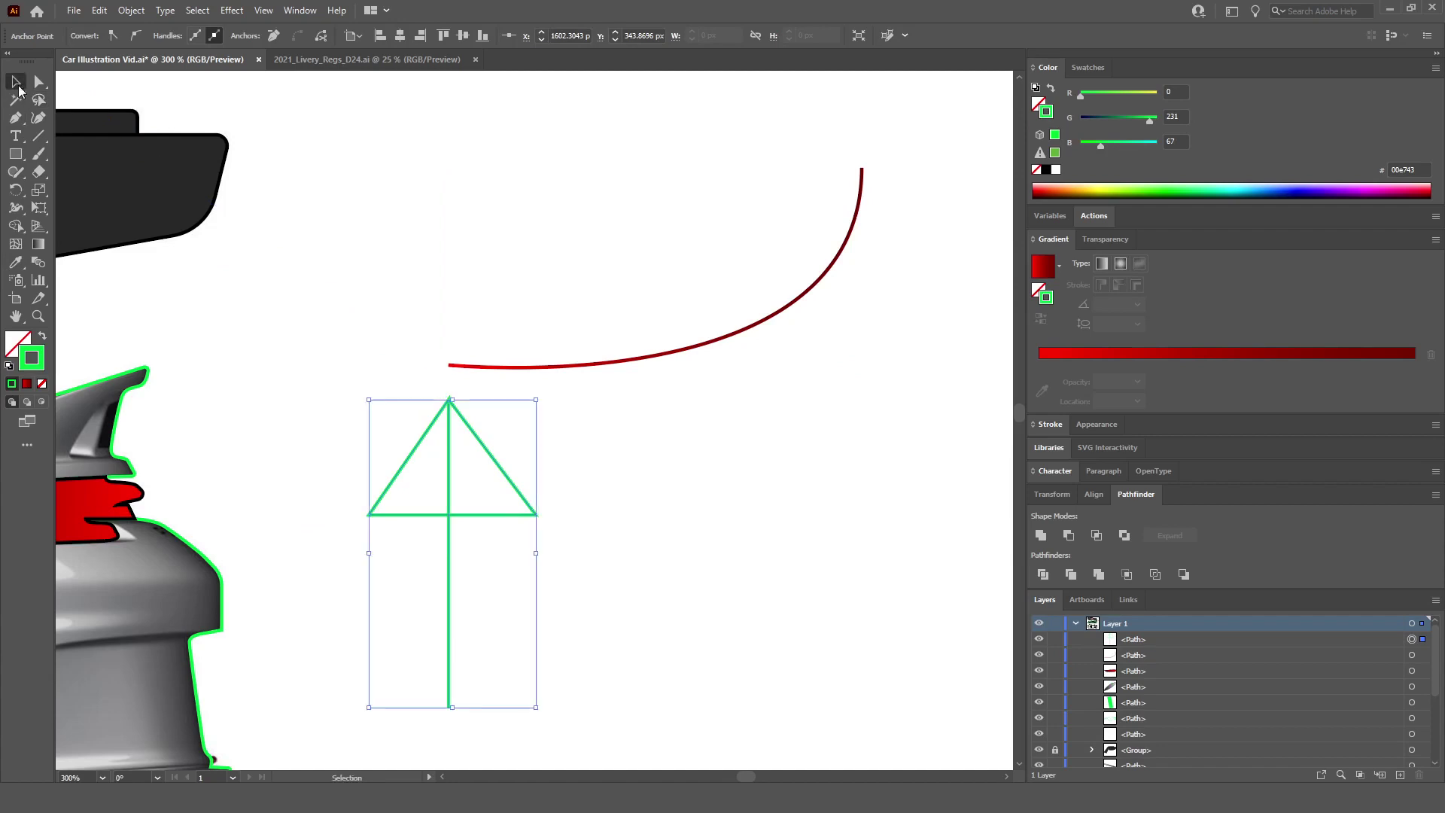
pyautogui.moveTo(492, 457); pyautogui.dragTo(899, 444)
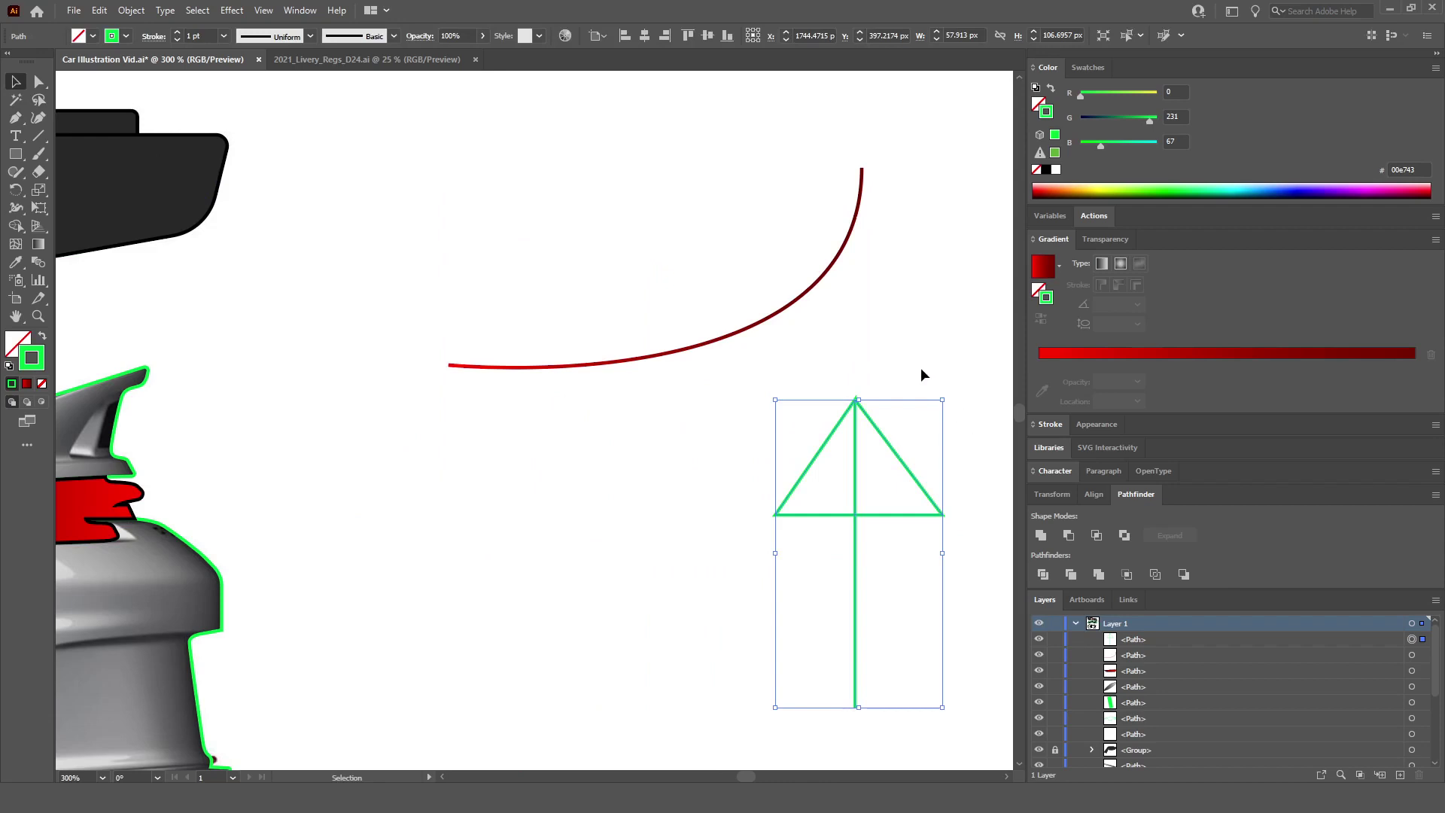
pyautogui.press('Delete')
pyautogui.click(783, 316)
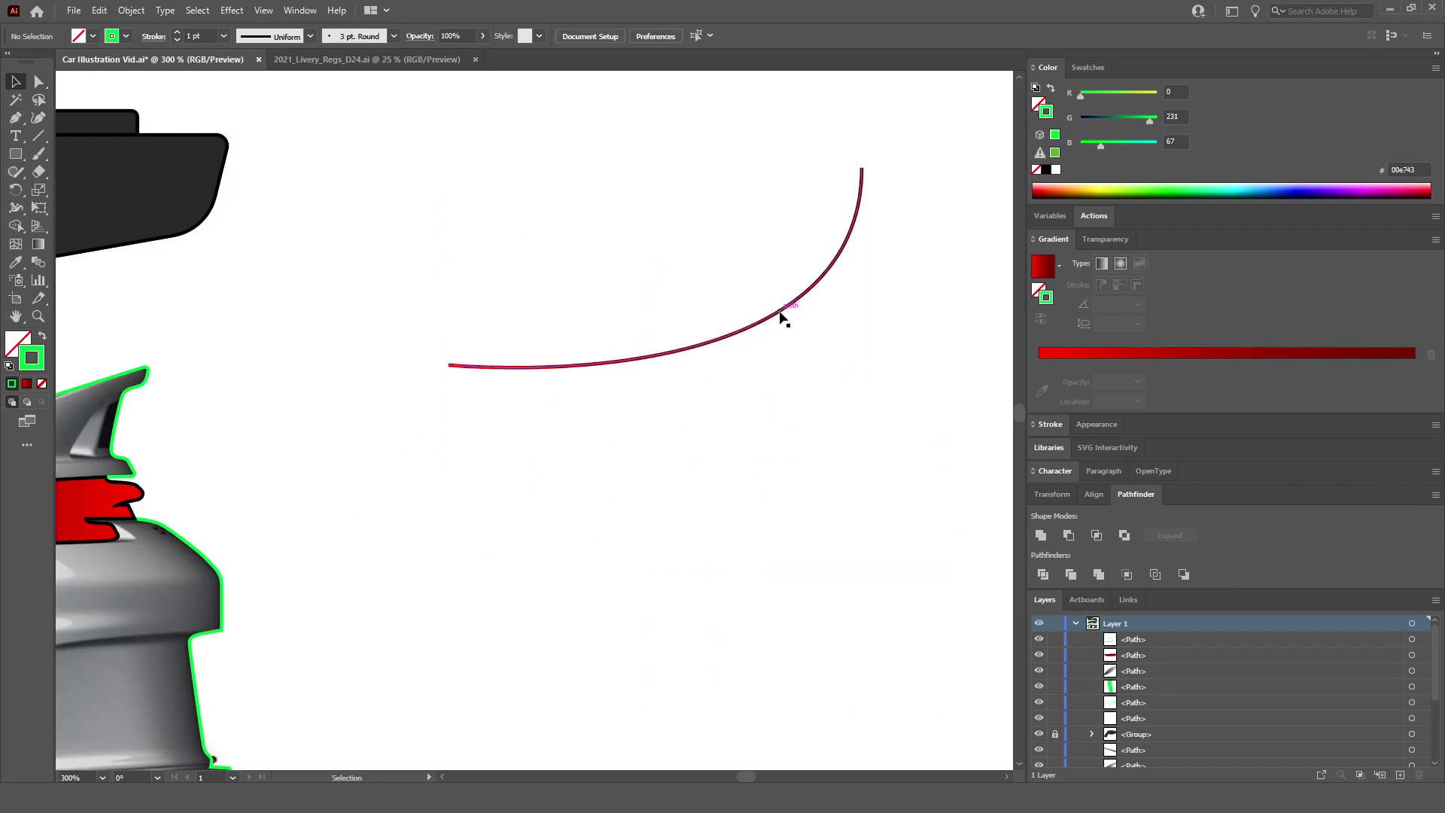
pyautogui.press('Delete')
# Step: Reverse the direction of the red gradient in the Porsche taillight's fill and deselect the shape
pyautogui.hscroll(-10, 360, 494)
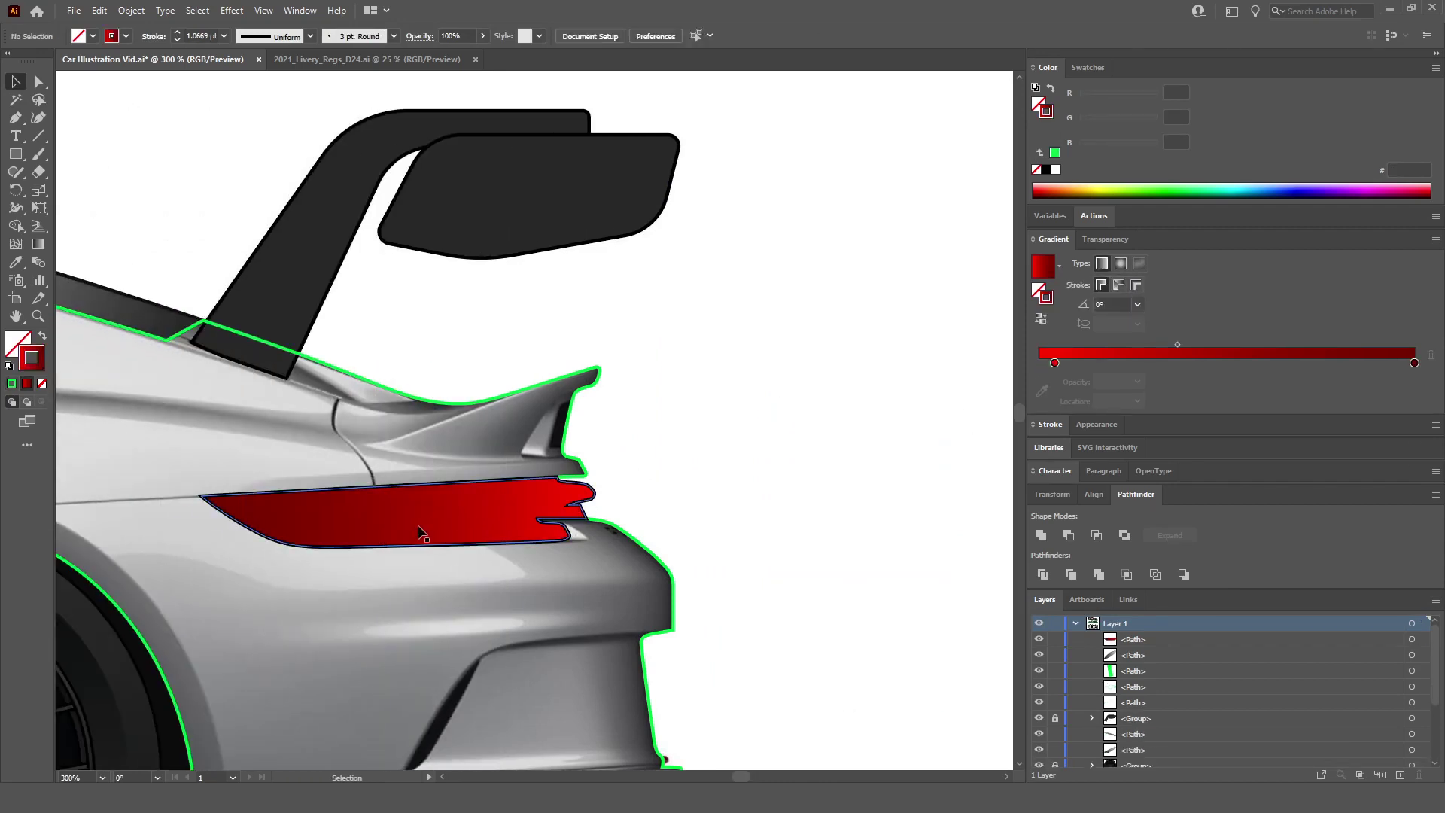
pyautogui.click(419, 533)
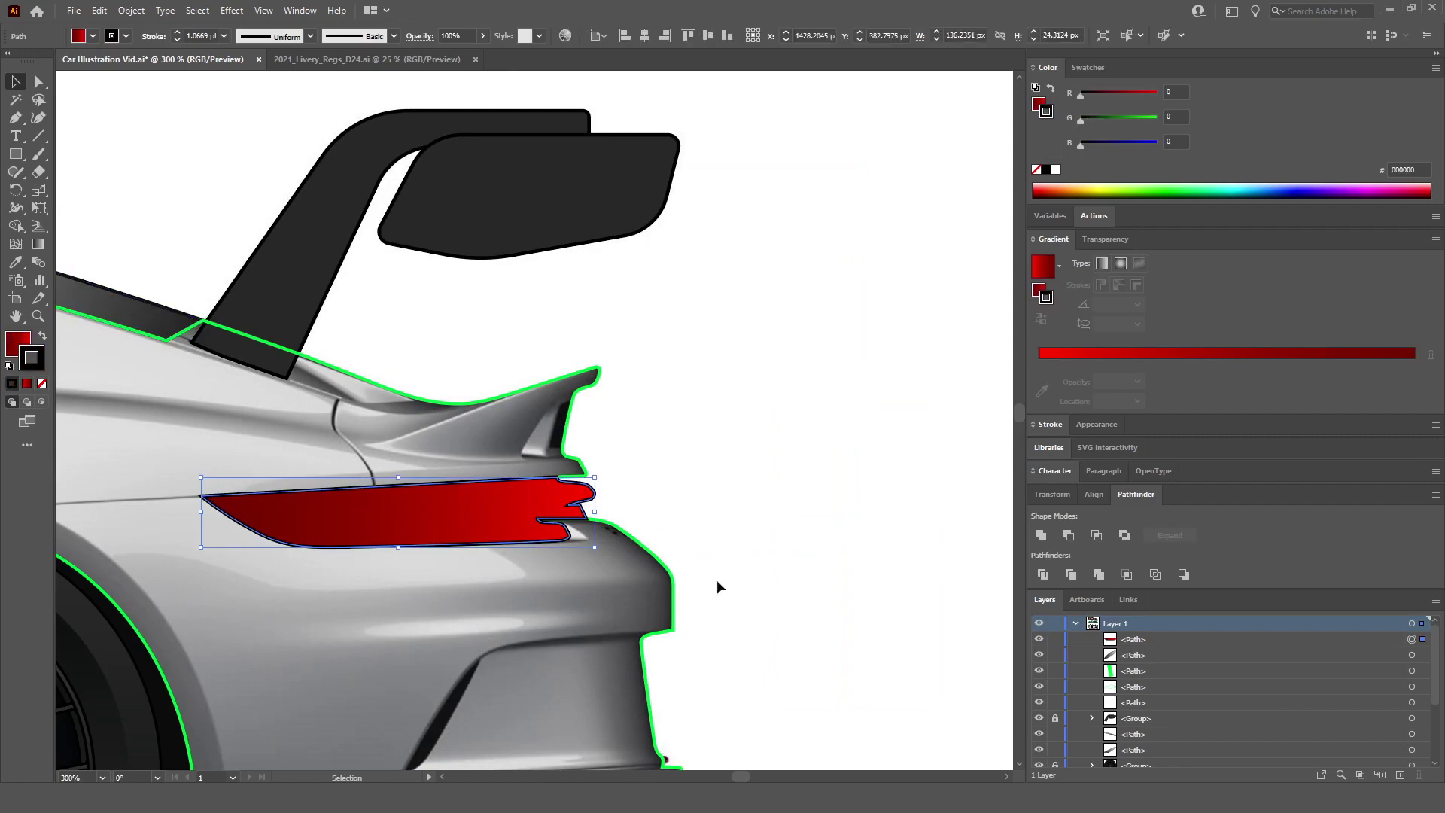
pyautogui.click(23, 342)
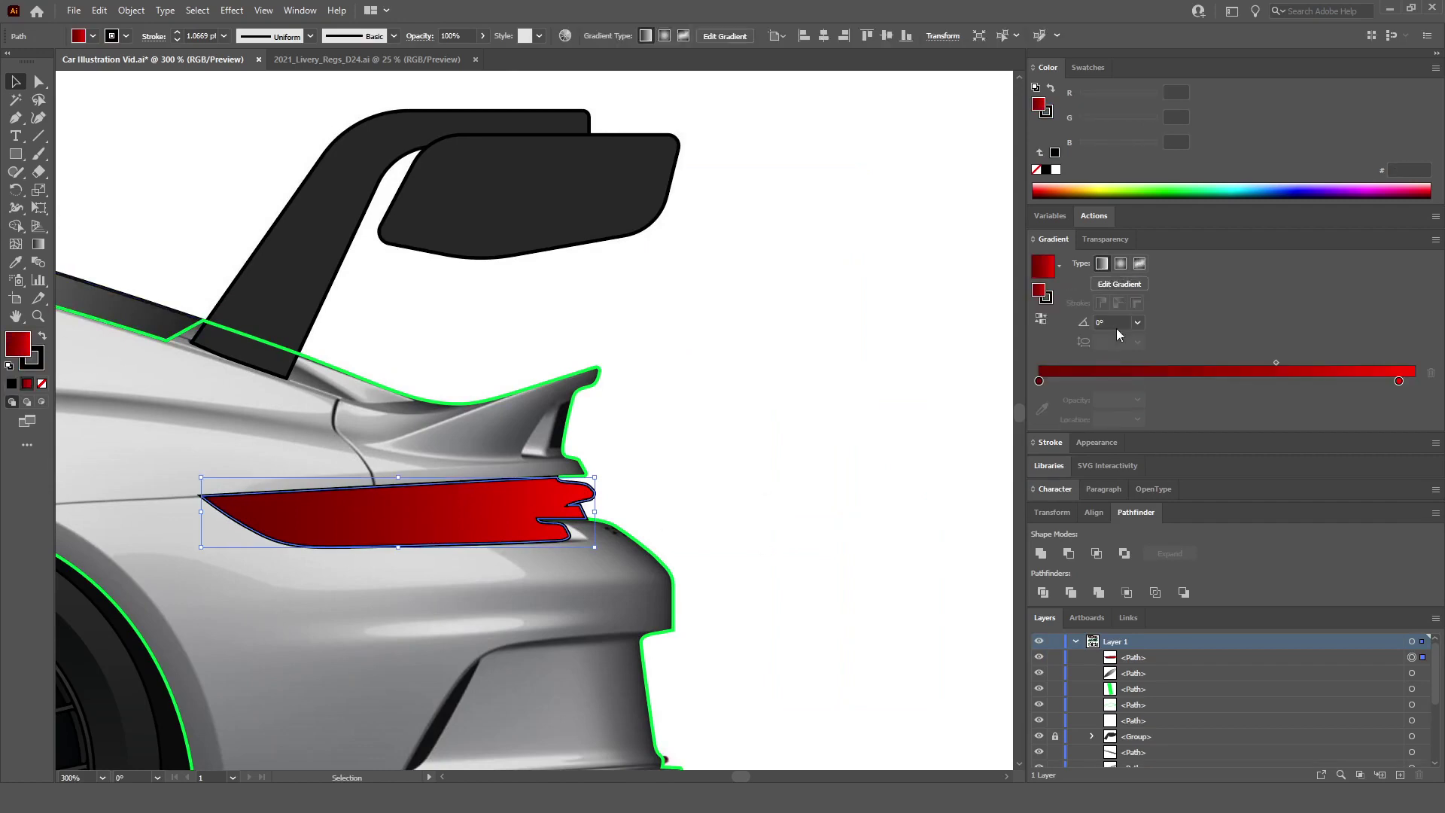
pyautogui.click(1041, 324)
pyautogui.click(891, 437)
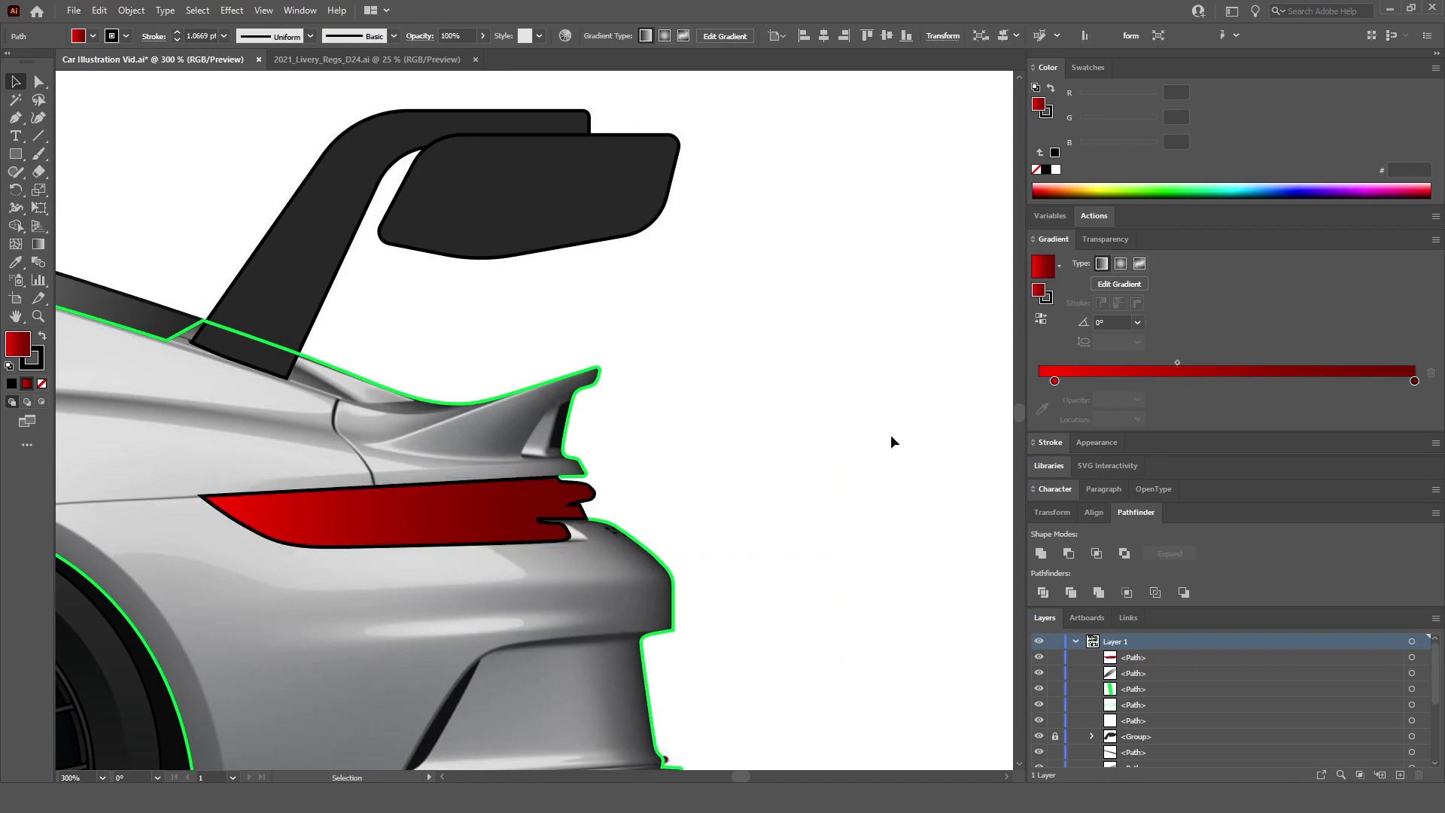
# Step: Examine the taillight of the finished race car illustration above the Porsche as a reference
pyautogui.scroll(-4, 599, 530)
pyautogui.hscroll(-5, 599, 531)
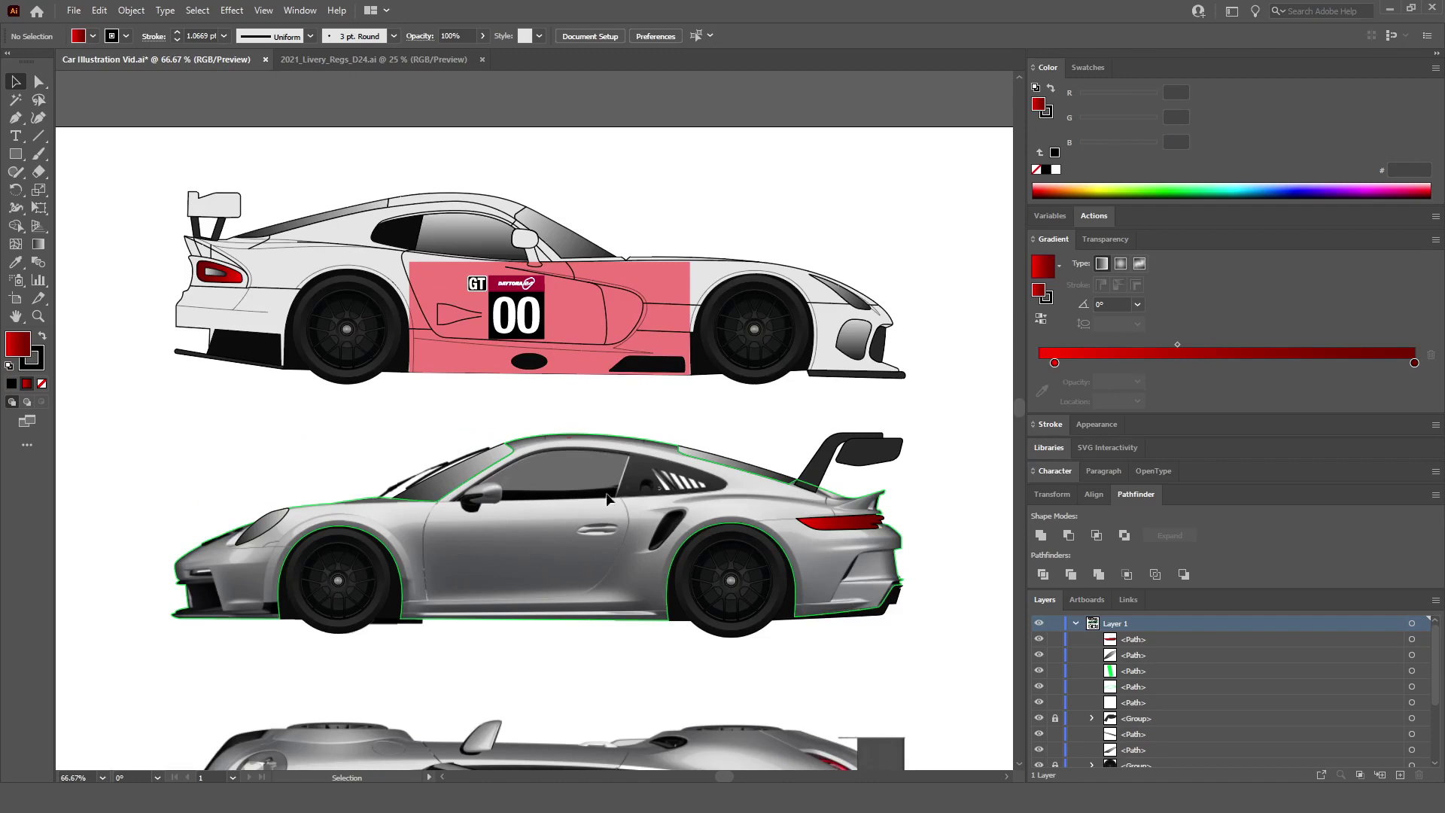
pyautogui.scroll(3, 194, 278)
pyautogui.scroll(2, 376, 239)
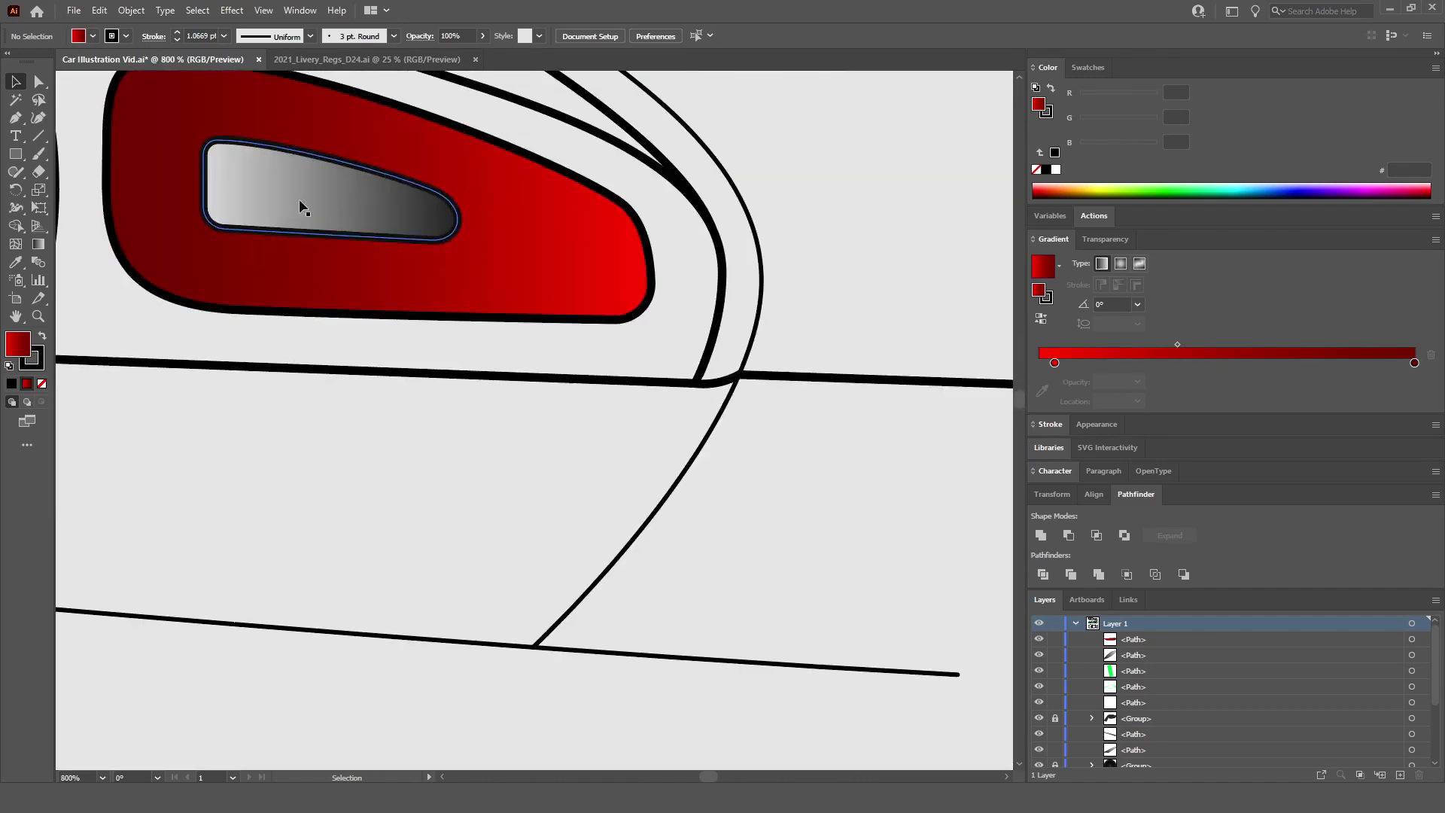
pyautogui.scroll(-9, 315, 201)
pyautogui.hscroll(2, 883, 566)
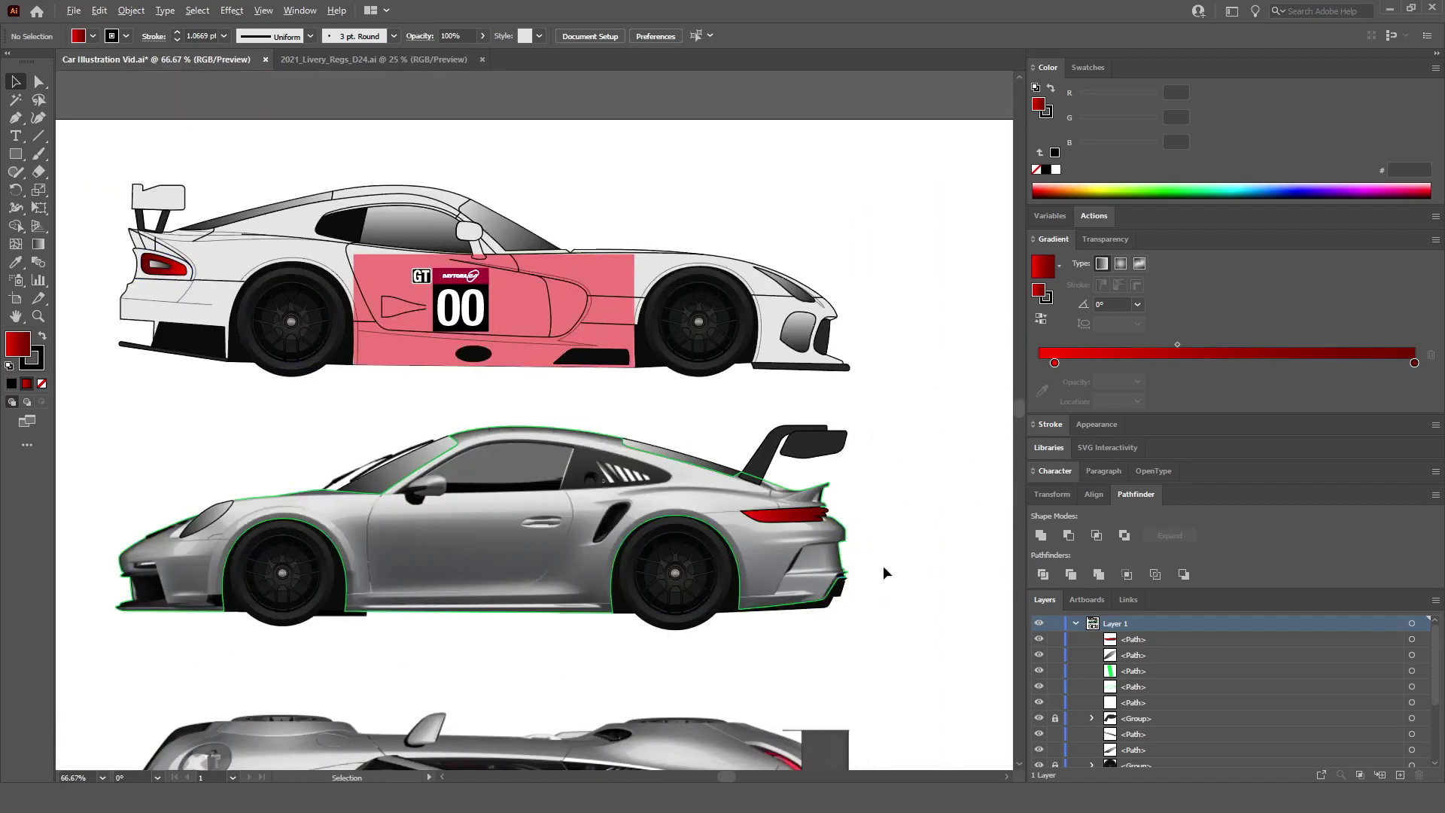
# Step: Lower the opacity of the Porsche's taillight shape to 29% and deselect it
pyautogui.scroll(5, 860, 558)
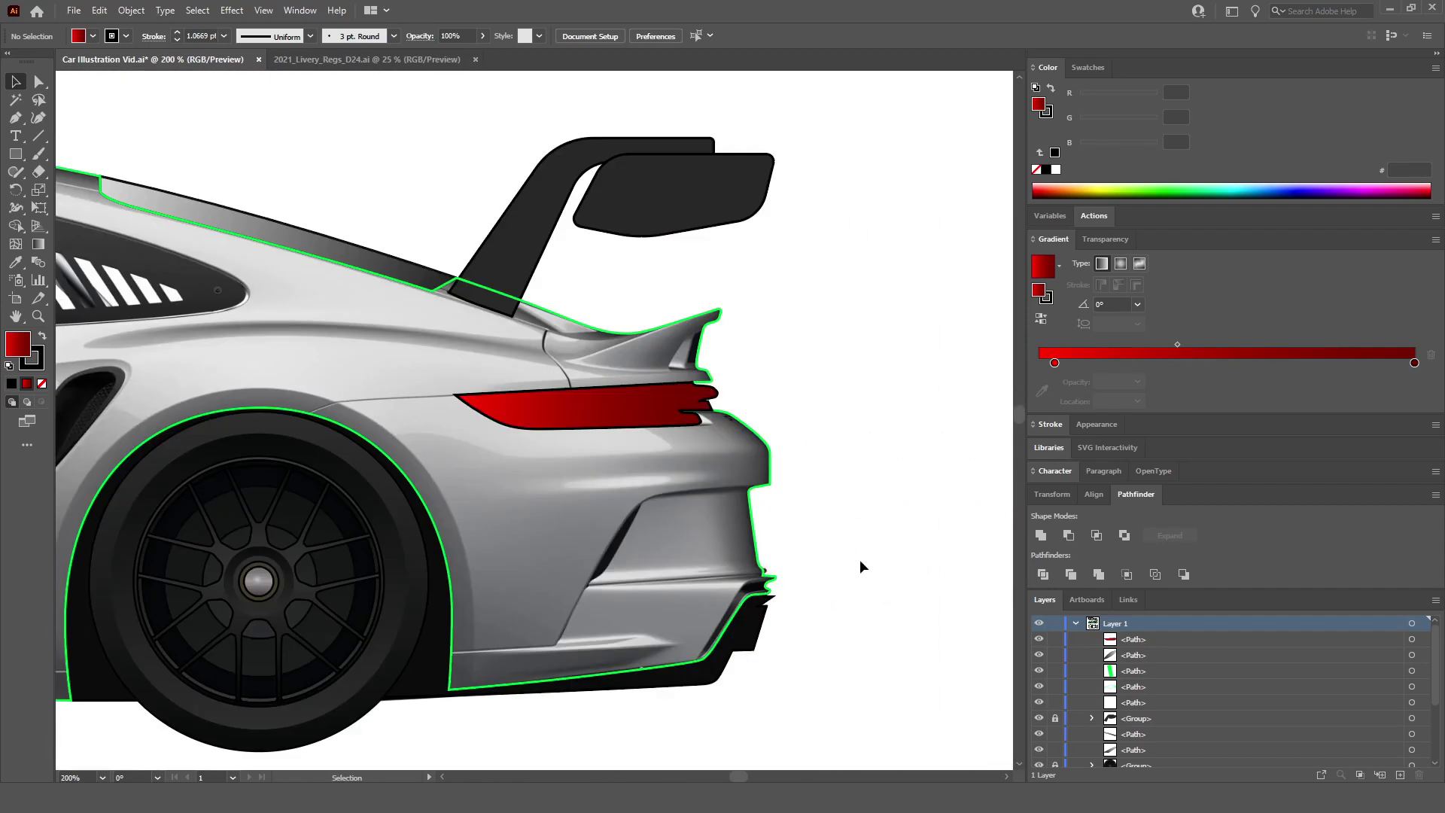
pyautogui.scroll(2, 672, 411)
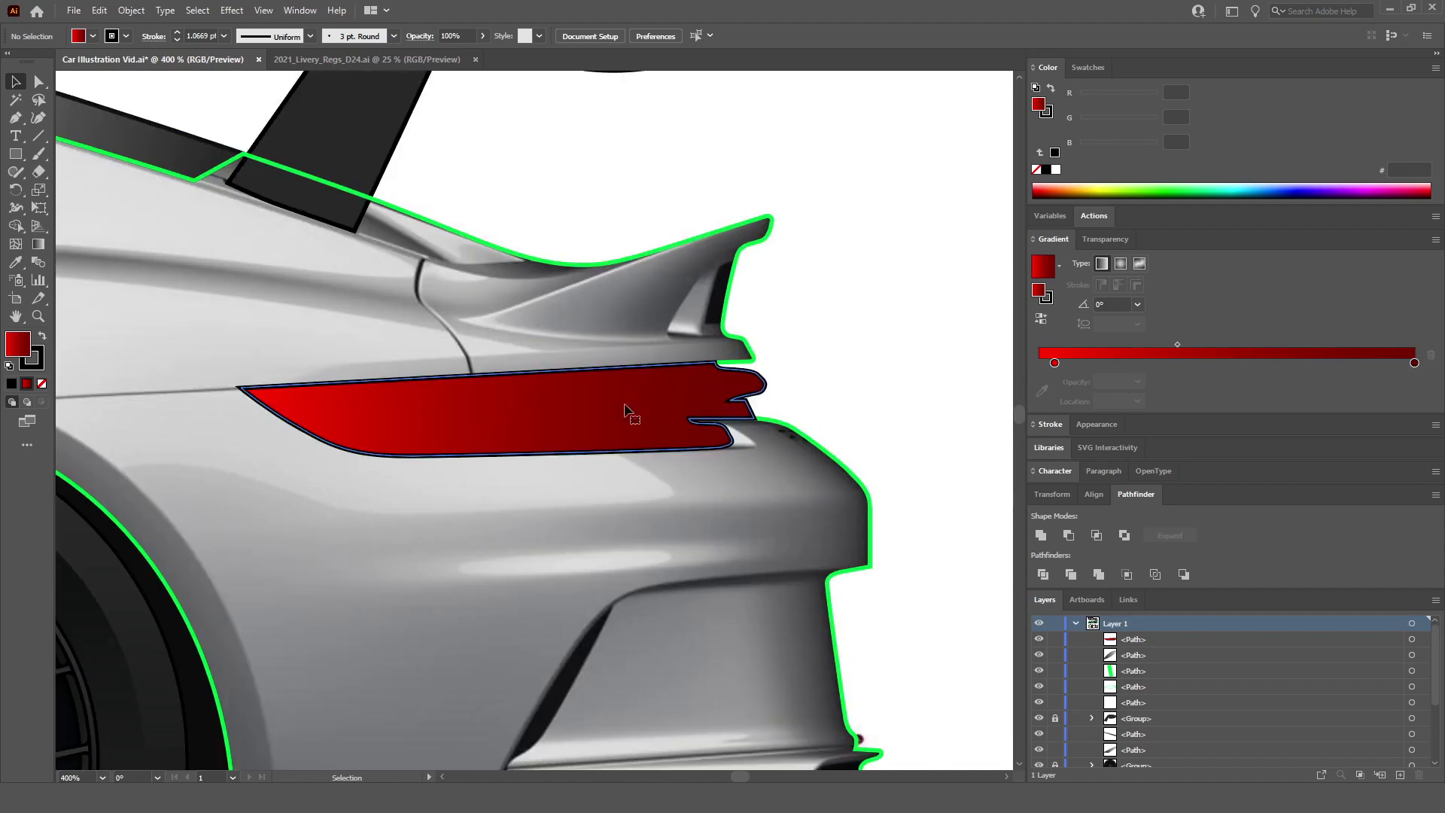
pyautogui.click(629, 414)
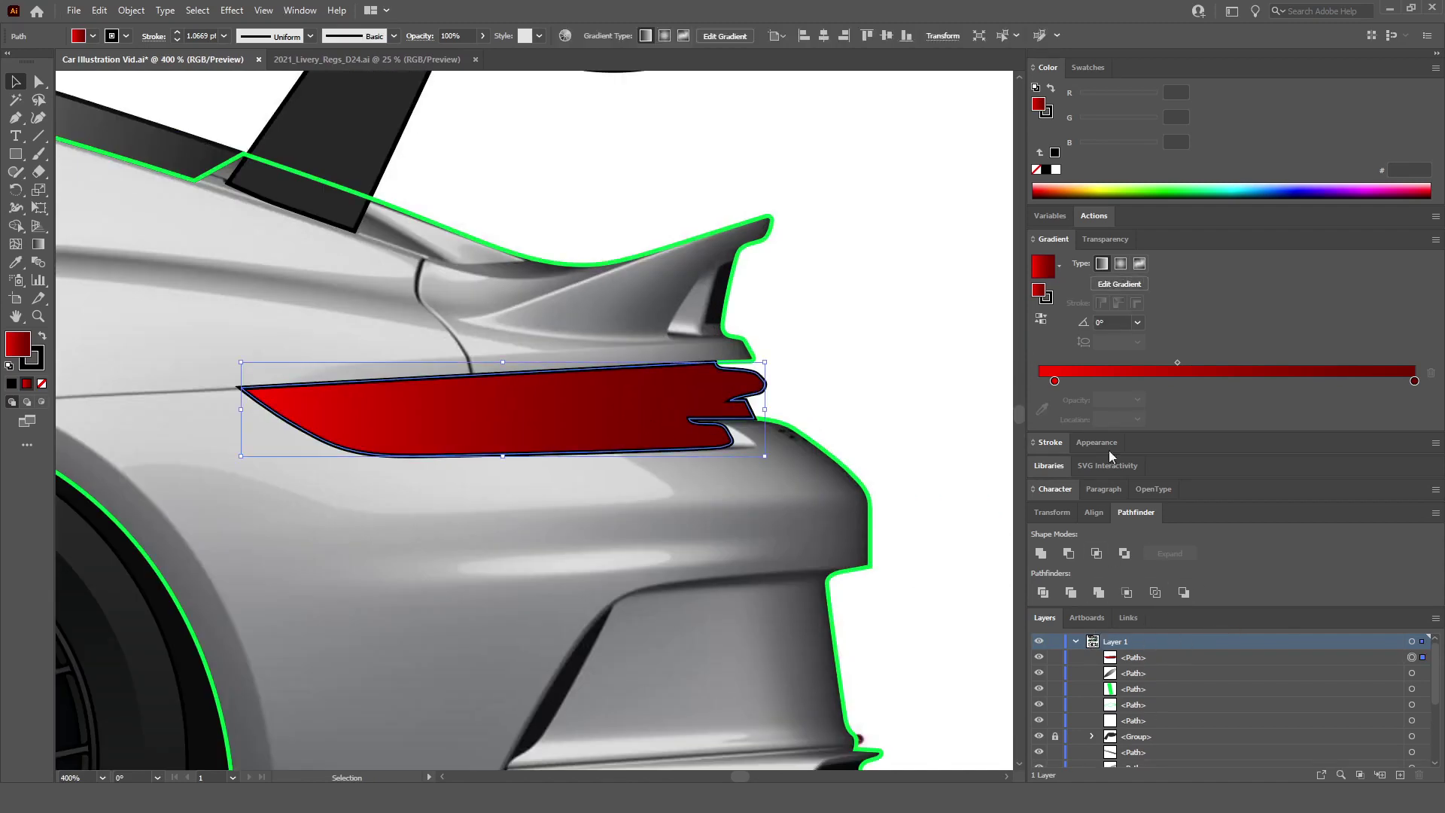
pyautogui.click(1105, 239)
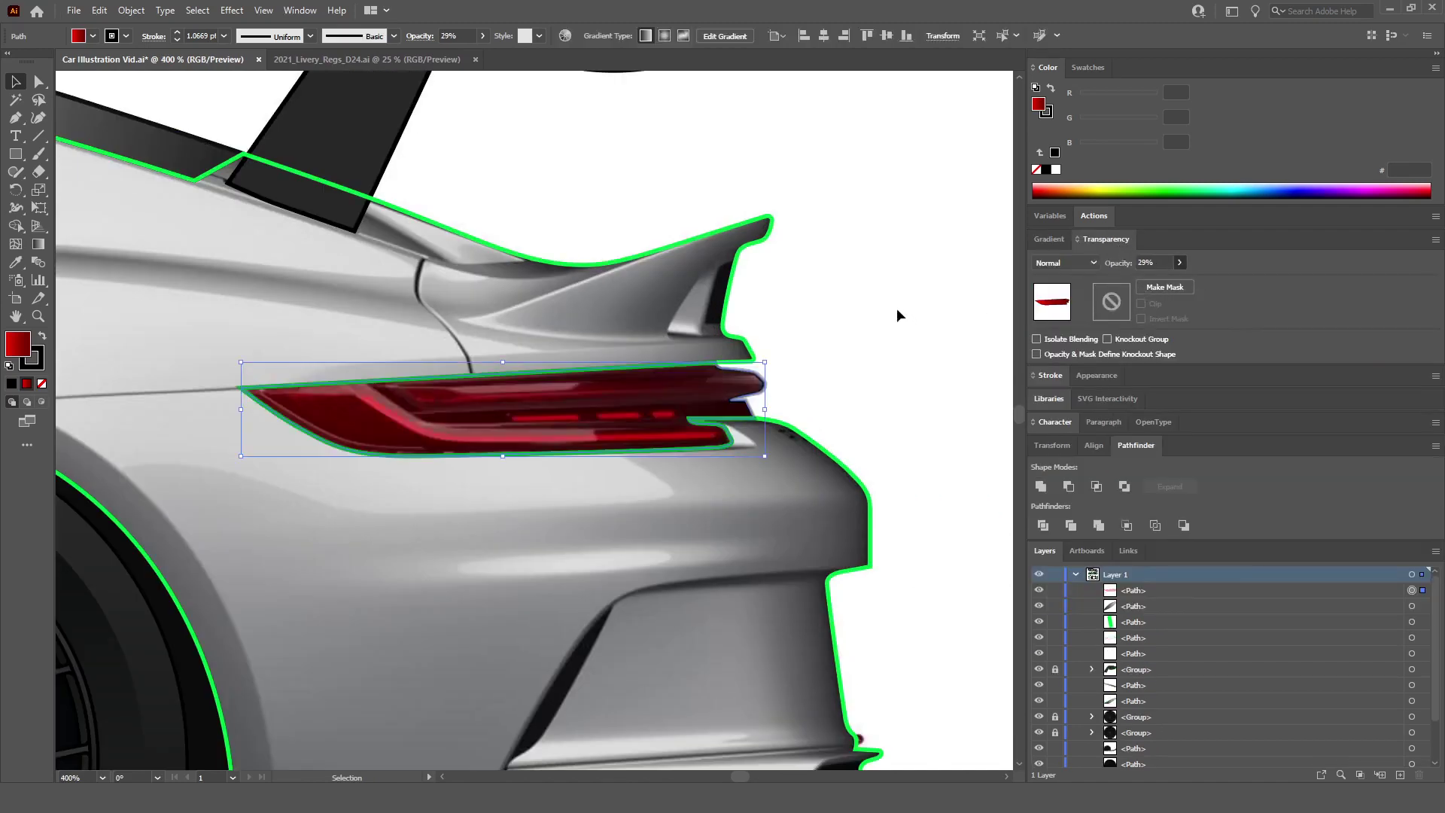
pyautogui.click(896, 309)
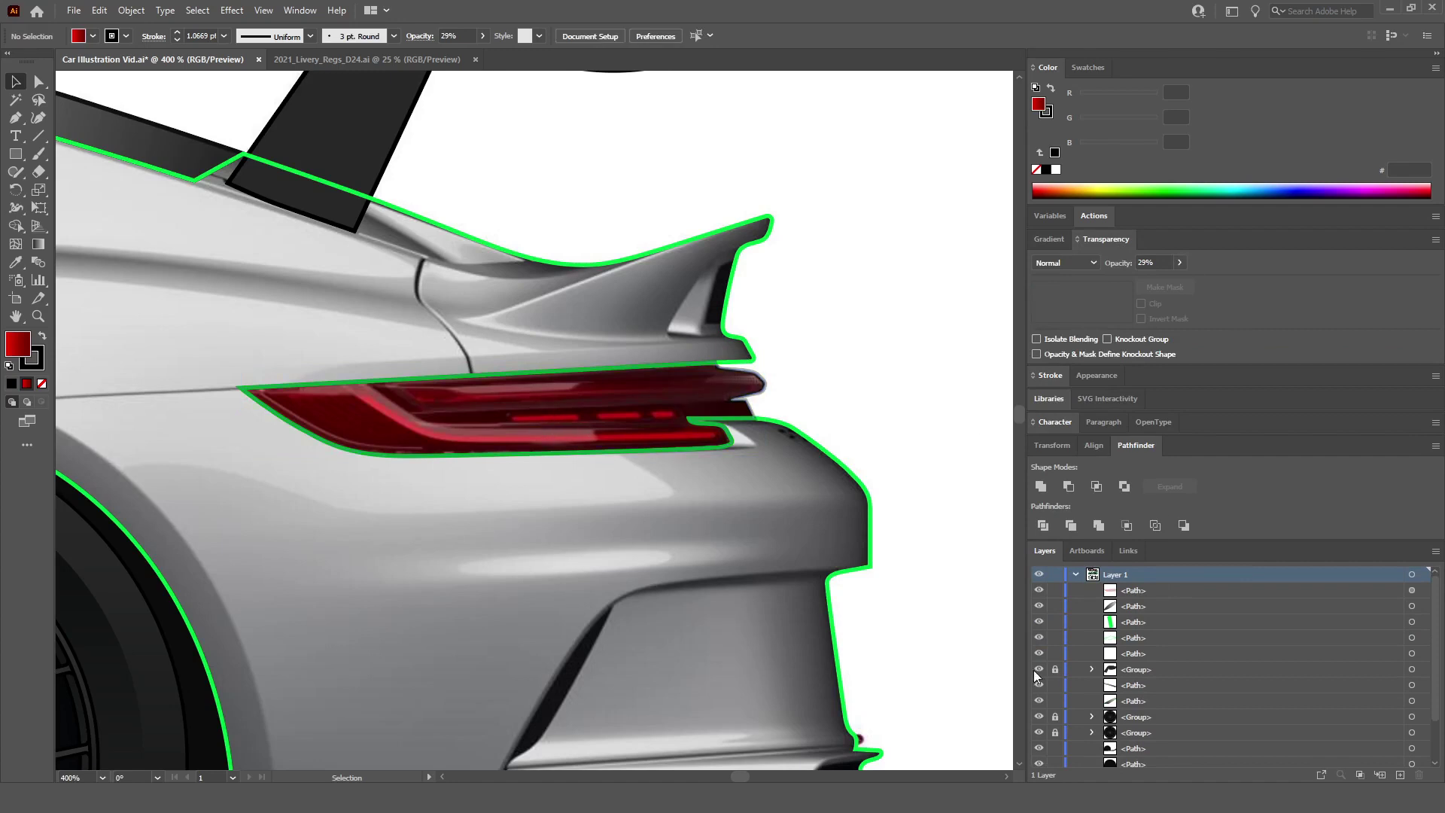
# Step: Hide and show the taillight path to compare the semi-transparent shape with the photo beneath
pyautogui.click(1039, 590)
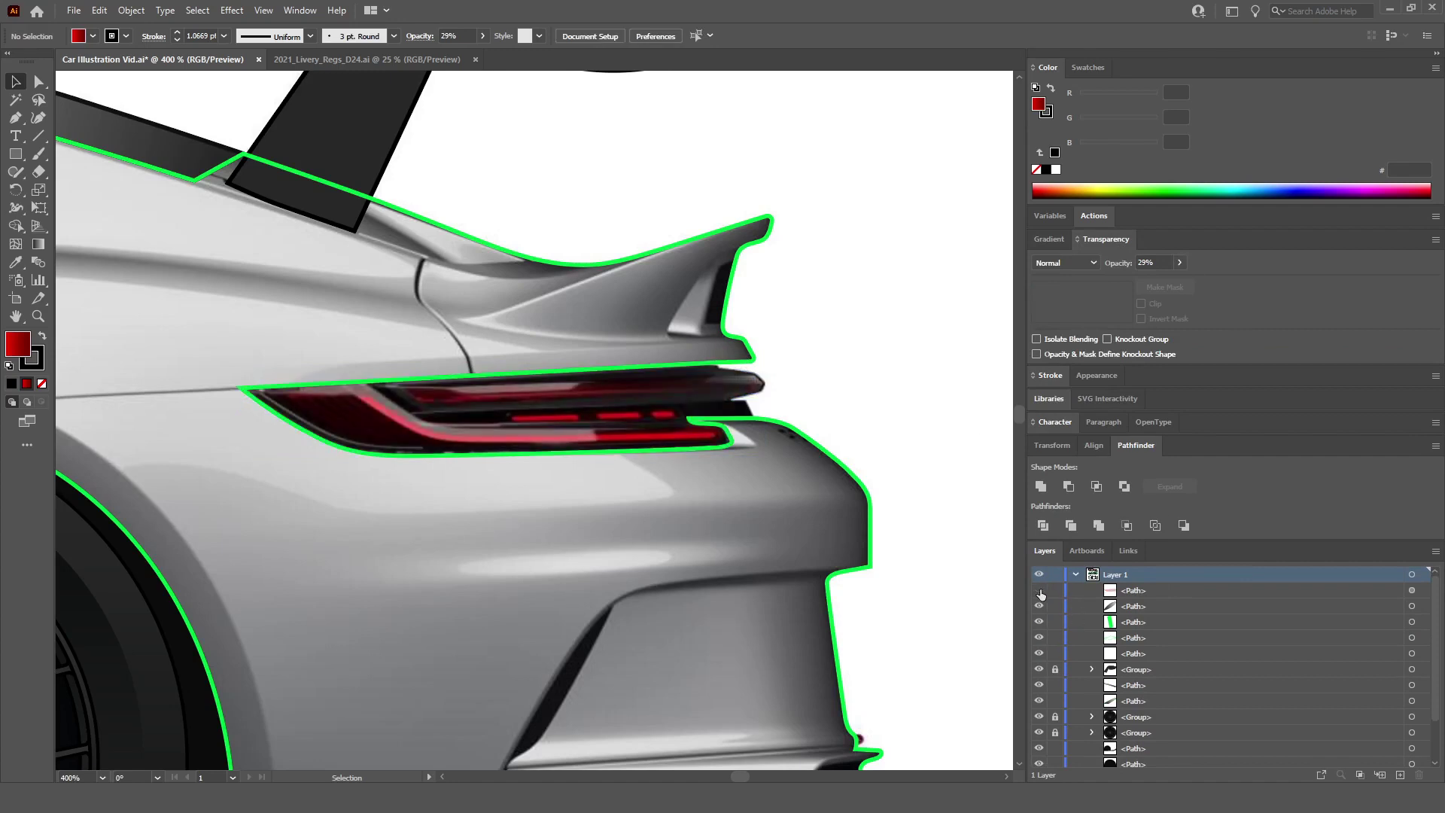
pyautogui.click(1039, 590)
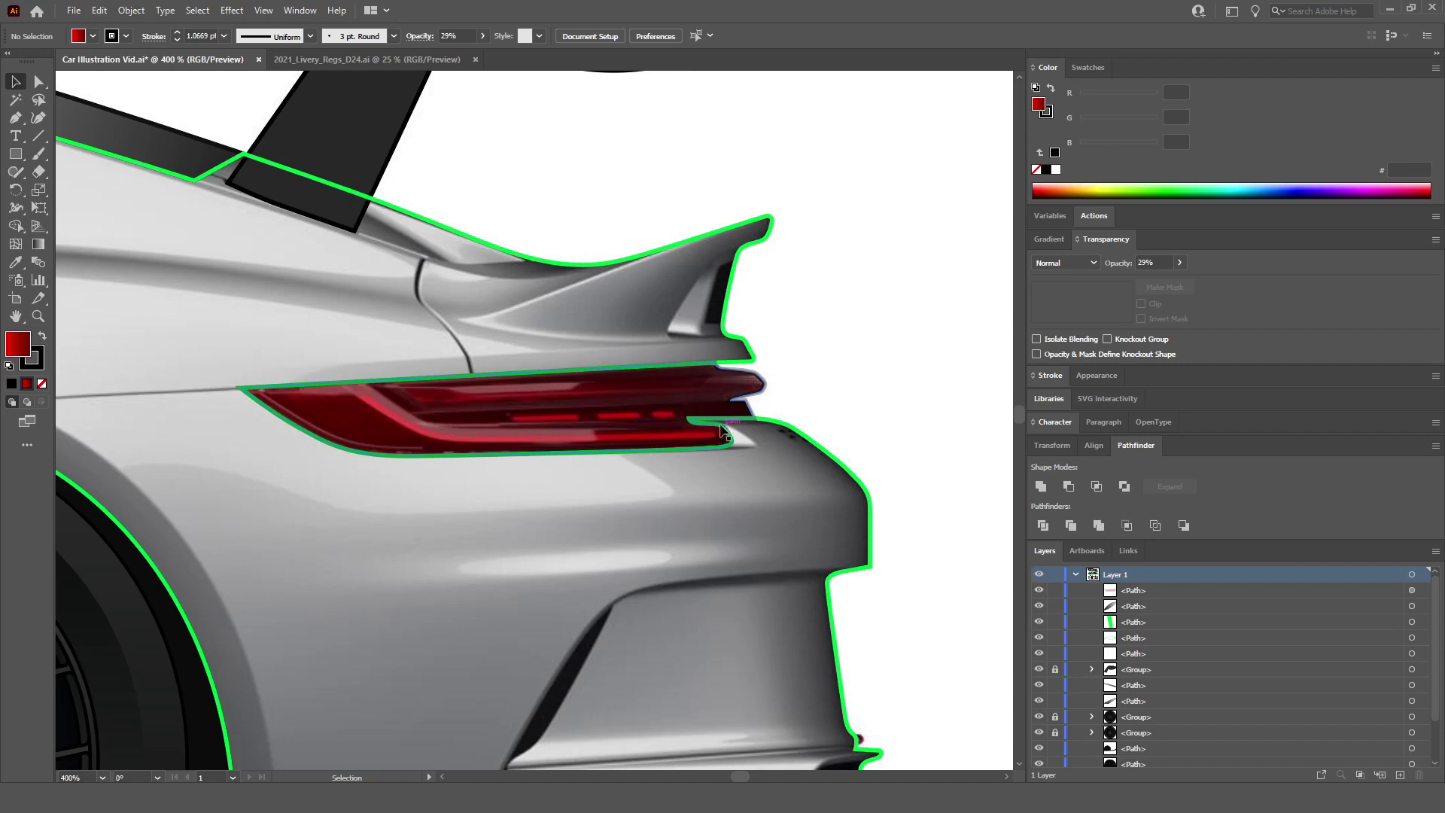
pyautogui.click(419, 415)
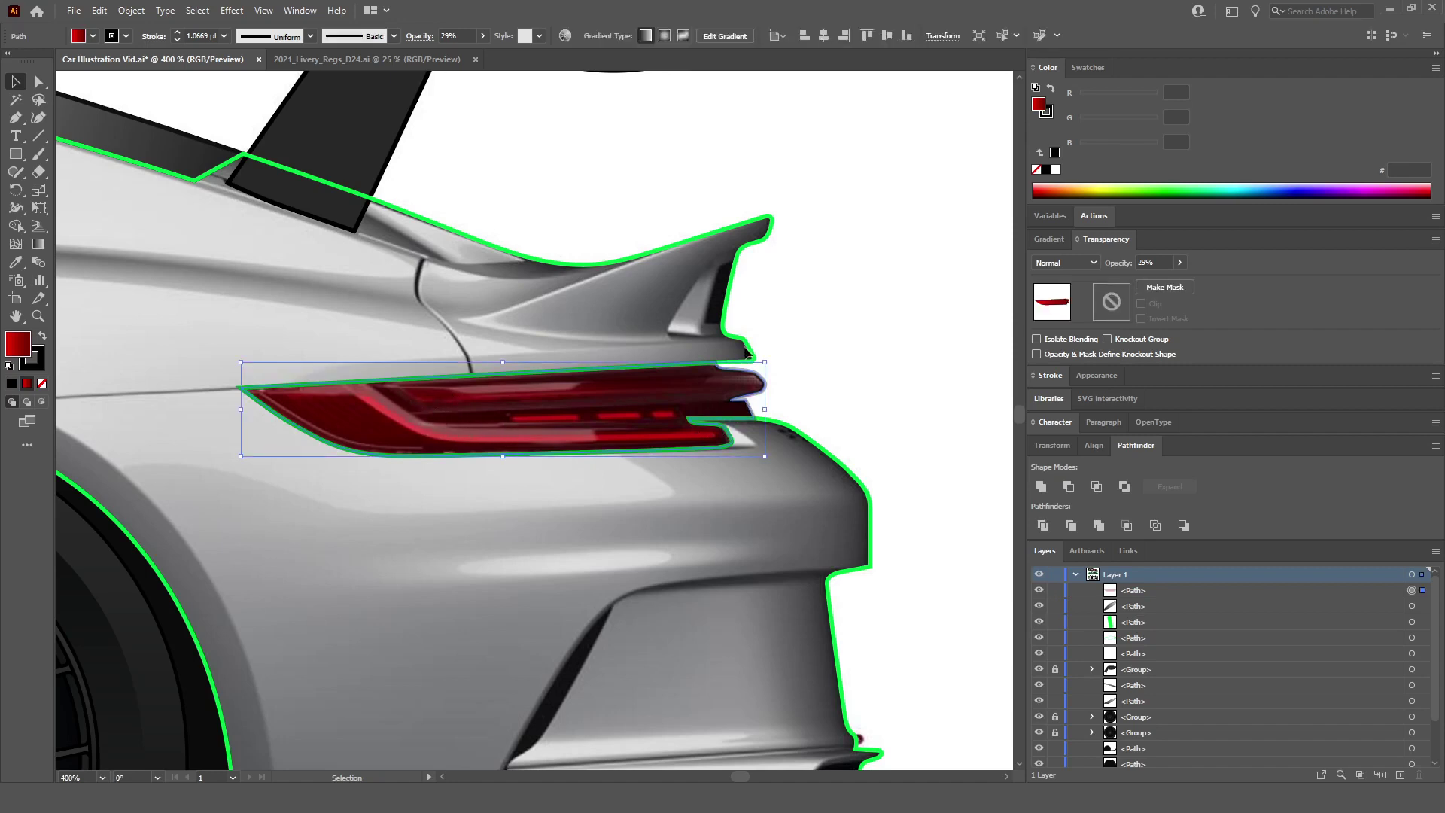
pyautogui.click(828, 339)
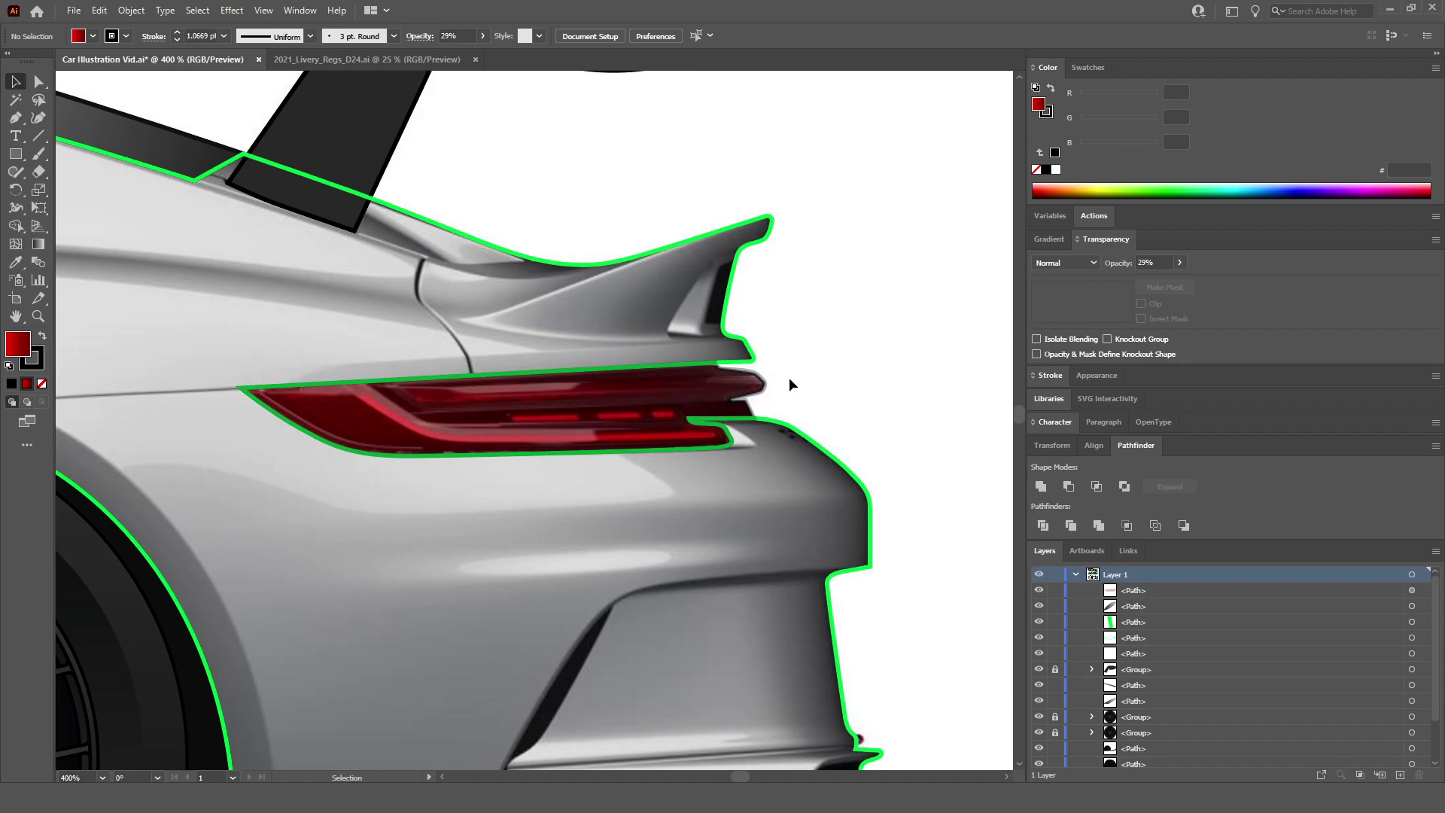
# Step: Undo the taillight's opacity reduction and deselect the shape
pyautogui.click(533, 416)
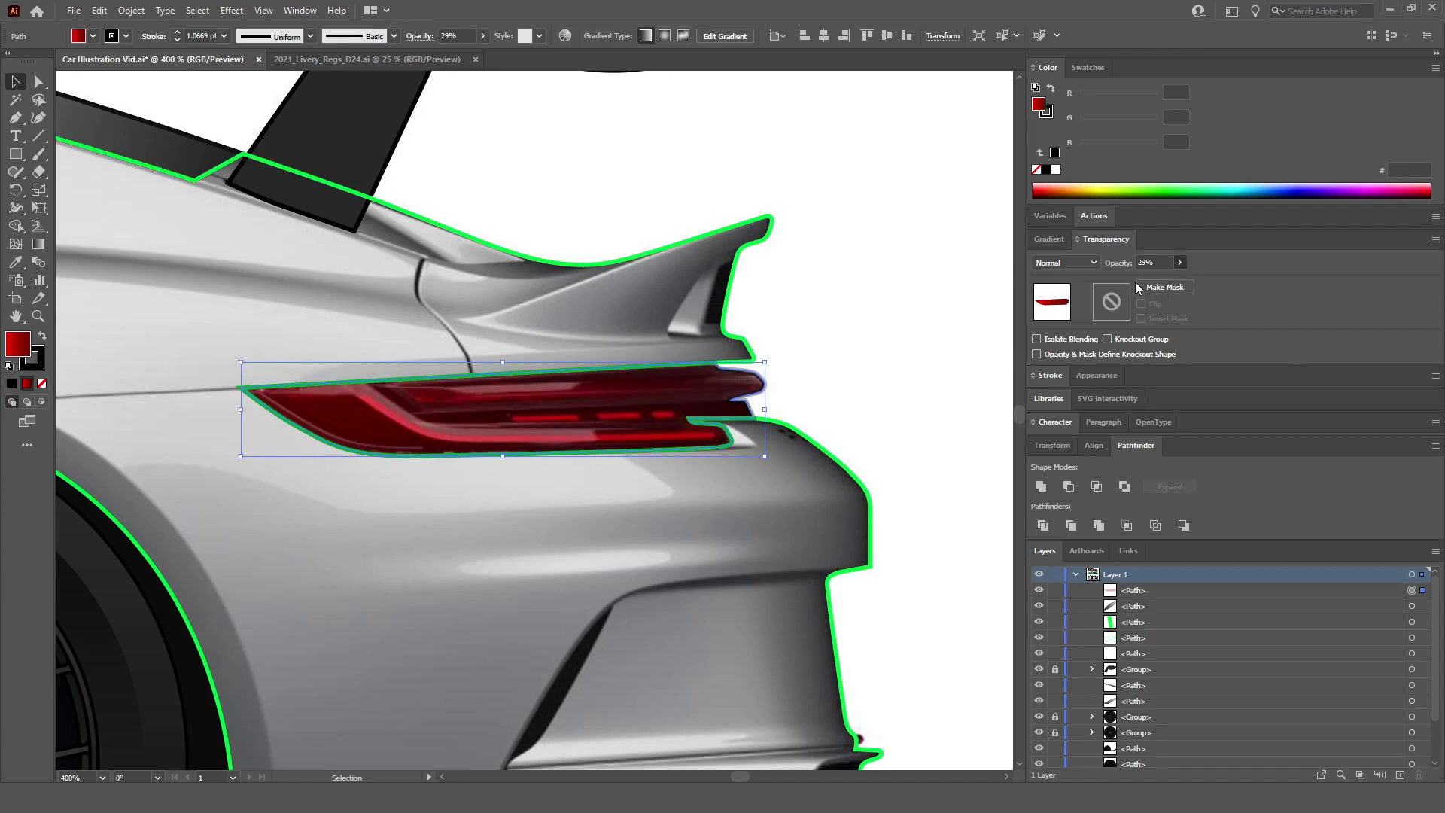
pyautogui.hotkey('ctrl', 'z')
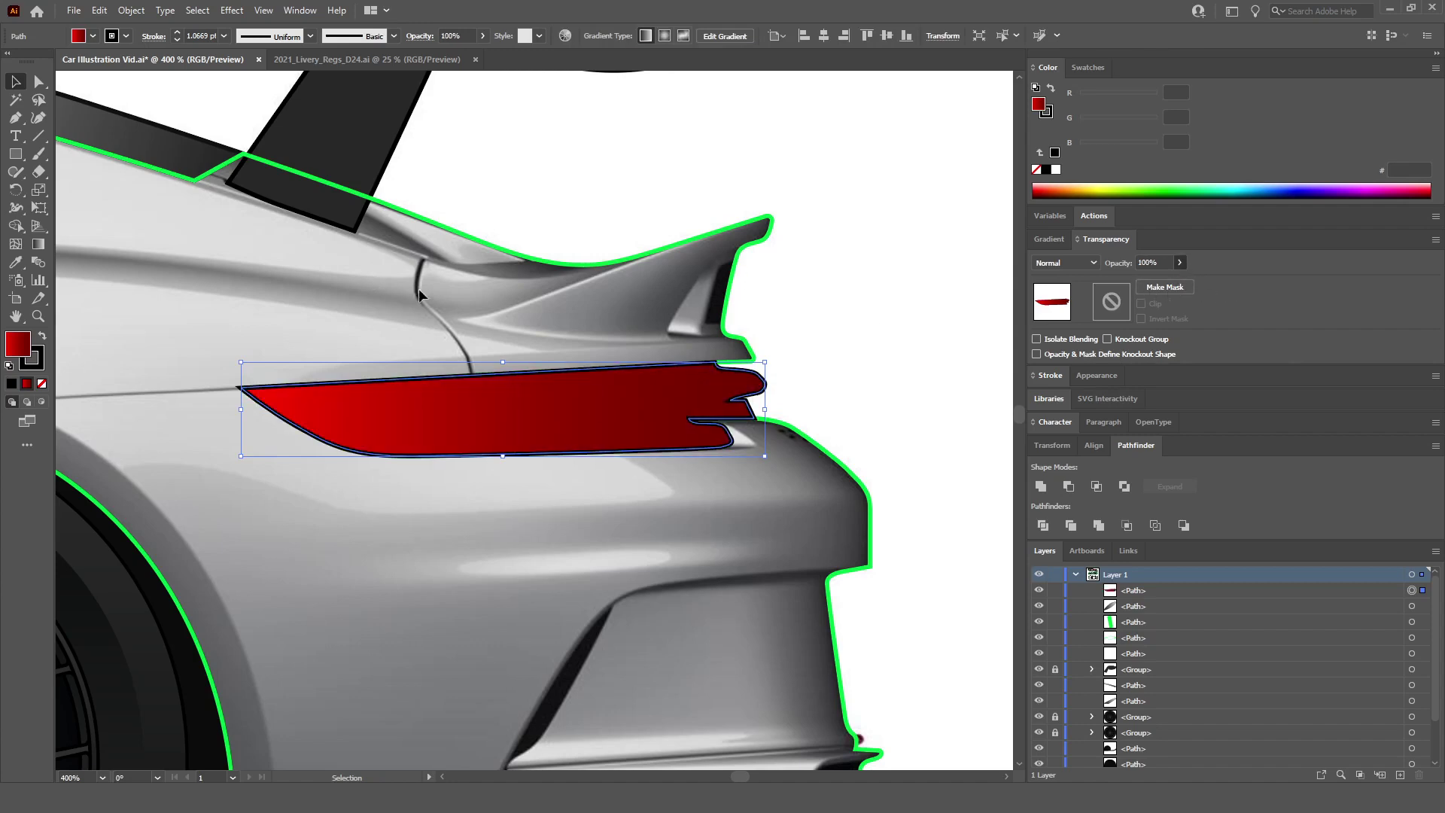
pyautogui.click(957, 283)
# Step: Examine the Porsche photo's front bumper, lower intake, hood vents and bumper light for details still to trace
pyautogui.scroll(-6, 884, 356)
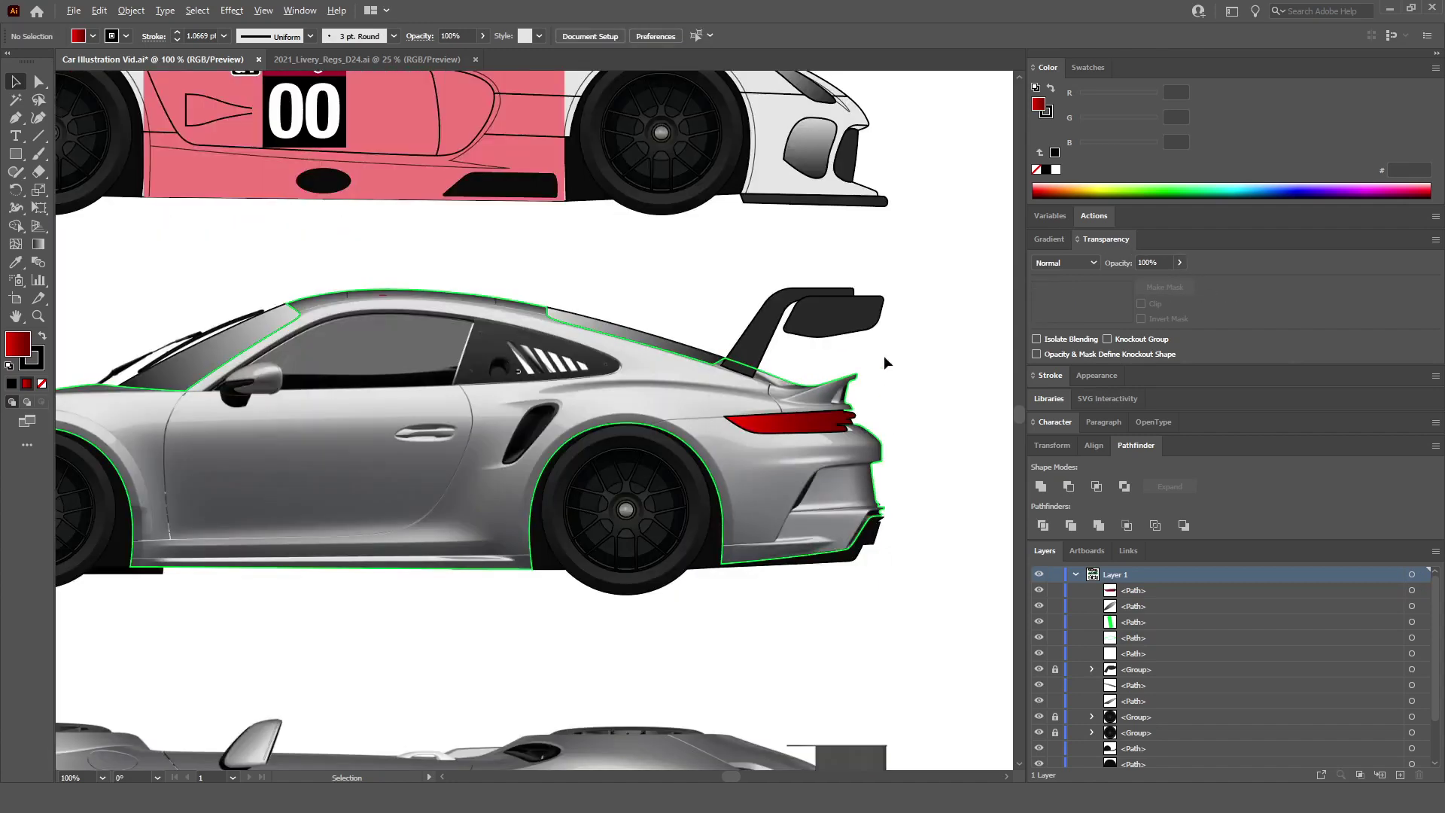
pyautogui.scroll(4, 521, 352)
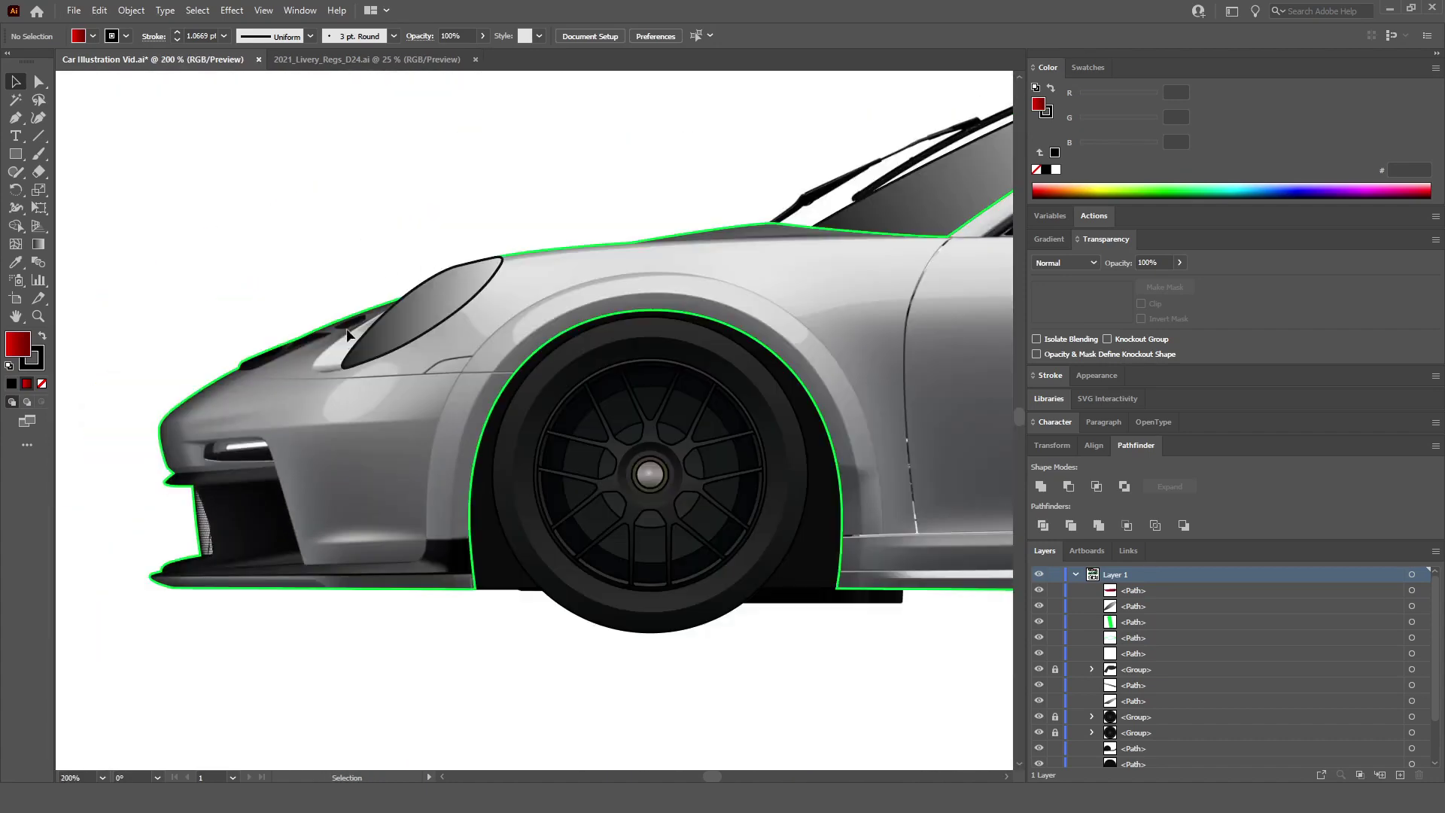
pyautogui.scroll(3, 152, 482)
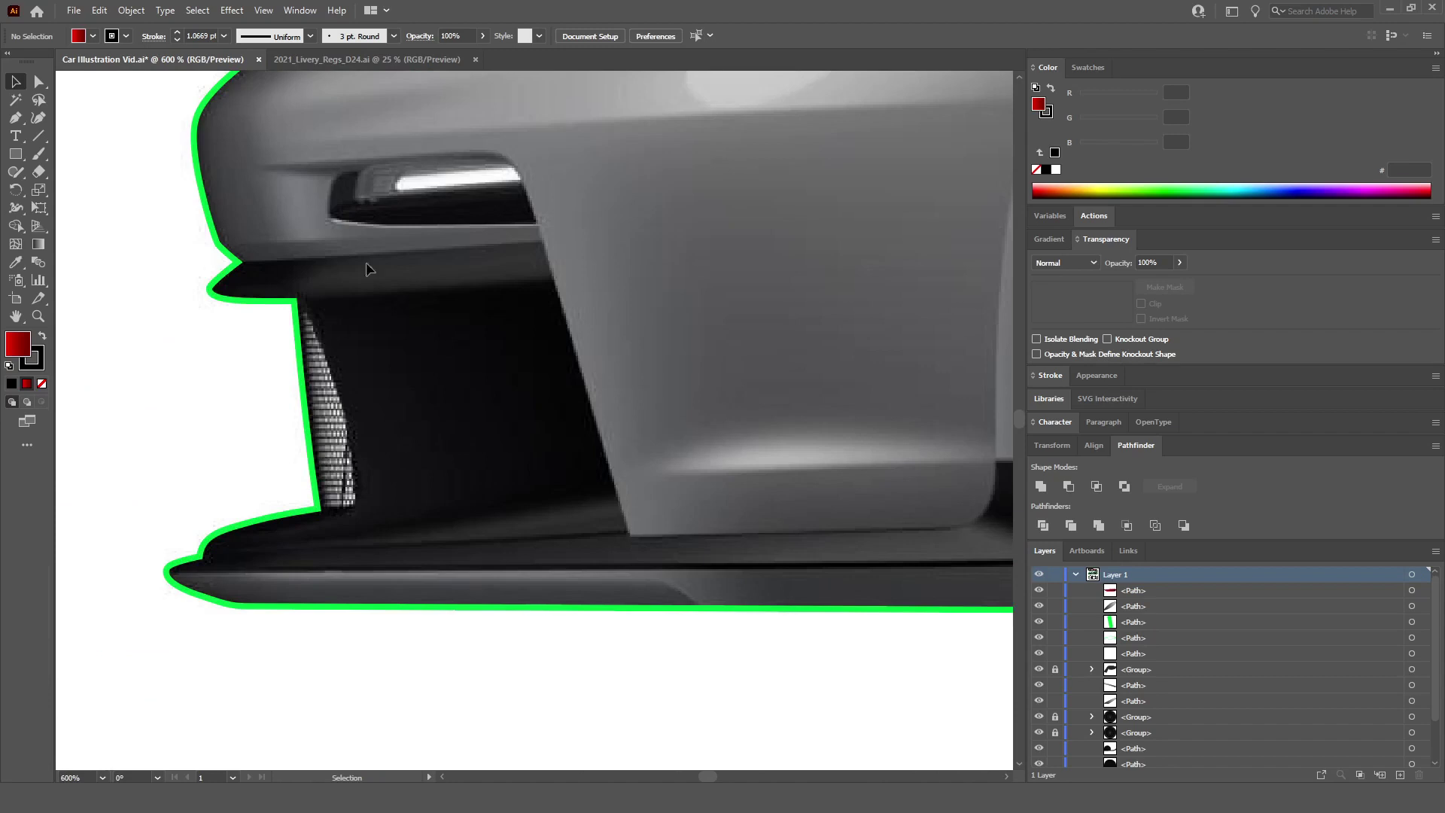
pyautogui.hscroll(6, 584, 503)
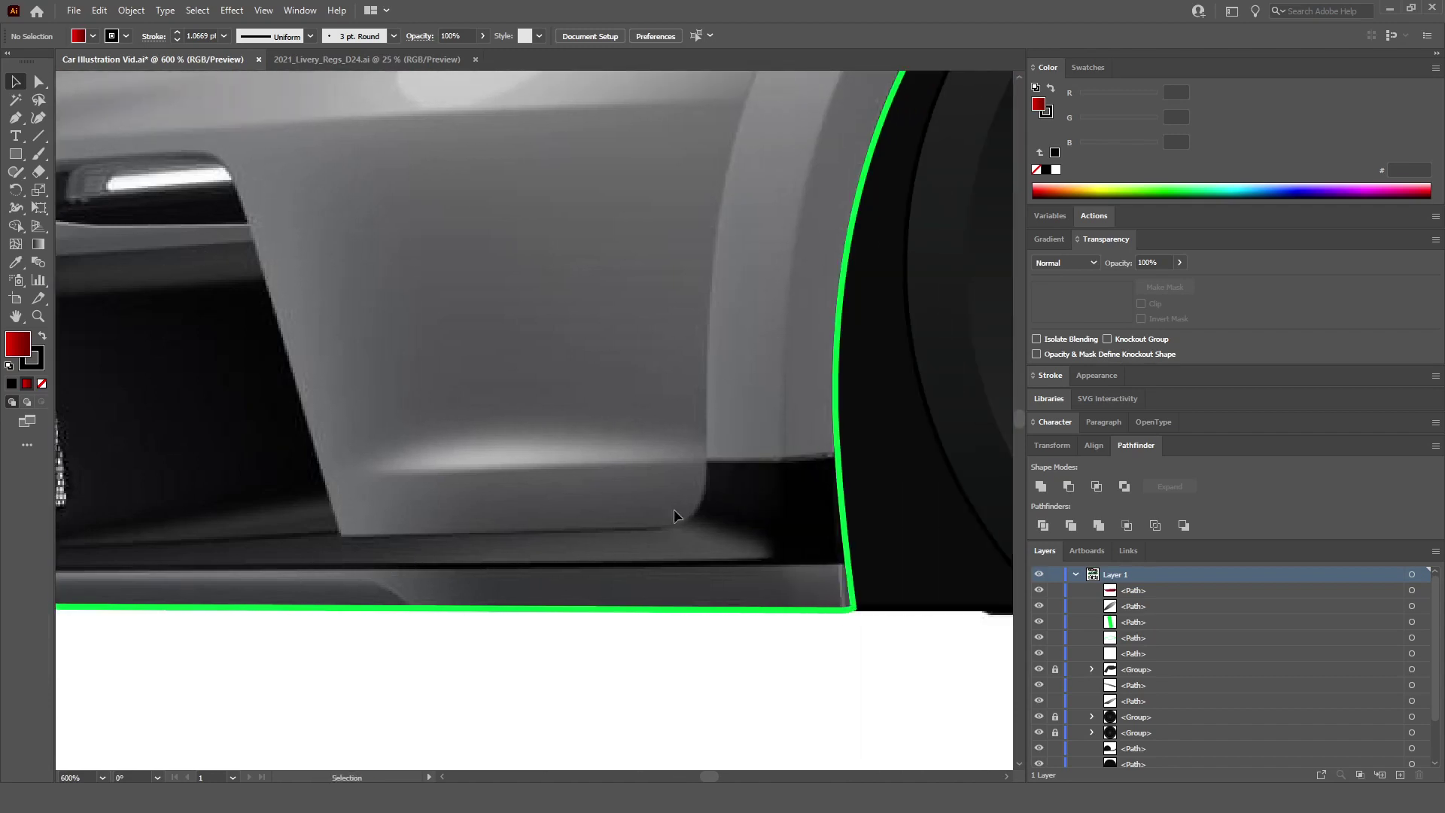
pyautogui.scroll(-1, 675, 509)
pyautogui.scroll(-3, 650, 493)
pyautogui.hscroll(3, 527, 377)
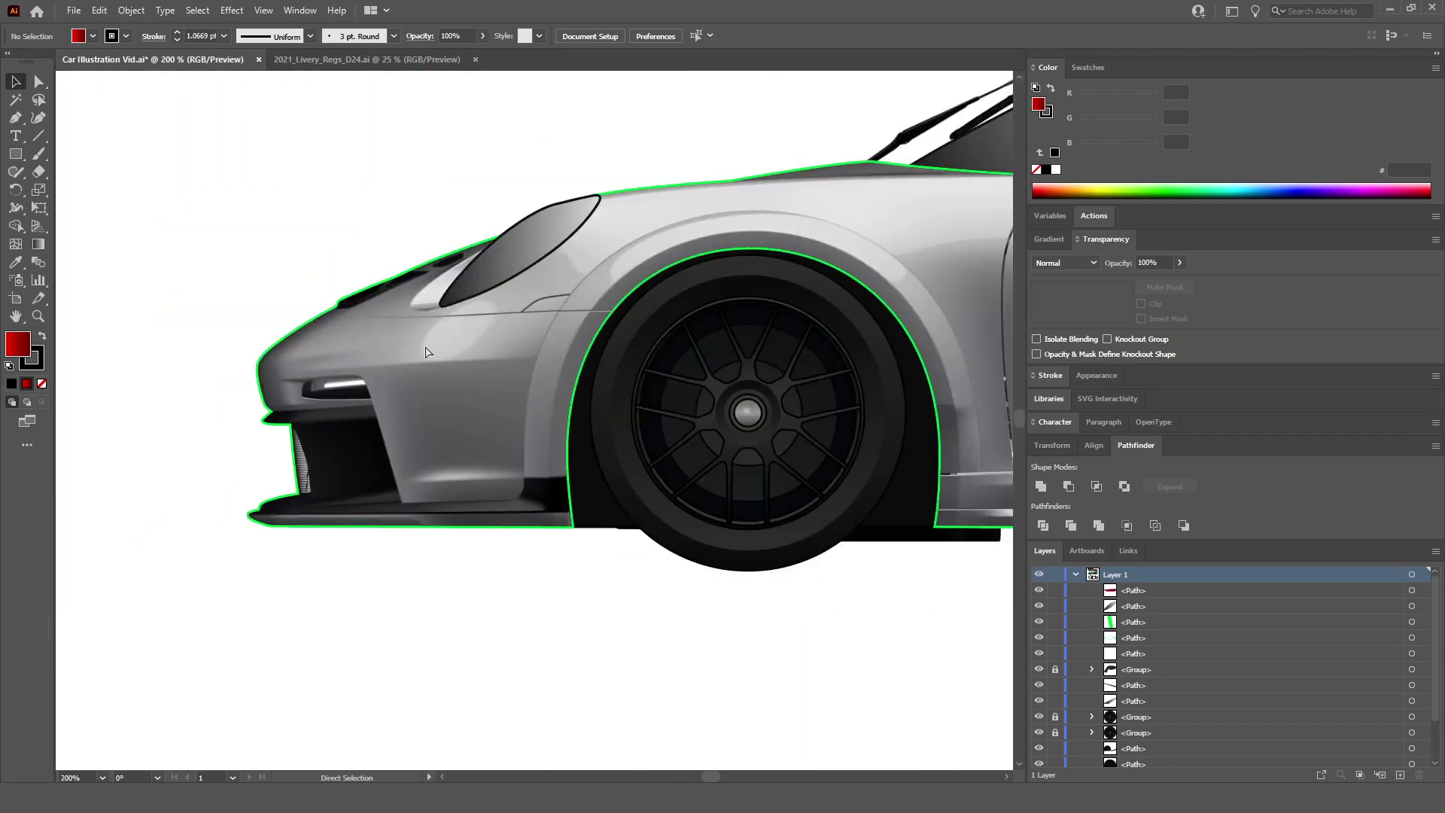
pyautogui.scroll(3, 389, 283)
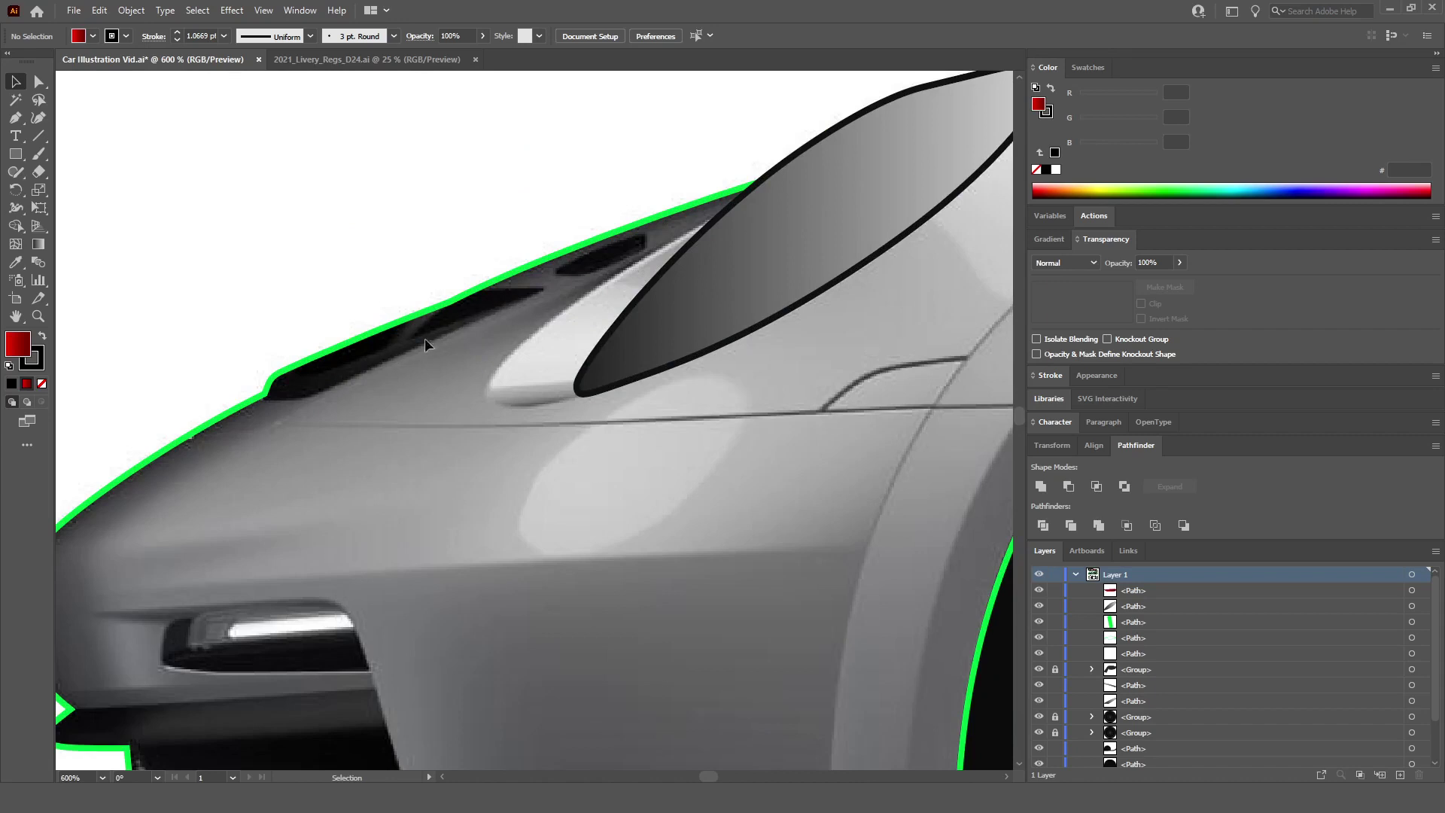
pyautogui.scroll(-3, 327, 422)
pyautogui.scroll(4, 343, 512)
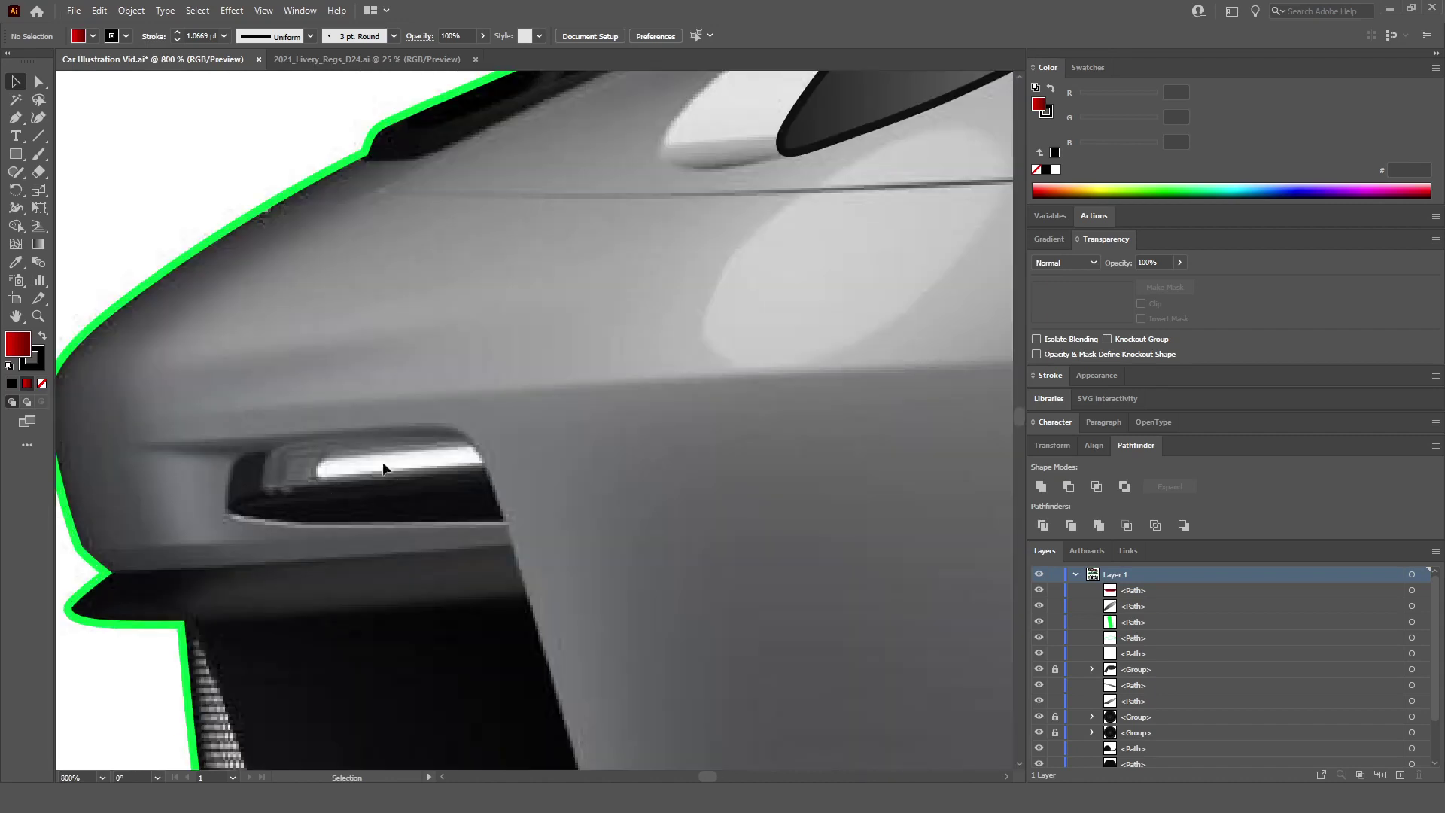
pyautogui.scroll(-6, 335, 500)
pyautogui.hscroll(4, 678, 362)
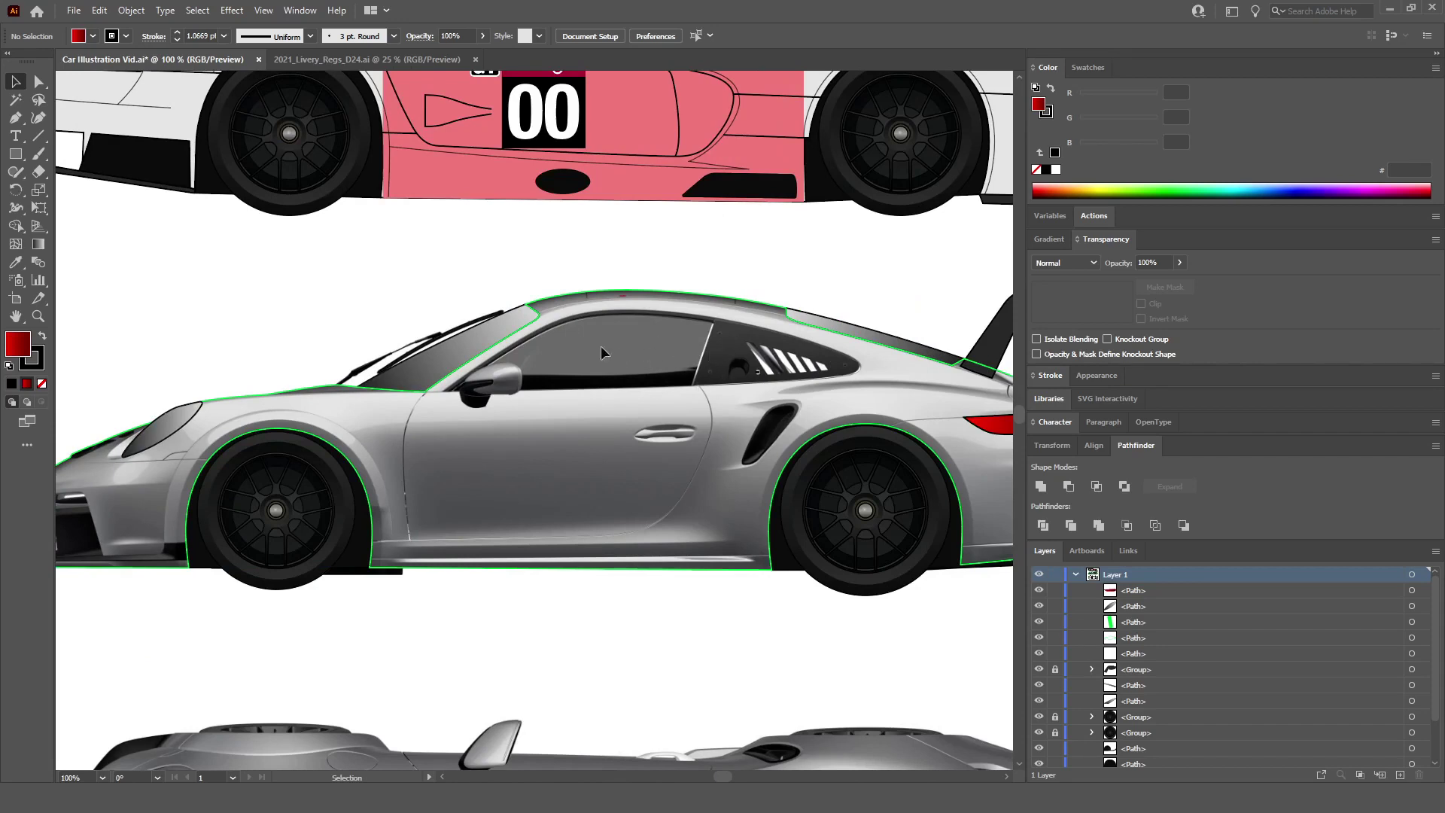
# Step: Examine the green body outline of the side-view car from the rear bumper to the nose
pyautogui.hscroll(3, 781, 418)
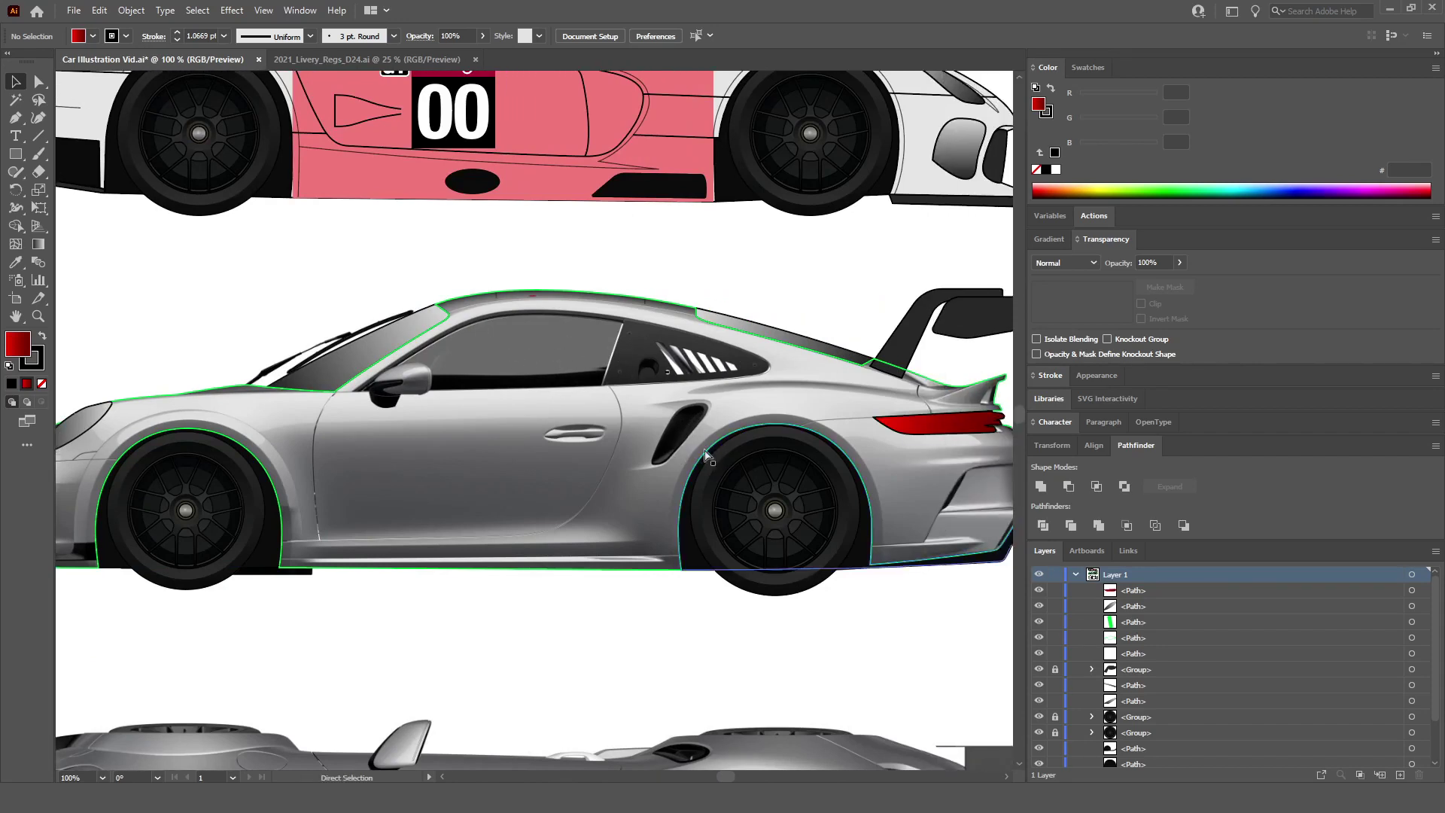
pyautogui.press('a')
pyautogui.hscroll(2, 683, 512)
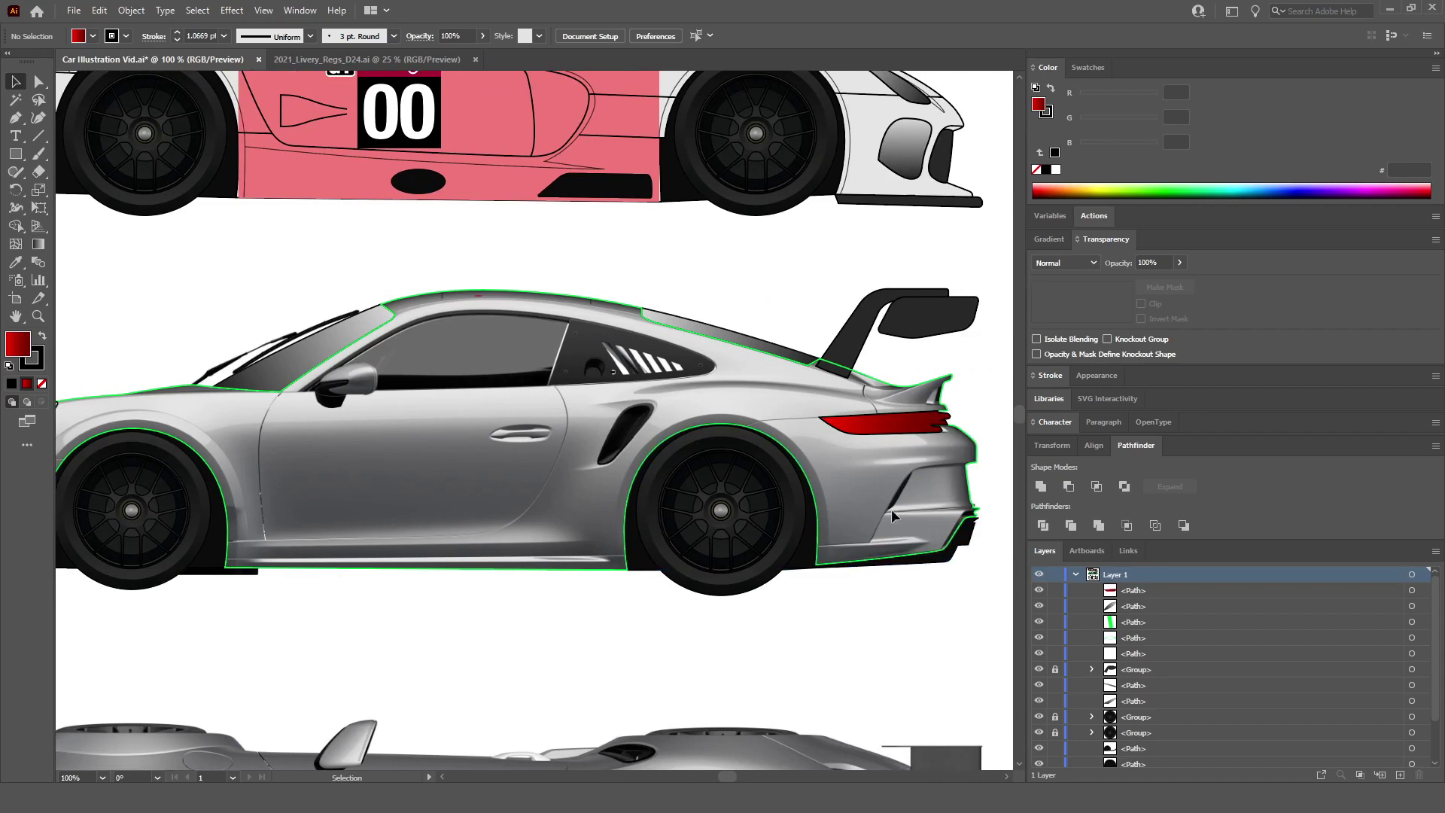
pyautogui.hscroll(-8, 788, 547)
pyautogui.press('v')
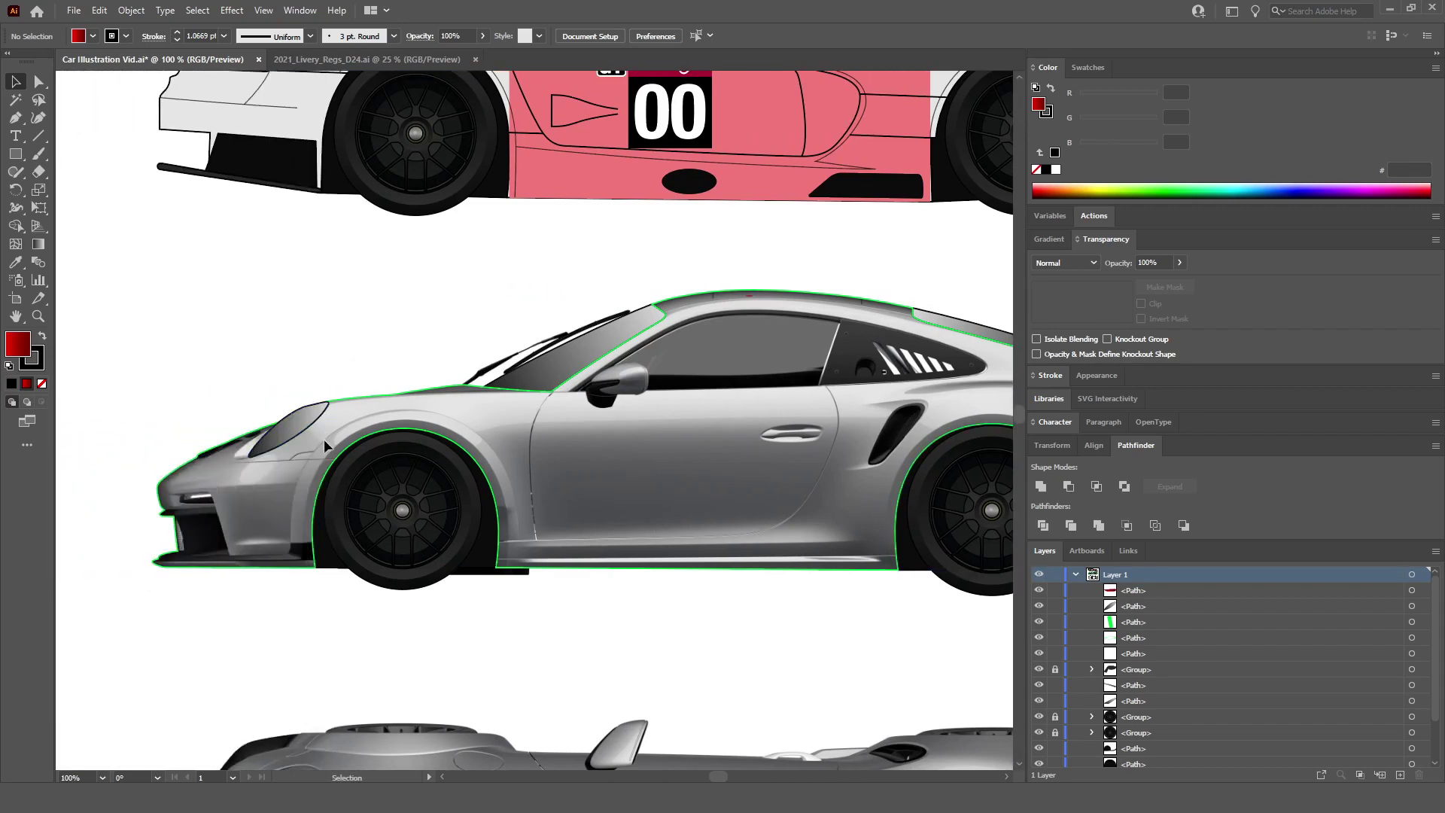
pyautogui.press('a')
pyautogui.press('v')
# Step: Pick up the body outline's green 1 pt stroke and draw a Pen path from outside the nose along the front intake's upper edge
pyautogui.click(409, 397)
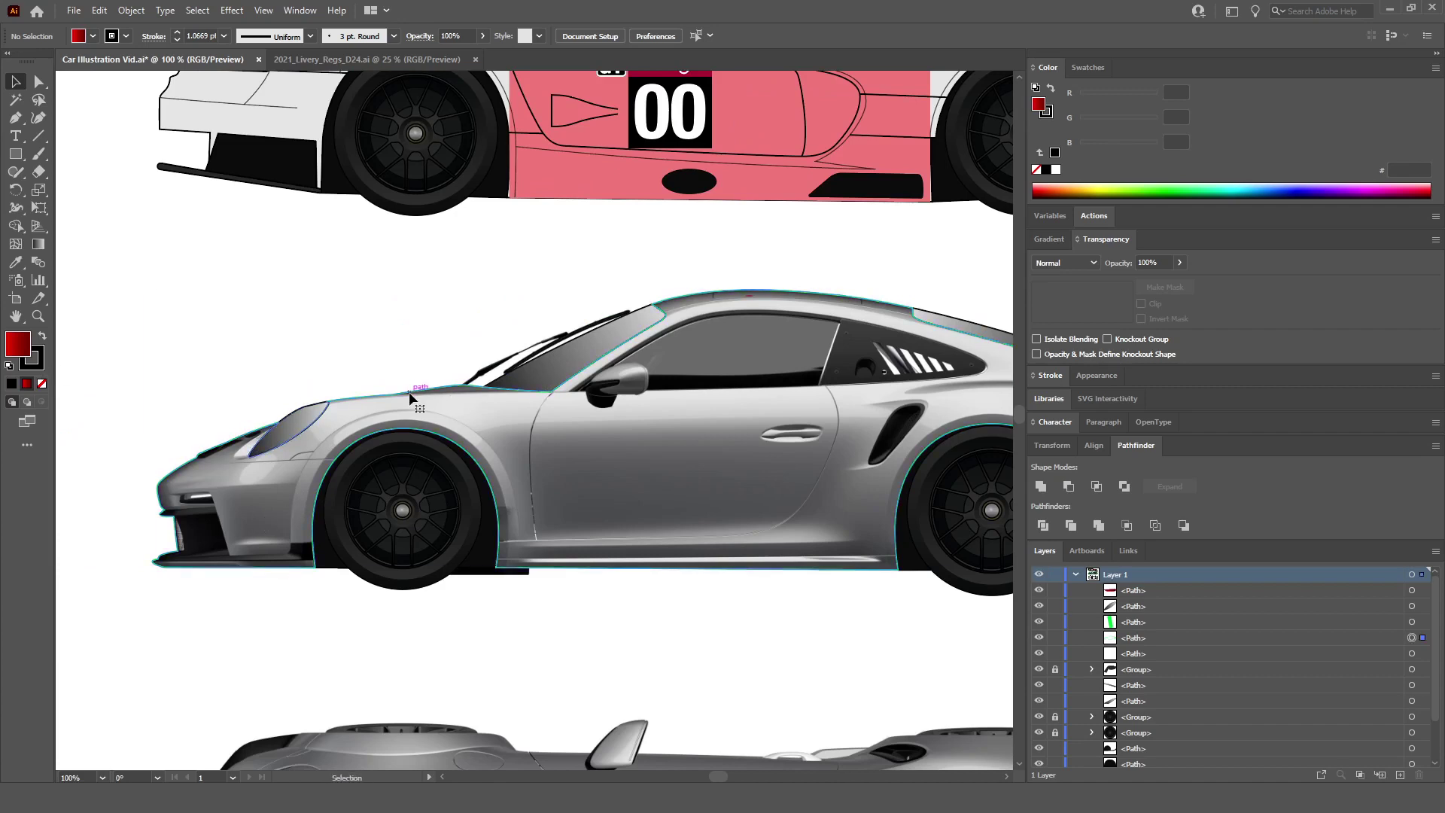
pyautogui.click(286, 268)
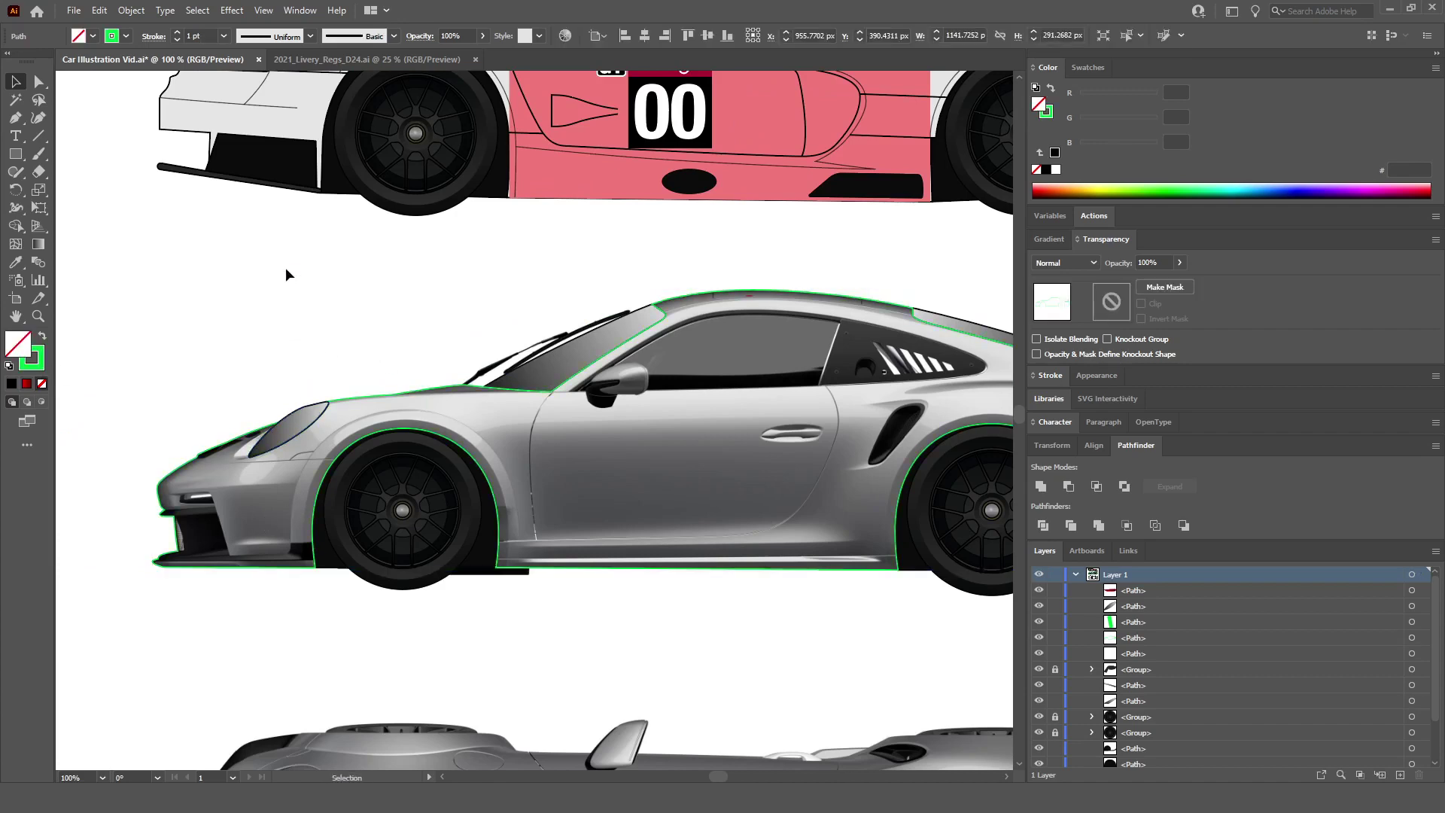
pyautogui.scroll(4, 102, 602)
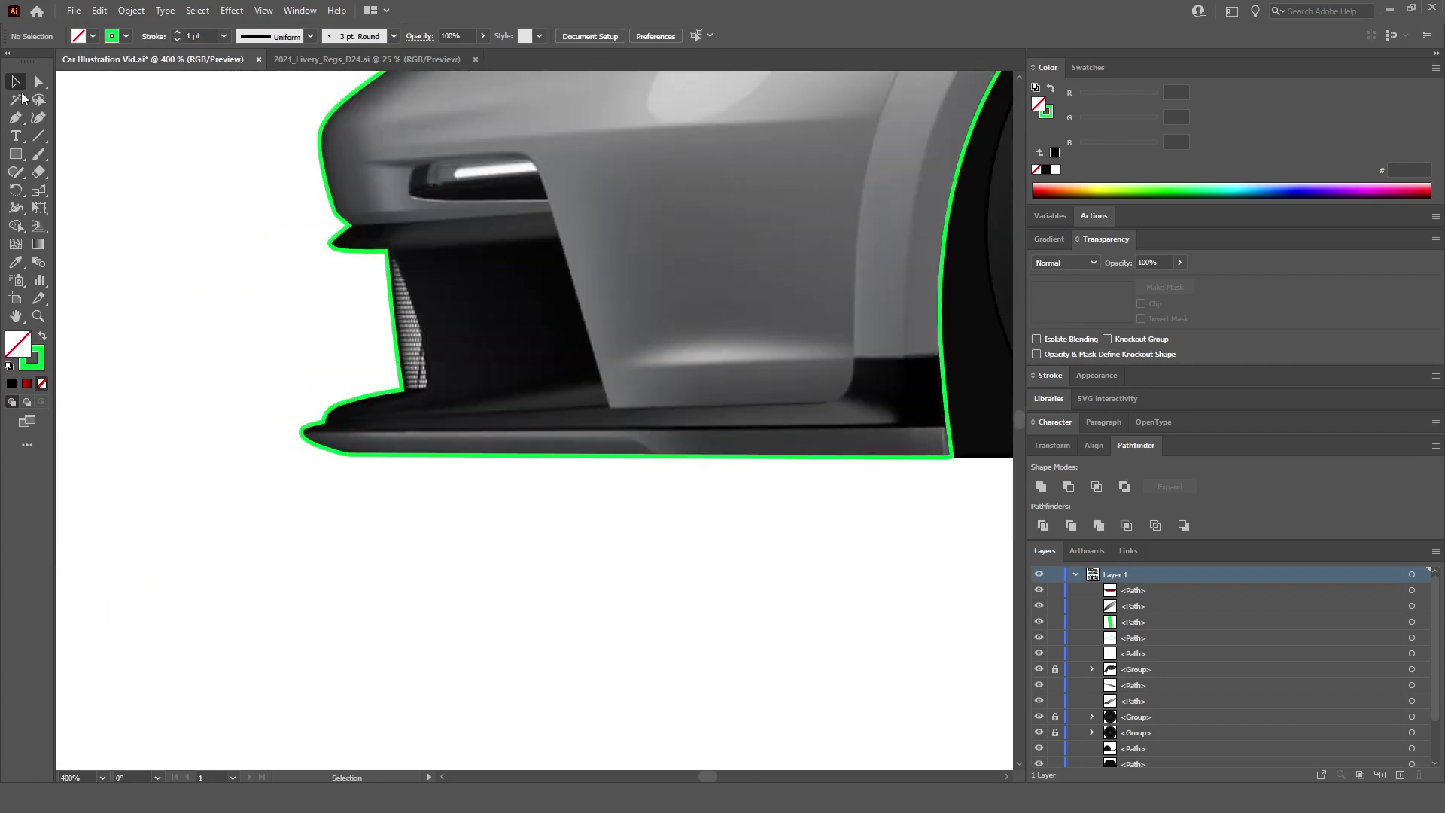
pyautogui.click(16, 118)
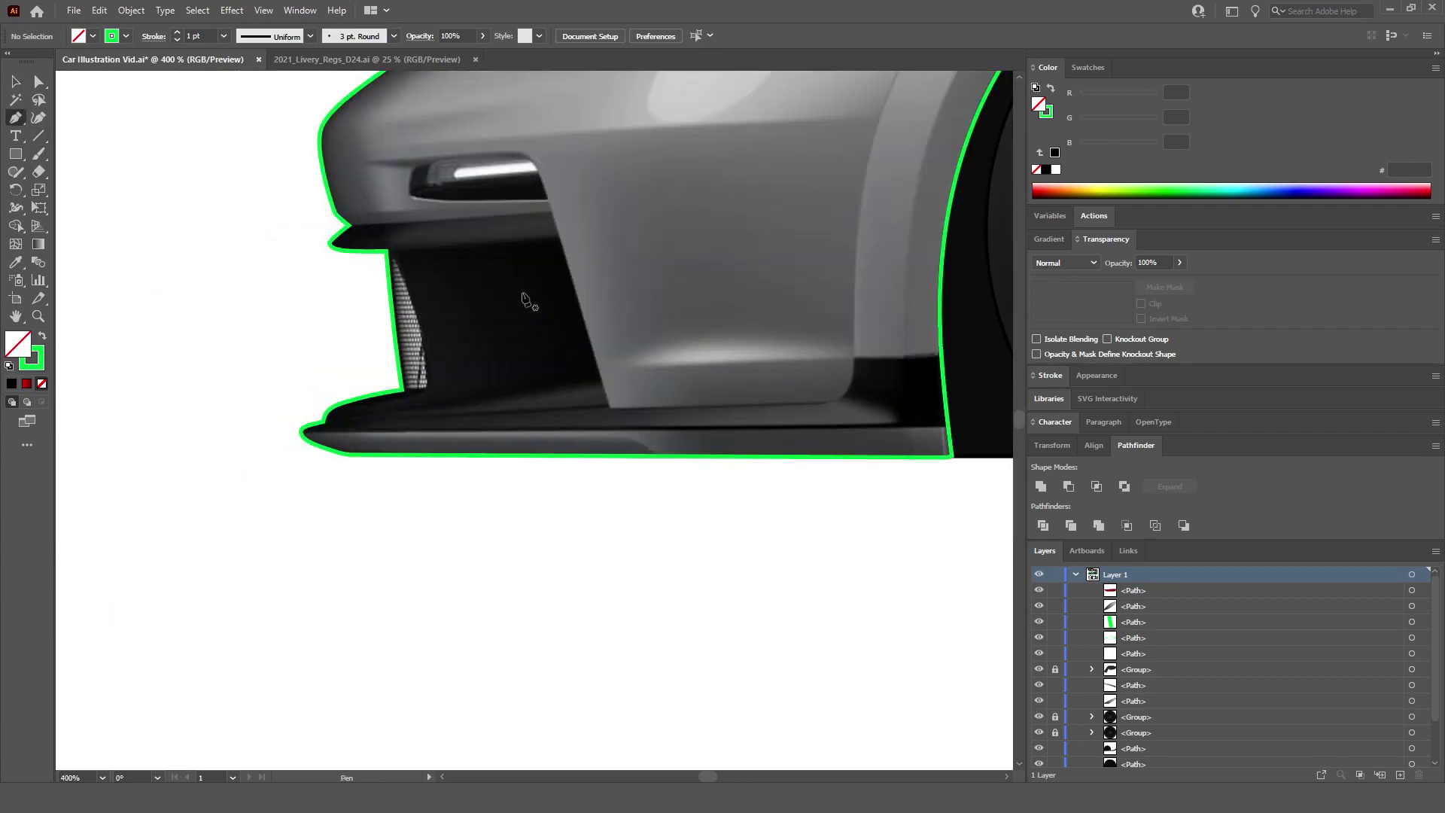
pyautogui.scroll(3, 268, 242)
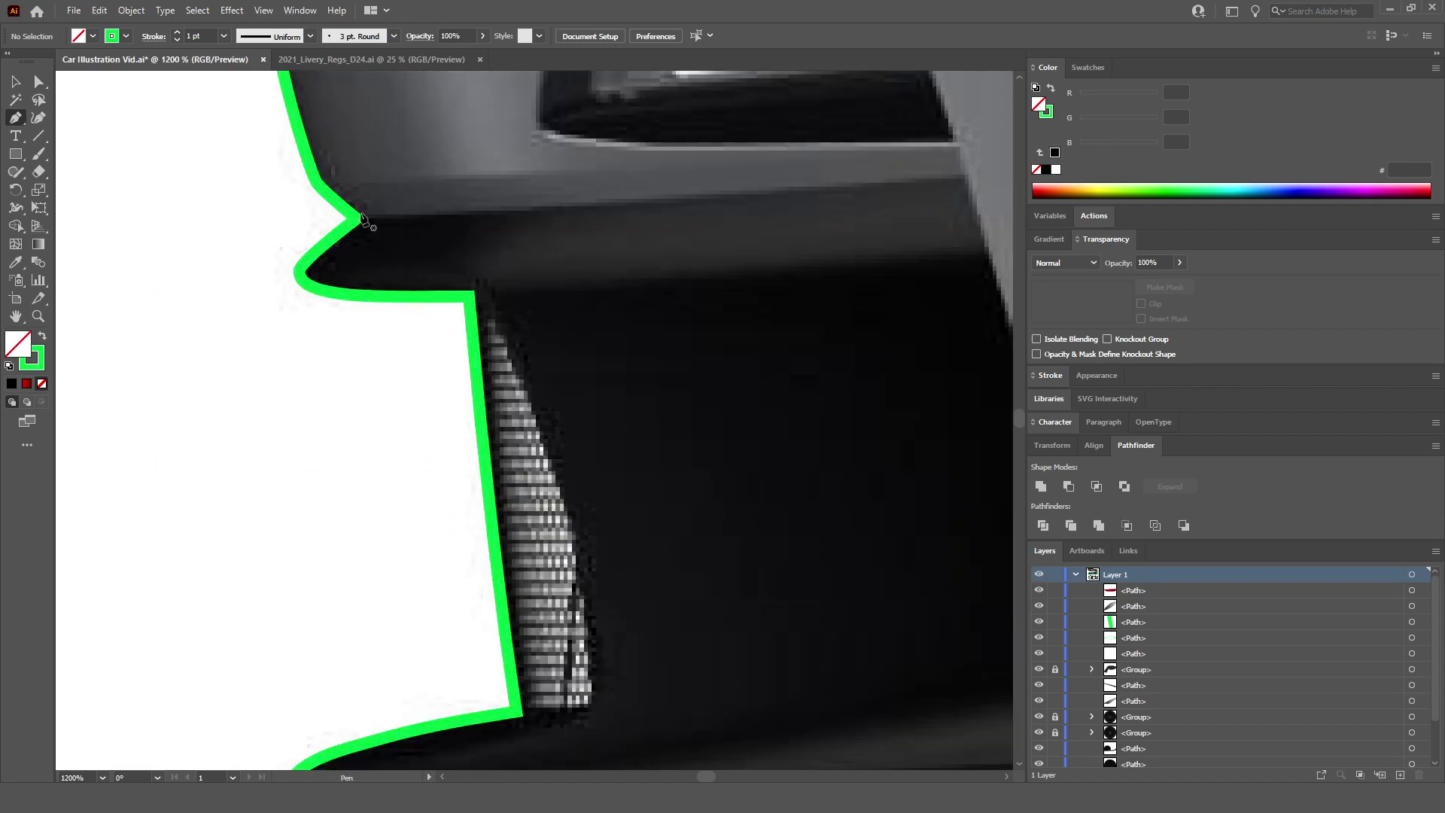
pyautogui.hscroll(-3, 274, 500)
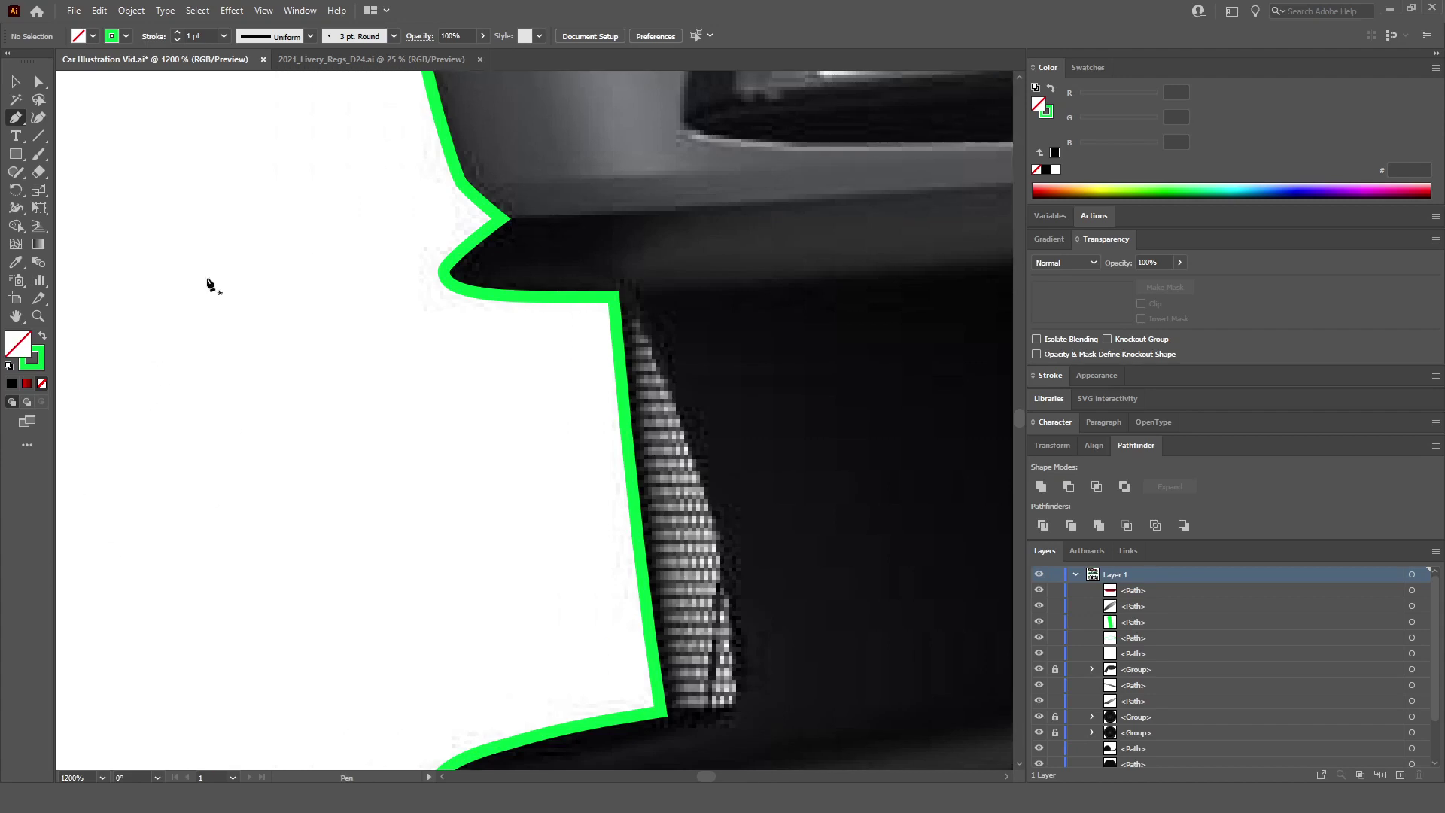
pyautogui.click(137, 249)
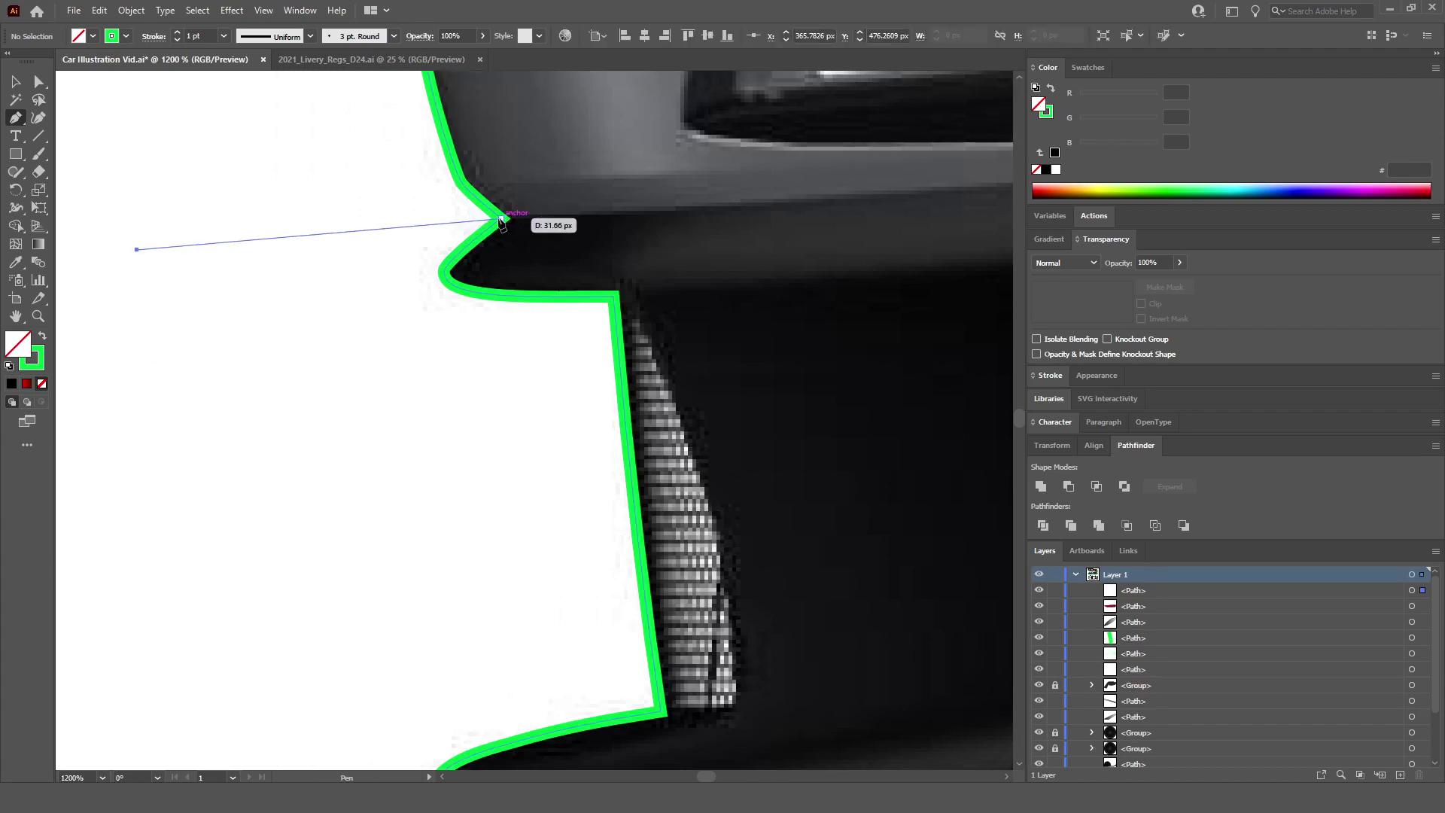
pyautogui.click(500, 221)
pyautogui.hscroll(5, 494, 225)
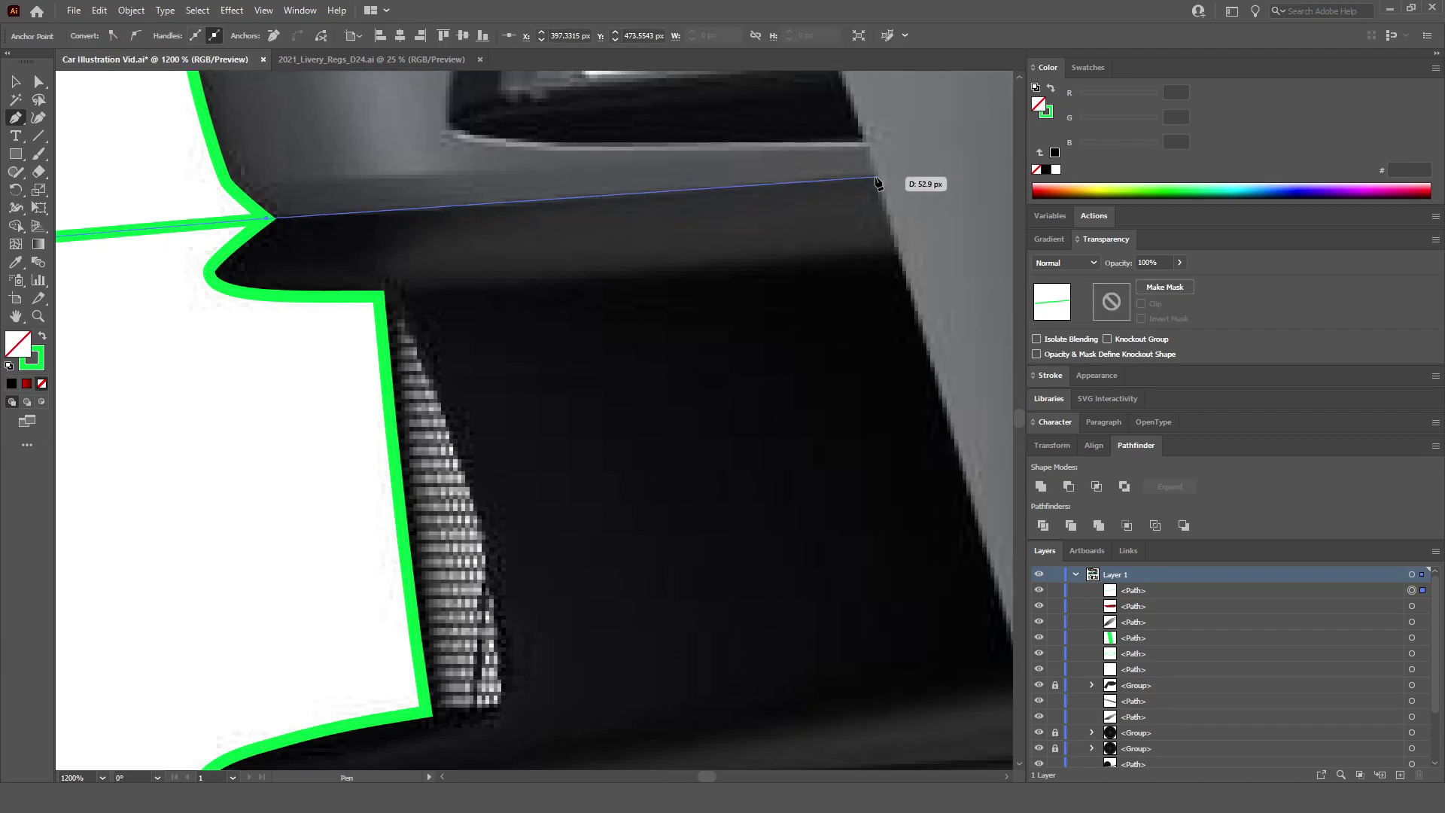
pyautogui.click(878, 181)
# Step: Continue the path down the front intake's rear edge to its lower corner and set the path's opacity to 33%
pyautogui.scroll(-5, 878, 180)
pyautogui.scroll(6, 935, 368)
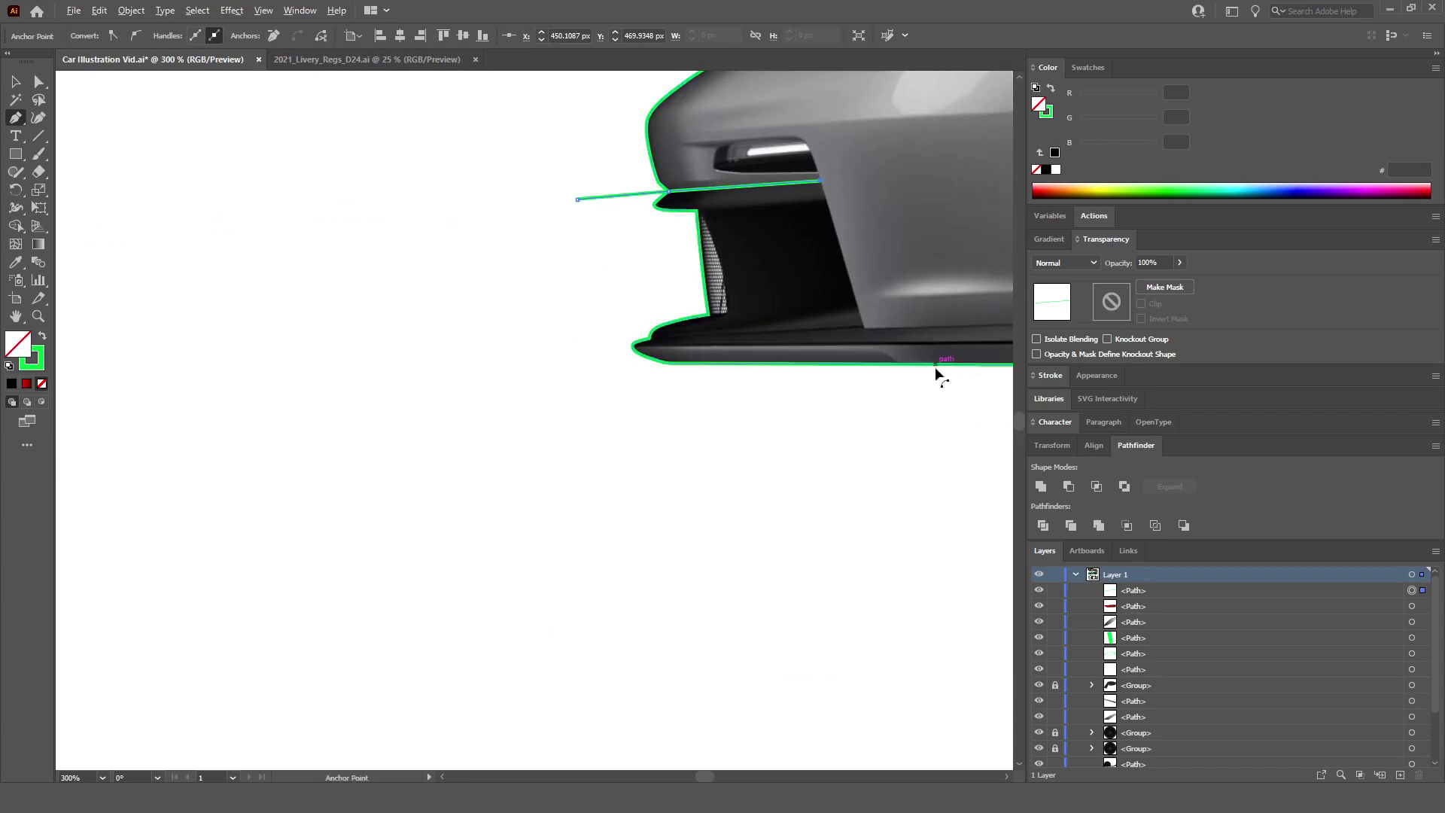
pyautogui.click(783, 226)
pyautogui.scroll(-5, 783, 230)
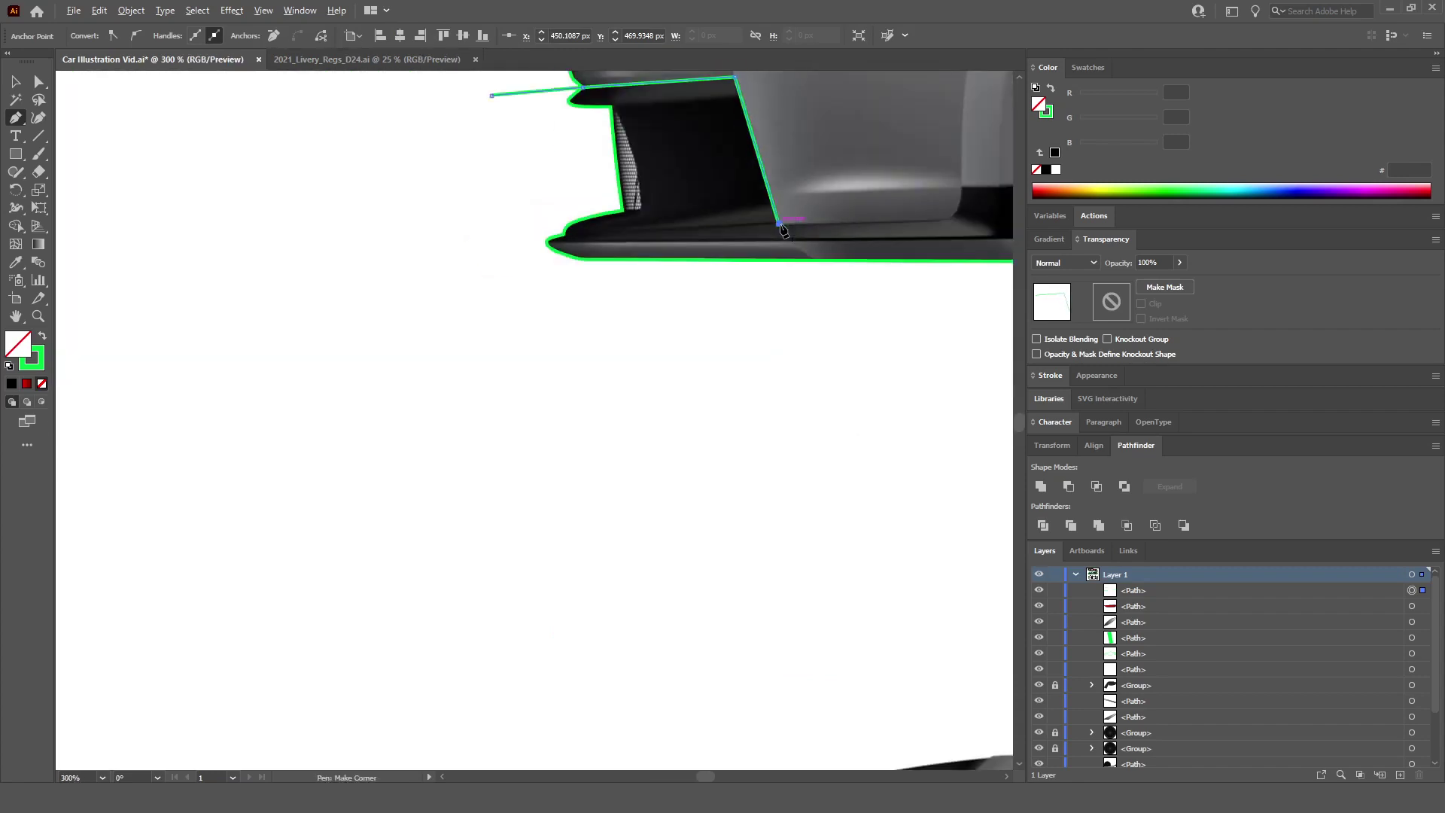
pyautogui.hscroll(1, 781, 232)
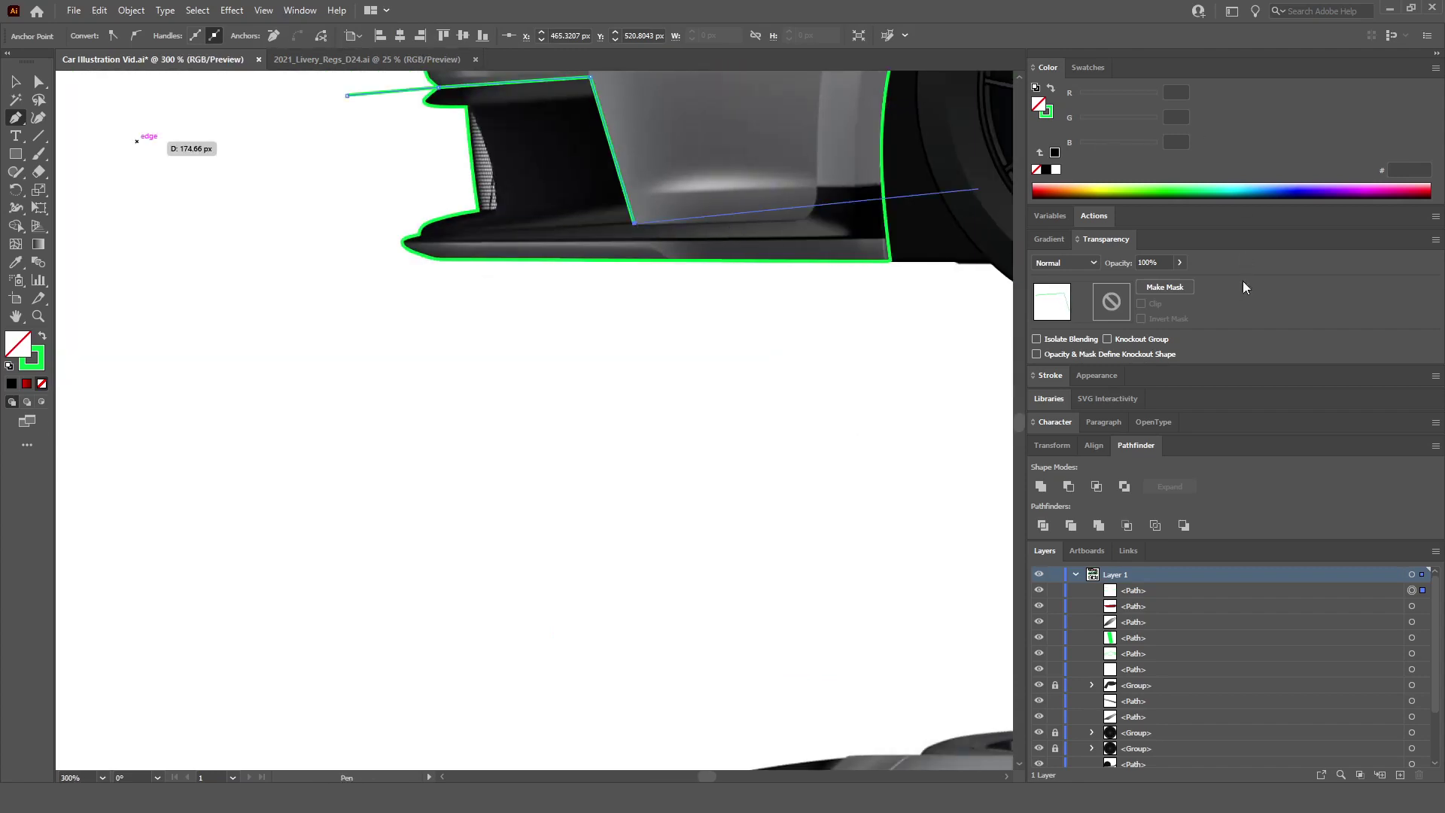
pyautogui.click(1149, 263)
pyautogui.write('33')
pyautogui.press('Return')
# Step: Continue the path along the front bumper's lower edge and around its rounded rear corner, with the last outgoing handle pointing horizontally toward the wheel
pyautogui.scroll(3, 682, 229)
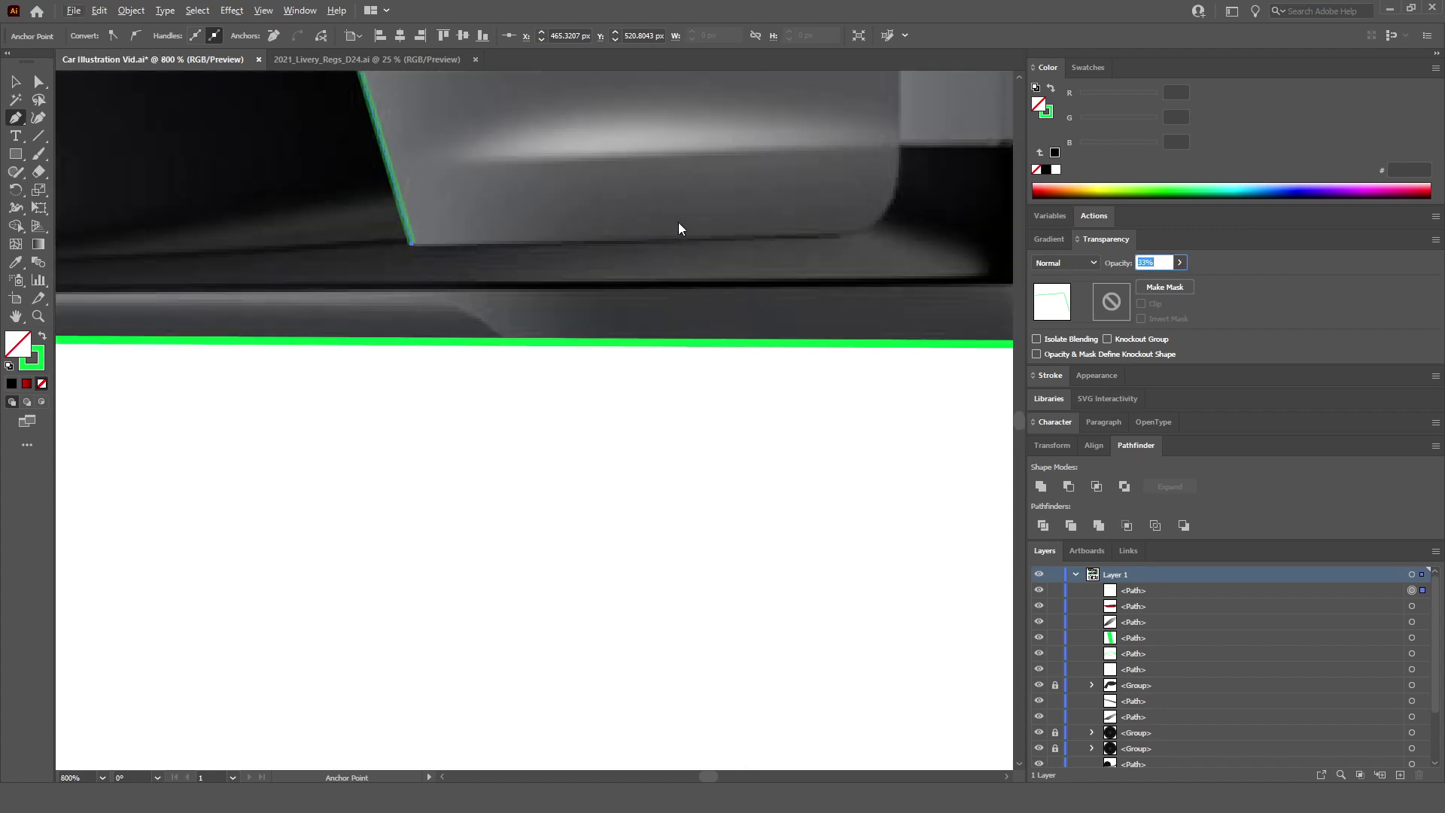
pyautogui.scroll(-3, 679, 228)
pyautogui.scroll(3, 317, 174)
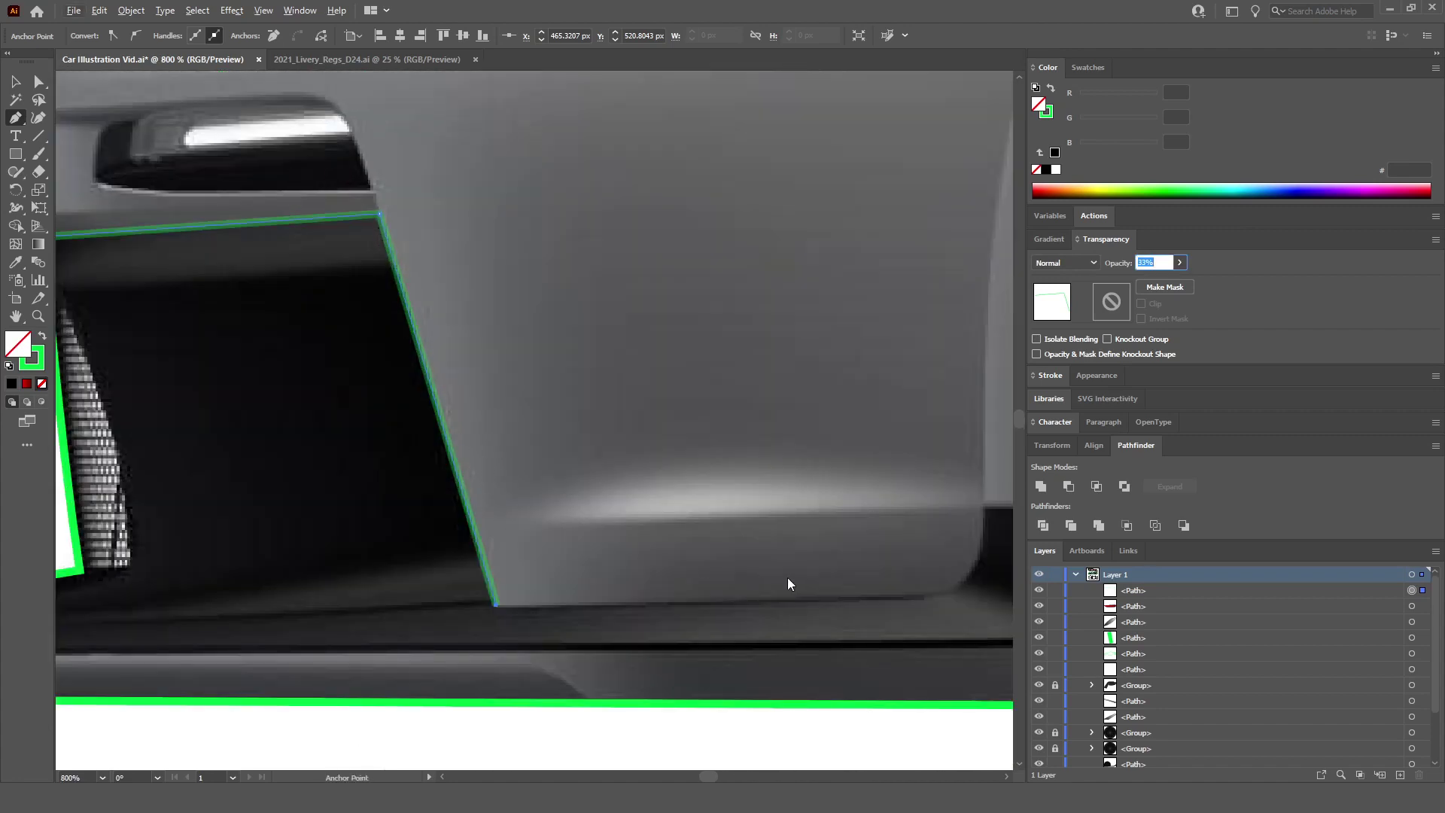
pyautogui.scroll(-3, 792, 585)
pyautogui.scroll(4, 790, 590)
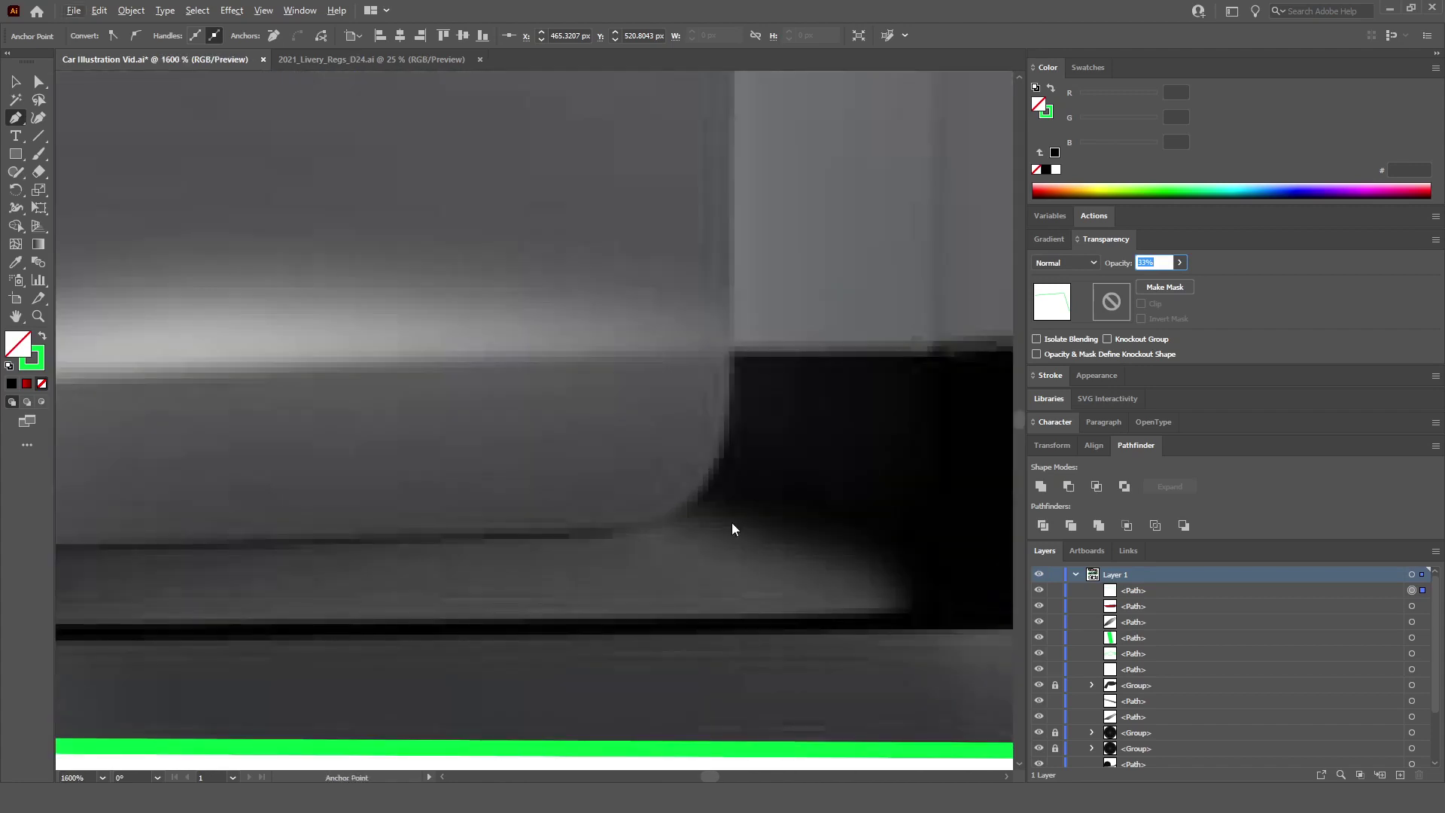
pyautogui.scroll(-4, 732, 524)
pyautogui.scroll(4, 659, 505)
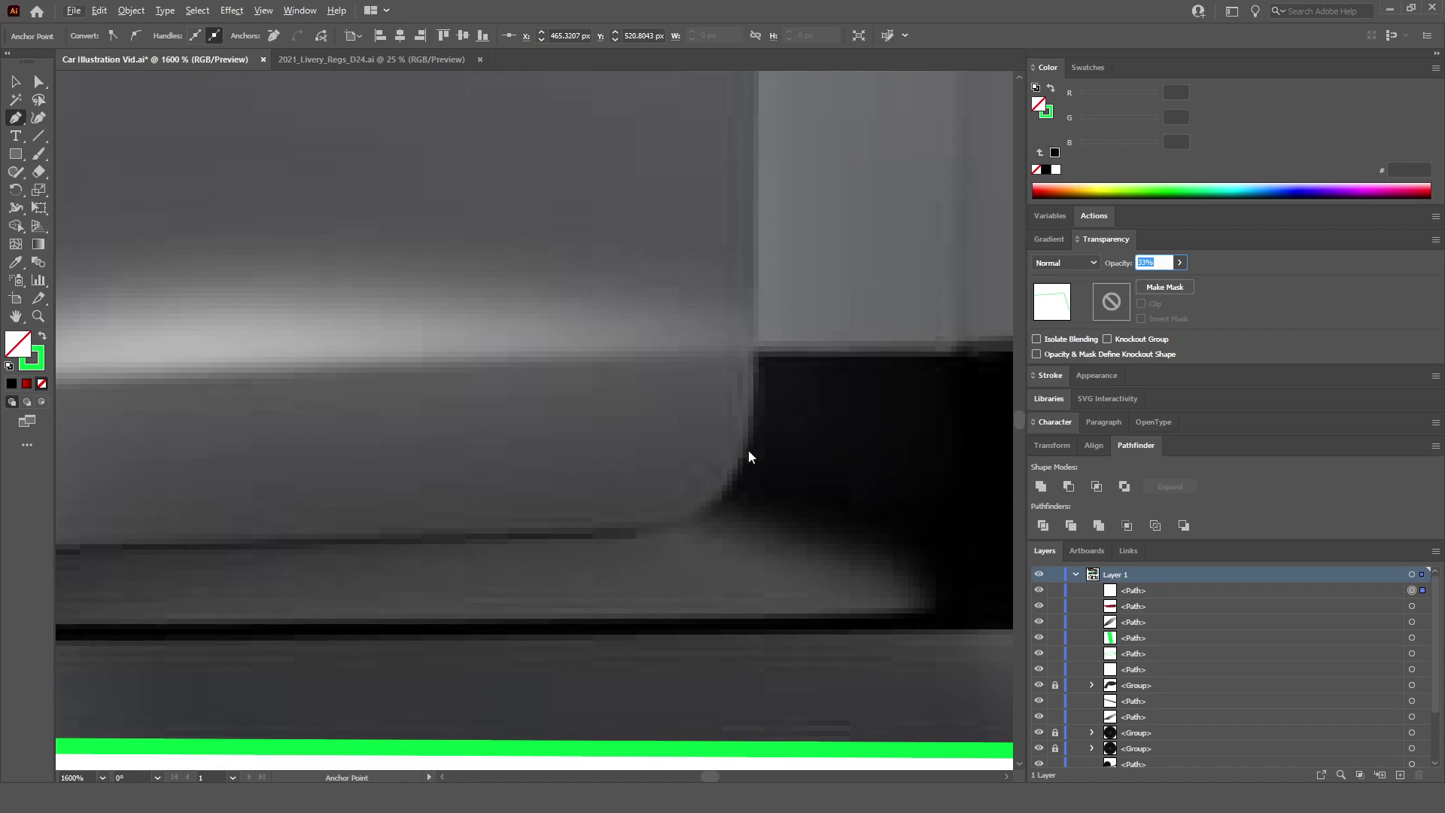
pyautogui.scroll(-4, 639, 532)
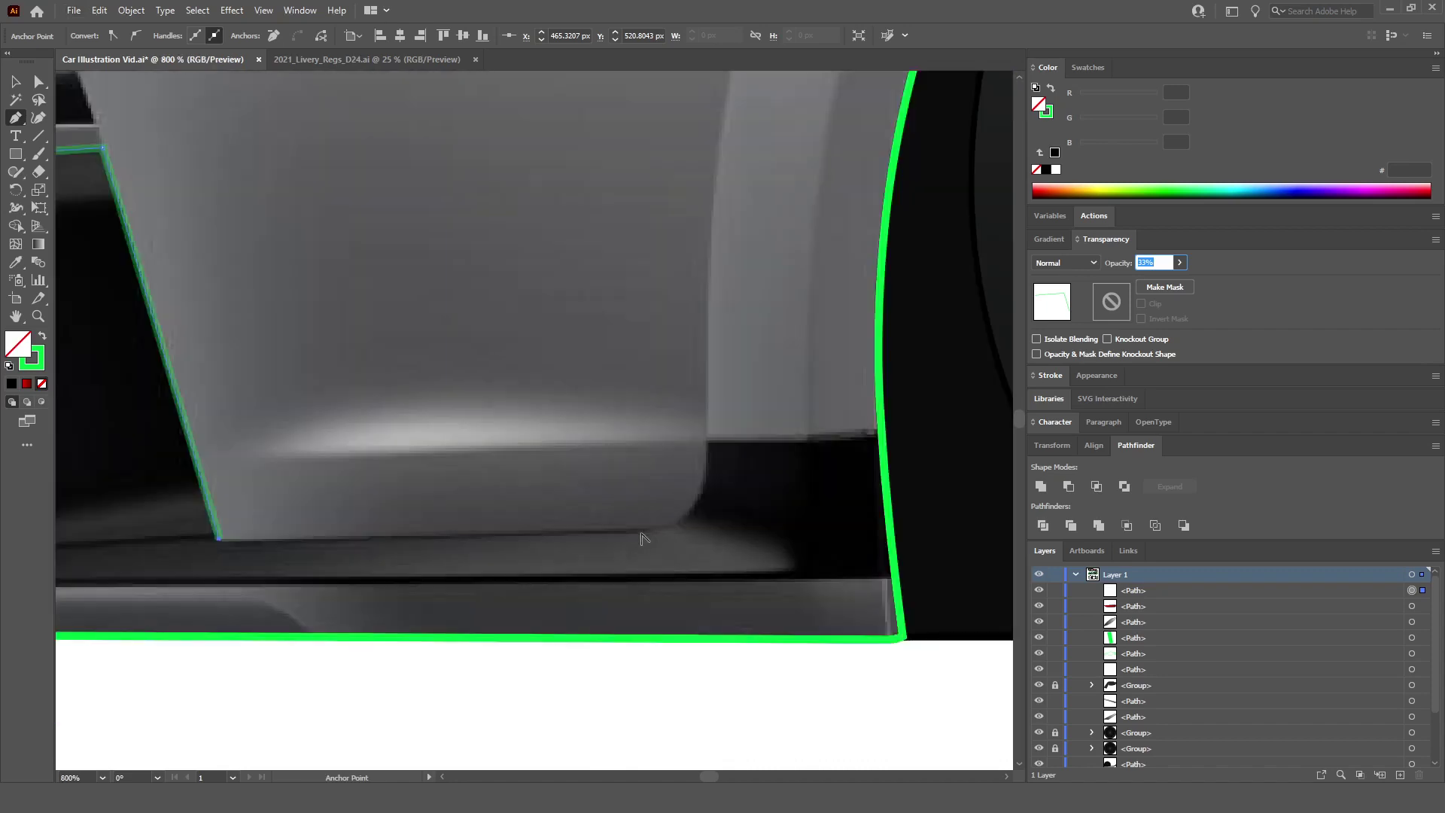
pyautogui.scroll(4, 636, 536)
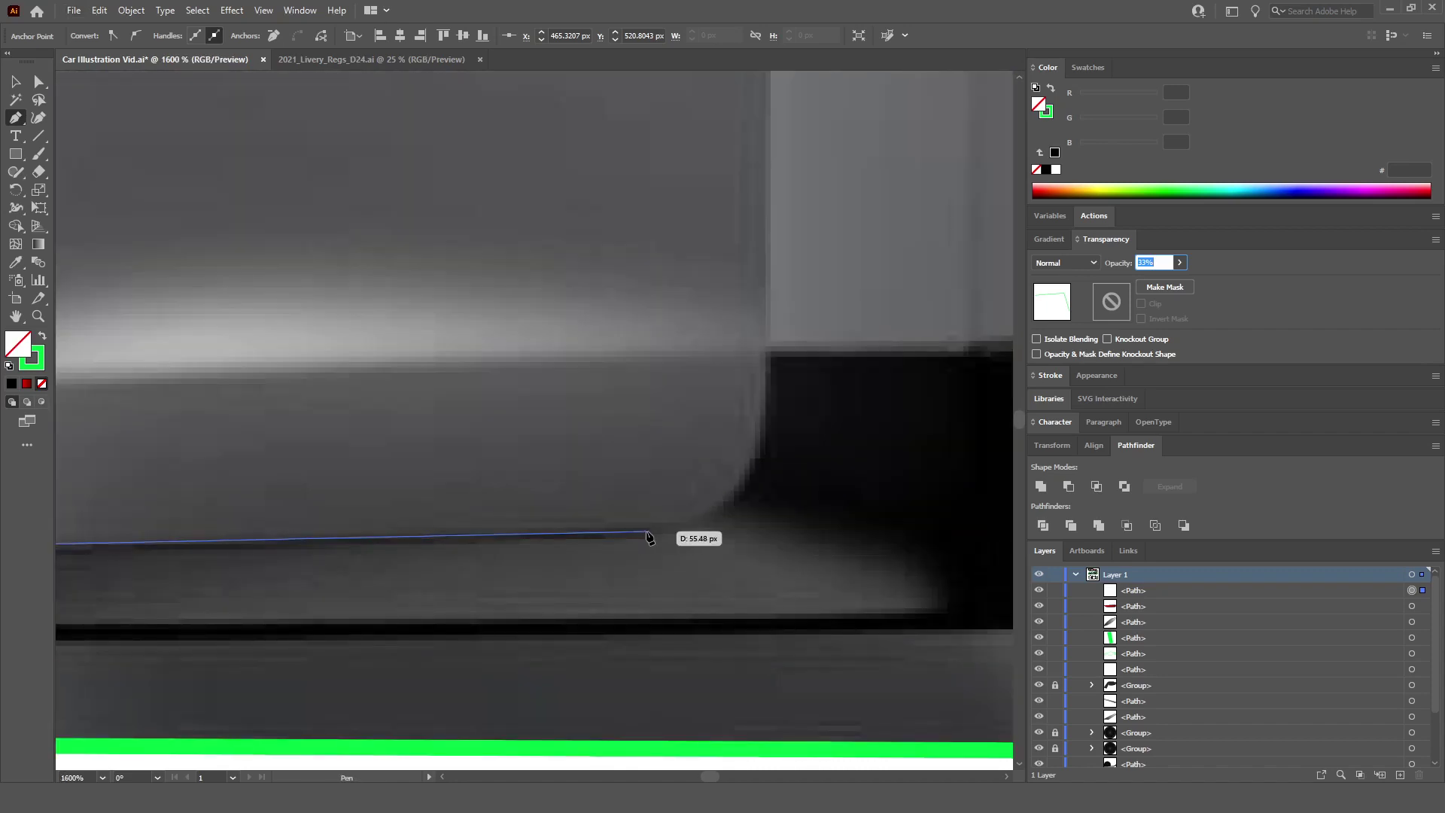
pyautogui.moveTo(647, 533); pyautogui.dragTo(734, 528)
pyautogui.moveTo(769, 353); pyautogui.dragTo(764, 238)
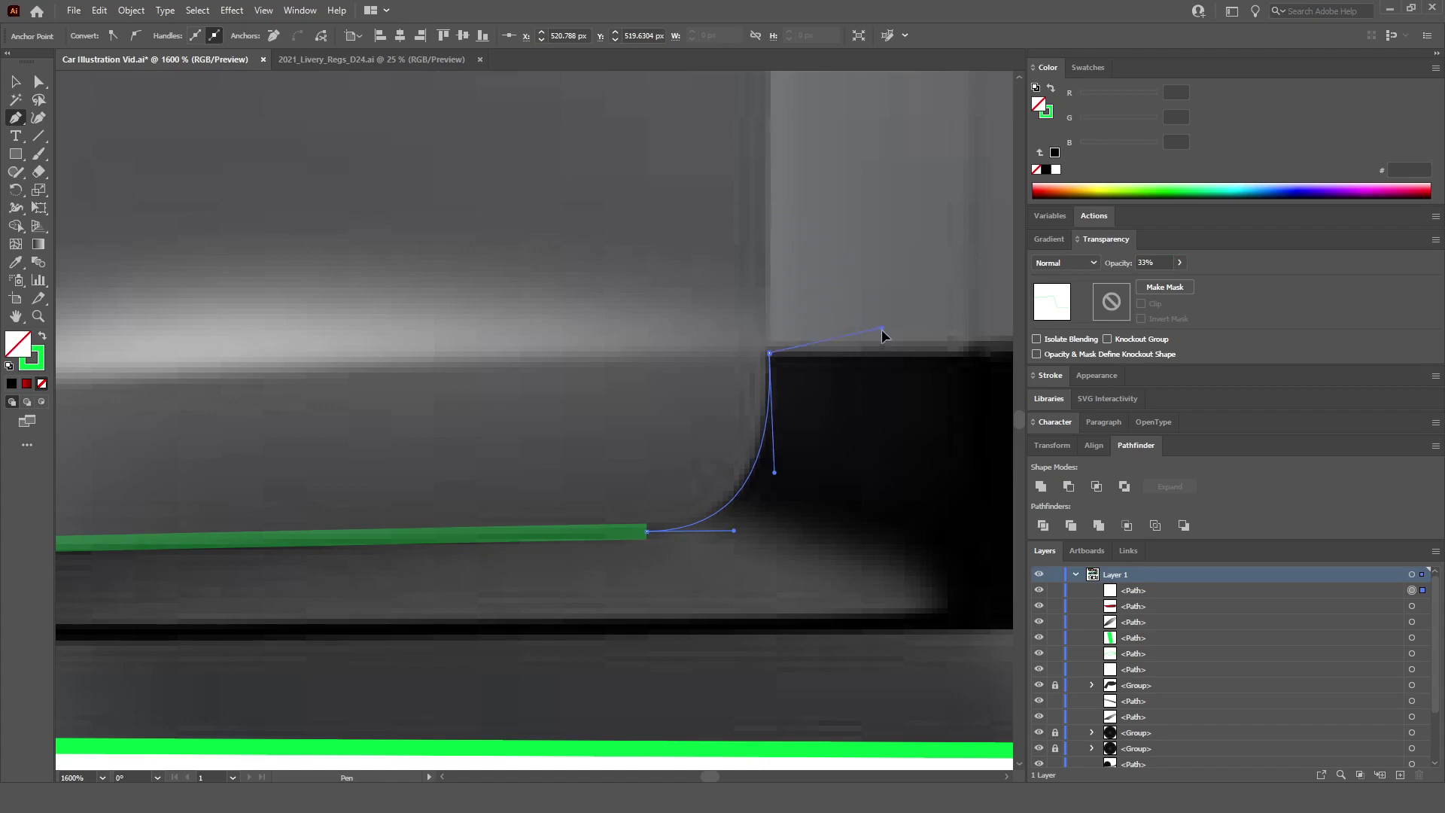
pyautogui.moveTo(882, 329); pyautogui.dragTo(811, 274)
pyautogui.moveTo(863, 355); pyautogui.dragTo(864, 354)
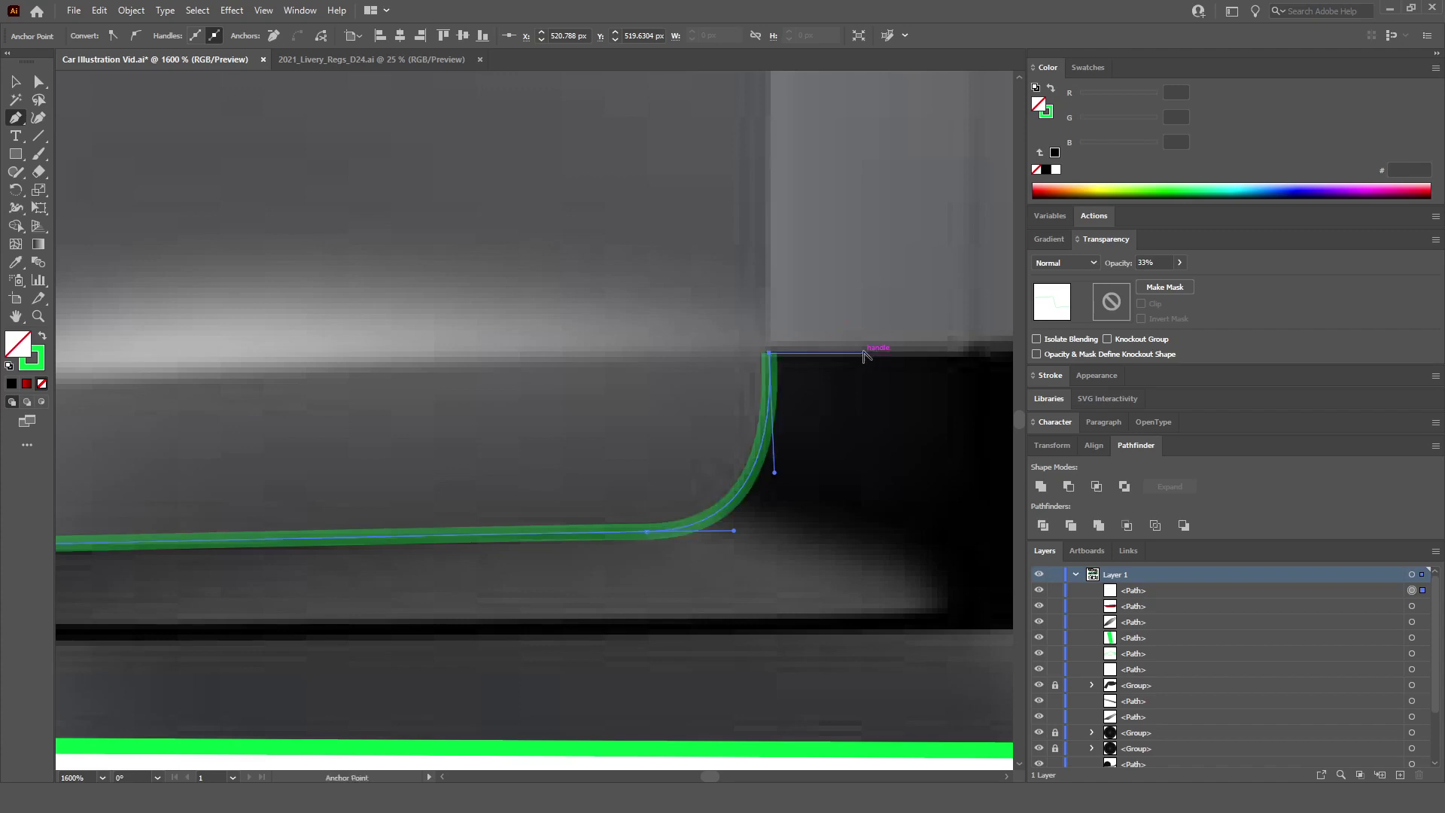
# Step: Extend the path to the front wheel arch outline, close it loosely around the outside of the front splitter, and deselect it
pyautogui.scroll(-3, 863, 354)
pyautogui.scroll(3, 836, 359)
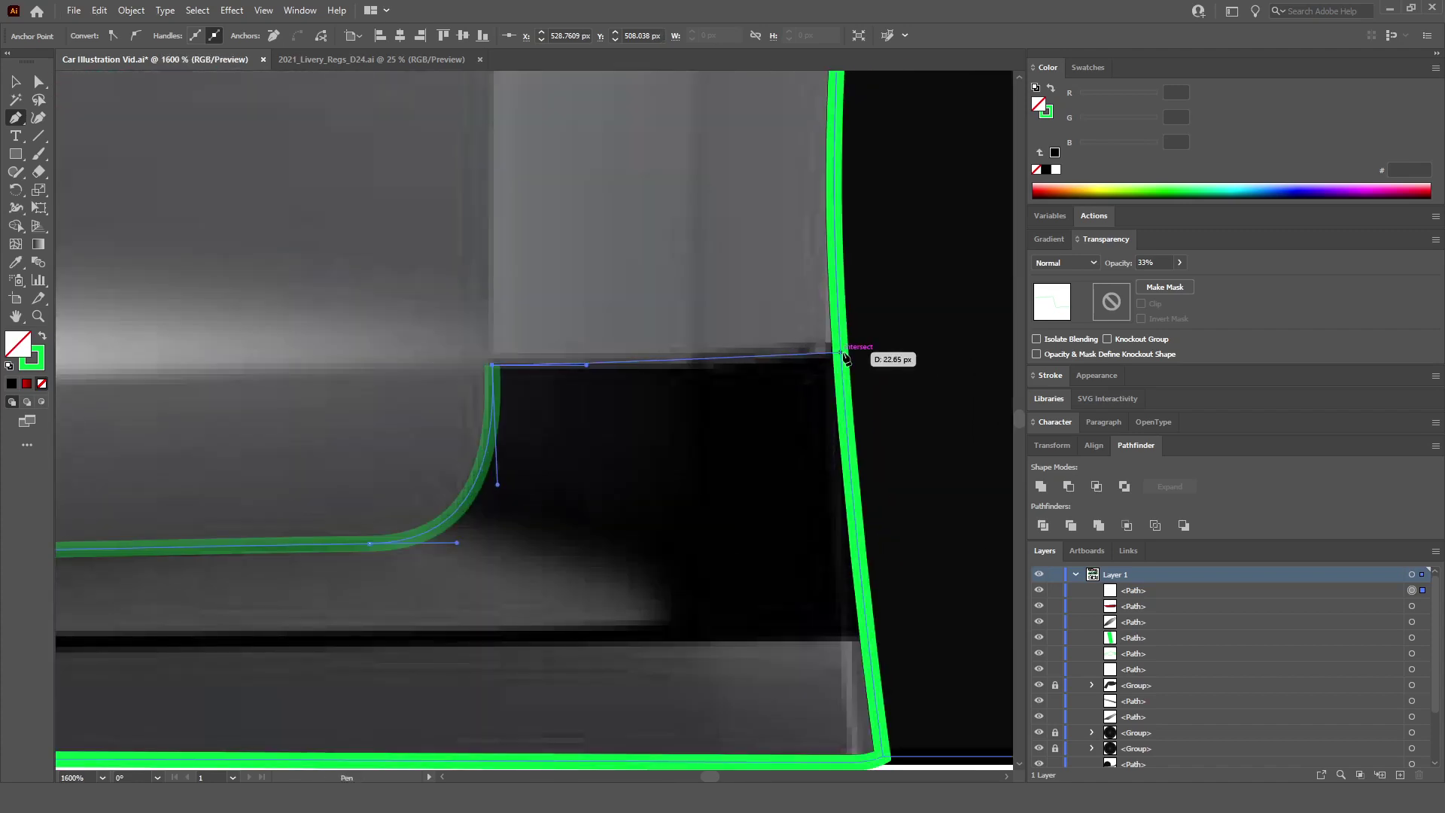
pyautogui.click(844, 354)
pyautogui.scroll(-3, 843, 354)
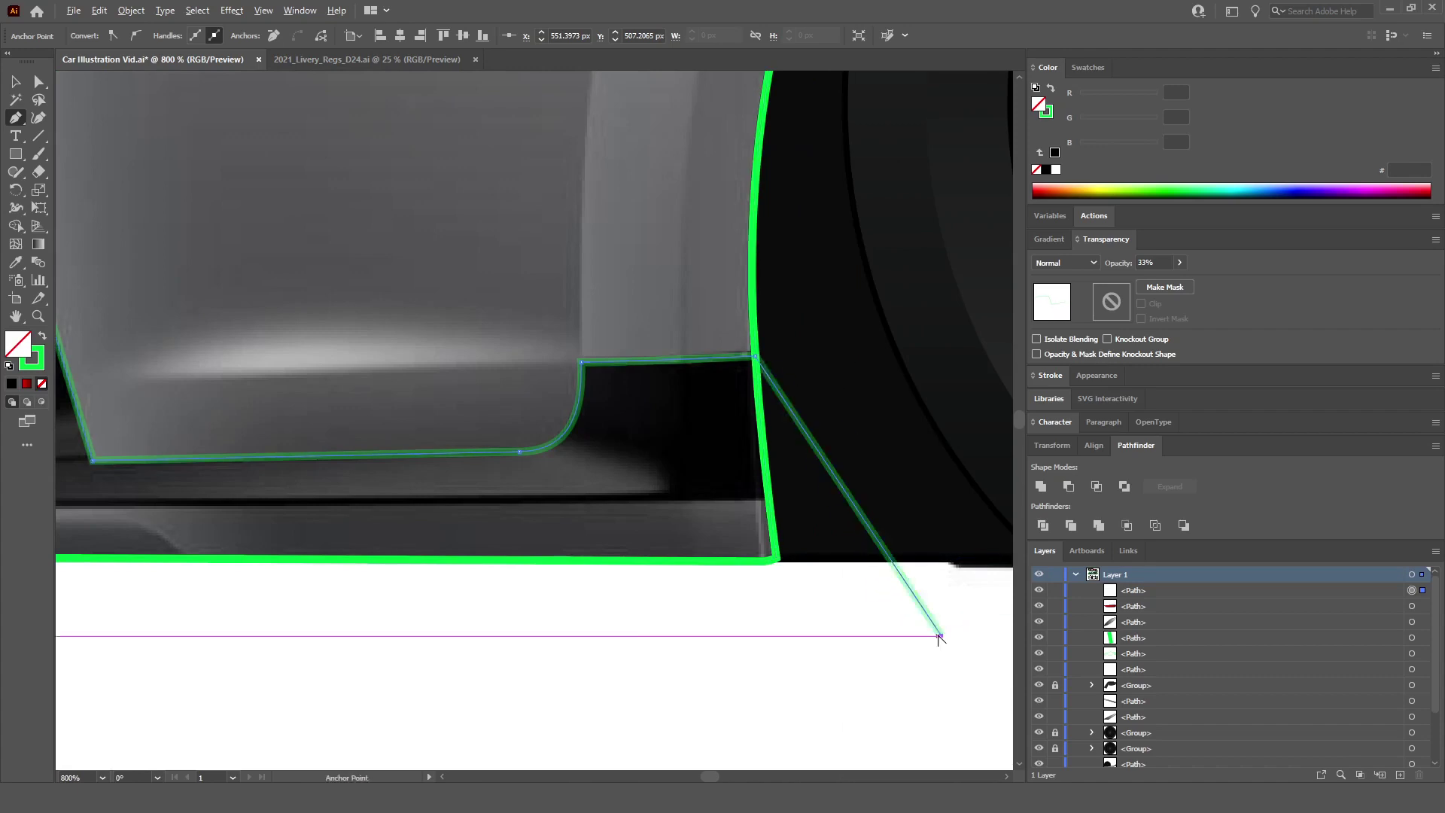
pyautogui.scroll(-5, 939, 637)
pyautogui.click(613, 667)
pyautogui.click(635, 537)
pyautogui.click(681, 533)
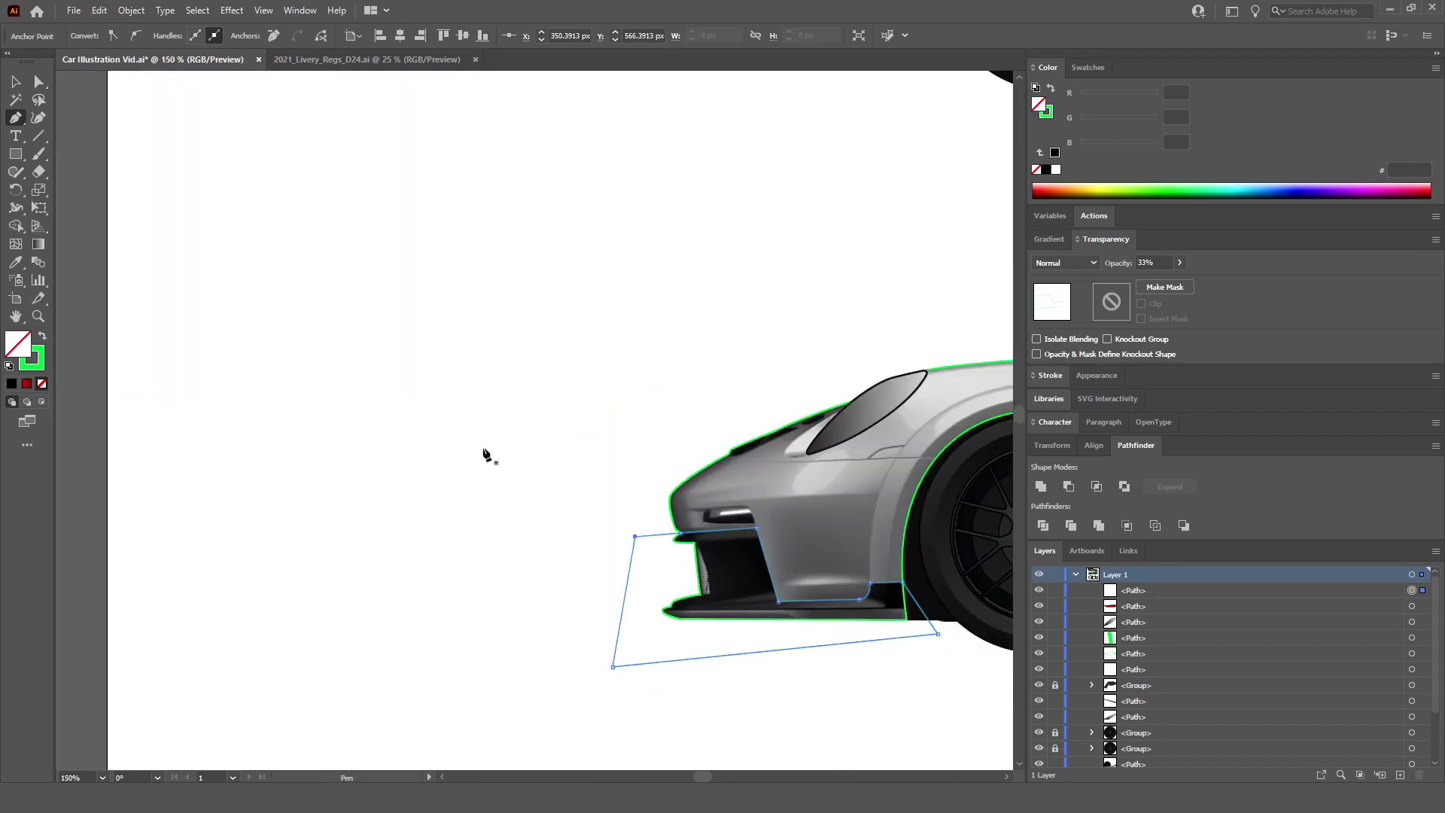
pyautogui.press('a')
pyautogui.hscroll(3, 778, 602)
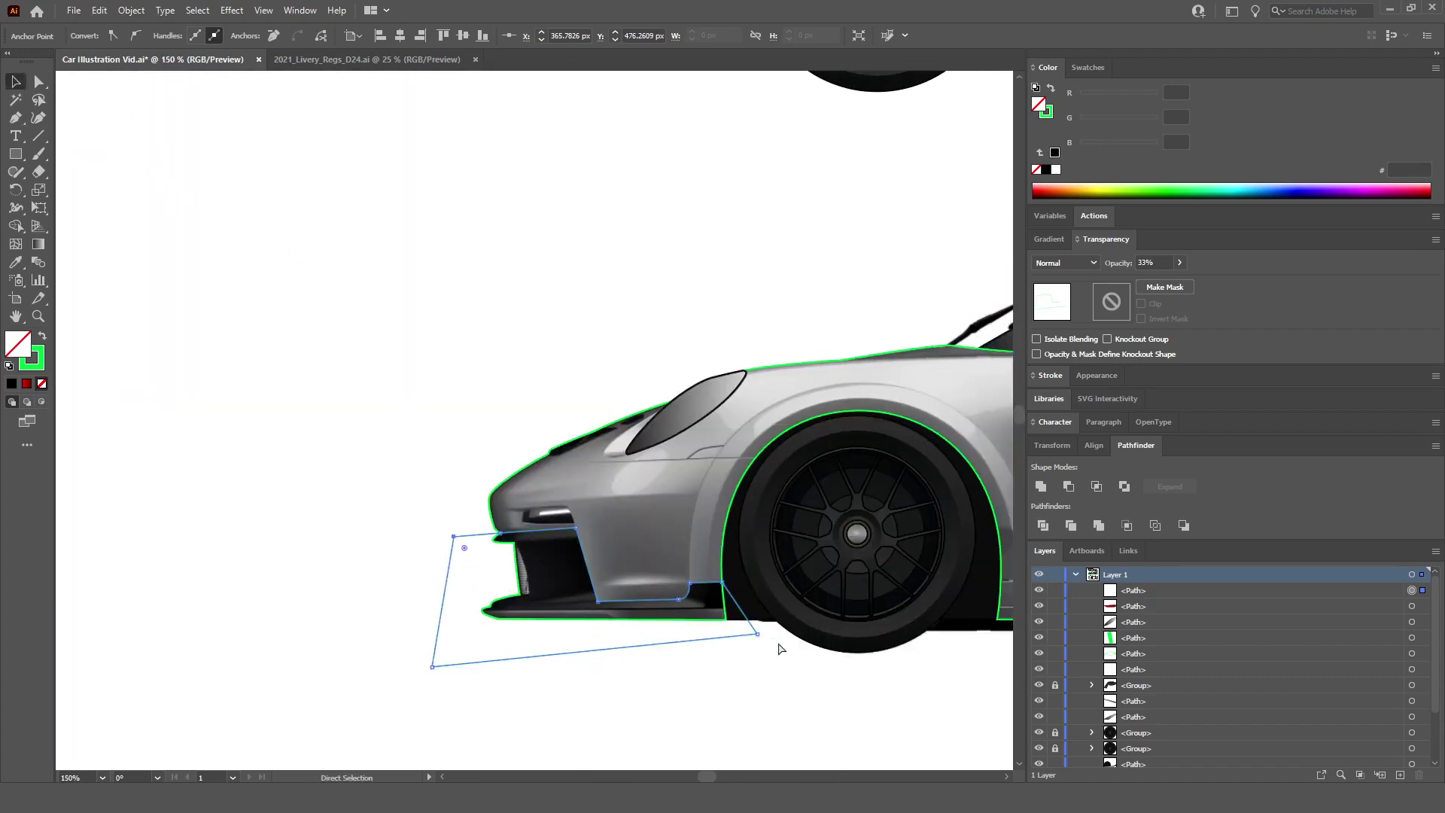
pyautogui.hscroll(3, 779, 648)
pyautogui.click(285, 414)
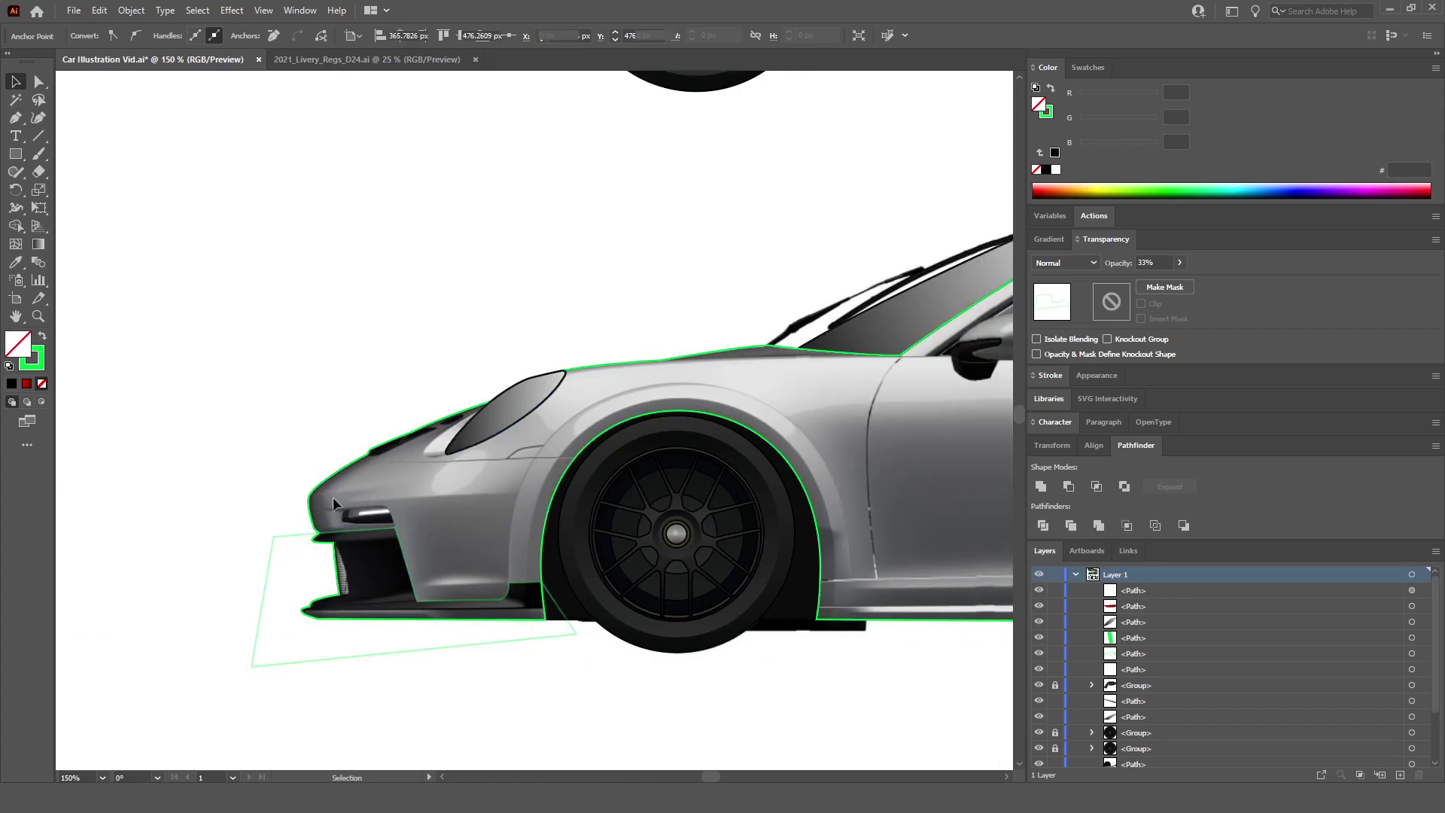
pyautogui.press('v')
# Step: Start a new Pen path outside the car above the hood and bring it to the black hood vent's front corner on the body outline
pyautogui.scroll(5, 373, 451)
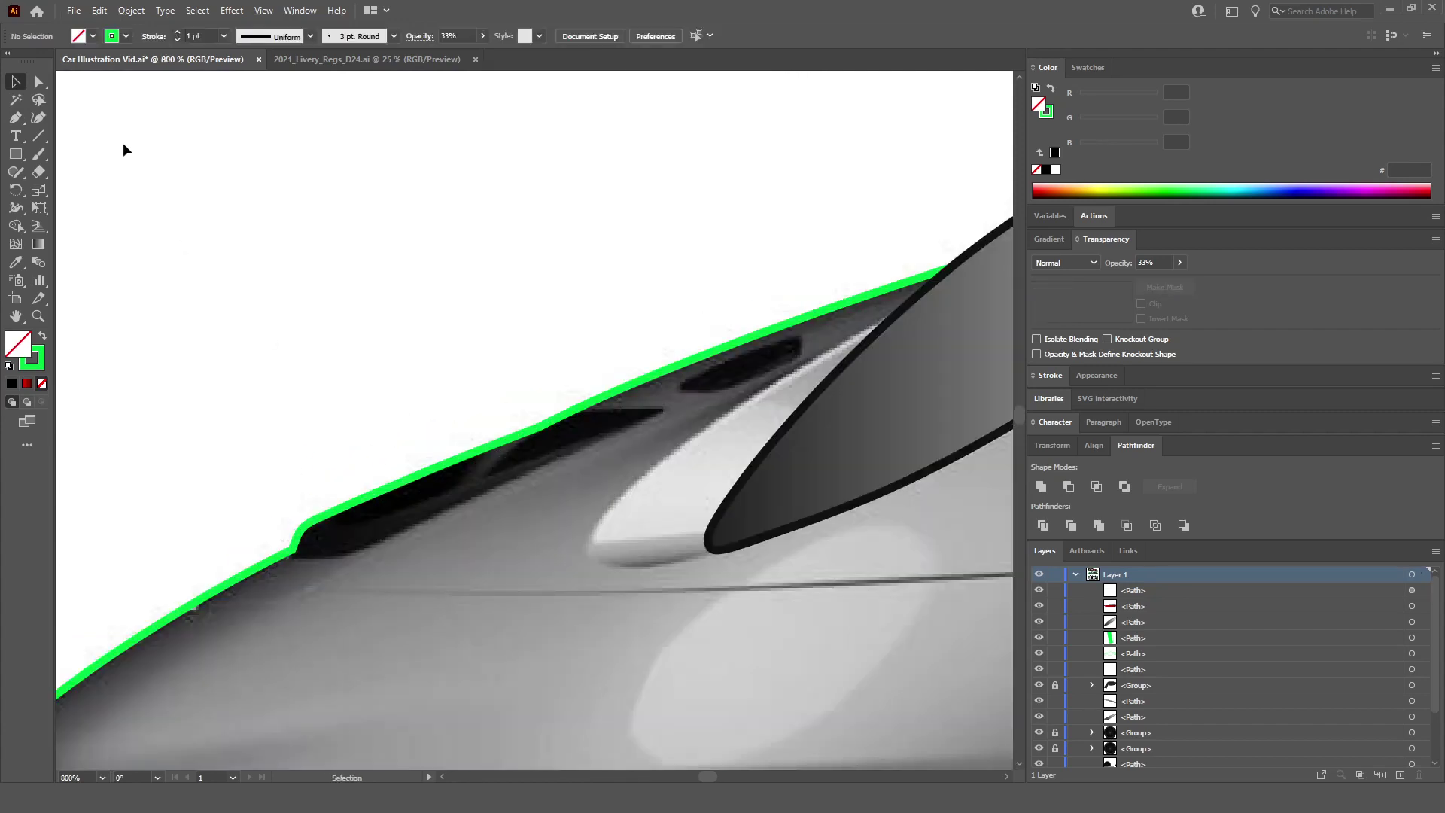
pyautogui.scroll(-3, 462, 502)
pyautogui.scroll(-3, 462, 502)
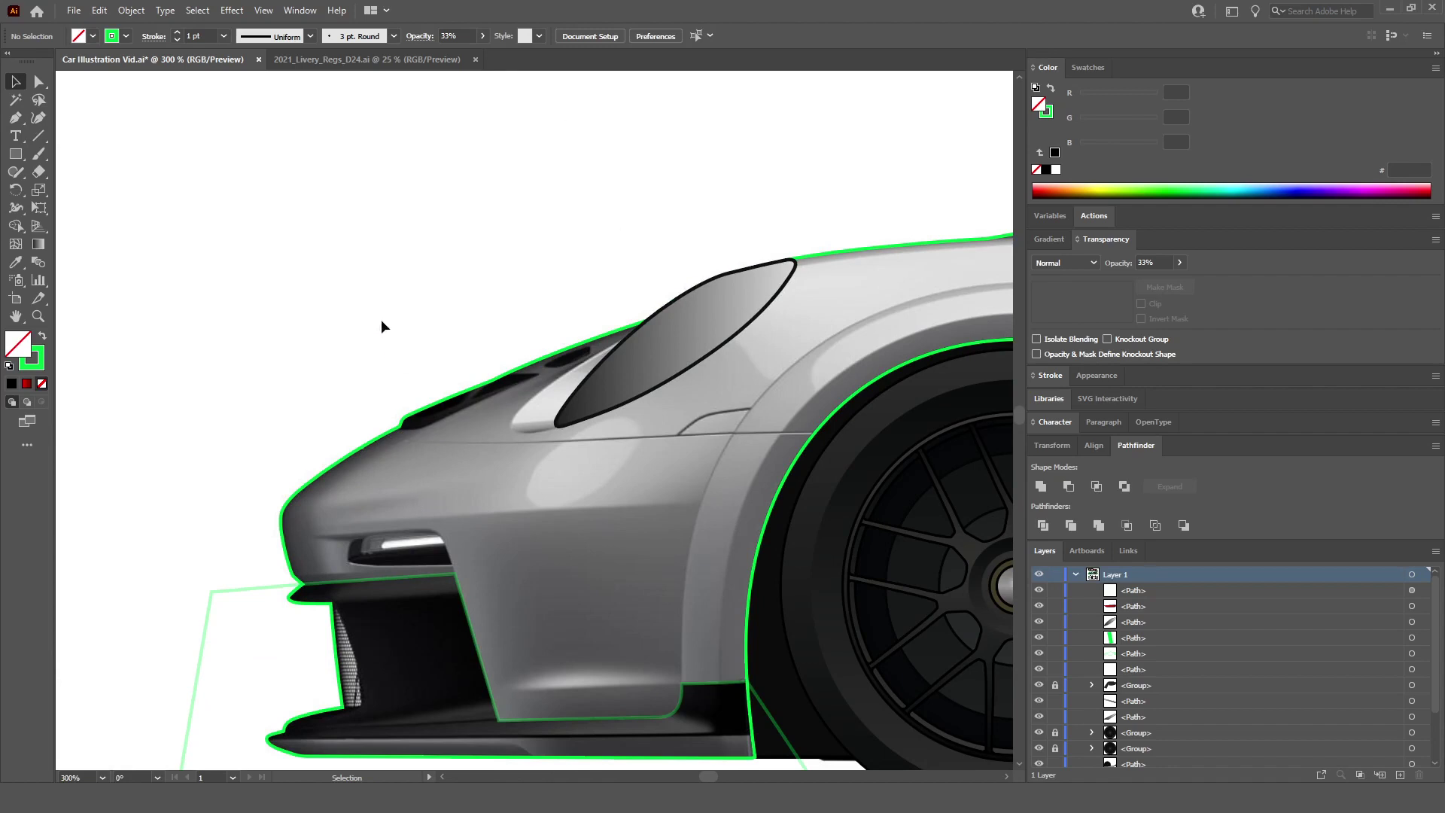
pyautogui.click(15, 118)
pyautogui.scroll(2, 354, 440)
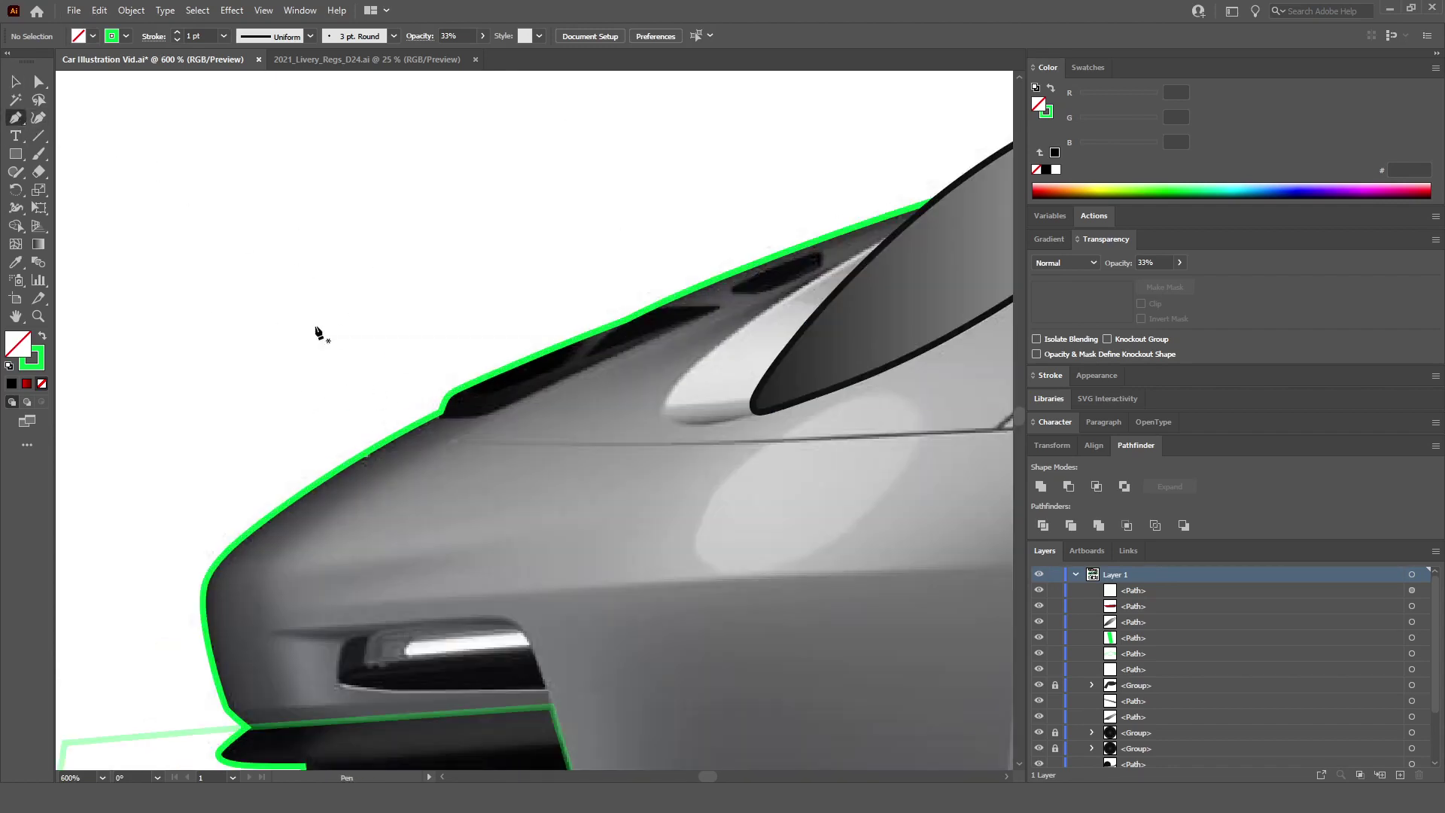
pyautogui.scroll(1, 496, 473)
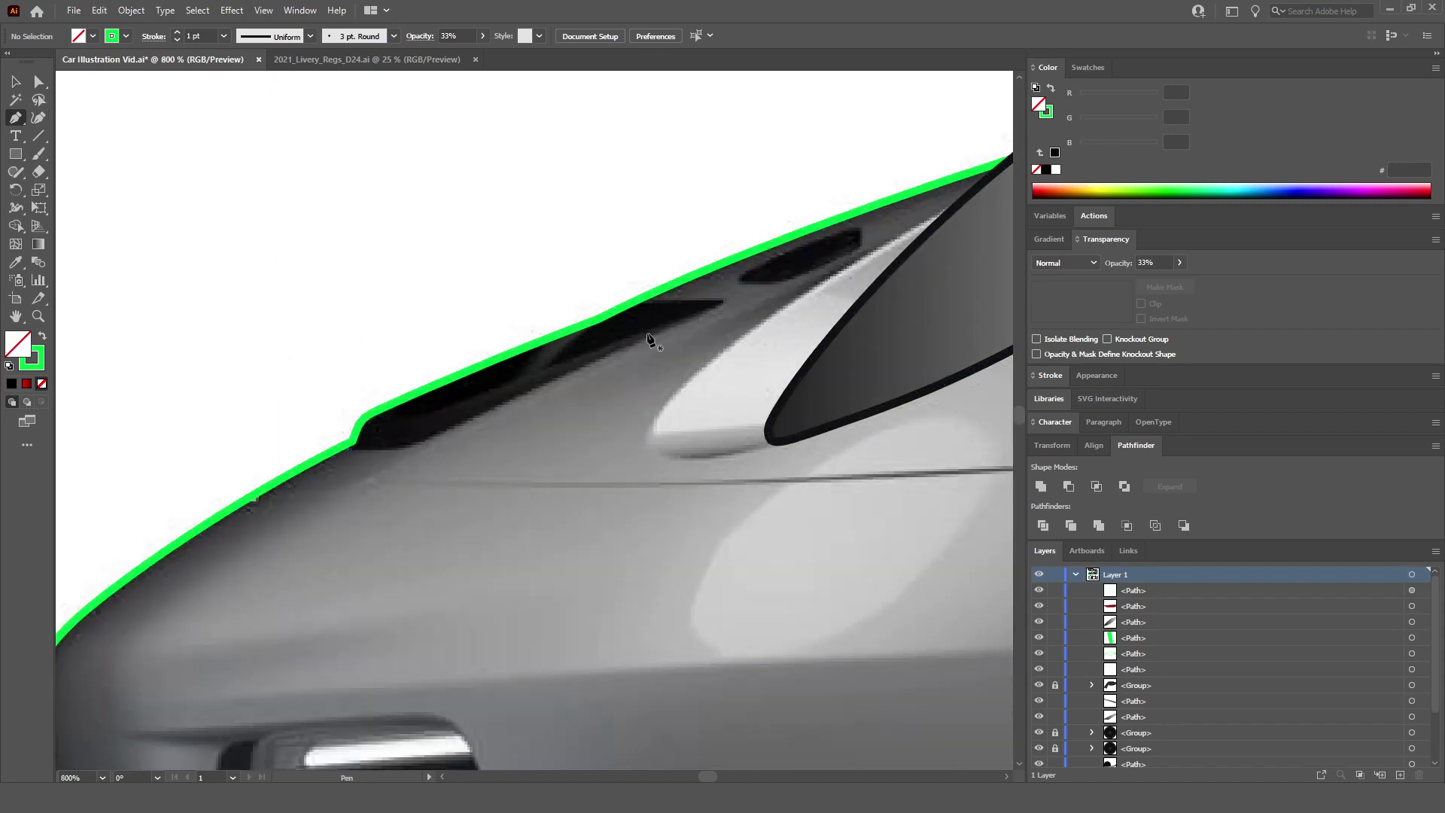
pyautogui.click(218, 264)
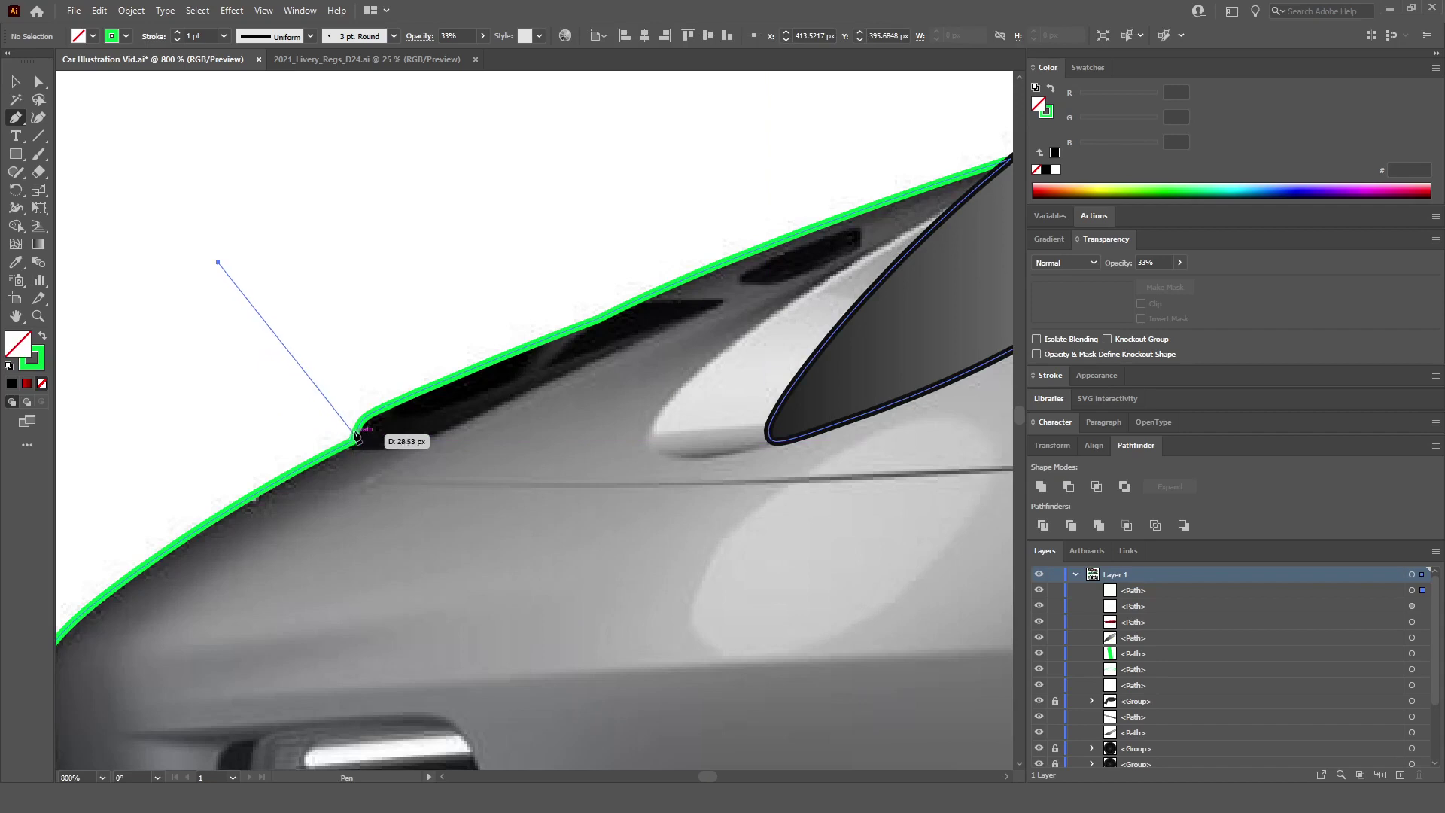
pyautogui.click(356, 435)
# Step: Continue the Pen path with curves along the black hood vent's lower edge up to its sharp rear corner
pyautogui.scroll(2, 401, 434)
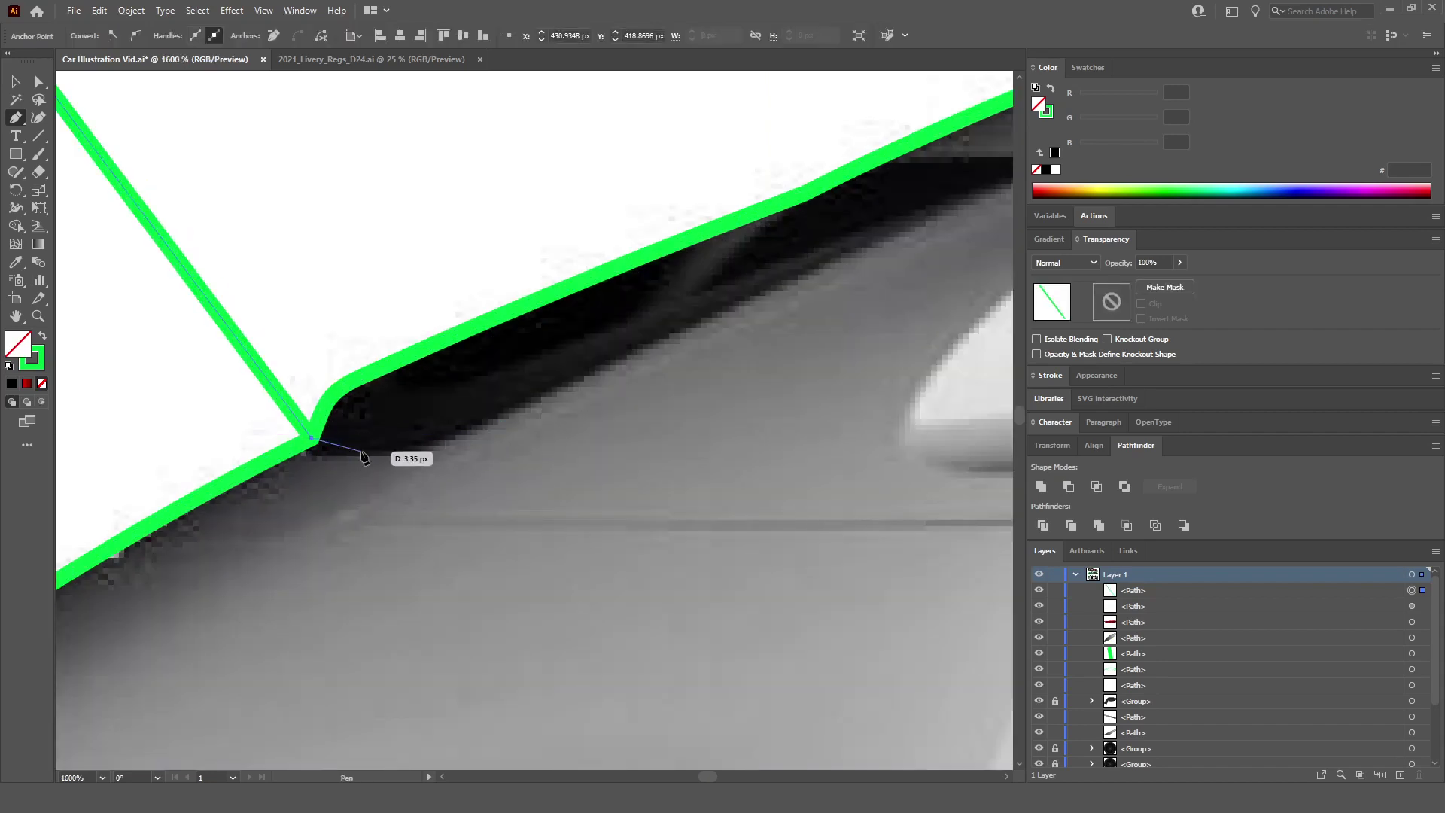
pyautogui.scroll(1, 364, 457)
pyautogui.moveTo(355, 464); pyautogui.dragTo(406, 468)
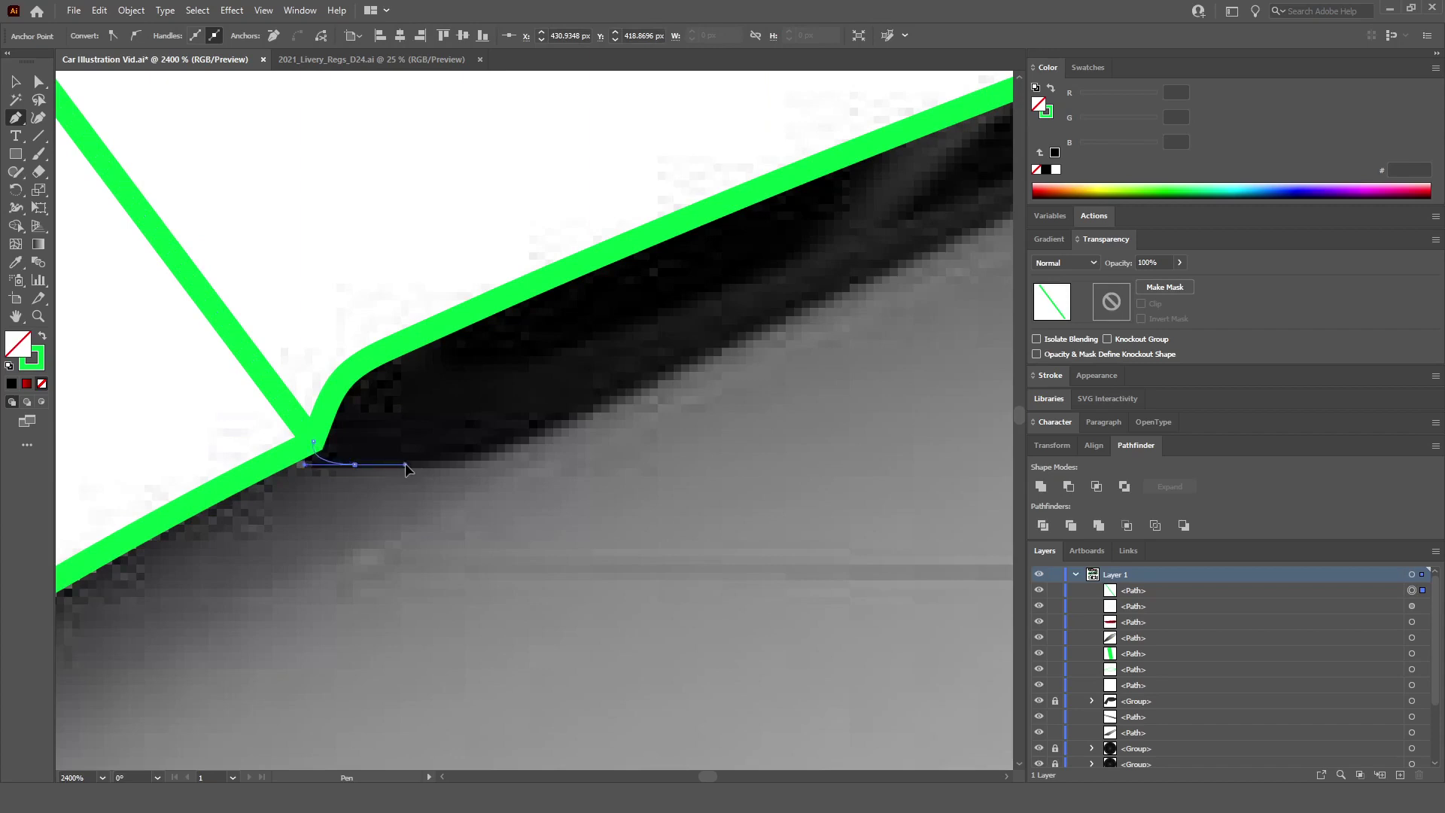
pyautogui.moveTo(538, 430); pyautogui.dragTo(583, 405)
pyautogui.scroll(-3, 767, 333)
pyautogui.scroll(2, 766, 333)
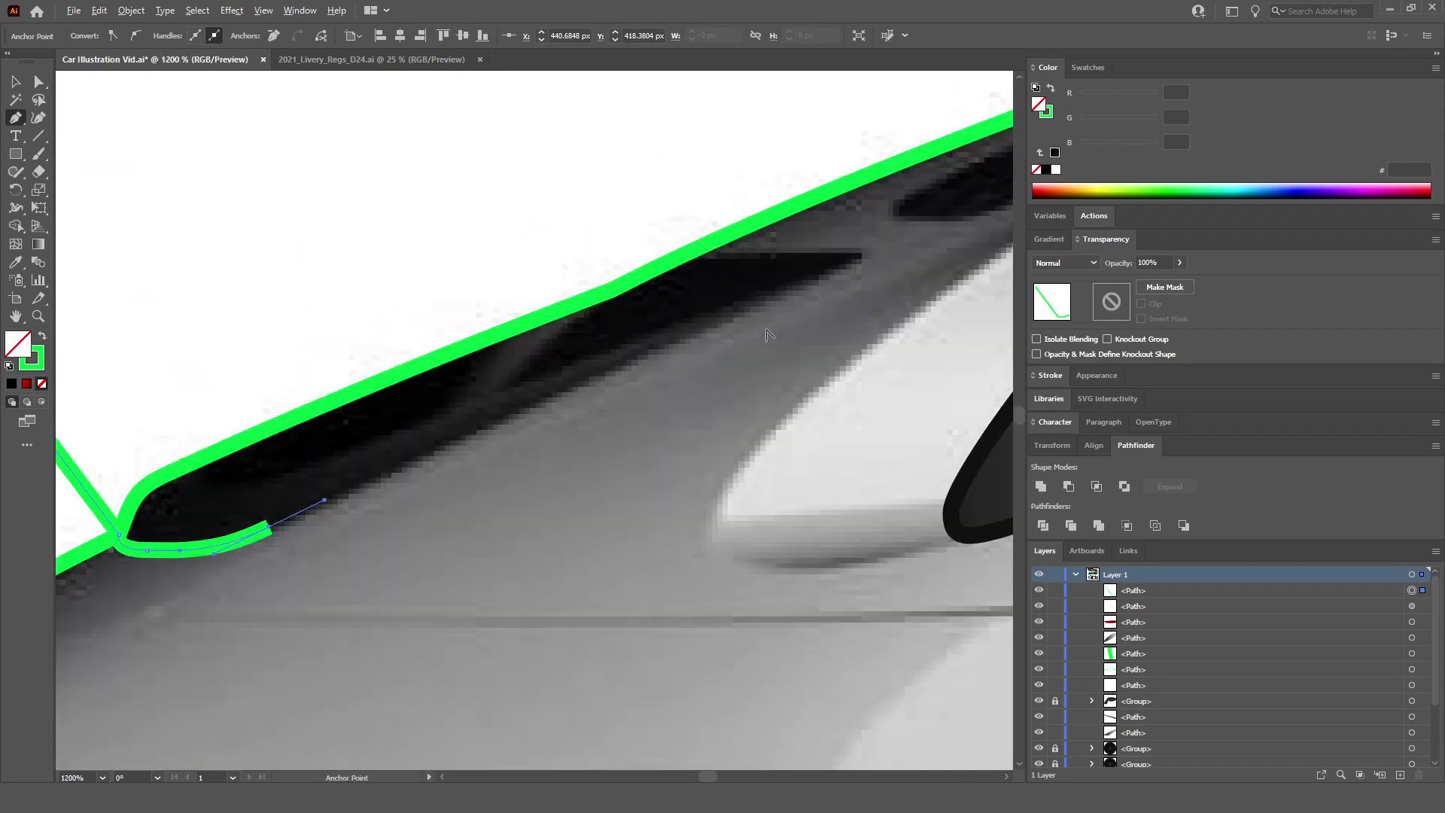
pyautogui.moveTo(653, 350); pyautogui.dragTo(756, 310)
pyautogui.scroll(2, 873, 260)
pyautogui.click(856, 260)
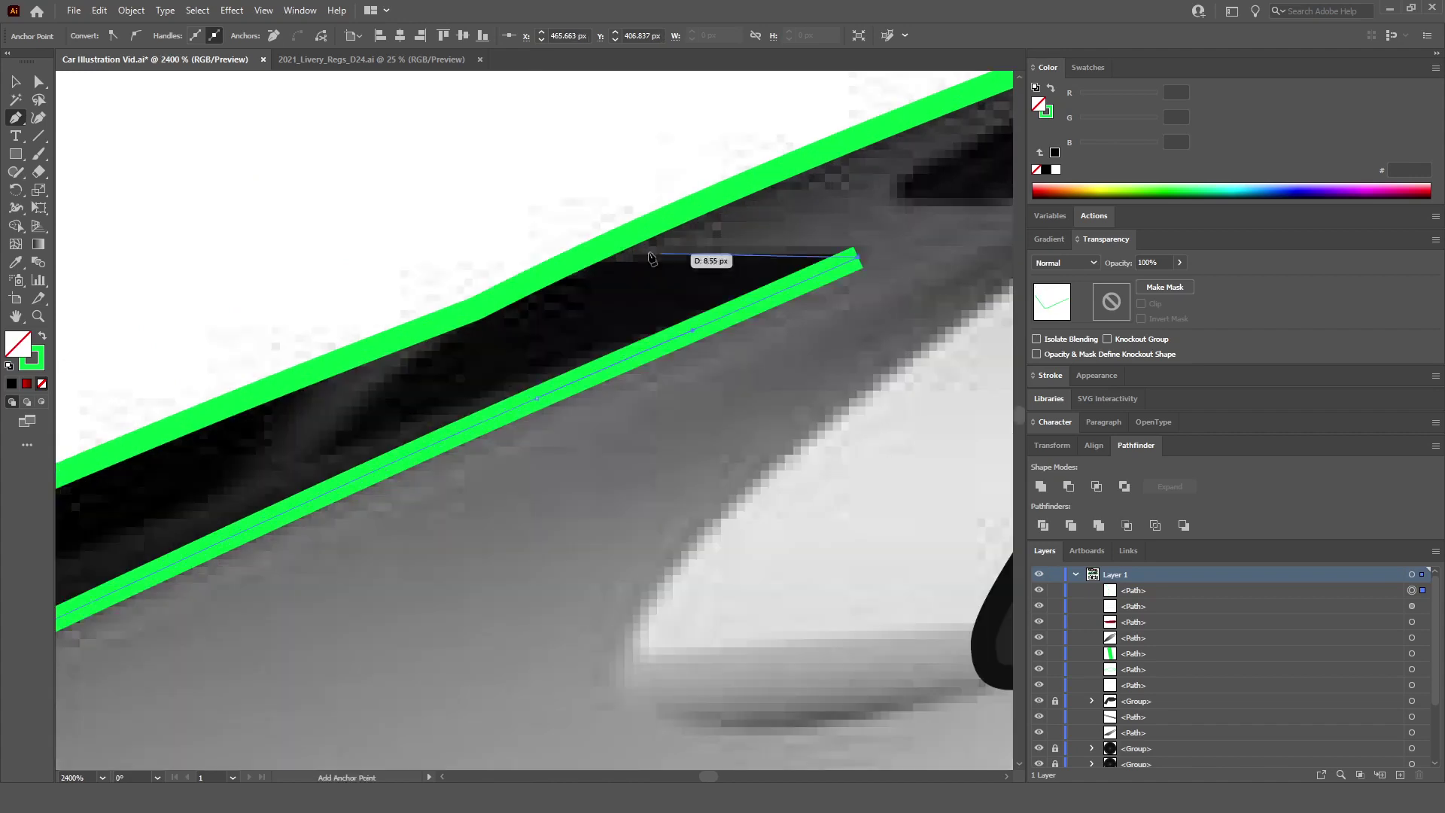
# Step: Take the path from the vent's rear corner past the body outline, close it at its starting point above the hood, and deselect it
pyautogui.click(388, 251)
pyautogui.scroll(-3, 387, 251)
pyautogui.hscroll(-1, 98, 203)
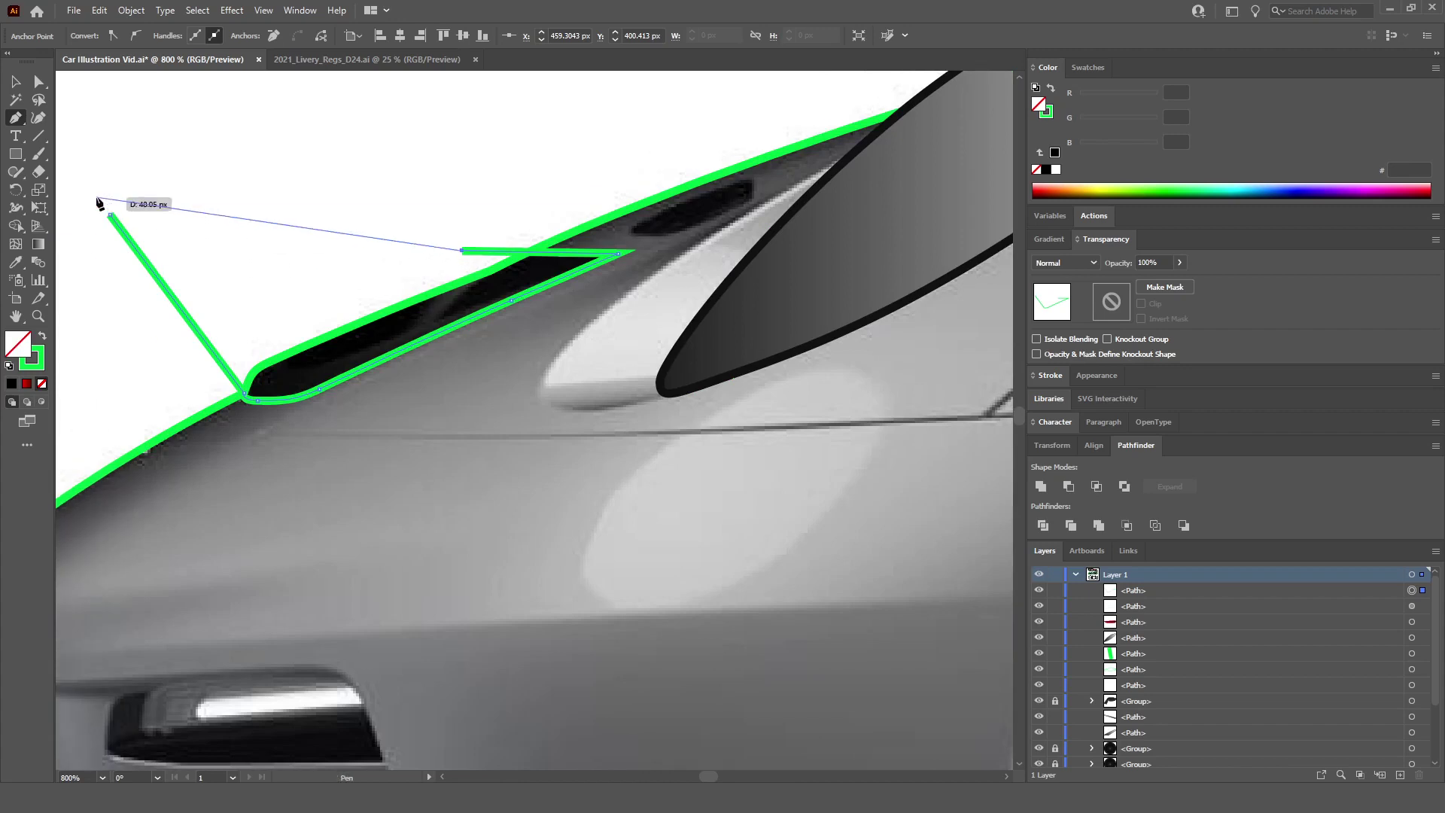
pyautogui.scroll(-5, 388, 371)
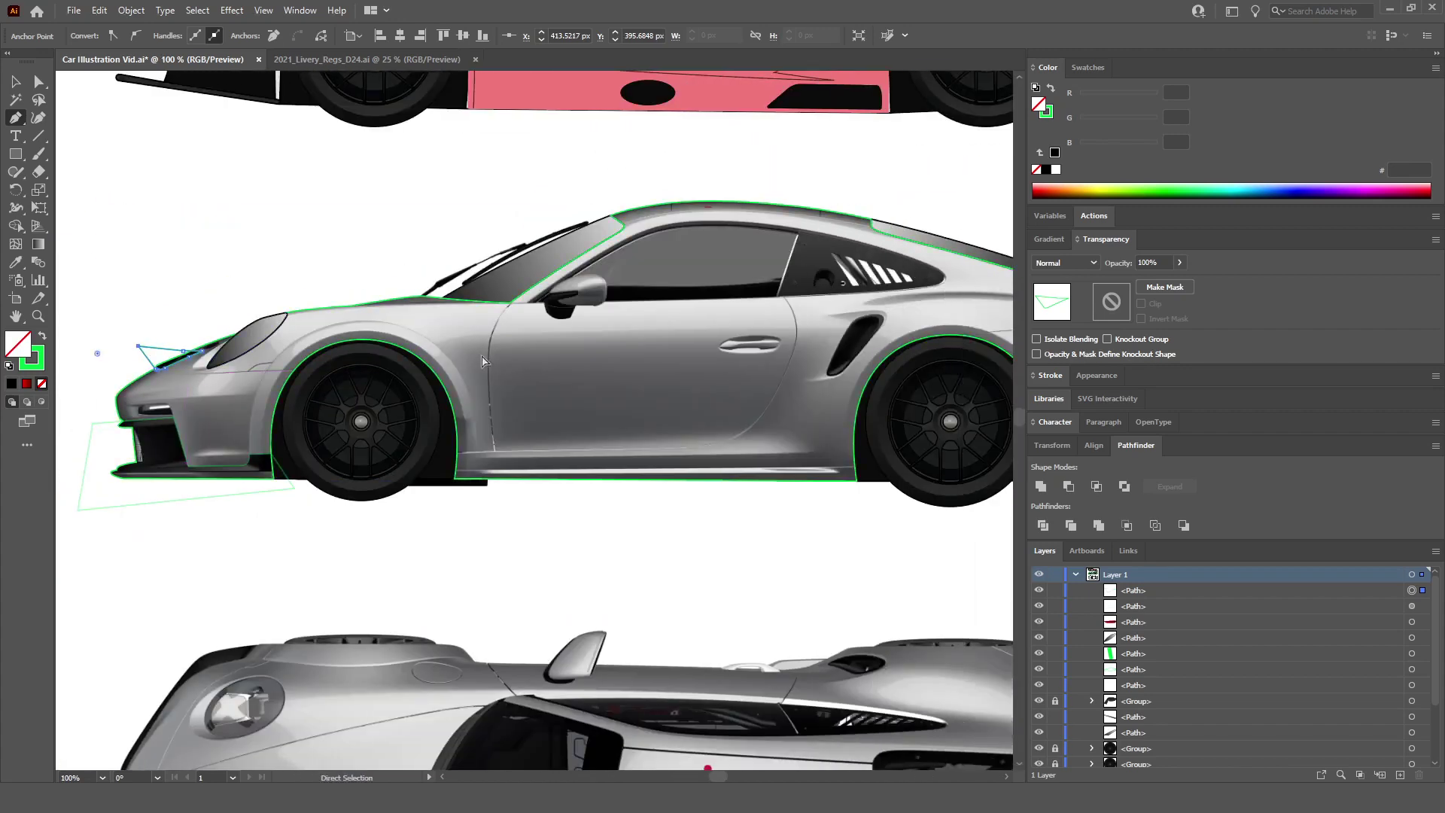
pyautogui.hscroll(5, 483, 361)
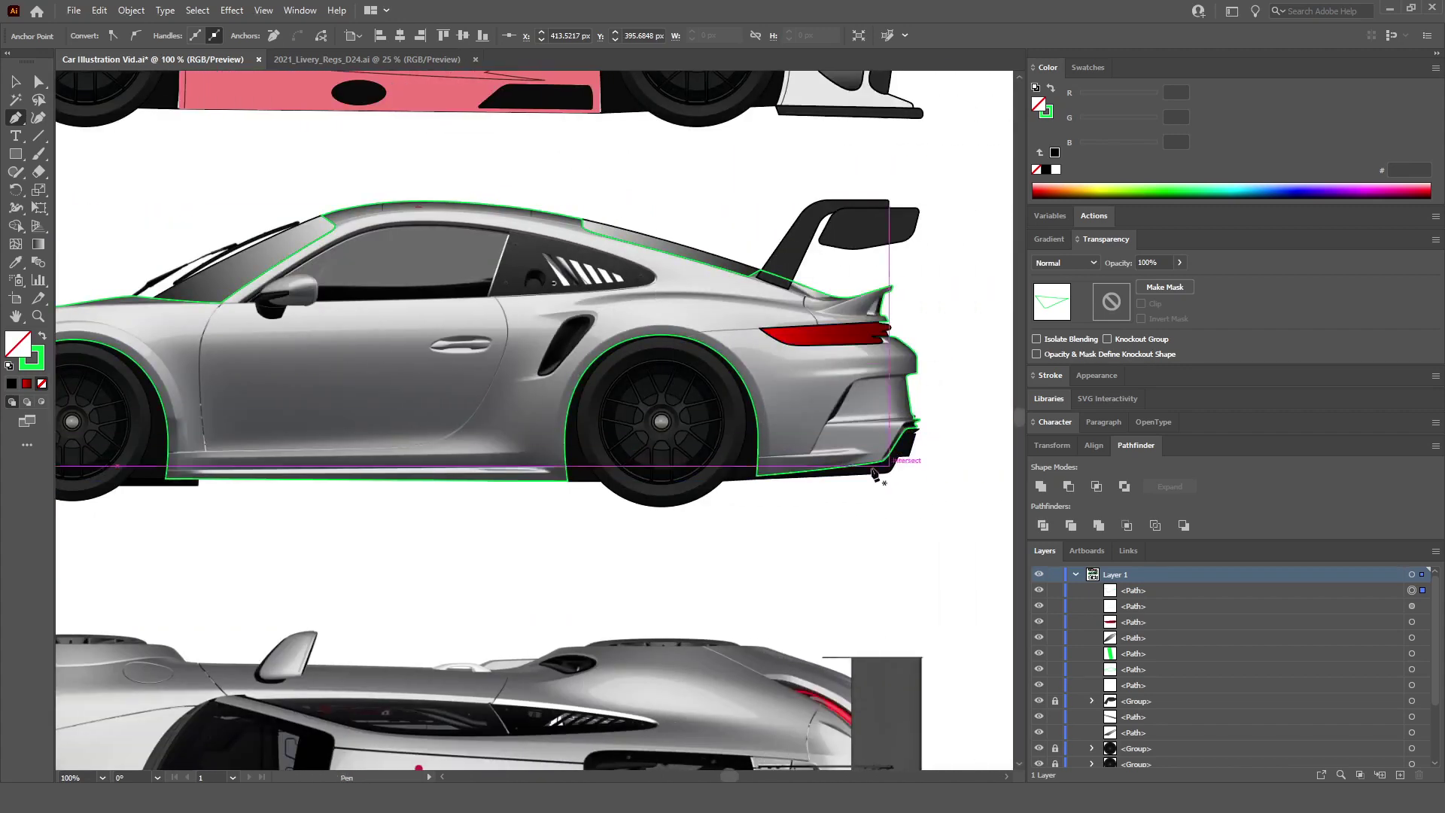
pyautogui.hscroll(-6, 527, 451)
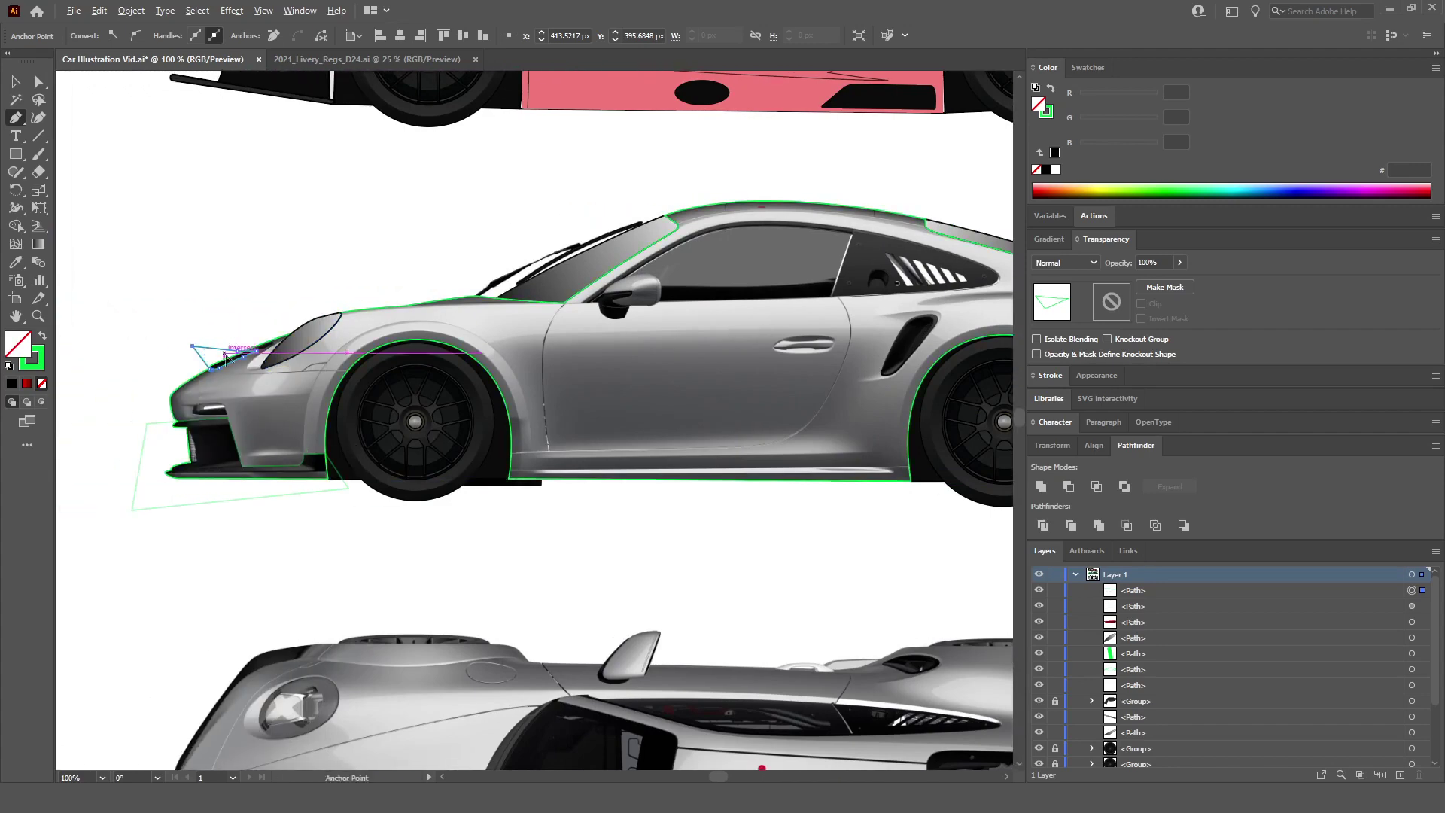
pyautogui.scroll(5, 226, 357)
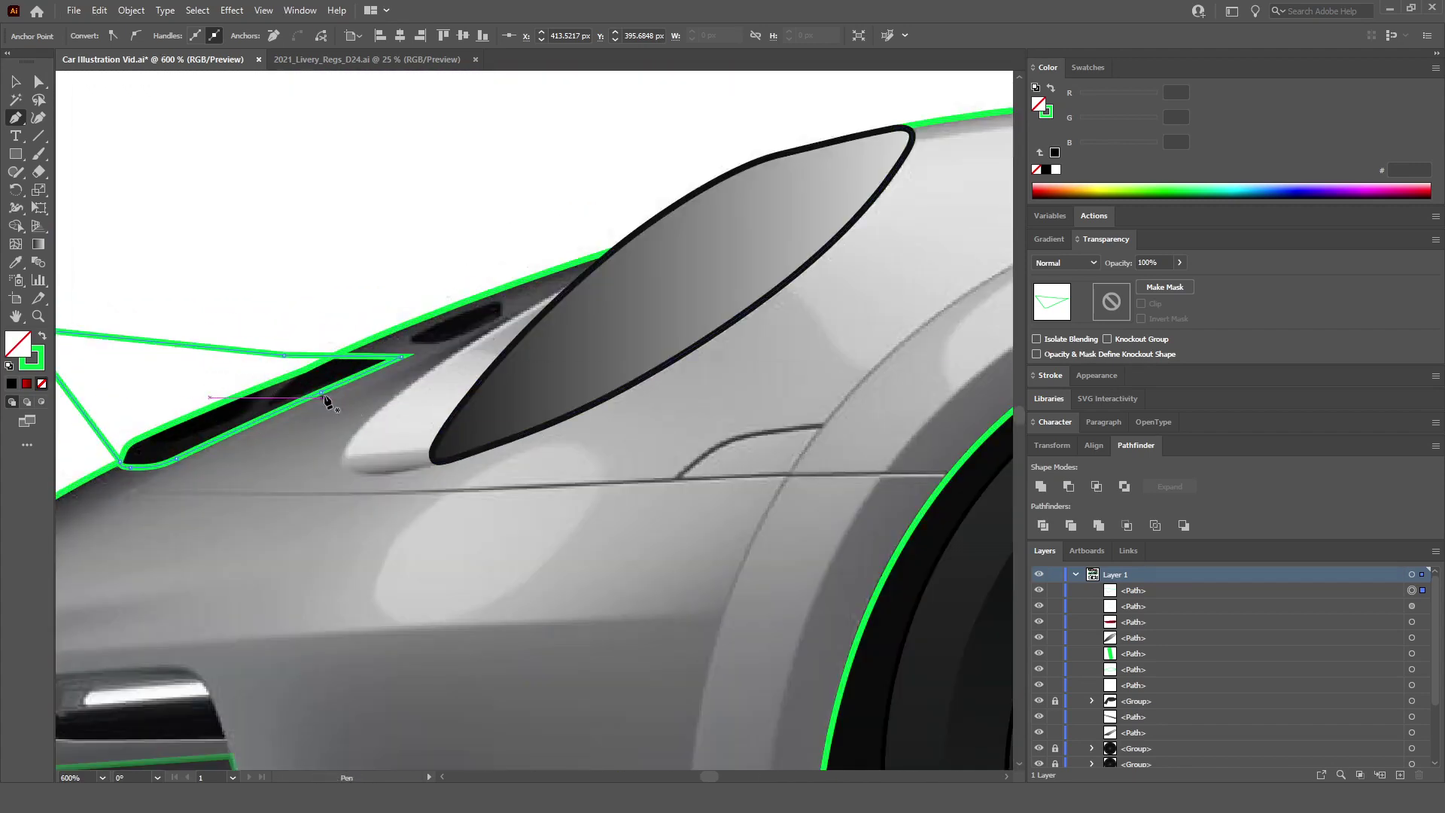
pyautogui.scroll(-3, 452, 350)
pyautogui.keyDown('ctrl'); pyautogui.click(391, 260); pyautogui.keyUp('ctrl')
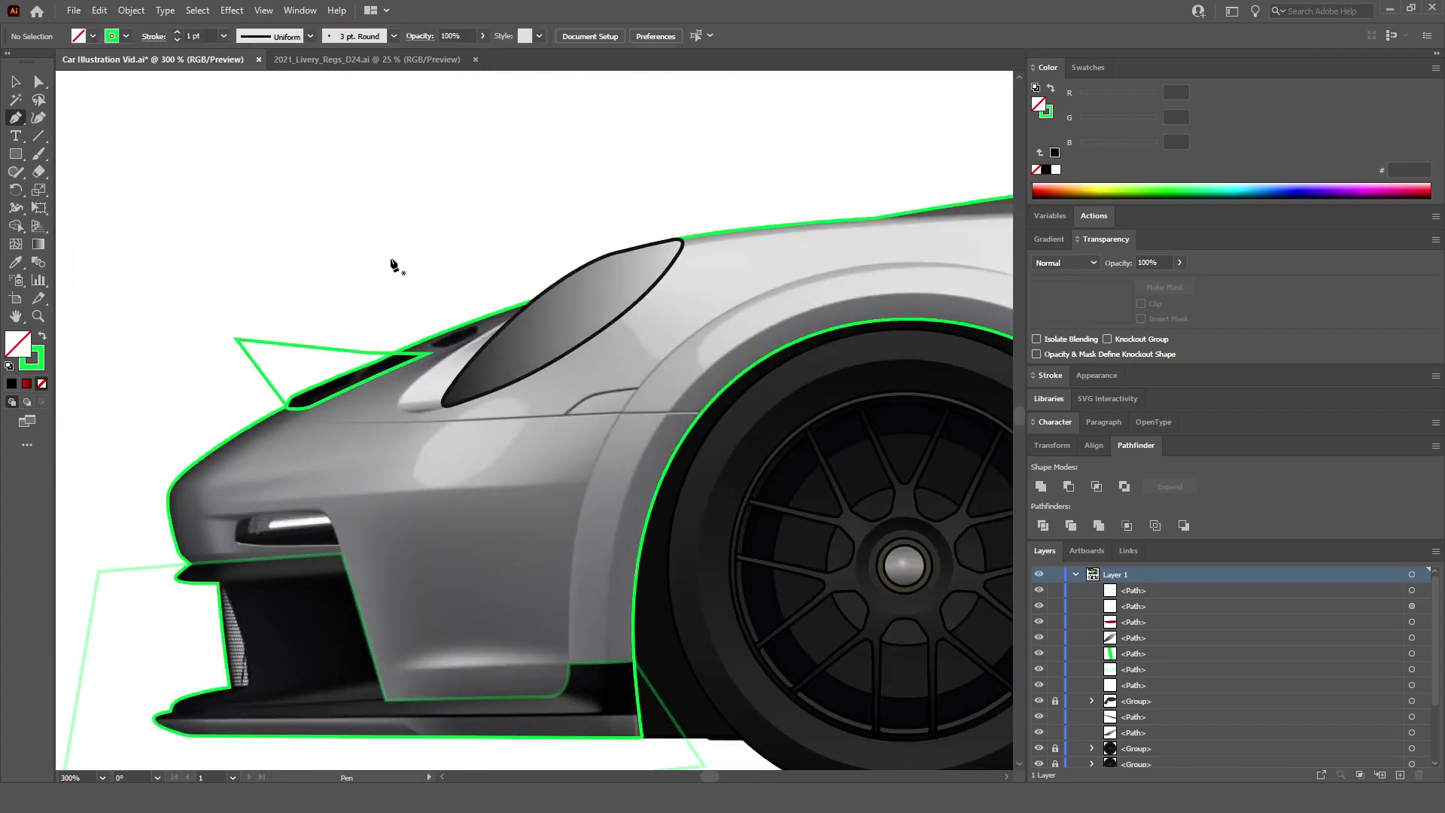
# Step: Select the hood vent path, the front intake path and the car body outline, and split them with Pathfinder Divide
pyautogui.click(16, 82)
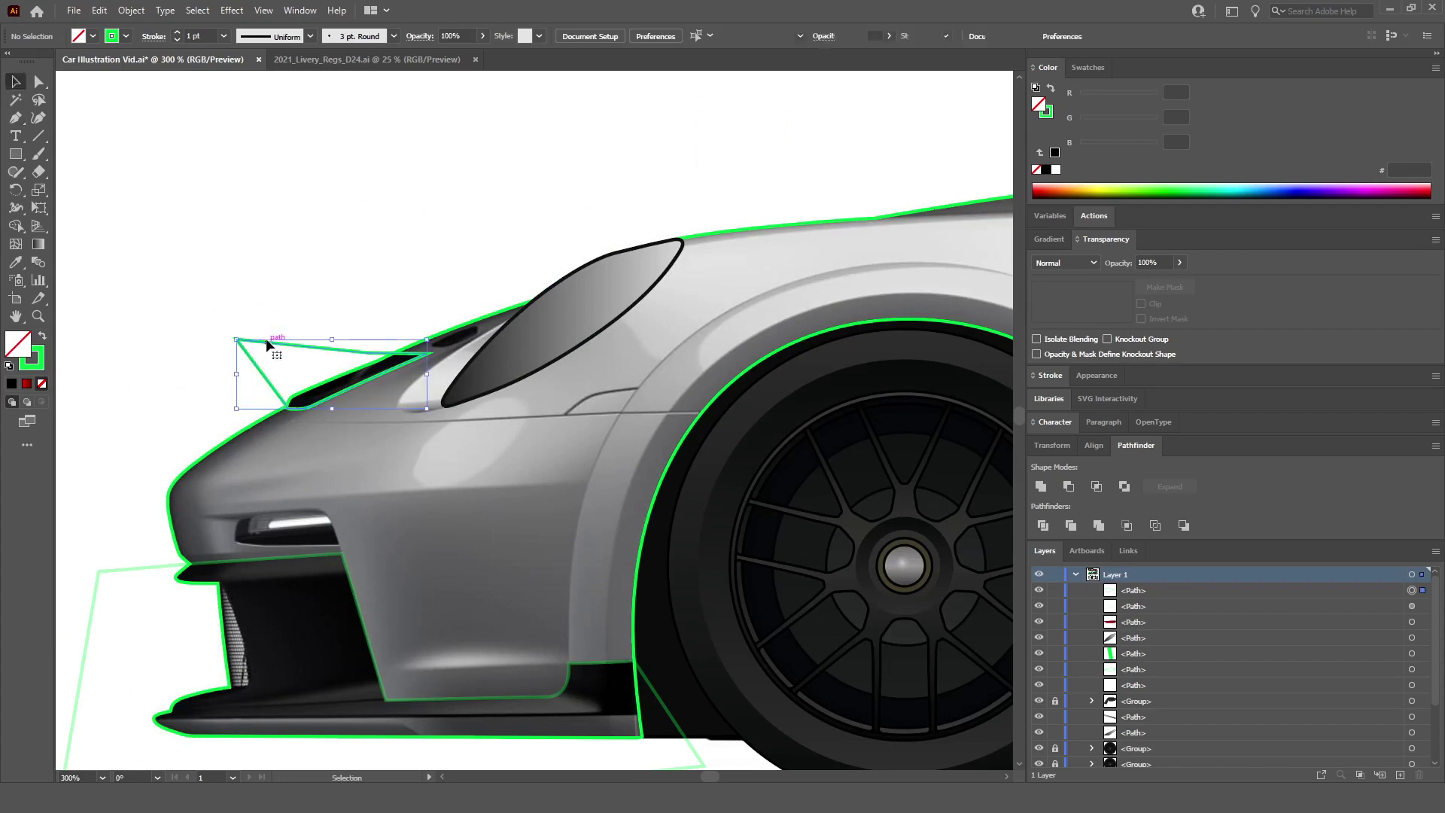
pyautogui.click(265, 339)
pyautogui.keyDown('shift'); pyautogui.click(167, 567); pyautogui.keyUp('shift')
pyautogui.keyDown('shift'); pyautogui.click(561, 324); pyautogui.keyUp('shift')
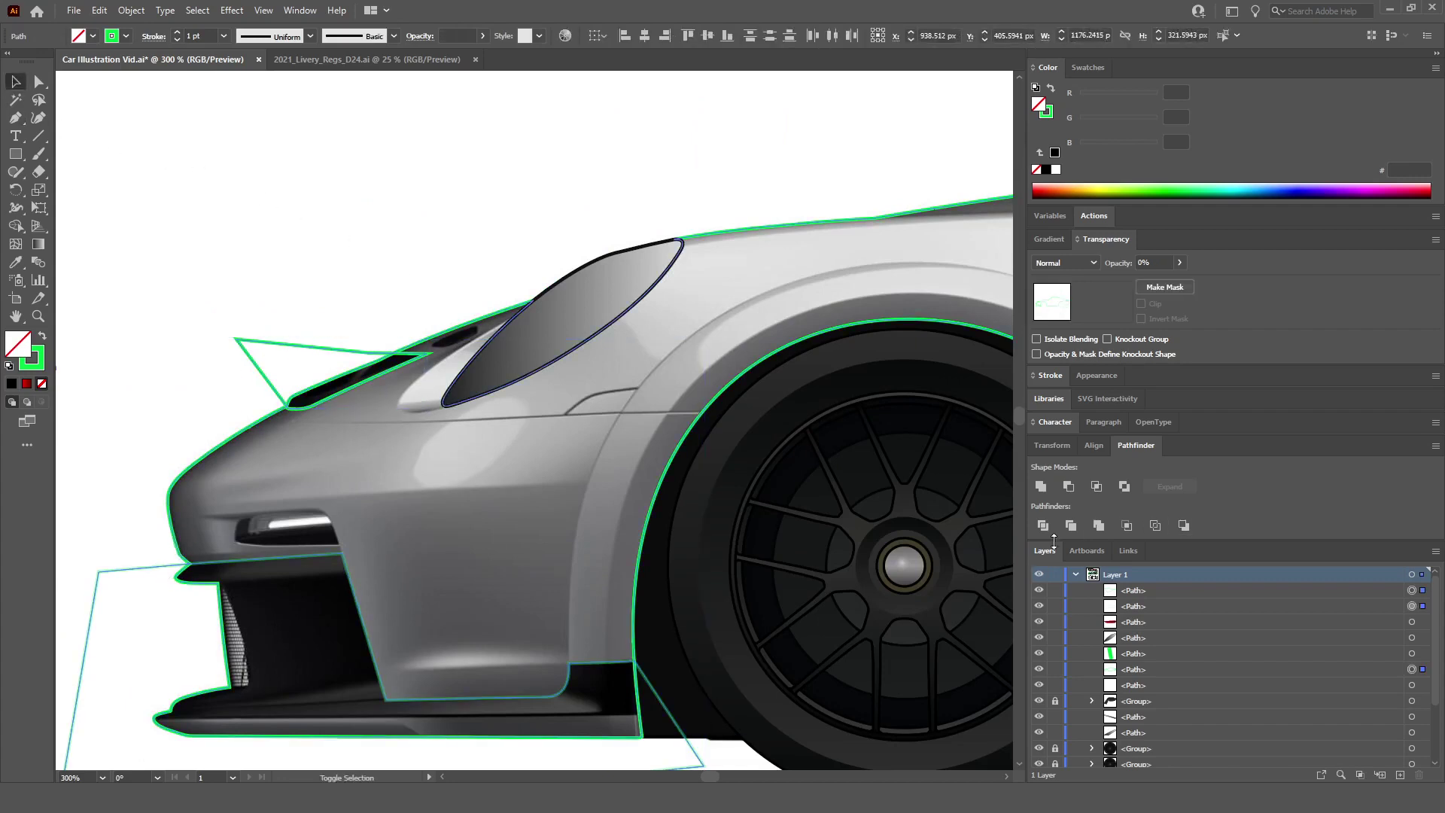
pyautogui.click(1042, 525)
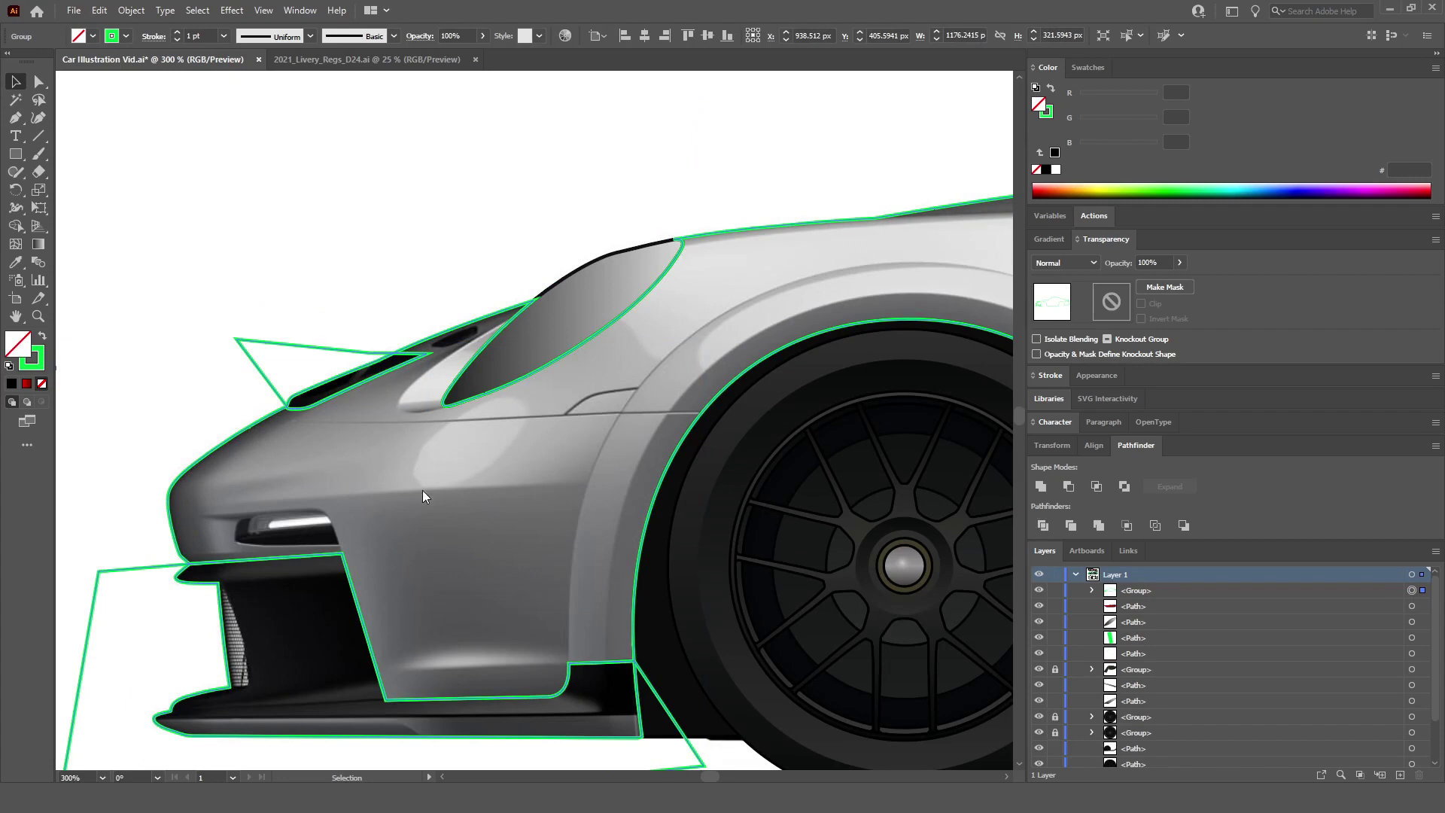
# Step: Ungroup the divided pieces and delete the leftover shapes outside the car above the hood vent and around the front splitter
pyautogui.hotkey('ctrl', 'shift', 'g')
pyautogui.click(381, 228)
pyautogui.click(354, 356)
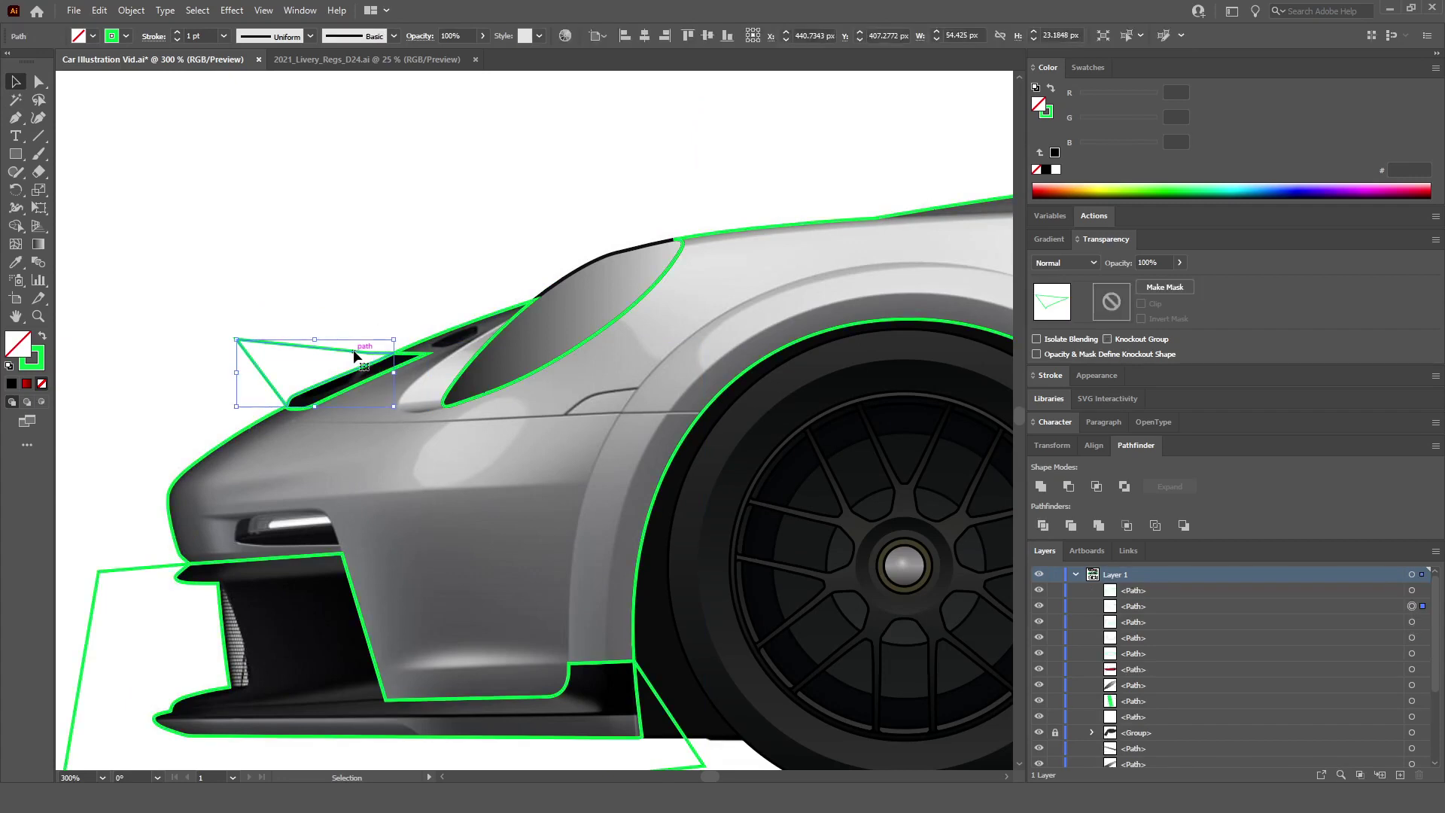
pyautogui.press('Delete')
pyautogui.click(143, 566)
pyautogui.press('Delete')
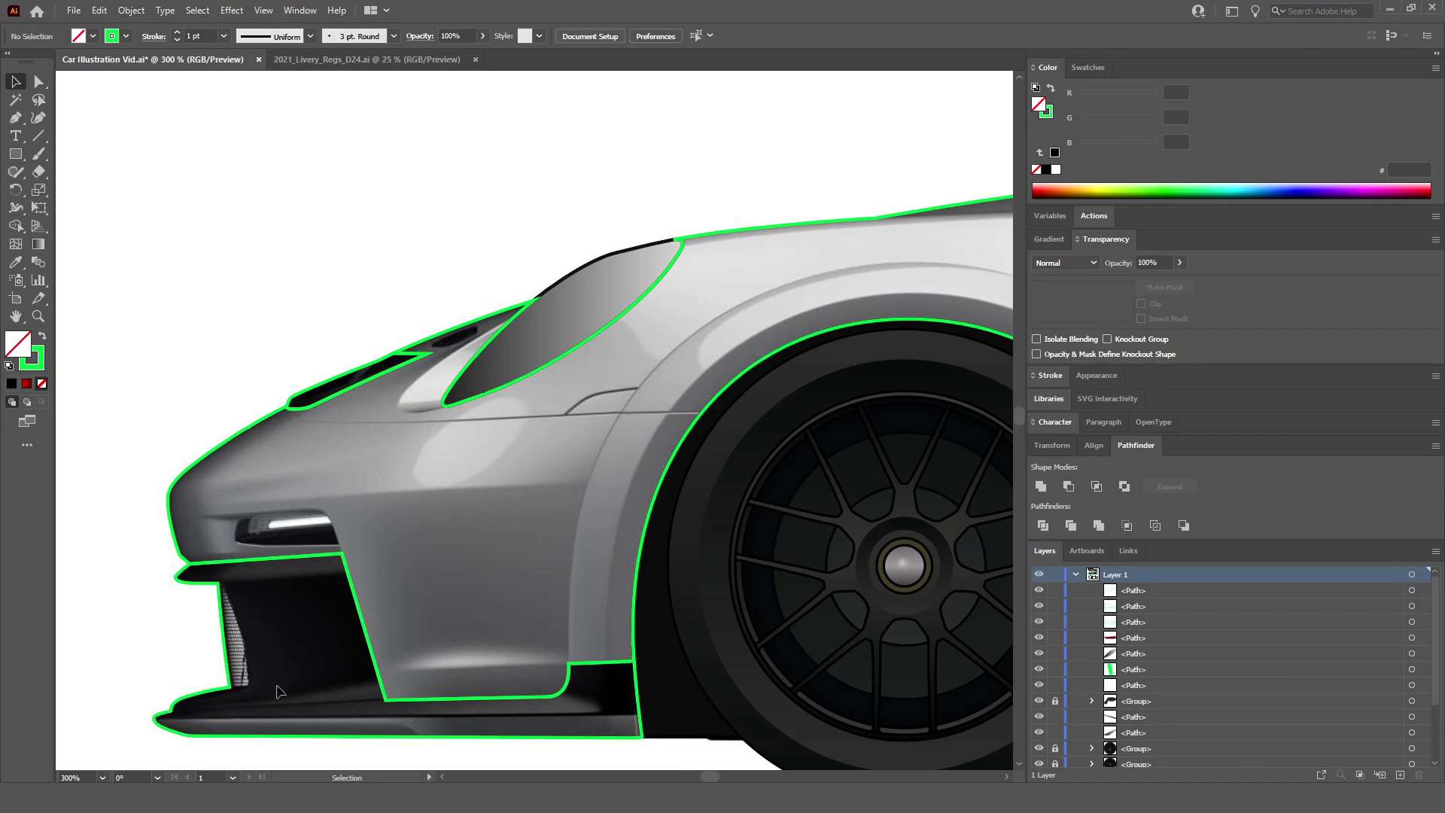
# Step: Start a Pen path on the small black vent ahead of the headlight and curve it along the lower edge to the rear end
pyautogui.scroll(-2, 278, 691)
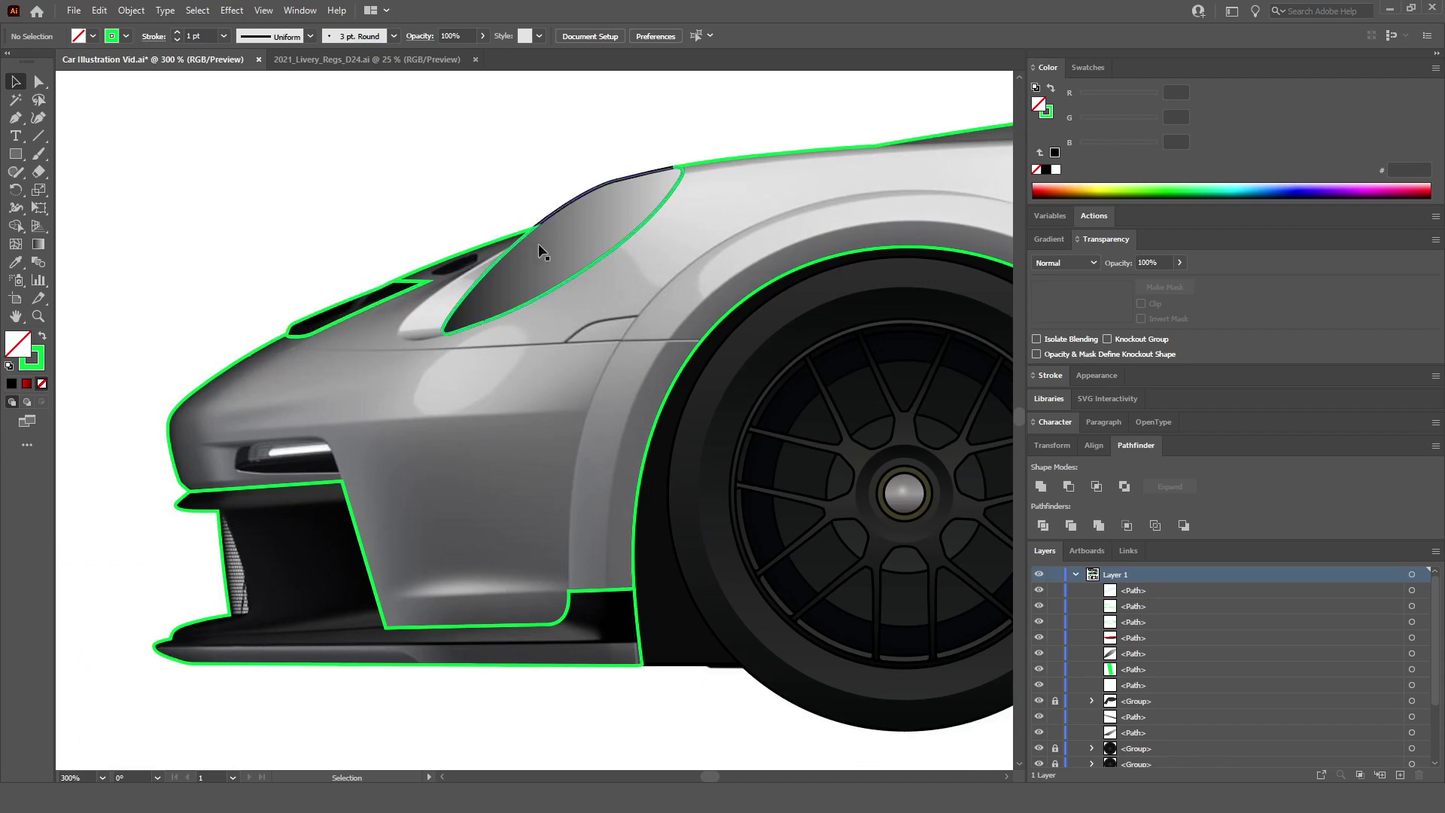
pyautogui.hotkey('ctrl', '1')
pyautogui.hscroll(5, 727, 296)
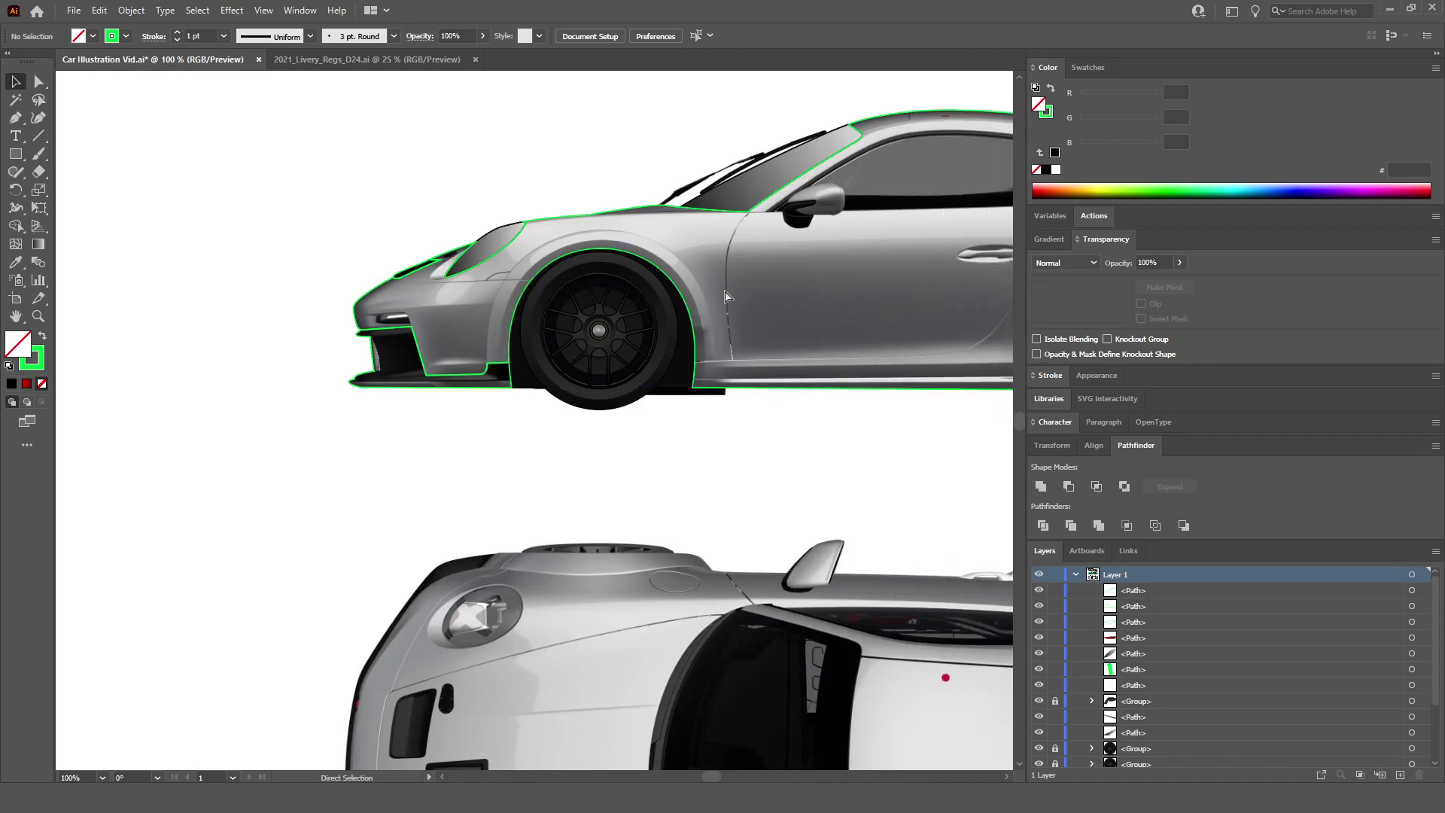
pyautogui.hscroll(4, 726, 296)
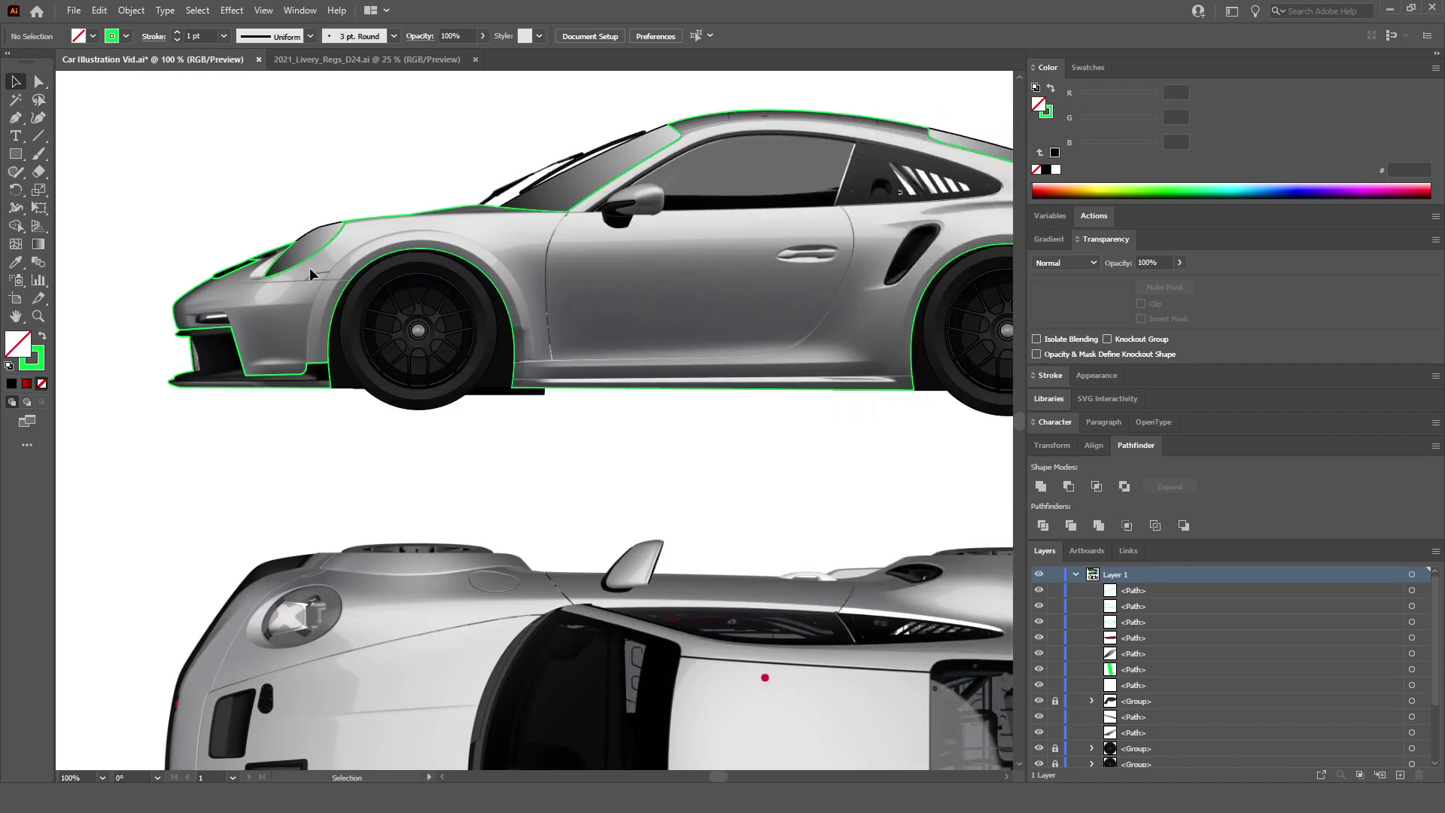
pyautogui.scroll(7, 266, 261)
pyautogui.scroll(1, 294, 245)
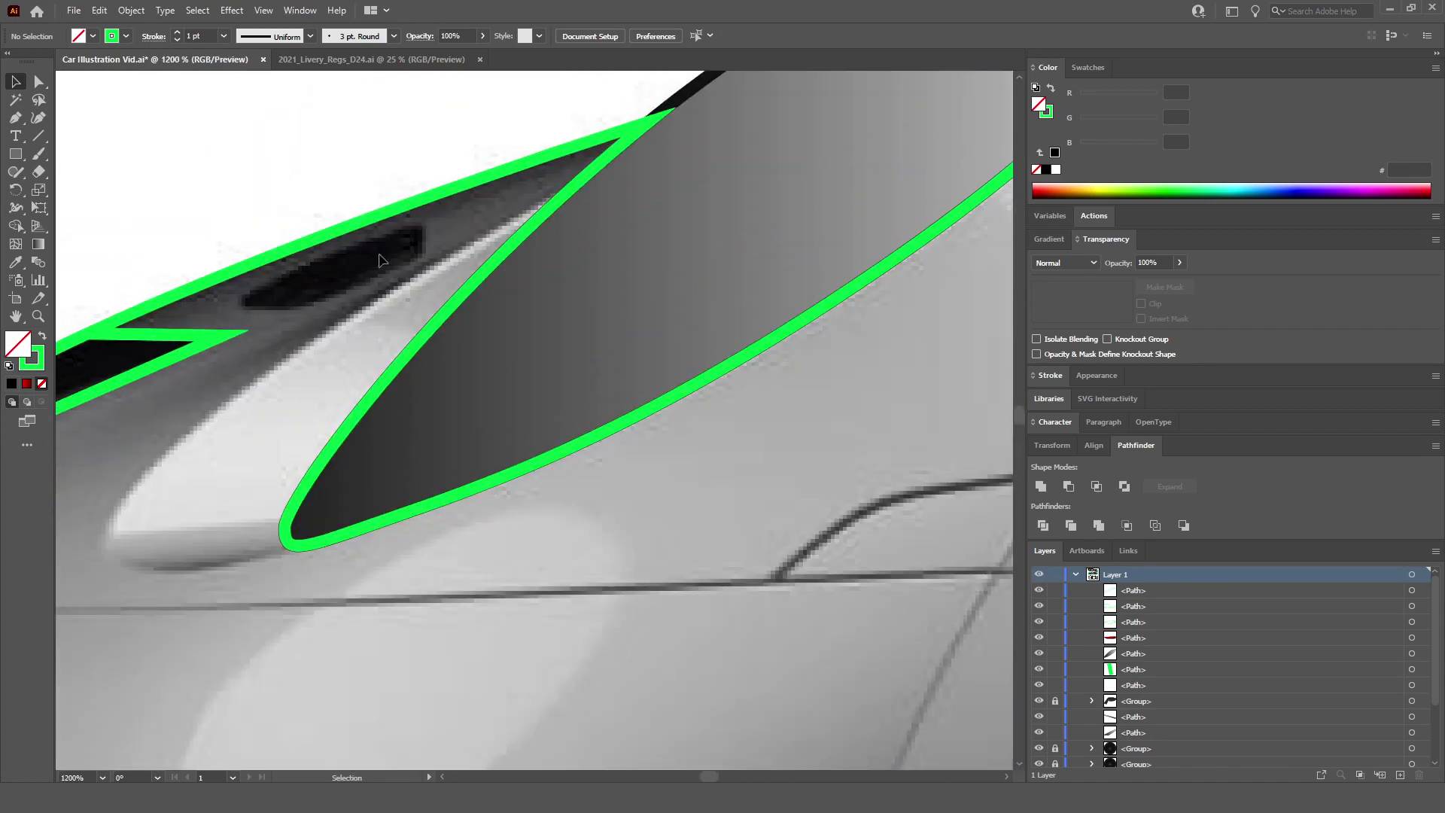
pyautogui.click(16, 117)
pyautogui.scroll(1, 246, 307)
pyautogui.scroll(1, 247, 308)
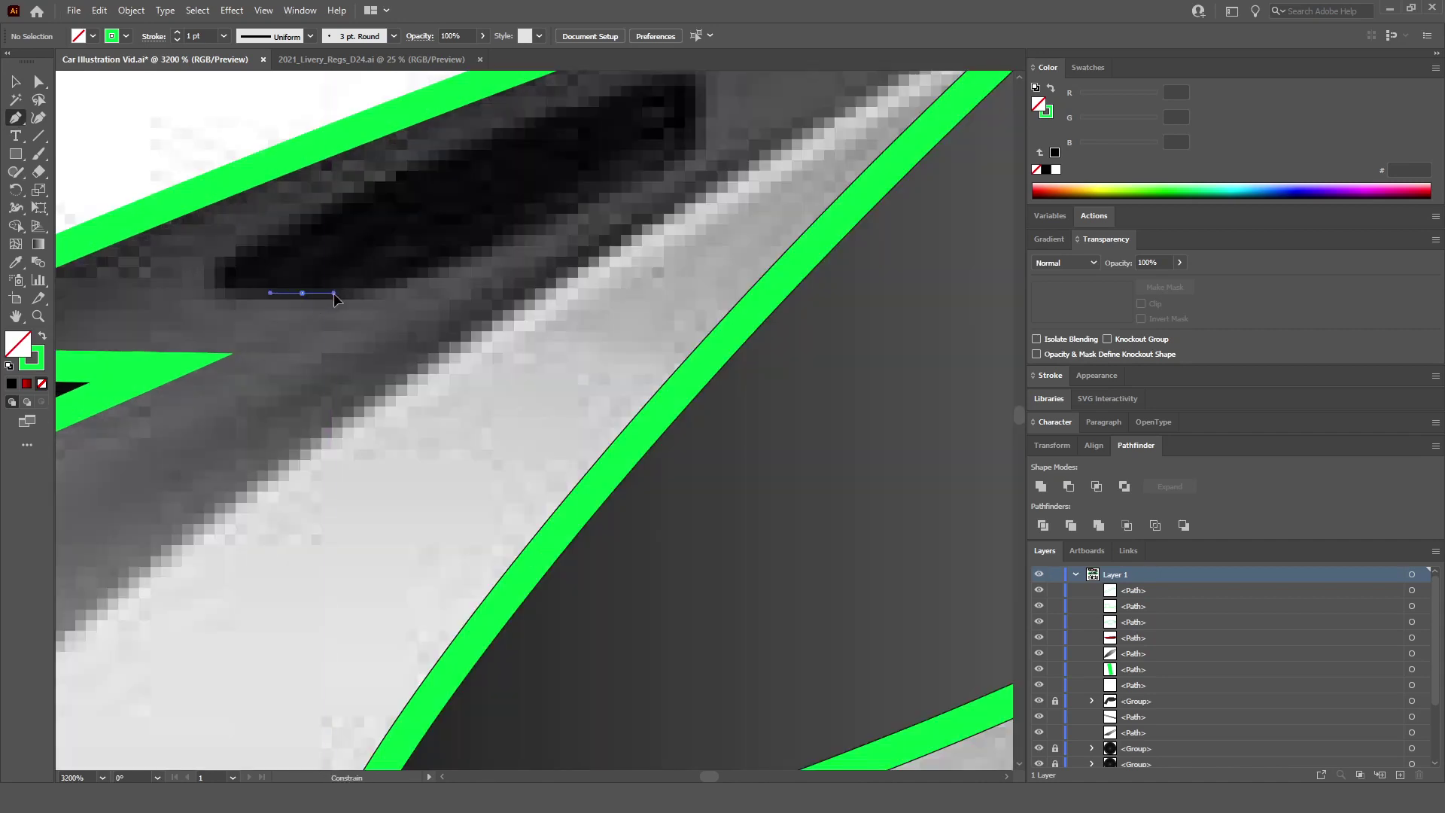
pyautogui.moveTo(334, 295); pyautogui.dragTo(335, 294)
pyautogui.moveTo(491, 246); pyautogui.dragTo(586, 203)
pyautogui.scroll(3, 745, 188)
pyautogui.moveTo(696, 256); pyautogui.dragTo(701, 224)
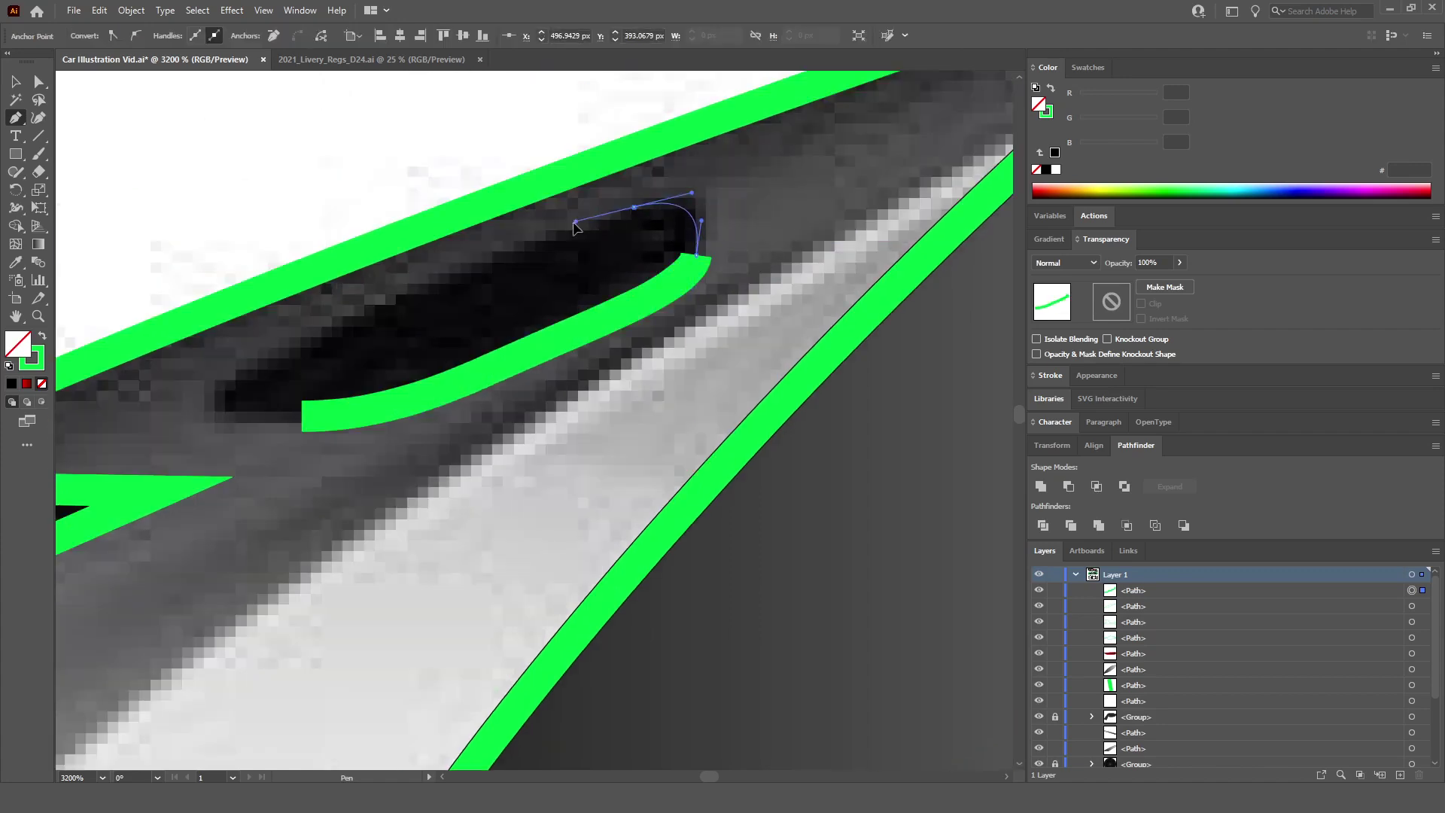
# Step: Curve the path back along the small vent's upper edge and around its front tip, close it at the starting anchor, and deselect it
pyautogui.moveTo(552, 235); pyautogui.dragTo(550, 231)
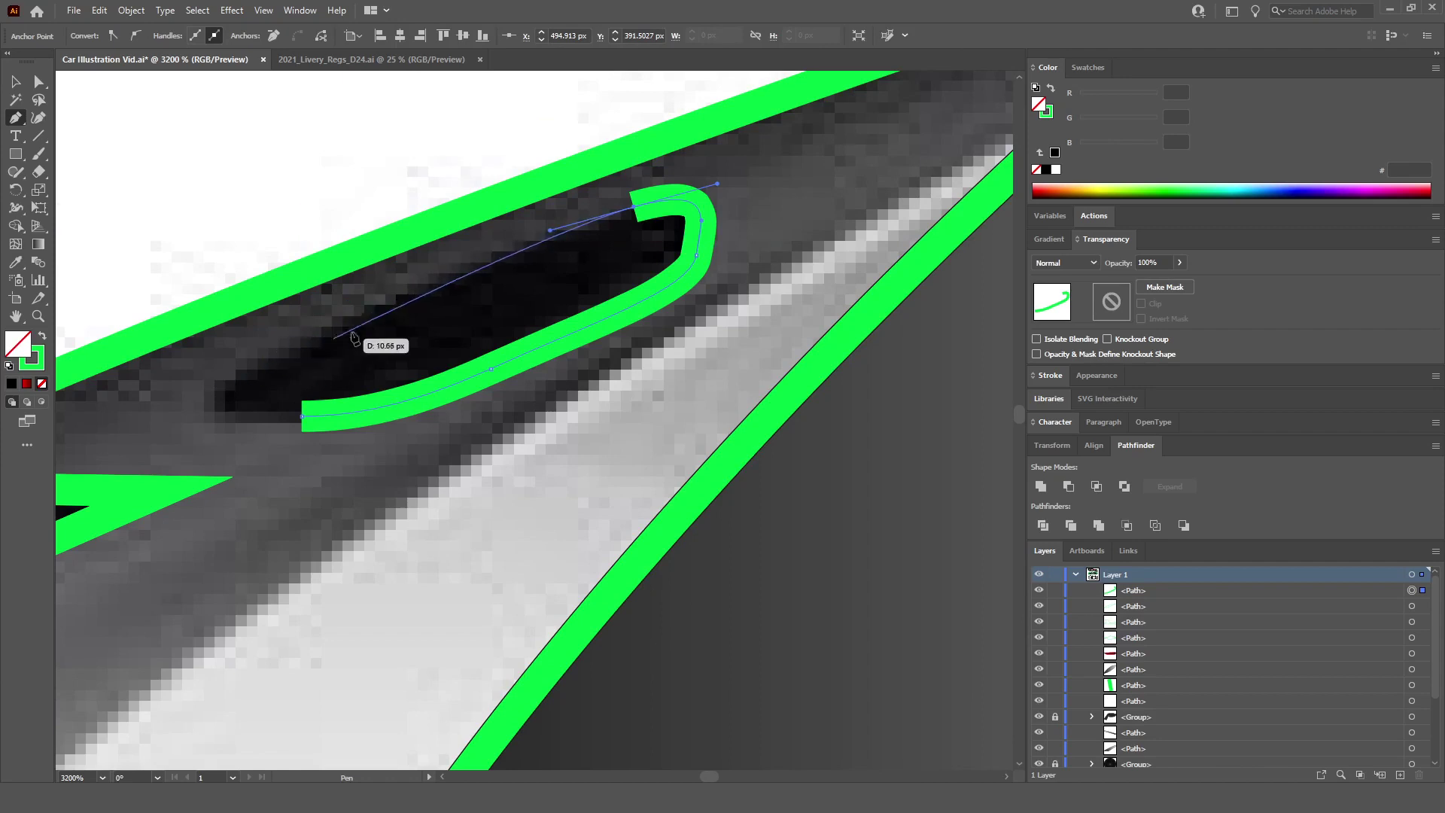
pyautogui.moveTo(344, 316); pyautogui.dragTo(253, 361)
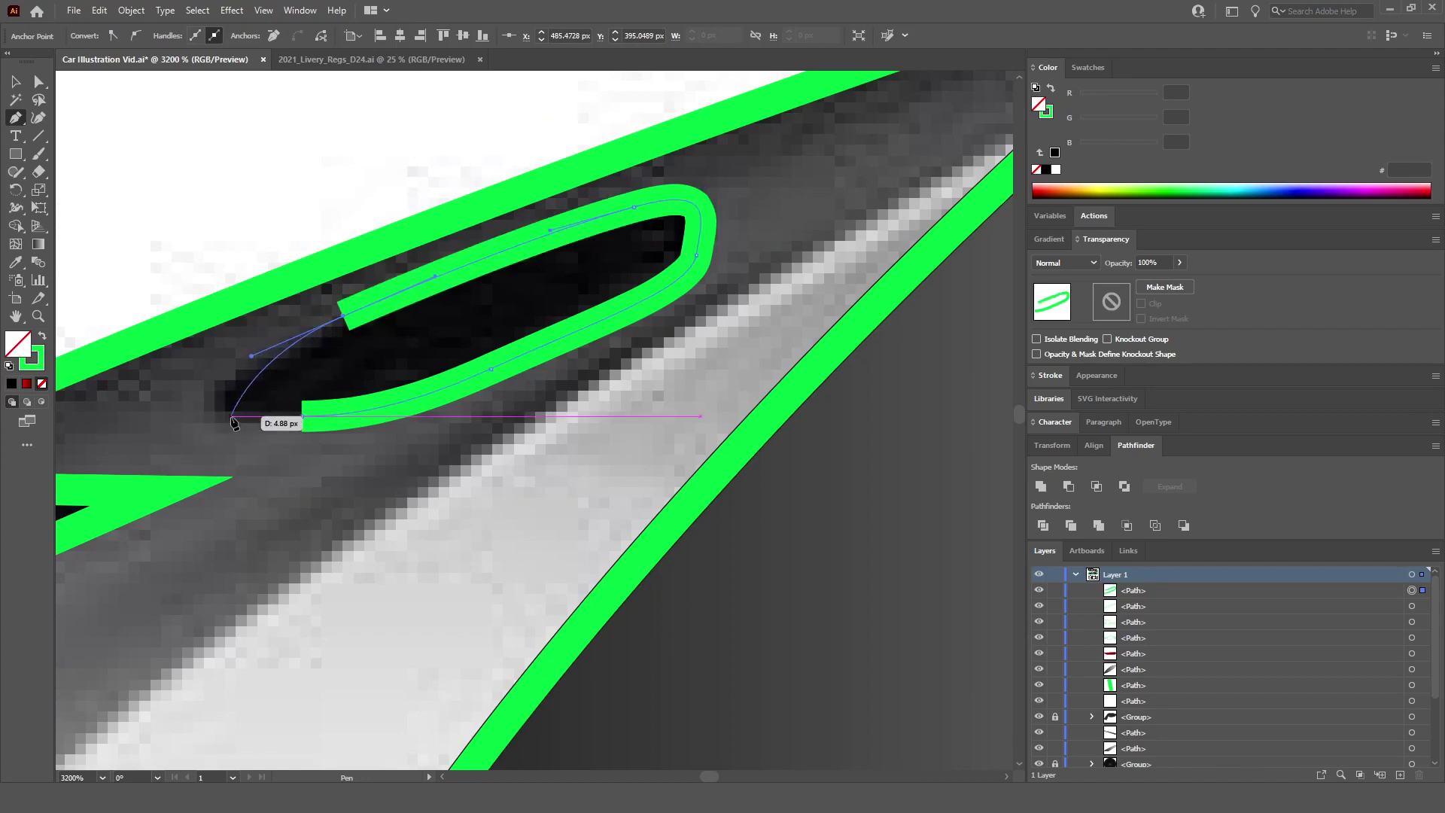
pyautogui.moveTo(229, 415); pyautogui.dragTo(277, 414)
pyautogui.click(303, 419)
pyautogui.scroll(-8, 295, 395)
pyautogui.keyDown('ctrl'); pyautogui.click(301, 380); pyautogui.keyUp('ctrl')
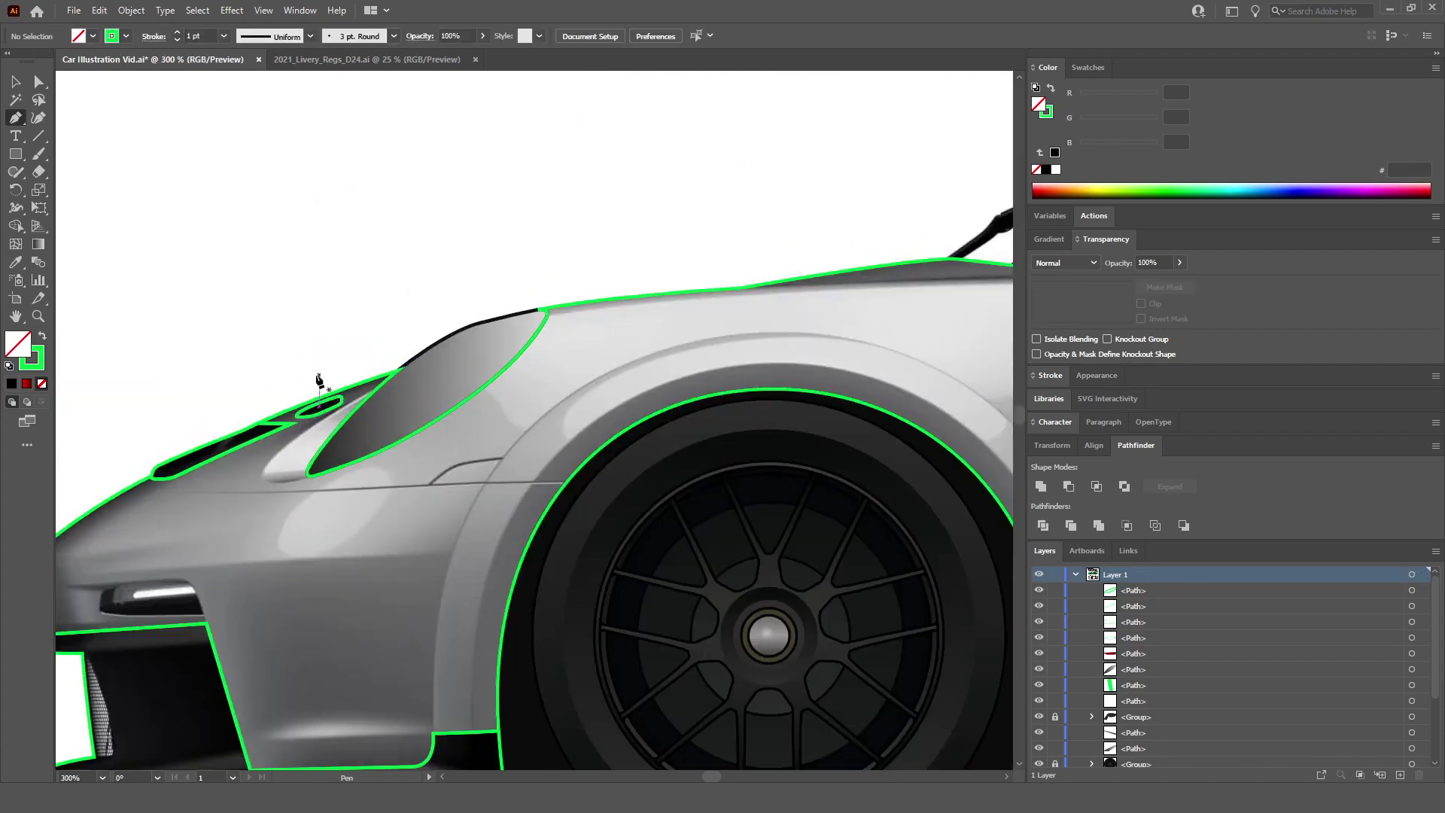
# Step: Start a Pen path at the bottom of the side air intake ahead of the rear wheel and curve it around the lower front corner
pyautogui.scroll(-2, 316, 381)
pyautogui.hscroll(5, 362, 372)
pyautogui.hscroll(4, 761, 410)
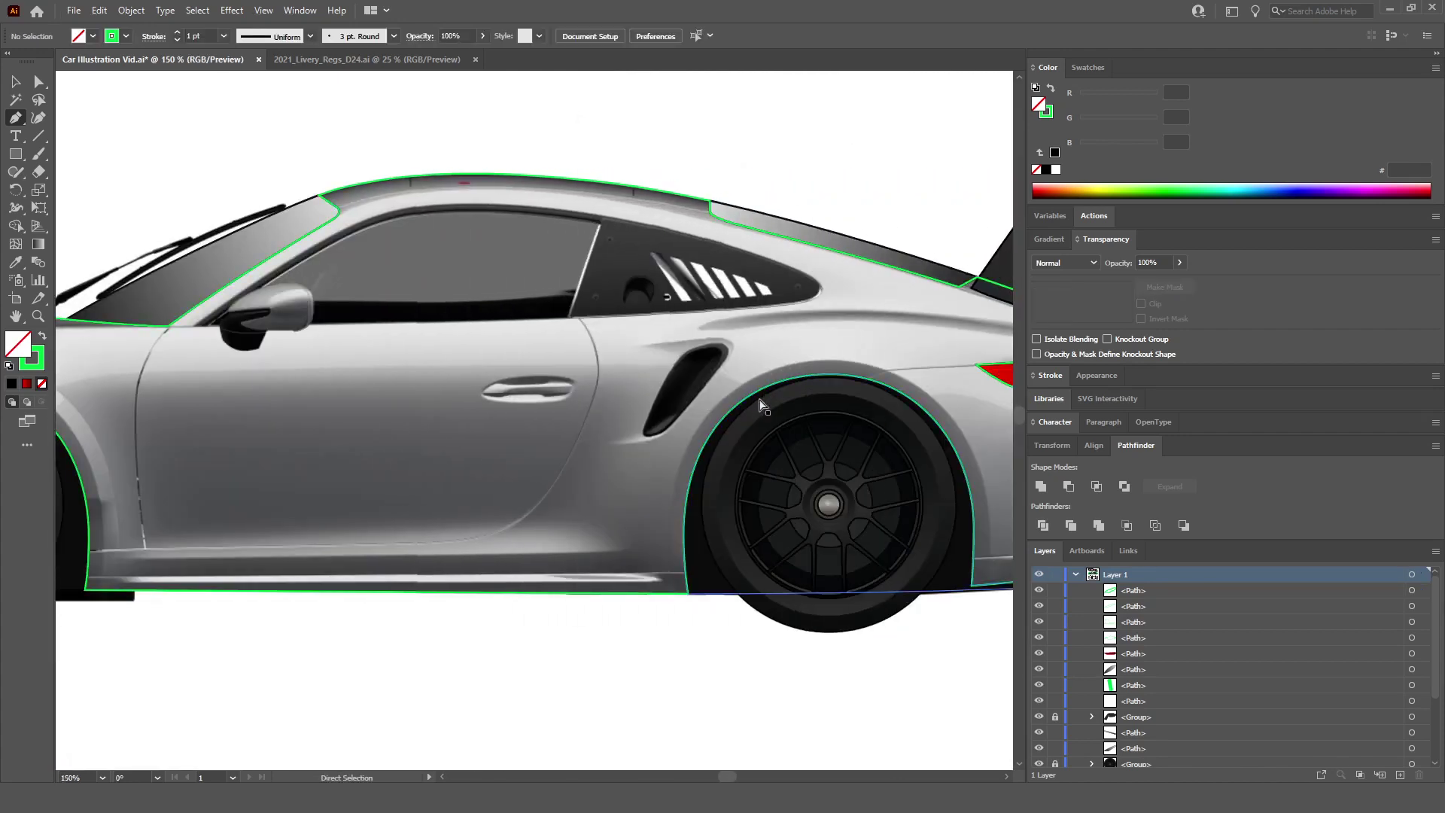
pyautogui.scroll(4, 737, 375)
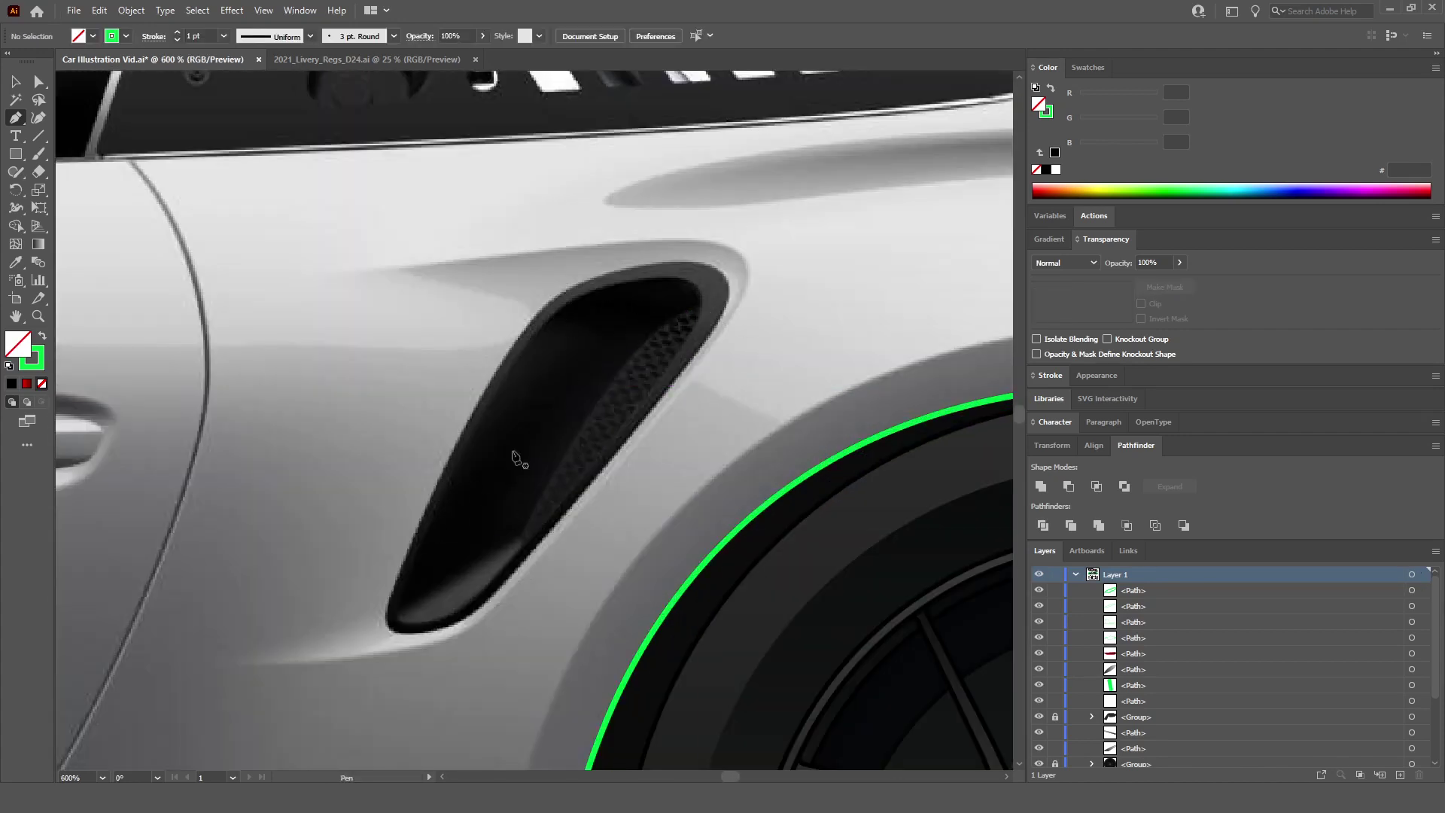
pyautogui.scroll(2, 423, 664)
pyautogui.scroll(1, 248, 557)
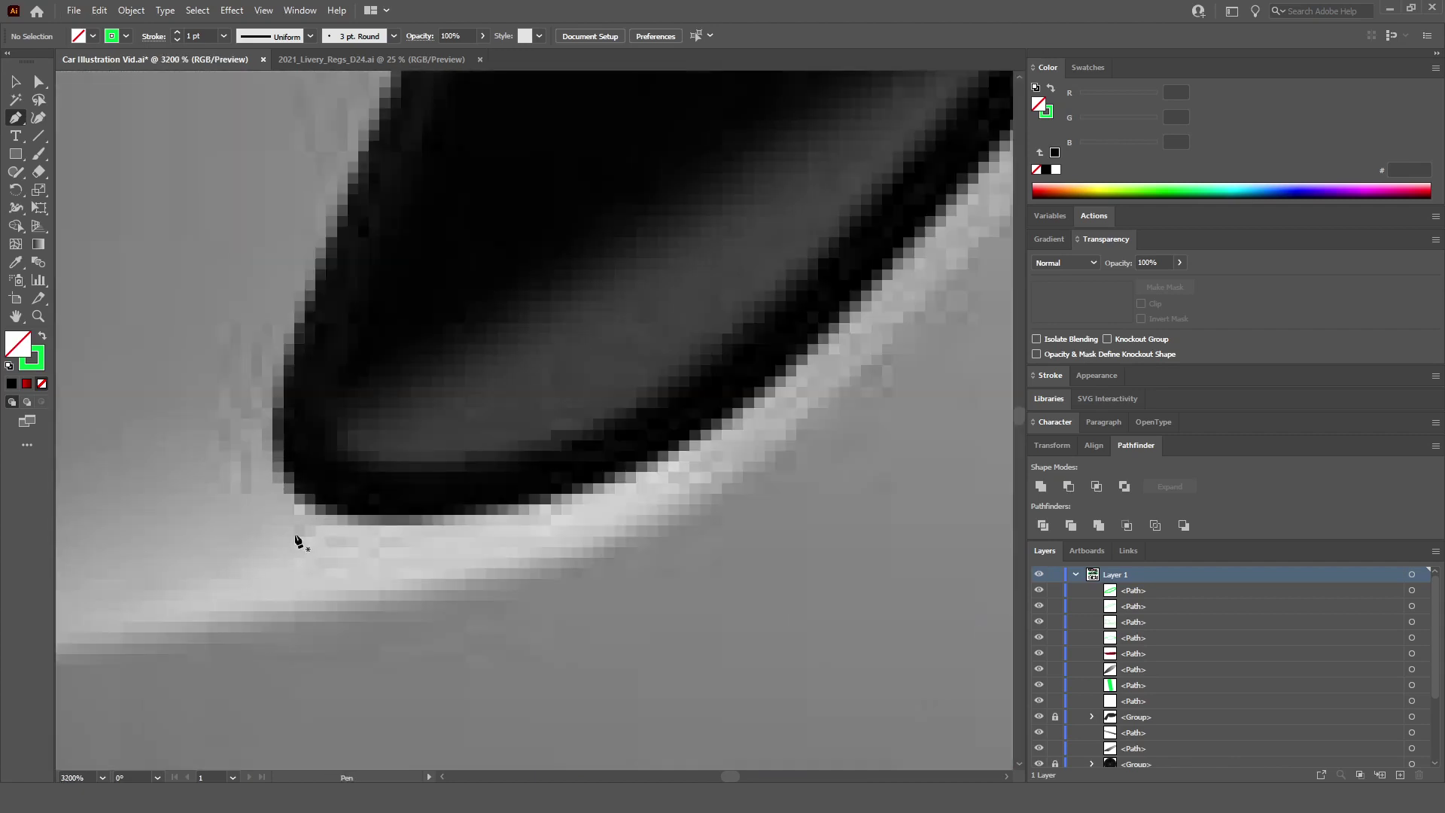
pyautogui.scroll(-4, 495, 514)
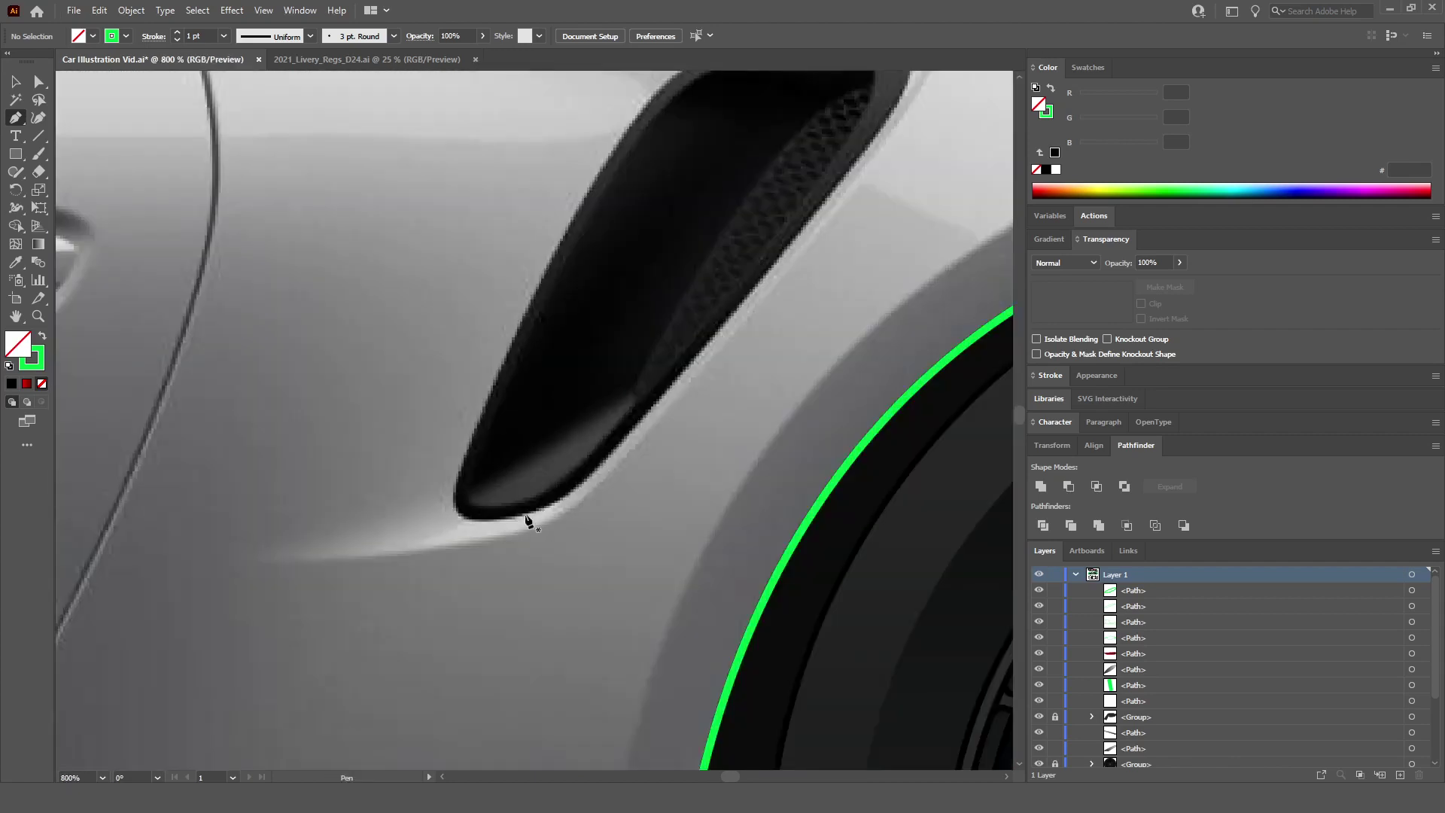
pyautogui.scroll(2, 527, 517)
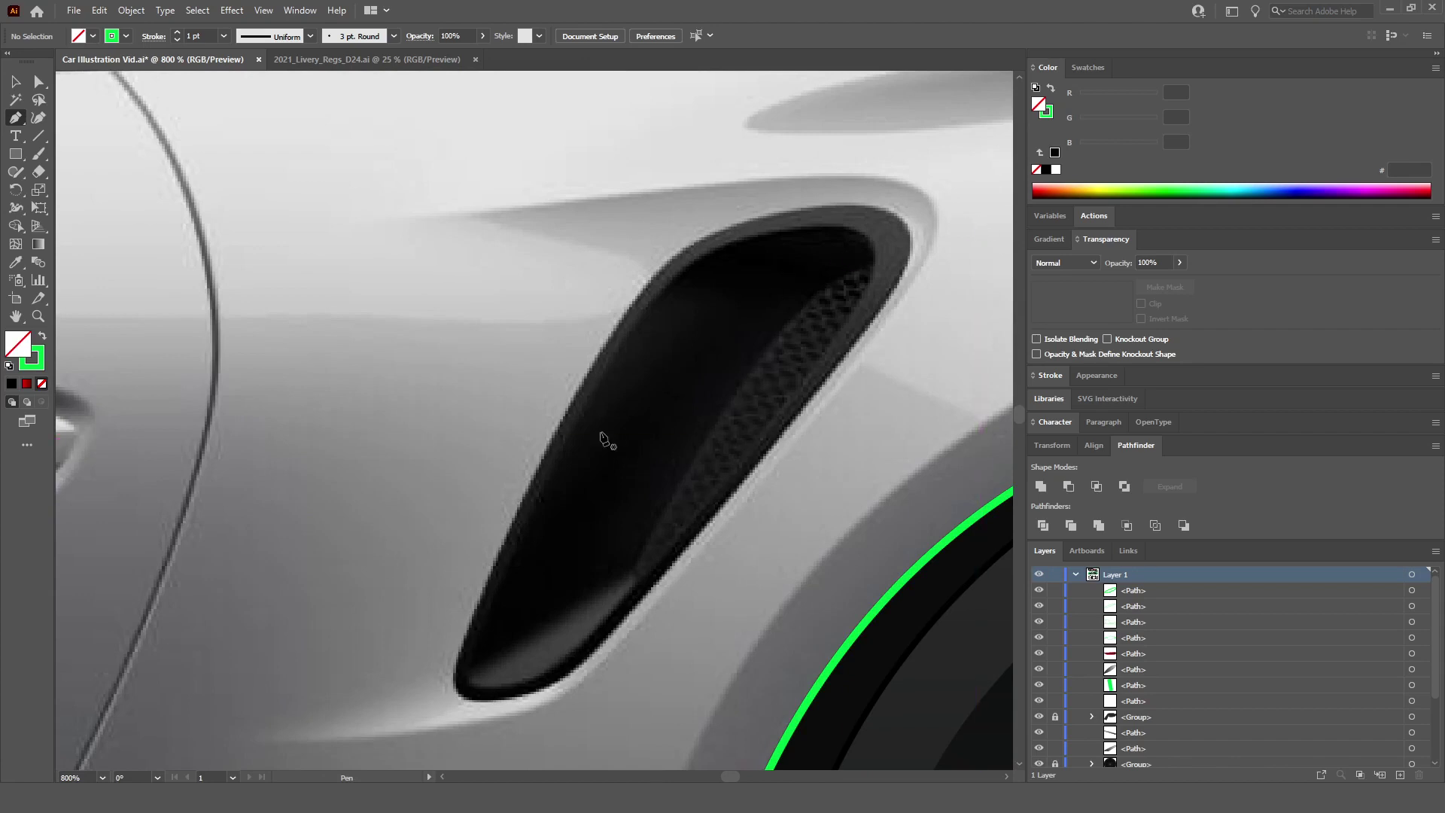
pyautogui.scroll(-2, 561, 519)
pyautogui.scroll(5, 482, 642)
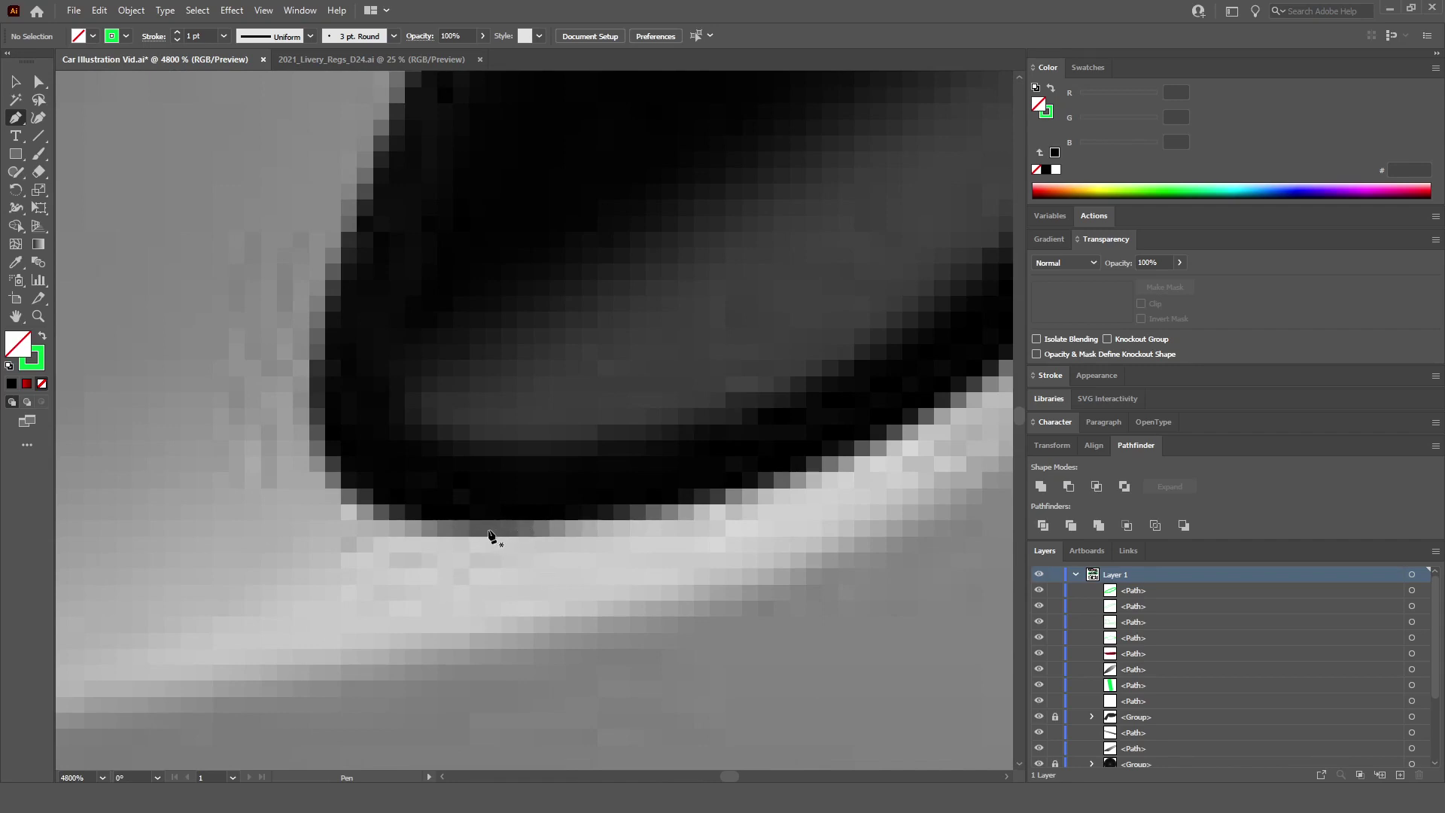
pyautogui.moveTo(409, 535); pyautogui.dragTo(399, 531)
pyautogui.scroll(3, 361, 519)
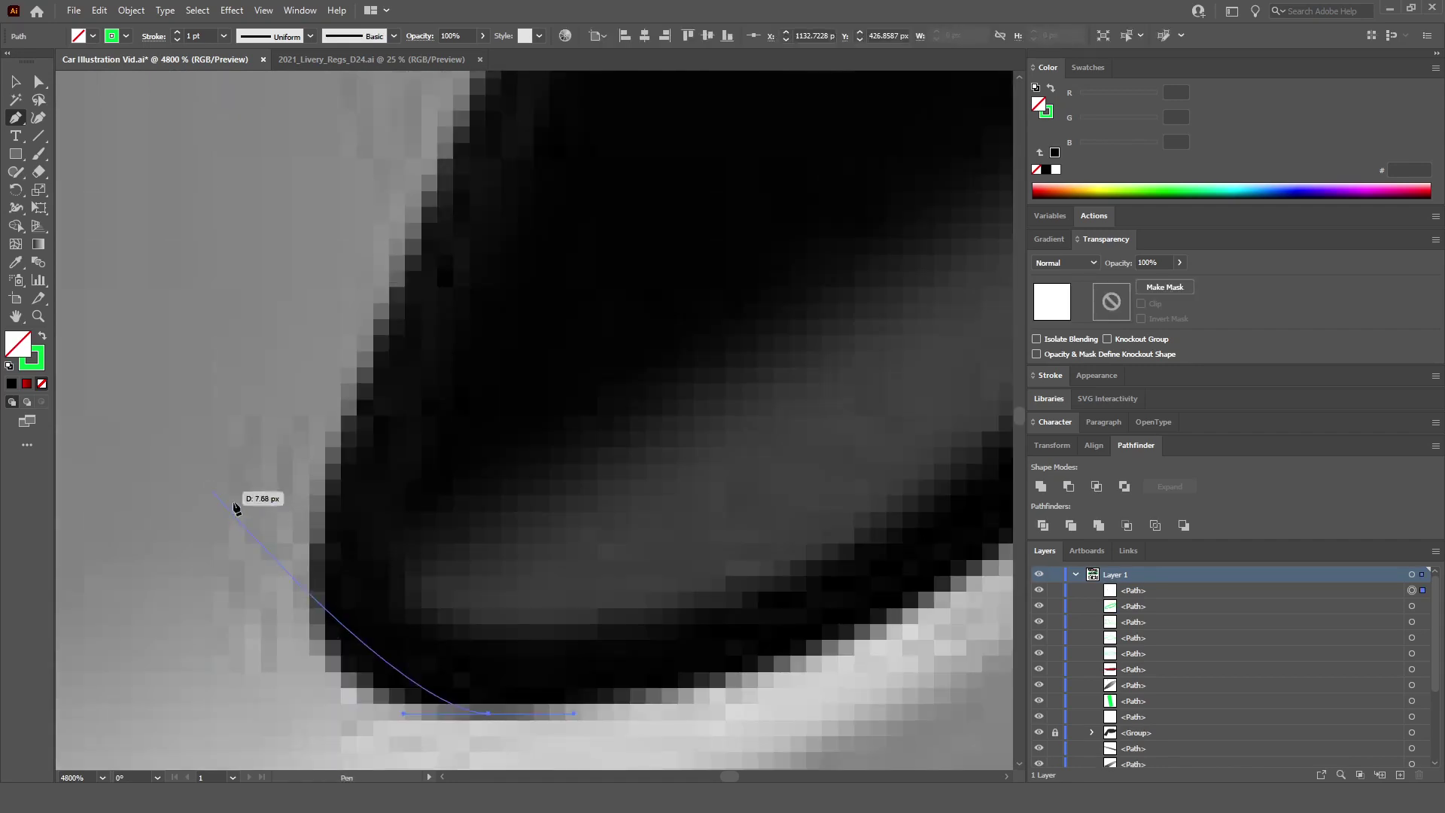
pyautogui.click(305, 583)
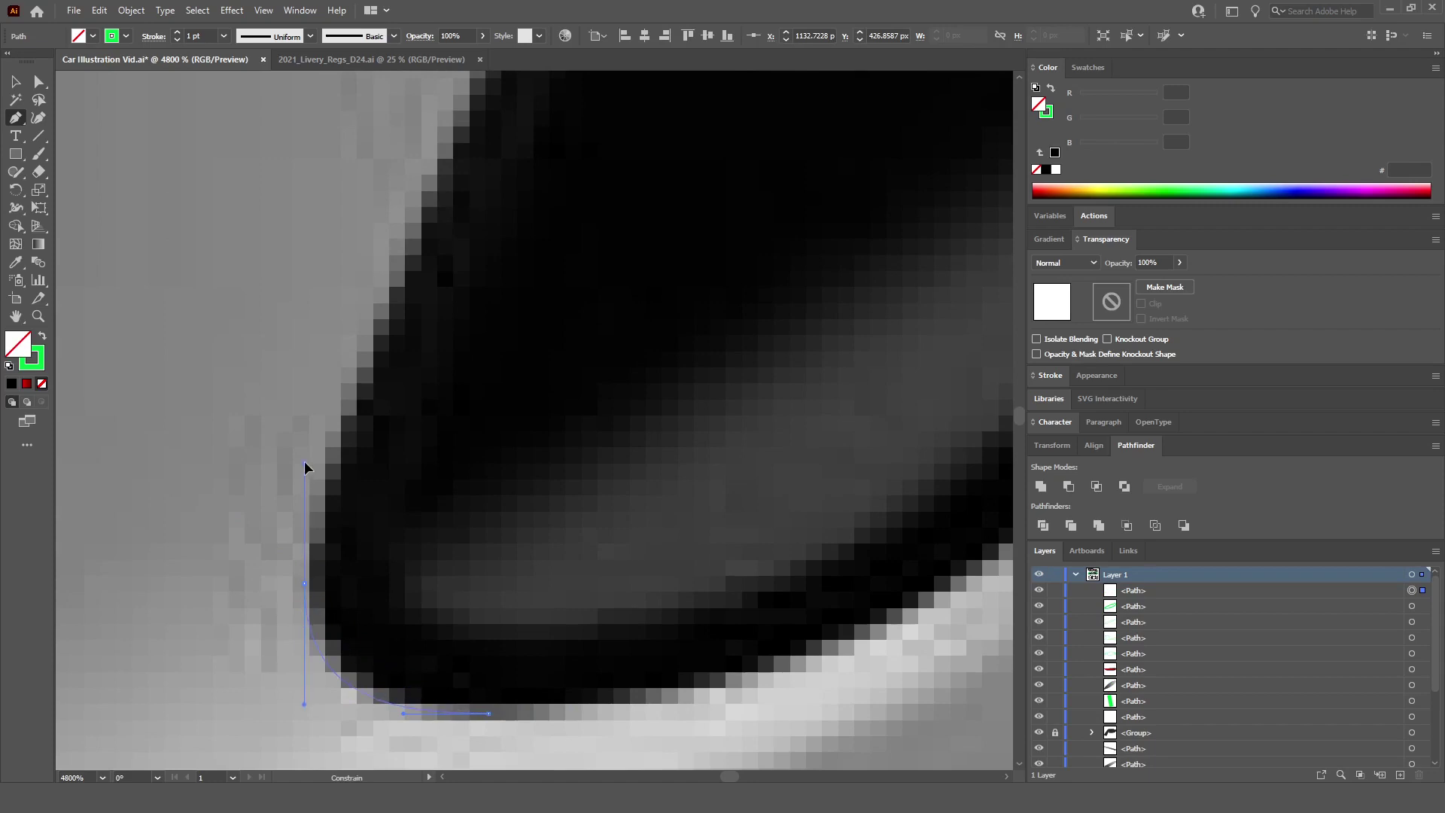
# Step: Continue the Pen path from the lower front corner up along the front edge of the side air intake
pyautogui.scroll(-3, 305, 468)
pyautogui.scroll(3, 519, 249)
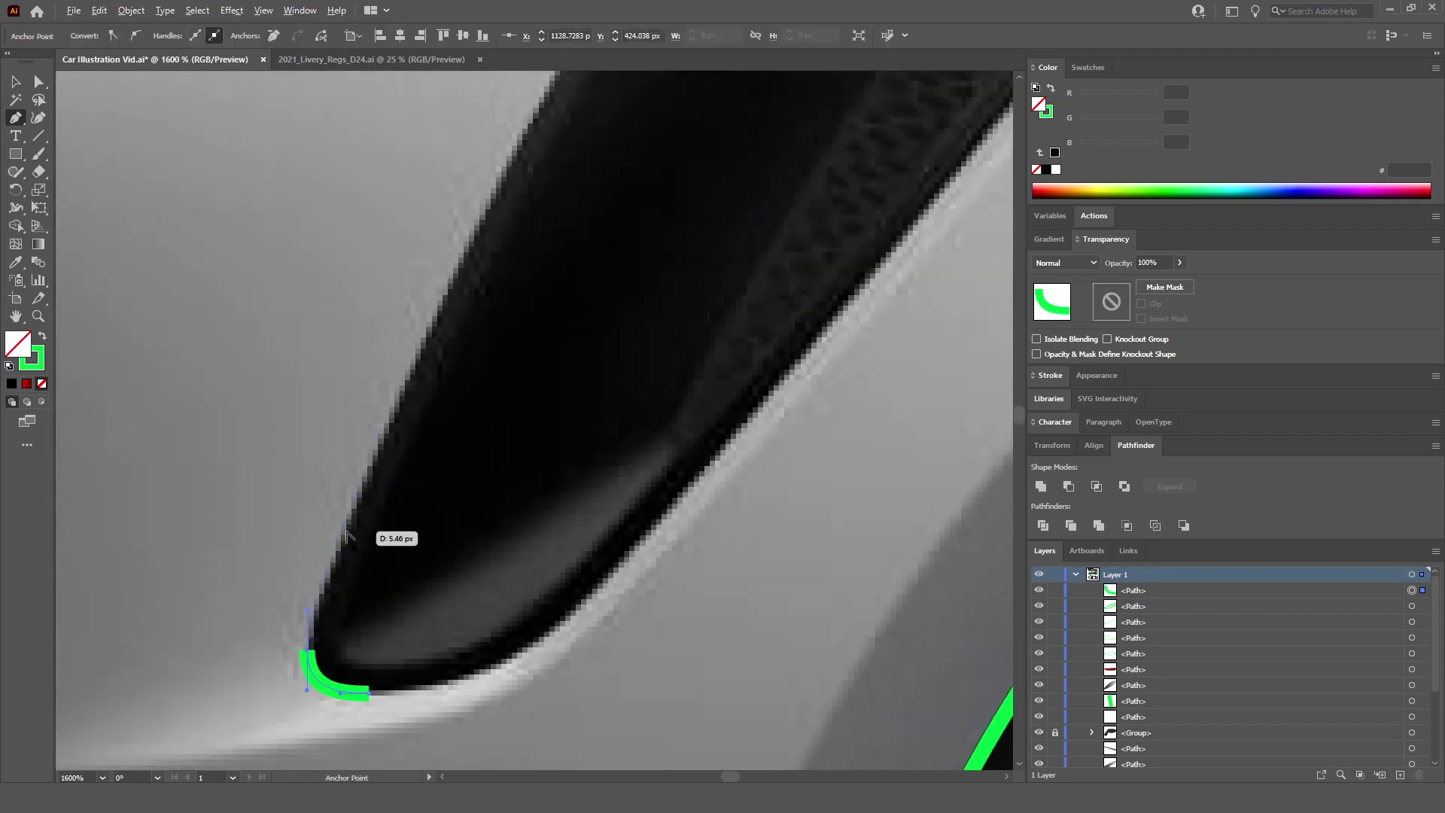
pyautogui.scroll(-3, 347, 535)
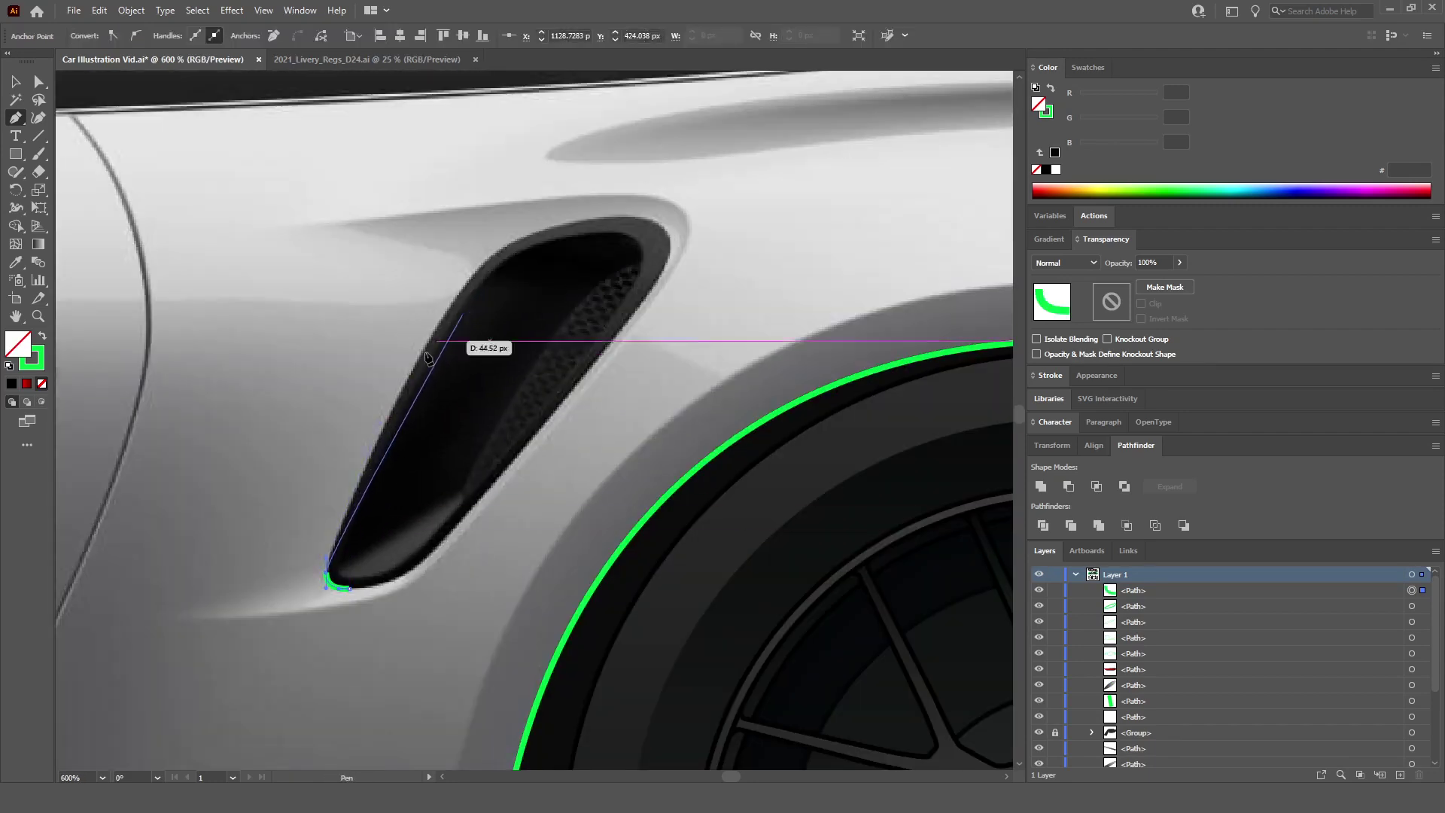
pyautogui.scroll(2, 421, 368)
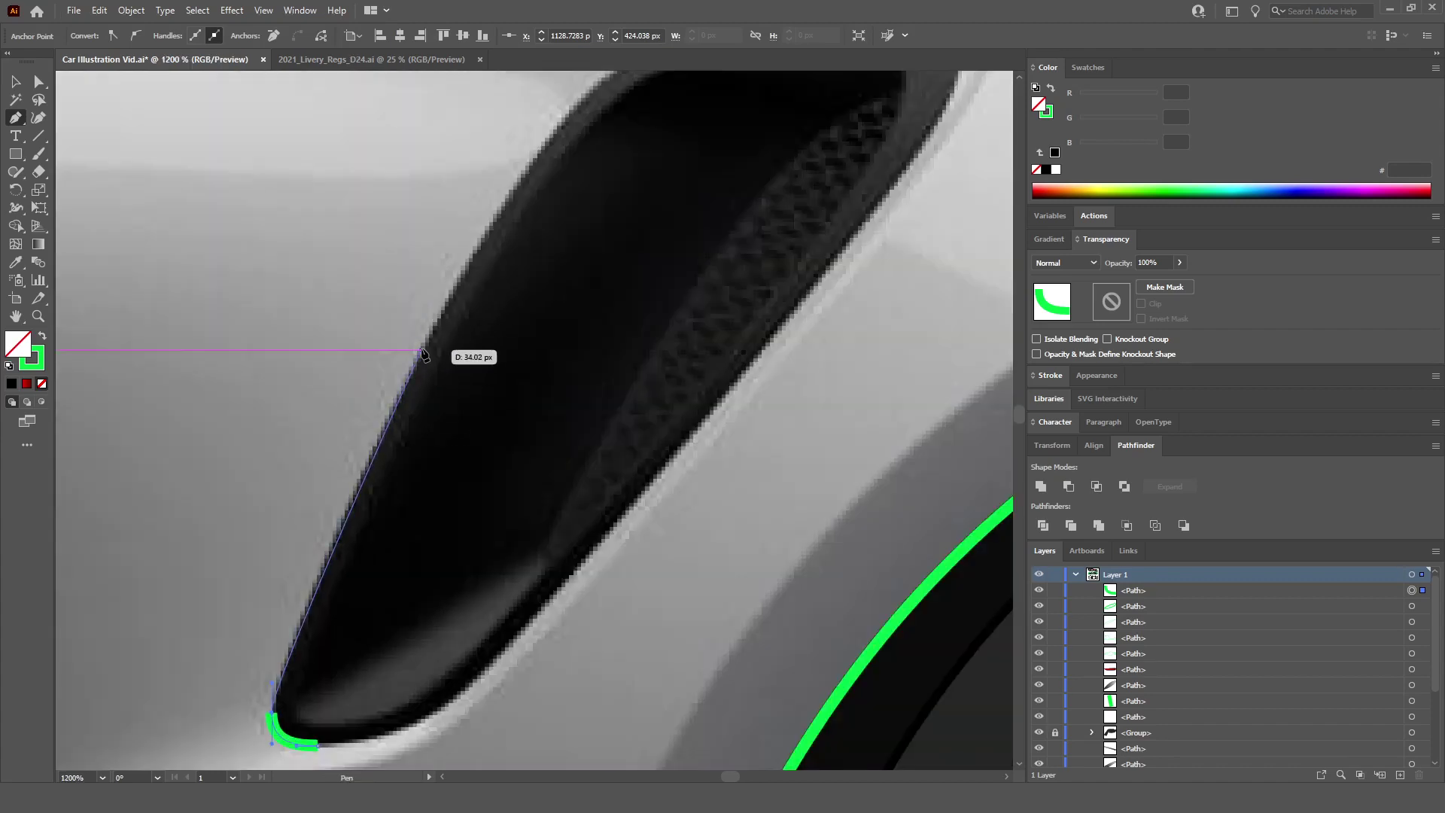
pyautogui.moveTo(431, 335); pyautogui.dragTo(533, 139)
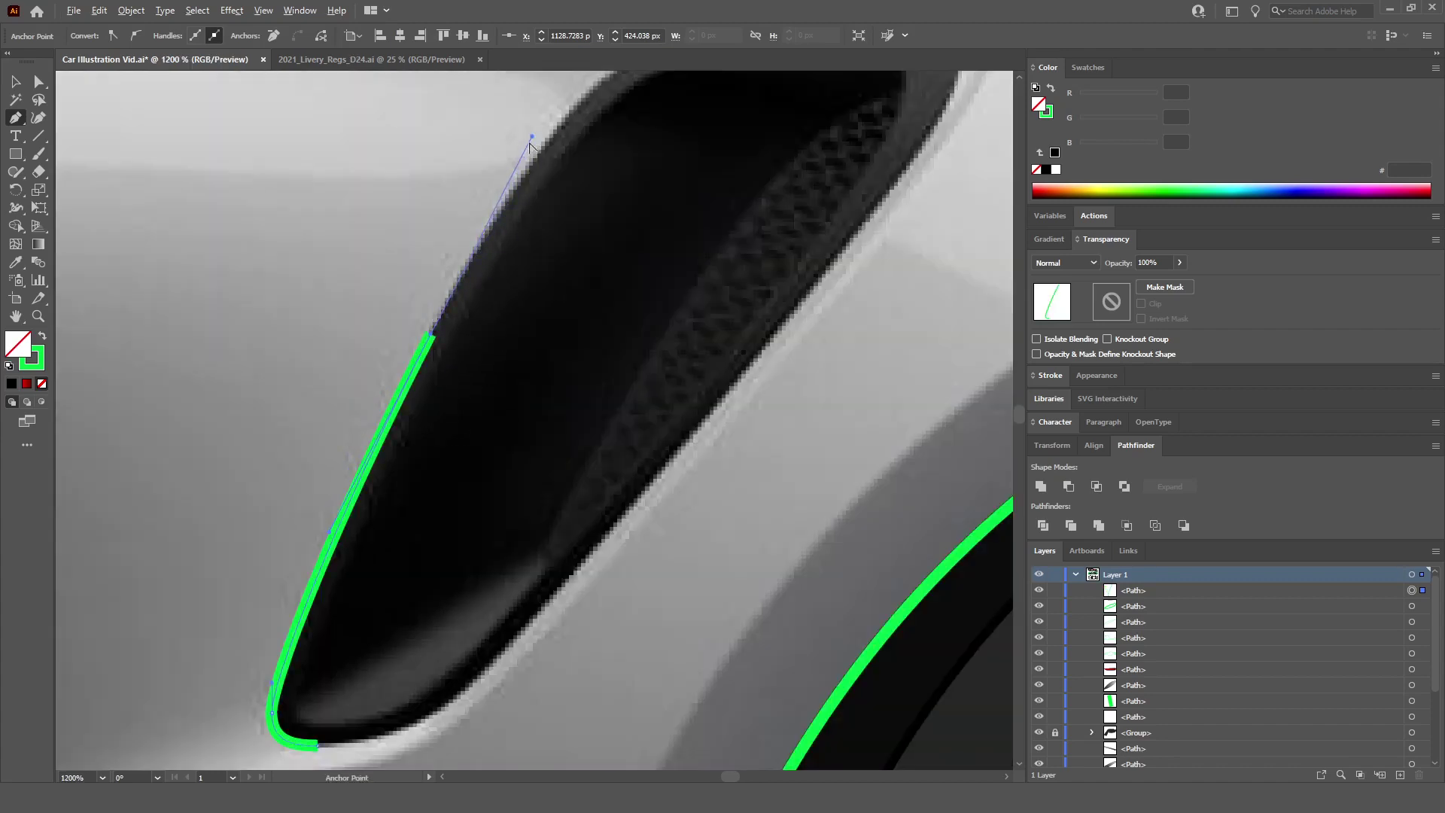
pyautogui.scroll(-2, 532, 139)
pyautogui.scroll(2, 561, 307)
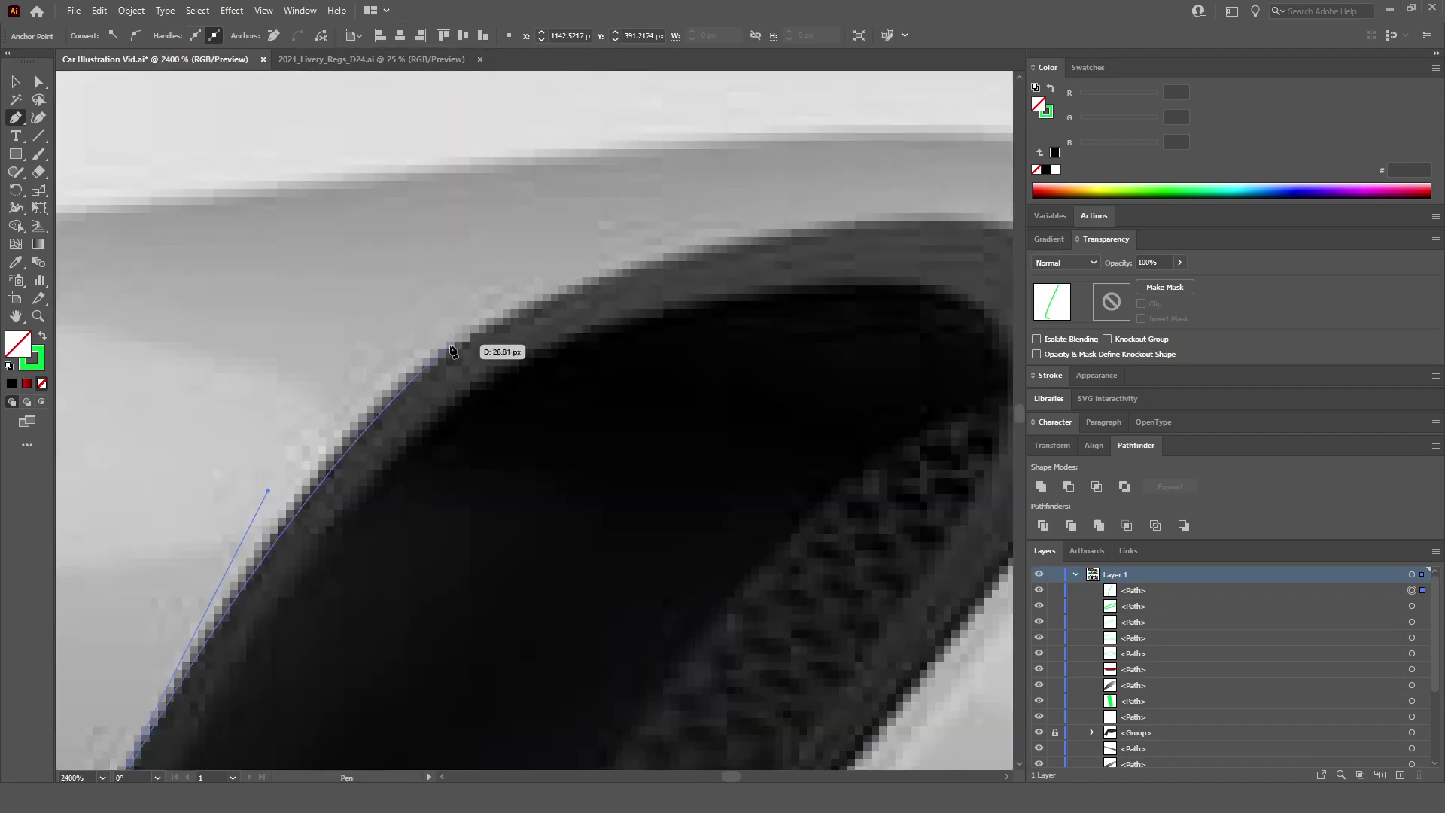
# Step: Curve the path along the side air intake's upper edge and around its upper rear corner
pyautogui.scroll(-3, 530, 294)
pyautogui.scroll(3, 574, 299)
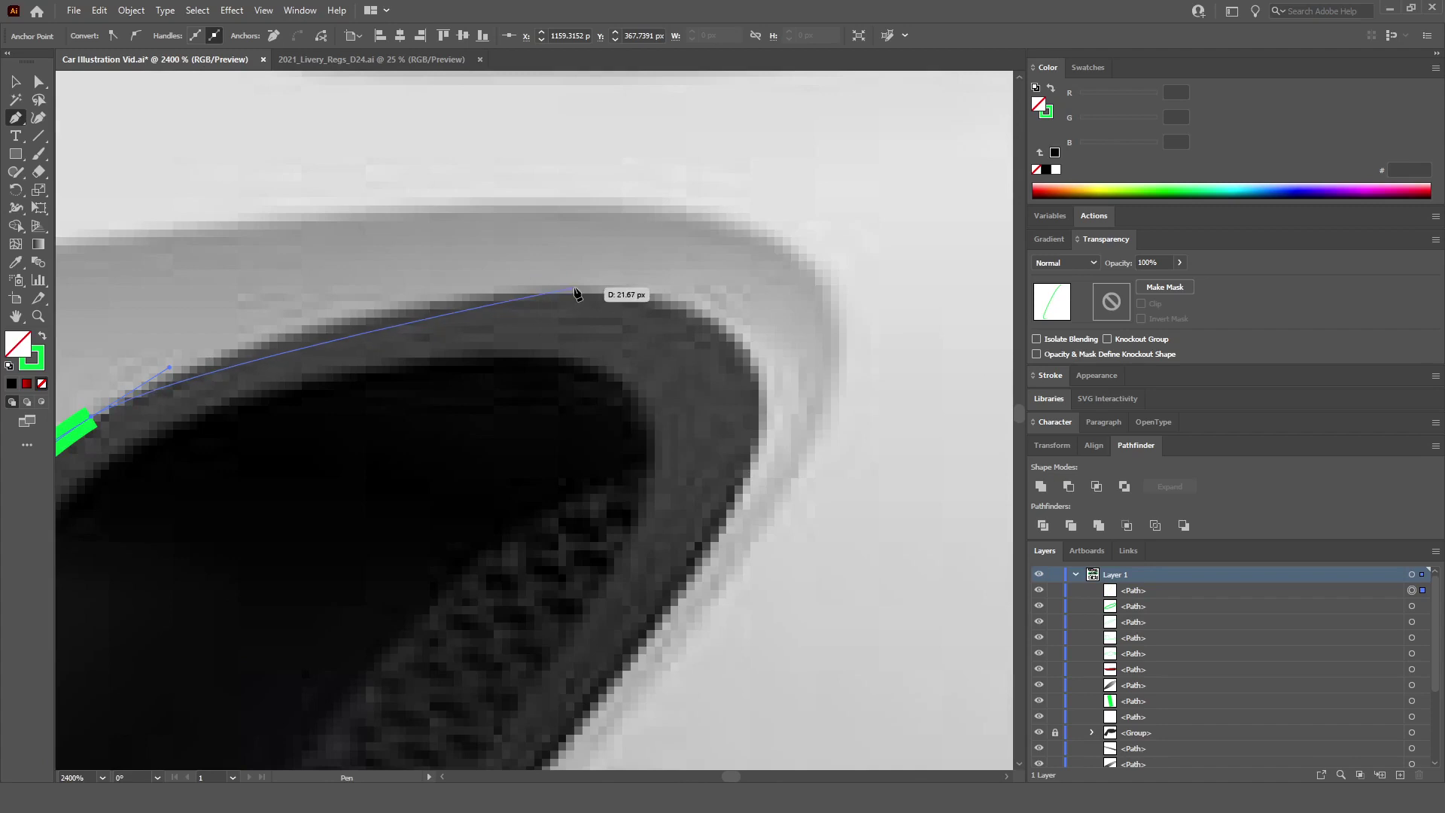
pyautogui.scroll(-2, 497, 305)
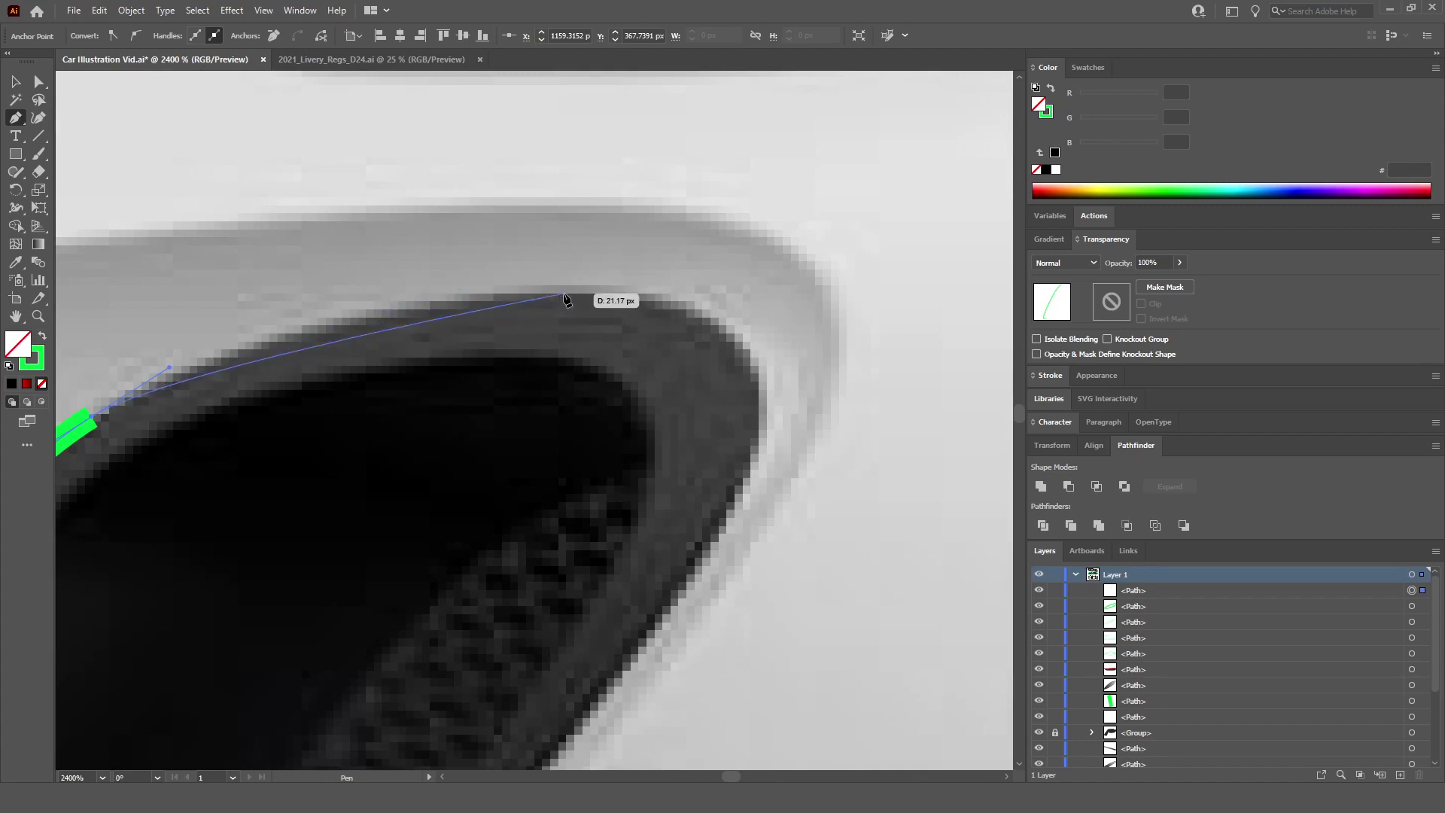
pyautogui.scroll(2, 574, 301)
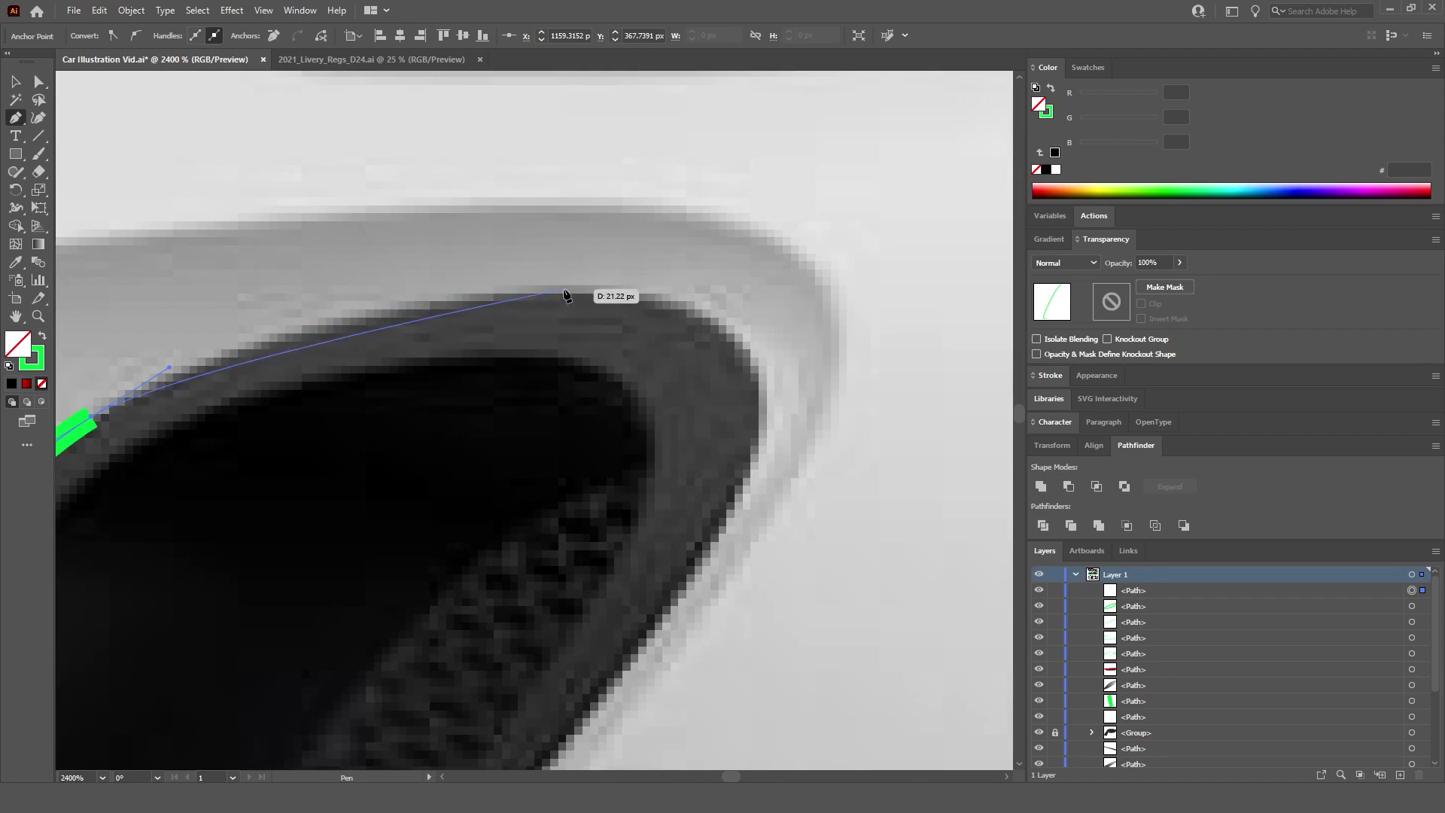
pyautogui.moveTo(563, 290); pyautogui.dragTo(693, 290)
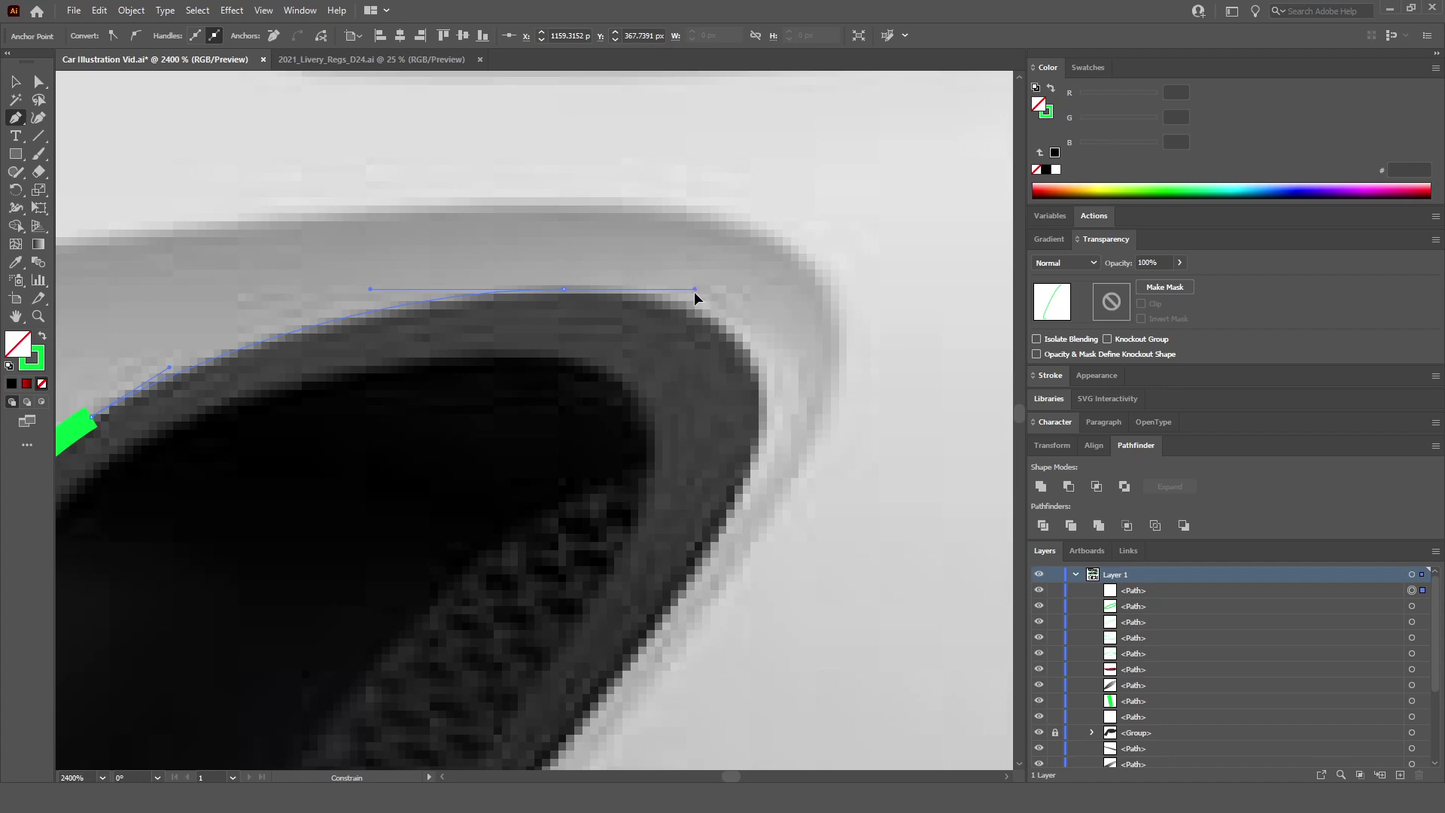
pyautogui.moveTo(694, 291); pyautogui.dragTo(705, 291)
pyautogui.moveTo(580, 311); pyautogui.dragTo(580, 312)
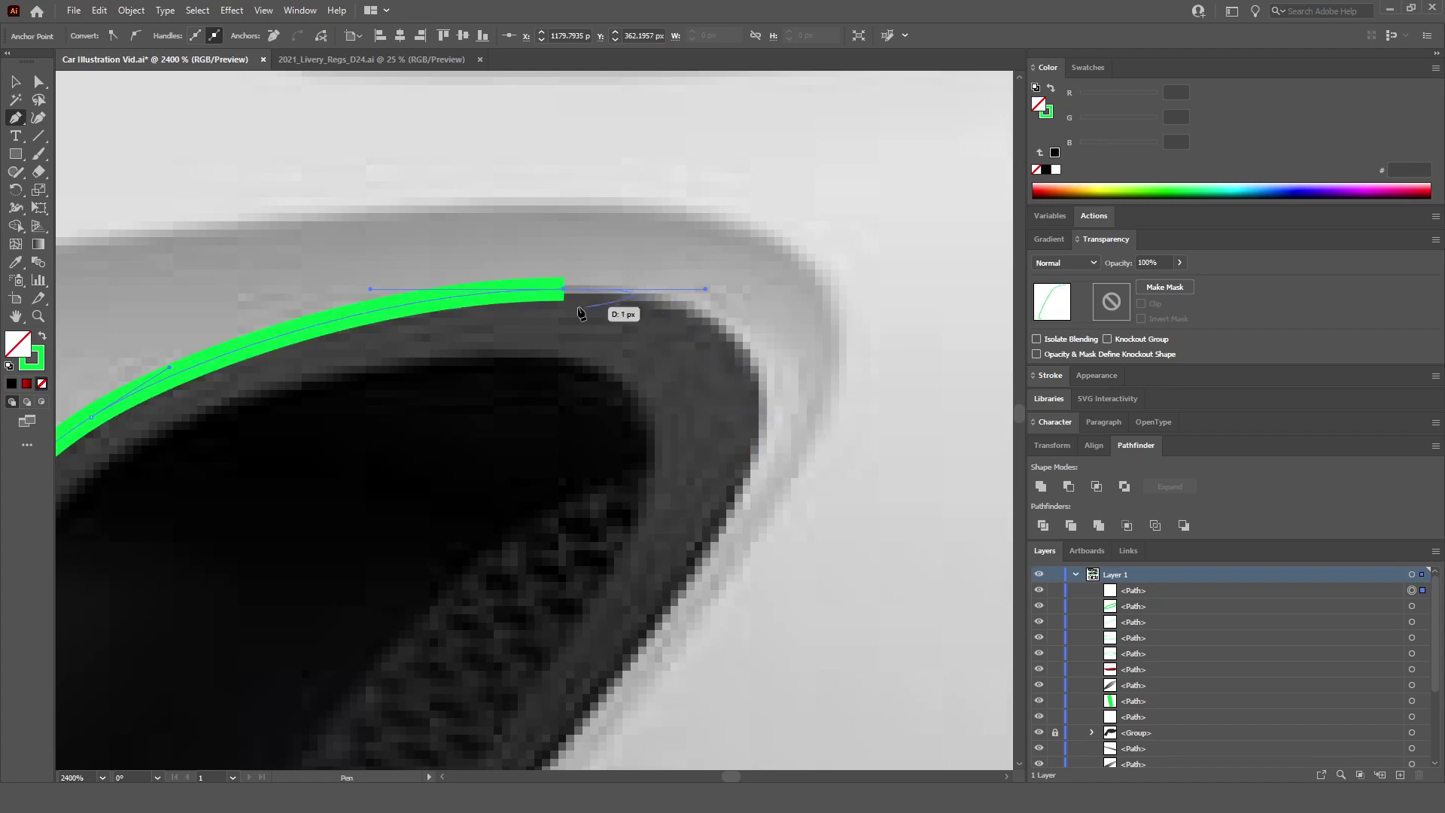
pyautogui.scroll(-1, 762, 414)
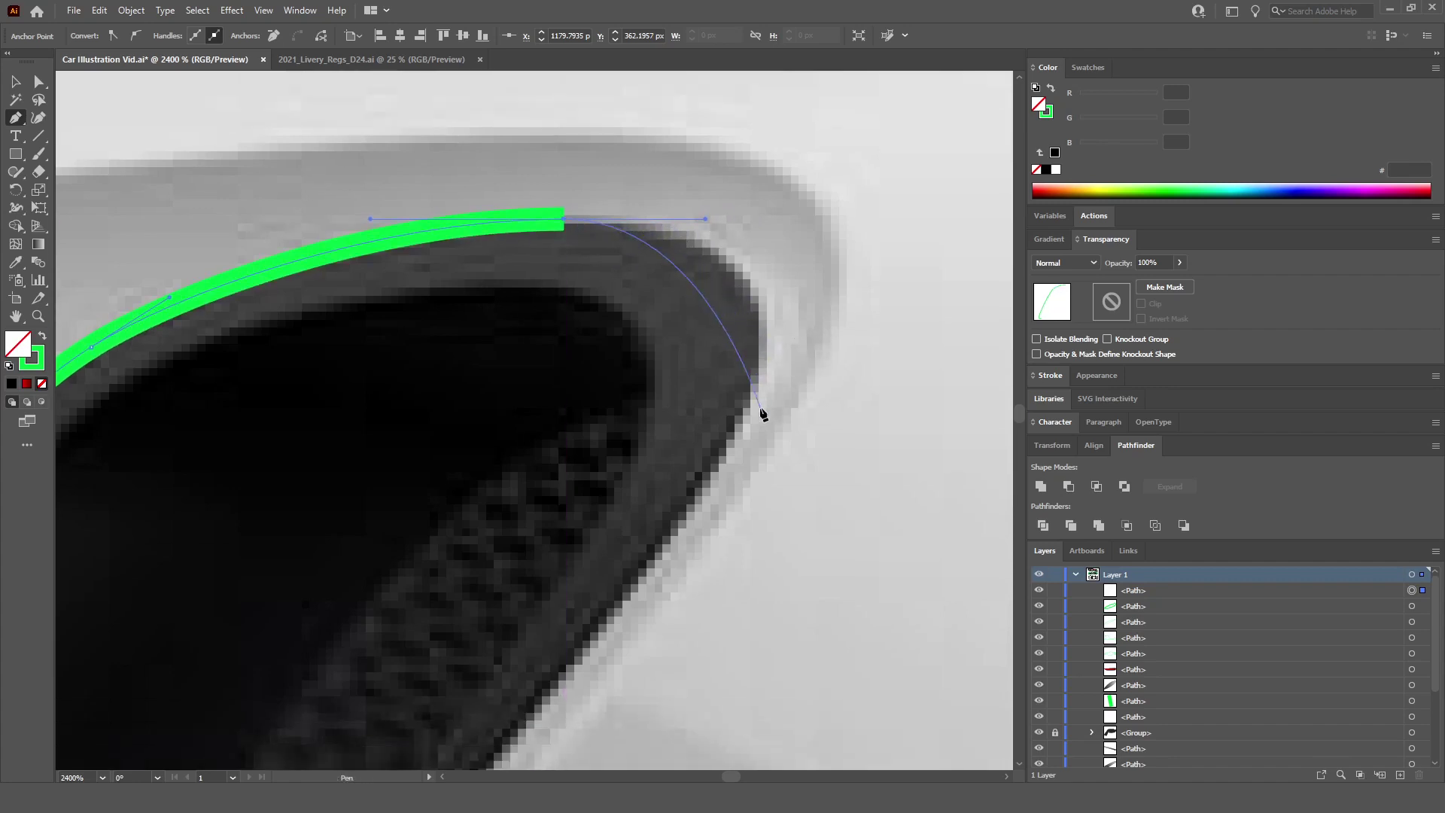
pyautogui.moveTo(760, 339); pyautogui.dragTo(763, 347)
pyautogui.click(761, 336)
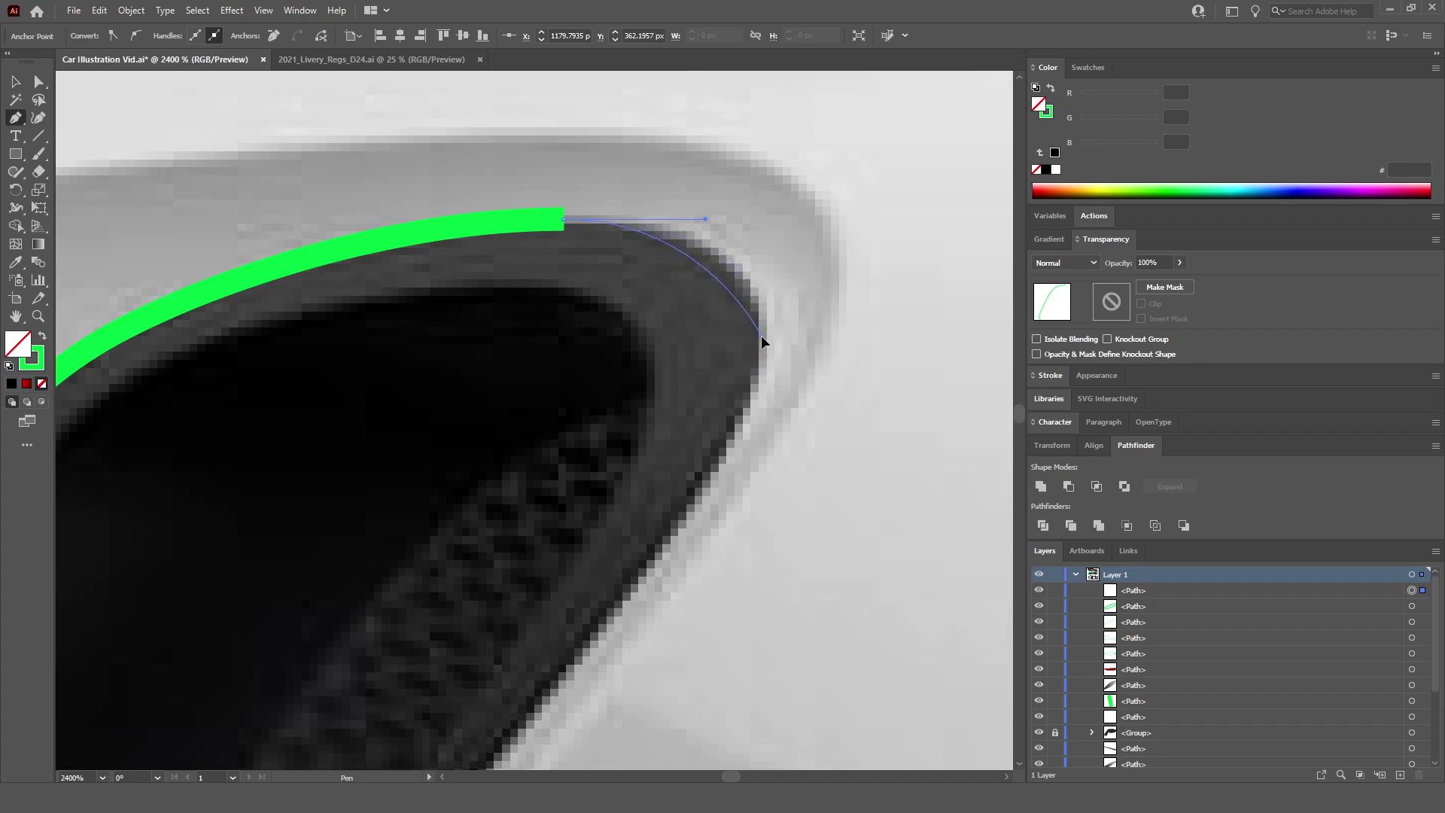
pyautogui.moveTo(761, 335); pyautogui.dragTo(771, 395)
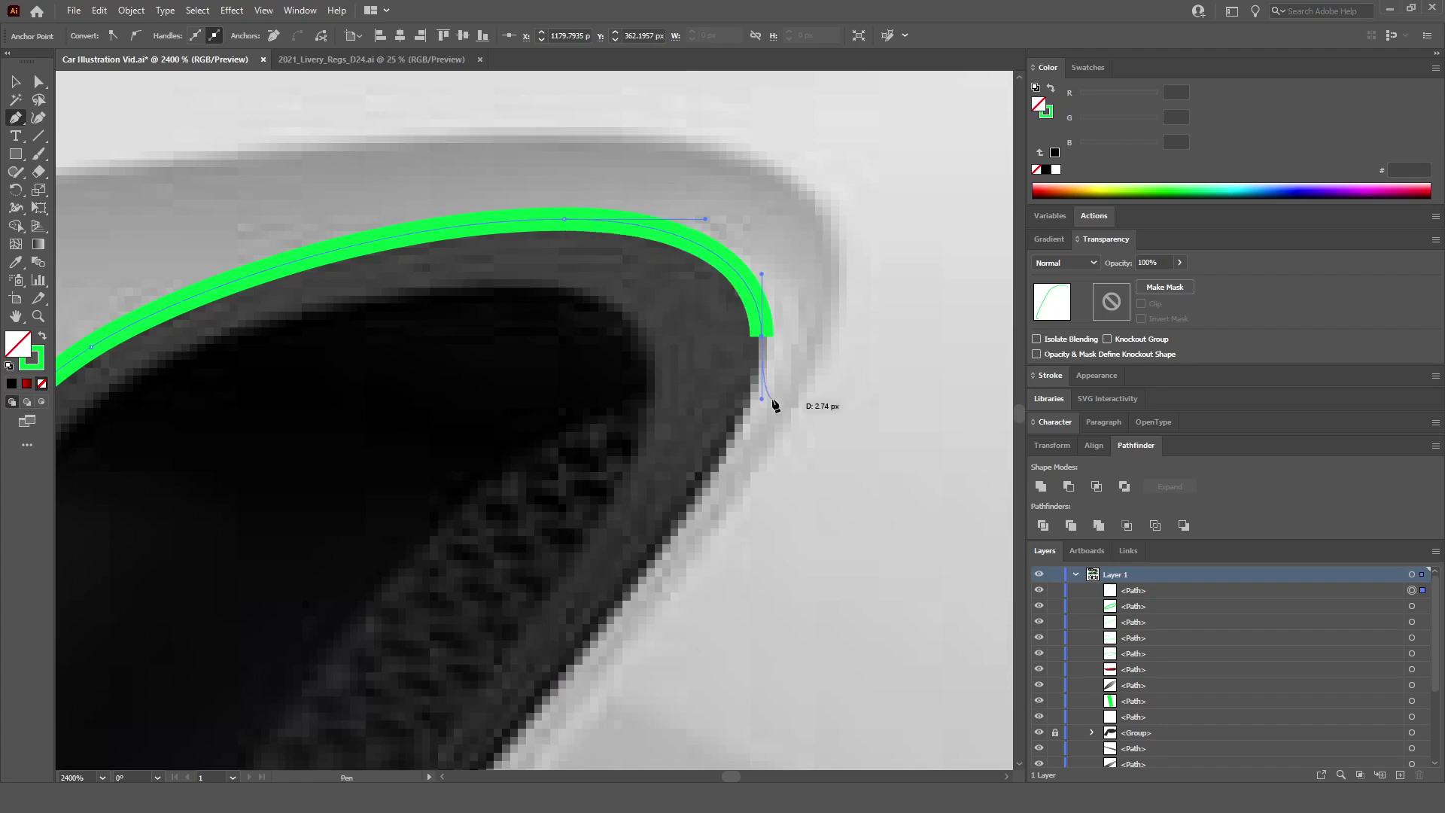
# Step: Extend the path down the rear edge of the side air intake toward its lower end
pyautogui.scroll(-3, 774, 404)
pyautogui.scroll(2, 694, 474)
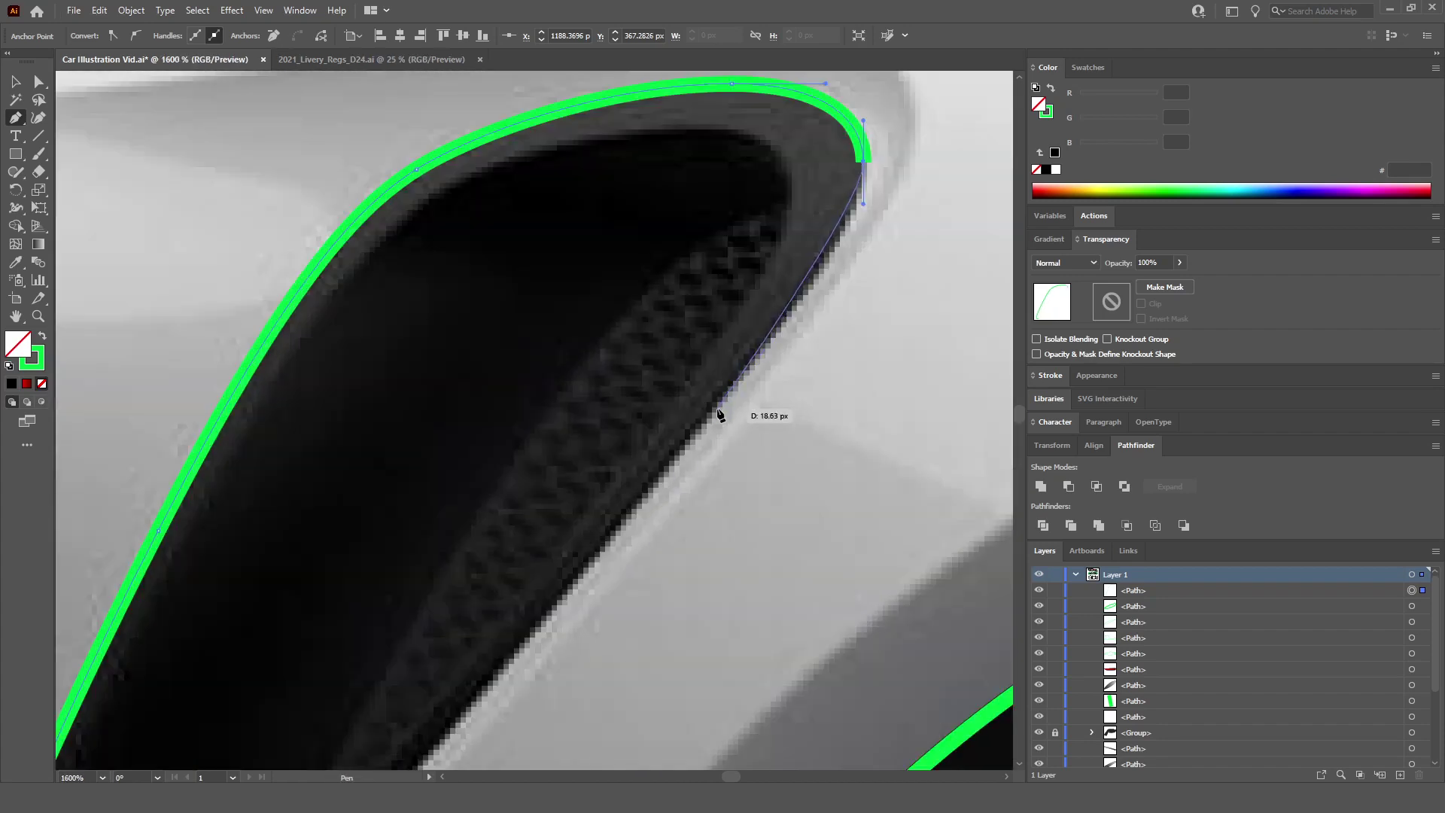
pyautogui.click(605, 539)
pyautogui.scroll(-4, 611, 542)
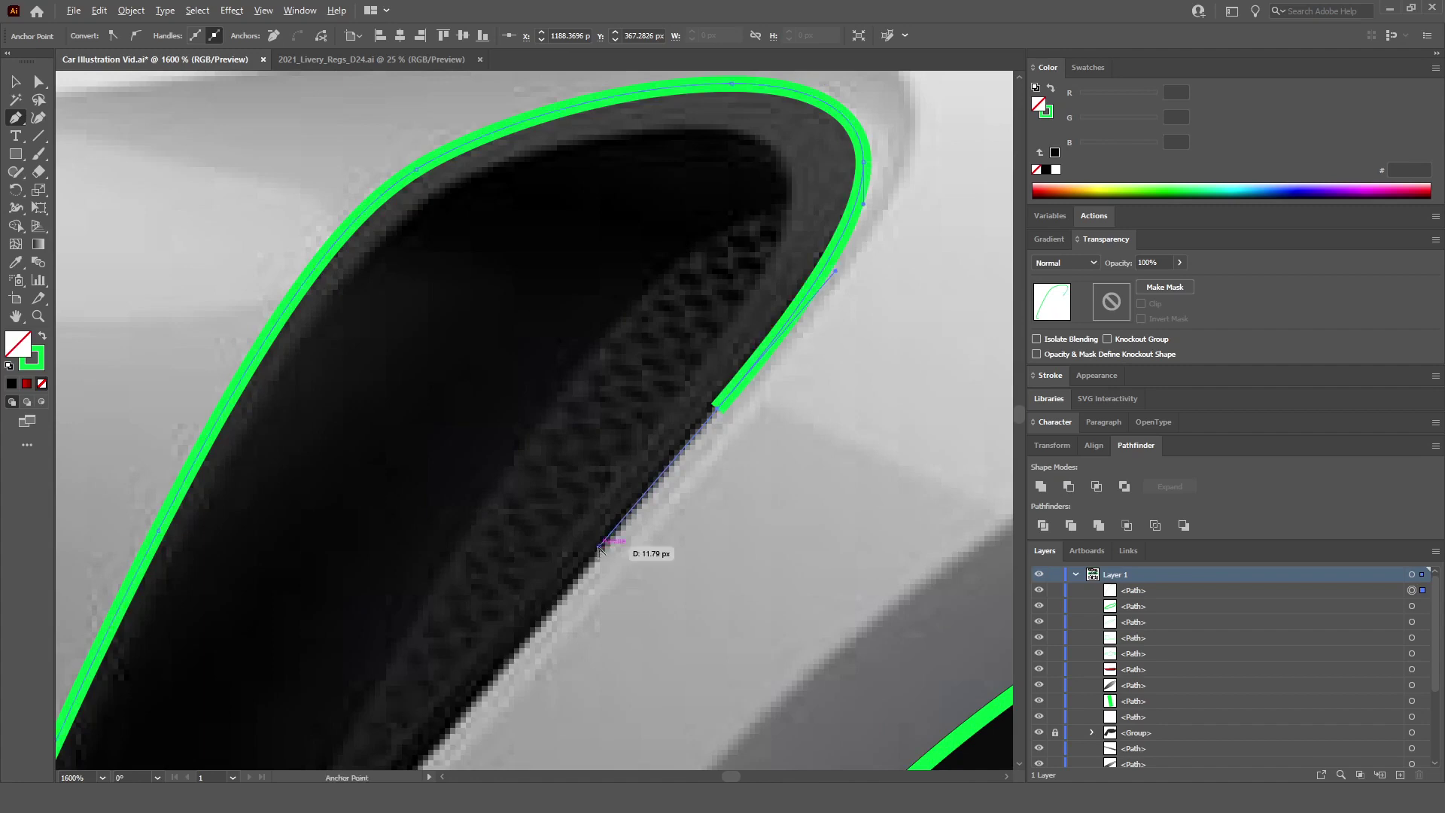
pyautogui.scroll(4, 557, 580)
pyautogui.scroll(-2, 565, 407)
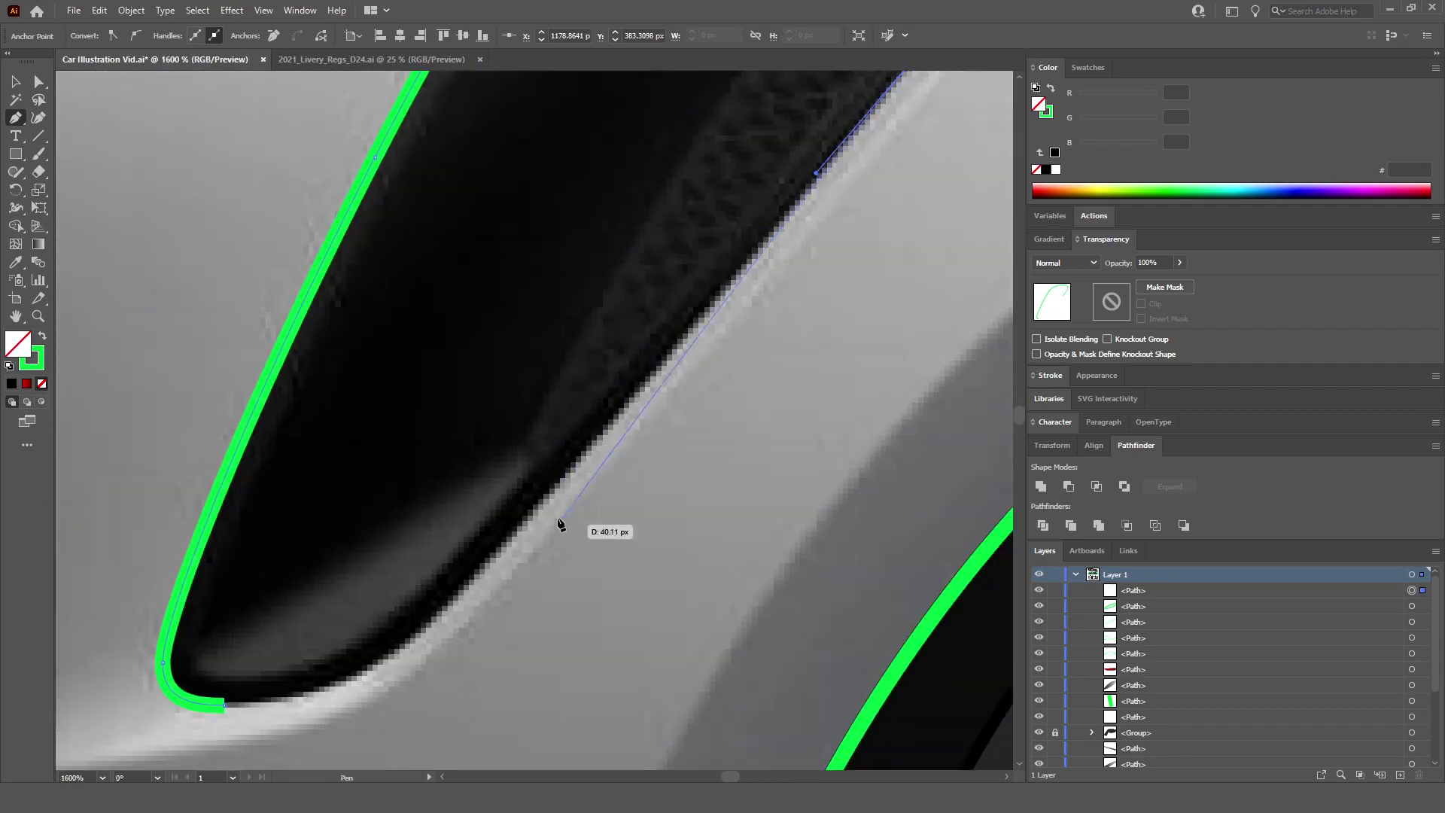
pyautogui.moveTo(561, 482); pyautogui.dragTo(474, 580)
# Step: Curve the path around the intake's lower rear edge, close it at the starting anchor, and deselect it
pyautogui.scroll(-2, 464, 592)
pyautogui.scroll(3, 464, 595)
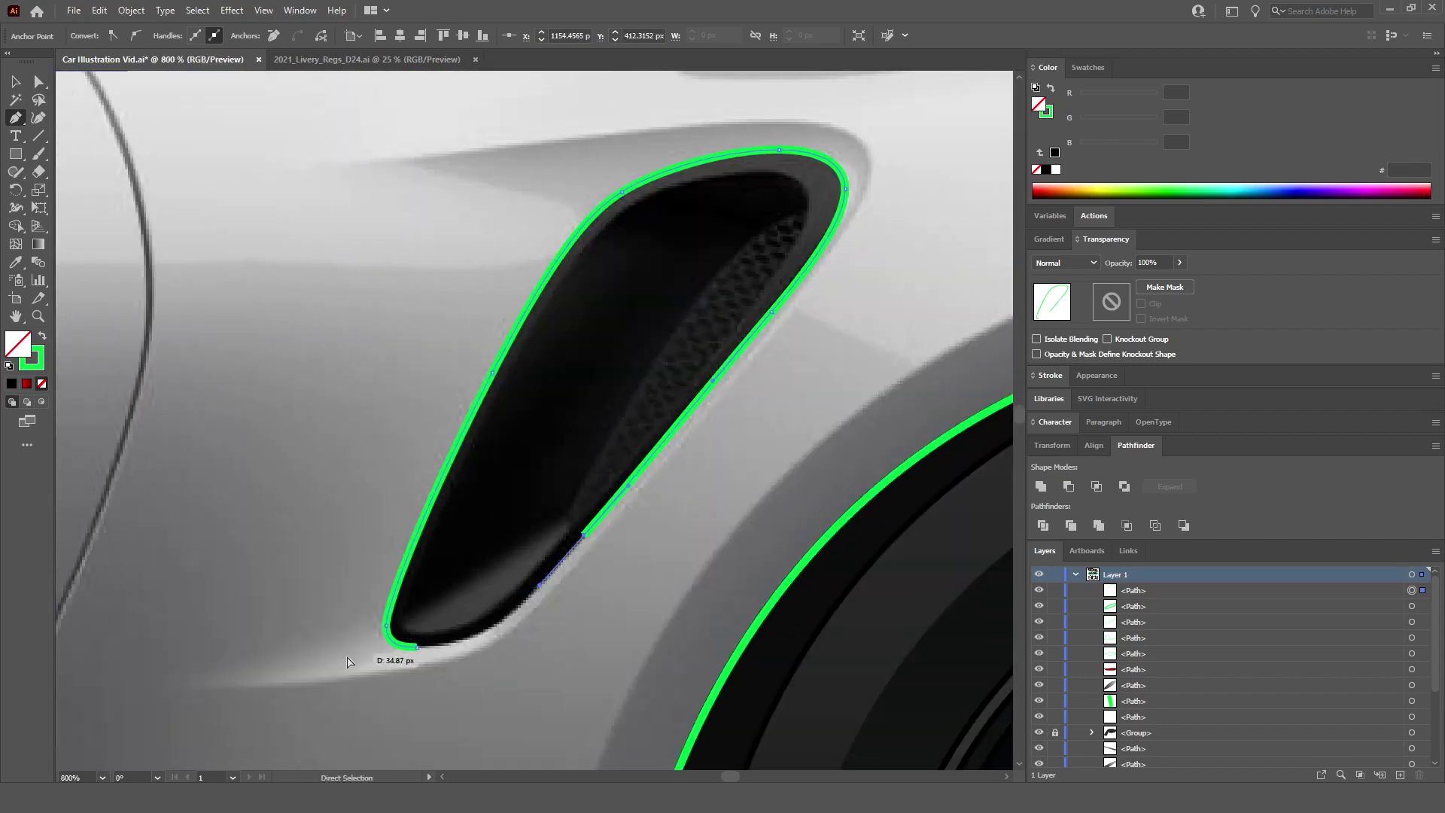
pyautogui.hscroll(1, 510, 566)
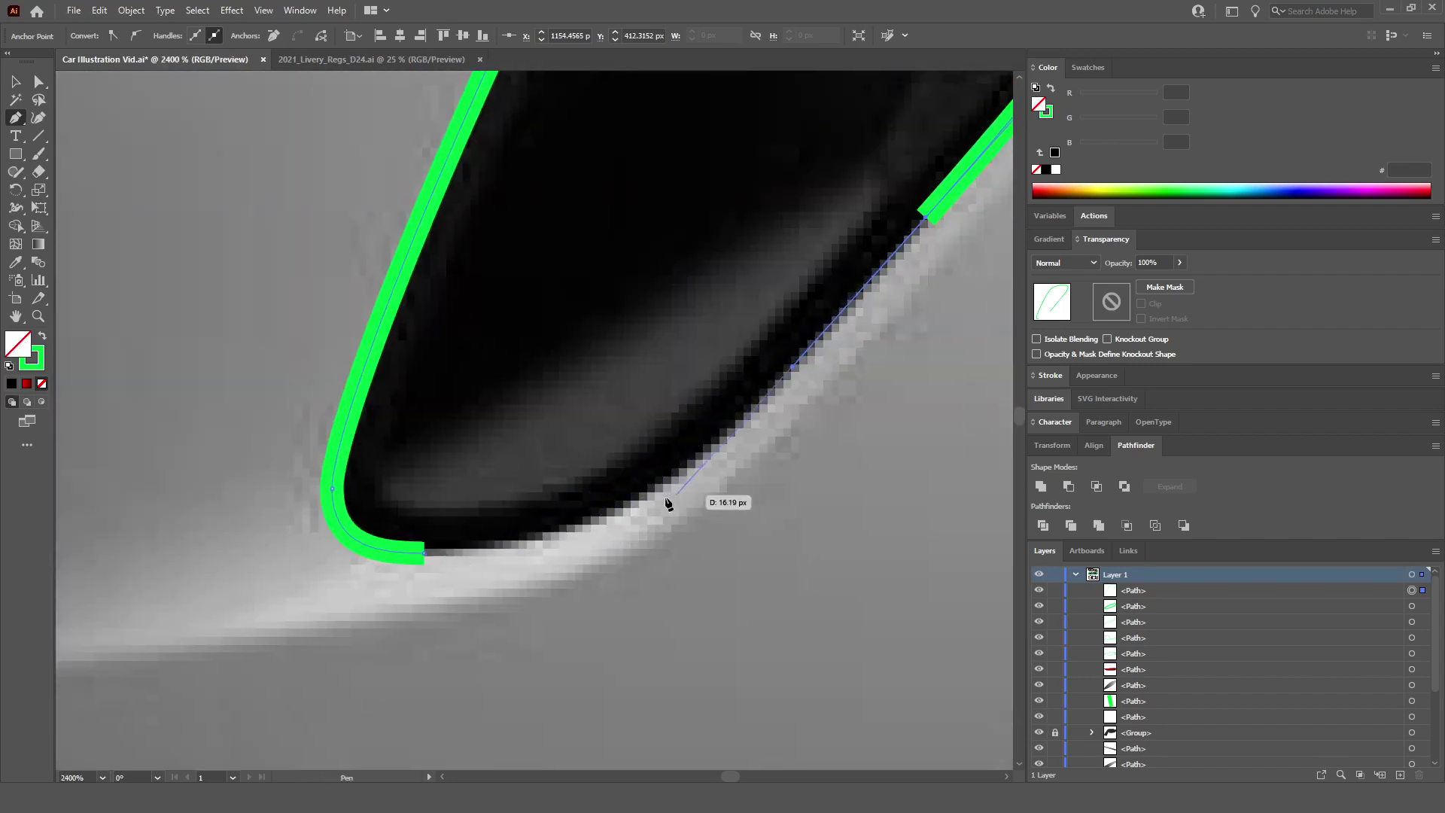
pyautogui.moveTo(655, 490); pyautogui.dragTo(573, 537)
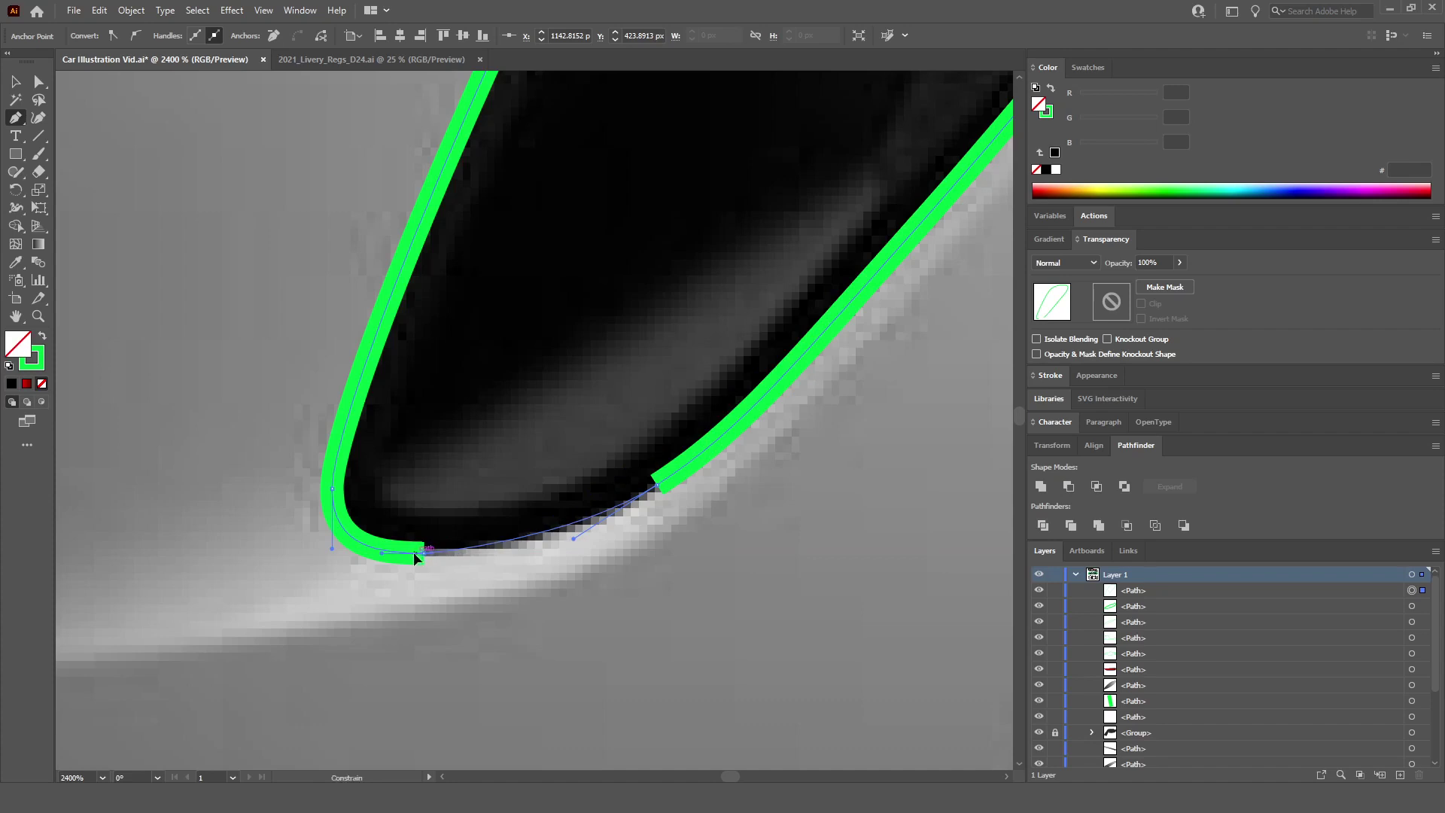
pyautogui.moveTo(413, 552); pyautogui.dragTo(352, 553)
pyautogui.scroll(-6, 352, 552)
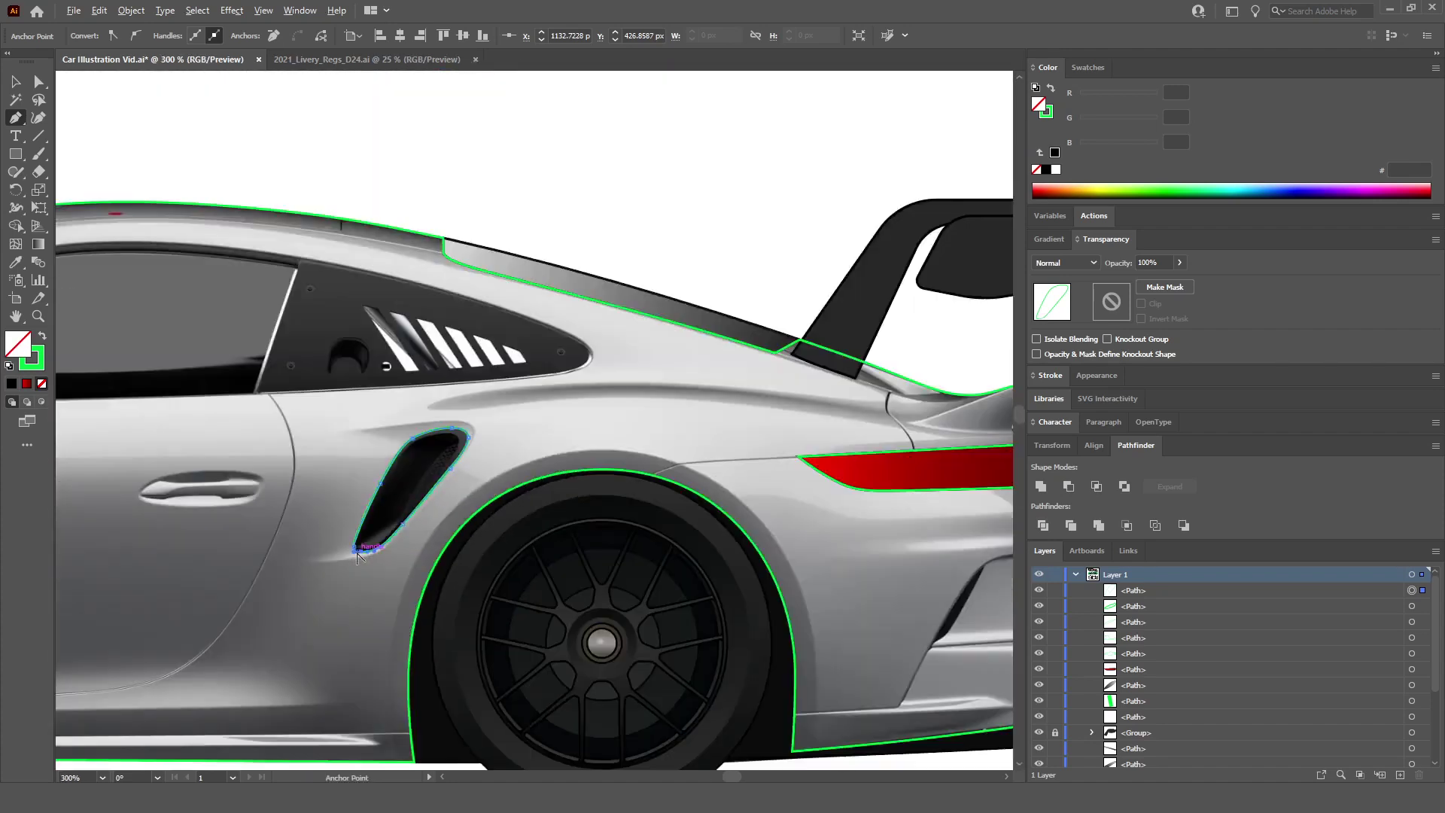
pyautogui.scroll(-3, 357, 555)
pyautogui.keyDown('ctrl'); pyautogui.click(515, 336); pyautogui.keyUp('ctrl')
# Step: Start a Pen path at the lower tip of the mesh insert inside the side air intake and trace up its front edge
pyautogui.hscroll(-2, 515, 337)
pyautogui.scroll(4, 500, 506)
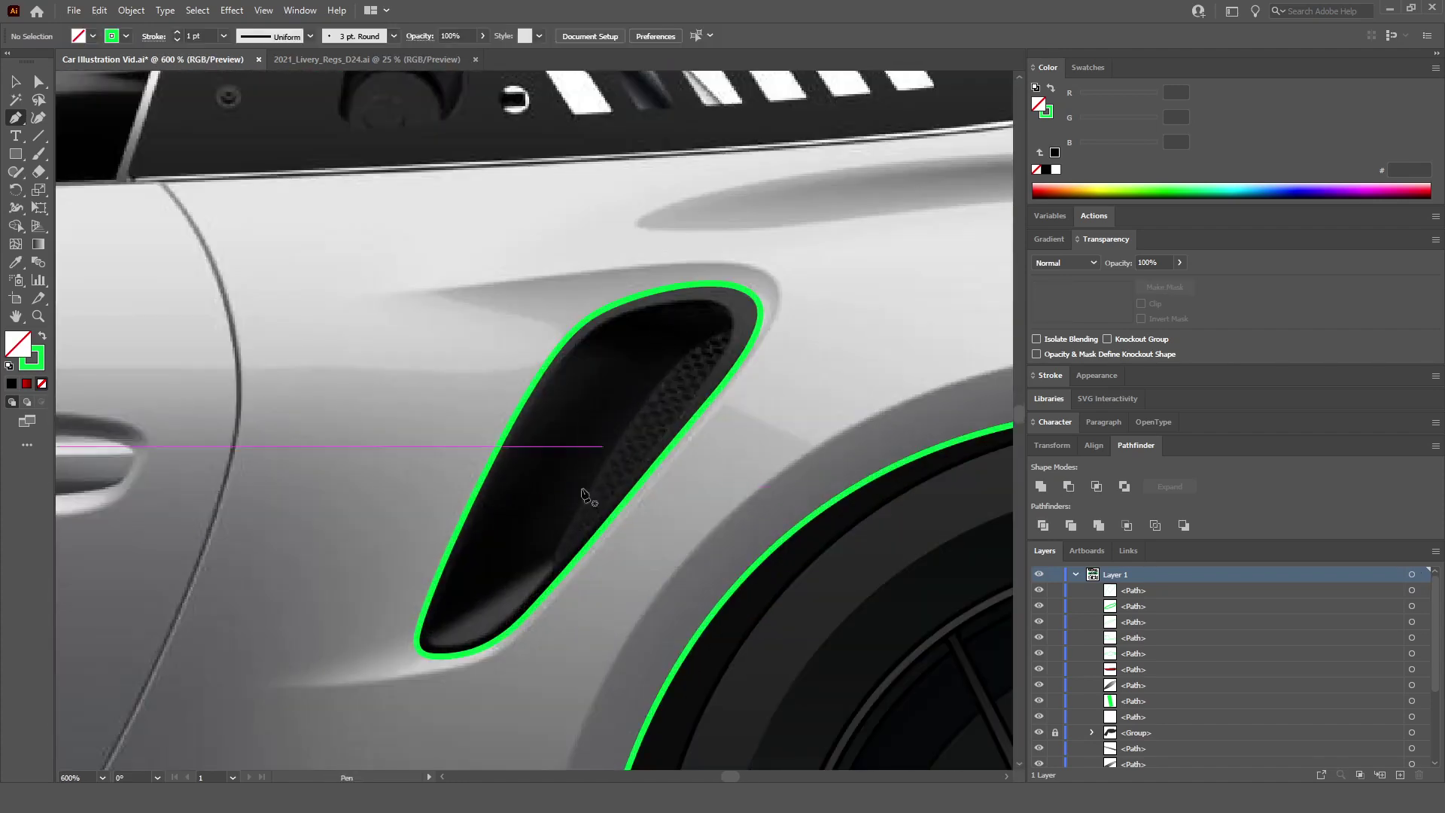
pyautogui.scroll(-1, 615, 500)
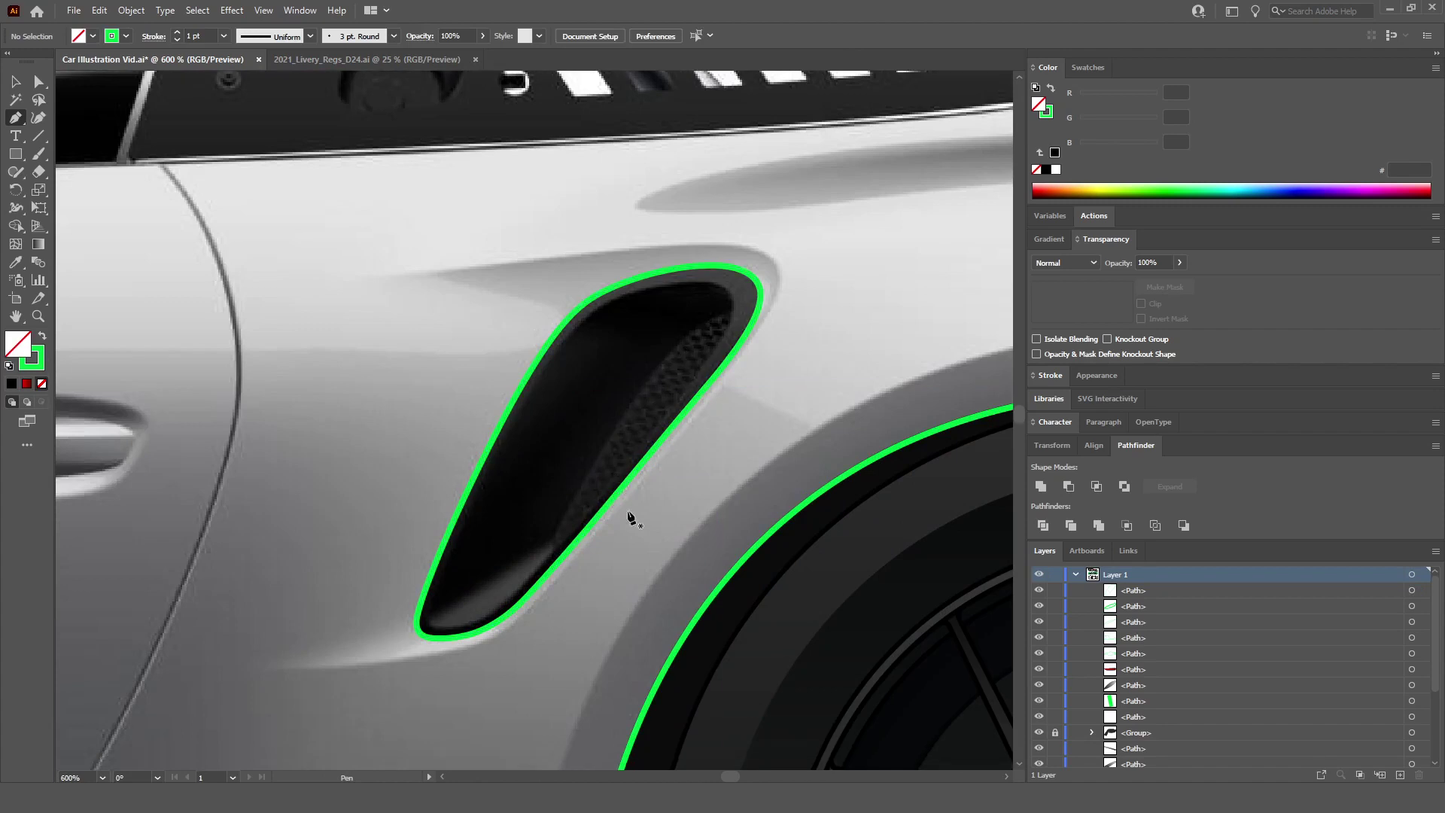
pyautogui.scroll(3, 548, 572)
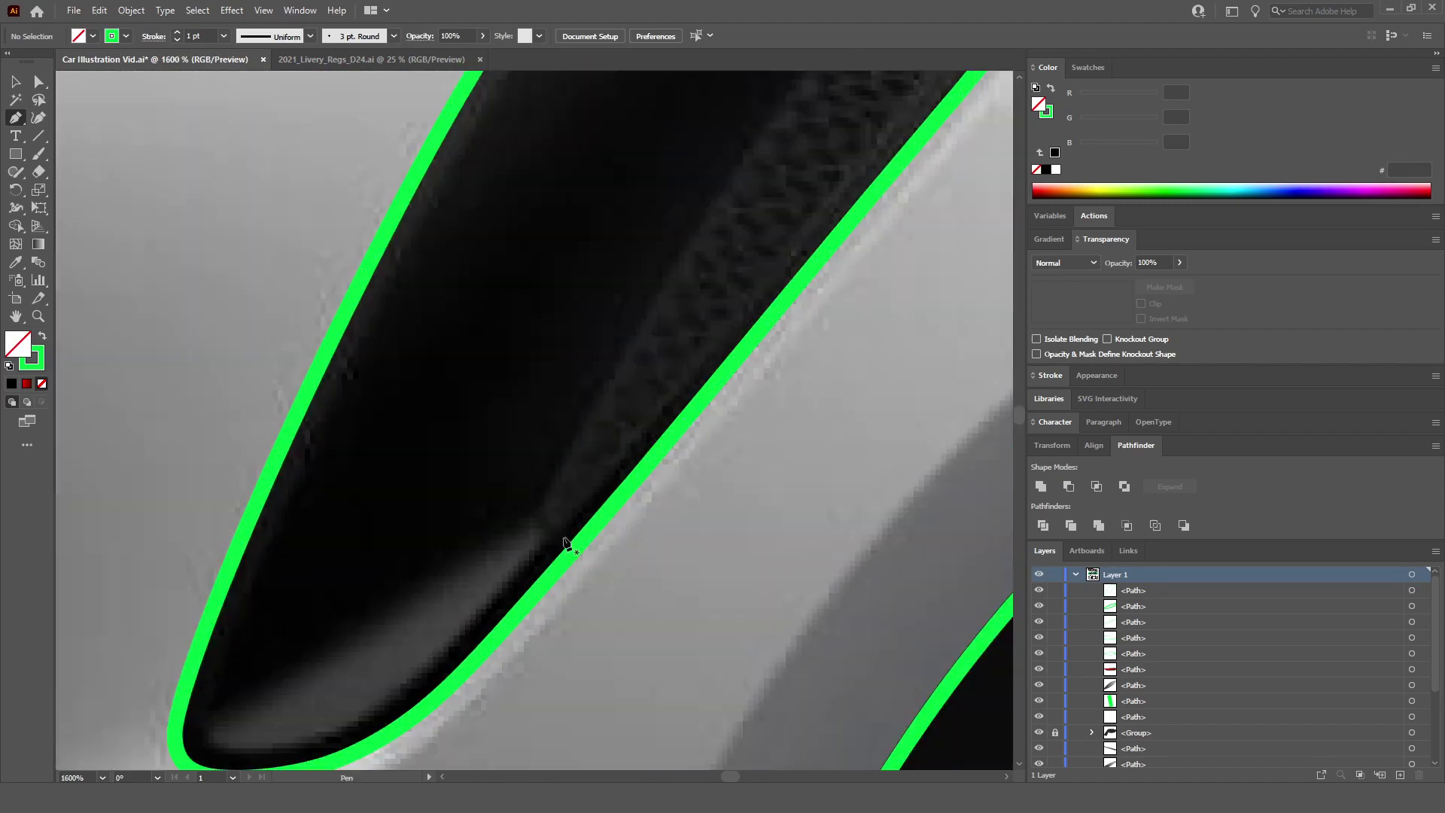
pyautogui.scroll(1, 561, 534)
pyautogui.moveTo(574, 539); pyautogui.dragTo(575, 436)
pyautogui.scroll(-4, 575, 436)
pyautogui.scroll(1, 662, 308)
pyautogui.scroll(2, 633, 324)
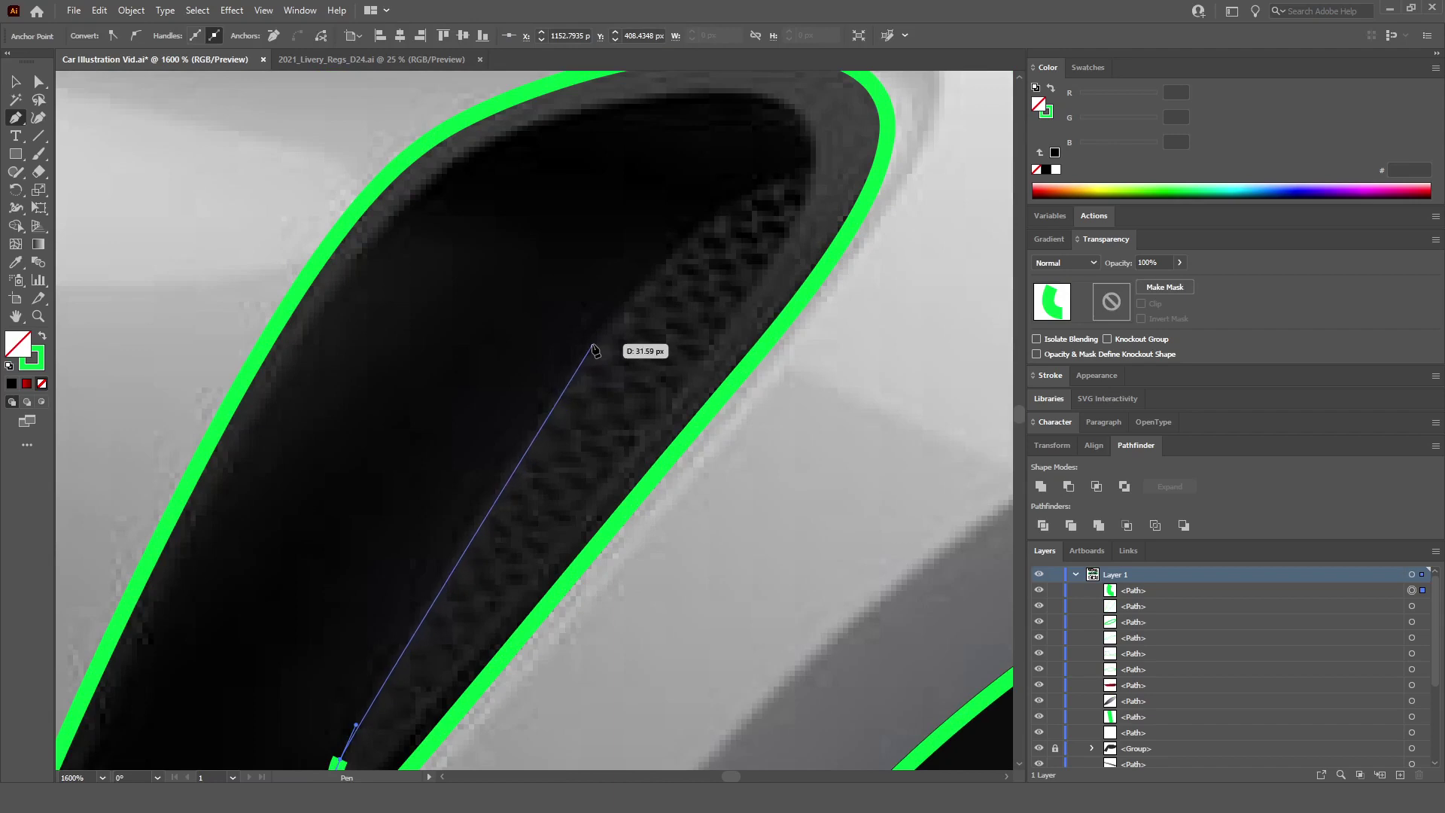
pyautogui.moveTo(593, 346); pyautogui.dragTo(700, 194)
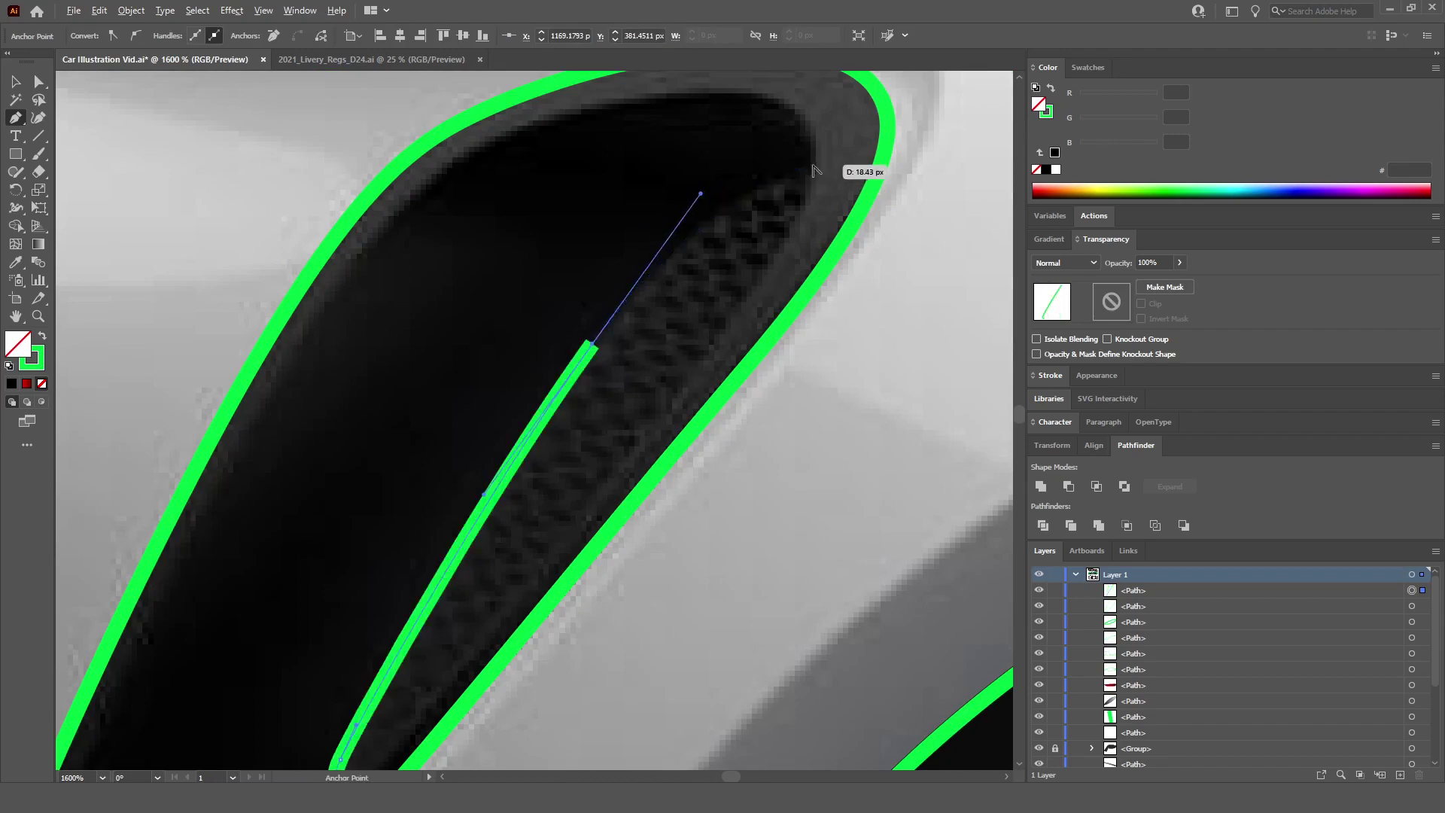
# Step: Curve the path to the mesh insert's upper tip, turn it sharply there, and trace down the upper part of the rear edge
pyautogui.scroll(1, 813, 170)
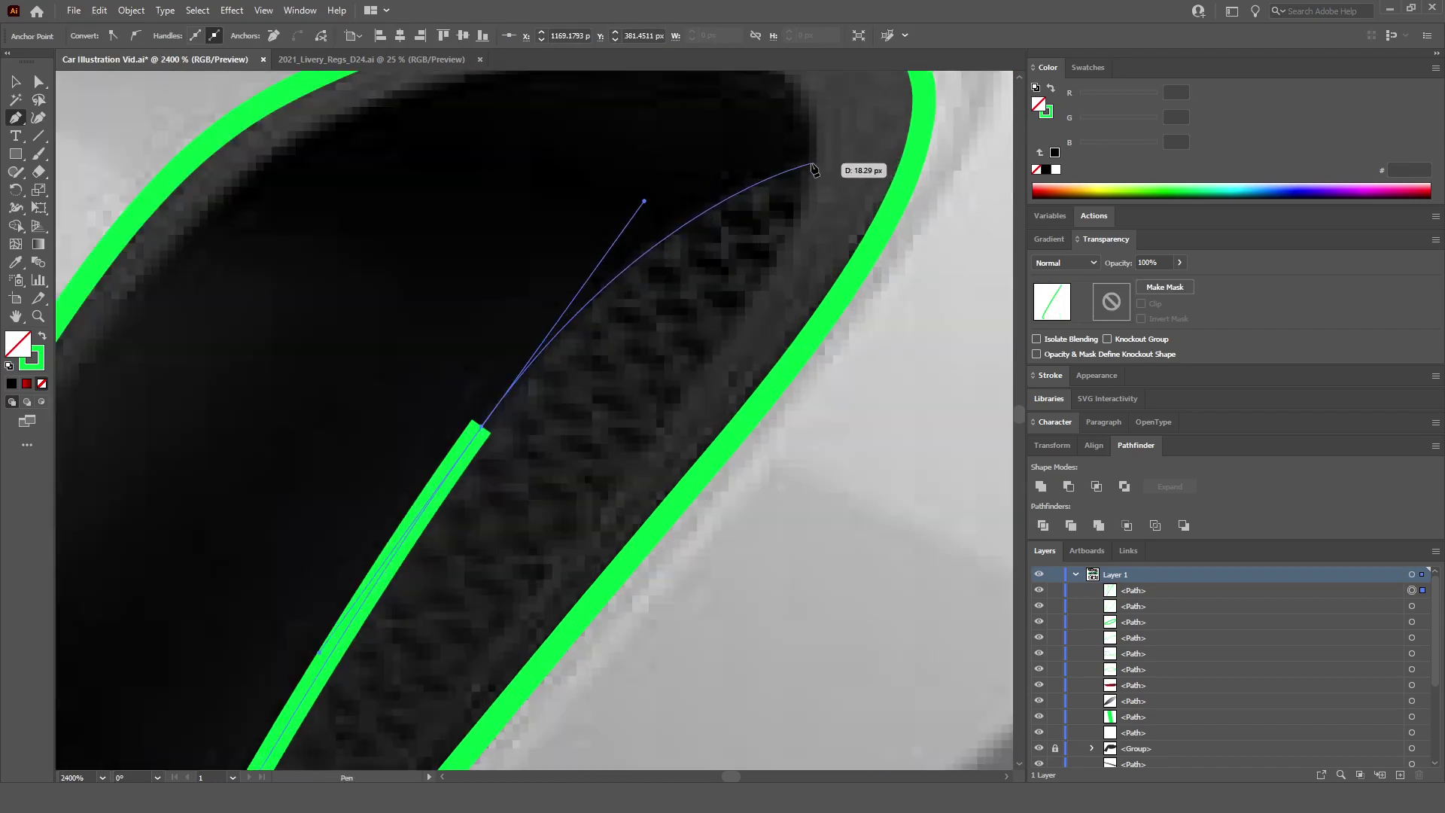
pyautogui.moveTo(813, 169); pyautogui.dragTo(854, 158)
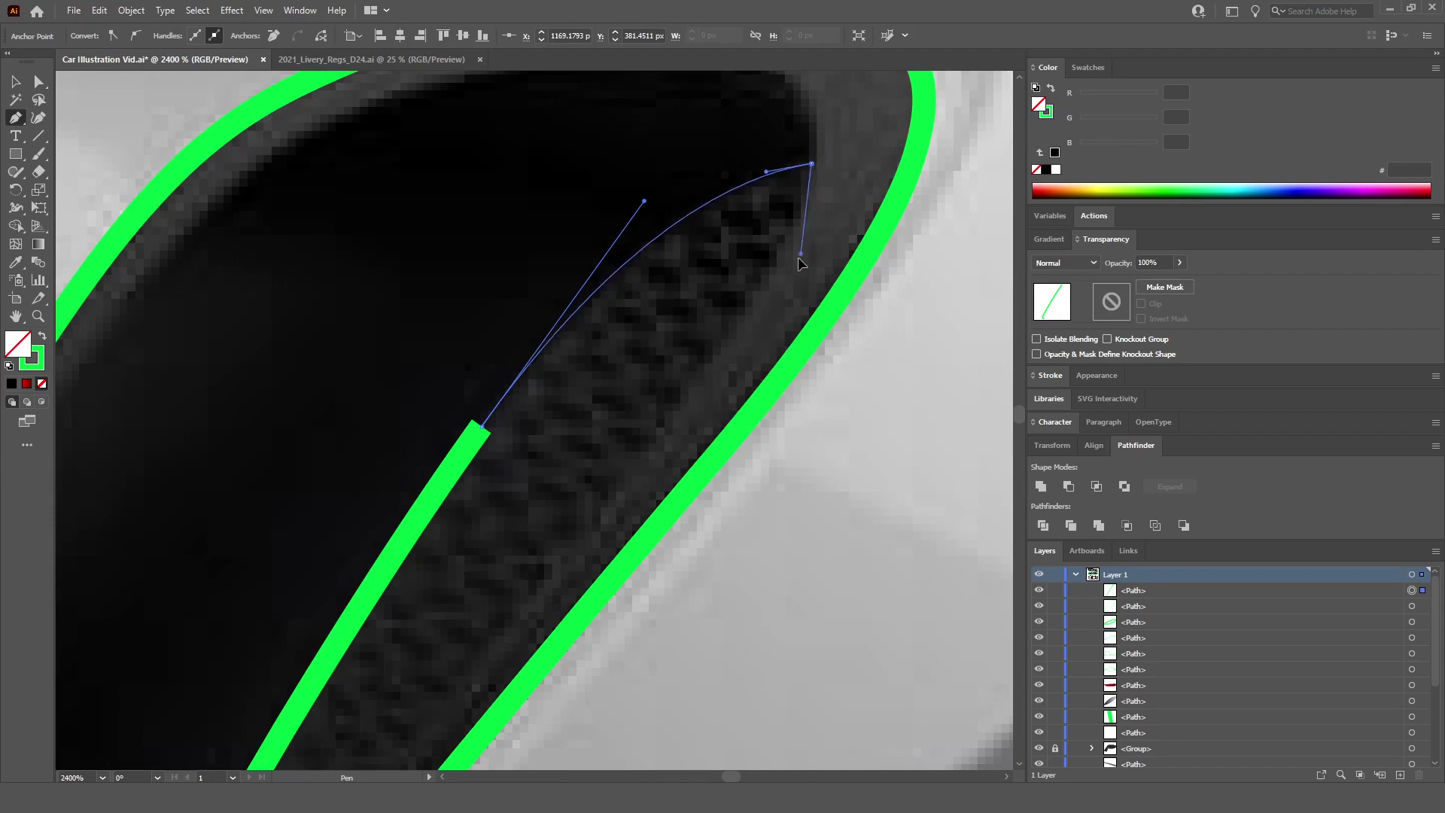
pyautogui.moveTo(808, 240); pyautogui.dragTo(800, 245)
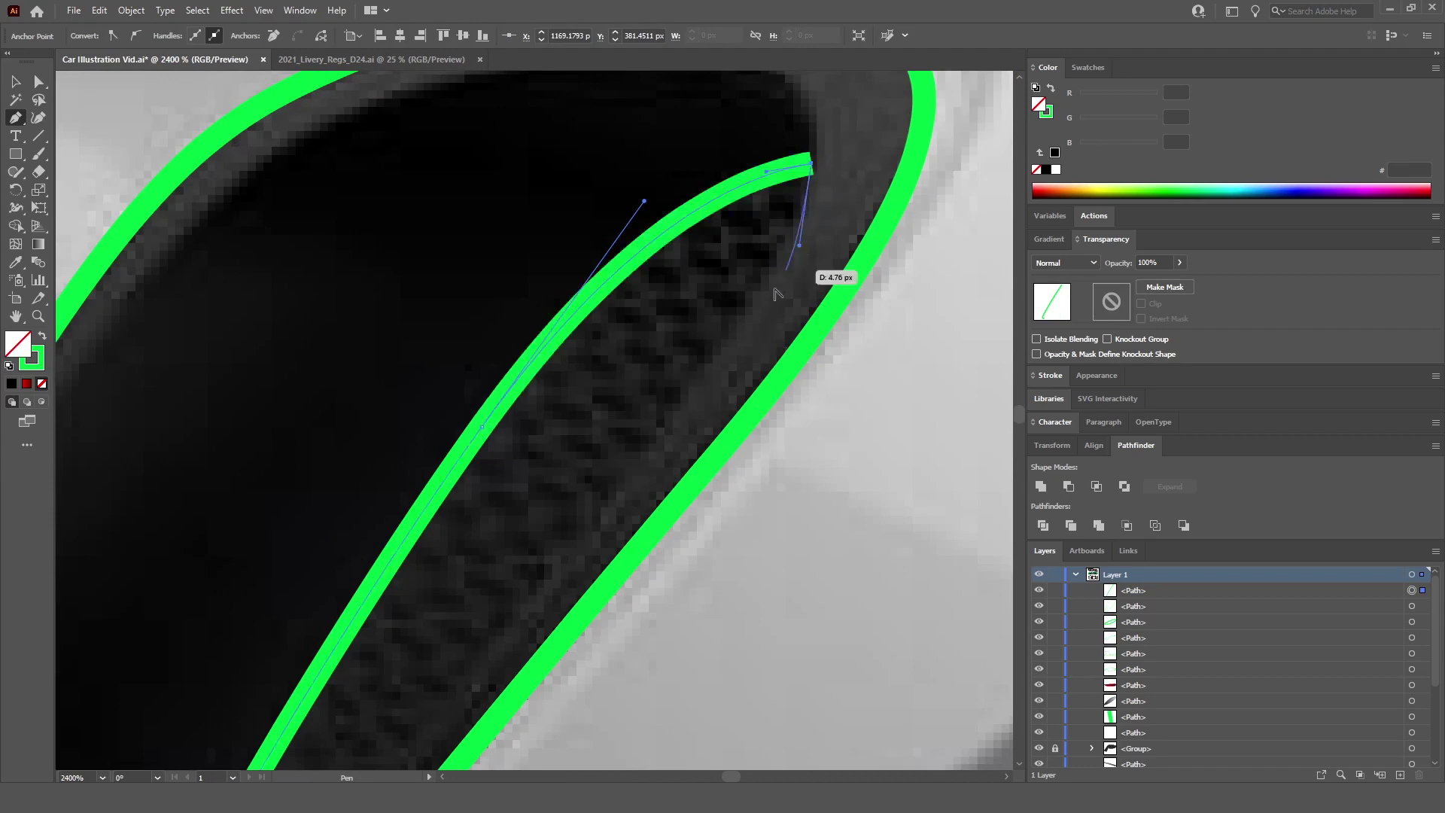
pyautogui.moveTo(668, 425); pyautogui.dragTo(625, 484)
# Step: Bring the path down the mesh insert's rear edge, close it at the lower tip, and deselect it
pyautogui.scroll(-4, 629, 484)
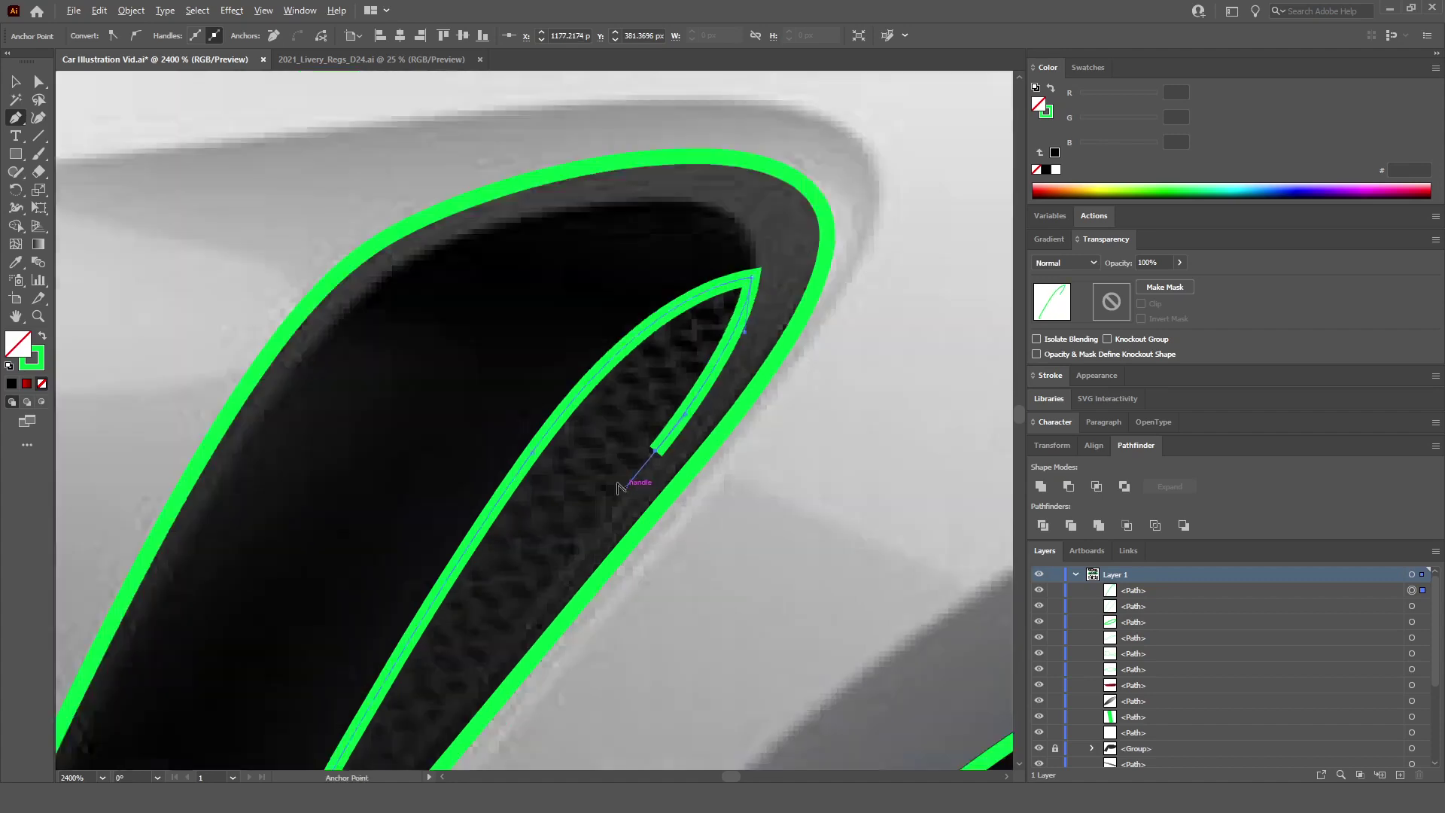
pyautogui.scroll(3, 460, 689)
pyautogui.moveTo(438, 694); pyautogui.dragTo(409, 685)
pyautogui.scroll(-2, 385, 728)
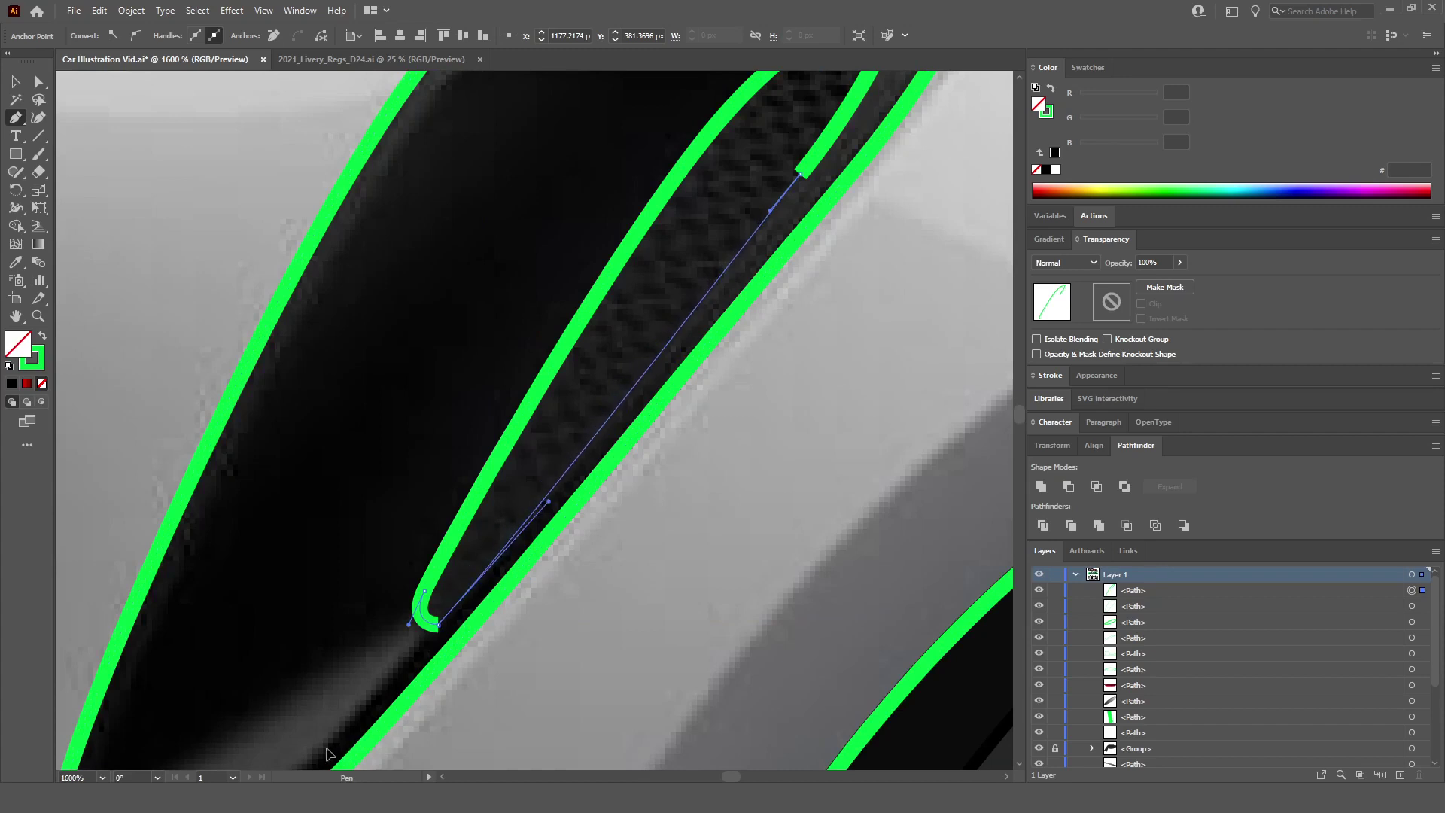
pyautogui.hotkey('ctrl', 'j')
pyautogui.scroll(-4, 338, 745)
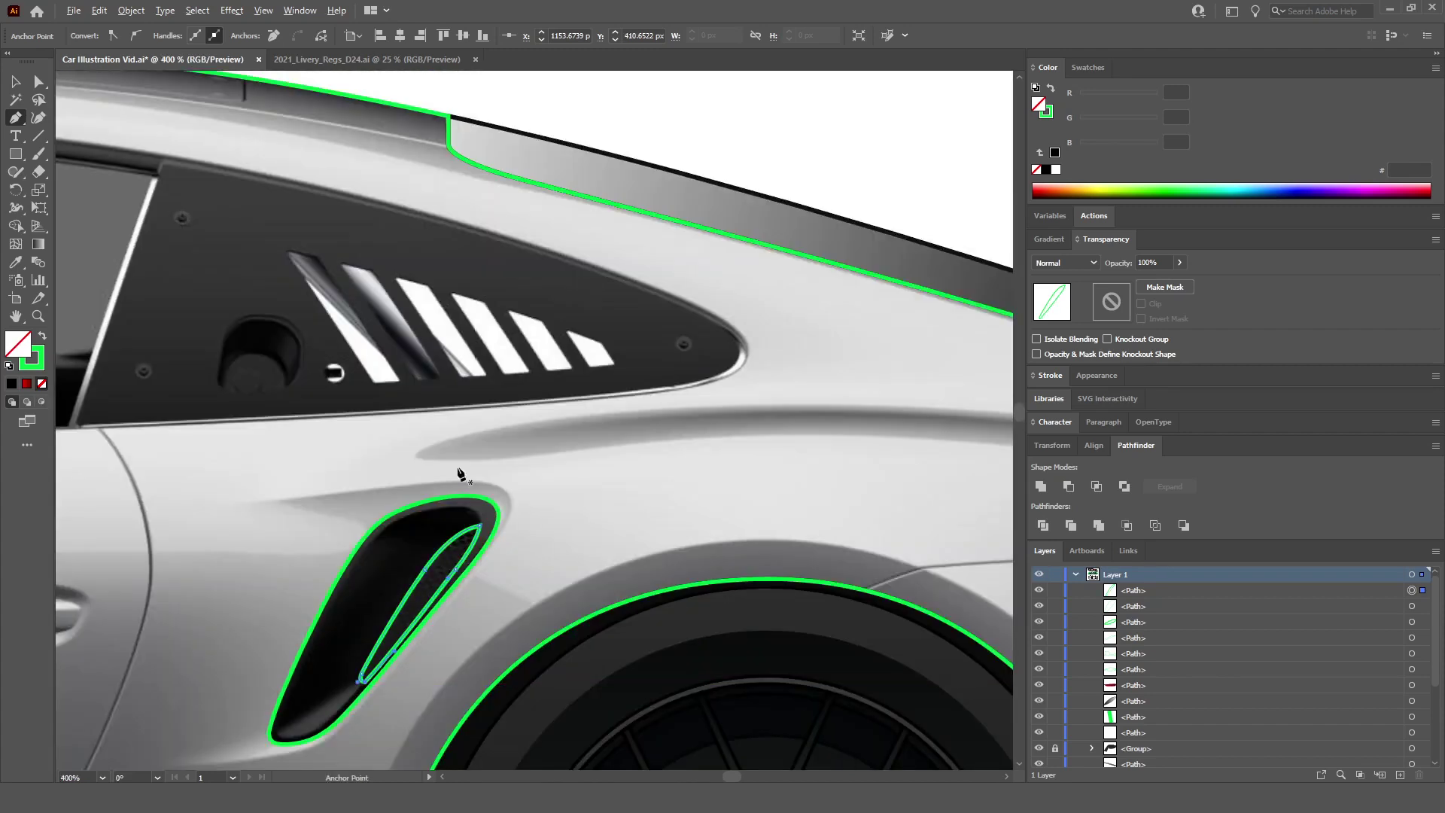
pyautogui.keyDown('ctrl'); pyautogui.click(736, 129); pyautogui.keyUp('ctrl')
pyautogui.scroll(-4, 735, 129)
pyautogui.scroll(1, 753, 296)
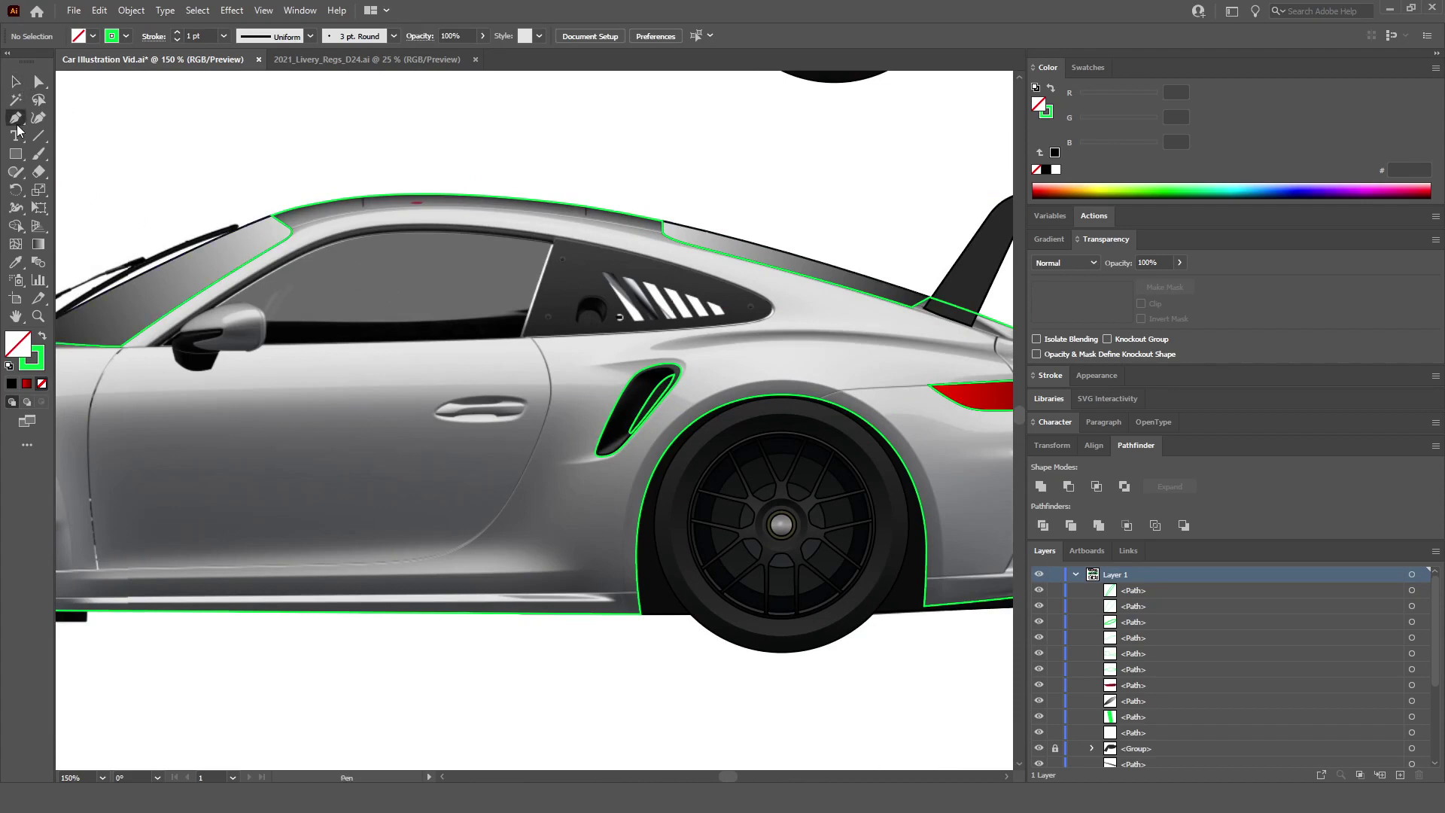
pyautogui.hscroll(-3, 310, 322)
pyautogui.scroll(2, 310, 323)
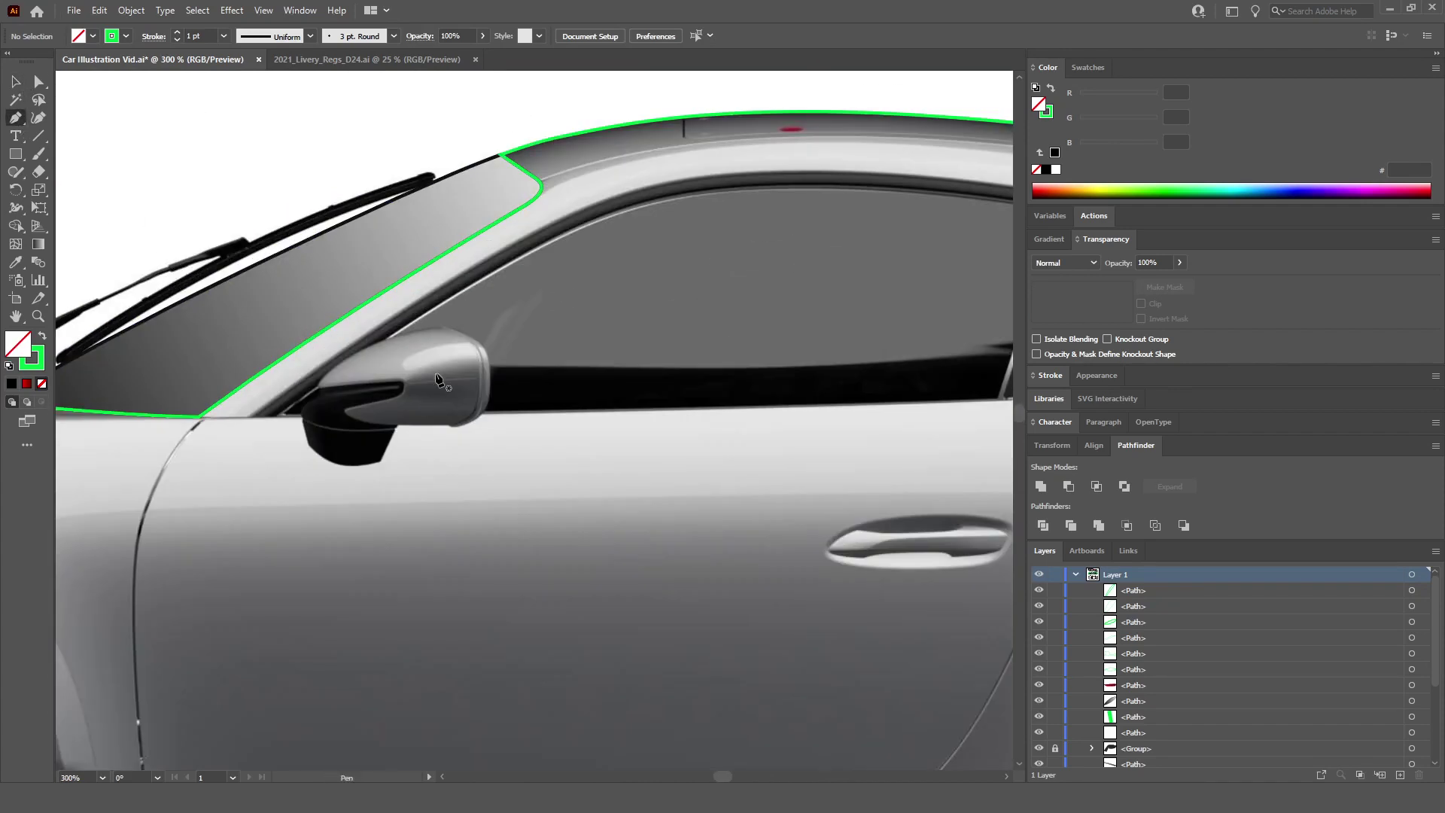
pyautogui.scroll(-2, 436, 380)
pyautogui.hscroll(2, 437, 380)
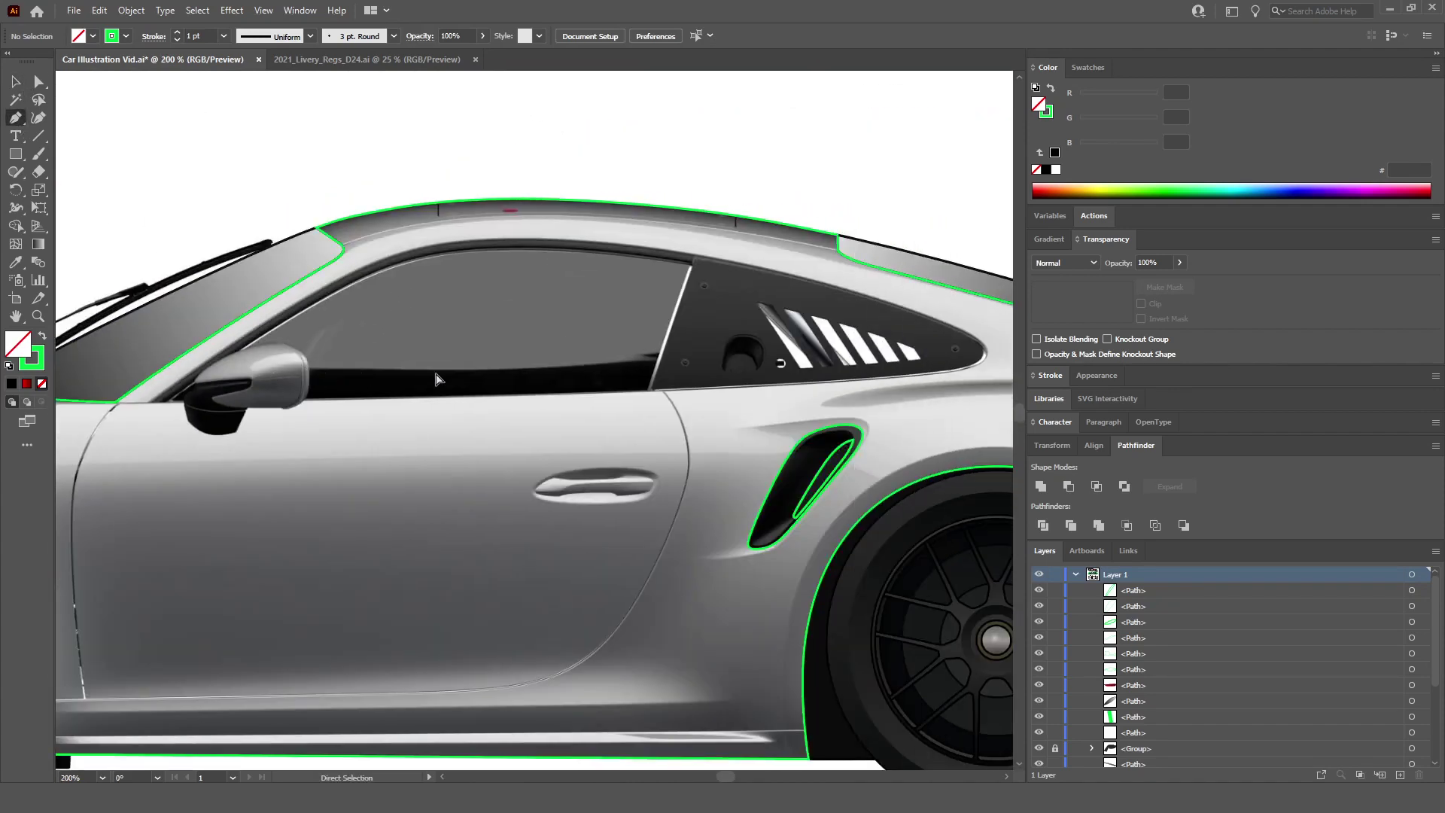
pyautogui.hscroll(-2, 436, 379)
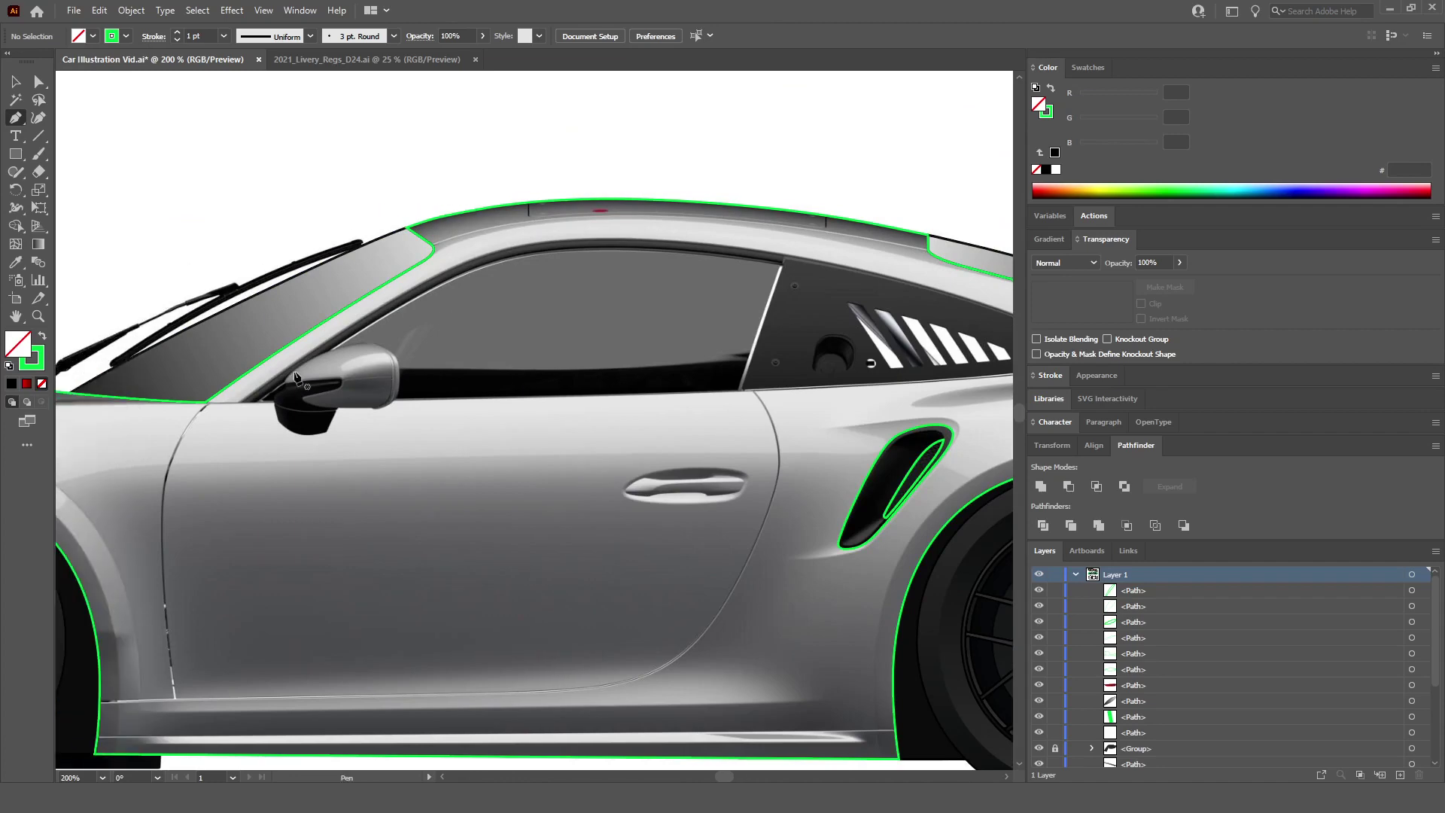
# Step: Start a Pen path at the side window's front lower corner and trace up the windshield-pillar edge in two segments
pyautogui.hscroll(-2, 271, 386)
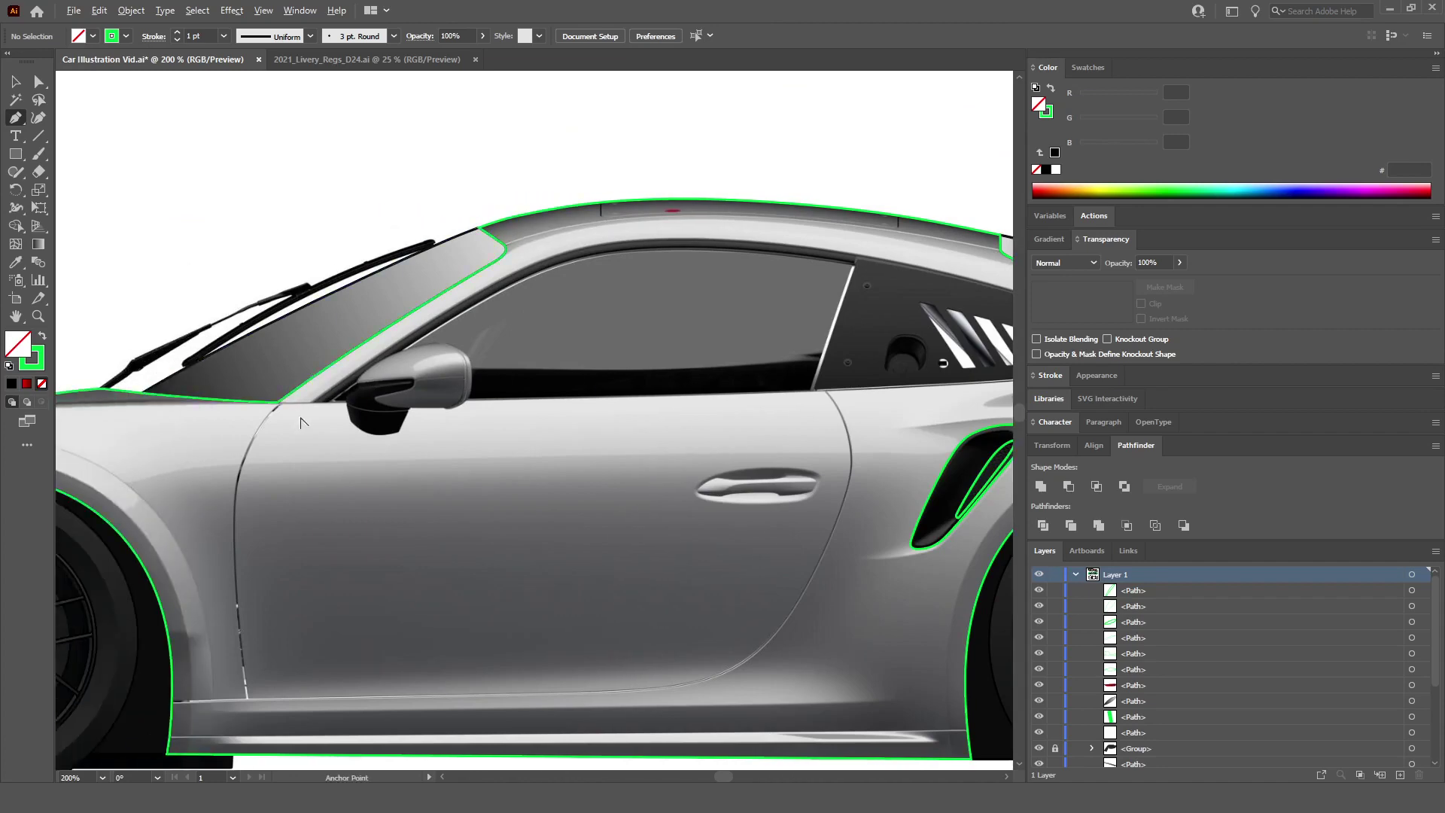
pyautogui.scroll(3, 312, 396)
pyautogui.scroll(3, 312, 397)
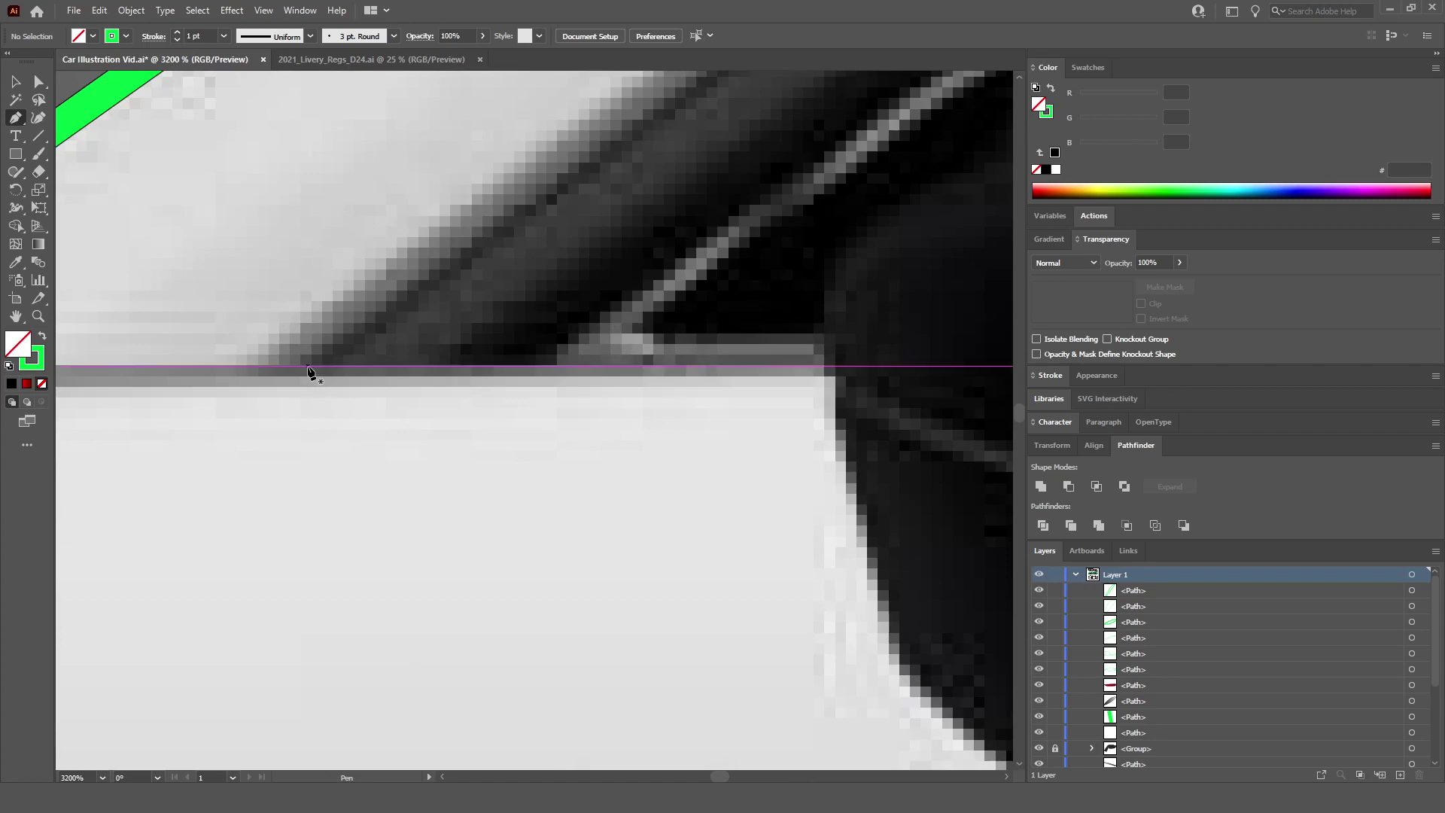
pyautogui.click(311, 368)
pyautogui.scroll(-6, 311, 369)
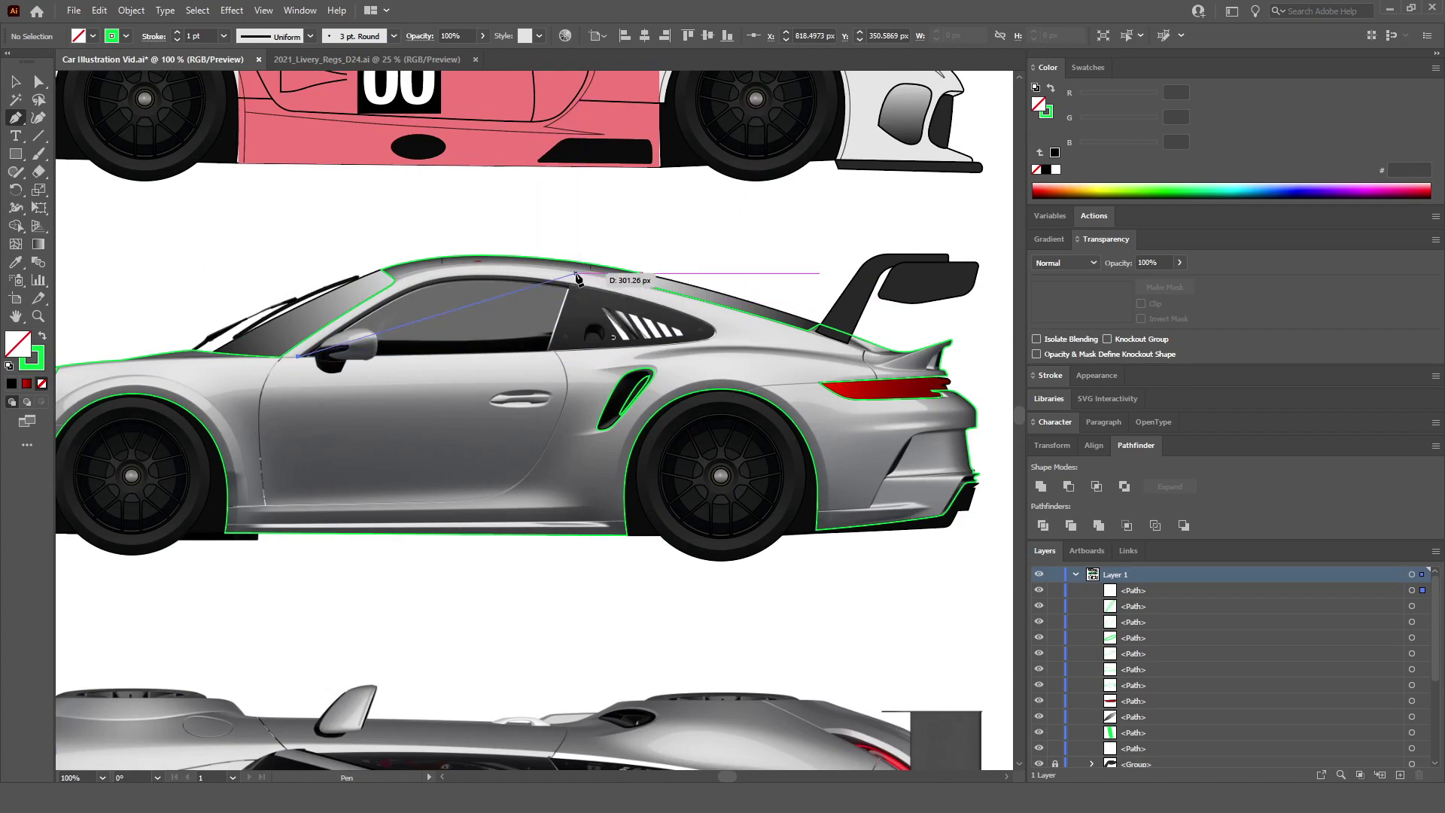
pyautogui.scroll(3, 319, 354)
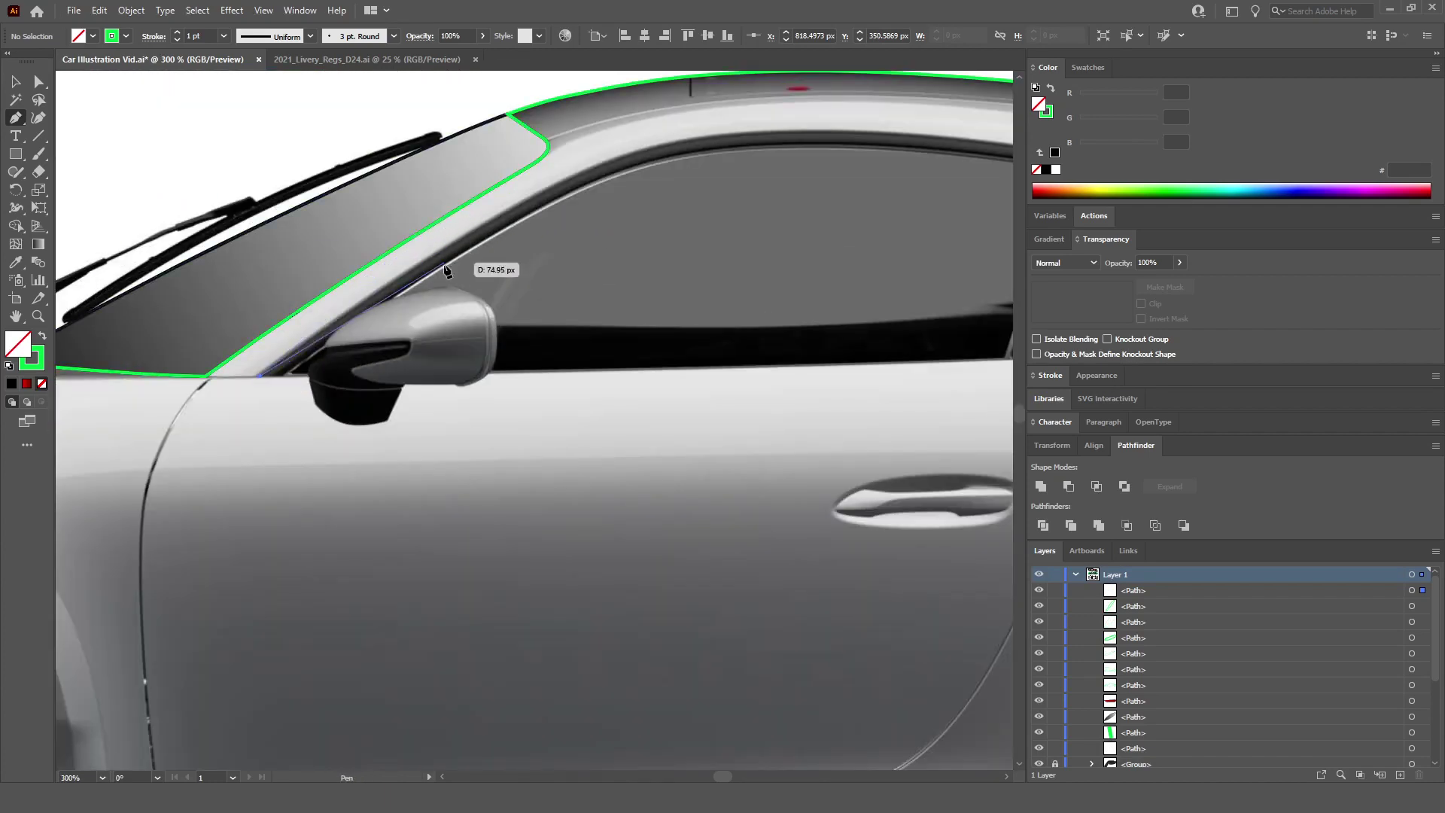
pyautogui.scroll(3, 446, 270)
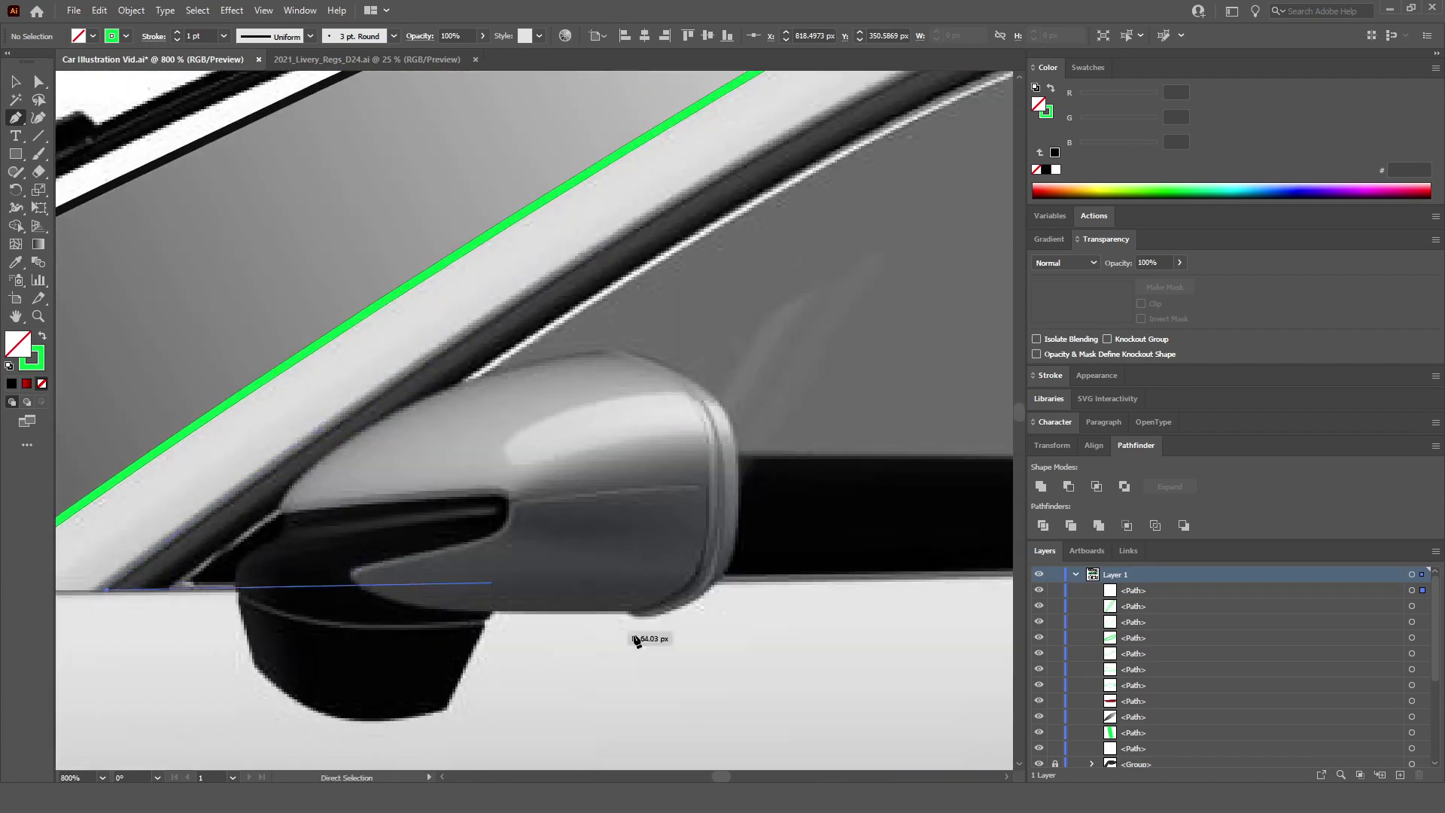
pyautogui.click(589, 263)
pyautogui.click(806, 121)
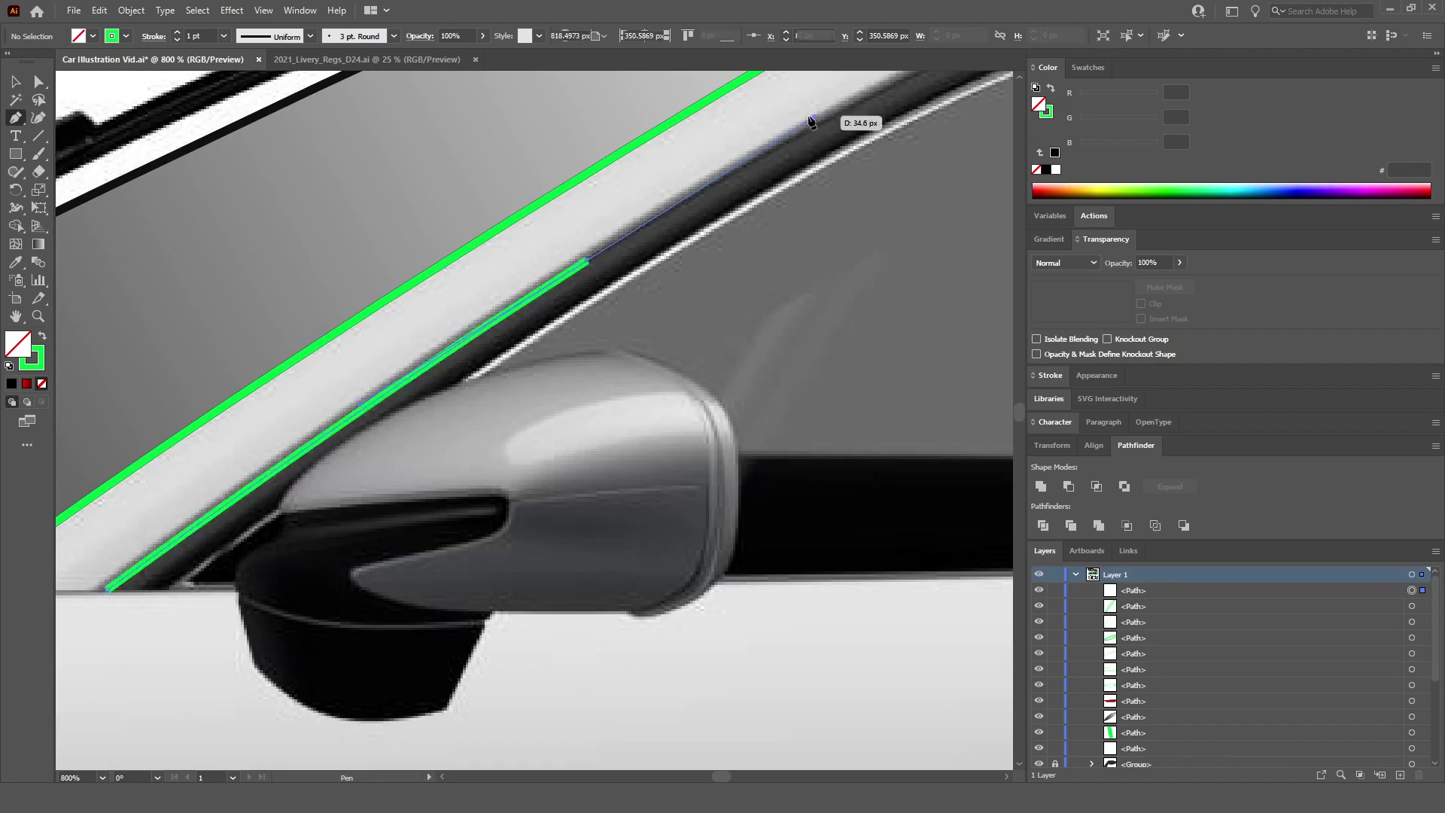
# Step: Set the side window path's opacity to 50%
pyautogui.scroll(-4, 805, 121)
pyautogui.hscroll(3, 805, 226)
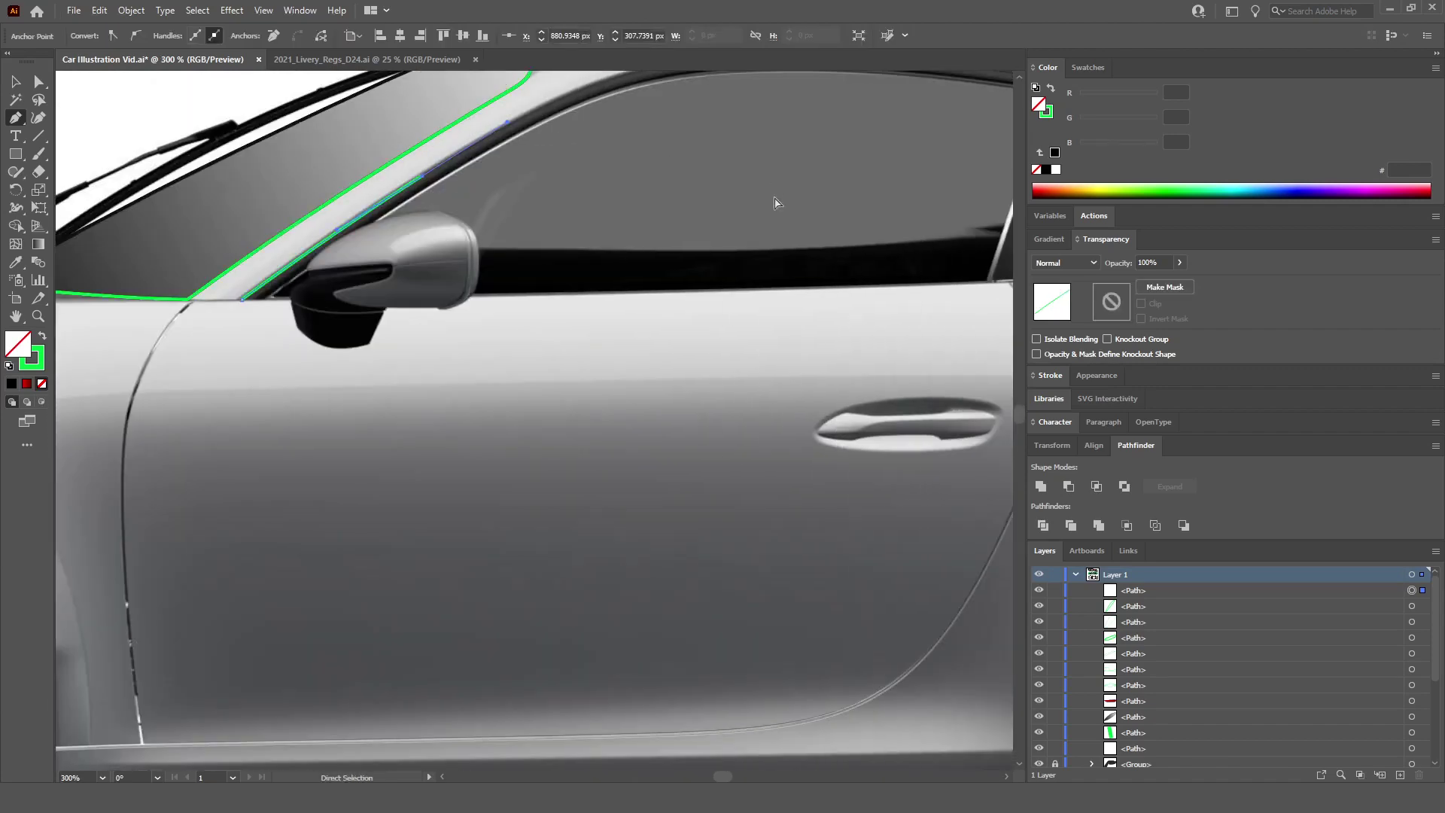
pyautogui.click(1149, 262)
pyautogui.write('50')
pyautogui.press('Return')
# Step: Curve the path along the side window's upper edge to its highest point and deselect it
pyautogui.scroll(-2, 739, 255)
pyautogui.scroll(5, 533, 302)
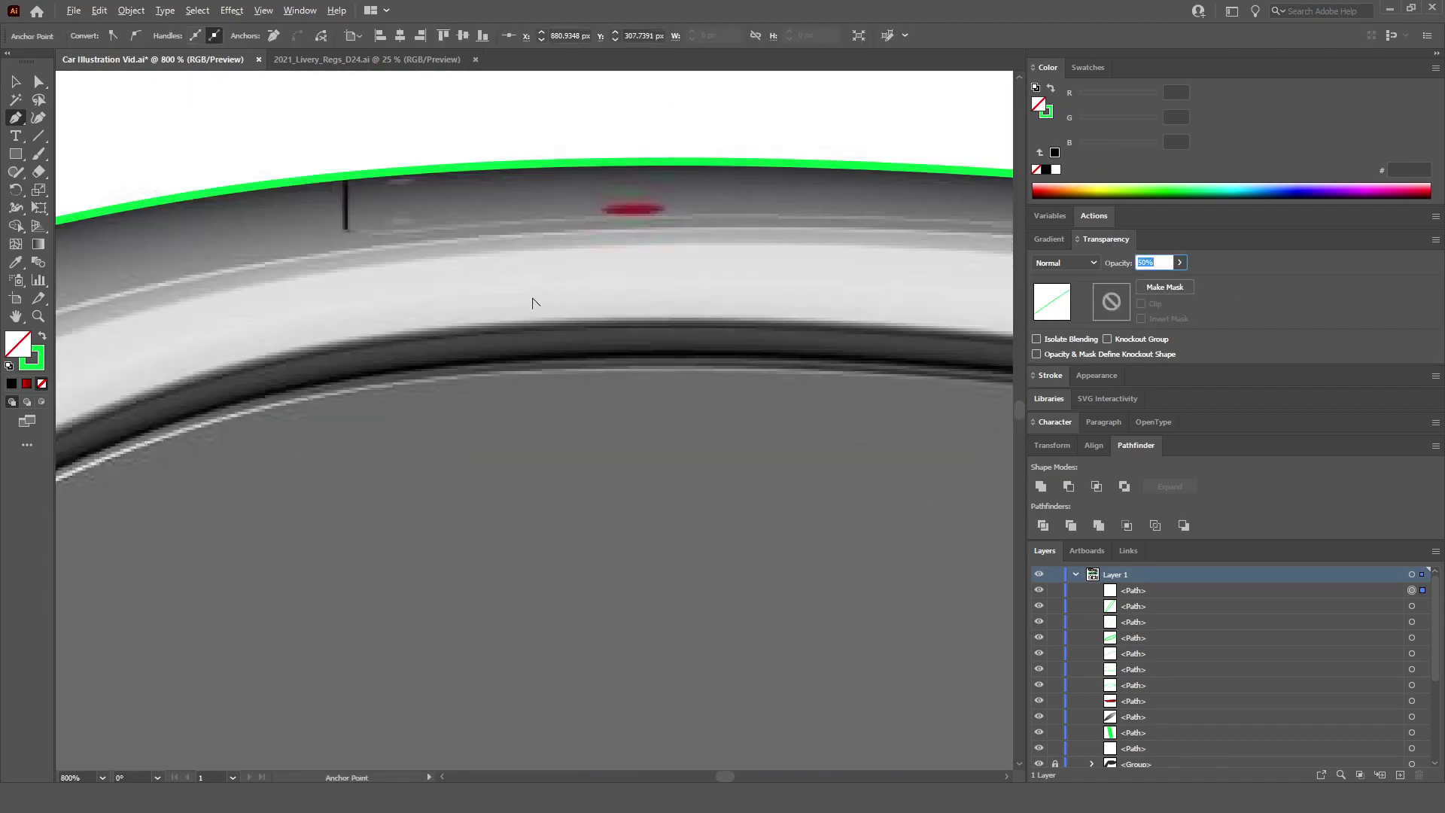
pyautogui.moveTo(652, 321); pyautogui.dragTo(991, 327)
pyautogui.scroll(-1, 475, 369)
pyautogui.scroll(3, 201, 457)
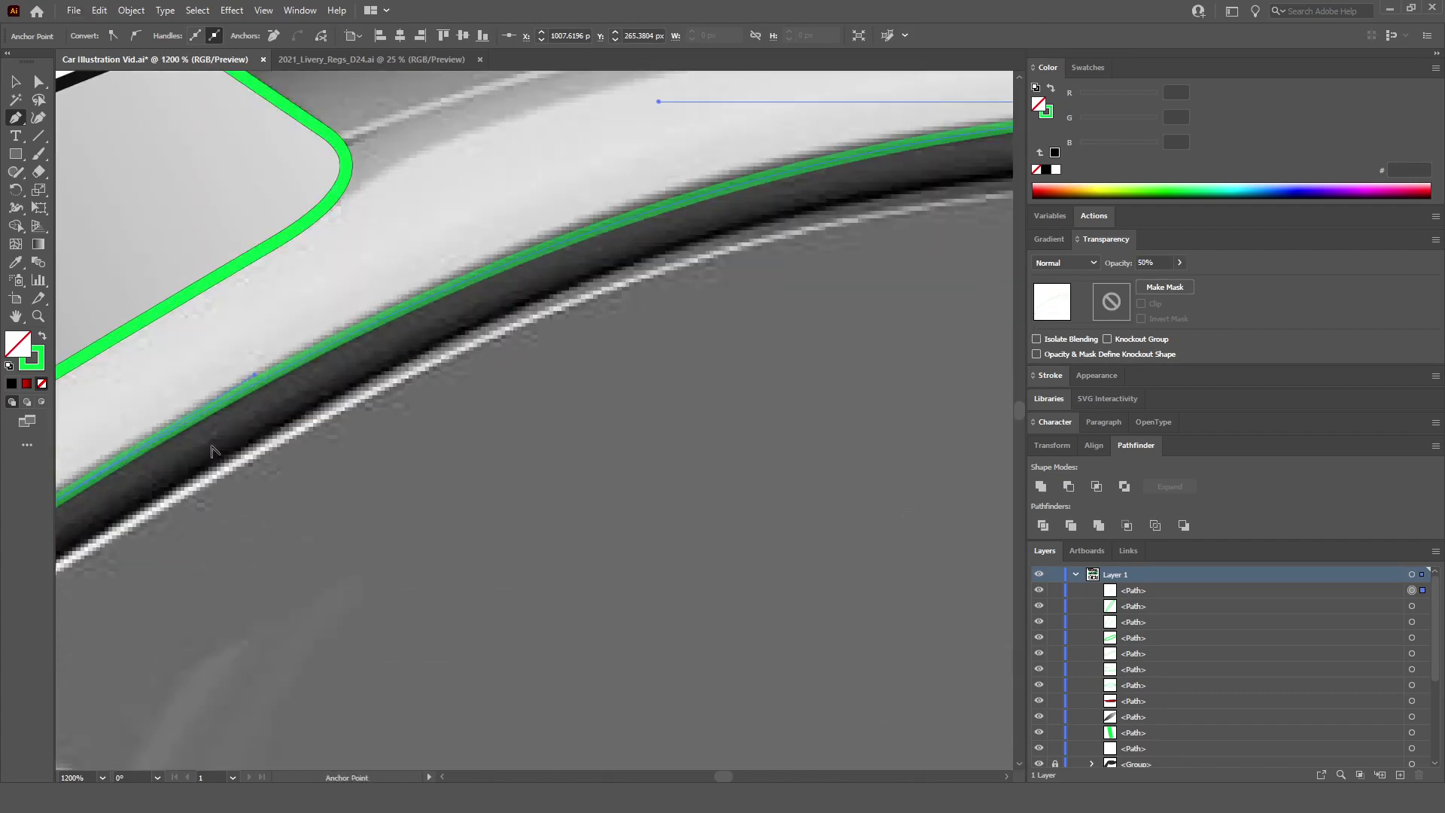
pyautogui.scroll(-5, 387, 493)
pyautogui.scroll(-2, 755, 531)
pyautogui.scroll(4, 786, 539)
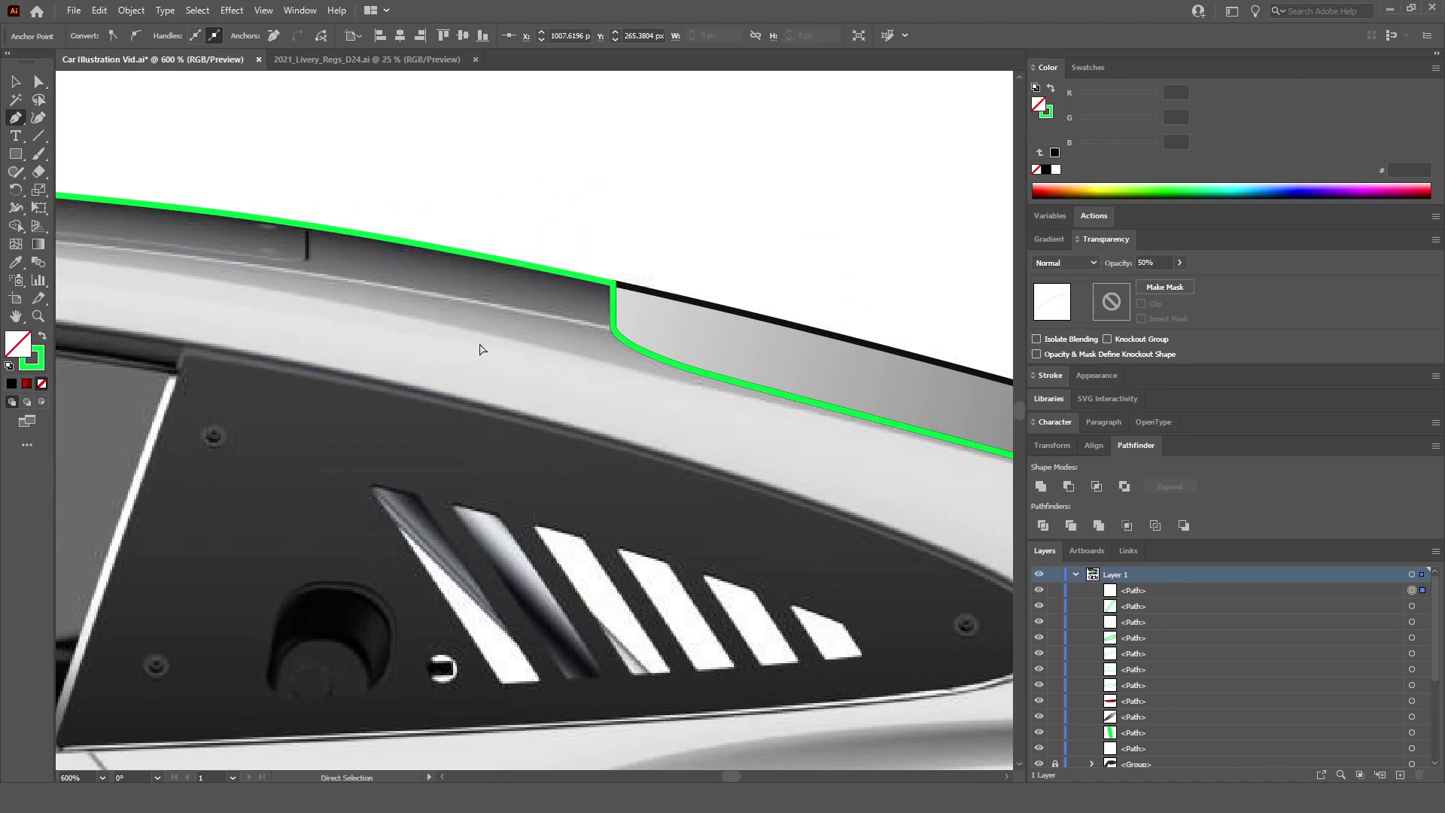
pyautogui.keyDown('ctrl'); pyautogui.click(542, 213); pyautogui.keyUp('ctrl')
# Step: Draw a circle about 143 px in diameter in the empty artboard area behind the car's rear bumper
pyautogui.hotkey('ctrl', '-')
pyautogui.hotkey('ctrl', '-')
pyautogui.hotkey('ctrl', '-')
pyautogui.hotkey('ctrl', '-')
pyautogui.scroll(2, 288, 299)
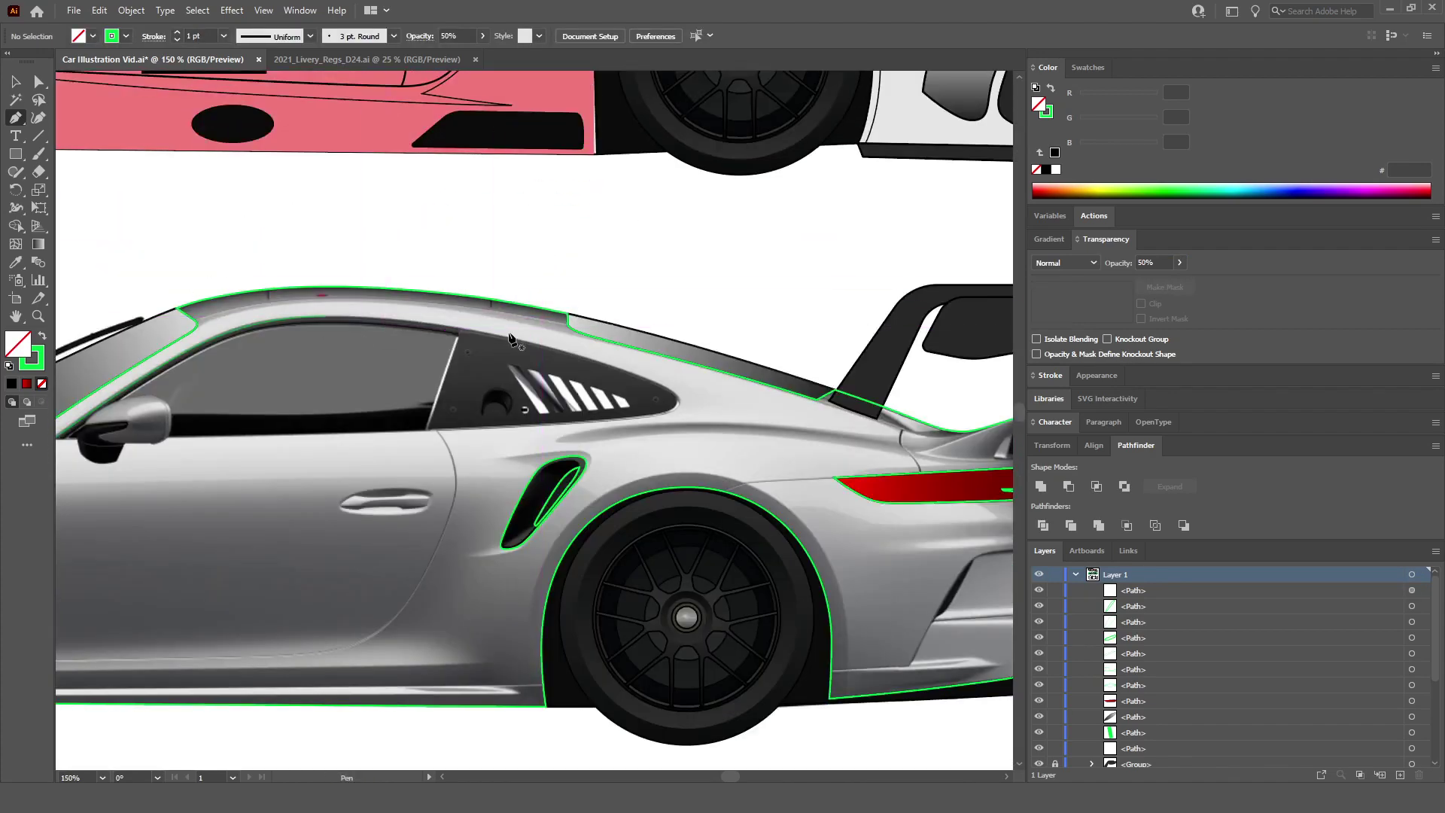
pyautogui.scroll(-6, 591, 429)
pyautogui.hscroll(7, 590, 431)
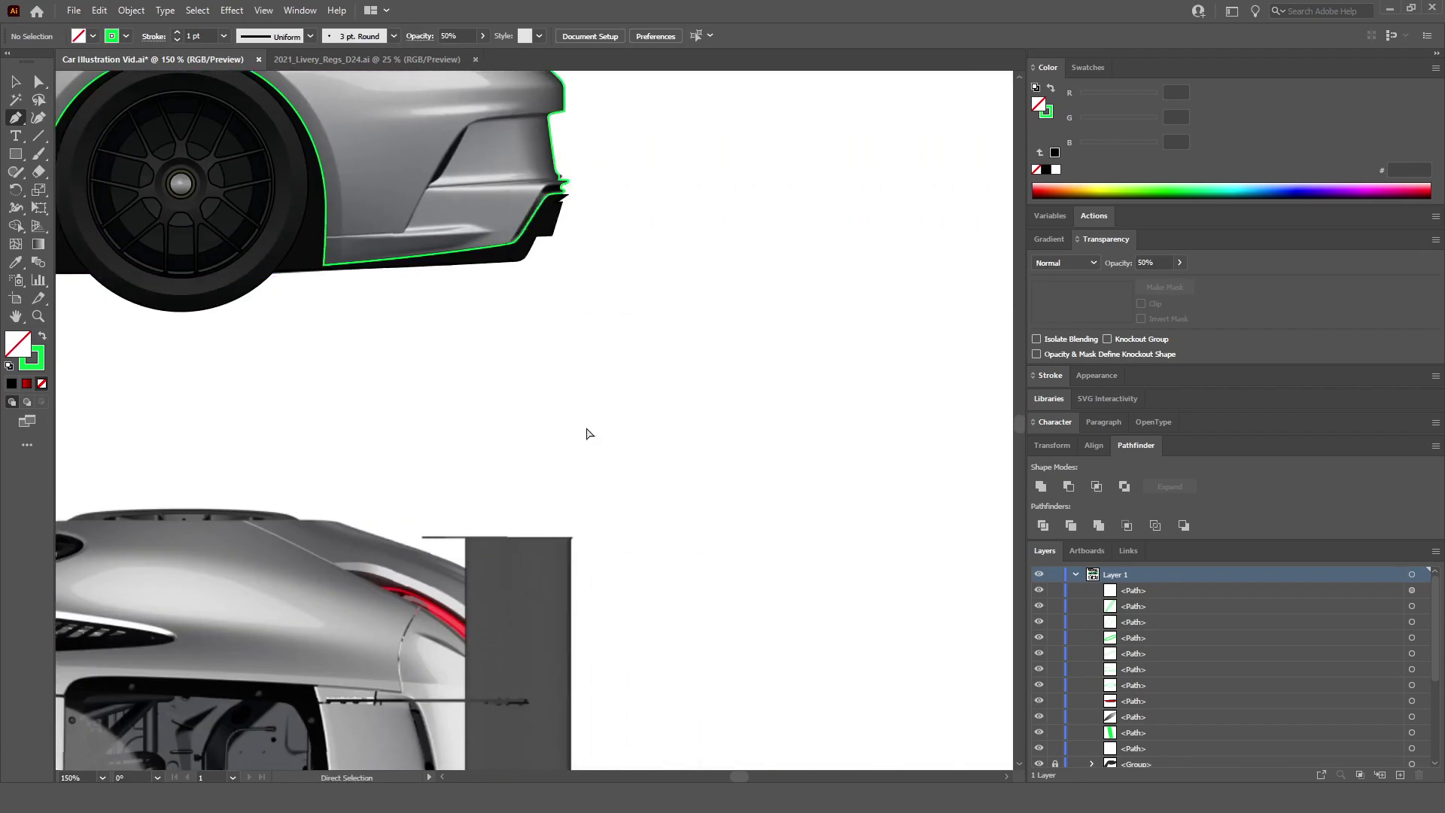
pyautogui.hscroll(3, 589, 434)
pyautogui.click(24, 157)
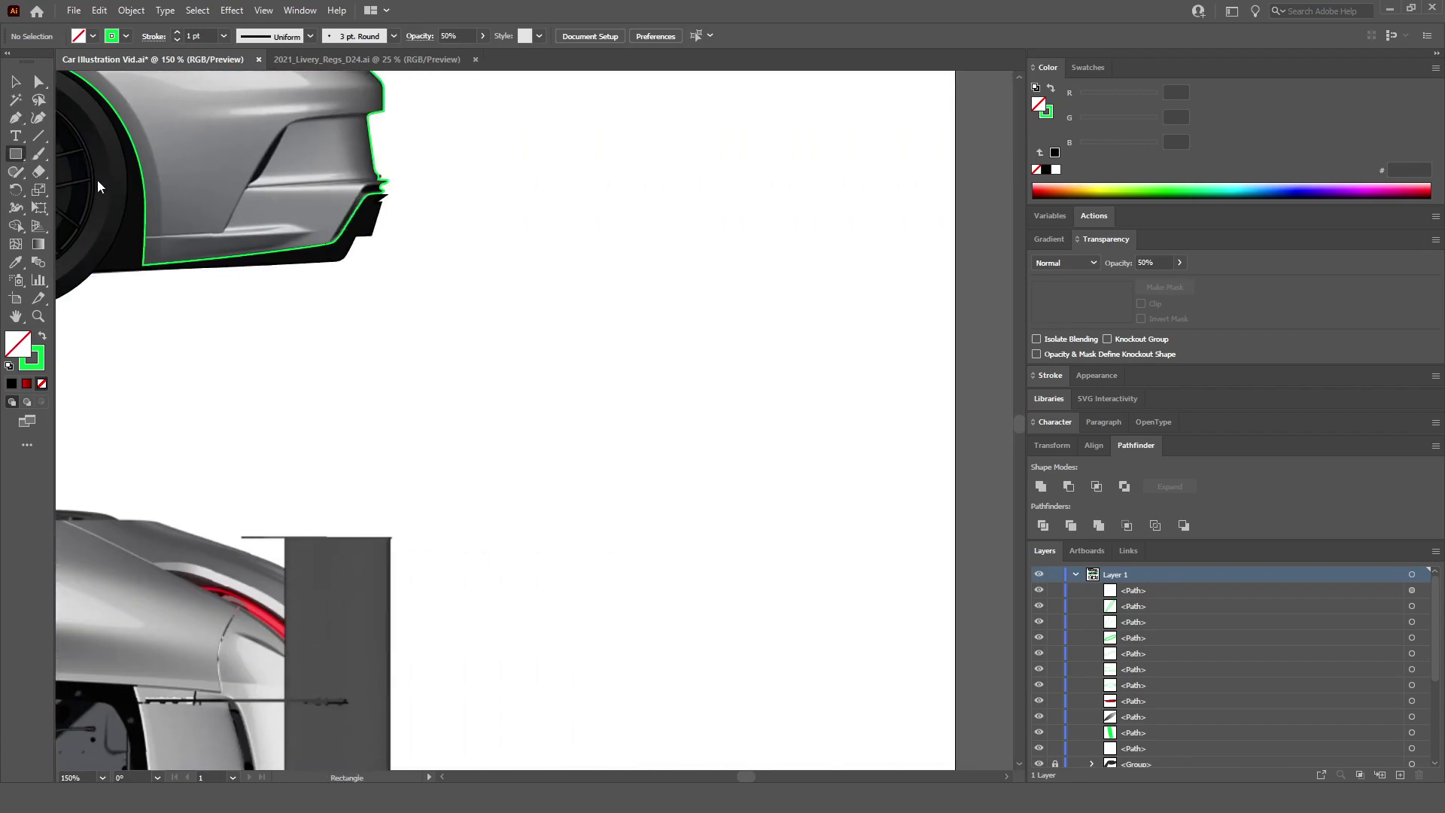
pyautogui.moveTo(657, 356); pyautogui.dragTo(758, 450)
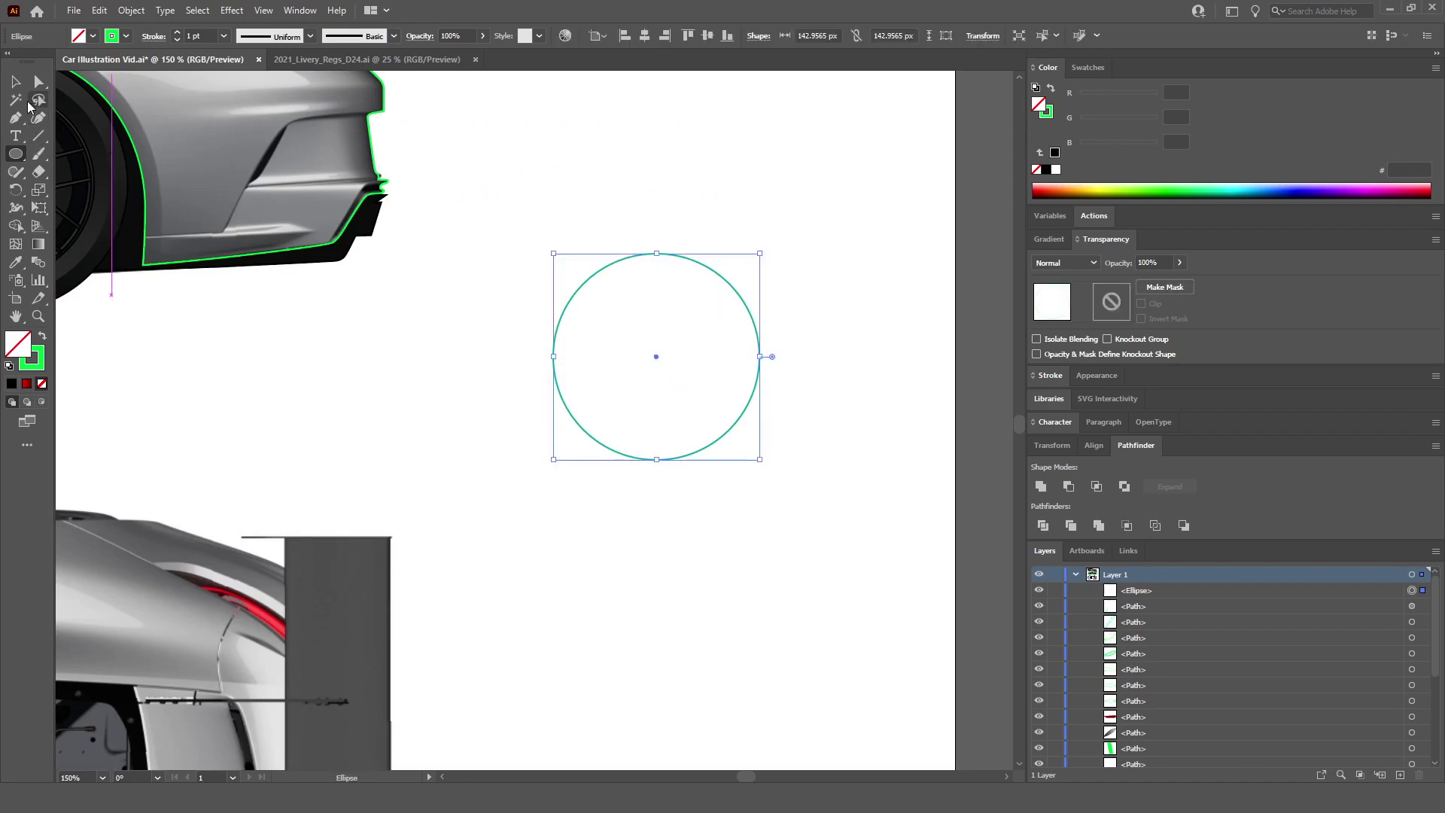
# Step: Add extra anchor points around the circle's outline with the Pen tool
pyautogui.press('p')
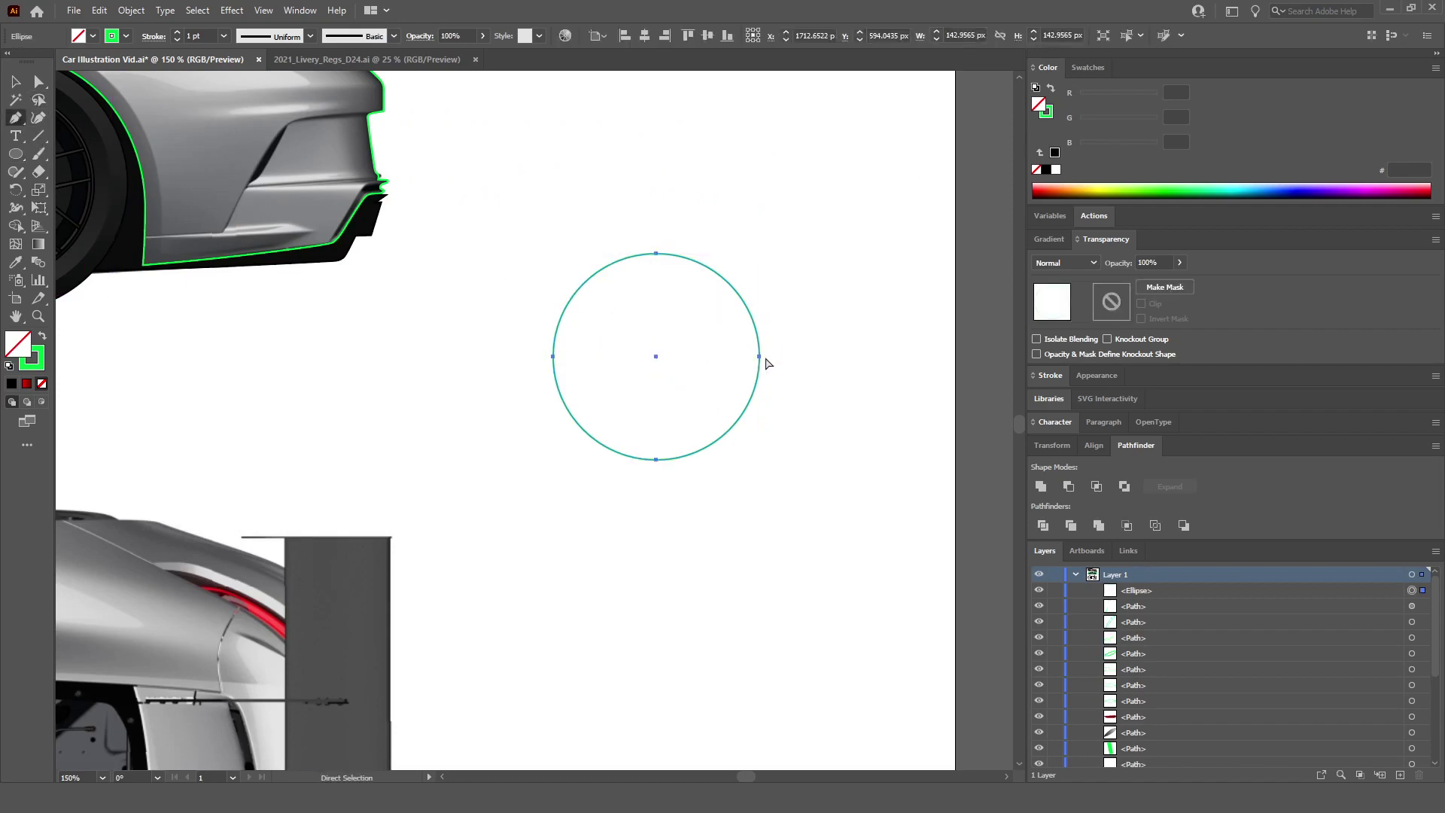
pyautogui.click(701, 451)
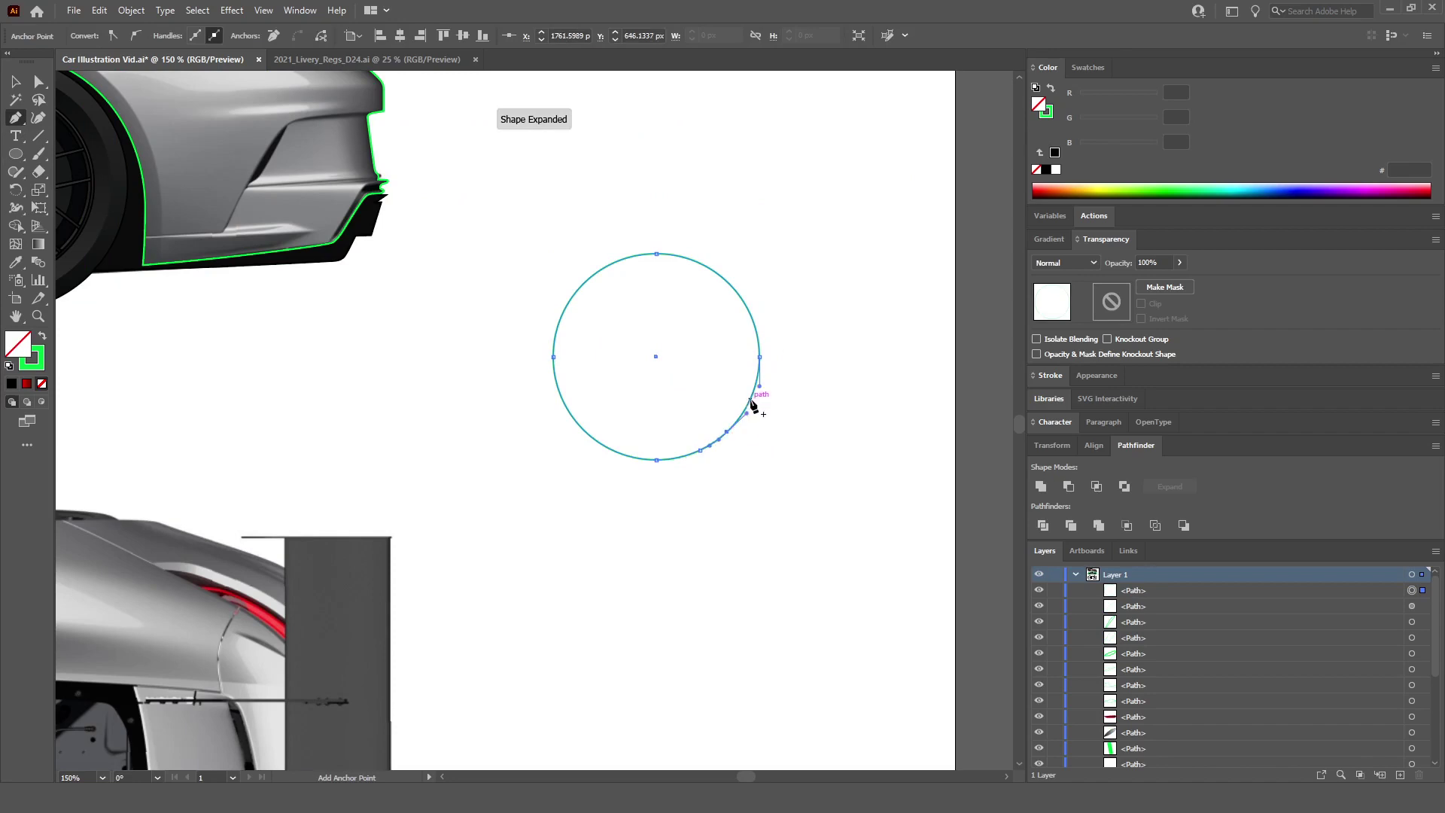
pyautogui.hotkey('ctrl', 'shift', 'a')
pyautogui.click(750, 311)
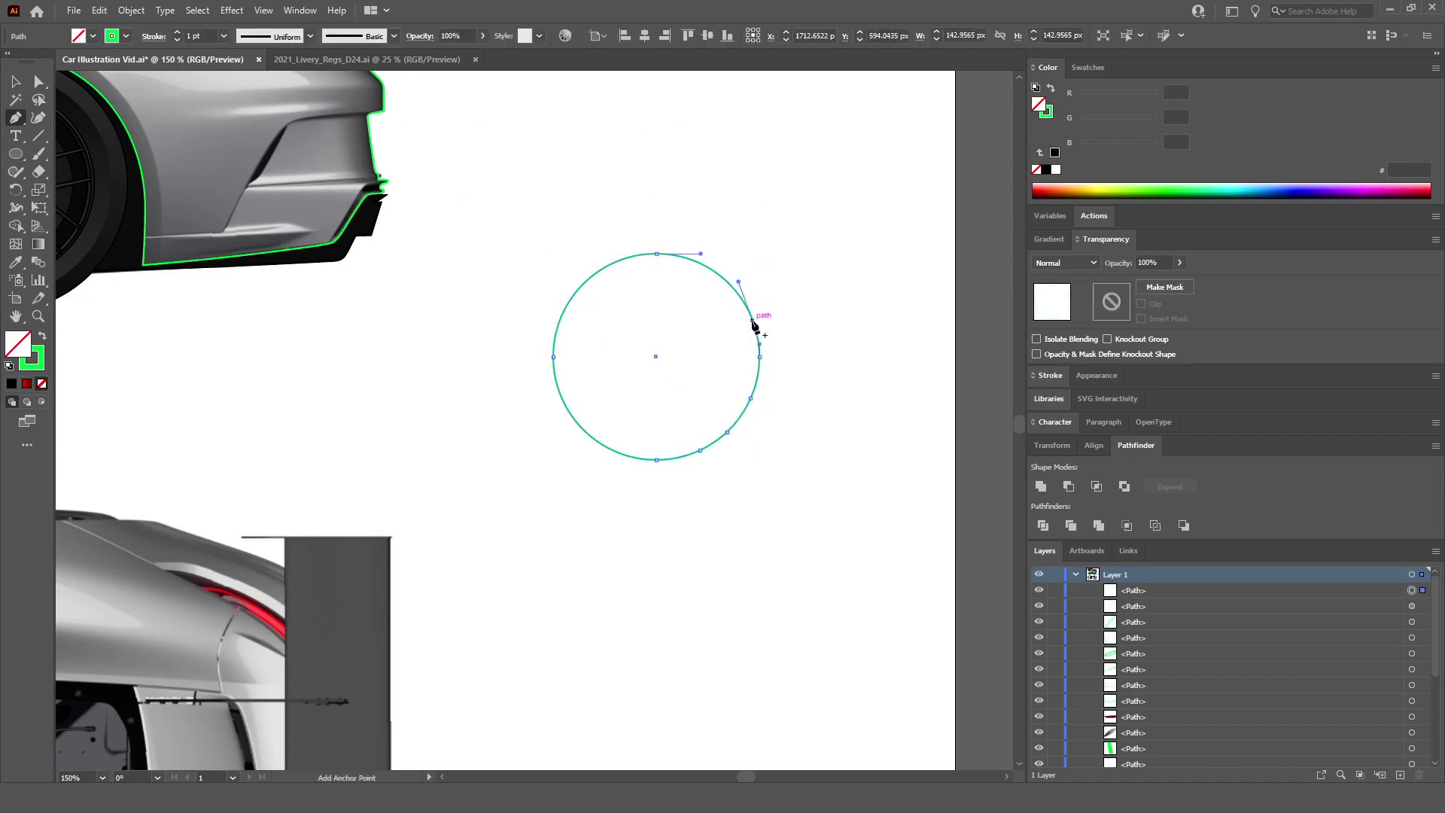
pyautogui.click(598, 272)
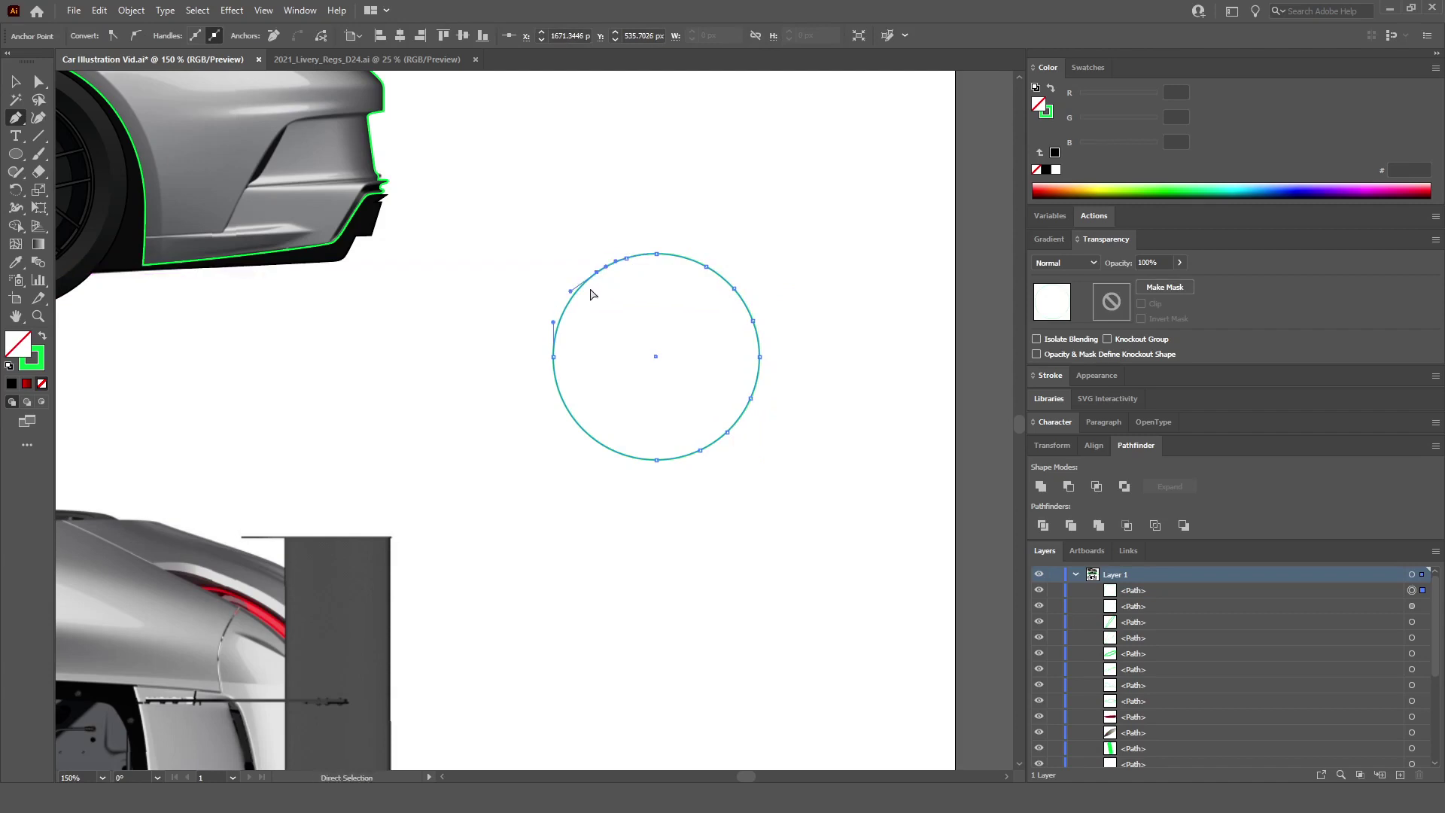
pyautogui.click(575, 295)
pyautogui.click(560, 327)
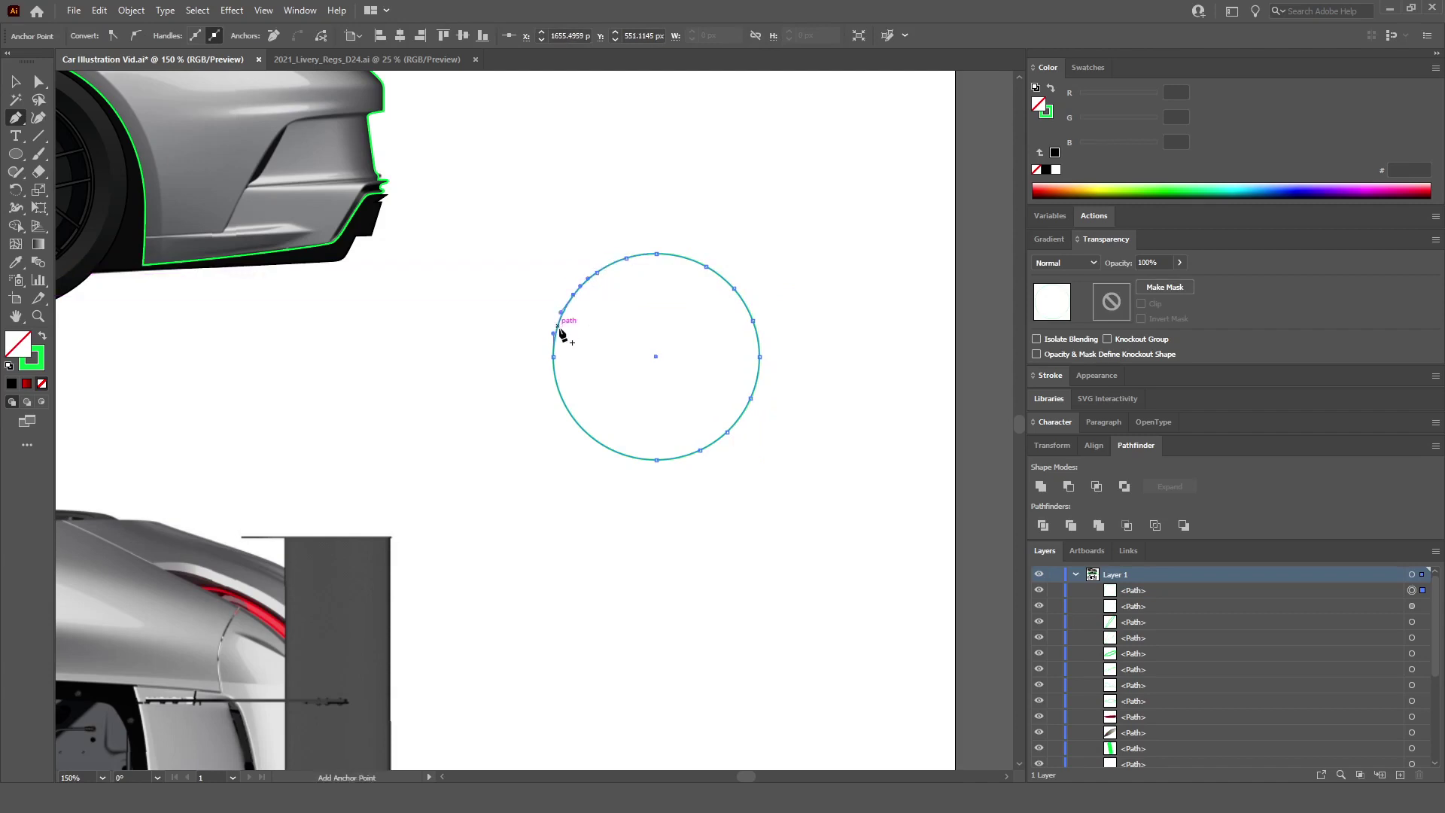
pyautogui.click(557, 384)
pyautogui.click(614, 450)
pyautogui.click(634, 457)
# Step: Select the circle to examine its anchor points, and delete it
pyautogui.click(15, 82)
pyautogui.click(544, 376)
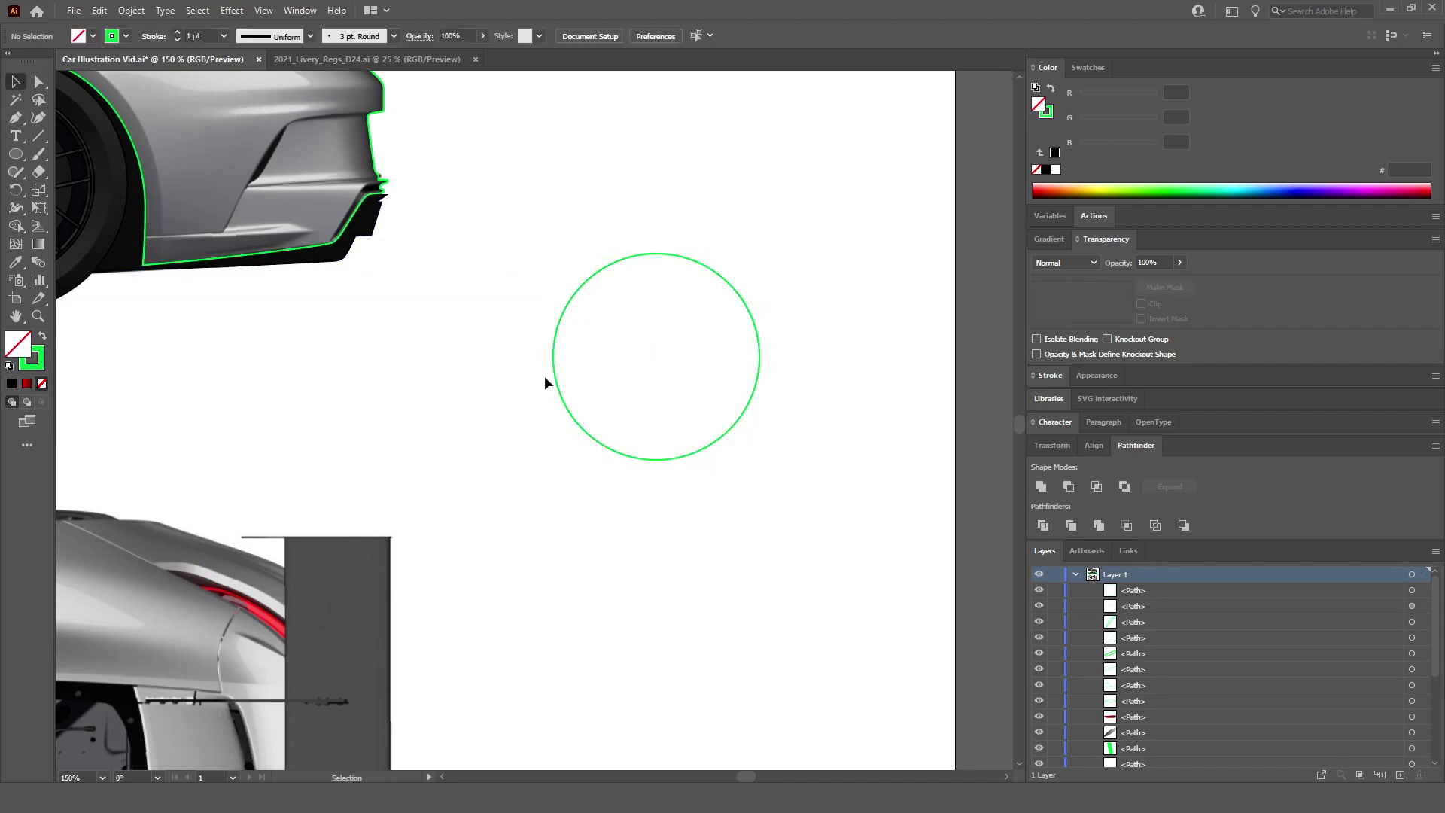
pyautogui.scroll(2, 701, 417)
pyautogui.keyDown('ctrl'); pyautogui.click(744, 457); pyautogui.keyUp('ctrl')
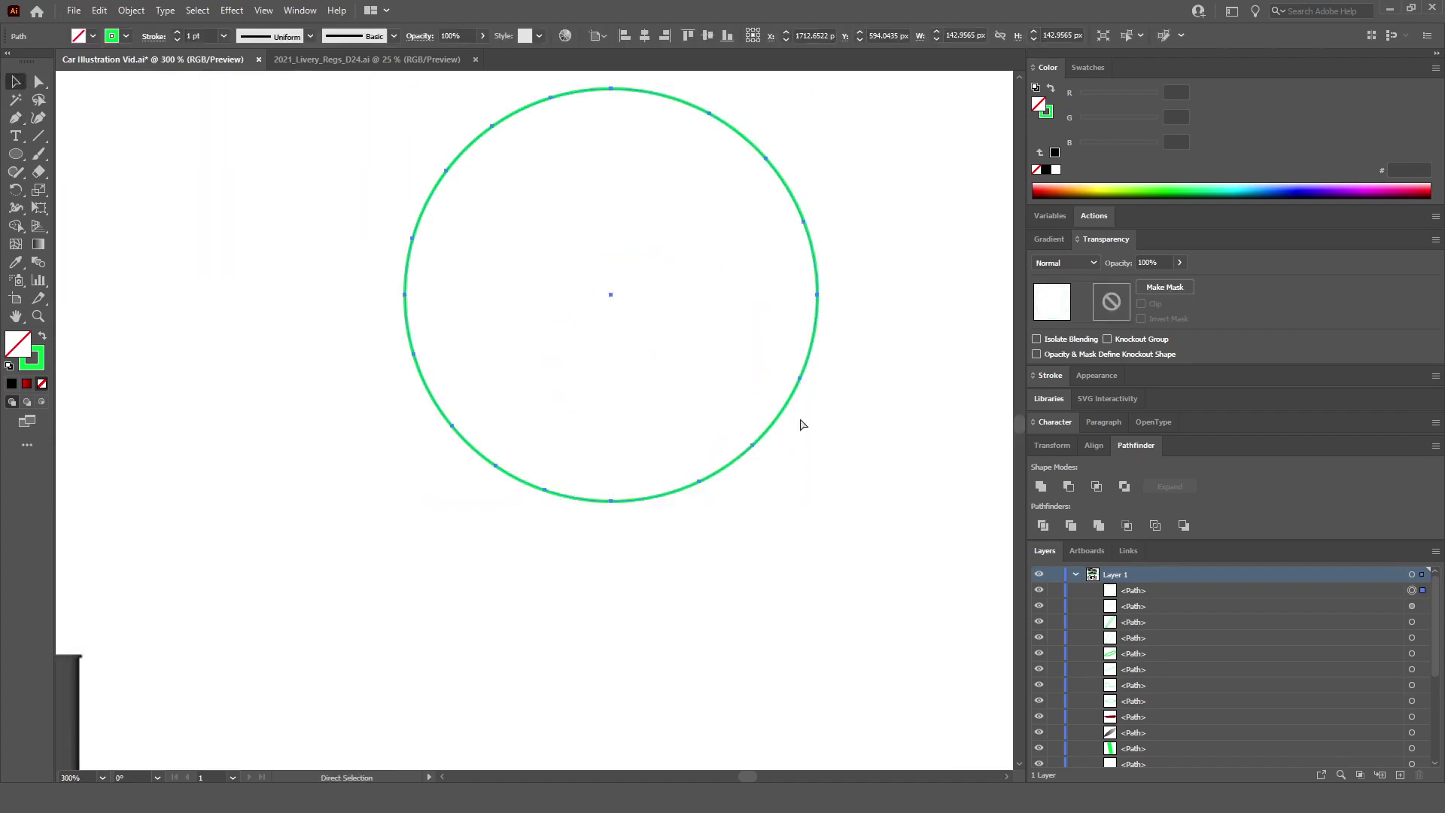
pyautogui.hscroll(-1, 718, 327)
pyautogui.scroll(2, 647, 331)
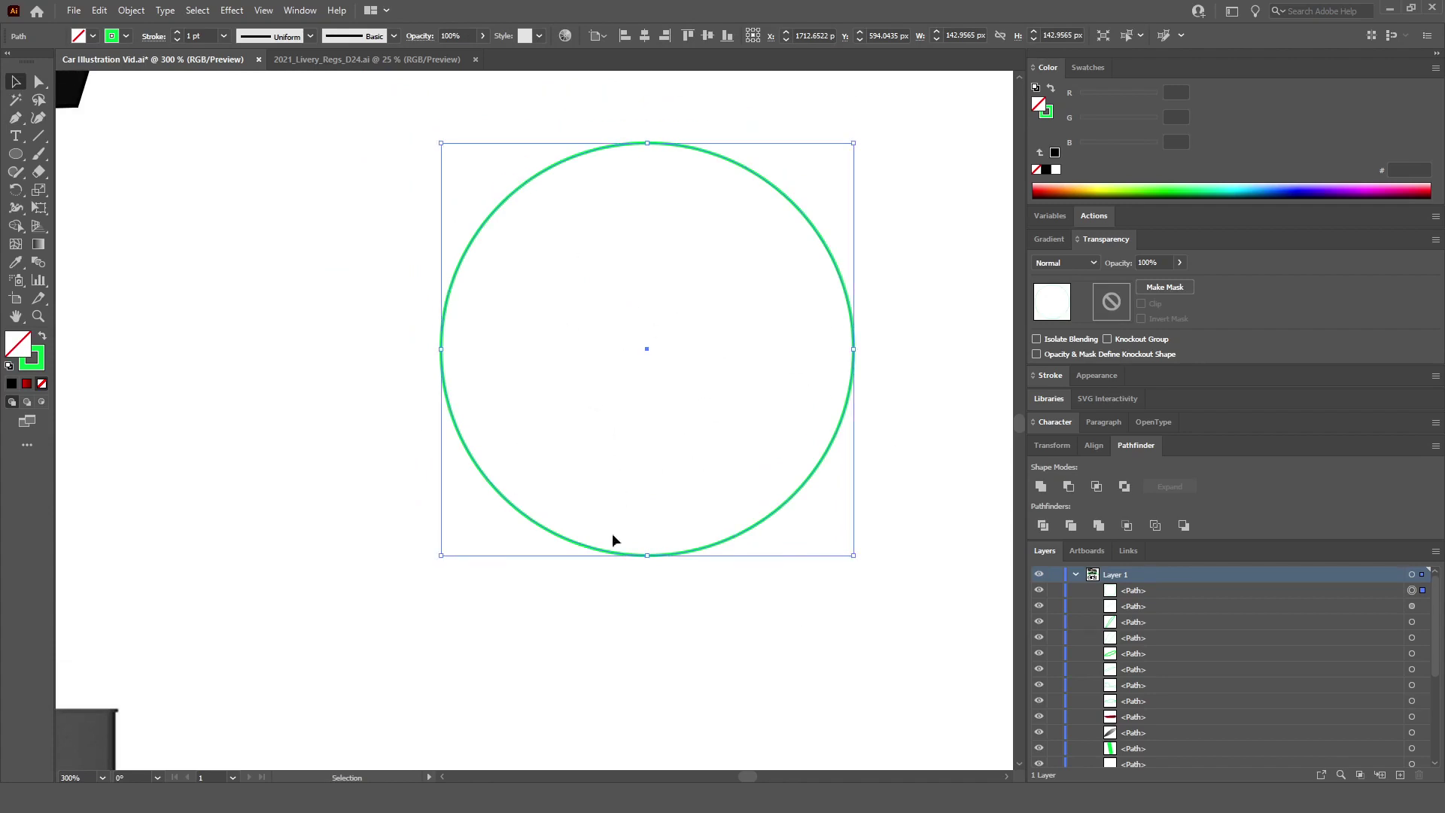
pyautogui.press('ctrl')
pyautogui.press('ctrl')
pyautogui.press('Delete')
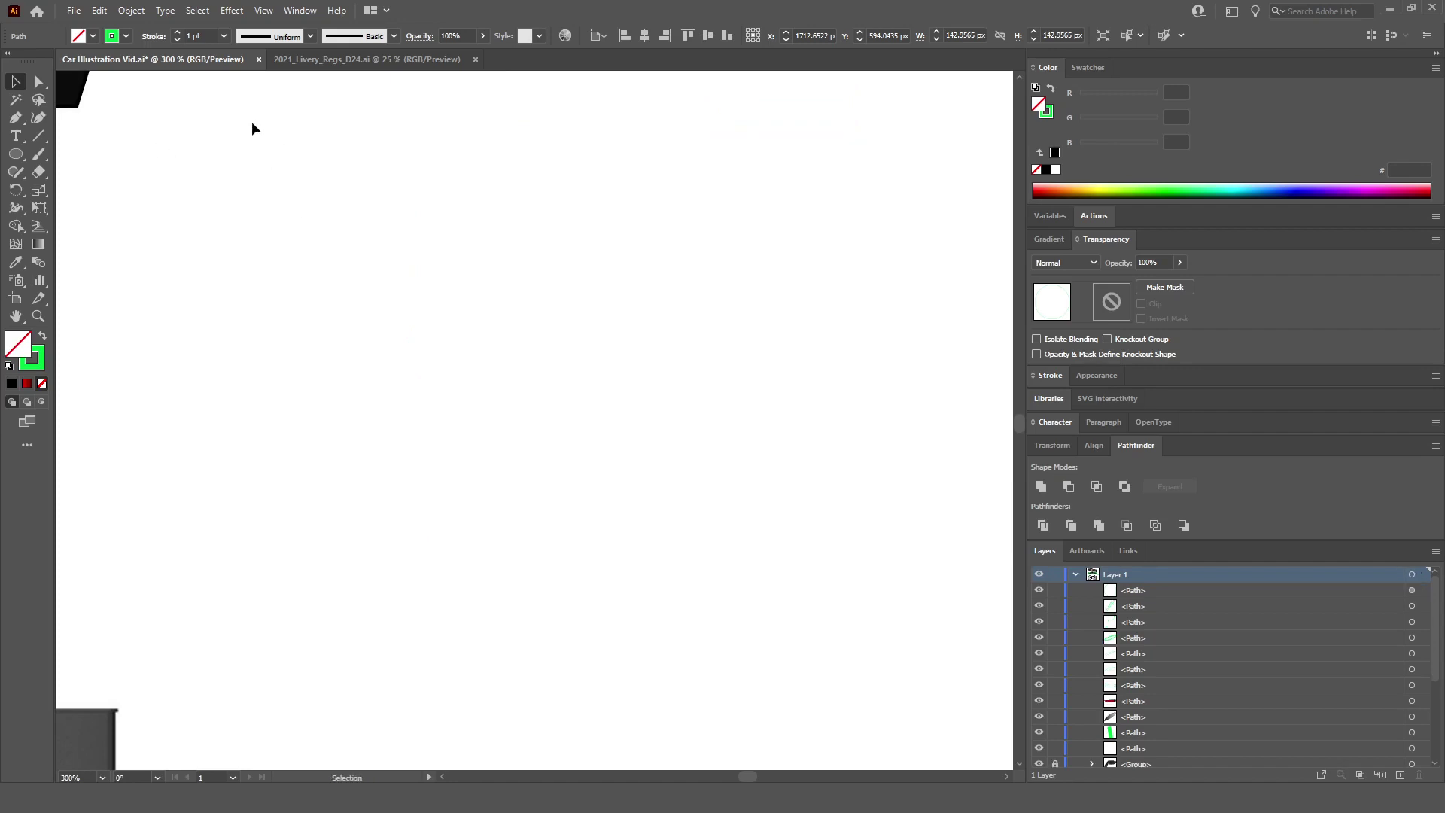
# Step: Resume the side window path from its end anchor and curve it rearward onto the quarter window's upper edge
pyautogui.scroll(-6, 449, 397)
pyautogui.scroll(5, 307, 378)
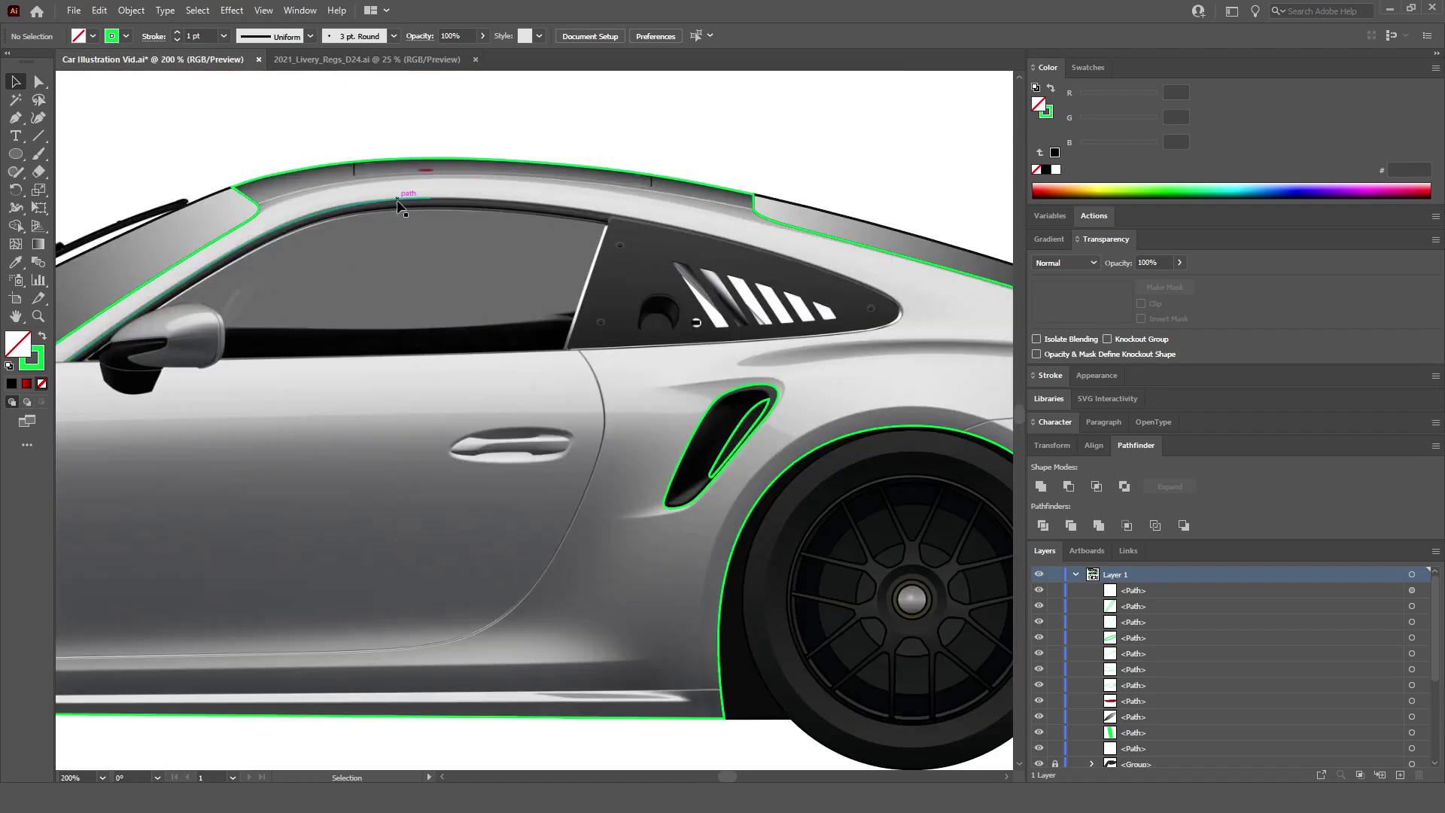
pyautogui.click(398, 205)
pyautogui.click(15, 117)
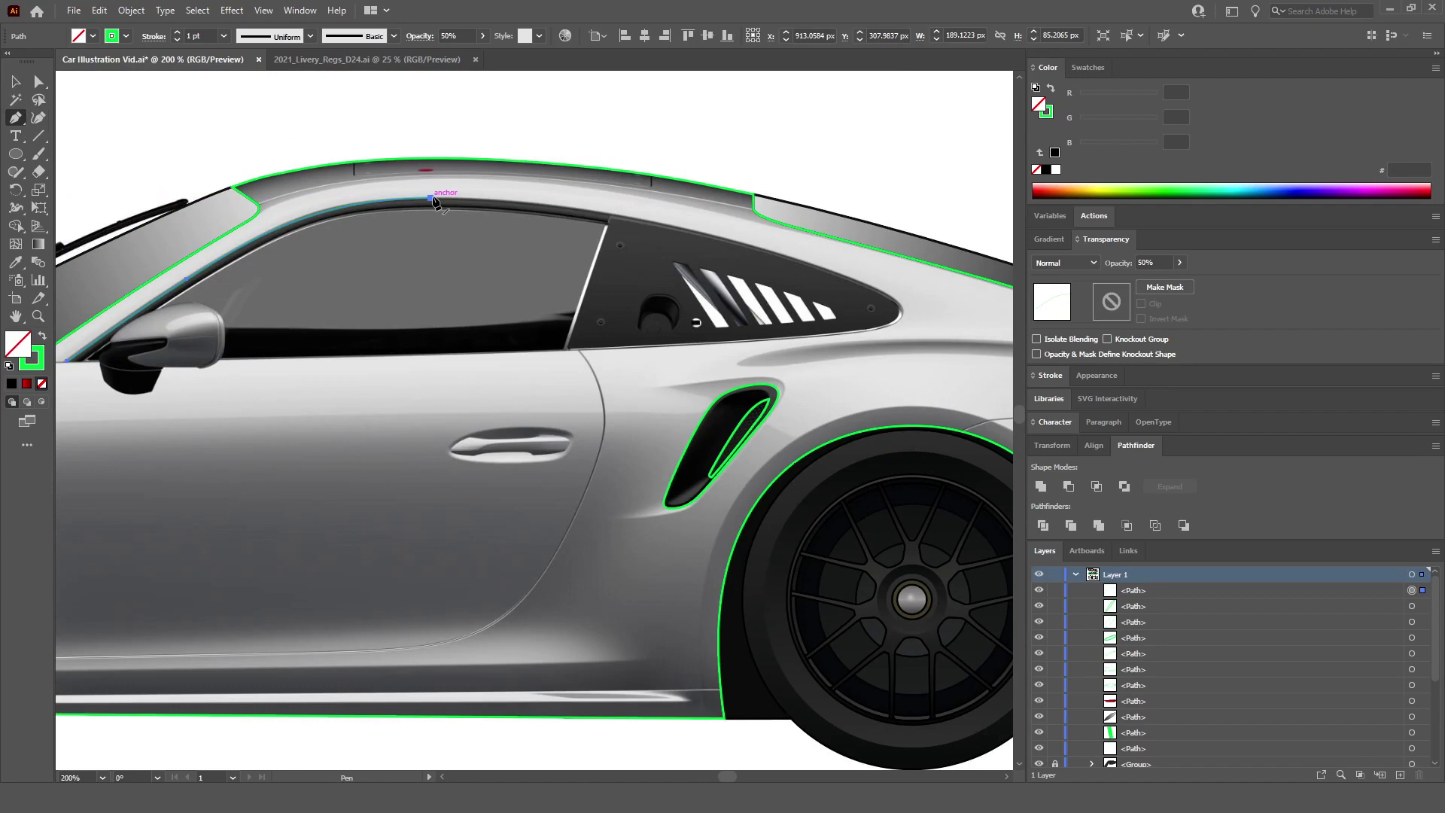
pyautogui.moveTo(431, 198); pyautogui.dragTo(645, 216)
pyautogui.scroll(2, 414, 192)
pyautogui.hscroll(2, 639, 245)
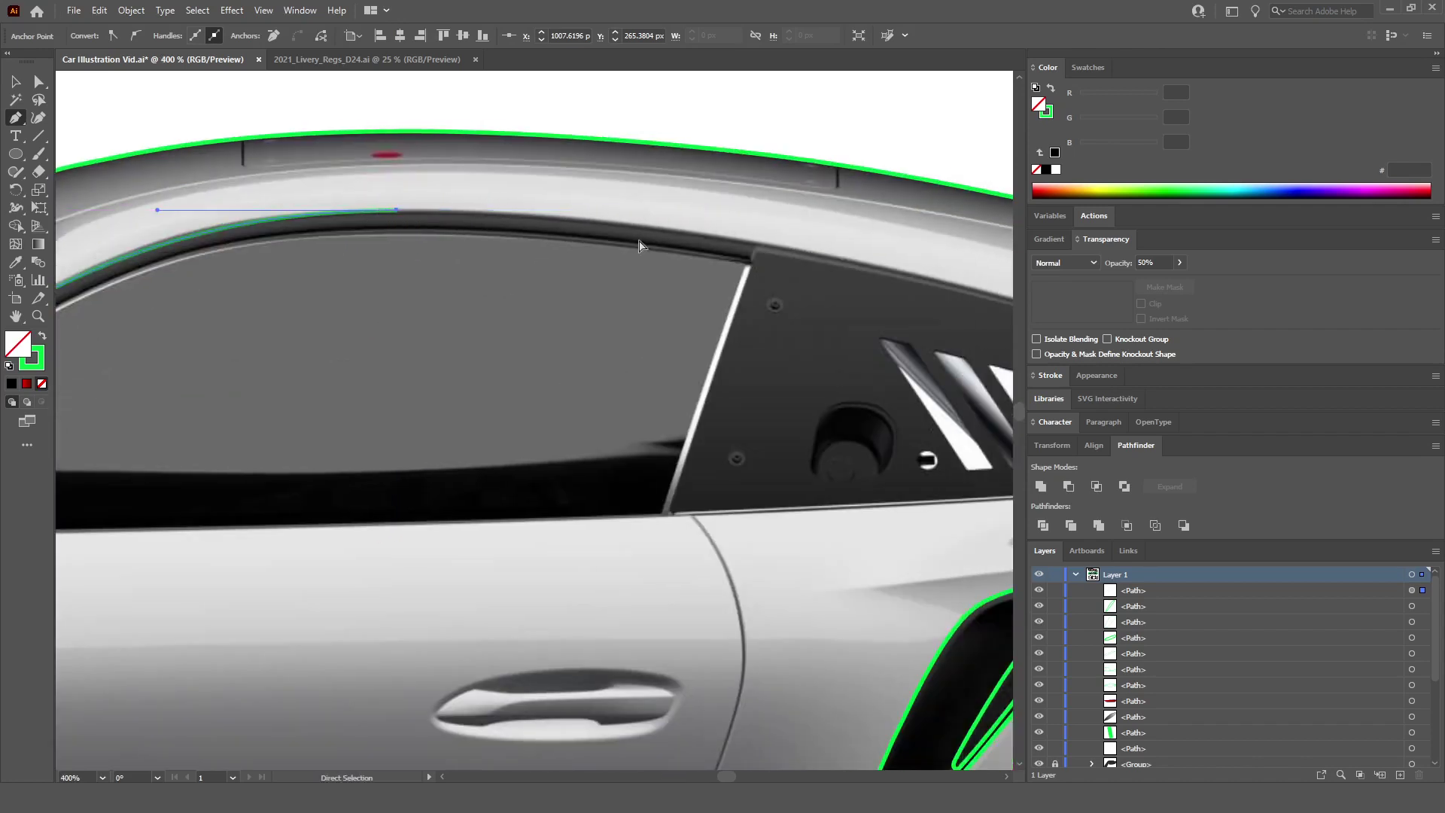
pyautogui.hscroll(6, 639, 245)
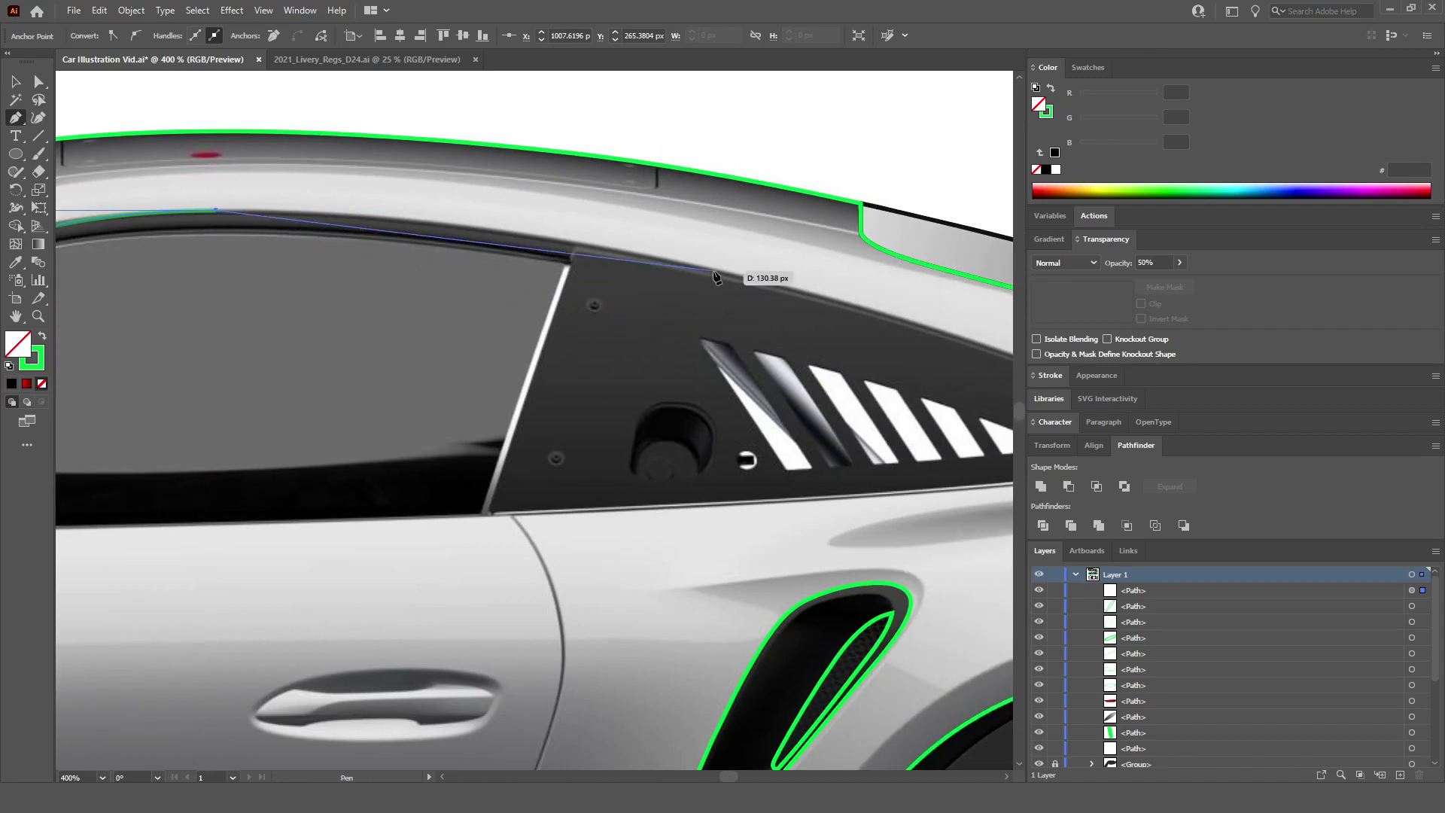
pyautogui.moveTo(715, 273); pyautogui.dragTo(878, 308)
# Step: Continue the path around the quarter window's pointed rear end and forward along its lower edge
pyautogui.hscroll(-6, 878, 309)
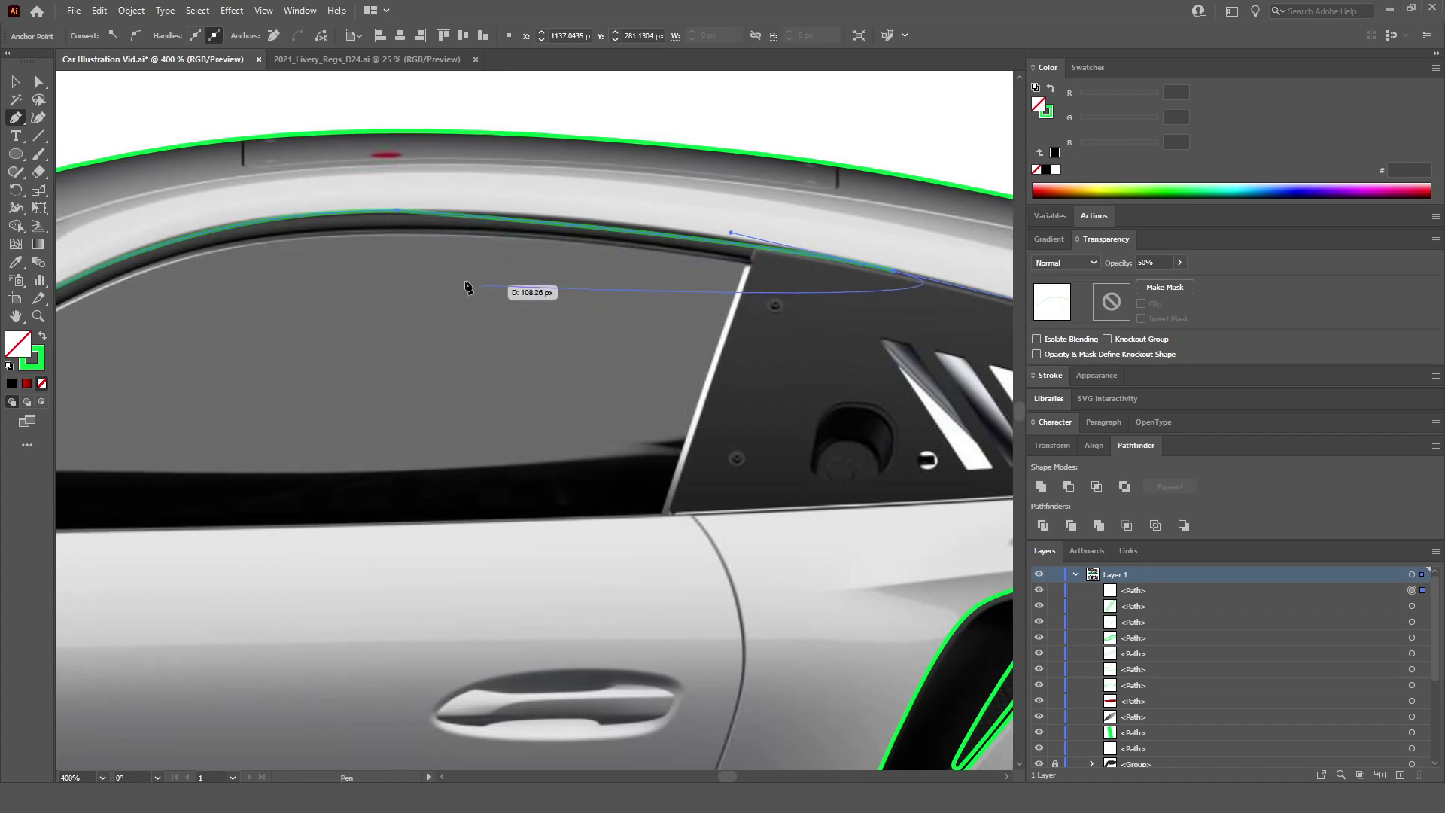
pyautogui.hscroll(12, 429, 271)
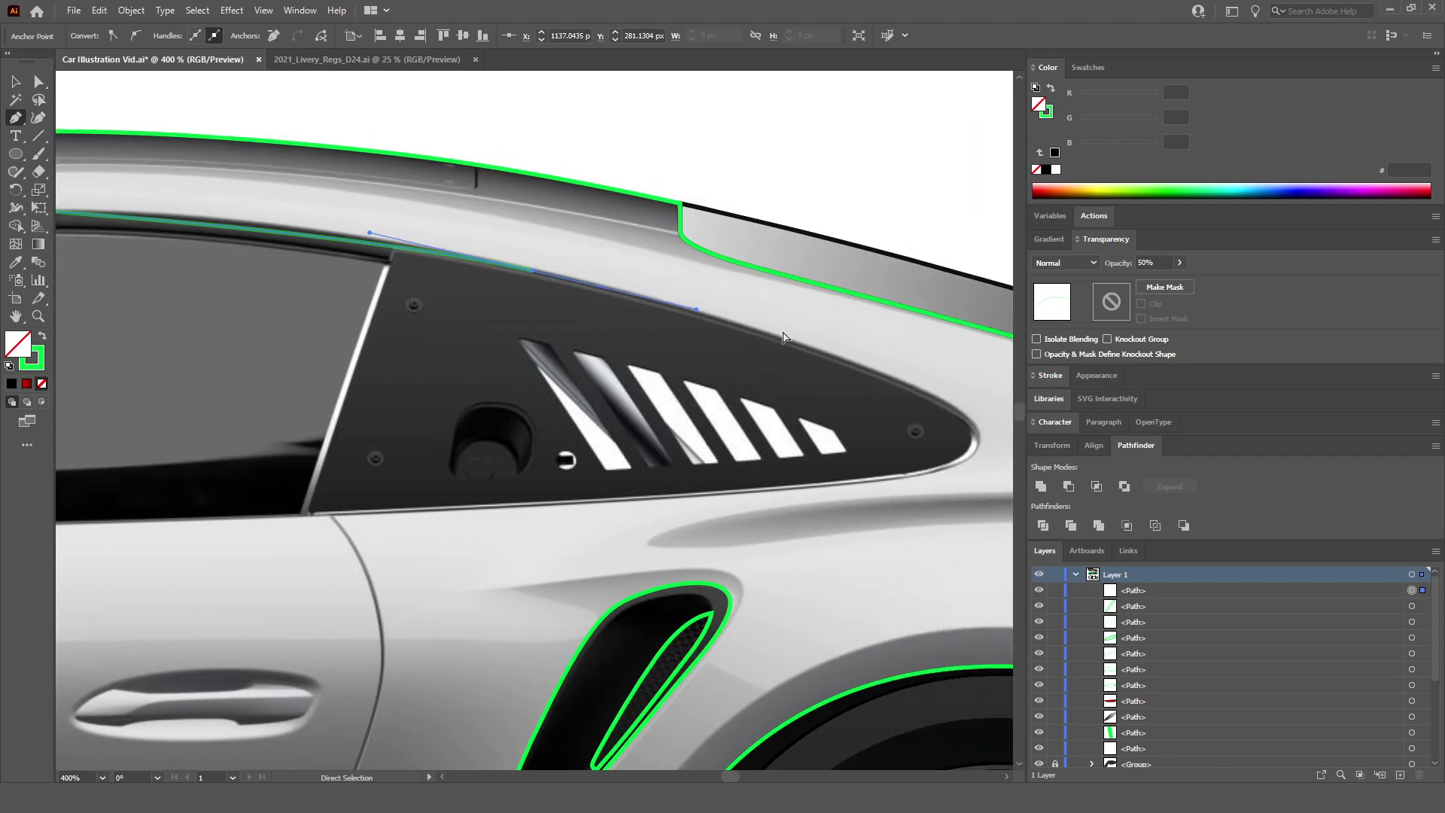
pyautogui.scroll(2, 933, 475)
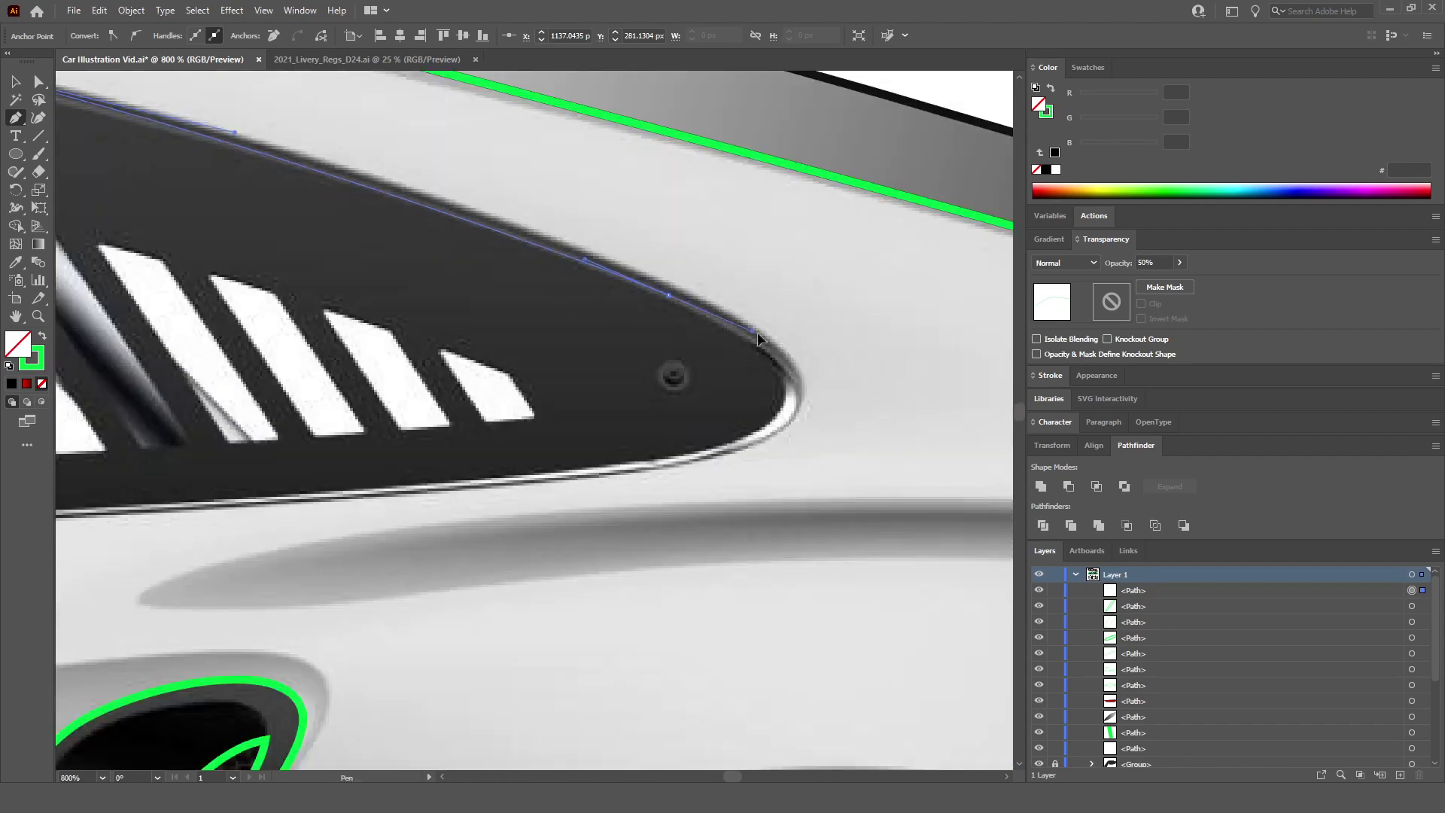
pyautogui.moveTo(757, 332); pyautogui.dragTo(797, 351)
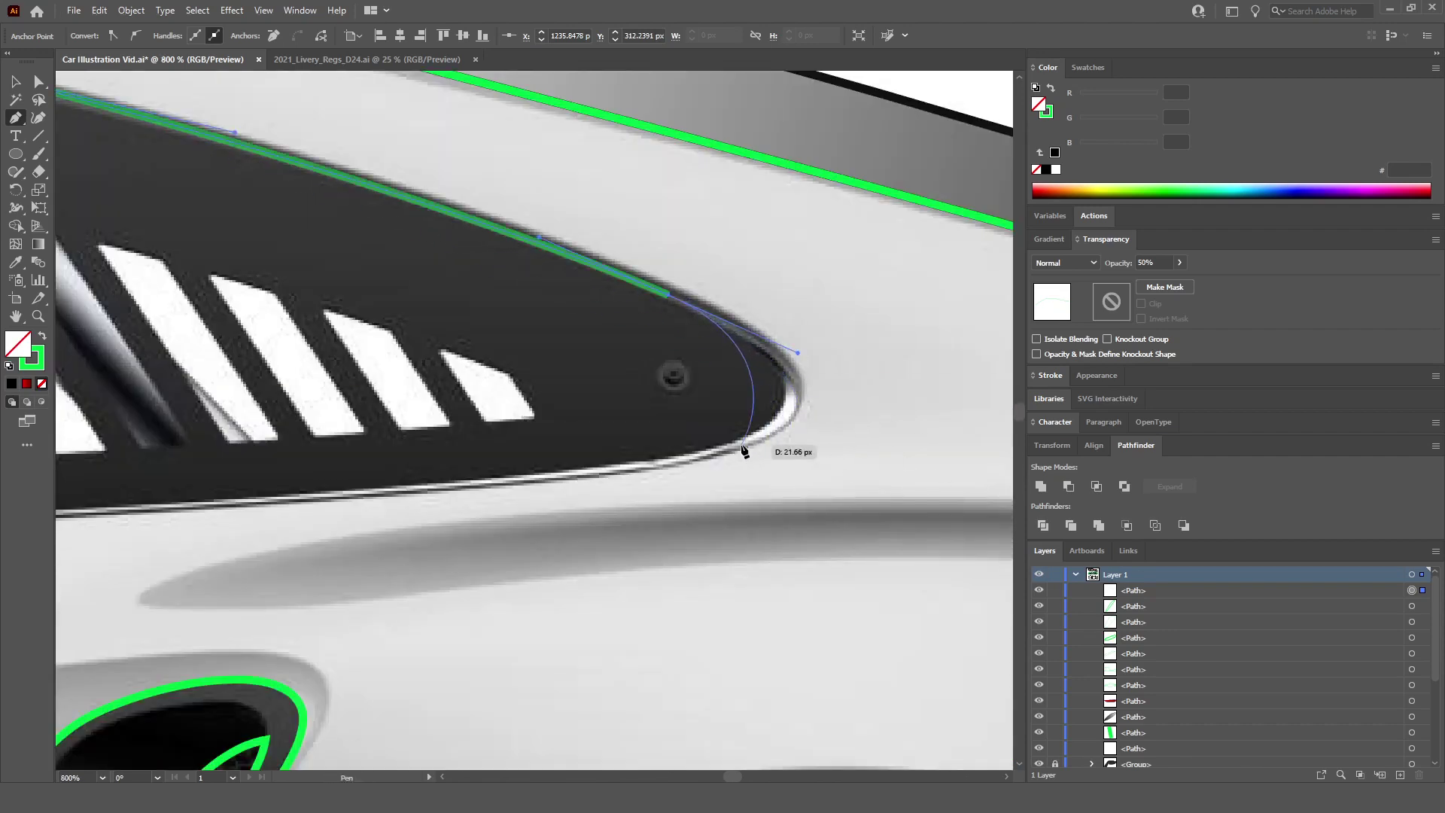
pyautogui.moveTo(771, 426); pyautogui.dragTo(728, 457)
pyautogui.scroll(-1, 688, 462)
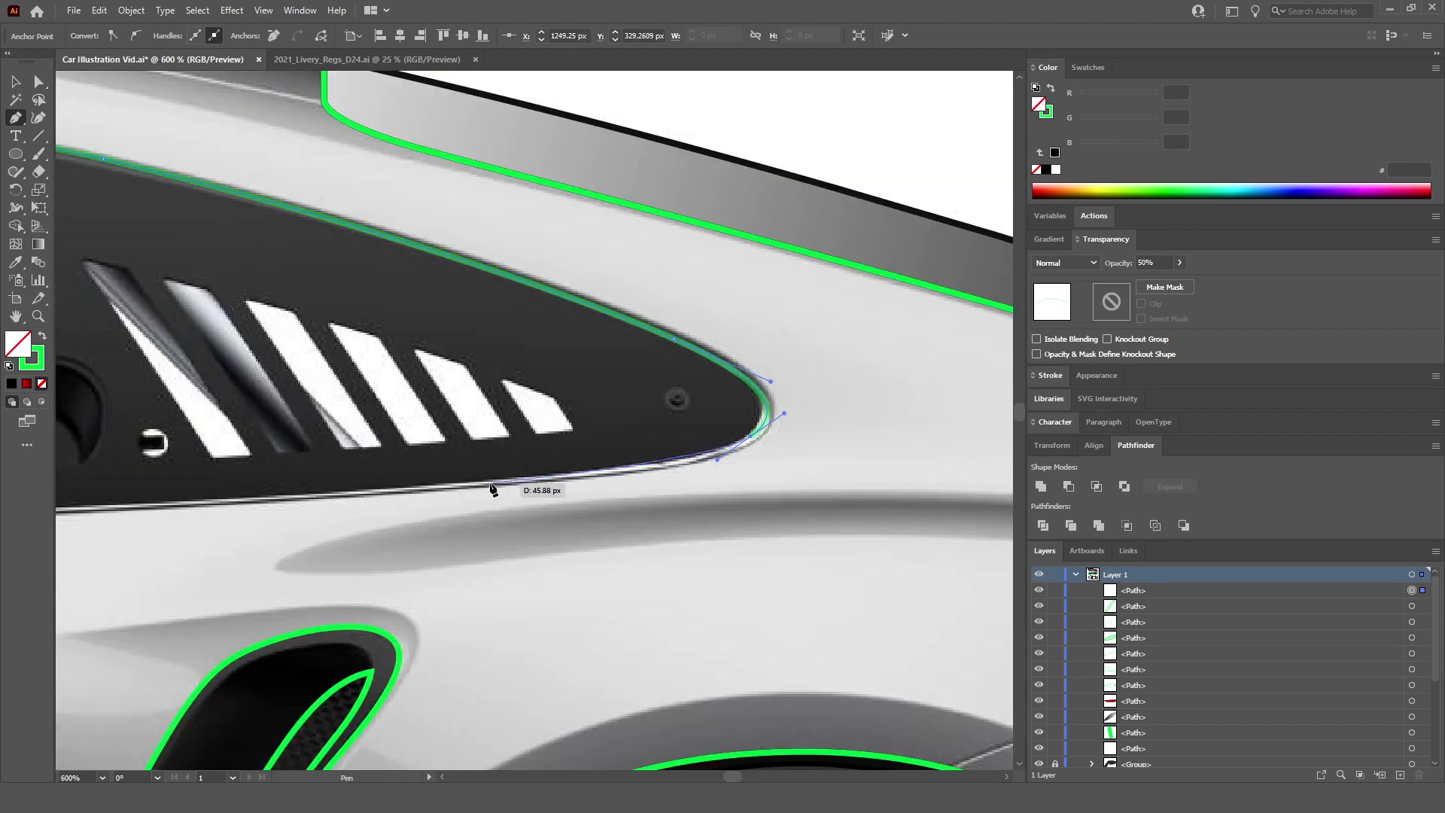
pyautogui.moveTo(371, 494); pyautogui.dragTo(258, 504)
# Step: Close the side window path by joining its lower edge to the starting anchor at the front corner below the windshield pillar
pyautogui.scroll(-4, 258, 504)
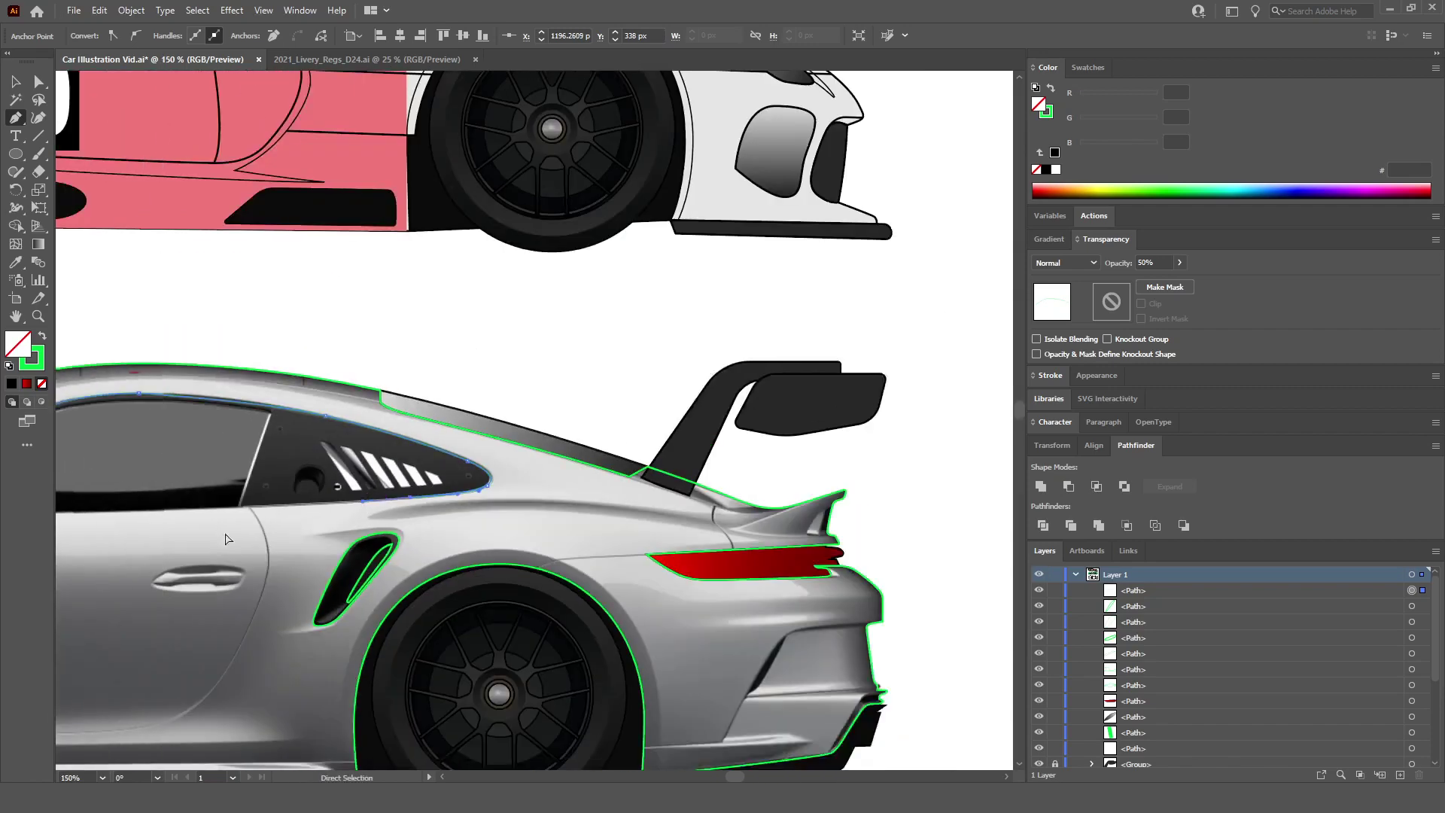
pyautogui.hscroll(-3, 96, 558)
pyautogui.scroll(3, 95, 559)
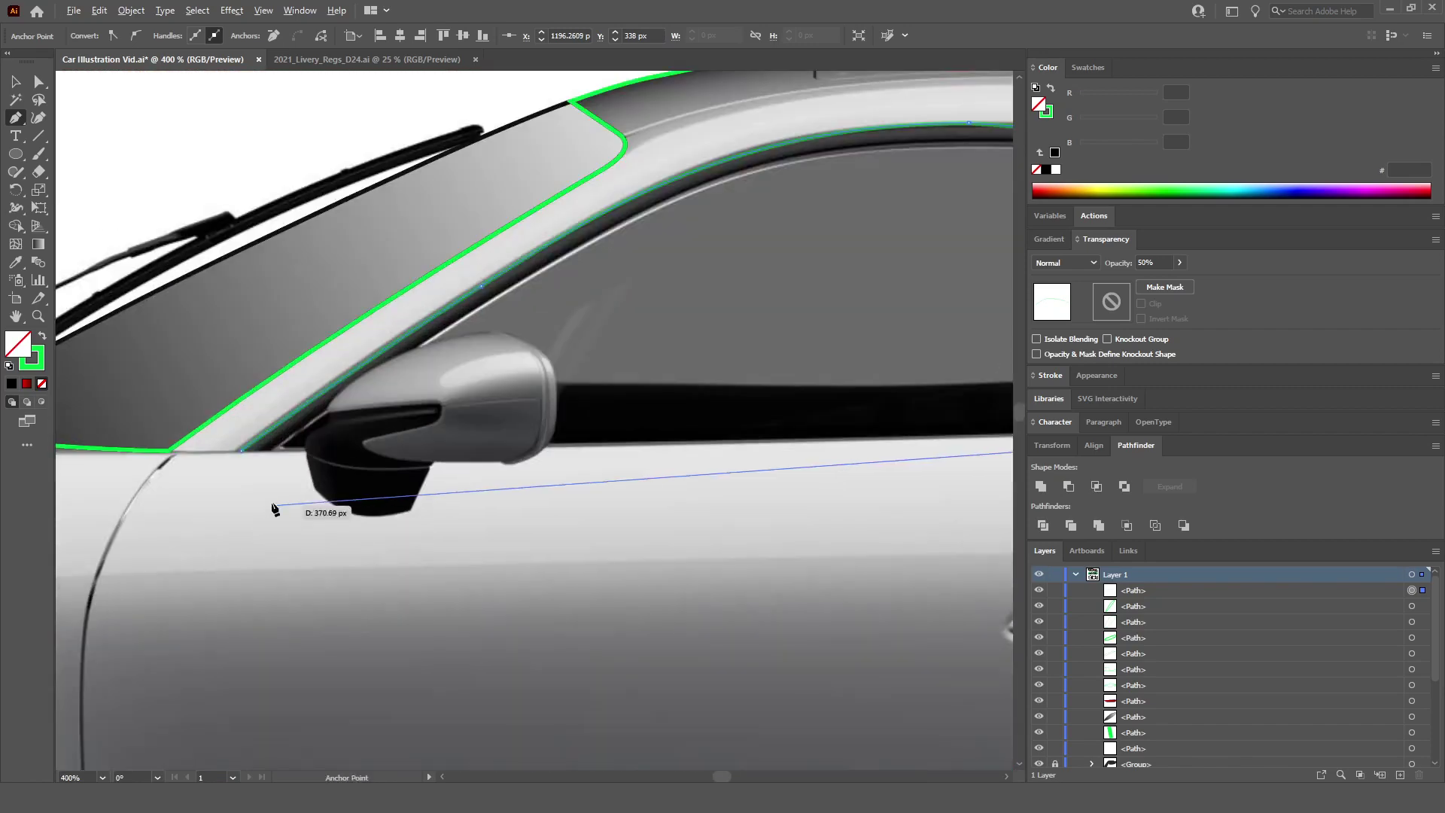
pyautogui.hscroll(-5, 34, 464)
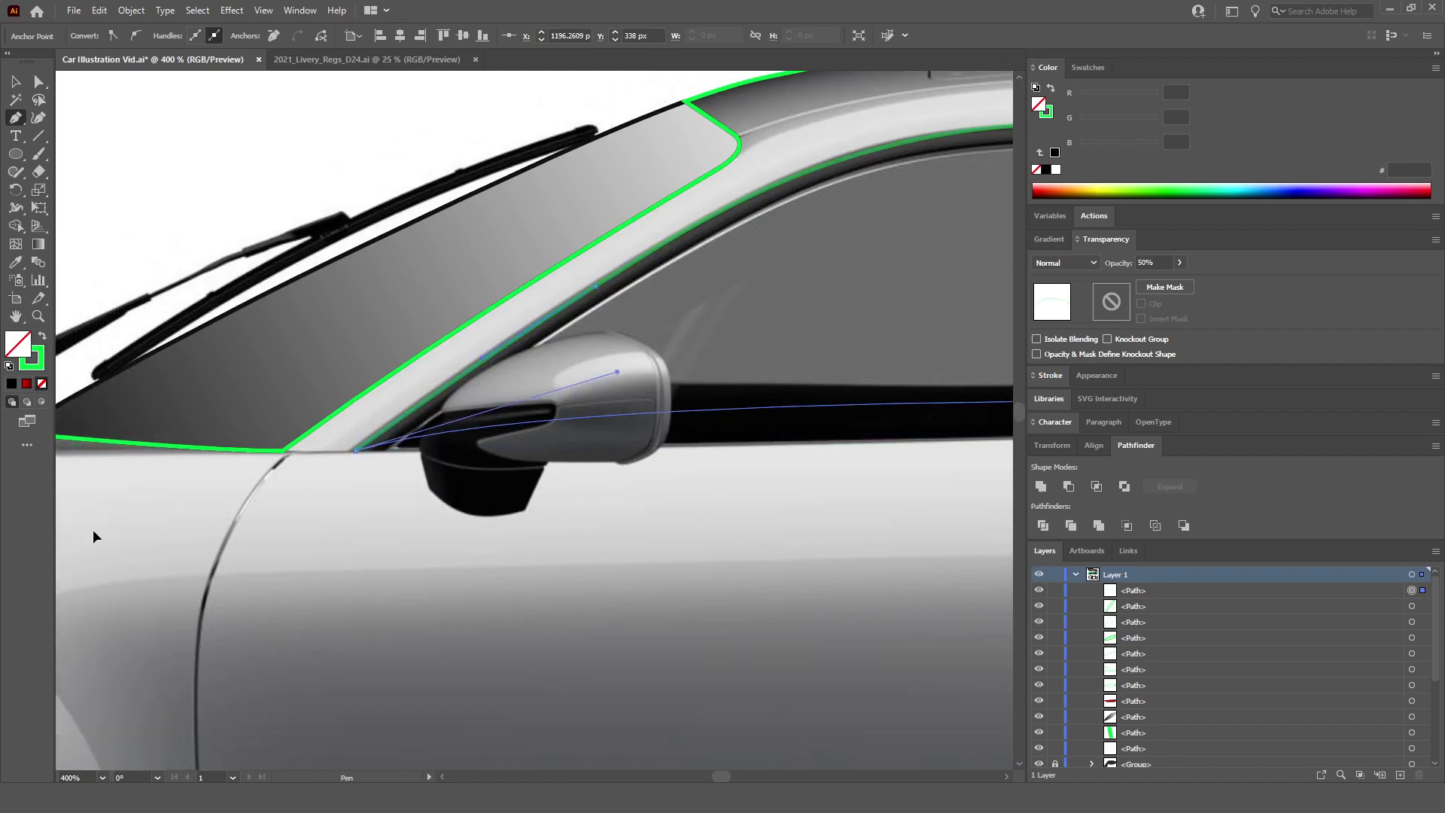
pyautogui.hscroll(-2, 128, 527)
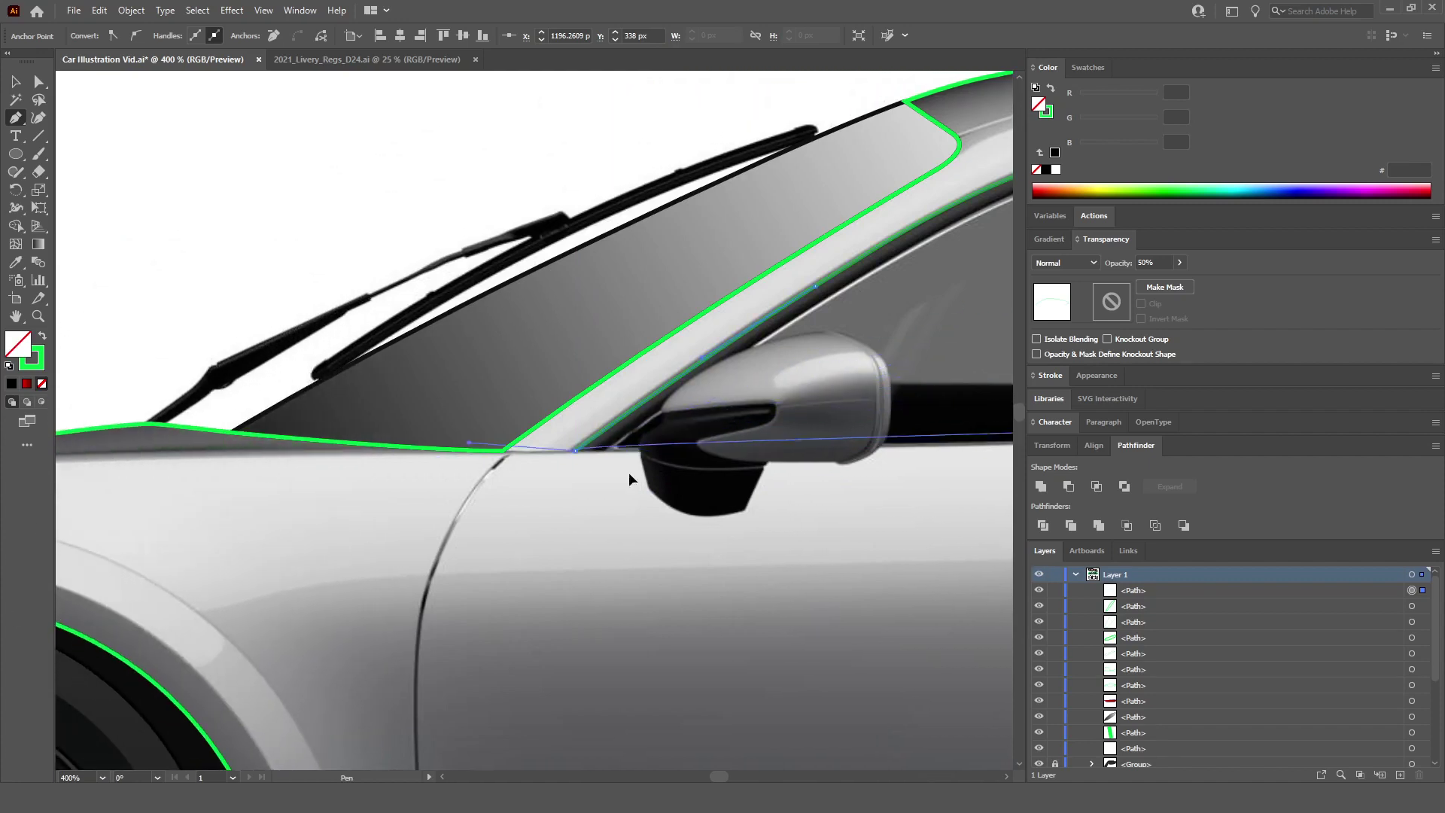
pyautogui.hscroll(-3, 233, 444)
pyautogui.hscroll(6, 979, 459)
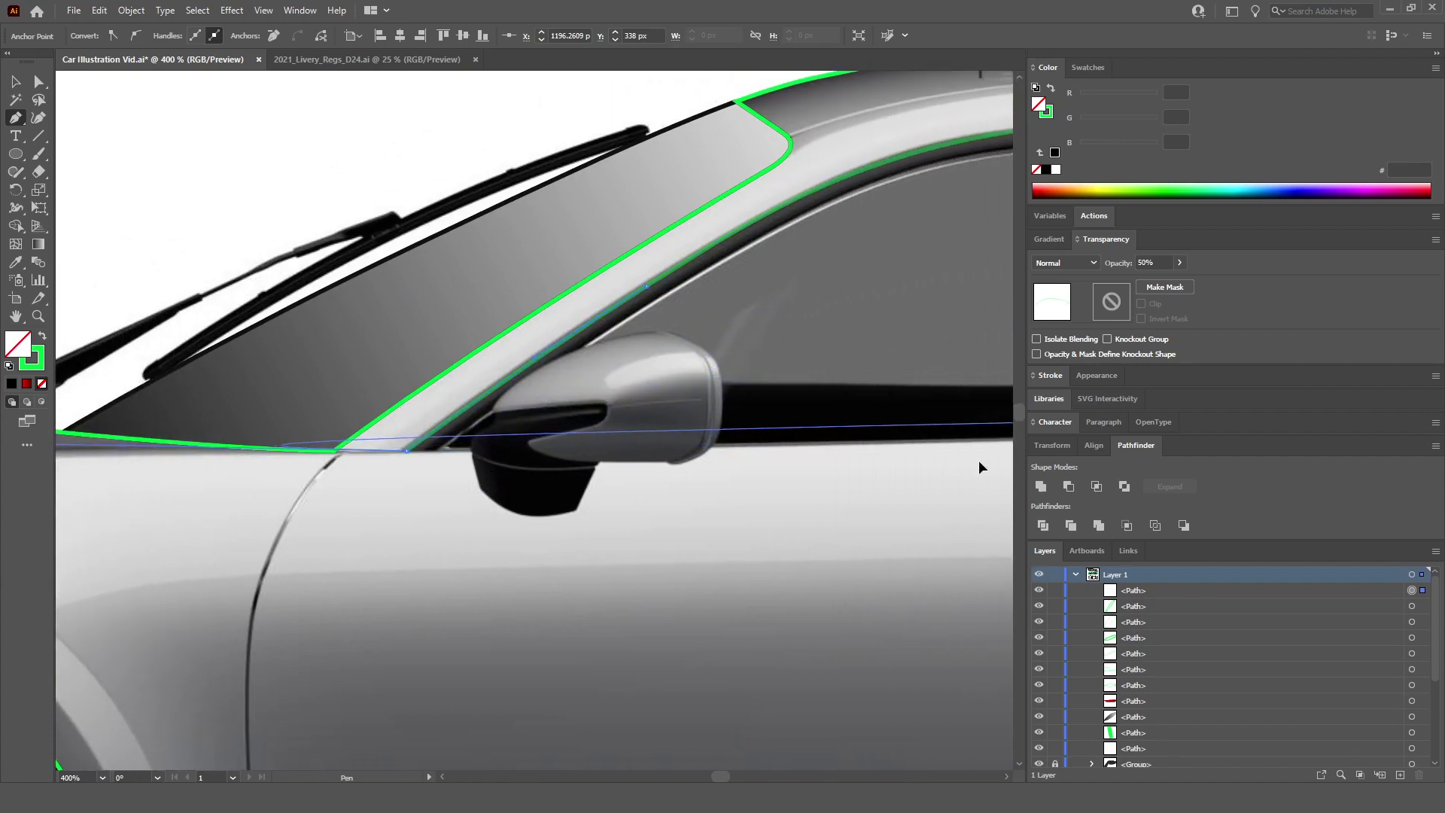
pyautogui.hscroll(3, 700, 452)
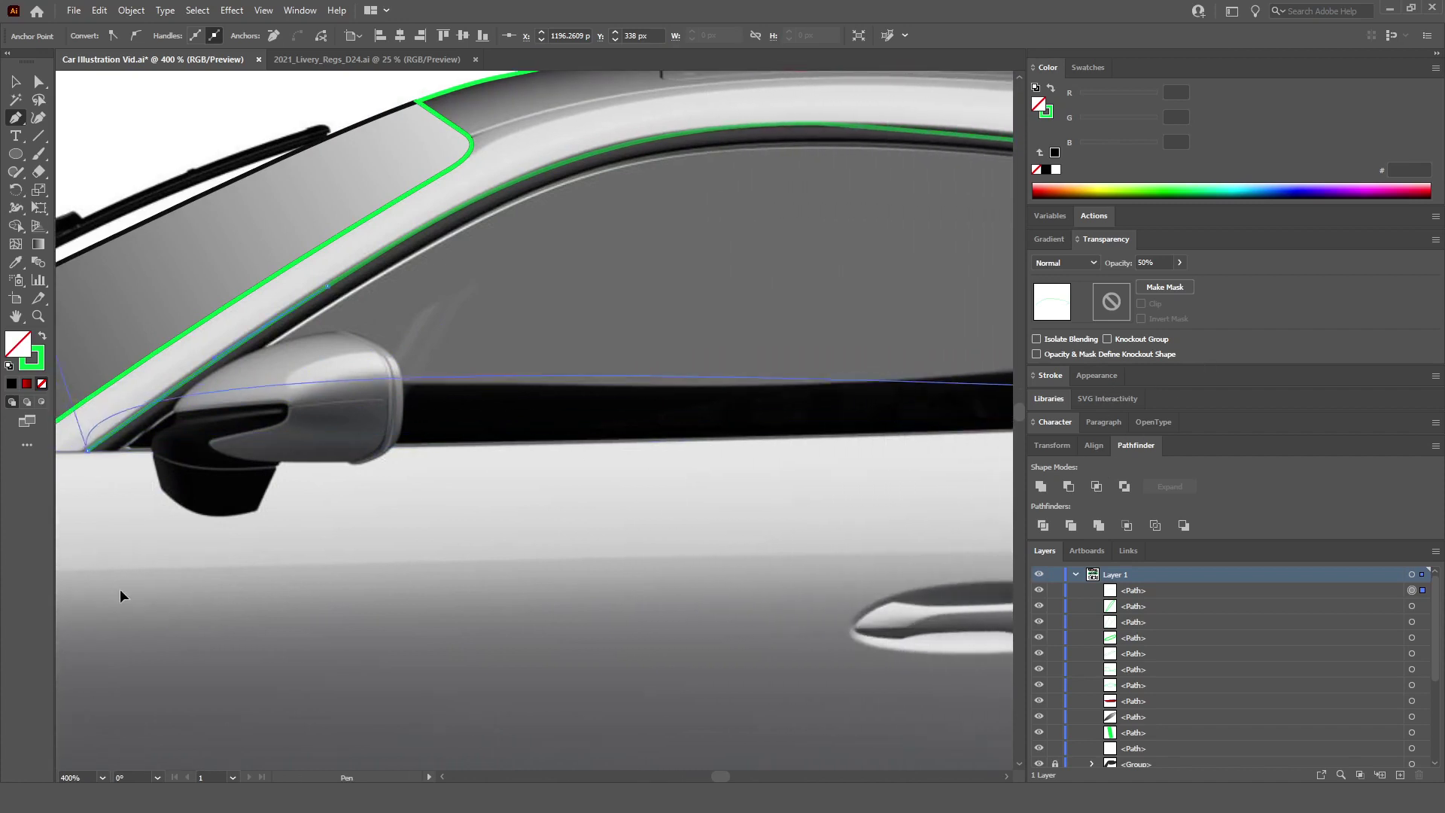
pyautogui.hscroll(-5, 75, 587)
pyautogui.hscroll(-2, 30, 572)
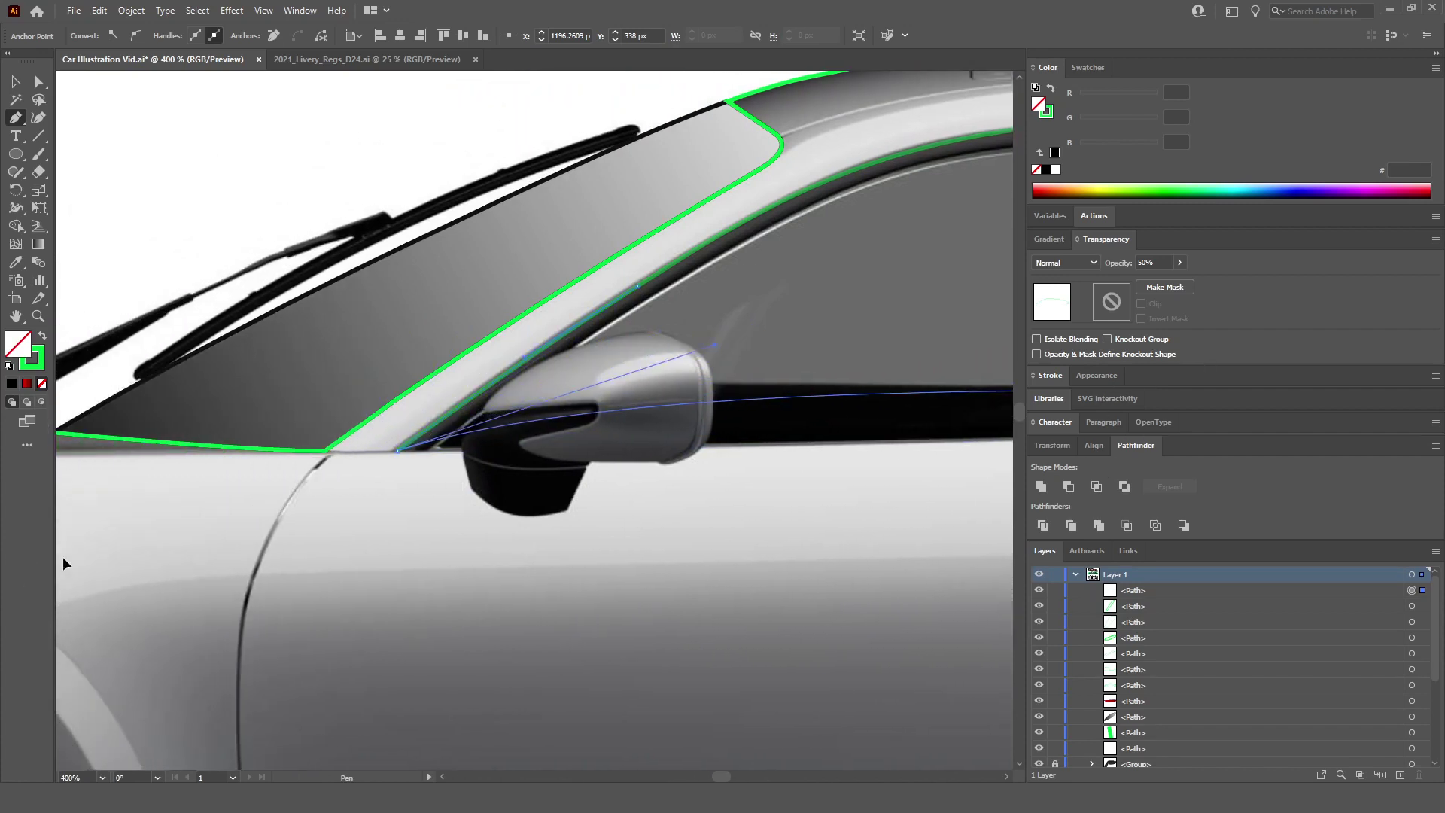
pyautogui.hotkey('ctrl', '-')
pyautogui.hotkey('ctrl', '-')
# Step: Adjust the front corner anchor's handle so the window's lower edge follows the top line of the door
pyautogui.hscroll(4, 537, 520)
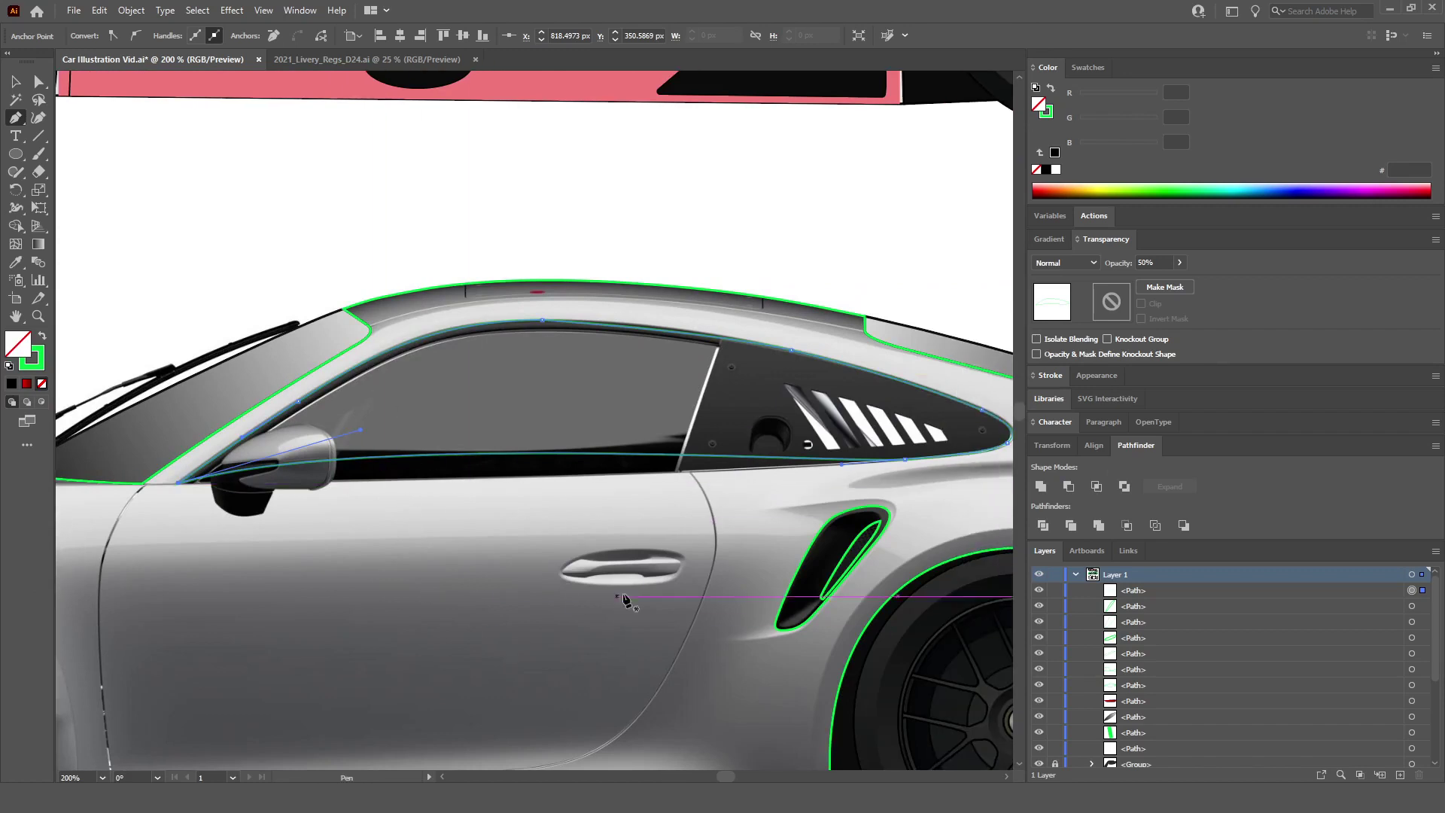
pyautogui.scroll(2, 586, 498)
pyautogui.scroll(-2, 586, 497)
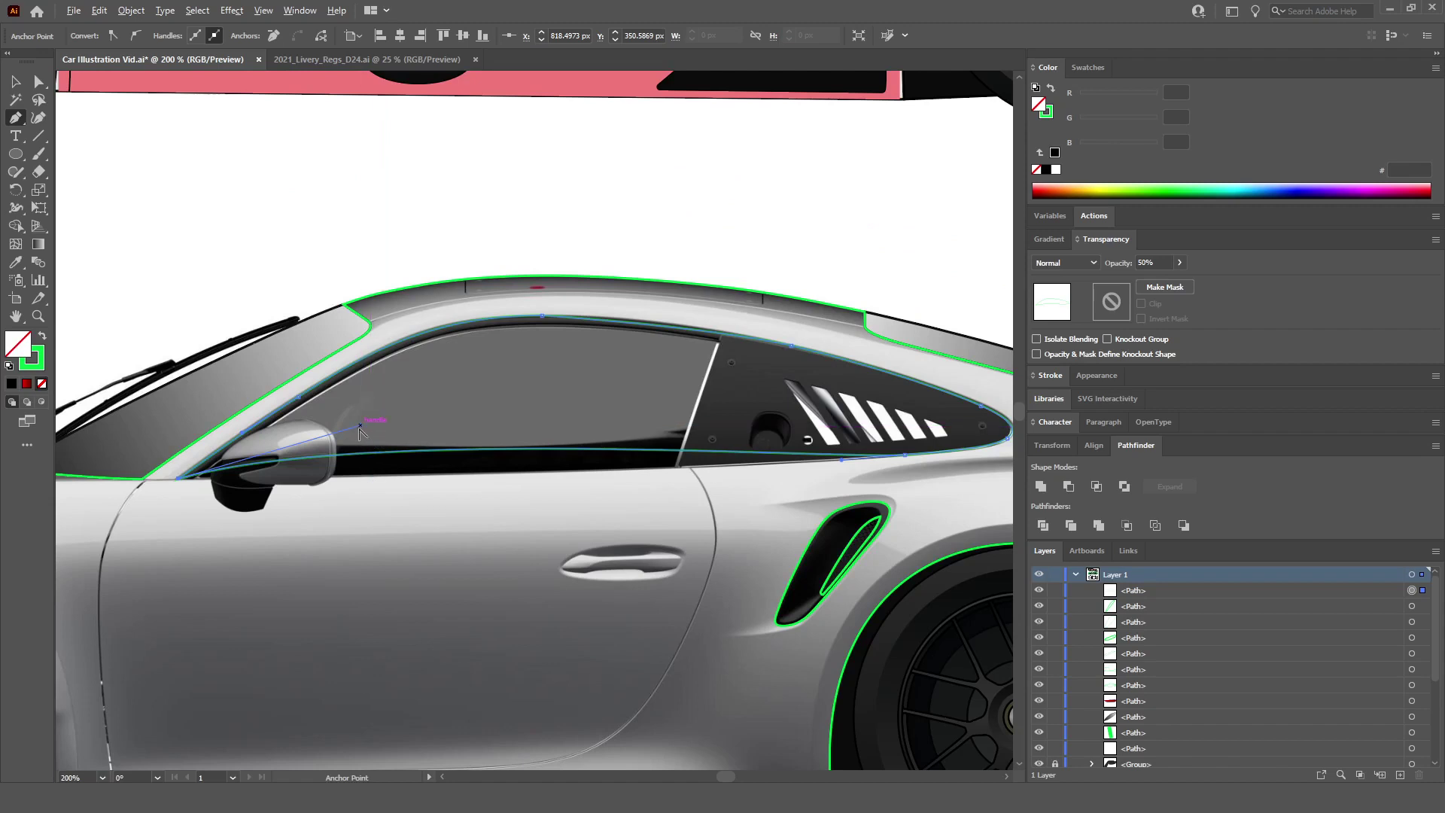
pyautogui.moveTo(360, 428); pyautogui.dragTo(504, 479)
# Step: Smooth the window path's highest anchor with horizontal handles that follow the upper window edge, and deselect the path
pyautogui.scroll(2, 663, 320)
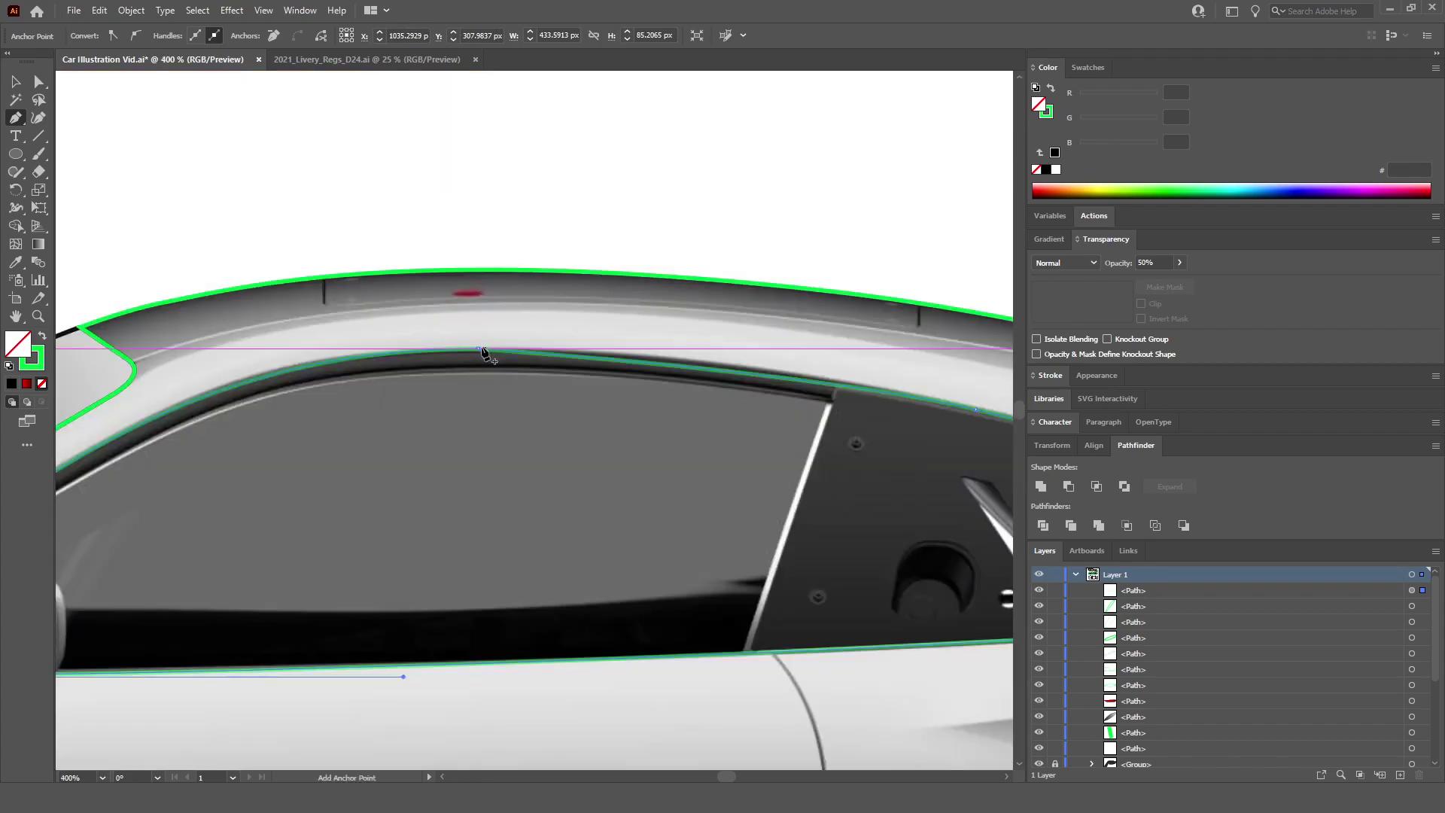
pyautogui.hscroll(2, 444, 386)
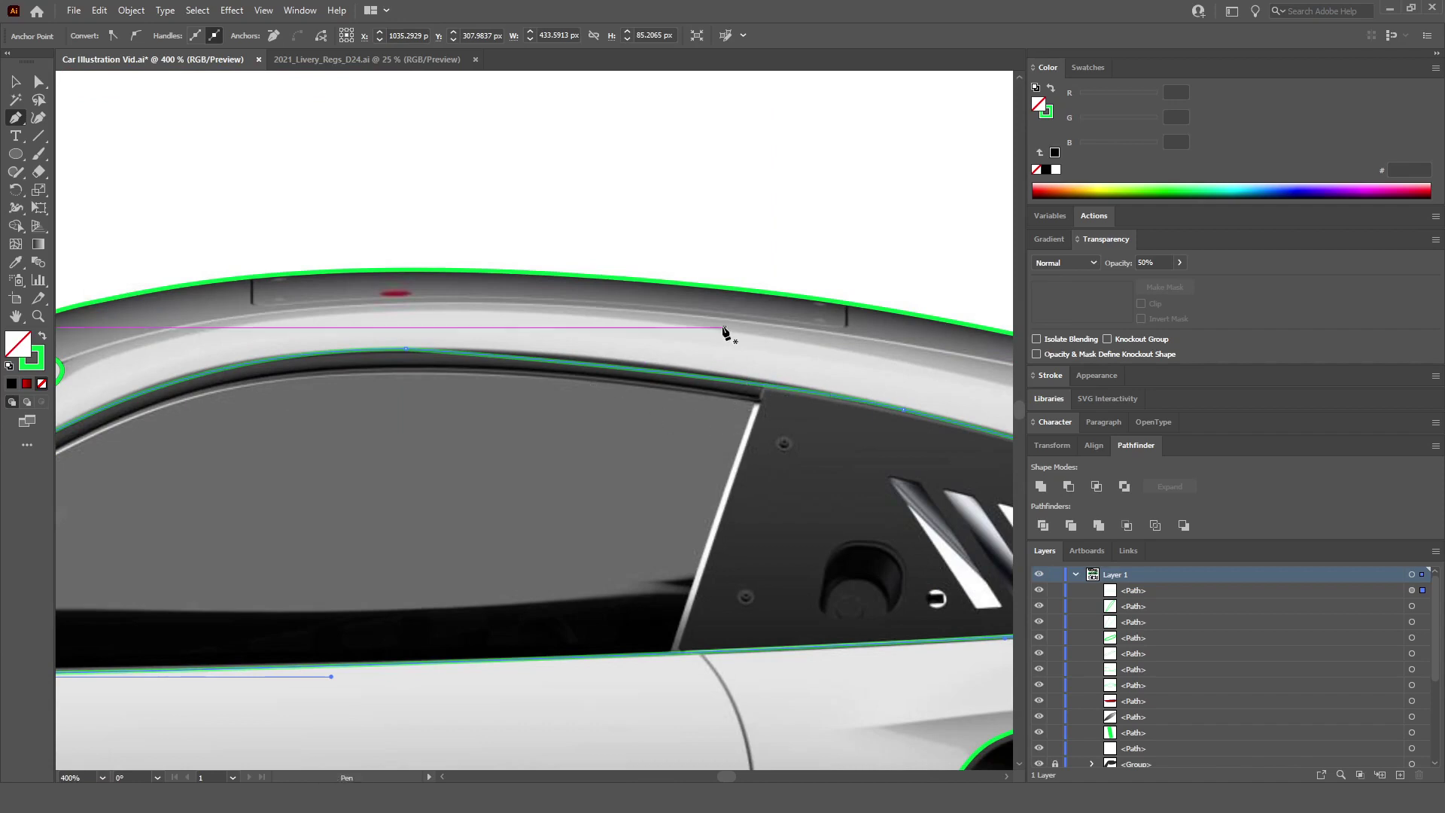
pyautogui.hscroll(-2, 496, 340)
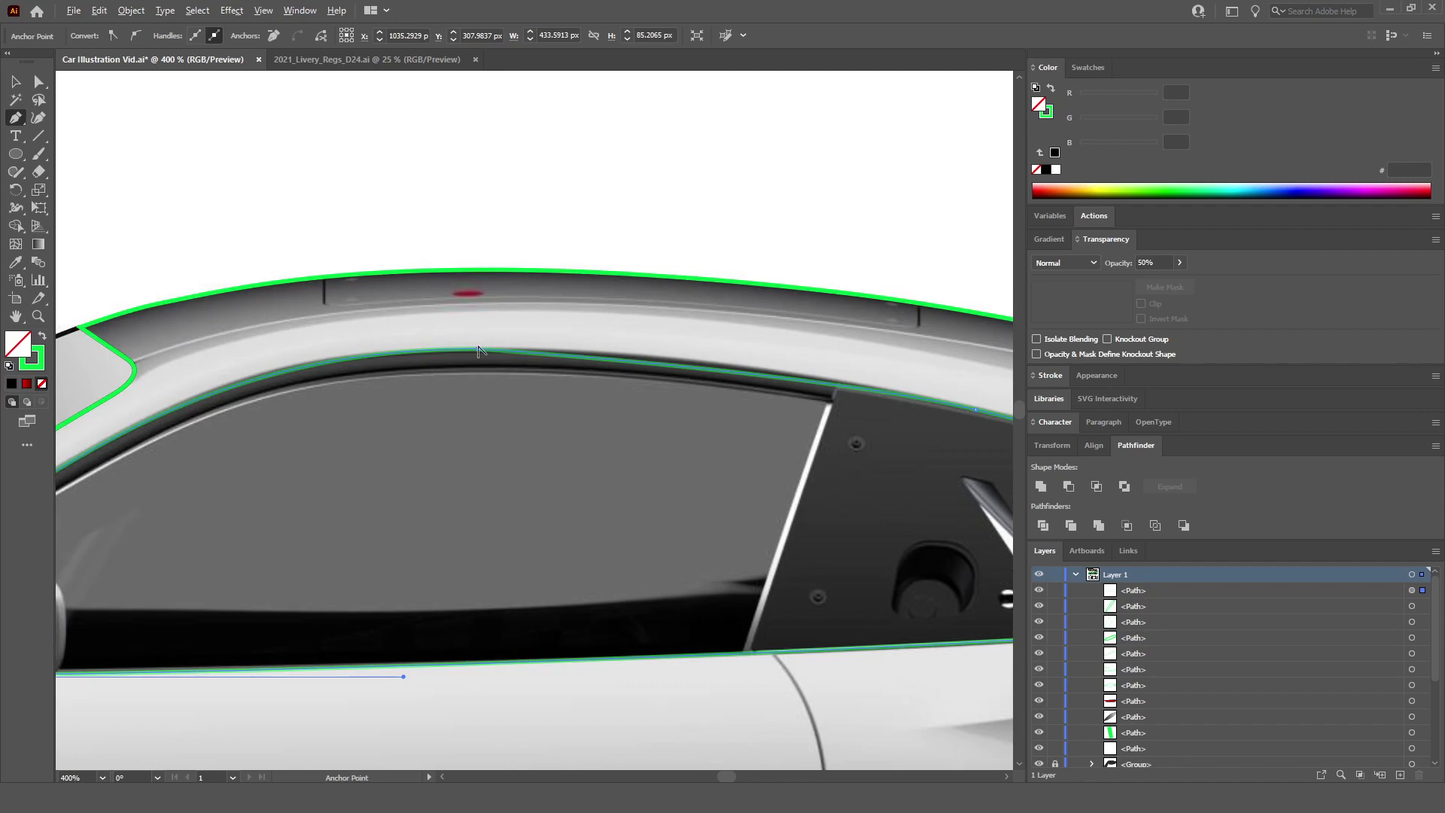
pyautogui.moveTo(478, 350); pyautogui.dragTo(728, 356)
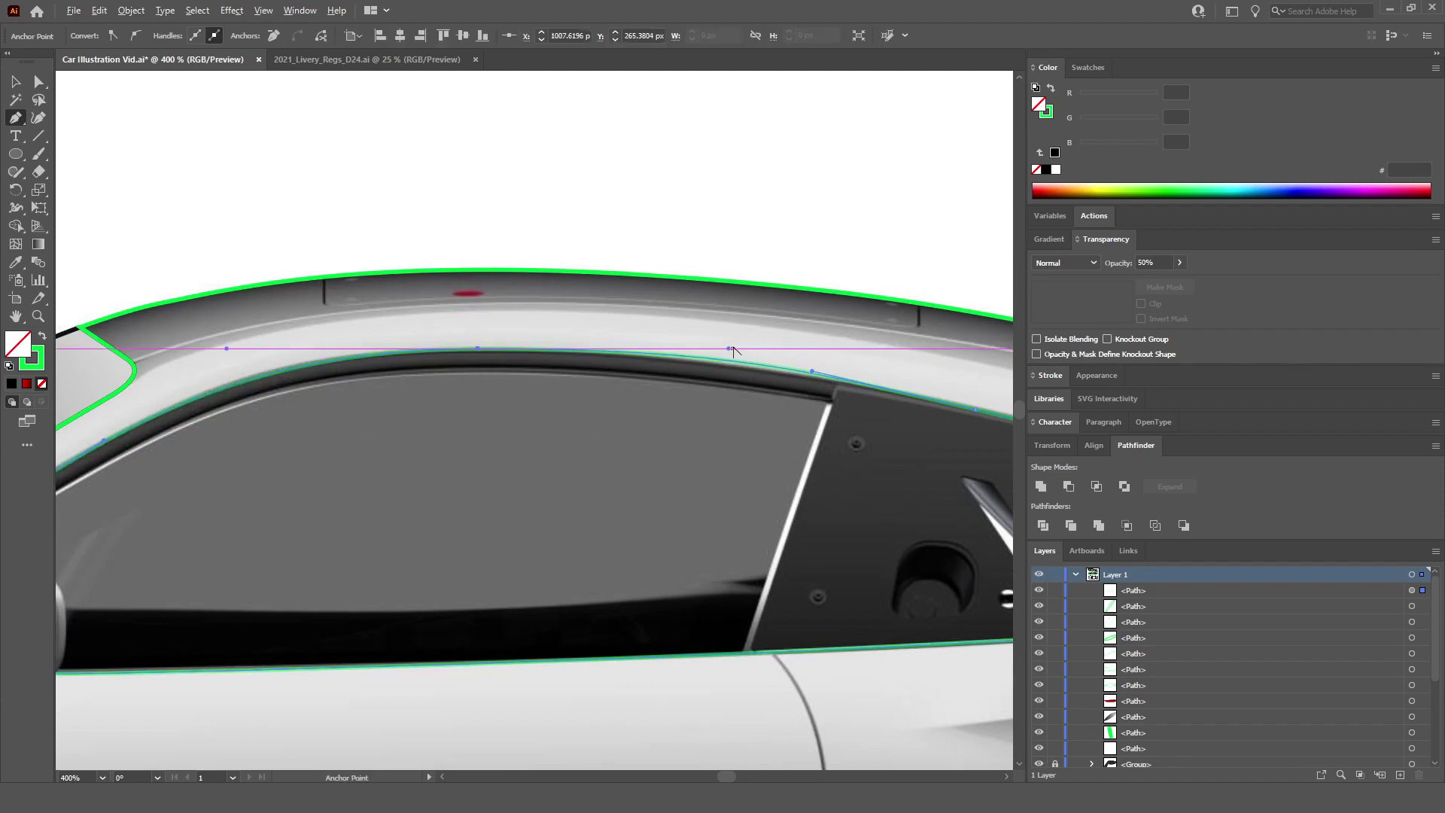
pyautogui.moveTo(729, 349); pyautogui.dragTo(659, 350)
pyautogui.hotkey('ctrl', '-')
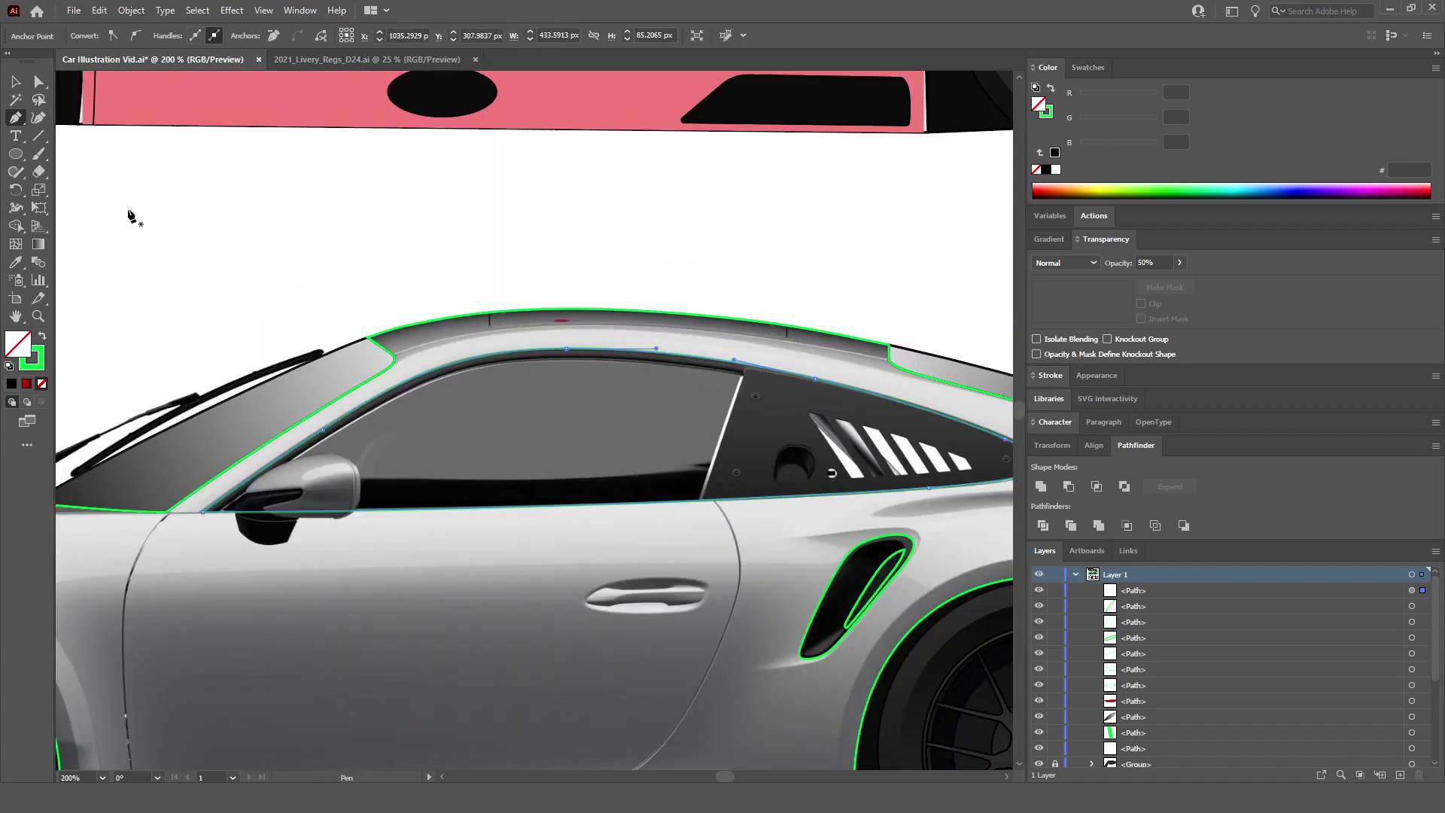
pyautogui.click(15, 83)
pyautogui.click(624, 260)
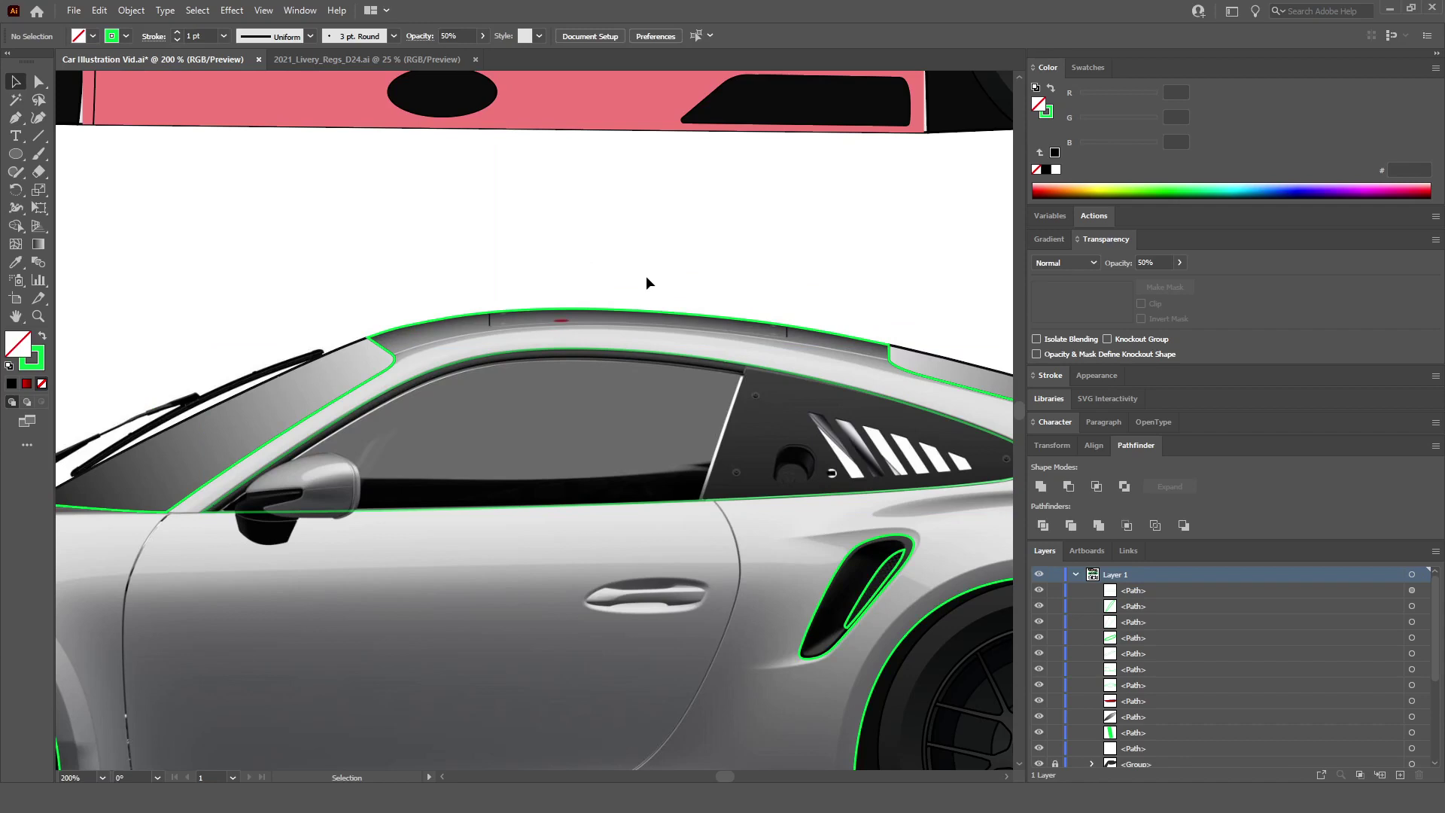
# Step: Start a new Pen path with a straight segment along the divider between the side window and quarter window, from upper to lower edge
pyautogui.hscroll(2, 652, 433)
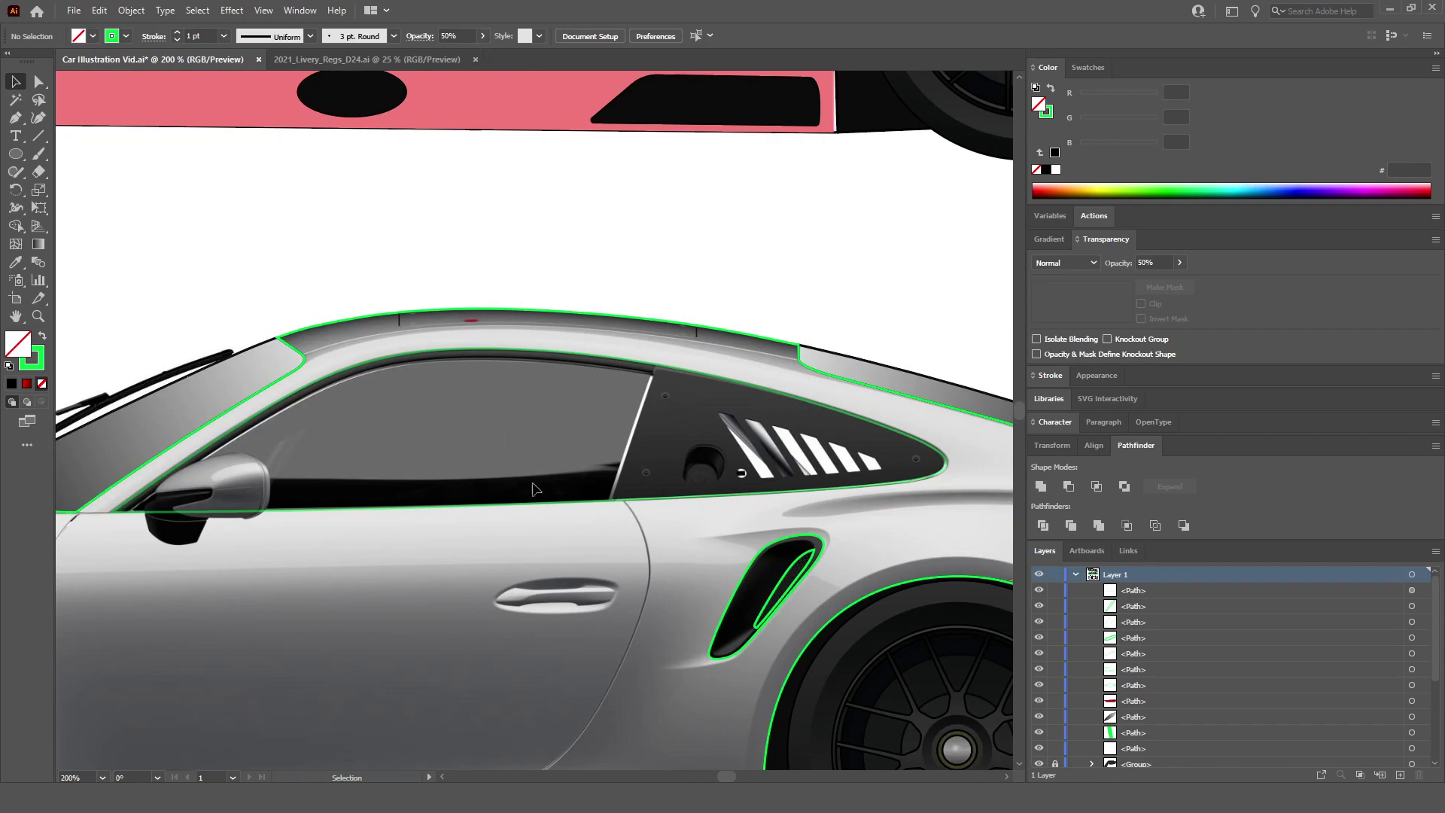
pyautogui.scroll(3, 351, 461)
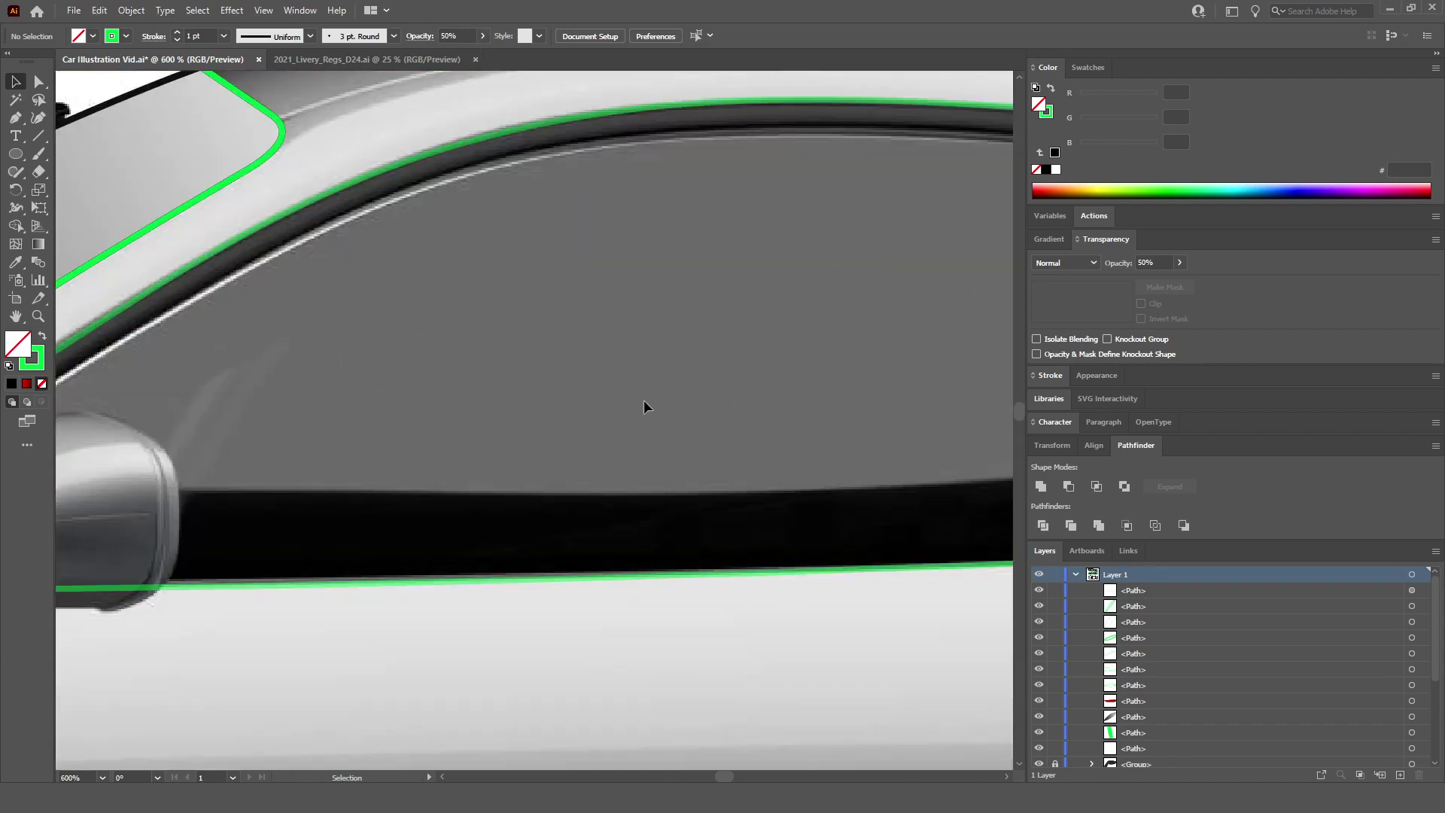
pyautogui.scroll(-4, 548, 394)
pyautogui.hscroll(4, 565, 477)
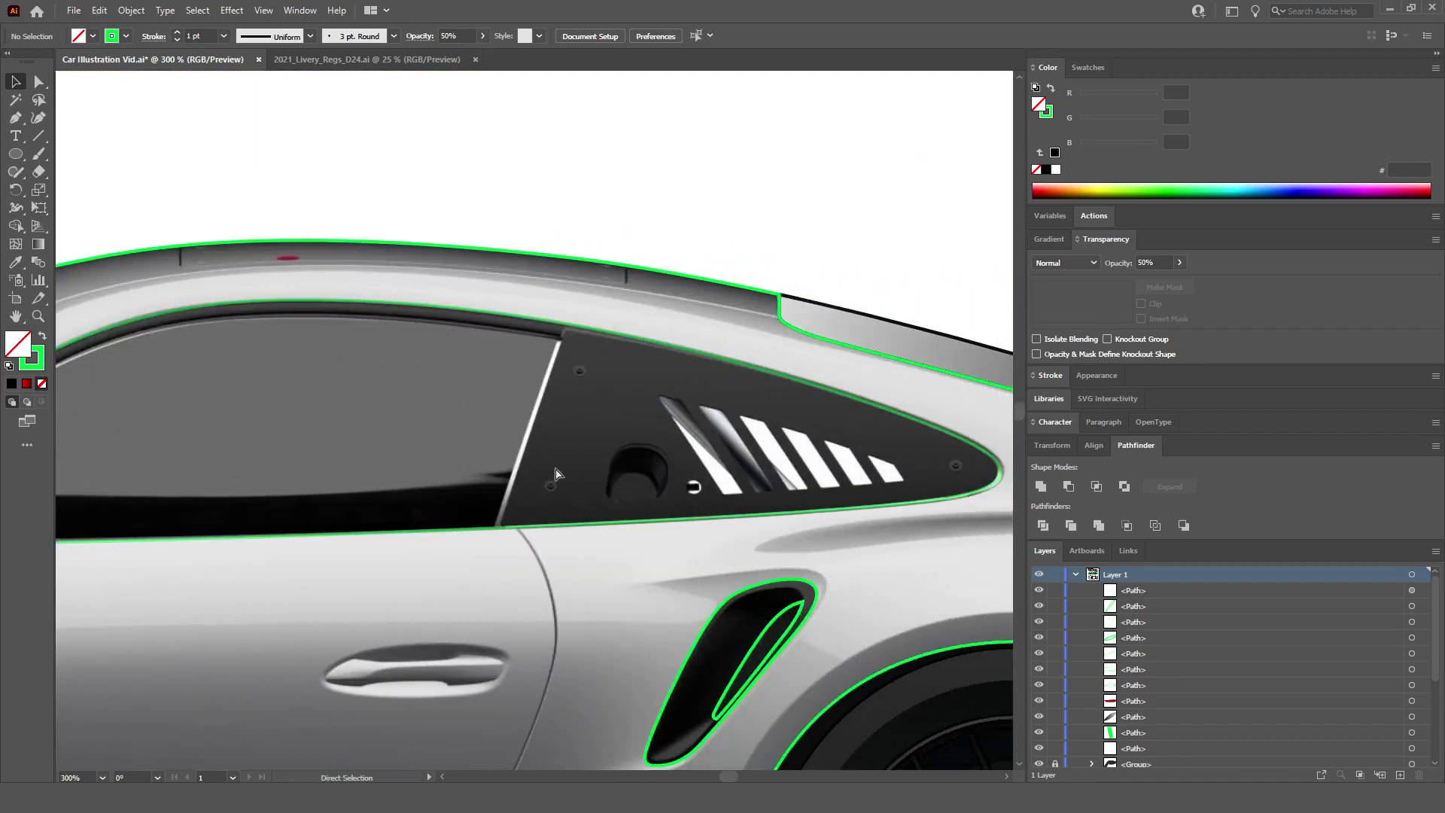
pyautogui.scroll(3, 557, 474)
pyautogui.scroll(2, 755, 444)
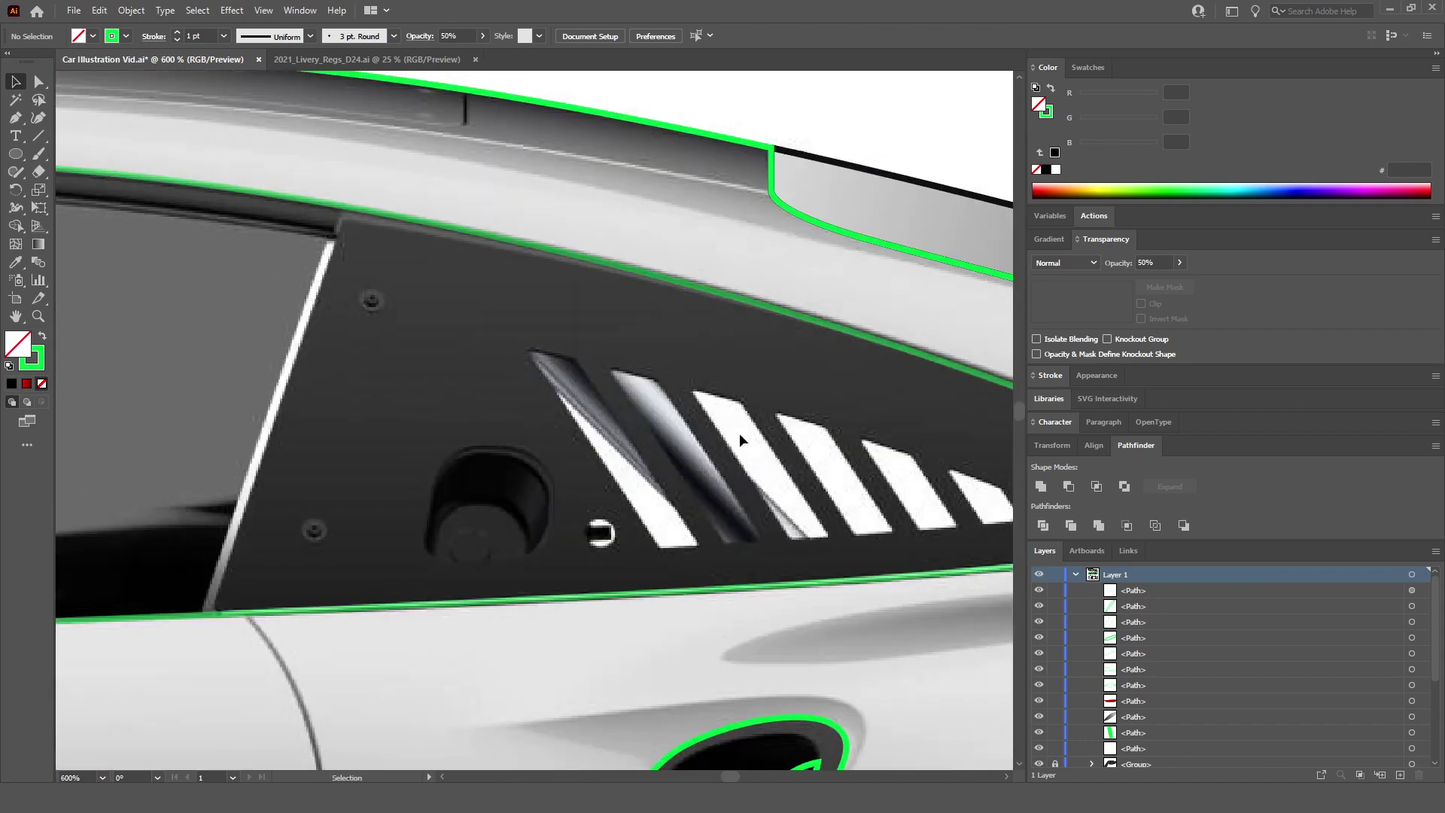
pyautogui.hscroll(-2, 532, 376)
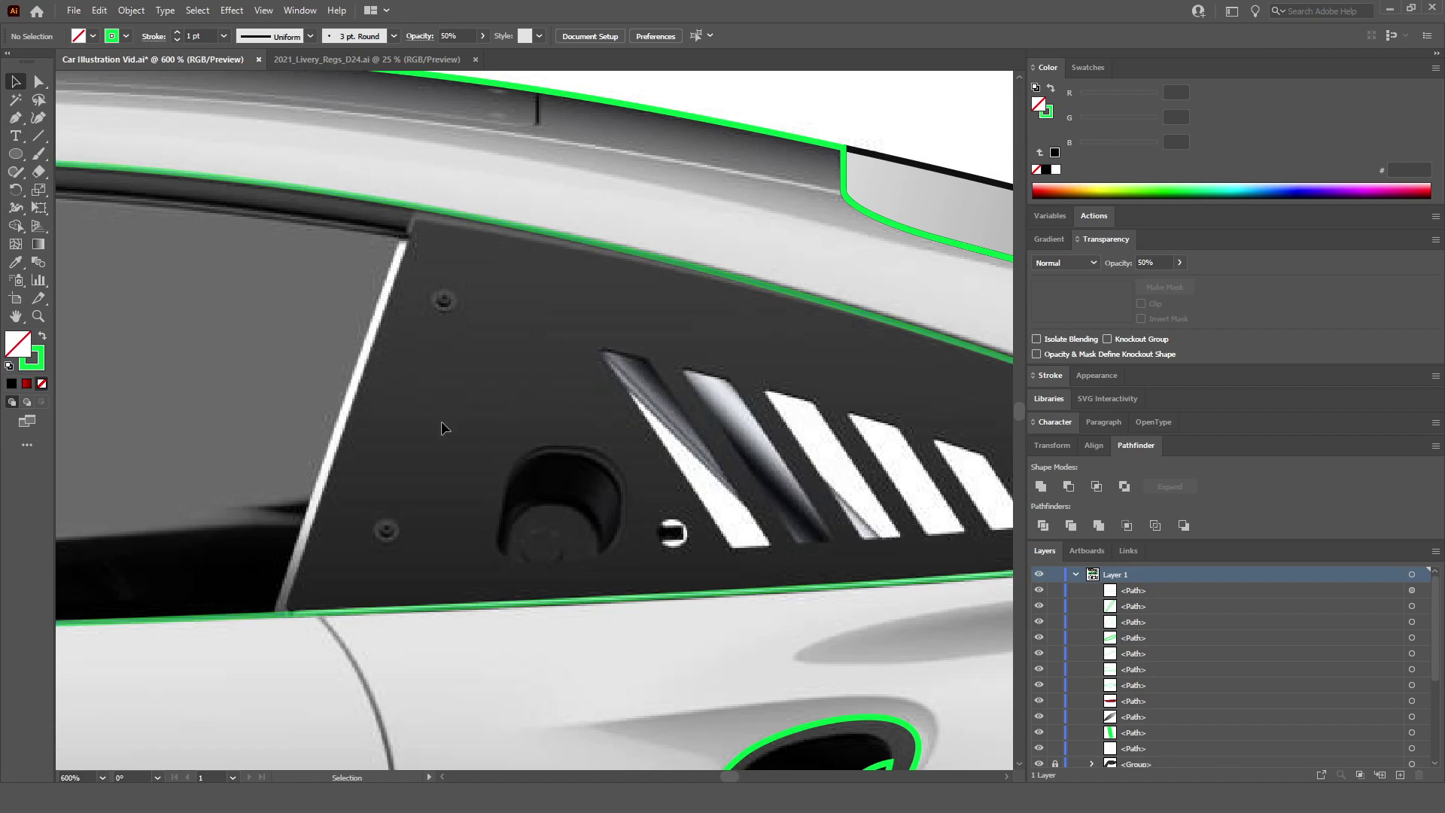
pyautogui.click(15, 118)
pyautogui.click(417, 205)
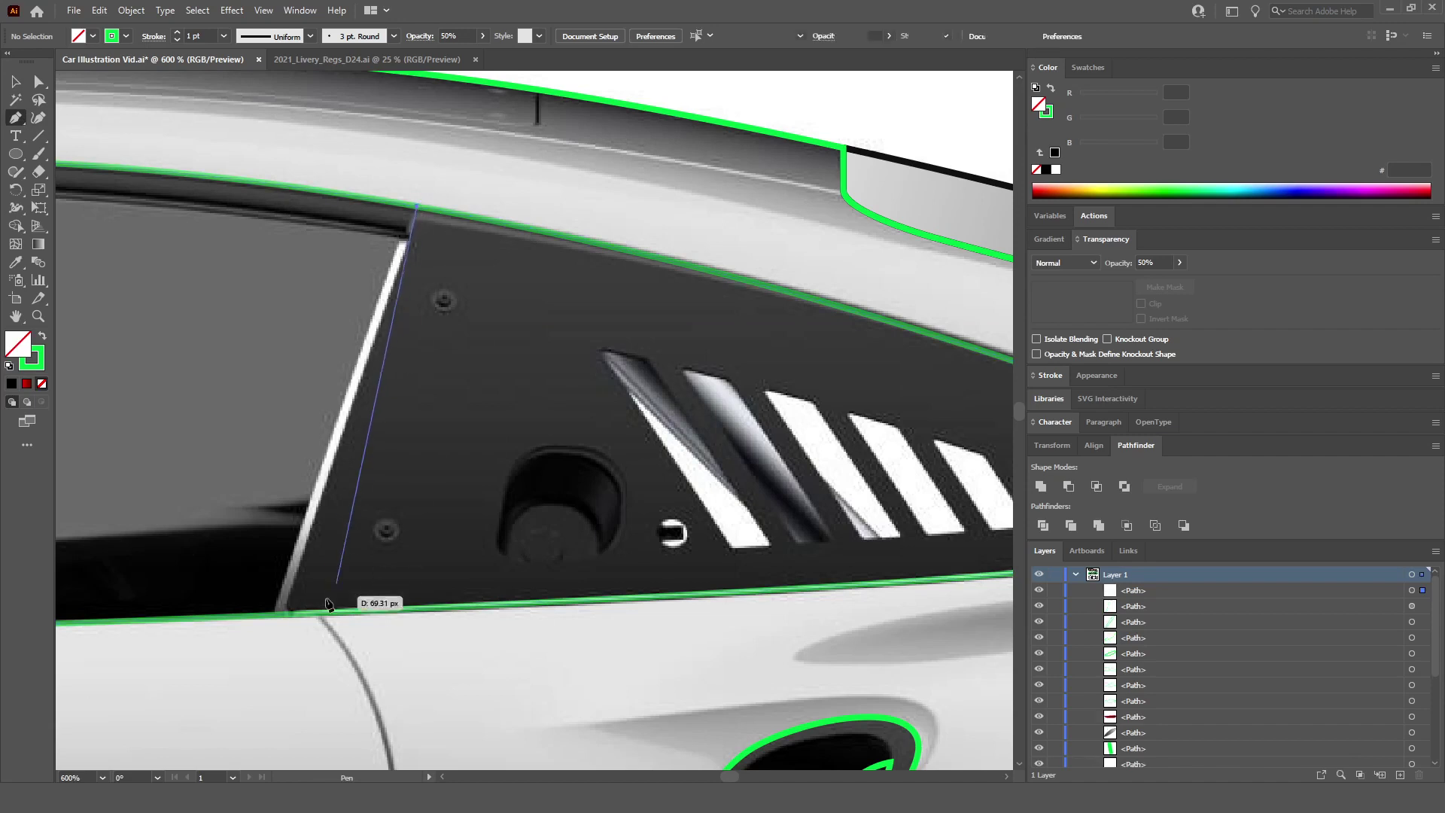
pyautogui.click(279, 612)
# Step: Carry the divider path loosely around the outside of the quarter window and close it at the upper end of the divider
pyautogui.scroll(-1, 278, 613)
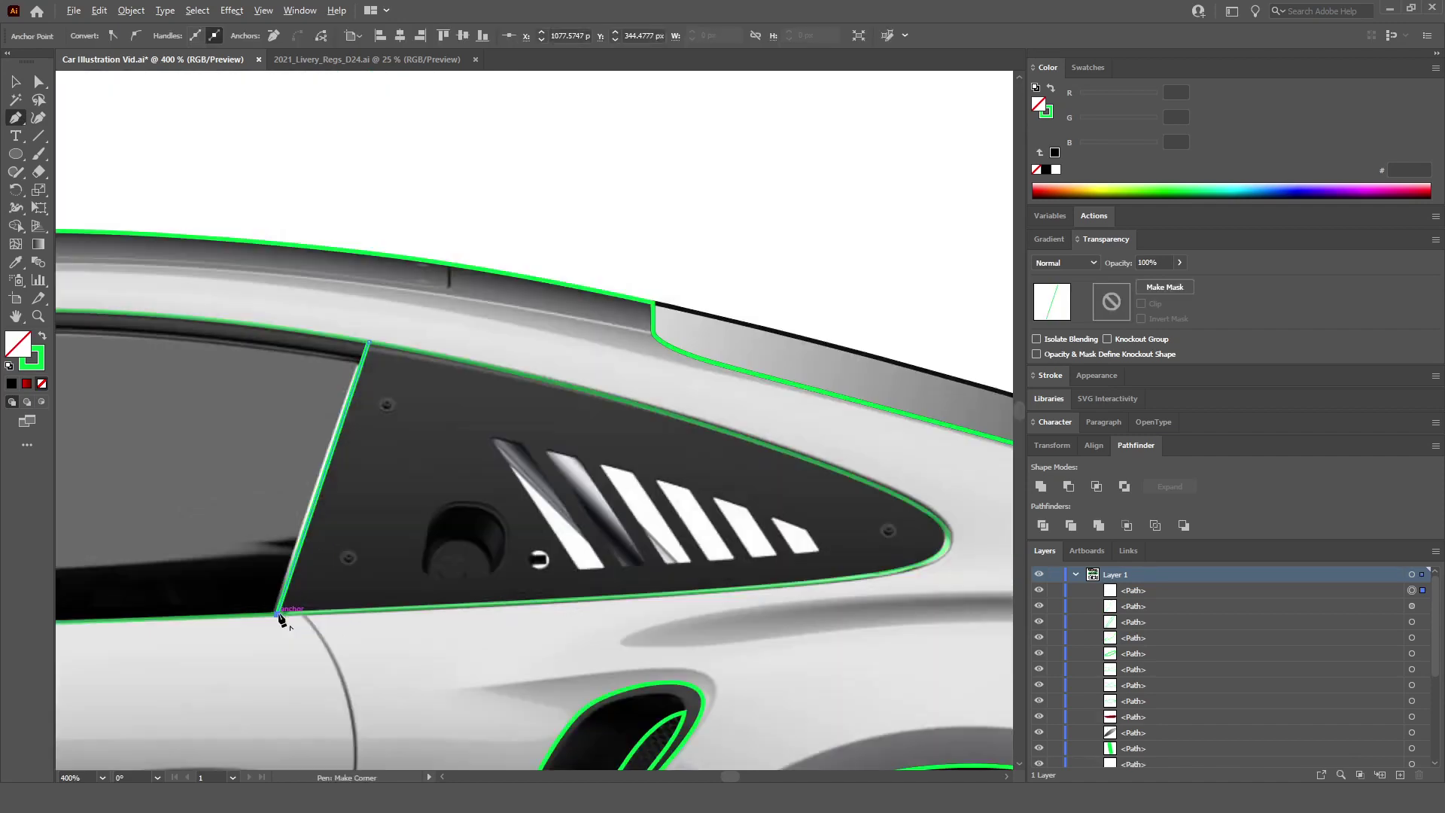
pyautogui.click(449, 705)
pyautogui.hscroll(2, 864, 627)
pyautogui.hscroll(1, 864, 627)
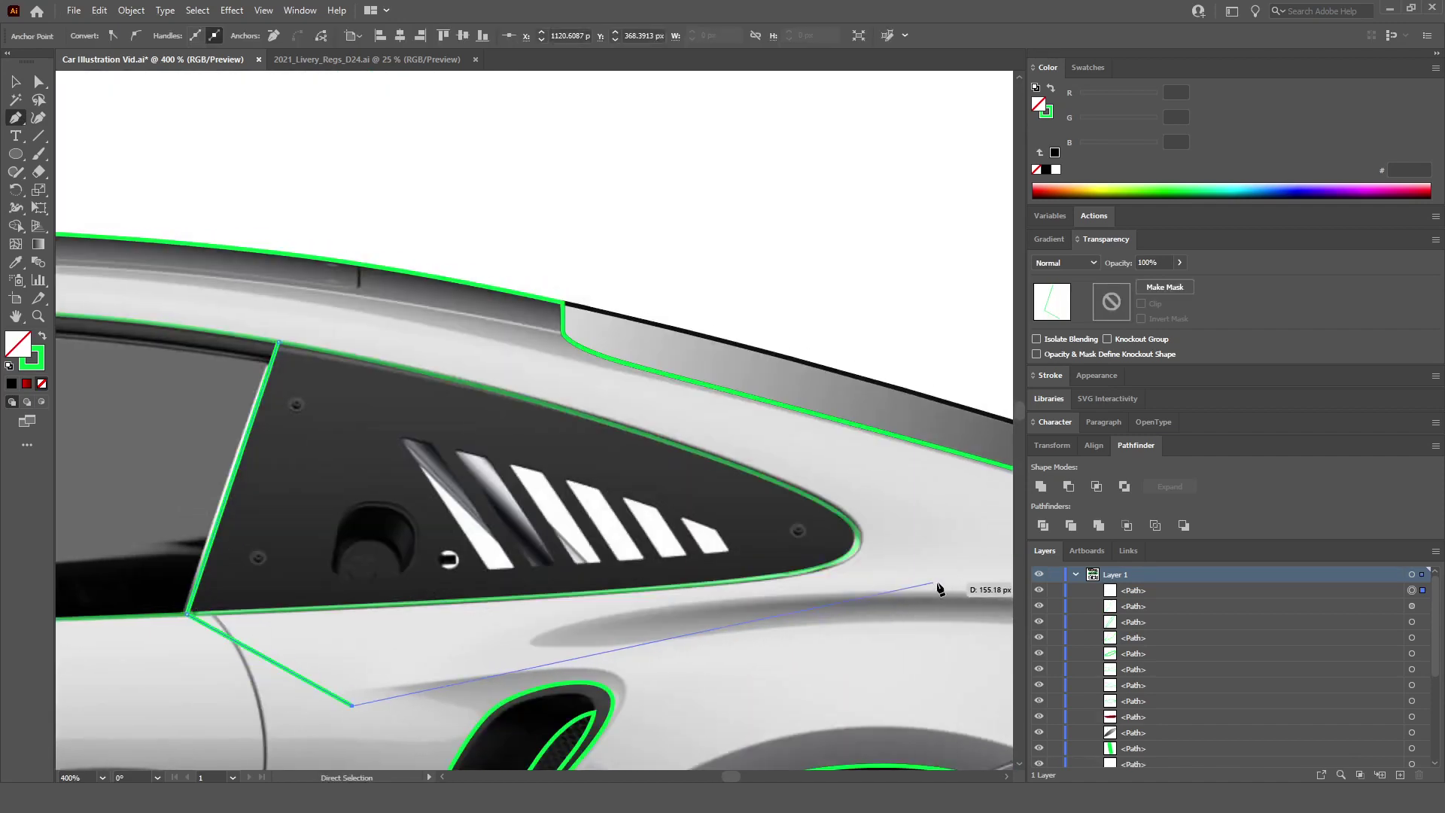
pyautogui.click(952, 582)
pyautogui.click(904, 469)
pyautogui.click(412, 328)
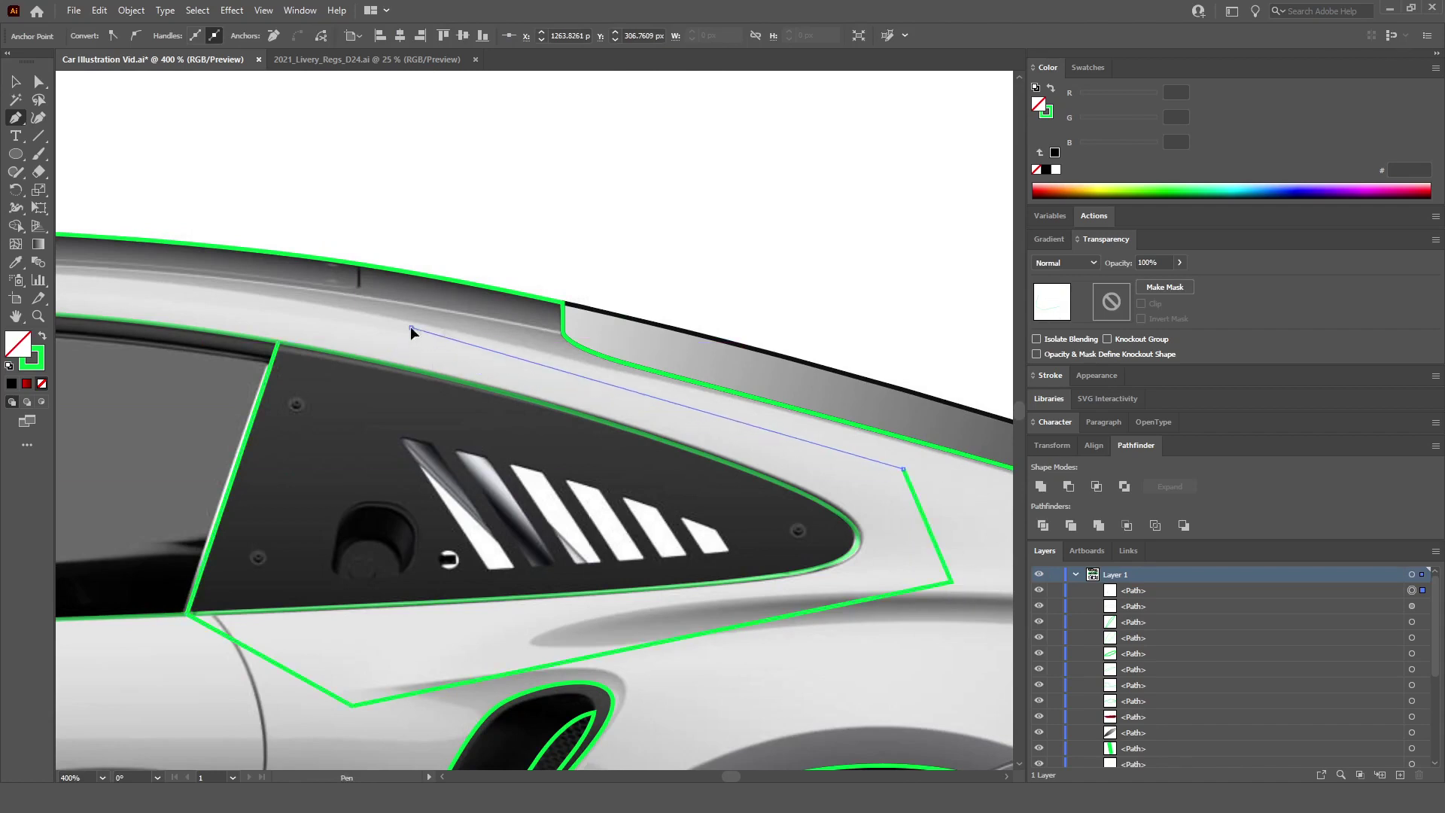
pyautogui.click(278, 343)
pyautogui.scroll(-1, 389, 437)
pyautogui.hscroll(-3, 388, 436)
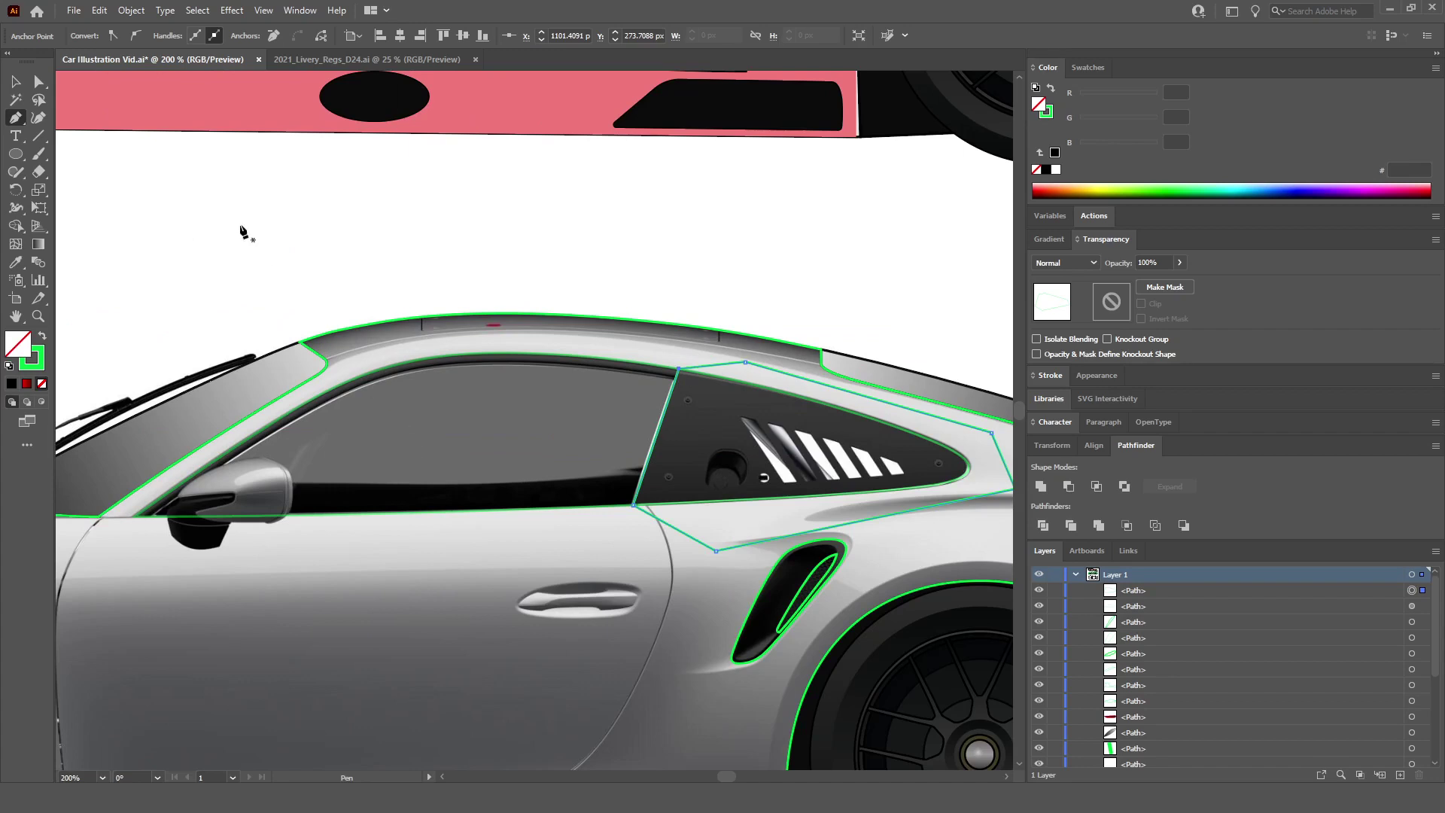
# Step: Select the quarter window enclosure together with the side window outline and split them with the Divide Pathfinder operation
pyautogui.click(16, 81)
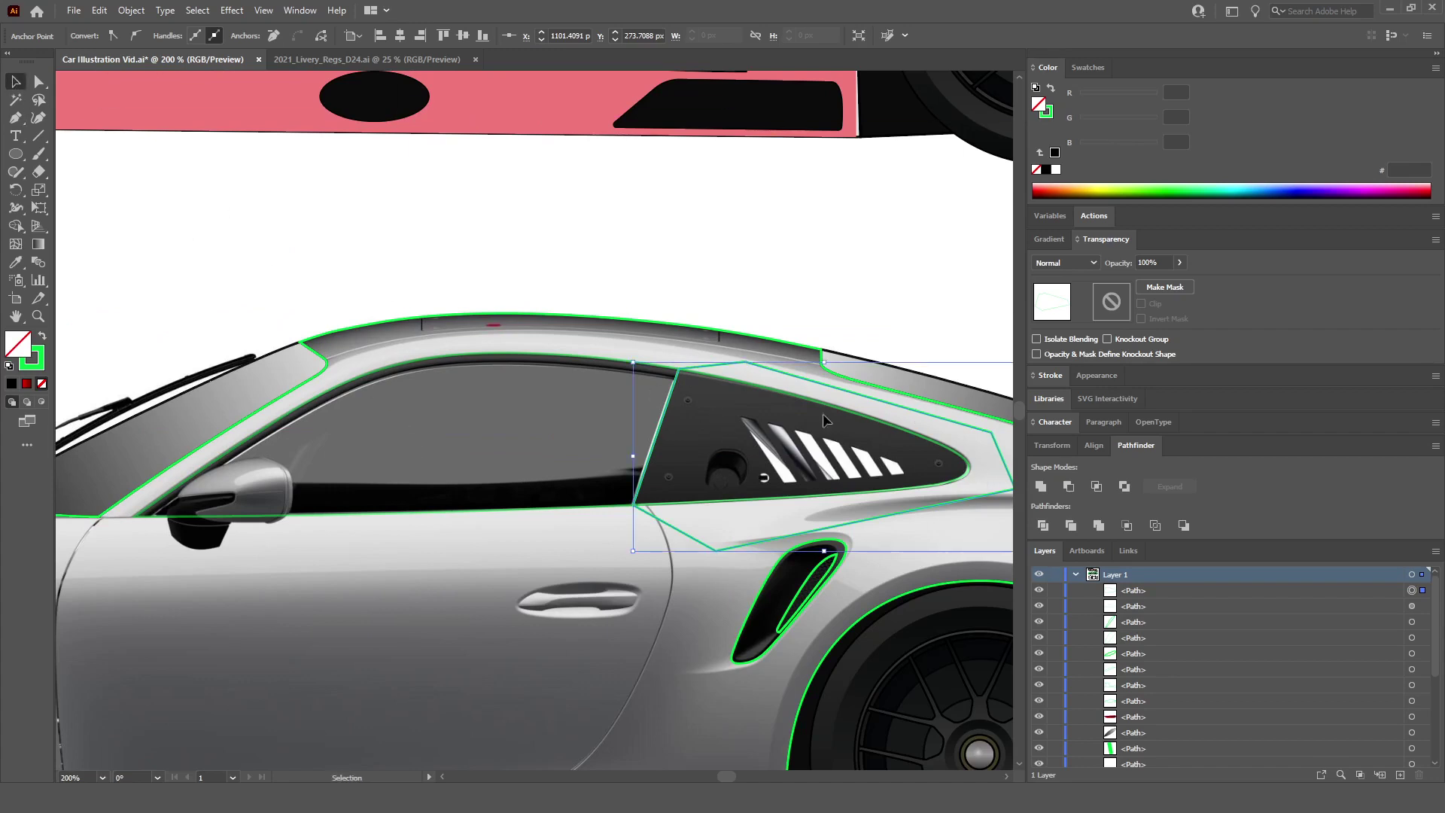
pyautogui.hscroll(1, 892, 420)
pyautogui.keyDown('shift'); pyautogui.click(844, 428); pyautogui.keyUp('shift')
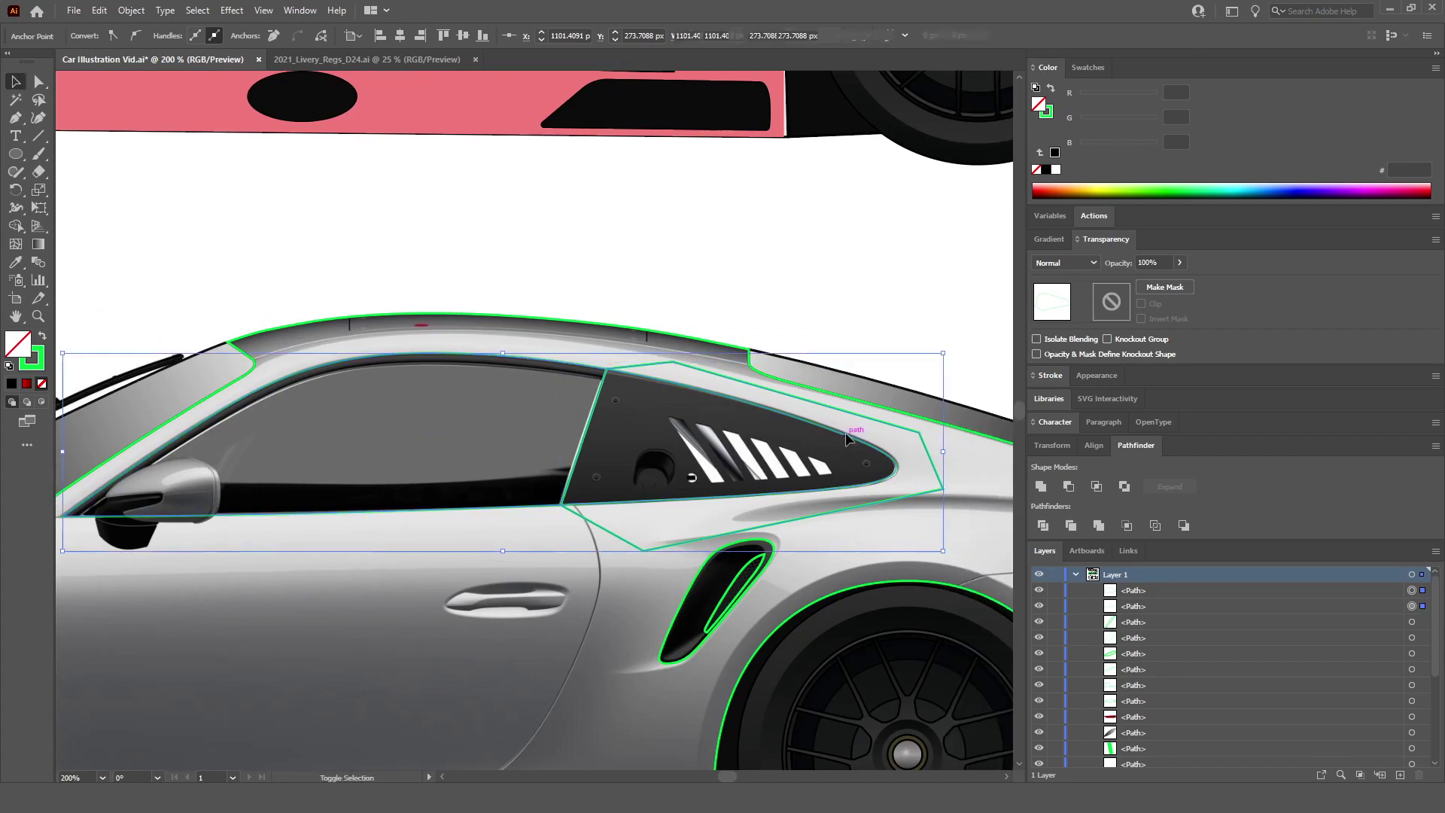
pyautogui.click(1044, 526)
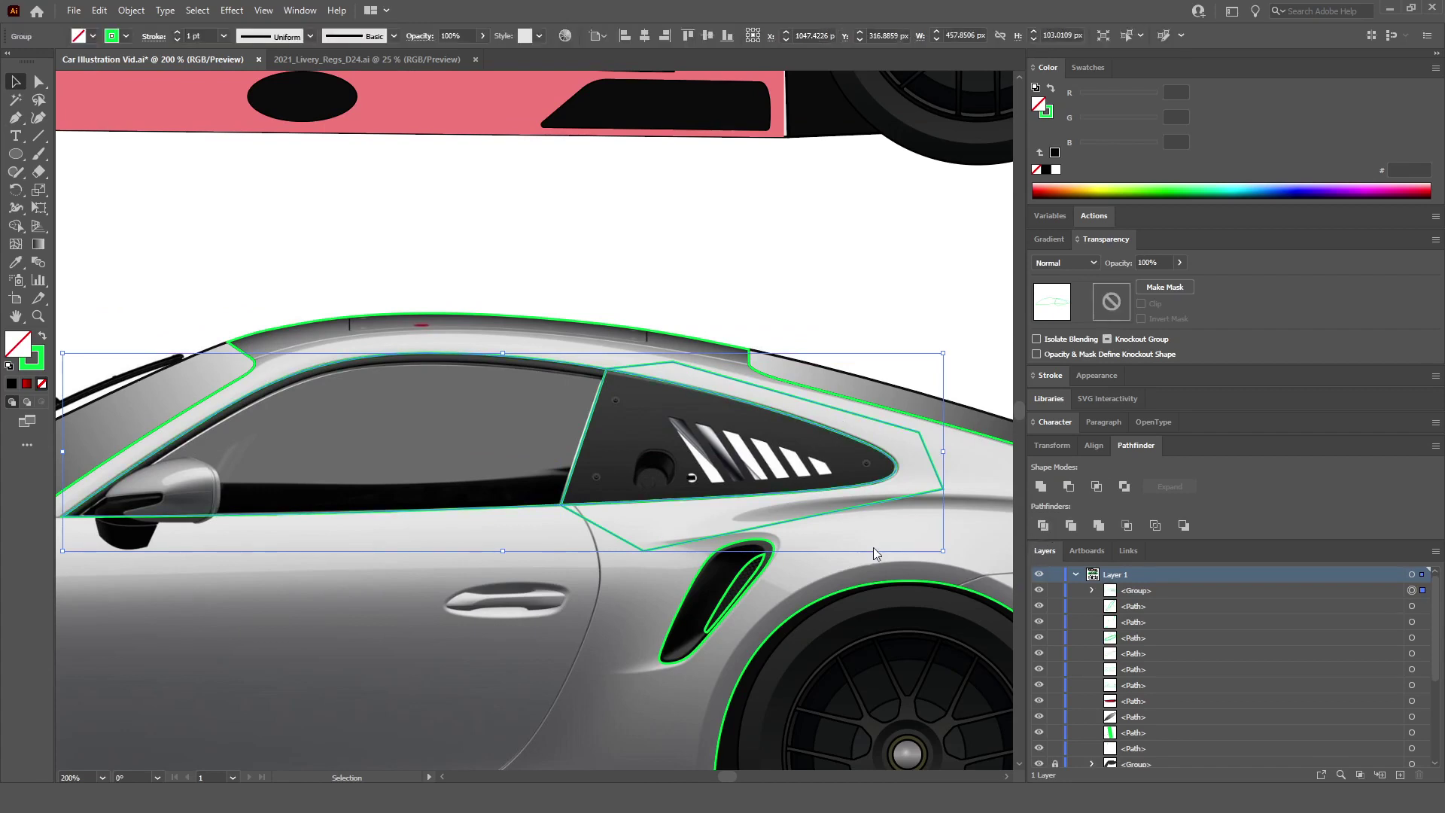
# Step: Ungroup the divided shapes and delete the excess piece outside the quarter window
pyautogui.hotkey('ctrl', 'shift', 'g')
pyautogui.click(626, 224)
pyautogui.click(708, 370)
pyautogui.press('Delete')
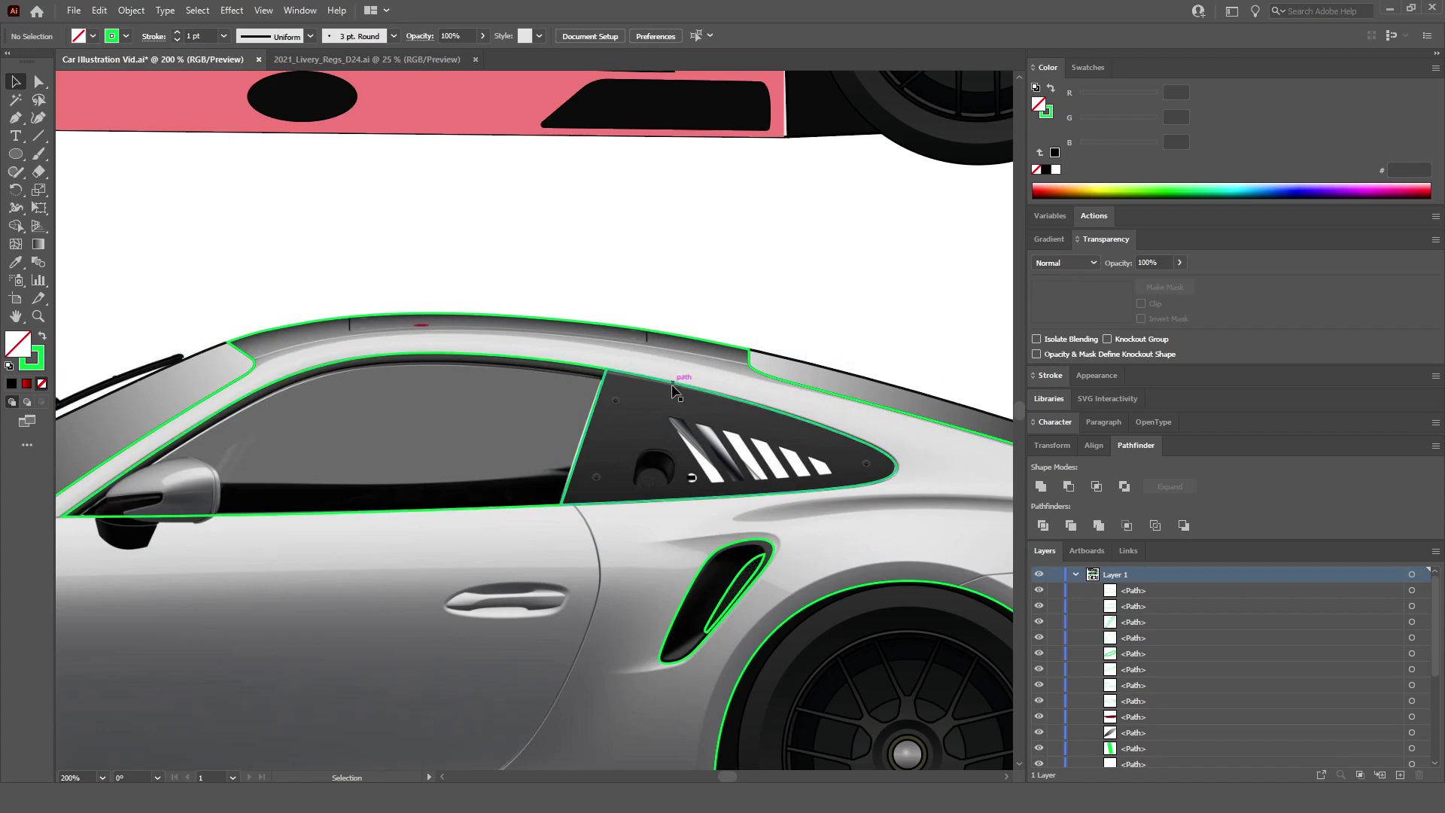
# Step: Examine the side window and mirror on the pink reference car, and compare them with the Porsche's mirror area
pyautogui.hscroll(-3, 485, 464)
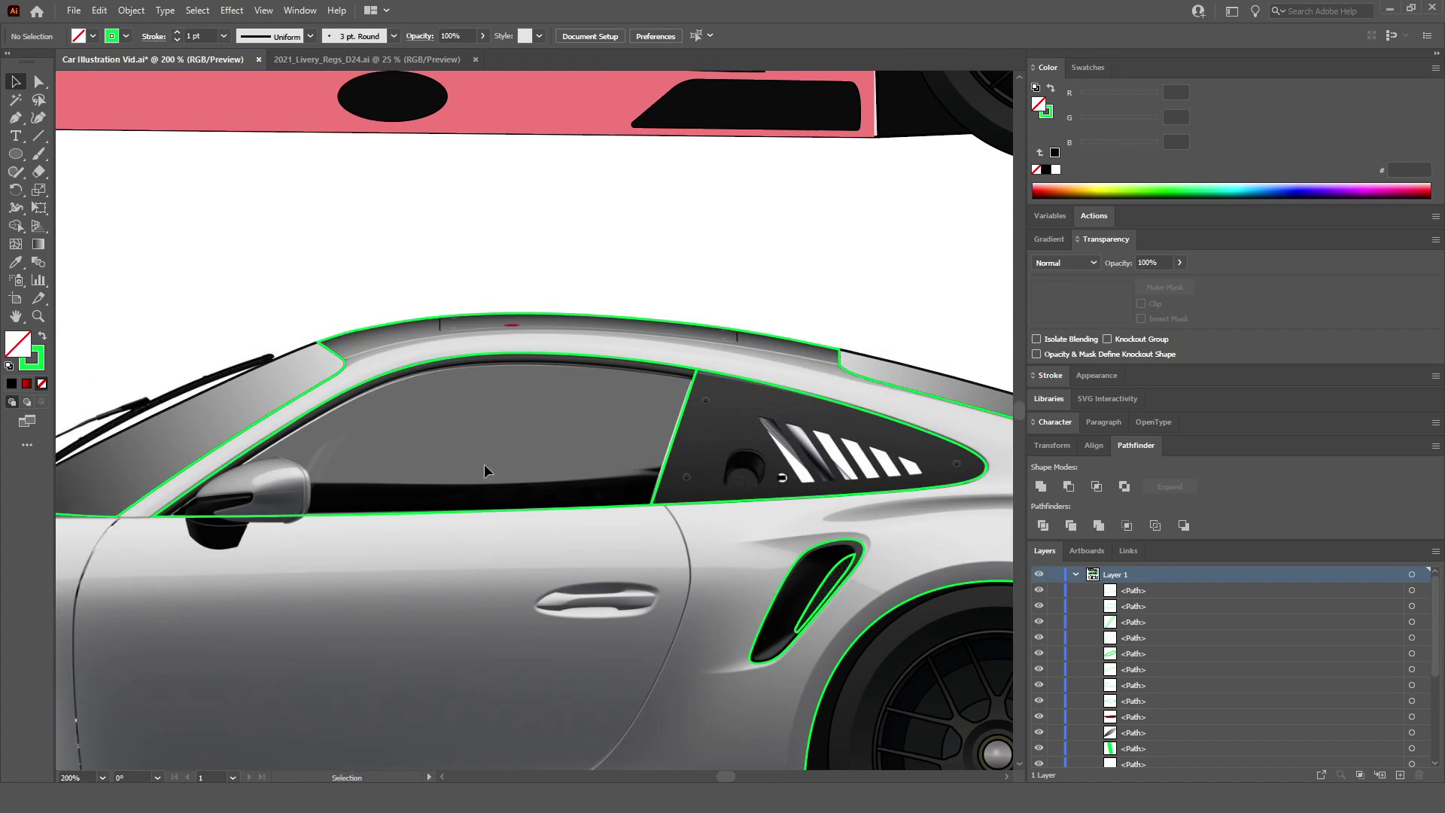
pyautogui.hscroll(-2, 465, 510)
pyautogui.scroll(8, 211, 537)
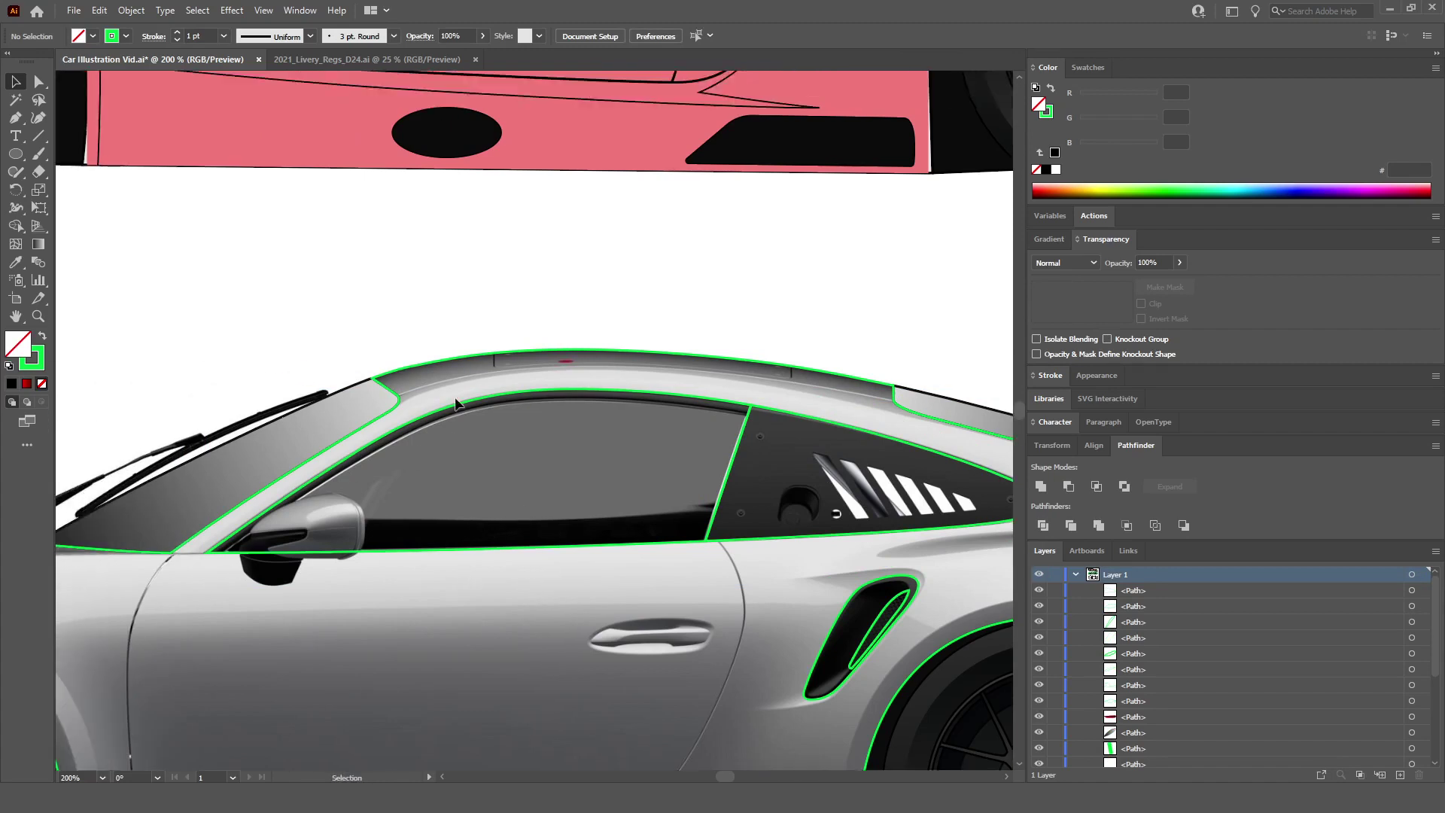
pyautogui.hscroll(-2, 449, 328)
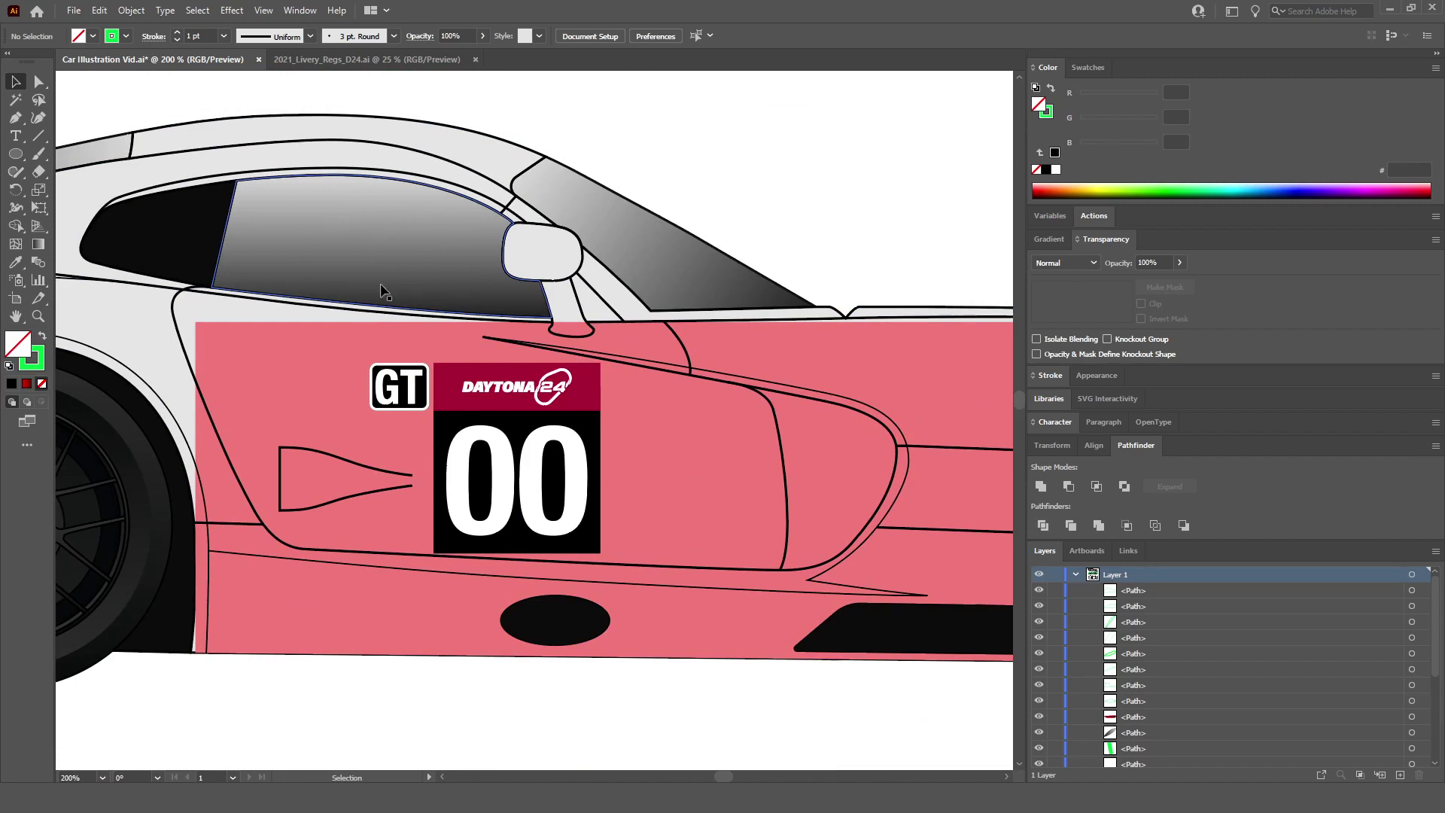
pyautogui.scroll(-5, 598, 662)
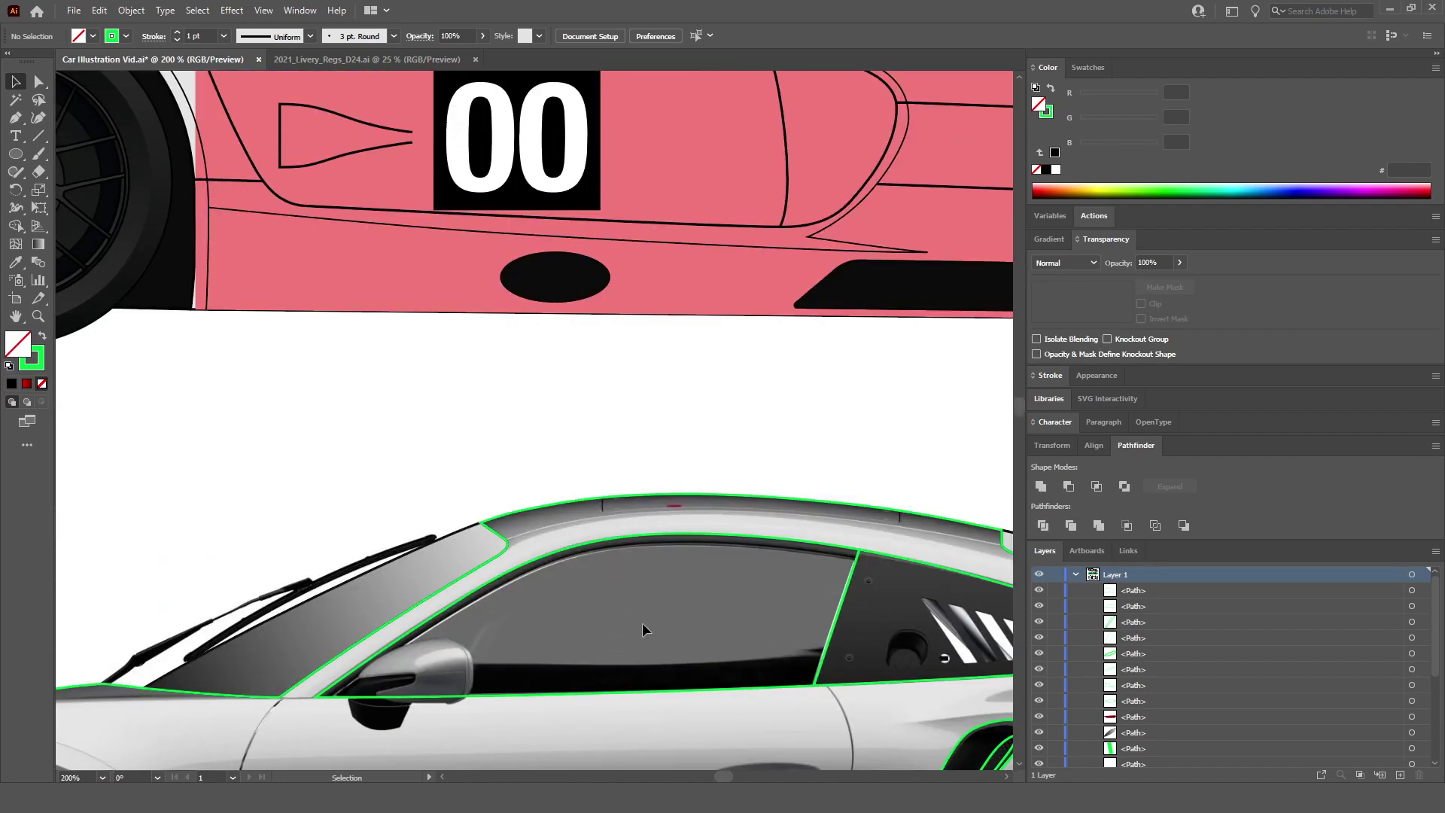
pyautogui.scroll(-1, 594, 580)
pyautogui.scroll(-1, 290, 674)
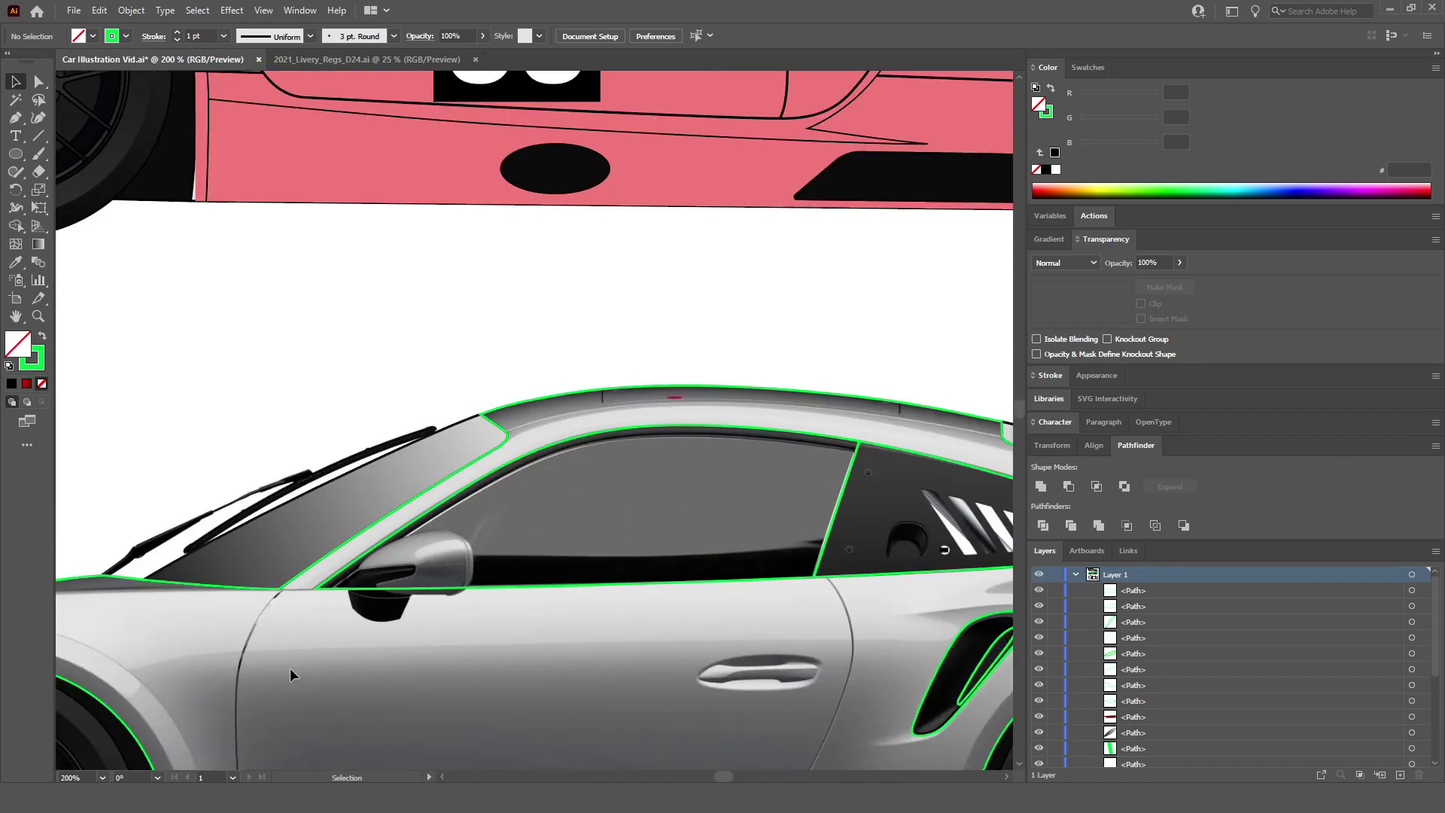
pyautogui.scroll(2, 360, 665)
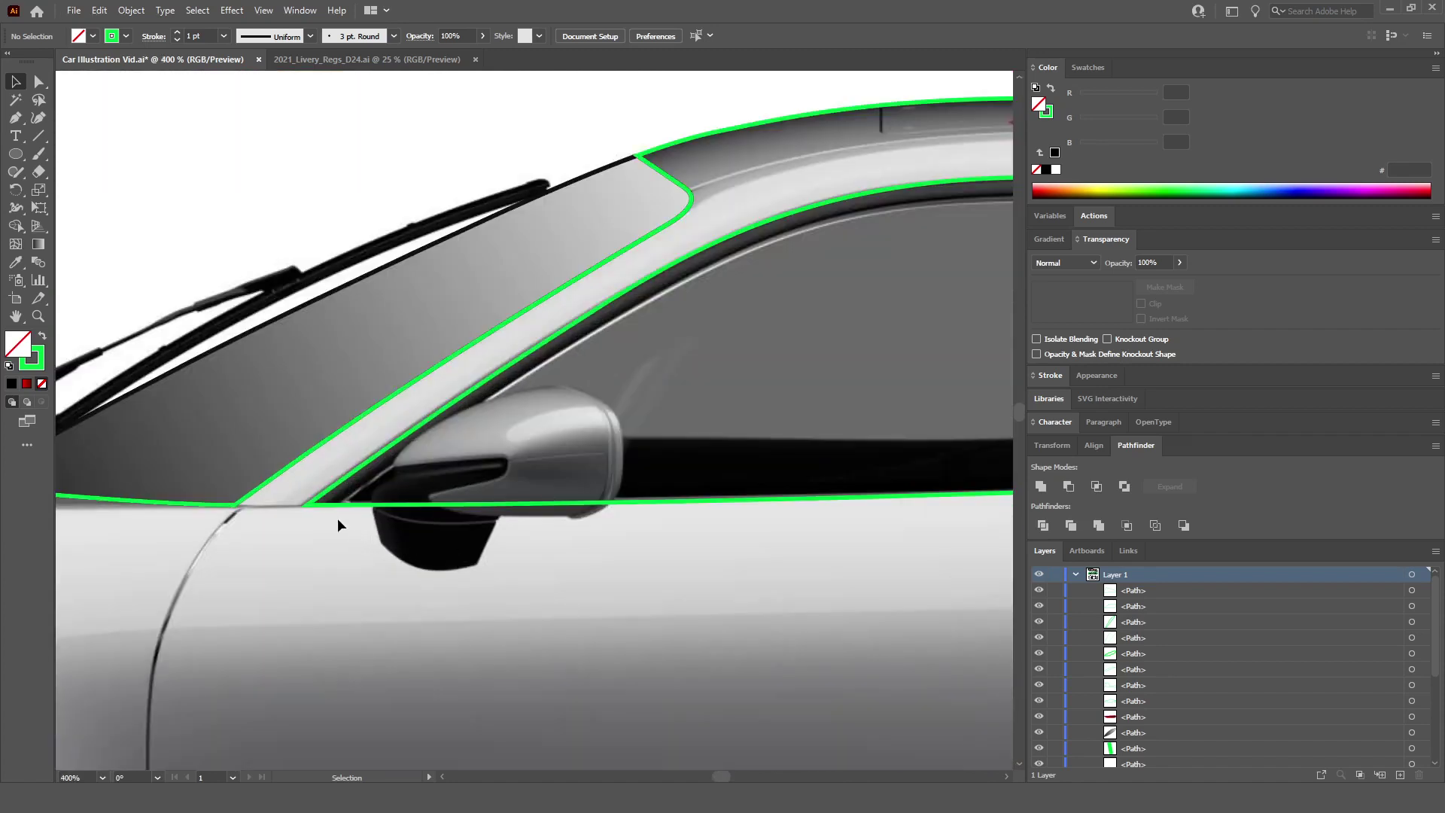
# Step: Trace the inner edge of the side window's upper trim from below the front corner to the quarter window divider
pyautogui.hscroll(2, 337, 518)
pyautogui.click(16, 118)
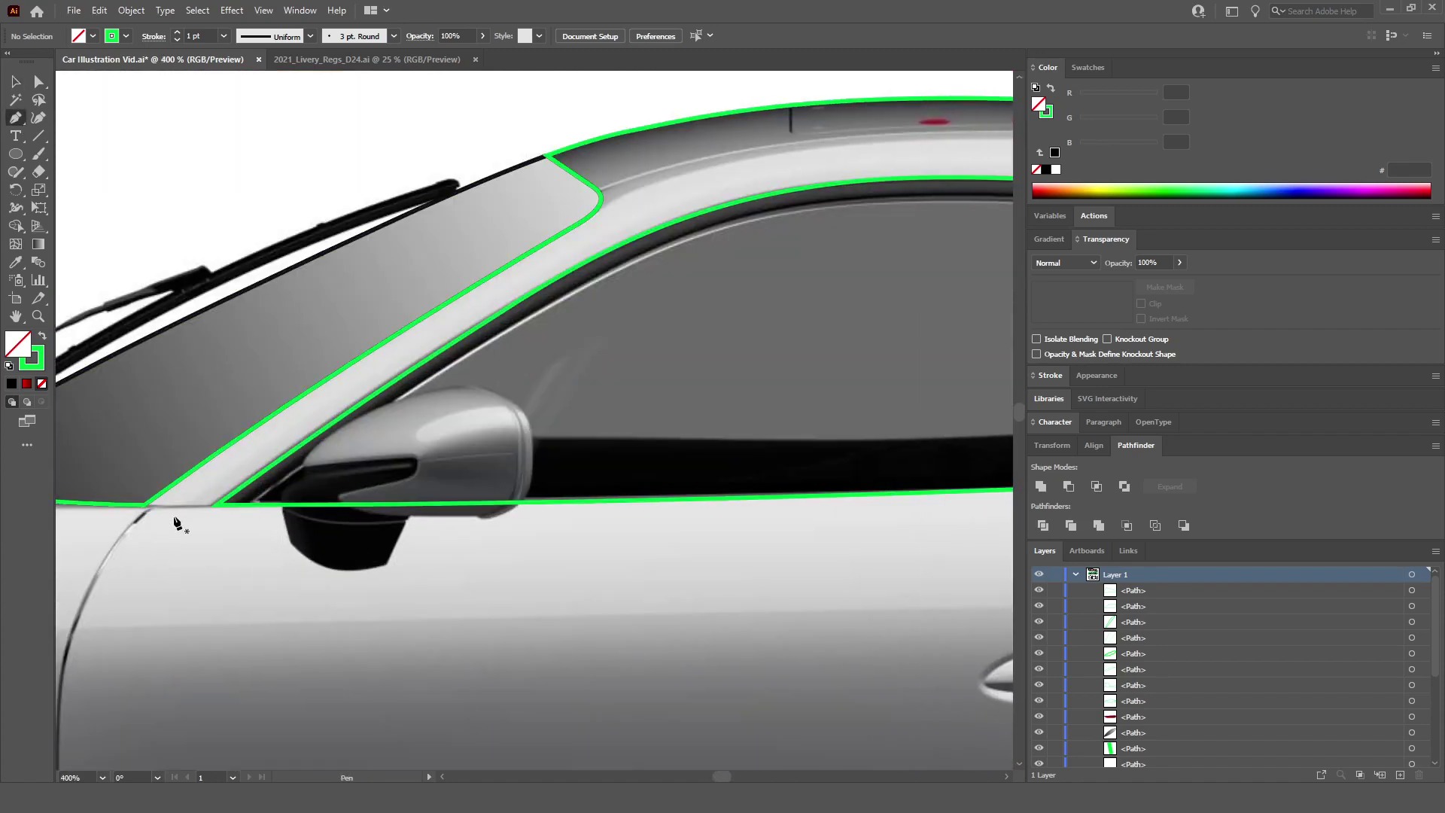
pyautogui.click(173, 508)
pyautogui.click(200, 530)
pyautogui.click(248, 504)
pyautogui.hscroll(2, 285, 491)
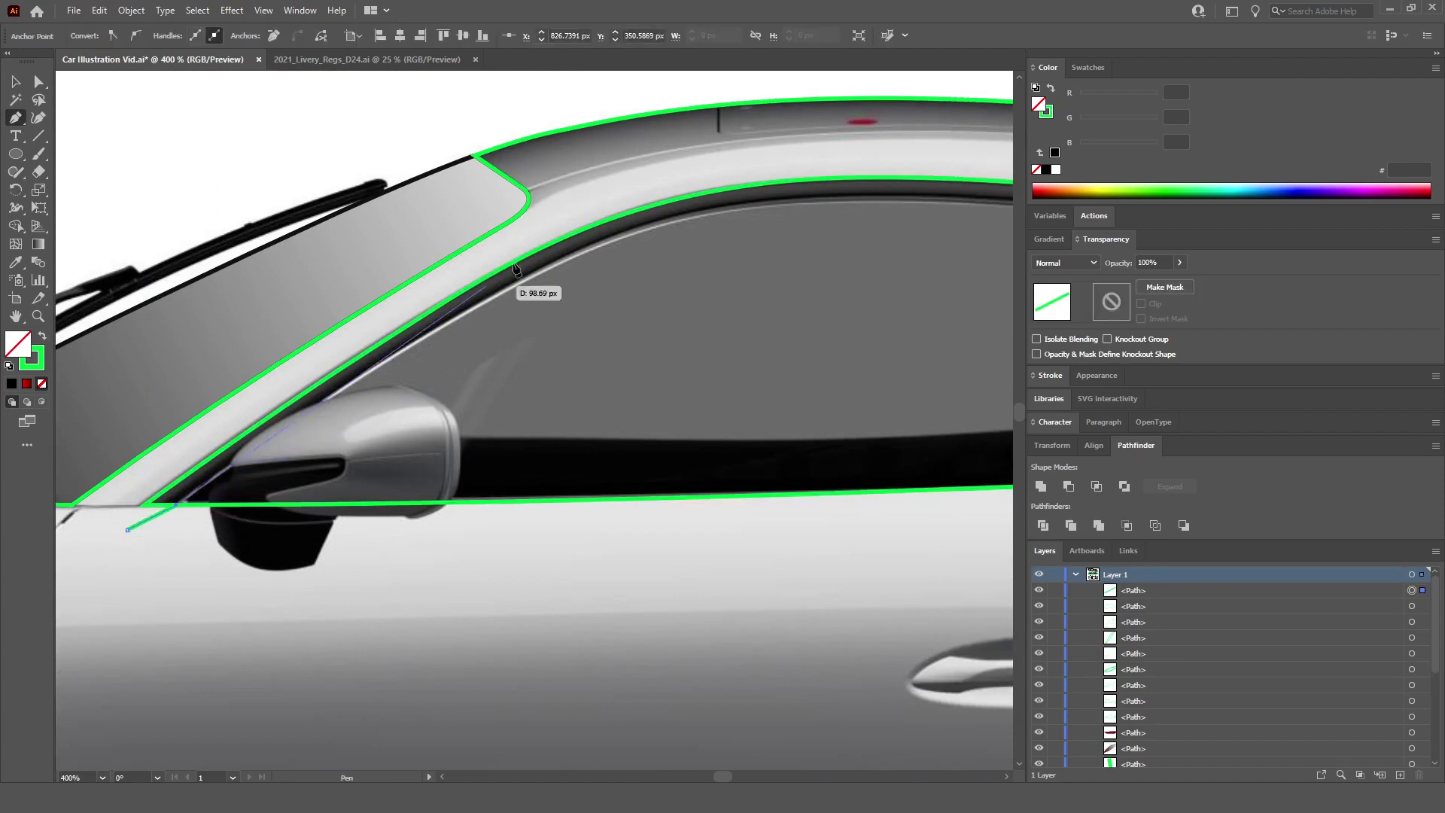
pyautogui.moveTo(500, 288); pyautogui.dragTo(698, 197)
pyautogui.hscroll(6, 622, 226)
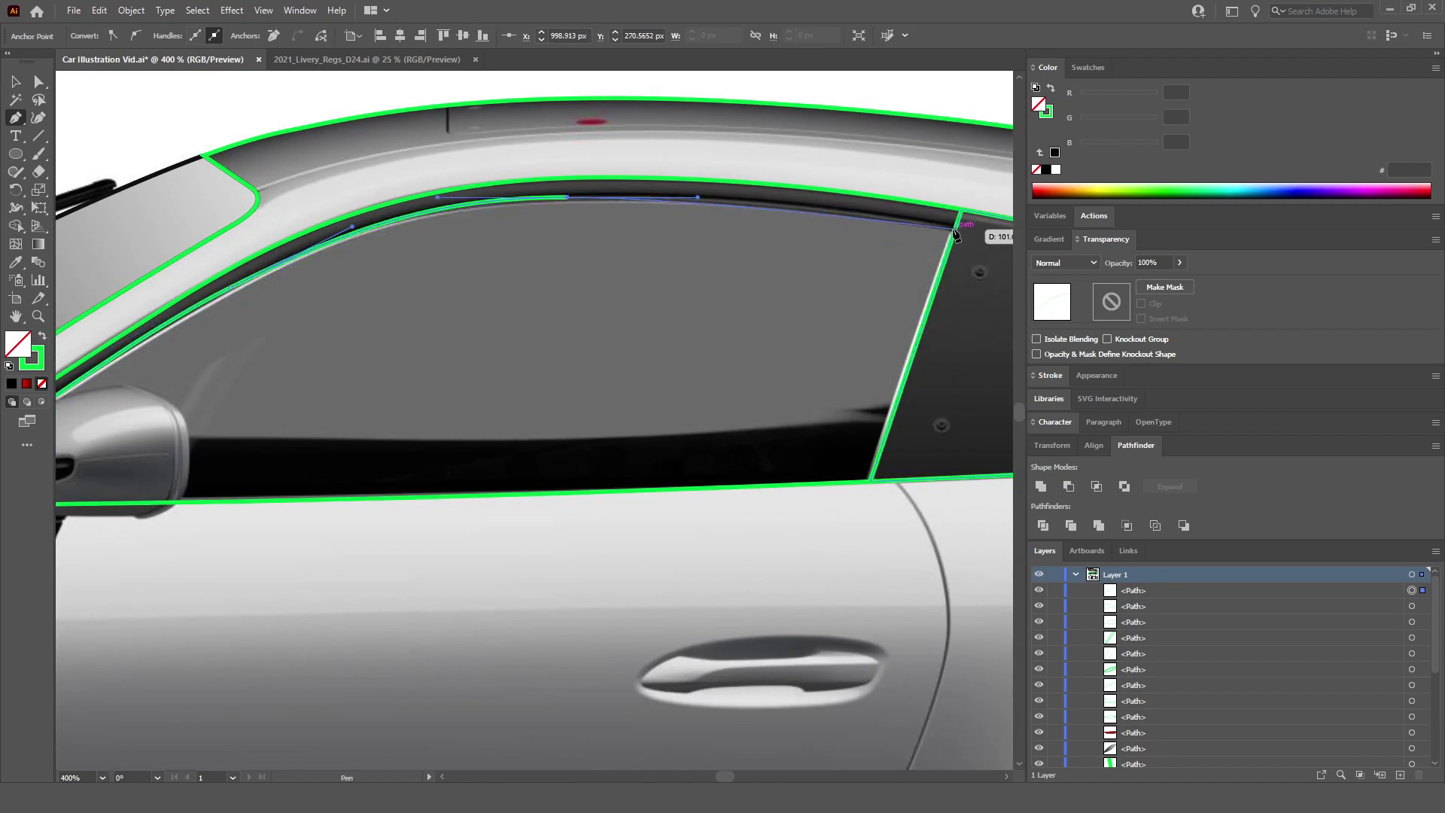
pyautogui.moveTo(956, 228)
pyautogui.mouseDown()
pyautogui.moveTo(1028, 237)
pyautogui.moveTo(964, 253)
pyautogui.mouseUp()
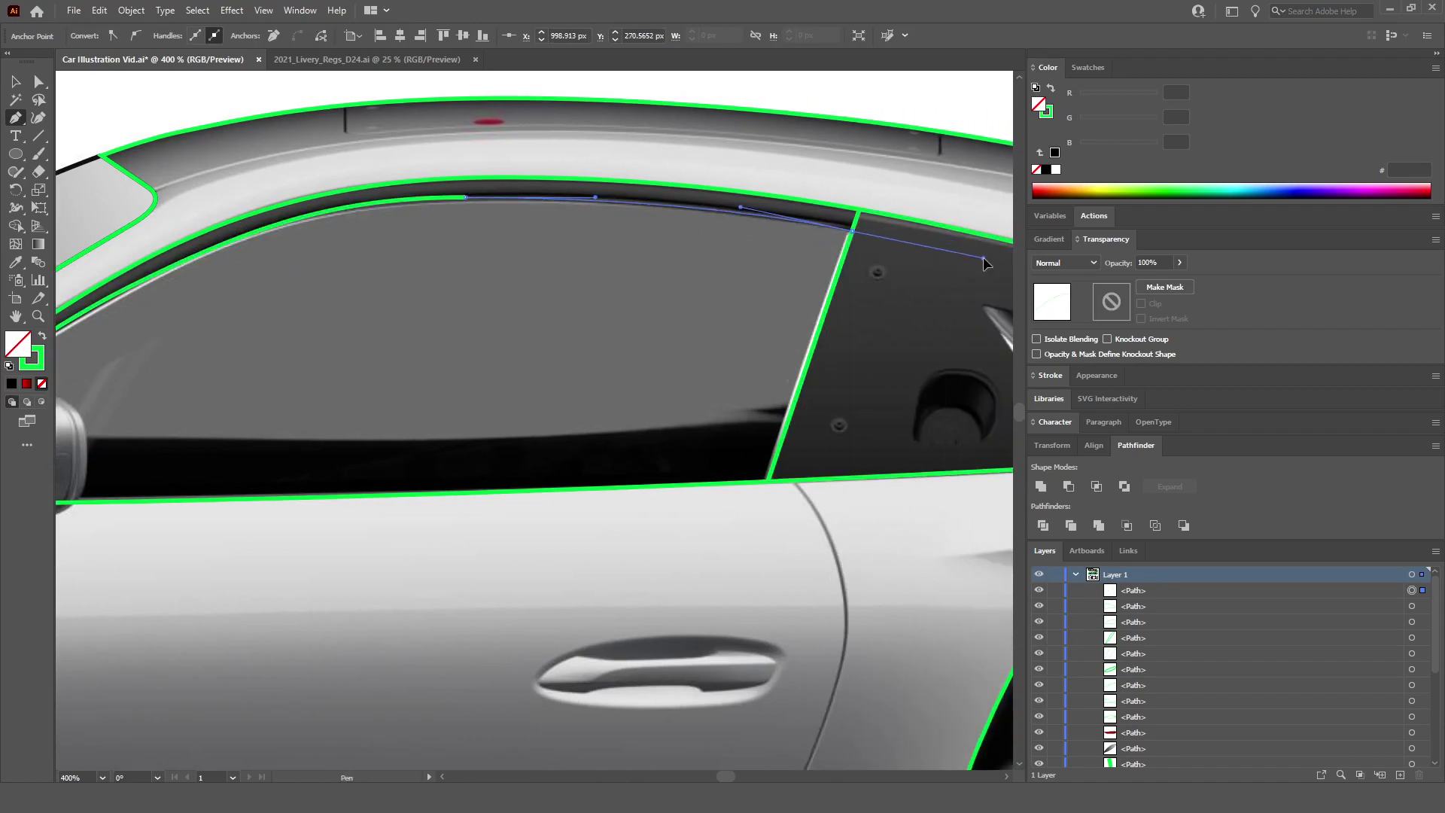
# Step: Carry the trim path back loosely over the roof pillar and close it below the front corner of the side window
pyautogui.moveTo(897, 174); pyautogui.dragTo(798, 155)
pyautogui.moveTo(364, 166); pyautogui.dragTo(273, 186)
pyautogui.hscroll(-5, 274, 185)
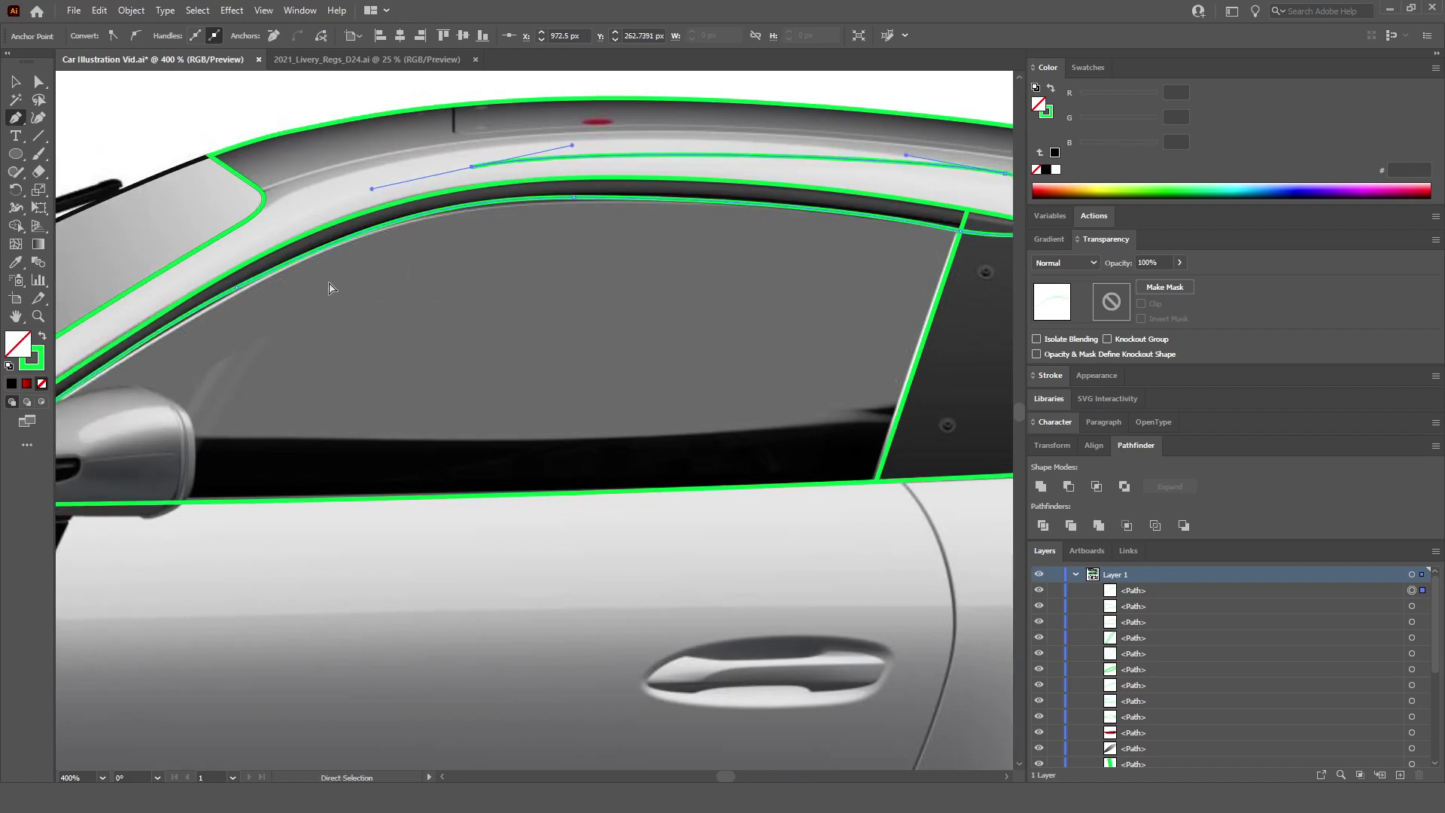
pyautogui.moveTo(282, 296); pyautogui.dragTo(167, 374)
pyautogui.hscroll(-4, 168, 374)
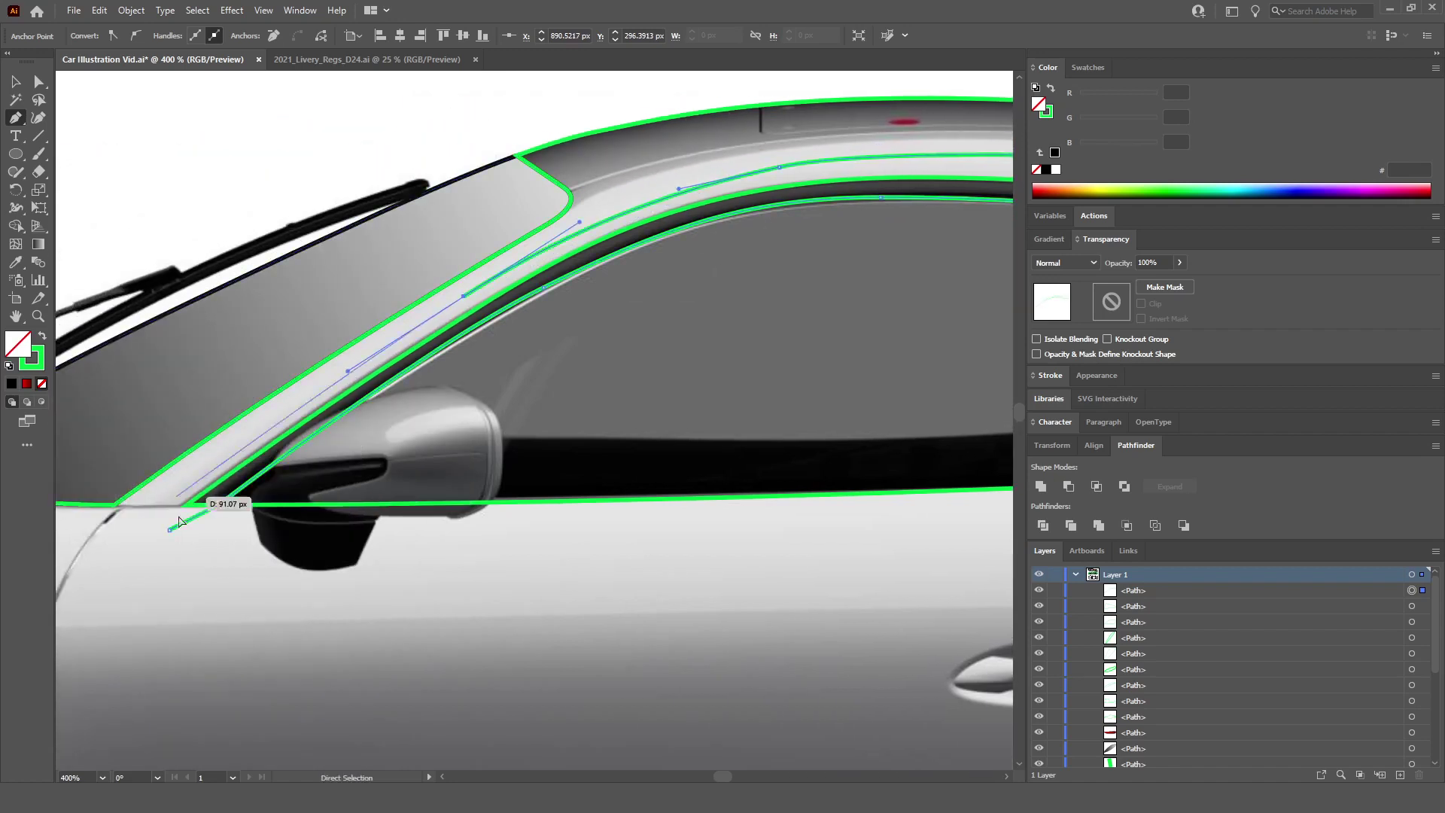
pyautogui.moveTo(168, 529); pyautogui.dragTo(201, 597)
# Step: Try splitting the side window with the trim enclosure using the Divide Pathfinder operation, and undo the split and the enclosure
pyautogui.click(15, 81)
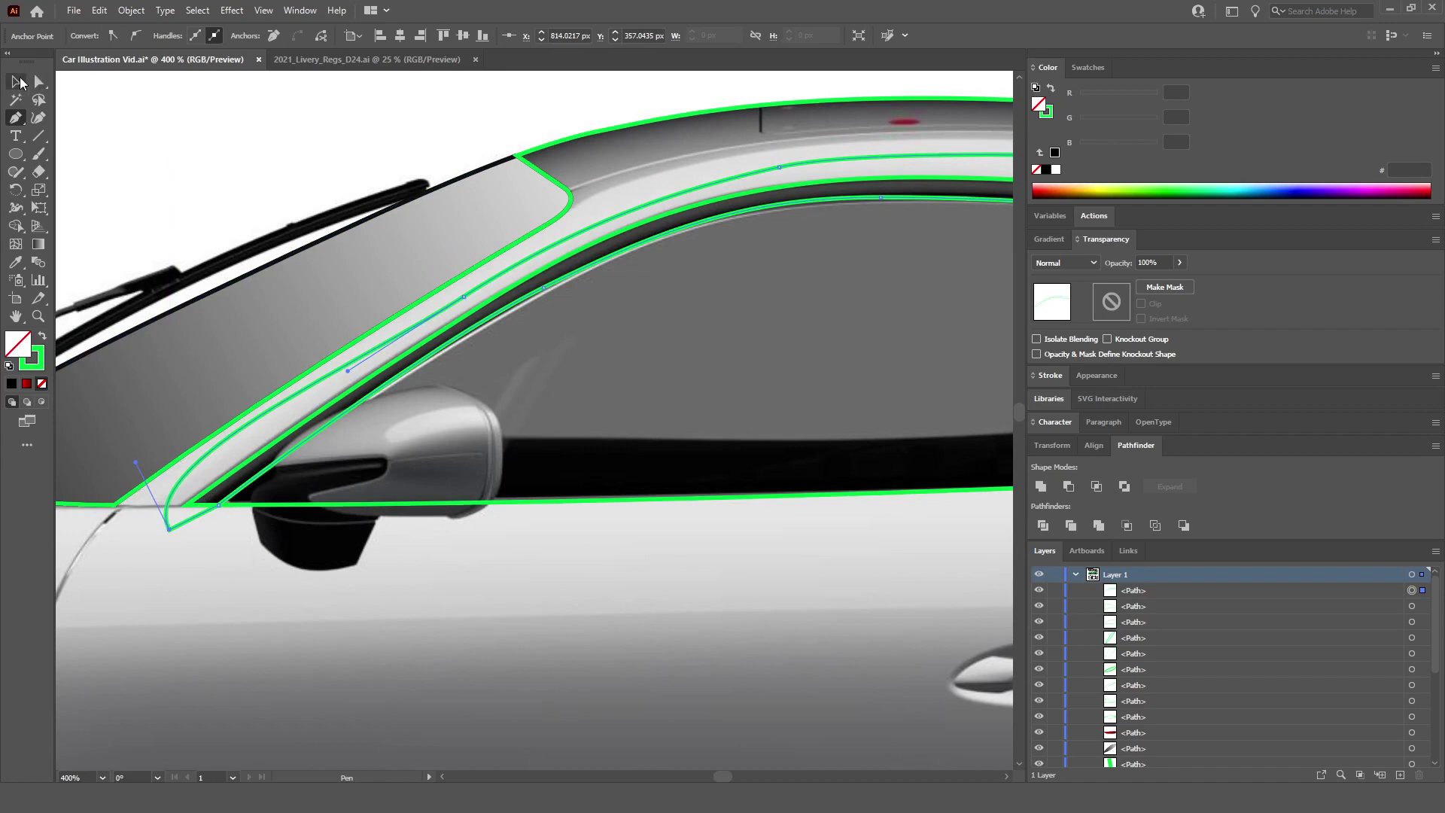
pyautogui.keyDown('shift'); pyautogui.click(527, 500); pyautogui.keyUp('shift')
pyautogui.click(1125, 486)
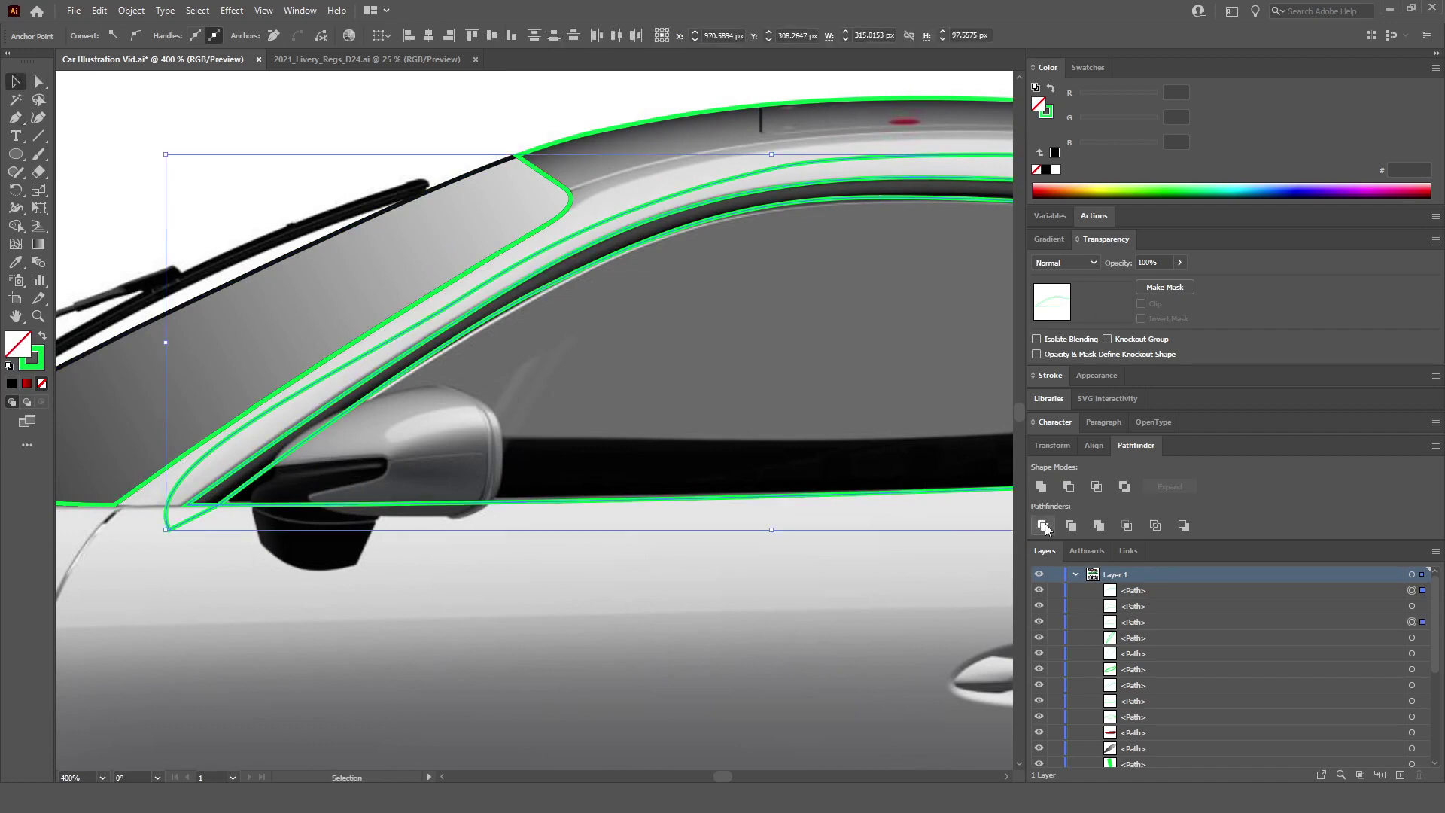
pyautogui.press('a')
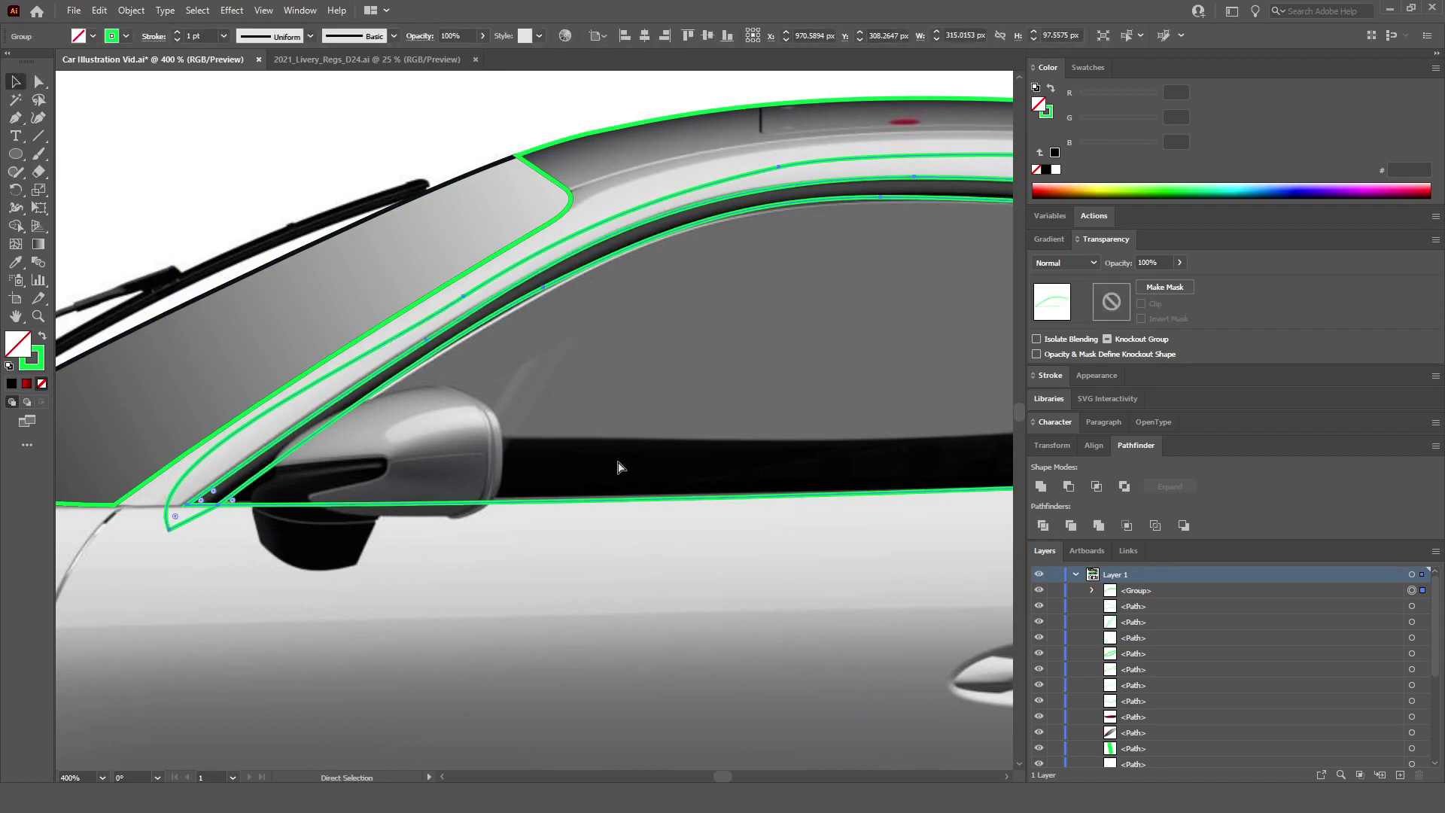
pyautogui.hotkey('ctrl', 'z')
pyautogui.click(610, 453)
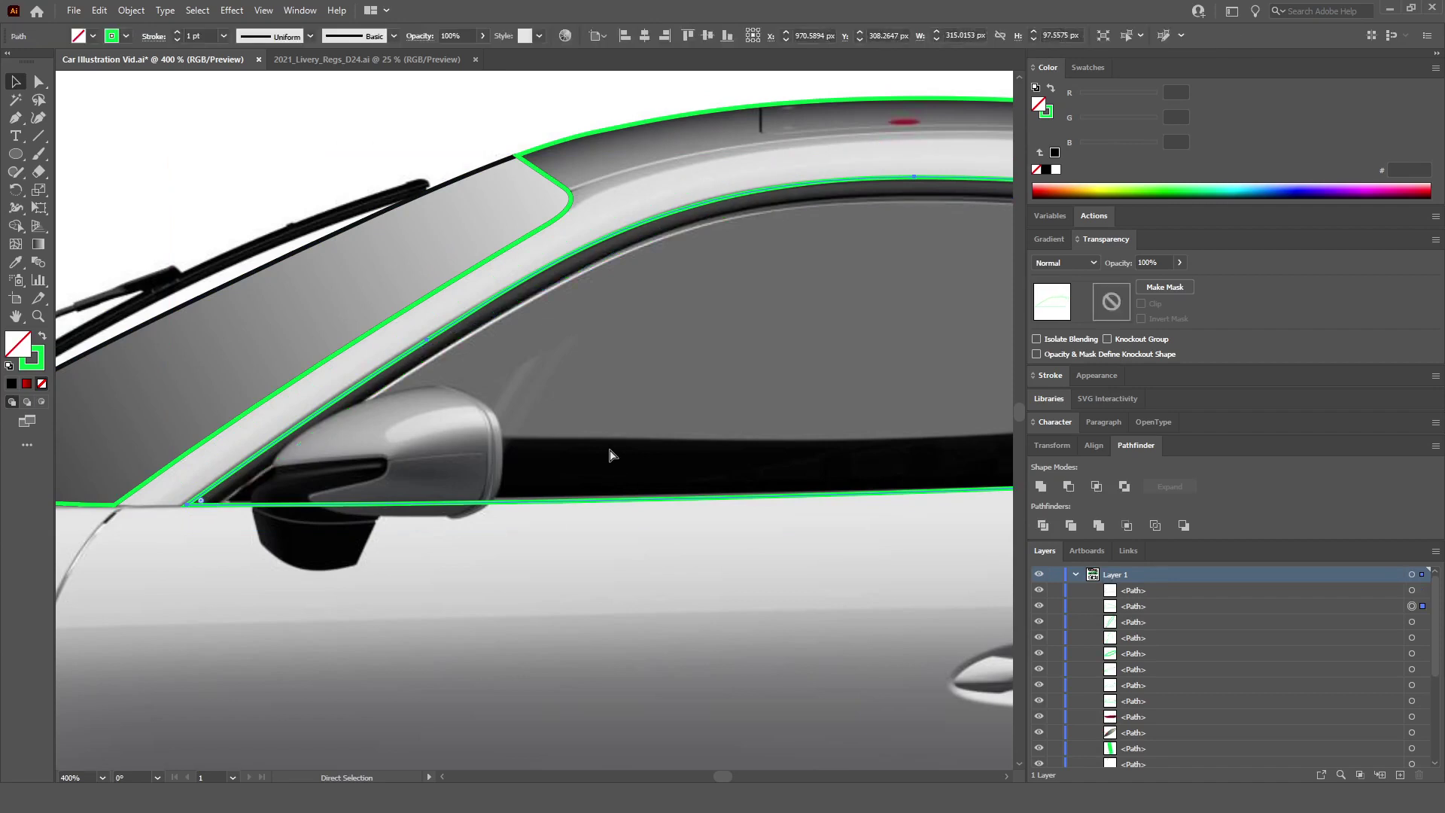
pyautogui.hscroll(3, 533, 391)
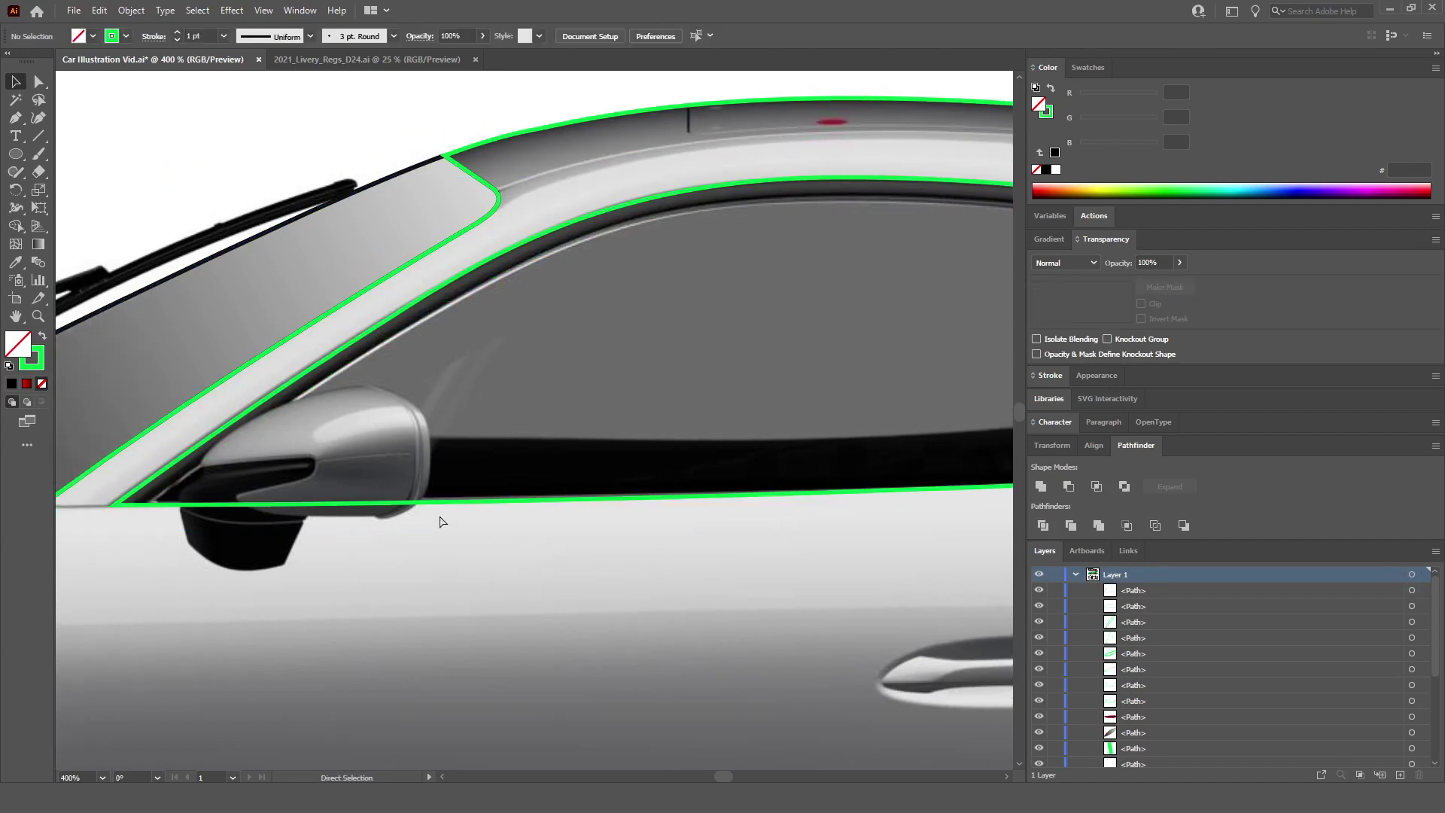
# Step: Start a Pen path at the lower rear corner of the mirror's black base and trace its curved bottom edge forward
pyautogui.scroll(2, 274, 522)
pyautogui.hscroll(-1, 277, 520)
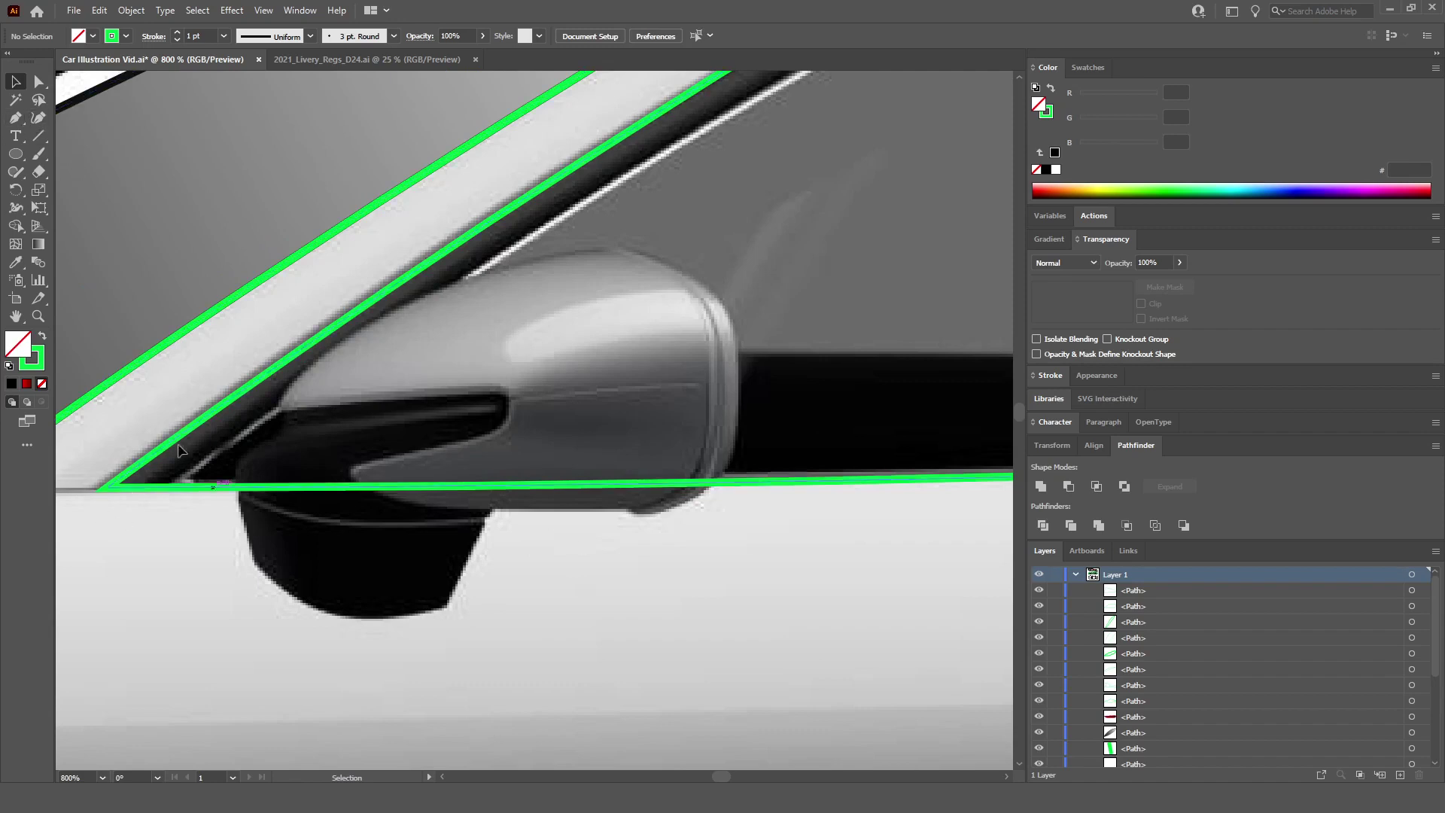
pyautogui.press('p')
pyautogui.scroll(3, 458, 640)
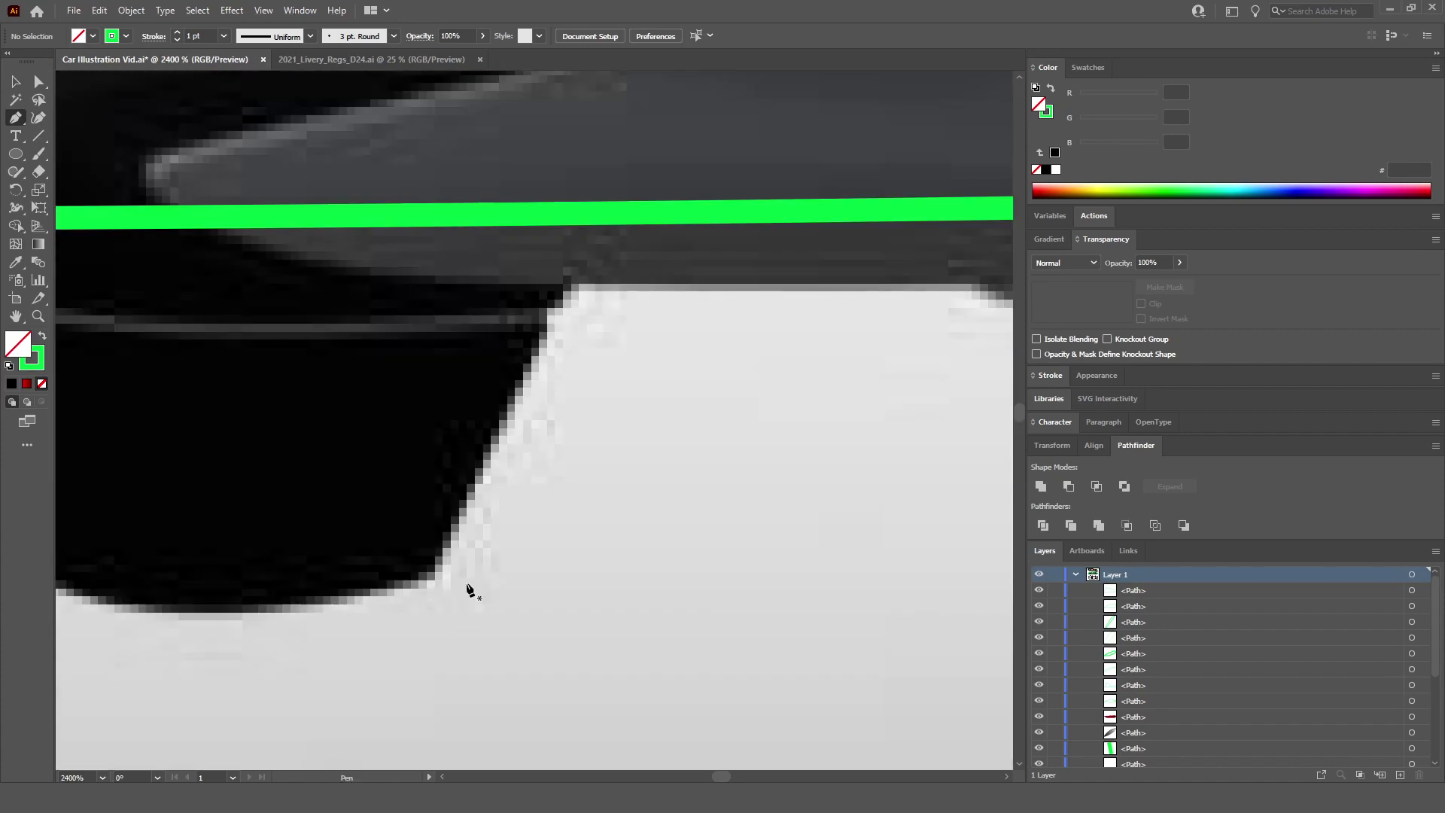
pyautogui.click(434, 579)
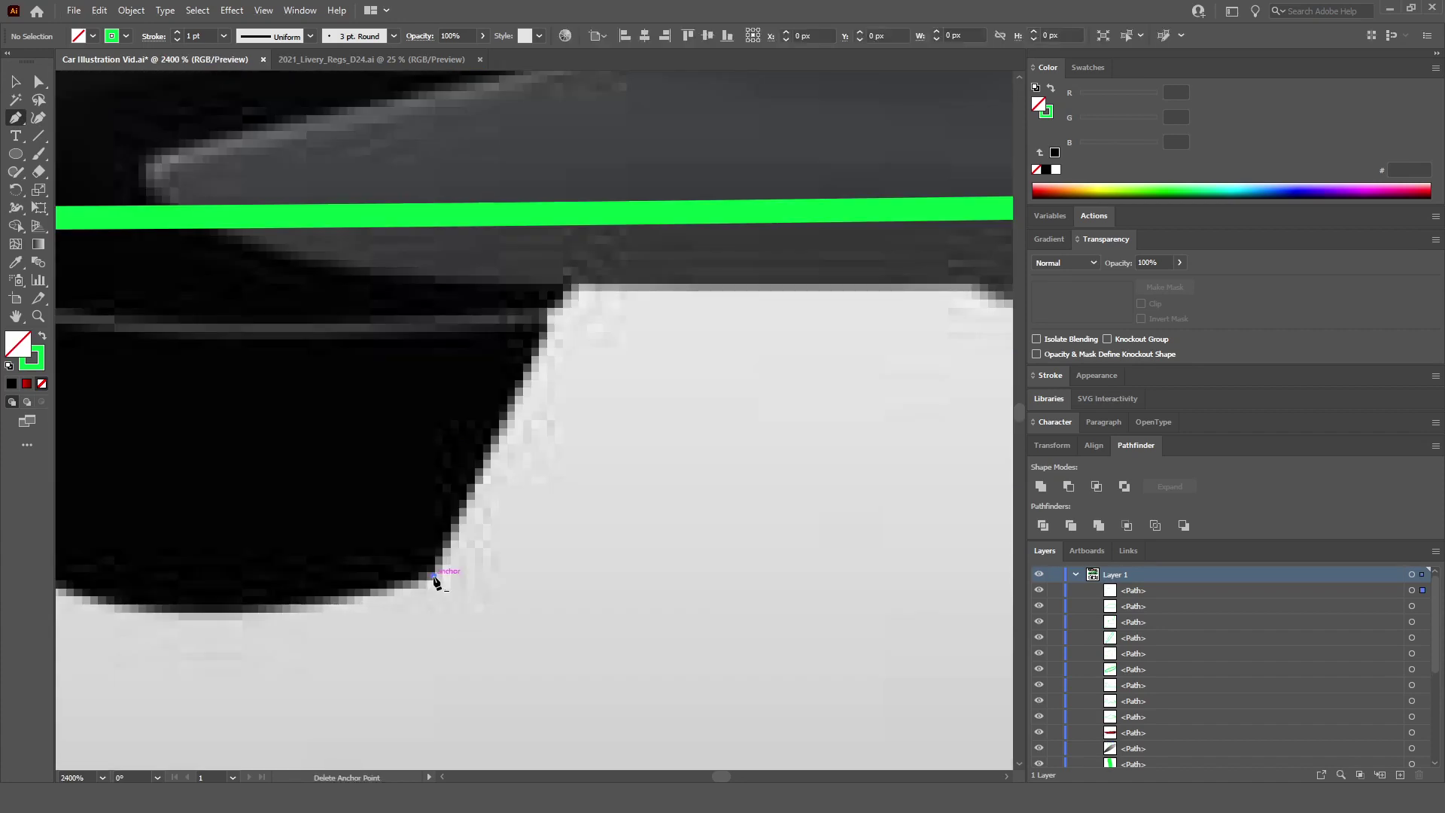
pyautogui.scroll(-5, 440, 580)
pyautogui.scroll(4, 387, 539)
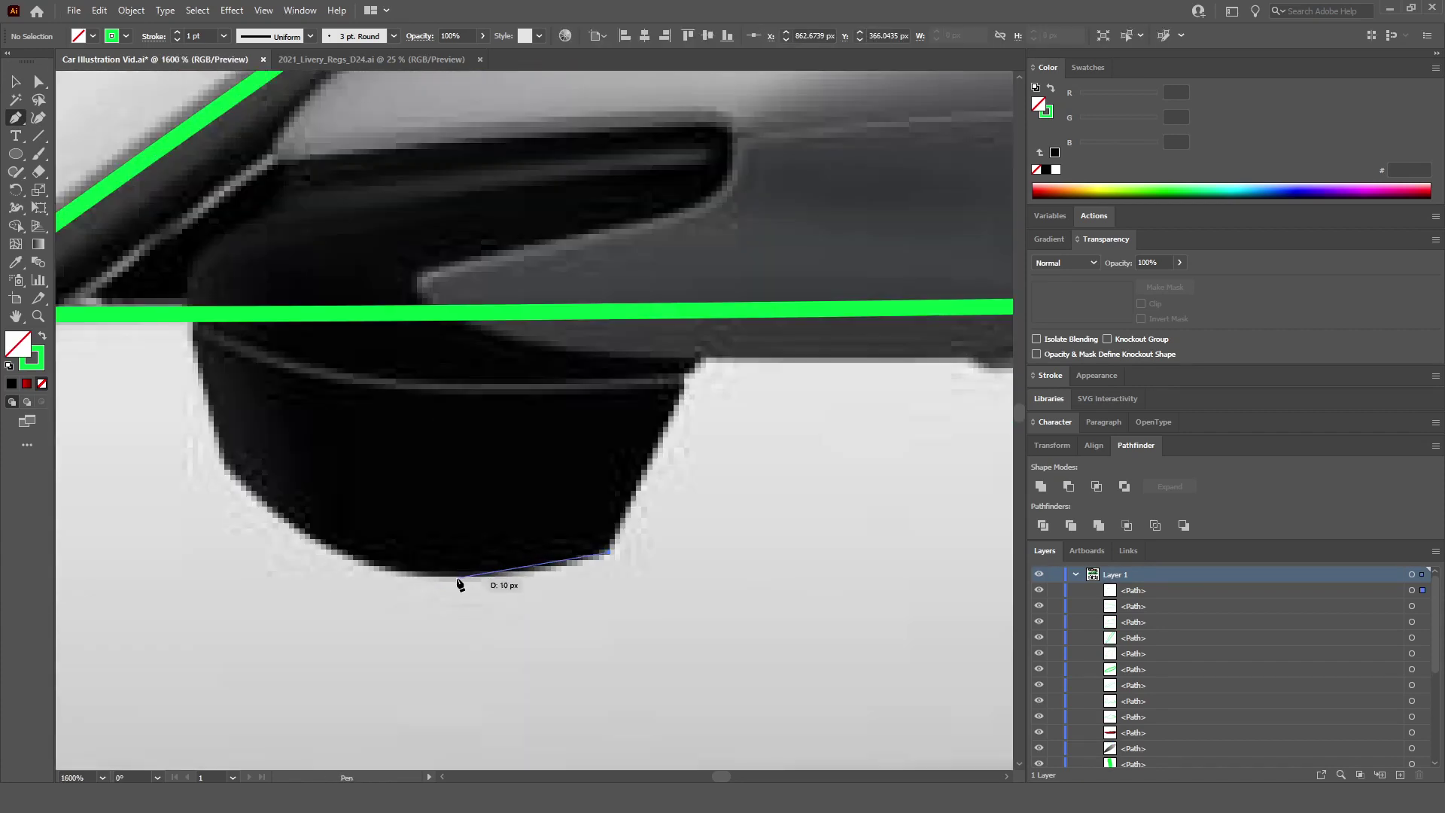
pyautogui.moveTo(459, 579); pyautogui.dragTo(386, 577)
pyautogui.scroll(1, 228, 480)
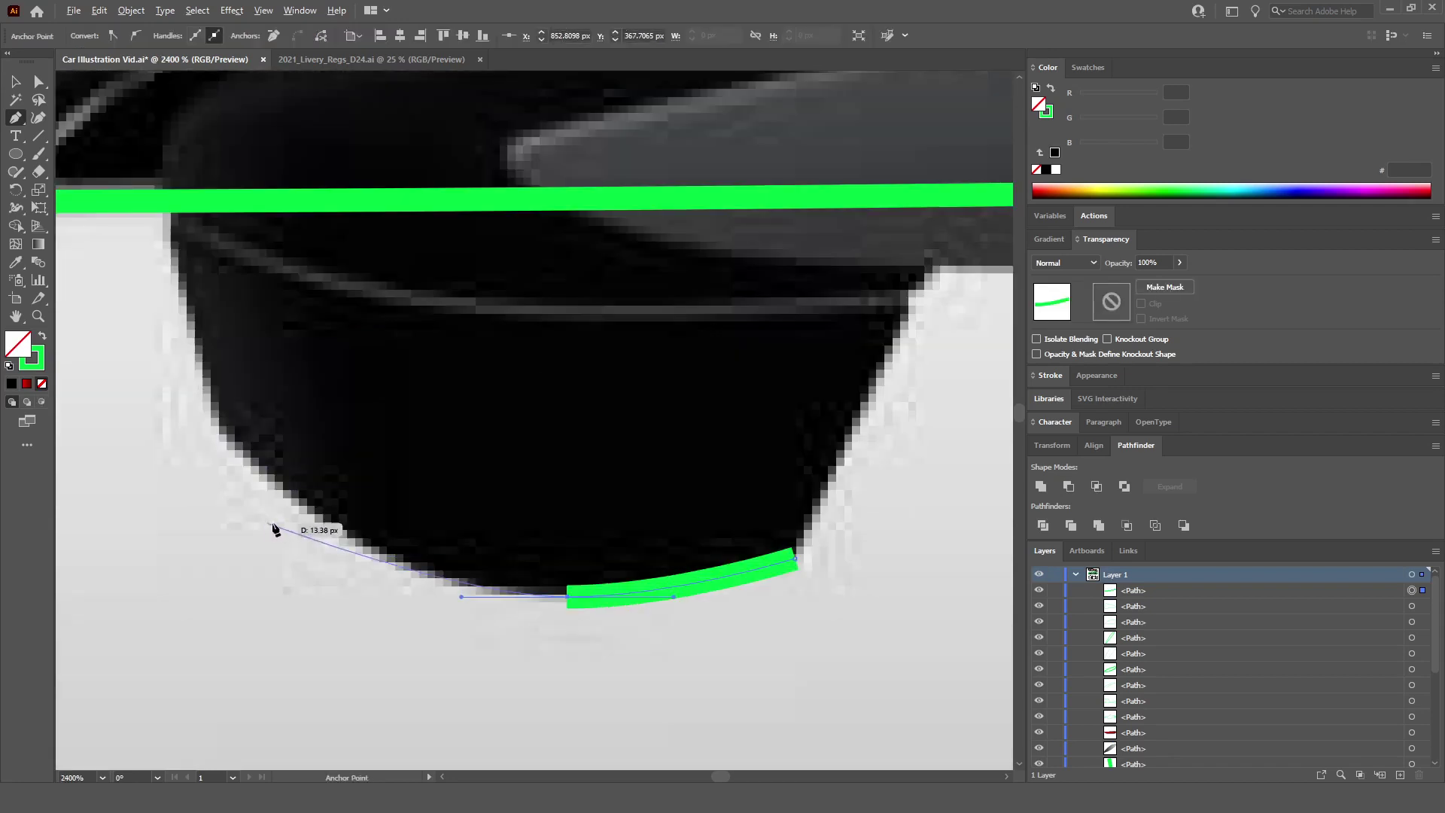
pyautogui.moveTo(205, 389); pyautogui.dragTo(183, 319)
# Step: Continue the mirror path up the front of the base and around the notch below the mirror housing
pyautogui.scroll(-3, 185, 329)
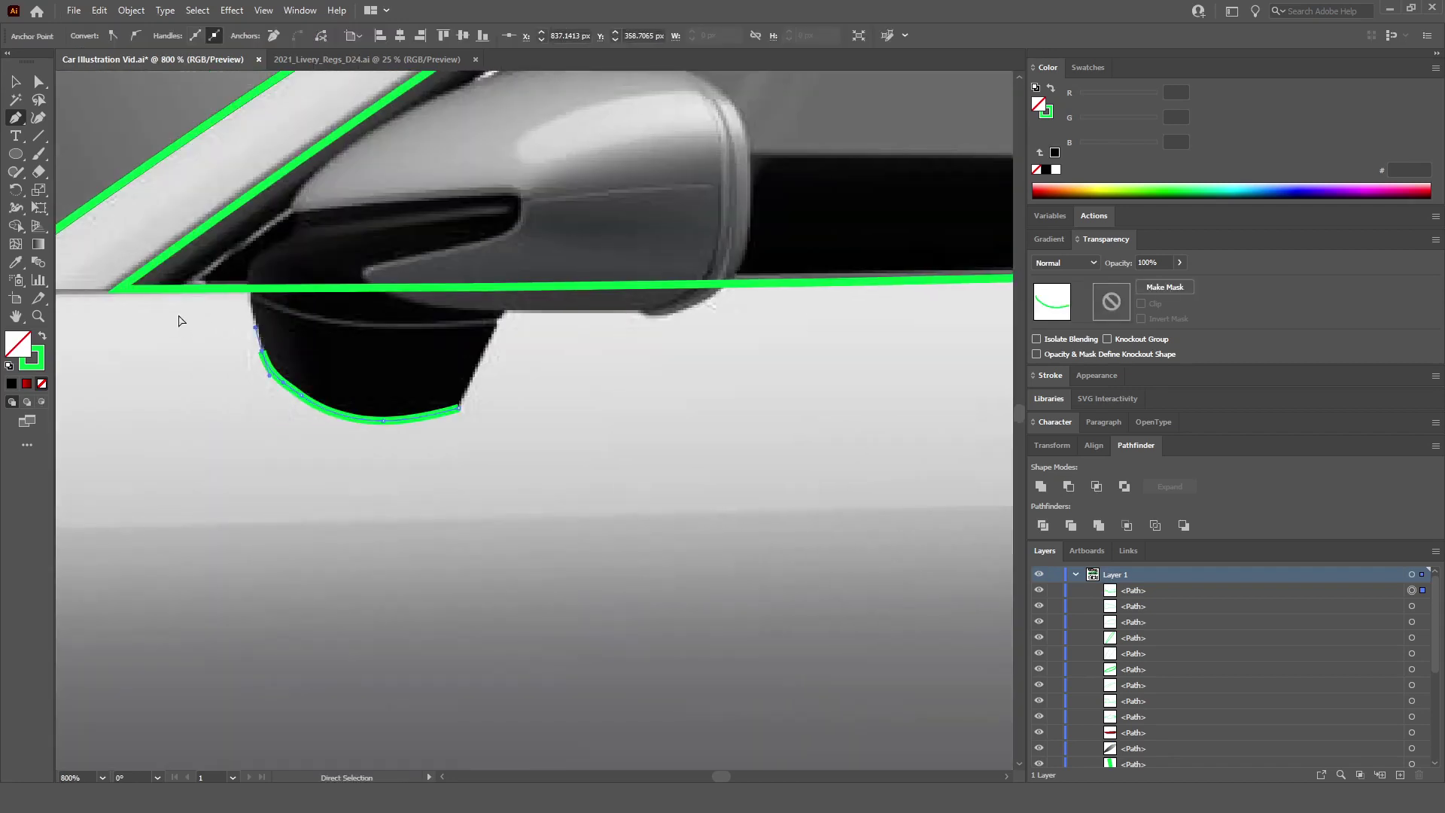
pyautogui.scroll(3, 260, 309)
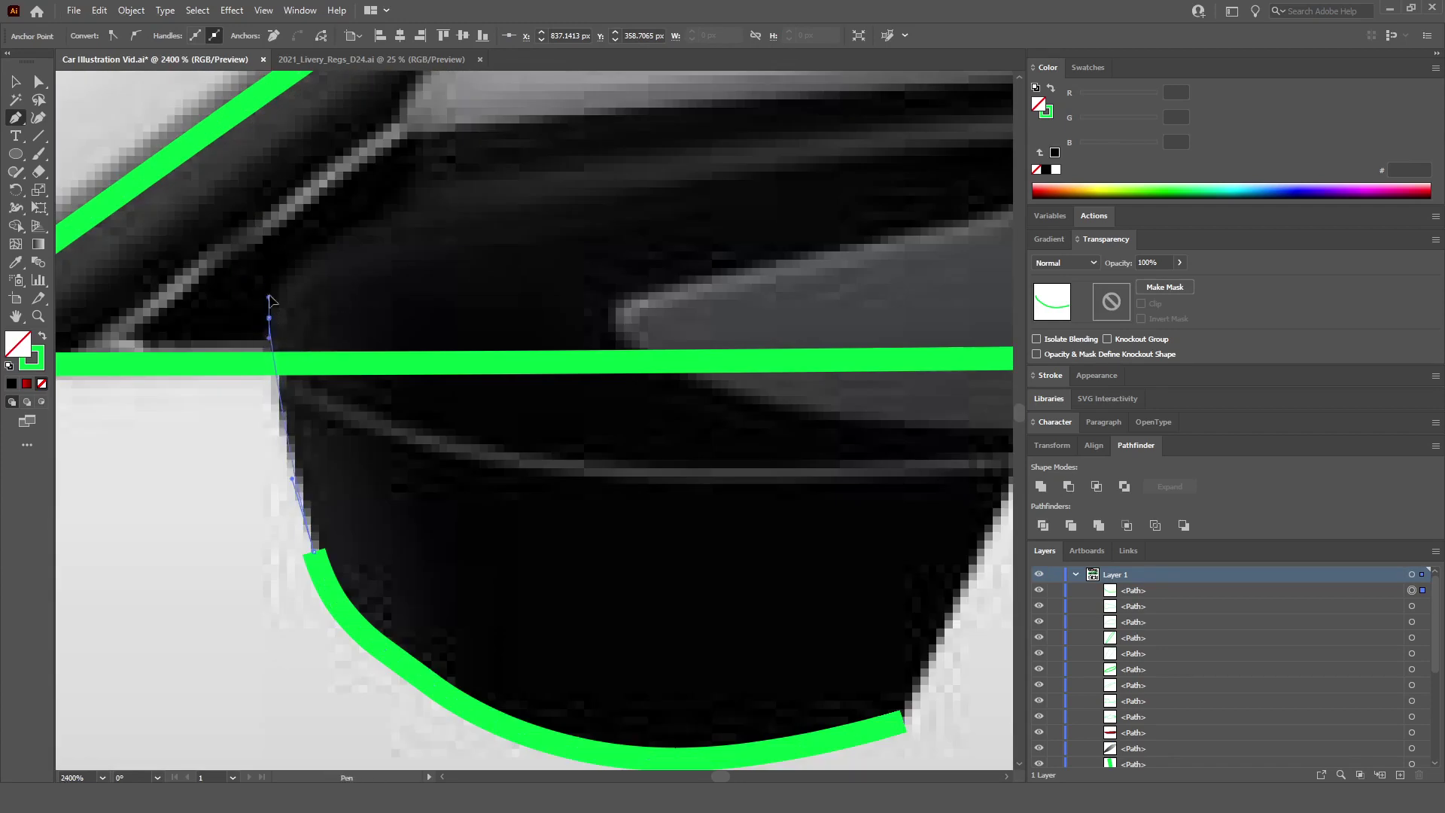
pyautogui.moveTo(270, 318); pyautogui.dragTo(269, 268)
pyautogui.scroll(1, 274, 271)
pyautogui.moveTo(360, 326)
pyautogui.mouseDown()
pyautogui.moveTo(342, 326)
pyautogui.moveTo(394, 307)
pyautogui.mouseUp()
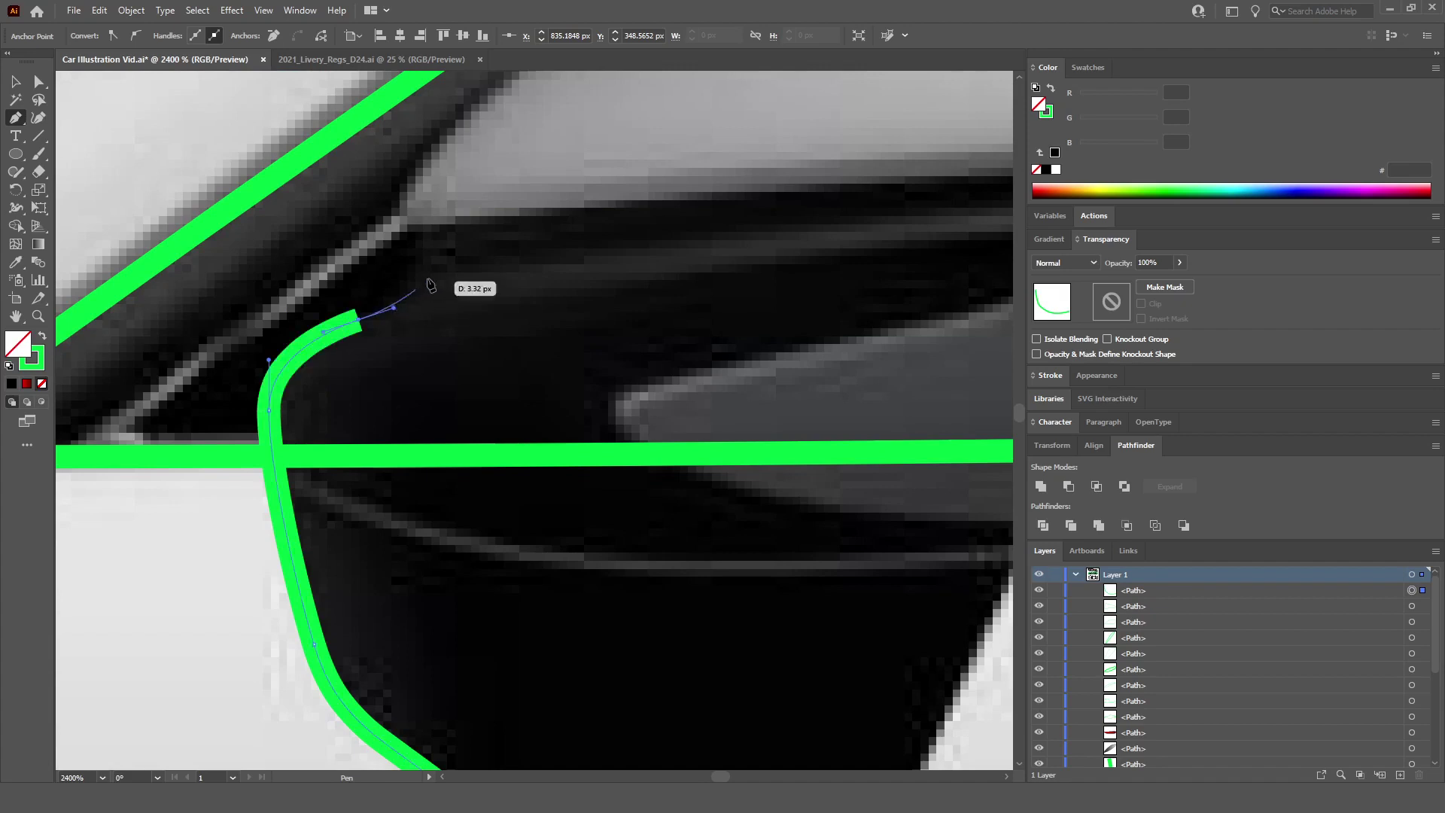
pyautogui.moveTo(410, 259)
pyautogui.mouseDown()
pyautogui.moveTo(404, 226)
pyautogui.moveTo(407, 239)
pyautogui.mouseUp()
pyautogui.scroll(2, 467, 271)
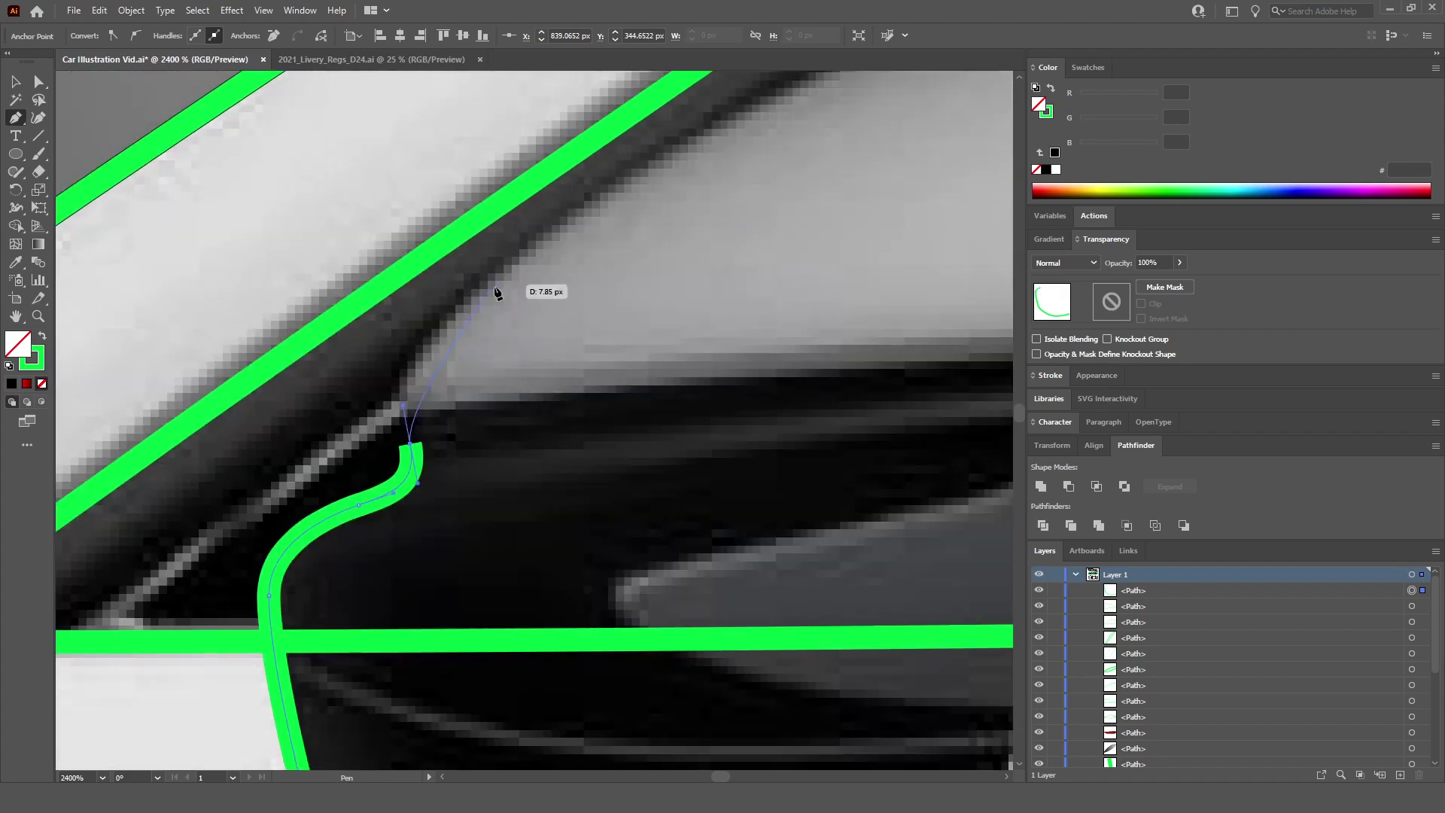
# Step: Trace the mirror housing's upper edge and curve the path down around its rear edge
pyautogui.moveTo(455, 309)
pyautogui.mouseDown()
pyautogui.moveTo(516, 260)
pyautogui.moveTo(572, 239)
pyautogui.moveTo(418, 320)
pyautogui.moveTo(580, 253)
pyautogui.mouseUp()
pyautogui.scroll(-5, 527, 256)
pyautogui.scroll(4, 572, 239)
pyautogui.hscroll(2, 775, 246)
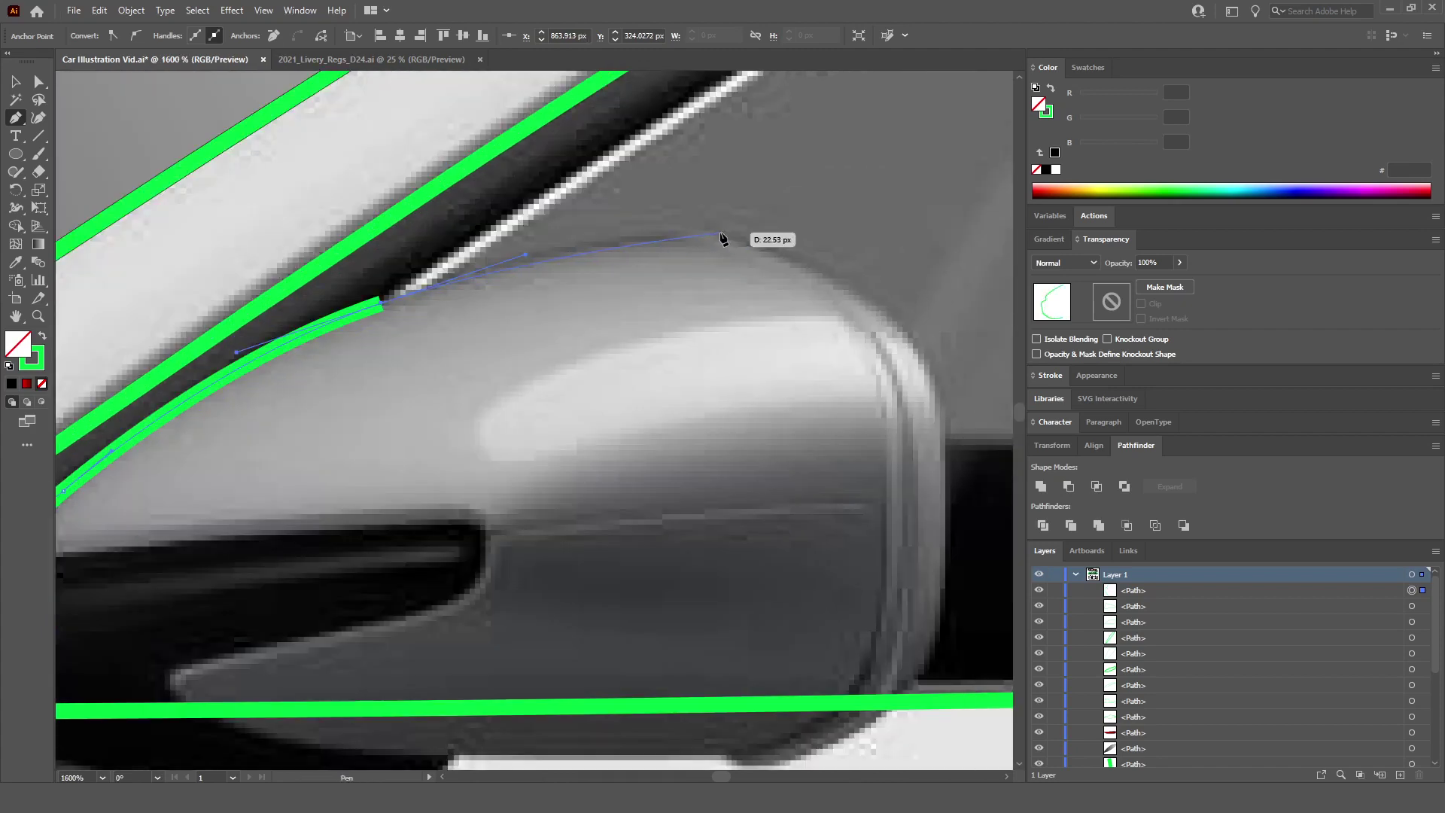
pyautogui.moveTo(724, 236); pyautogui.dragTo(763, 244)
pyautogui.hscroll(4, 763, 249)
pyautogui.moveTo(788, 323); pyautogui.dragTo(831, 360)
pyautogui.hscroll(3, 807, 523)
pyautogui.scroll(-1, 783, 497)
pyautogui.moveTo(755, 474); pyautogui.dragTo(754, 590)
# Step: Trace the underside of the mirror housing to the black base and close the path at its starting corner
pyautogui.scroll(-2, 754, 591)
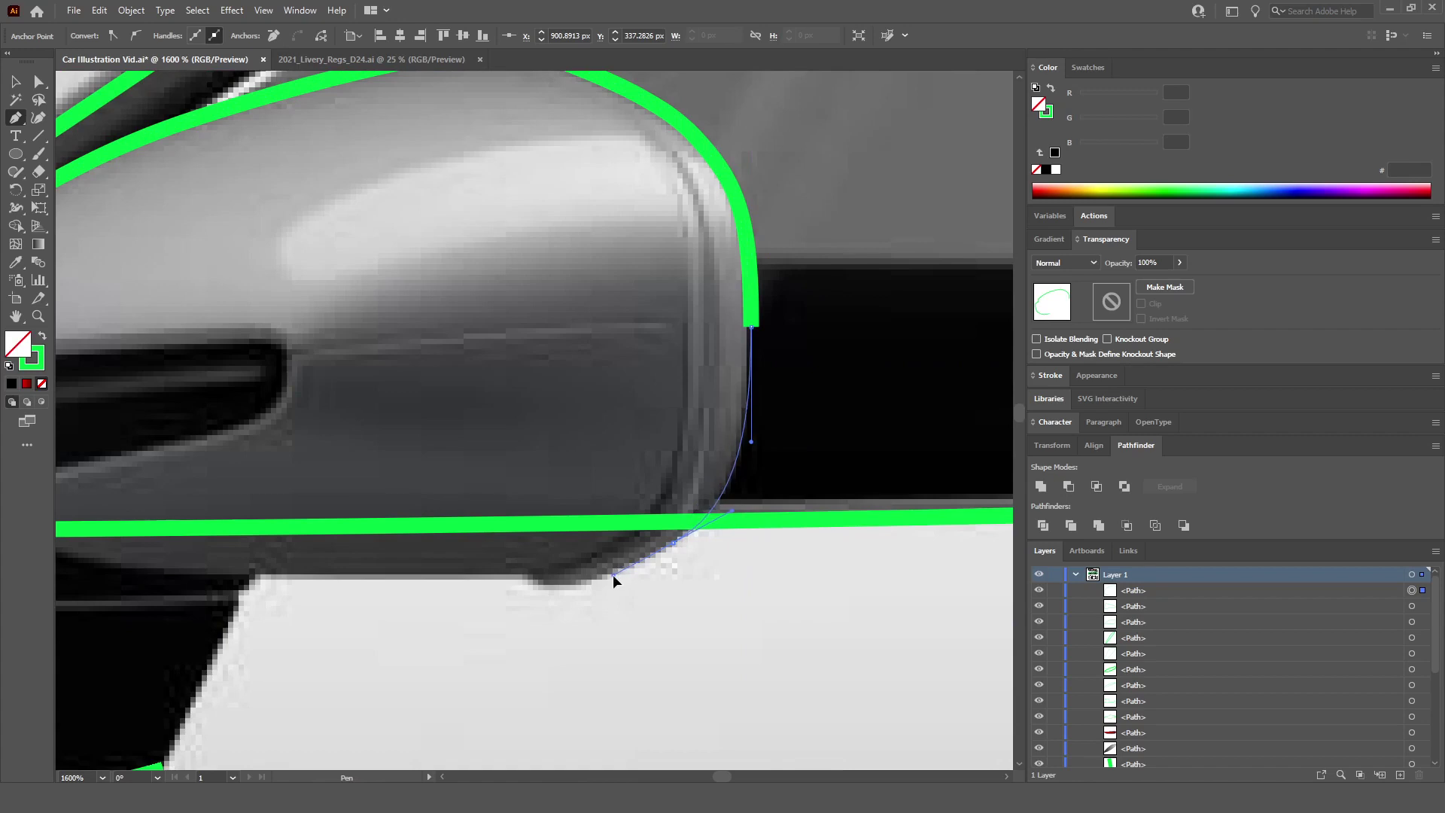
pyautogui.moveTo(614, 573)
pyautogui.mouseDown()
pyautogui.moveTo(547, 594)
pyautogui.moveTo(429, 580)
pyautogui.moveTo(445, 581)
pyautogui.mouseUp()
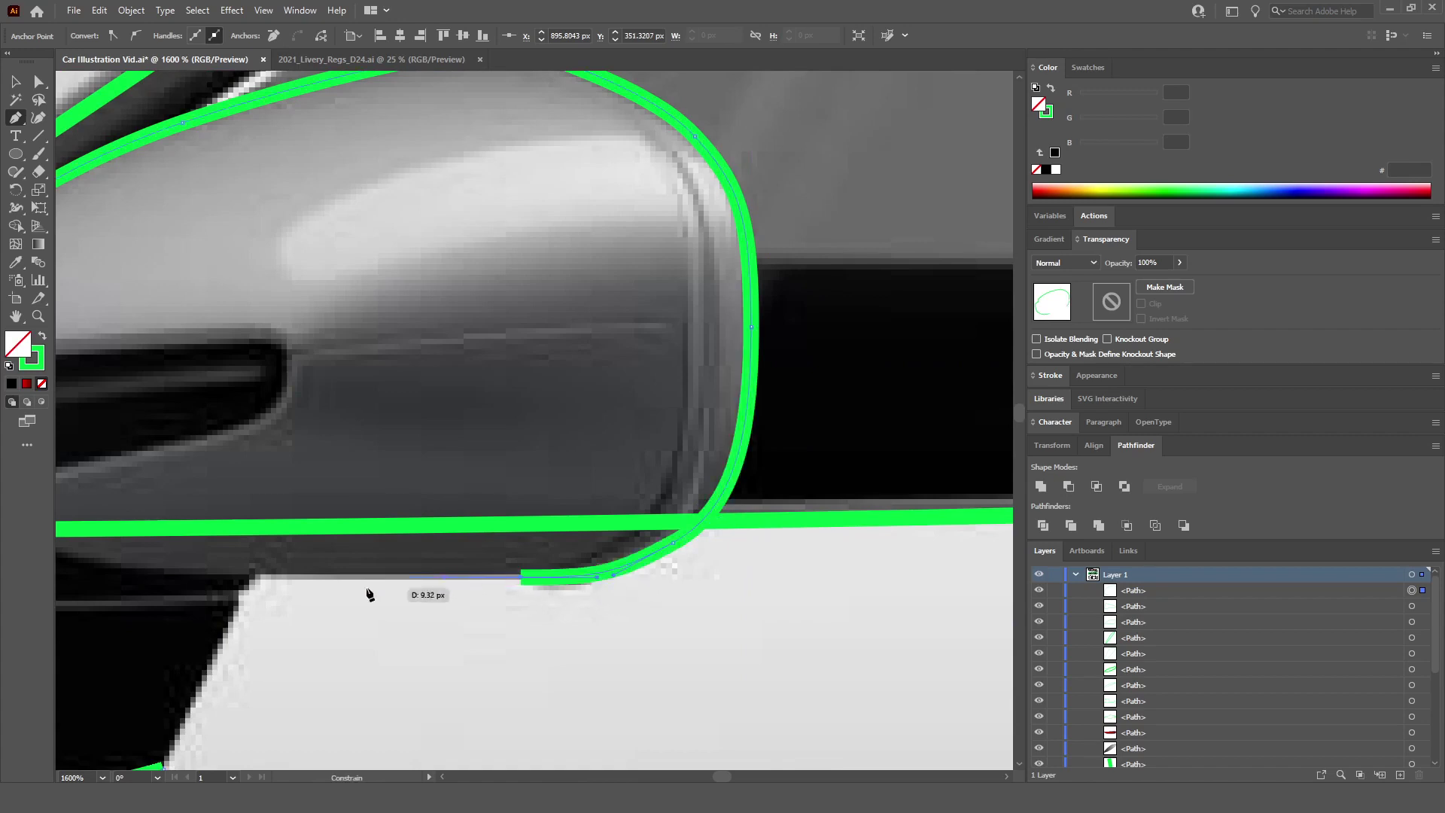
pyautogui.click(256, 577)
pyautogui.scroll(-3, 149, 730)
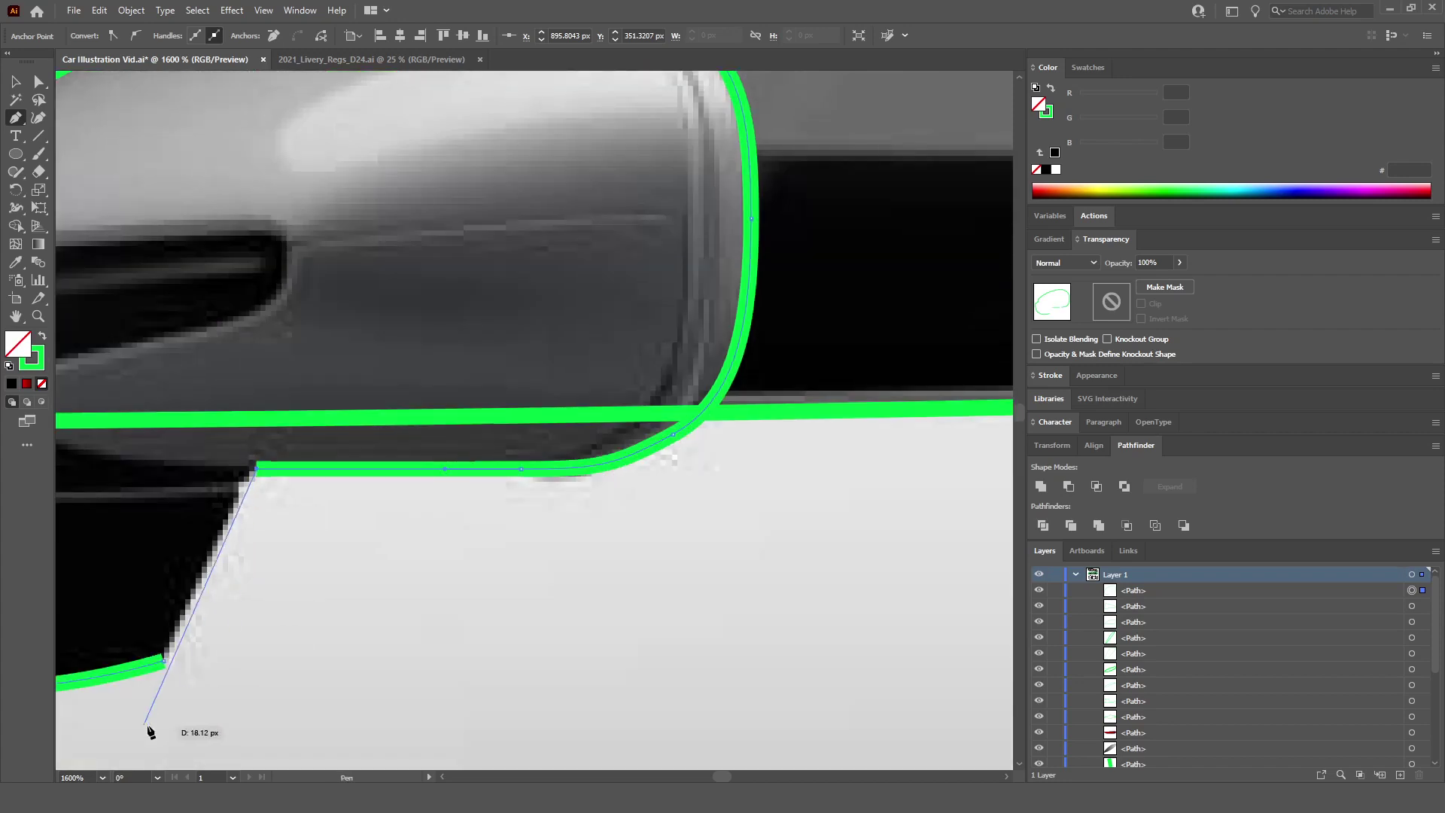
pyautogui.click(162, 660)
pyautogui.scroll(-4, 323, 636)
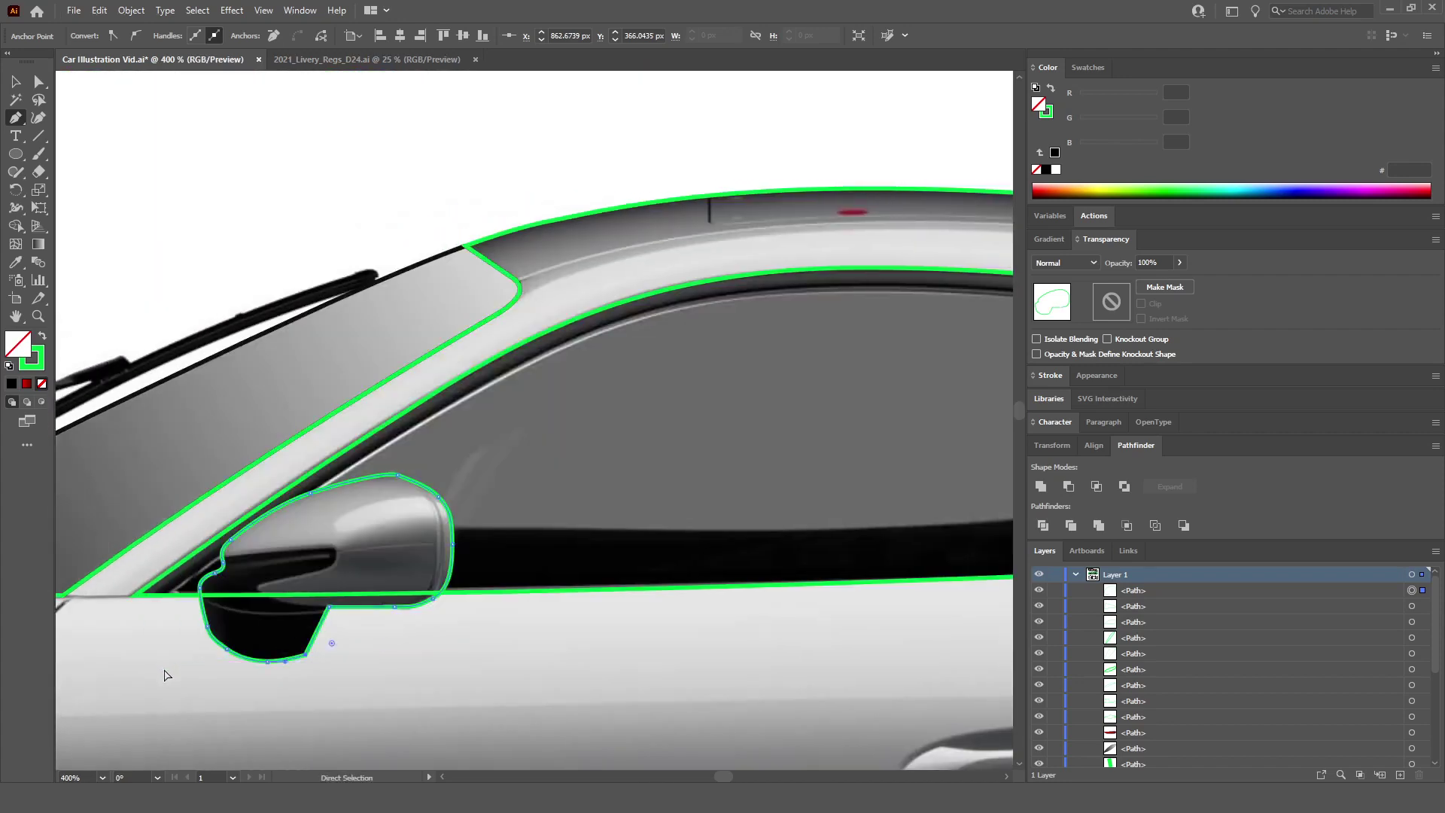
# Step: Select the completed mirror outline and duplicate it in place
pyautogui.hscroll(-3, 403, 167)
pyautogui.hotkey('ctrl', 'shift', 'a')
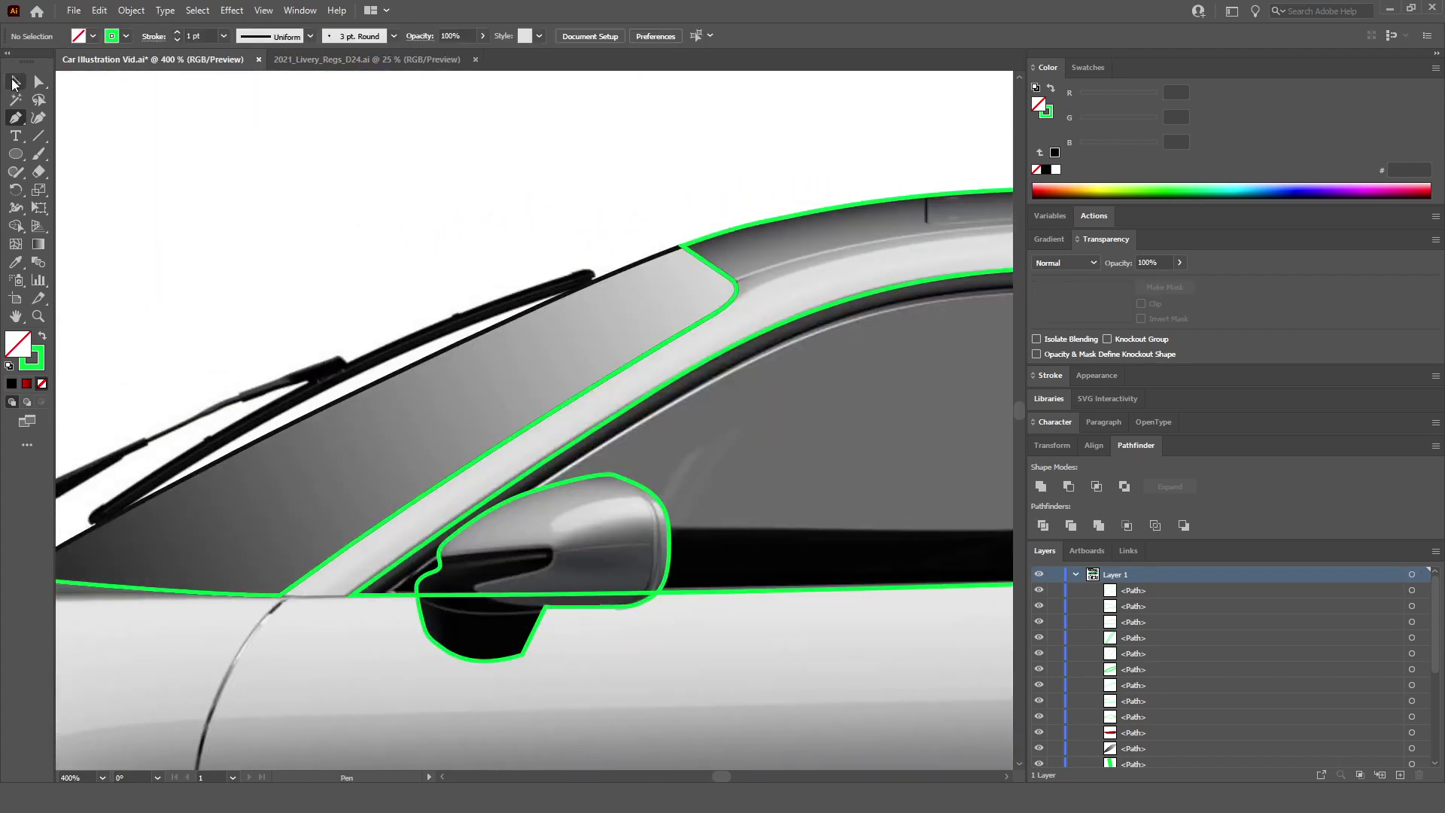
pyautogui.click(15, 81)
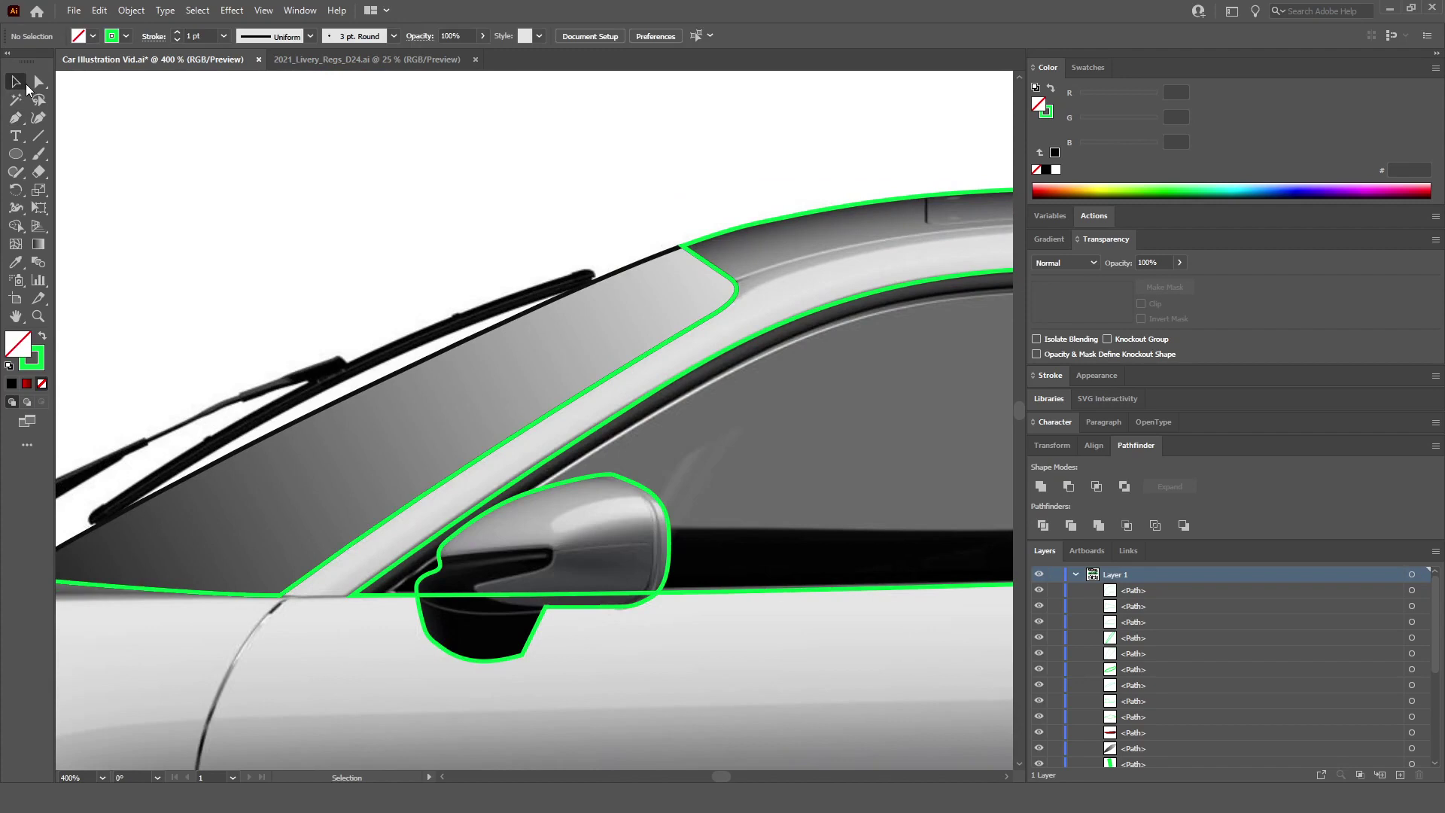
pyautogui.click(558, 600)
pyautogui.scroll(-2, 648, 527)
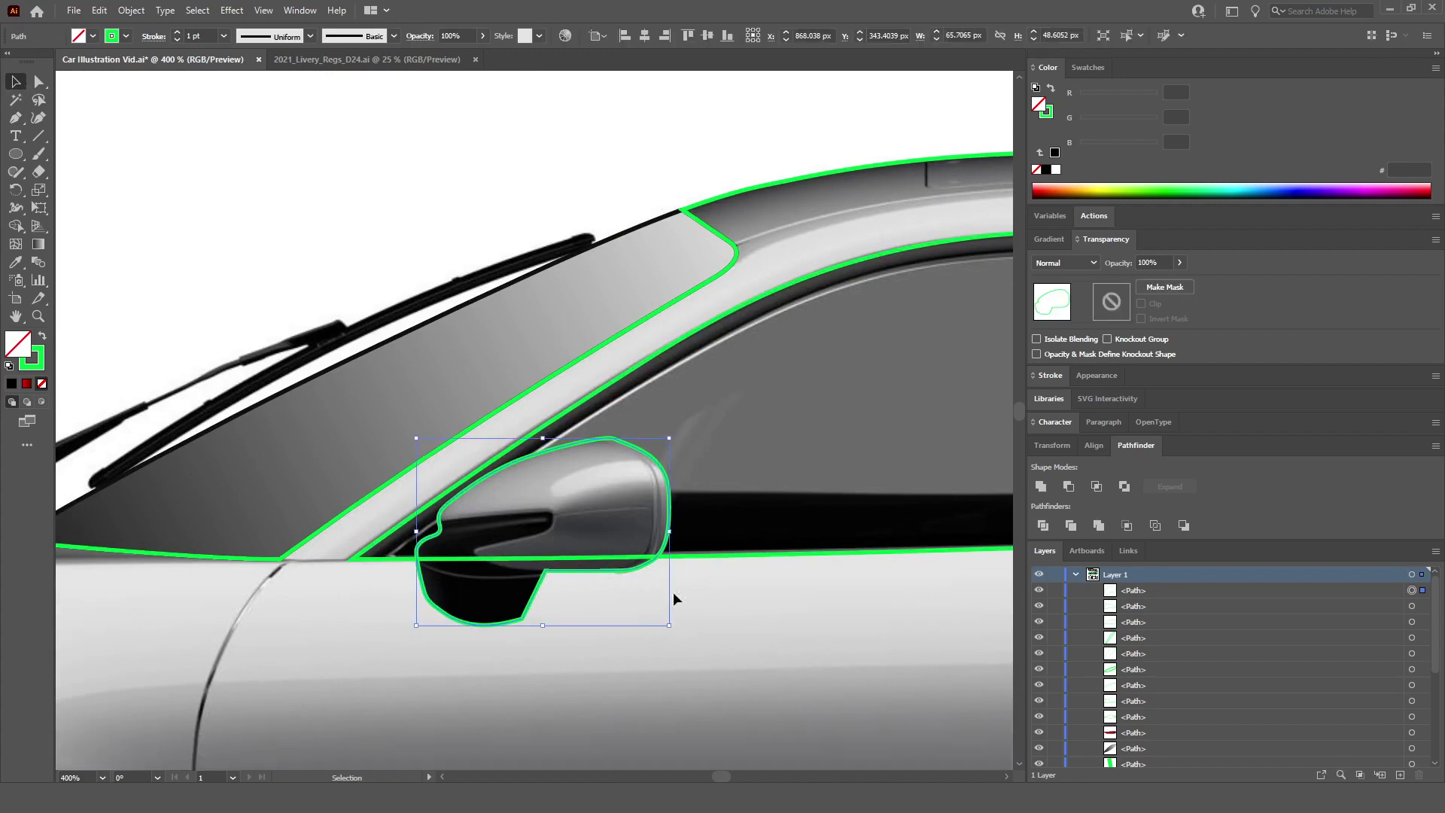
pyautogui.hscroll(2, 568, 559)
pyautogui.scroll(1, 565, 555)
pyautogui.press('a')
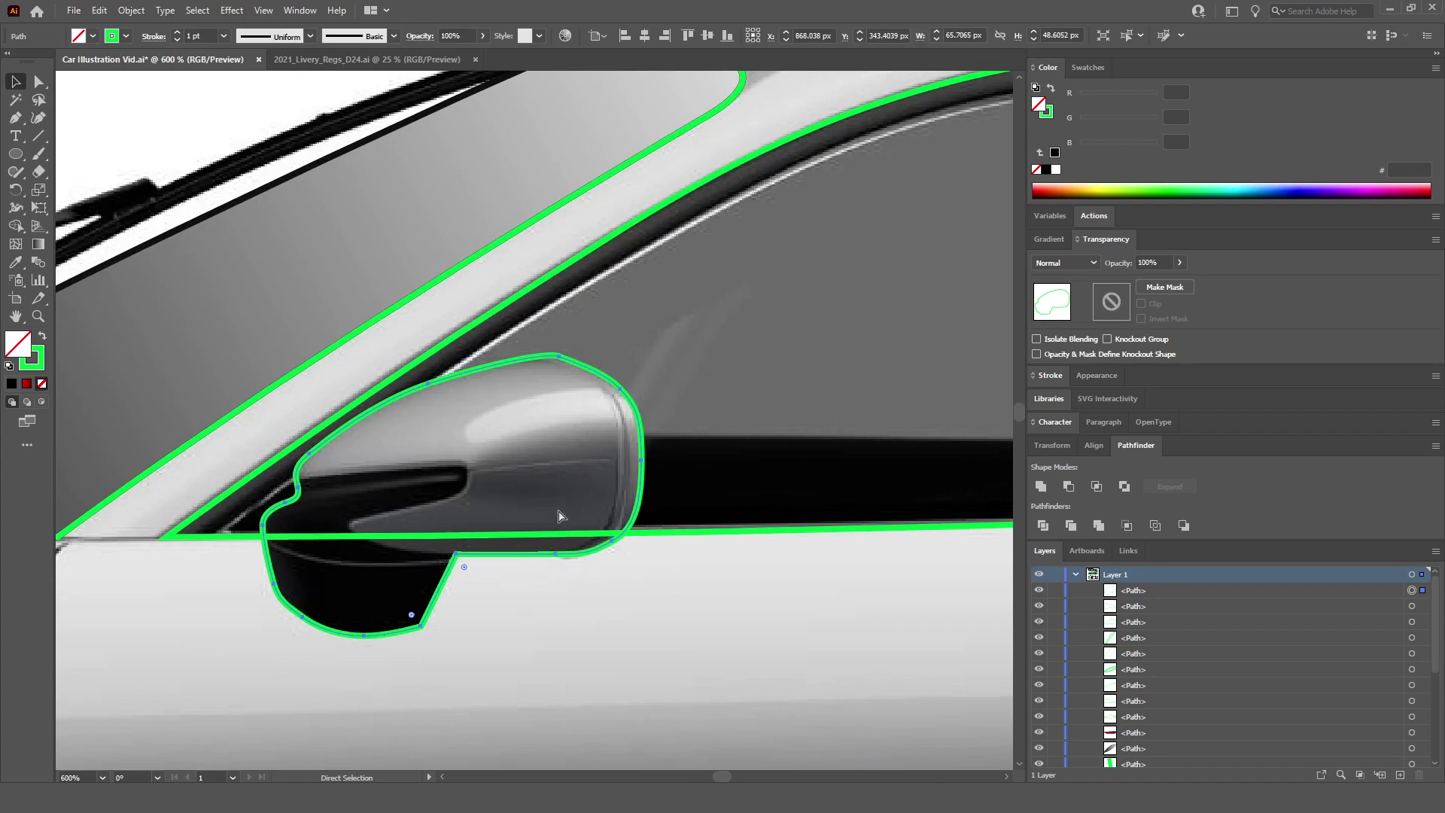
pyautogui.press('v')
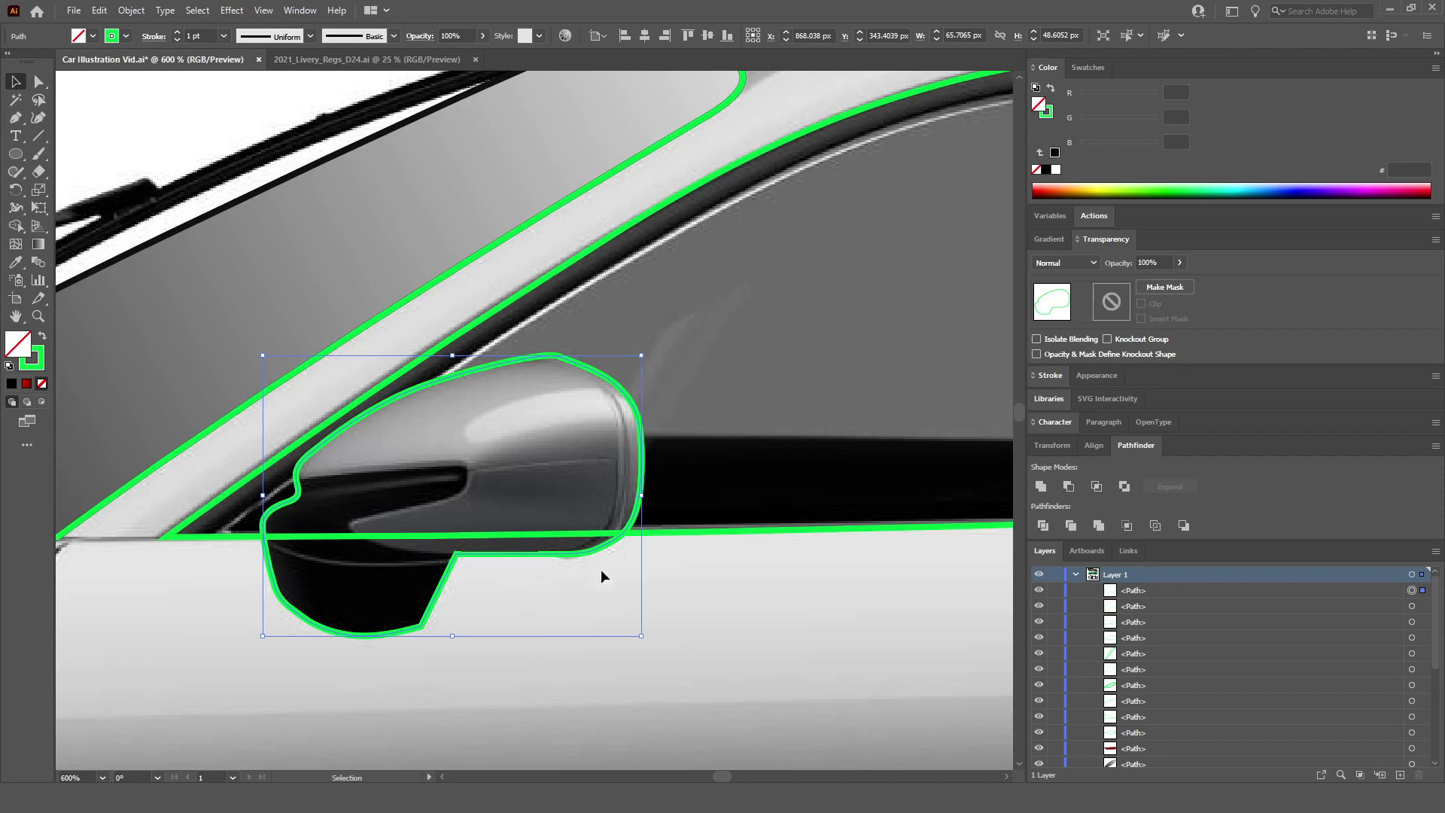
# Step: Try pasting an offset copy of the mirror outline and moving it back onto the original, and discard that copy
pyautogui.scroll(-3, 688, 572)
pyautogui.hscroll(2, 688, 572)
pyautogui.press('a')
pyautogui.hscroll(1, 688, 578)
pyautogui.press('v')
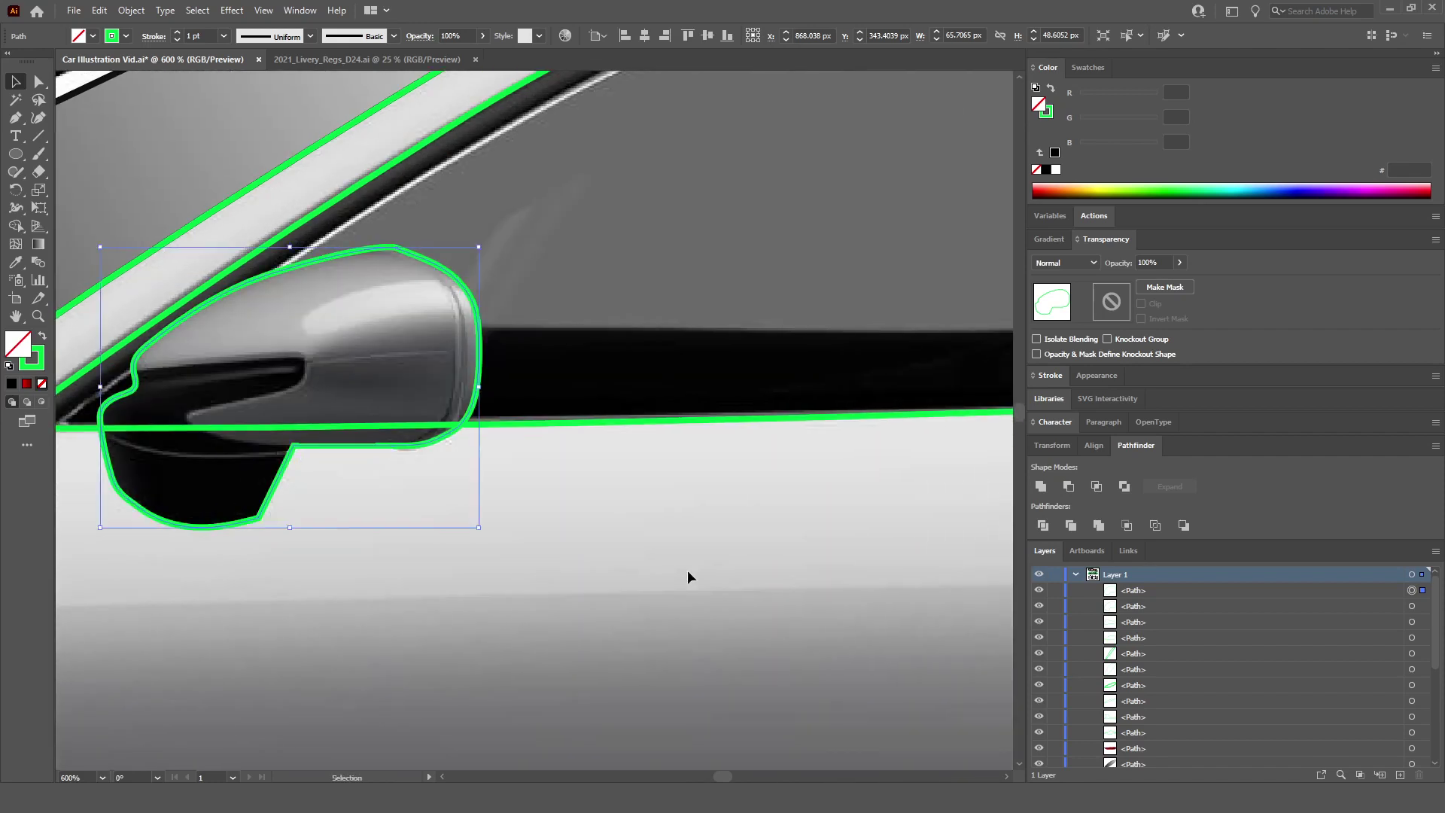
pyautogui.press('a')
pyautogui.press('v')
pyautogui.press('a')
pyautogui.hotkey('ctrl', 'v')
pyautogui.press('v')
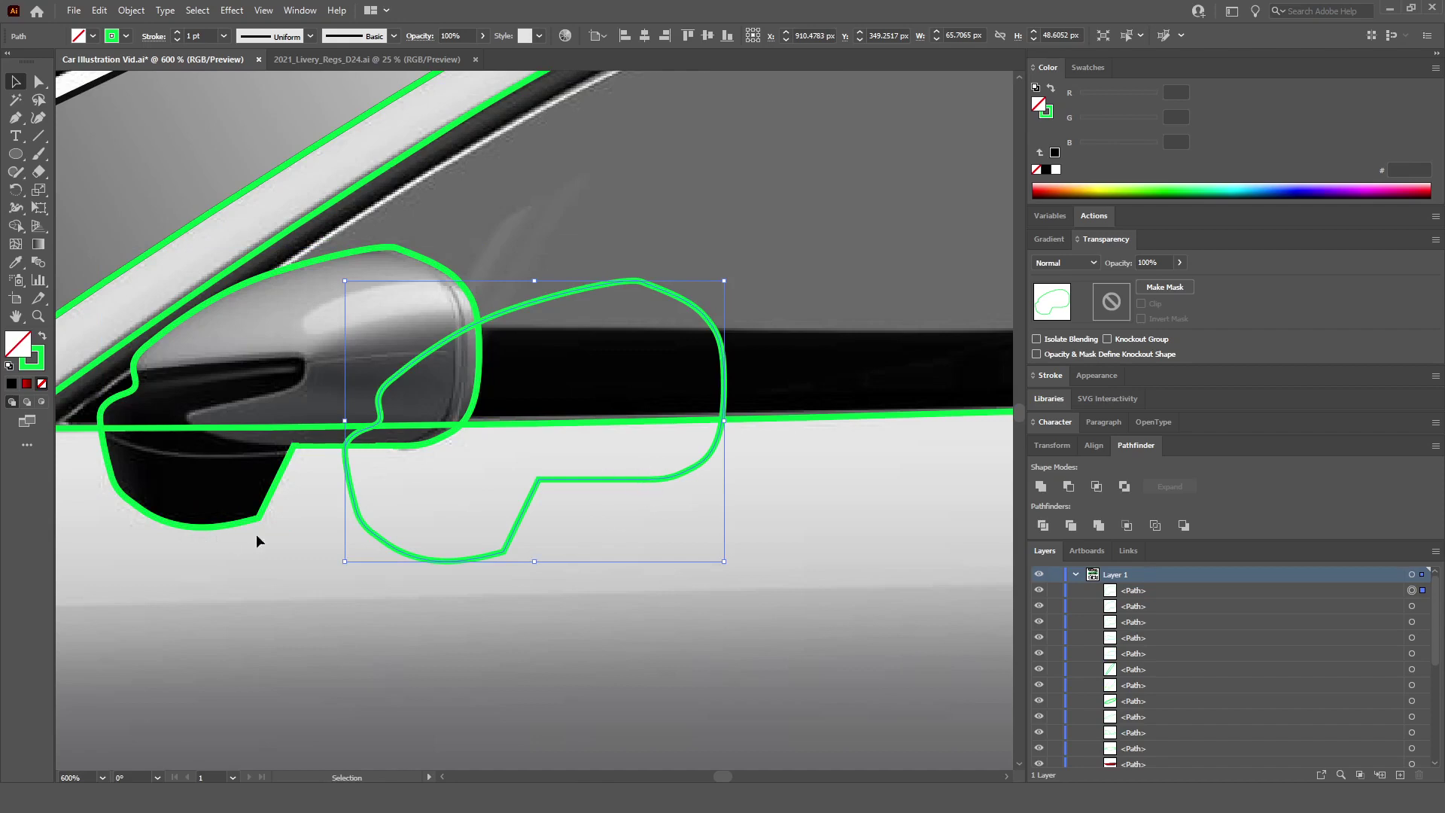
pyautogui.moveTo(525, 488); pyautogui.dragTo(295, 450)
pyautogui.click(481, 486)
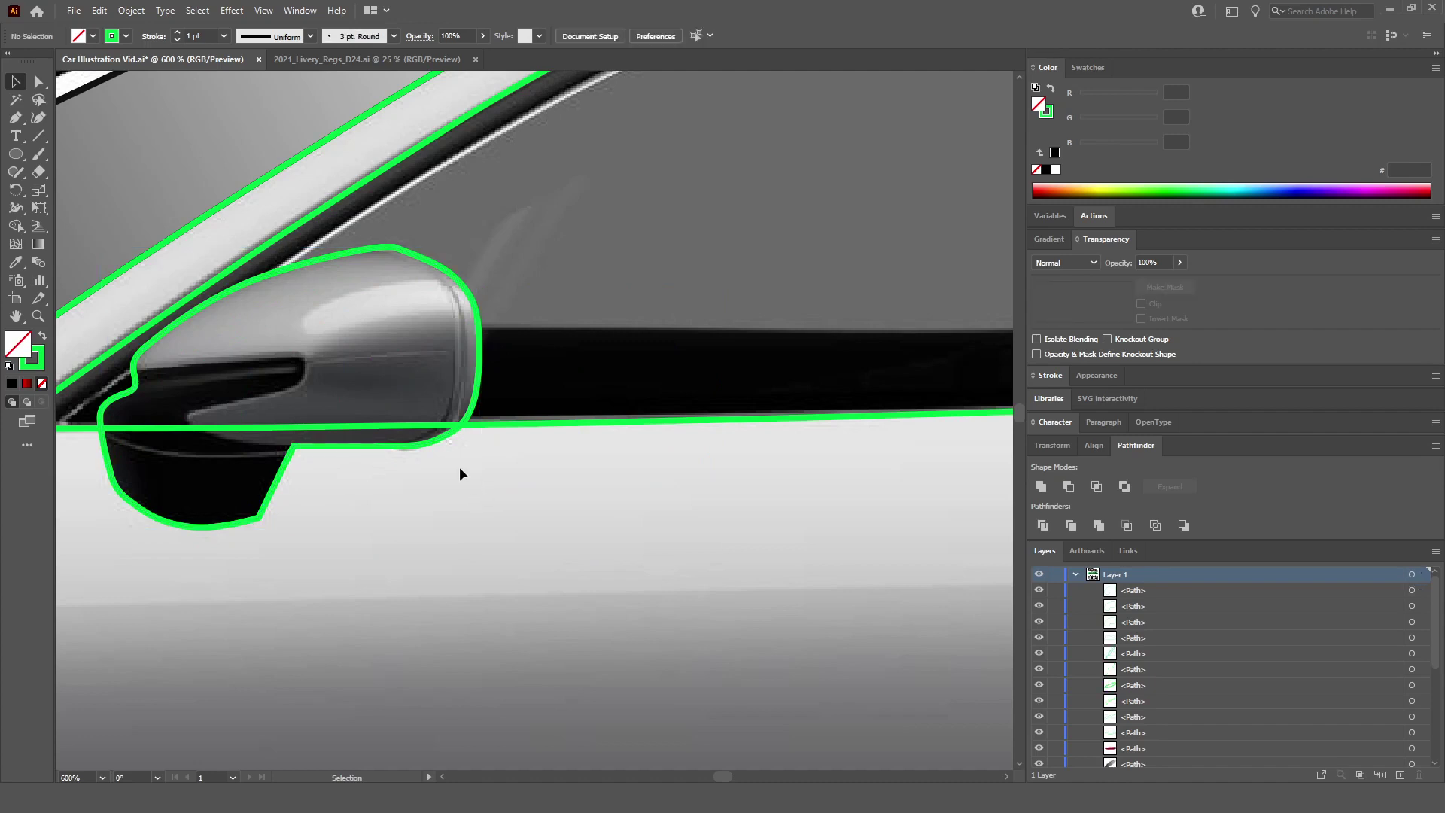
pyautogui.hscroll(-2, 460, 468)
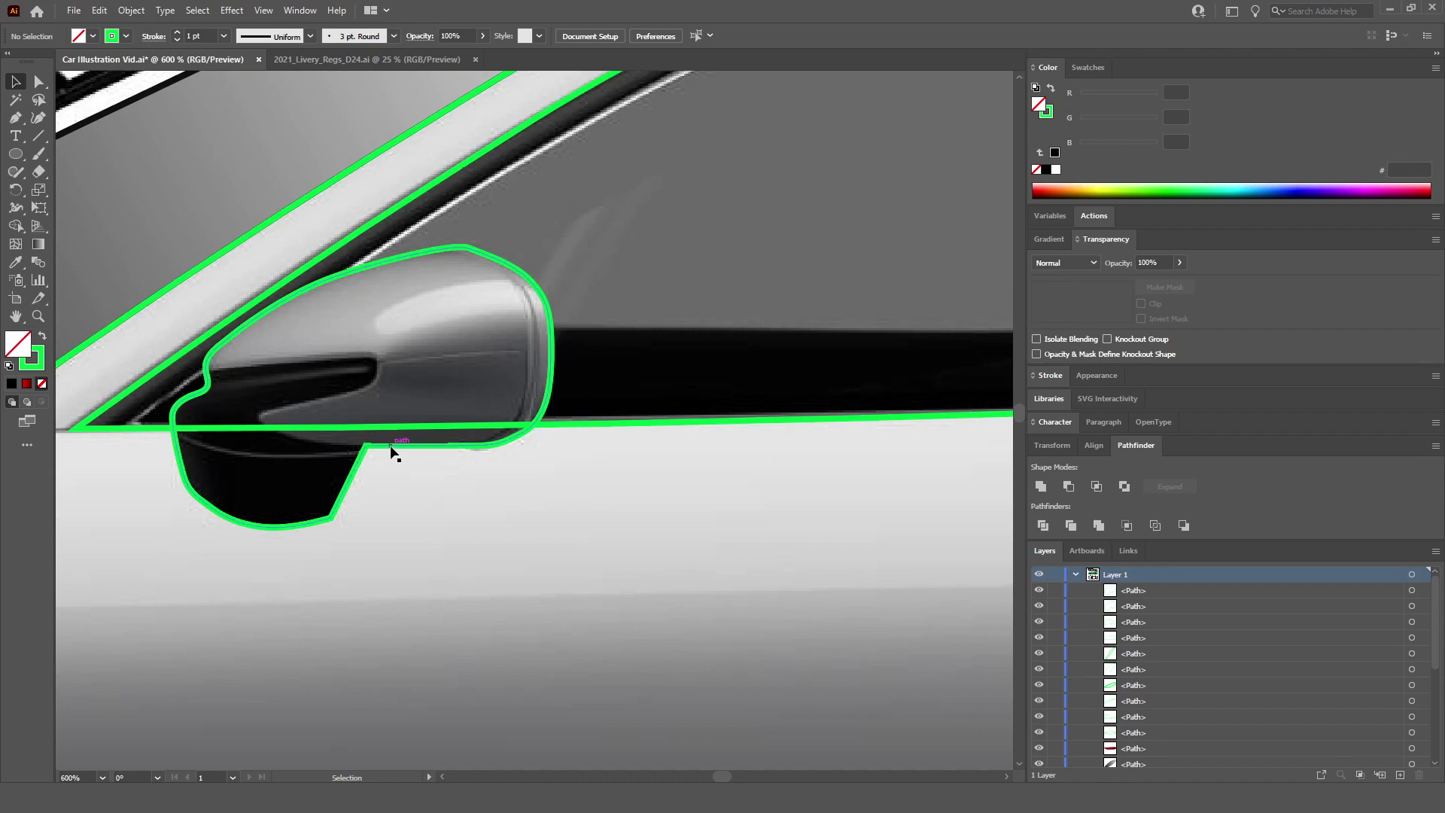
pyautogui.hscroll(-2, 463, 510)
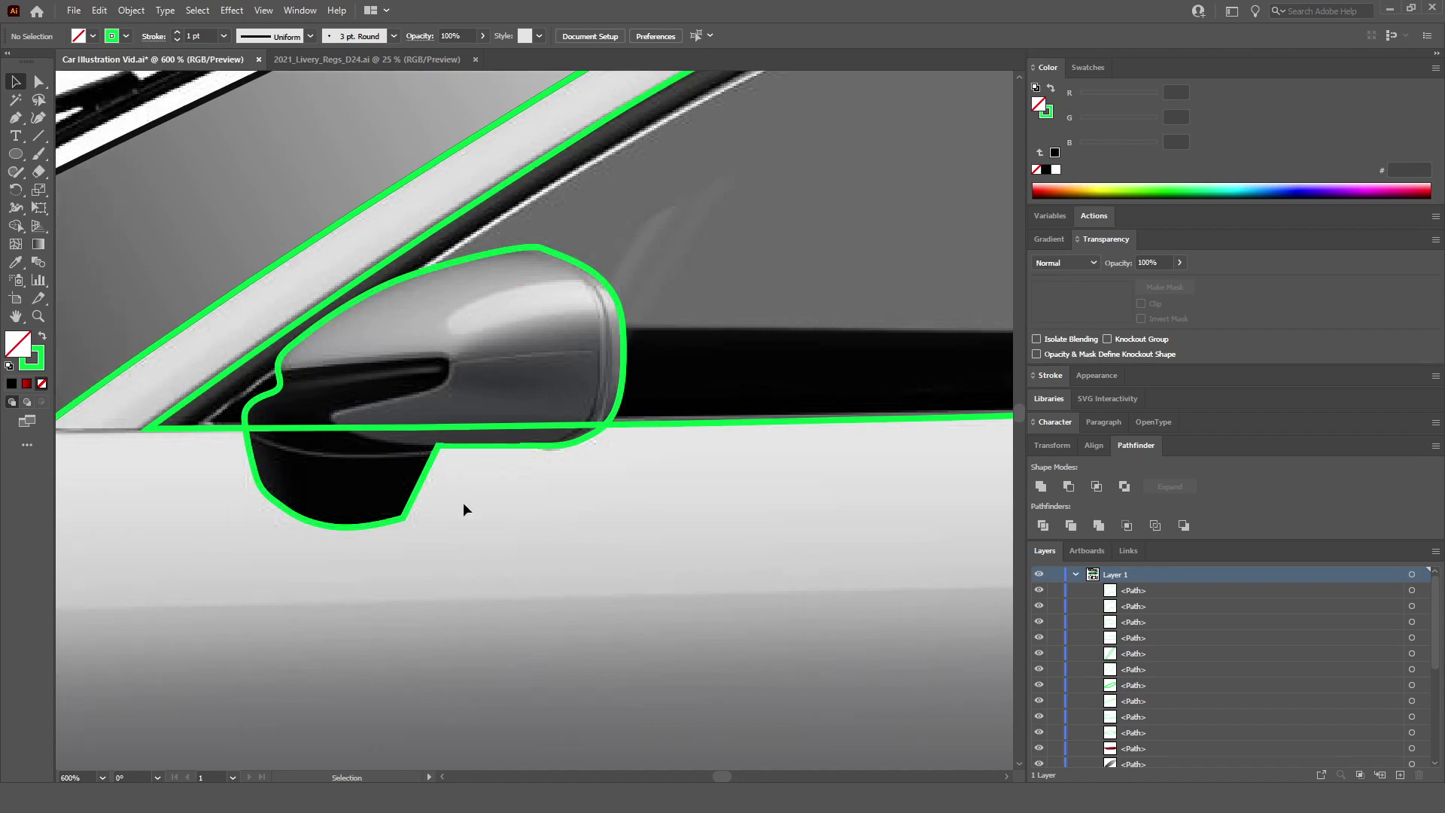
# Step: Hide the upper copy of the side mirror outline and select the remaining copy
pyautogui.click(516, 450)
pyautogui.click(1039, 590)
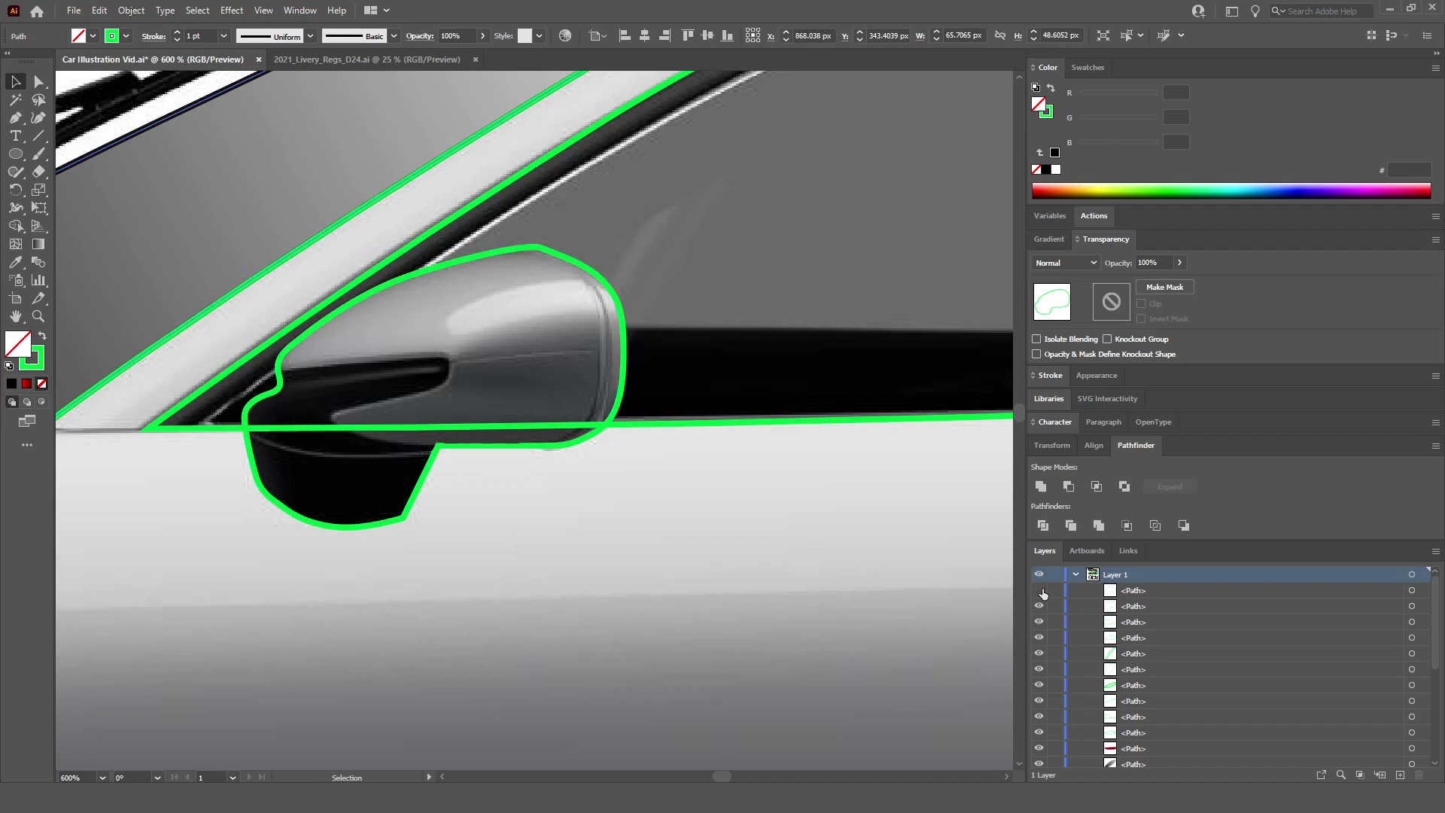
pyautogui.click(553, 446)
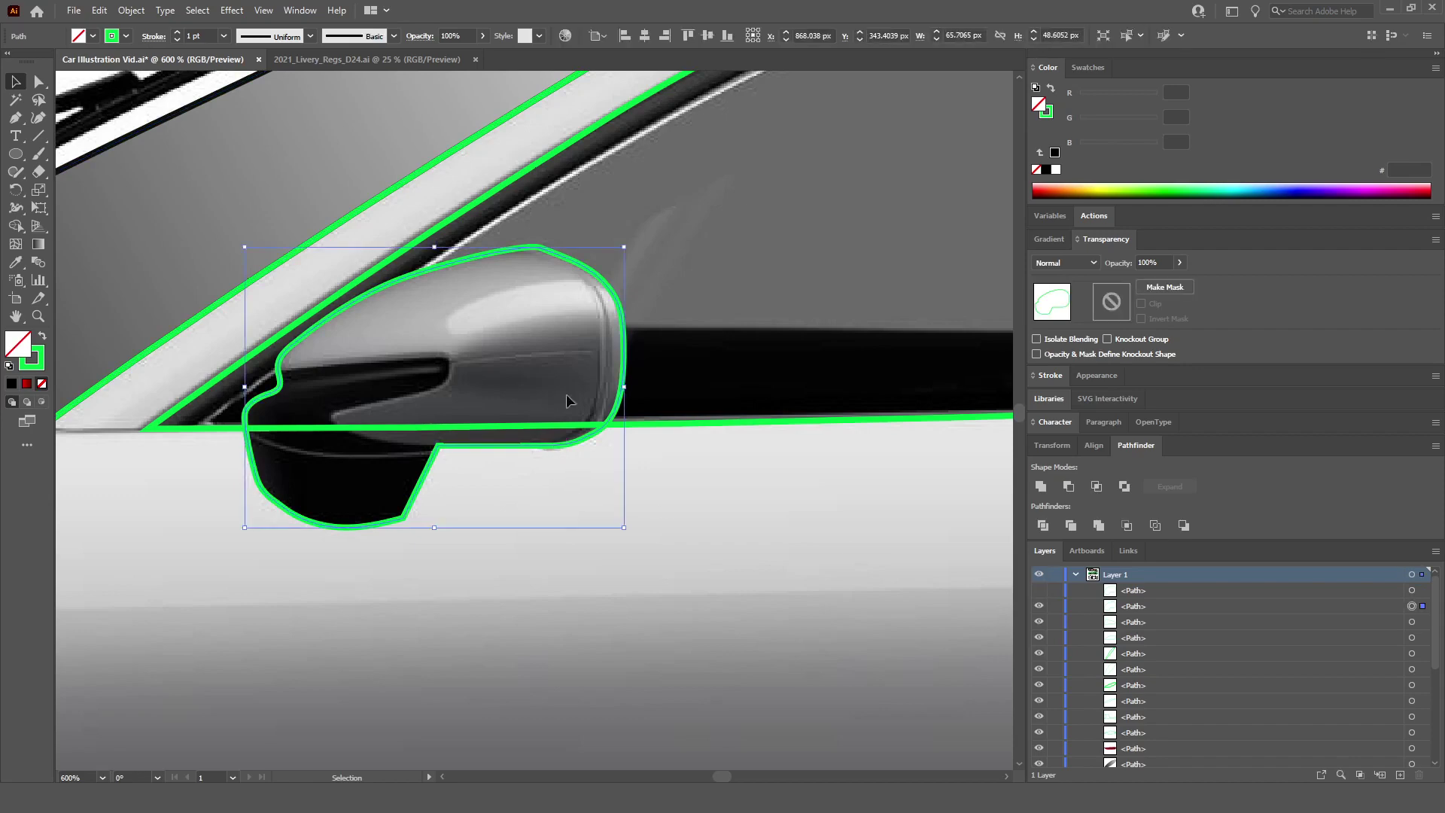
# Step: Add the side window outline to the selection and subtract the mirror shape from it with Minus Front
pyautogui.scroll(-5, 566, 395)
pyautogui.scroll(5, 533, 432)
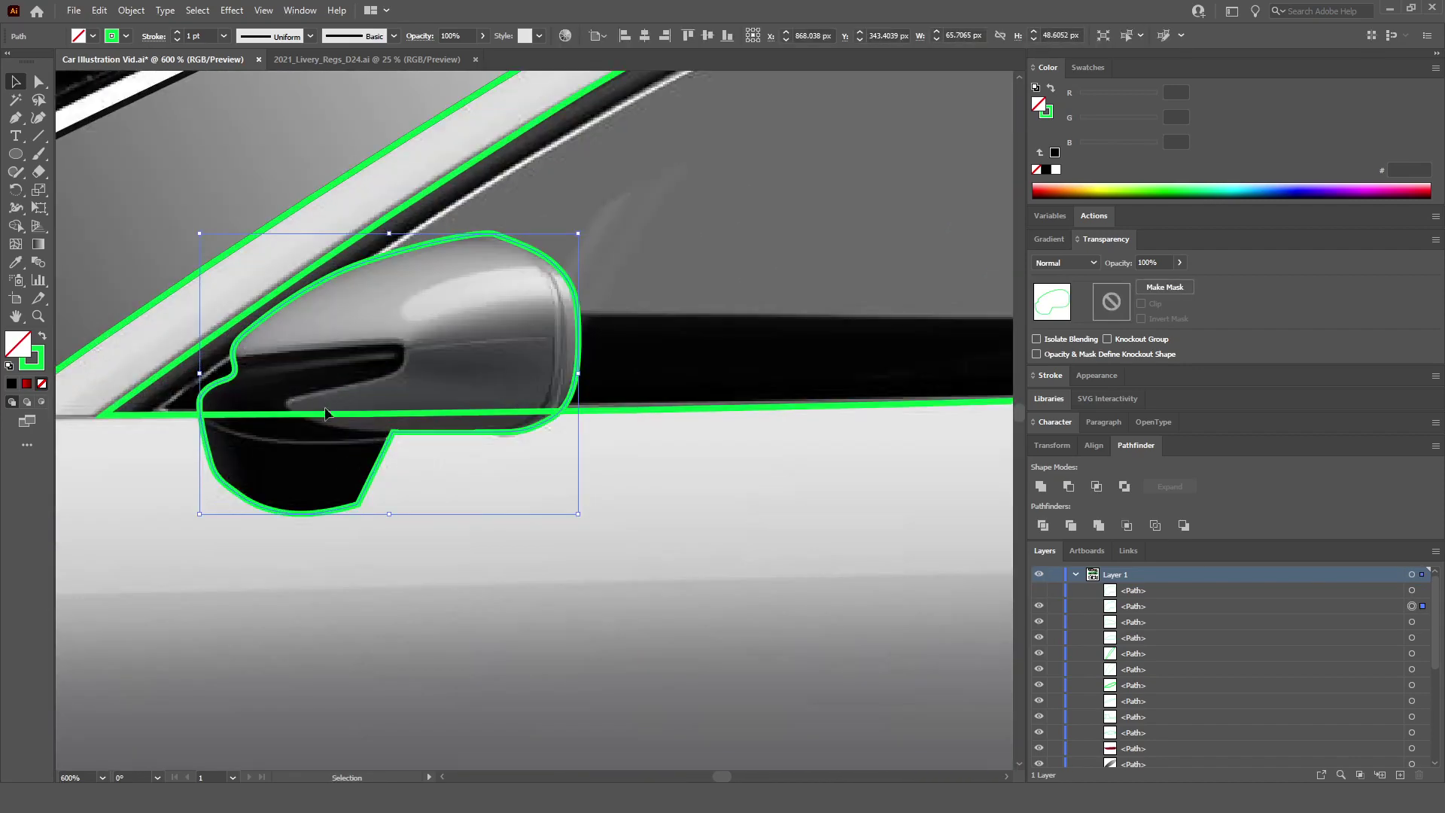
pyautogui.keyDown('shift'); pyautogui.click(132, 414); pyautogui.keyUp('shift')
pyautogui.scroll(4, 601, 419)
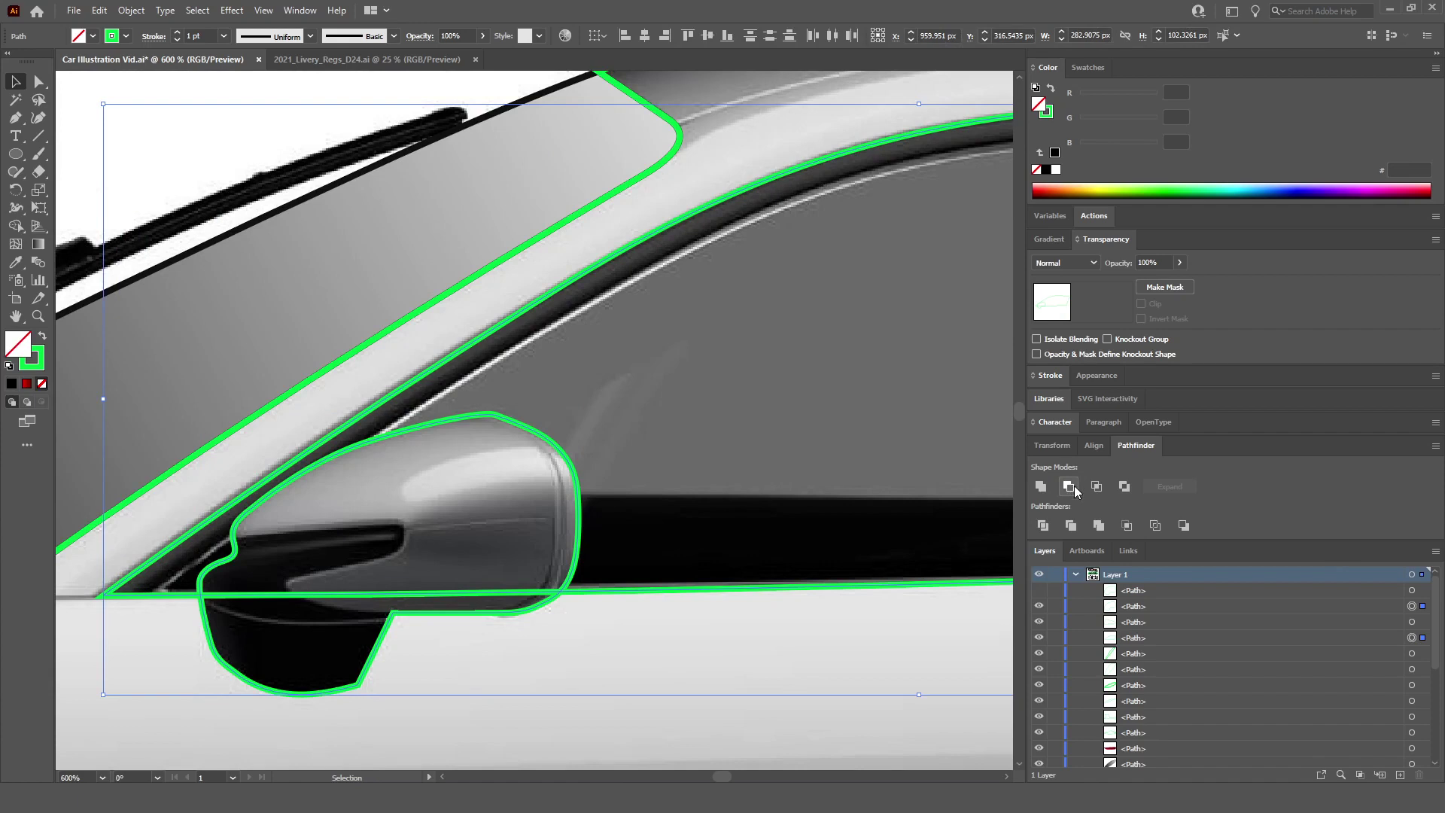
pyautogui.click(1073, 486)
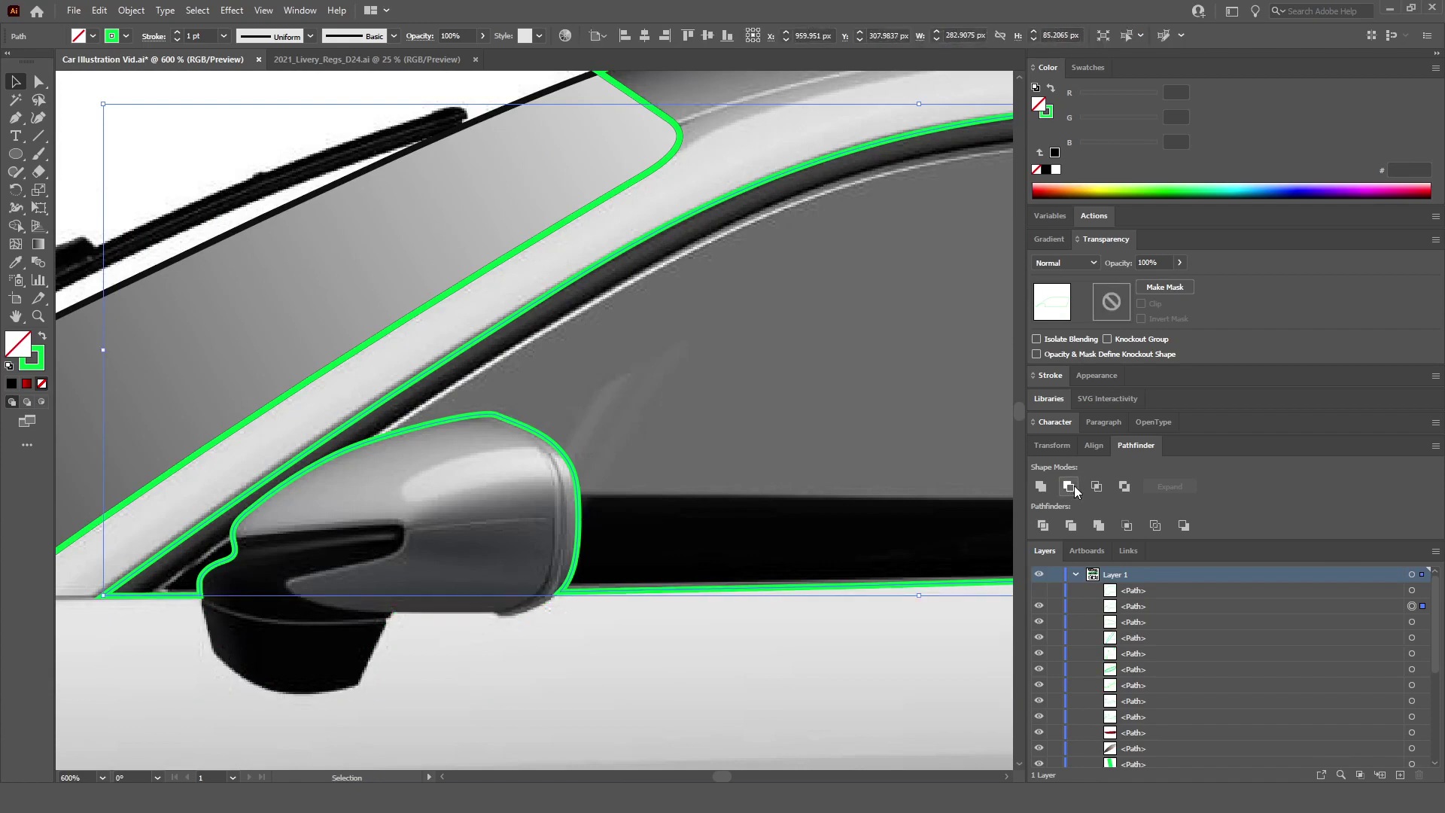
pyautogui.hotkey('ctrl', '-')
pyautogui.hotkey('ctrl', '-')
pyautogui.press('v')
pyautogui.hscroll(3, 527, 576)
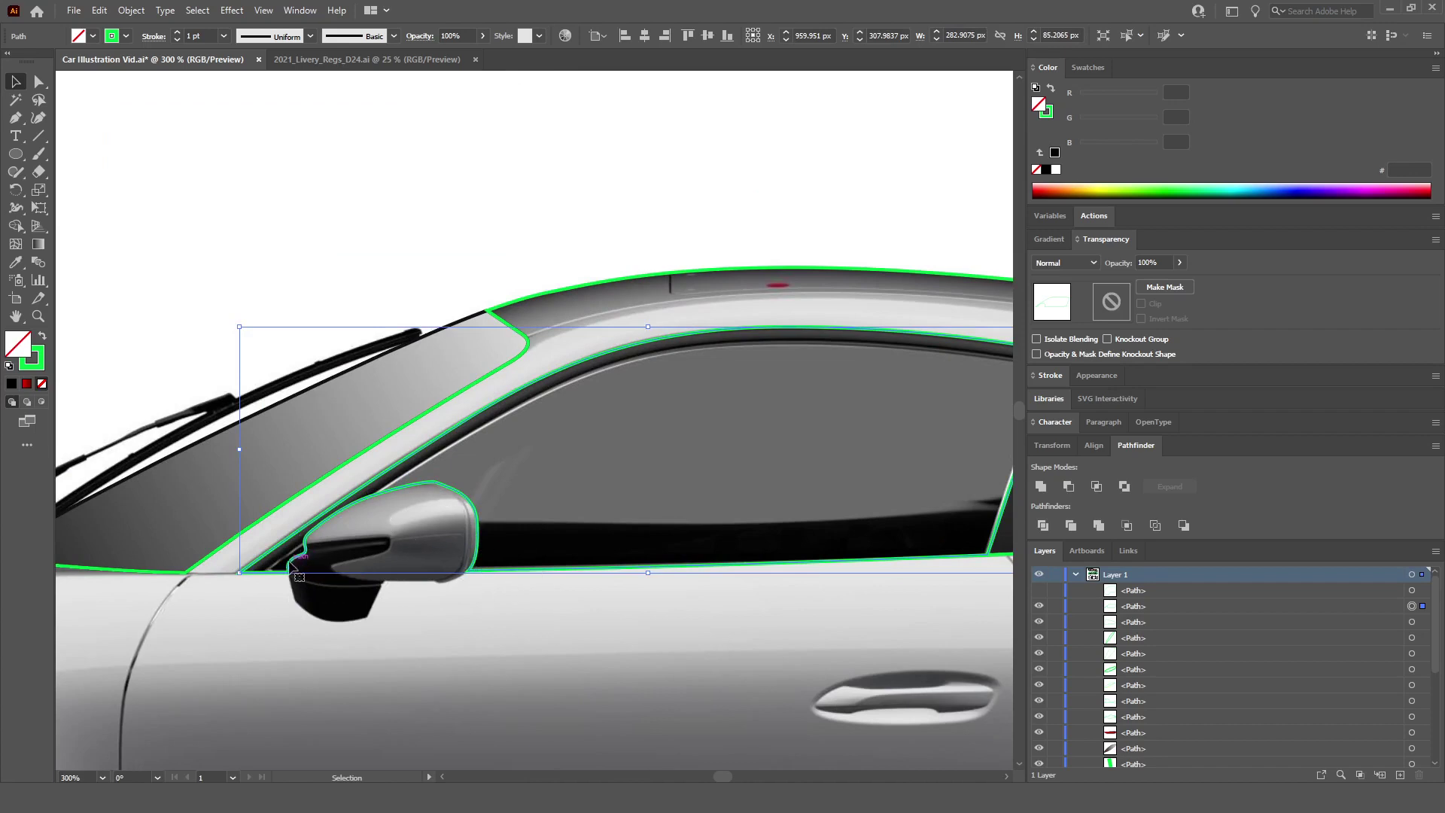
pyautogui.scroll(-2, 488, 533)
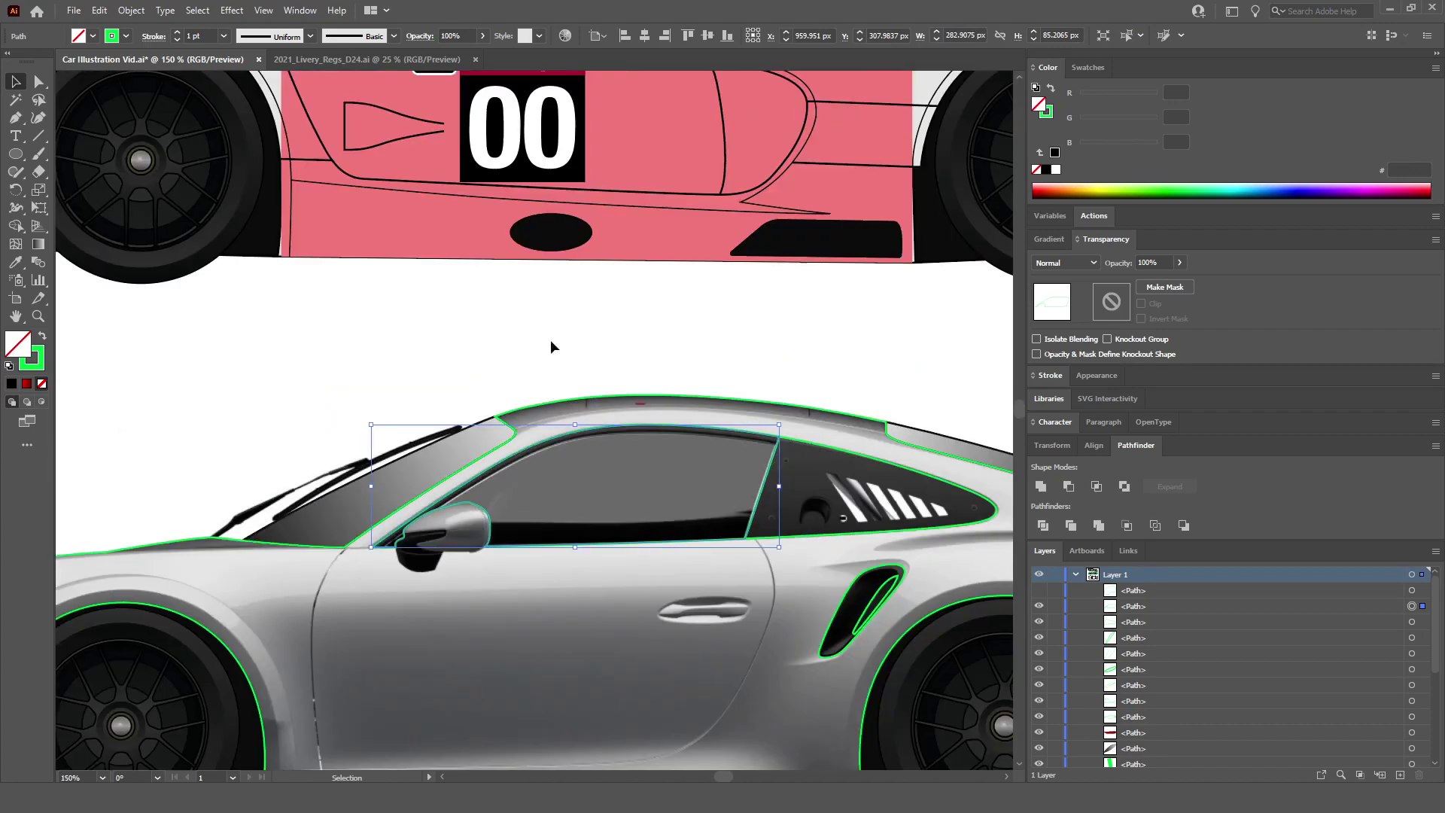
pyautogui.click(552, 342)
pyautogui.scroll(-2, 672, 548)
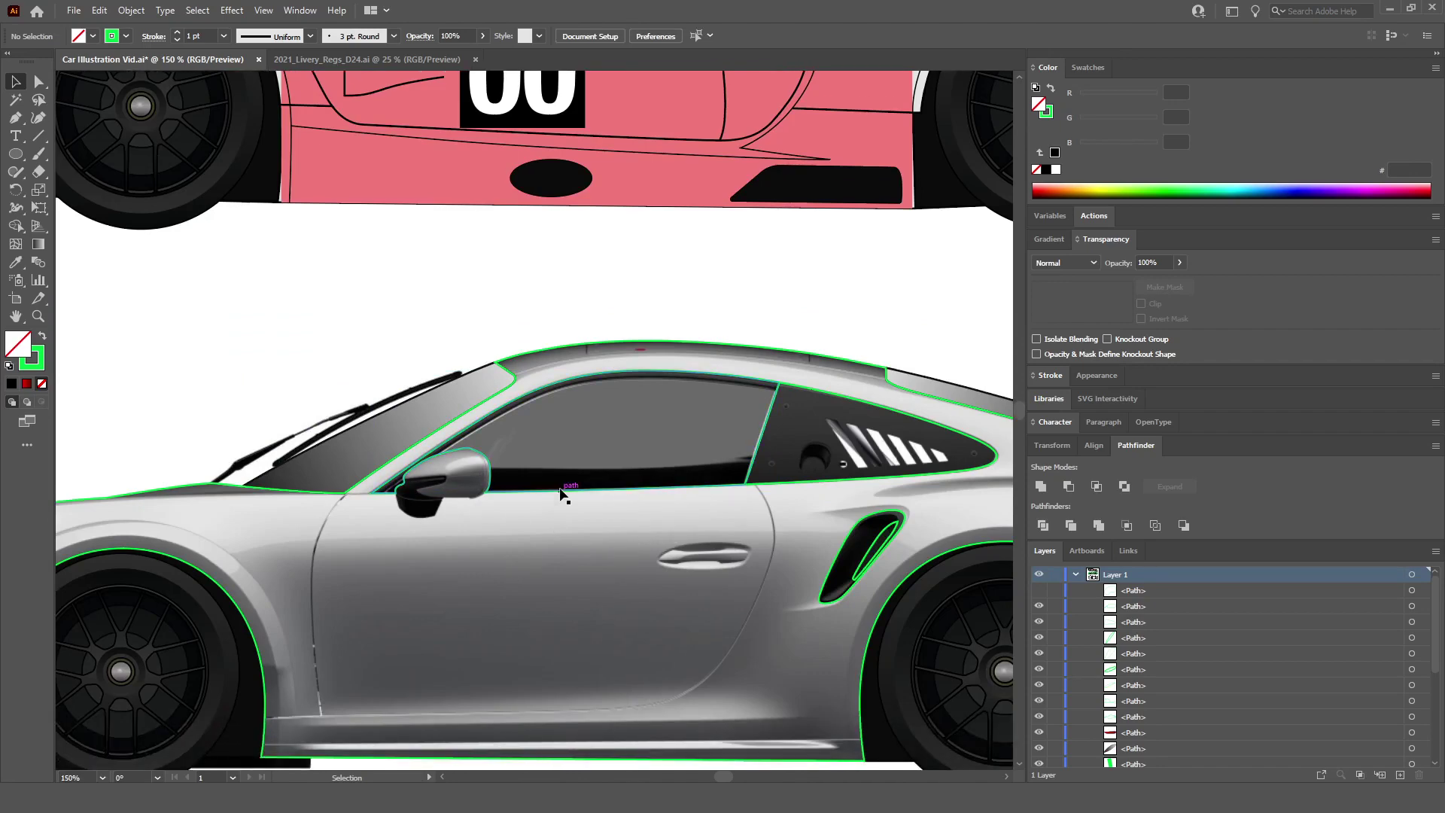
# Step: Copy the windscreen's gradient fill and black stroke onto the side window outline with the Eyedropper
pyautogui.click(561, 493)
pyautogui.scroll(-3, 561, 494)
pyautogui.hscroll(-2, 481, 527)
pyautogui.scroll(3, 400, 536)
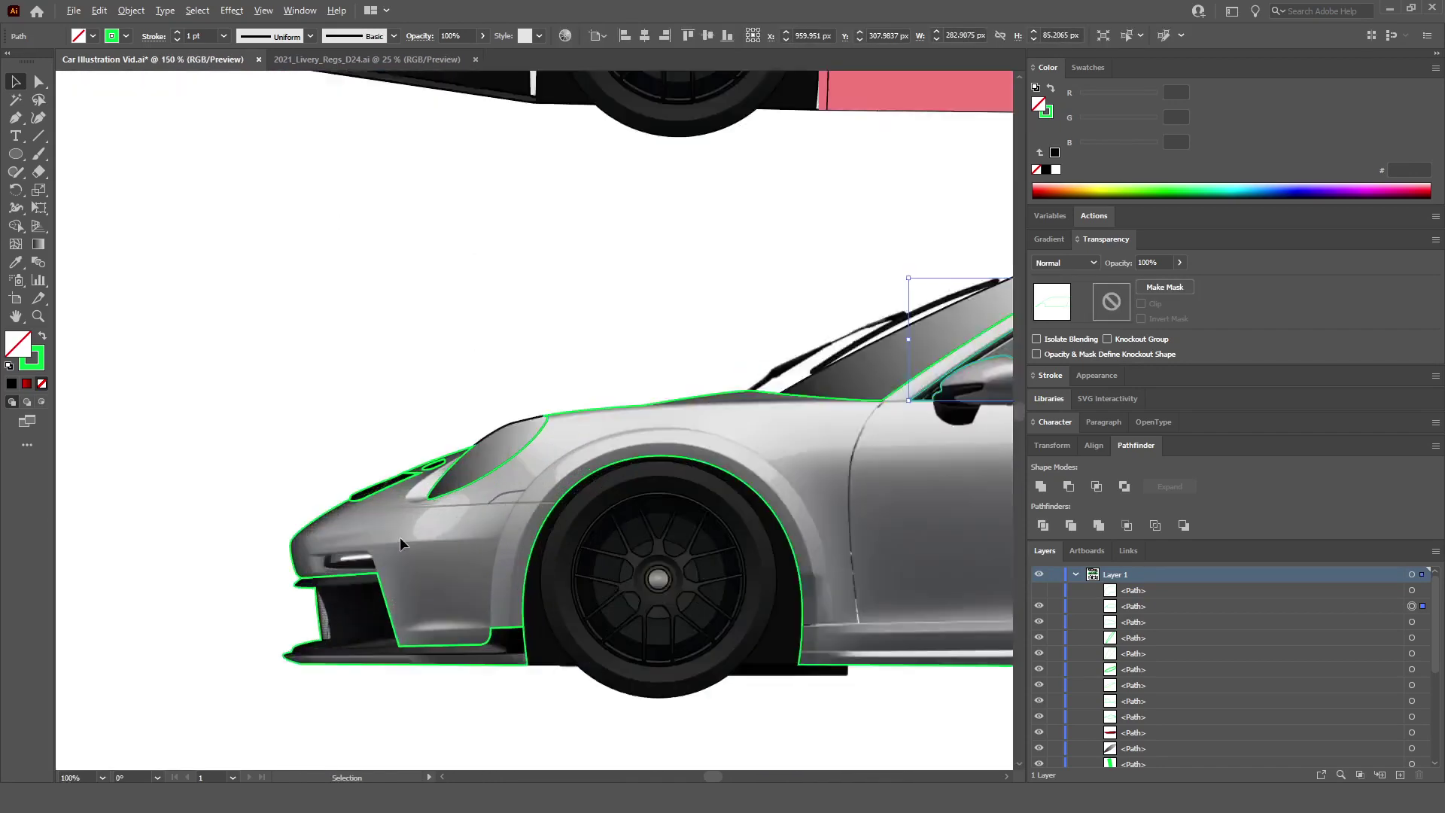
pyautogui.scroll(-3, 400, 535)
pyautogui.hscroll(2, 401, 540)
pyautogui.scroll(4, 434, 495)
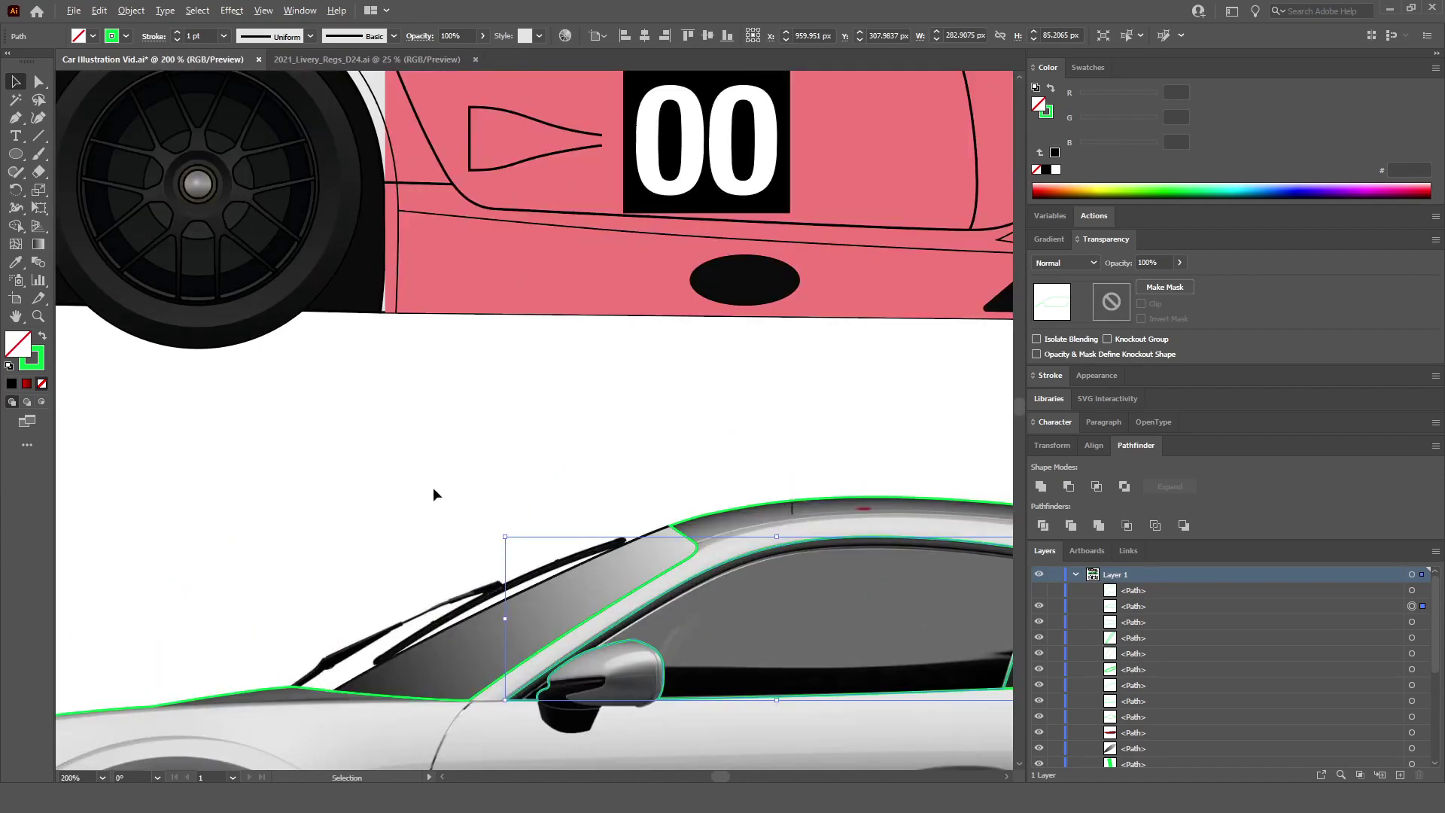
pyautogui.click(15, 263)
pyautogui.click(518, 624)
pyautogui.scroll(2, 518, 624)
pyautogui.scroll(-3, 678, 639)
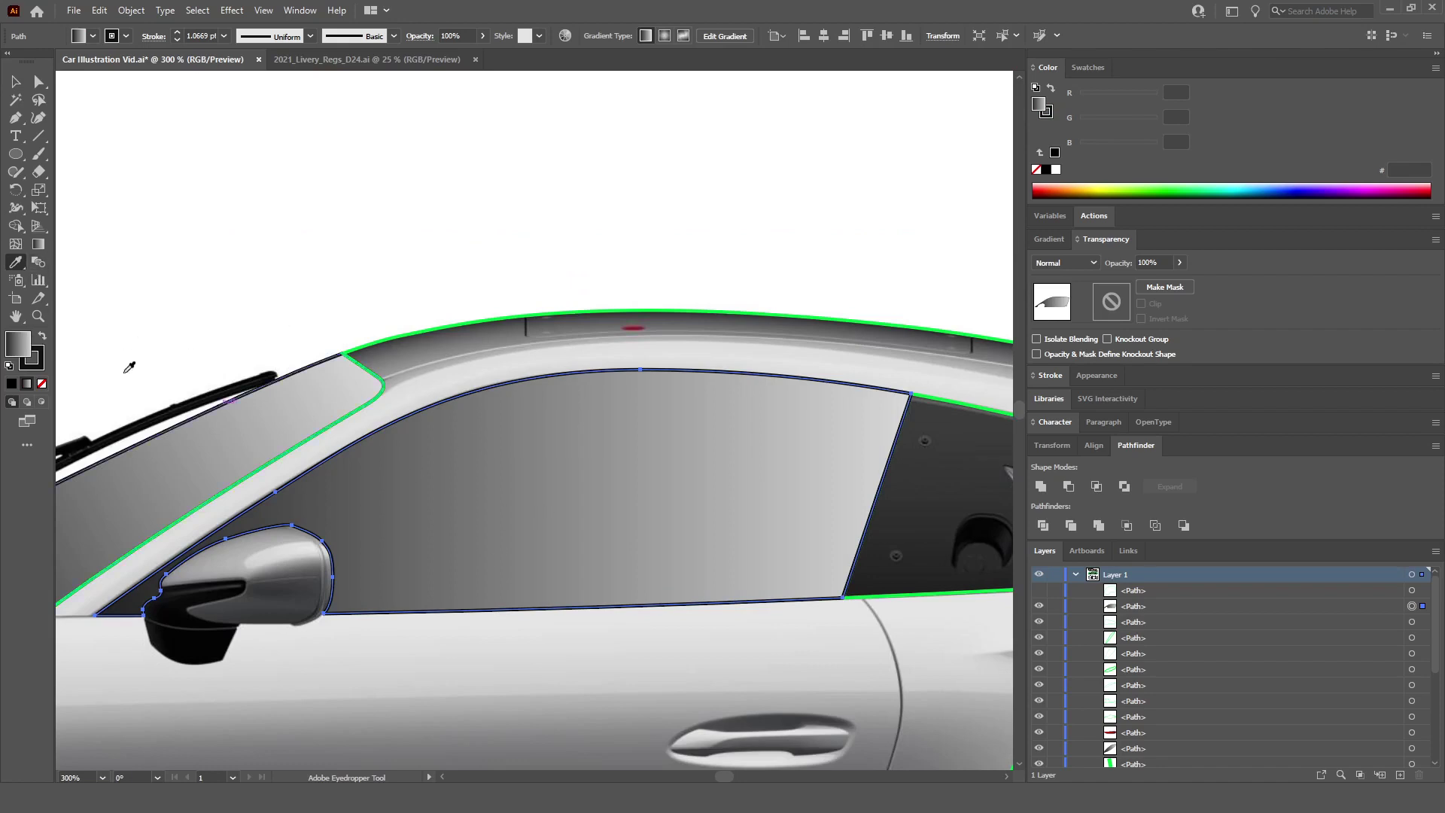
# Step: Set the side window's linear gradient angle to 90° and deselect the window
pyautogui.click(38, 245)
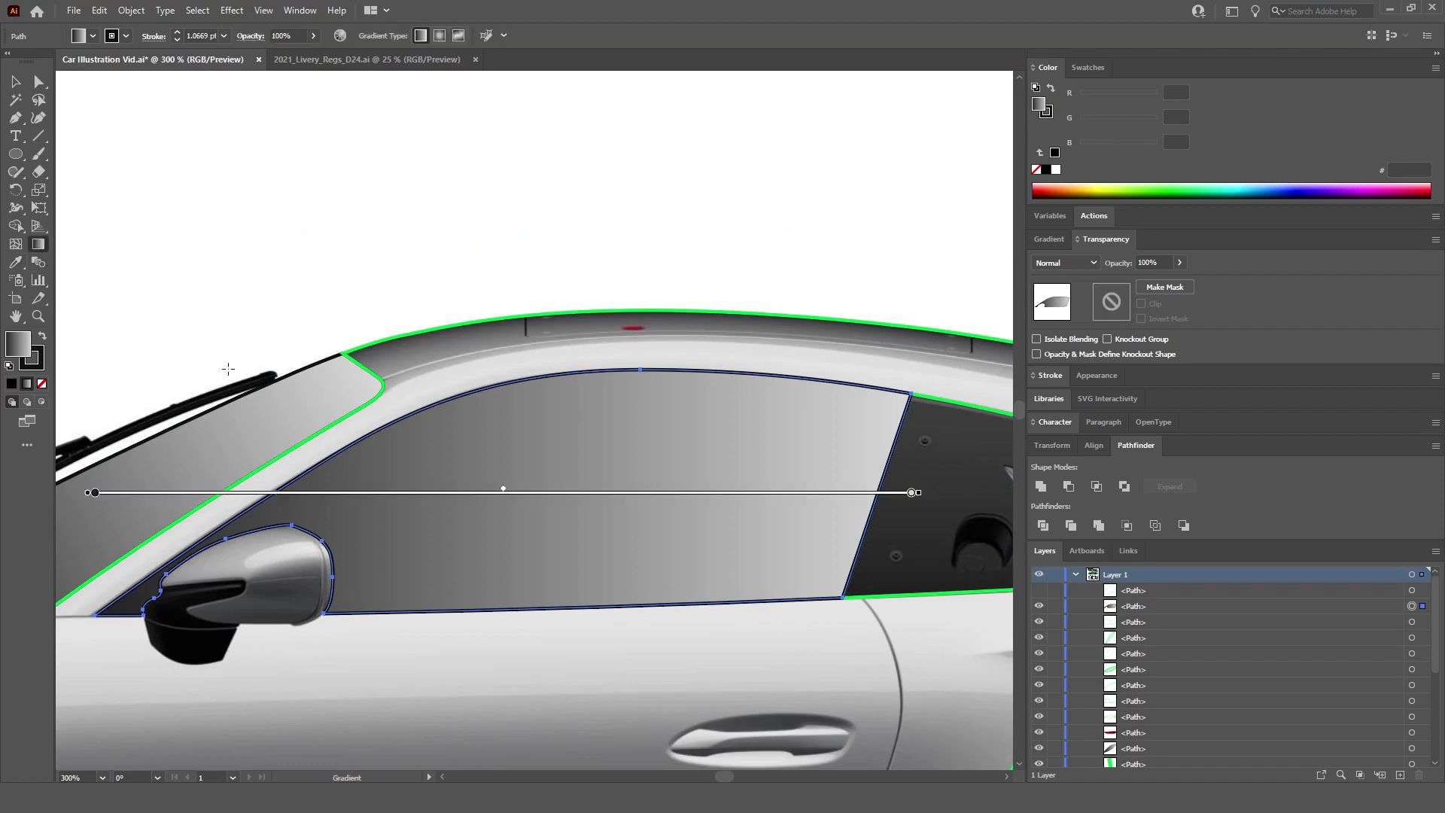
pyautogui.click(1051, 246)
pyautogui.click(1120, 304)
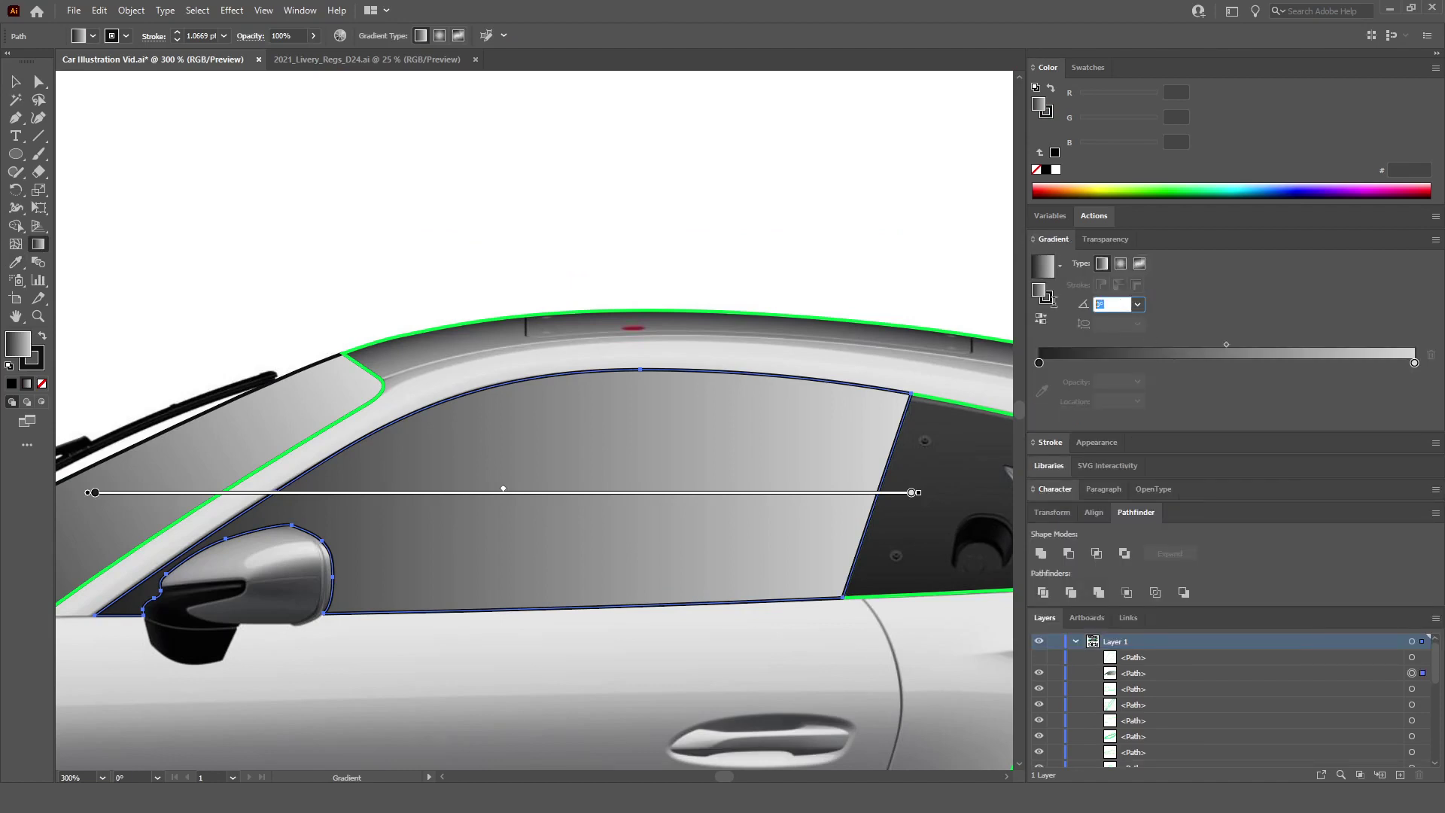
pyautogui.write('90')
pyautogui.press('Return')
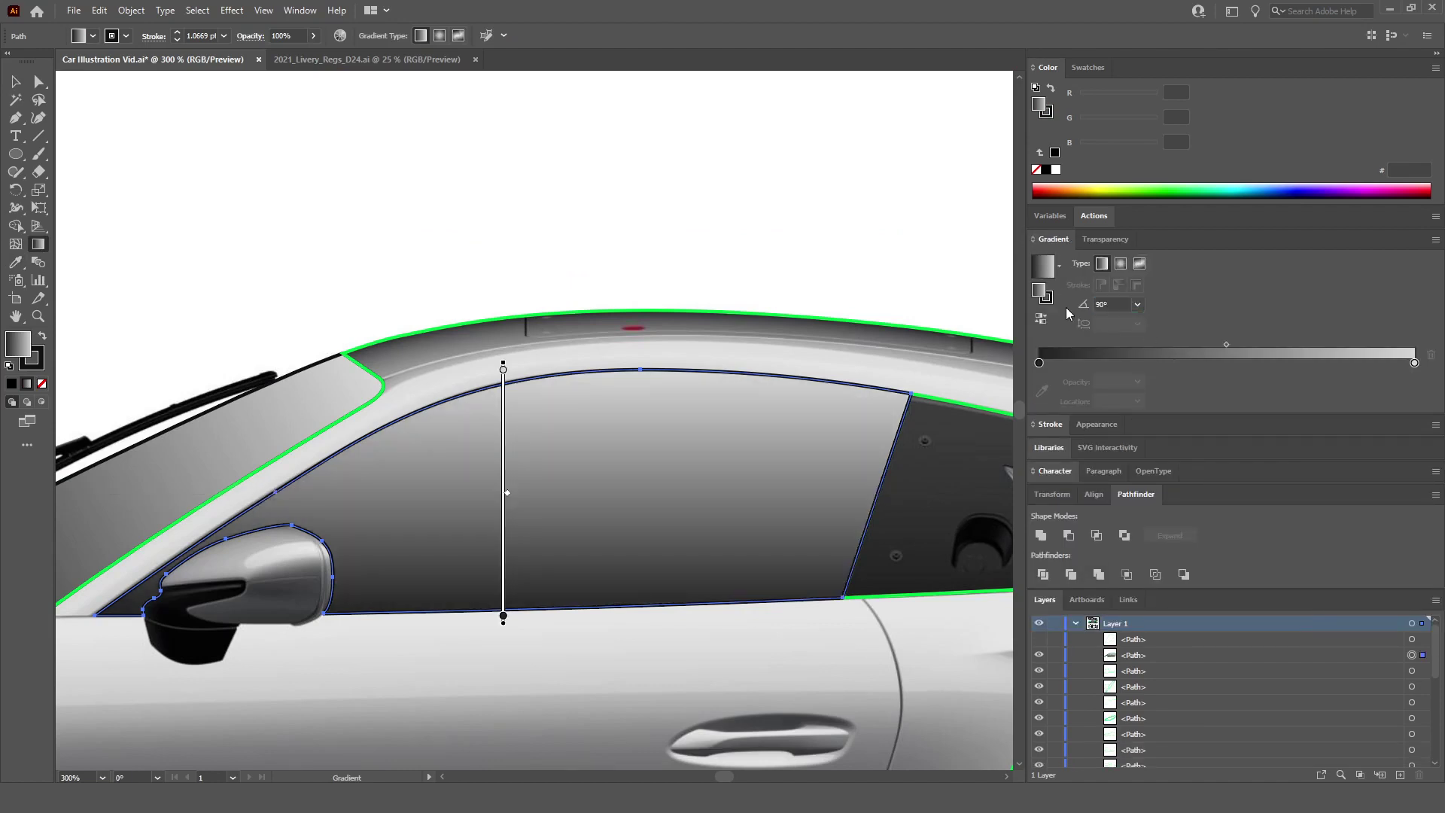
pyautogui.press('v')
pyautogui.click(675, 295)
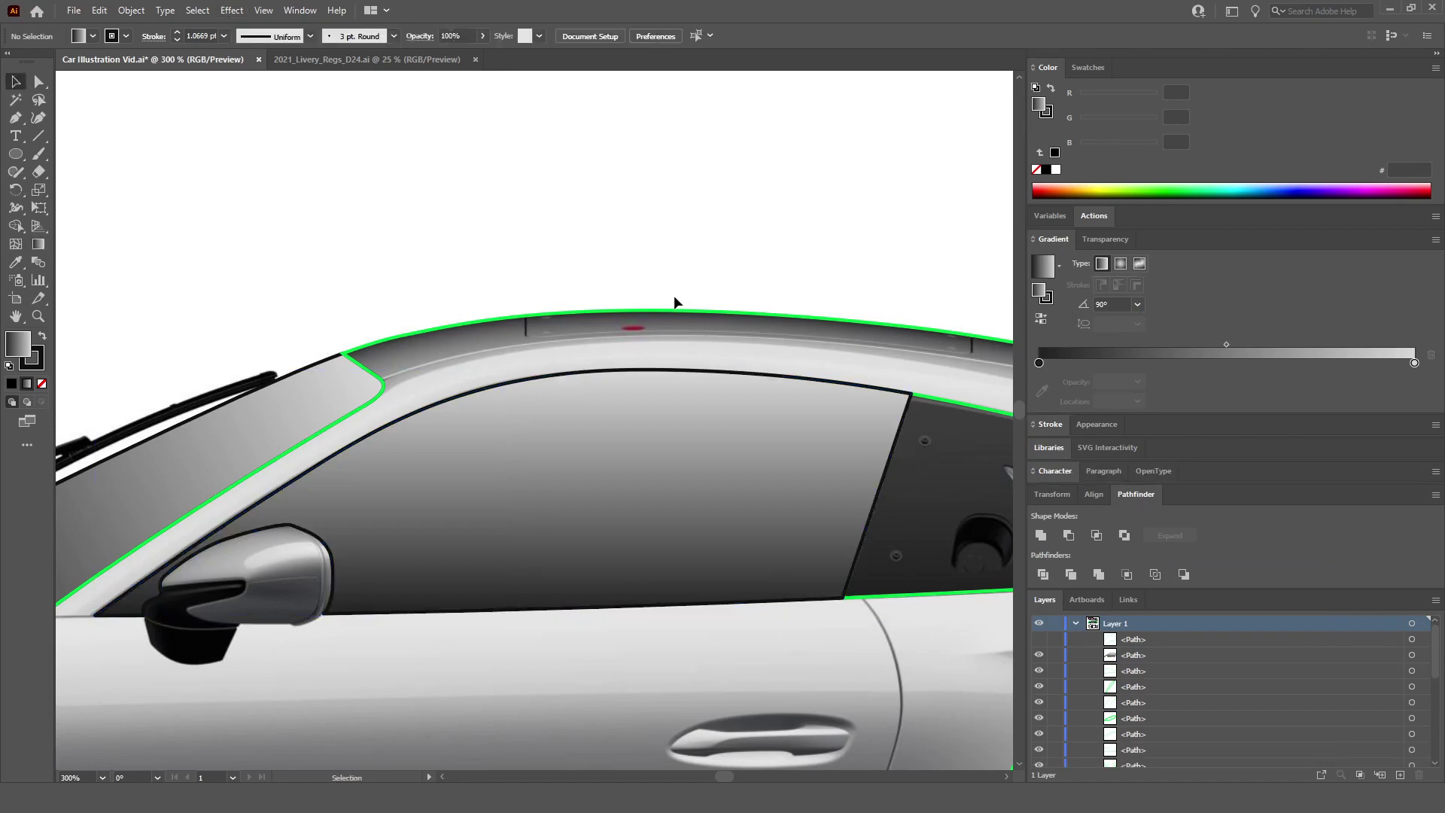
# Step: Restore the unfilled green stroke as the current style from the body outline, and show the hidden mirror outline again
pyautogui.scroll(-2, 674, 295)
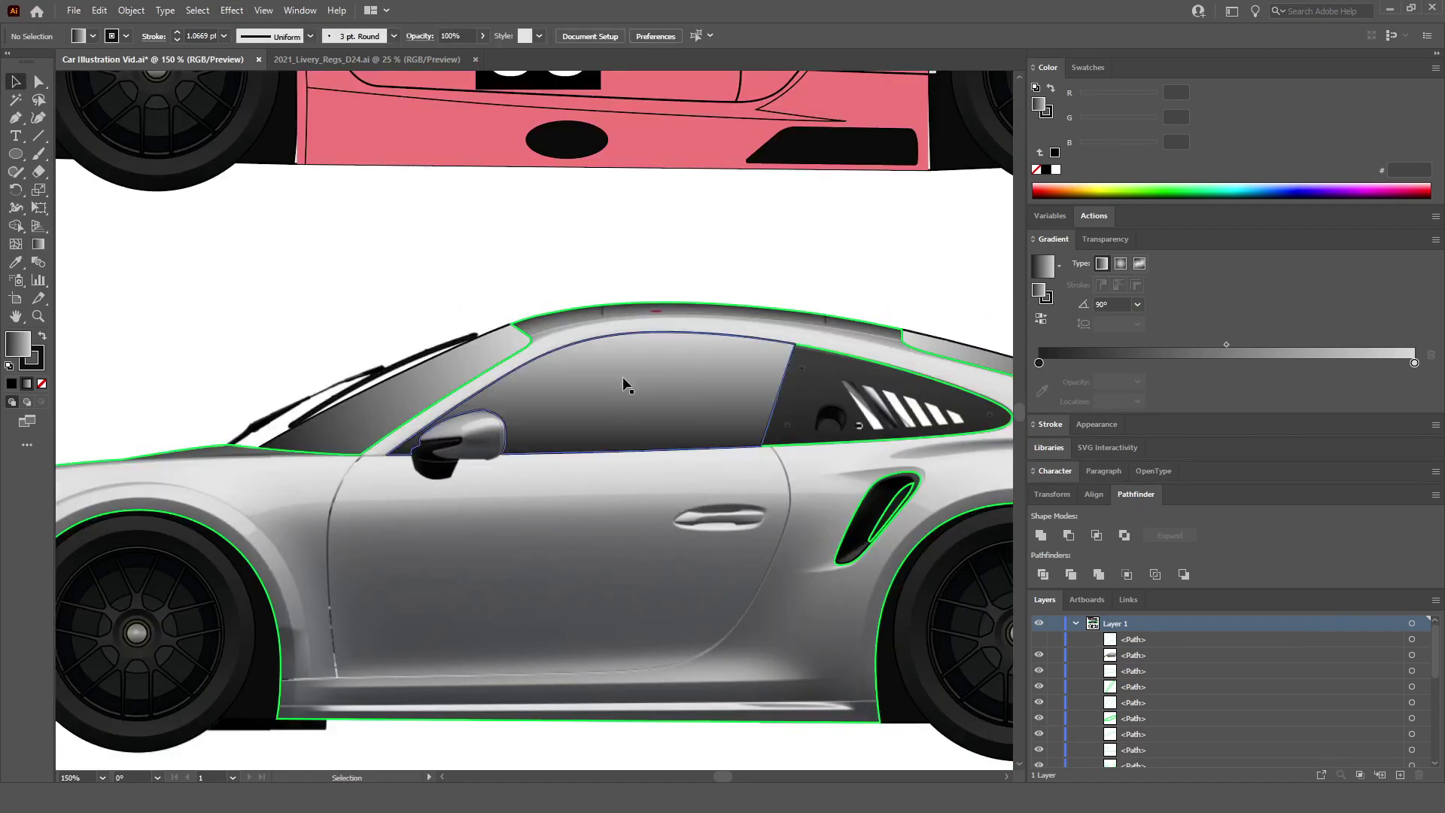
pyautogui.click(193, 458)
pyautogui.click(238, 244)
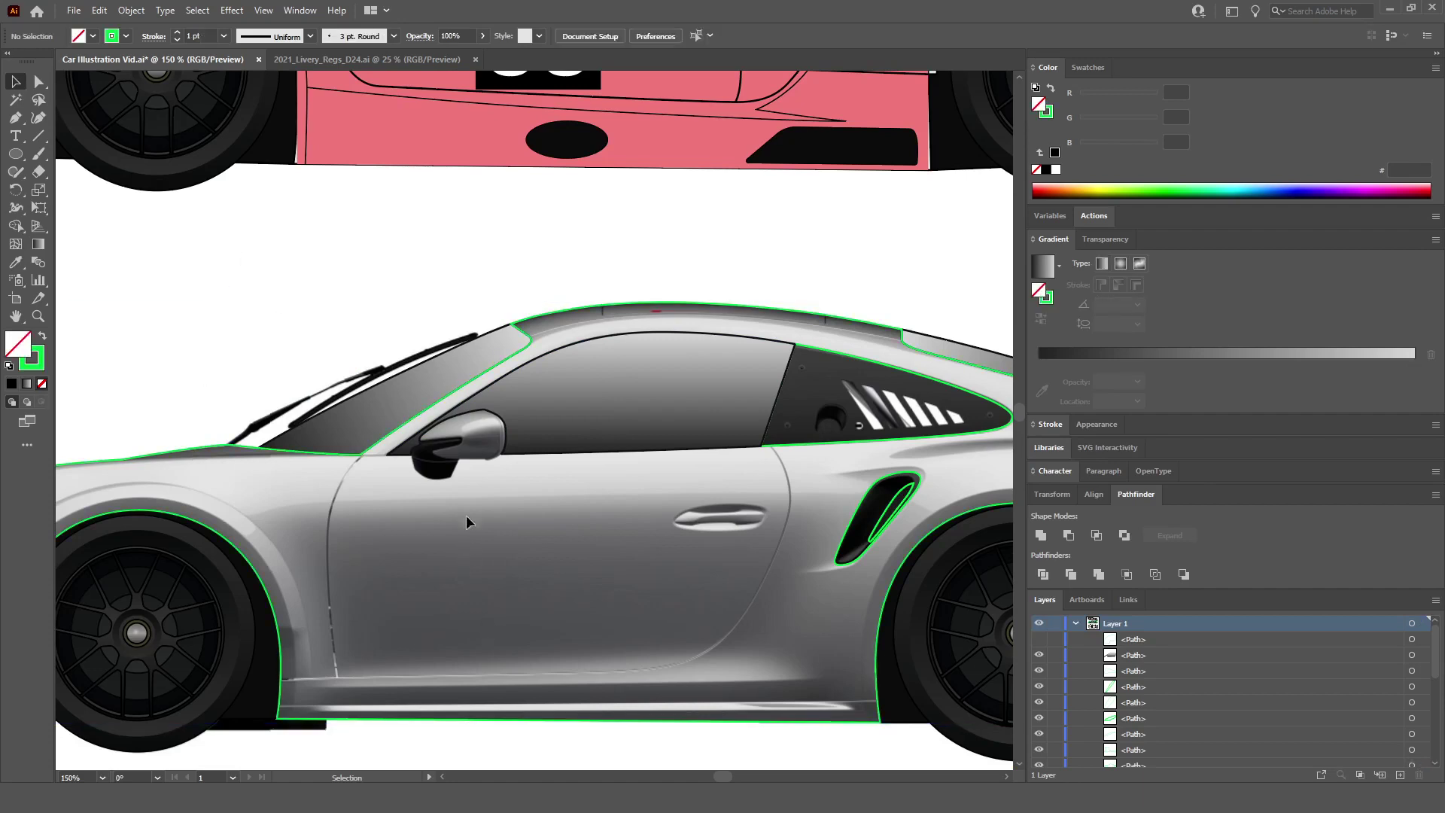
pyautogui.scroll(1, 466, 488)
pyautogui.click(1037, 639)
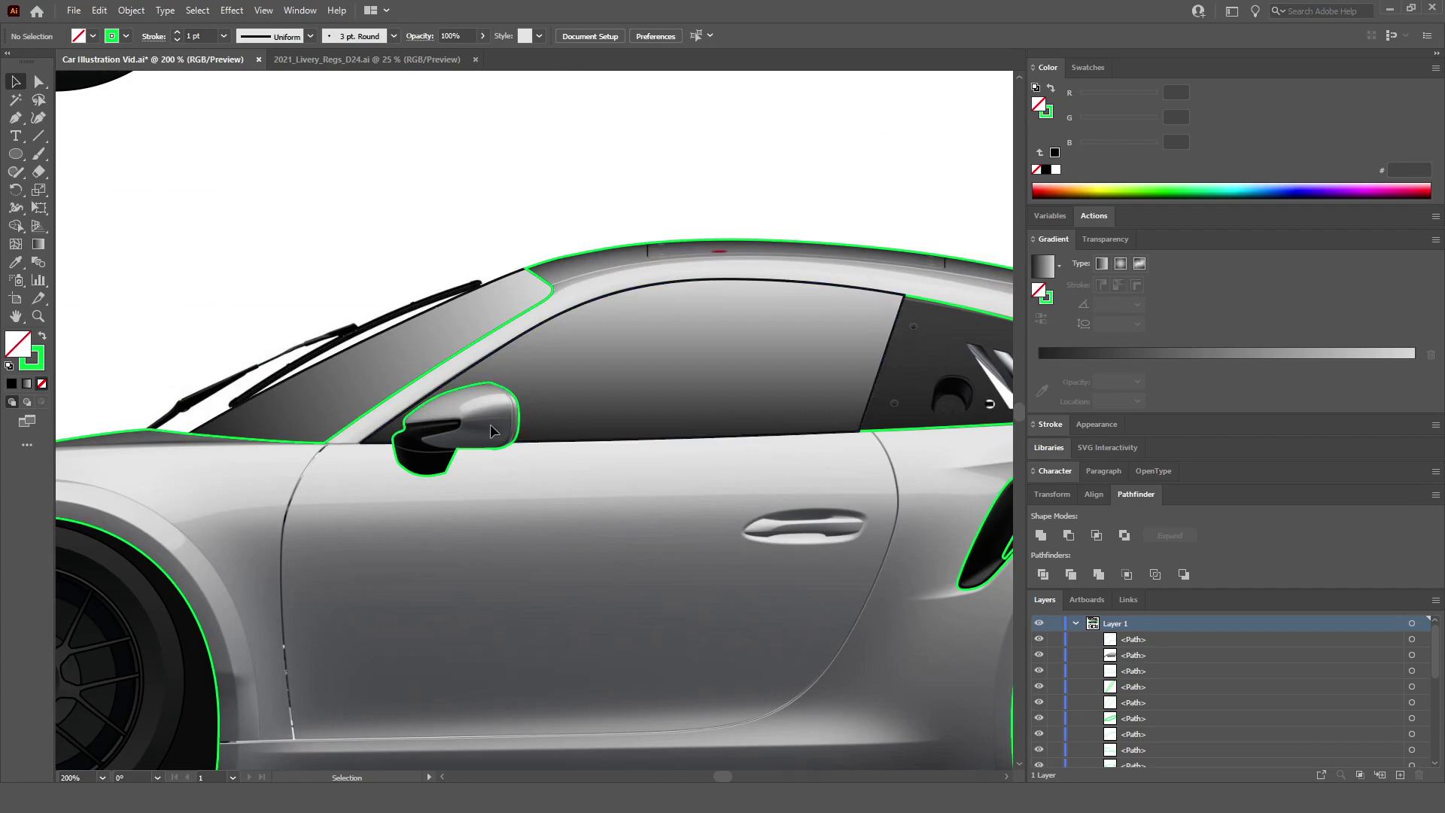
# Step: Start a Pen path below the mirror and trace the housing's lower edge from its underside corner around the pointed grey tip
pyautogui.scroll(3, 447, 451)
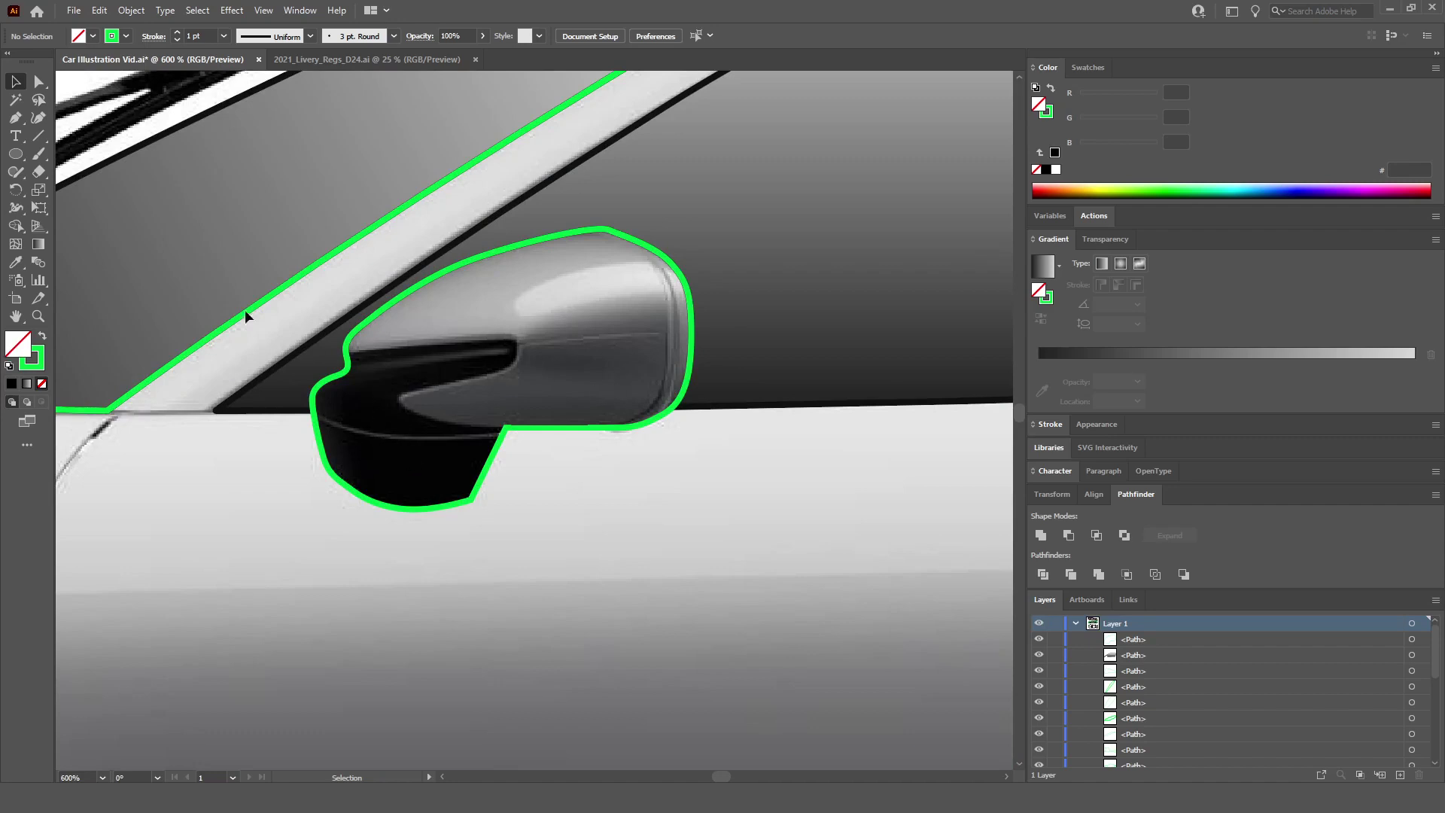
pyautogui.click(16, 120)
pyautogui.scroll(1, 542, 482)
pyautogui.click(561, 534)
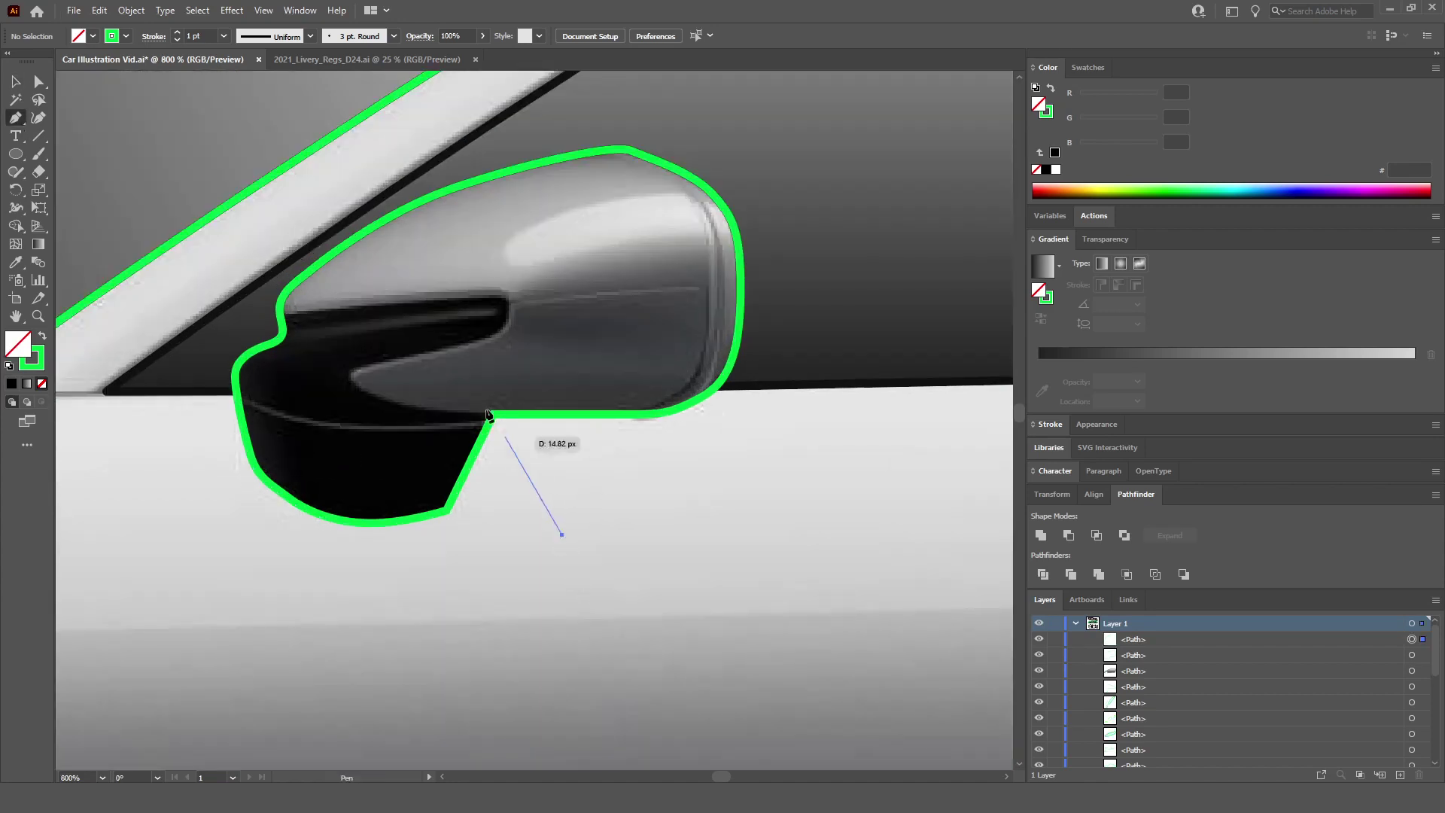
pyautogui.click(488, 414)
pyautogui.scroll(2, 362, 399)
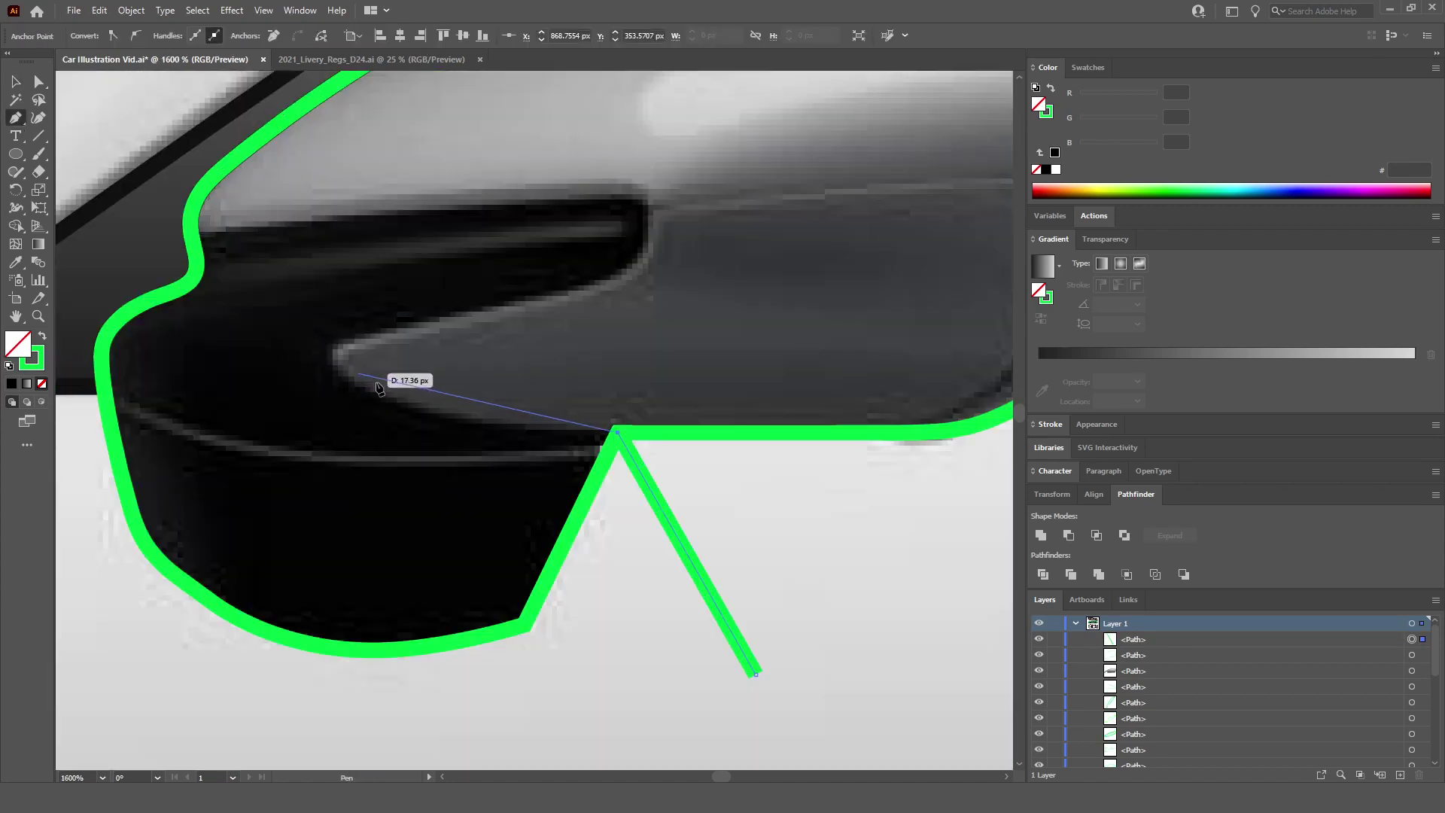
pyautogui.moveTo(329, 356); pyautogui.dragTo(329, 292)
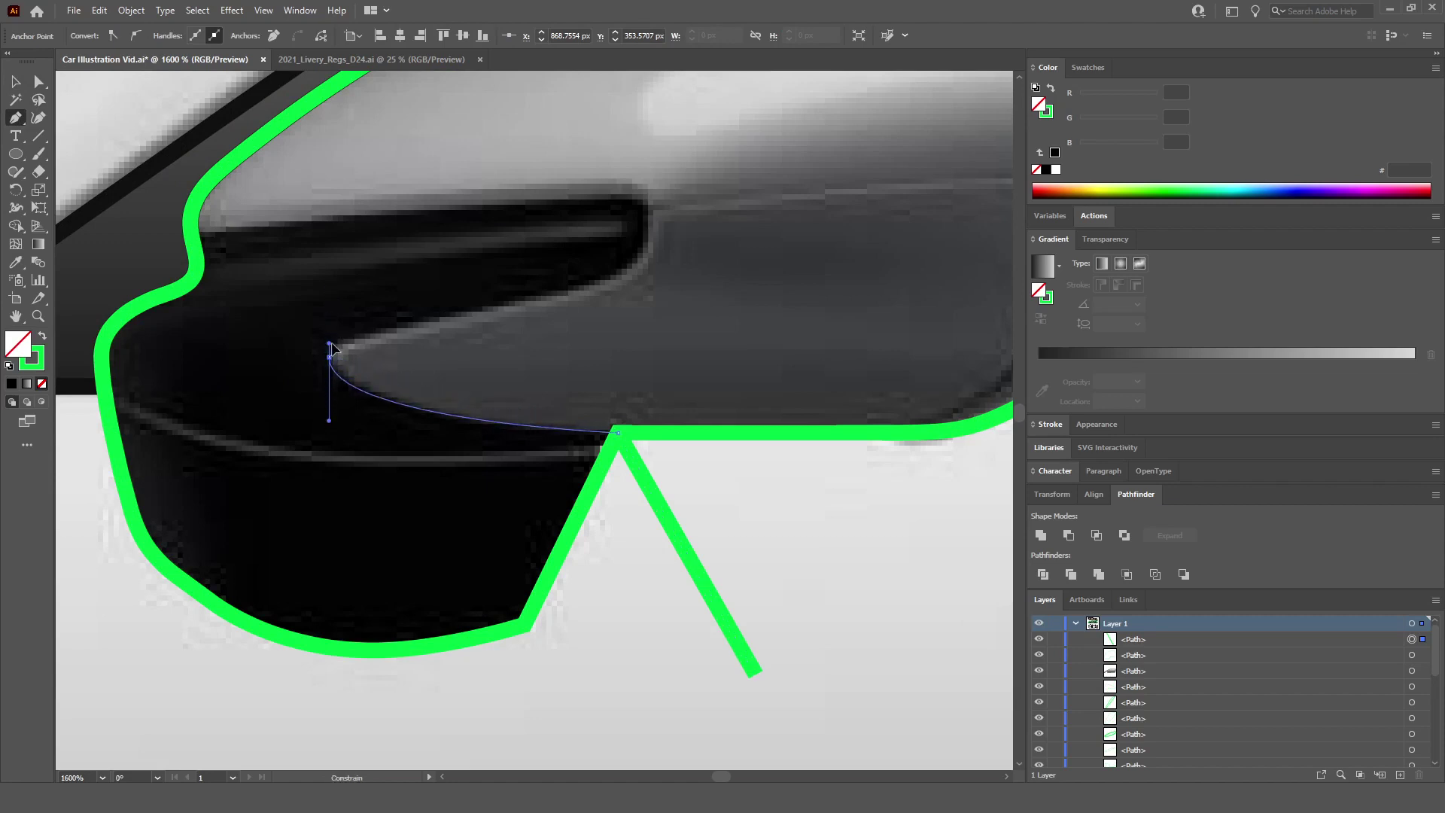
pyautogui.click(353, 331)
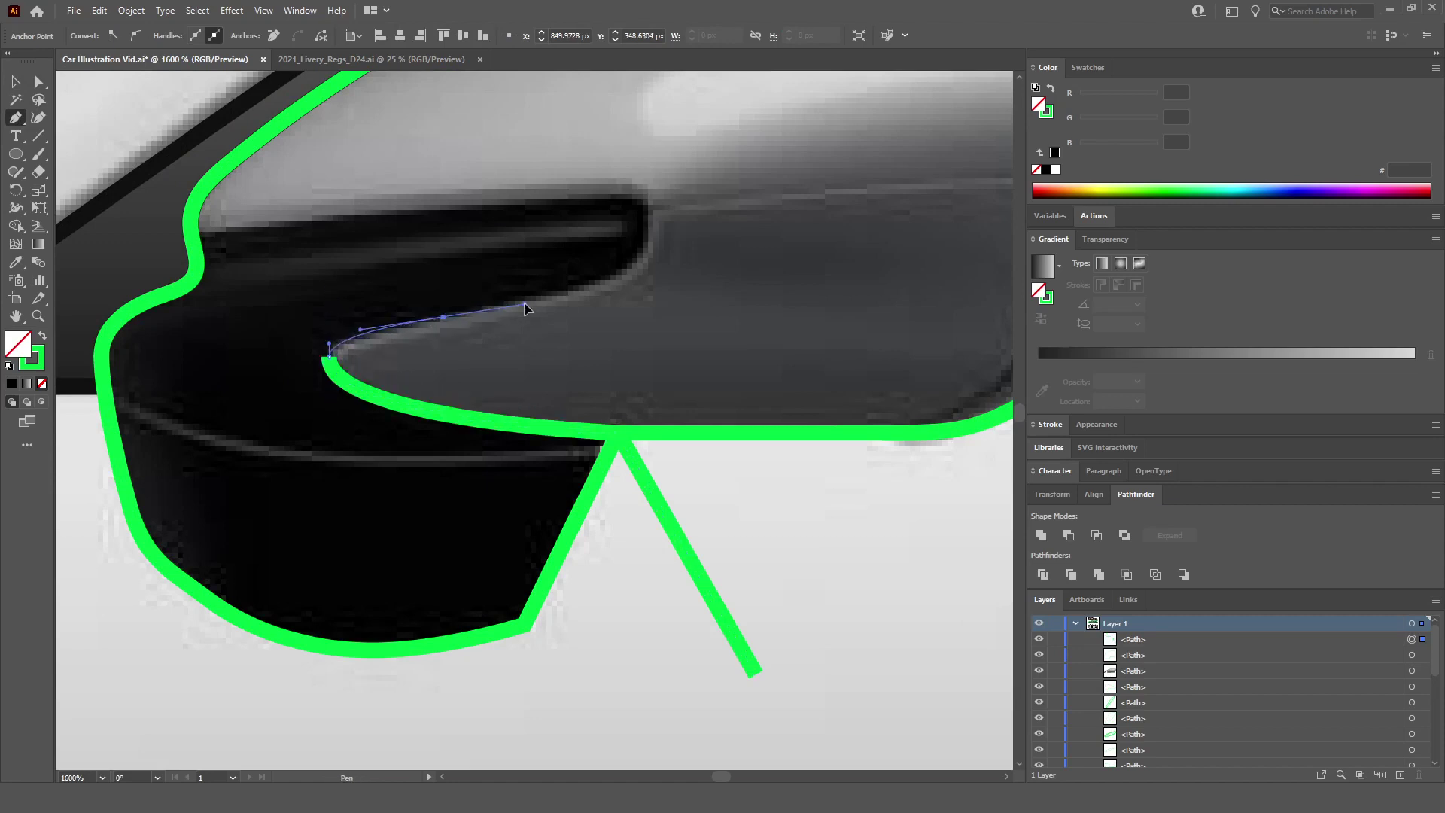
pyautogui.scroll(1, 637, 252)
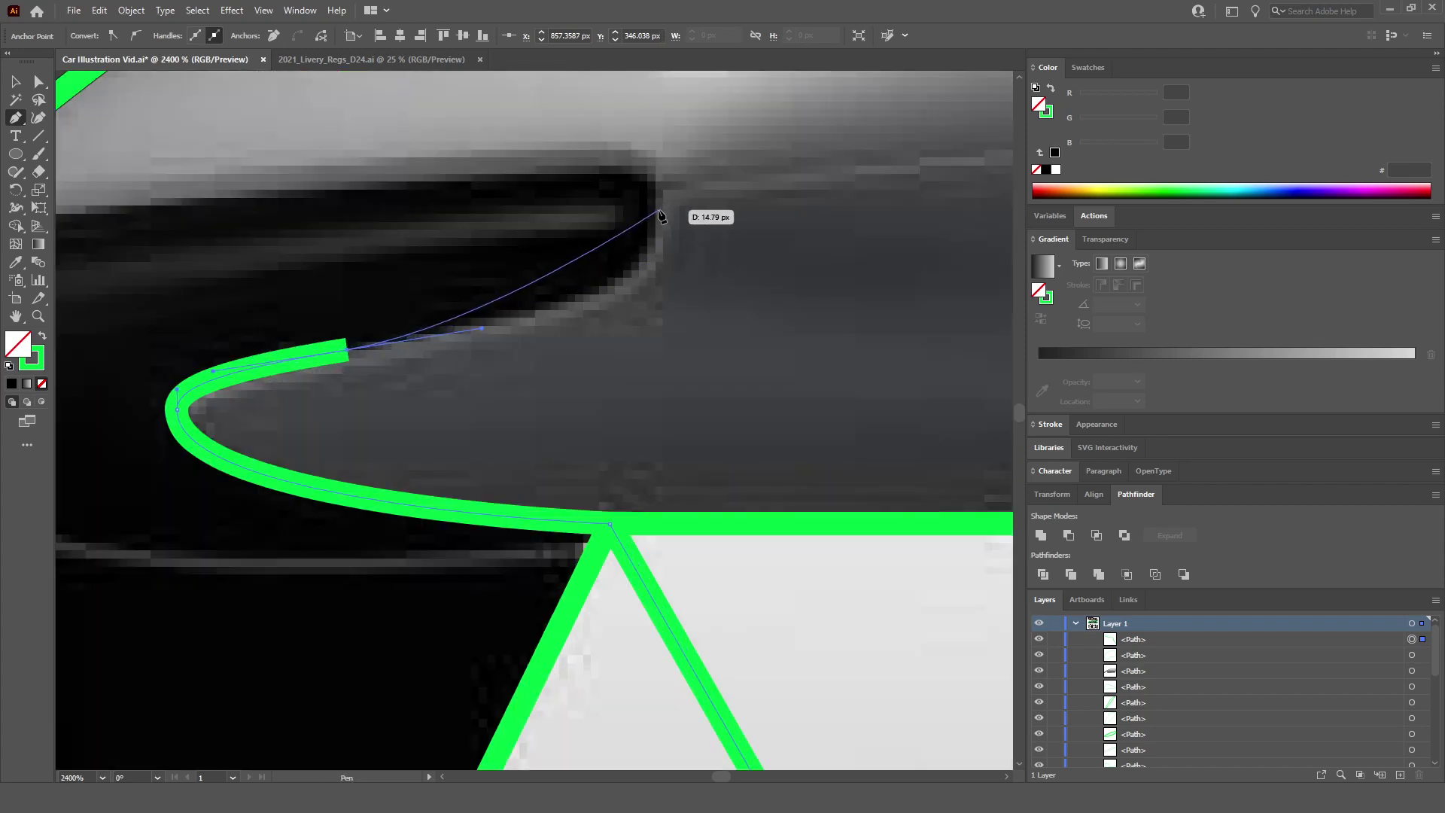
# Step: Curve the path around the black recess's rounded inner end and follow its upper edge to the mirror's front edge
pyautogui.moveTo(659, 214)
pyautogui.mouseDown()
pyautogui.moveTo(667, 110)
pyautogui.moveTo(667, 194)
pyautogui.mouseUp()
pyautogui.hotkey('ctrl', 'z')
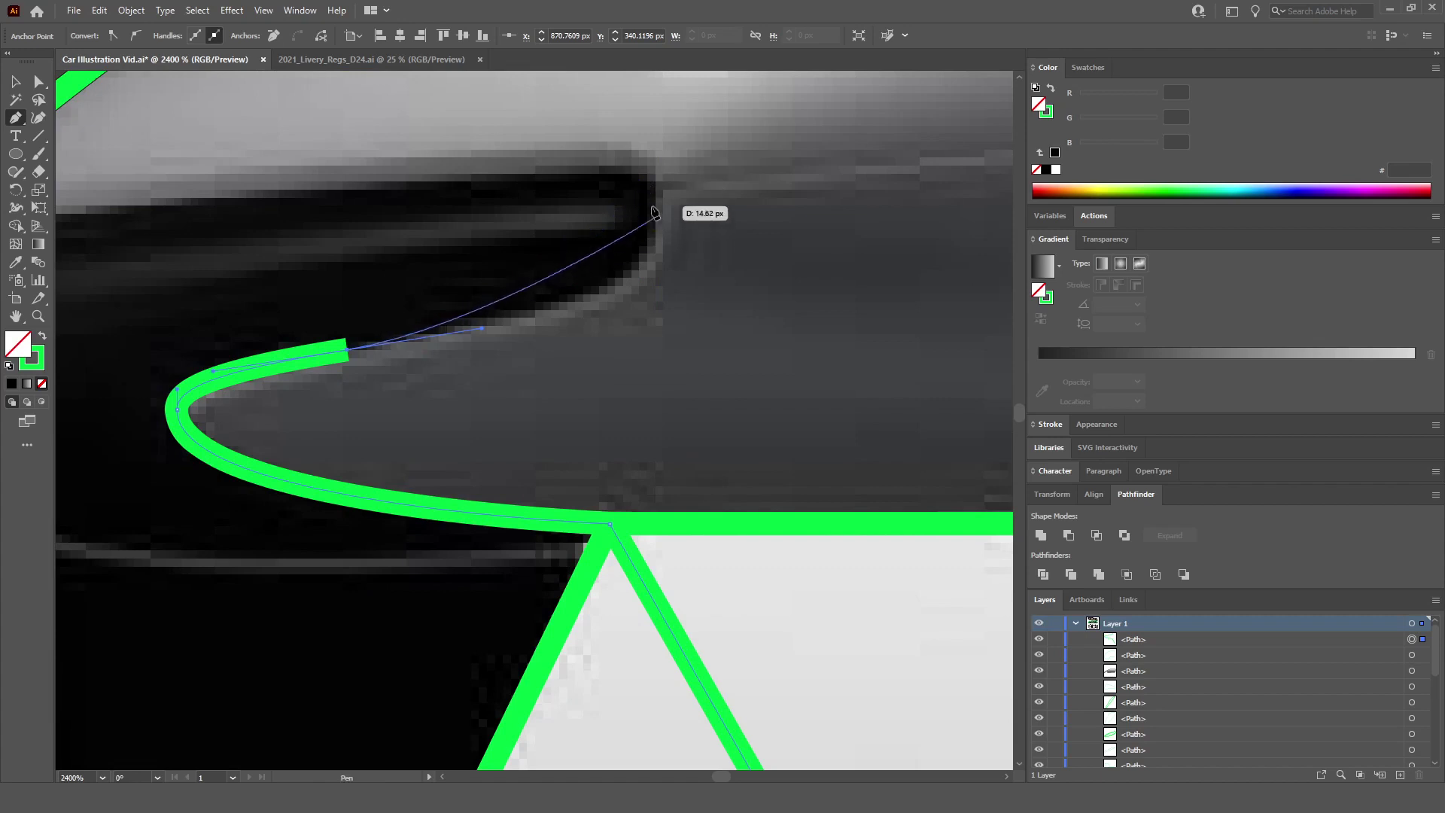
pyautogui.scroll(1, 708, 282)
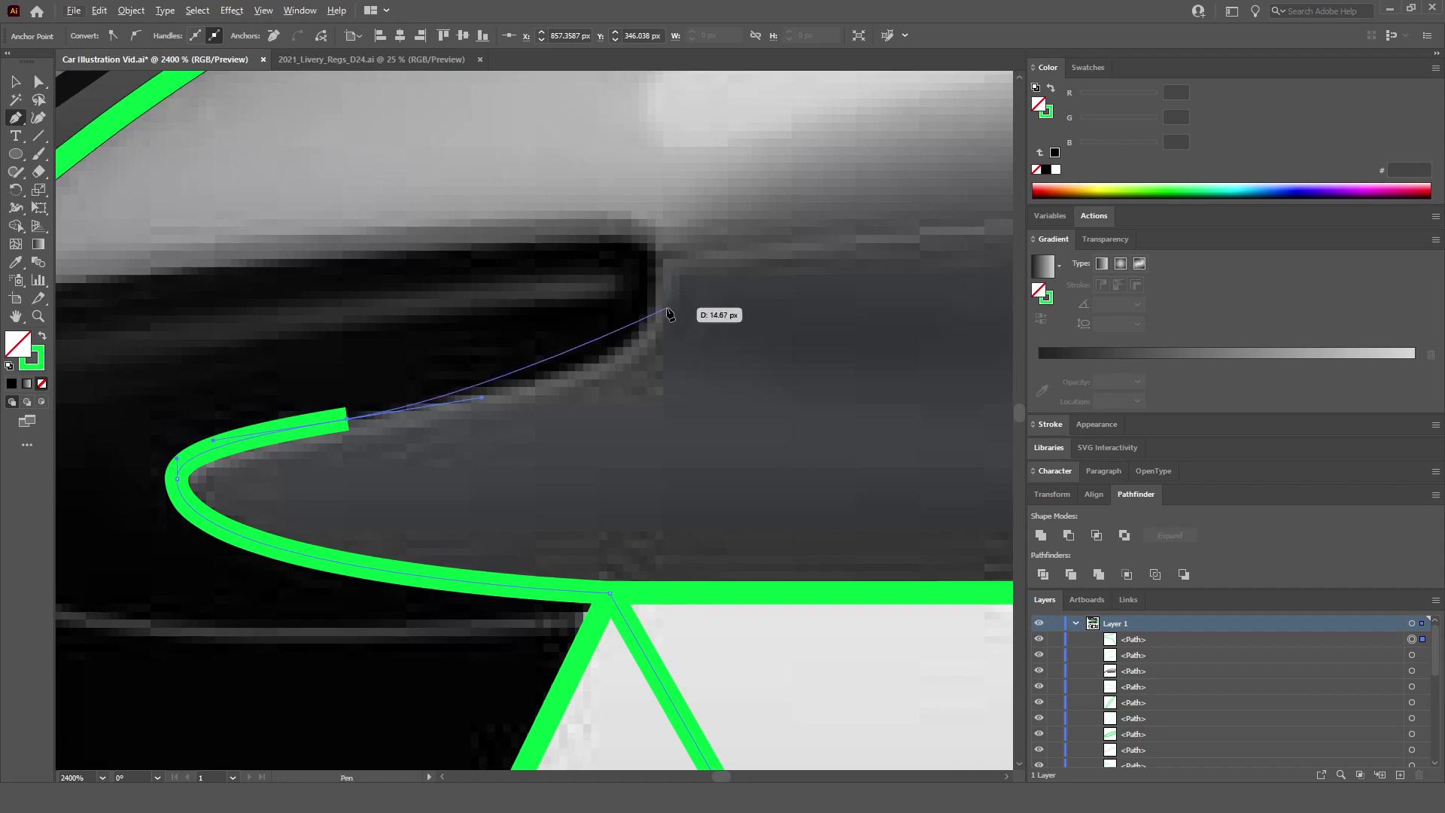
pyautogui.moveTo(655, 285); pyautogui.dragTo(657, 195)
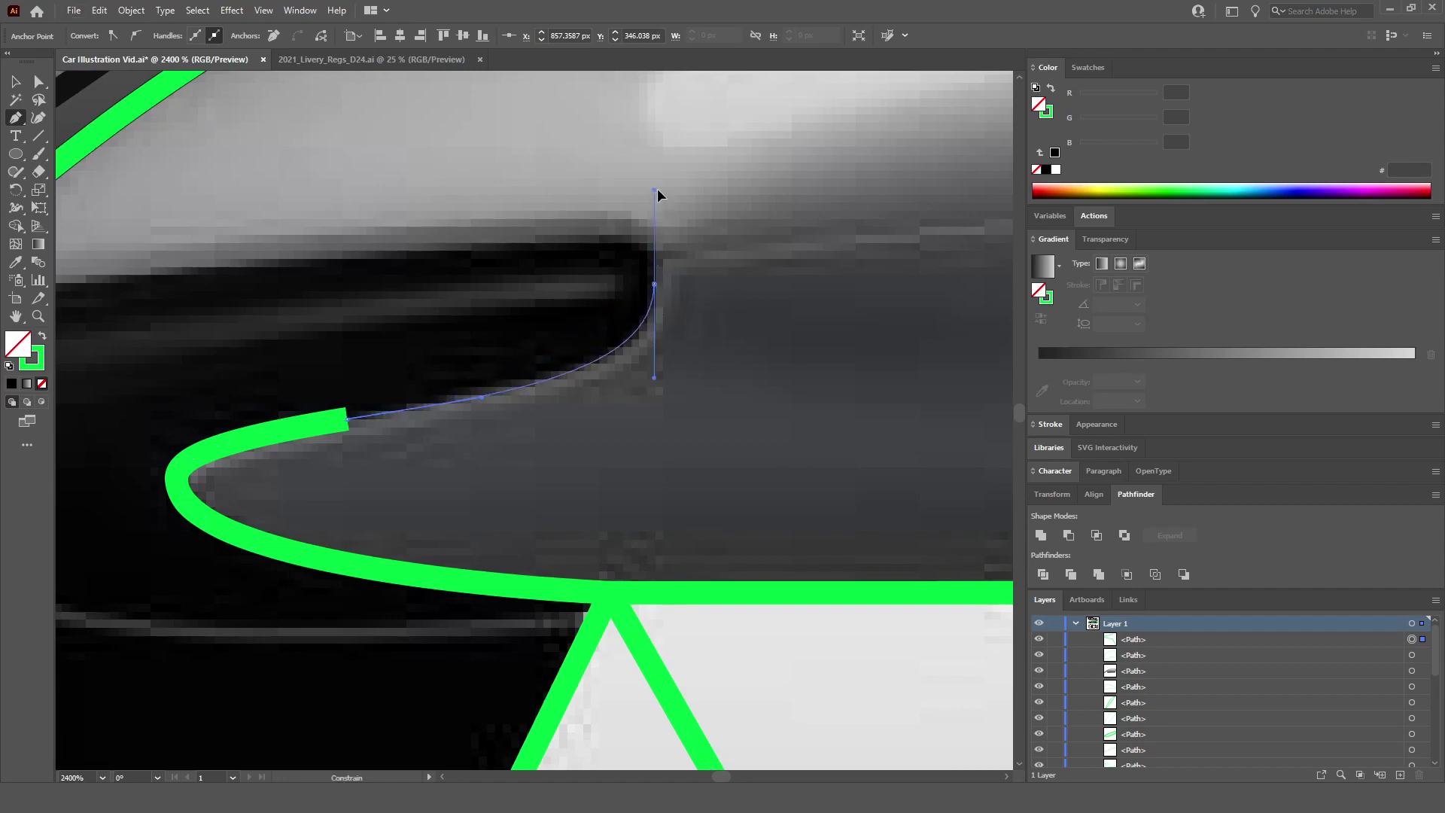
pyautogui.moveTo(657, 267); pyautogui.dragTo(572, 244)
pyautogui.hotkey('ctrl', '-')
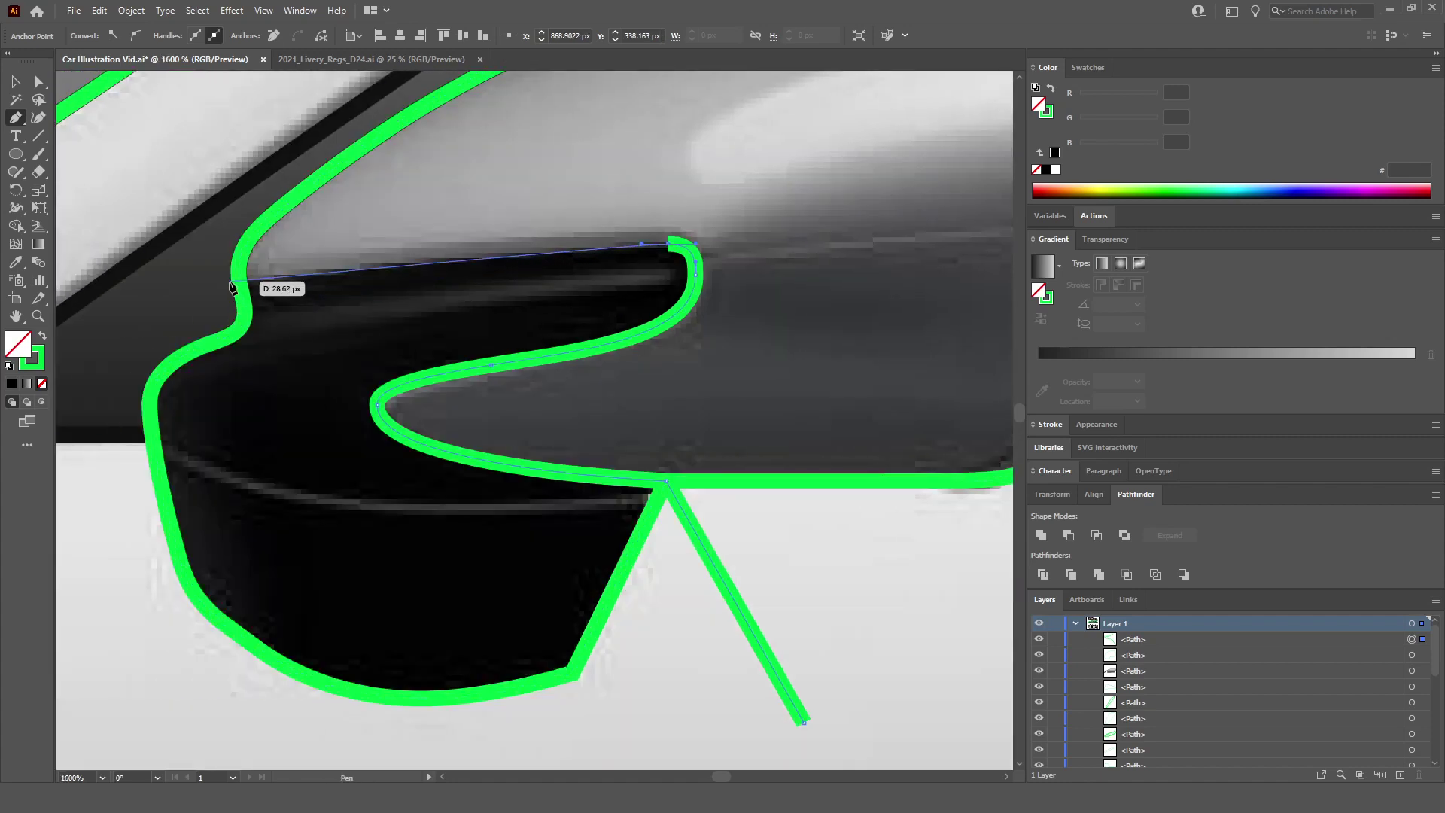
pyautogui.moveTo(240, 284); pyautogui.dragTo(103, 309)
# Step: Loop the path loosely around the outside of the mirror's black base and close it at its starting point
pyautogui.hotkey('ctrl', '-')
pyautogui.hotkey('ctrl', '-')
pyautogui.hotkey('ctrl', '-')
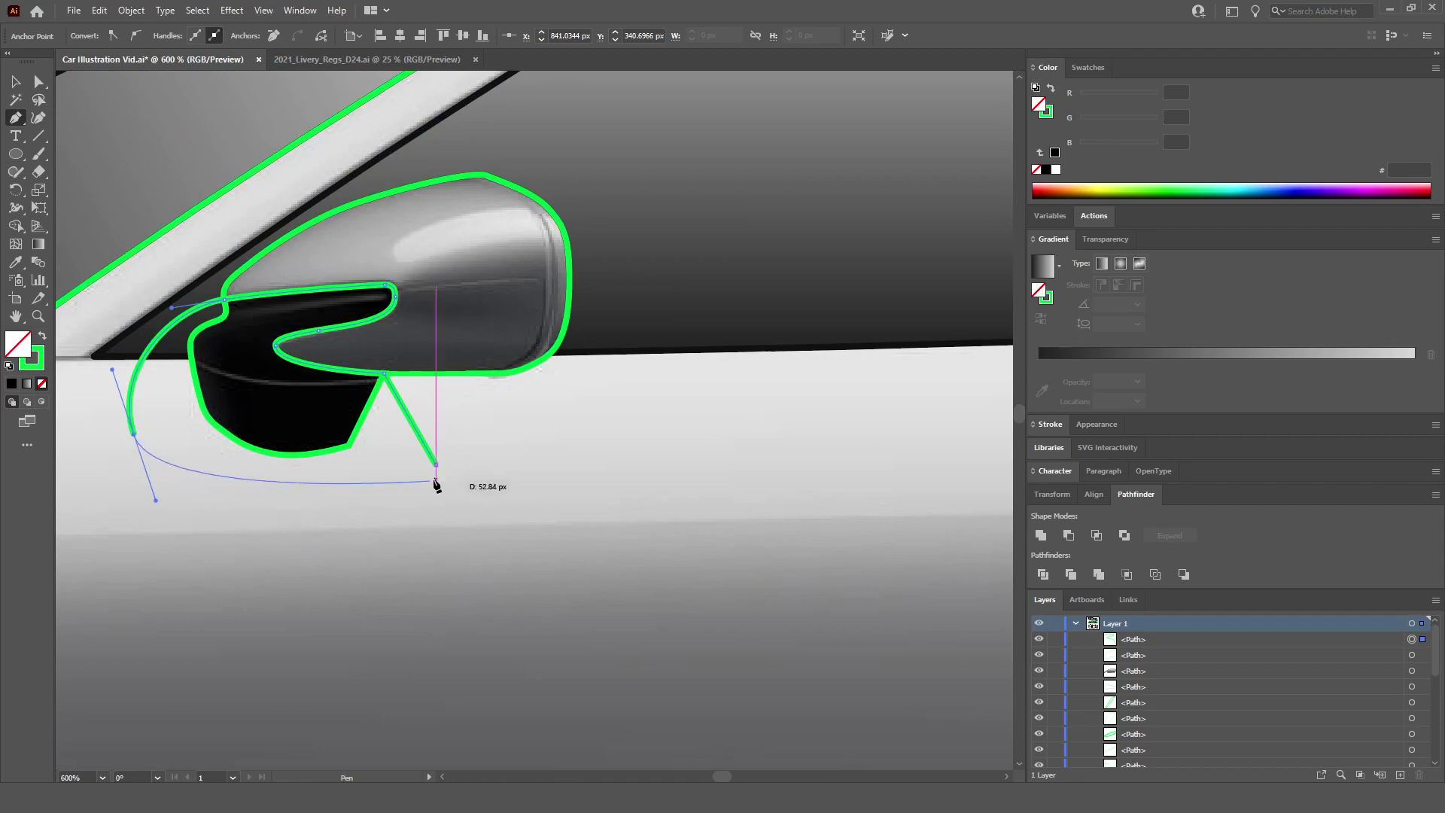
pyautogui.moveTo(436, 463); pyautogui.dragTo(565, 381)
# Step: Select the new closed path together with the mirror outline and split them with Pathfinder Divide
pyautogui.click(15, 81)
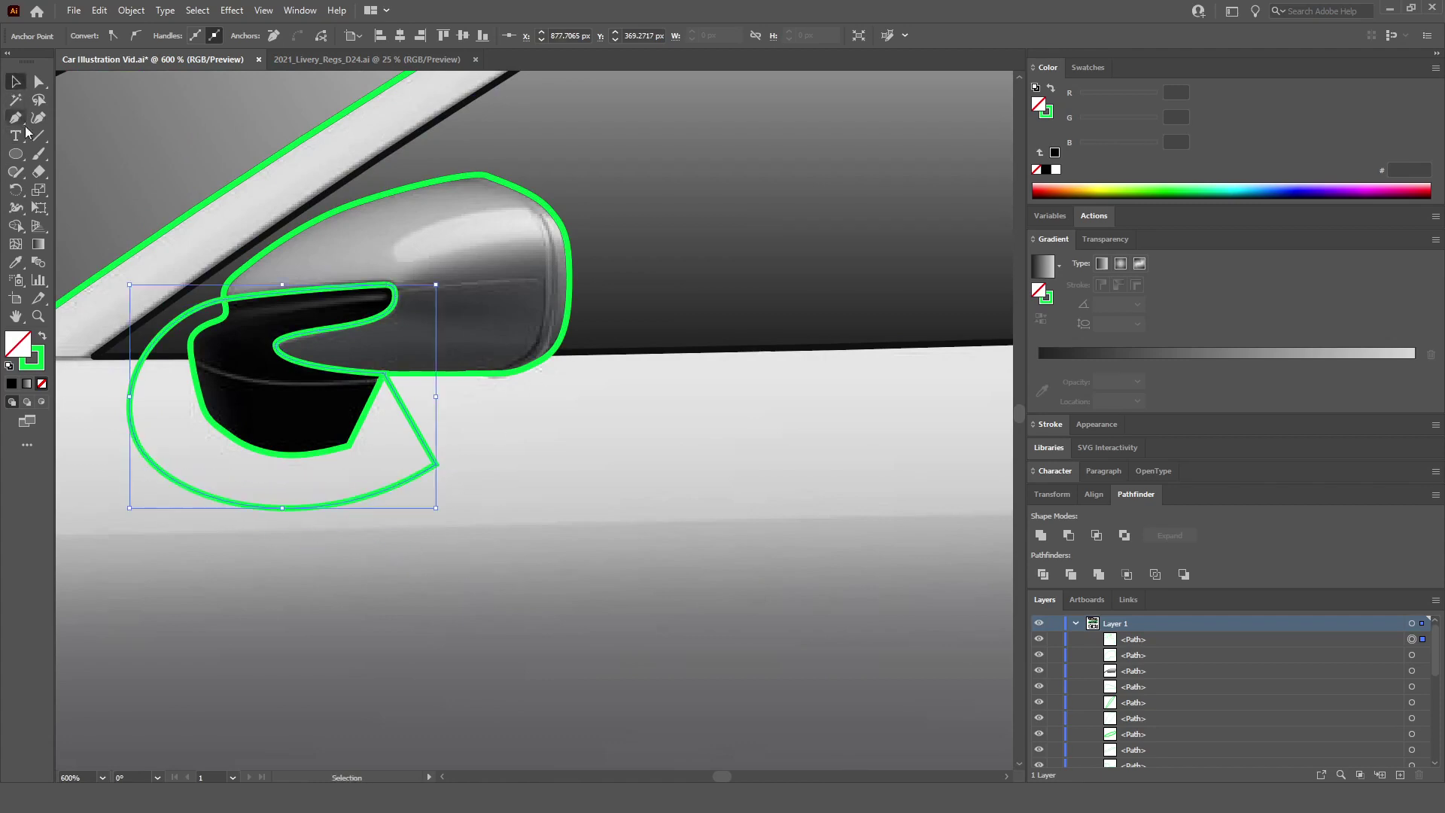
pyautogui.keyDown('shift'); pyautogui.click(420, 374); pyautogui.keyUp('shift')
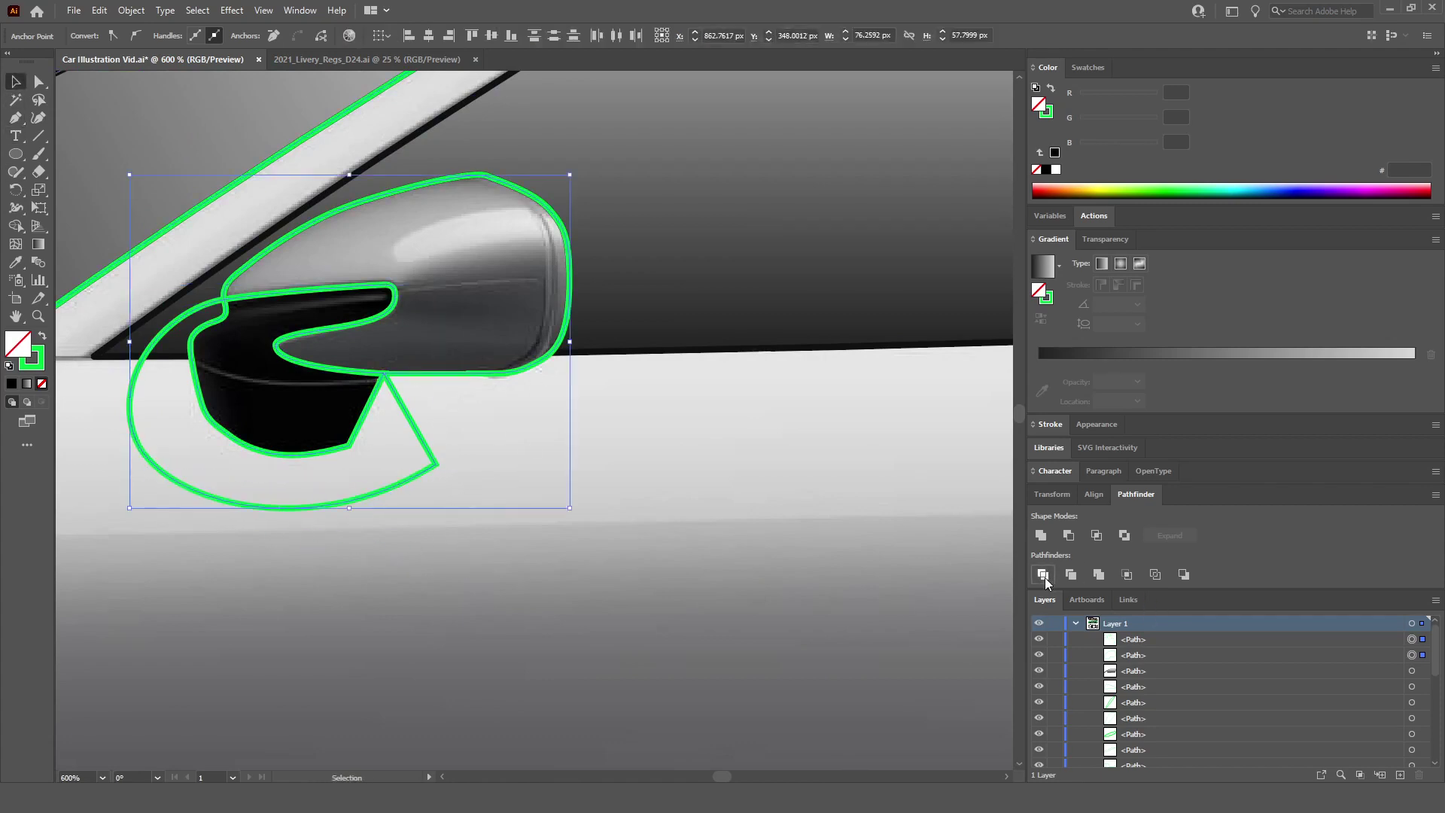
pyautogui.hotkey('ctrl', 'g')
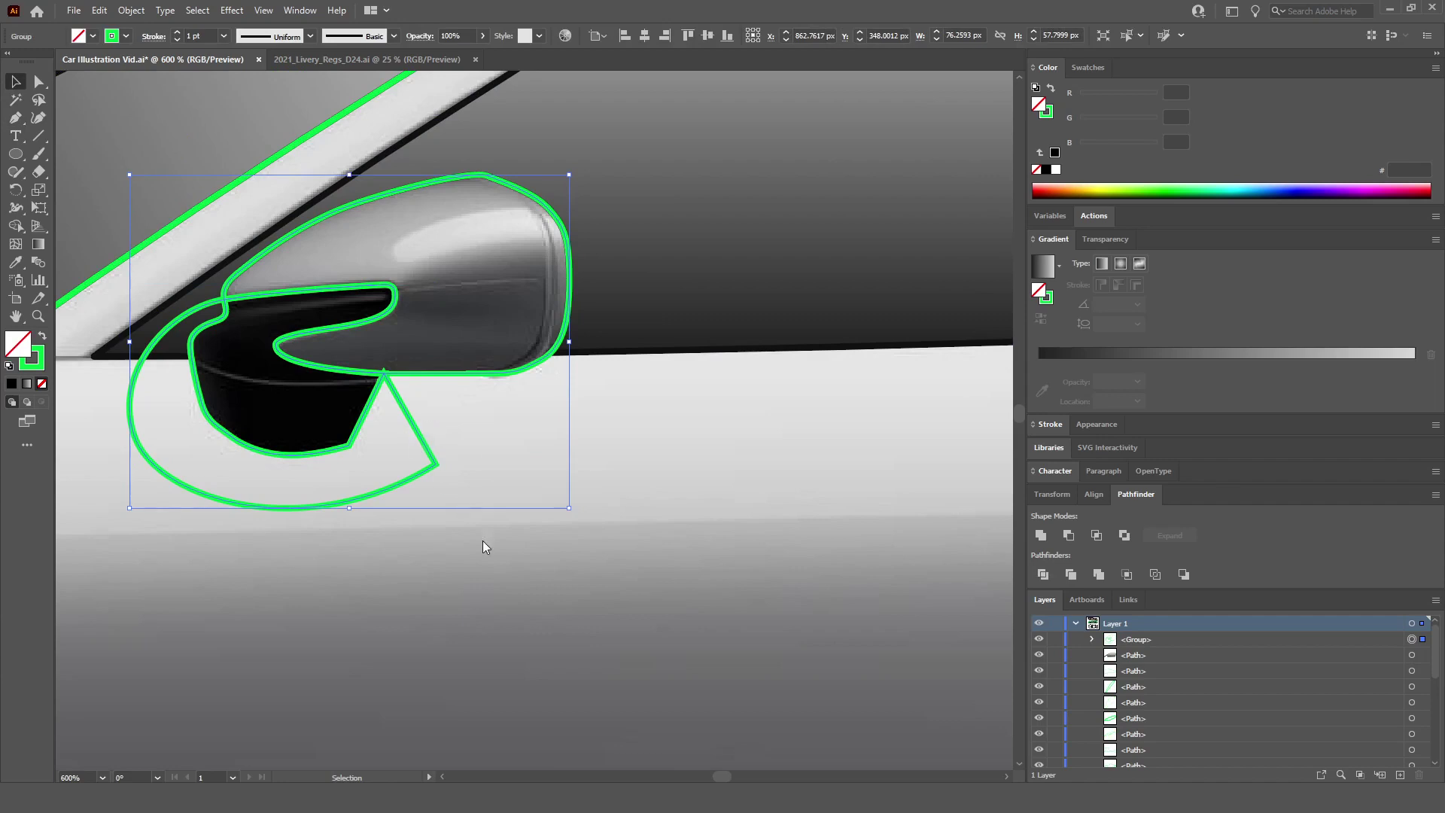
# Step: Ungroup the divided shapes and delete the excess piece outside the mirror's black base
pyautogui.hotkey('ctrl', 'shift', 'g')
pyautogui.click(539, 531)
pyautogui.click(435, 463)
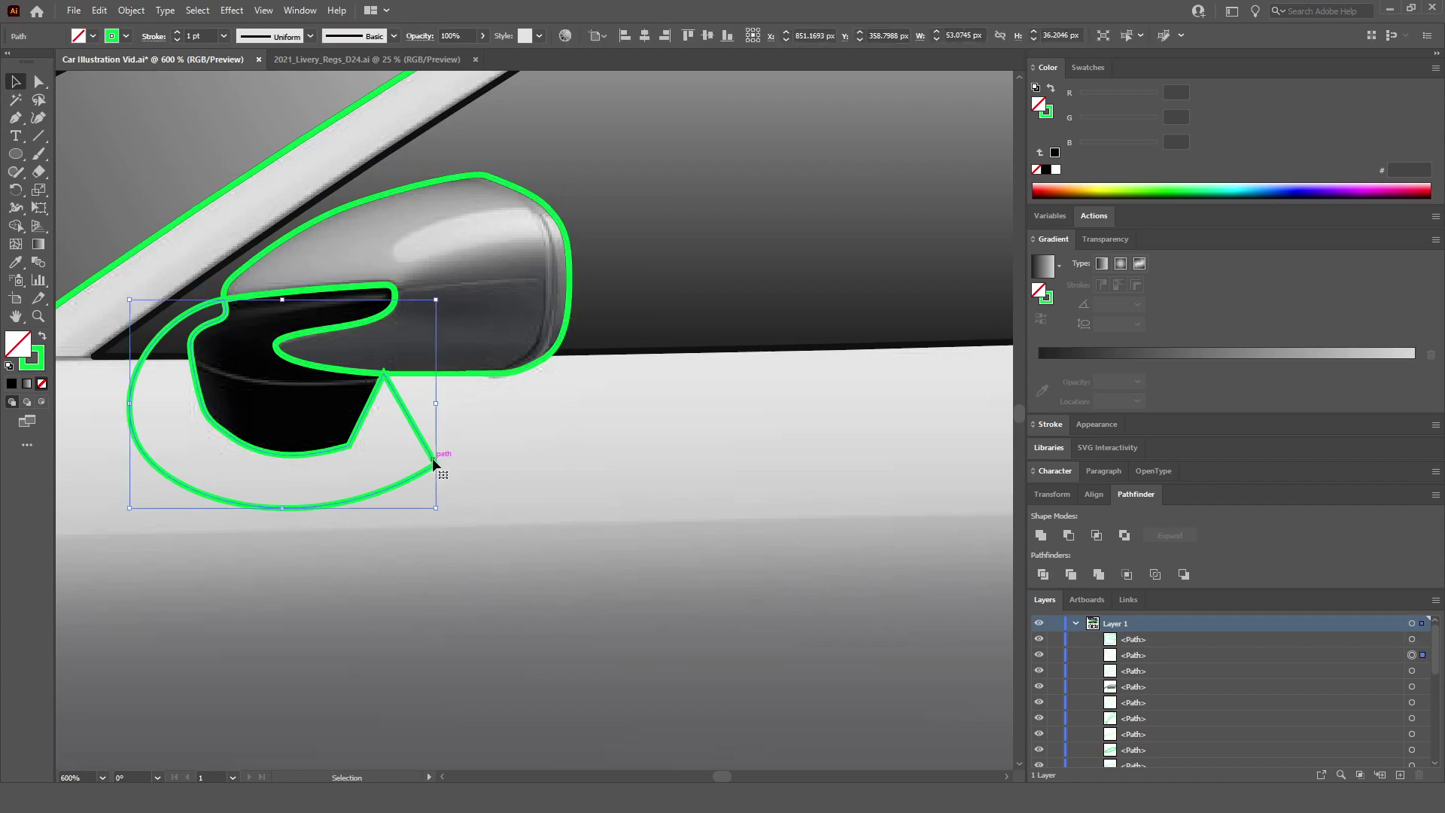
pyautogui.press('Delete')
pyautogui.scroll(-5, 428, 427)
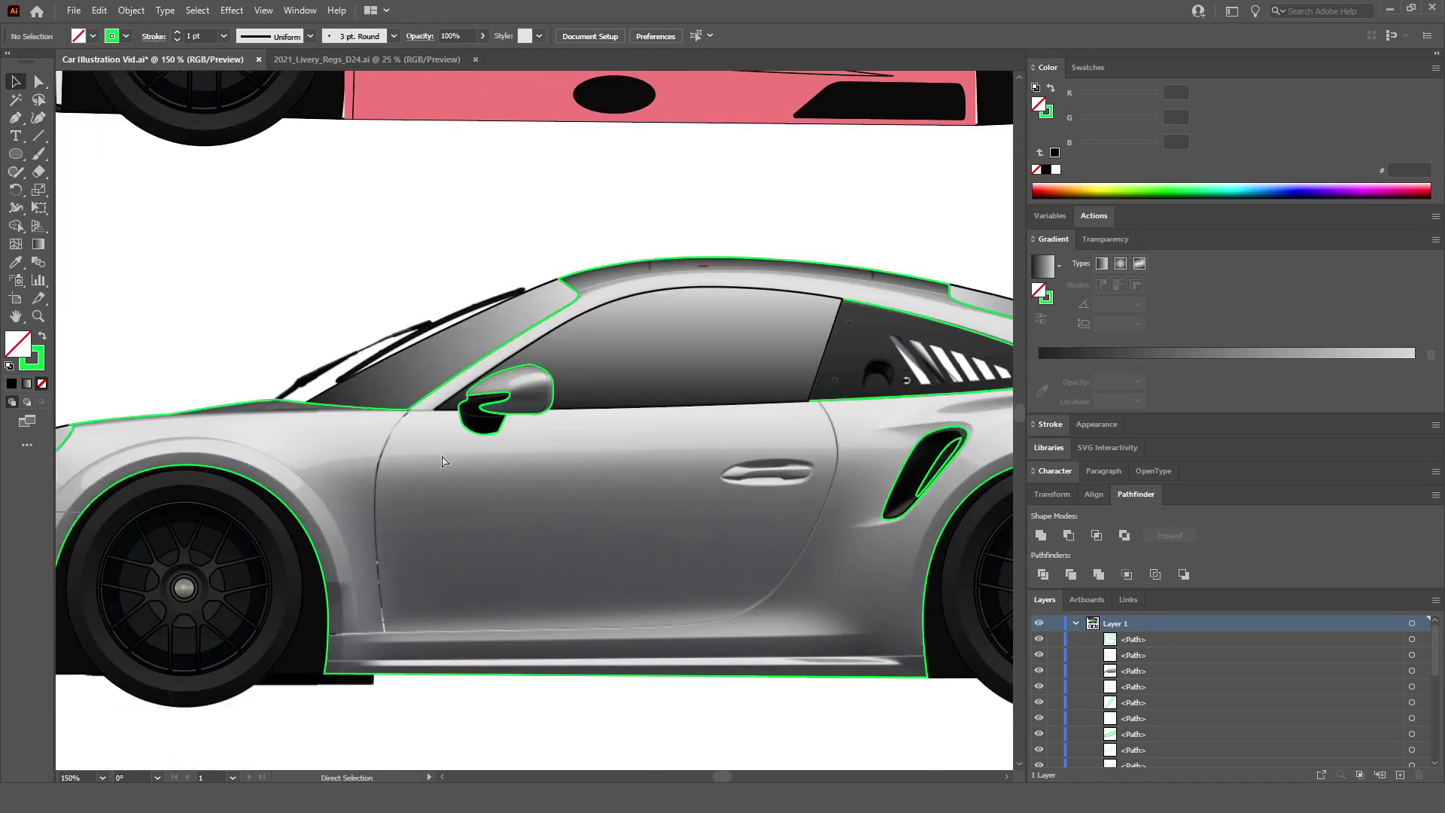
pyautogui.scroll(5, 521, 444)
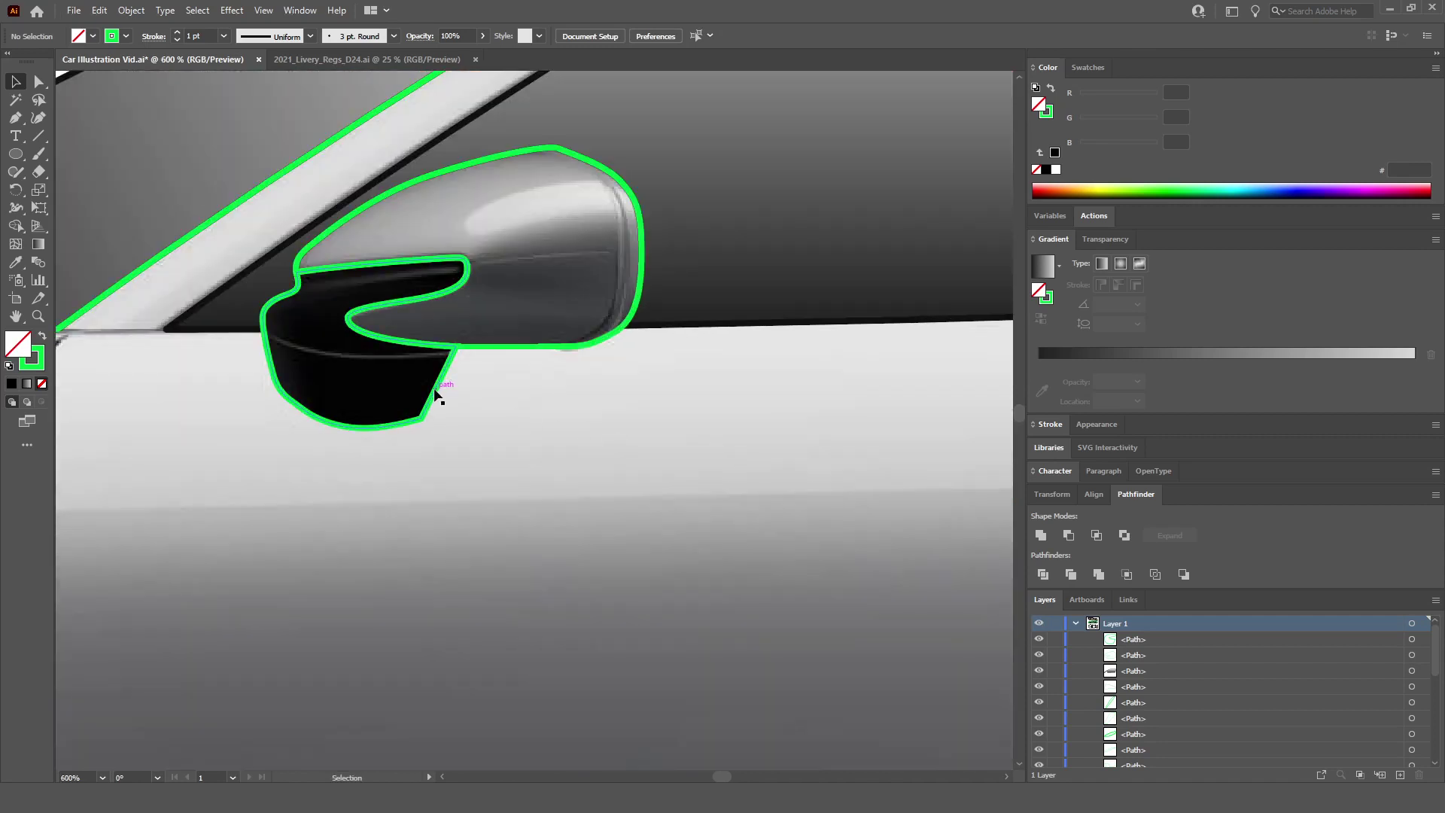
# Step: Fill the mirror base, rear side window, both bonnet openings and side air intake with the rear wing's dark fill and outline using the Eyedropper
pyautogui.scroll(-5, 435, 393)
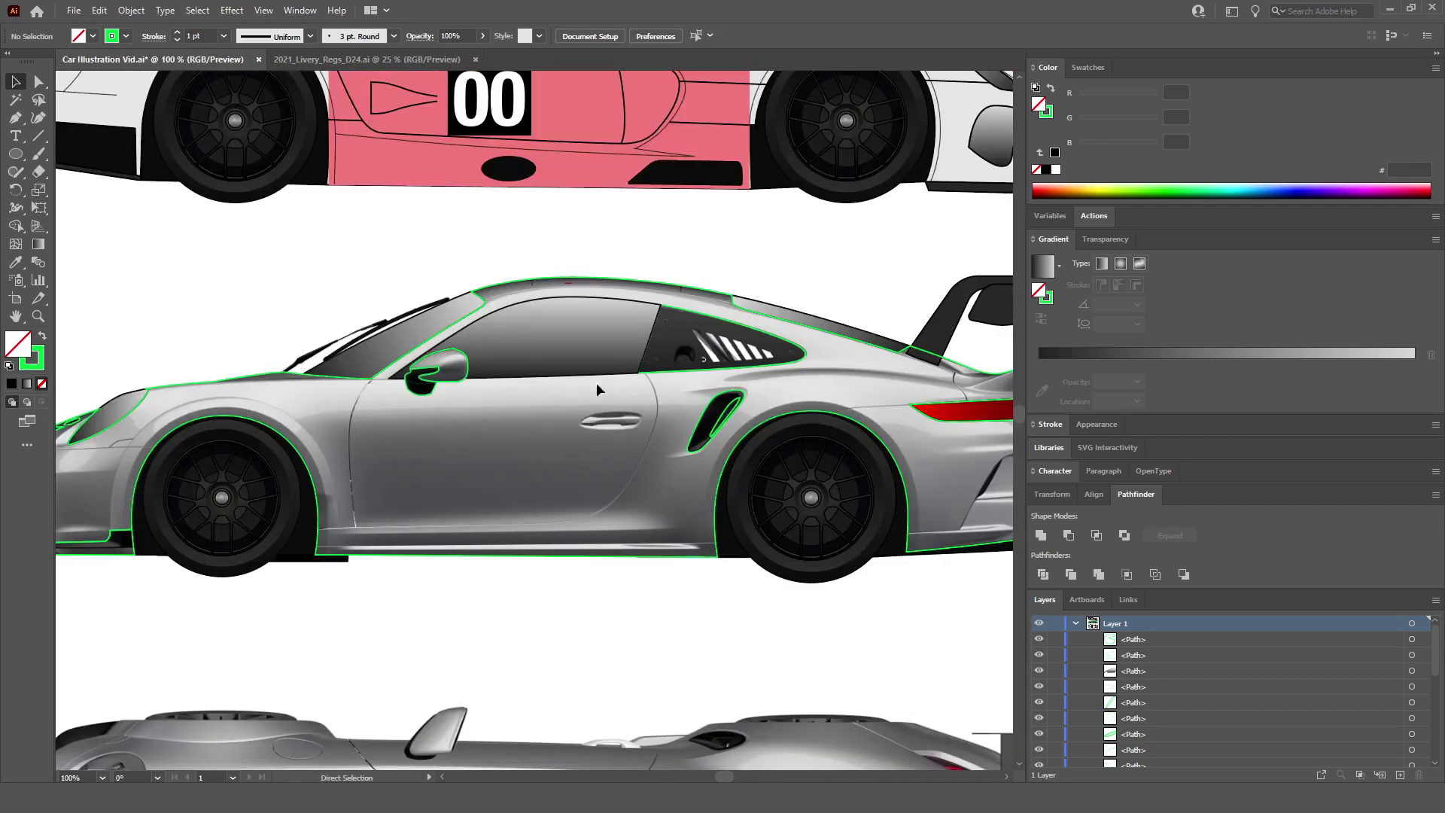
pyautogui.click(432, 396)
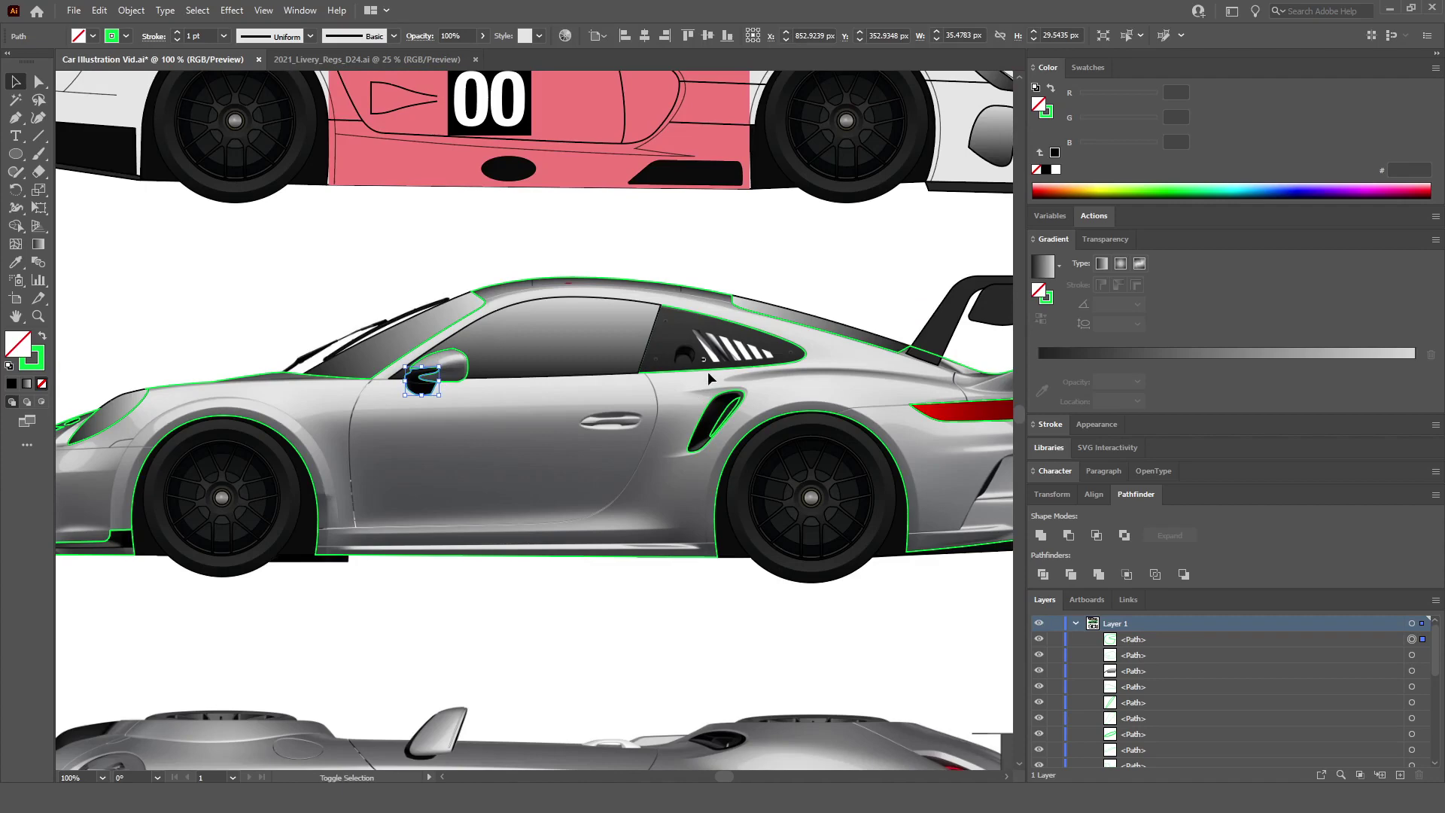
pyautogui.click(707, 372)
pyautogui.hscroll(-2, 422, 421)
pyautogui.scroll(3, 133, 480)
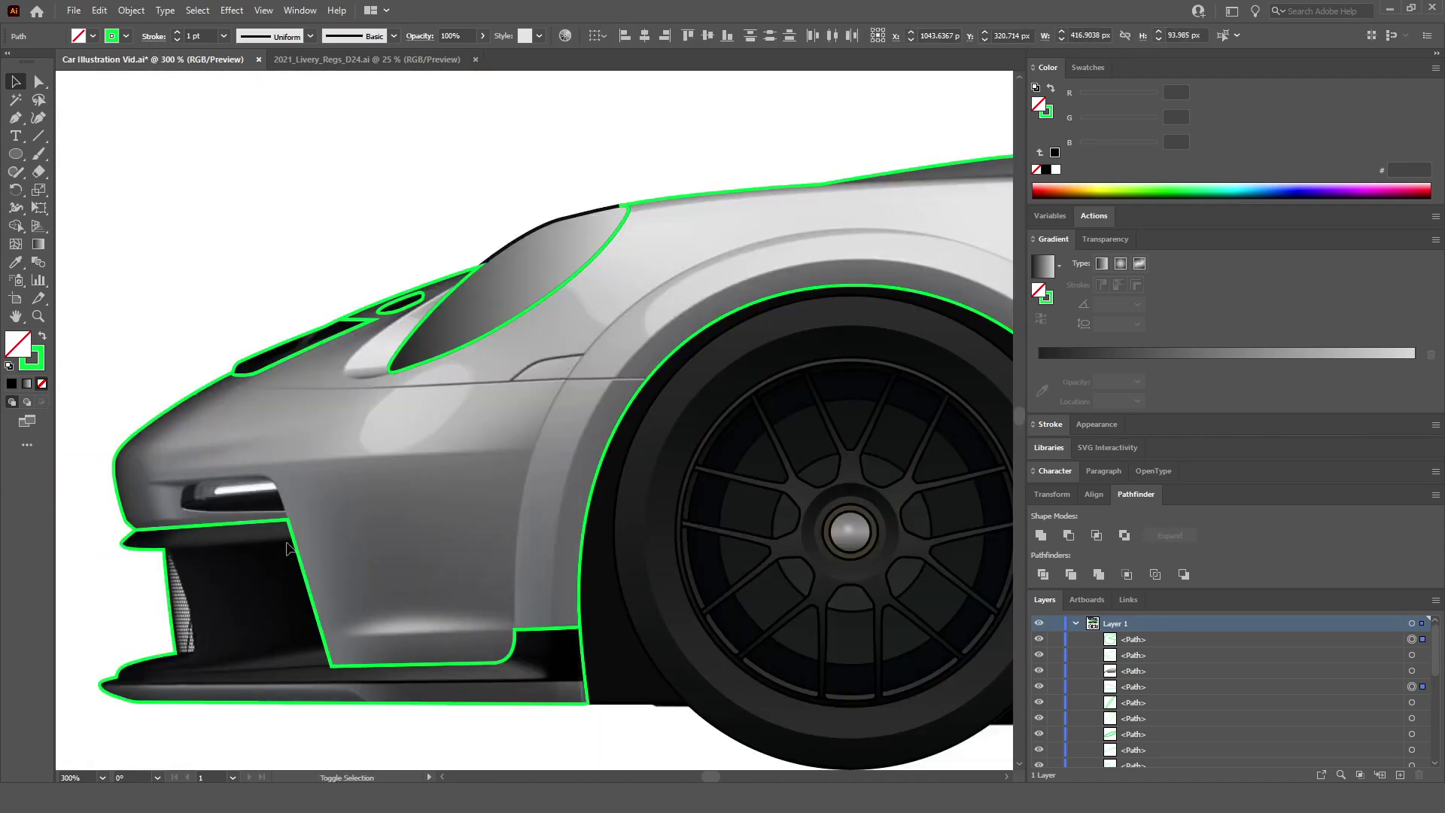
pyautogui.keyDown('shift'); pyautogui.click(292, 365); pyautogui.keyUp('shift')
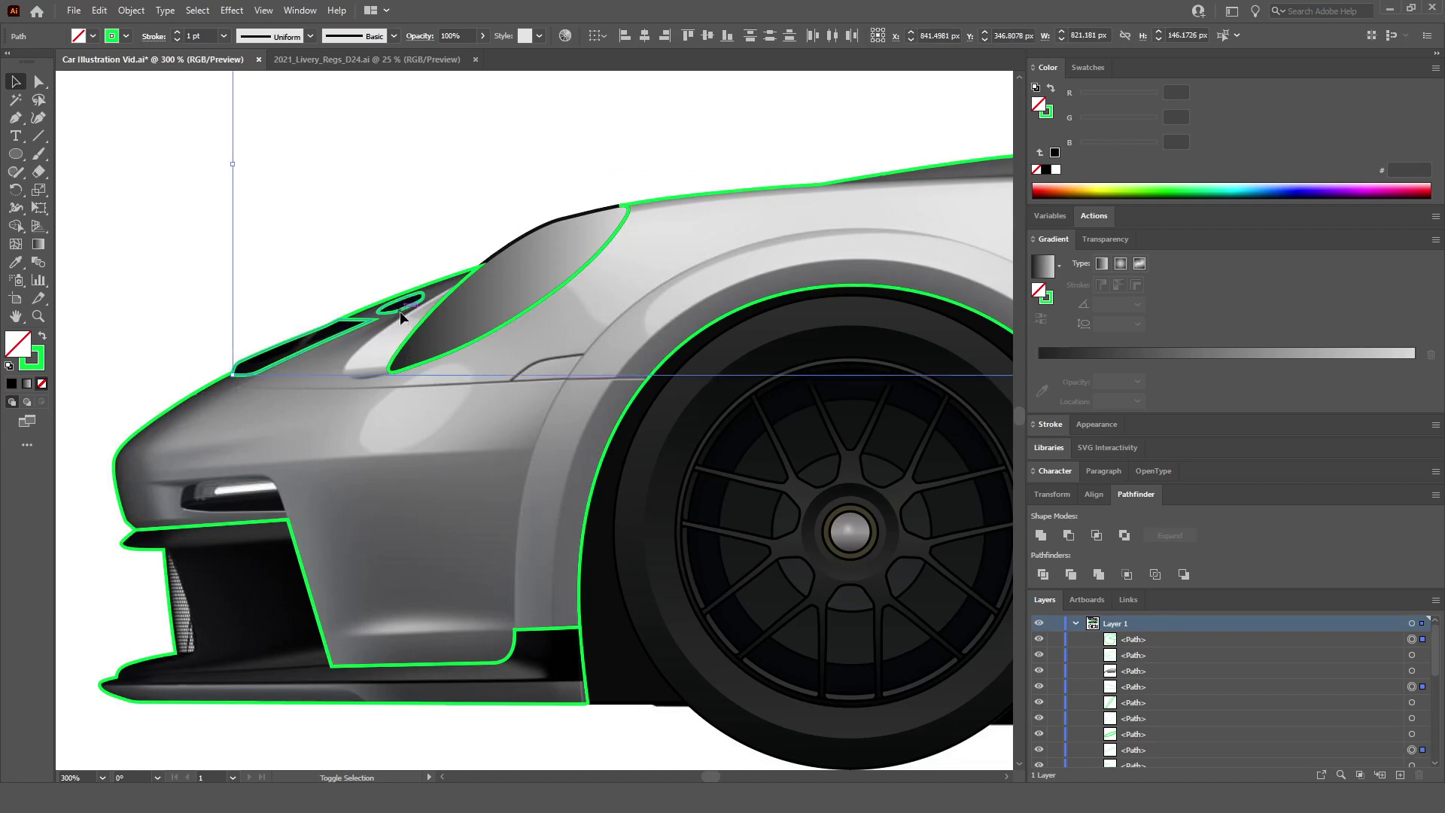
pyautogui.scroll(-3, 400, 311)
pyautogui.hscroll(3, 678, 422)
pyautogui.scroll(3, 706, 422)
pyautogui.keyDown('shift'); pyautogui.click(706, 422); pyautogui.keyUp('shift')
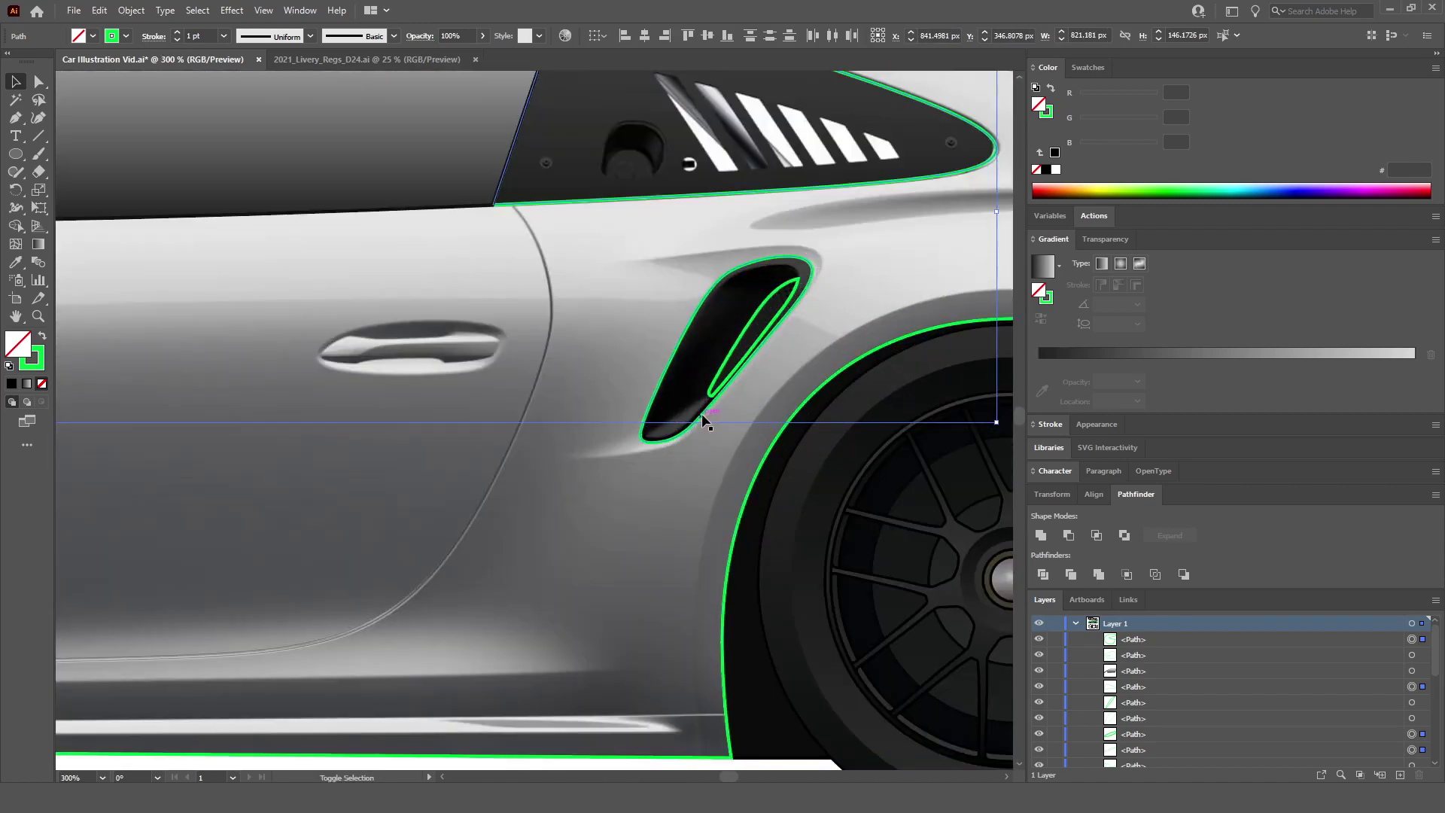
pyautogui.keyDown('shift'); pyautogui.click(705, 414); pyautogui.keyUp('shift')
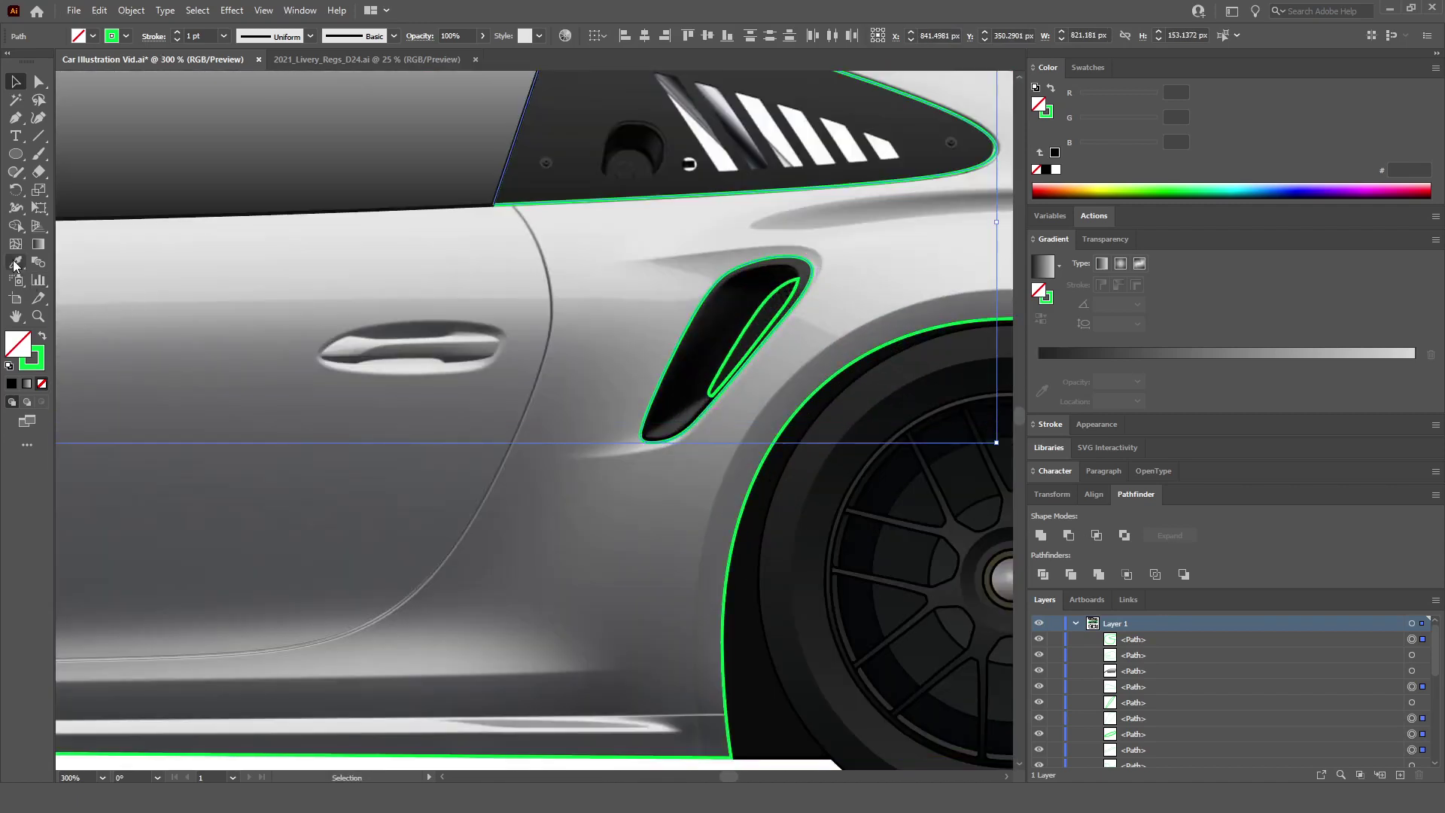
pyautogui.click(15, 264)
pyautogui.scroll(-3, 378, 321)
pyautogui.scroll(3, 378, 321)
pyautogui.click(706, 433)
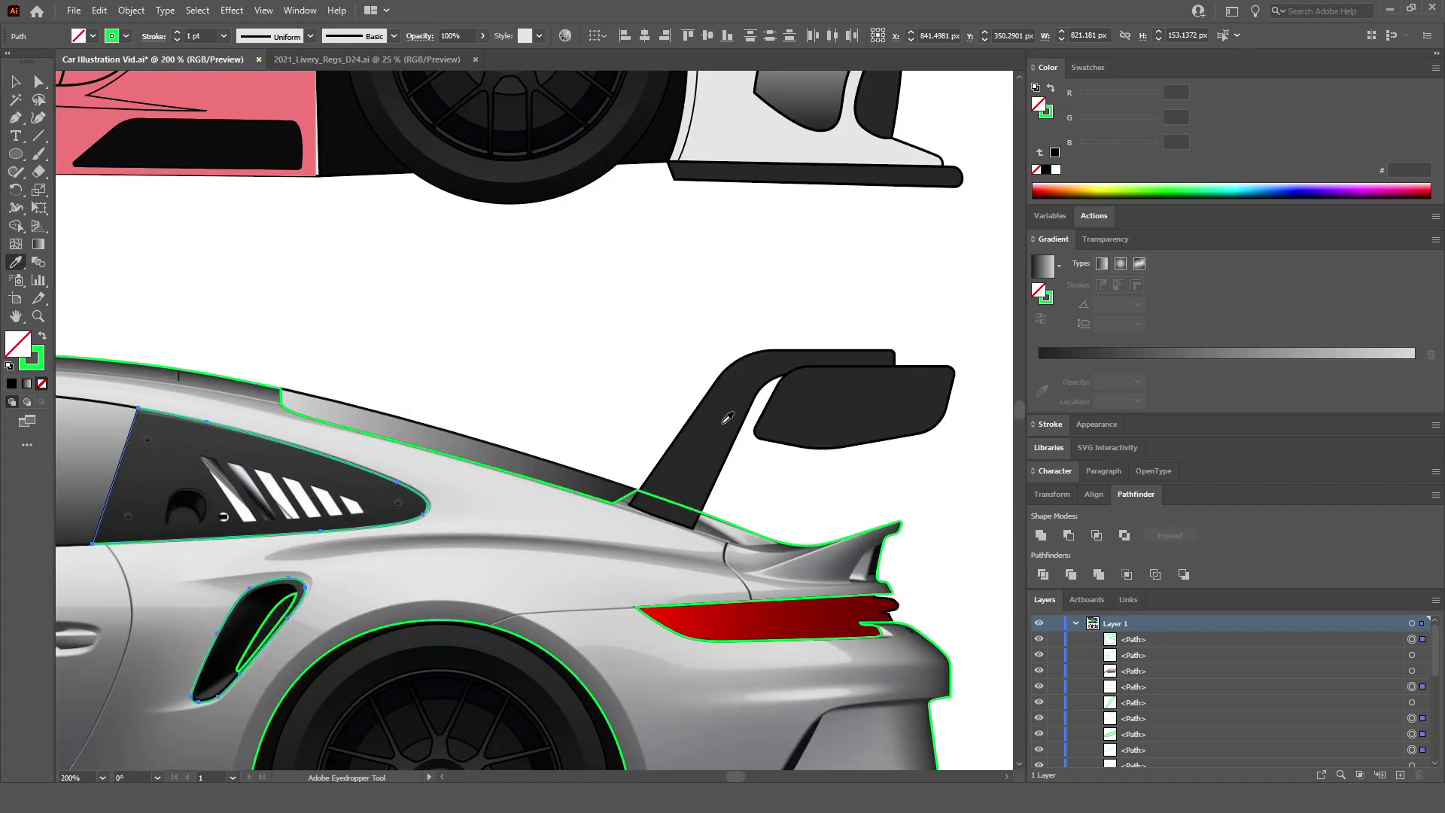
pyautogui.scroll(3, 666, 423)
pyautogui.press('v')
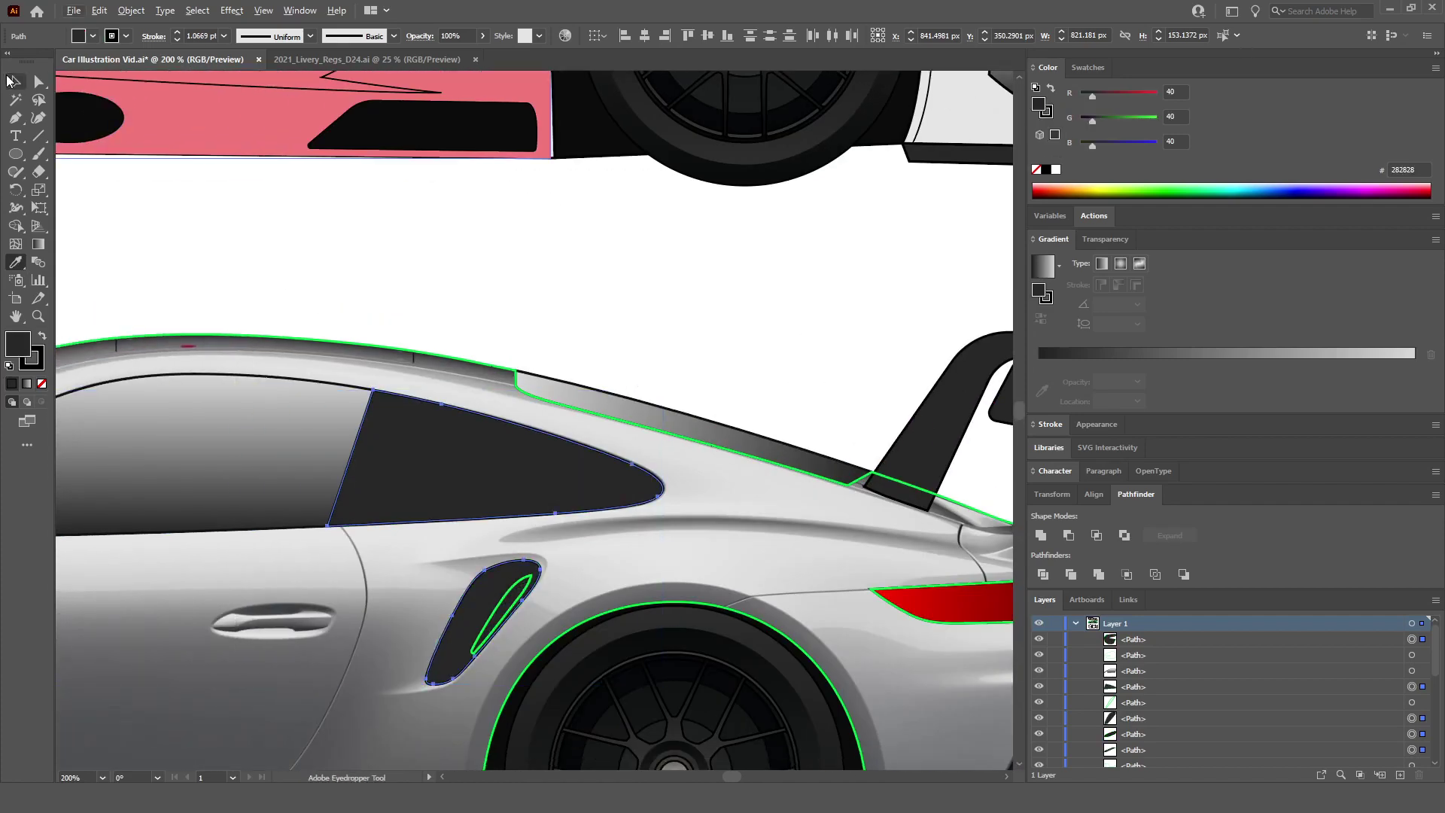
pyautogui.click(230, 174)
# Step: Fill the narrow slot inside the side air intake with the near-black of the rear wheel arch using the Eyedropper
pyautogui.scroll(-3, 231, 175)
pyautogui.hscroll(-3, 386, 359)
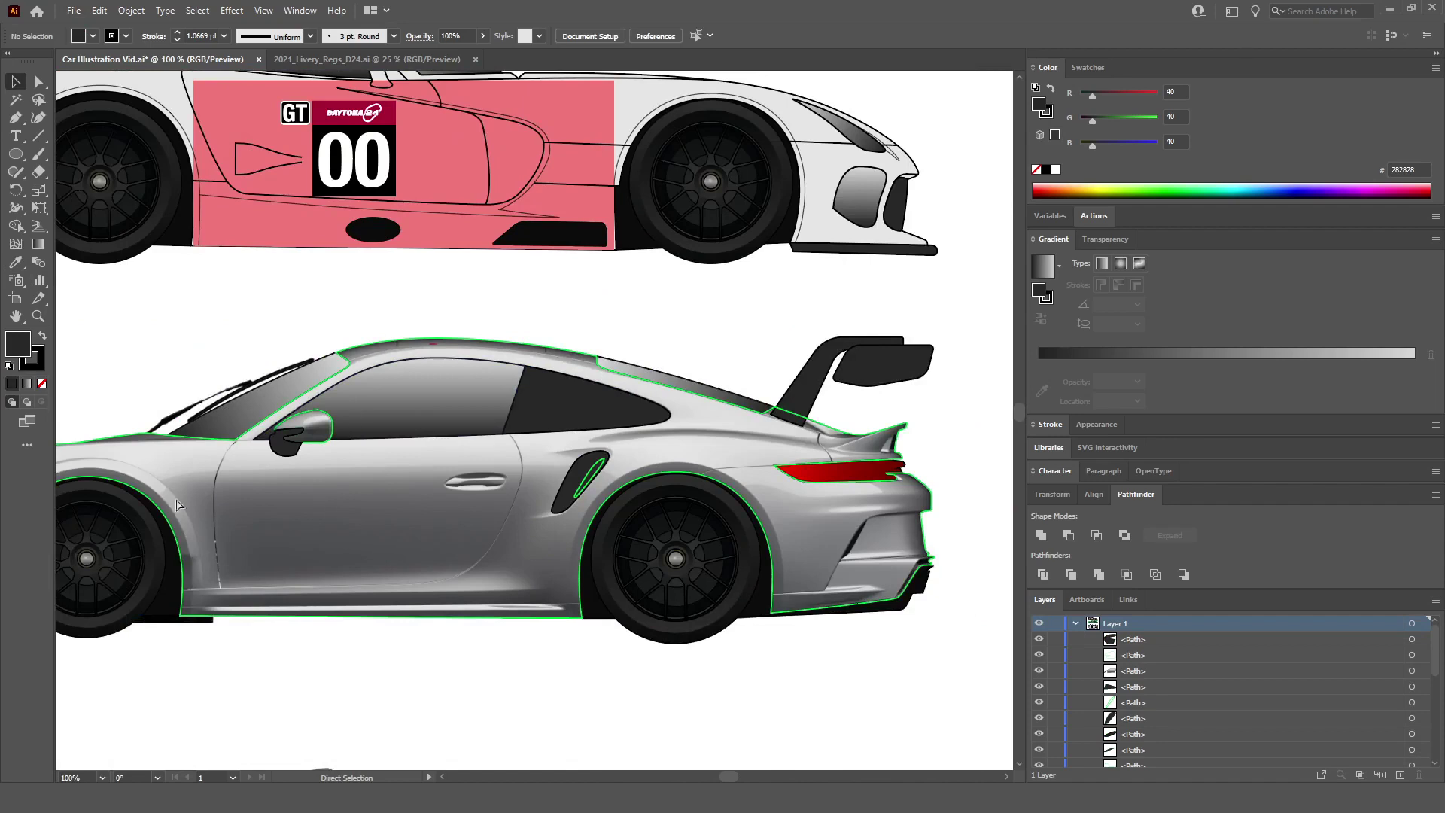
pyautogui.hscroll(-3, 178, 504)
pyautogui.scroll(3, 805, 482)
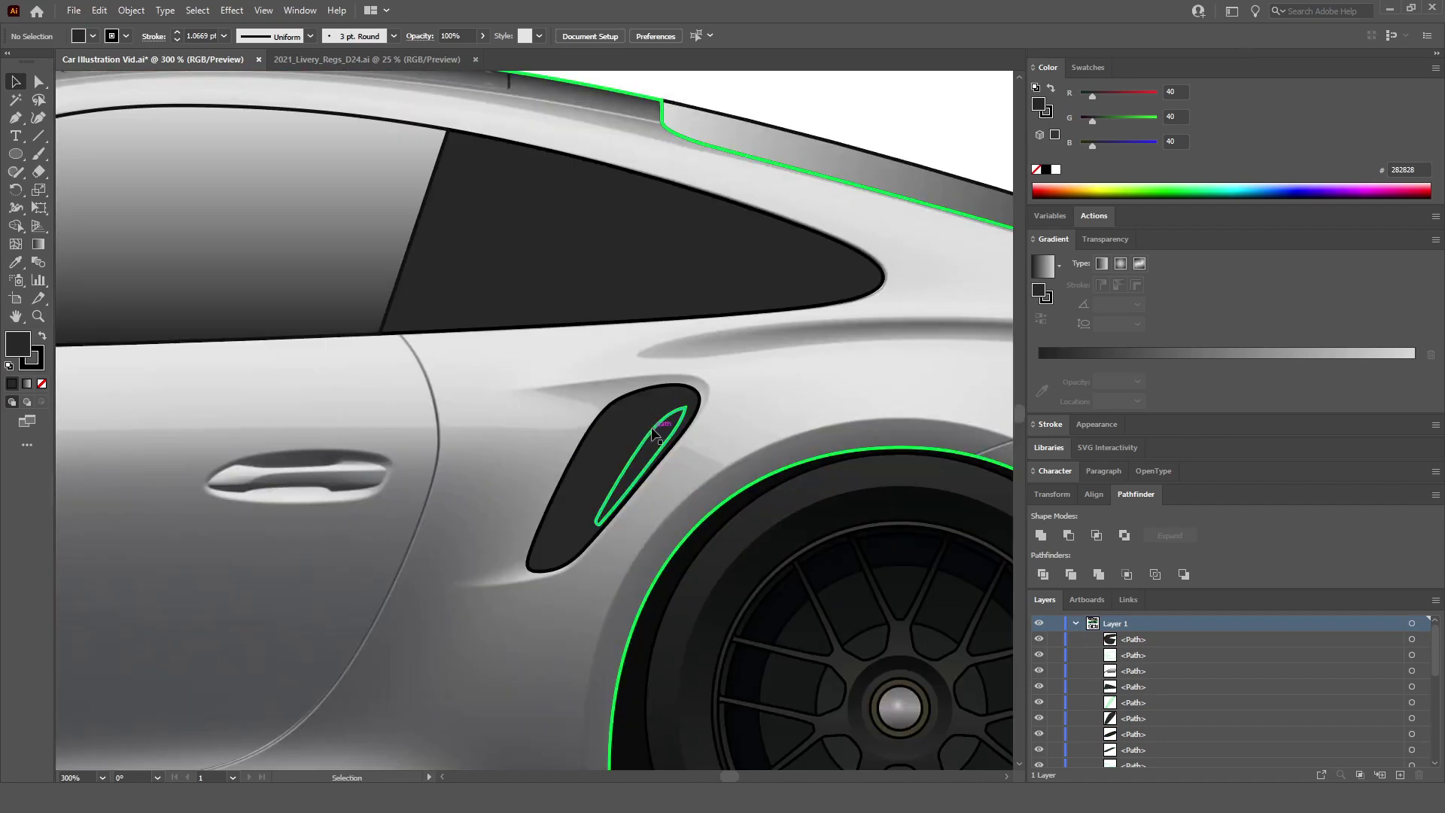
pyautogui.click(638, 452)
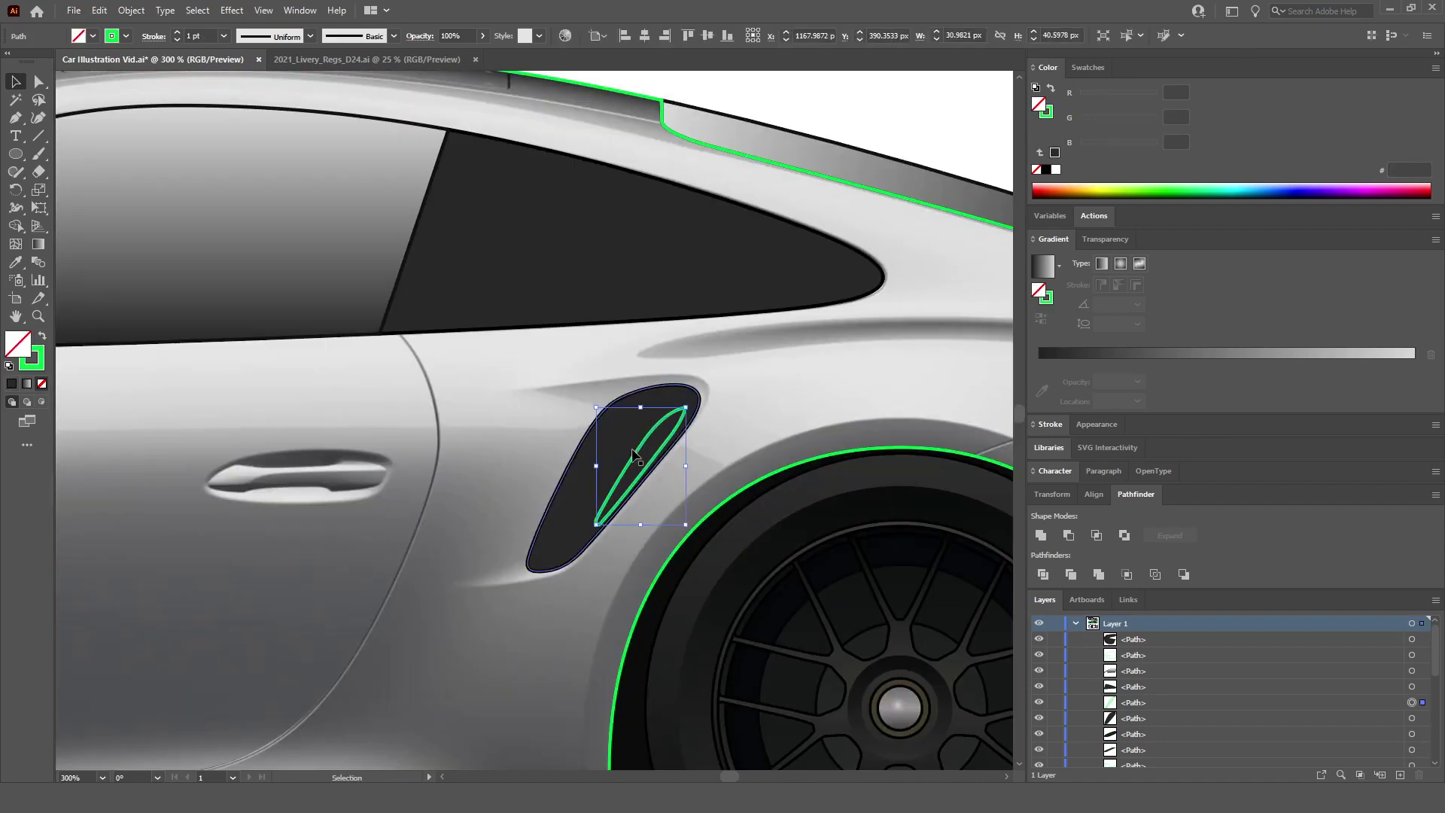
pyautogui.click(28, 260)
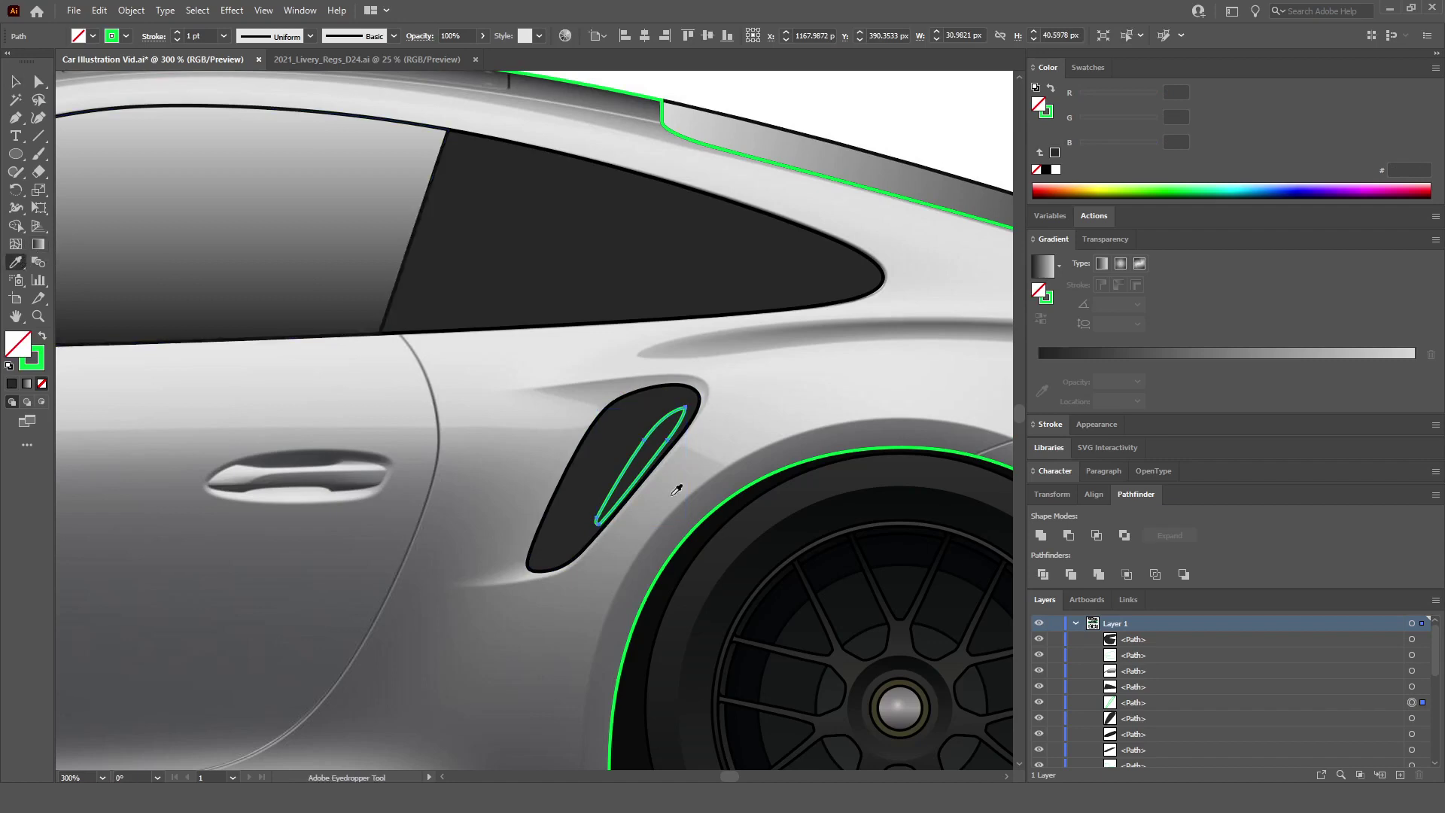
pyautogui.click(648, 619)
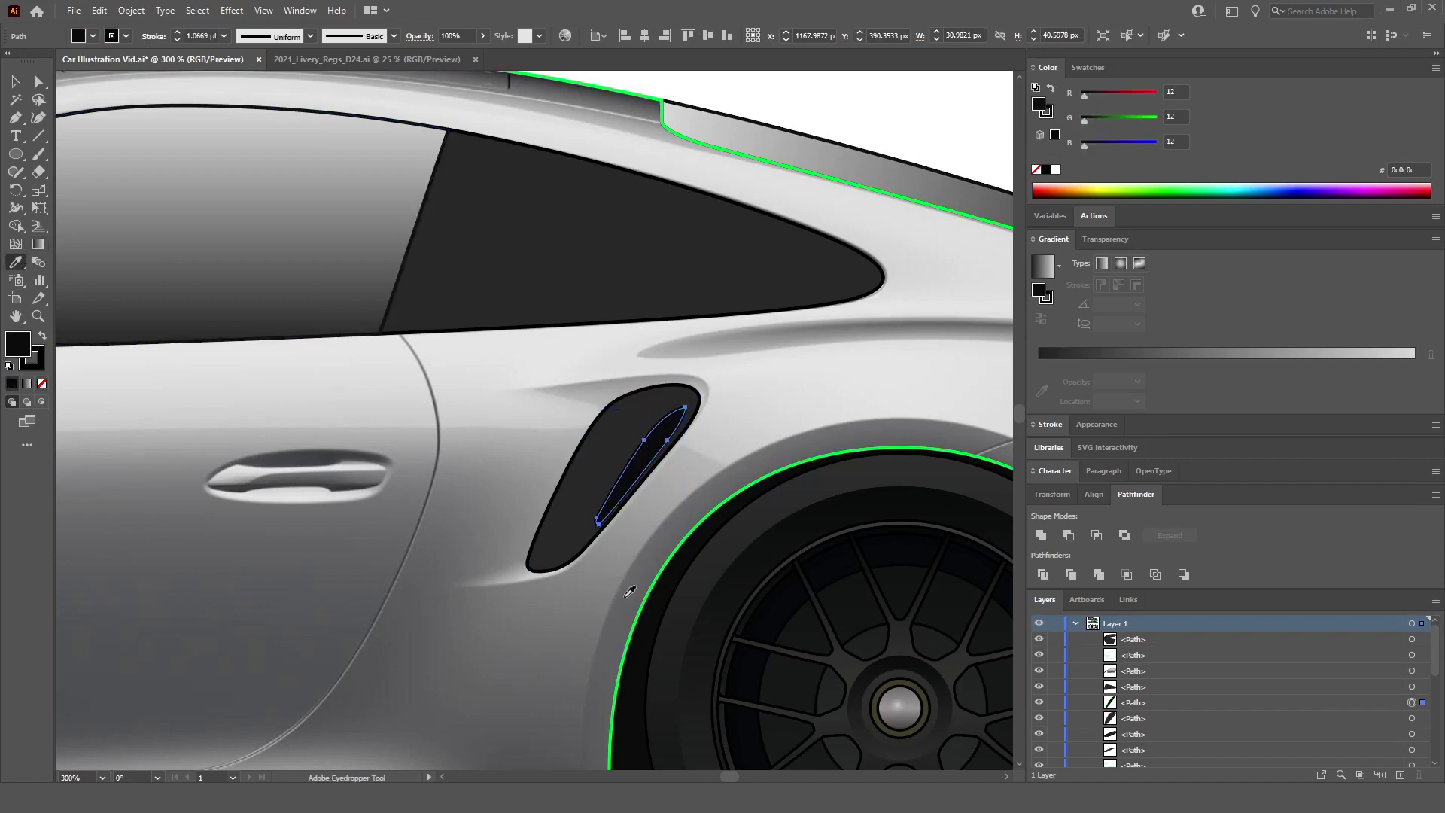
pyautogui.click(15, 82)
pyautogui.click(809, 96)
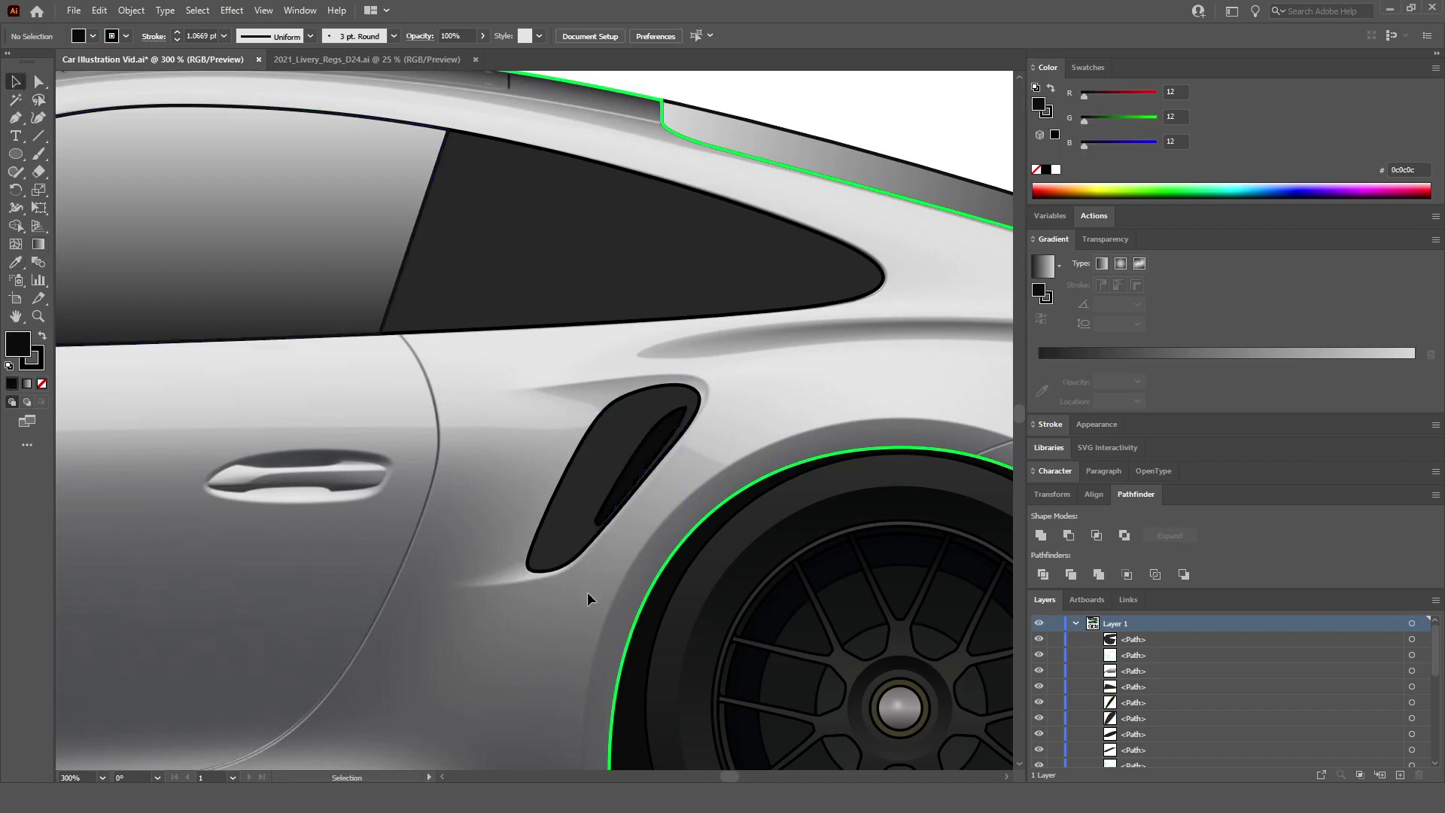
# Step: Swap the body path's stroke and fill to preview it as solid green, and swap them back to a green outline without fill
pyautogui.scroll(-4, 712, 437)
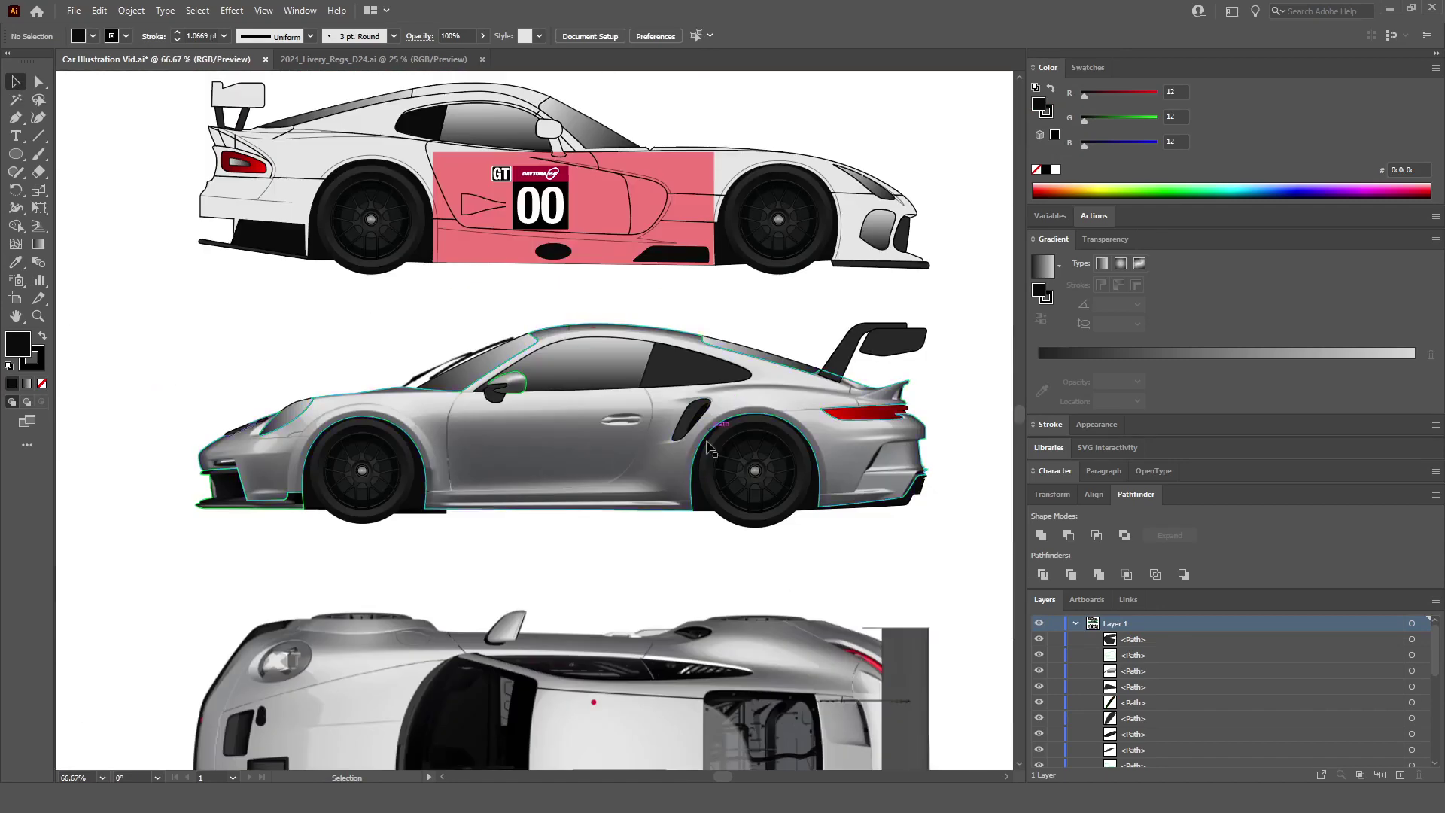
pyautogui.scroll(4, 713, 407)
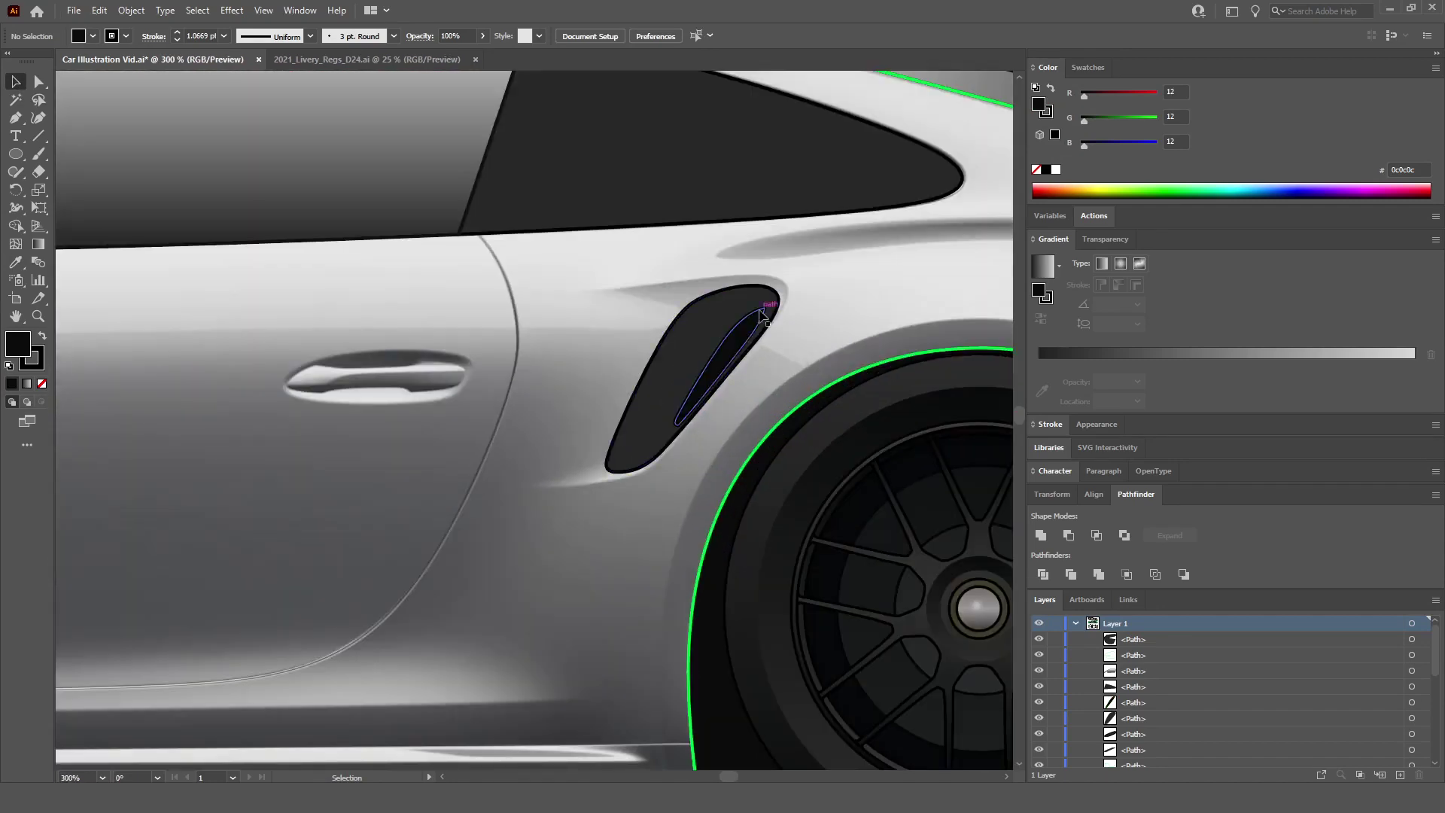
pyautogui.scroll(2, 789, 306)
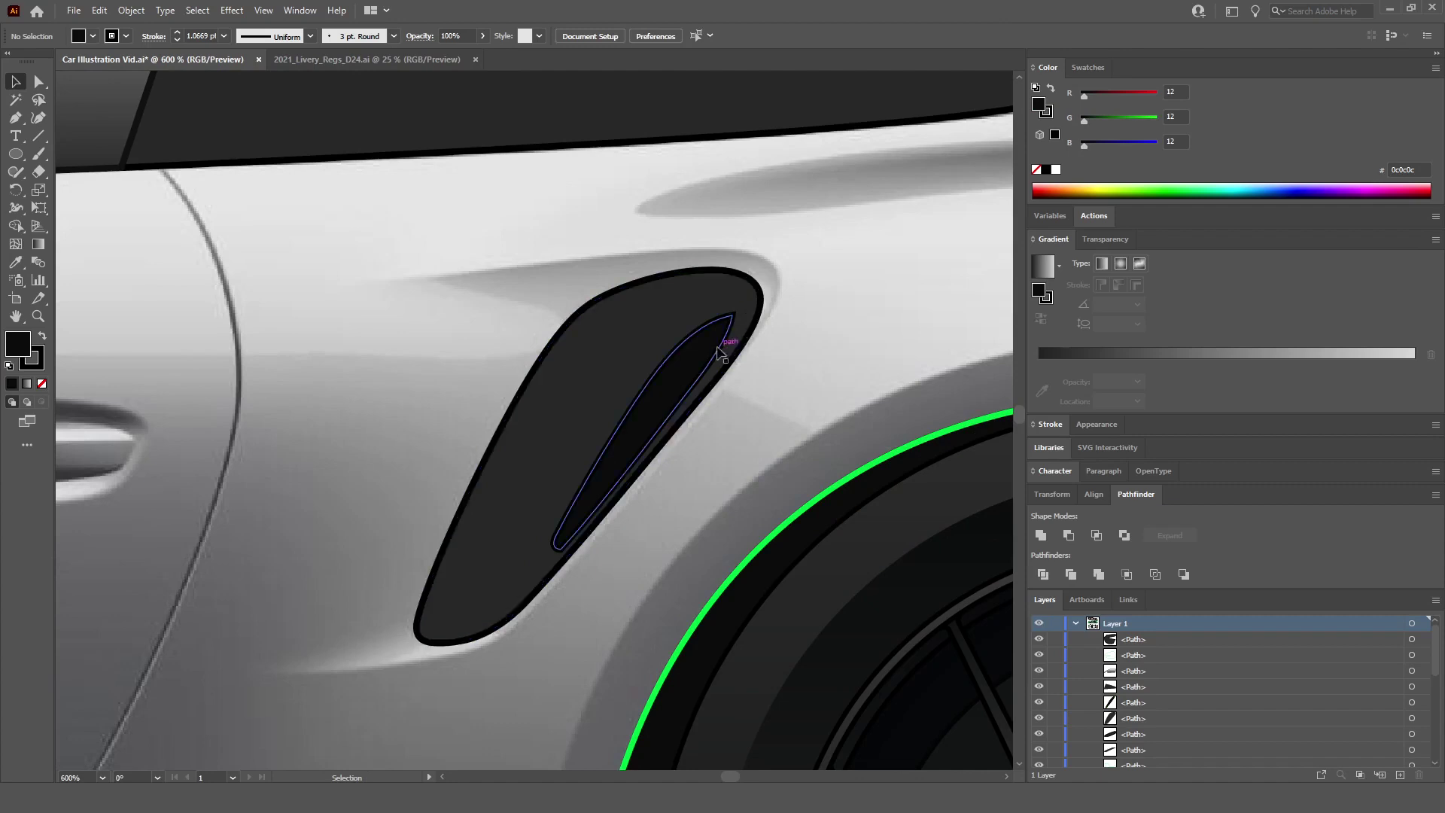
pyautogui.scroll(-5, 712, 357)
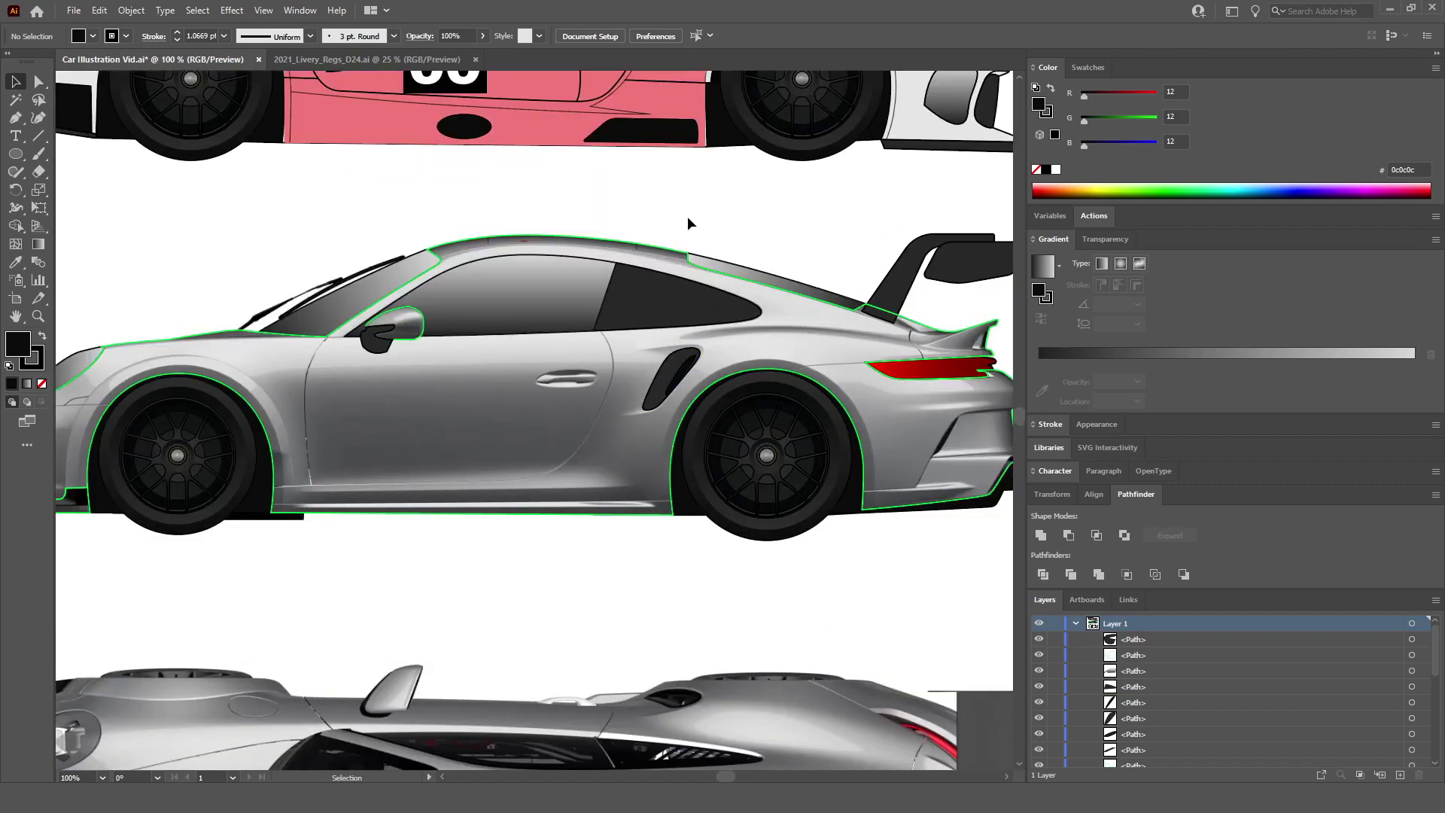
pyautogui.scroll(-1, 357, 276)
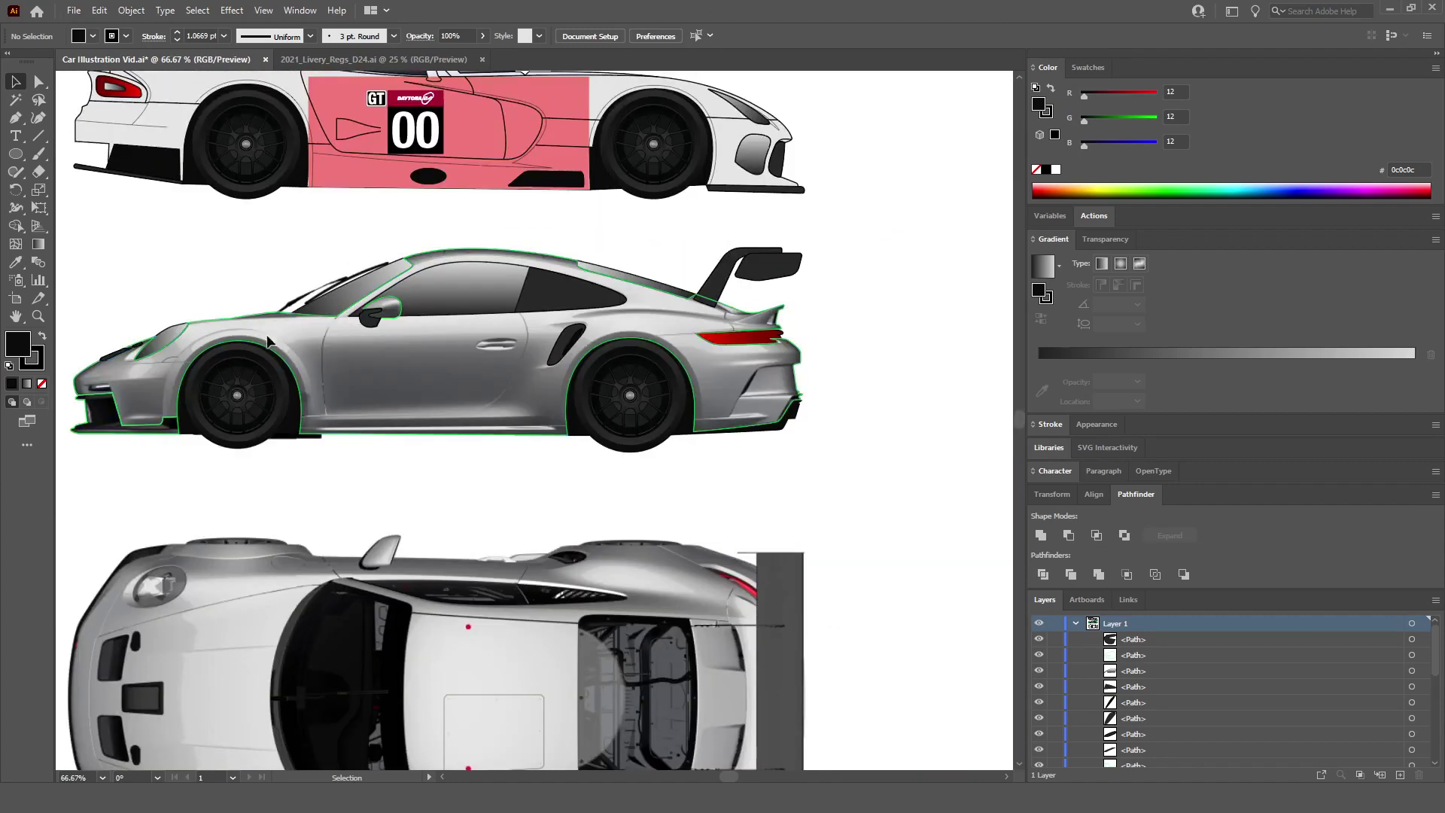
pyautogui.click(279, 318)
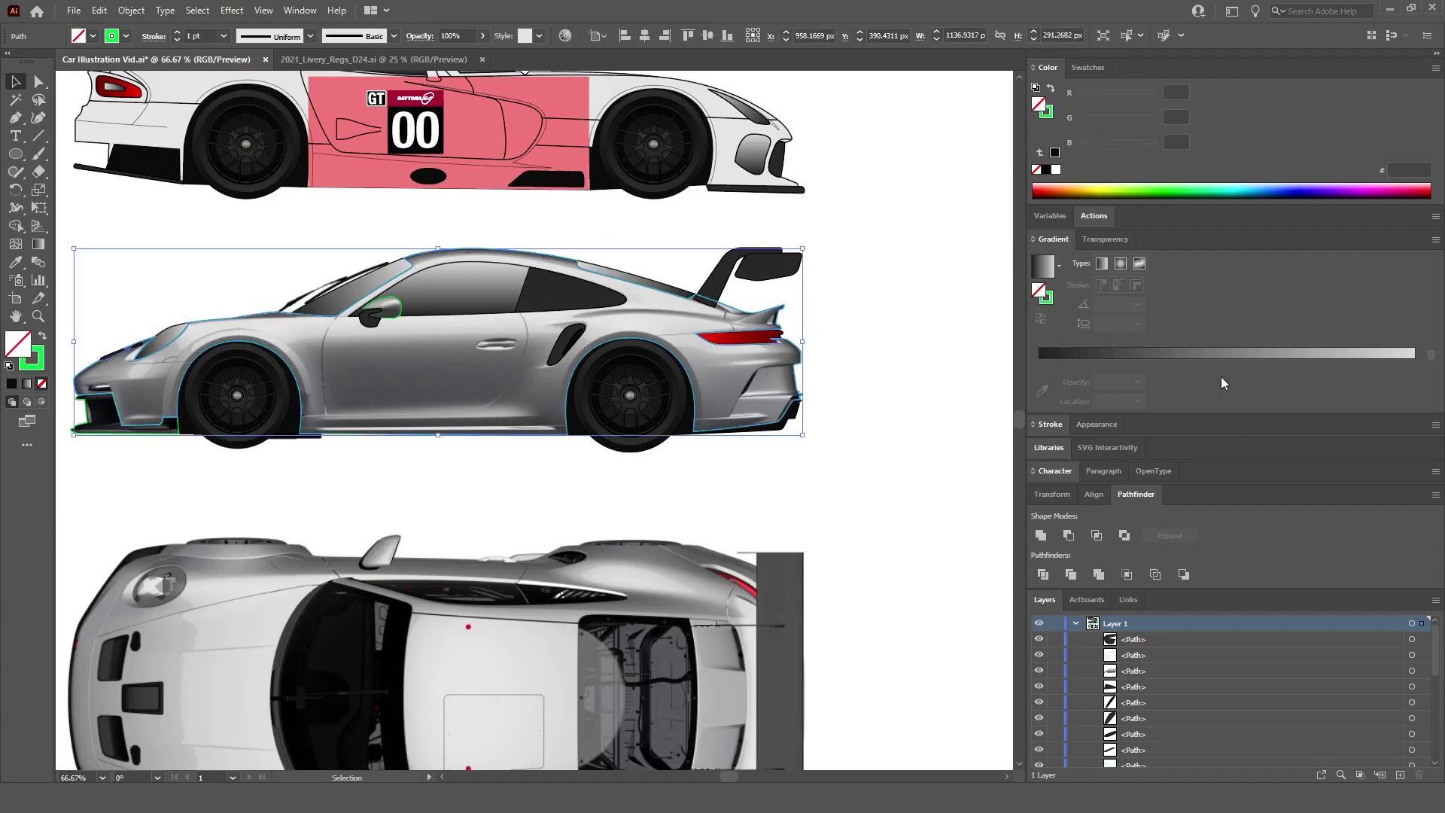
pyautogui.click(42, 338)
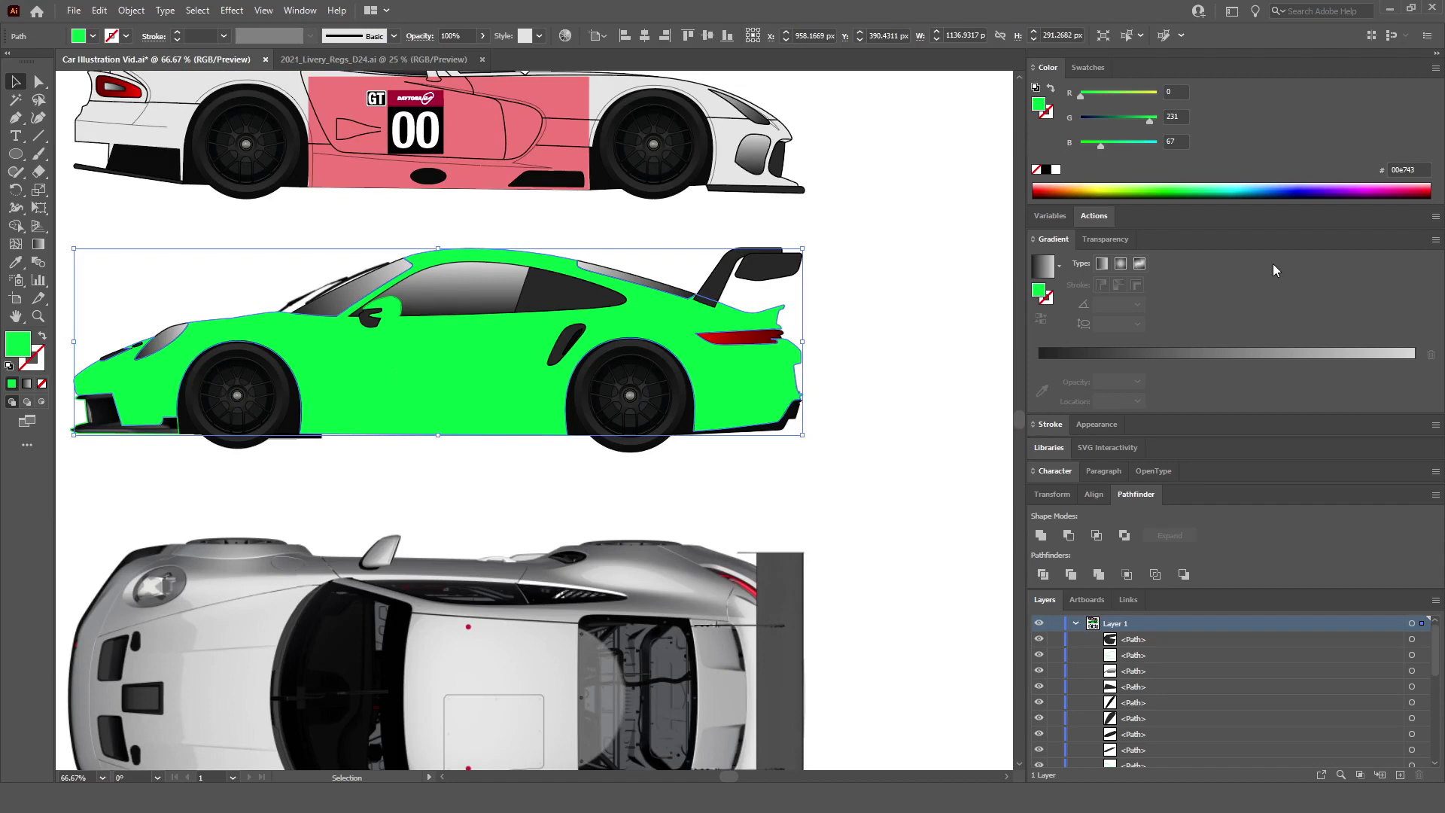
pyautogui.click(937, 389)
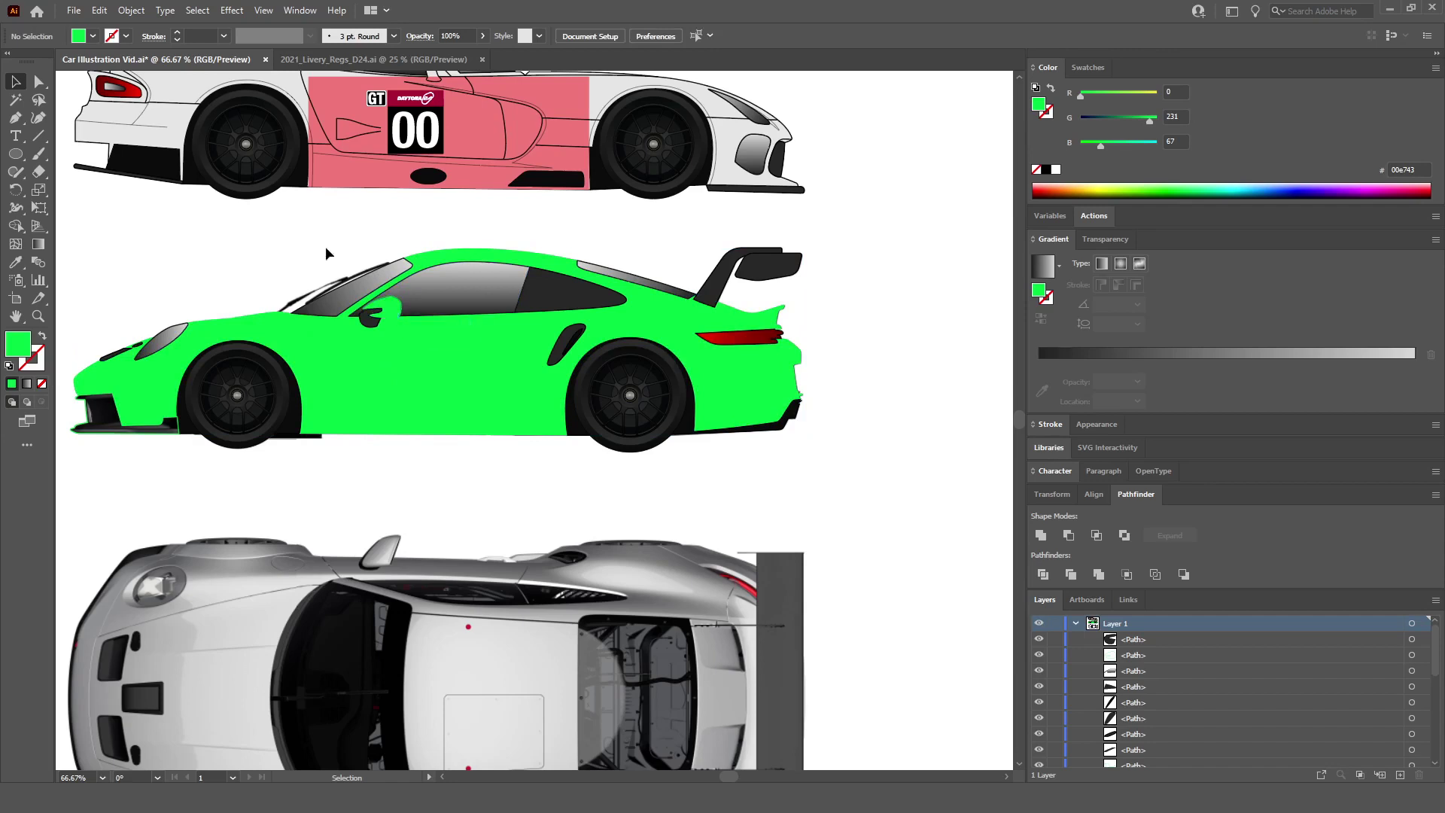
pyautogui.hscroll(-1, 514, 369)
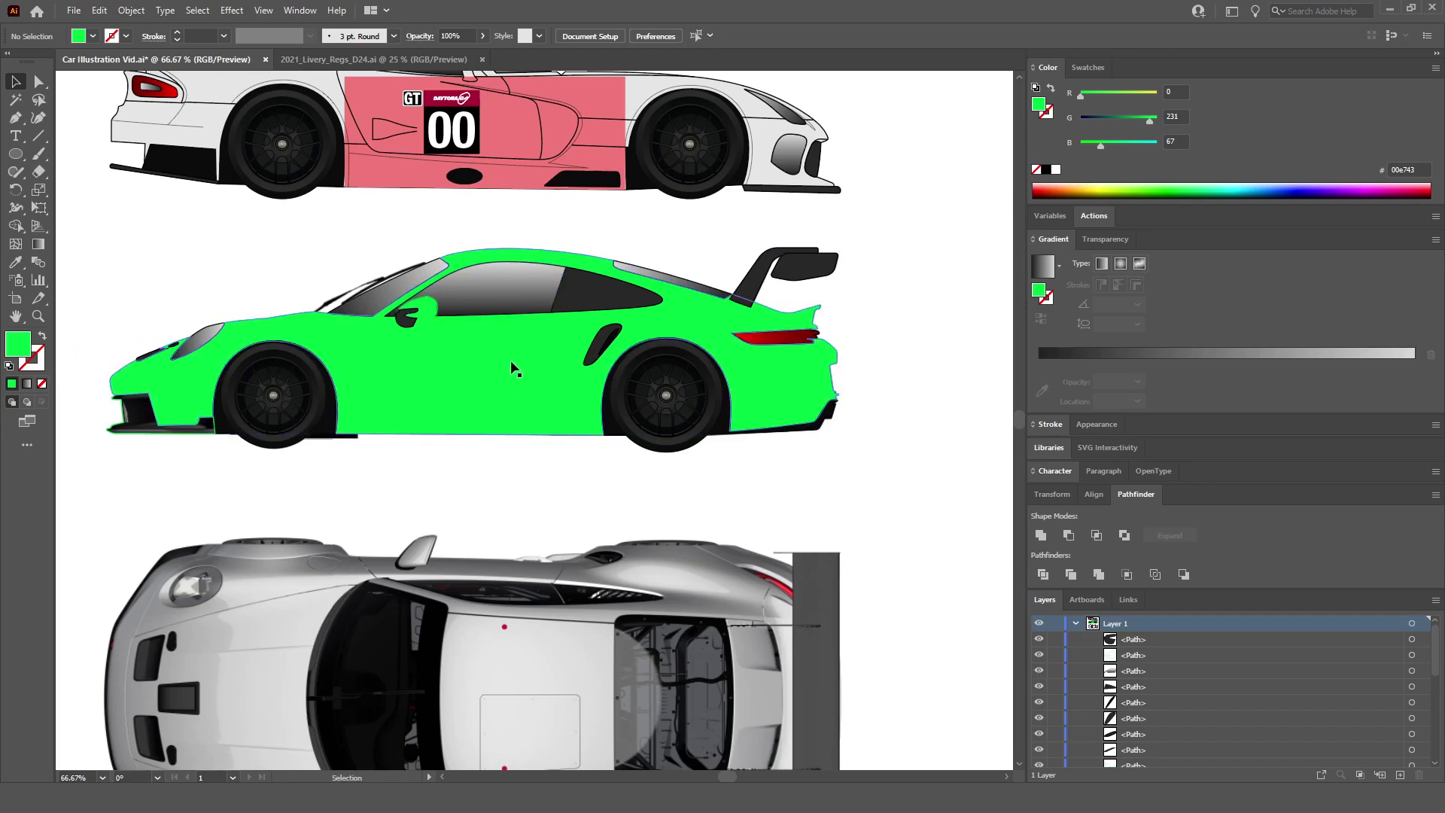
pyautogui.click(511, 366)
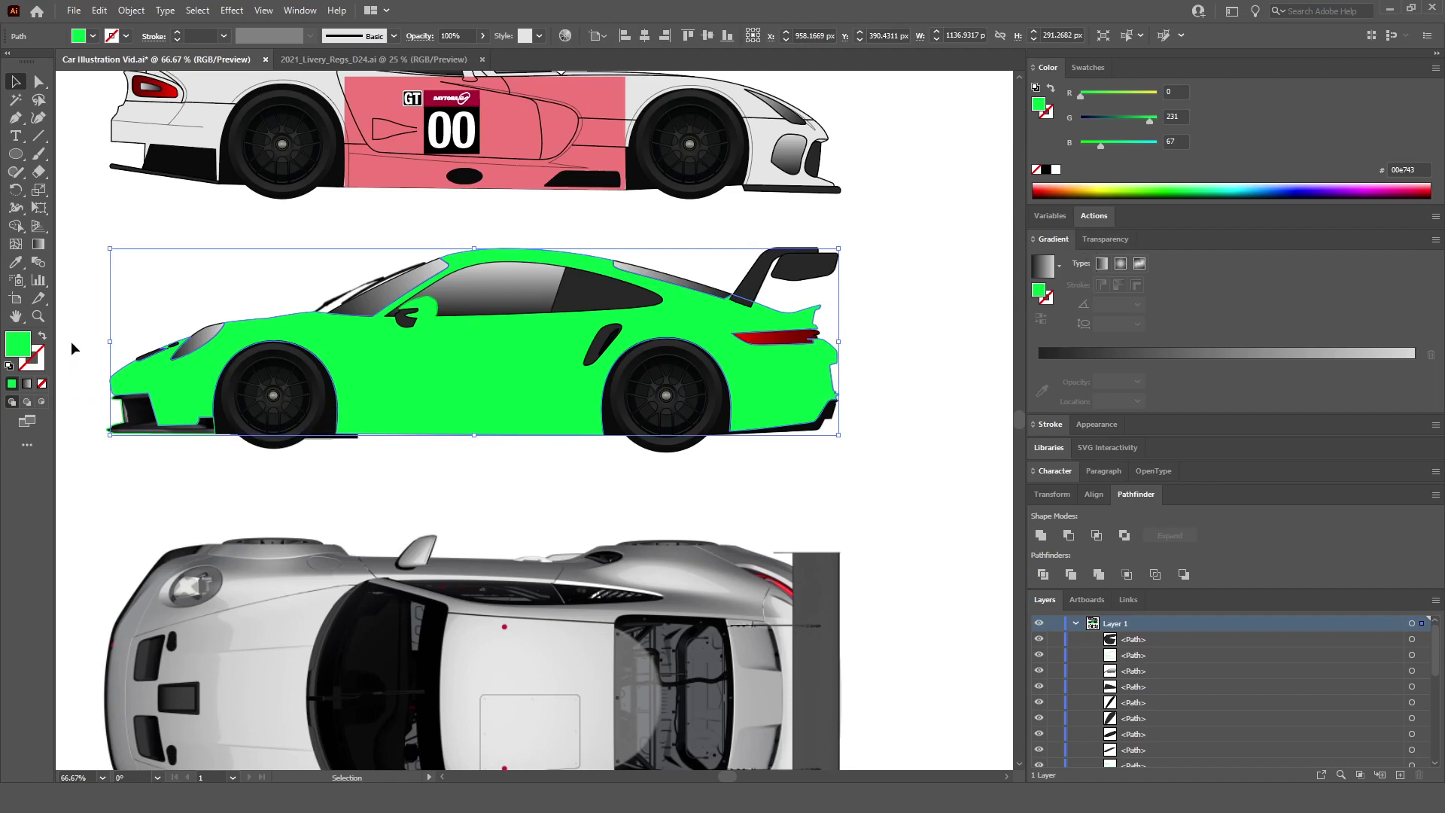
pyautogui.click(42, 336)
pyautogui.click(83, 384)
# Step: Examine the front bumper's black grille opening and the splitter below it
pyautogui.hscroll(-1, 224, 448)
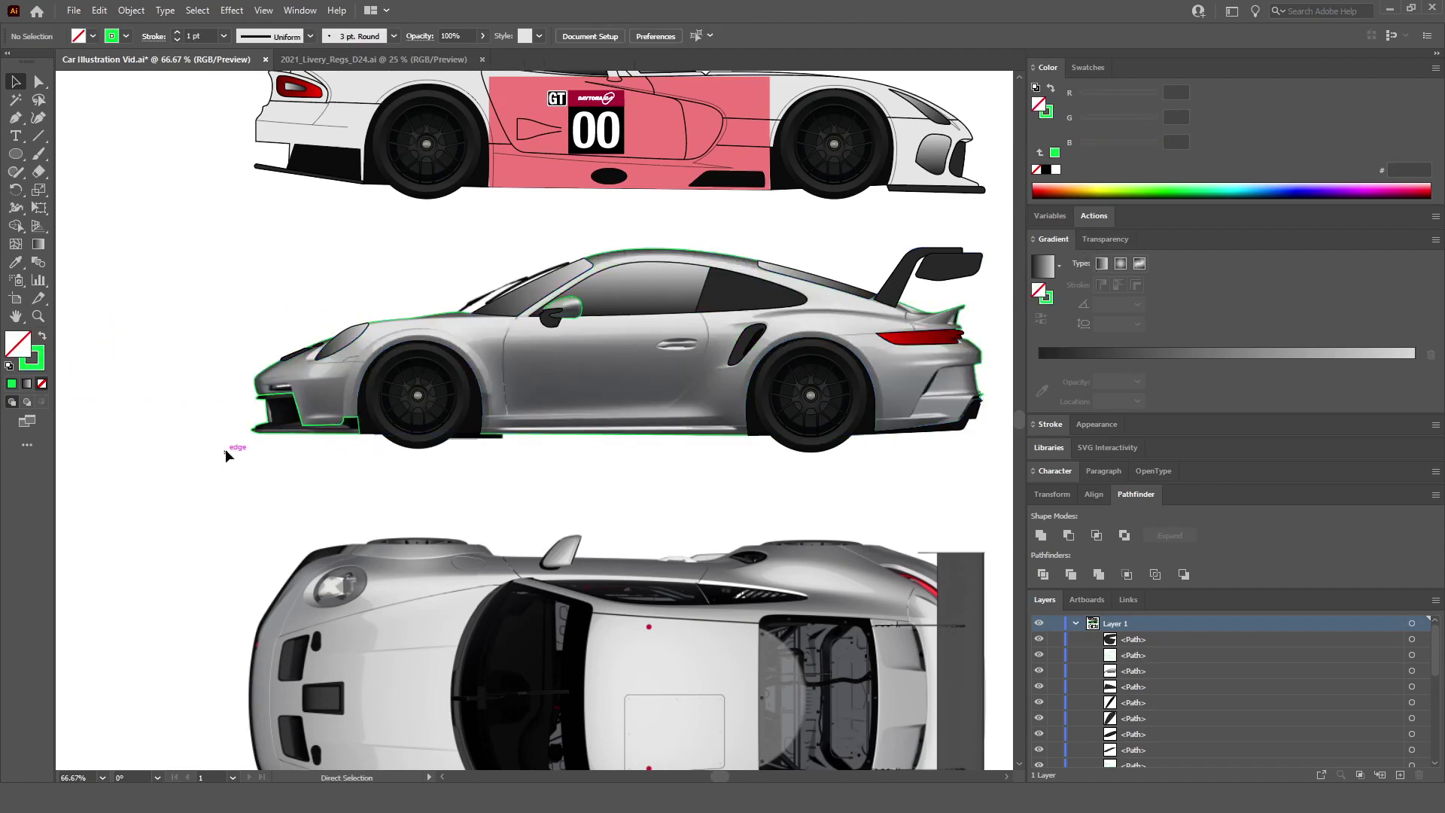
pyautogui.scroll(6, 261, 437)
pyautogui.scroll(-2, 732, 421)
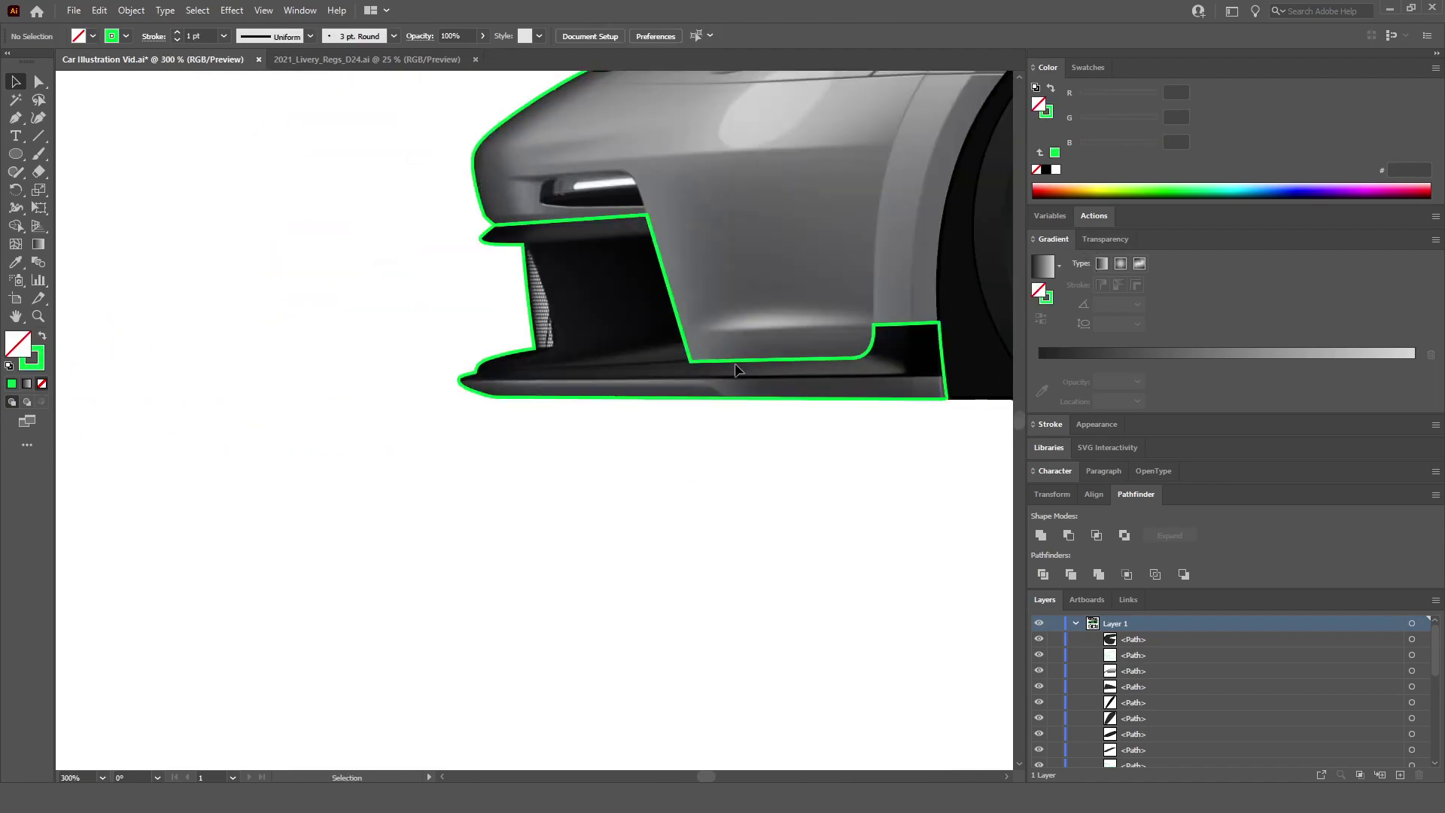
pyautogui.scroll(2, 543, 368)
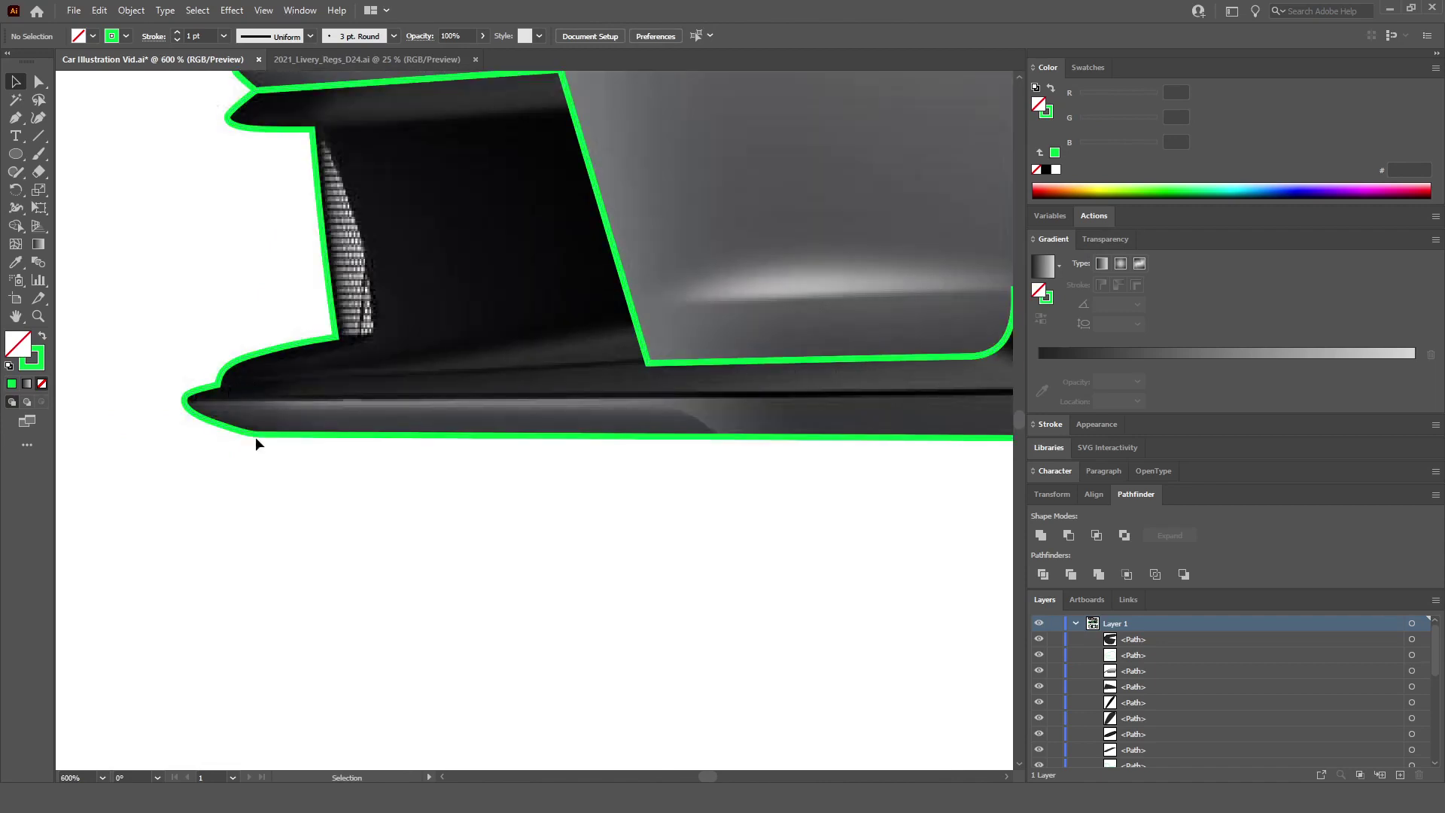
pyautogui.hscroll(1, 421, 429)
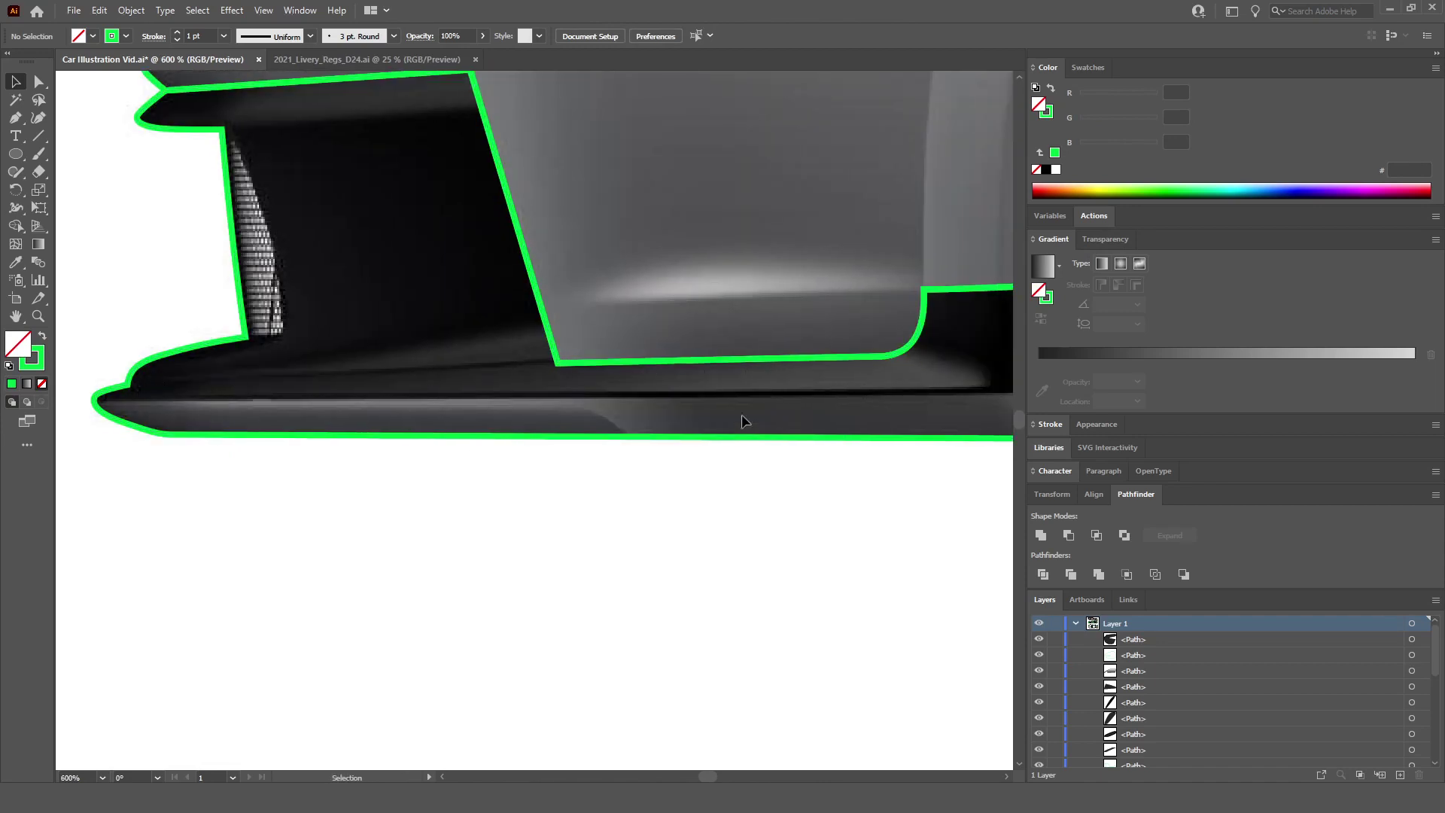
pyautogui.scroll(1, 391, 288)
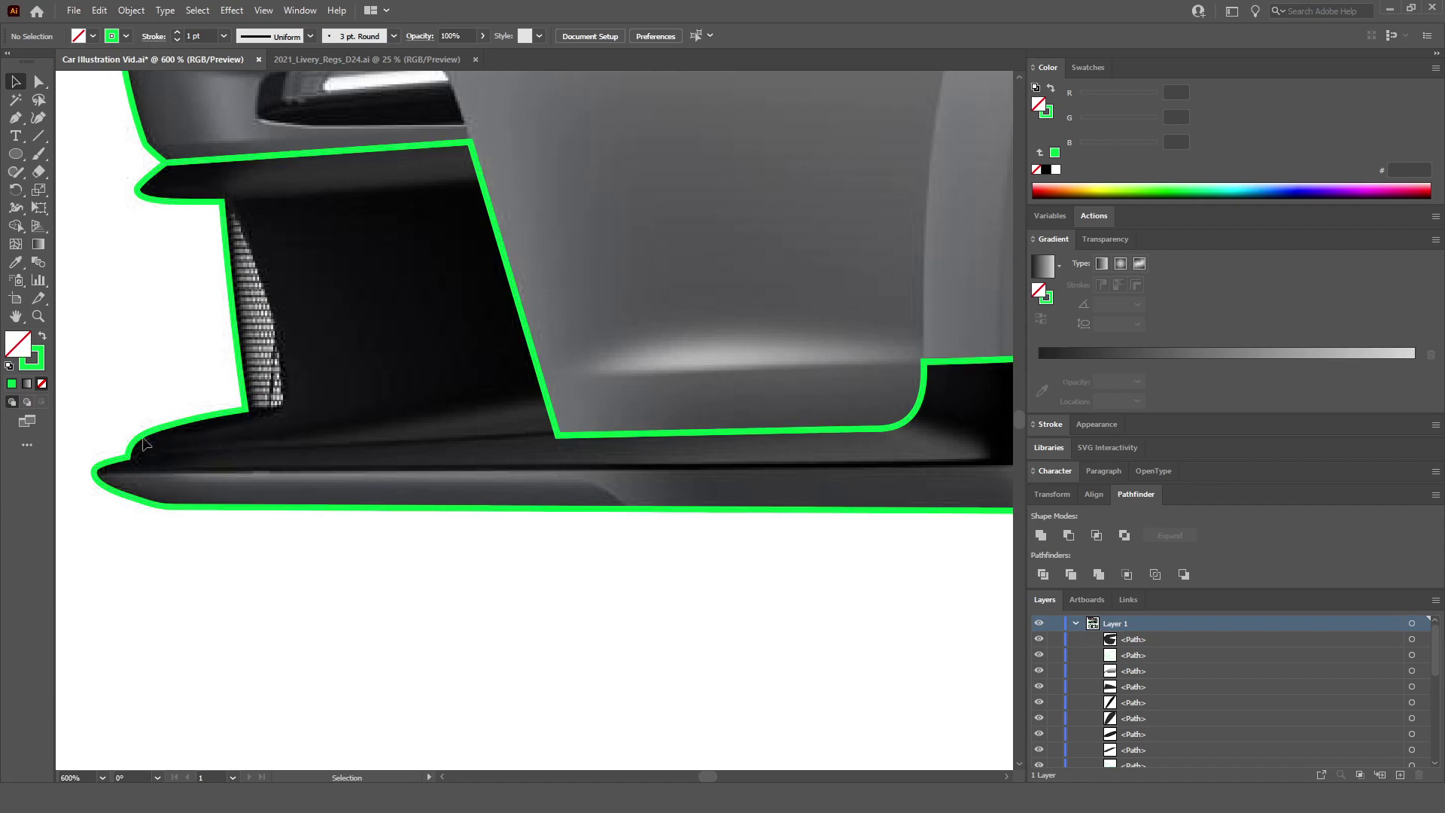
pyautogui.scroll(-1, 141, 459)
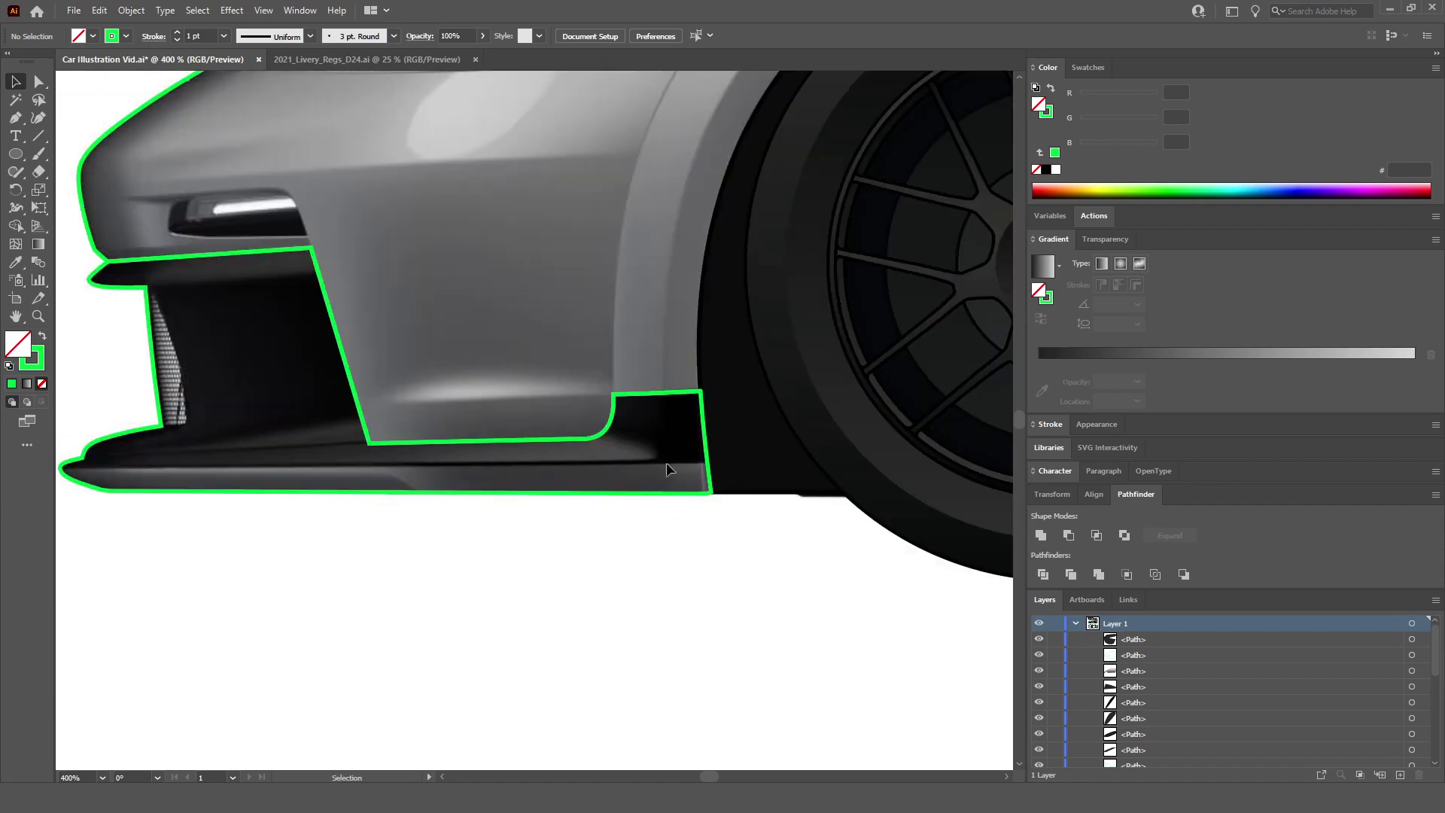
pyautogui.hscroll(-2, 230, 474)
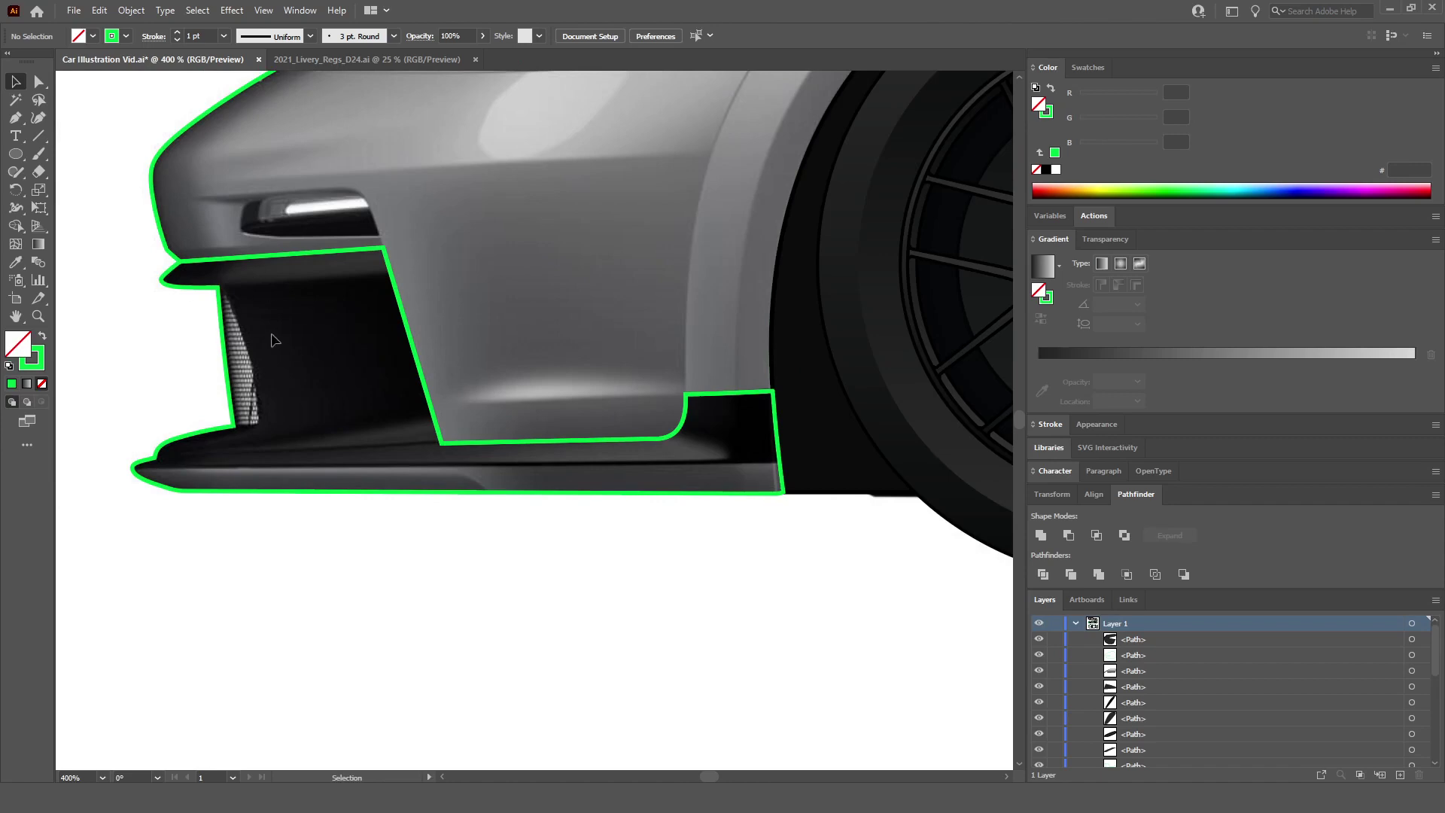
pyautogui.scroll(2, 238, 364)
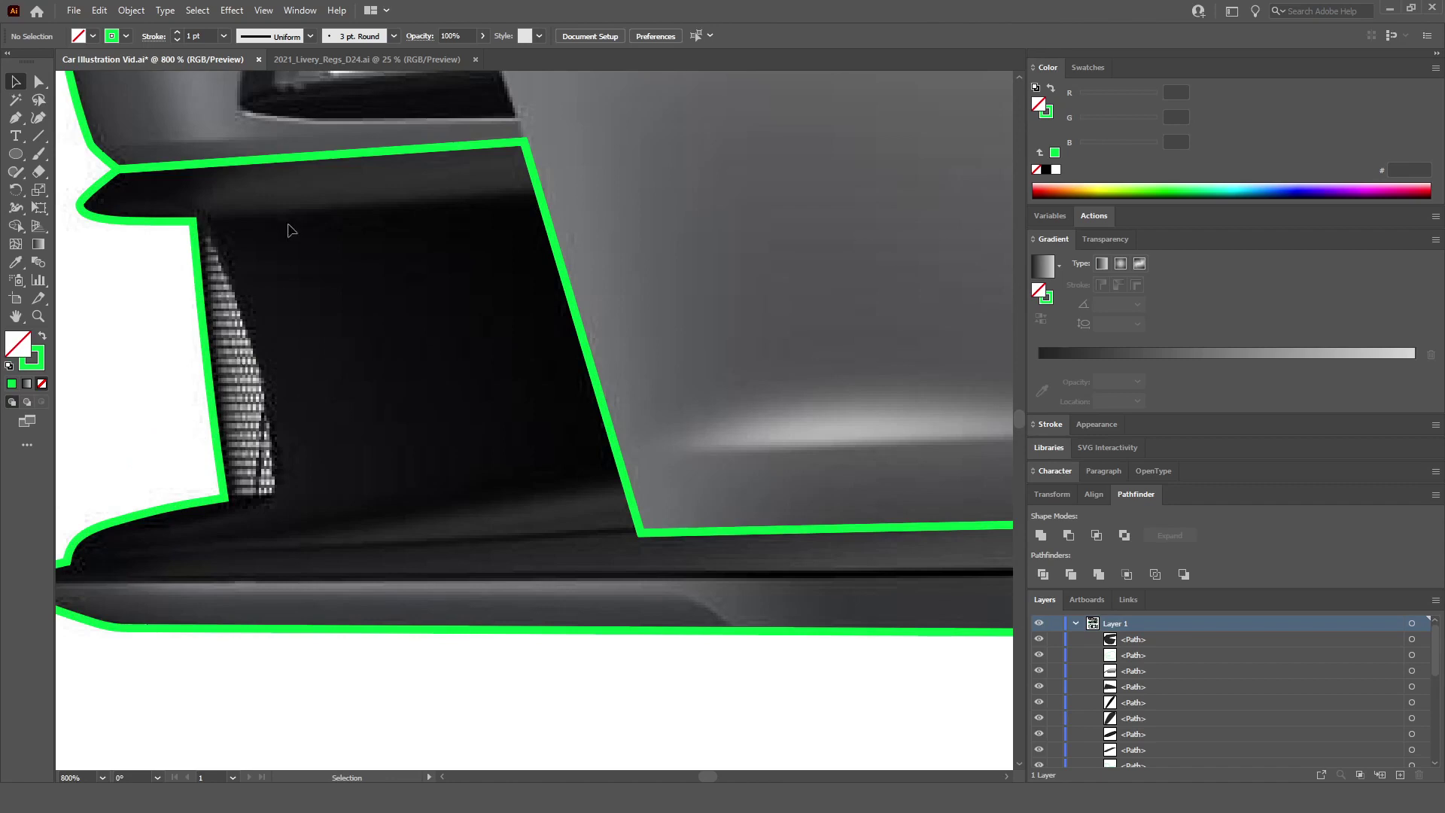
# Step: Trace the striped grille mesh with a closed green Pen path that extends out past the bumper's front edge
pyautogui.press('a')
pyautogui.click(211, 345)
pyautogui.hscroll(-2, 187, 346)
pyautogui.press('v')
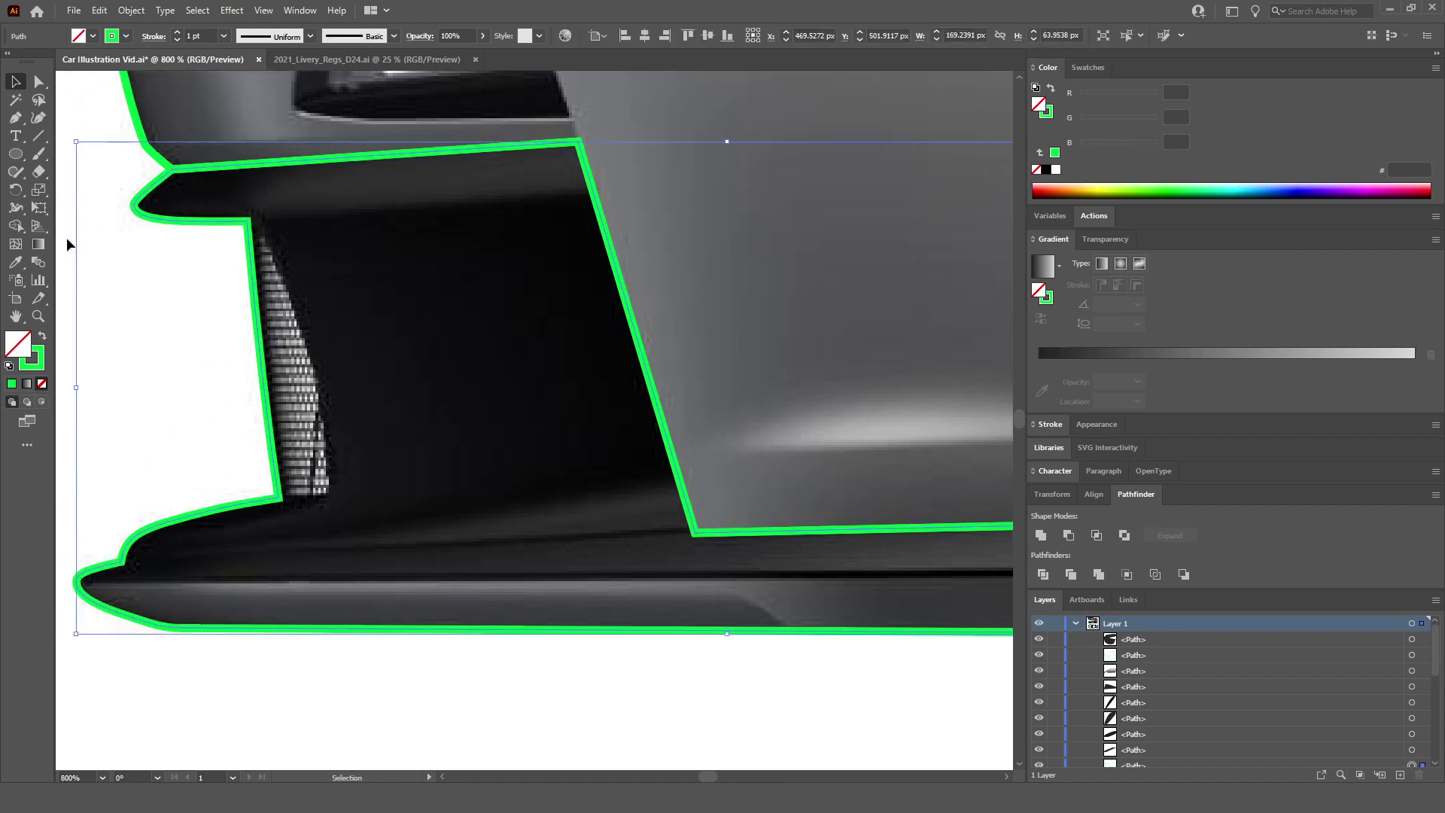
pyautogui.click(124, 296)
pyautogui.press('p')
pyautogui.click(123, 383)
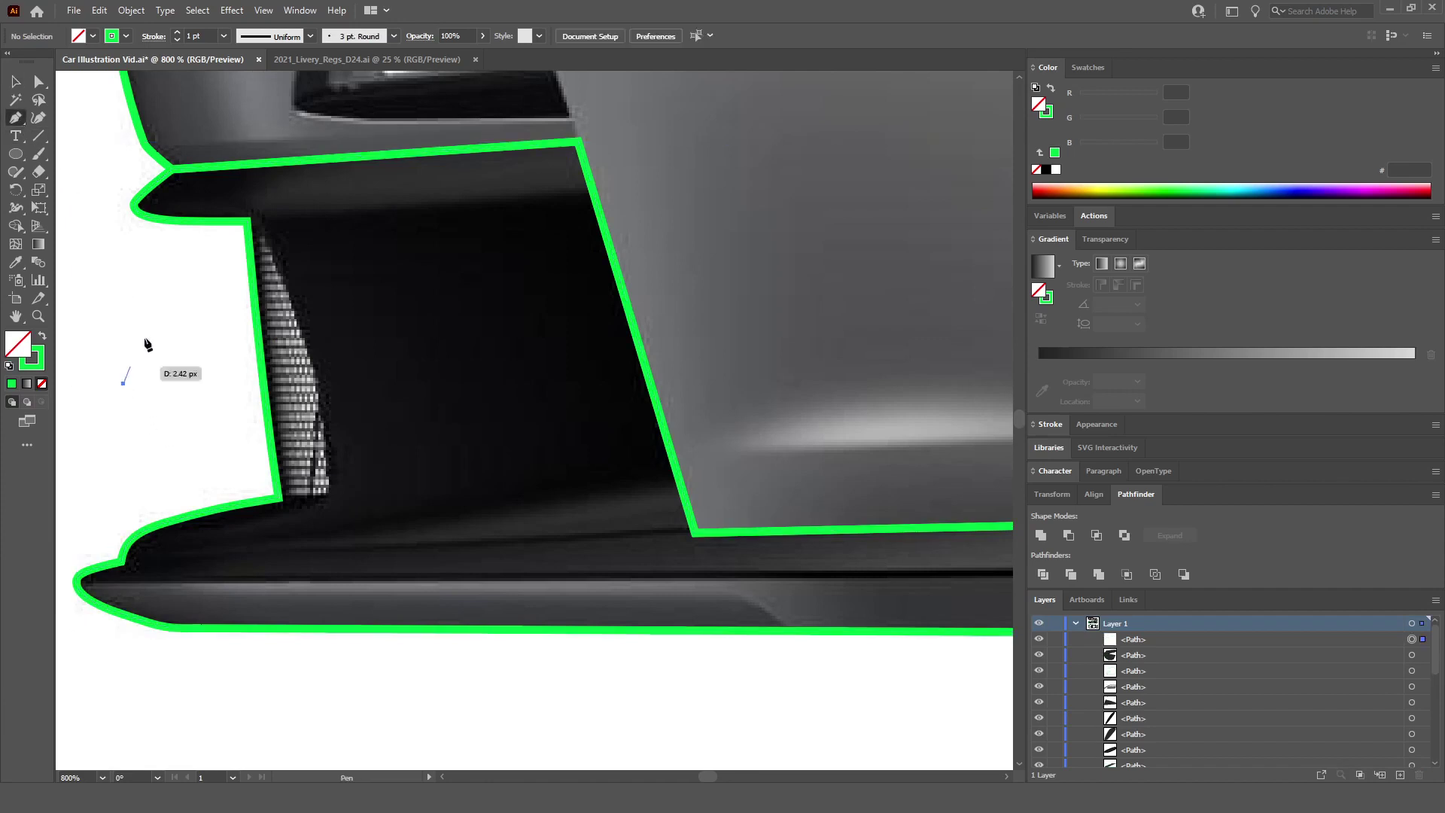
pyautogui.click(247, 222)
pyautogui.scroll(2, 282, 285)
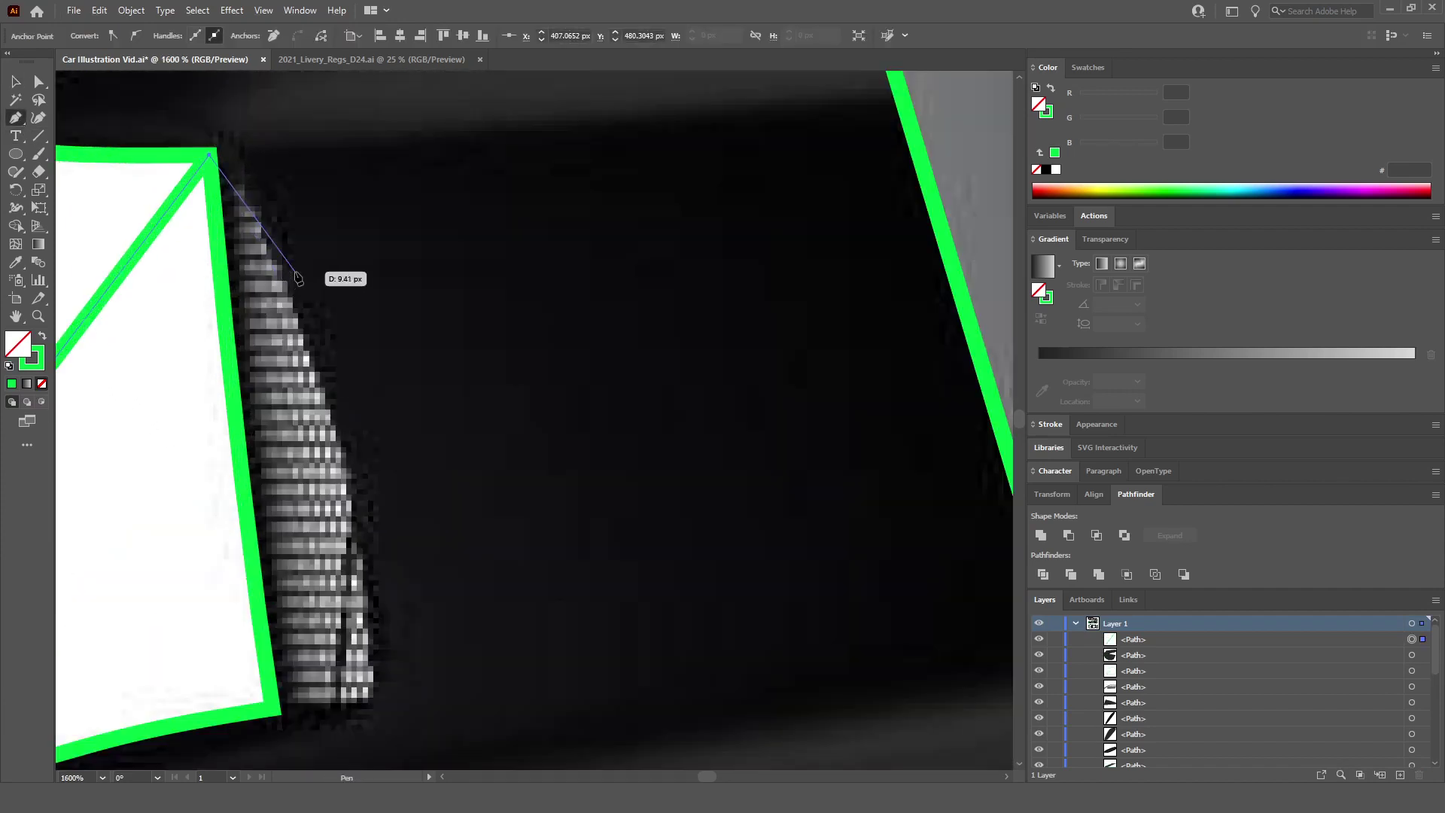
pyautogui.moveTo(272, 242); pyautogui.dragTo(313, 347)
pyautogui.scroll(-1, 346, 399)
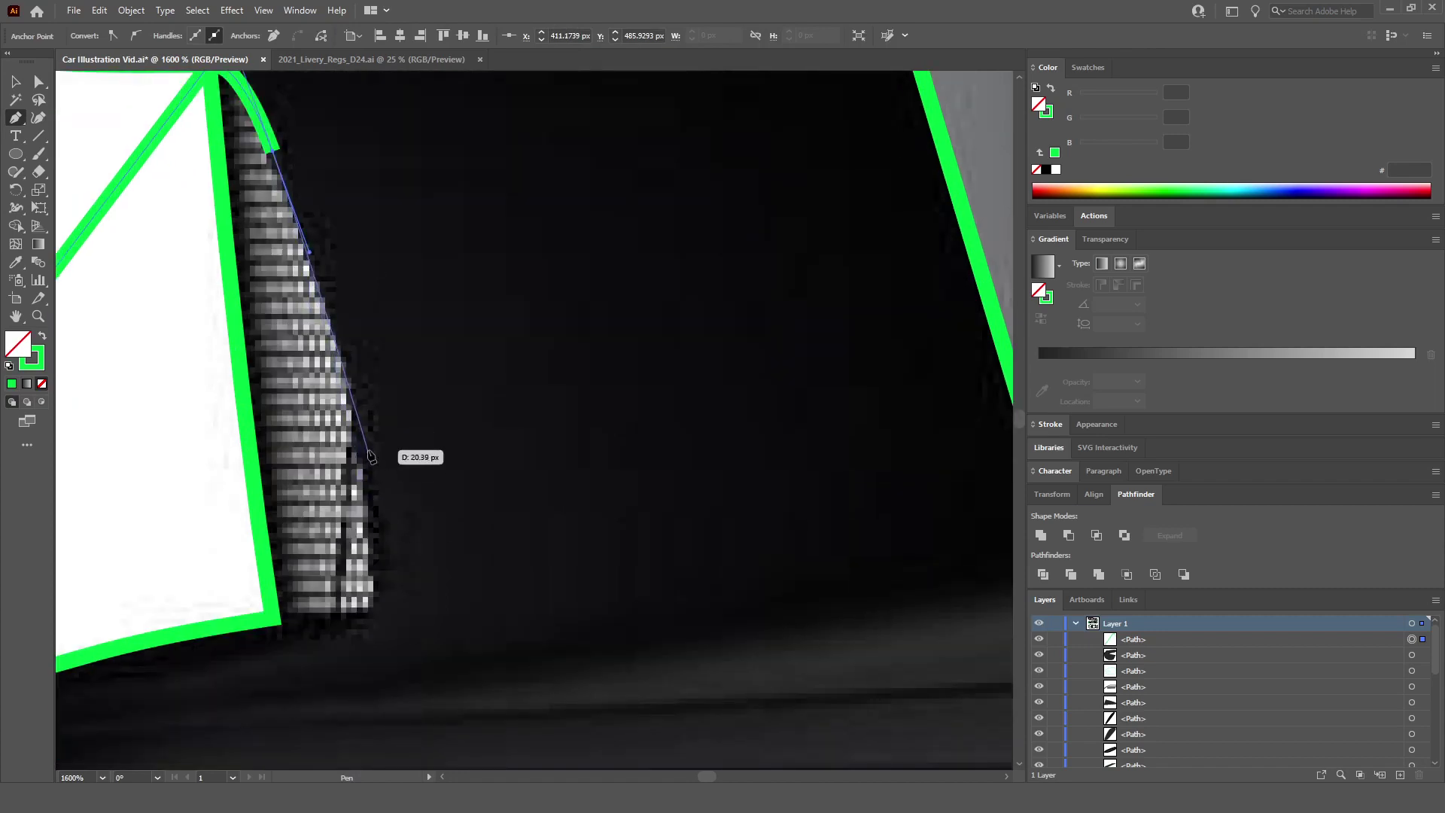
pyautogui.moveTo(362, 422); pyautogui.dragTo(384, 520)
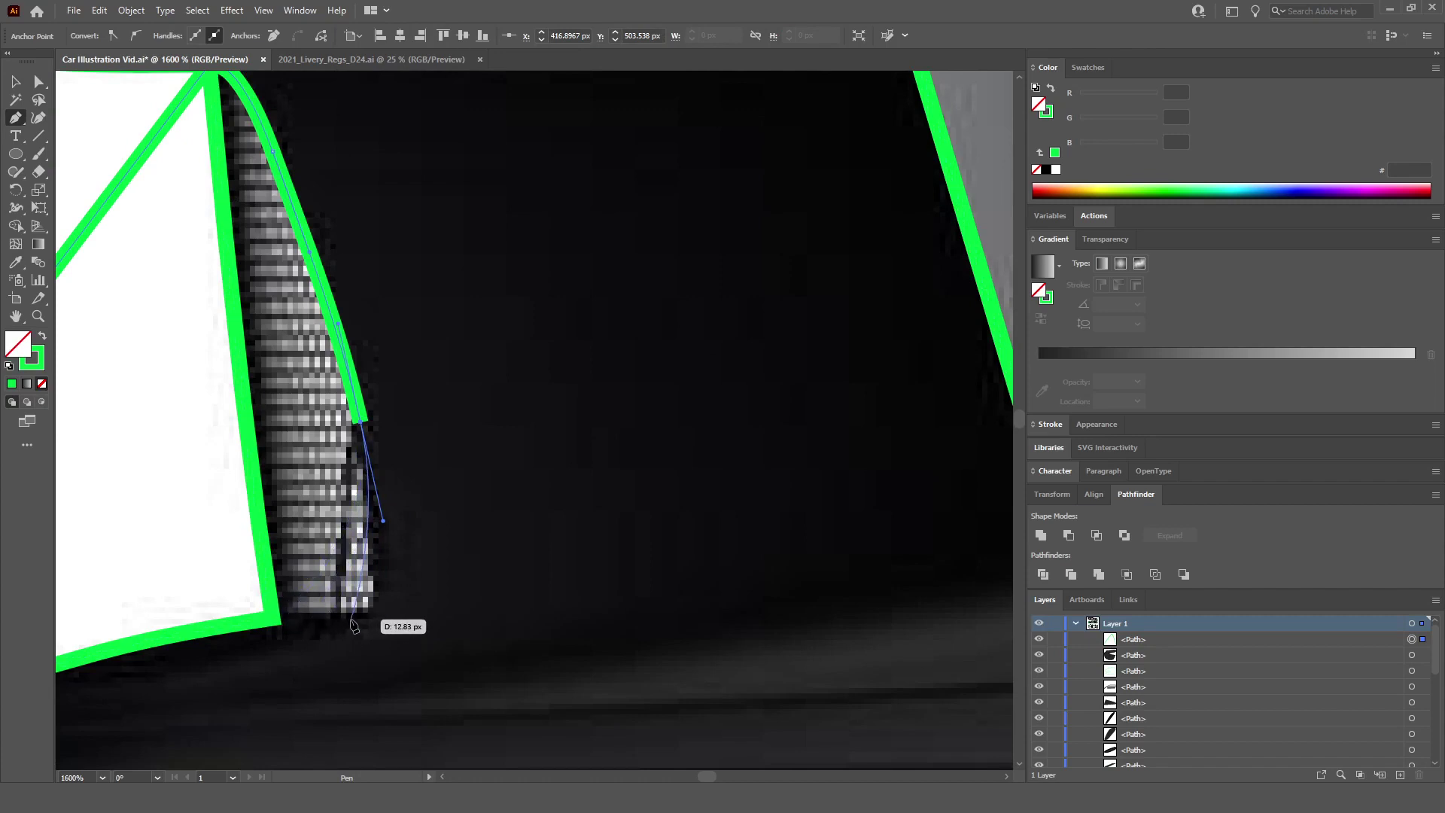
pyautogui.moveTo(273, 618); pyautogui.dragTo(155, 618)
pyautogui.scroll(-5, 161, 549)
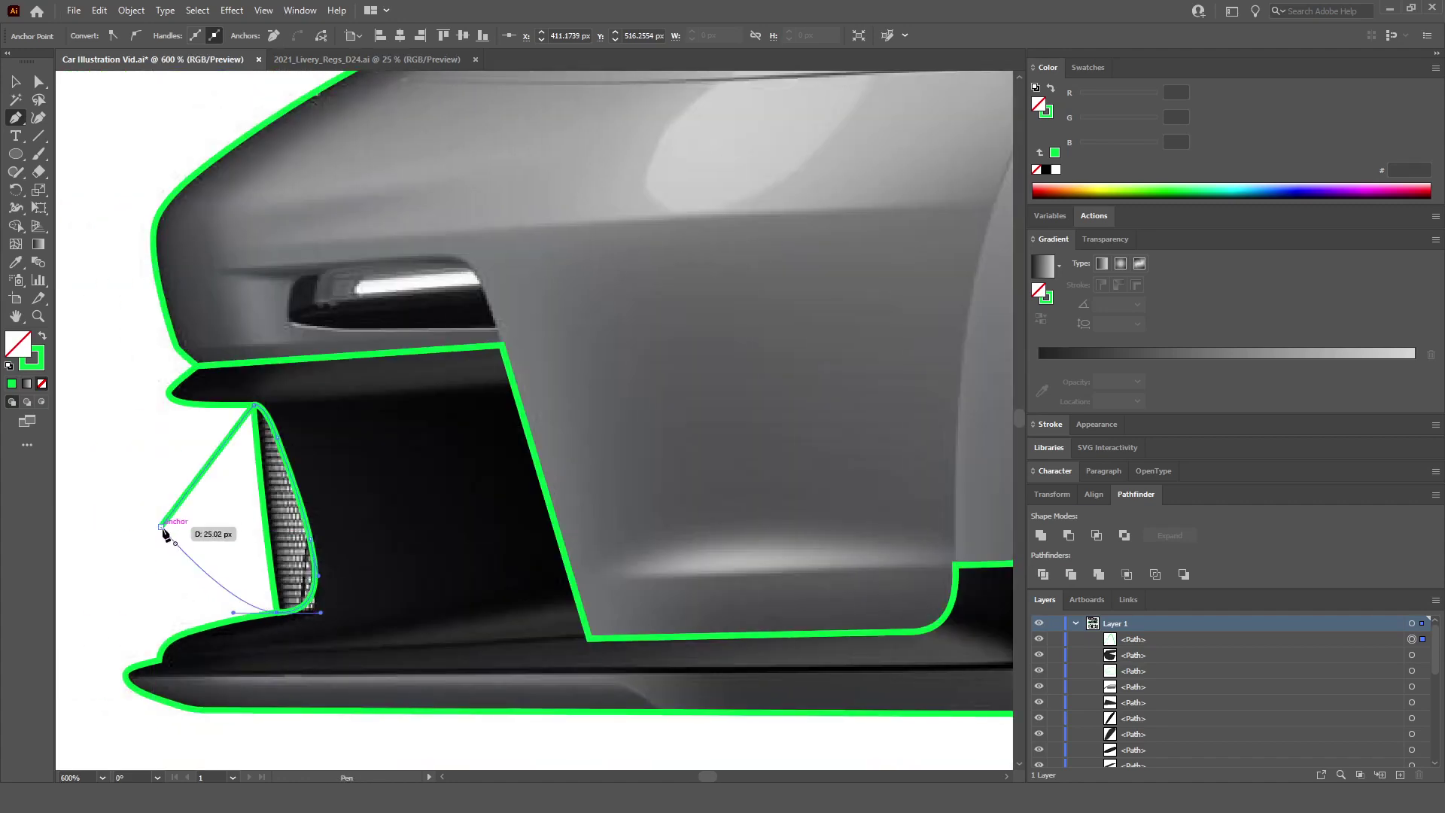
pyautogui.scroll(5, 277, 622)
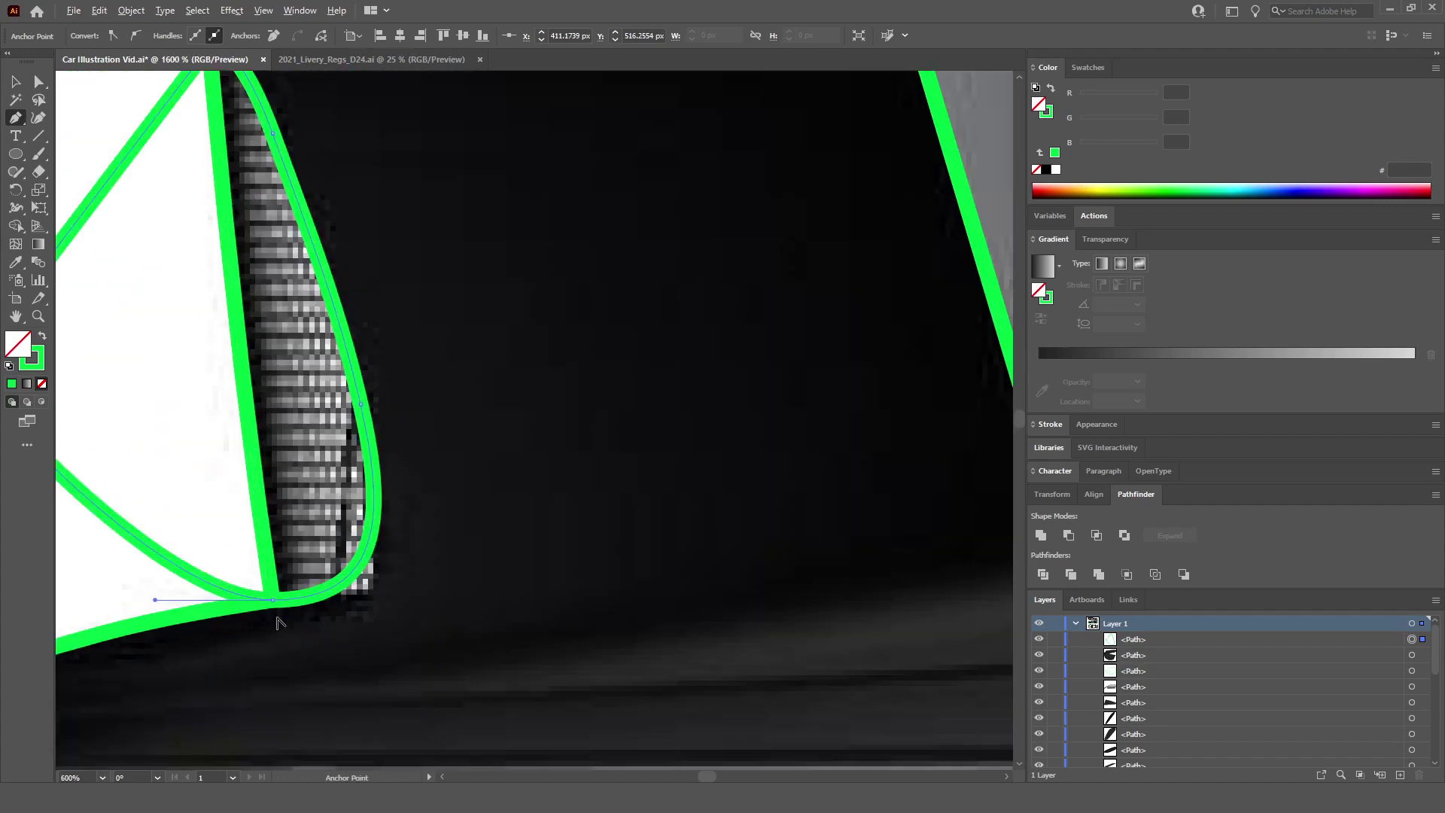
# Step: Add an anchor point on the mesh path's lower curve and convert its bottom point to a sharp corner
pyautogui.click(365, 558)
pyautogui.click(363, 558)
pyautogui.click(272, 600)
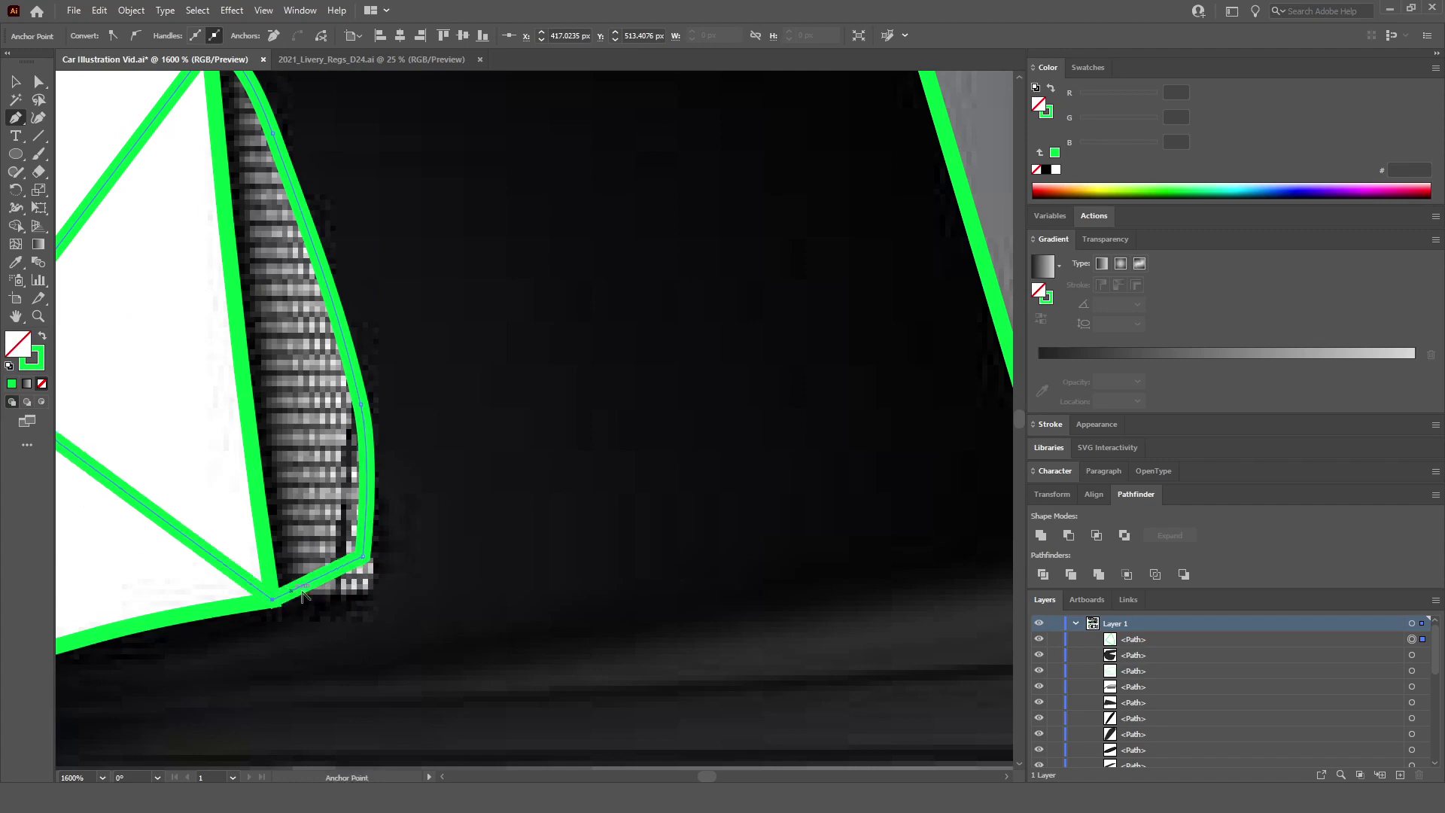
# Step: Move the added anchor down to the mesh's bottom edge and round it so the path follows the mesh's lower corner
pyautogui.moveTo(364, 560); pyautogui.dragTo(326, 557)
pyautogui.hotkey('ctrl', '+')
pyautogui.hotkey('ctrl', '+')
pyautogui.hotkey('ctrl', '+')
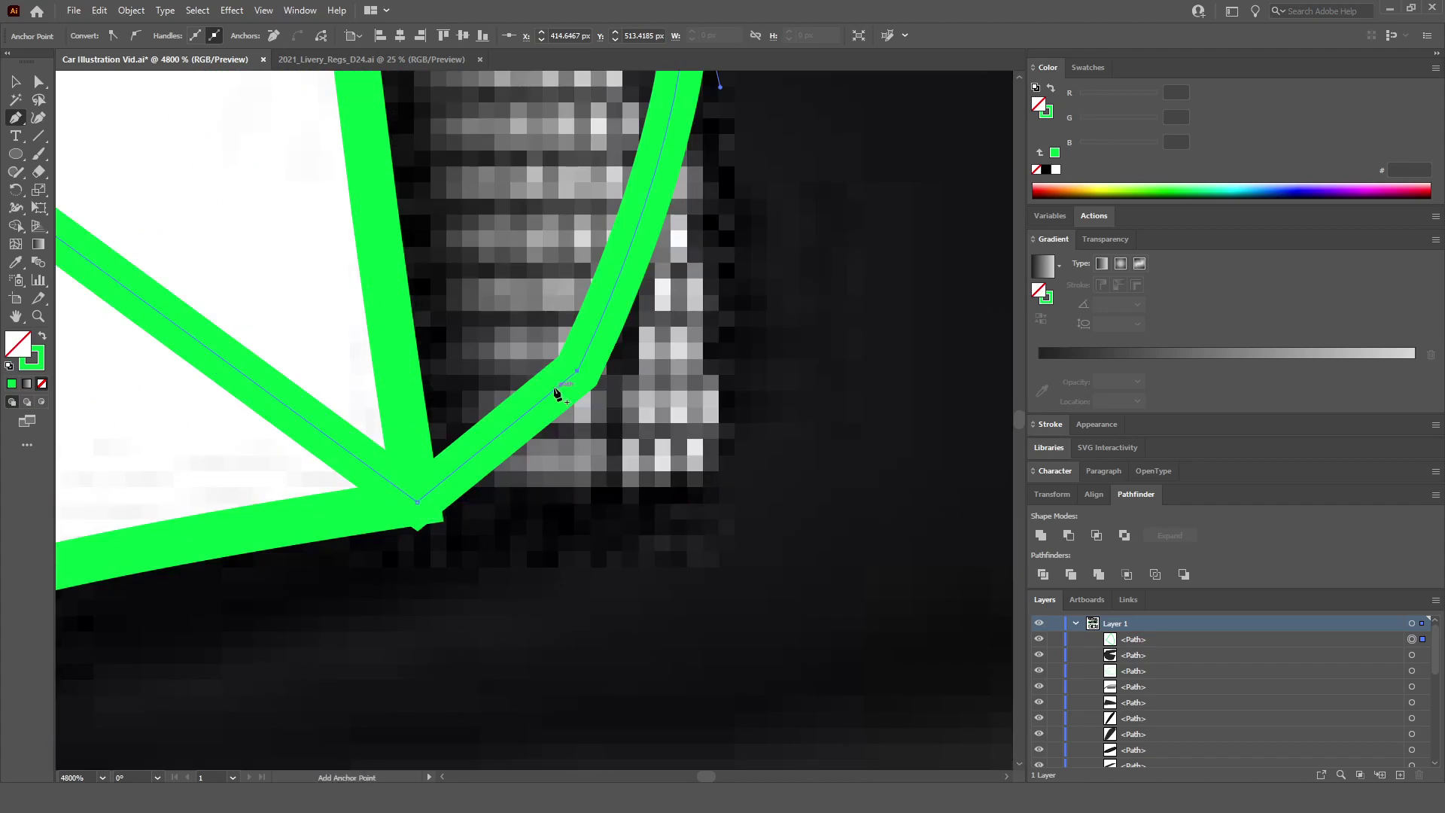
pyautogui.press('ctrl')
pyautogui.moveTo(579, 372); pyautogui.dragTo(593, 503)
pyautogui.hotkey('ctrl', '-')
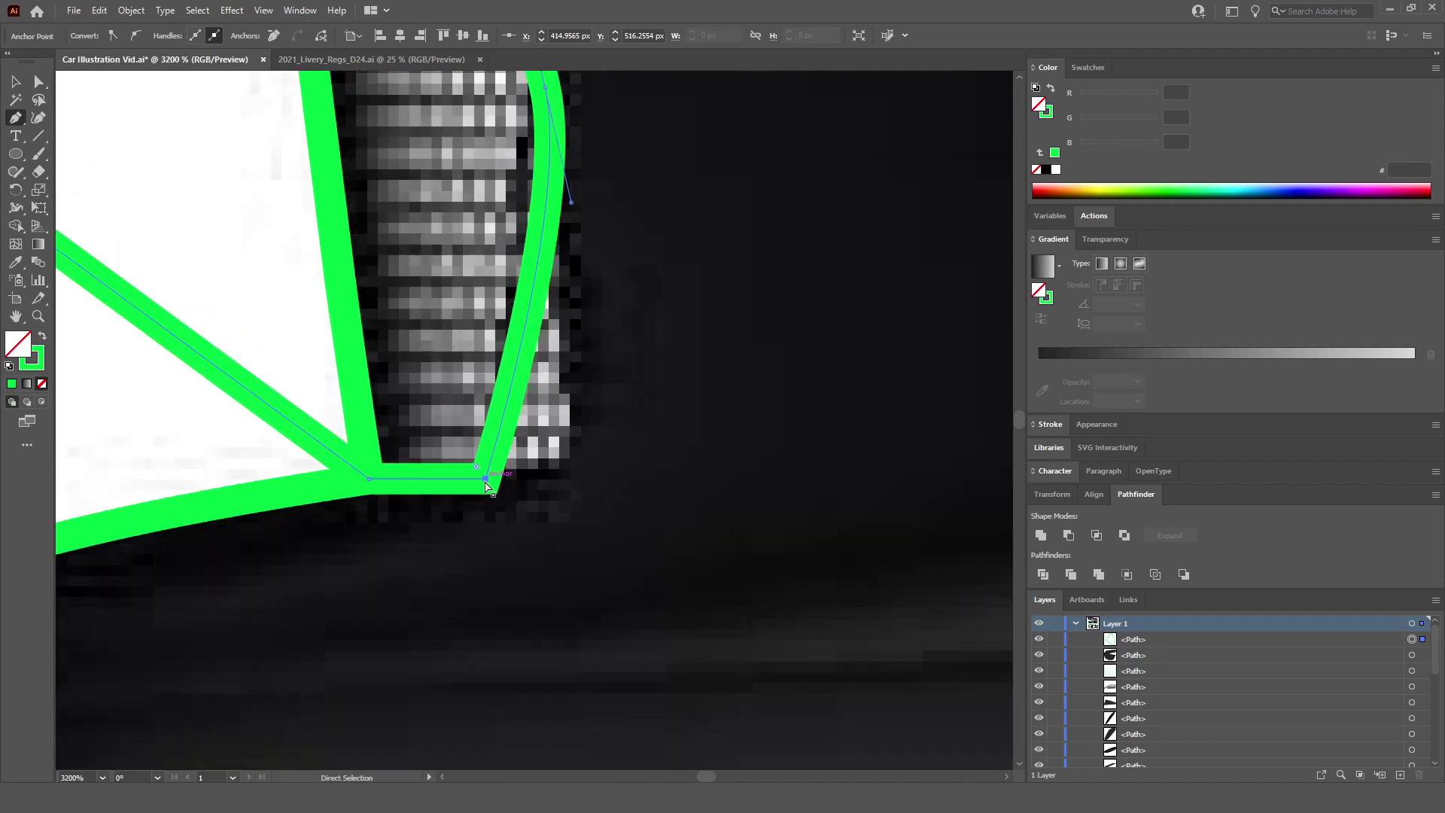
pyautogui.moveTo(485, 481); pyautogui.dragTo(419, 482)
pyautogui.hotkey('ctrl', '-')
pyautogui.hotkey('ctrl', '-')
pyautogui.hotkey('ctrl', '-')
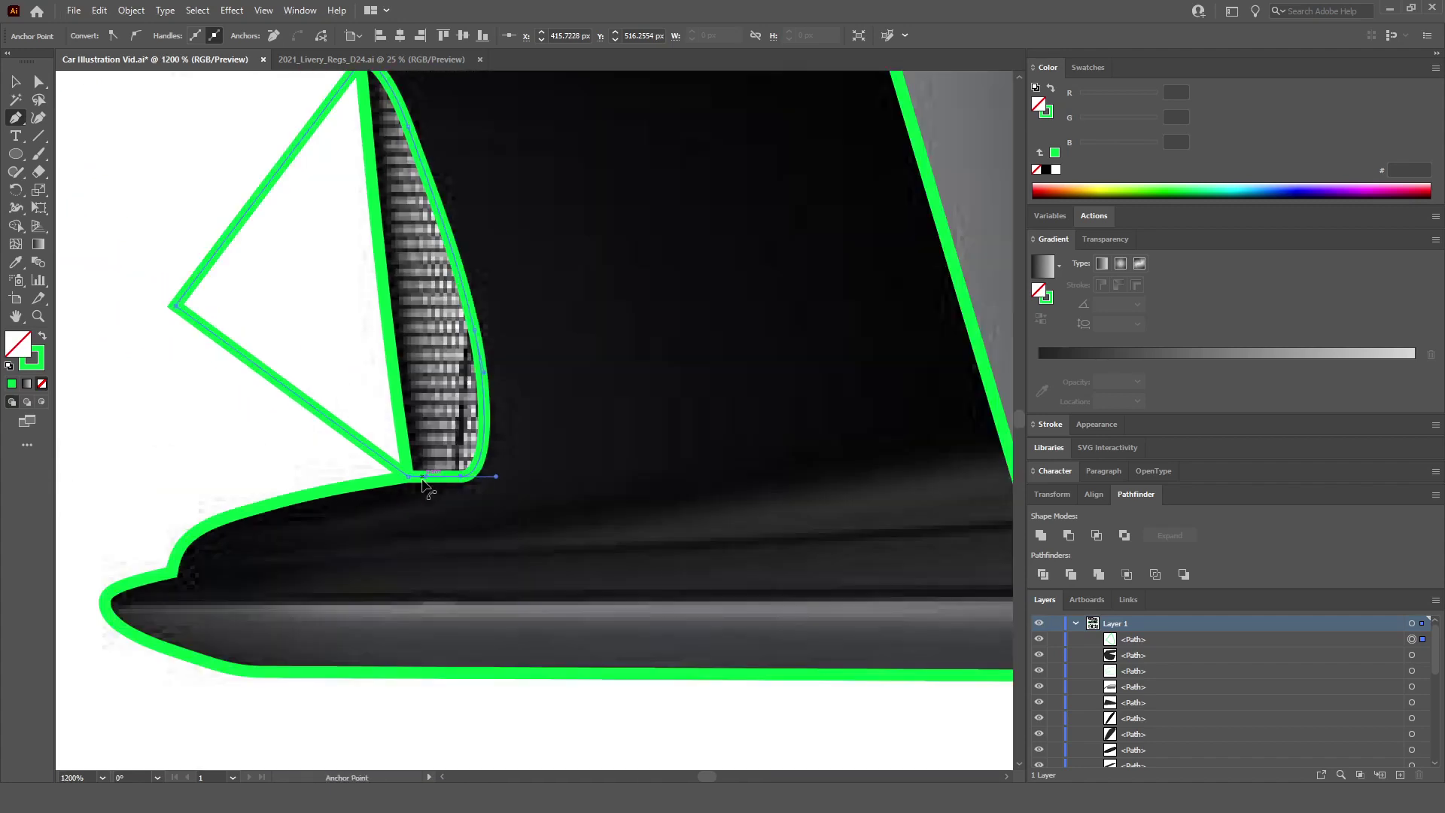
pyautogui.keyDown('ctrl'); pyautogui.click(270, 401); pyautogui.keyUp('ctrl')
pyautogui.hotkey('ctrl', '-')
pyautogui.hotkey('ctrl', '-')
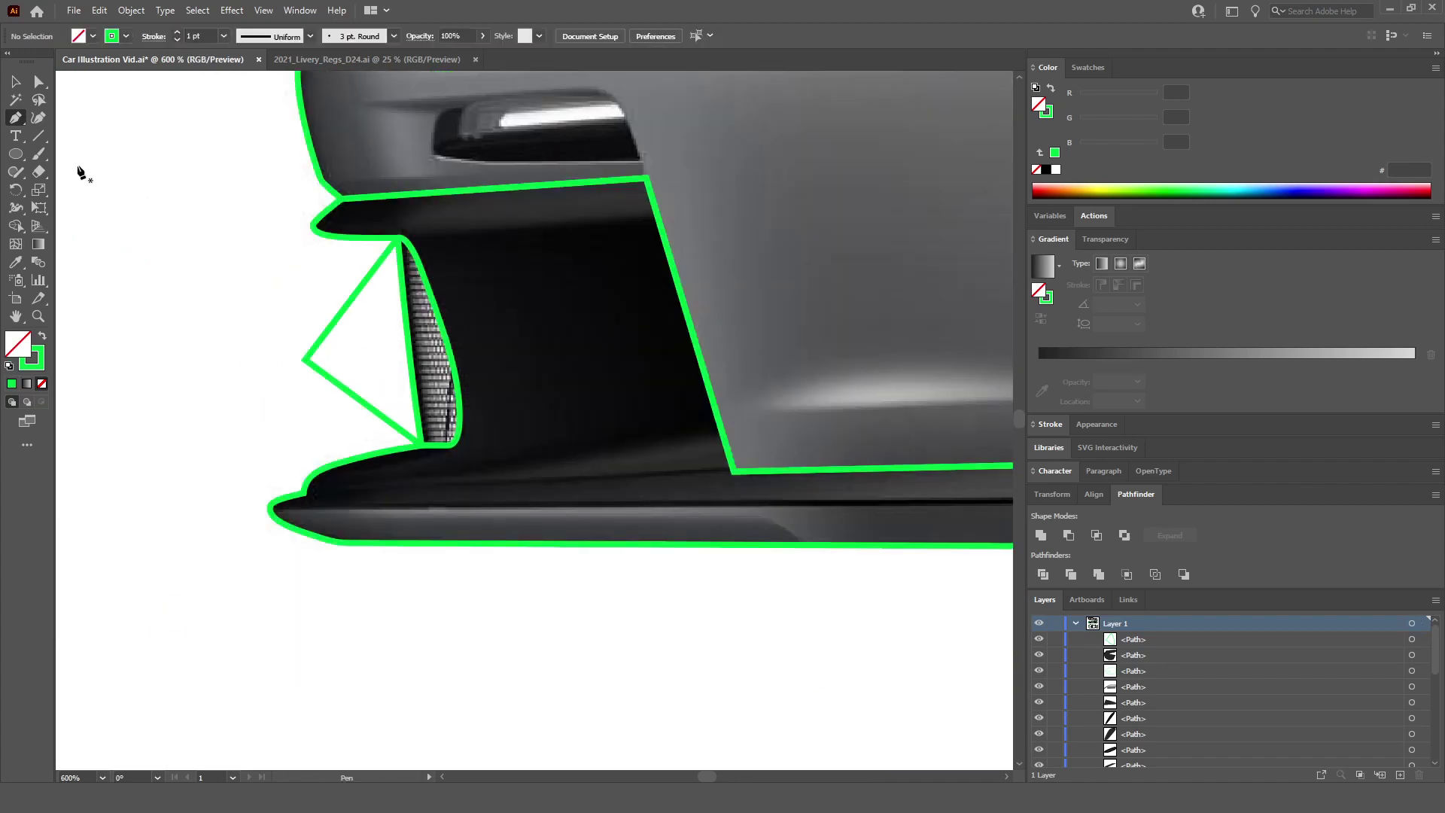
# Step: Divide the mesh path and the black grille and splitter path with Pathfinder, and ungroup the resulting pieces
pyautogui.press('ctrl')
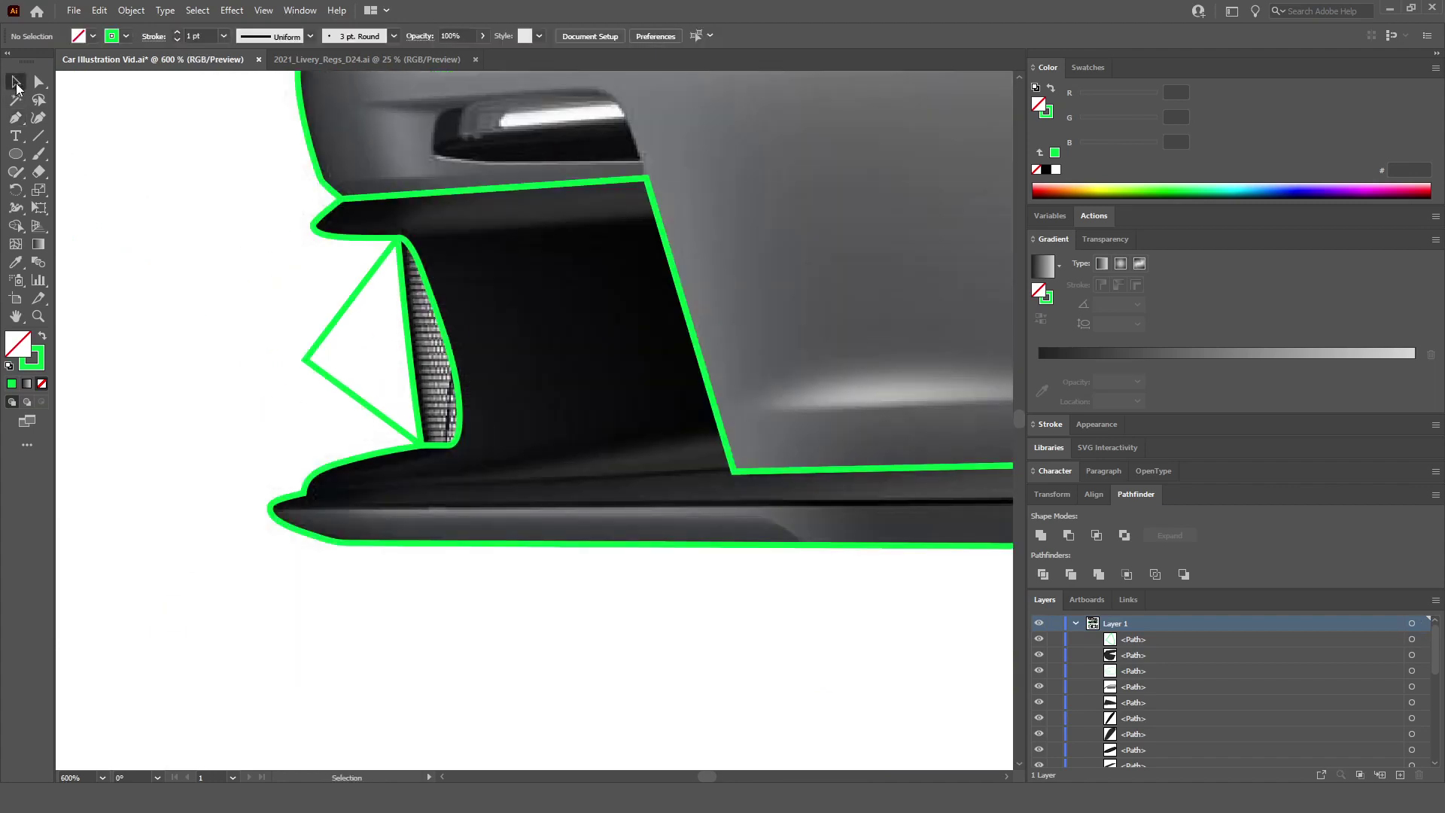
pyautogui.keyDown('ctrl'); pyautogui.click(370, 278); pyautogui.keyUp('ctrl')
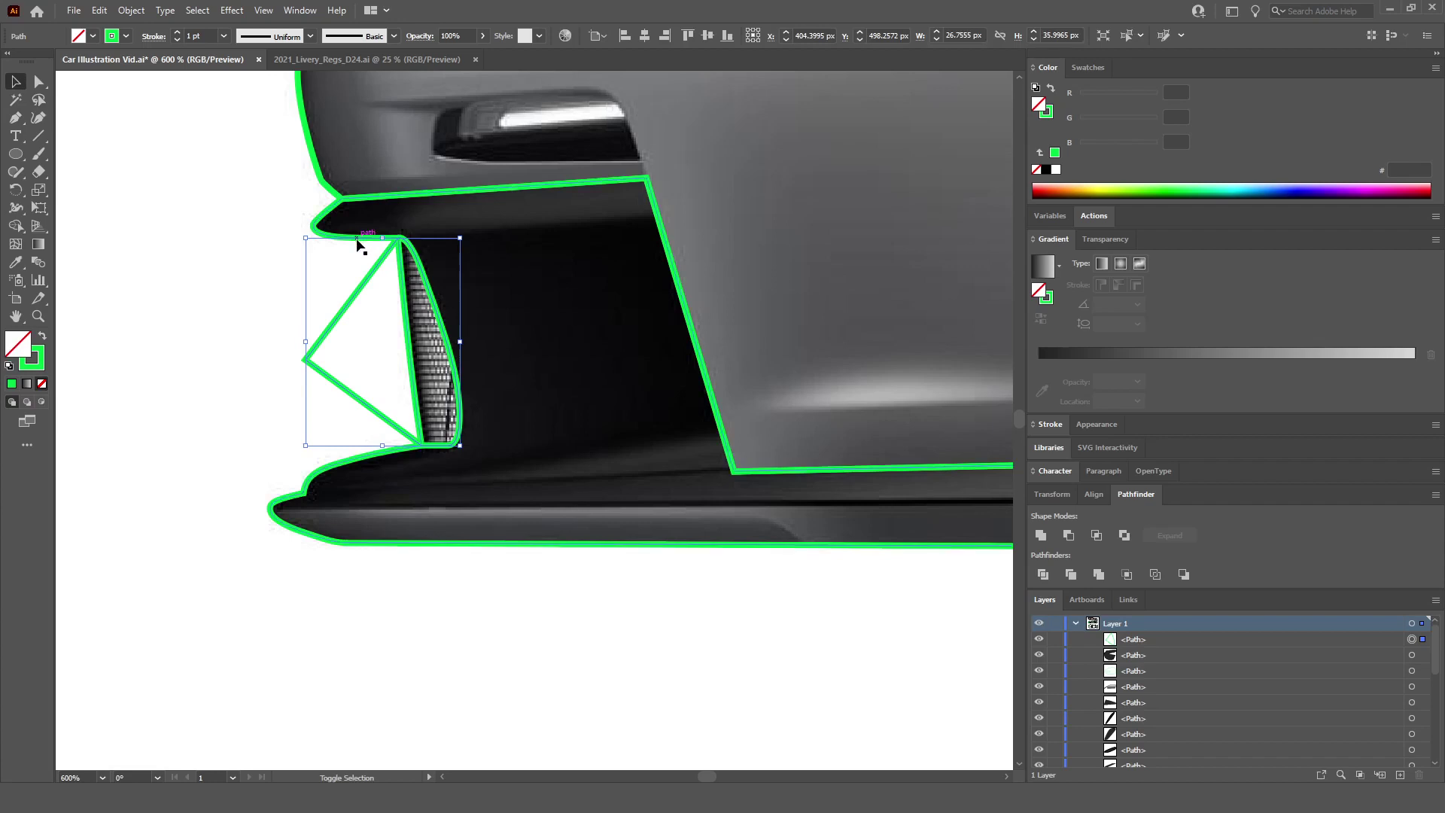
pyautogui.keyDown('ctrl'); pyautogui.click(358, 241); pyautogui.keyUp('ctrl')
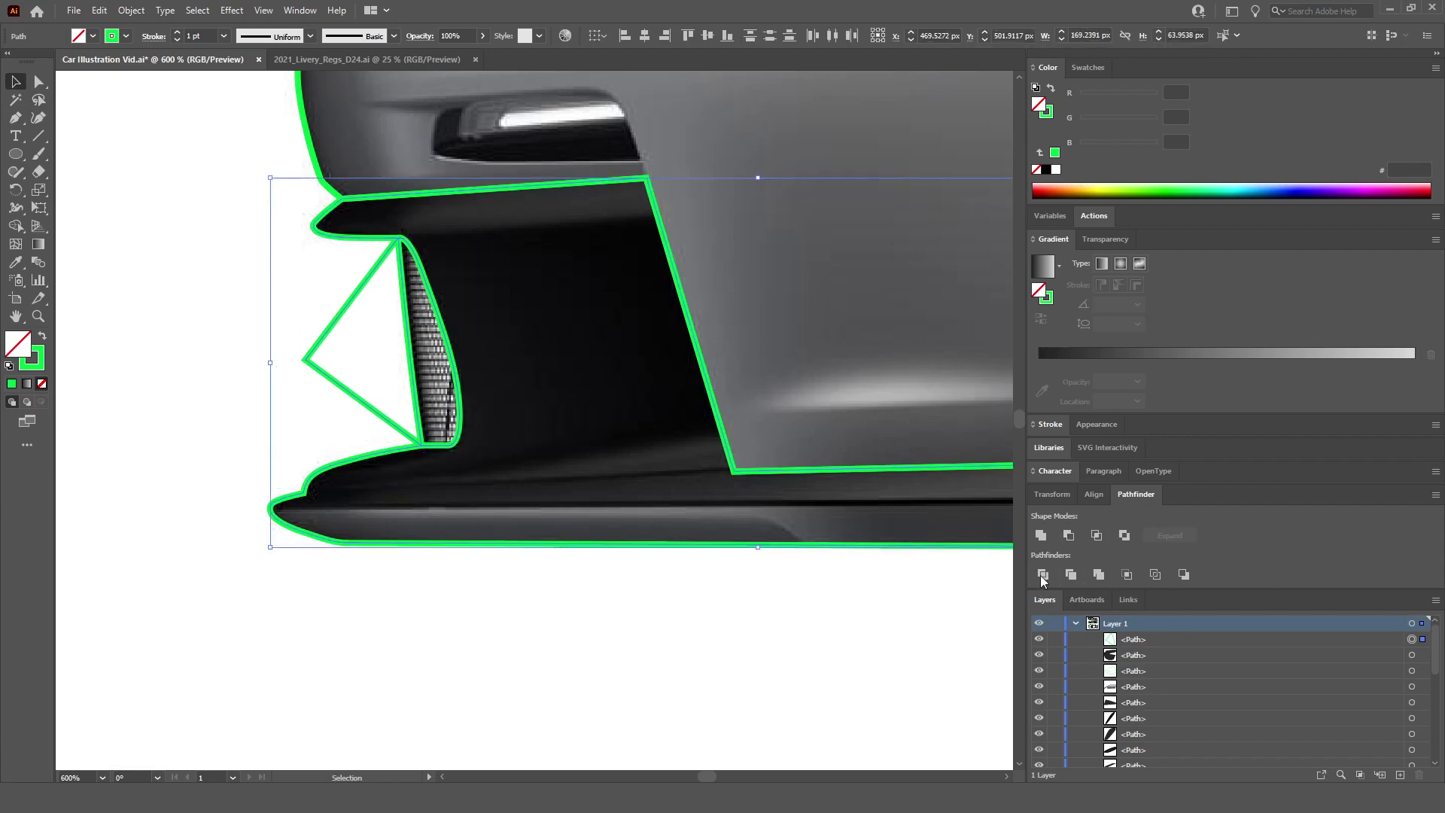
pyautogui.hotkey('ctrl', 'g')
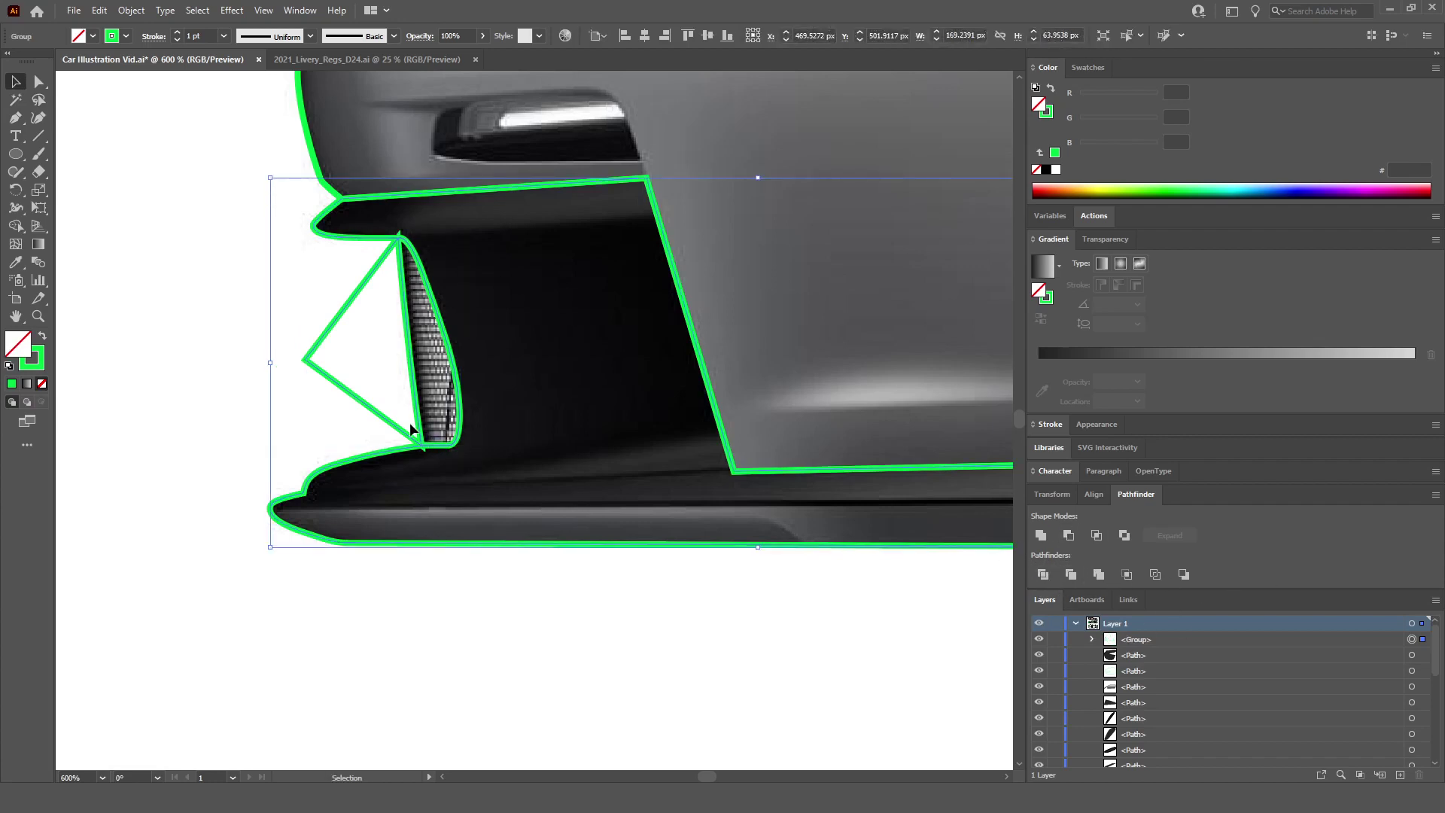
pyautogui.hotkey('ctrl', 'shift', 'g')
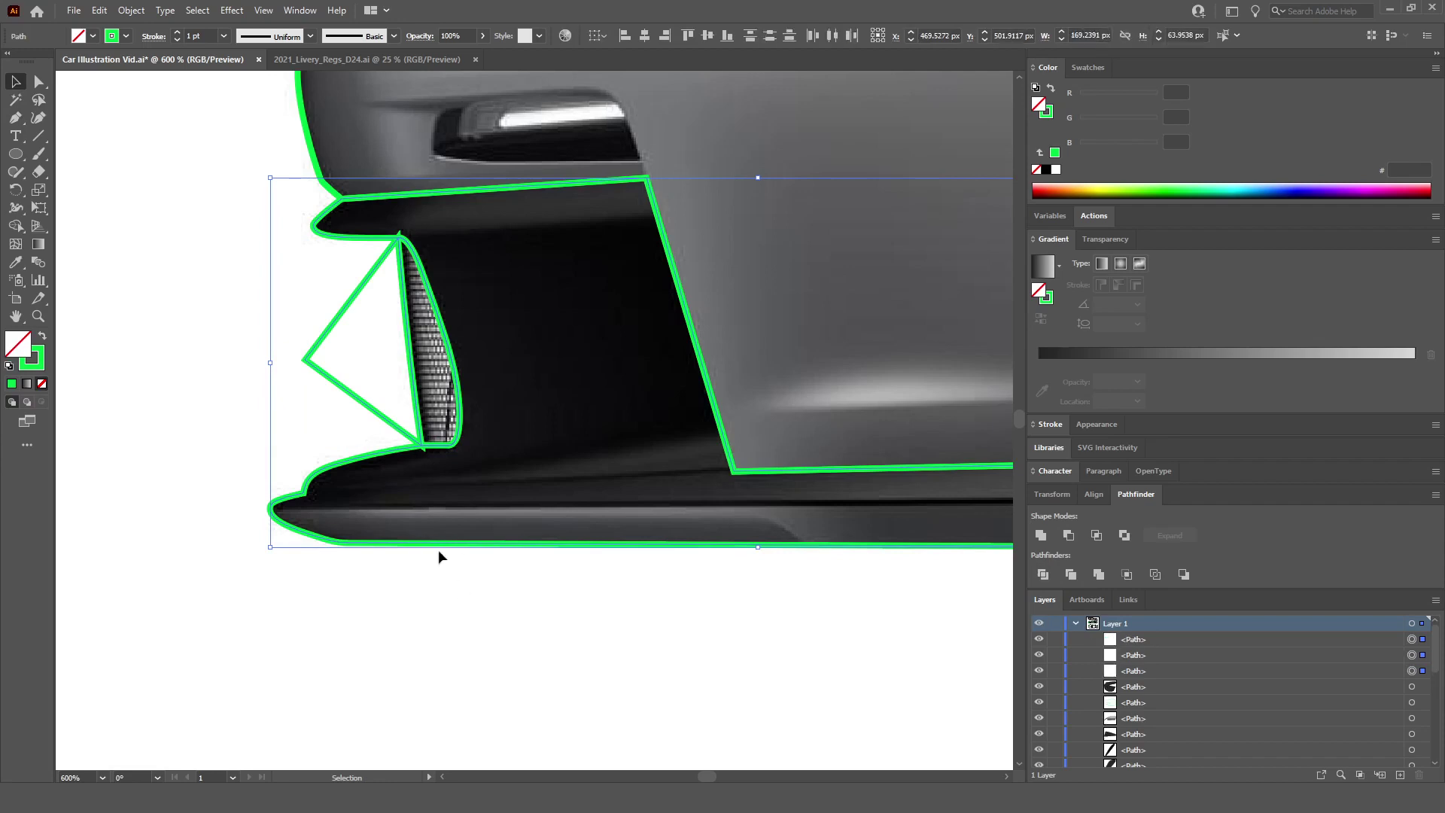
# Step: Delete the leftover triangular piece in front of the grille opening
pyautogui.click(366, 418)
pyautogui.click(379, 416)
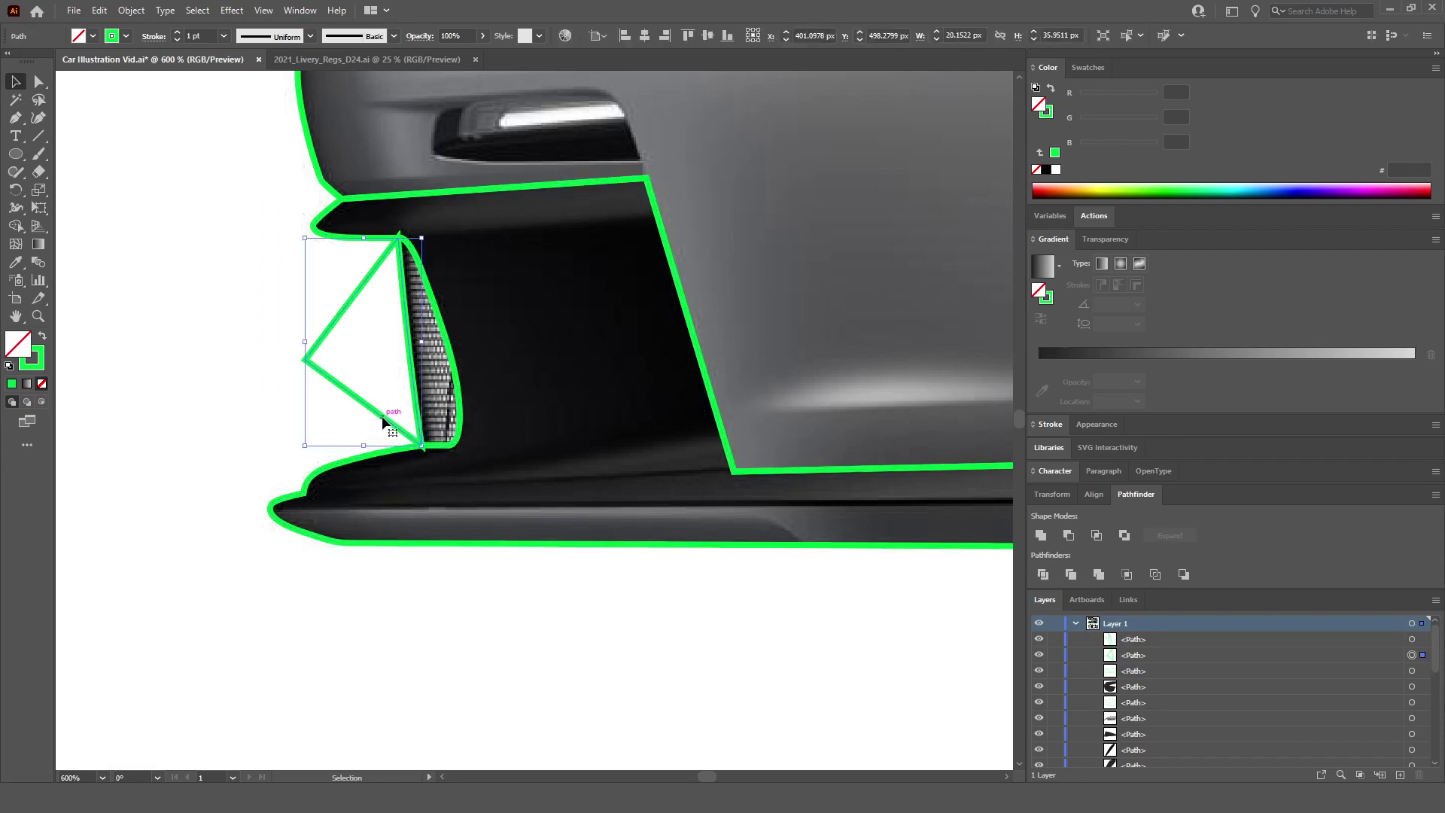
pyautogui.press('Delete')
# Step: Fill the mesh shape with the near-black of the front wheel arch using the Eyedropper
pyautogui.click(459, 440)
pyautogui.scroll(-4, 459, 440)
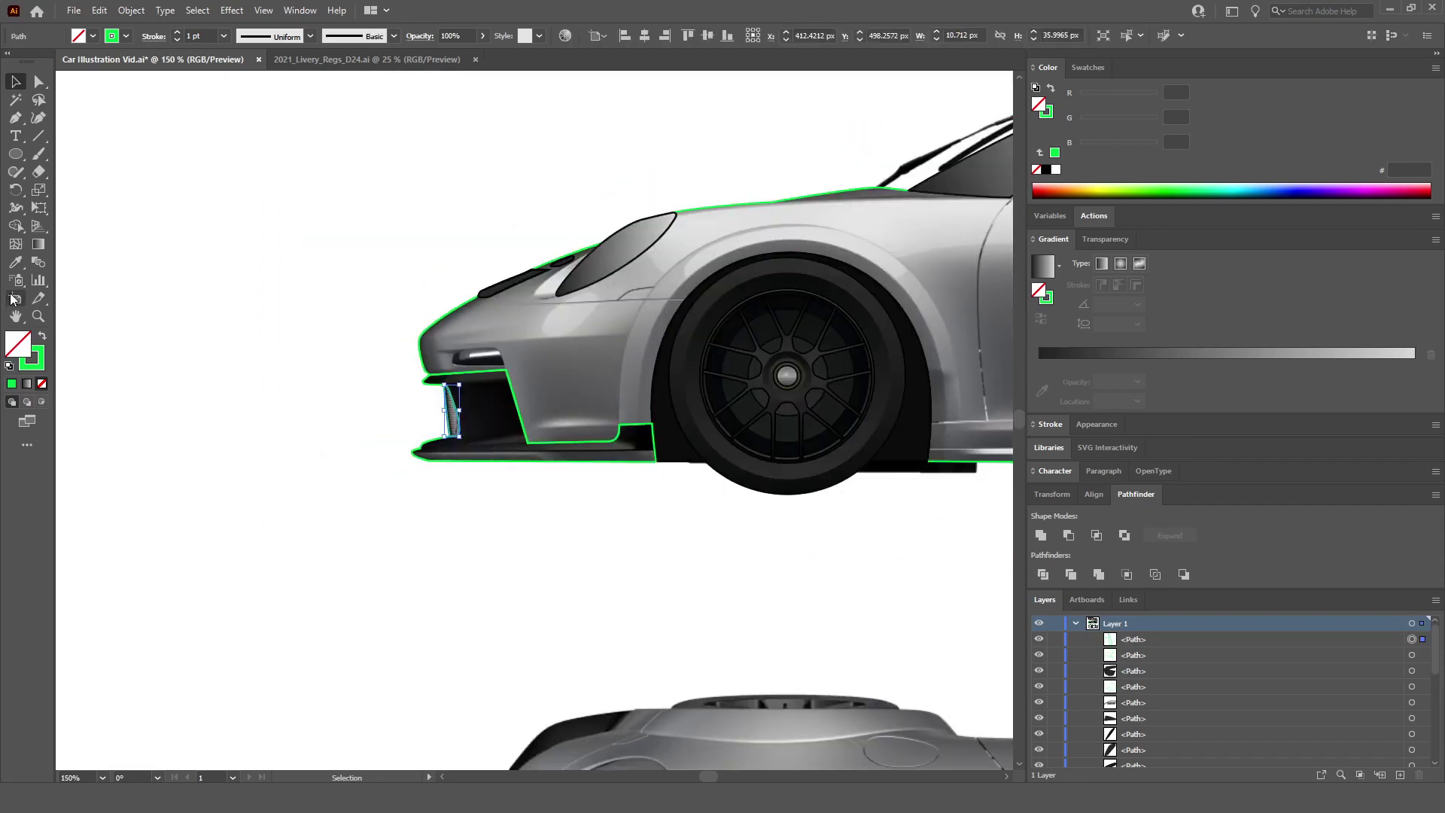
pyautogui.click(15, 262)
pyautogui.click(667, 446)
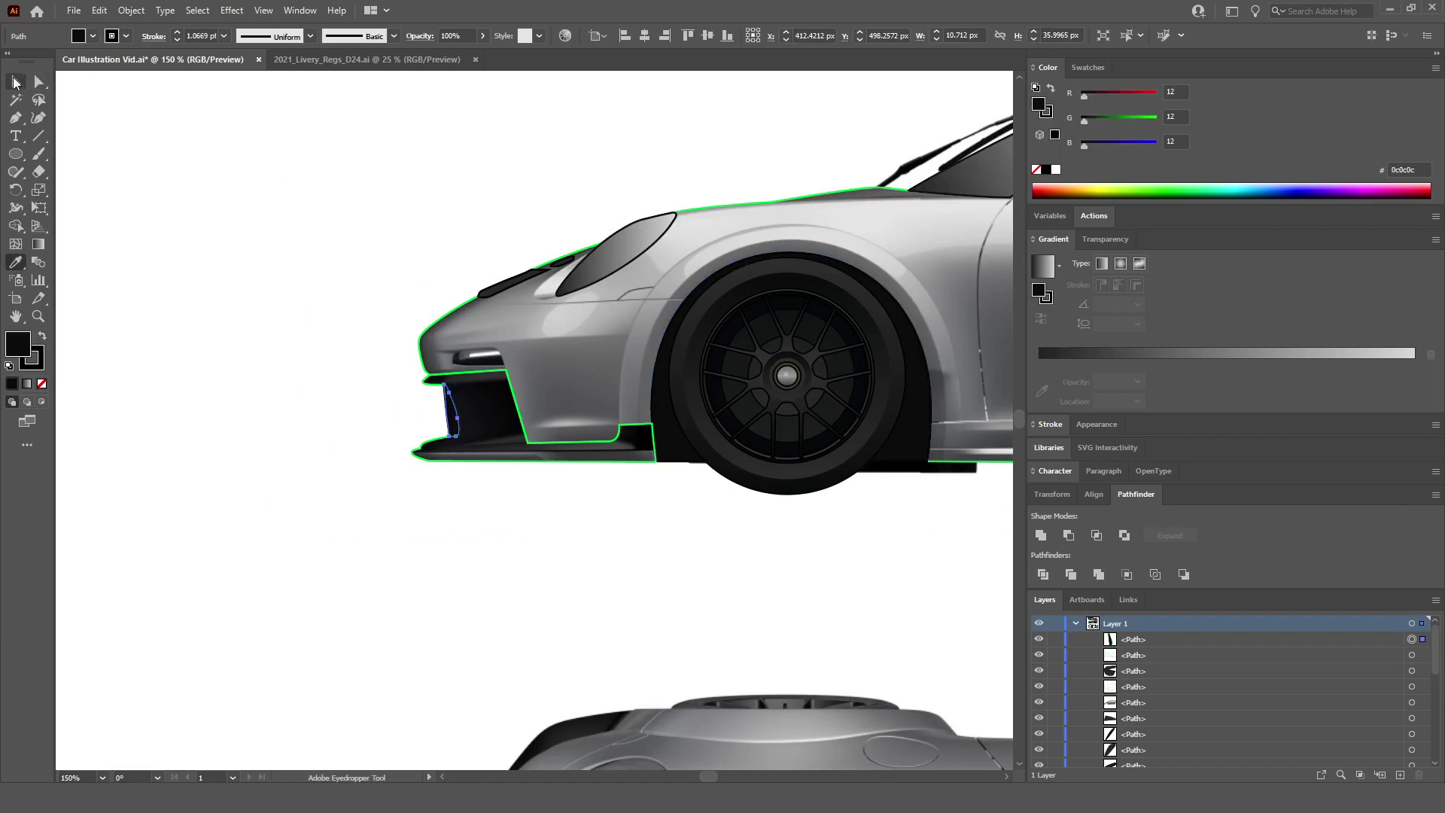
pyautogui.click(15, 82)
pyautogui.click(400, 288)
# Step: Trace the bumper light above the grille with a closed Pen path in the grille outline's green stroke without fill
pyautogui.scroll(4, 382, 444)
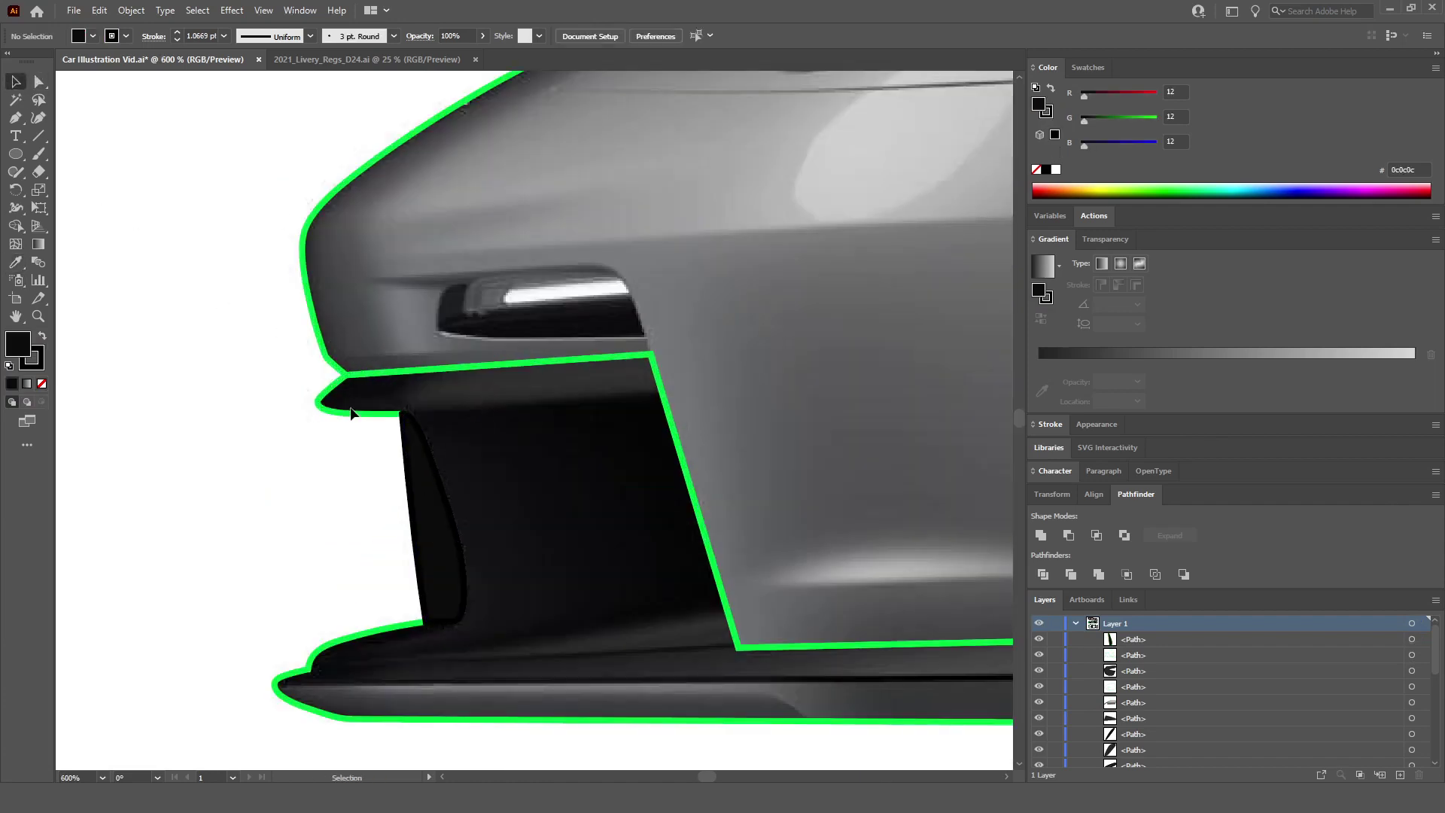
pyautogui.click(351, 411)
pyautogui.scroll(-2, 381, 515)
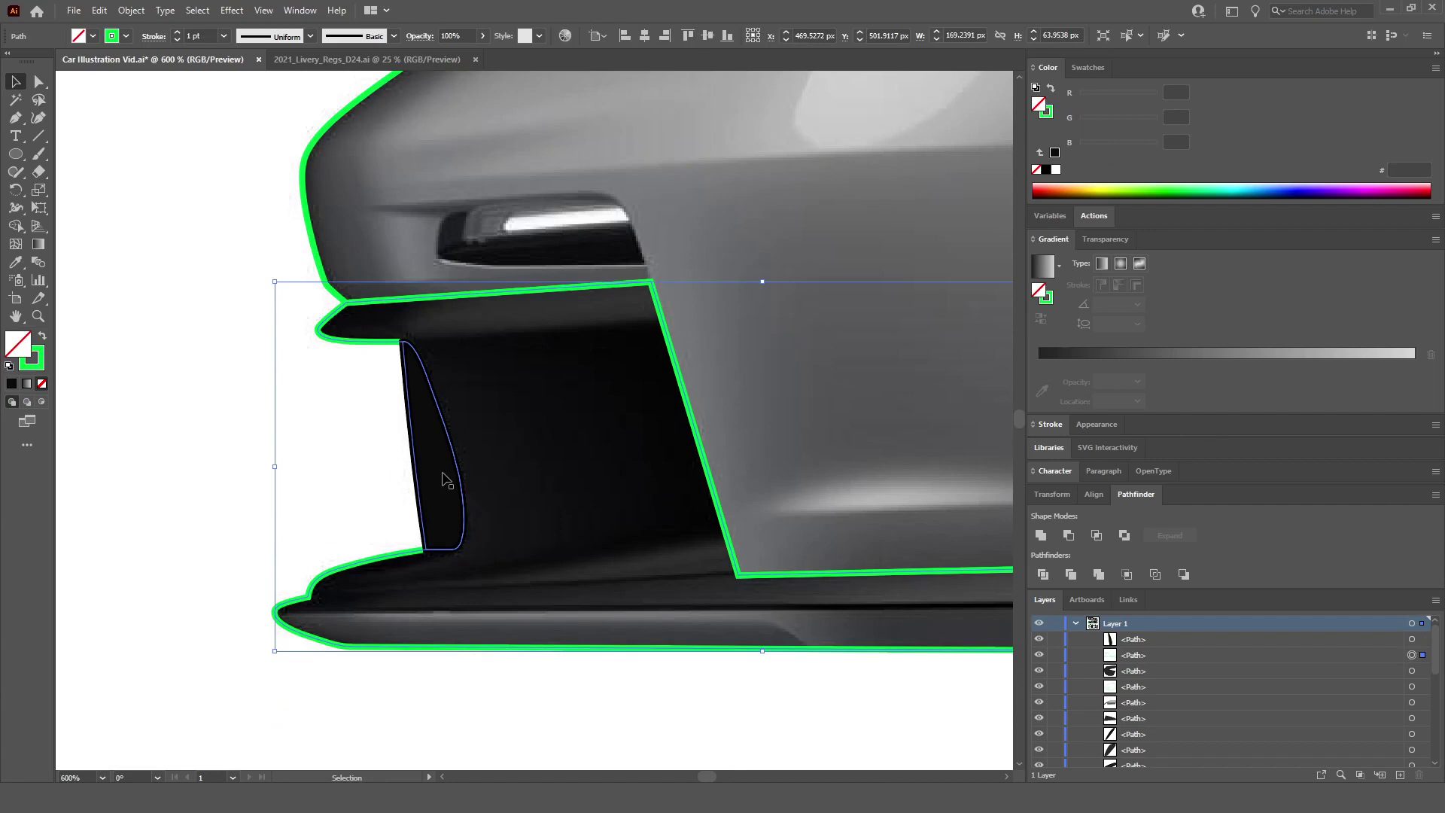
pyautogui.click(416, 225)
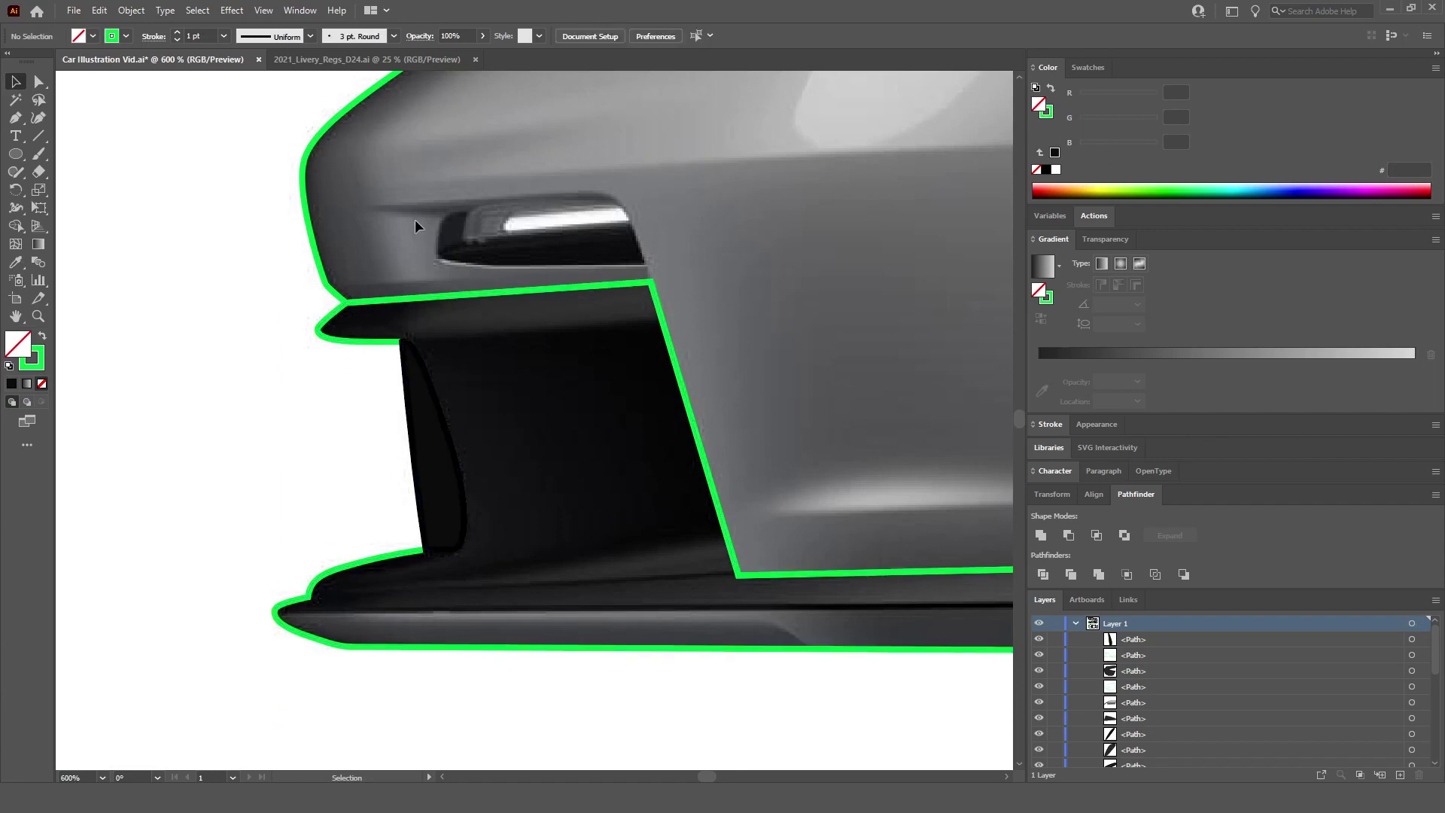
pyautogui.click(15, 117)
pyautogui.scroll(2, 517, 162)
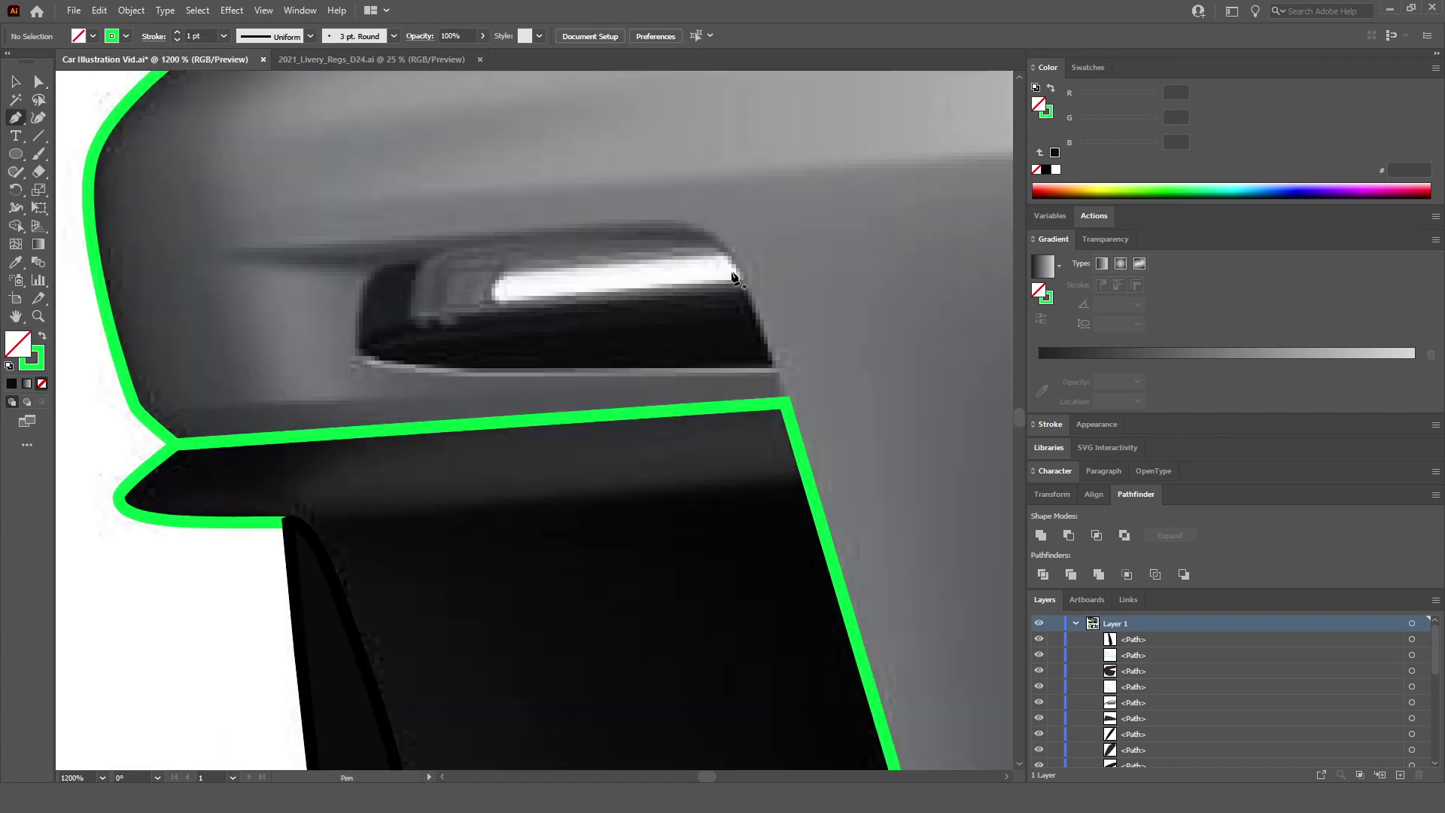
pyautogui.click(776, 366)
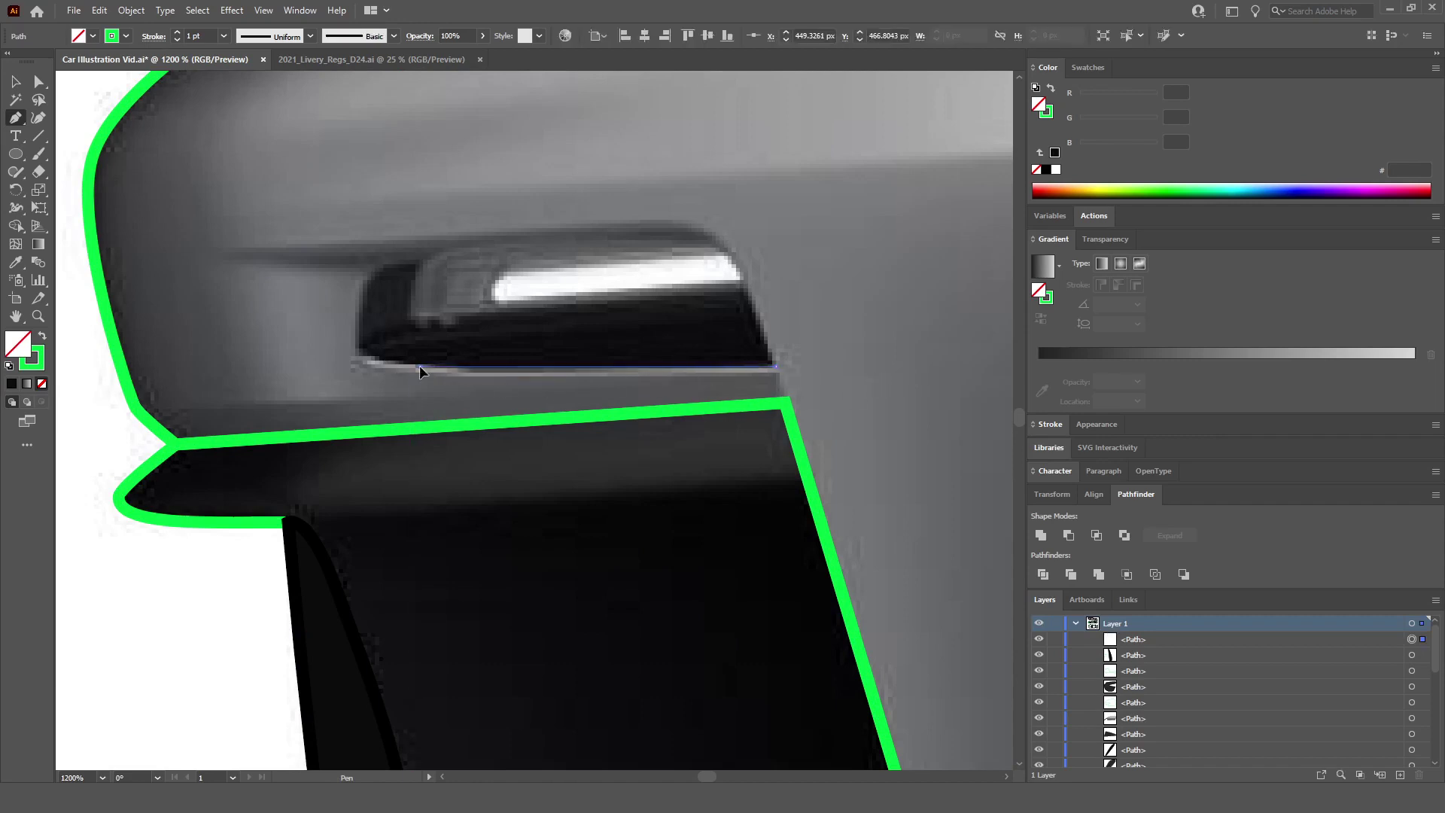
pyautogui.moveTo(372, 360)
pyautogui.mouseDown()
pyautogui.moveTo(381, 339)
pyautogui.moveTo(355, 332)
pyautogui.moveTo(349, 291)
pyautogui.moveTo(422, 194)
pyautogui.moveTo(652, 167)
pyautogui.mouseUp()
pyautogui.scroll(2, 369, 354)
pyautogui.scroll(-1, 519, 177)
pyautogui.moveTo(704, 250); pyautogui.dragTo(707, 297)
pyautogui.click(726, 360)
pyautogui.scroll(-4, 724, 360)
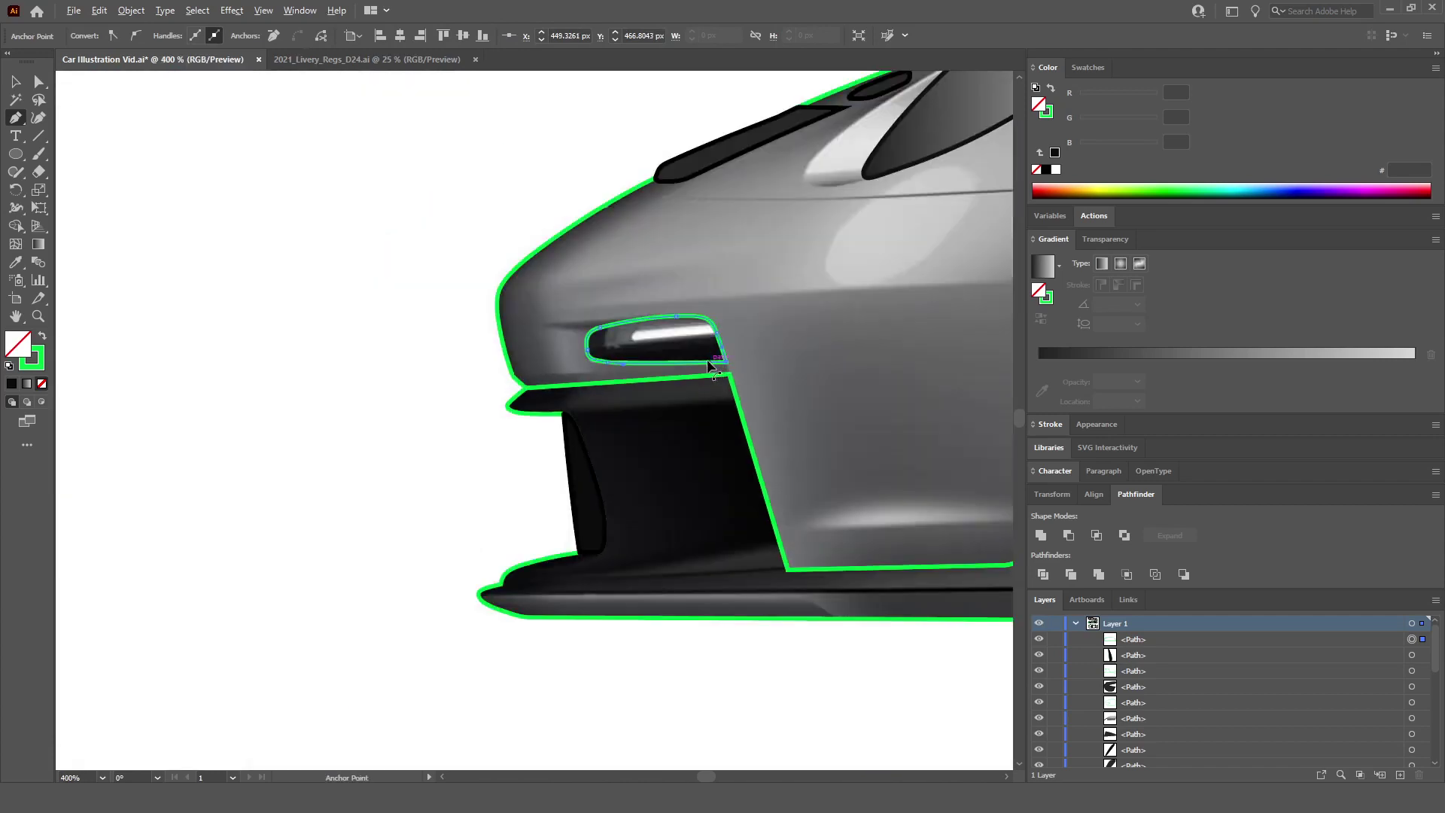
pyautogui.keyDown('ctrl'); pyautogui.click(525, 426); pyautogui.keyUp('ctrl')
# Step: Draw a second closed Pen path along the lower edge of the light's bright upper part, looping above the light outline
pyautogui.scroll(5, 723, 334)
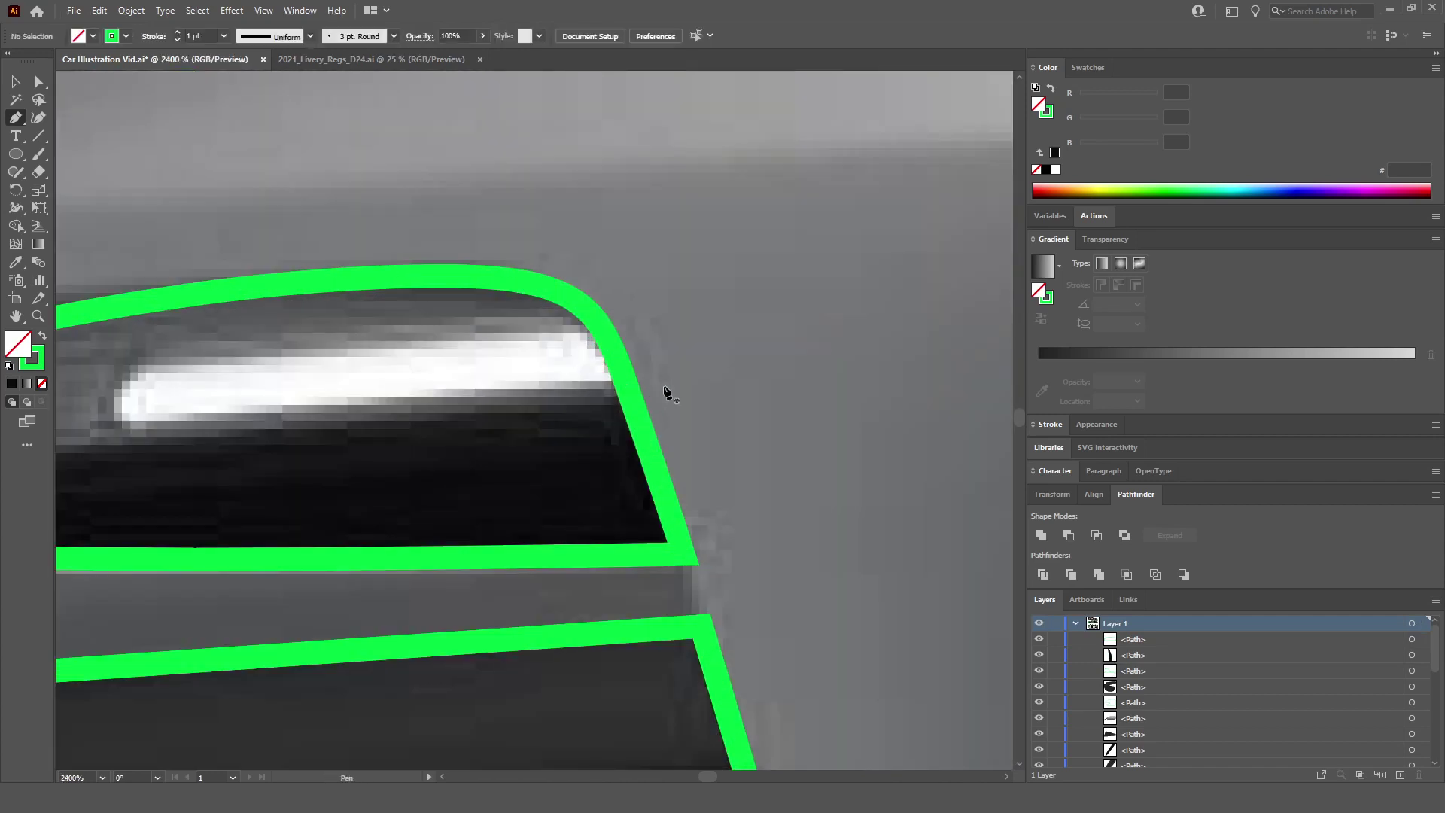
pyautogui.click(667, 393)
pyautogui.scroll(-3, 452, 395)
pyautogui.scroll(2, 381, 430)
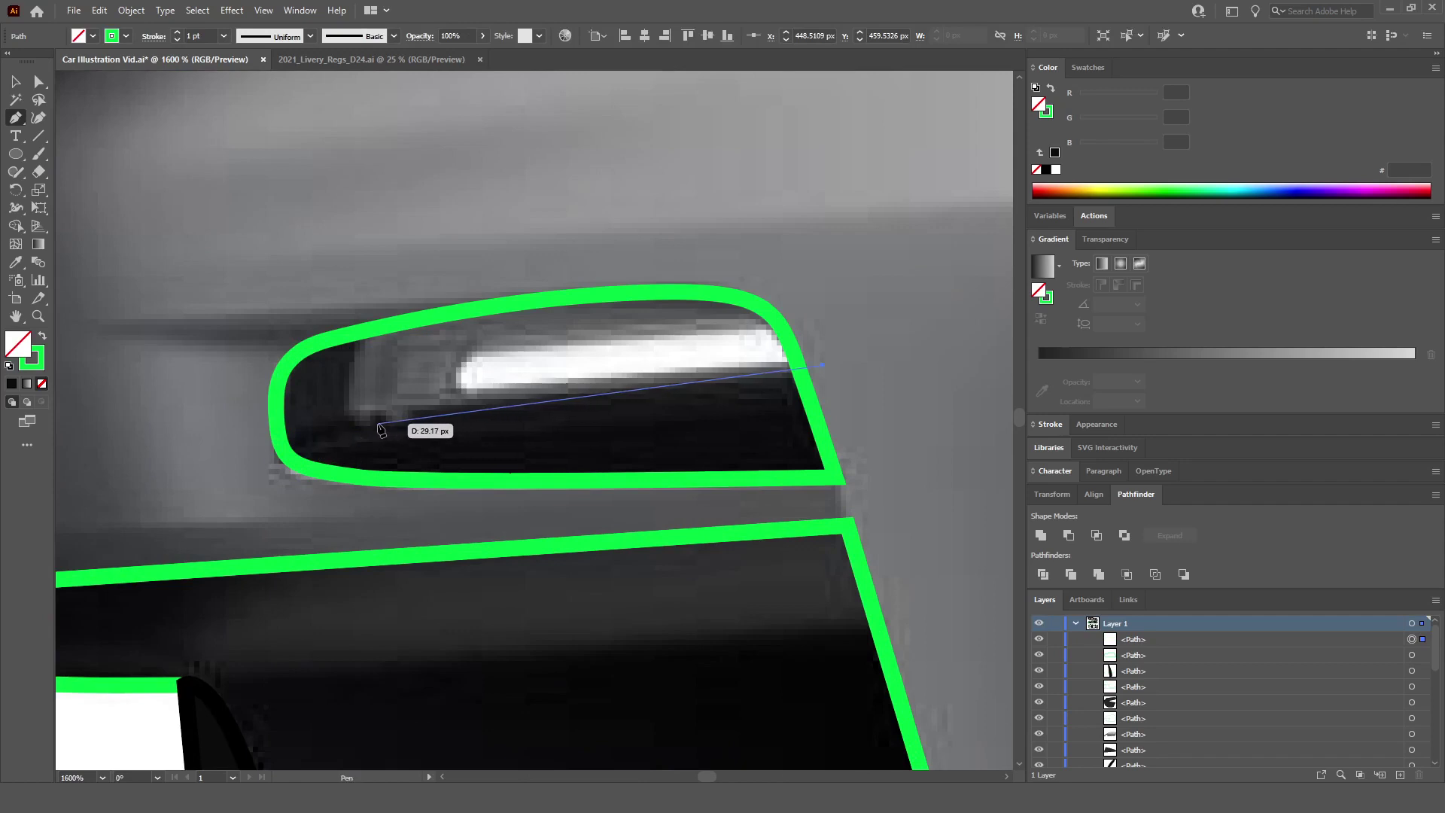
pyautogui.click(381, 420)
pyautogui.click(345, 397)
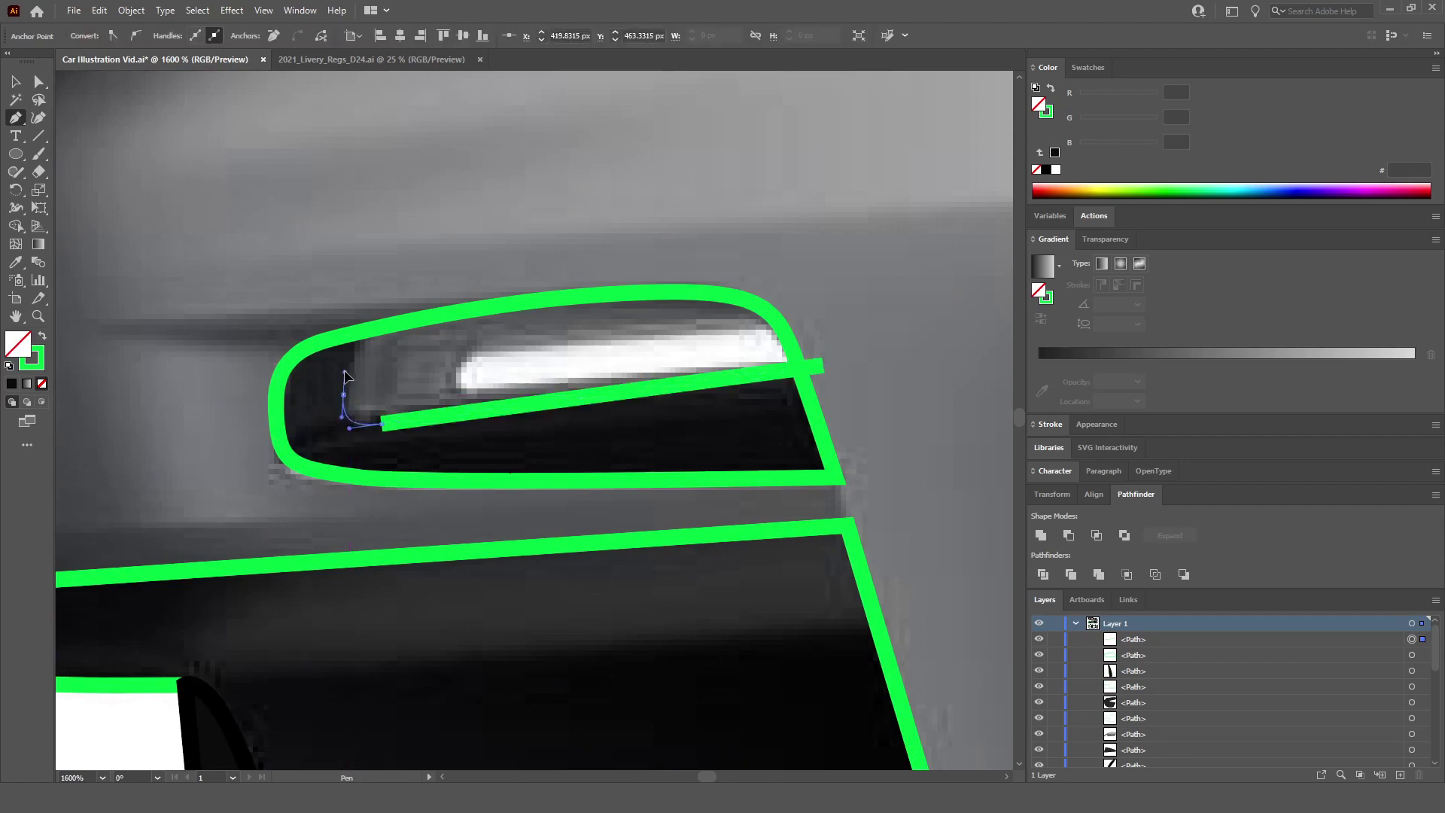
pyautogui.moveTo(405, 258); pyautogui.dragTo(451, 213)
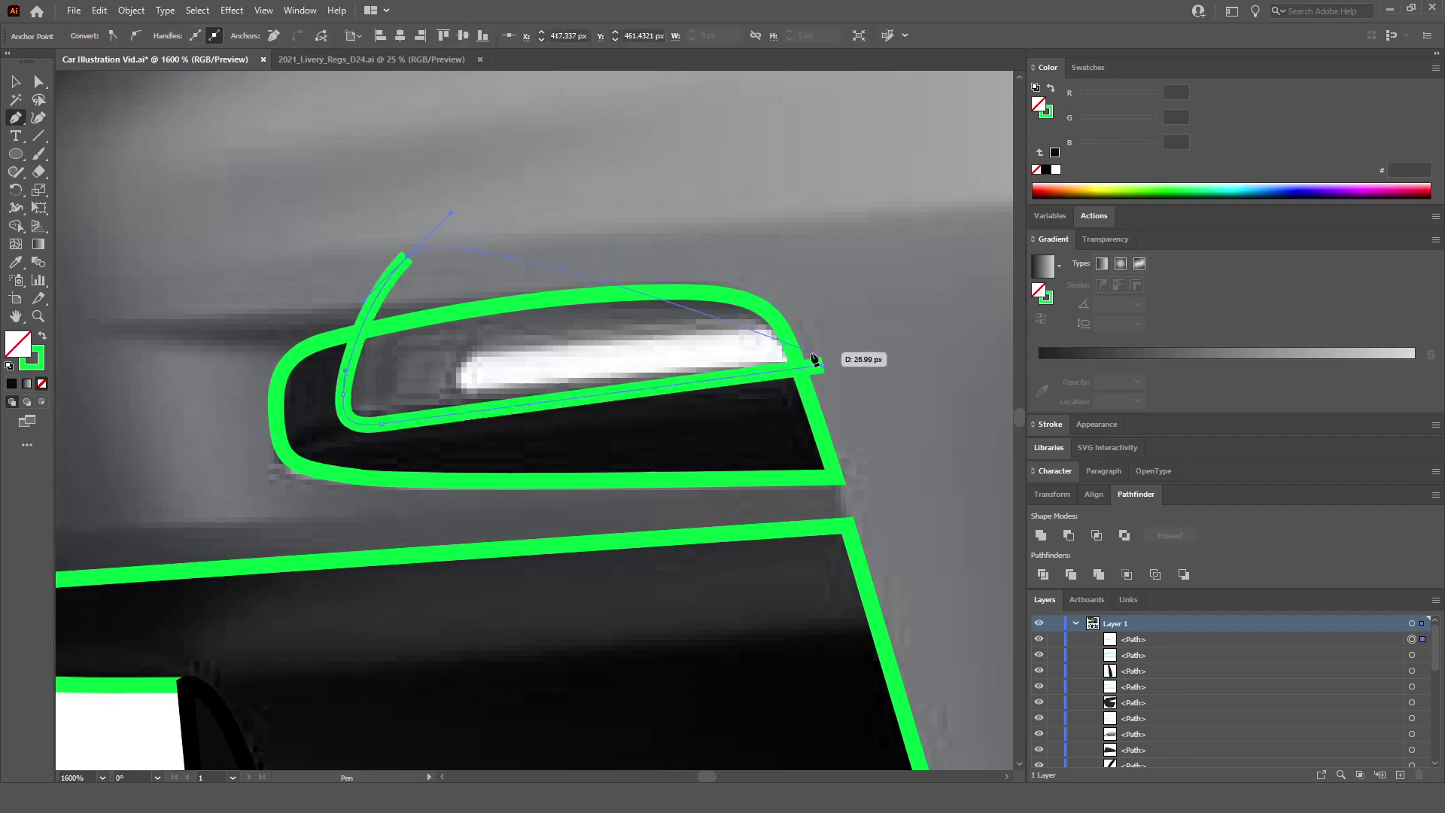
pyautogui.moveTo(822, 365); pyautogui.dragTo(783, 539)
pyautogui.scroll(-2, 783, 539)
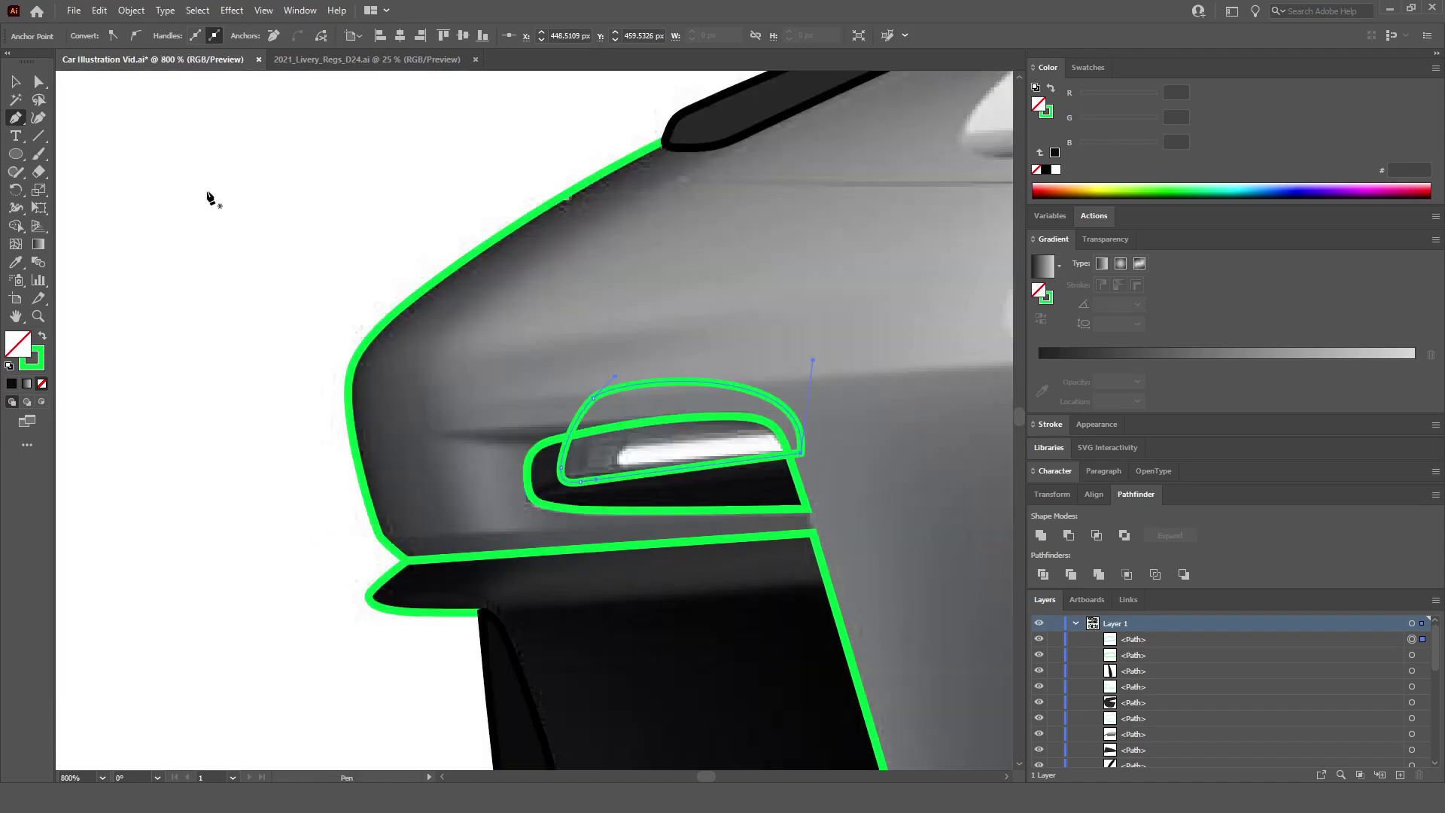
# Step: Divide the two overlapping bumper light paths with Pathfinder and ungroup the result
pyautogui.click(15, 81)
pyautogui.scroll(2, 689, 459)
pyautogui.keyDown('shift'); pyautogui.click(804, 491); pyautogui.keyUp('shift')
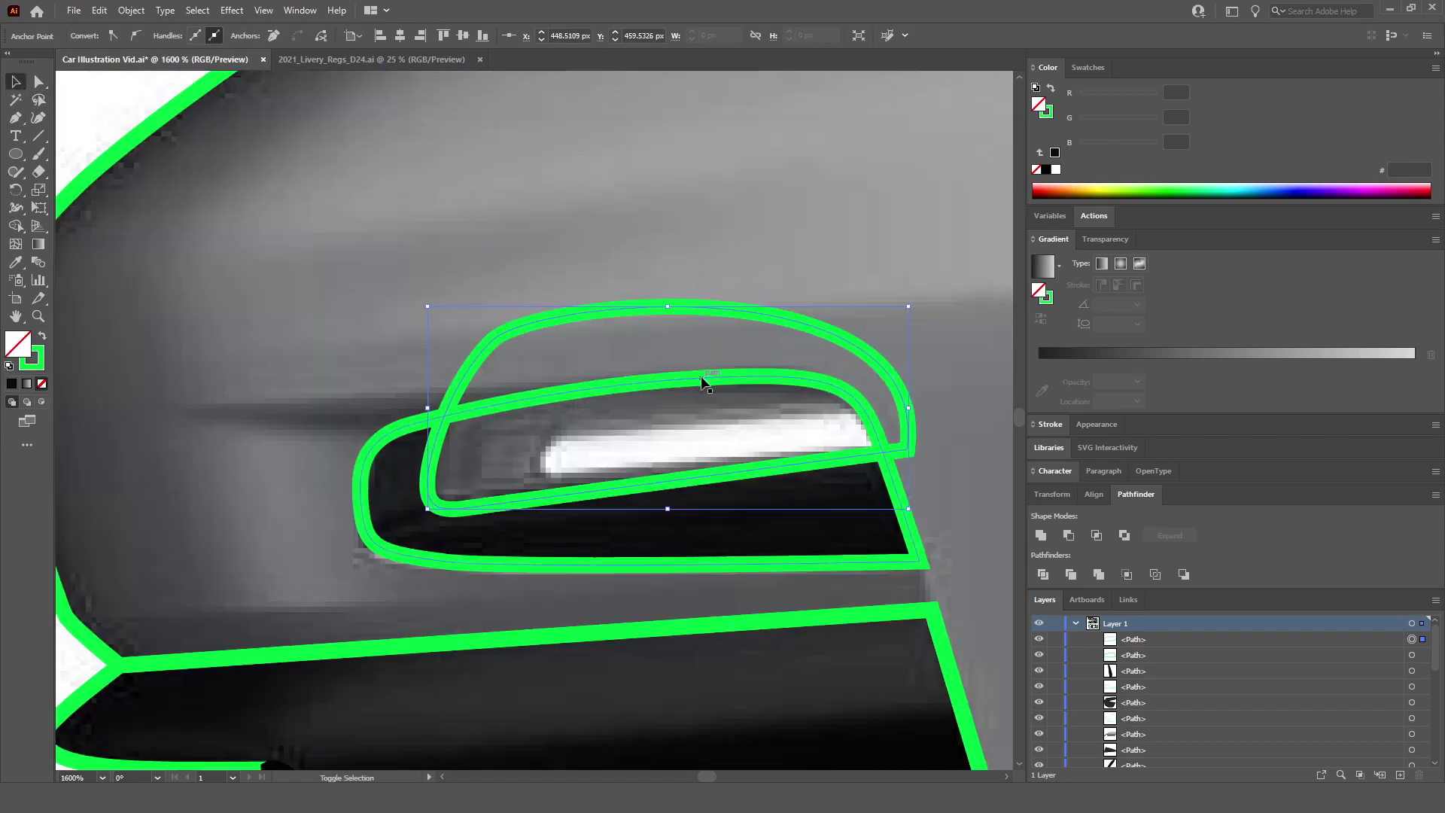
pyautogui.click(1047, 574)
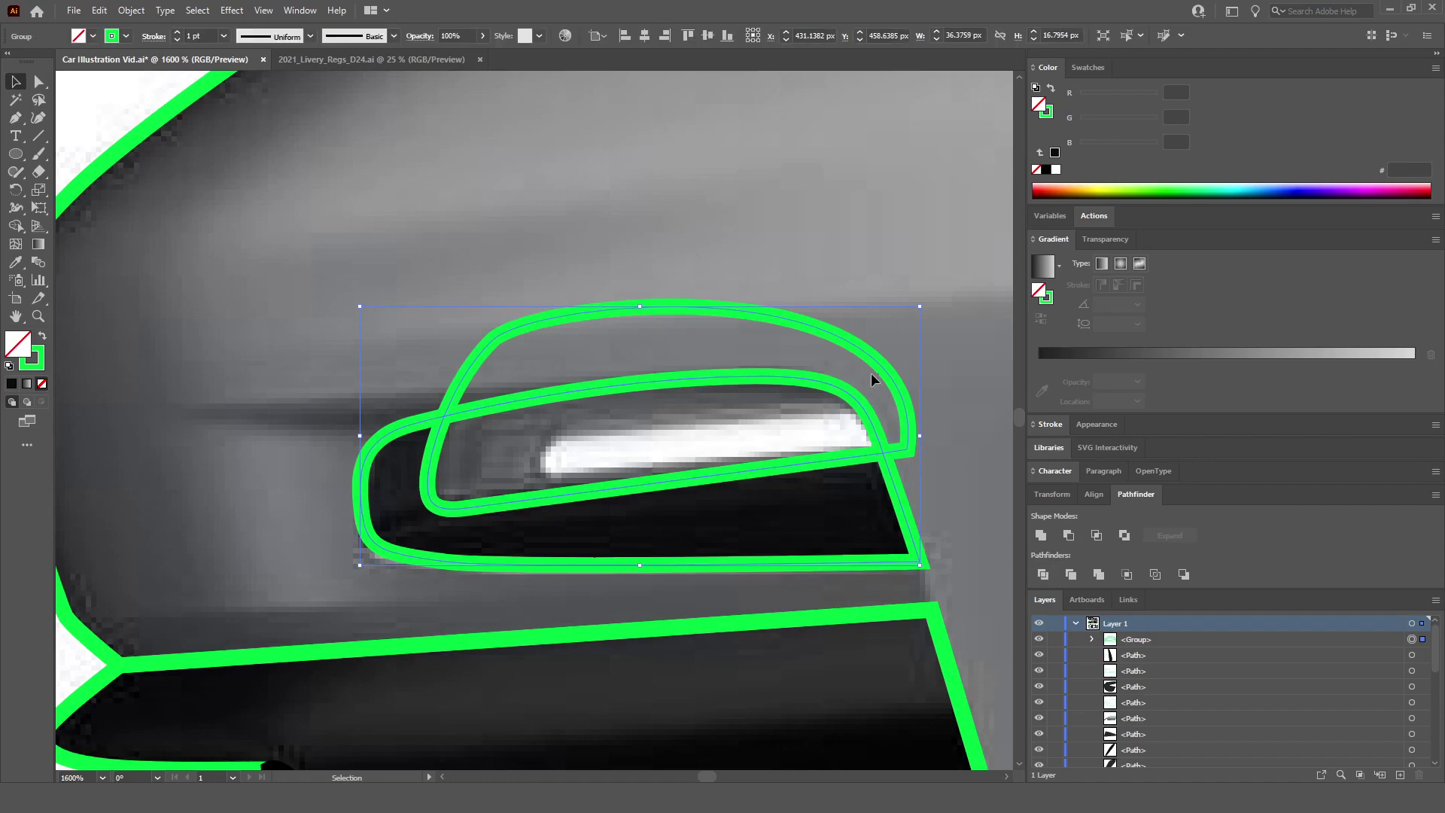
pyautogui.hotkey('ctrl', 'shift', 'g')
# Step: Delete the surplus piece above the bumper light and select the light's bright upper section
pyautogui.click(769, 318)
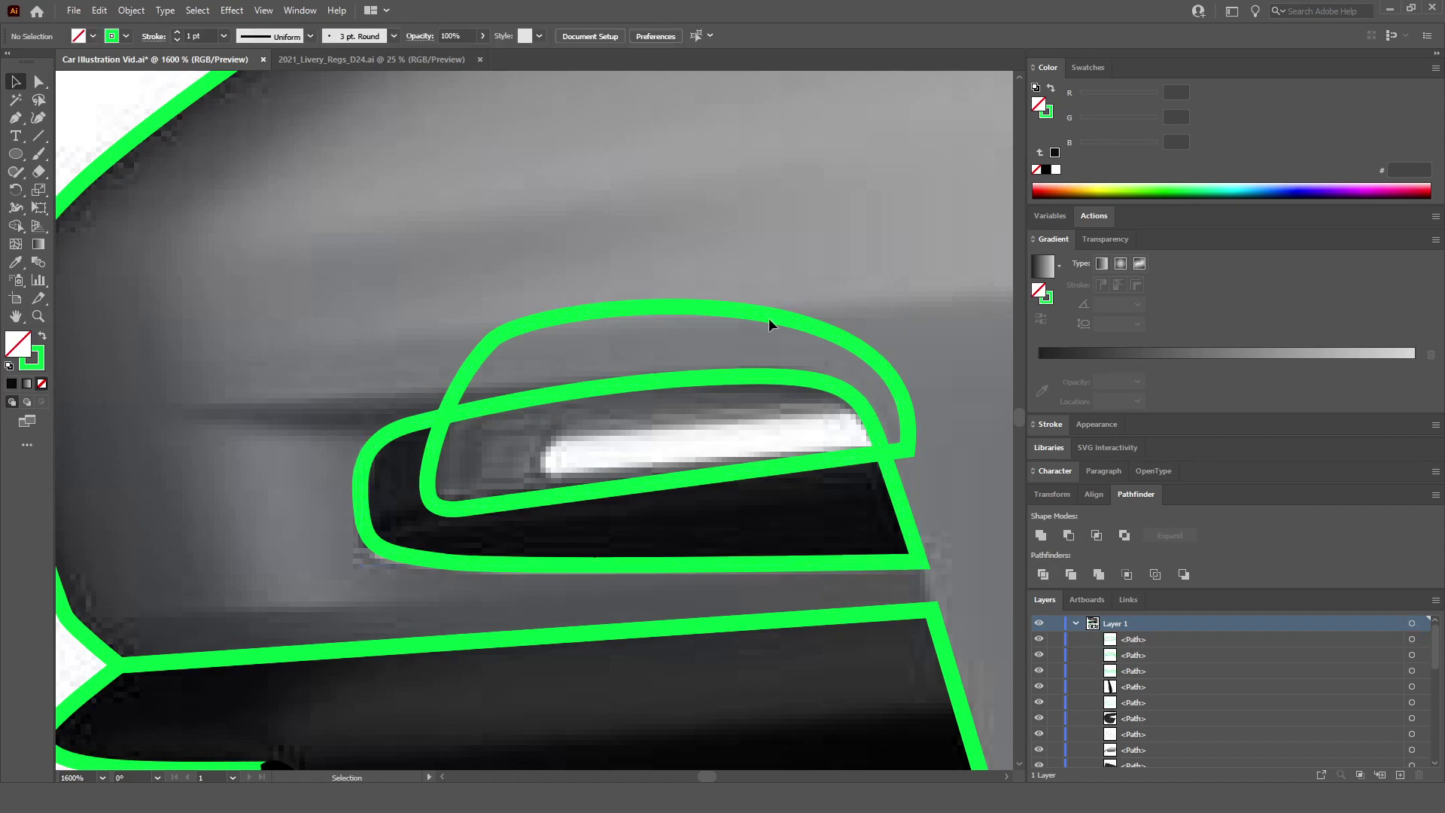
pyautogui.press('Delete')
pyautogui.click(781, 381)
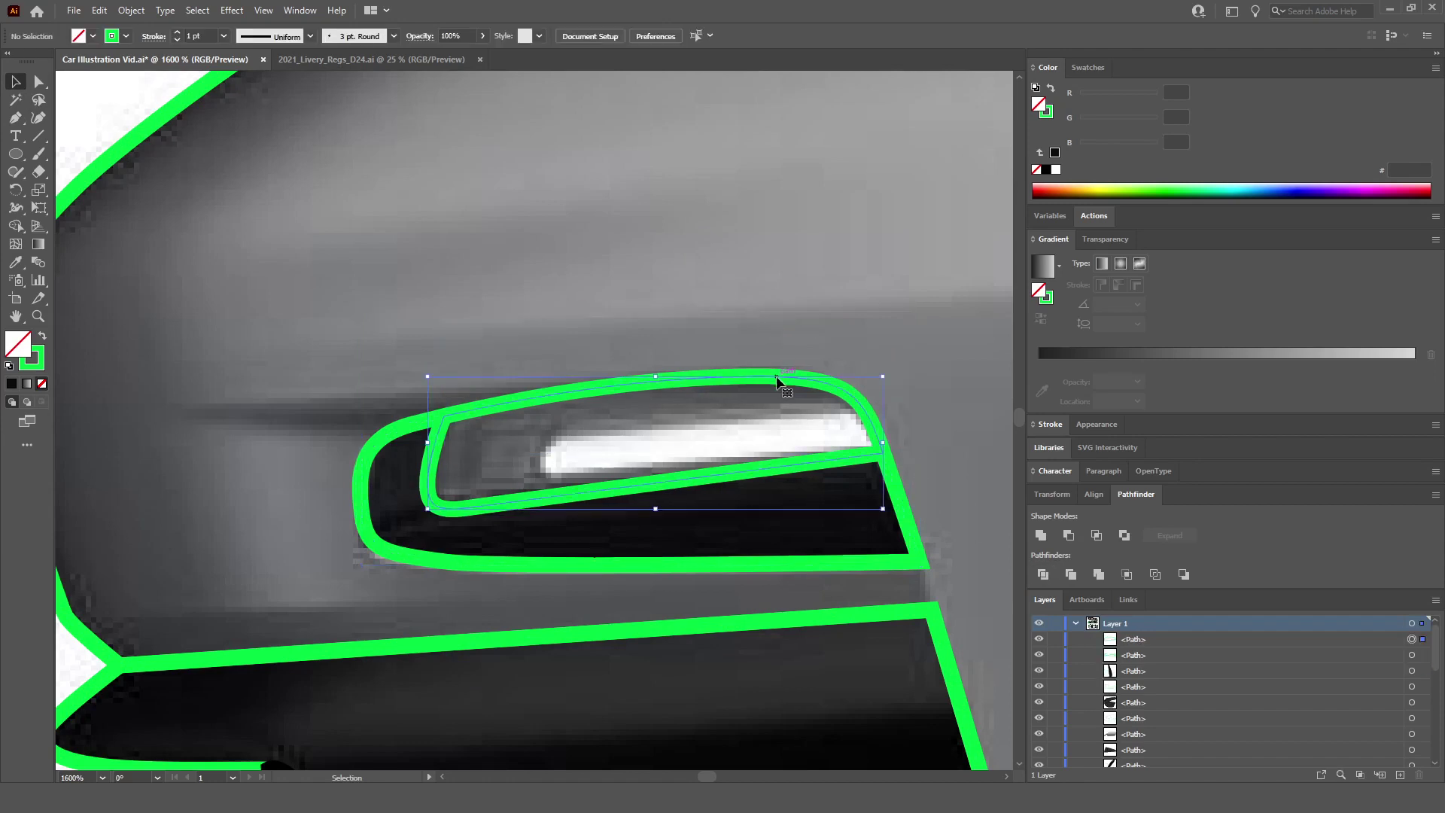
# Step: Copy the headlight's grey gradient fill and black stroke onto the bright upper section of the bumper light
pyautogui.hotkey('ctrl', '-')
pyautogui.click(15, 262)
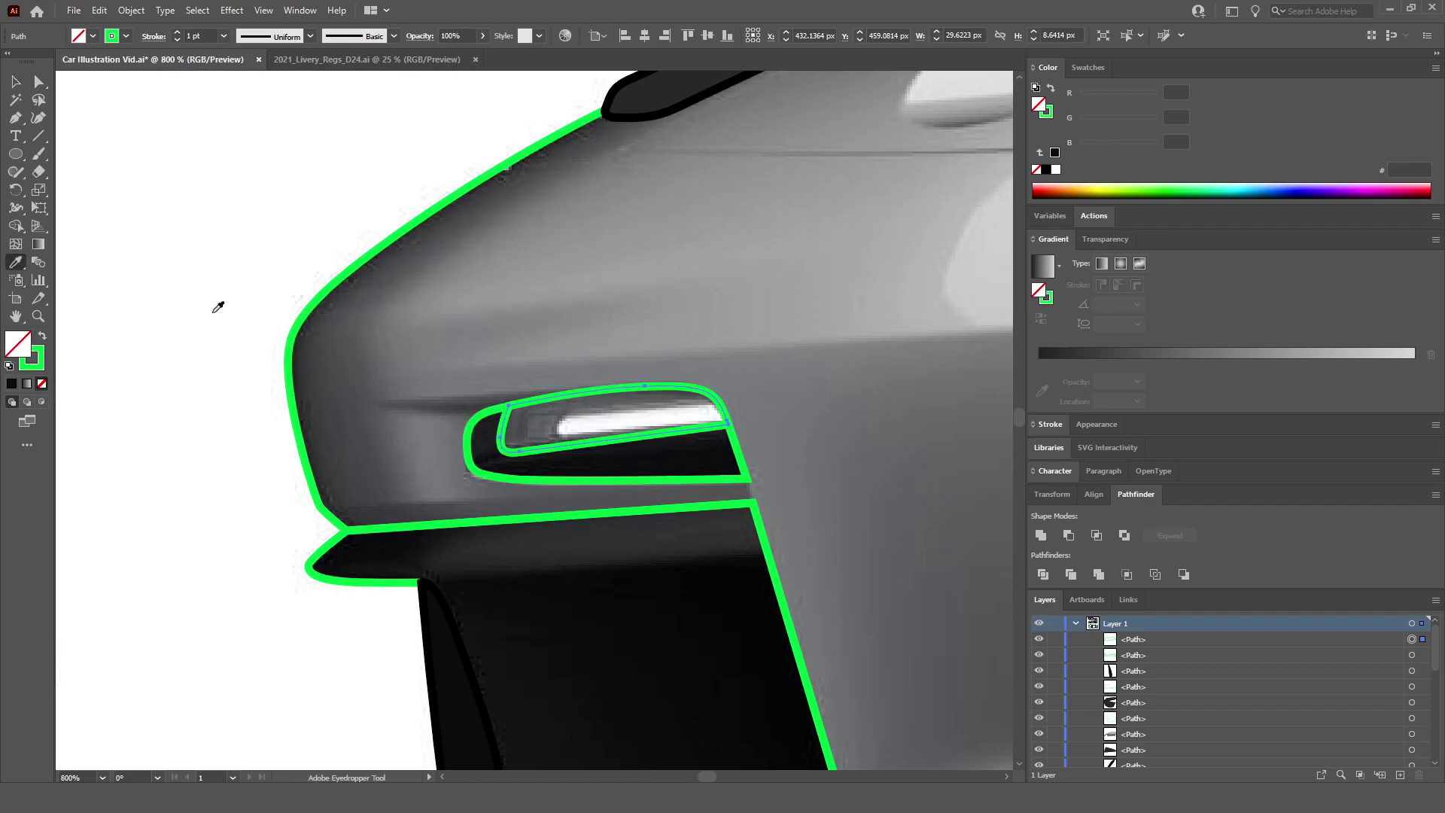
pyautogui.hotkey('ctrl', '-')
pyautogui.hotkey('ctrl', '-')
pyautogui.hotkey('ctrl', '-')
pyautogui.click(384, 334)
pyautogui.hotkey('ctrl', '+')
pyautogui.hotkey('ctrl', '+')
pyautogui.hotkey('ctrl', '+')
pyautogui.hotkey('ctrl', '+')
# Step: Give the bumper light's lower section the dark grey fill and black stroke of the hood vent and deselect it
pyautogui.keyDown('ctrl'); pyautogui.click(459, 435); pyautogui.keyUp('ctrl')
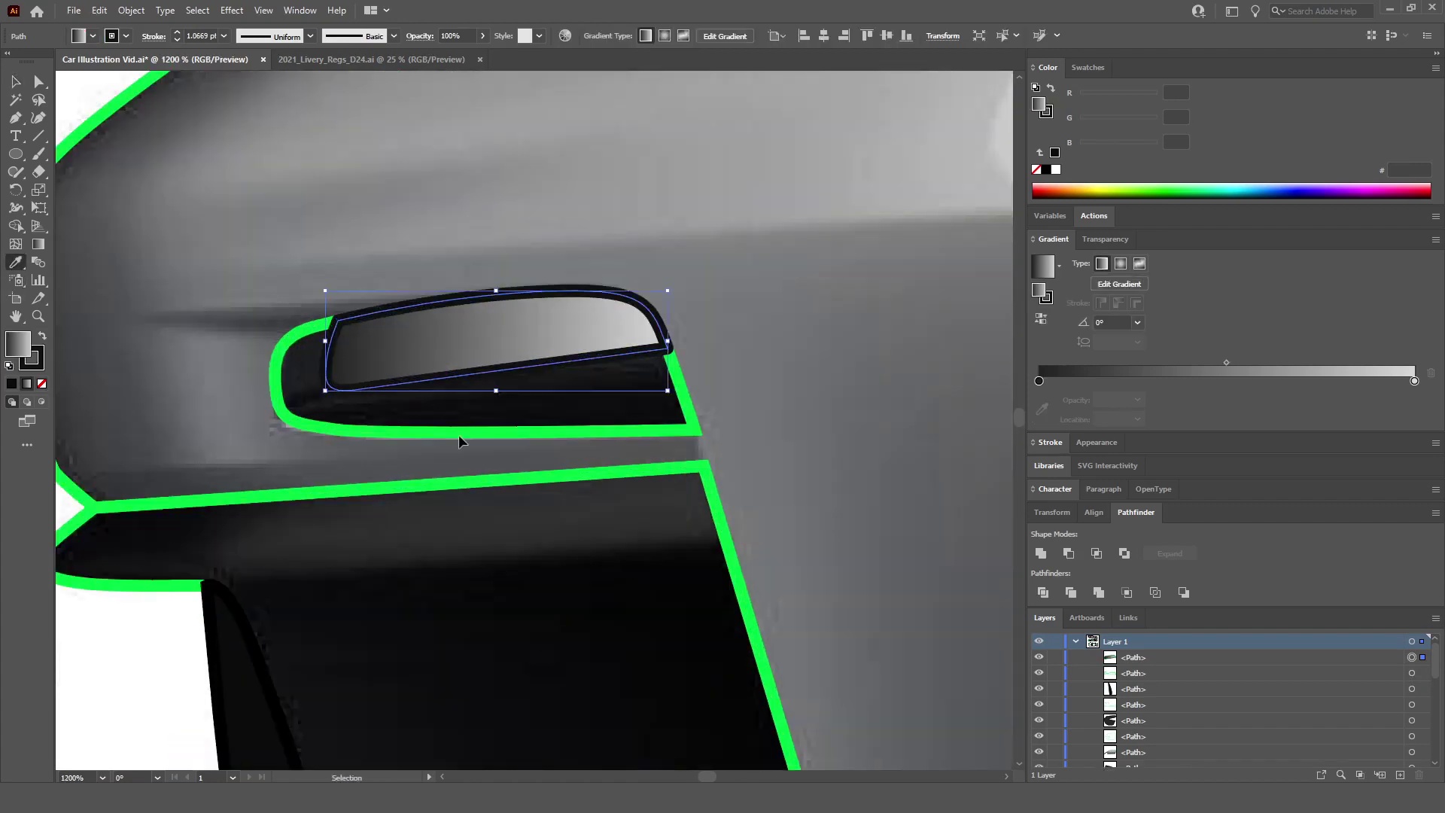
pyautogui.scroll(-3, 499, 463)
pyautogui.scroll(-2, 693, 475)
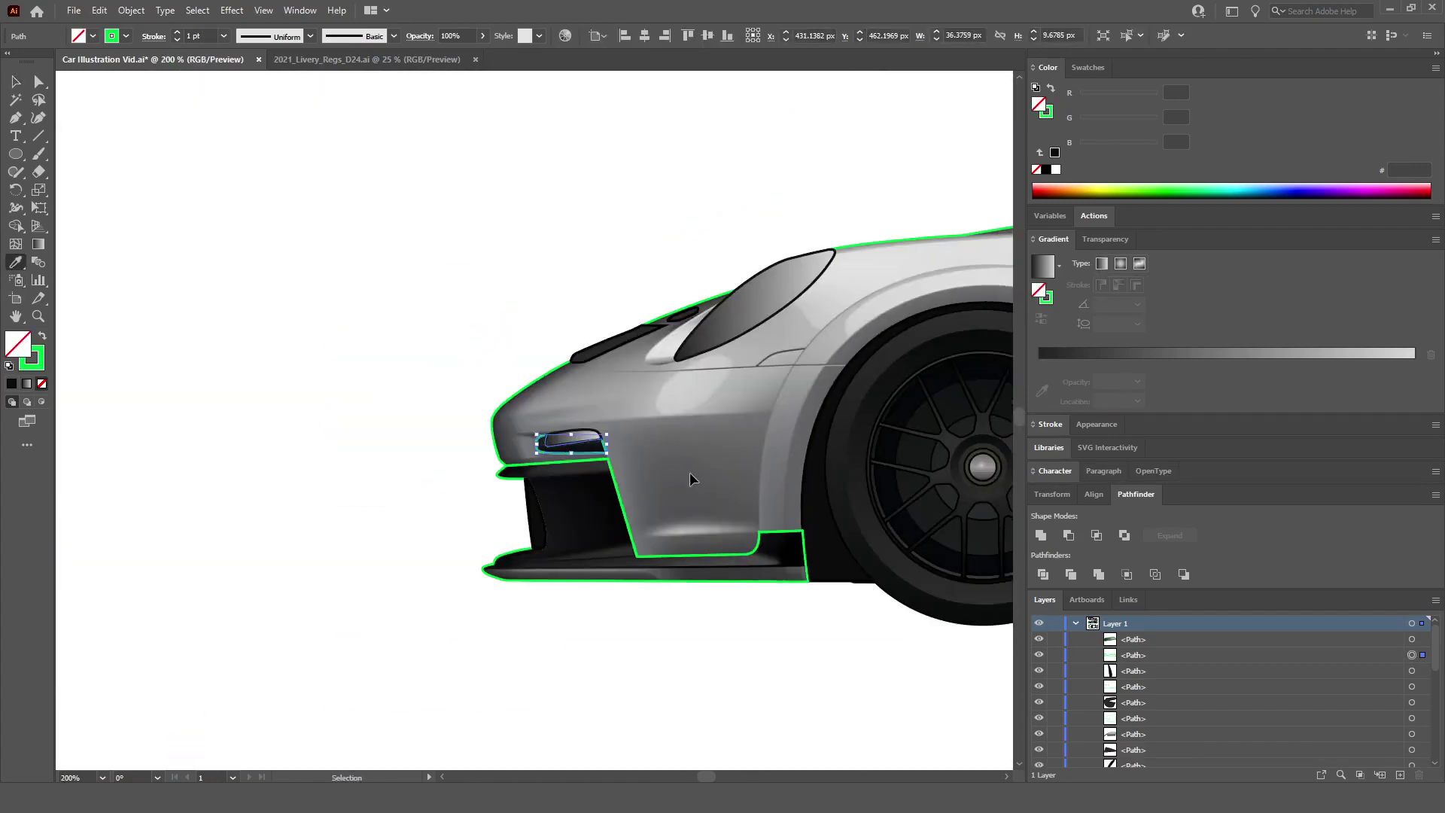
pyautogui.scroll(1, 564, 348)
pyautogui.click(564, 348)
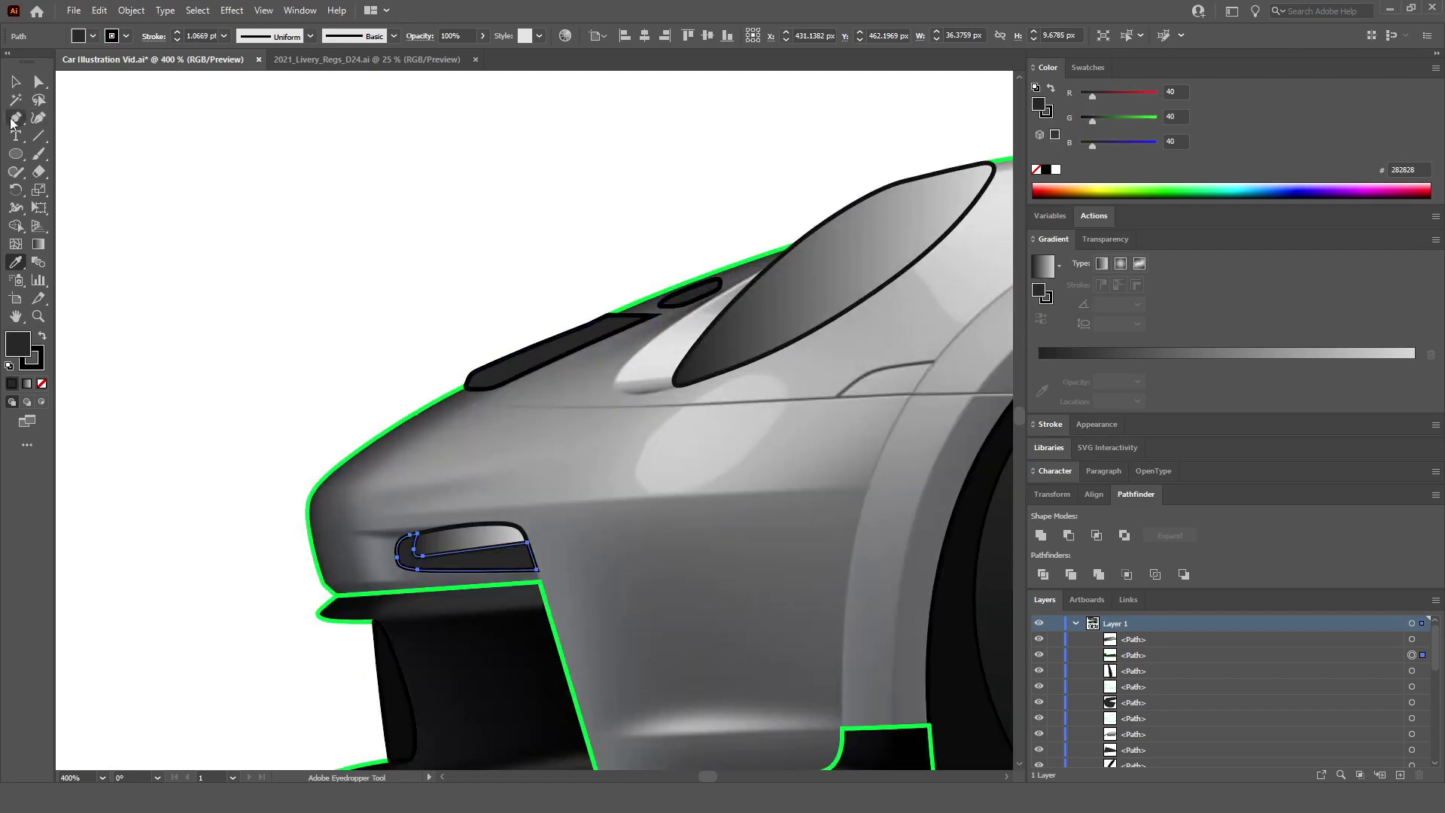
pyautogui.press('v')
pyautogui.click(128, 143)
# Step: Pick up the green 1 pt stroke without fill from the rear bumper outline for the next path
pyautogui.scroll(2, 450, 576)
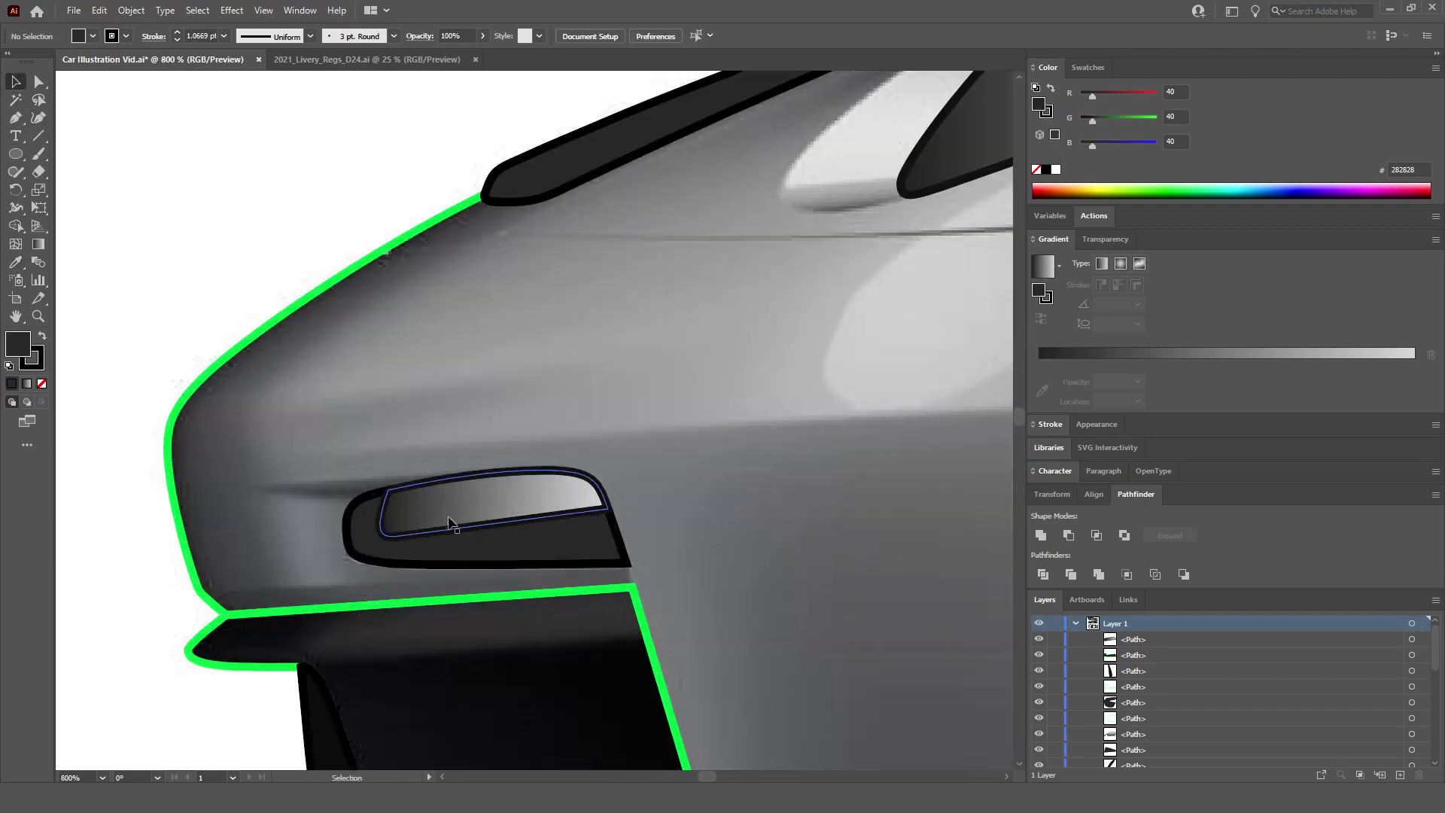
pyautogui.scroll(-2, 581, 517)
pyautogui.scroll(-2, 576, 542)
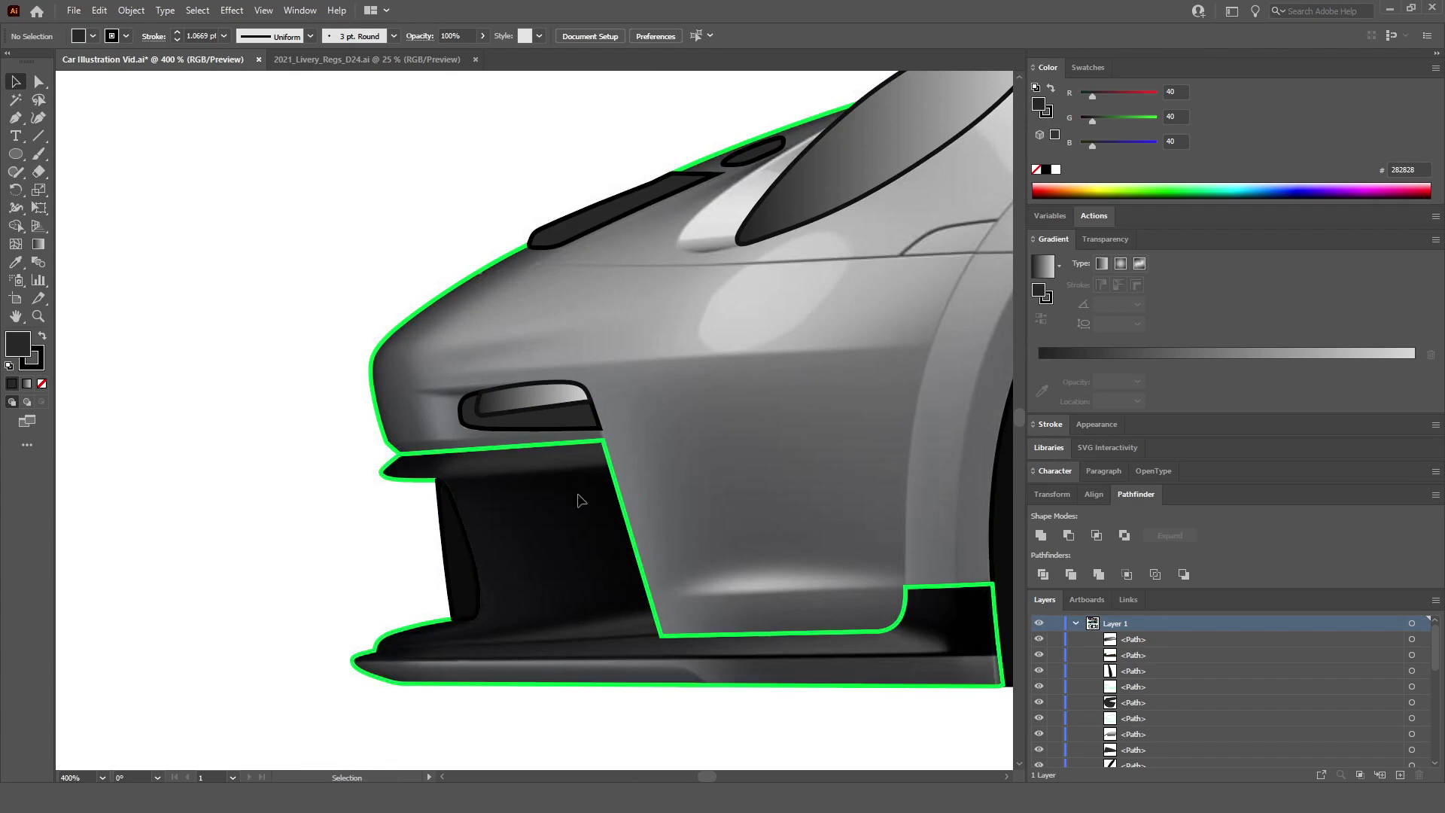
pyautogui.scroll(-4, 391, 414)
pyautogui.hscroll(5, 744, 487)
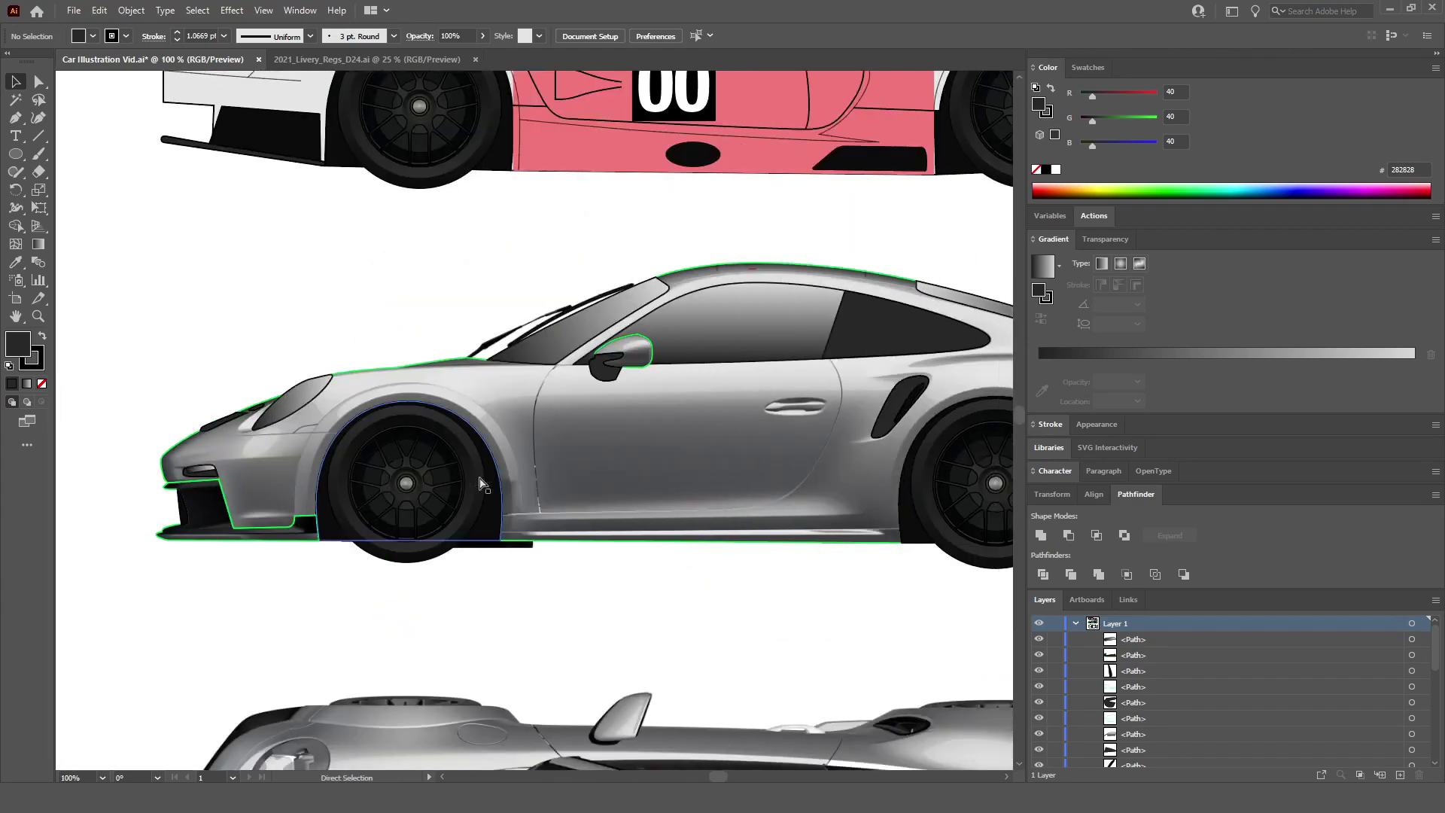
pyautogui.scroll(-1, 744, 488)
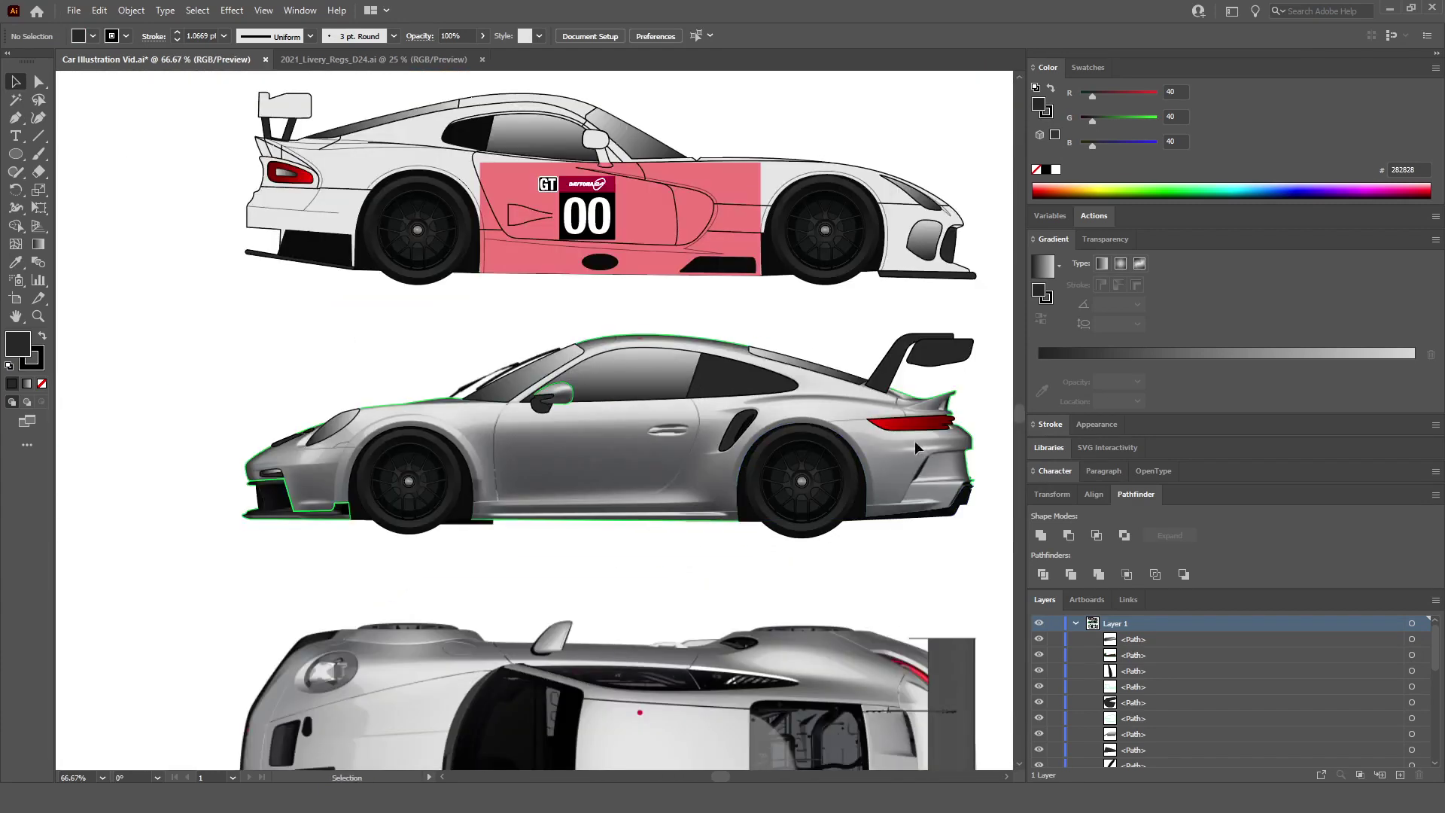
pyautogui.scroll(6, 923, 453)
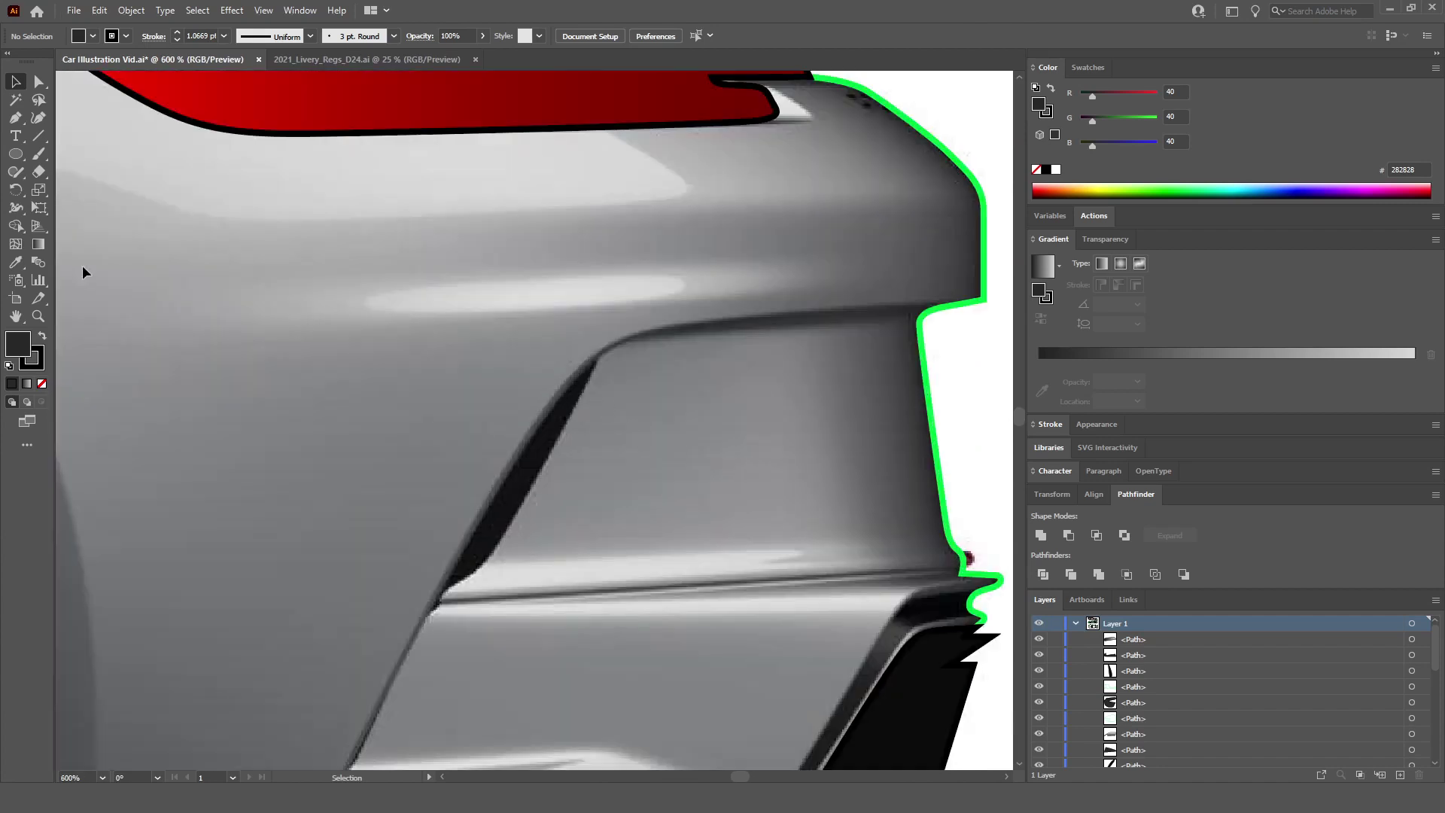
pyautogui.scroll(-4, 771, 351)
pyautogui.click(813, 316)
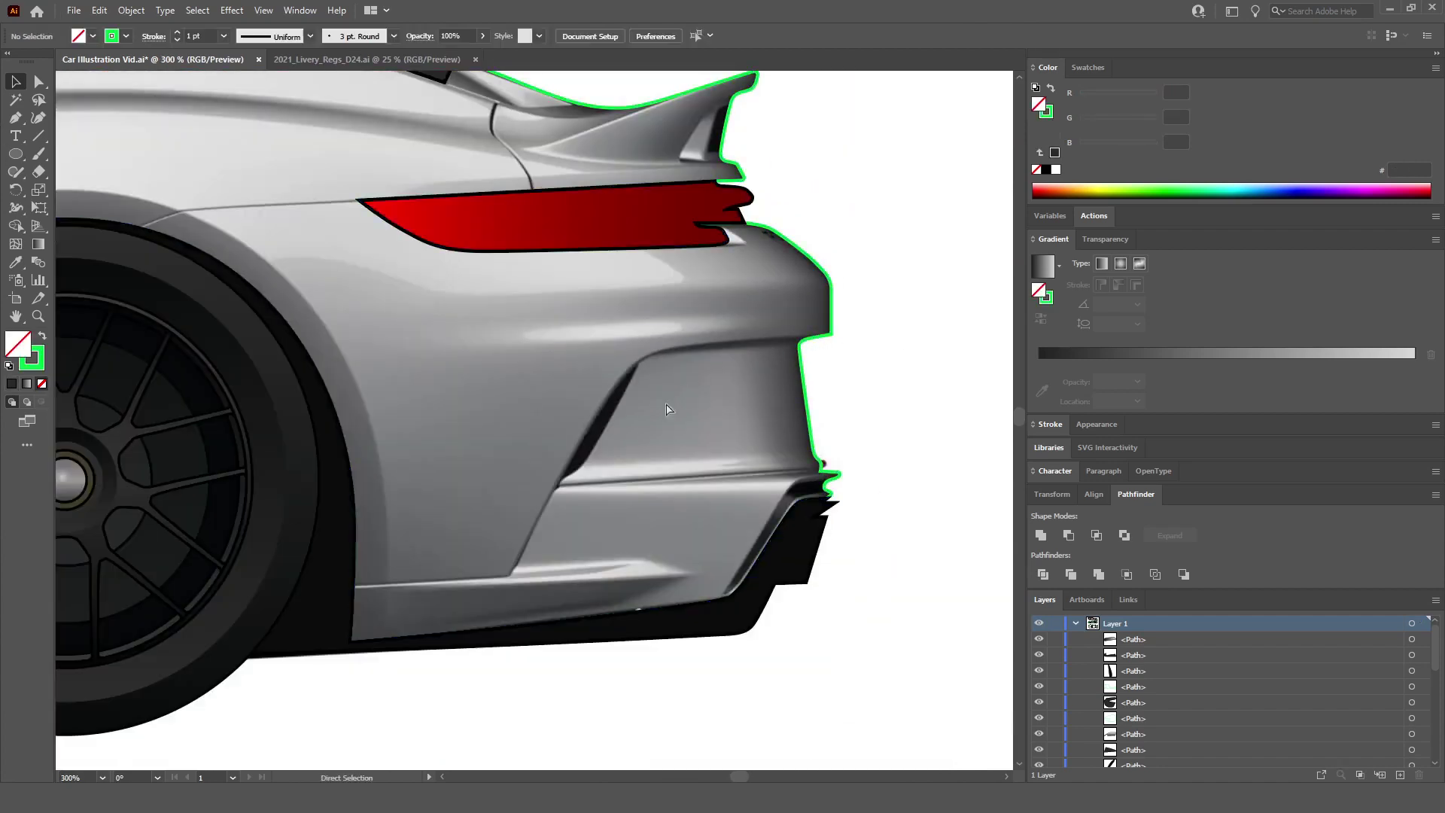
# Step: Start a Pen path at the rear wheel arch and draw it along the lower bumper crease to the corner
pyautogui.scroll(5, 667, 410)
pyautogui.click(15, 119)
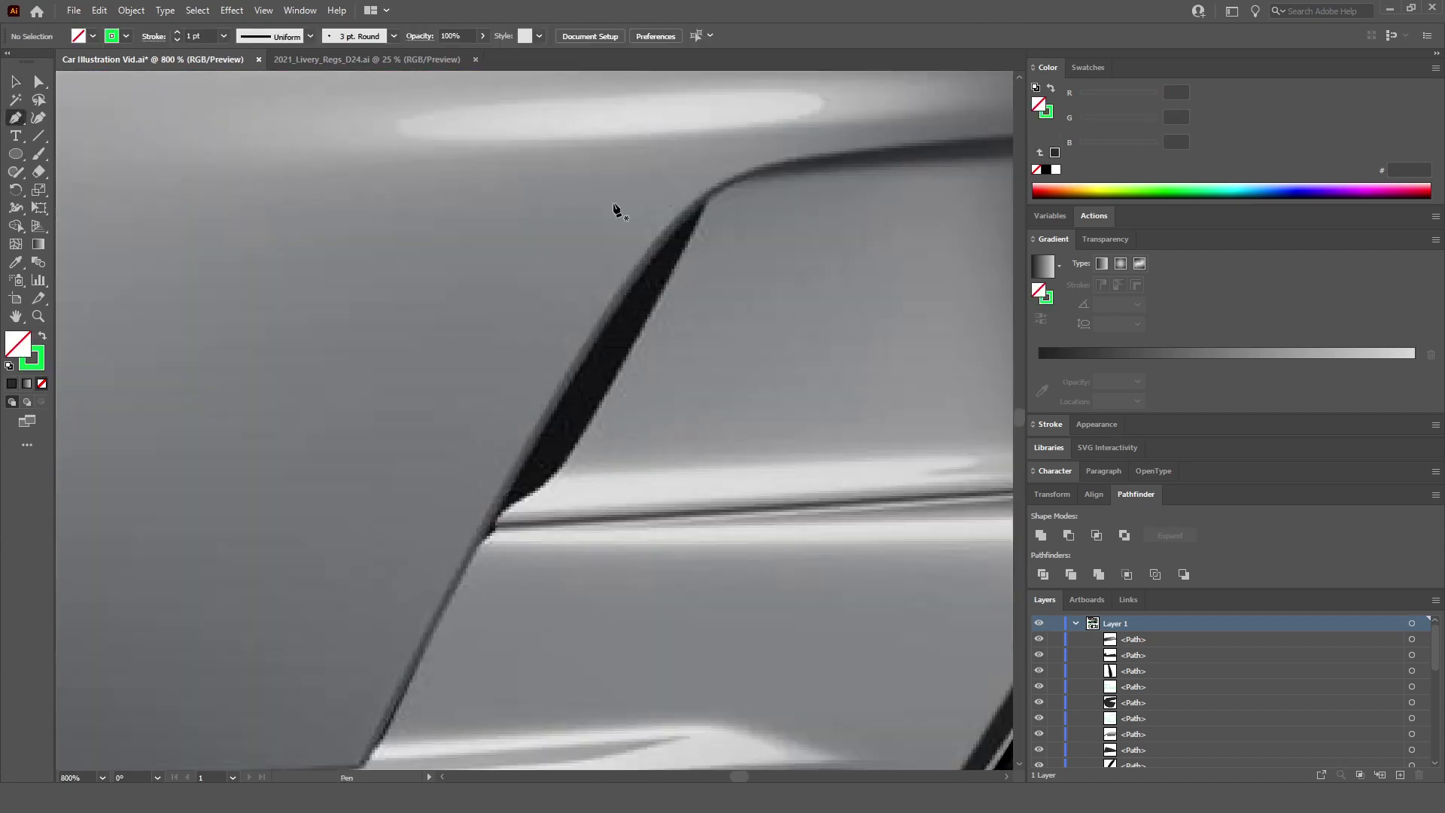
pyautogui.scroll(1, 741, 194)
pyautogui.scroll(-2, 680, 213)
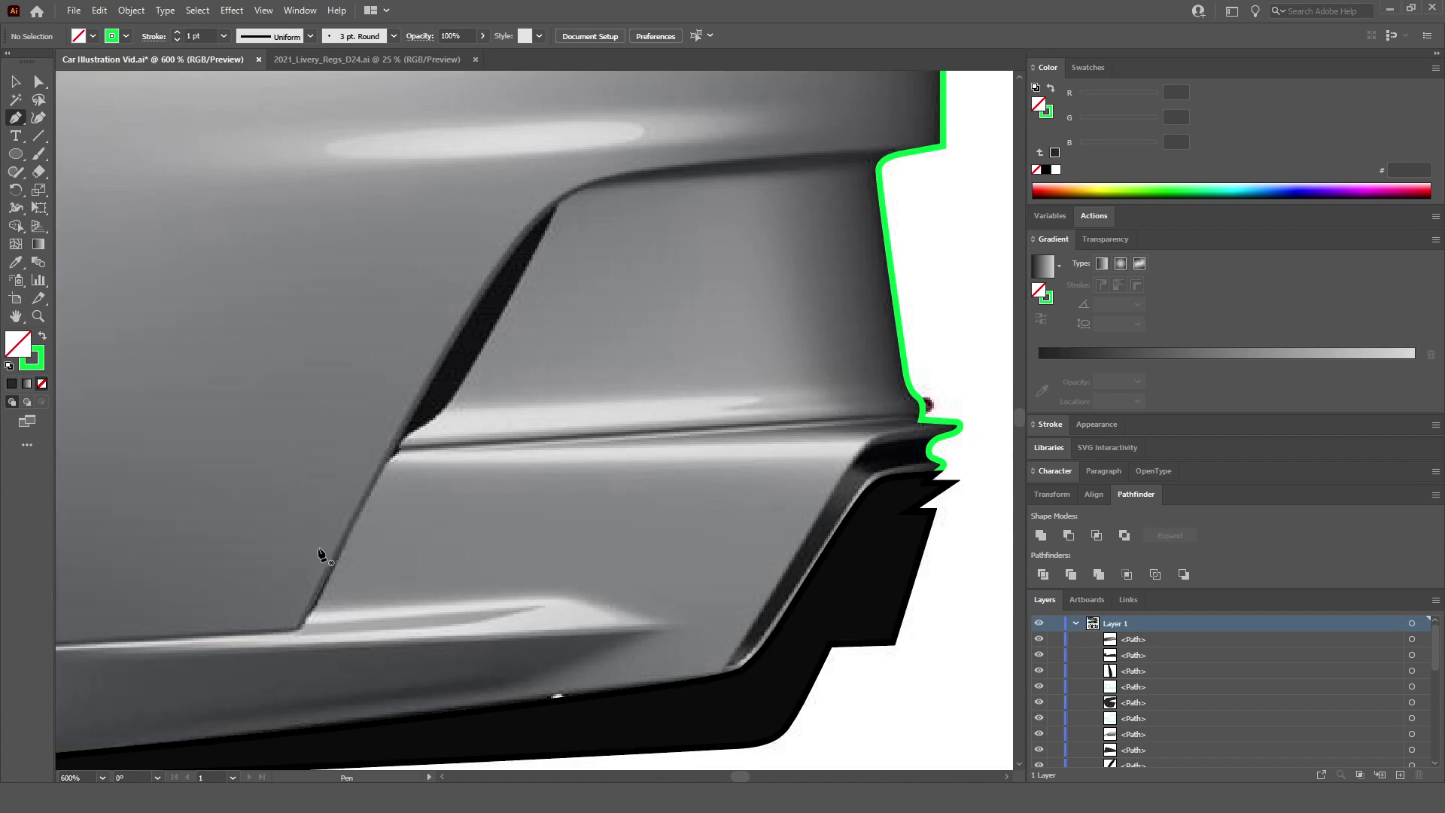
pyautogui.scroll(-2, 329, 539)
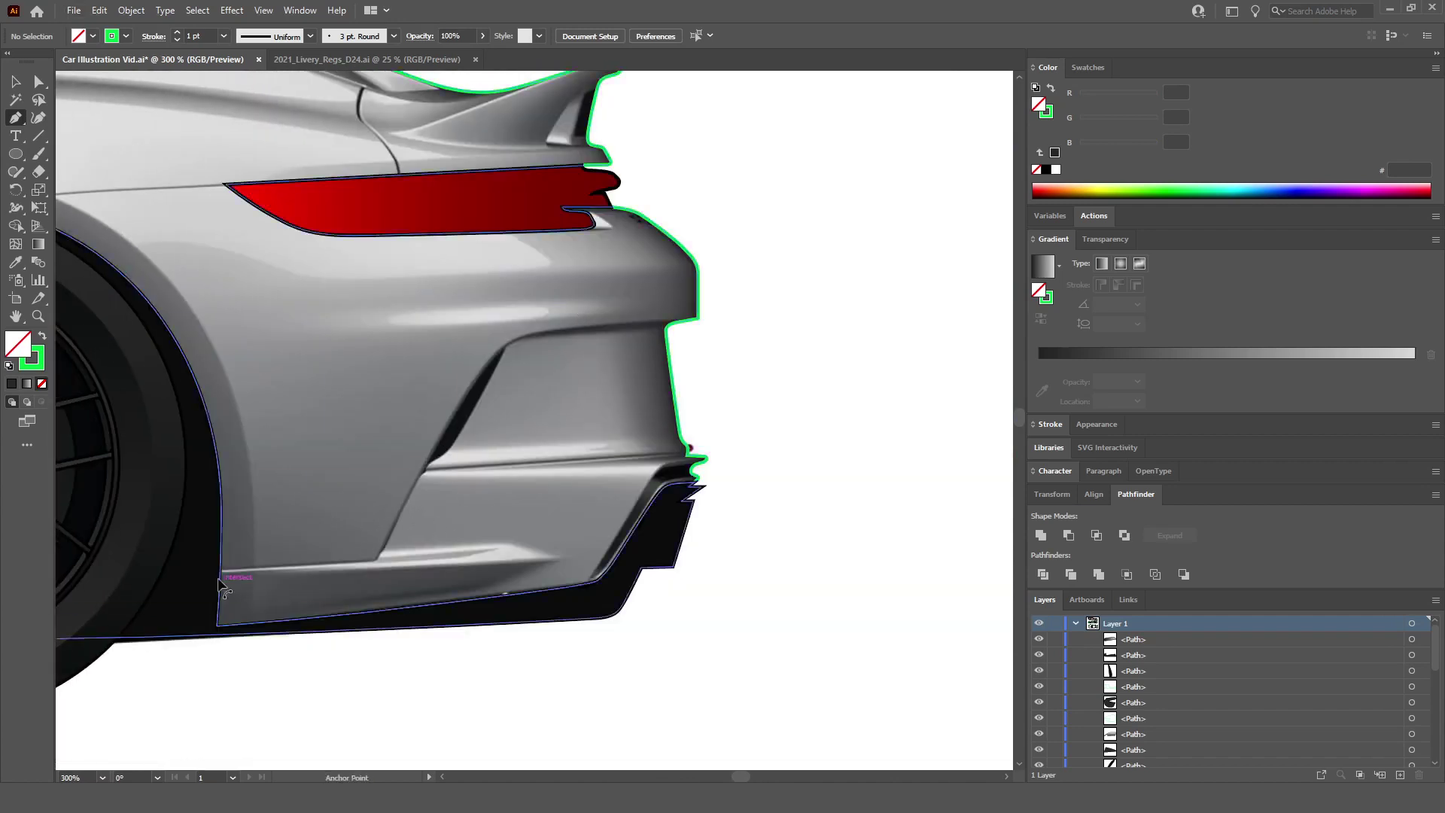
pyautogui.scroll(4, 226, 572)
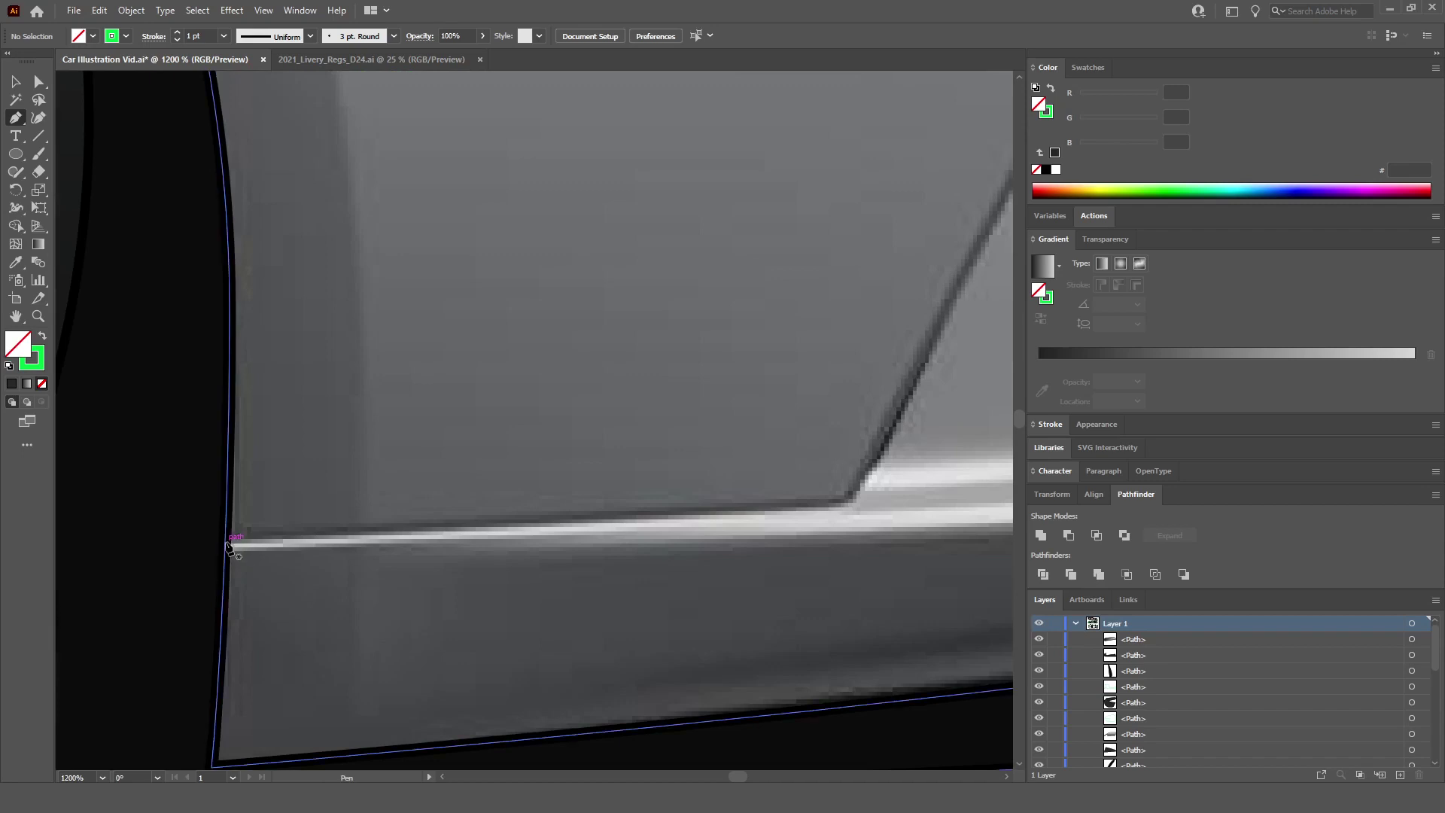
pyautogui.click(226, 542)
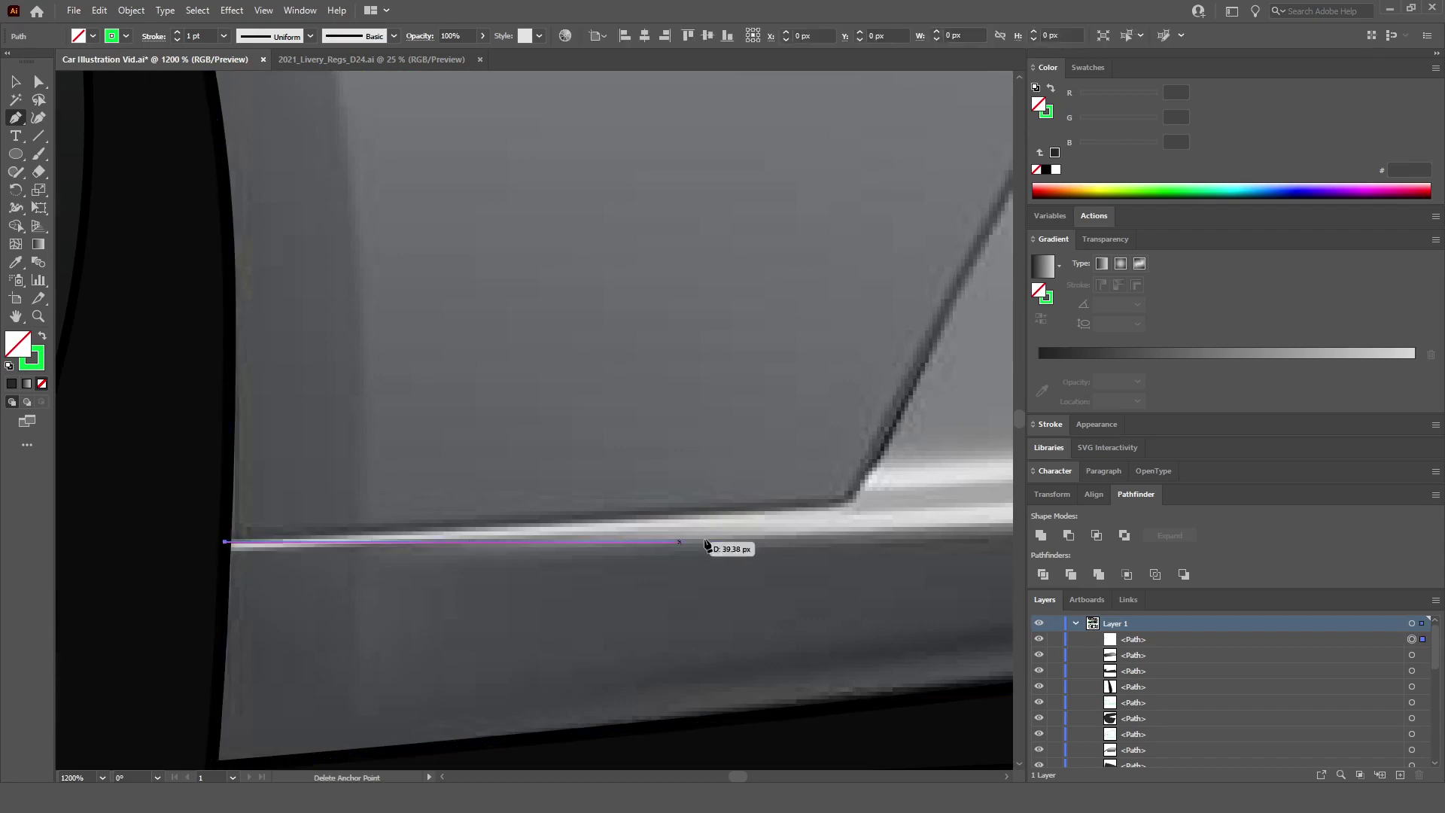
pyautogui.click(849, 512)
# Step: Continue the path from the crease corner up the slanted bumper seam to partway along the black vent
pyautogui.scroll(-4, 848, 509)
pyautogui.hscroll(3, 848, 508)
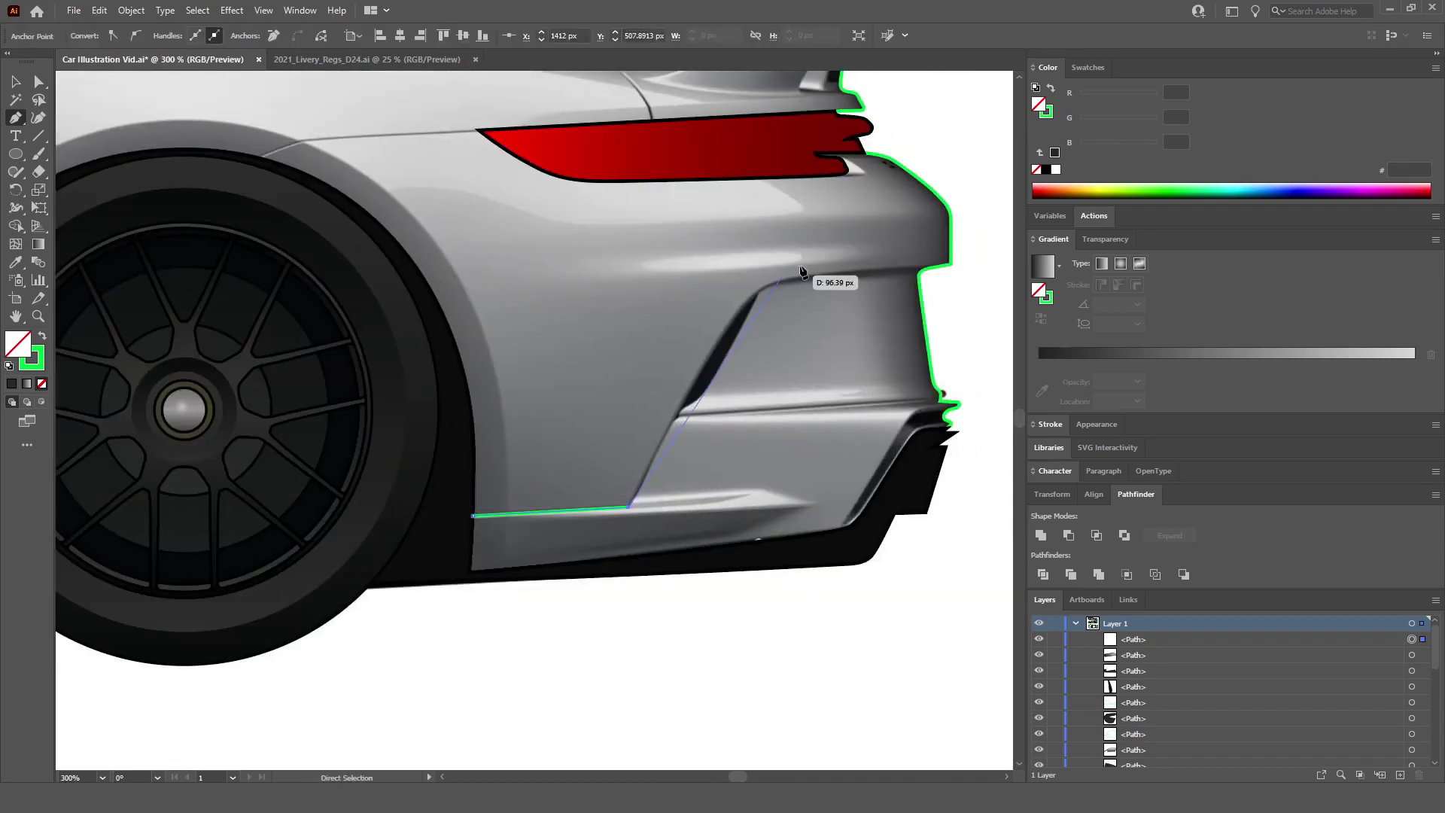
pyautogui.scroll(2, 708, 404)
pyautogui.hscroll(1, 721, 414)
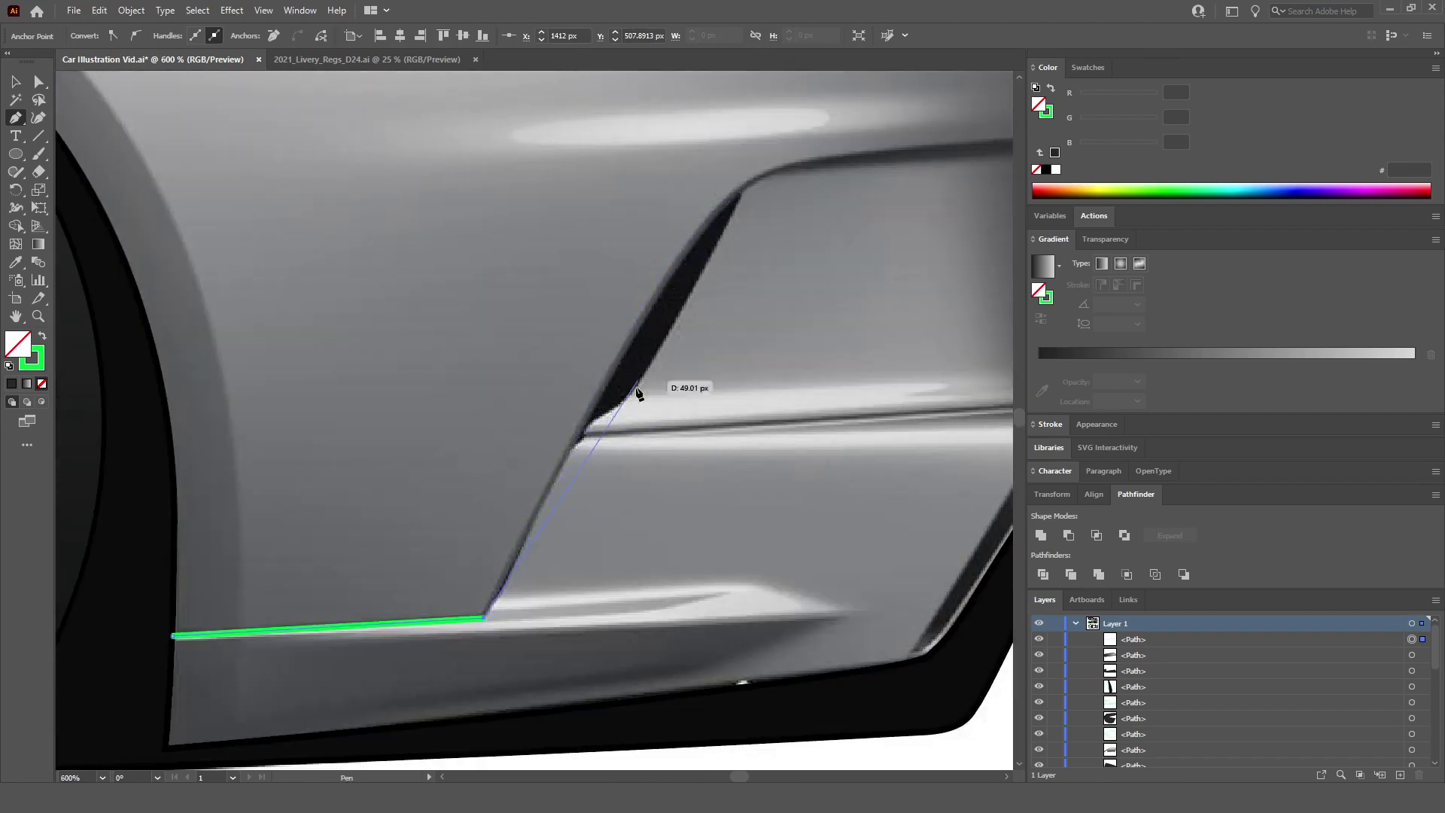
pyautogui.scroll(1, 615, 416)
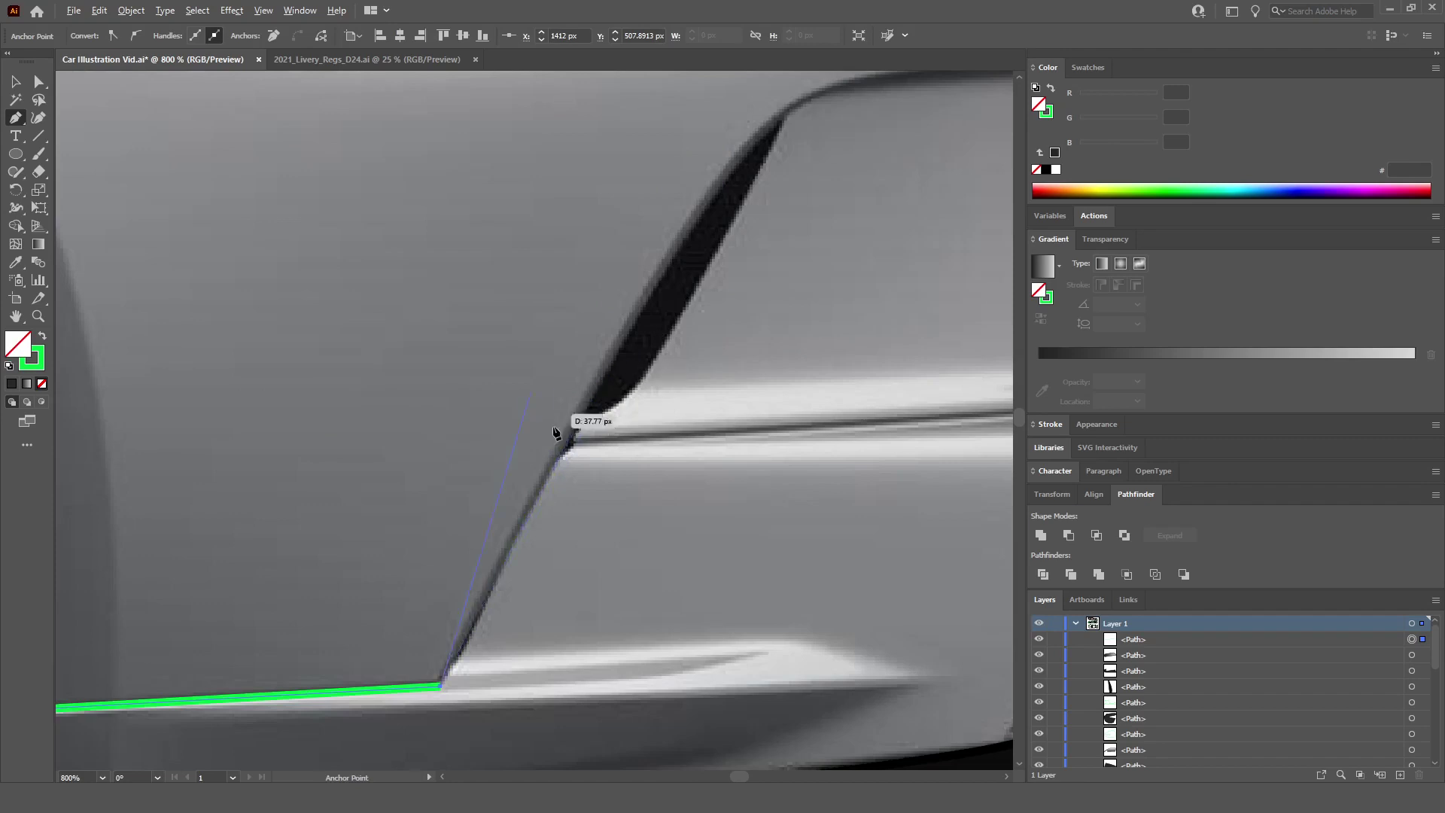
pyautogui.click(625, 334)
# Step: Curve the seam path over the vent's upper end, run it to the rear outline's corner anchor, and end the path
pyautogui.scroll(-5, 693, 215)
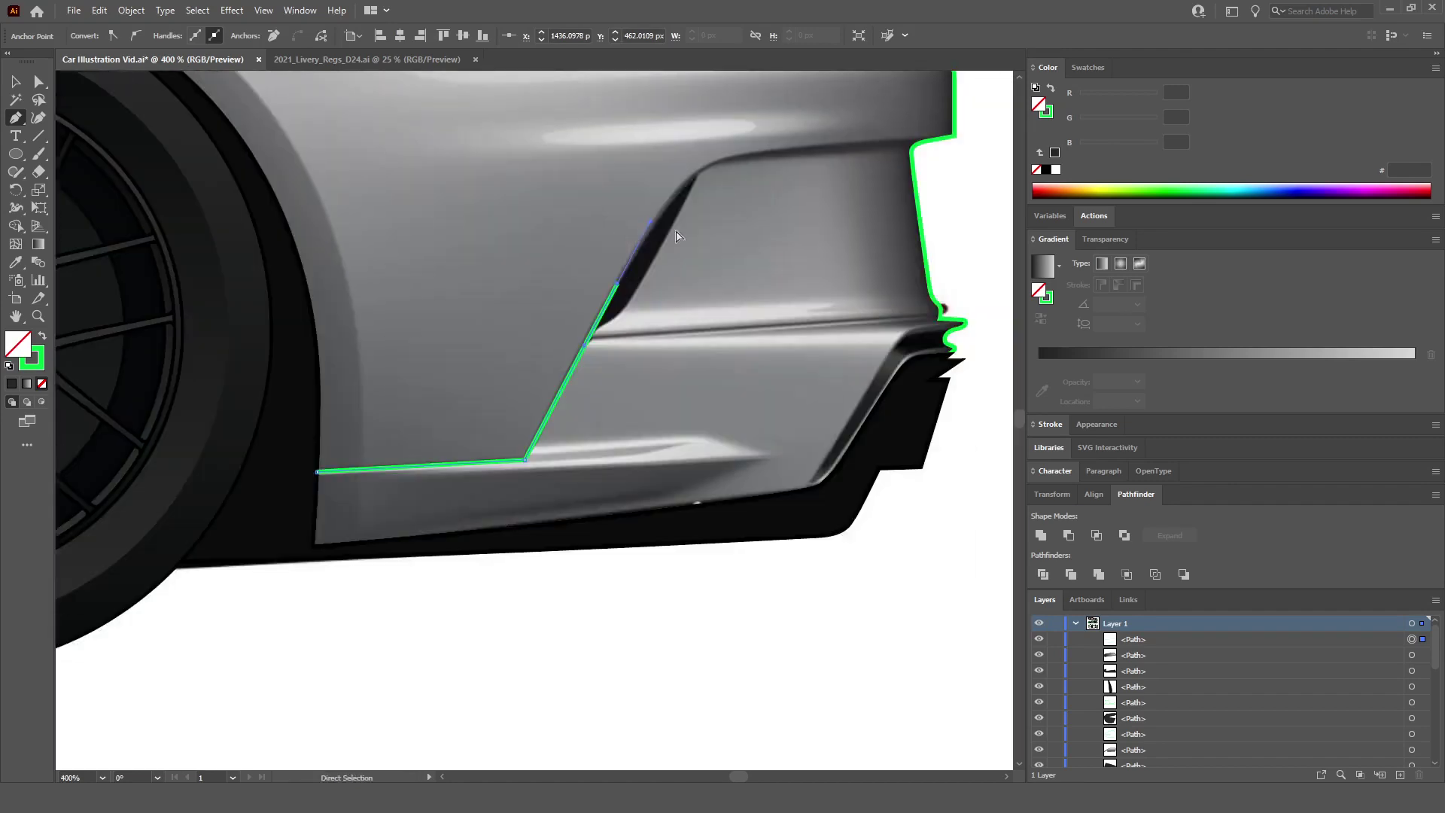
pyautogui.scroll(6, 684, 248)
pyautogui.moveTo(621, 192); pyautogui.dragTo(741, 149)
pyautogui.hscroll(2, 716, 180)
pyautogui.hscroll(8, 717, 188)
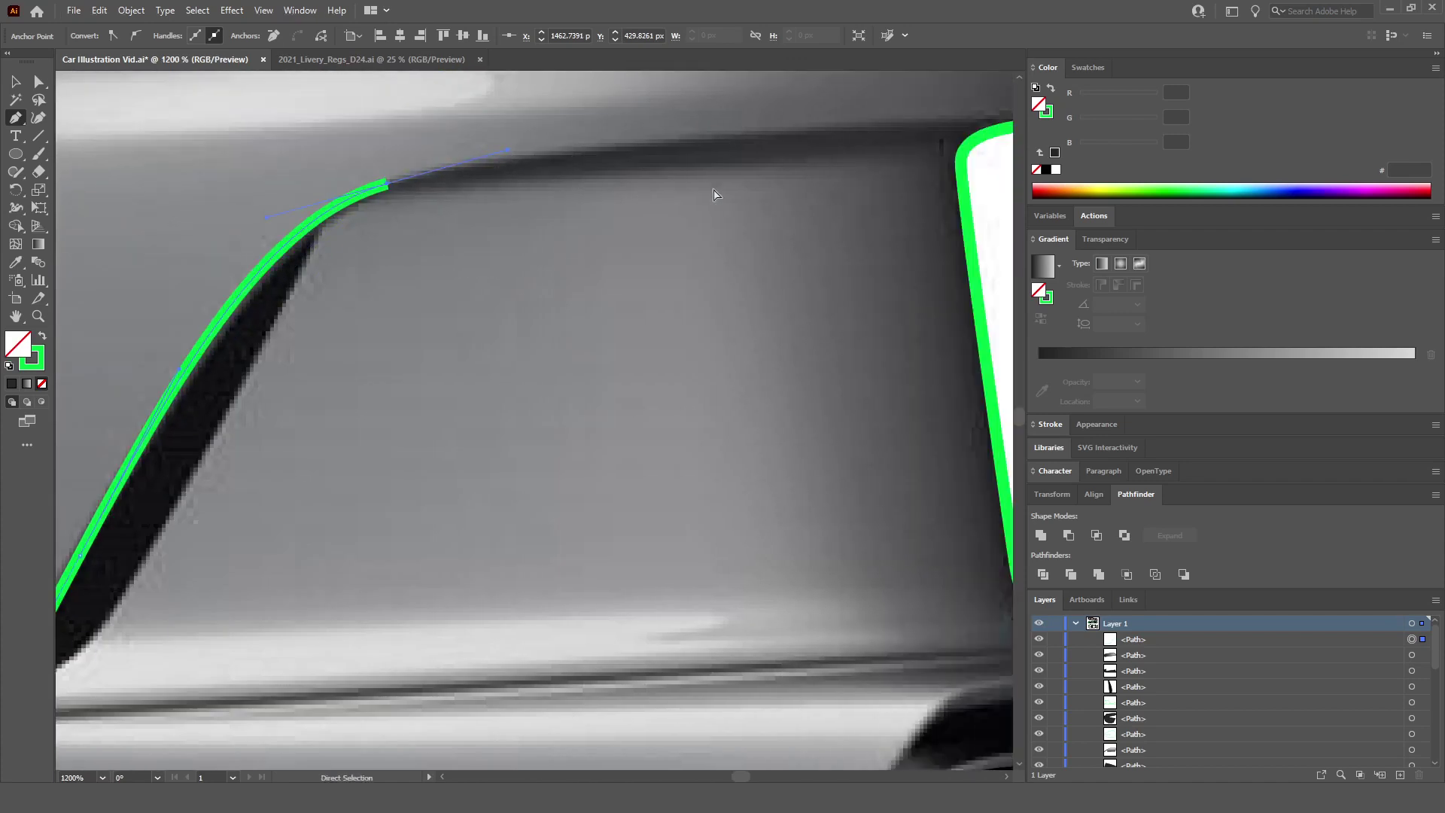
pyautogui.scroll(3, 739, 216)
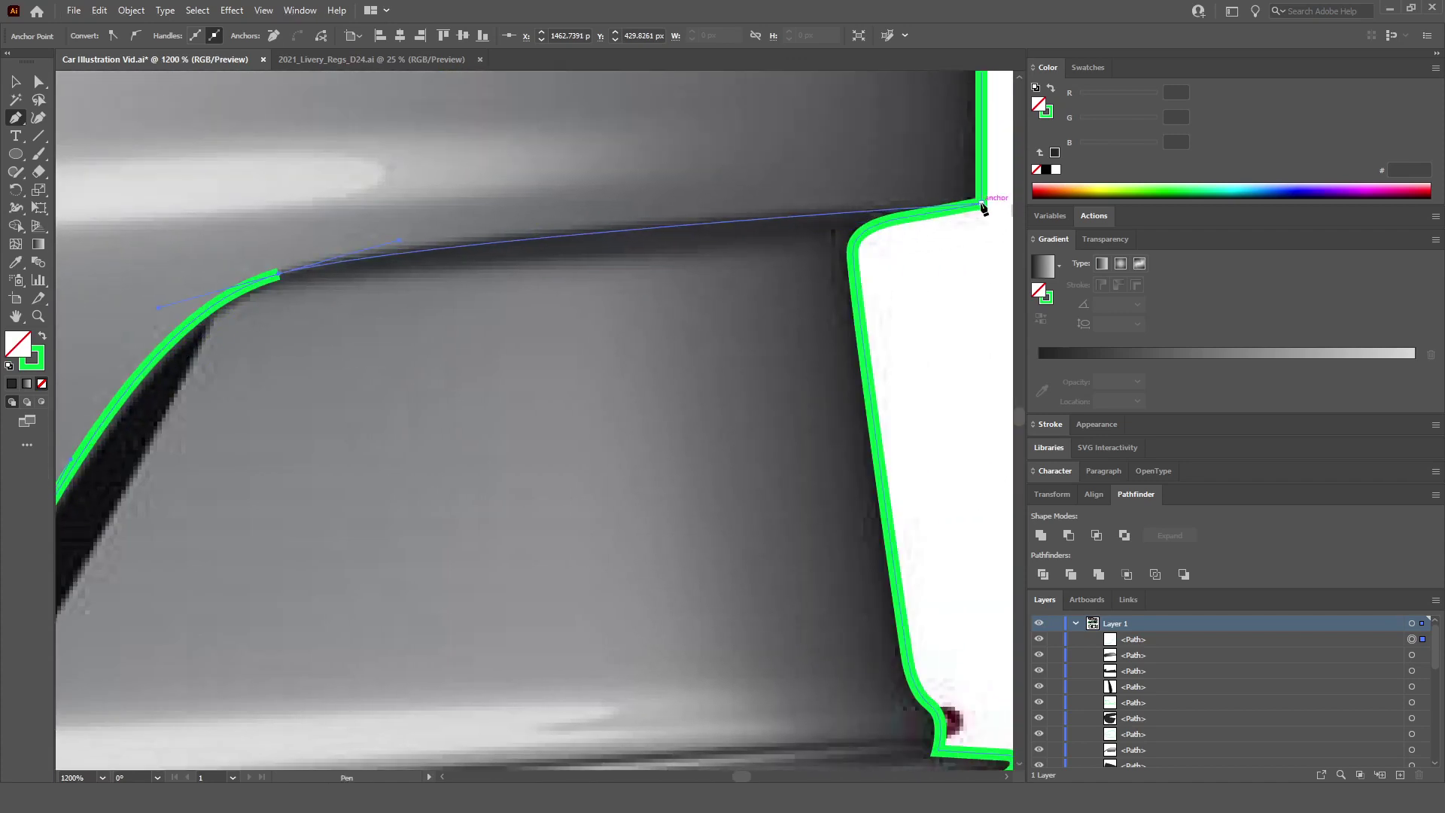
pyautogui.moveTo(983, 208); pyautogui.dragTo(929, 185)
pyautogui.keyDown('ctrl'); pyautogui.click(661, 339); pyautogui.keyUp('ctrl')
# Step: Start a Pen path on the body in front of the black vent, passing its lower tip and curving around its lower end
pyautogui.scroll(-5, 662, 338)
pyautogui.scroll(3, 511, 445)
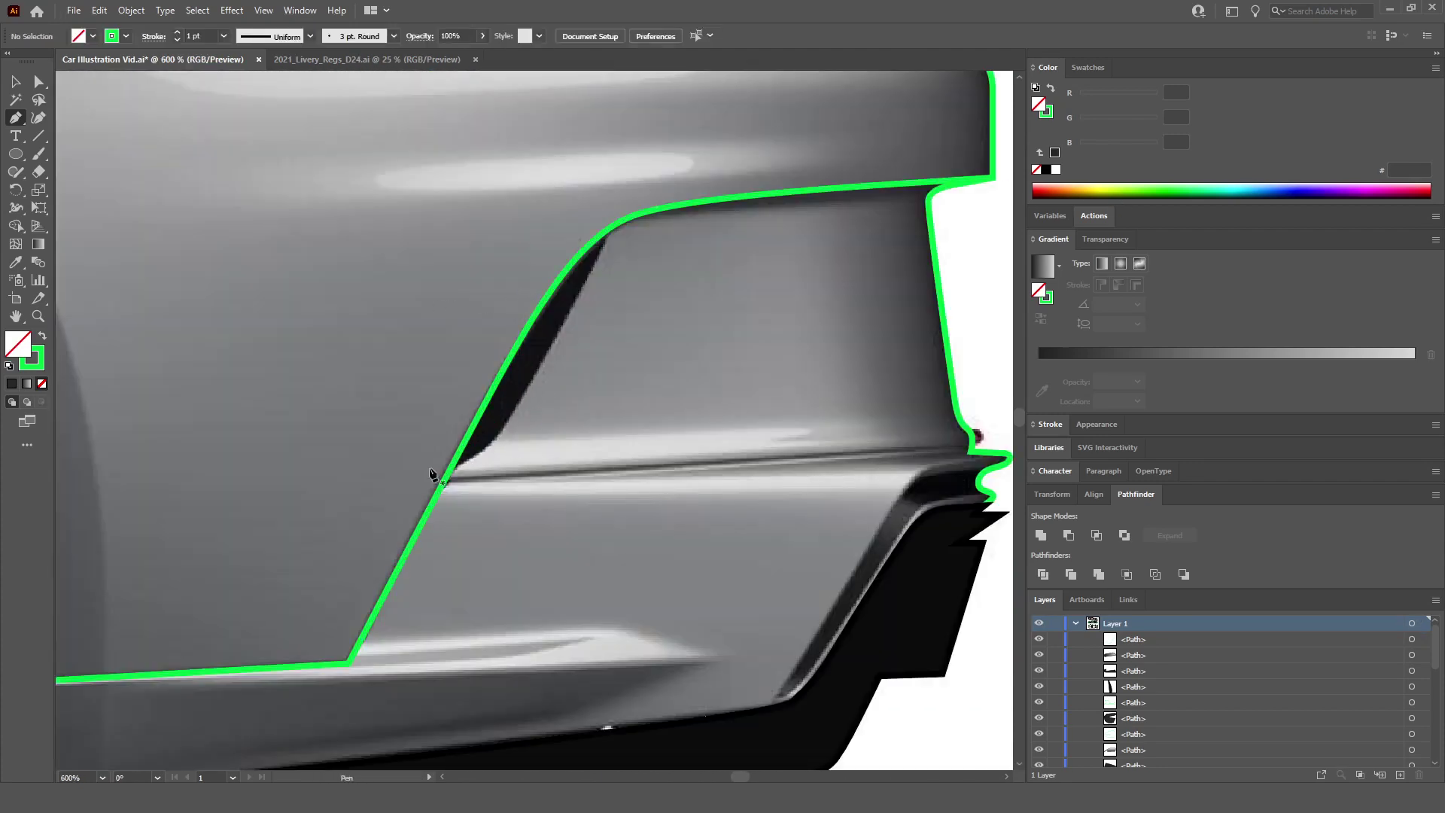
pyautogui.scroll(2, 421, 370)
pyautogui.click(346, 313)
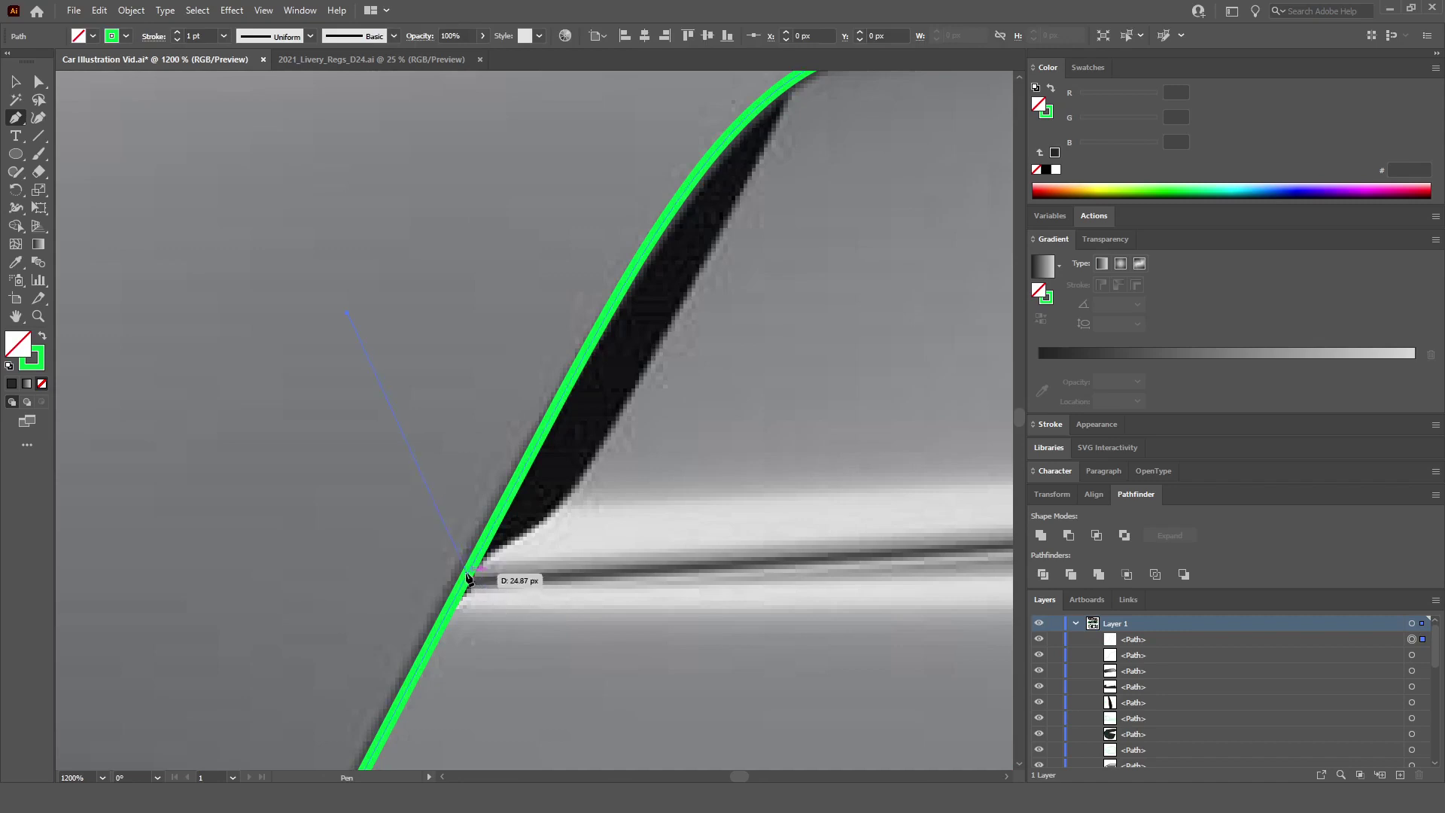
pyautogui.moveTo(464, 576)
pyautogui.mouseDown()
pyautogui.moveTo(546, 533)
pyautogui.moveTo(593, 486)
pyautogui.moveTo(604, 435)
pyautogui.mouseUp()
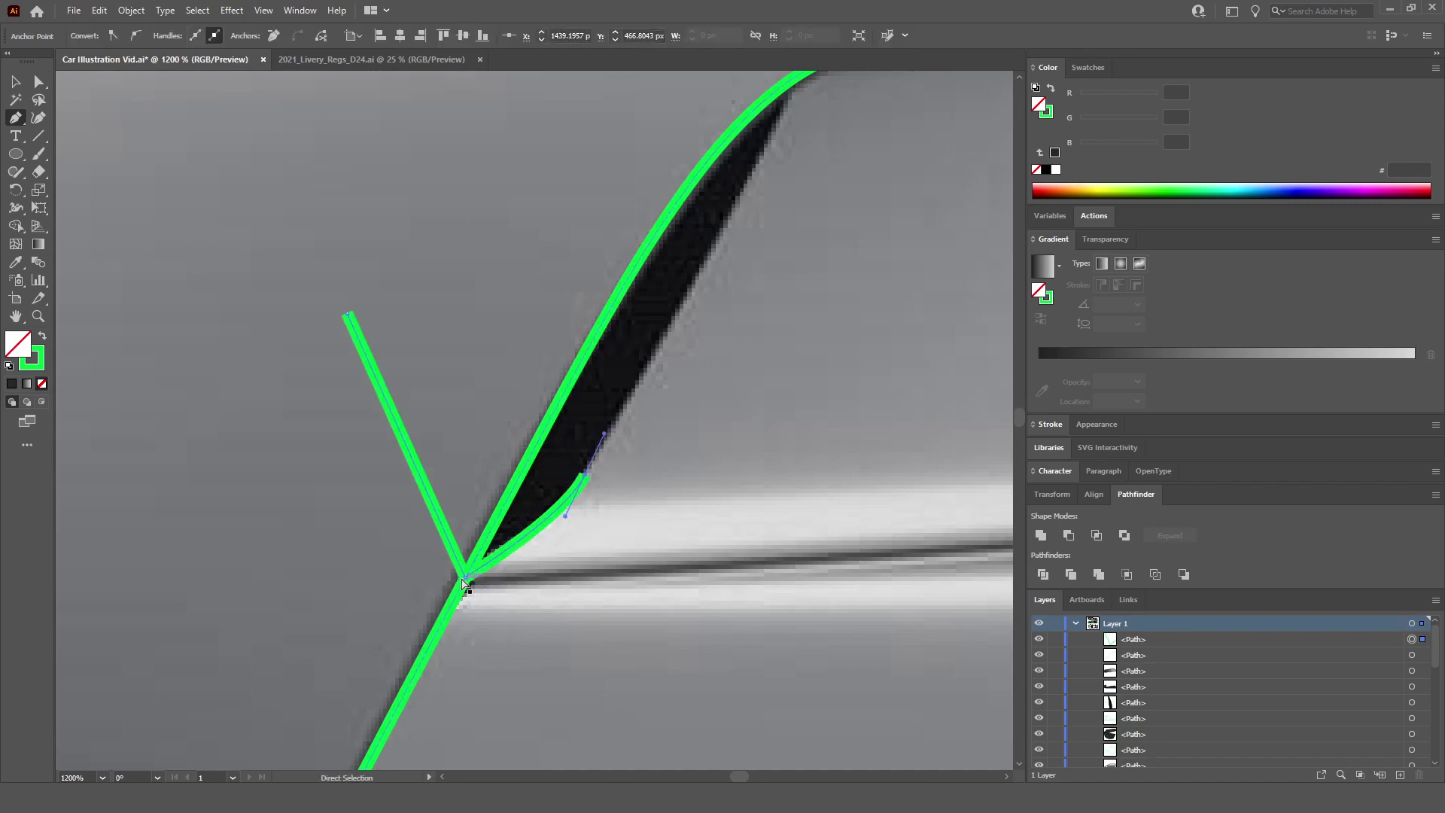
# Step: Set the opacity of the vent path being drawn to 40%
pyautogui.click(1128, 238)
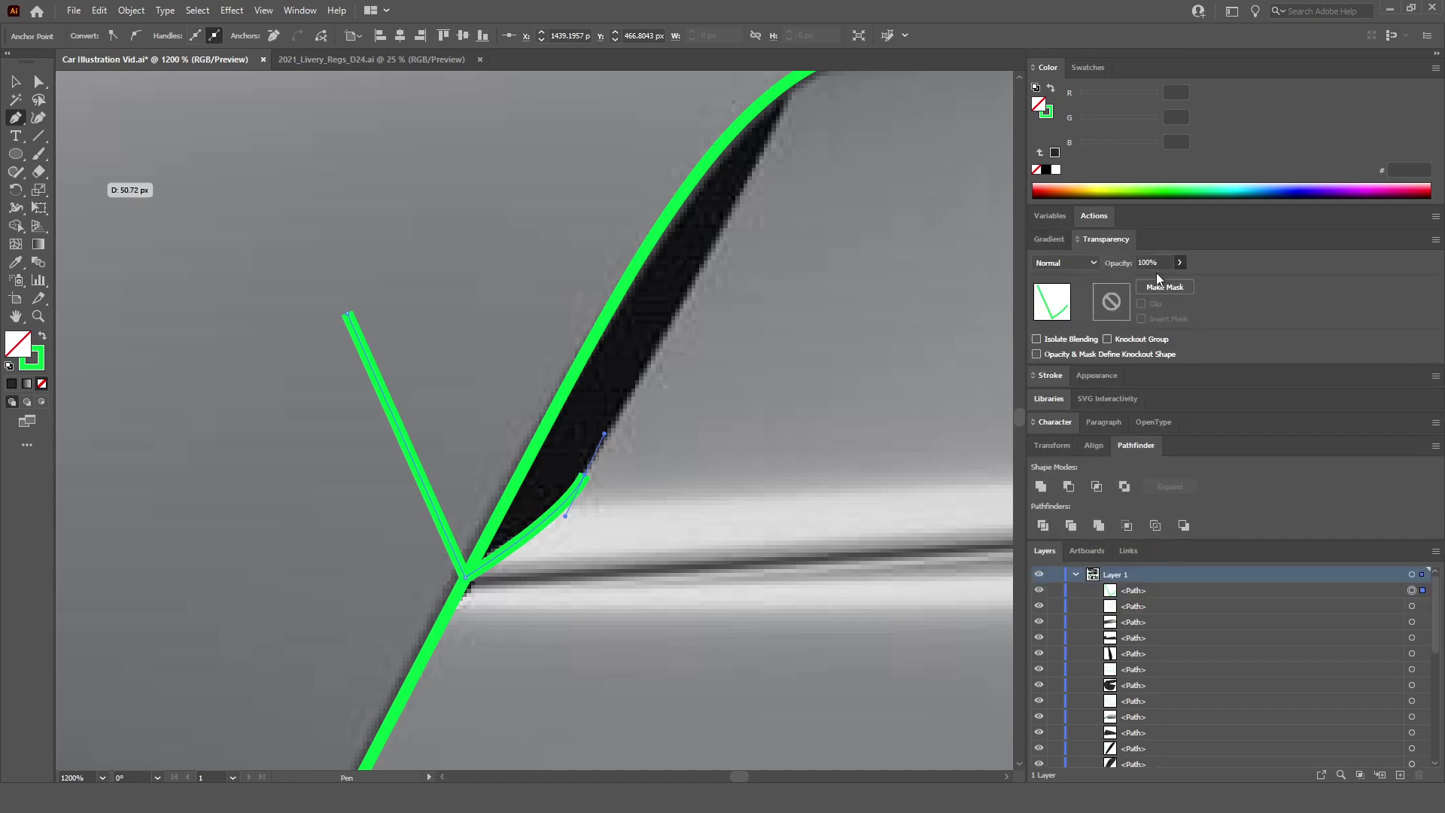
pyautogui.click(1152, 263)
pyautogui.write('40')
pyautogui.press('Return')
# Step: Continue the vent path up along the vent's rear edge and curve it past the seam above its upper tip
pyautogui.moveTo(465, 577); pyautogui.dragTo(576, 449)
pyautogui.press('h')
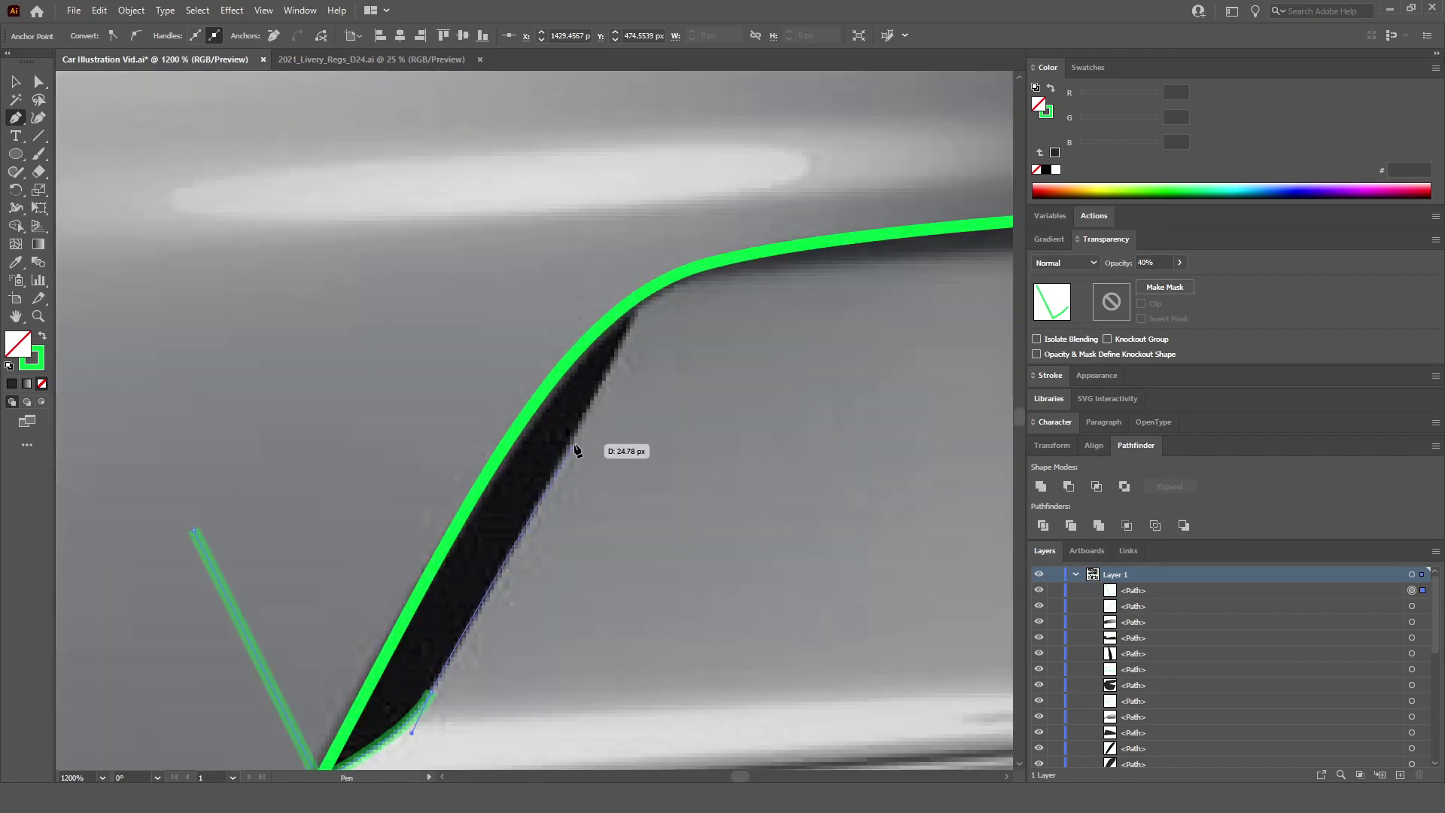
pyautogui.click(575, 448)
pyautogui.moveTo(618, 366); pyautogui.dragTo(647, 232)
pyautogui.moveTo(648, 156); pyautogui.dragTo(648, 154)
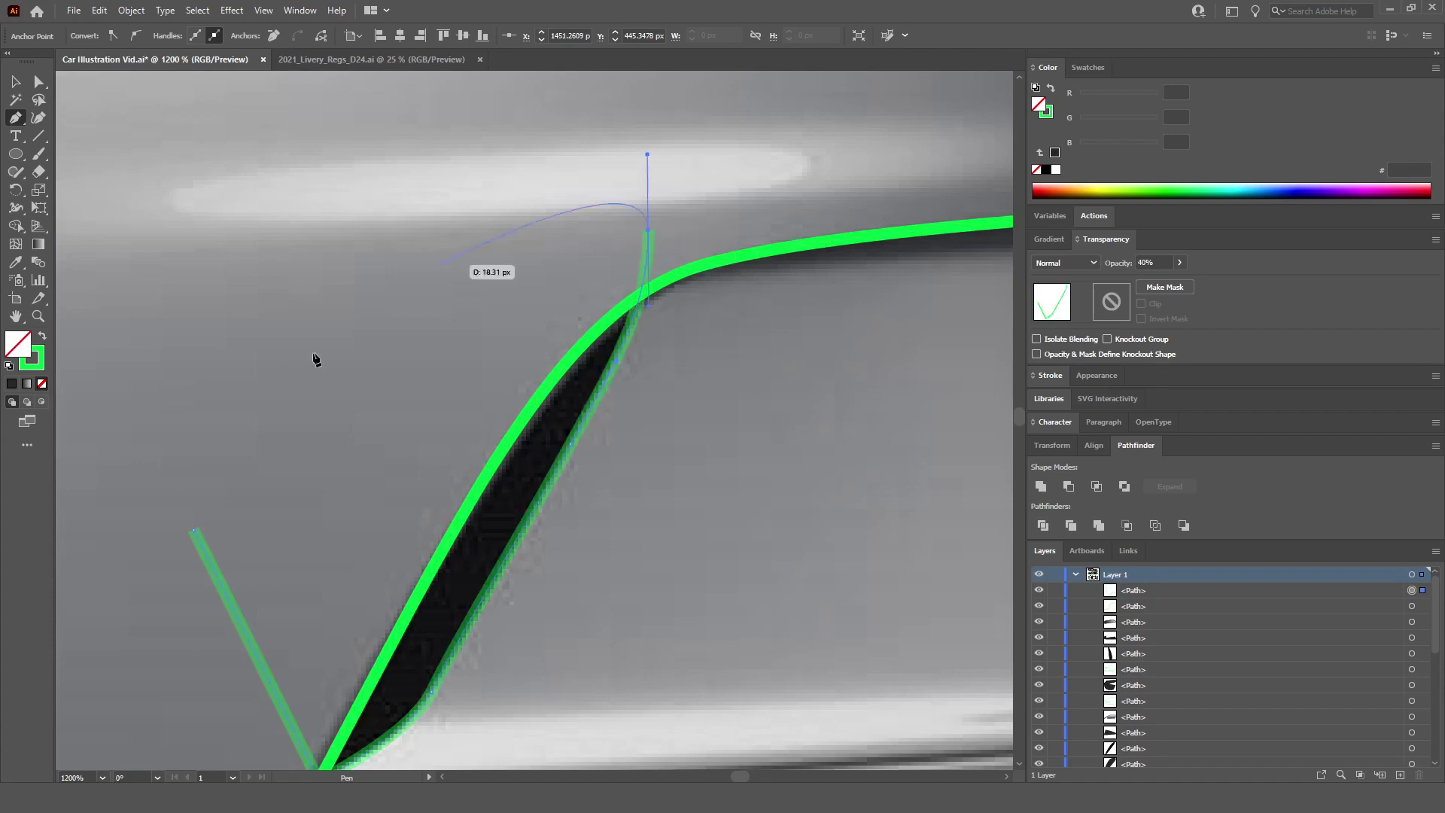
# Step: Close the traced path around the rear bumper's dark vent and adjust its lower curve to follow the vent's edge
pyautogui.click(193, 530)
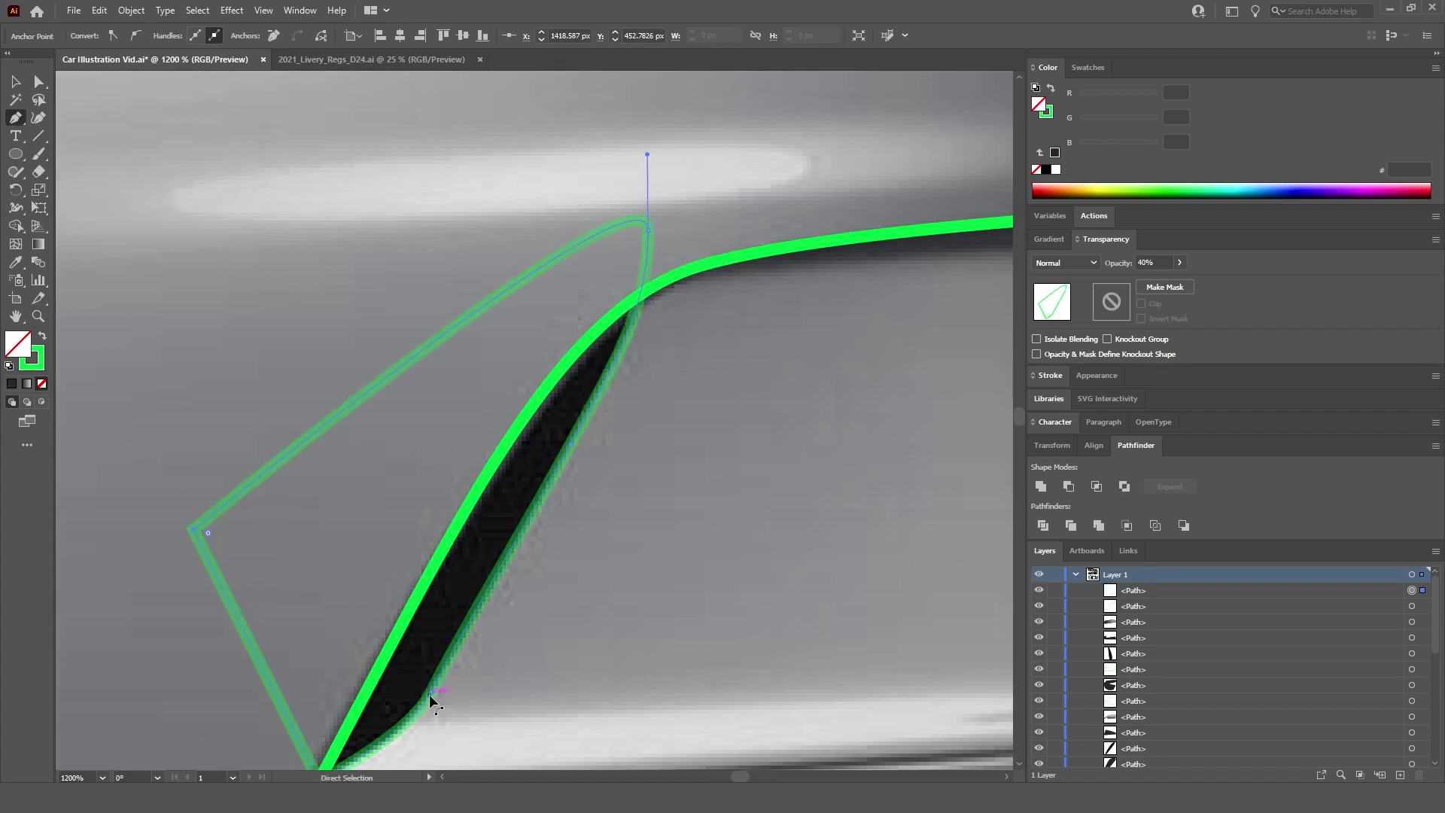
pyautogui.moveTo(432, 693); pyautogui.dragTo(450, 665)
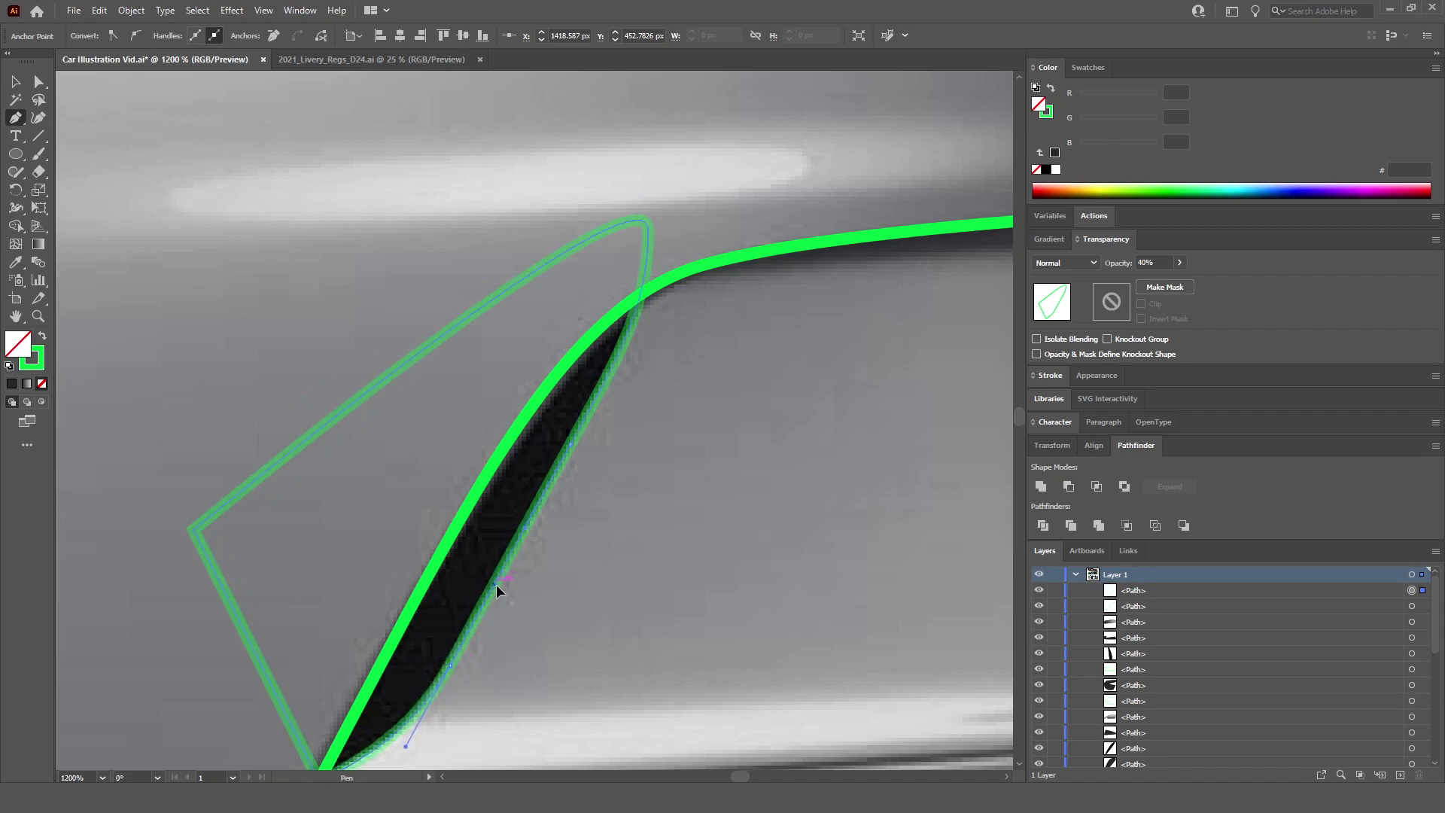
pyautogui.scroll(-2, 498, 585)
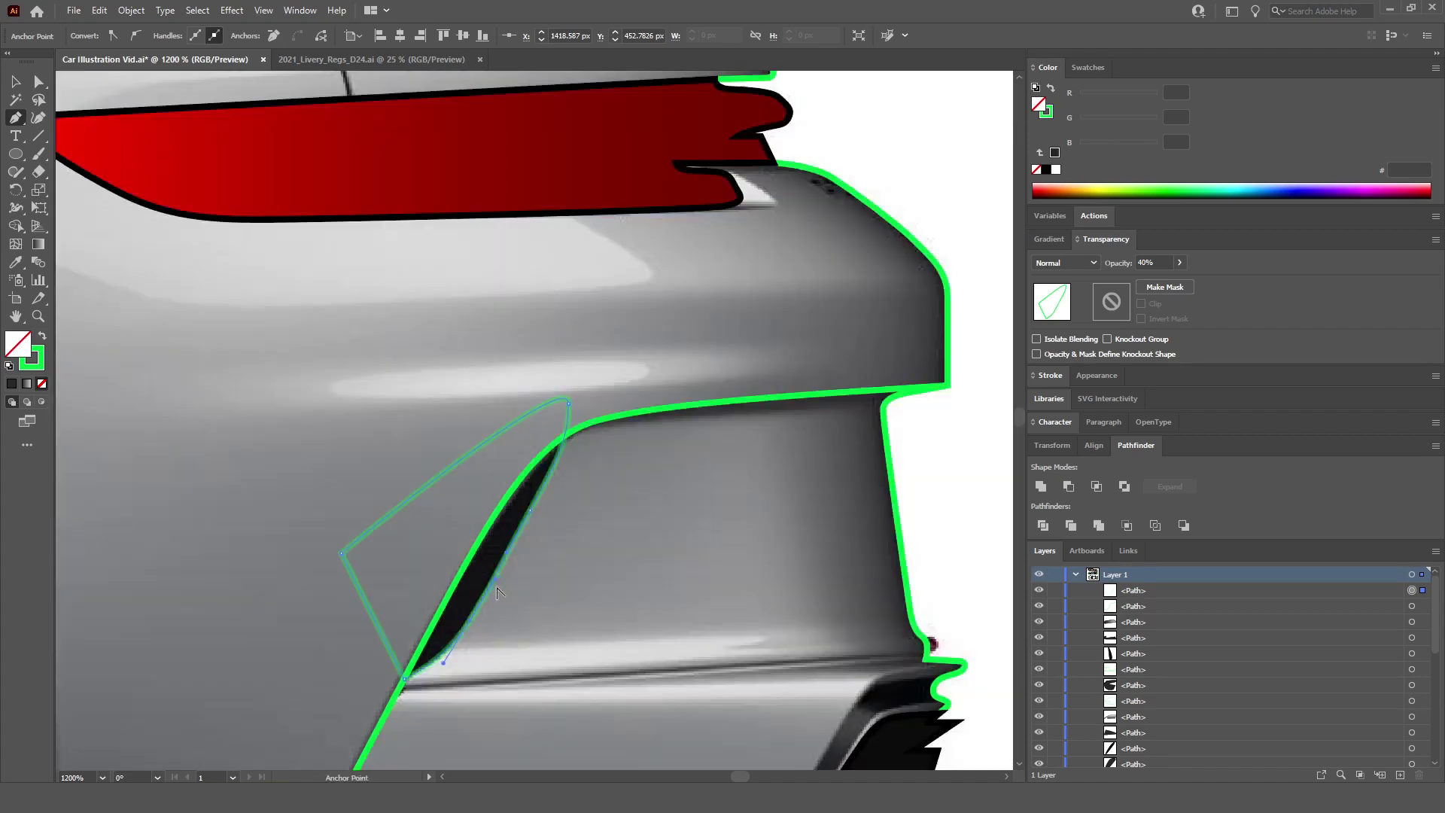
# Step: Duplicate the green body outline in place in front of the original and hide one of the two copies
pyautogui.click(15, 81)
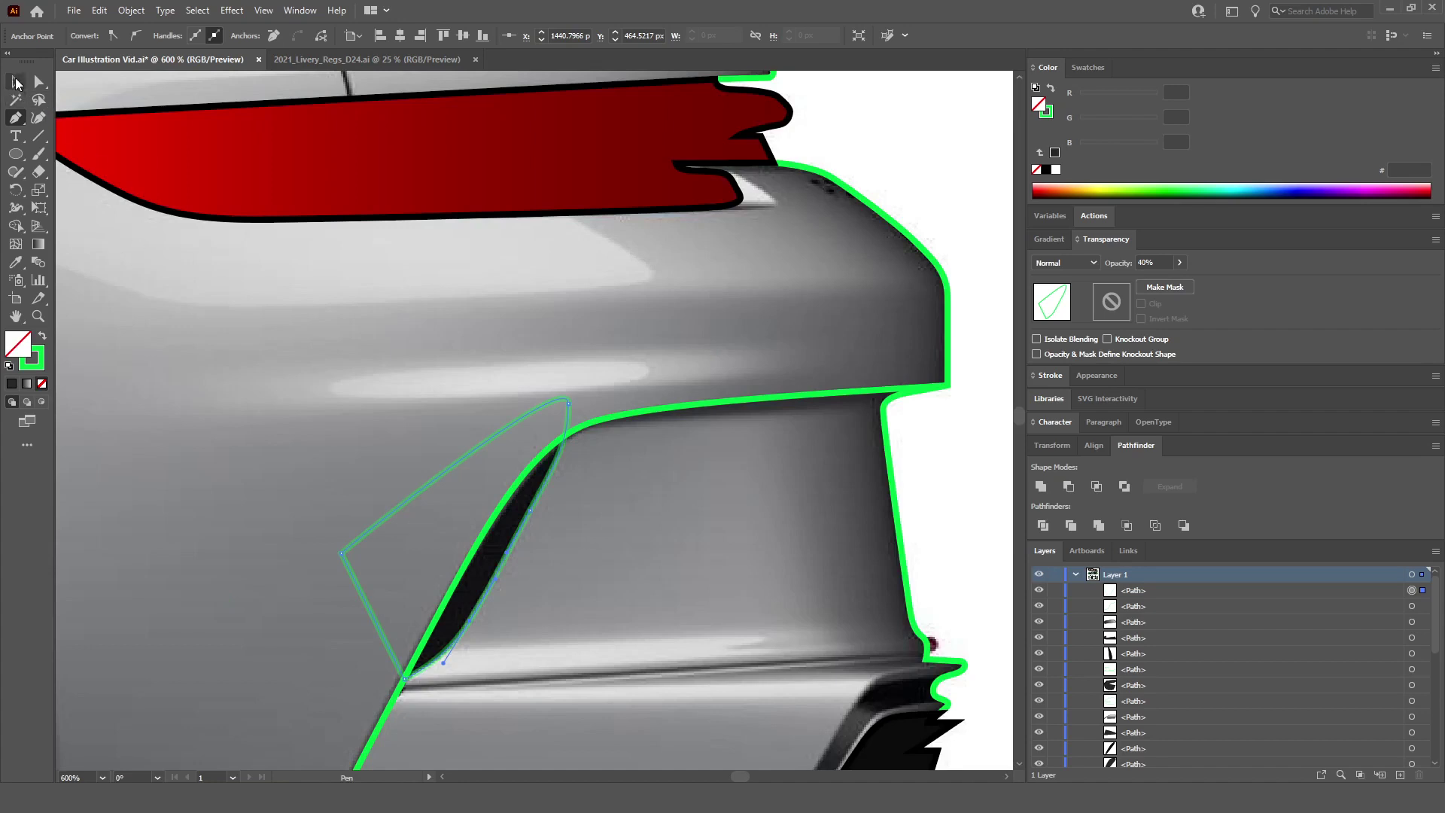
pyautogui.keyDown('shift'); pyautogui.click(624, 420); pyautogui.keyUp('shift')
pyautogui.keyDown('ctrl'); pyautogui.click(829, 396); pyautogui.keyUp('ctrl')
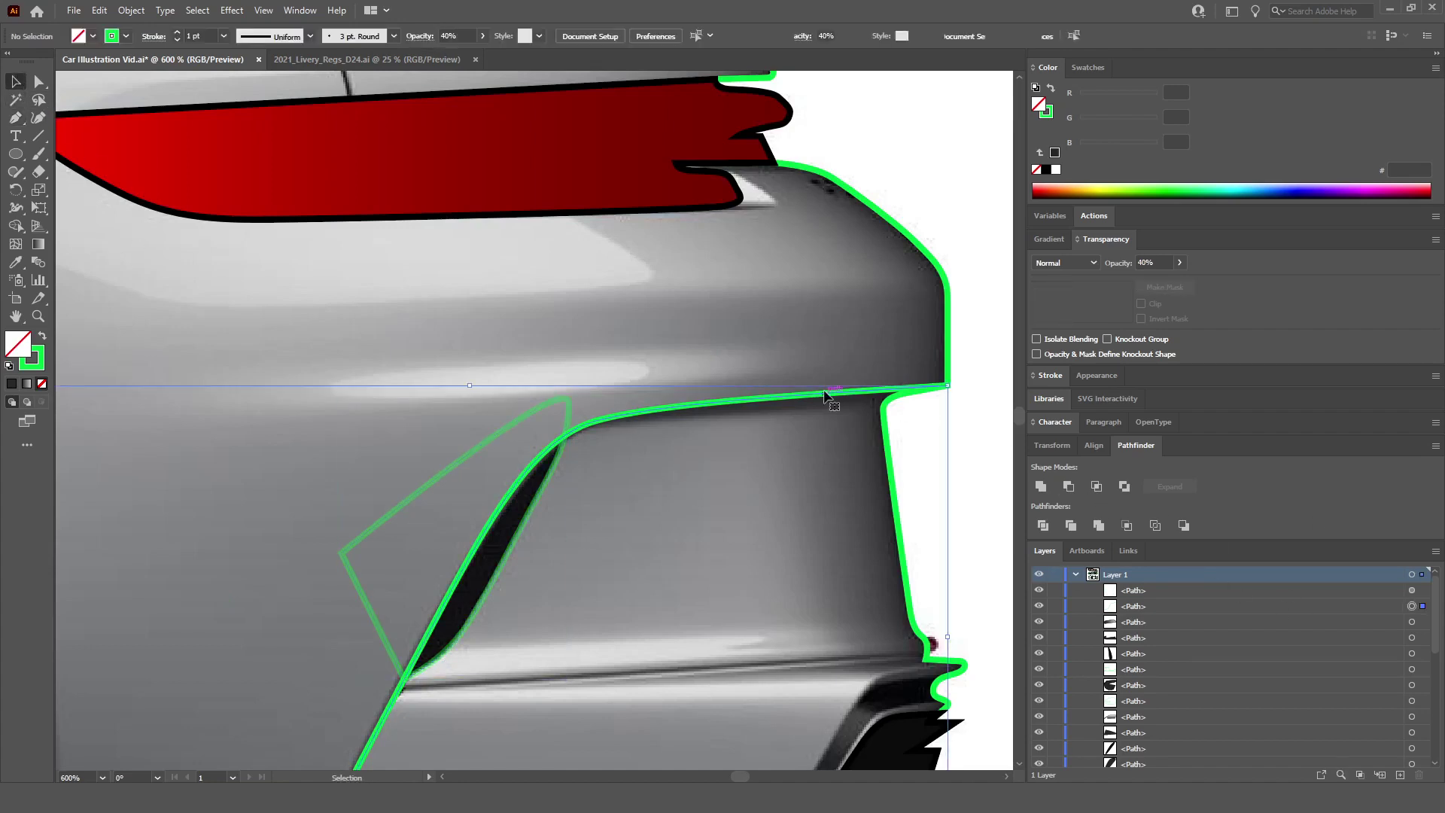
pyautogui.hotkey('ctrl', 'c')
pyautogui.hotkey('ctrl', 'f')
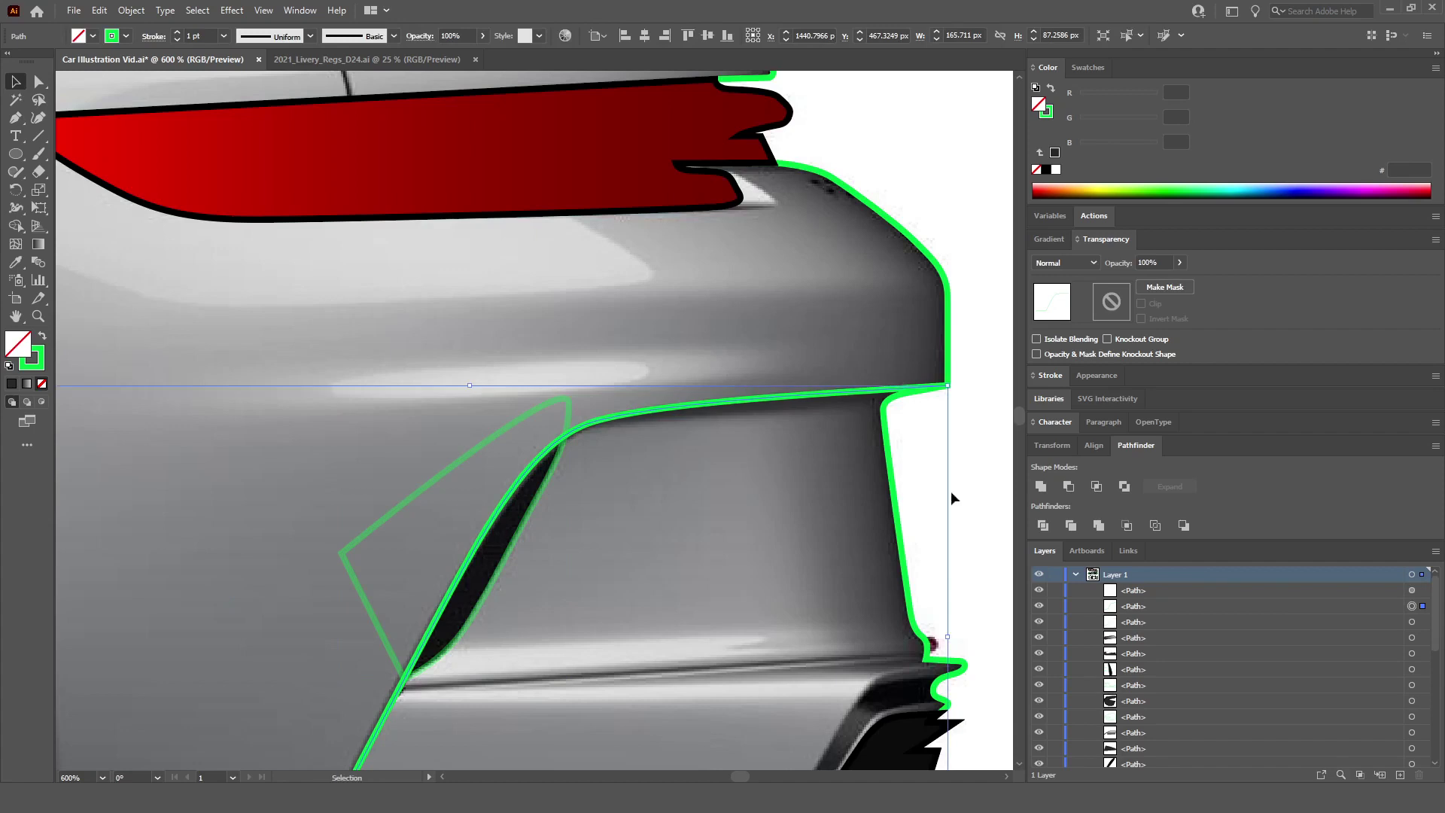
pyautogui.click(1040, 607)
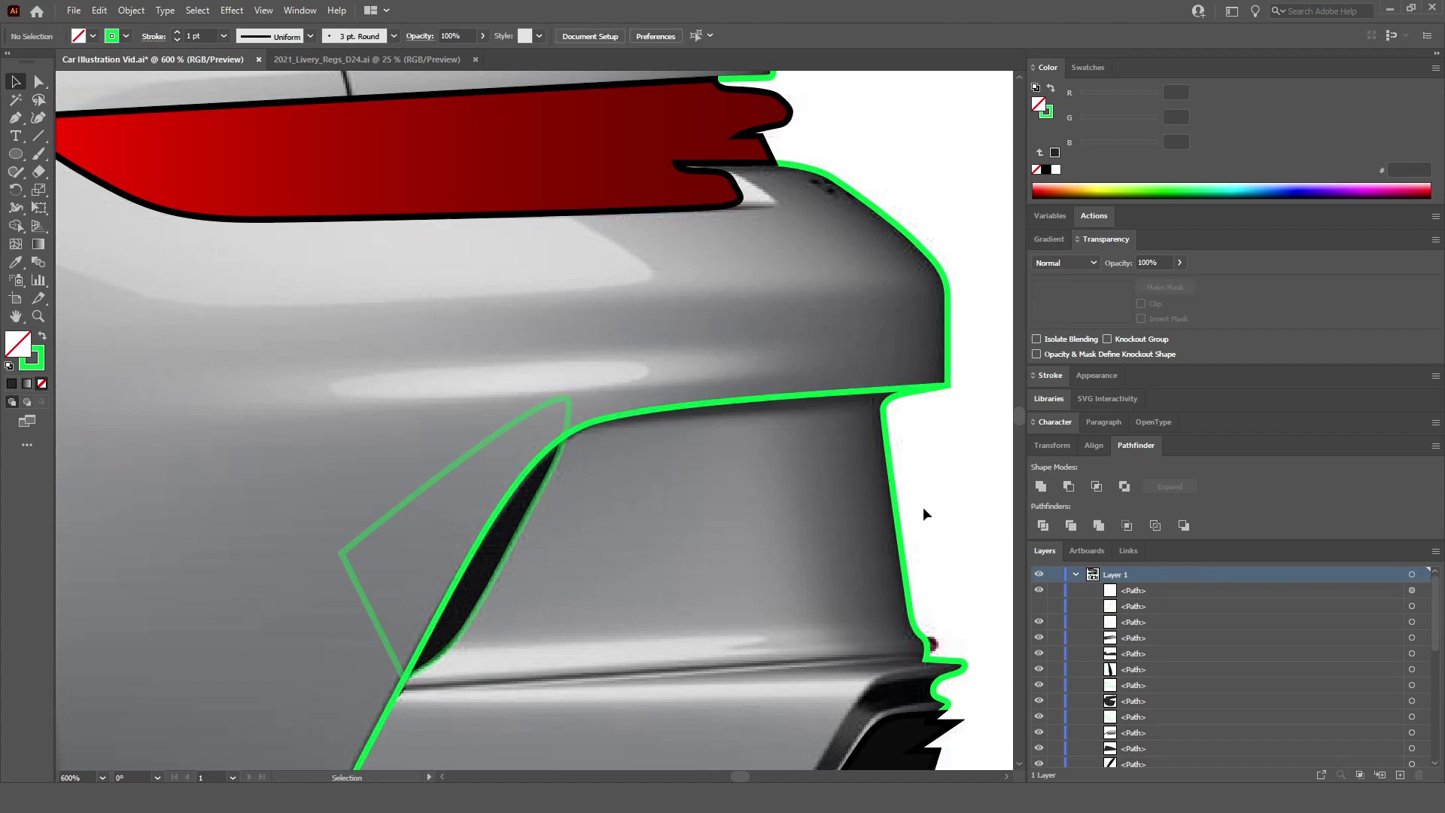
# Step: Divide the traced vent shape along the overlapping body outline
pyautogui.click(539, 467)
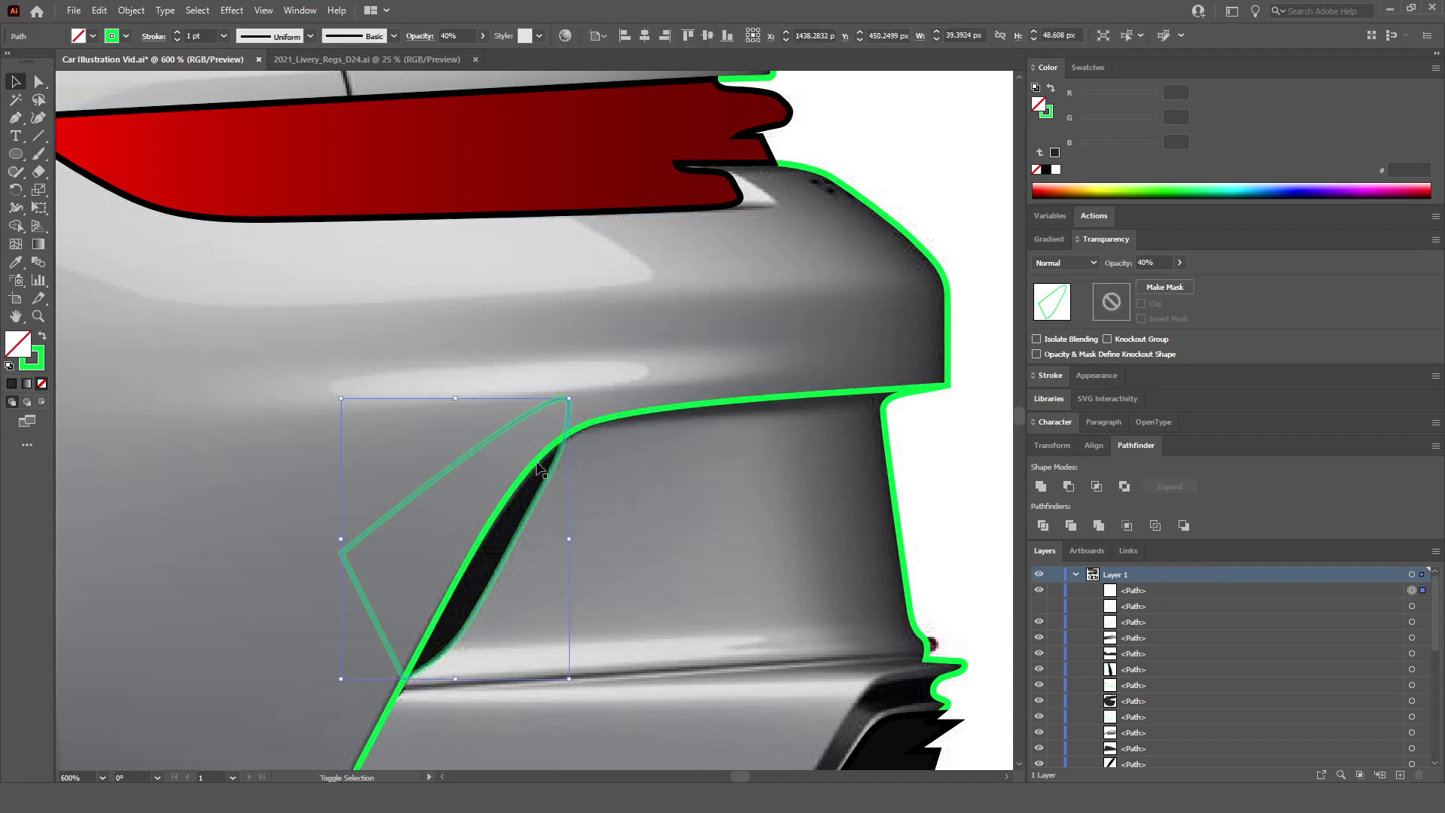
pyautogui.keyDown('shift'); pyautogui.click(539, 467); pyautogui.keyUp('shift')
pyautogui.hotkey('ctrl', 'g')
pyautogui.scroll(-2, 753, 531)
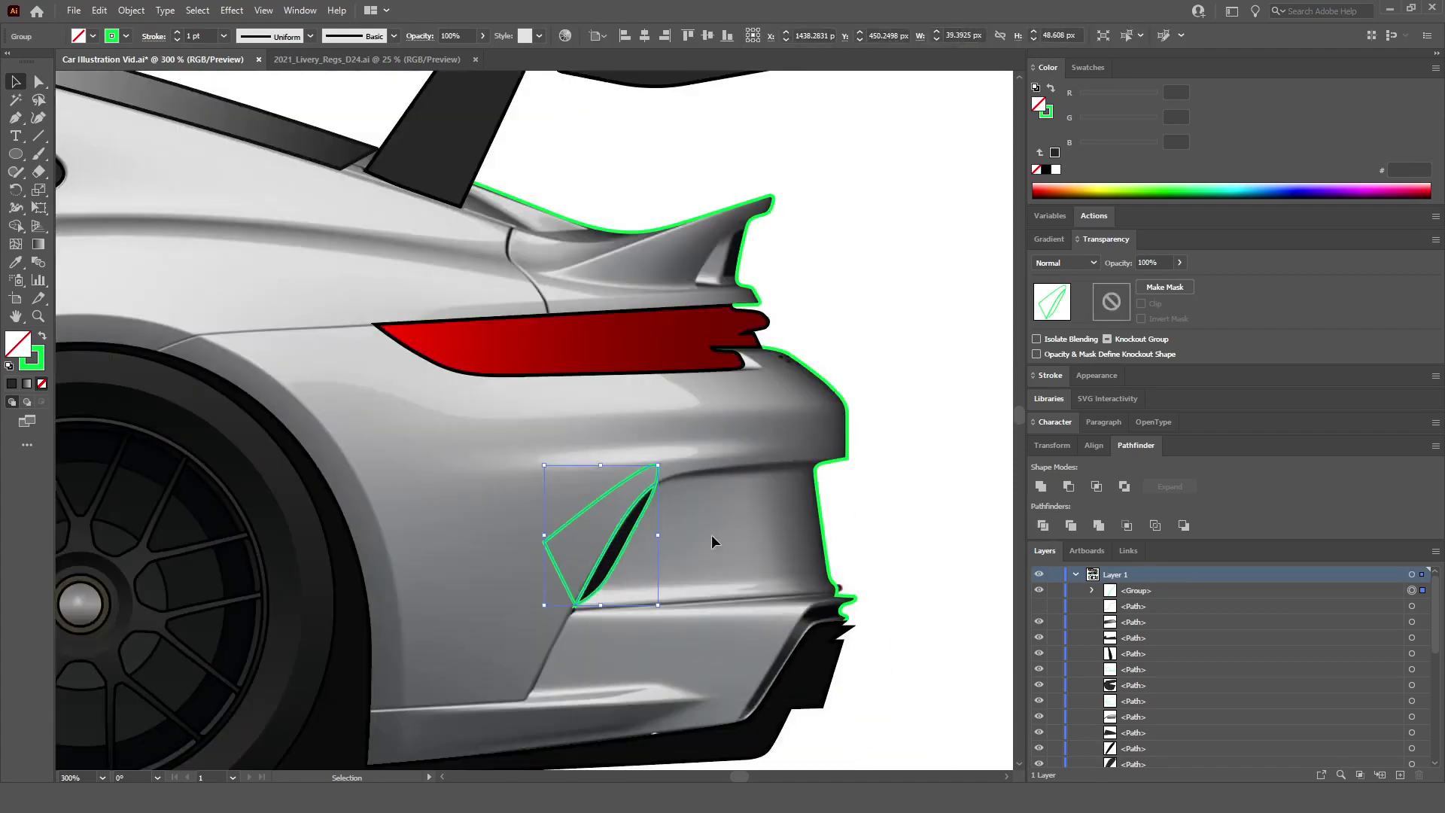
pyautogui.scroll(2, 631, 580)
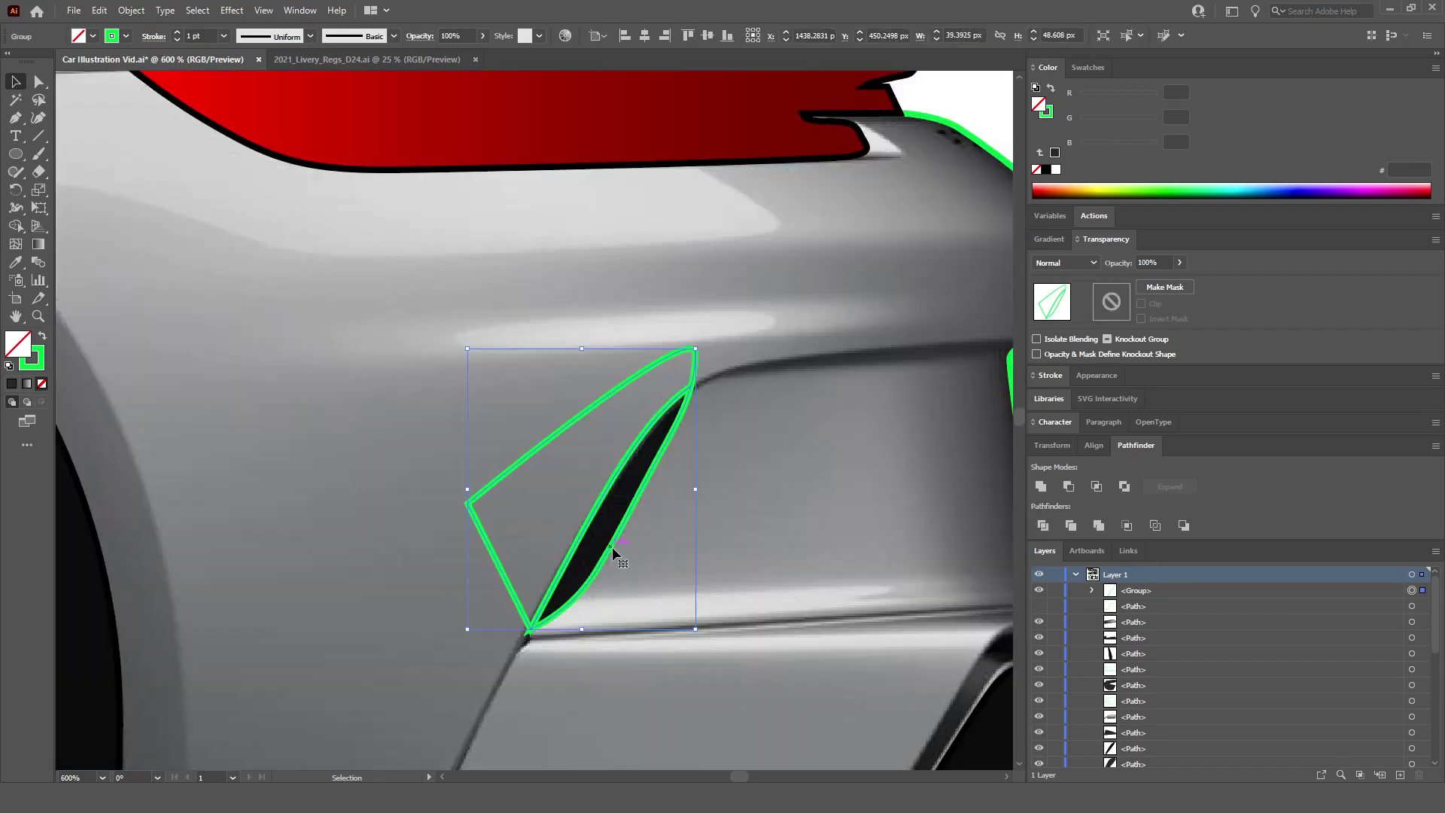
# Step: Ungroup the divided pieces and delete the large outer one, keeping the narrow piece over the dark vent
pyautogui.hotkey('ctrl', 'z')
pyautogui.hotkey('ctrl', 'z')
pyautogui.hotkey('ctrl', 'z')
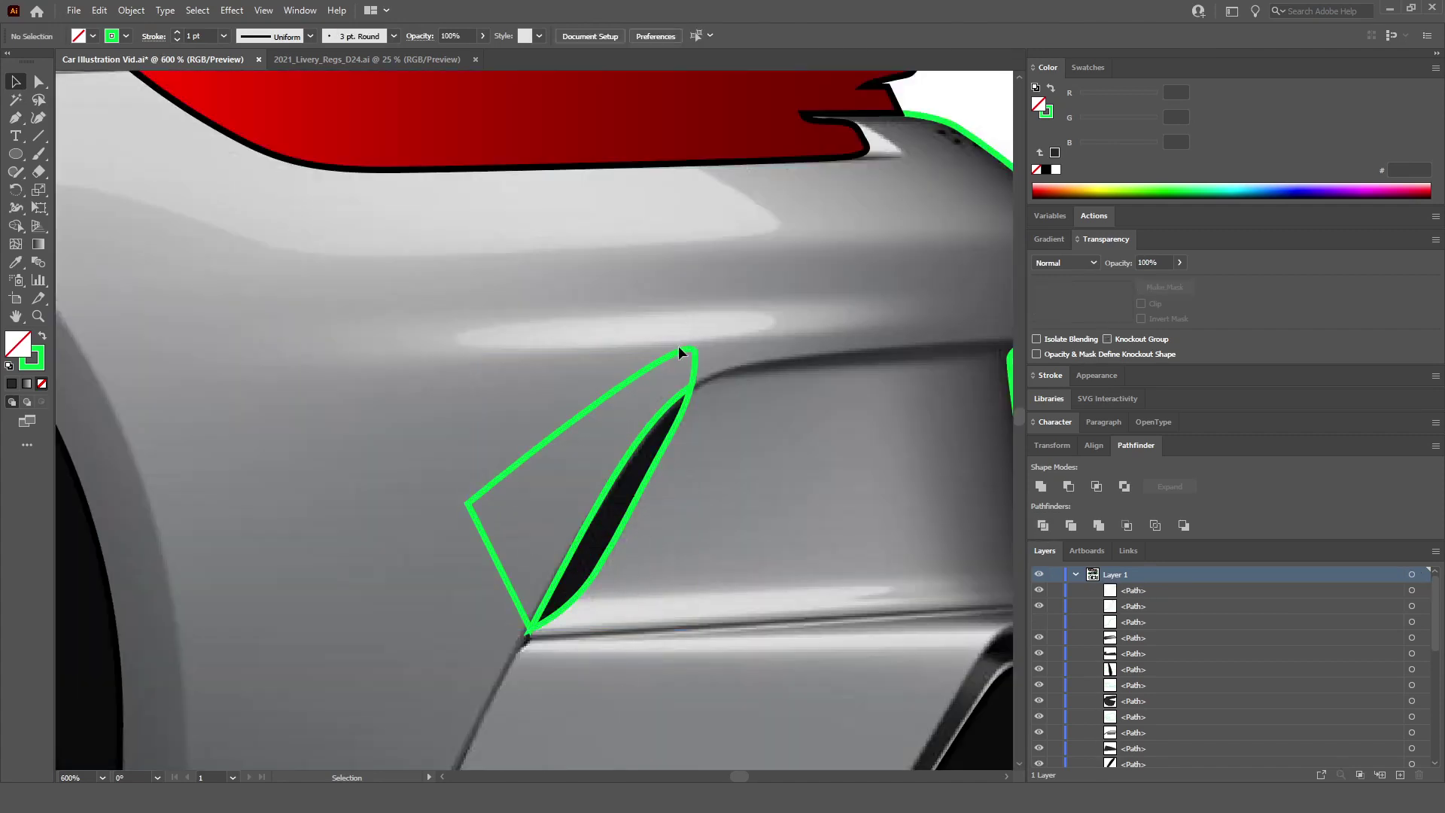
pyautogui.press('a')
pyautogui.click(679, 387)
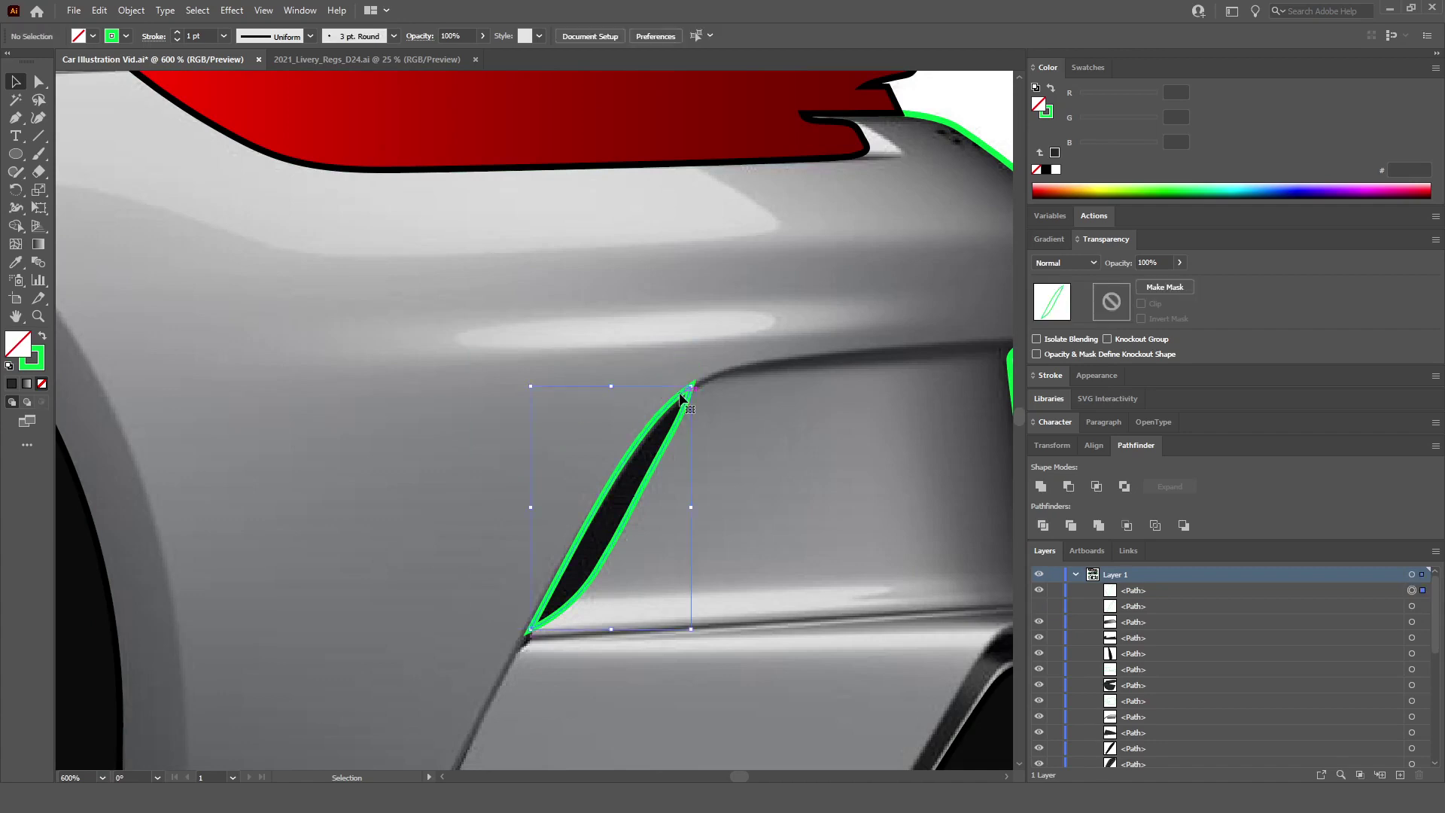
# Step: Match the bumper vent piece's fill and stroke to the dark inner shape of the side air intake with the Eyedropper
pyautogui.scroll(-3, 813, 387)
pyautogui.press('v')
pyautogui.hscroll(-3, 256, 493)
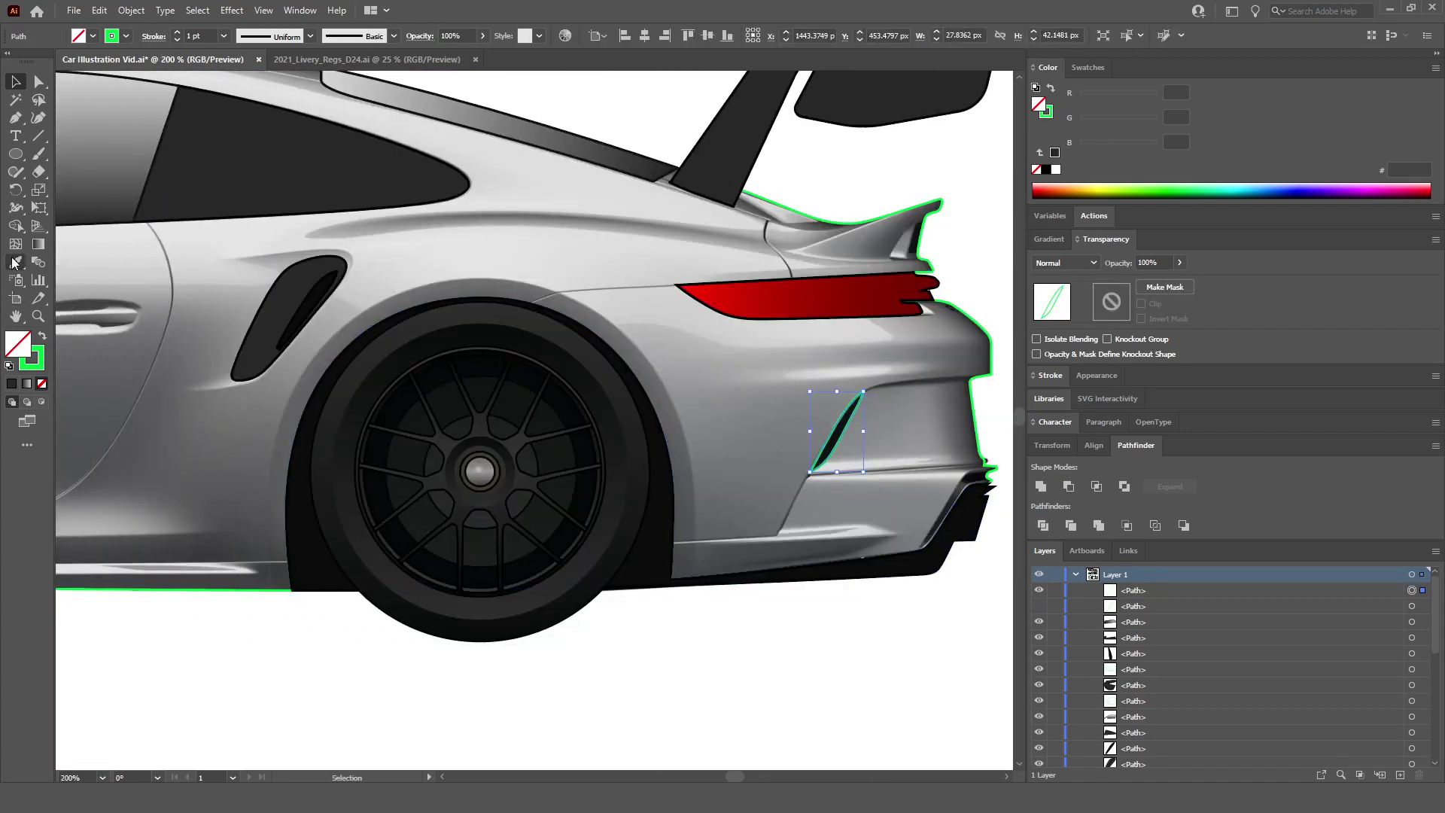
pyautogui.click(13, 263)
pyautogui.click(295, 289)
pyautogui.press('v')
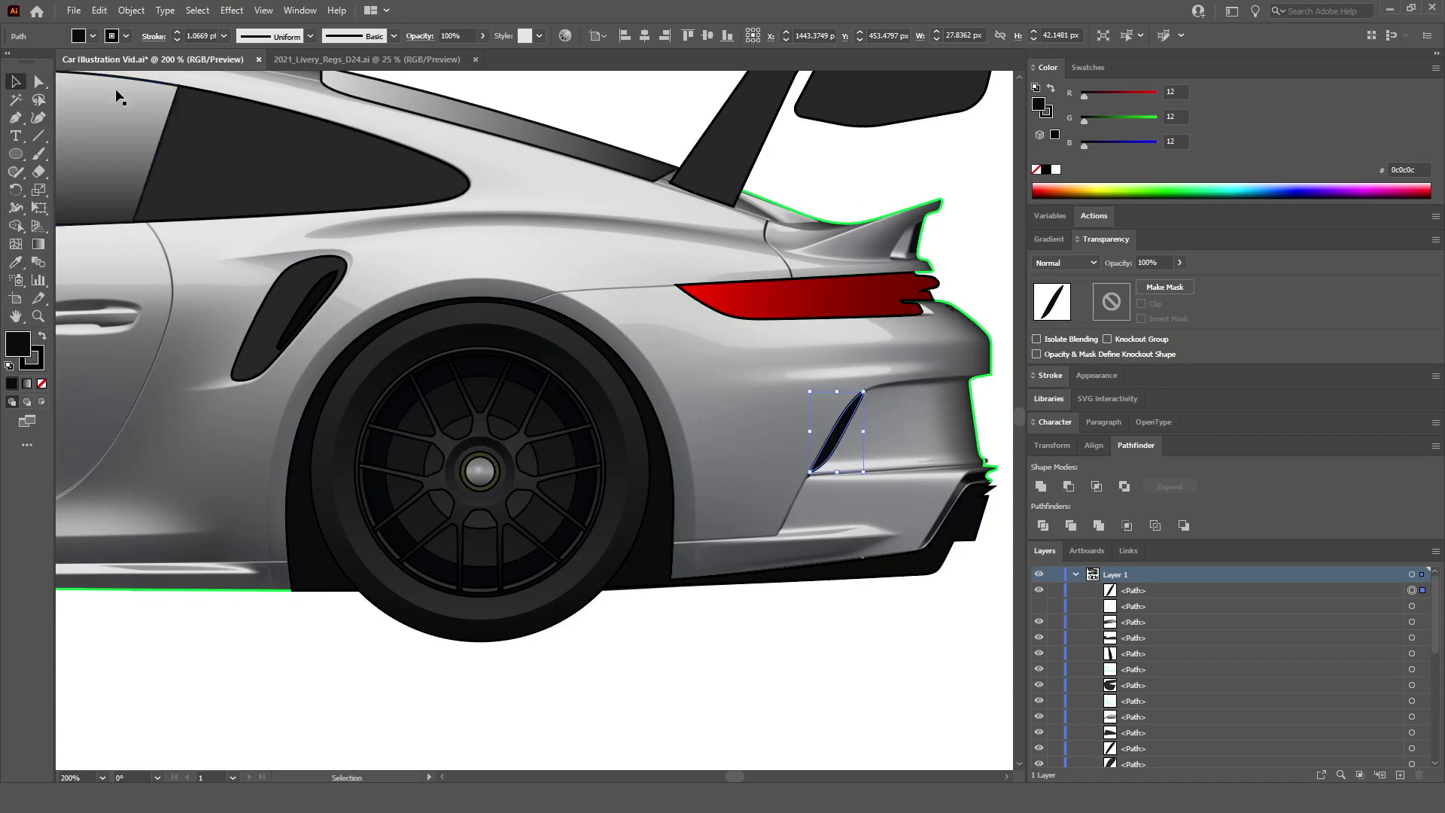
# Step: Swap the car body outline's fill and stroke so the whole body is filled green
pyautogui.hotkey('ctrl', 'shift', 'a')
pyautogui.scroll(-1, 862, 463)
pyautogui.press('a')
pyautogui.scroll(-1, 860, 461)
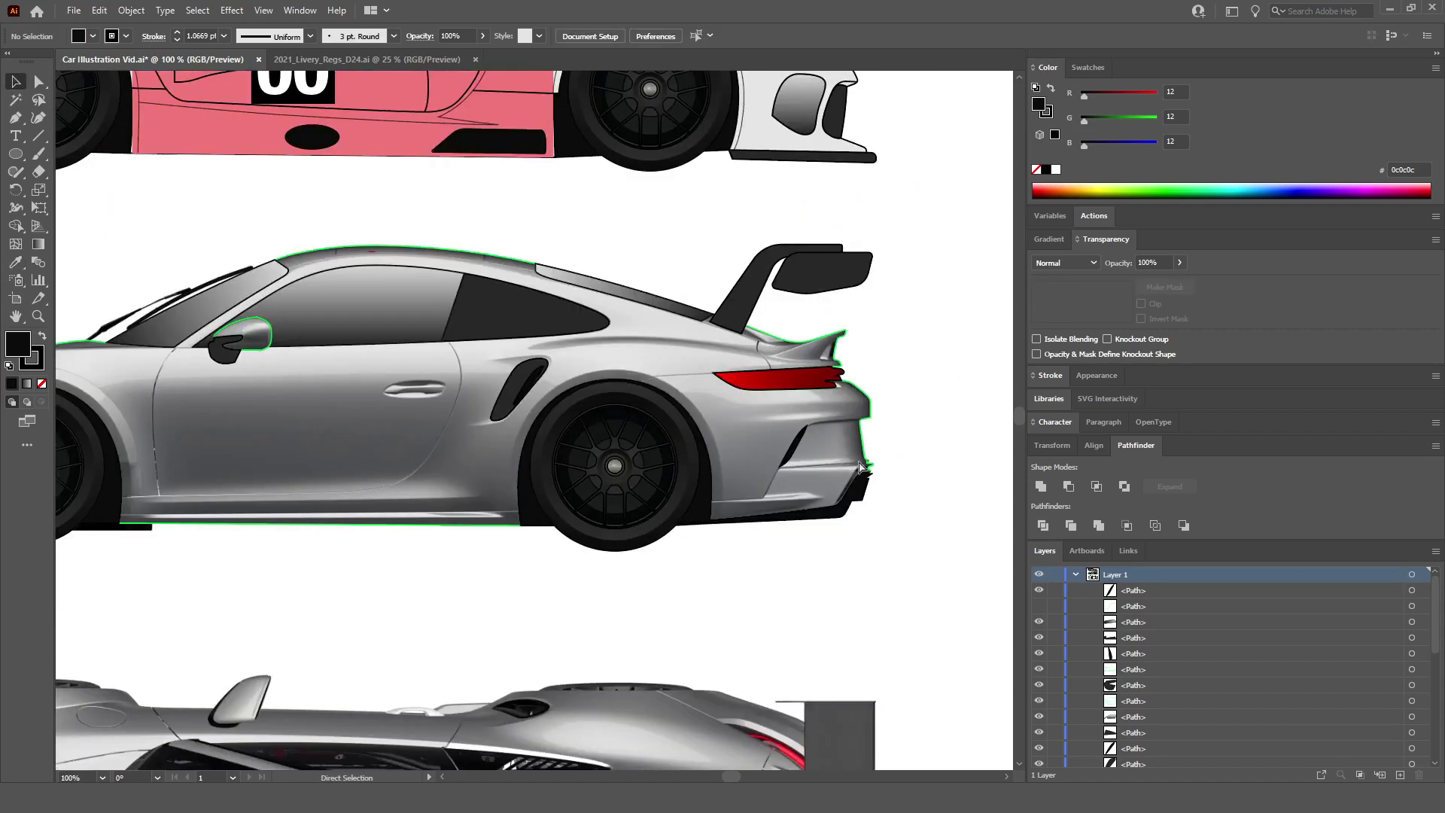
pyautogui.press('v')
pyautogui.hscroll(-8, 858, 465)
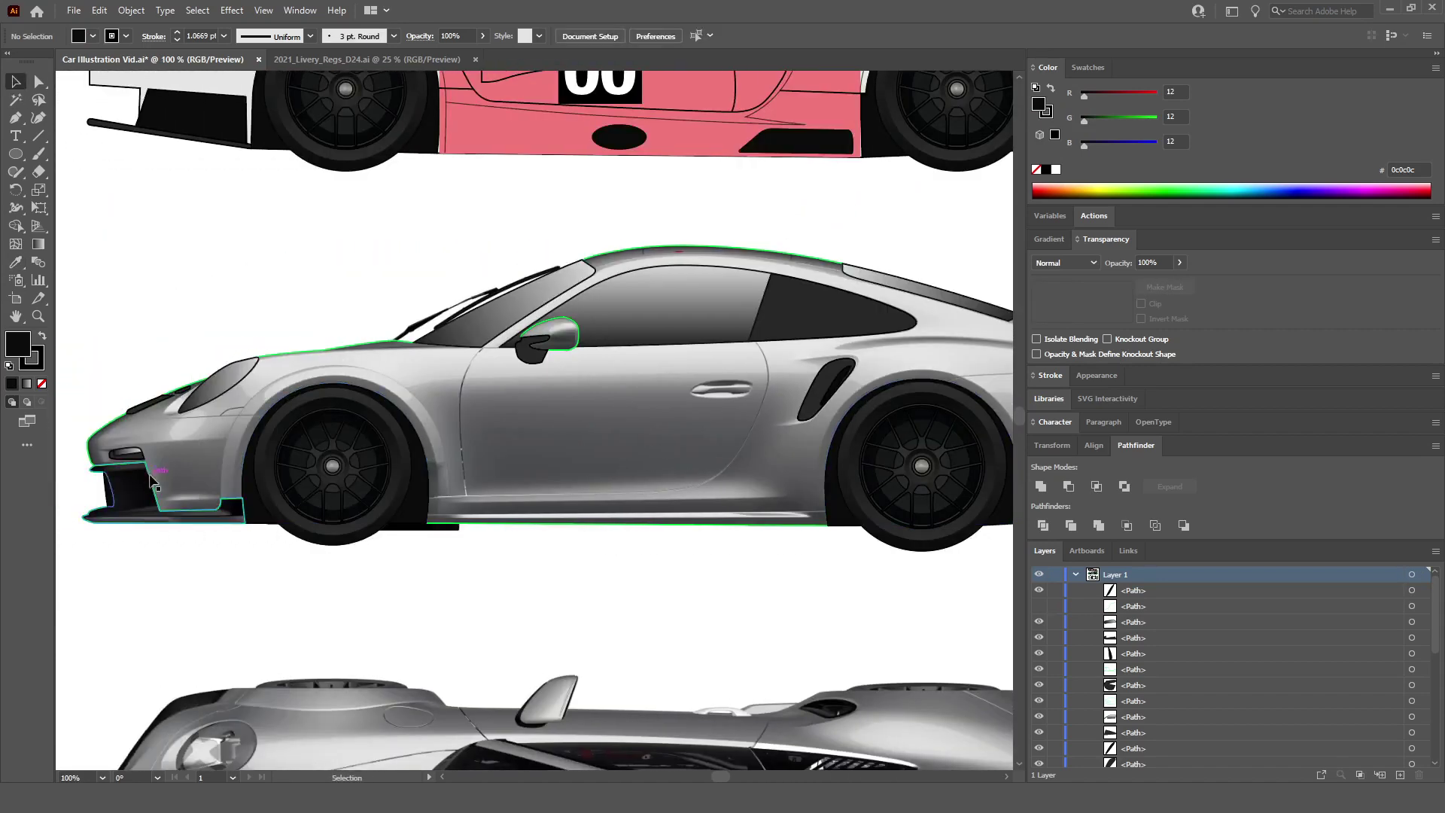
pyautogui.click(101, 429)
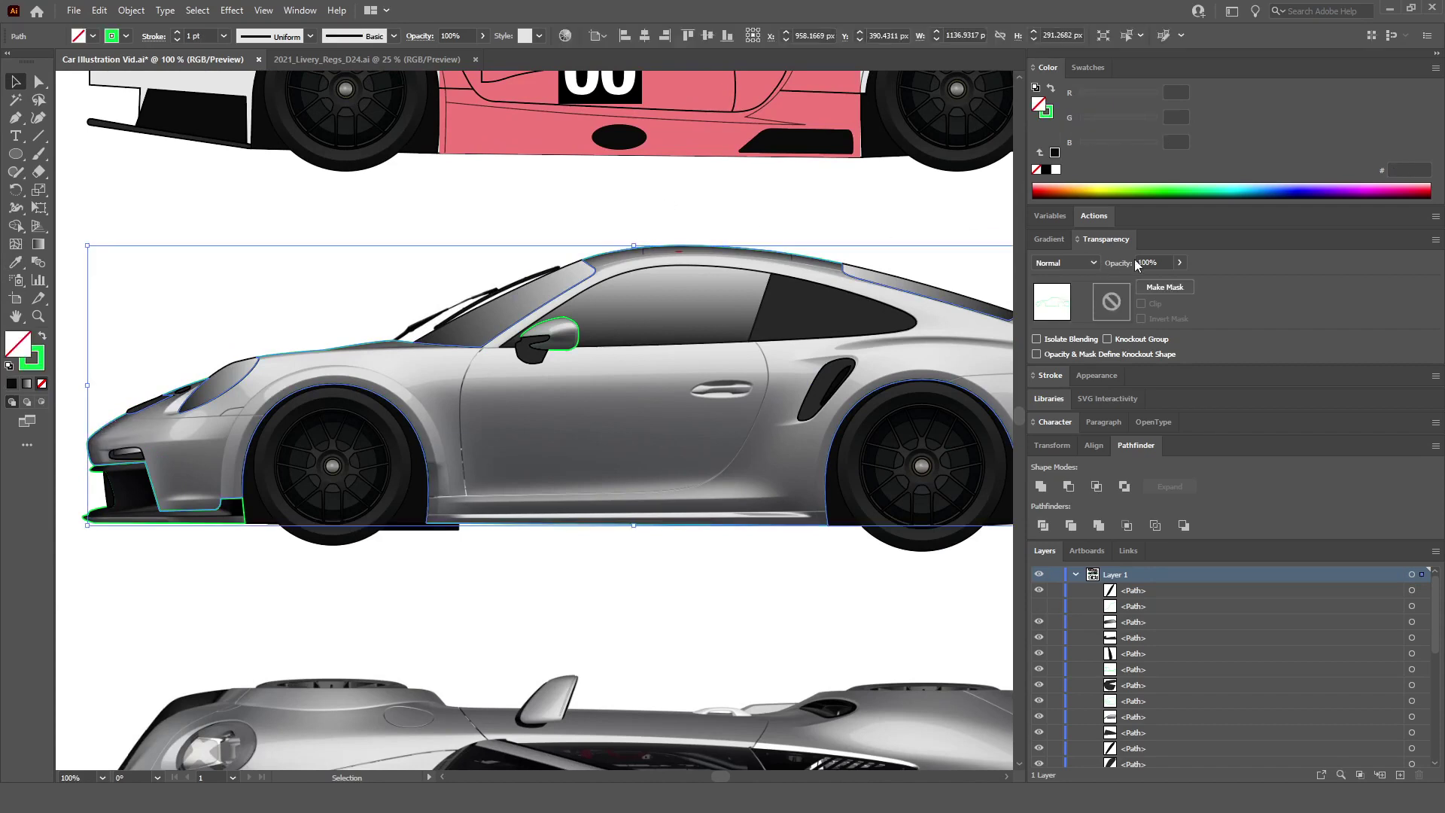
pyautogui.click(43, 339)
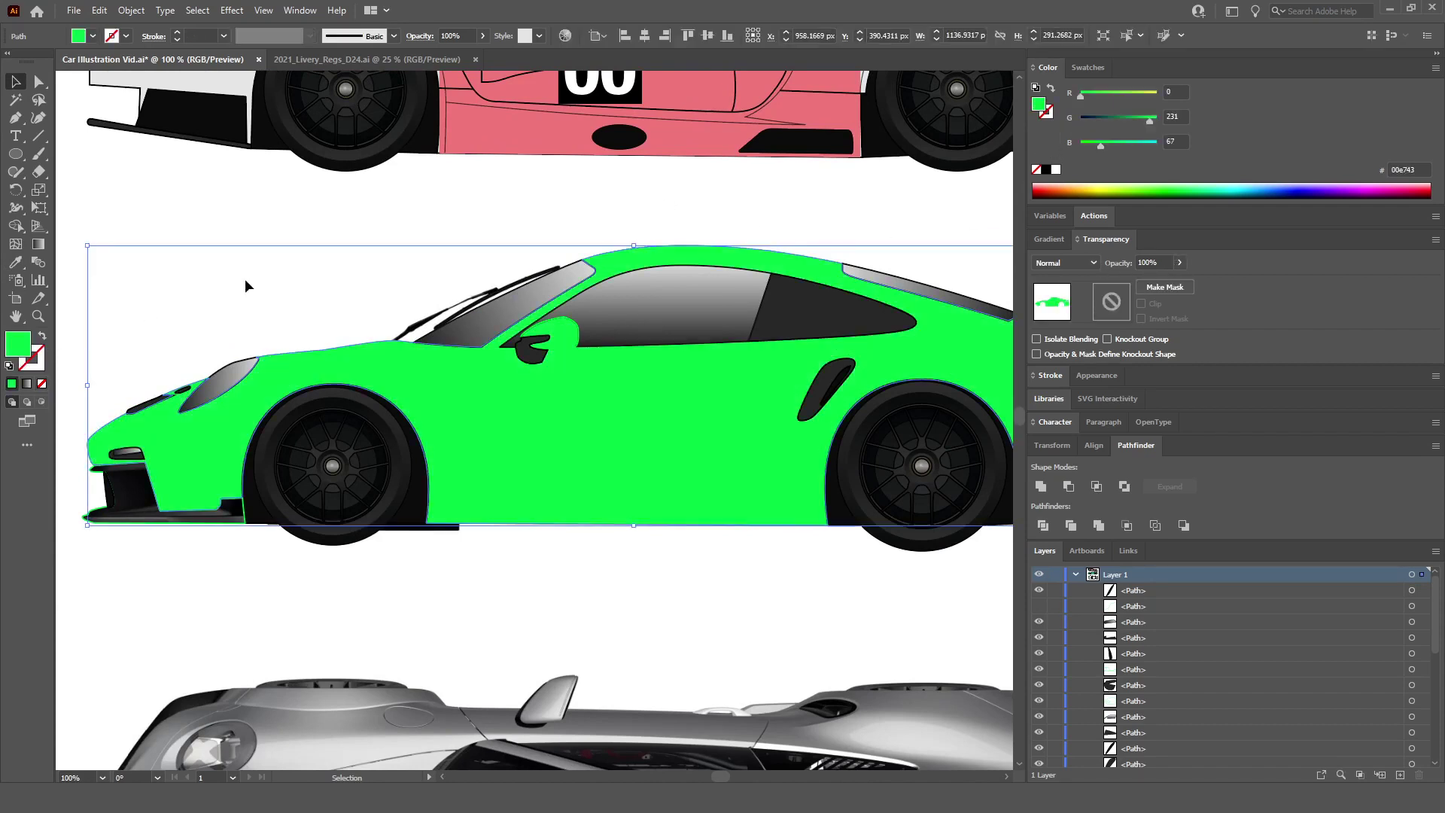
pyautogui.hotkey('ctrl', '-')
pyautogui.click(847, 520)
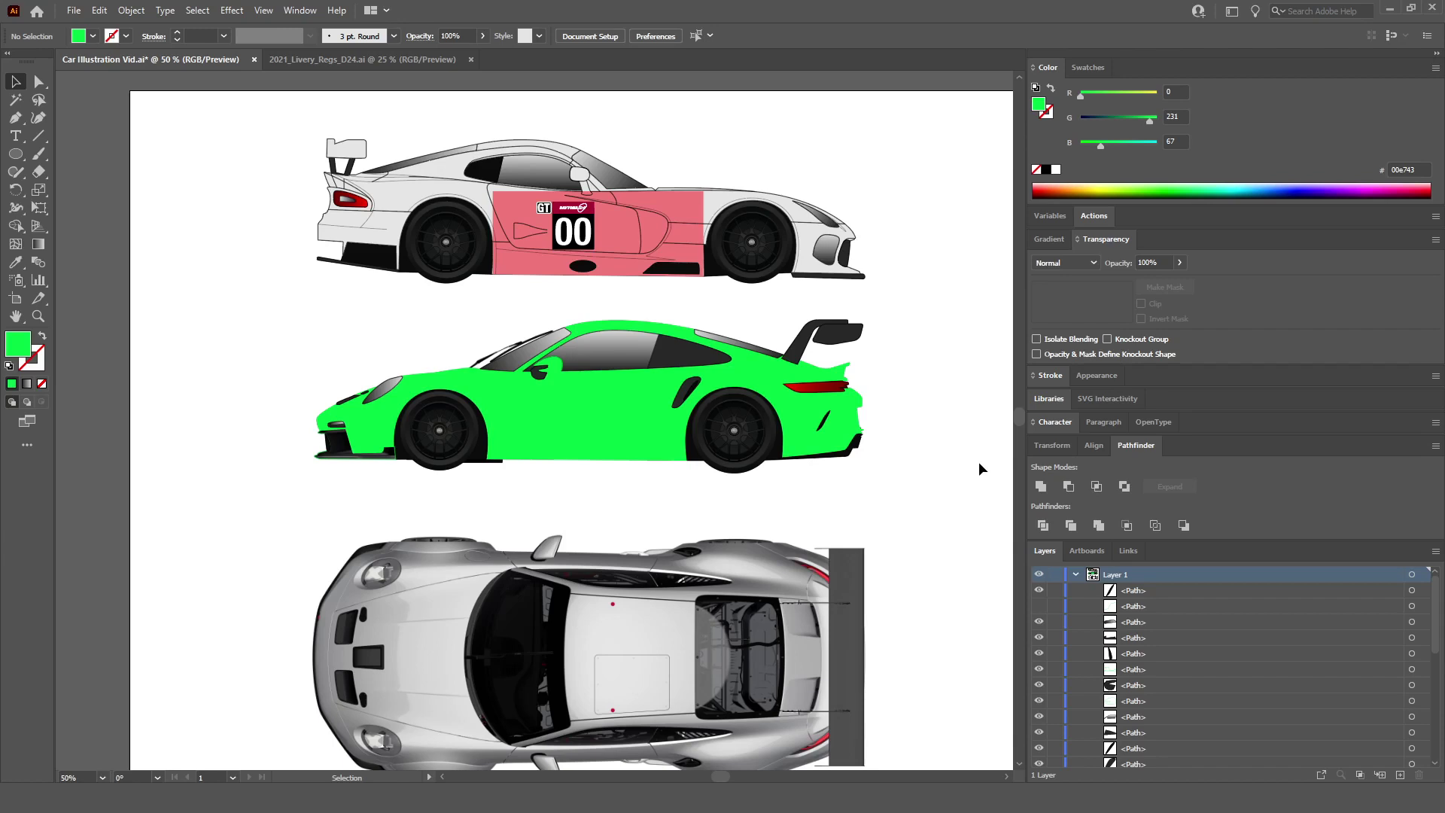
# Step: Swap the body shape's fill and stroke back to a green outline with no fill
pyautogui.scroll(4, 364, 454)
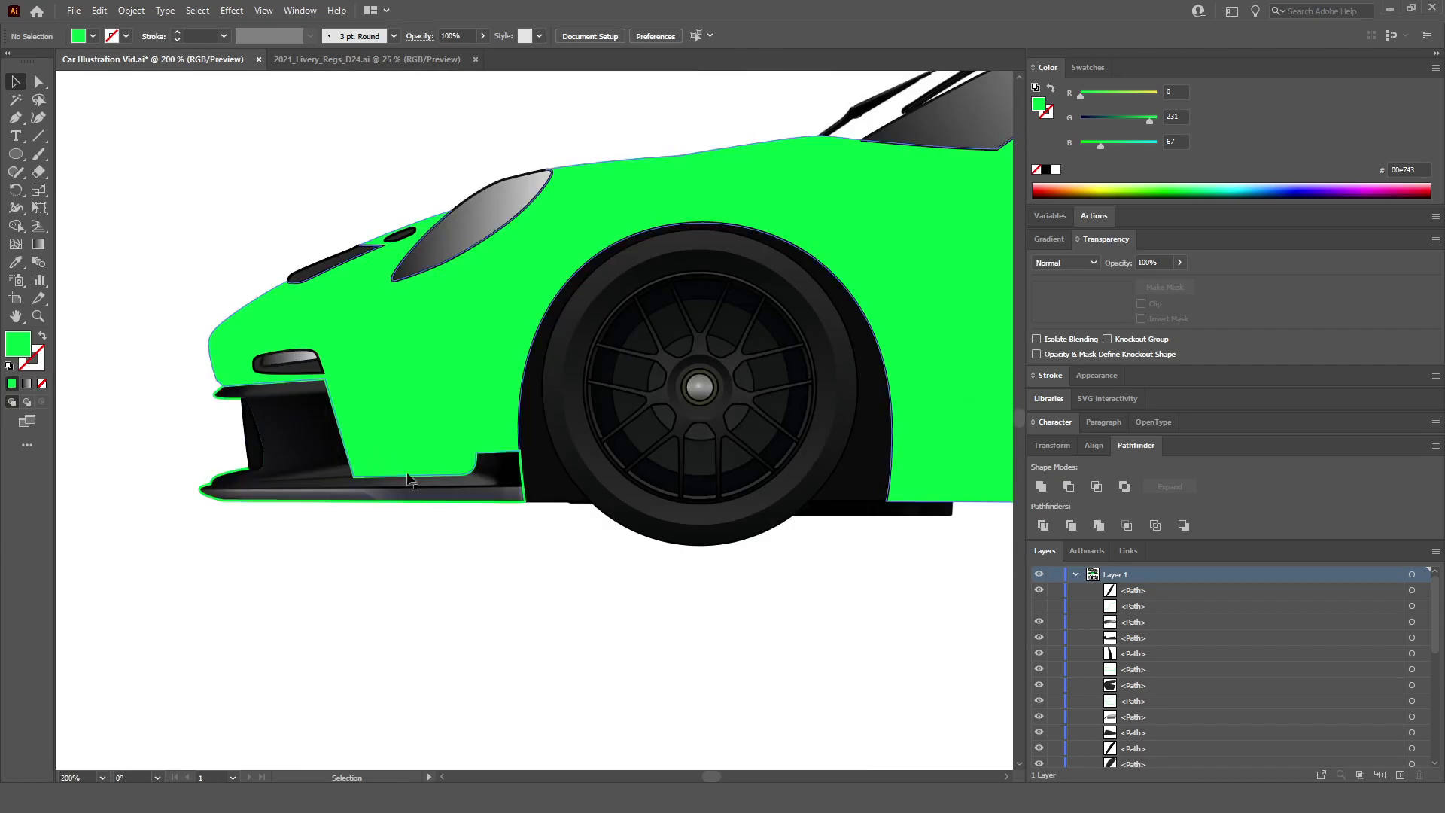
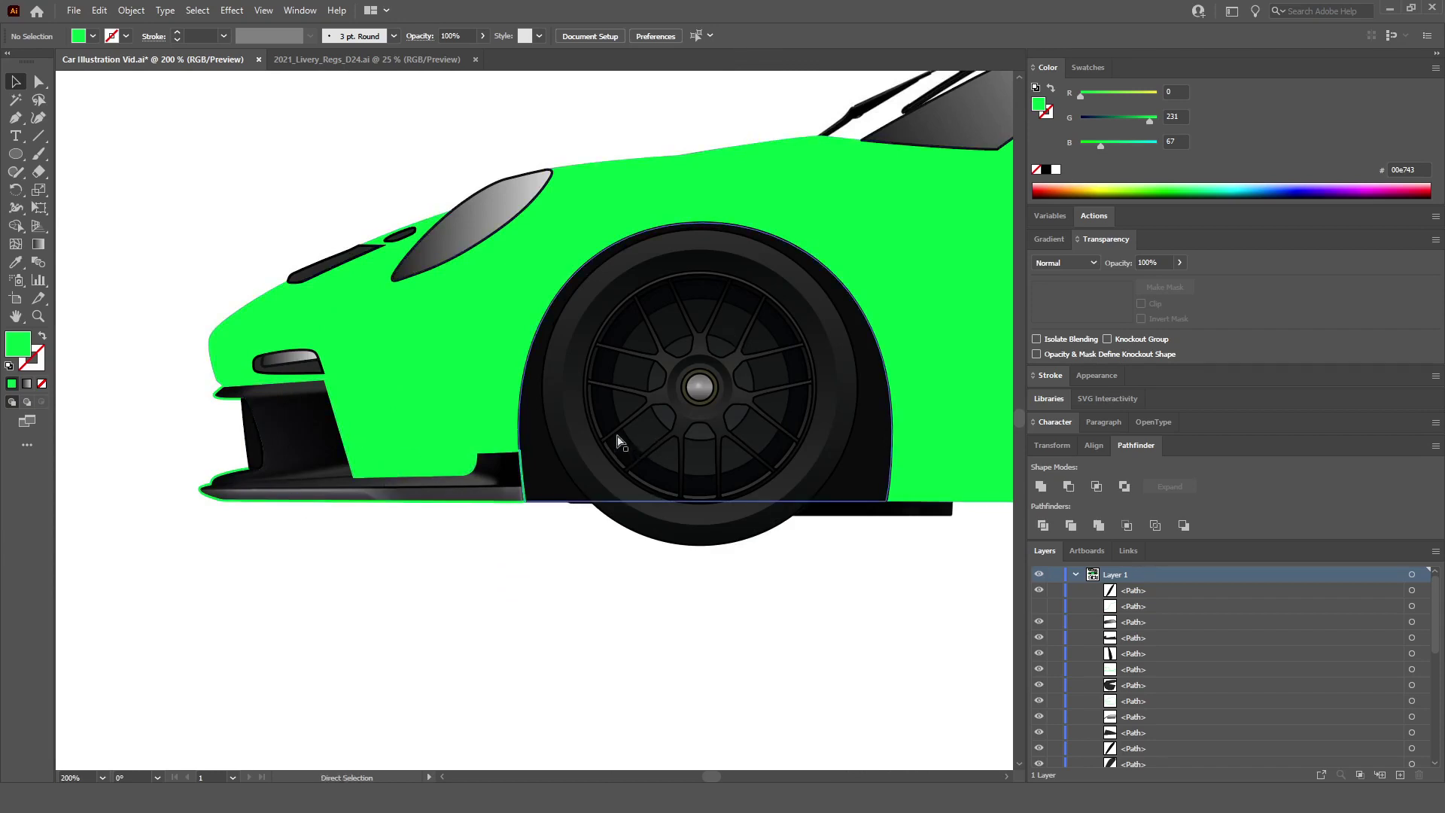
pyautogui.scroll(-1, 618, 441)
pyautogui.hscroll(5, 655, 443)
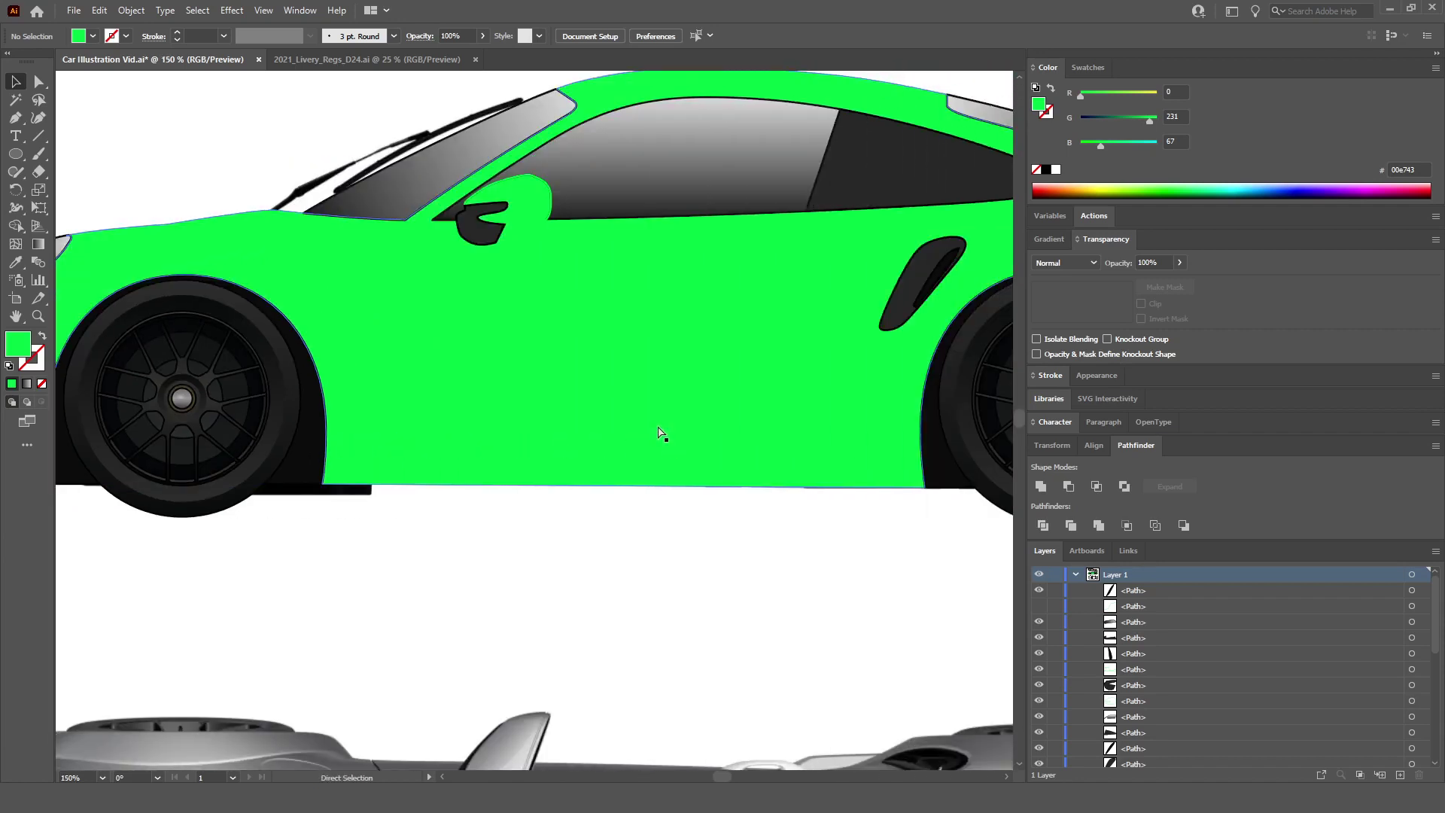
pyautogui.click(626, 278)
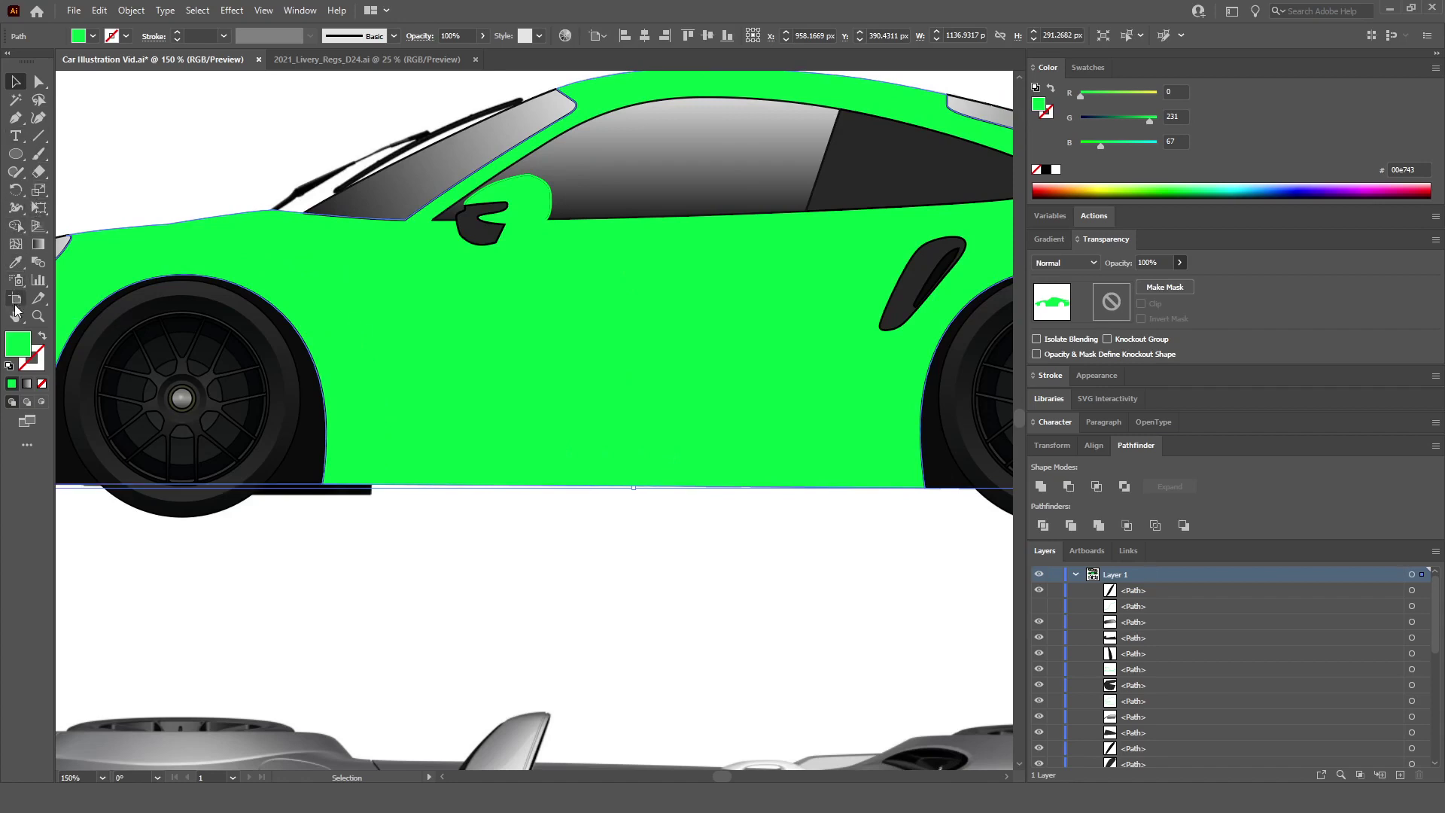
pyautogui.click(42, 337)
pyautogui.click(551, 622)
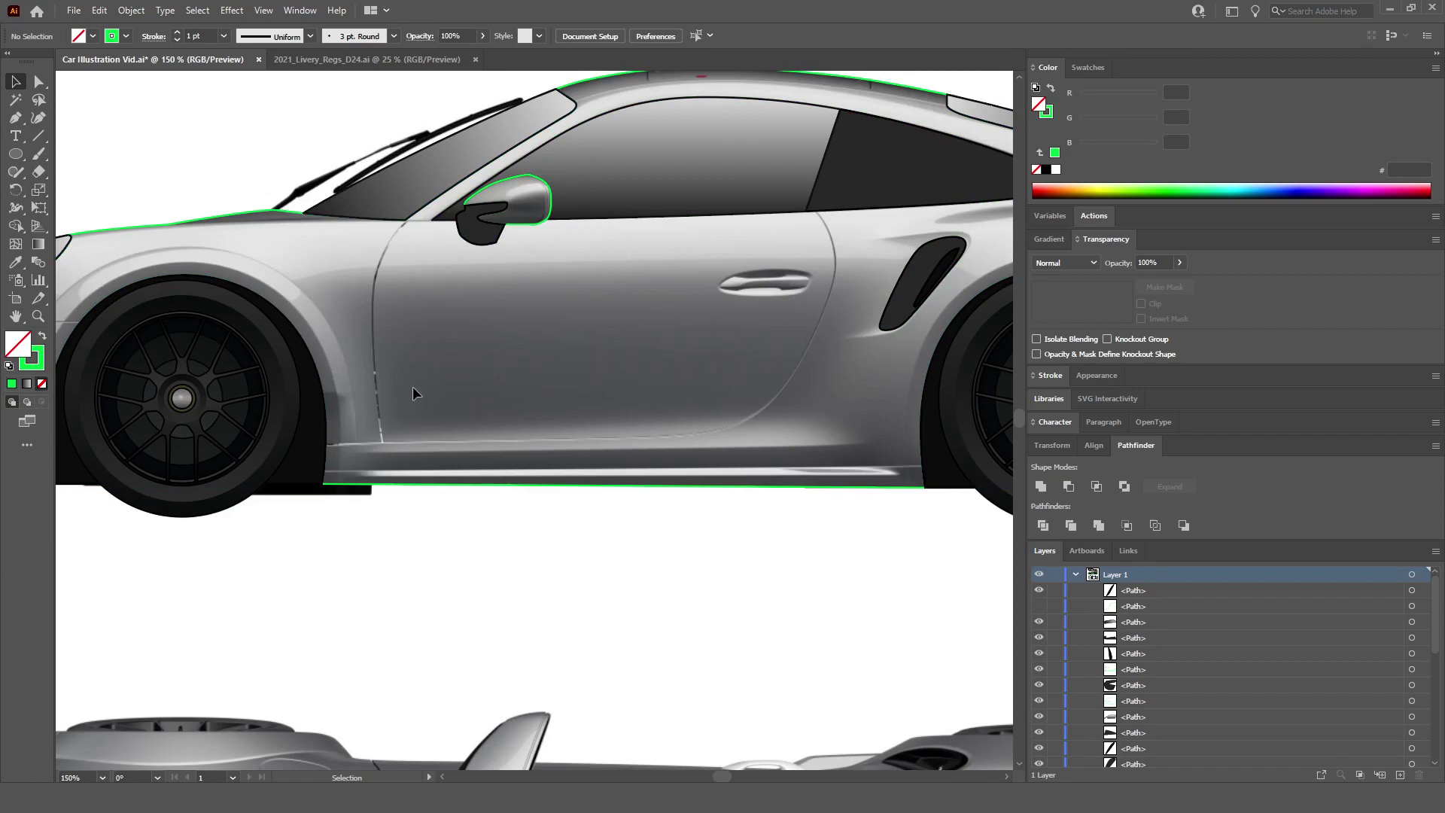
# Step: Examine the door seam, the sill edge near the rear wheel and the rear bumper seam up close
pyautogui.scroll(2, 423, 257)
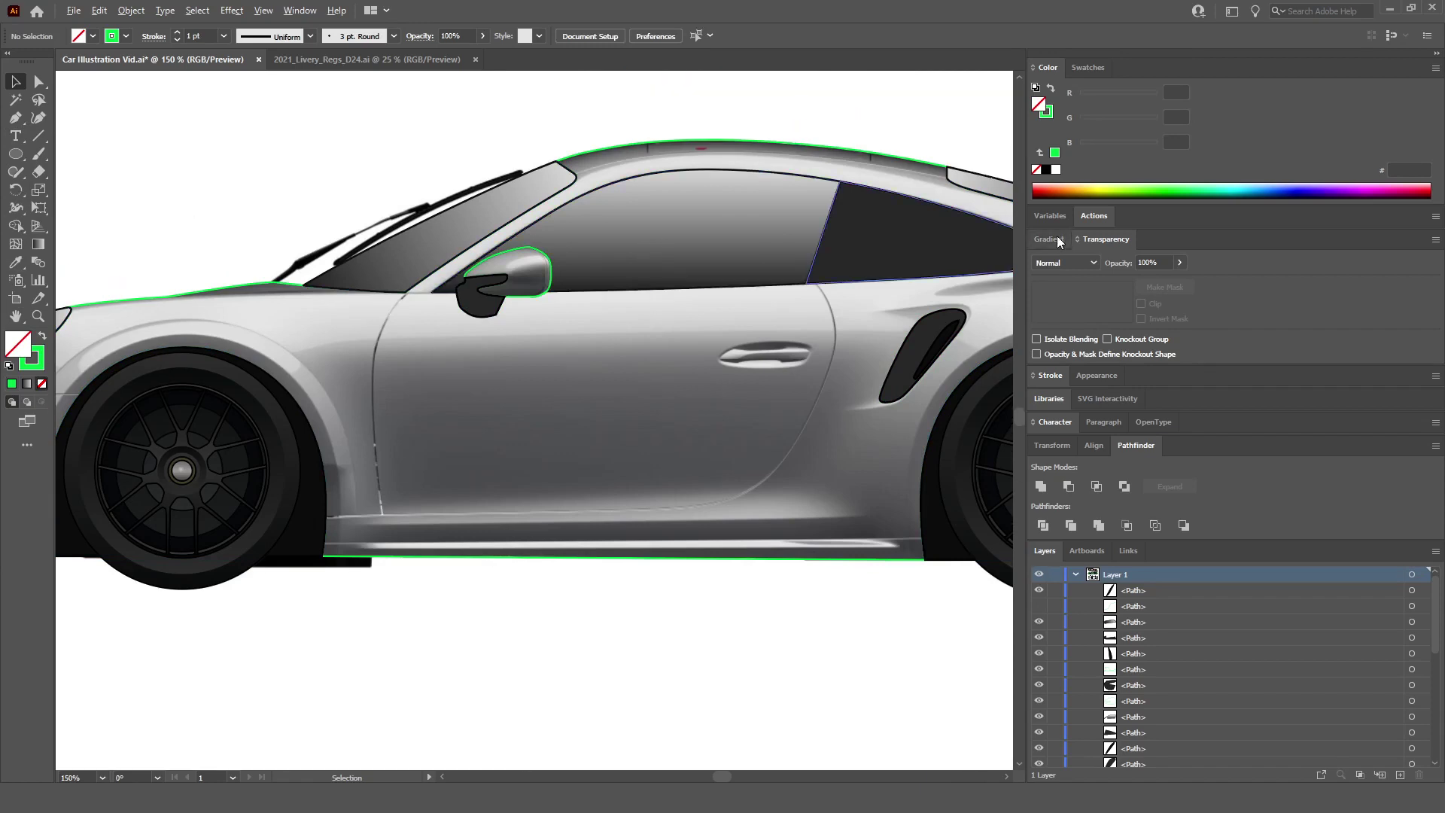
pyautogui.hscroll(3, 557, 225)
pyautogui.scroll(10, 557, 224)
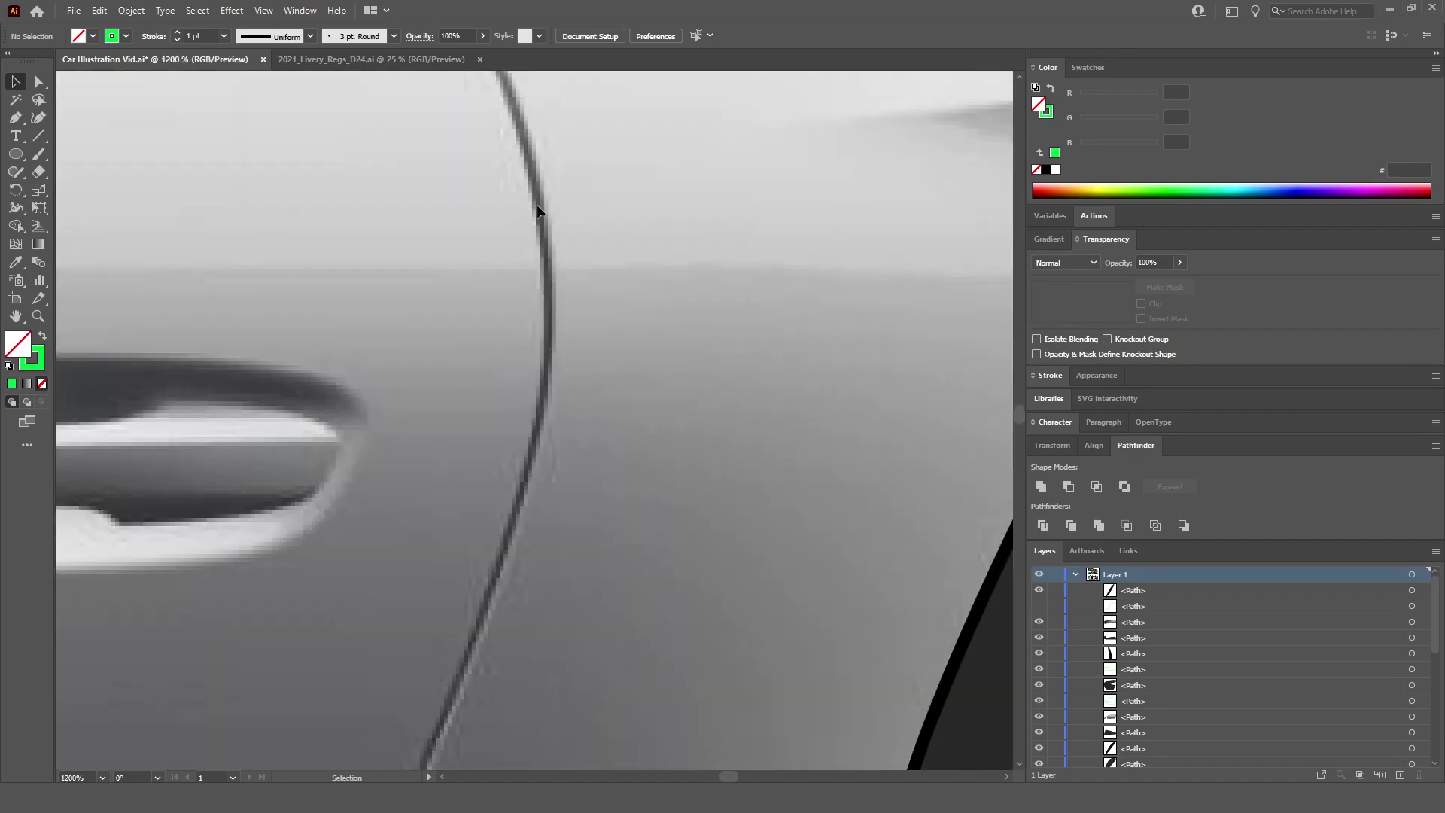
pyautogui.scroll(-10, 536, 257)
pyautogui.scroll(-2, 536, 258)
pyautogui.scroll(8, 591, 423)
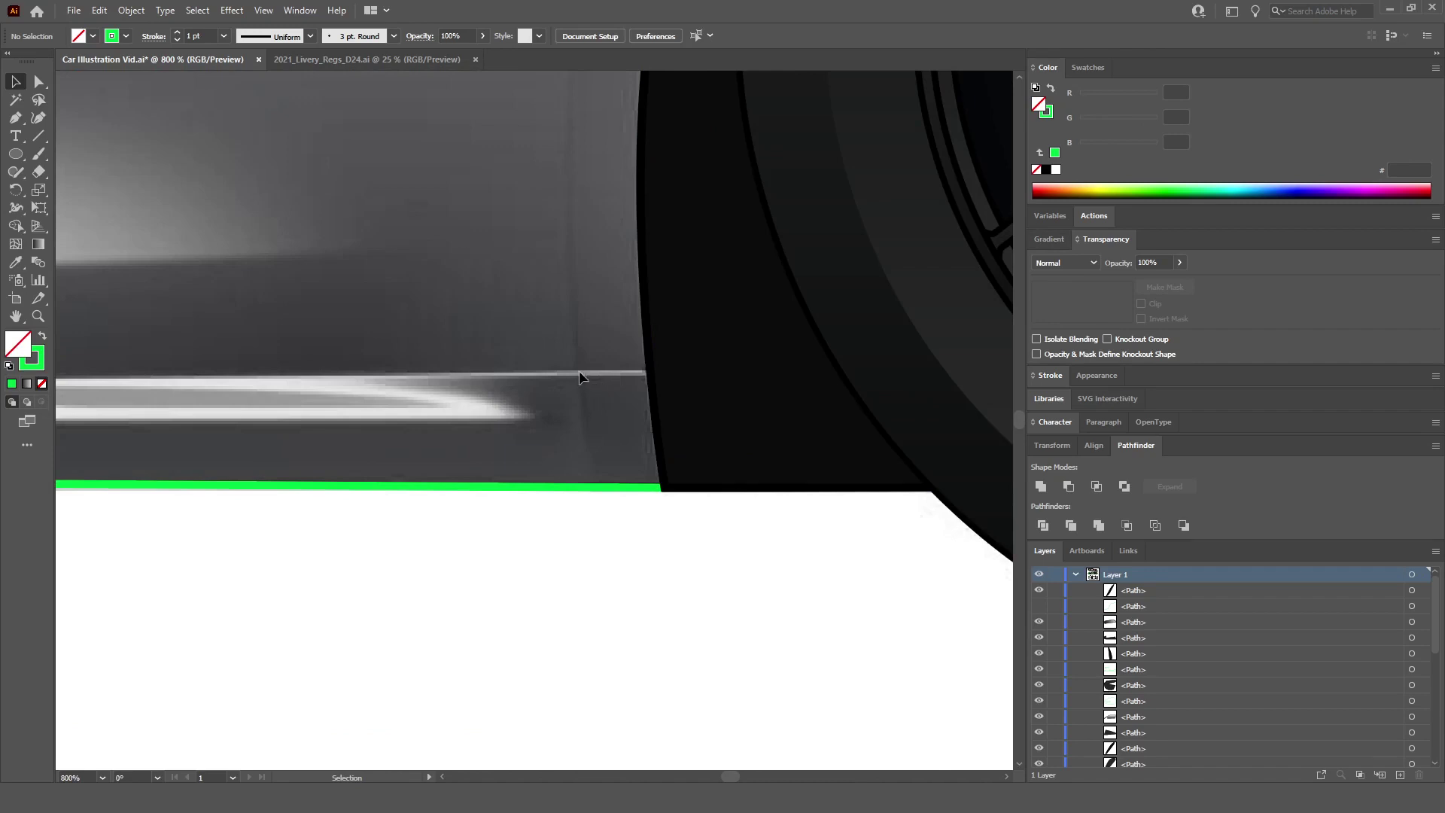
pyautogui.scroll(-6, 580, 370)
pyautogui.hscroll(3, 579, 370)
pyautogui.scroll(10, 694, 363)
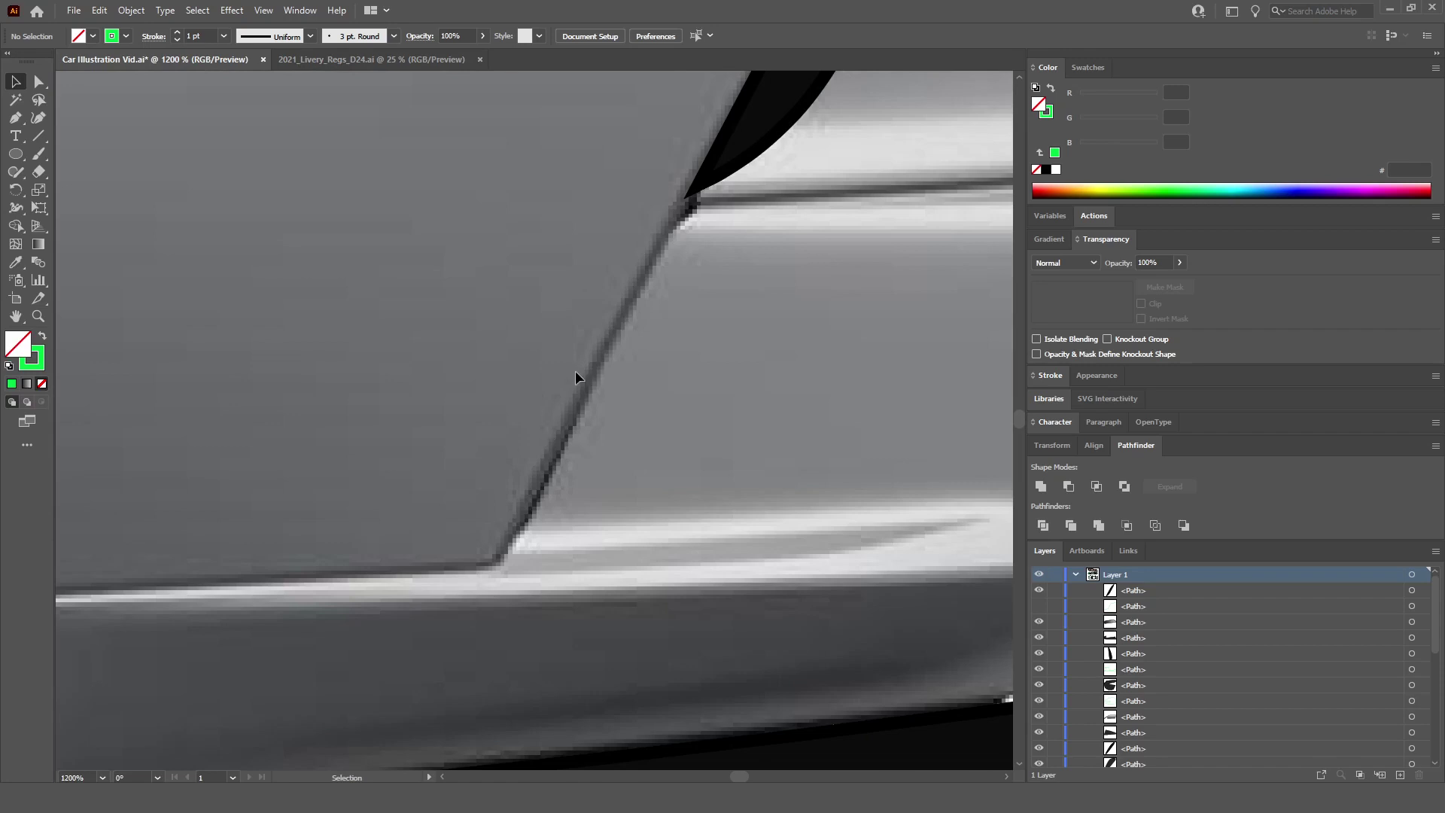
pyautogui.scroll(-3, 530, 367)
pyautogui.scroll(-4, 487, 428)
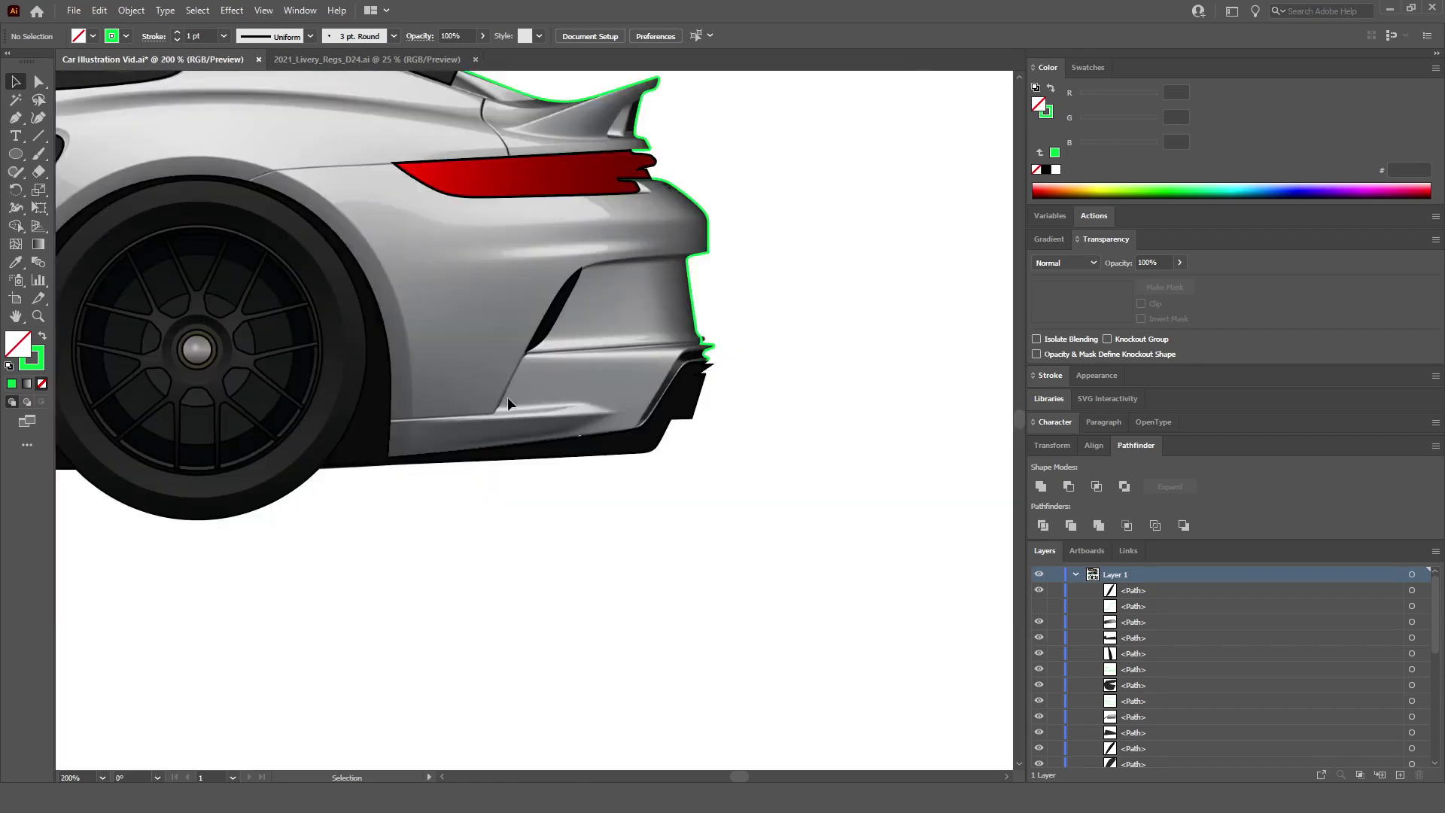
# Step: Examine the contours and panel seams around the taillight and the rear ducktail spoiler
pyautogui.hscroll(-5, 508, 396)
pyautogui.scroll(5, 677, 192)
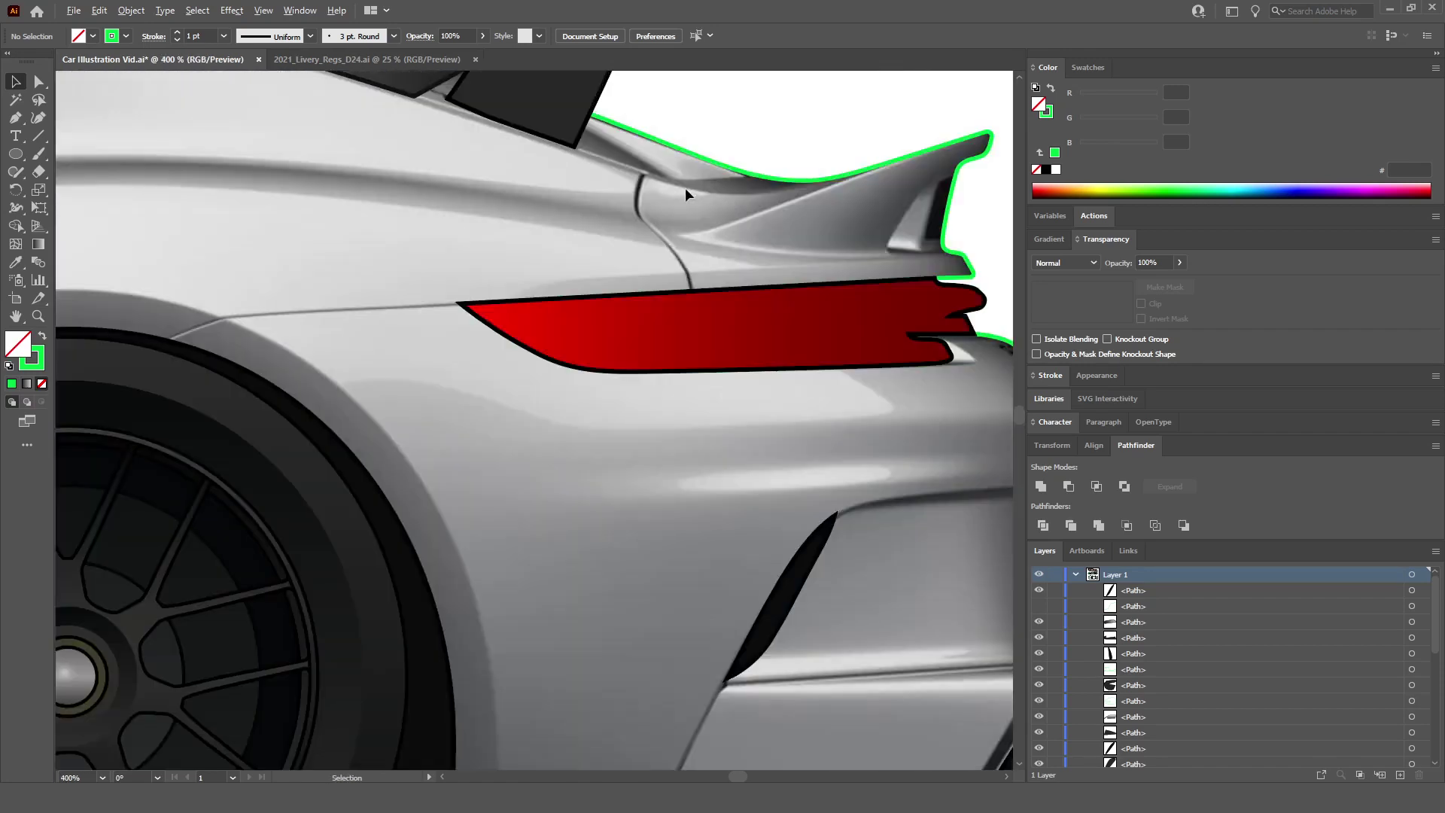
pyautogui.scroll(-4, 683, 396)
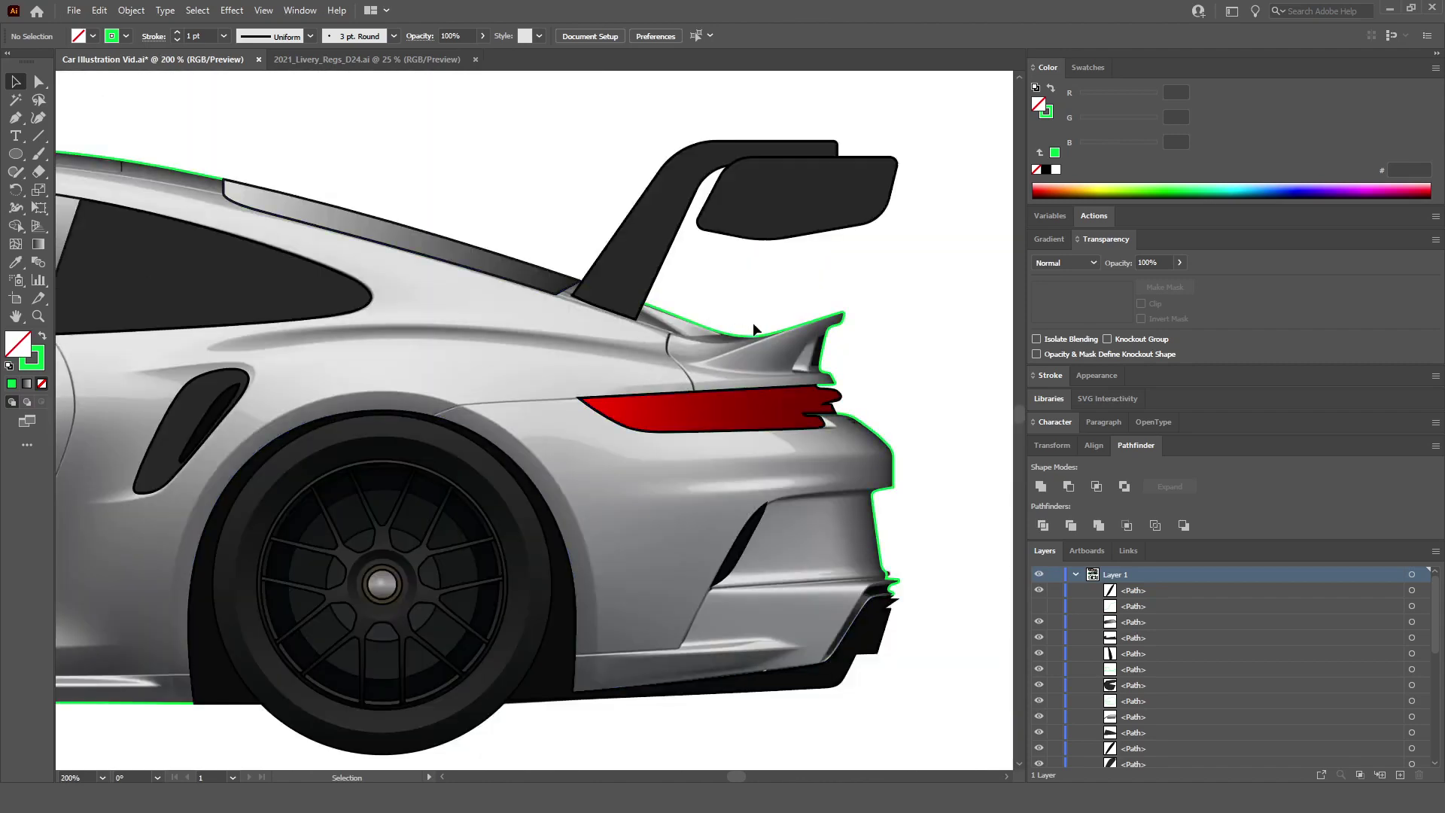
pyautogui.scroll(3, 753, 322)
pyautogui.scroll(1, 422, 522)
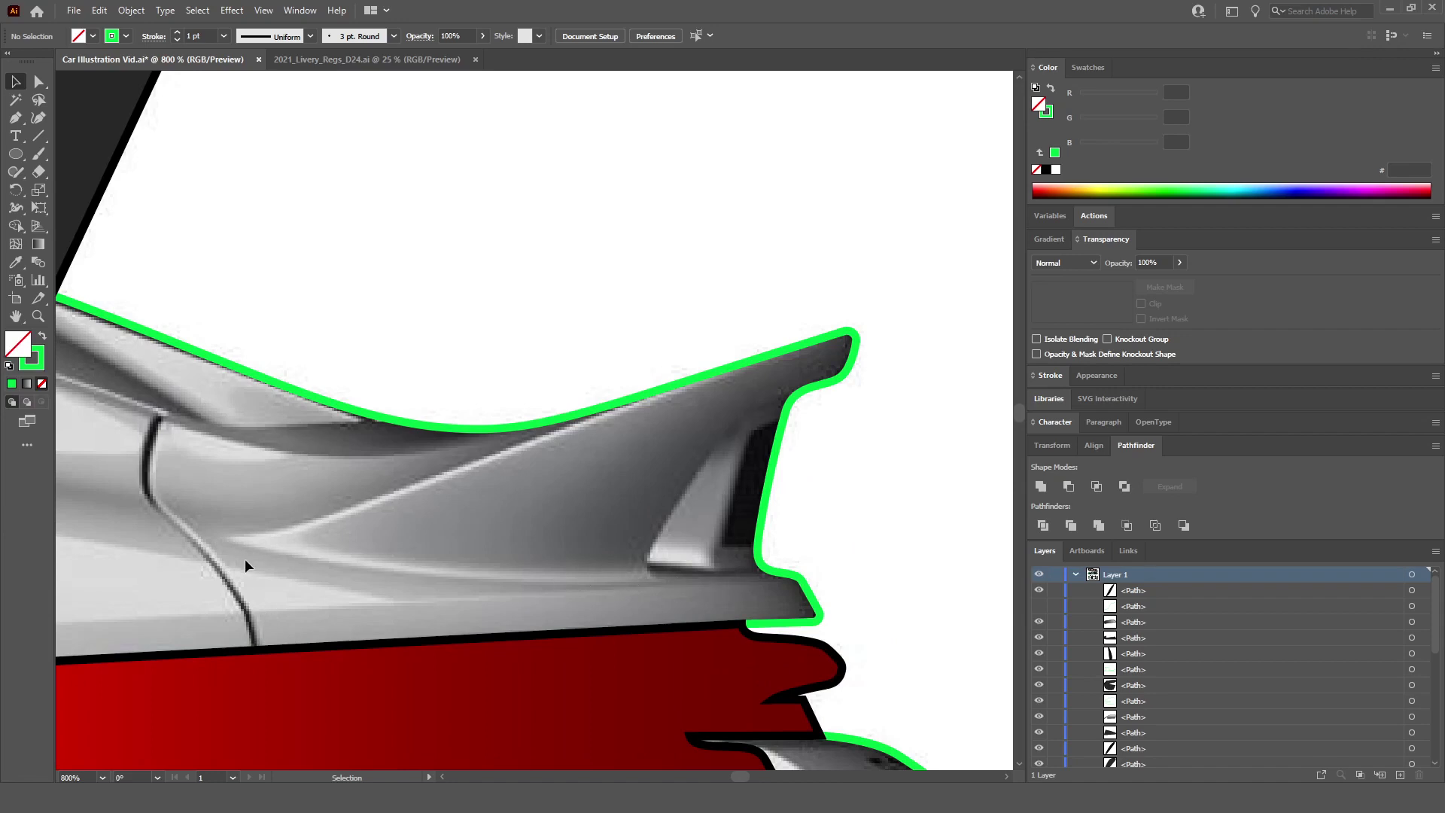
pyautogui.scroll(-4, 405, 599)
pyautogui.scroll(2, 413, 625)
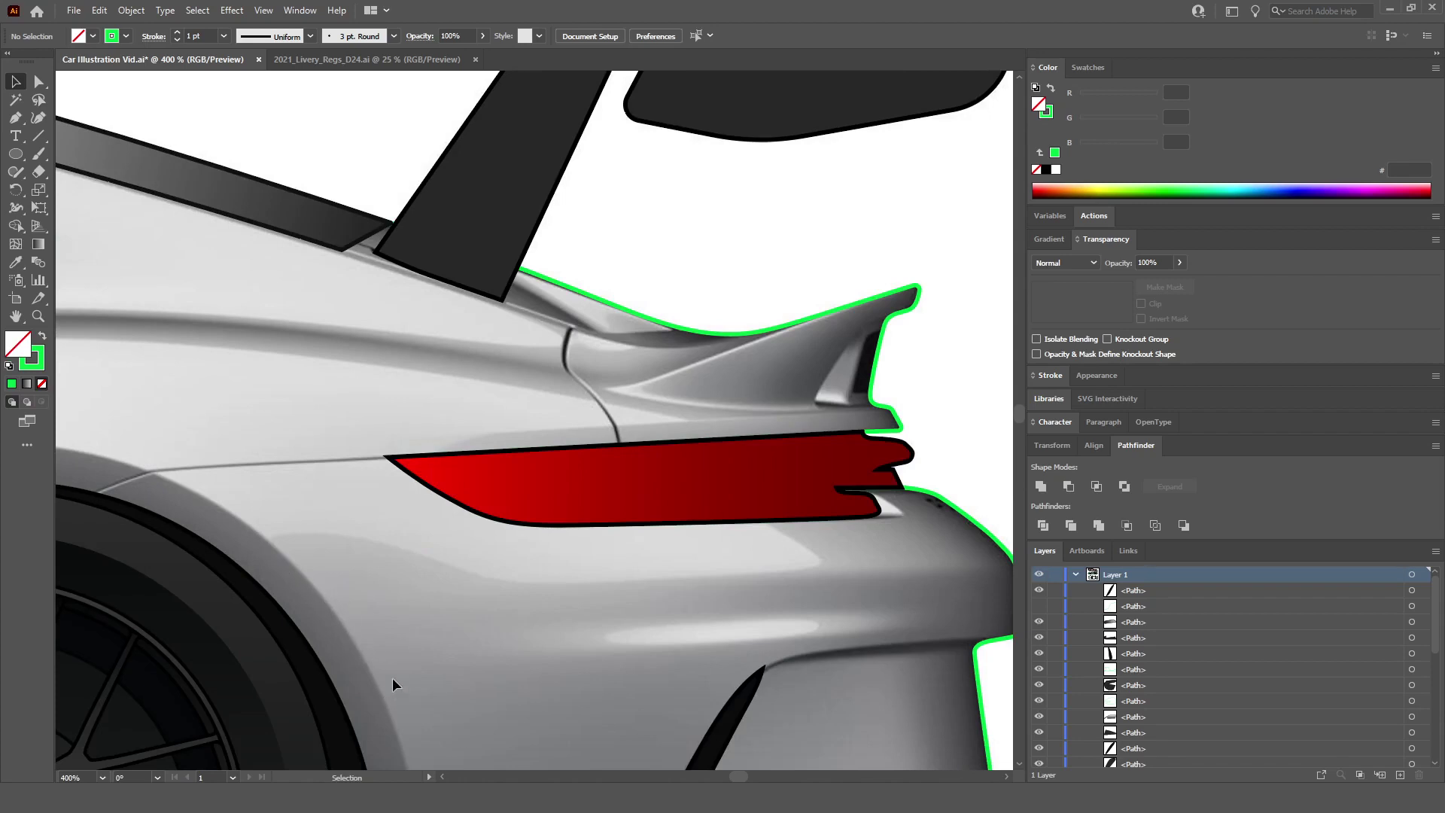
# Step: Examine the panel lines on the finished race car drawing as a reference for the silver car, with the Pen tool ready
pyautogui.scroll(-5, 392, 670)
pyautogui.hscroll(-6, 339, 663)
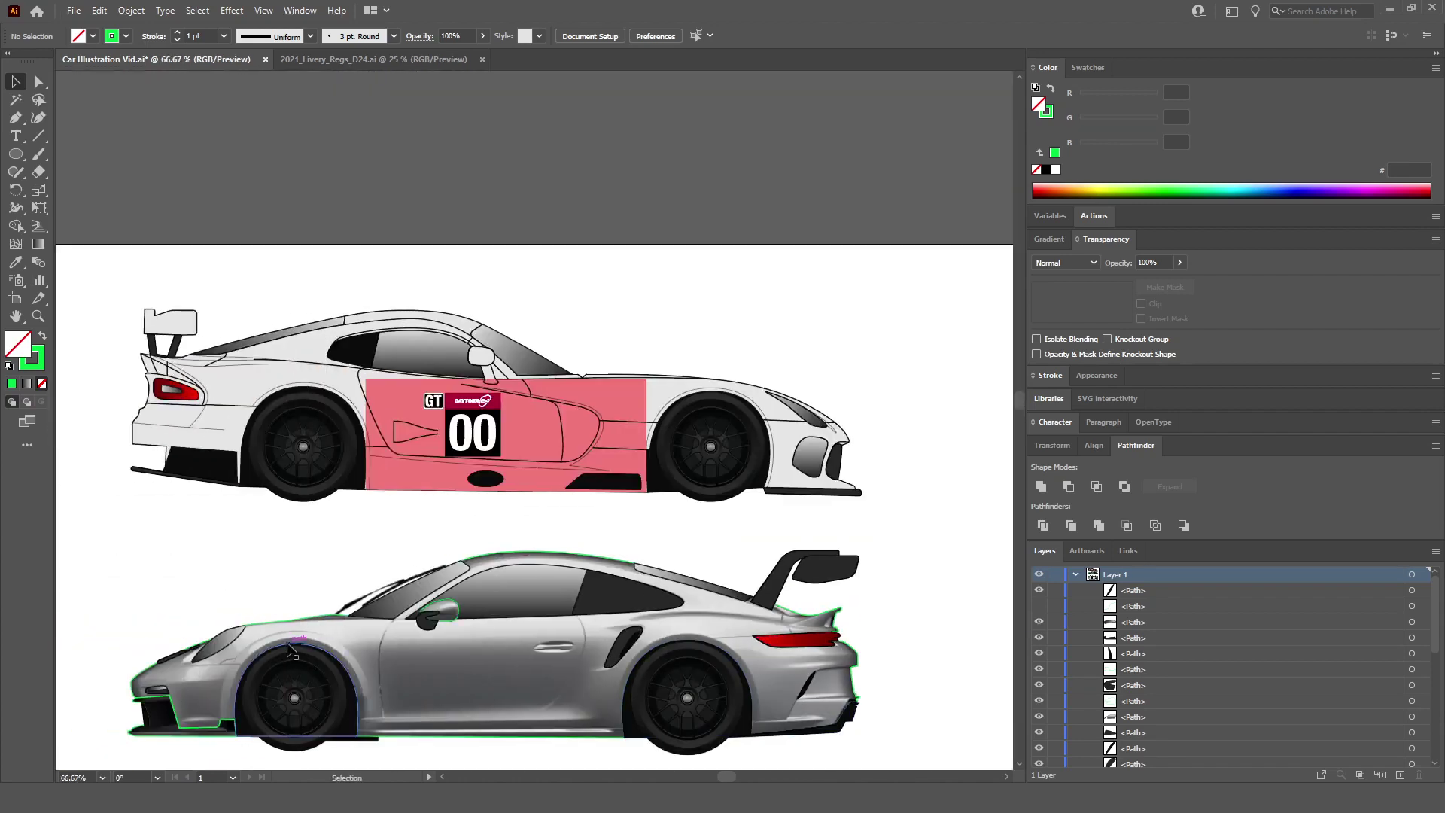
pyautogui.click(15, 119)
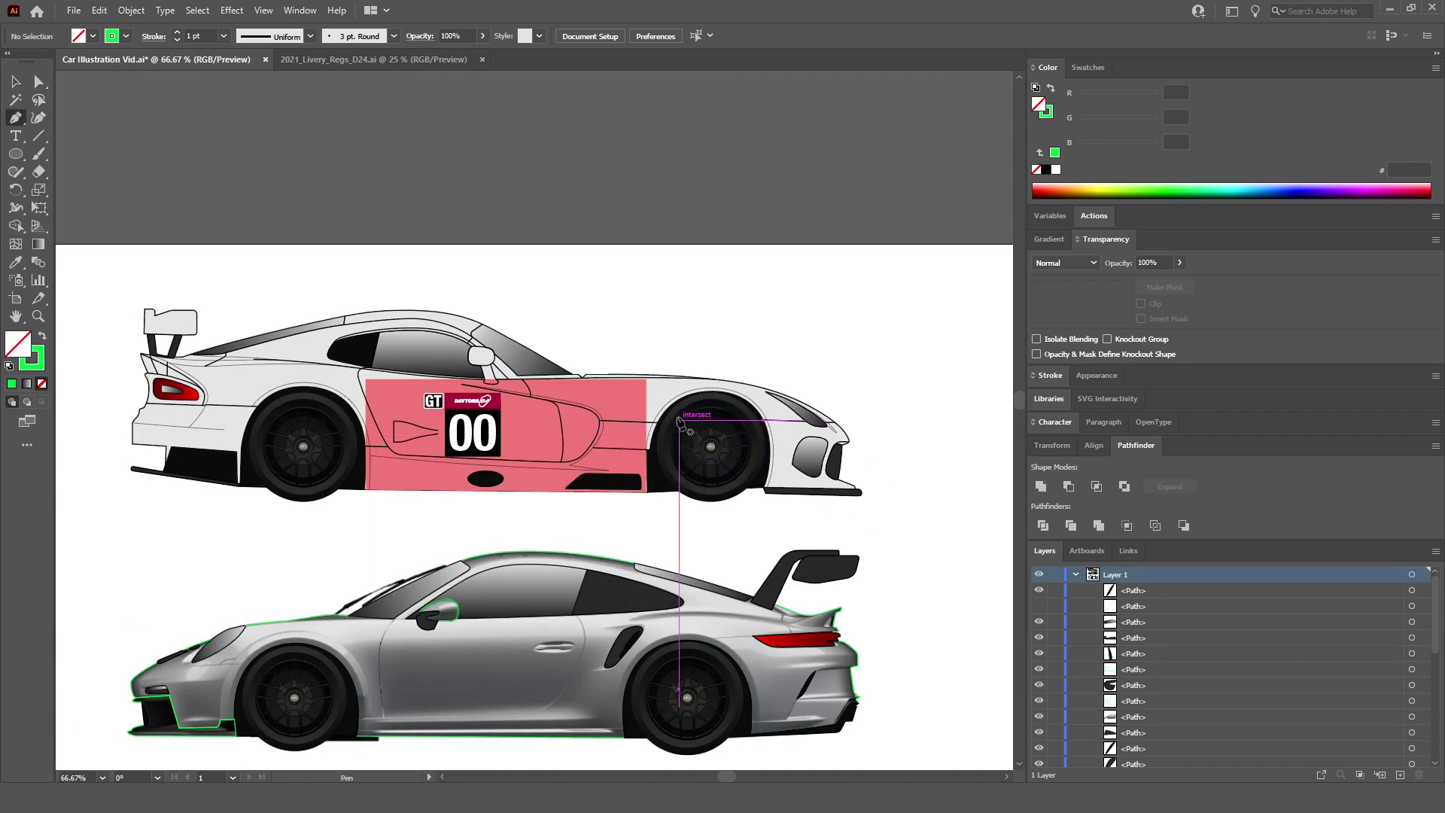
pyautogui.scroll(5, 678, 450)
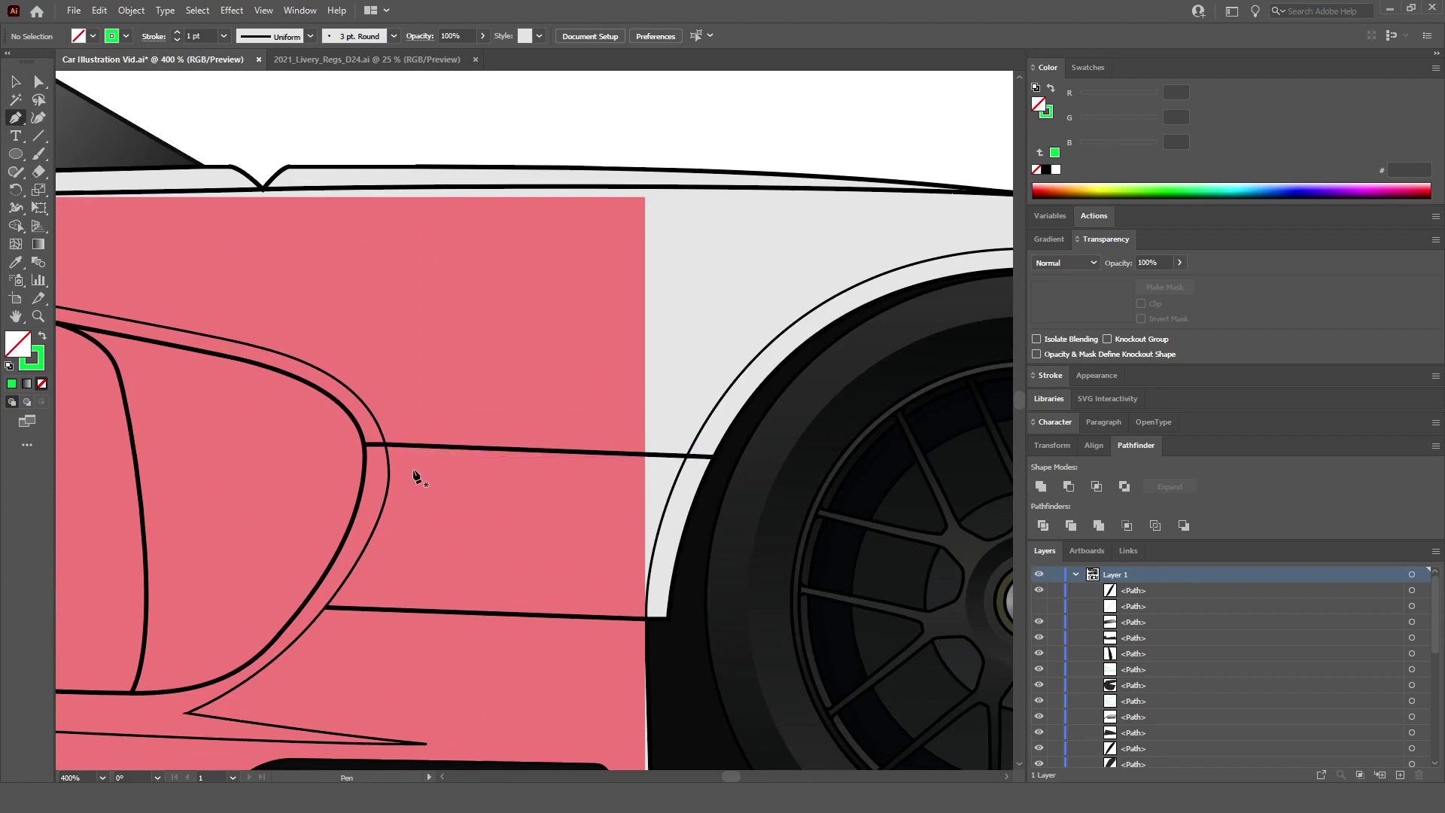
pyautogui.press('ctrl')
pyautogui.scroll(-4, 390, 471)
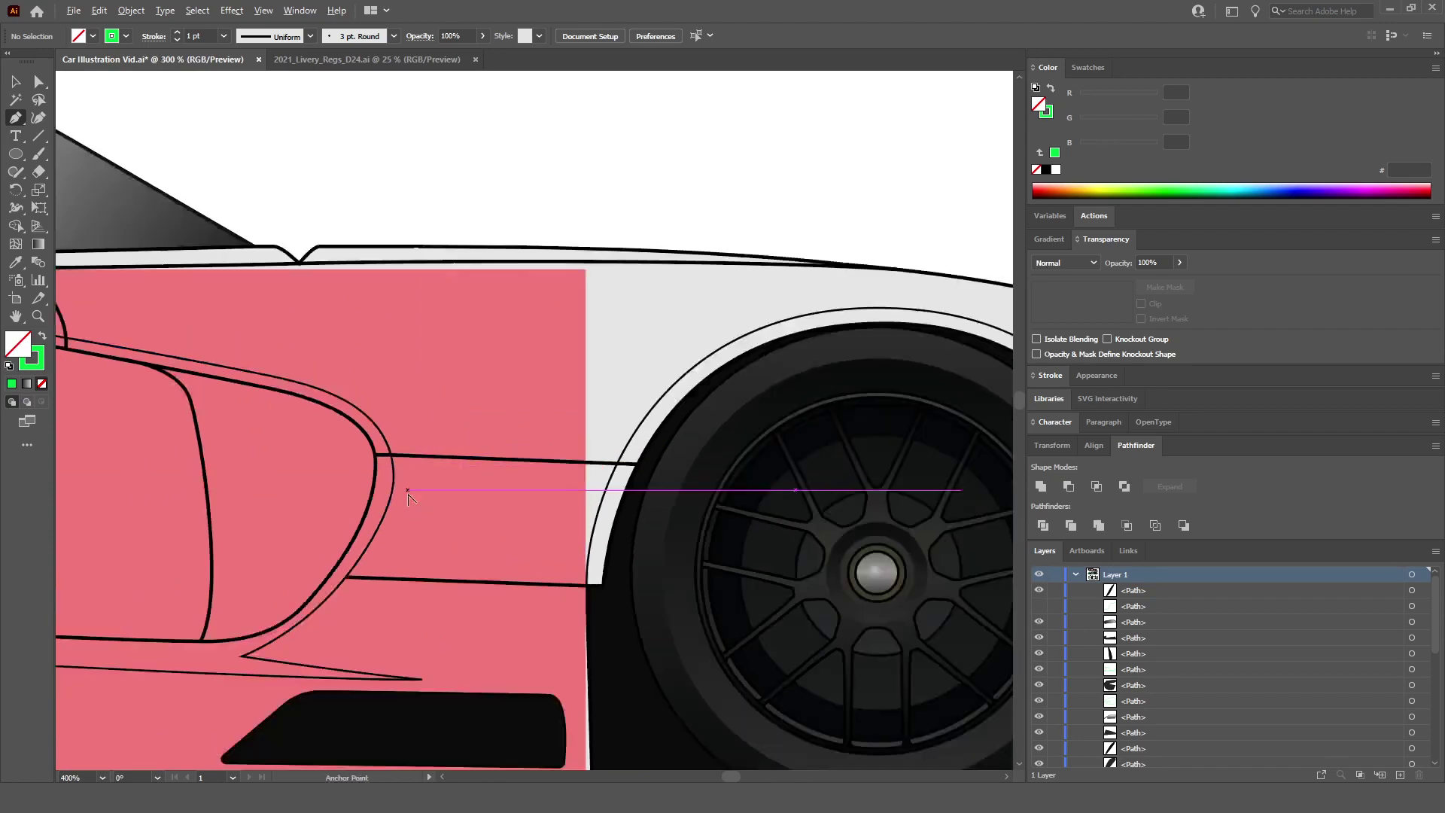
pyautogui.hscroll(-2, 433, 637)
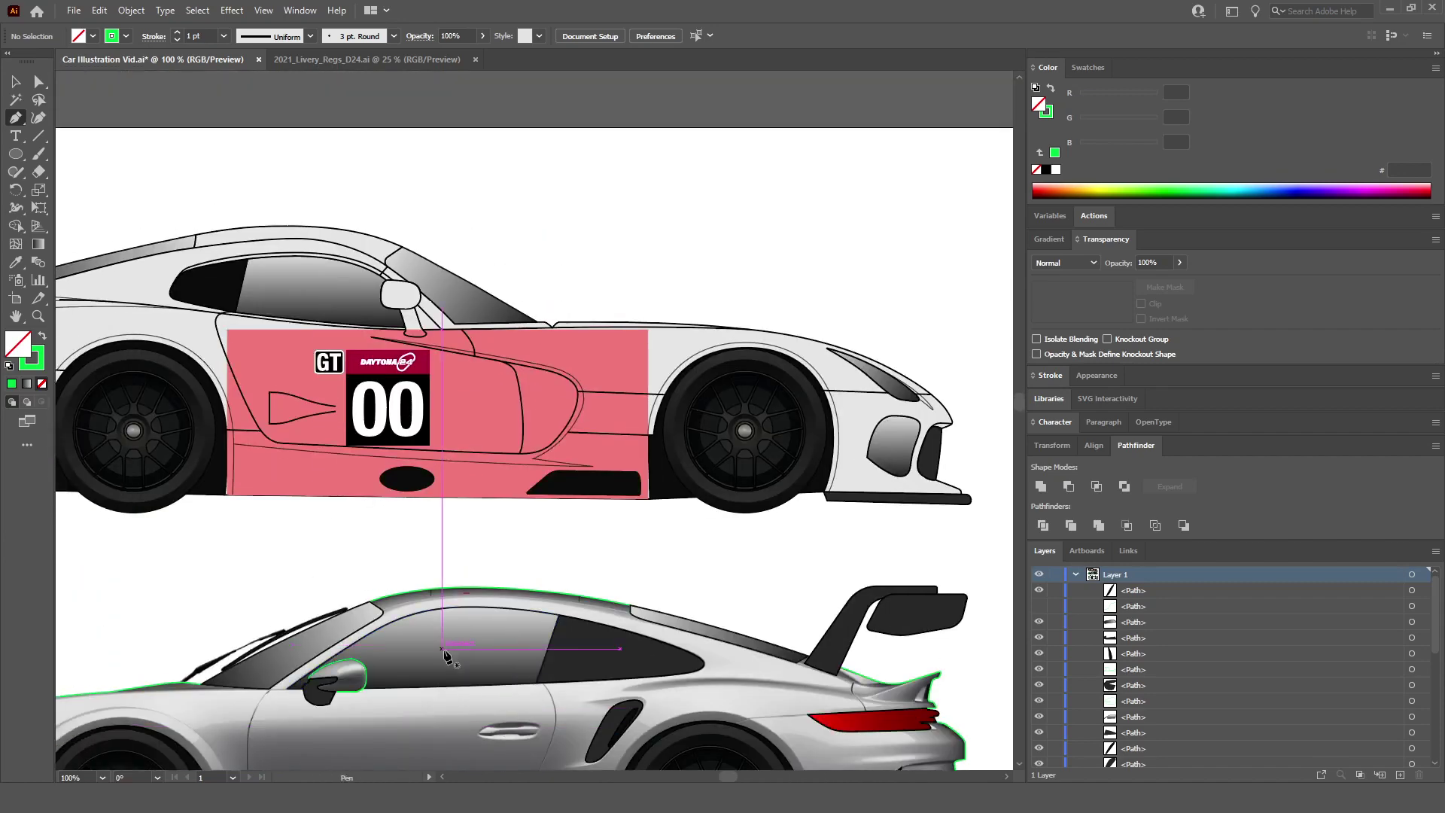
pyautogui.scroll(2, 451, 535)
pyautogui.hscroll(-2, 429, 602)
pyautogui.scroll(-7, 406, 595)
pyautogui.hscroll(-3, 302, 594)
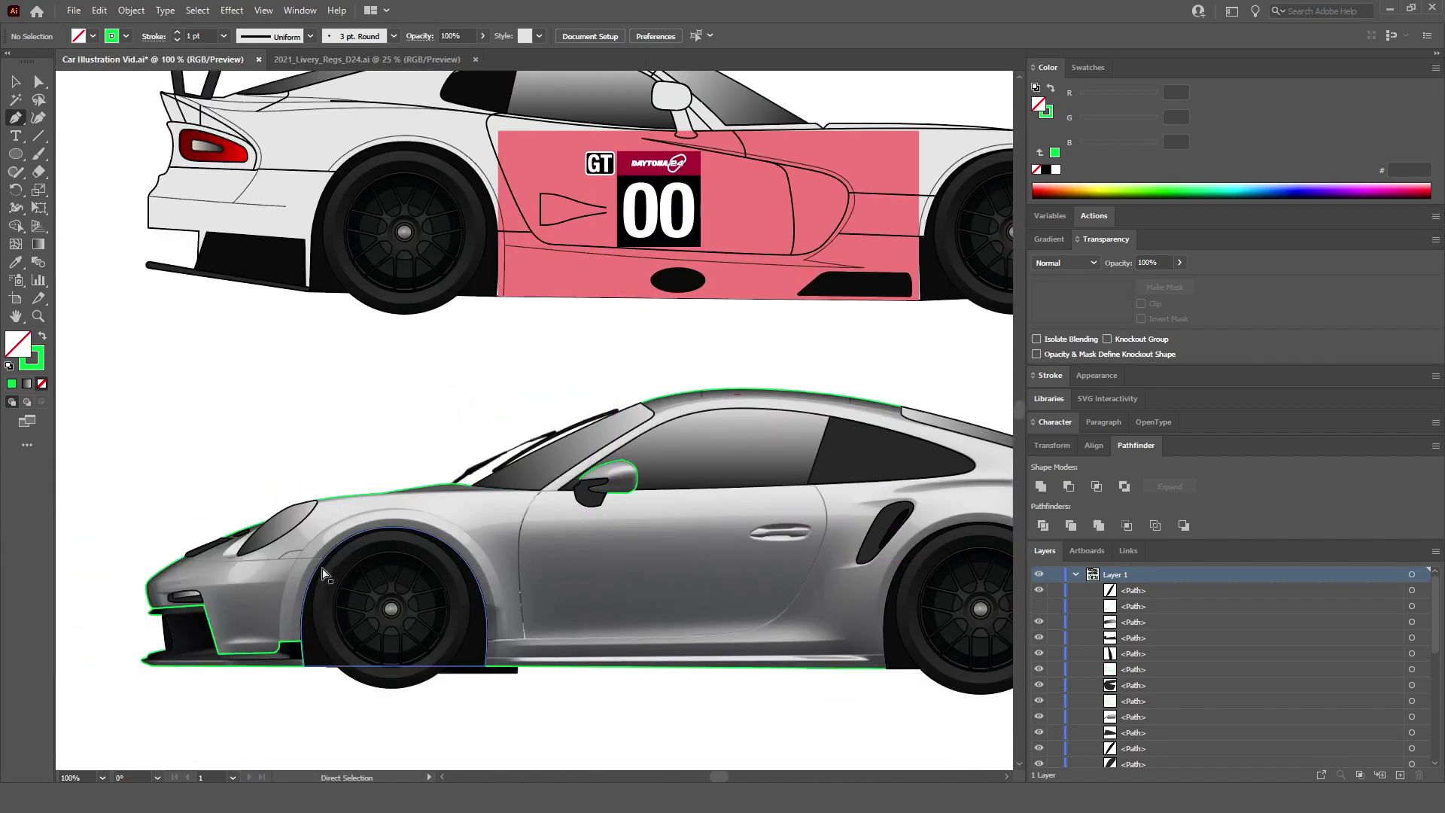
# Step: Start a green Pen path on the nose outline just ahead of the long black vent and curve it beneath the vent's front end
pyautogui.scroll(6, 151, 598)
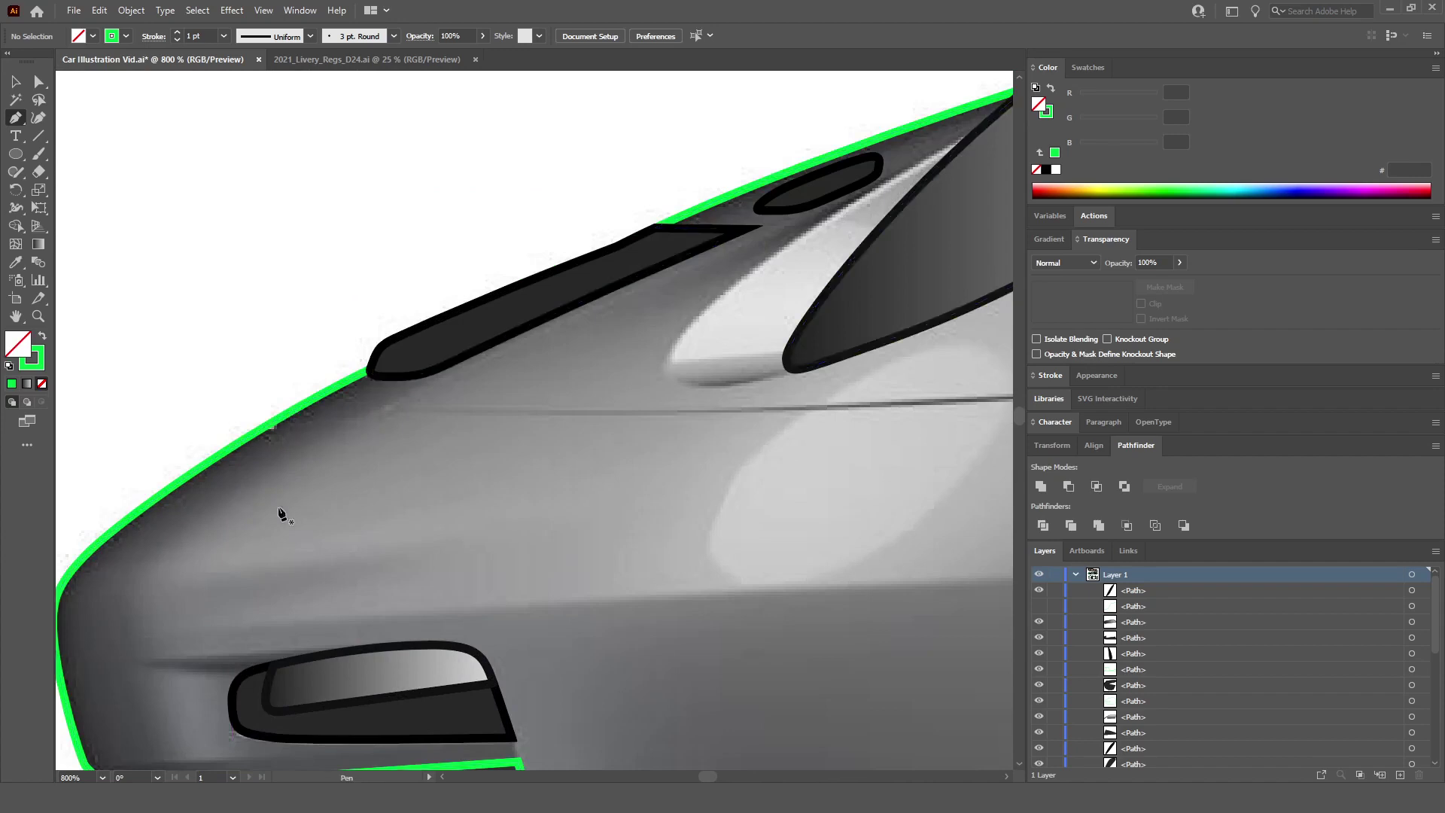
pyautogui.scroll(-3, 280, 514)
pyautogui.scroll(-1, 331, 535)
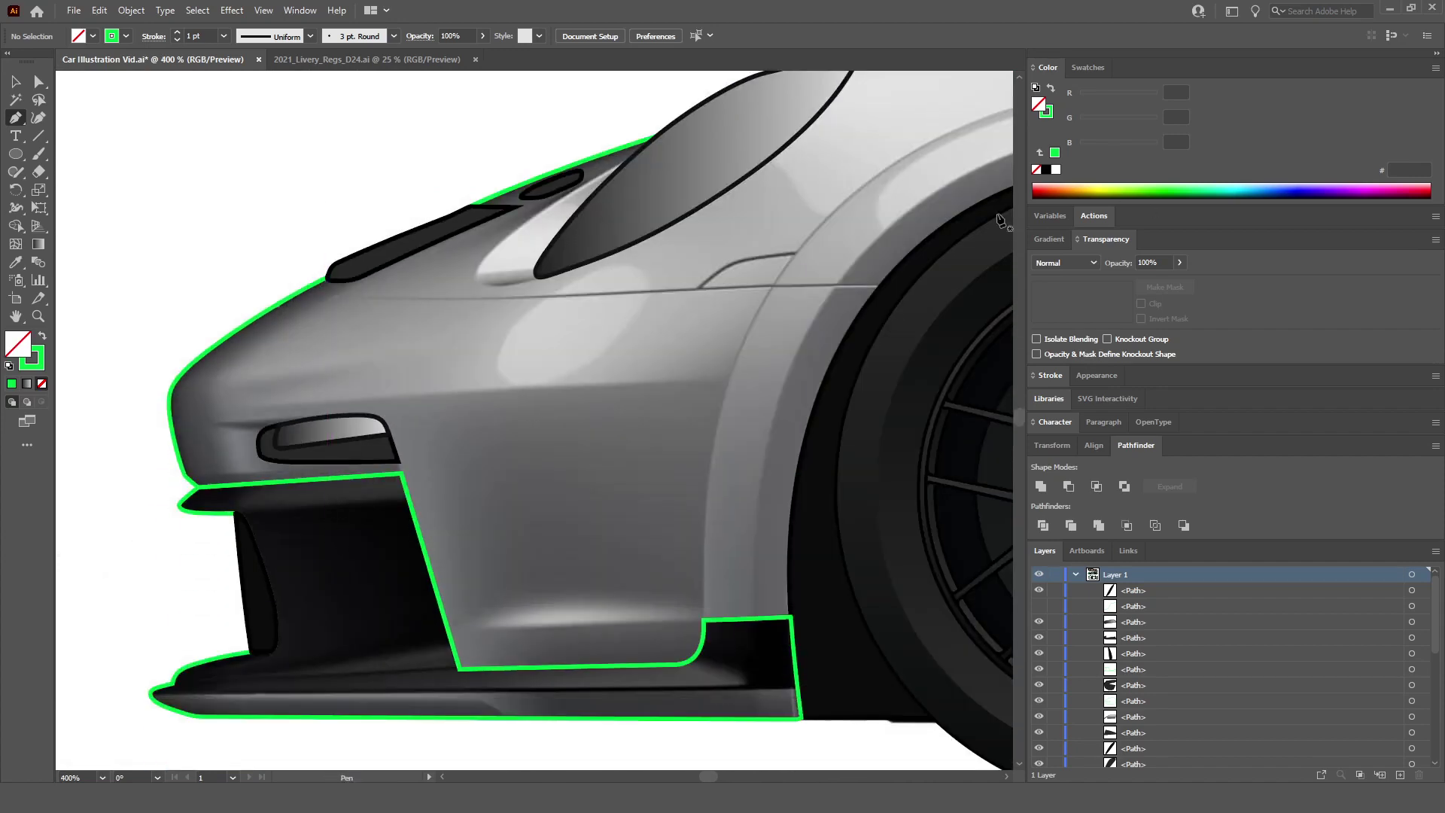
pyautogui.scroll(3, 308, 308)
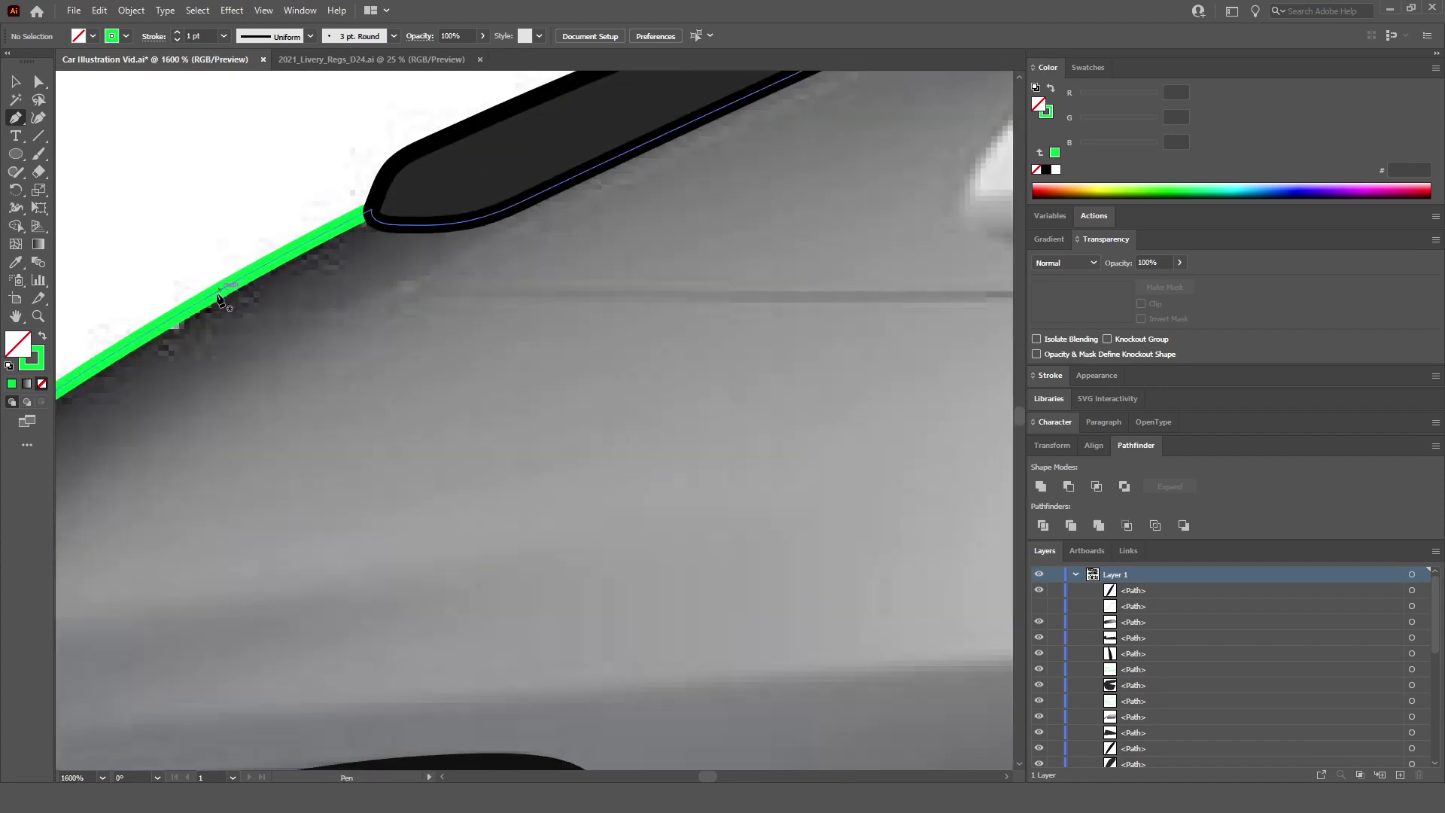
pyautogui.click(164, 332)
pyautogui.scroll(-4, 163, 331)
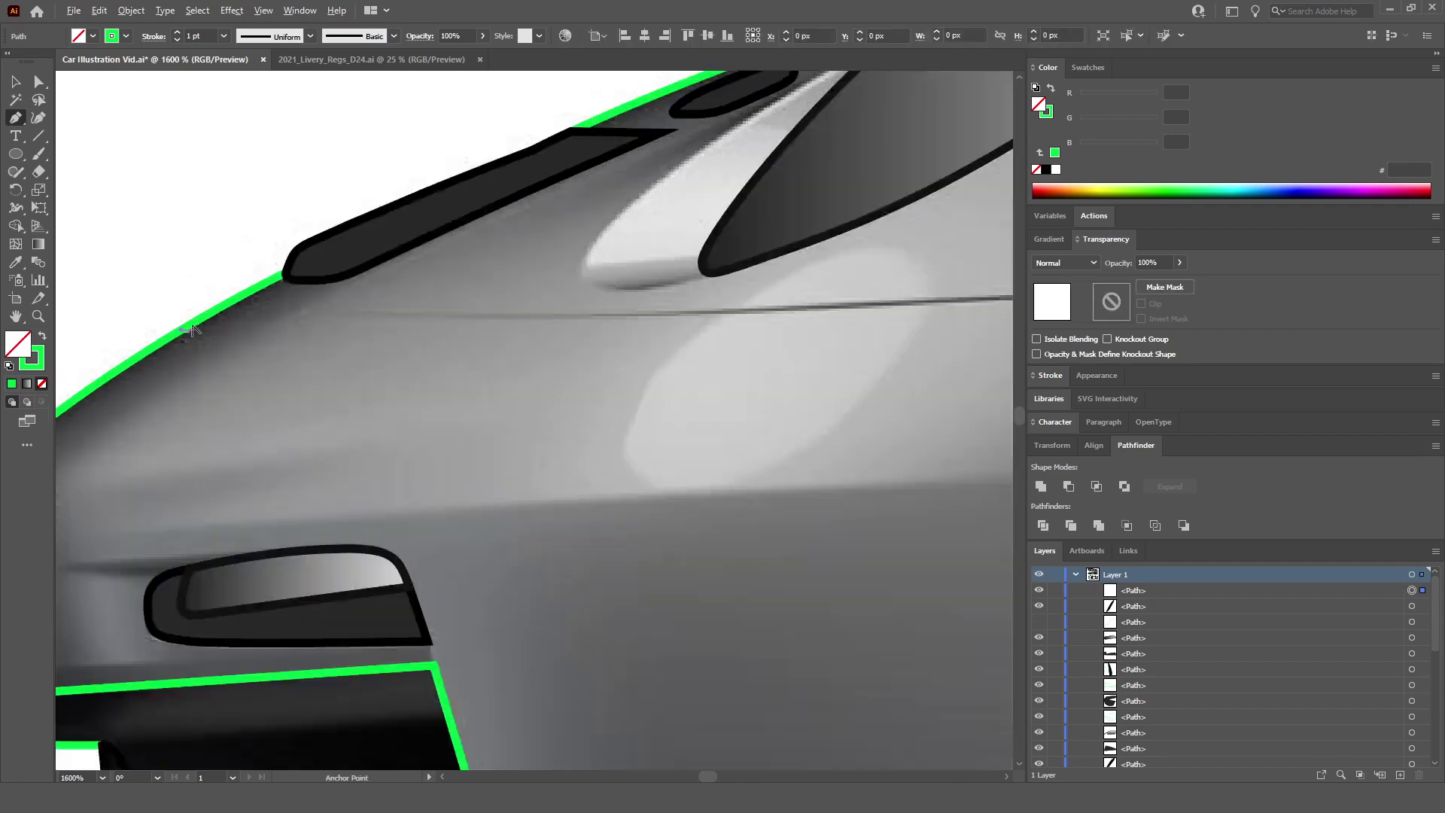
pyautogui.scroll(1, 248, 322)
pyautogui.scroll(3, 338, 320)
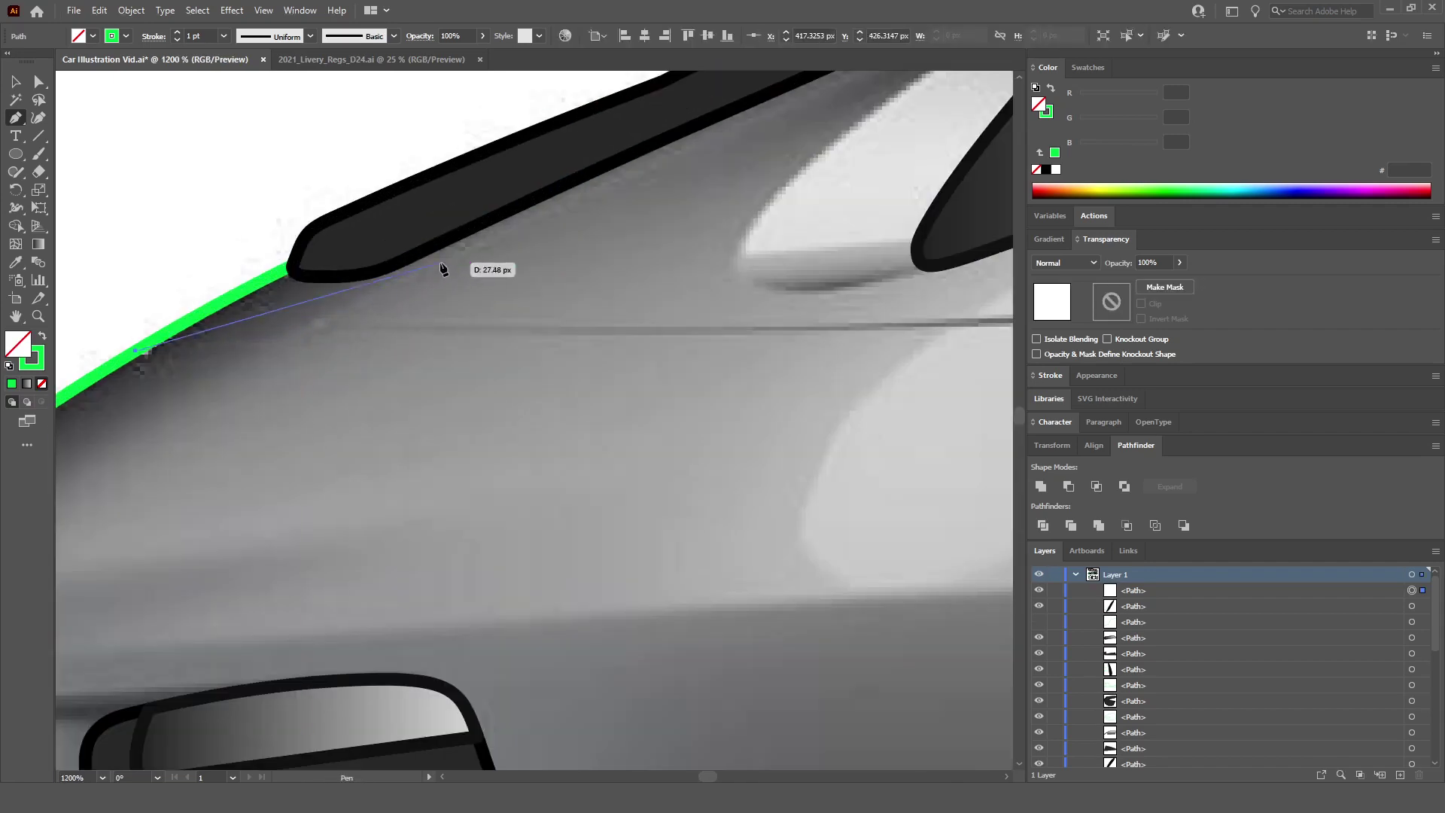
pyautogui.scroll(-3, 445, 269)
pyautogui.scroll(5, 452, 273)
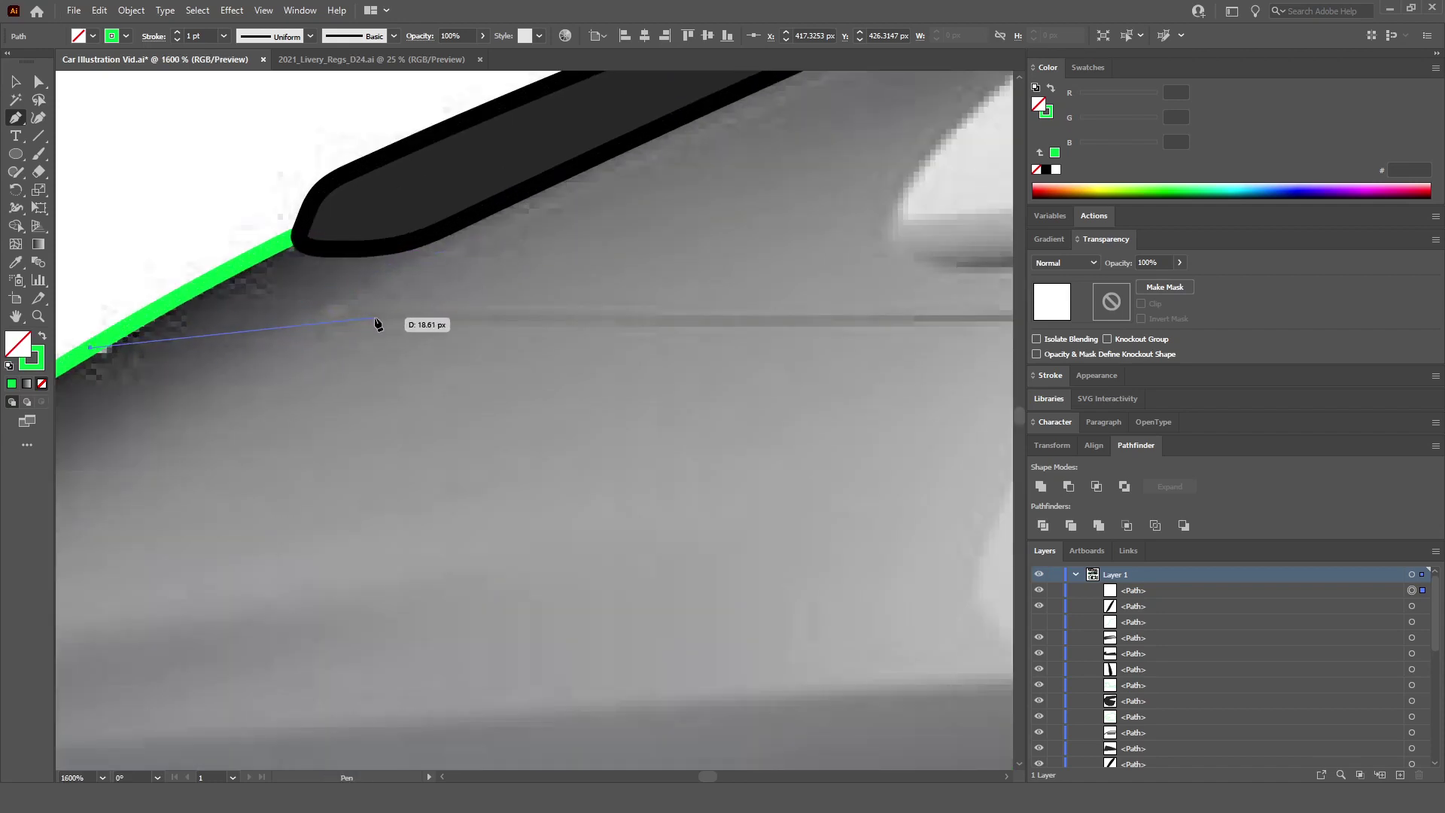
pyautogui.hscroll(-2, 384, 324)
pyautogui.scroll(-2, 387, 323)
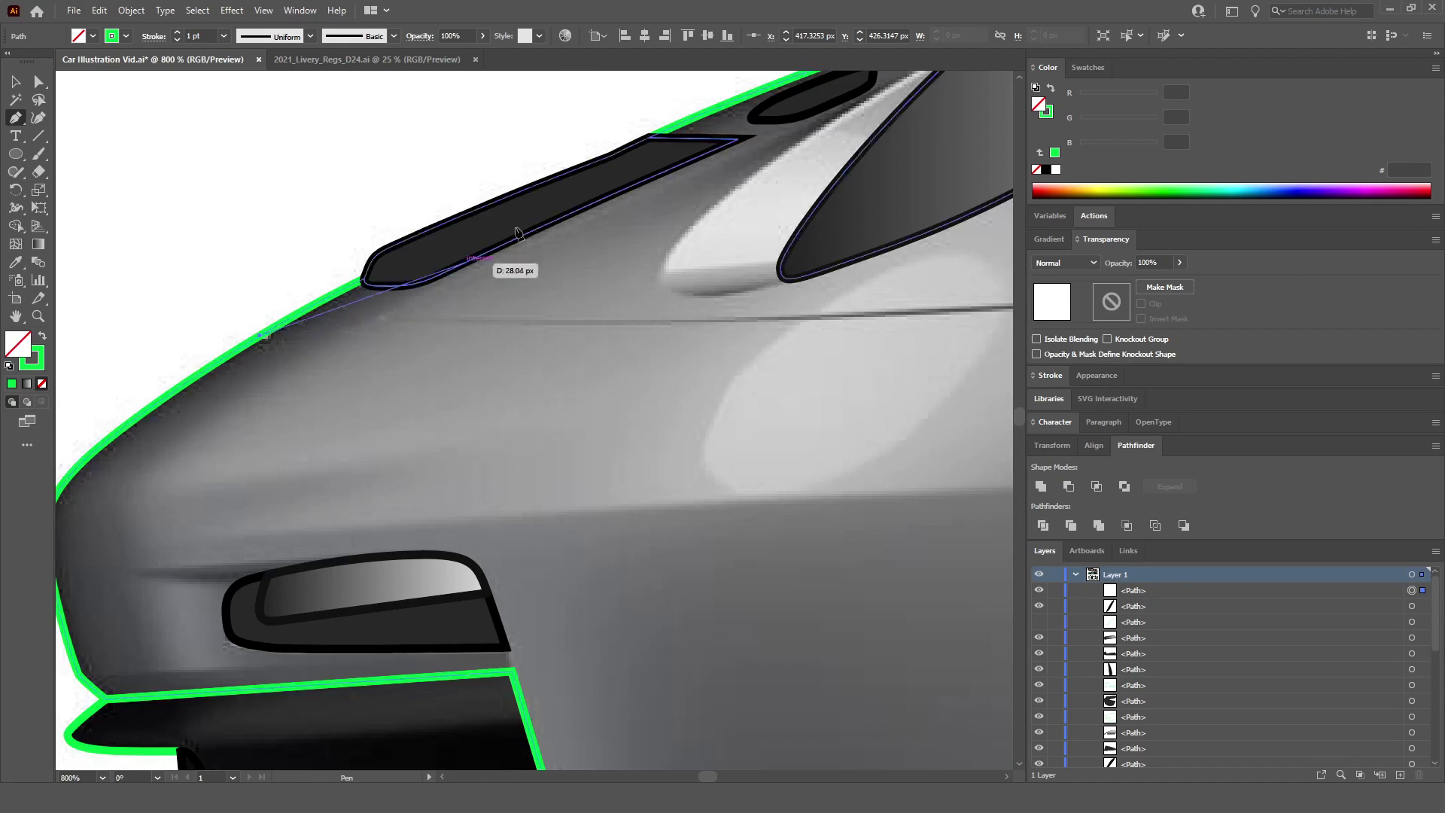
pyautogui.scroll(2, 399, 376)
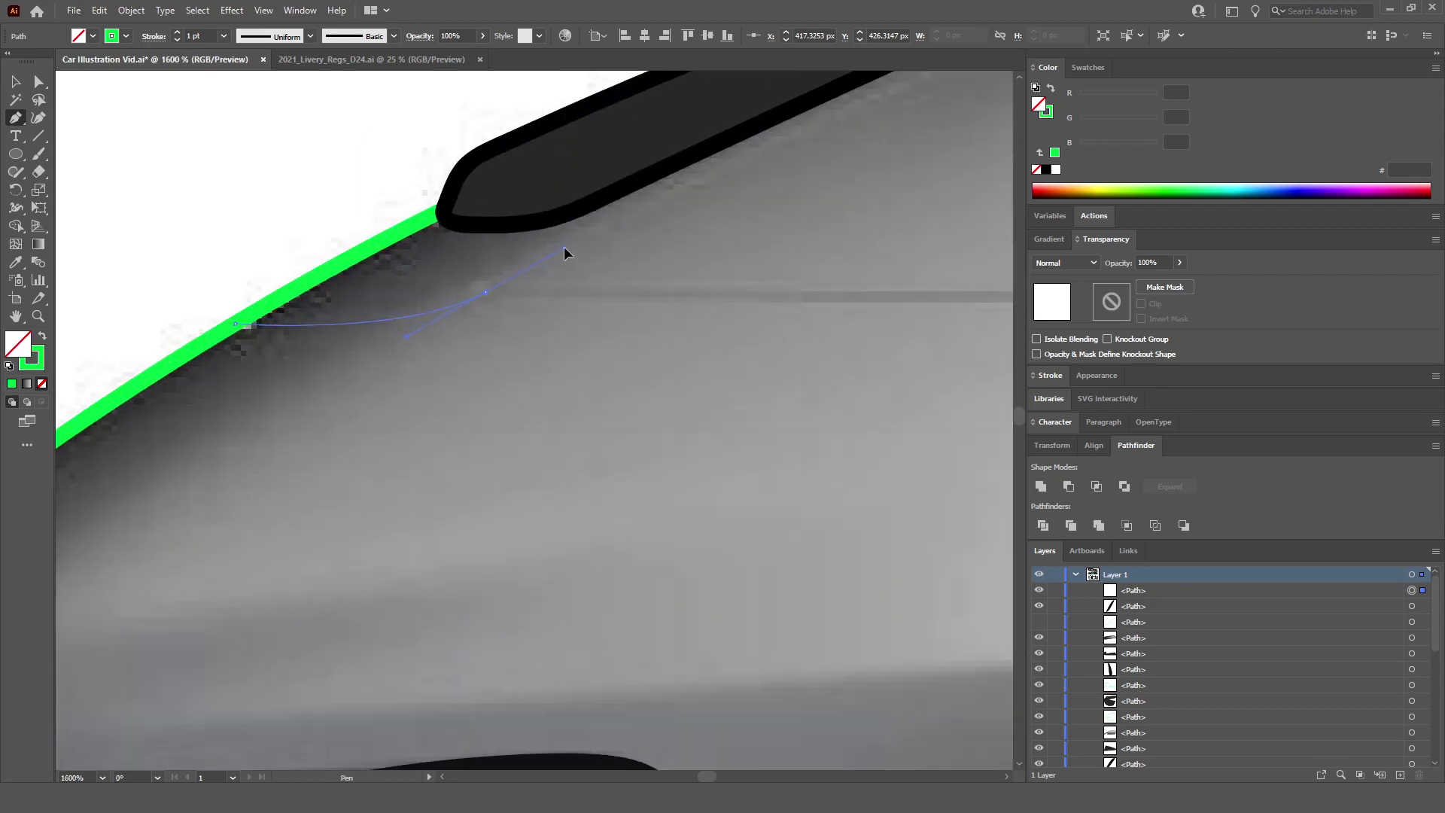
pyautogui.moveTo(565, 252); pyautogui.dragTo(565, 253)
# Step: Extend the path along the underside of the black vents toward the headlight and end it beside the small oval vent
pyautogui.scroll(-4, 565, 253)
pyautogui.hscroll(2, 565, 256)
pyautogui.scroll(2, 564, 260)
pyautogui.scroll(3, 567, 269)
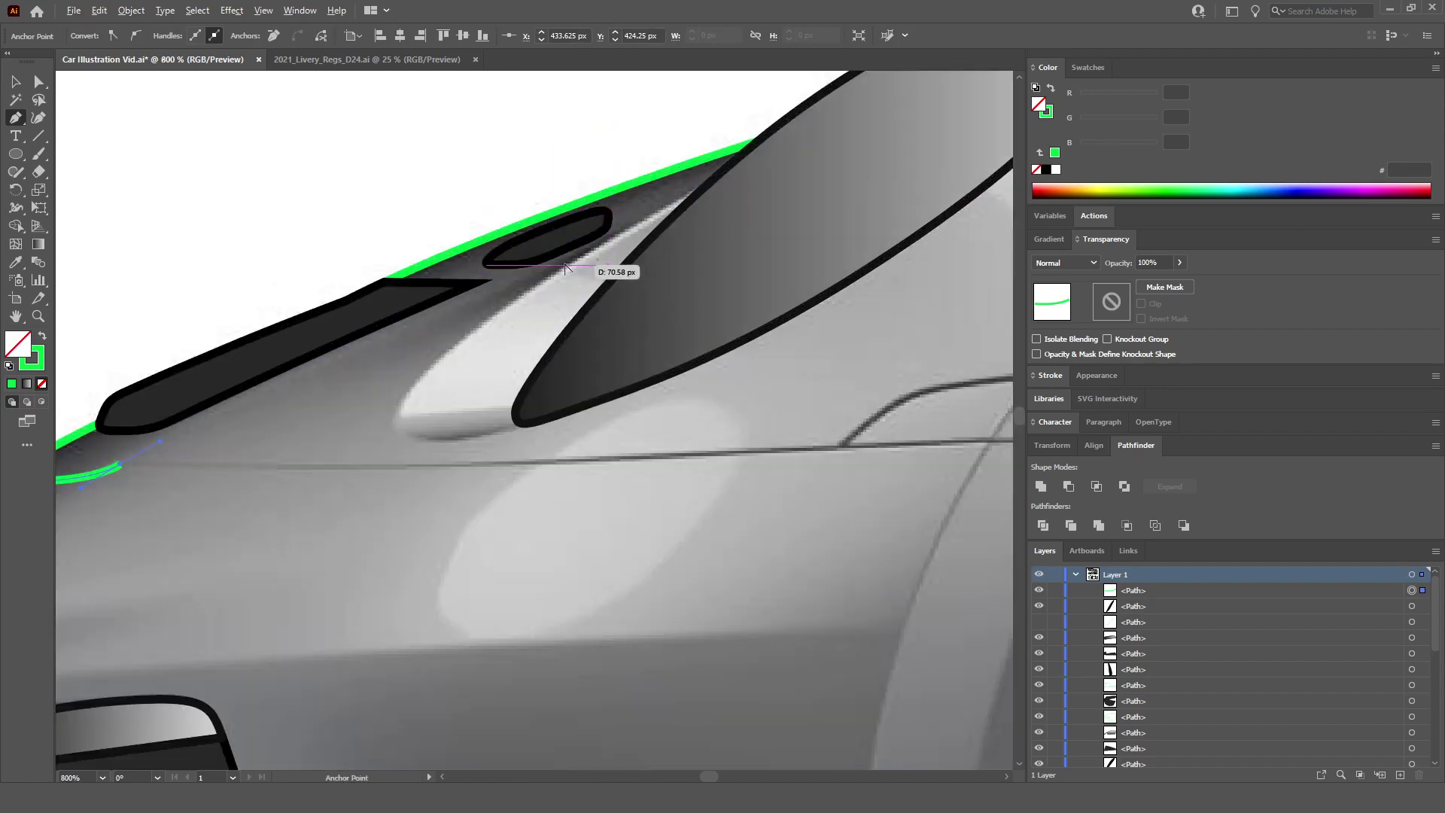
pyautogui.scroll(-4, 565, 269)
pyautogui.hscroll(2, 555, 284)
pyautogui.scroll(2, 460, 295)
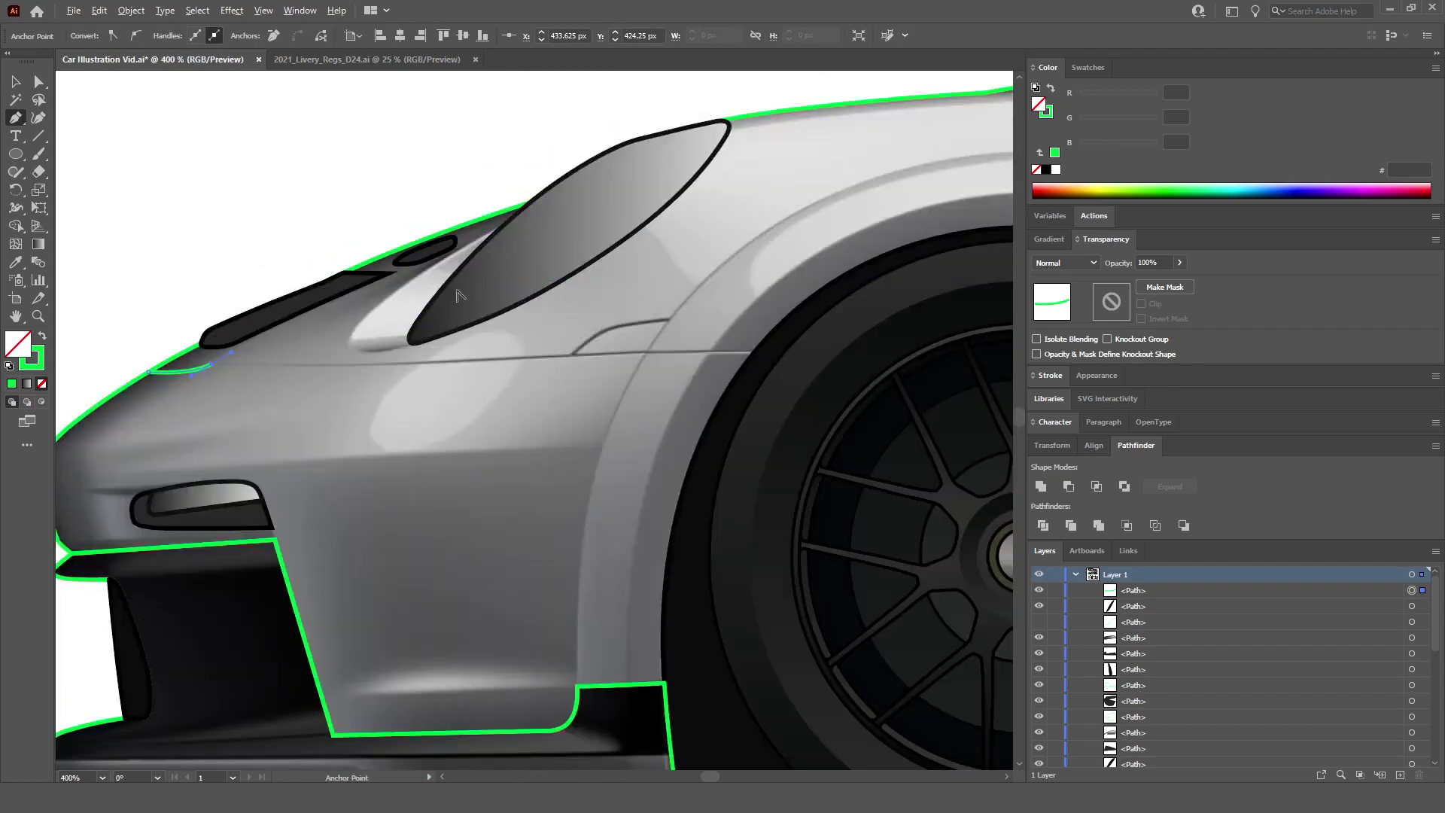
pyautogui.scroll(2, 459, 295)
pyautogui.hscroll(-2, 361, 274)
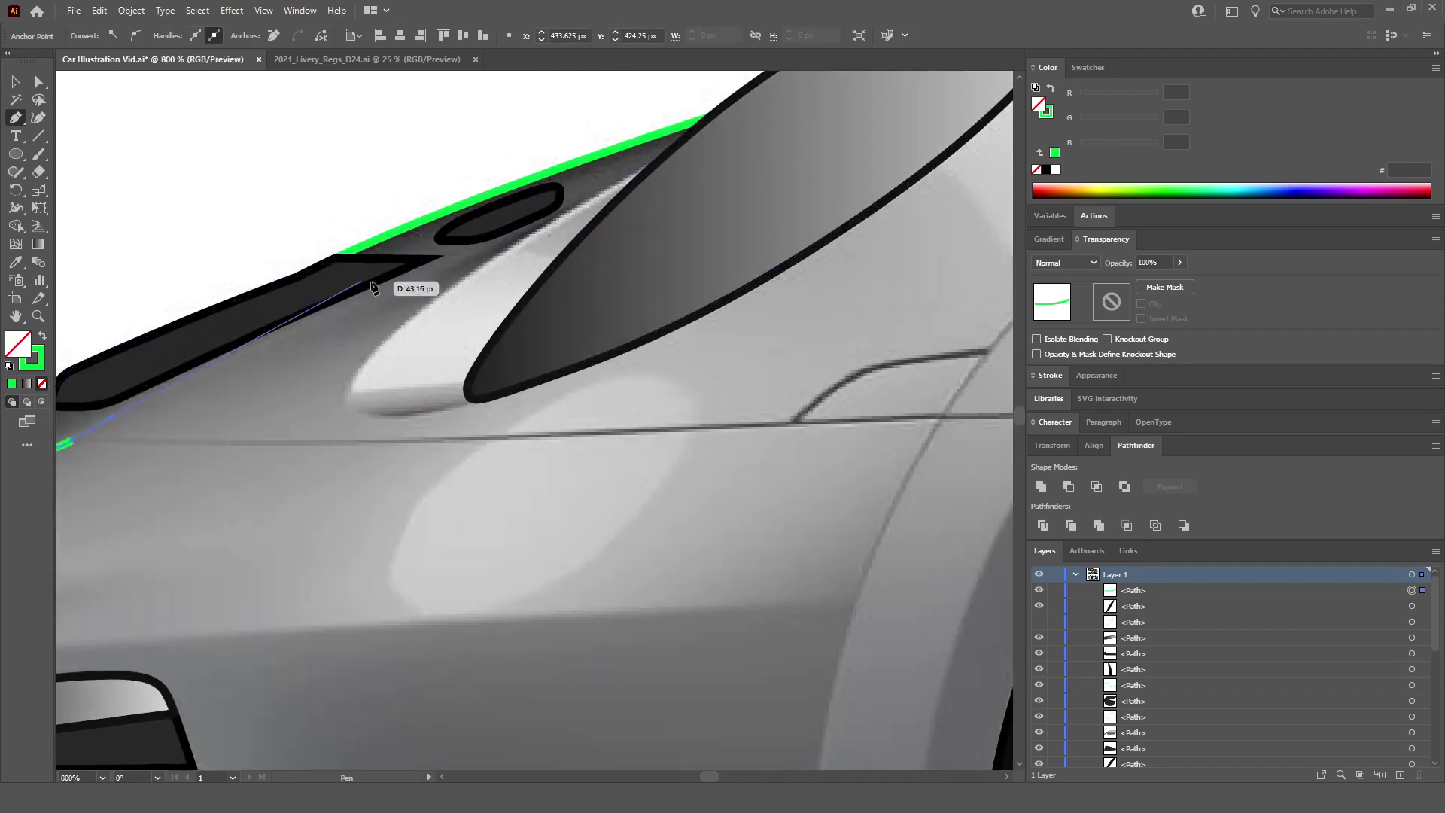
pyautogui.click(568, 209)
pyautogui.keyDown('ctrl'); pyautogui.click(462, 126); pyautogui.keyUp('ctrl')
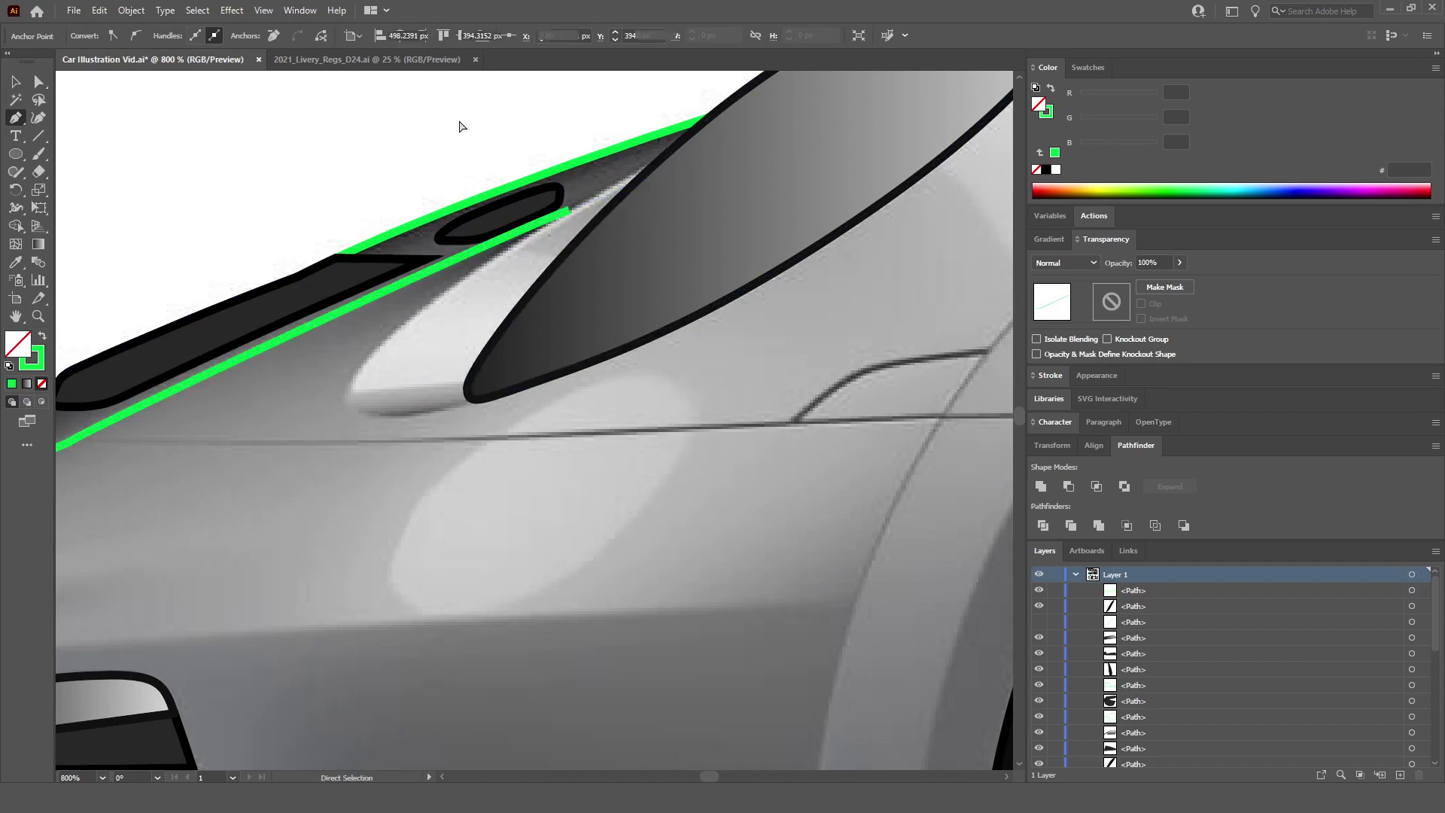
# Step: Trace the front bumper seam from the corner of the hood line below the headlight back to the front wheel opening
pyautogui.hscroll(-2, 268, 459)
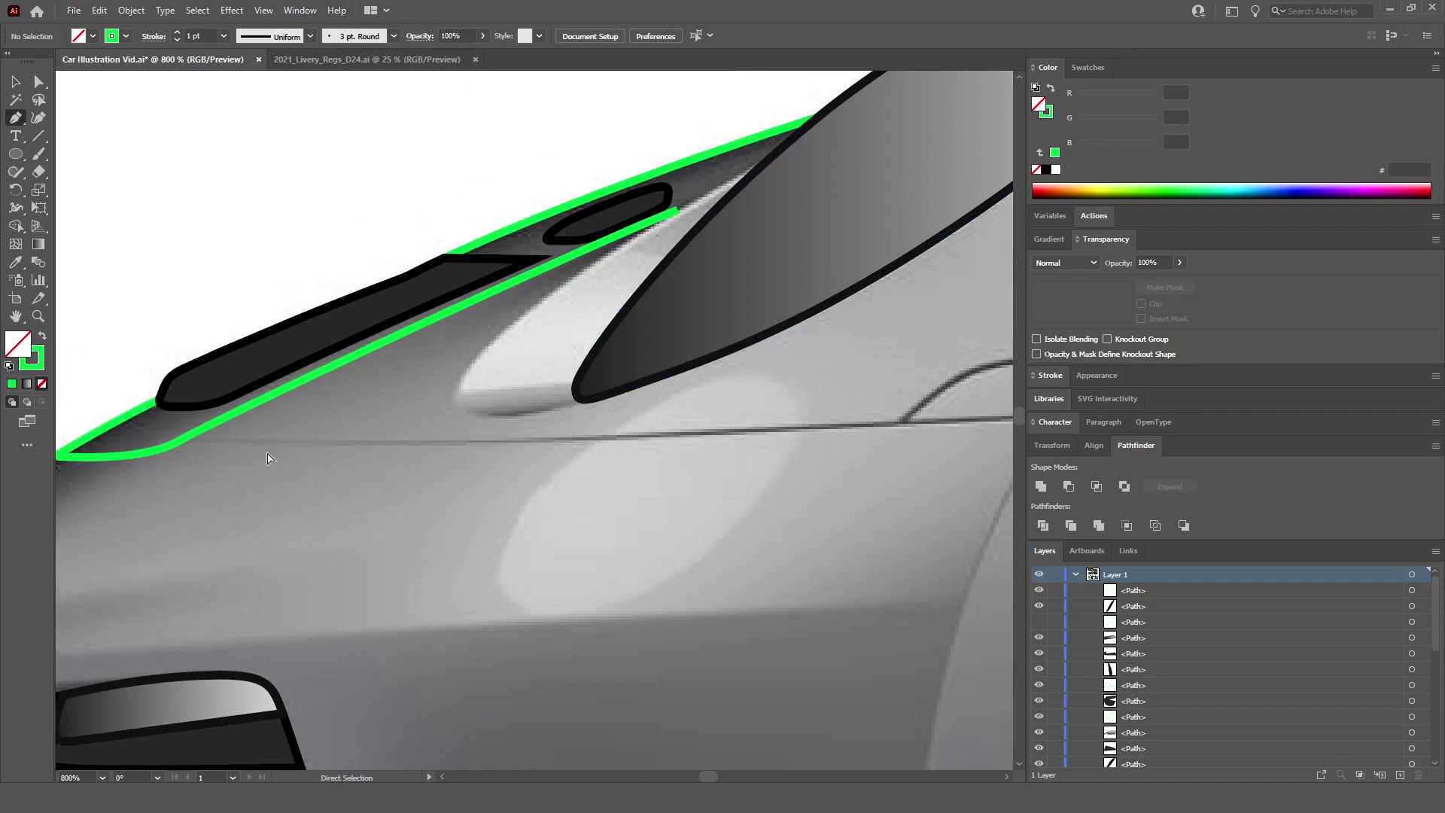
pyautogui.click(182, 439)
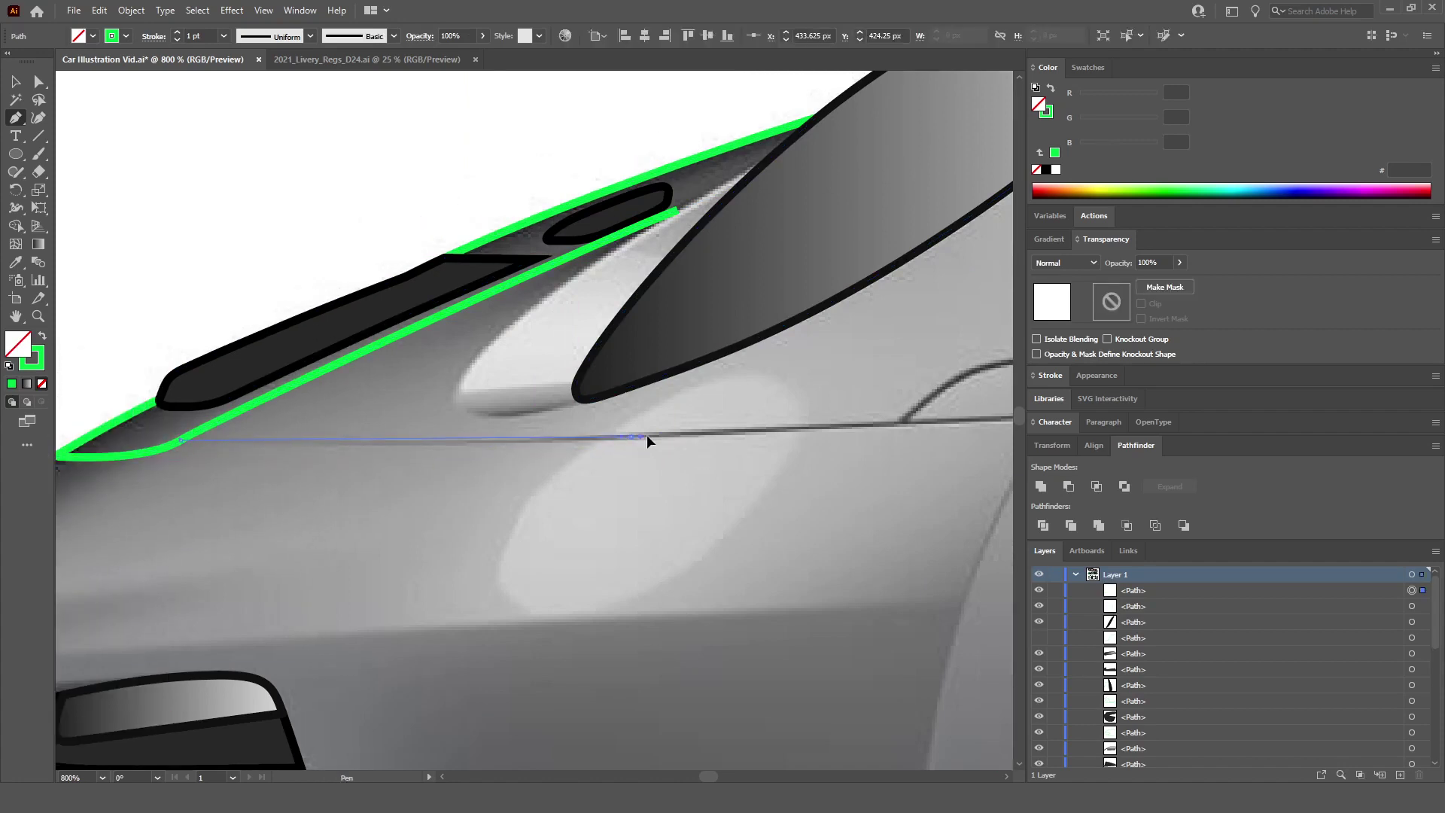
pyautogui.click(910, 426)
pyautogui.hscroll(6, 909, 427)
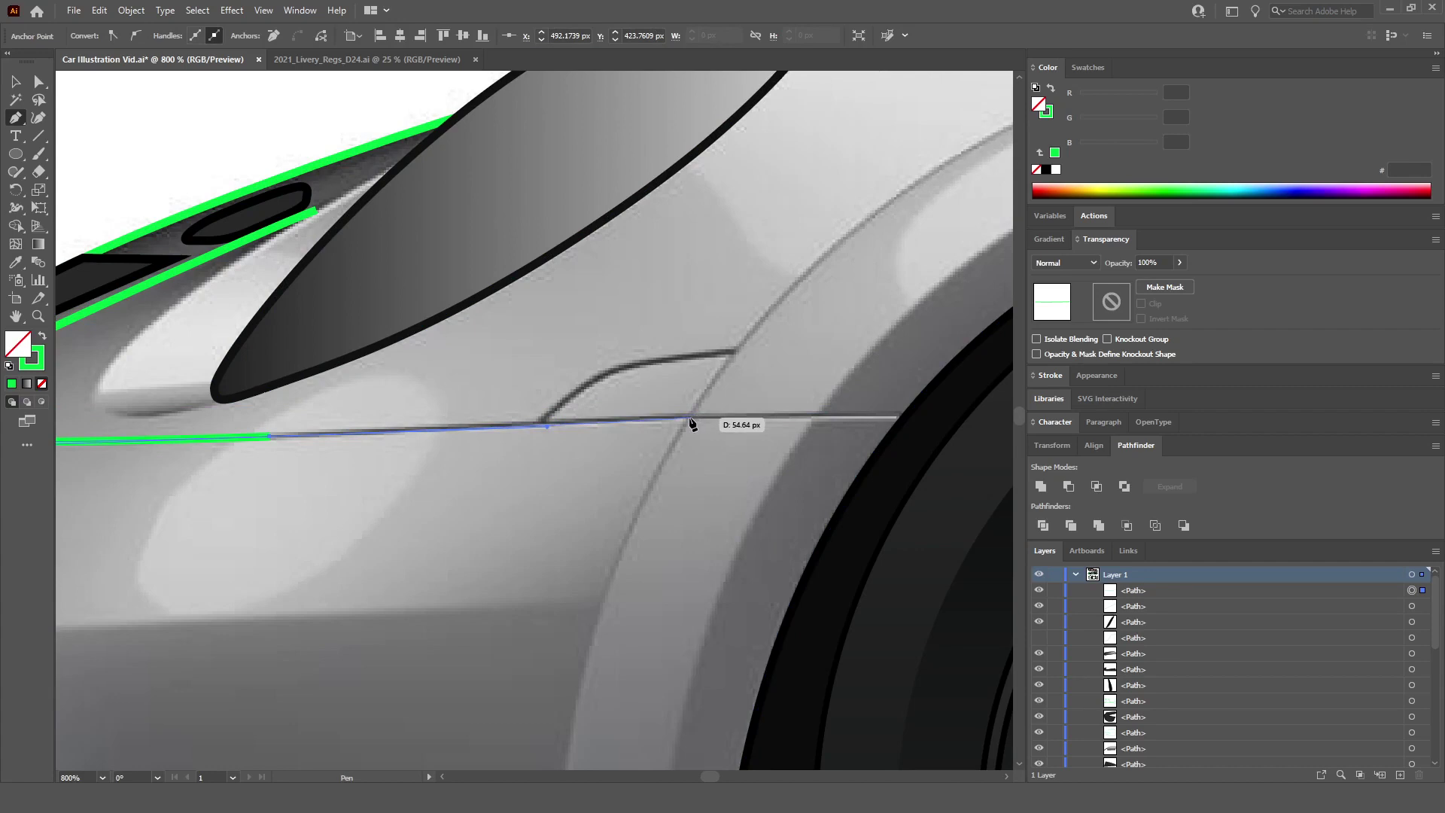
pyautogui.click(797, 414)
pyautogui.click(906, 415)
pyautogui.keyDown('ctrl'); pyautogui.click(377, 280); pyautogui.keyUp('ctrl')
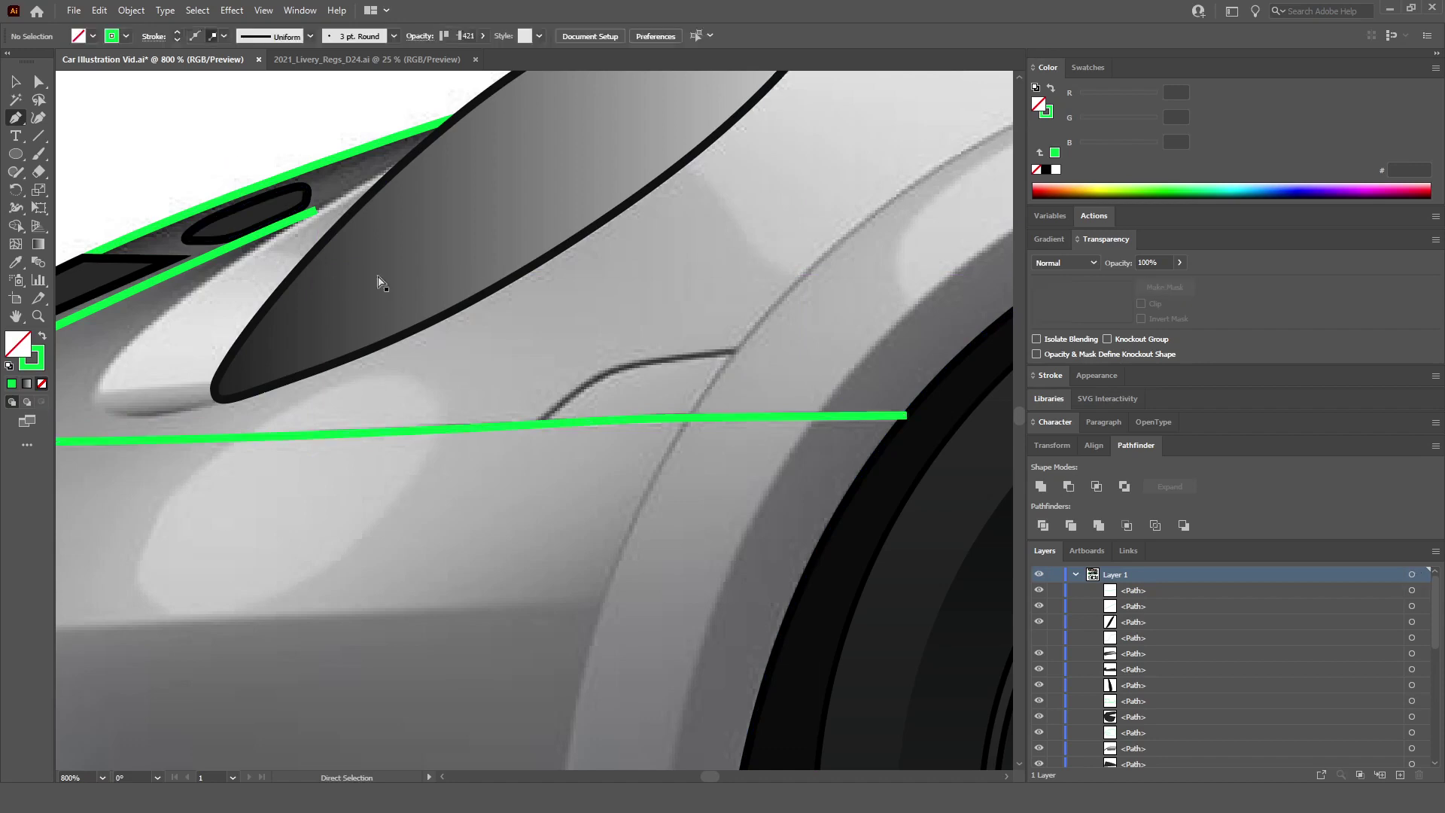
# Step: Trace the small curved seam rising from the bumper line to the wheel arch contour behind the headlight
pyautogui.hotkey('ctrl', '+')
pyautogui.click(545, 437)
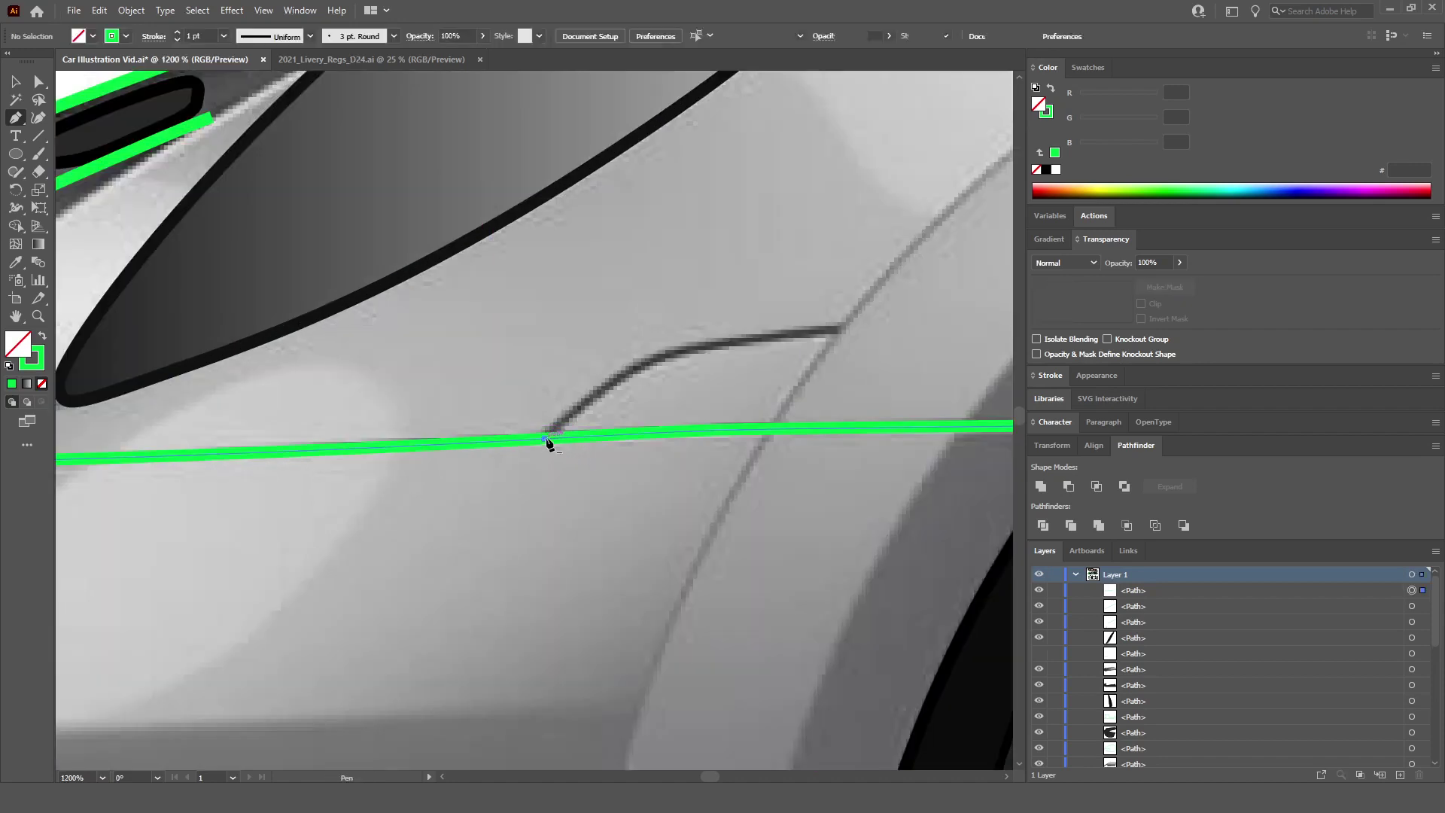
pyautogui.moveTo(632, 369); pyautogui.dragTo(661, 358)
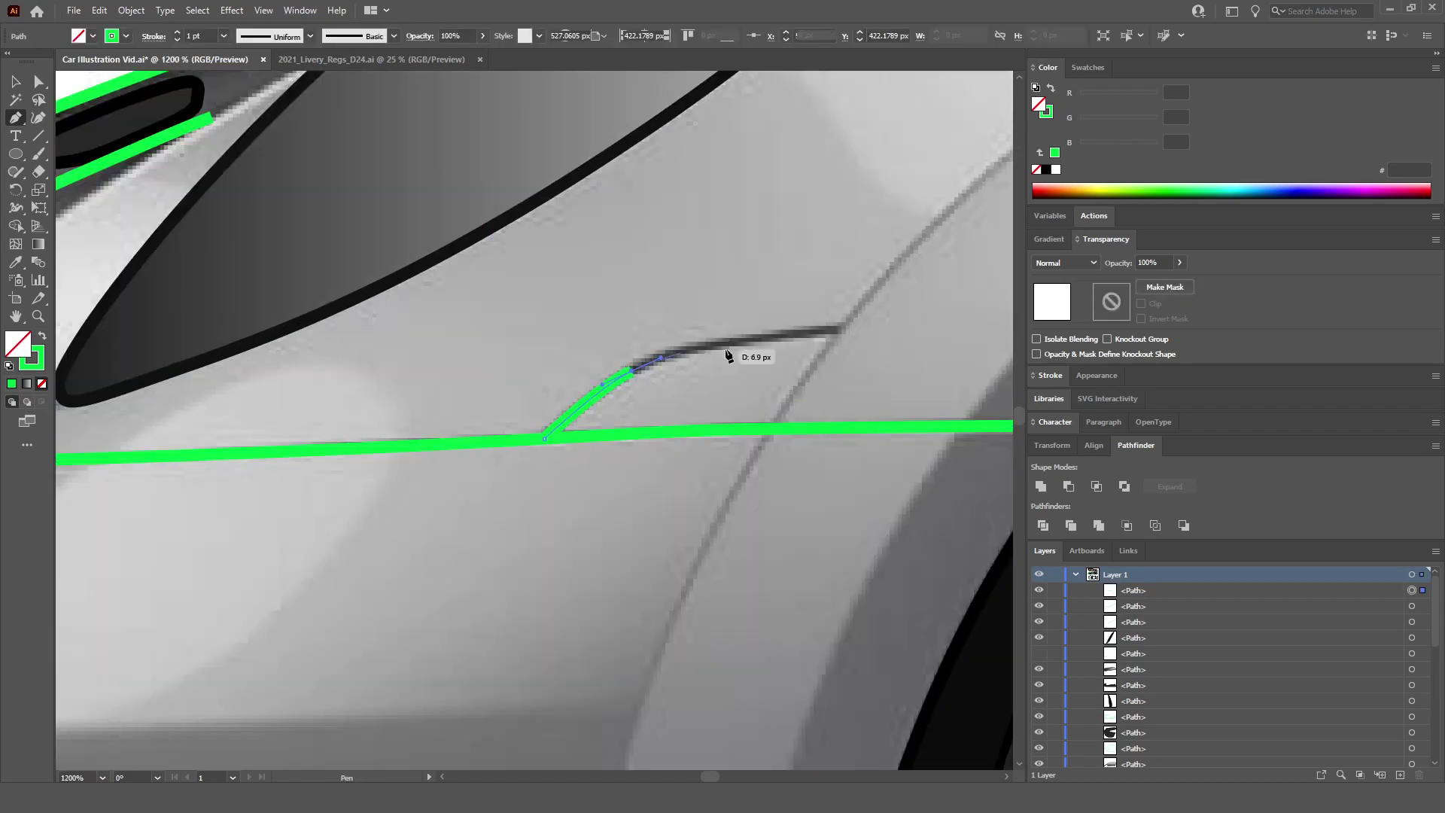
pyautogui.moveTo(843, 333); pyautogui.dragTo(845, 337)
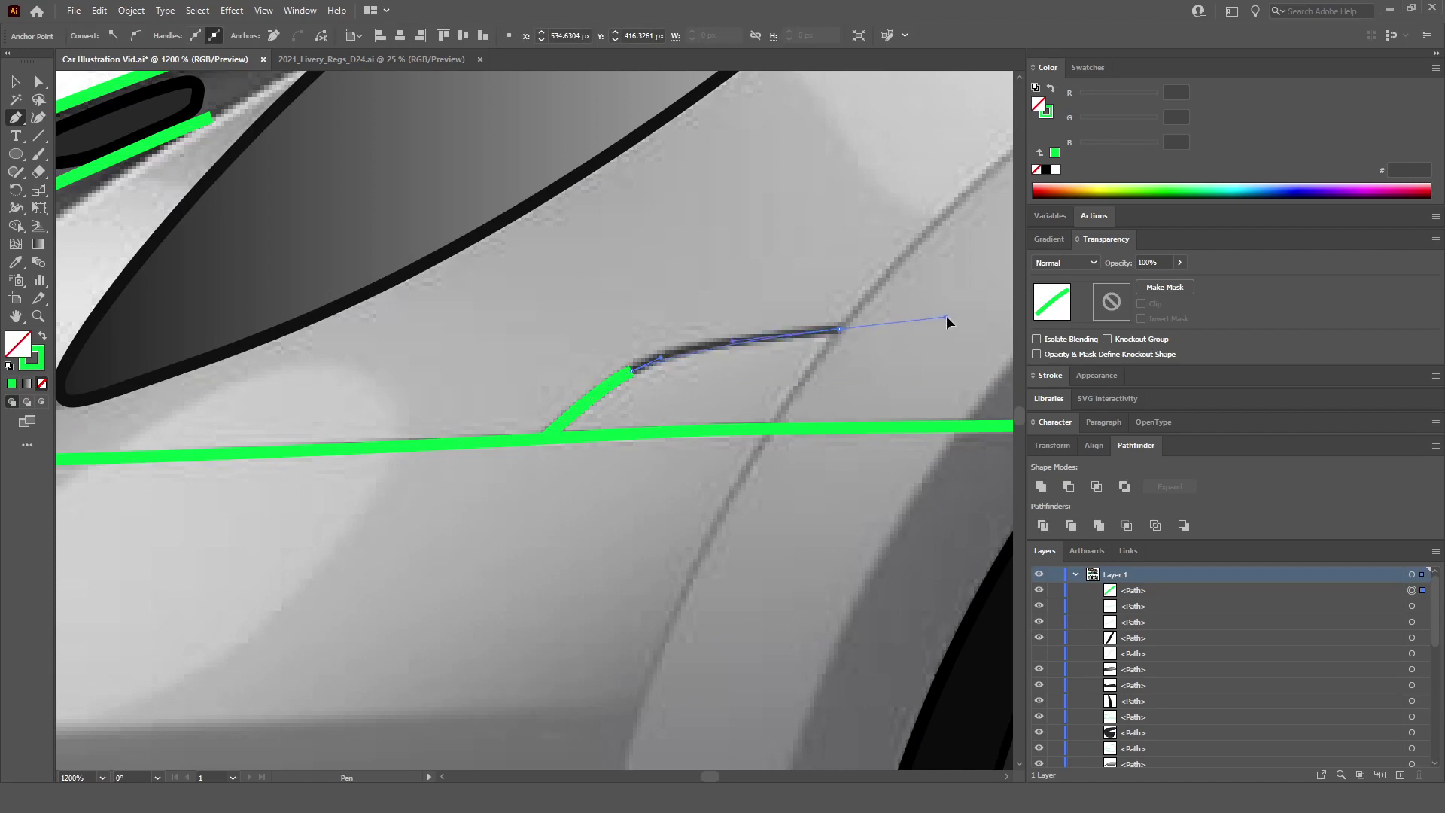
pyautogui.moveTo(946, 314); pyautogui.dragTo(950, 316)
pyautogui.keyDown('ctrl'); pyautogui.click(968, 324); pyautogui.keyUp('ctrl')
# Step: Draw a short straight line across the windshield pillar's base, from the windshield's lower corner to the side window's front corner
pyautogui.hotkey('ctrl', '-')
pyautogui.hotkey('ctrl', '-')
pyautogui.hotkey('ctrl', '-')
pyautogui.hotkey('ctrl', '-')
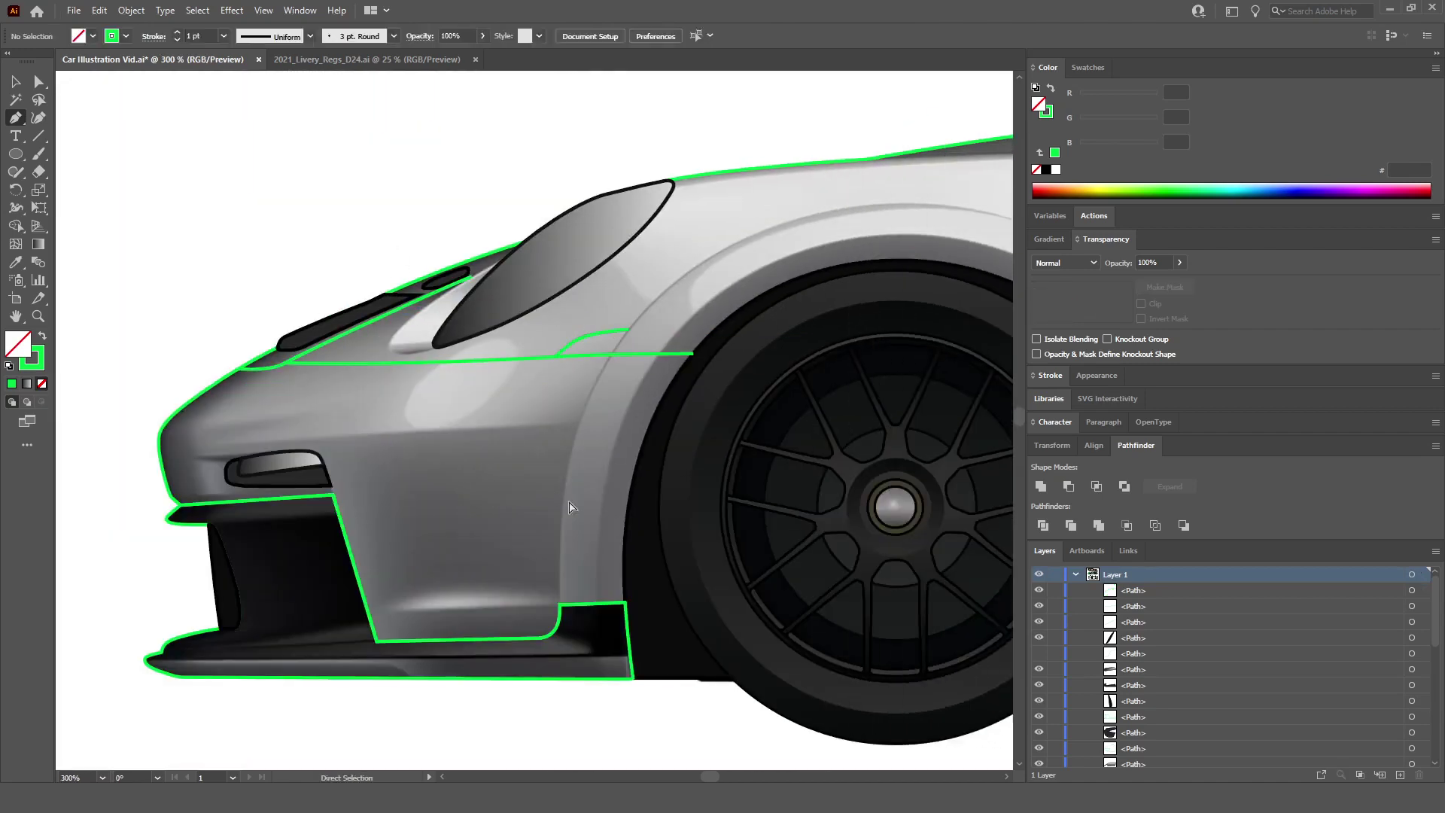
pyautogui.hscroll(10, 570, 506)
pyautogui.scroll(2, 570, 512)
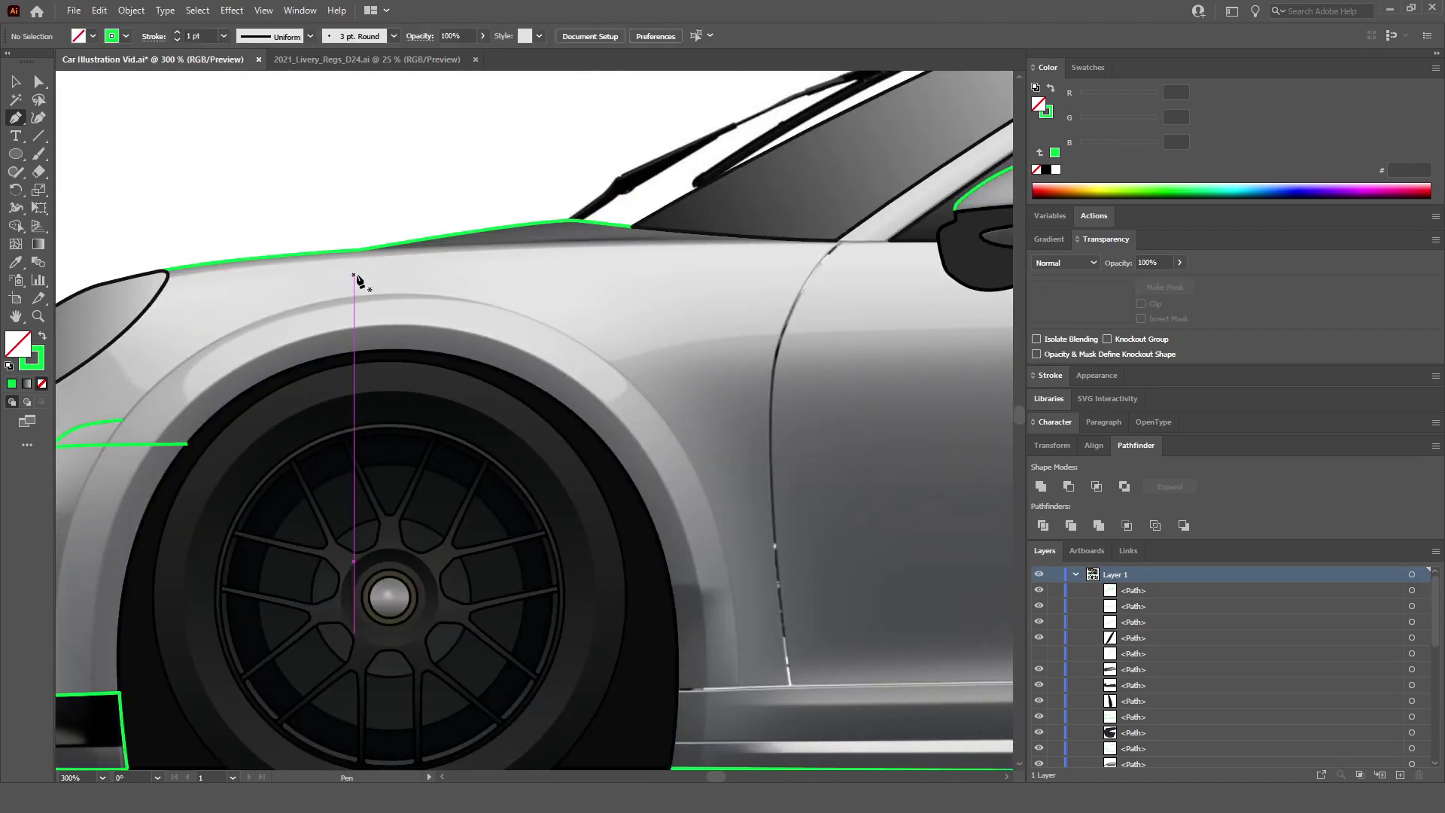
pyautogui.hscroll(3, 357, 277)
pyautogui.scroll(4, 762, 301)
pyautogui.click(662, 218)
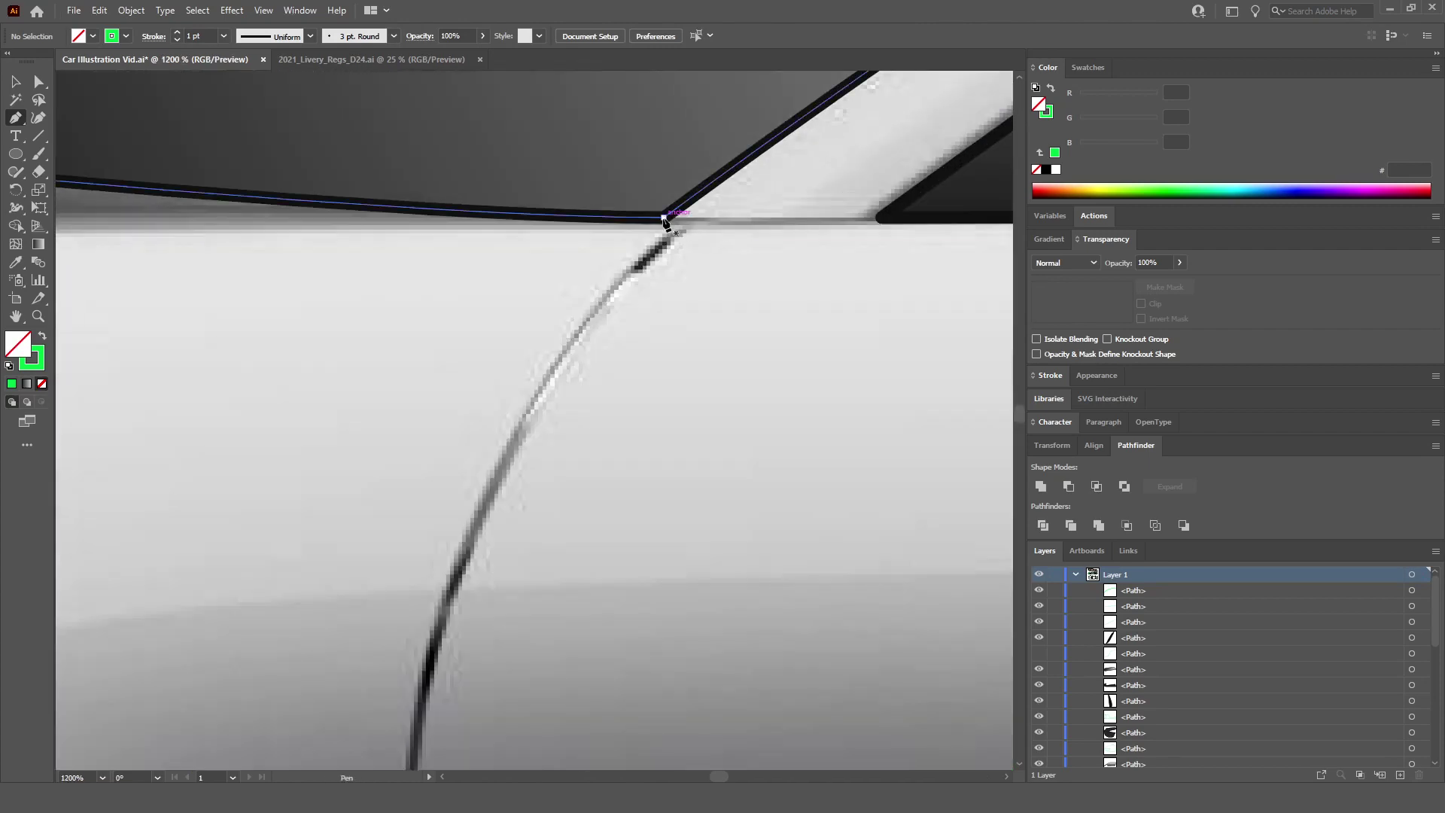
pyautogui.click(871, 219)
pyautogui.keyDown('ctrl'); pyautogui.click(873, 248); pyautogui.keyUp('ctrl')
# Step: Trace the door's curved front seam from the line at the windshield pillar's base down to the sill seam
pyautogui.hotkey('ctrl', '-')
pyautogui.hotkey('ctrl', '-')
pyautogui.hotkey('ctrl', '-')
pyautogui.hotkey('ctrl', '-')
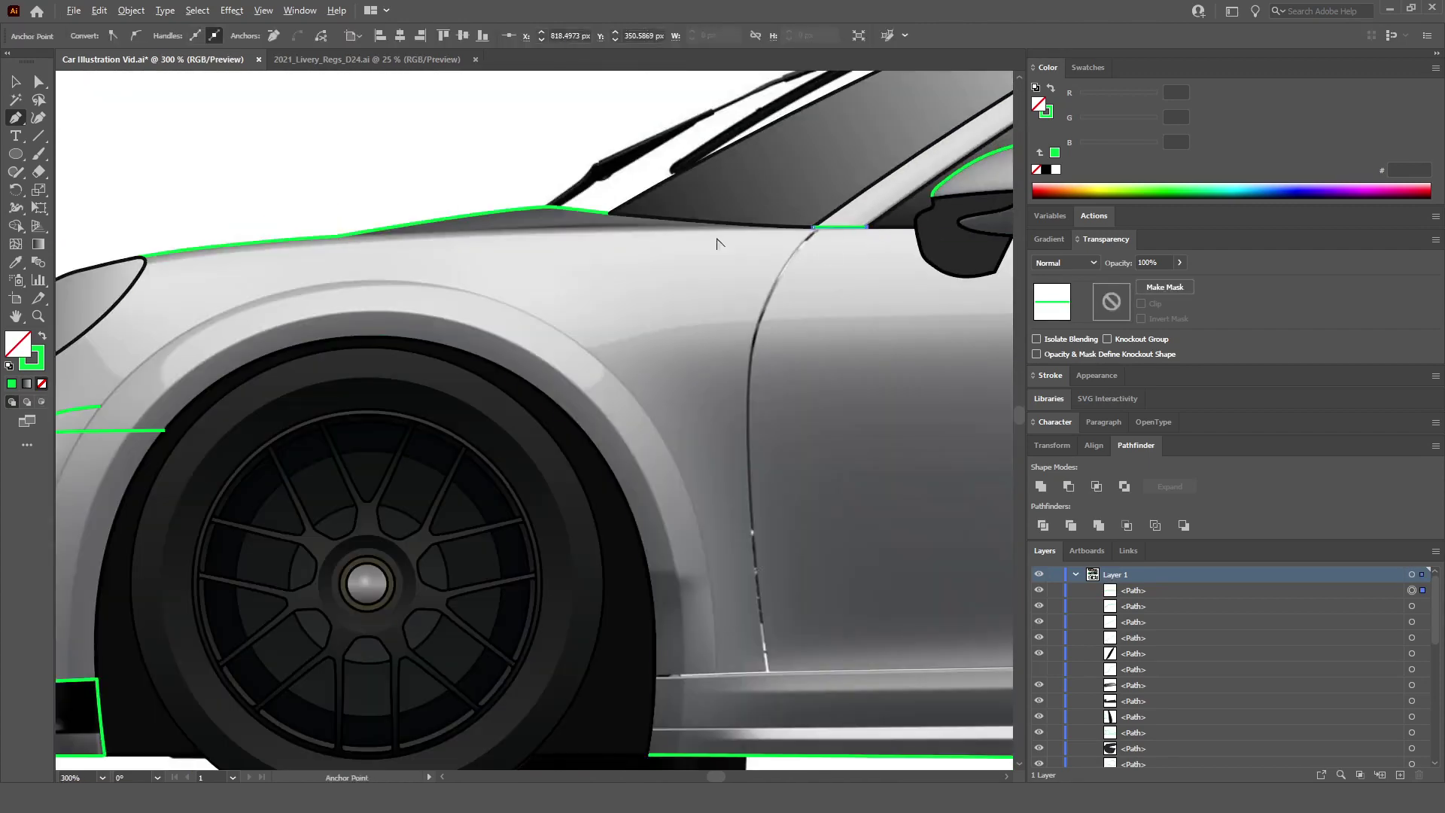
pyautogui.scroll(6, 736, 223)
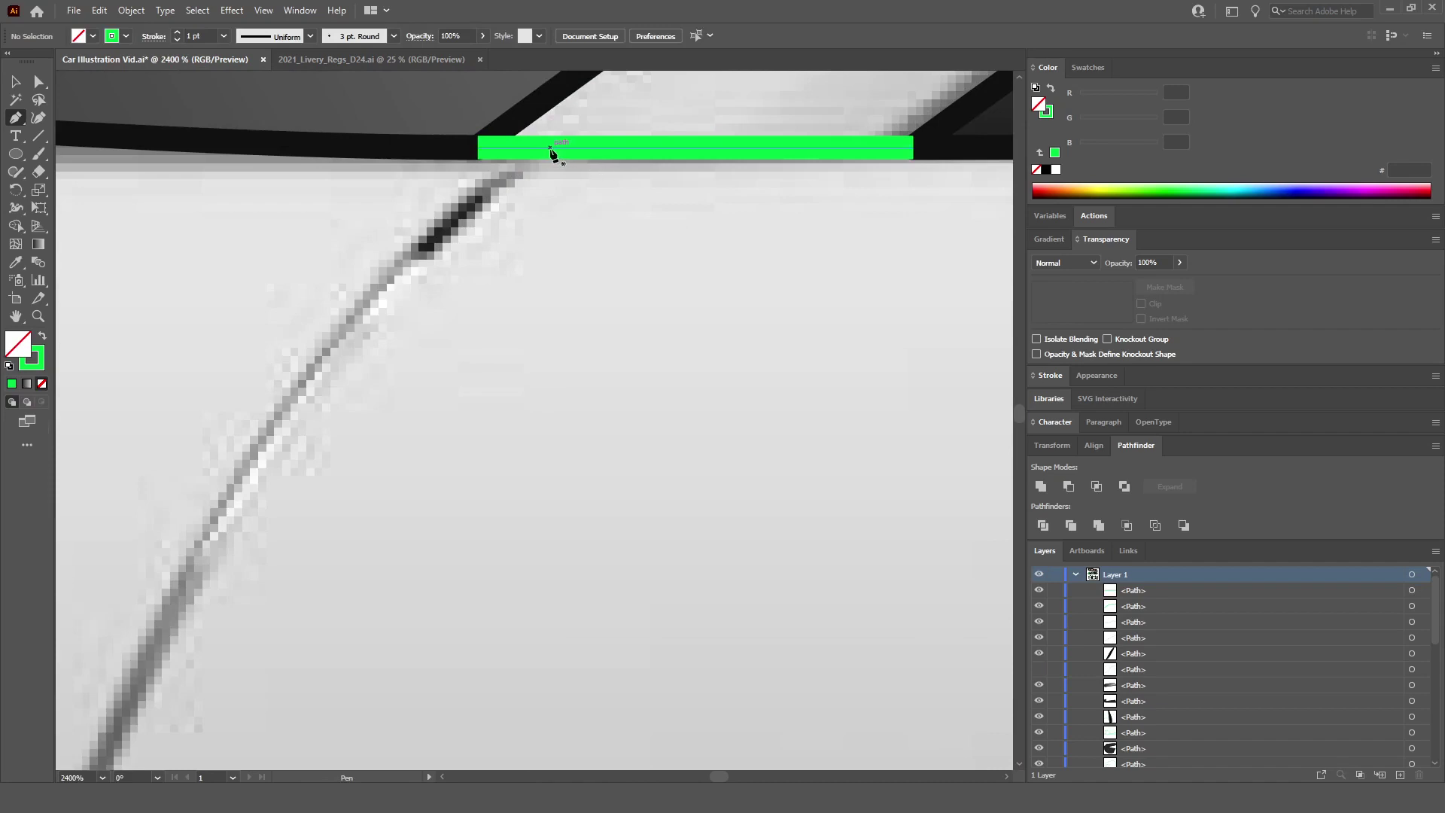
pyautogui.click(551, 149)
pyautogui.scroll(-5, 552, 155)
pyautogui.scroll(3, 411, 301)
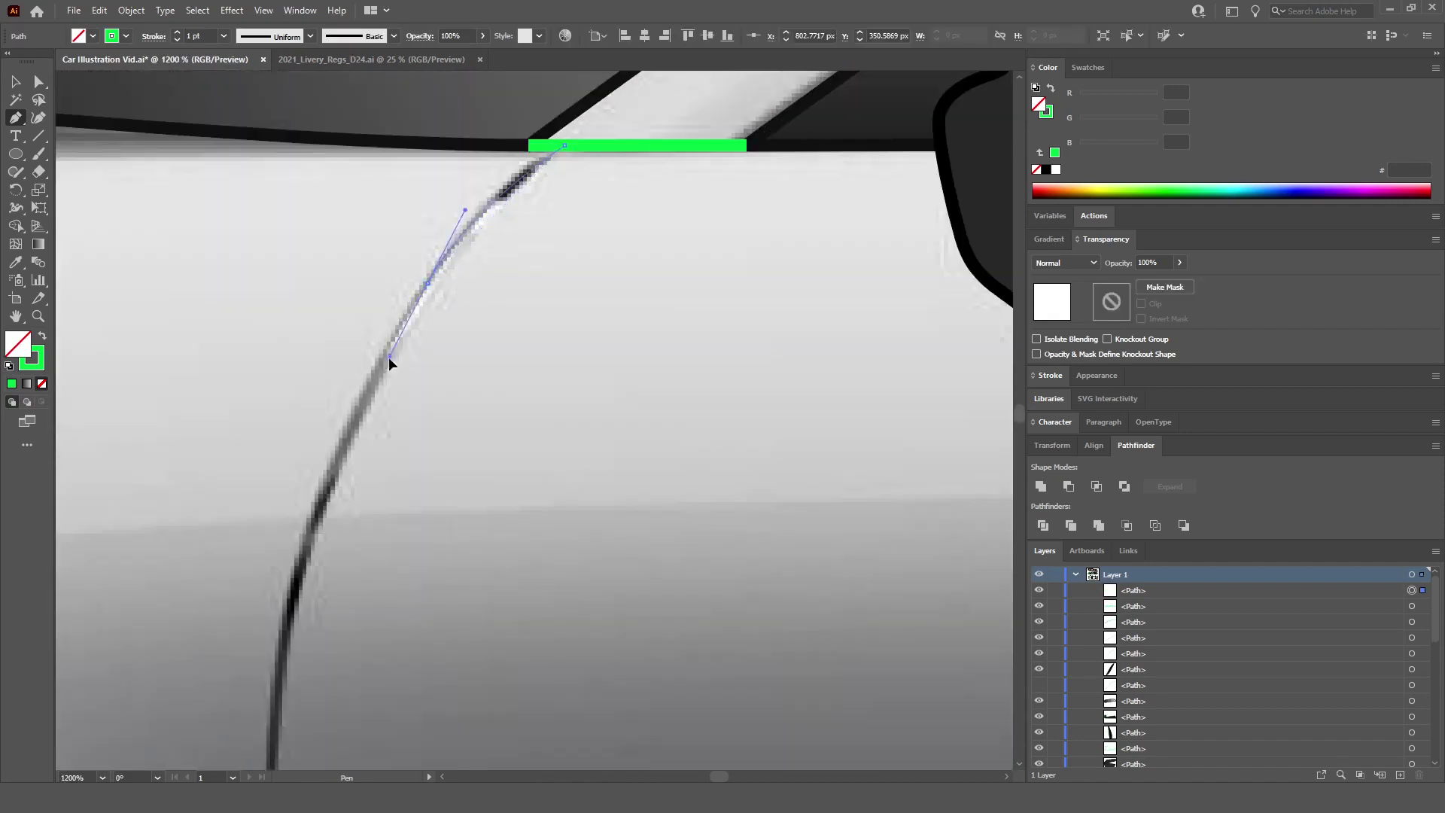
pyautogui.click(374, 374)
pyautogui.scroll(-3, 369, 378)
pyautogui.scroll(2, 422, 406)
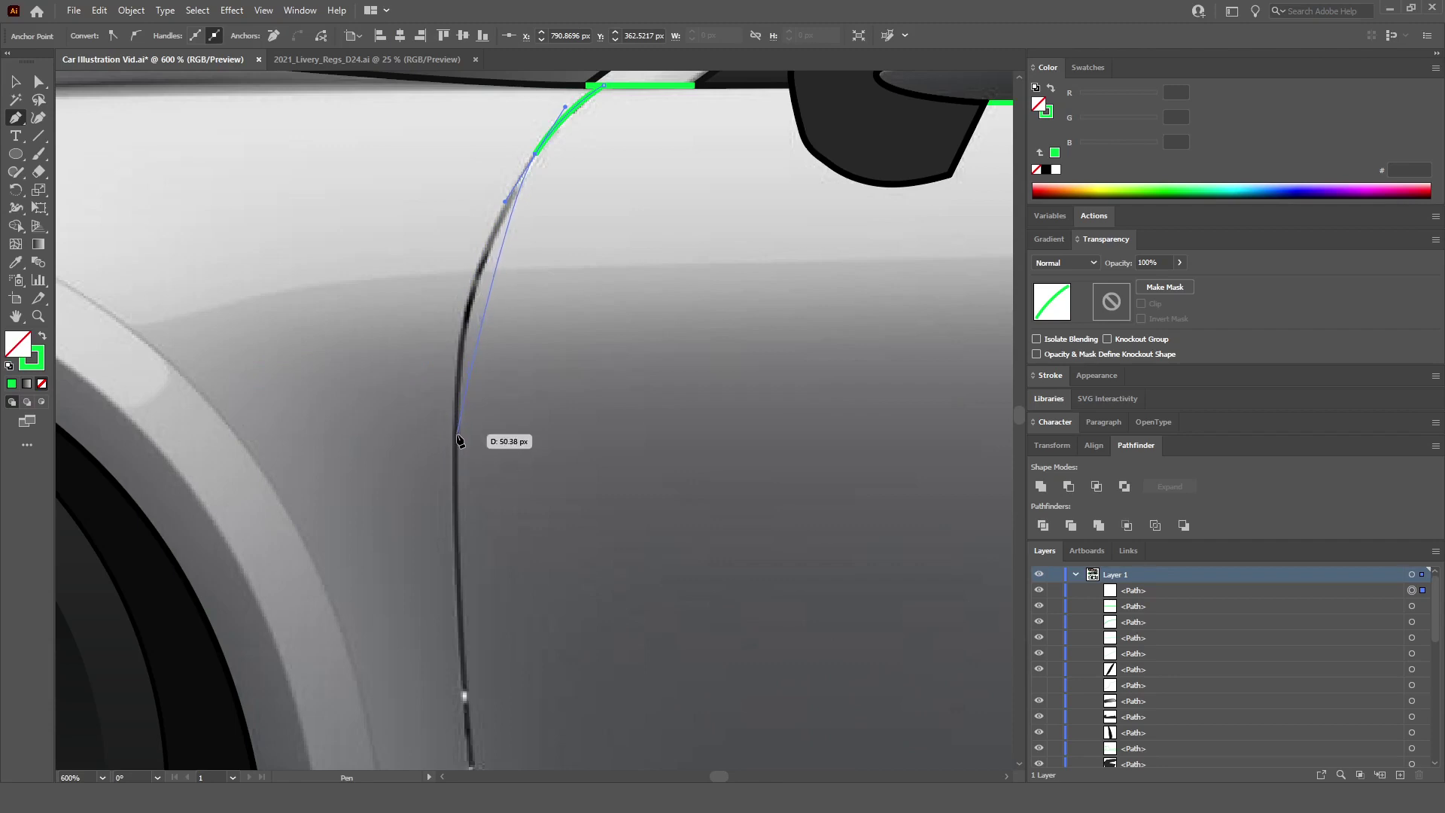
pyautogui.click(460, 576)
pyautogui.scroll(-5, 499, 590)
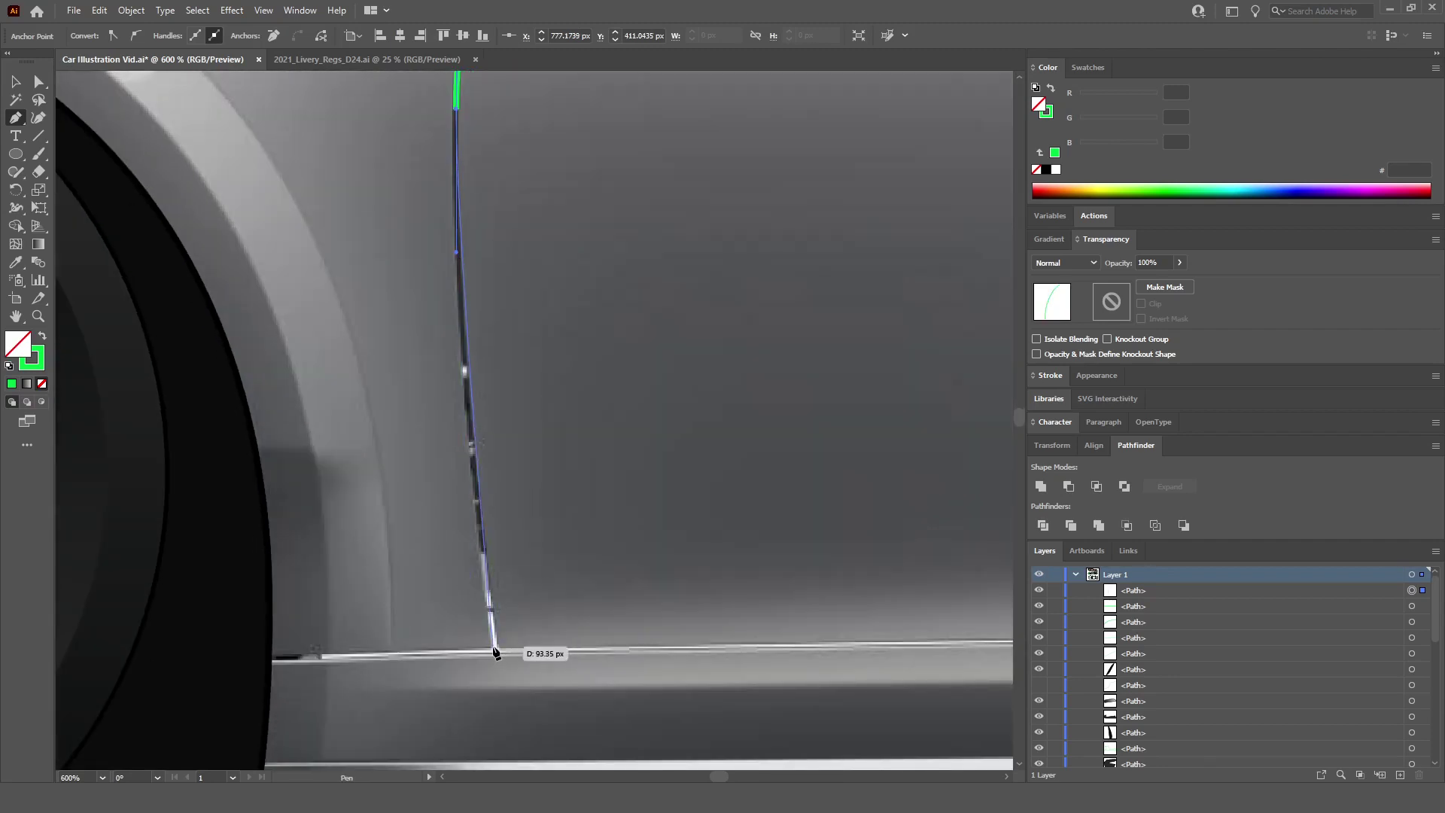
pyautogui.click(497, 652)
pyautogui.keyDown('ctrl'); pyautogui.click(338, 630); pyautogui.keyUp('ctrl')
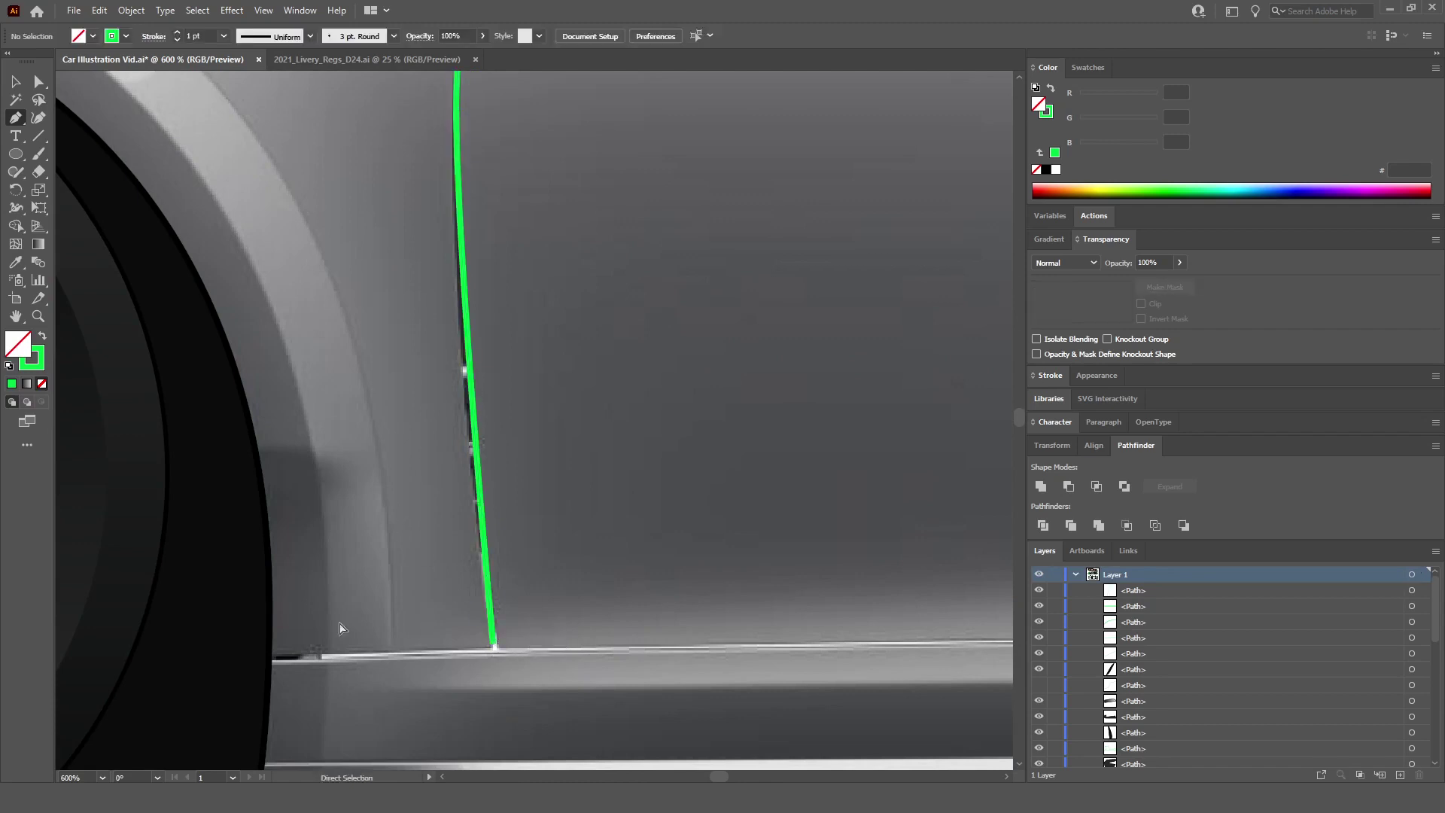
# Step: Trace the sill seam from the front wheel opening back along the door's lower edge to the start of its rear curve
pyautogui.scroll(5, 248, 584)
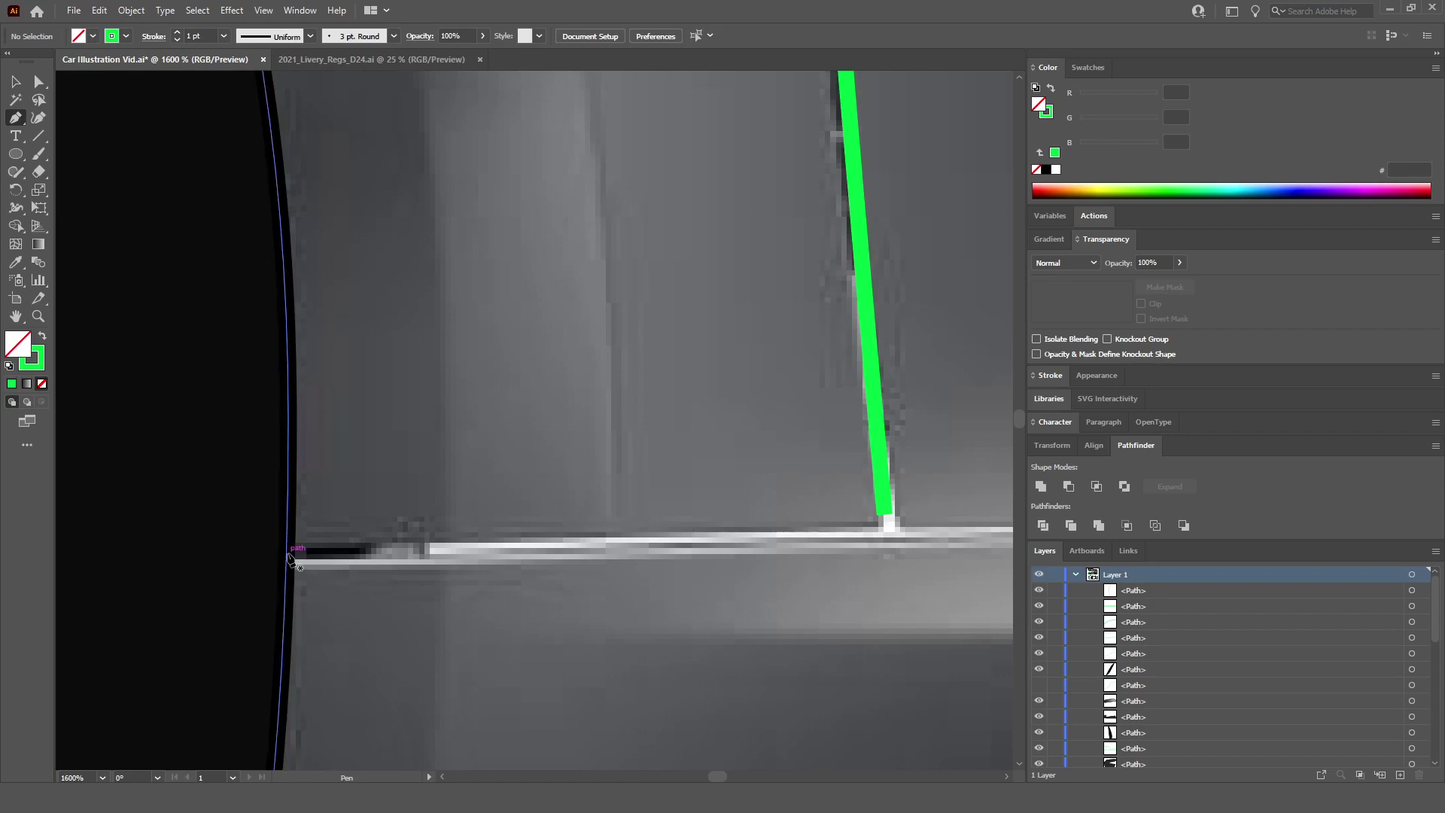
pyautogui.click(288, 555)
pyautogui.scroll(-3, 288, 555)
pyautogui.scroll(1, 687, 549)
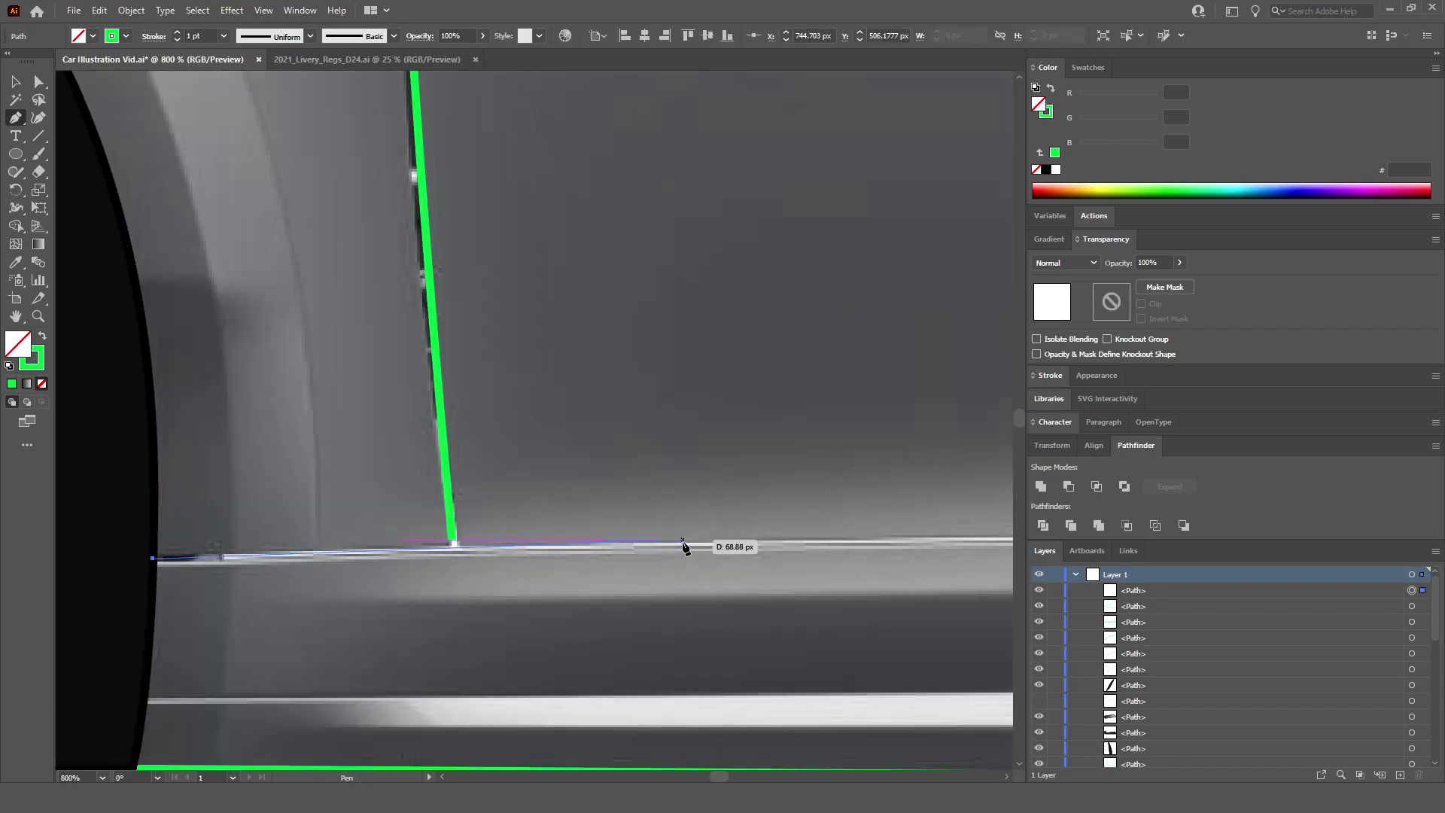
pyautogui.moveTo(686, 544); pyautogui.dragTo(702, 543)
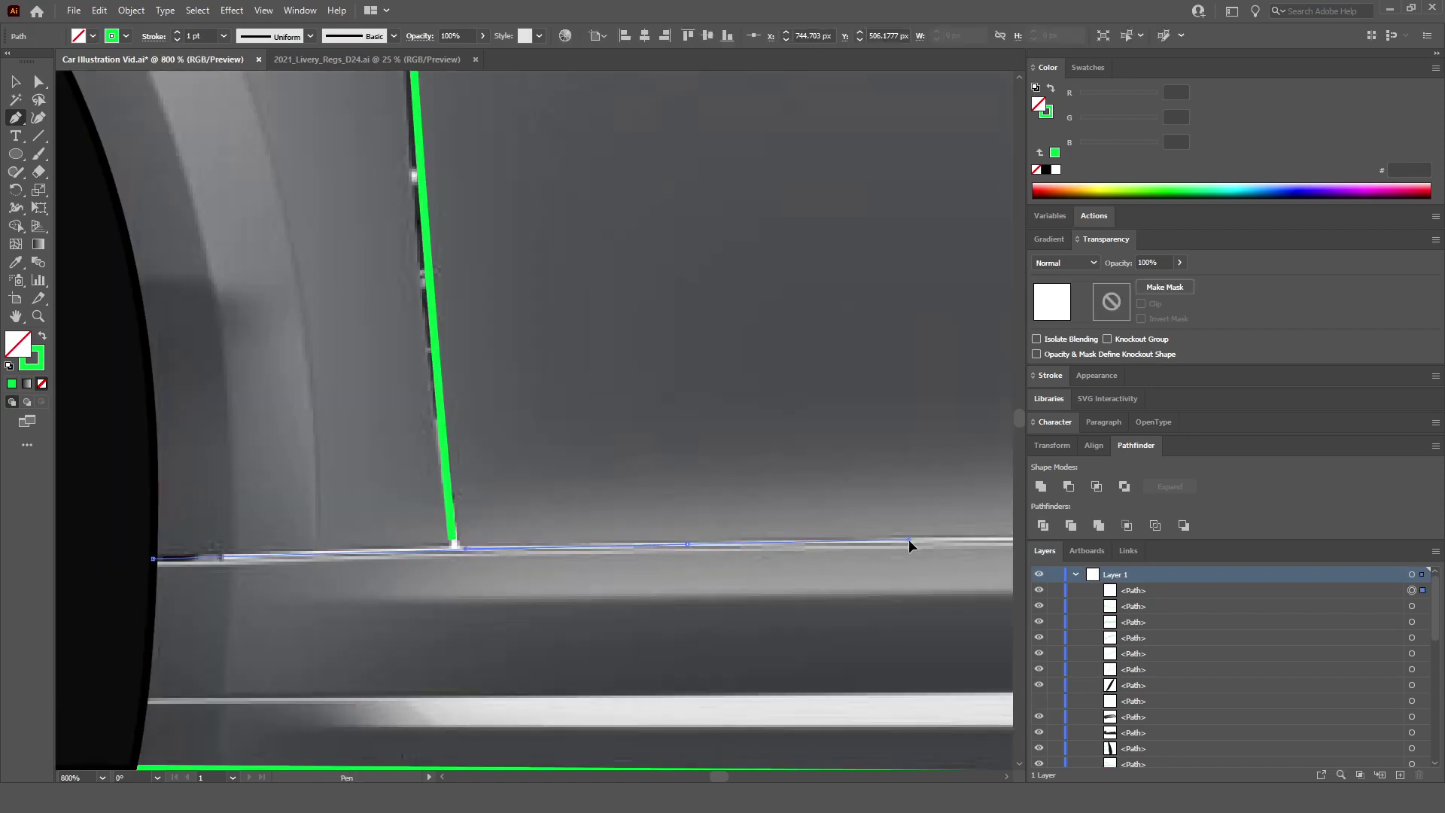
pyautogui.scroll(-6, 909, 539)
pyautogui.scroll(5, 864, 548)
pyautogui.scroll(1, 653, 534)
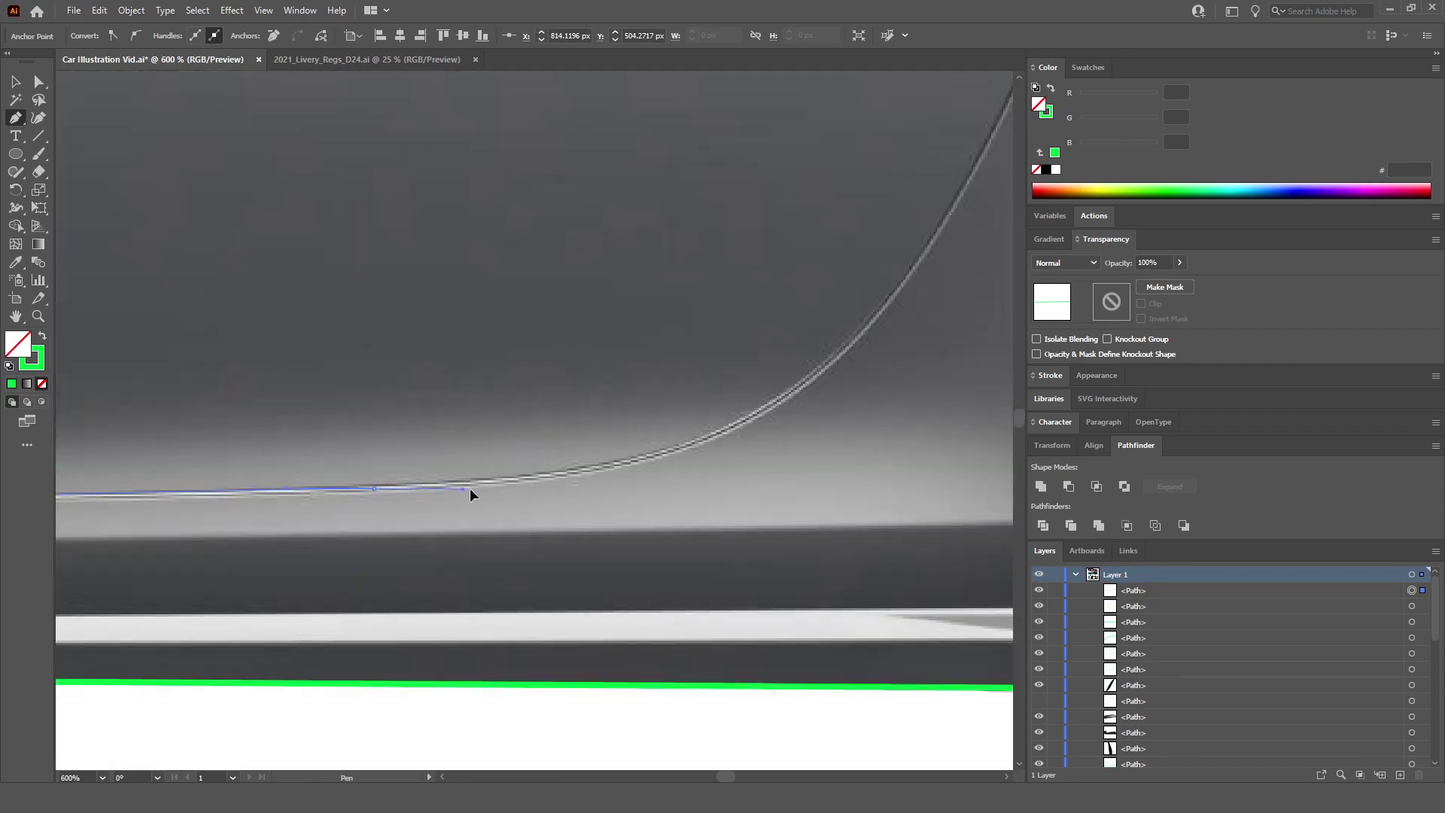
pyautogui.click(535, 481)
pyautogui.hscroll(1, 534, 481)
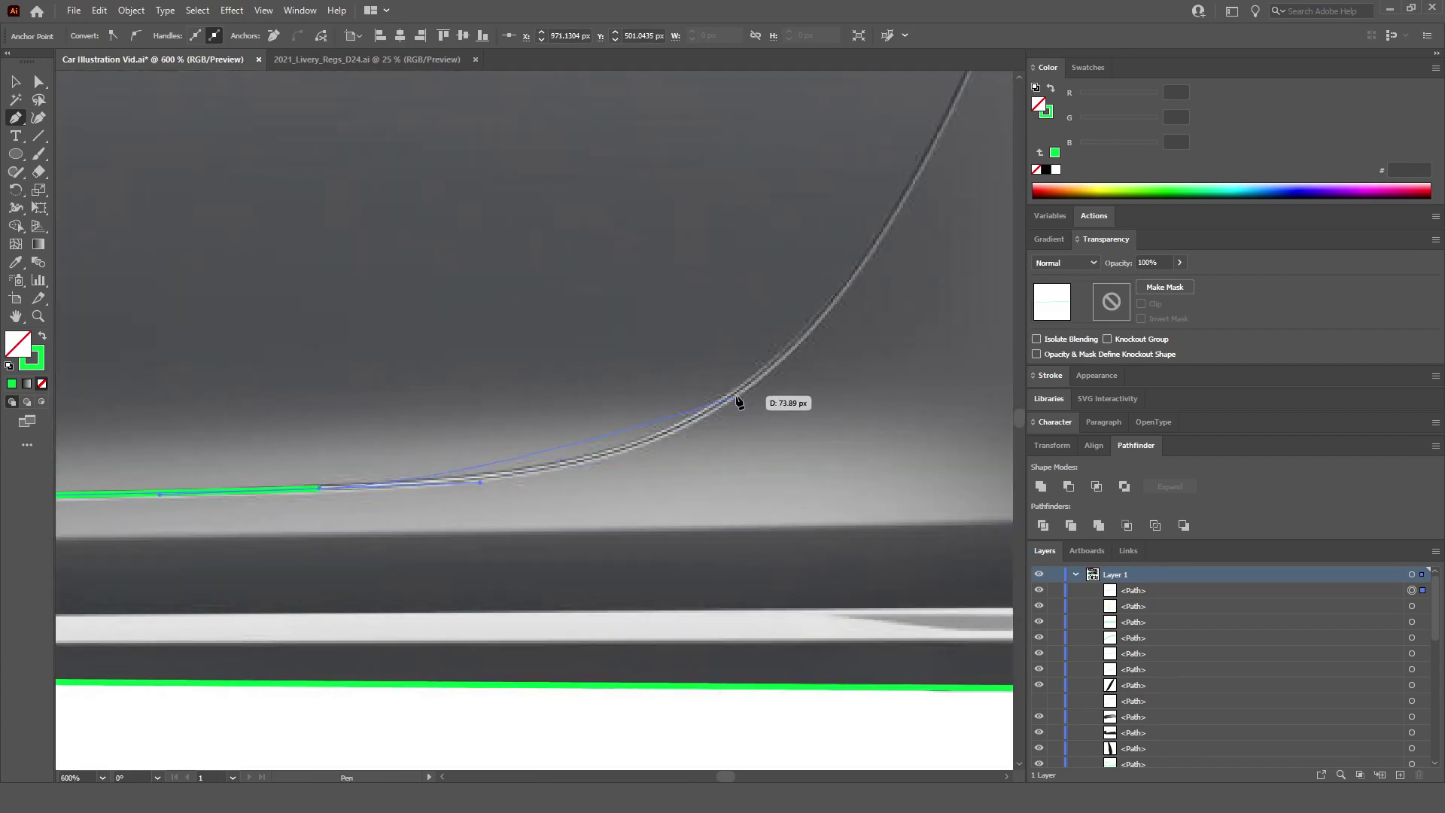
# Step: Continue the seam path up the door's curved rear edge, past the door handle, to the lower edge of the side window
pyautogui.moveTo(833, 310); pyautogui.dragTo(841, 323)
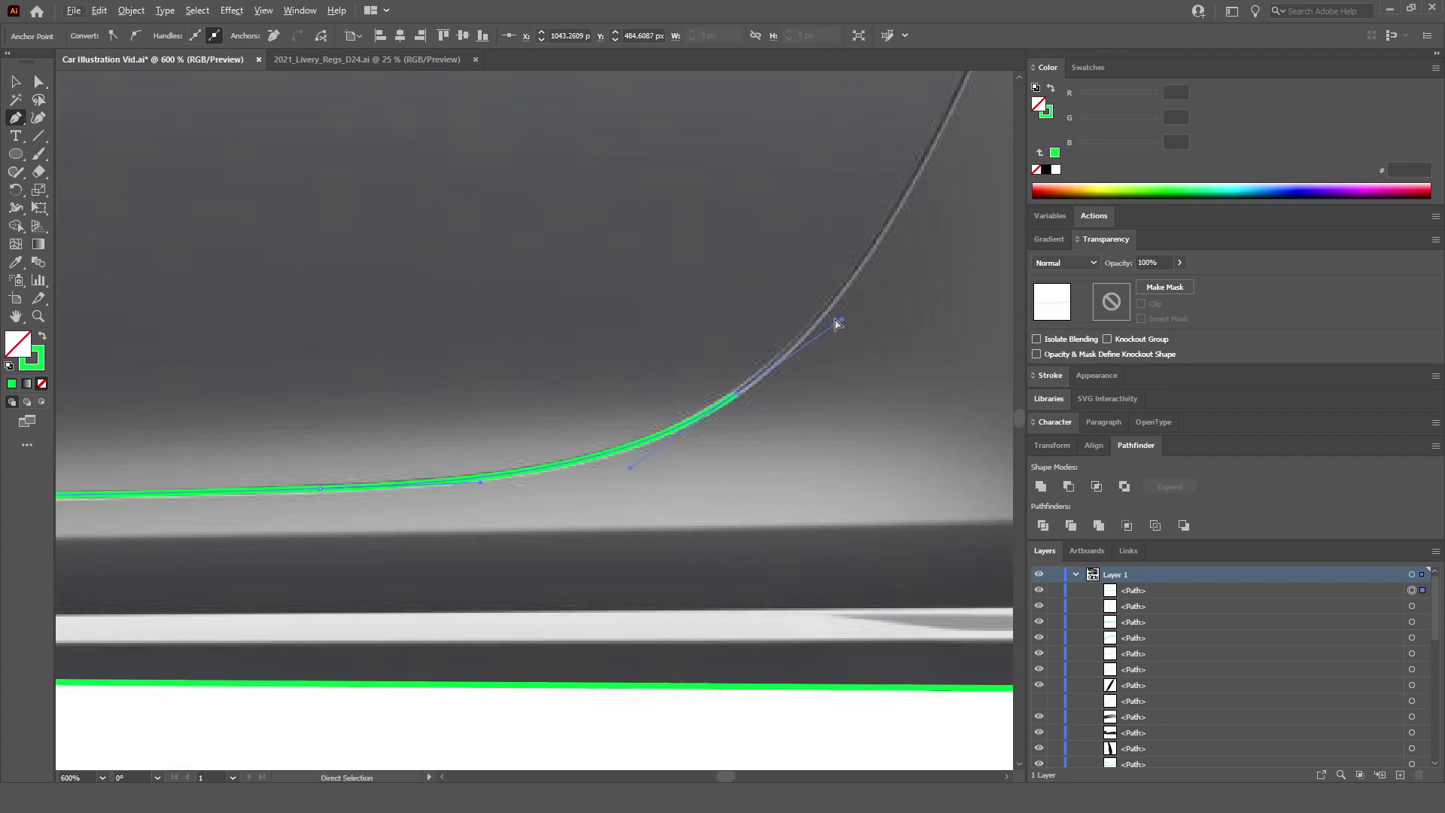
pyautogui.hscroll(3, 844, 331)
pyautogui.scroll(3, 848, 365)
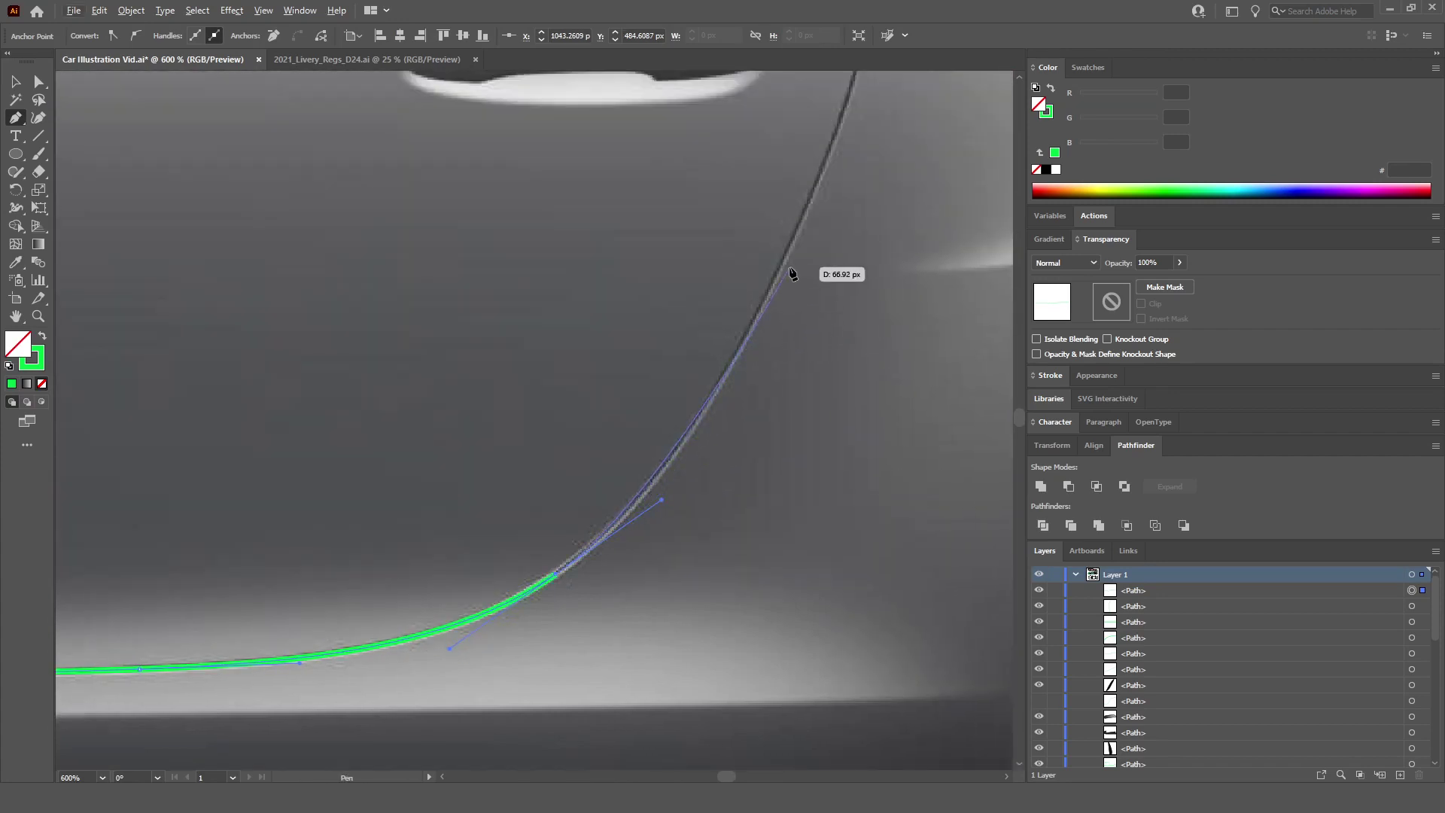
pyautogui.moveTo(783, 267)
pyautogui.mouseDown()
pyautogui.moveTo(819, 157)
pyautogui.moveTo(855, 134)
pyautogui.mouseUp()
pyautogui.scroll(7, 884, 252)
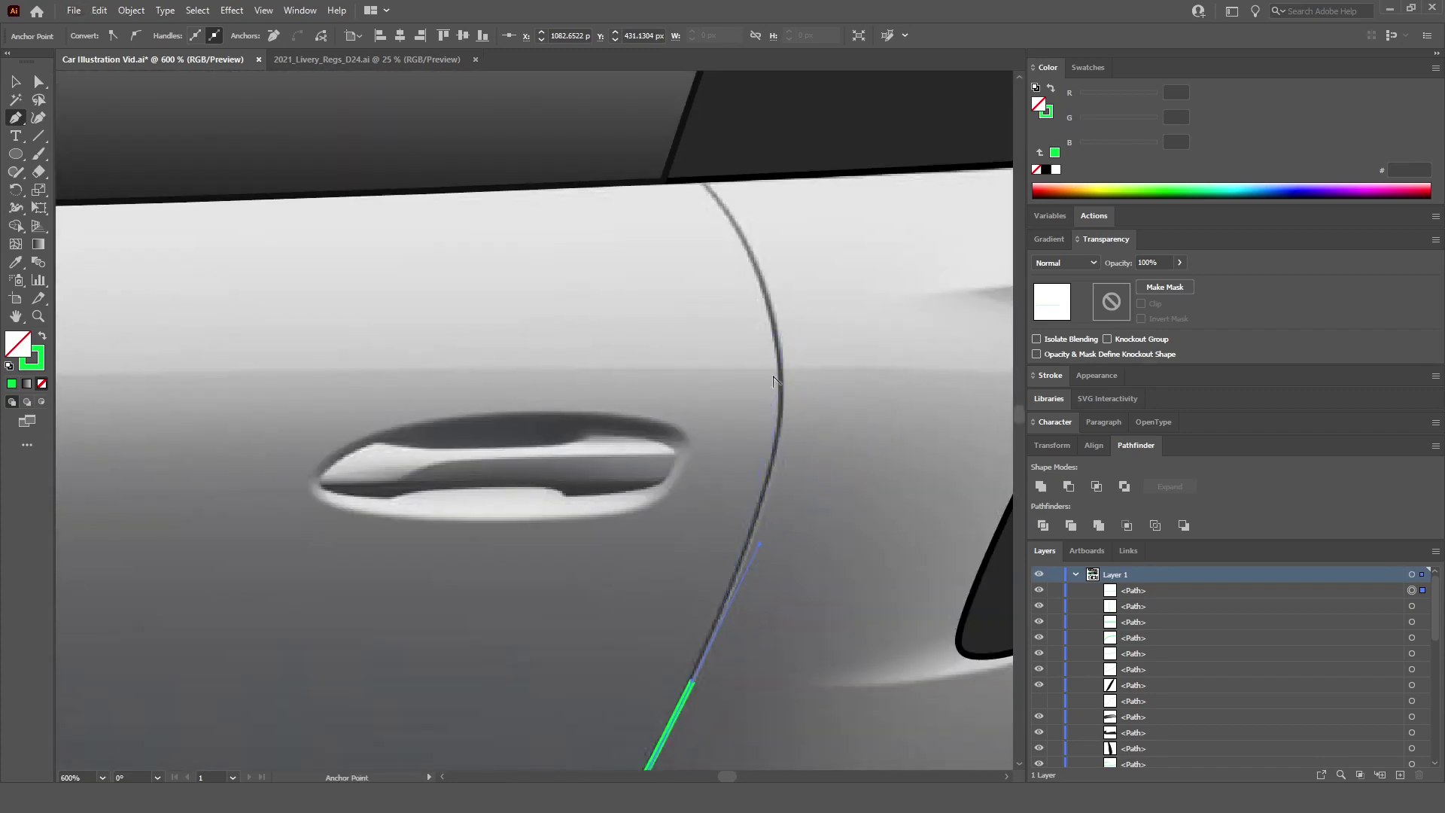
pyautogui.moveTo(782, 382); pyautogui.dragTo(784, 305)
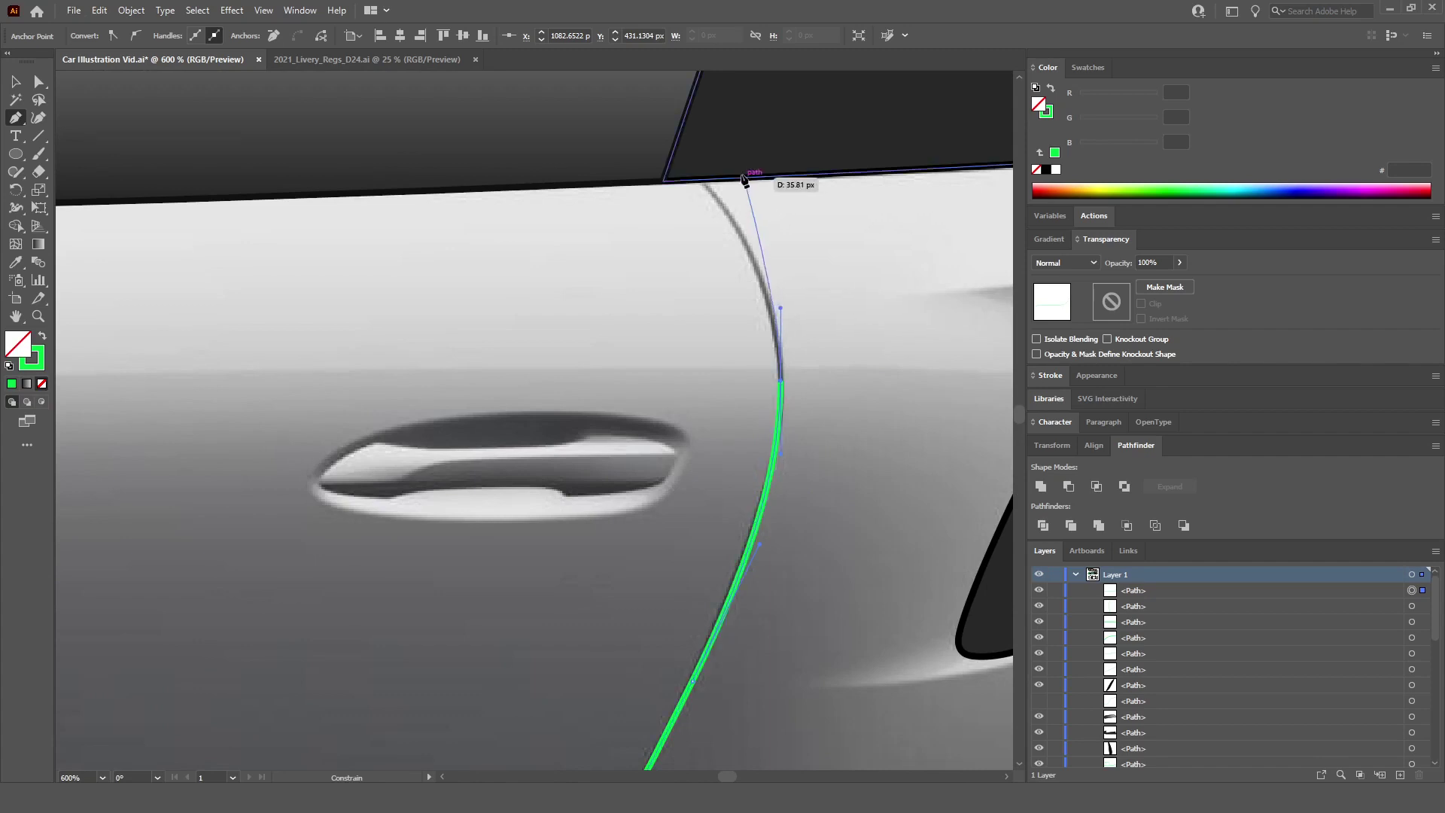
pyautogui.moveTo(700, 181); pyautogui.dragTo(648, 141)
# Step: Move the lower end anchor of the door's front seam down onto the sill seam
pyautogui.scroll(-5, 648, 141)
pyautogui.scroll(8, 575, 422)
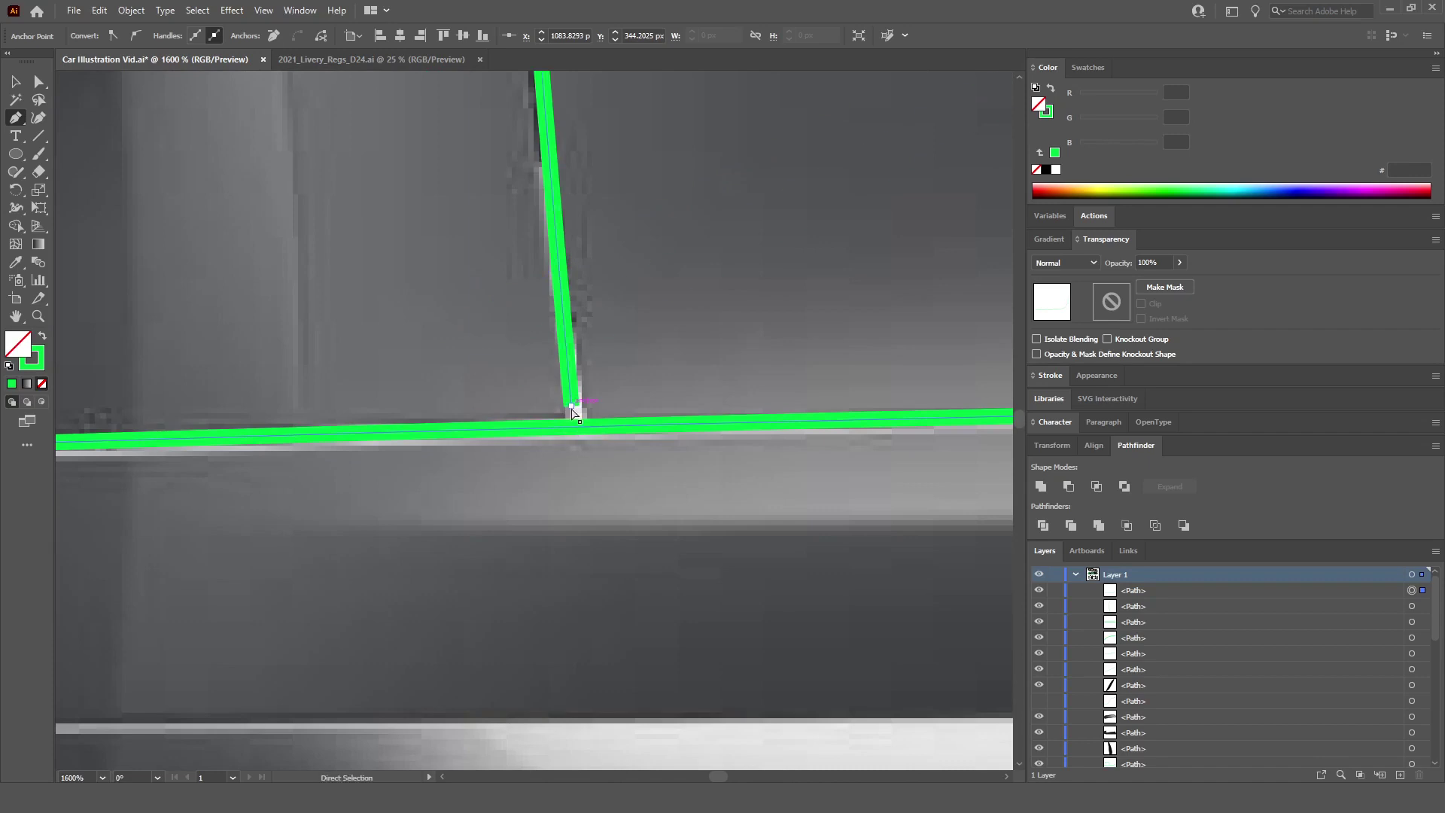
pyautogui.keyDown('ctrl'); pyautogui.click(572, 408); pyautogui.keyUp('ctrl')
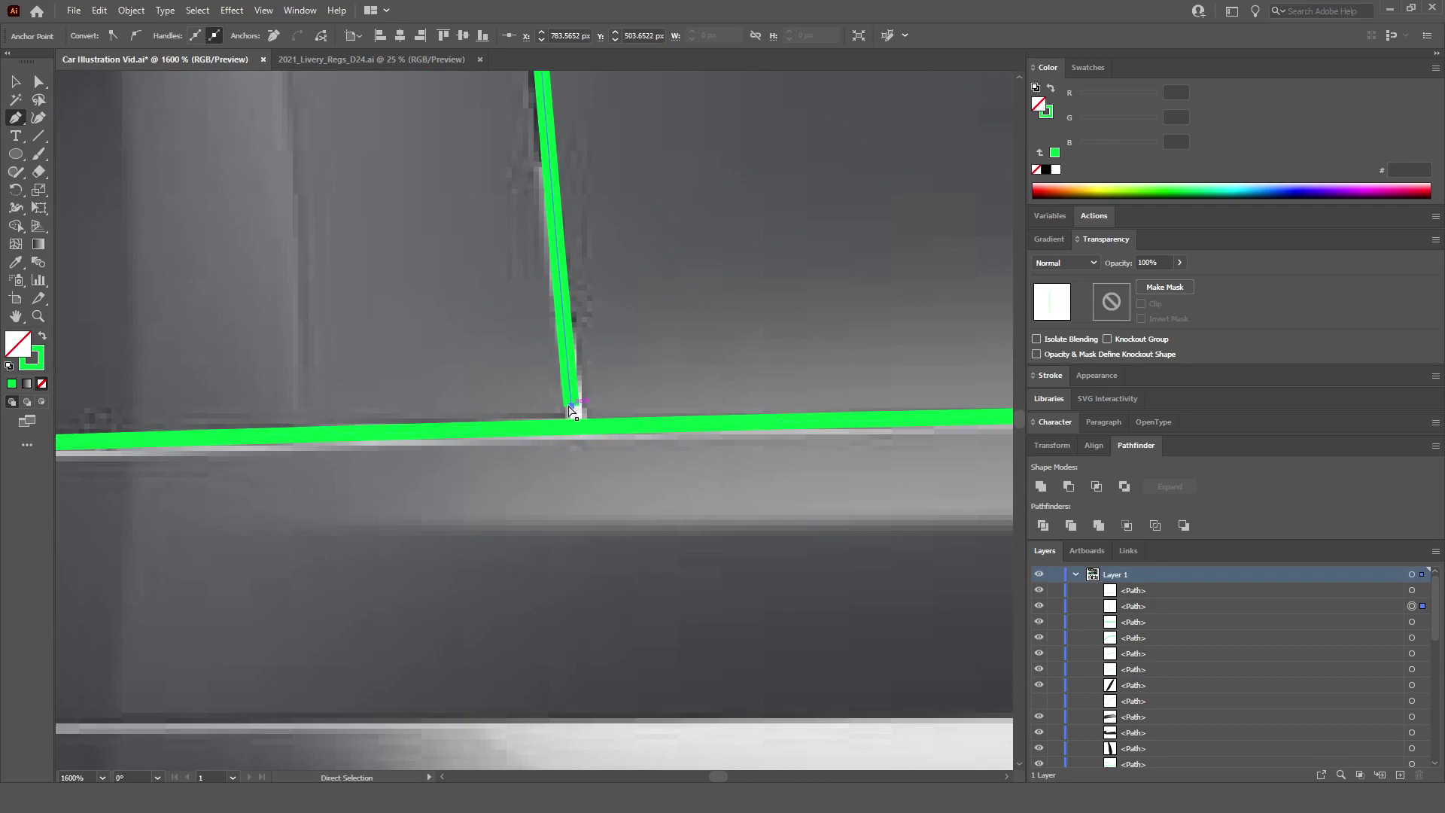
pyautogui.moveTo(572, 411); pyautogui.dragTo(575, 426)
pyautogui.scroll(-10, 575, 426)
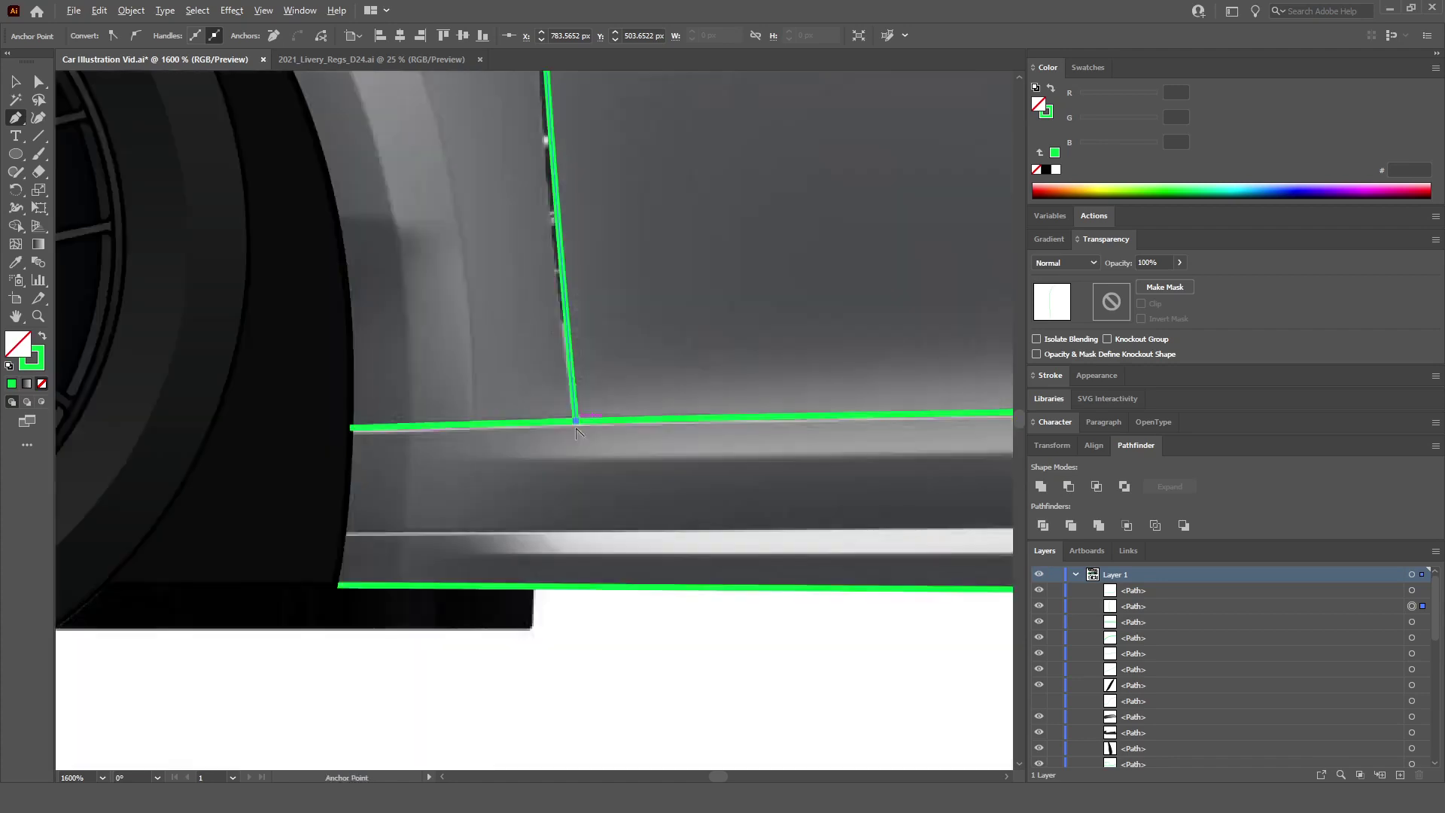
pyautogui.hotkey('ctrl', 'shift', 'a')
# Step: Trace the seam from the rear wheel arch to the taillight's front tip, and unhide the rear bumper seam path
pyautogui.hscroll(3, 677, 406)
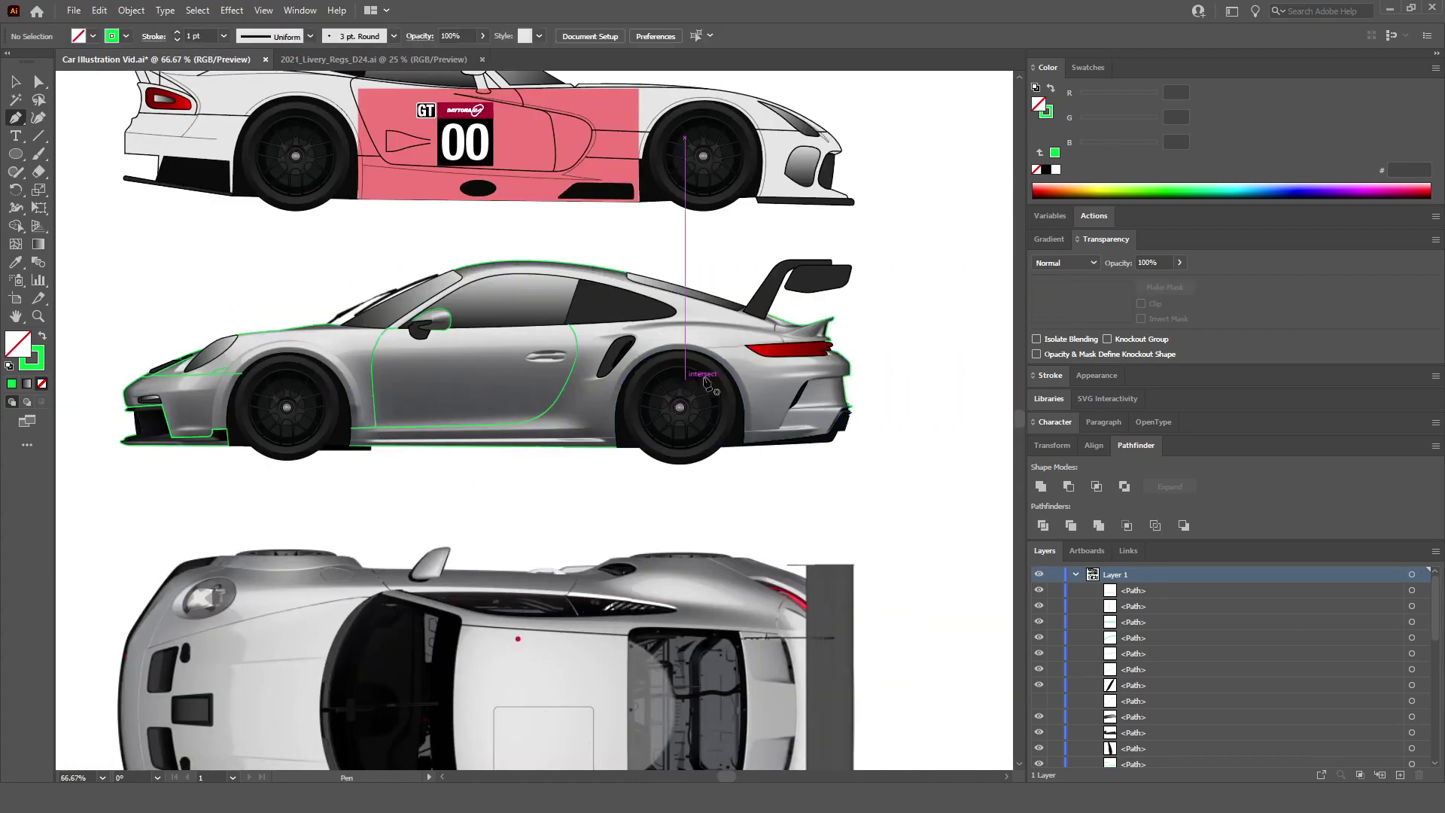
pyautogui.scroll(3, 742, 413)
pyautogui.scroll(6, 393, 274)
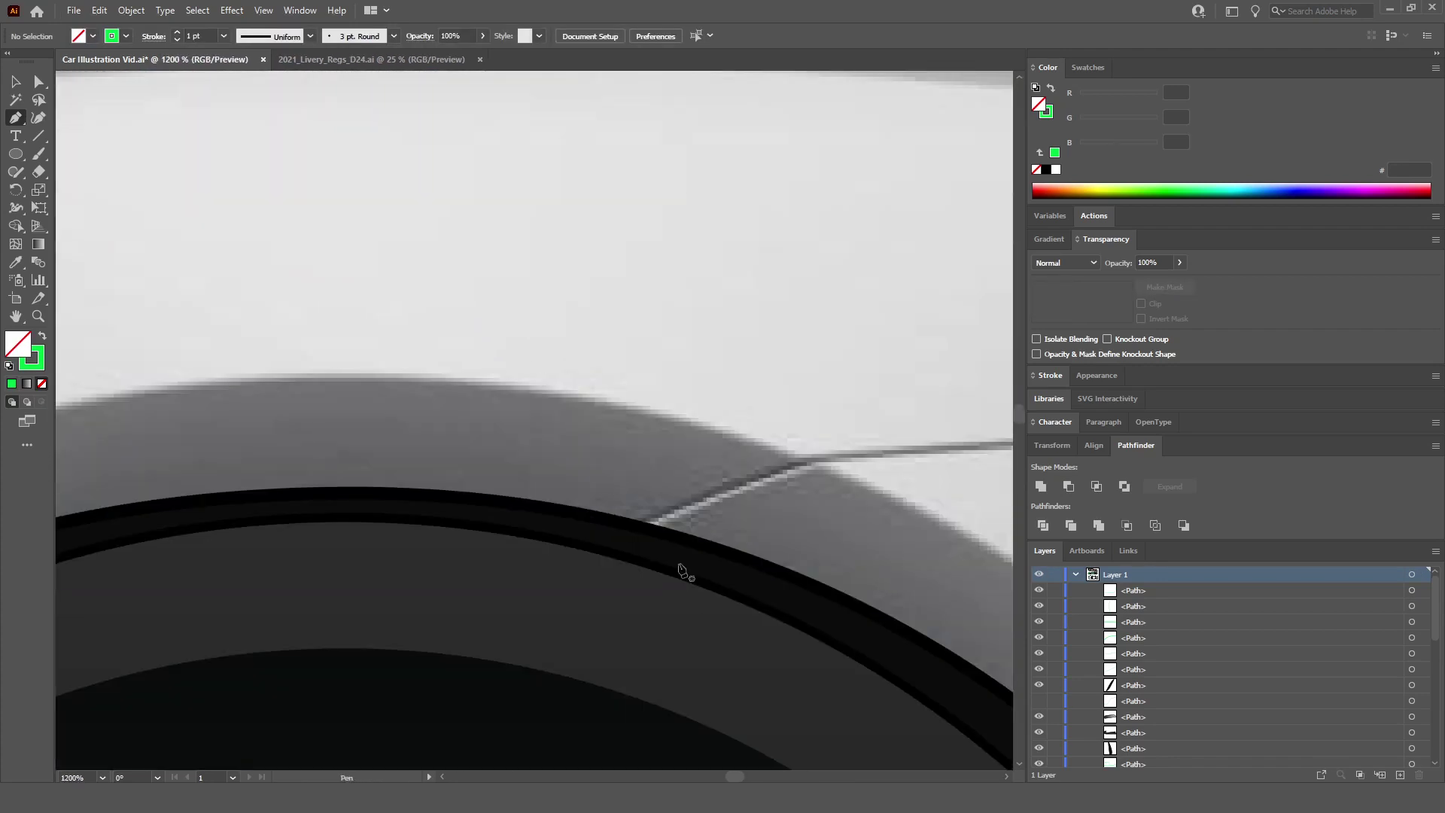
pyautogui.click(638, 527)
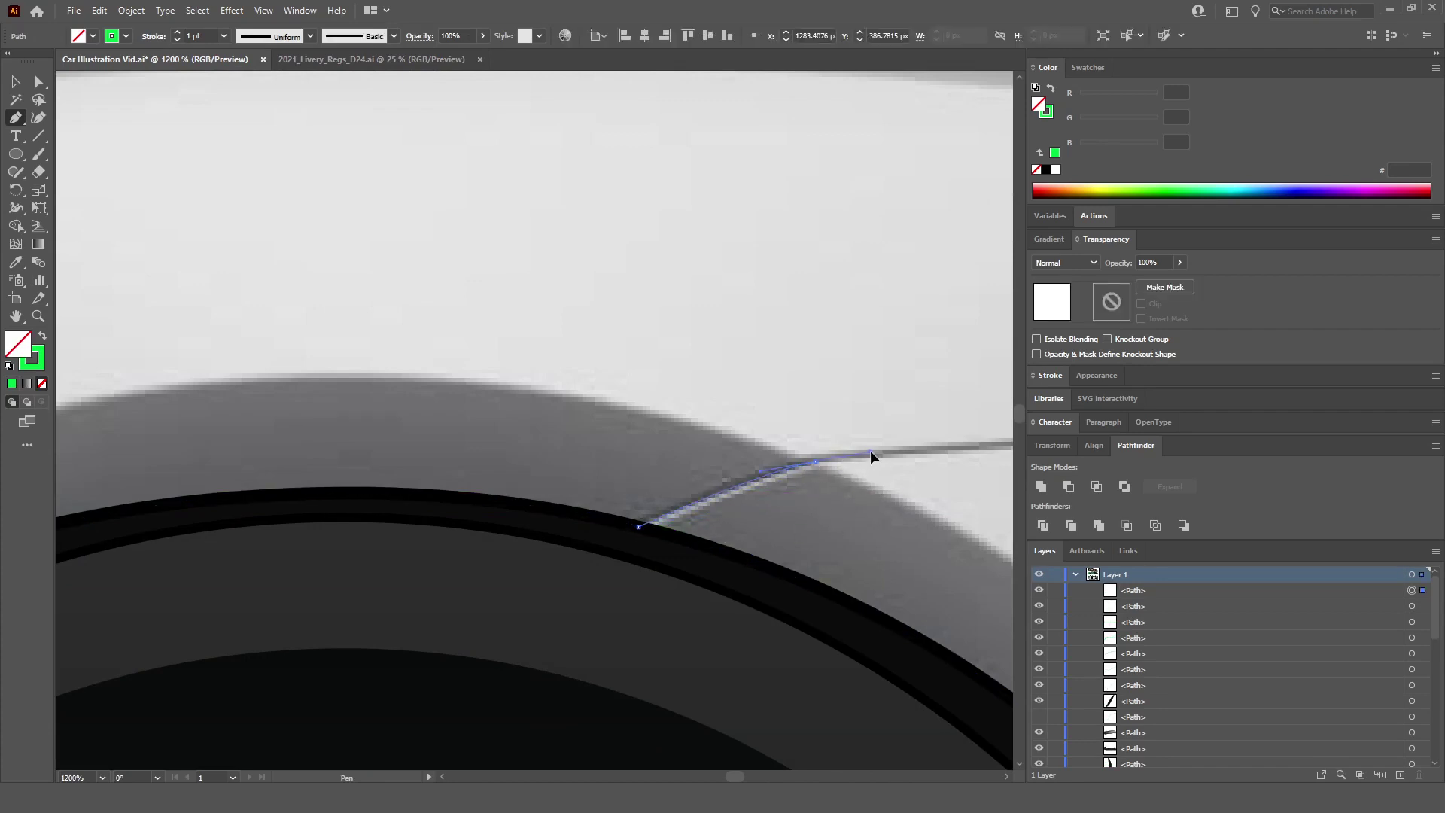
pyautogui.moveTo(870, 454); pyautogui.dragTo(873, 452)
pyautogui.scroll(-4, 873, 459)
pyautogui.scroll(2, 821, 437)
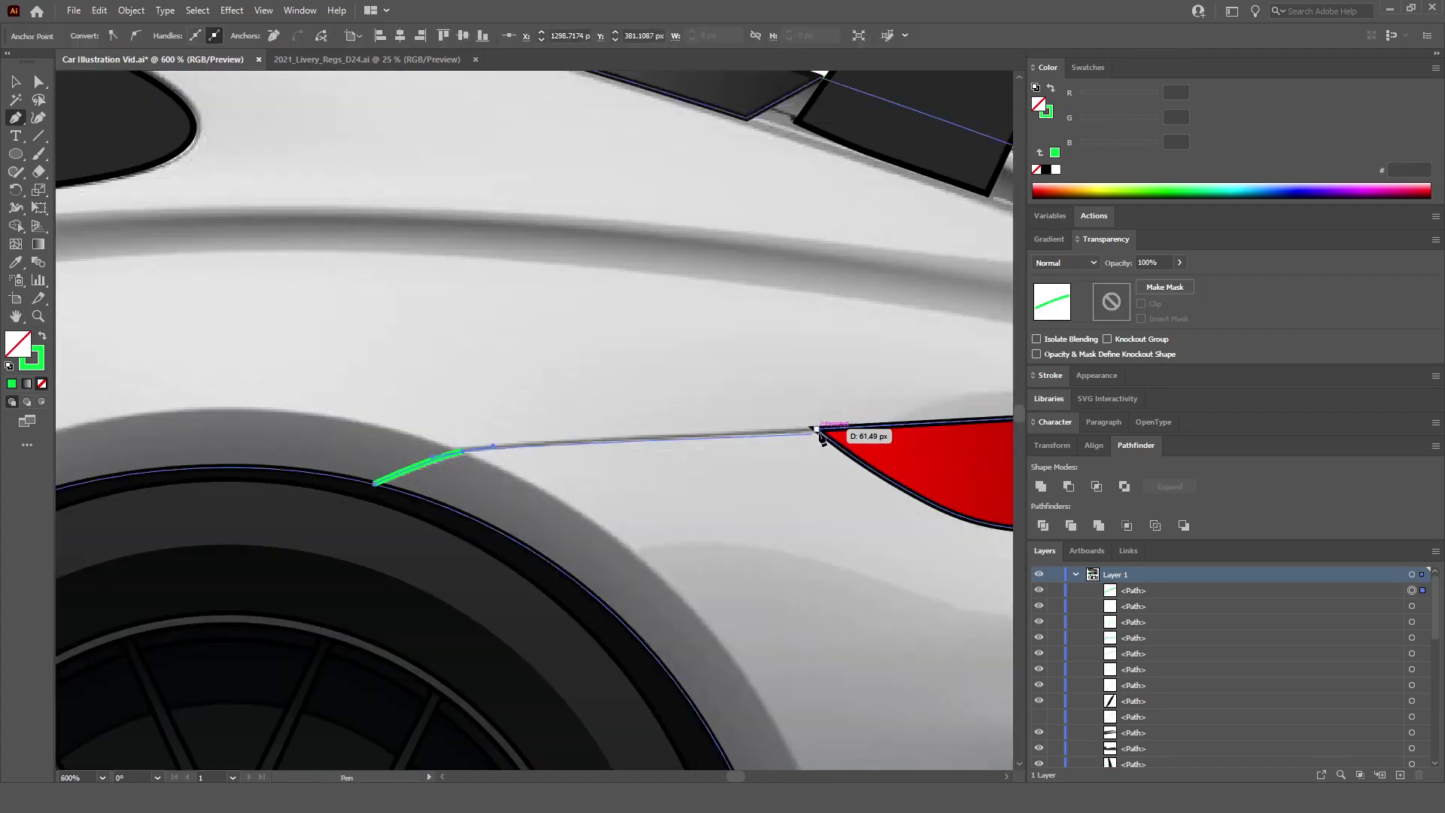
pyautogui.click(820, 437)
pyautogui.scroll(-4, 820, 437)
pyautogui.hscroll(2, 917, 440)
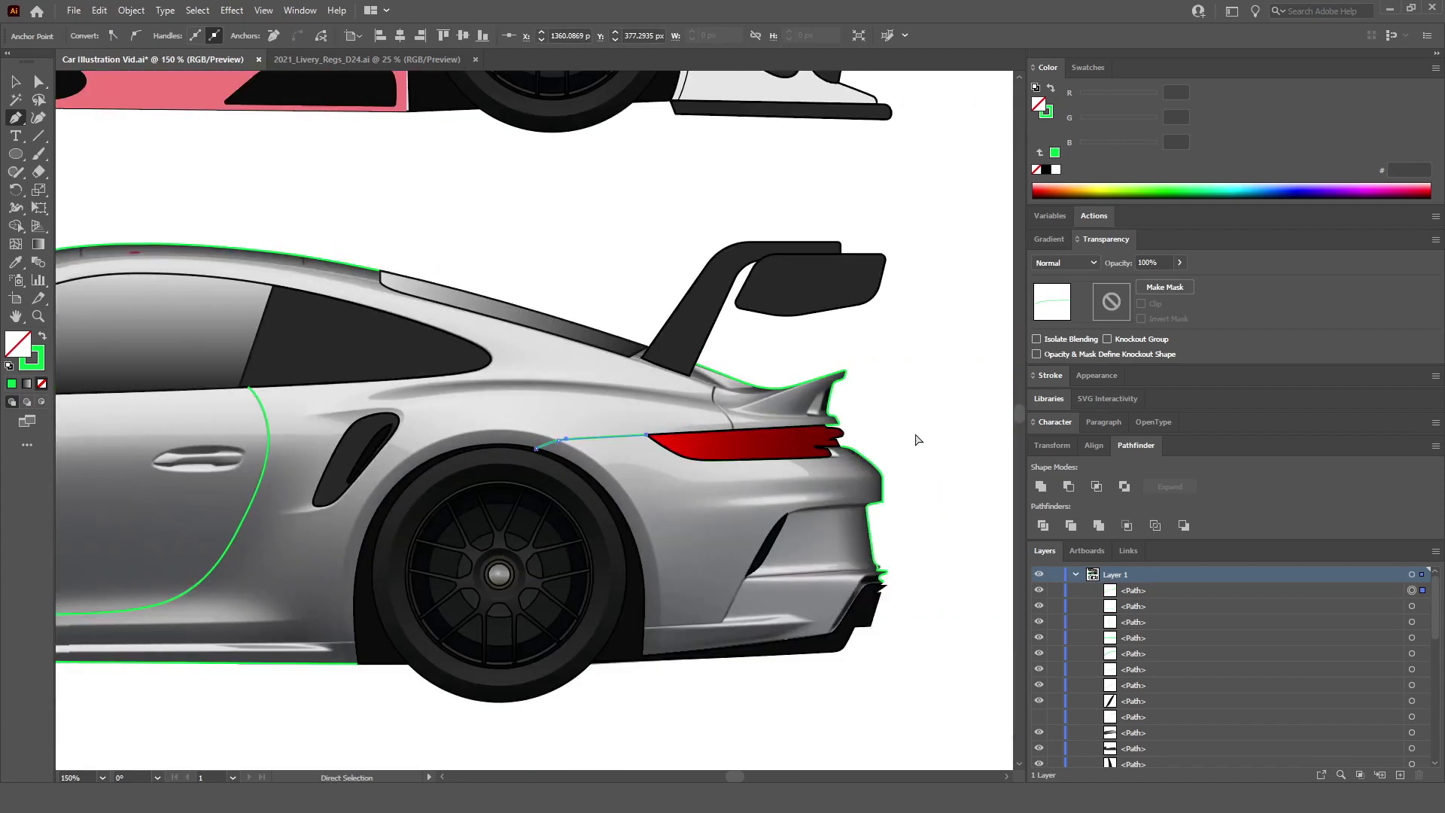
pyautogui.keyDown('ctrl'); pyautogui.click(917, 440); pyautogui.keyUp('ctrl')
pyautogui.click(1038, 722)
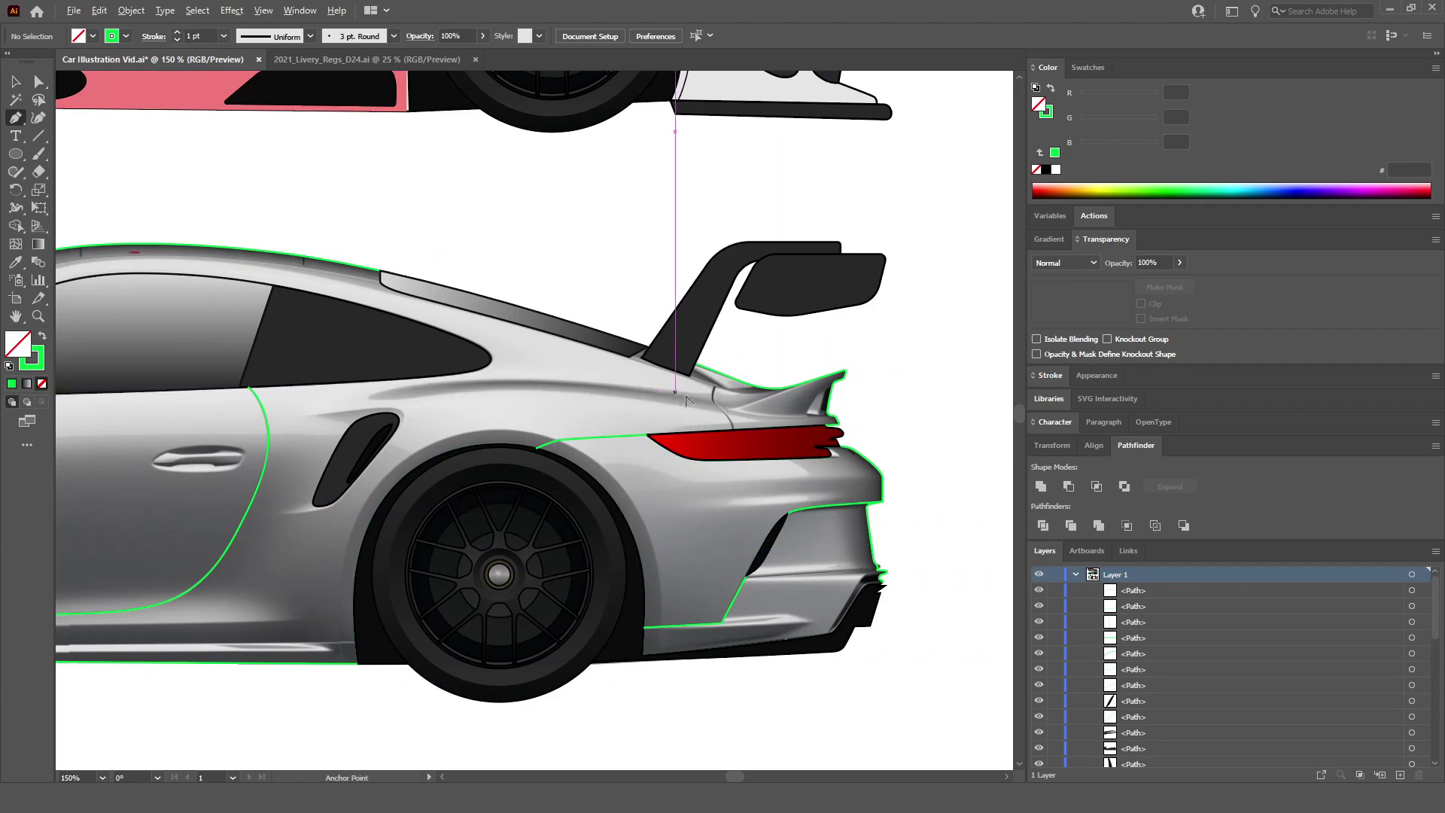
# Step: Draw a straight seam from the rear window's lower corner, along the wing support's base, to the top of the rear fender seam
pyautogui.scroll(6, 662, 354)
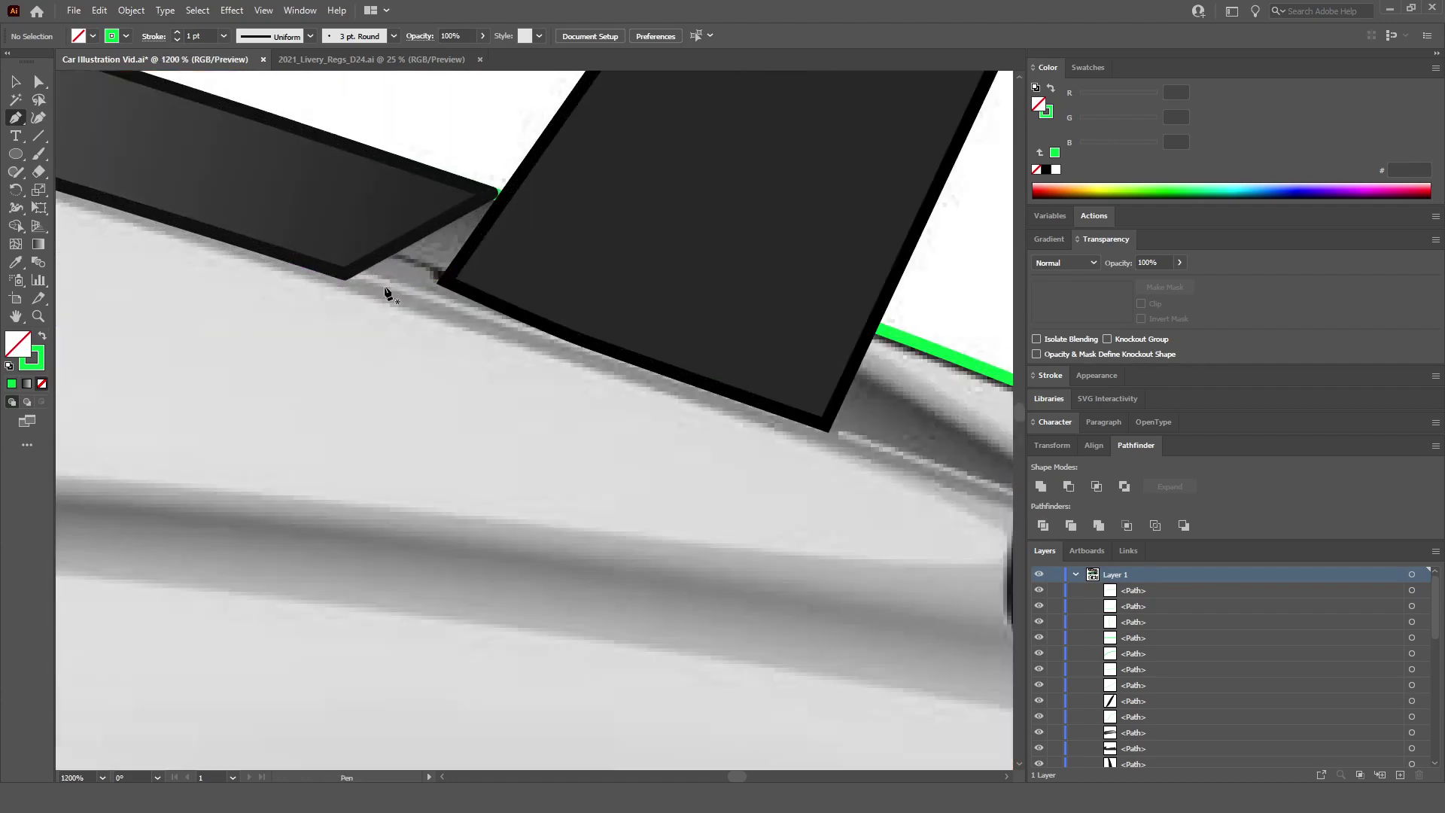
pyautogui.click(344, 274)
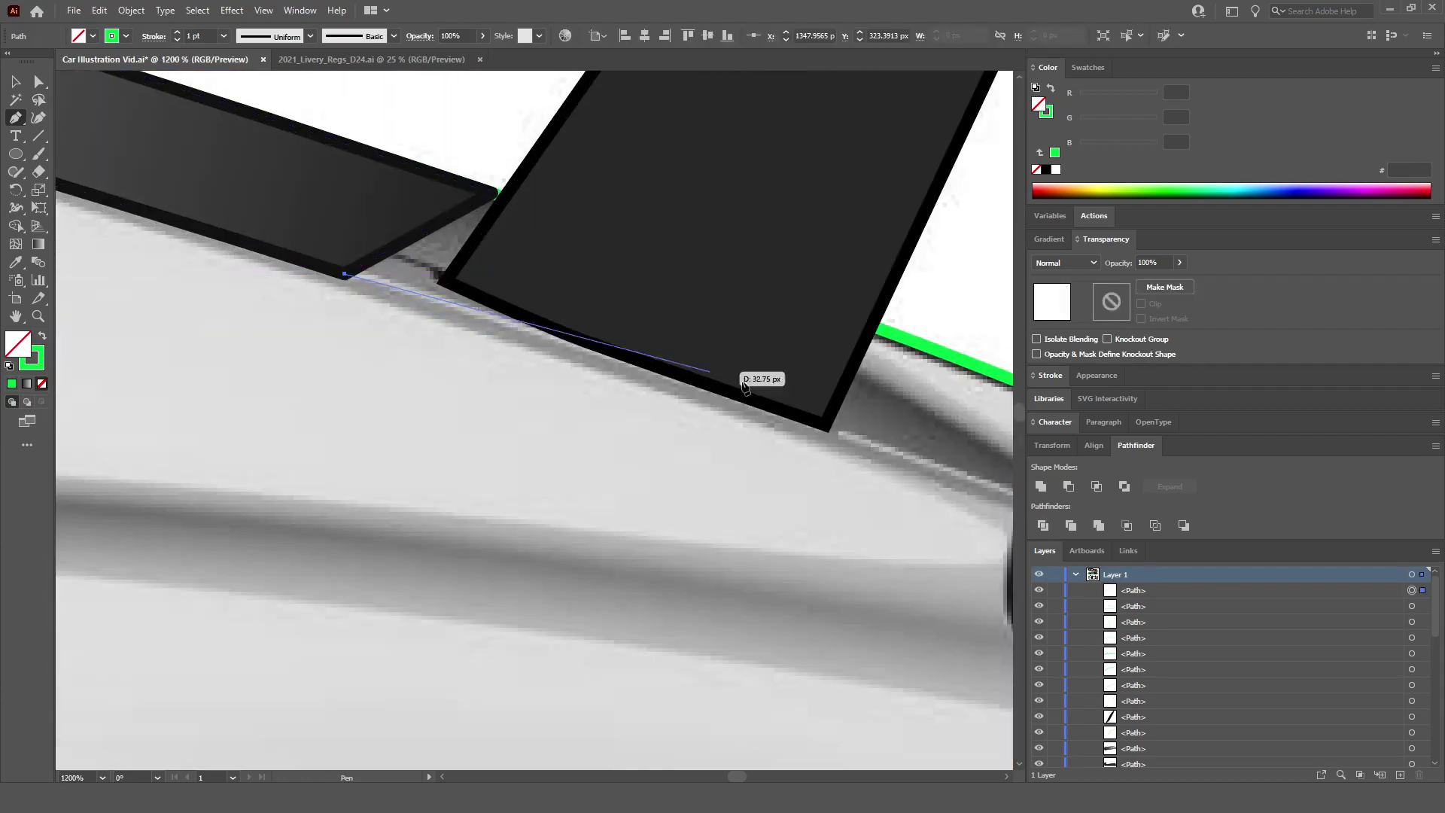
pyautogui.hscroll(3, 871, 476)
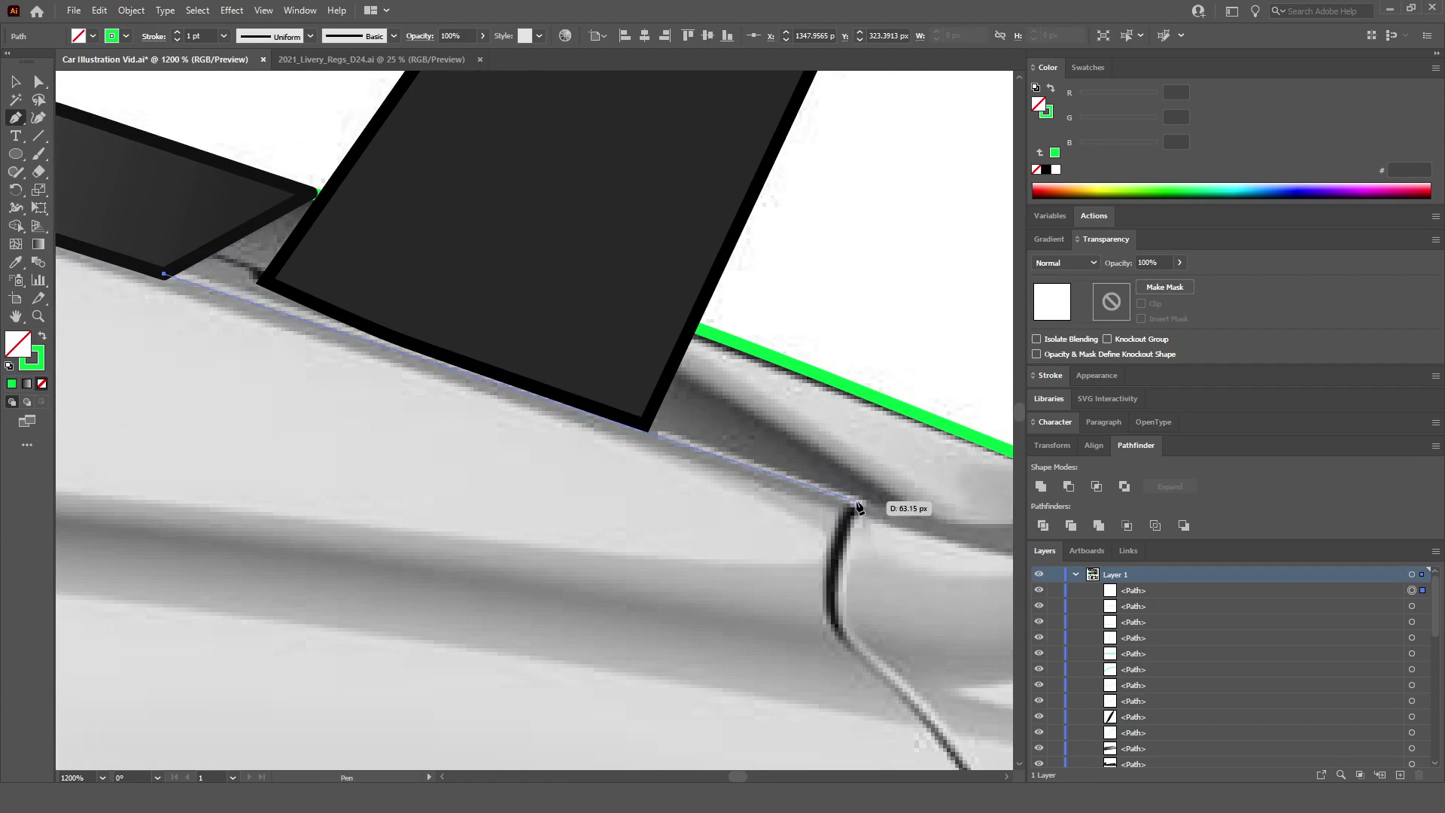
pyautogui.scroll(-5, 859, 505)
pyautogui.scroll(3, 866, 503)
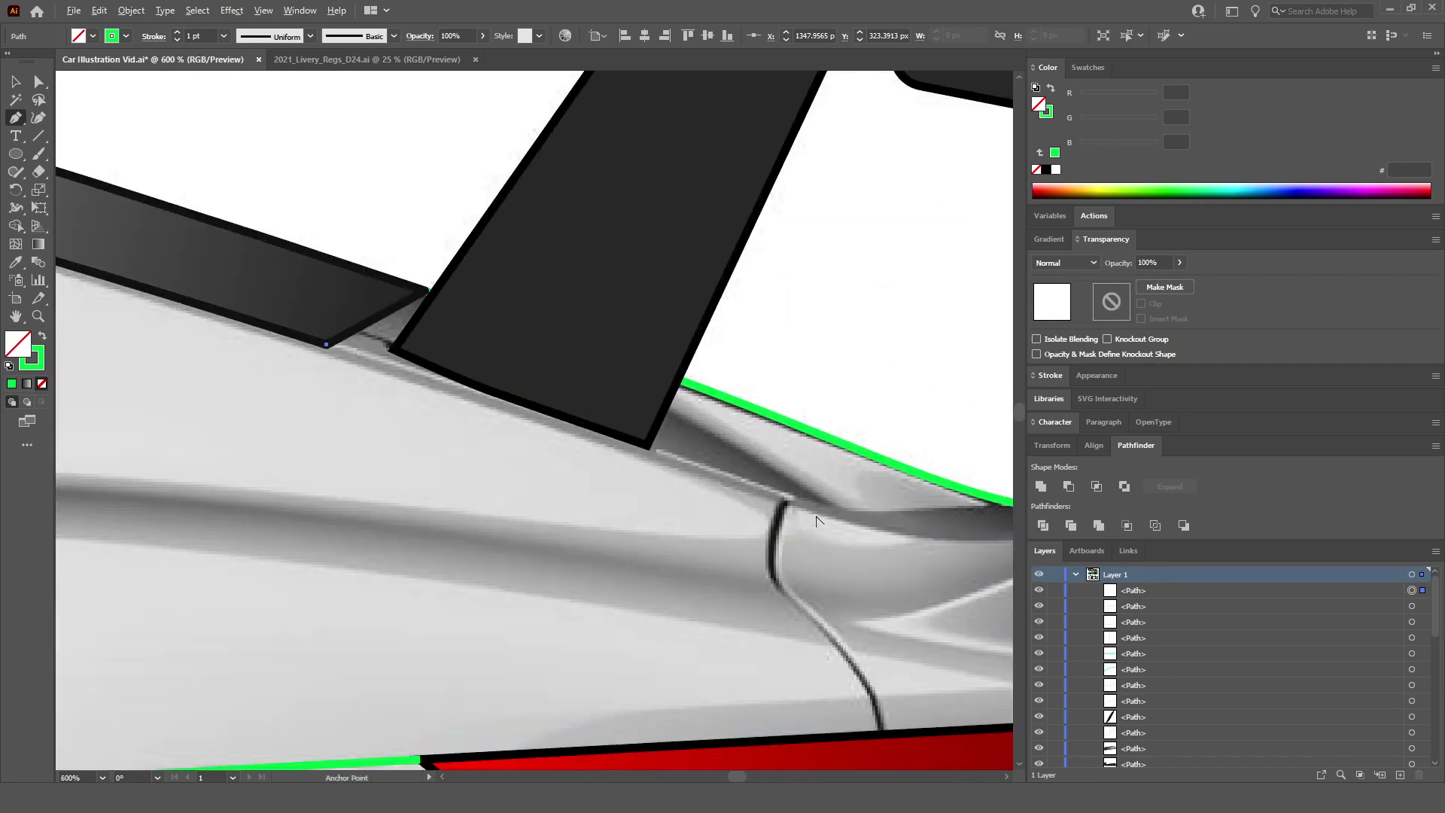
pyautogui.click(649, 446)
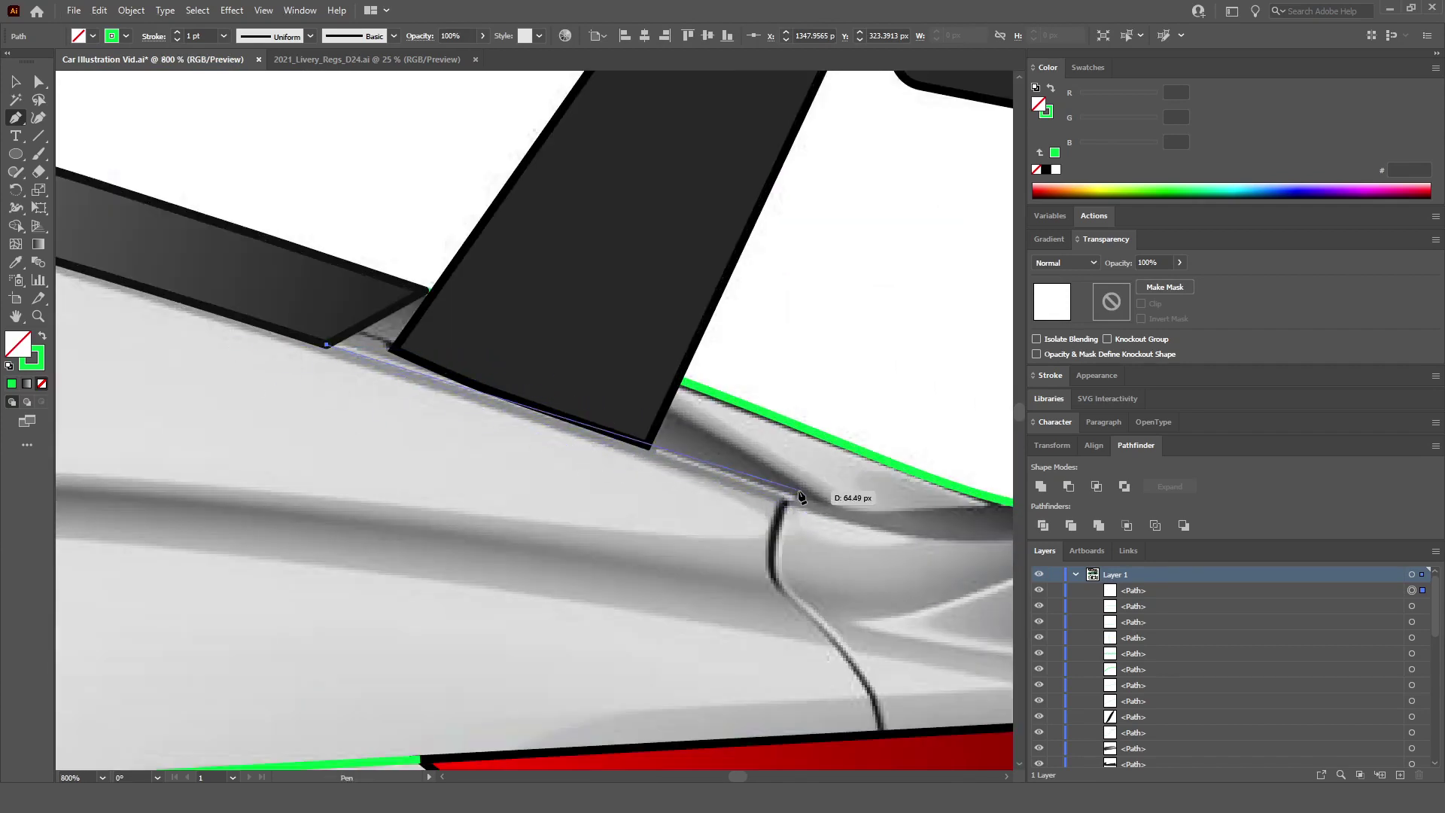
pyautogui.click(791, 501)
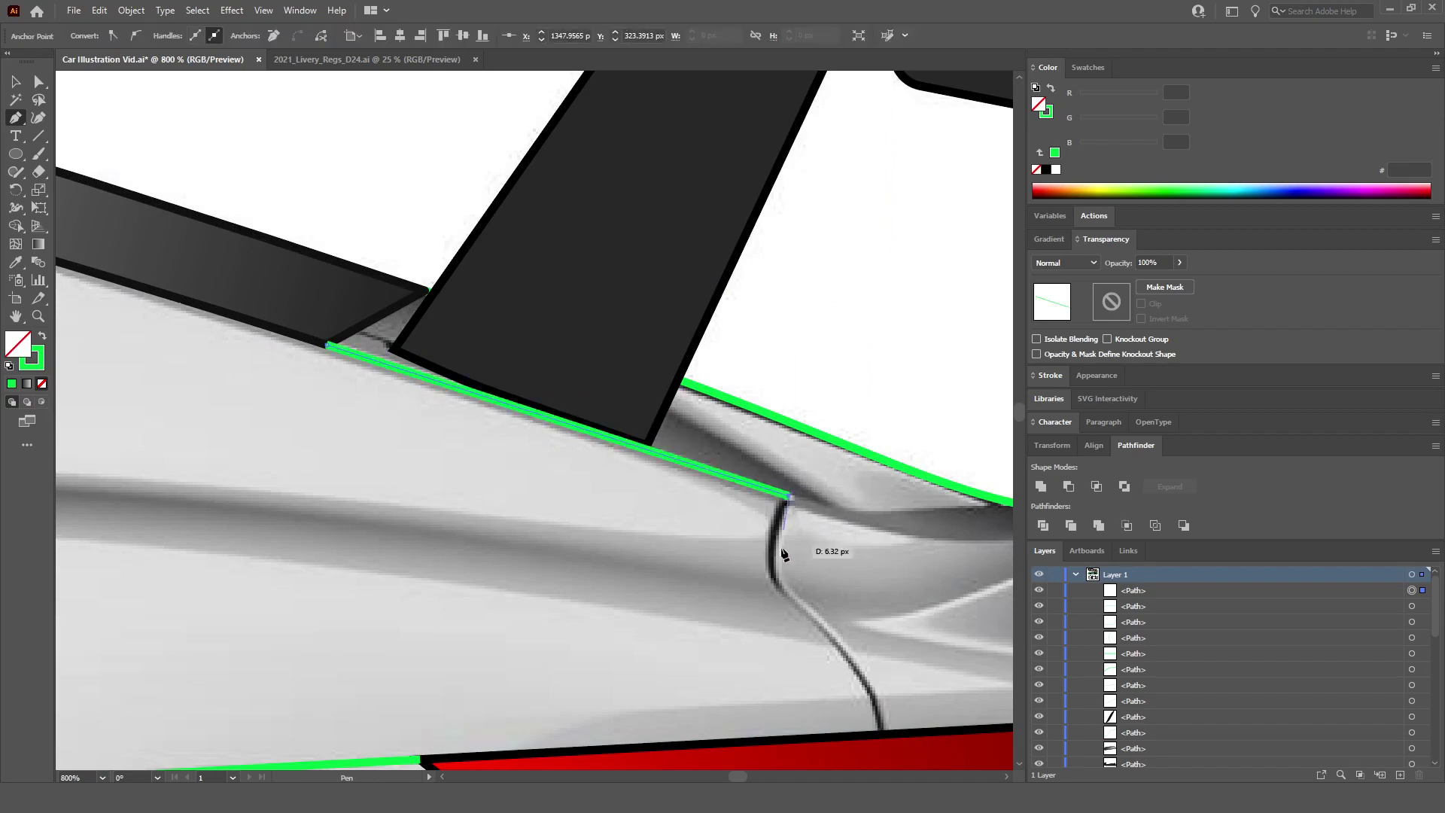
# Step: Continue the path down the S-shaped rear fender seam to the taillight's upper edge
pyautogui.scroll(2, 790, 500)
pyautogui.moveTo(769, 528); pyautogui.dragTo(771, 584)
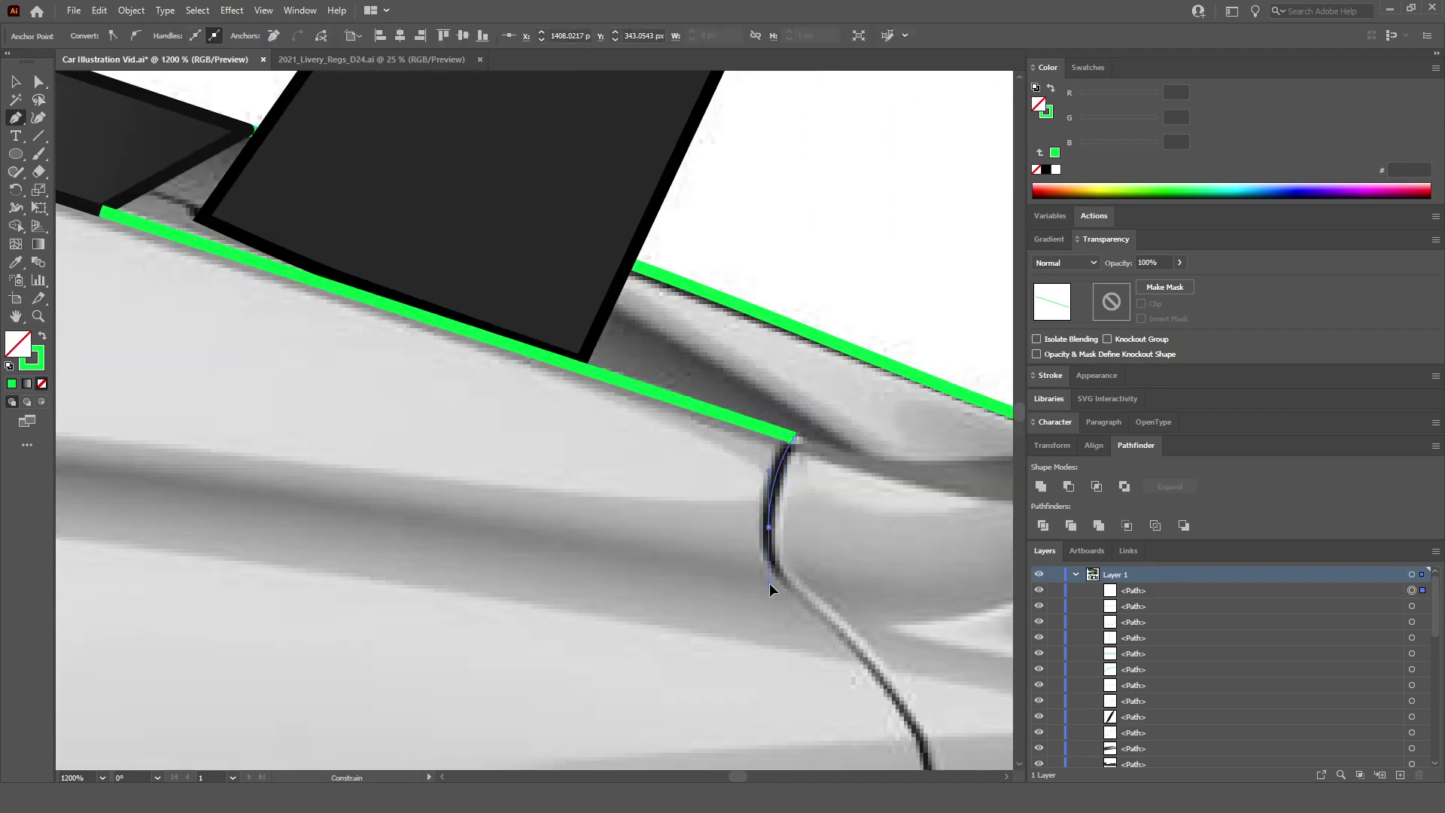
pyautogui.scroll(-3, 775, 587)
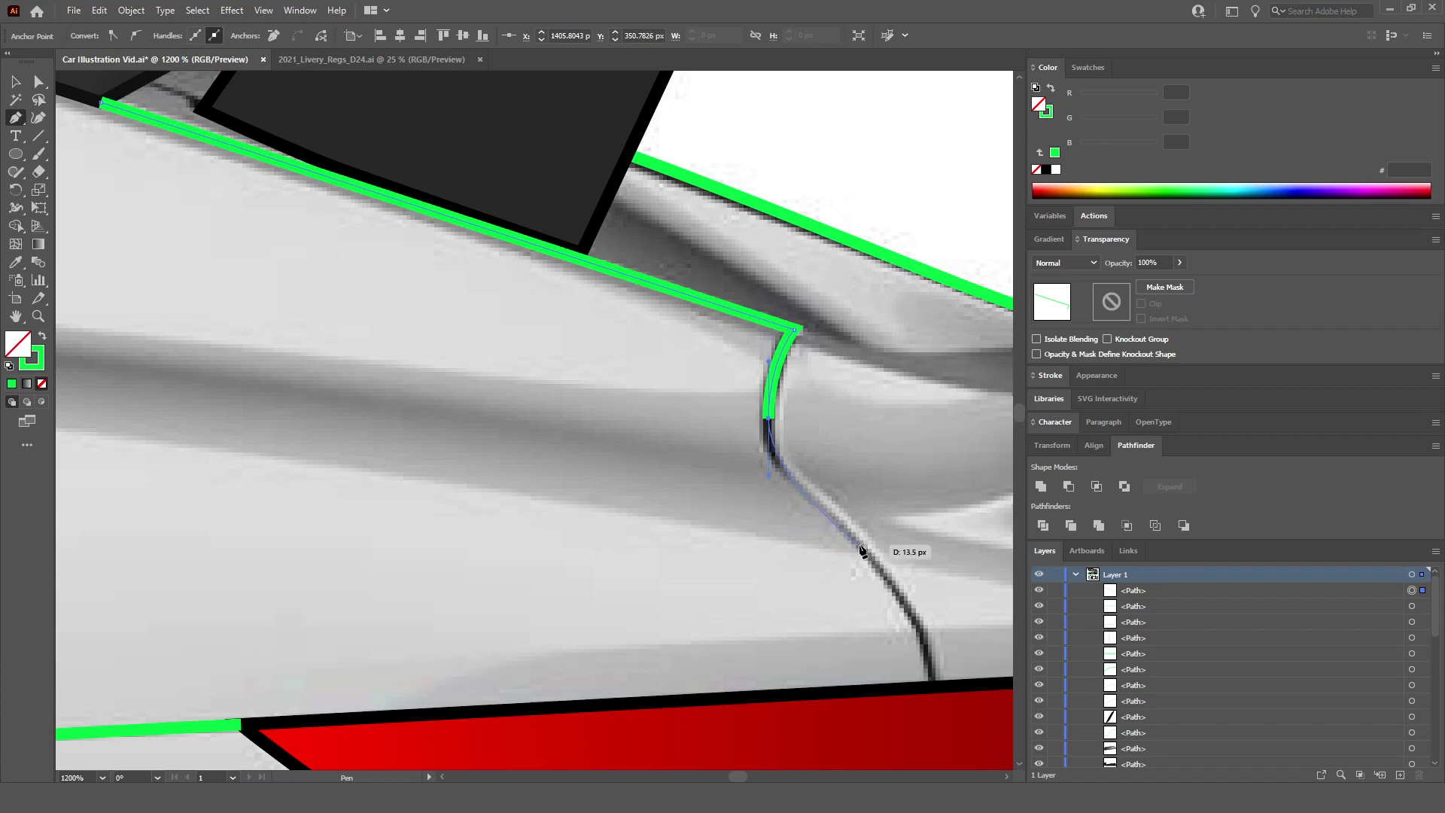
pyautogui.moveTo(856, 545); pyautogui.dragTo(913, 608)
pyautogui.moveTo(936, 692); pyautogui.dragTo(934, 764)
pyautogui.keyDown('ctrl'); pyautogui.click(266, 226); pyautogui.keyUp('ctrl')
# Step: Draw a short line across the gap between the rear window's end edge and the wing support's lower front corner
pyautogui.scroll(2, 266, 226)
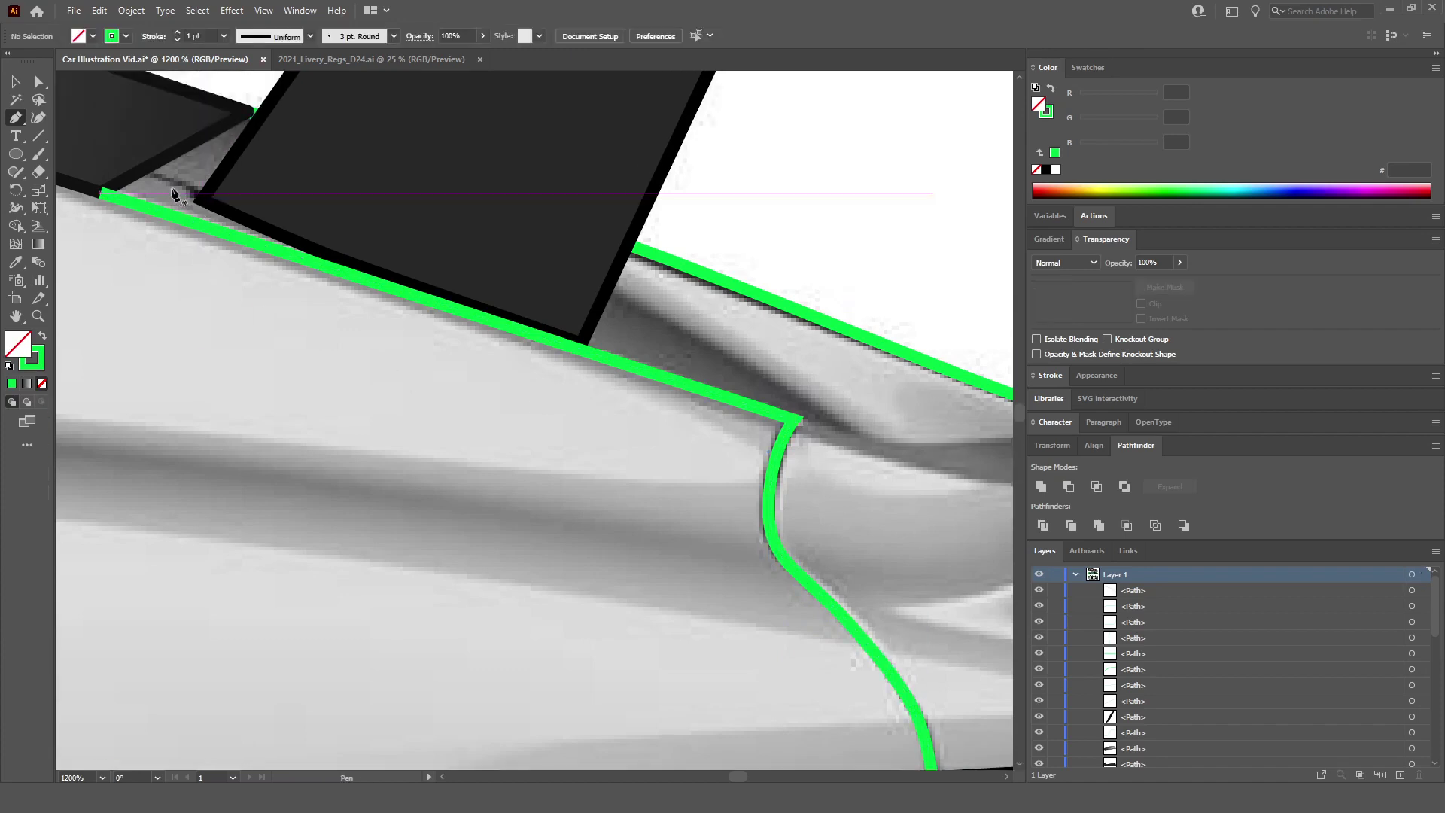
pyautogui.click(141, 171)
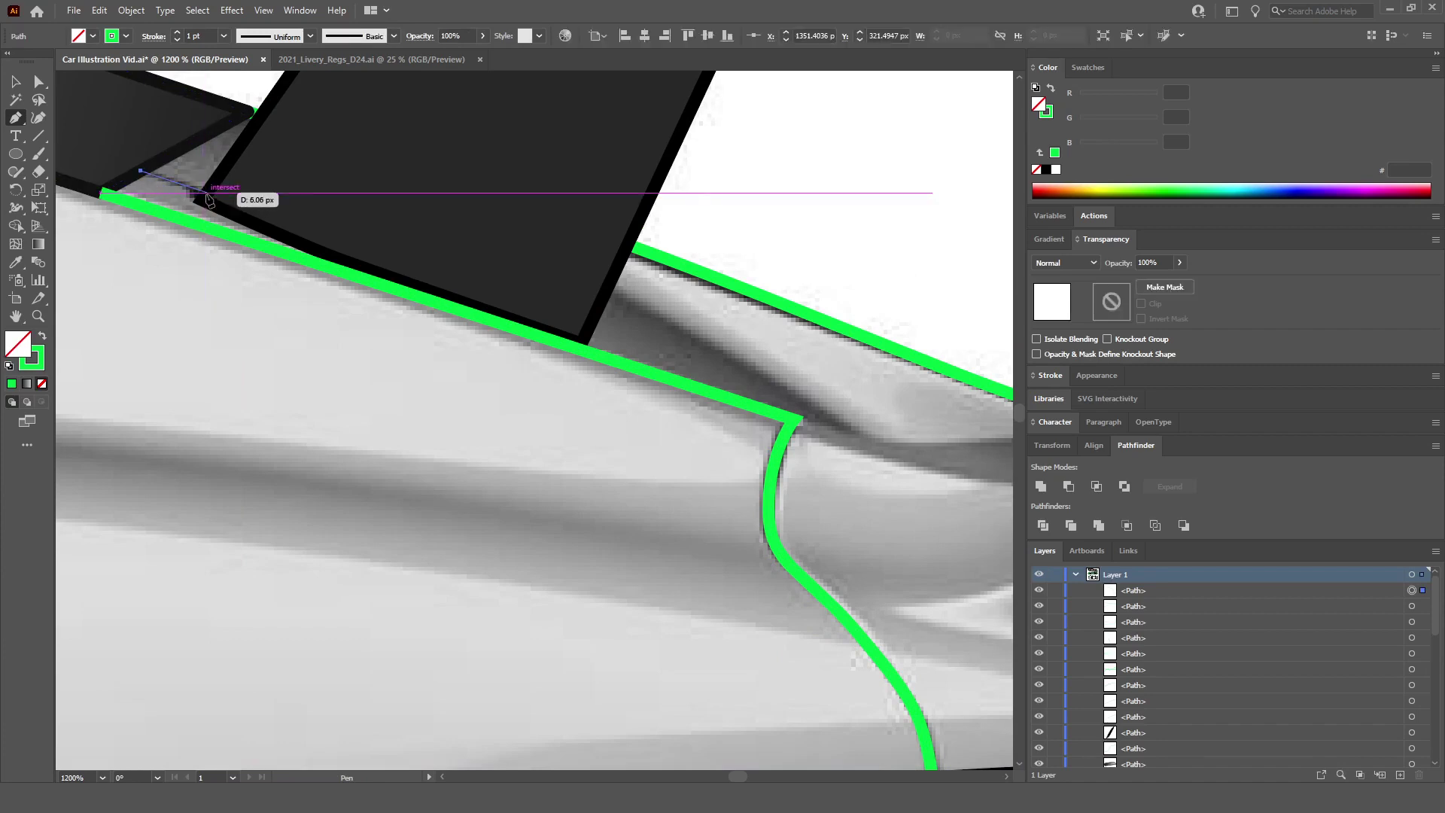
pyautogui.scroll(-2, 208, 200)
pyautogui.hotkey('ctrl', 'shift', 'a')
# Step: Trace the curved line from the corner of the rear fender seam back to the body outline ahead of the ducktail
pyautogui.scroll(-2, 658, 232)
pyautogui.scroll(4, 669, 271)
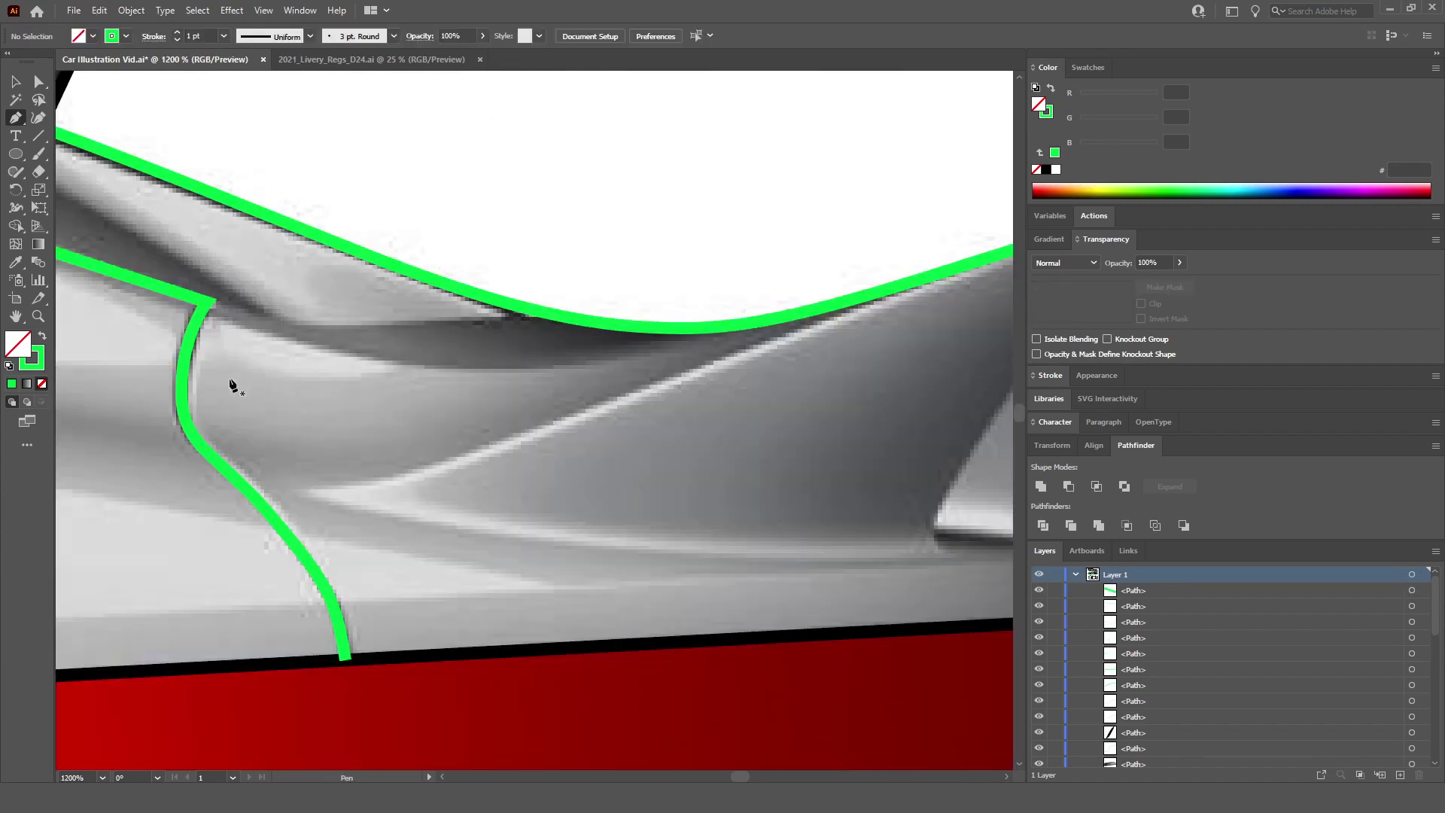
pyautogui.click(208, 304)
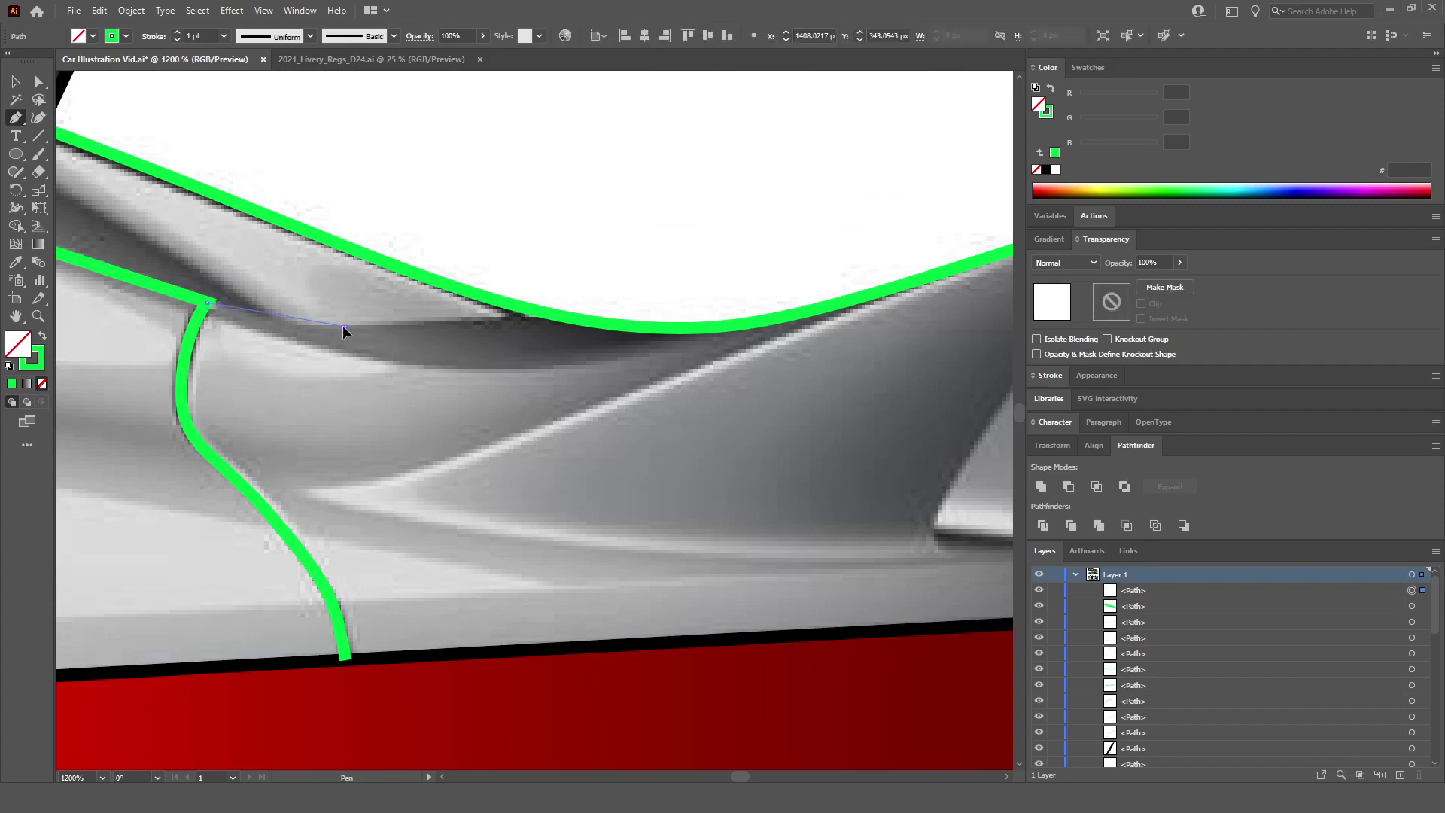
pyautogui.click(576, 319)
pyautogui.hotkey('ctrl', 'shift', 'a')
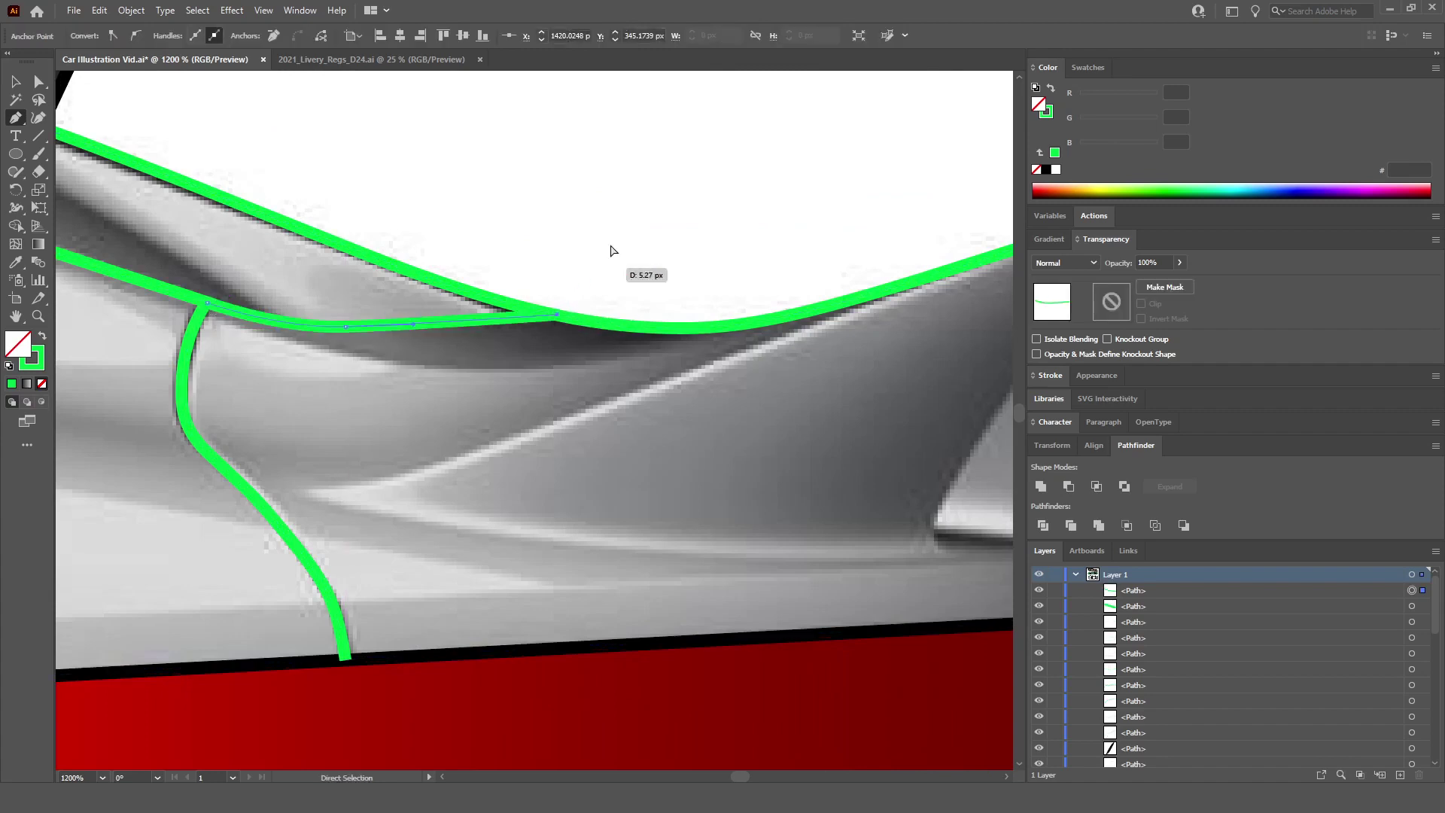
# Step: Trace the front edge of the small ducktail side vent, from its rounded lower corner up to the curved top
pyautogui.scroll(-3, 612, 252)
pyautogui.scroll(3, 783, 325)
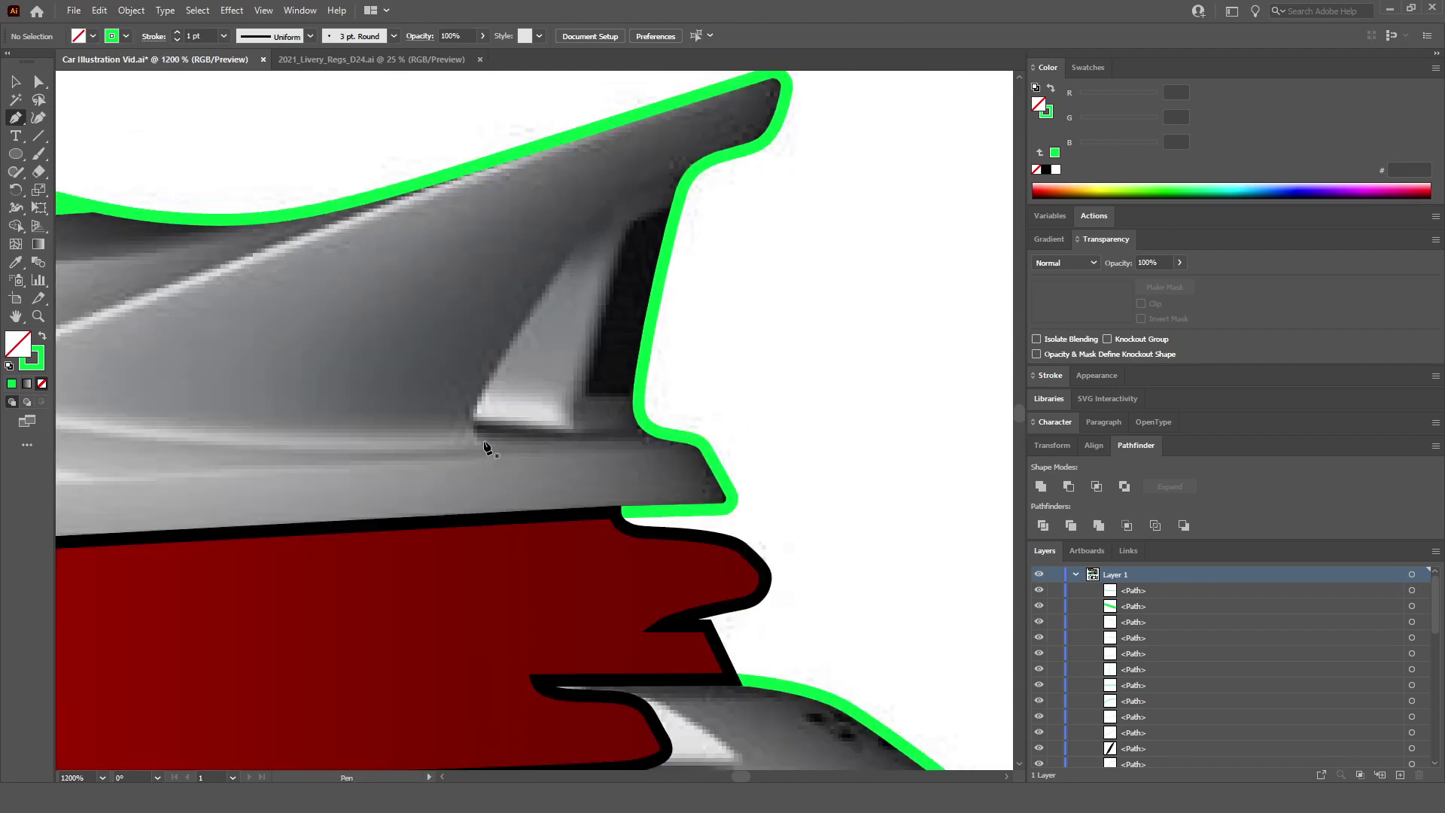
pyautogui.click(488, 443)
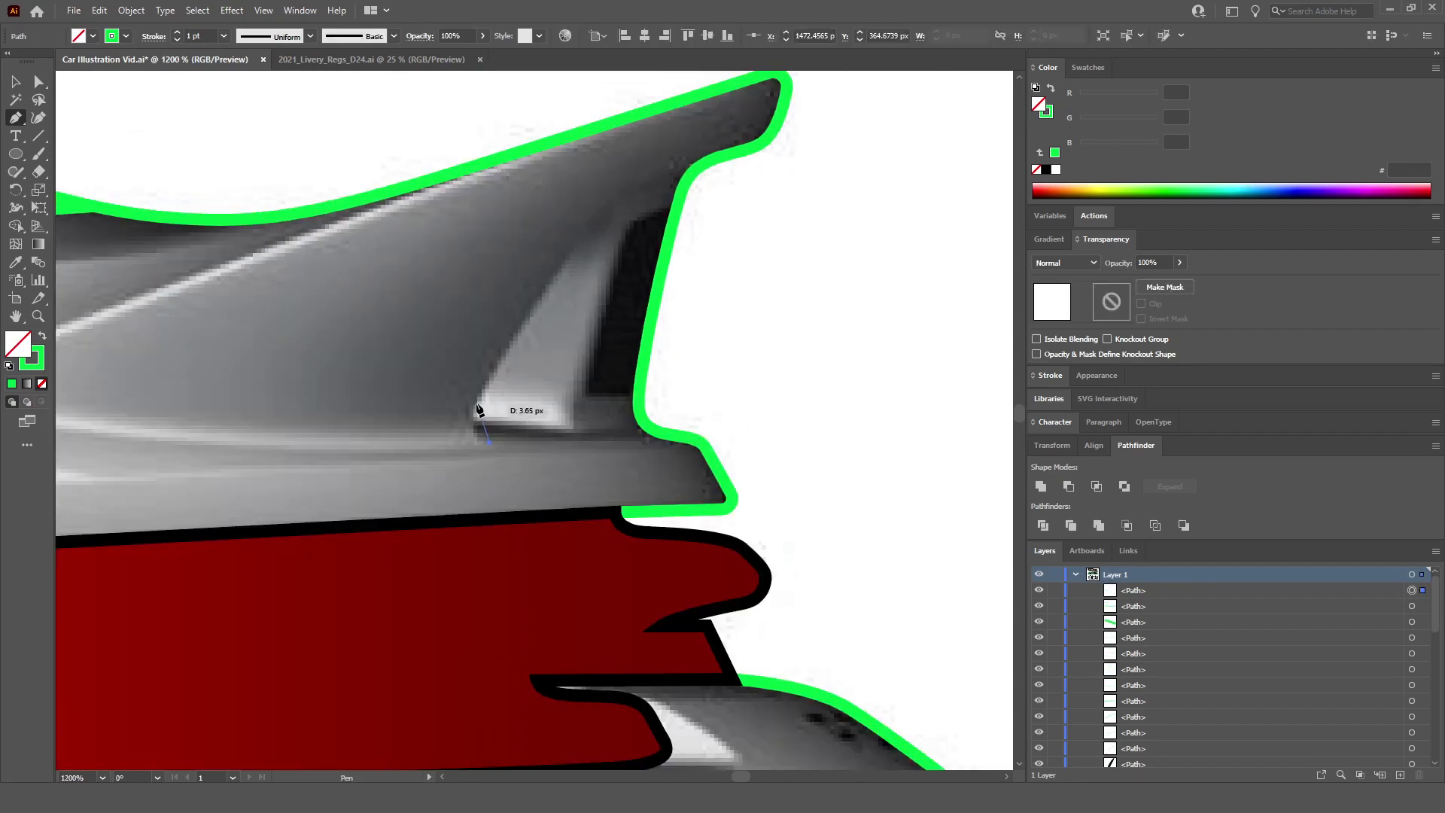
pyautogui.moveTo(494, 368); pyautogui.dragTo(494, 369)
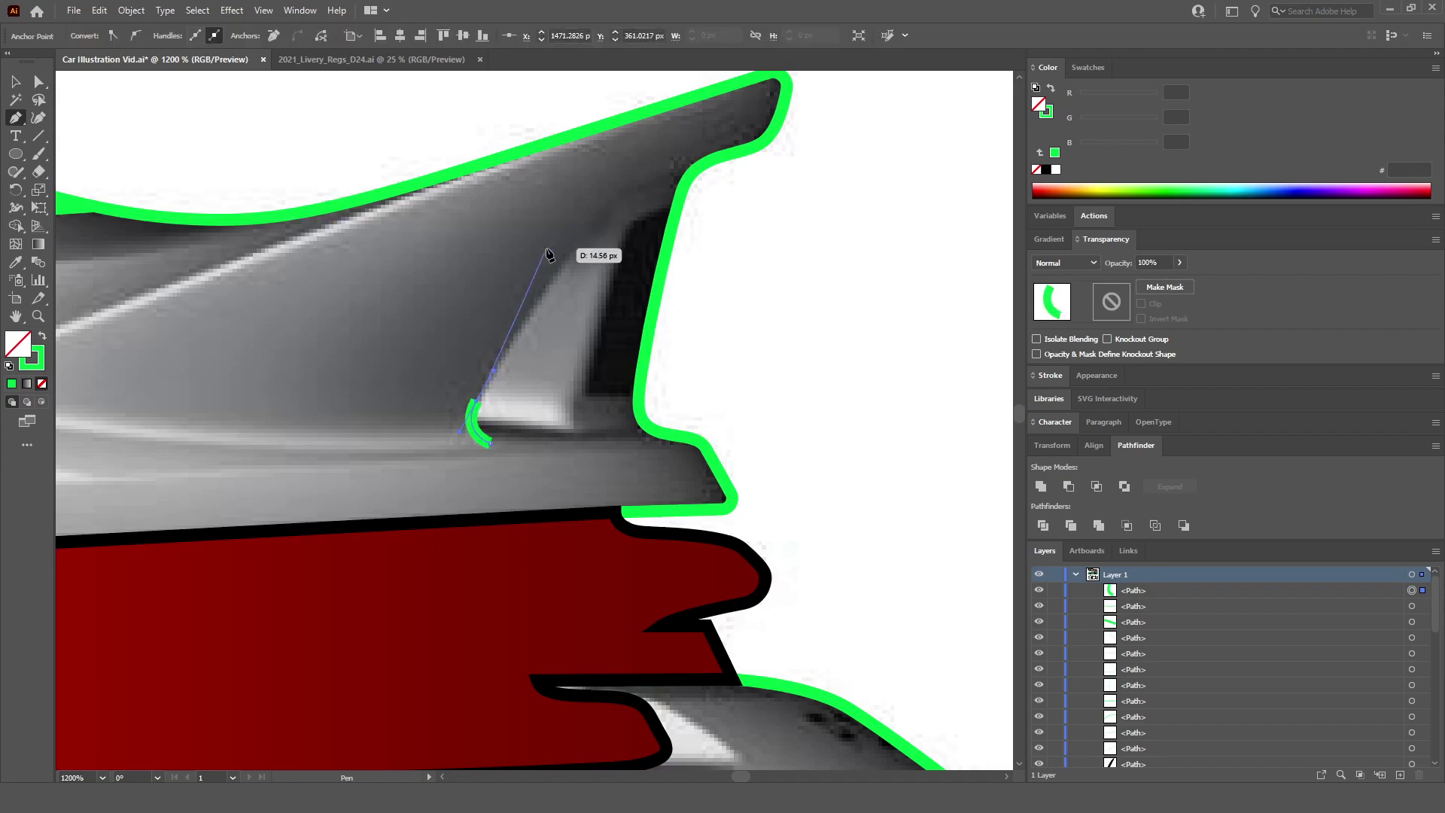
pyautogui.scroll(1, 554, 248)
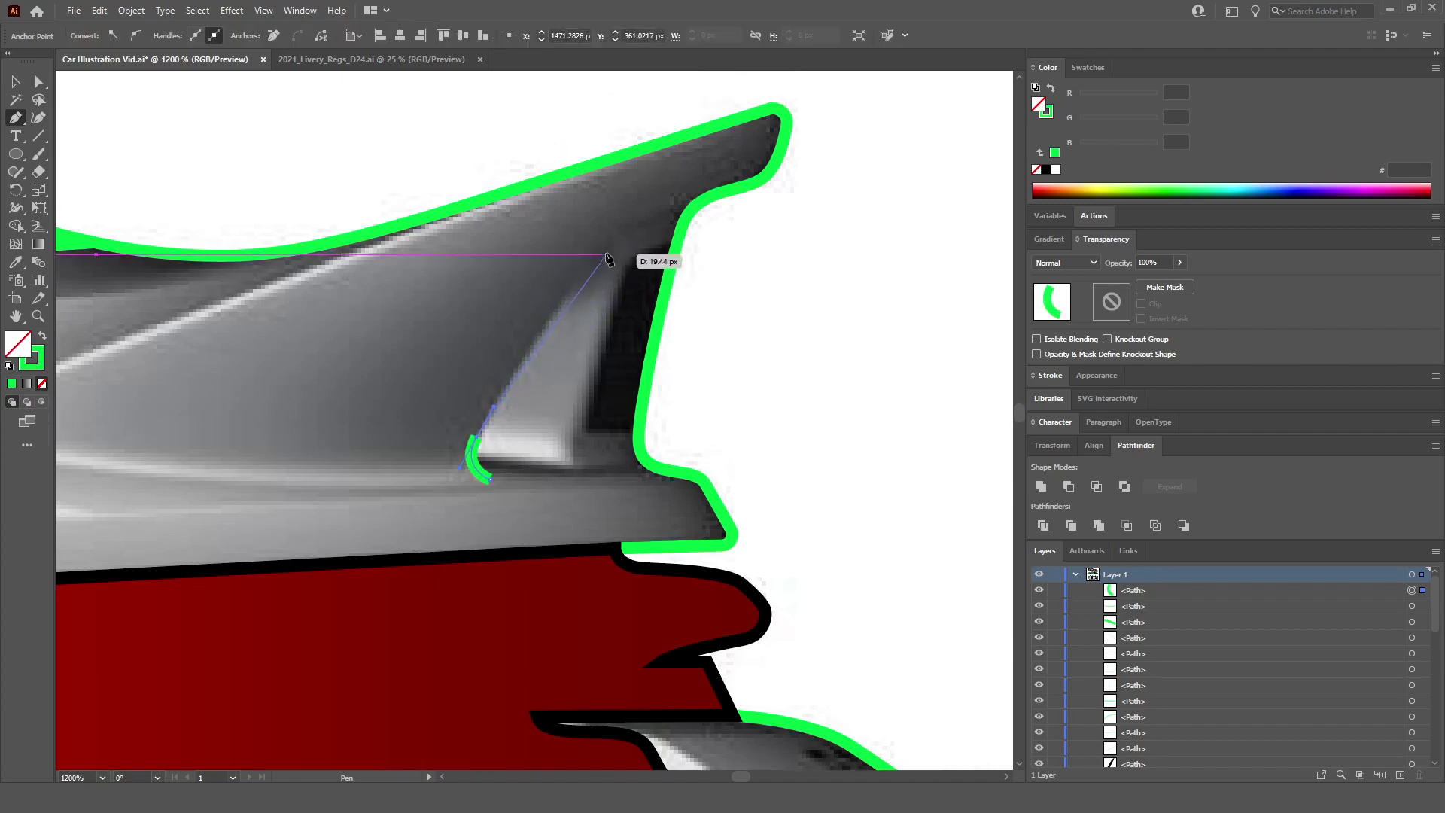
pyautogui.moveTo(611, 245); pyautogui.dragTo(611, 240)
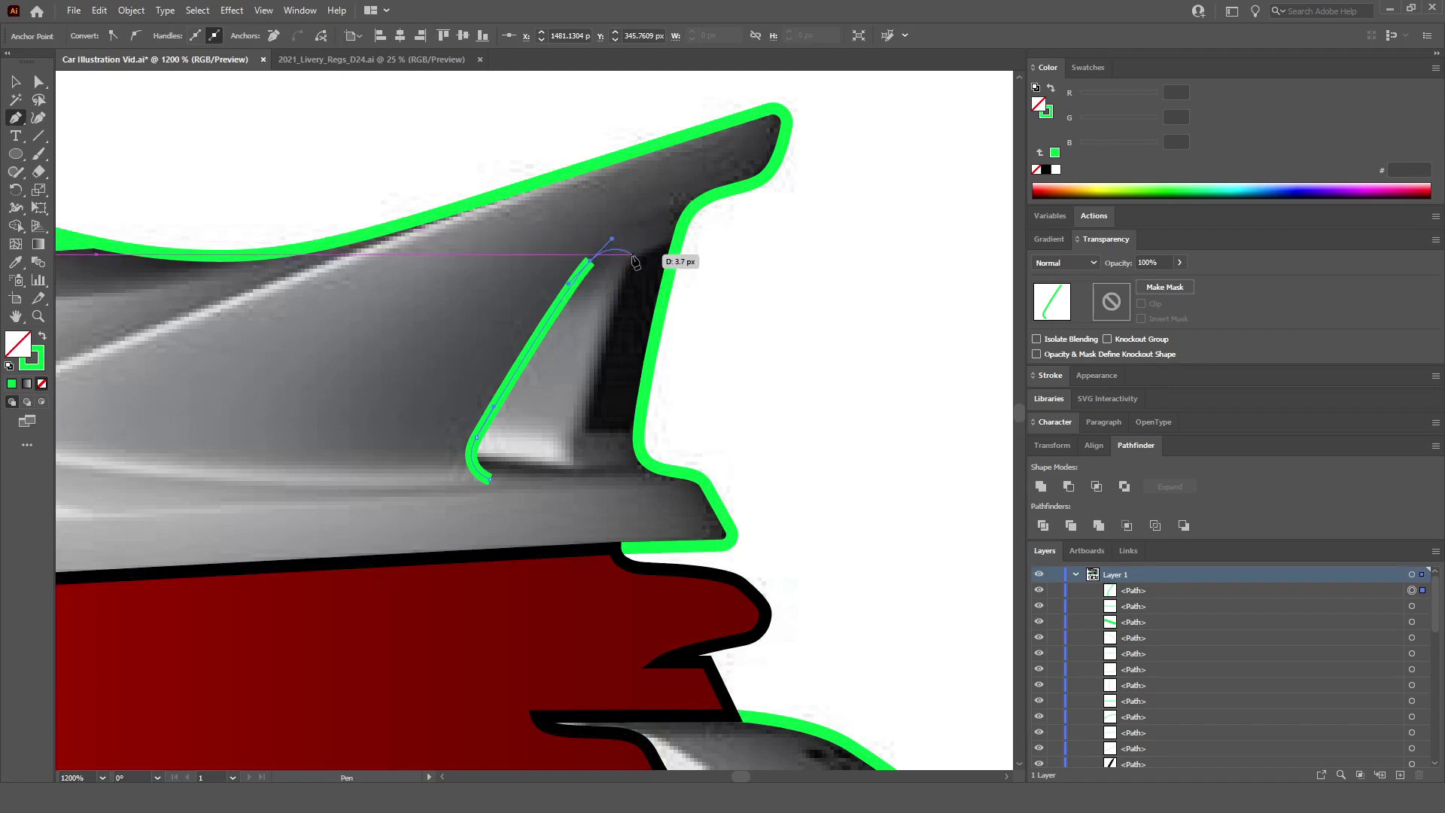
pyautogui.keyDown('ctrl'); pyautogui.click(716, 283); pyautogui.keyUp('ctrl')
# Step: Lower the red taillight shape's opacity to 28% so the reference photo shows through
pyautogui.scroll(-3, 716, 284)
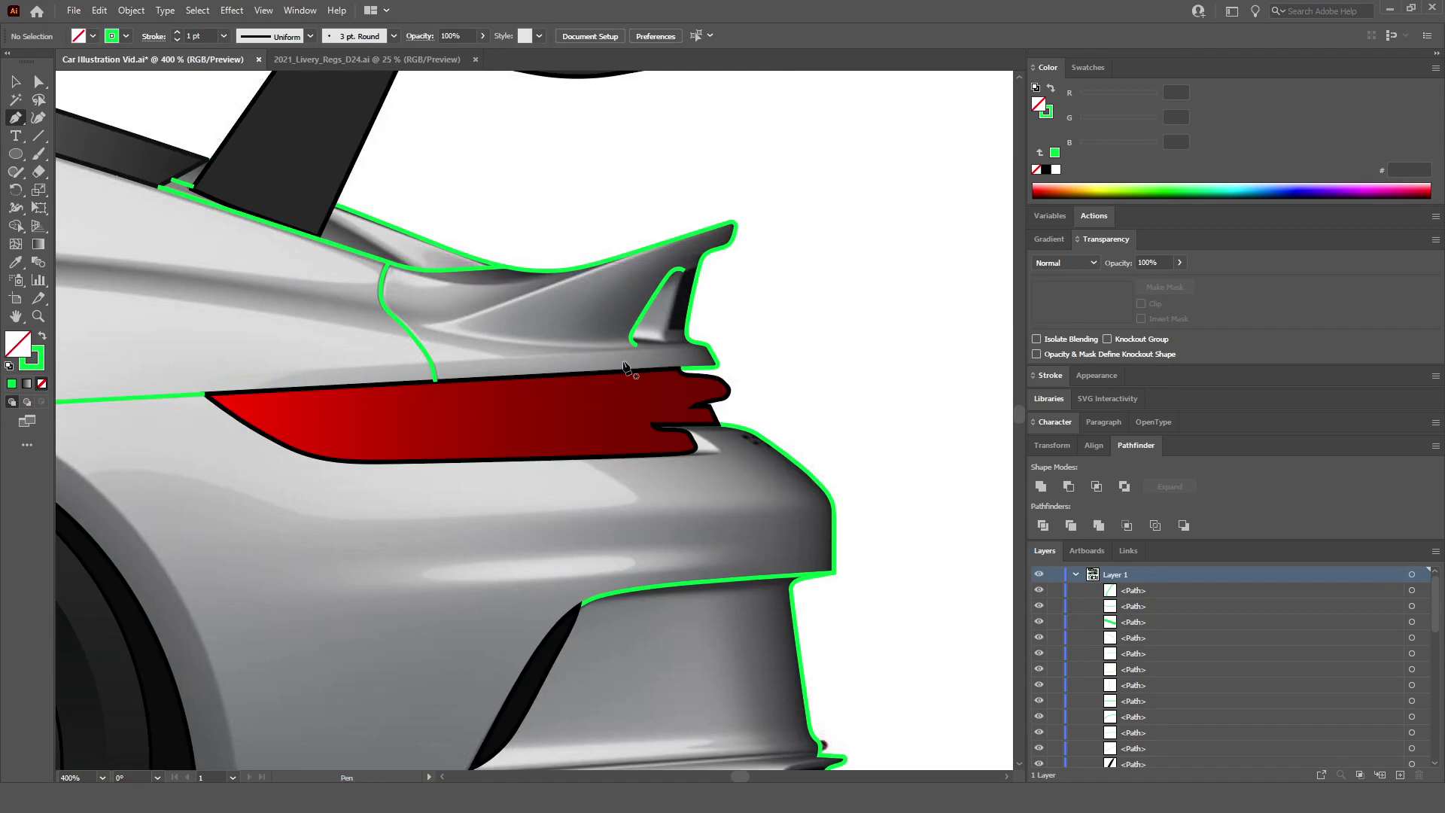
pyautogui.press('ctrl')
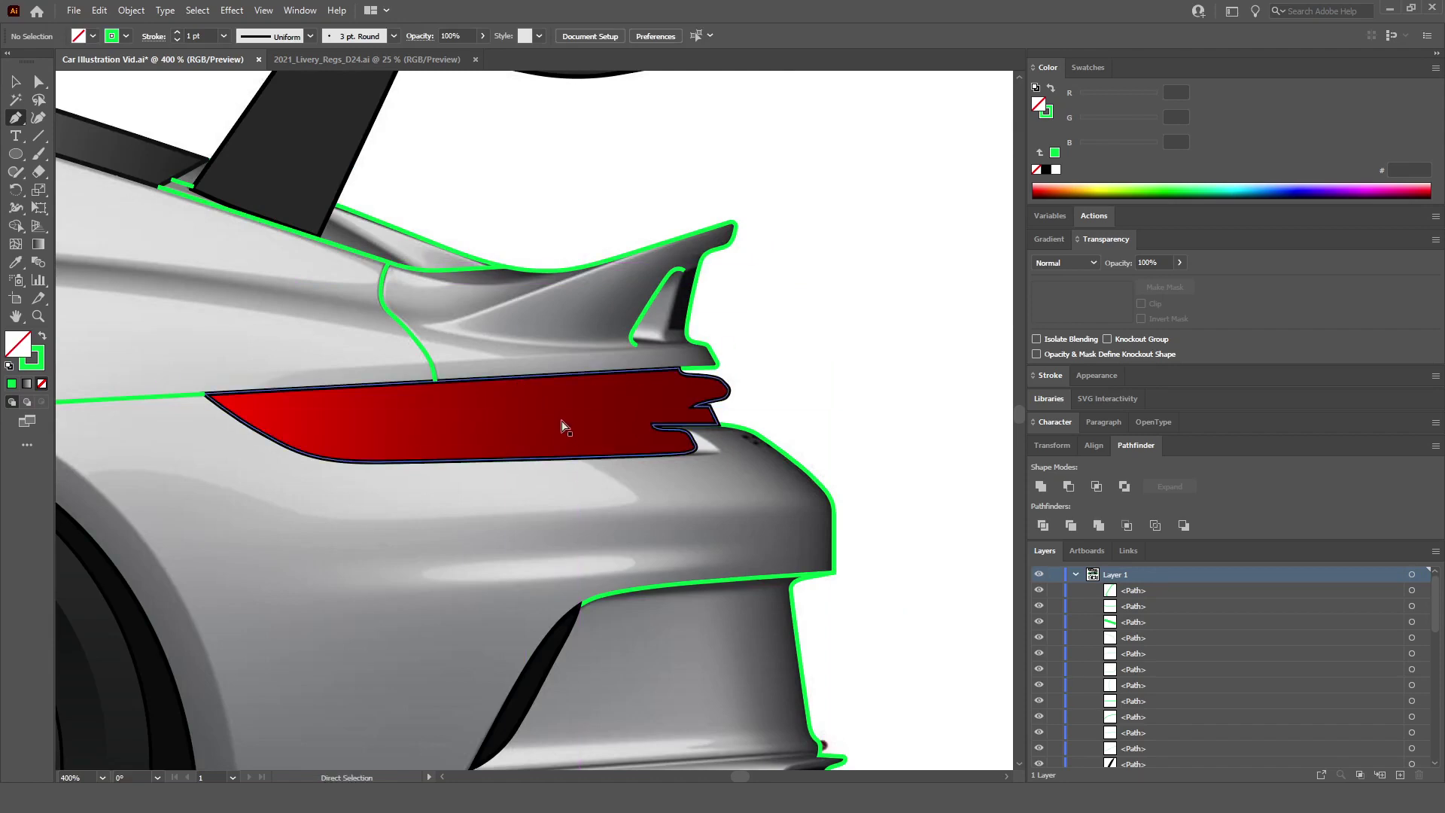
pyautogui.keyDown('ctrl'); pyautogui.click(563, 427); pyautogui.keyUp('ctrl')
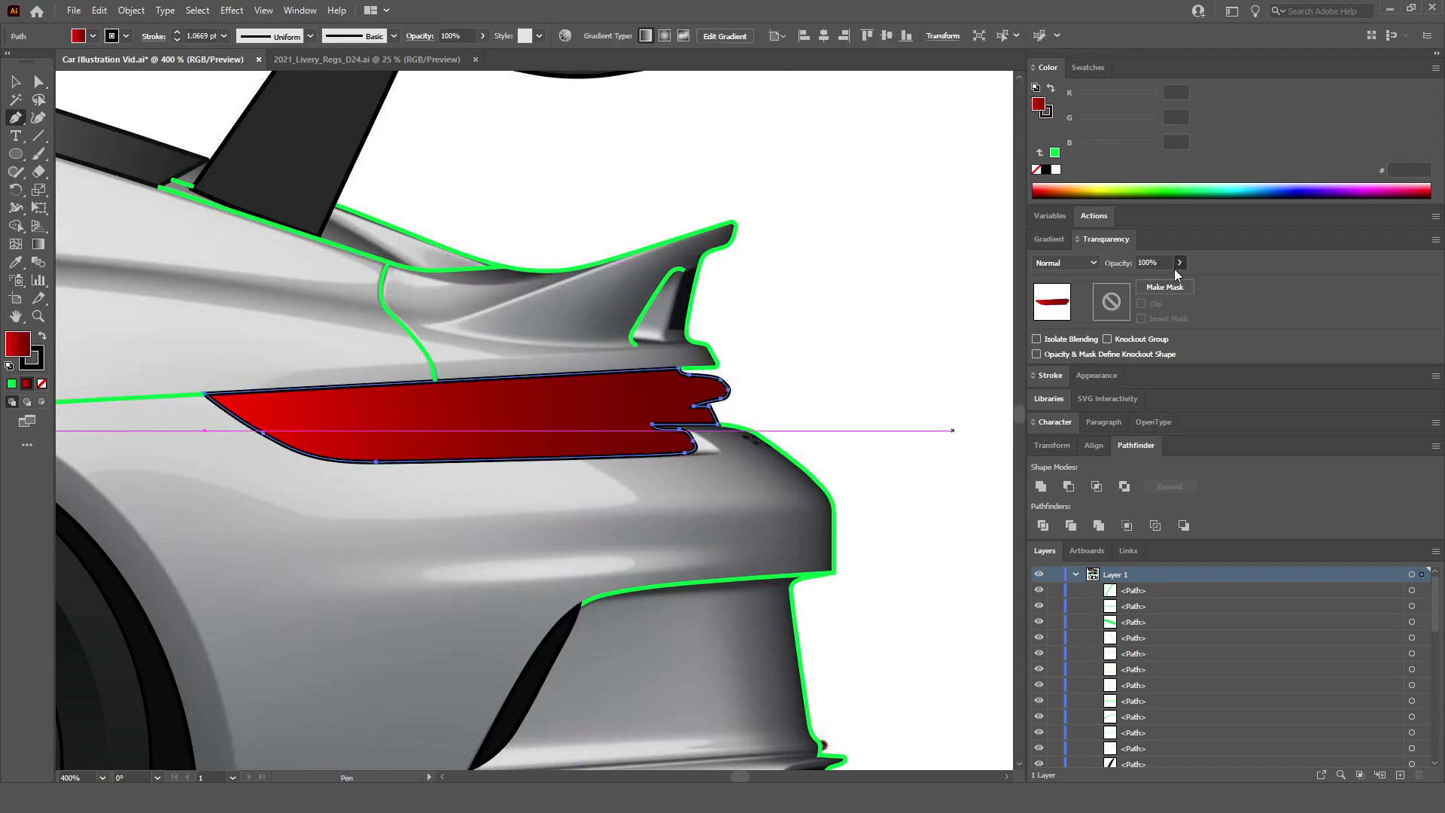
pyautogui.hotkey('ctrl', 'z')
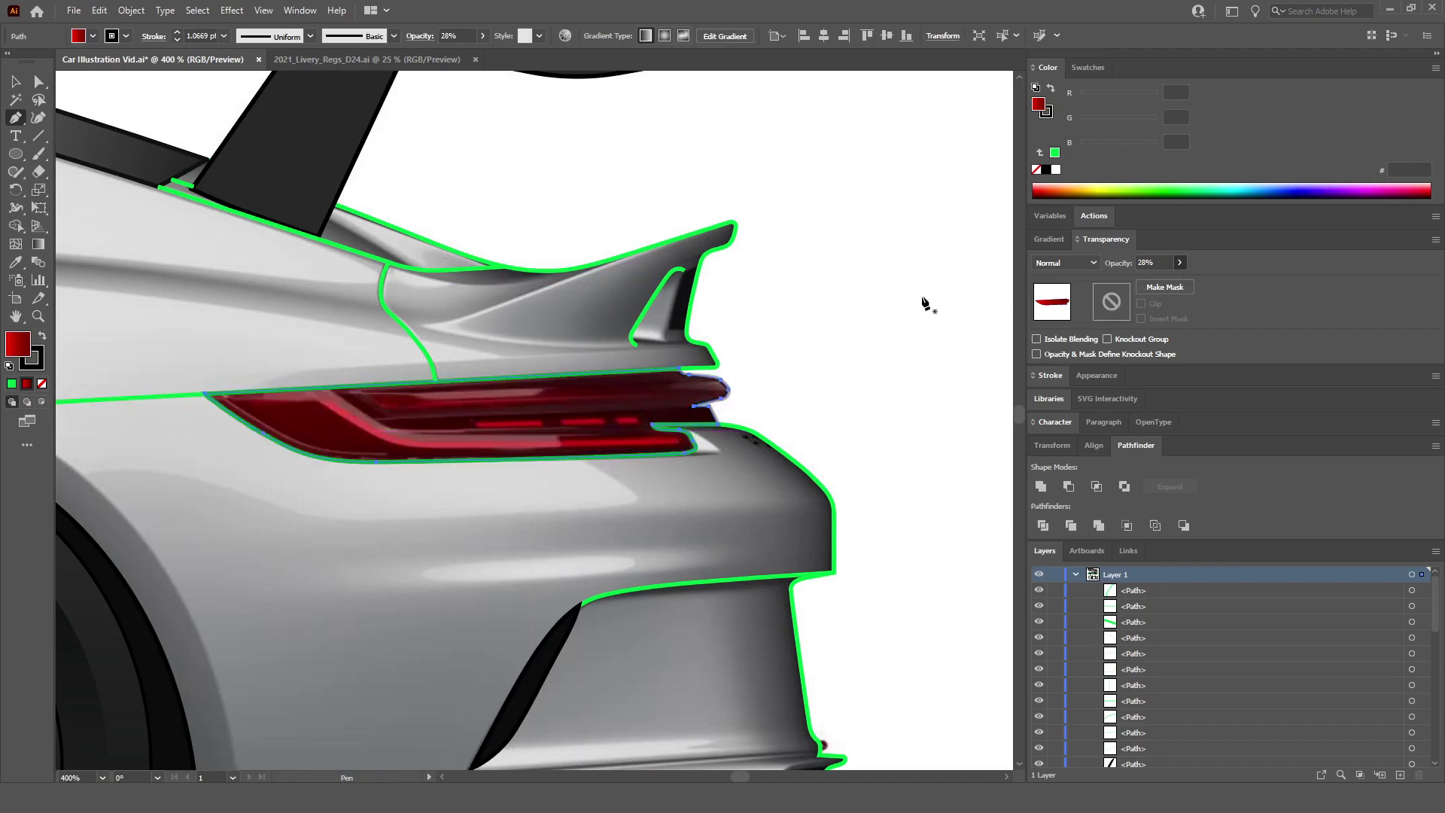
# Step: Trace the taillight's inner divider from its upper edge, around the lower bend and back to the notch at the rear
pyautogui.scroll(1, 406, 372)
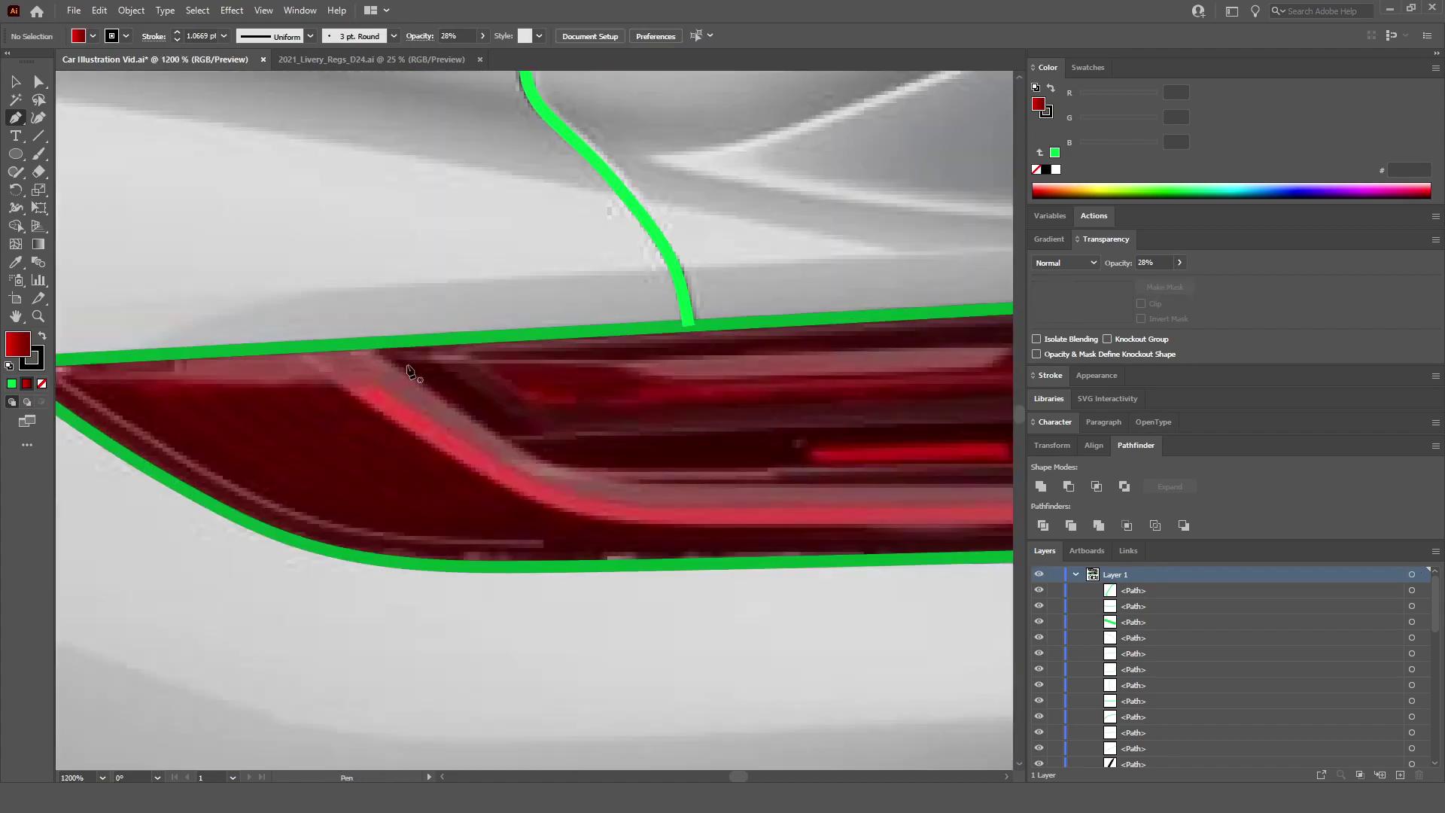
pyautogui.click(370, 344)
pyautogui.click(501, 436)
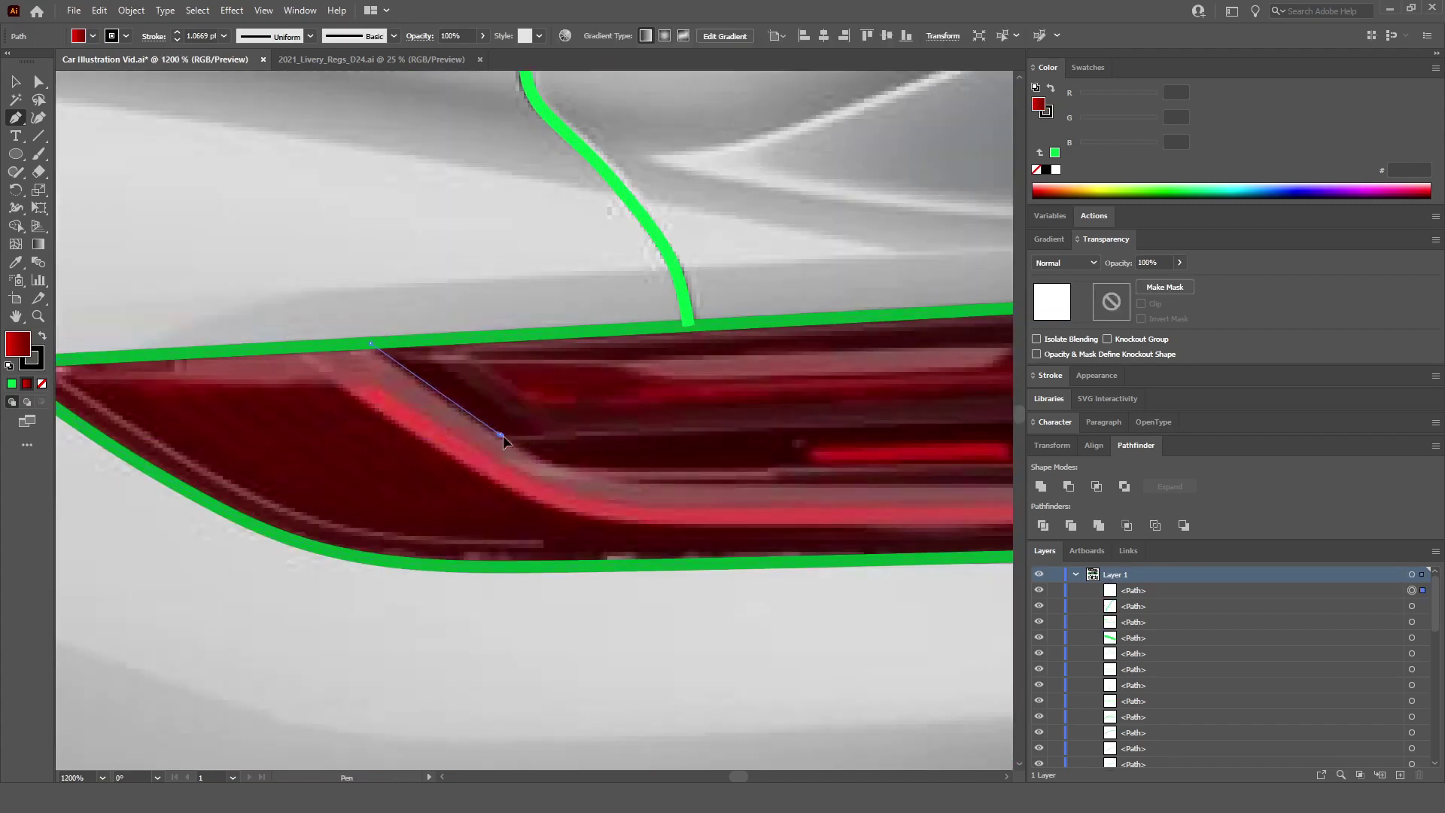
pyautogui.moveTo(559, 465); pyautogui.dragTo(558, 469)
pyautogui.moveTo(661, 468); pyautogui.dragTo(771, 474)
pyautogui.scroll(-3, 772, 474)
pyautogui.scroll(2, 772, 475)
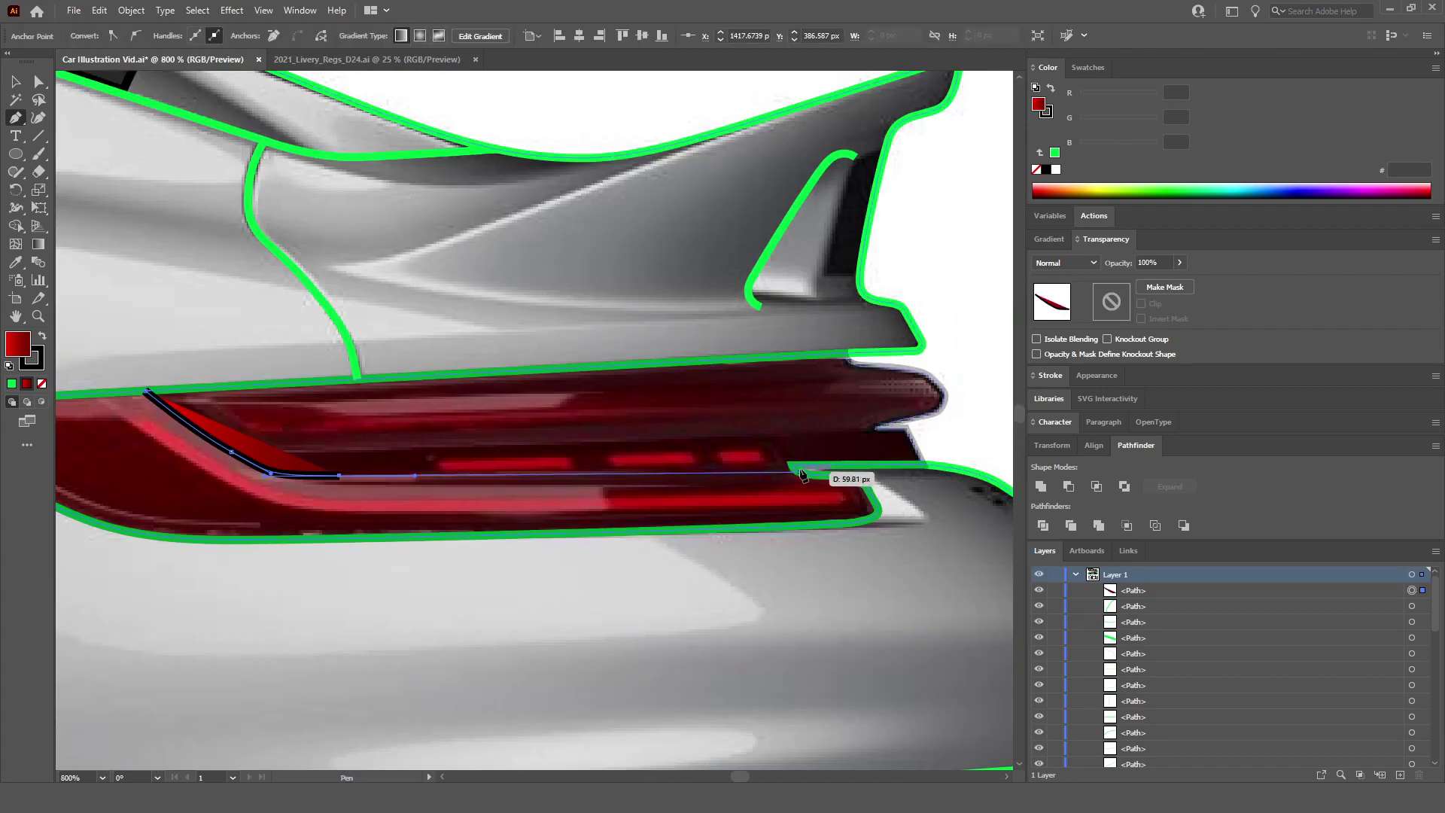
pyautogui.click(791, 468)
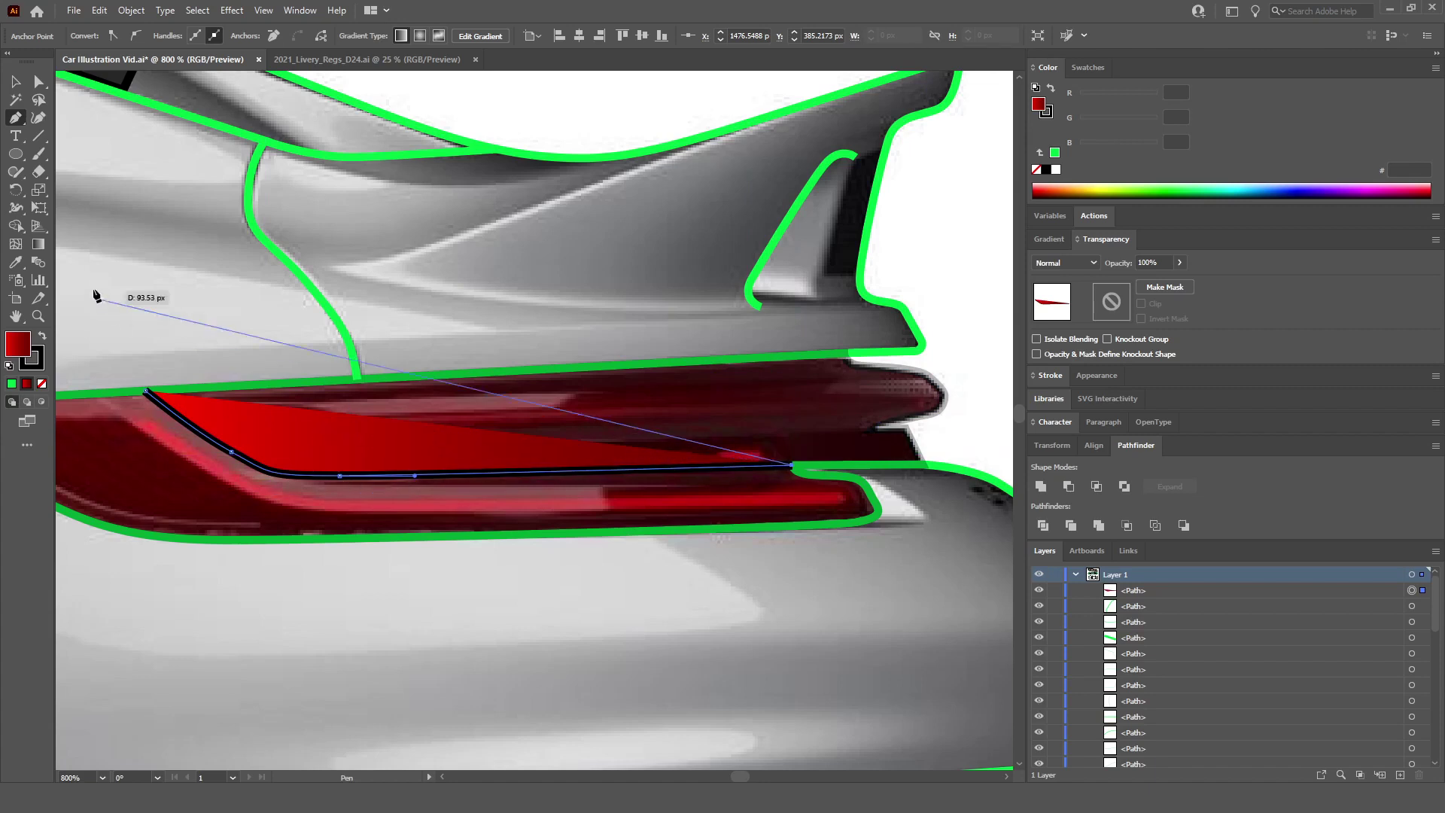
# Step: Copy the rear fender seam's no-fill, green-stroke appearance onto the taillight divider path with the Eyedropper
pyautogui.press('i')
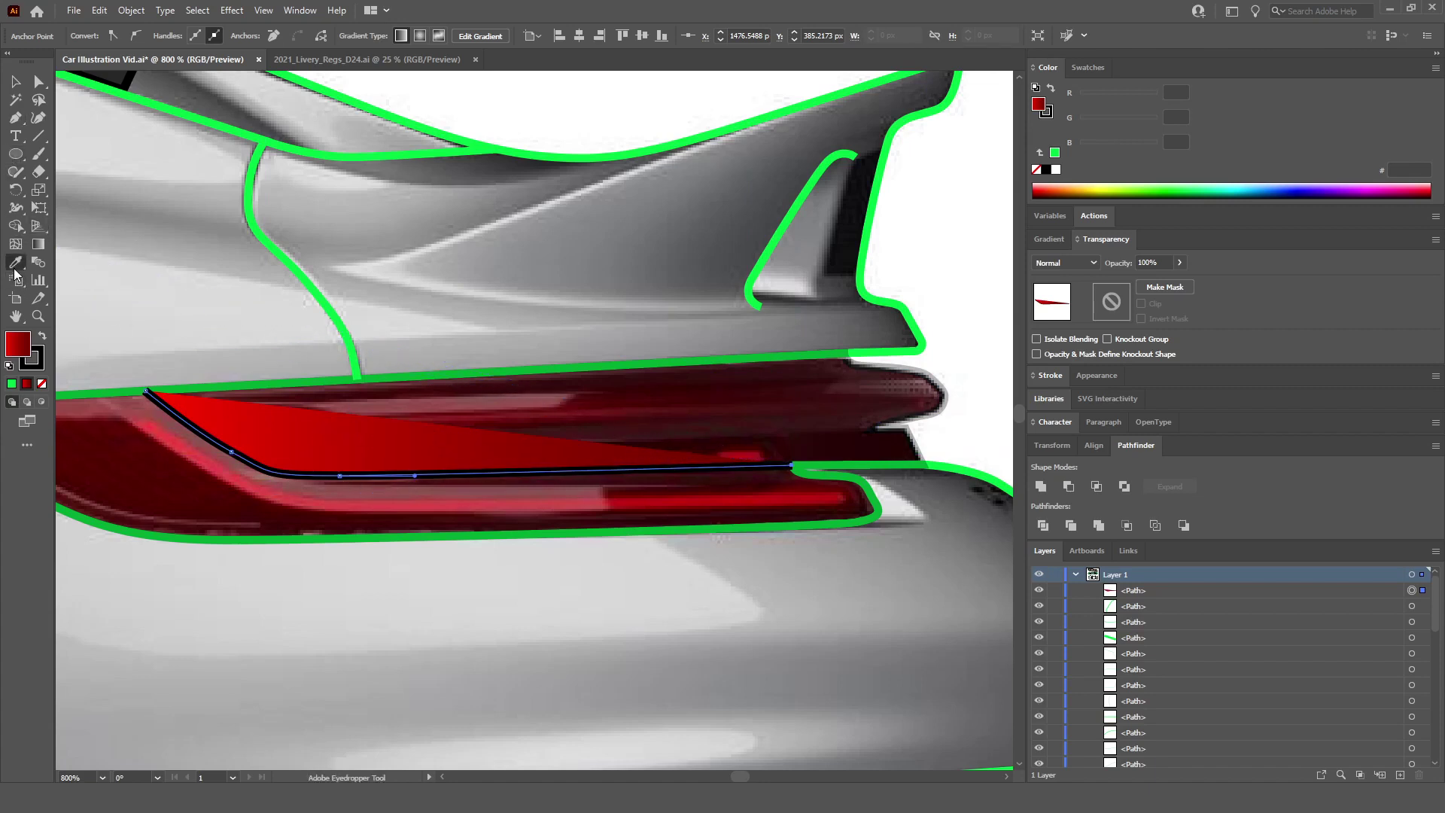
pyautogui.click(309, 272)
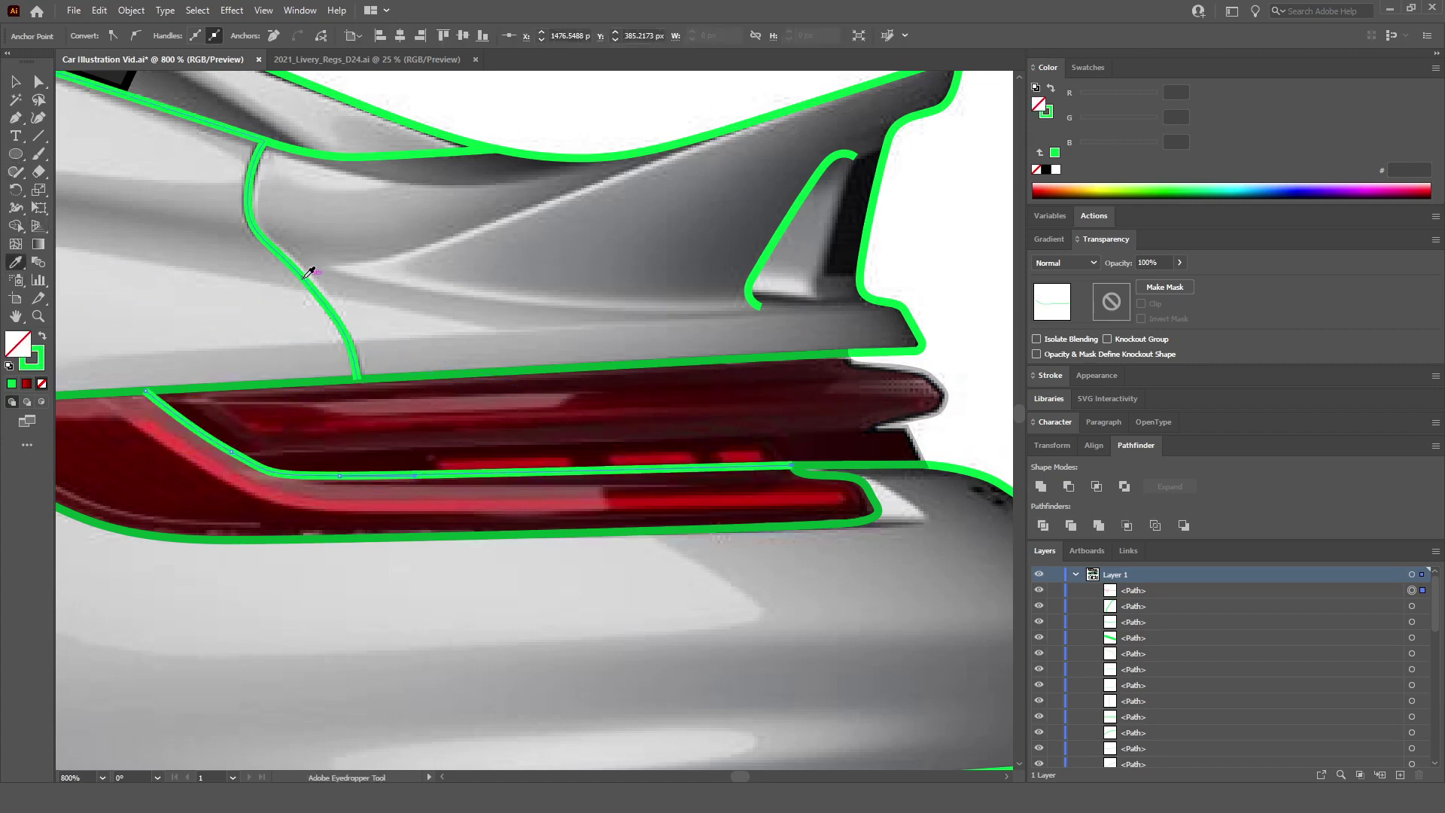
pyautogui.click(9, 86)
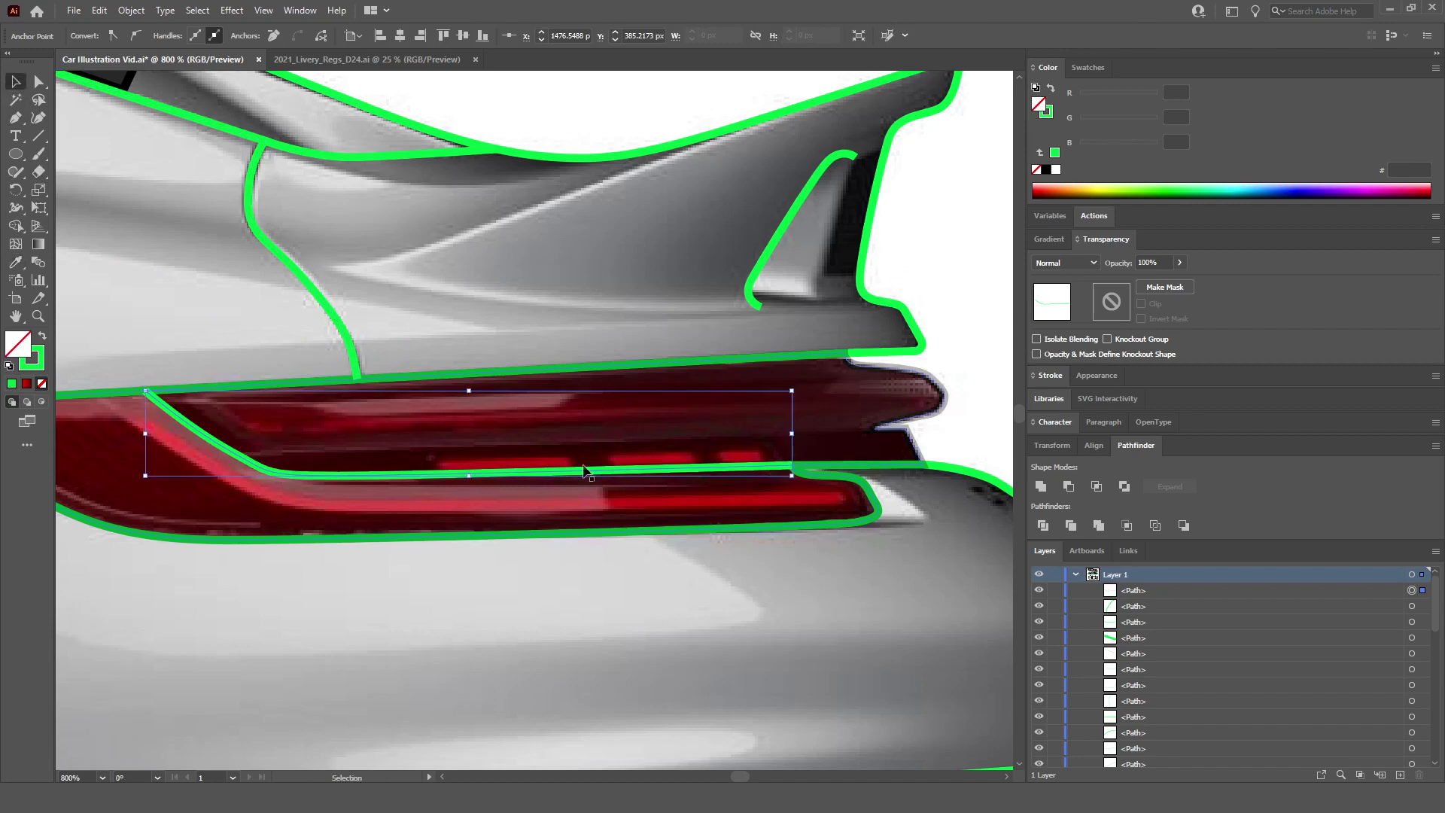
pyautogui.click(952, 355)
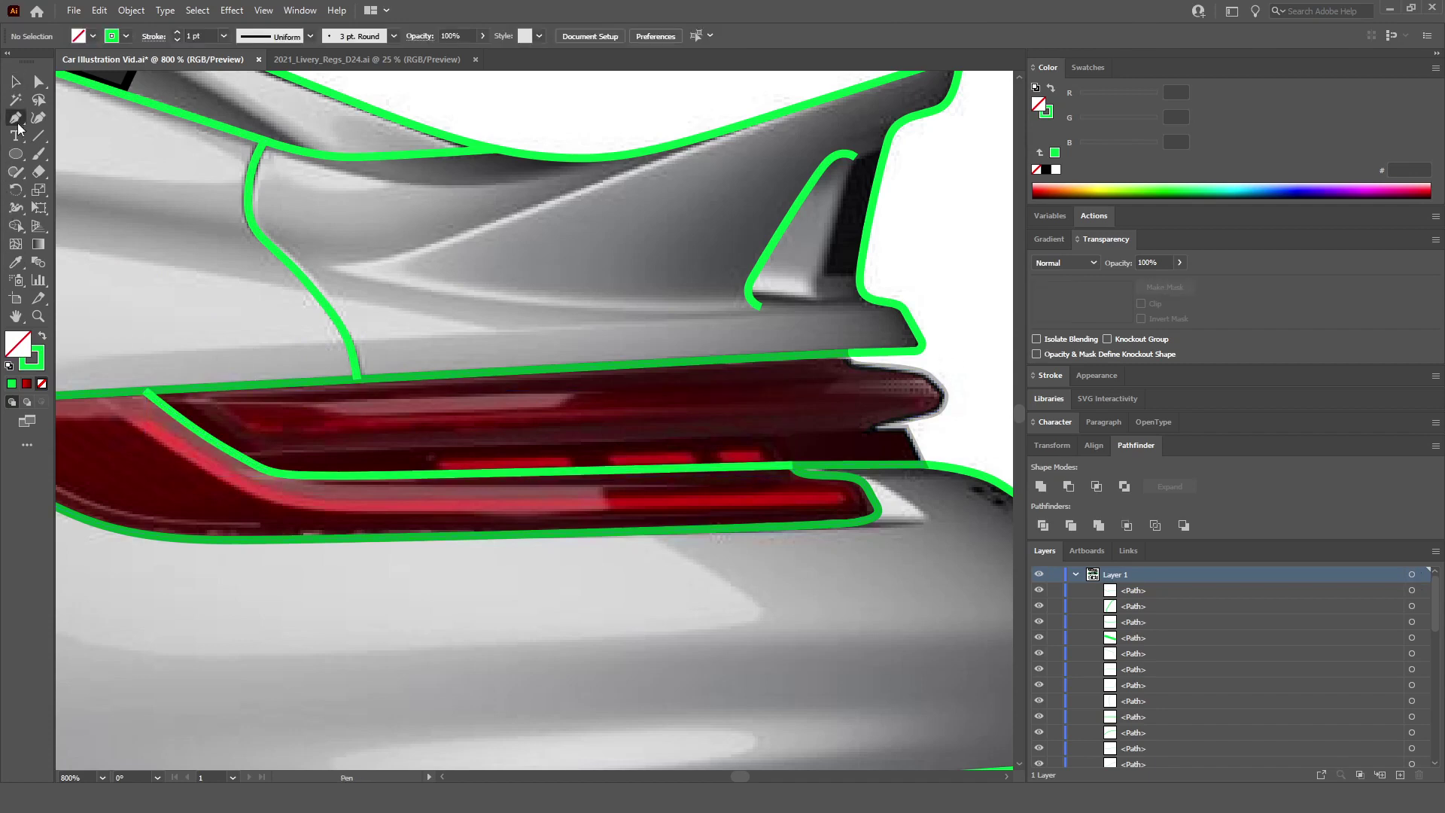
# Step: Draw a second taillight divider from the notch between the upper rear lobes forward to the first divider's slanted section
pyautogui.scroll(1, 873, 436)
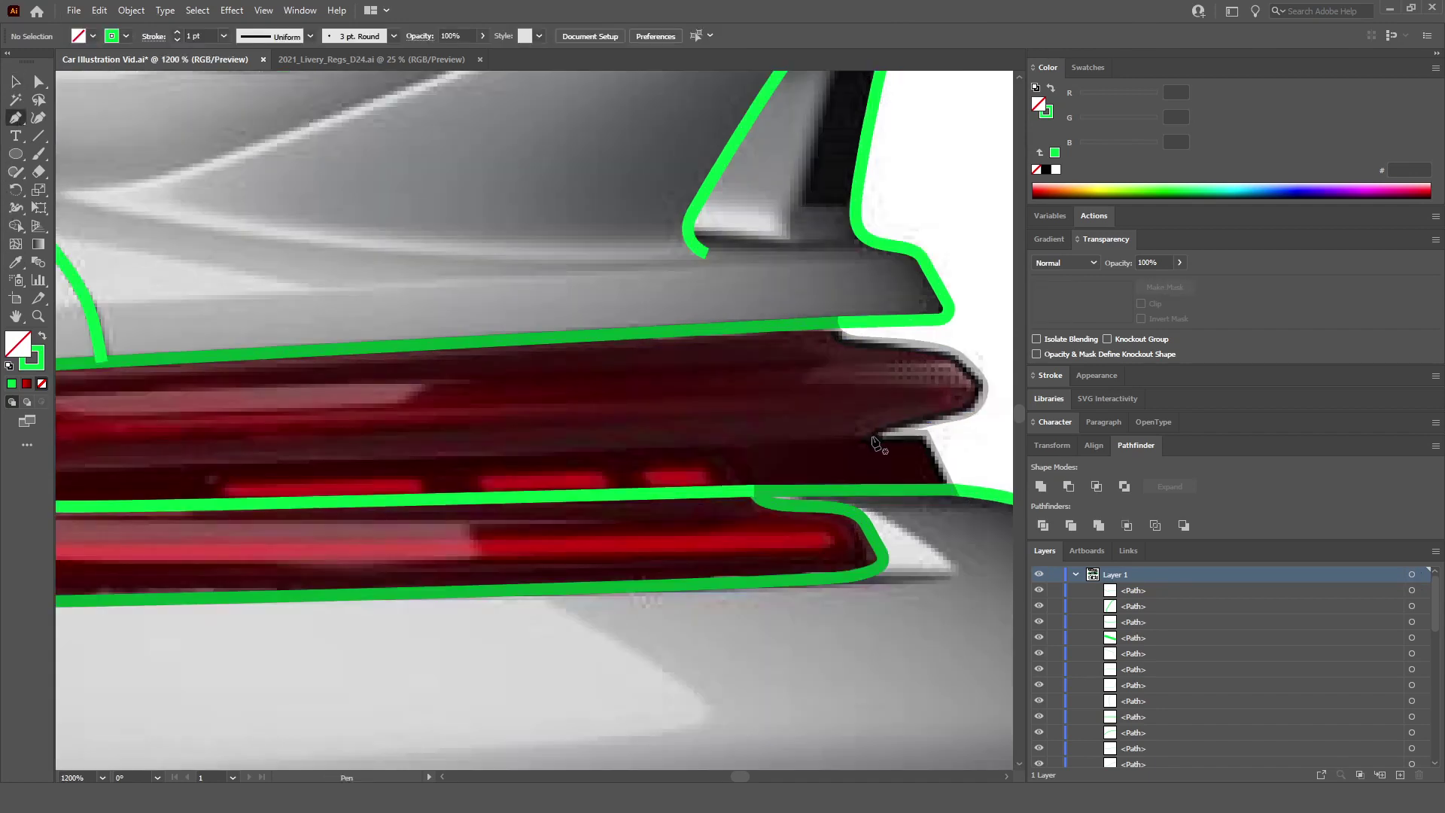
pyautogui.click(877, 436)
pyautogui.hscroll(-1, 419, 461)
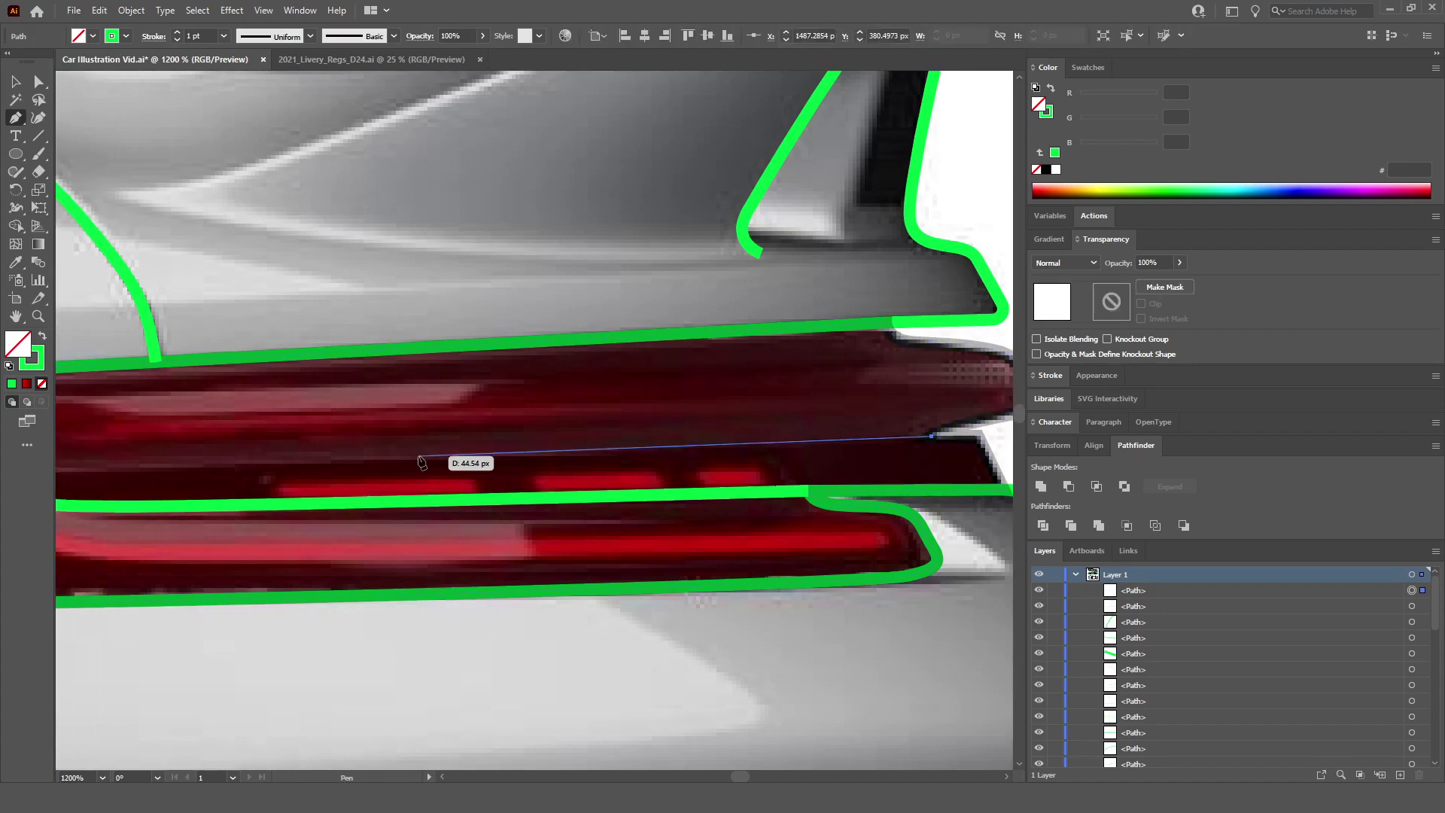
pyautogui.moveTo(240, 464); pyautogui.dragTo(241, 467)
pyautogui.hscroll(-4, 240, 468)
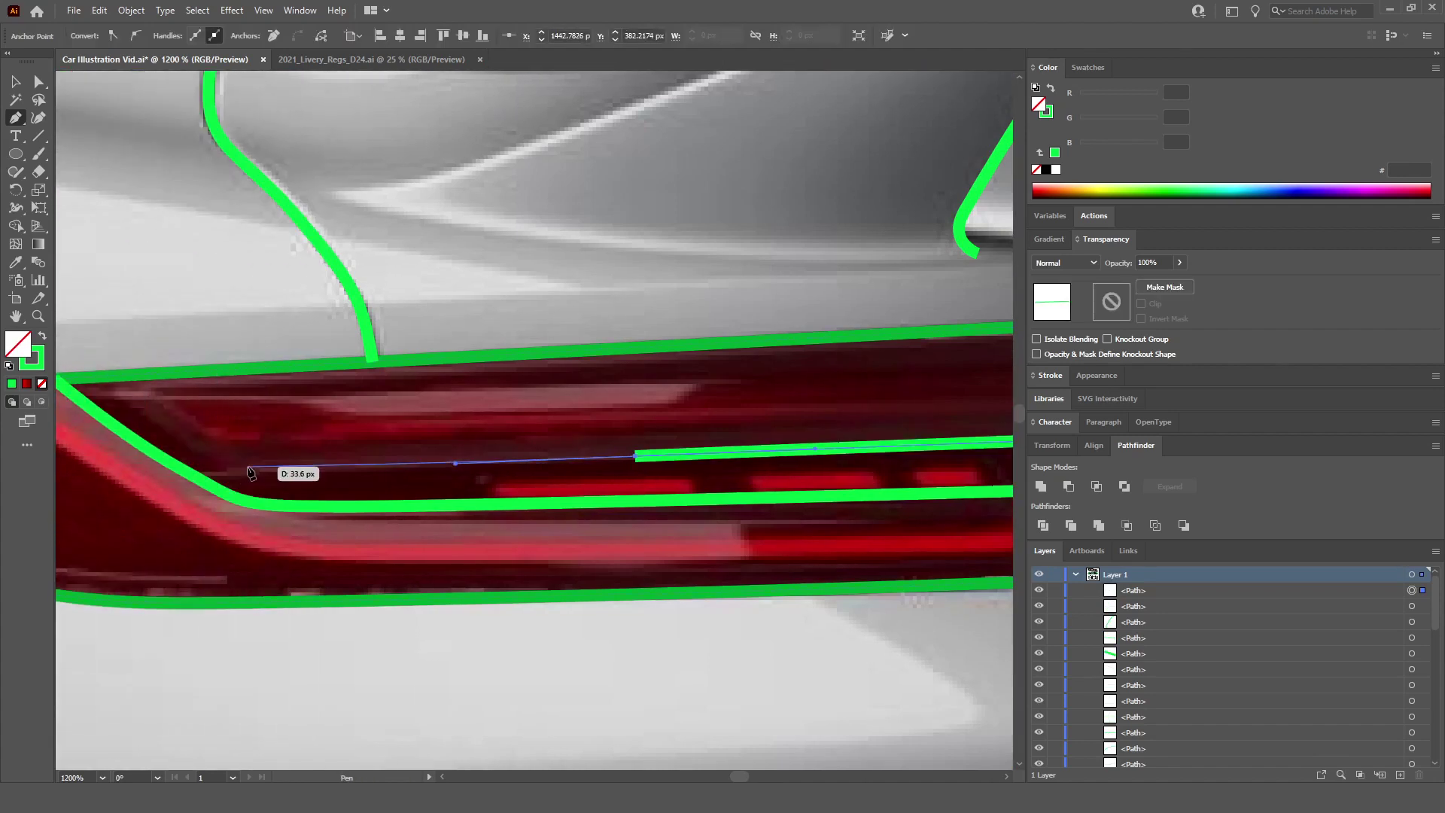
pyautogui.click(198, 478)
pyautogui.hotkey('ctrl', '-')
pyautogui.hotkey('ctrl', '-')
pyautogui.hotkey('ctrl', '-')
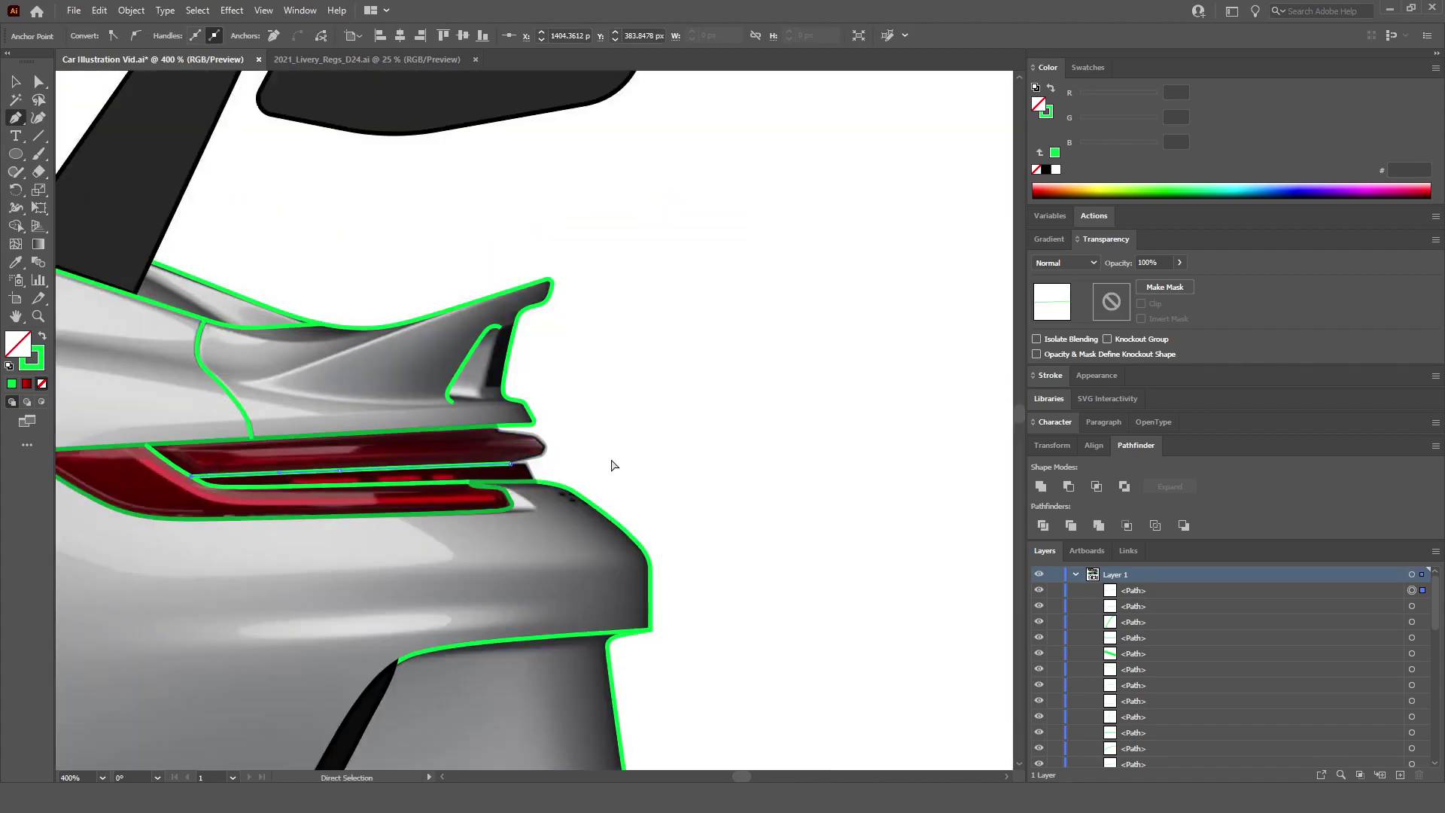
pyautogui.keyDown('ctrl'); pyautogui.click(614, 465); pyautogui.keyUp('ctrl')
# Step: Restore the red taillight shape's opacity to 100%
pyautogui.keyDown('ctrl'); pyautogui.click(499, 457); pyautogui.keyUp('ctrl')
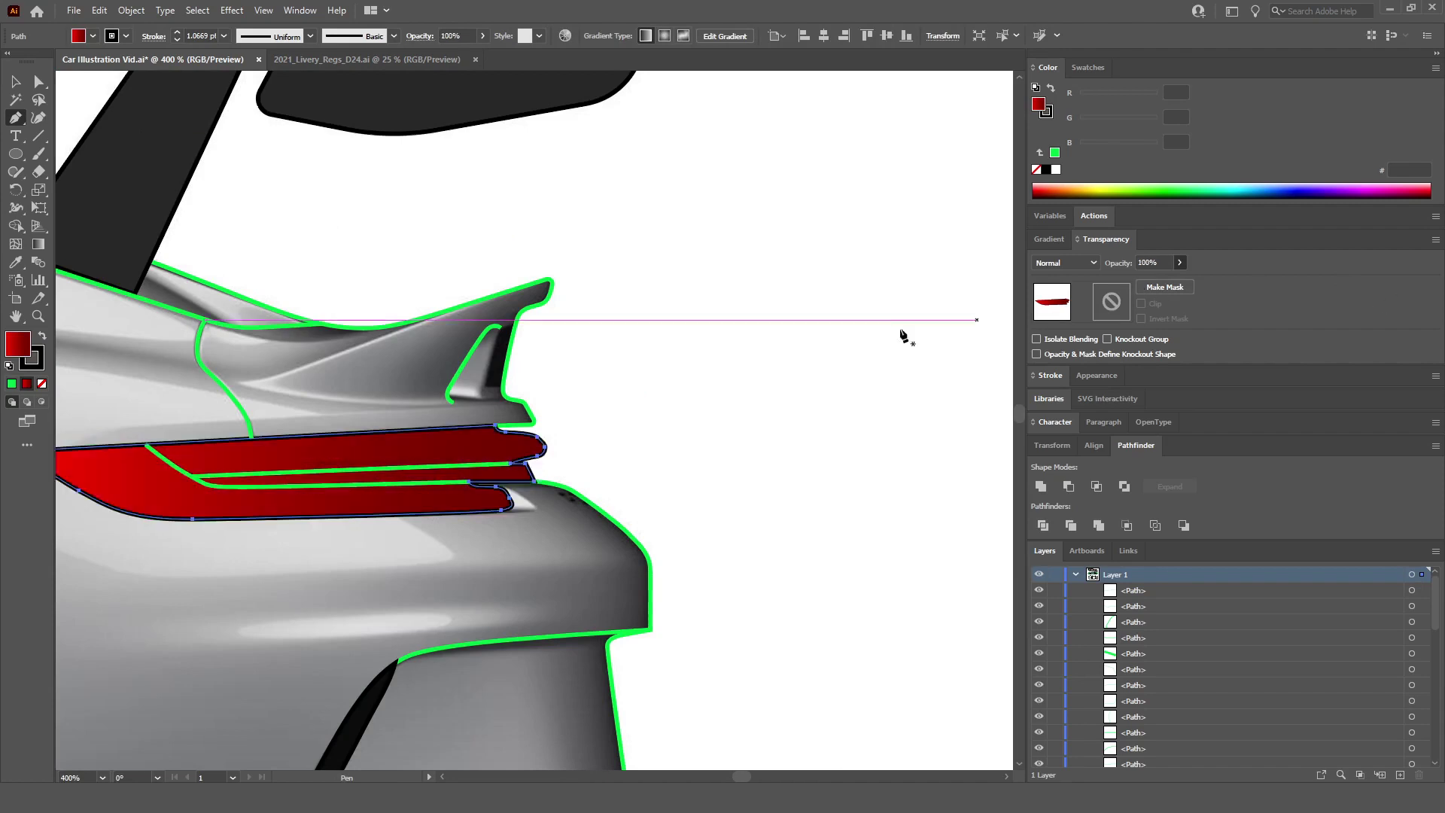
pyautogui.keyDown('ctrl'); pyautogui.click(806, 371); pyautogui.keyUp('ctrl')
pyautogui.hscroll(-3, 423, 462)
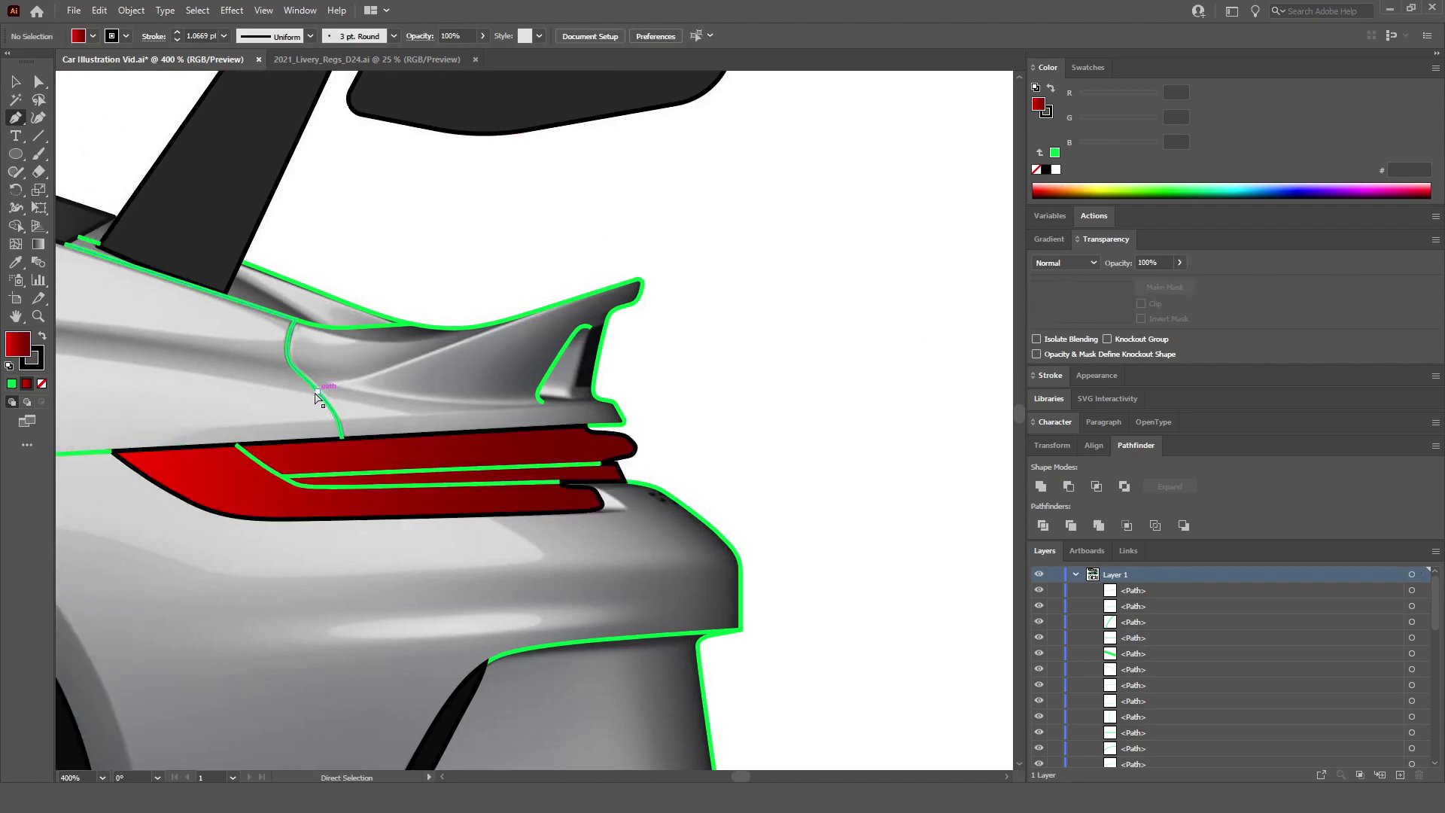
# Step: Start the roof seam at the windshield's rounded upper corner and curve it back along the highlight above the side window
pyautogui.scroll(-4, 801, 301)
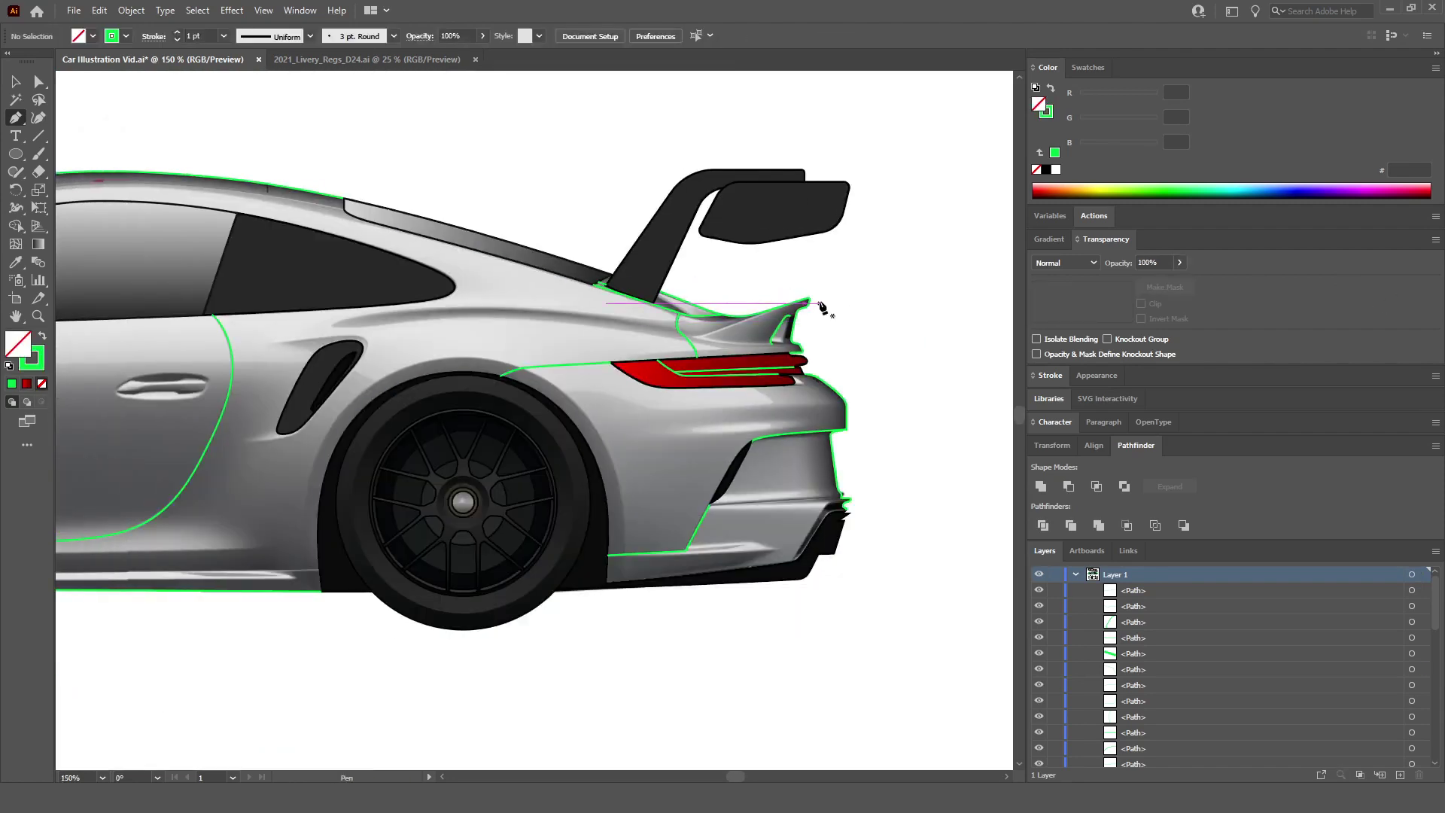
pyautogui.hscroll(-10, 529, 476)
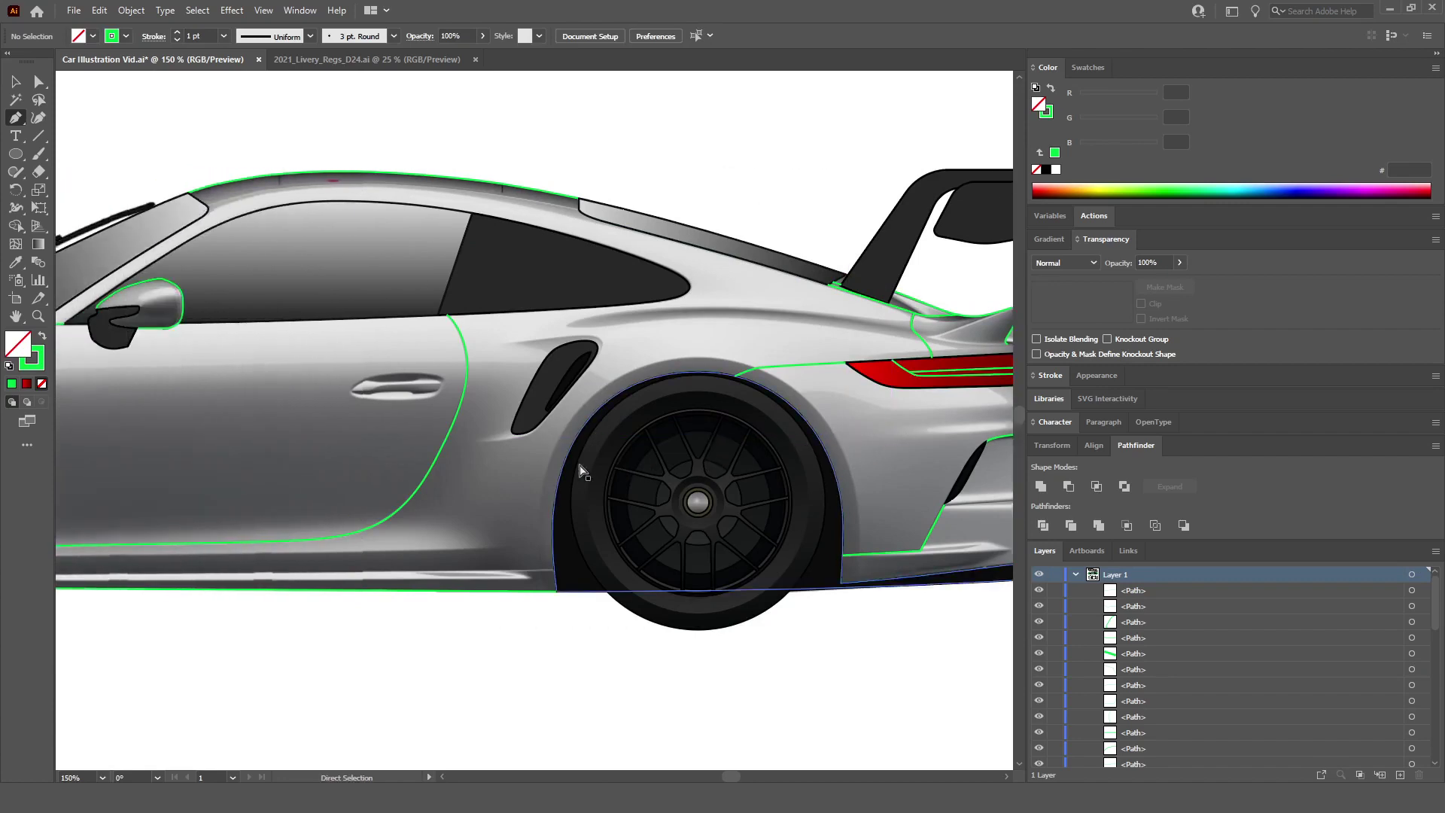
pyautogui.hscroll(-3, 528, 477)
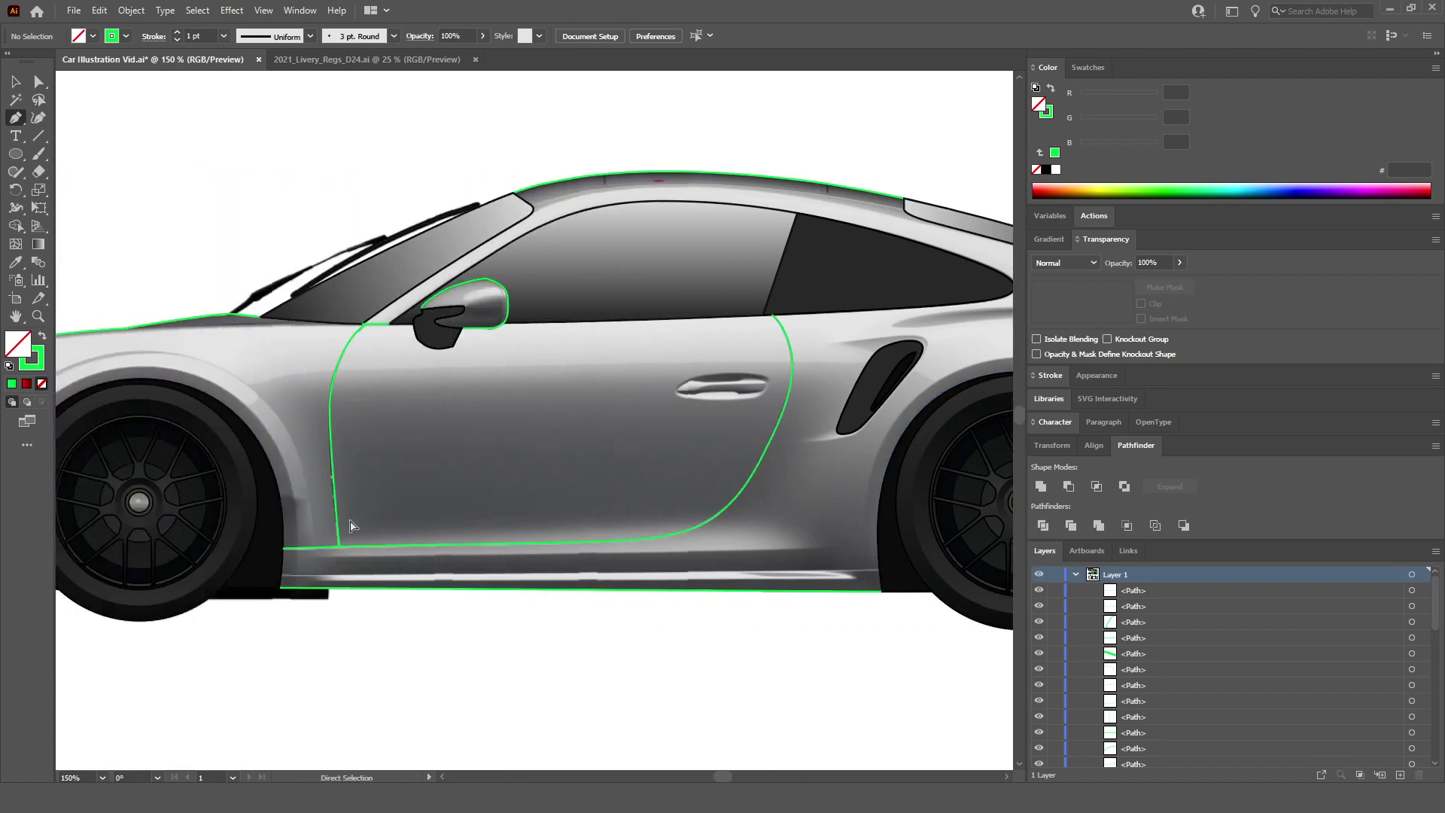
pyautogui.scroll(2, 479, 350)
pyautogui.scroll(5, 460, 294)
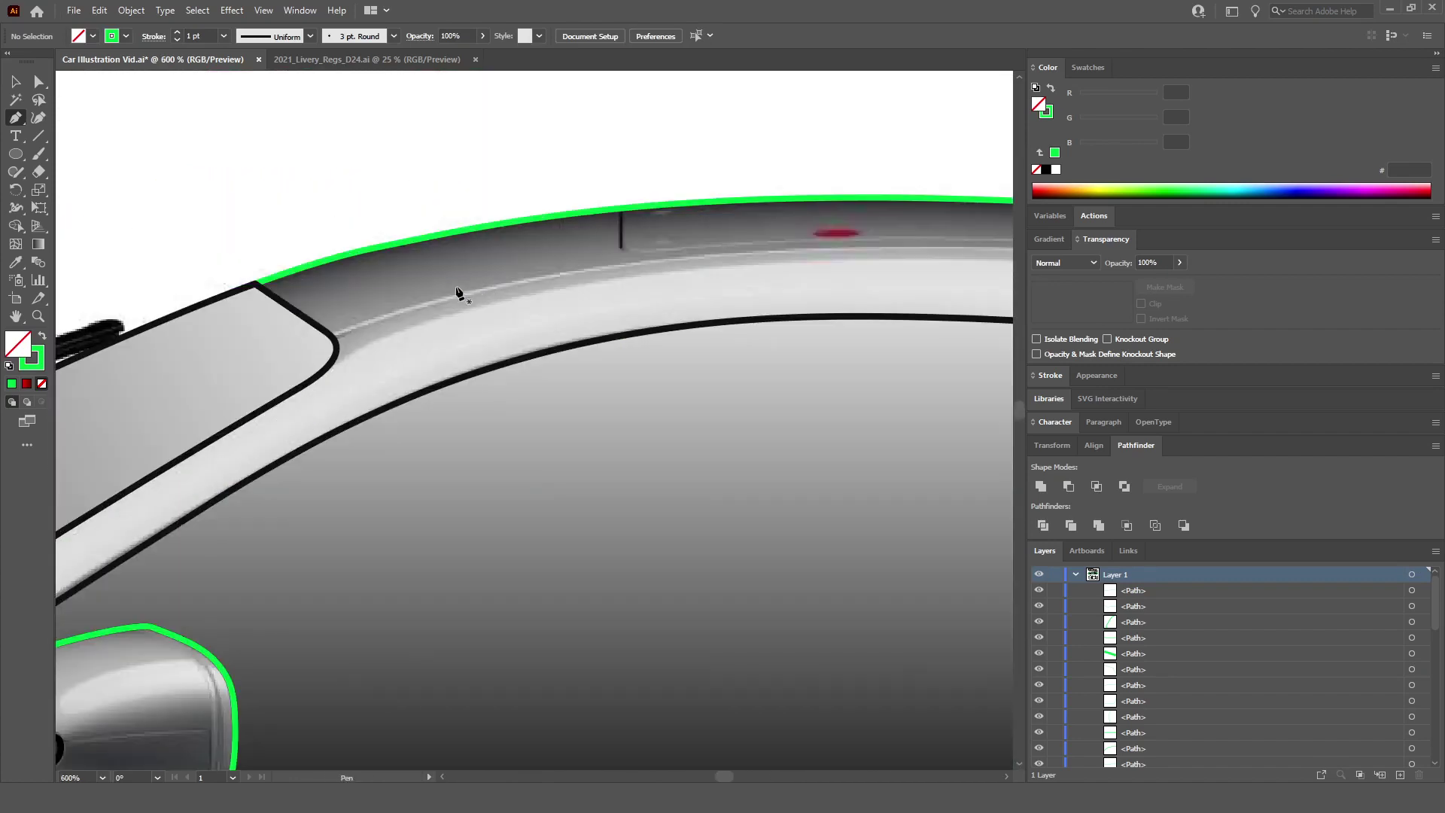
pyautogui.scroll(3, 367, 331)
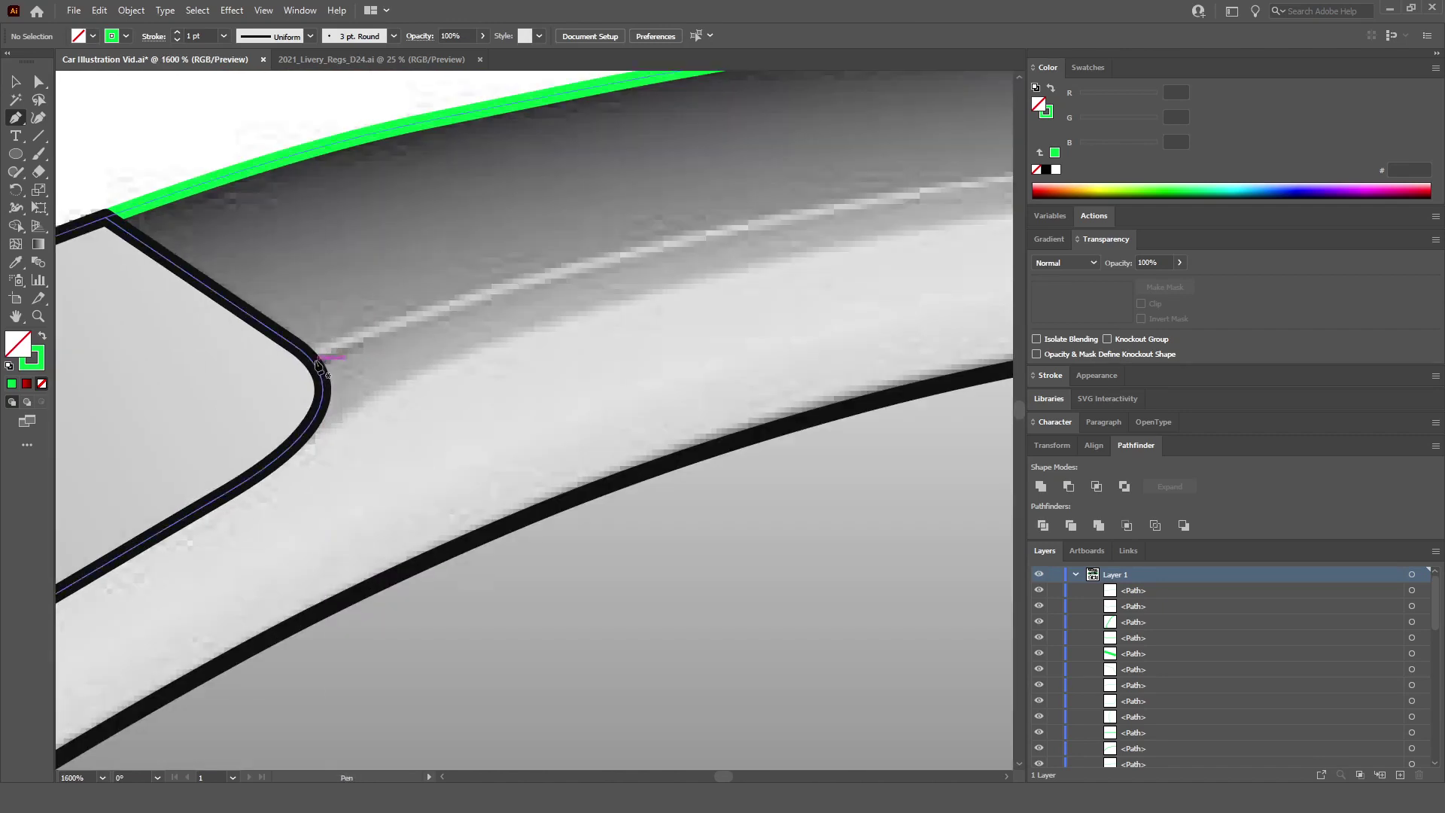
pyautogui.click(314, 365)
pyautogui.scroll(-2, 314, 365)
pyautogui.scroll(2, 517, 296)
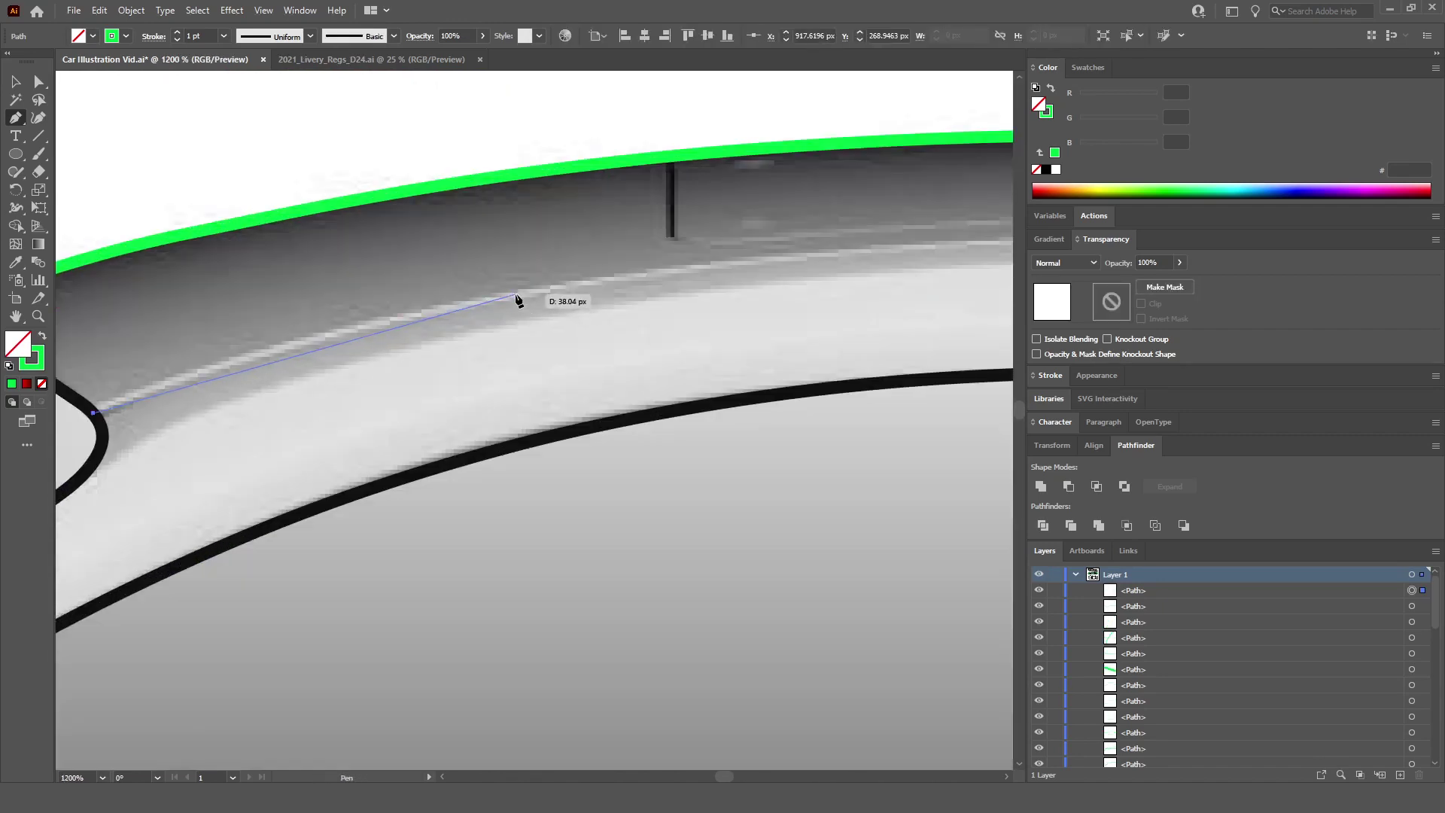
pyautogui.moveTo(516, 294); pyautogui.dragTo(755, 259)
# Step: Continue the roof seam over the side windows to the lower front corner of the rear window
pyautogui.scroll(-5, 755, 258)
pyautogui.hscroll(2, 745, 264)
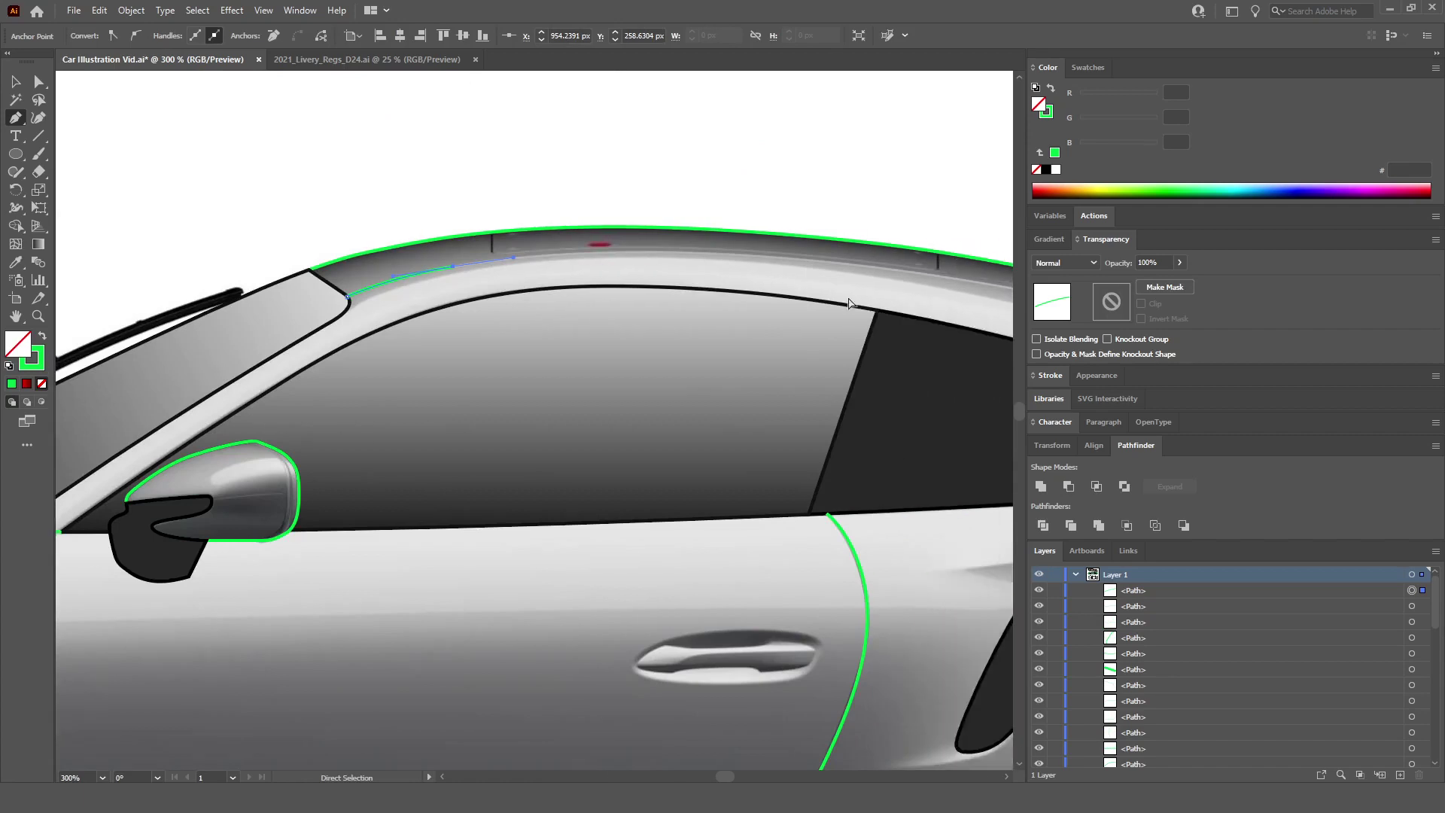
pyautogui.scroll(4, 715, 226)
pyautogui.moveTo(713, 201)
pyautogui.mouseDown()
pyautogui.moveTo(1004, 239)
pyautogui.moveTo(843, 239)
pyautogui.mouseUp()
pyautogui.hscroll(3, 848, 292)
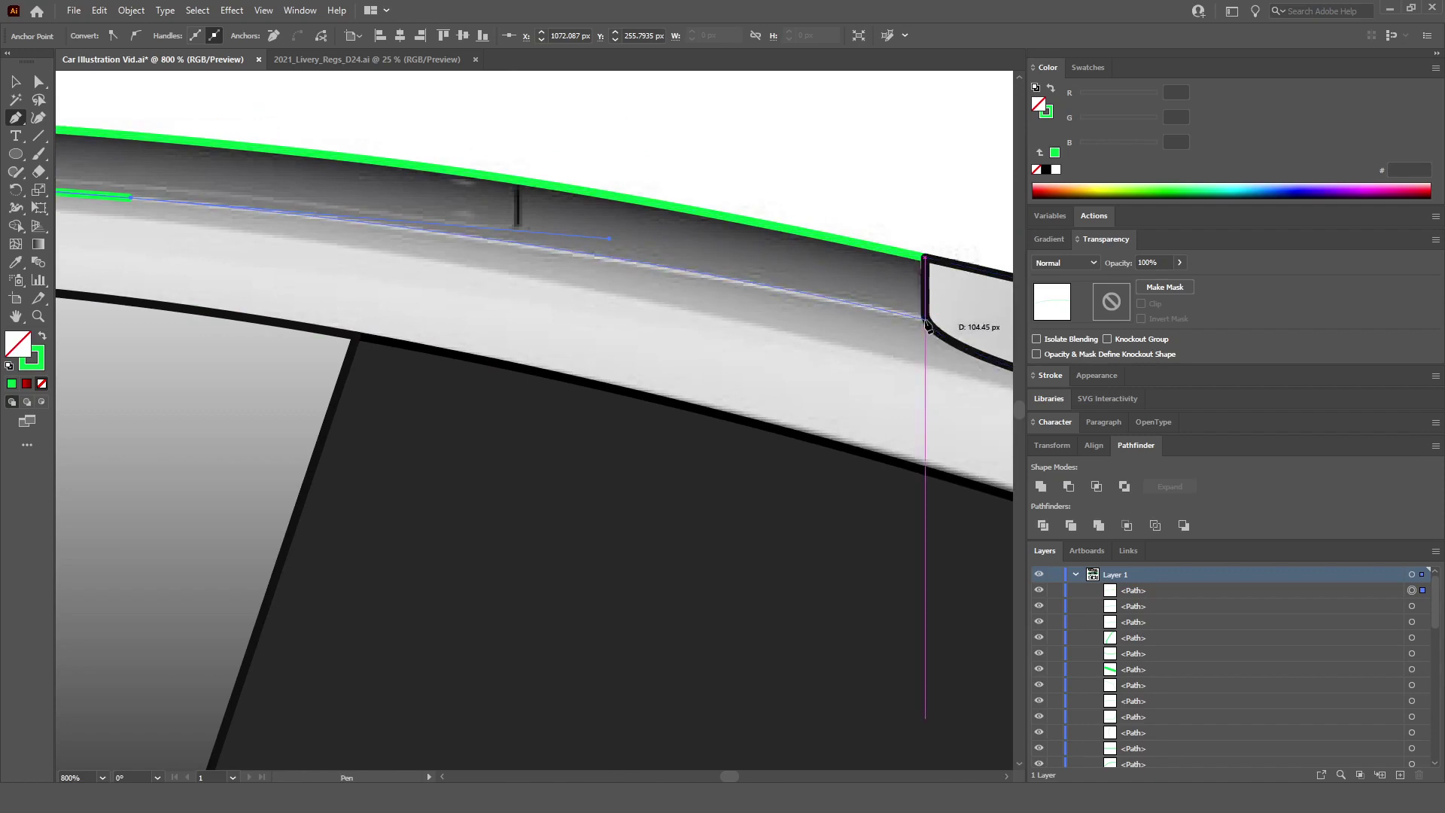
pyautogui.click(927, 320)
pyautogui.keyDown('ctrl'); pyautogui.click(897, 220); pyautogui.keyUp('ctrl')
# Step: Start the side skirt seam at the front wheel opening and run it rearward along the bright highlight's upper edge
pyautogui.hotkey('ctrl', '-')
pyautogui.hotkey('ctrl', '-')
pyautogui.hotkey('ctrl', '-')
pyautogui.hotkey('ctrl', '-')
pyautogui.hotkey('ctrl', '-')
pyautogui.hotkey('ctrl', '-')
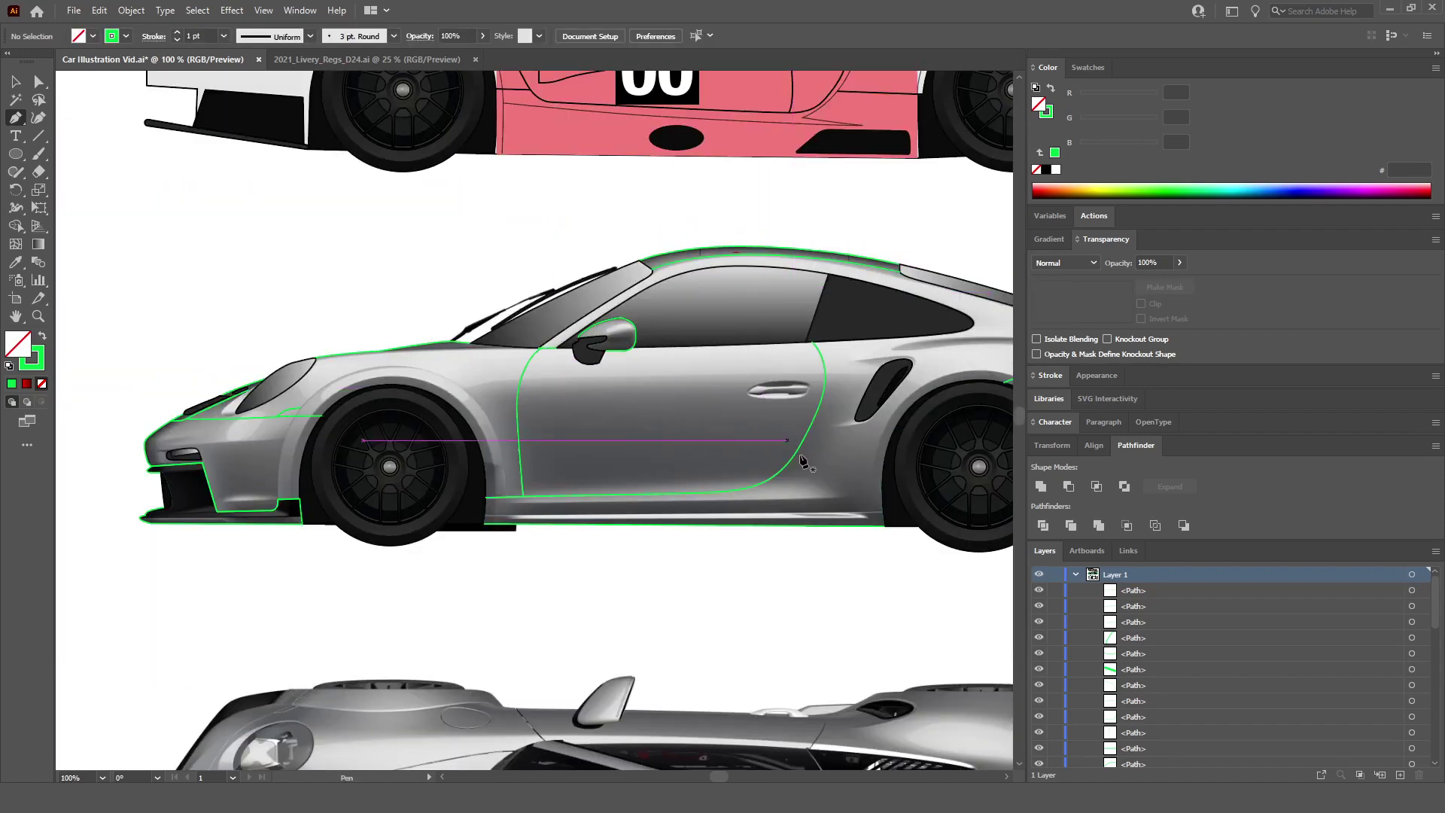
pyautogui.scroll(7, 496, 542)
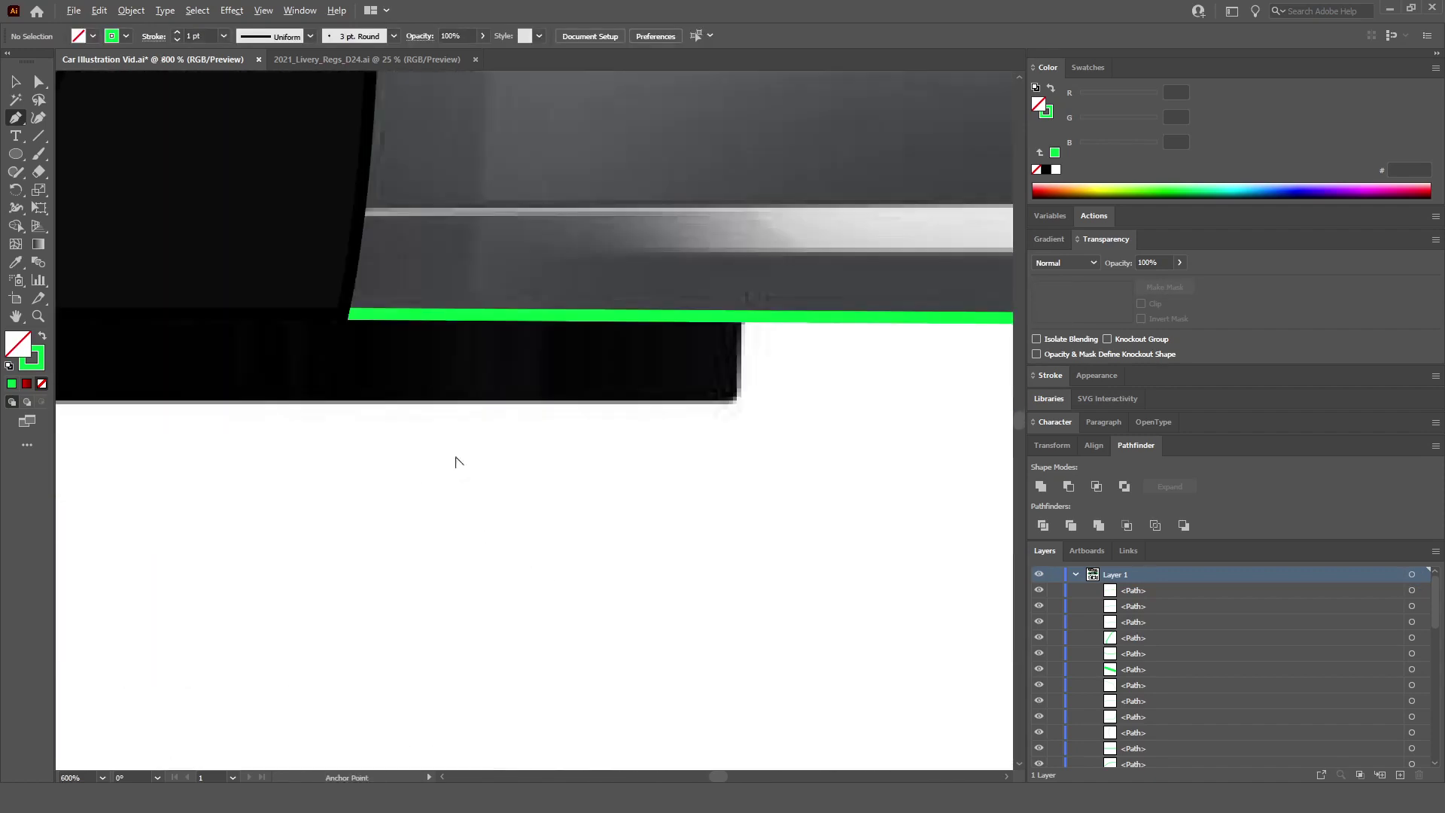
pyautogui.click(359, 212)
pyautogui.scroll(-4, 646, 211)
pyautogui.scroll(3, 646, 218)
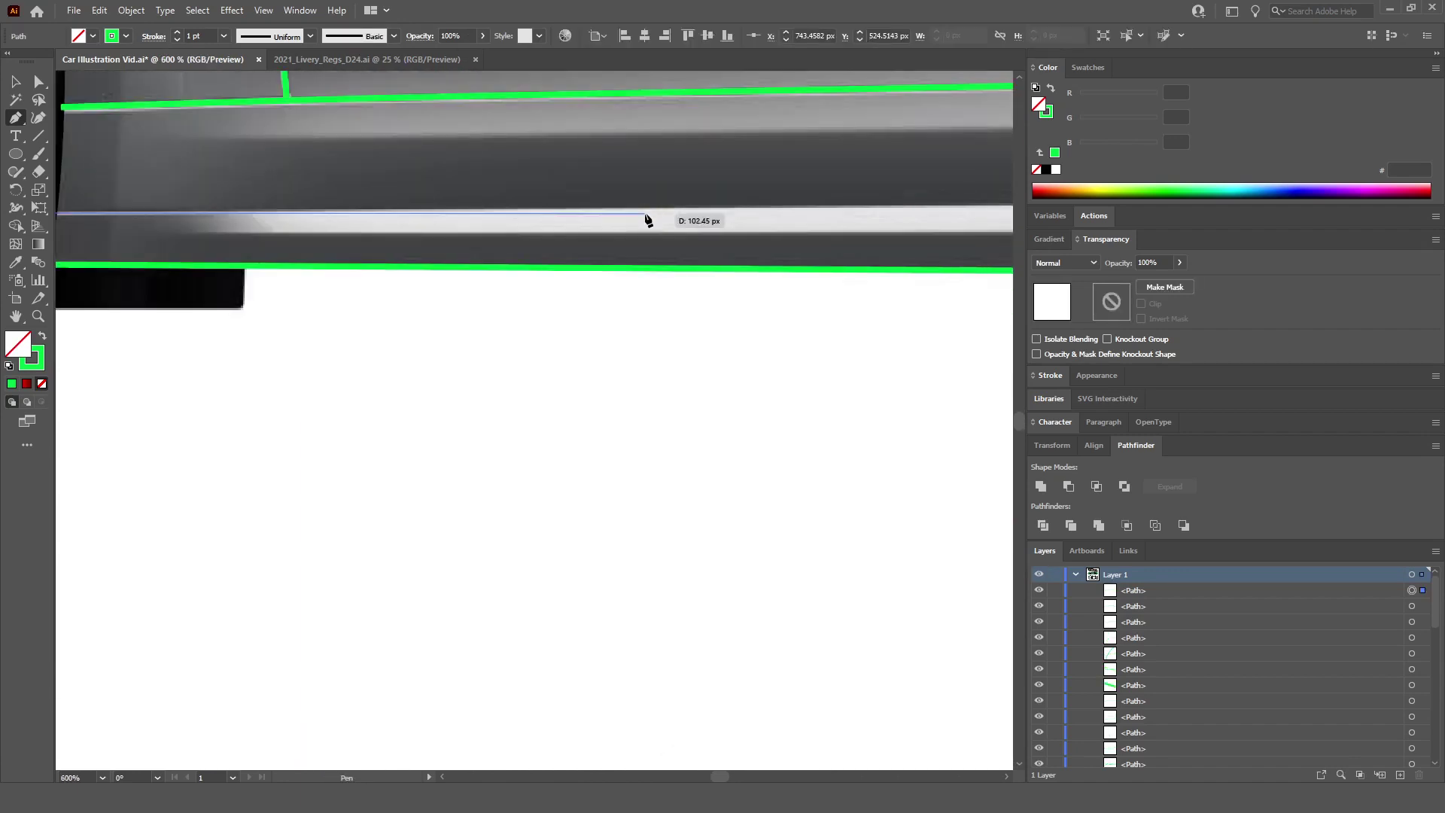
pyautogui.scroll(-3, 652, 213)
pyautogui.hscroll(6, 753, 211)
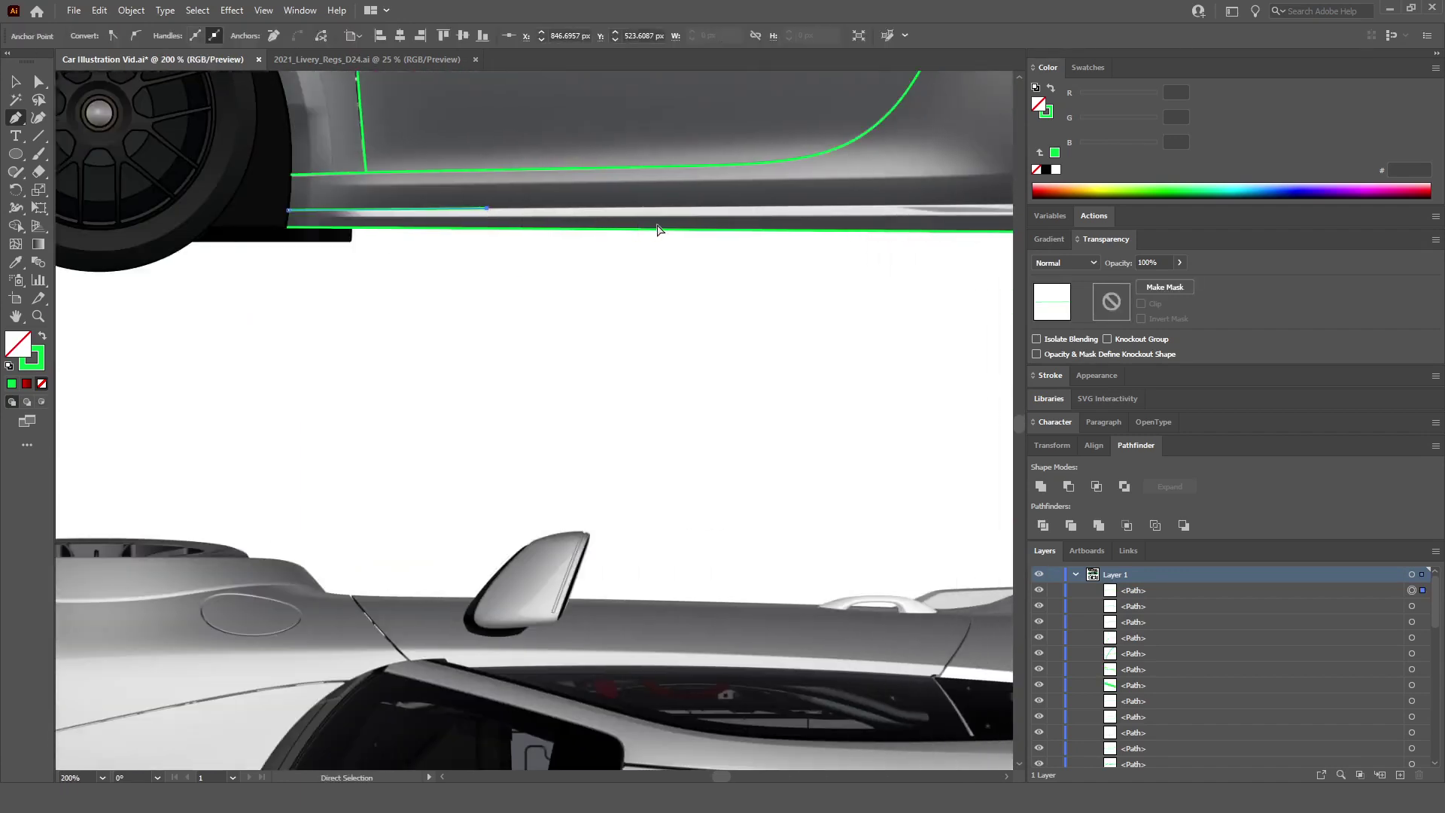
# Step: Extend the side skirt seam along the highlight to the rear wheel opening and end the path
pyautogui.scroll(2, 907, 210)
pyautogui.scroll(1, 907, 209)
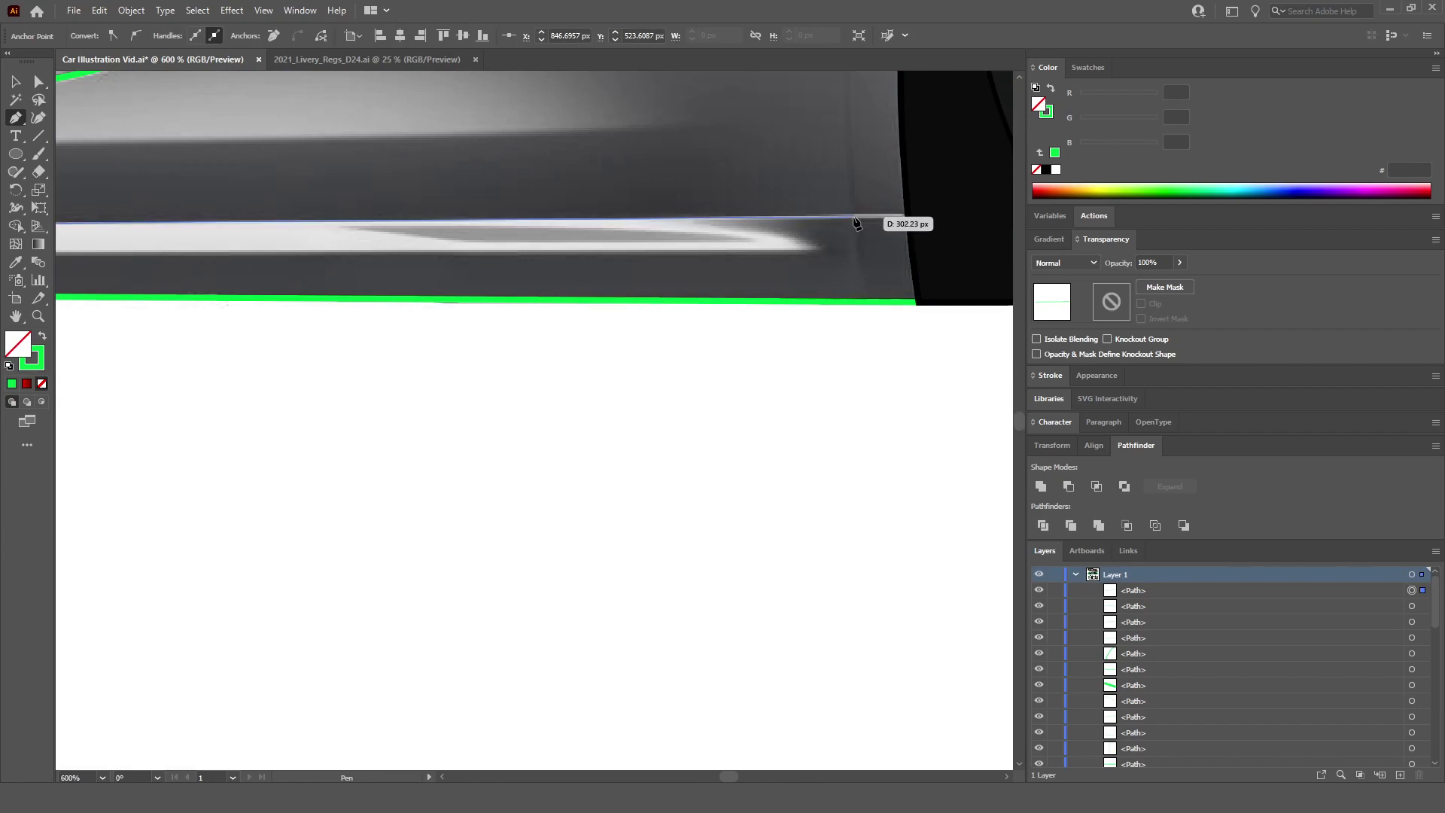
pyautogui.click(916, 219)
pyautogui.scroll(-3, 916, 219)
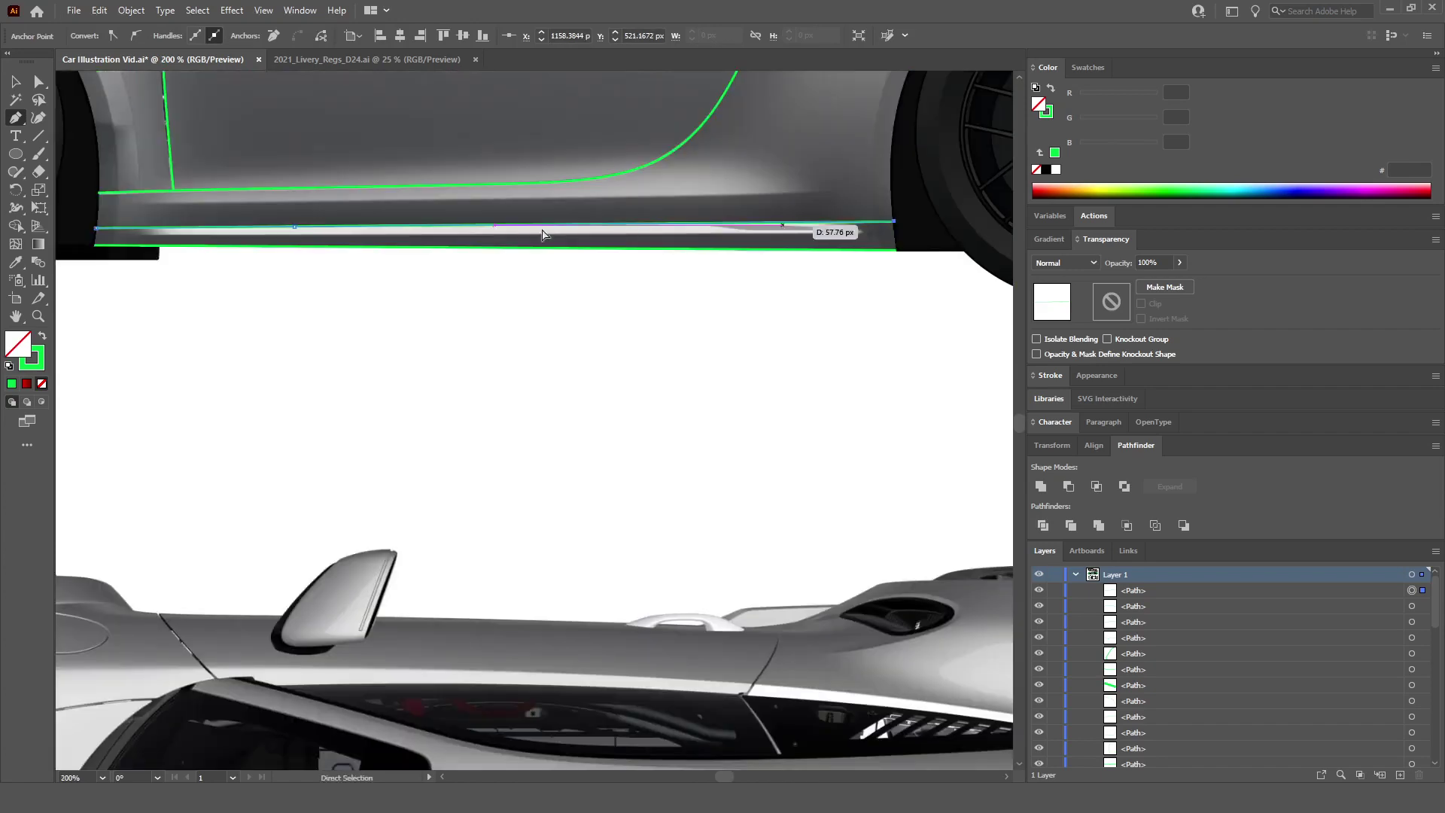
pyautogui.scroll(1, 354, 232)
pyautogui.scroll(-2, 330, 217)
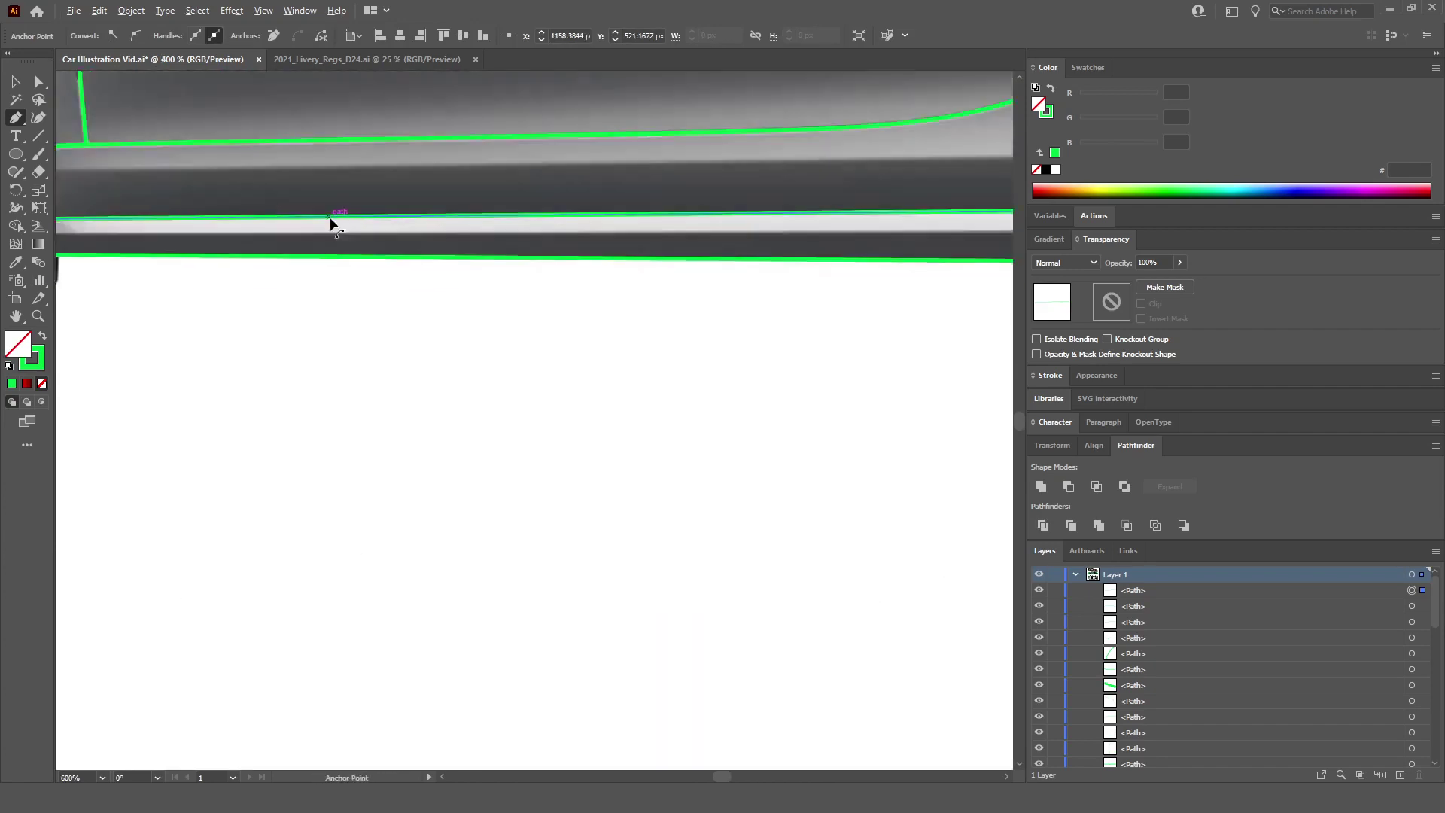
pyautogui.keyDown('ctrl'); pyautogui.click(506, 348); pyautogui.keyUp('ctrl')
pyautogui.hotkey('ctrl', '0')
# Step: Draw the roof strip's front edge from the roof outline down the dark vertical mark, rounding its lower corner rearward
pyautogui.scroll(2, 490, 331)
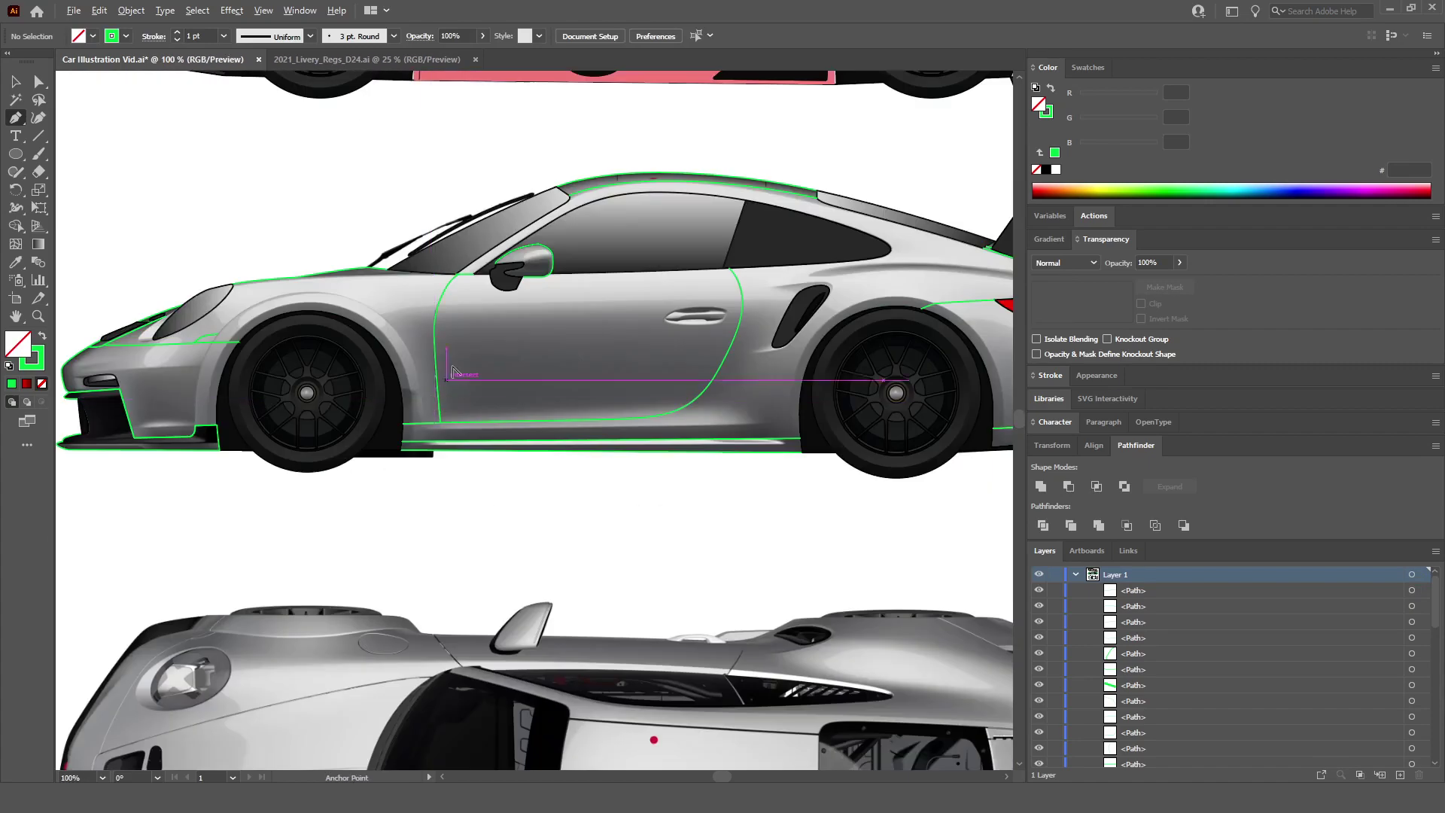
pyautogui.scroll(2, 634, 190)
pyautogui.scroll(8, 563, 151)
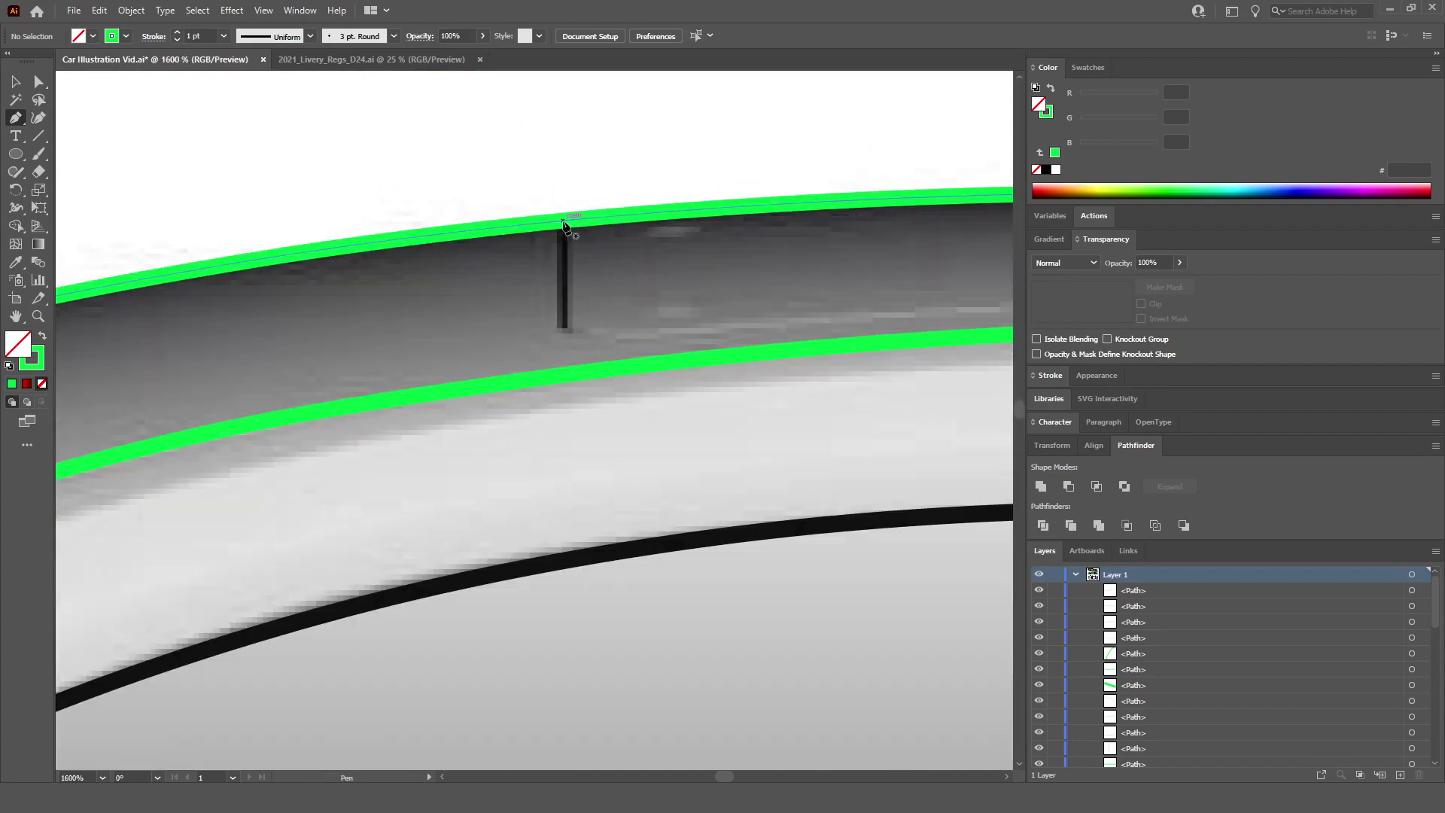
pyautogui.click(563, 223)
pyautogui.click(561, 329)
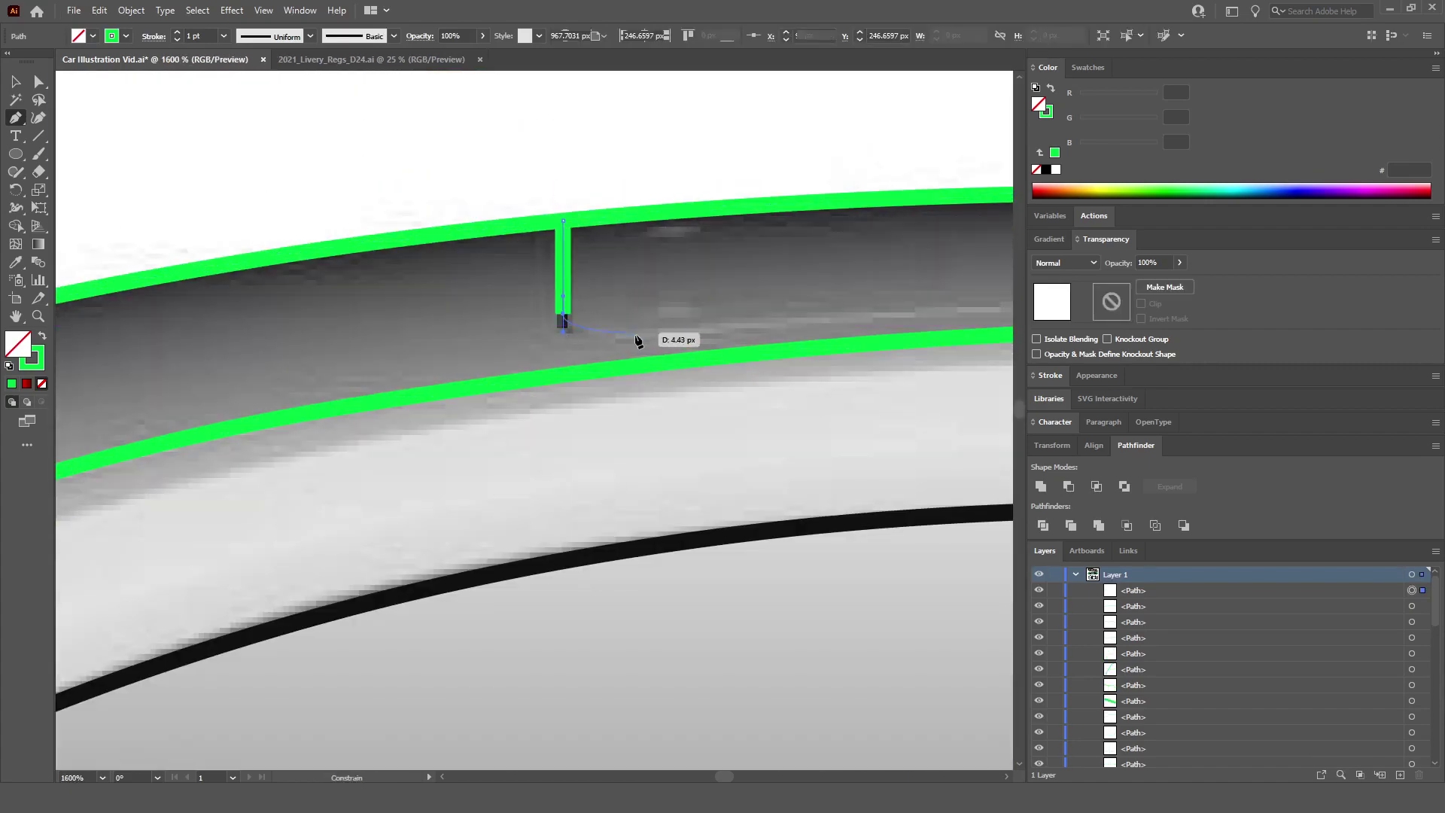
pyautogui.scroll(-4, 742, 322)
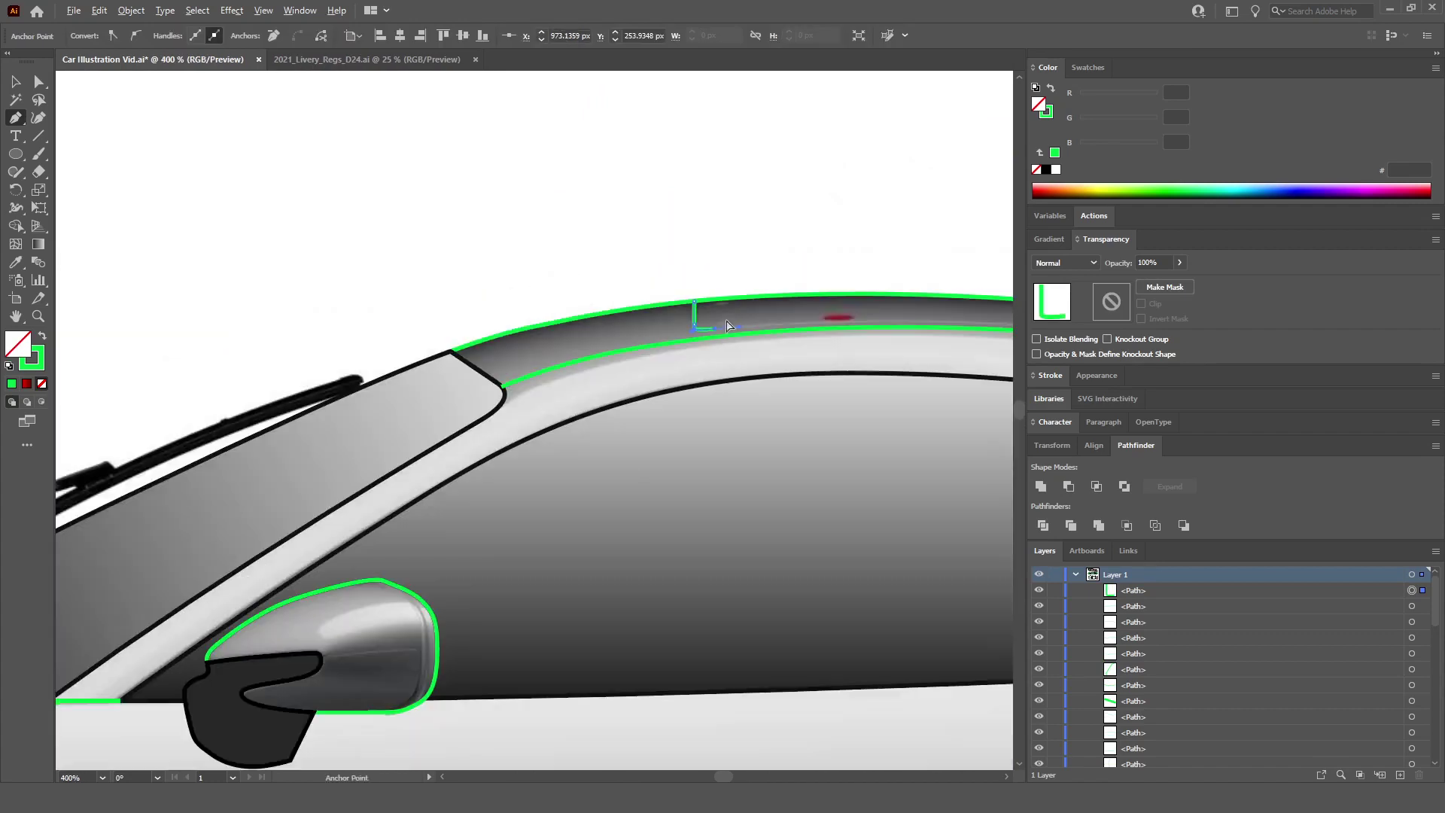
# Step: Continue the roof strip's lower edge above the roof seam to the rear dark mark and up to the roof outline
pyautogui.scroll(1, 743, 331)
pyautogui.scroll(2, 743, 344)
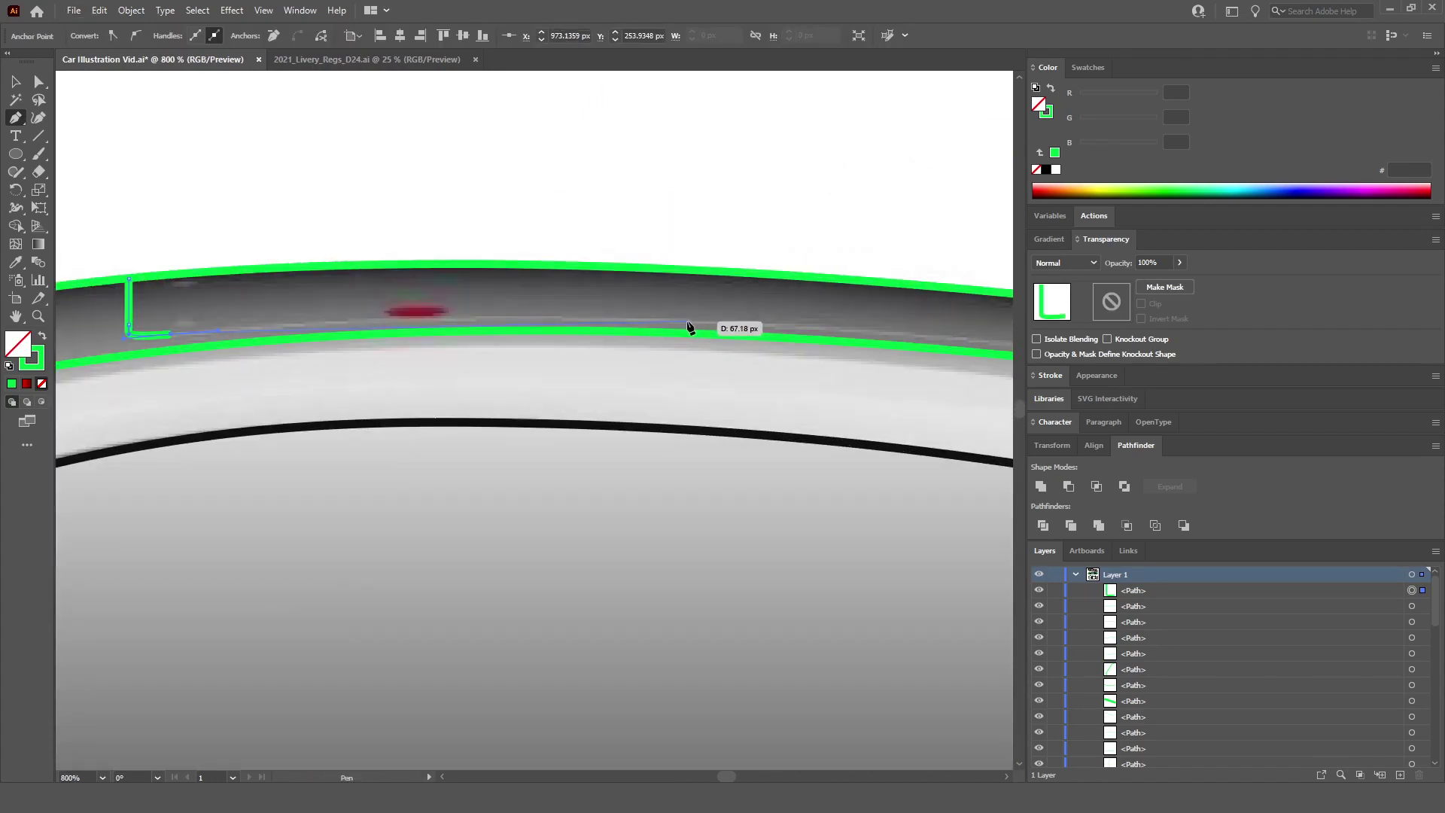
pyautogui.scroll(-2, 957, 328)
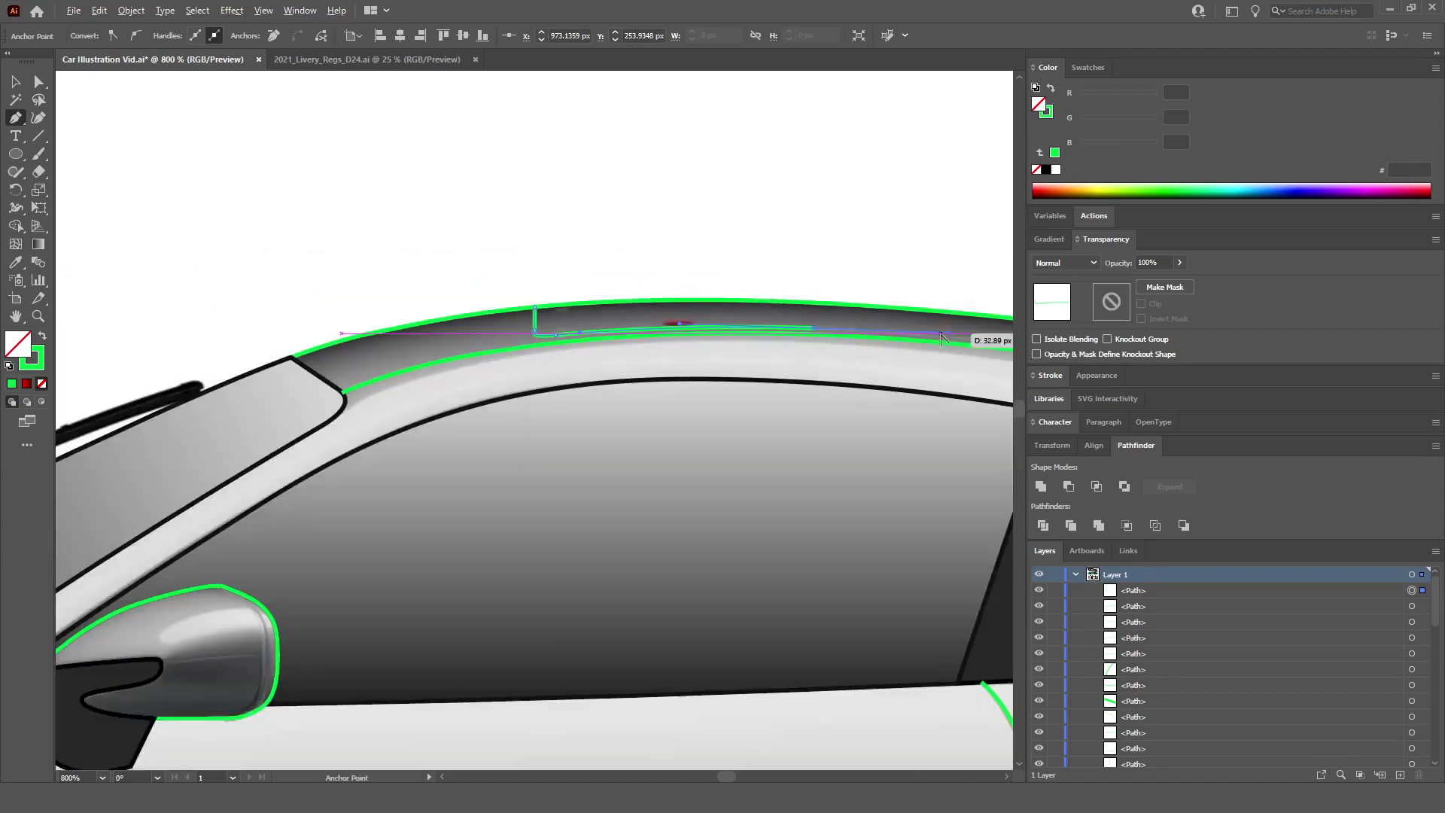
pyautogui.scroll(3, 730, 317)
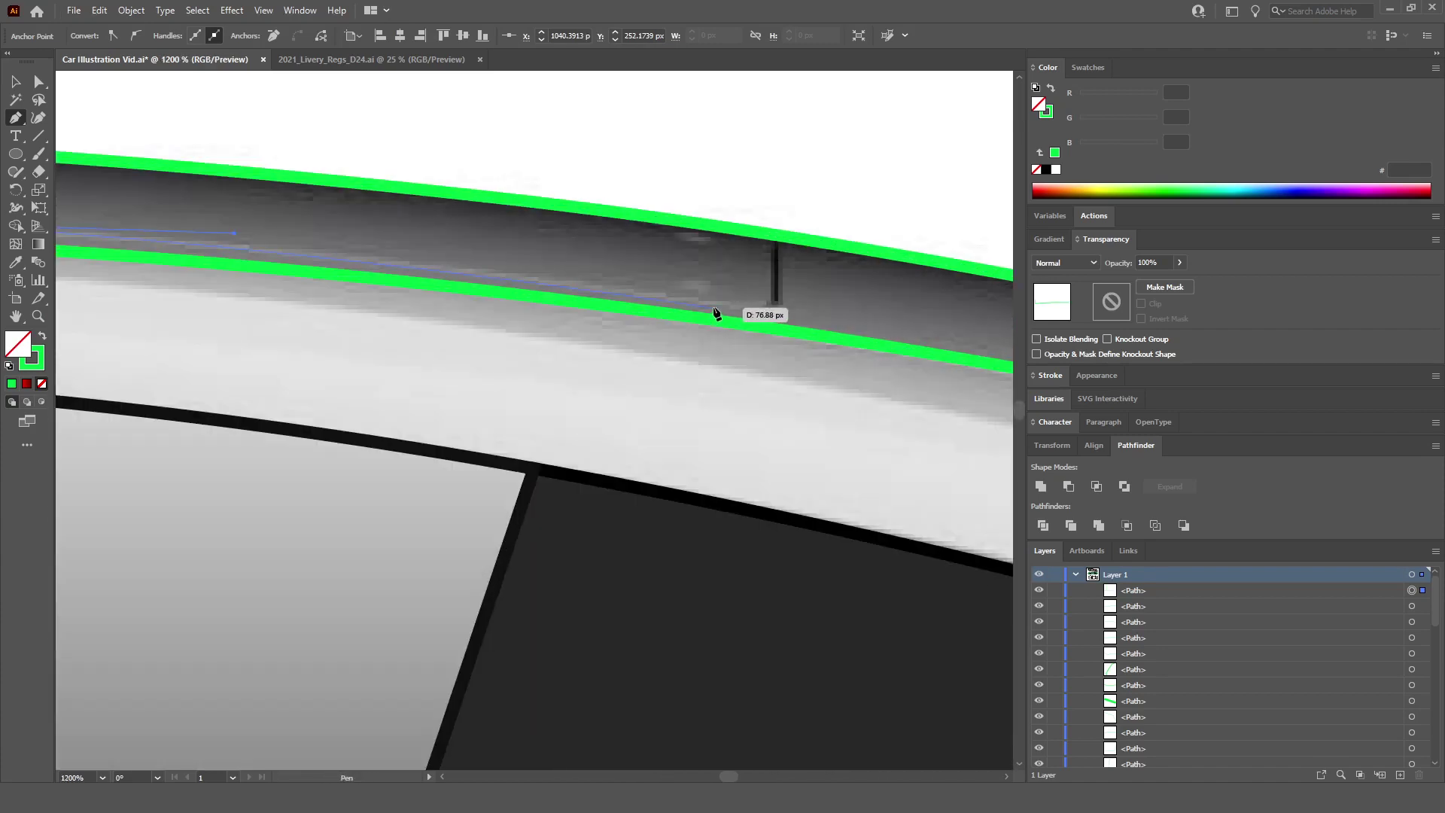
pyautogui.moveTo(762, 313); pyautogui.dragTo(779, 305)
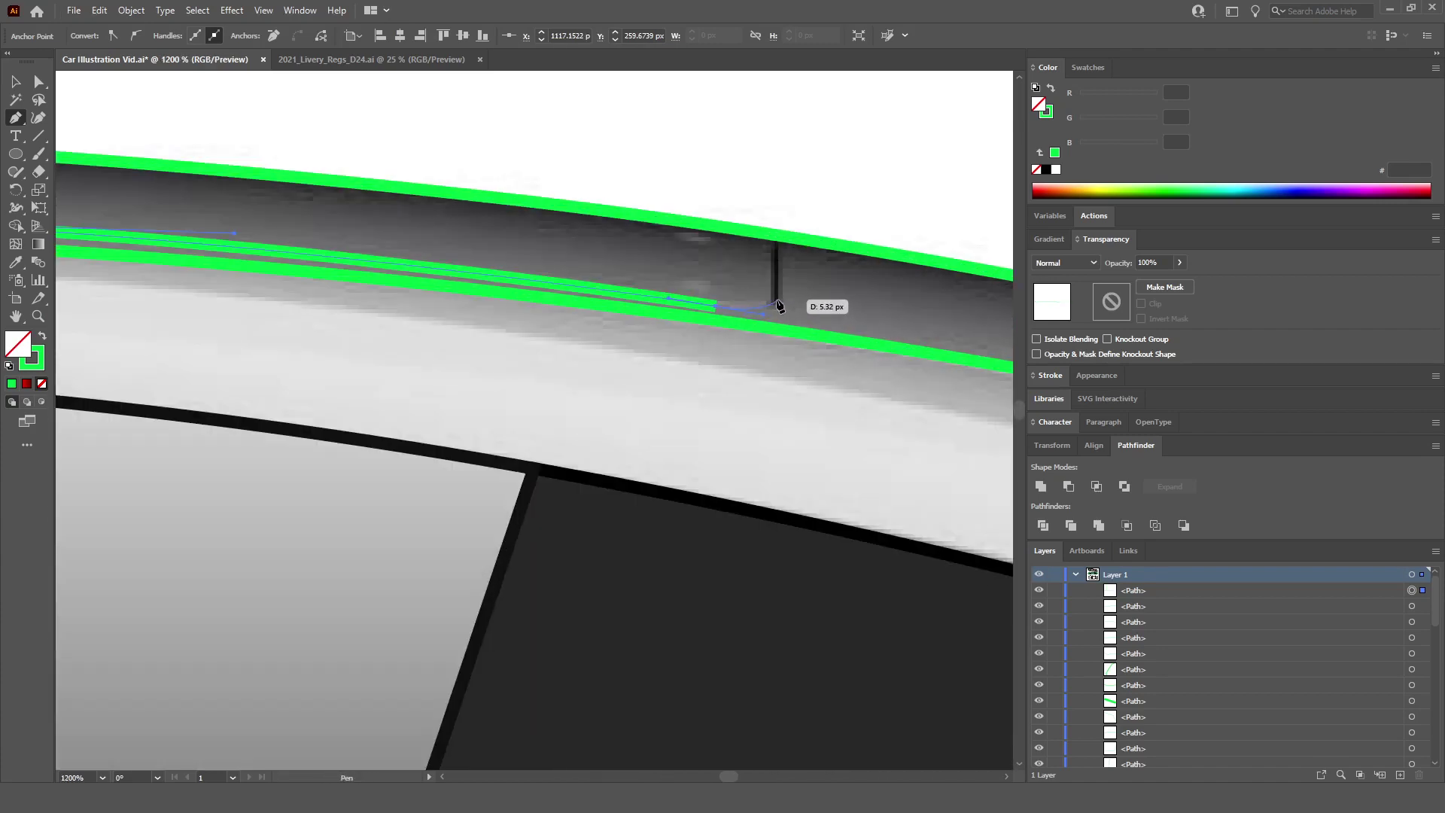
pyautogui.moveTo(776, 238); pyautogui.dragTo(776, 240)
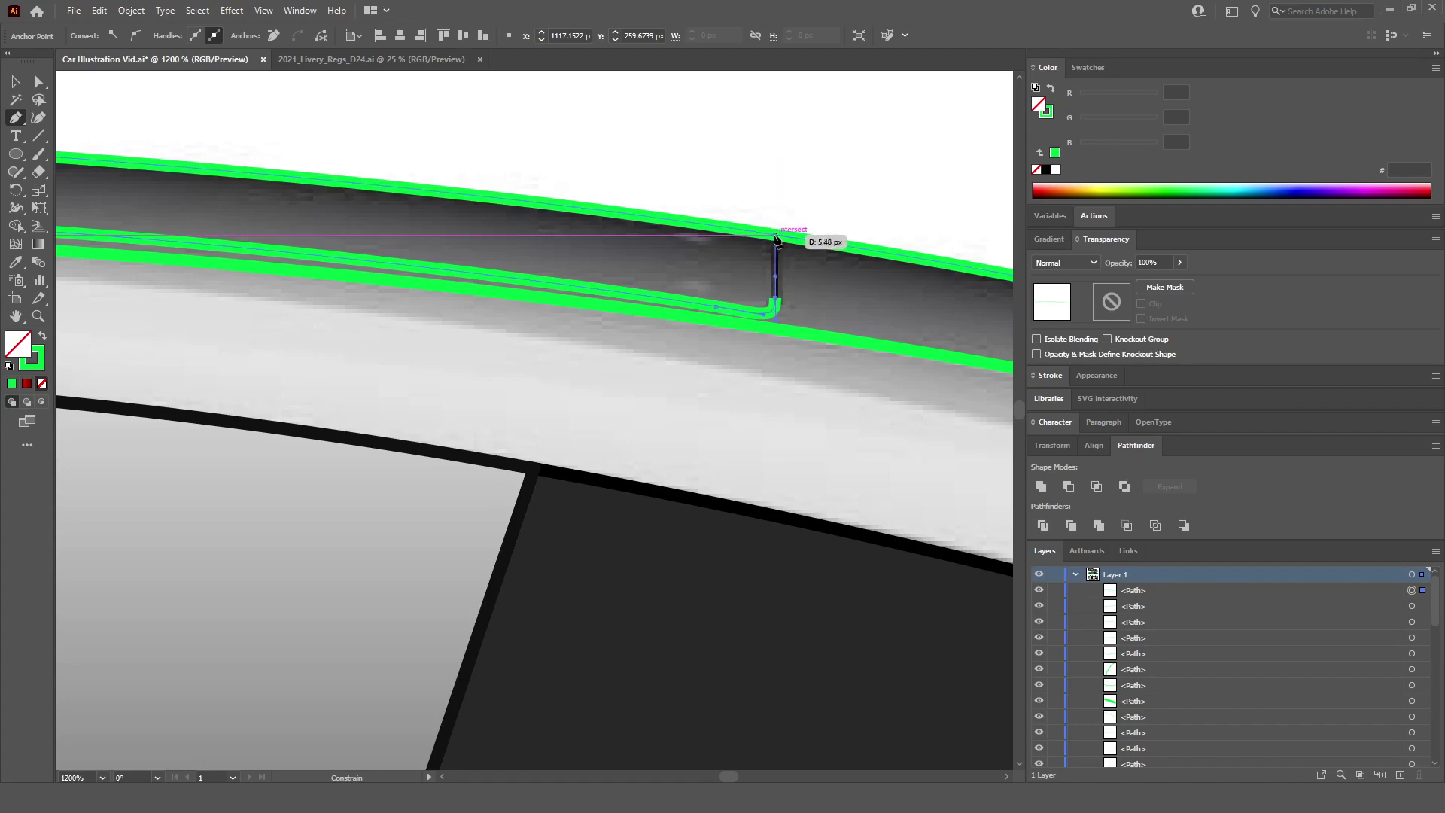
pyautogui.keyDown('ctrl'); pyautogui.click(775, 193); pyautogui.keyUp('ctrl')
# Step: Trace the door handle's lower edge from the rear notch forward along the curved dark edge to the front tip
pyautogui.scroll(-5, 774, 225)
pyautogui.scroll(-3, 772, 376)
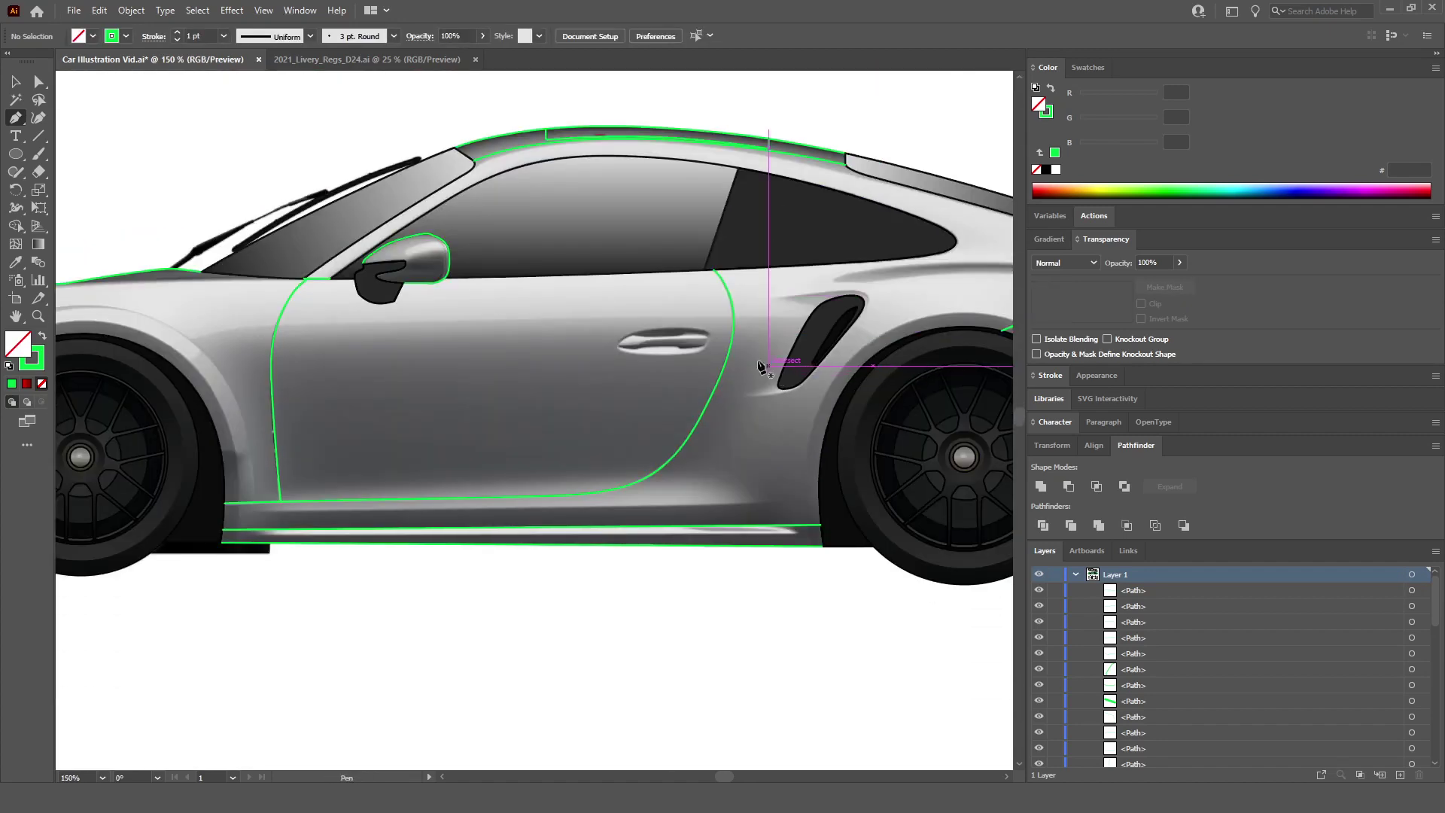
pyautogui.scroll(10, 655, 345)
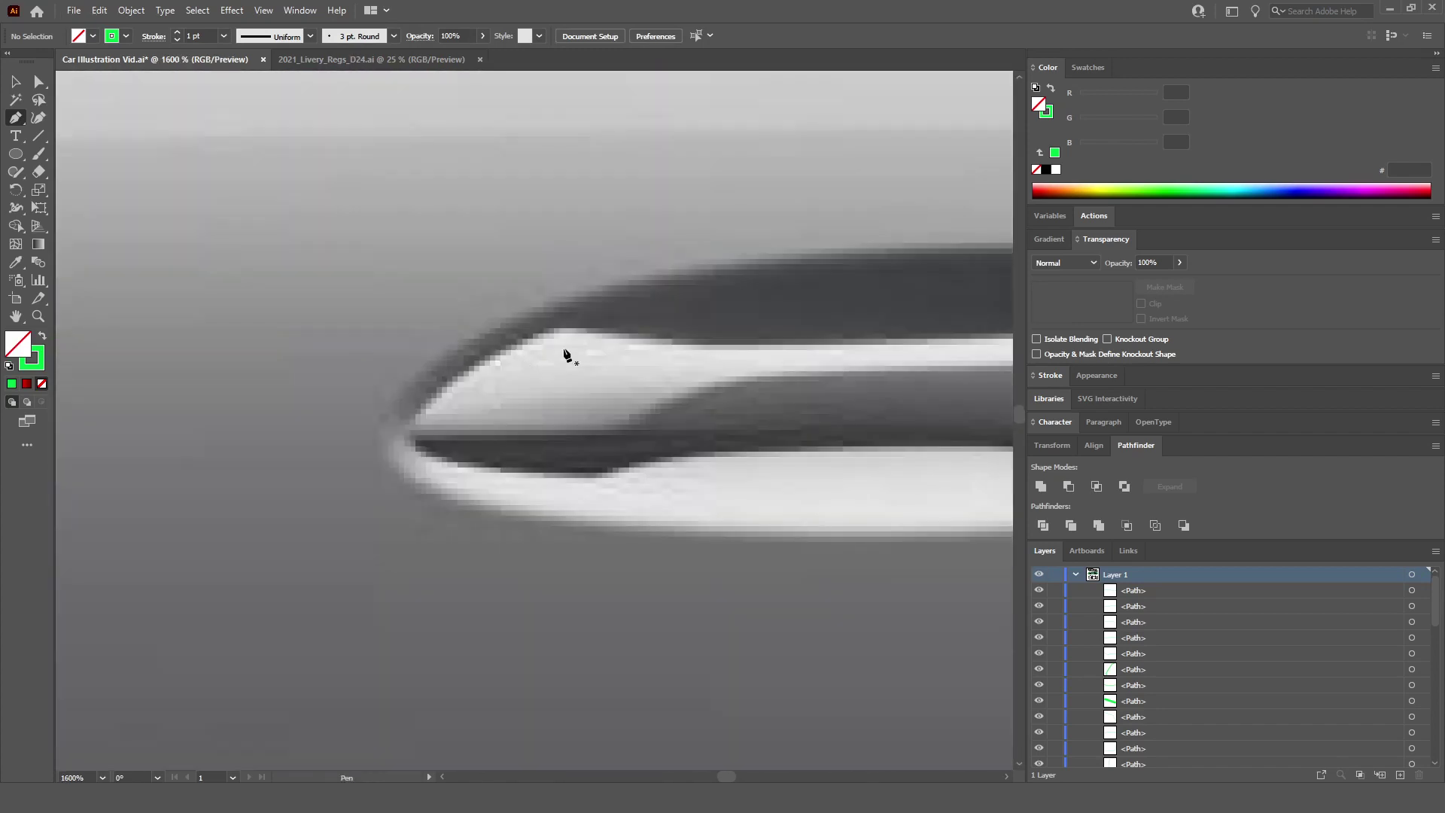
pyautogui.hscroll(5, 640, 347)
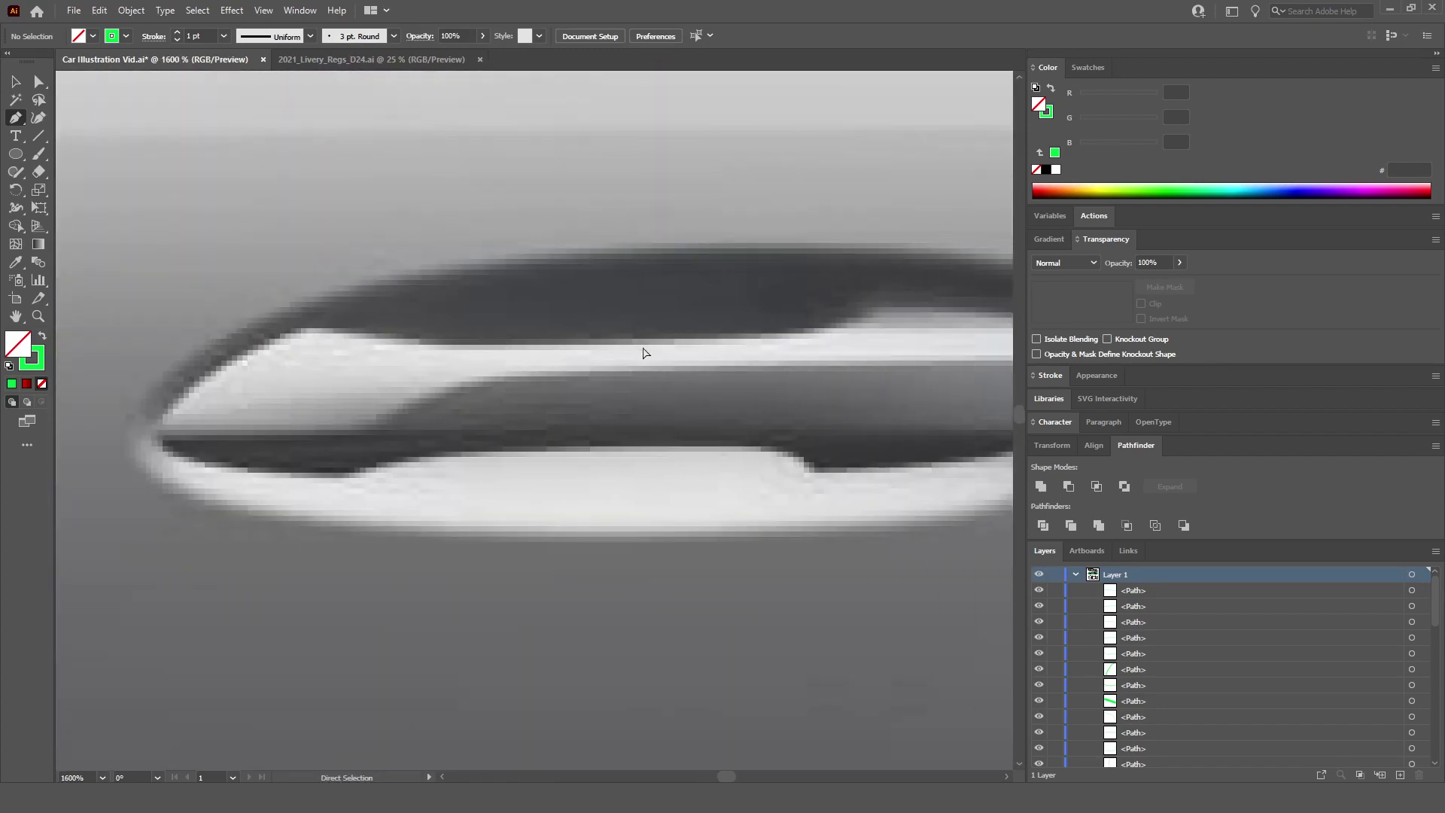
pyautogui.hscroll(1, 732, 461)
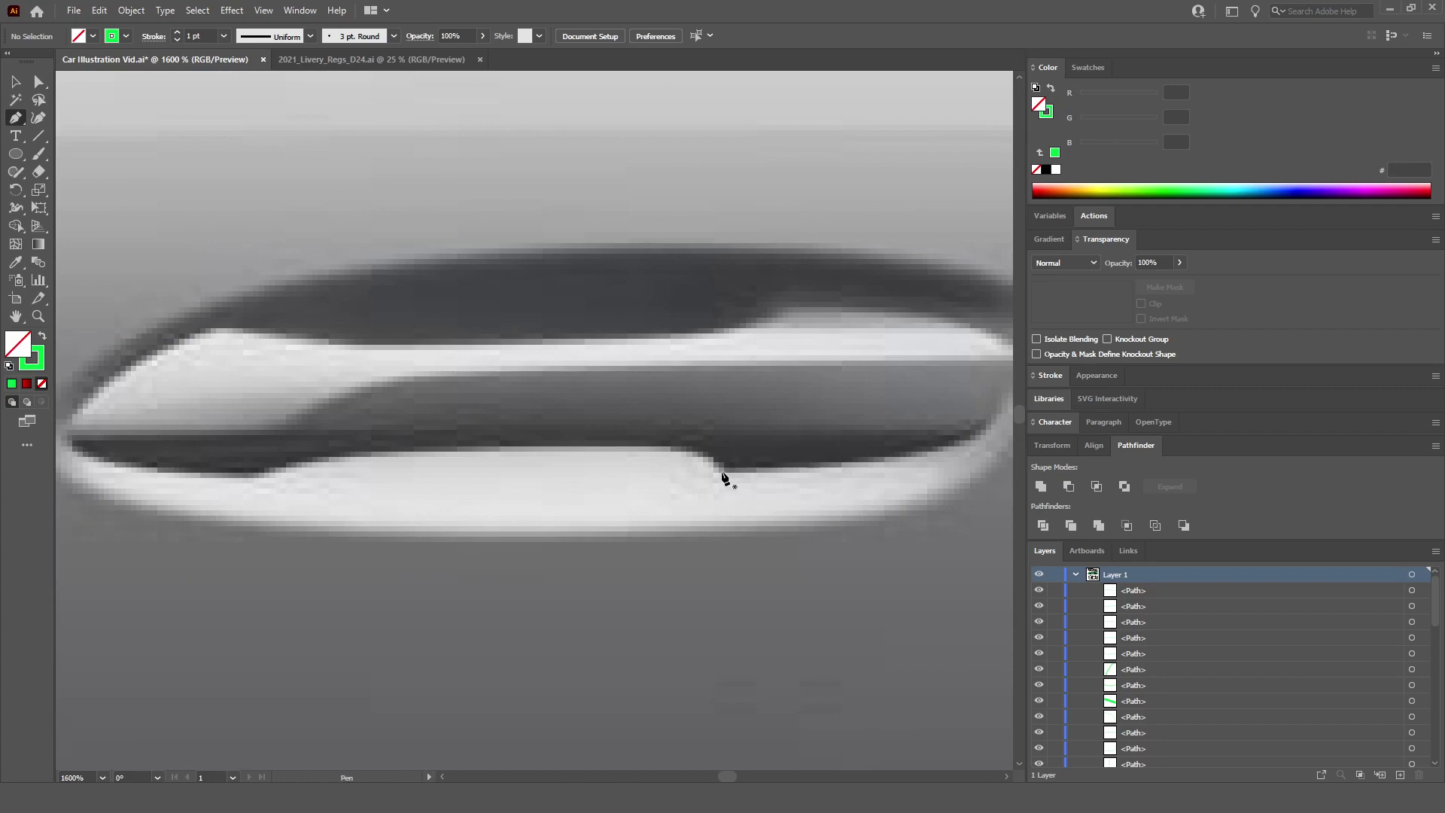
pyautogui.click(725, 473)
pyautogui.scroll(1, 655, 458)
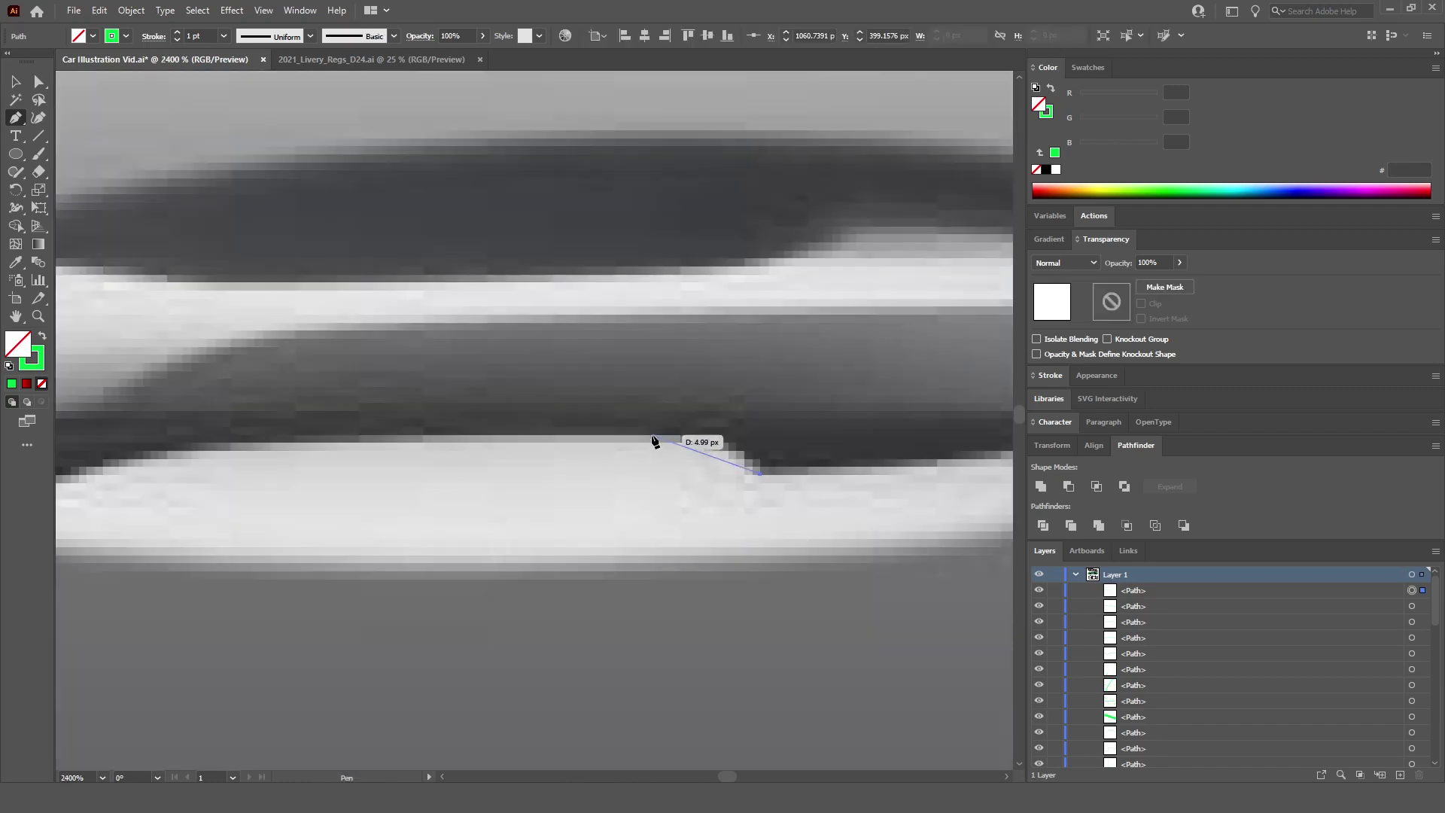
pyautogui.click(550, 435)
pyautogui.hscroll(-4, 550, 436)
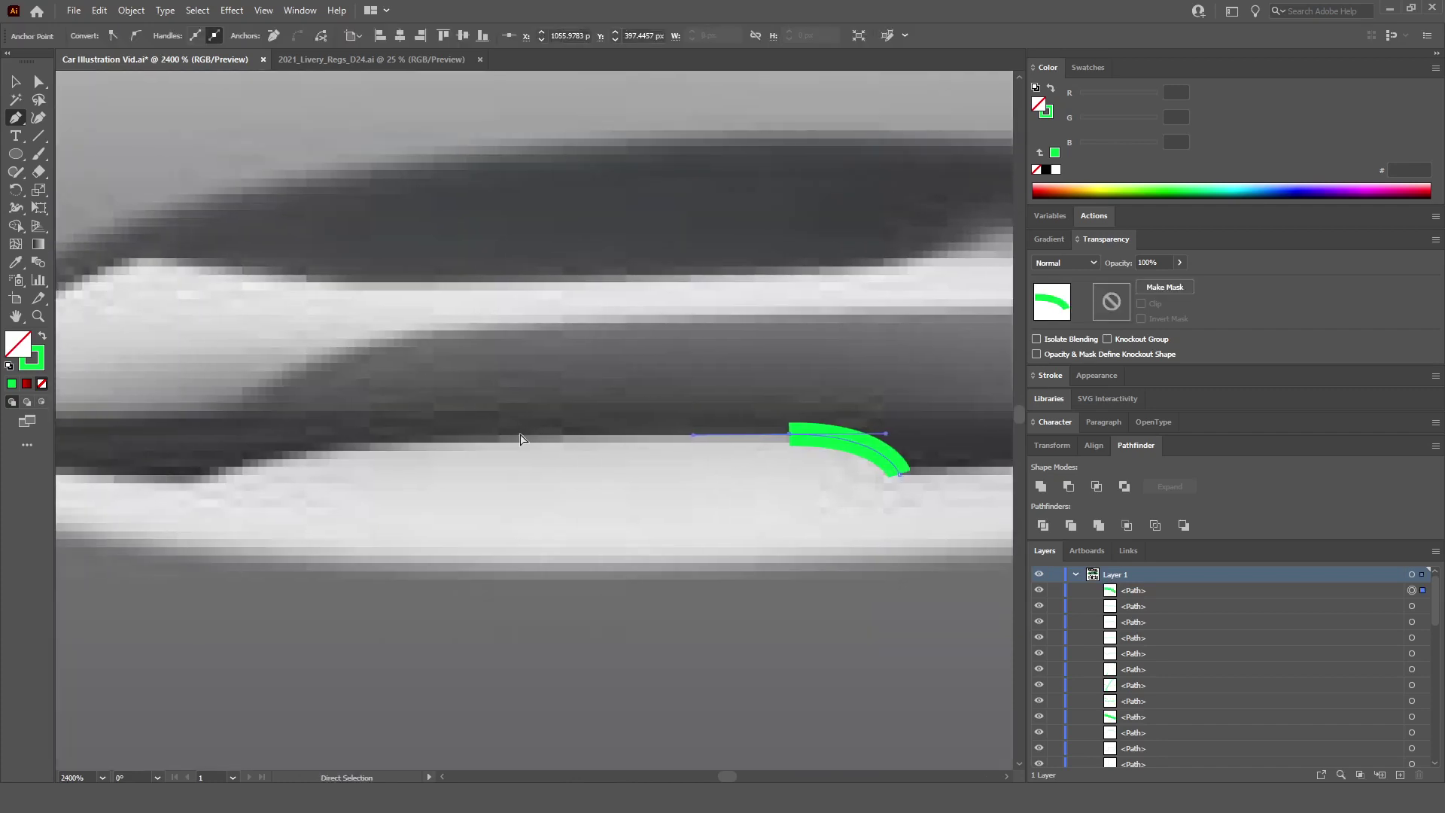
pyautogui.moveTo(452, 446); pyautogui.dragTo(199, 476)
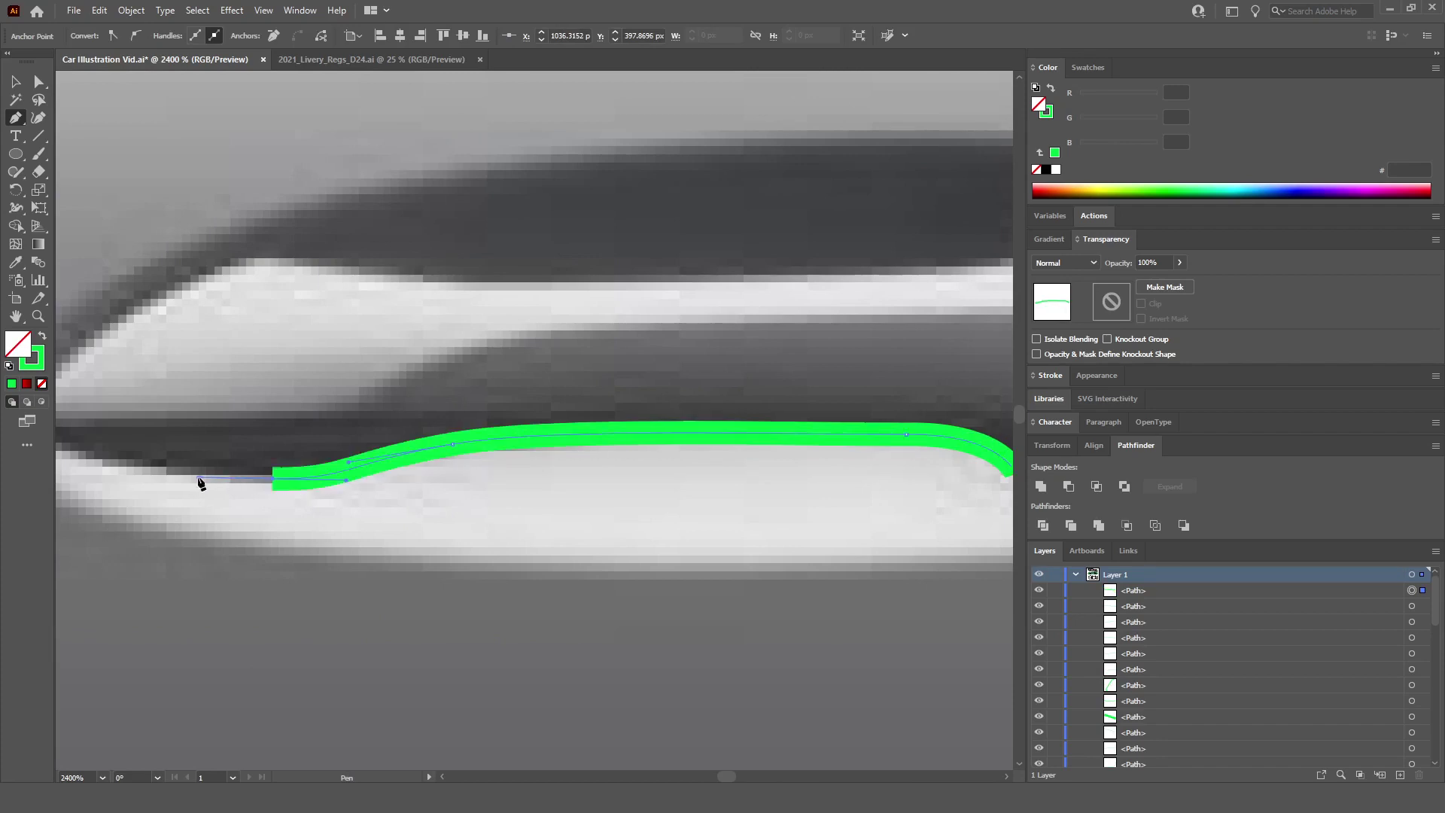
pyautogui.hscroll(-2, 174, 444)
pyautogui.moveTo(140, 418); pyautogui.dragTo(139, 370)
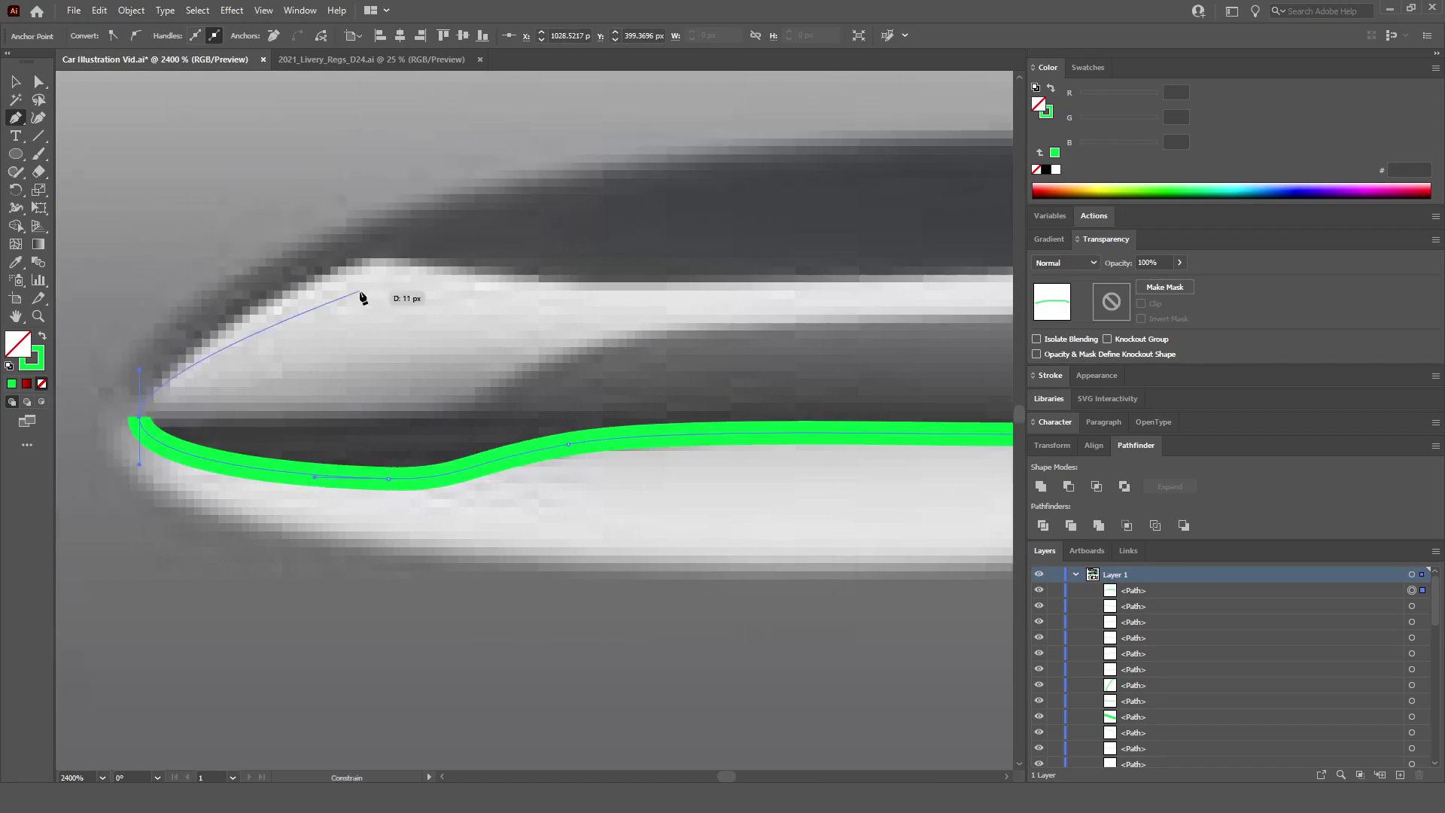
# Step: Trace the door handle's upper edge from the front tip over the hump and back along the light strip
pyautogui.moveTo(372, 251); pyautogui.dragTo(392, 244)
pyautogui.moveTo(485, 269); pyautogui.dragTo(548, 284)
pyautogui.hscroll(4, 547, 286)
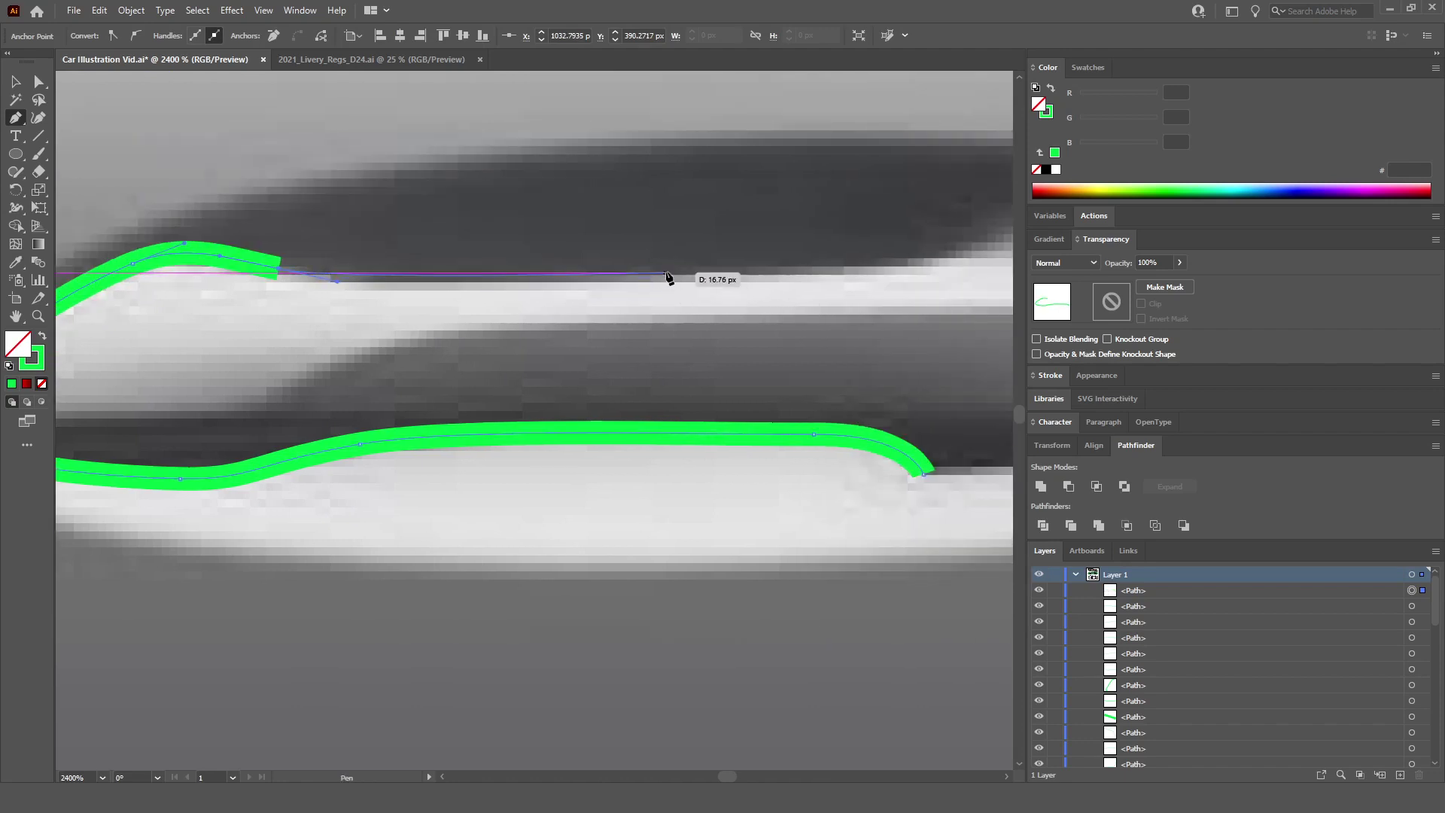
pyautogui.moveTo(673, 273); pyautogui.dragTo(850, 269)
pyautogui.hscroll(4, 839, 278)
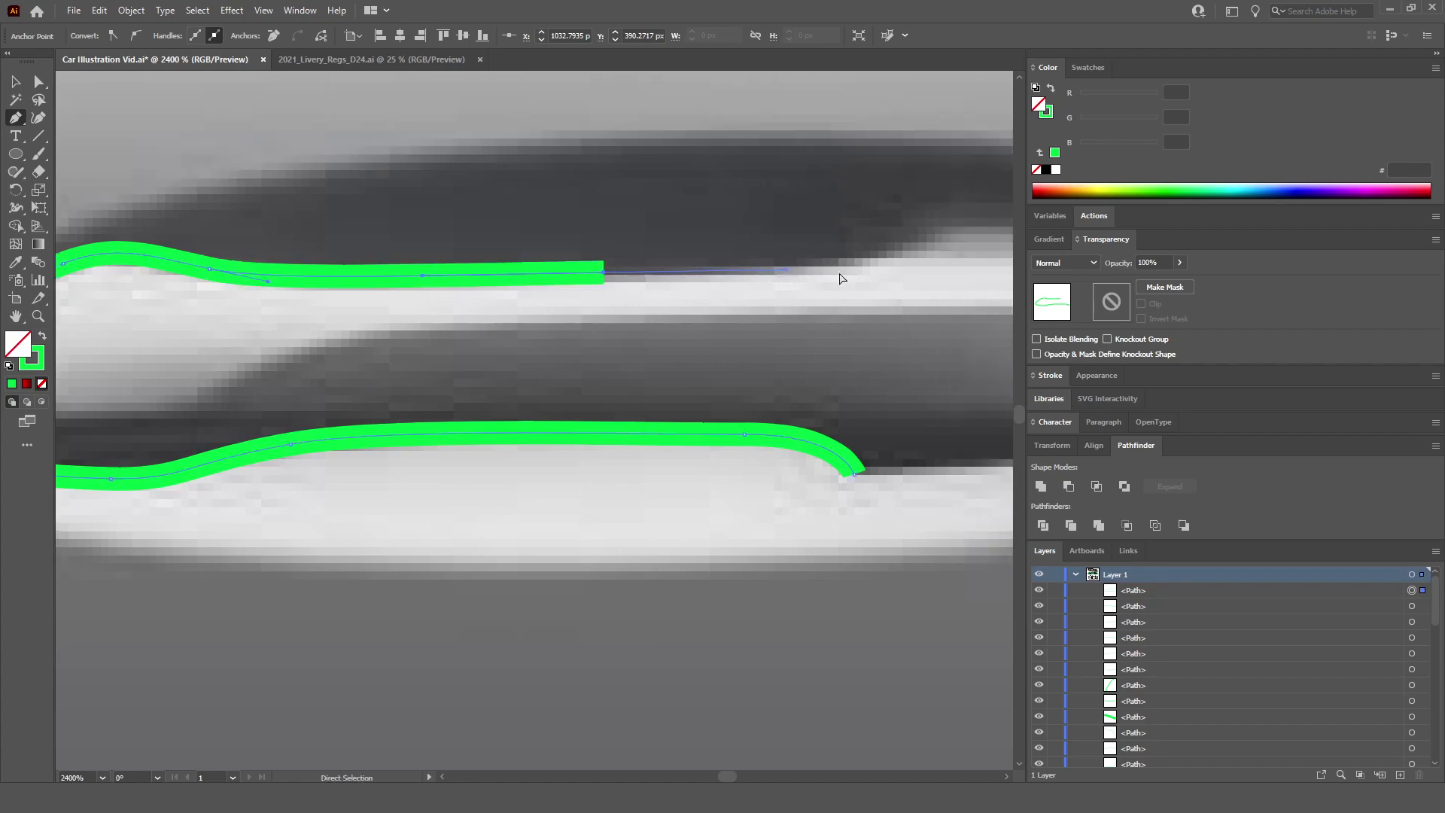
# Step: Trace the door handle's stepped rear end to close the outline, rounding the closing corner to about 2.56 px radius
pyautogui.moveTo(740, 248); pyautogui.dragTo(764, 232)
pyautogui.moveTo(860, 216); pyautogui.dragTo(945, 234)
pyautogui.hscroll(5, 926, 256)
pyautogui.moveTo(832, 296)
pyautogui.mouseDown()
pyautogui.moveTo(846, 306)
pyautogui.moveTo(832, 300)
pyautogui.moveTo(835, 337)
pyautogui.mouseUp()
pyautogui.moveTo(732, 435); pyautogui.dragTo(643, 454)
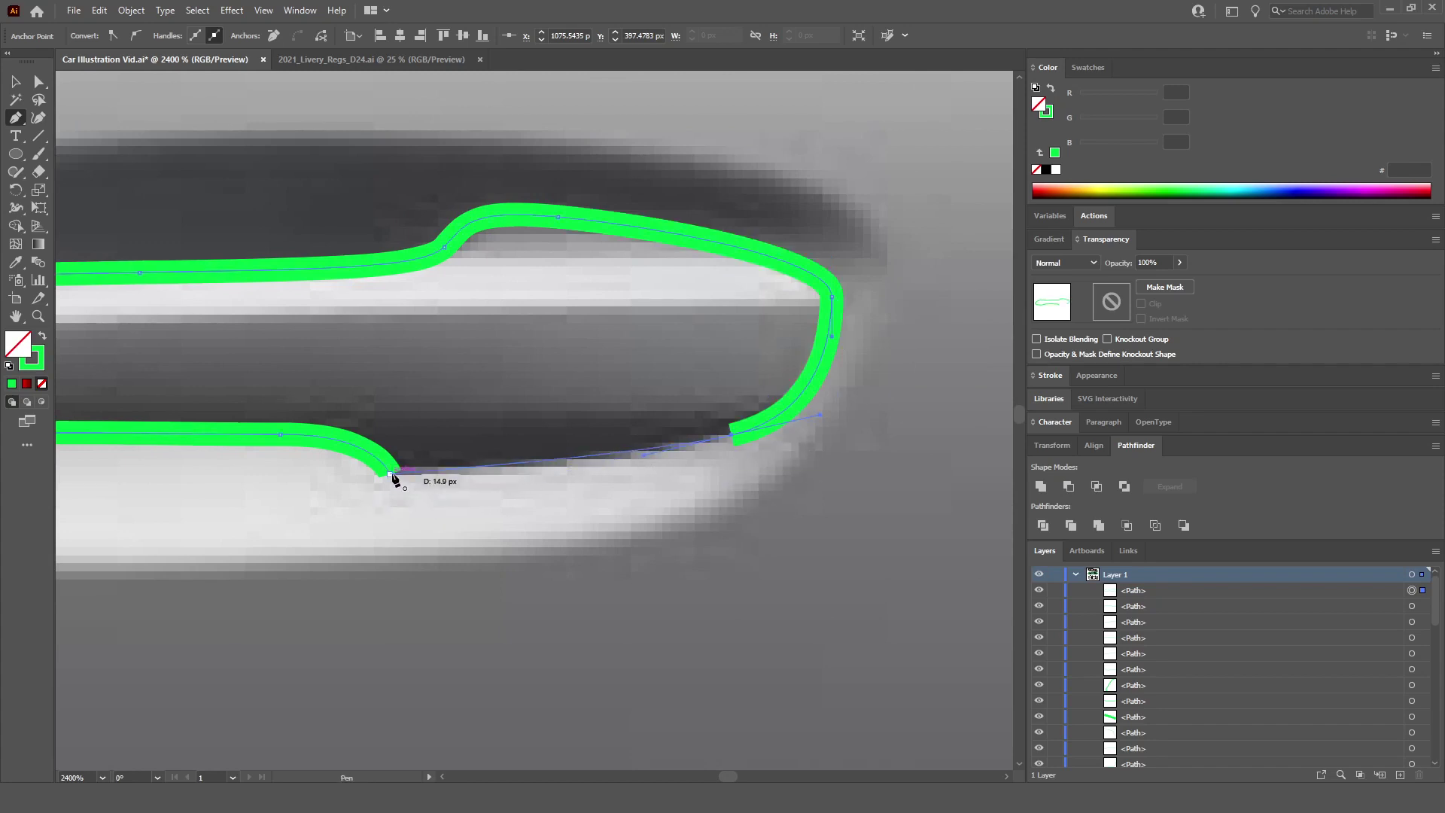
pyautogui.click(390, 474)
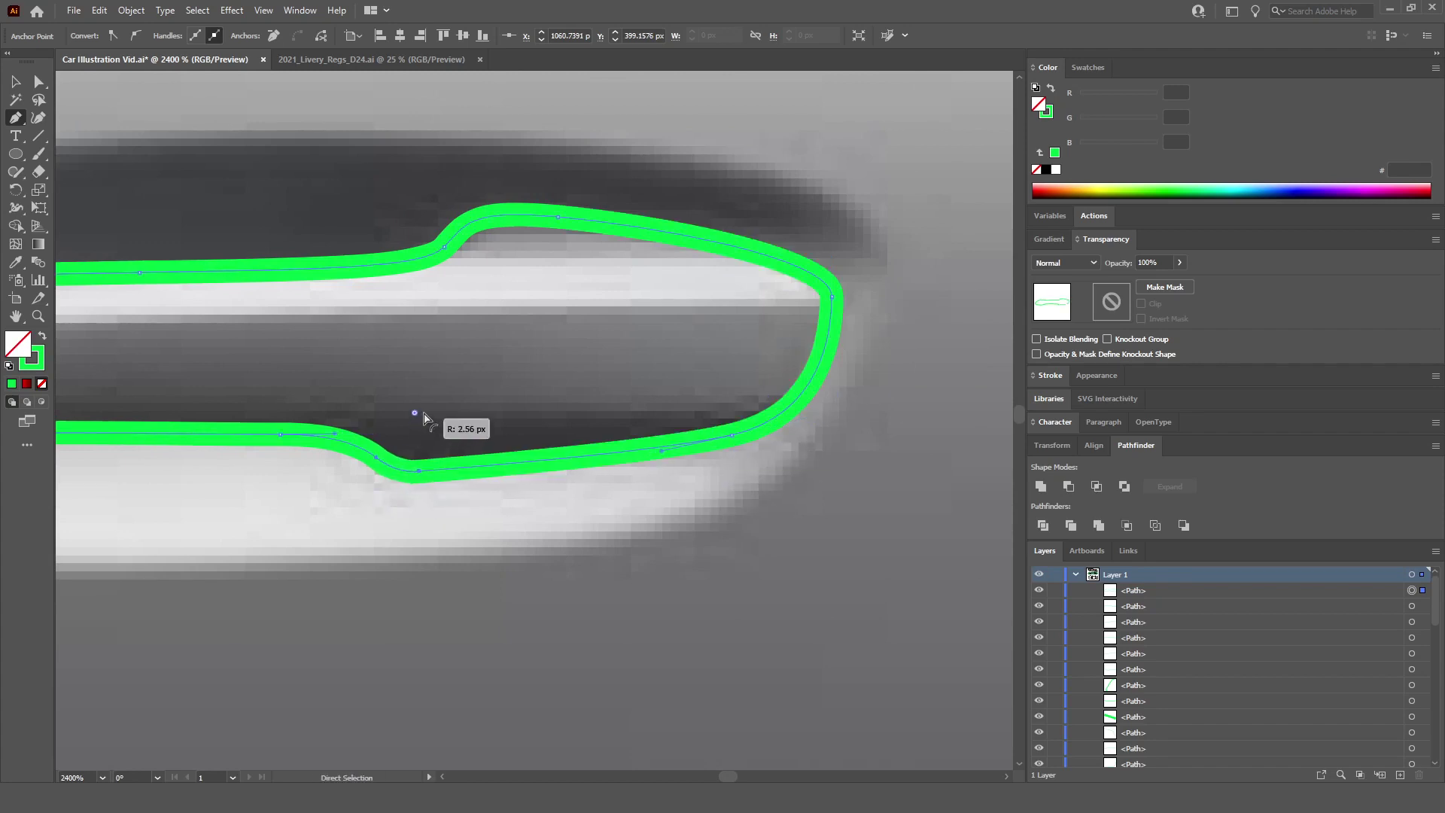
pyautogui.scroll(-7, 406, 421)
pyautogui.click(777, 162)
pyautogui.hscroll(-10, 522, 319)
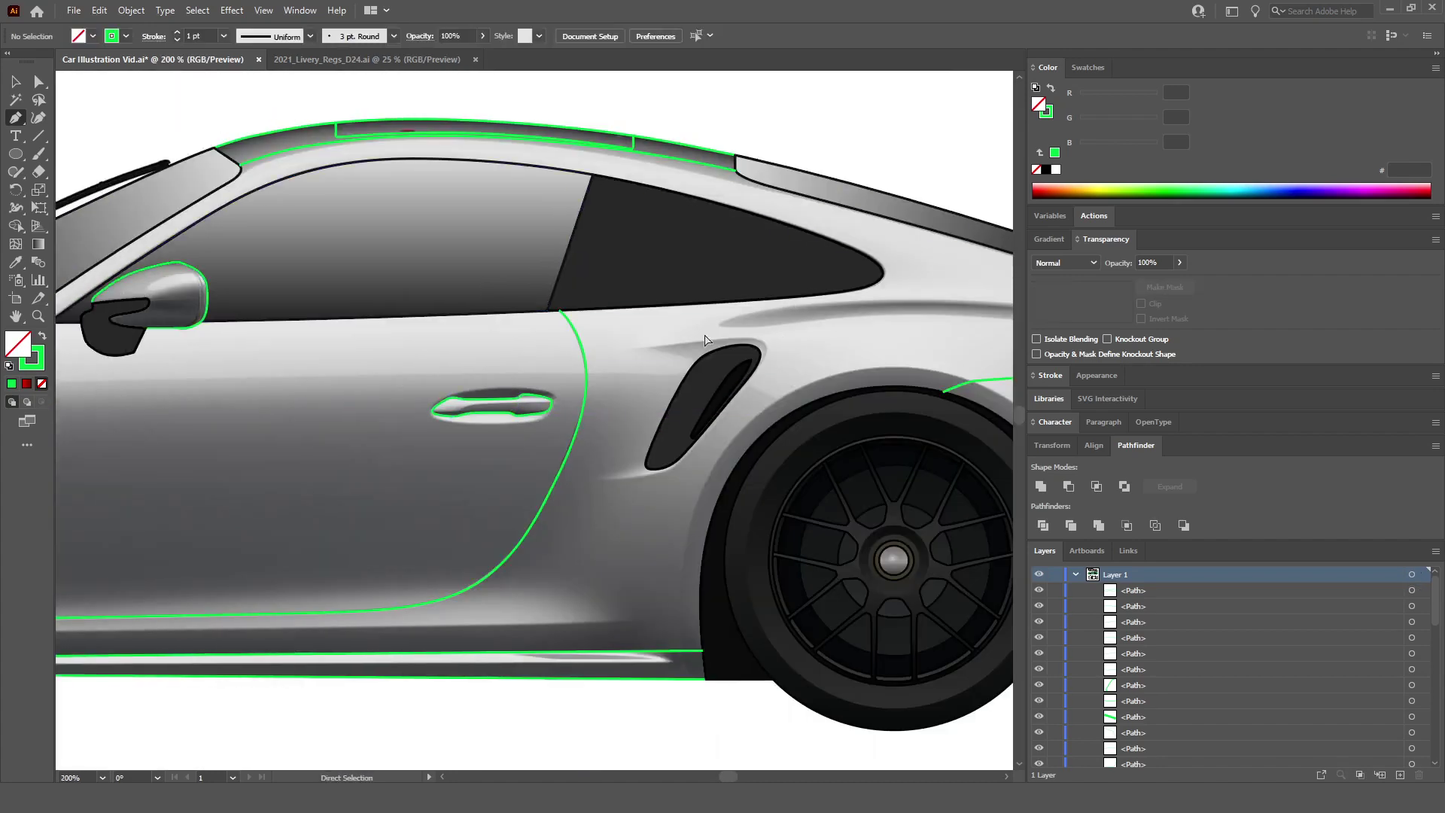
# Step: Set the dark mirror base shape's opacity to 36% to expose the photo beneath it
pyautogui.scroll(4, 486, 354)
pyautogui.keyDown('ctrl'); pyautogui.click(485, 355); pyautogui.keyUp('ctrl')
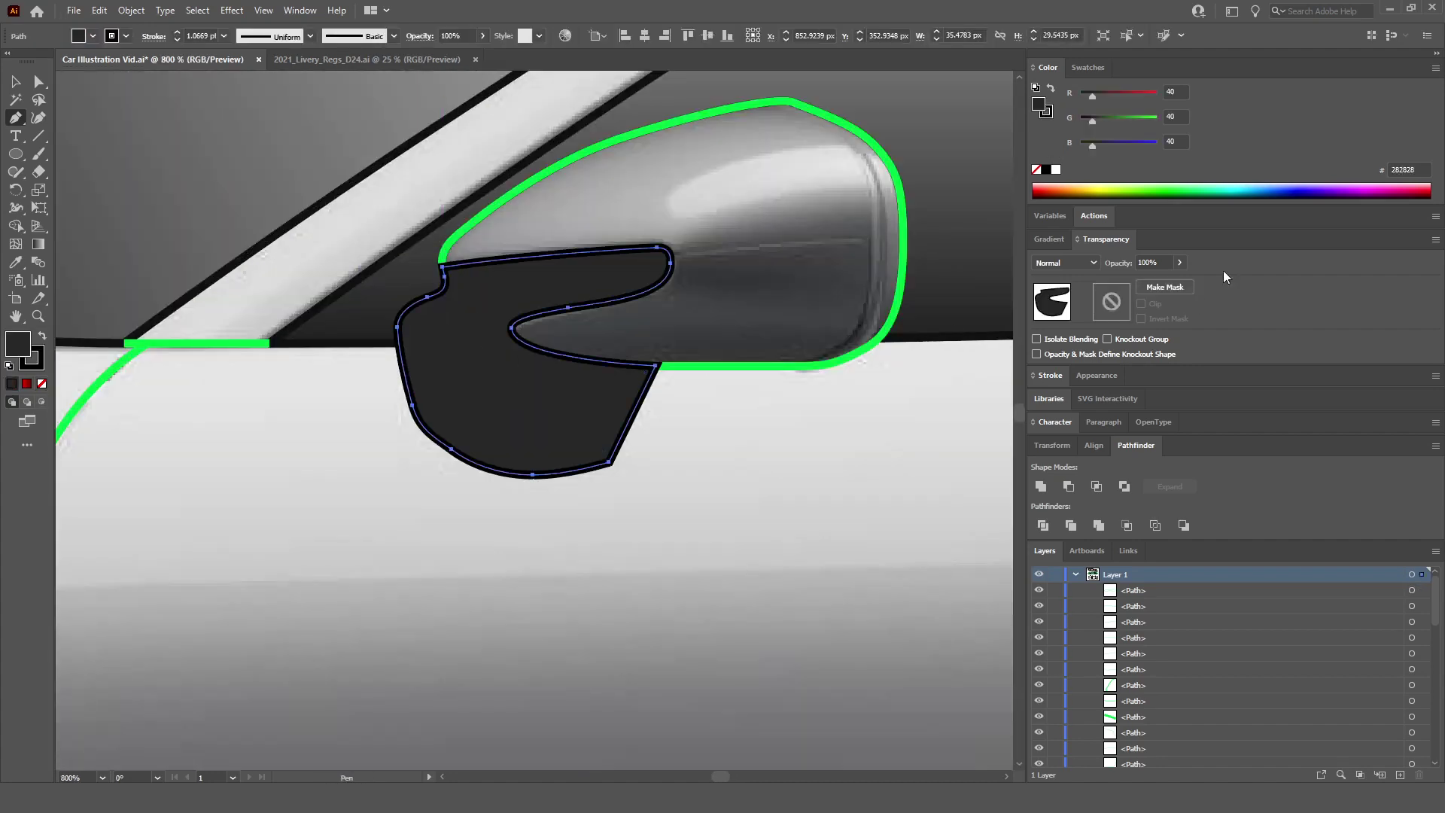
pyautogui.press('Return')
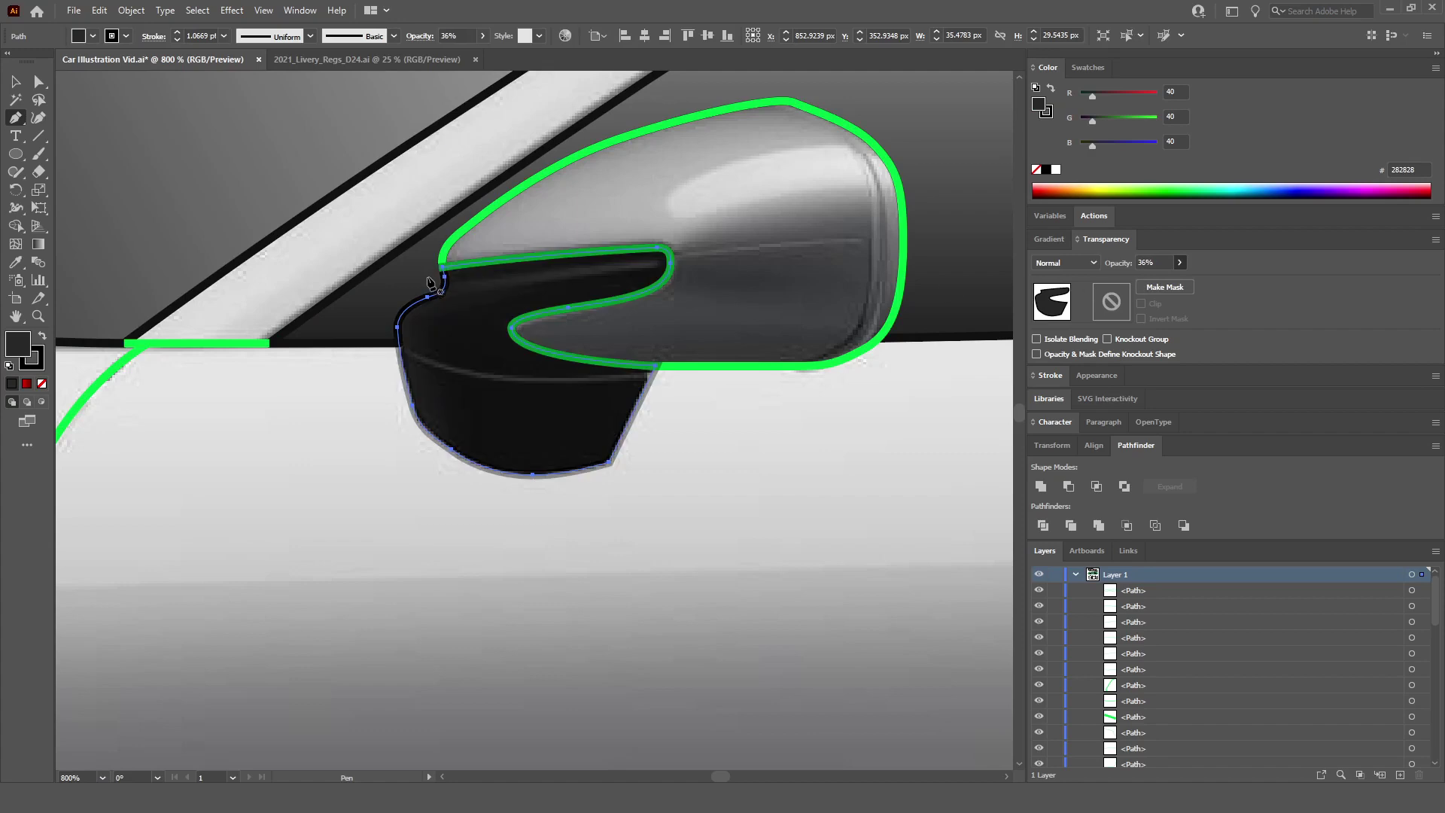
pyautogui.scroll(-4, 423, 284)
pyautogui.keyDown('ctrl'); pyautogui.click(355, 136); pyautogui.keyUp('ctrl')
# Step: Draw the mirror base's crease line from its front edge at the window sill, curving back to its rear edge
pyautogui.scroll(6, 406, 350)
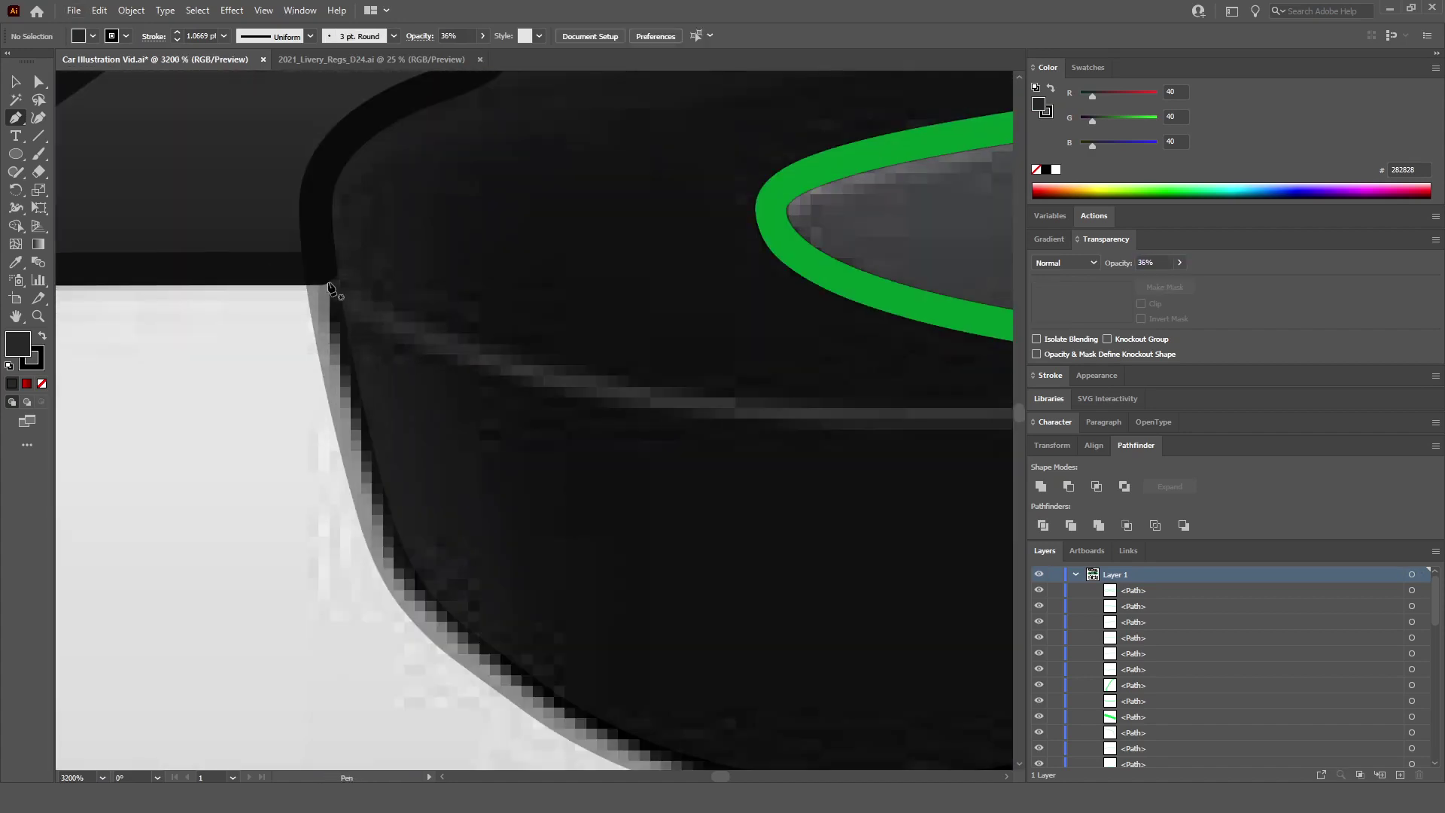
pyautogui.click(324, 283)
pyautogui.hotkey('ctrl', '-')
pyautogui.moveTo(603, 382); pyautogui.dragTo(776, 411)
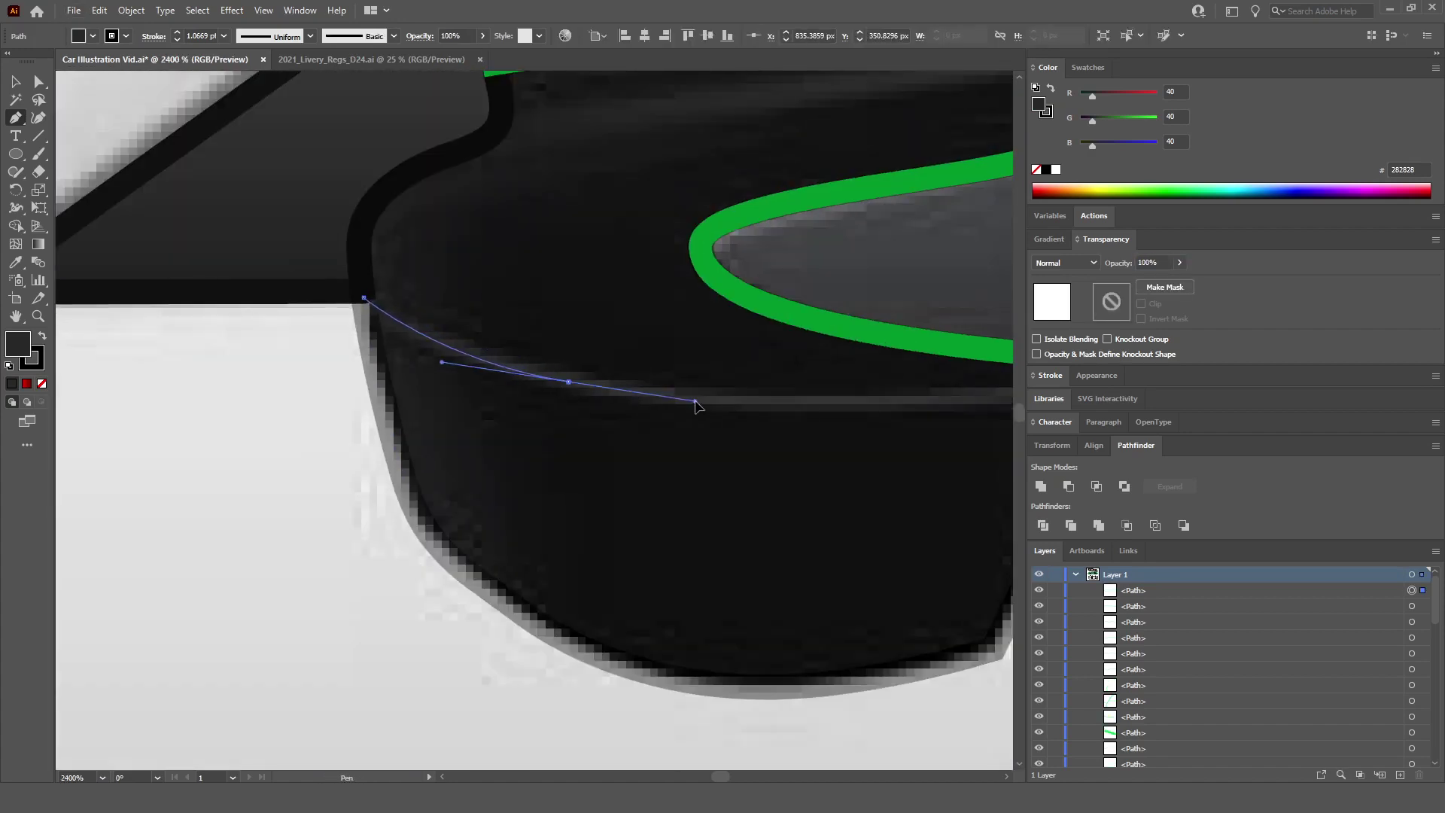
pyautogui.hscroll(2, 852, 419)
pyautogui.scroll(-3, 912, 396)
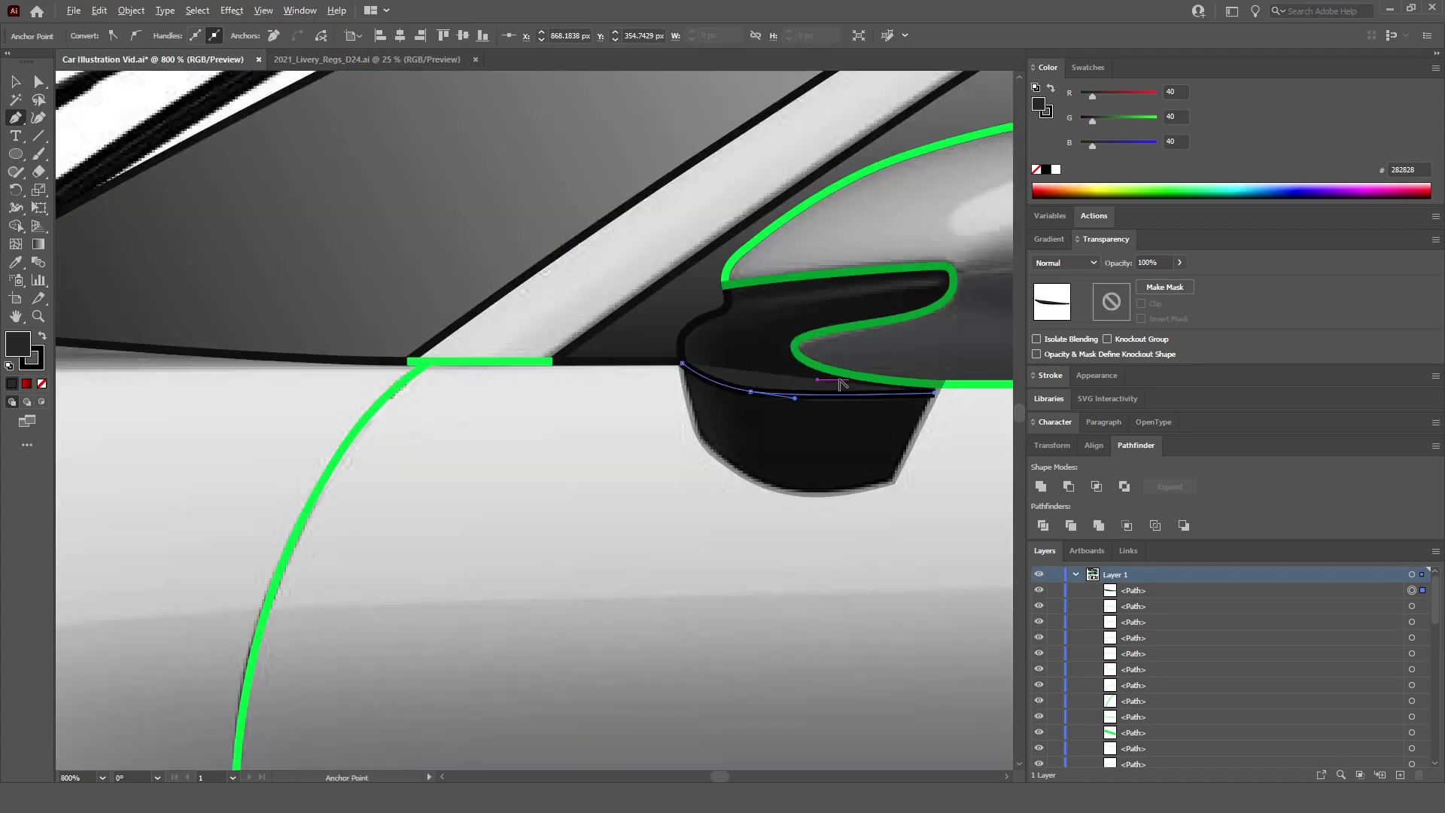
# Step: Match the mirror crease line to the green door seam style with the Eyedropper and deselect it
pyautogui.click(15, 268)
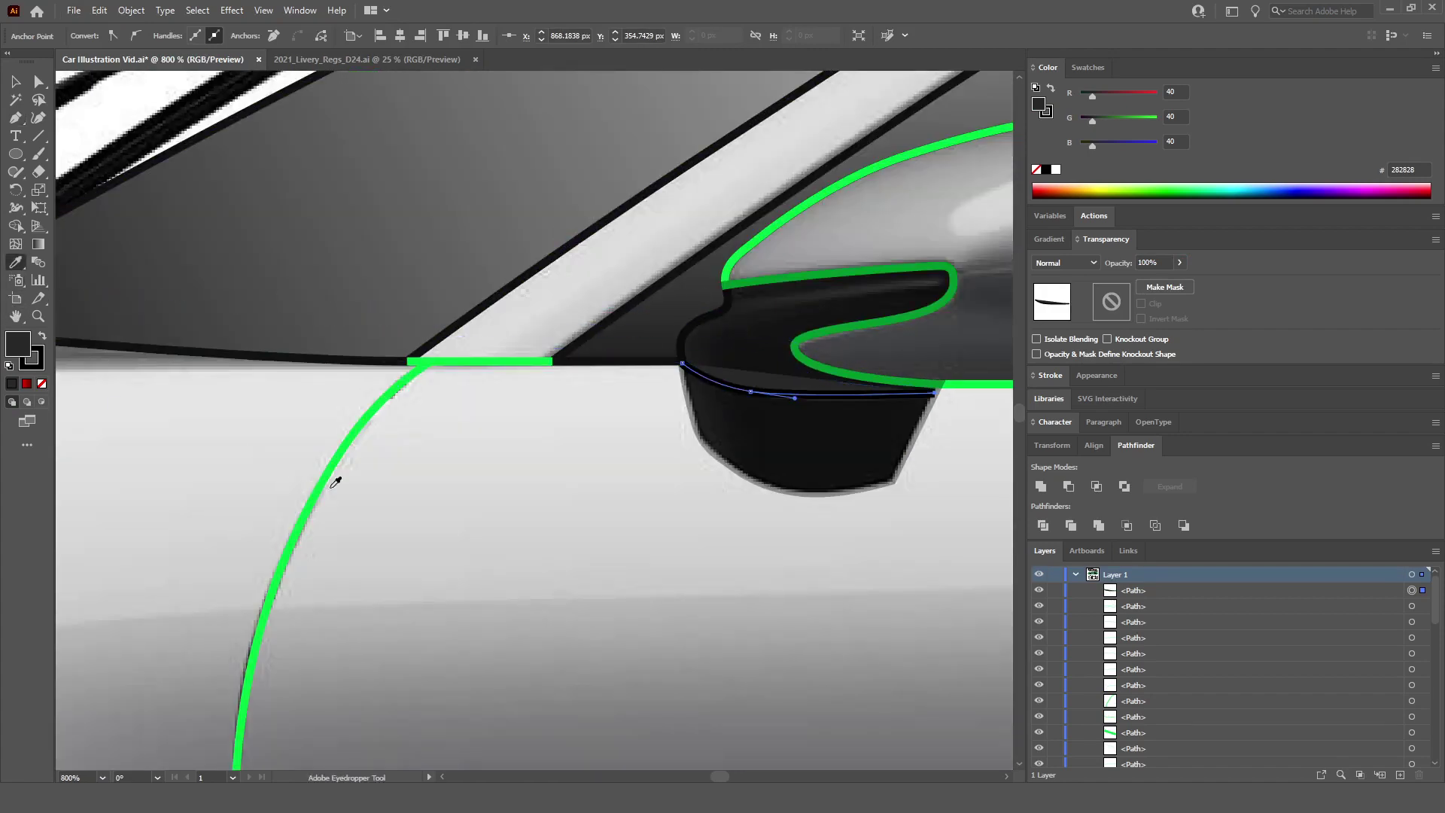
pyautogui.click(328, 479)
pyautogui.scroll(-3, 328, 479)
pyautogui.click(15, 81)
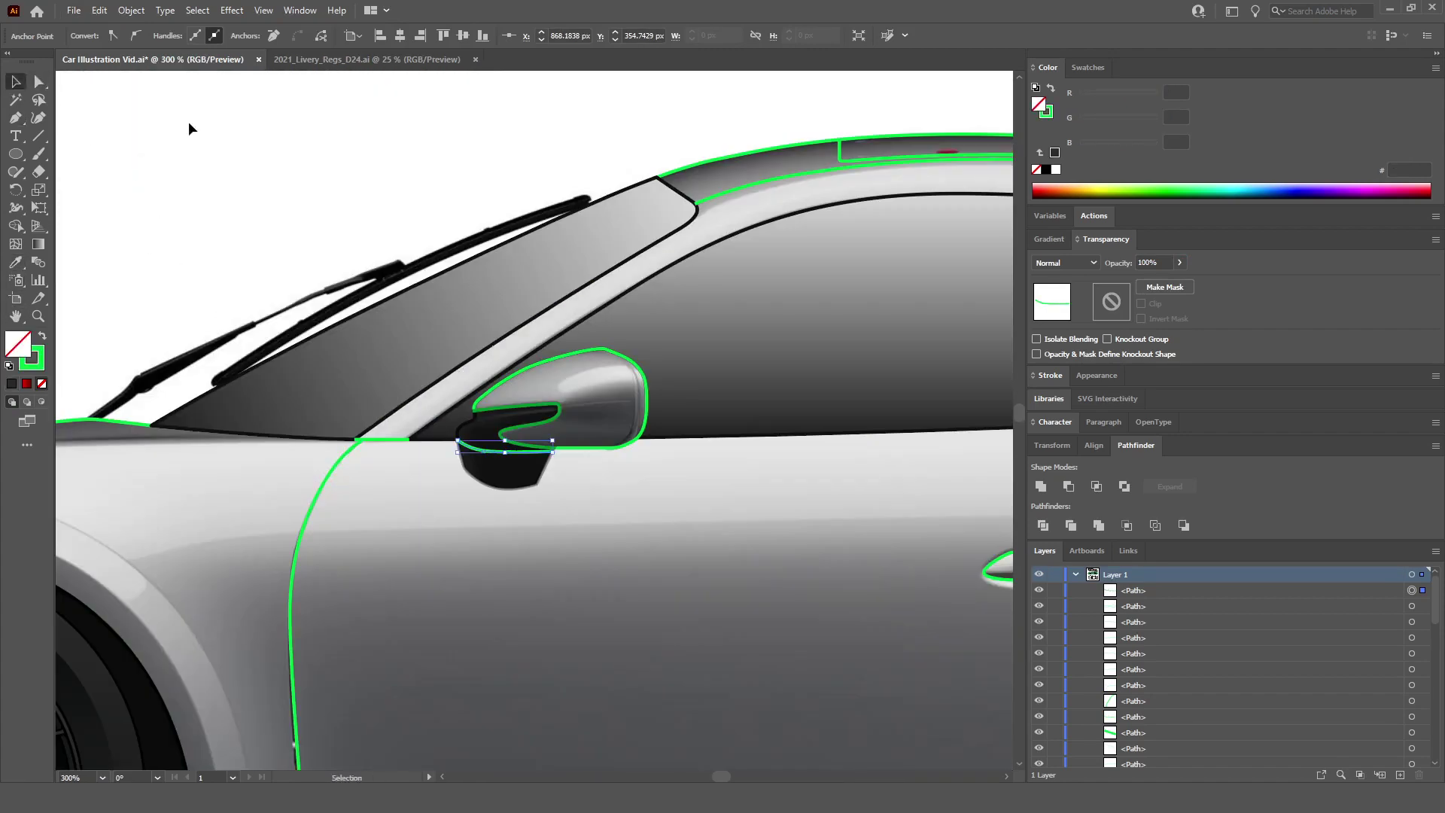
pyautogui.click(188, 125)
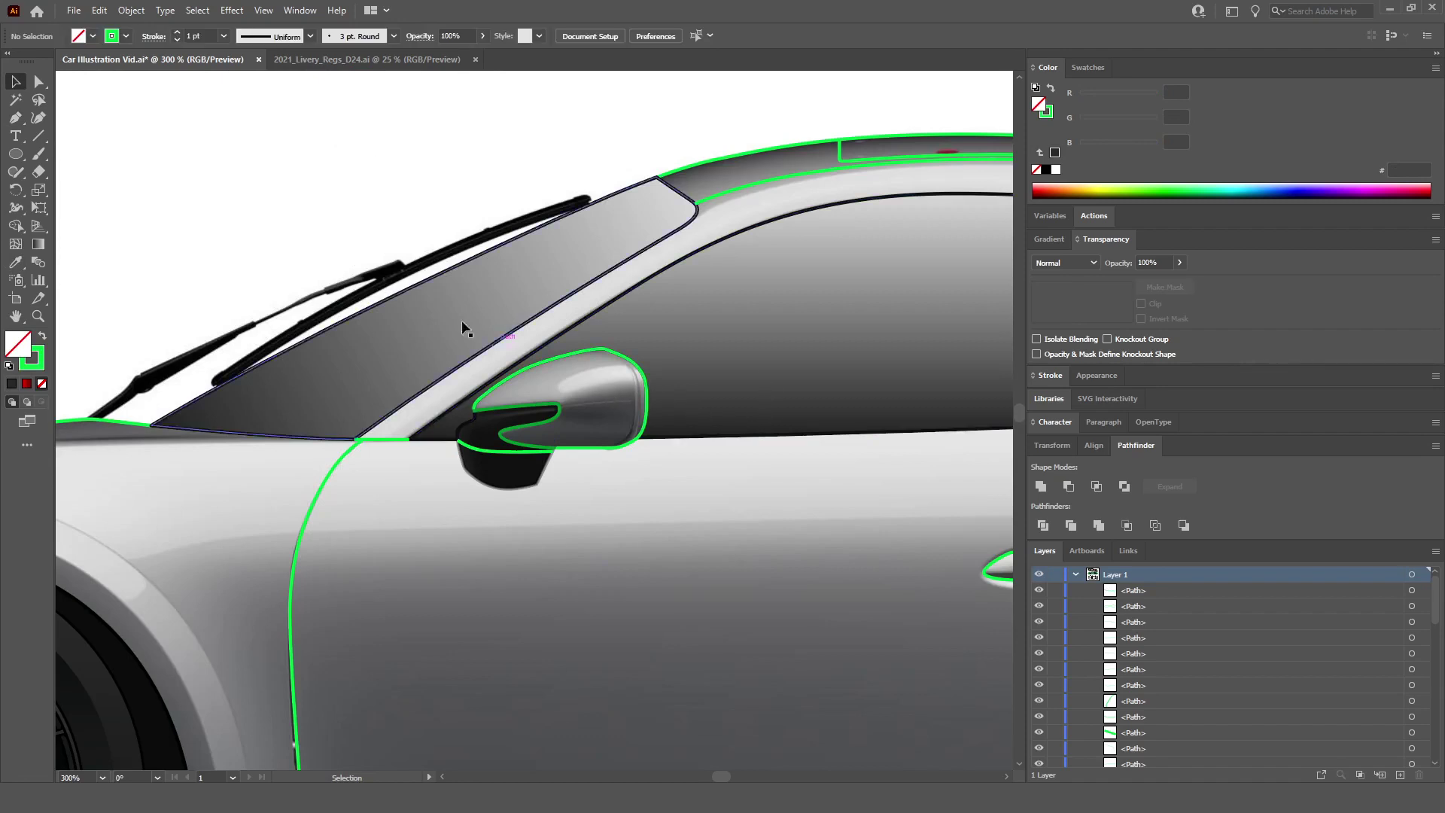
# Step: Draw the front splitter's upper edge line from its front tip back to the rear edge beside the wheel arch
pyautogui.scroll(-3, 763, 247)
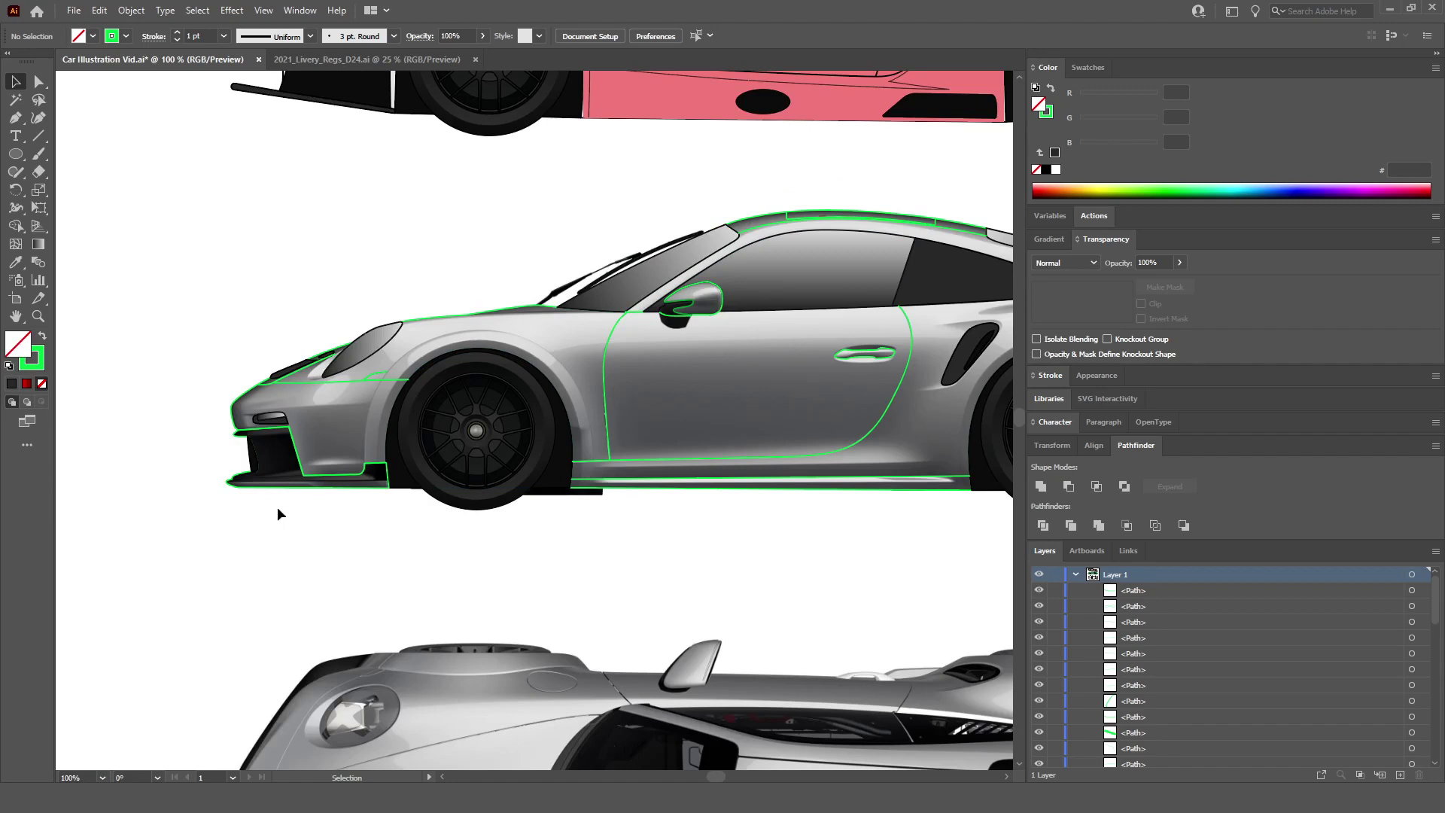
pyautogui.scroll(3, 277, 508)
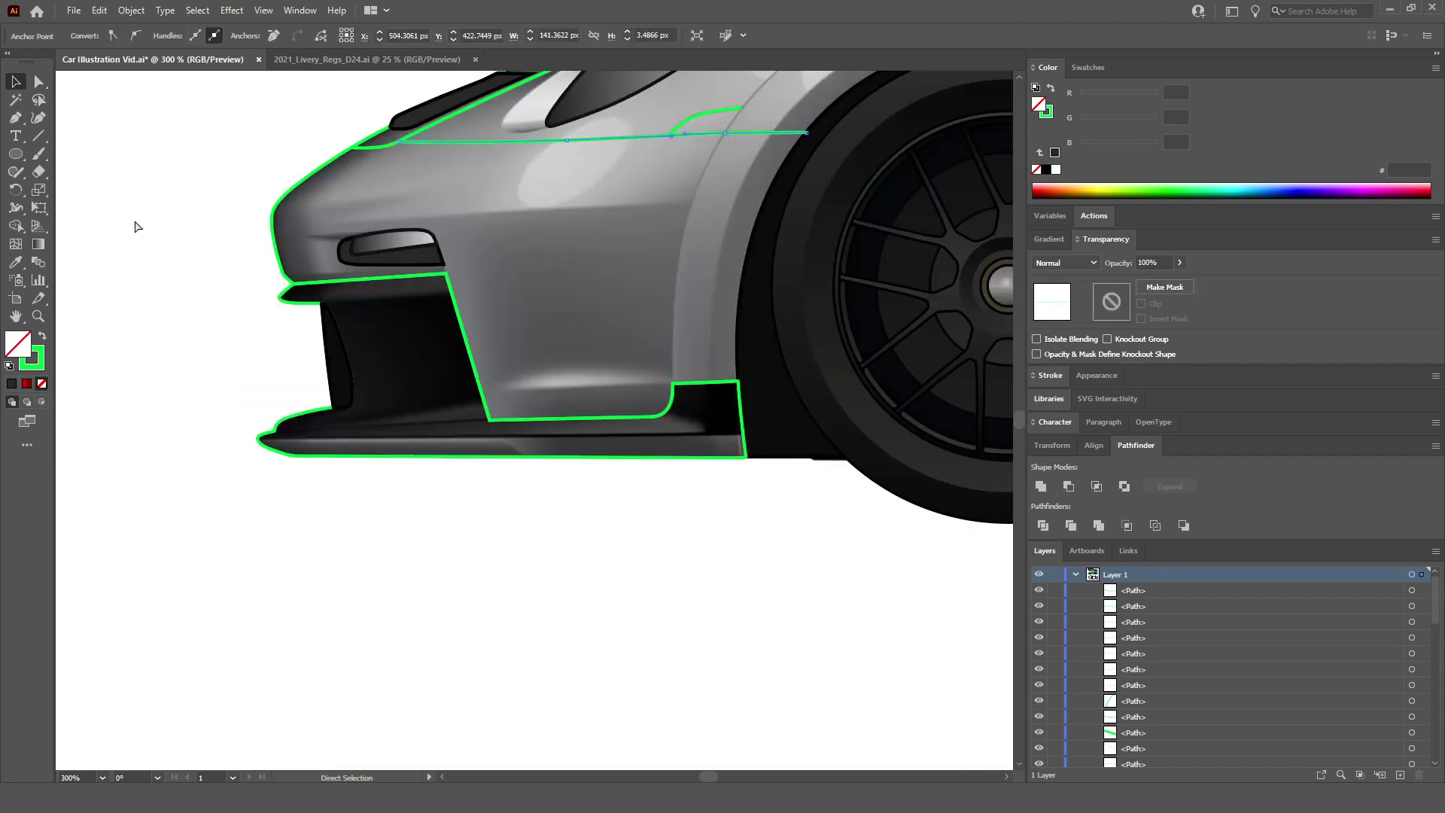
pyautogui.scroll(2, 298, 439)
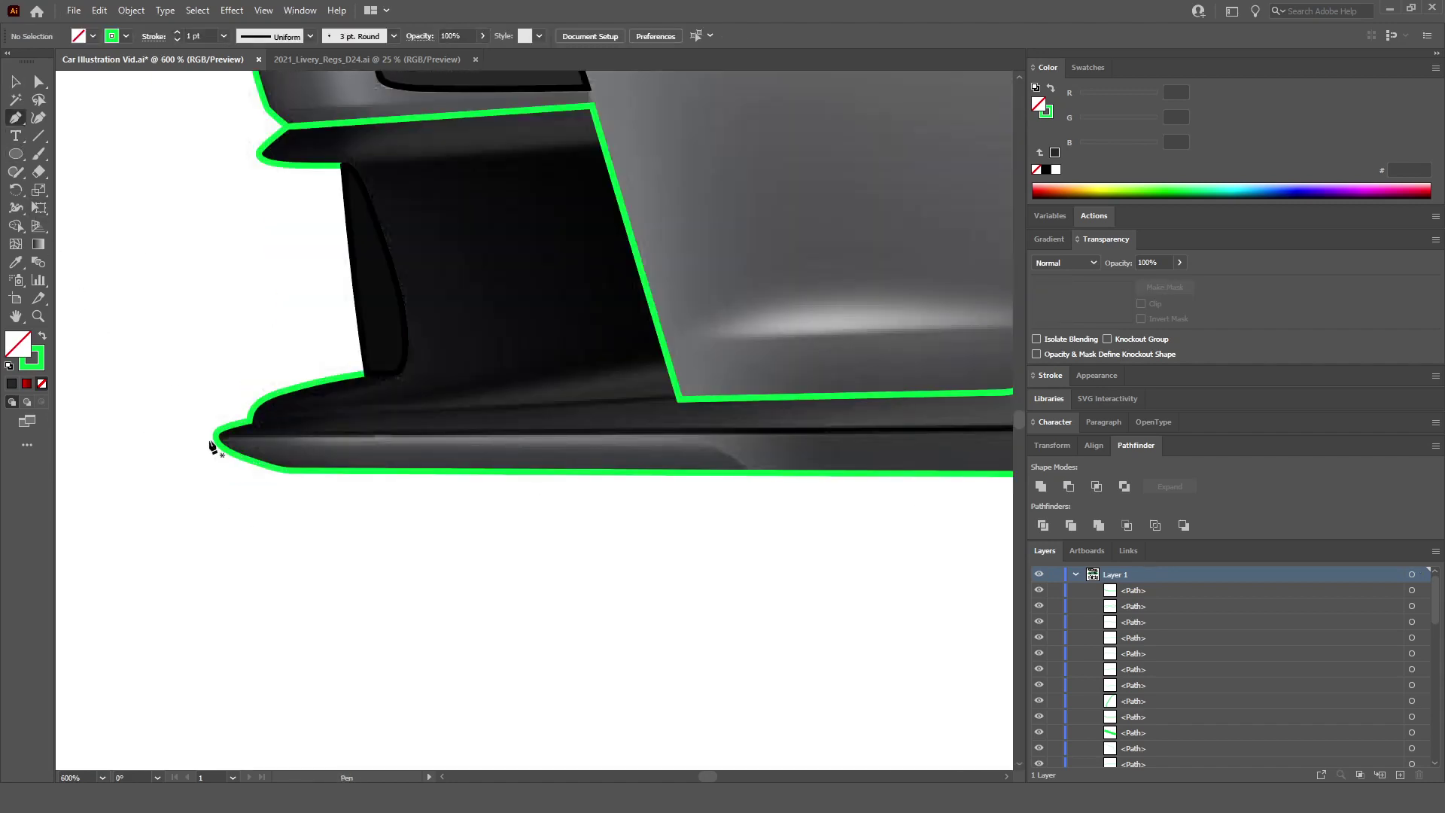
pyautogui.scroll(2, 211, 446)
pyautogui.keyDown('ctrl'); pyautogui.click(214, 437); pyautogui.keyUp('ctrl')
pyautogui.scroll(-3, 372, 437)
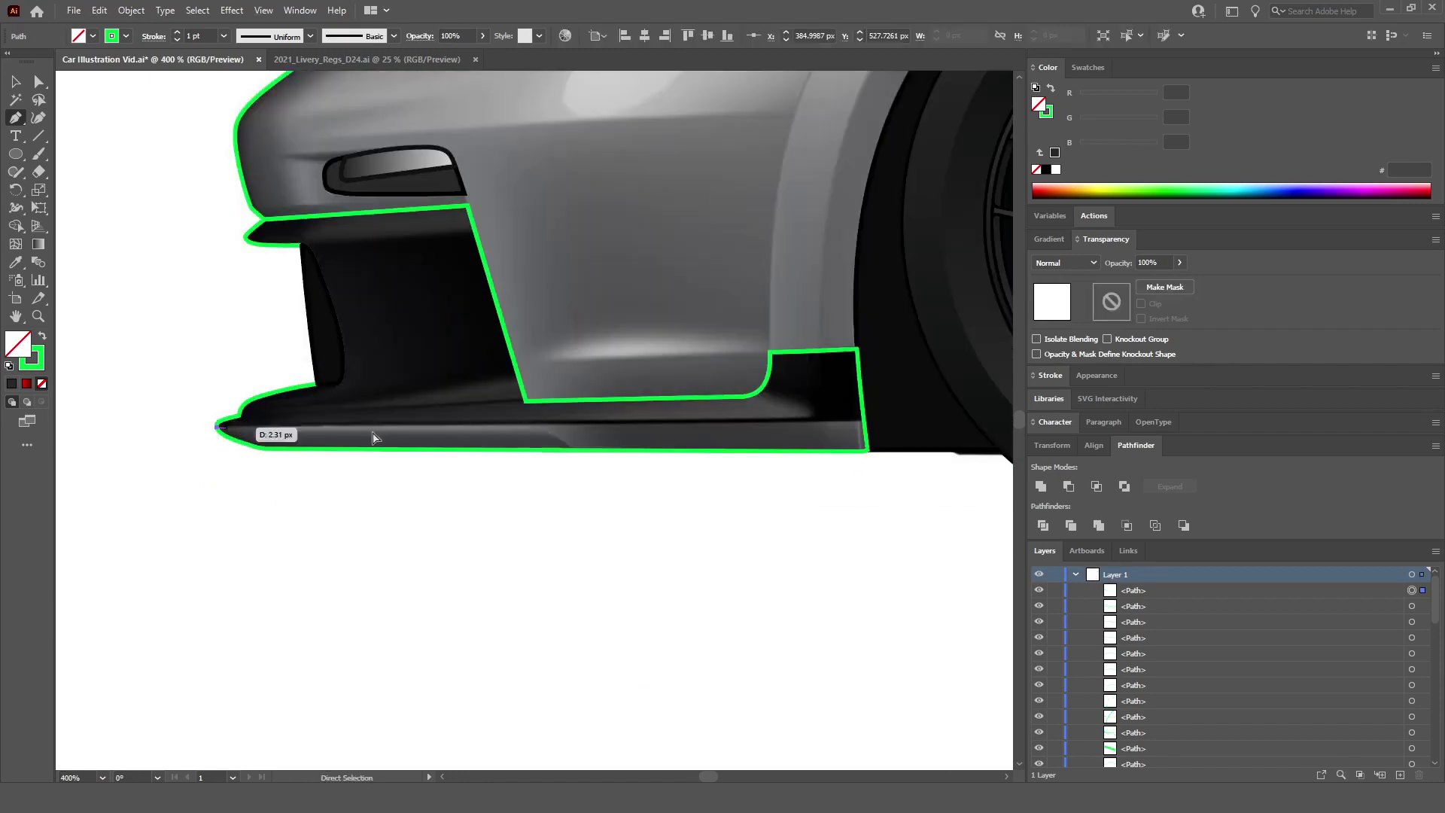
pyautogui.scroll(1, 373, 437)
pyautogui.click(494, 423)
pyautogui.click(599, 423)
pyautogui.click(706, 423)
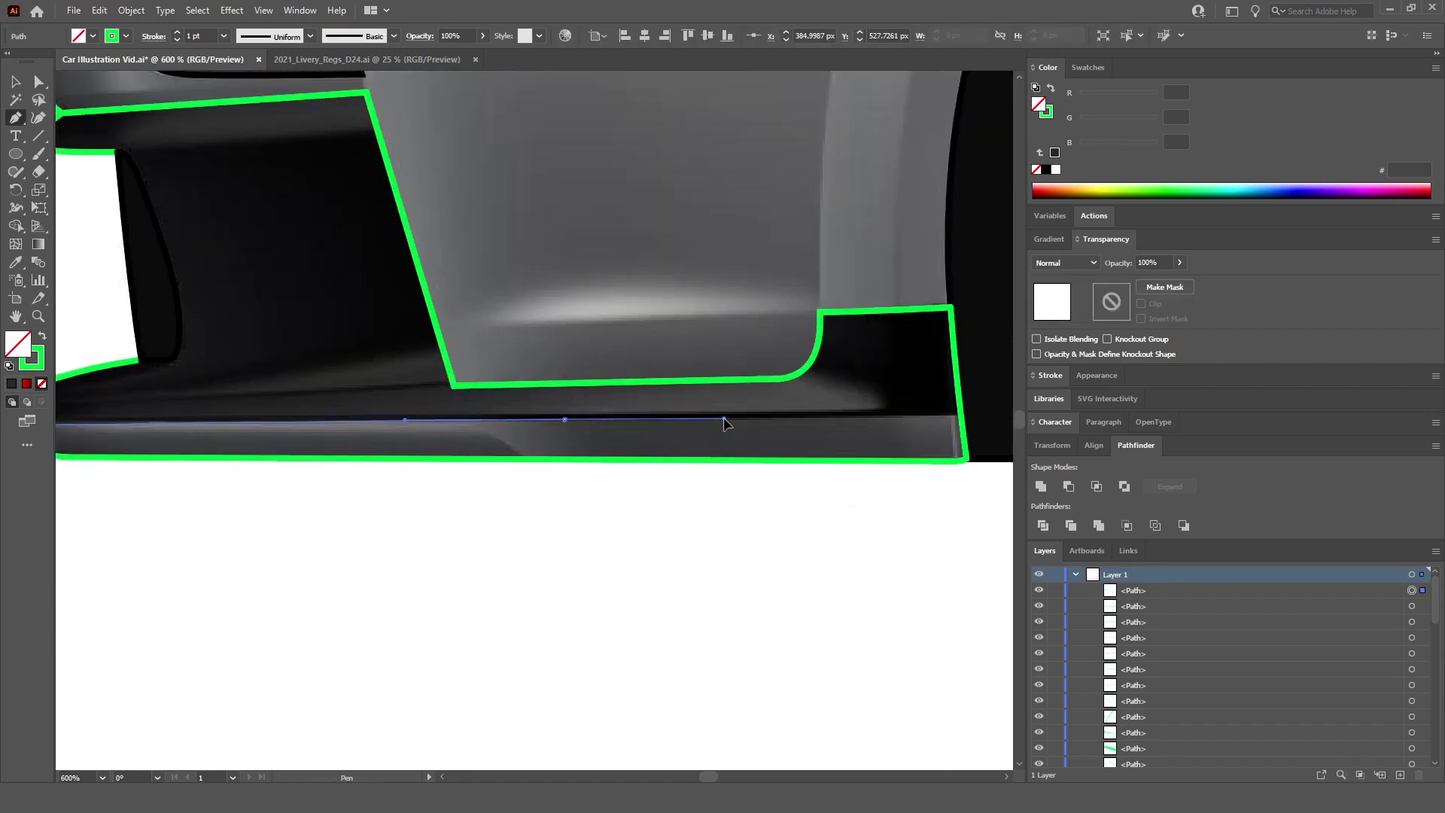
pyautogui.click(960, 413)
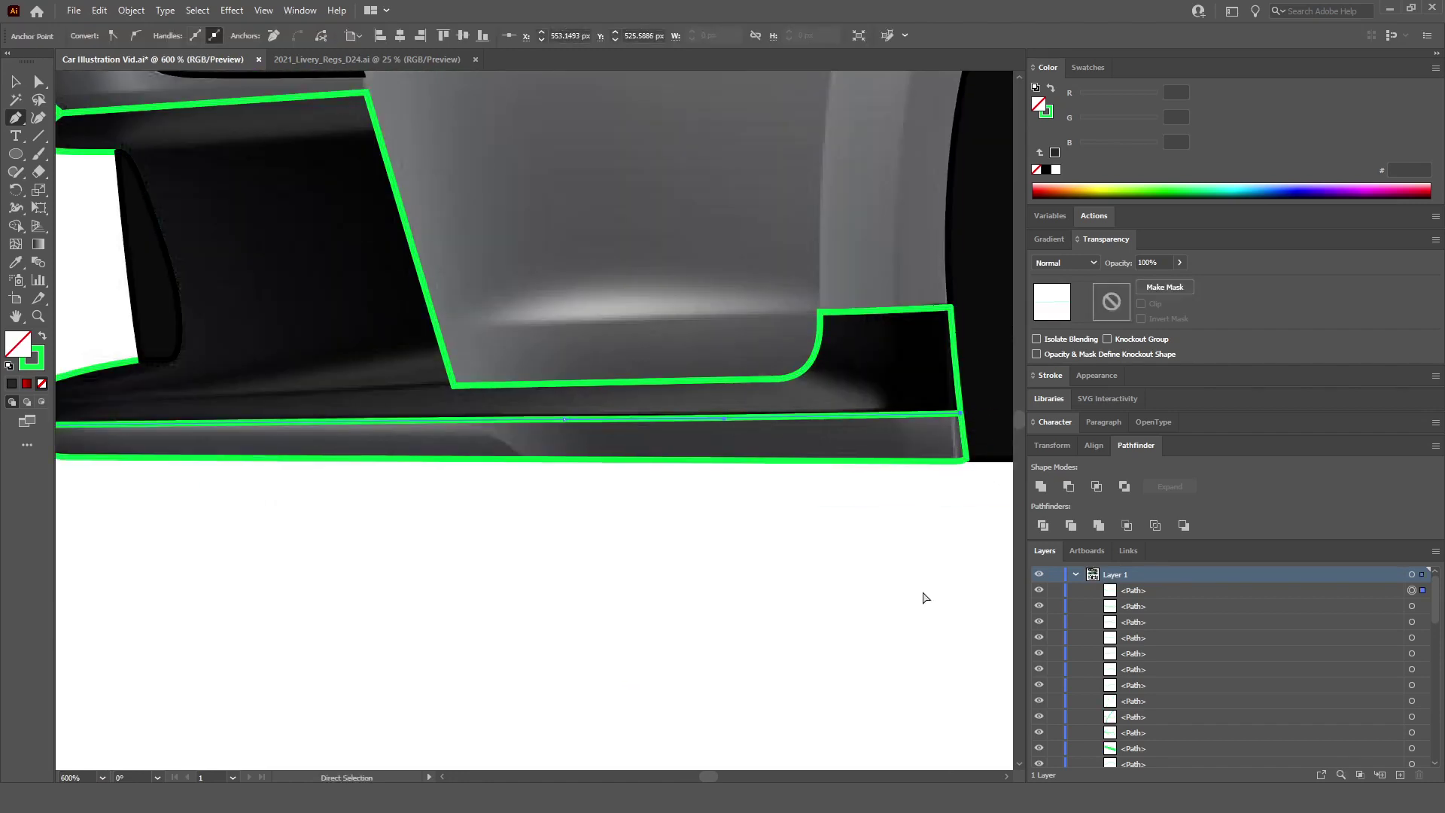
pyautogui.keyDown('ctrl'); pyautogui.click(926, 597); pyautogui.keyUp('ctrl')
# Step: Draw a straight line from the step above the splitter's tip to the bumper panel's lower front corner
pyautogui.hscroll(-3, 925, 597)
pyautogui.click(169, 407)
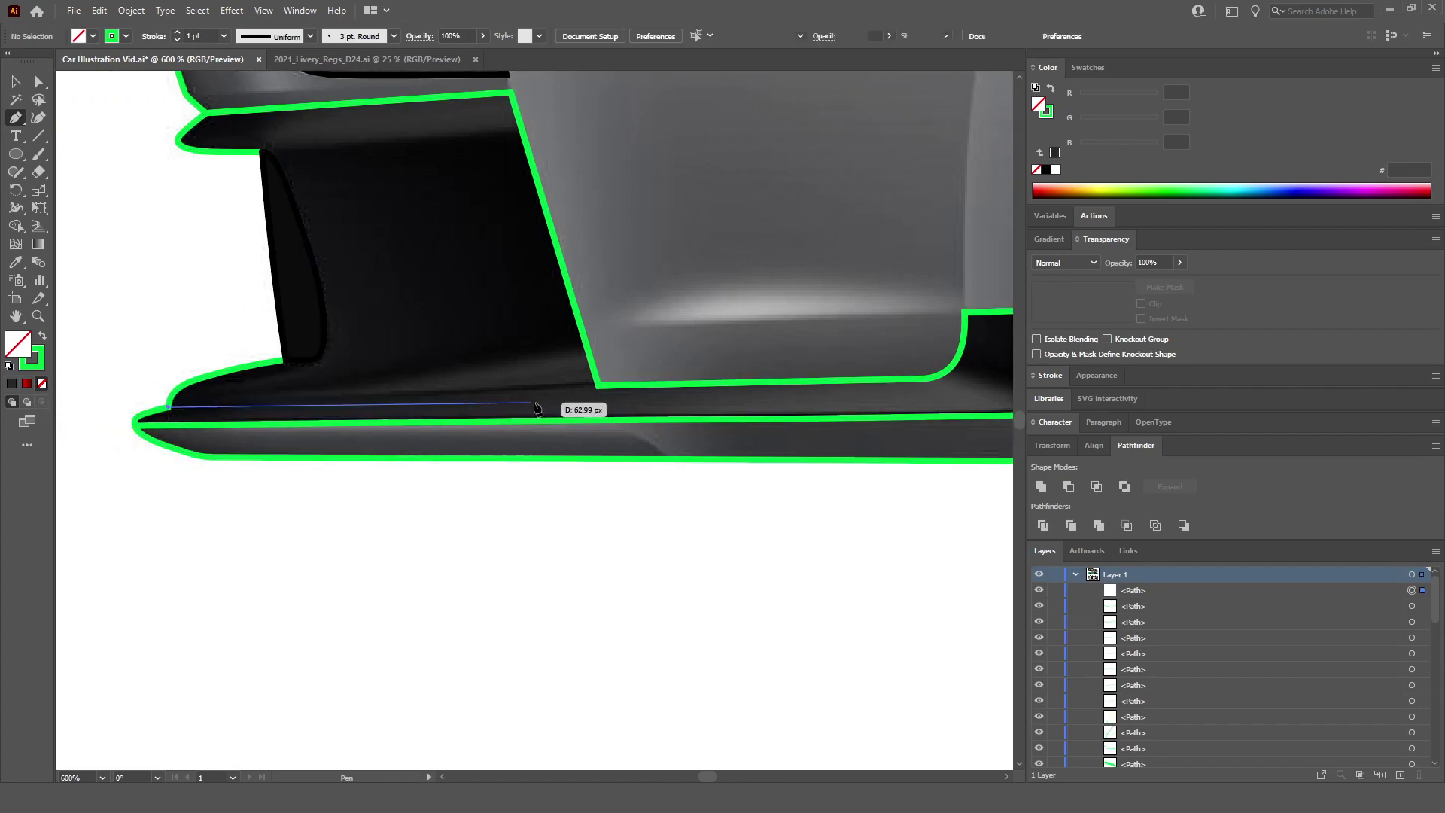
pyautogui.click(597, 385)
pyautogui.keyDown('ctrl'); pyautogui.click(204, 339); pyautogui.keyUp('ctrl')
# Step: Draw a straight line along the top of the front air intake, from its front corner to the slanted bumper edge
pyautogui.scroll(2, 204, 339)
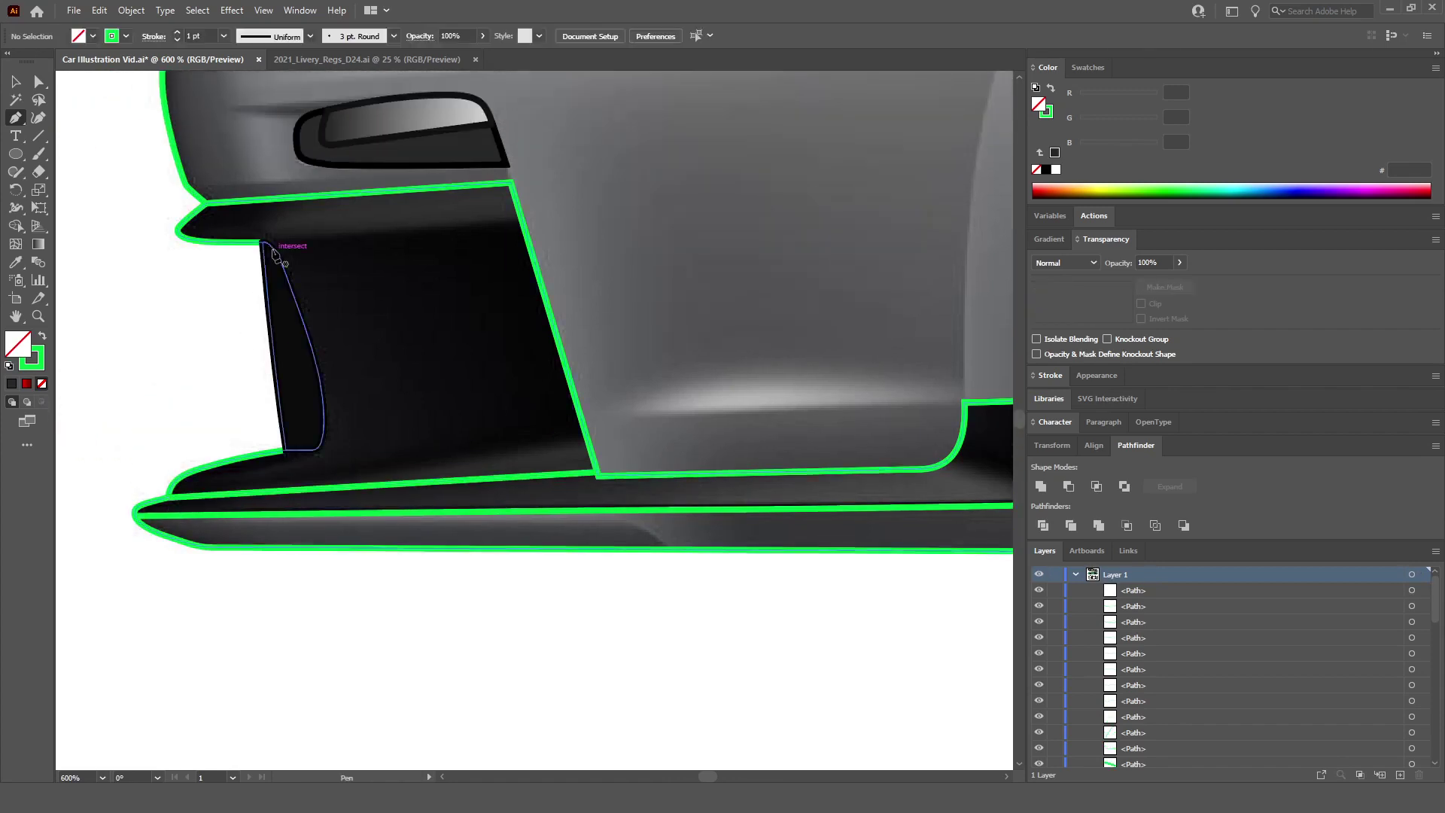
pyautogui.click(262, 243)
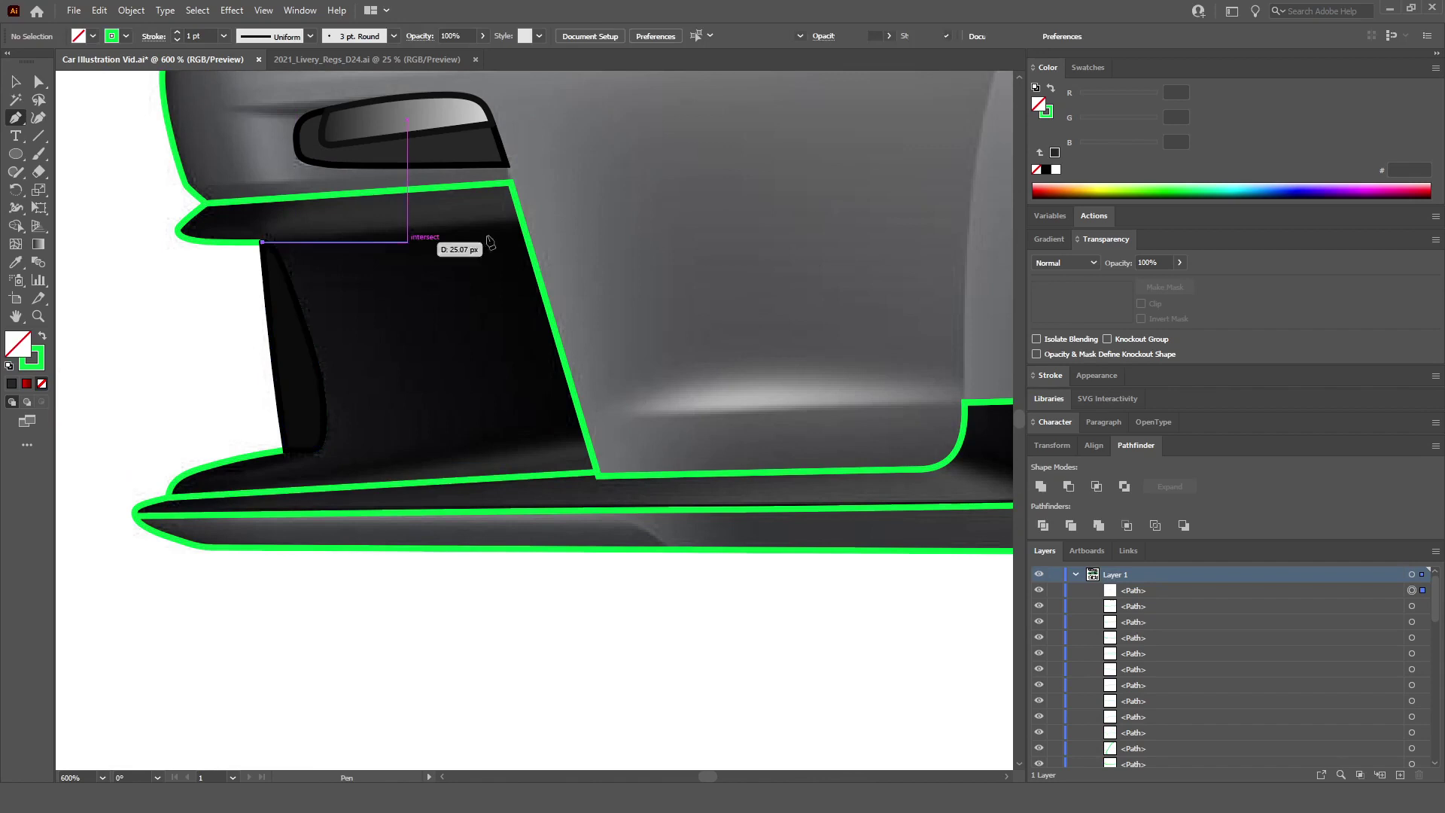
pyautogui.click(527, 226)
pyautogui.keyDown('ctrl'); pyautogui.click(142, 332); pyautogui.keyUp('ctrl')
pyautogui.scroll(-3, 322, 420)
pyautogui.scroll(4, 328, 461)
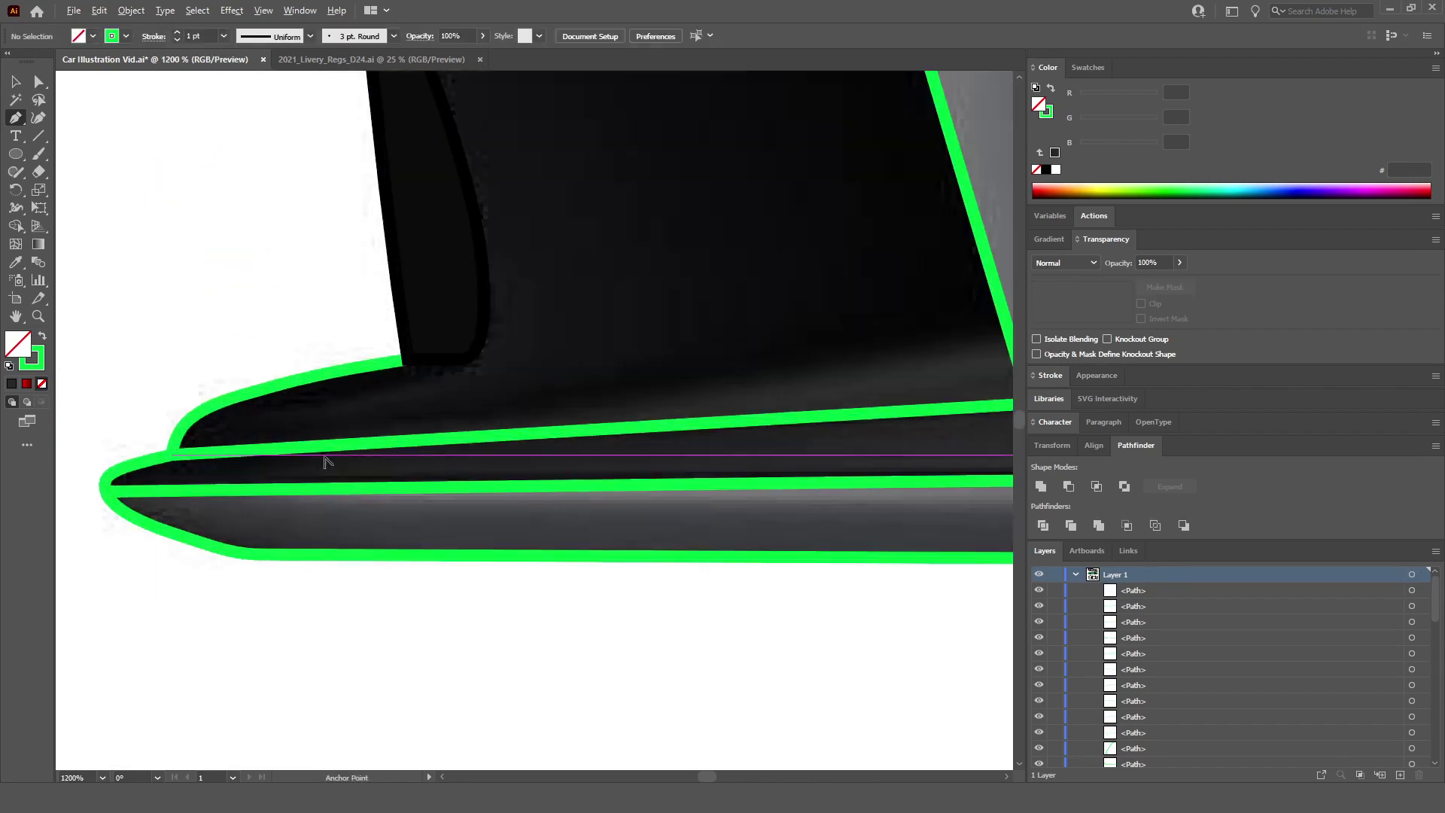
pyautogui.scroll(-3, 344, 440)
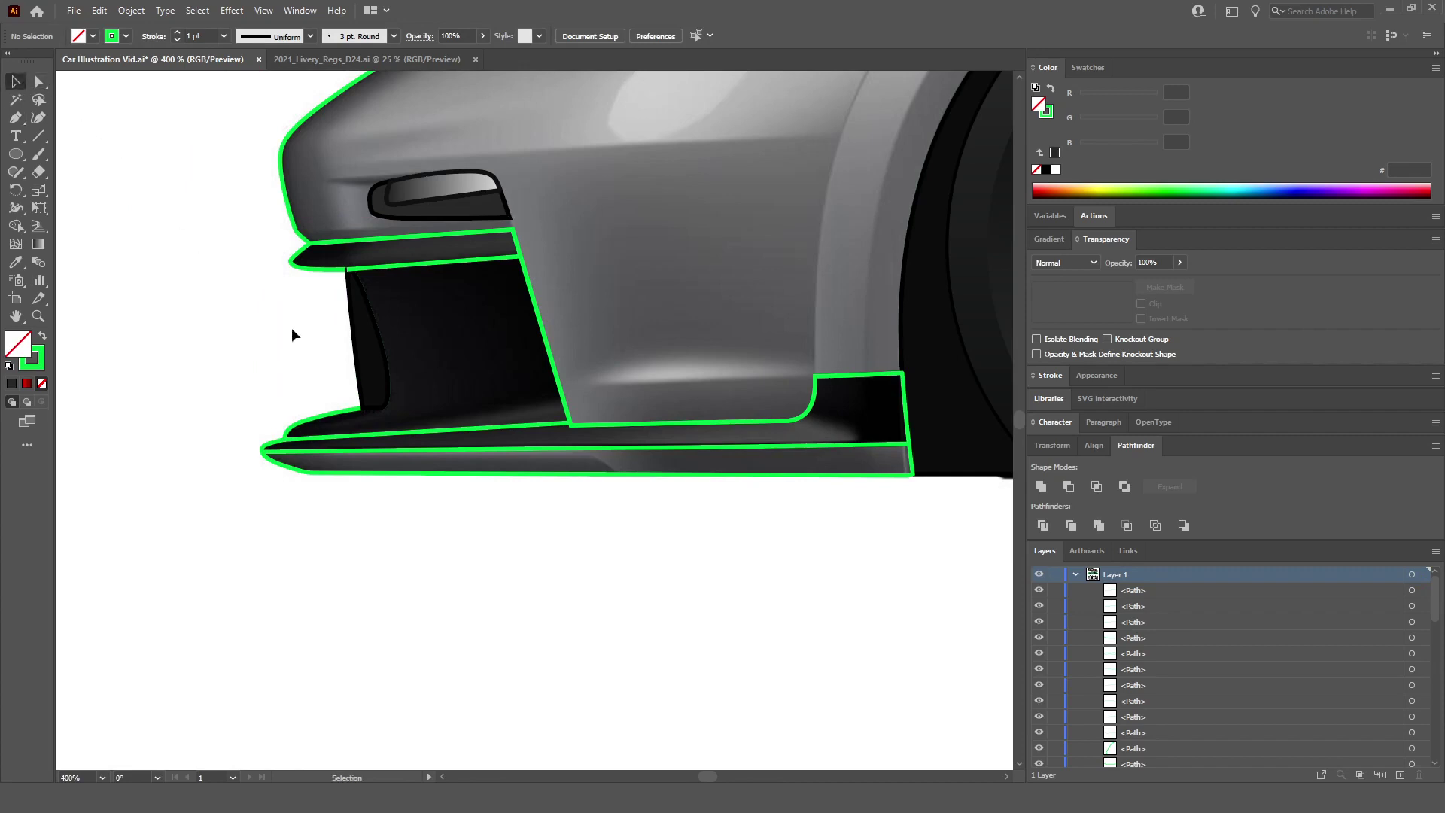
# Step: Select the green detail lines at the rear: the spoiler base and end lines, fender seam, taillight lines and bumper seam
pyautogui.scroll(-3, 292, 335)
pyautogui.hscroll(5, 527, 339)
pyautogui.press('a')
pyautogui.scroll(-3, 768, 357)
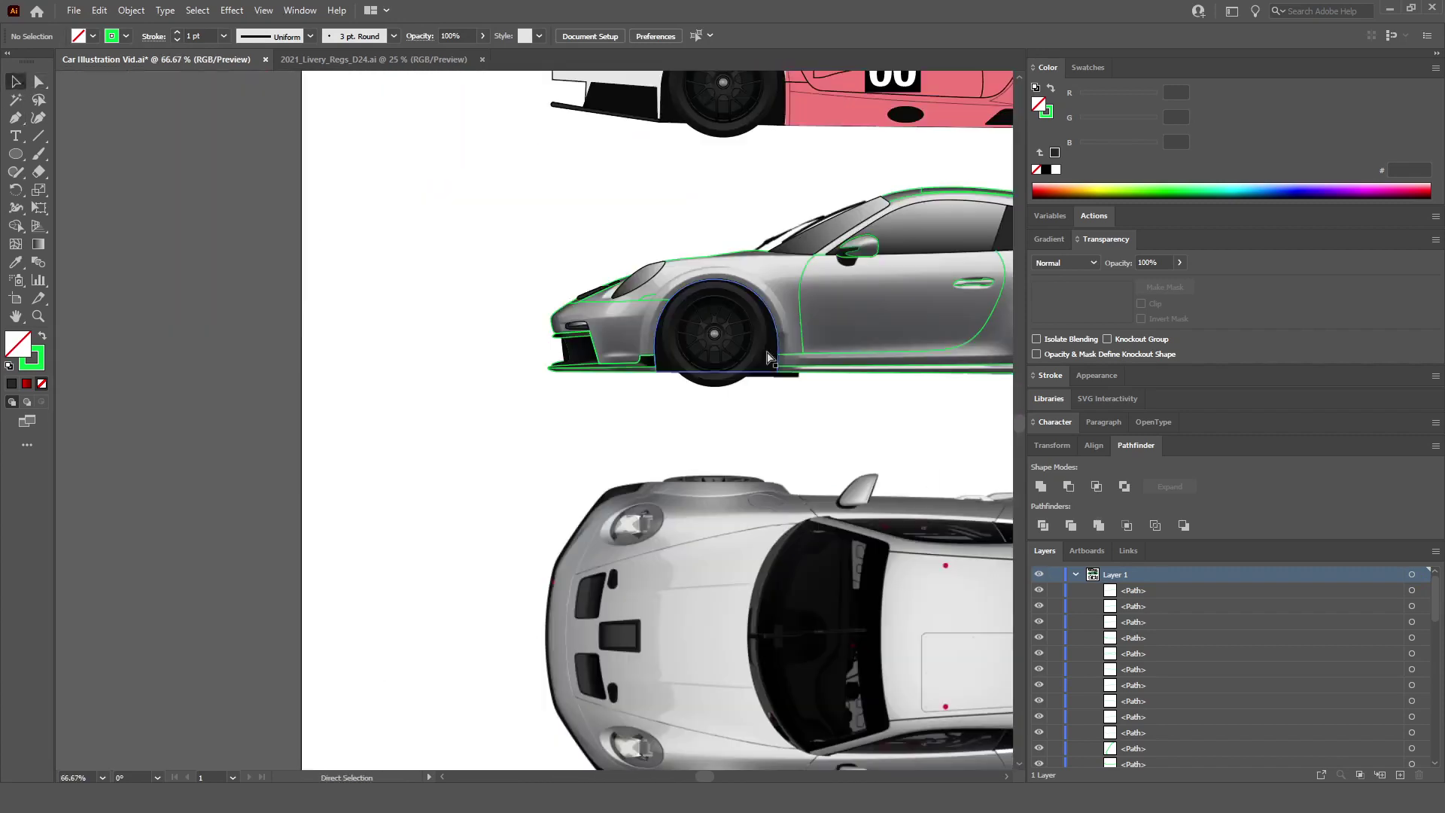
pyautogui.hscroll(2, 769, 358)
pyautogui.hscroll(2, 828, 346)
pyautogui.hscroll(2, 892, 331)
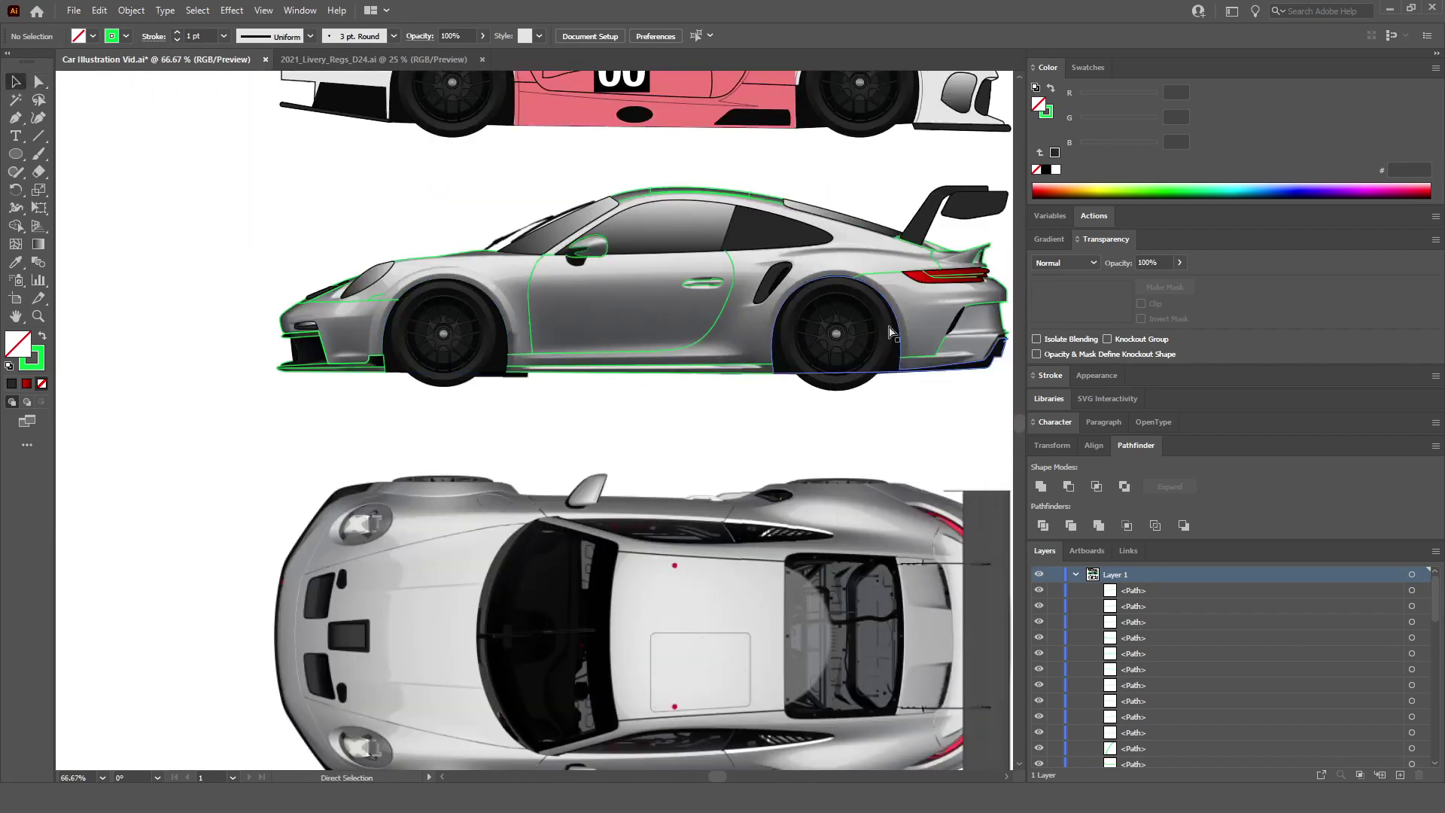
pyautogui.scroll(4, 892, 331)
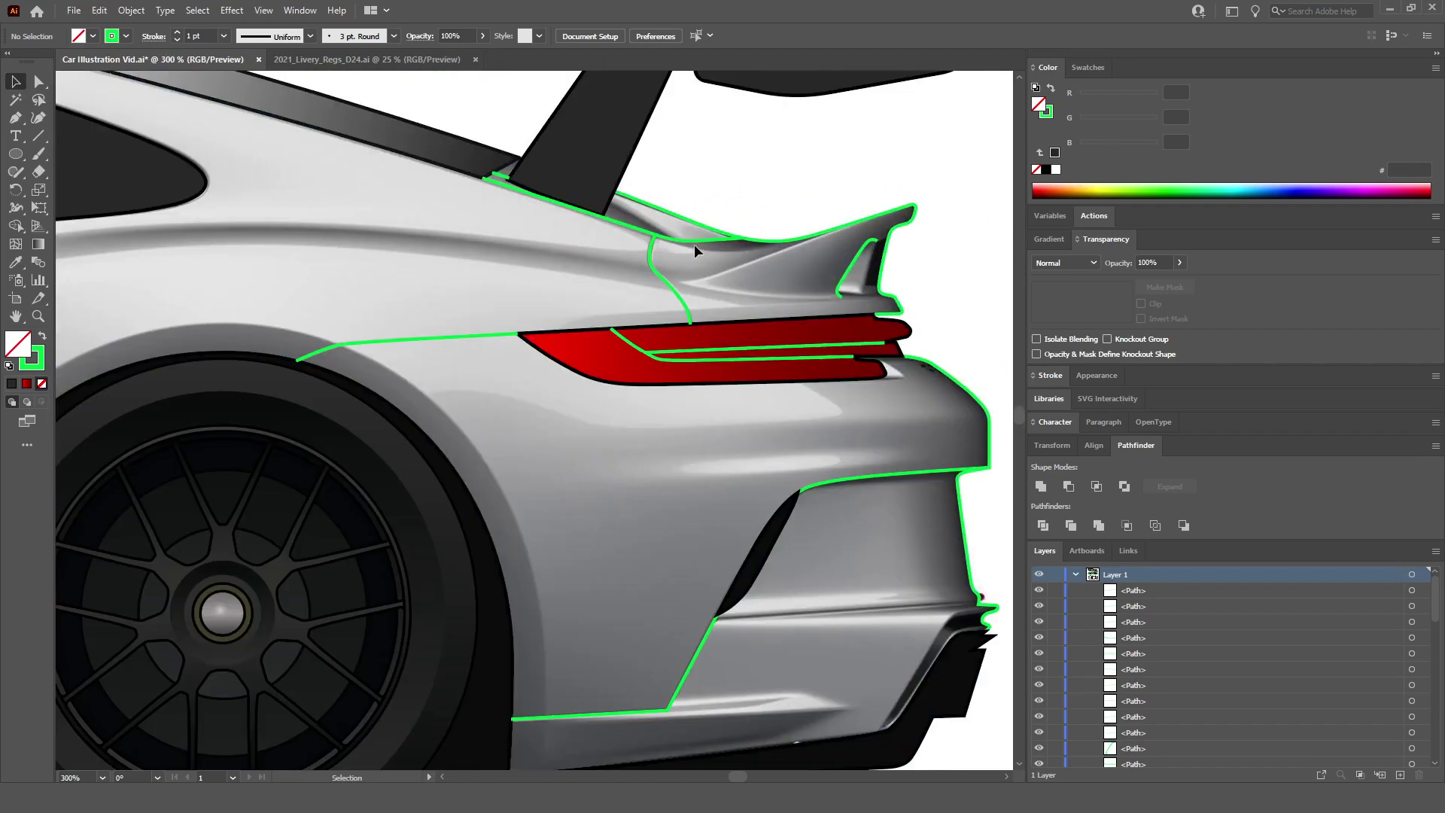
pyautogui.click(689, 241)
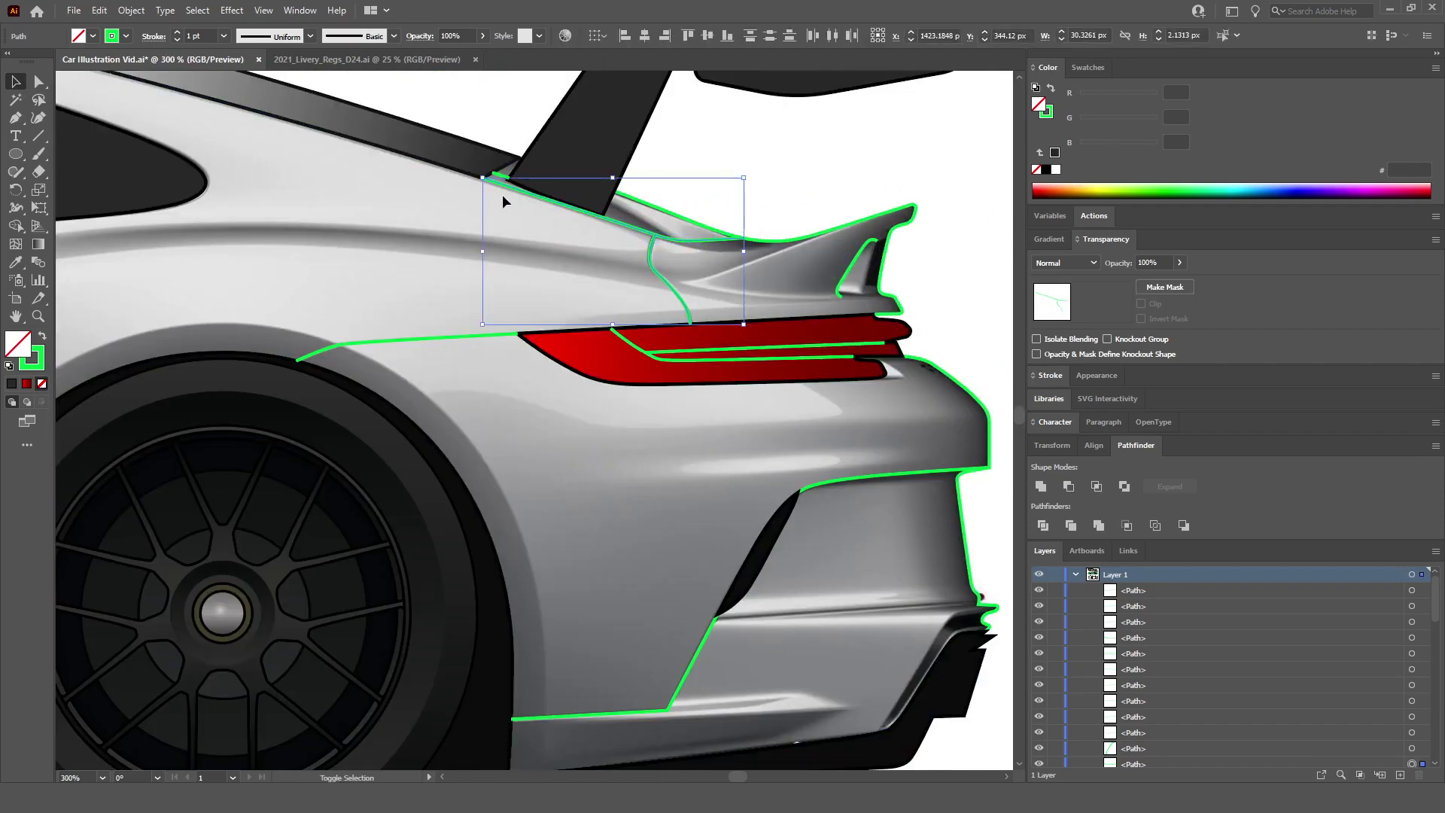
pyautogui.moveTo(502, 178); pyautogui.dragTo(497, 173)
pyautogui.keyDown('shift'); pyautogui.click(849, 275); pyautogui.keyUp('shift')
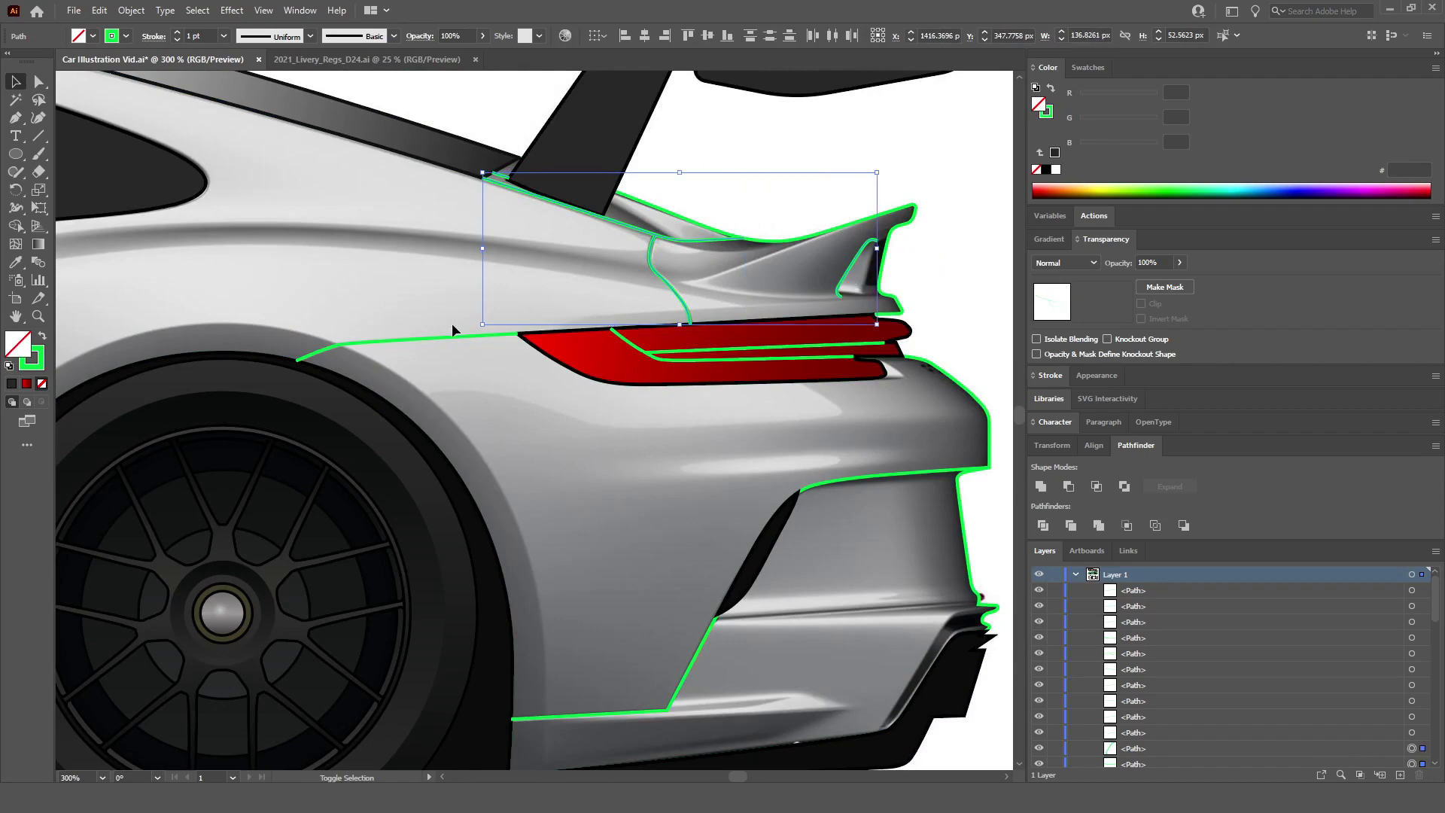
pyautogui.keyDown('shift'); pyautogui.click(449, 342); pyautogui.keyUp('shift')
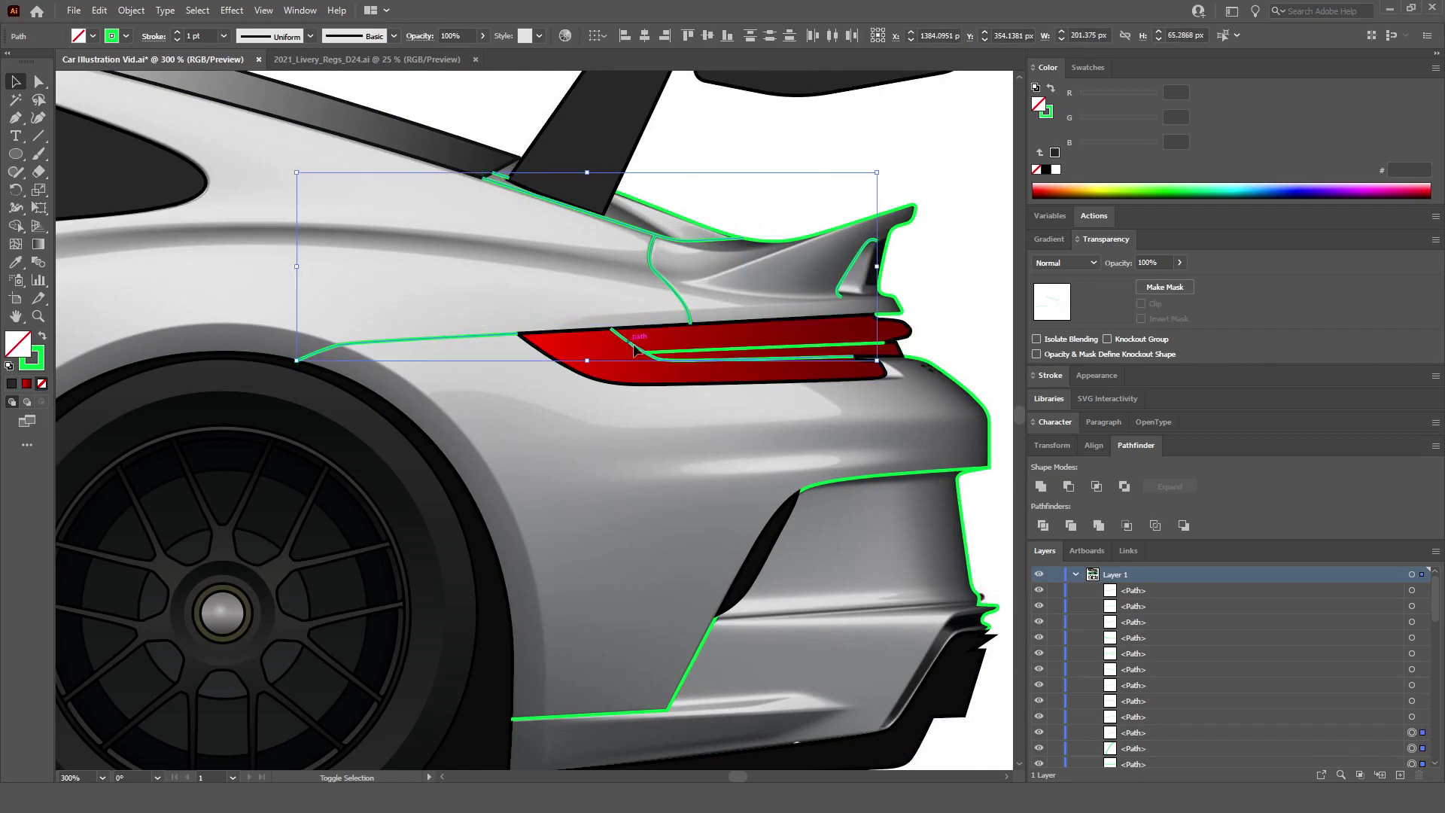
pyautogui.keyDown('shift'); pyautogui.click(844, 479); pyautogui.keyUp('shift')
# Step: Add the door handle outline, rear door seam and sill line to the selection
pyautogui.scroll(-3, 843, 477)
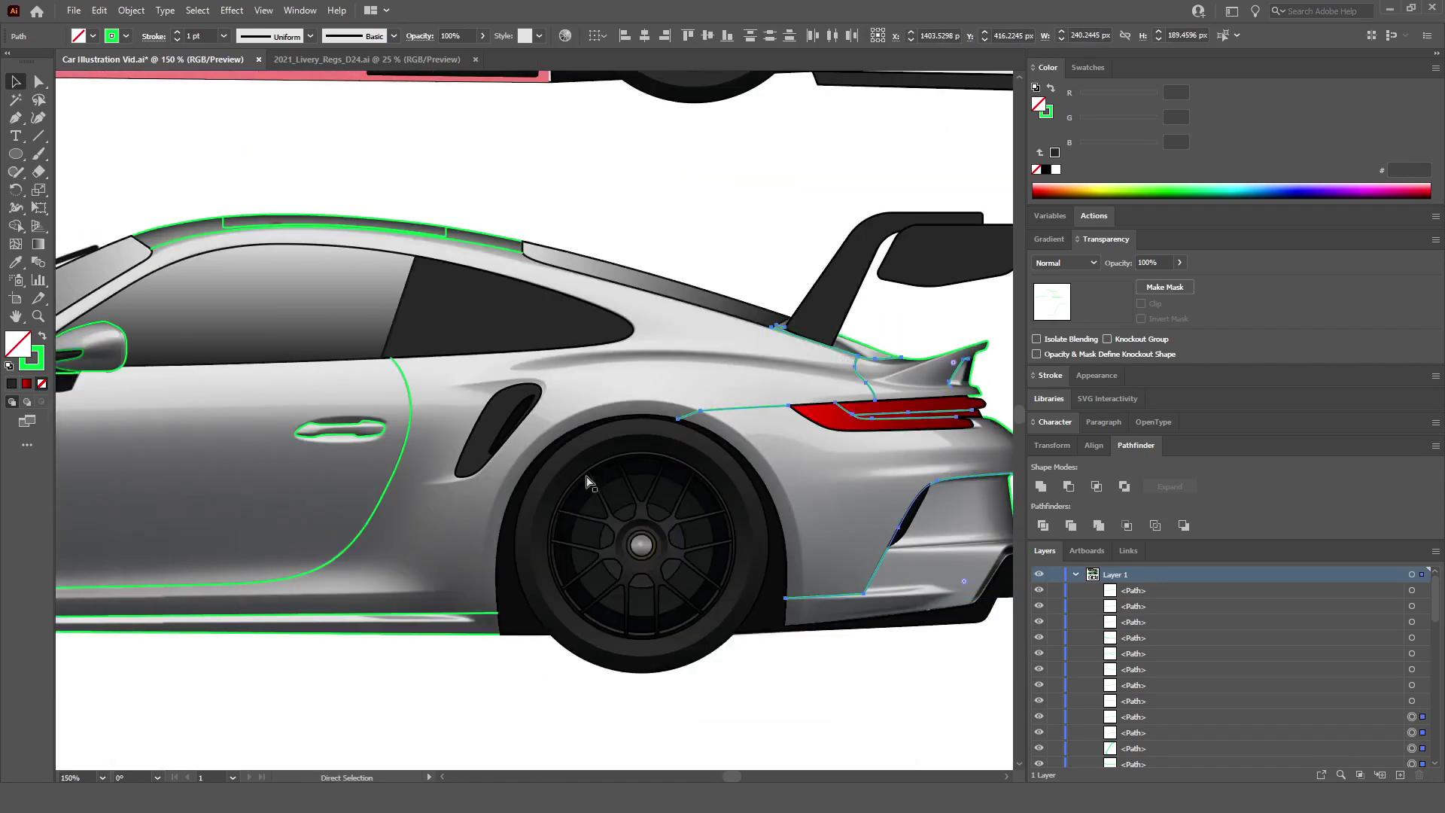
pyautogui.scroll(2, 420, 464)
pyautogui.keyDown('shift'); pyautogui.click(474, 426); pyautogui.keyUp('shift')
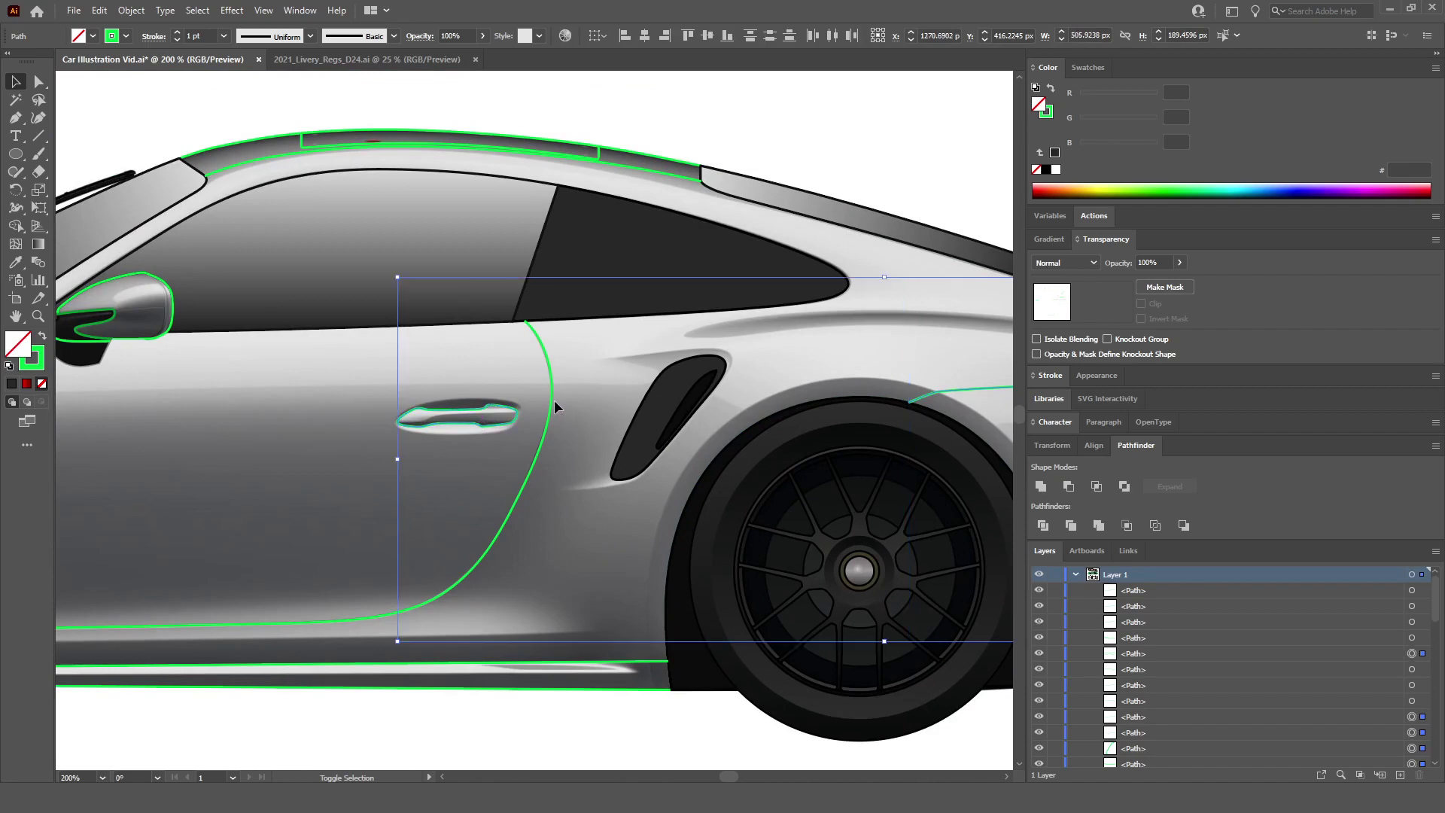
pyautogui.keyDown('shift'); pyautogui.click(634, 673); pyautogui.keyUp('shift')
pyautogui.hscroll(-3, 452, 527)
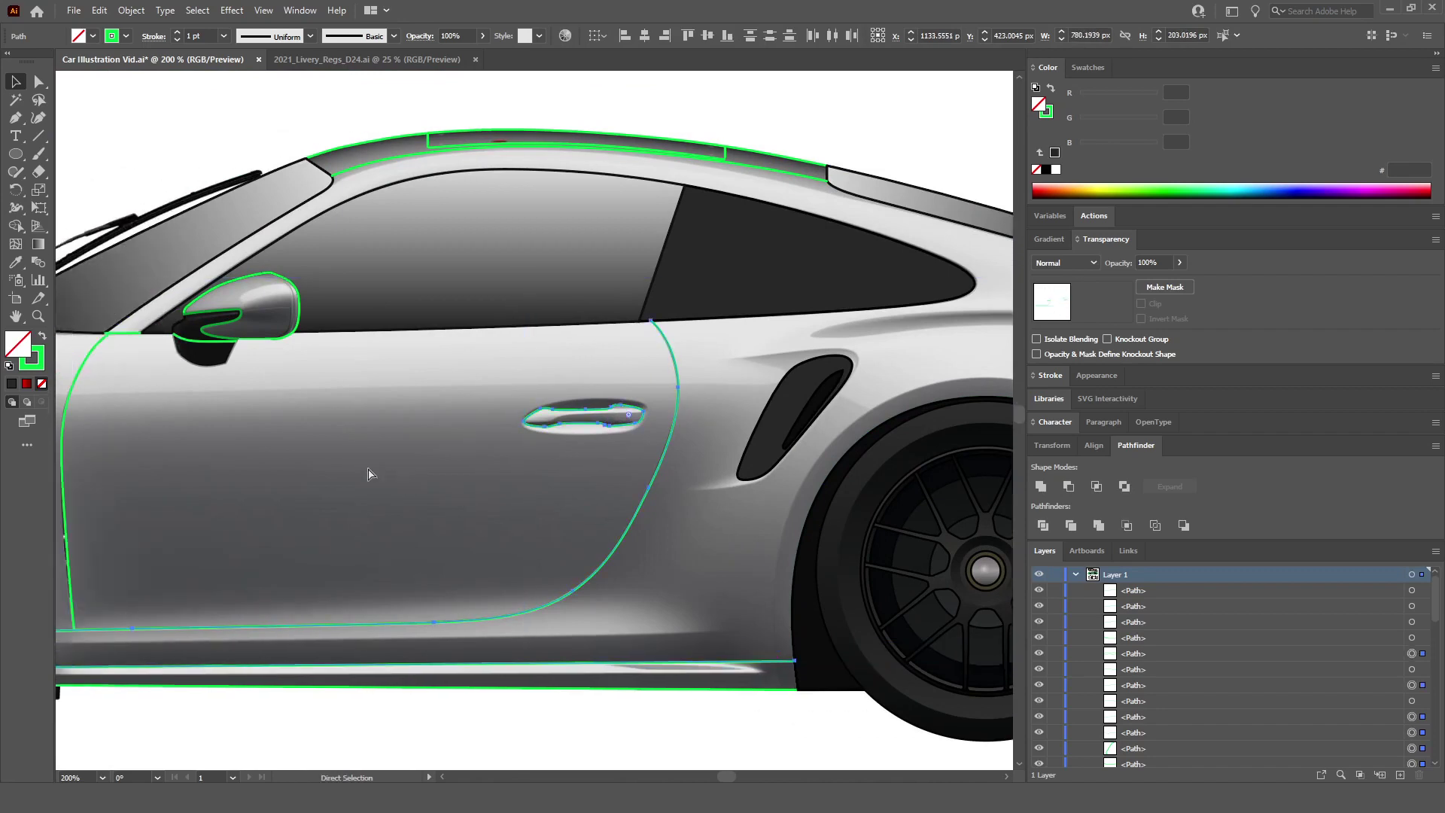
# Step: Add the mirror outlines, mirror crease, short window-base line, front door seam and roof strip lines to the selection
pyautogui.scroll(3, 272, 354)
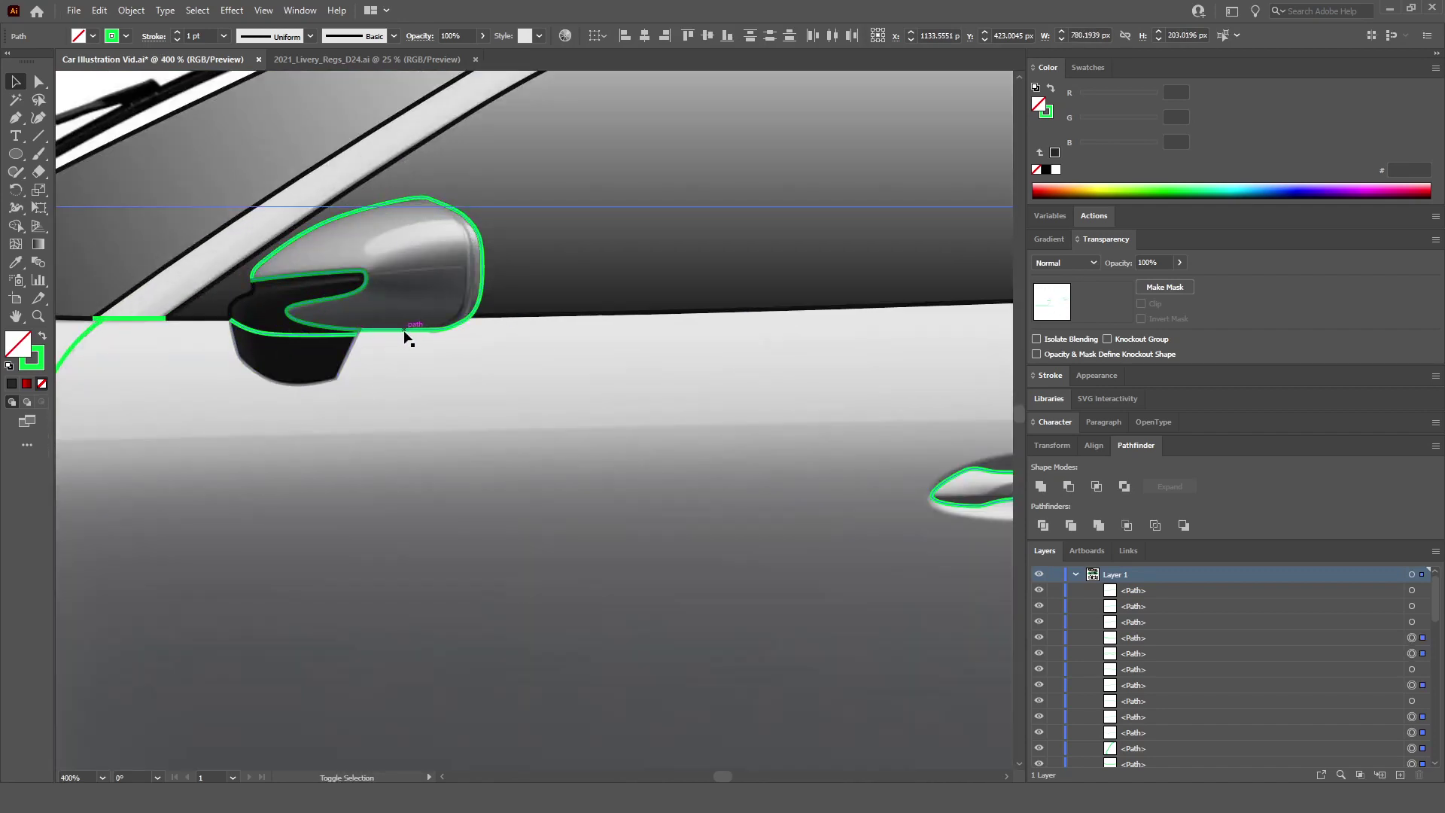
pyautogui.scroll(-3, 405, 336)
pyautogui.hscroll(-2, 321, 329)
pyautogui.scroll(3, 349, 319)
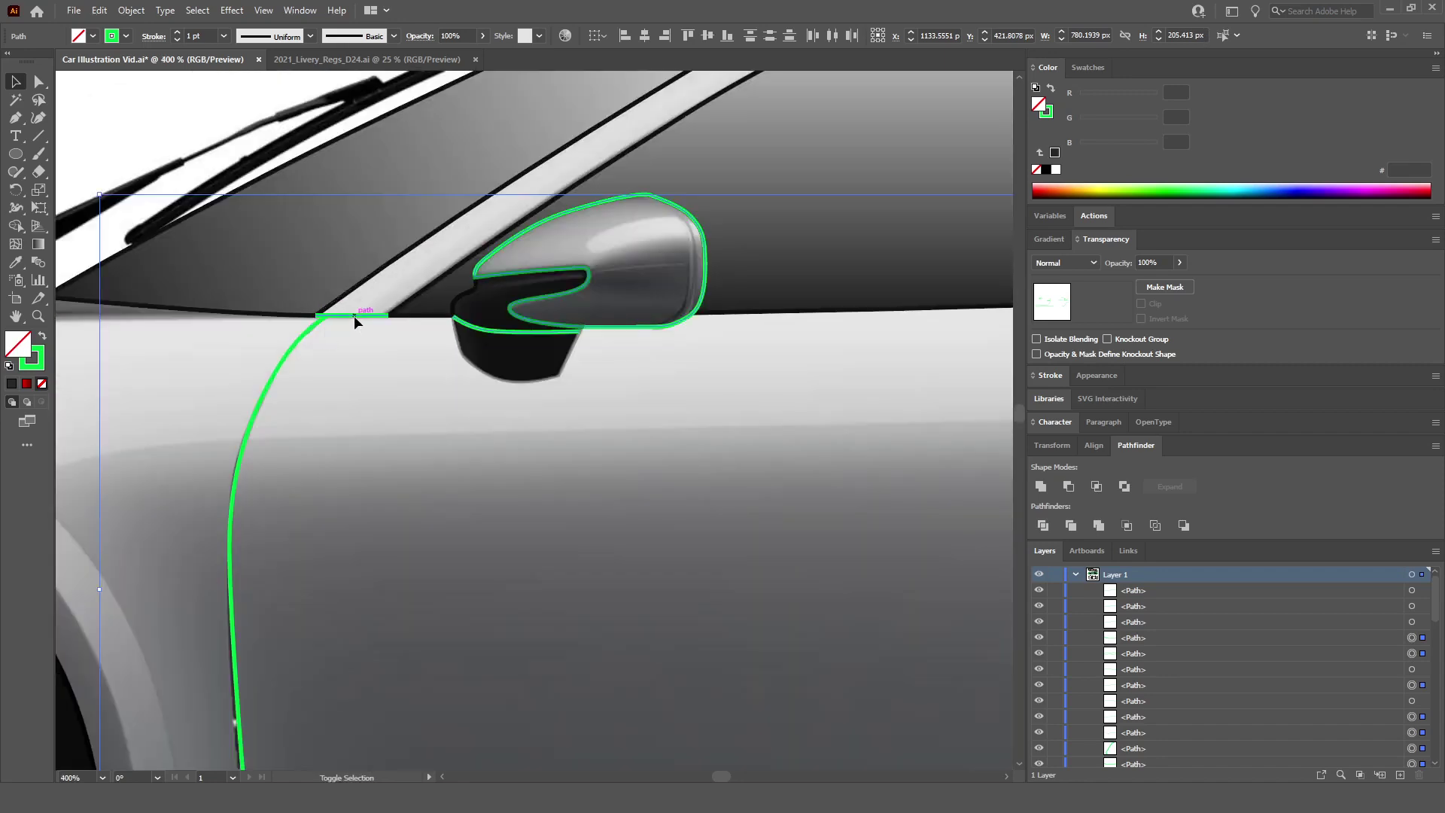
pyautogui.scroll(-3, 299, 346)
pyautogui.hscroll(2, 516, 333)
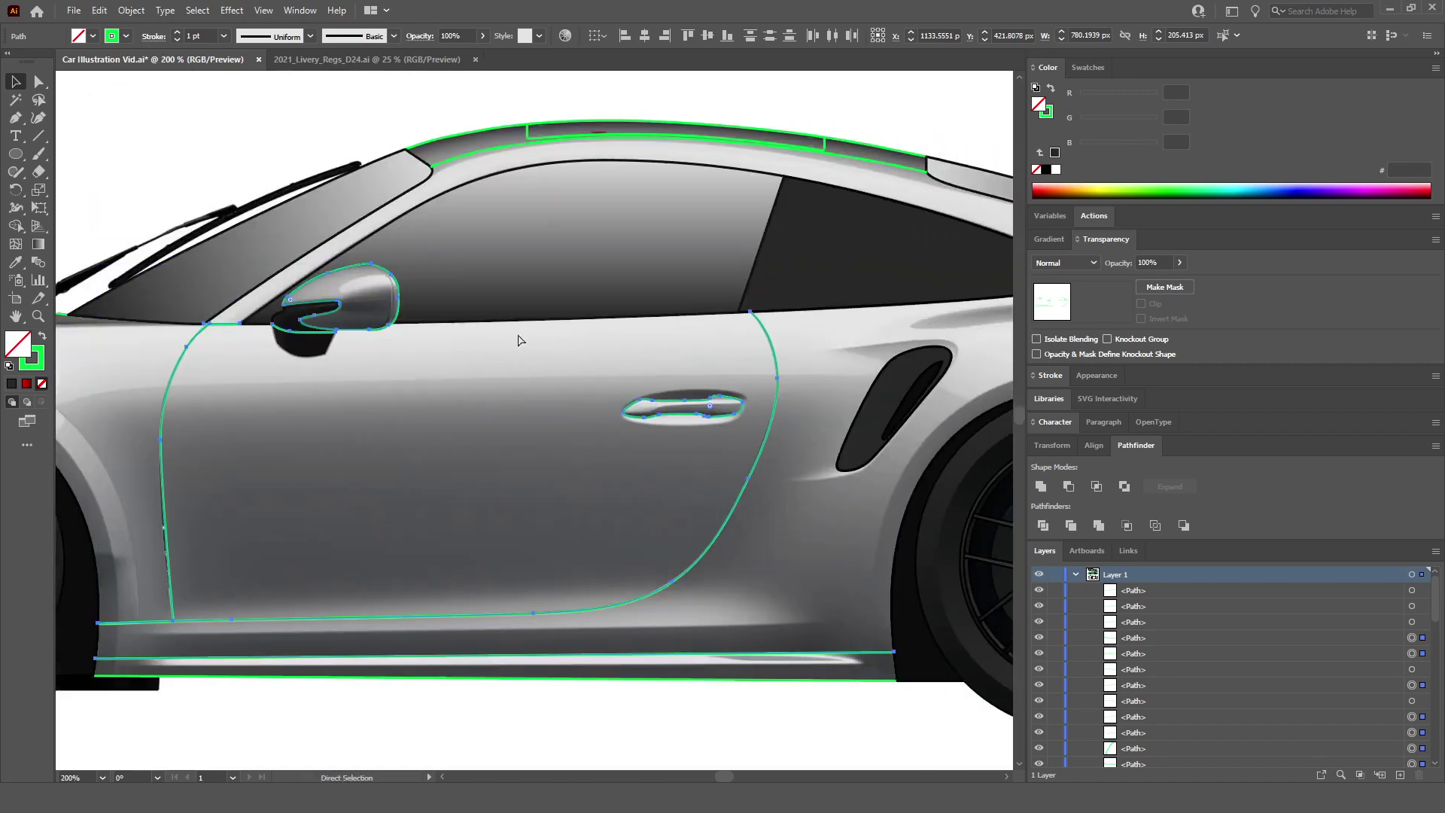
pyautogui.scroll(3, 525, 217)
pyautogui.scroll(-5, 512, 188)
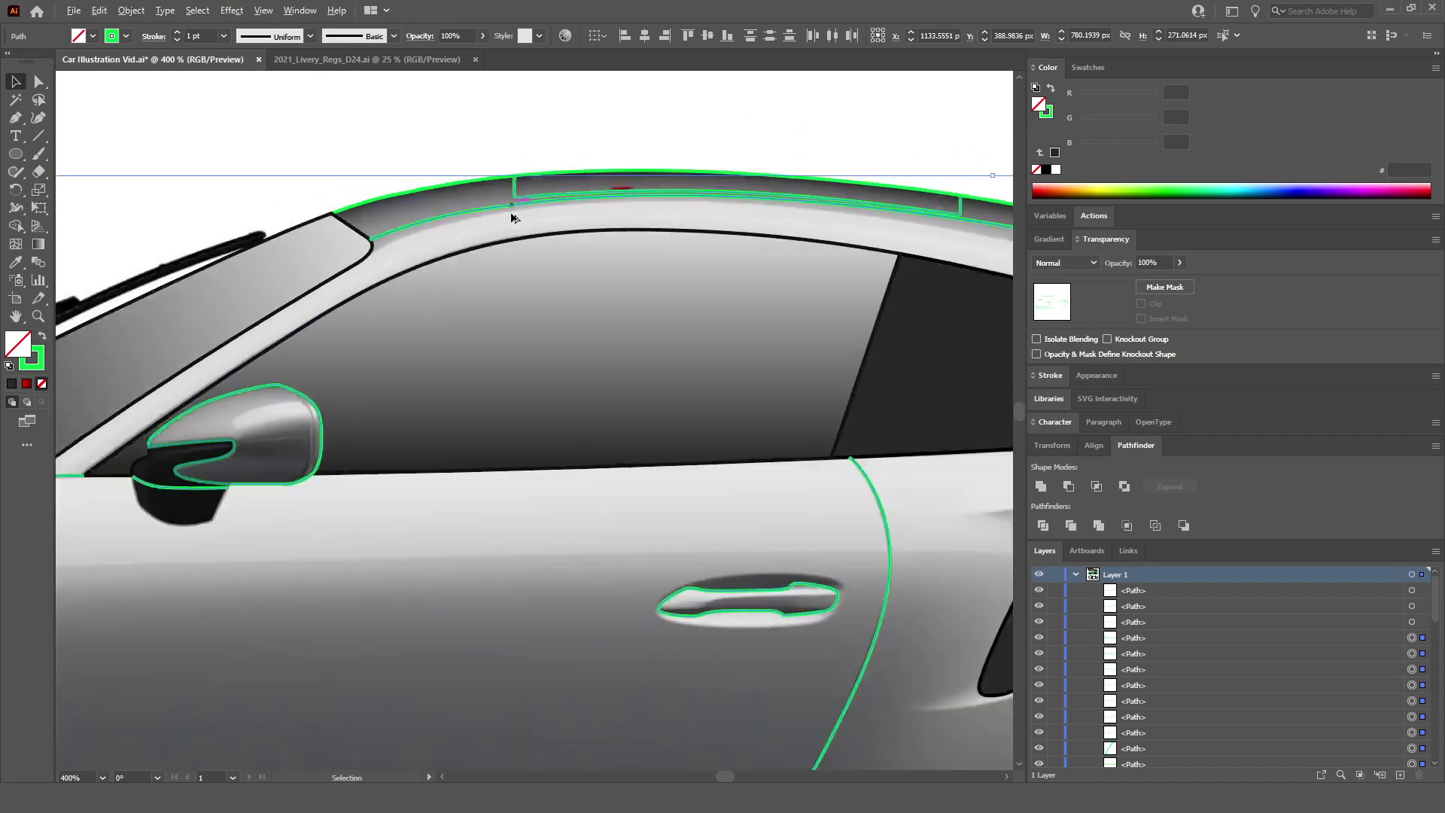
# Step: Add the hood, front bumper, air intake and splitter lines to the selection and group all the selected detail lines
pyautogui.hscroll(-4, 316, 414)
pyautogui.hscroll(-3, 316, 414)
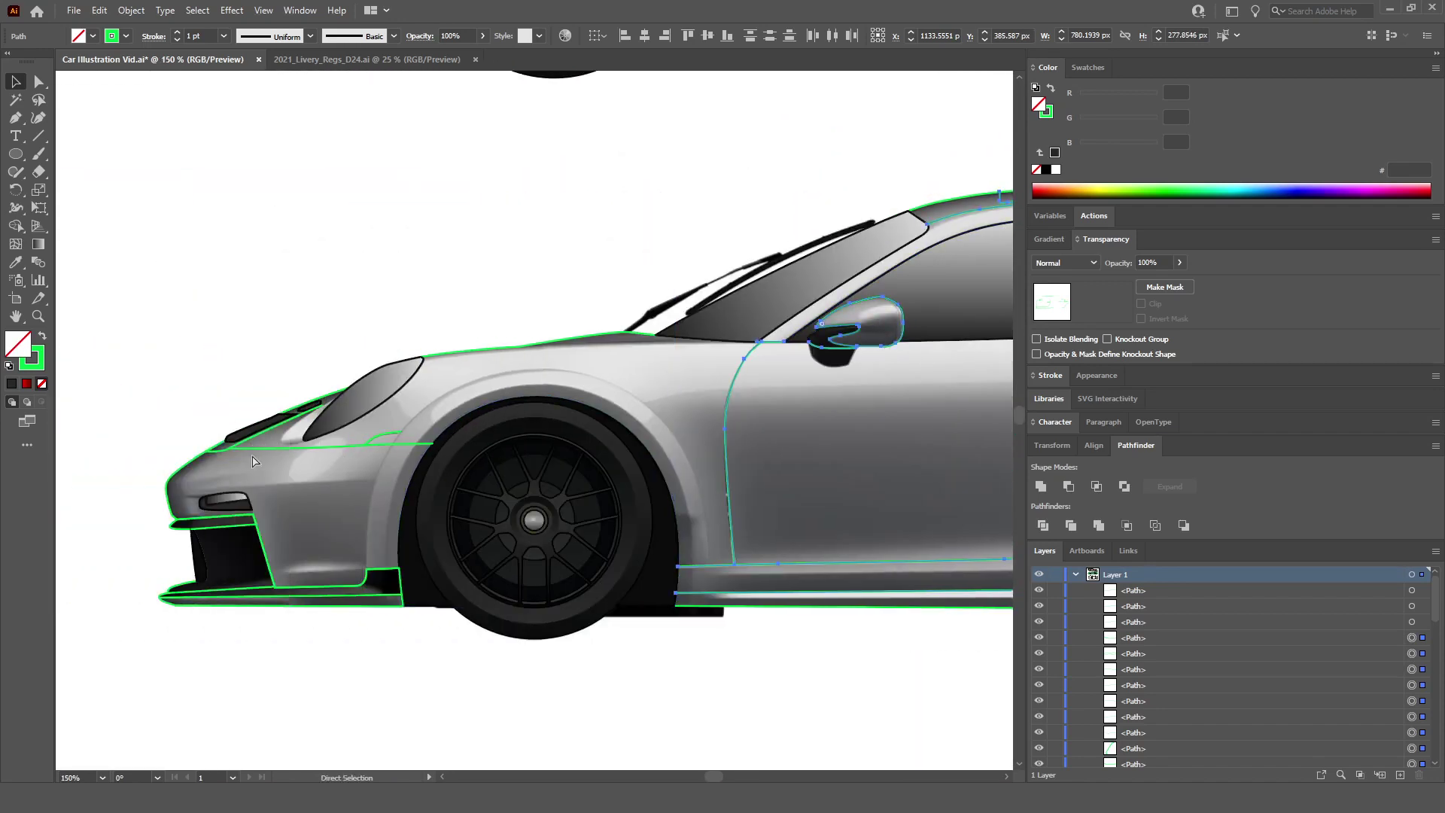
pyautogui.scroll(4, 263, 460)
pyautogui.keyDown('shift'); pyautogui.click(351, 427); pyautogui.keyUp('shift')
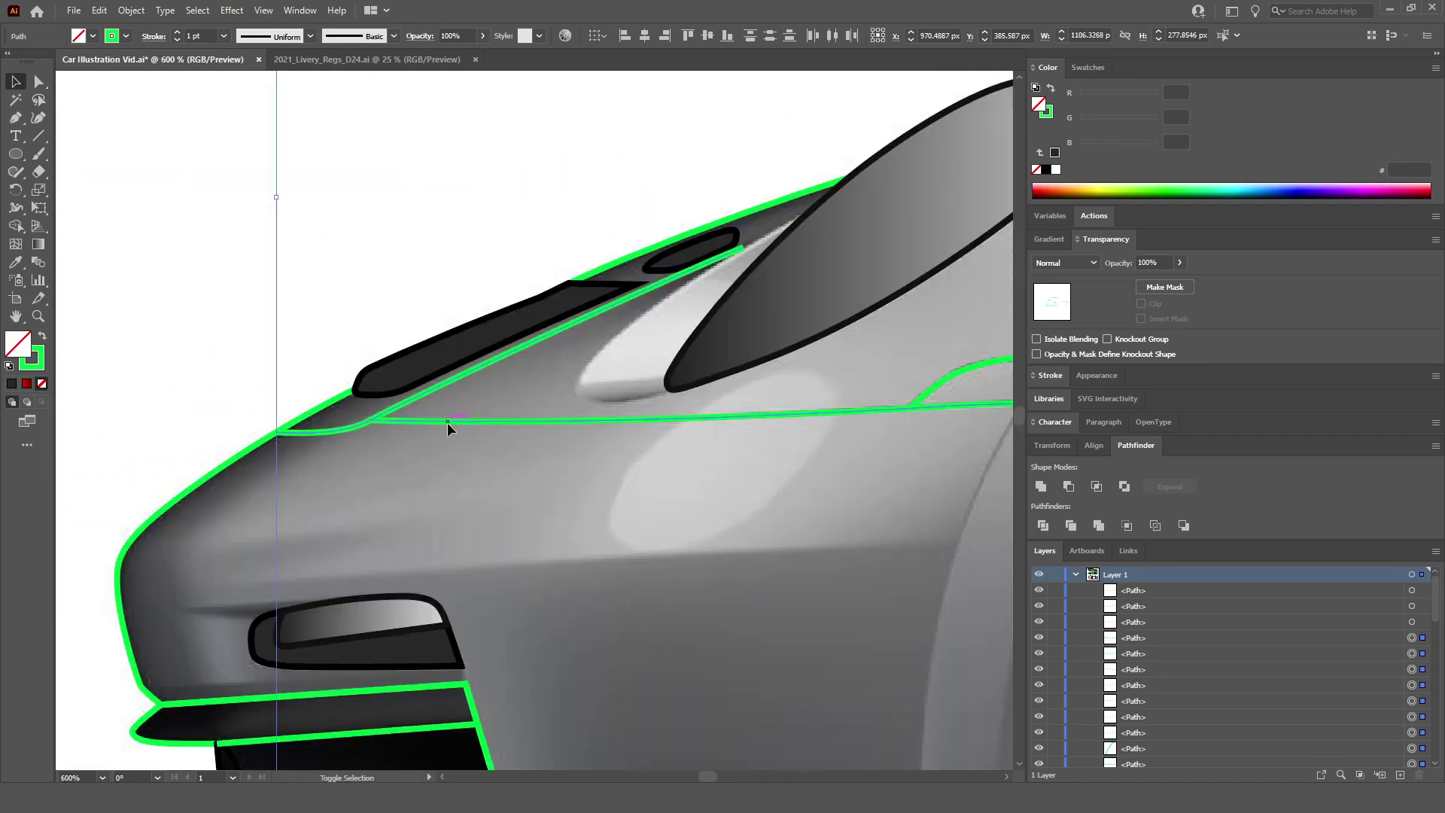
pyautogui.scroll(-3, 506, 408)
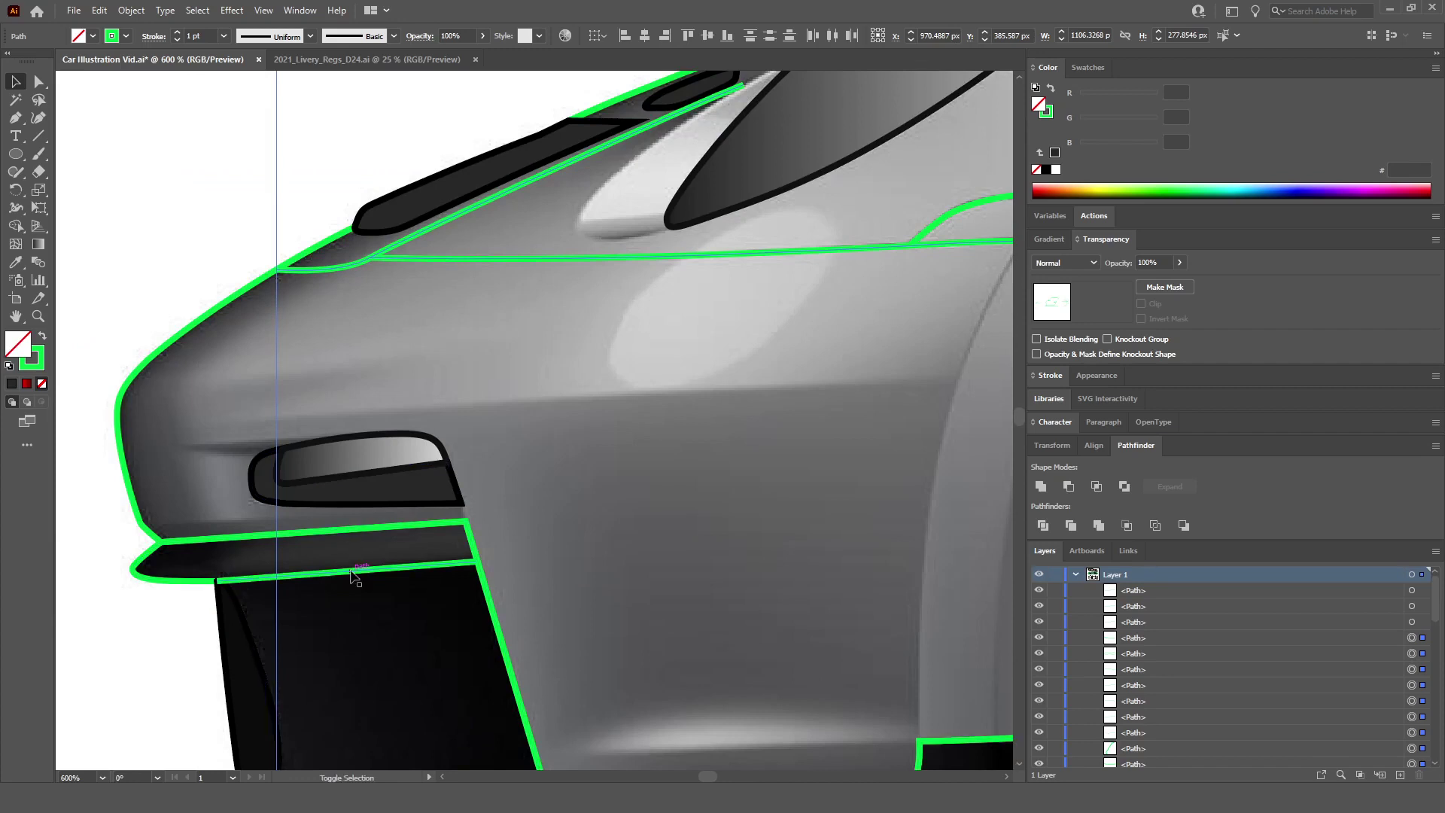
pyautogui.scroll(-4, 351, 577)
pyautogui.scroll(2, 319, 582)
pyautogui.keyDown('shift'); pyautogui.click(320, 581); pyautogui.keyUp('shift')
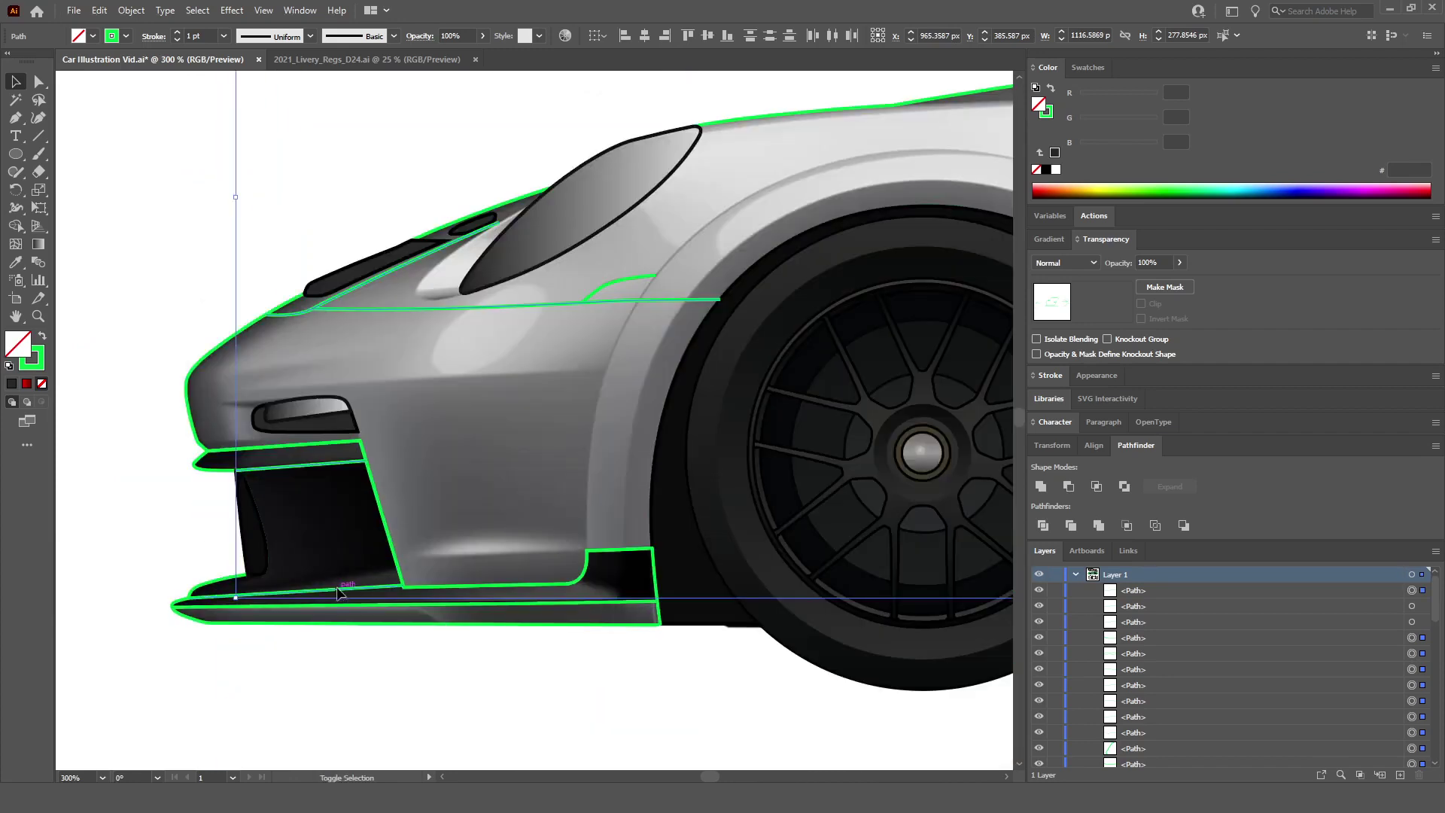
pyautogui.keyDown('shift'); pyautogui.click(482, 605); pyautogui.keyUp('shift')
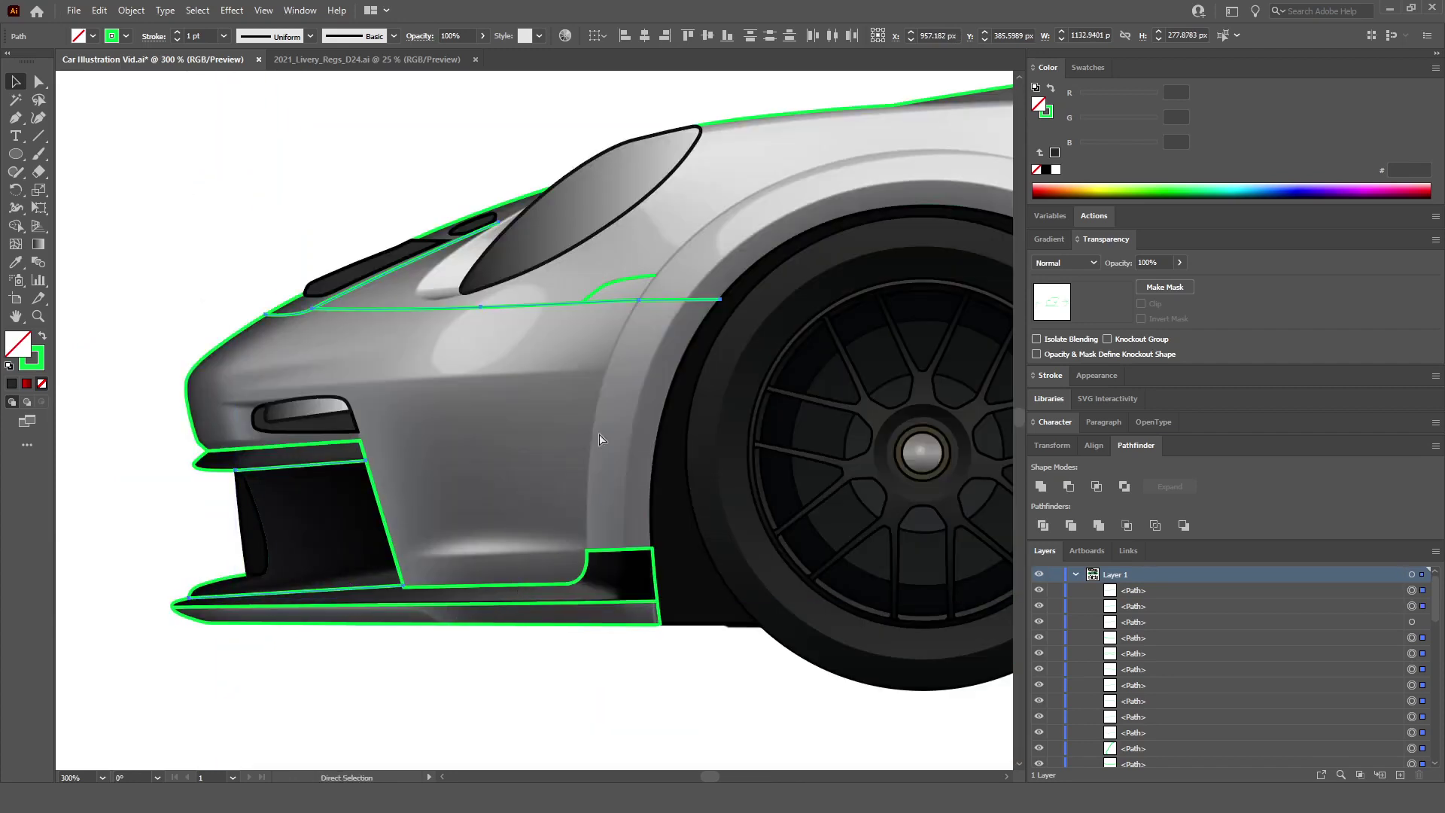
pyautogui.scroll(-5, 615, 299)
pyautogui.scroll(1, 638, 374)
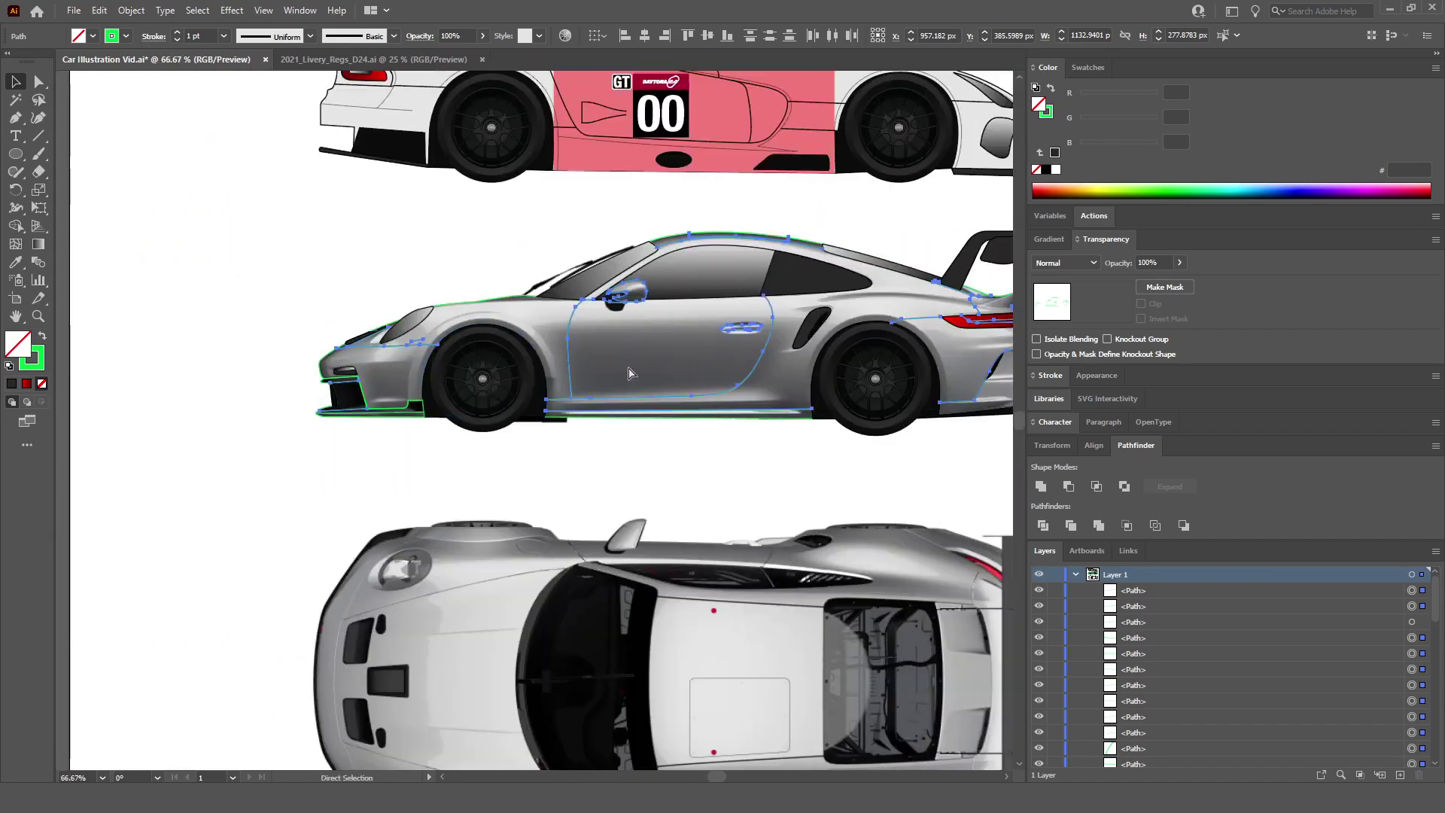
pyautogui.hotkey('ctrl', 'g')
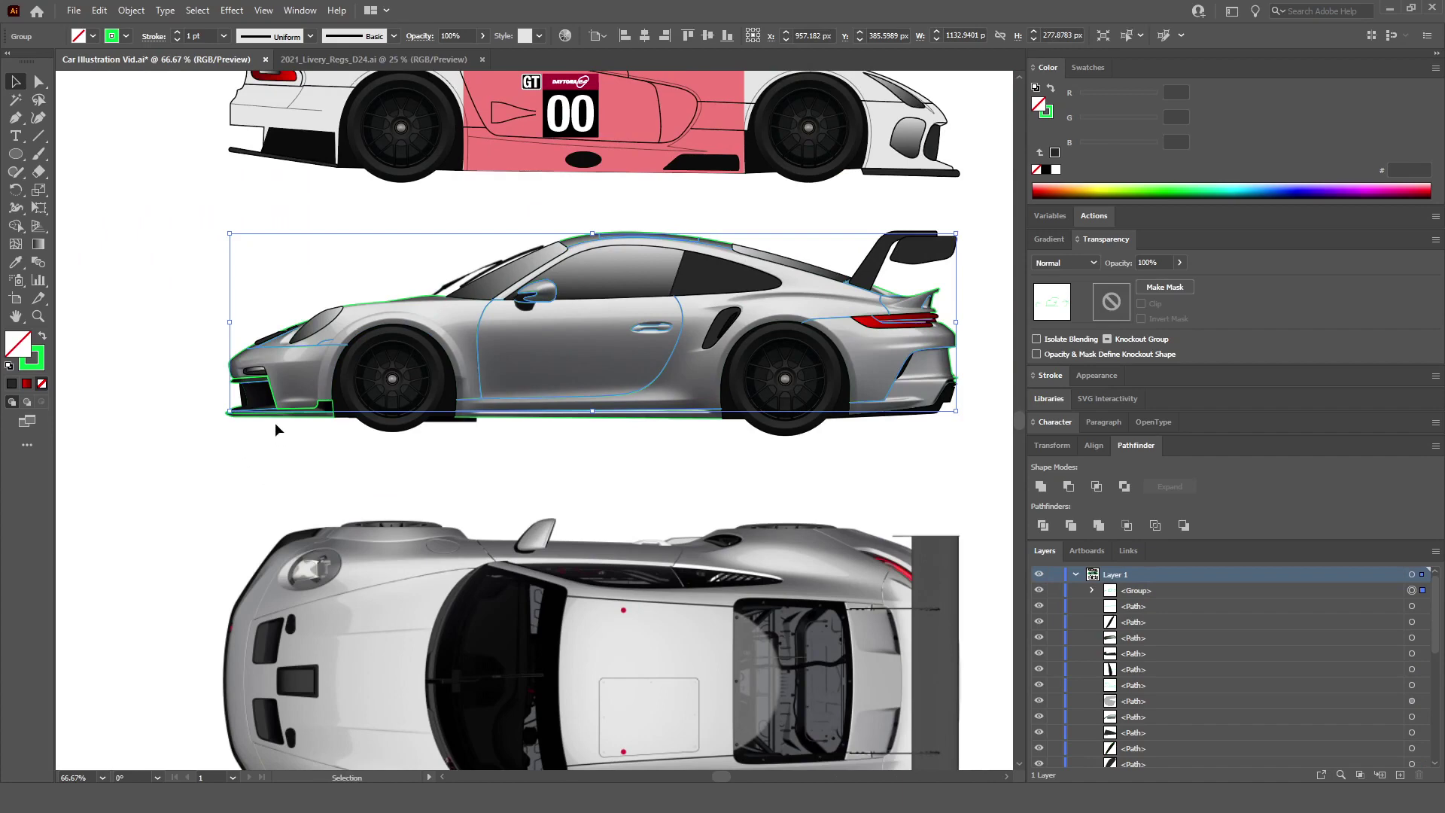
# Step: Give the front air intake and splitter shape the fog lamp recess's dark grey fill (282828) and black outline by sampling them
pyautogui.scroll(4, 274, 422)
pyautogui.click(274, 326)
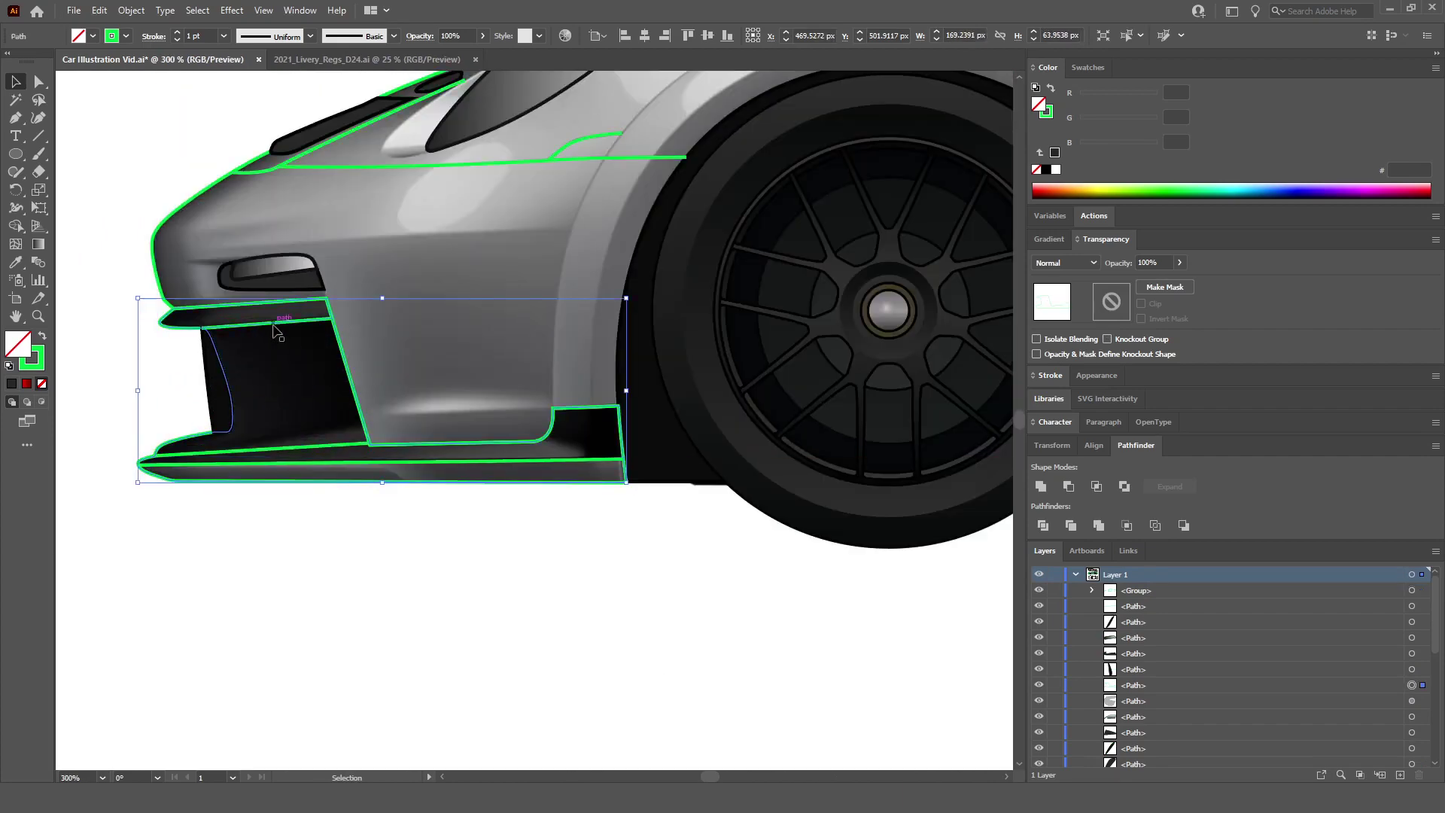
pyautogui.click(14, 262)
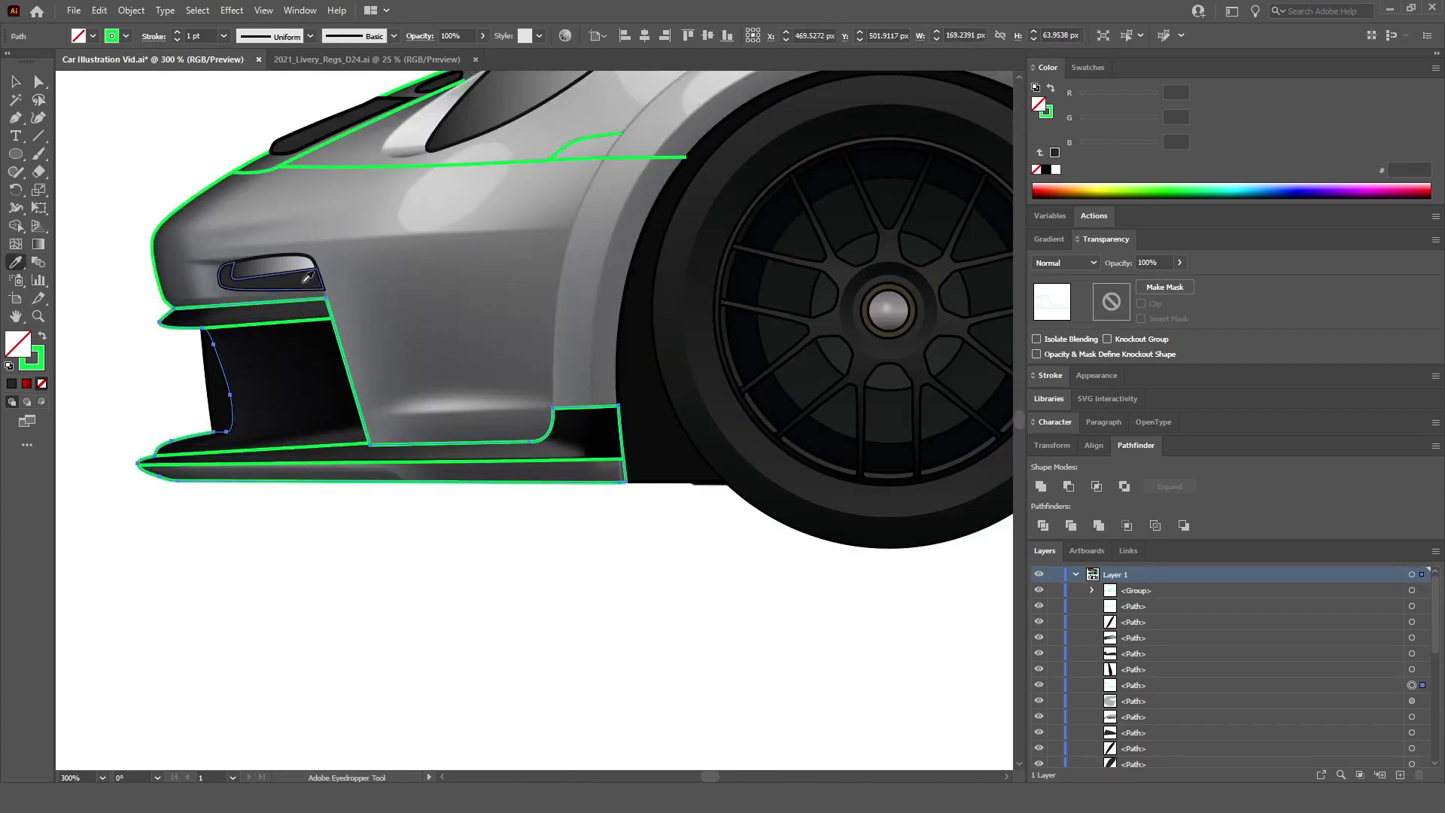
pyautogui.click(307, 279)
pyautogui.click(15, 83)
pyautogui.click(136, 123)
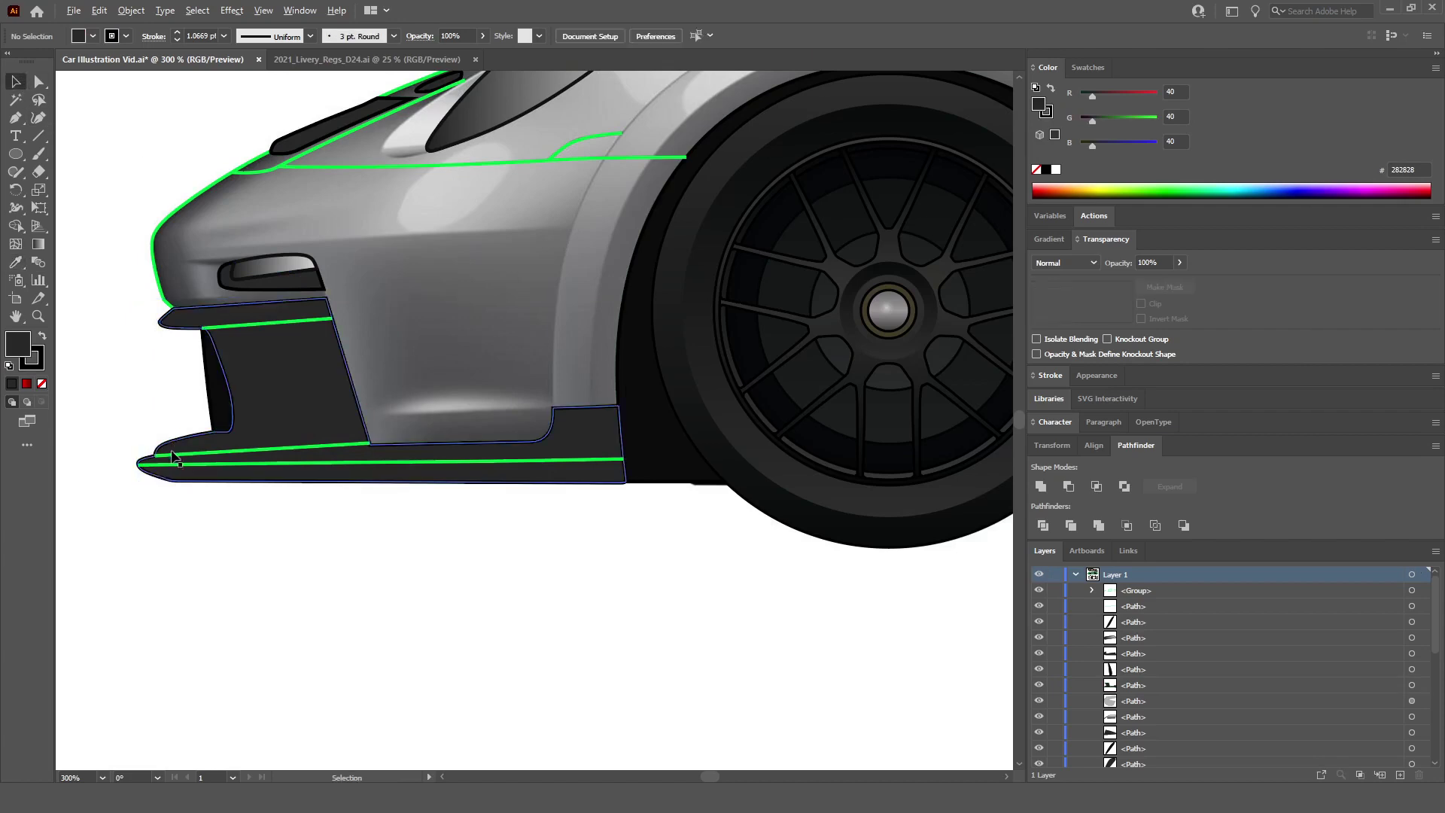
pyautogui.scroll(3, 383, 394)
pyautogui.scroll(-1, 380, 394)
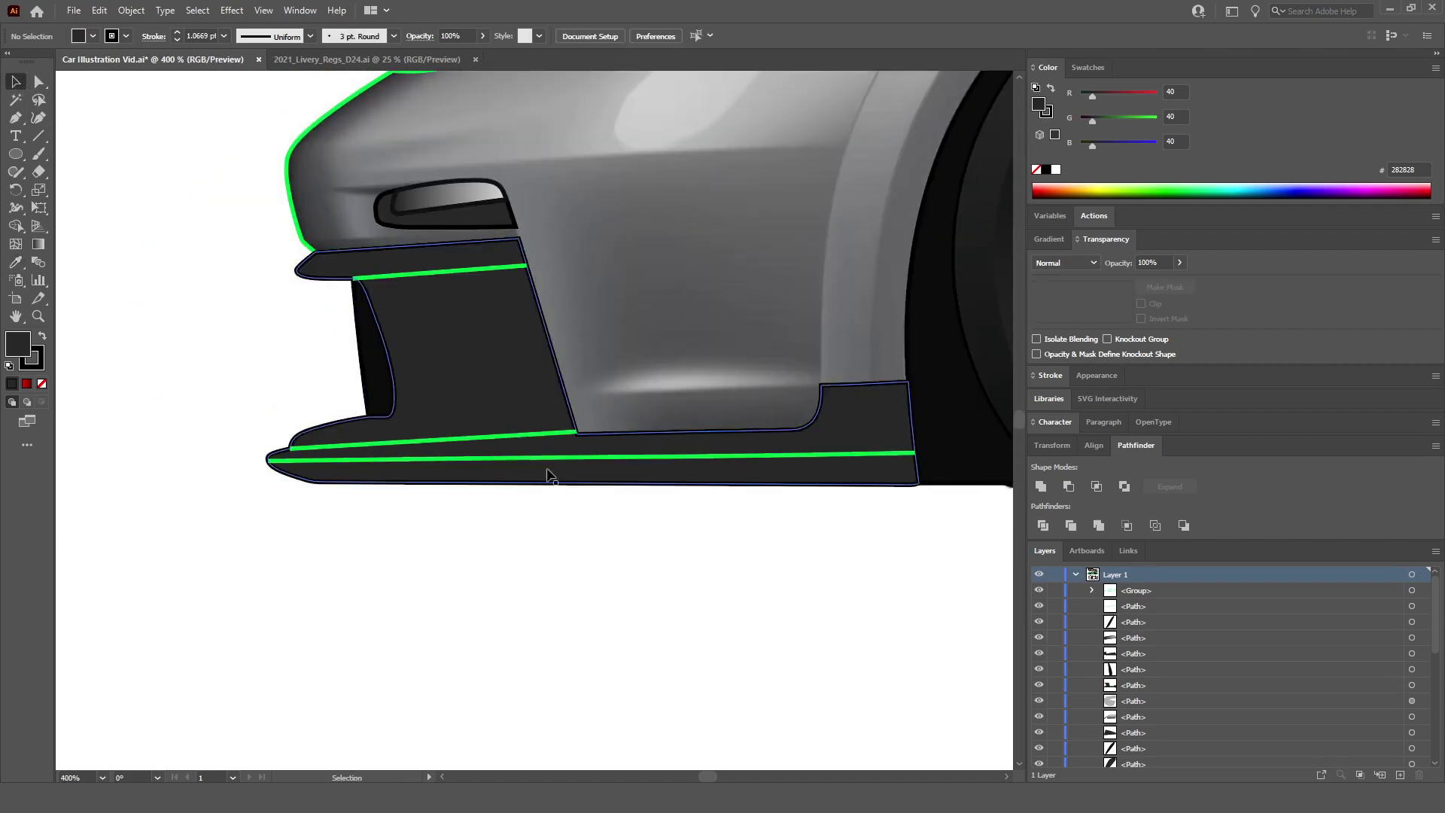
# Step: Inside the detail-line group, draw a green line from the hood edge along the top of the fender to the window-base line, and leave the group
pyautogui.scroll(-4, 439, 494)
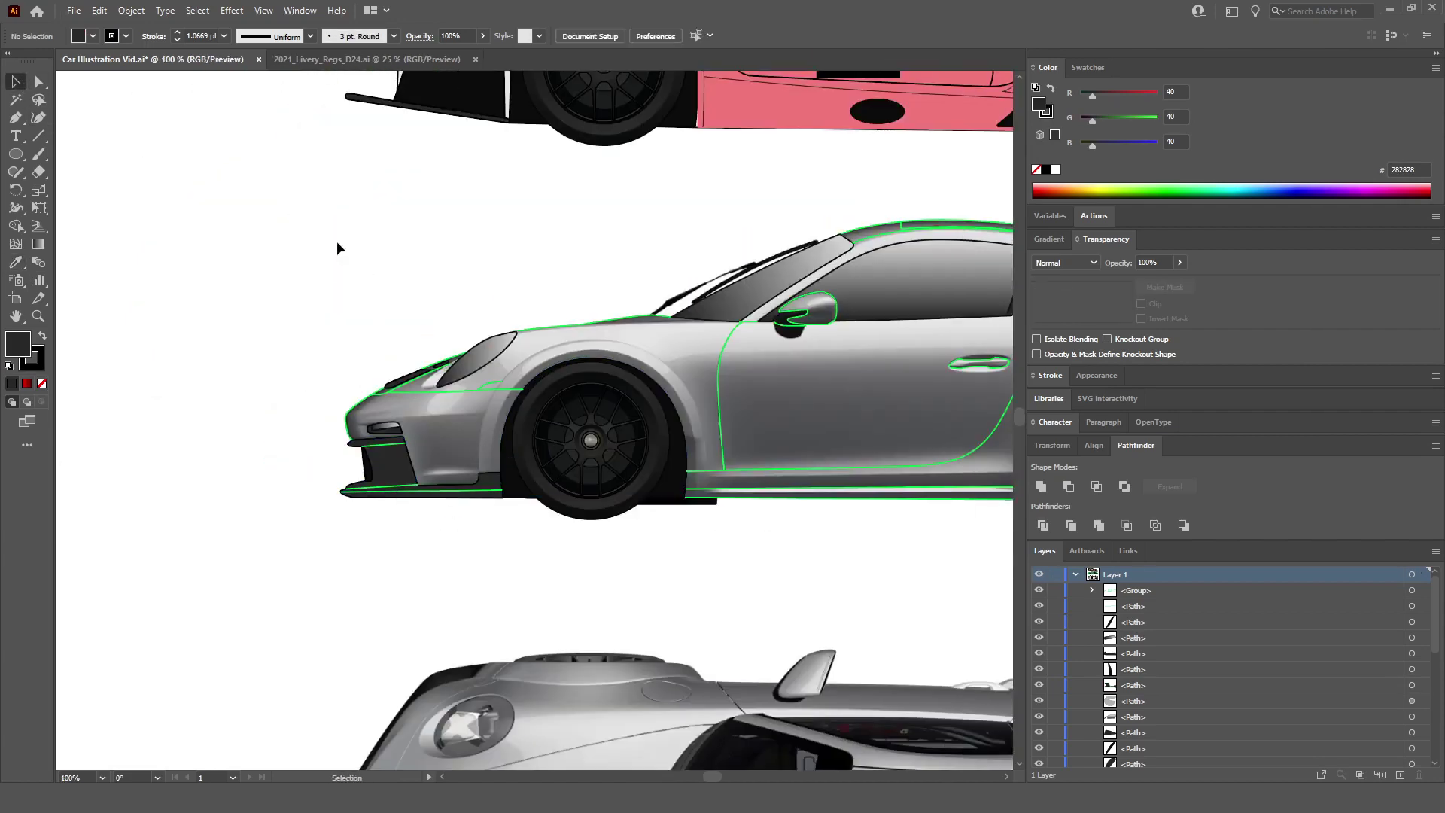
pyautogui.scroll(3, 366, 250)
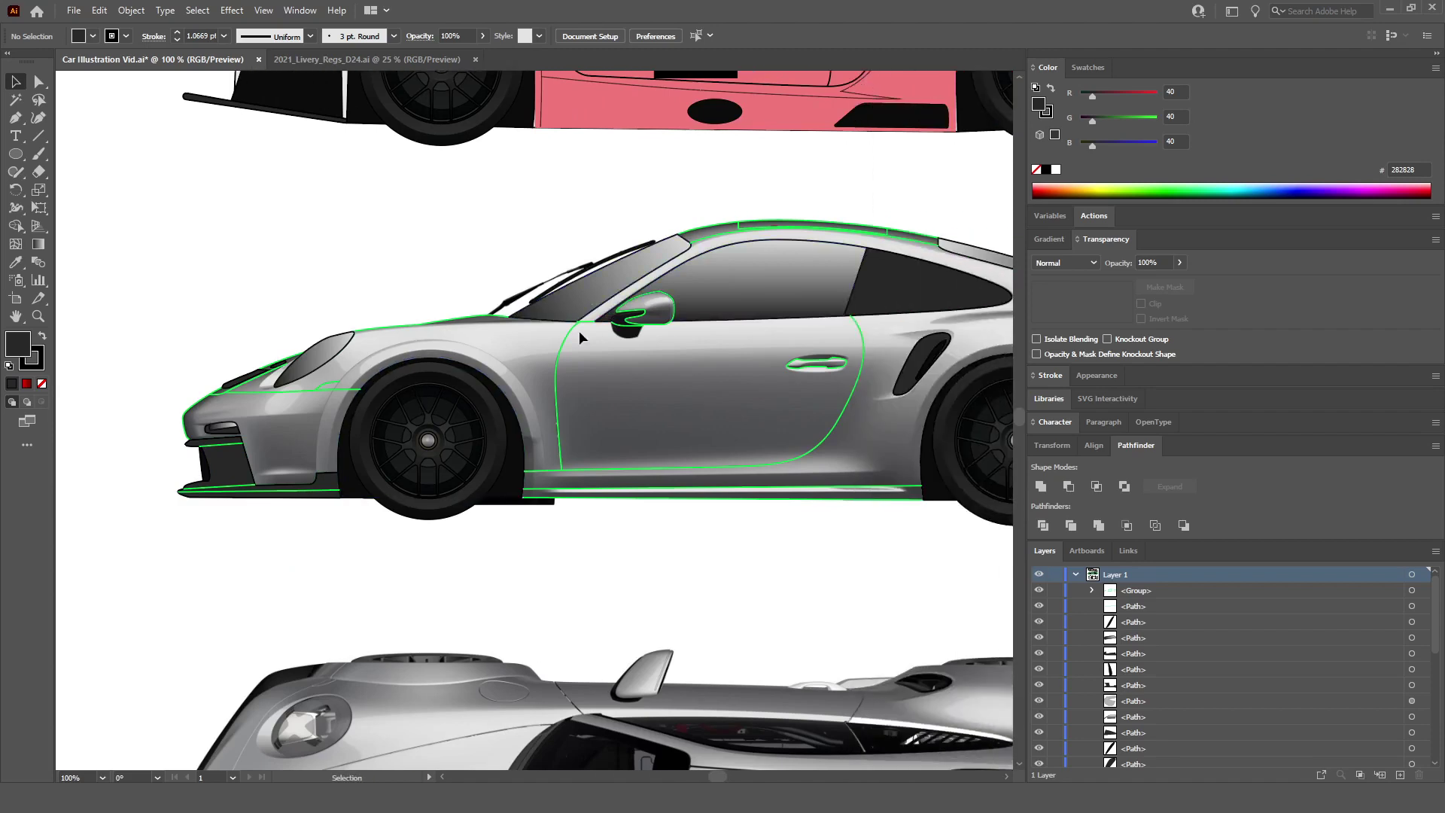
pyautogui.scroll(4, 486, 316)
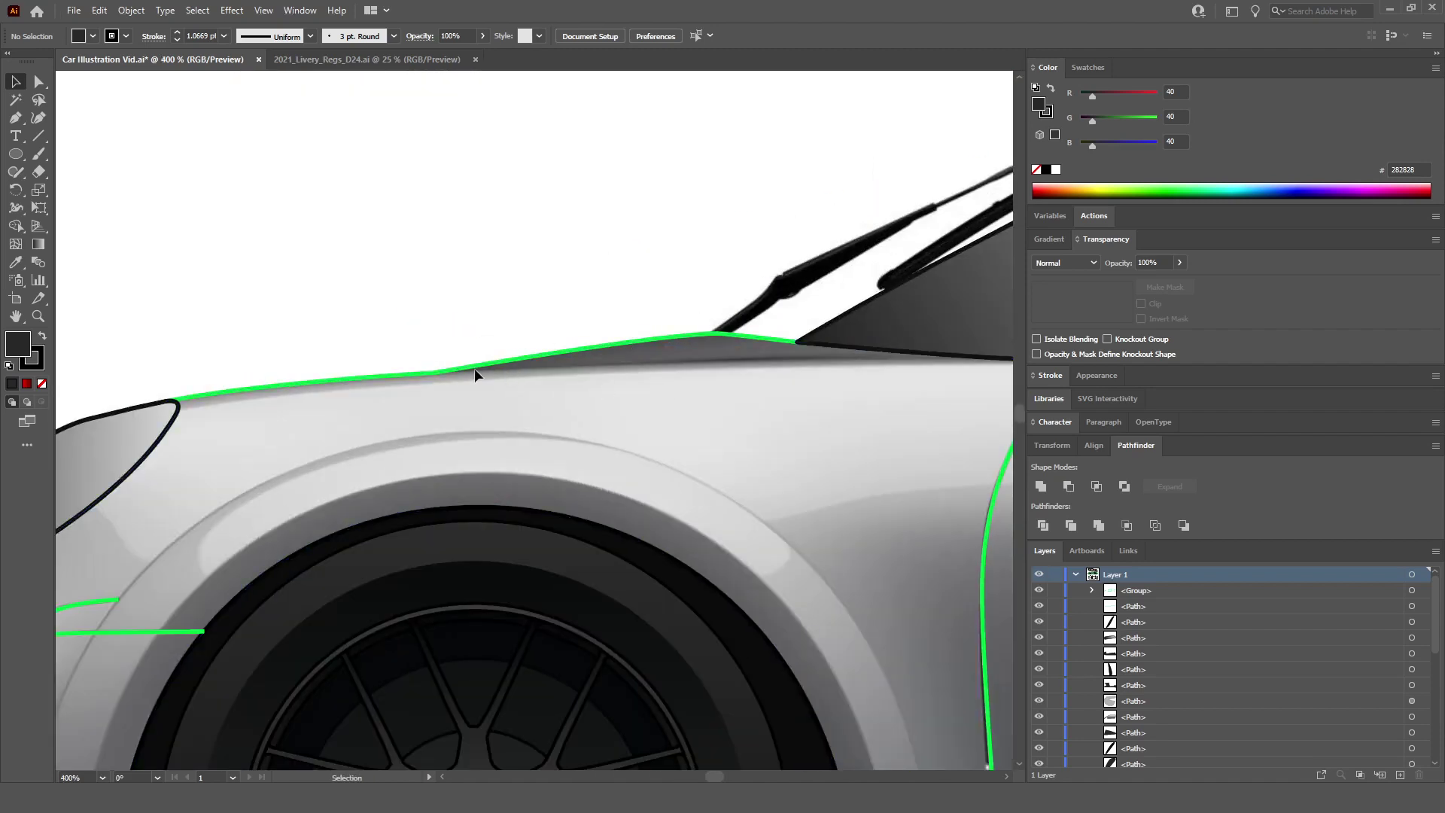
pyautogui.hscroll(1, 477, 374)
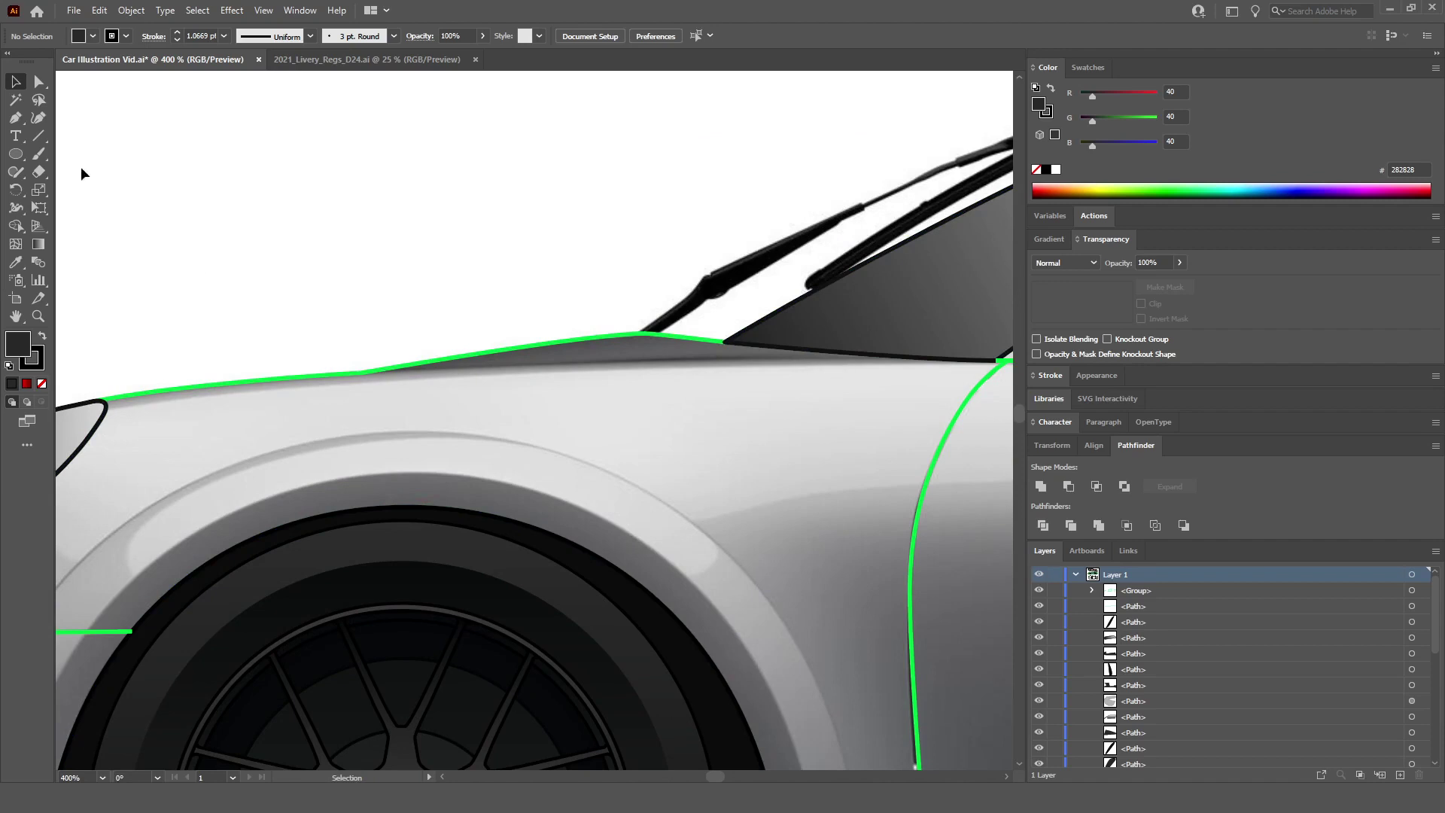
pyautogui.doubleClick(925, 490)
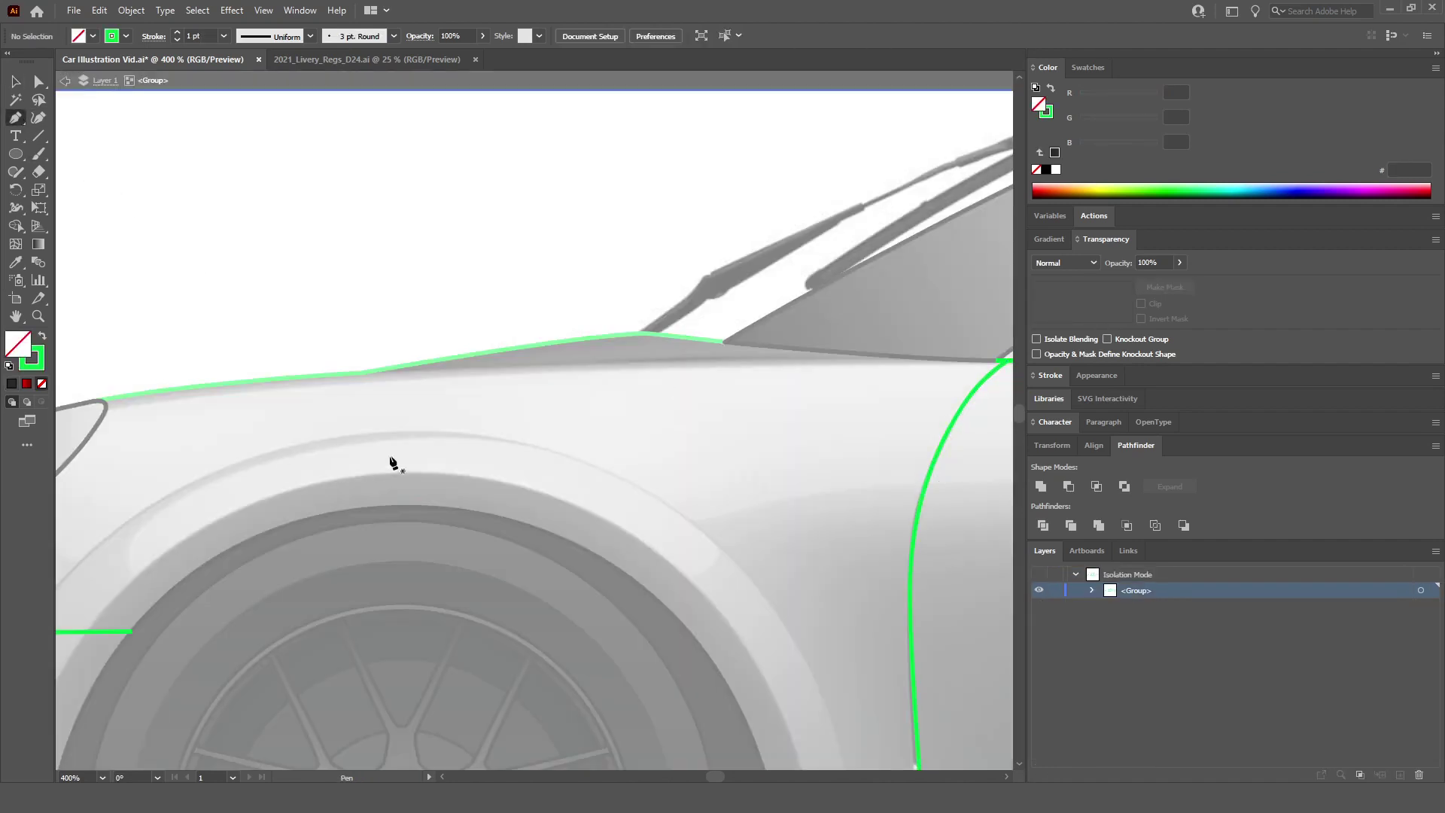
pyautogui.click(361, 372)
pyautogui.hscroll(1, 896, 365)
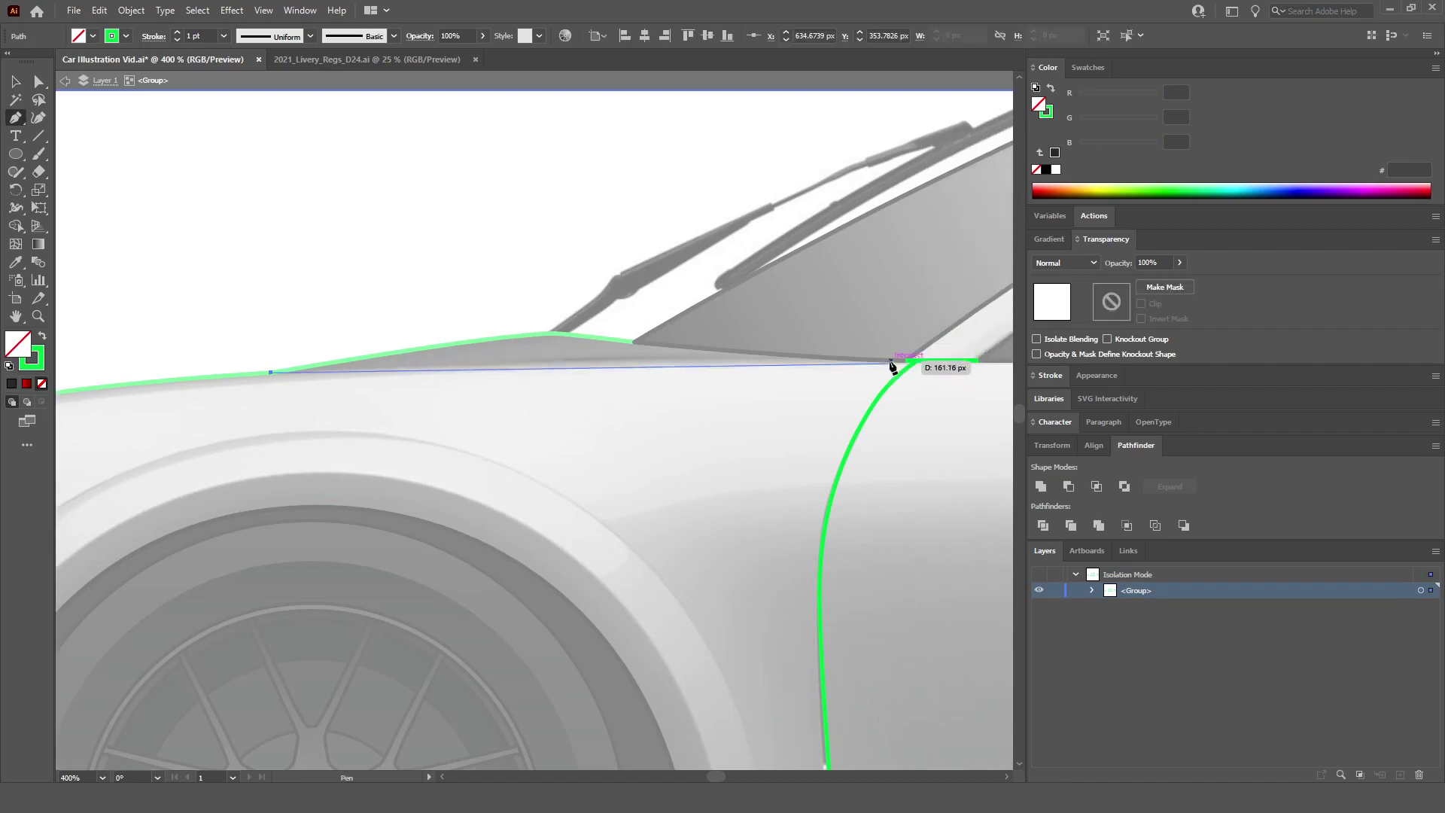
pyautogui.click(892, 364)
pyautogui.hscroll(1, 941, 364)
pyautogui.hotkey('ctrl', '-')
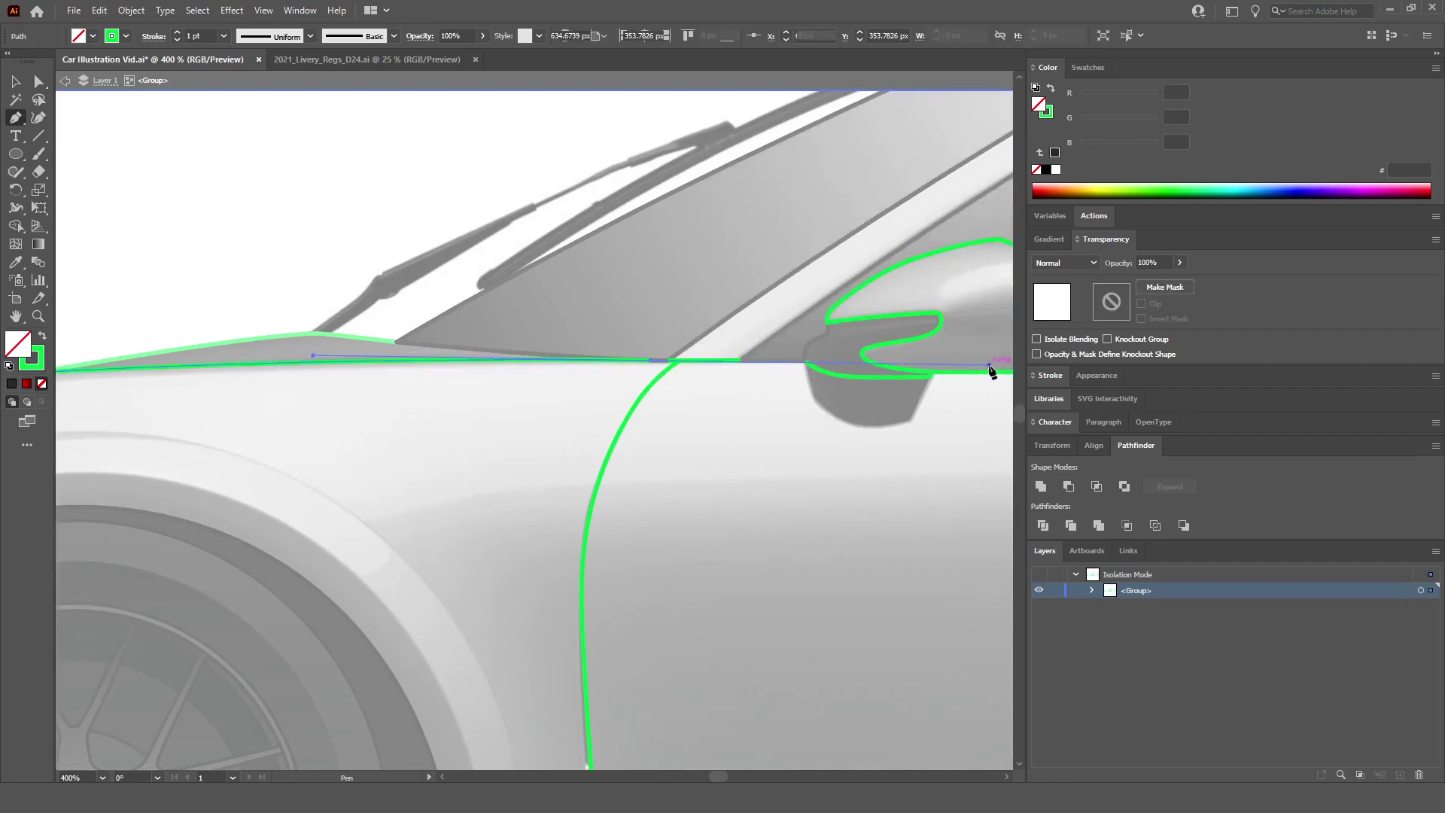
pyautogui.keyDown('ctrl'); pyautogui.click(355, 219); pyautogui.keyUp('ctrl')
pyautogui.hotkey('ctrl', '-')
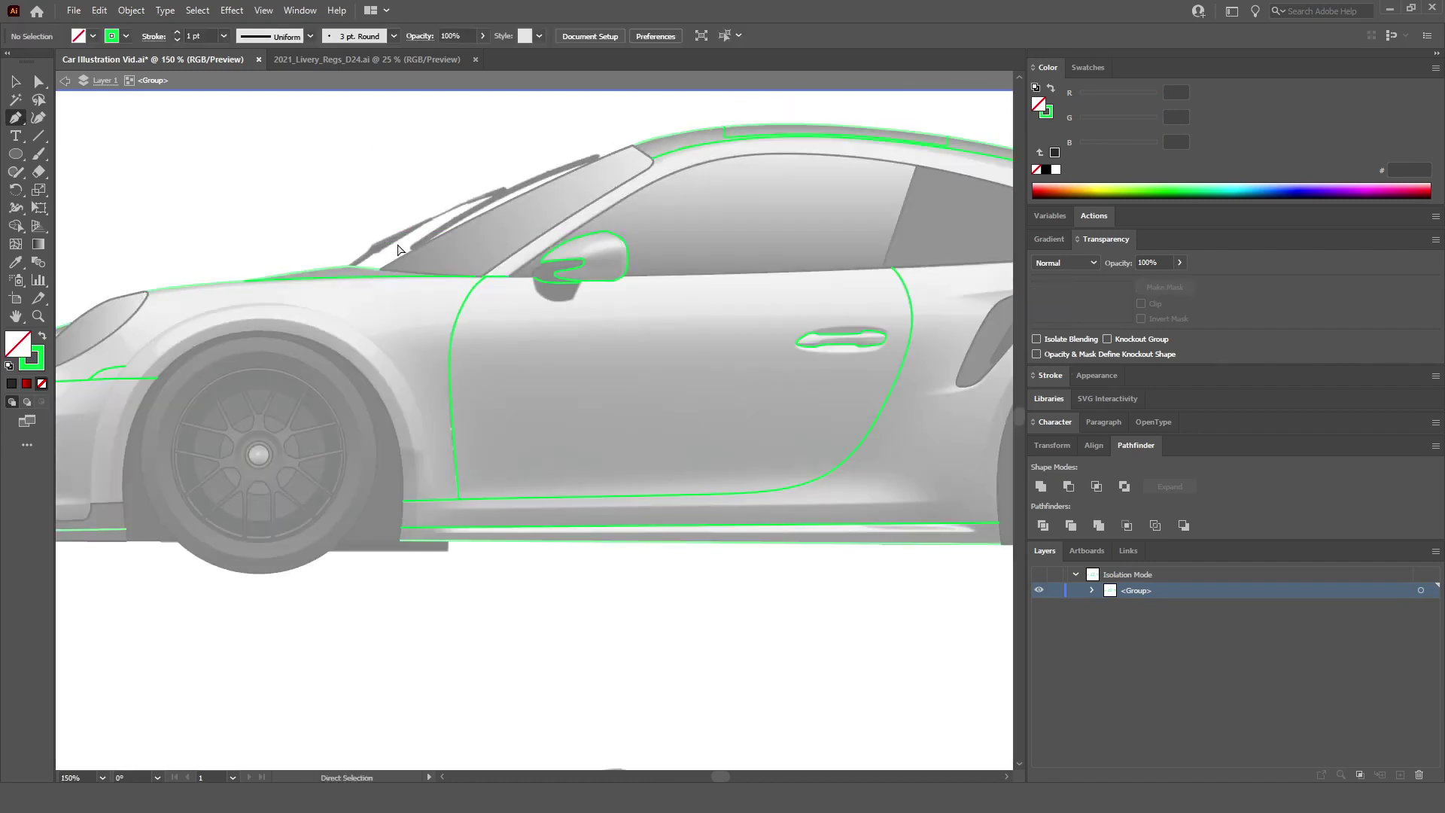
pyautogui.click(16, 81)
pyautogui.doubleClick(287, 199)
pyautogui.scroll(2, 647, 271)
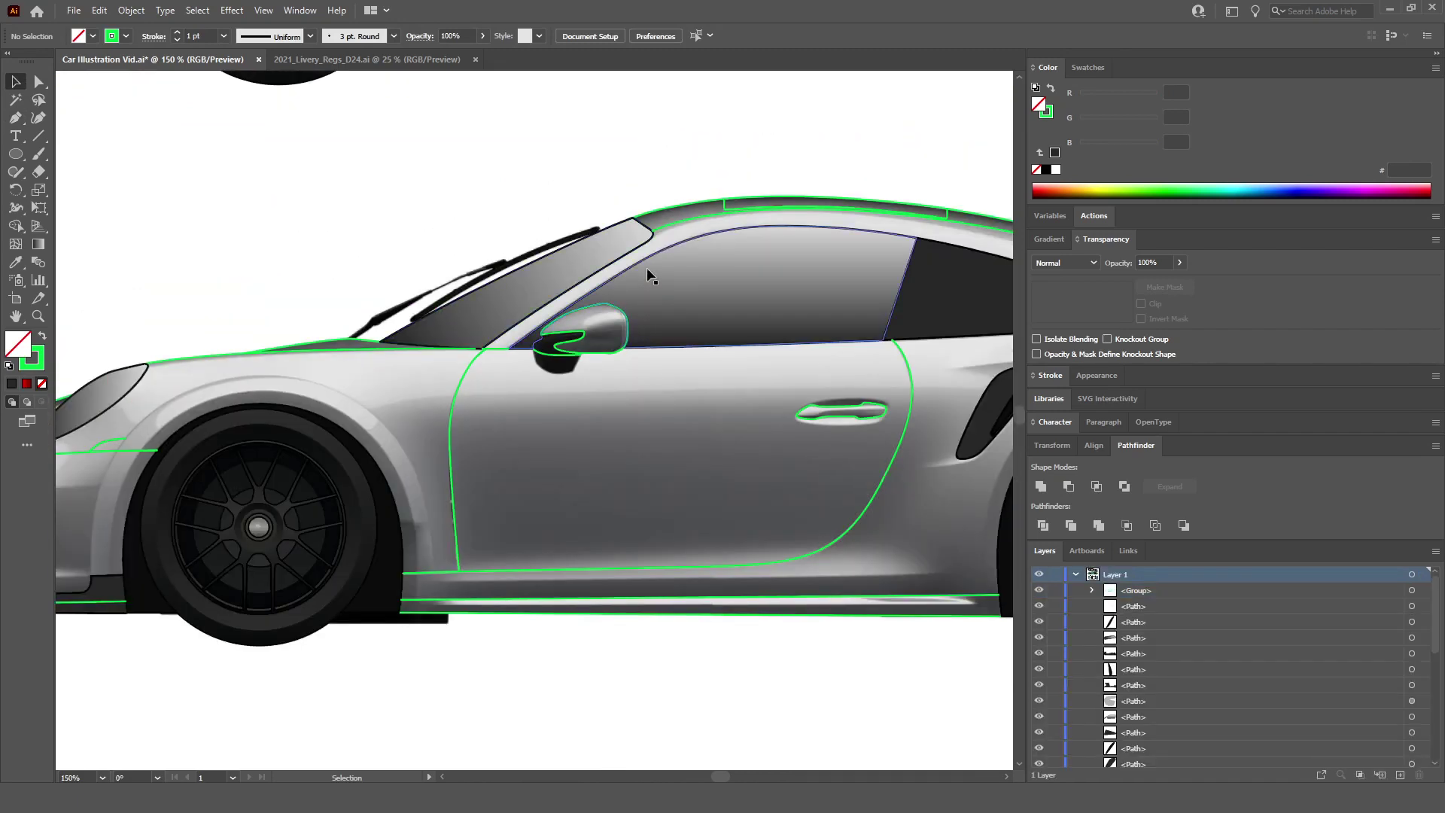
pyautogui.doubleClick(459, 380)
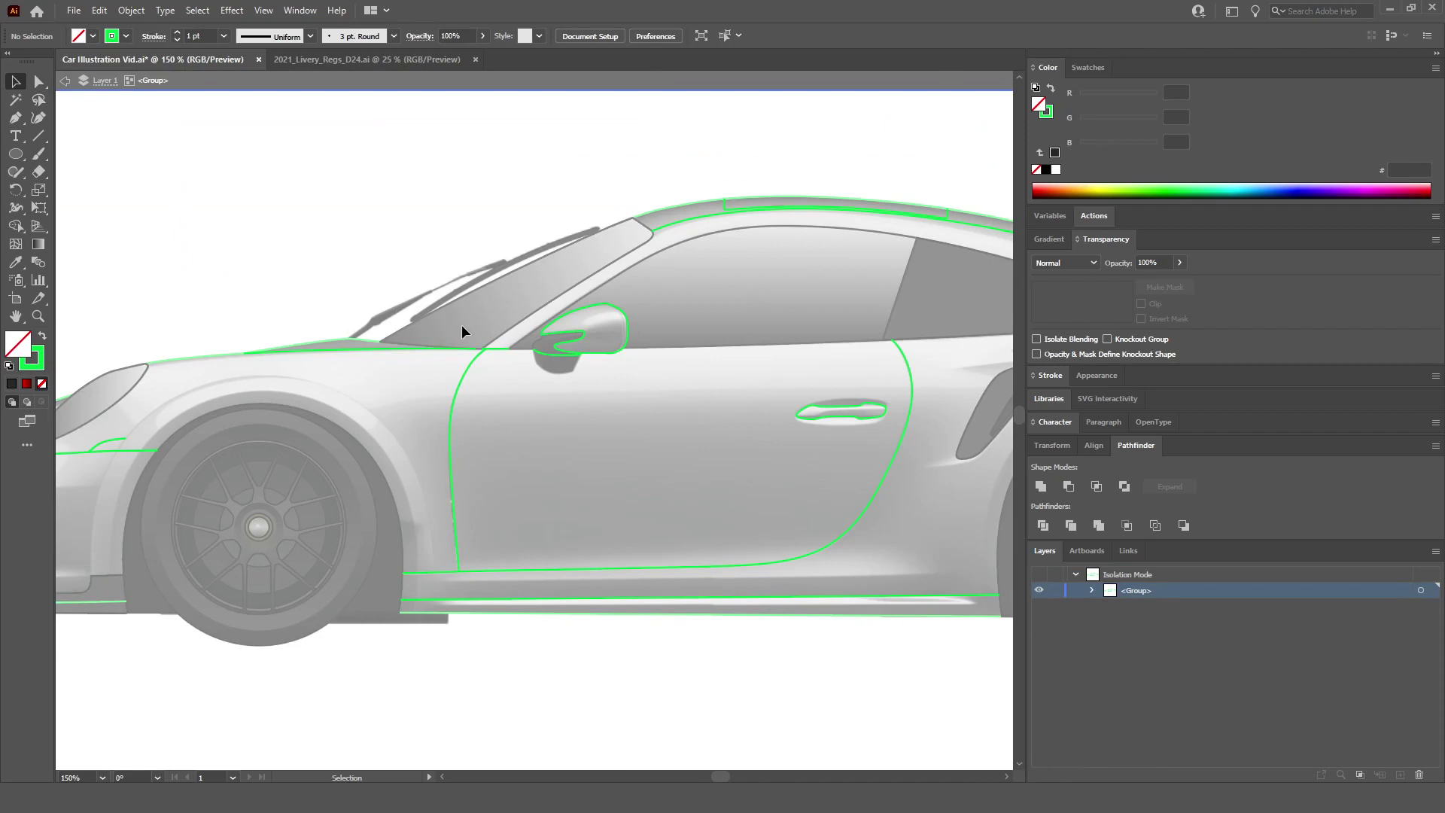
pyautogui.hotkey('ctrl', '-')
pyautogui.hotkey('ctrl', '-')
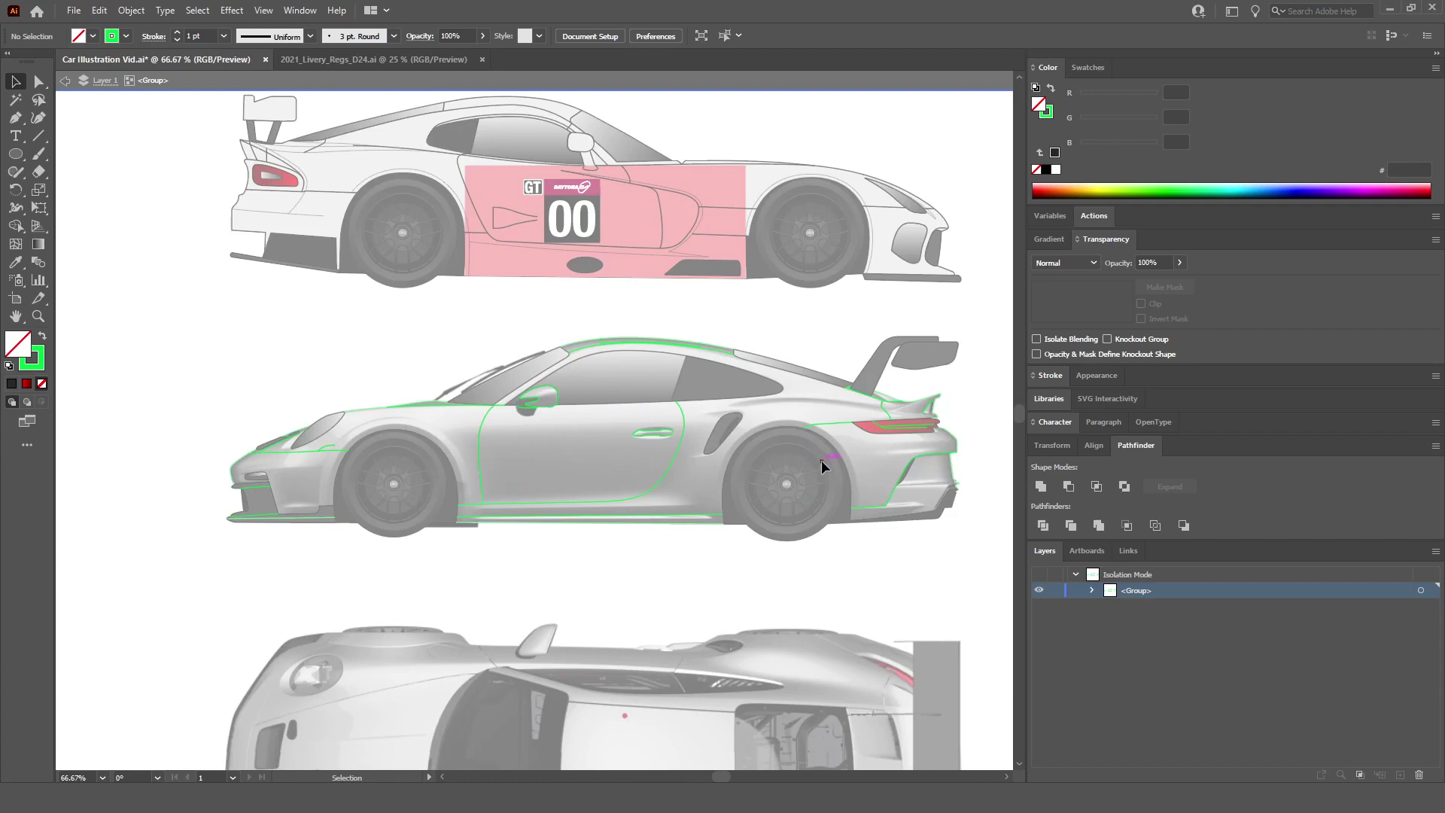
pyautogui.doubleClick(832, 344)
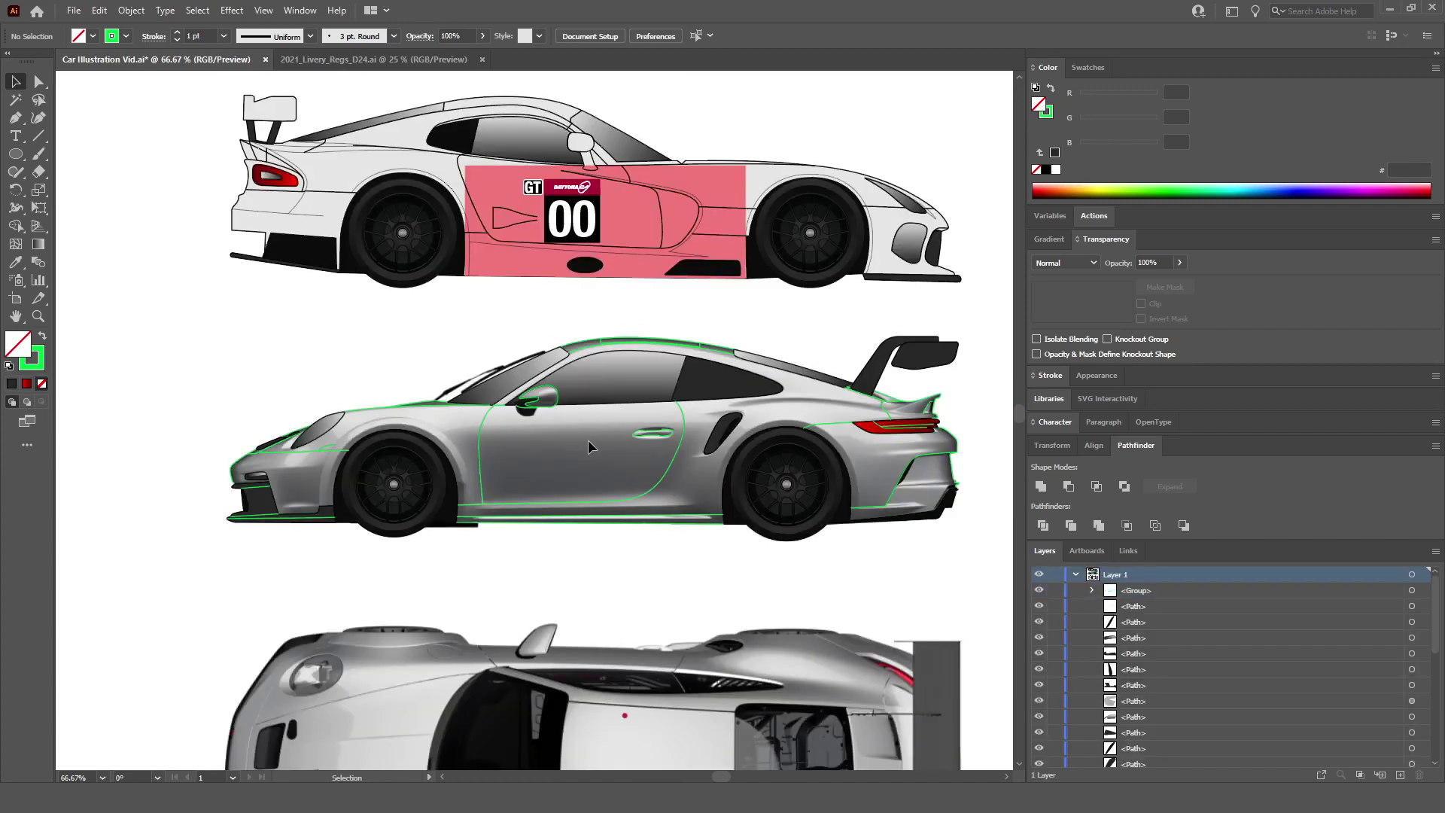
# Step: Draw a green crease line about 135 px long across the front bumper, from the nose above the fog lamp to the wheel arch flare
pyautogui.hscroll(-3, 362, 463)
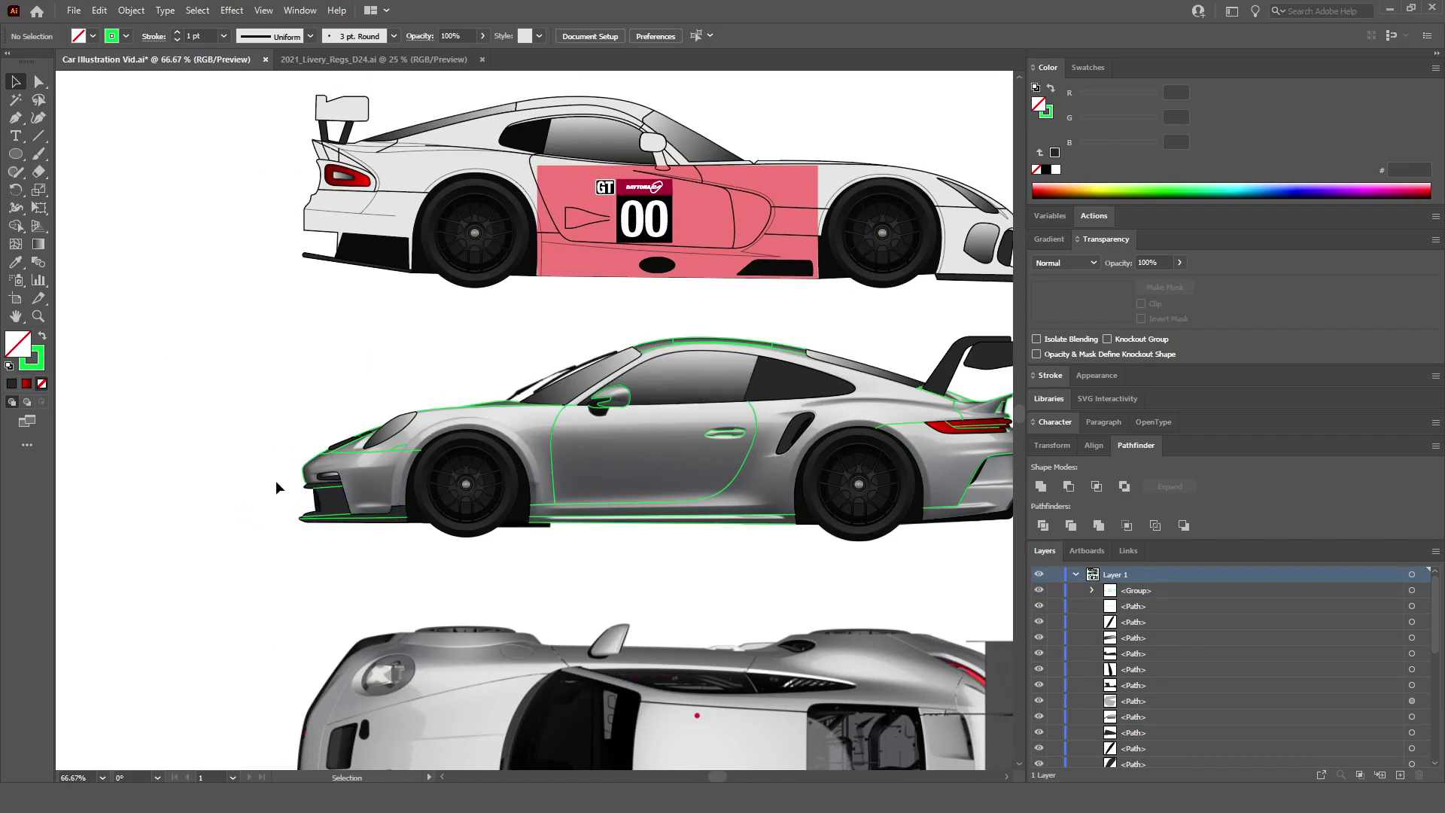
pyautogui.scroll(3, 276, 481)
pyautogui.scroll(1, 351, 452)
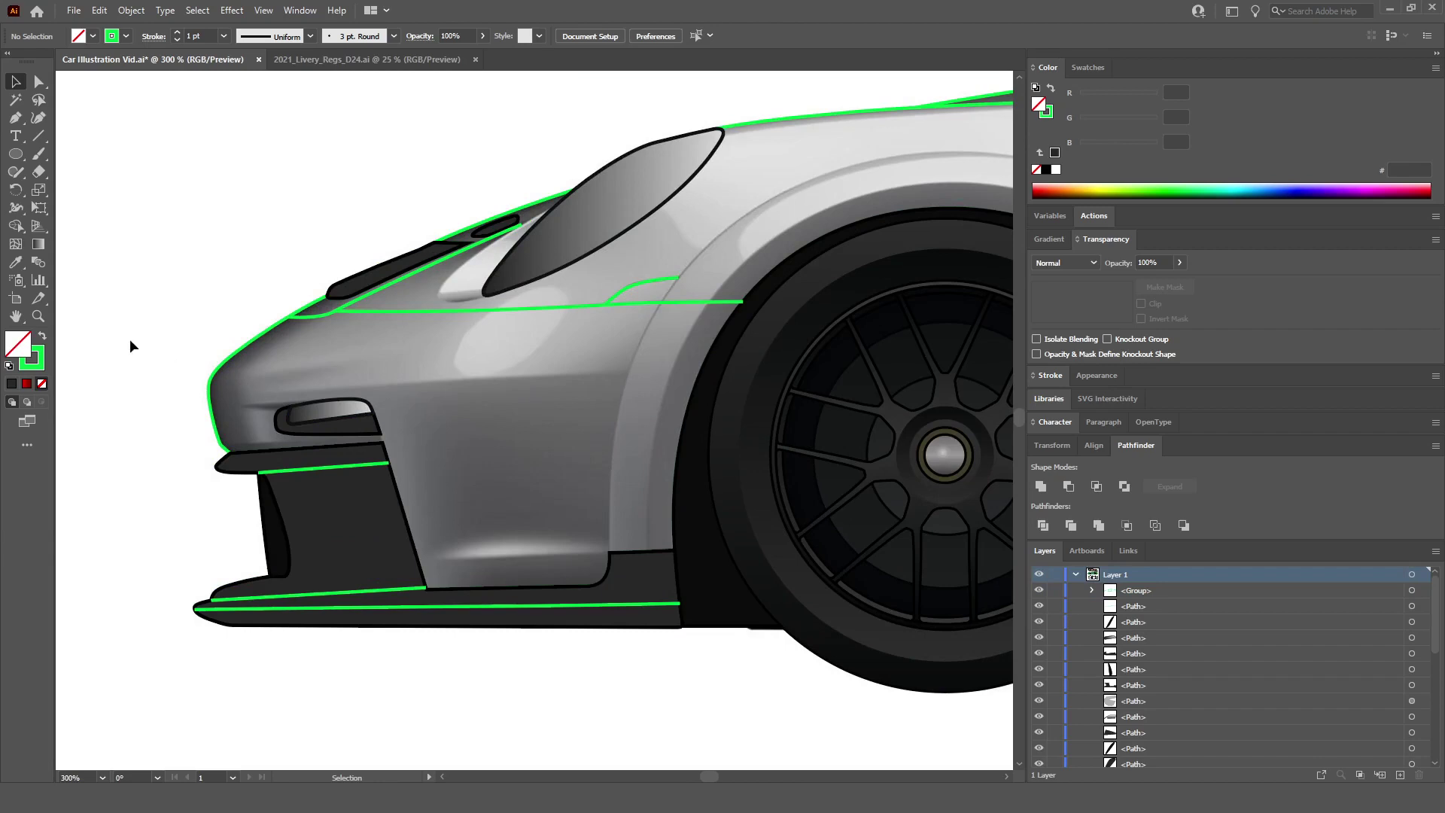
pyautogui.scroll(2, 193, 360)
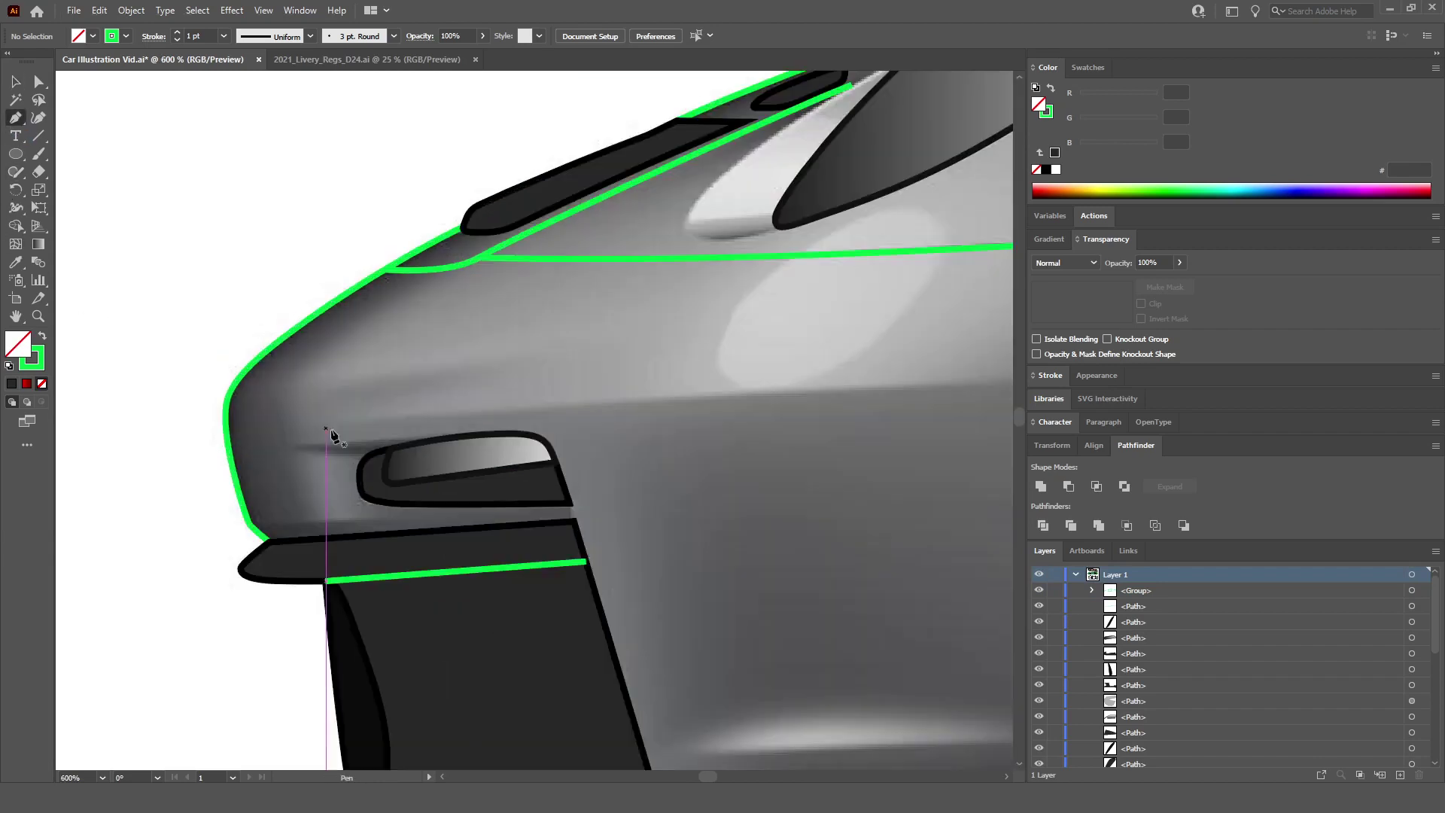
pyautogui.scroll(-2, 286, 429)
pyautogui.click(281, 423)
pyautogui.scroll(1, 653, 420)
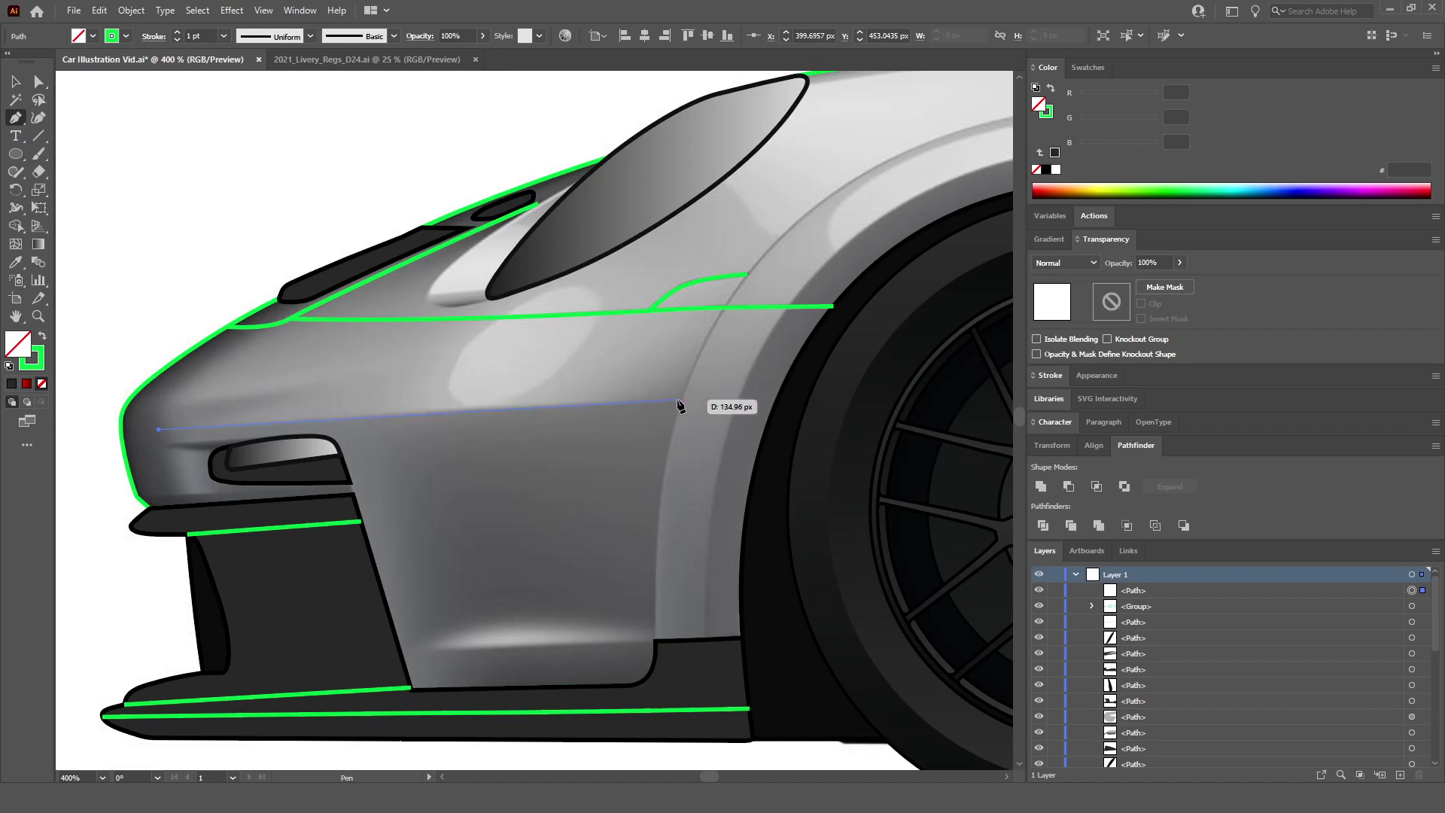
pyautogui.press('Escape')
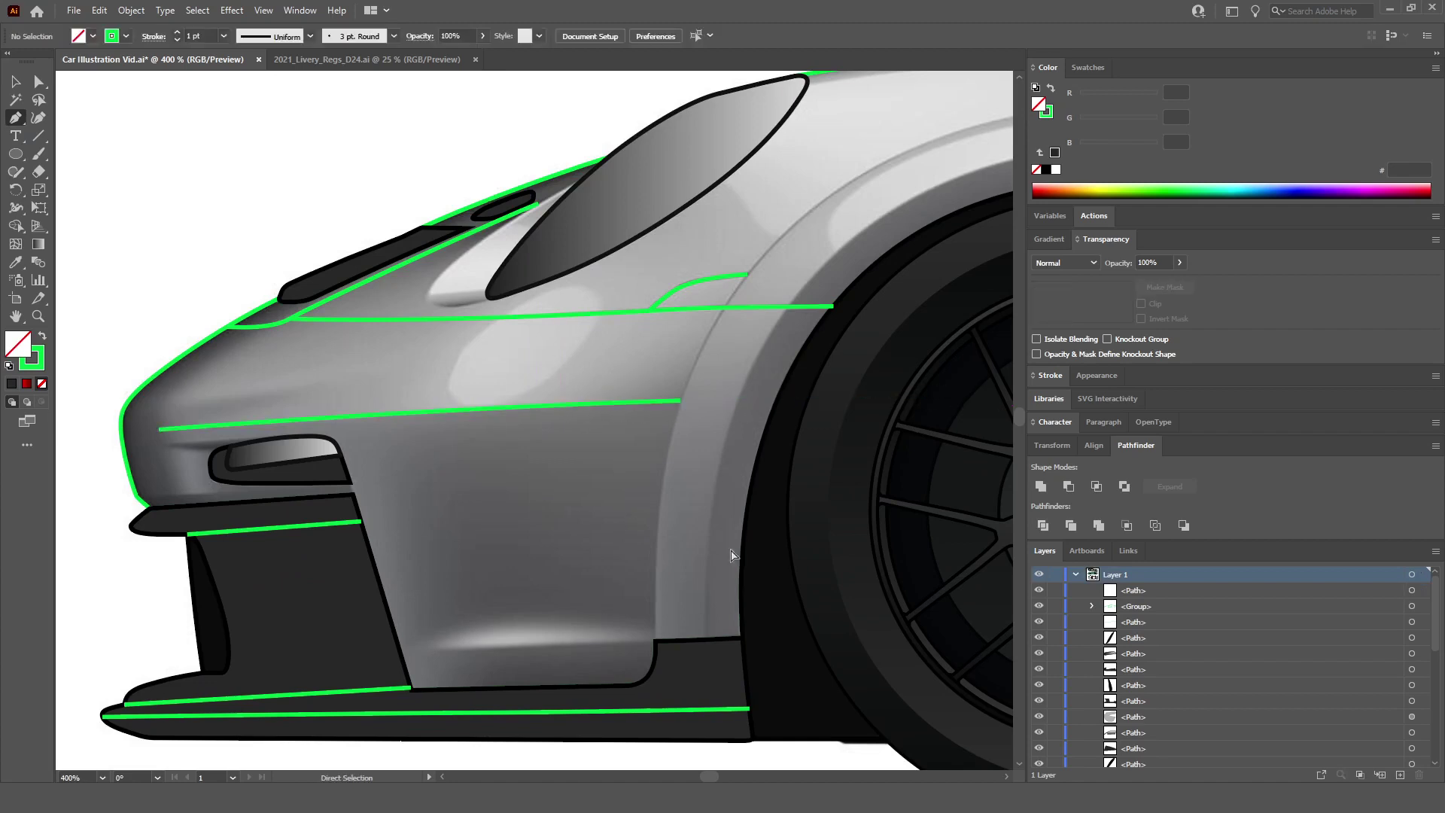
# Step: Draw a green line under the highlight on the lower front bumper, ending beside the splitter's raised corner
pyautogui.hscroll(1, 734, 602)
pyautogui.scroll(2, 405, 651)
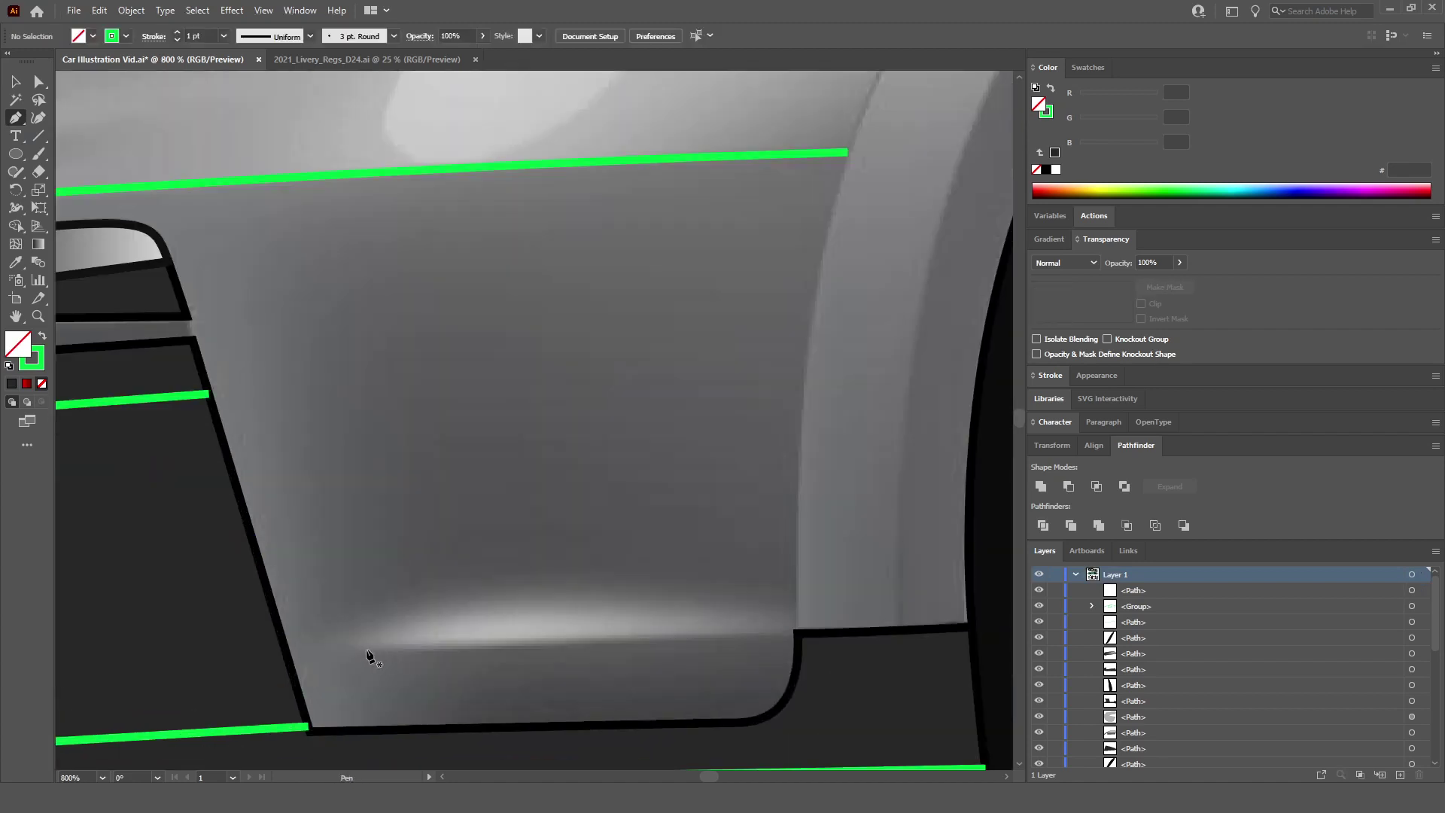
pyautogui.click(342, 650)
pyautogui.click(783, 633)
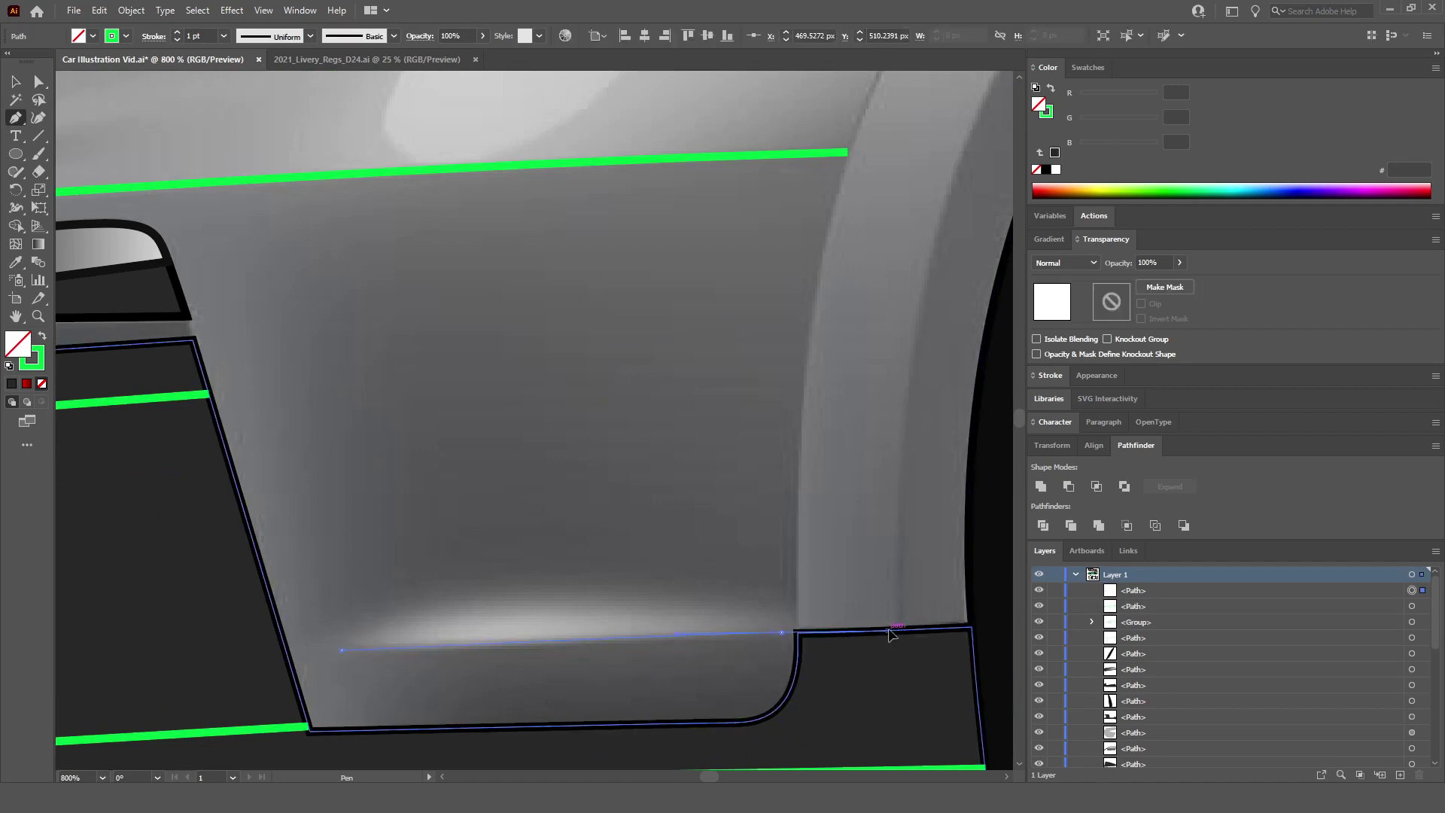
pyautogui.press('Escape')
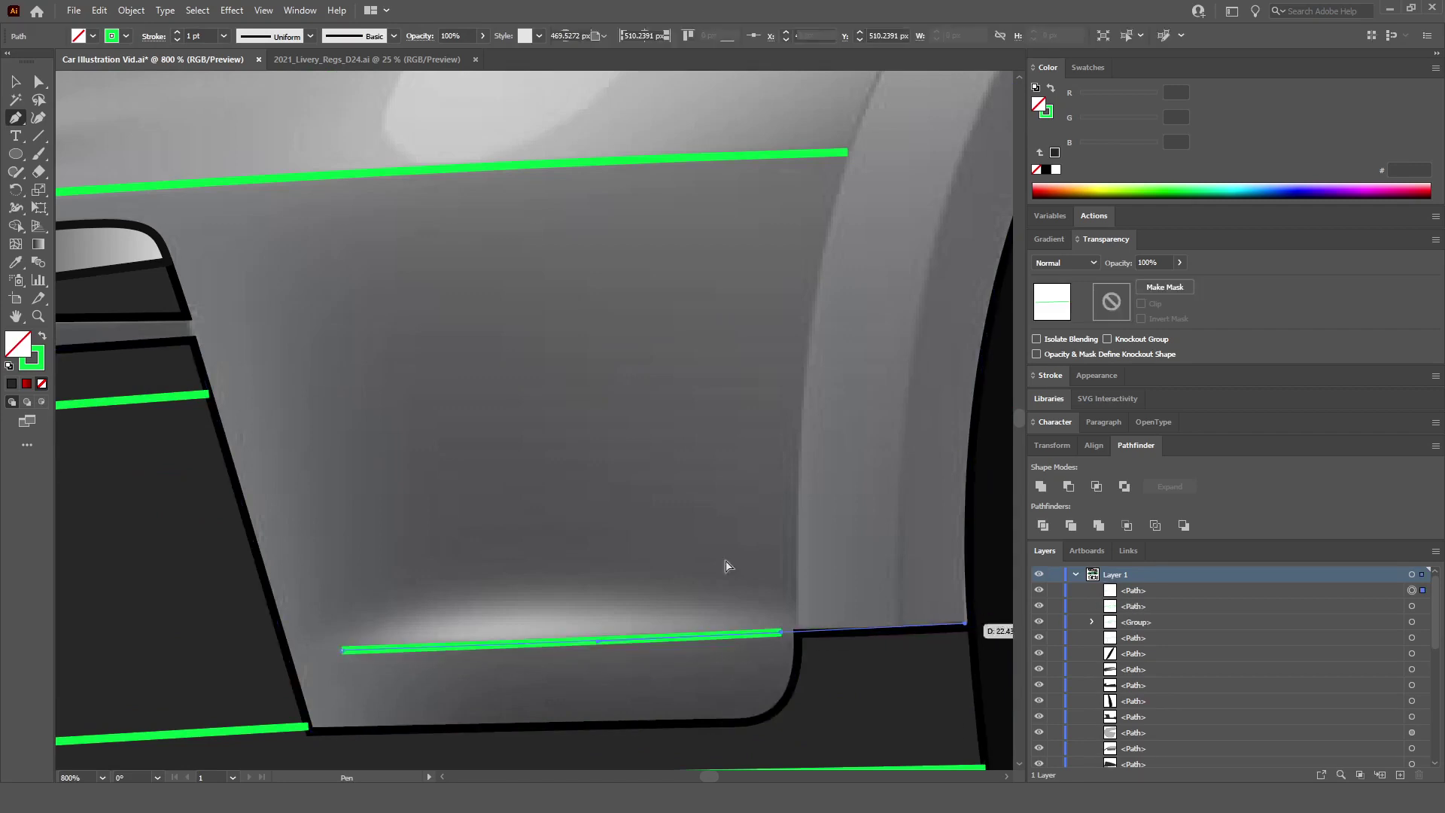
# Step: Trace the inner edge of the front wheel arch flare with a green curve from the splitter over the wheel down to the side sill
pyautogui.hscroll(2, 758, 576)
pyautogui.hscroll(1, 758, 577)
pyautogui.keyDown('ctrl'); pyautogui.click(777, 634); pyautogui.keyUp('ctrl')
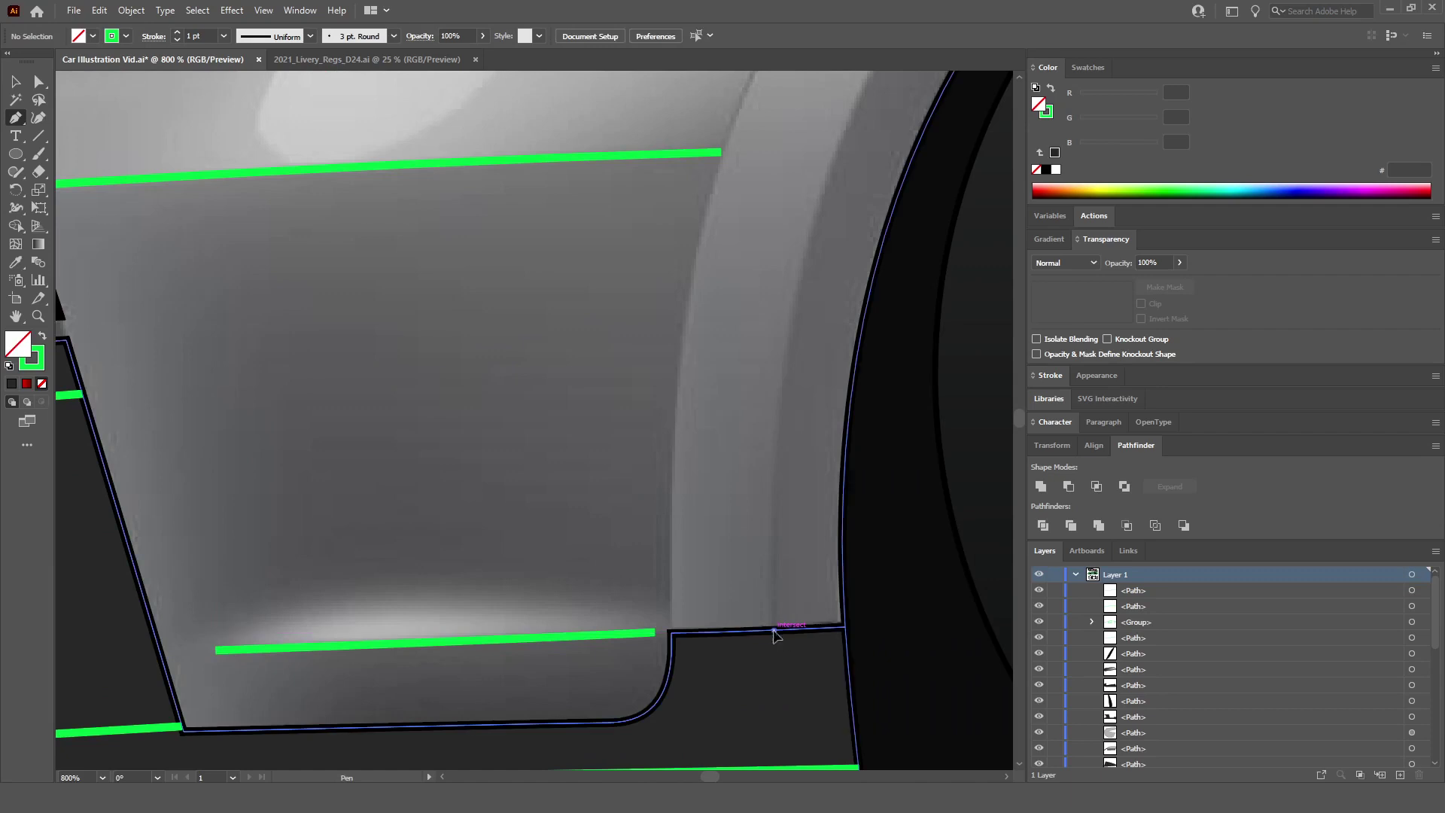
pyautogui.hotkey('ctrl', '0')
pyautogui.scroll(4, 896, 296)
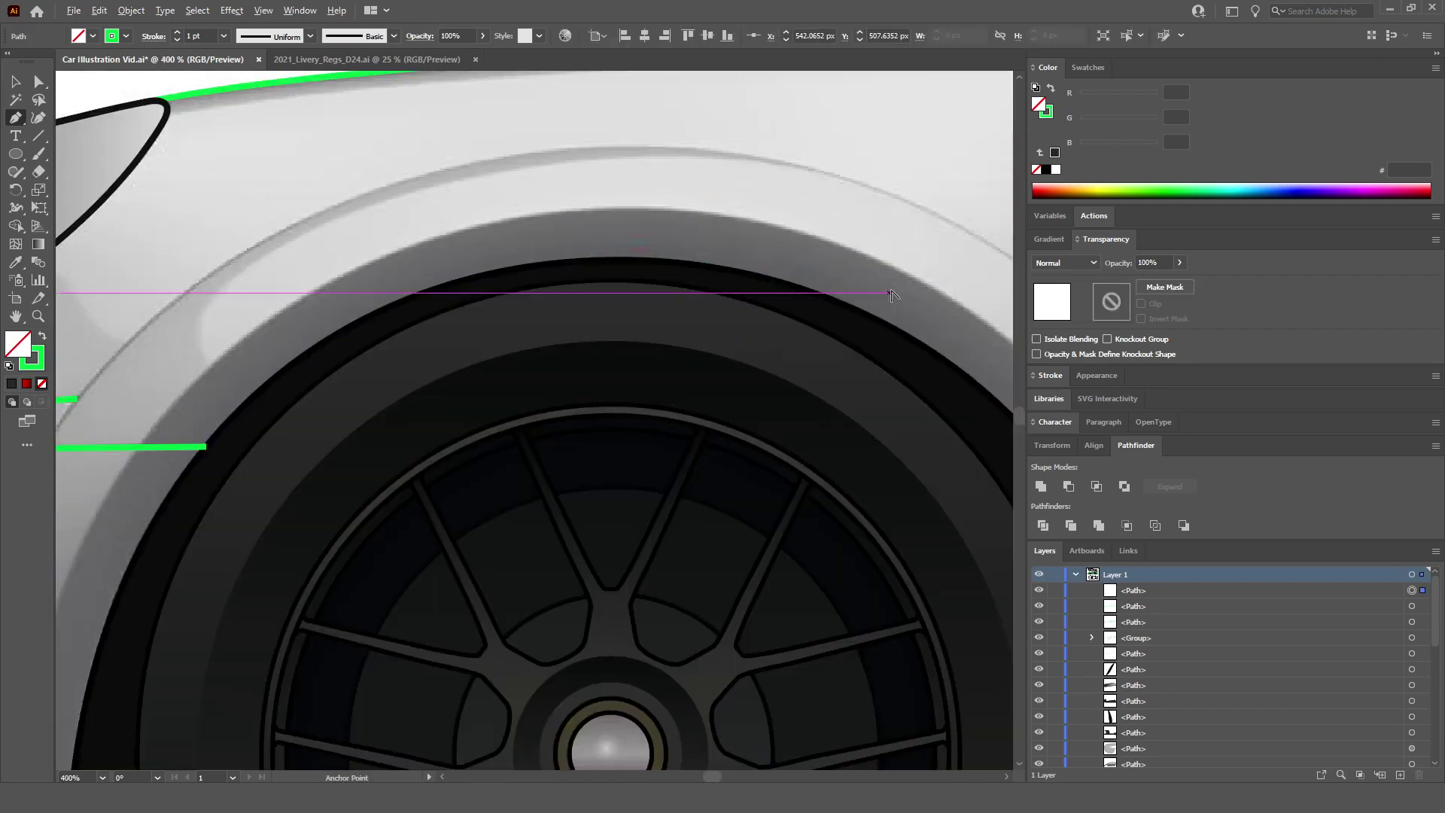
pyautogui.scroll(-1, 627, 213)
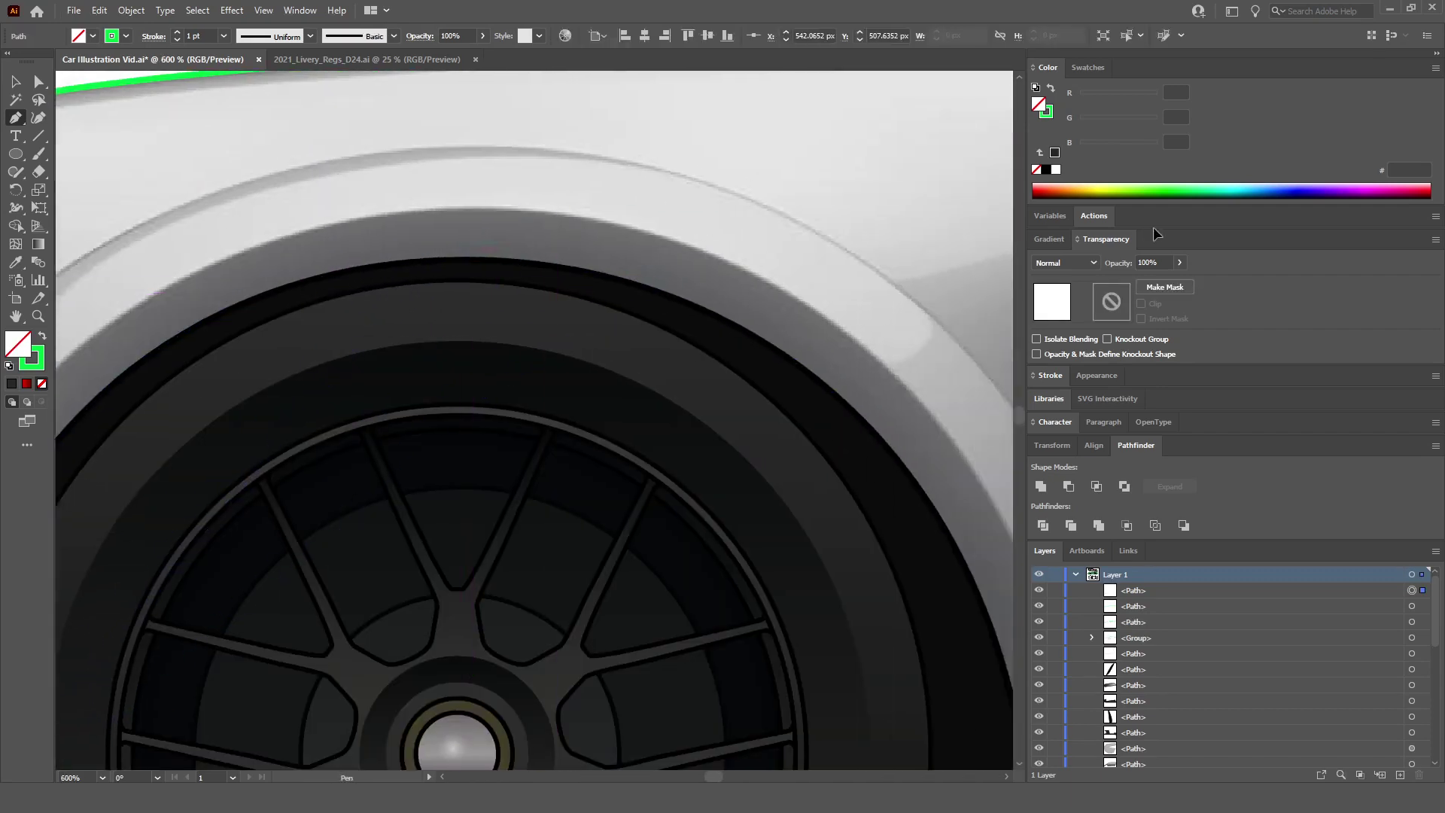
pyautogui.scroll(1, 900, 221)
pyautogui.moveTo(483, 212); pyautogui.dragTo(900, 221)
pyautogui.scroll(-1, 865, 339)
pyautogui.scroll(1, 894, 503)
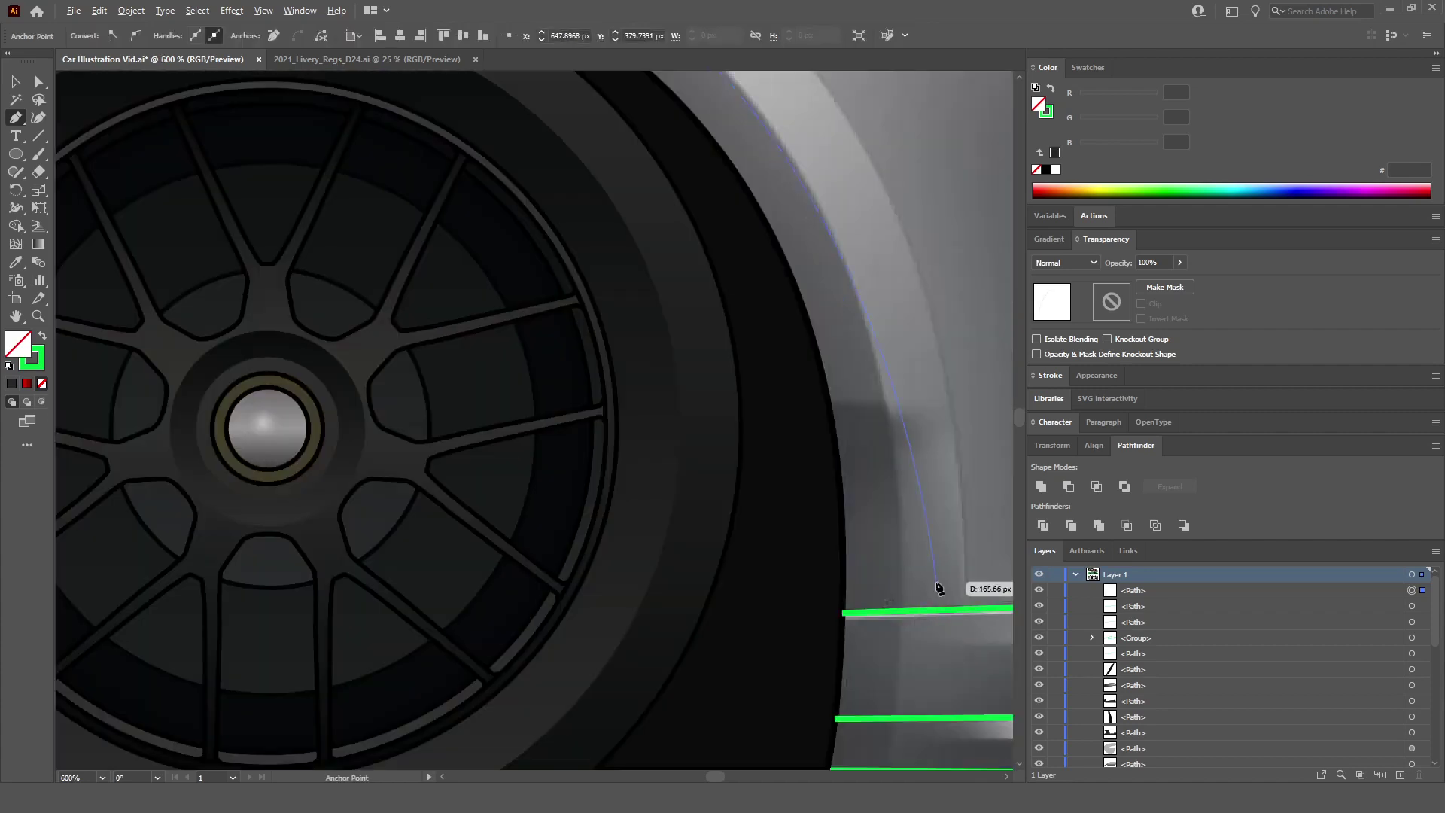
pyautogui.scroll(-1, 888, 527)
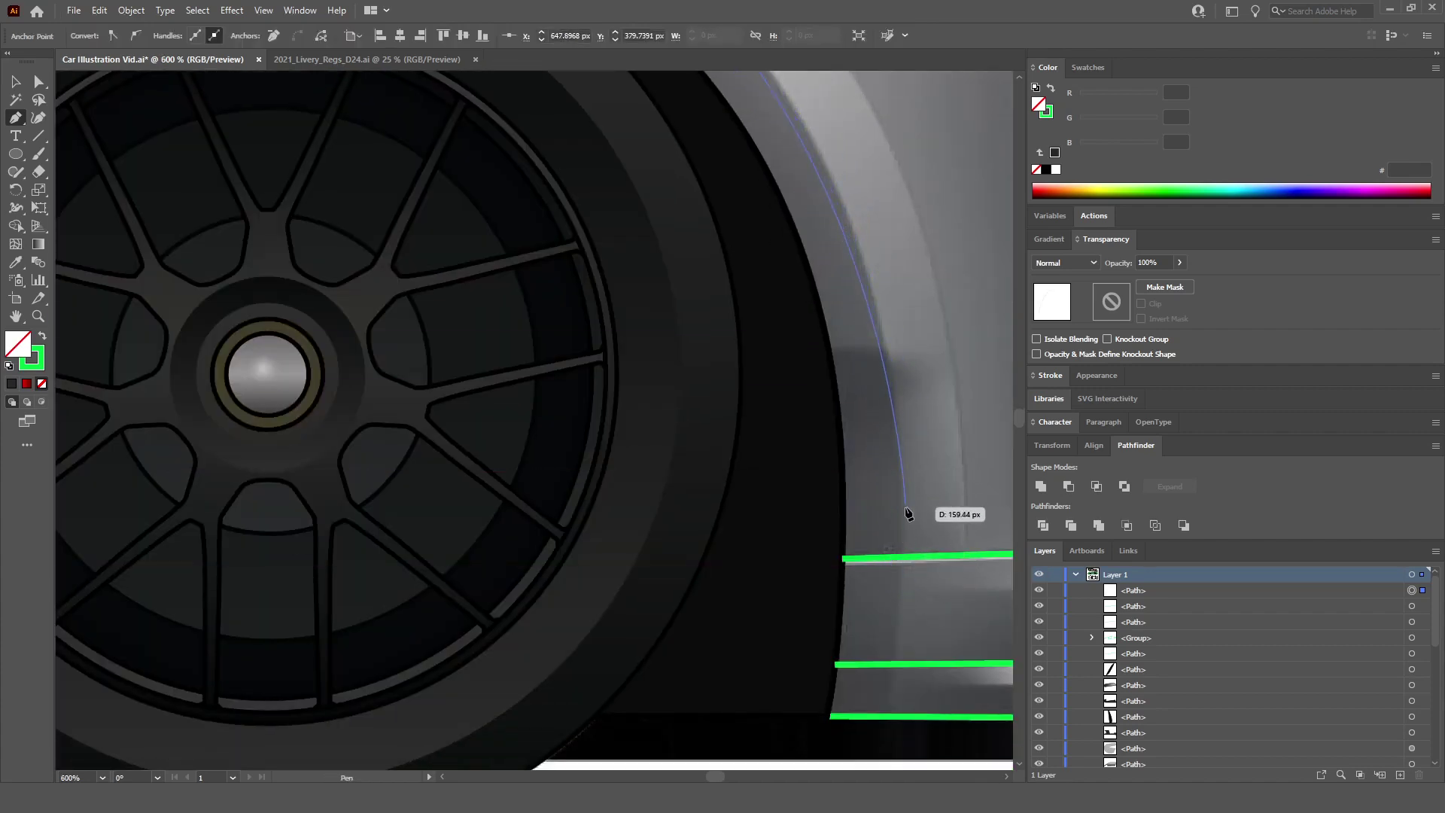
pyautogui.click(898, 621)
pyautogui.scroll(-1, 899, 621)
pyautogui.keyDown('ctrl'); pyautogui.click(885, 683); pyautogui.keyUp('ctrl')
pyautogui.scroll(-3, 885, 683)
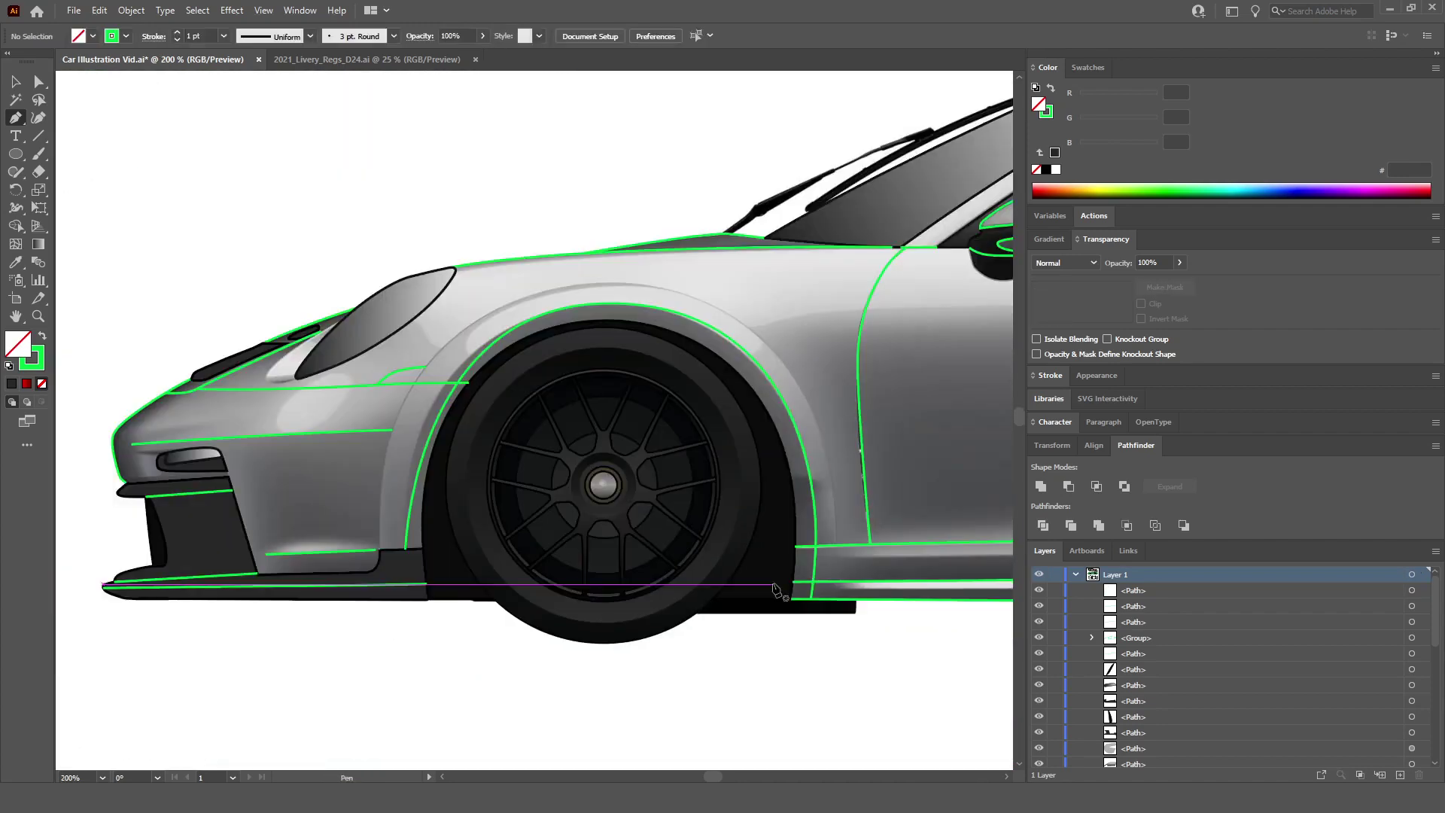
# Step: Adjust the front part of the inner wheel arch curve to follow the edge of the flare in the photo
pyautogui.scroll(3, 399, 628)
pyautogui.scroll(-1, 399, 629)
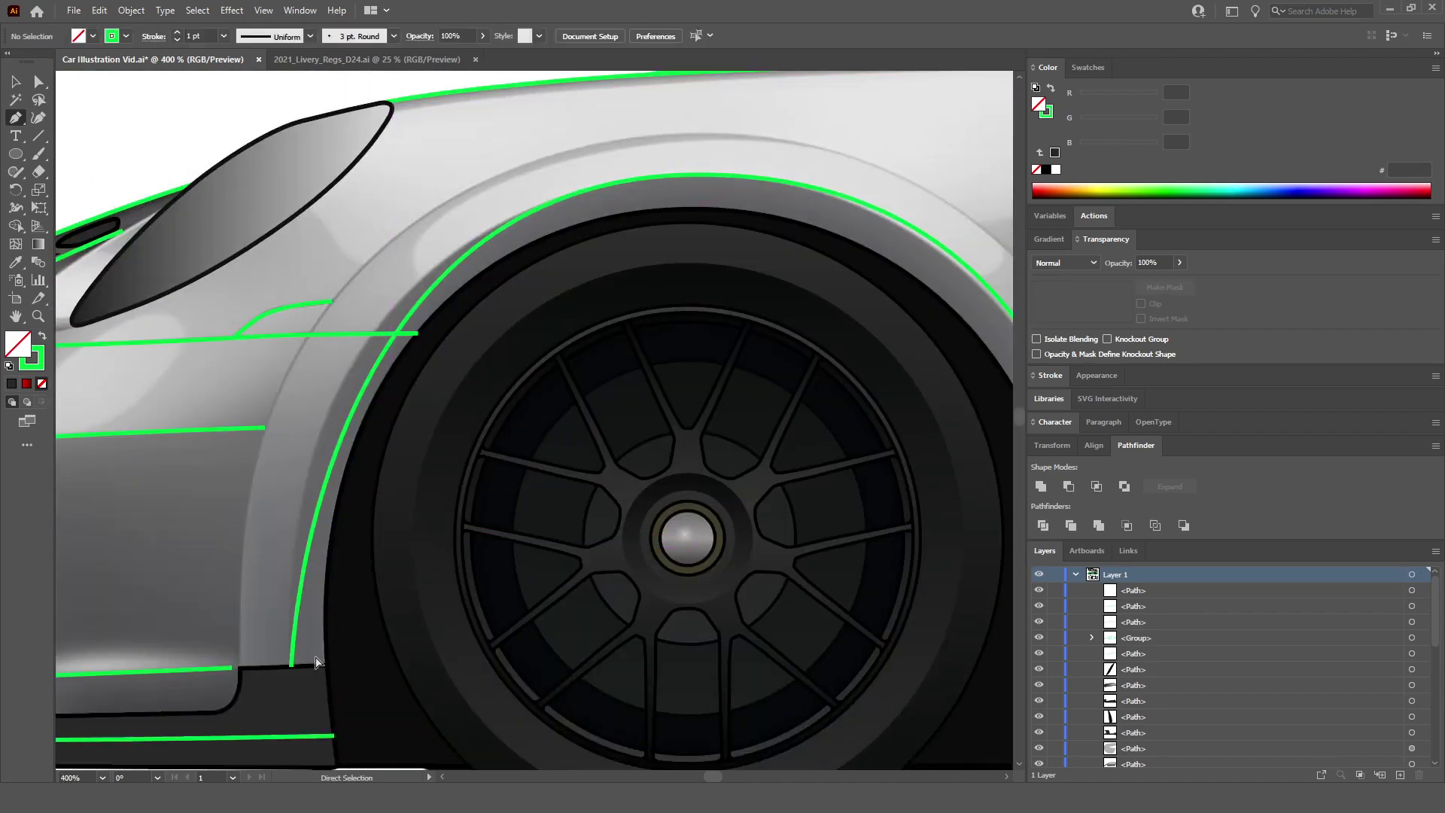
pyautogui.click(337, 457)
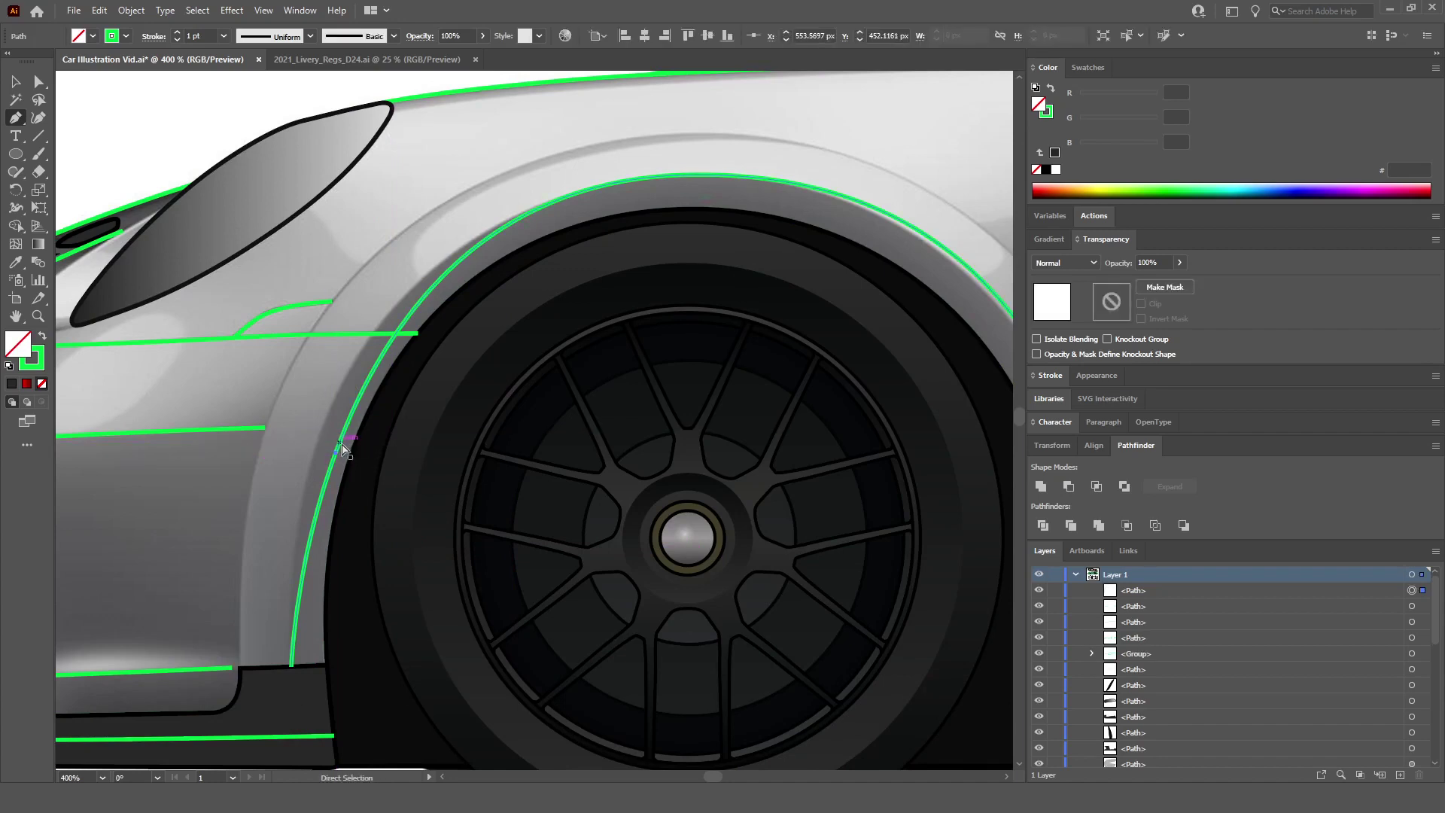
pyautogui.hotkey('ctrl', 'z')
pyautogui.keyDown('ctrl'); pyautogui.click(341, 441); pyautogui.keyUp('ctrl')
pyautogui.moveTo(337, 434); pyautogui.dragTo(323, 419)
pyautogui.scroll(-5, 323, 419)
# Step: Trace the outer edge of the front wheel arch flare with a green curve from the splitter's raised corner to above the wheel
pyautogui.scroll(6, 369, 682)
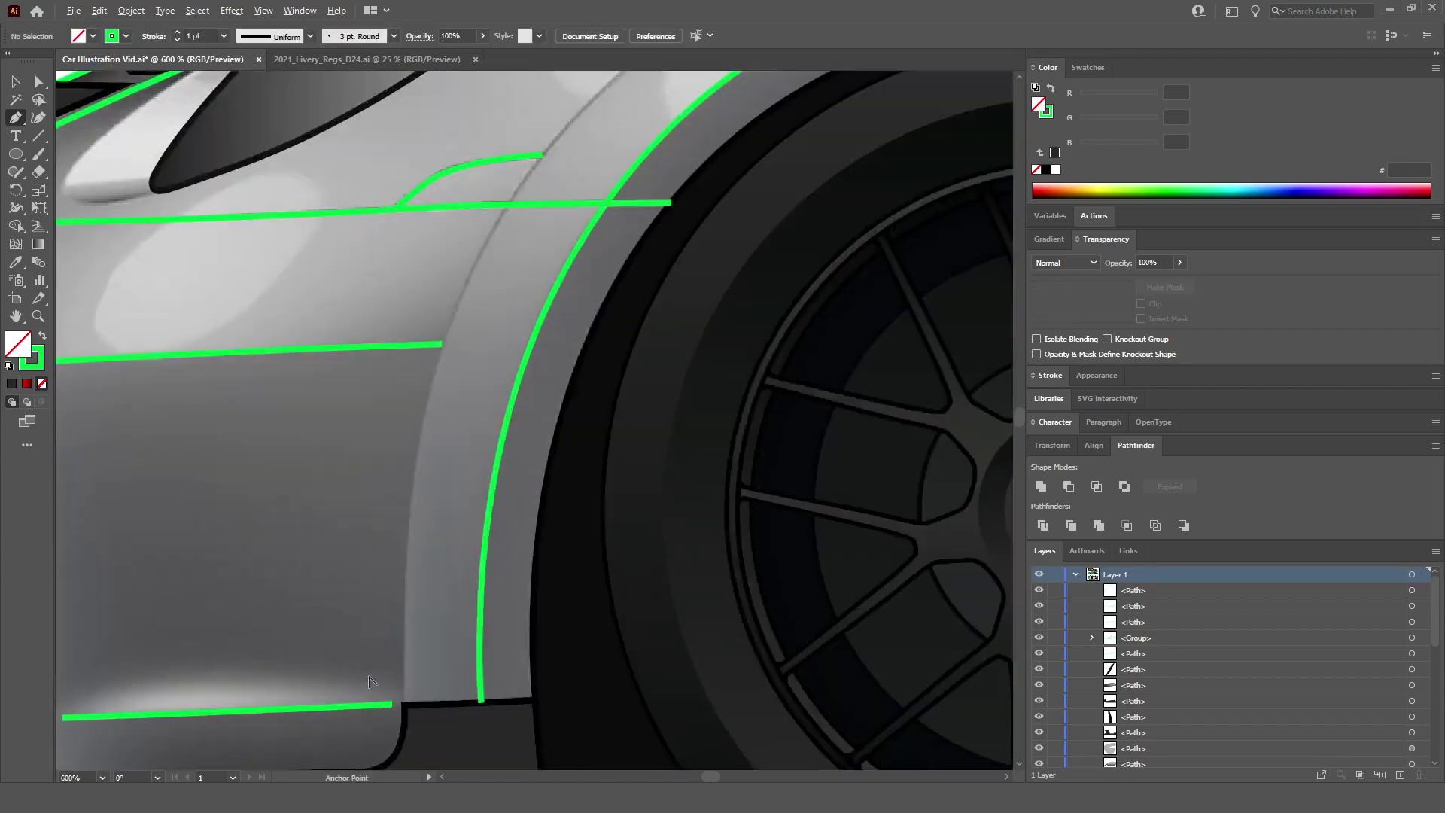
pyautogui.scroll(1, 369, 681)
pyautogui.scroll(-3, 406, 682)
pyautogui.click(460, 387)
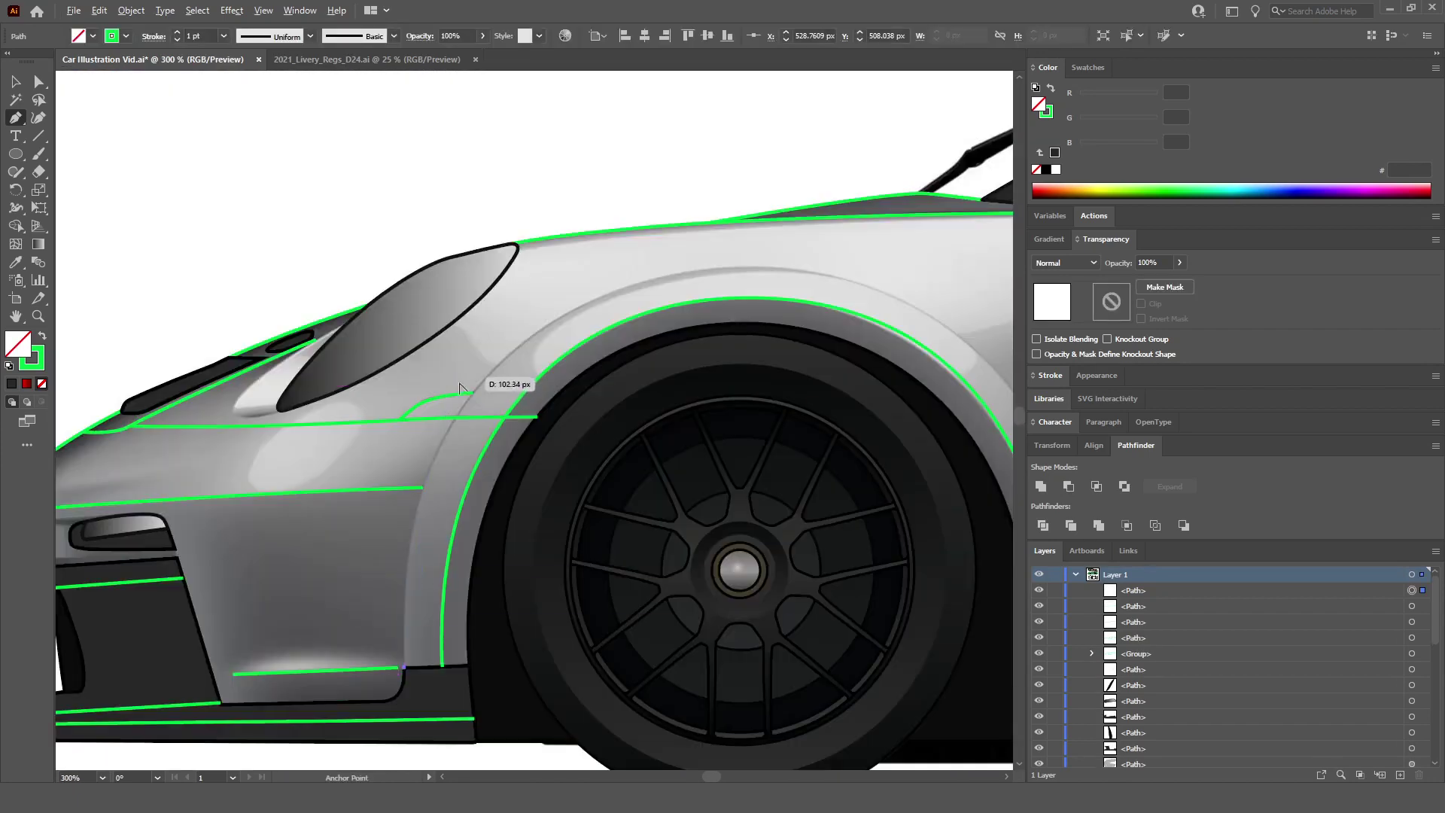
pyautogui.scroll(2, 457, 408)
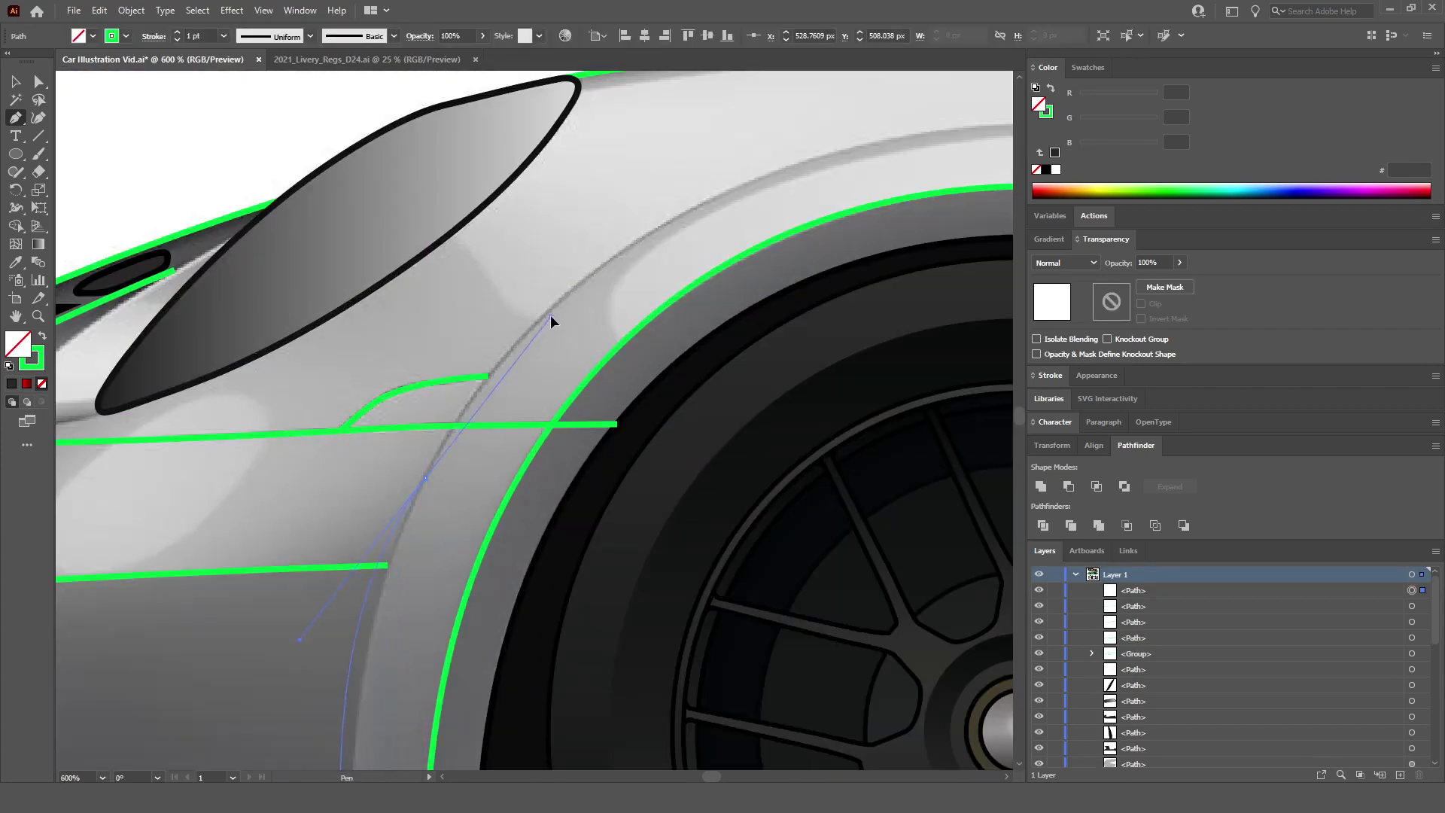
pyautogui.moveTo(526, 304); pyautogui.dragTo(526, 316)
pyautogui.scroll(-3, 526, 317)
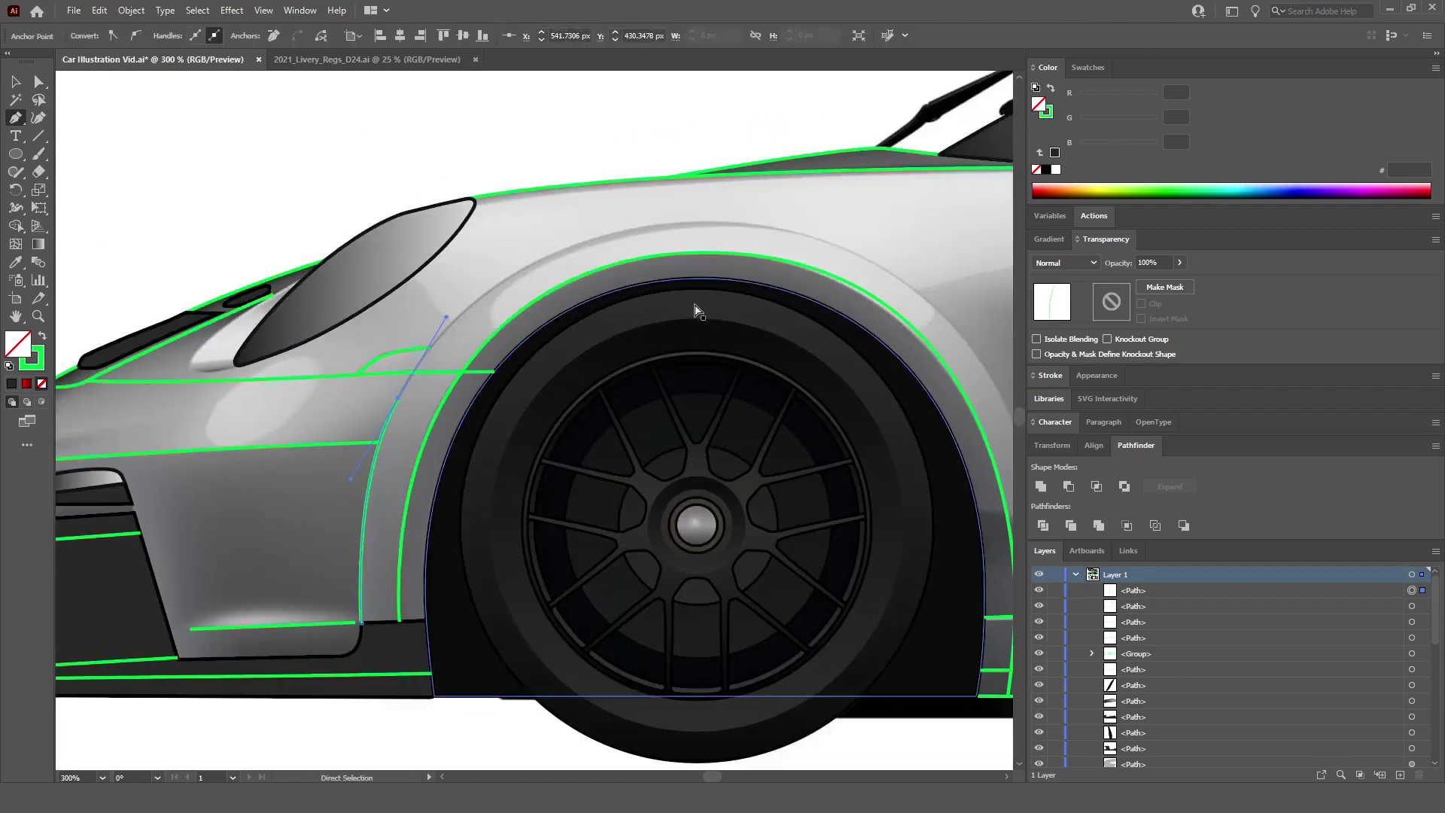
pyautogui.scroll(3, 763, 245)
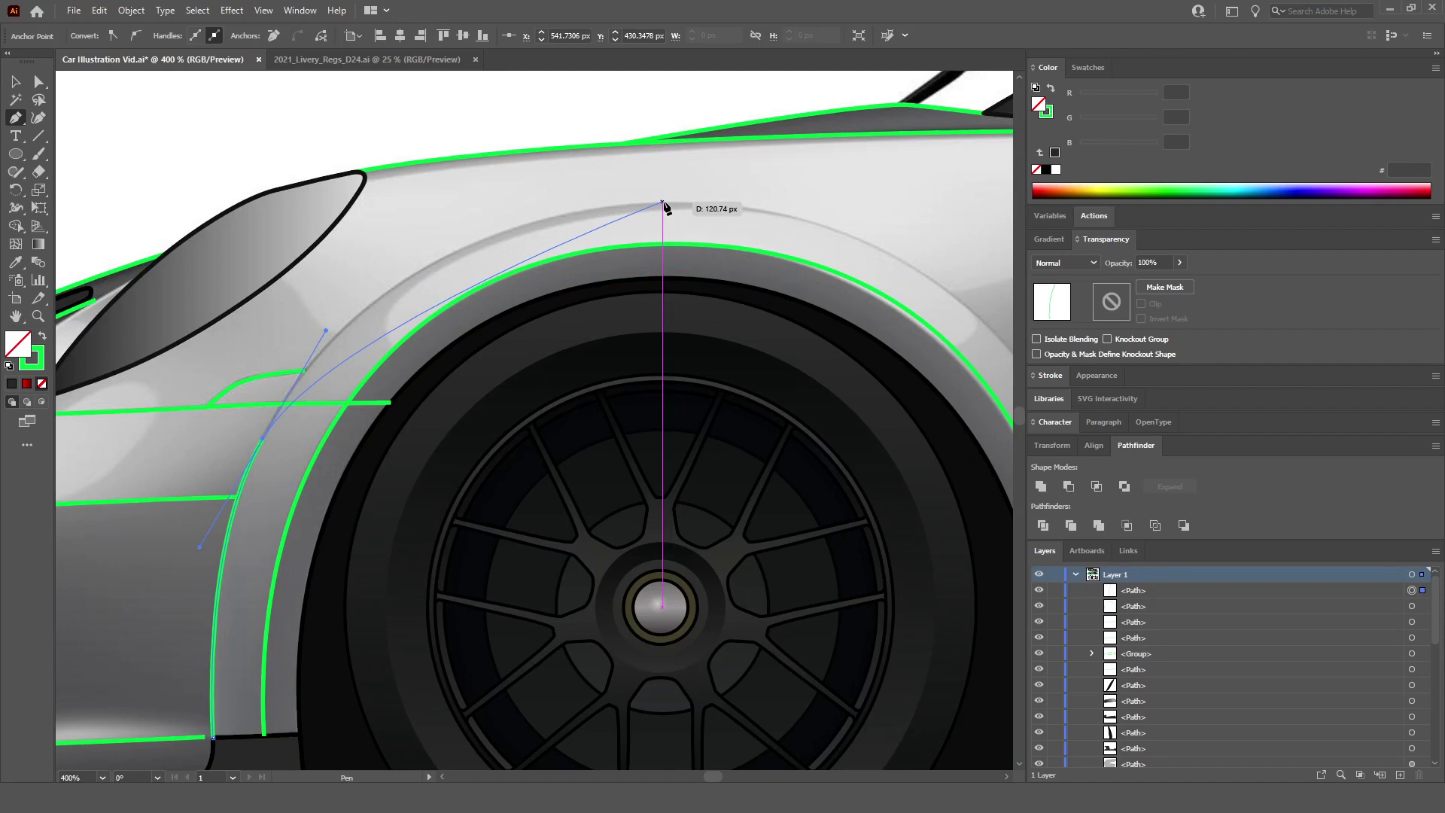
pyautogui.moveTo(662, 203); pyautogui.dragTo(870, 210)
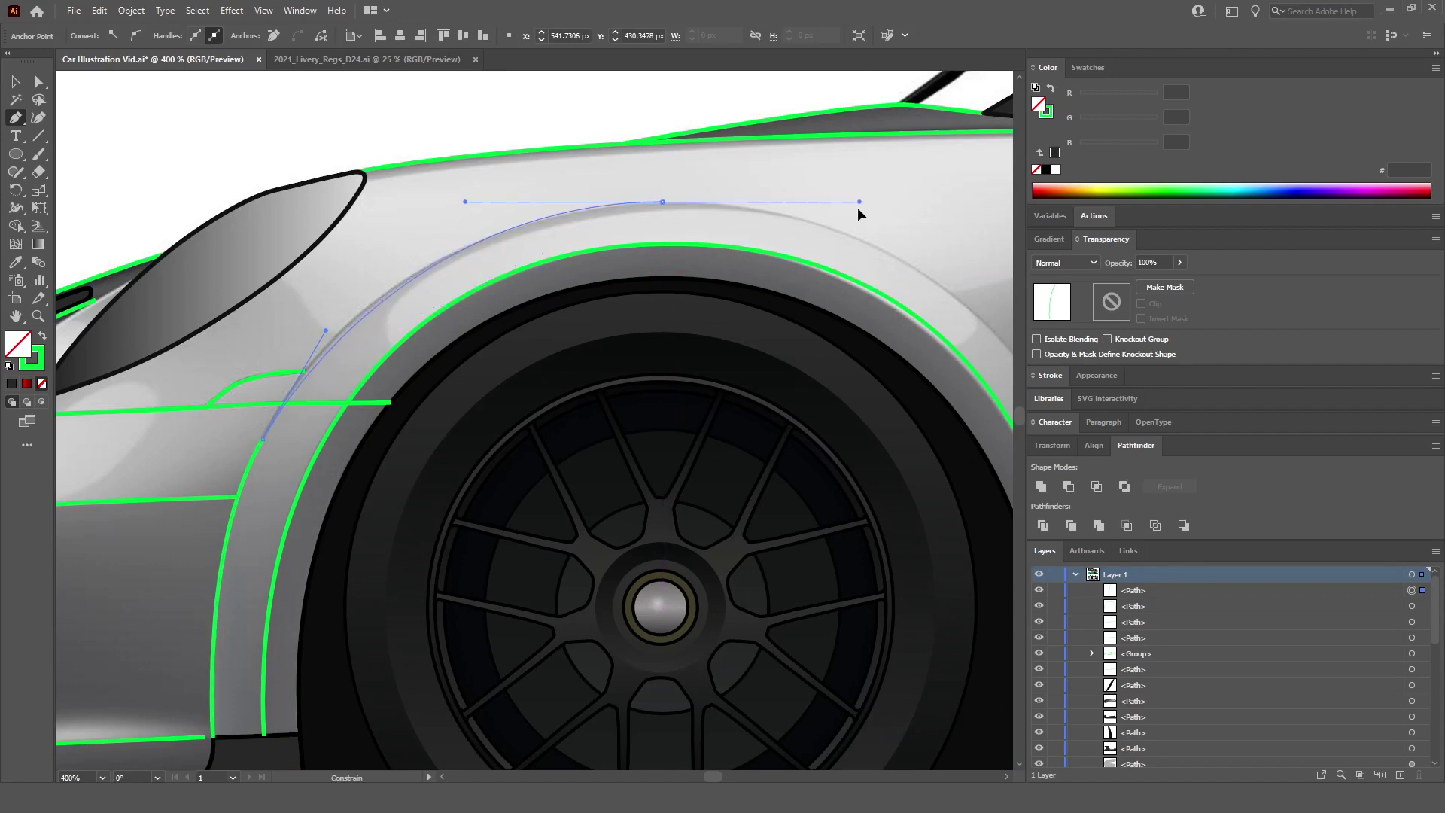
# Step: Continue the outer wheel arch curve behind the front wheel and down to the side sill line
pyautogui.scroll(-2, 848, 211)
pyautogui.scroll(2, 849, 212)
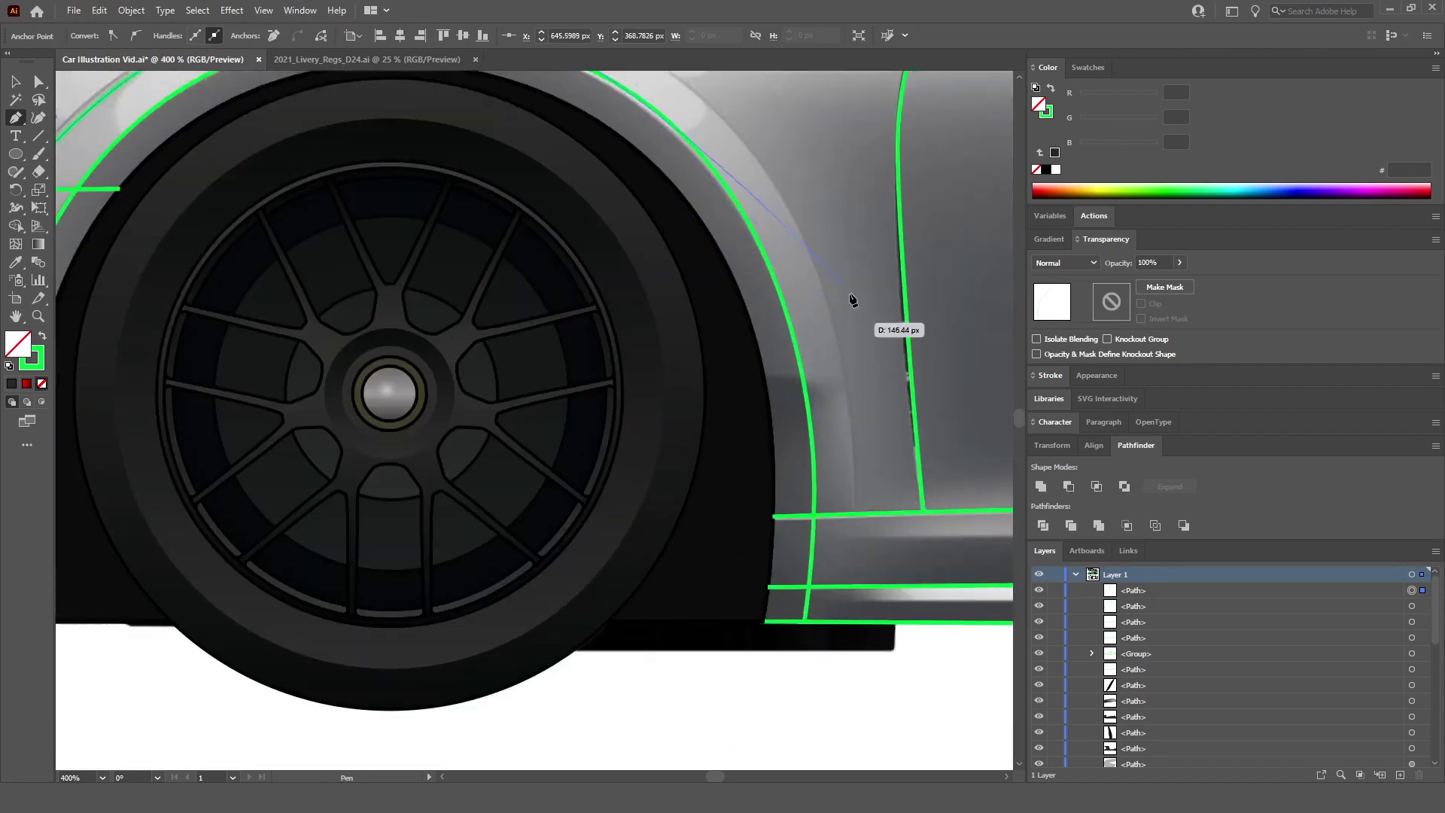
pyautogui.scroll(2, 856, 307)
pyautogui.scroll(1, 788, 271)
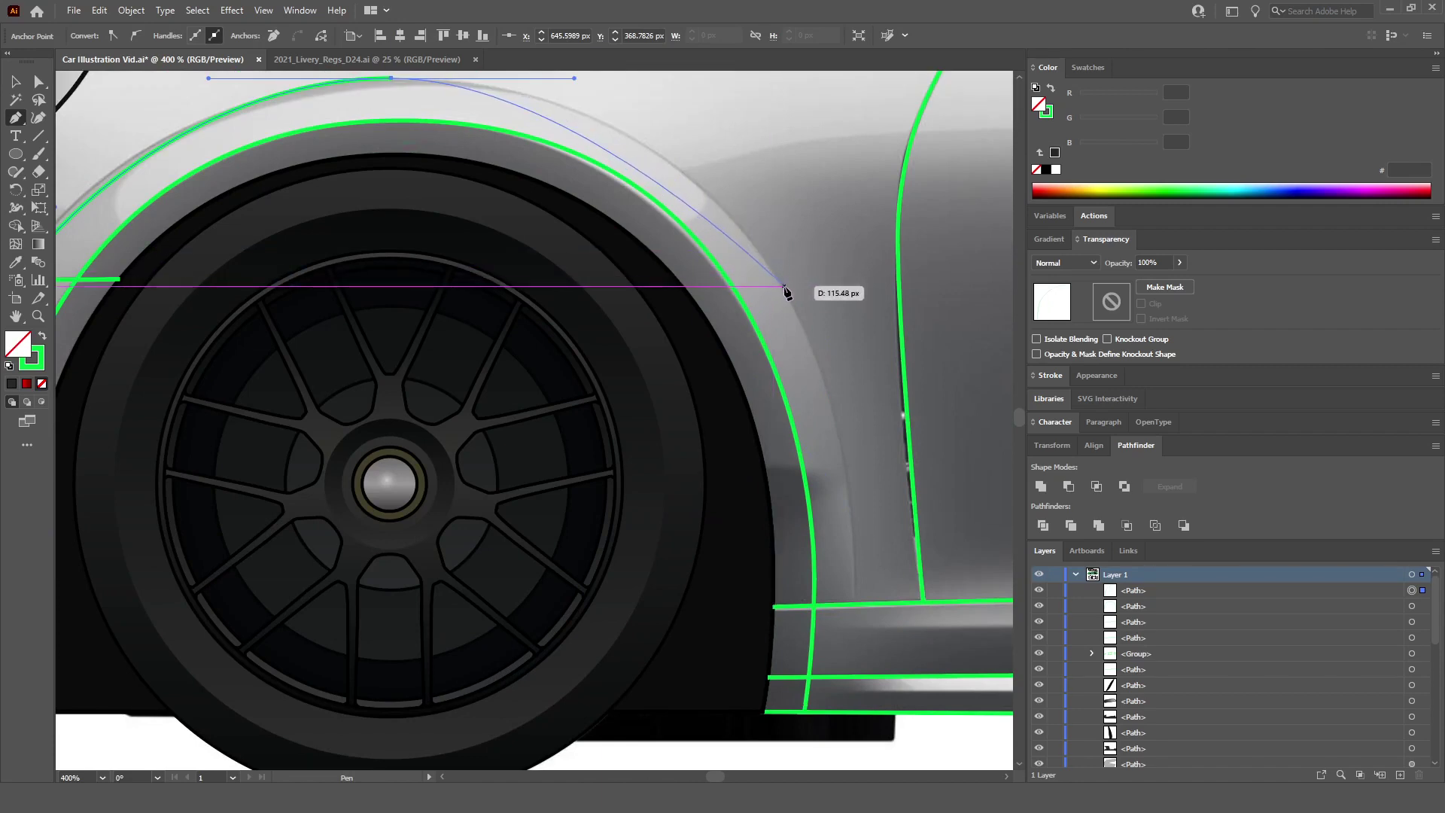
pyautogui.moveTo(784, 287); pyautogui.dragTo(866, 422)
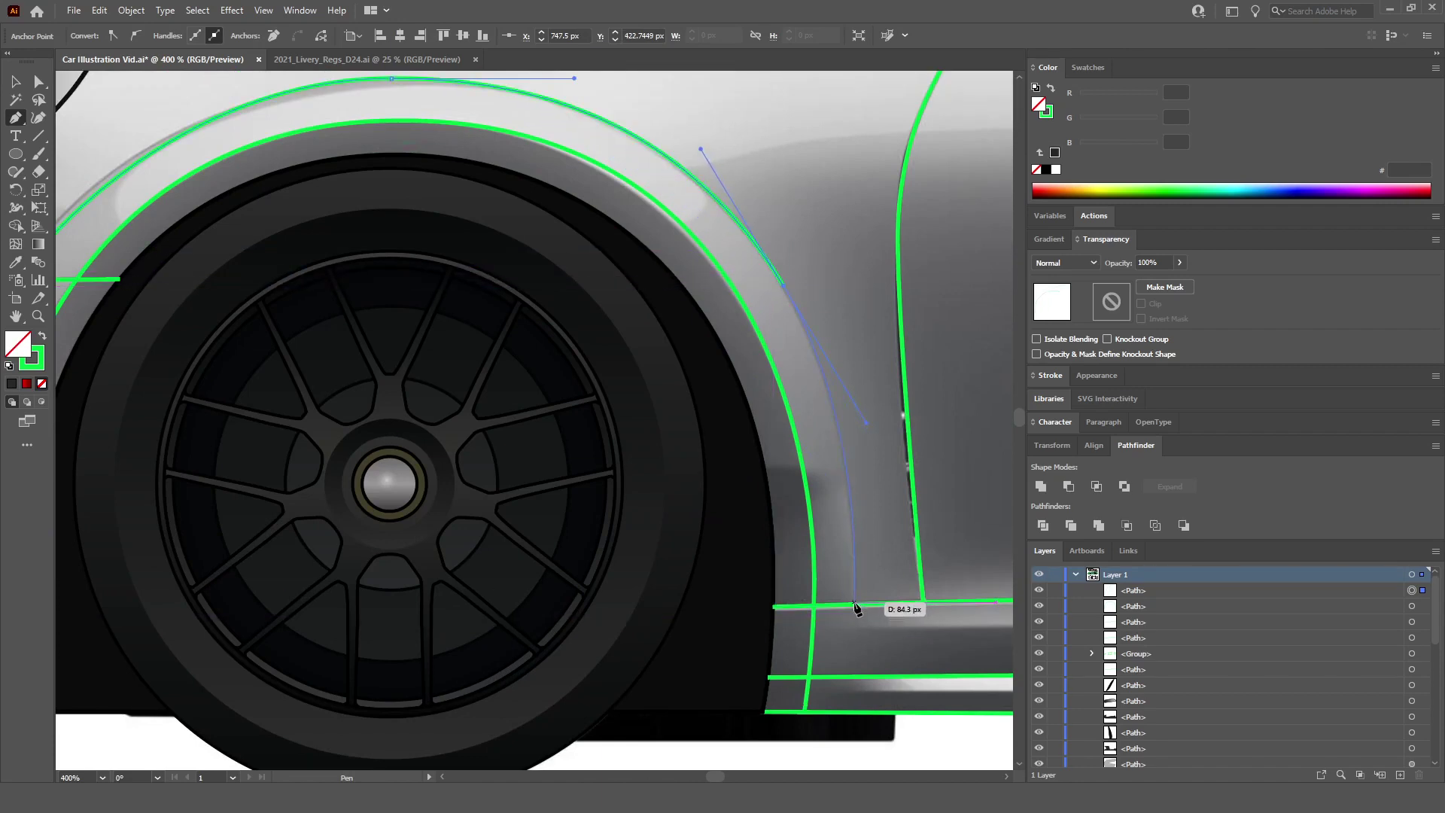
pyautogui.scroll(-4, 856, 609)
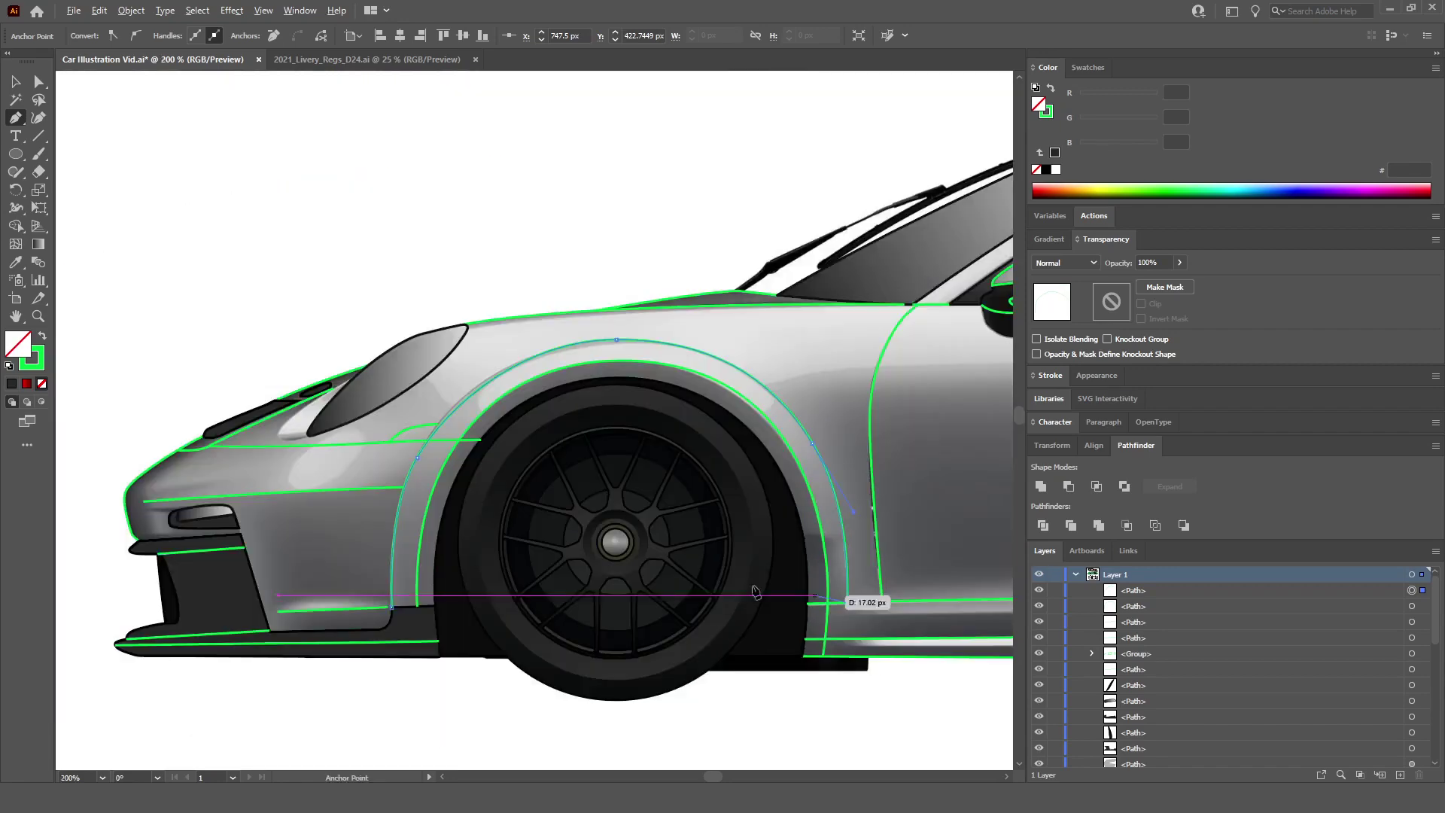
# Step: Reshape the front part of the outer wheel arch curve at its anchor so it follows the flare edge in the photo
pyautogui.scroll(5, 695, 324)
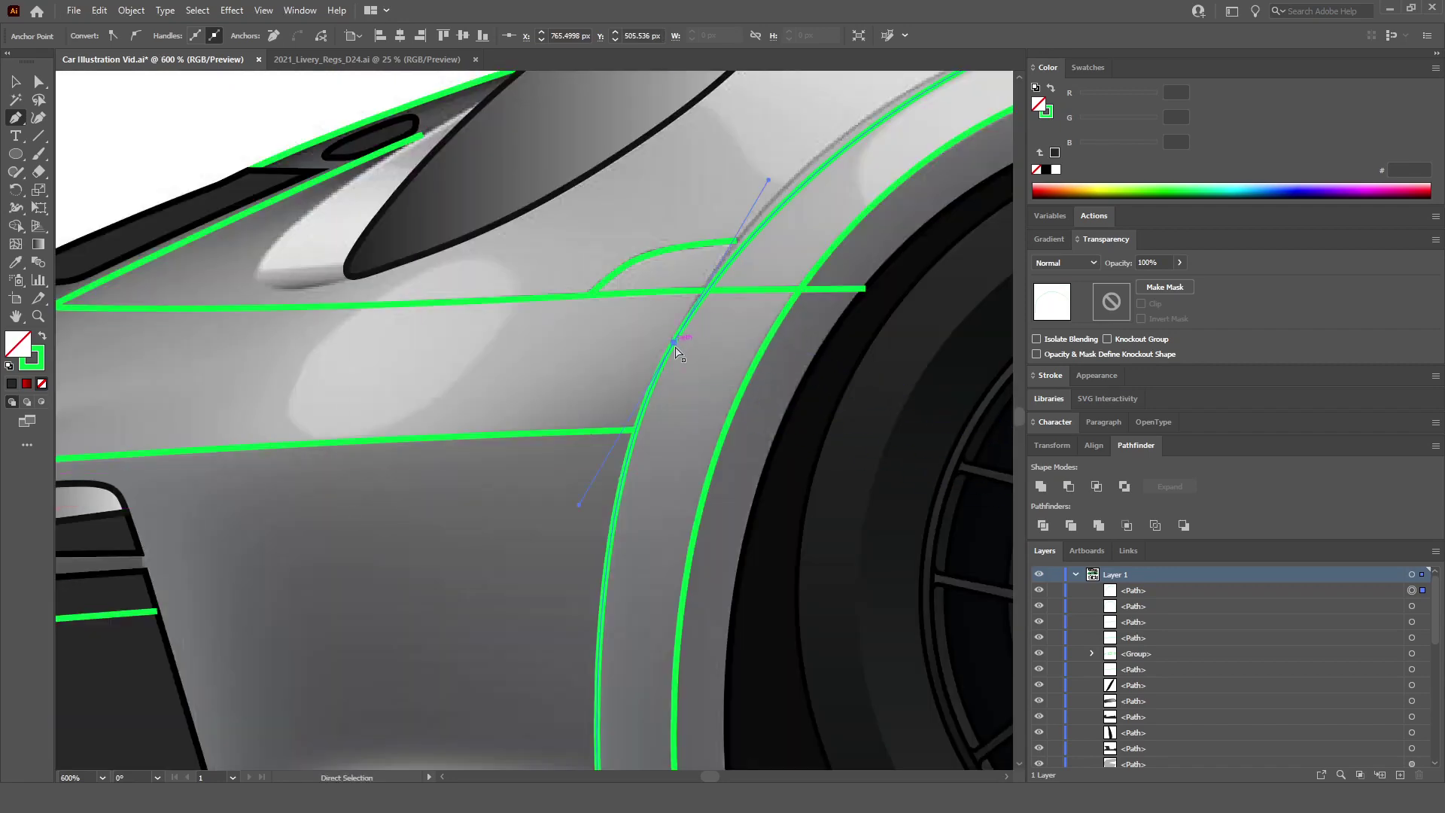
pyautogui.moveTo(674, 346); pyautogui.dragTo(777, 134)
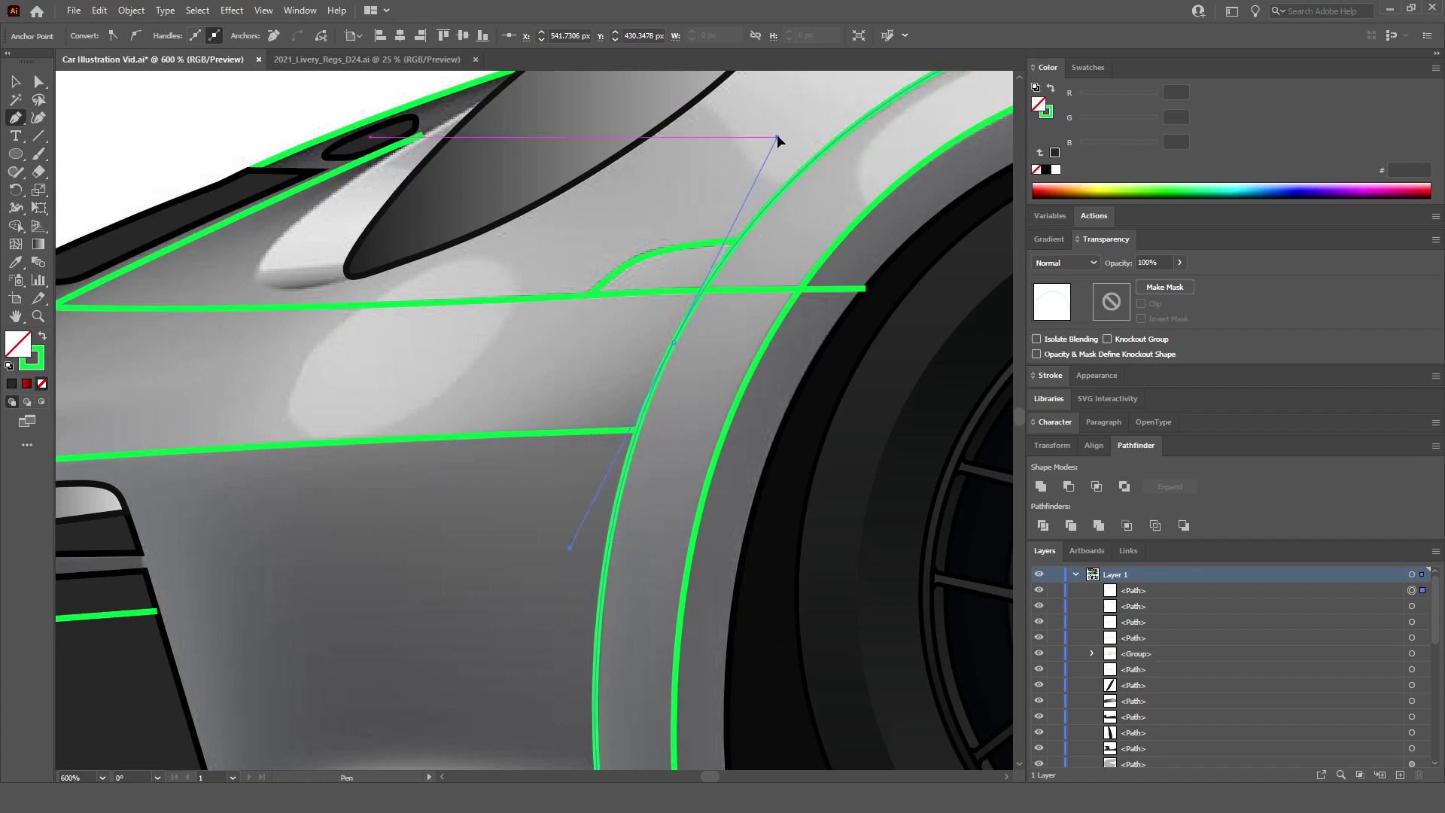
pyautogui.scroll(-2, 777, 134)
pyautogui.scroll(-2, 777, 134)
pyautogui.keyDown('ctrl'); pyautogui.click(477, 178); pyautogui.keyUp('ctrl')
# Step: Outline the bright area ahead of the headlight with a green curve from the lamp's lower tip around to its upper front edge
pyautogui.scroll(6, 329, 490)
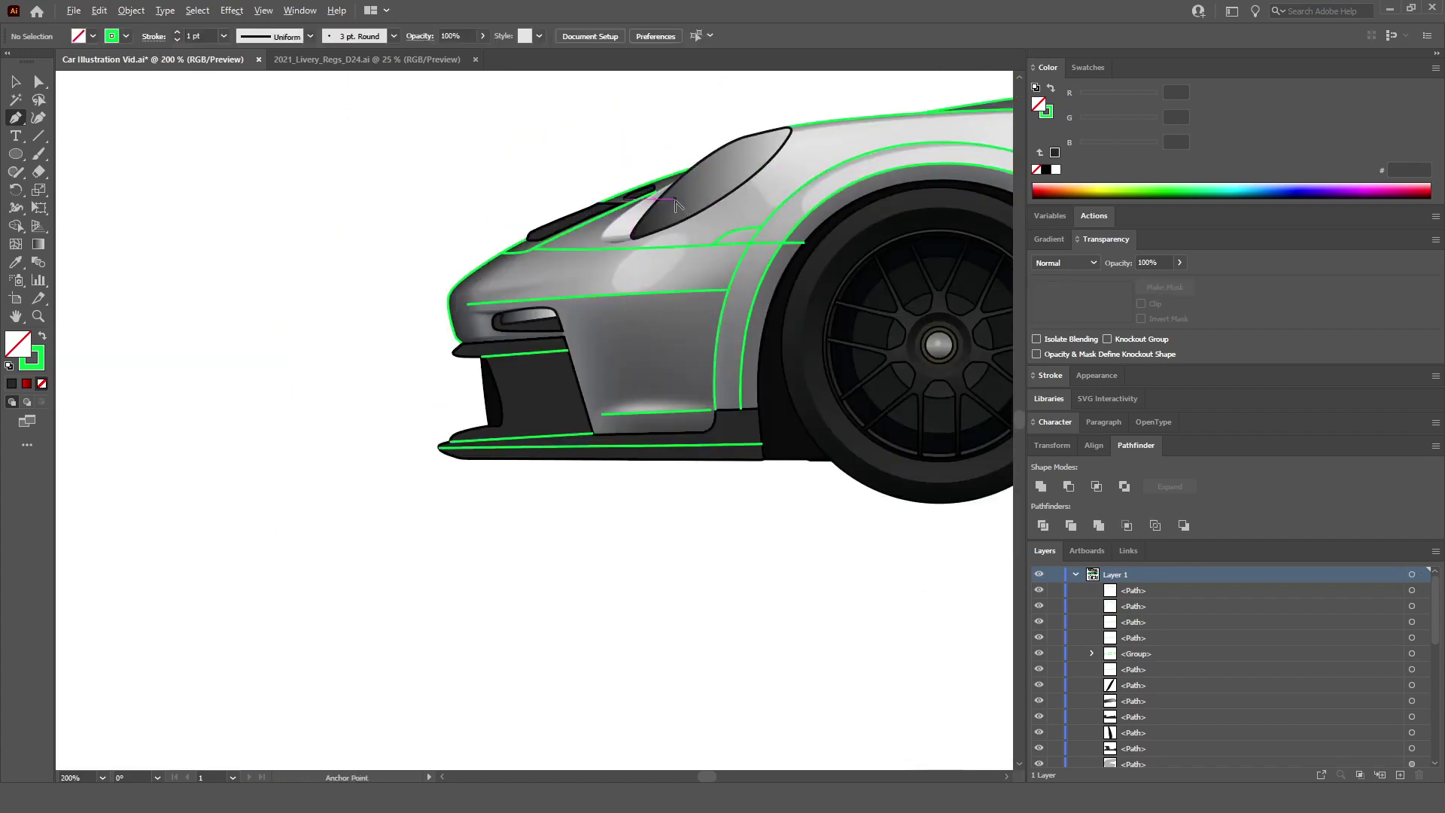
pyautogui.scroll(1, 430, 478)
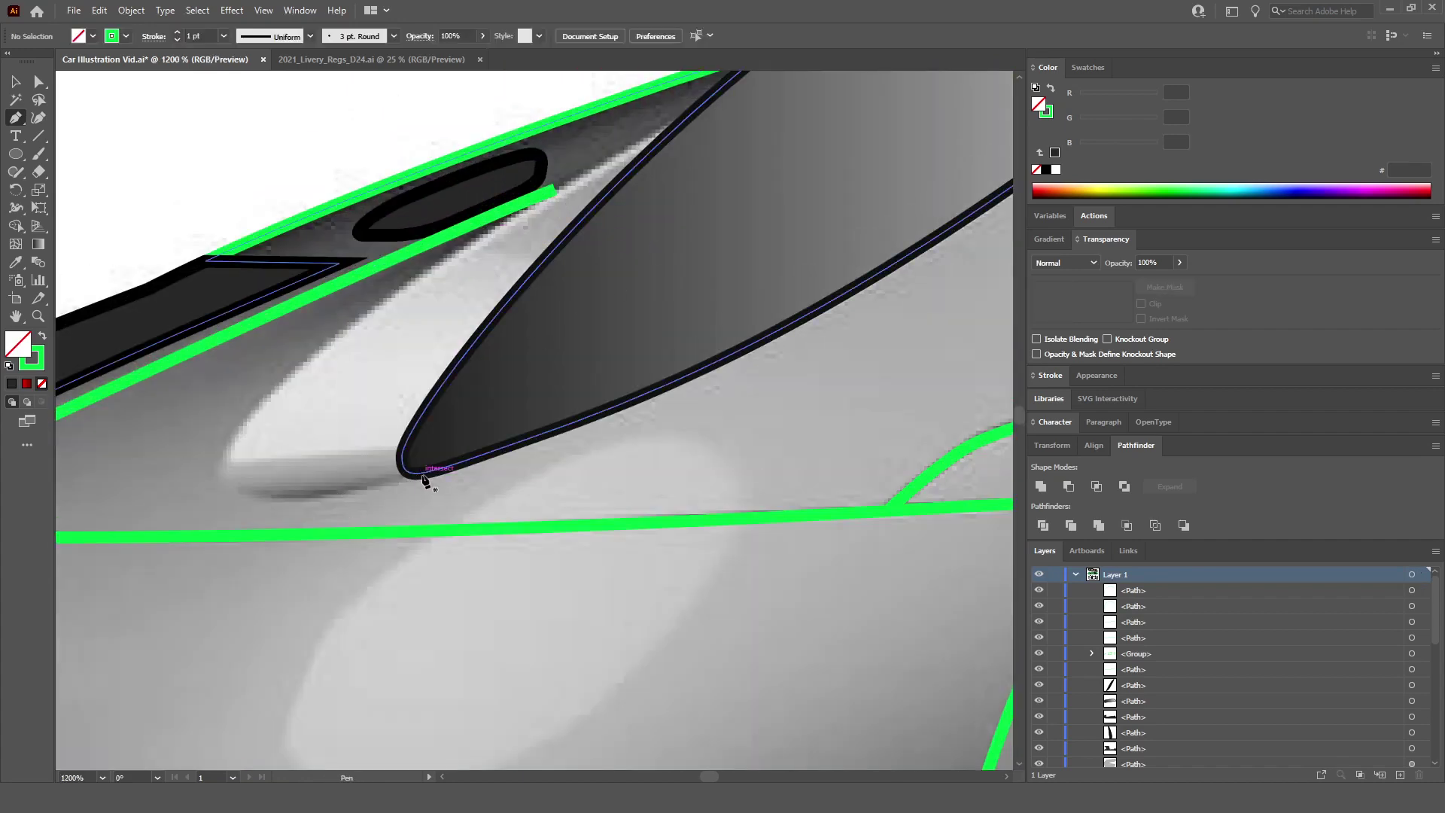
pyautogui.click(421, 473)
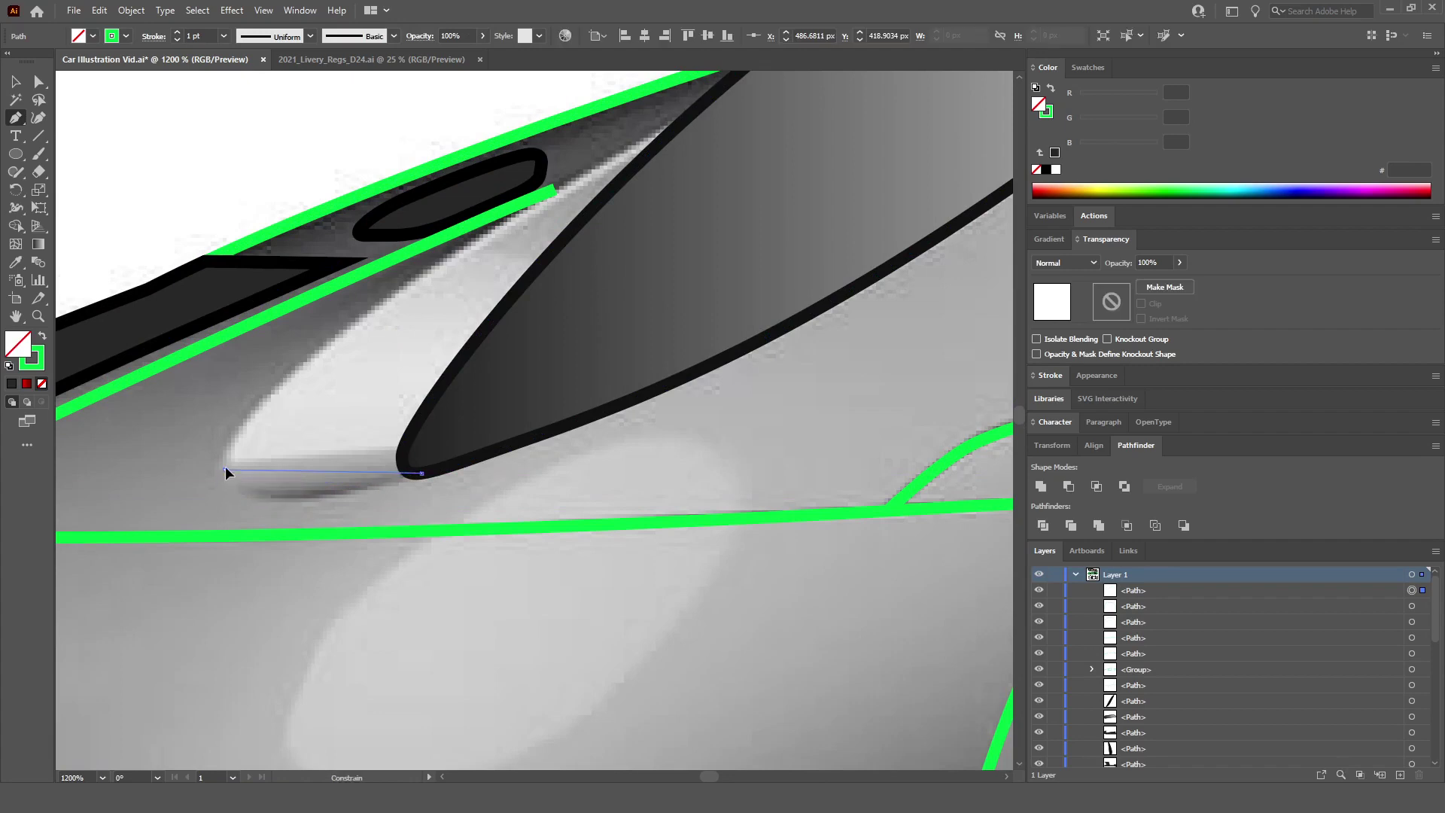
pyautogui.moveTo(232, 405); pyautogui.dragTo(232, 405)
pyautogui.scroll(2, 452, 316)
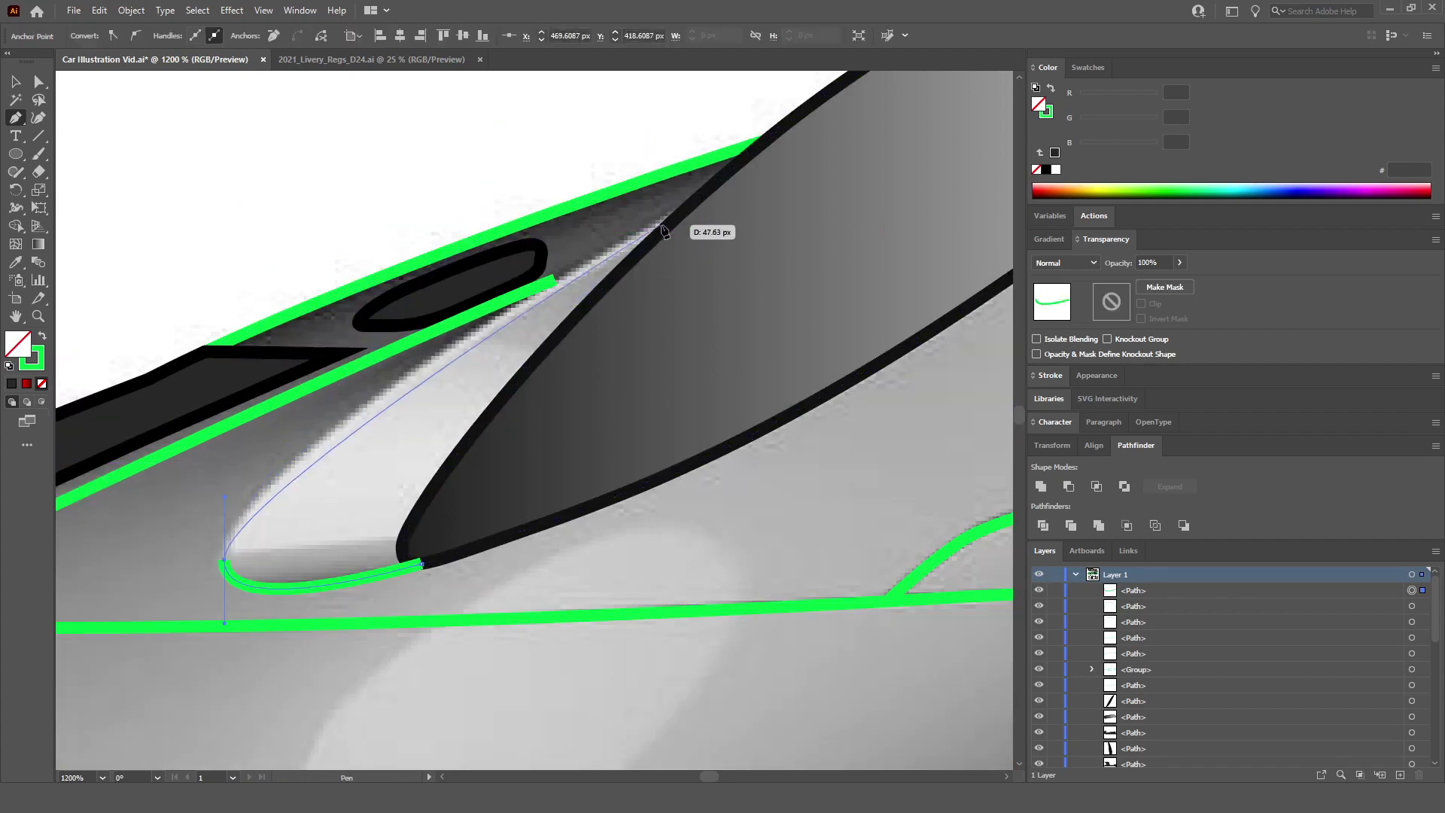
pyautogui.moveTo(694, 201); pyautogui.dragTo(916, 170)
pyautogui.scroll(5, 895, 150)
pyautogui.keyDown('ctrl'); pyautogui.click(377, 193); pyautogui.keyUp('ctrl')
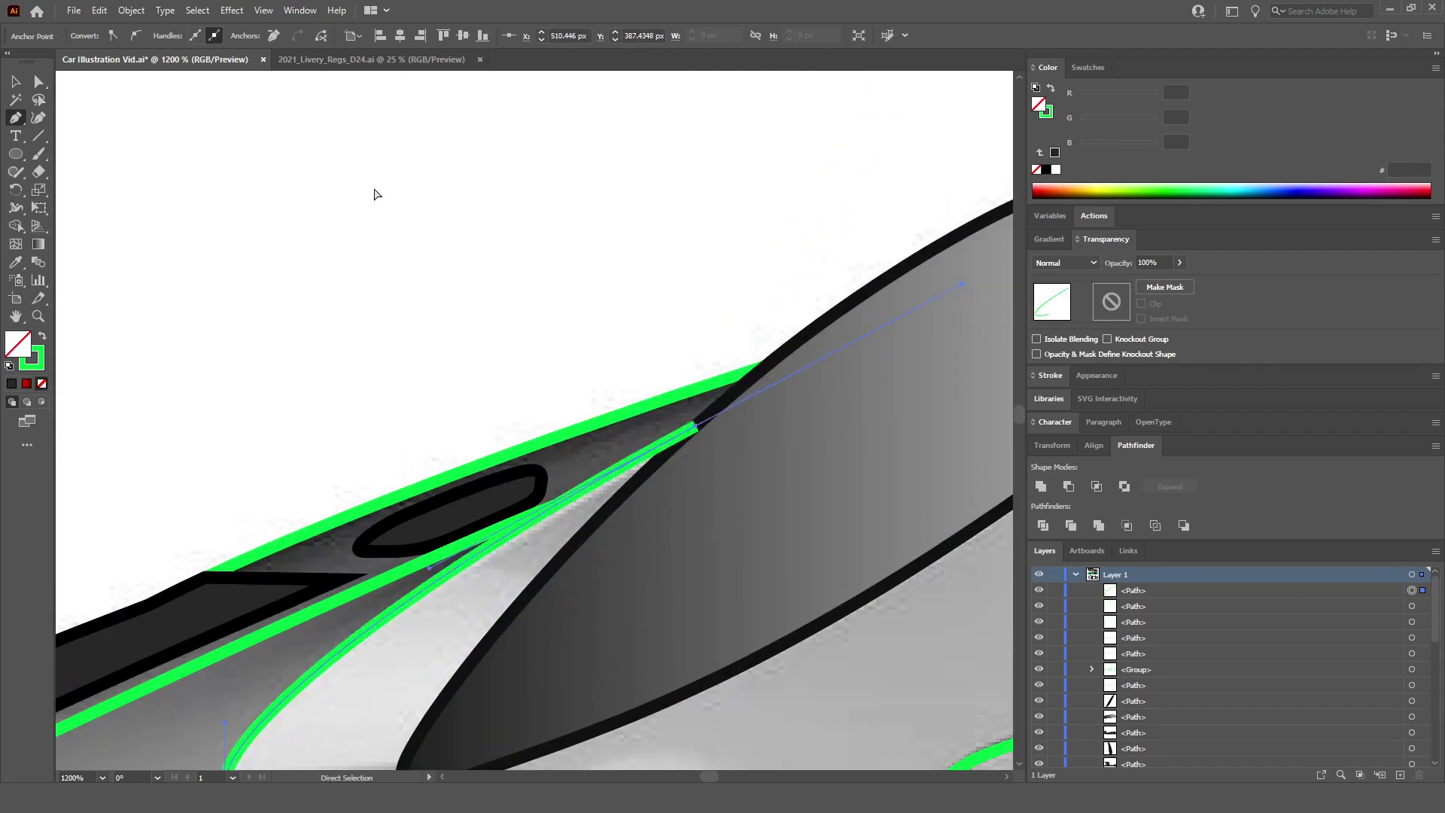
# Step: Draw two green crease lines from the fog lamp's top and front edges that meet in a point near the nose
pyautogui.scroll(-6, 428, 309)
pyautogui.scroll(4, 259, 474)
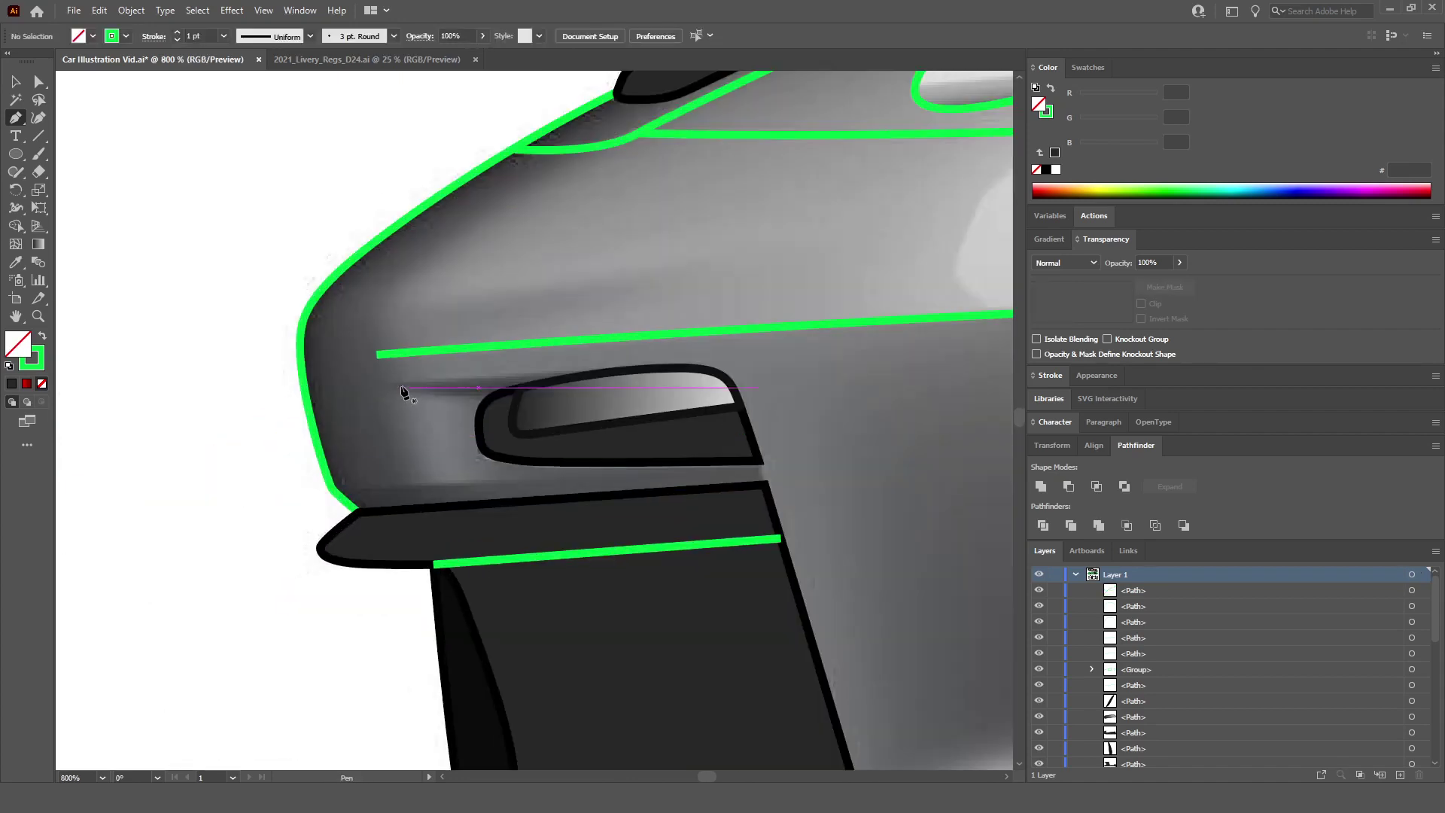
pyautogui.click(389, 385)
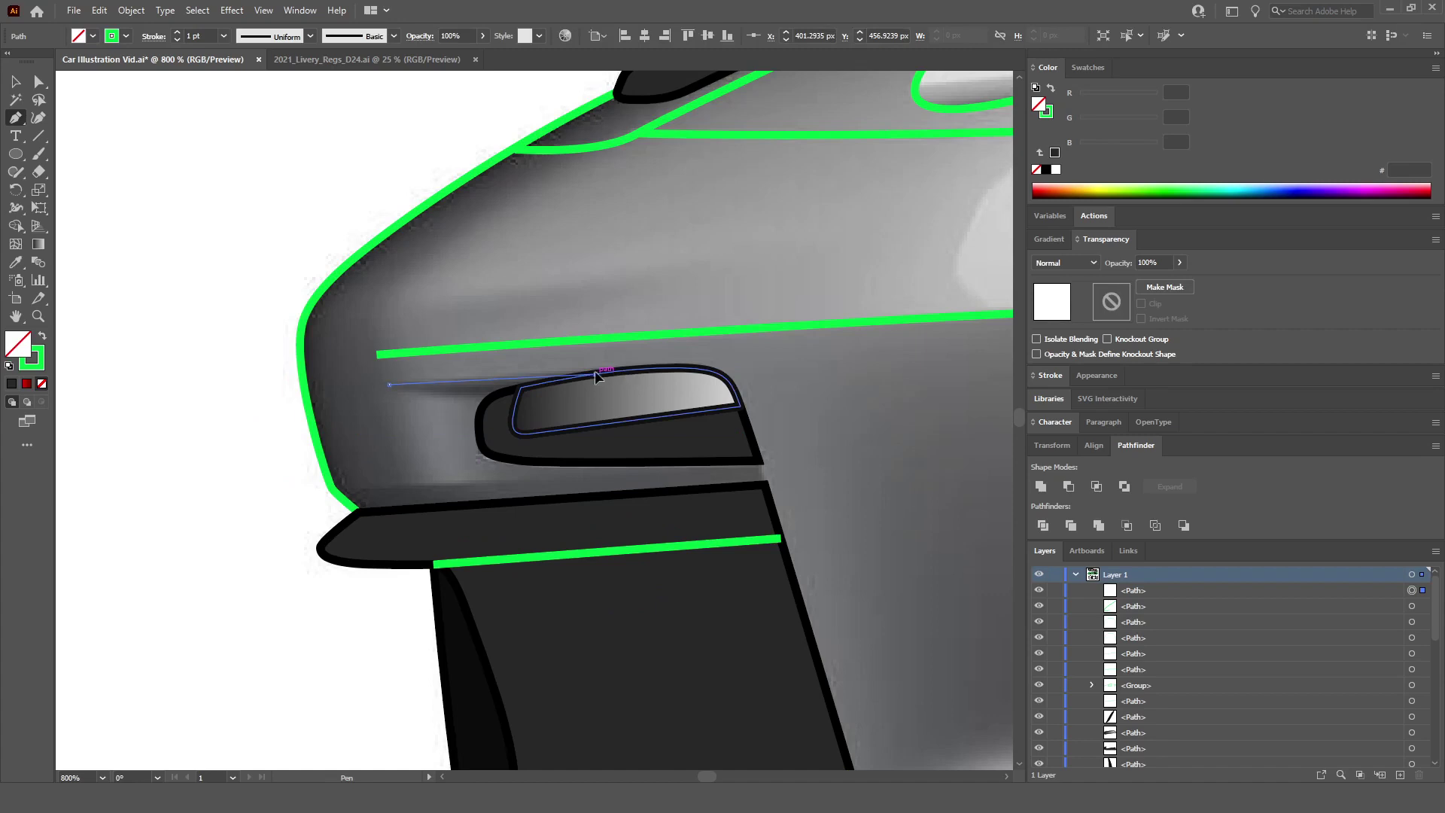
pyautogui.hotkey('ctrl', 'z')
pyautogui.scroll(2, 489, 391)
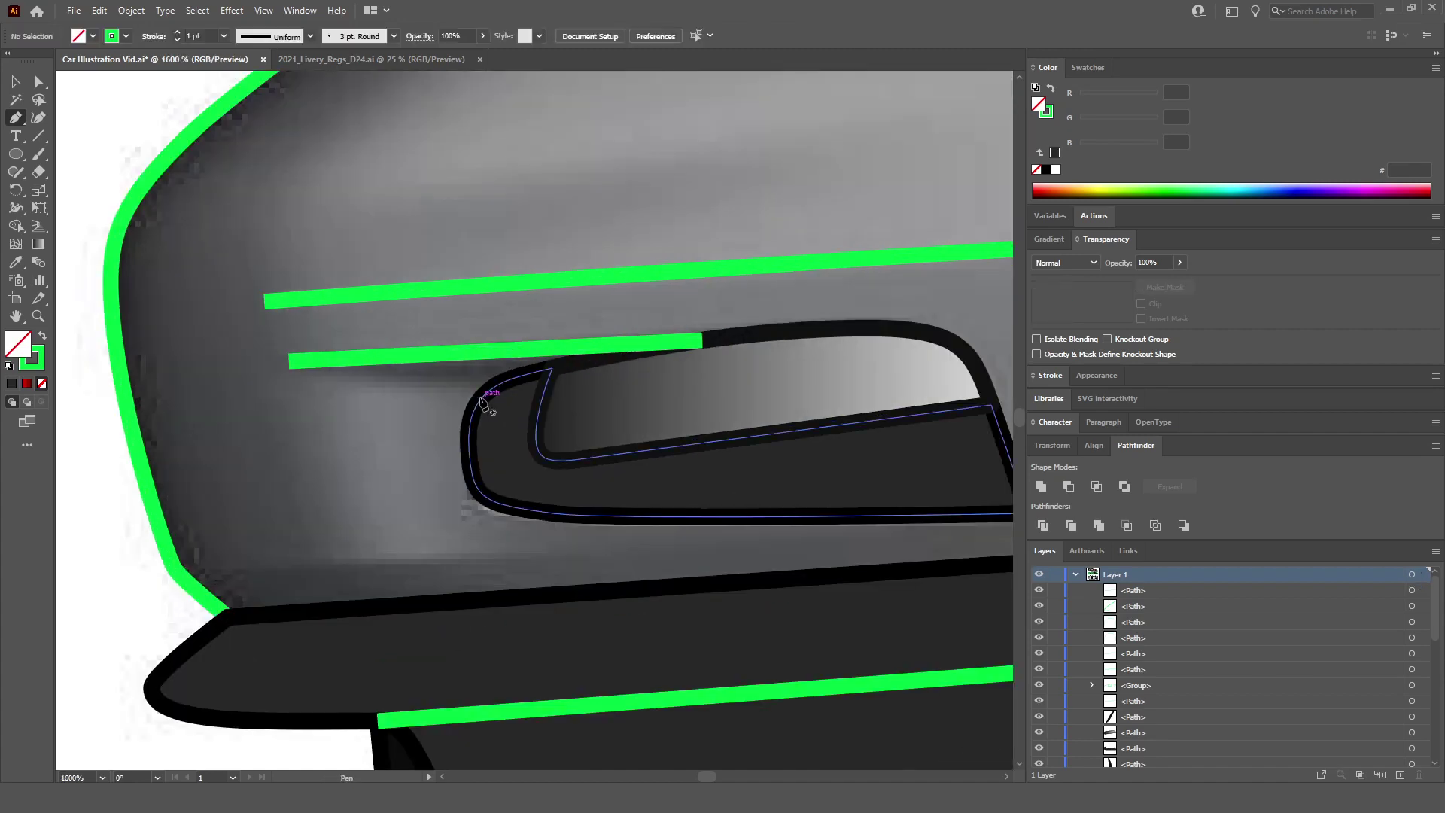
pyautogui.click(481, 396)
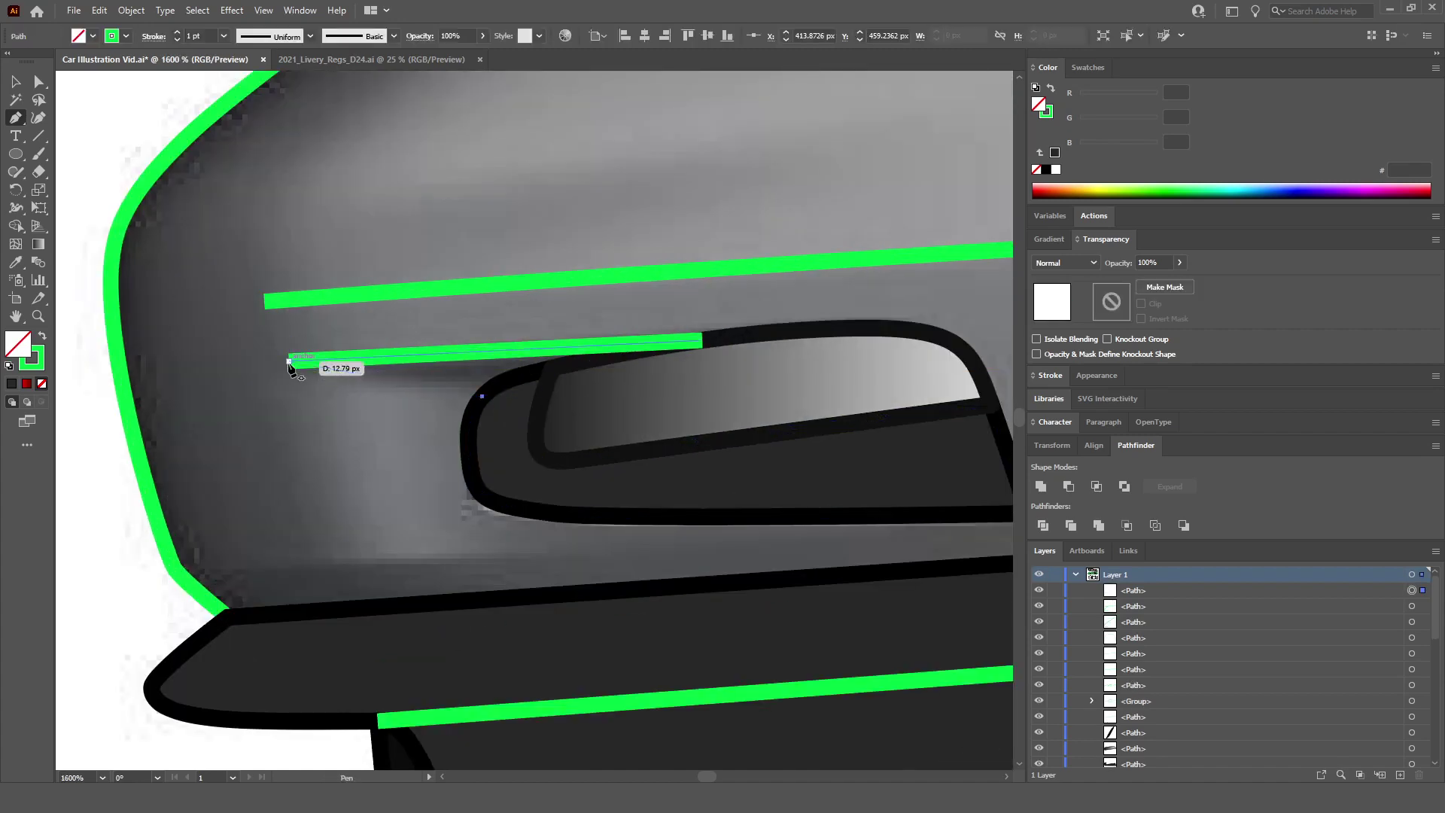
pyautogui.click(289, 362)
pyautogui.moveTo(289, 362); pyautogui.dragTo(273, 360)
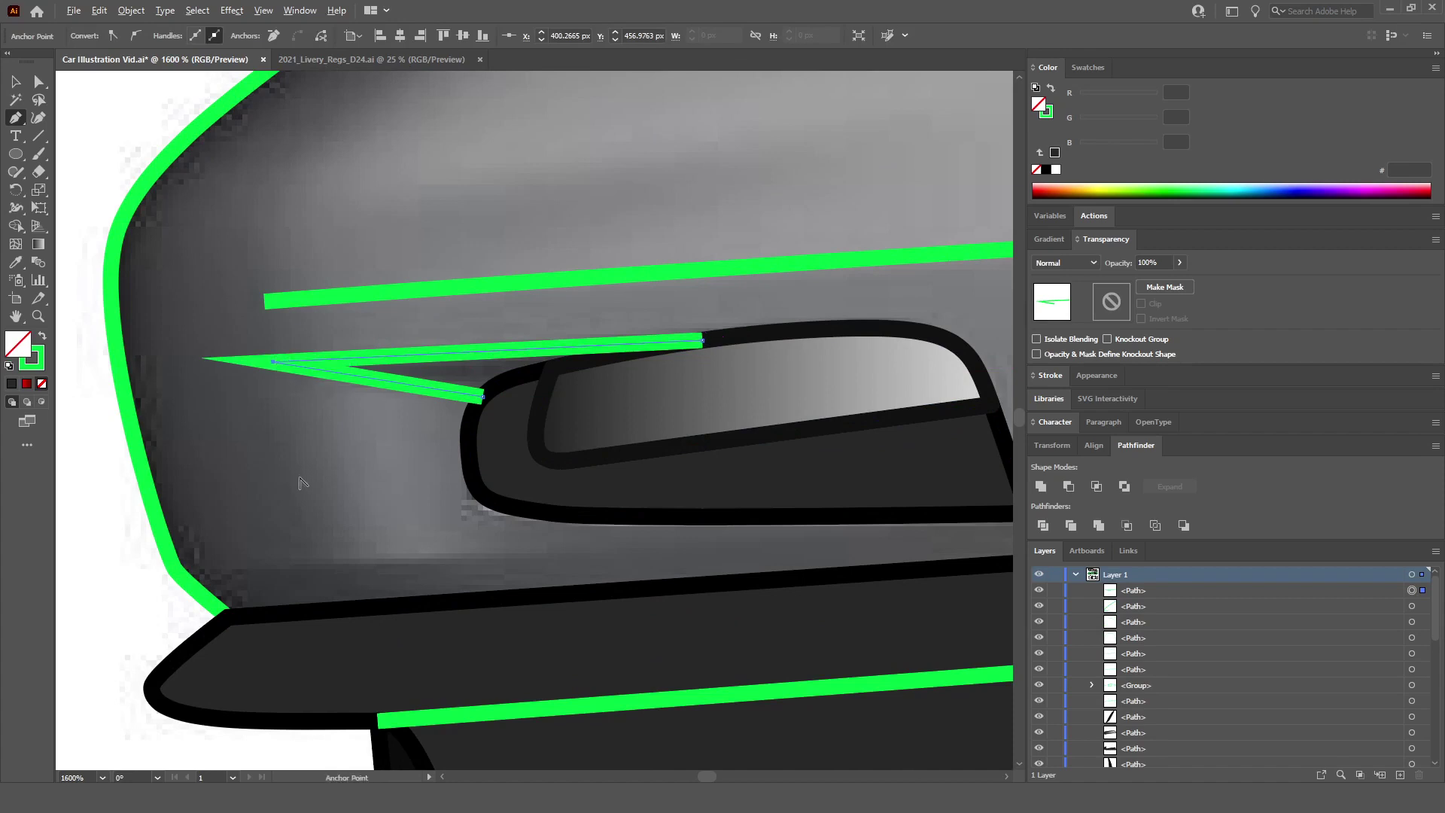
# Step: Draw a green line about 35 px long from the nose's lower corner backward beneath the fog lamp
pyautogui.click(176, 571)
pyautogui.scroll(-2, 264, 578)
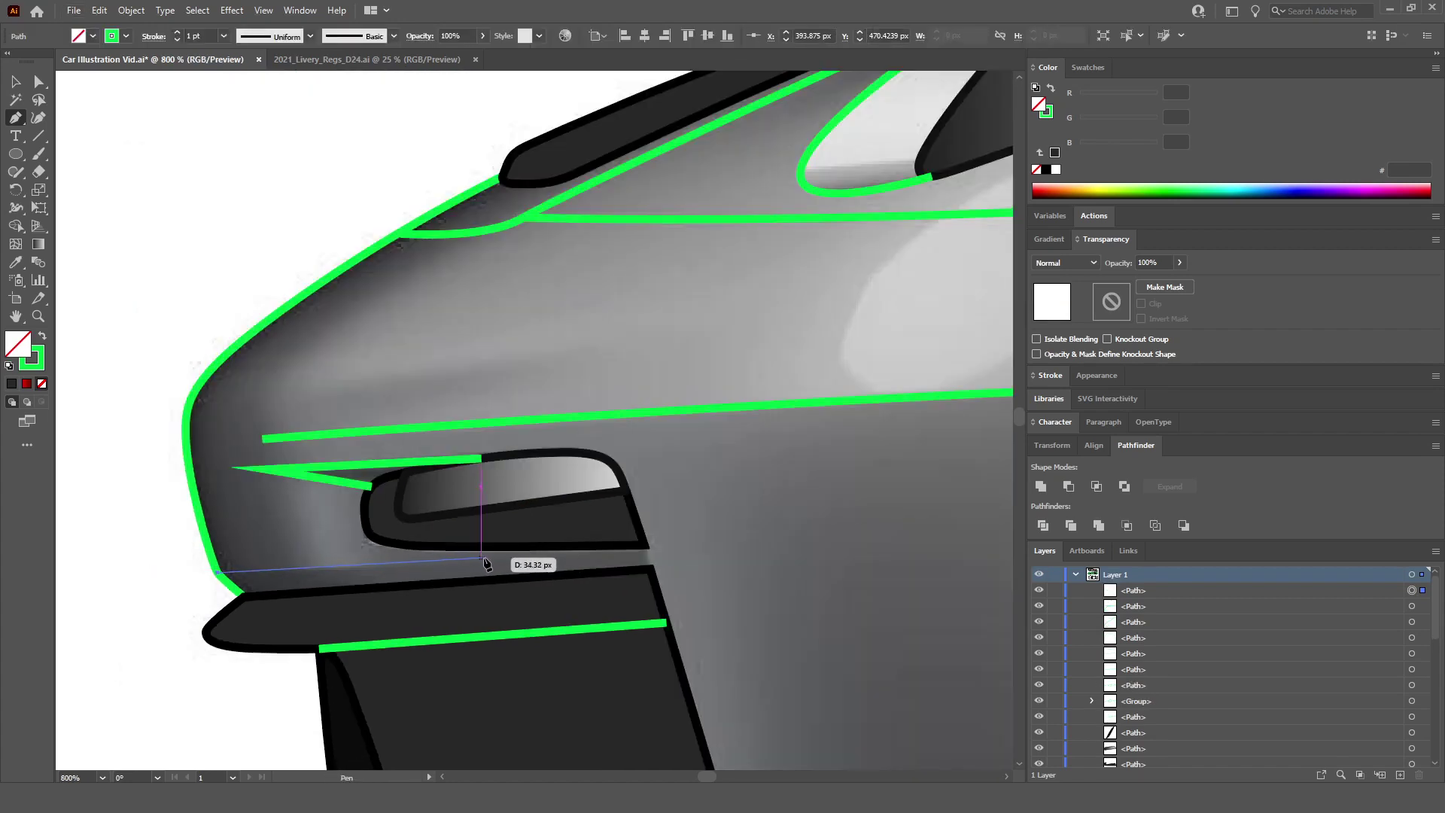
pyautogui.click(487, 558)
pyautogui.keyDown('ctrl'); pyautogui.click(155, 494); pyautogui.keyUp('ctrl')
# Step: Inside the panel line group, add a short green line joining the fog lamp's rear lower corner to the grille's upper rear corner
pyautogui.scroll(3, 581, 526)
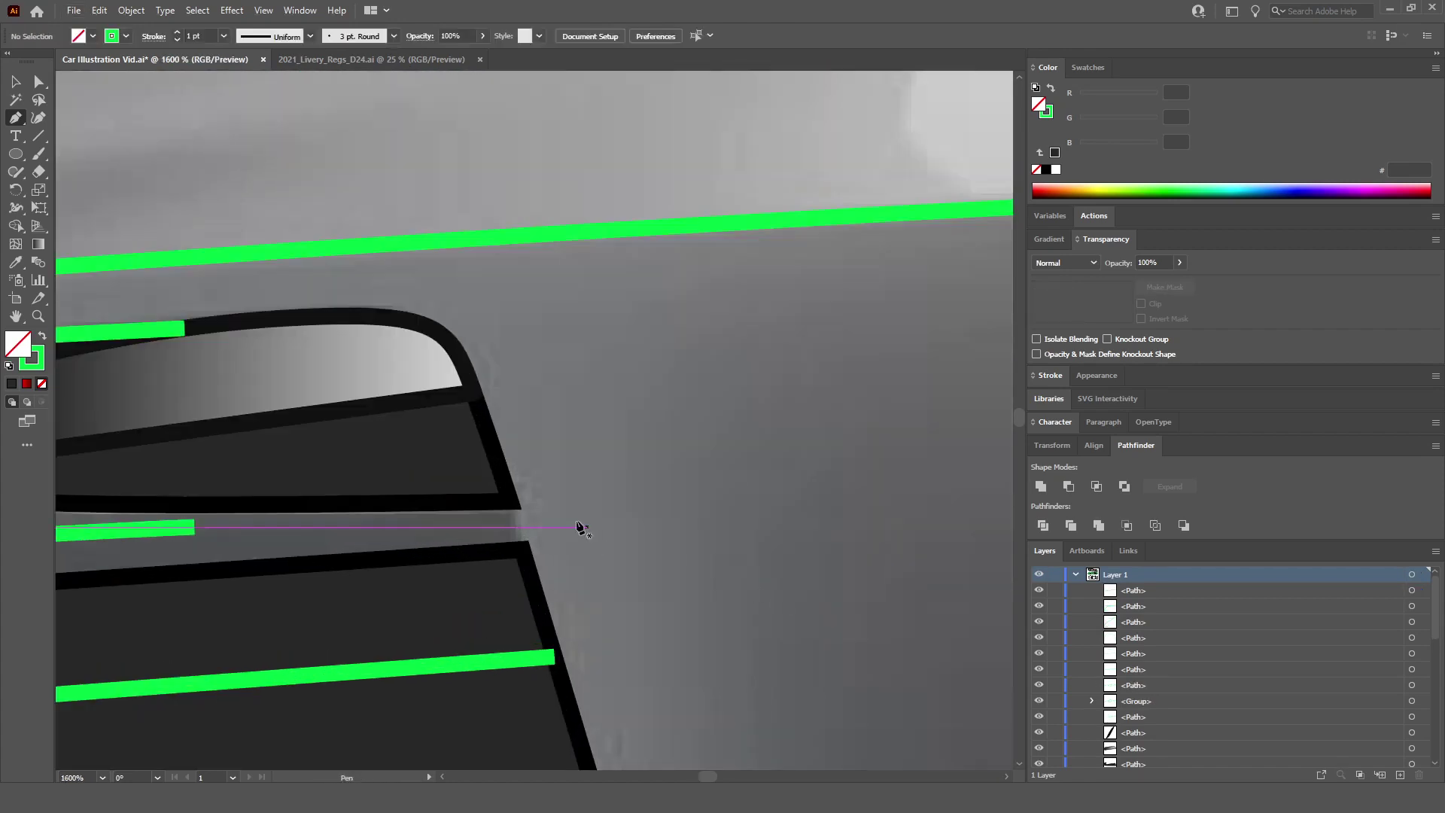
pyautogui.scroll(-4, 525, 504)
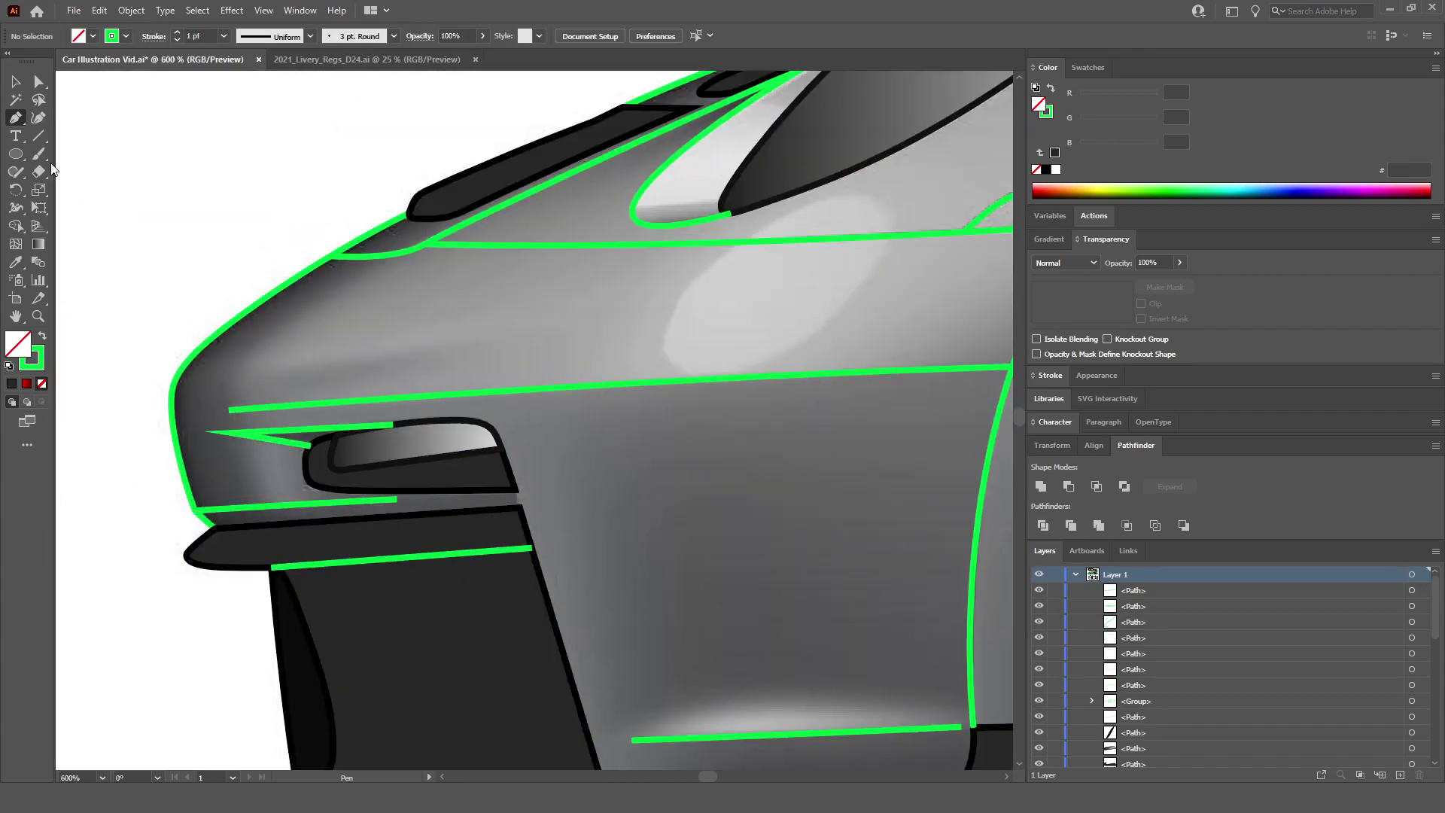
pyautogui.click(18, 89)
pyautogui.doubleClick(429, 563)
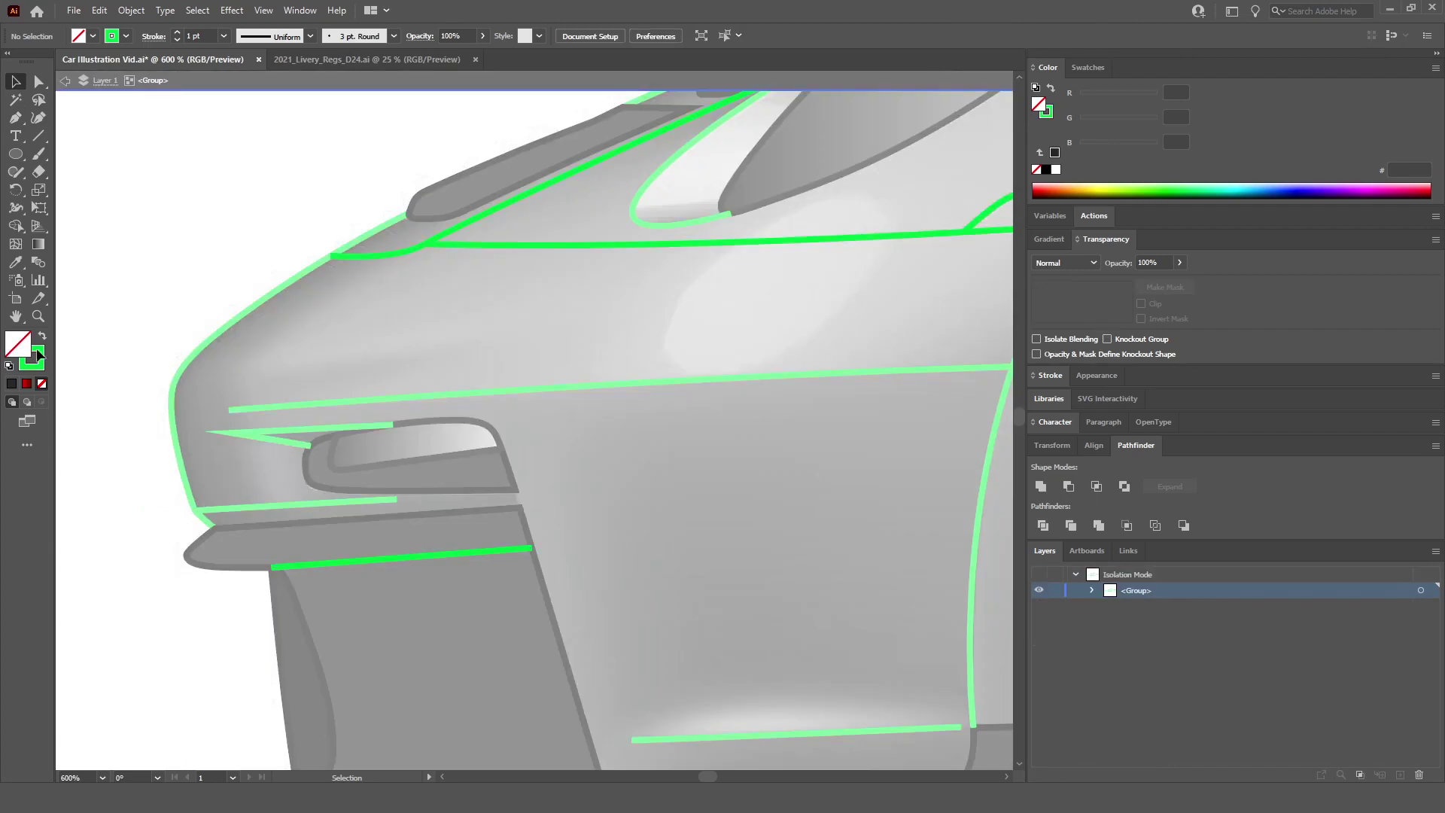
pyautogui.press('p')
pyautogui.scroll(2, 405, 500)
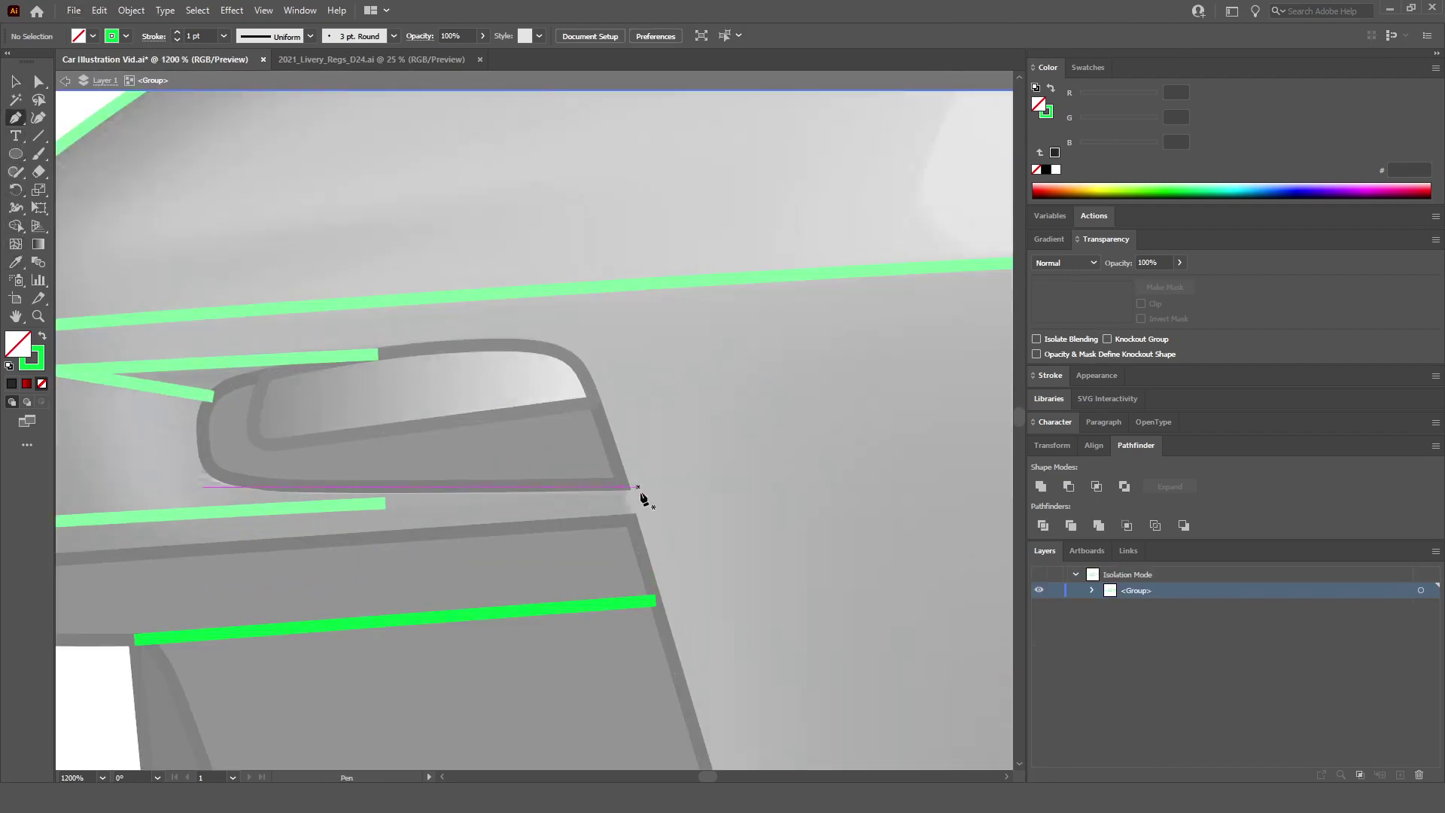
pyautogui.click(625, 489)
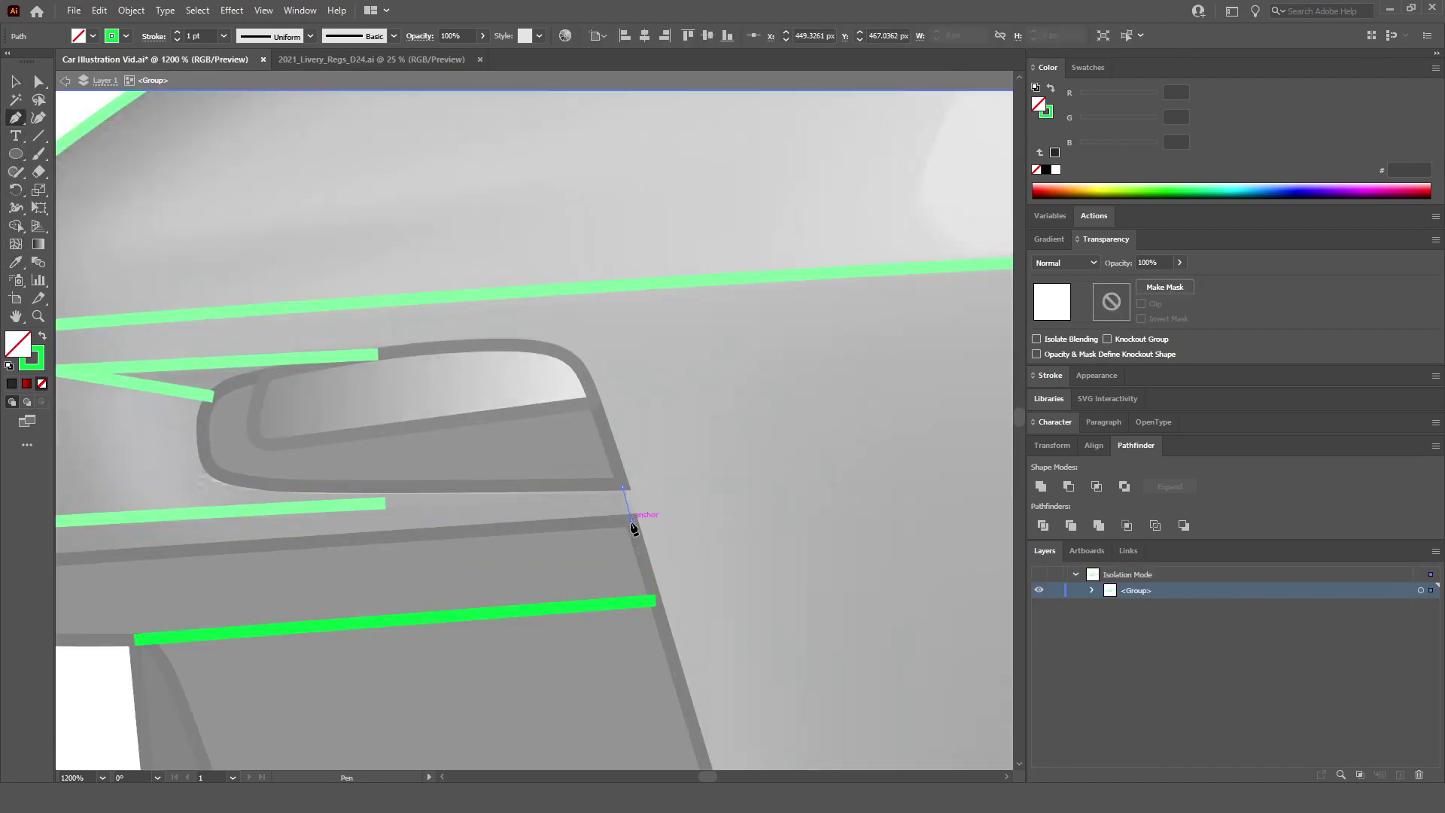
pyautogui.hotkey('ctrl', '-')
pyautogui.hotkey('ctrl', '-')
pyautogui.hotkey('ctrl', '-')
pyautogui.press('Escape')
pyautogui.press('Escape')
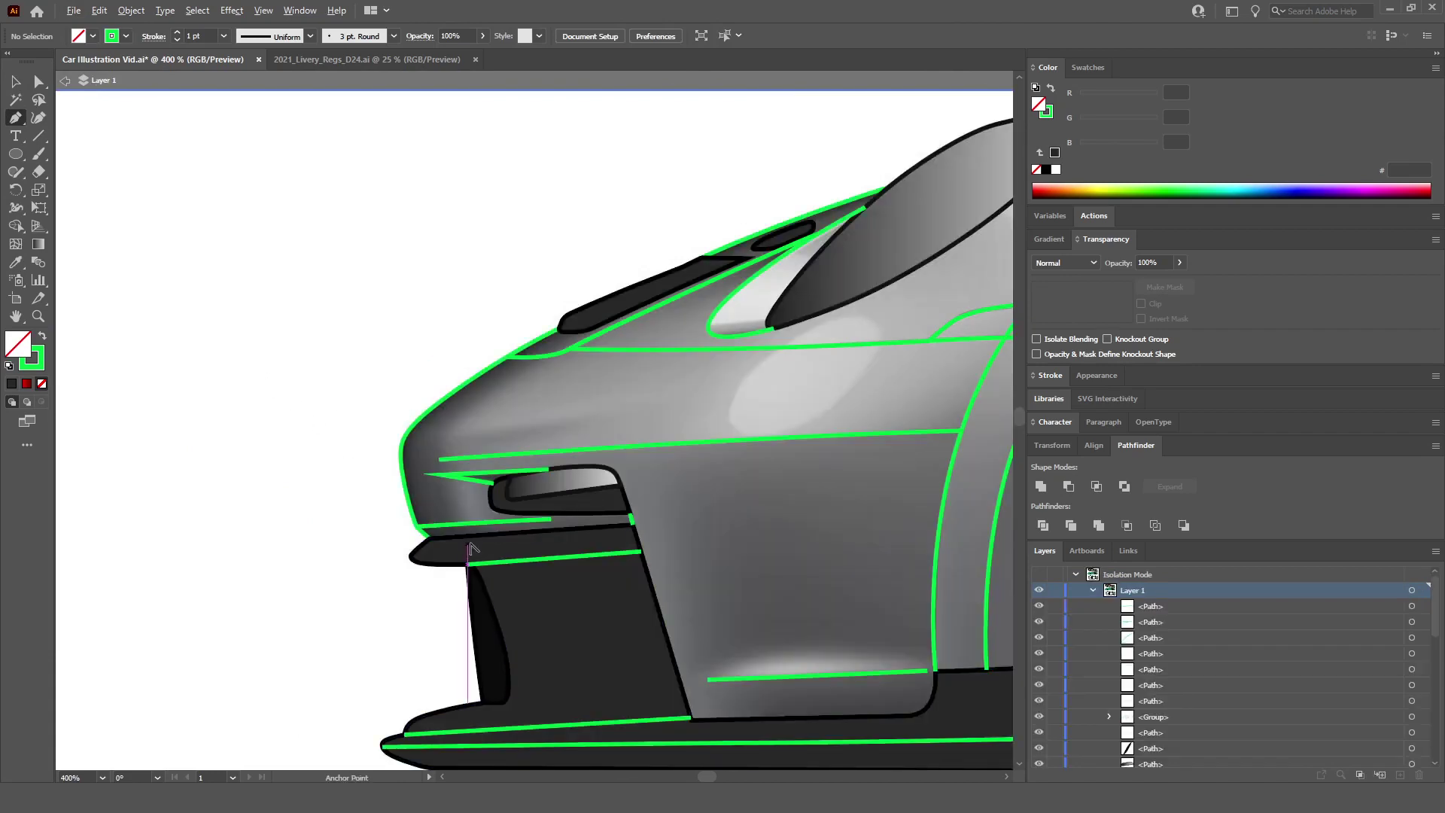
# Step: Reduce the opacity of the dark front grille and splitter shape to 32%
pyautogui.keyDown('ctrl'); pyautogui.click(476, 531); pyautogui.keyUp('ctrl')
pyautogui.scroll(-2, 476, 531)
pyautogui.scroll(1, 474, 590)
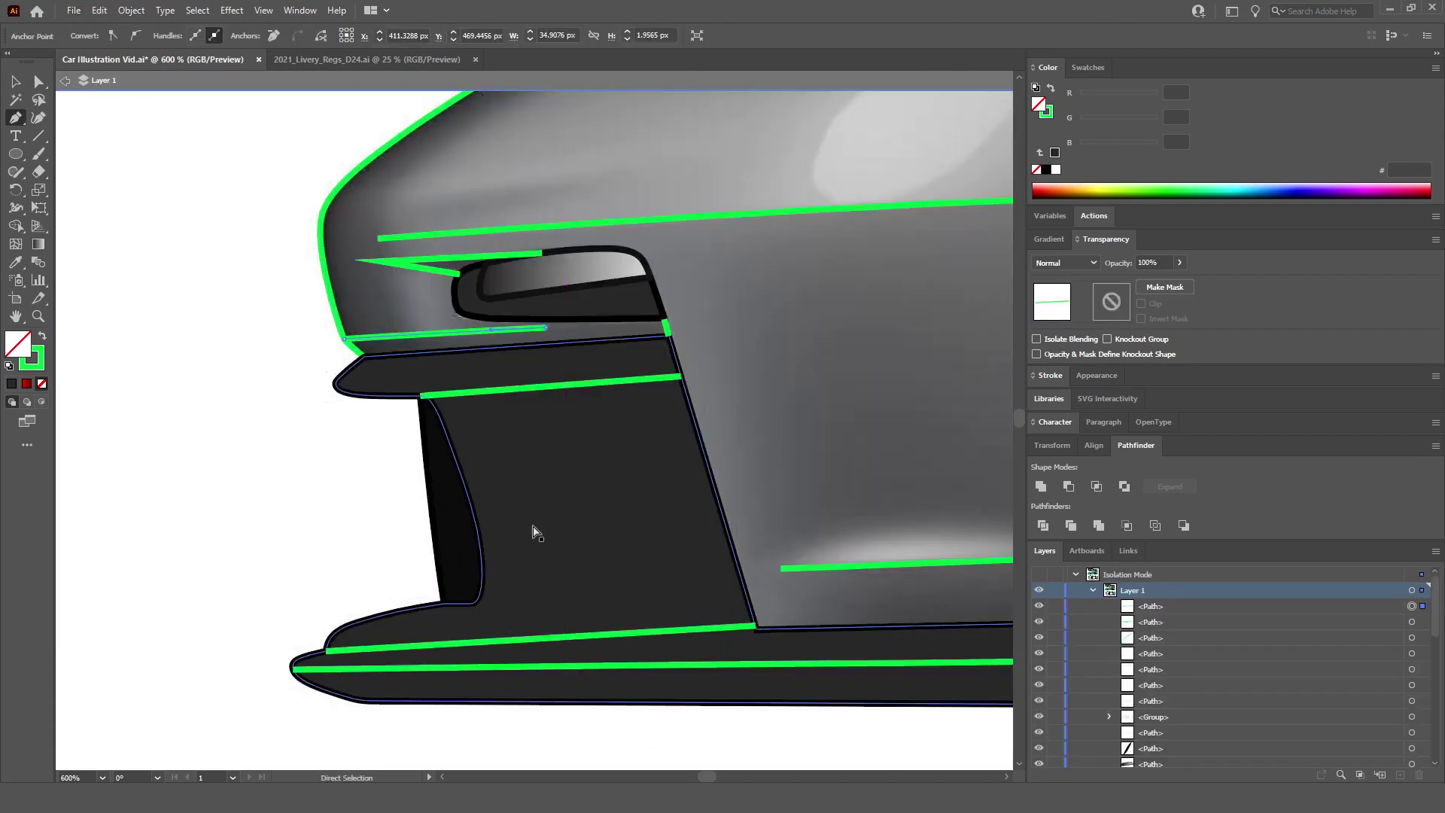
pyautogui.moveTo(1179, 266); pyautogui.dragTo(1140, 278)
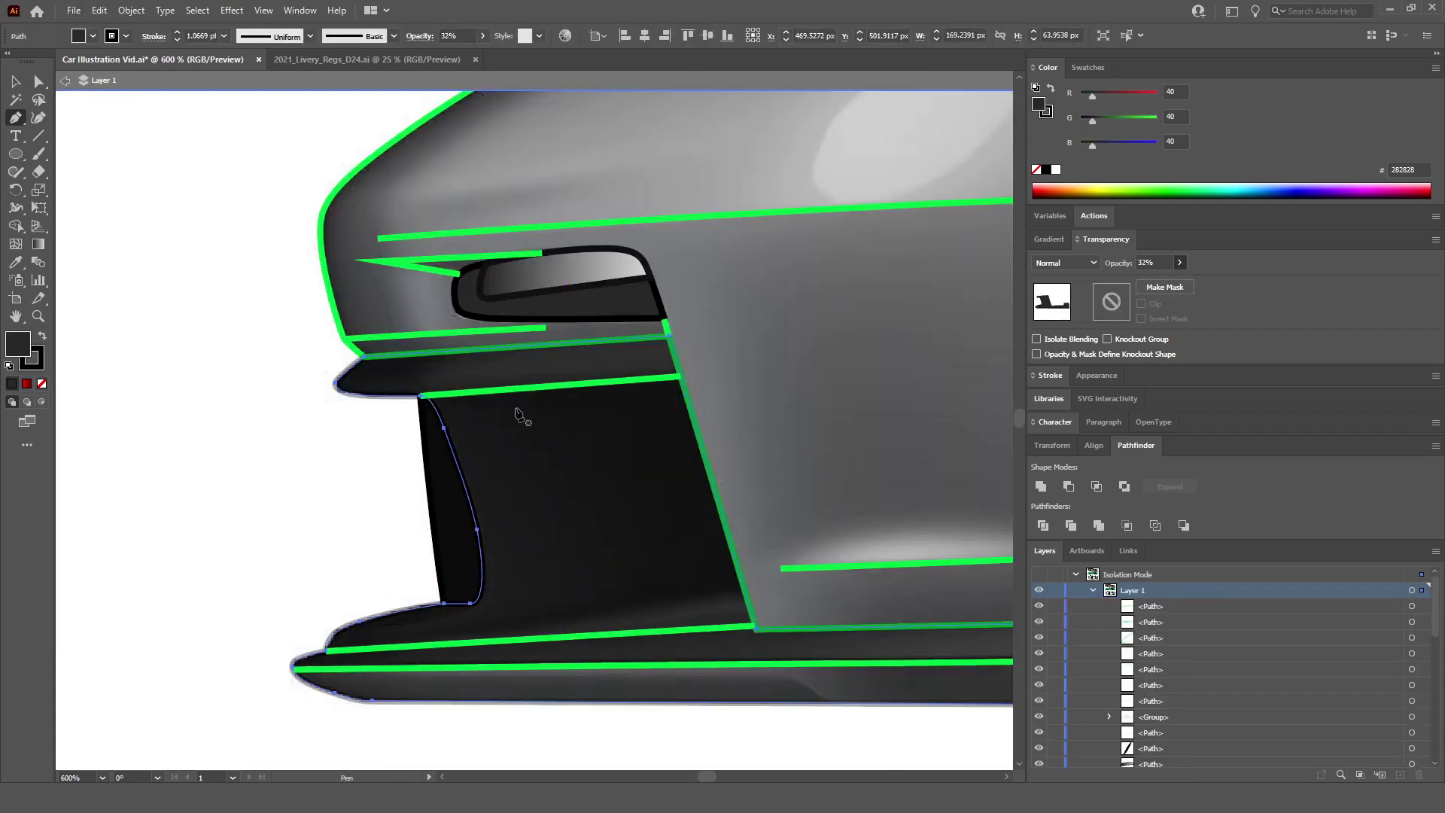
pyautogui.keyDown('ctrl'); pyautogui.click(397, 410); pyautogui.keyUp('ctrl')
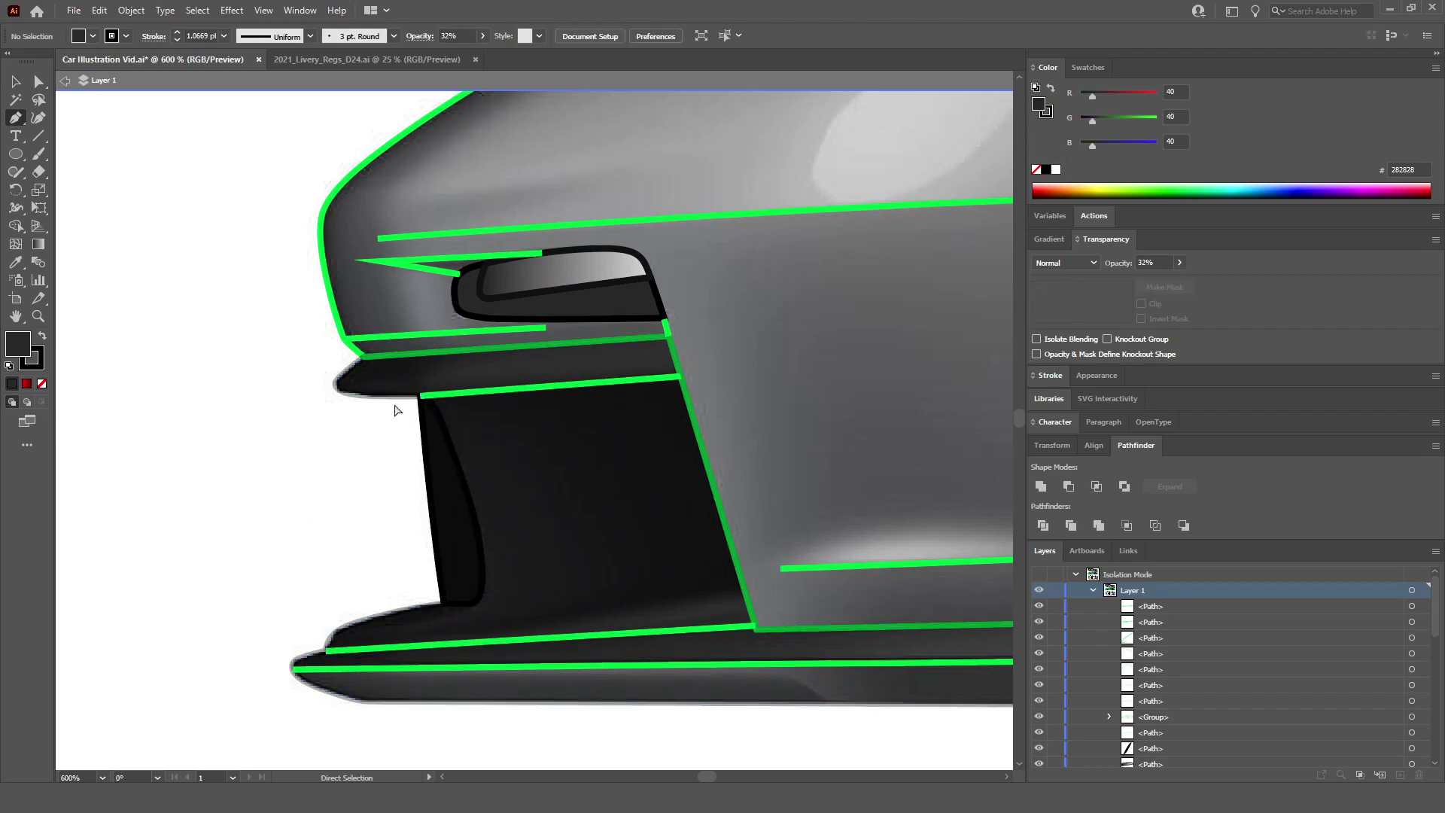
pyautogui.keyDown('ctrl'); pyautogui.click(407, 332); pyautogui.keyUp('ctrl')
pyautogui.keyDown('ctrl'); pyautogui.click(346, 409); pyautogui.keyUp('ctrl')
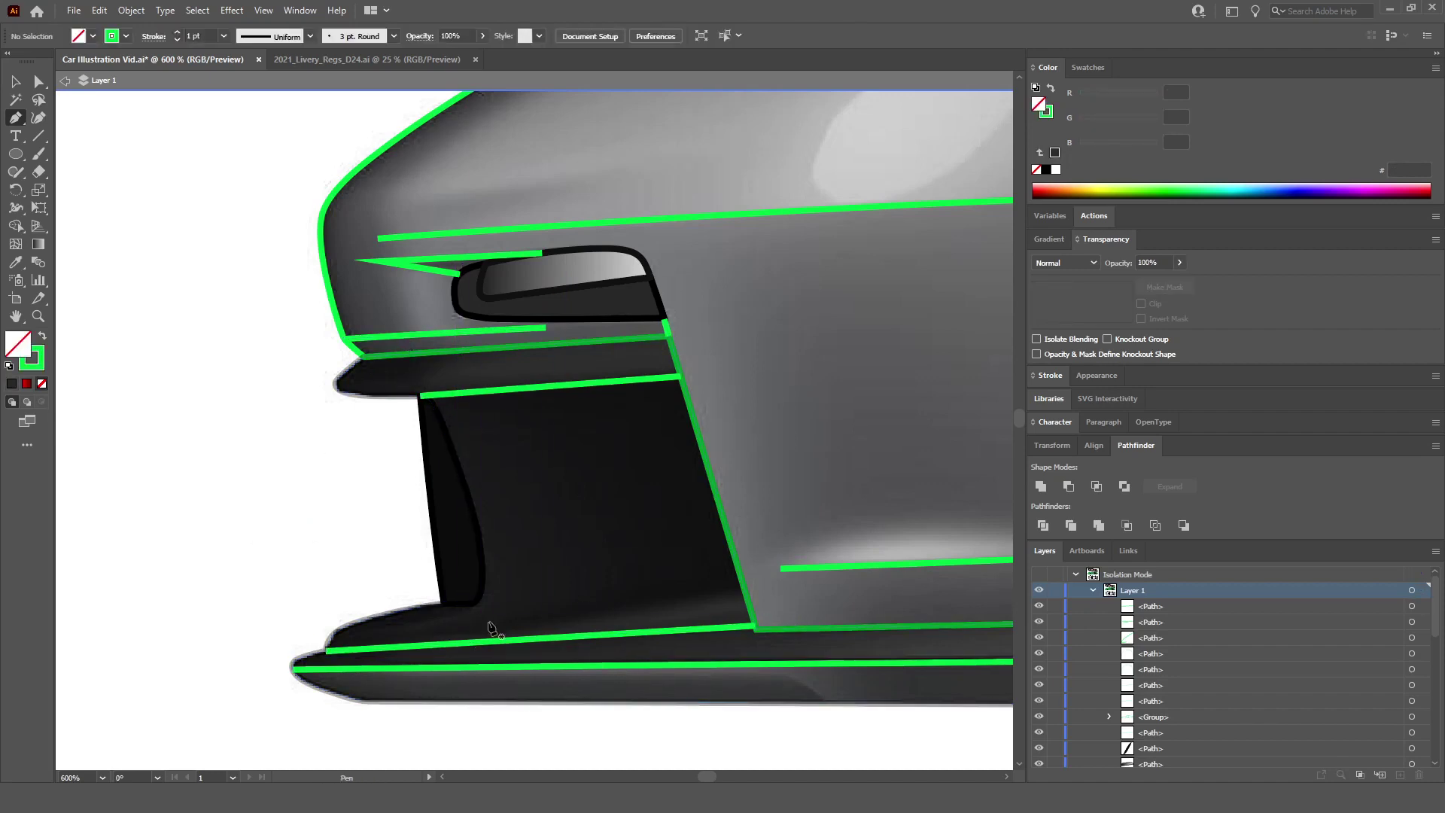
# Step: Draw a green curve about 67 px long across the lower grille, from the splitter's front edge up to the grille's rear edge
pyautogui.click(361, 648)
pyautogui.scroll(2, 723, 621)
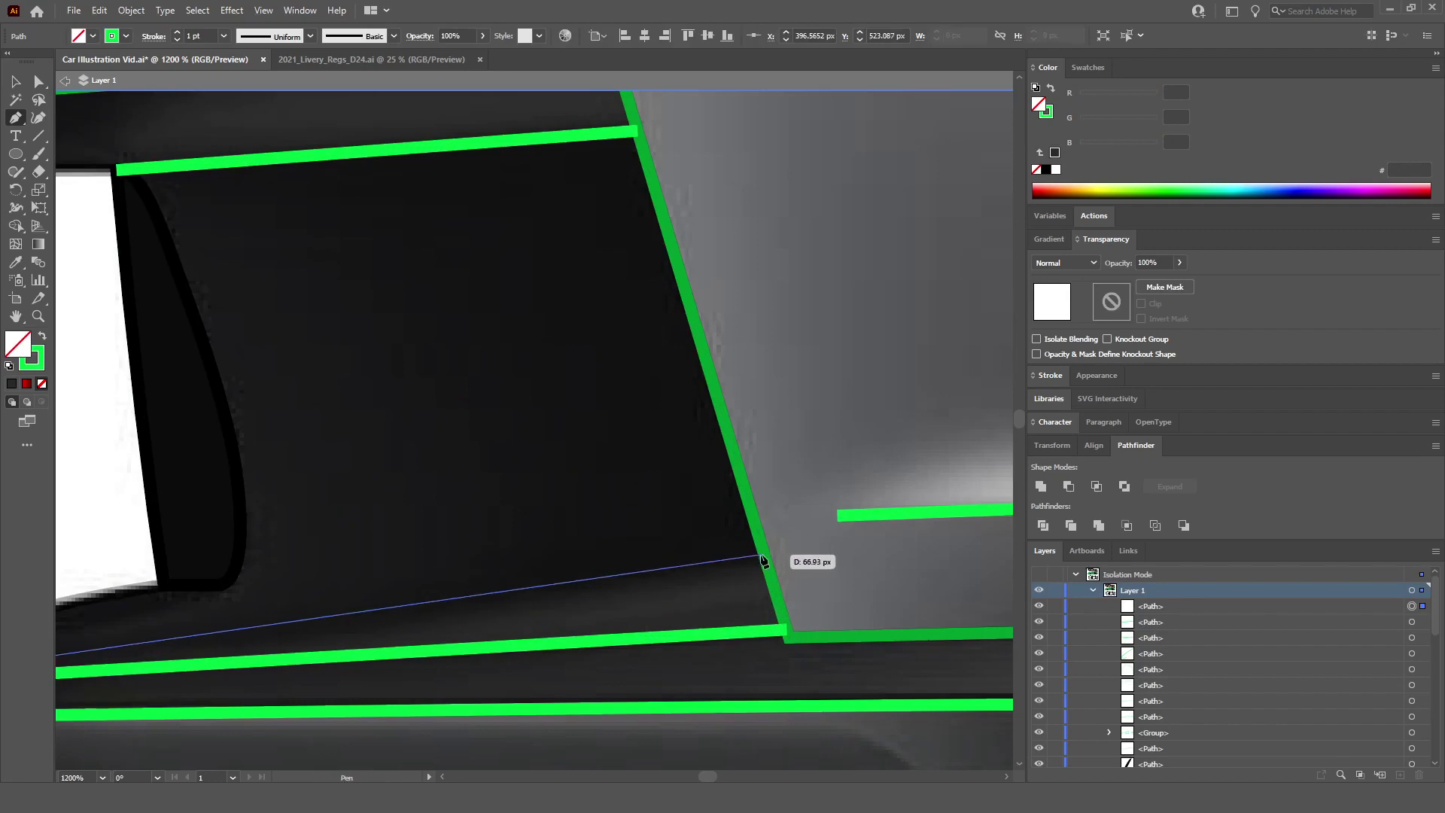
pyautogui.moveTo(764, 555); pyautogui.dragTo(971, 490)
pyautogui.keyDown('ctrl'); pyautogui.click(693, 499); pyautogui.keyUp('ctrl')
pyautogui.scroll(-5, 267, 482)
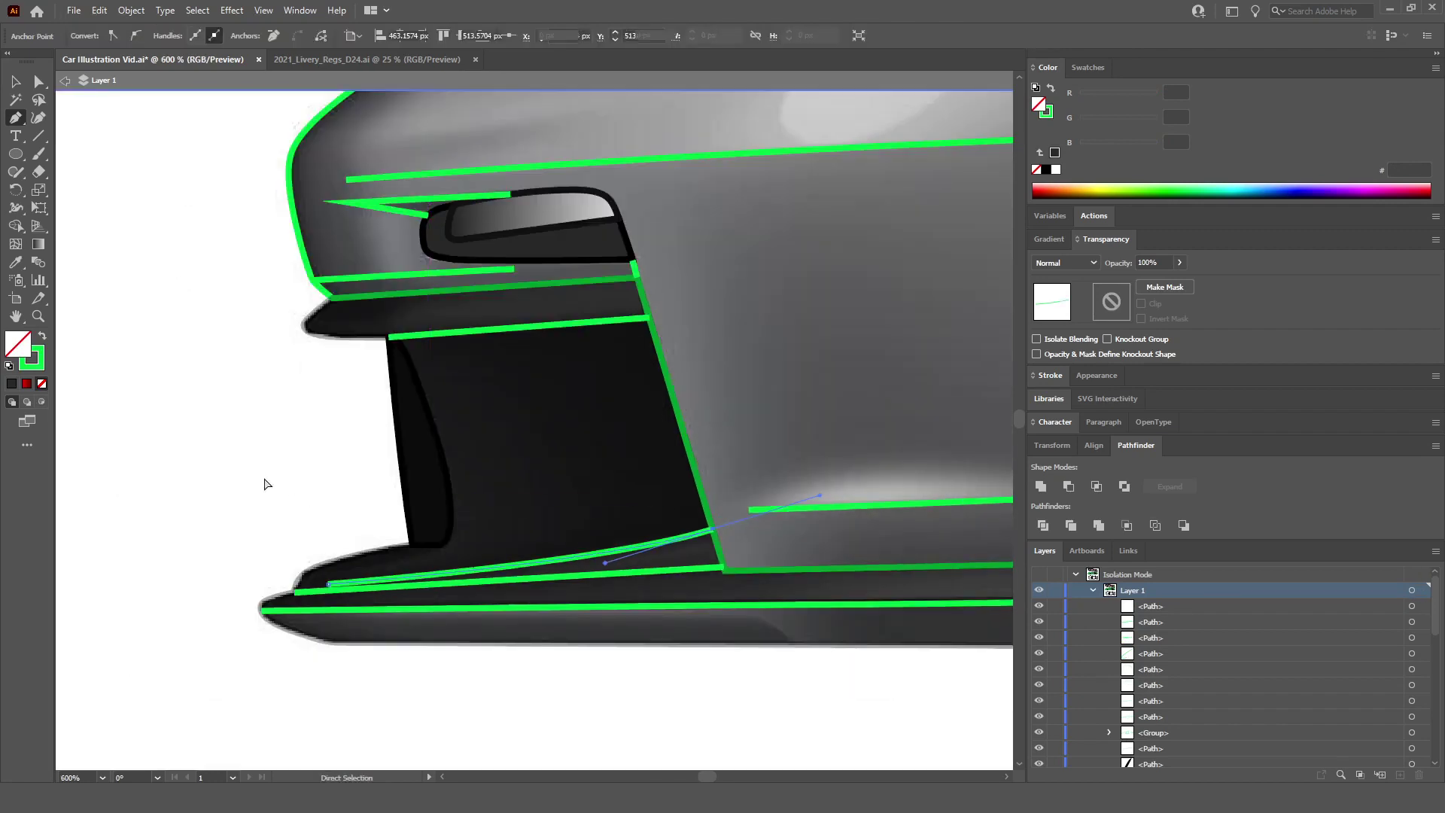
# Step: Start a green curve at the windscreen's upper rear corner and trace it along the roof rail above the side windows toward the rear window
pyautogui.scroll(-3, 441, 566)
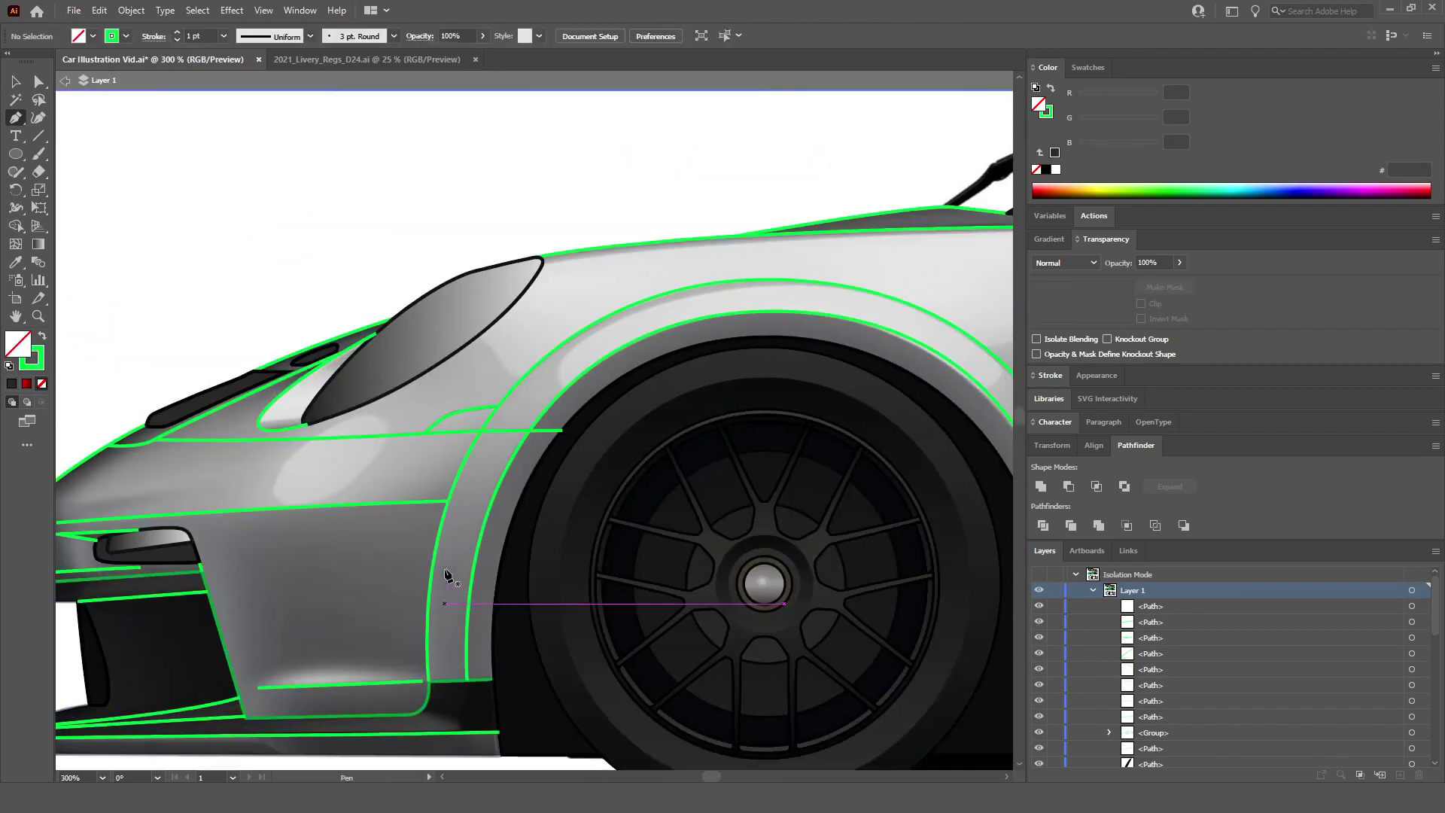
pyautogui.hscroll(5, 289, 515)
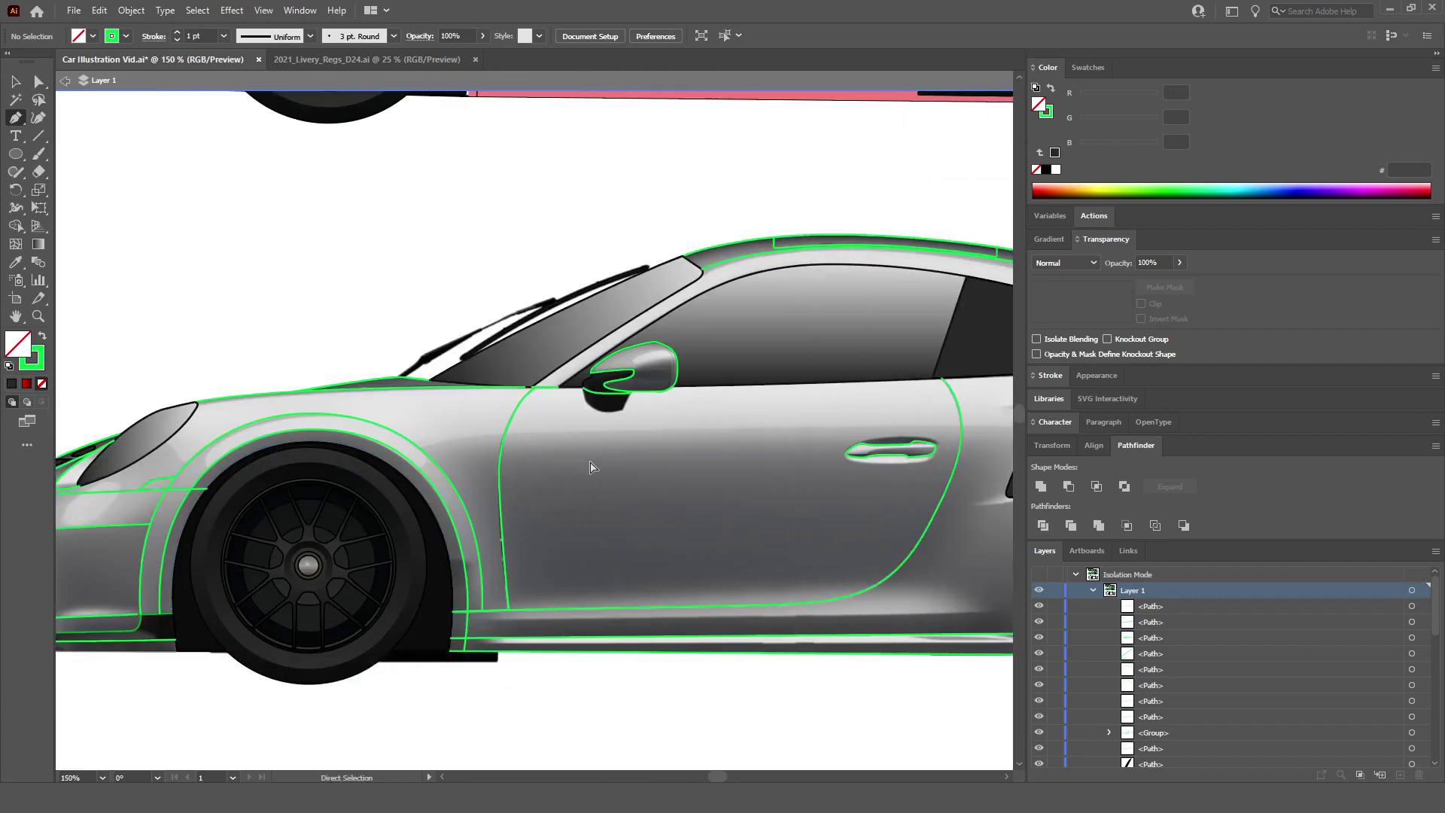
pyautogui.scroll(5, 484, 323)
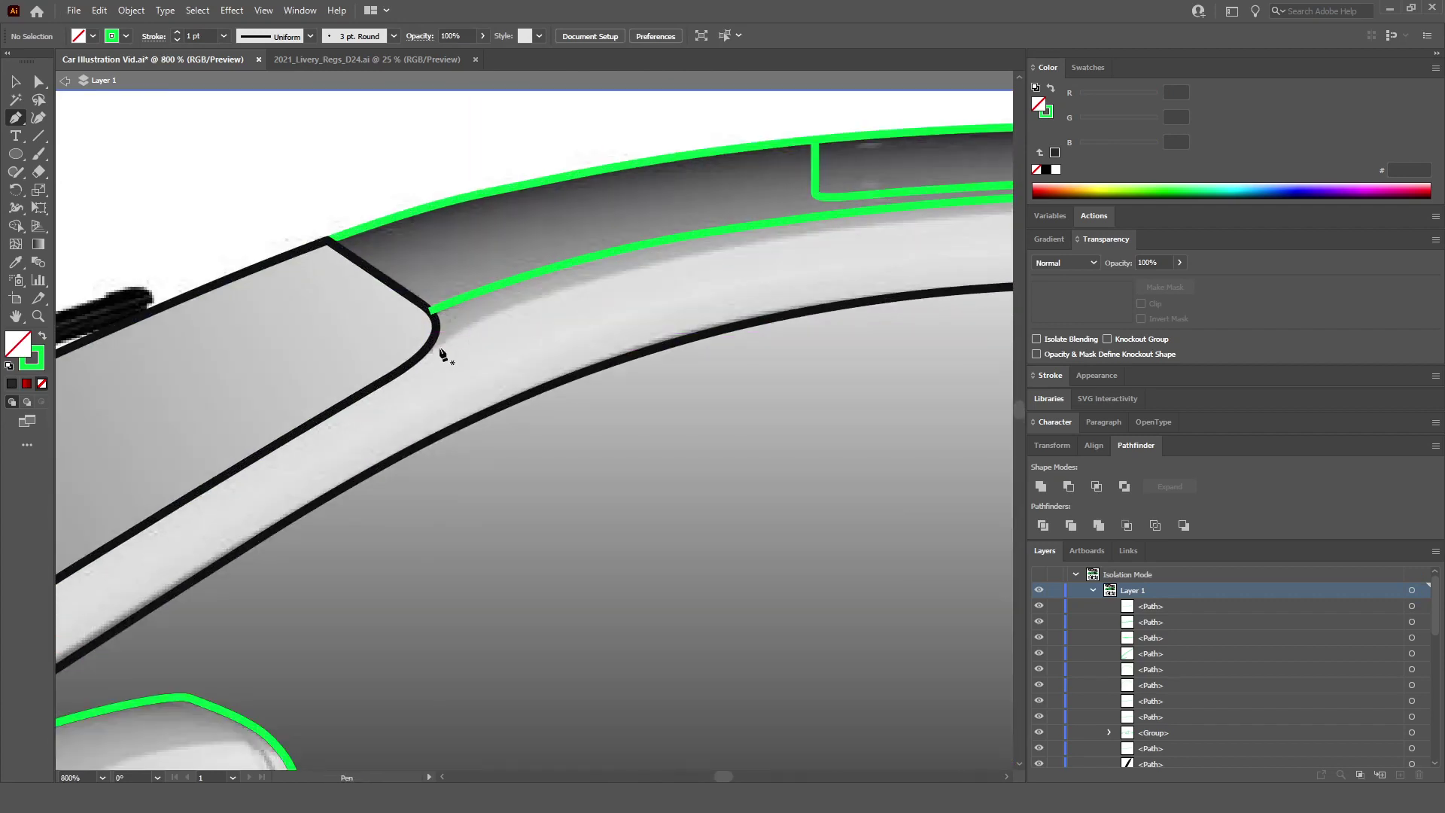
pyautogui.click(407, 364)
pyautogui.hscroll(2, 753, 256)
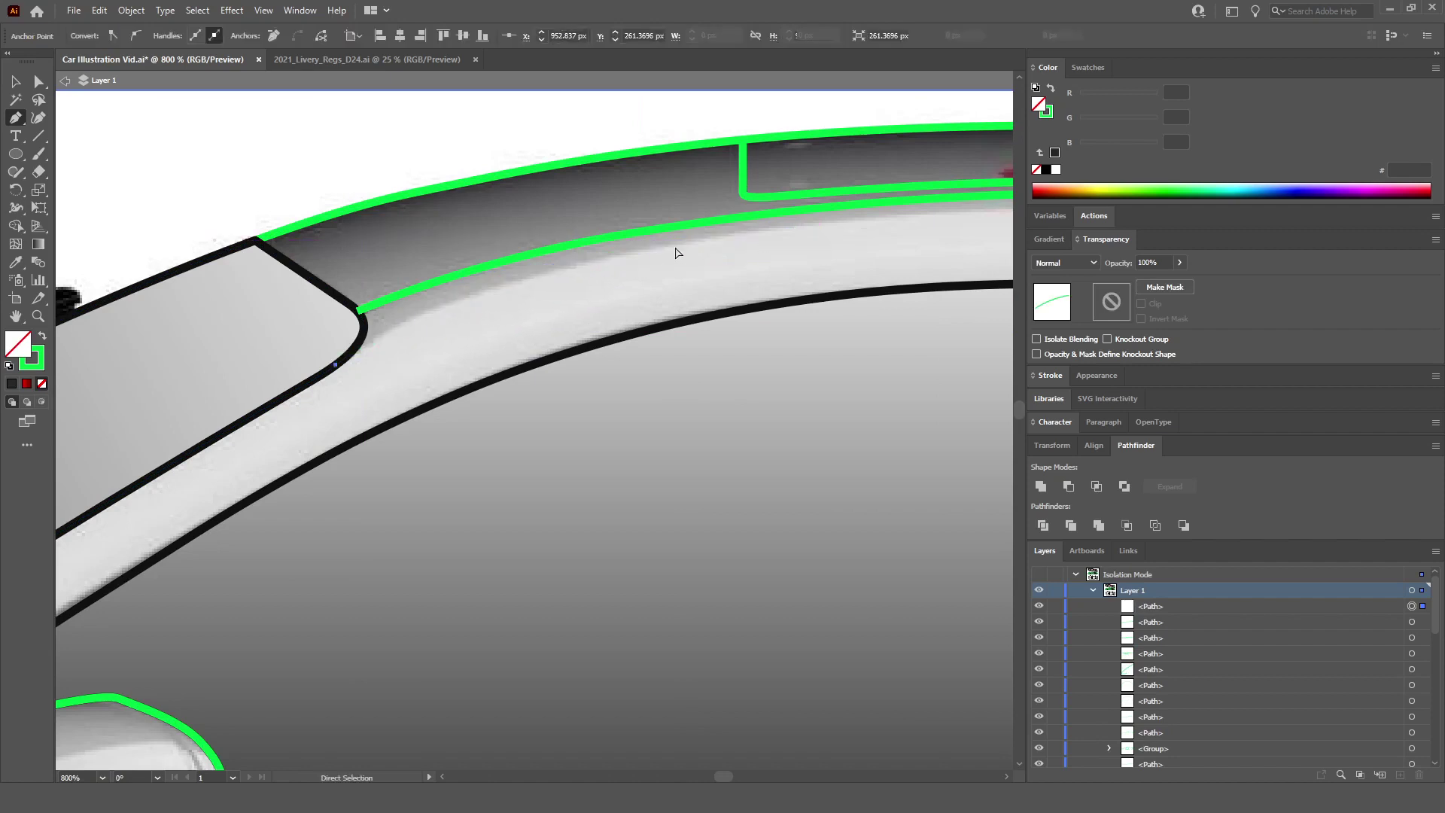
pyautogui.moveTo(647, 250); pyautogui.dragTo(858, 202)
pyautogui.scroll(-5, 856, 202)
pyautogui.hscroll(3, 772, 245)
pyautogui.scroll(3, 771, 244)
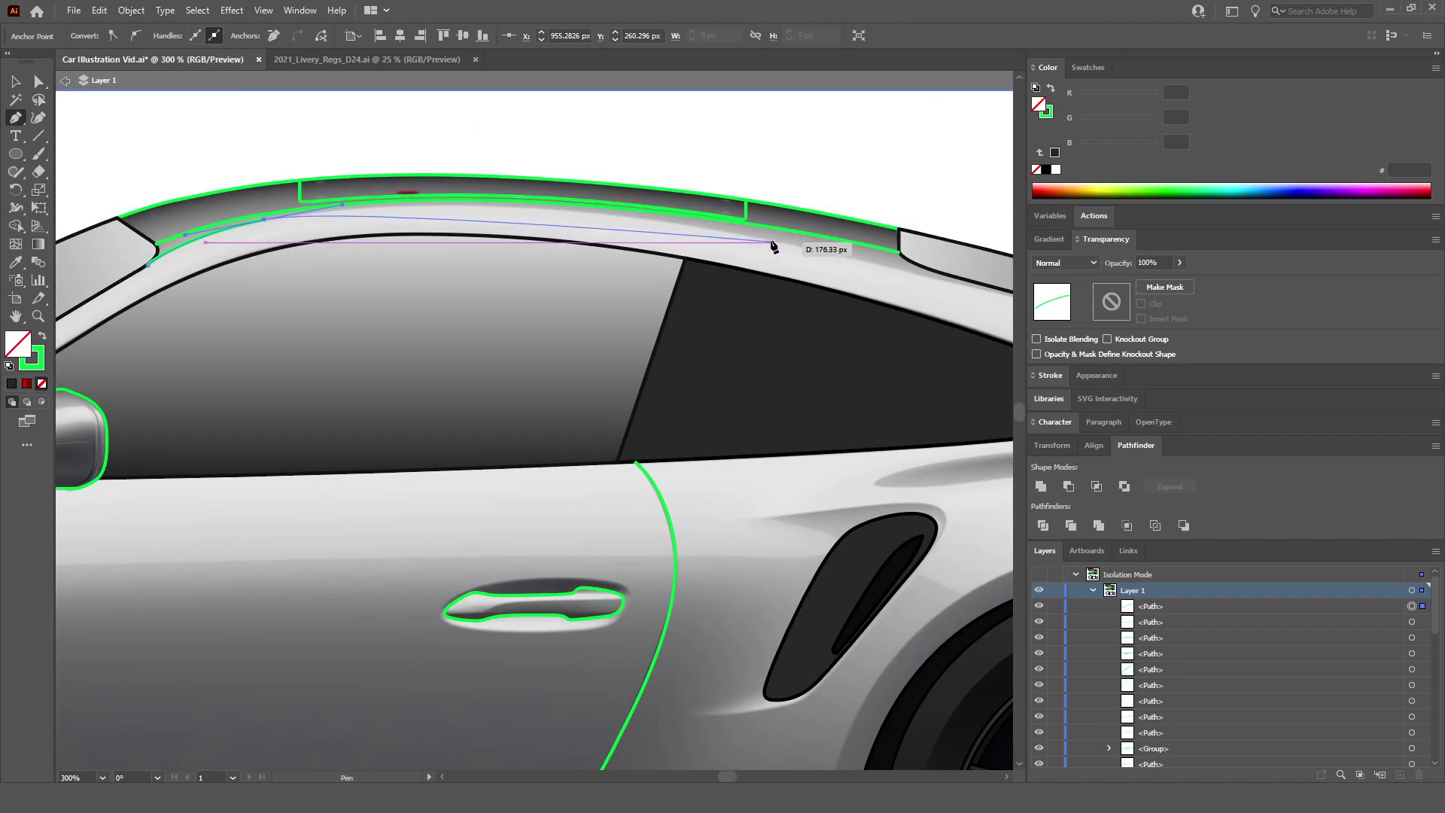
pyautogui.moveTo(771, 245); pyautogui.dragTo(978, 287)
pyautogui.hscroll(1, 977, 286)
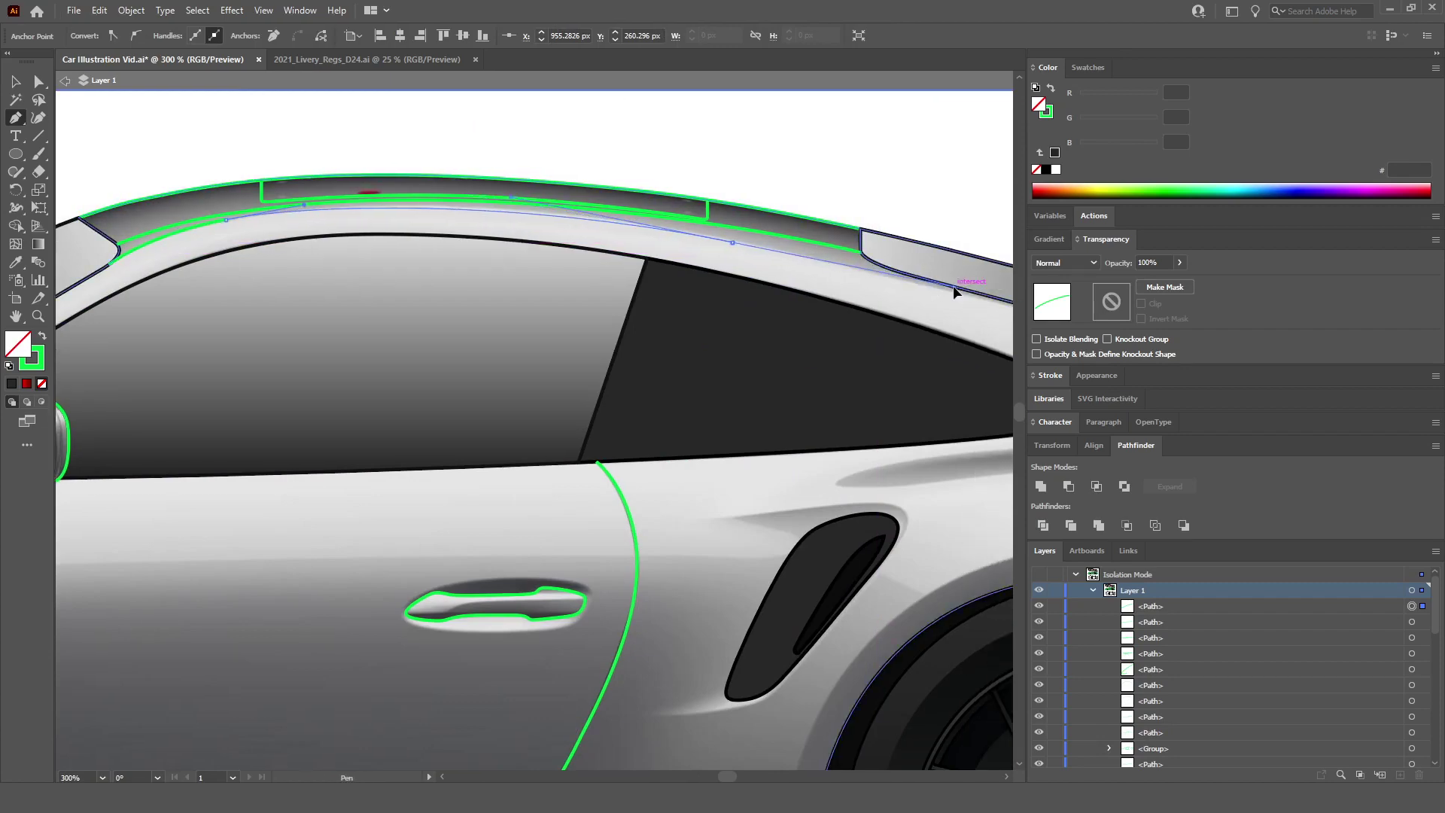
# Step: Continue the roof rail curve below the rear window and wing support, ending it on the upper edge of the ducktail
pyautogui.scroll(-5, 969, 293)
pyautogui.scroll(-2, 903, 316)
pyautogui.scroll(5, 843, 326)
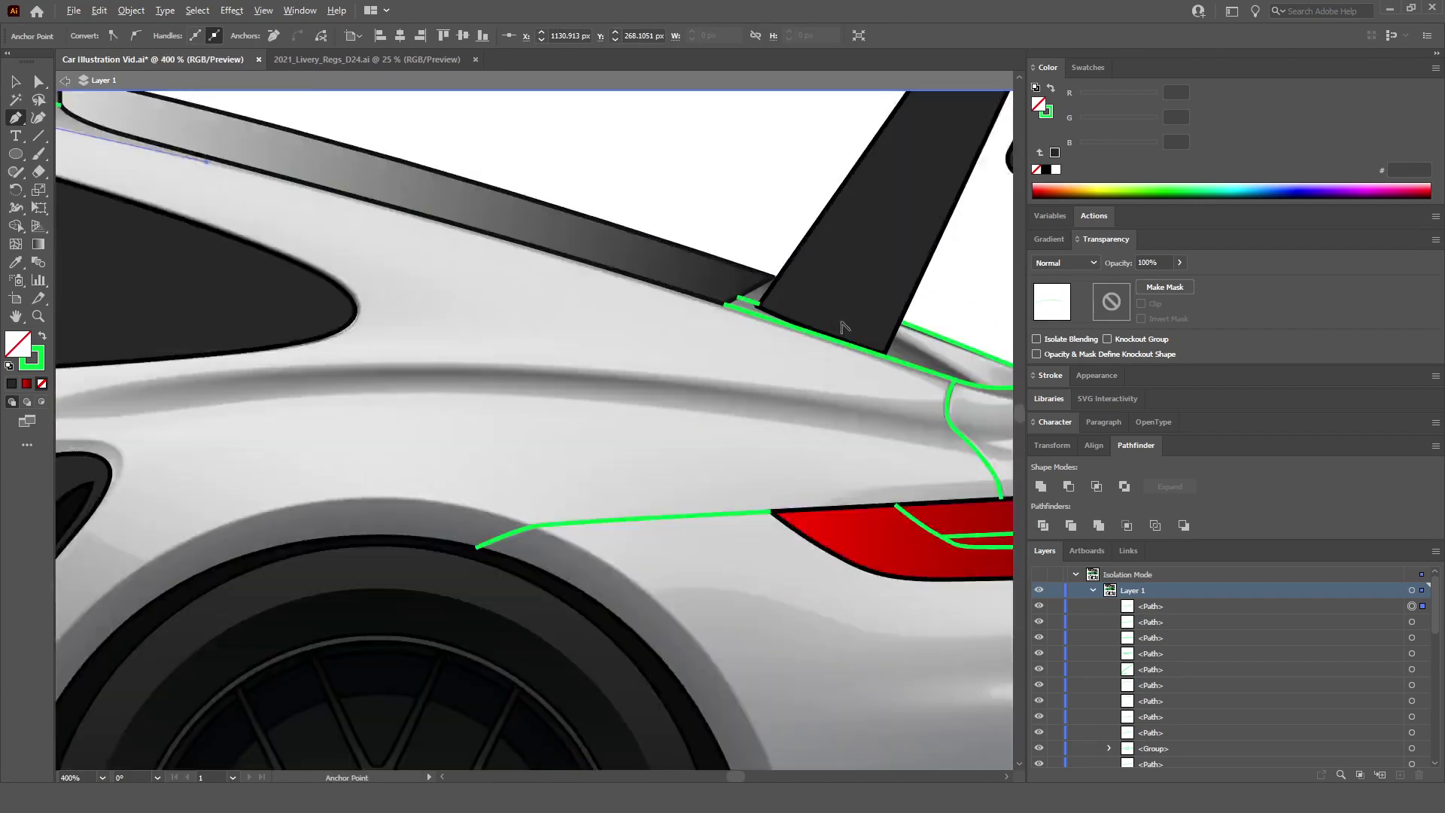
pyautogui.scroll(2, 841, 326)
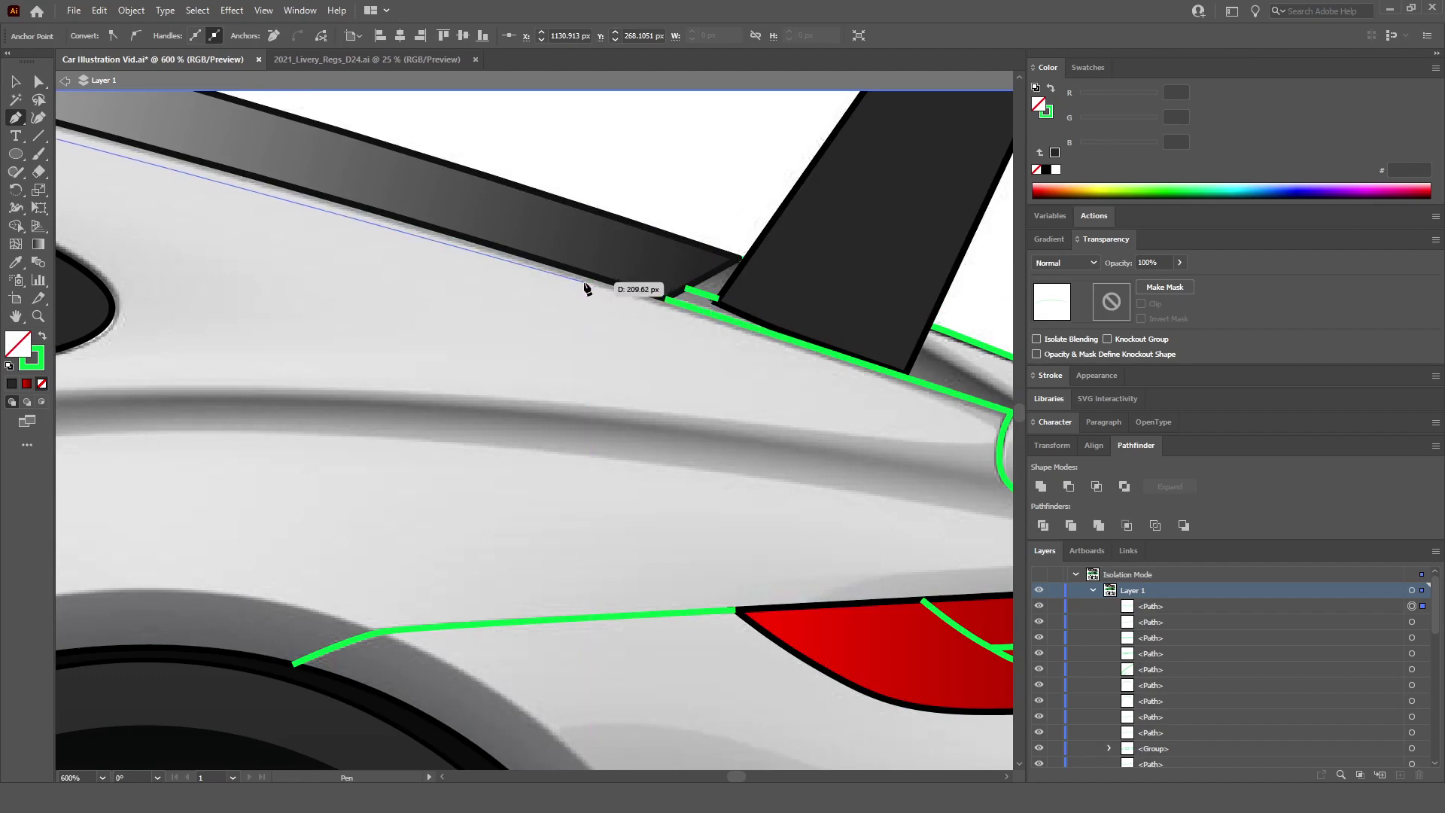
pyautogui.click(585, 283)
pyautogui.scroll(4, 946, 422)
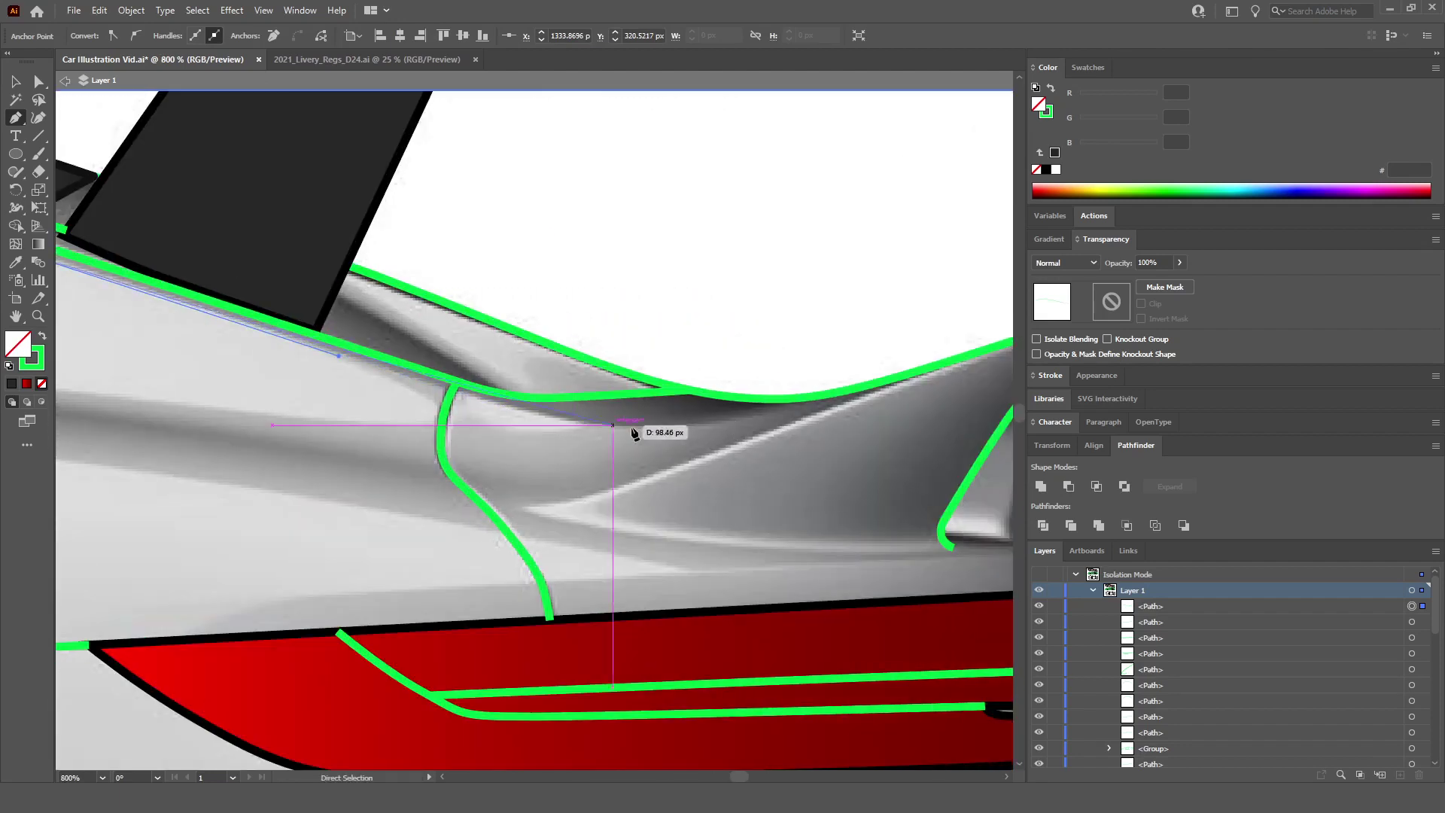
pyautogui.moveTo(645, 428); pyautogui.dragTo(749, 426)
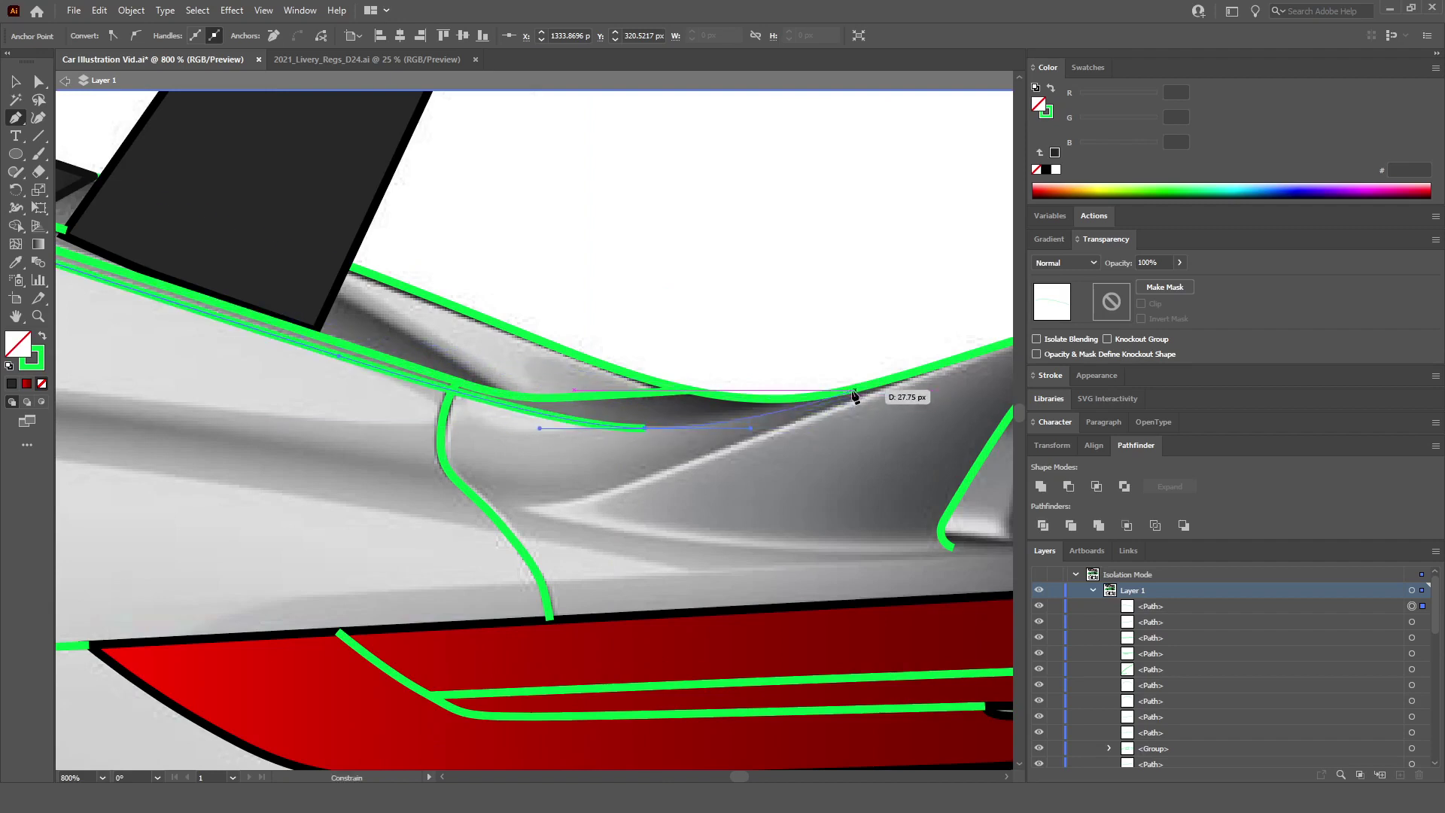
pyautogui.keyDown('ctrl'); pyautogui.click(850, 391); pyautogui.keyUp('ctrl')
# Step: Draw a green path from the ducktail's rear edge down the light fin's rear side and forward along its base
pyautogui.scroll(-2, 779, 408)
pyautogui.scroll(-3, 779, 409)
pyautogui.scroll(5, 783, 494)
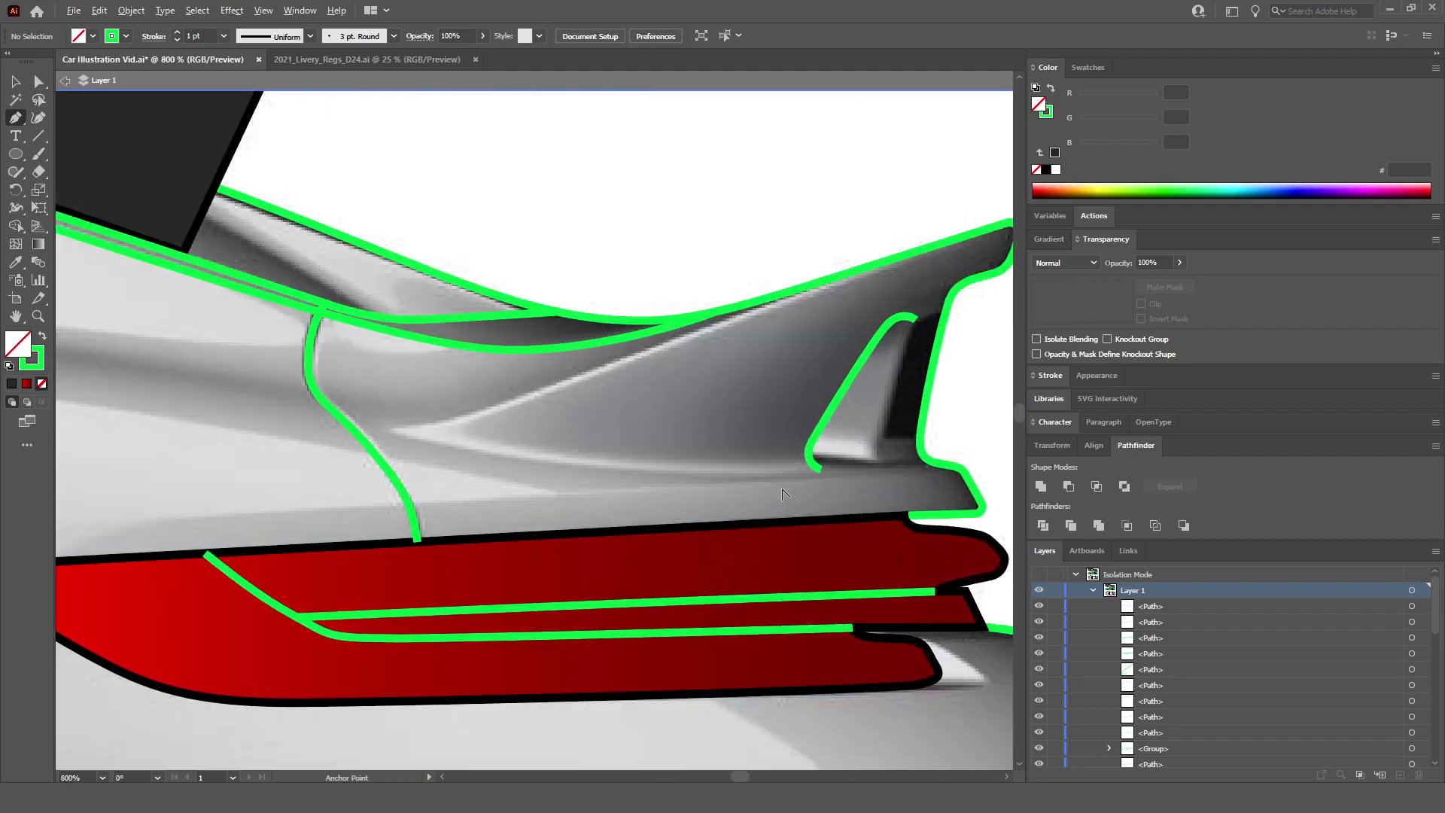
pyautogui.scroll(4, 873, 320)
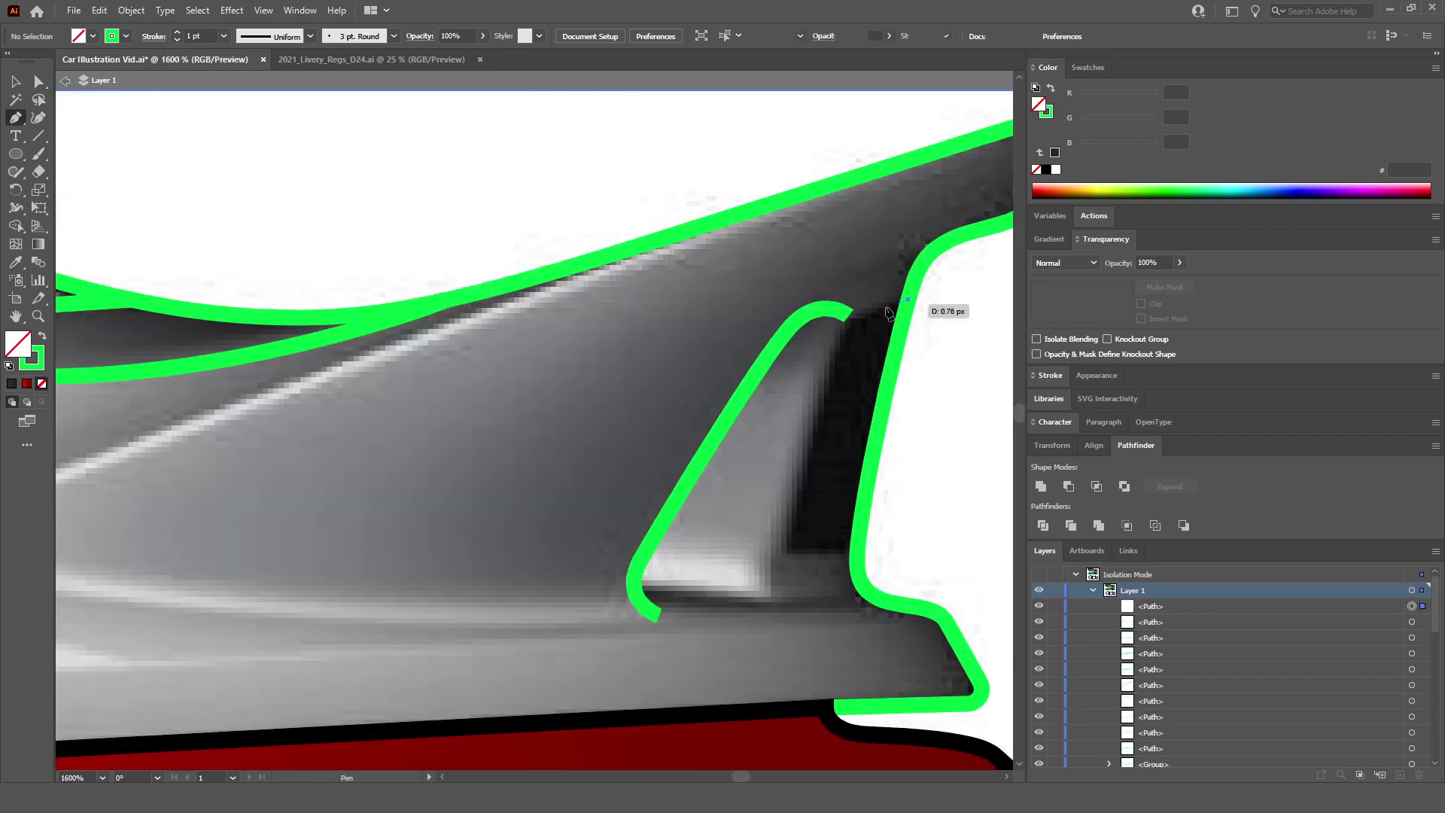
pyautogui.click(909, 300)
pyautogui.moveTo(840, 331); pyautogui.dragTo(834, 363)
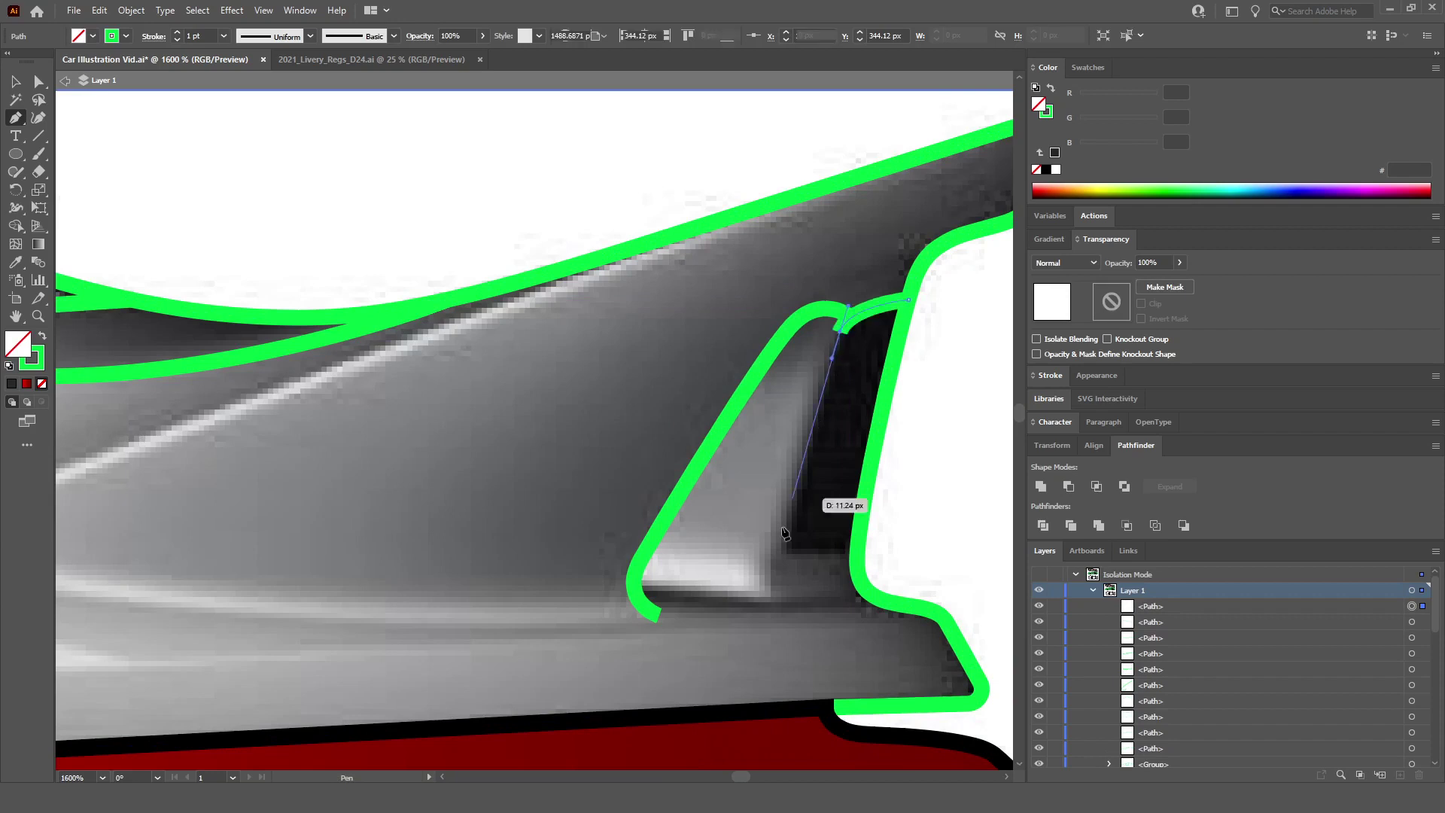
pyautogui.moveTo(765, 569); pyautogui.dragTo(778, 614)
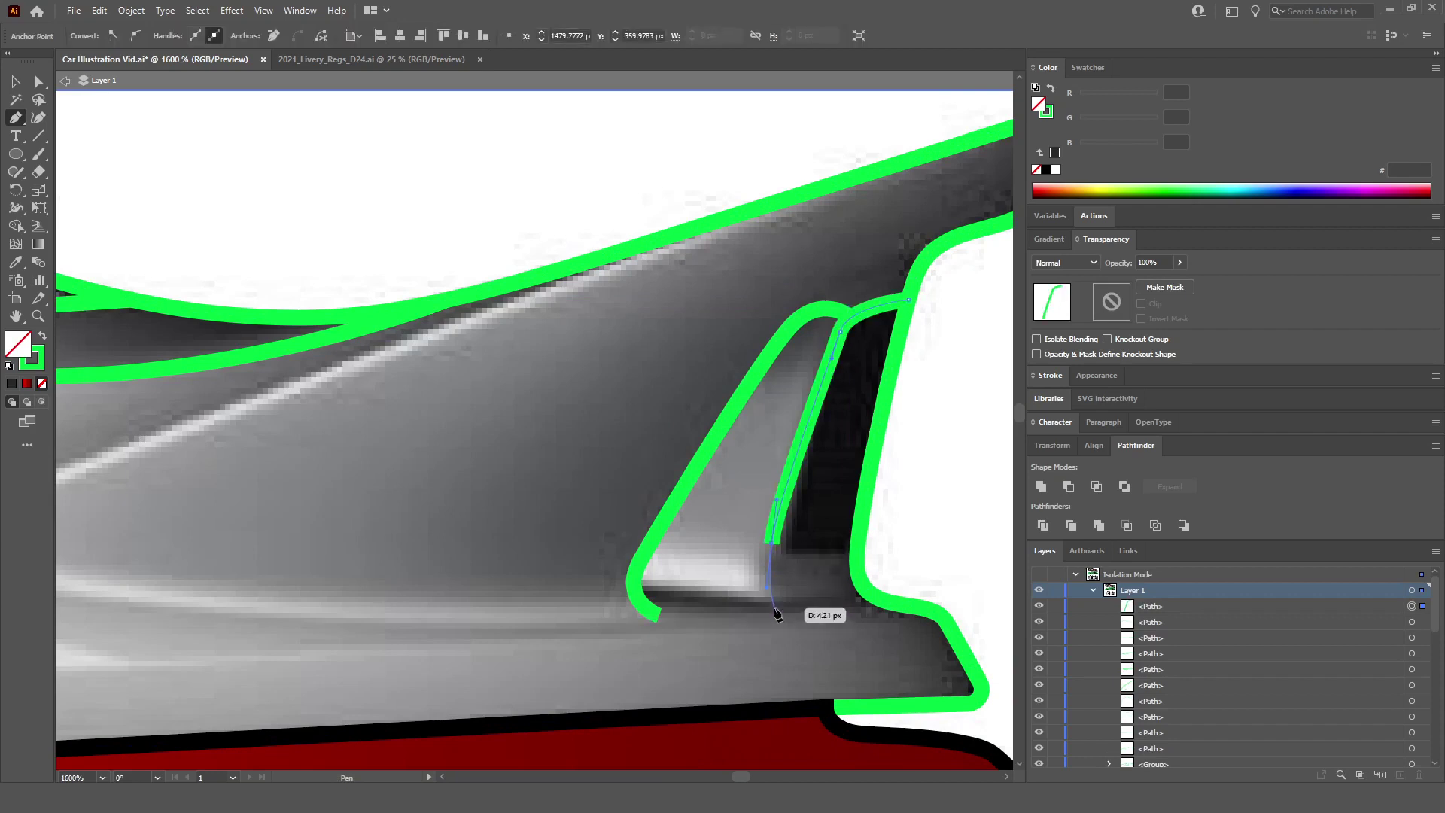
pyautogui.click(709, 602)
pyautogui.click(643, 591)
pyautogui.keyDown('ctrl'); pyautogui.click(748, 575); pyautogui.keyUp('ctrl')
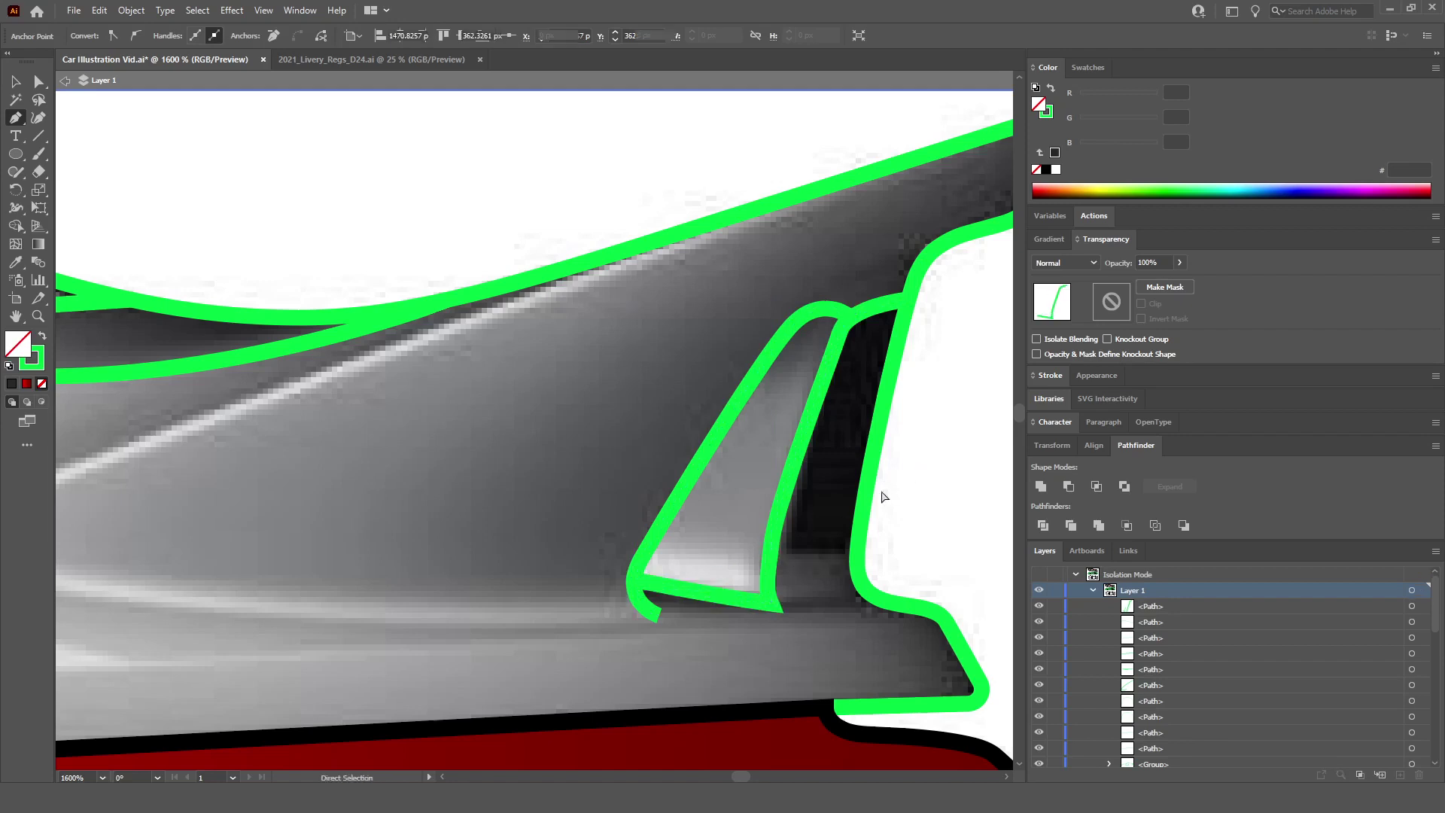
# Step: Trace the ducktail's upper crease in green from its top edge forward and down to the pointed front end
pyautogui.scroll(-2, 884, 497)
pyautogui.hscroll(-1, 365, 584)
pyautogui.scroll(1, 849, 392)
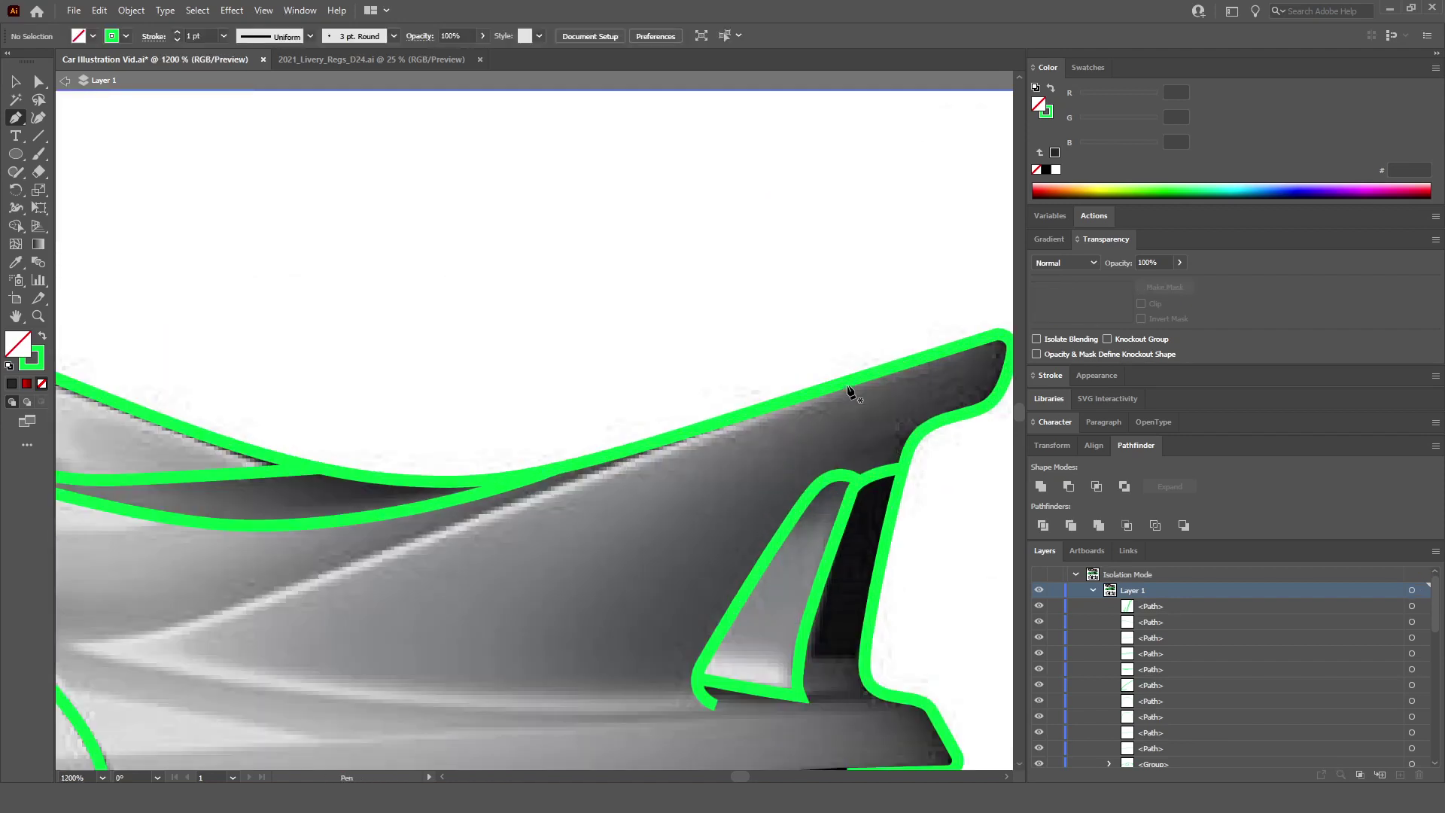
pyautogui.click(894, 366)
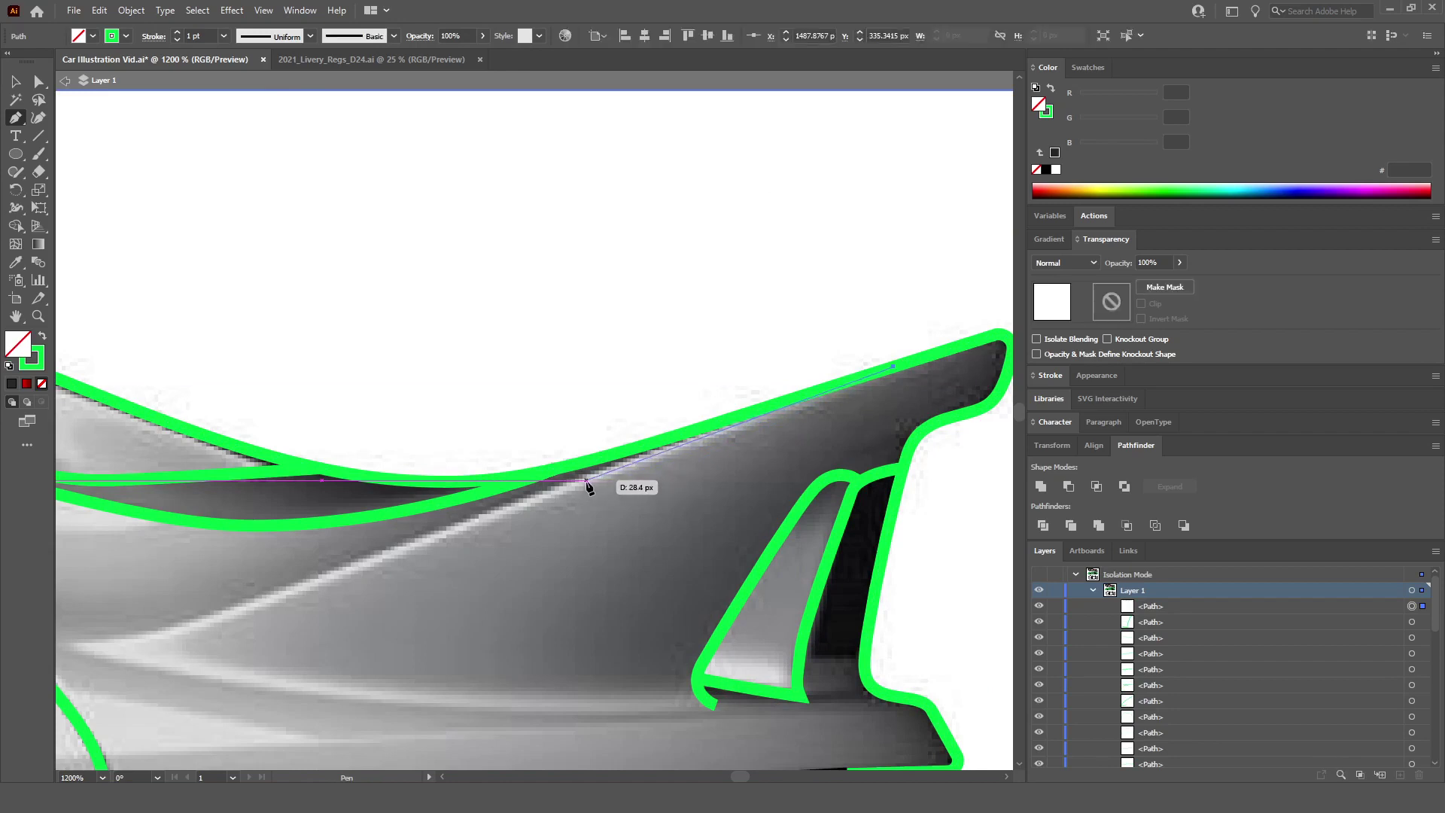
pyautogui.click(475, 517)
pyautogui.scroll(-2, 476, 517)
pyautogui.scroll(4, 309, 625)
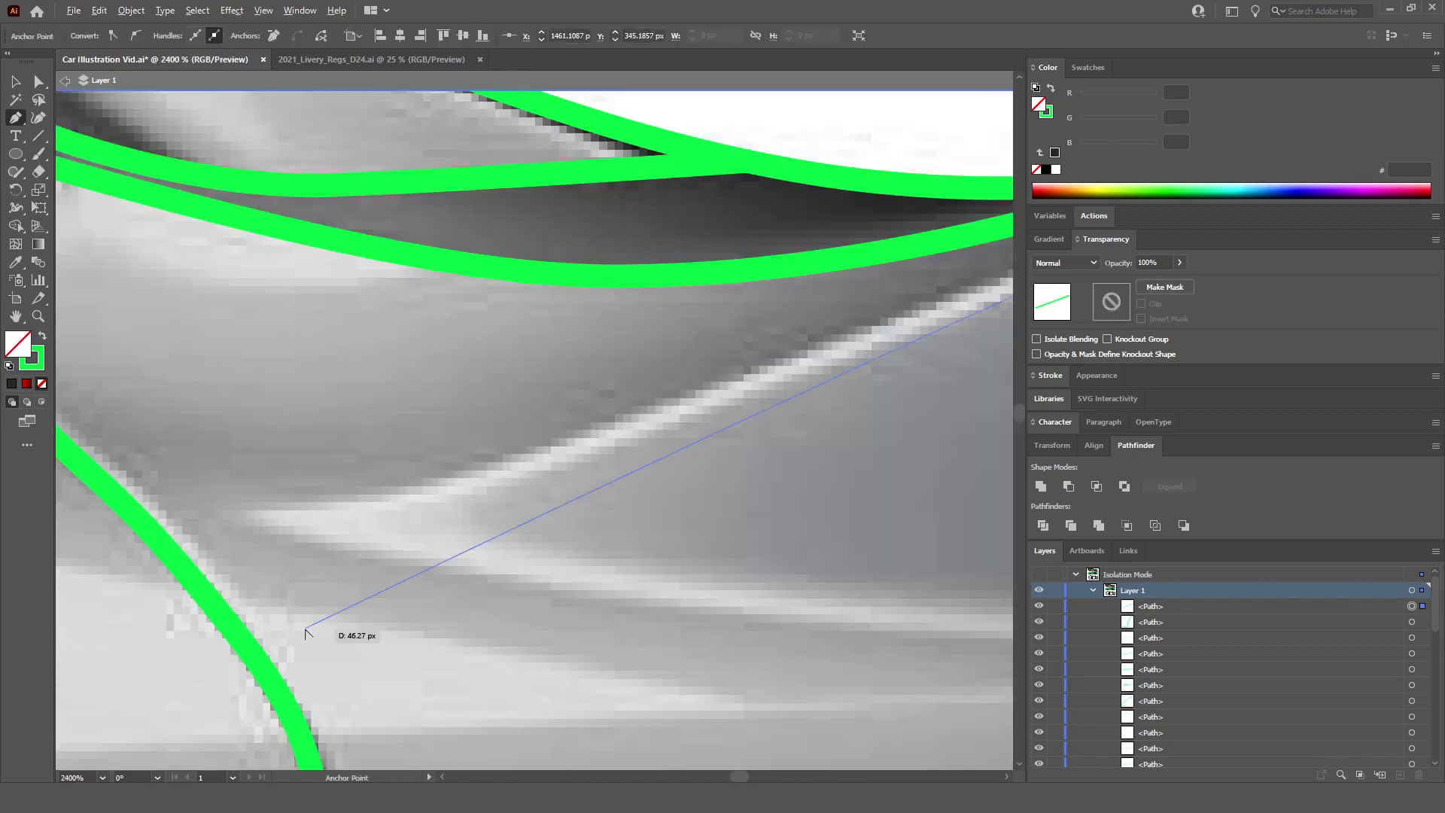
pyautogui.click(515, 465)
pyautogui.click(395, 496)
pyautogui.click(293, 513)
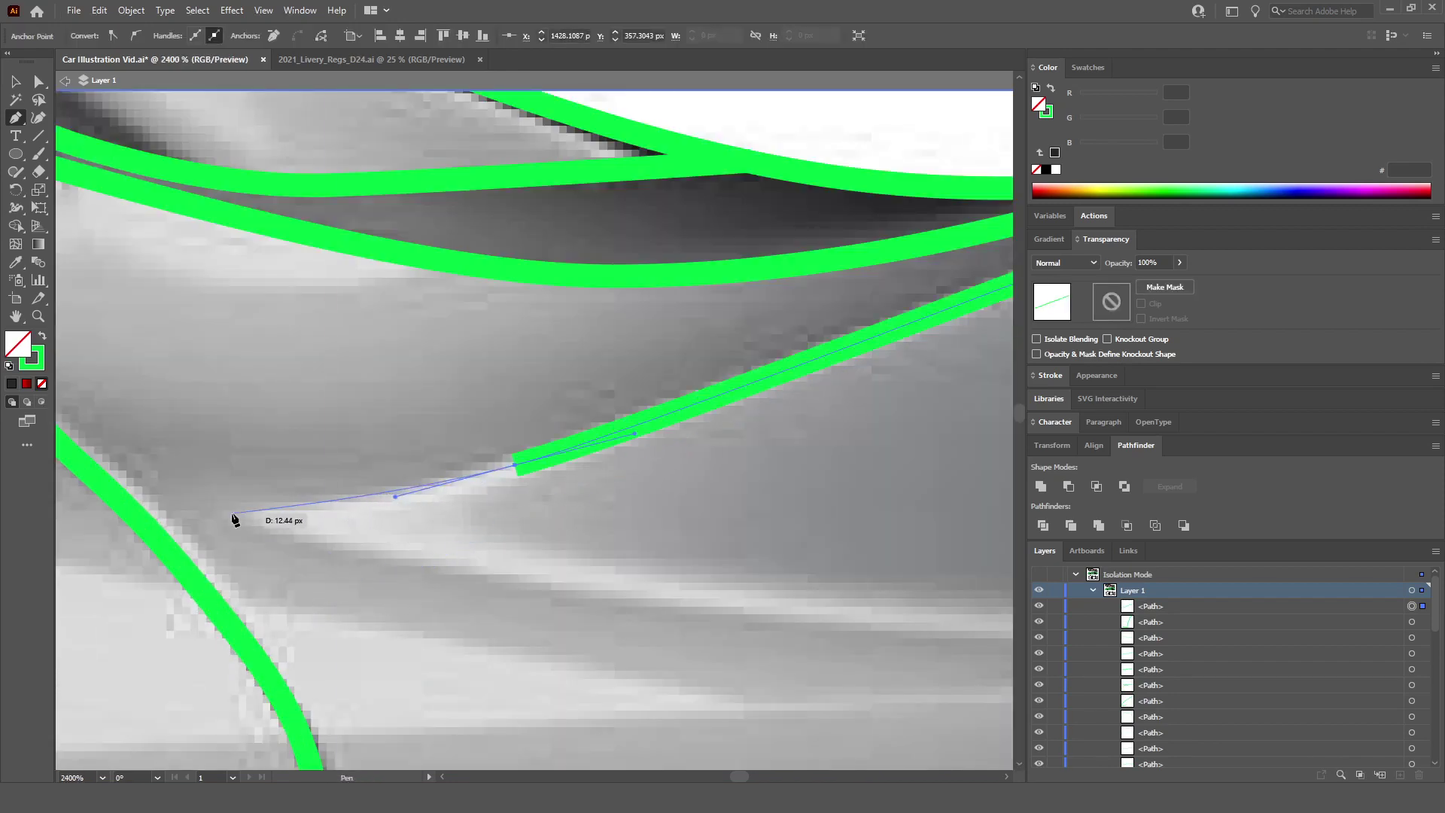
pyautogui.click(231, 513)
# Step: Extend the crease path back along the ducktail's lower edge to the fin base, making it about 72 px wide and 29 px high overall
pyautogui.scroll(-3, 453, 577)
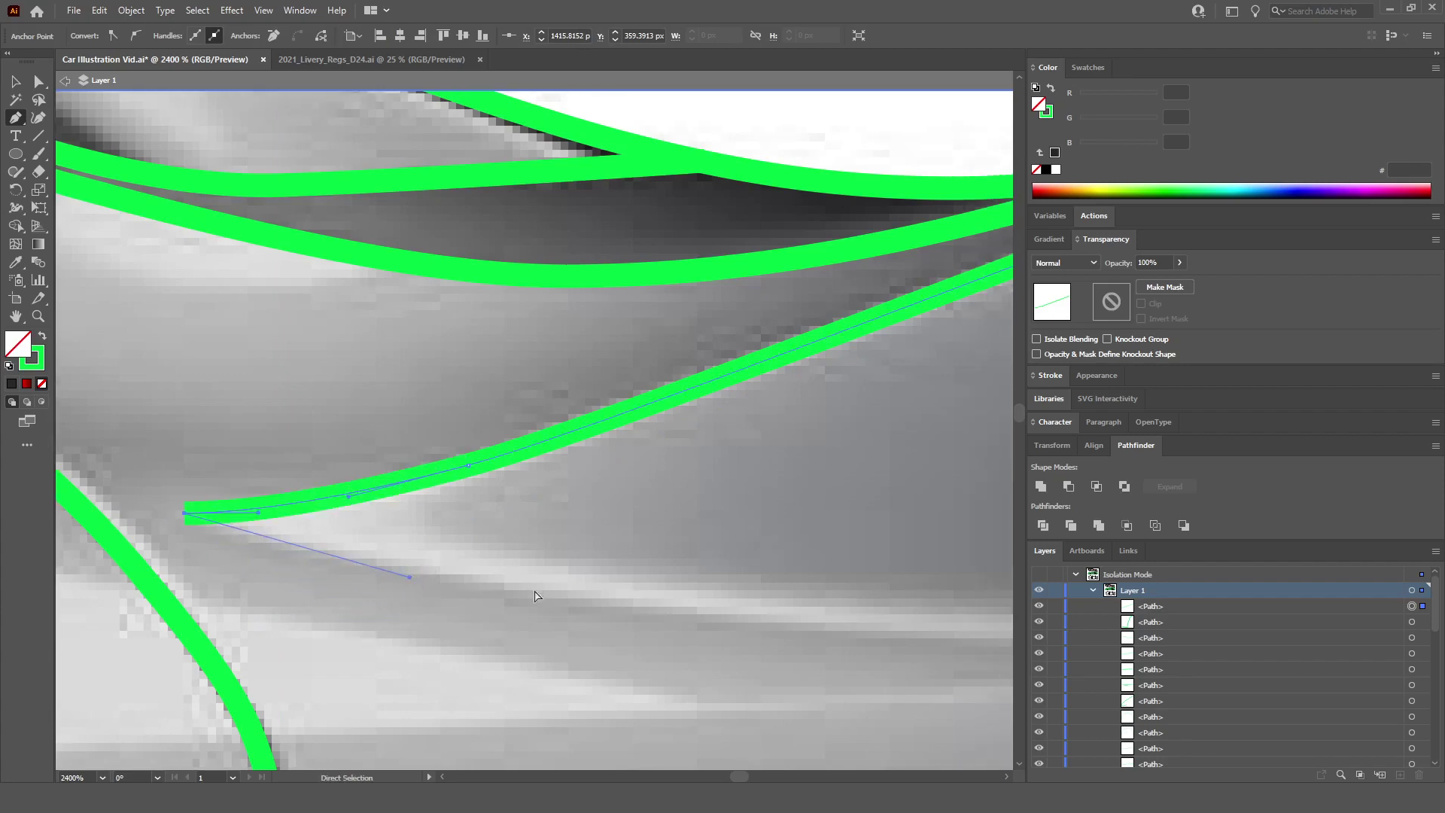
pyautogui.scroll(2, 453, 576)
pyautogui.click(82, 565)
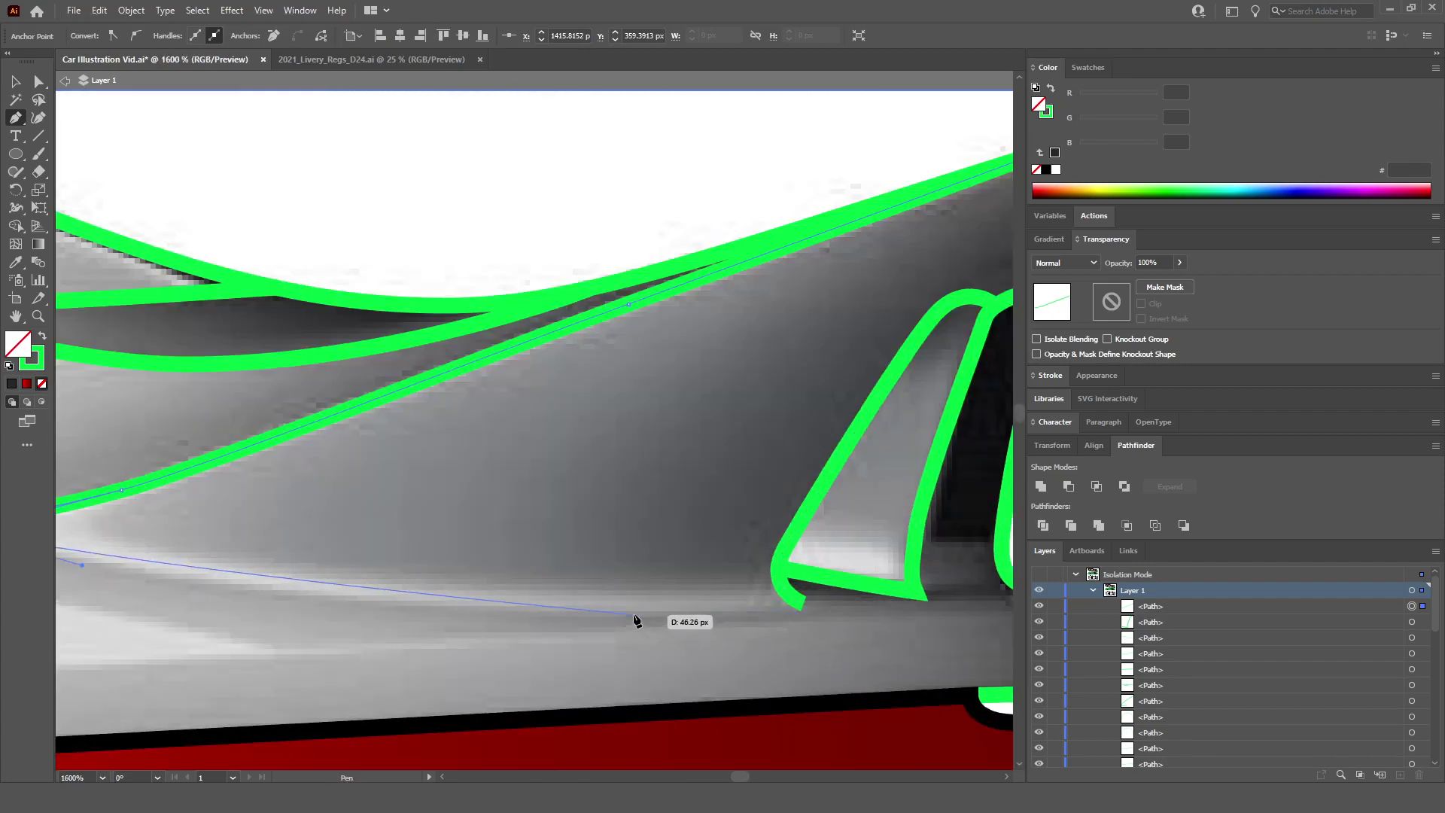
pyautogui.moveTo(644, 611); pyautogui.dragTo(932, 613)
pyautogui.moveTo(645, 612); pyautogui.dragTo(419, 613)
pyautogui.scroll(-2, 419, 613)
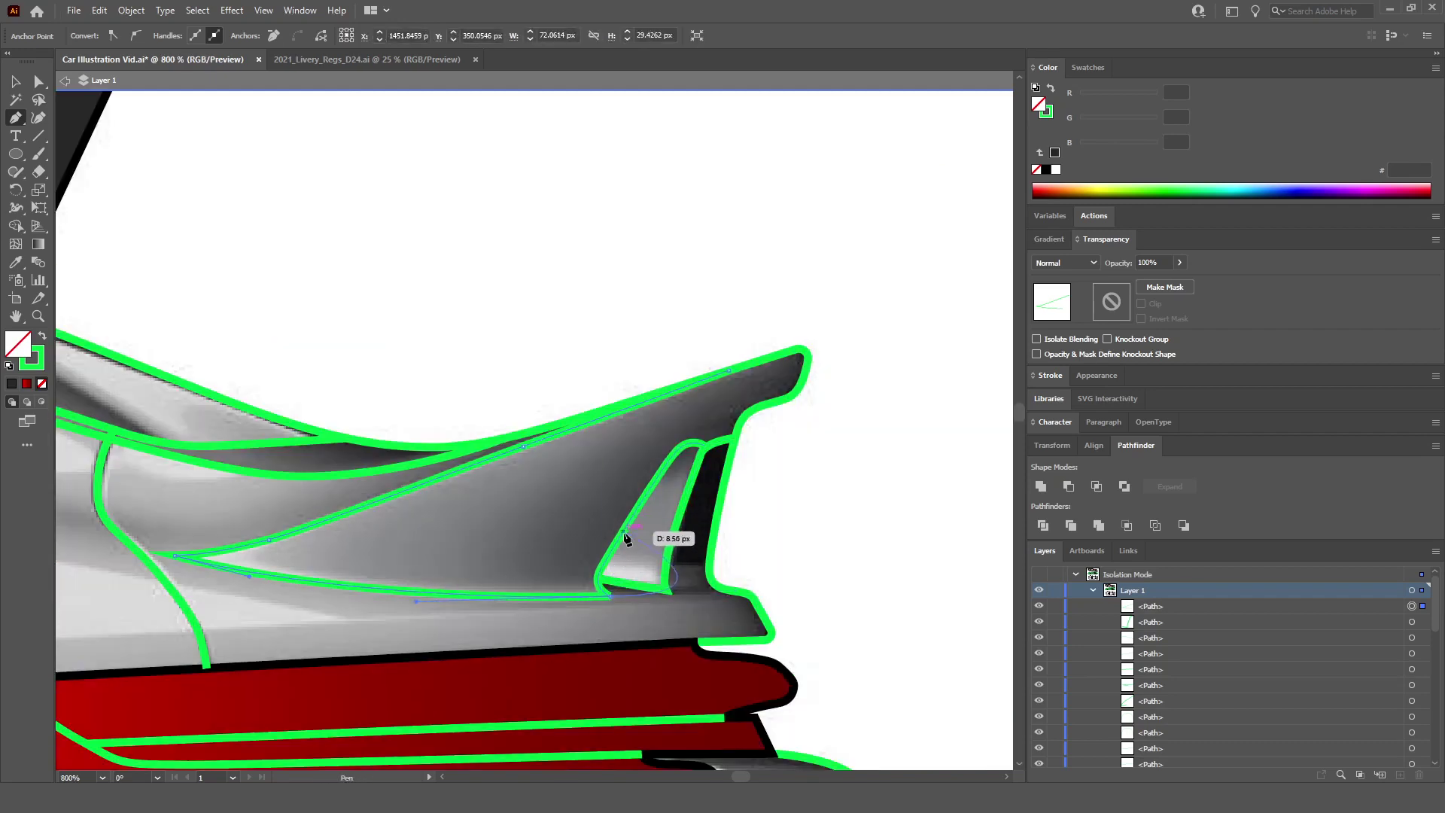
pyautogui.keyDown('ctrl'); pyautogui.click(748, 549); pyautogui.keyUp('ctrl')
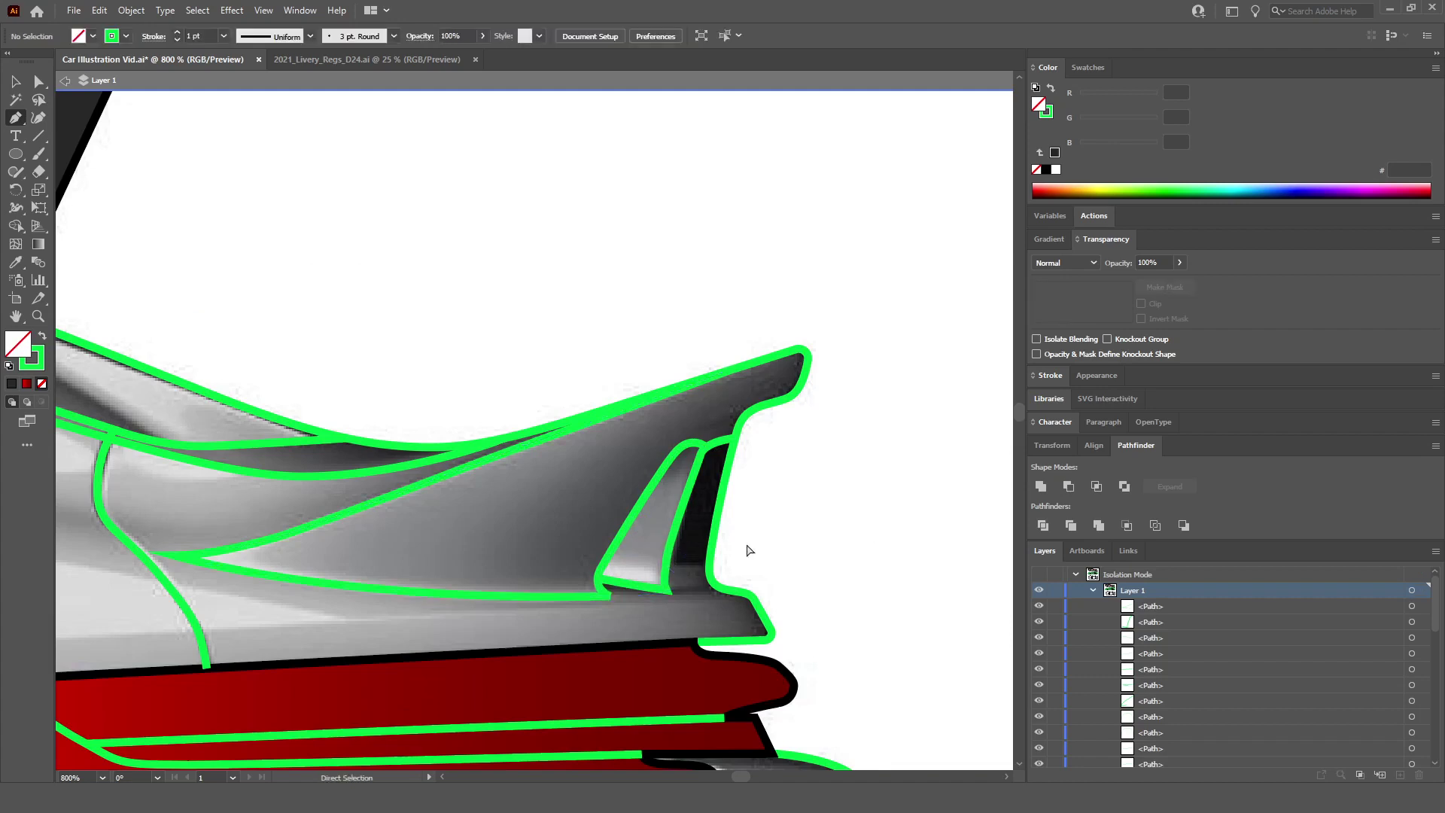
# Step: Draw a green line just above the taillight, from over its front section back to the ducktail's rear edge
pyautogui.scroll(-4, 748, 548)
pyautogui.scroll(4, 678, 611)
pyautogui.scroll(1, 678, 612)
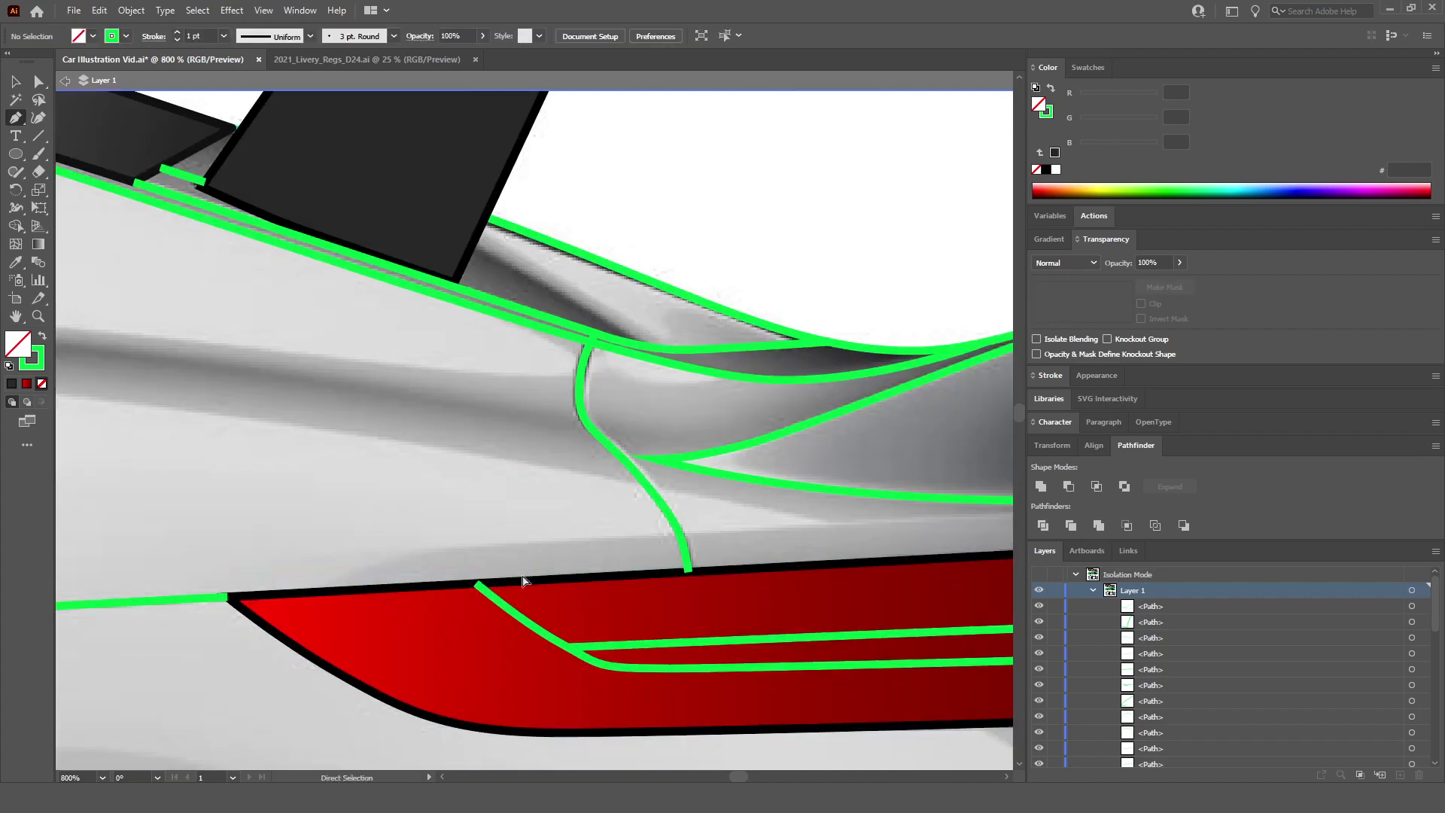
pyautogui.click(433, 558)
pyautogui.scroll(-2, 807, 549)
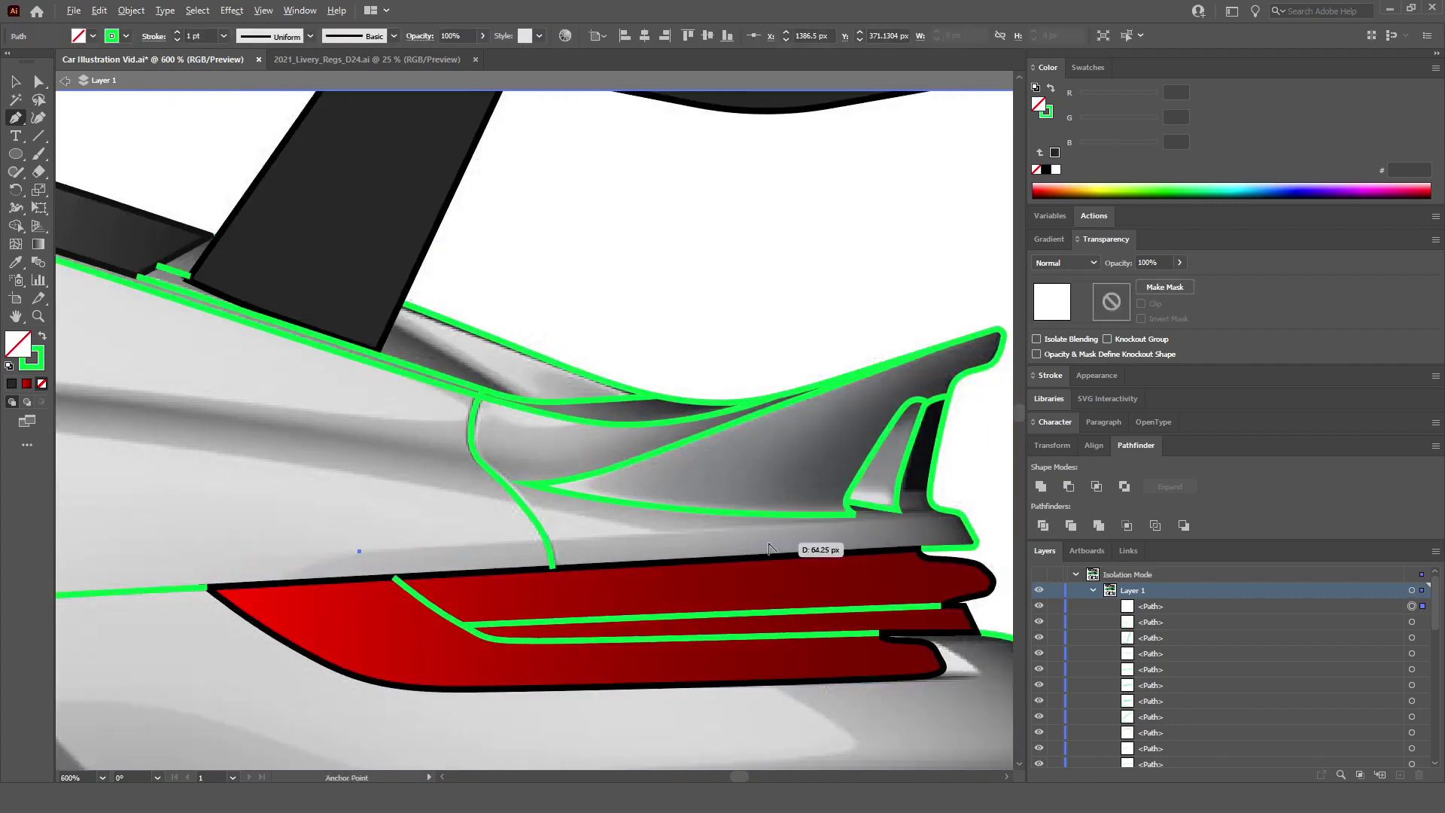
pyautogui.scroll(2, 645, 527)
pyautogui.click(653, 533)
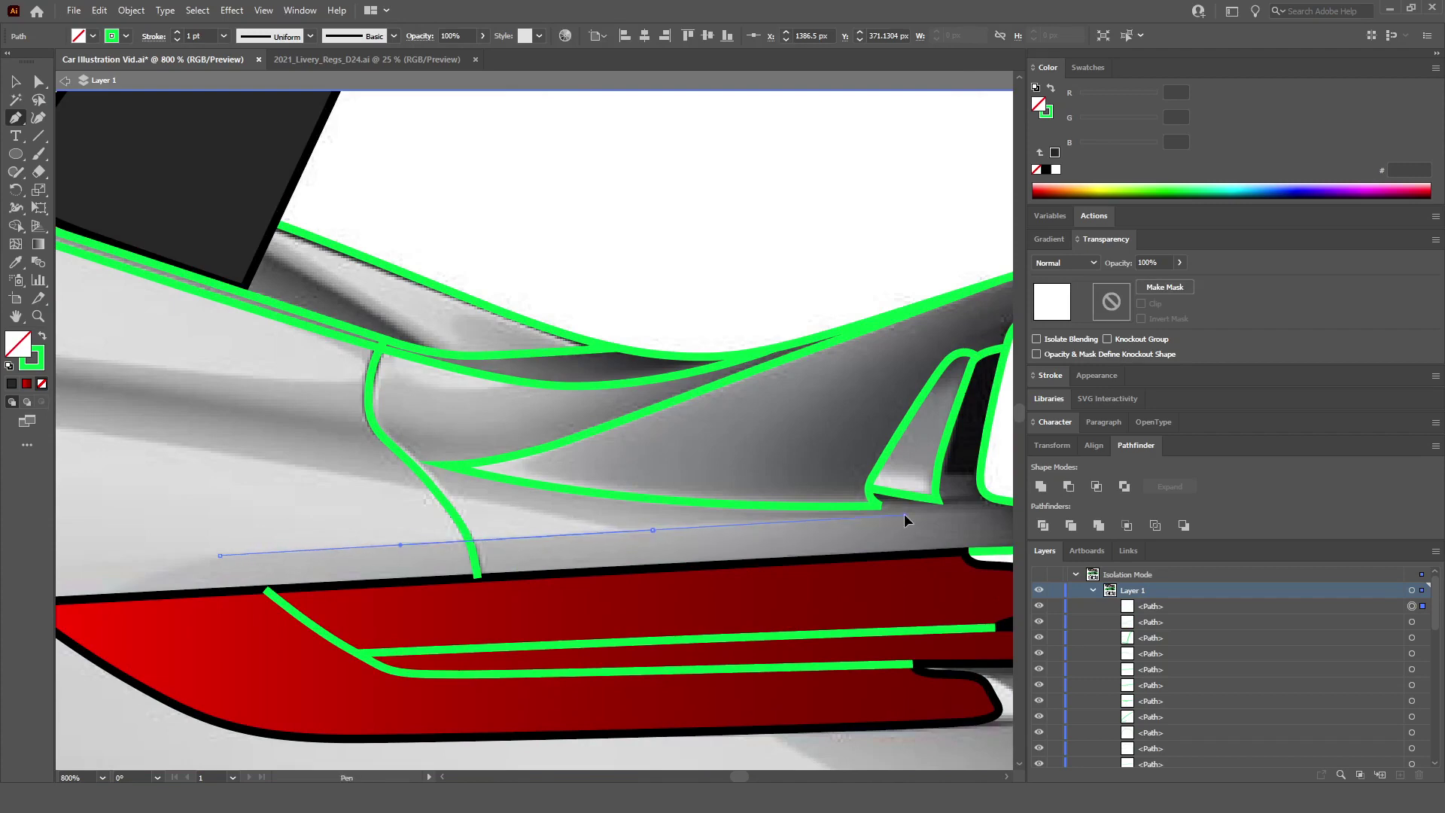
pyautogui.scroll(-1, 905, 513)
pyautogui.scroll(1, 905, 514)
pyautogui.click(971, 512)
pyautogui.keyDown('ctrl'); pyautogui.click(971, 514); pyautogui.keyUp('ctrl')
# Step: Draw a green path under the taillight's lower rear edge, curving around its light rear tip and back above it
pyautogui.scroll(-3, 941, 512)
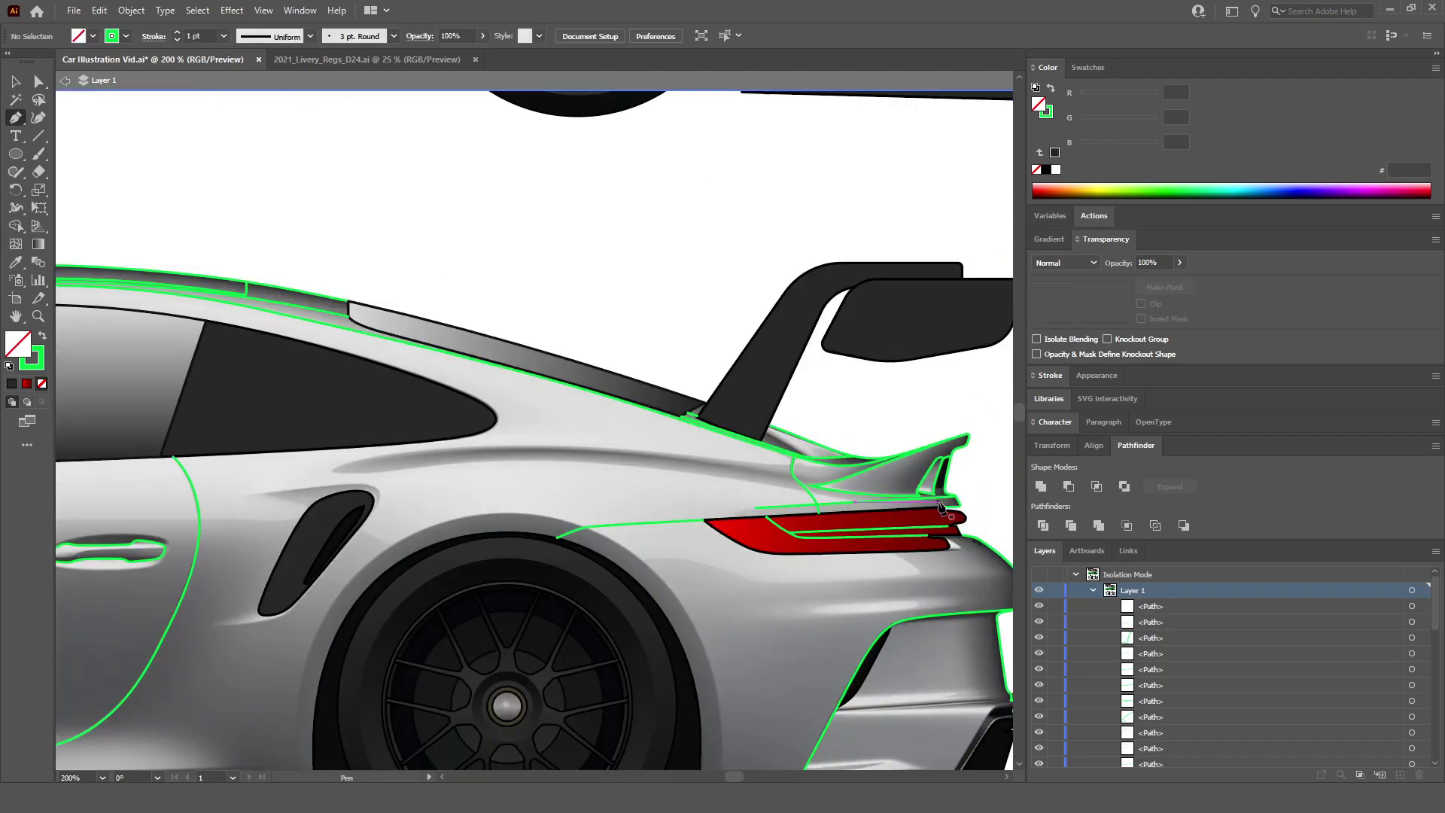
pyautogui.scroll(3, 883, 471)
pyautogui.scroll(2, 880, 471)
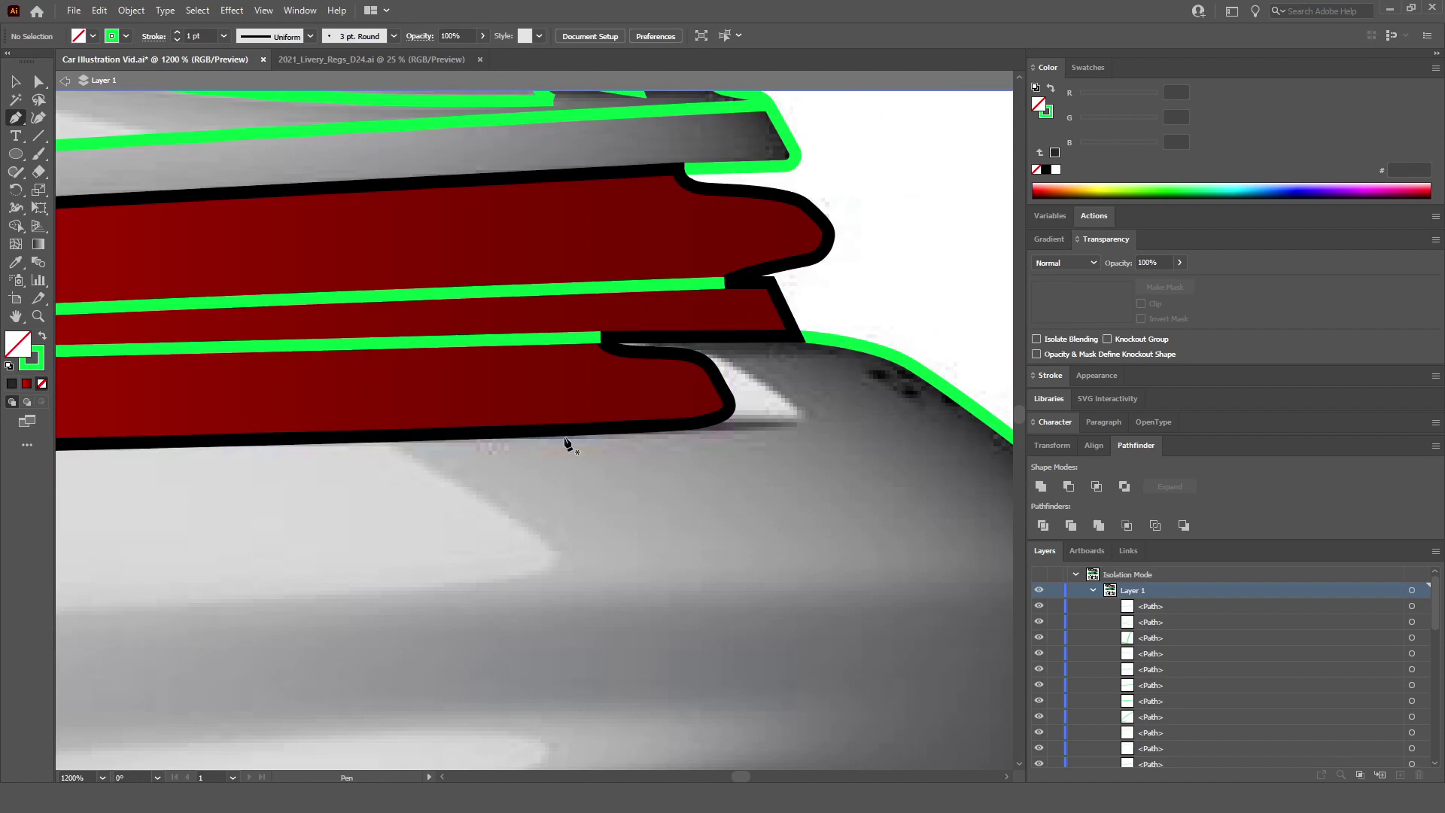
pyautogui.click(304, 439)
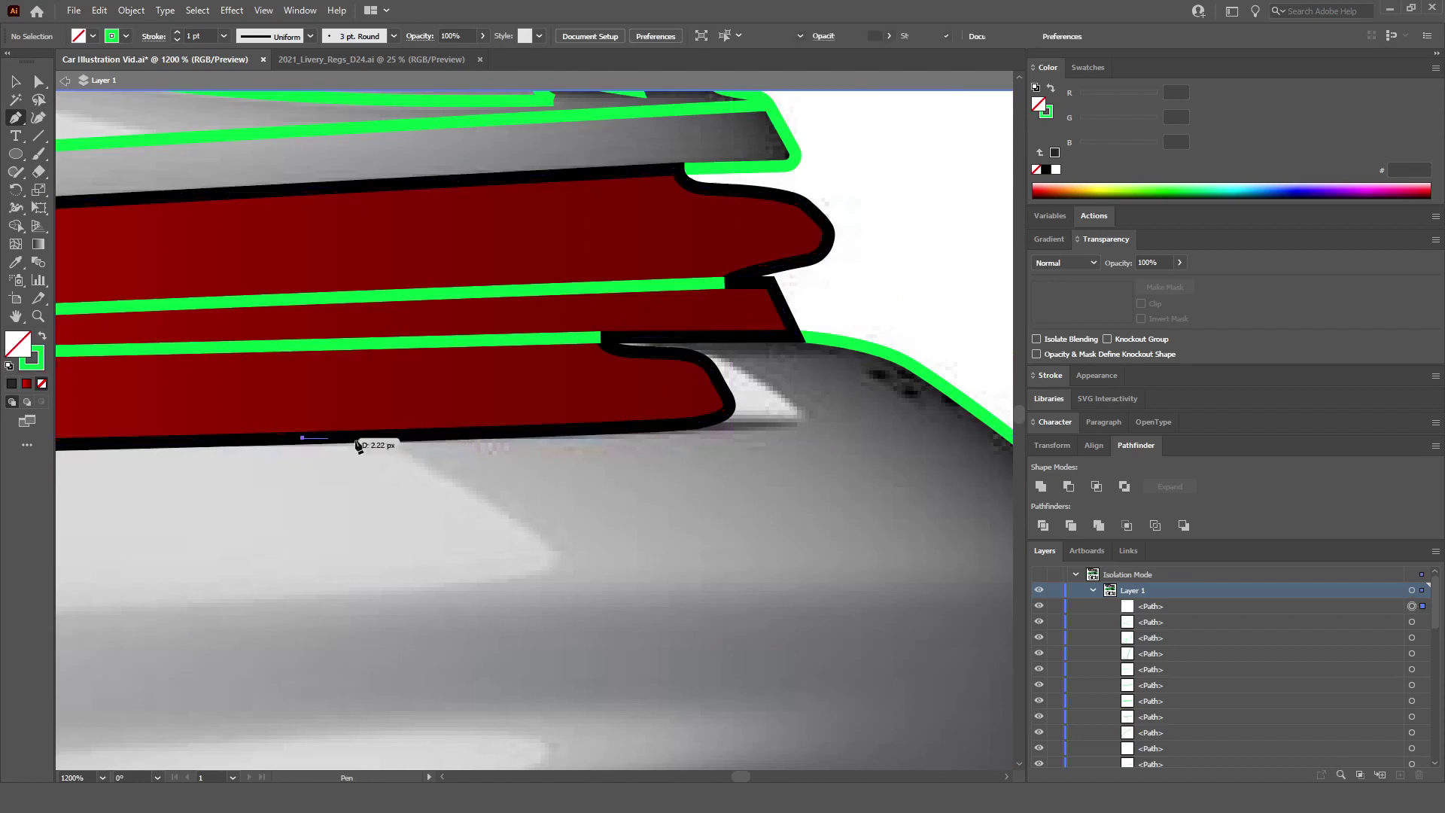
pyautogui.click(798, 428)
pyautogui.click(769, 387)
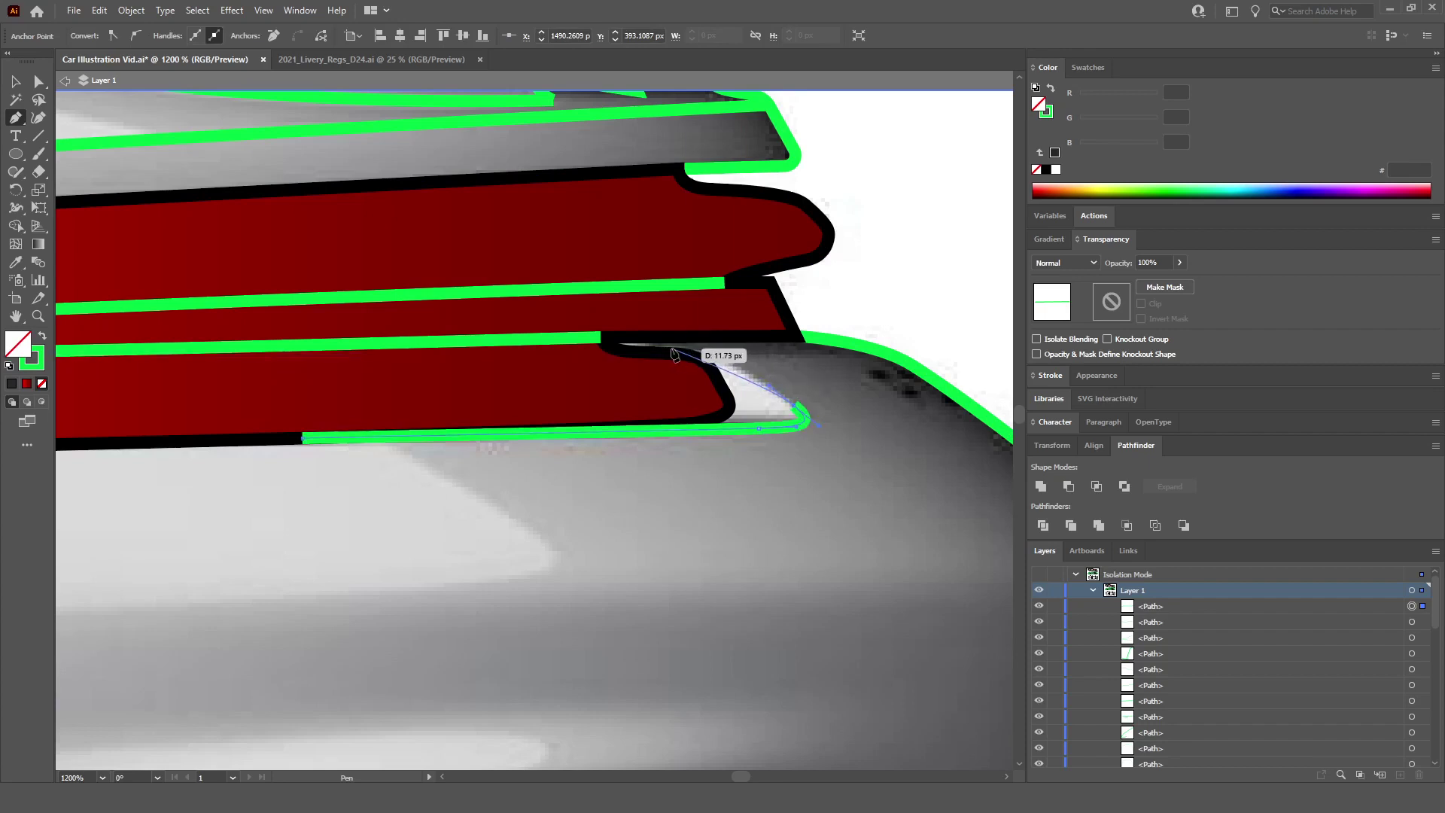
pyautogui.moveTo(662, 353); pyautogui.dragTo(596, 354)
pyautogui.keyDown('ctrl'); pyautogui.click(846, 306); pyautogui.keyUp('ctrl')
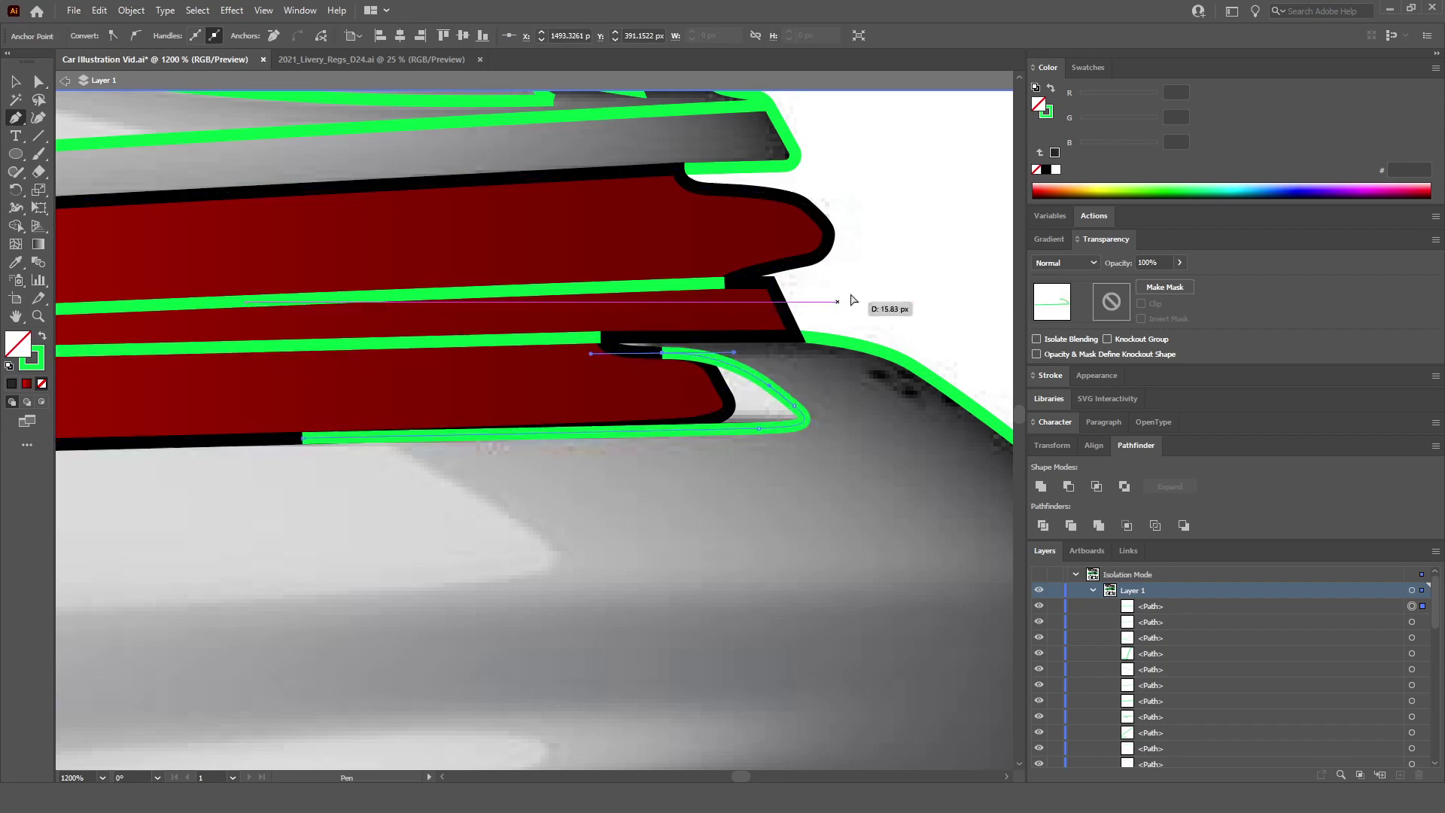
# Step: Draw a green line along the lower rear bumper crease, from the rear wheel arch back to the end of the highlight
pyautogui.hotkey('ctrl', '-')
pyautogui.hotkey('ctrl', '-')
pyautogui.hotkey('ctrl', '-')
pyautogui.hotkey('ctrl', '-')
pyautogui.scroll(-2, 694, 452)
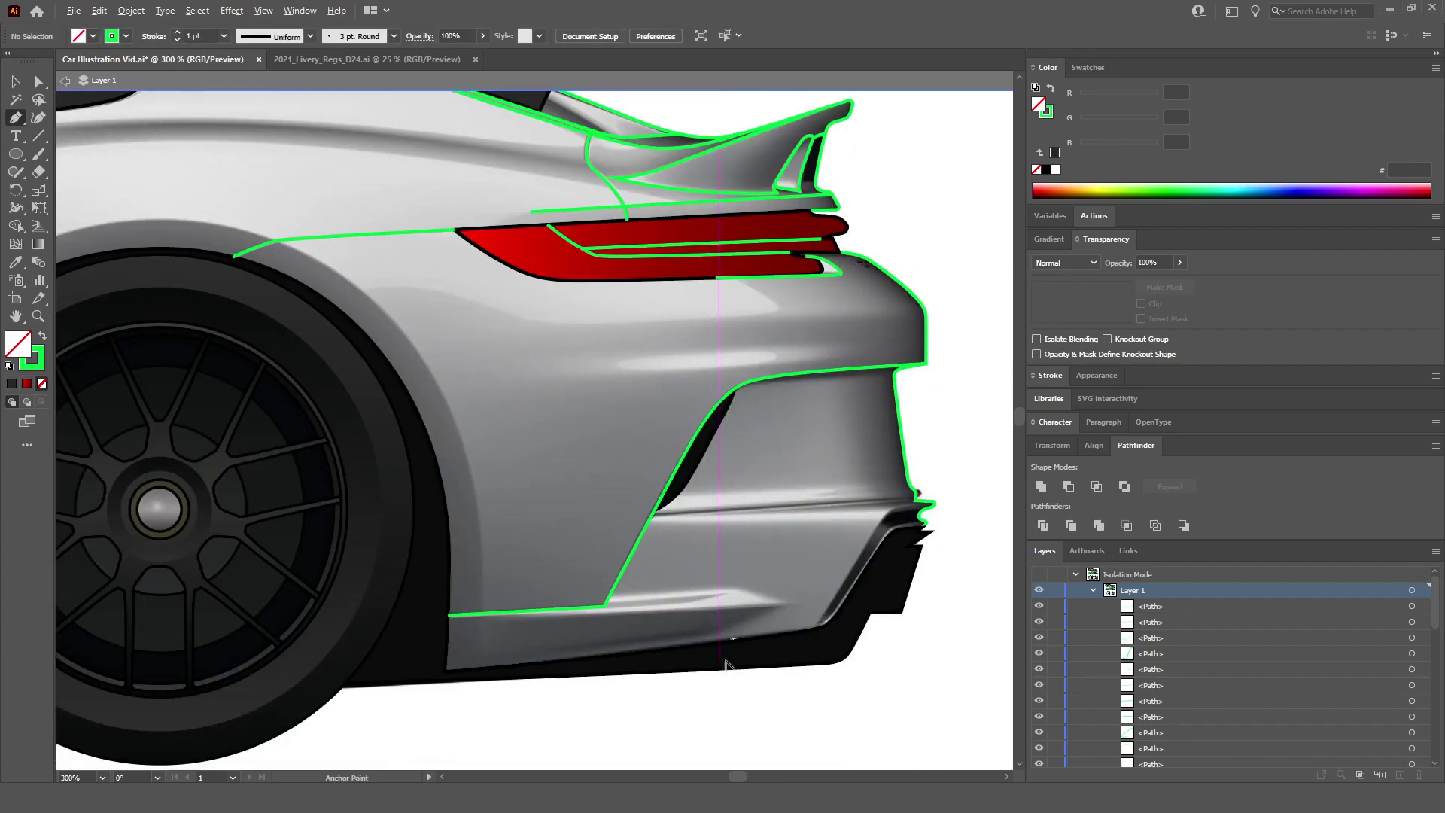
pyautogui.hotkey('ctrl', '+')
pyautogui.hotkey('ctrl', '+')
pyautogui.hotkey('ctrl', '+')
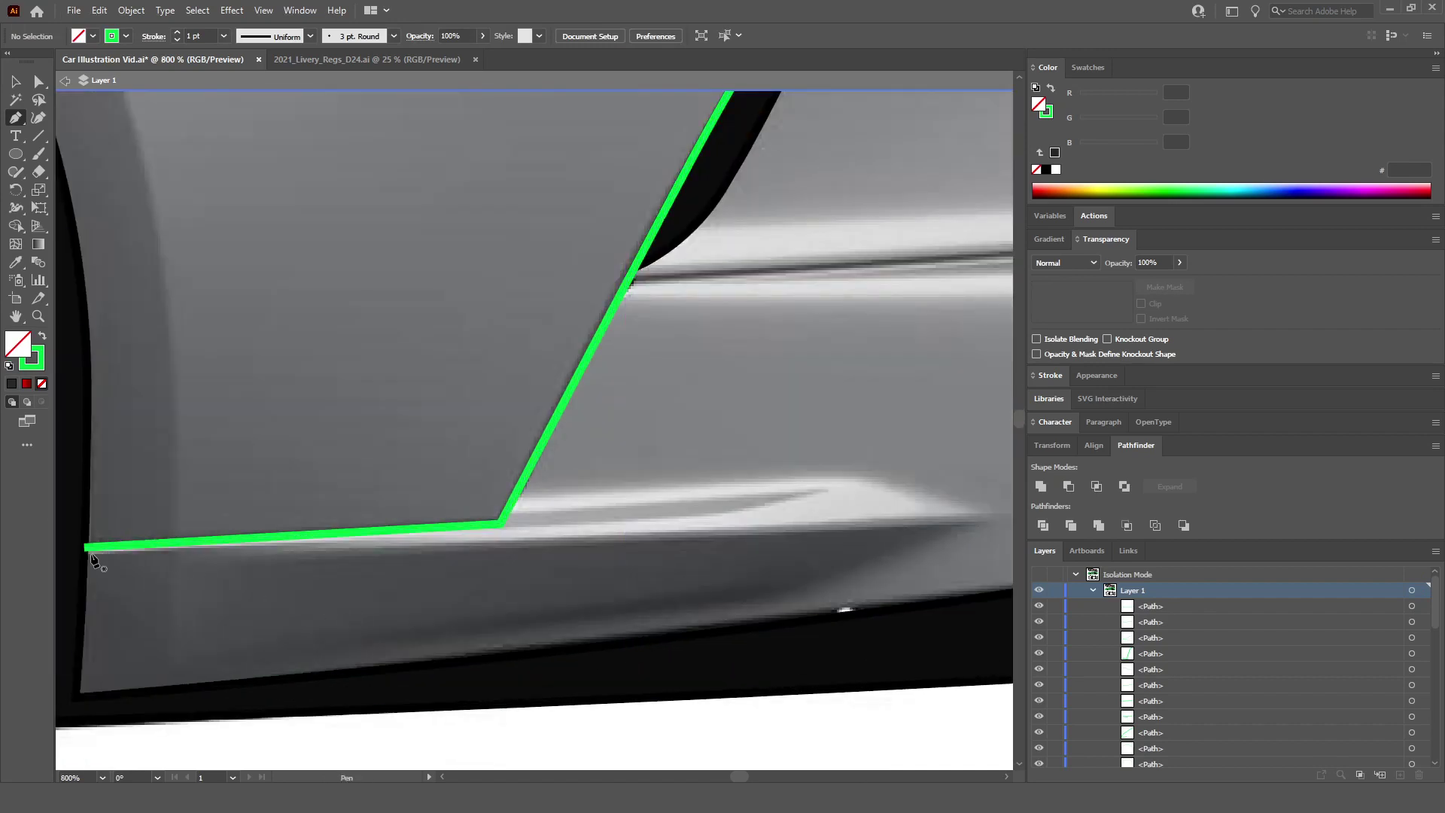
pyautogui.click(90, 551)
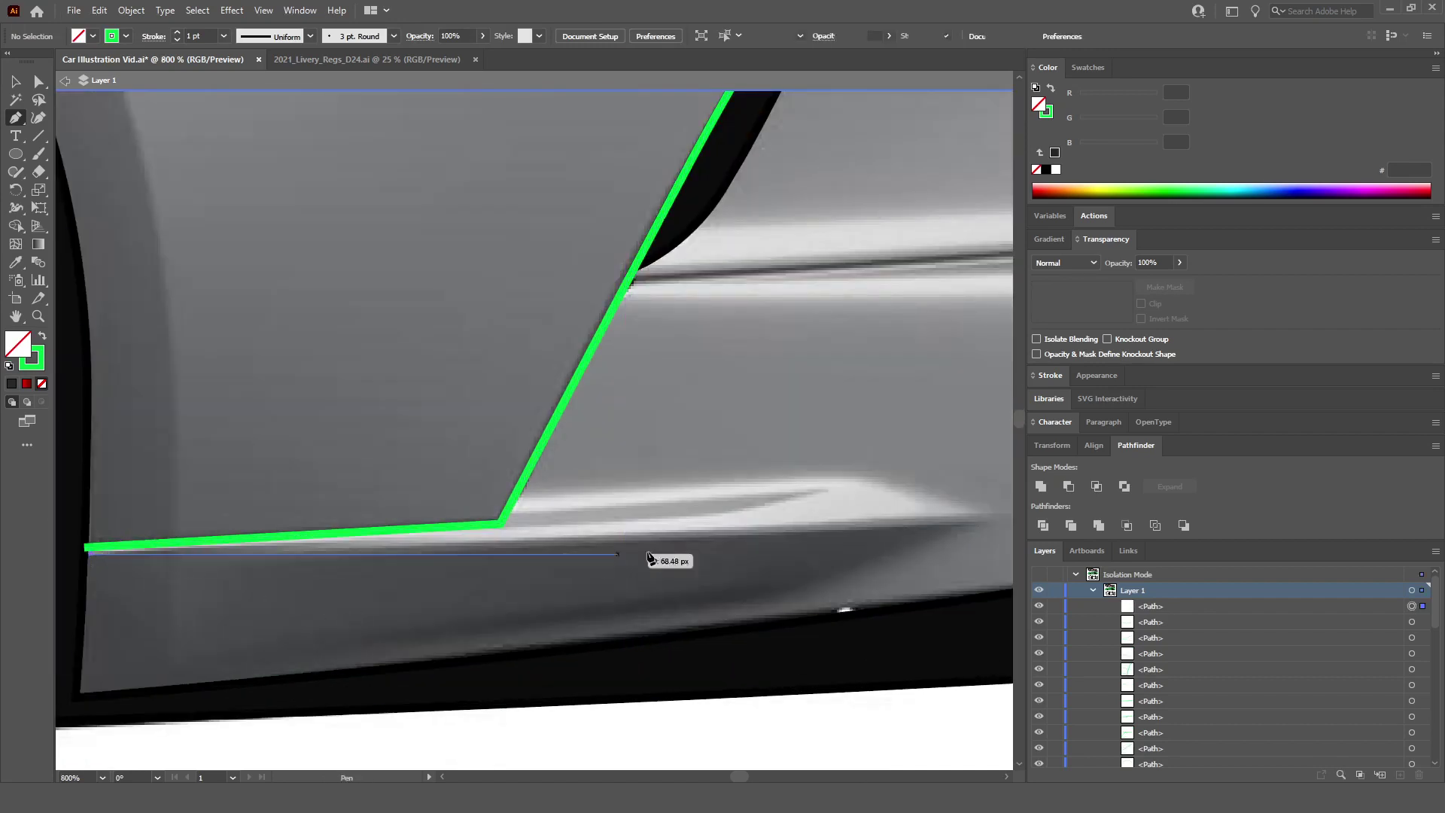
pyautogui.click(864, 524)
pyautogui.click(978, 518)
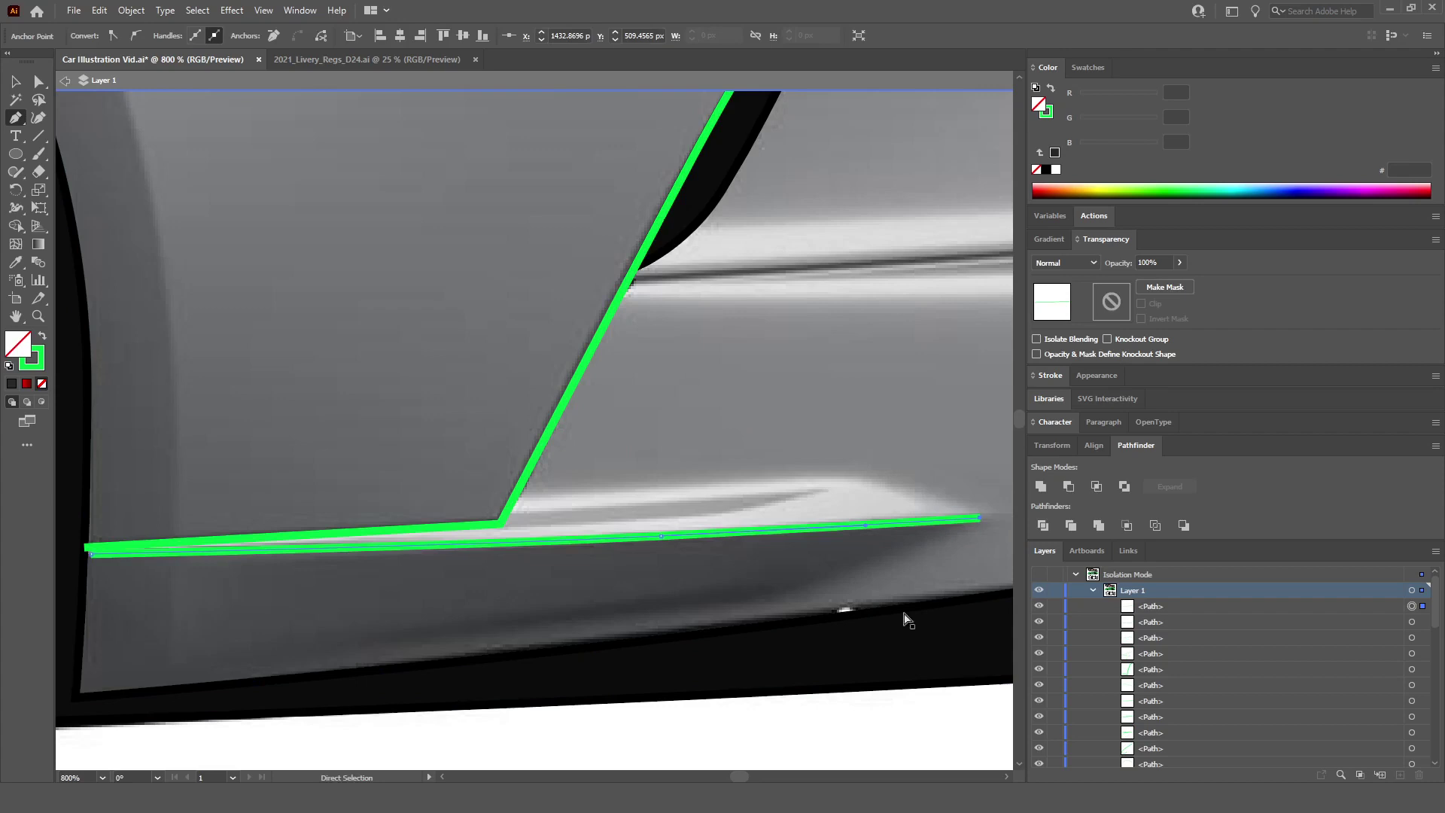
# Step: Start a new green path along the lower edge of the dark area beneath the rear bumper crease, curving up to the highlight's rear tip
pyautogui.keyDown('ctrl'); pyautogui.click(838, 745); pyautogui.keyUp('ctrl')
pyautogui.click(348, 643)
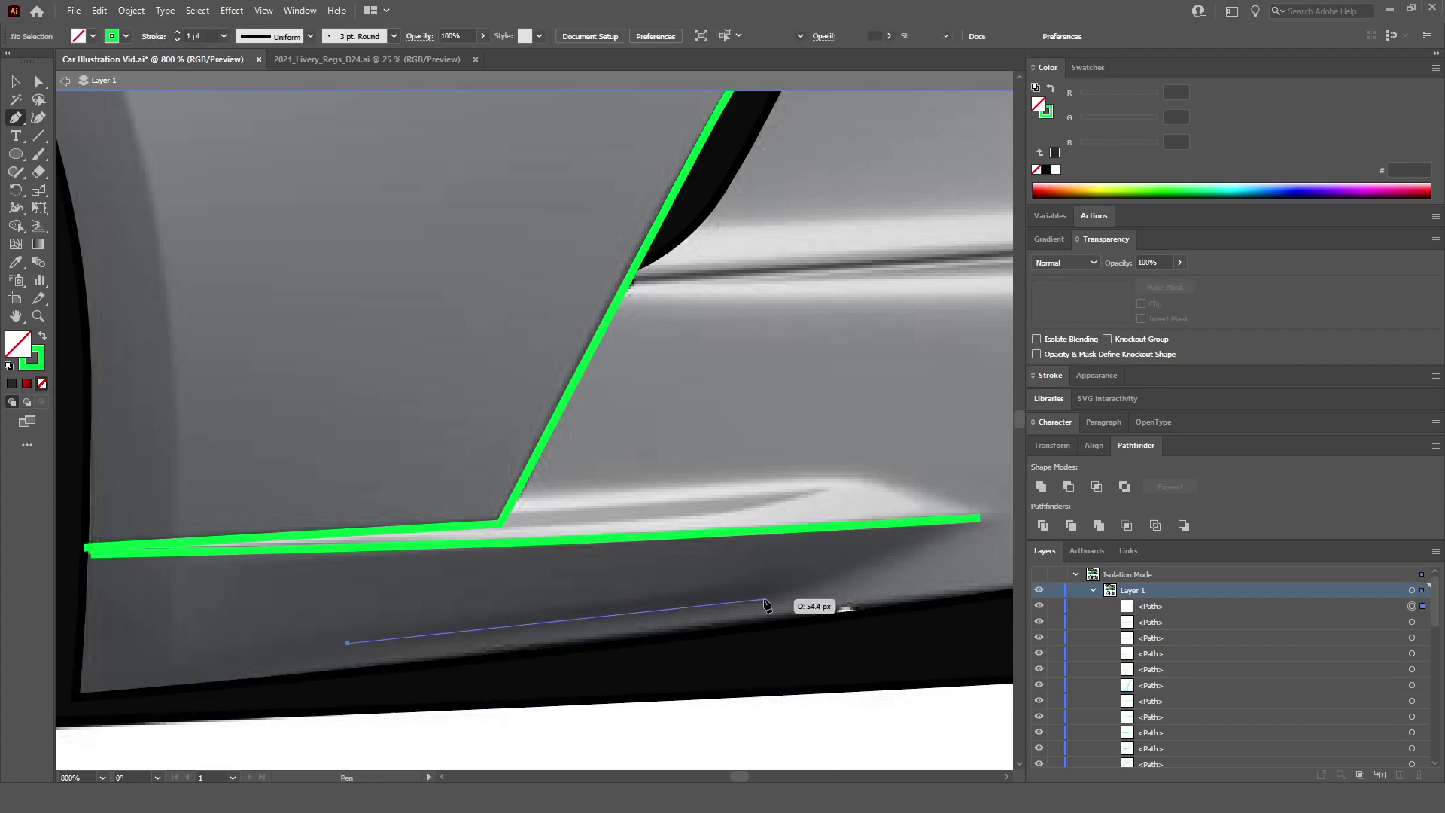
pyautogui.moveTo(735, 601); pyautogui.dragTo(770, 596)
pyautogui.click(850, 574)
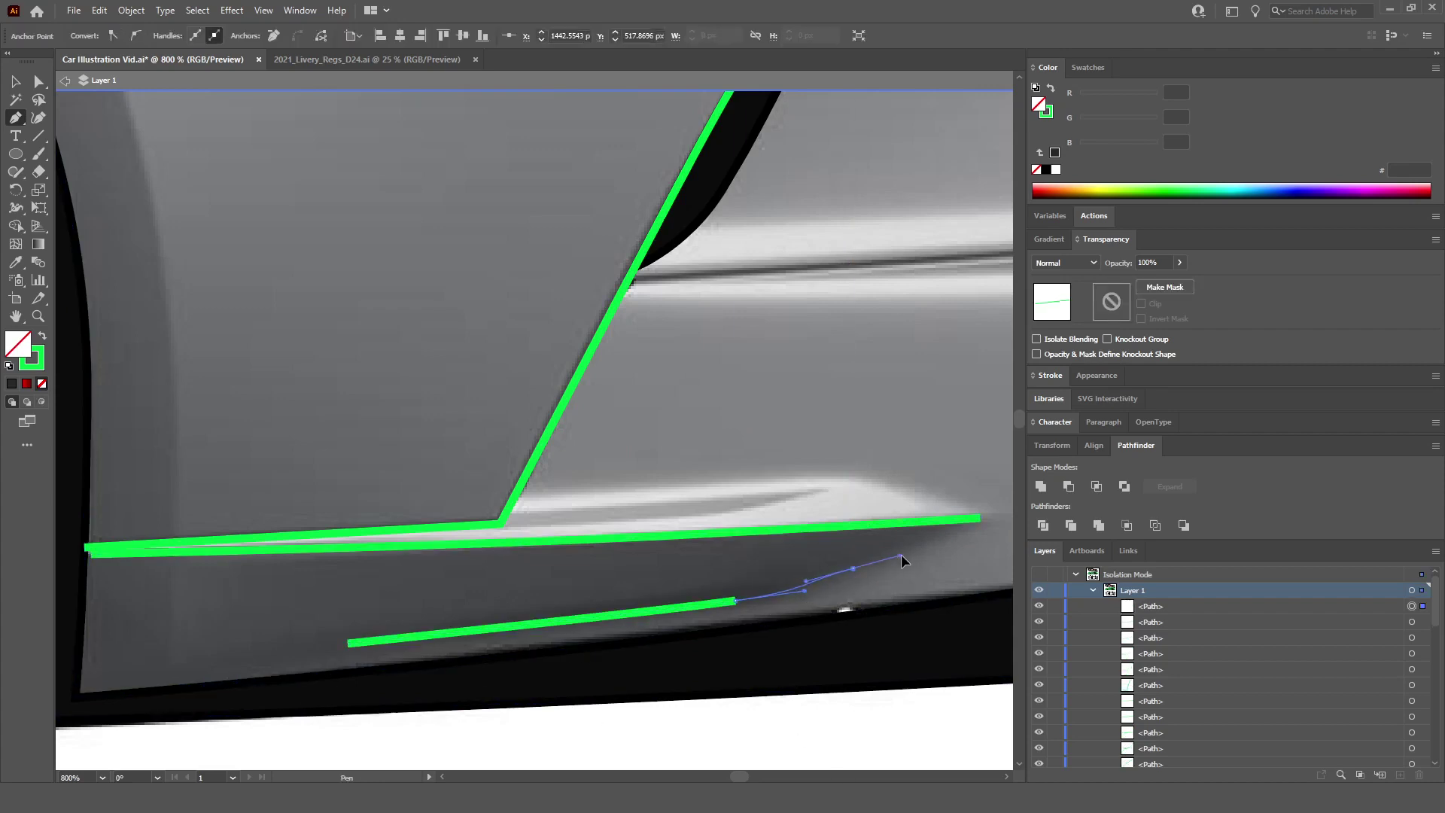
pyautogui.moveTo(901, 554); pyautogui.dragTo(914, 547)
pyautogui.scroll(1, 986, 530)
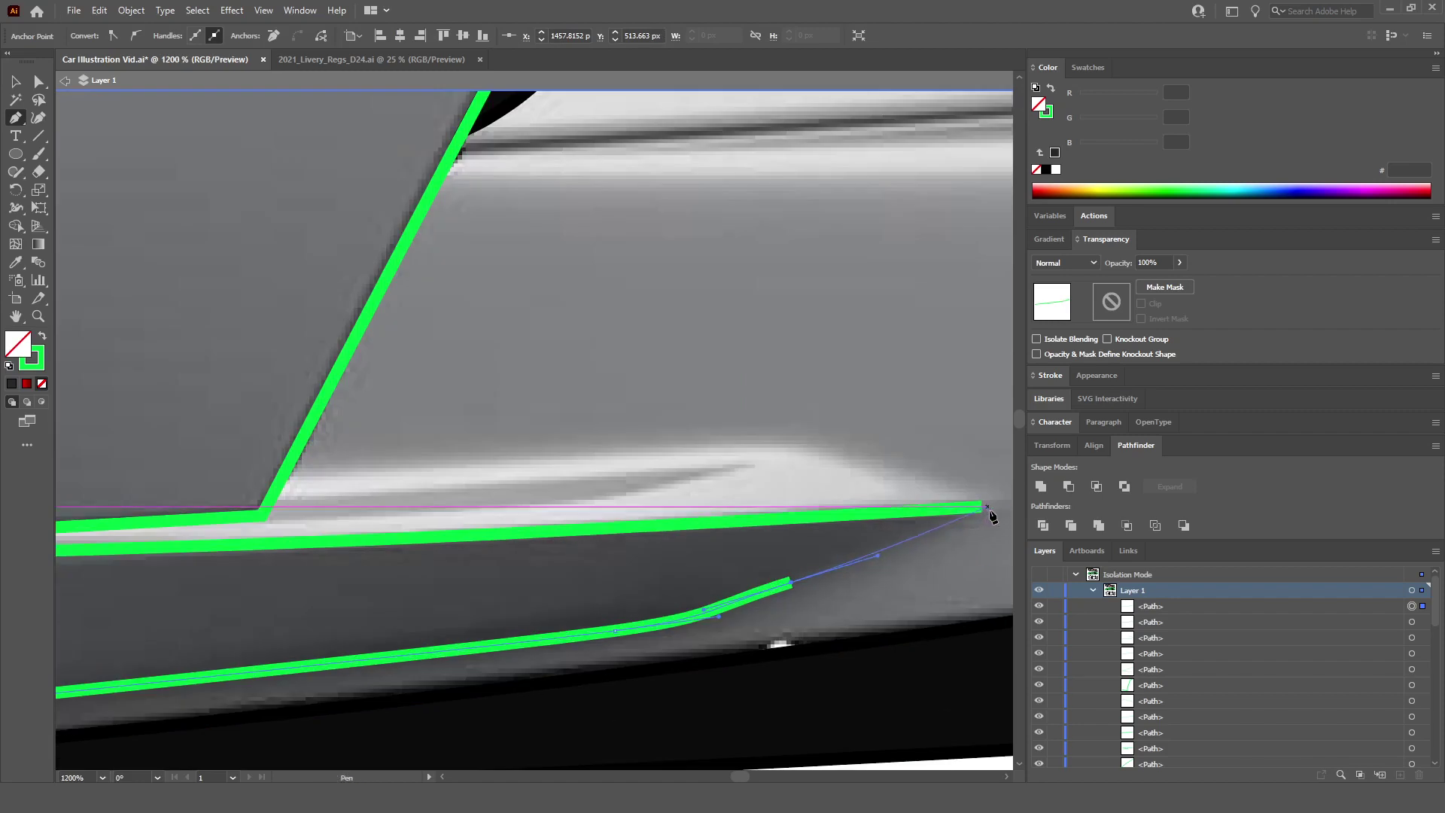
pyautogui.click(979, 520)
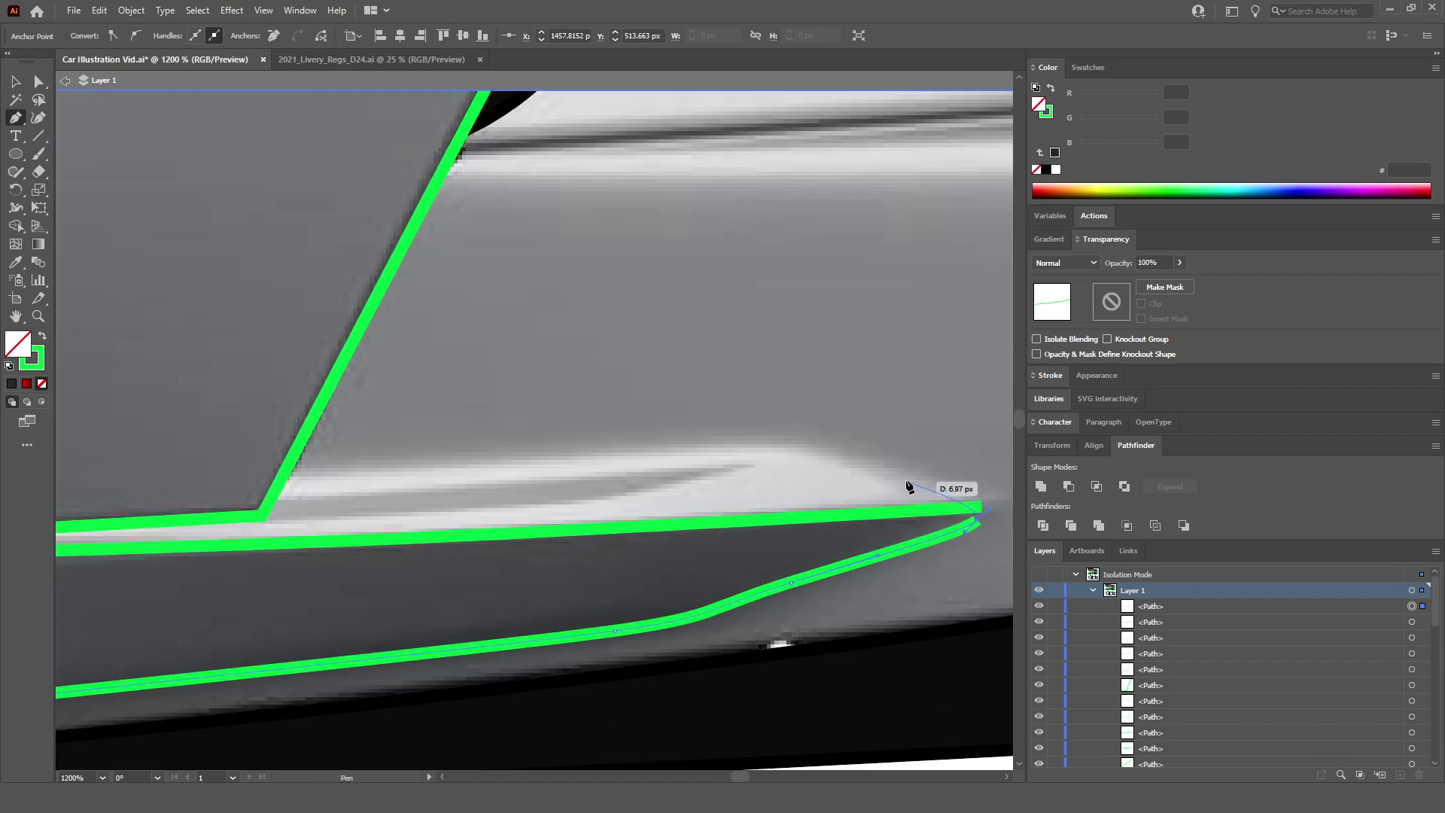
# Step: Continue the path around the rear tip and forward along the highlight's upper edge to the diagonal bumper line
pyautogui.moveTo(836, 458)
pyautogui.mouseDown()
pyautogui.moveTo(816, 450)
pyautogui.moveTo(833, 452)
pyautogui.mouseUp()
pyautogui.moveTo(555, 448); pyautogui.dragTo(555, 447)
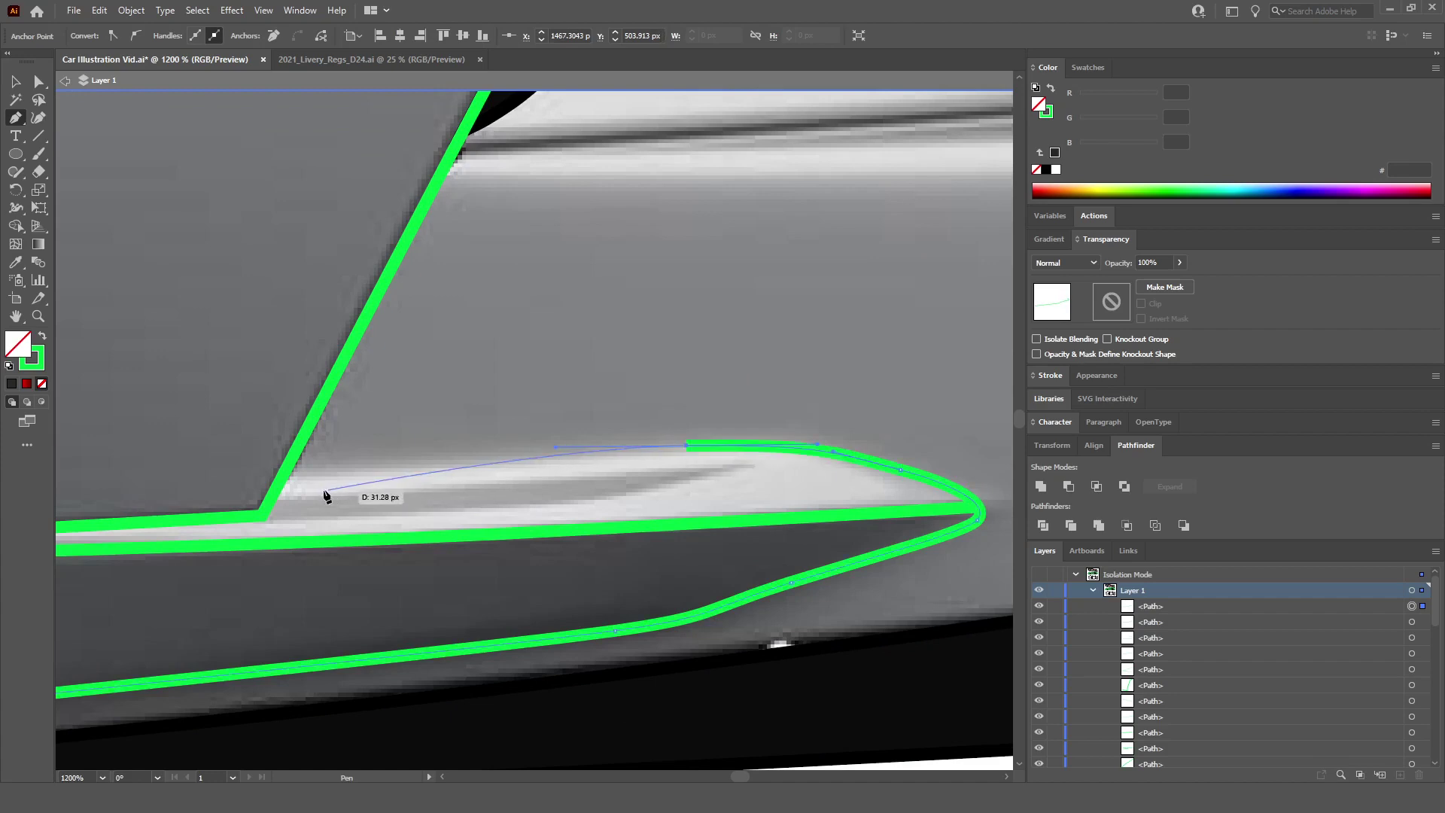
pyautogui.click(285, 473)
pyautogui.moveTo(686, 449); pyautogui.dragTo(696, 452)
pyautogui.keyDown('ctrl'); pyautogui.click(391, 527); pyautogui.keyUp('ctrl')
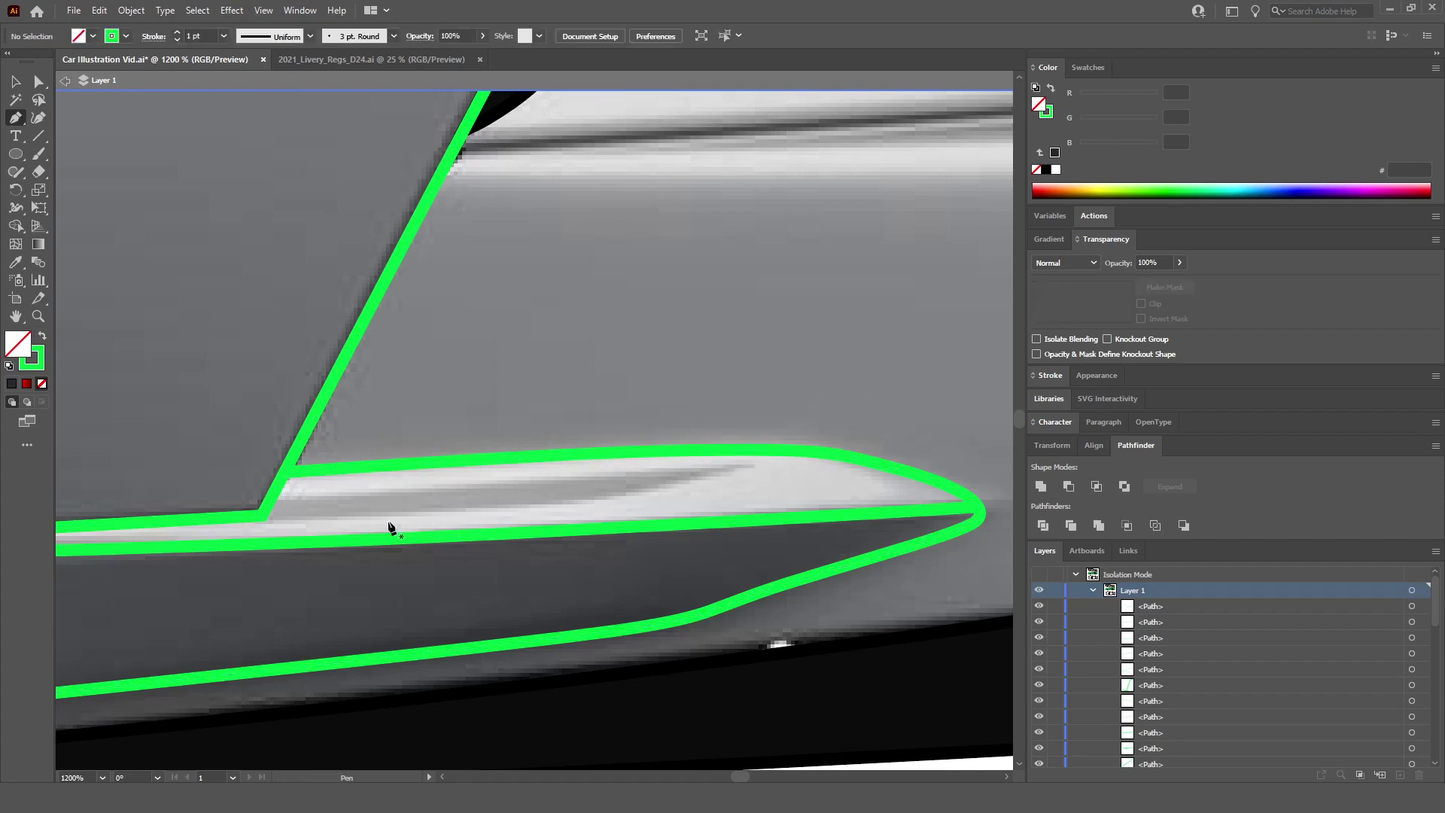
# Step: Draw a green curve inside the highlight, from the lower corner of the diagonal bumper line back up to the highlight's upper edge
pyautogui.click(264, 519)
pyautogui.moveTo(539, 505); pyautogui.dragTo(595, 500)
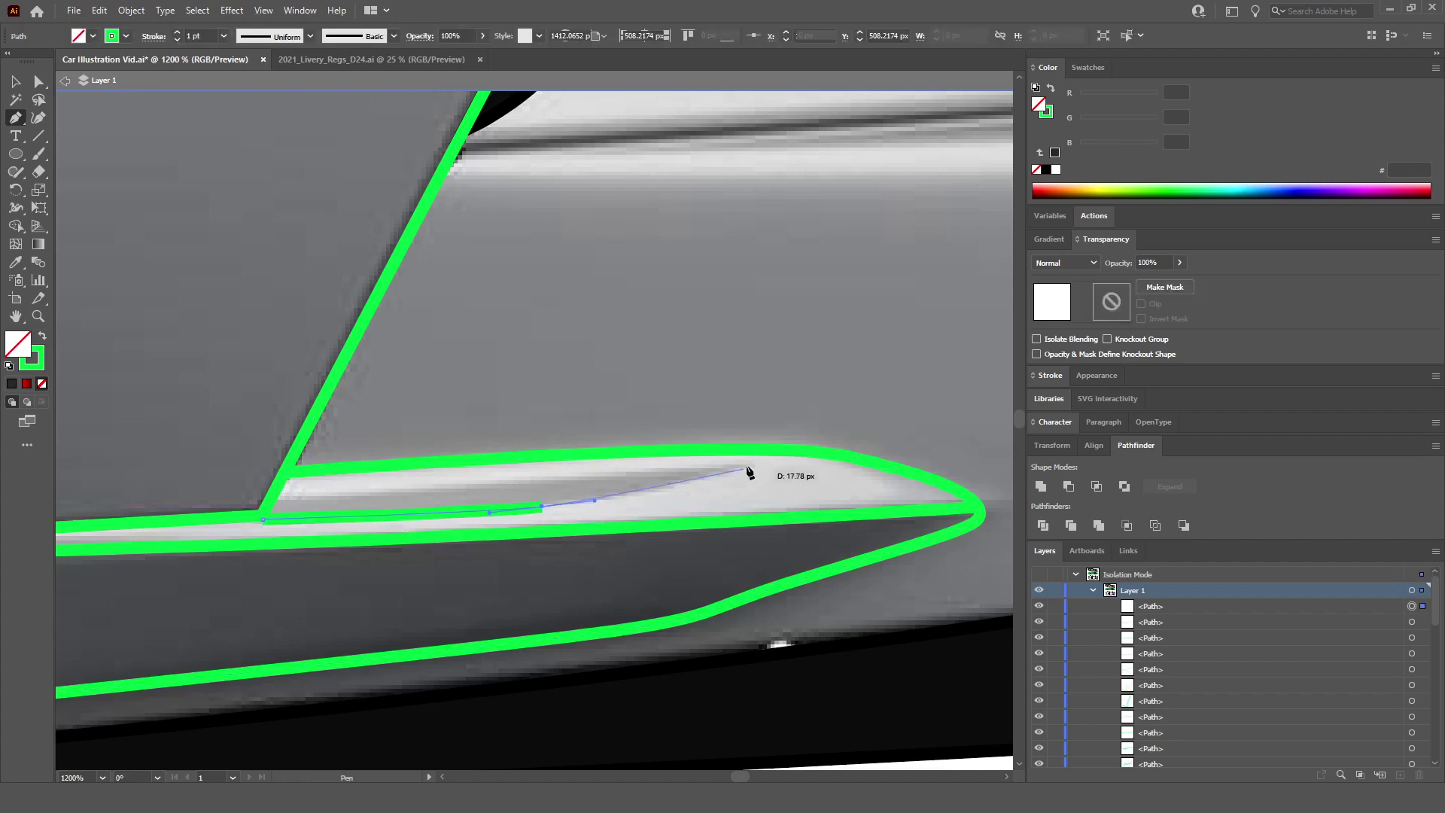
pyautogui.moveTo(773, 454); pyautogui.dragTo(855, 397)
pyautogui.keyDown('ctrl'); pyautogui.click(273, 530); pyautogui.keyUp('ctrl')
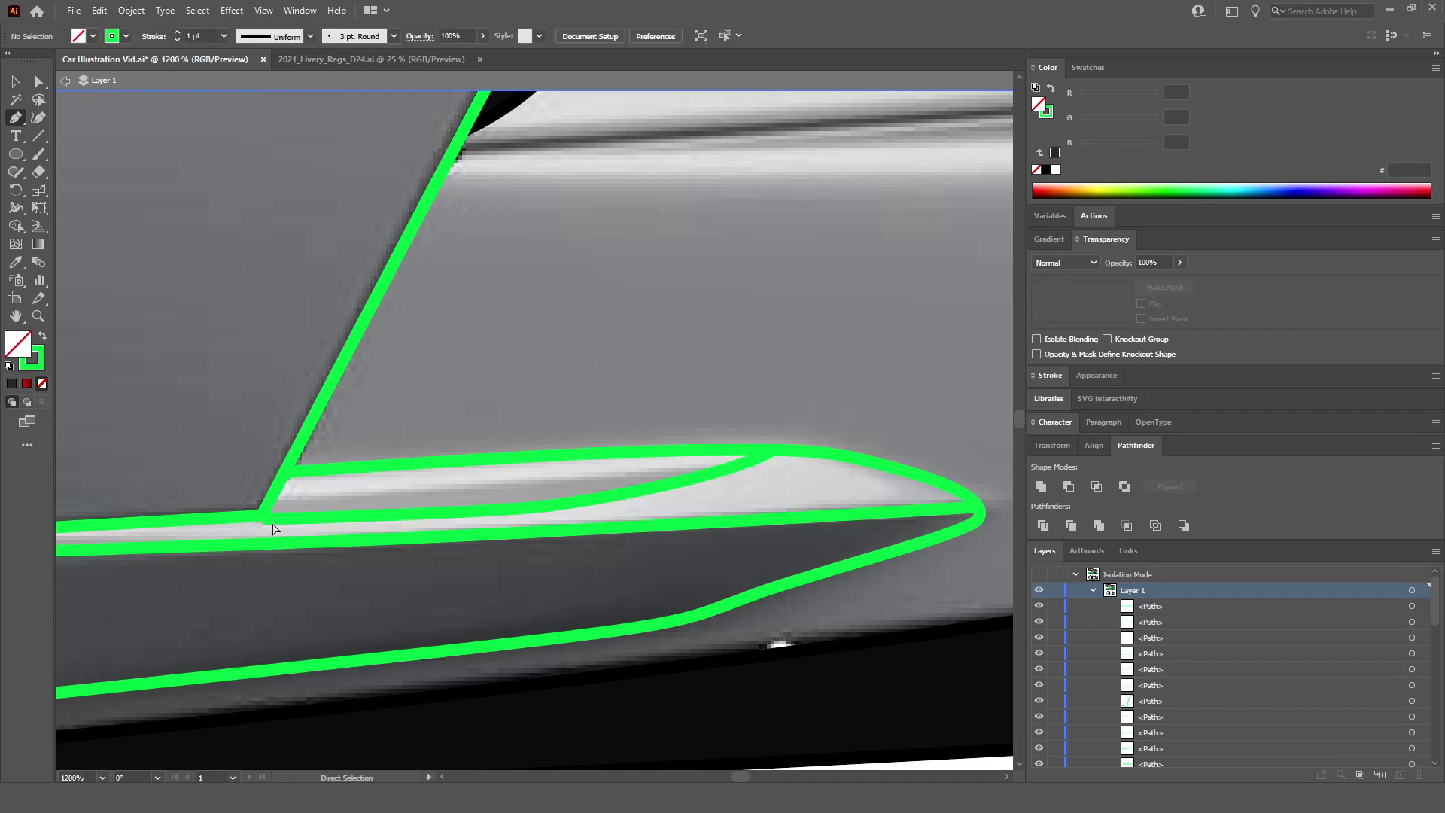
pyautogui.keyDown('ctrl'); pyautogui.click(263, 519); pyautogui.keyUp('ctrl')
# Step: Draw a straight green line under the mid-bumper crease, from the diagonal bumper line back to the dark diffuser edge
pyautogui.scroll(-4, 291, 497)
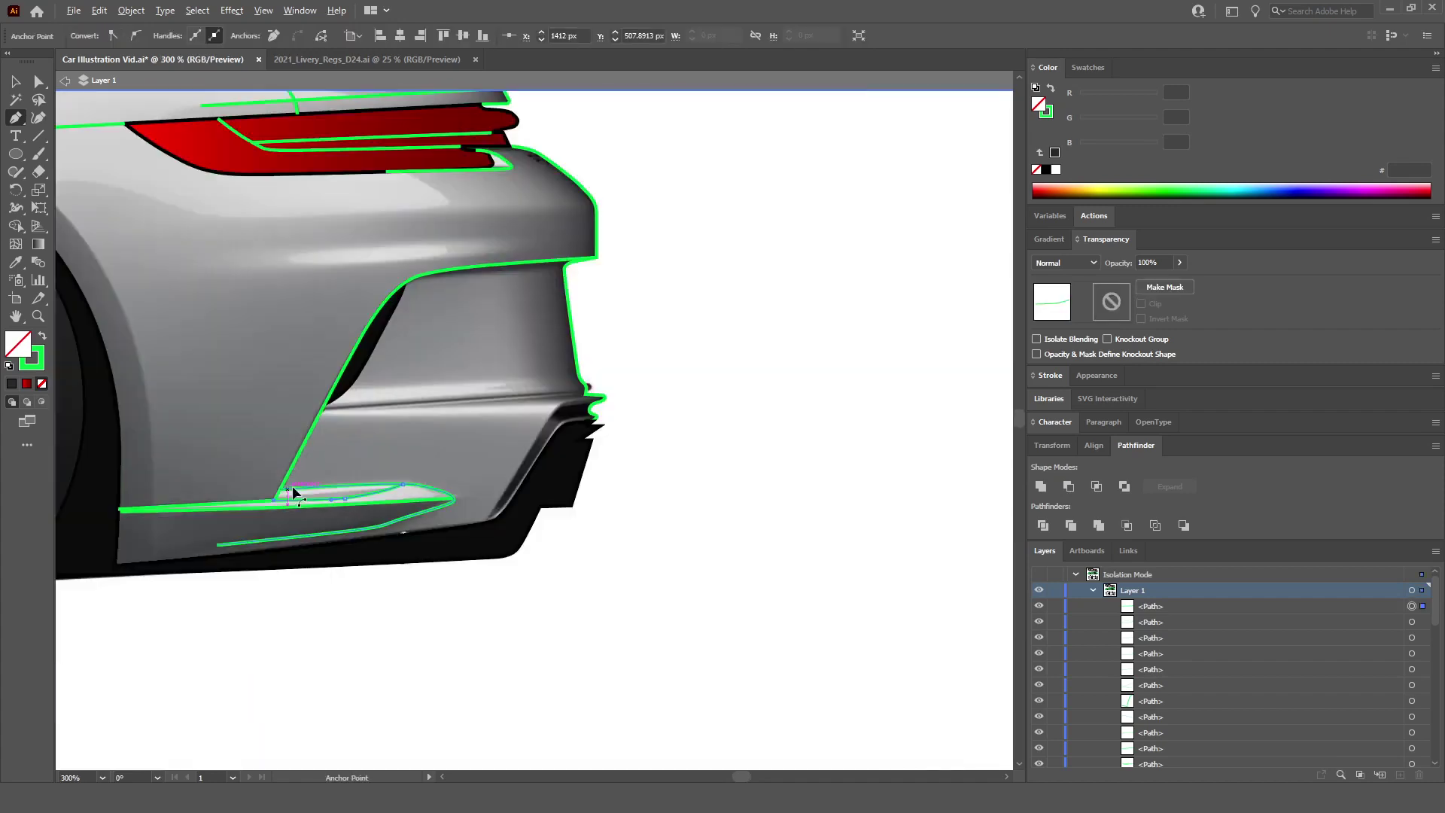
pyautogui.scroll(3, 367, 411)
pyautogui.scroll(1, 366, 411)
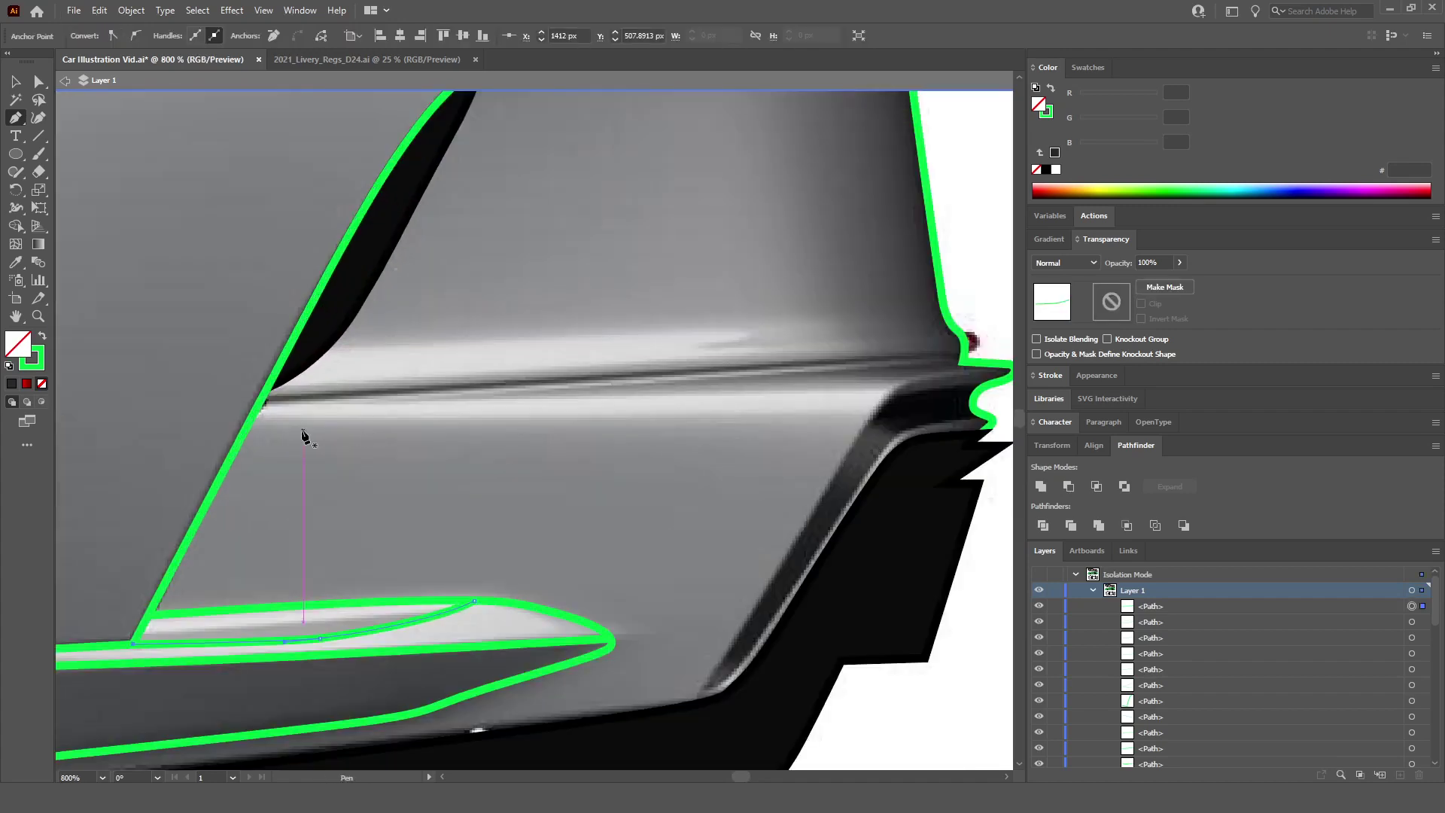
pyautogui.click(254, 418)
pyautogui.click(879, 401)
pyautogui.keyDown('ctrl'); pyautogui.click(926, 380); pyautogui.keyUp('ctrl')
# Step: Leave the Layer 1 isolation and isolate the group containing the diagonal bumper line
pyautogui.hscroll(2, 925, 377)
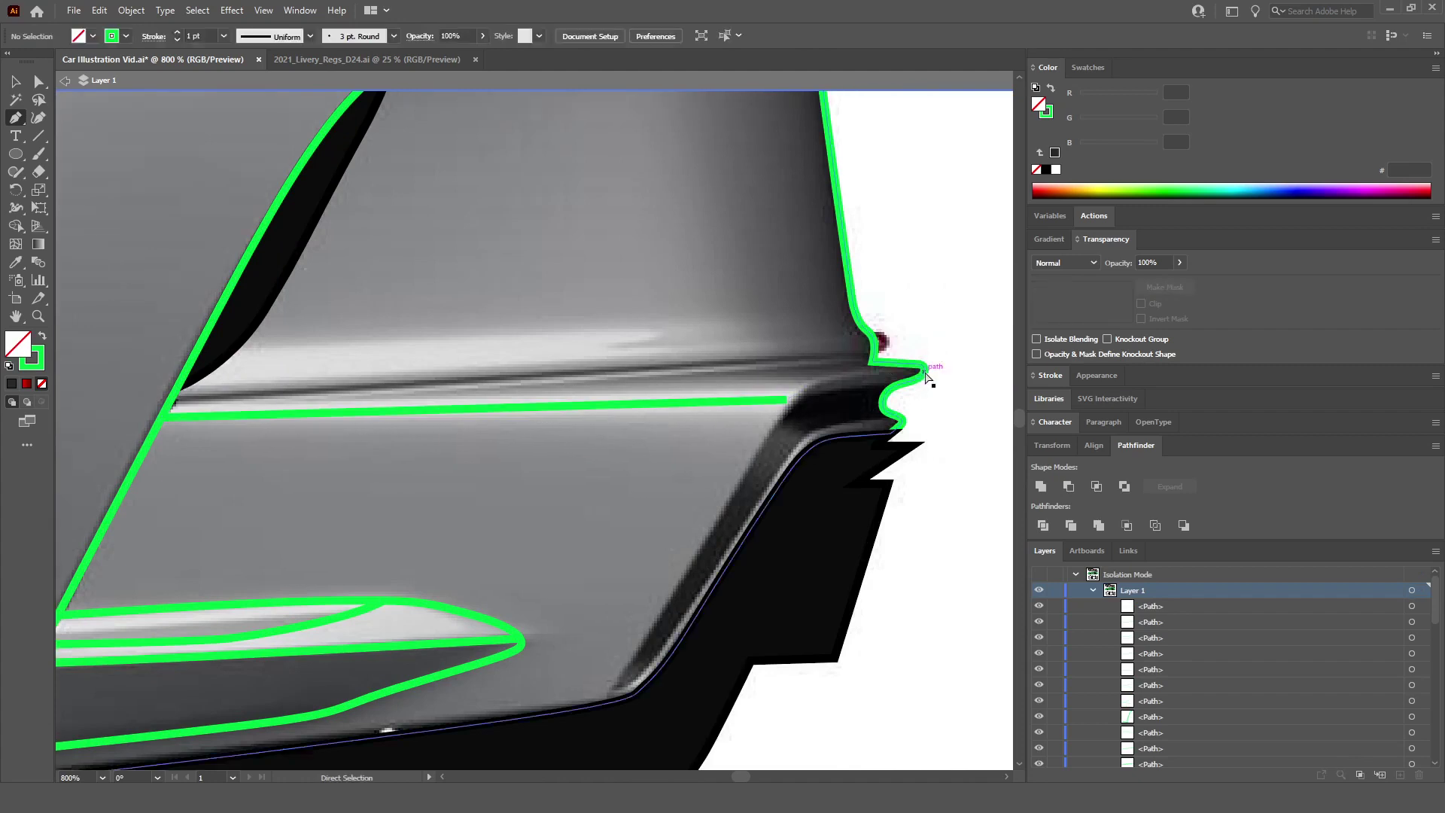
pyautogui.hscroll(2, 926, 380)
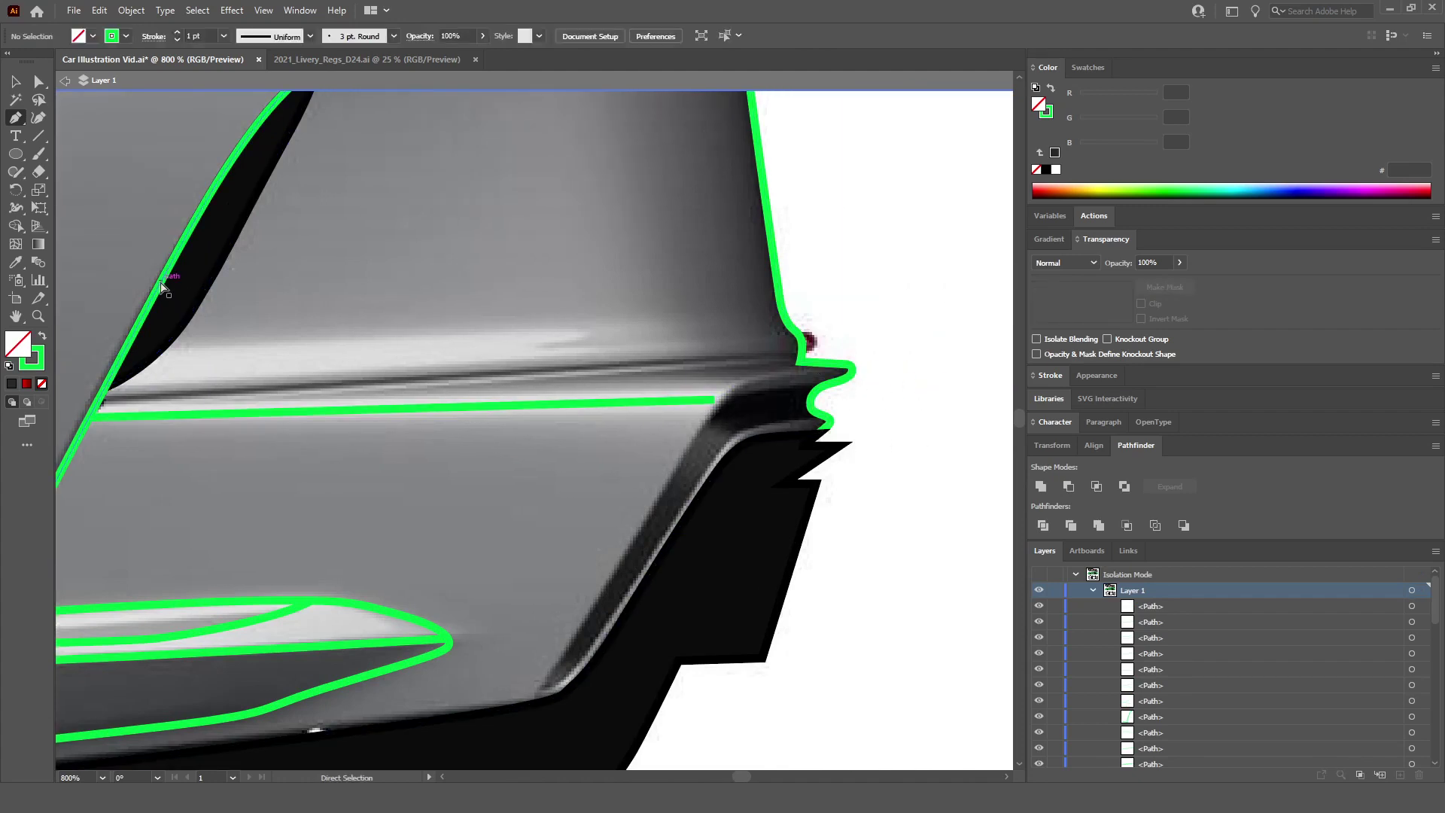
pyautogui.keyDown('ctrl'); pyautogui.click(73, 450); pyautogui.keyUp('ctrl')
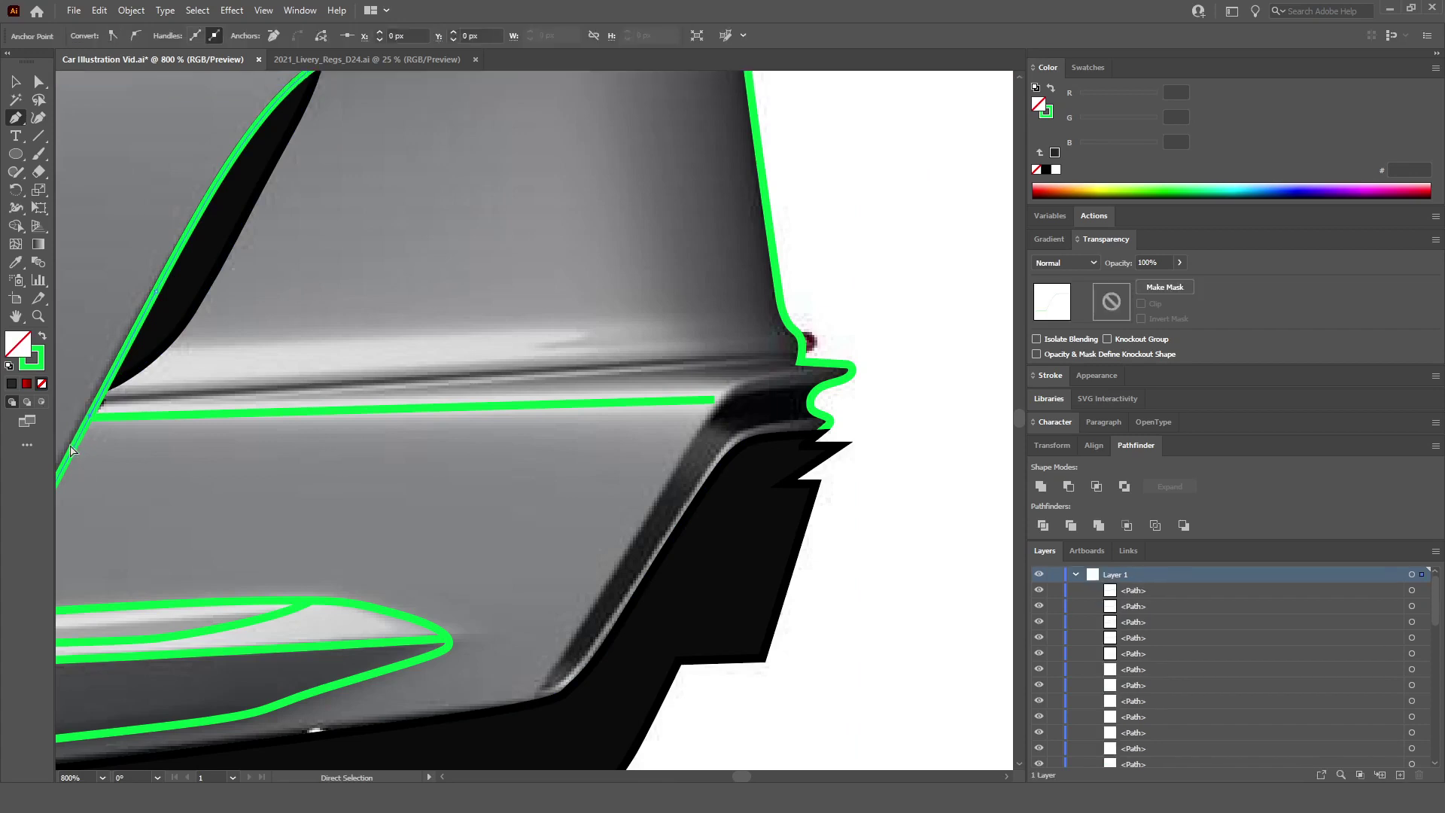
pyautogui.click(15, 79)
pyautogui.click(948, 115)
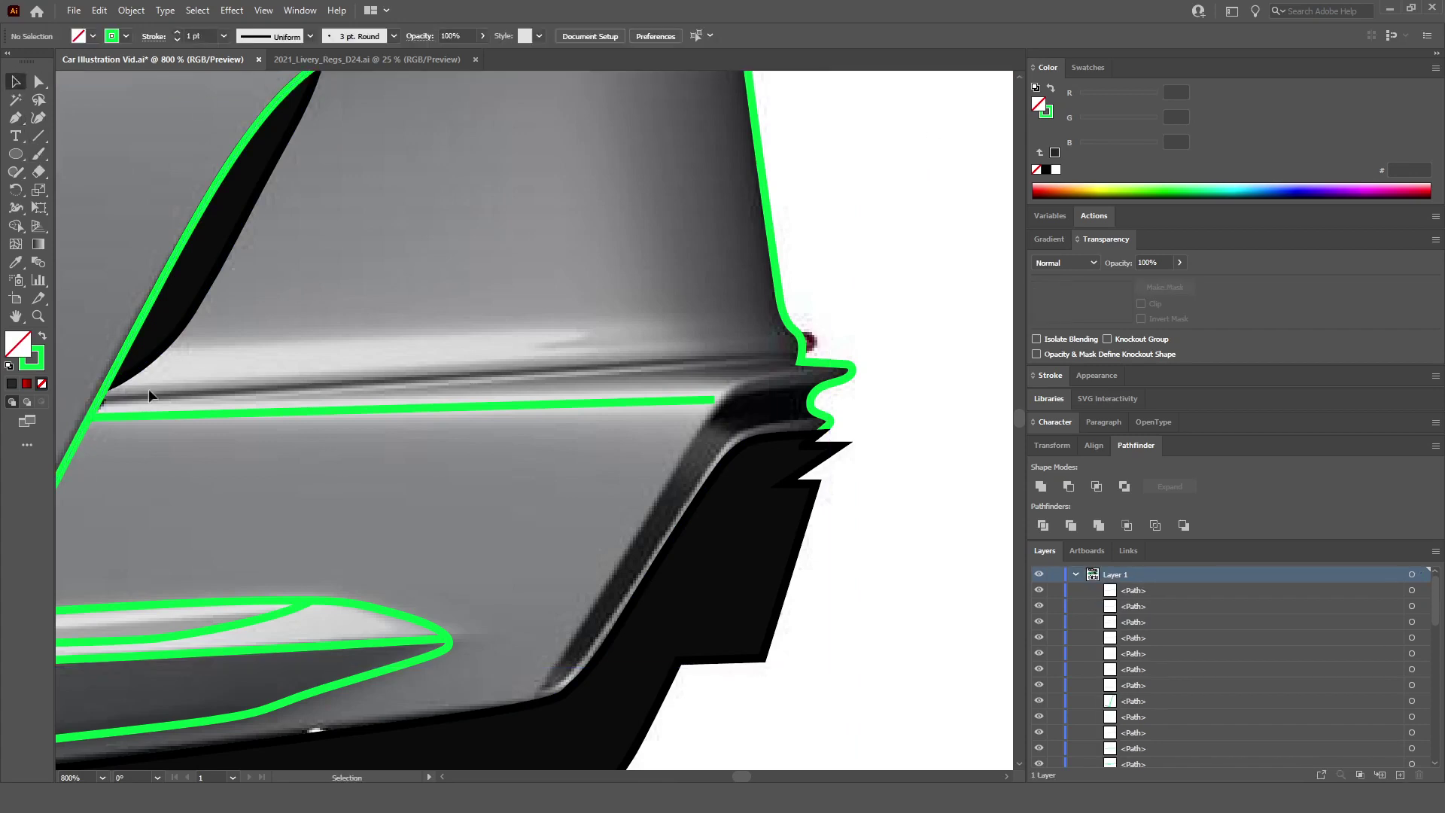
pyautogui.doubleClick(76, 450)
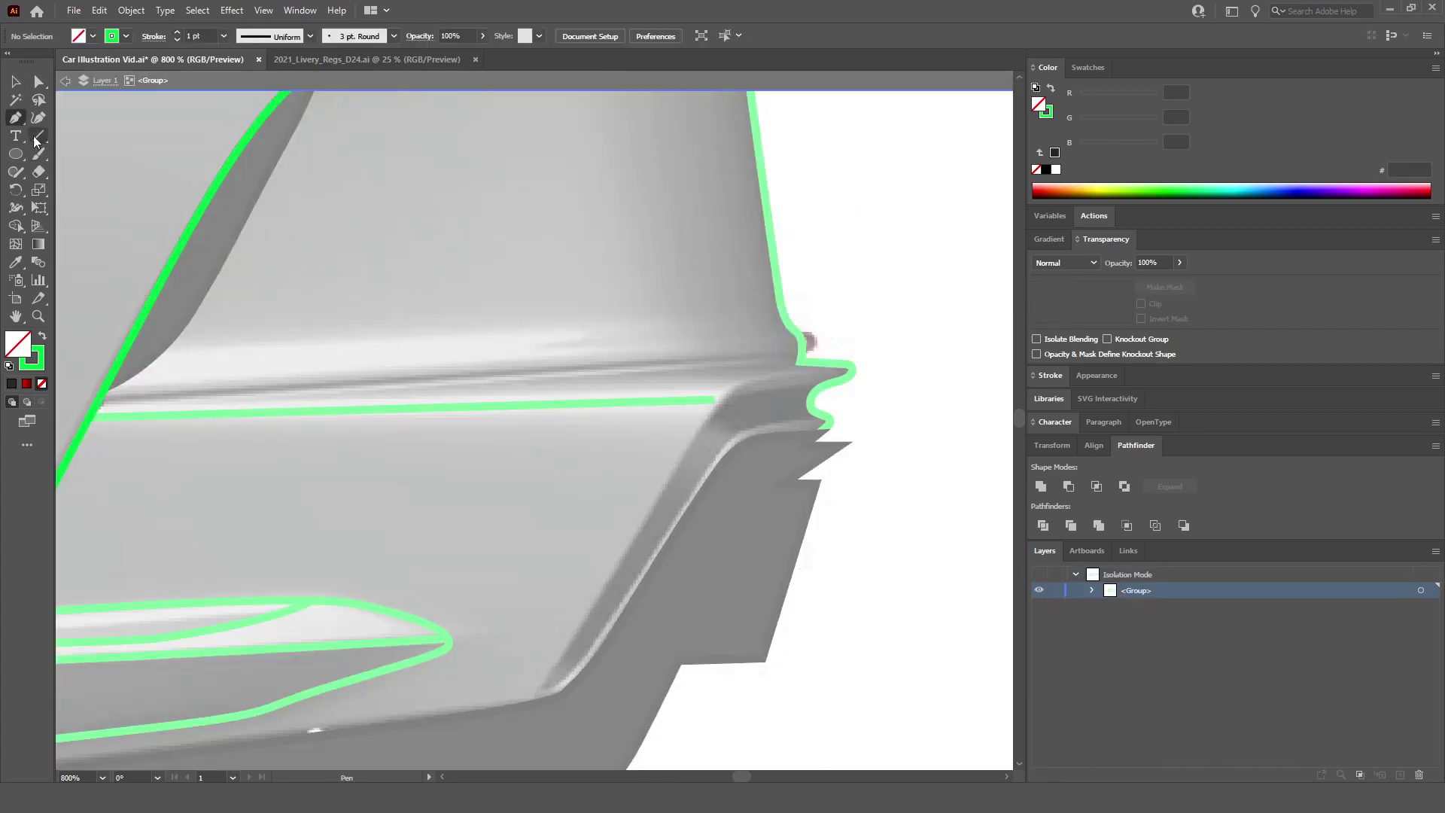
# Step: Draw a green path up the front edge of the dark diffuser trim, curving back to the bumper's rear lip, and exit the group isolation
pyautogui.click(532, 704)
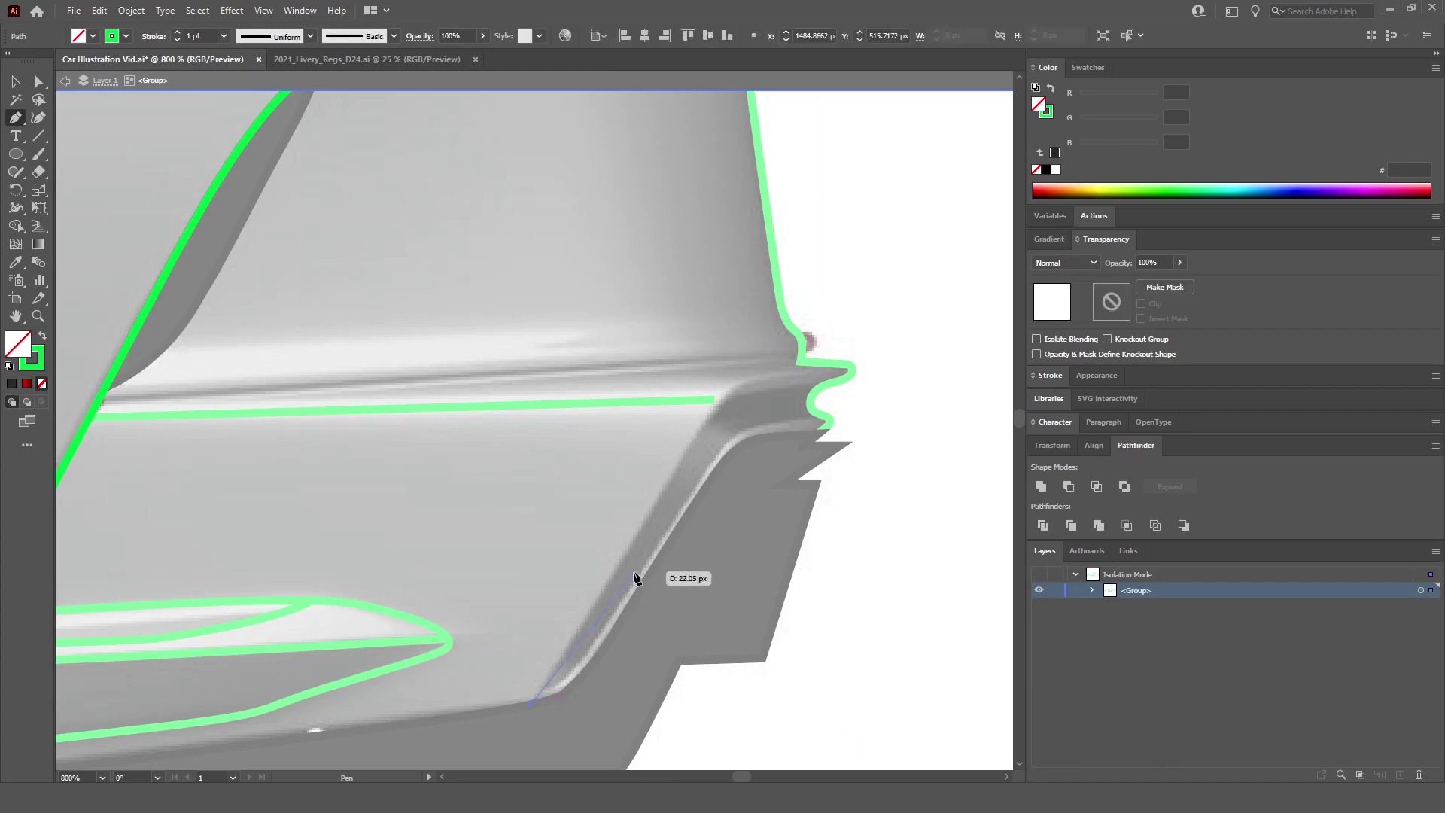
pyautogui.moveTo(652, 506); pyautogui.dragTo(658, 498)
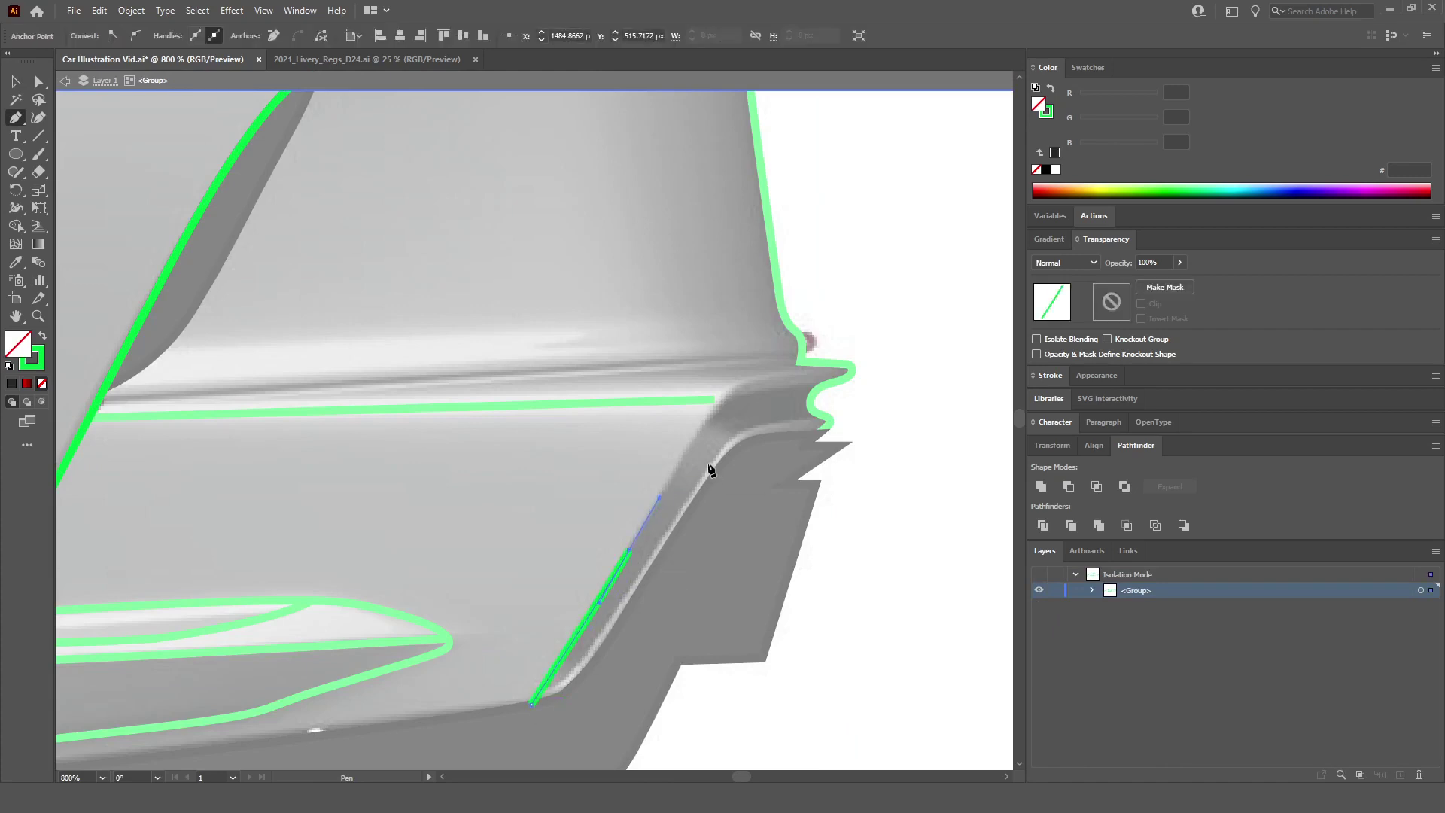
pyautogui.scroll(1, 741, 365)
pyautogui.moveTo(694, 449); pyautogui.dragTo(717, 414)
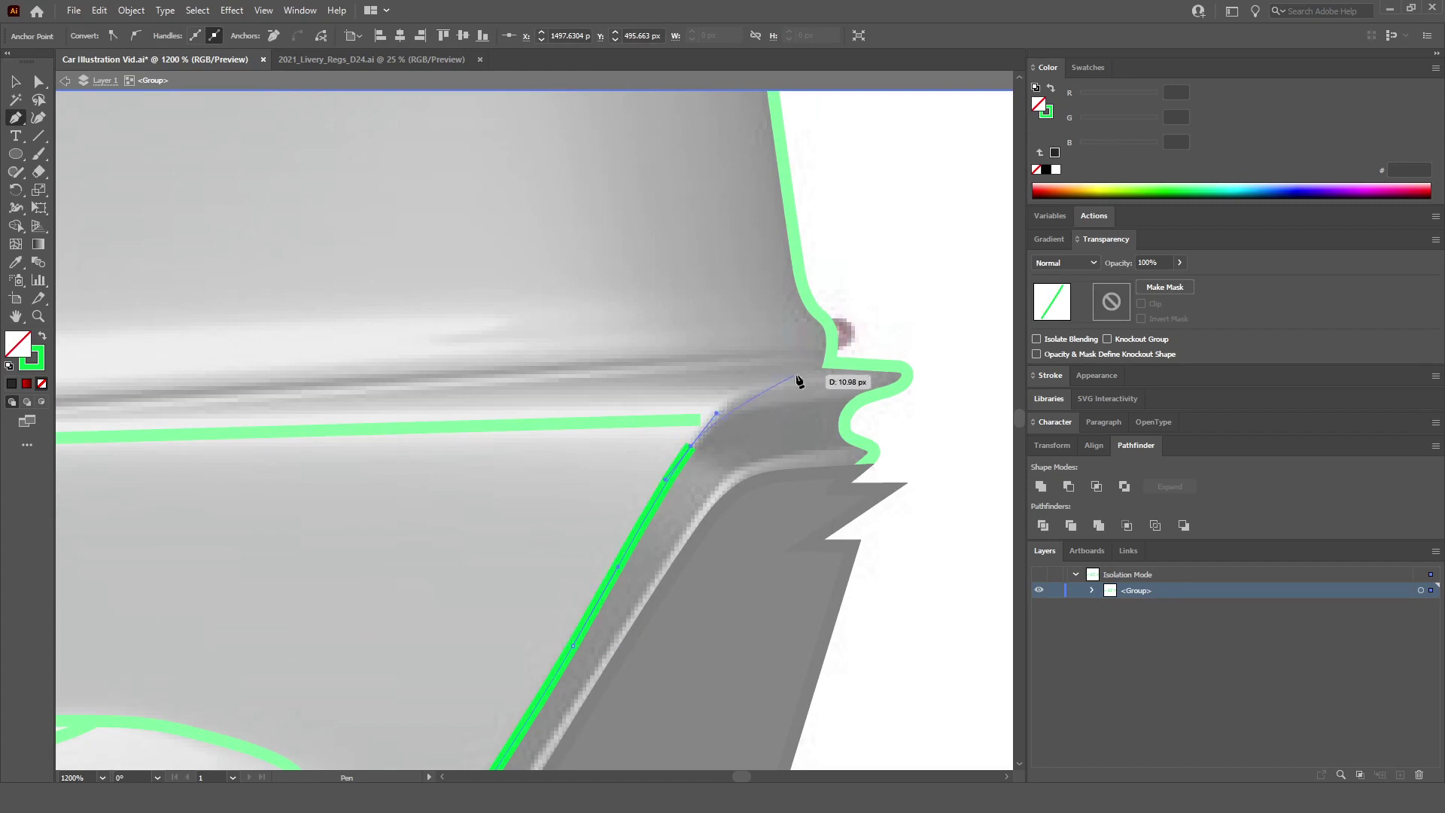
pyautogui.click(912, 377)
pyautogui.keyDown('ctrl'); pyautogui.click(923, 368); pyautogui.keyUp('ctrl')
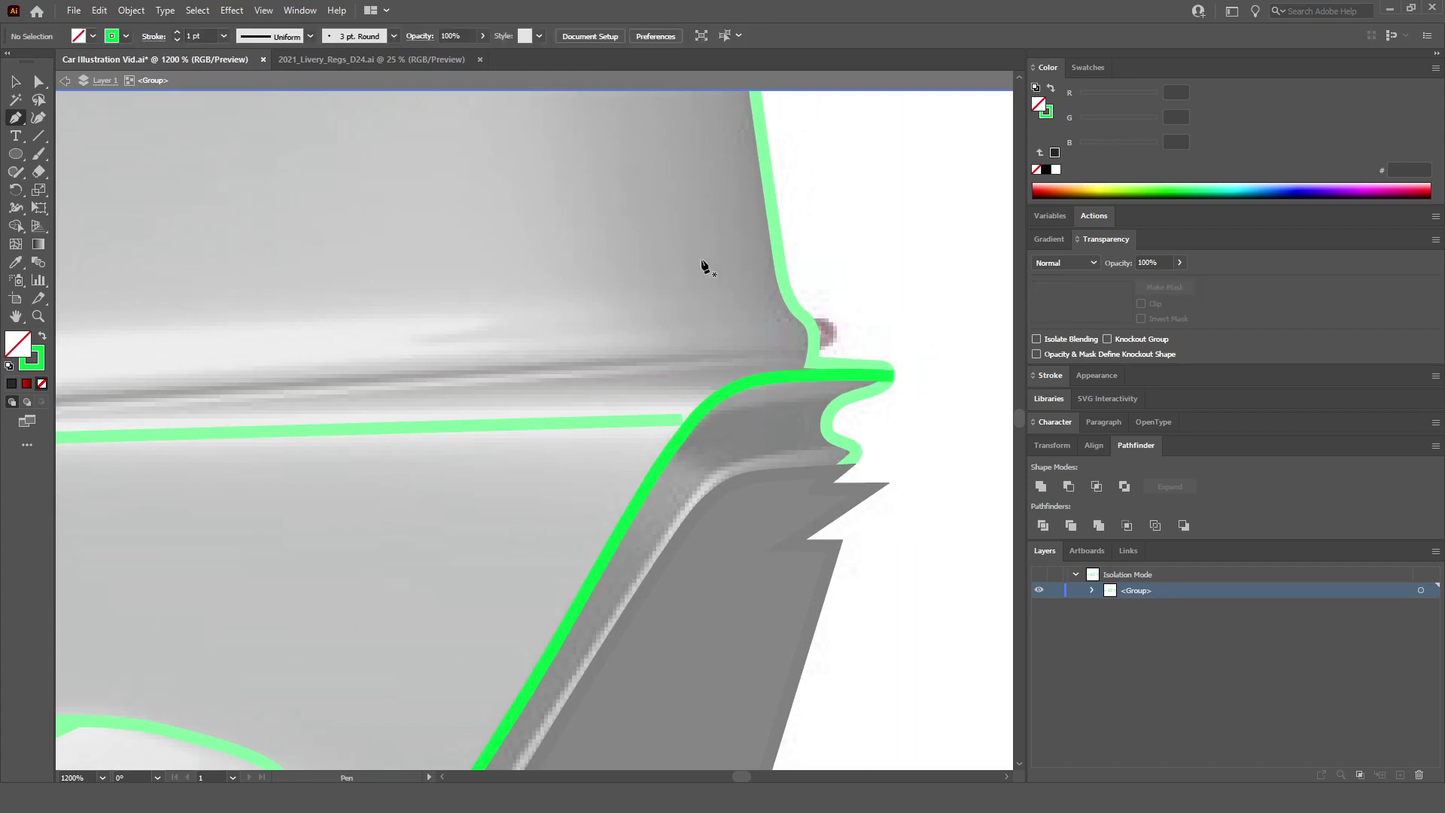
pyautogui.click(33, 86)
pyautogui.doubleClick(926, 164)
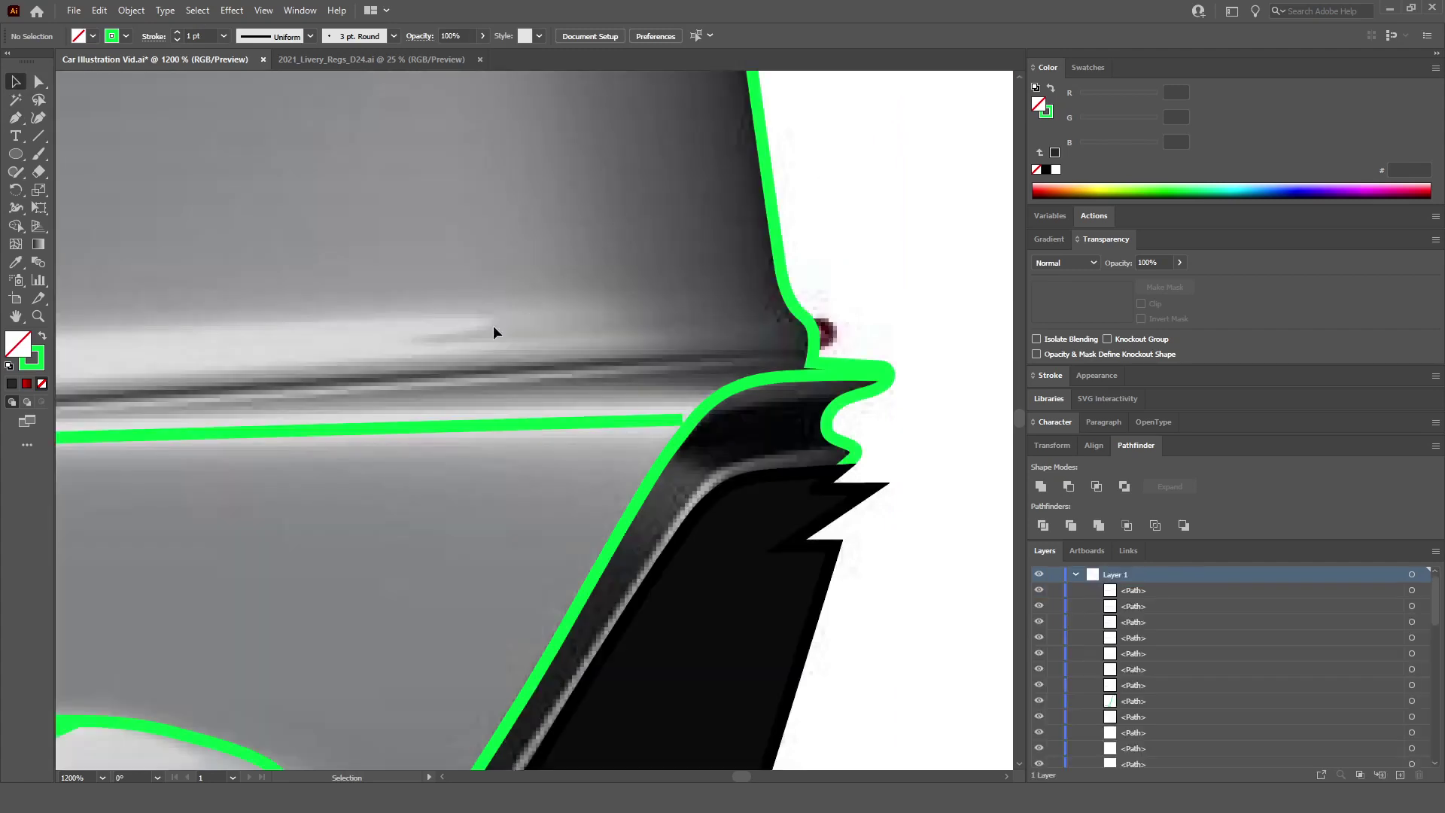
# Step: Draw a green line along the dark mid-bumper crease, from the diagonal bumper line back to the bumper's rear edge
pyautogui.scroll(-2, 494, 325)
pyautogui.click(436, 380)
pyautogui.click(775, 322)
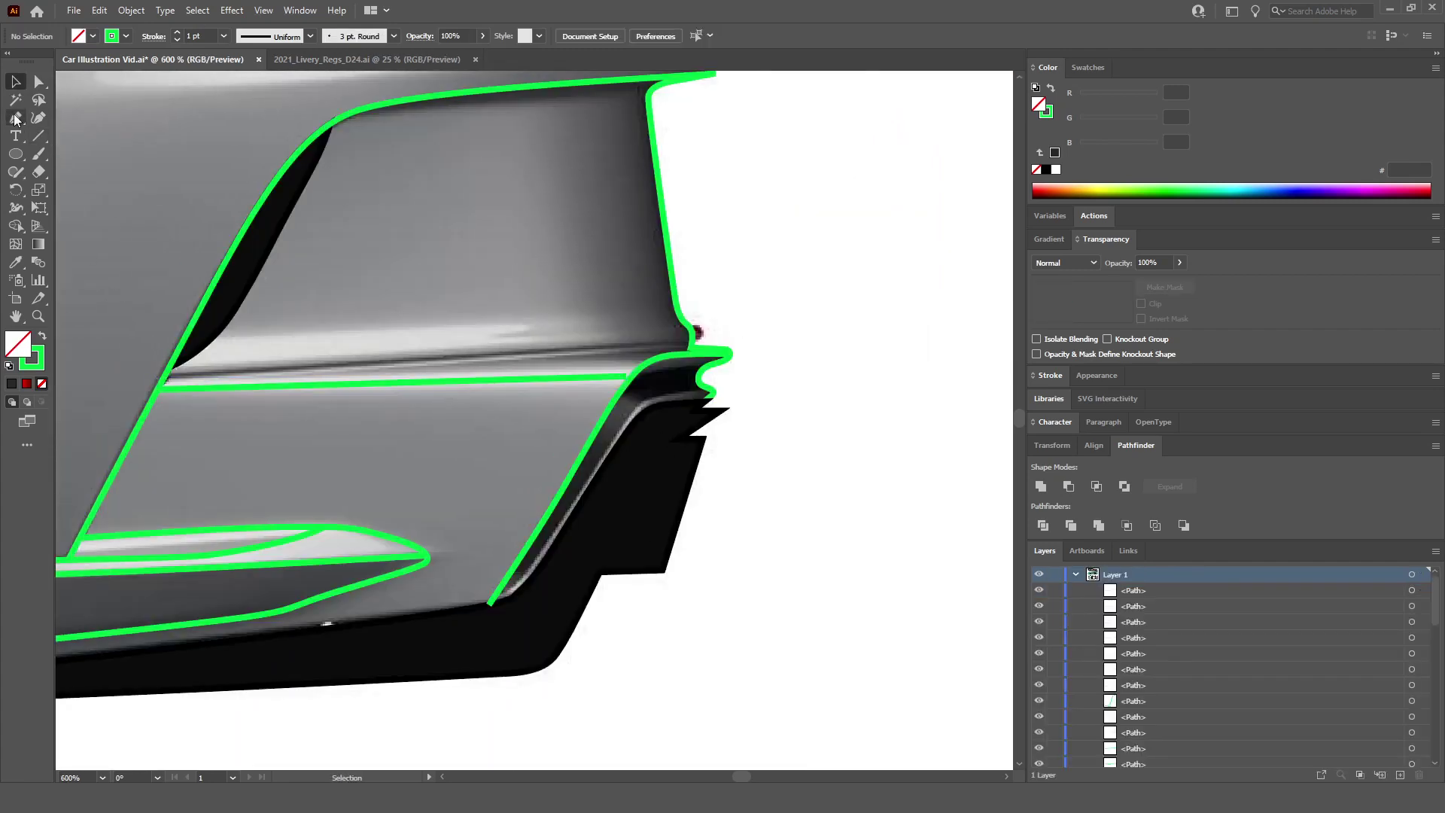
pyautogui.click(167, 381)
pyautogui.scroll(3, 561, 354)
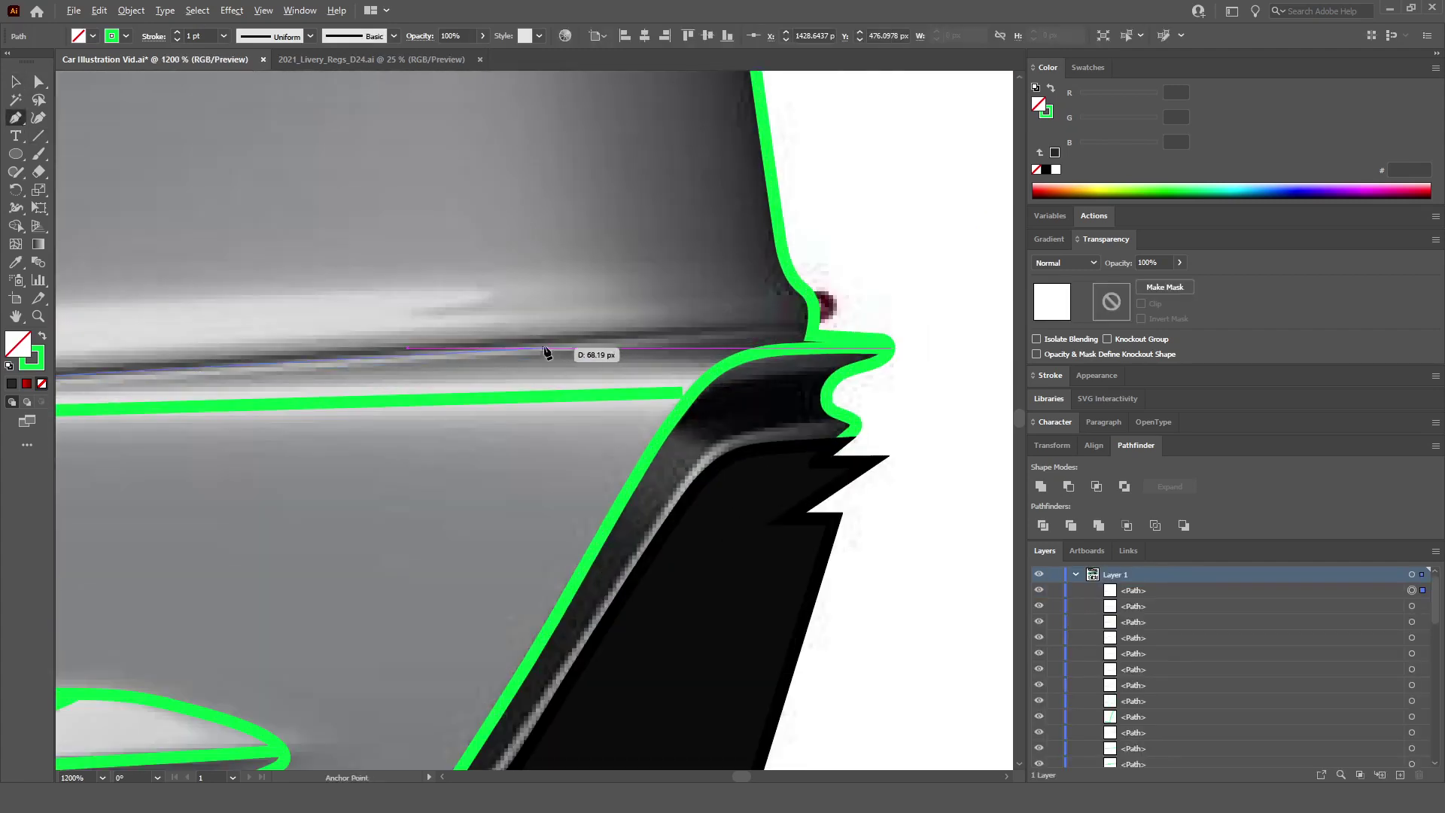
pyautogui.click(550, 348)
pyautogui.press('Escape')
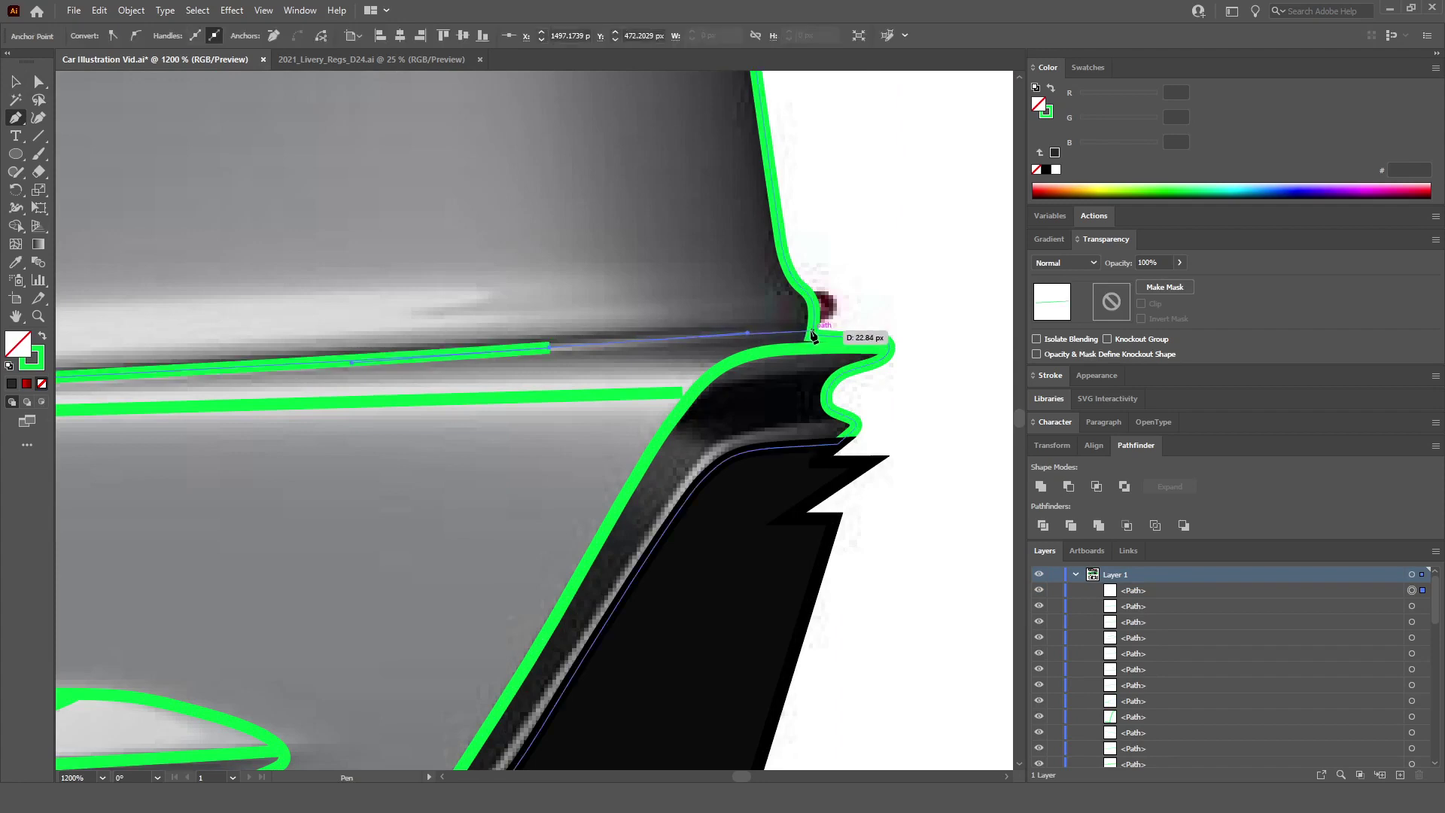
# Step: Draw a green line along the body crease below the door, from behind the front wheel arch back past the door's rear edge
pyautogui.scroll(-6, 922, 319)
pyautogui.scroll(3, 888, 328)
pyautogui.hscroll(-5, 677, 361)
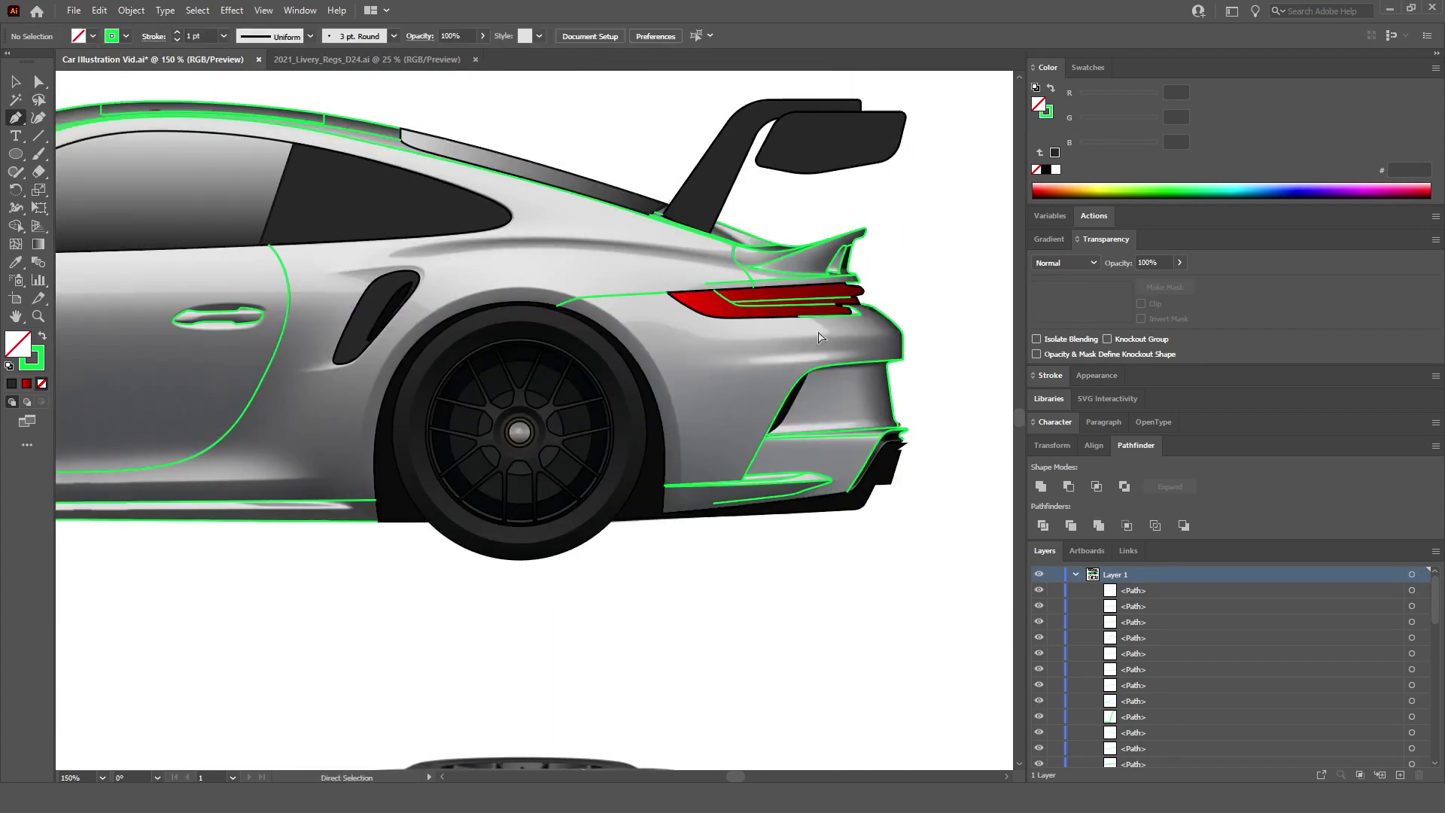
pyautogui.press('ctrl')
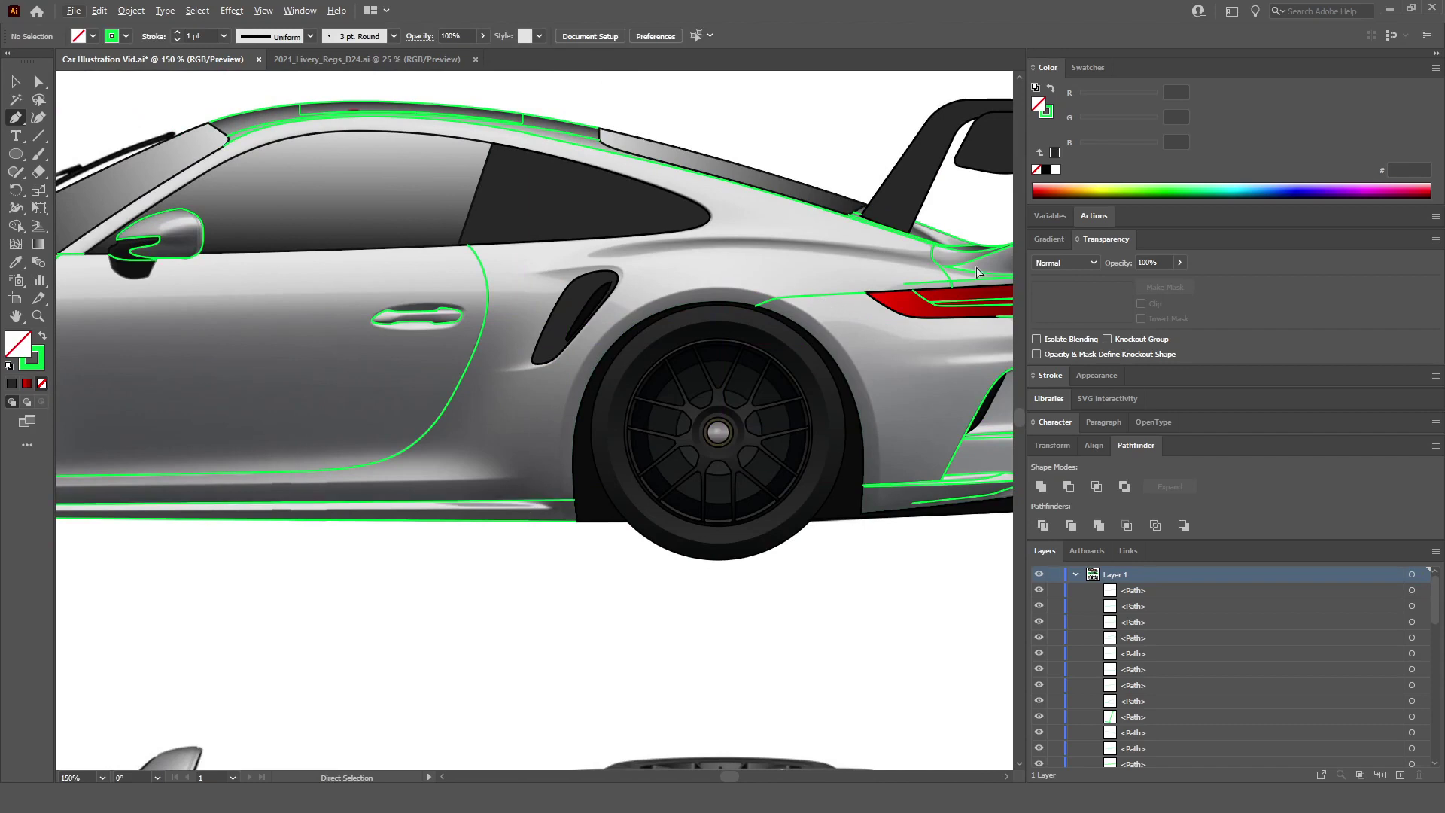
pyautogui.hscroll(-6, 322, 377)
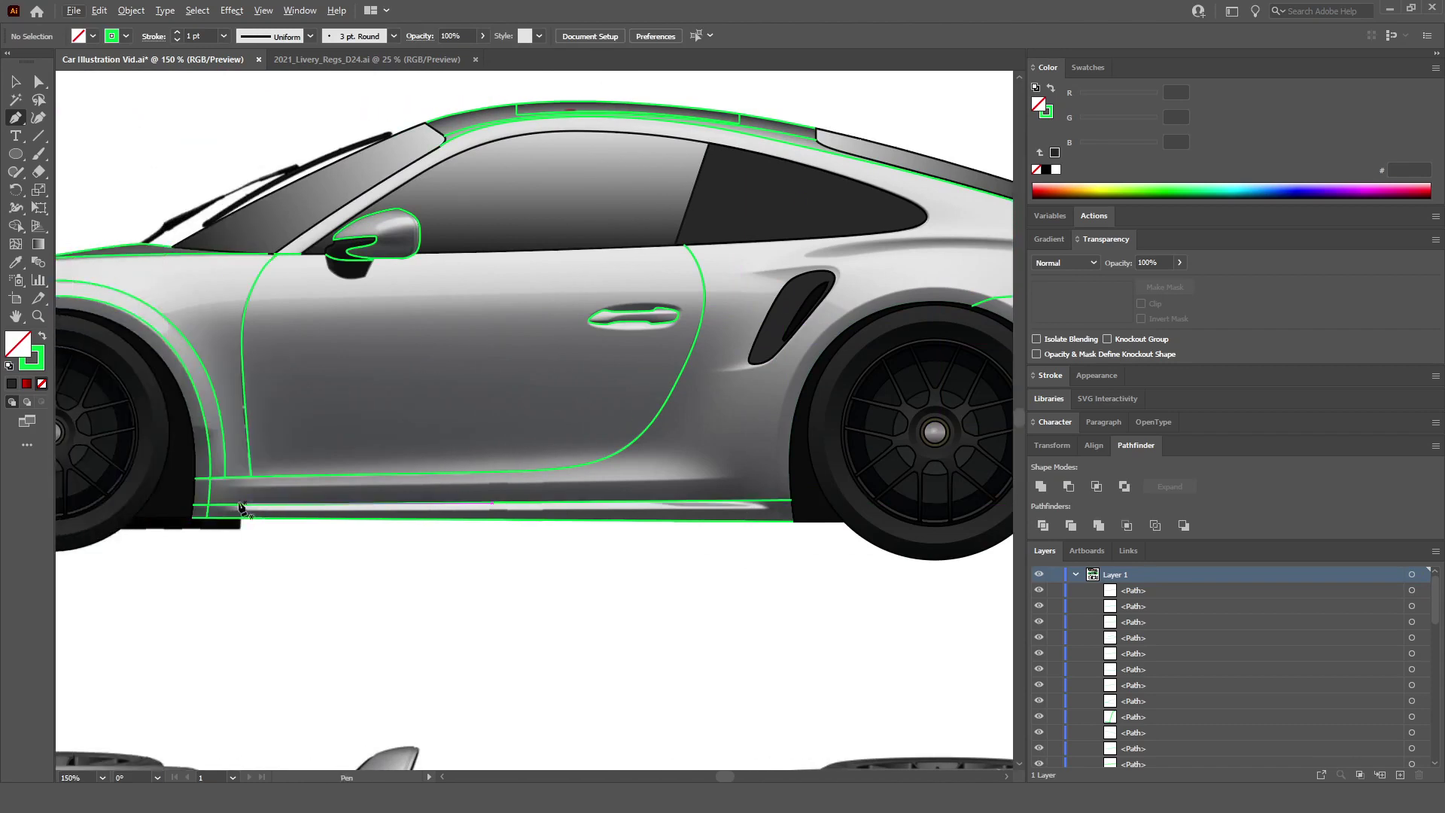
pyautogui.scroll(2, 218, 482)
pyautogui.click(212, 460)
pyautogui.hscroll(3, 594, 460)
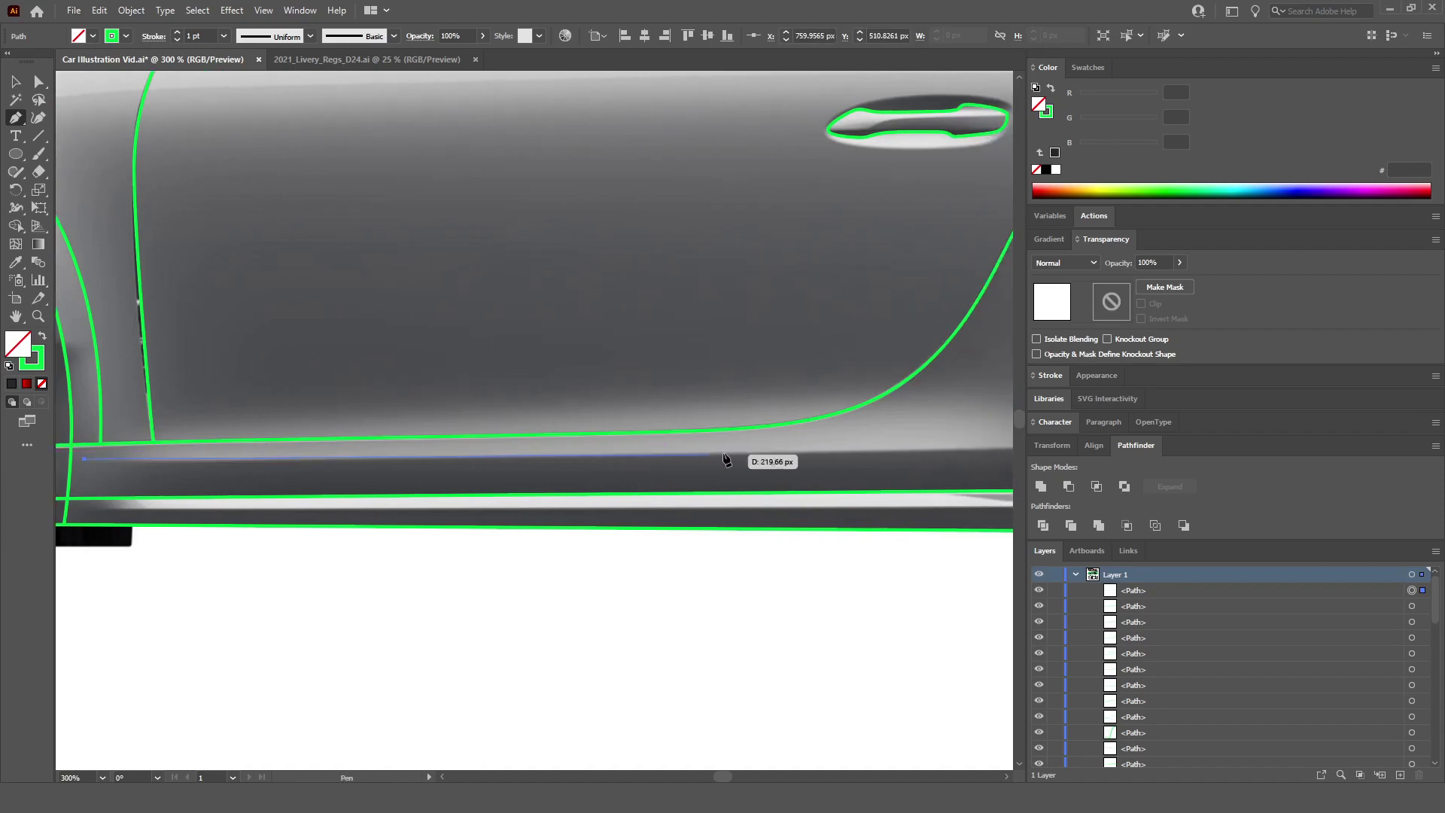
pyautogui.hscroll(3, 749, 459)
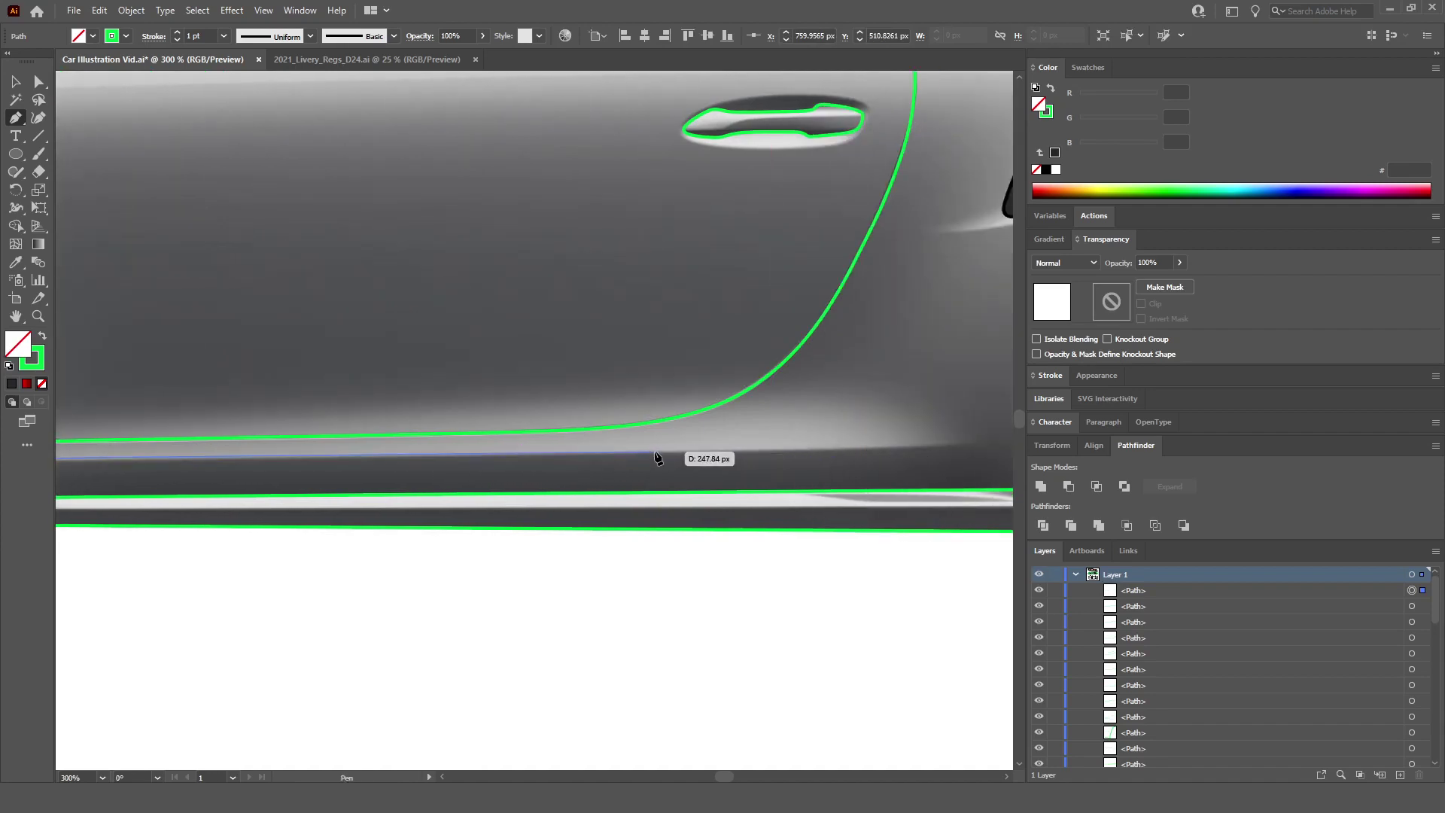
pyautogui.click(975, 445)
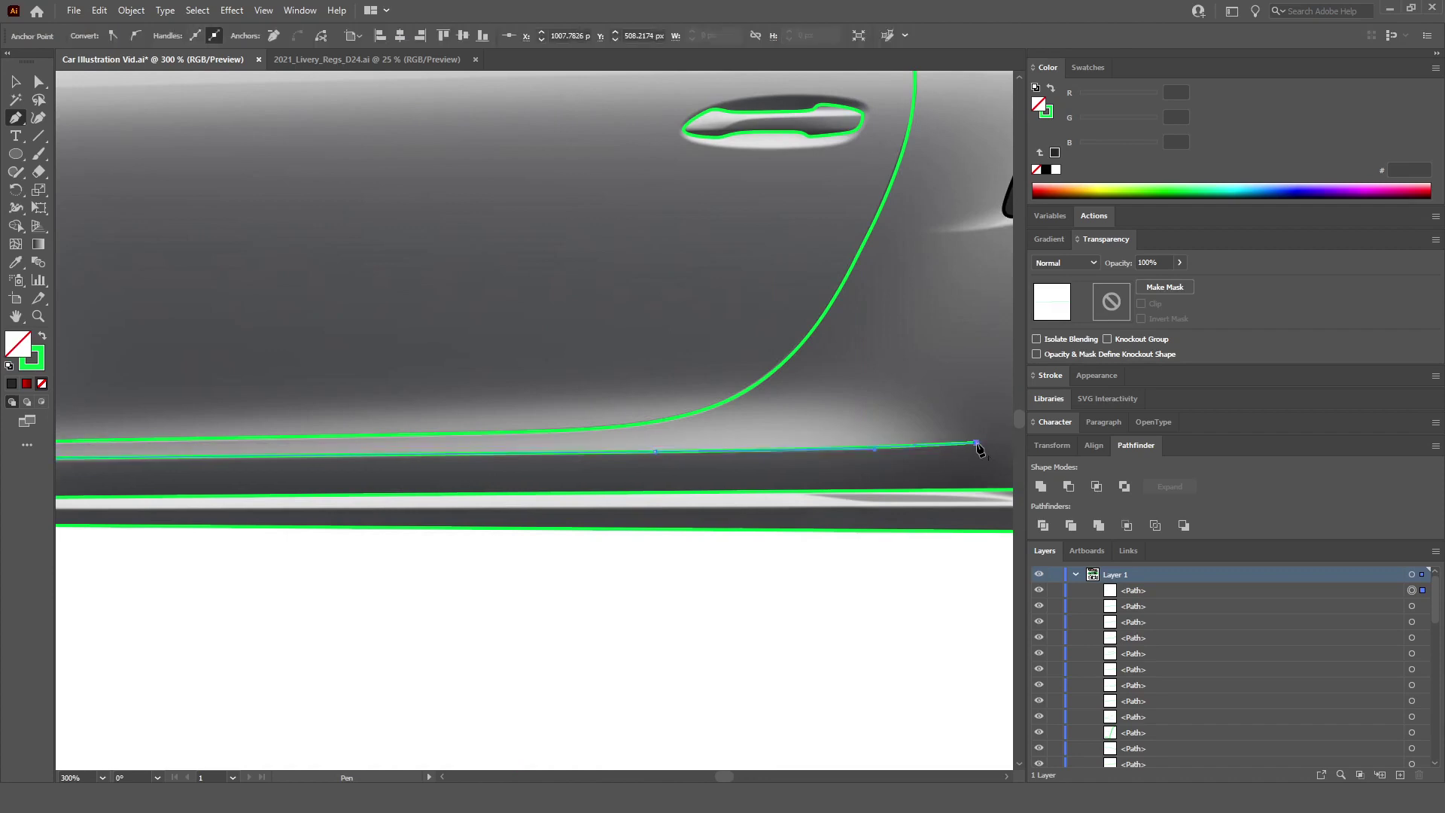
pyautogui.keyDown('ctrl'); pyautogui.click(630, 629); pyautogui.keyUp('ctrl')
# Step: Draw a green line along the lower edge of the side skirt's bright highlight, from its front end back to its rear tip
pyautogui.hscroll(-3, 227, 544)
pyautogui.scroll(3, 230, 550)
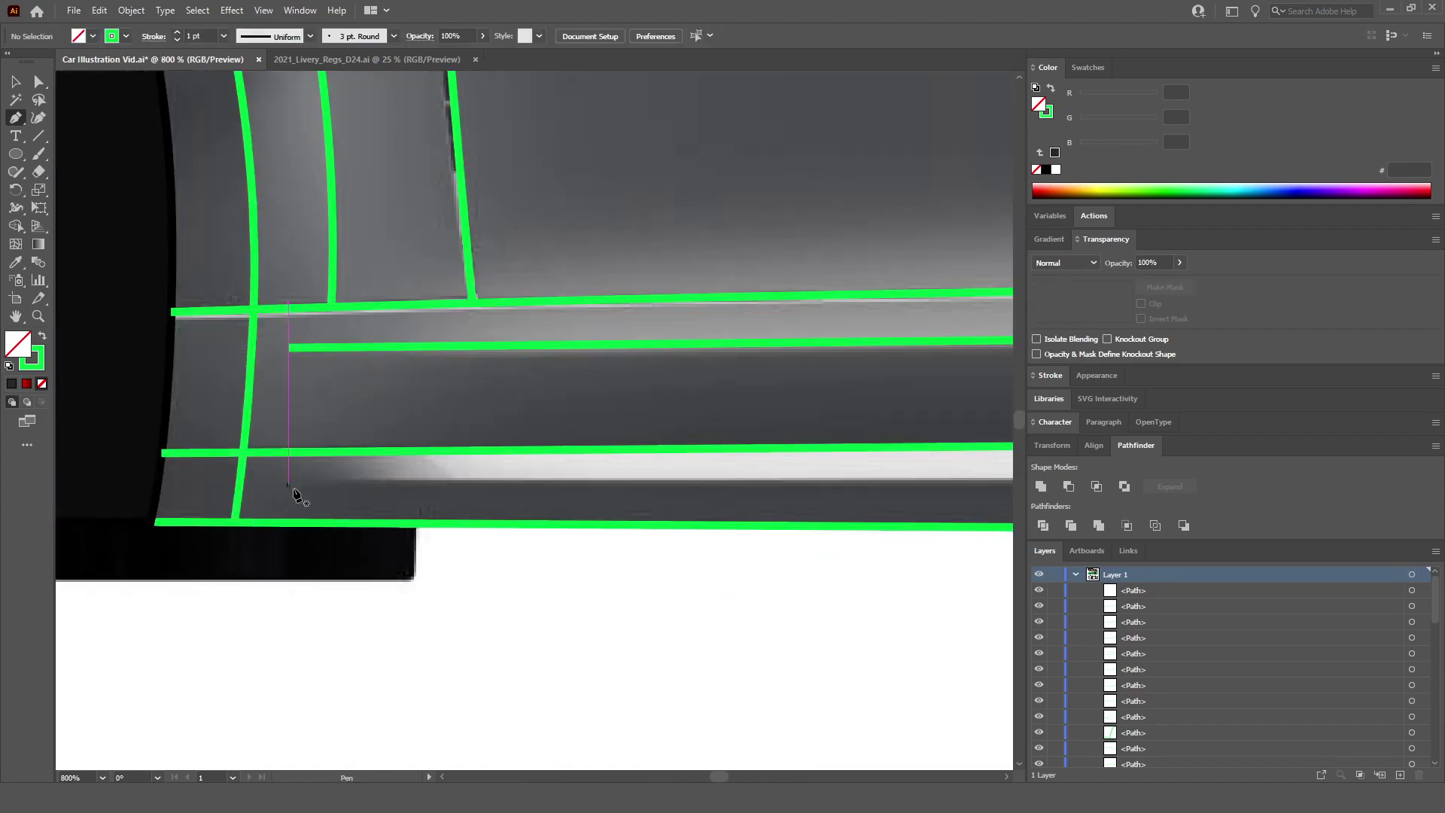
pyautogui.click(353, 488)
pyautogui.scroll(-3, 353, 488)
pyautogui.scroll(3, 773, 484)
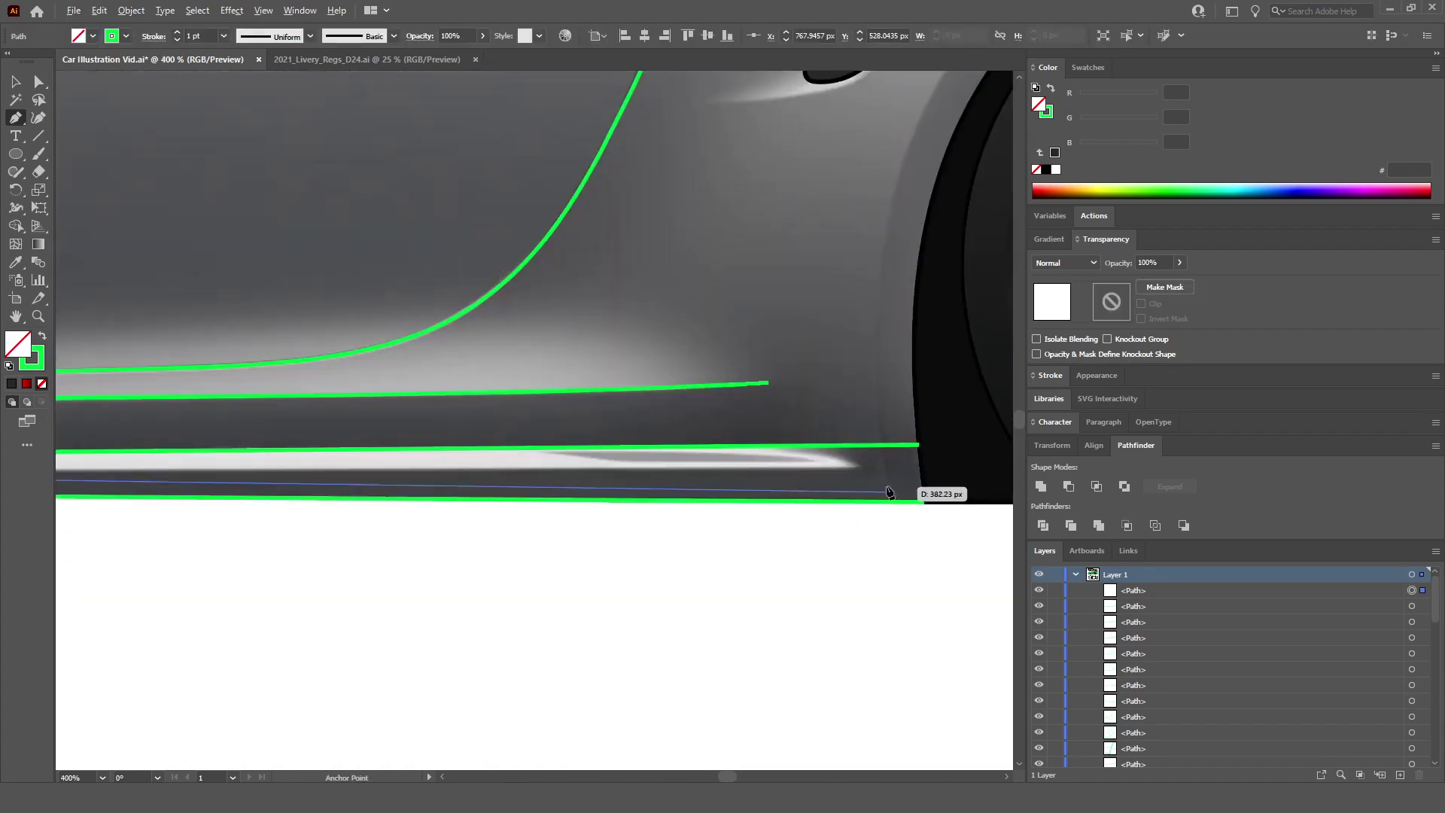
pyautogui.click(873, 473)
pyautogui.keyDown('ctrl'); pyautogui.click(874, 549); pyautogui.keyUp('ctrl')
pyautogui.hscroll(2, 858, 516)
pyautogui.scroll(3, 858, 516)
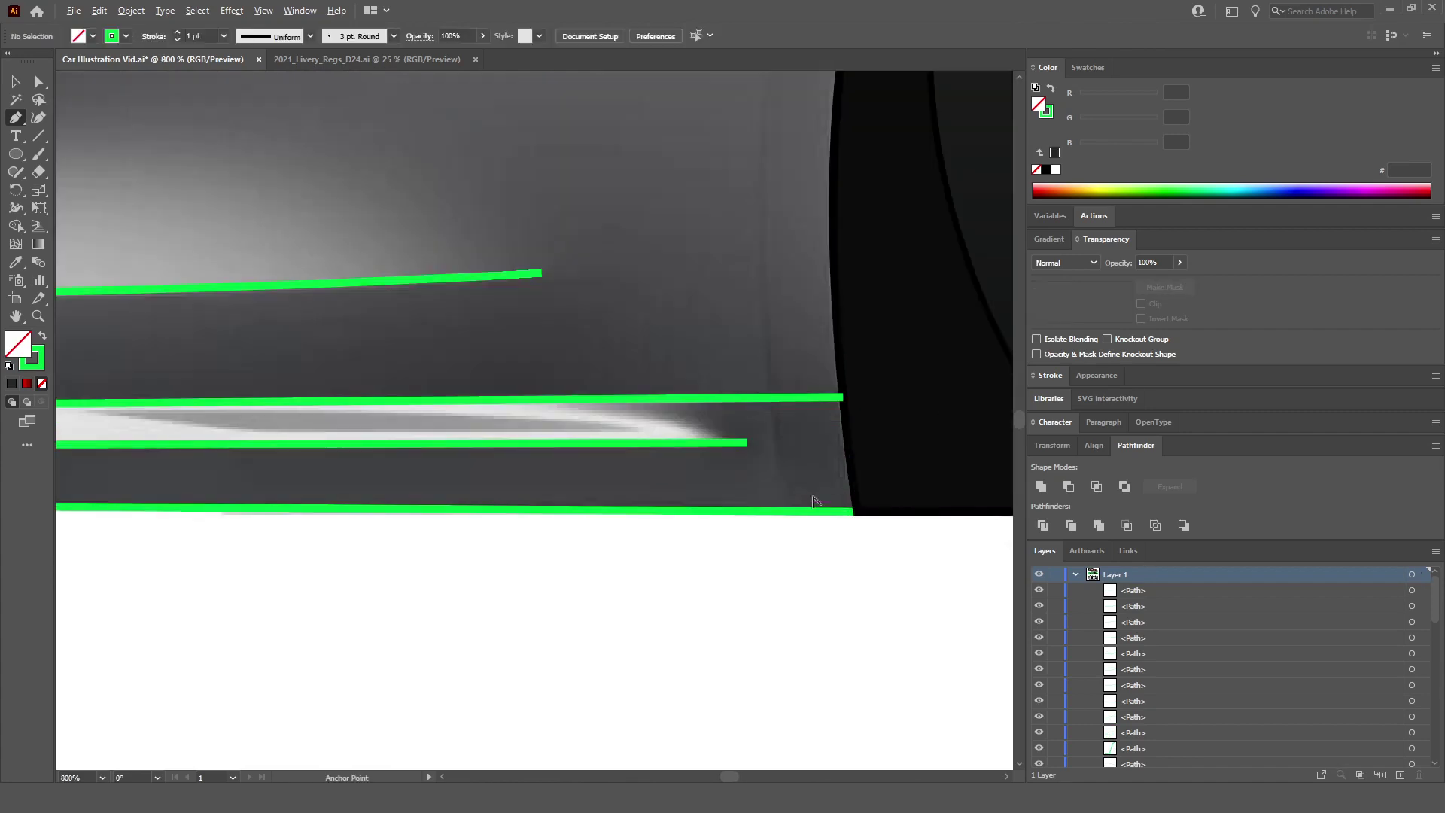
# Step: Draw a path along the outer edge of the rear wheel arch, from the sill over the wheel to the lower bumper edge
pyautogui.click(789, 513)
pyautogui.scroll(3, 749, 236)
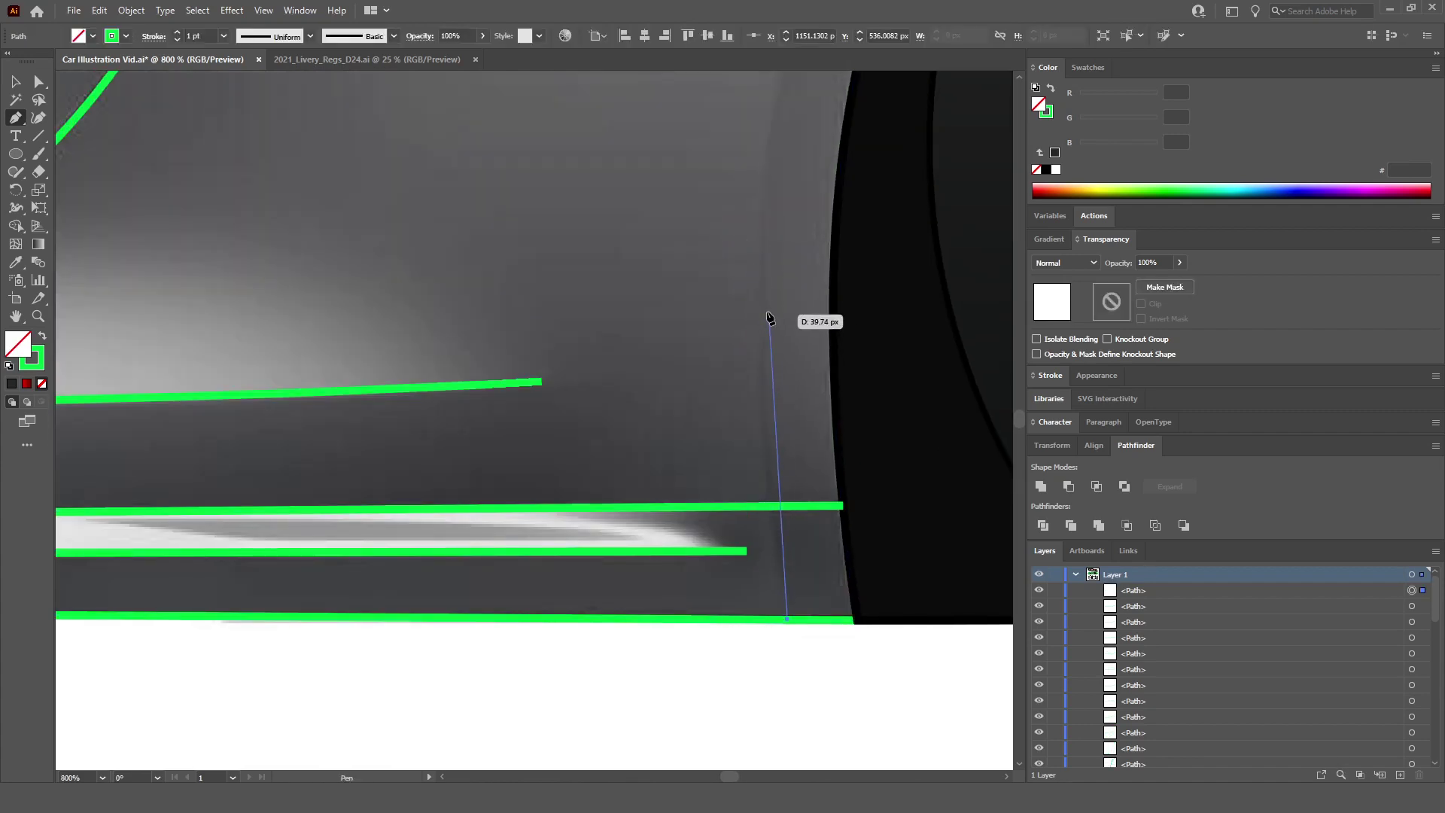
pyautogui.moveTo(761, 312); pyautogui.dragTo(776, 135)
pyautogui.scroll(-4, 777, 136)
pyautogui.scroll(3, 782, 188)
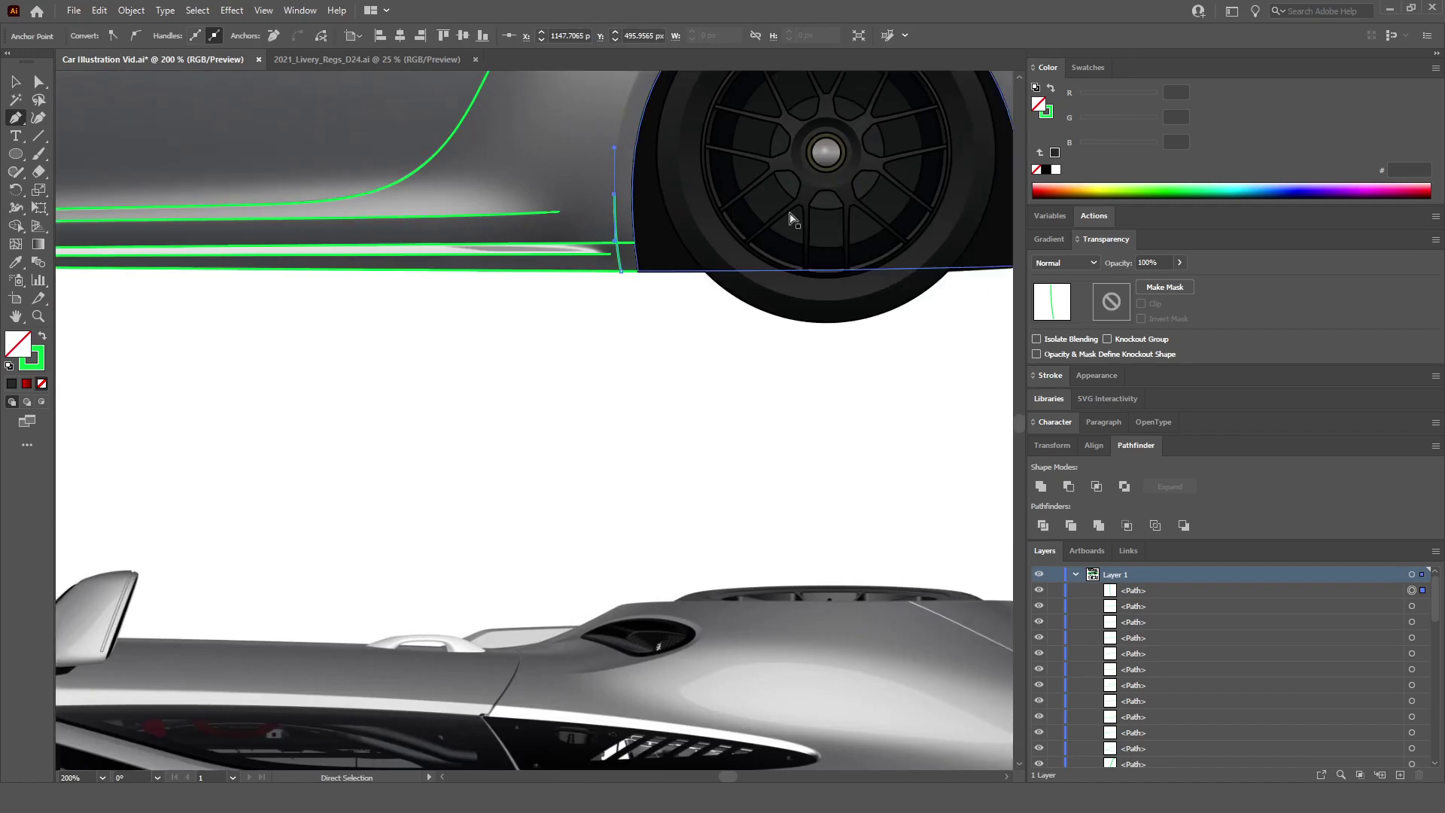
pyautogui.scroll(2, 788, 217)
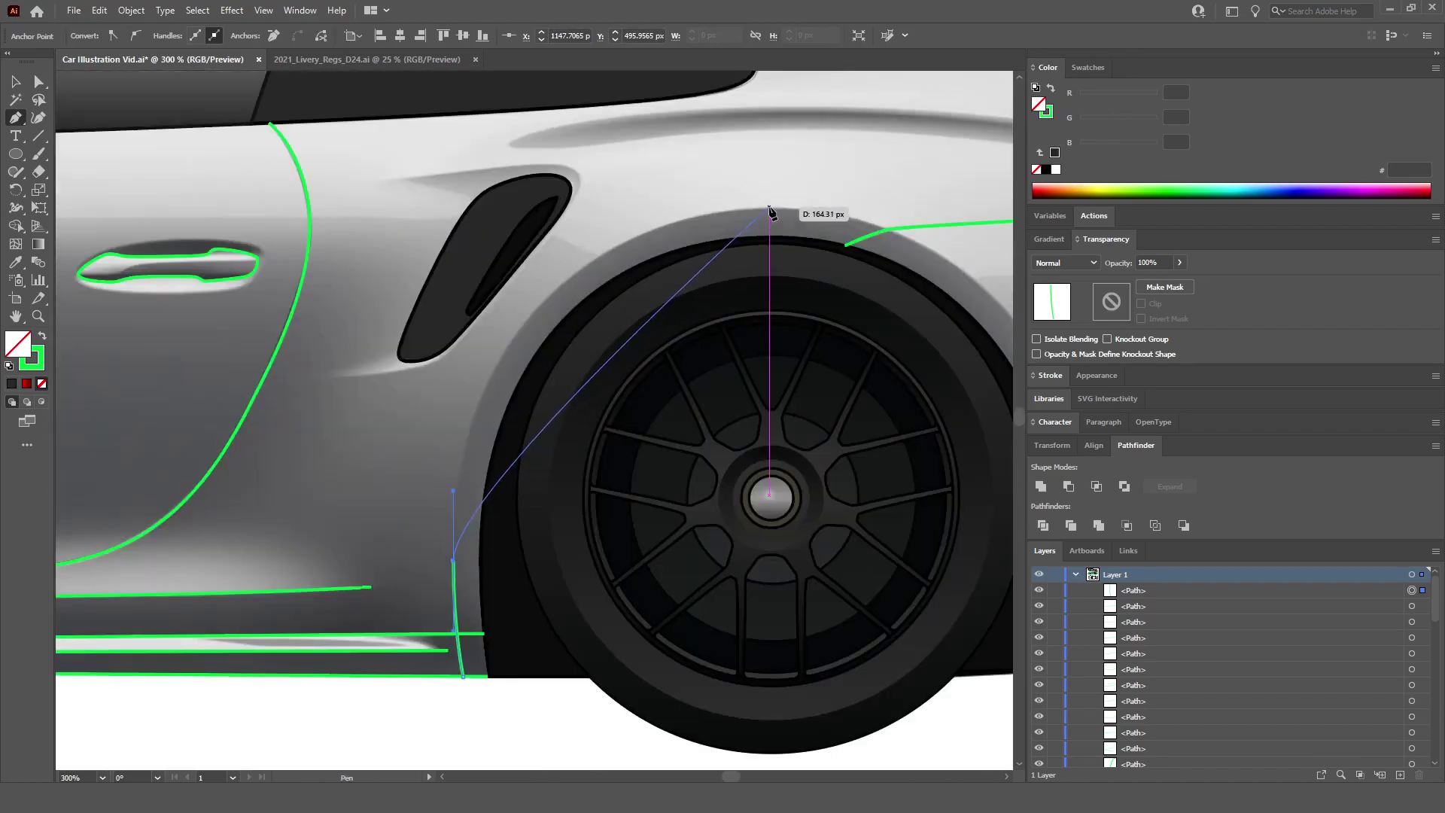
pyautogui.moveTo(769, 211); pyautogui.dragTo(711, 187)
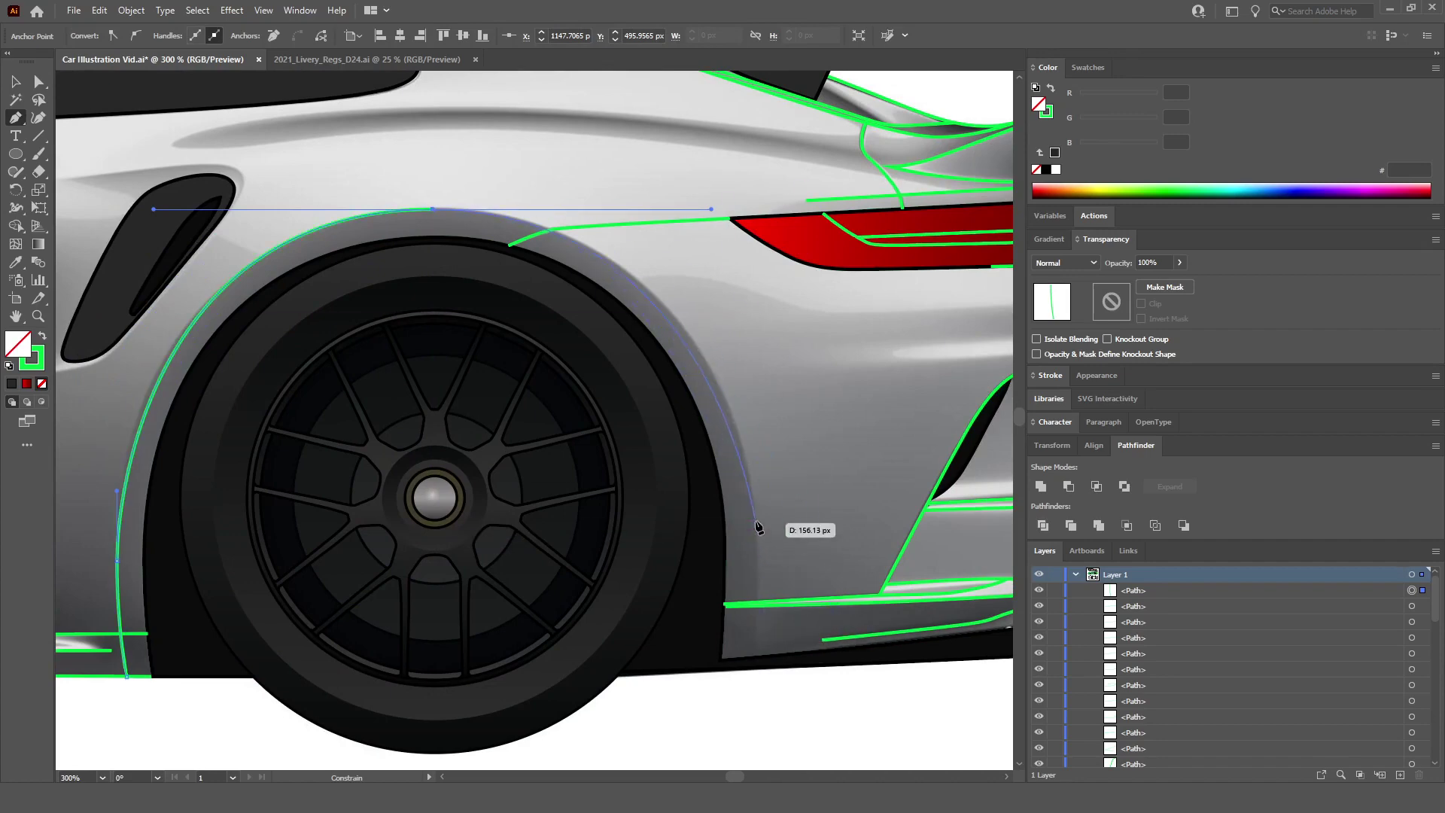
pyautogui.moveTo(758, 541); pyautogui.dragTo(758, 618)
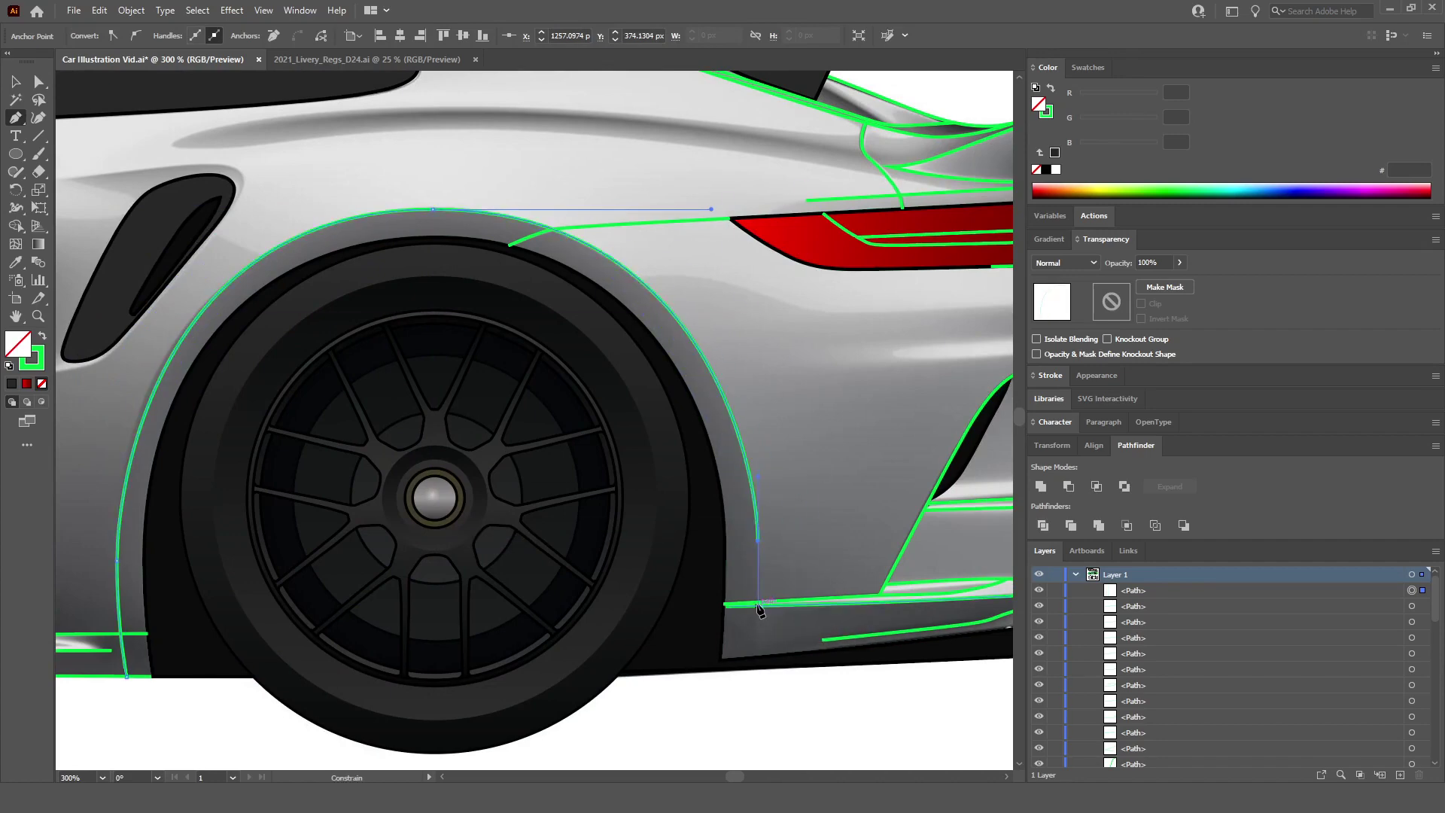
pyautogui.keyDown('alt'); pyautogui.scroll(3, 758, 619); pyautogui.keyUp('alt')
pyautogui.keyDown('alt'); pyautogui.scroll(-5, 762, 555); pyautogui.keyUp('alt')
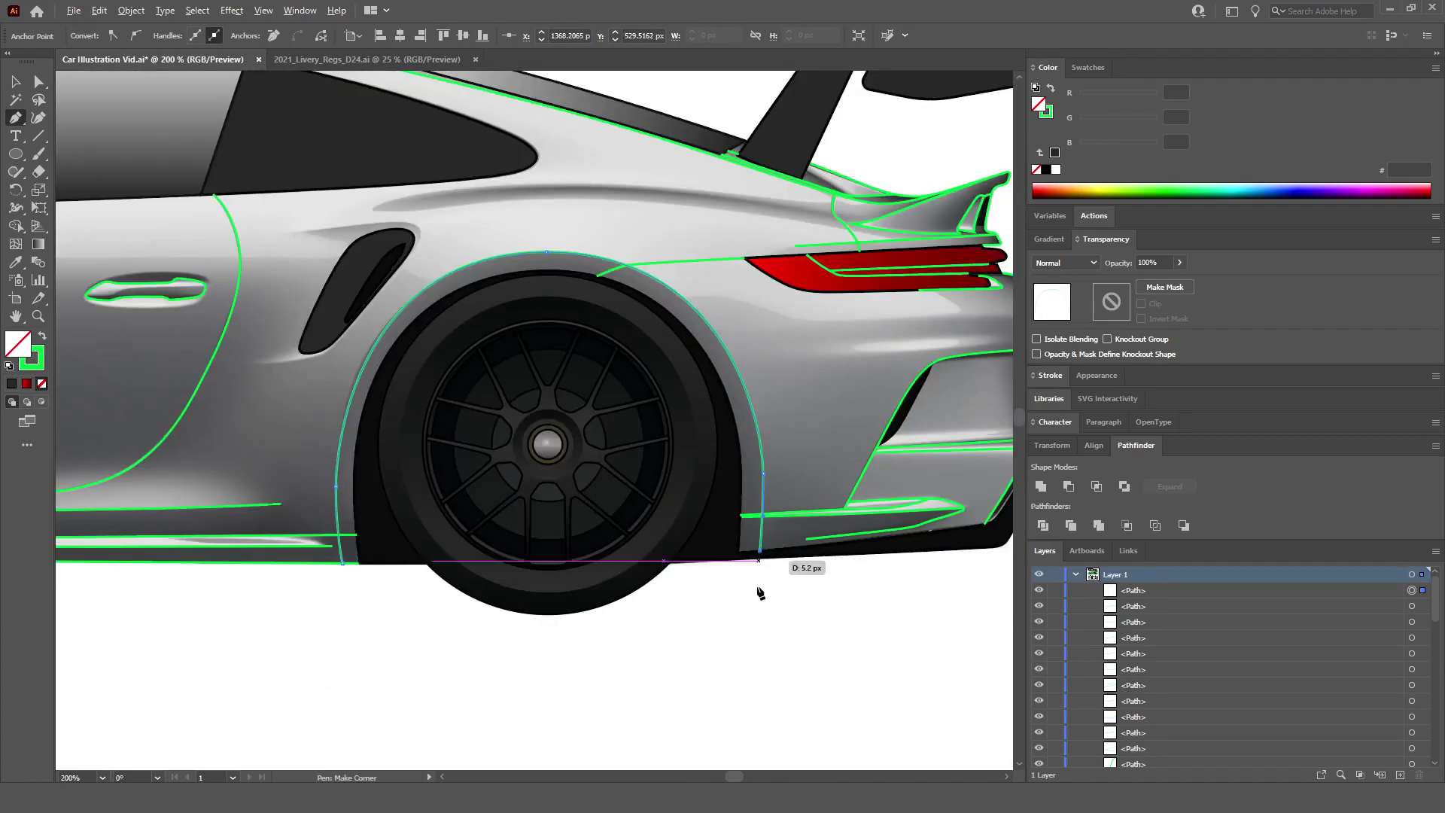
pyautogui.press('Escape')
# Step: Adjust the curve handles on the front half of the rear wheel arch path to follow the bodywork edge, and deselect it
pyautogui.keyDown('ctrl'); pyautogui.hscroll(-2, 452, 467); pyautogui.keyUp('ctrl')
pyautogui.keyDown('alt'); pyautogui.scroll(4, 348, 458); pyautogui.keyUp('alt')
pyautogui.keyDown('alt'); pyautogui.scroll(-3, 348, 458); pyautogui.keyUp('alt')
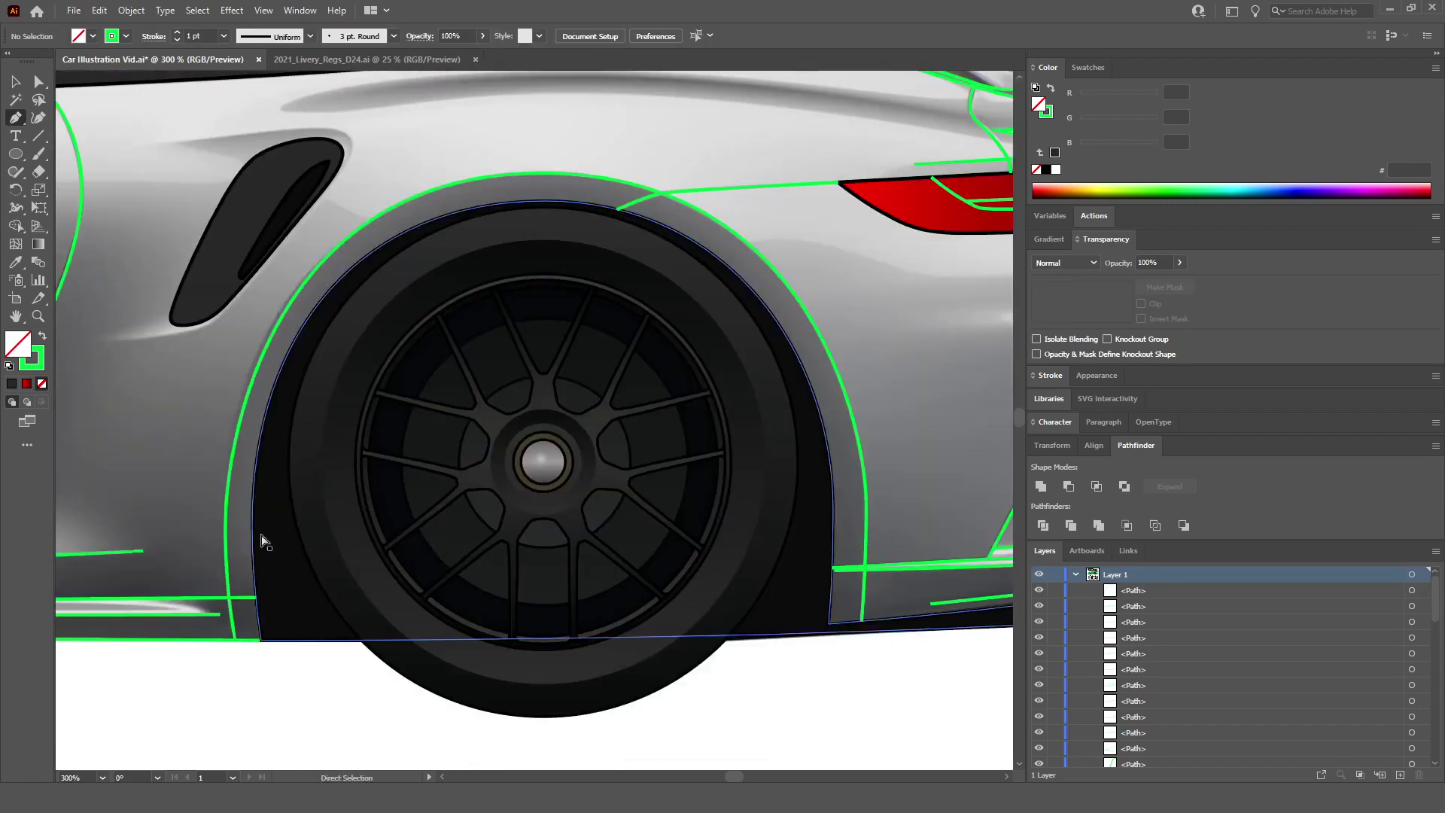
pyautogui.keyDown('ctrl'); pyautogui.hscroll(-2, 260, 539); pyautogui.keyUp('ctrl')
pyautogui.keyDown('ctrl'); pyautogui.click(280, 526); pyautogui.keyUp('ctrl')
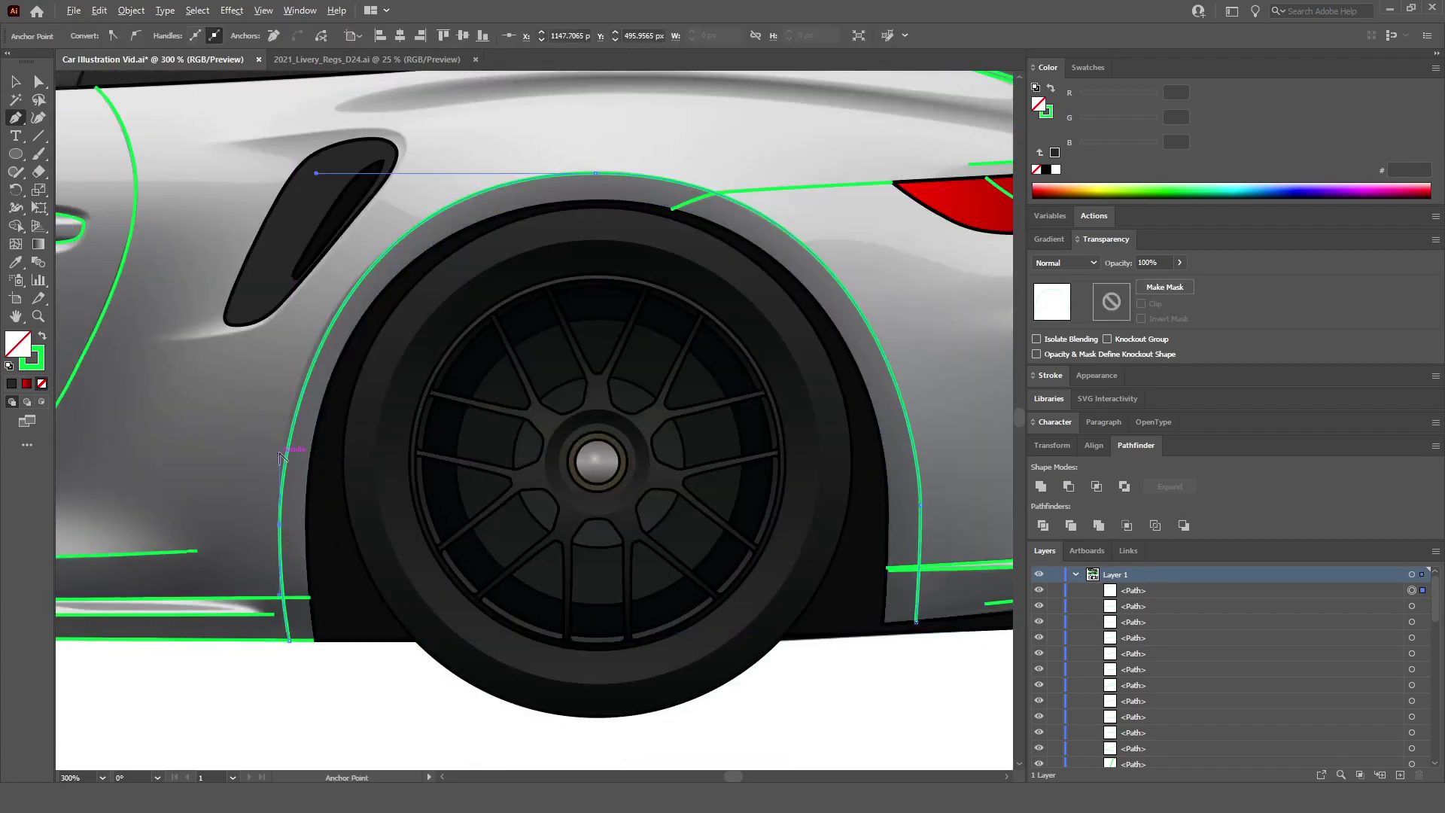
pyautogui.keyDown('alt'); pyautogui.scroll(-6, 455, 512); pyautogui.keyUp('alt')
pyautogui.keyDown('alt'); pyautogui.scroll(6, 455, 501); pyautogui.keyUp('alt')
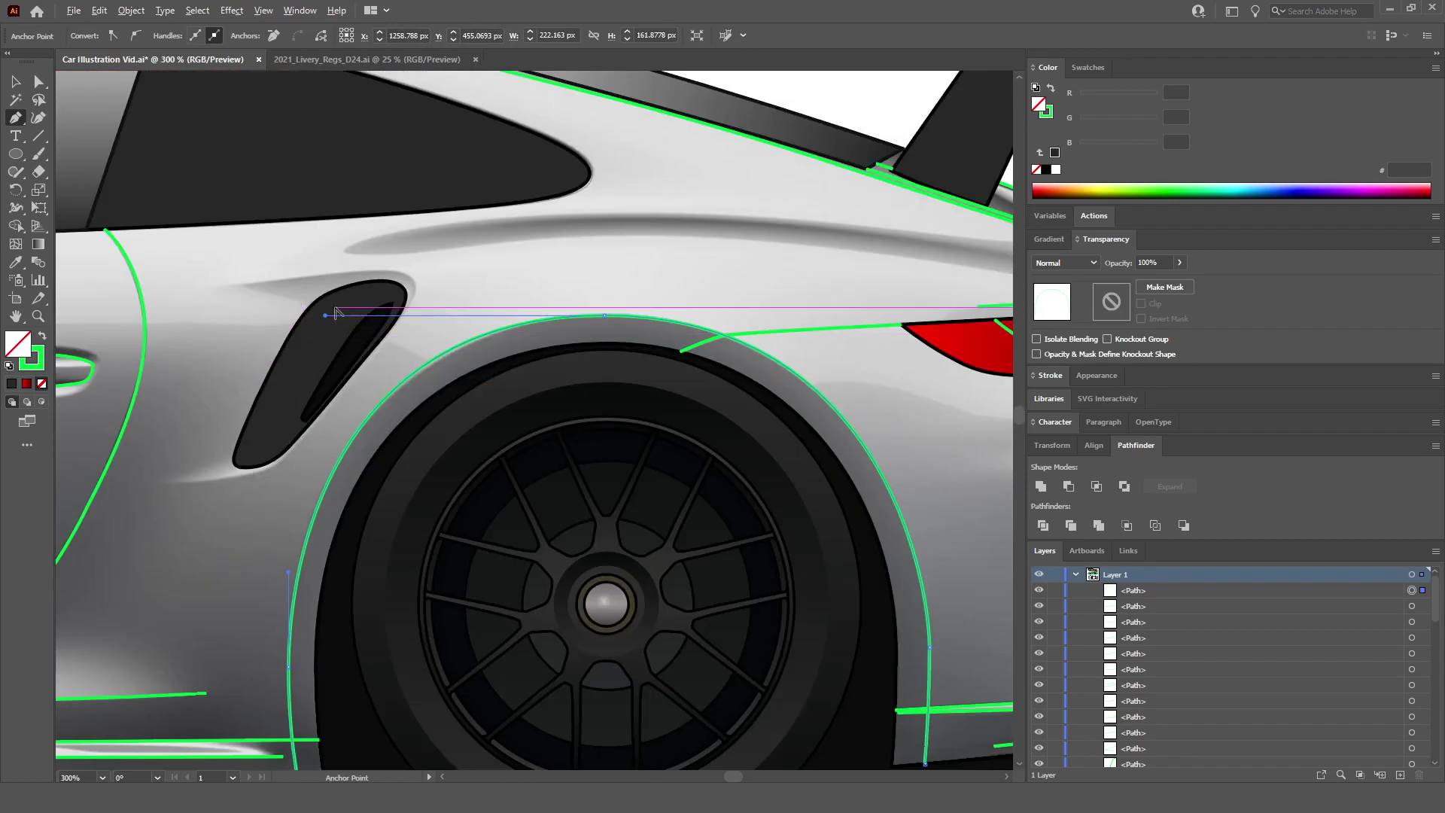
pyautogui.moveTo(337, 312)
pyautogui.mouseDown()
pyautogui.moveTo(420, 314)
pyautogui.moveTo(365, 315)
pyautogui.mouseUp()
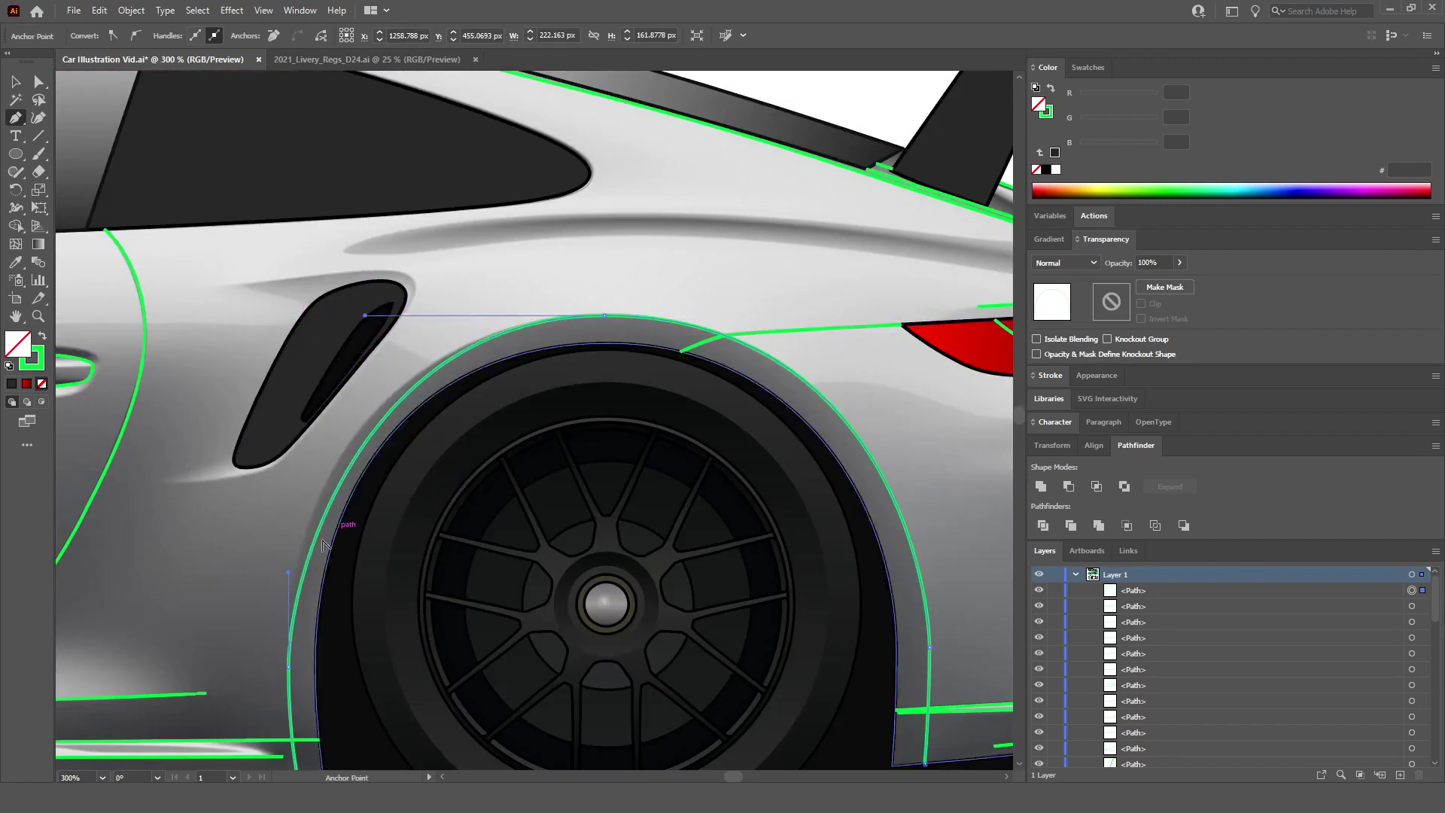
pyautogui.moveTo(289, 572); pyautogui.dragTo(288, 506)
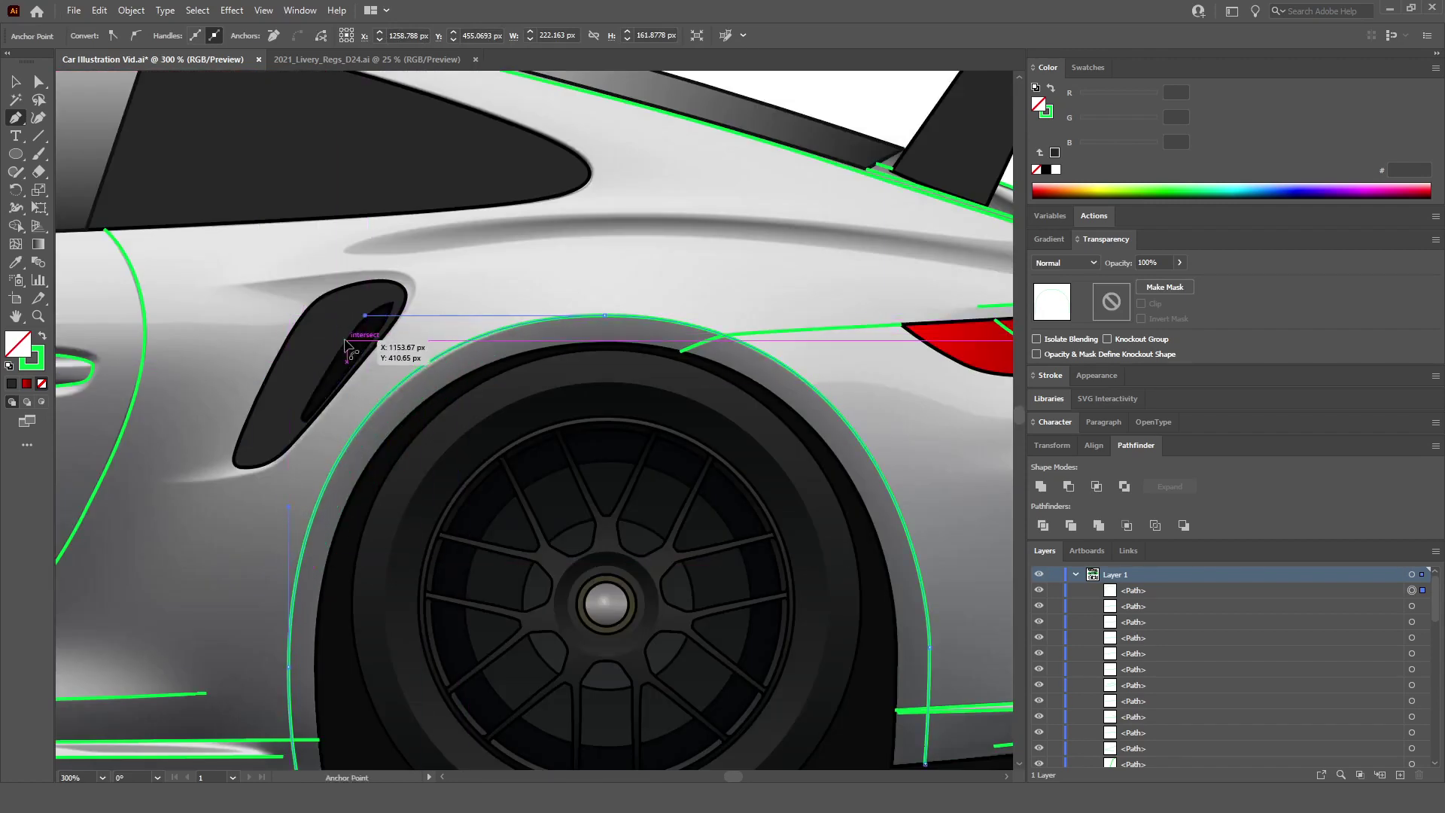
pyautogui.moveTo(365, 316); pyautogui.dragTo(392, 314)
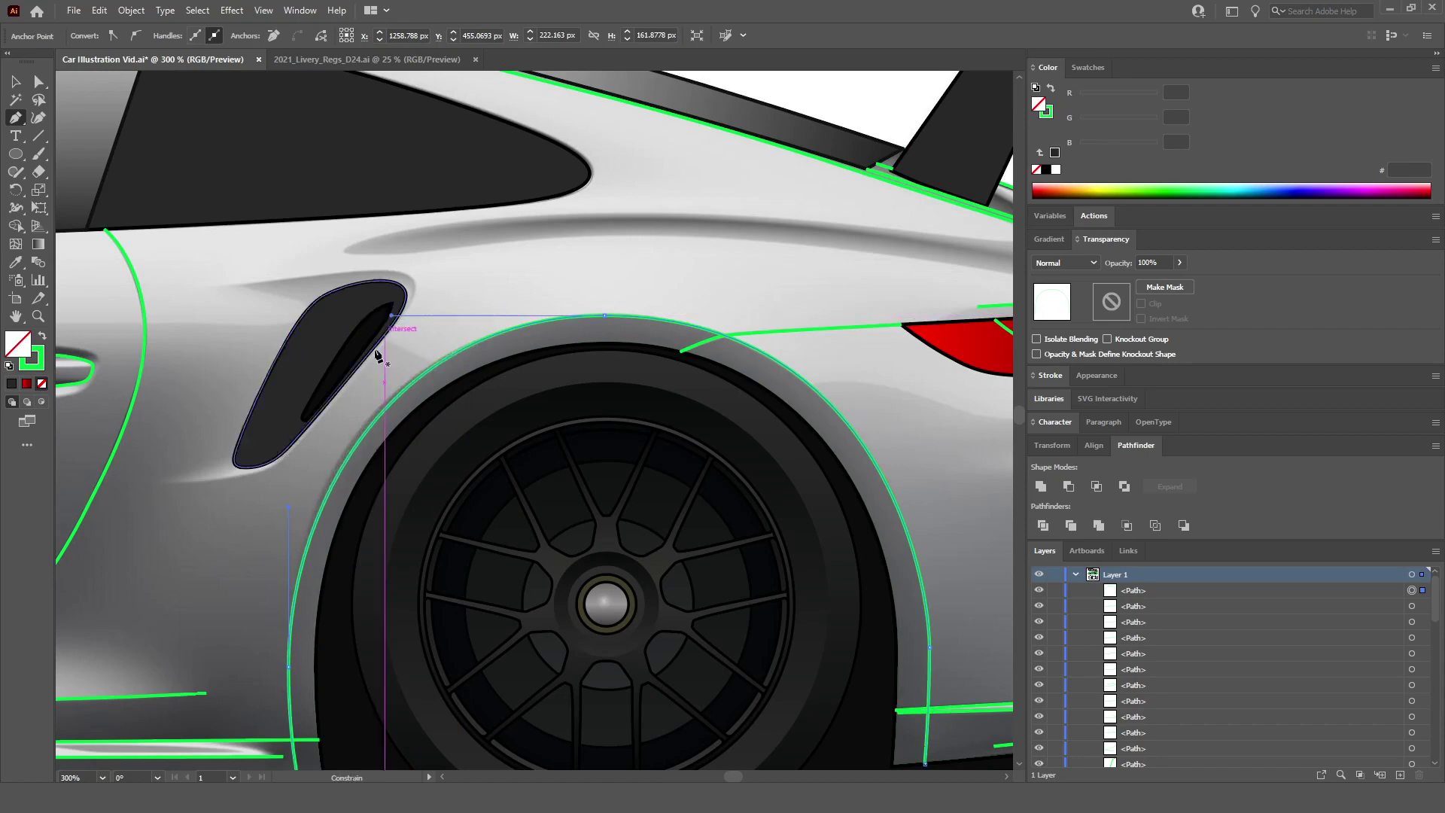
pyautogui.moveTo(289, 505); pyautogui.dragTo(292, 515)
pyautogui.hotkey('ctrl', 'shift', 'a')
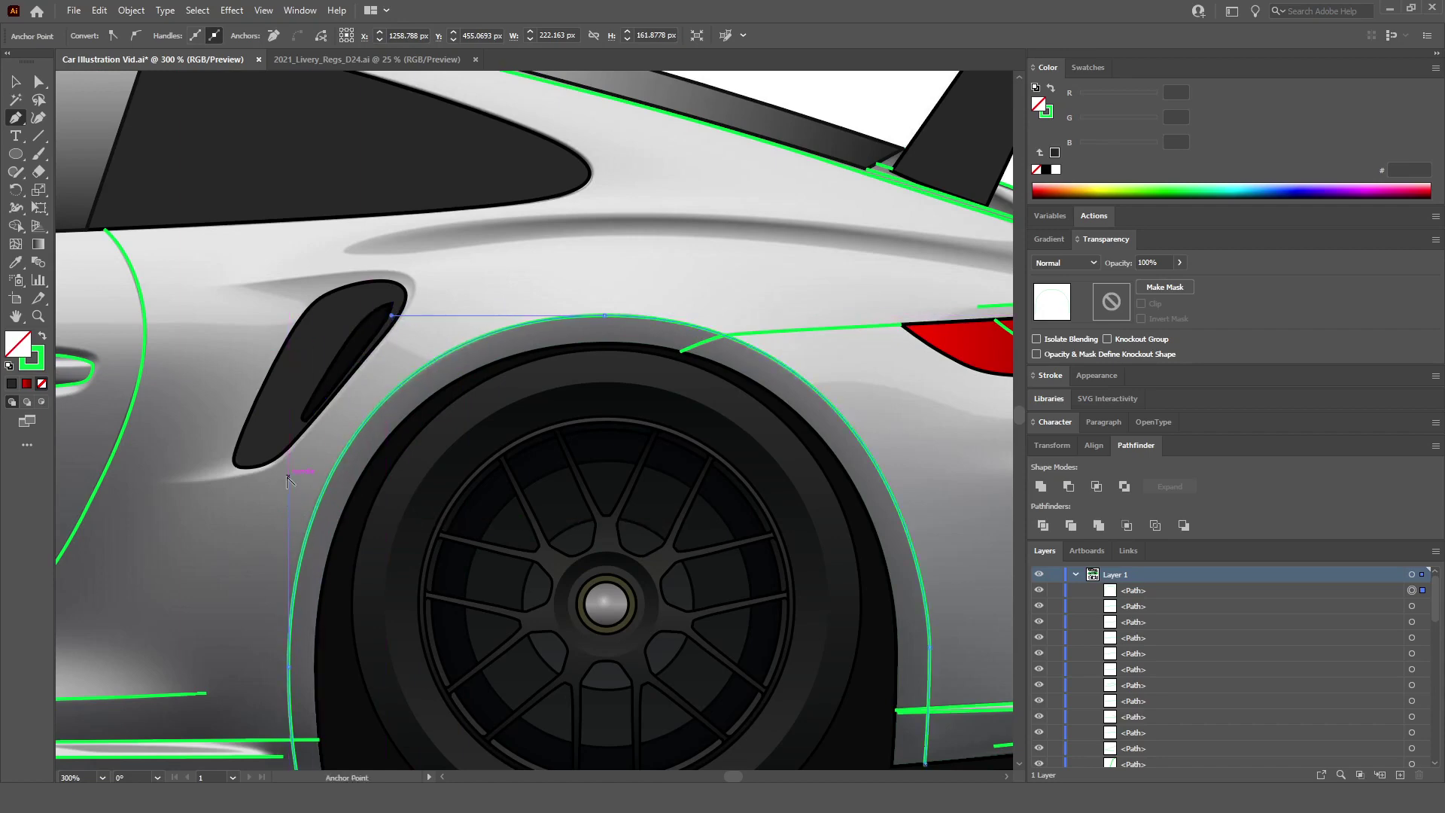
# Step: Trace the highlight beneath the side air intake with the Pen tool, curving around the intake's lower end
pyautogui.hotkey('ctrl', '-')
pyautogui.hotkey('ctrl', '-')
pyautogui.scroll(-3, 264, 570)
pyautogui.scroll(6, 293, 474)
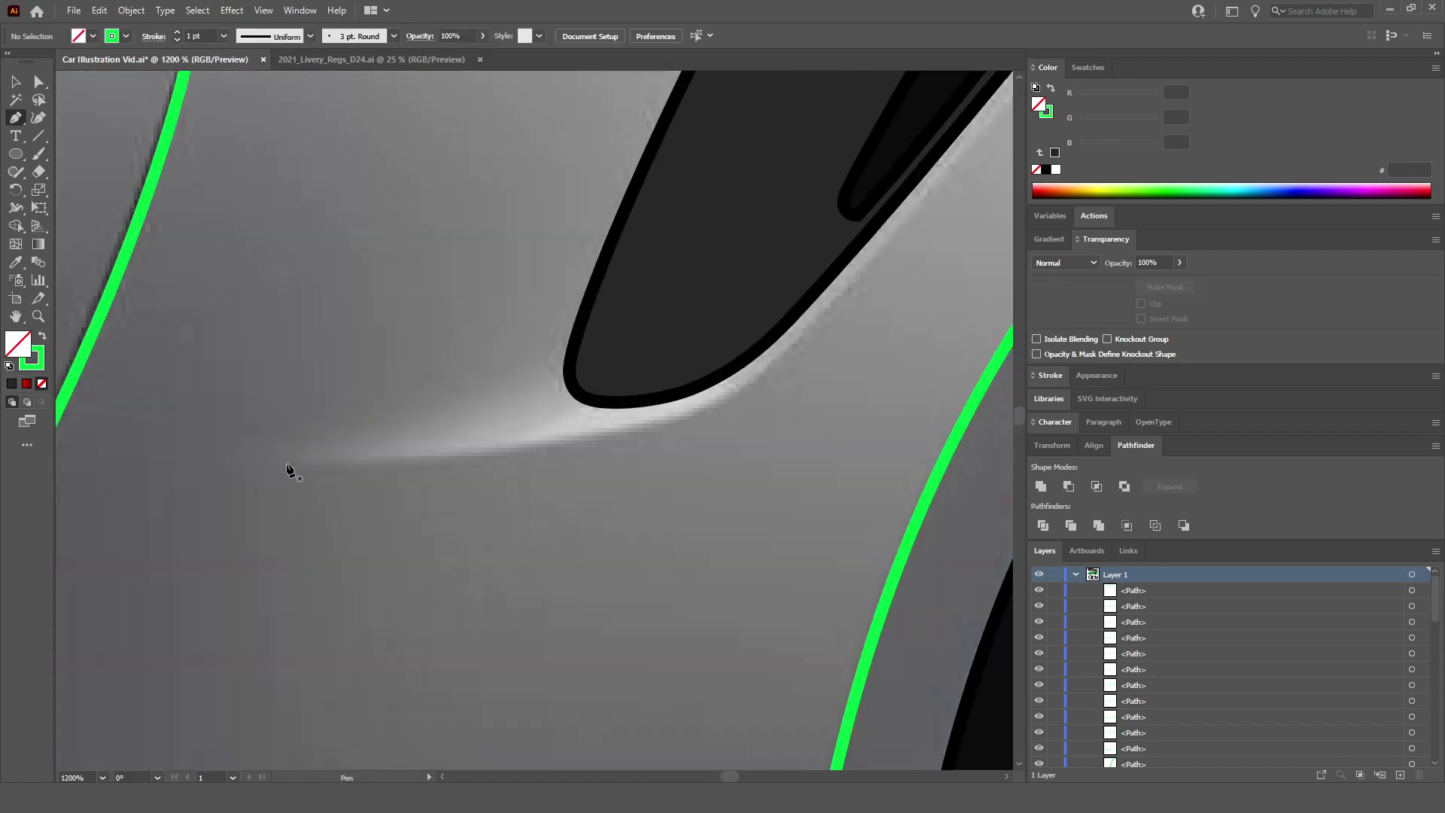
pyautogui.click(250, 462)
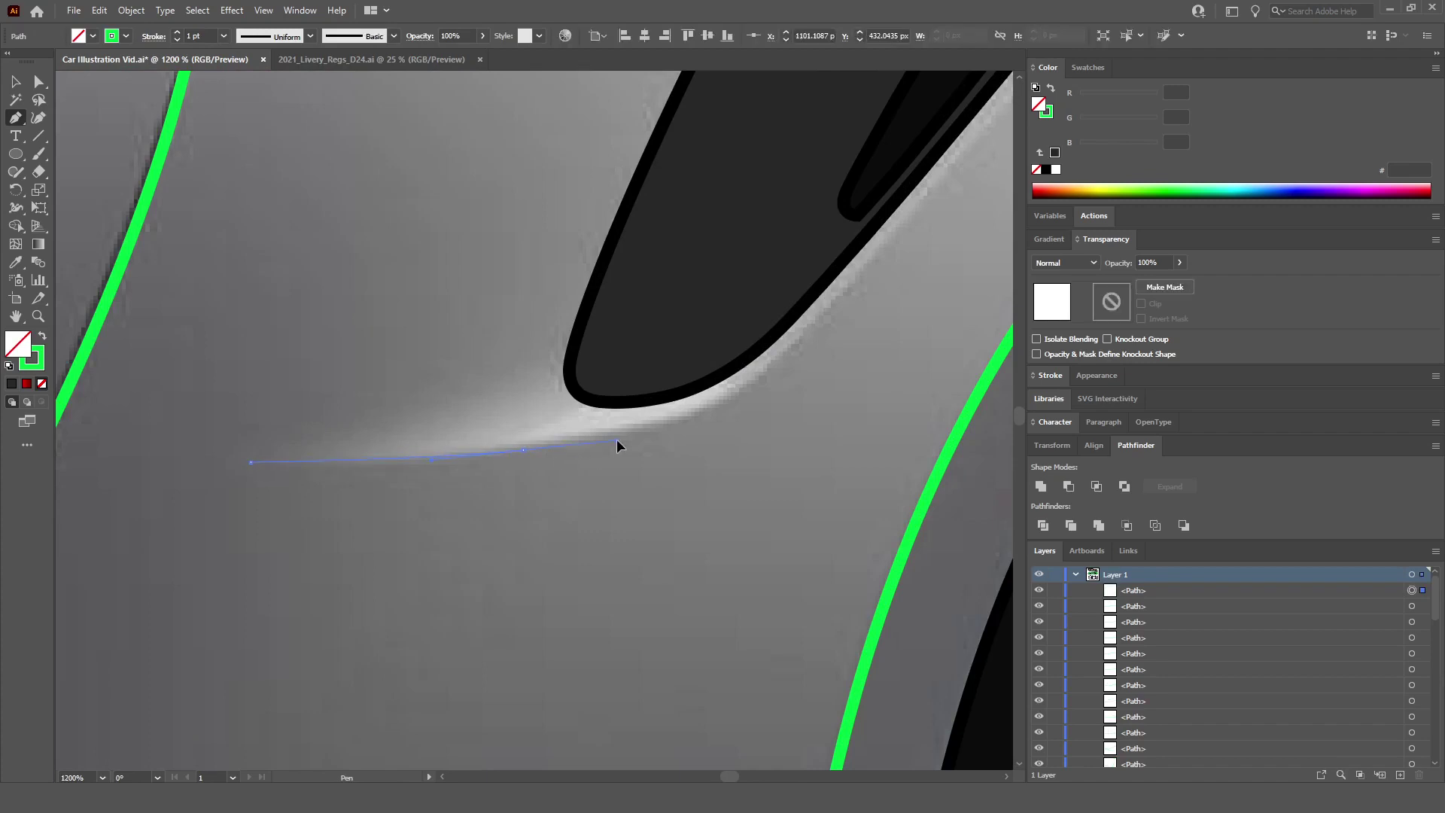
pyautogui.moveTo(617, 445); pyautogui.dragTo(618, 444)
pyautogui.scroll(-4, 595, 505)
pyautogui.scroll(4, 595, 505)
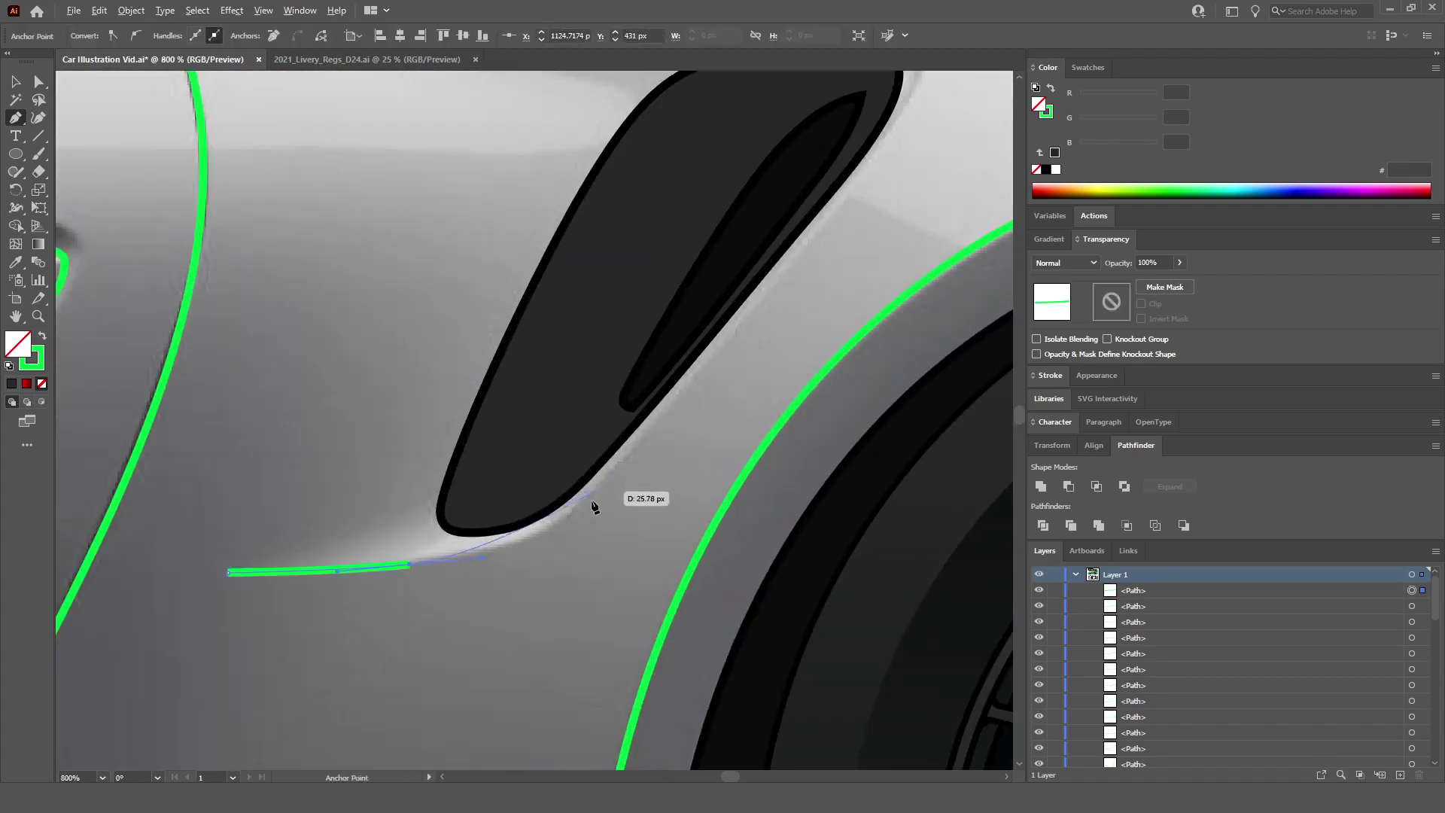
pyautogui.moveTo(588, 495); pyautogui.dragTo(618, 466)
pyautogui.hscroll(3, 618, 465)
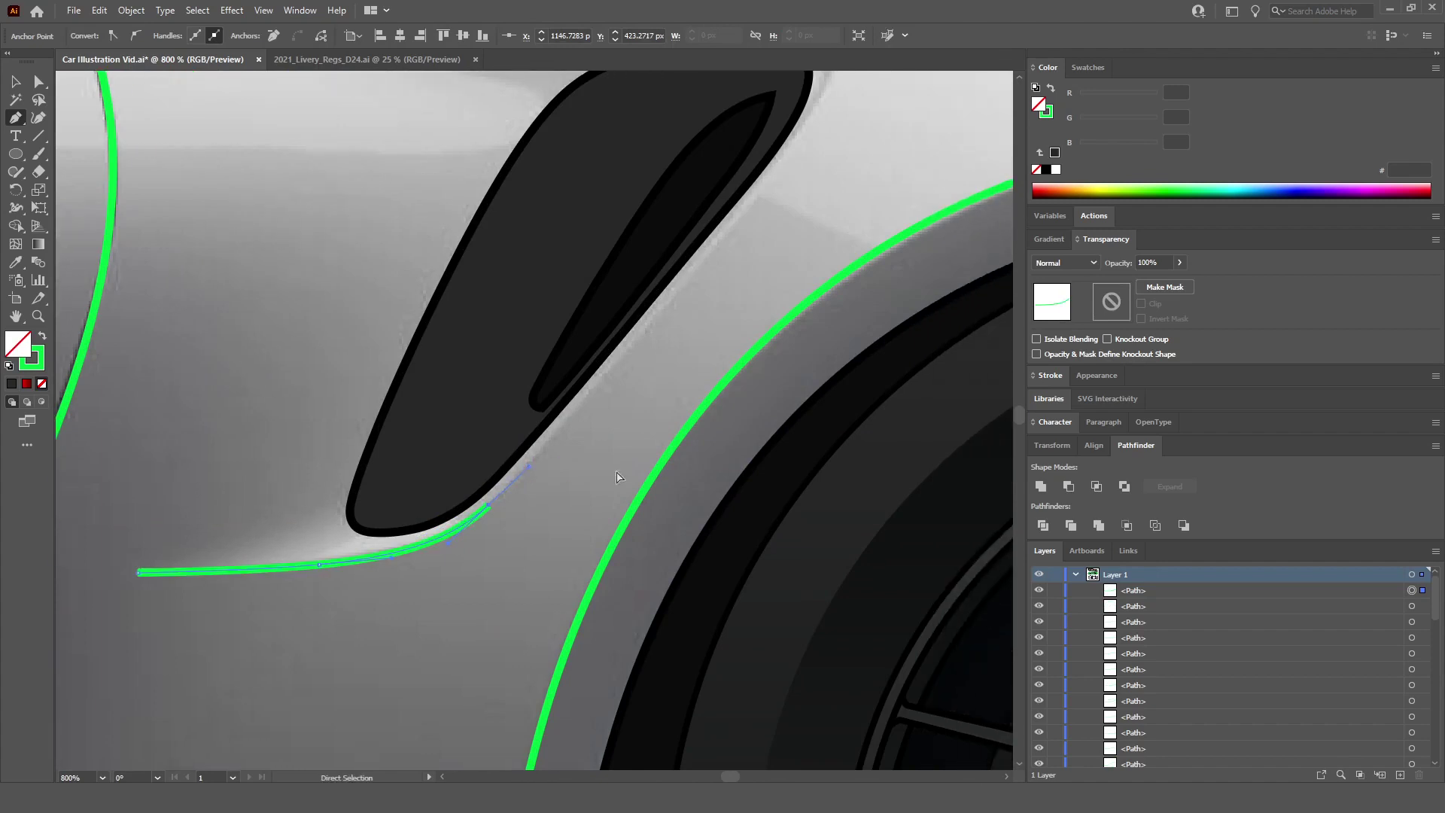
# Step: Continue the path up the intake's rear edge, around its upper corner and forward along the upper recess edge
pyautogui.scroll(3, 678, 436)
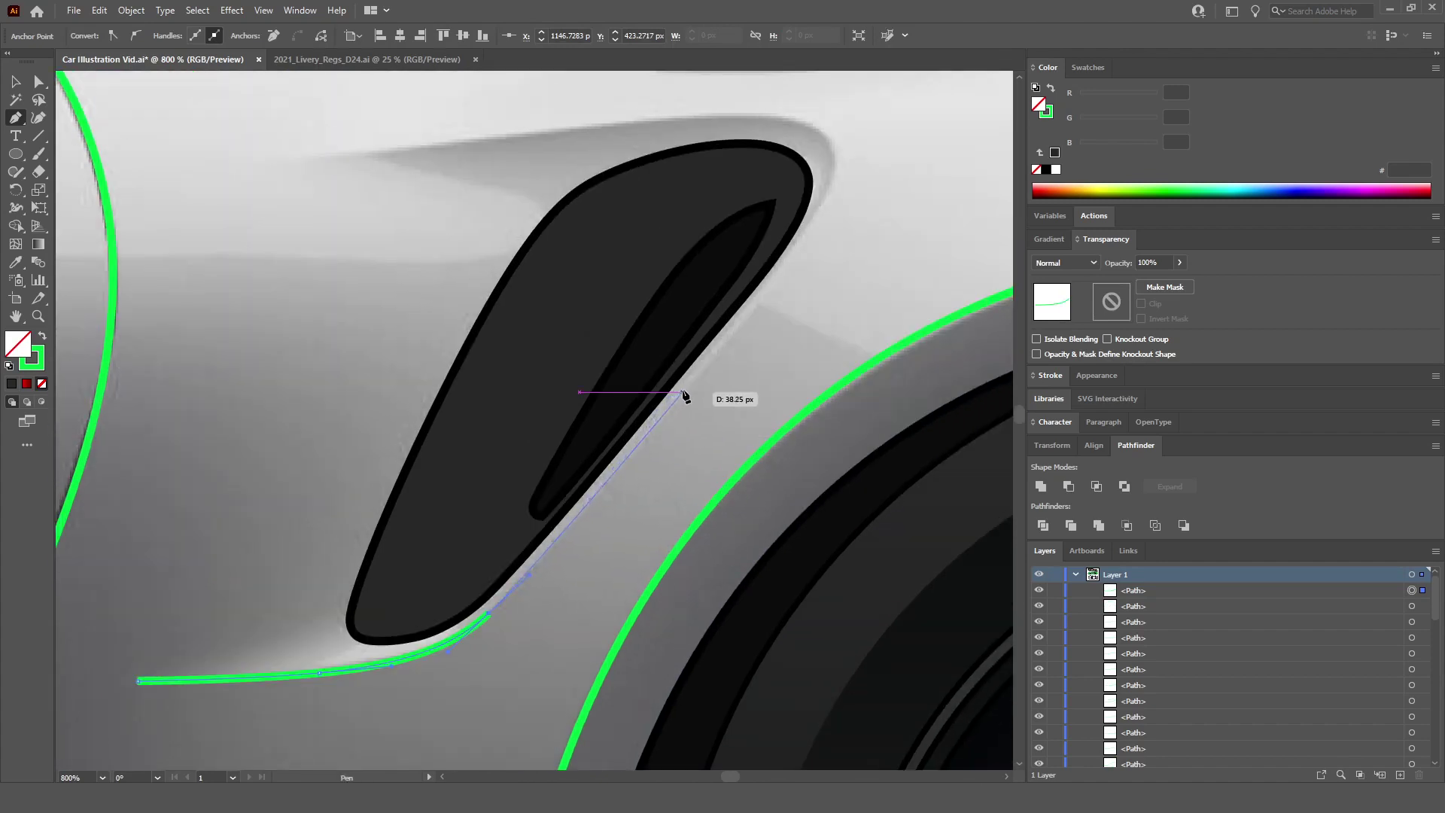
pyautogui.scroll(2, 734, 347)
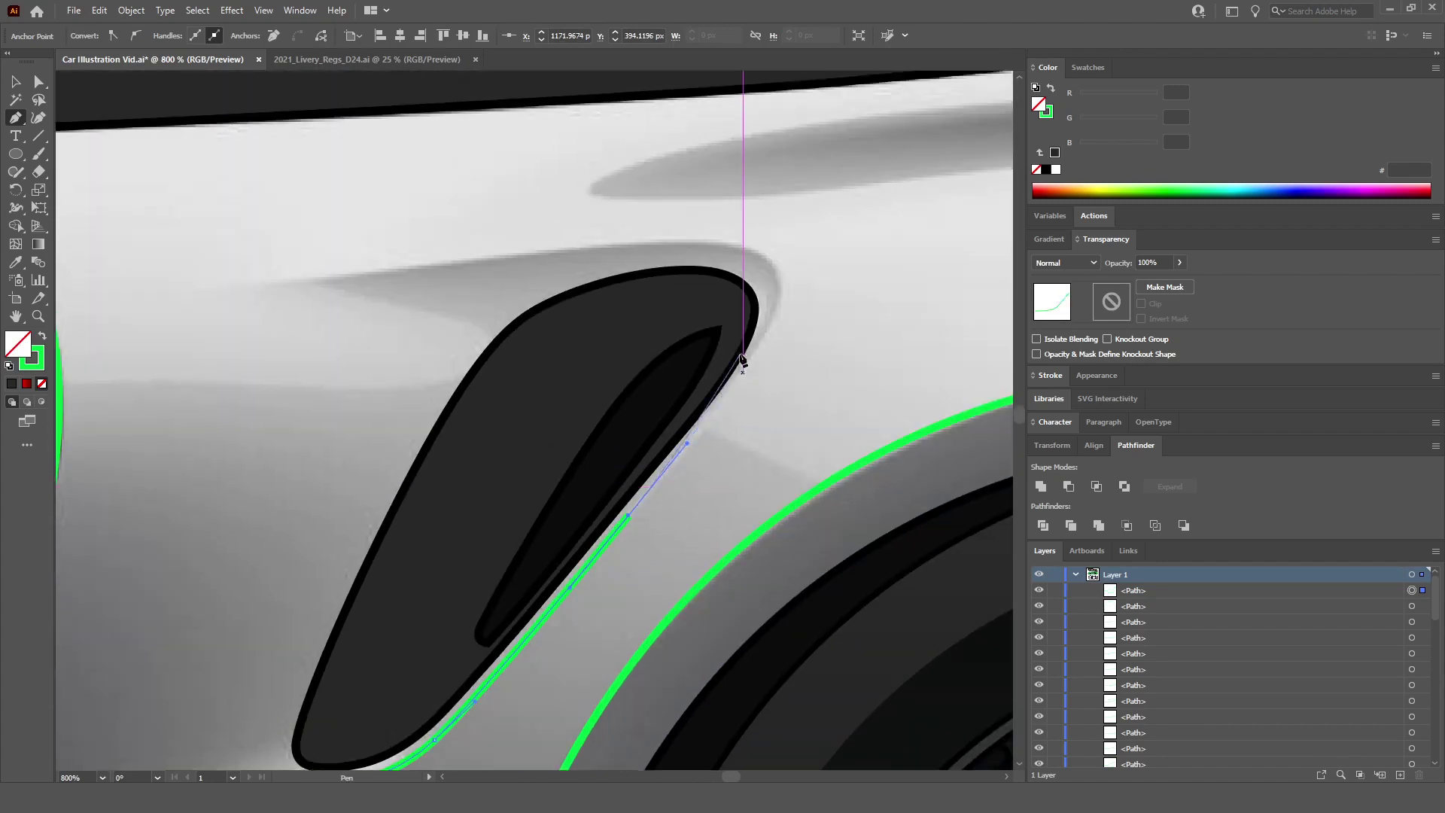
pyautogui.moveTo(798, 336); pyautogui.dragTo(799, 337)
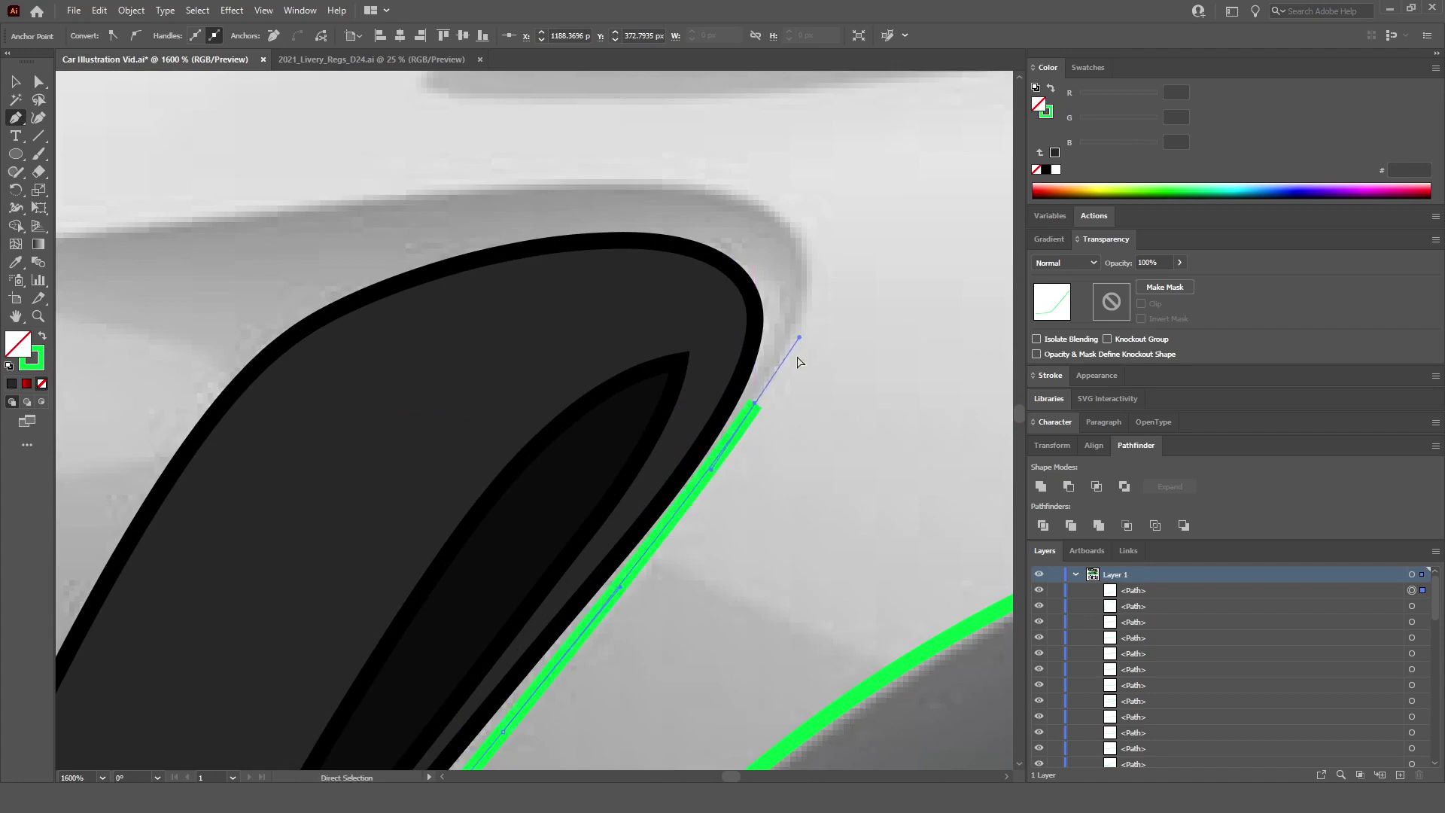
pyautogui.hscroll(-1, 801, 350)
pyautogui.scroll(3, 745, 323)
pyautogui.moveTo(645, 275); pyautogui.dragTo(384, 276)
pyautogui.scroll(-3, 376, 277)
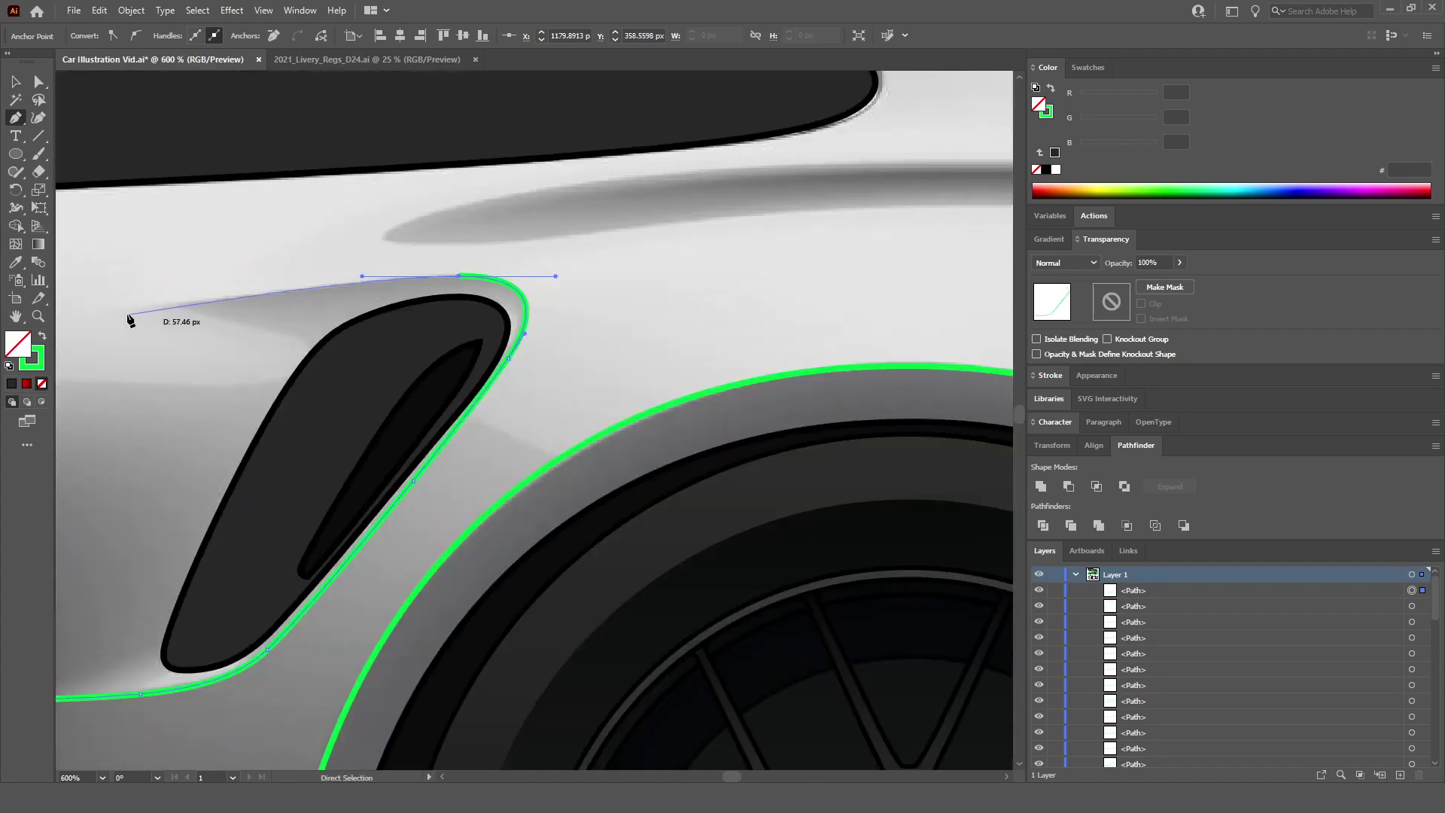
pyautogui.scroll(-5, 103, 320)
pyautogui.hotkey('ctrl', 'shift', 'a')
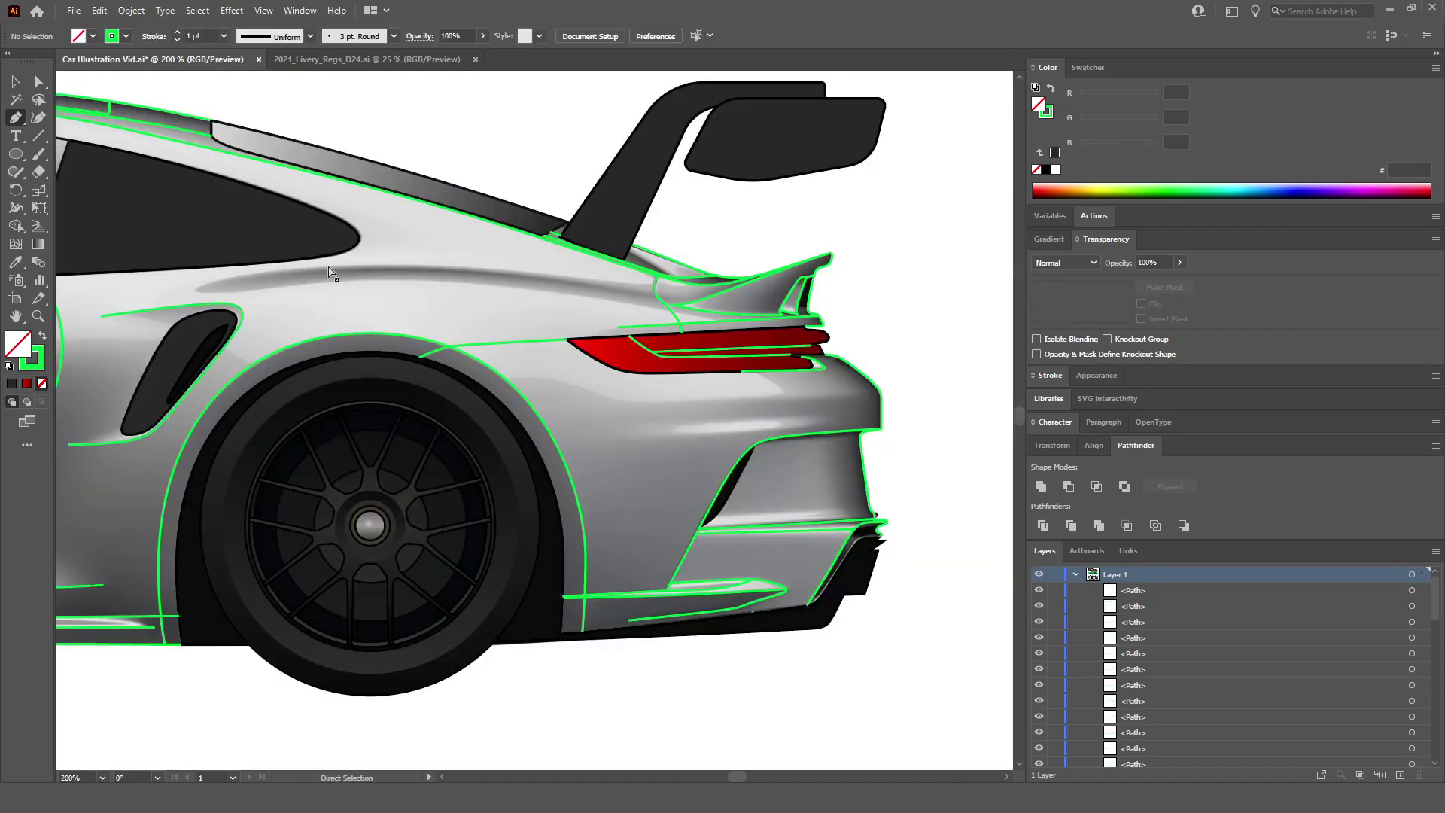
# Step: Draw a short curved line along the lower edge of the shadow at the front of the intake's upper recess
pyautogui.scroll(5, 160, 368)
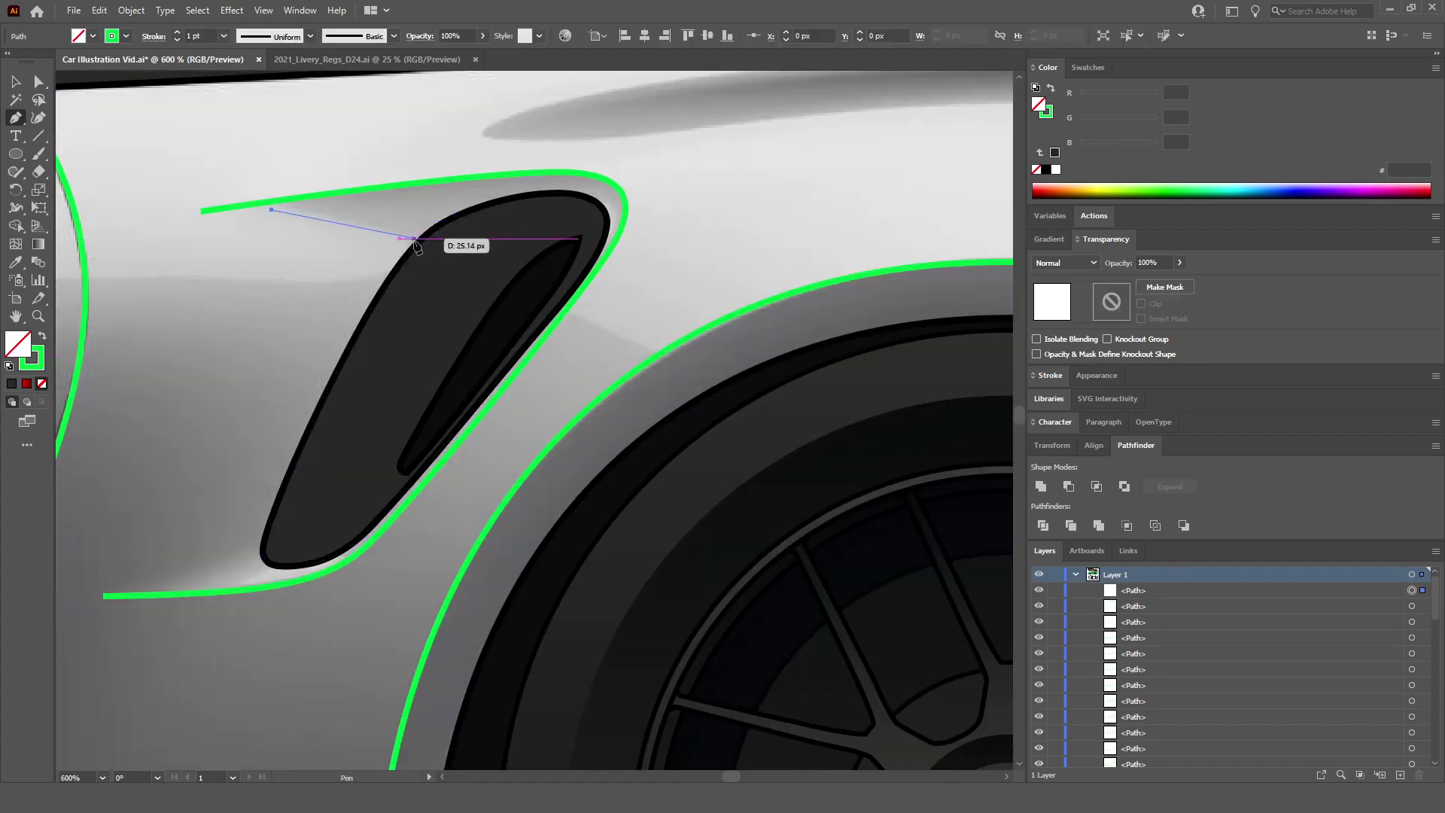
pyautogui.moveTo(414, 246); pyautogui.dragTo(463, 278)
pyautogui.moveTo(454, 238); pyautogui.dragTo(454, 238)
pyautogui.hotkey('ctrl', '0')
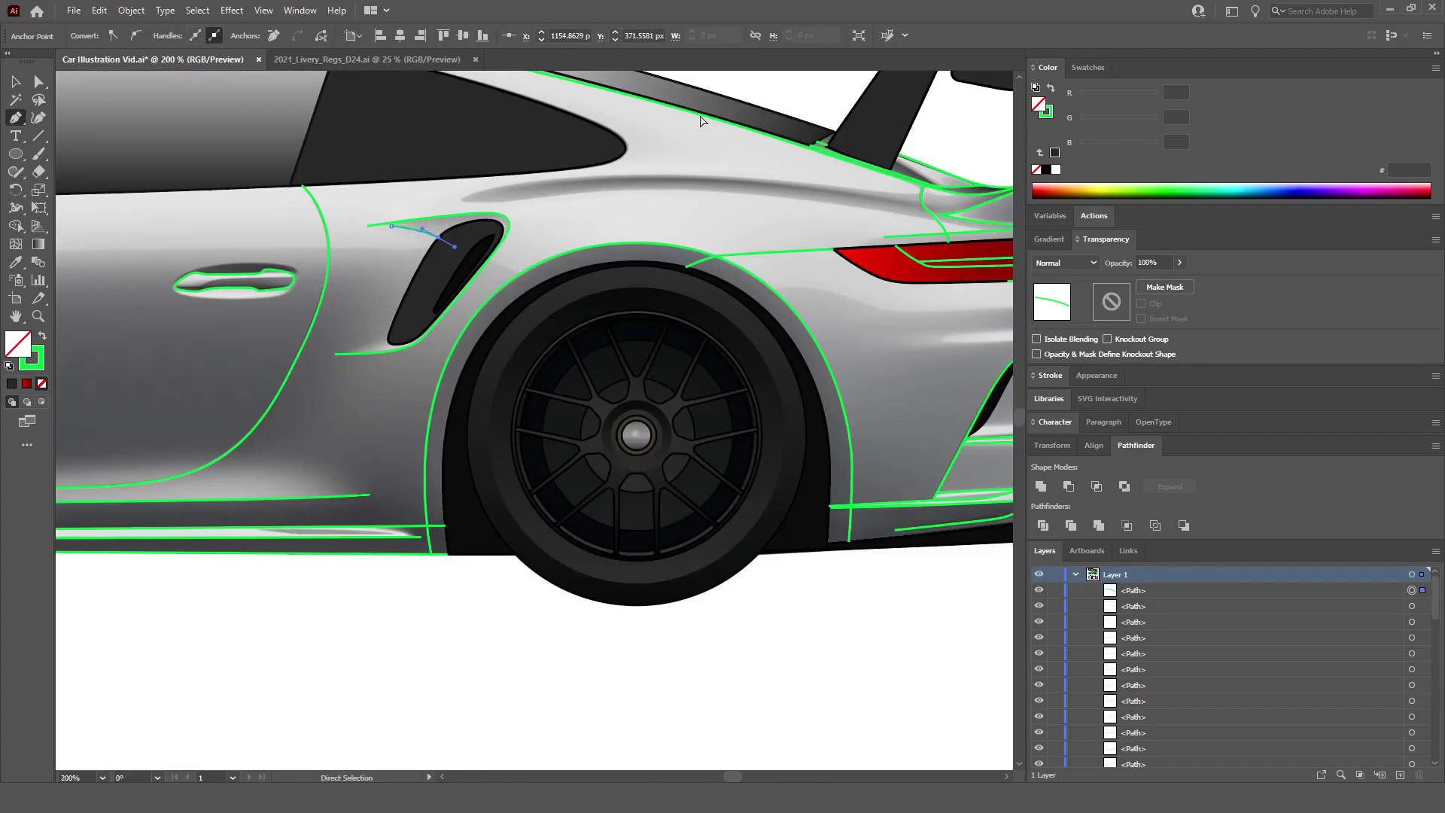
pyautogui.hotkey('ctrl', 'shift', 'a')
# Step: Draw a short curved line along the upper edge of the highlight at the intake's lower end
pyautogui.scroll(3, 429, 322)
pyautogui.moveTo(448, 335)
pyautogui.mouseDown()
pyautogui.moveTo(477, 323)
pyautogui.moveTo(455, 313)
pyautogui.mouseUp()
pyautogui.scroll(-3, 454, 313)
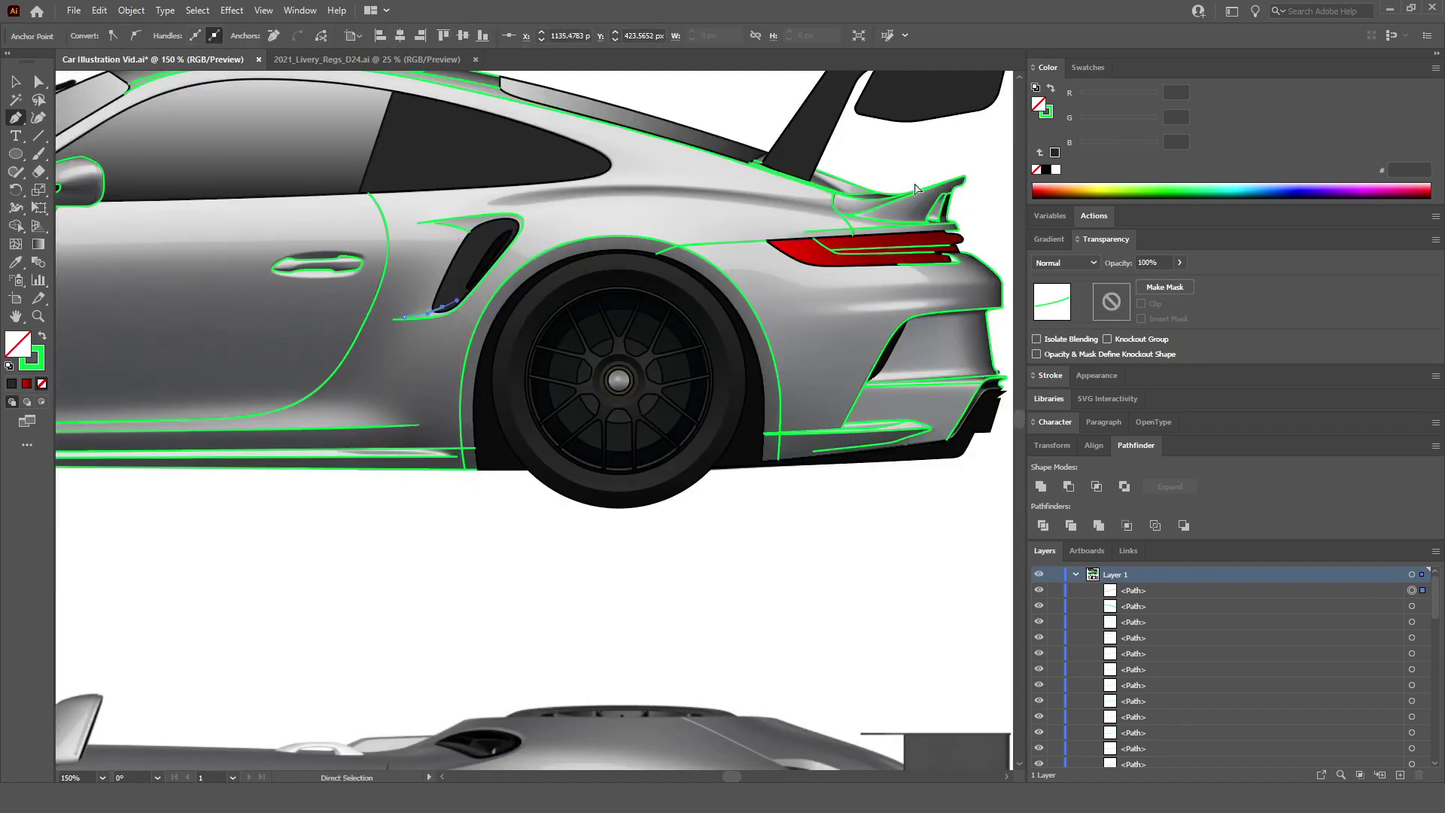
pyautogui.hotkey('ctrl', 'shift', 'a')
# Step: Draw a short contour line from the base of the rear wing support down to the spoiler edge
pyautogui.scroll(3, 453, 311)
pyautogui.scroll(-3, 442, 344)
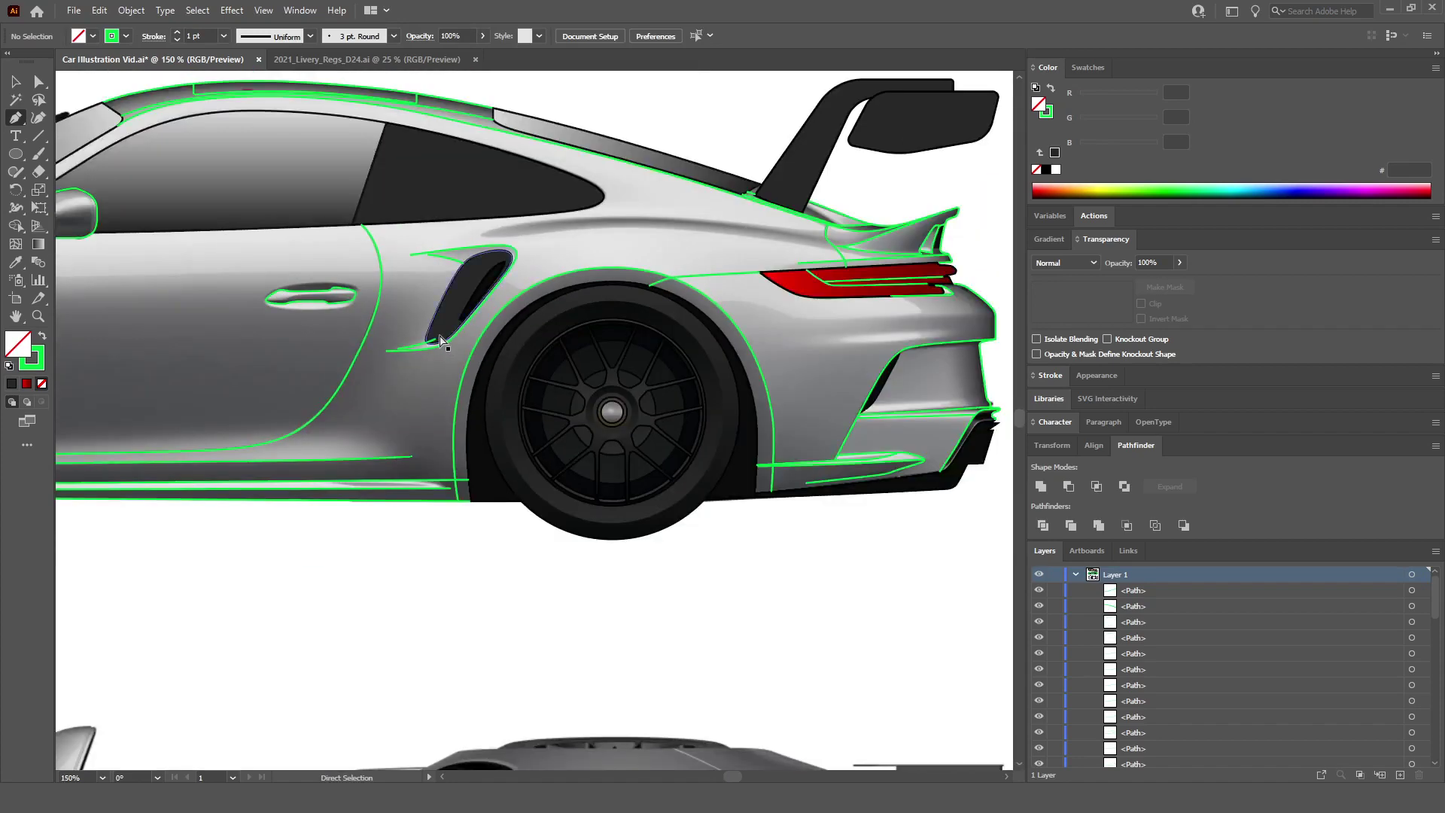
pyautogui.scroll(4, 855, 194)
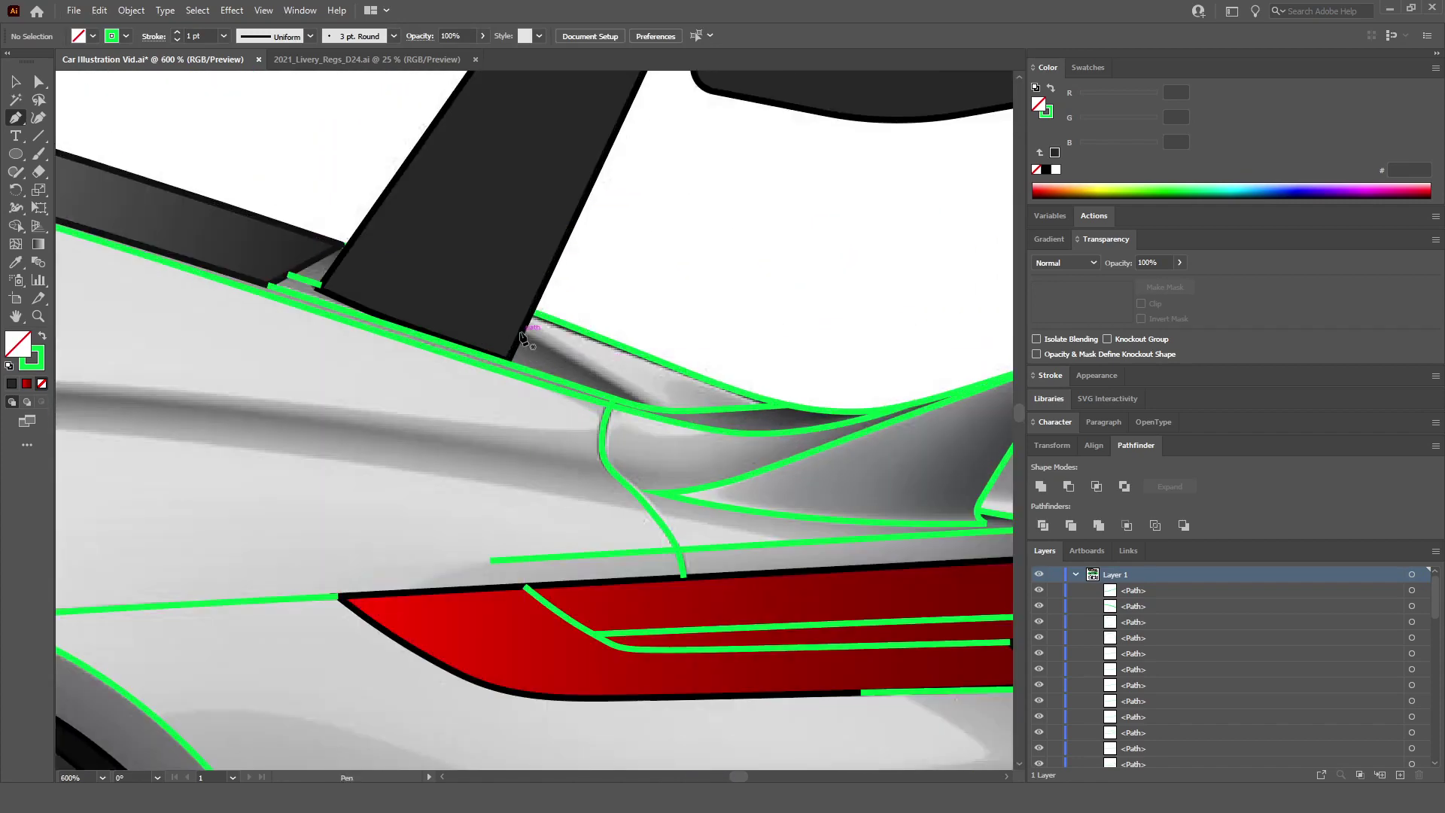
pyautogui.moveTo(524, 328); pyautogui.dragTo(658, 413)
pyautogui.hotkey('ctrl', 'shift', 'a')
pyautogui.scroll(-4, 741, 336)
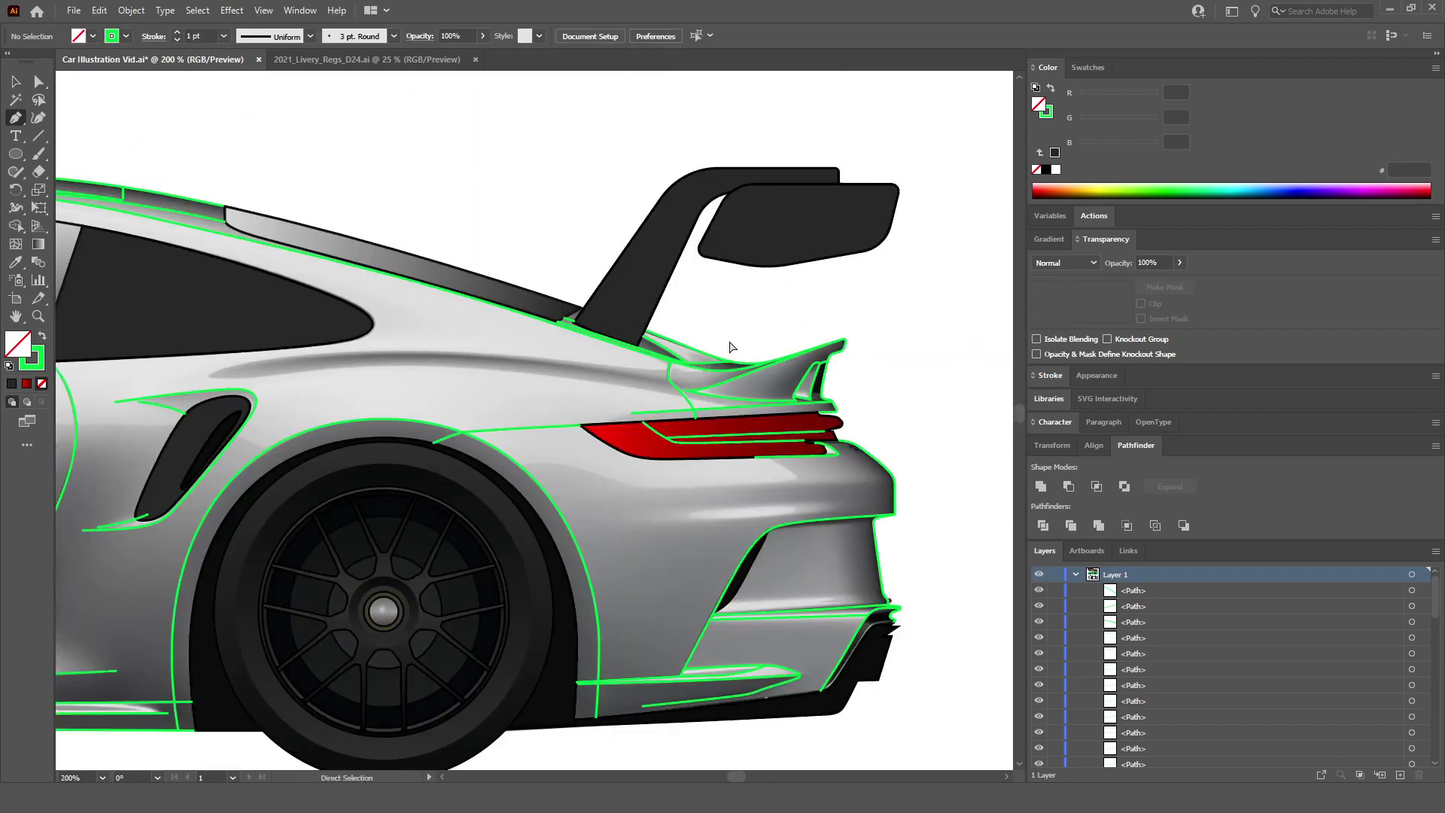
# Step: Draw a gently curved crease line across the rear bumper below the tail light, ending at the bumper's outer edge
pyautogui.hscroll(1, 828, 467)
pyautogui.scroll(-2, 844, 509)
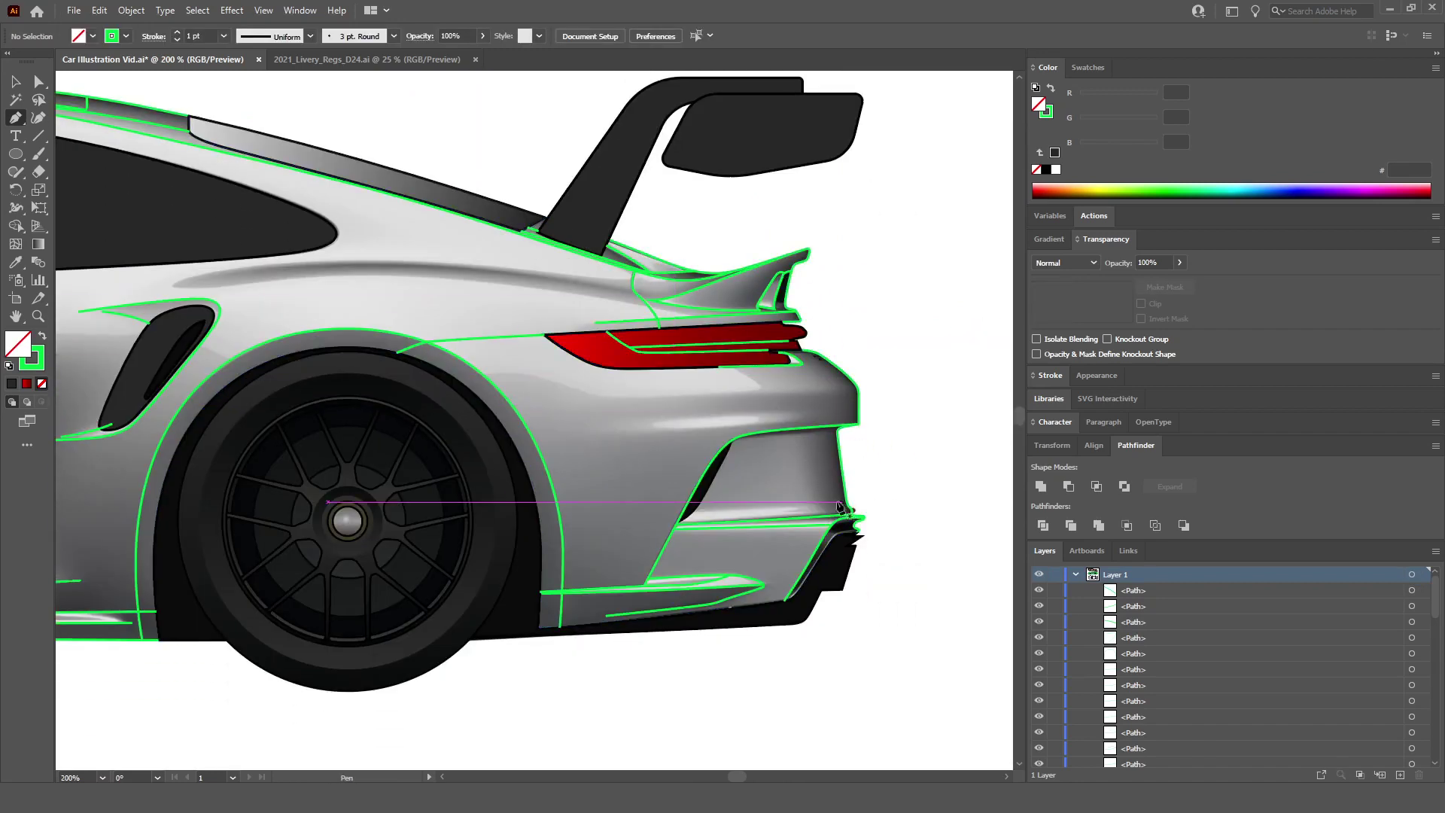
pyautogui.scroll(2, 749, 403)
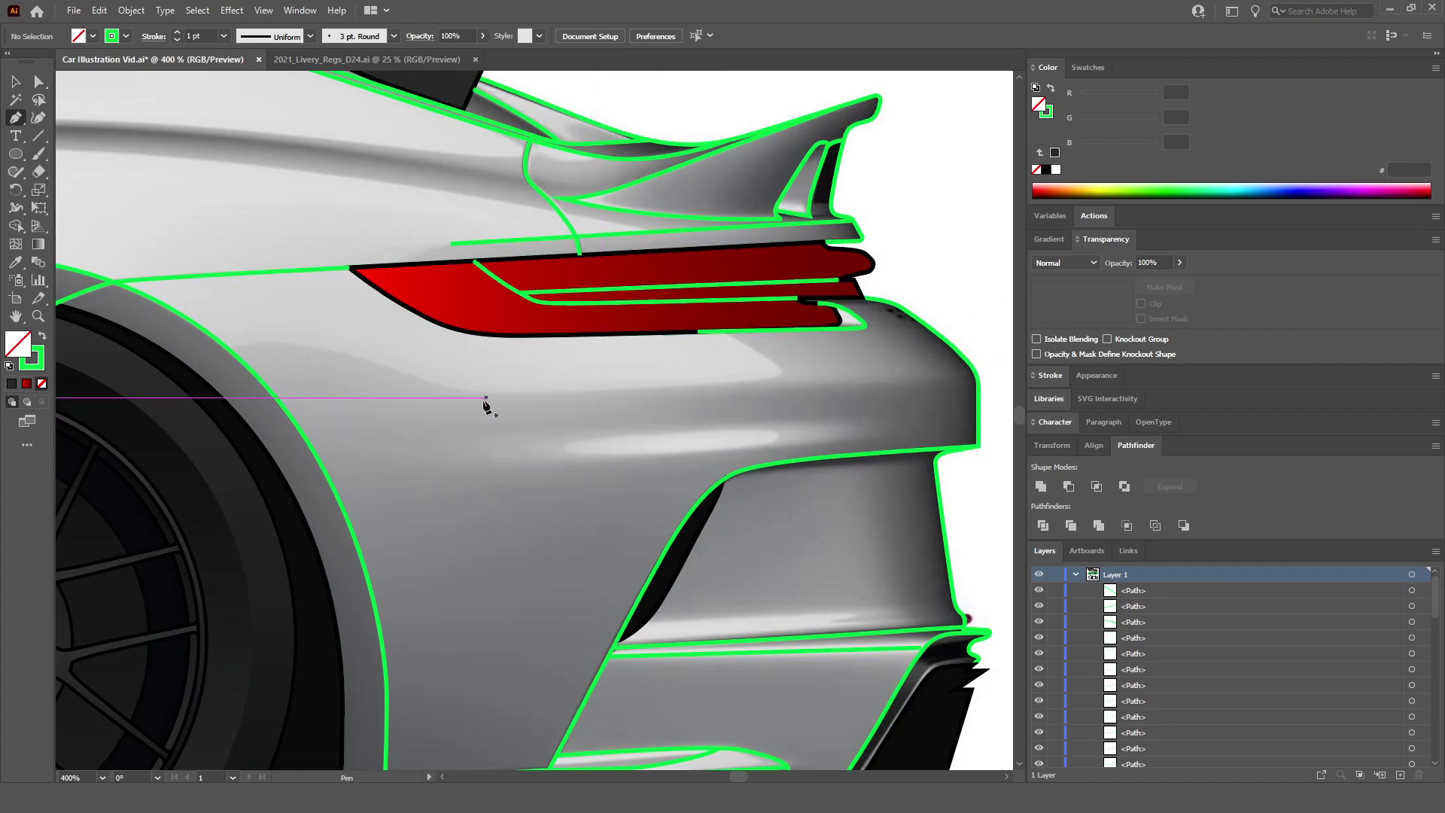
pyautogui.click(460, 398)
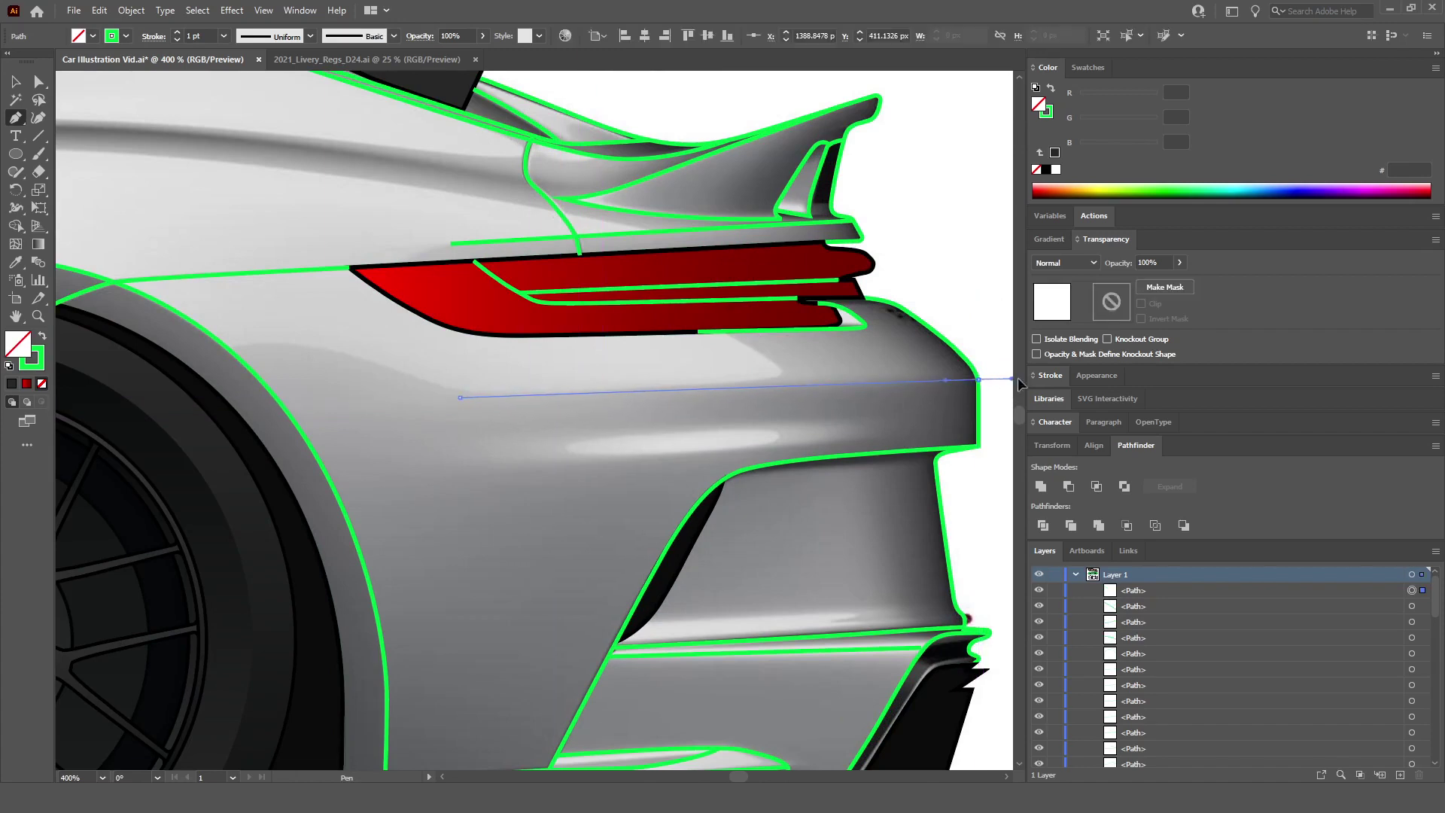
pyautogui.moveTo(1018, 380)
pyautogui.mouseDown()
pyautogui.moveTo(1069, 381)
pyautogui.moveTo(849, 381)
pyautogui.mouseUp()
pyautogui.press('Escape')
# Step: Draw a second, lower crease line across the rear bumper, just above the vent panel
pyautogui.click(150, 472)
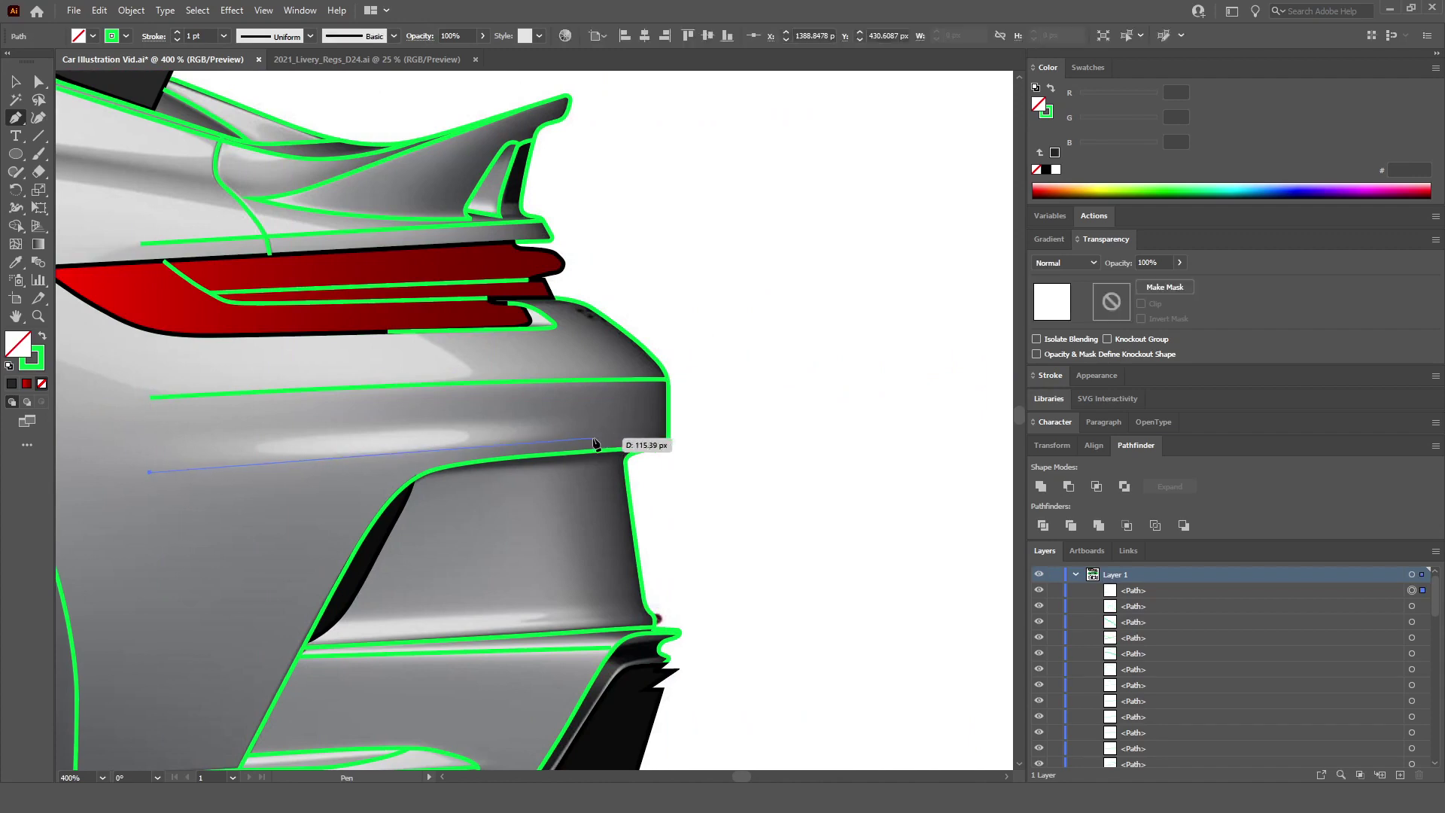
pyautogui.press('Escape')
pyautogui.hotkey('ctrl', '1')
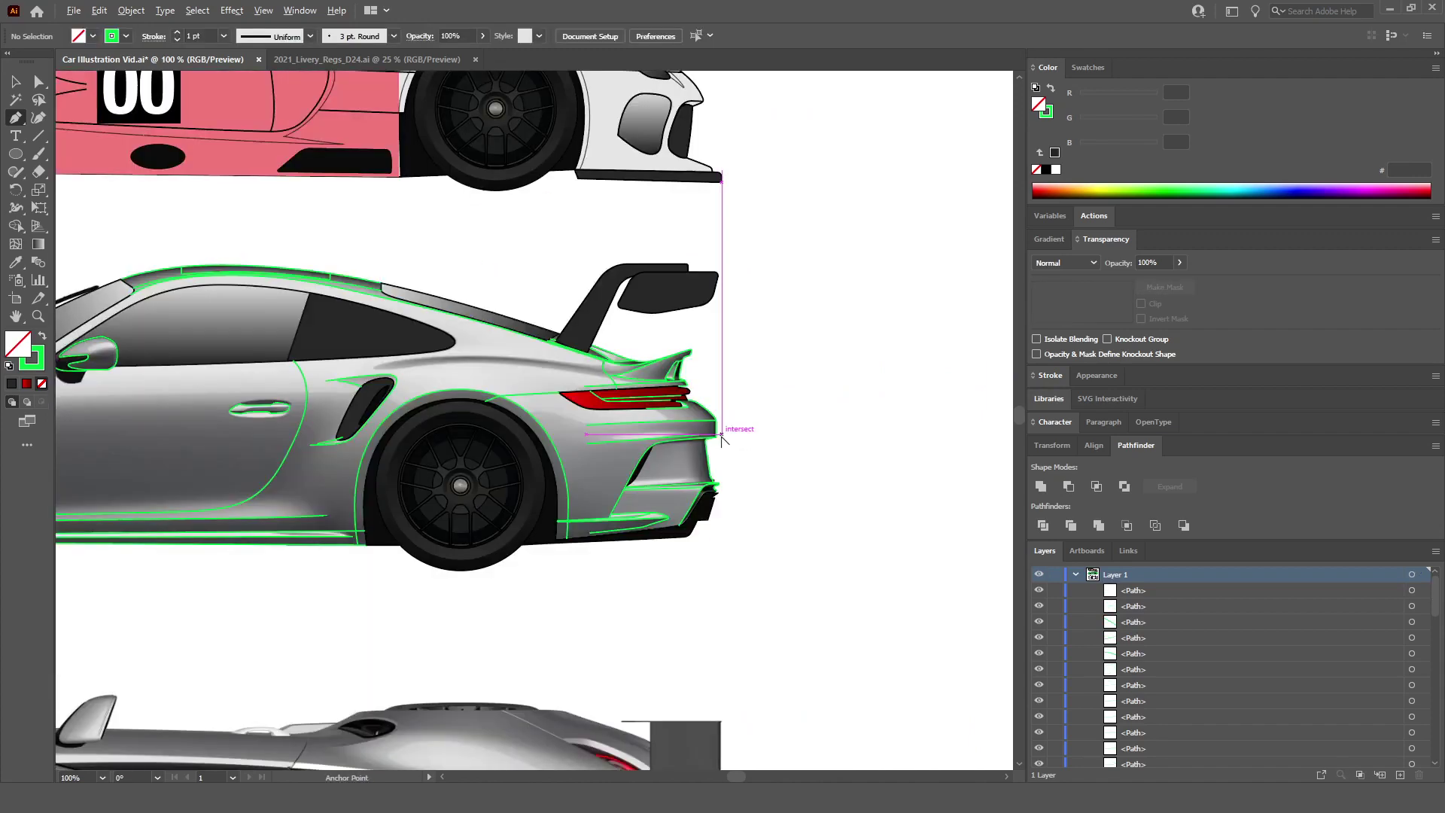
# Step: Trace a closed, curved outline around the door handle's recess, following its dark upper and light lower edges
pyautogui.hscroll(-10, 722, 439)
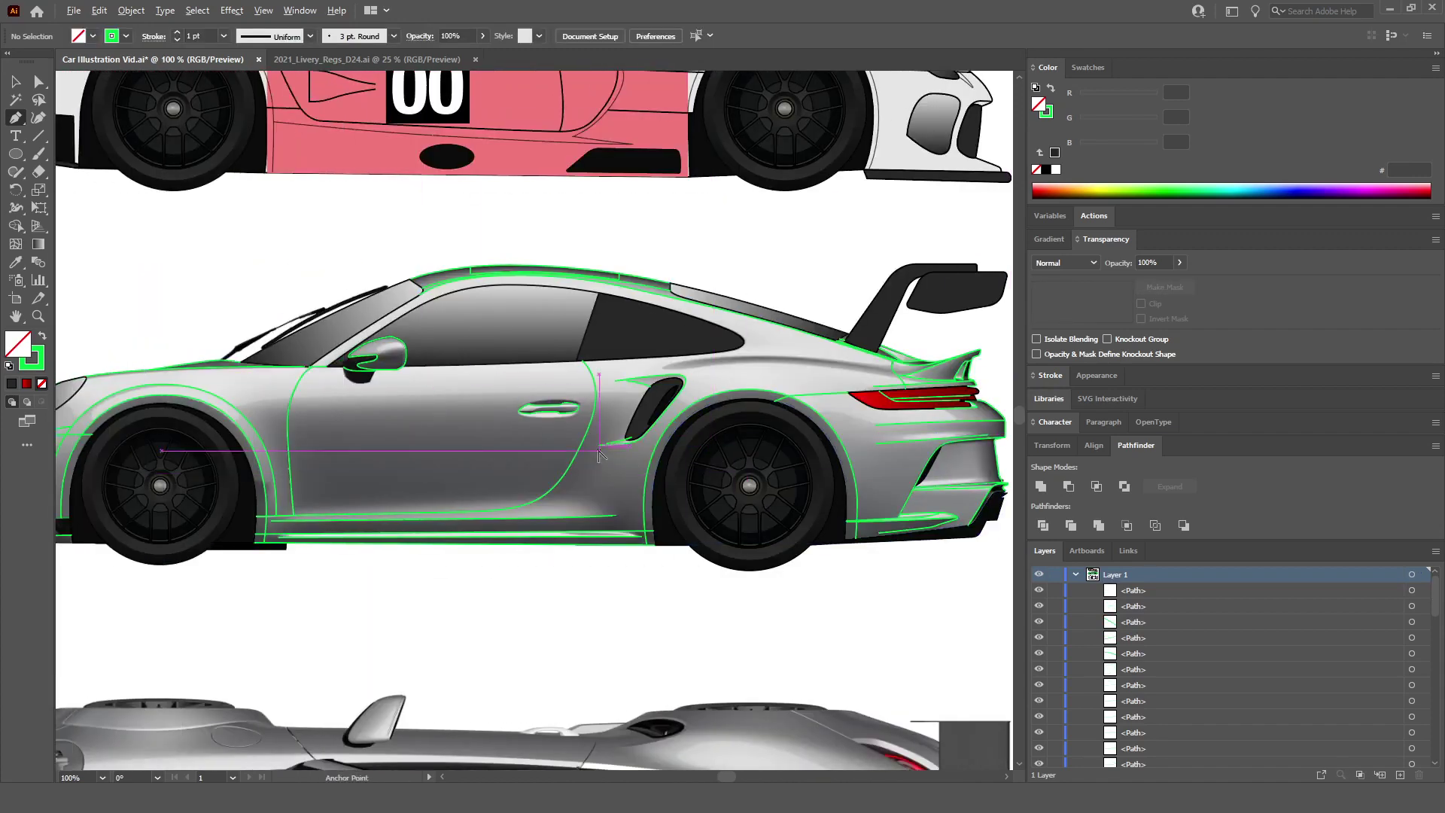
pyautogui.scroll(6, 567, 422)
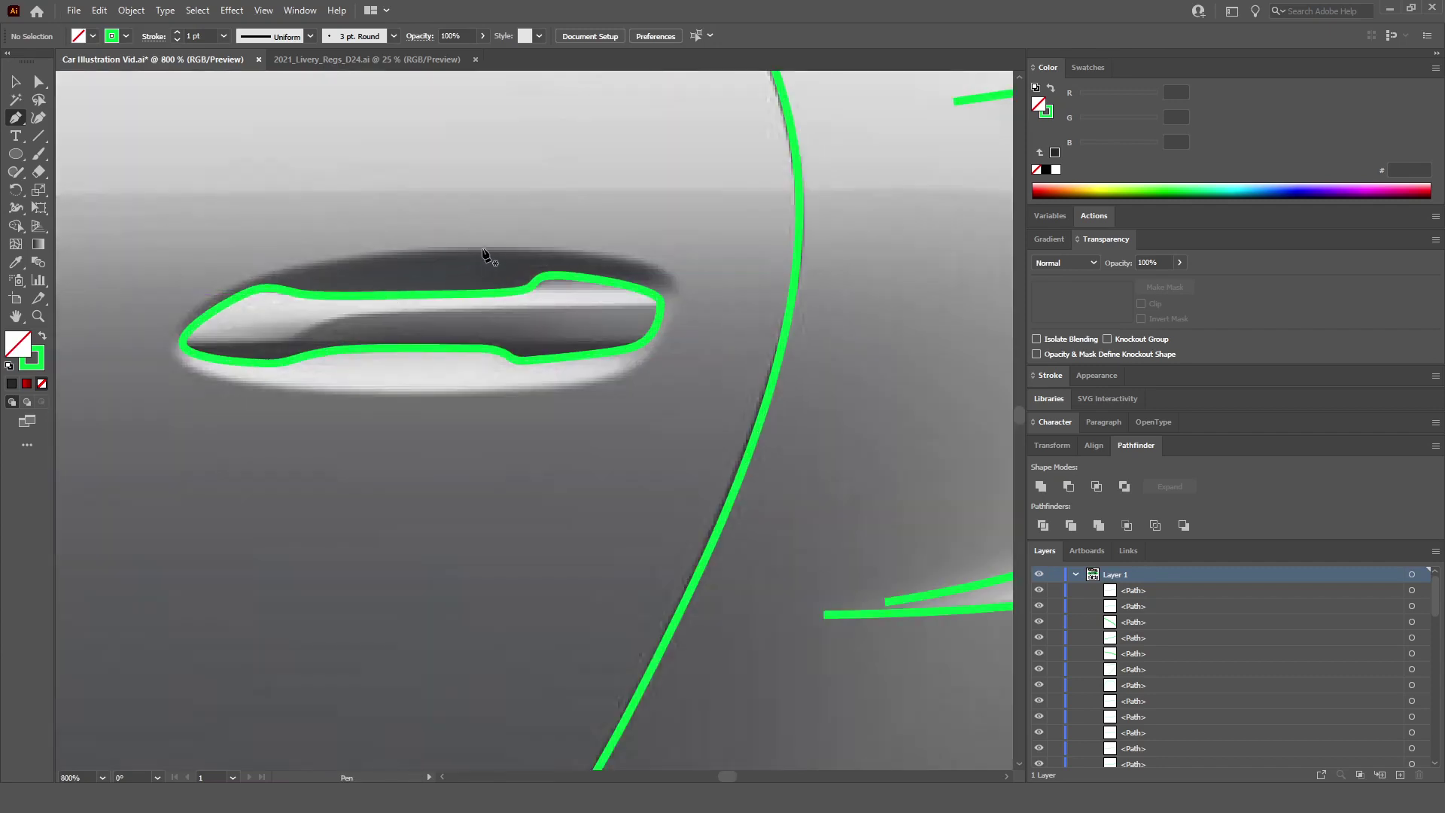
pyautogui.moveTo(539, 247); pyautogui.dragTo(540, 248)
pyautogui.scroll(1, 681, 296)
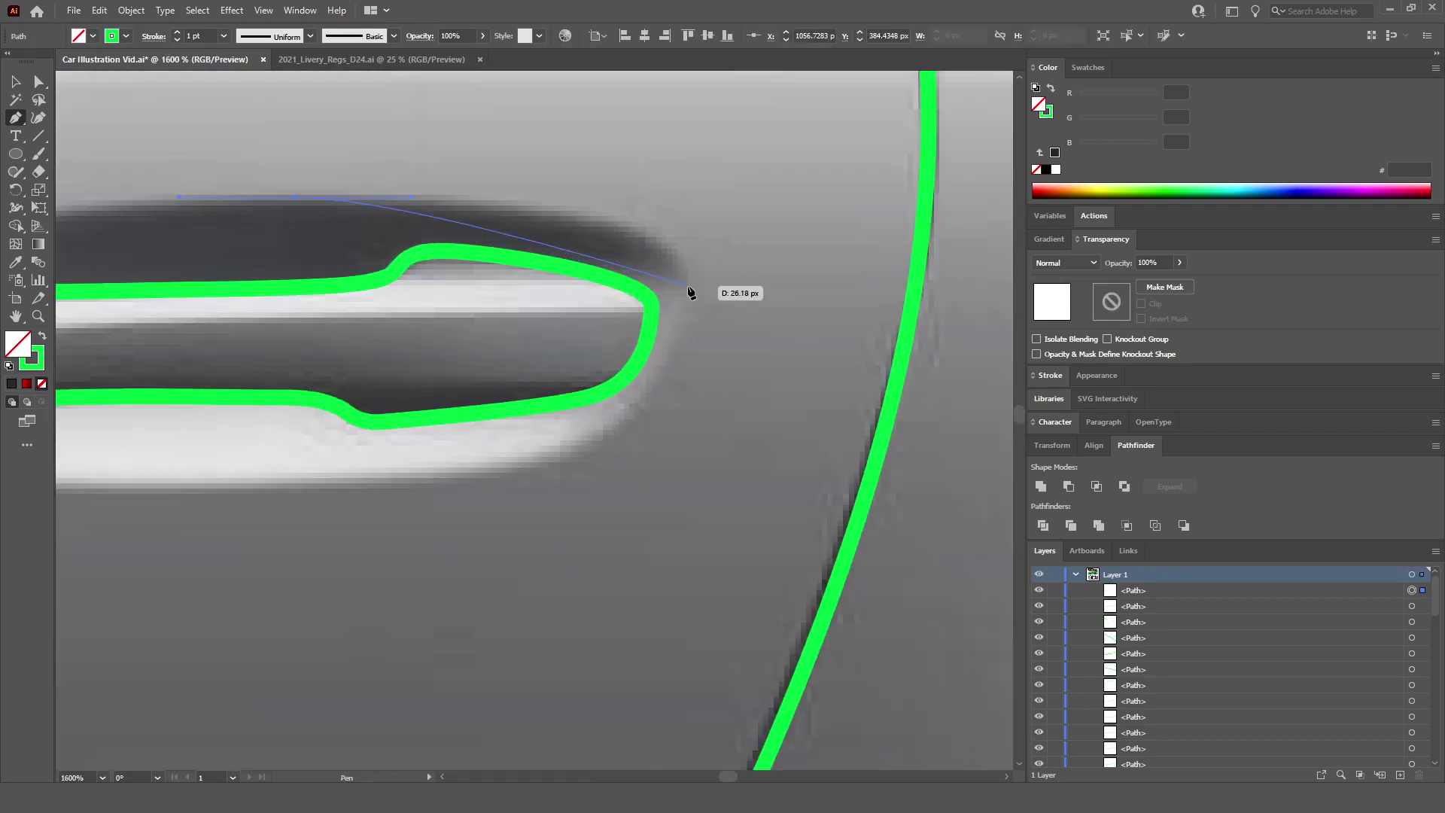
pyautogui.moveTo(687, 281); pyautogui.dragTo(680, 354)
pyautogui.moveTo(512, 467)
pyautogui.mouseDown()
pyautogui.moveTo(416, 494)
pyautogui.moveTo(227, 454)
pyautogui.mouseUp()
pyautogui.scroll(-1, 376, 519)
pyautogui.scroll(1, 339, 497)
pyautogui.scroll(2, 151, 419)
pyautogui.moveTo(154, 398); pyautogui.dragTo(160, 366)
pyautogui.moveTo(191, 274); pyautogui.dragTo(190, 283)
pyautogui.scroll(-2, 190, 284)
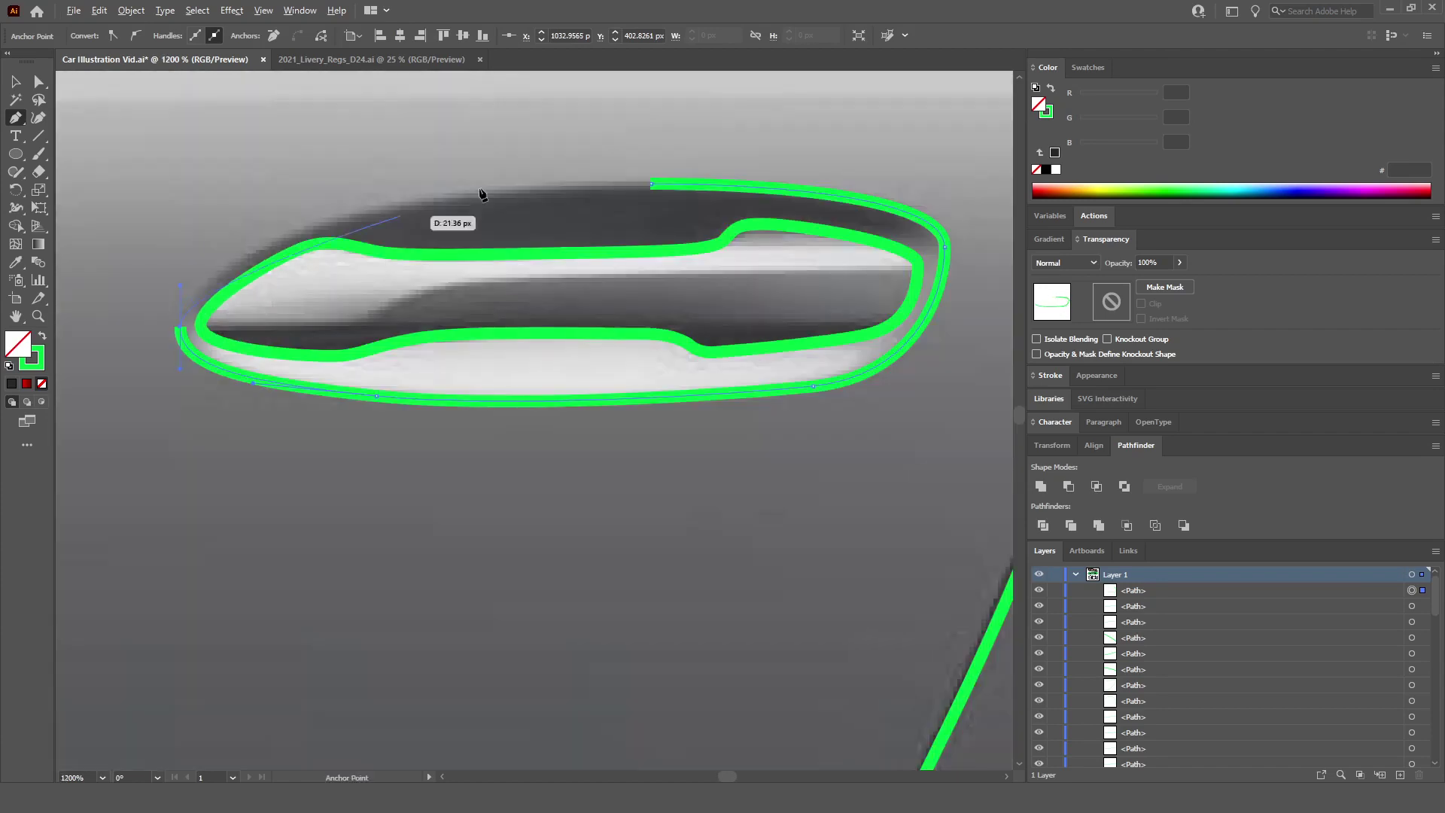
pyautogui.moveTo(645, 187); pyautogui.dragTo(991, 185)
pyautogui.scroll(-6, 655, 211)
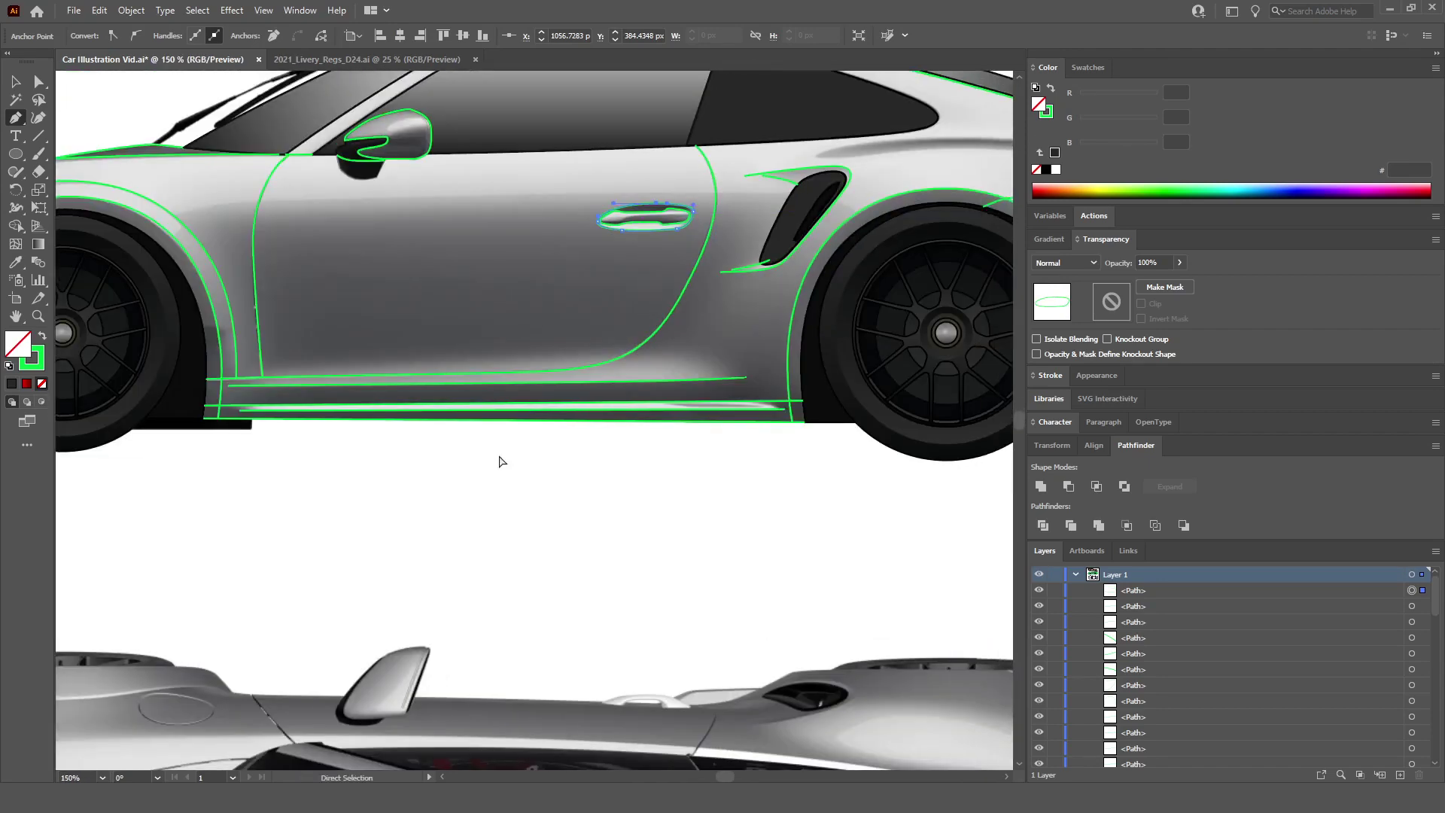
pyautogui.keyDown('ctrl'); pyautogui.click(501, 463); pyautogui.keyUp('ctrl')
# Step: Locate the body outline in the layer stack and lock the finished wheel, wheel-arch and detail objects above it
pyautogui.hscroll(-5, 226, 170)
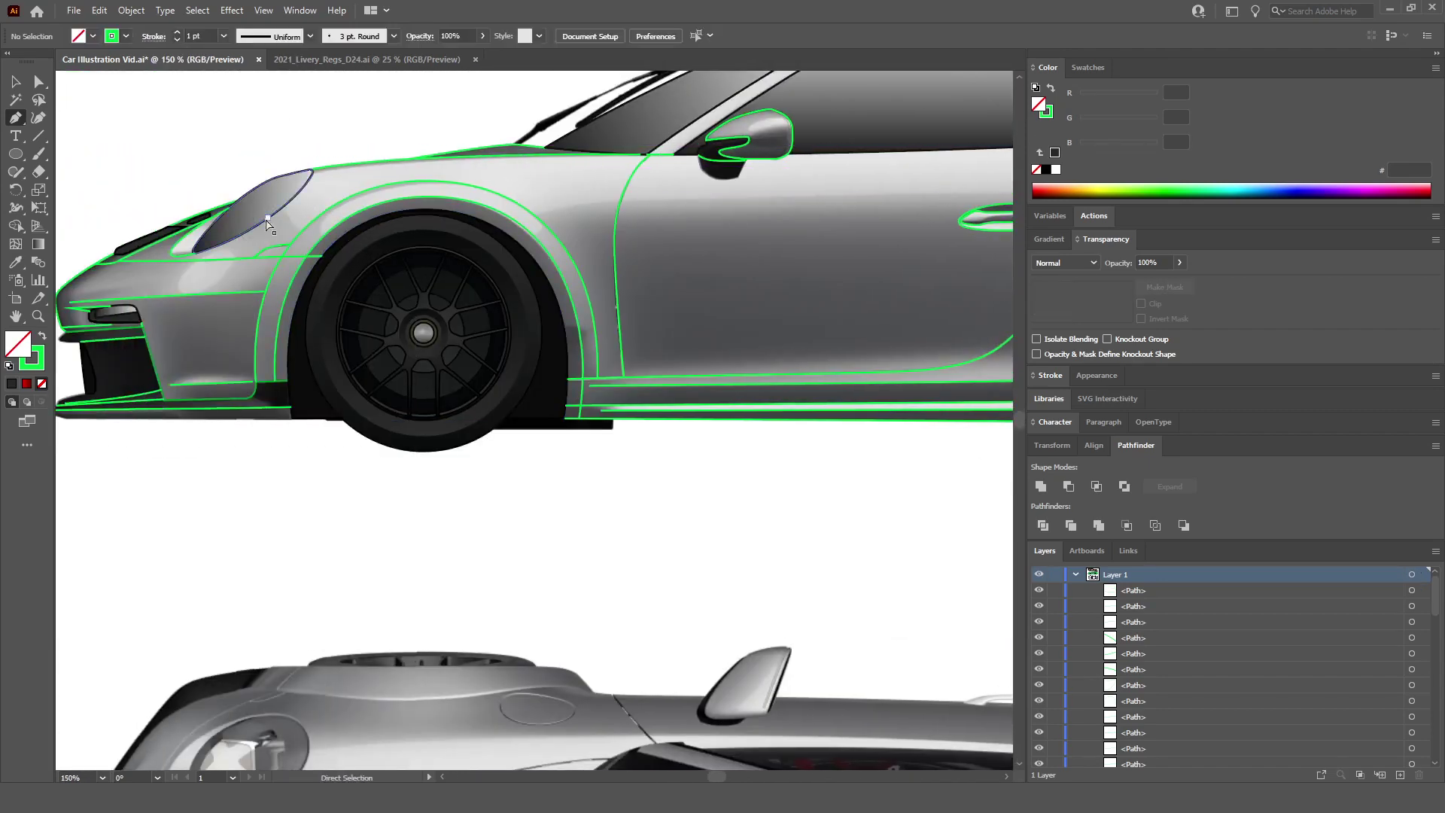
pyautogui.press('v')
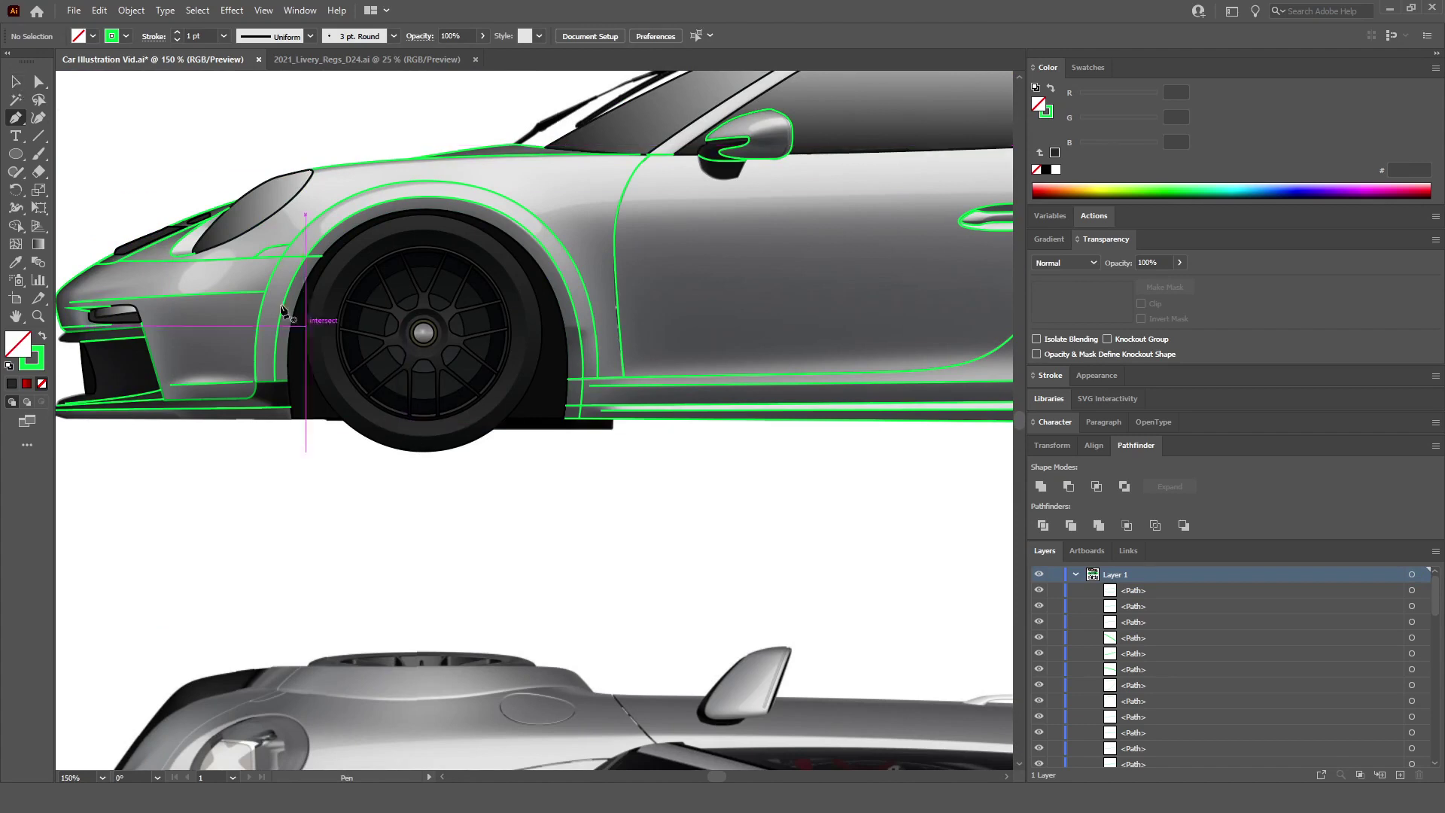
pyautogui.click(84, 278)
pyautogui.scroll(-5, 1172, 679)
pyautogui.scroll(-10, 1171, 676)
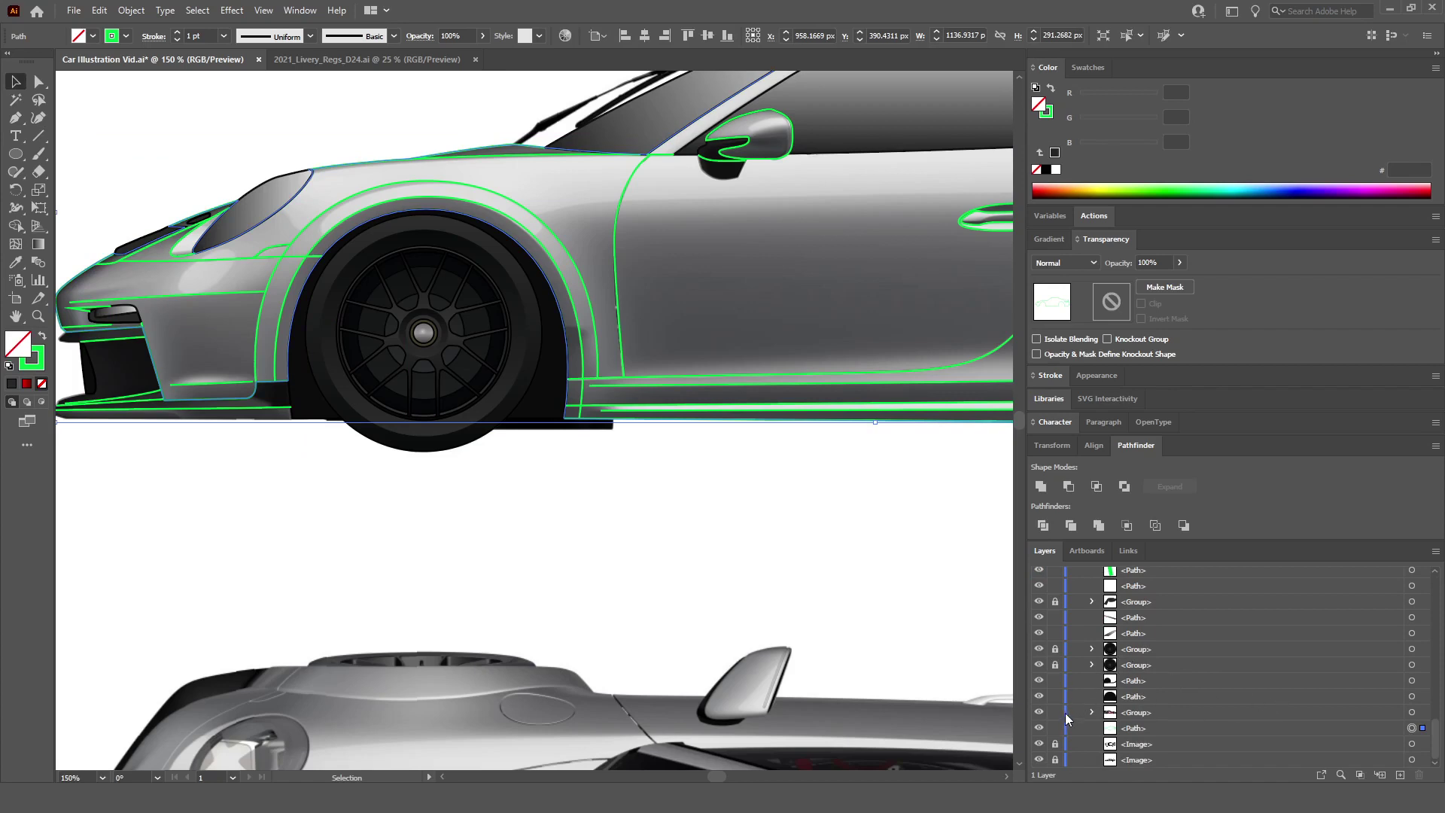
pyautogui.hotkey('ctrl', 'shift', 'a')
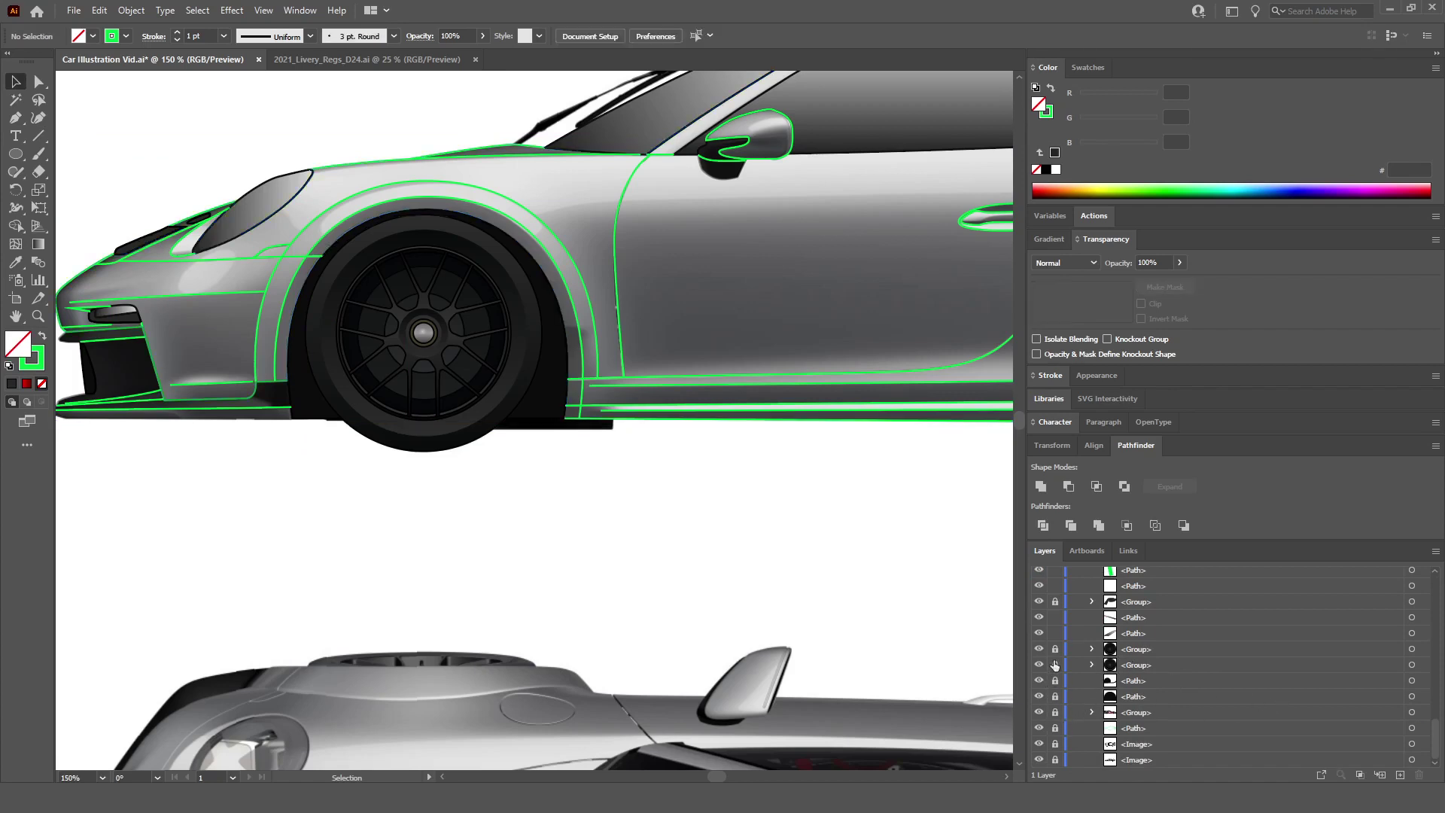
# Step: Delete the two tiny stray green paths near the headlight's upper tip
pyautogui.scroll(3, 1099, 610)
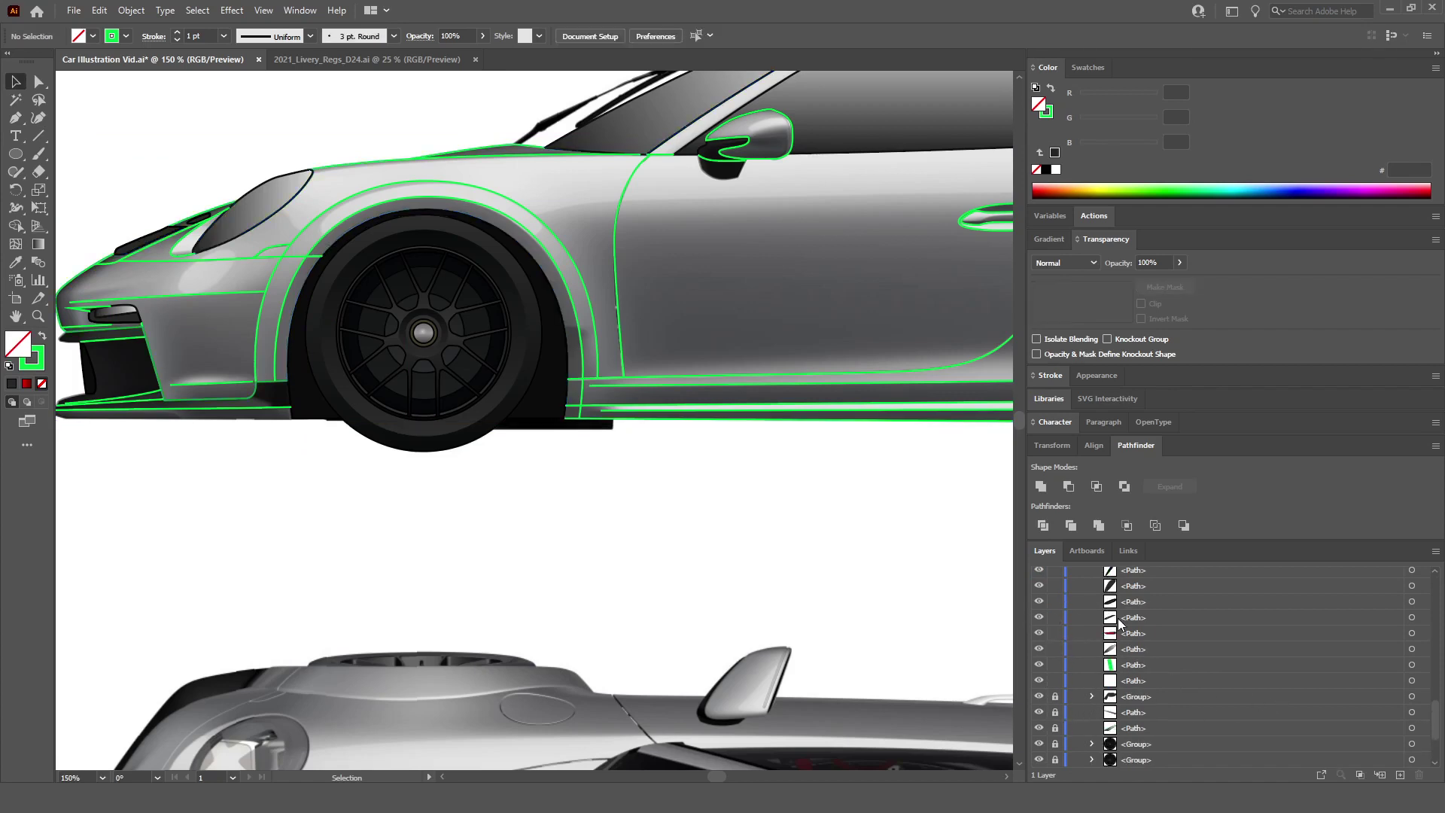
pyautogui.click(1417, 665)
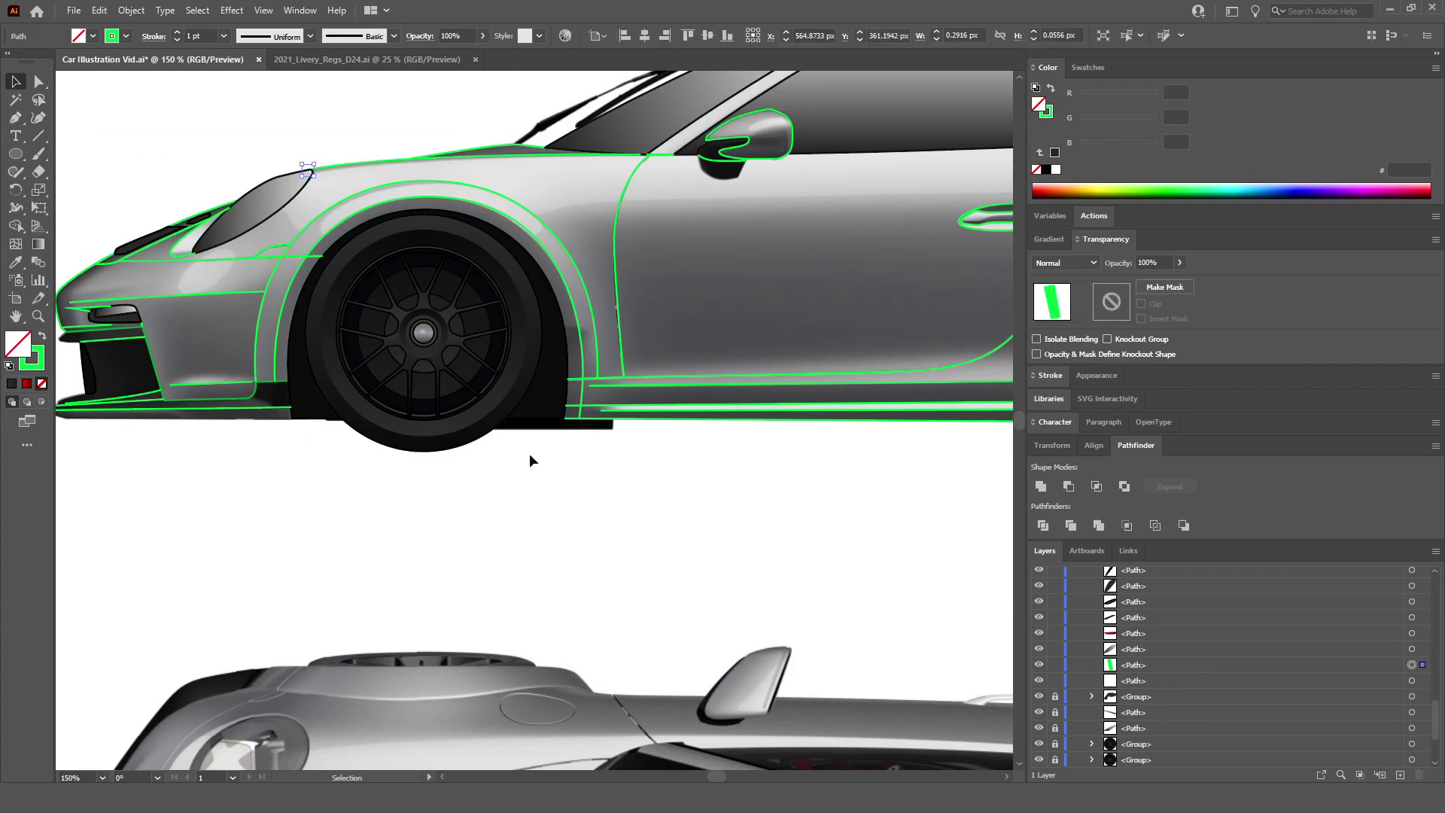
pyautogui.press('Delete')
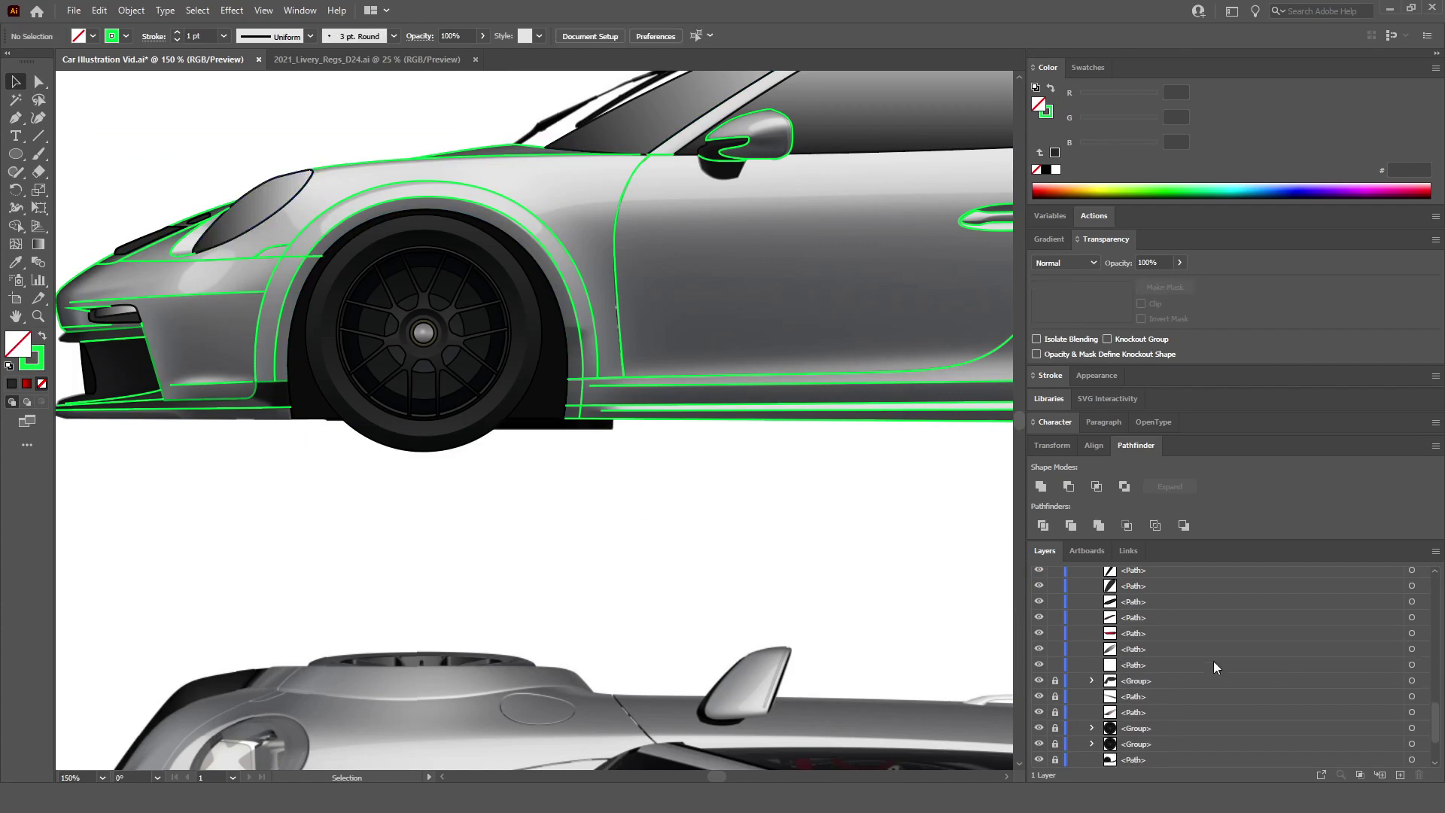
pyautogui.click(263, 211)
pyautogui.keyDown('shift'); pyautogui.click(203, 226); pyautogui.keyUp('shift')
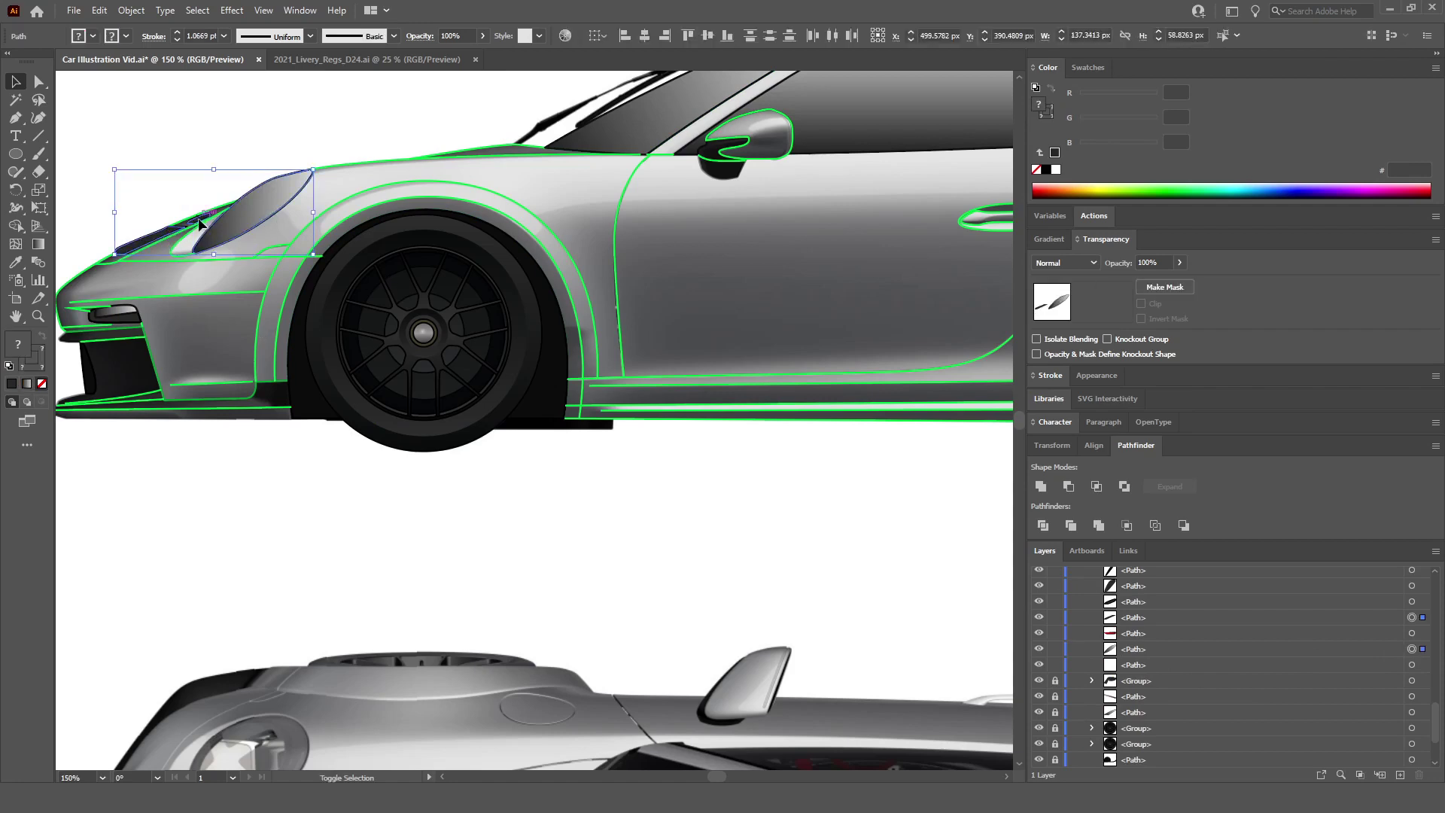
pyautogui.keyDown('shift'); pyautogui.click(201, 223); pyautogui.keyUp('shift')
pyautogui.click(547, 435)
pyautogui.scroll(-3, 546, 435)
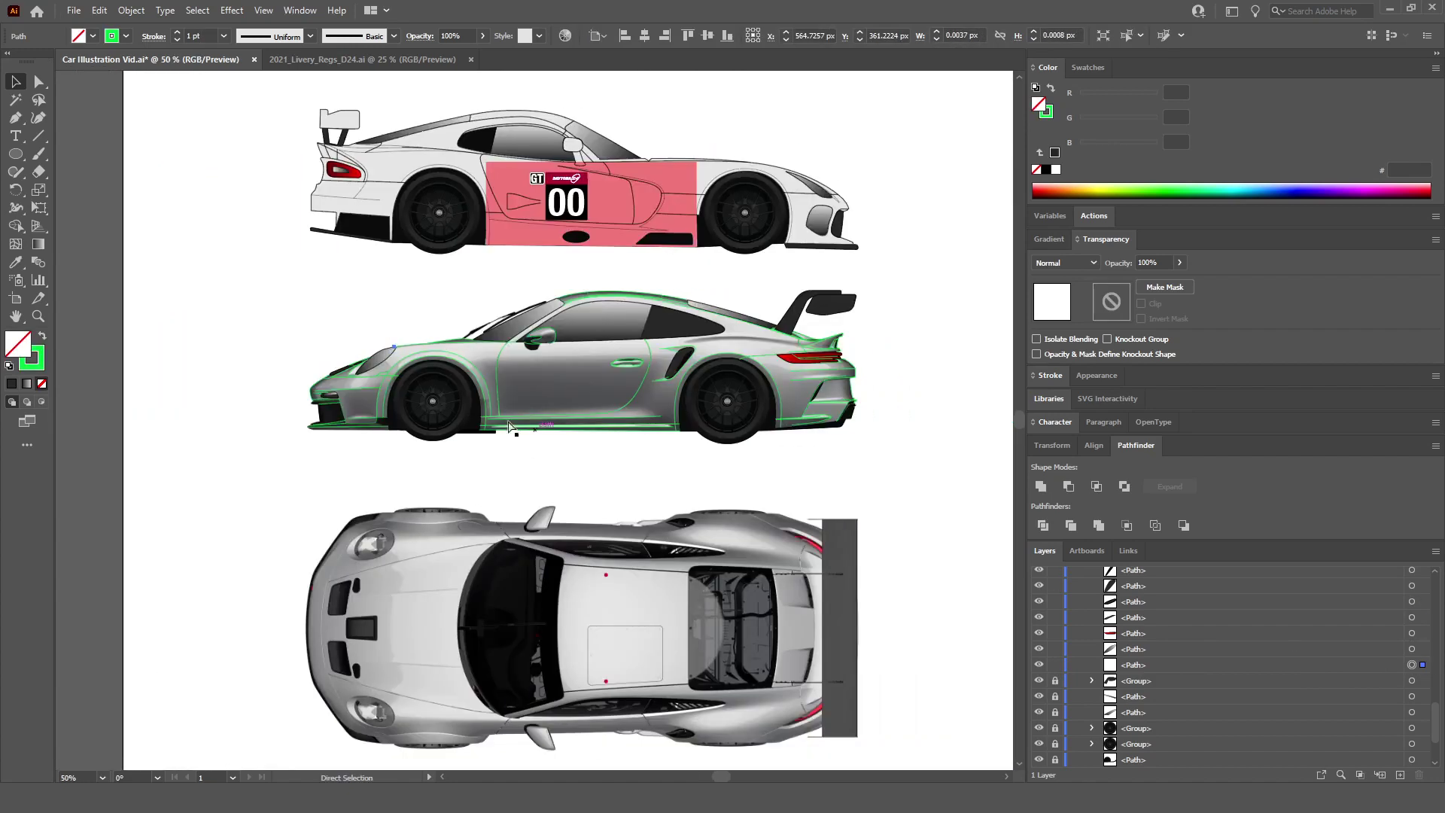
# Step: Lock the remaining finished filled detail paths above the headlight parts in the layer stack
pyautogui.scroll(1, 723, 508)
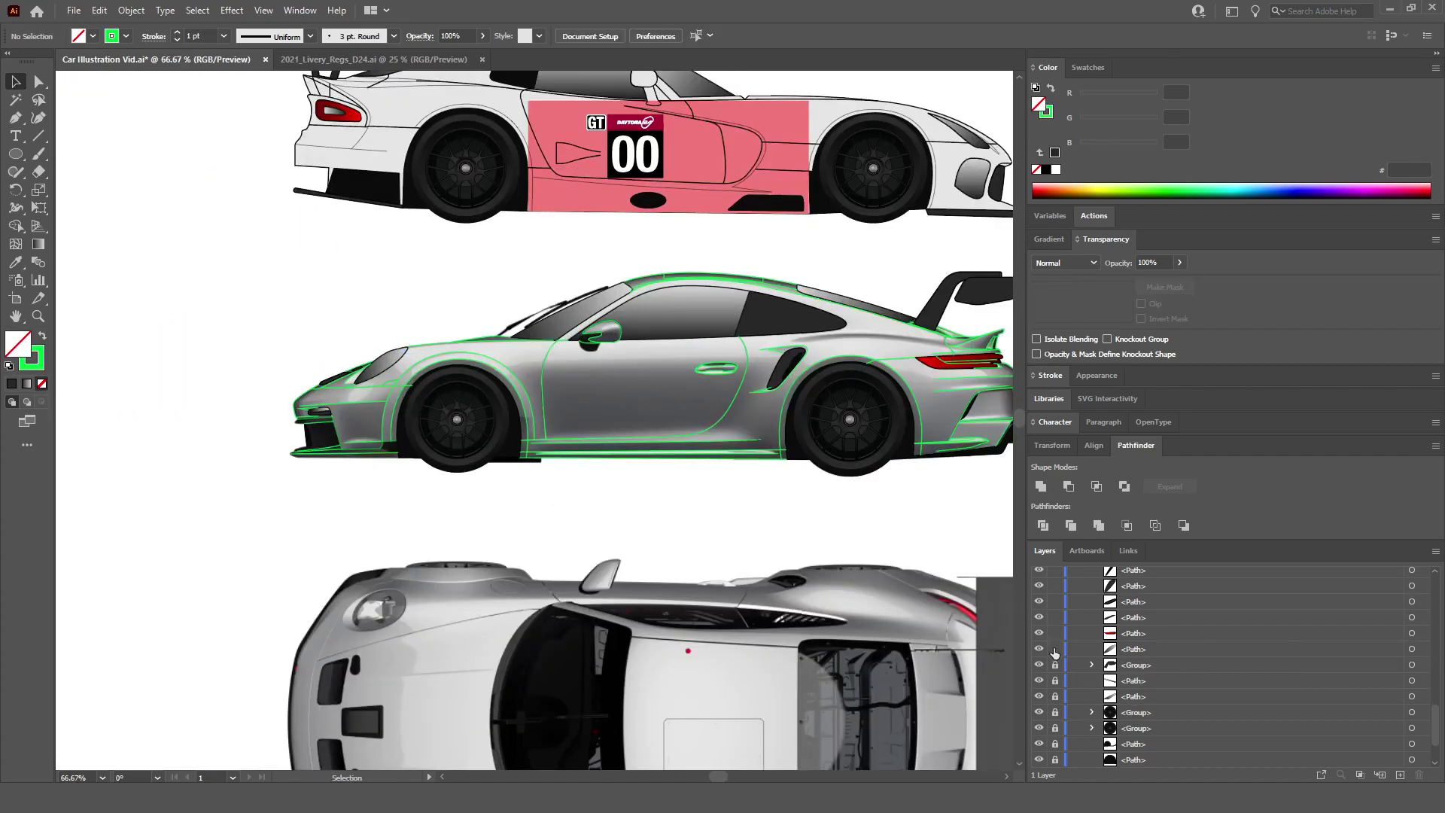
pyautogui.scroll(-3, 1061, 632)
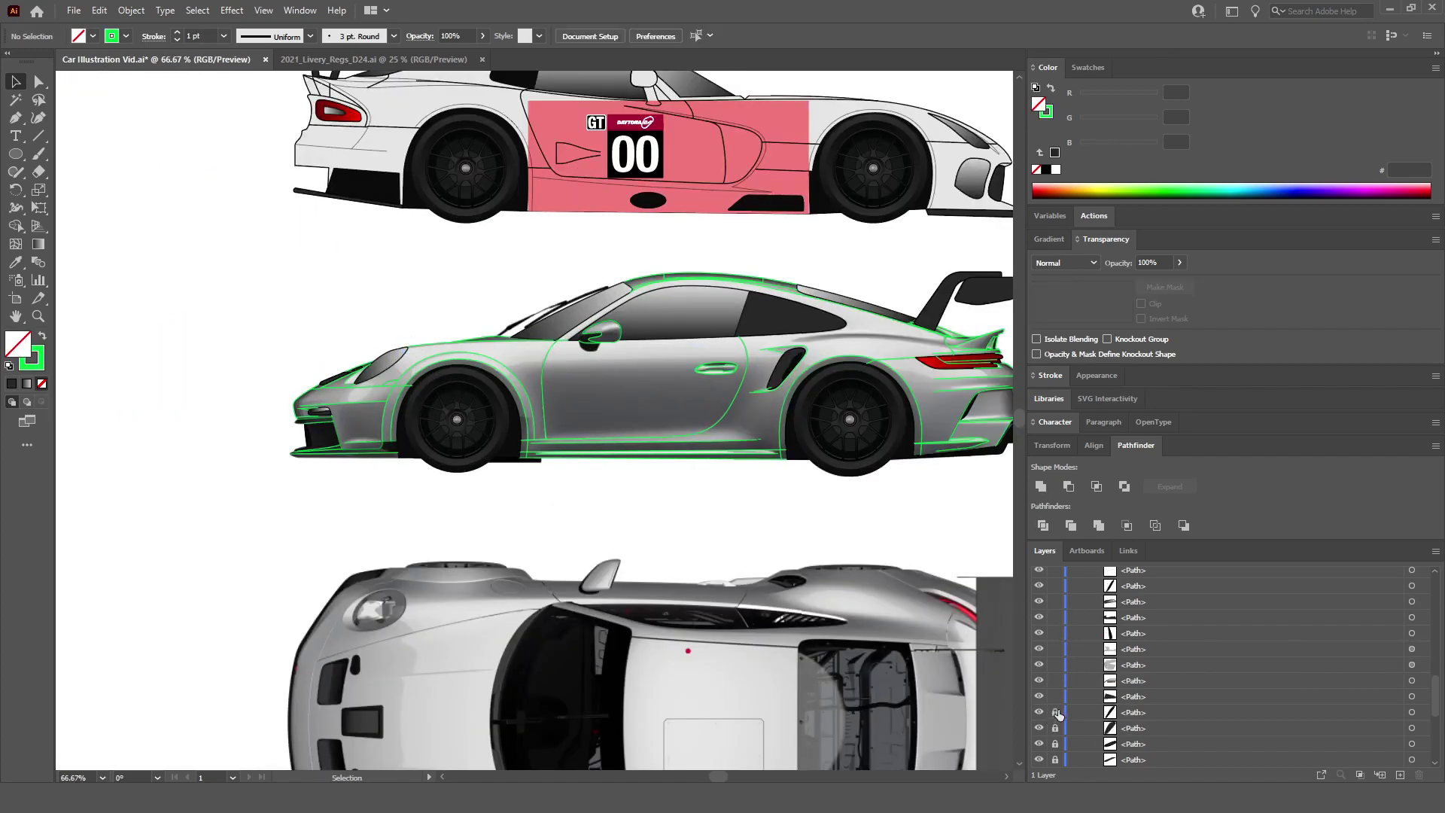
pyautogui.scroll(2, 1069, 654)
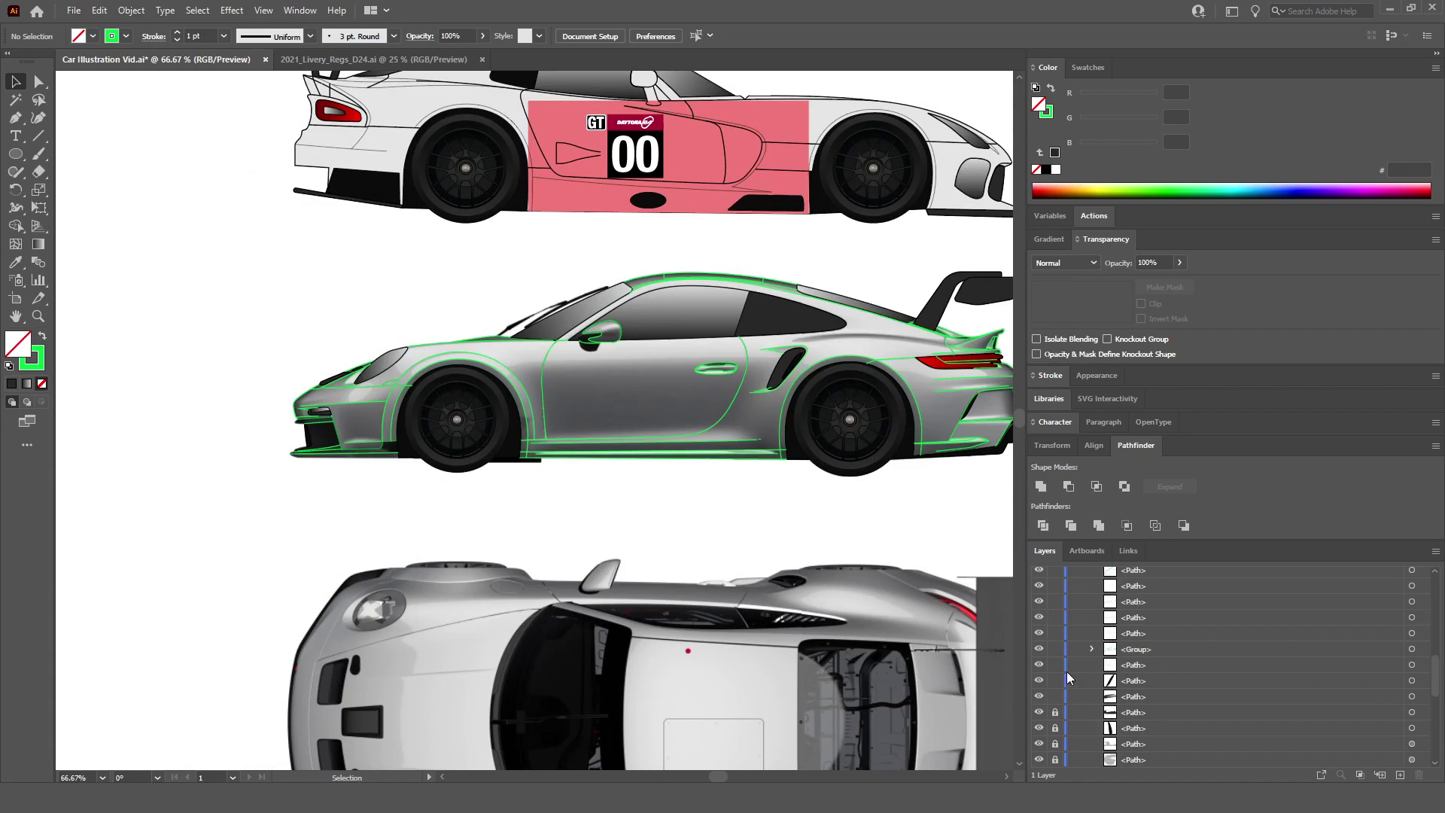
pyautogui.click(1055, 694)
# Step: Move the front splitter line into the group of traced panel lines, and hide and lock that group
pyautogui.click(1423, 665)
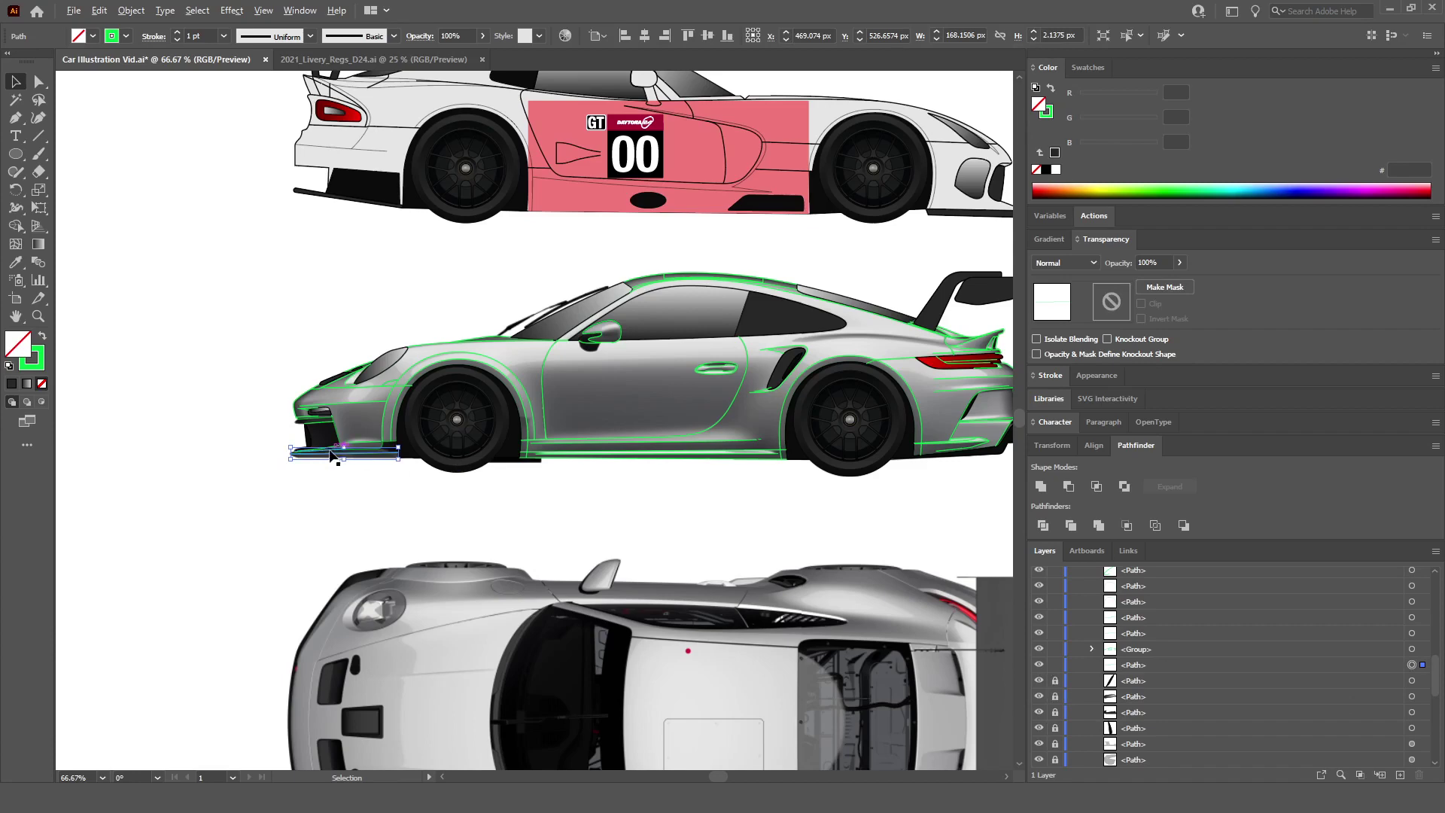
pyautogui.scroll(1, 331, 455)
pyautogui.moveTo(1139, 667); pyautogui.dragTo(1131, 660)
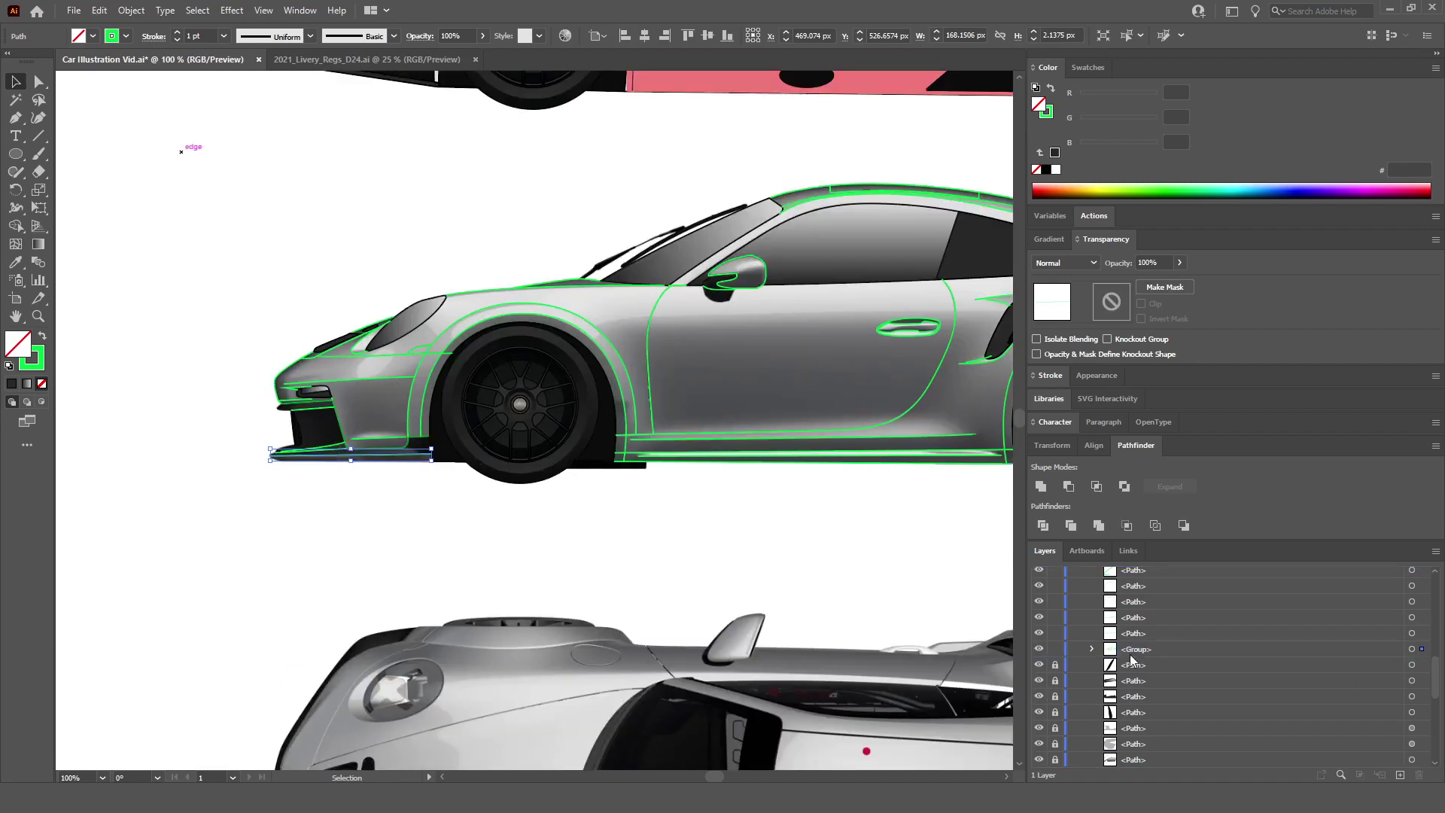
pyautogui.click(1422, 633)
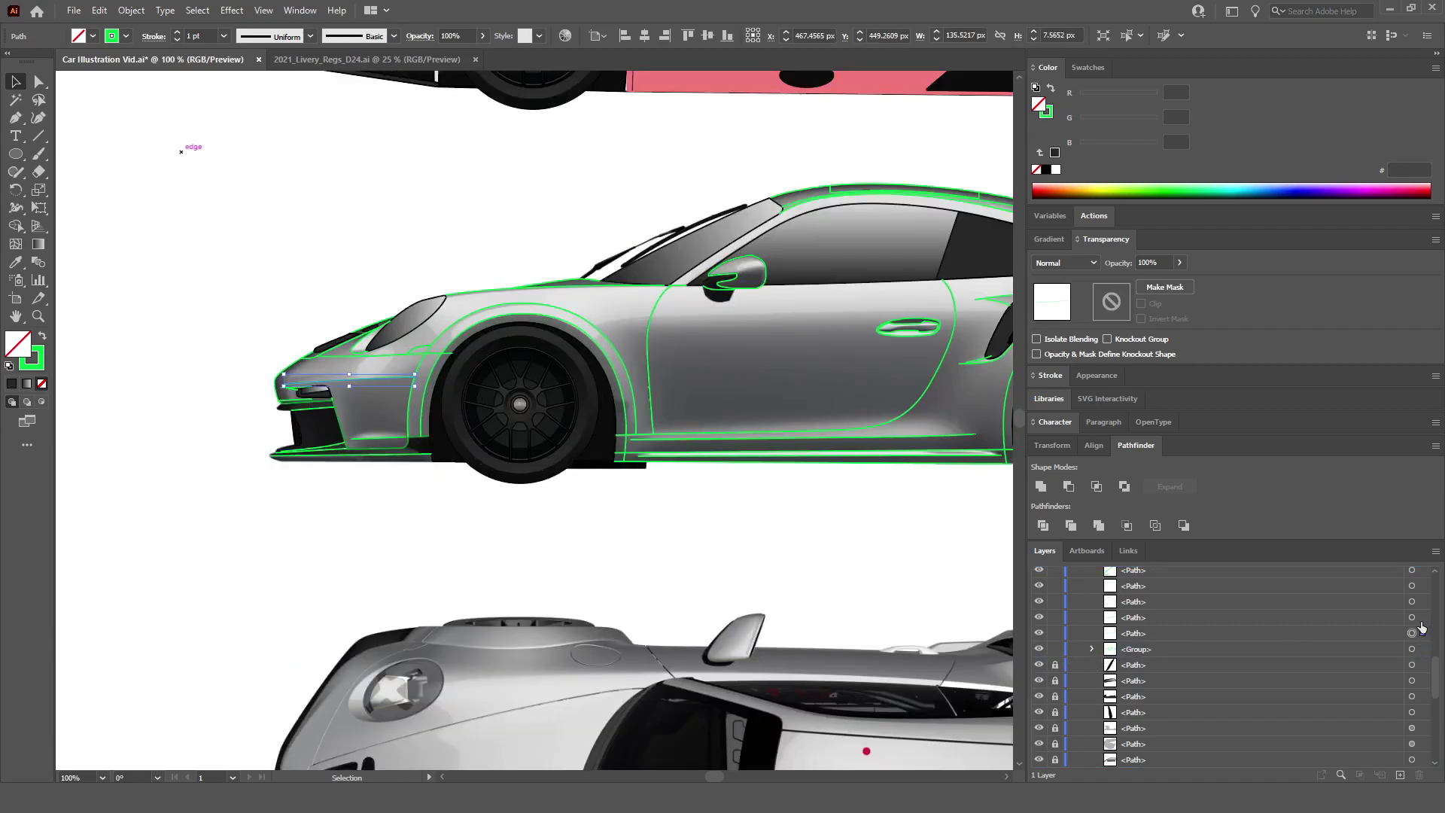
pyautogui.click(1039, 650)
pyautogui.scroll(-2, 640, 514)
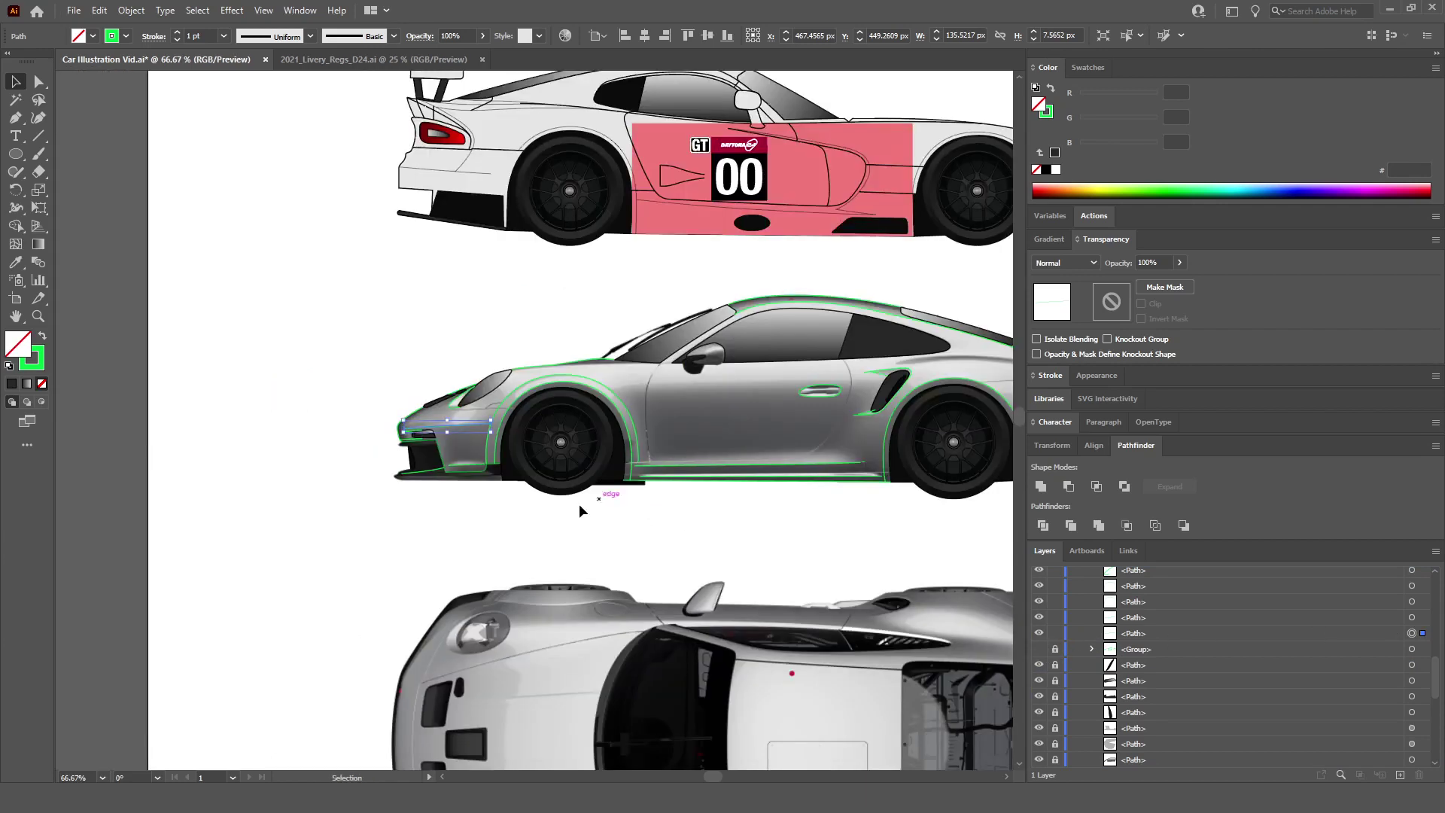
# Step: Examine the remaining visible green detail lines along the side-view car from front bumper to rear bumper
pyautogui.scroll(4, 422, 444)
pyautogui.click(575, 393)
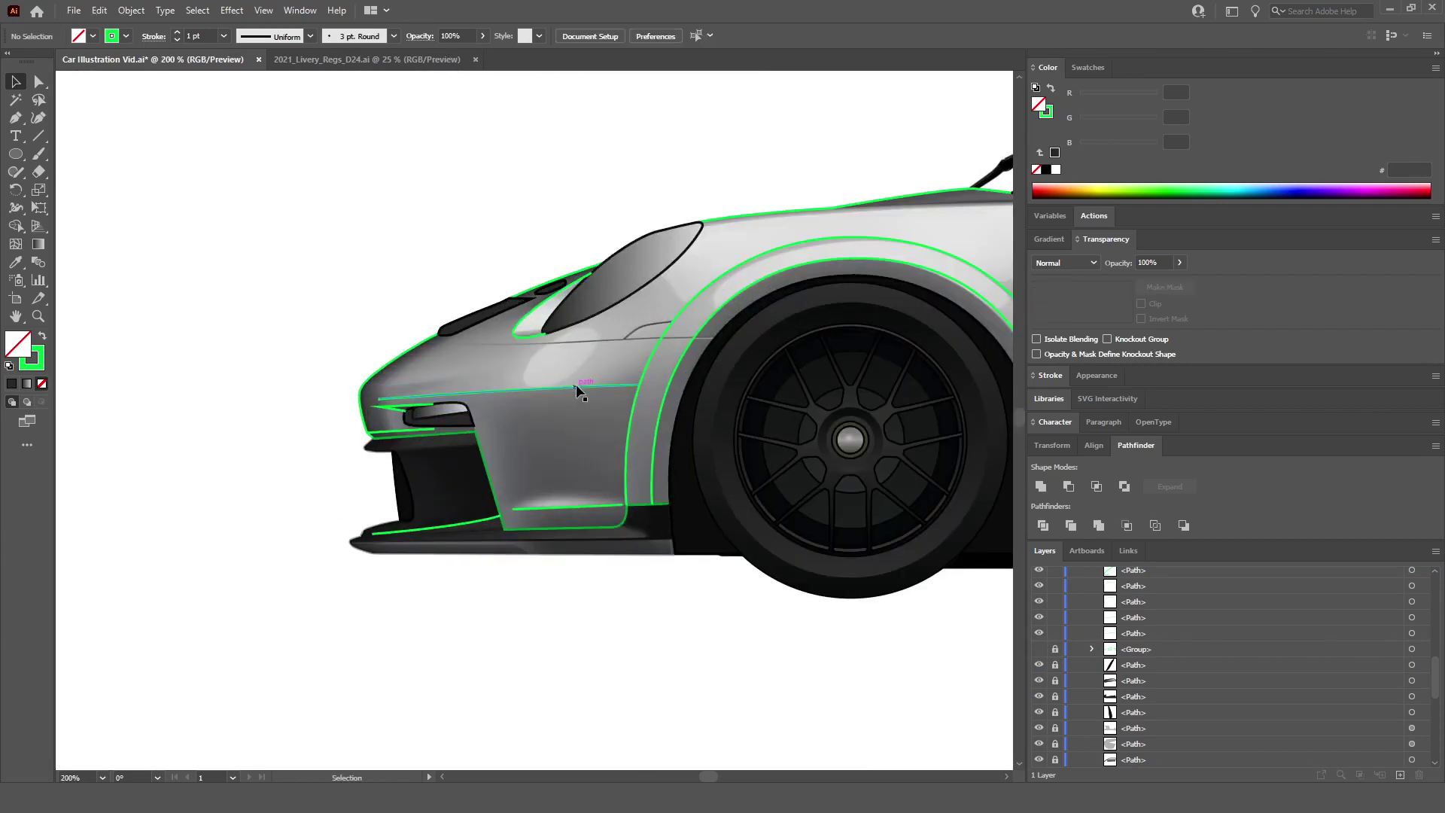
pyautogui.scroll(-2, 607, 488)
pyautogui.hscroll(1, 558, 497)
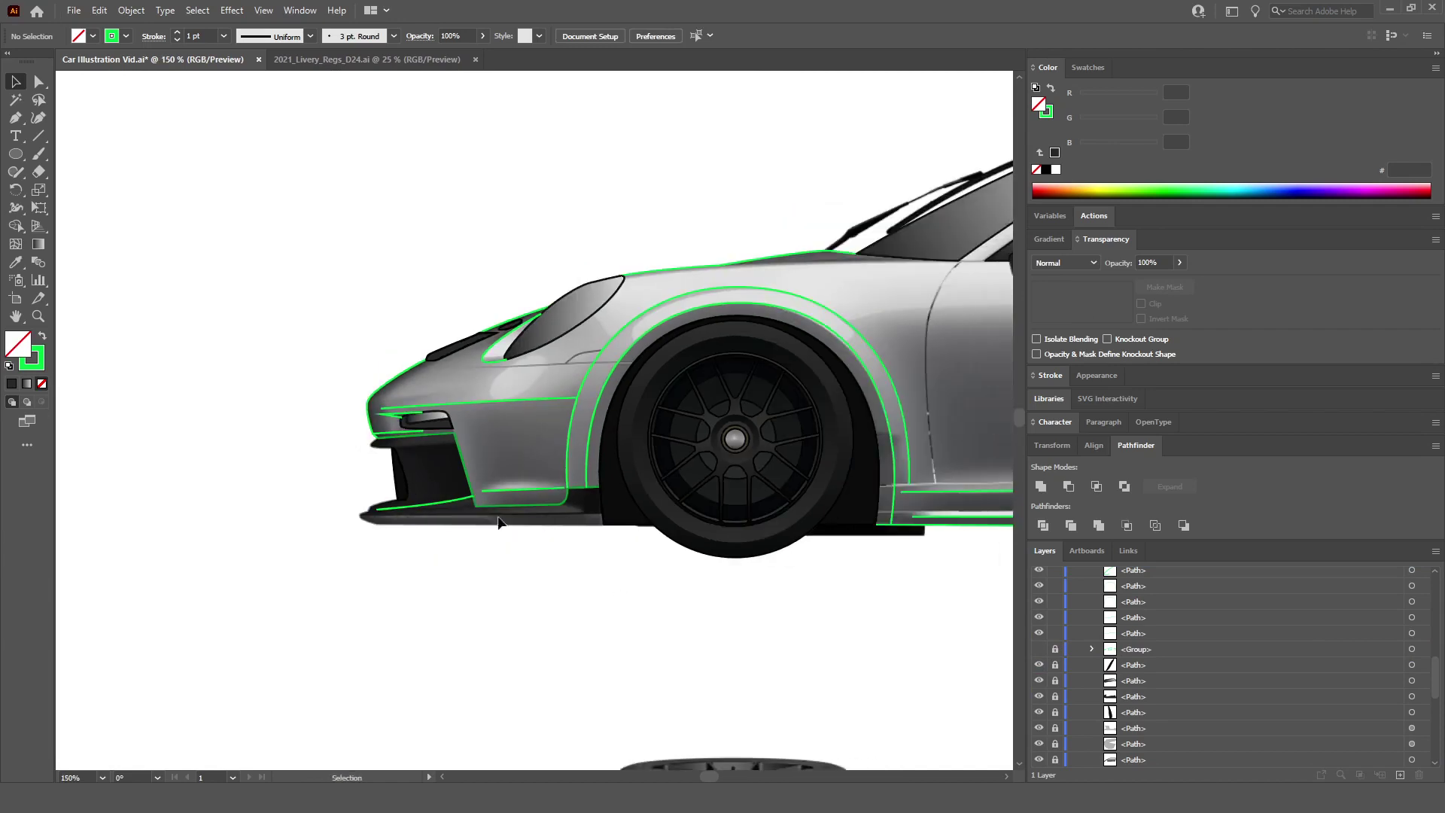
pyautogui.scroll(1, 530, 503)
pyautogui.hscroll(3, 546, 510)
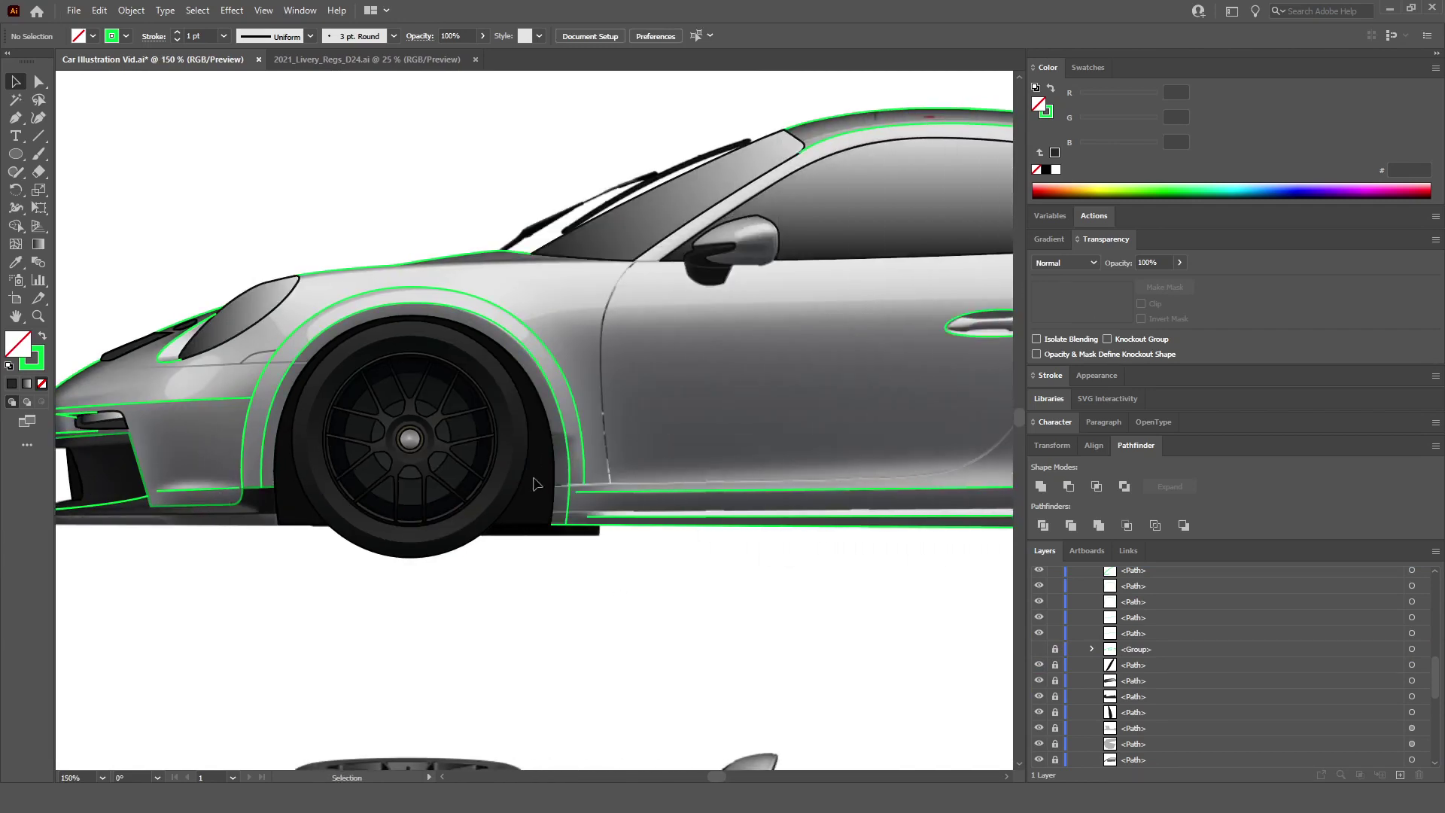
pyautogui.scroll(-1, 531, 450)
pyautogui.hscroll(2, 575, 358)
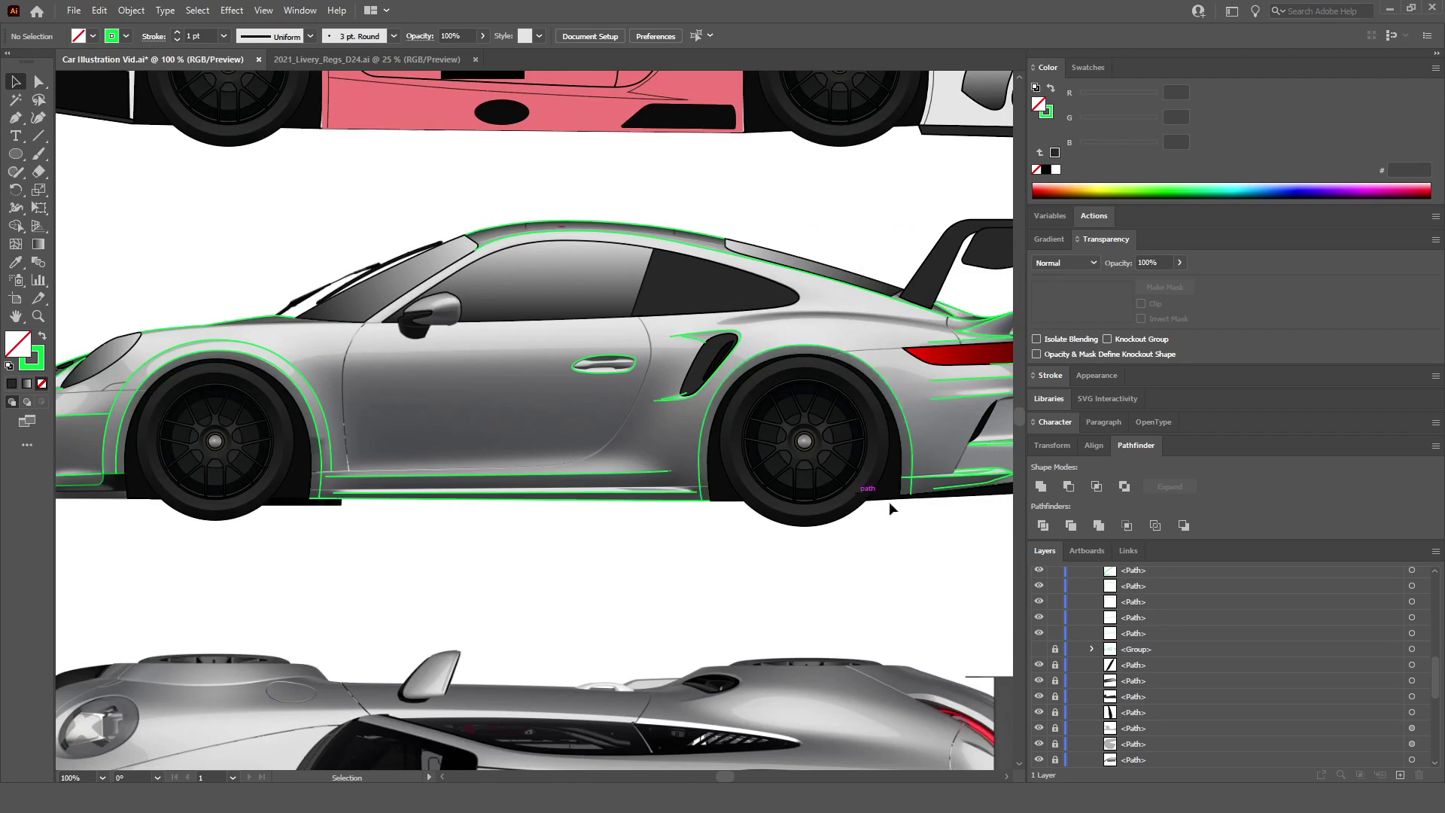
pyautogui.hscroll(1, 741, 426)
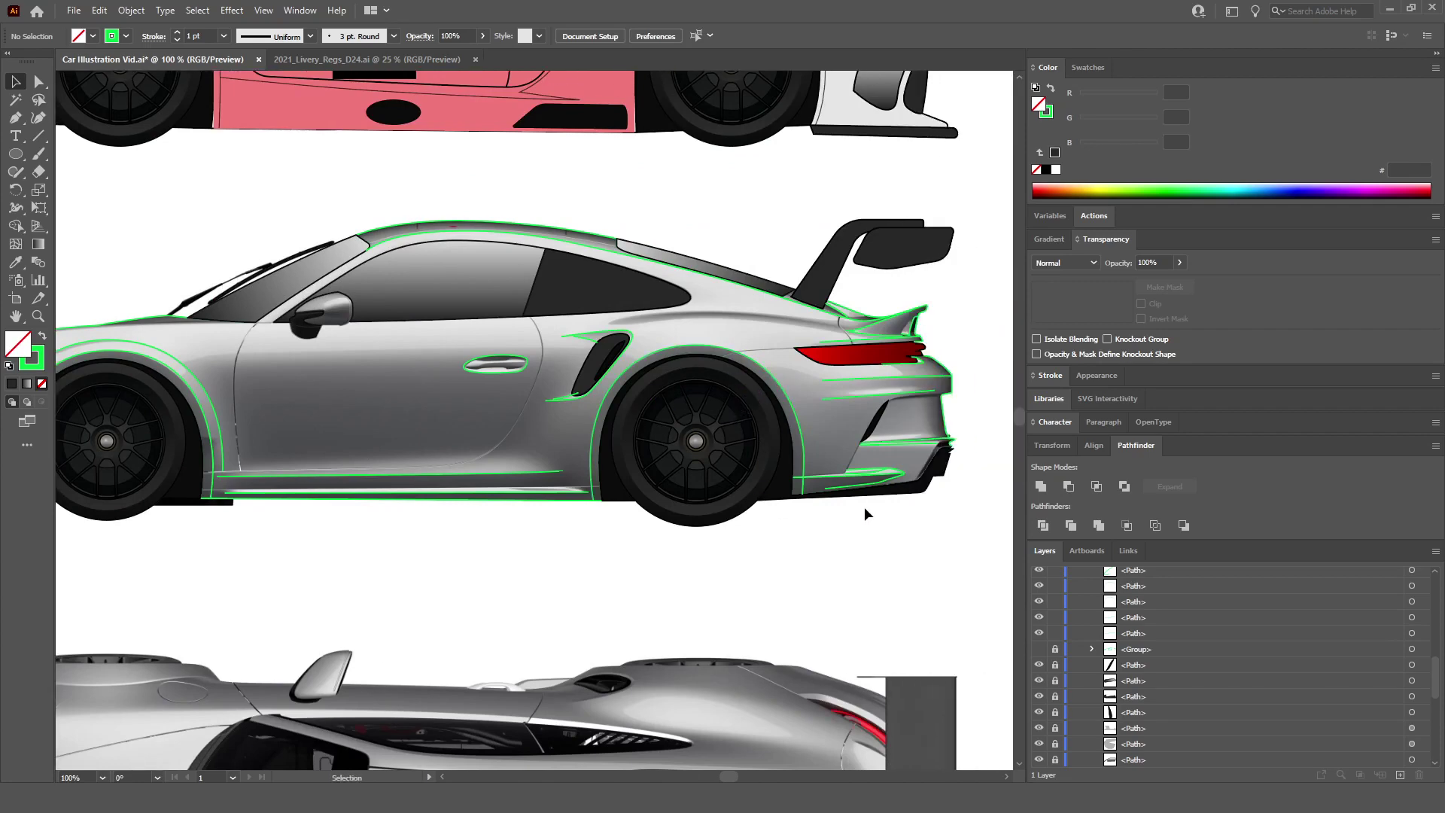
# Step: Select all remaining visible green detail lines on the side-view car and group them
pyautogui.scroll(-2, 864, 508)
pyautogui.moveTo(942, 533); pyautogui.dragTo(287, 345)
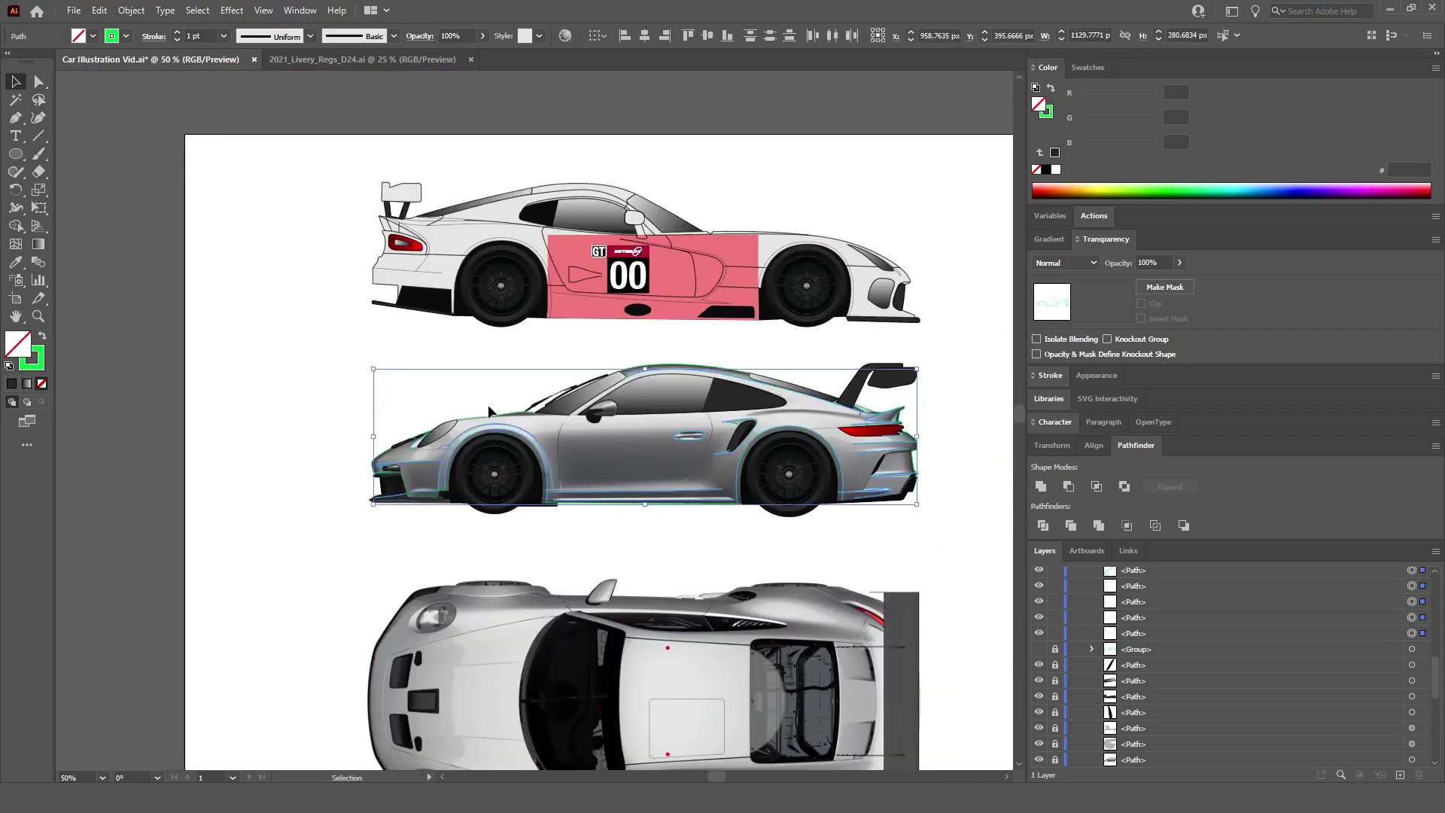
pyautogui.scroll(3, 488, 404)
pyautogui.hscroll(-2, 527, 421)
pyautogui.press('a')
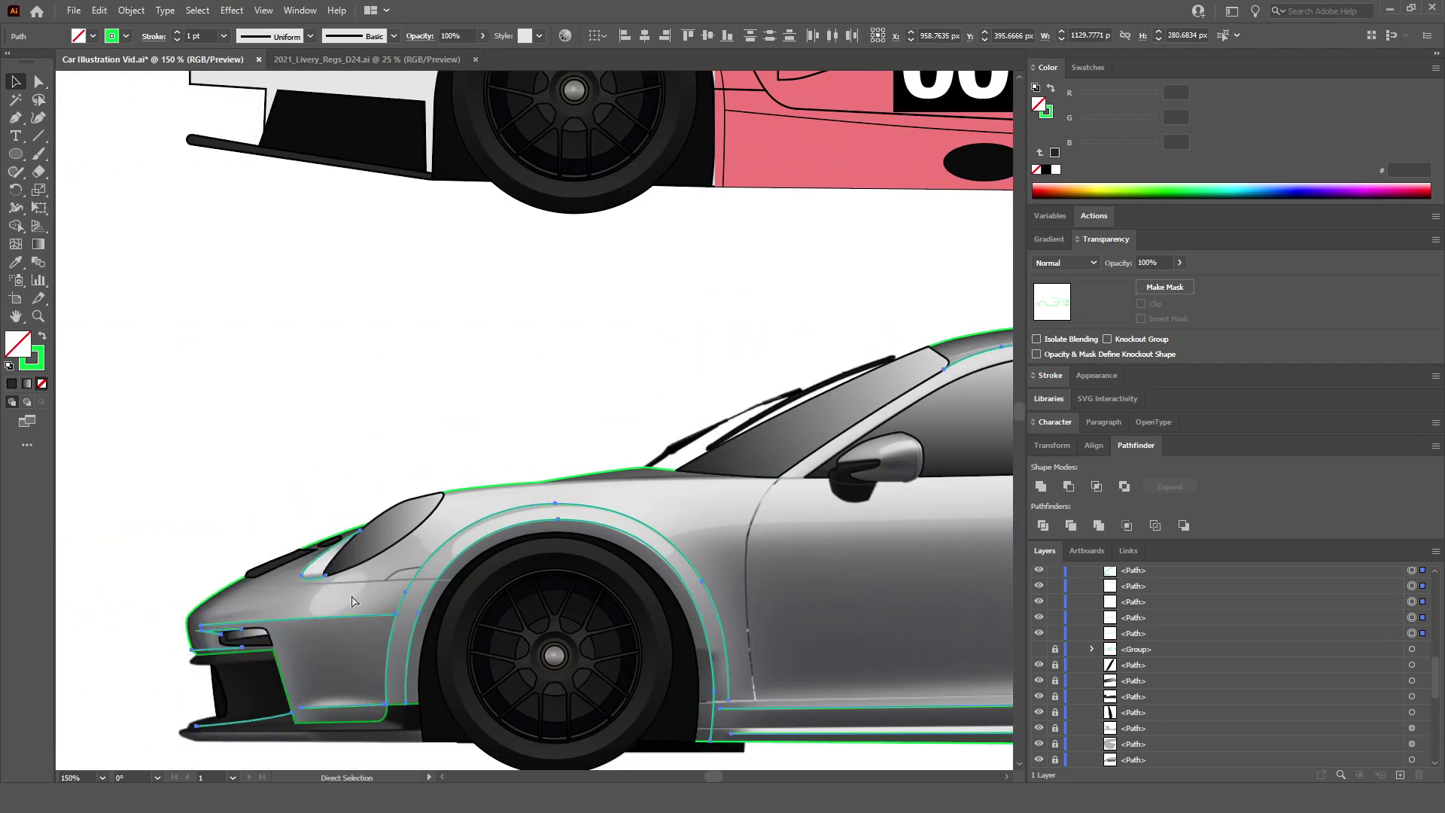
pyautogui.press('v')
pyautogui.scroll(-3, 350, 590)
pyautogui.scroll(-3, 1142, 670)
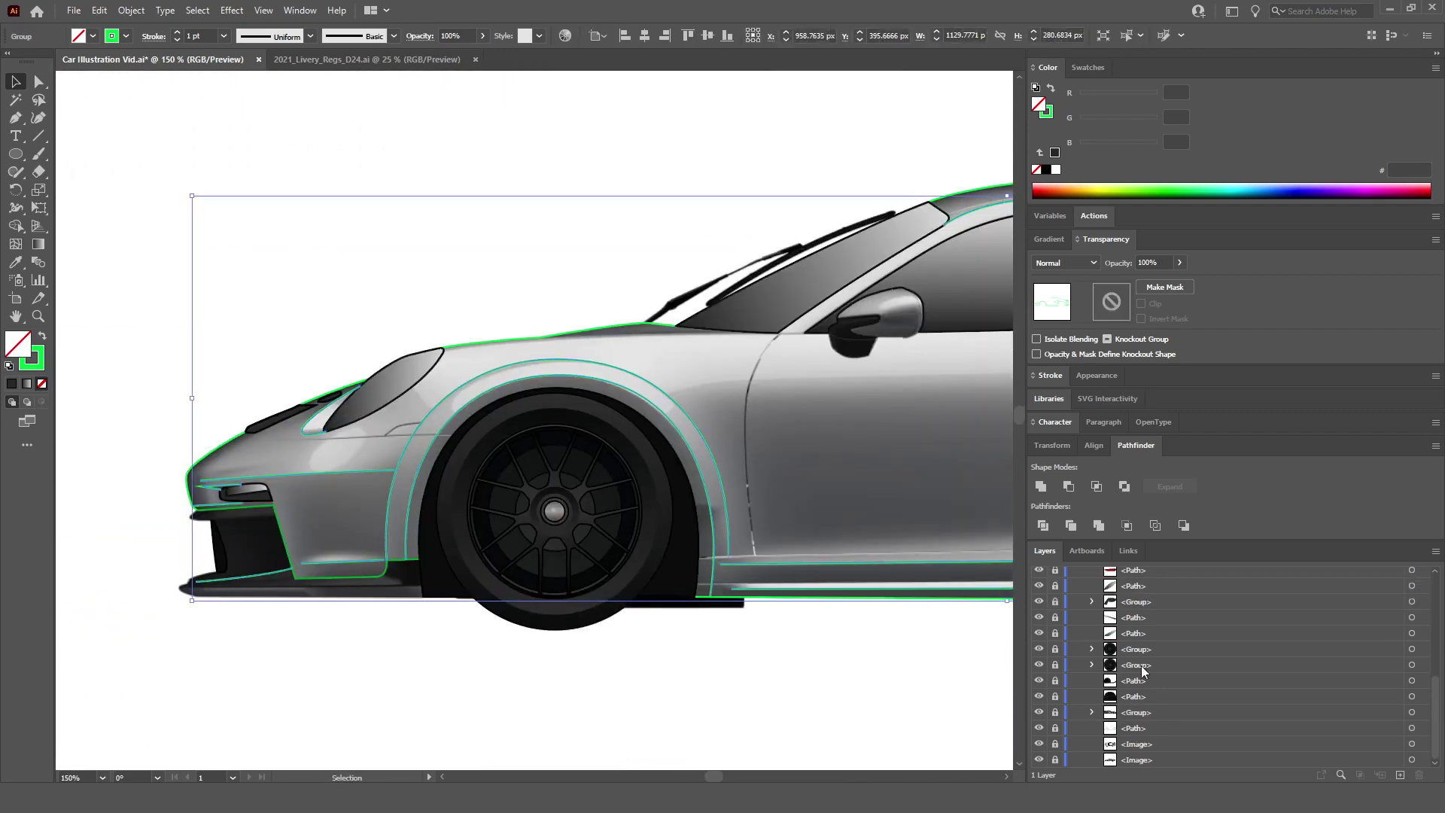
# Step: Show the hidden panel-line group and unlock it together with the detail paths and groups below it in the layer stack
pyautogui.scroll(5, 1152, 673)
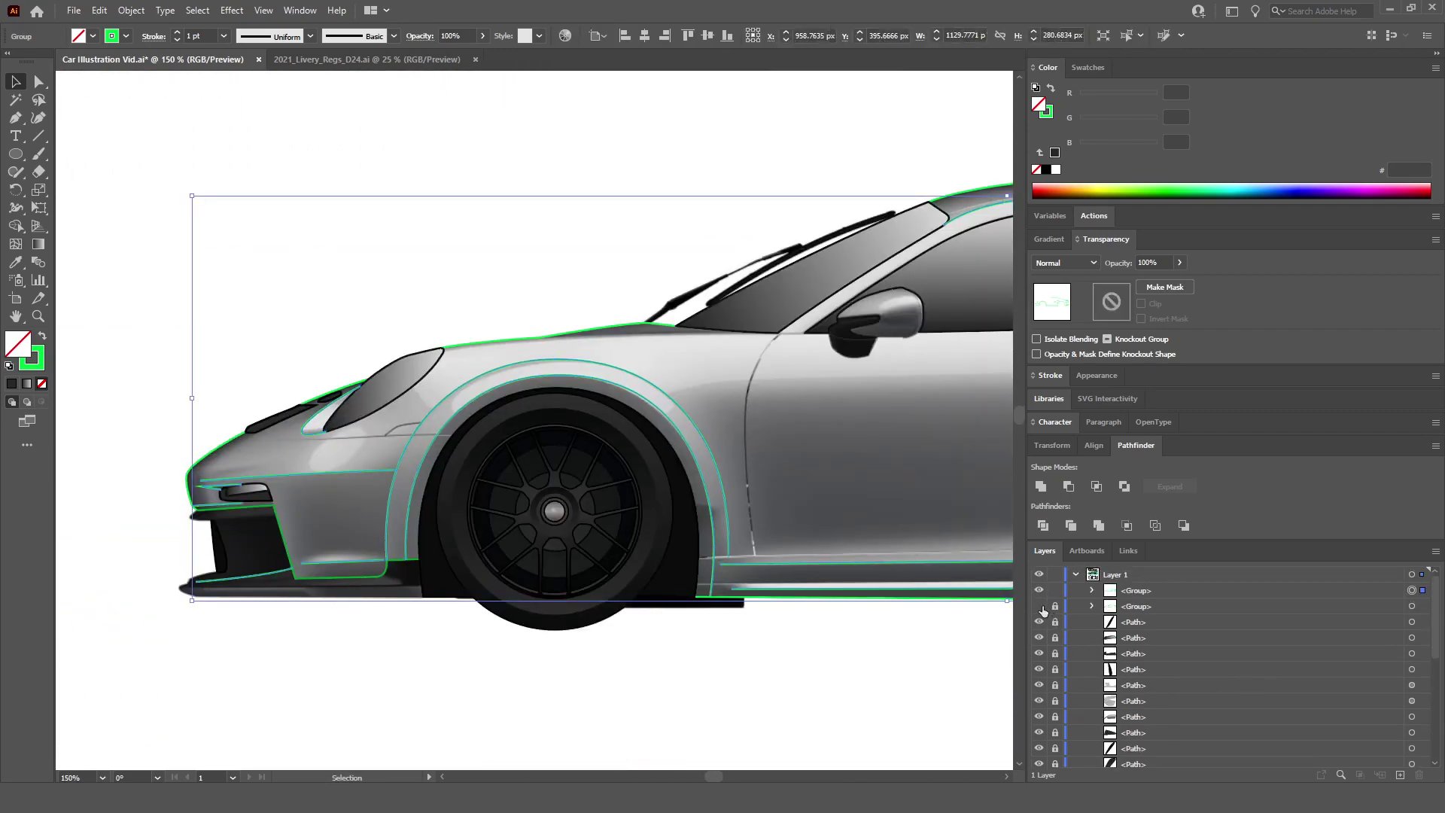
pyautogui.click(1055, 606)
pyautogui.moveTo(1055, 622); pyautogui.dragTo(1054, 768)
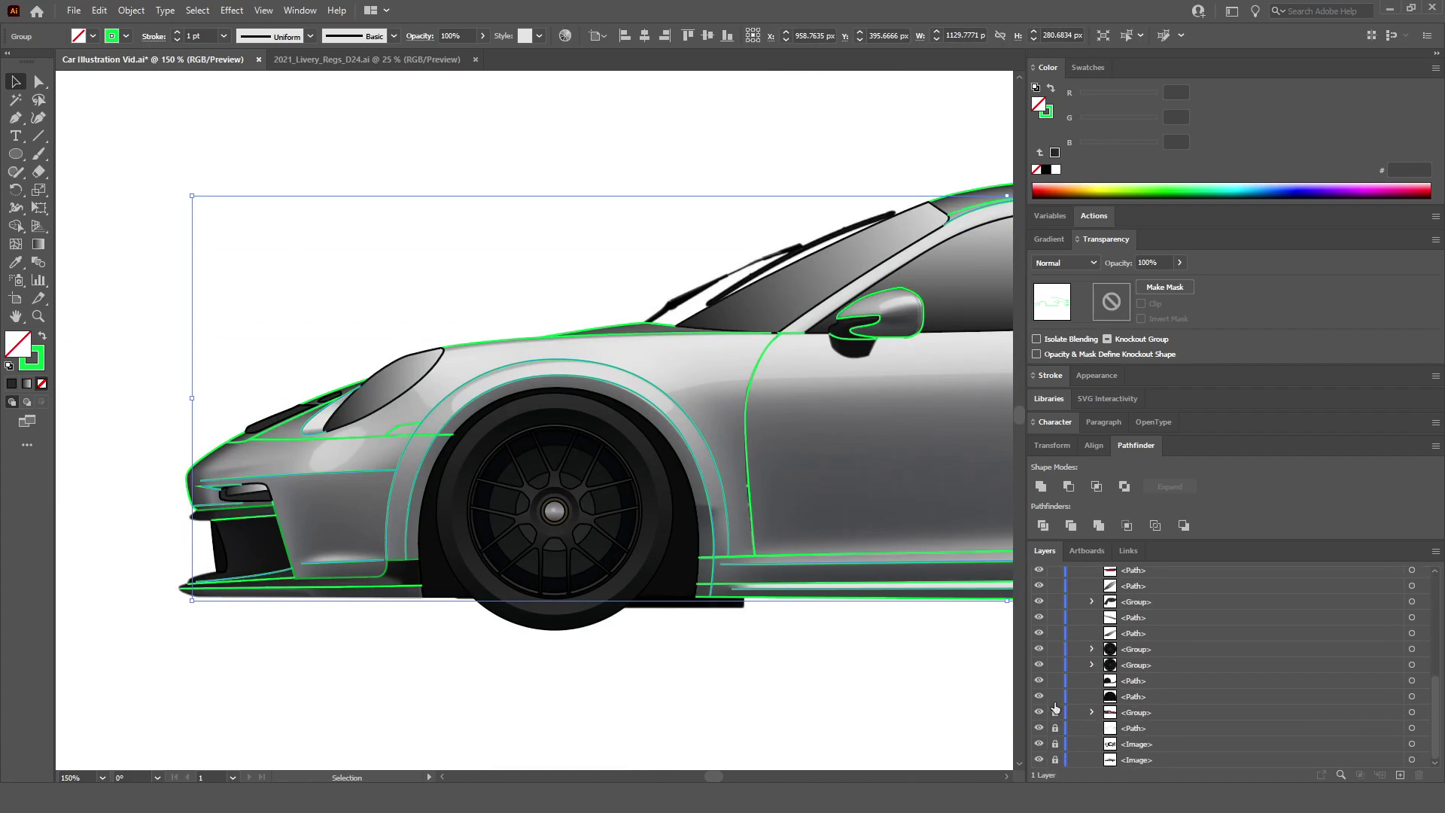
pyautogui.scroll(-5, 617, 561)
pyautogui.click(716, 635)
# Step: Move the car's body outline above the locked group in the layer stack and apply the upper car's light grey fill and black stroke
pyautogui.scroll(5, 828, 593)
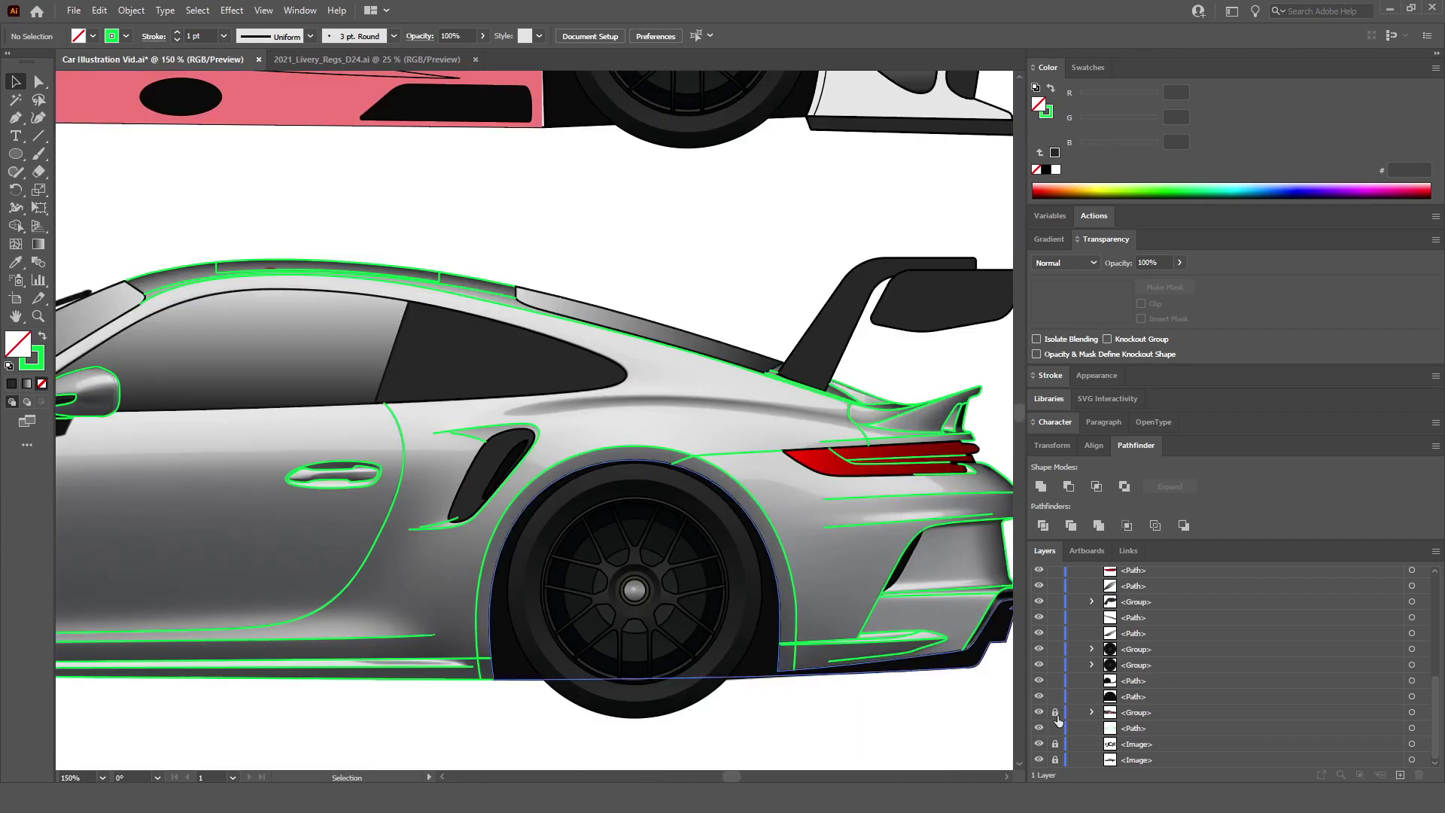
pyautogui.moveTo(1139, 735); pyautogui.dragTo(1136, 712)
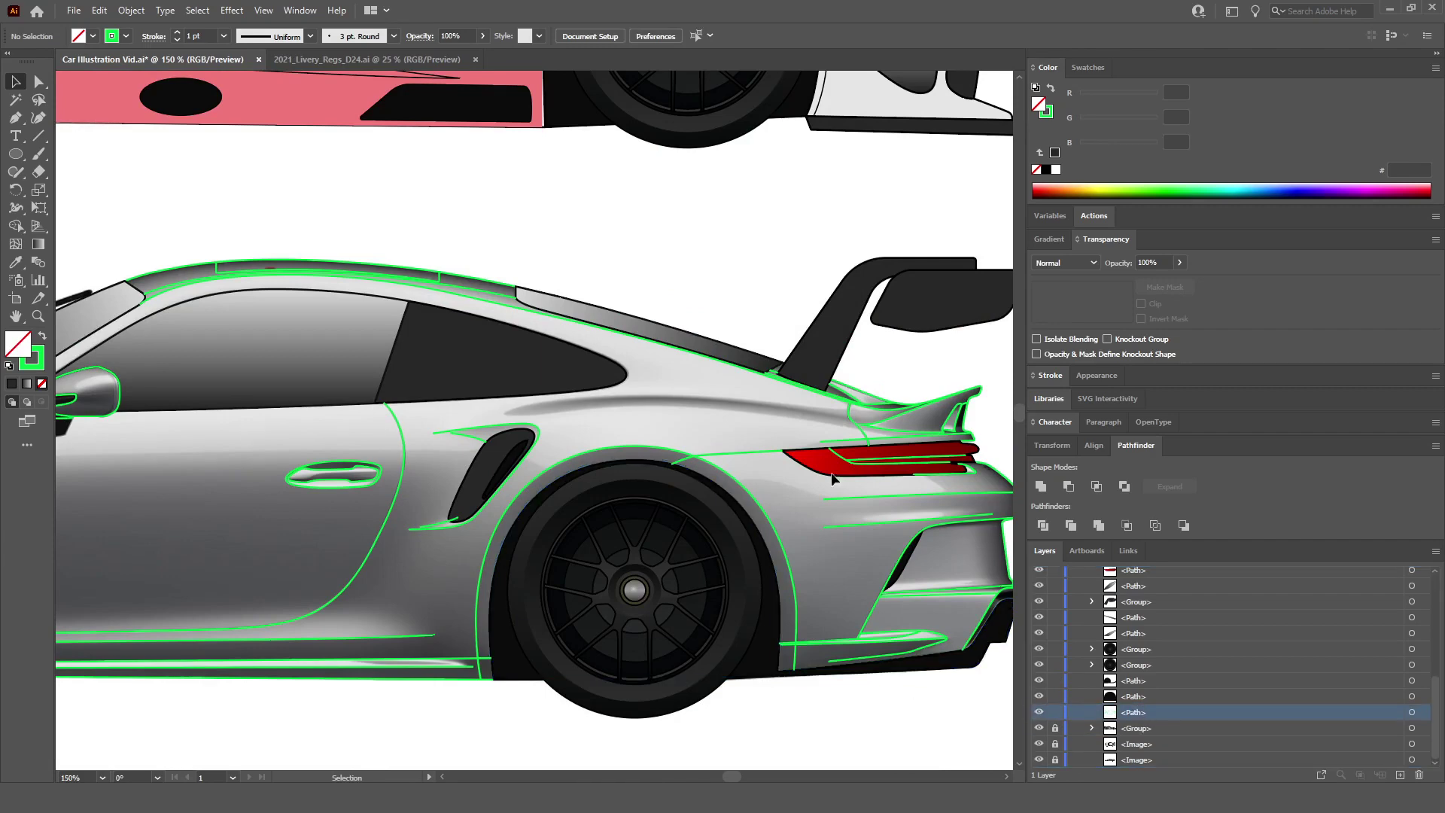
pyautogui.click(874, 390)
pyautogui.scroll(-4, 867, 392)
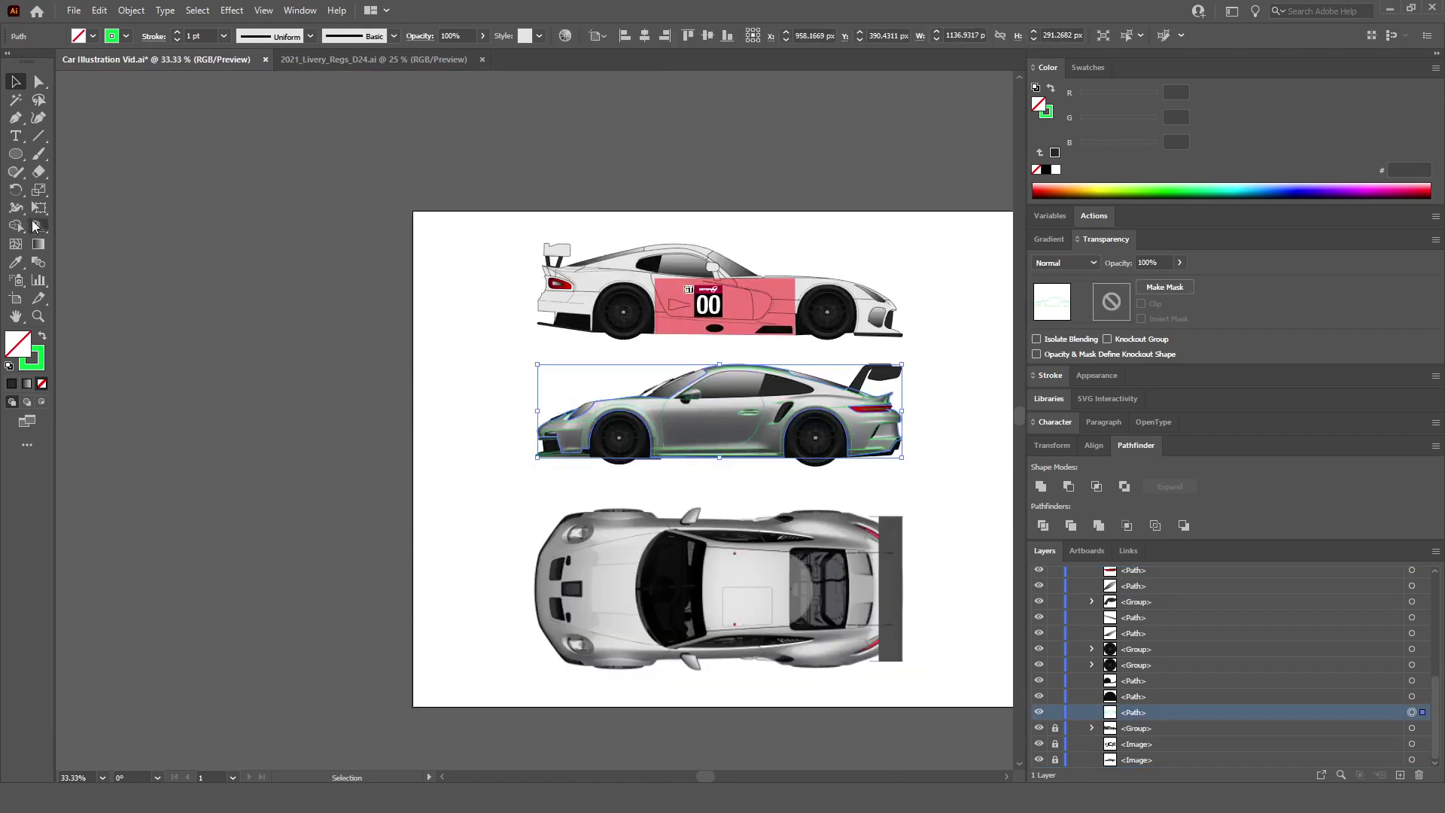
pyautogui.click(19, 267)
pyautogui.hotkey('ctrl', '=')
pyautogui.click(646, 287)
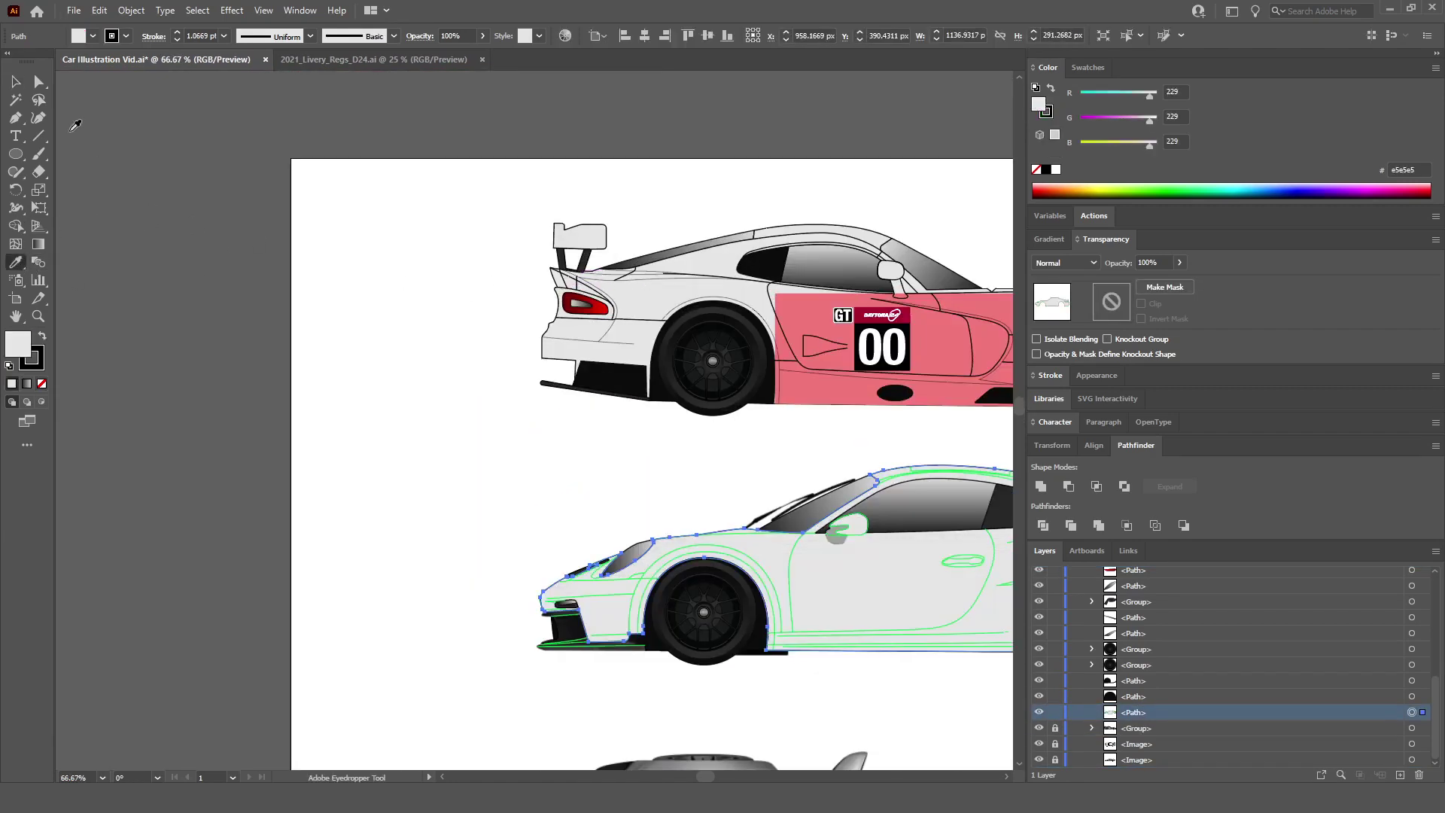
# Step: Set the dark shape beneath the side-view car's door mirror to 100% opacity
pyautogui.click(16, 81)
pyautogui.click(632, 661)
pyautogui.scroll(5, 873, 543)
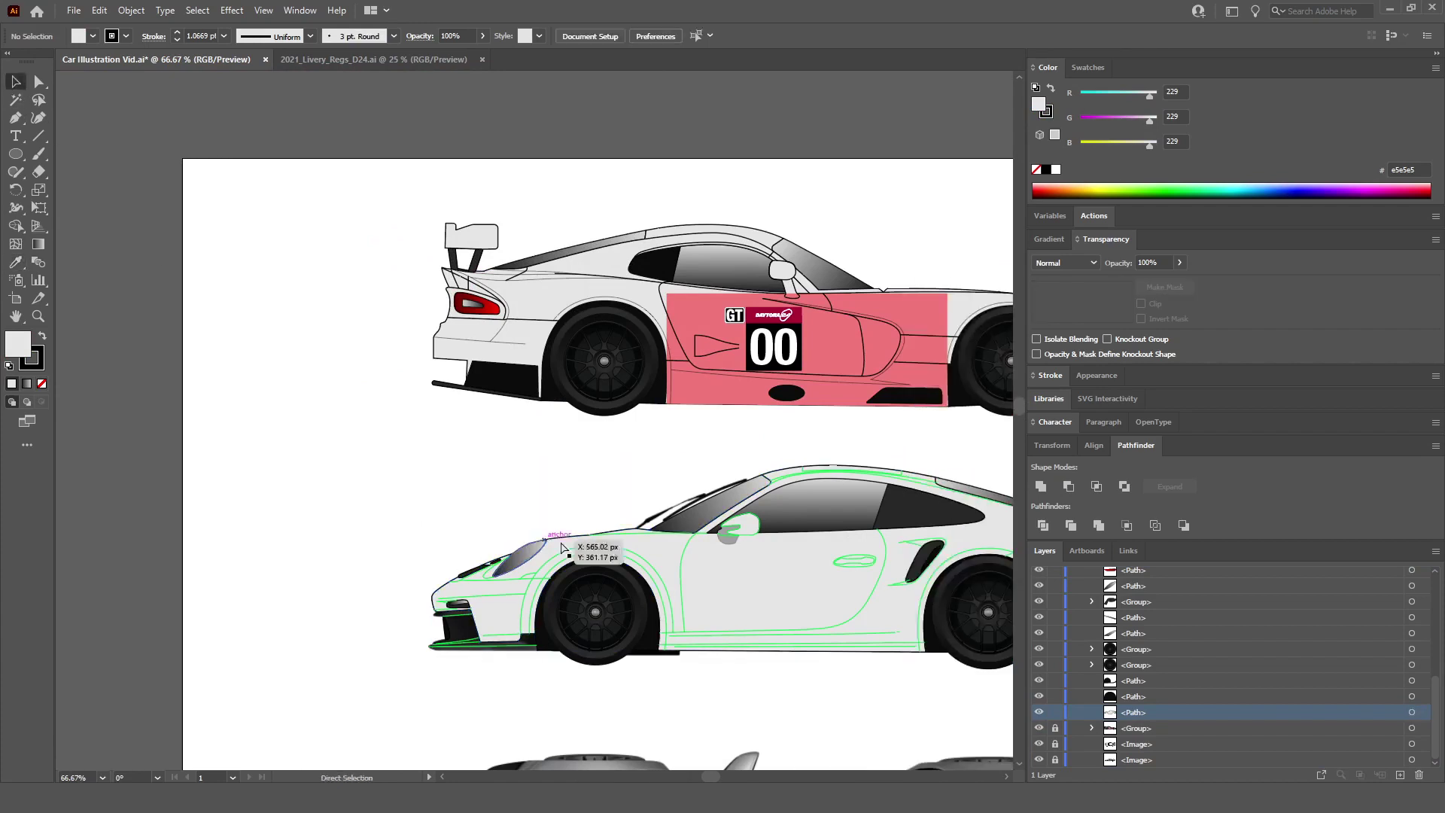
pyautogui.click(747, 522)
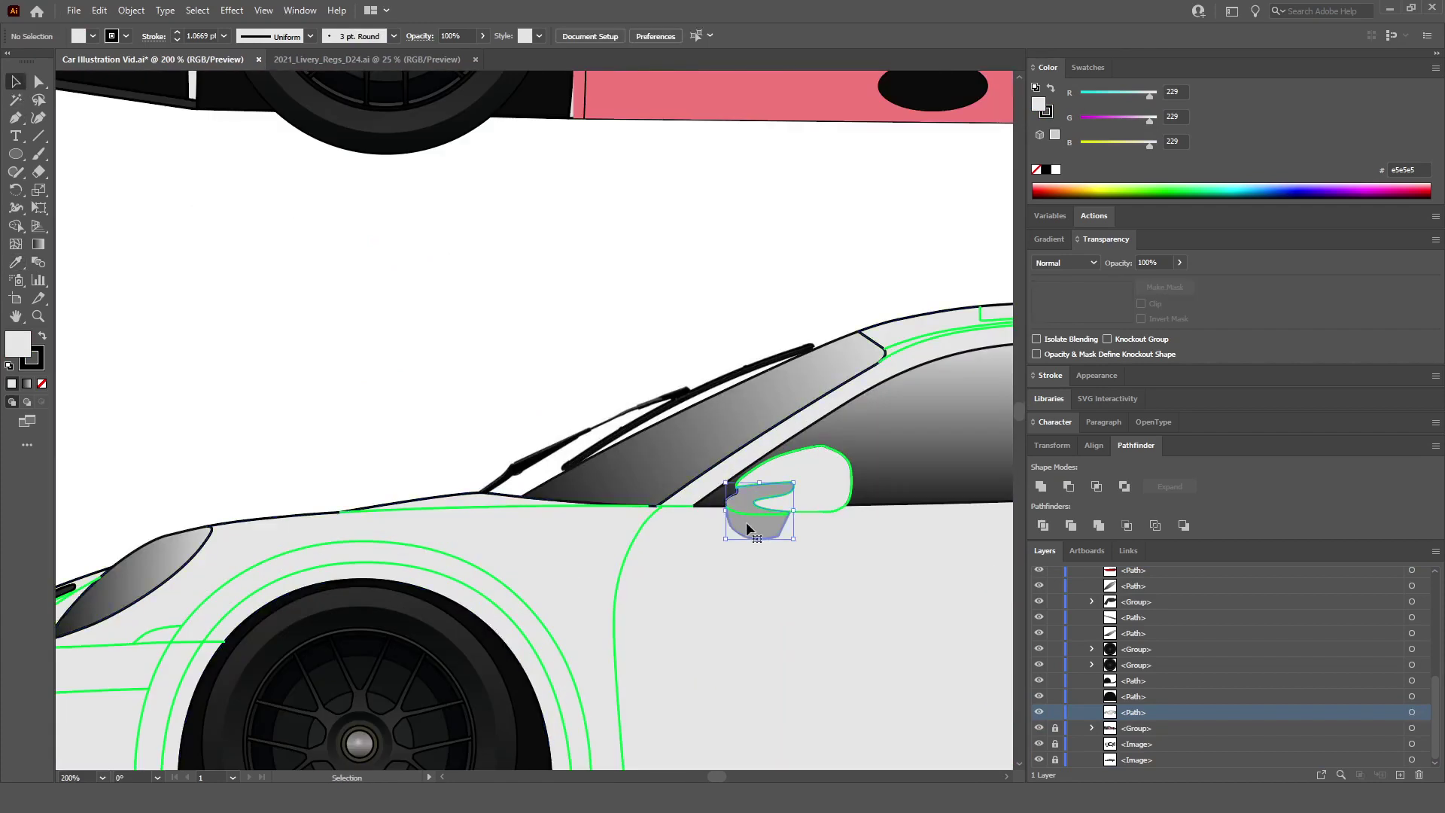
pyautogui.click(1180, 262)
pyautogui.moveTo(1186, 280); pyautogui.dragTo(1231, 280)
pyautogui.click(694, 319)
# Step: Make the dark front intake and splitter shape on the side-view car's bumper fully opaque
pyautogui.scroll(-3, 694, 319)
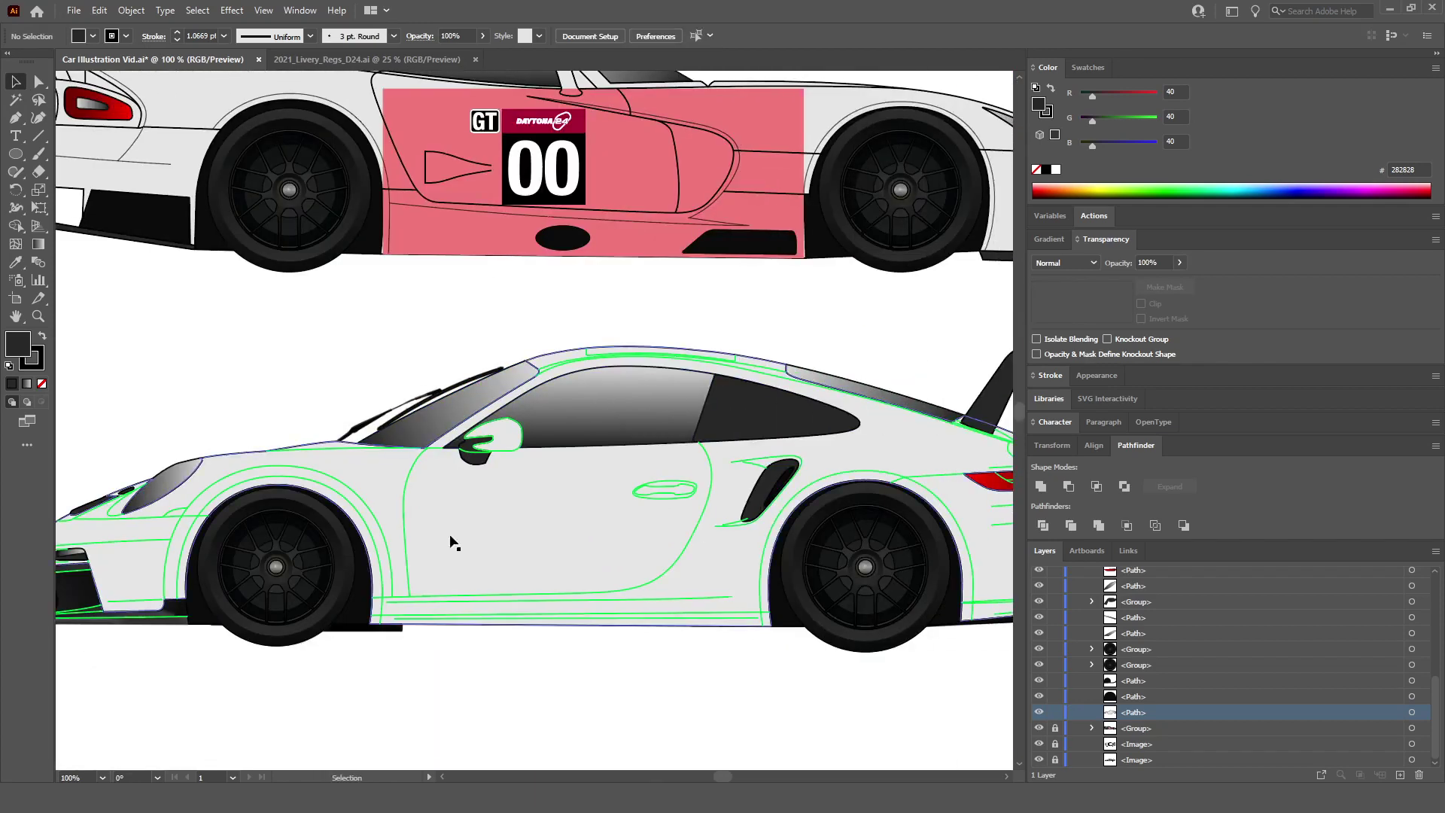
pyautogui.hscroll(-2, 199, 616)
pyautogui.hscroll(-2, 199, 615)
pyautogui.scroll(4, 226, 638)
pyautogui.click(385, 501)
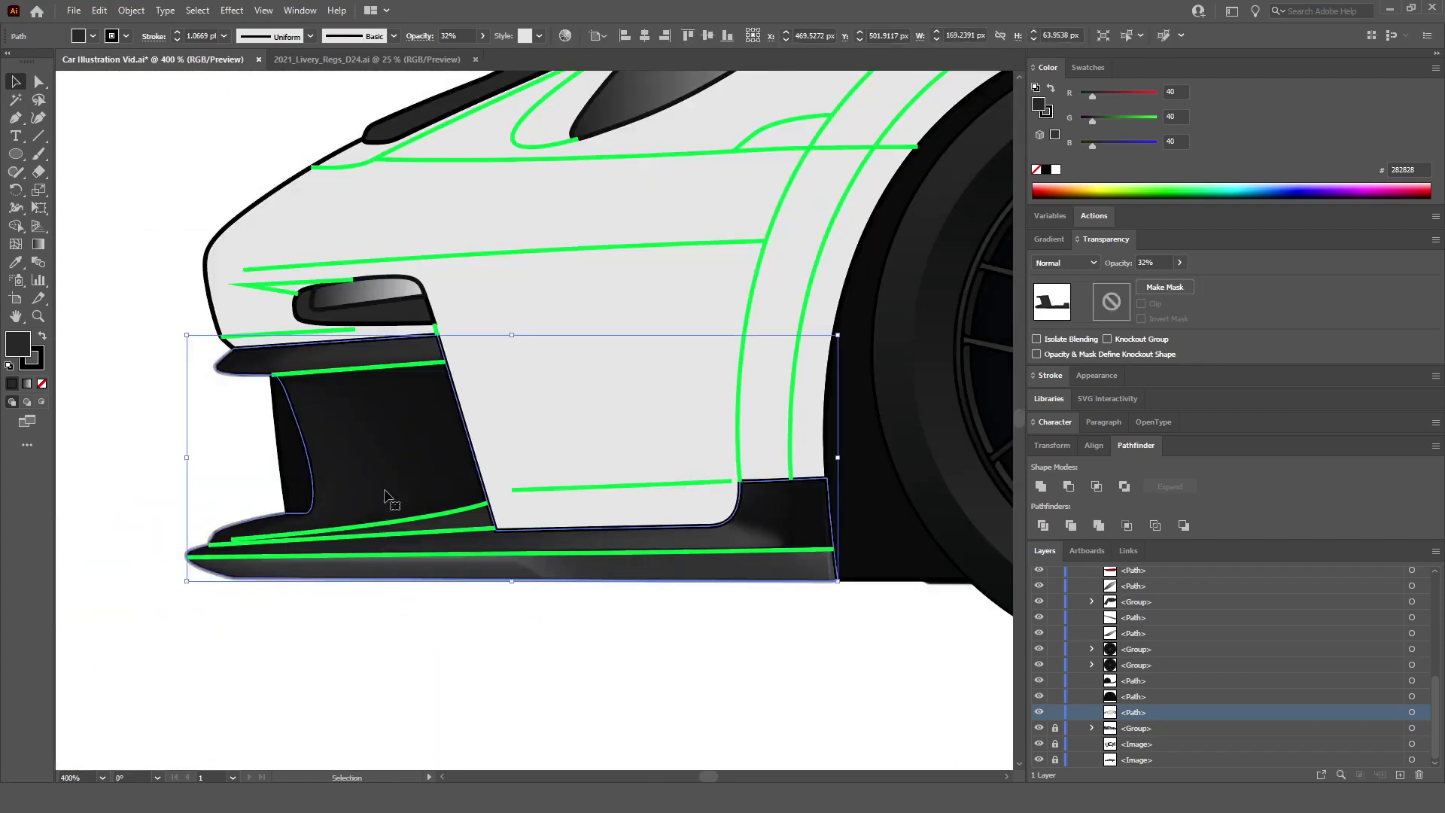
pyautogui.click(689, 666)
pyautogui.scroll(-3, 482, 508)
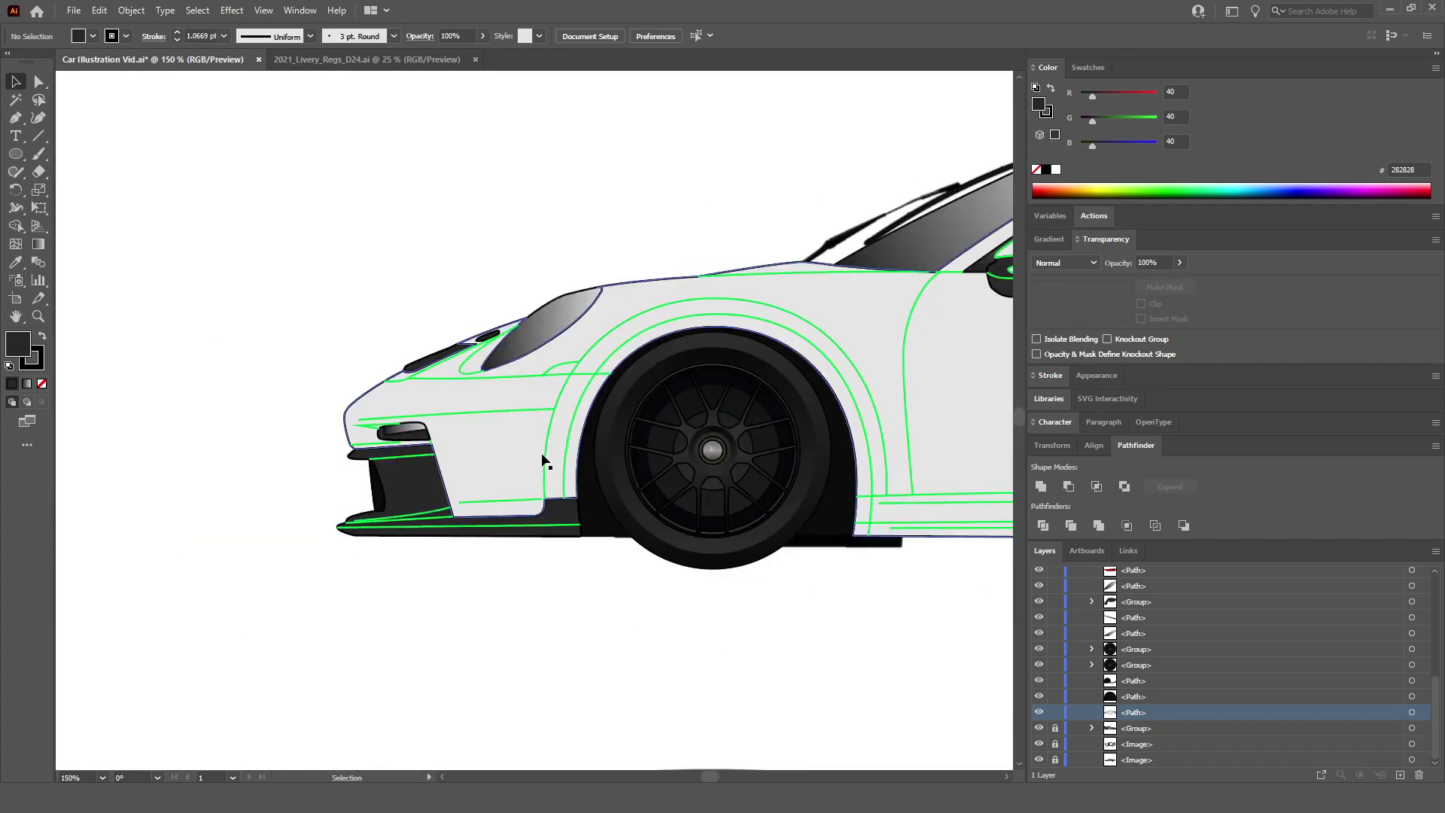
# Step: Change the stroke of the main green panel-line group on the side-view car to black
pyautogui.click(529, 374)
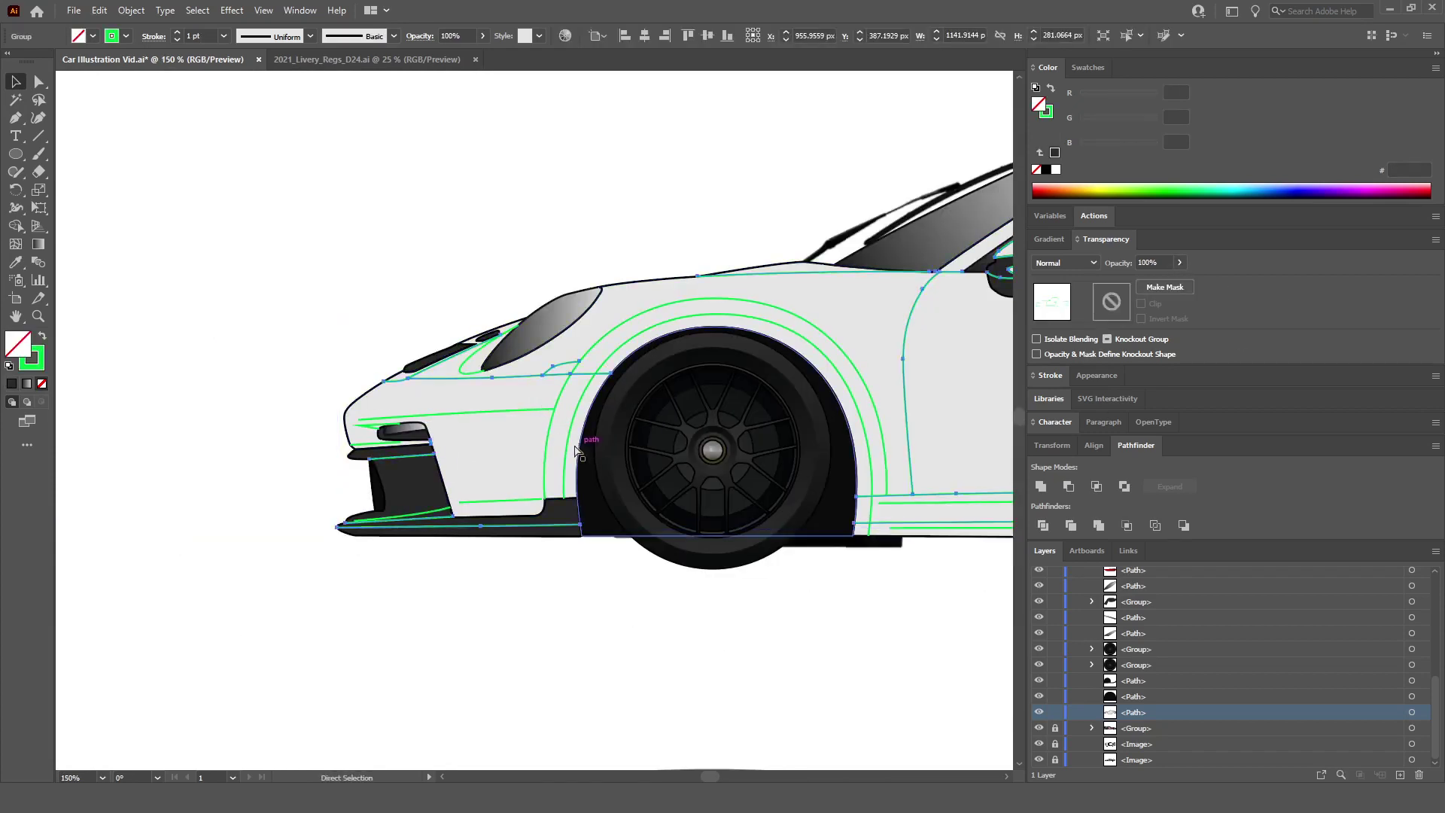
pyautogui.hscroll(3, 70, 401)
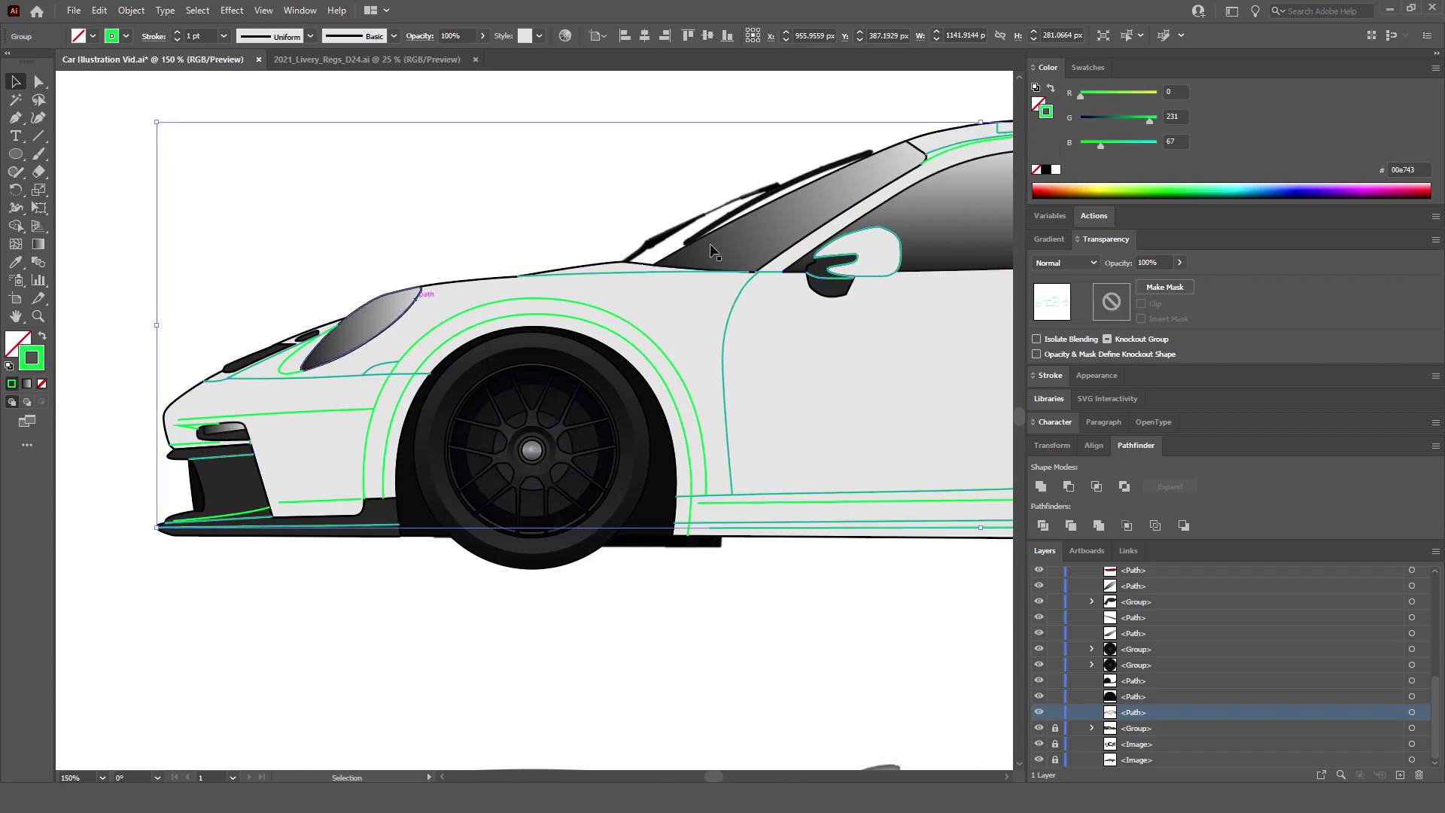
pyautogui.click(1045, 171)
pyautogui.click(582, 197)
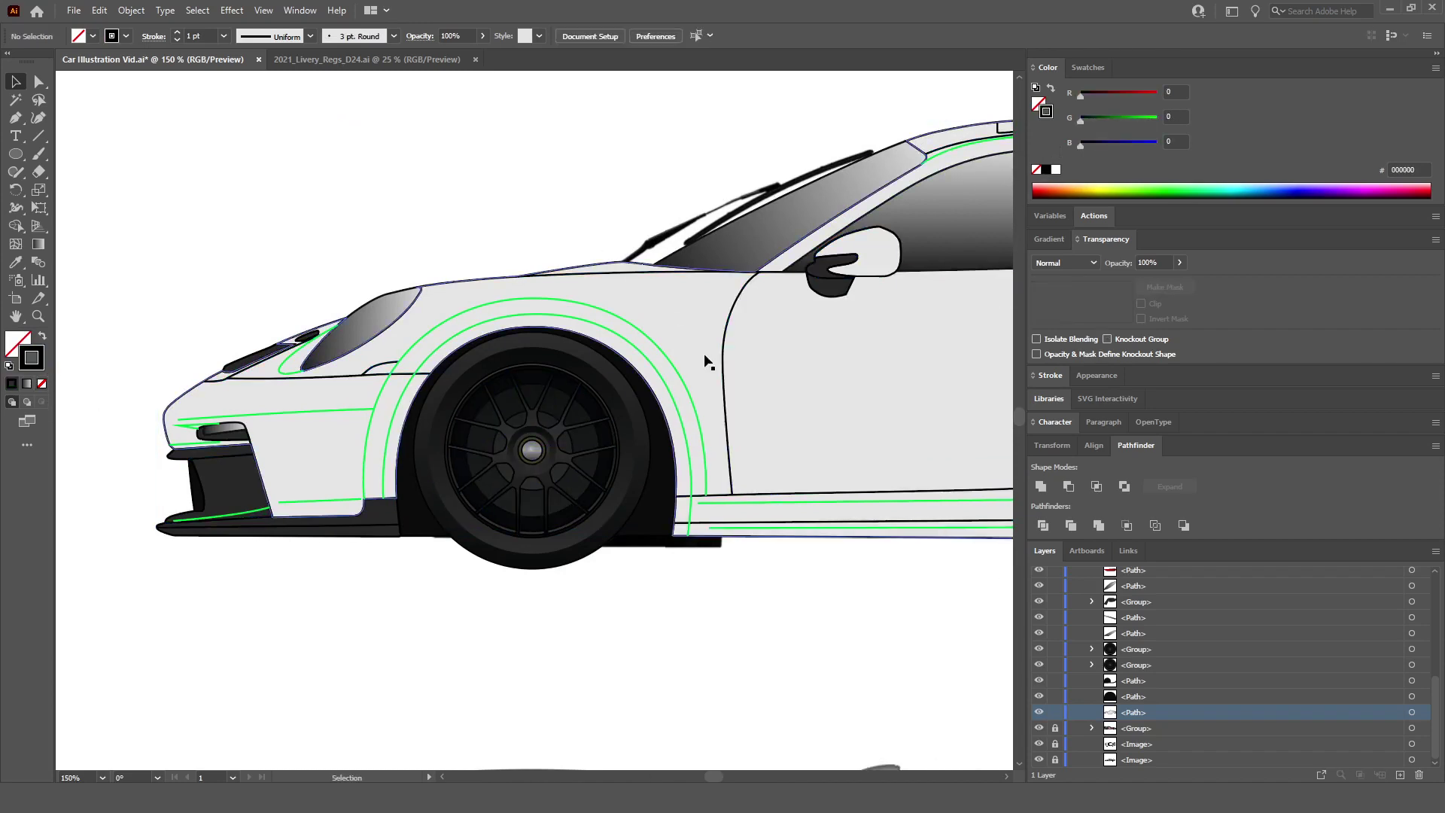
# Step: Give the remaining green detail-line group a black stroke with a 0.5 pt weight
pyautogui.click(667, 358)
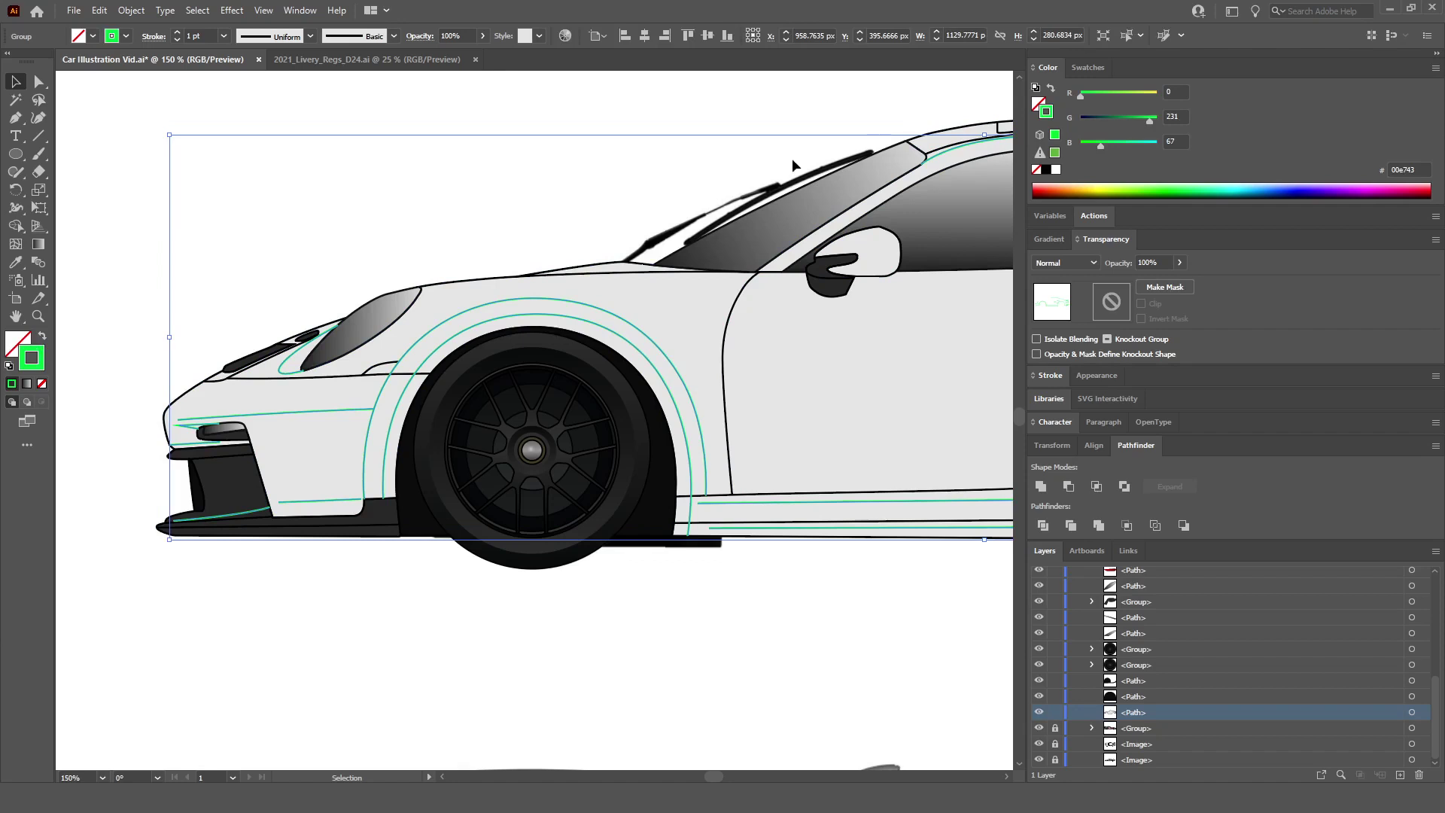
pyautogui.click(1045, 172)
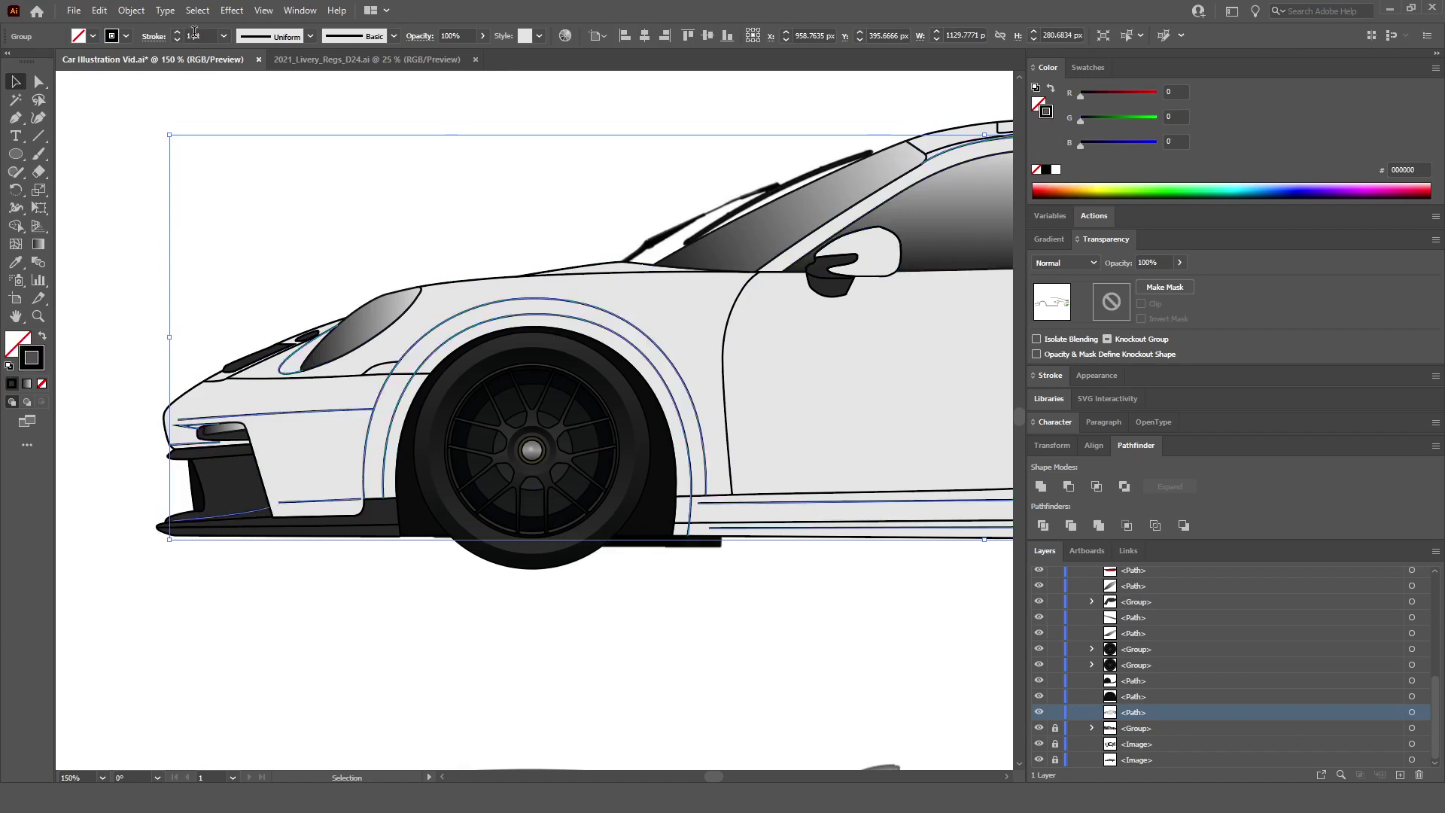
pyautogui.moveTo(207, 36); pyautogui.dragTo(164, 39)
pyautogui.write('0.5')
pyautogui.press('Return')
pyautogui.click(419, 241)
pyautogui.hotkey('ctrl', '0')
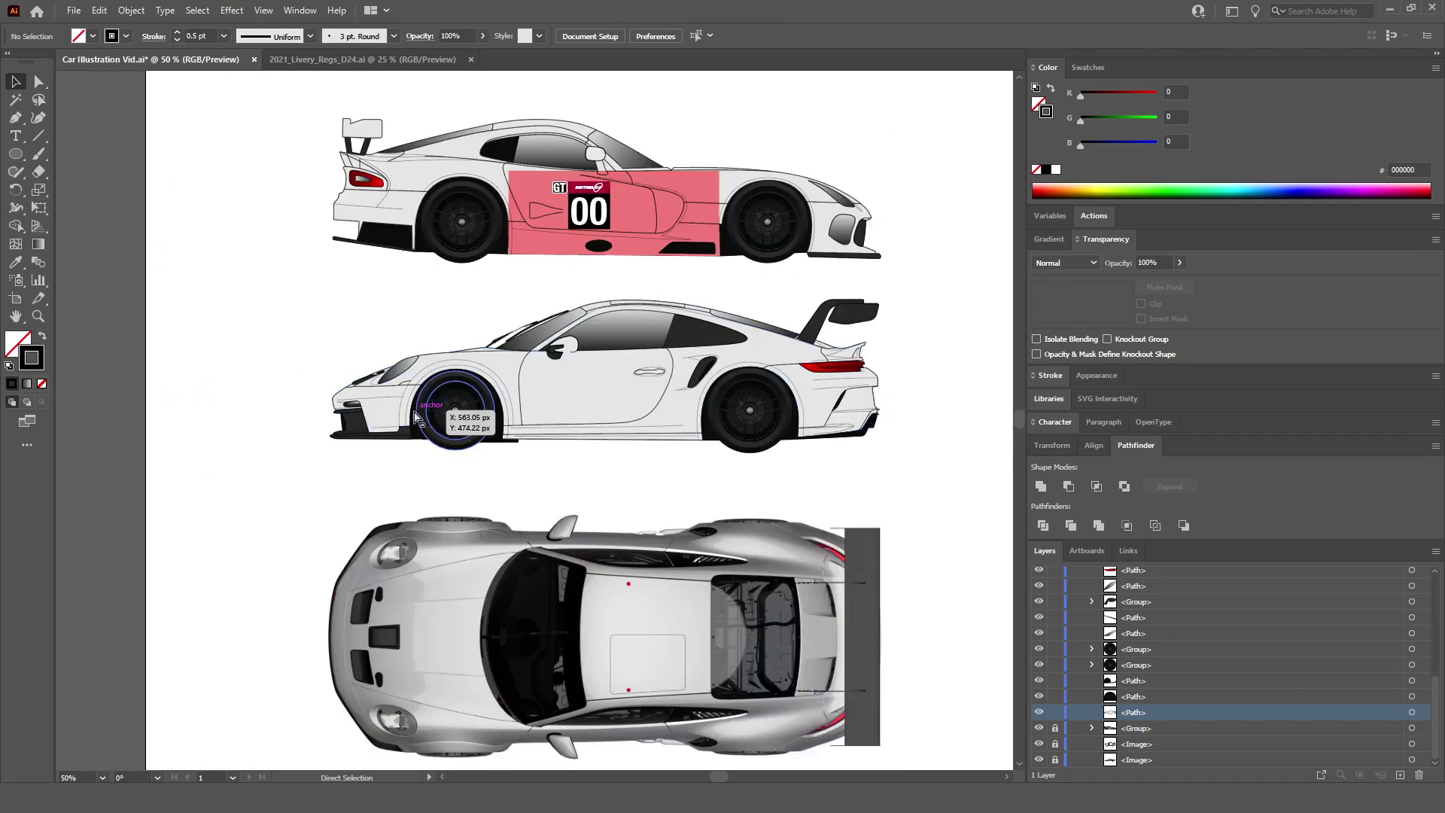
# Step: Lock the two line groups and the light grey body outline of the side-view car
pyautogui.scroll(3, 720, 369)
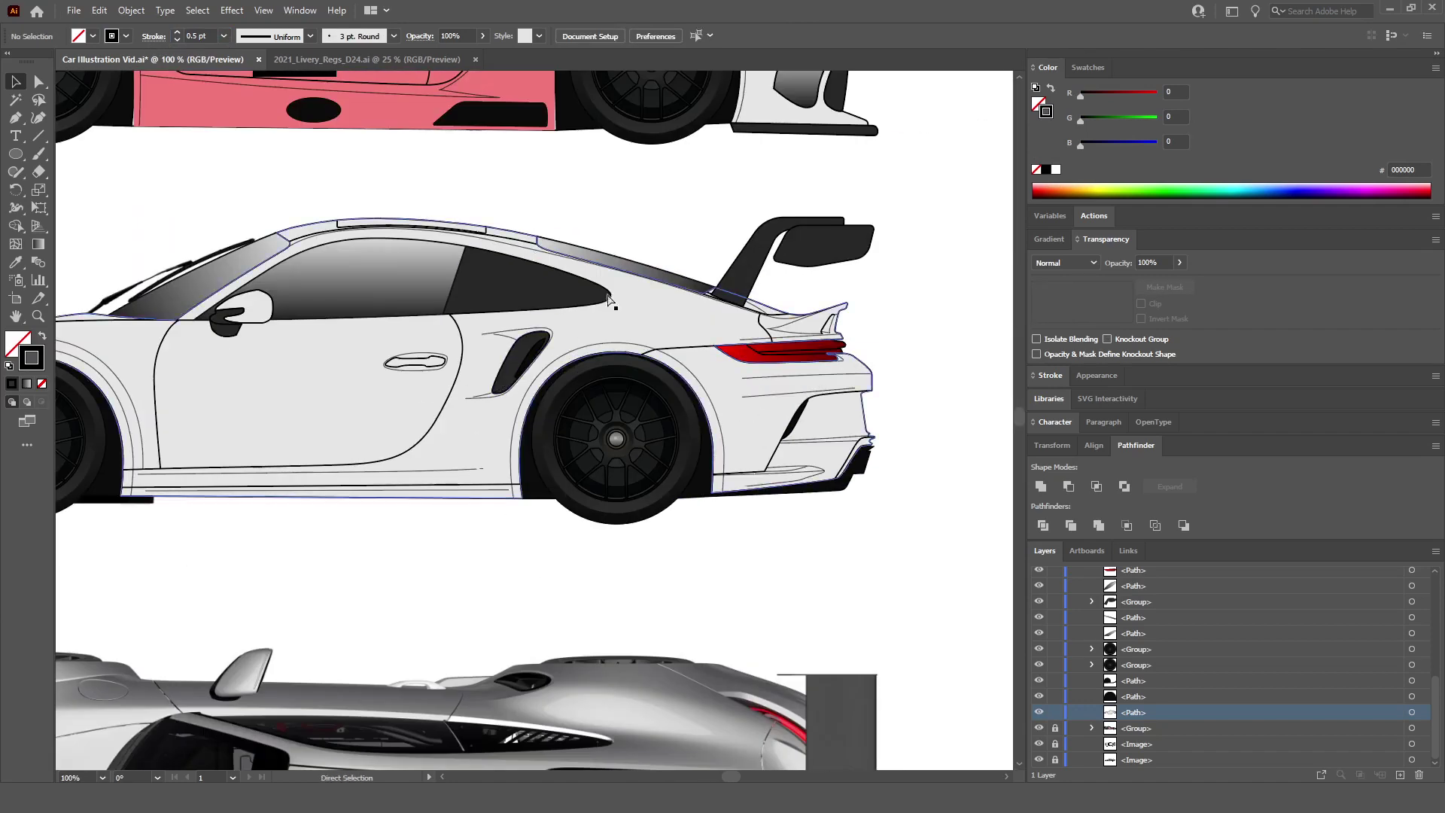
pyautogui.hscroll(-2, 623, 288)
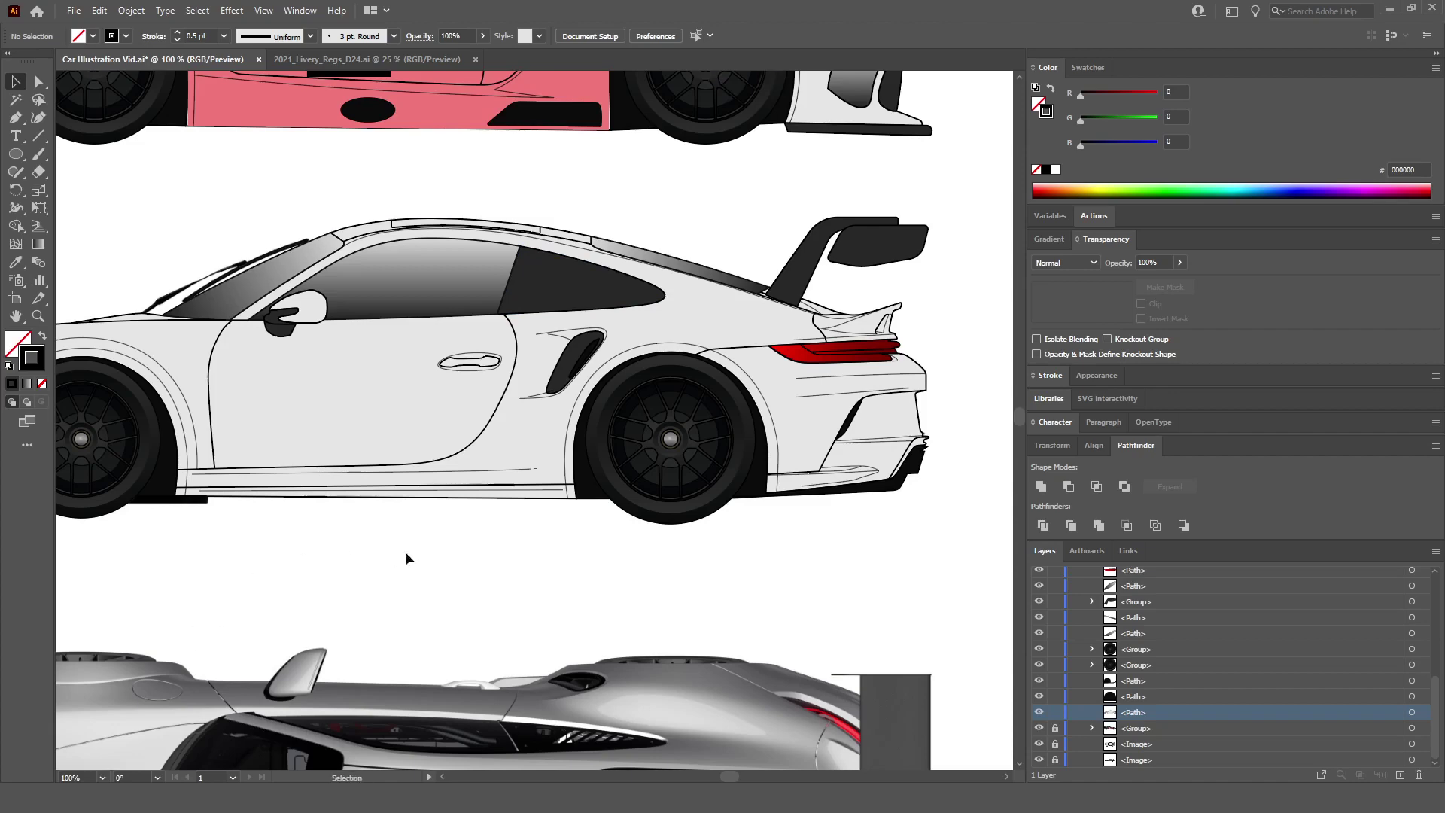
pyautogui.hscroll(-2, 620, 493)
pyautogui.scroll(3, 619, 462)
pyautogui.scroll(-4, 572, 507)
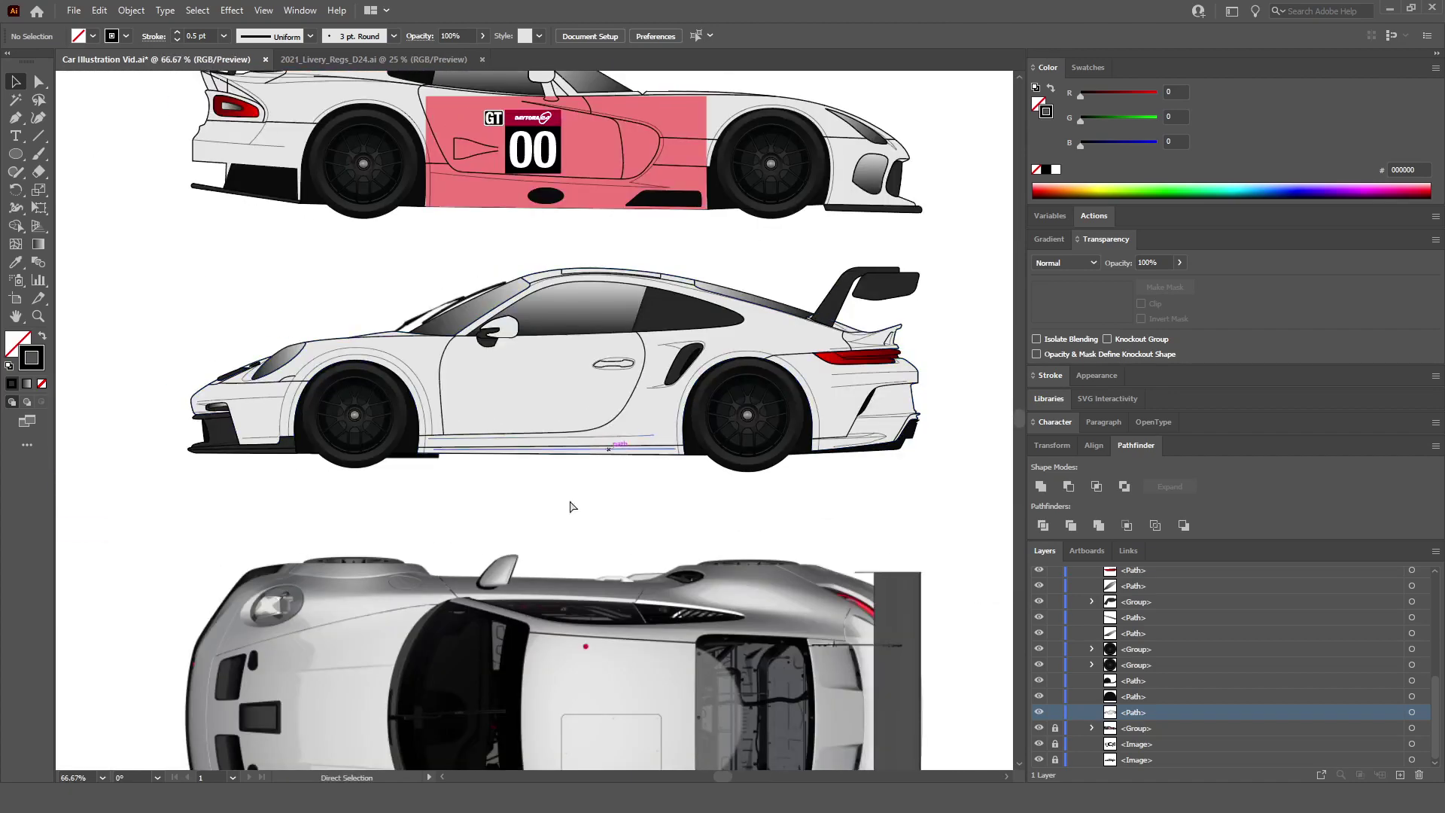
pyautogui.scroll(1, 482, 512)
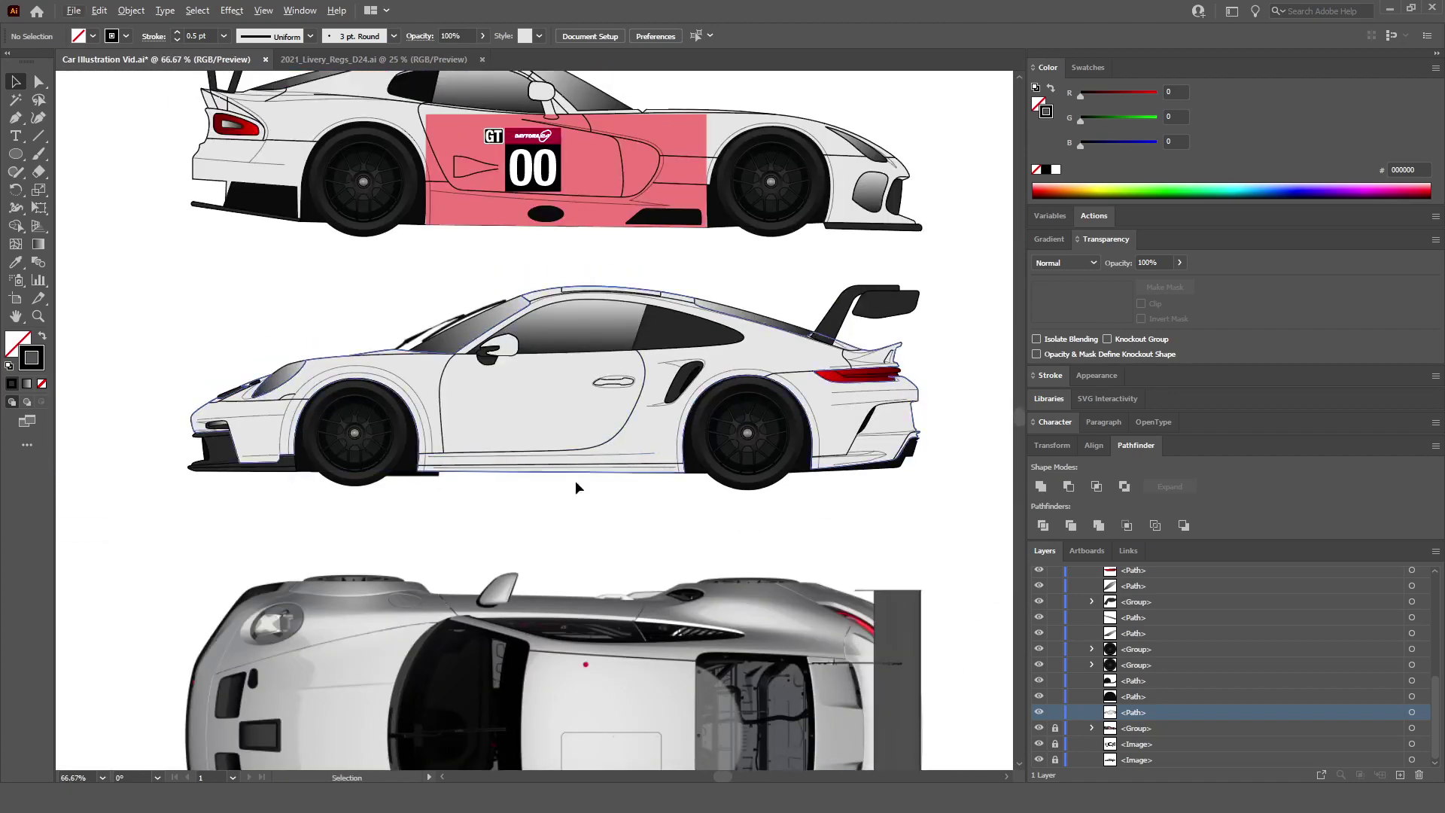
pyautogui.scroll(5, 1091, 649)
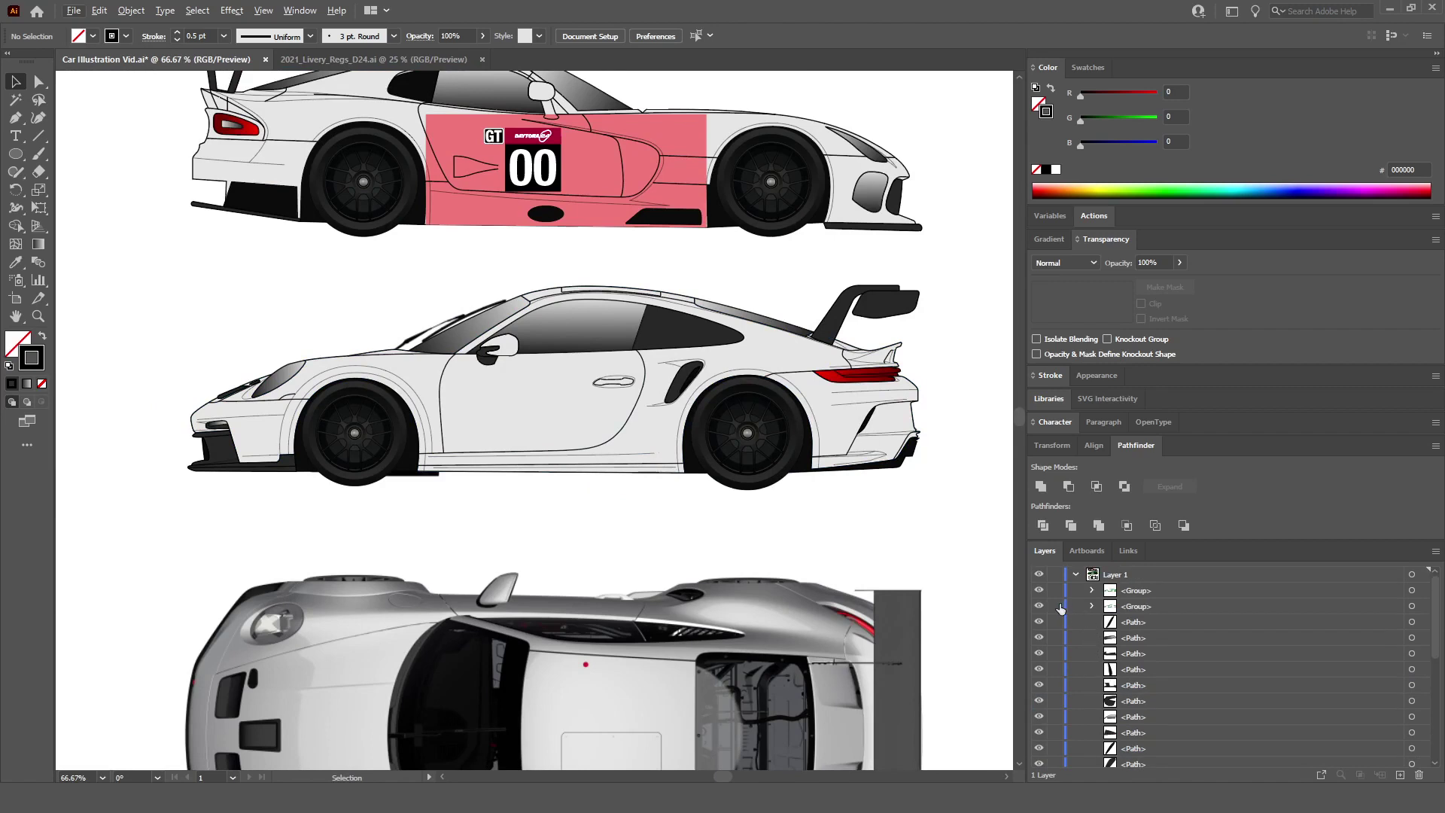
pyautogui.click(759, 374)
pyautogui.scroll(-5, 1111, 663)
pyautogui.click(1055, 712)
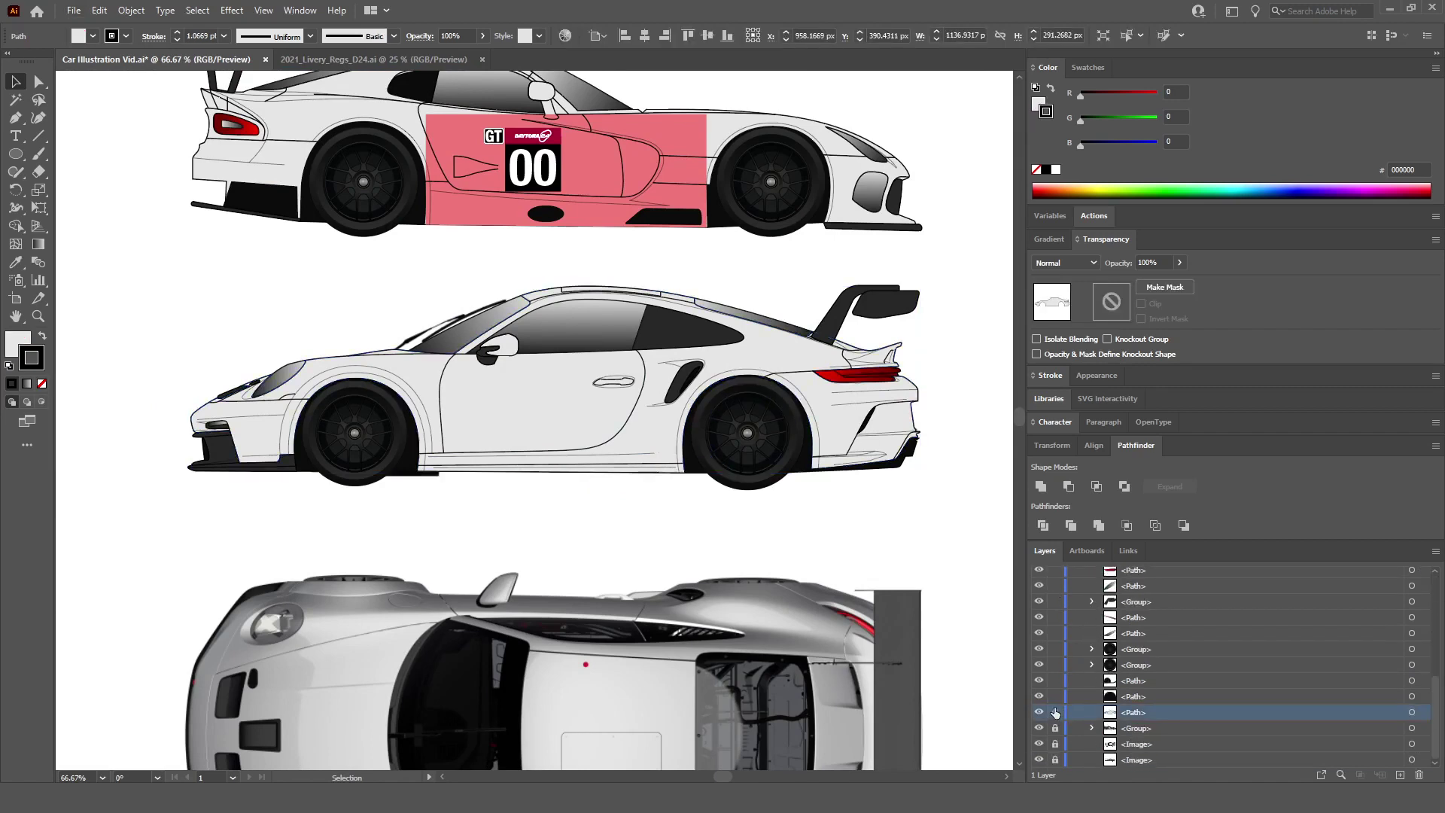
# Step: Group both wheels of the side-view car with their dark wheel-arch shapes and lock the group
pyautogui.moveTo(740, 445); pyautogui.dragTo(738, 443)
pyautogui.scroll(3, 339, 472)
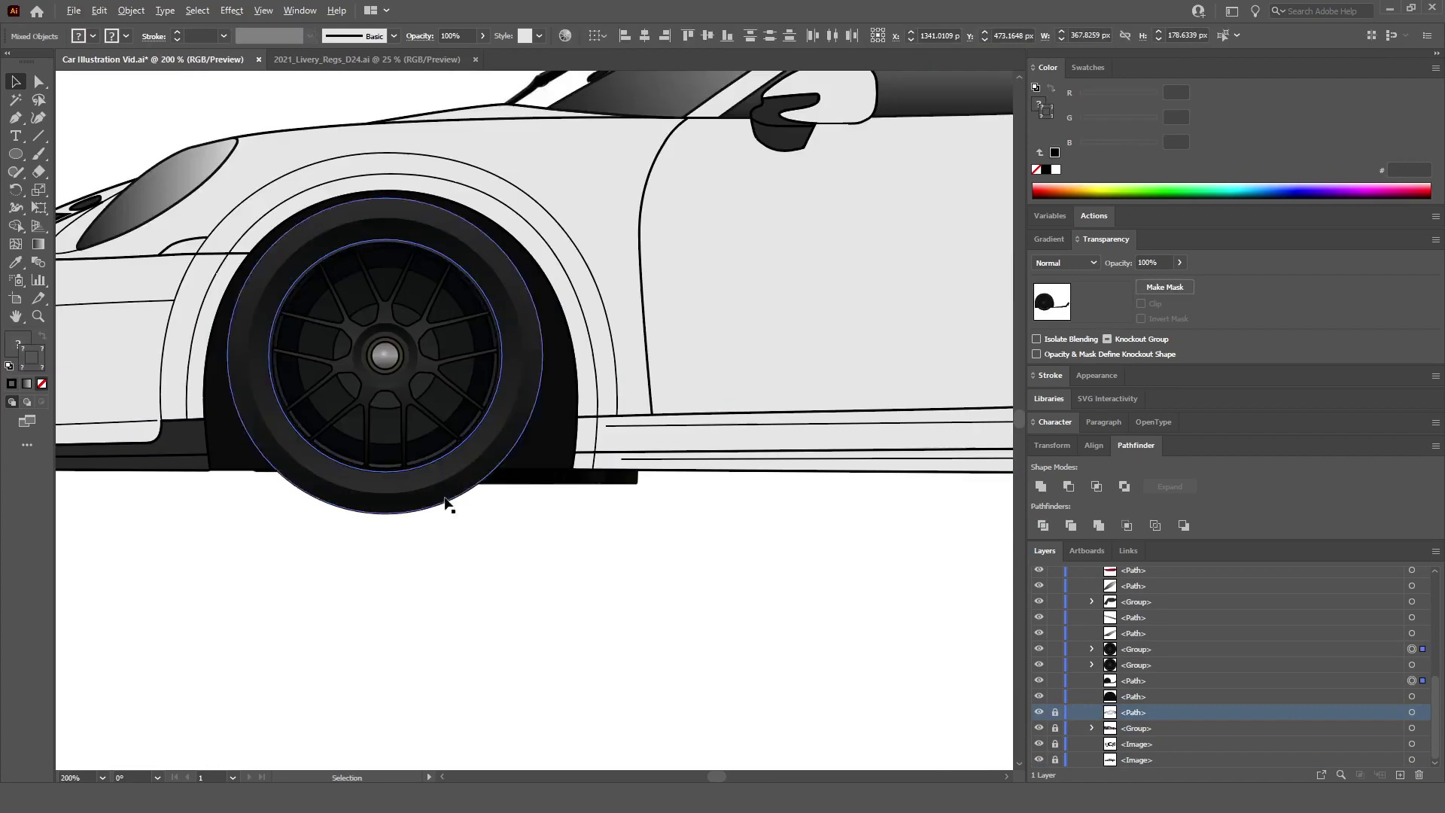
pyautogui.keyDown('shift'); pyautogui.click(354, 442); pyautogui.keyUp('shift')
pyautogui.hotkey('ctrl', 'g')
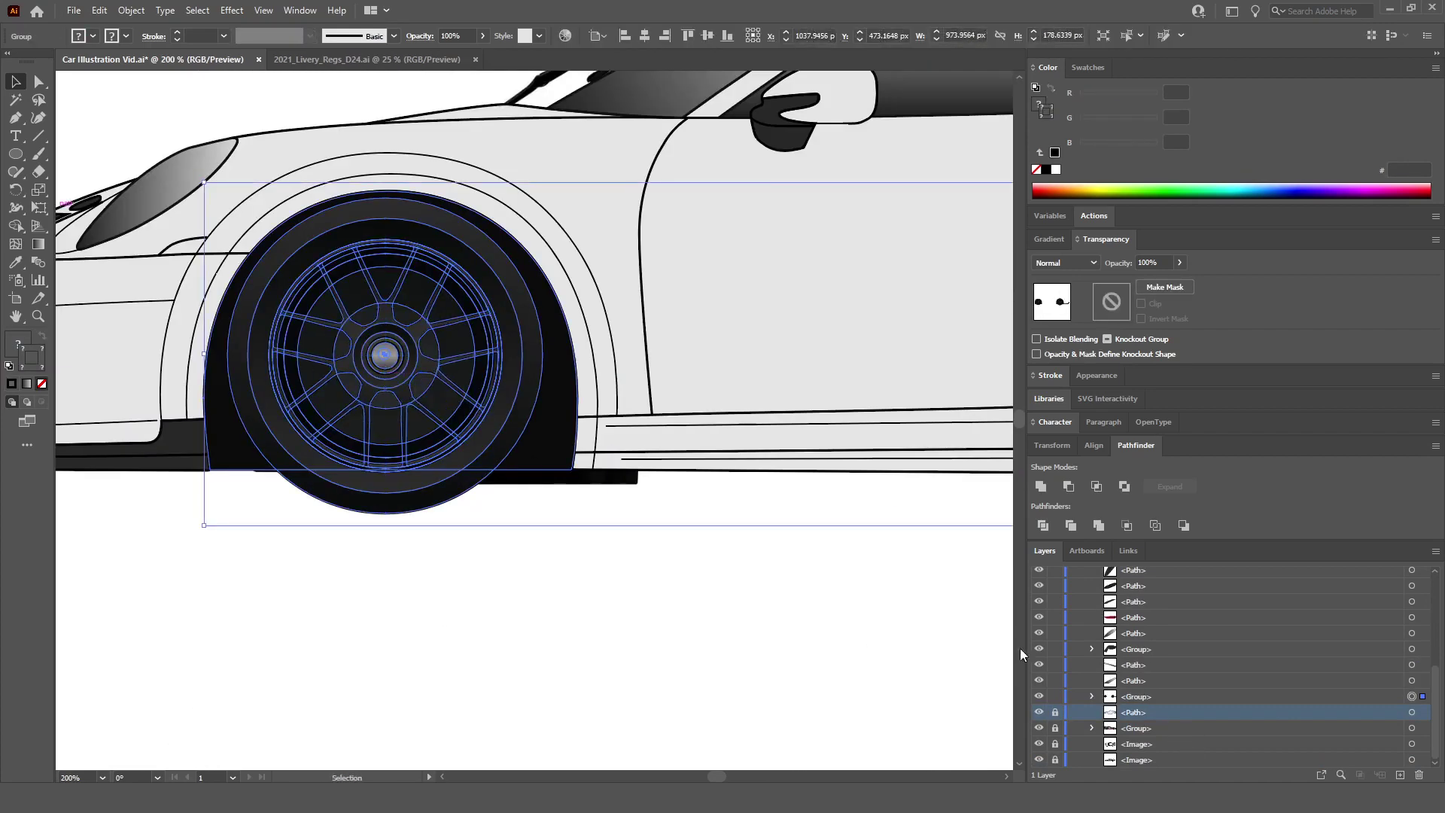
pyautogui.scroll(-2, 847, 613)
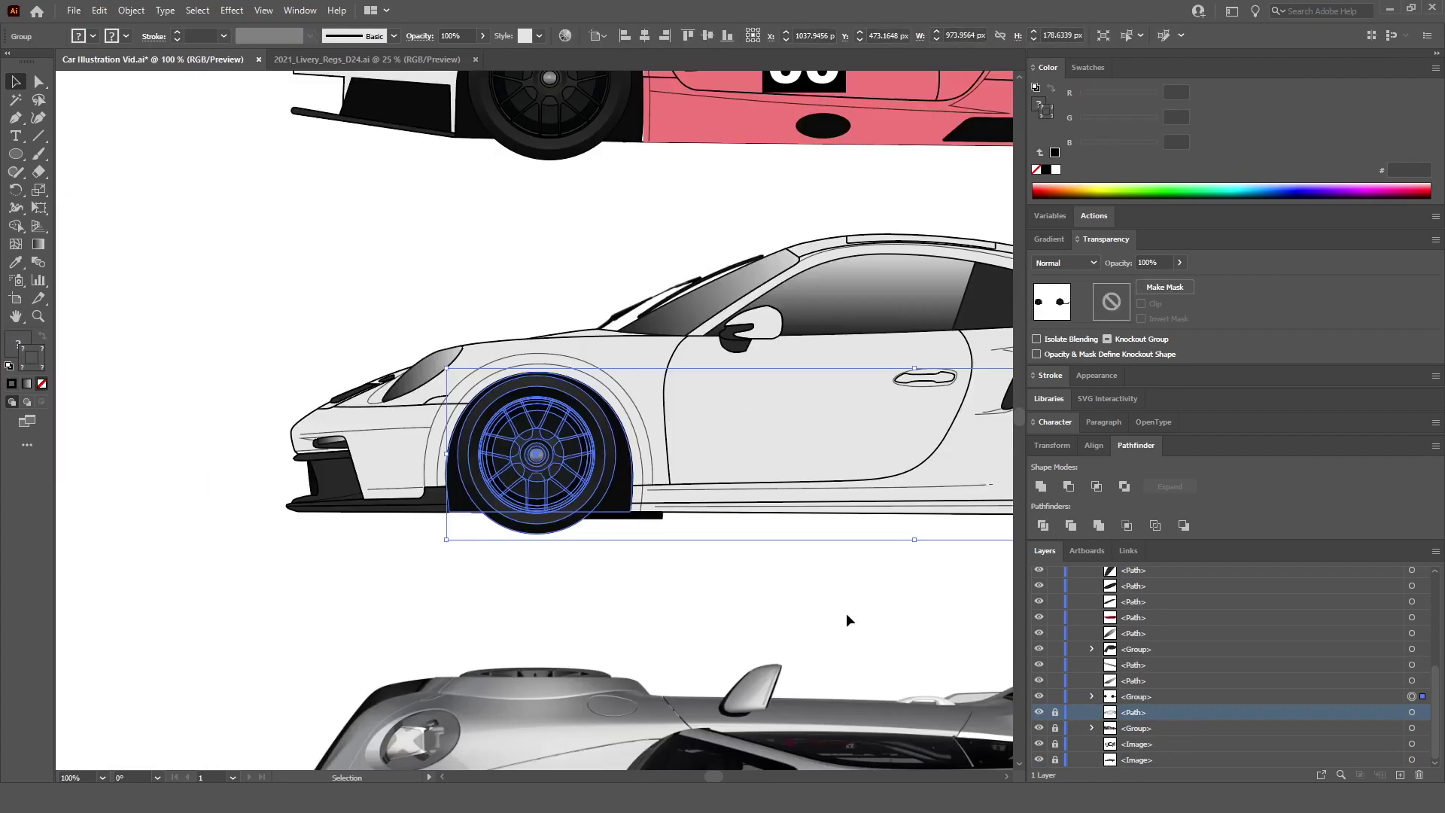
pyautogui.click(1055, 696)
# Step: Select the remaining unlocked window, light, mirror, intake and wing shapes of the side-view car and group them
pyautogui.hscroll(3, 677, 613)
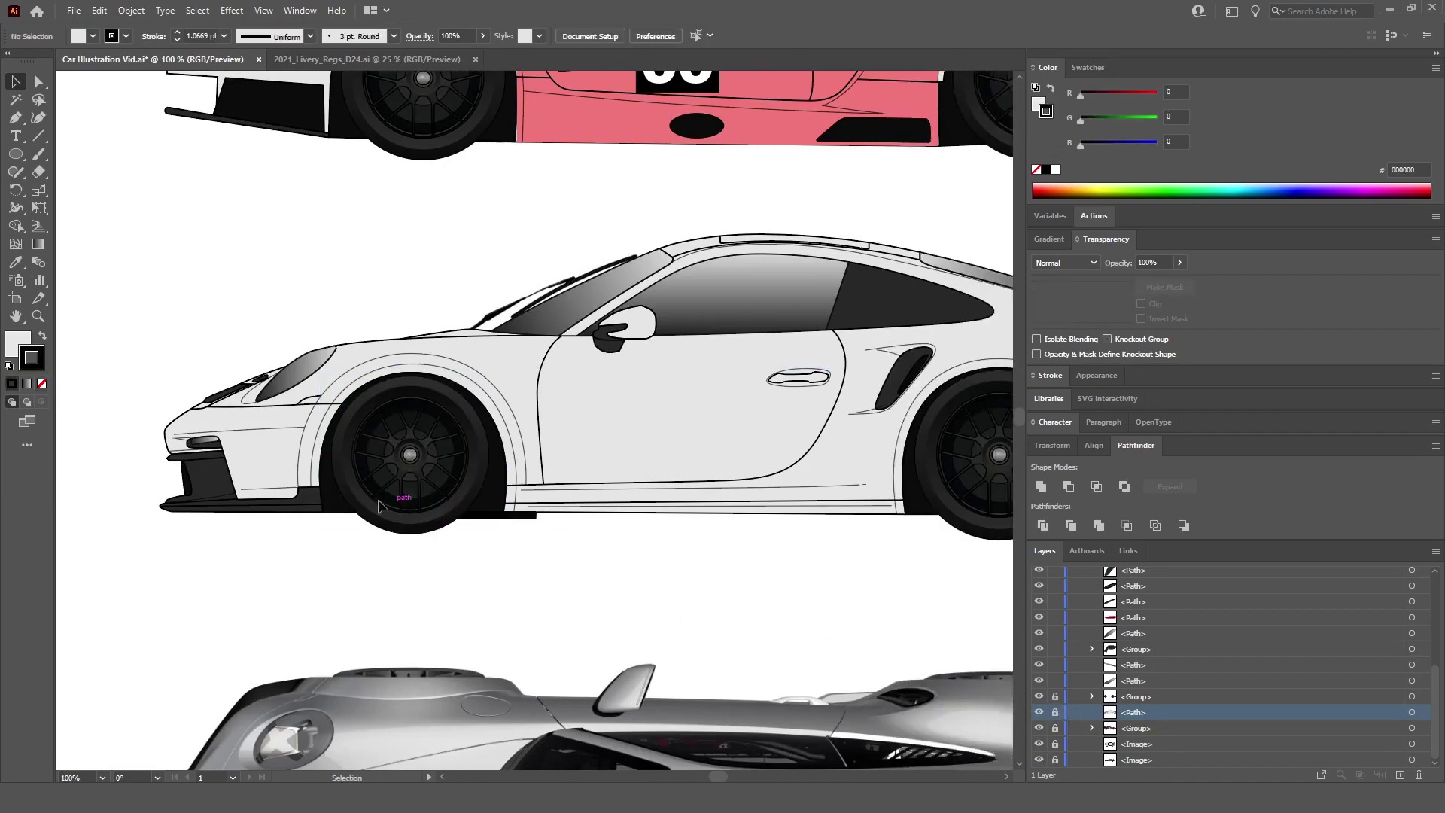
pyautogui.scroll(-2, 380, 505)
pyautogui.hscroll(1, 802, 548)
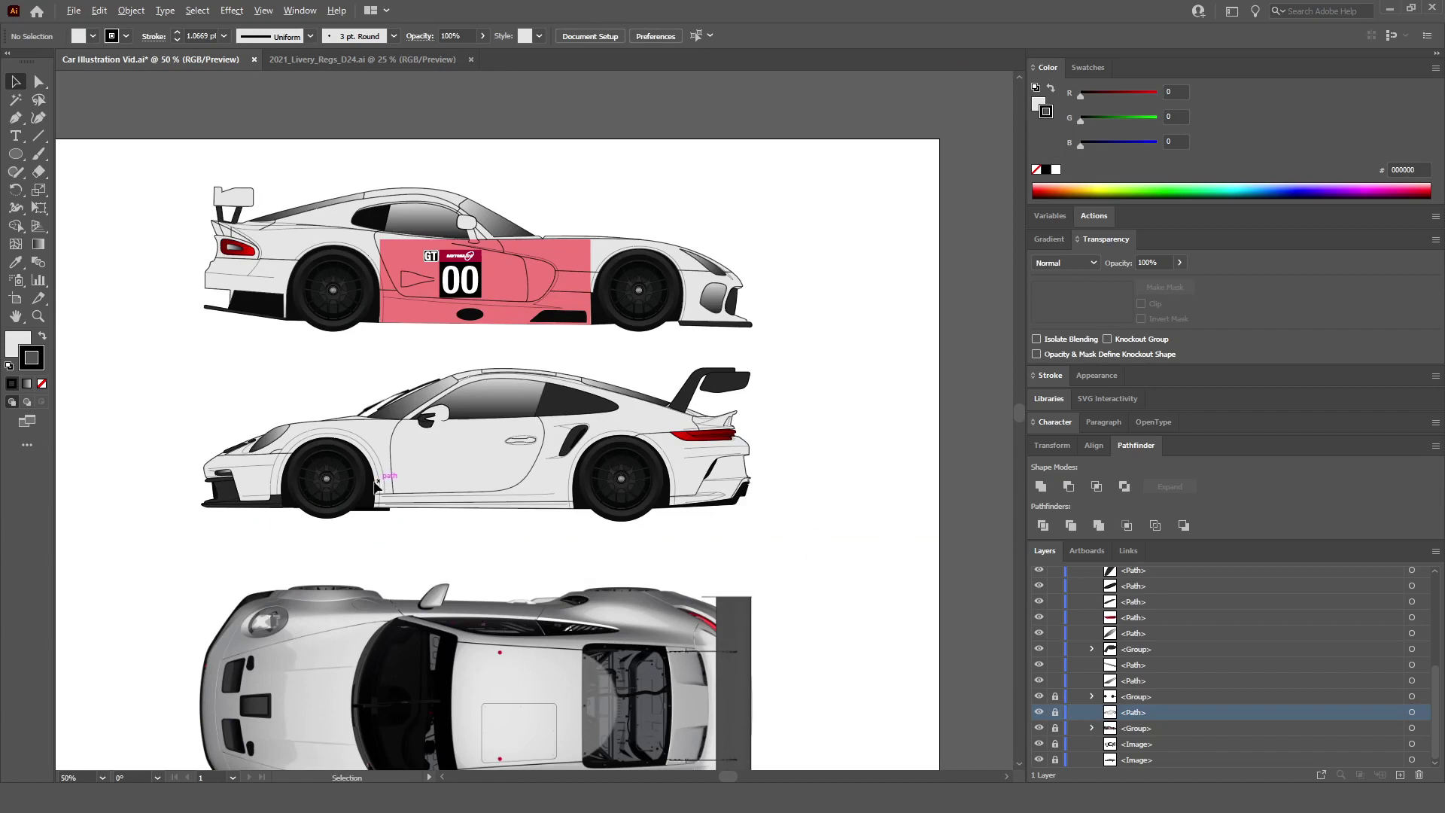
pyautogui.moveTo(807, 540); pyautogui.dragTo(182, 357)
pyautogui.press('a')
pyautogui.hotkey('ctrl', 'g')
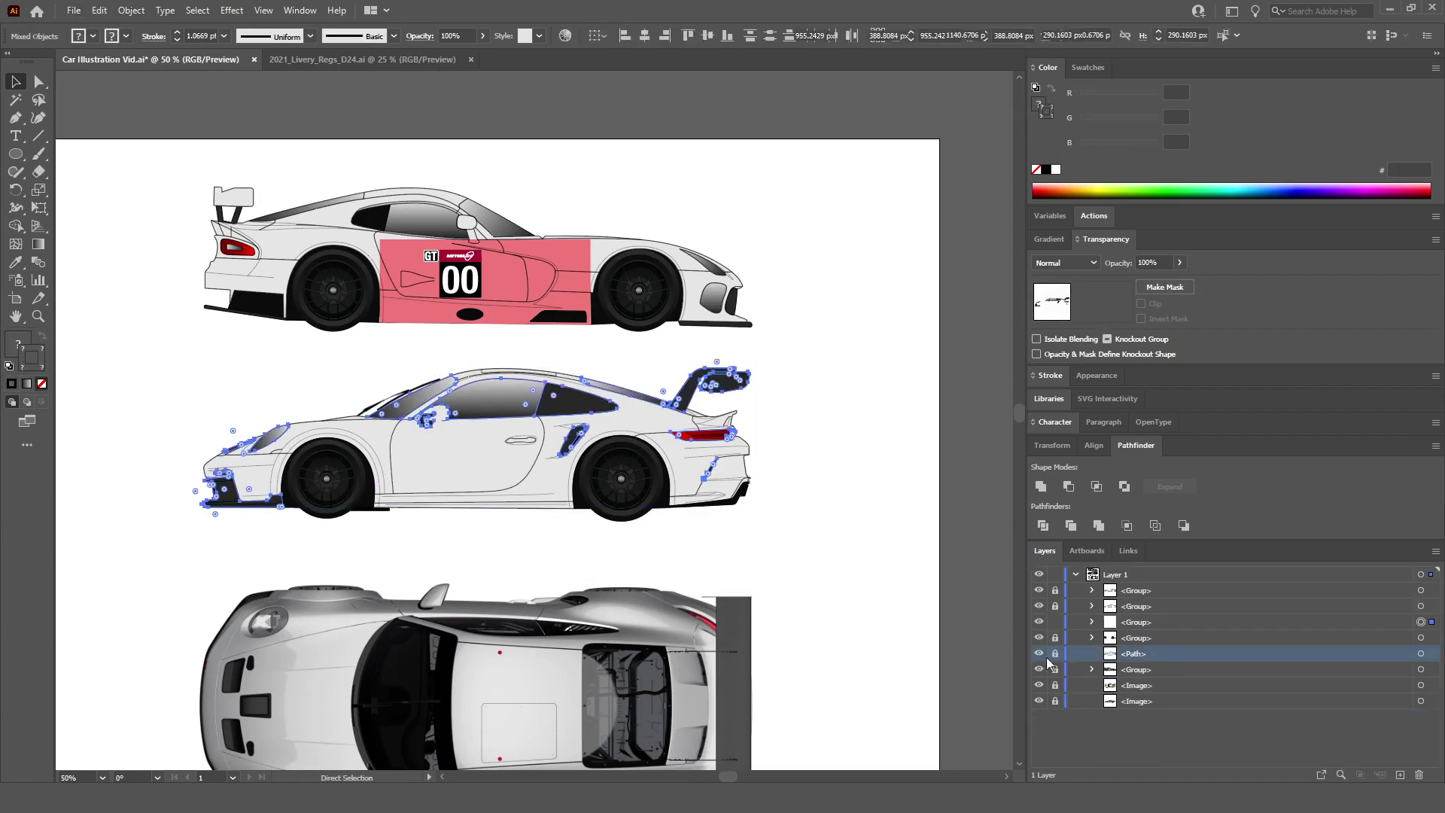
pyautogui.moveTo(1172, 625)
pyautogui.mouseDown()
pyautogui.moveTo(1145, 594)
pyautogui.moveTo(1145, 621)
pyautogui.mouseUp()
pyautogui.press('v')
pyautogui.click(697, 554)
# Step: Lock the group of window, light and trim shapes, and examine the line ends around the front bumper and side intake
pyautogui.scroll(8, 193, 506)
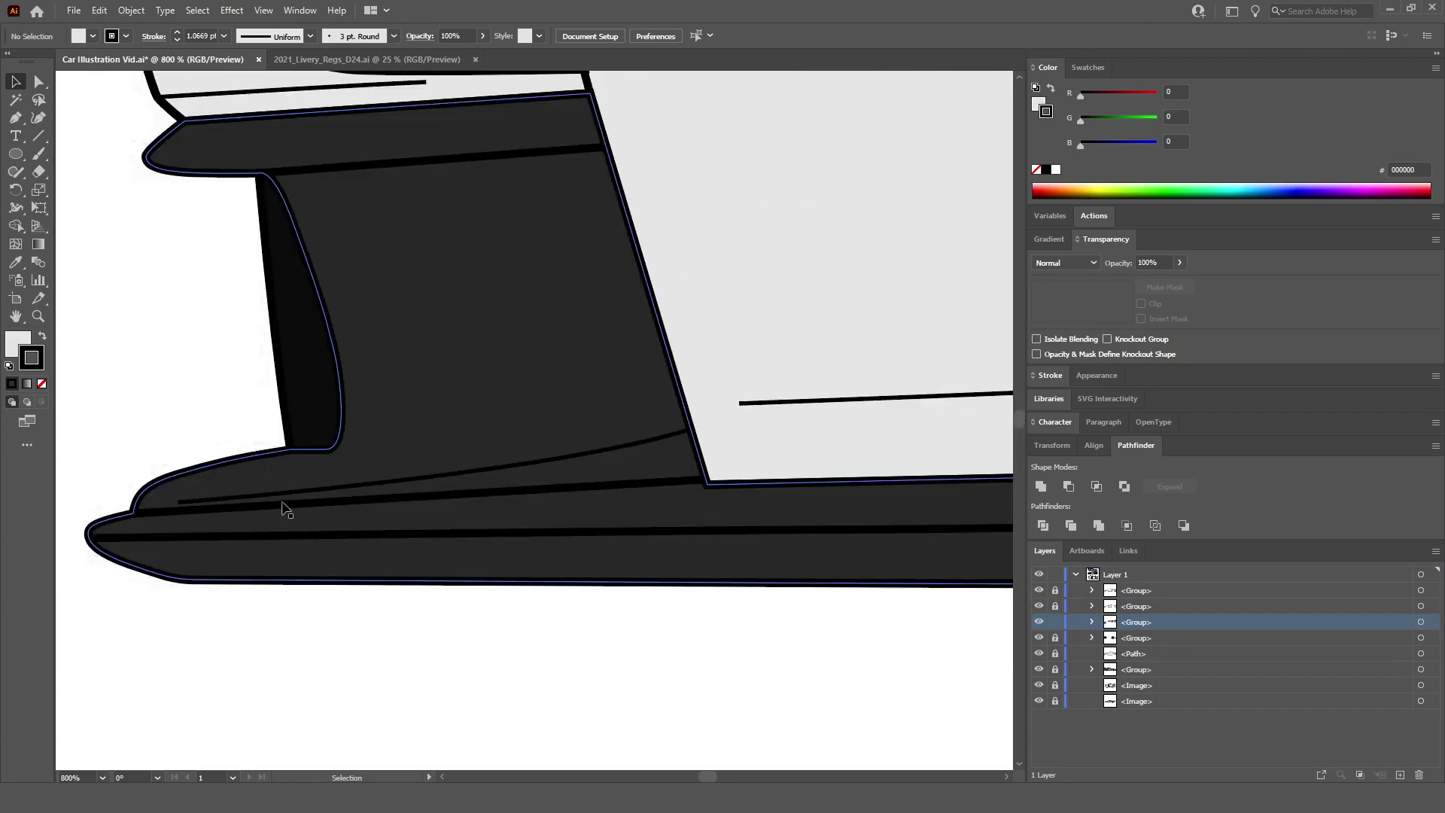
pyautogui.scroll(-2, 284, 509)
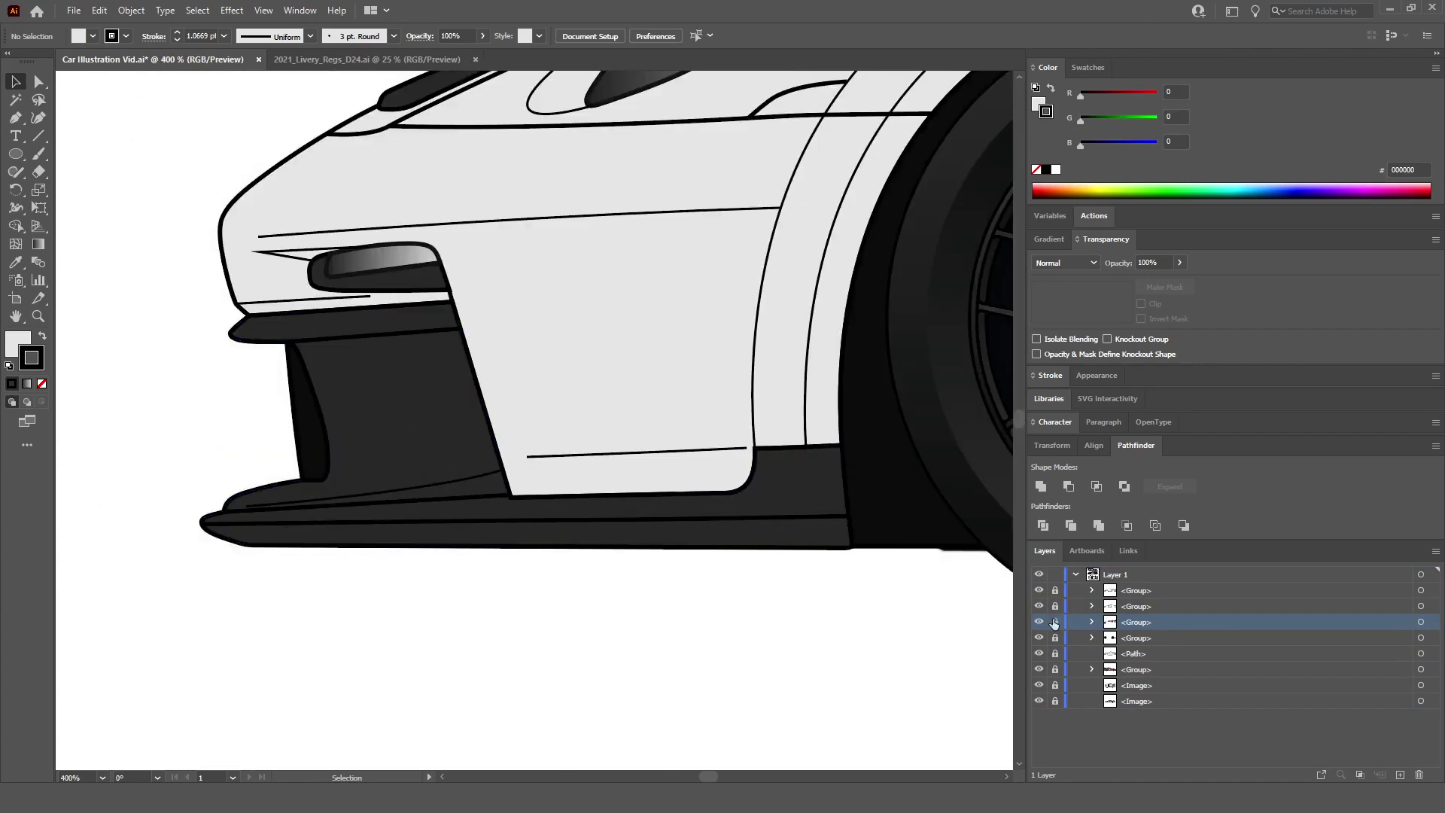
pyautogui.scroll(-4, 404, 442)
pyautogui.scroll(6, 553, 494)
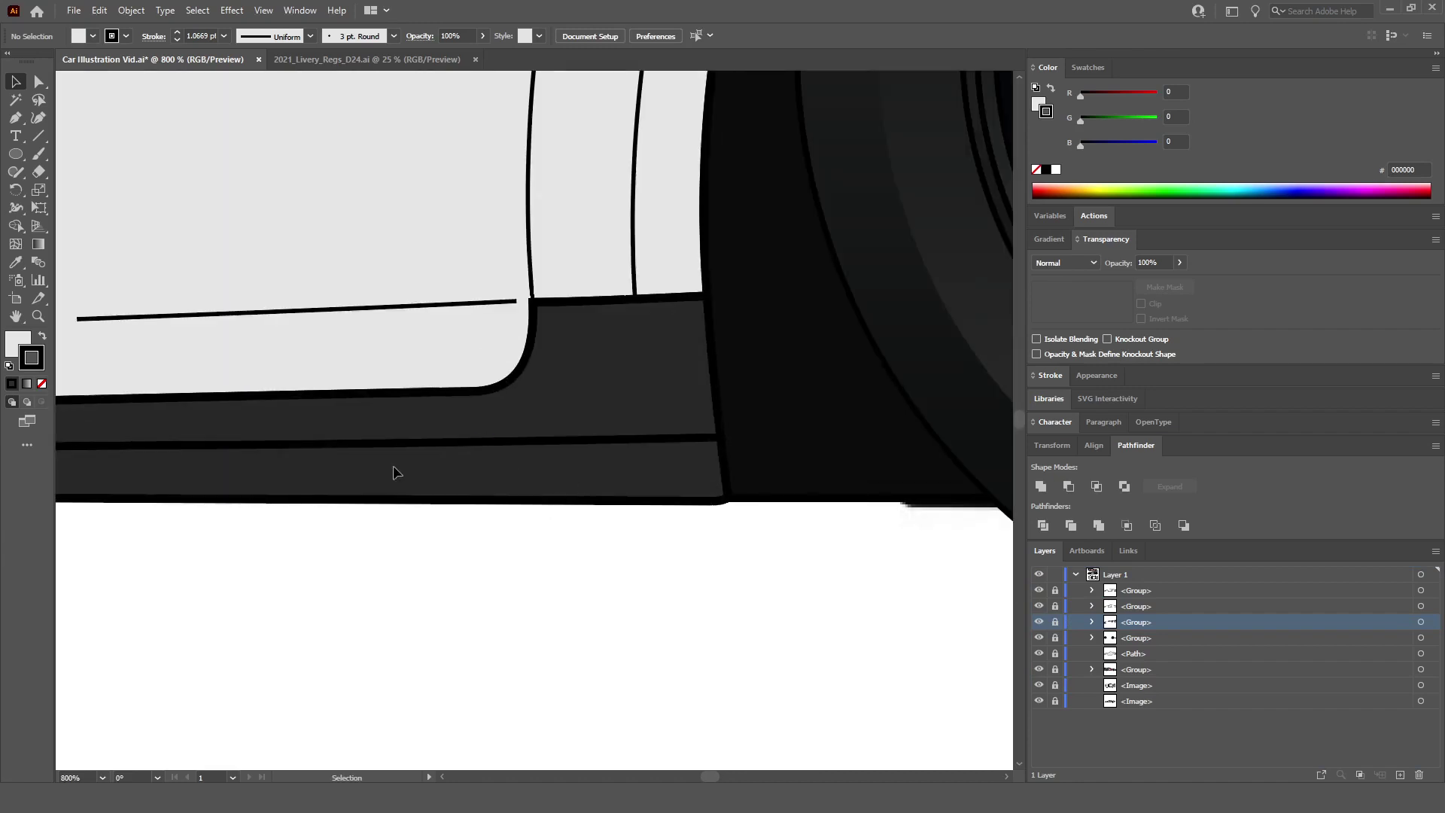
pyautogui.scroll(-5, 397, 482)
pyautogui.scroll(1, 320, 491)
pyautogui.scroll(8, 597, 403)
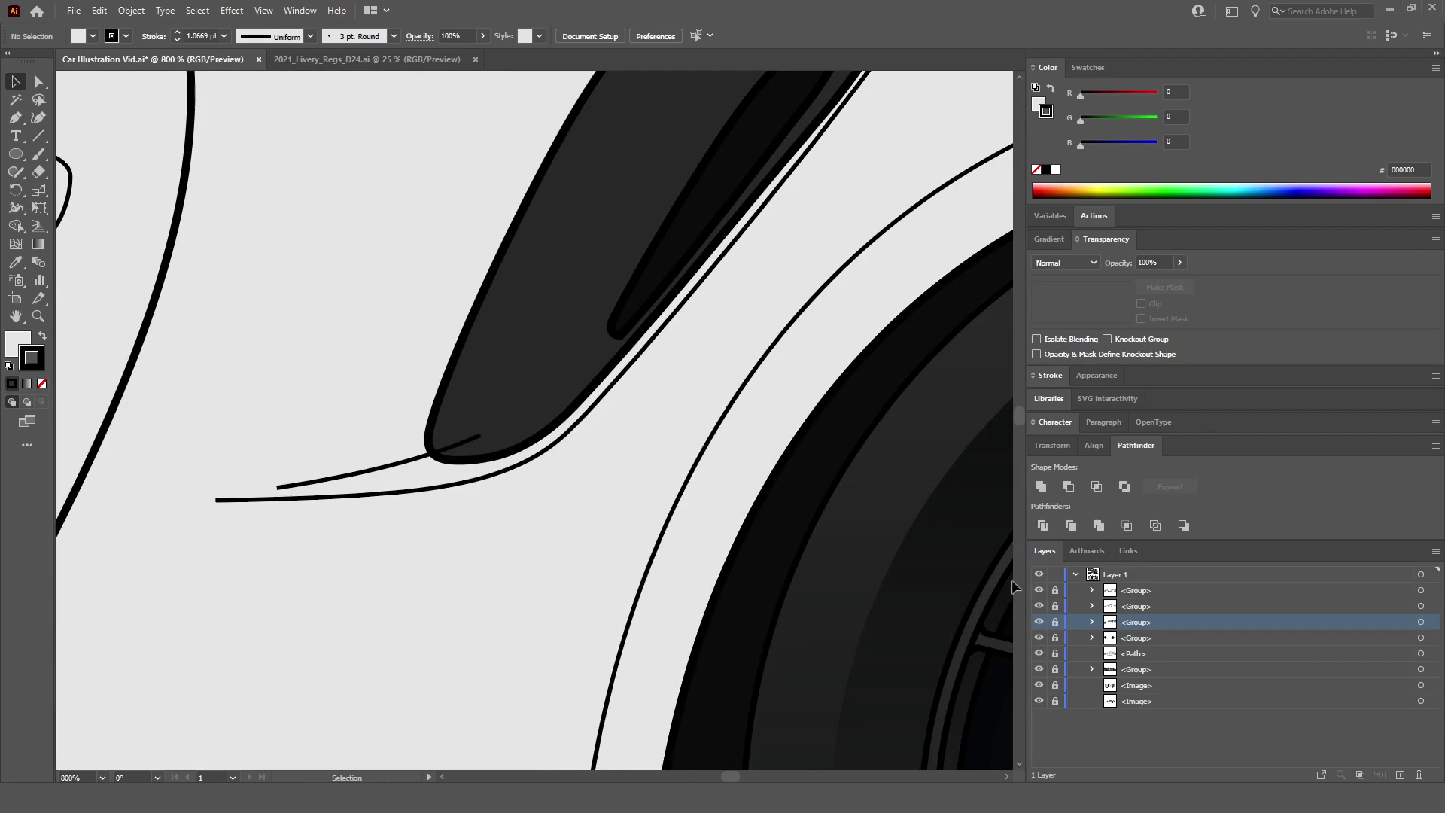
# Step: Unlock the two line groups and isolate the thin detail-line group for editing
pyautogui.click(1054, 606)
pyautogui.click(1055, 590)
pyautogui.click(356, 476)
pyautogui.click(377, 475)
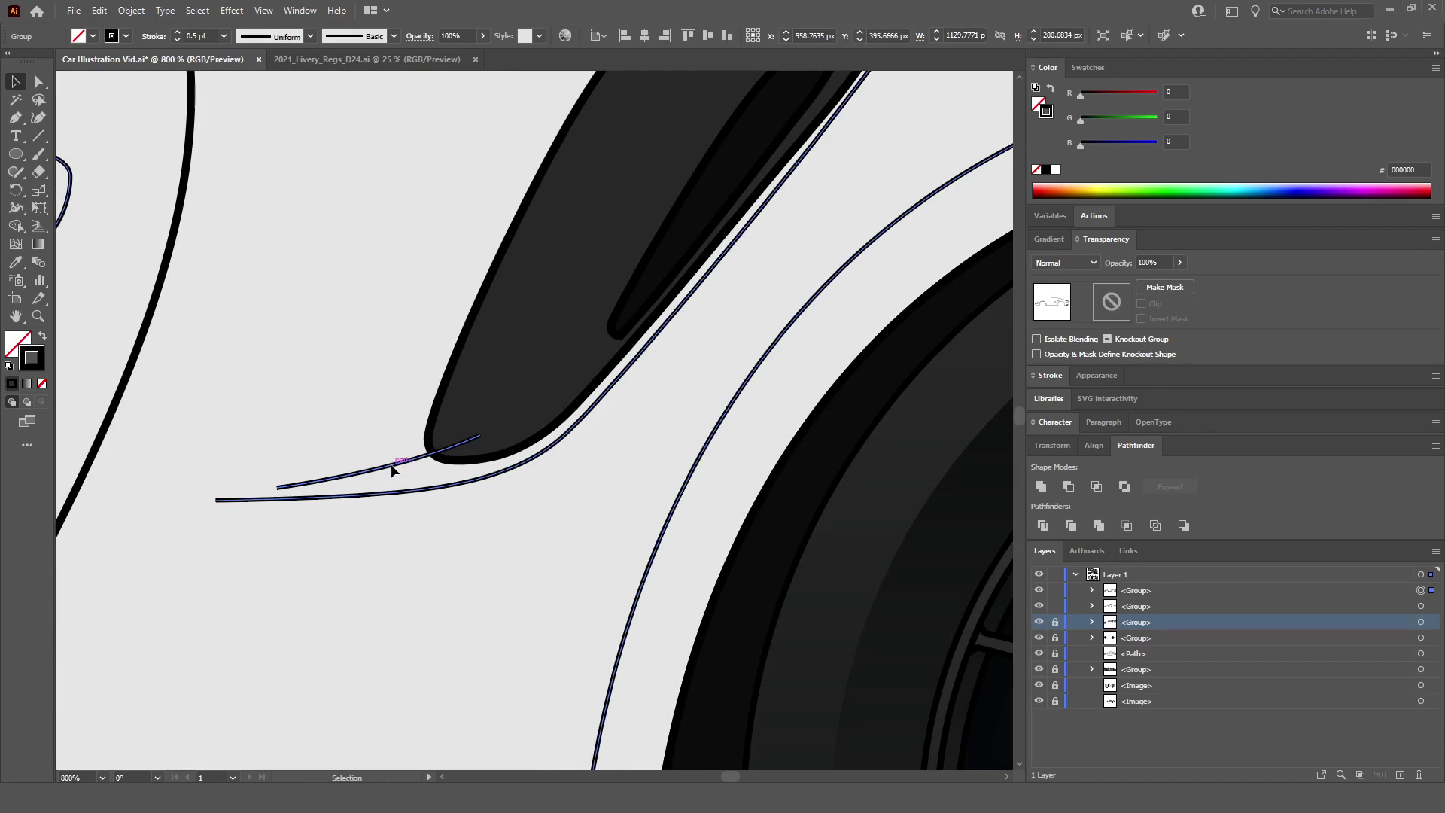
pyautogui.doubleClick(393, 469)
# Step: Cut the short line beneath the side intake with Scissors at the intake's edge, delete the overlapping end and leave isolation
pyautogui.click(392, 469)
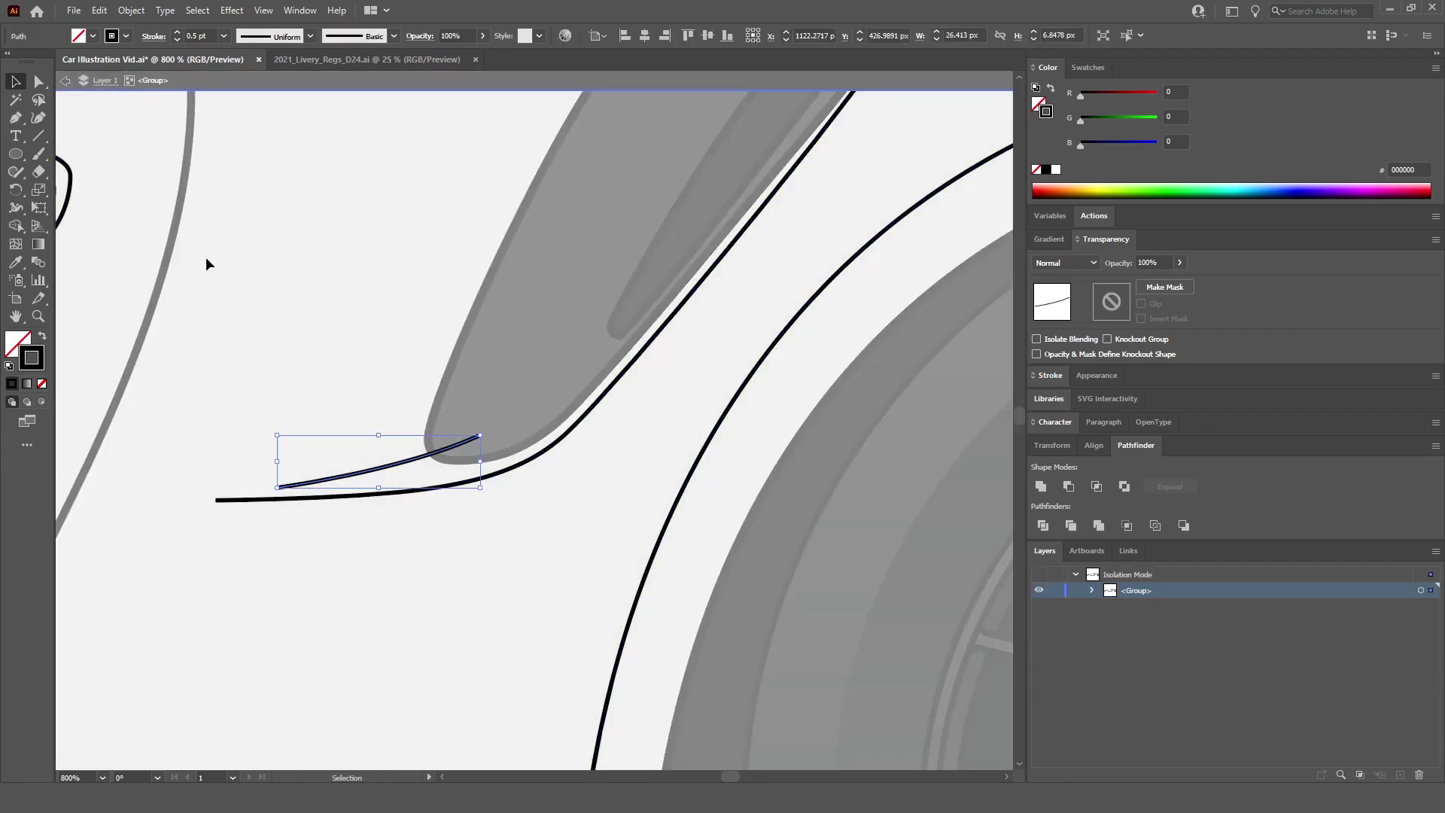
pyautogui.click(39, 174)
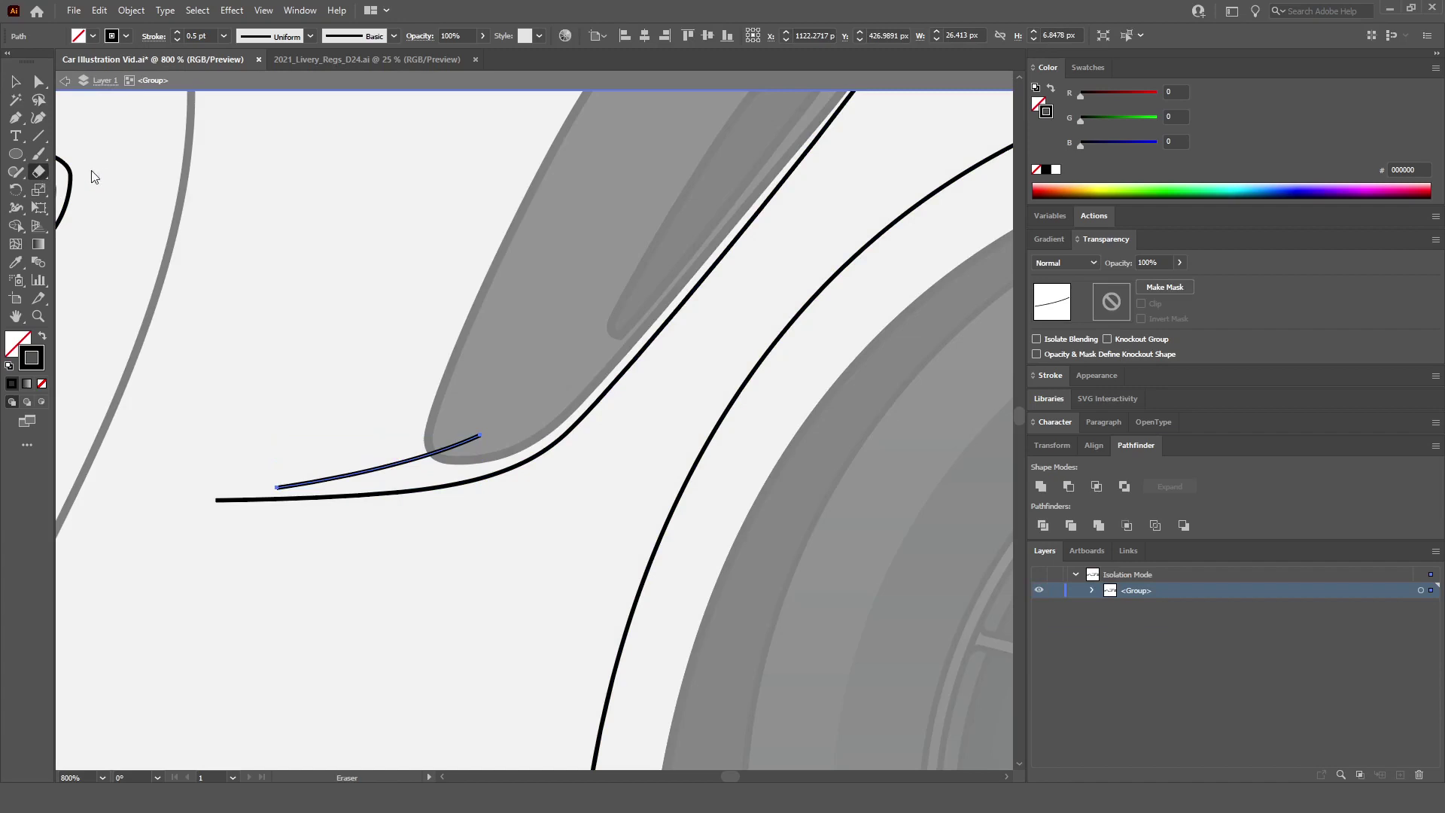
pyautogui.press('c')
pyautogui.scroll(3, 437, 473)
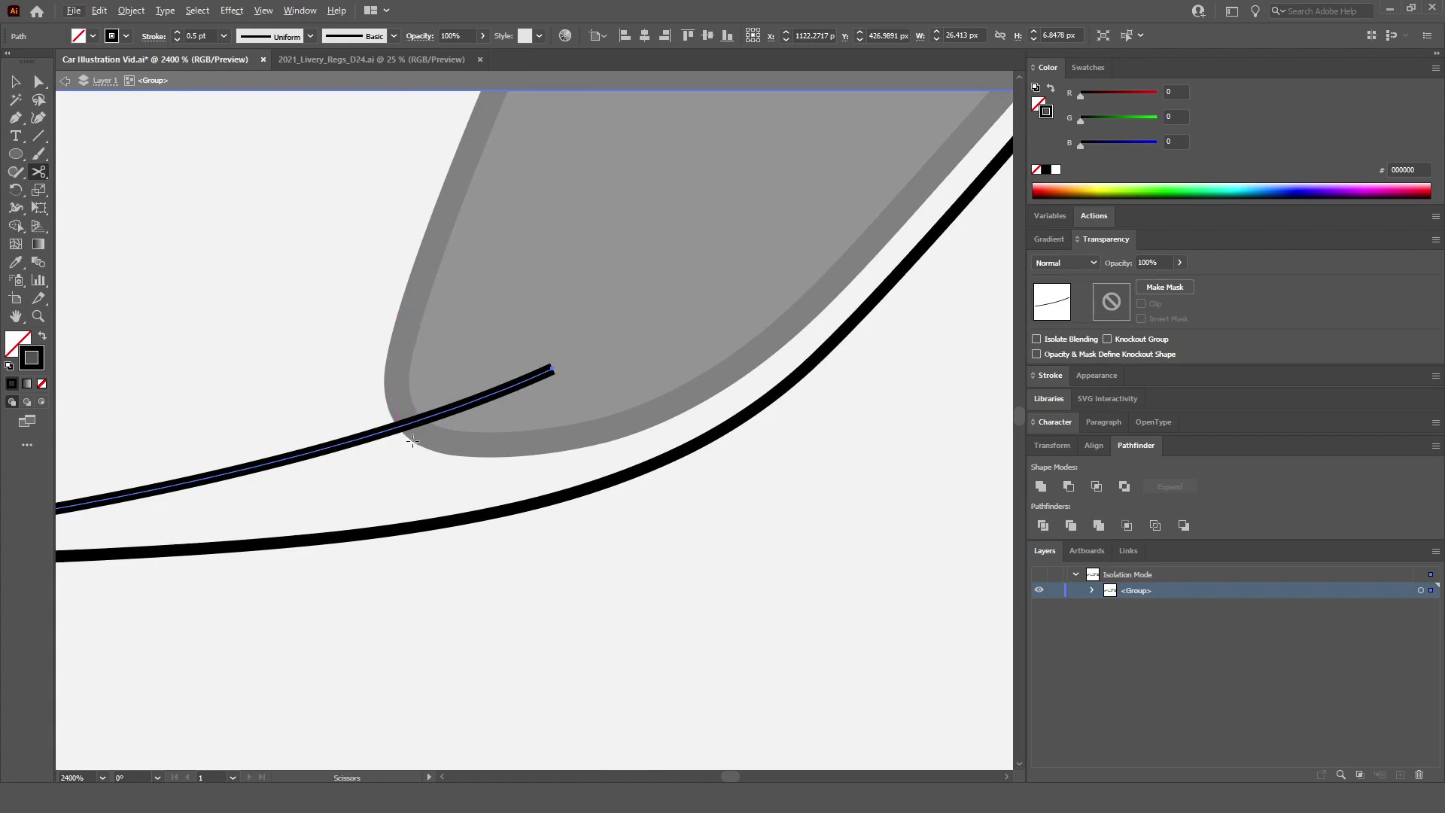
pyautogui.click(413, 424)
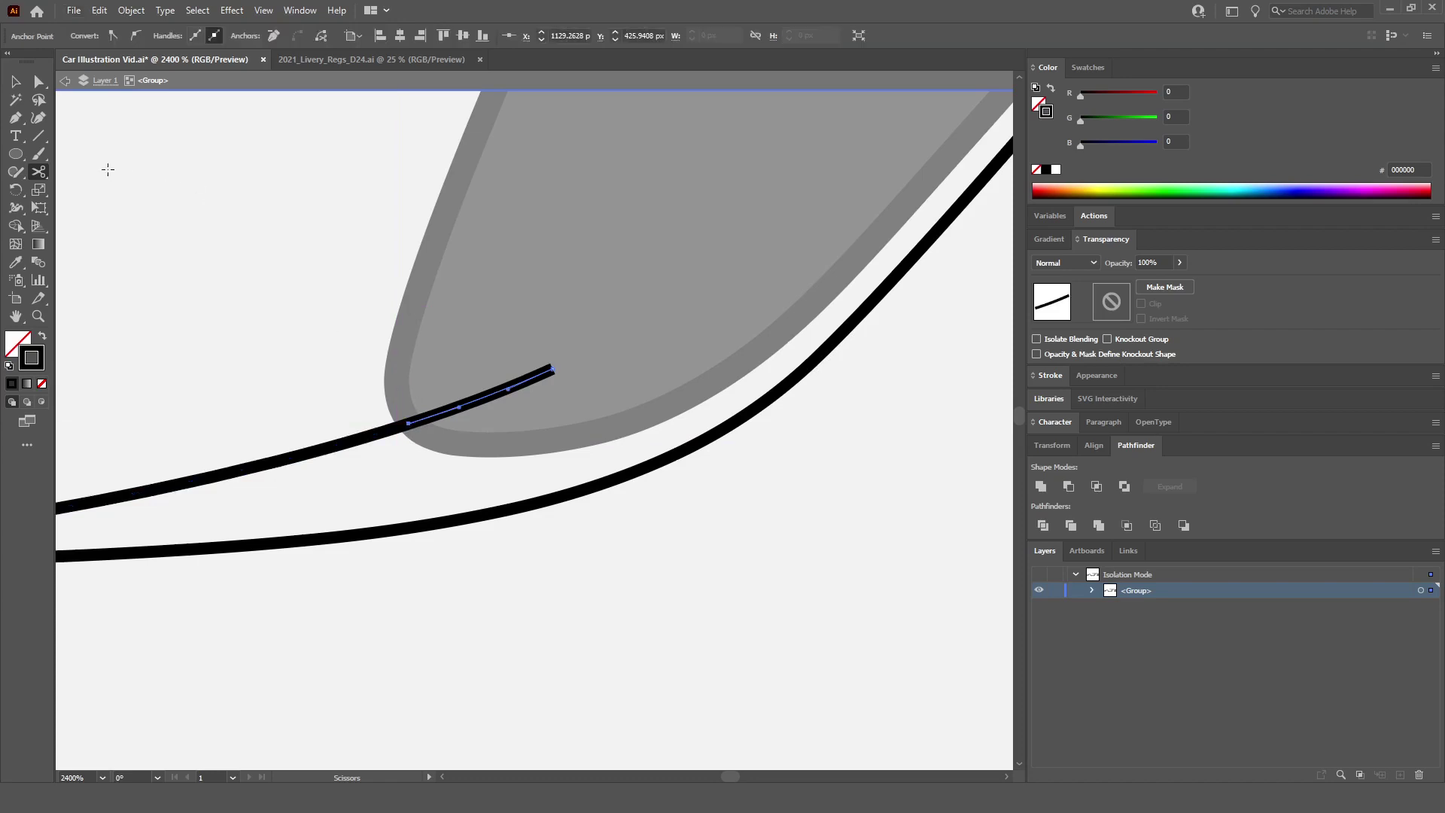
pyautogui.press('v')
pyautogui.press('Delete')
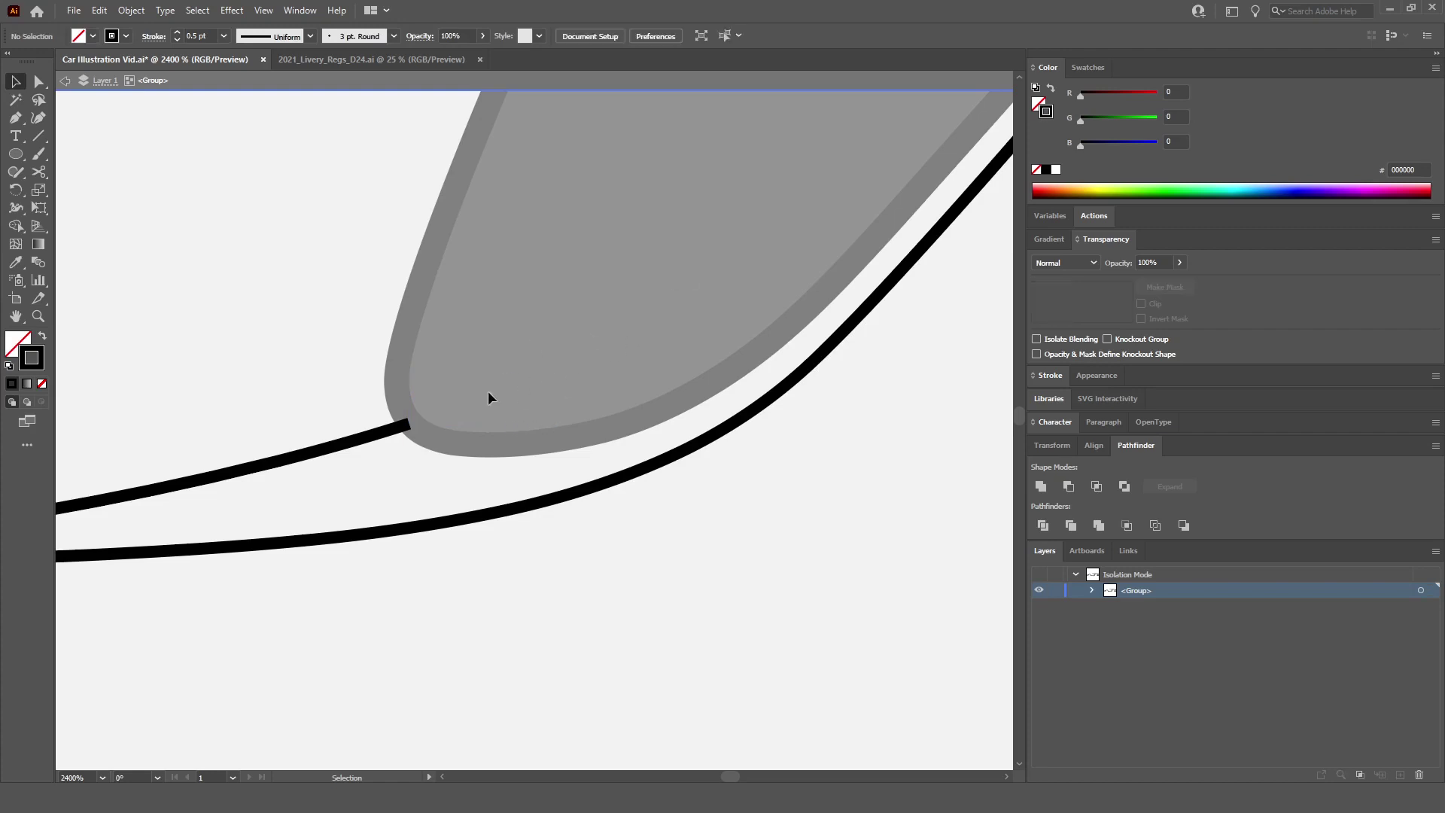
pyautogui.scroll(-10, 572, 418)
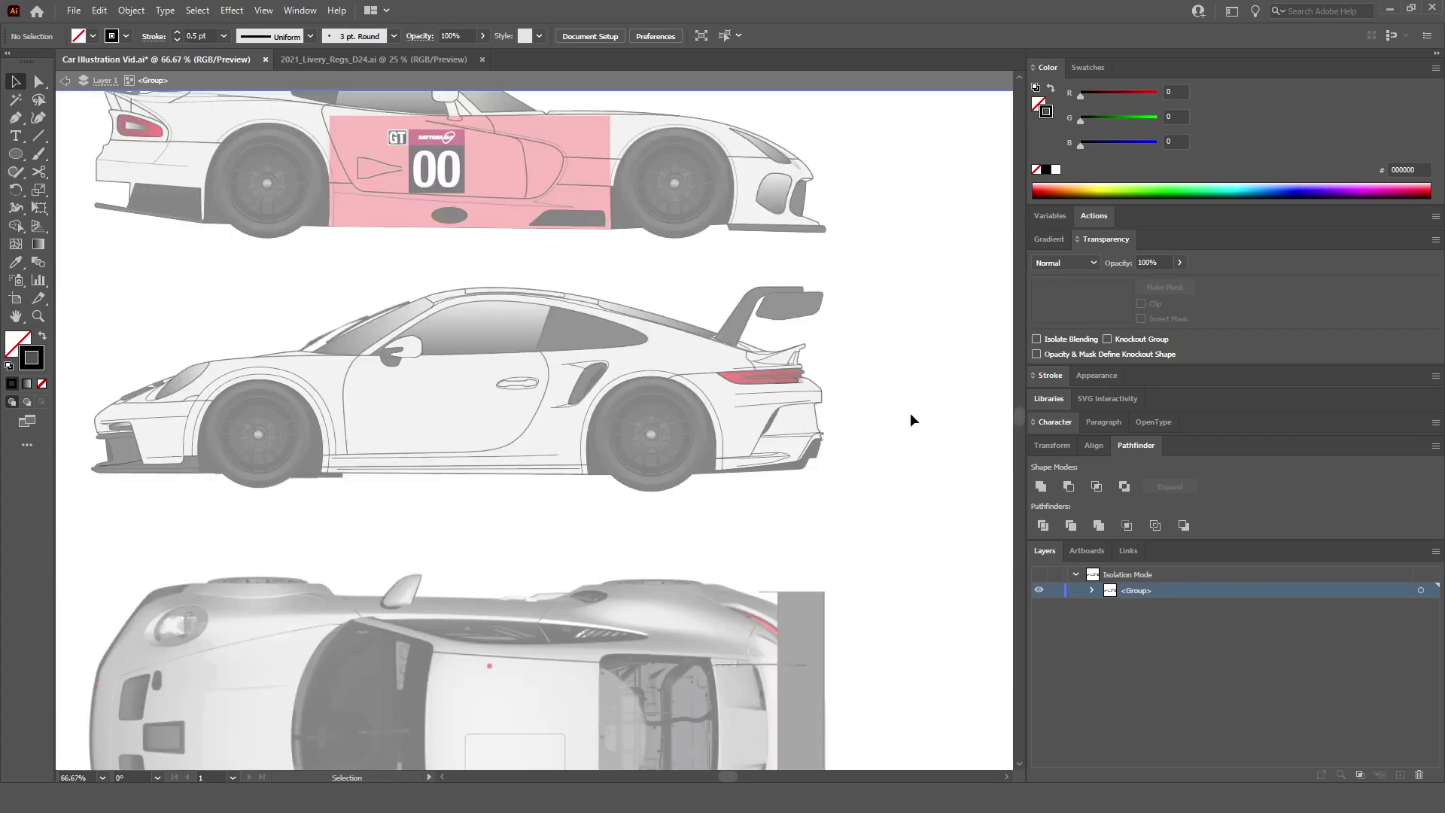
pyautogui.doubleClick(910, 412)
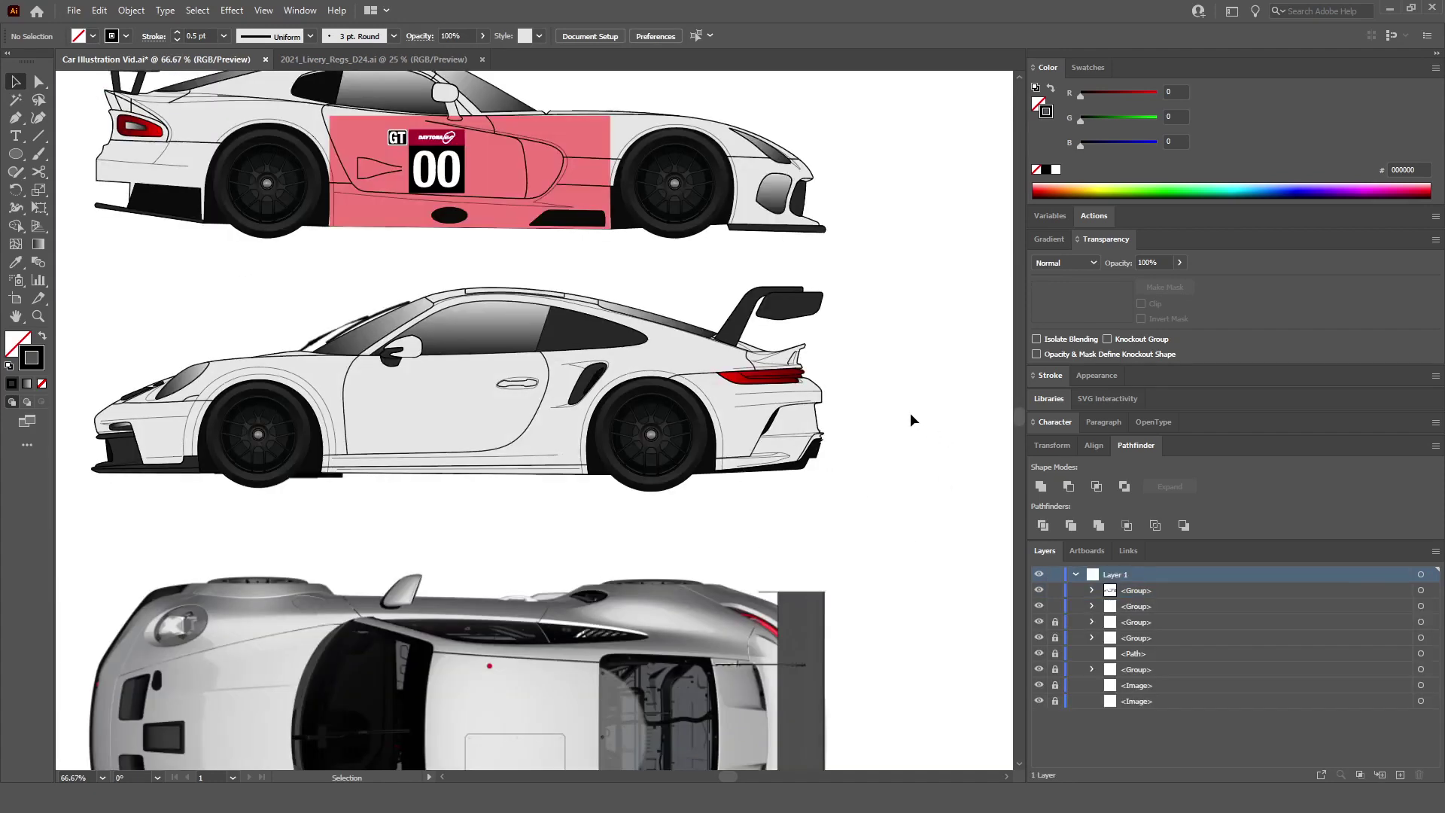
# Step: Unlock the body path and the two locked groups directly above it, and rename the path "Body"
pyautogui.hscroll(-2, 666, 447)
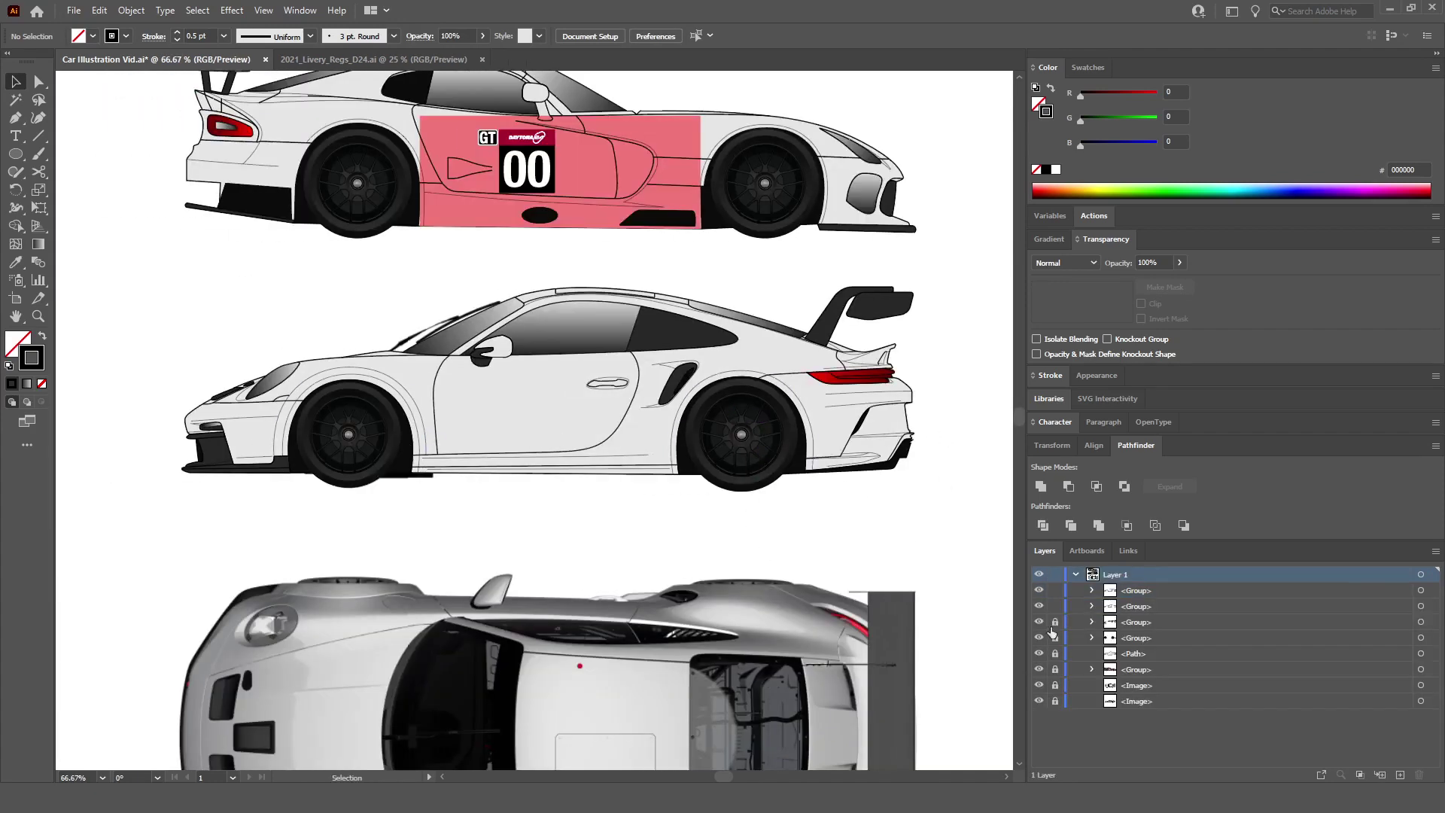
pyautogui.moveTo(1055, 653); pyautogui.dragTo(1058, 622)
pyautogui.doubleClick(1137, 654)
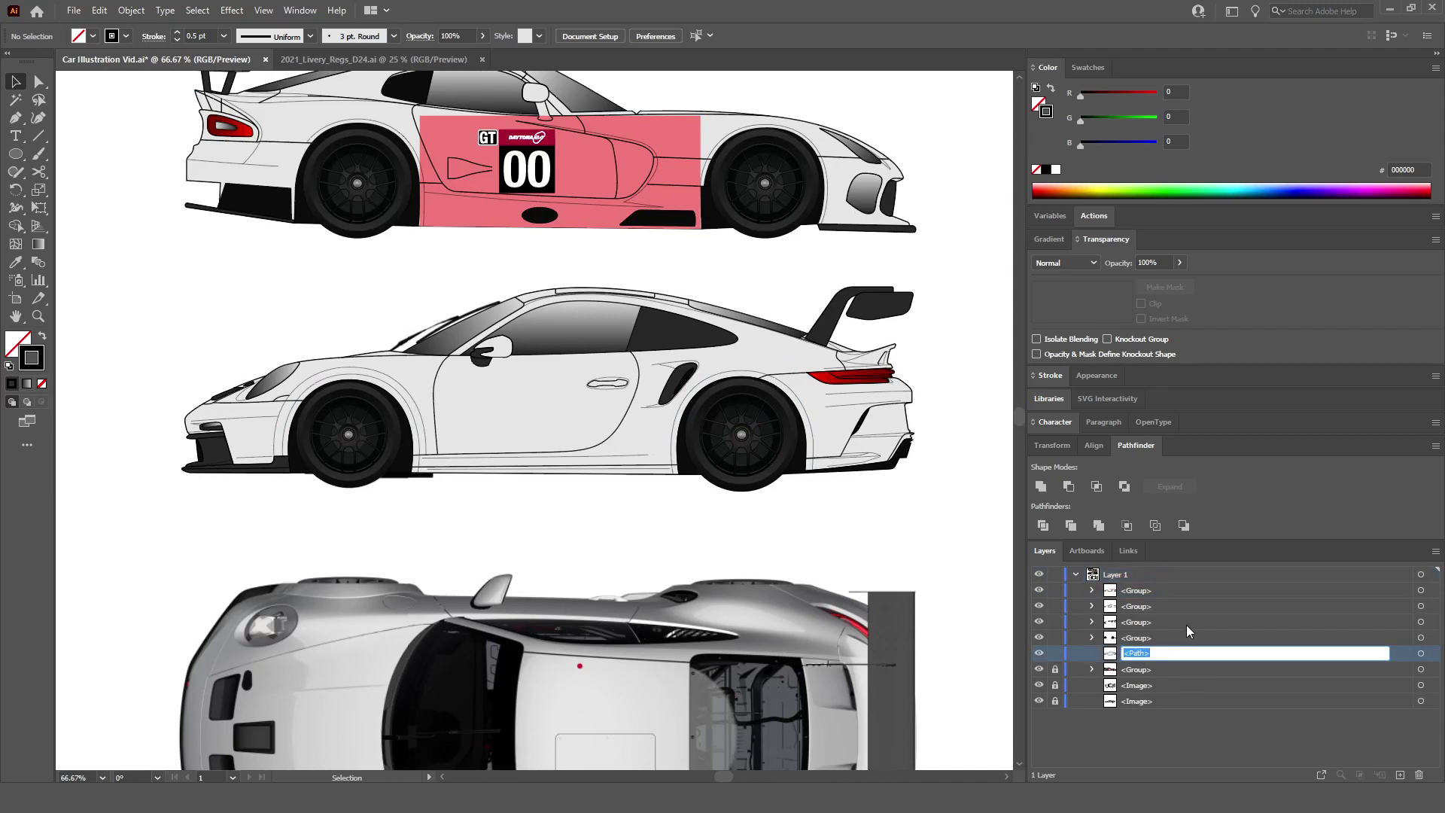
pyautogui.write('bODY')
pyautogui.press('Return')
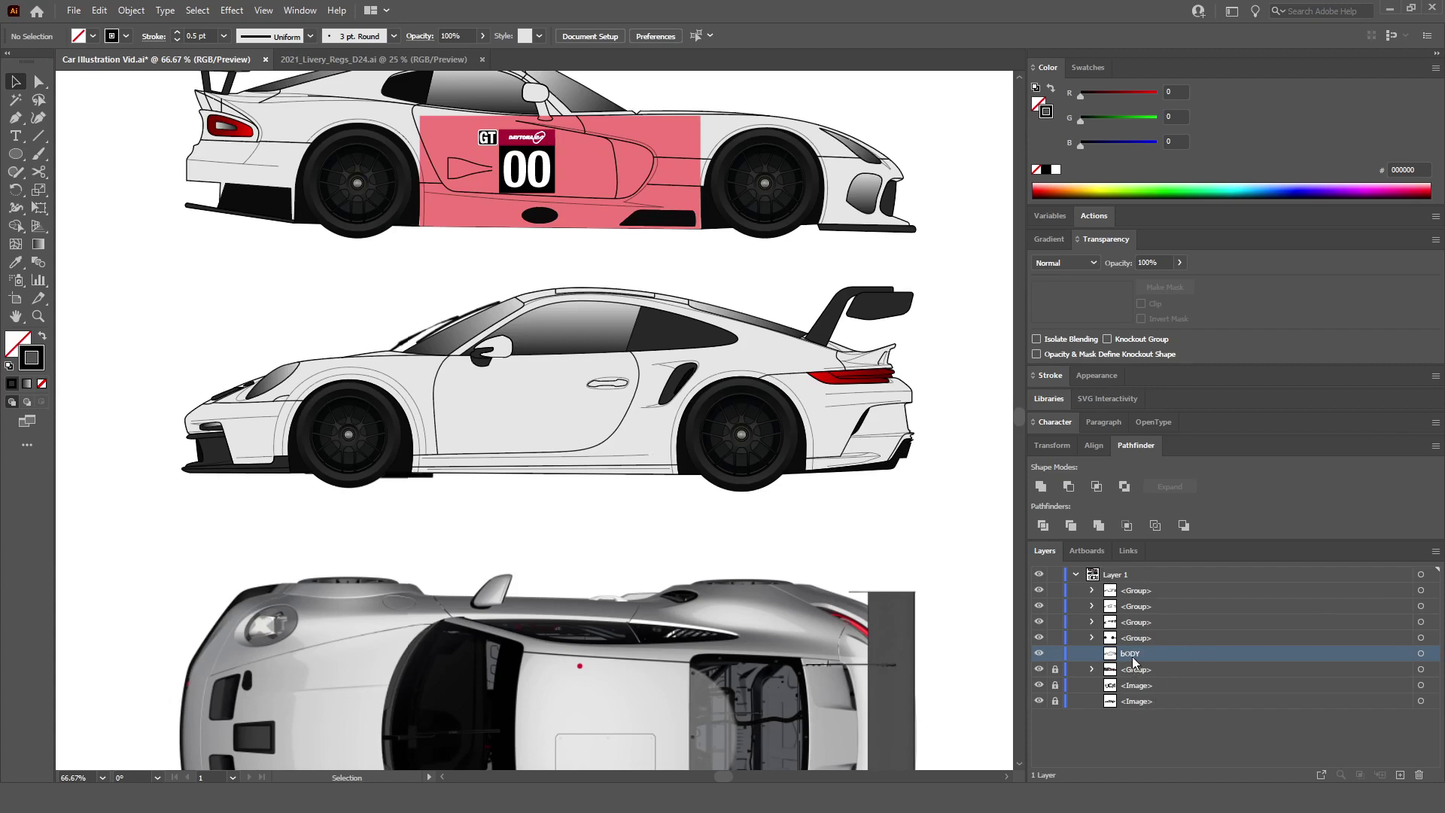
pyautogui.doubleClick(1185, 653)
pyautogui.write('Body')
pyautogui.press('Return')
# Step: Name the group directly above the Body path "Underbody" and the group above that "Details"
pyautogui.click(1127, 636)
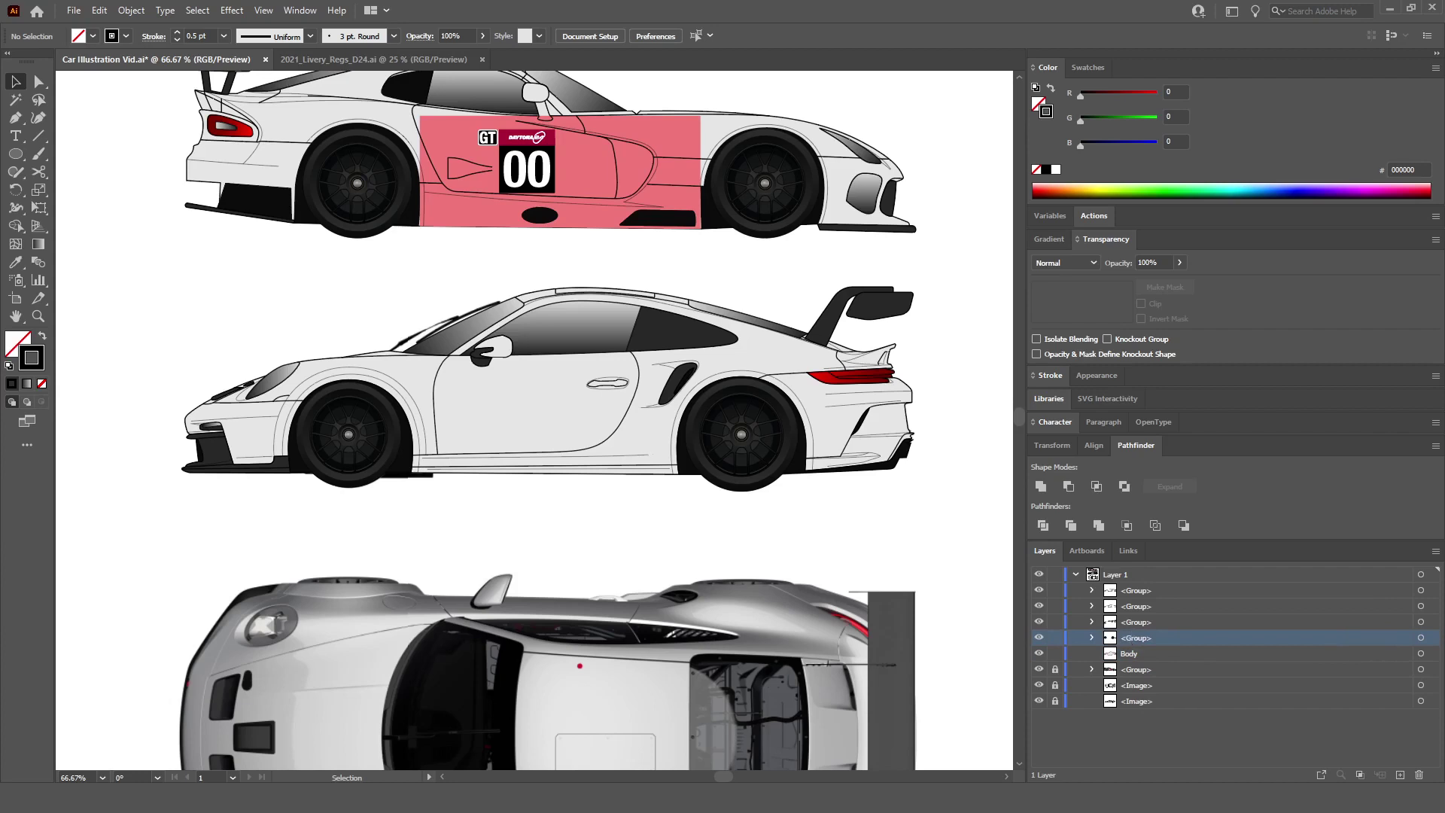
pyautogui.doubleClick(1135, 637)
pyautogui.write('Underbody')
pyautogui.press('Return')
pyautogui.doubleClick(1135, 621)
pyautogui.write('Det')
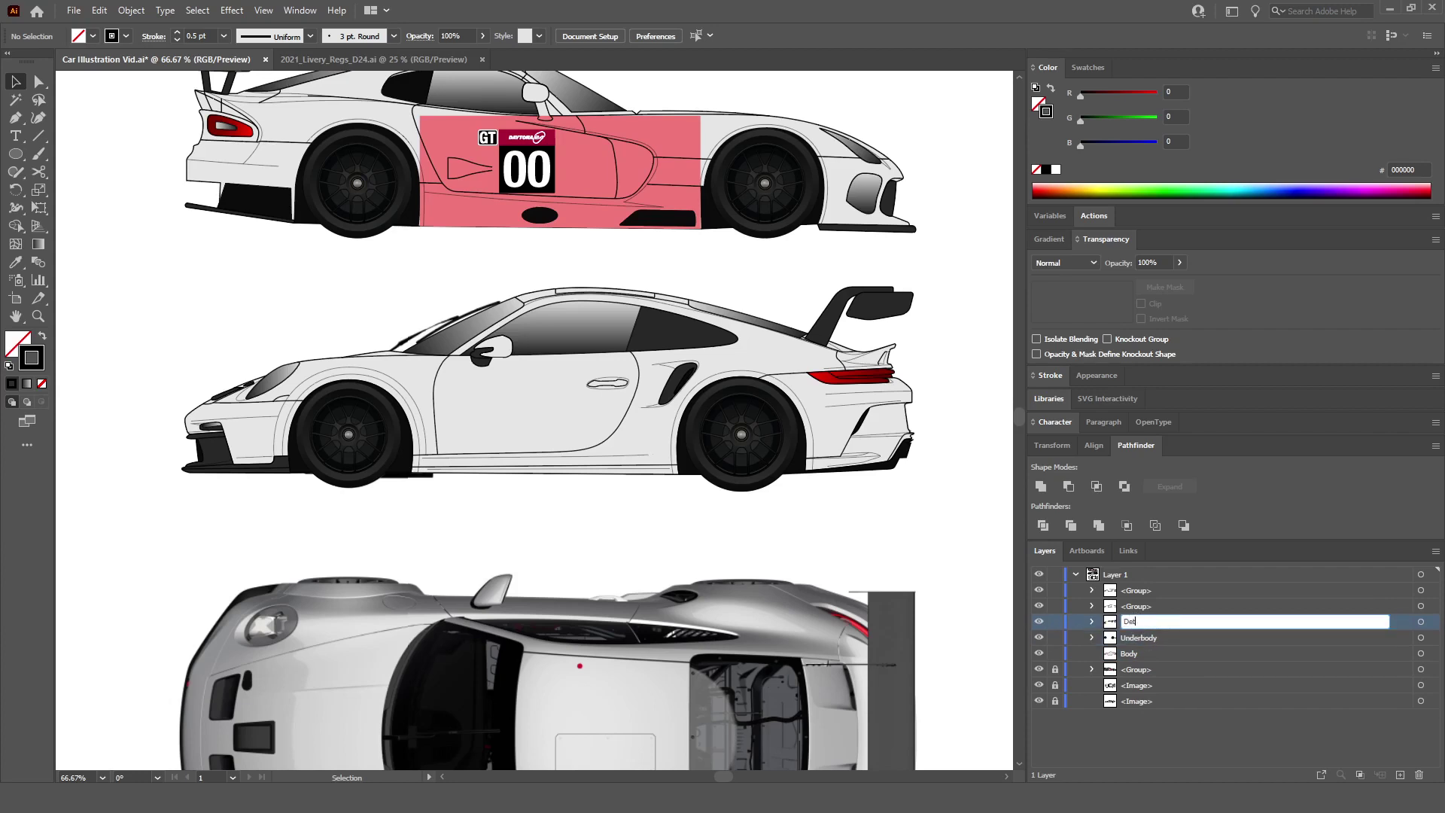
pyautogui.write('ails')
pyautogui.press('Return')
# Step: Name the two line groups above Details "Hard Lines" and, for the uppermost one, "Soft Lines"
pyautogui.doubleClick(1142, 606)
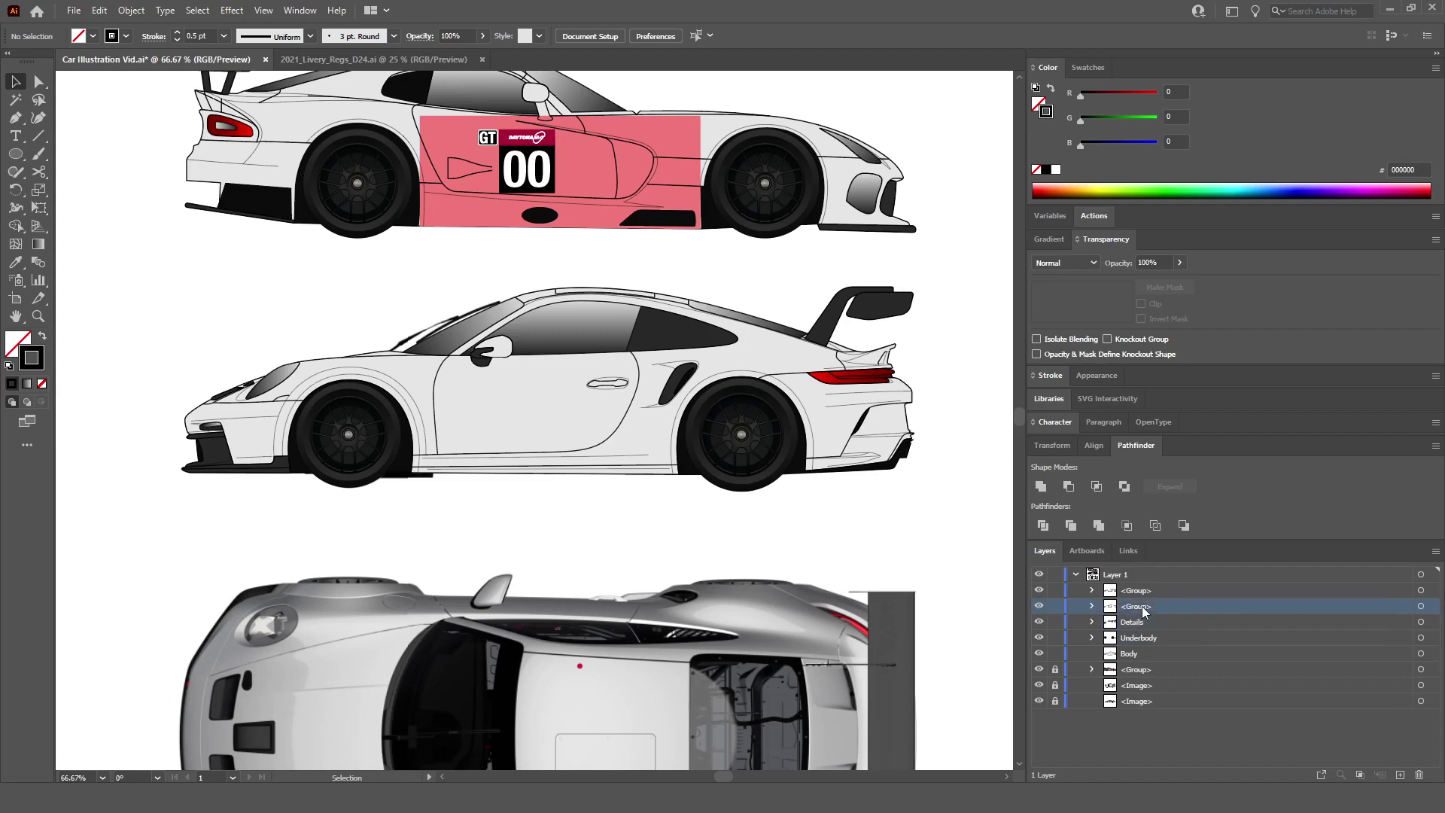
pyautogui.write('Hard Lines')
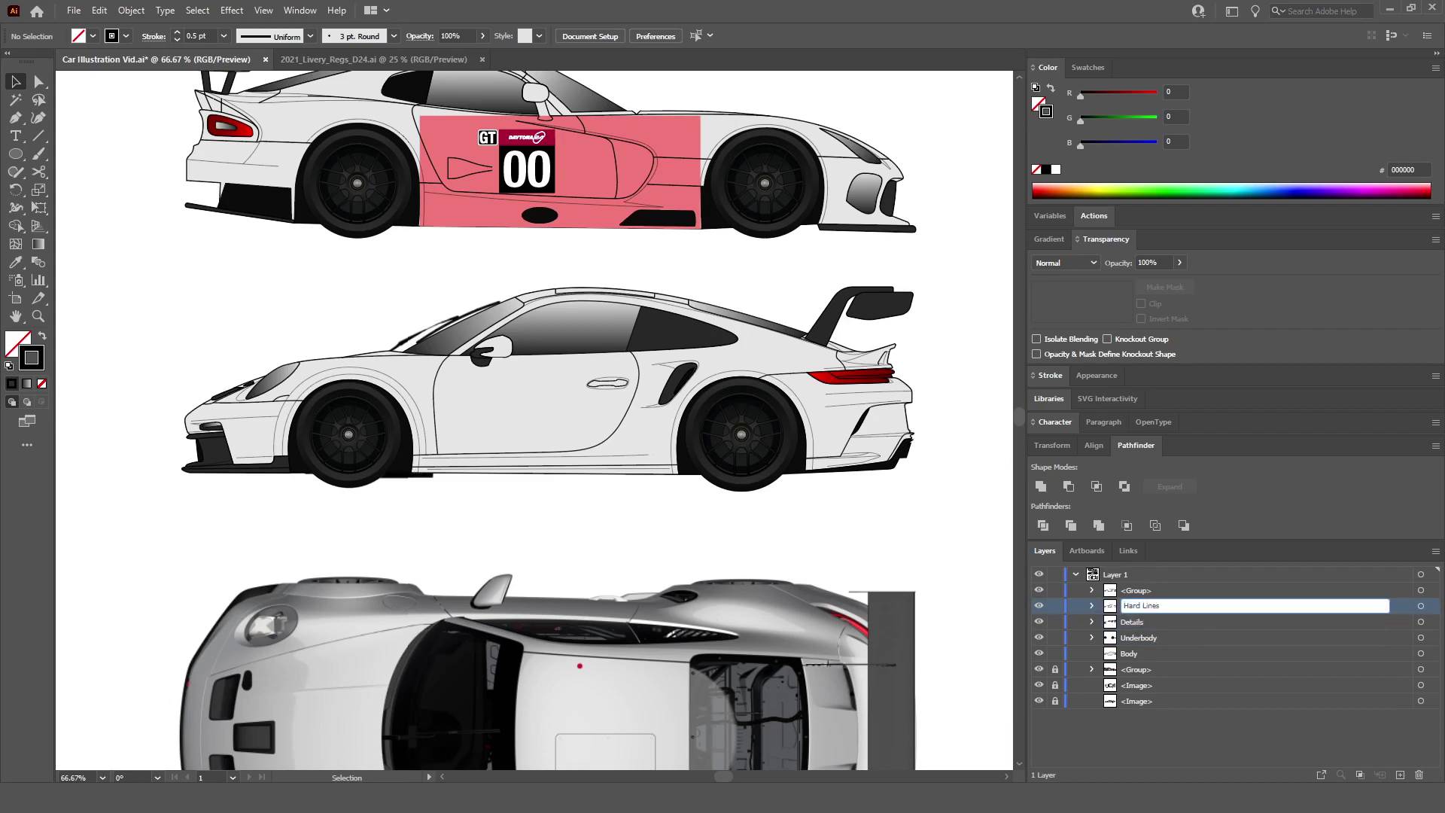
pyautogui.press('Return')
pyautogui.doubleClick(1136, 589)
pyautogui.write('Sof')
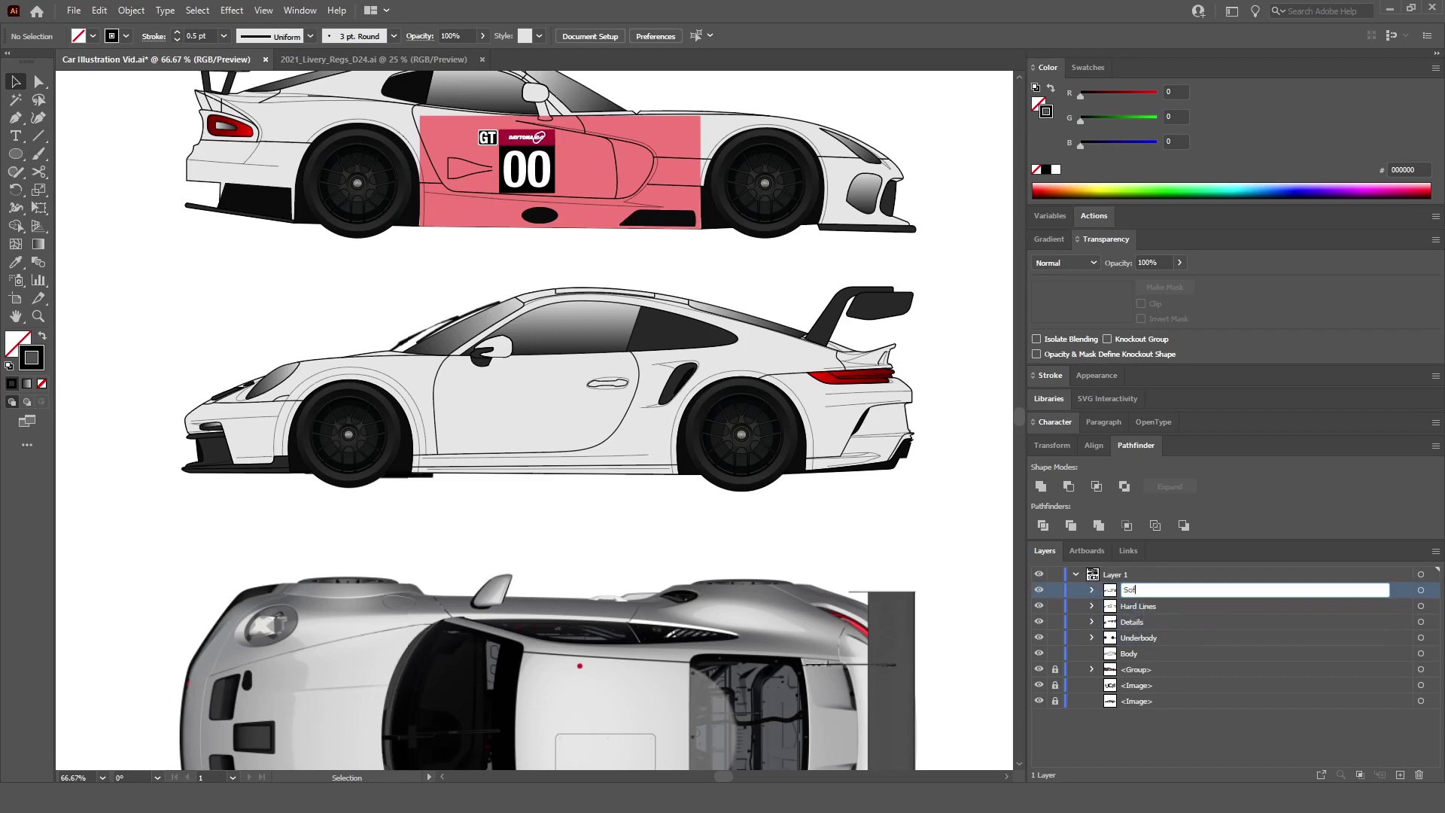
pyautogui.write('t Lines')
pyautogui.press('Return')
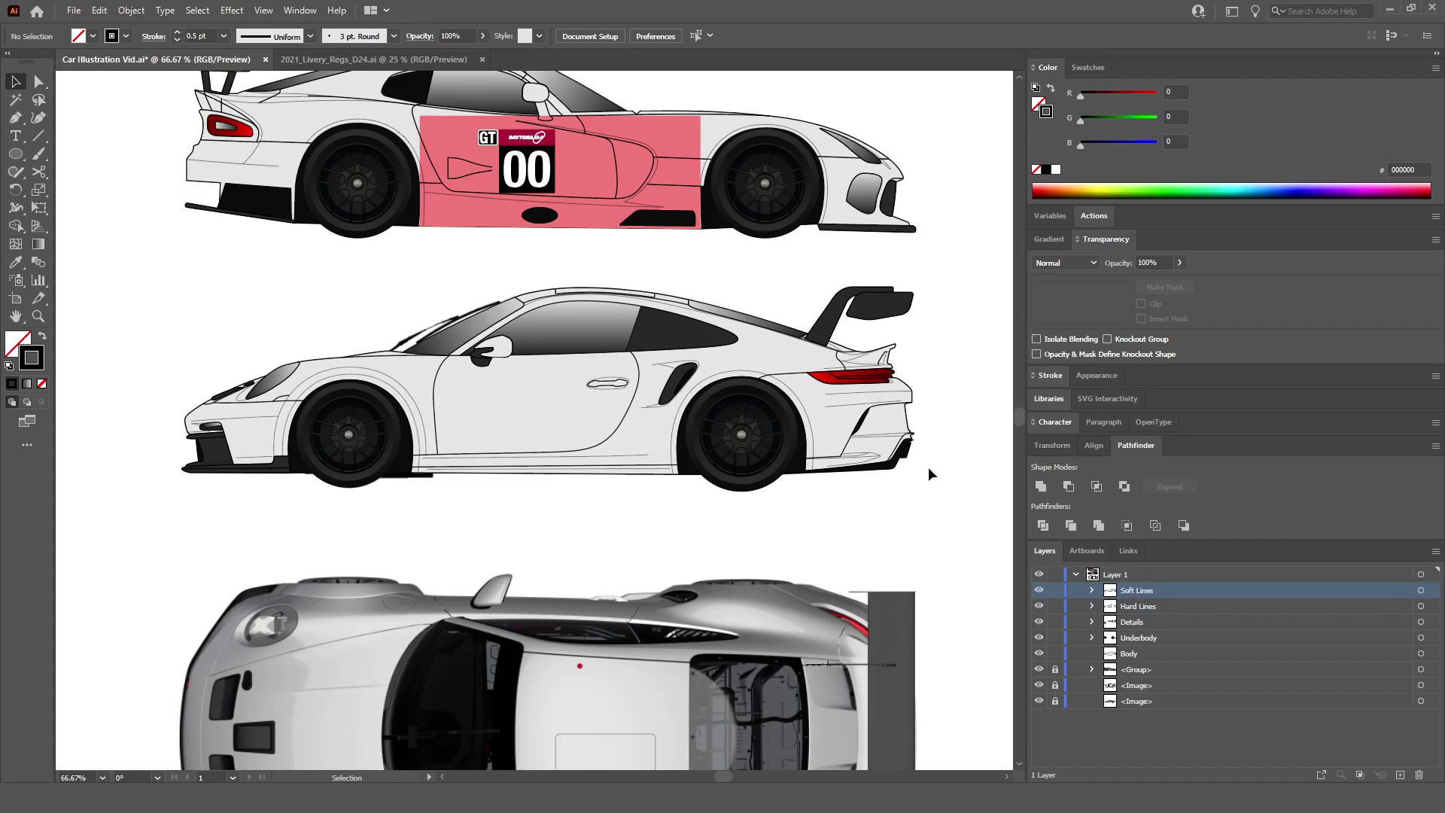
# Step: Select all parts of the white side-view car, group them, and name the new group "Side"
pyautogui.scroll(1, 911, 407)
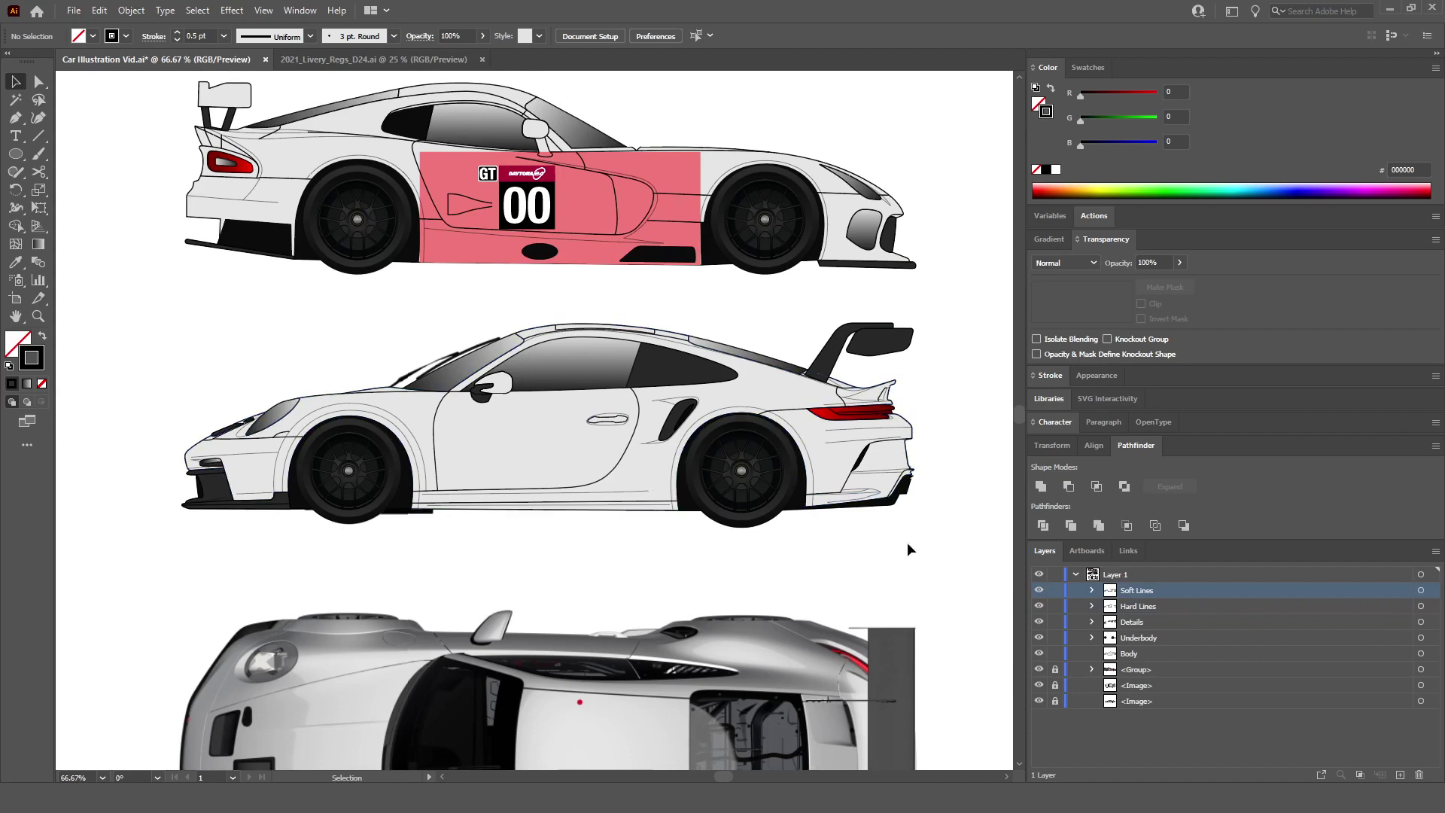
pyautogui.moveTo(923, 556); pyautogui.dragTo(107, 309)
pyautogui.hotkey('ctrl', 'g')
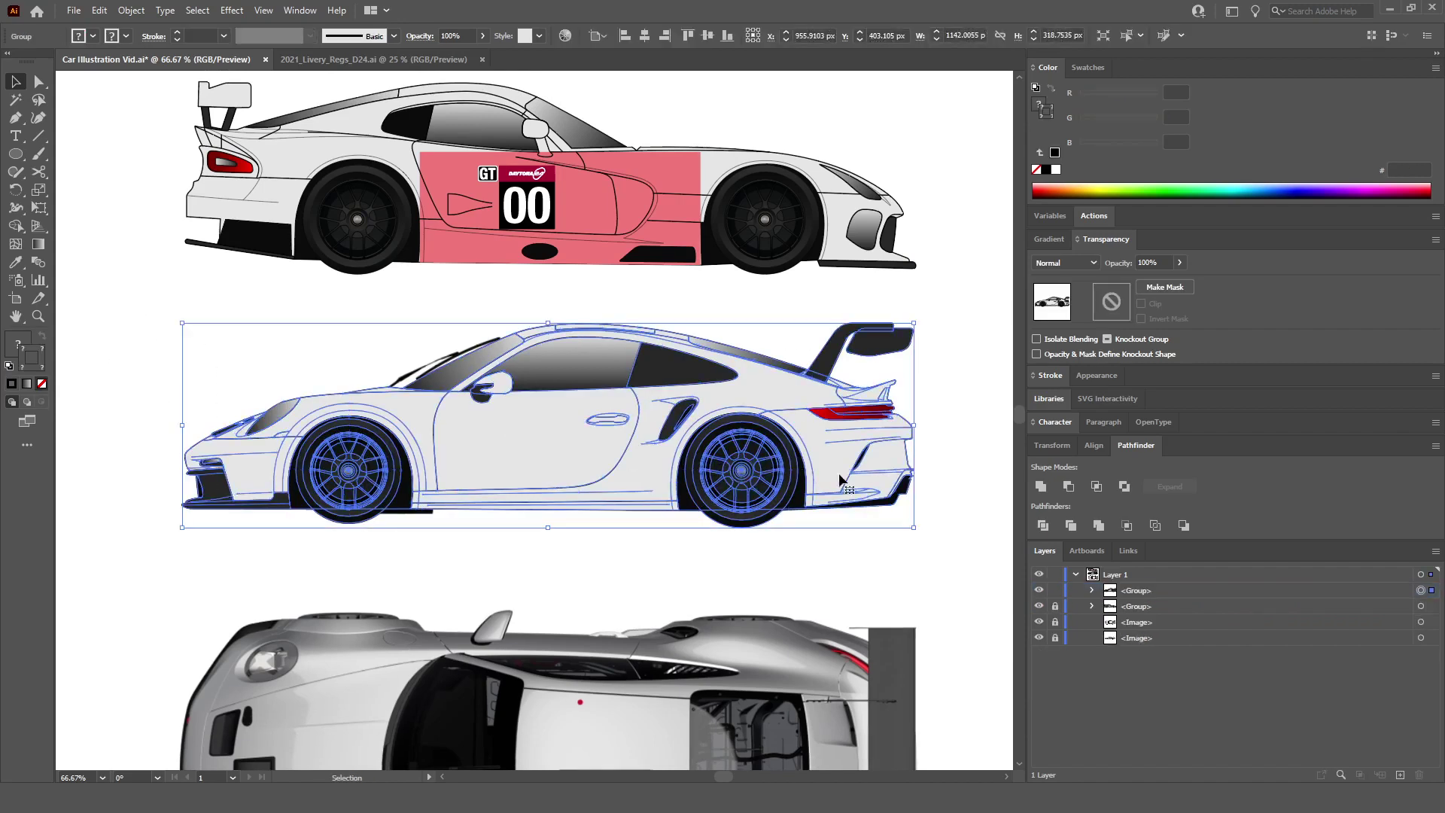
pyautogui.doubleClick(1144, 591)
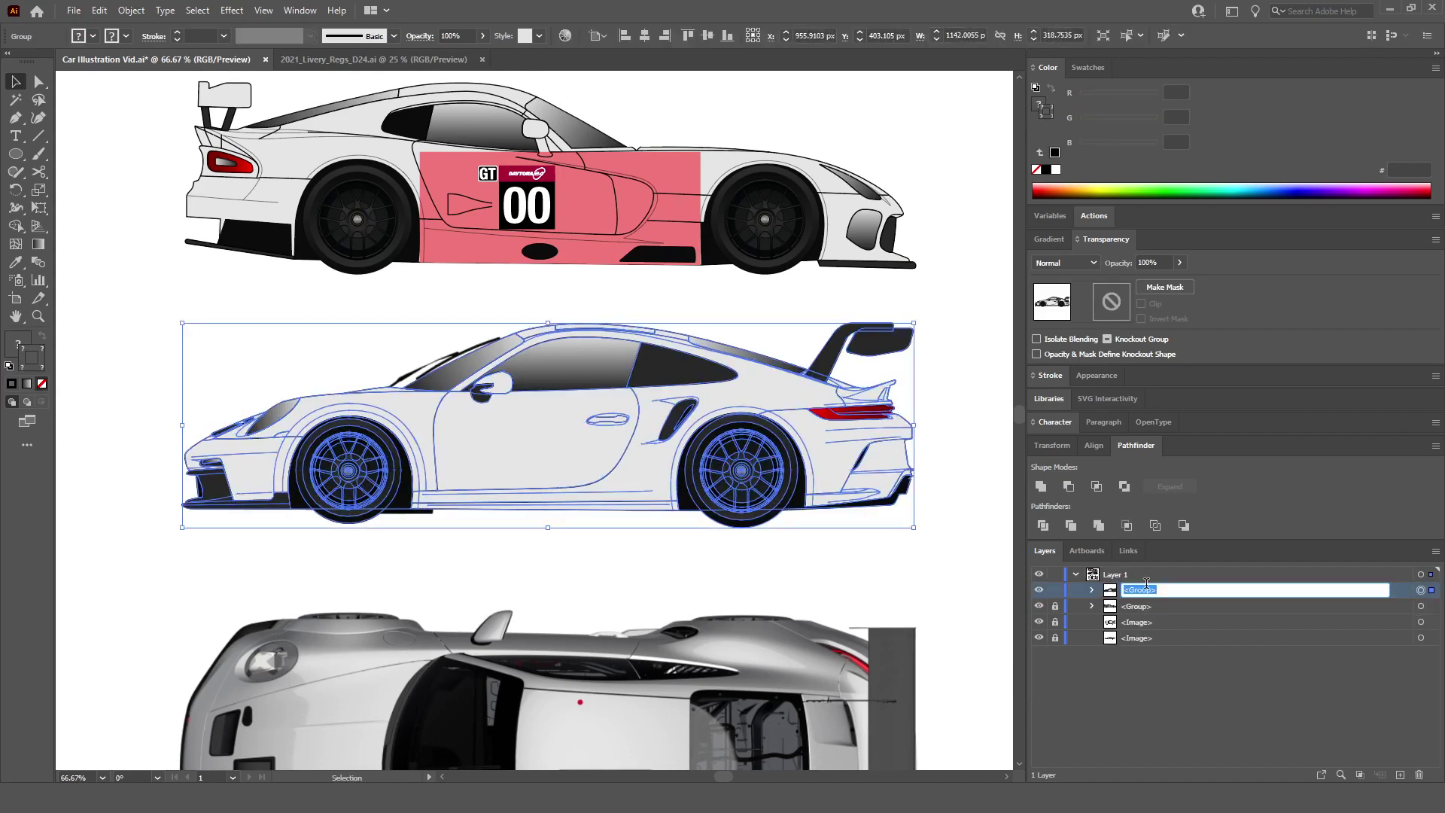
pyautogui.write('Porsche')
pyautogui.press('Return')
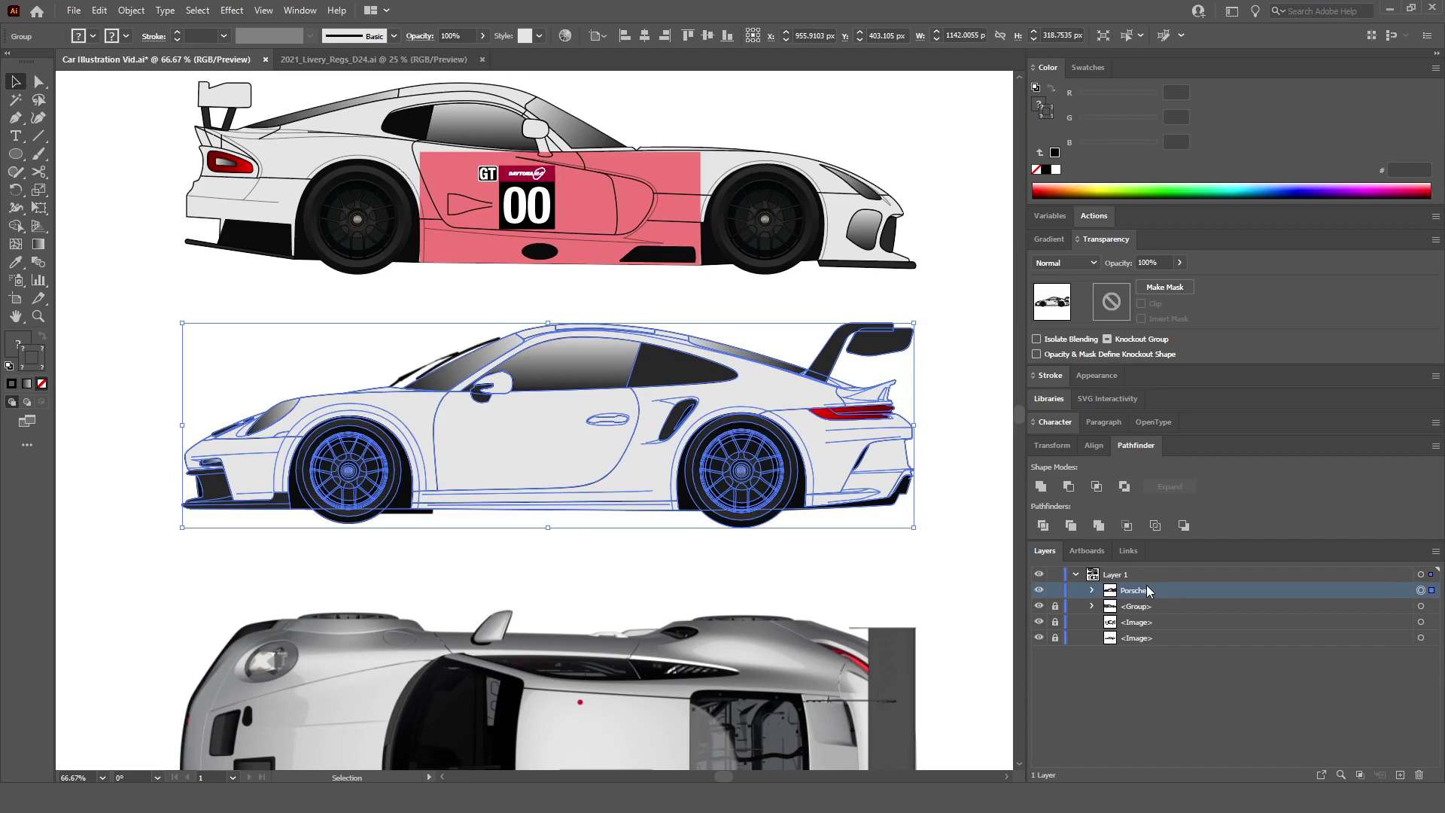
pyautogui.click(954, 493)
pyautogui.doubleClick(1141, 591)
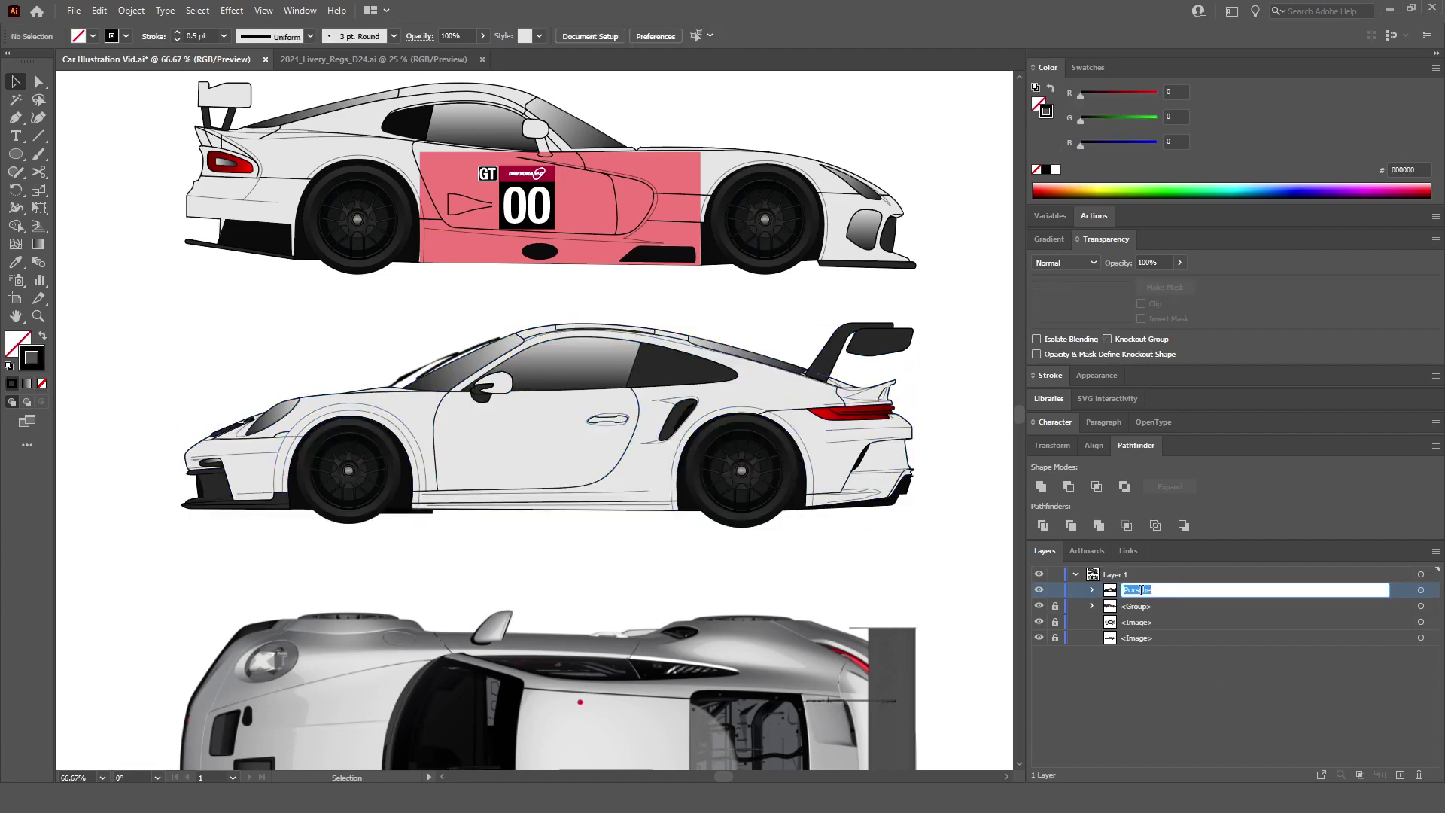
pyautogui.write('Side')
pyautogui.press('Return')
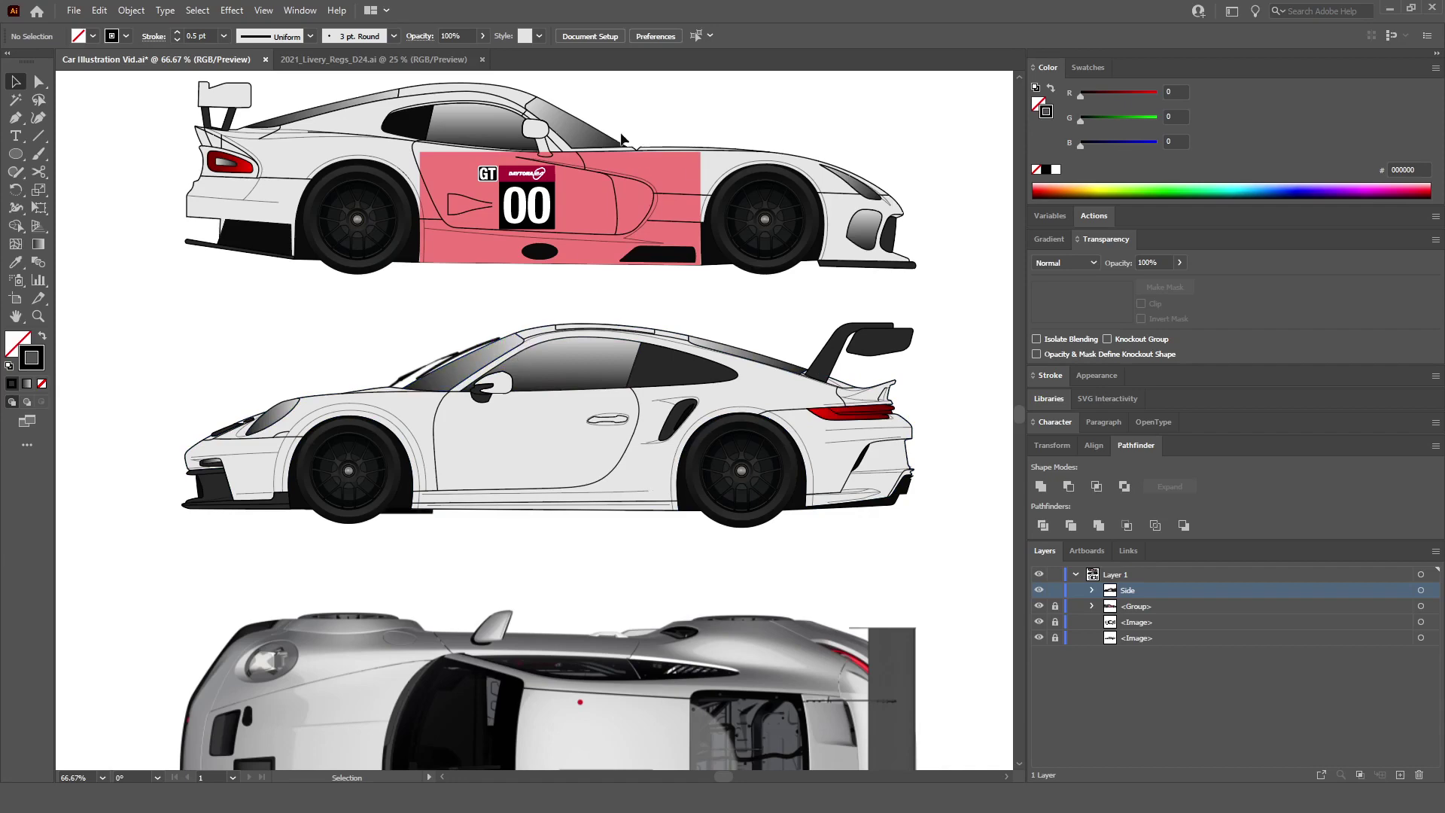
# Step: Sample the pink fill of the livery panel on the upper car's door with the Eyedropper
pyautogui.keyDown('alt'); pyautogui.scroll(3, 611, 120); pyautogui.keyUp('alt')
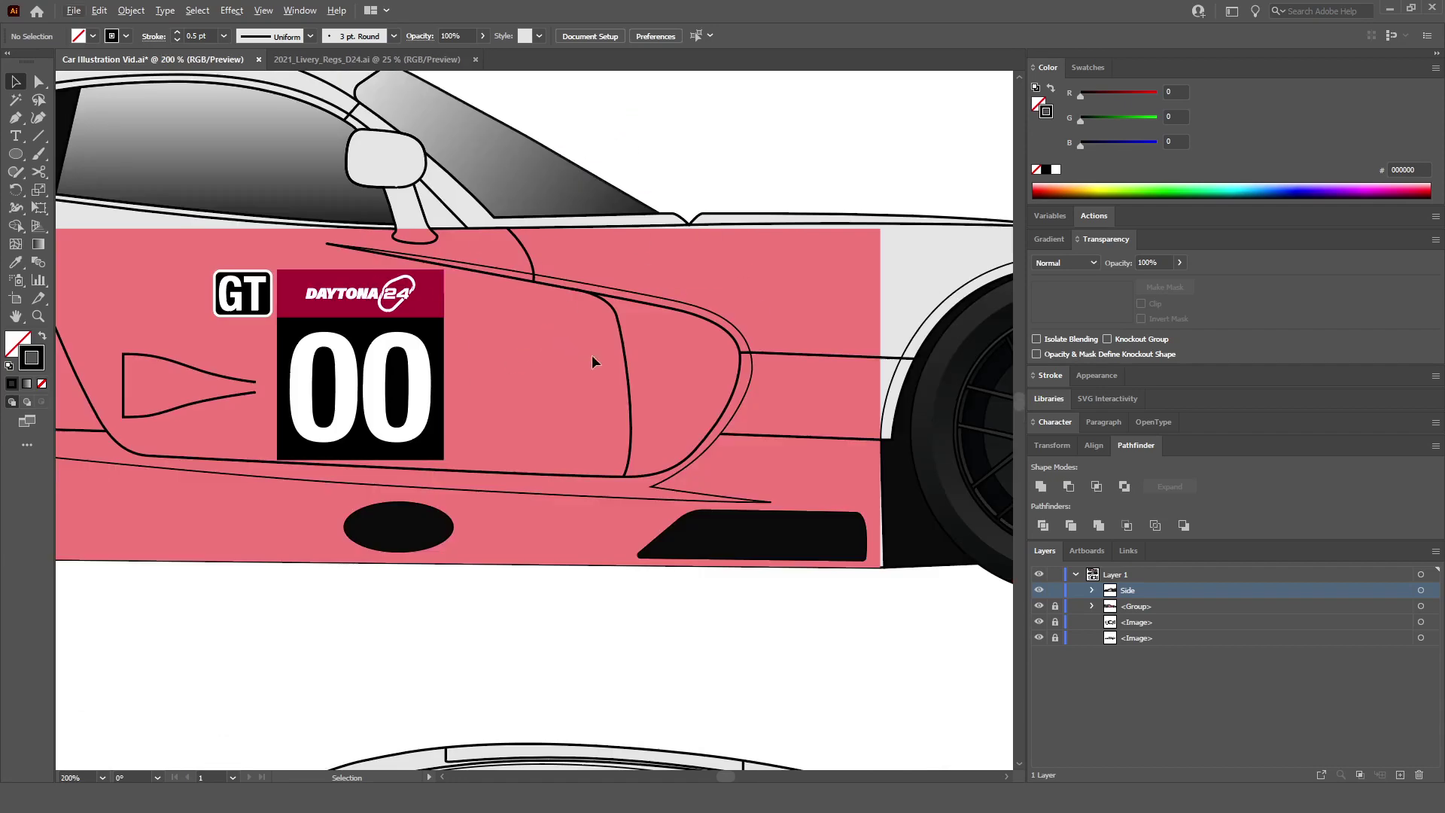
pyautogui.hscroll(-3, 591, 362)
pyautogui.scroll(-2, 414, 574)
pyautogui.keyDown('alt'); pyautogui.scroll(-1, 422, 573); pyautogui.keyUp('alt')
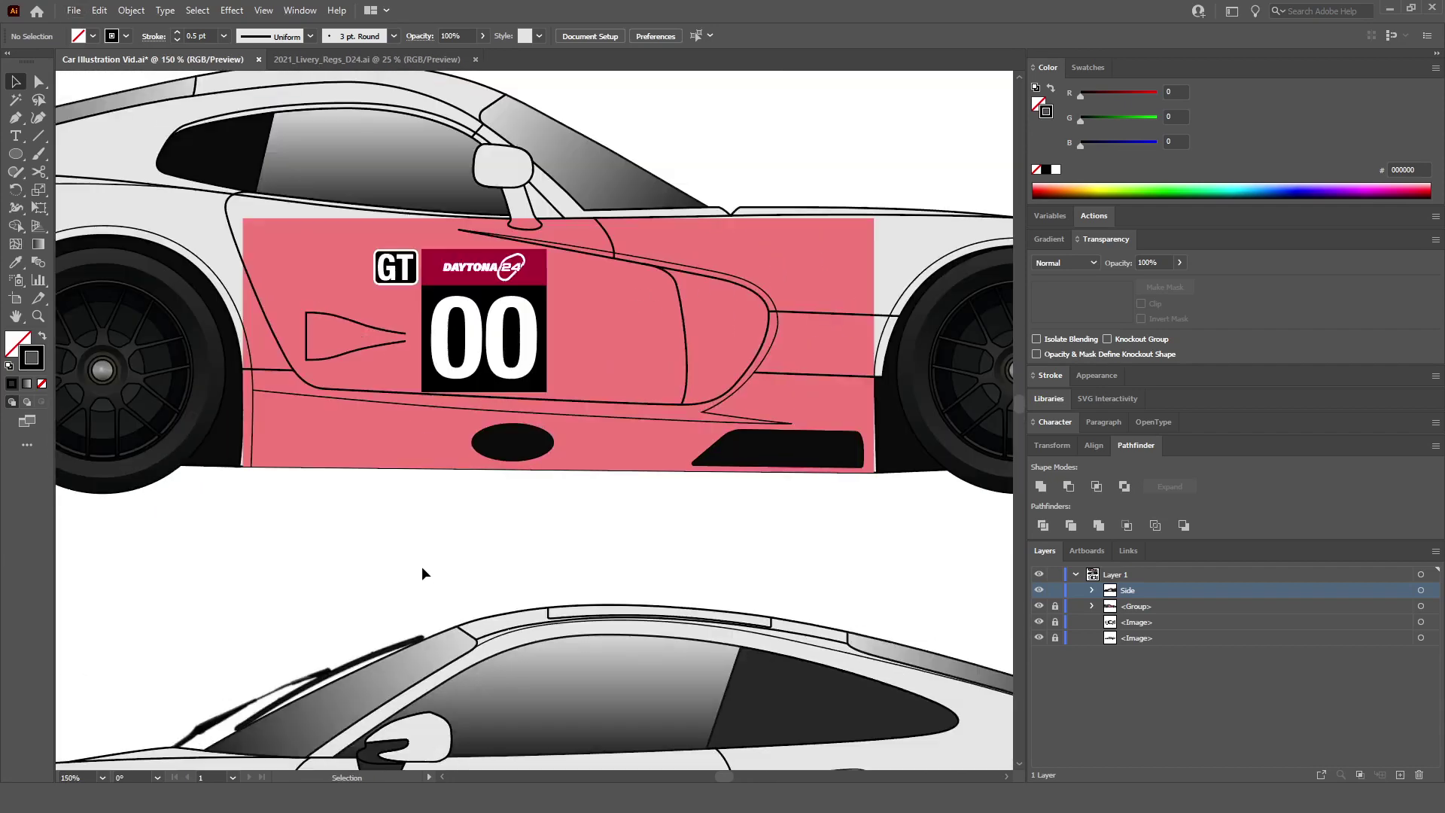
pyautogui.scroll(-3, 423, 564)
pyautogui.keyDown('alt'); pyautogui.scroll(-3, 301, 316); pyautogui.keyUp('alt')
pyautogui.keyDown('alt'); pyautogui.scroll(3, 241, 360); pyautogui.keyUp('alt')
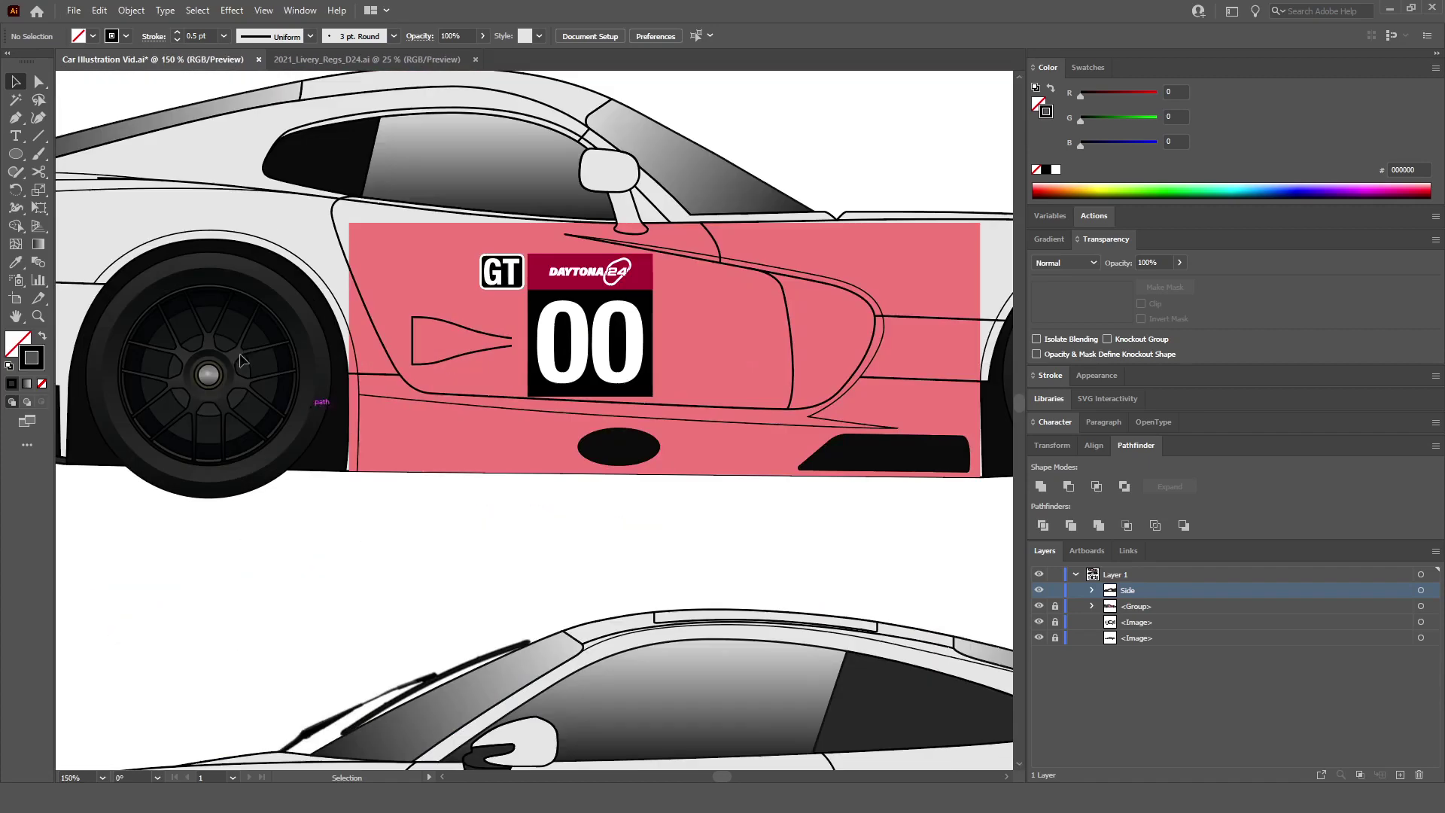
pyautogui.press('a')
pyautogui.click(15, 261)
pyautogui.click(424, 254)
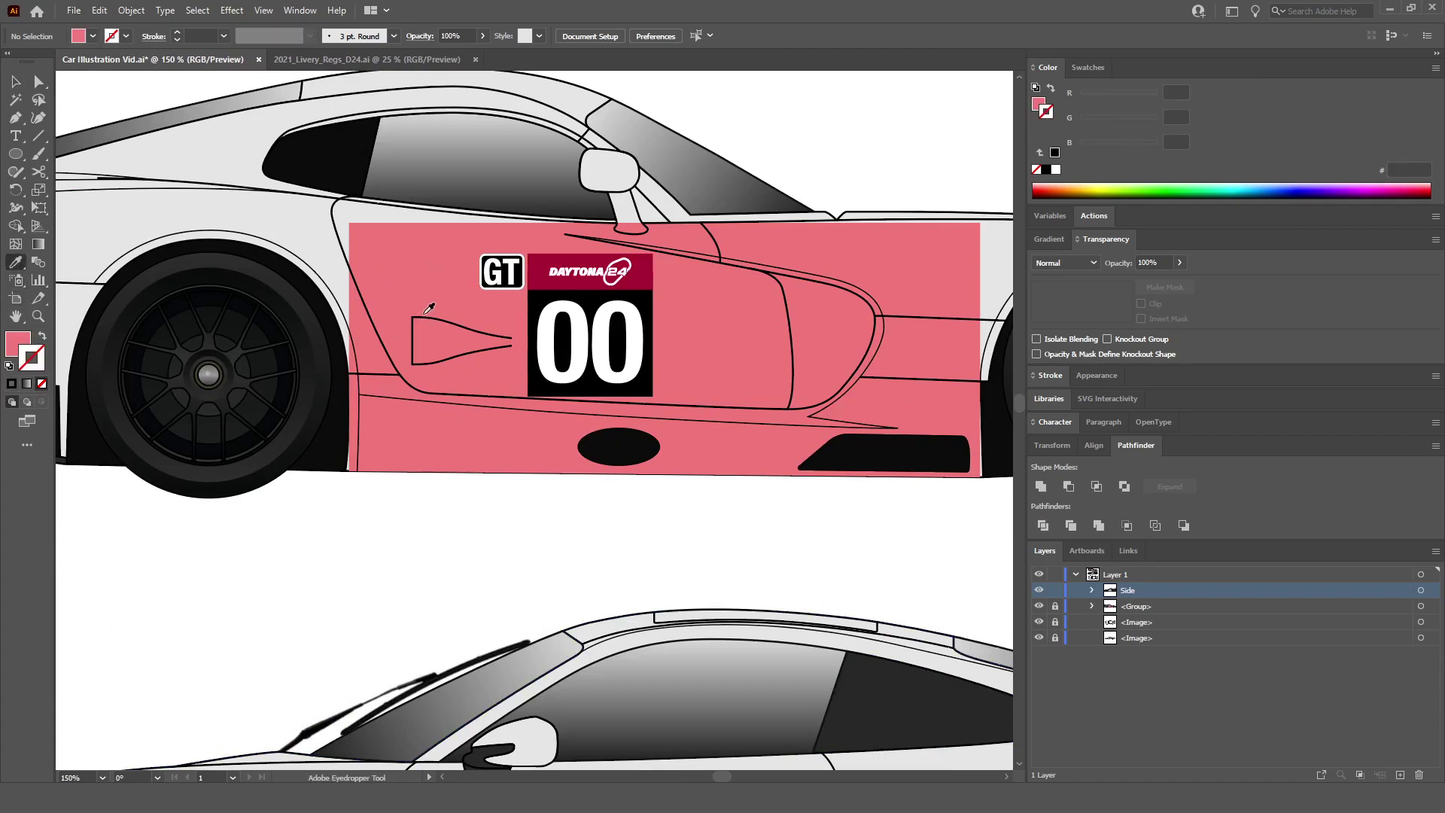
# Step: Draw a pink rectangle about 472 by 225 px over the white car's door area between the wheels, and deselect it
pyautogui.scroll(-3, 419, 330)
pyautogui.moveTo(420, 330); pyautogui.dragTo(359, 506)
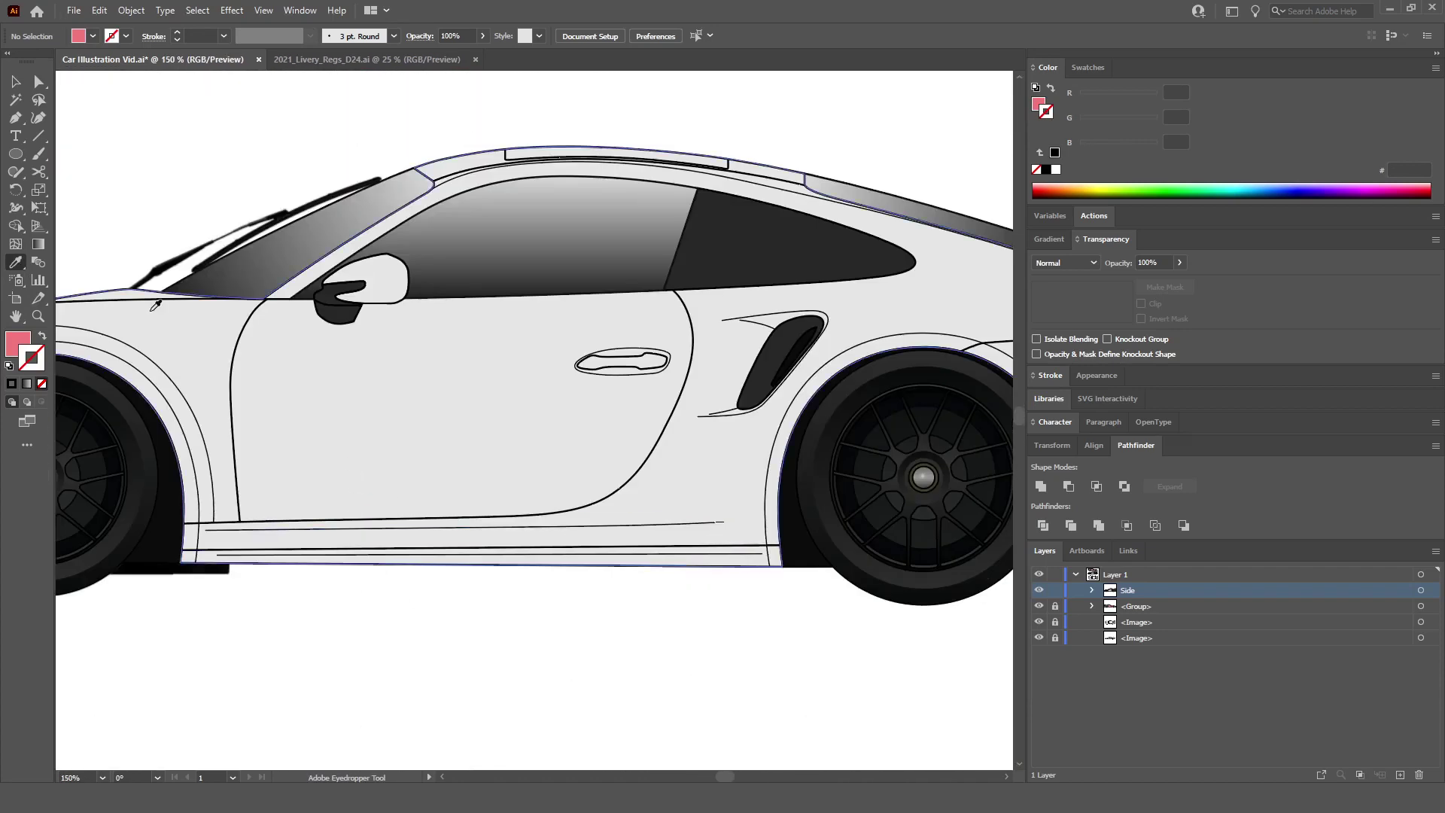
pyautogui.click(17, 155)
pyautogui.press('m')
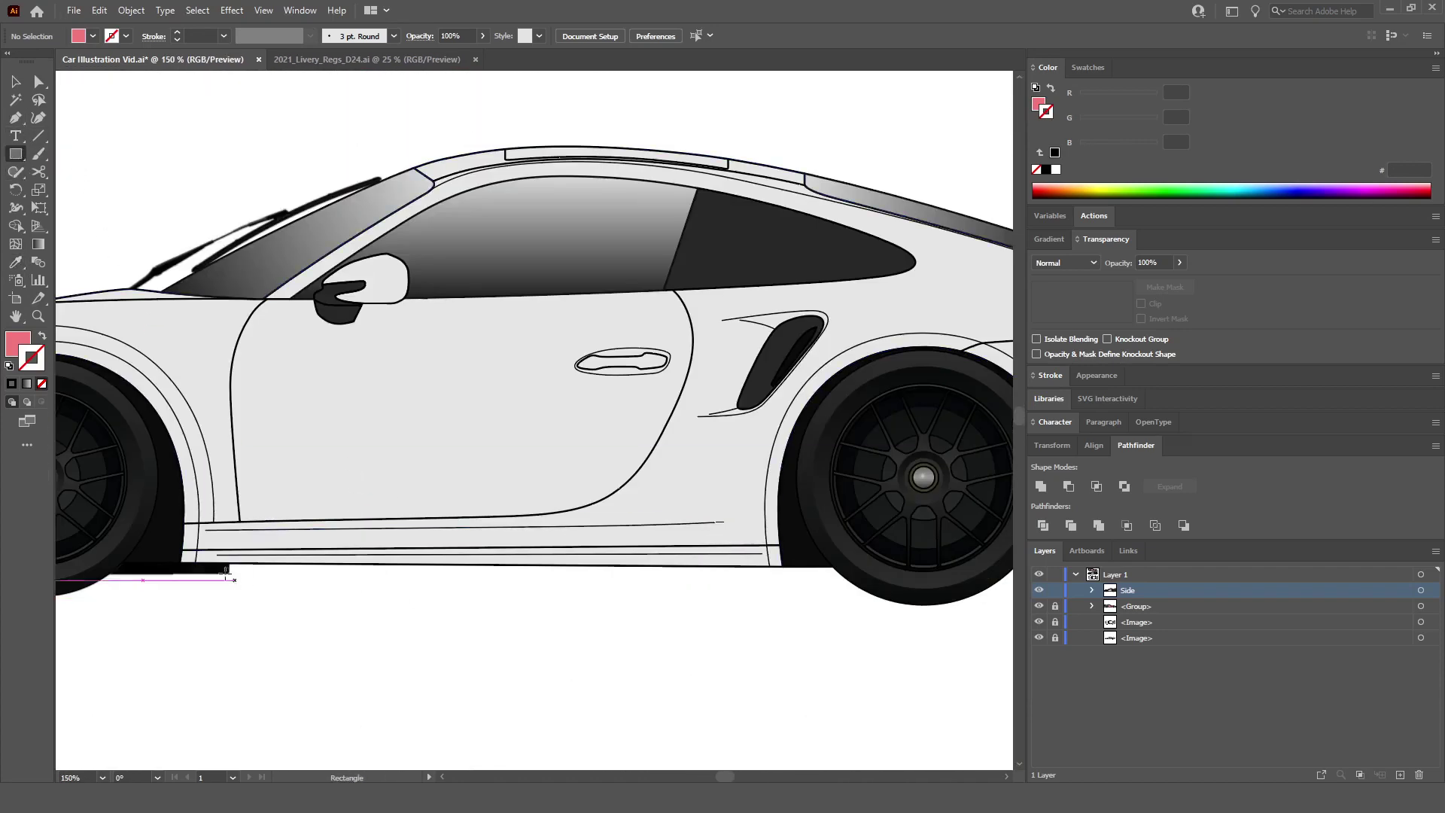
pyautogui.moveTo(166, 596); pyautogui.dragTo(847, 271)
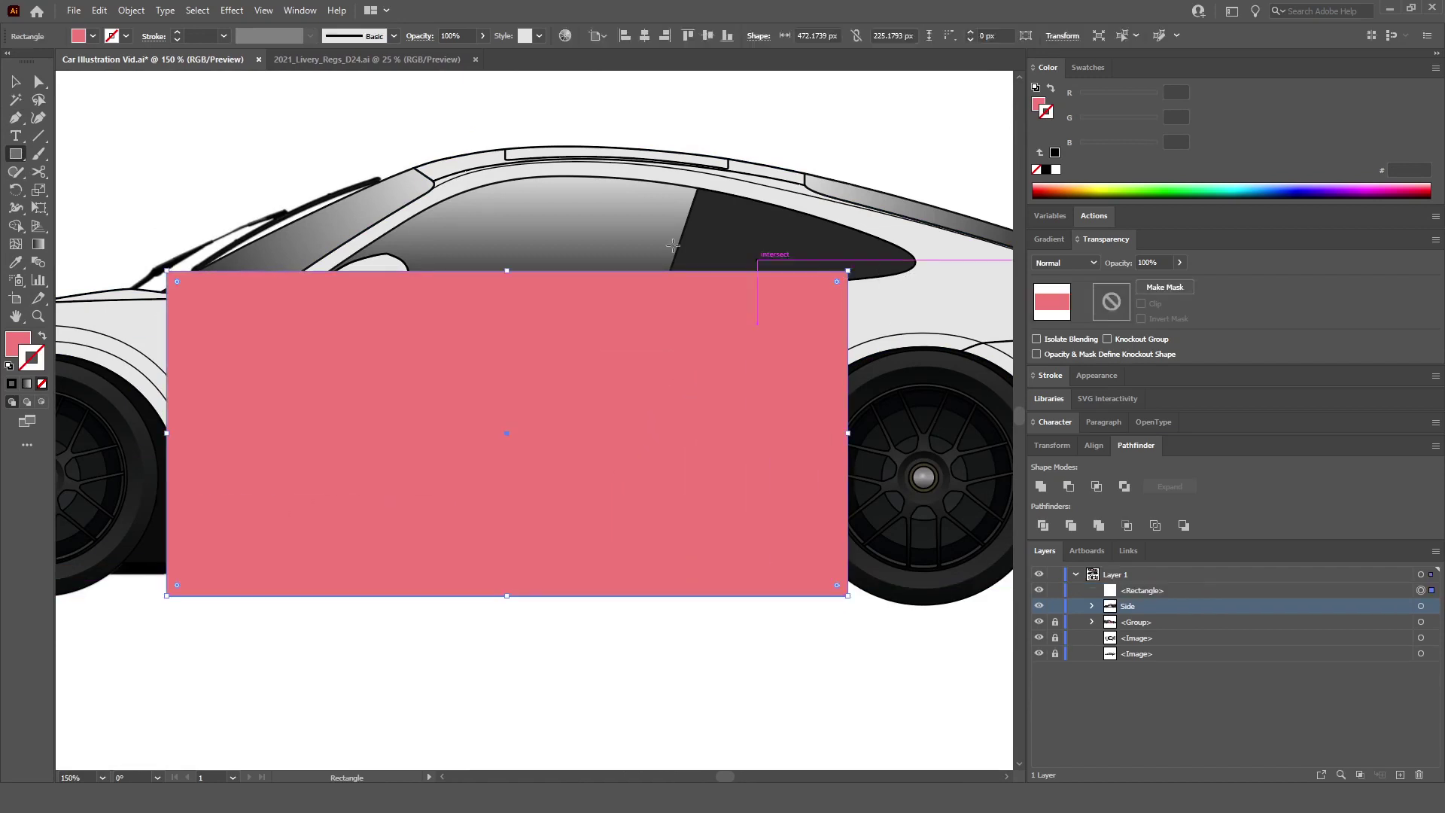
pyautogui.press('v')
pyautogui.click(68, 105)
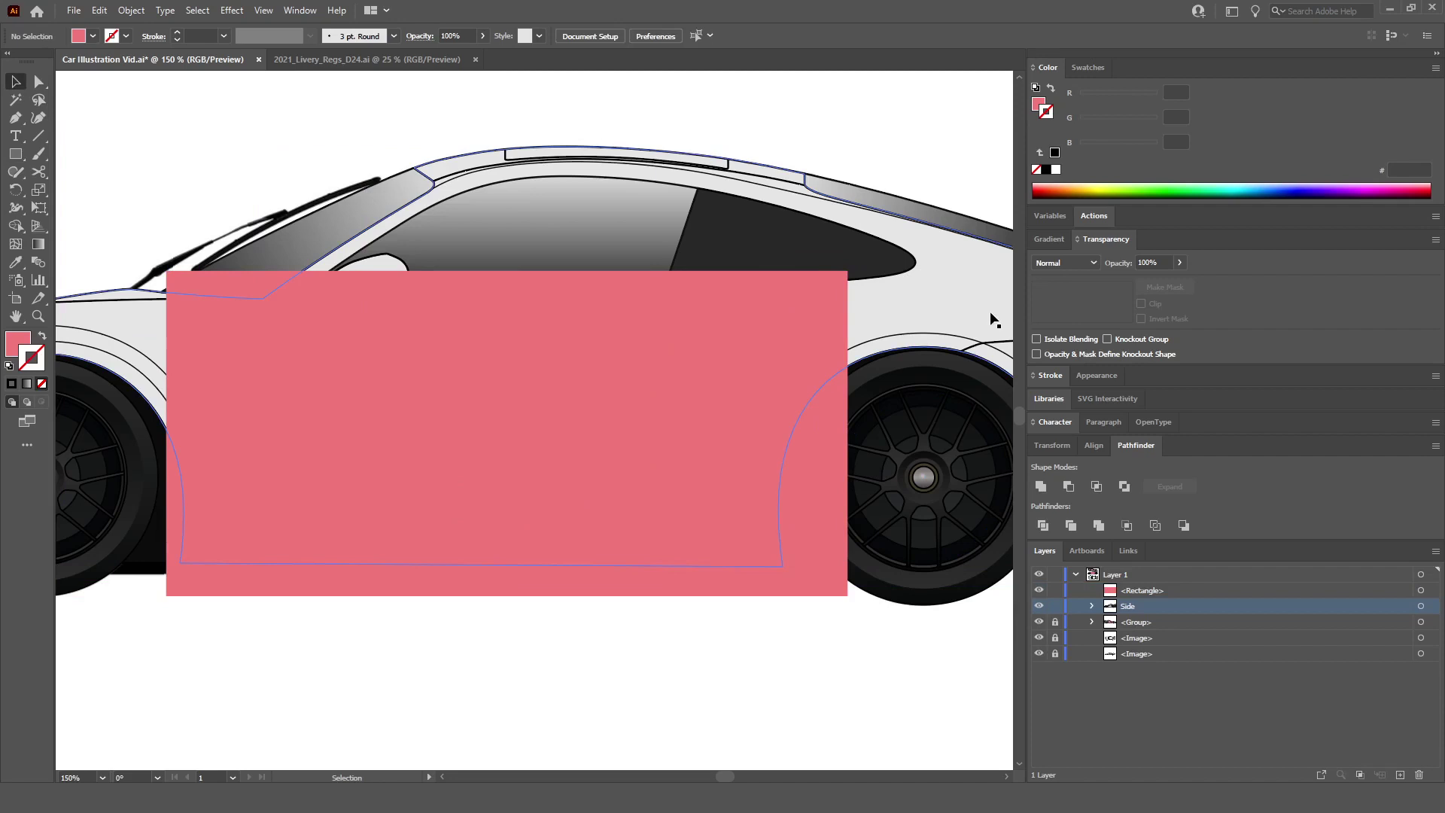
# Step: Duplicate the Body path of the Side group in place and move one copy above the pink rectangle in the stacking order
pyautogui.press('a')
pyautogui.hscroll(3, 606, 256)
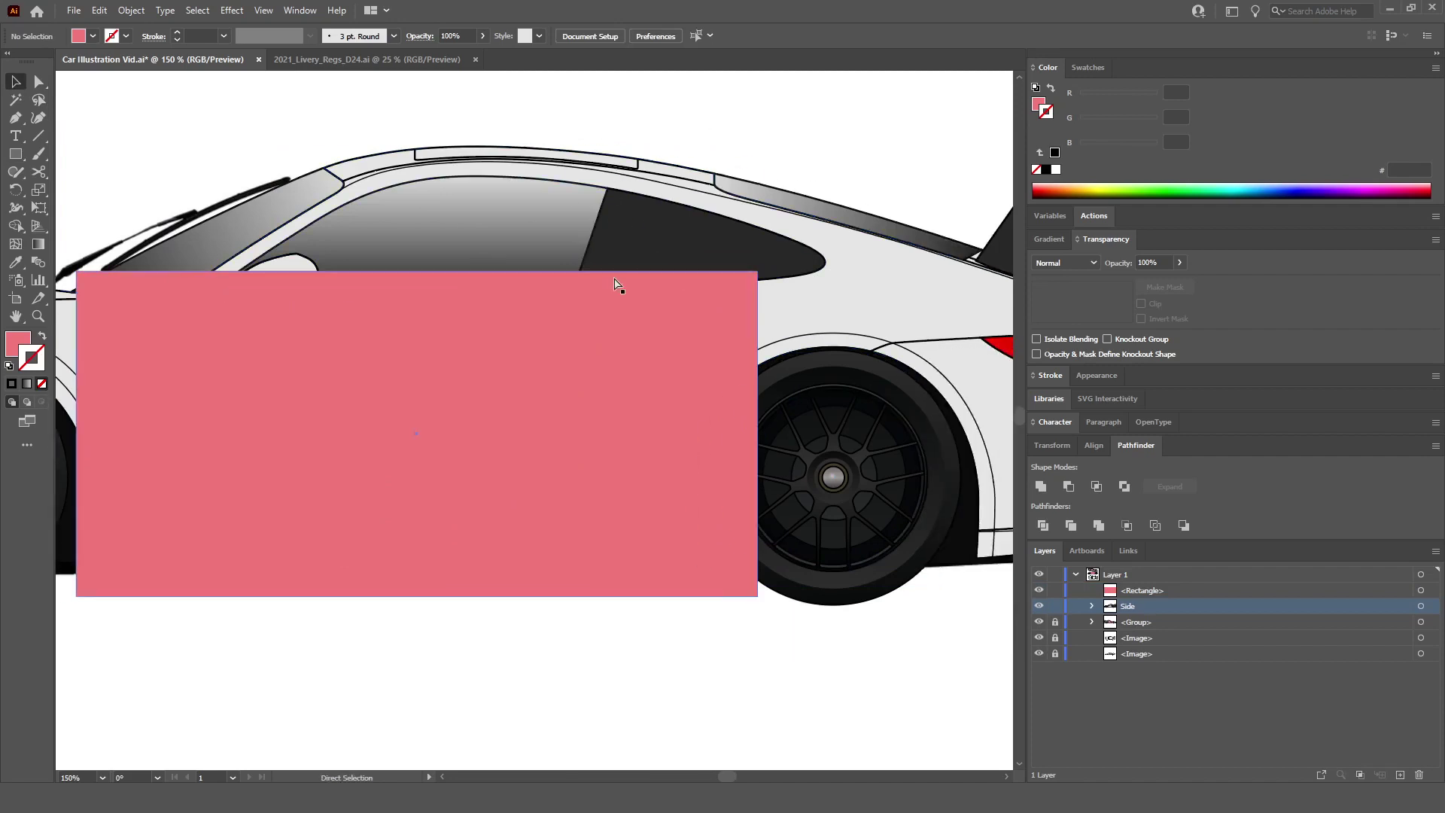
pyautogui.hscroll(1, 617, 285)
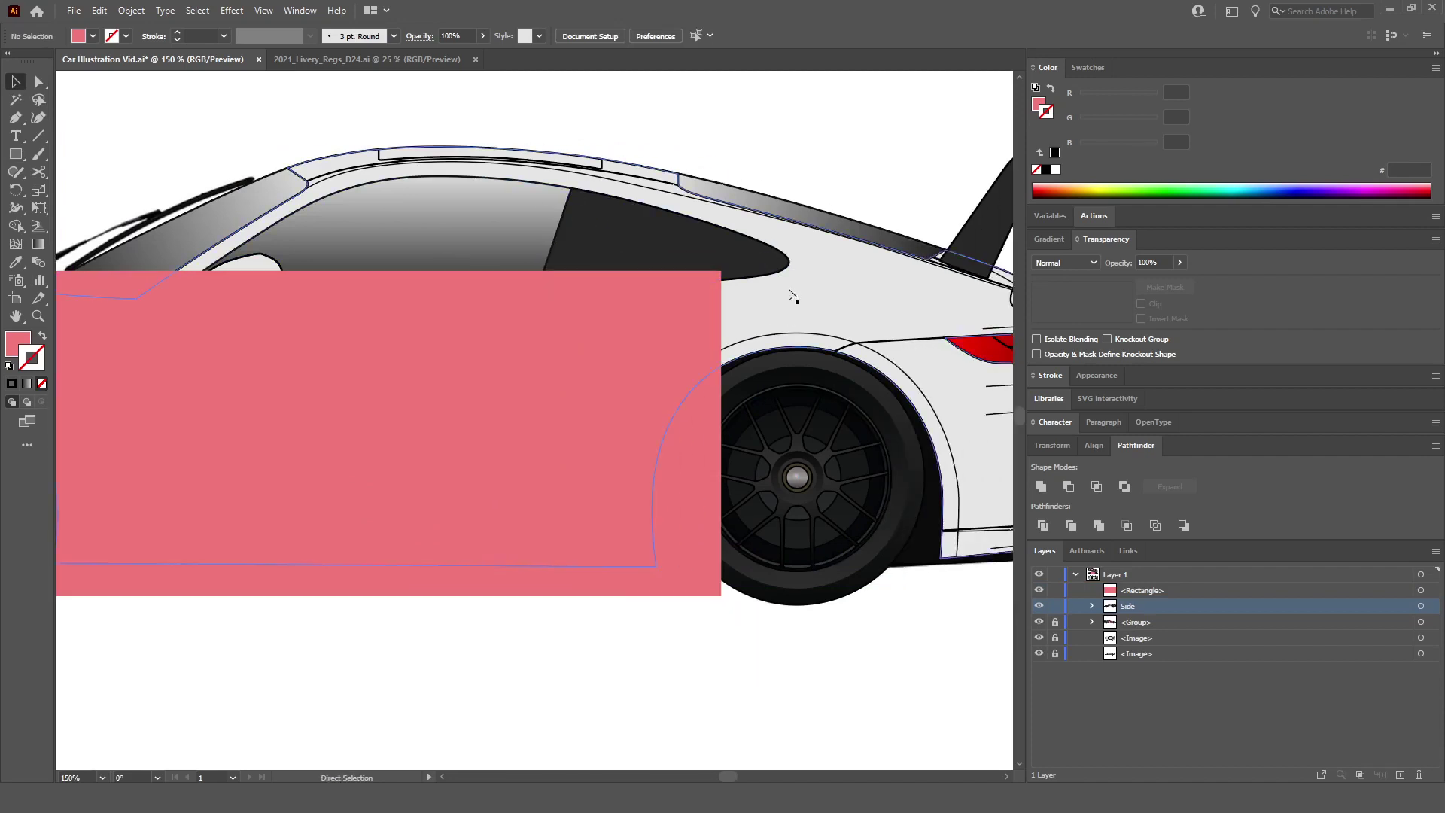
pyautogui.click(847, 298)
pyautogui.scroll(-1, 845, 297)
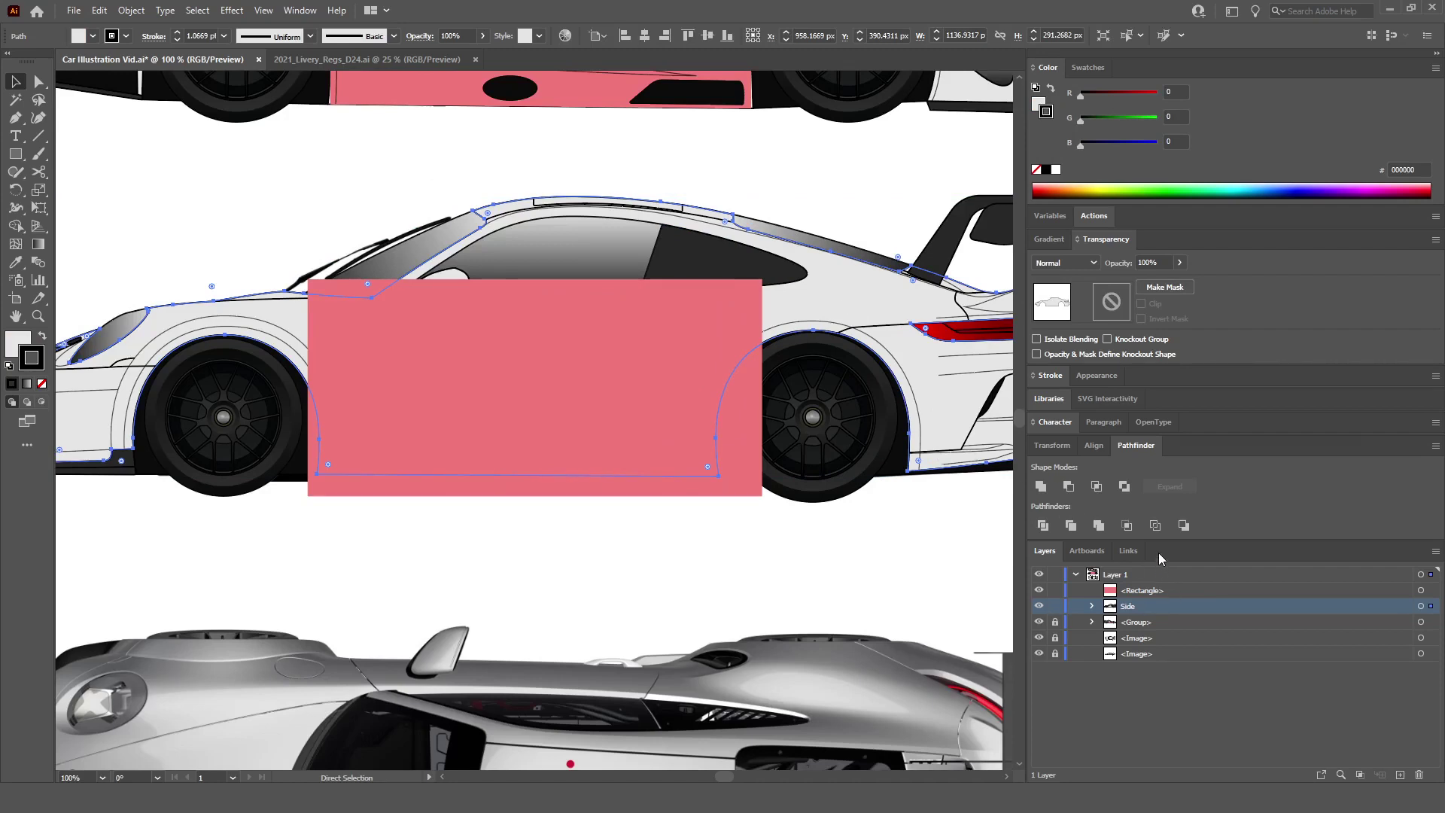
pyautogui.click(1092, 606)
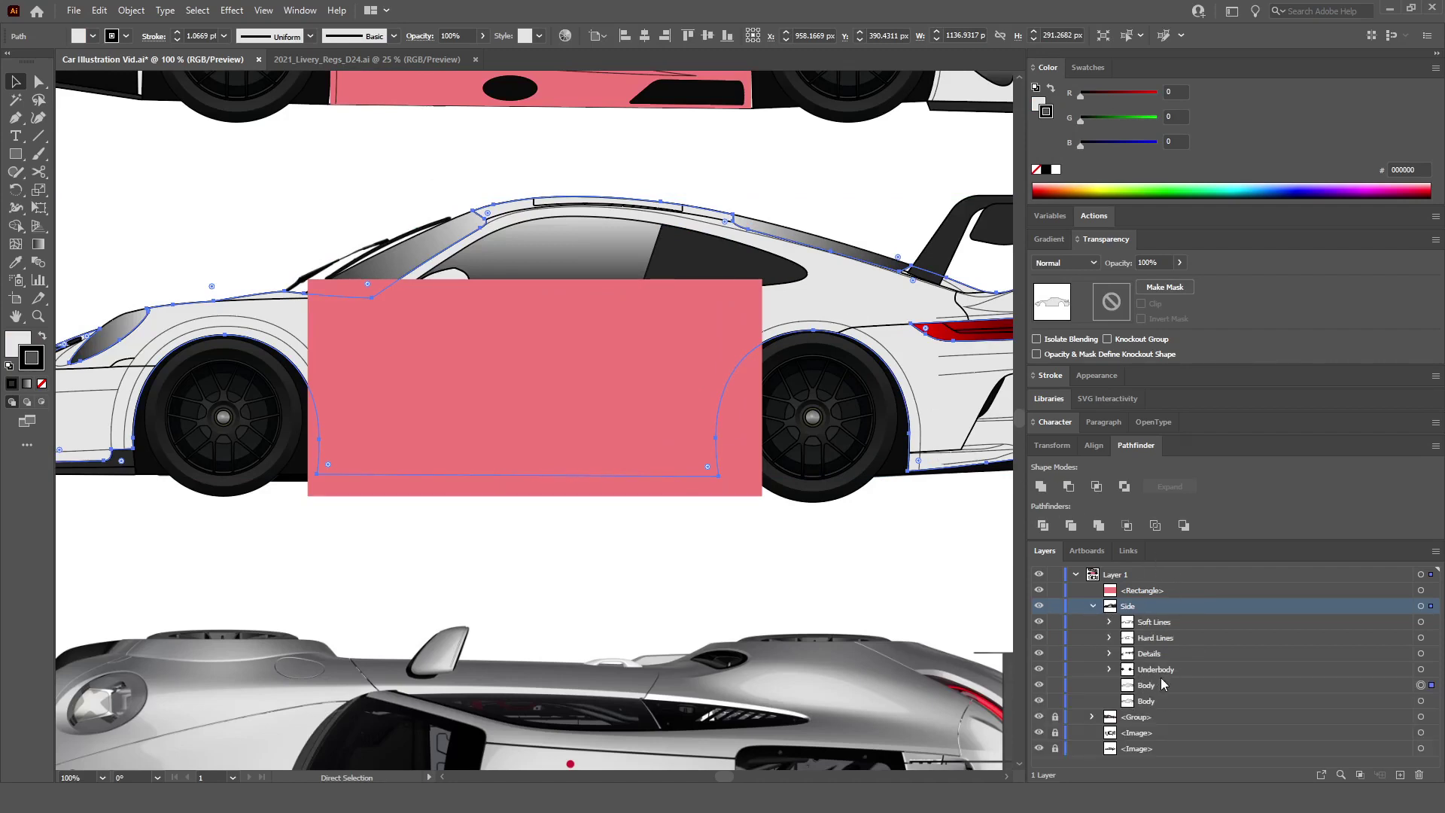
pyautogui.moveTo(1161, 691); pyautogui.dragTo(1136, 584)
pyautogui.click(1092, 621)
pyautogui.click(759, 559)
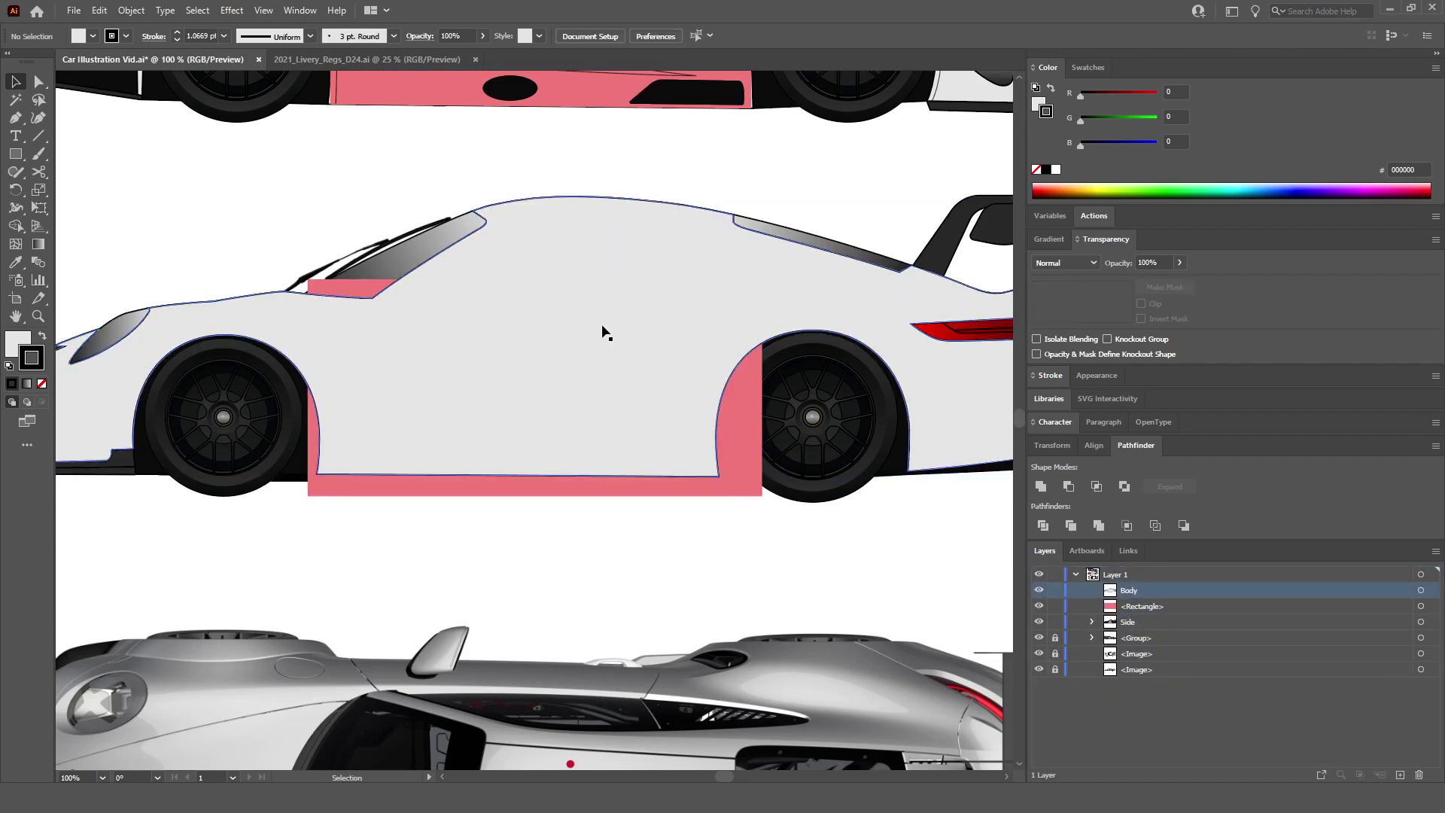
# Step: Select the Body copy together with the pink rectangle and make a clipping mask from them
pyautogui.click(630, 301)
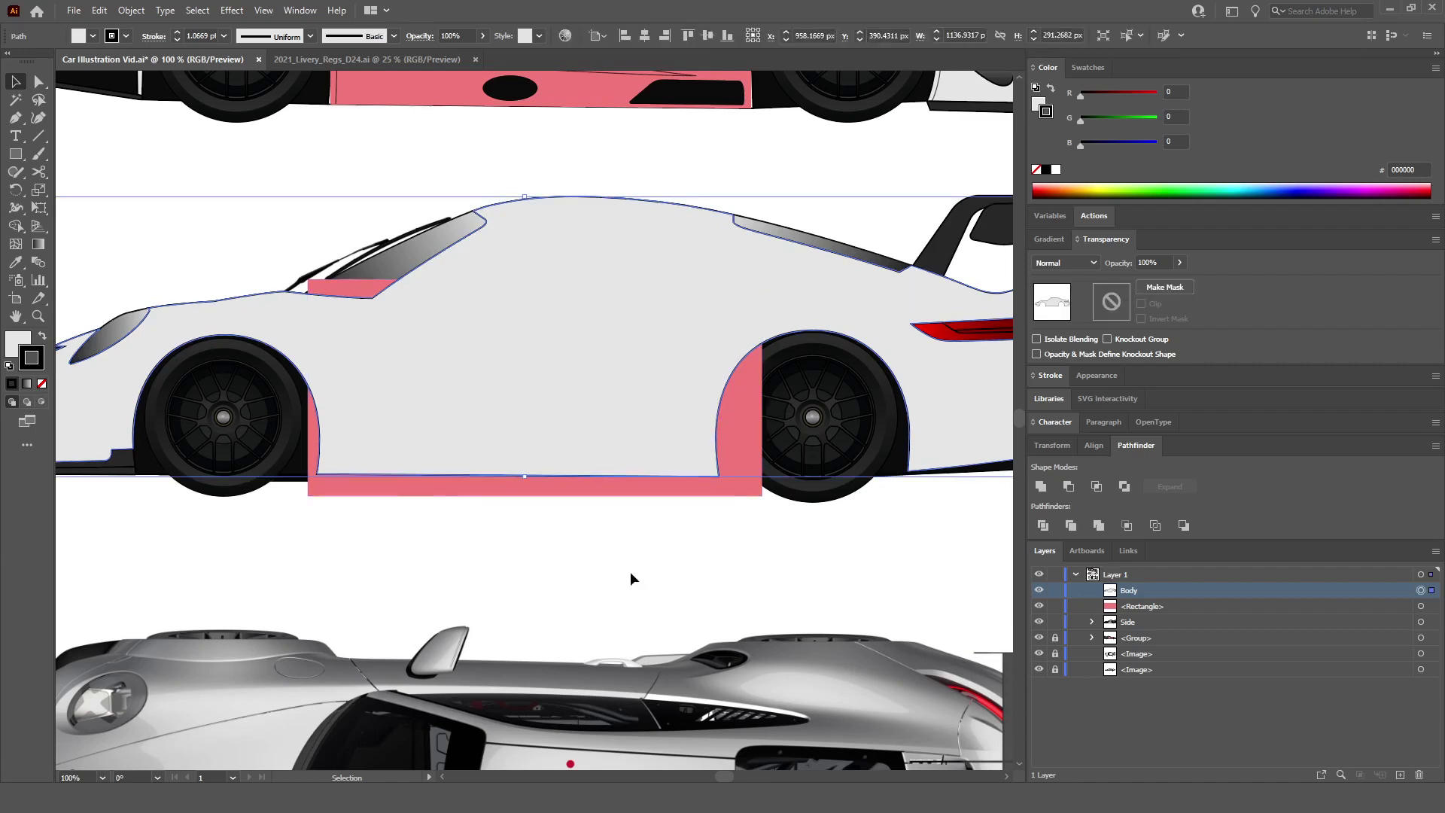
pyautogui.press('a')
pyautogui.hscroll(-3, 271, 516)
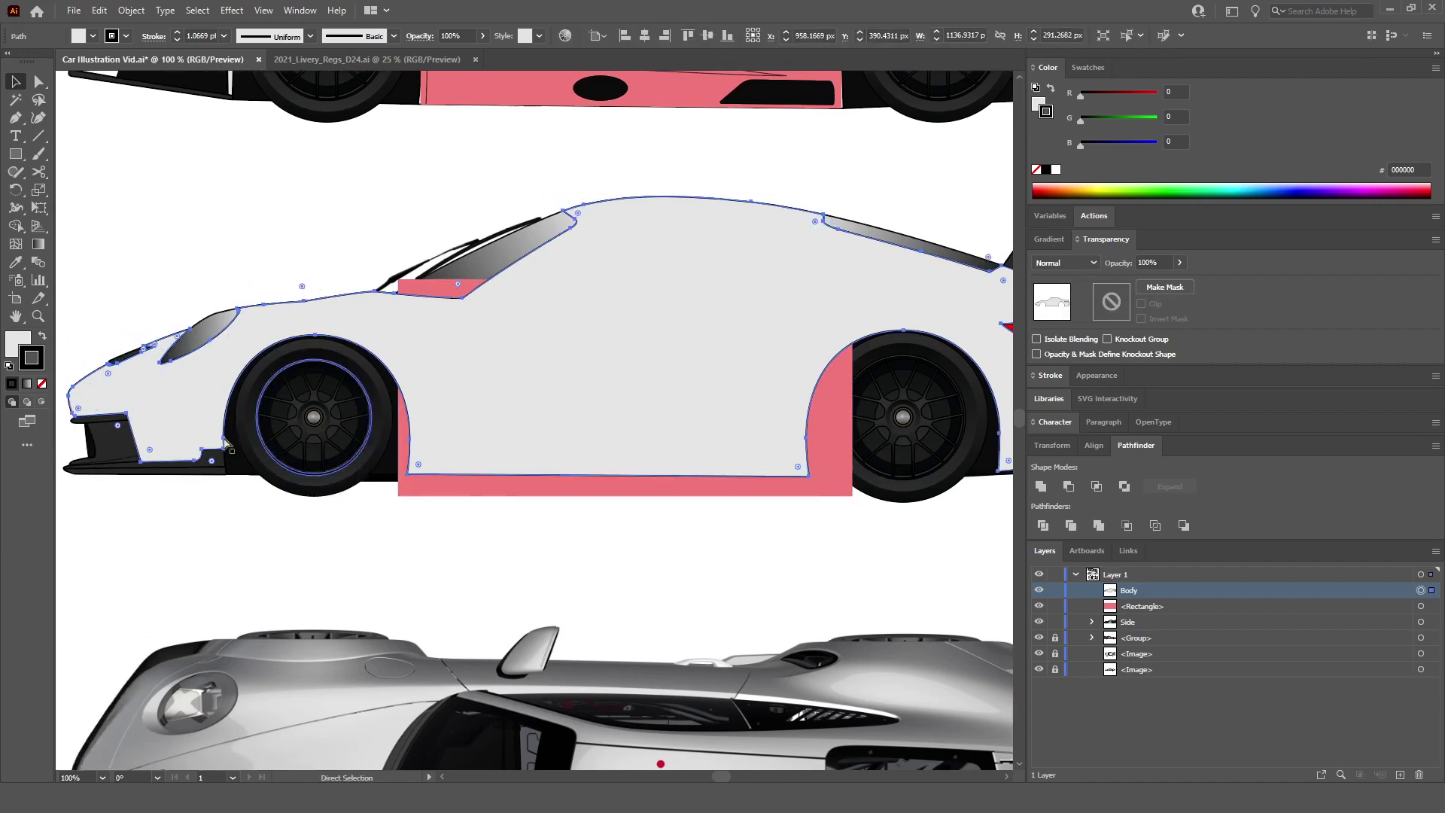
pyautogui.press('v')
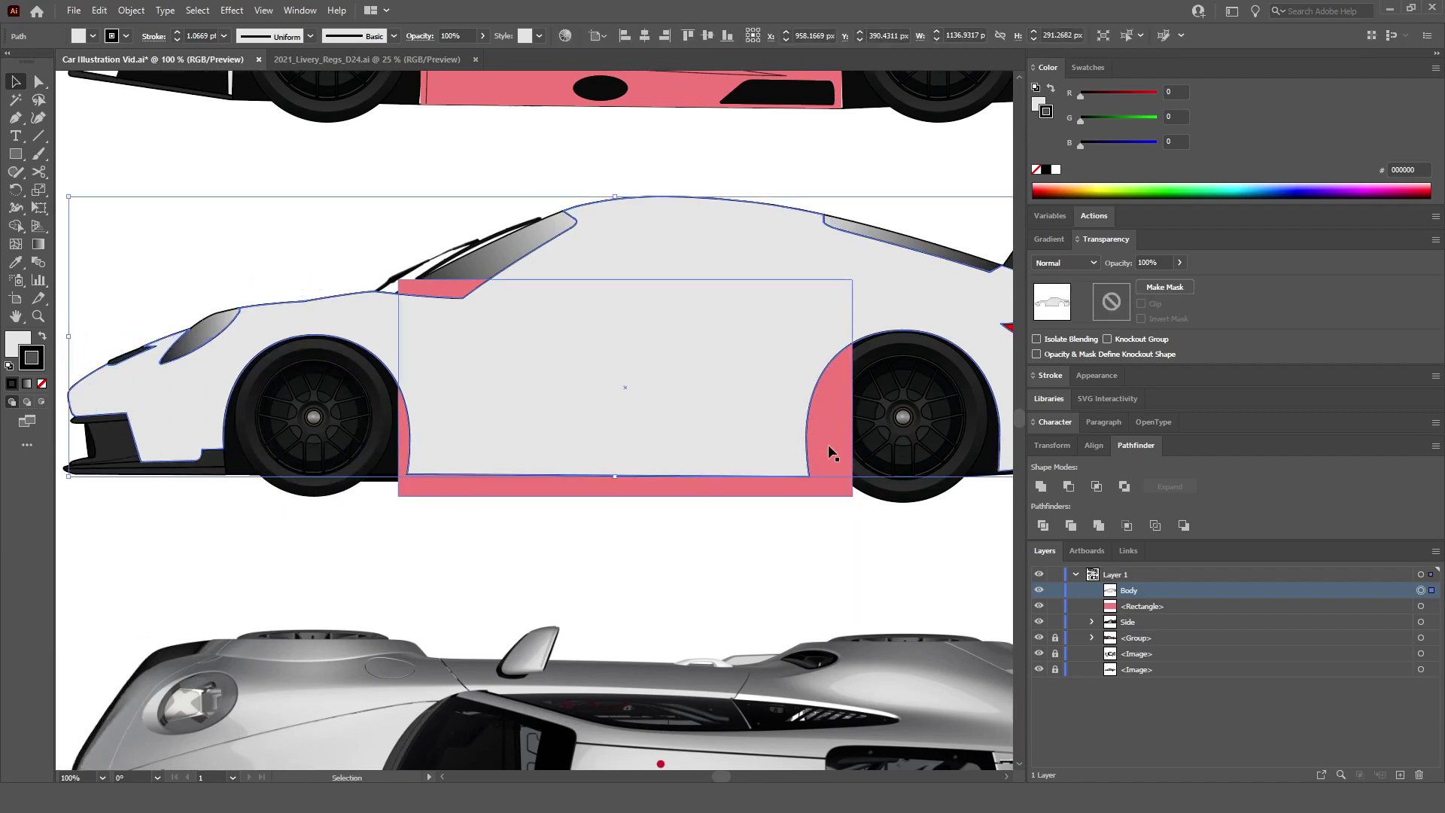
pyautogui.keyDown('shift'); pyautogui.click(836, 415); pyautogui.keyUp('shift')
pyautogui.press('a')
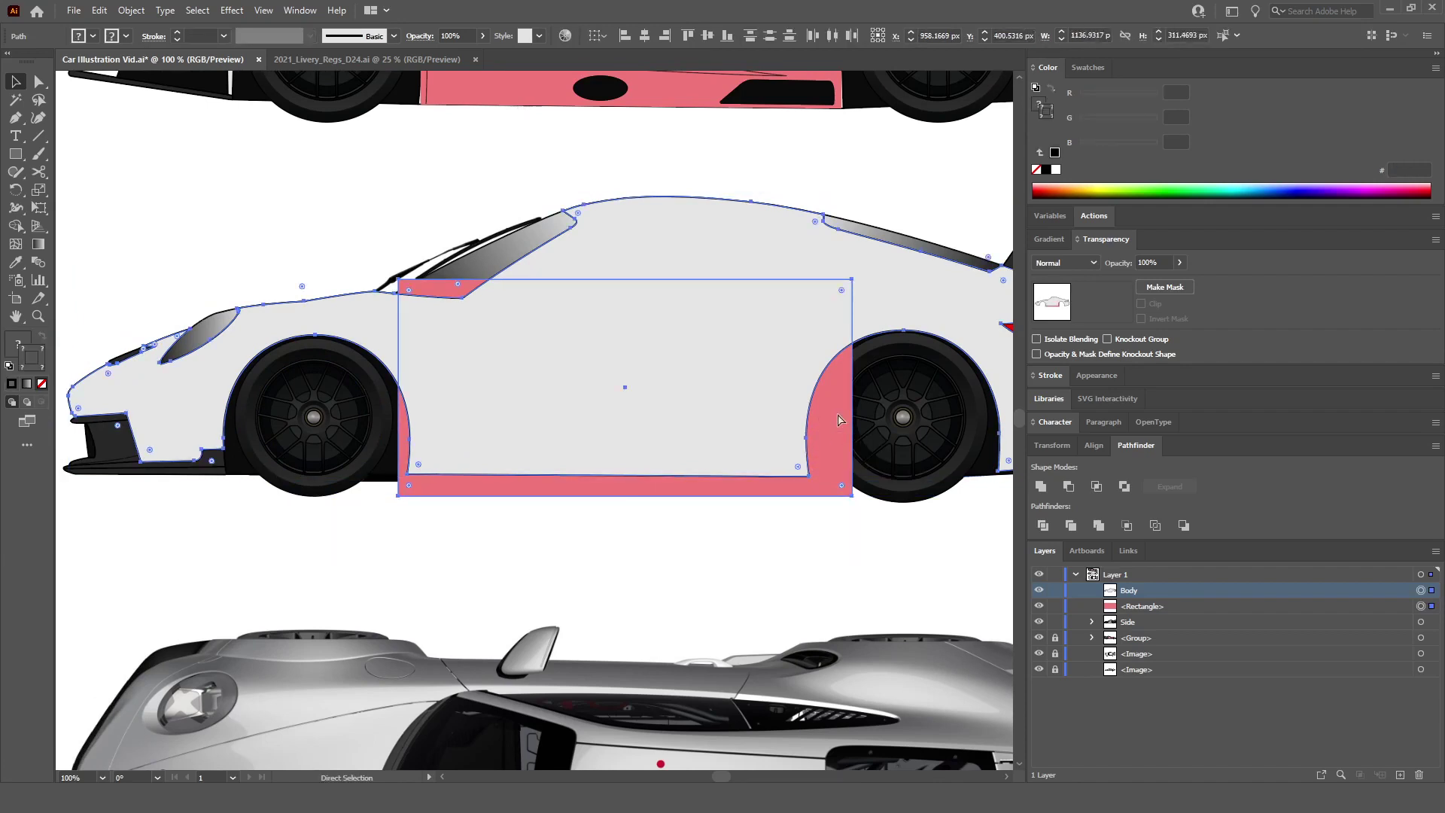
pyautogui.hotkey('ctrl', '7')
pyautogui.press('v')
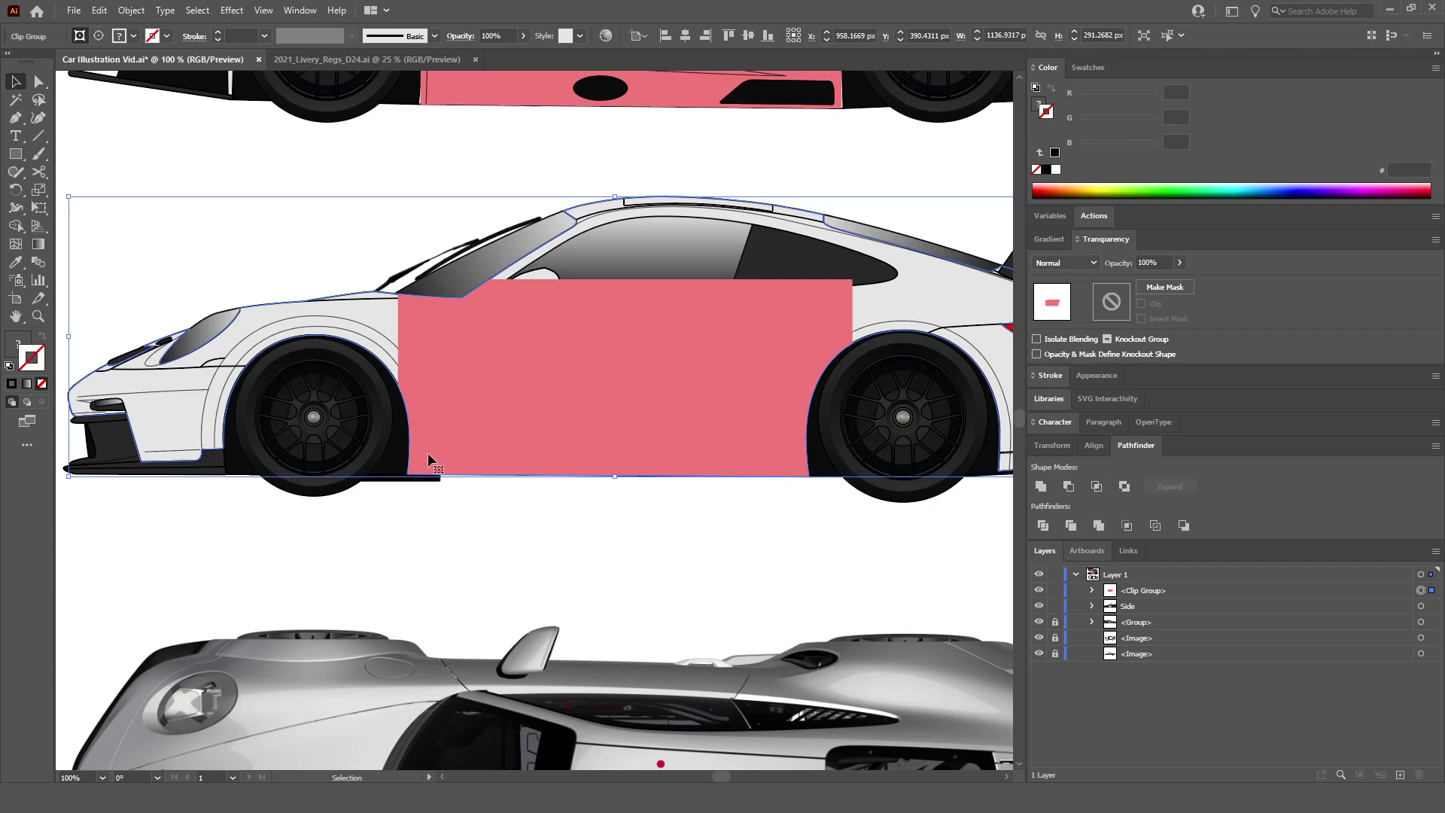
# Step: Isolate the pink clip group, expand its contents and hide its Body clipping path
pyautogui.doubleClick(717, 371)
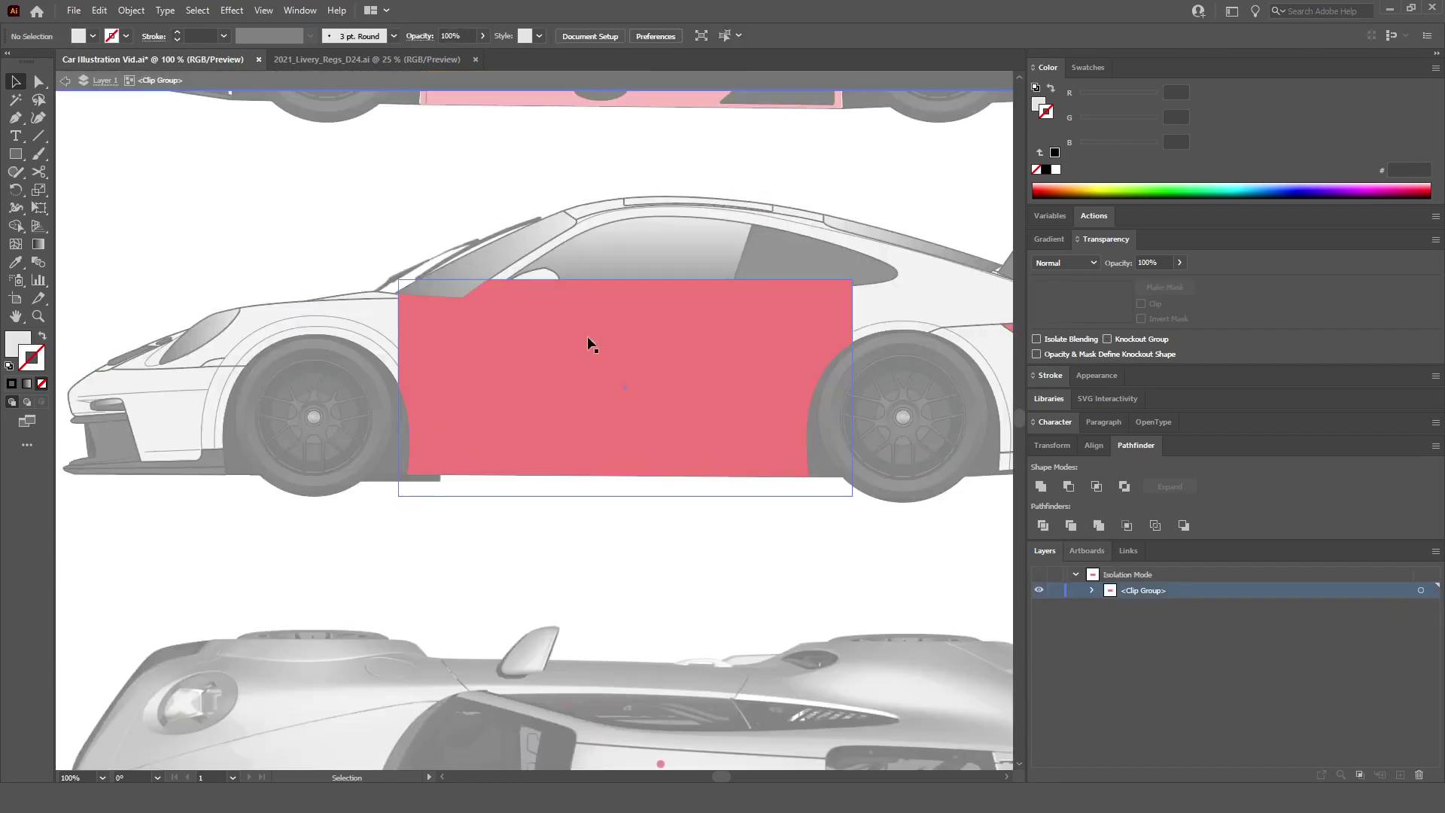
pyautogui.click(1092, 591)
pyautogui.click(1039, 607)
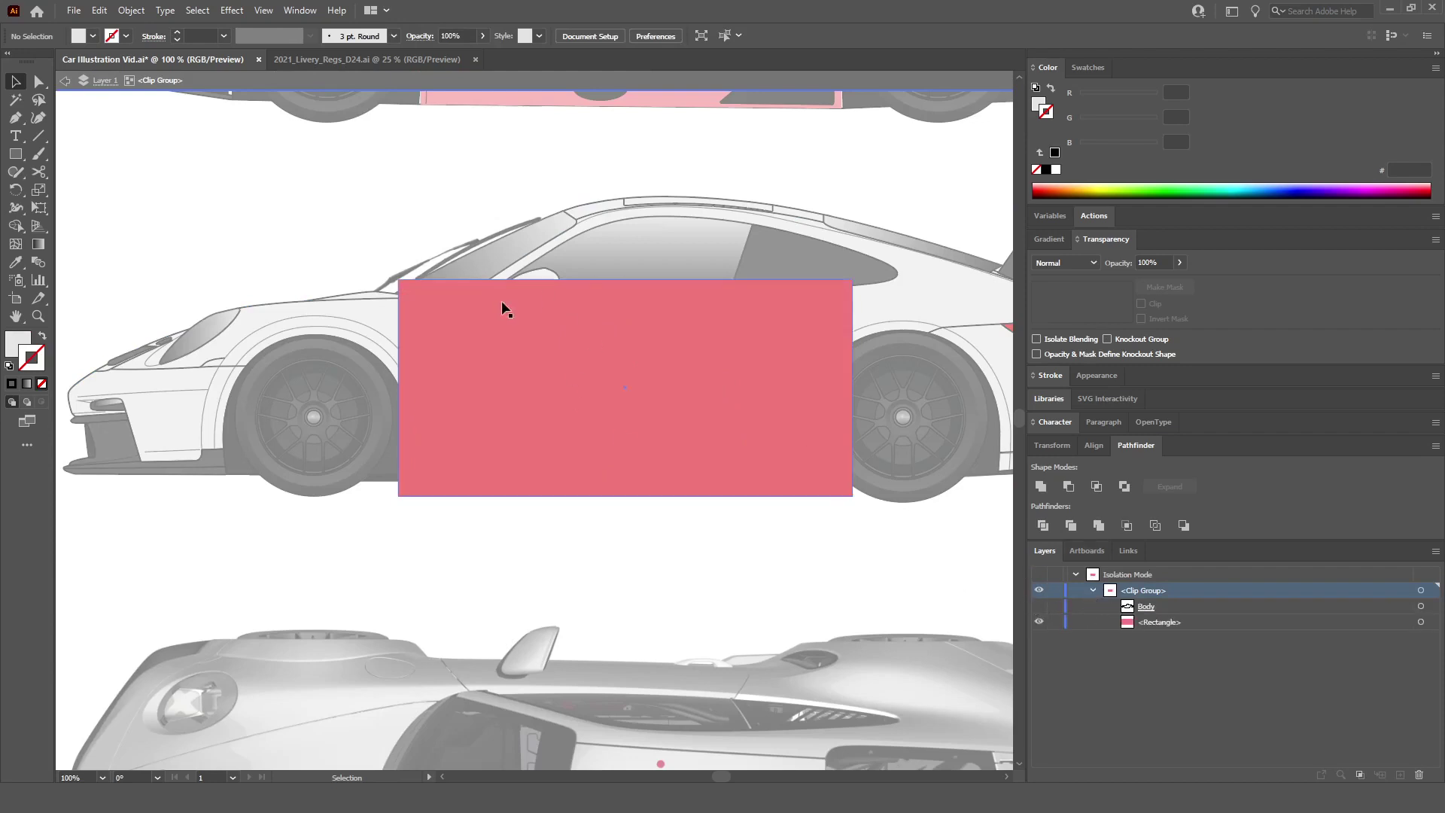
# Step: Show the Body clipping path again and move the clip group into the Side group, between Underbody and Body
pyautogui.click(1039, 606)
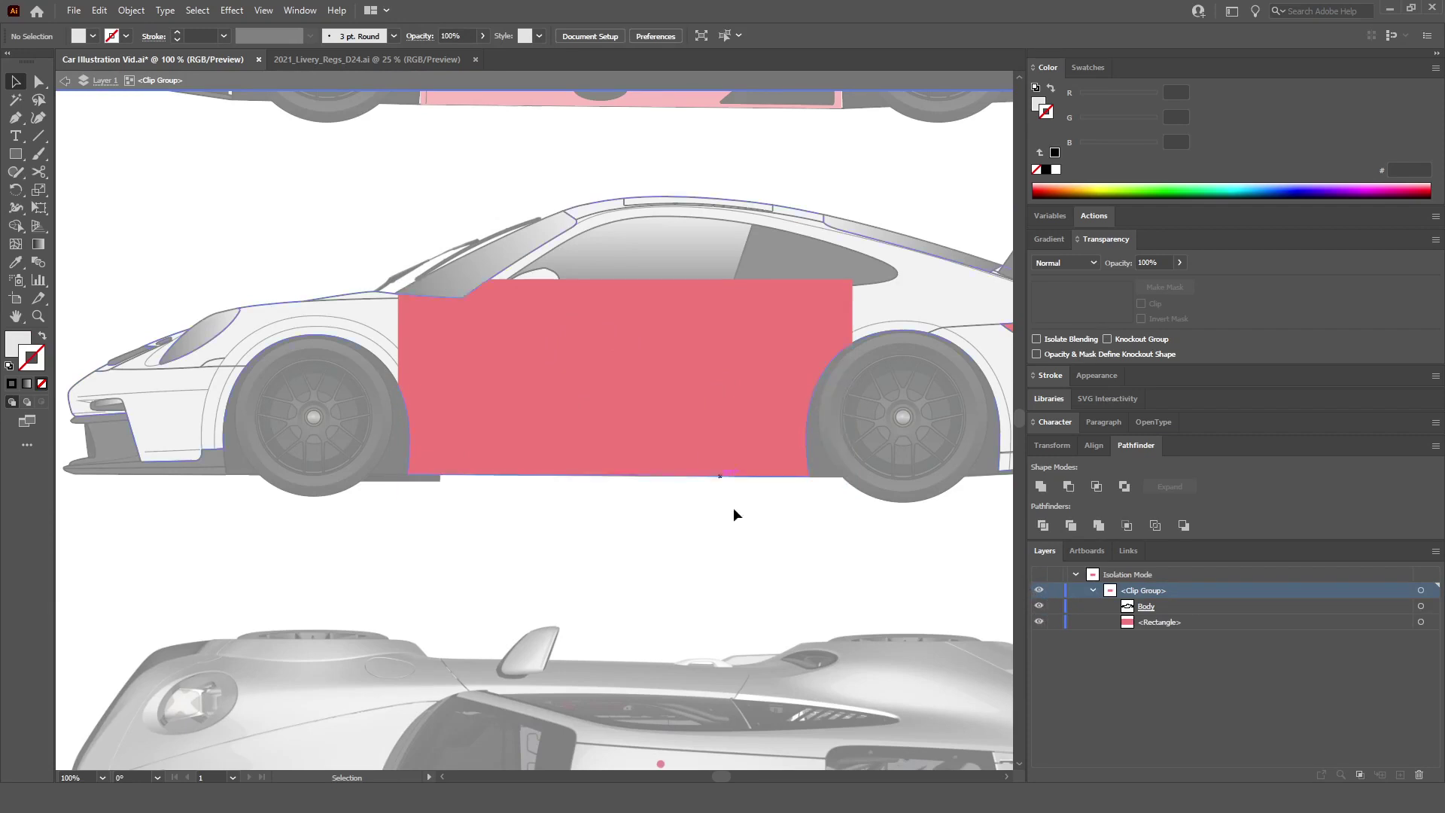
pyautogui.doubleClick(739, 521)
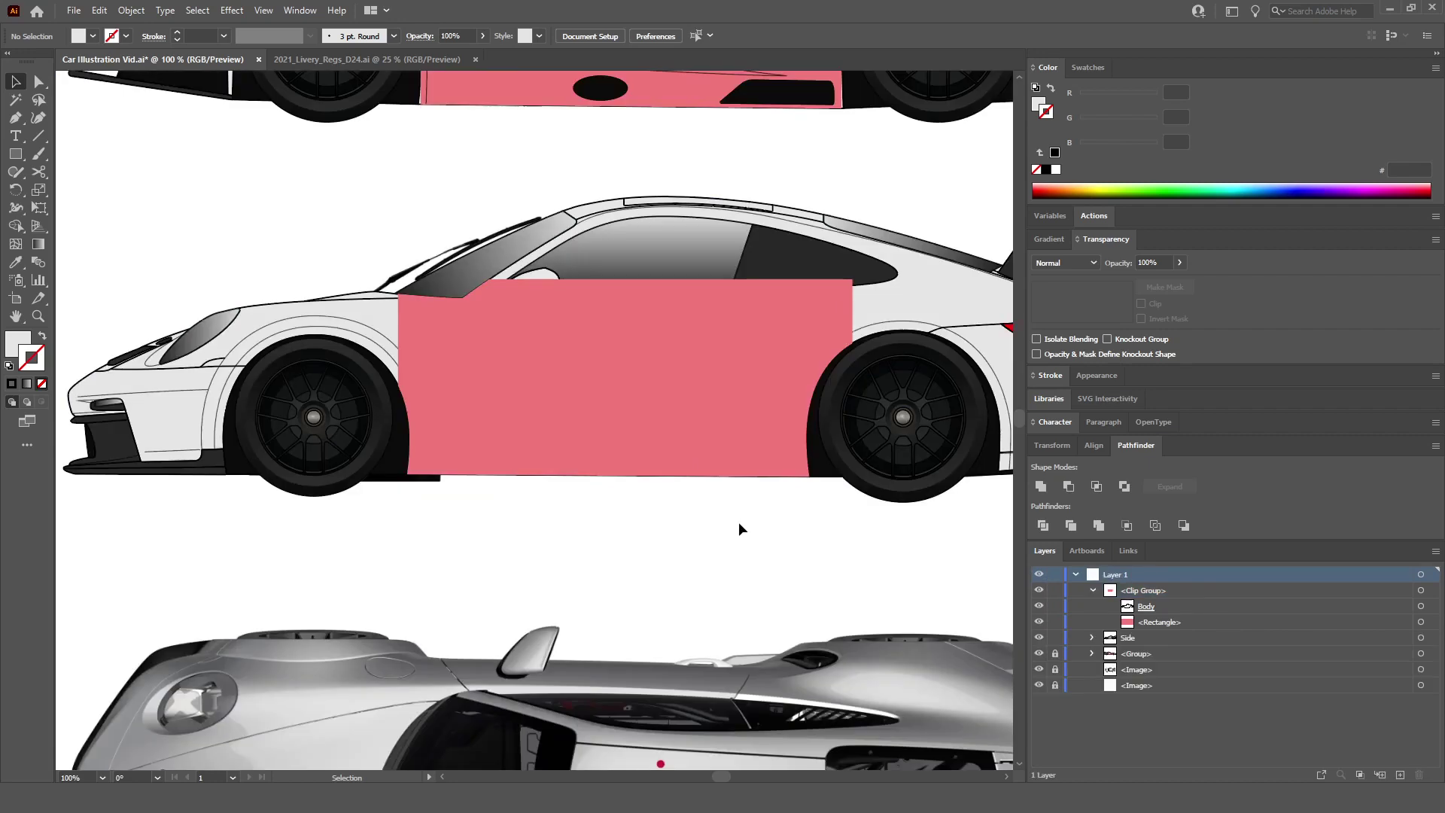
pyautogui.click(1093, 590)
pyautogui.click(1093, 608)
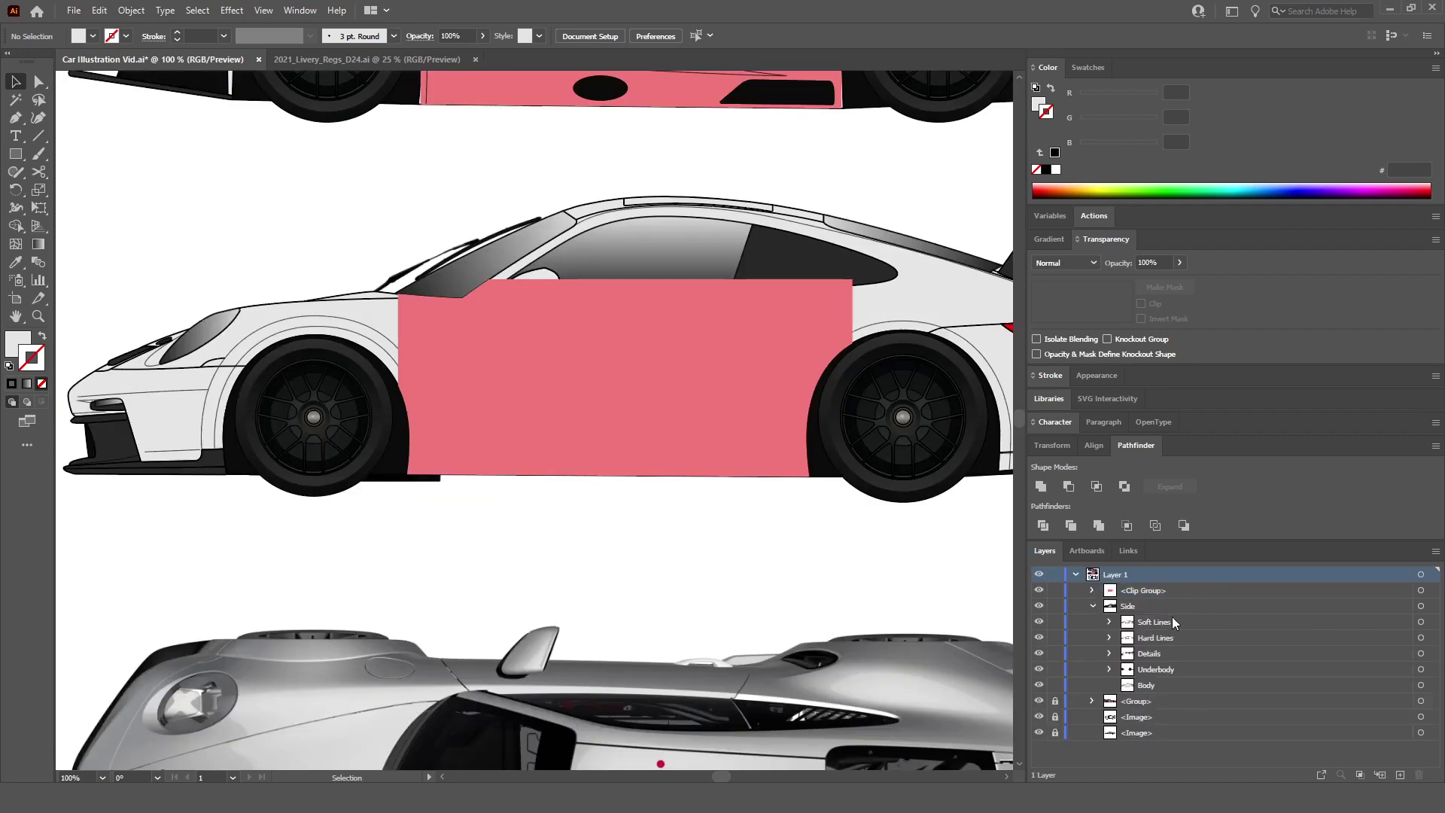
pyautogui.moveTo(1159, 594); pyautogui.dragTo(1194, 676)
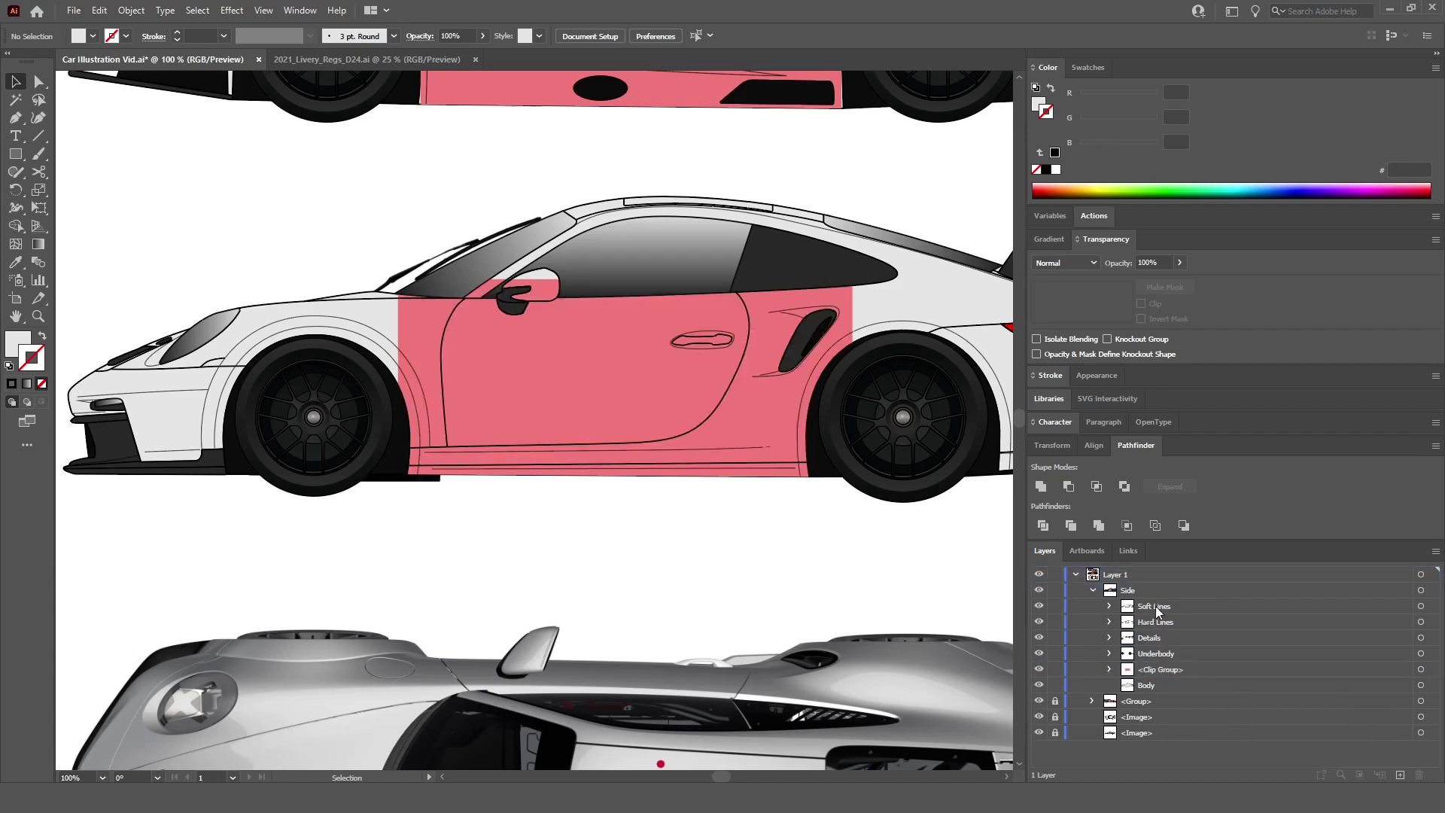
# Step: Lower the pink rectangle's upper front corner about 20 px and its upper rear corner slightly, onto the car's lower window line
pyautogui.click(606, 412)
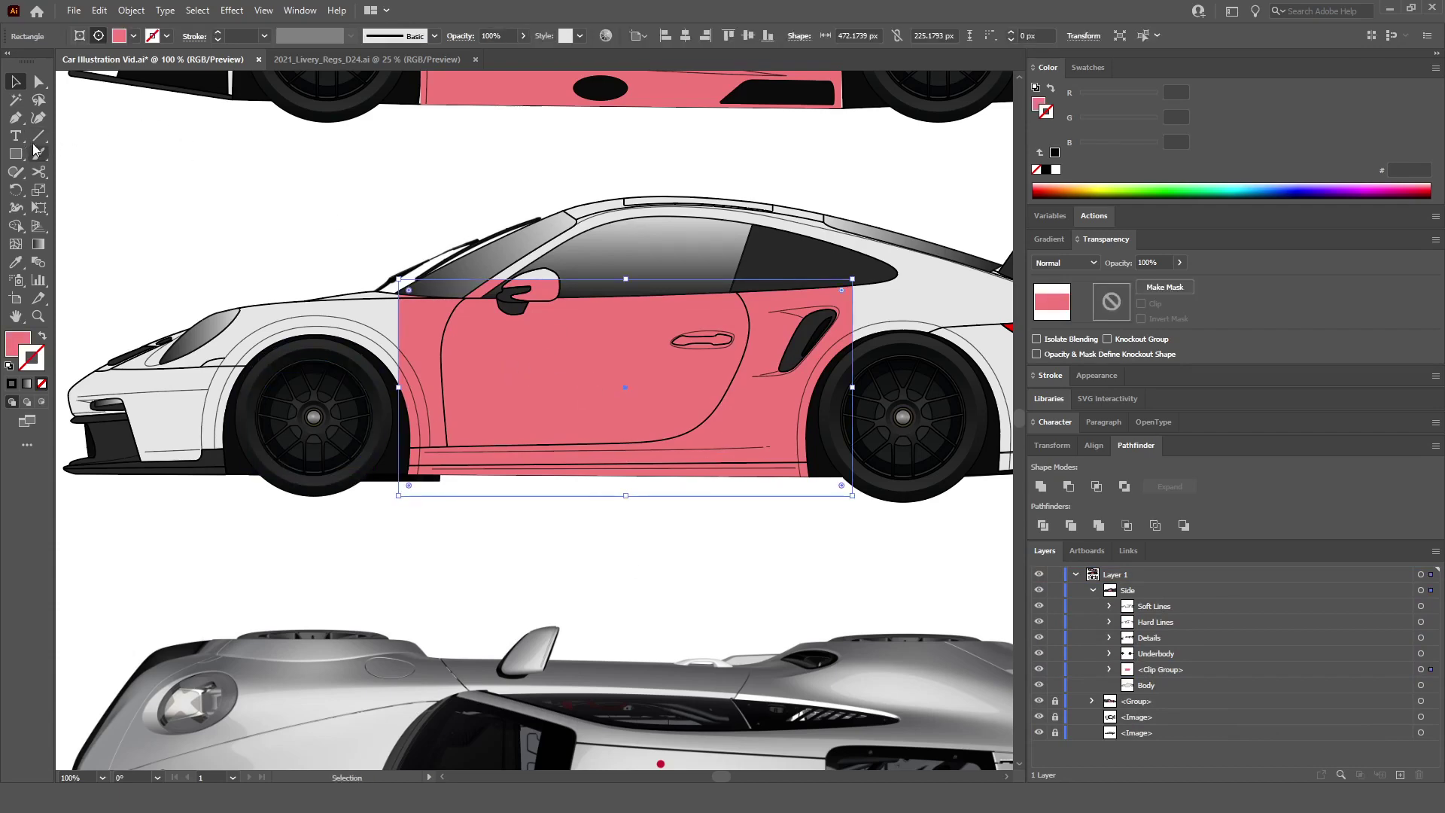
pyautogui.click(15, 117)
pyautogui.scroll(4, 446, 407)
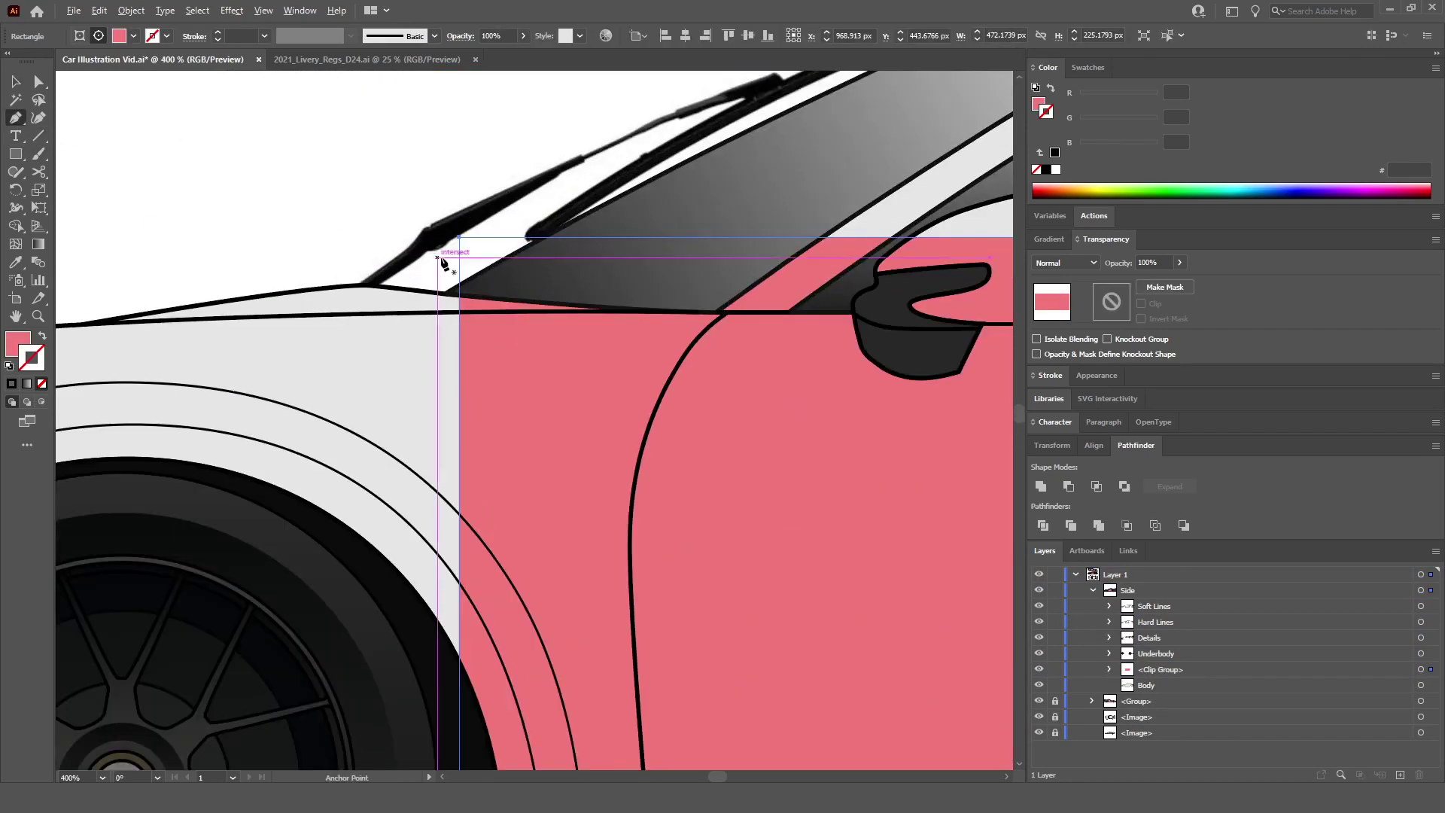
pyautogui.moveTo(460, 246); pyautogui.dragTo(461, 314)
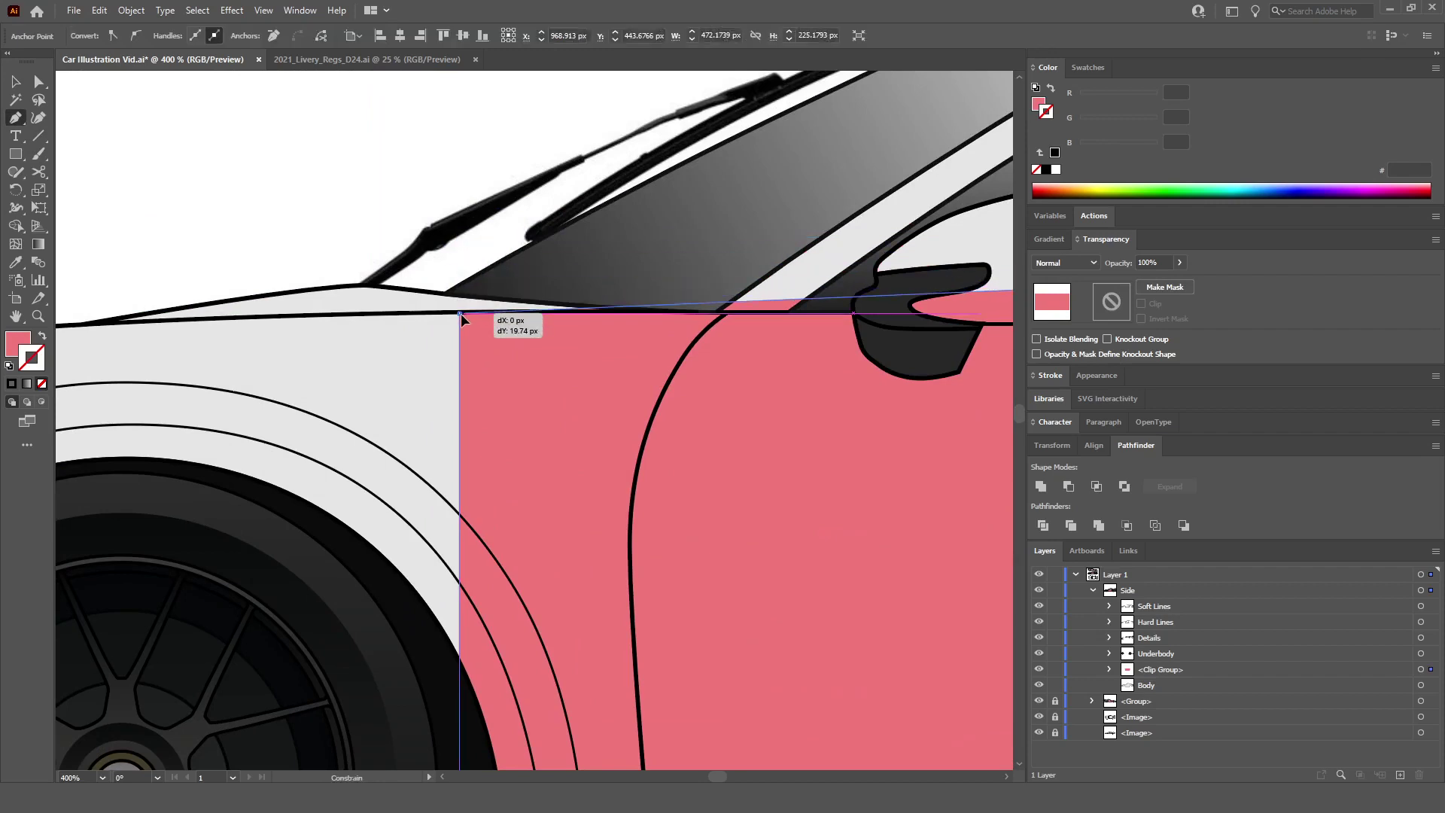
pyautogui.hotkey('ctrl', '1')
pyautogui.scroll(2, 935, 329)
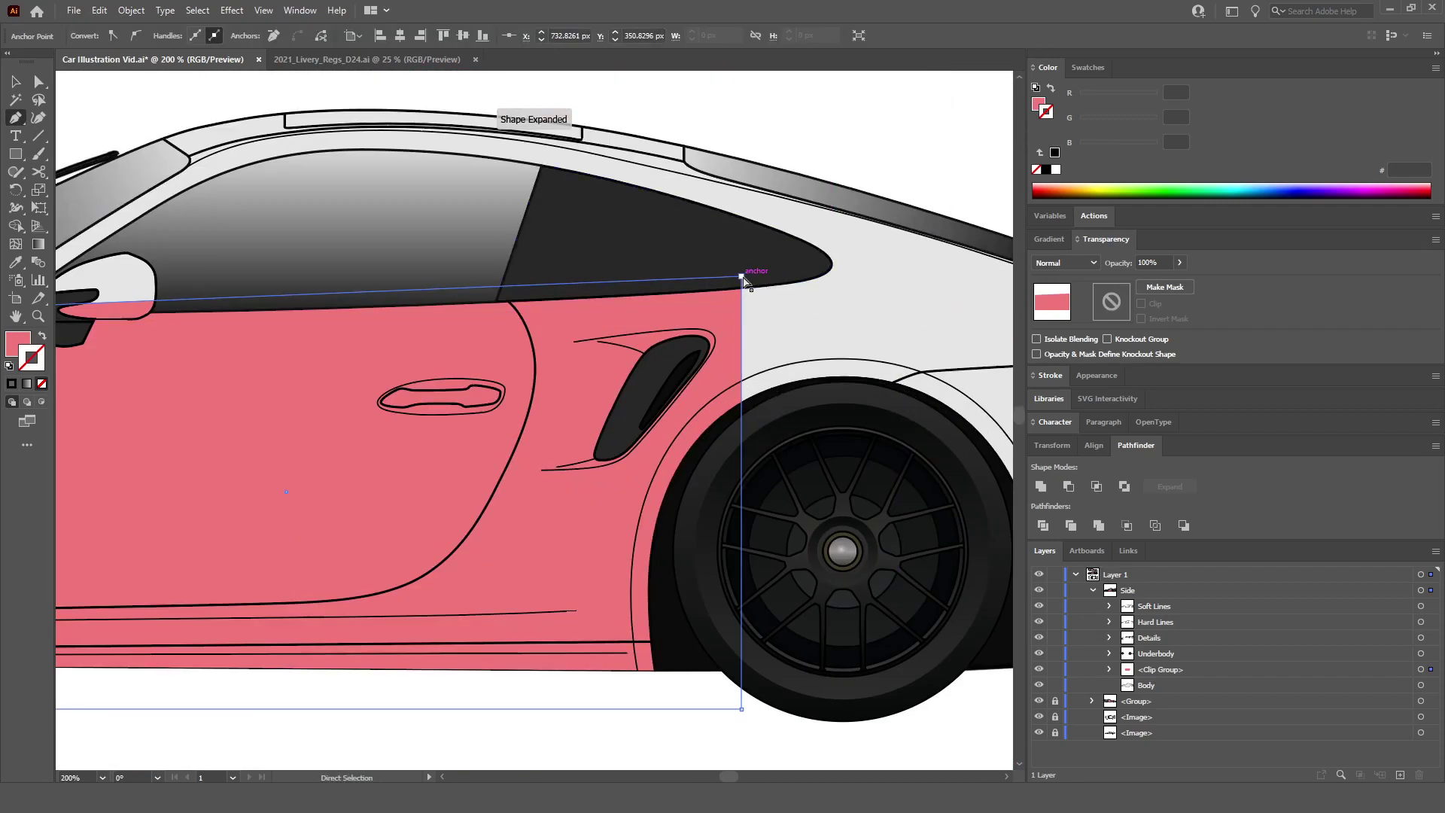
pyautogui.moveTo(743, 279); pyautogui.dragTo(744, 289)
# Step: Add anchor points to the pink shape's upper edge, fit it under the wing mirror and along the window line, and deselect it
pyautogui.keyDown('alt'); pyautogui.scroll(3, 170, 296); pyautogui.keyUp('alt')
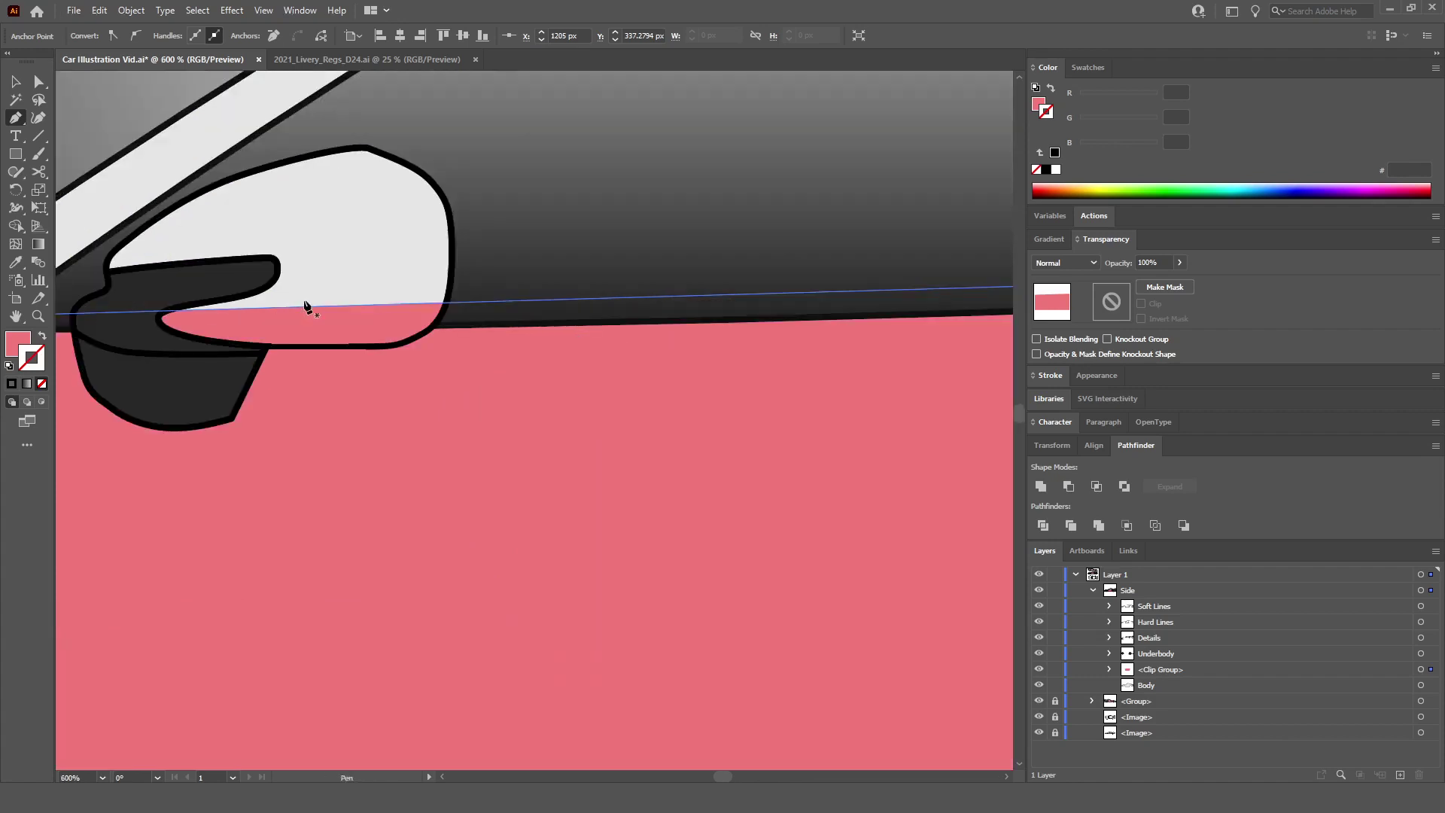
pyautogui.moveTo(498, 304); pyautogui.dragTo(583, 338)
pyautogui.keyDown('alt'); pyautogui.scroll(3, 305, 352); pyautogui.keyUp('alt')
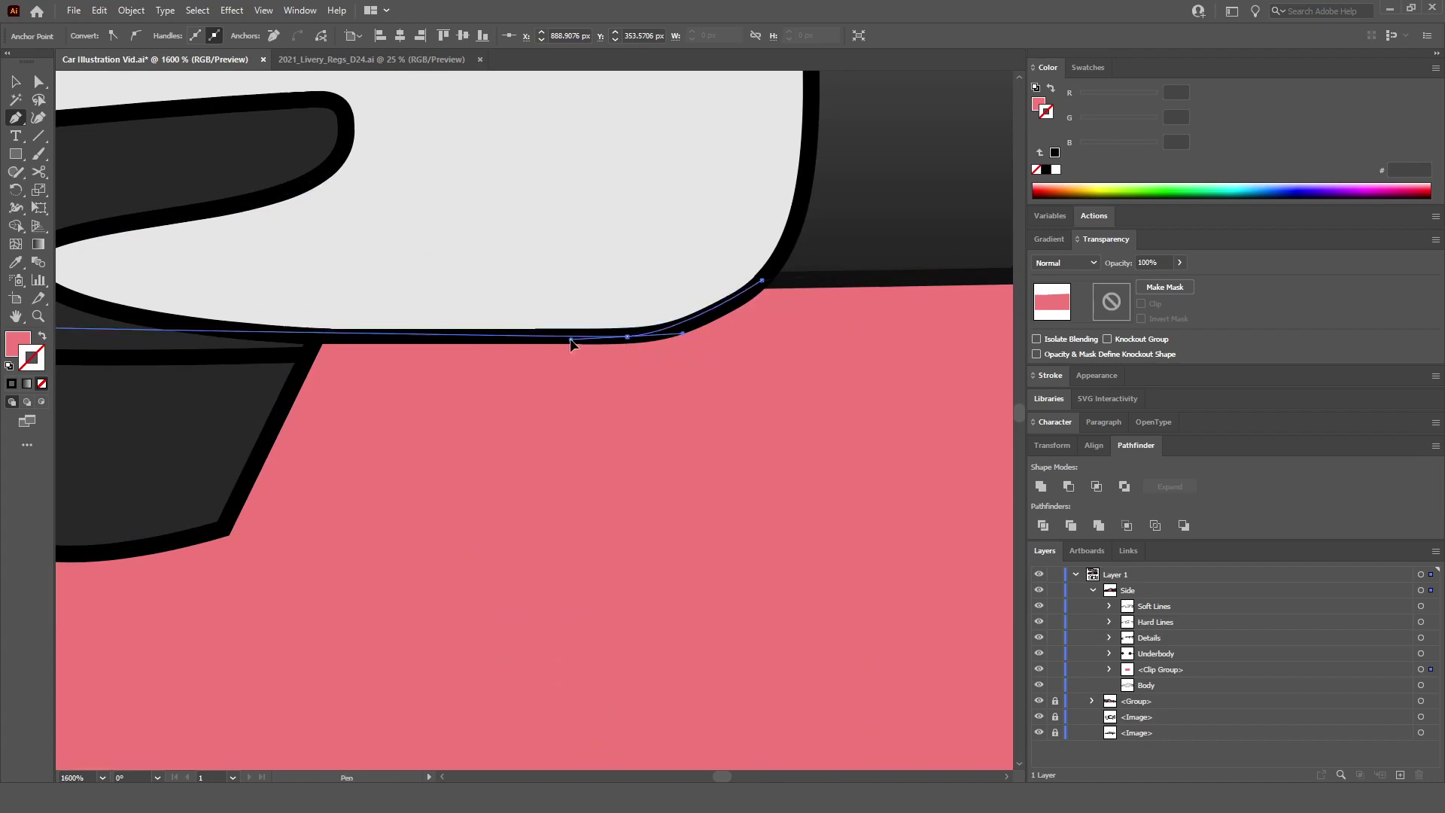
pyautogui.keyDown('alt'); pyautogui.scroll(-3, 580, 338); pyautogui.keyUp('alt')
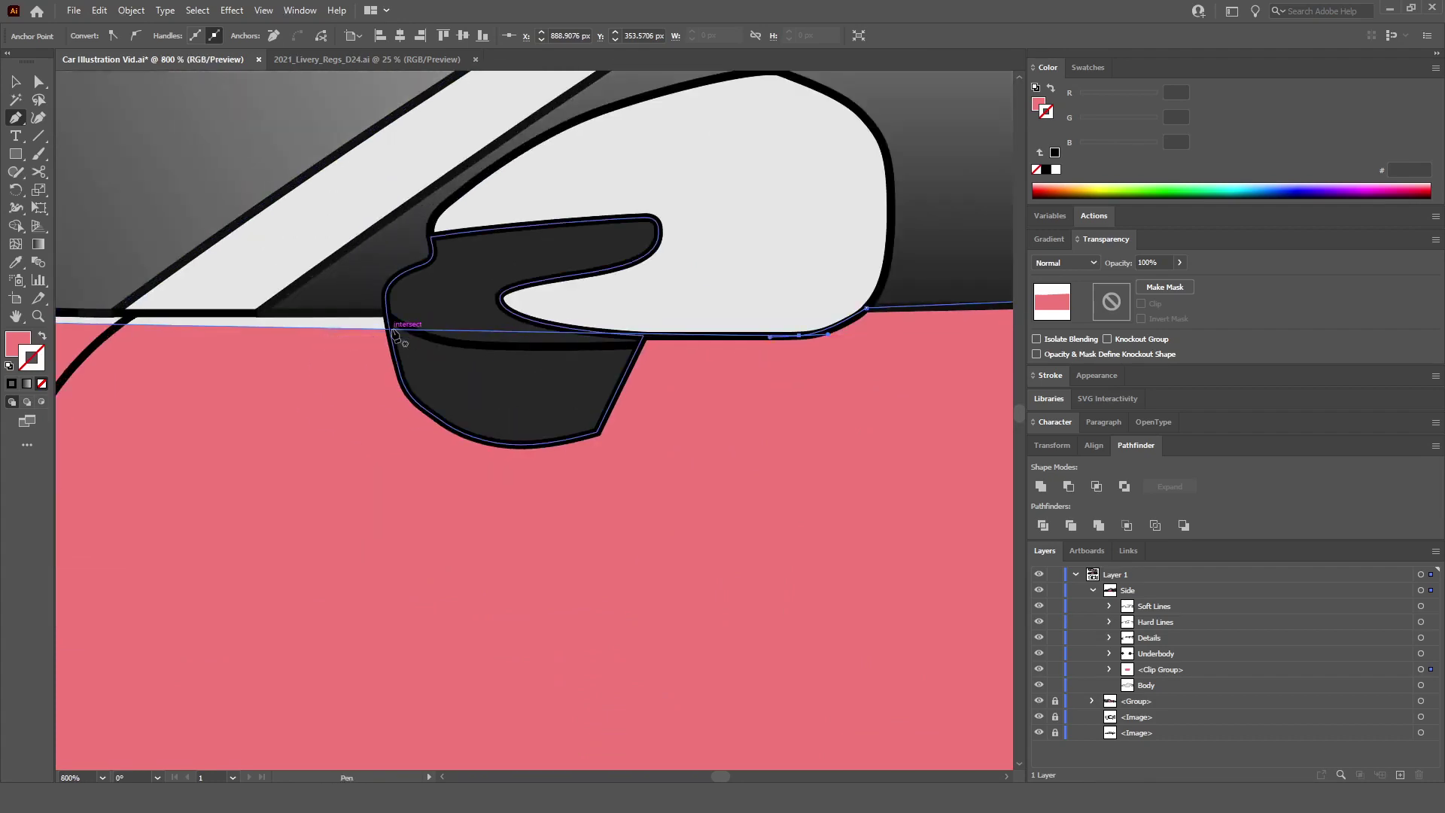
pyautogui.keyDown('alt'); pyautogui.scroll(3, 579, 331); pyautogui.keyUp('alt')
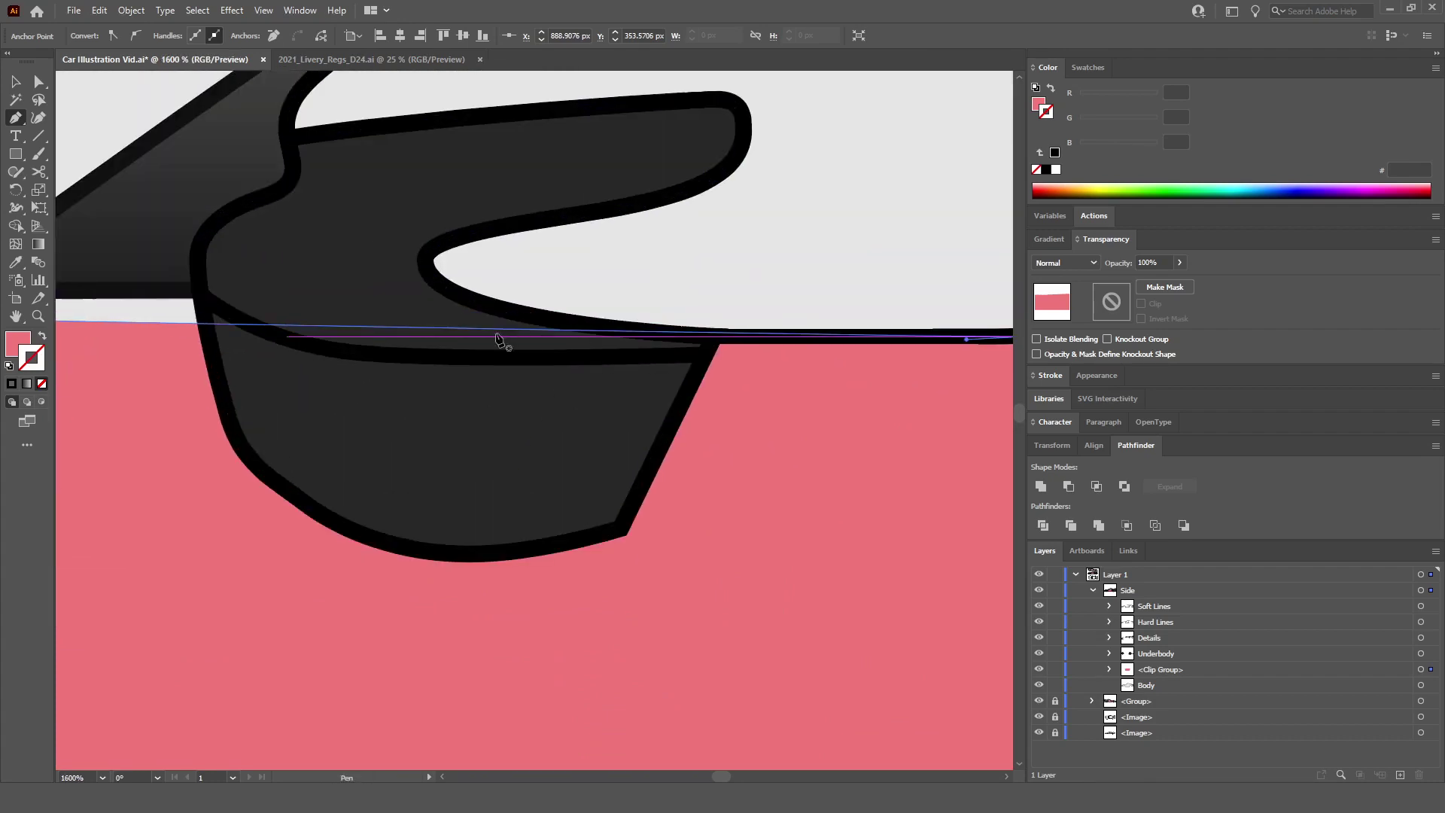
pyautogui.keyDown('alt'); pyautogui.scroll(-3, 488, 331); pyautogui.keyUp('alt')
pyautogui.keyDown('alt'); pyautogui.scroll(5, 497, 326); pyautogui.keyUp('alt')
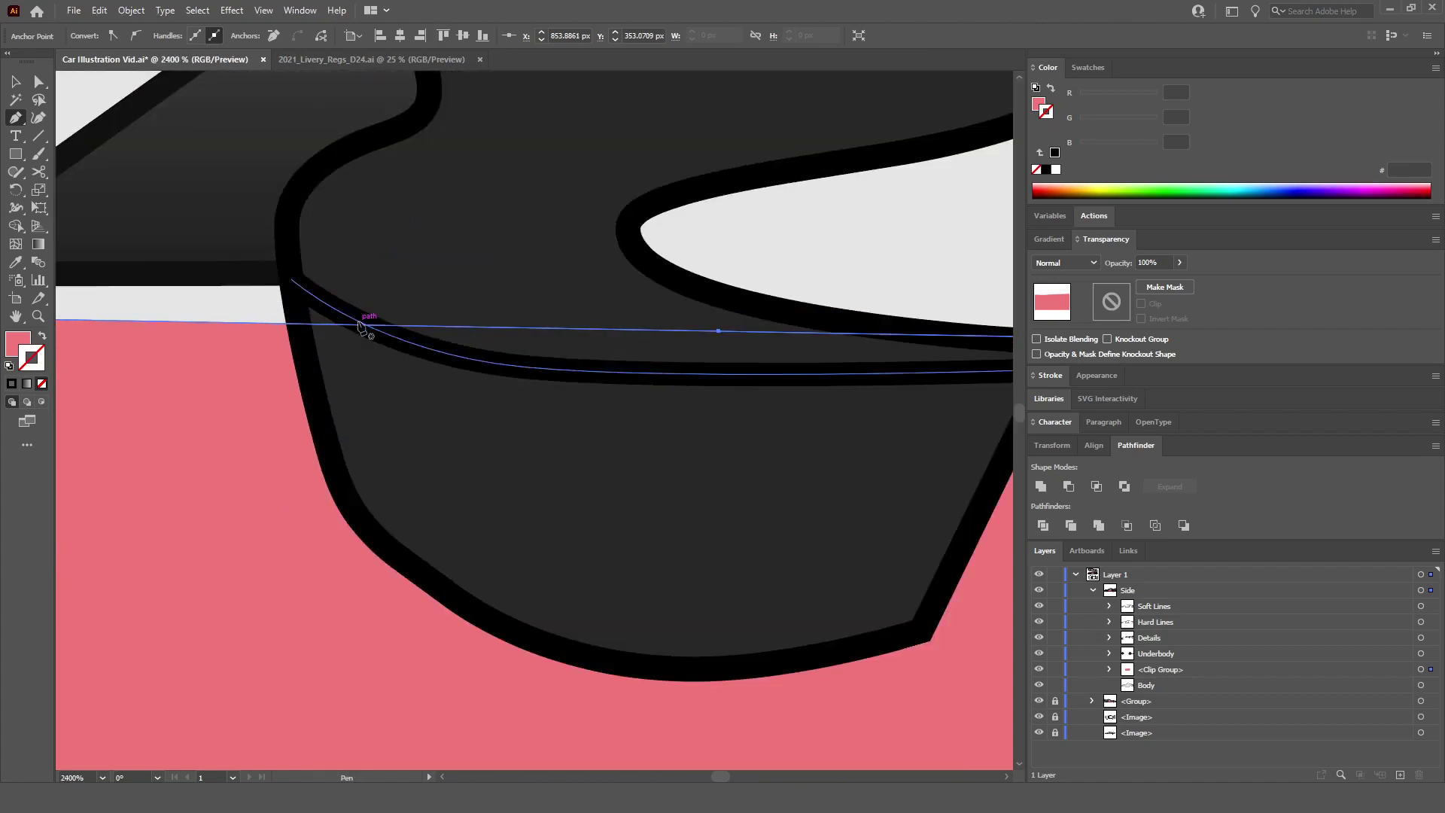
pyautogui.keyDown('alt'); pyautogui.scroll(-3, 327, 327); pyautogui.keyUp('alt')
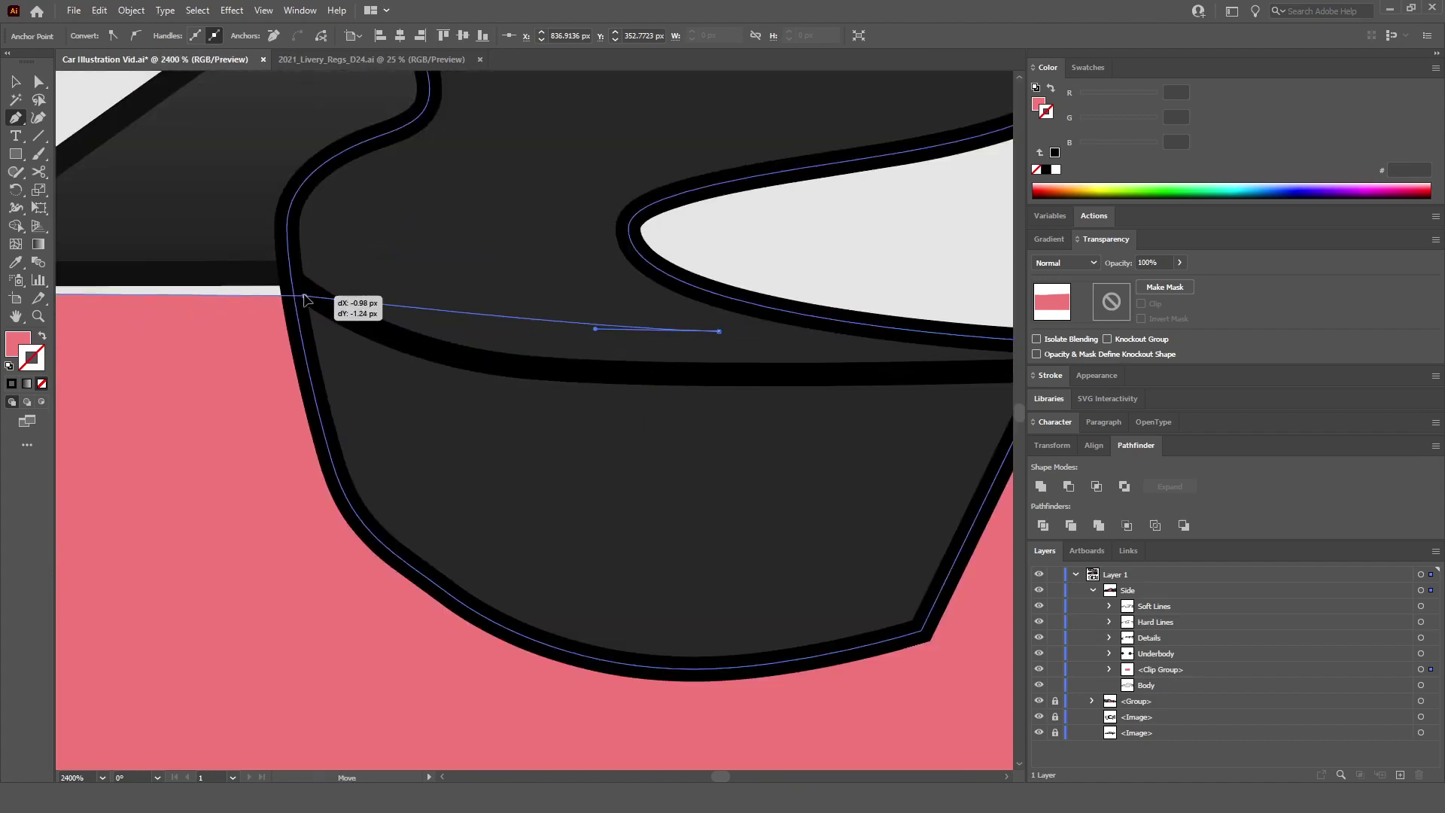
pyautogui.keyDown('alt'); pyautogui.scroll(-4, 290, 285); pyautogui.keyUp('alt')
pyautogui.keyDown('ctrl'); pyautogui.hscroll(-3, 290, 289); pyautogui.keyUp('ctrl')
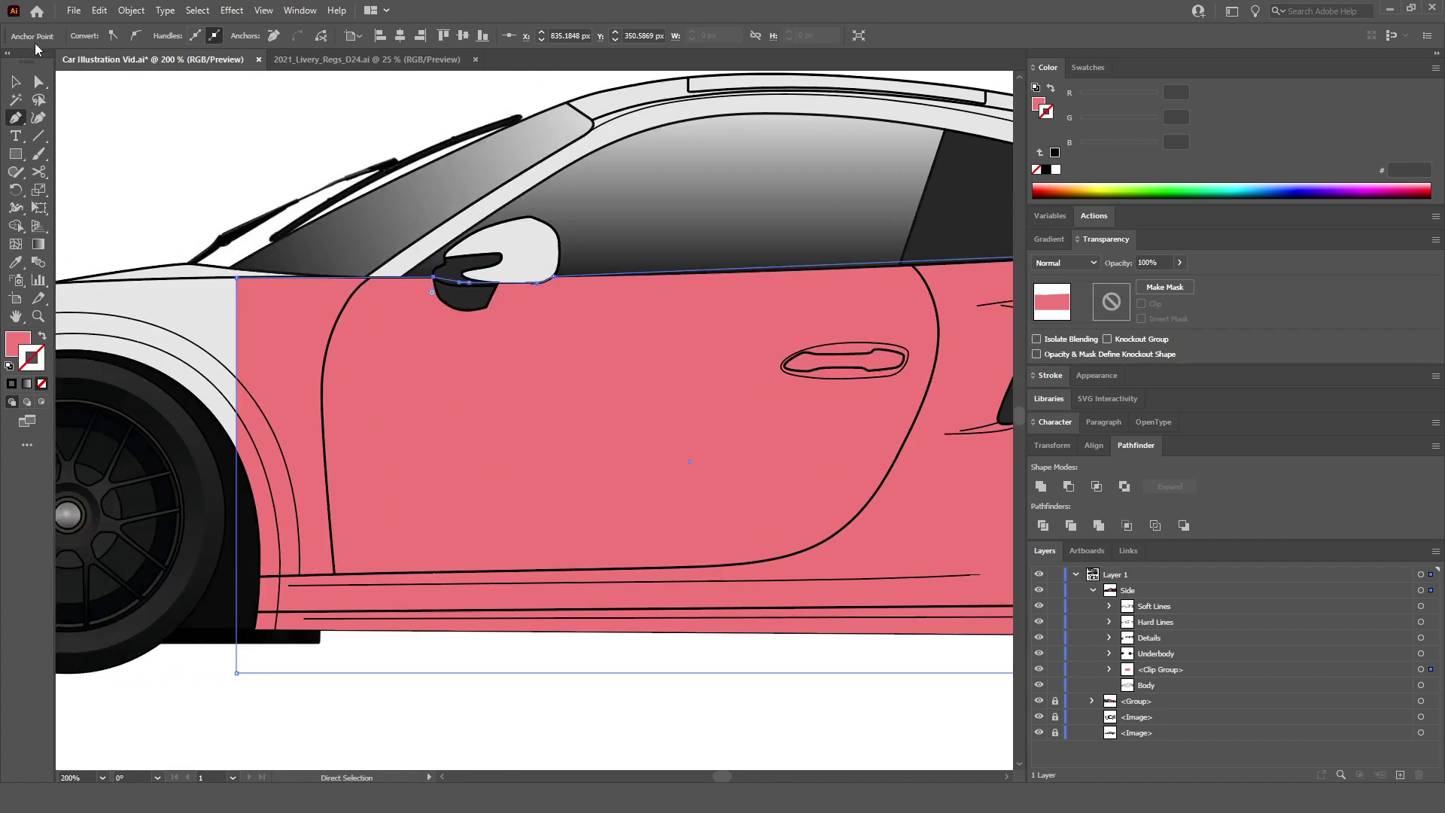
pyautogui.click(14, 77)
pyautogui.click(349, 138)
# Step: Examine the finished side view with its pink door area from front to rear, beside the other car and the top-view image
pyautogui.keyDown('alt'); pyautogui.scroll(-2, 349, 139); pyautogui.keyUp('alt')
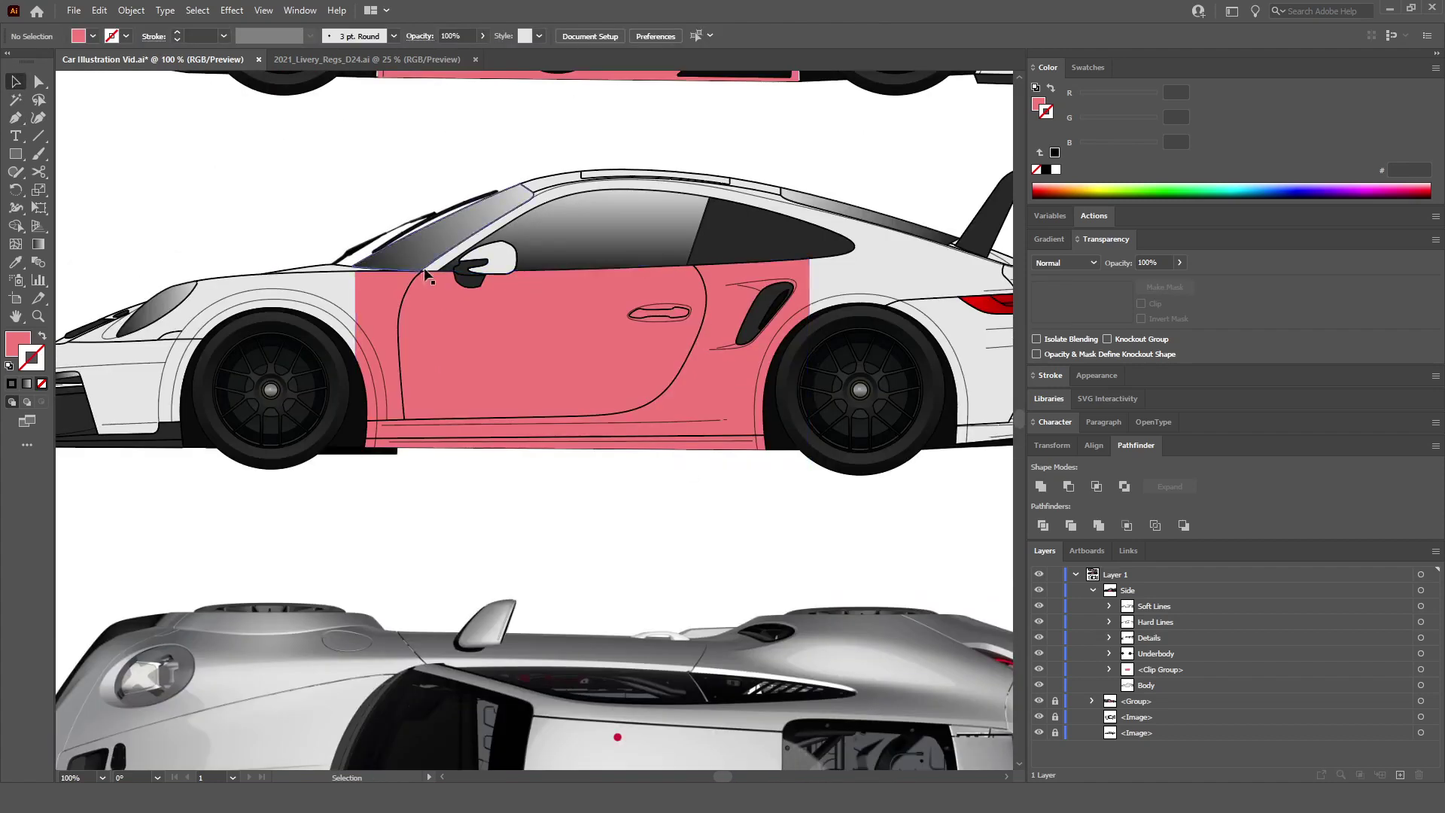
pyautogui.keyDown('alt'); pyautogui.scroll(-3, 623, 331); pyautogui.keyUp('alt')
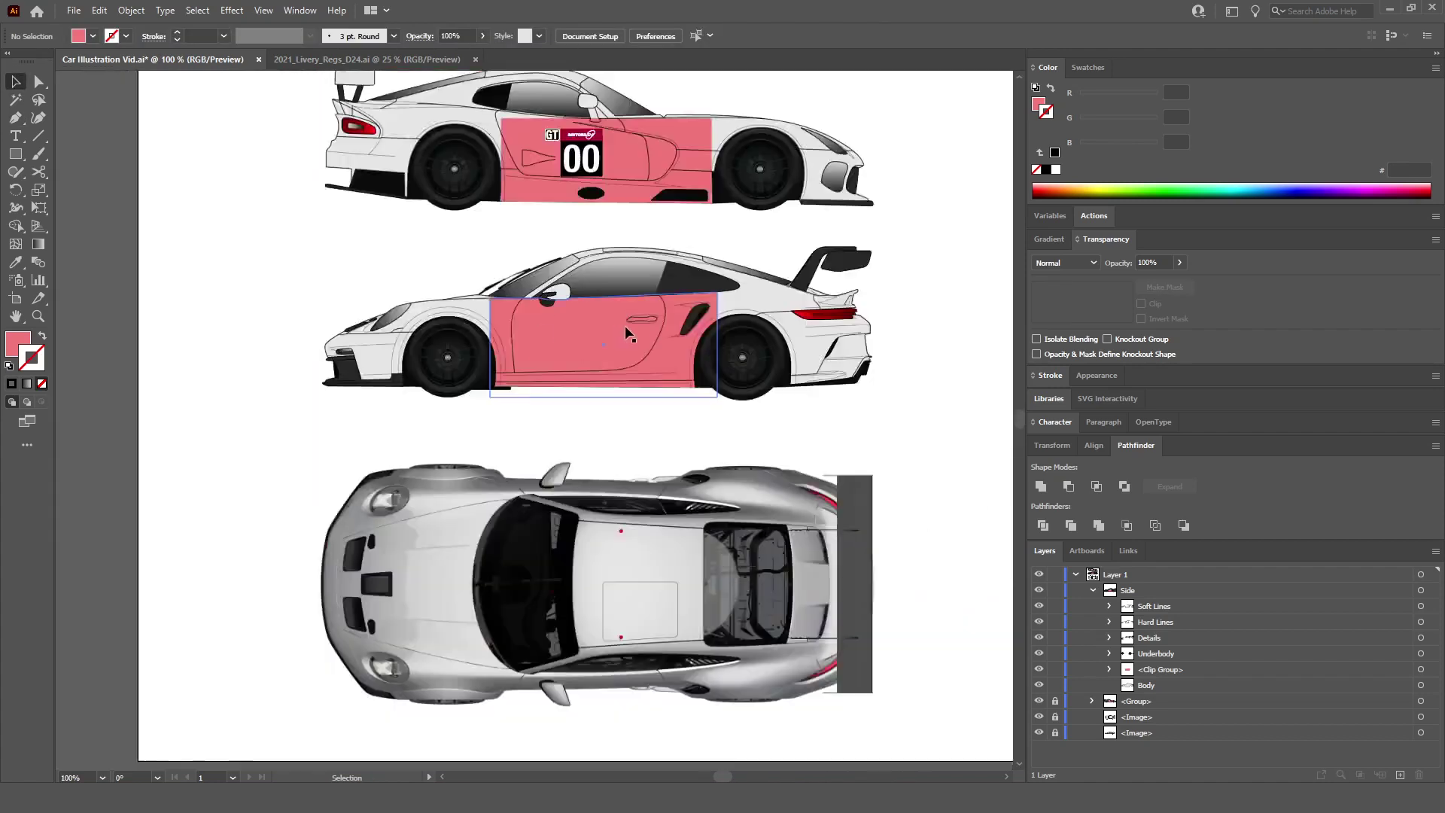
pyautogui.keyDown('alt'); pyautogui.scroll(2, 609, 390); pyautogui.keyUp('alt')
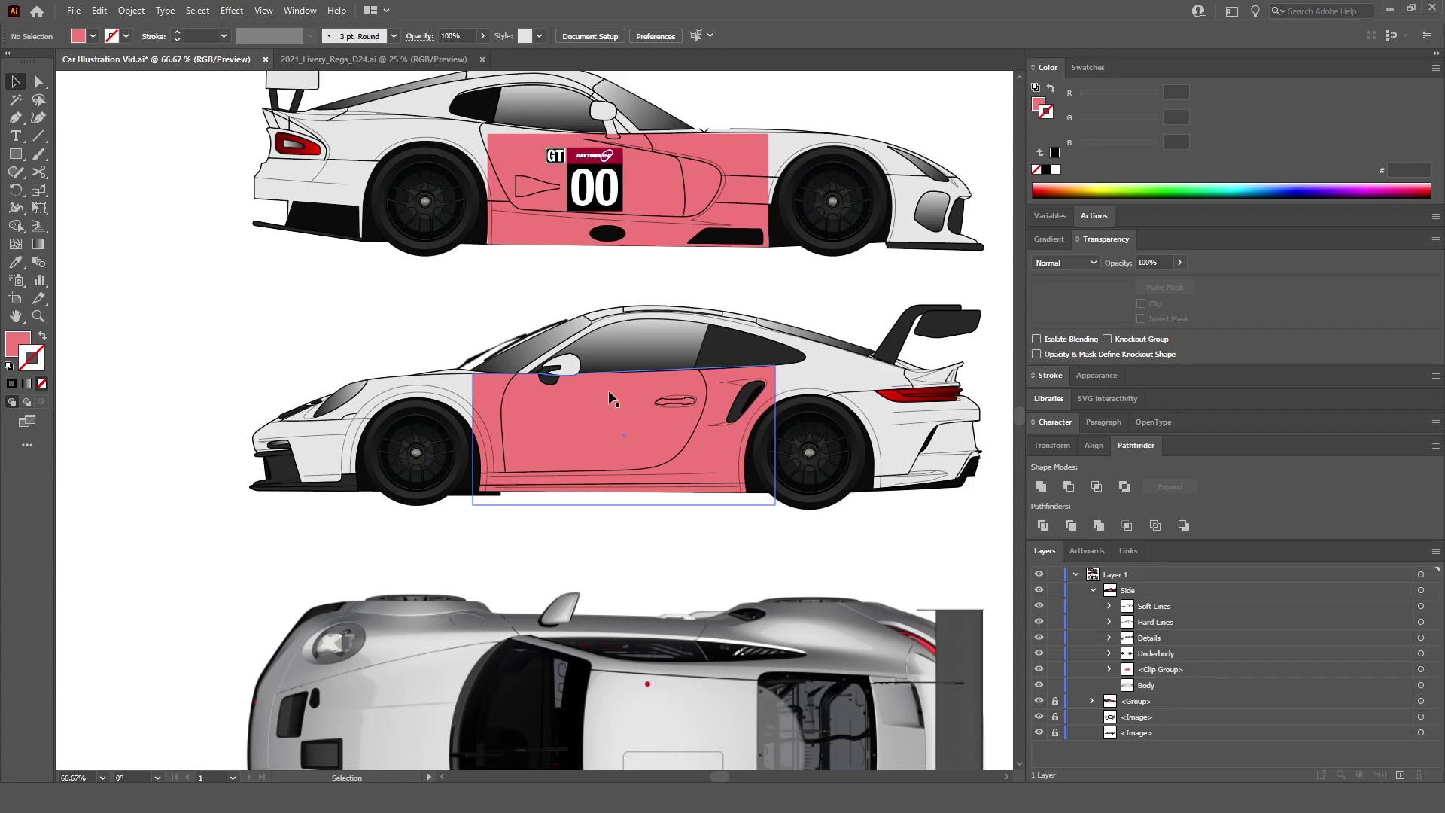
pyautogui.hscroll(1, 790, 415)
pyautogui.keyDown('alt'); pyautogui.scroll(2, 974, 440); pyautogui.keyUp('alt')
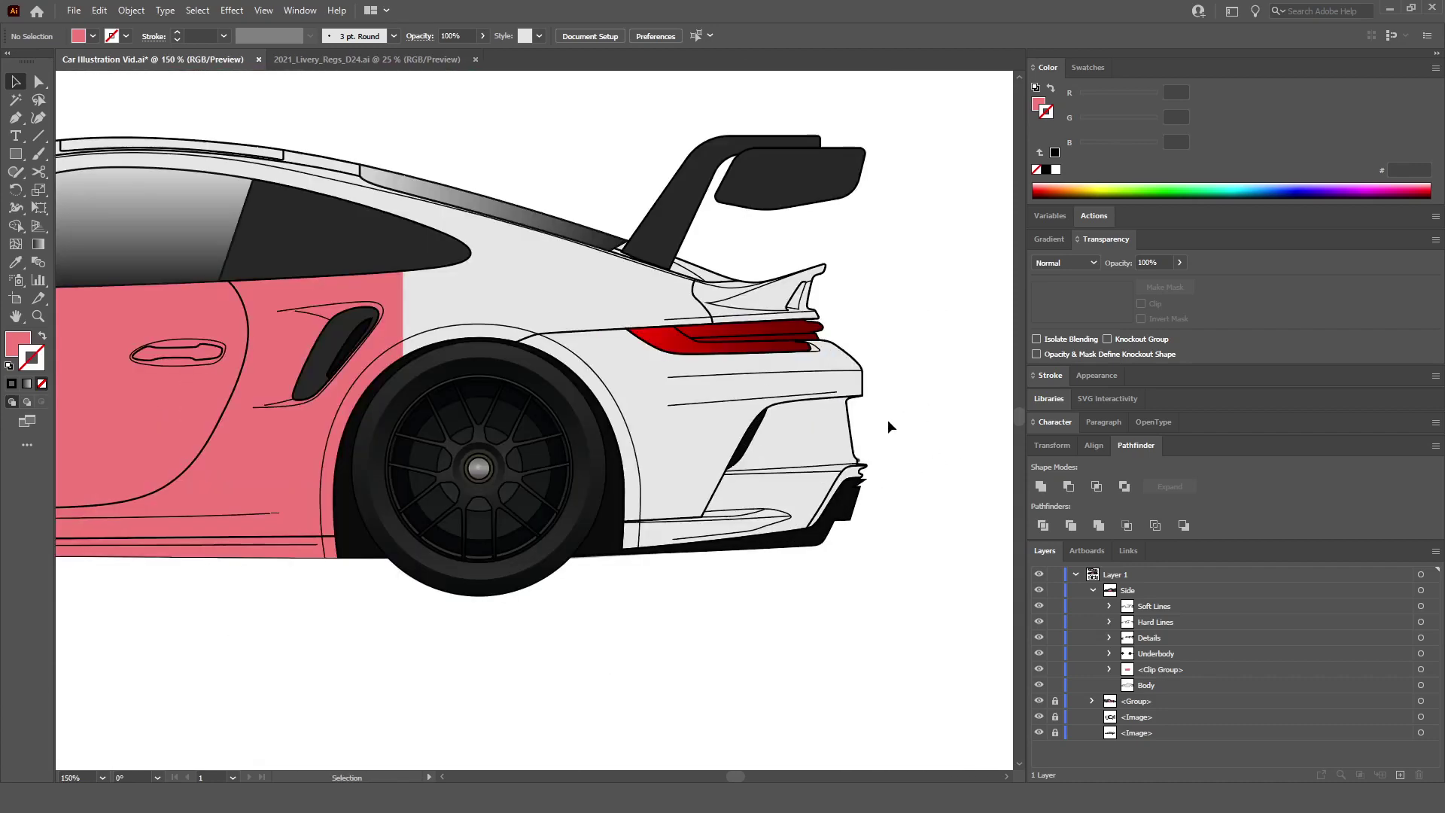
pyautogui.hscroll(-10, 891, 427)
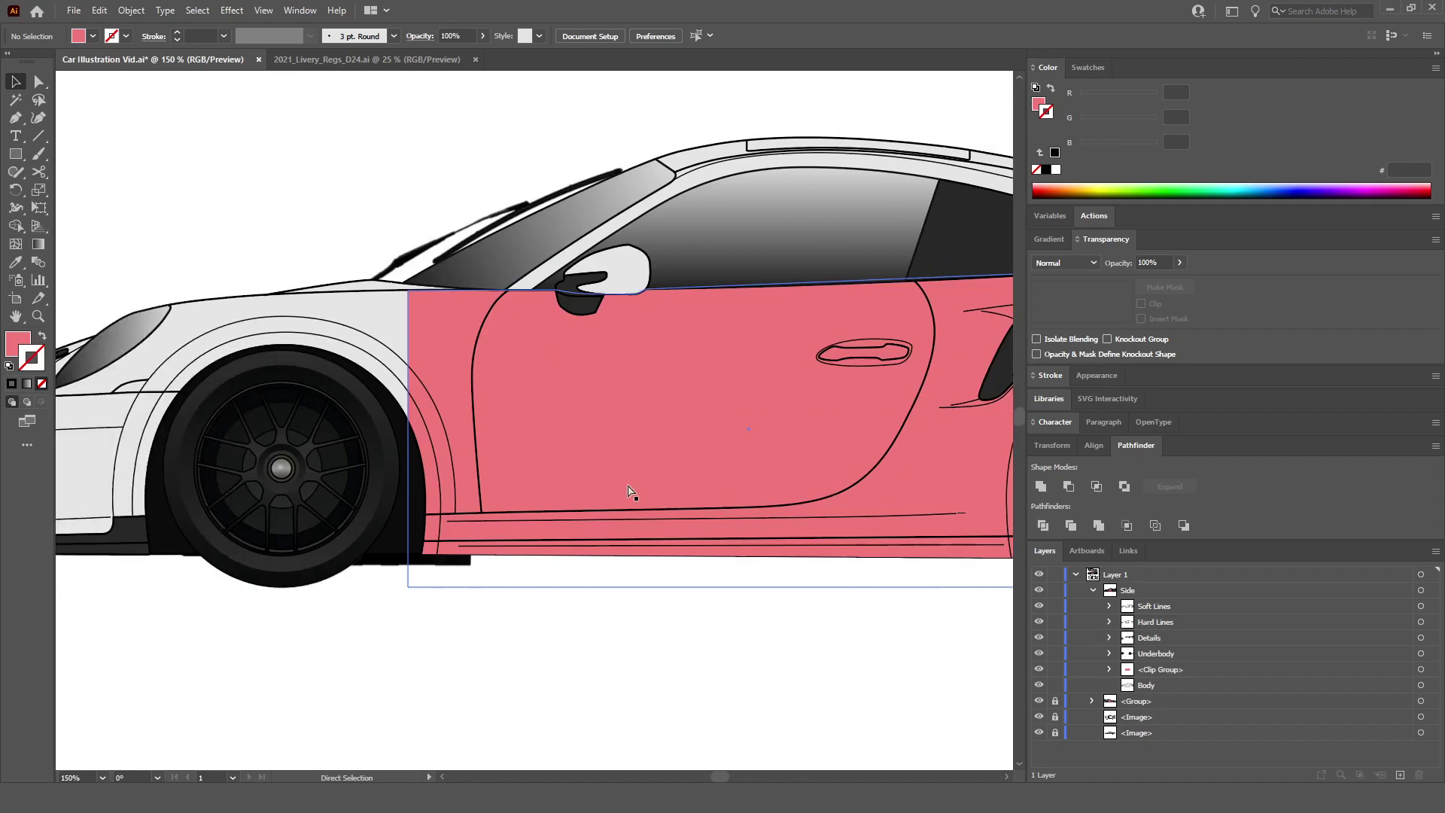
pyautogui.scroll(-2, 631, 491)
pyautogui.keyDown('alt'); pyautogui.scroll(-3, 628, 491); pyautogui.keyUp('alt')
pyautogui.scroll(-3, 628, 491)
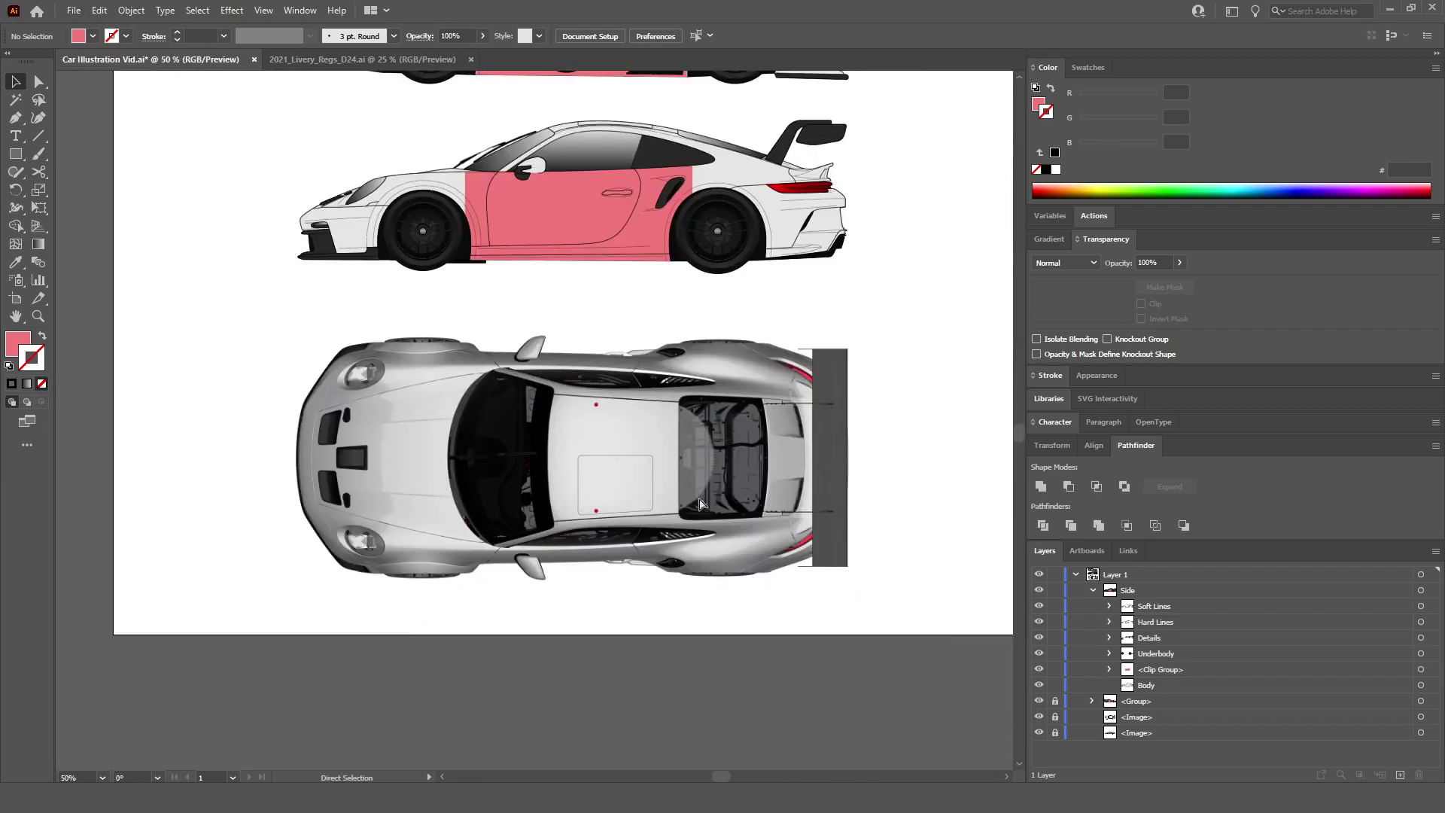
# Step: Show the rulers over the top-view car image and collapse the Side group in the layer list
pyautogui.keyDown('alt'); pyautogui.scroll(2, 594, 454); pyautogui.keyUp('alt')
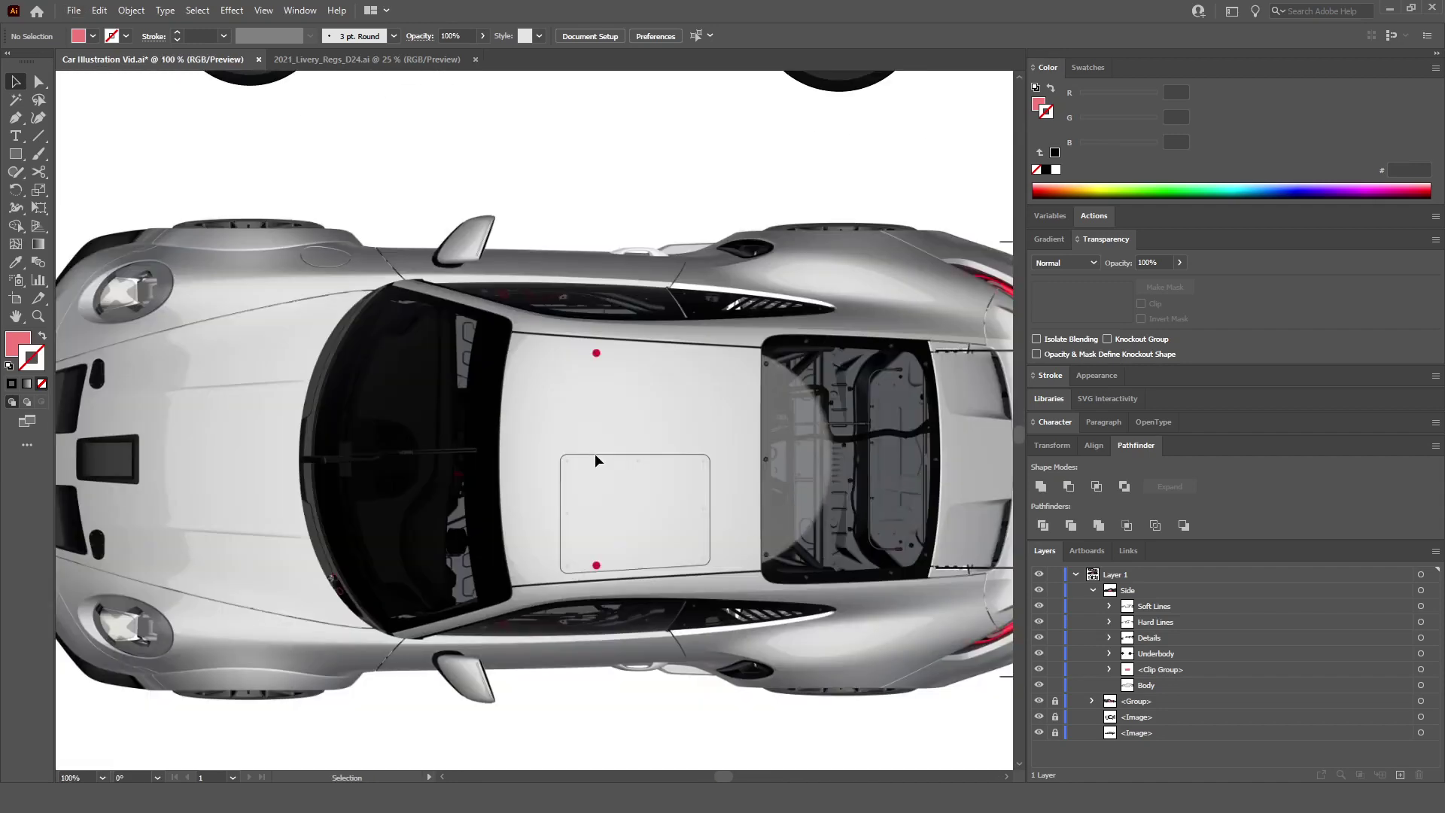
pyautogui.keyDown('alt'); pyautogui.scroll(-1, 594, 454); pyautogui.keyUp('alt')
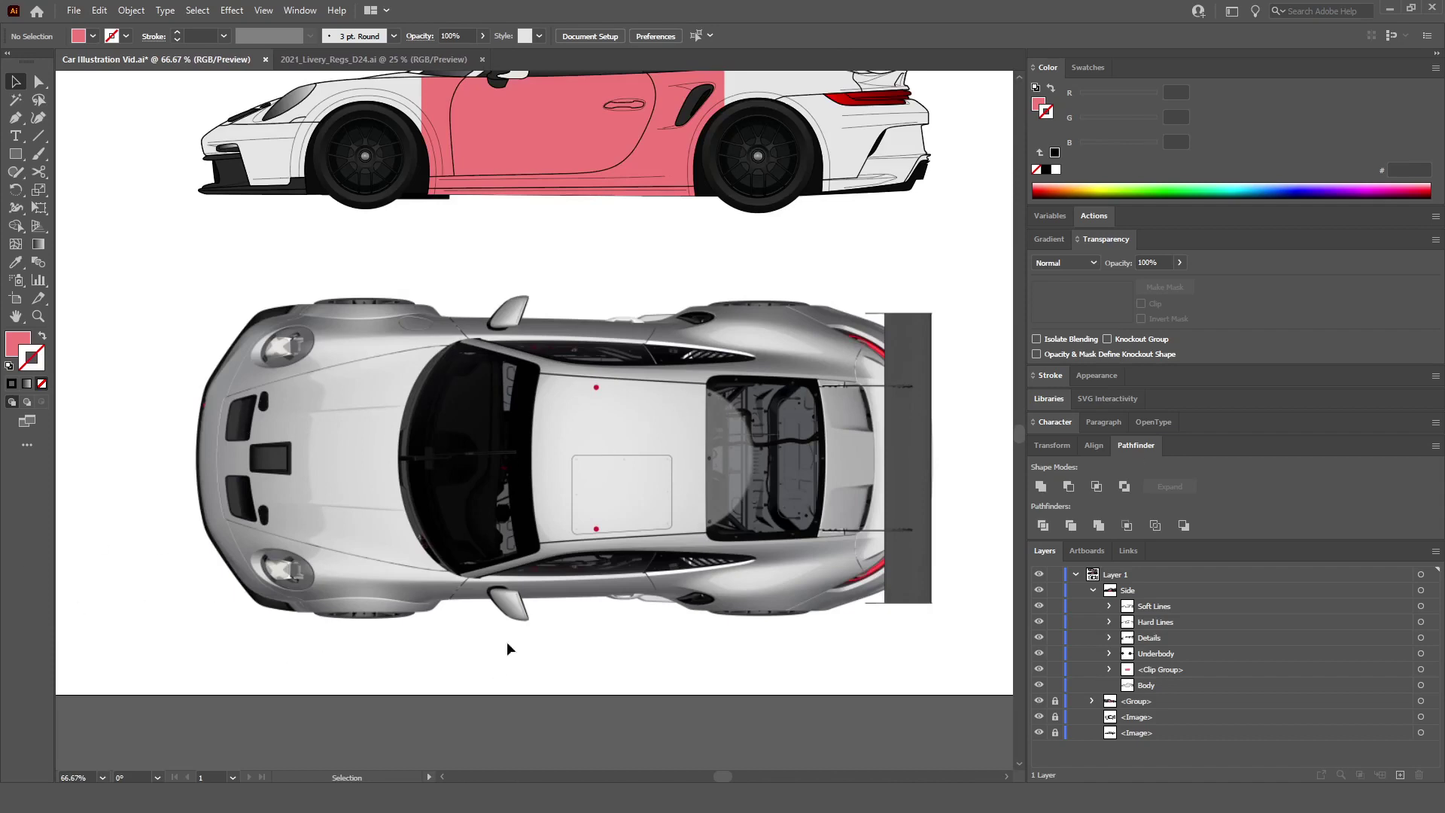
pyautogui.keyDown('alt'); pyautogui.scroll(3, 664, 499); pyautogui.keyUp('alt')
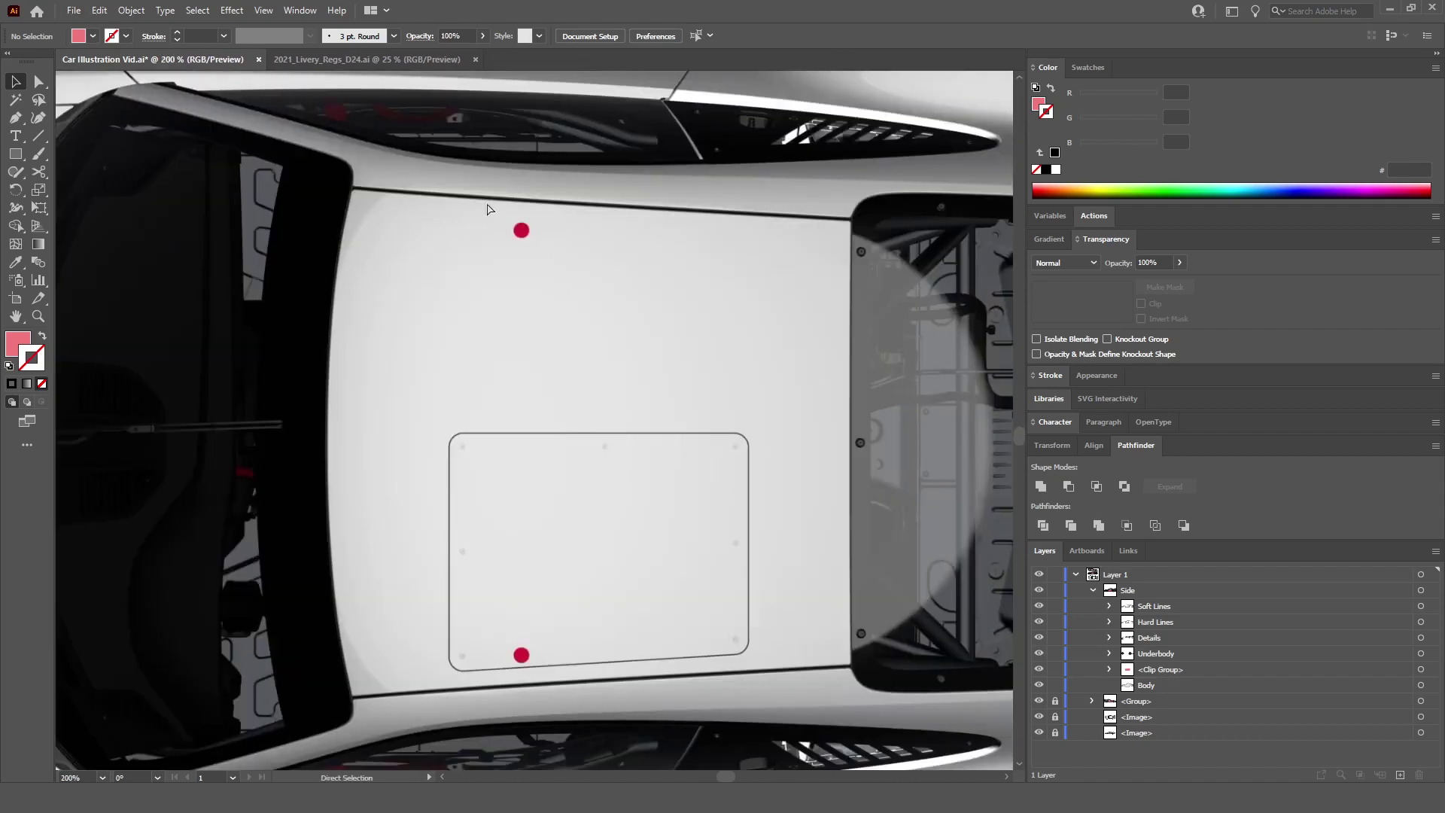
pyautogui.hotkey('ctrl', 'r')
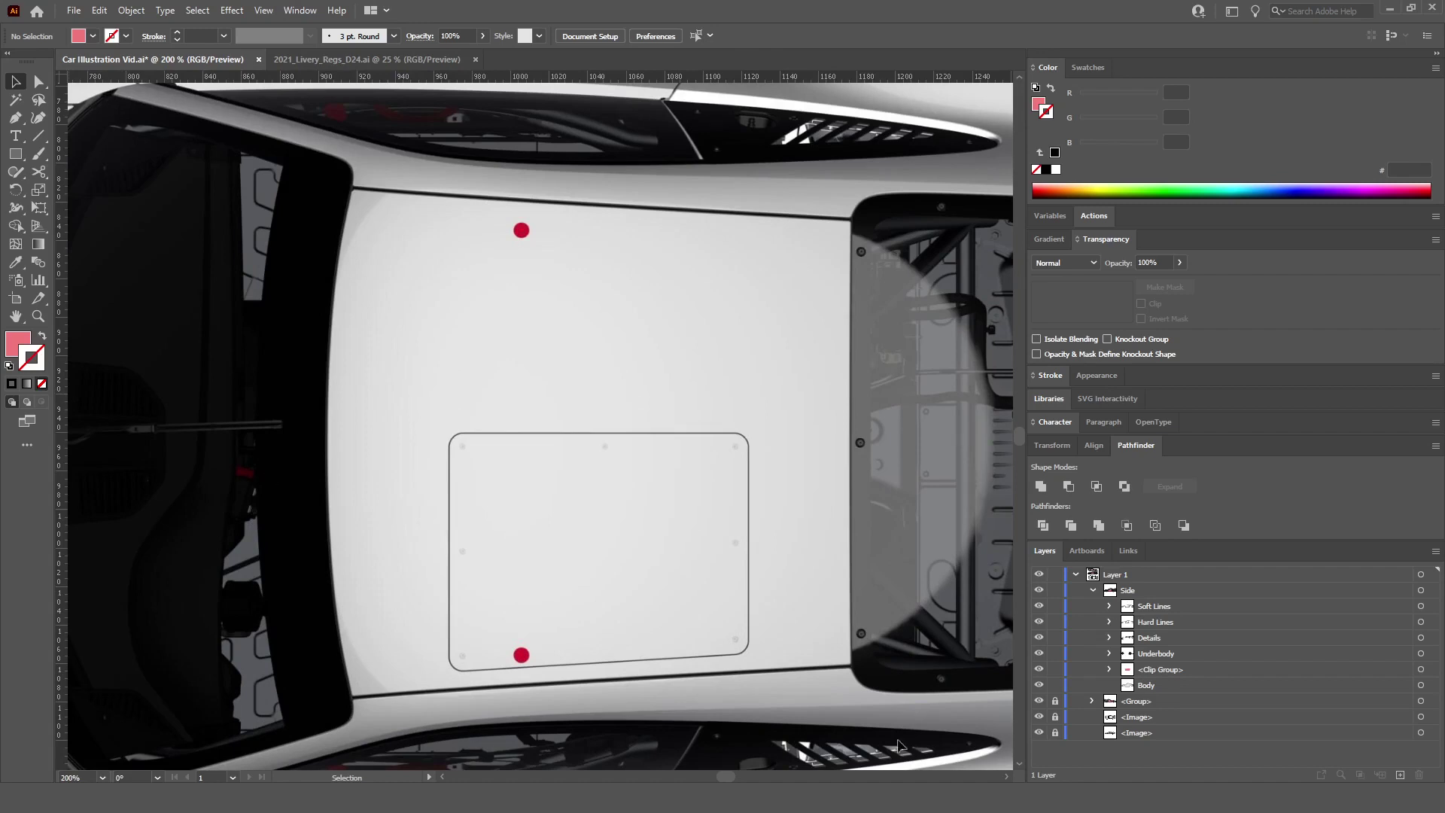
pyautogui.click(1094, 591)
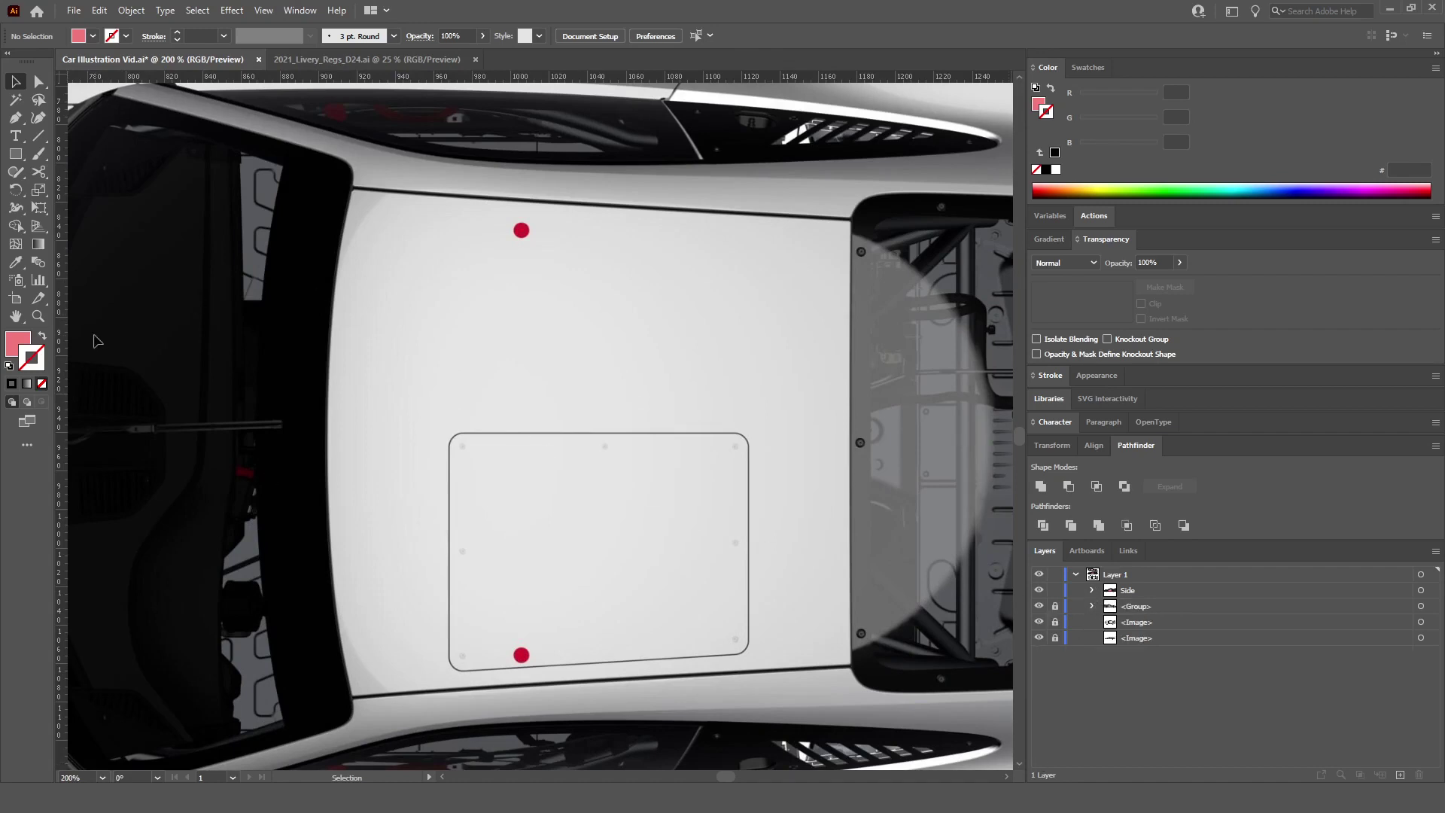
pyautogui.moveTo(67, 342); pyautogui.dragTo(622, 332)
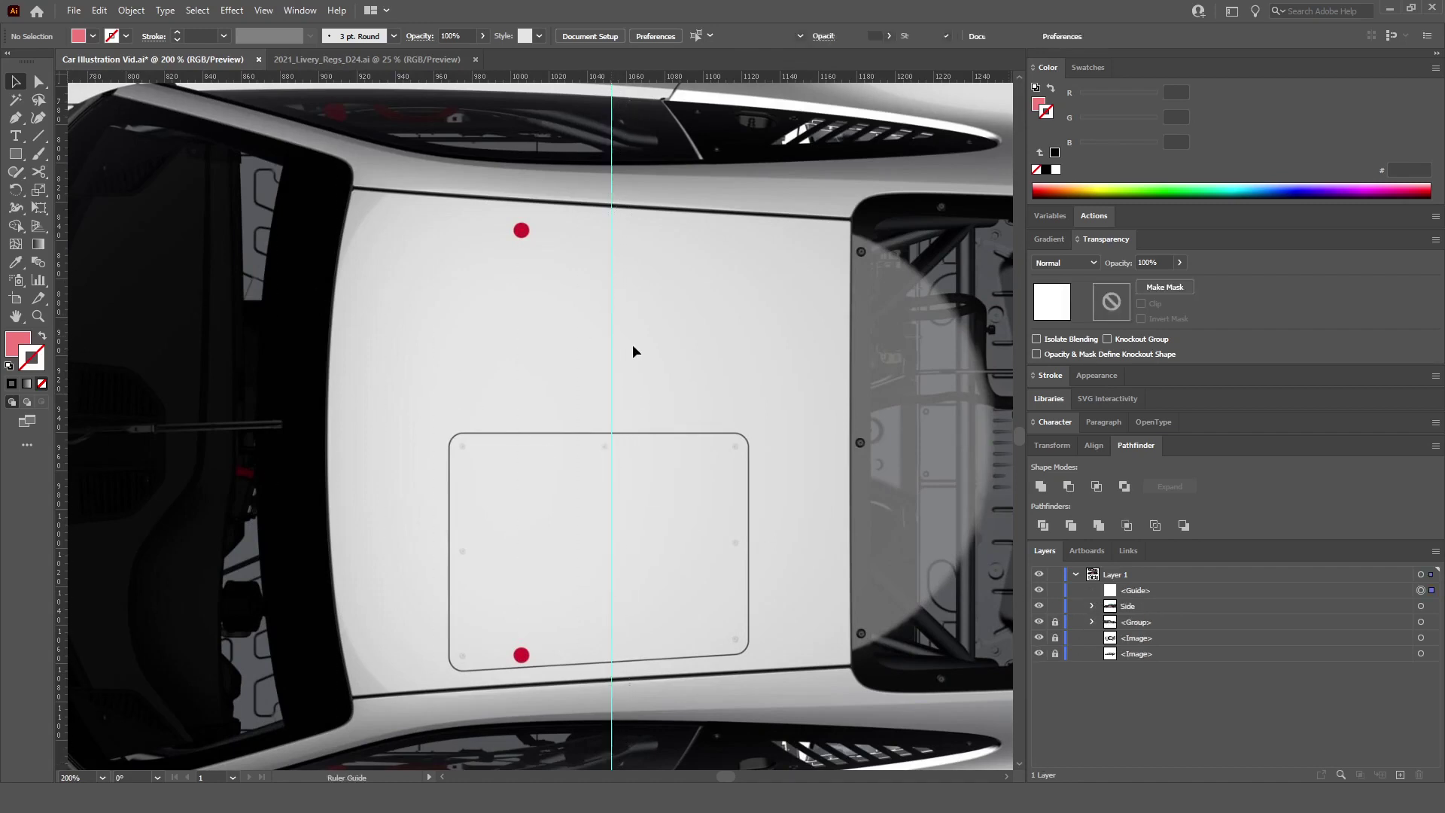
pyautogui.click(617, 351)
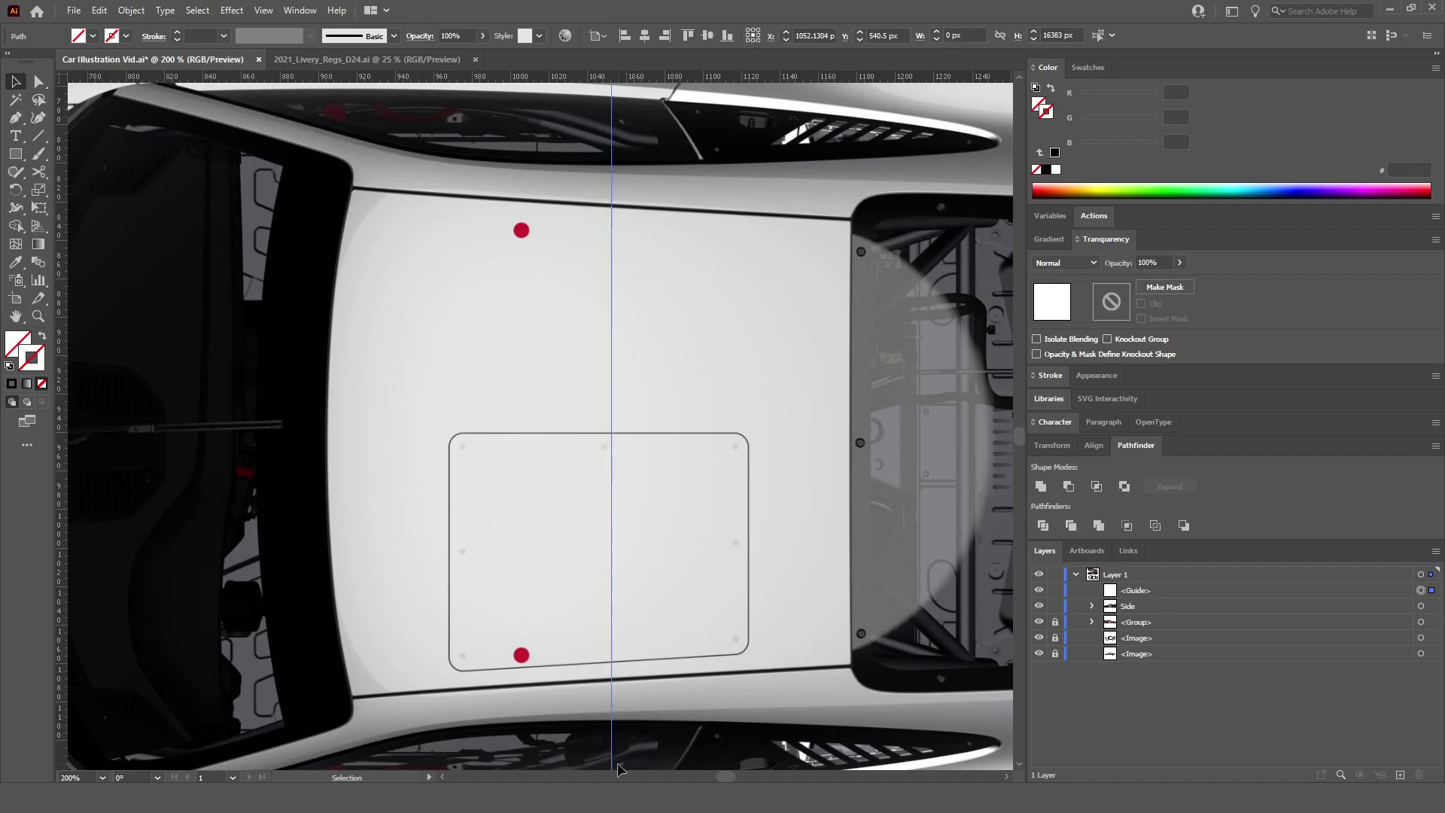
pyautogui.moveTo(610, 423); pyautogui.dragTo(64, 429)
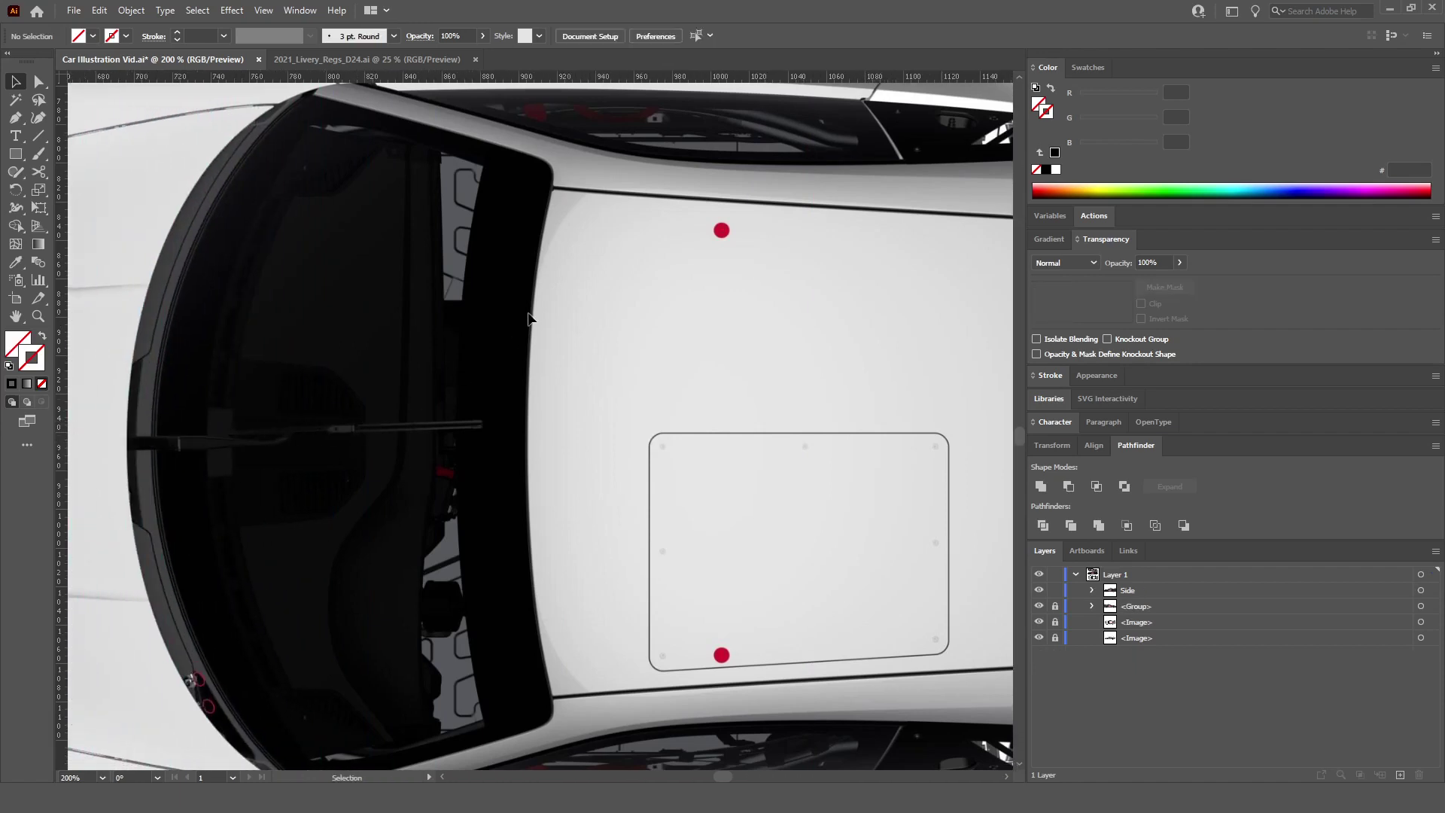
# Step: Place a horizontal ruler guide along the middle of the top-view car, across the wiper base at the windscreen's front edge
pyautogui.scroll(-5, 557, 313)
pyautogui.scroll(6, 260, 359)
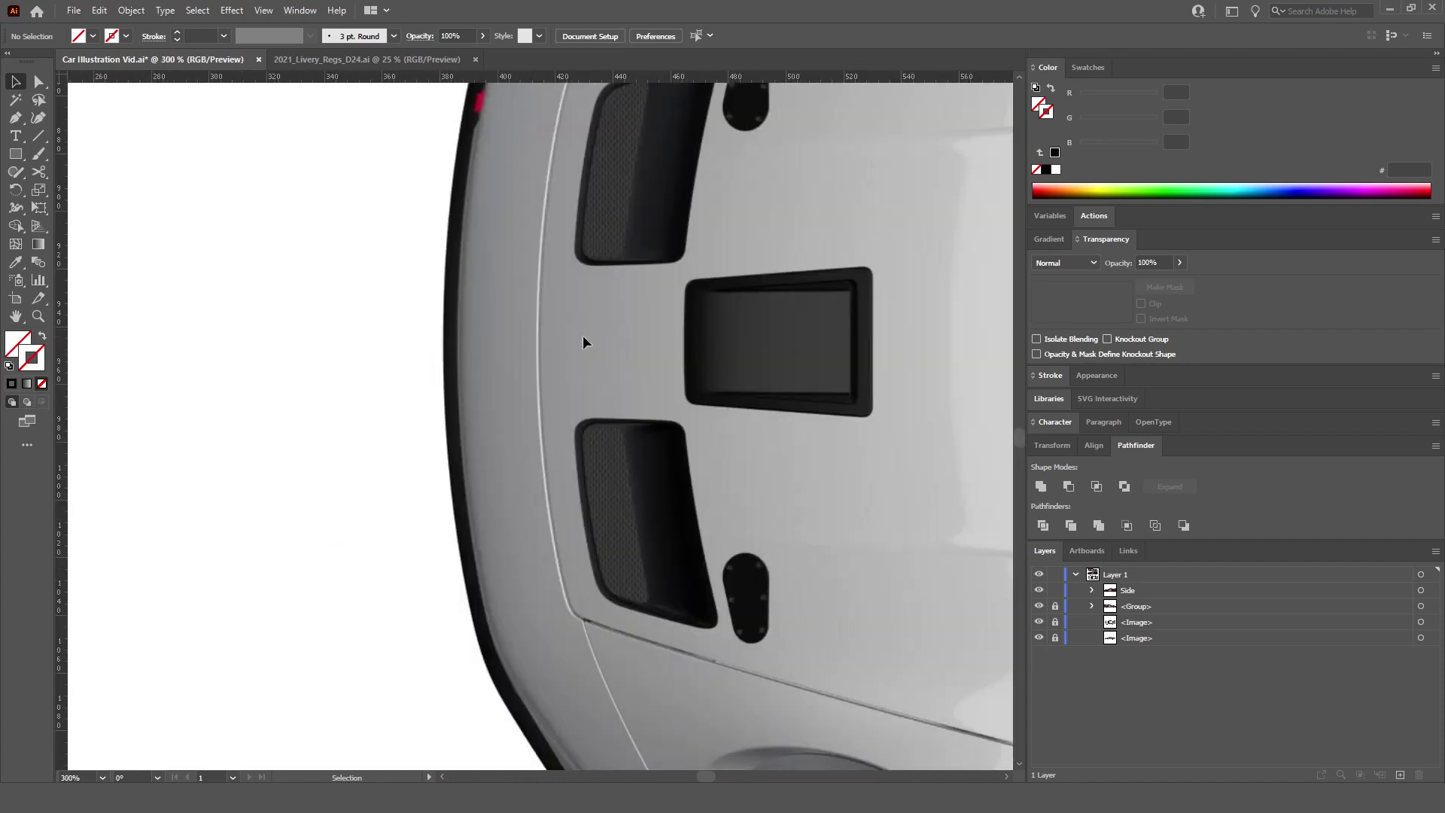
pyautogui.scroll(-5, 583, 336)
pyautogui.scroll(4, 798, 346)
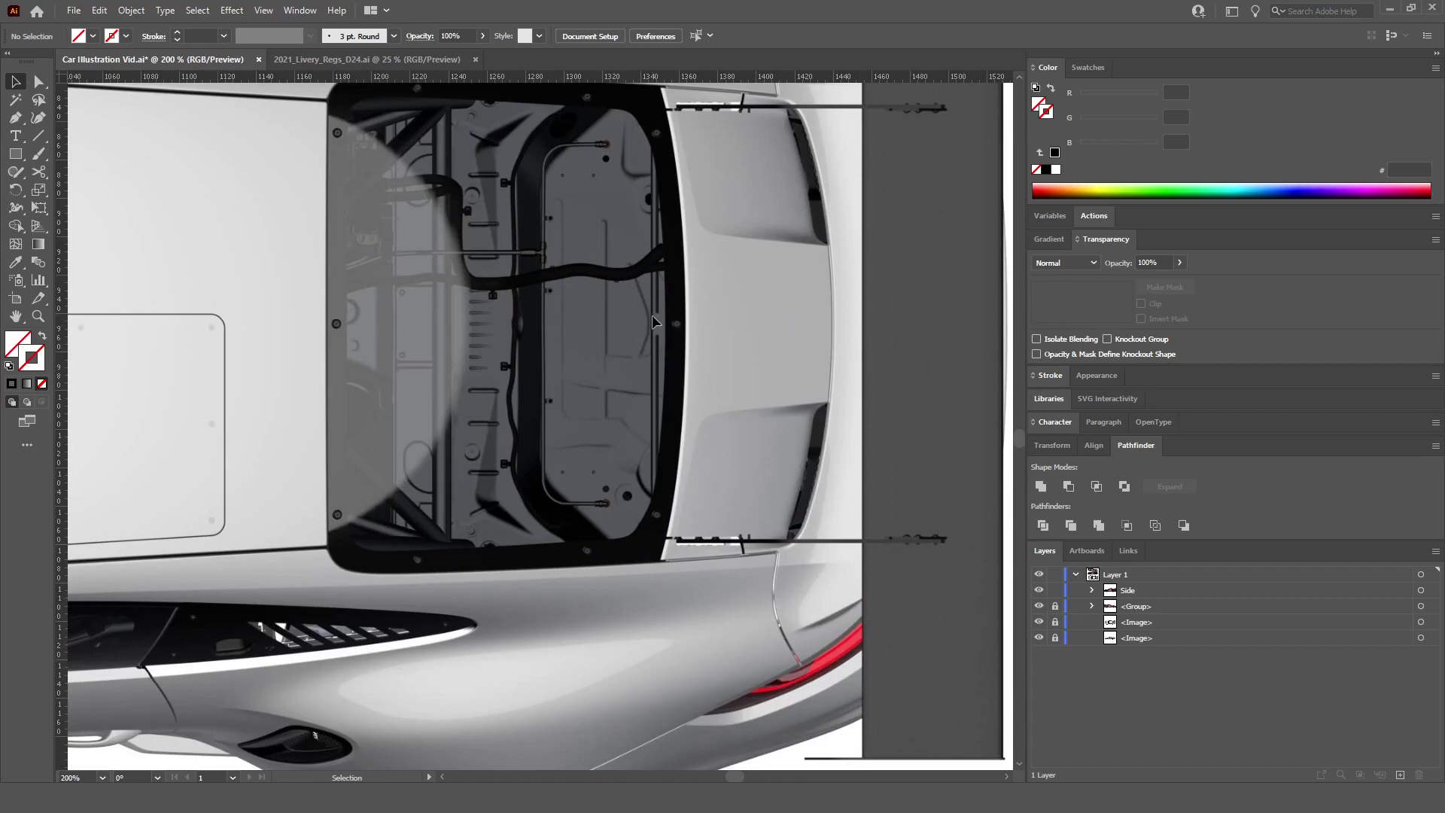
pyautogui.scroll(3, 732, 324)
pyautogui.scroll(-5, 734, 324)
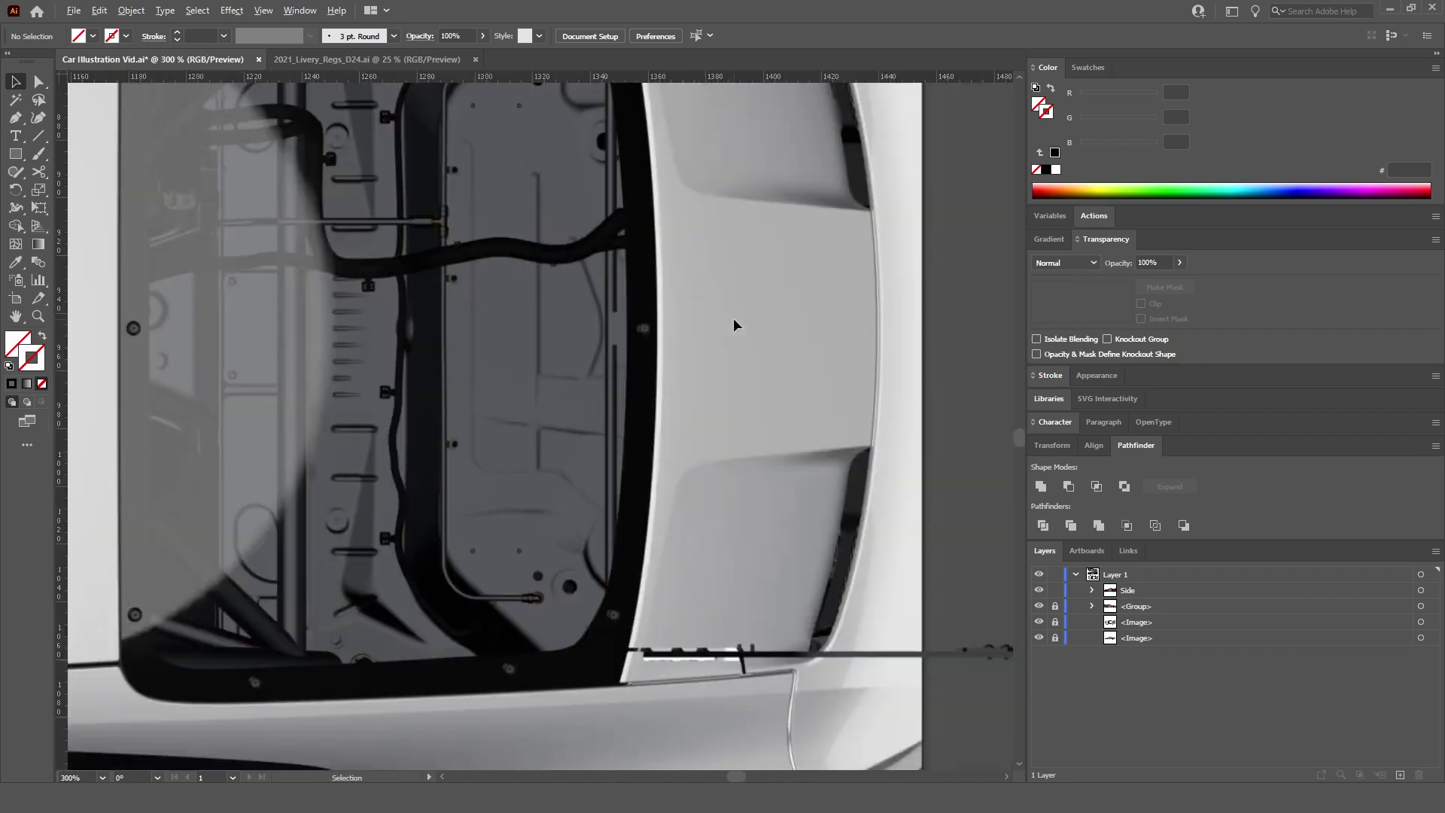
pyautogui.hscroll(-5, 719, 326)
pyautogui.scroll(4, 229, 324)
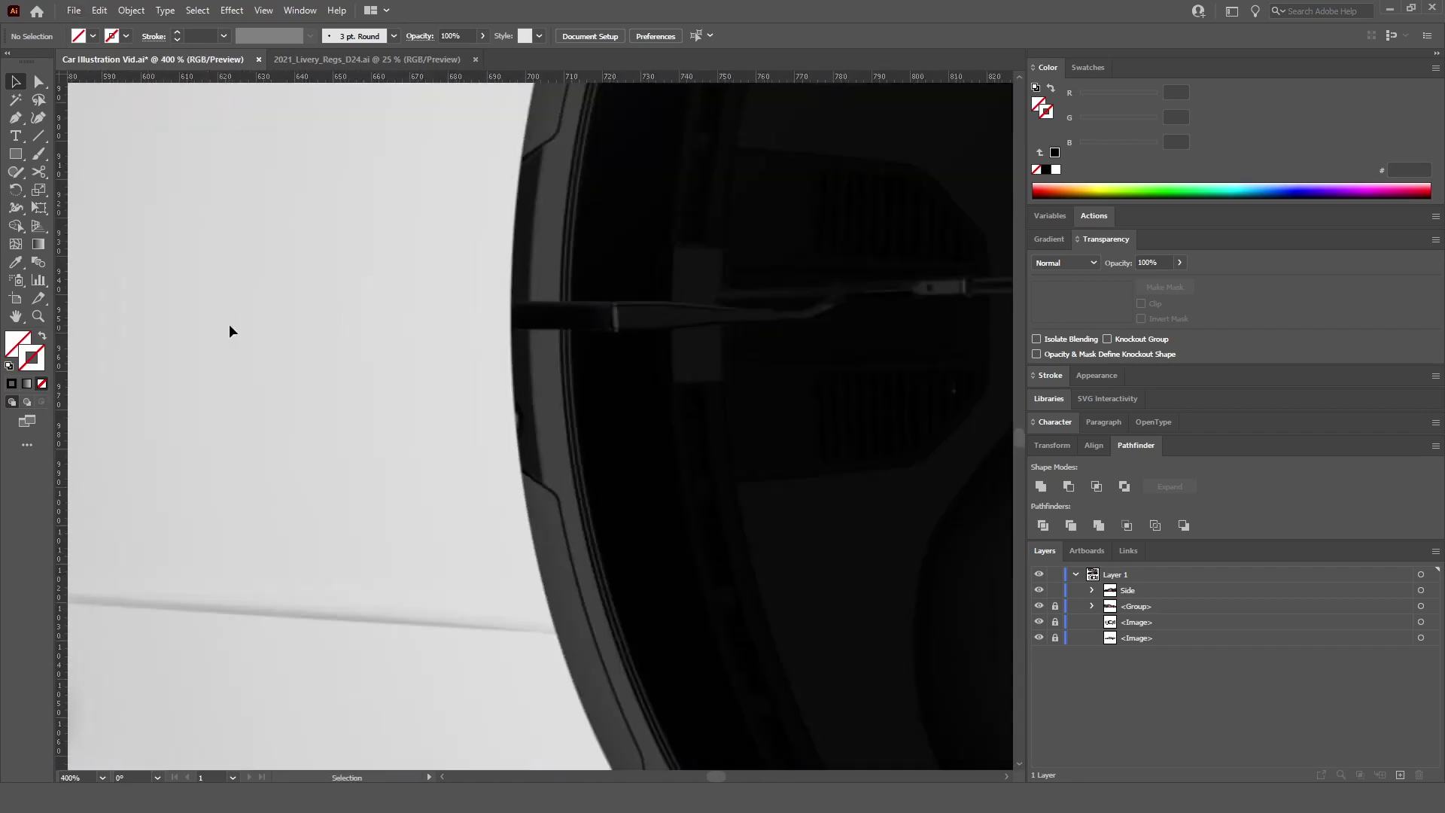
pyautogui.scroll(3, 508, 317)
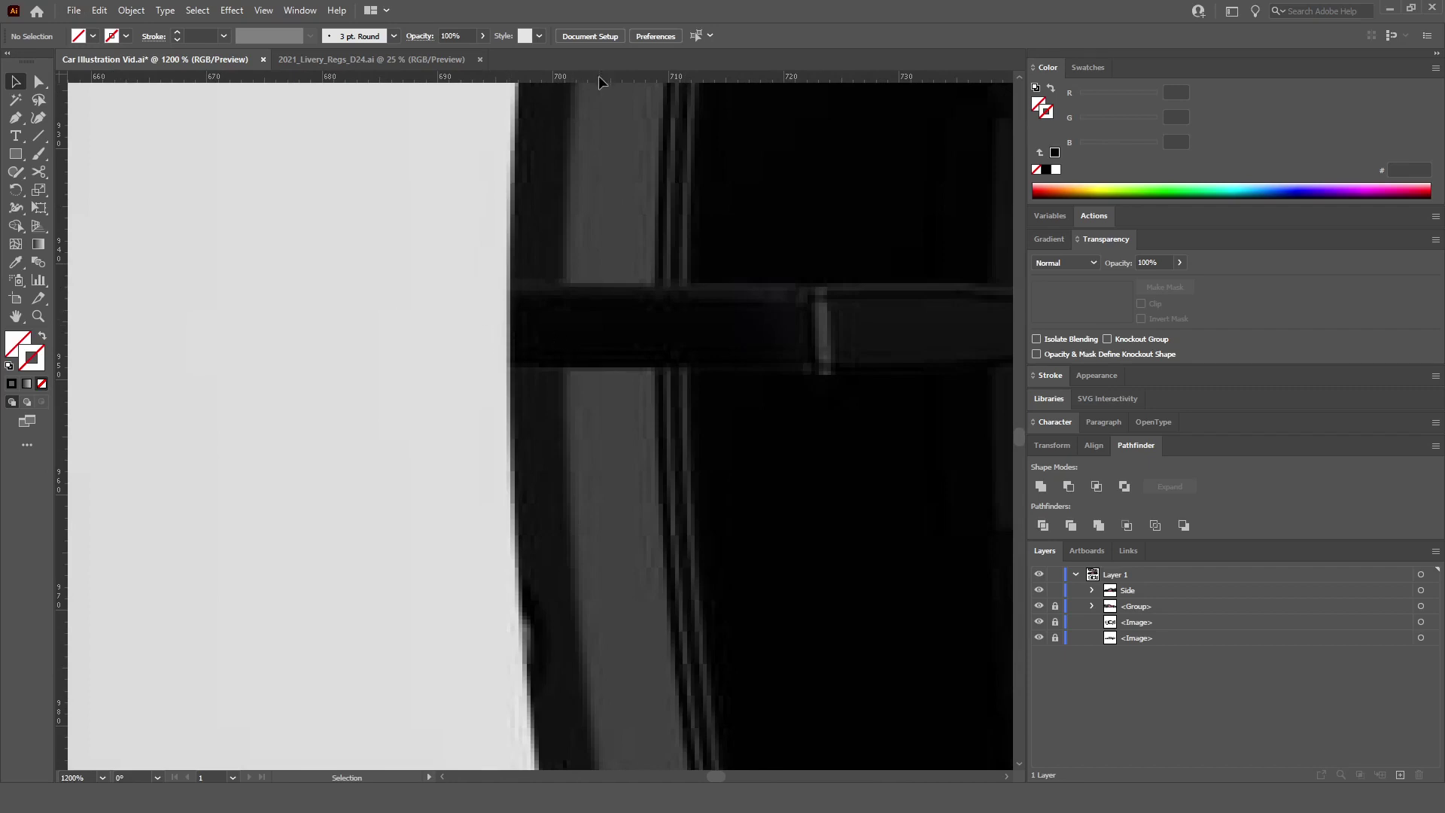
pyautogui.moveTo(598, 75); pyautogui.dragTo(549, 364)
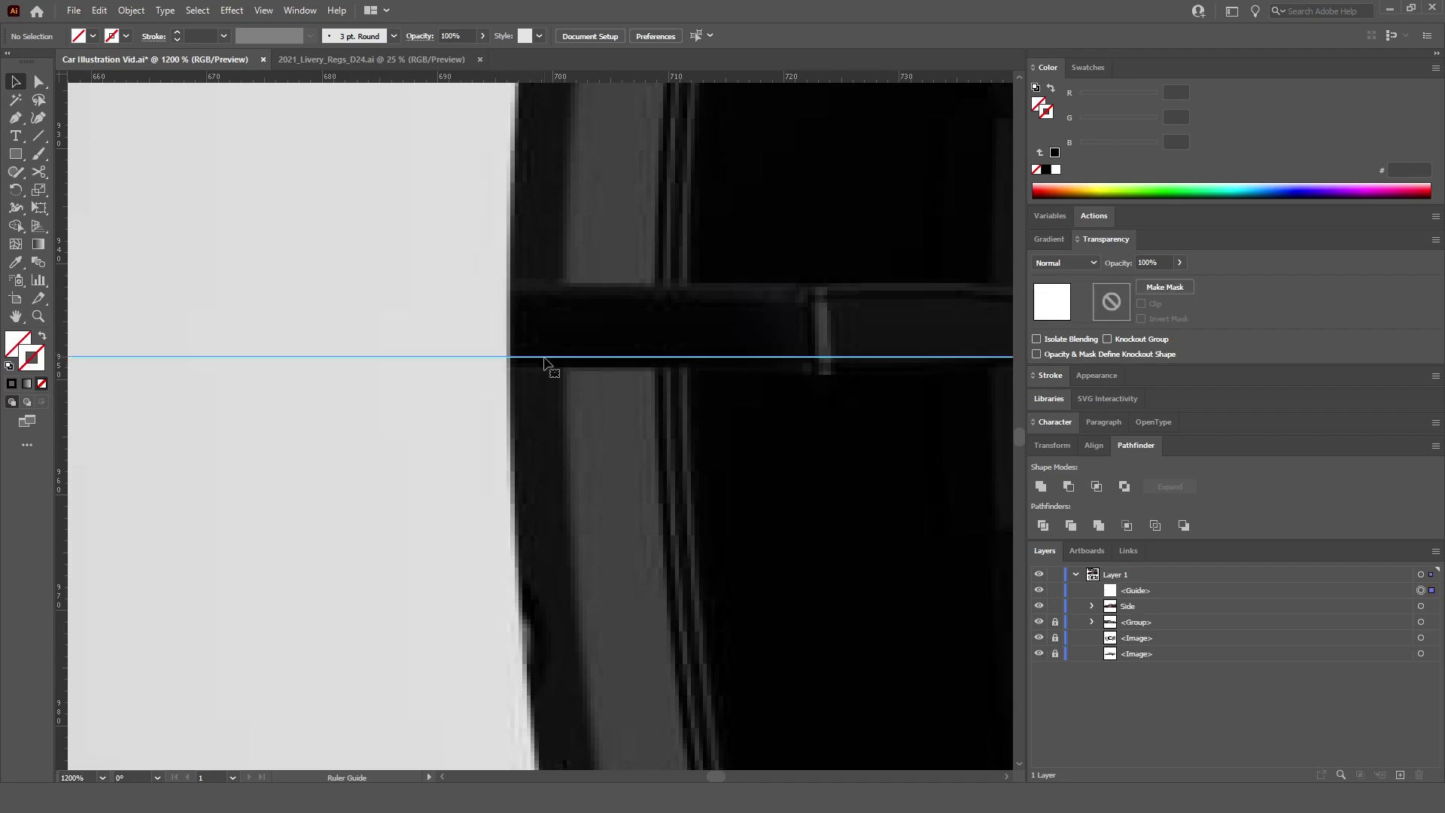
# Step: Move the horizontal guide up to the middle of the bonnet's central vent on the top-view car and deselect it
pyautogui.scroll(-5, 655, 309)
pyautogui.scroll(-2, 417, 321)
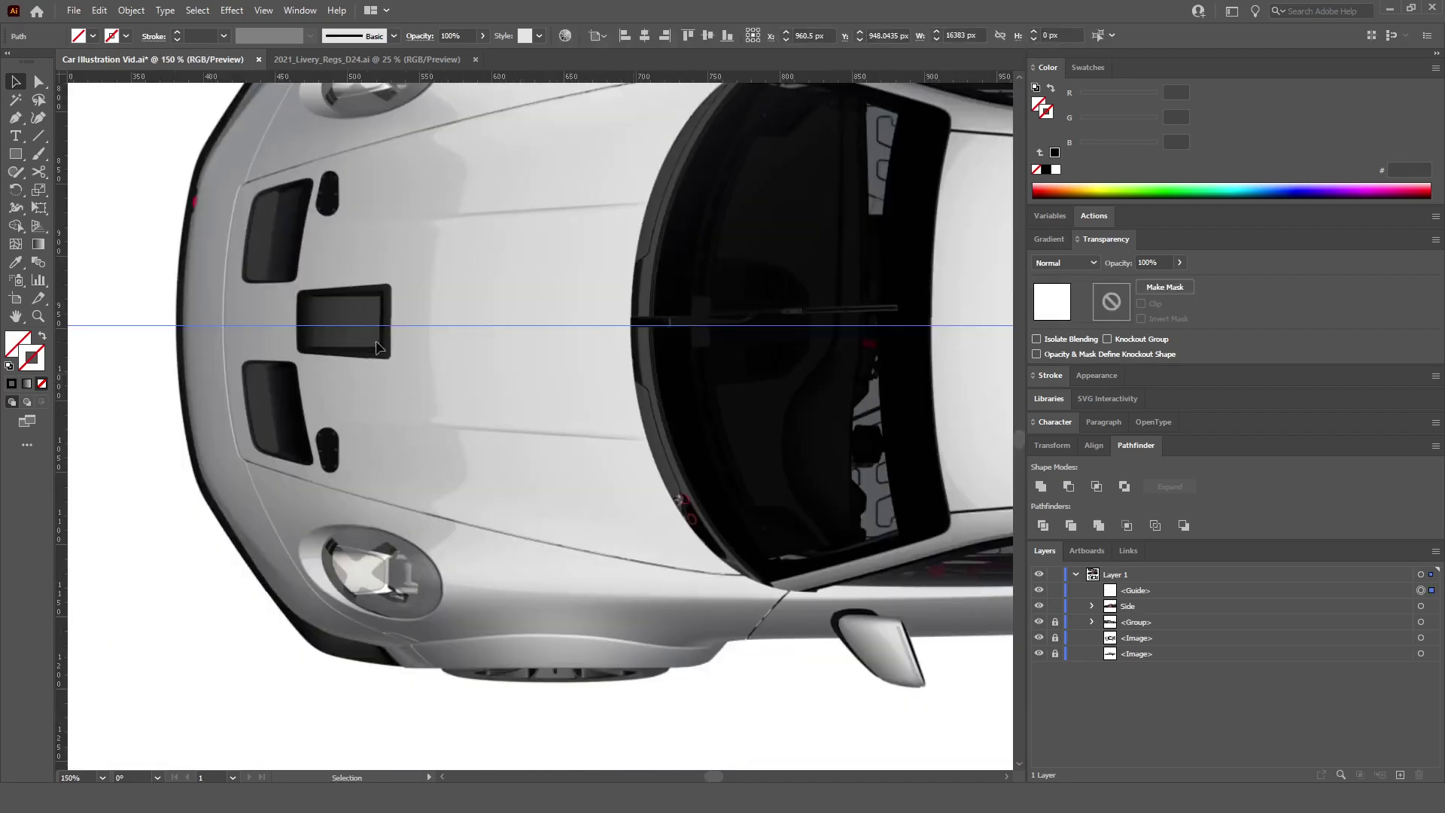
pyautogui.scroll(7, 338, 304)
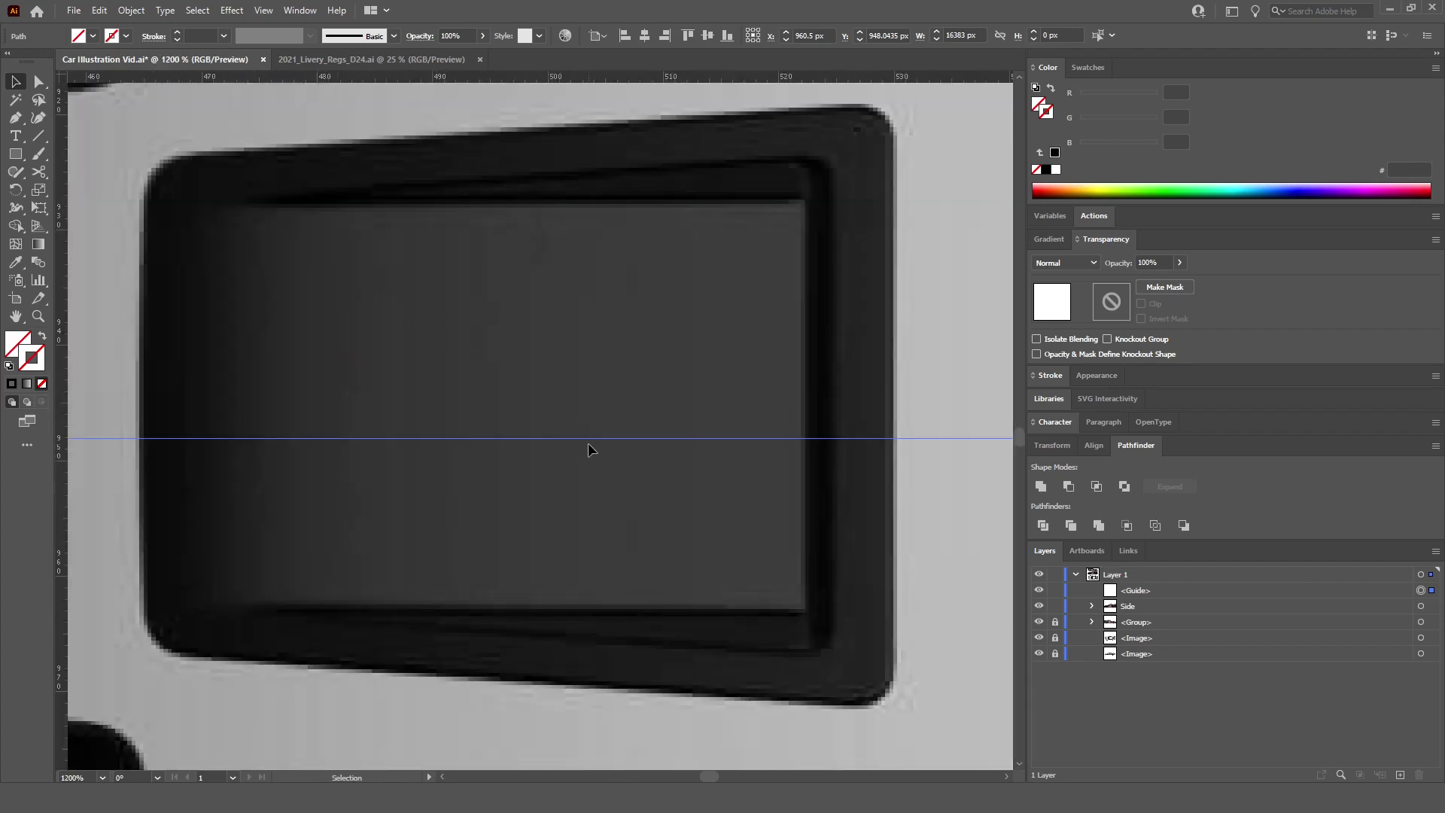
pyautogui.moveTo(589, 439); pyautogui.dragTo(590, 412)
pyautogui.scroll(-4, 589, 412)
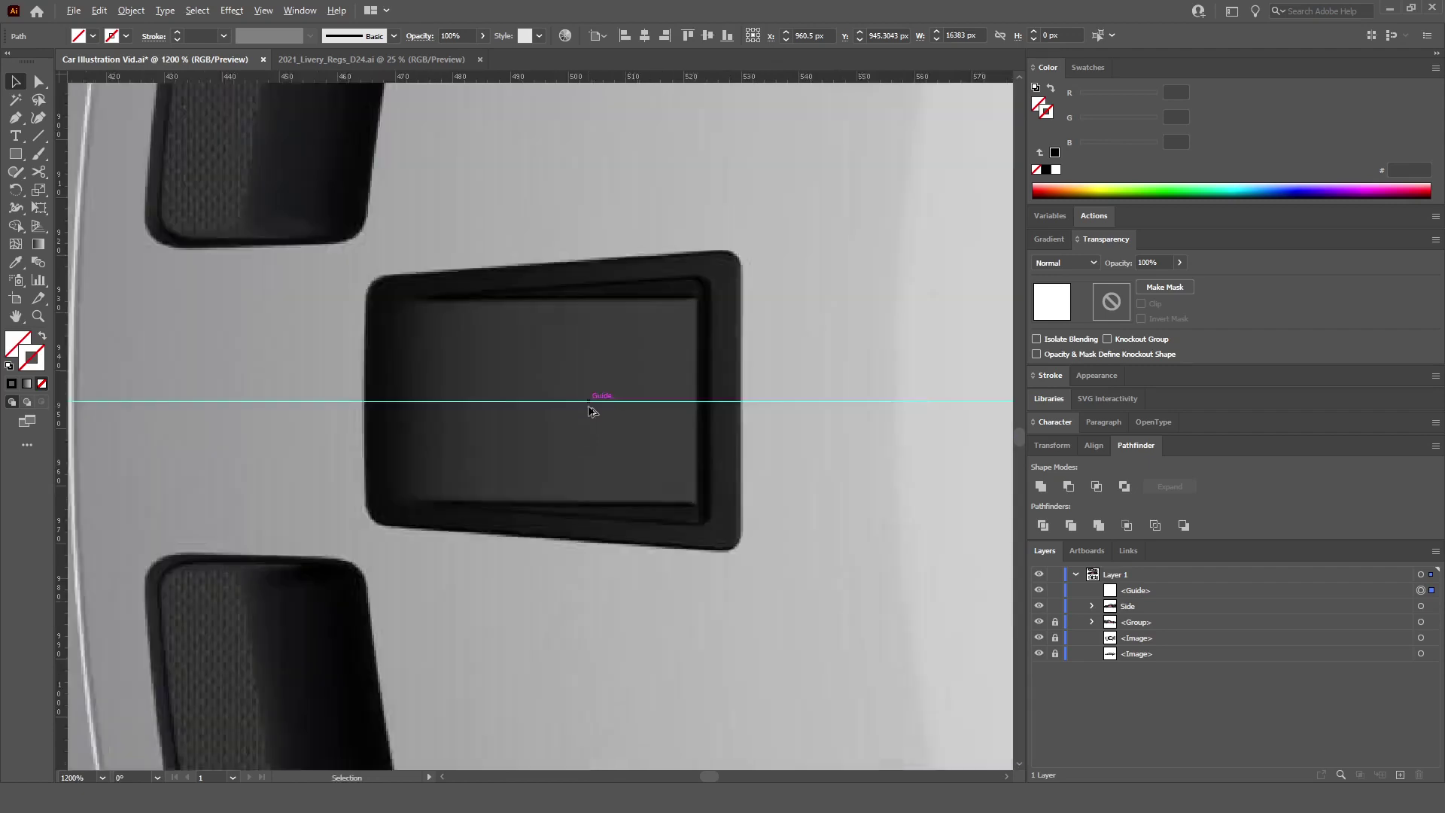
pyautogui.click(171, 493)
pyautogui.scroll(-3, 290, 477)
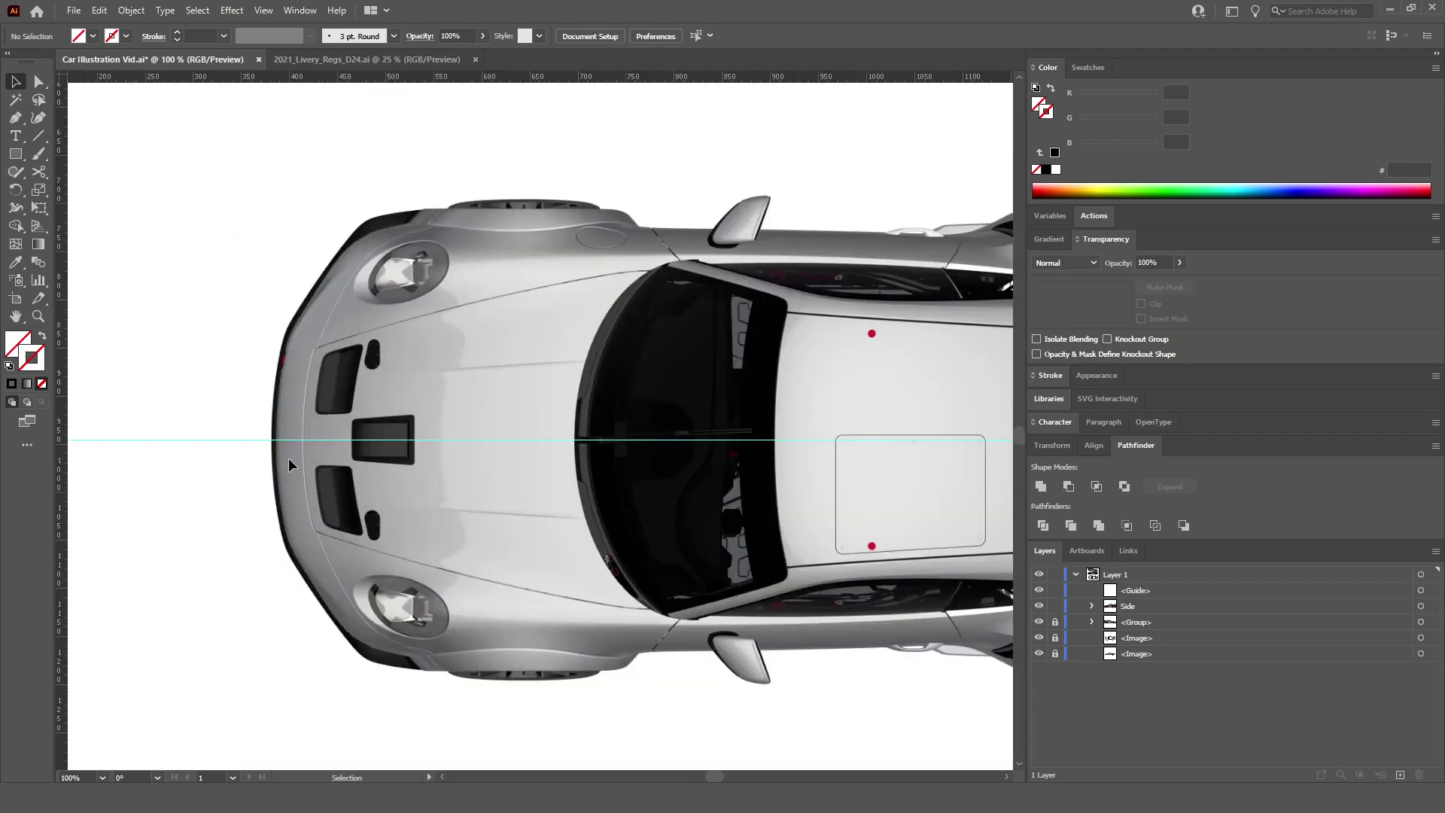
# Step: Fine-tune the horizontal guide against the small centre bolt at the rear window's back edge, and deselect it
pyautogui.hscroll(5, 300, 452)
pyautogui.hscroll(3, 775, 486)
pyautogui.scroll(10, 877, 439)
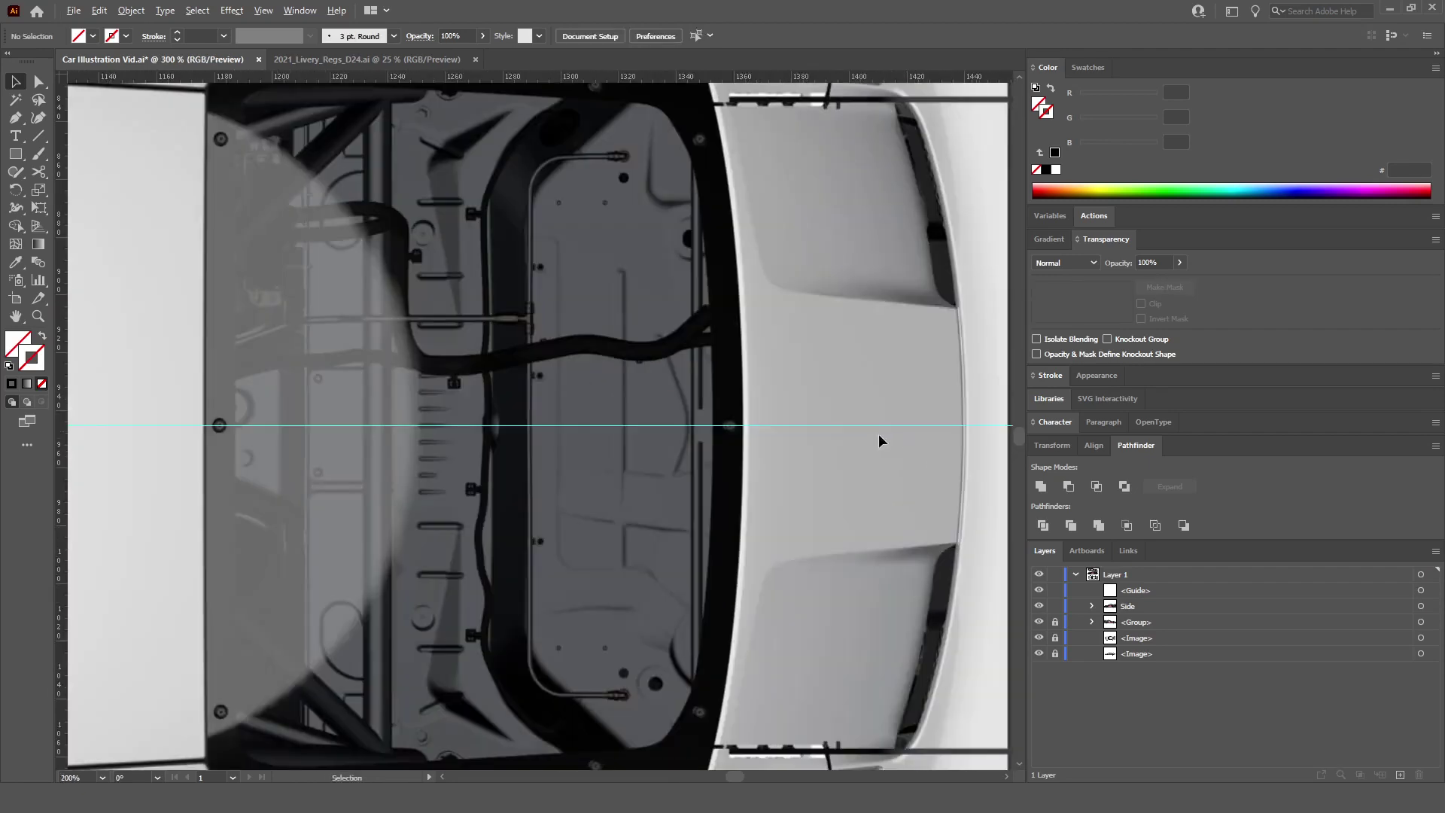
pyautogui.scroll(2, 776, 442)
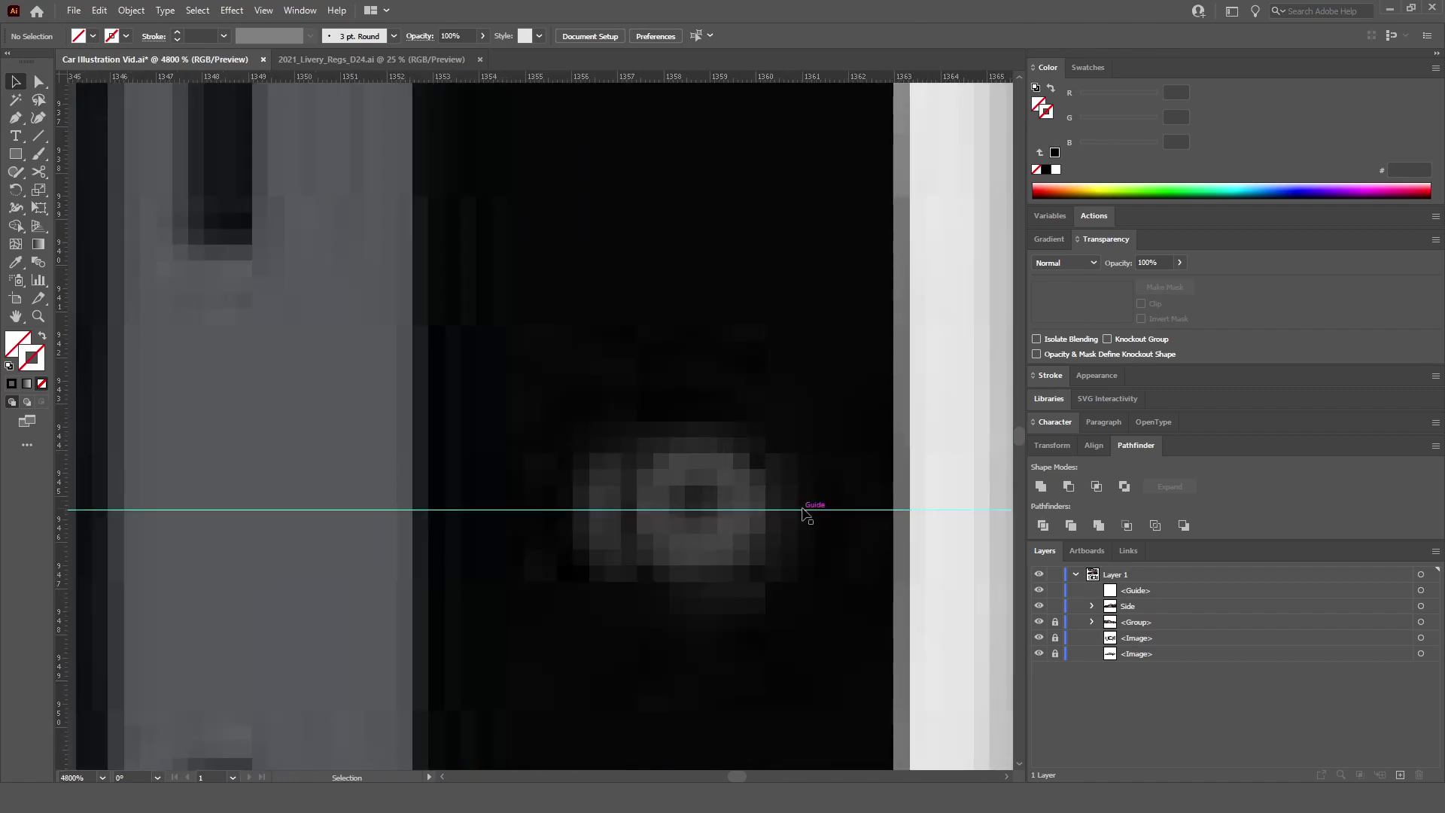
pyautogui.moveTo(804, 512); pyautogui.dragTo(804, 508)
pyautogui.scroll(-14, 800, 503)
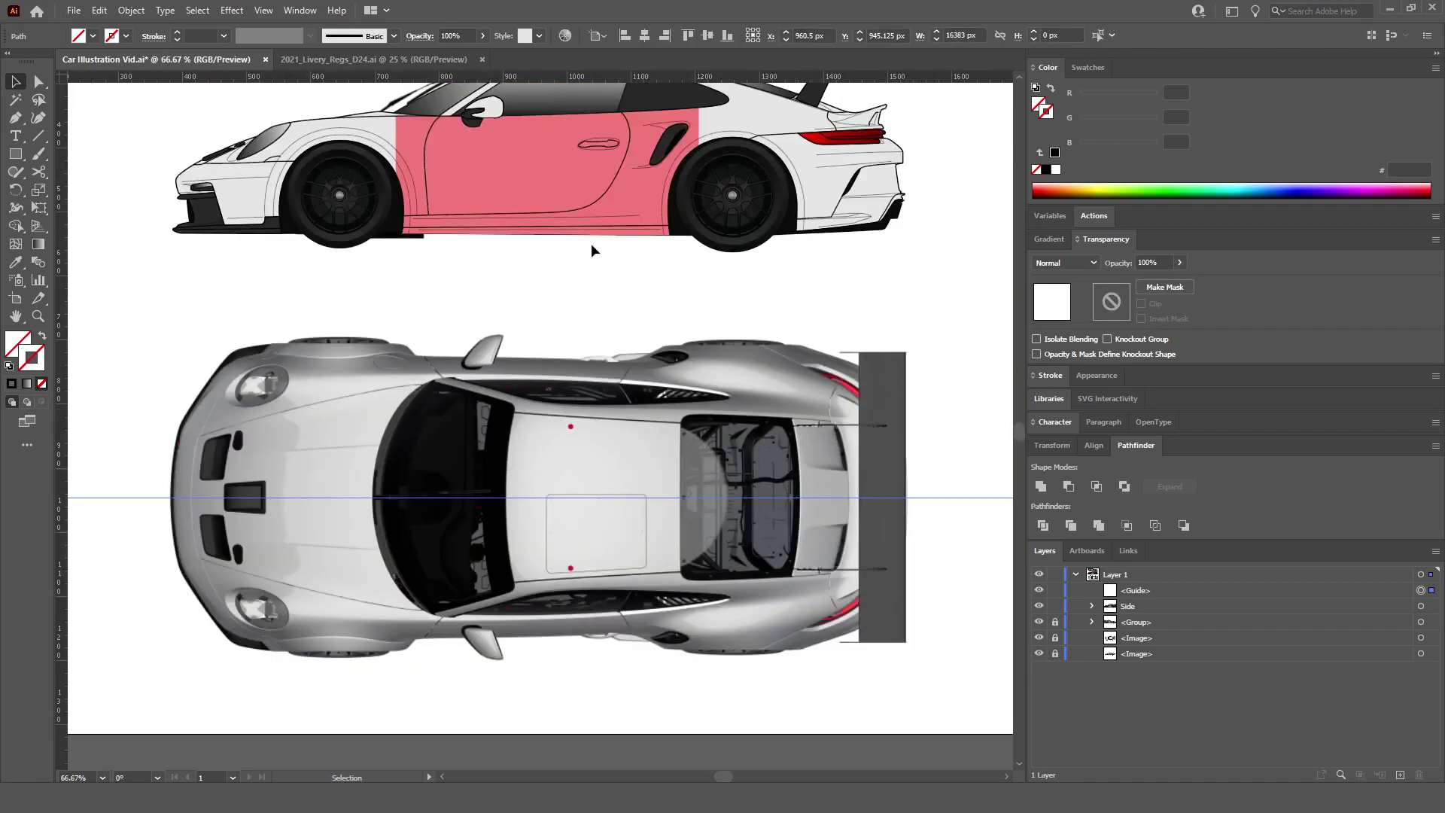
pyautogui.click(590, 251)
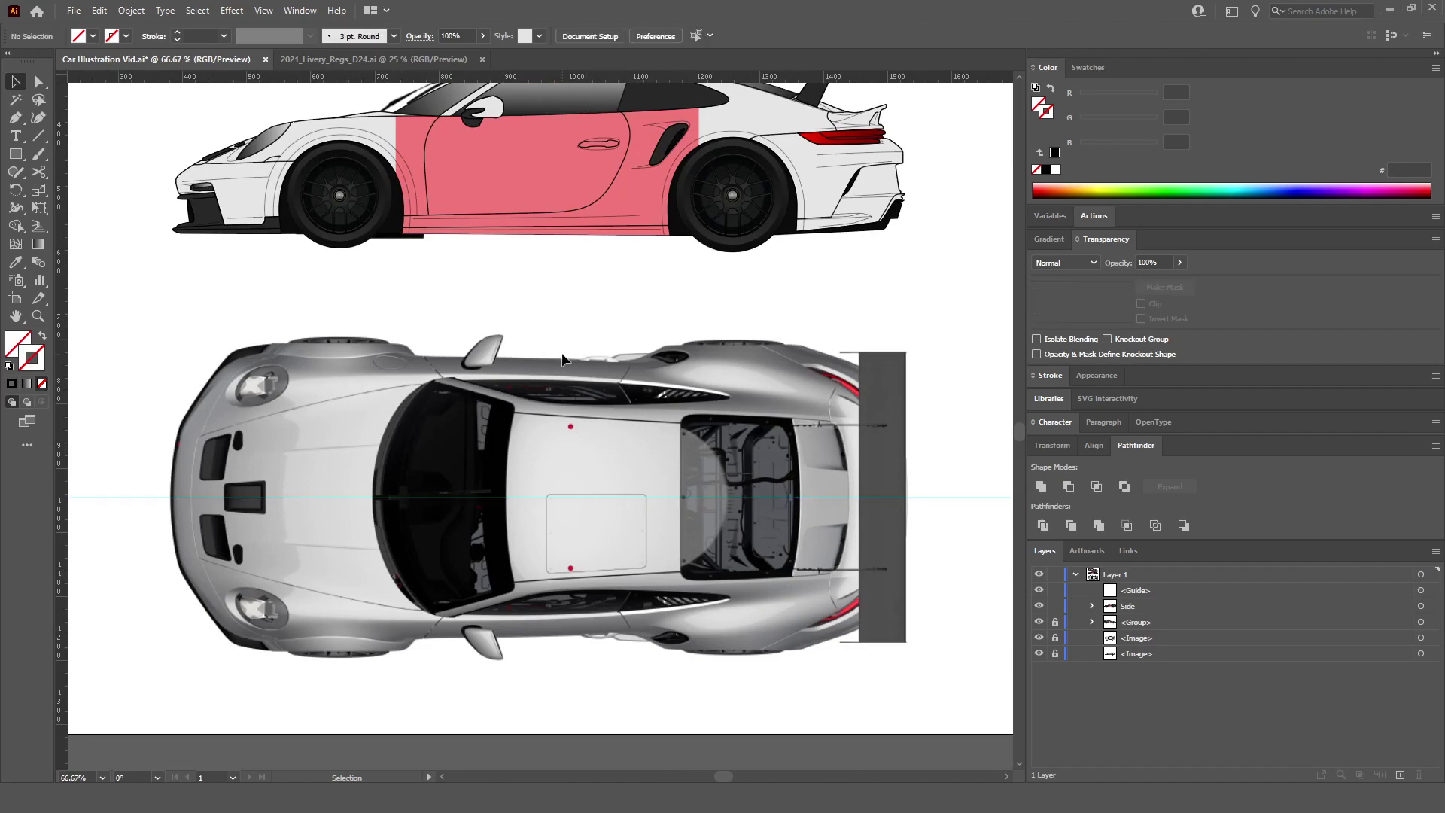
# Step: Set the stroke colour to bright green 00FF13 and get the Pen tool ready over the top-view car
pyautogui.scroll(1, 283, 547)
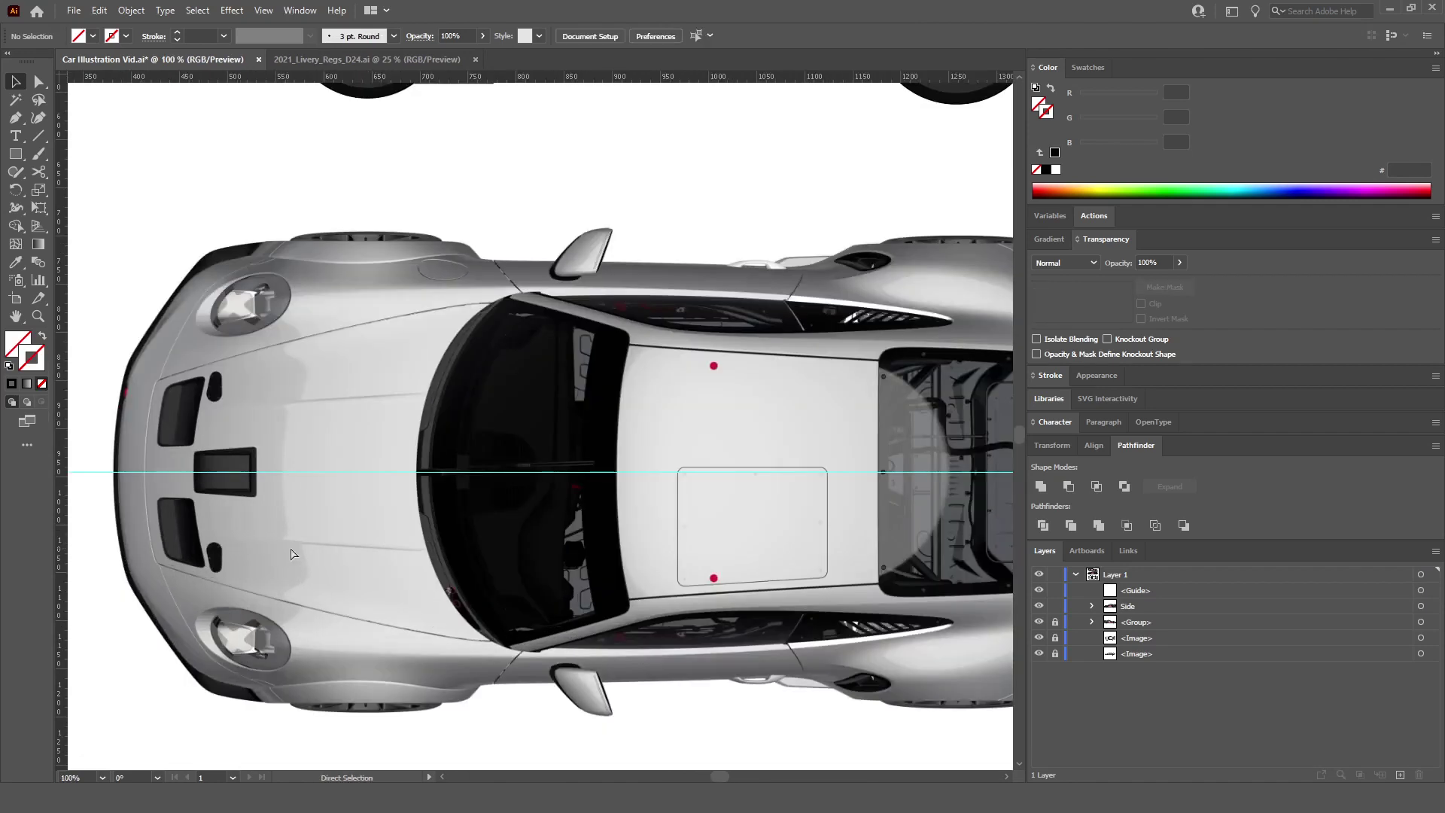
pyautogui.hscroll(-3, 304, 531)
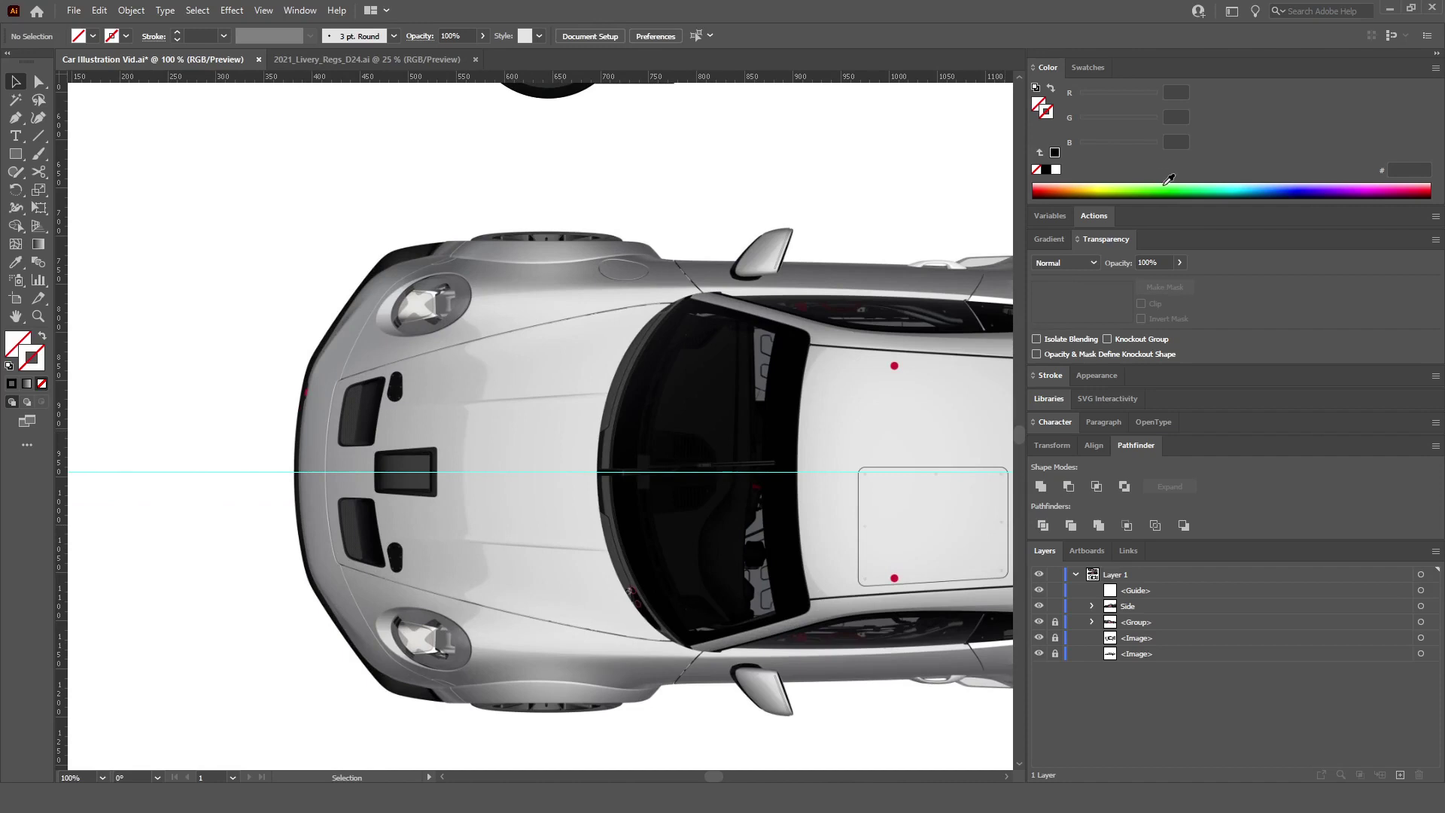
pyautogui.click(1175, 184)
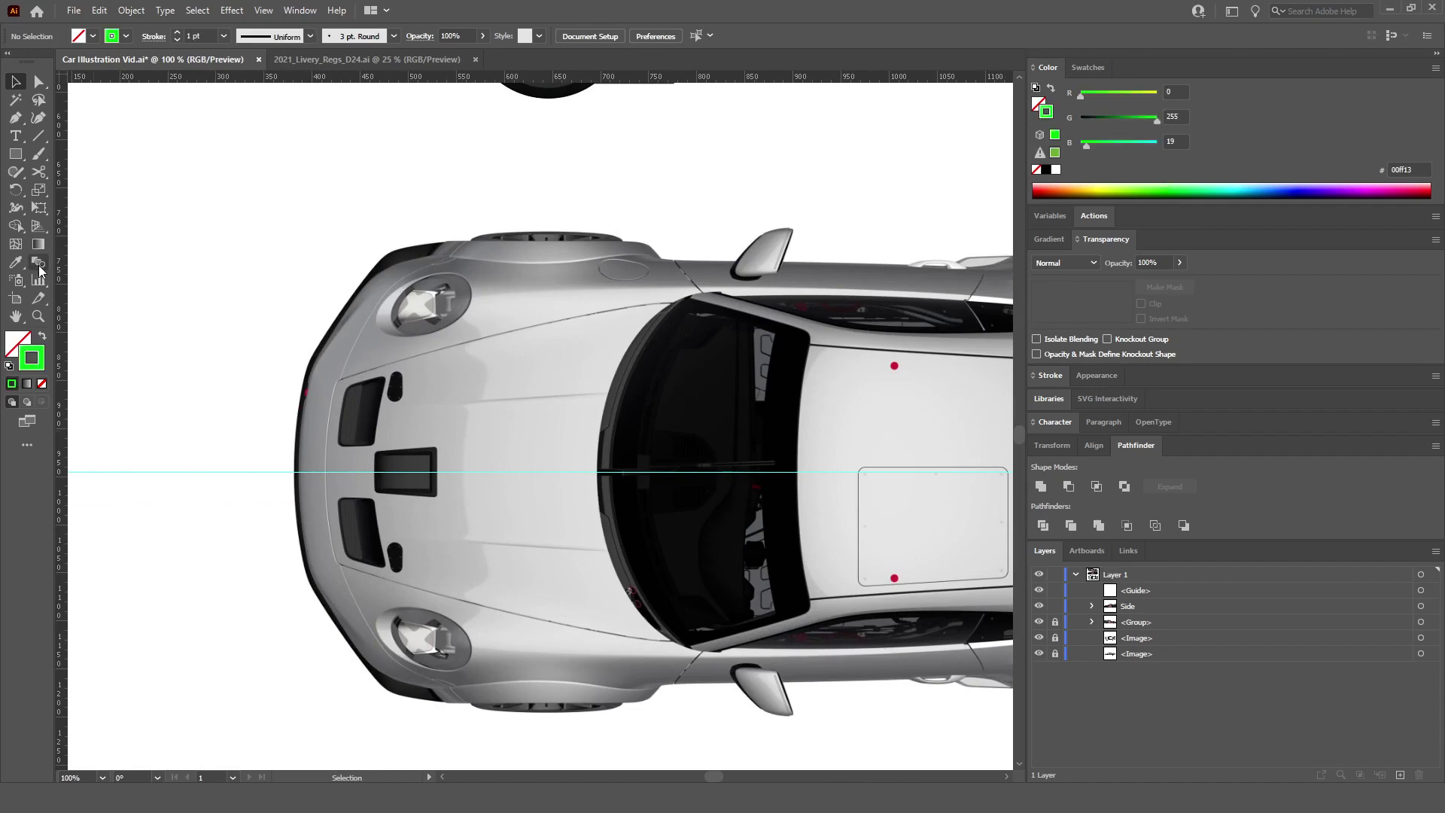
pyautogui.click(15, 117)
pyautogui.hscroll(5, 762, 518)
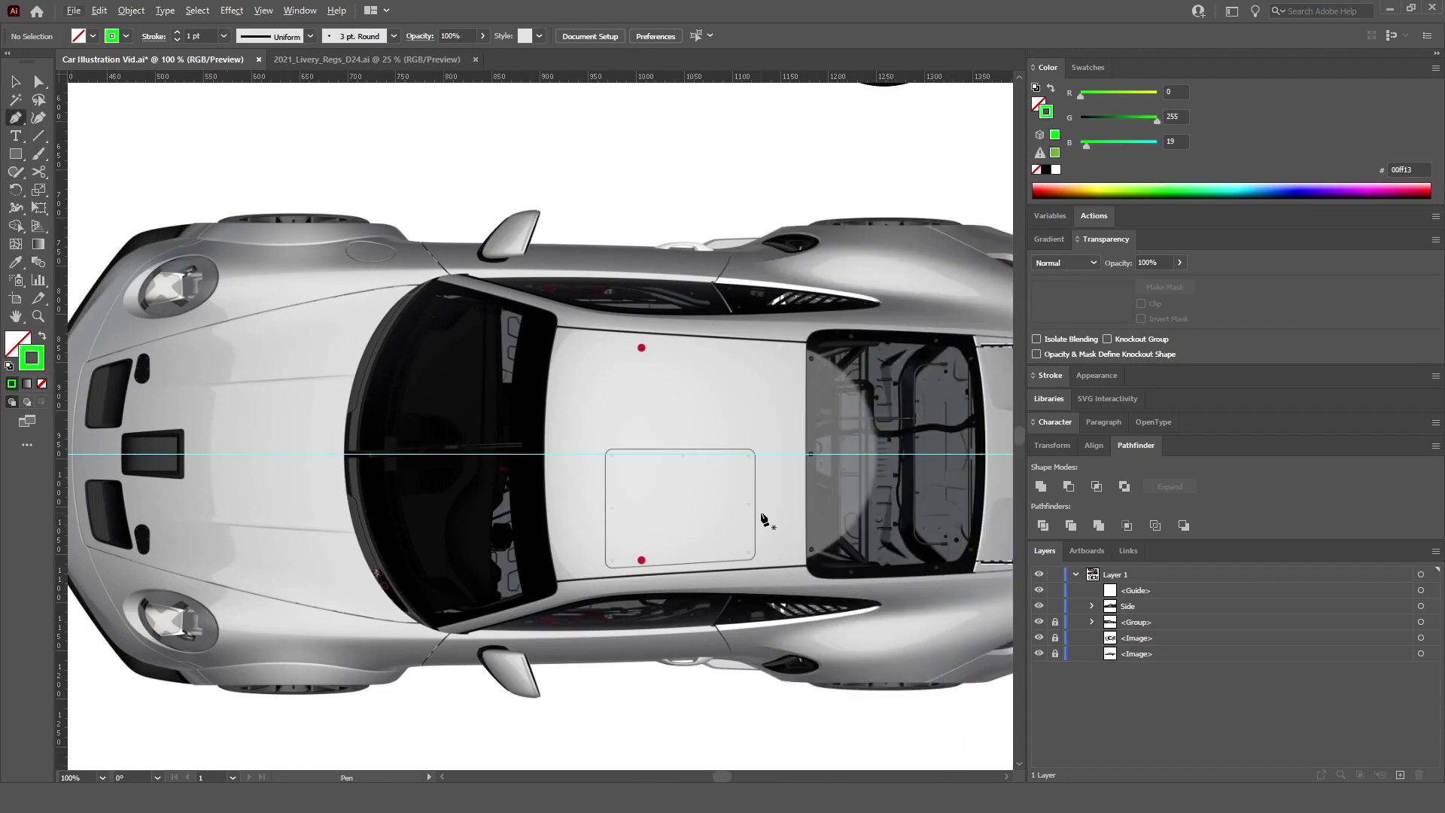
pyautogui.scroll(-1, 762, 487)
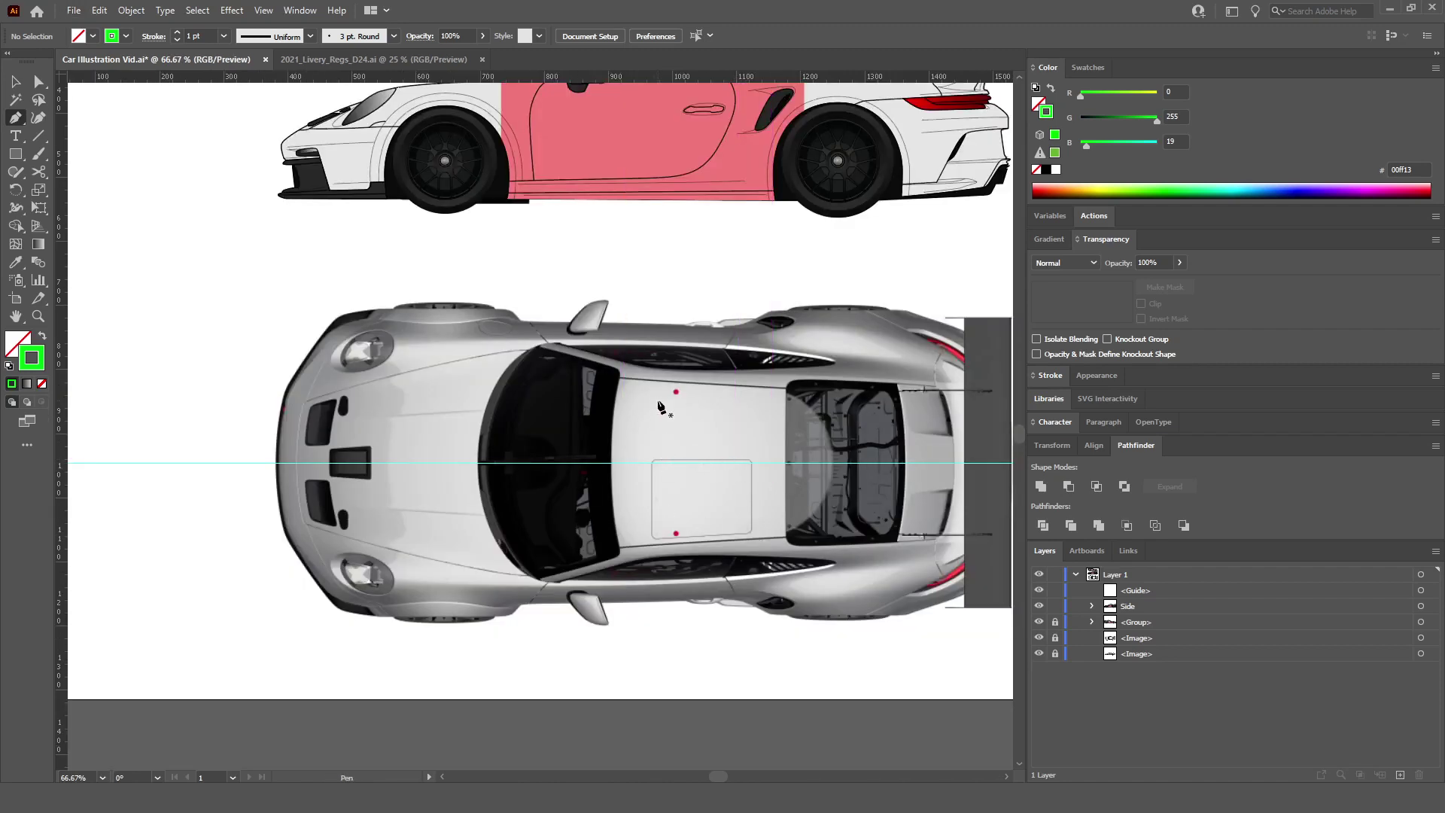
# Step: Start a Pen path on the roof and place its second anchor as a curve point where the guide meets the nose
pyautogui.click(659, 403)
pyautogui.scroll(10, 286, 466)
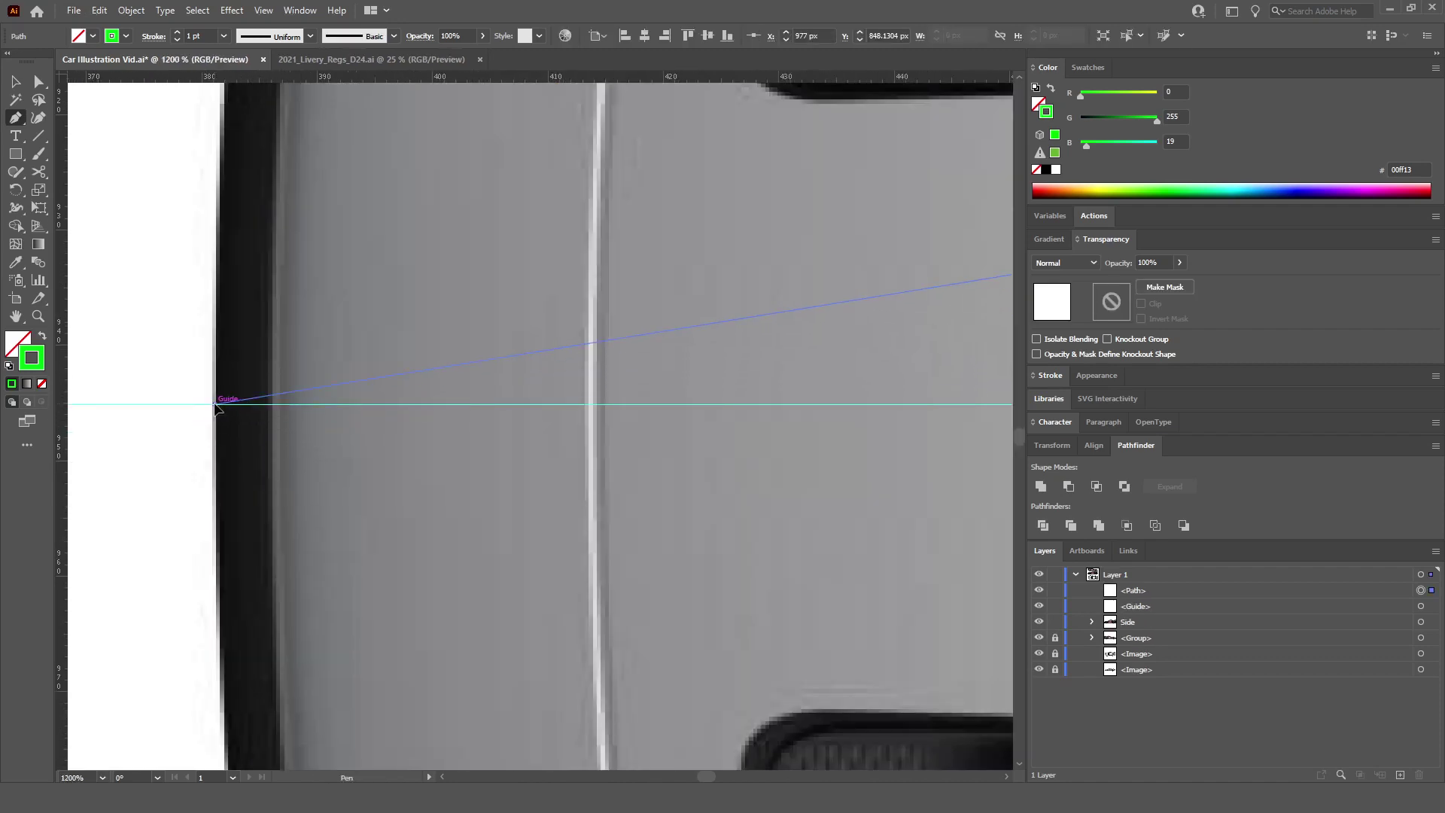
pyautogui.moveTo(216, 405); pyautogui.dragTo(241, 458)
pyautogui.scroll(-5, 218, 606)
pyautogui.scroll(3, 220, 614)
pyautogui.scroll(2, 243, 405)
pyautogui.scroll(-3, 260, 327)
pyautogui.scroll(2, 249, 393)
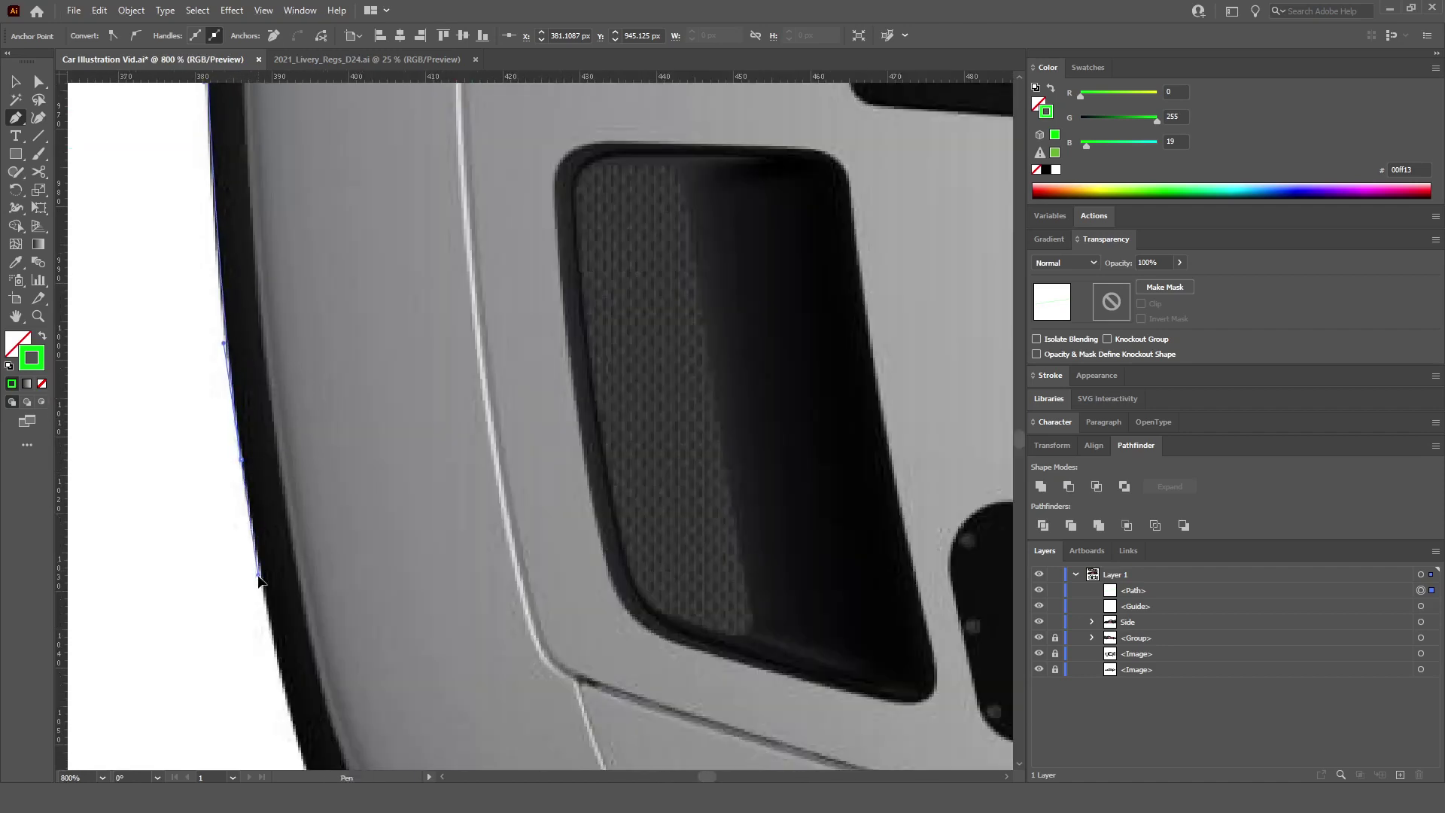
# Step: Continue the green outline in a curve down the front bumper's outer edge, past the lower bonnet vent
pyautogui.moveTo(259, 579); pyautogui.dragTo(284, 367)
pyautogui.scroll(3, 264, 575)
pyautogui.scroll(-6, 300, 413)
pyautogui.moveTo(305, 436); pyautogui.dragTo(742, 414)
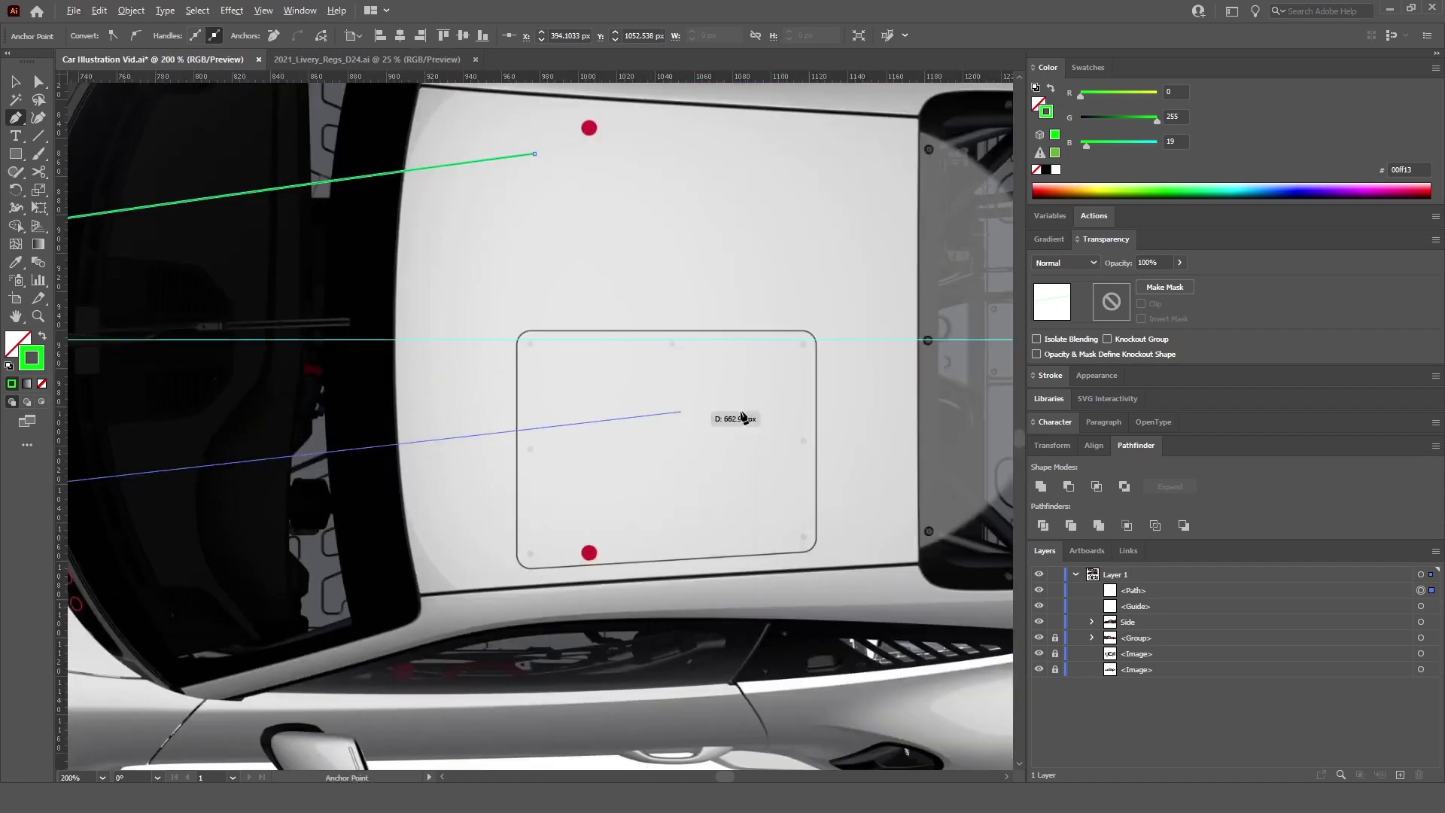
pyautogui.scroll(-4, 742, 414)
pyautogui.scroll(3, 487, 472)
pyautogui.scroll(4, 580, 442)
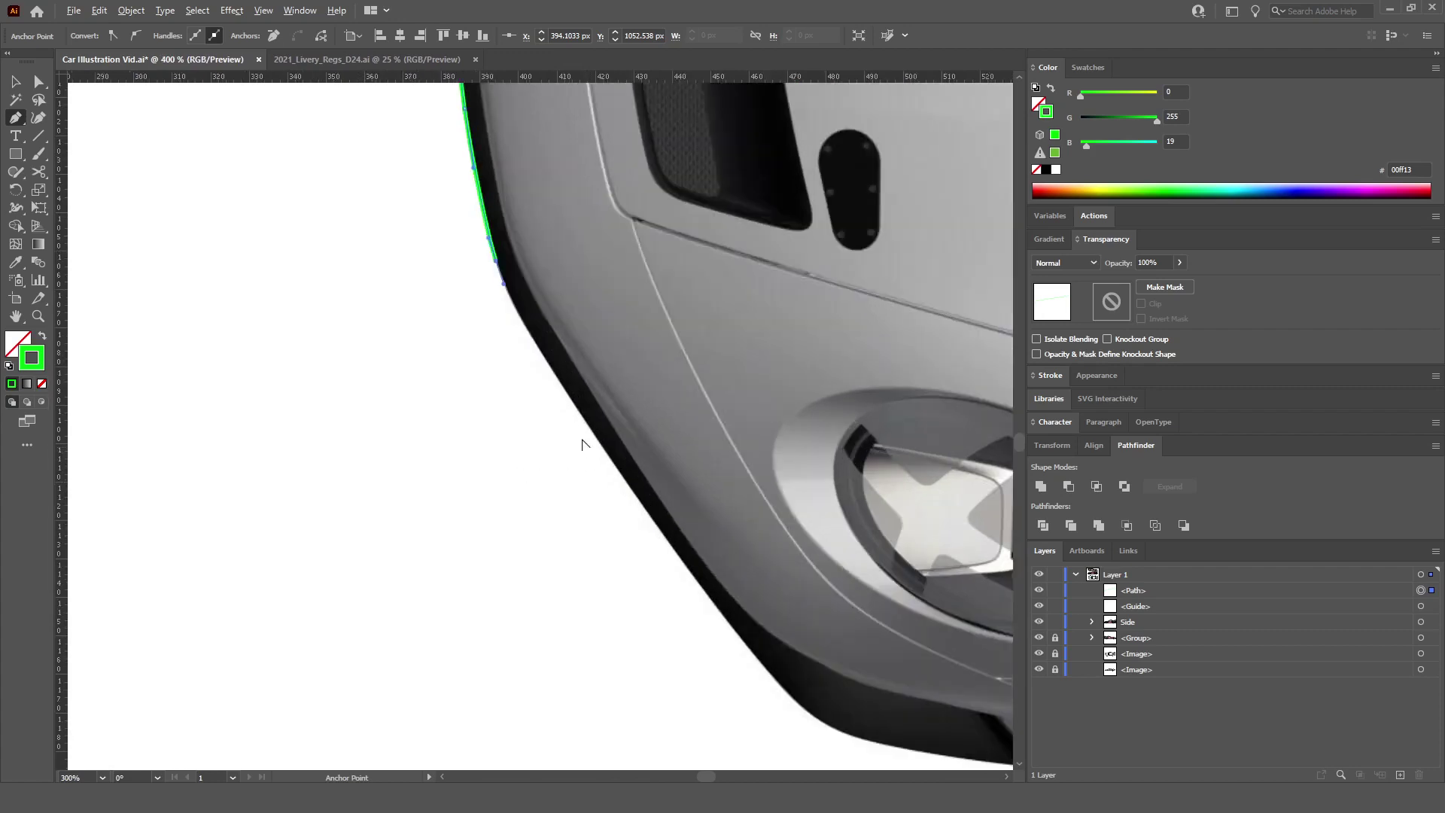
# Step: Trace the lower front corner of the bumper past the headlight, ending where the black trim meets the bodywork
pyautogui.moveTo(555, 422); pyautogui.dragTo(619, 525)
pyautogui.scroll(-5, 619, 526)
pyautogui.scroll(3, 700, 581)
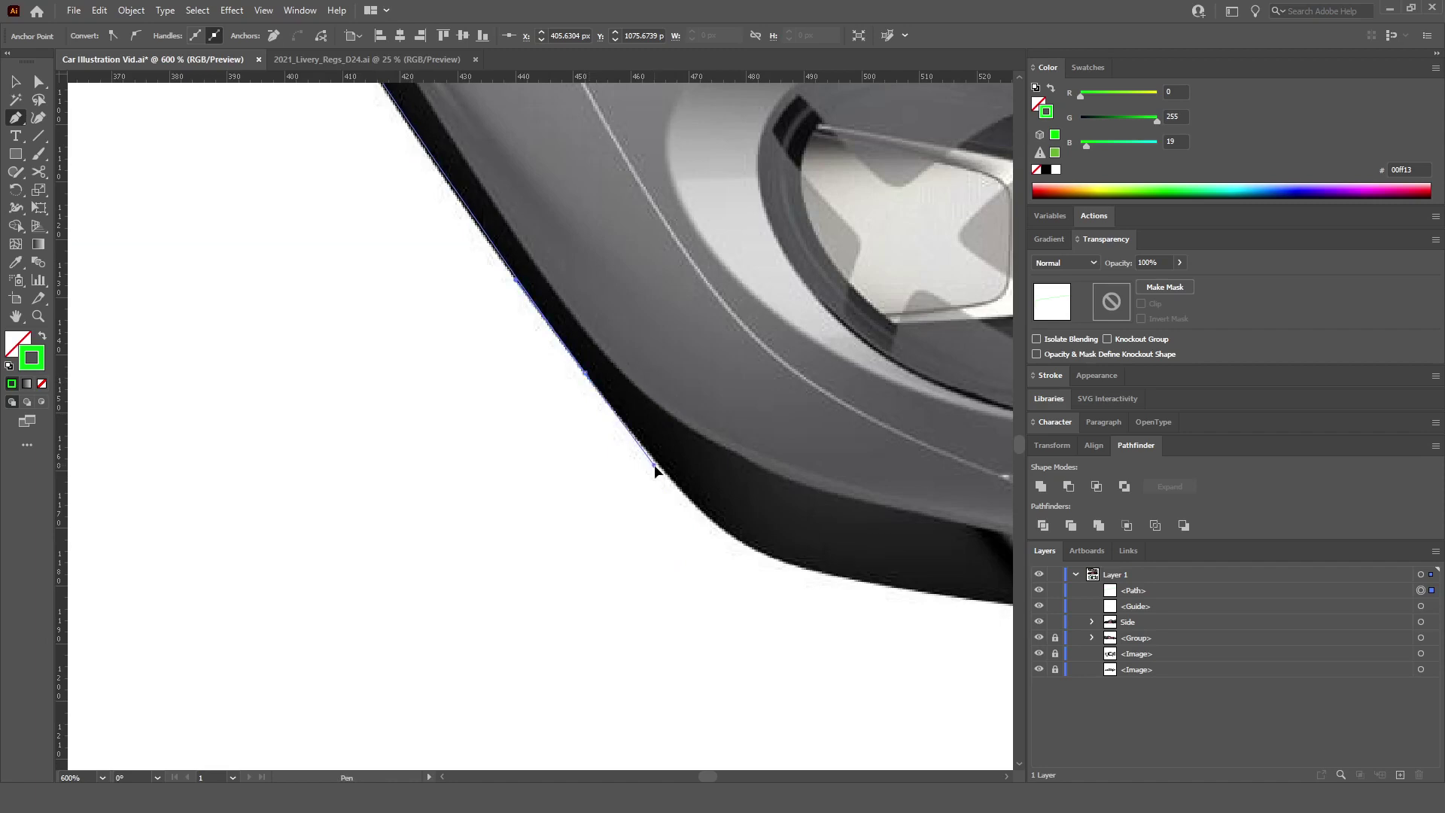
pyautogui.scroll(2, 753, 591)
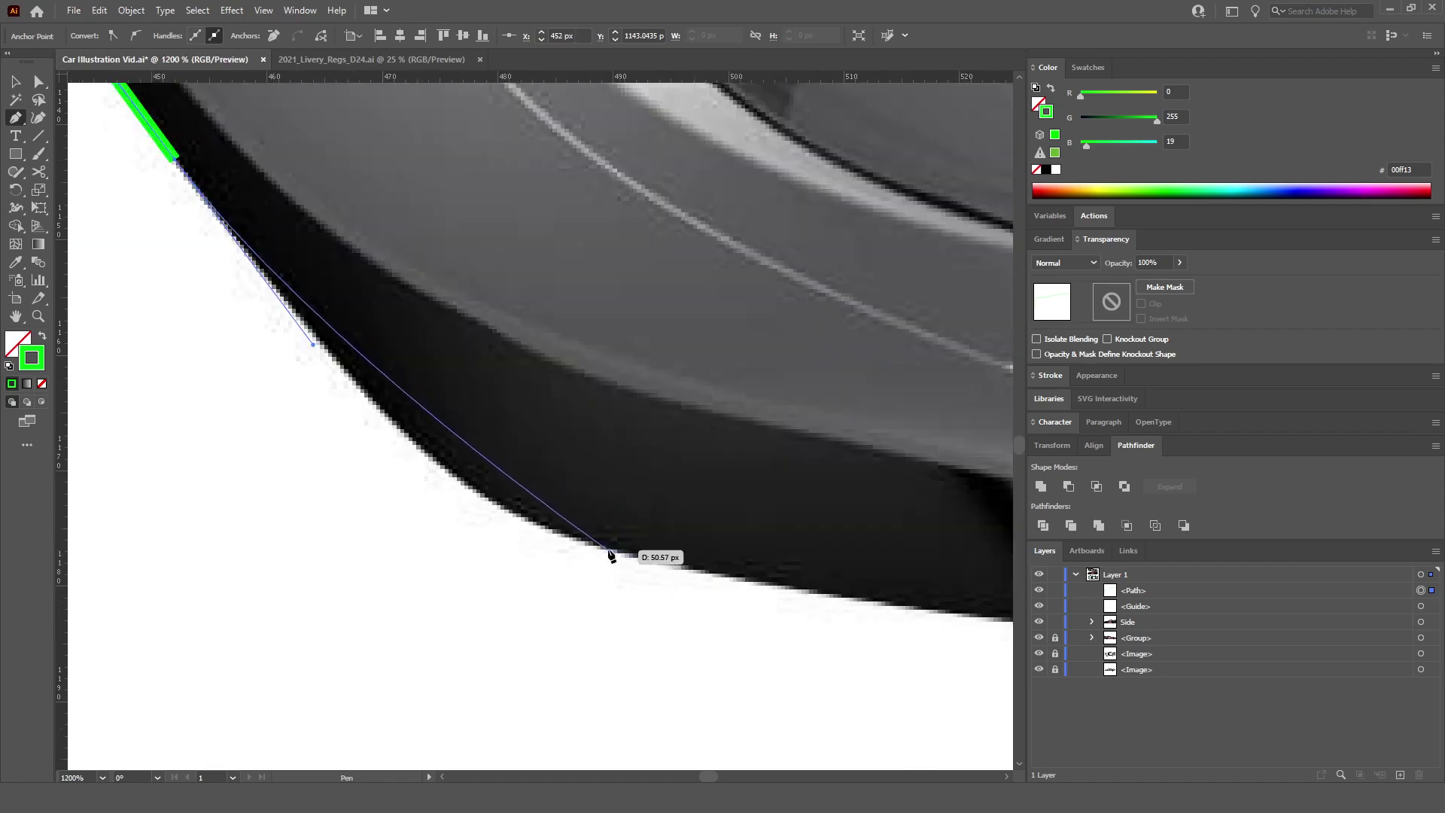
pyautogui.moveTo(610, 554); pyautogui.dragTo(778, 595)
pyautogui.hscroll(5, 791, 594)
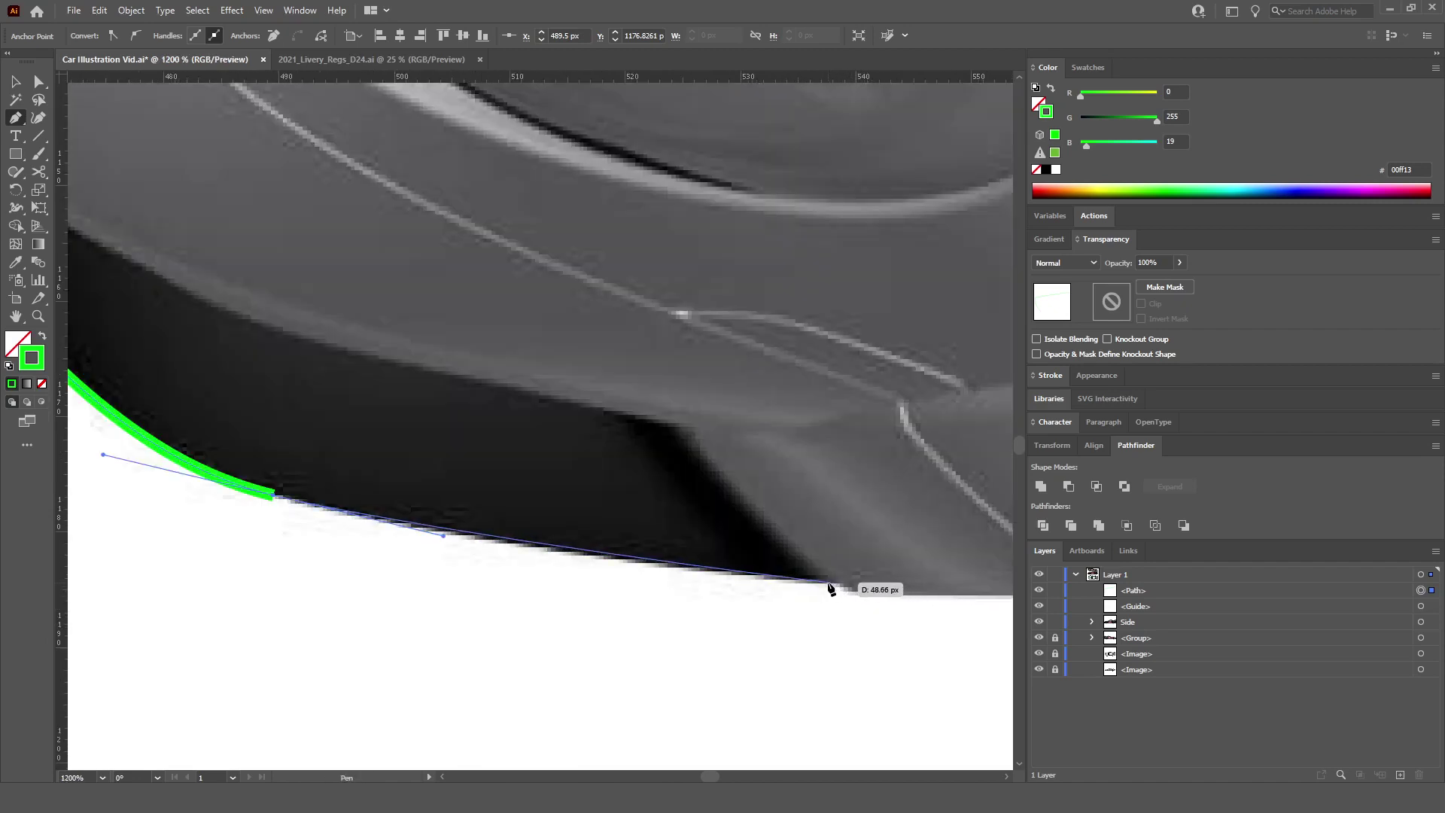
pyautogui.moveTo(837, 584); pyautogui.dragTo(987, 596)
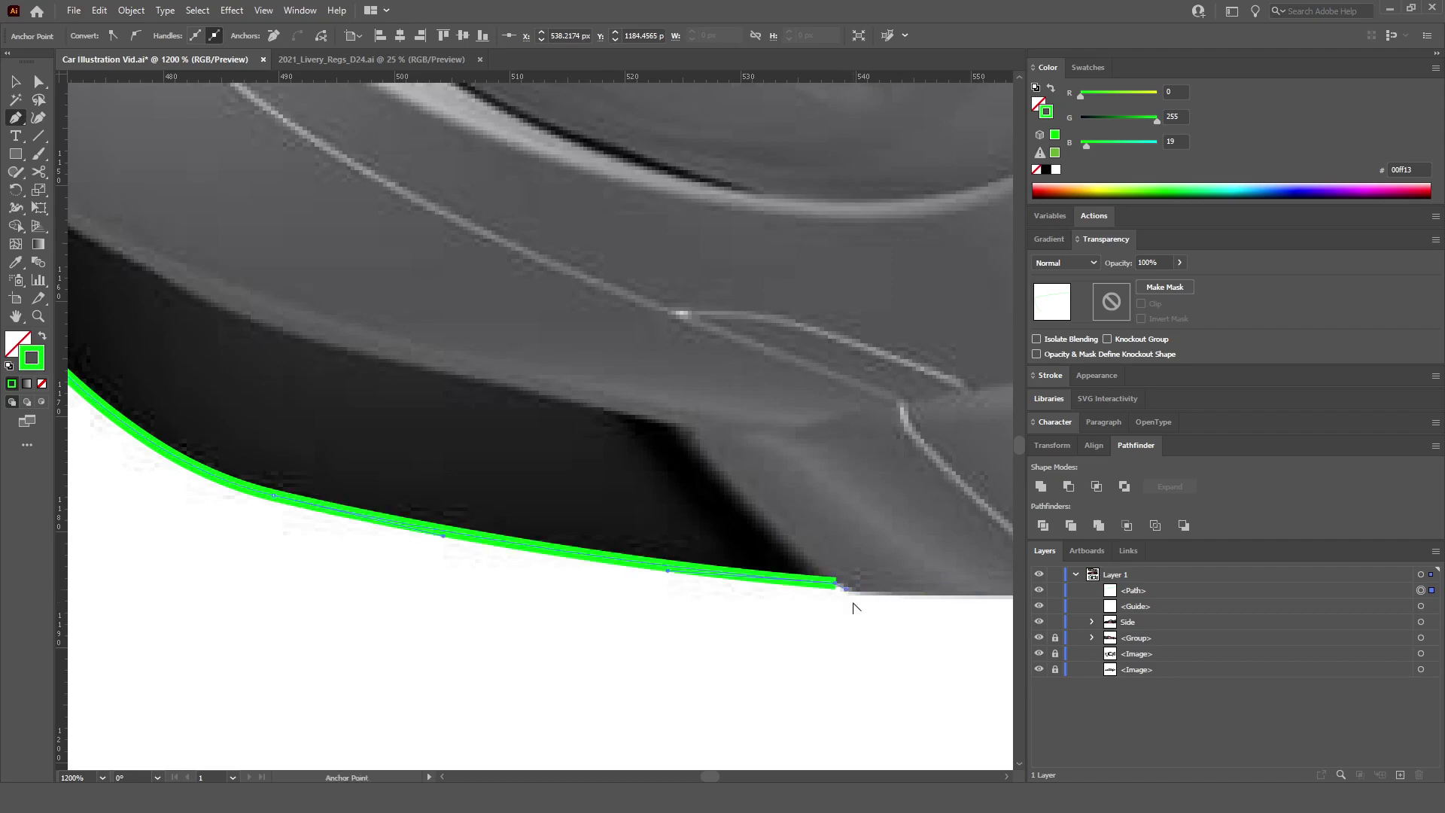
# Step: Extend the green outline straight along the lower front wheel arch's edge, with an anchor above the middle of the wheel
pyautogui.hotkey('ctrl', '-')
pyautogui.hotkey('ctrl', '-')
pyautogui.hotkey('ctrl', '-')
pyautogui.hotkey('ctrl', '-')
pyautogui.hscroll(6, 853, 599)
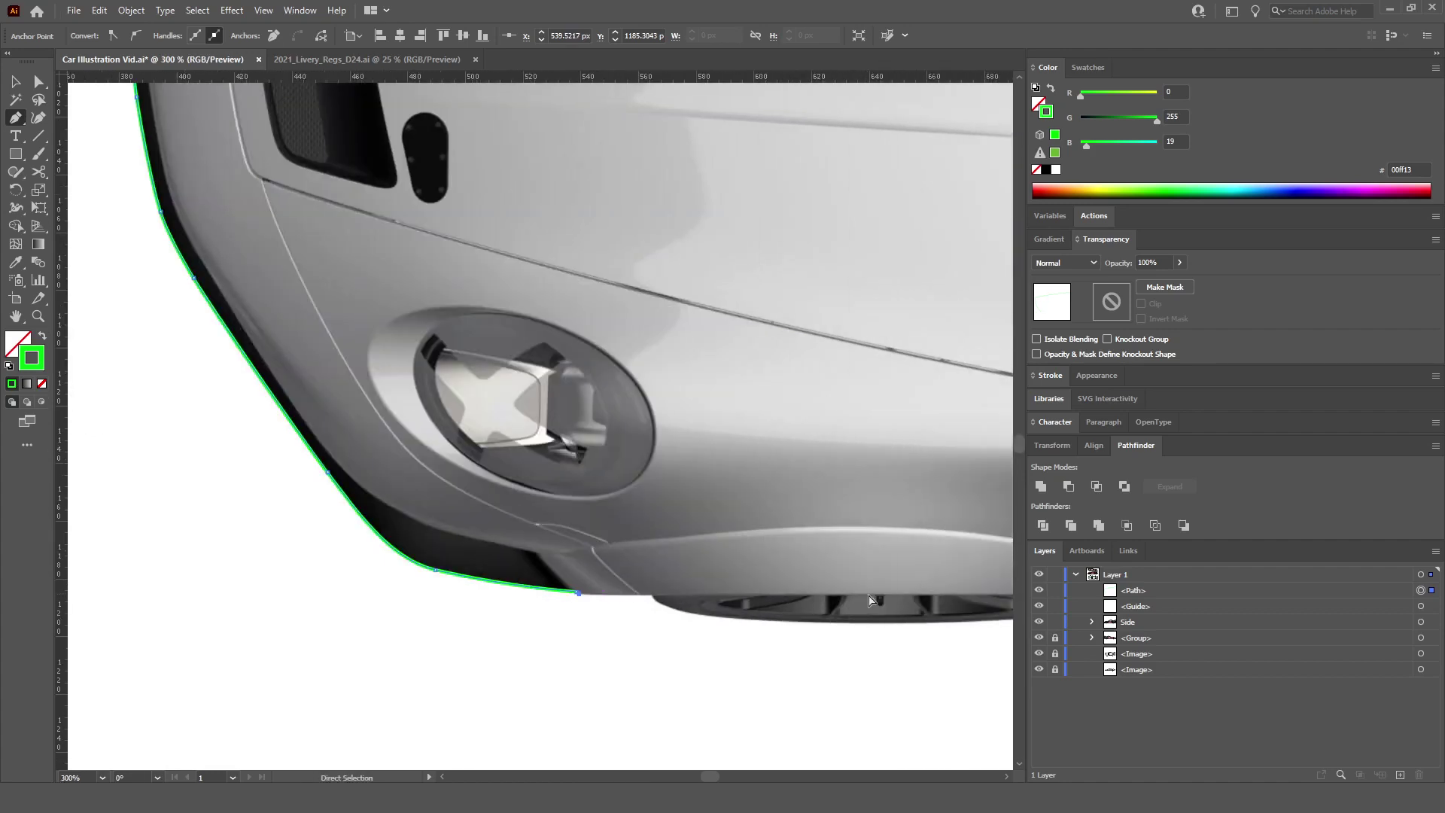
pyautogui.scroll(2, 791, 603)
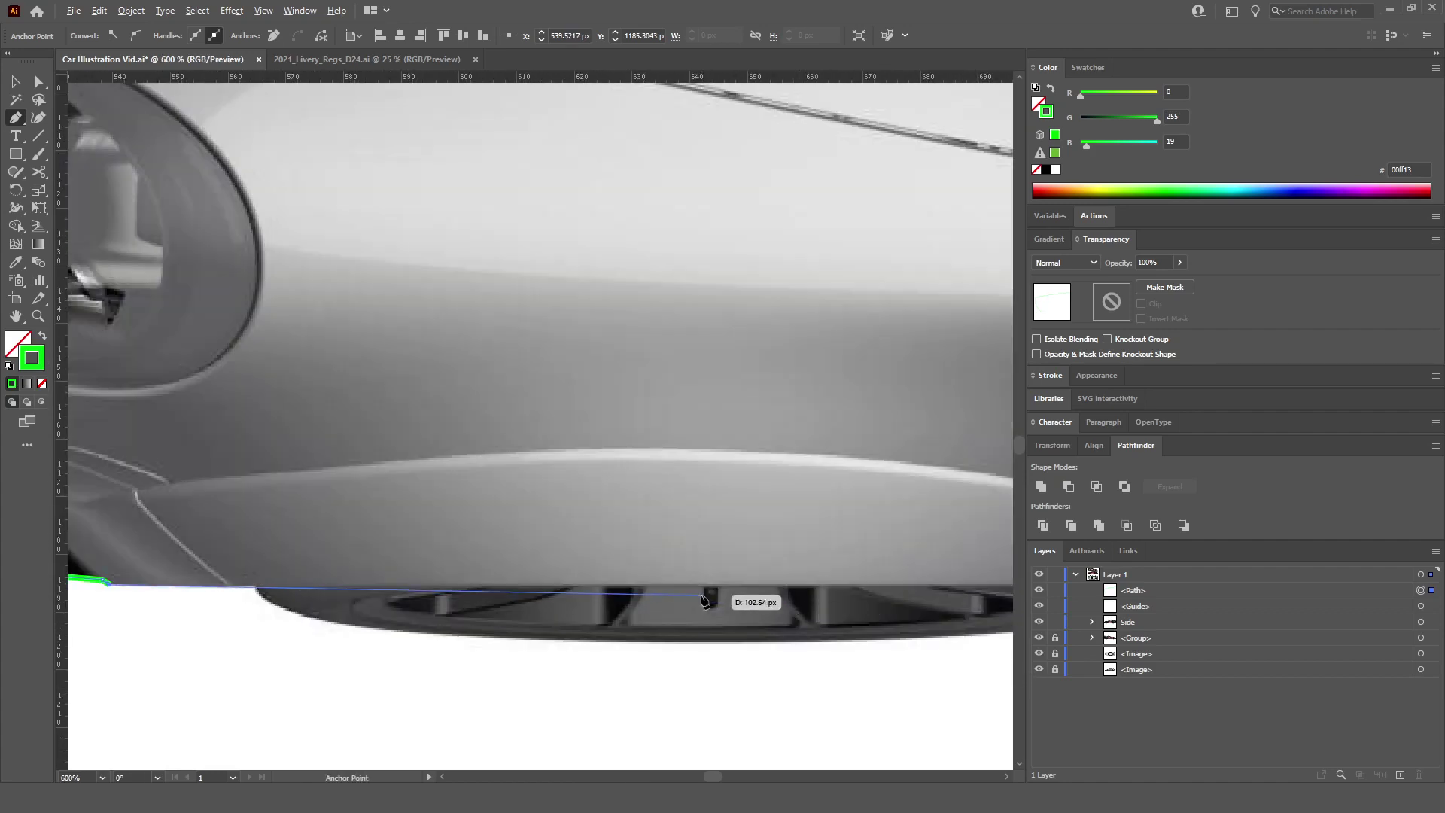
pyautogui.scroll(-2, 866, 596)
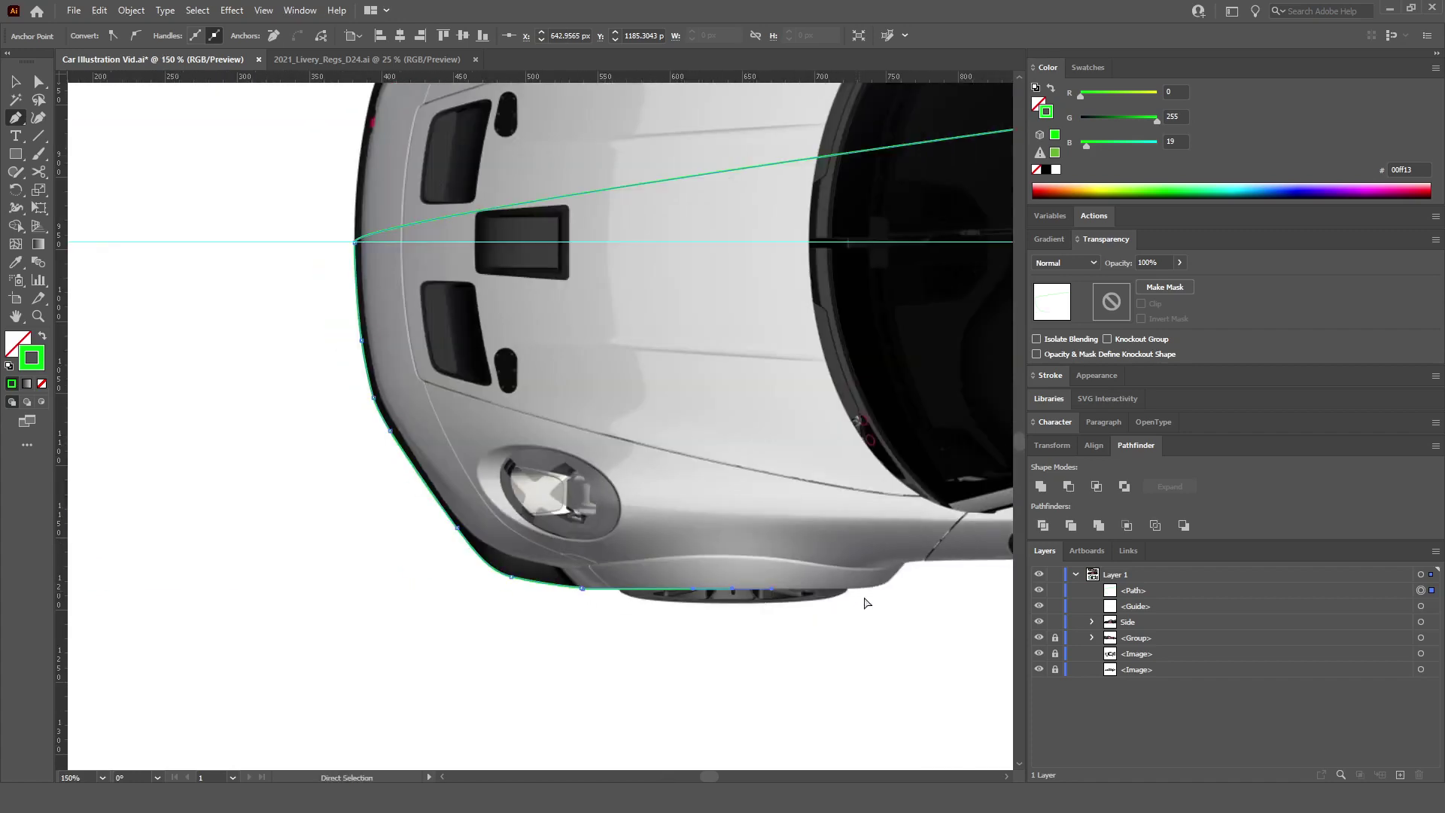
pyautogui.click(717, 585)
# Step: Trace the rear end of the lower front wheel arch, curving up to the corner where it meets the sill
pyautogui.scroll(2, 806, 583)
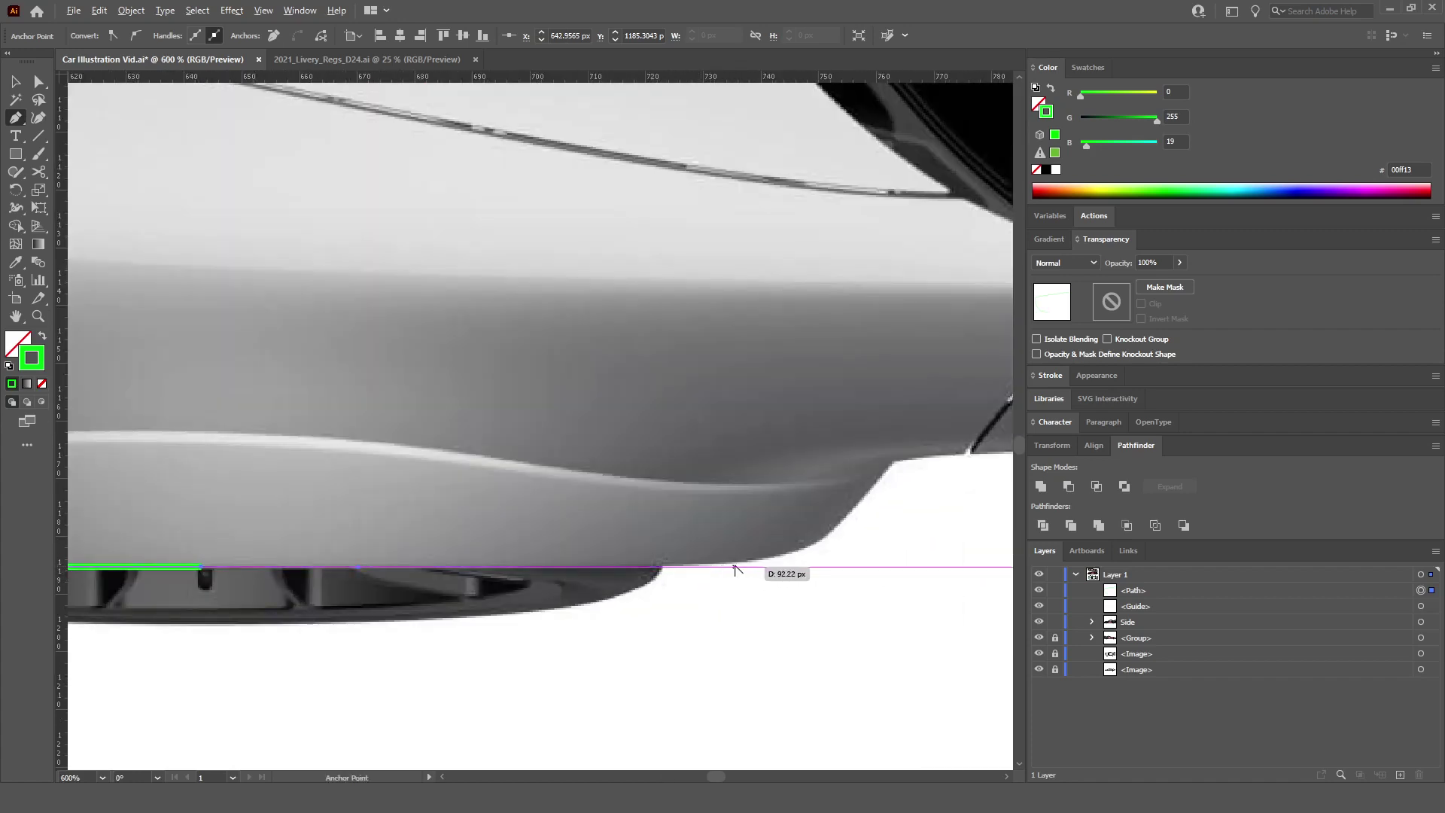
pyautogui.scroll(1, 742, 569)
pyautogui.click(745, 559)
pyautogui.moveTo(836, 557); pyautogui.dragTo(838, 553)
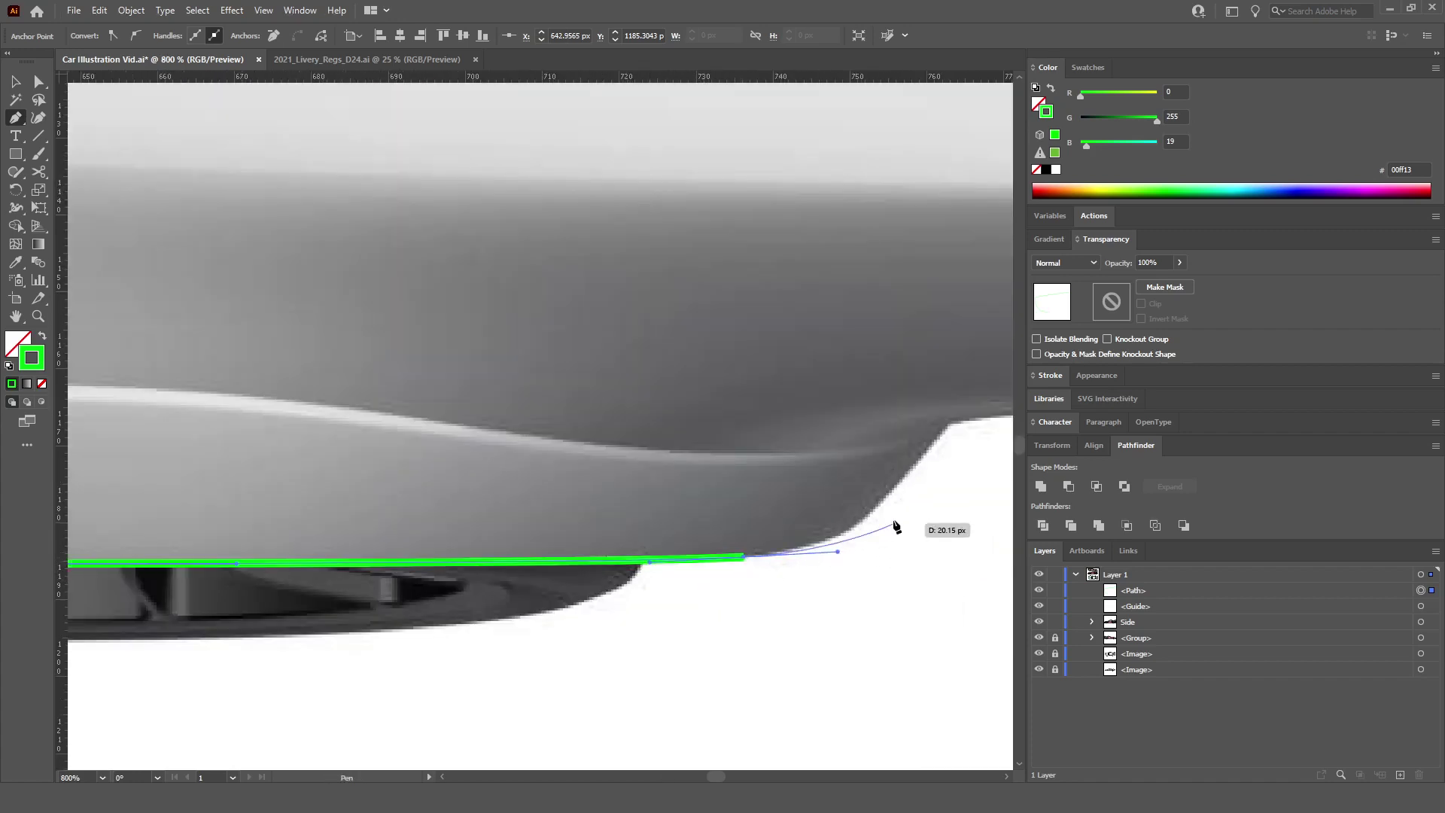
pyautogui.click(901, 490)
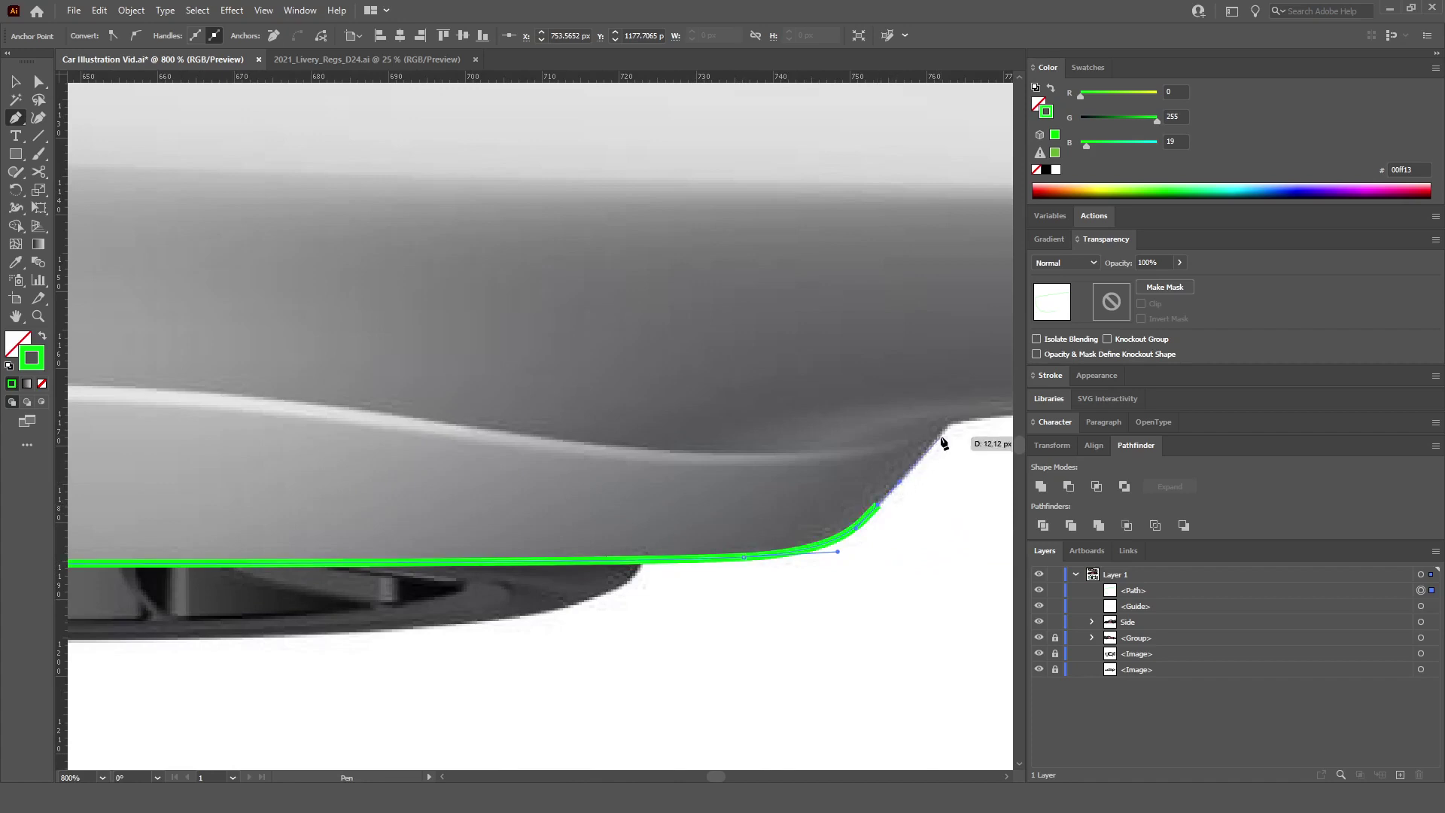
pyautogui.click(950, 419)
# Step: Extend the outline along the lower door edge, behind the wing mirror, to an anchor at the door handle
pyautogui.scroll(-7, 941, 425)
pyautogui.hscroll(3, 927, 431)
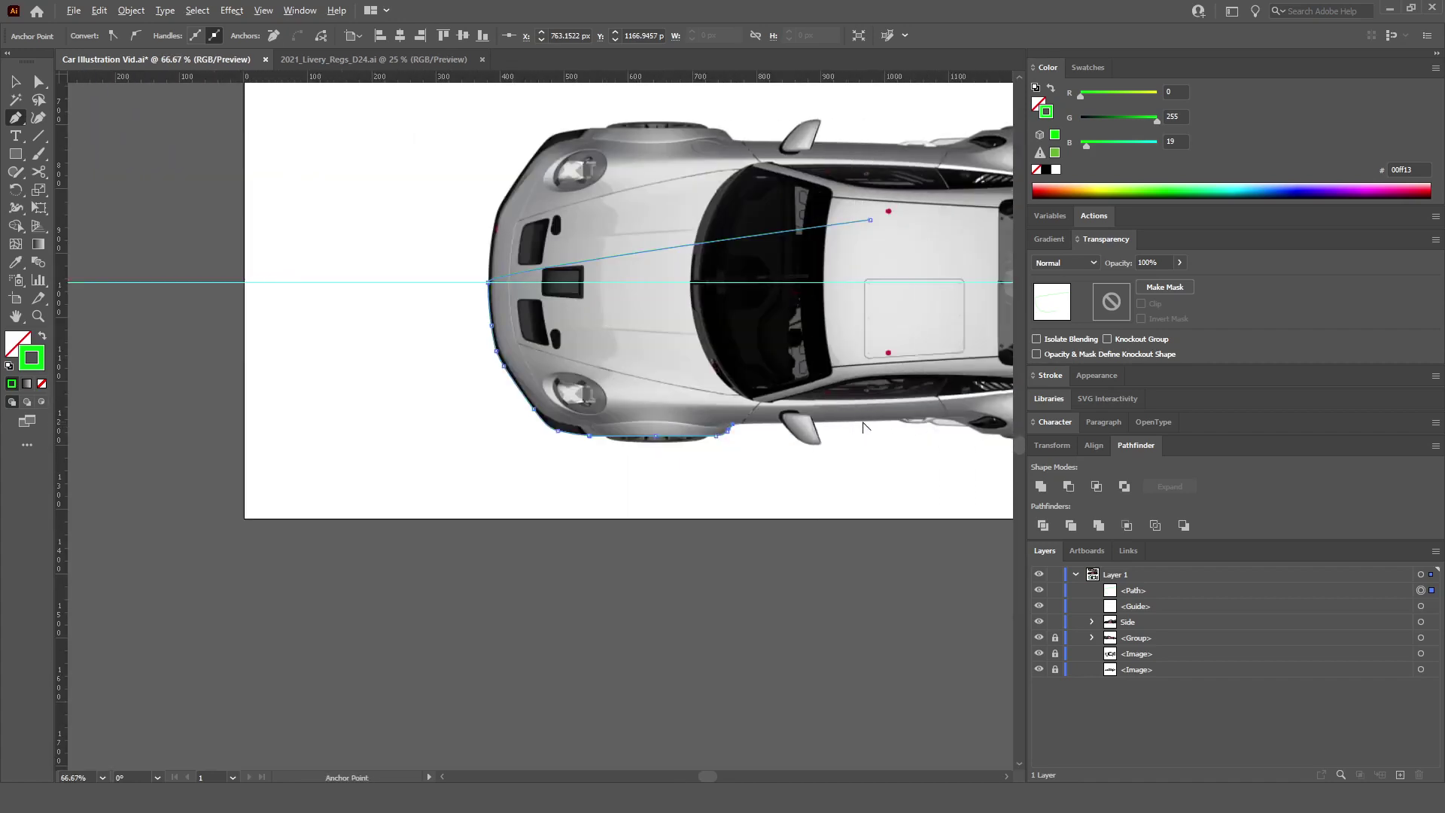
pyautogui.scroll(6, 927, 430)
pyautogui.scroll(-3, 904, 430)
pyautogui.hscroll(3, 876, 430)
pyautogui.hscroll(3, 877, 429)
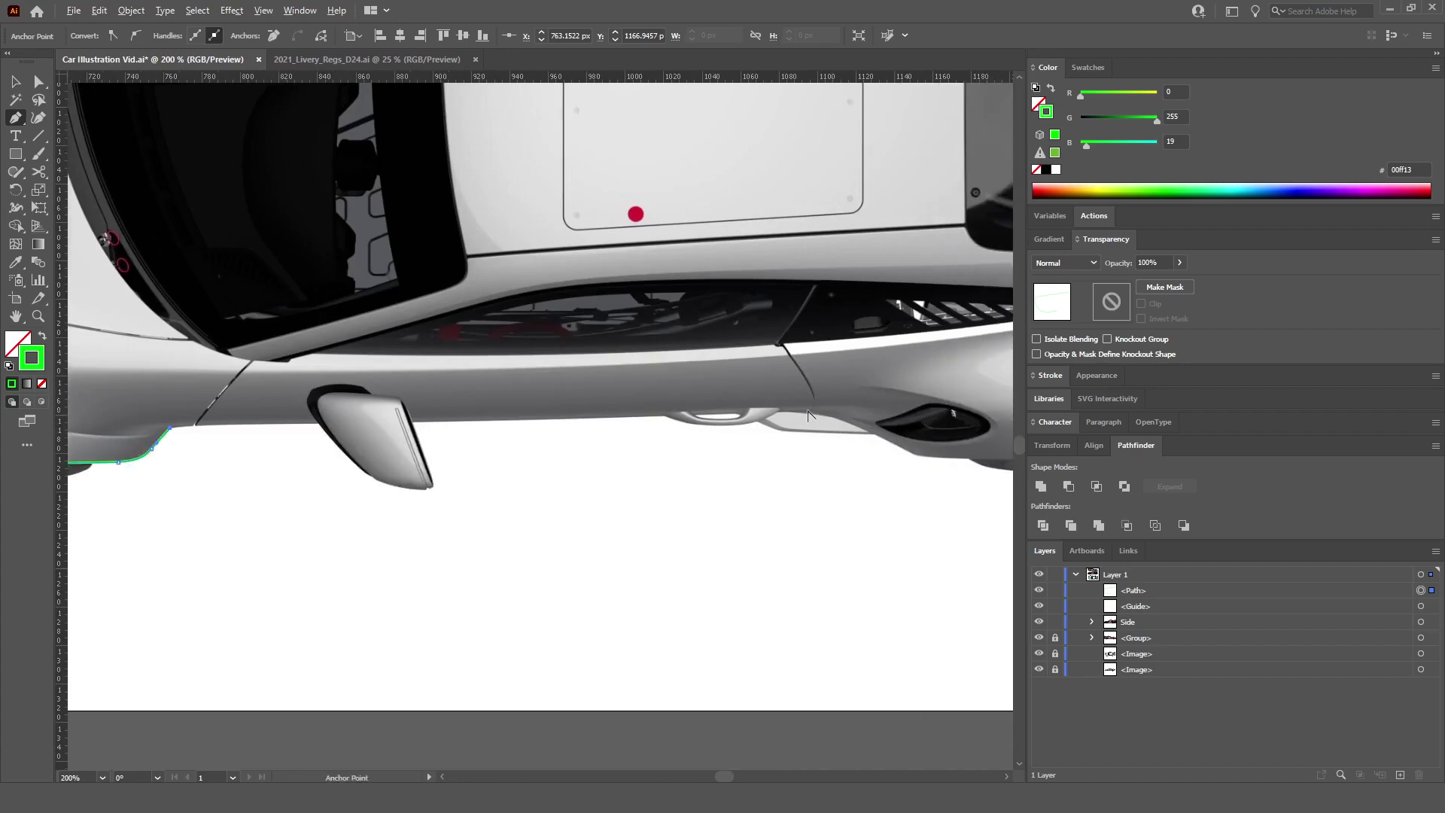
pyautogui.scroll(2, 818, 425)
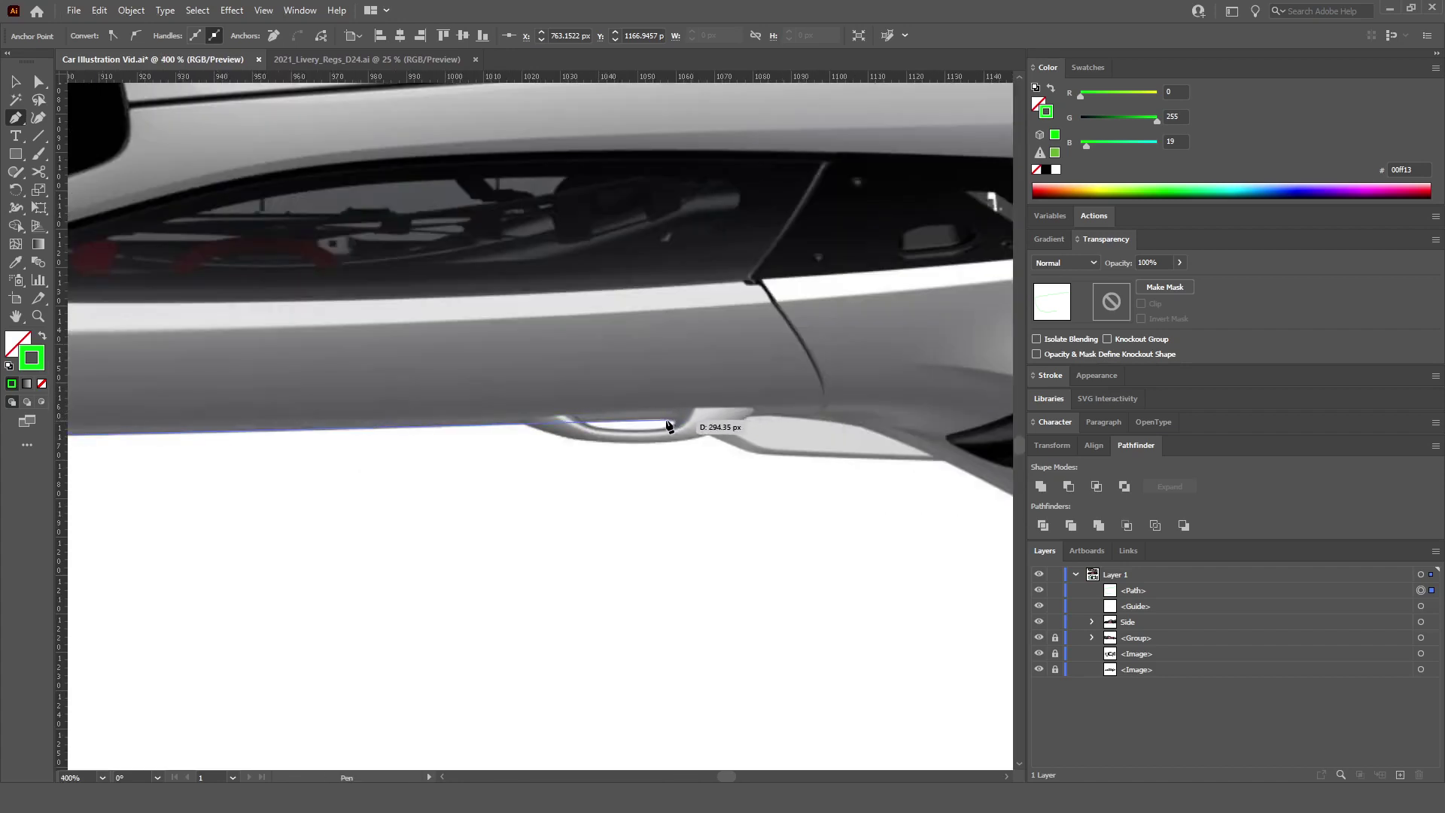
pyautogui.click(672, 423)
# Step: Trace the outer edge of the side skirt behind the door handle up to the front of the rear air intake
pyautogui.scroll(1, 752, 460)
pyautogui.hscroll(2, 752, 460)
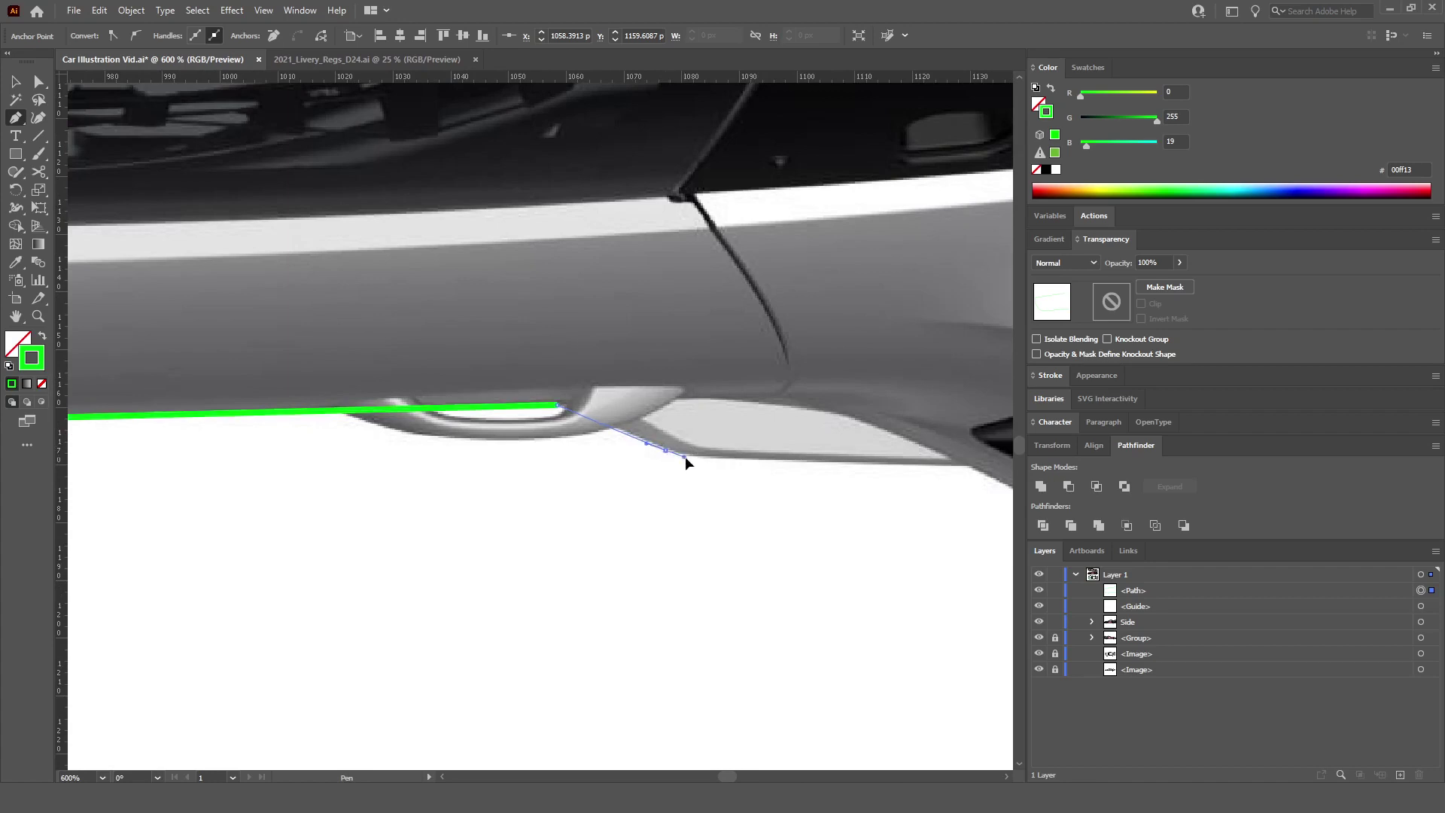
pyautogui.moveTo(686, 461); pyautogui.dragTo(689, 458)
pyautogui.click(806, 459)
pyautogui.scroll(1, 807, 460)
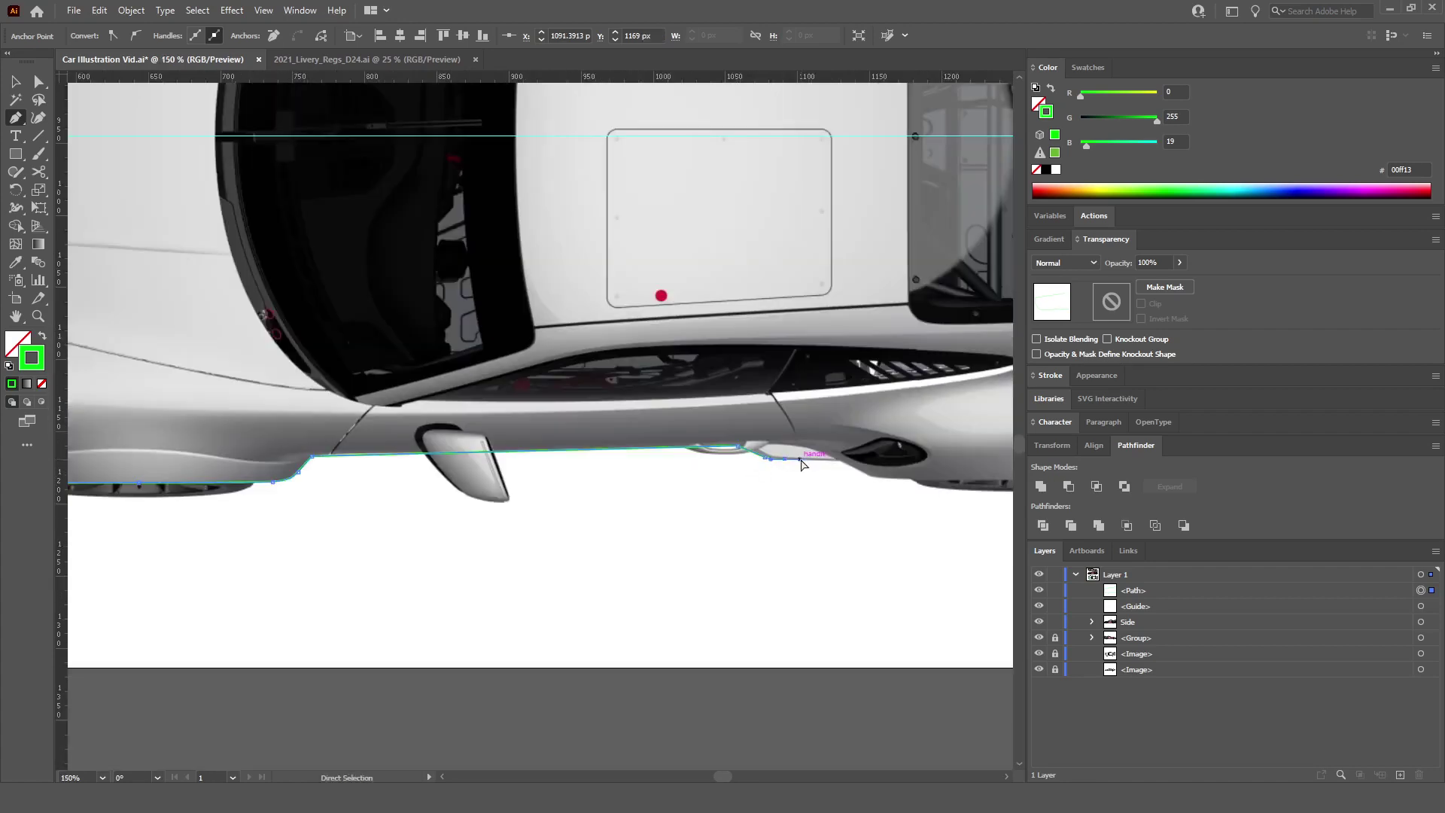
pyautogui.click(699, 447)
# Step: Trace the body edge below the rear air intake, sloping down and curving into the straight edge ahead of the rear wheel
pyautogui.scroll(-4, 704, 444)
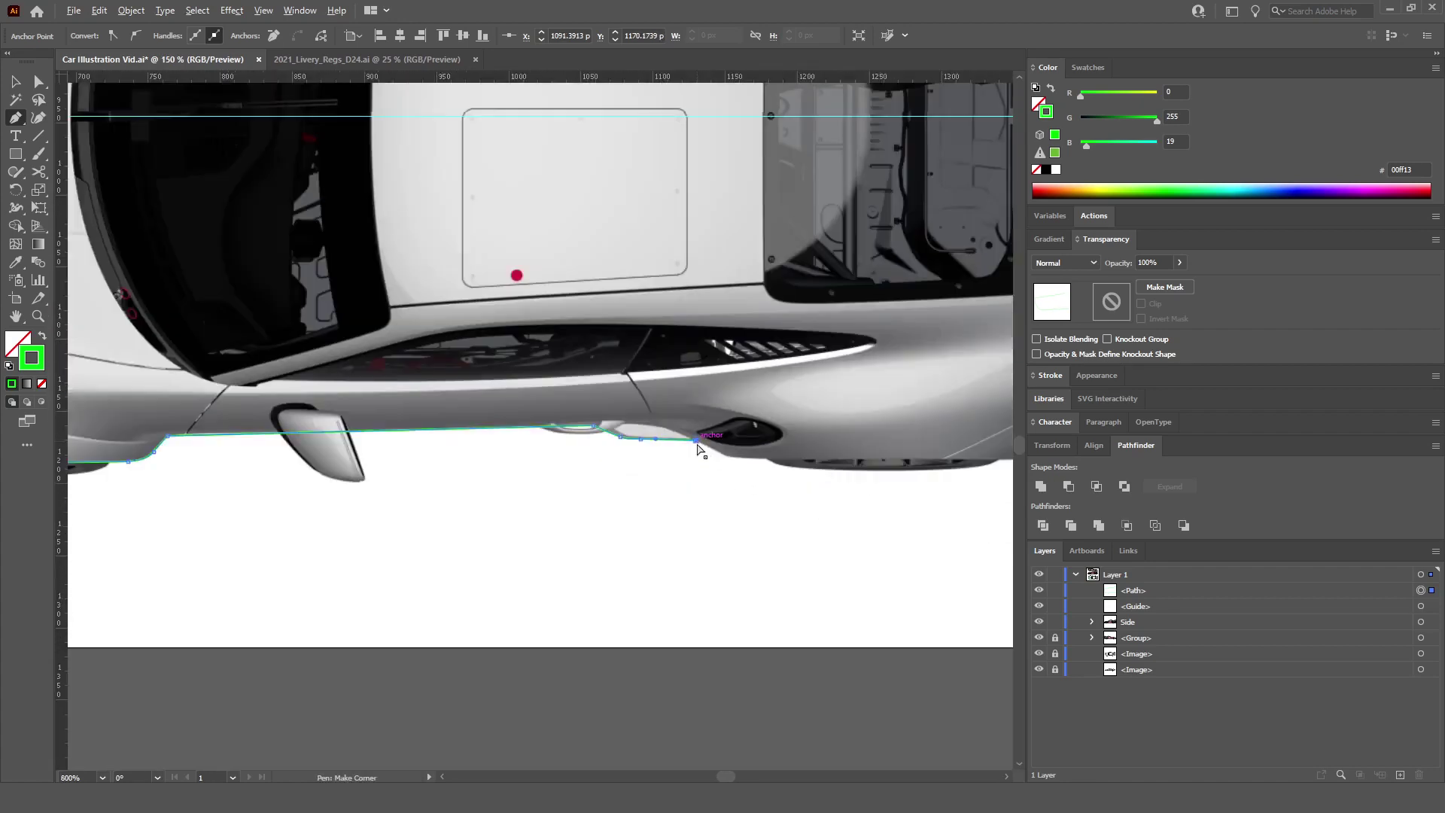
pyautogui.scroll(3, 636, 456)
pyautogui.scroll(1, 666, 454)
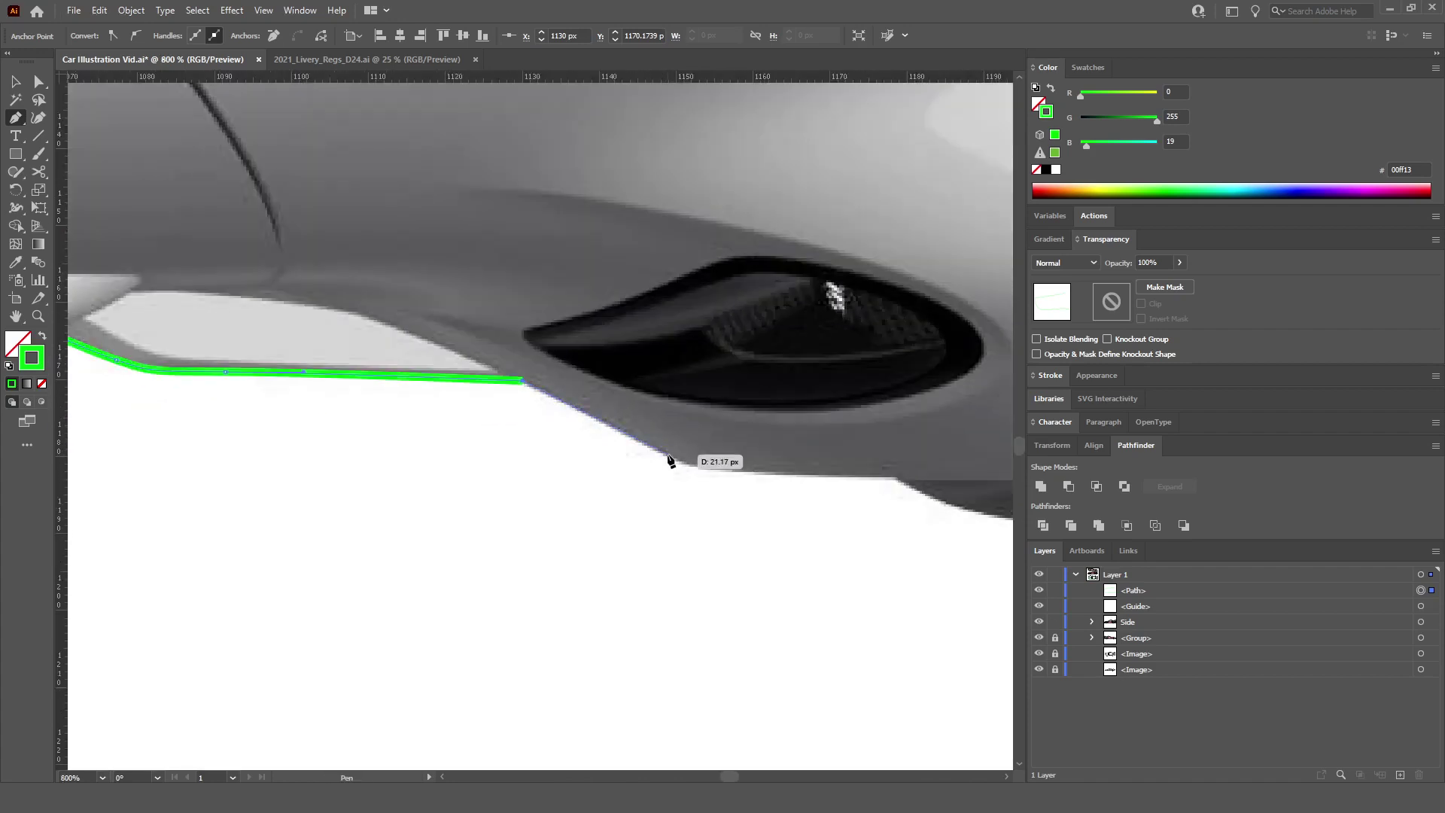
pyautogui.click(683, 466)
pyautogui.click(698, 473)
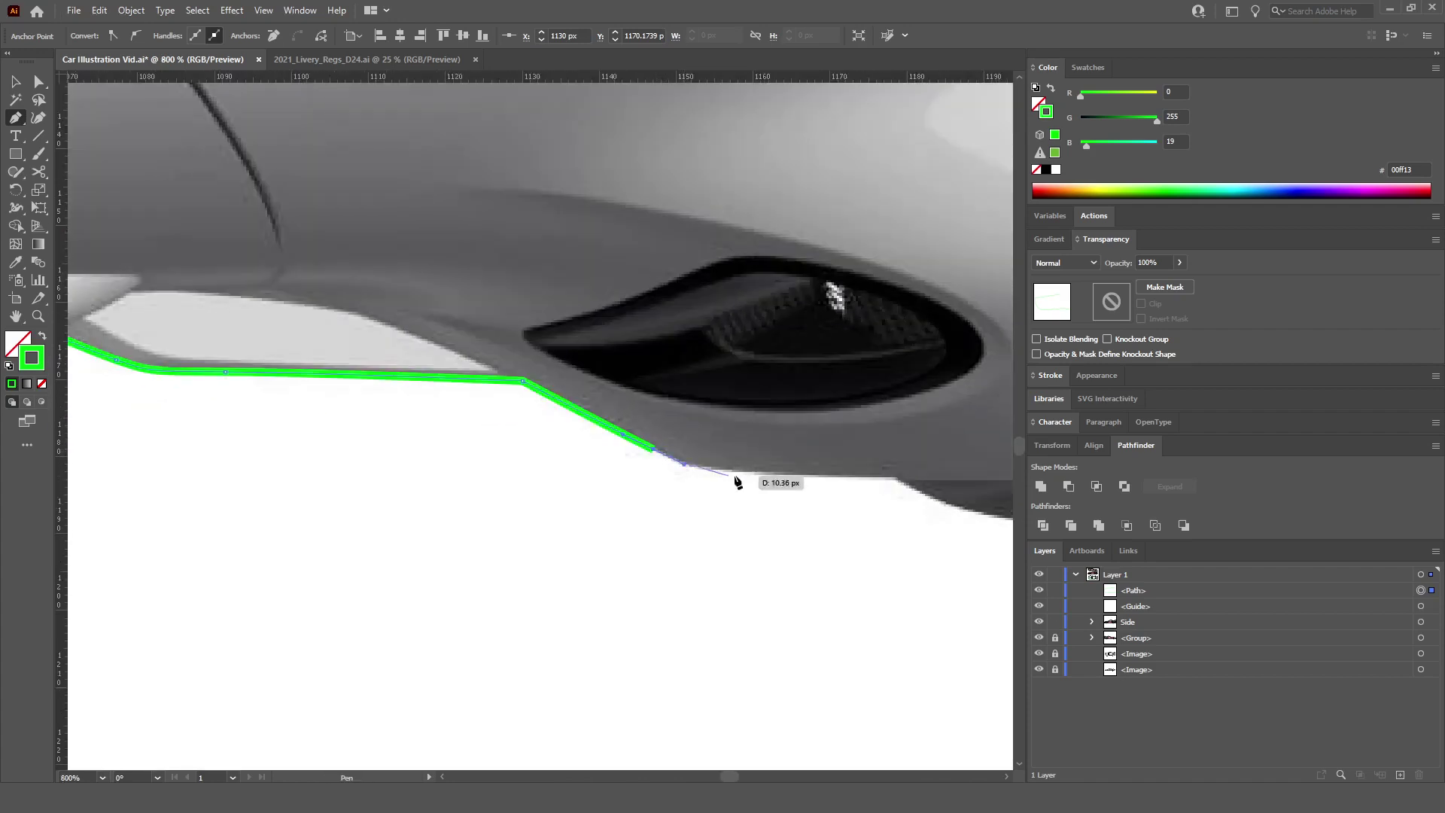
pyautogui.click(773, 475)
# Step: Extend the green outline straight along the lower rear wheel arch's edge to an anchor above the middle of the wheel
pyautogui.scroll(-4, 849, 487)
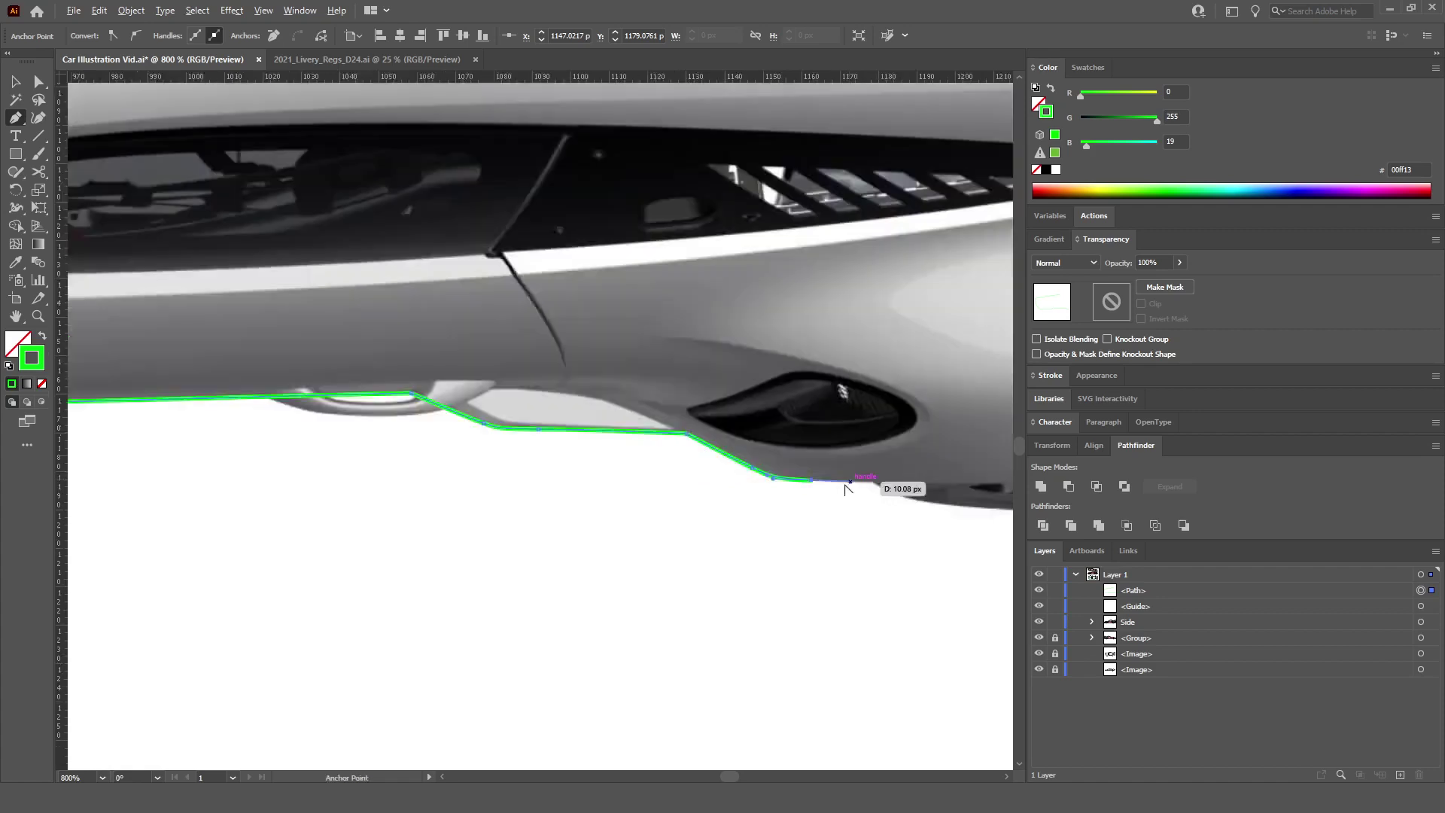
pyautogui.scroll(2, 845, 503)
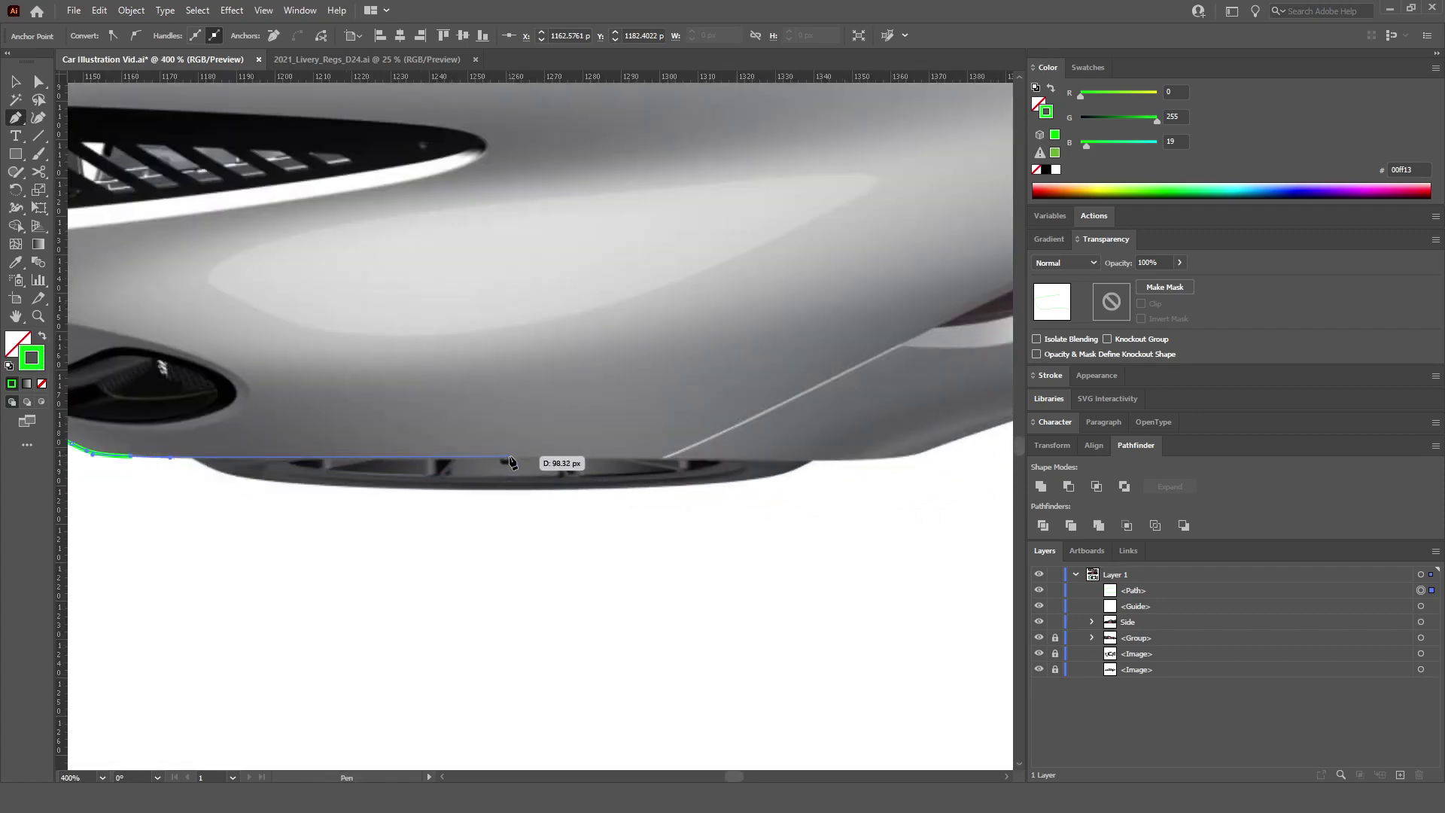
pyautogui.click(515, 457)
pyautogui.hscroll(2, 689, 474)
pyautogui.scroll(2, 689, 474)
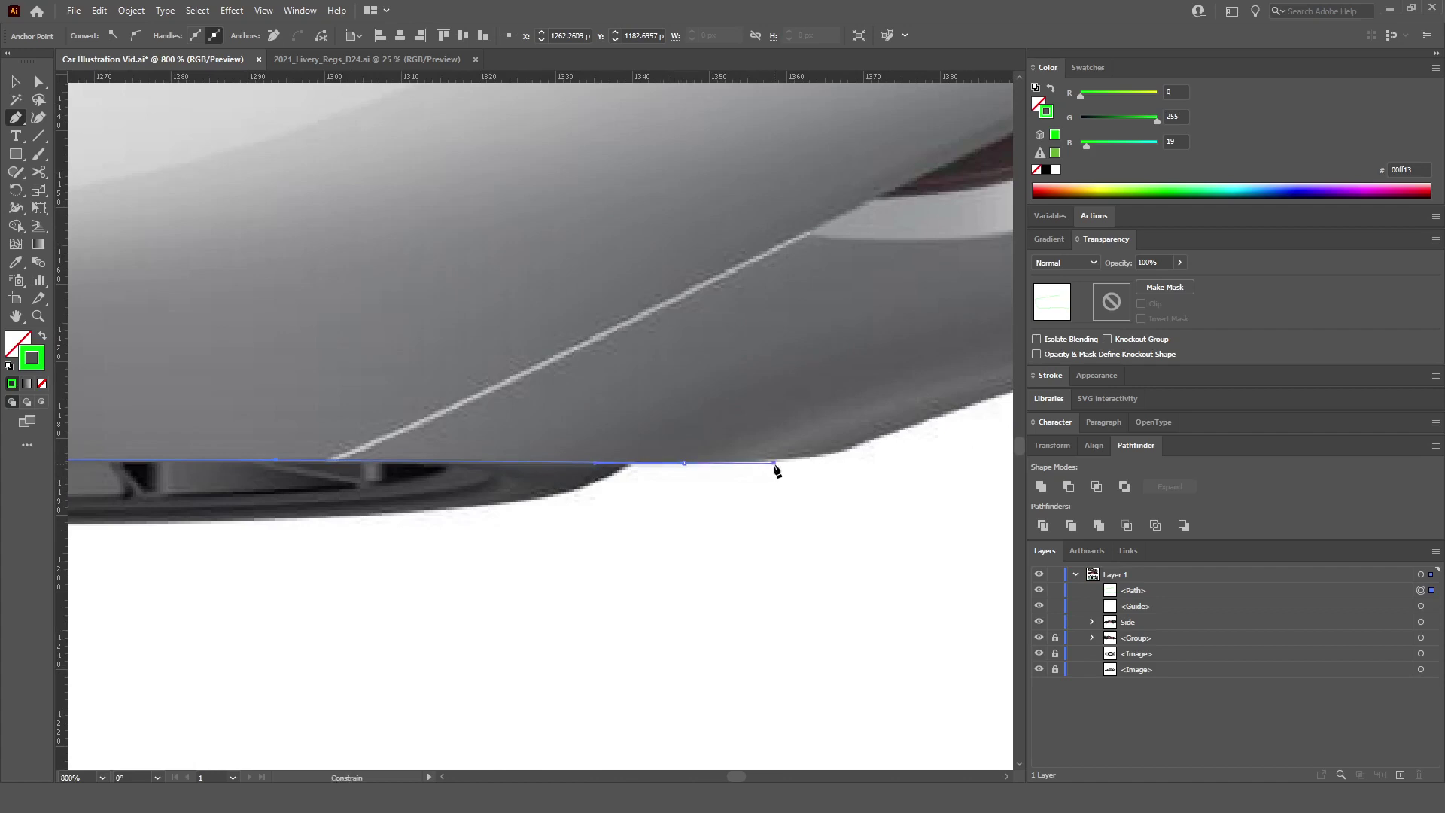
# Step: Trace the rear end of the lower rear wheel arch and the curve where it turns up into the rear bumper
pyautogui.click(775, 474)
pyautogui.hscroll(2, 780, 467)
pyautogui.scroll(1, 775, 456)
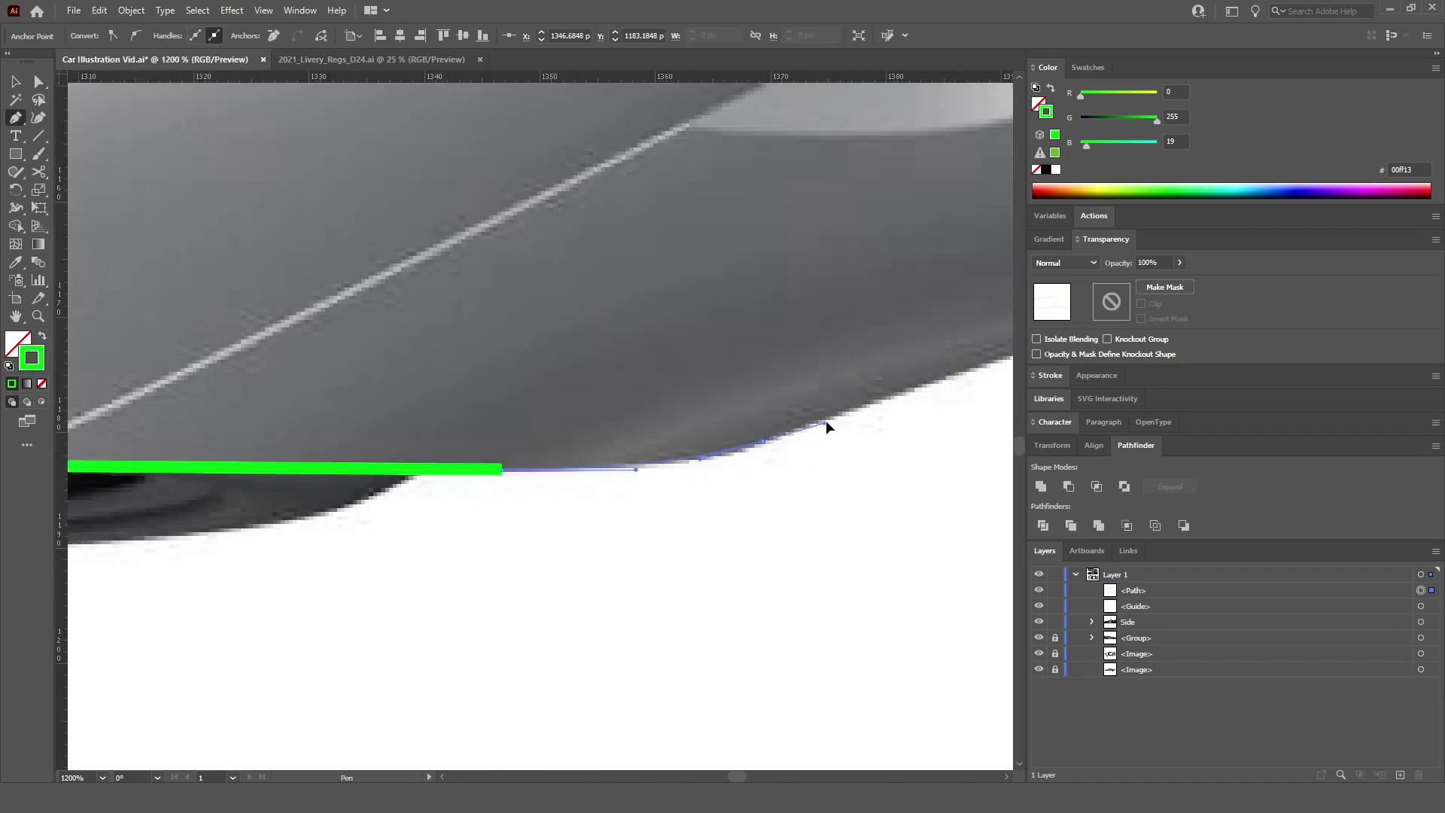
pyautogui.scroll(-5, 828, 418)
pyautogui.scroll(3, 829, 406)
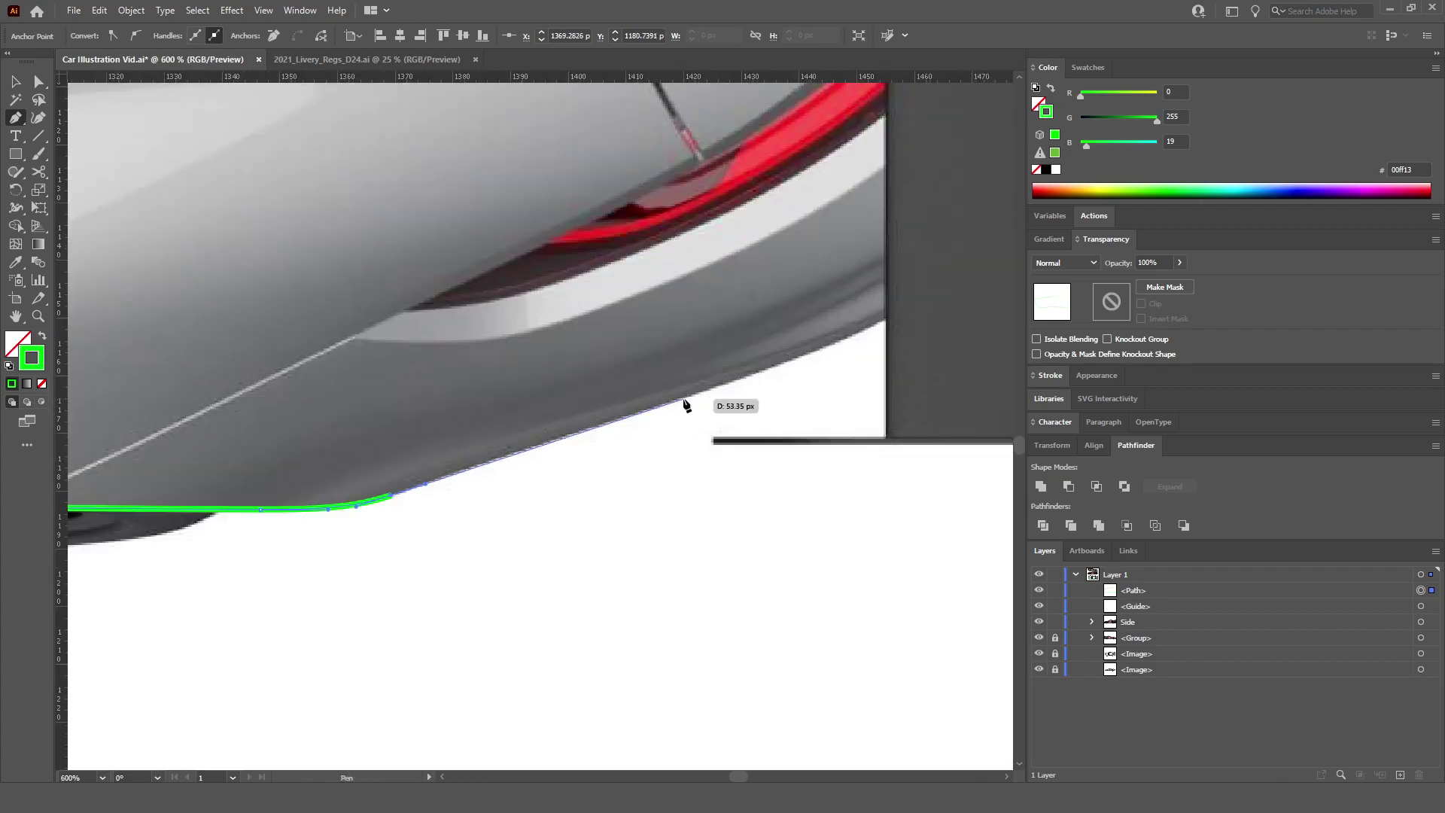
# Step: Extend the outline along the rear bumper's slanted edge and curve it just onto the dark rear wing block
pyautogui.click(756, 377)
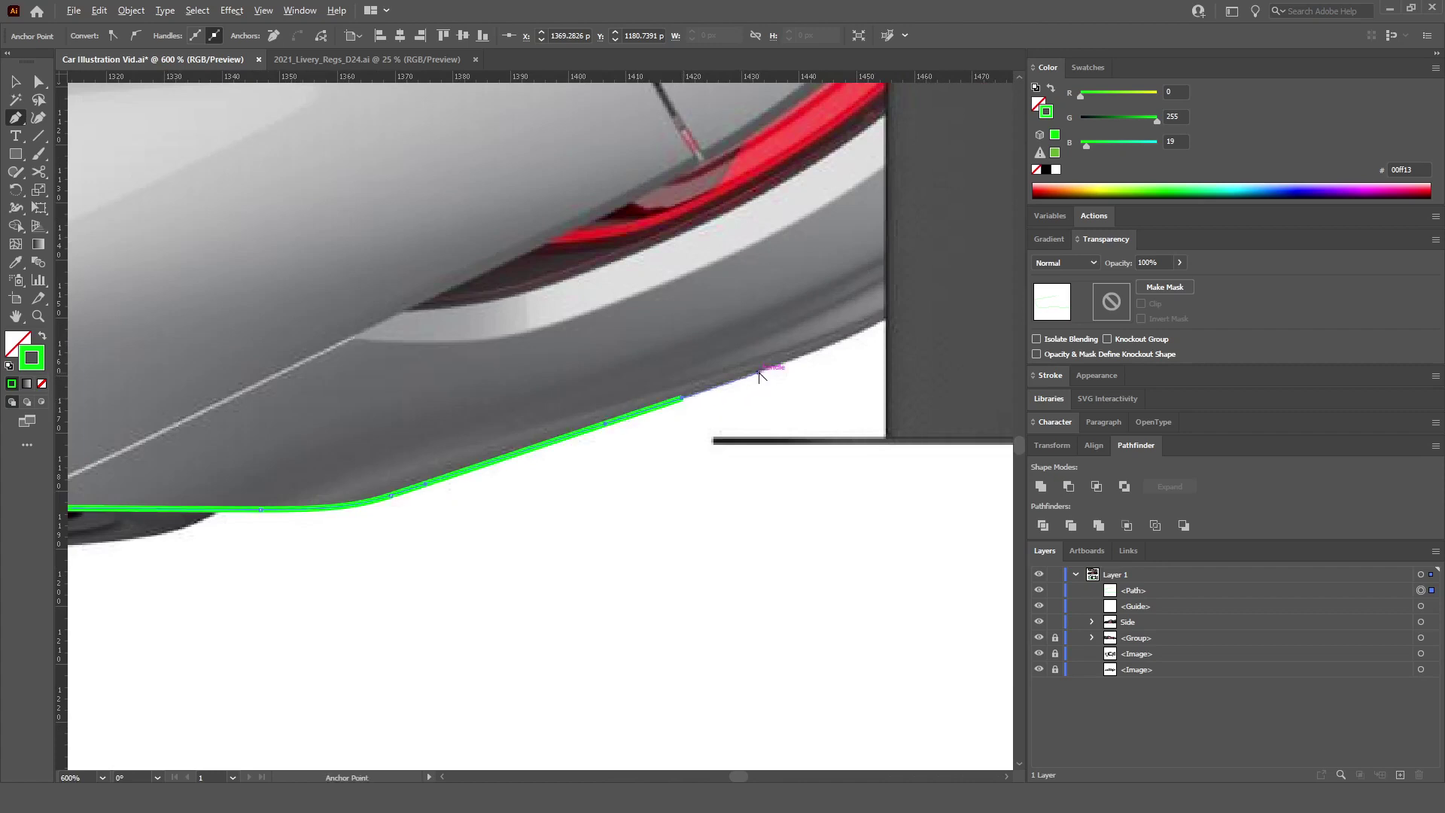
pyautogui.scroll(-4, 807, 373)
pyautogui.scroll(3, 739, 344)
pyautogui.scroll(2, 739, 344)
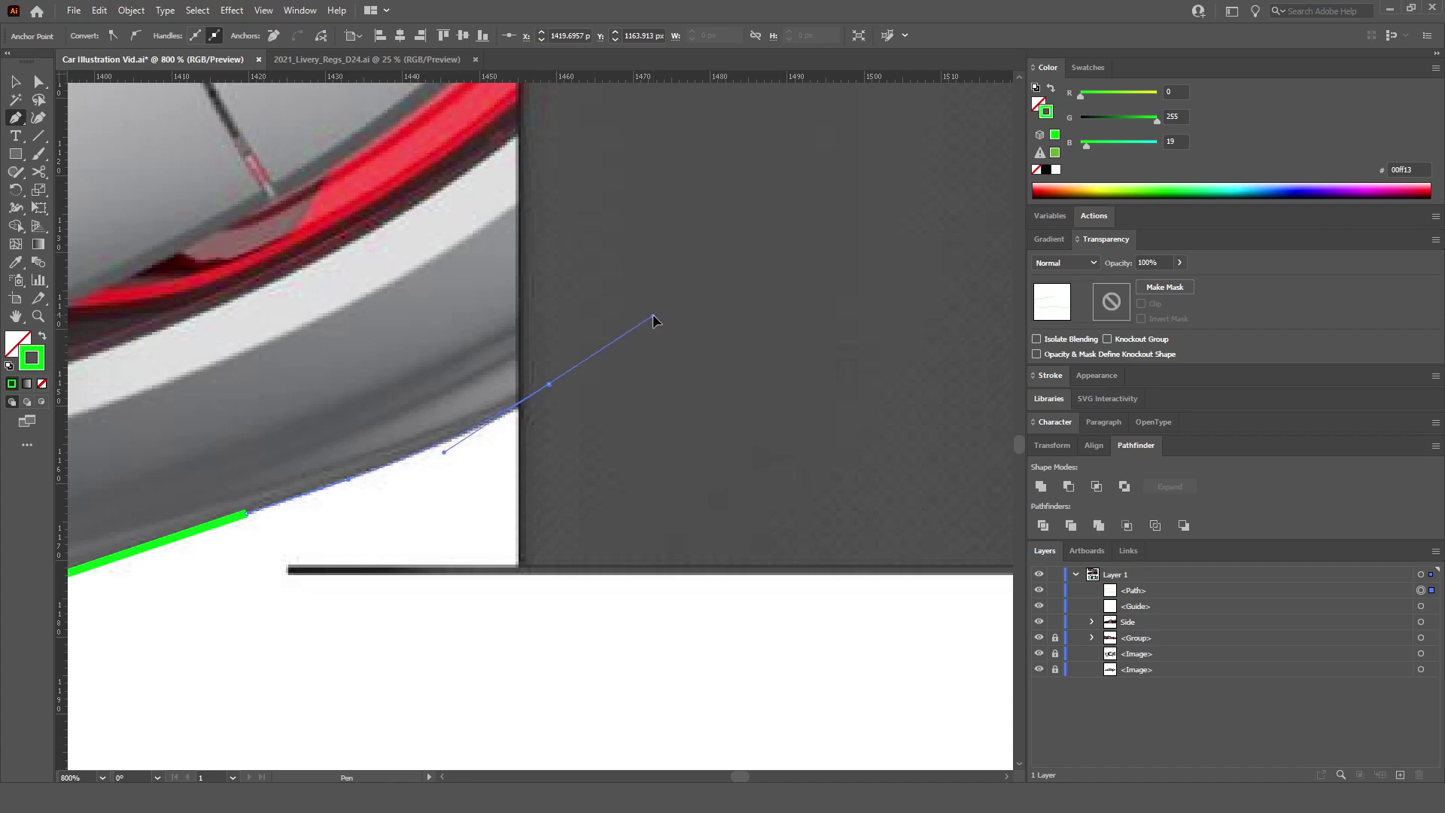
# Step: Bring the outline up to the centre guide at the wing block's rear edge and close the path at its starting anchor
pyautogui.scroll(-6, 655, 319)
pyautogui.scroll(4, 678, 322)
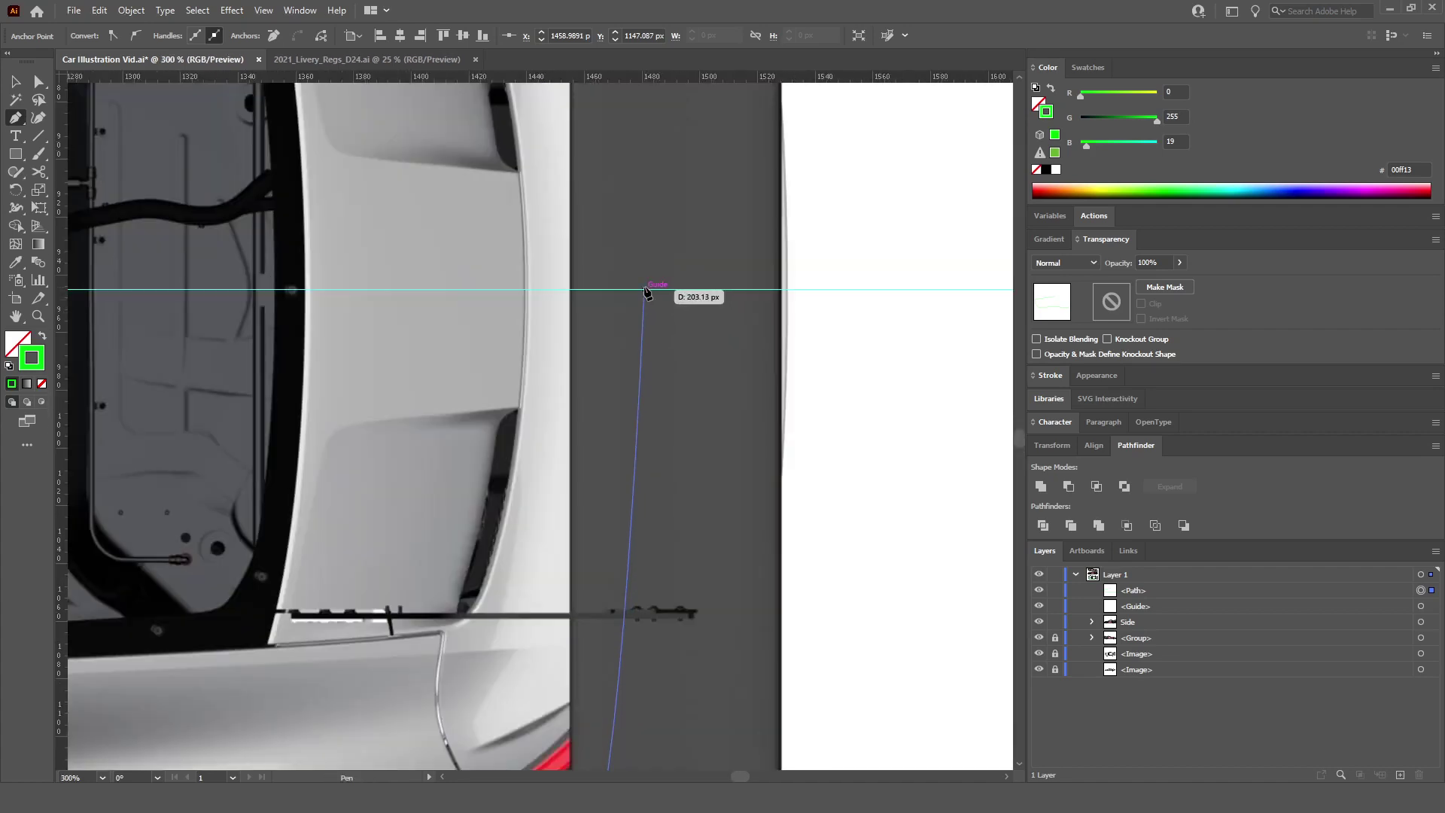
pyautogui.click(645, 290)
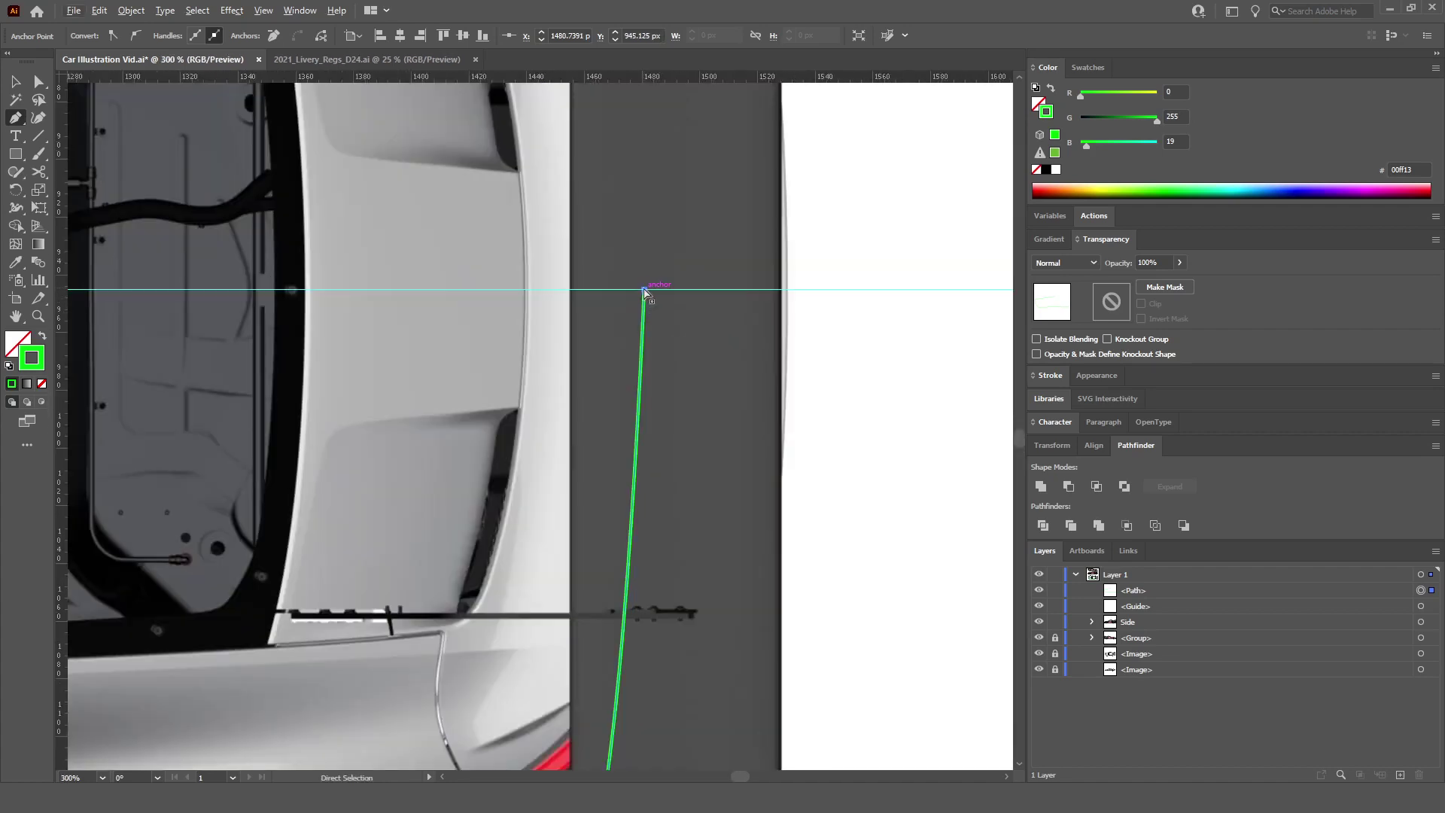
pyautogui.moveTo(645, 290); pyautogui.dragTo(787, 296)
pyautogui.scroll(-5, 788, 296)
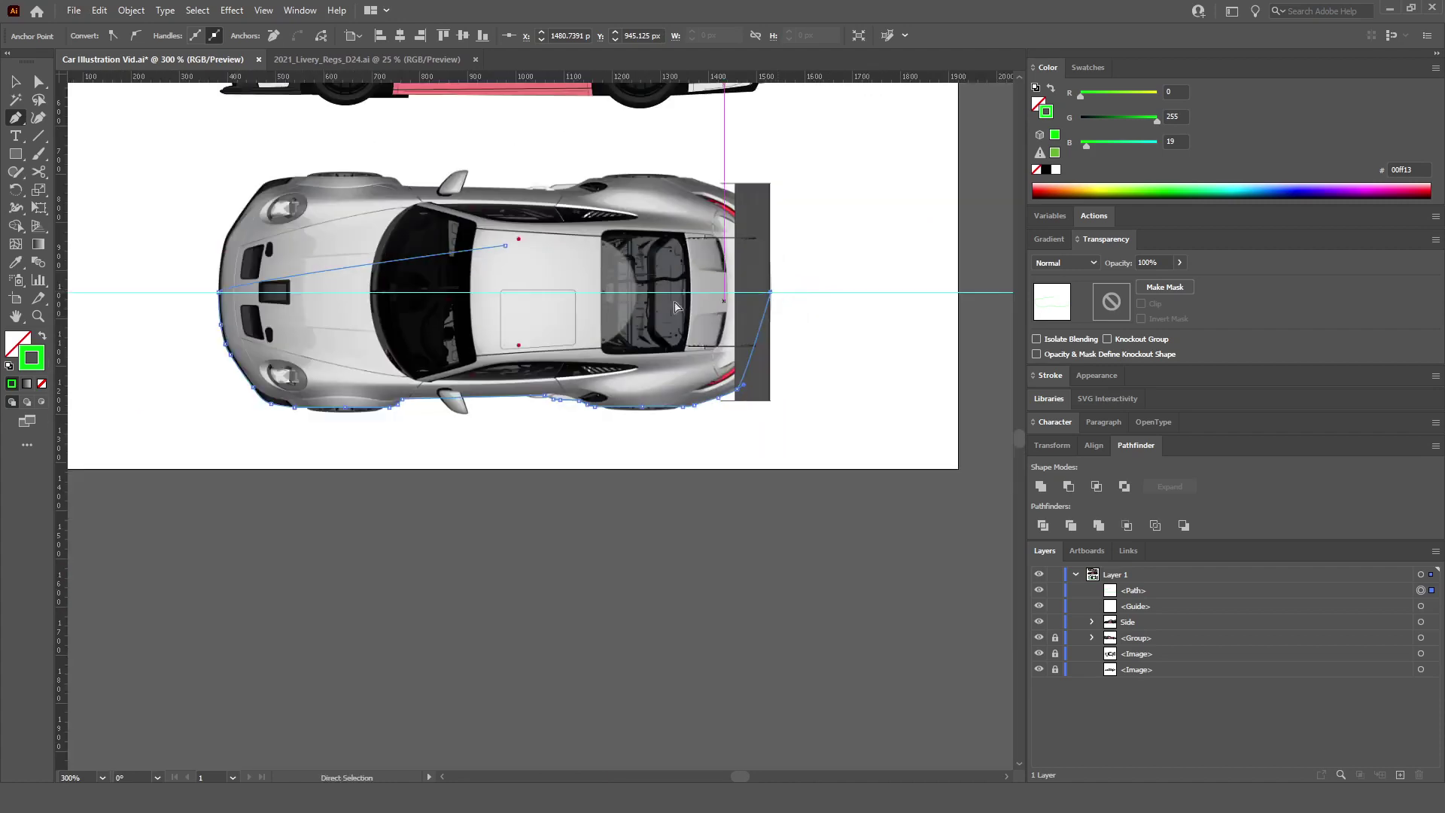
pyautogui.scroll(6, 823, 291)
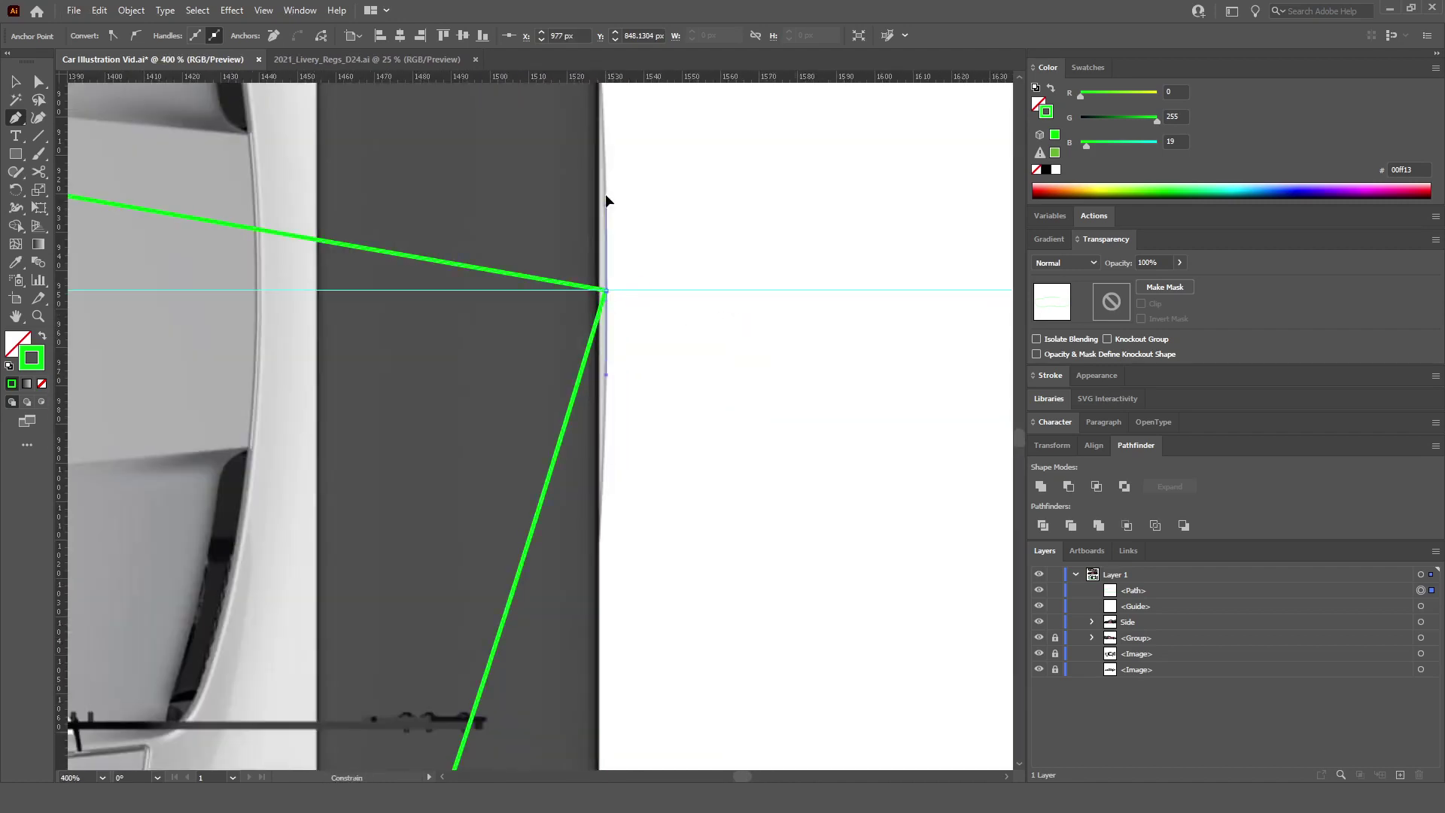
# Step: Convert the rear anchor on the centre guide to a smooth point, shape the curve across the rear wing, and deselect the outline
pyautogui.keyDown('ctrl'); pyautogui.click(606, 298); pyautogui.keyUp('ctrl')
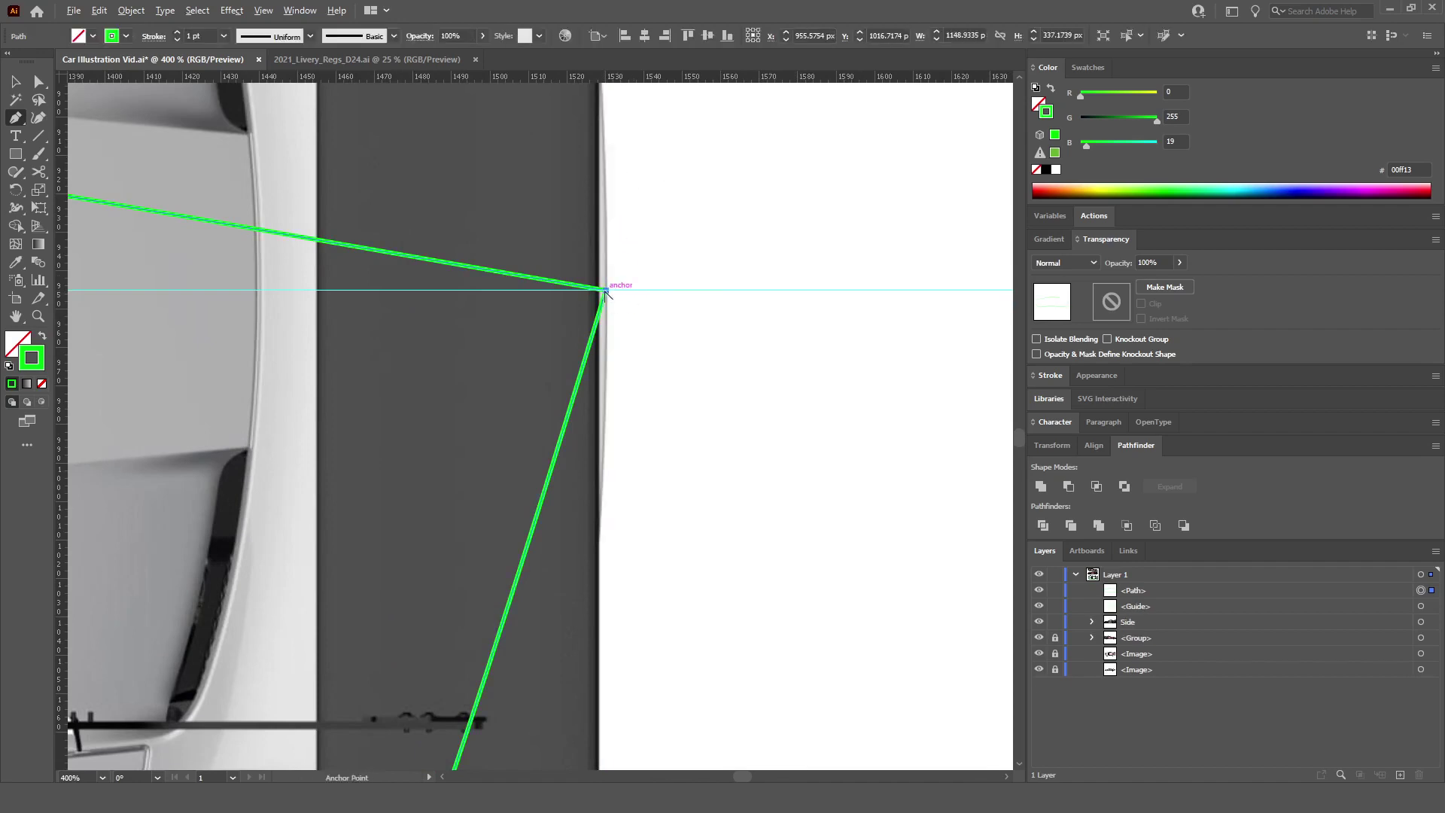
pyautogui.moveTo(606, 289); pyautogui.dragTo(600, 135)
pyautogui.scroll(-2, 608, 387)
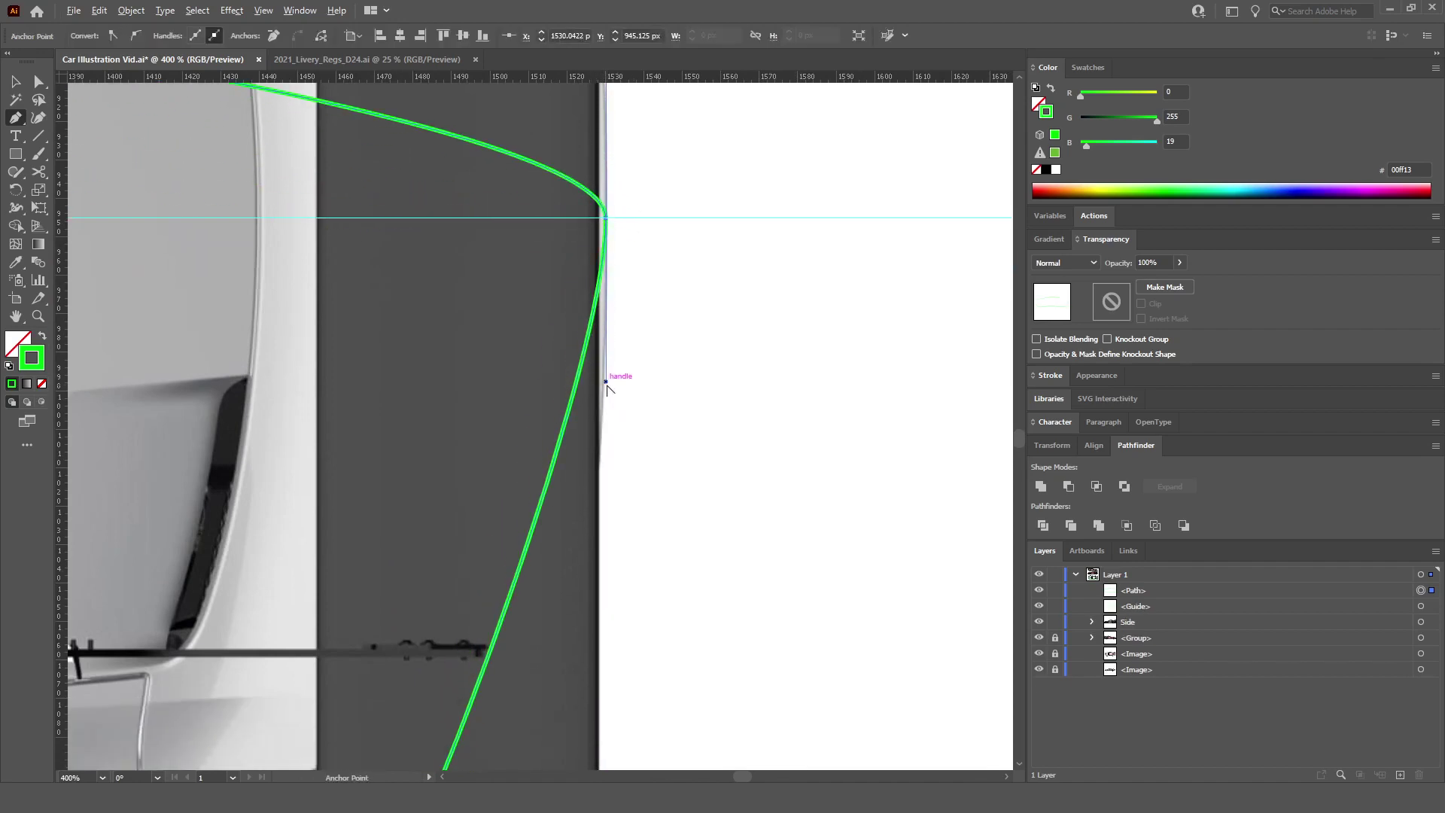
pyautogui.moveTo(606, 385); pyautogui.dragTo(583, 542)
pyautogui.hotkey('ctrl', '1')
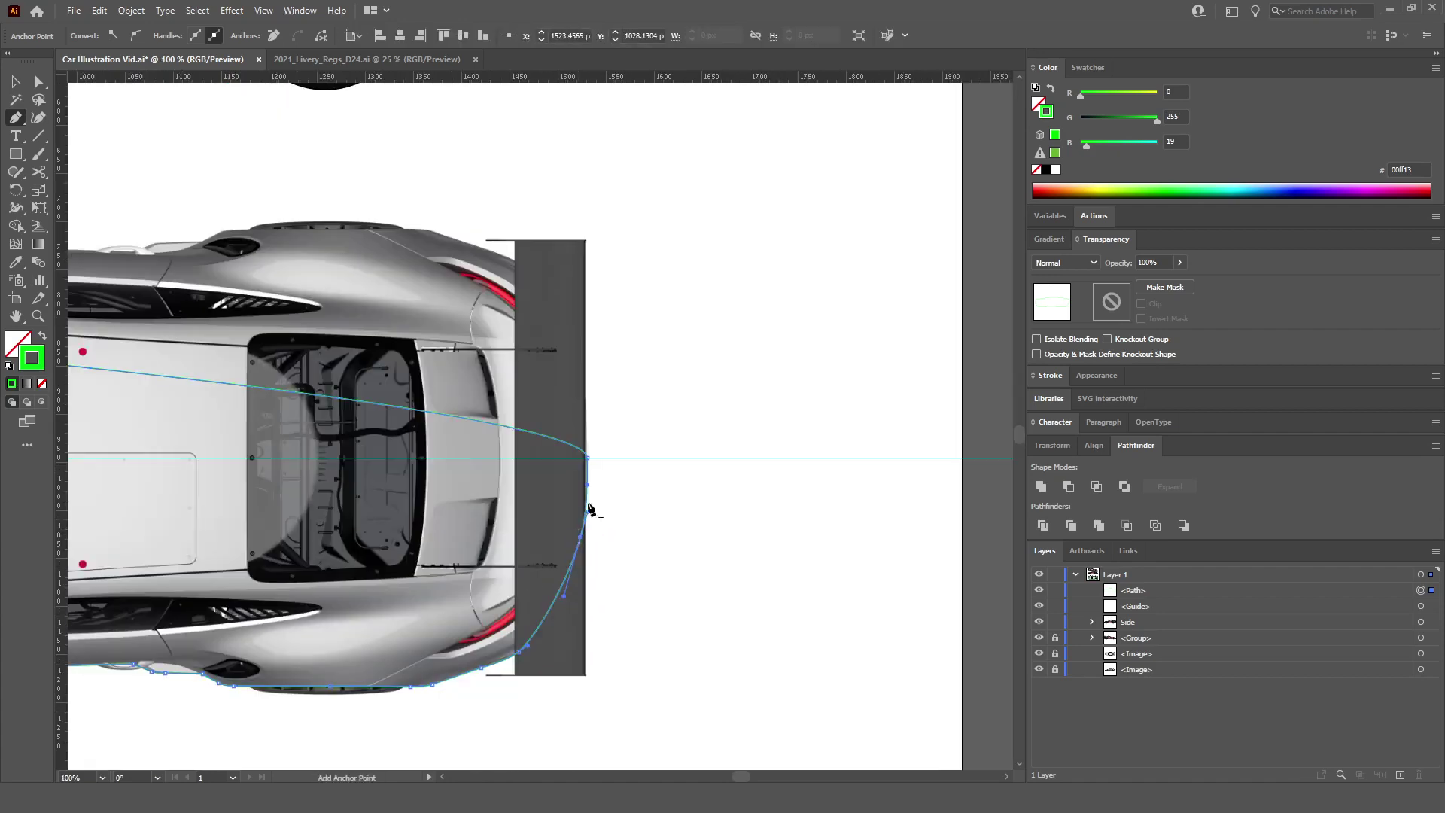
pyautogui.keyDown('ctrl'); pyautogui.click(626, 436); pyautogui.keyUp('ctrl')
# Step: Start a windscreen path with an anchor inside the glass above the centre guide and another where its front edge meets the guide
pyautogui.scroll(-5, 626, 437)
pyautogui.scroll(6, 862, 497)
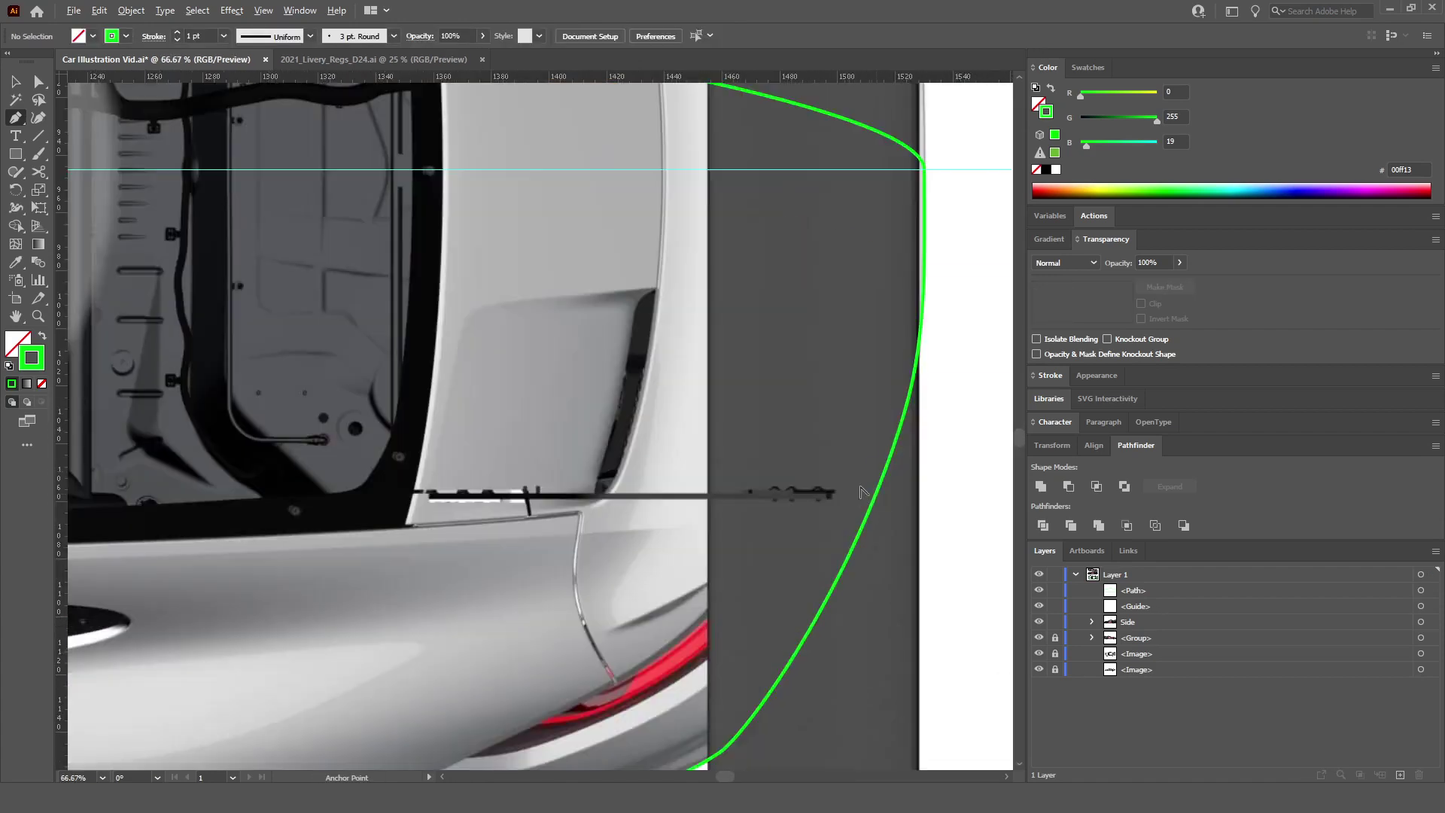
pyautogui.scroll(-3, 862, 497)
pyautogui.scroll(6, 519, 430)
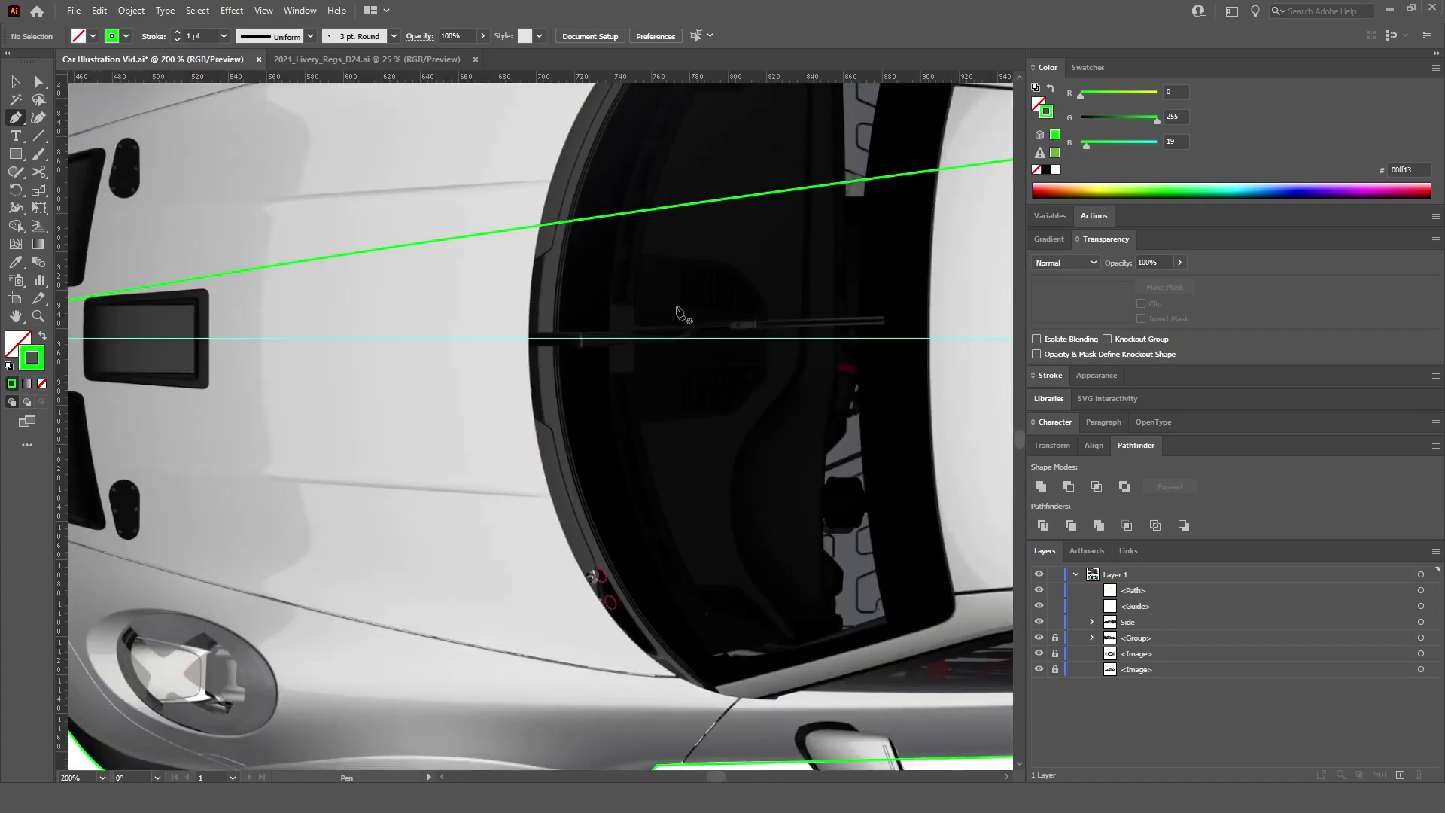
pyautogui.click(795, 298)
pyautogui.click(527, 374)
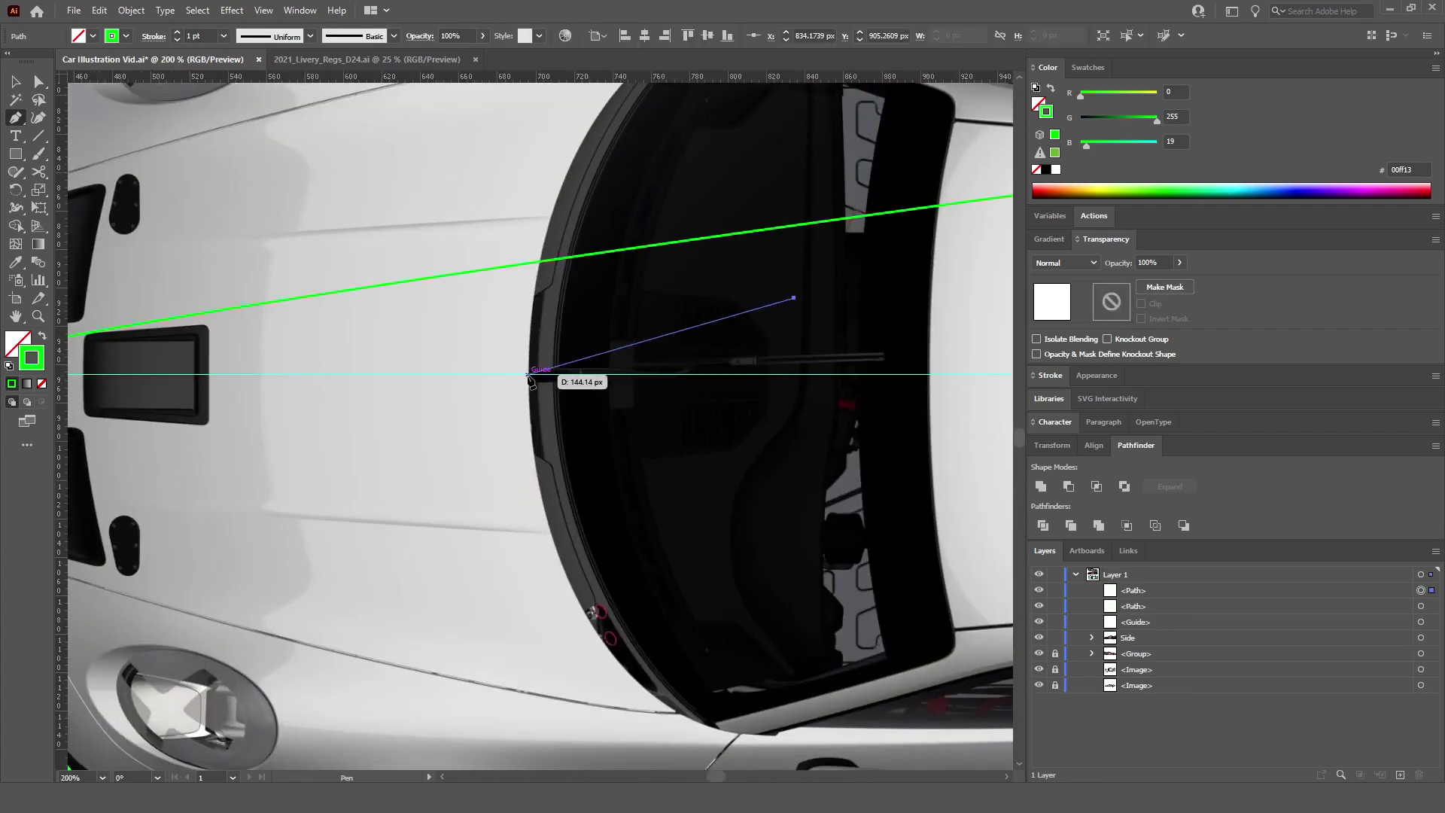
# Step: Trace the windscreen's curved front edge down to its lower corner, undoing a misplaced point
pyautogui.scroll(1, 553, 603)
pyautogui.scroll(2, 550, 602)
pyautogui.moveTo(555, 564); pyautogui.dragTo(612, 662)
pyautogui.scroll(-5, 606, 667)
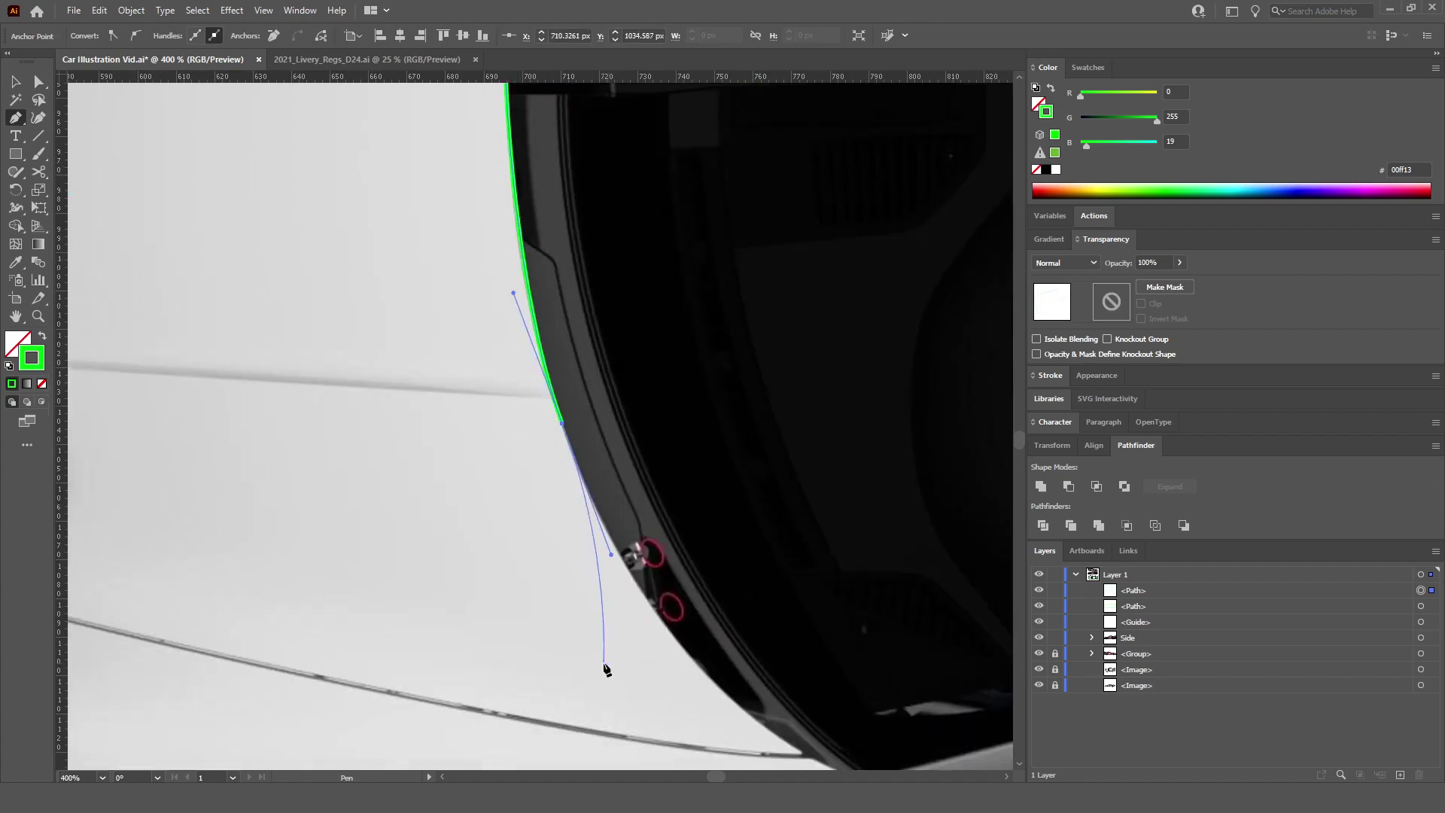
pyautogui.hscroll(1, 776, 646)
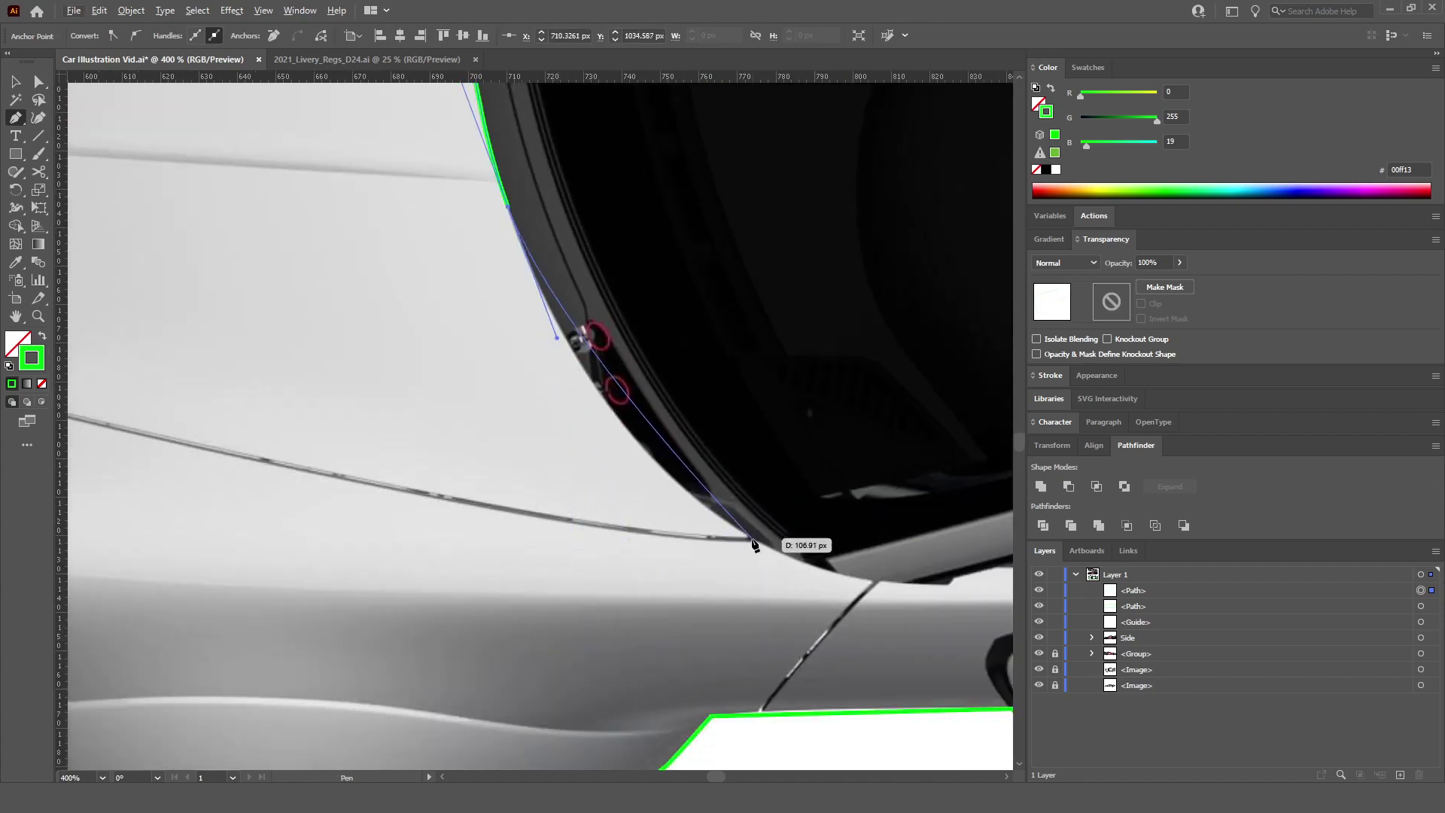
pyautogui.moveTo(750, 539)
pyautogui.mouseDown()
pyautogui.moveTo(864, 572)
pyautogui.moveTo(840, 575)
pyautogui.moveTo(848, 558)
pyautogui.moveTo(833, 558)
pyautogui.moveTo(968, 617)
pyautogui.moveTo(898, 547)
pyautogui.mouseUp()
pyautogui.hotkey('ctrl', 'z')
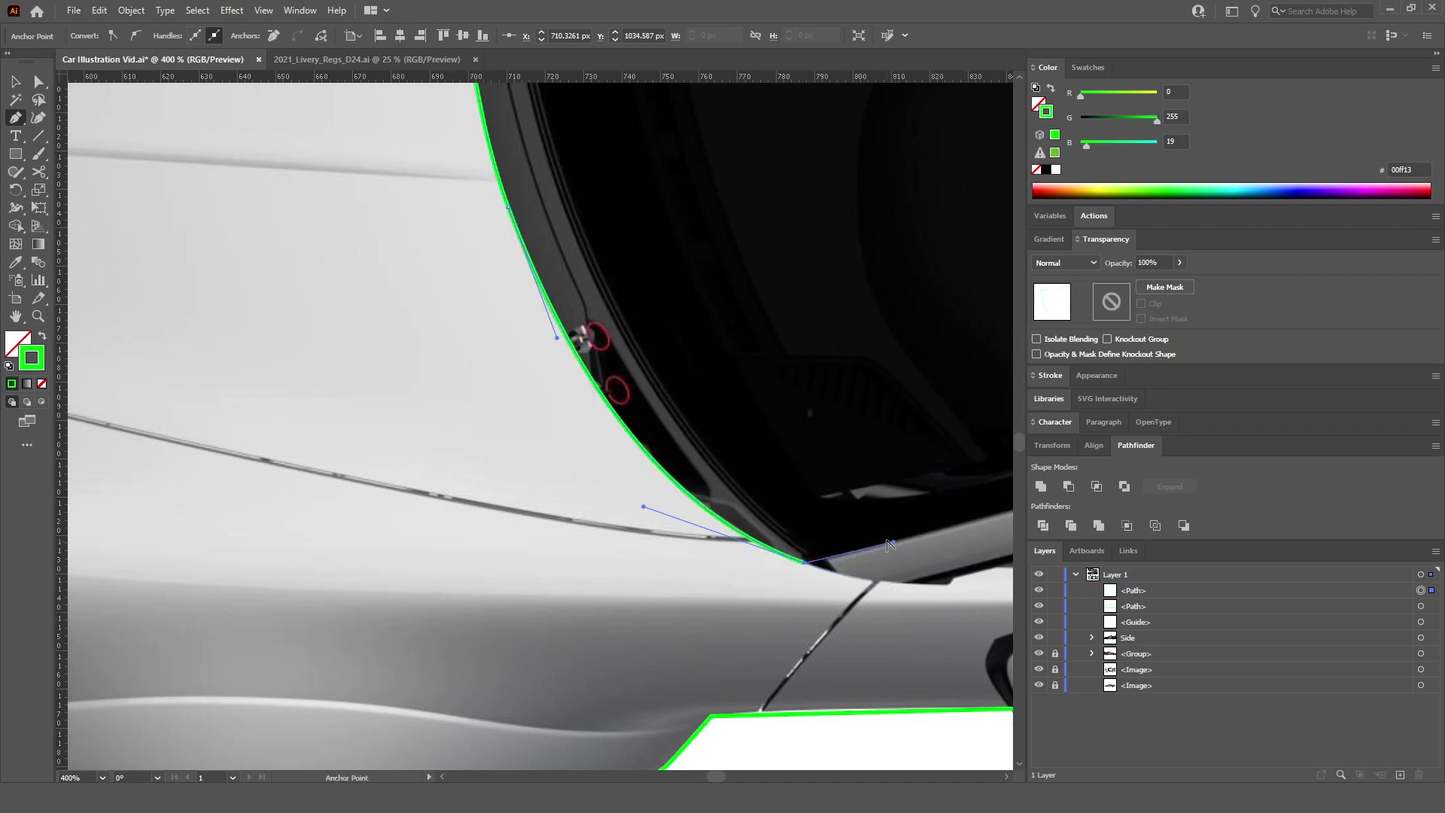
# Step: Trace the windscreen's lower side edge along the pillar and round its corner at the roof
pyautogui.scroll(-5, 897, 546)
pyautogui.scroll(6, 755, 470)
pyautogui.scroll(3, 755, 470)
pyautogui.moveTo(757, 464); pyautogui.dragTo(822, 436)
pyautogui.moveTo(797, 387); pyautogui.dragTo(792, 359)
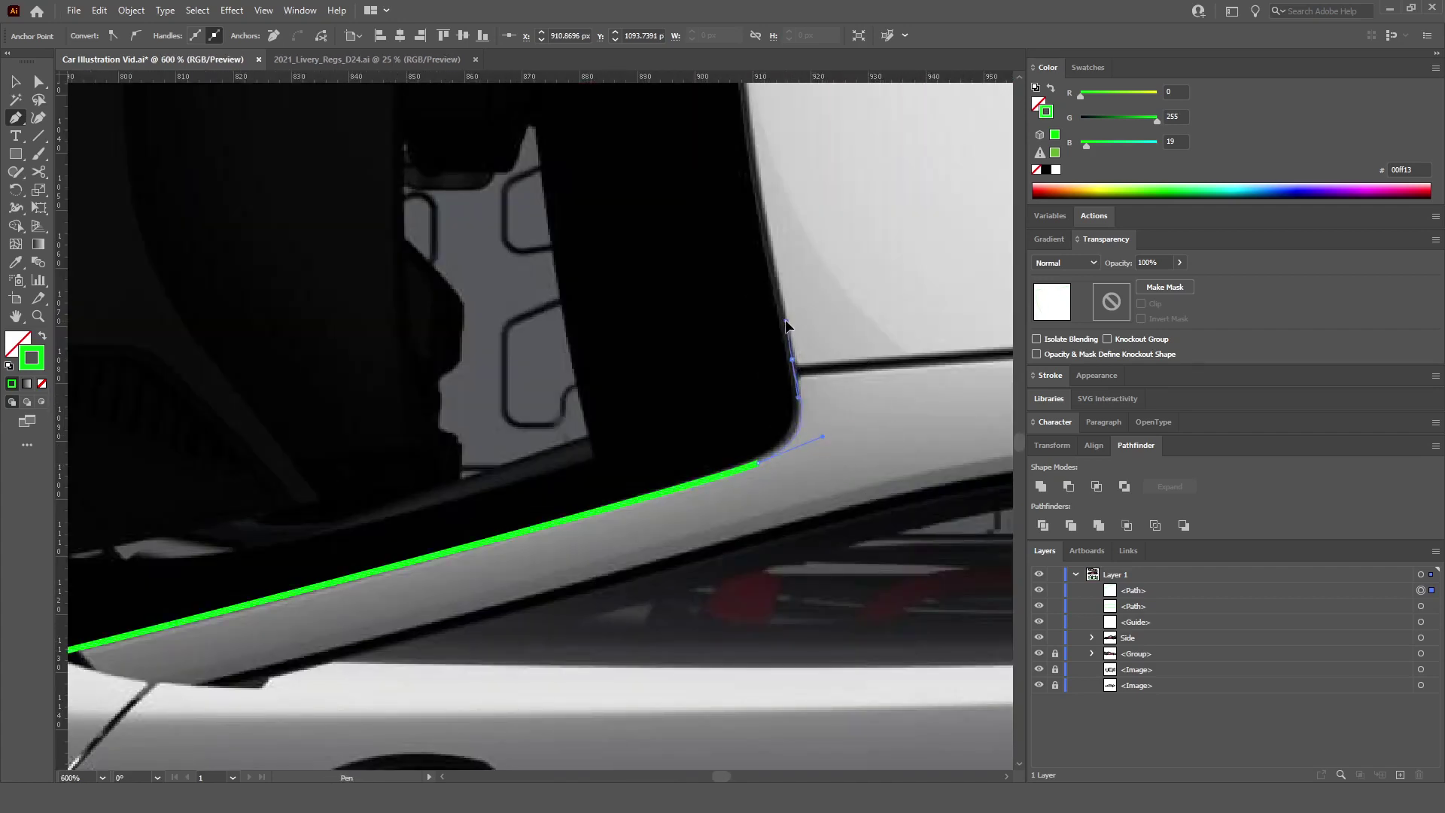
# Step: Trace the windscreen's roof-side edge up to the centre guide, close the path at its starting anchor, and deselect it
pyautogui.scroll(-3, 783, 474)
pyautogui.scroll(2, 775, 376)
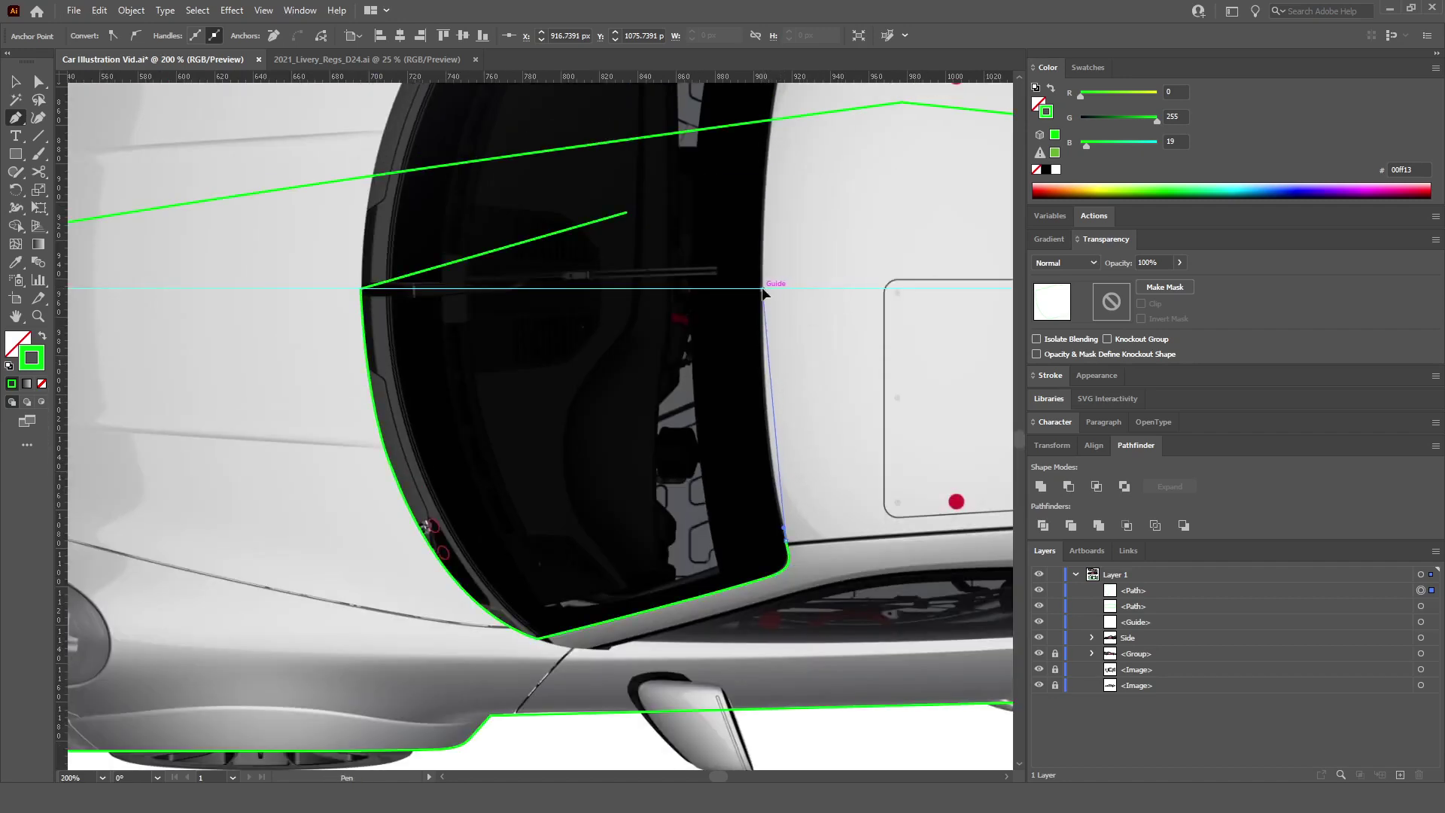
pyautogui.moveTo(764, 289); pyautogui.dragTo(763, 147)
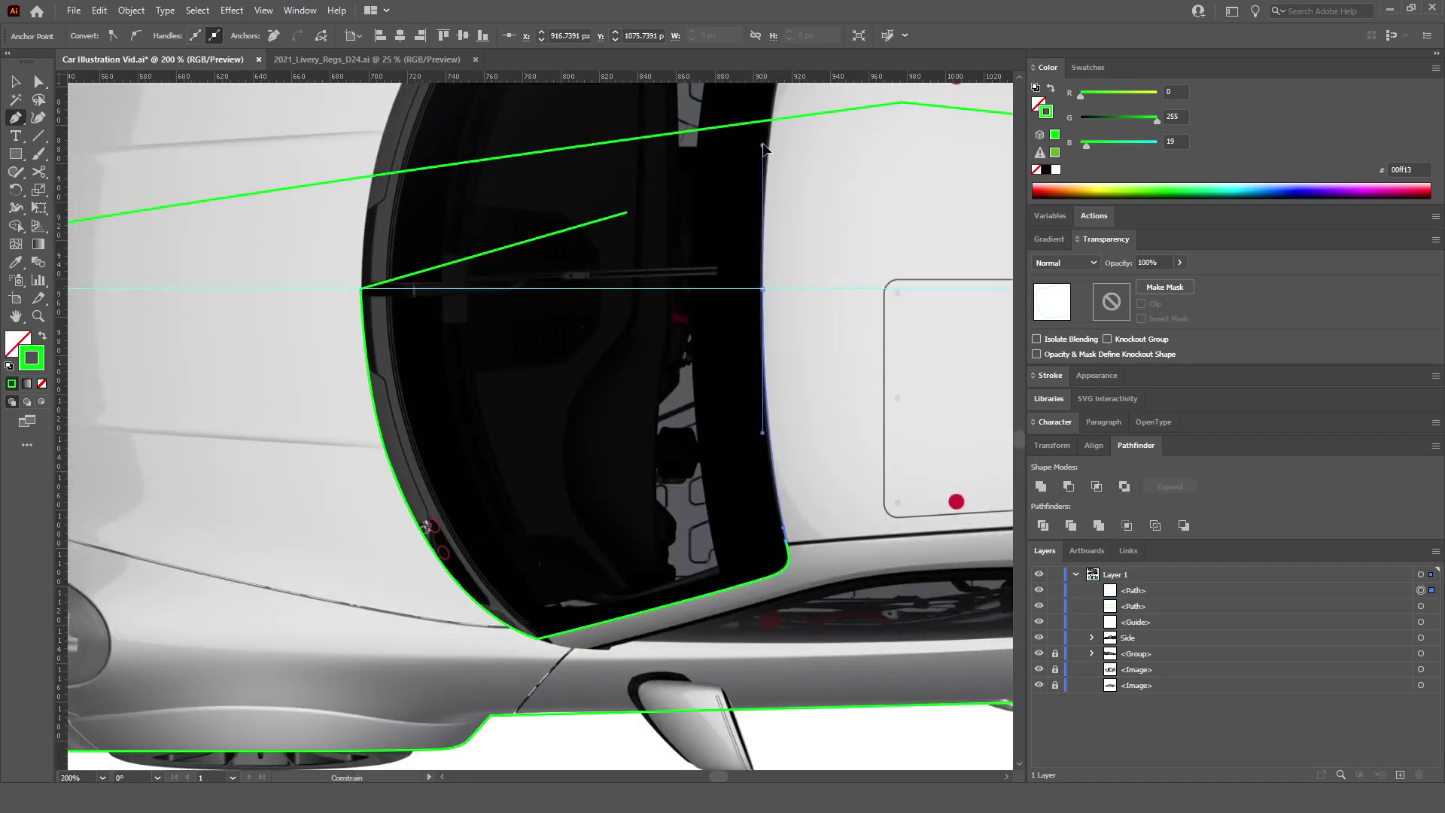
pyautogui.click(631, 216)
pyautogui.scroll(-4, 642, 232)
pyautogui.keyDown('ctrl'); pyautogui.click(680, 130); pyautogui.keyUp('ctrl')
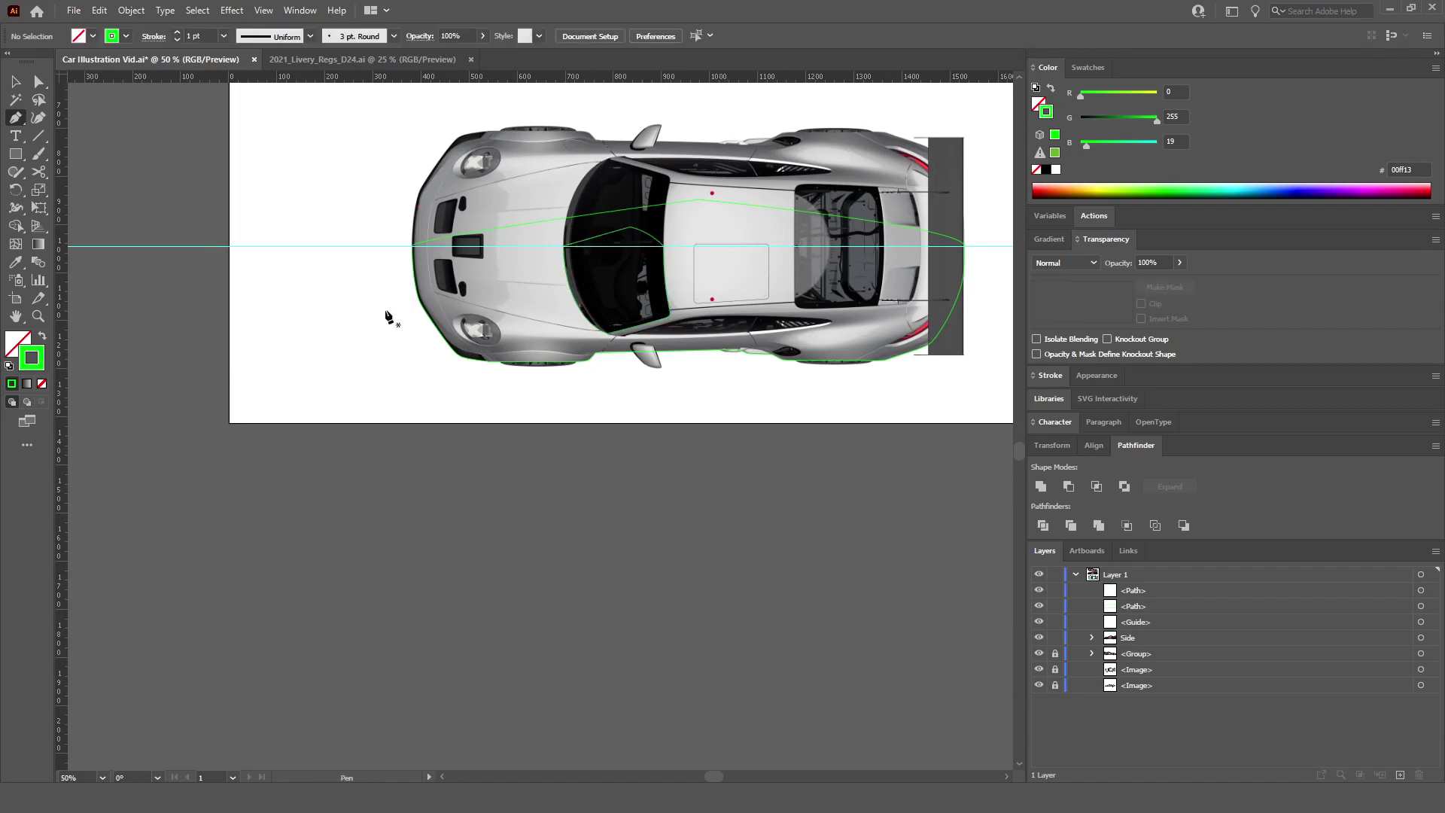
# Step: Start a new path ahead of the nose above the guide, with its second anchor on the guide at the front splitter's inner edge
pyautogui.scroll(5, 407, 267)
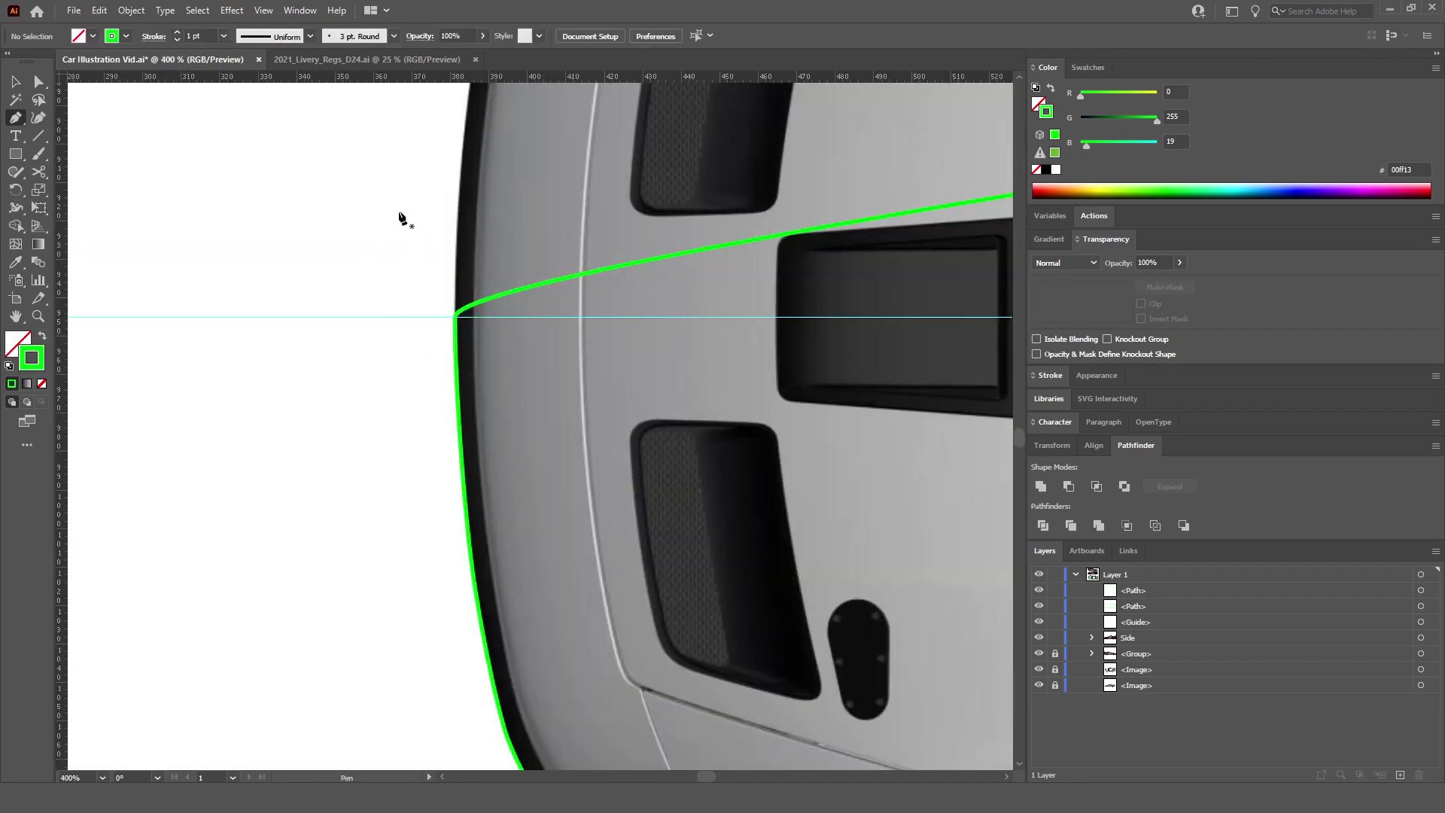
pyautogui.click(430, 239)
pyautogui.scroll(3, 432, 264)
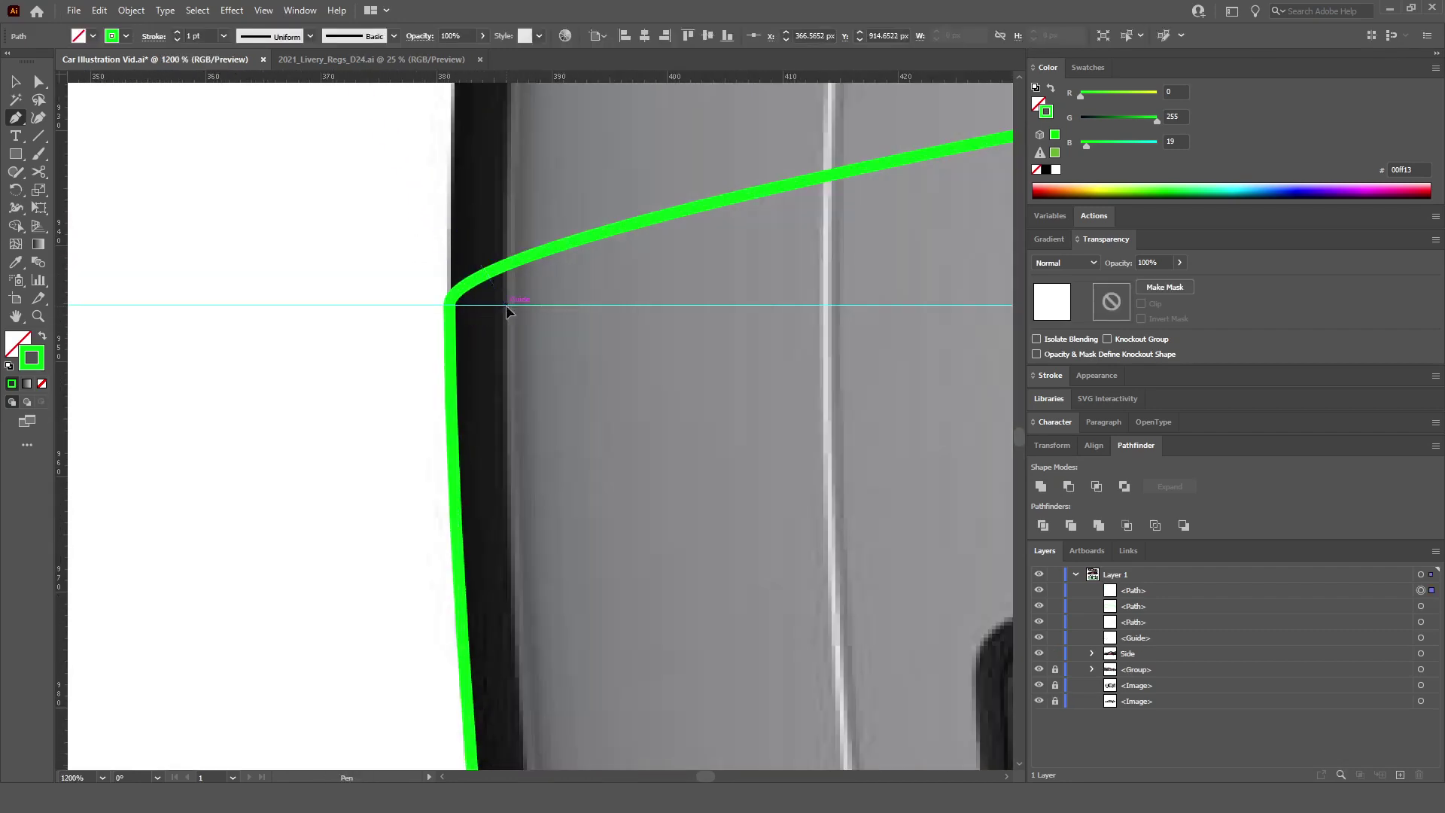
pyautogui.click(506, 305)
# Step: Trace the black front splitter's inner edge down from the guide and around the bend into its diagonal section
pyautogui.scroll(-4, 506, 305)
pyautogui.scroll(2, 544, 495)
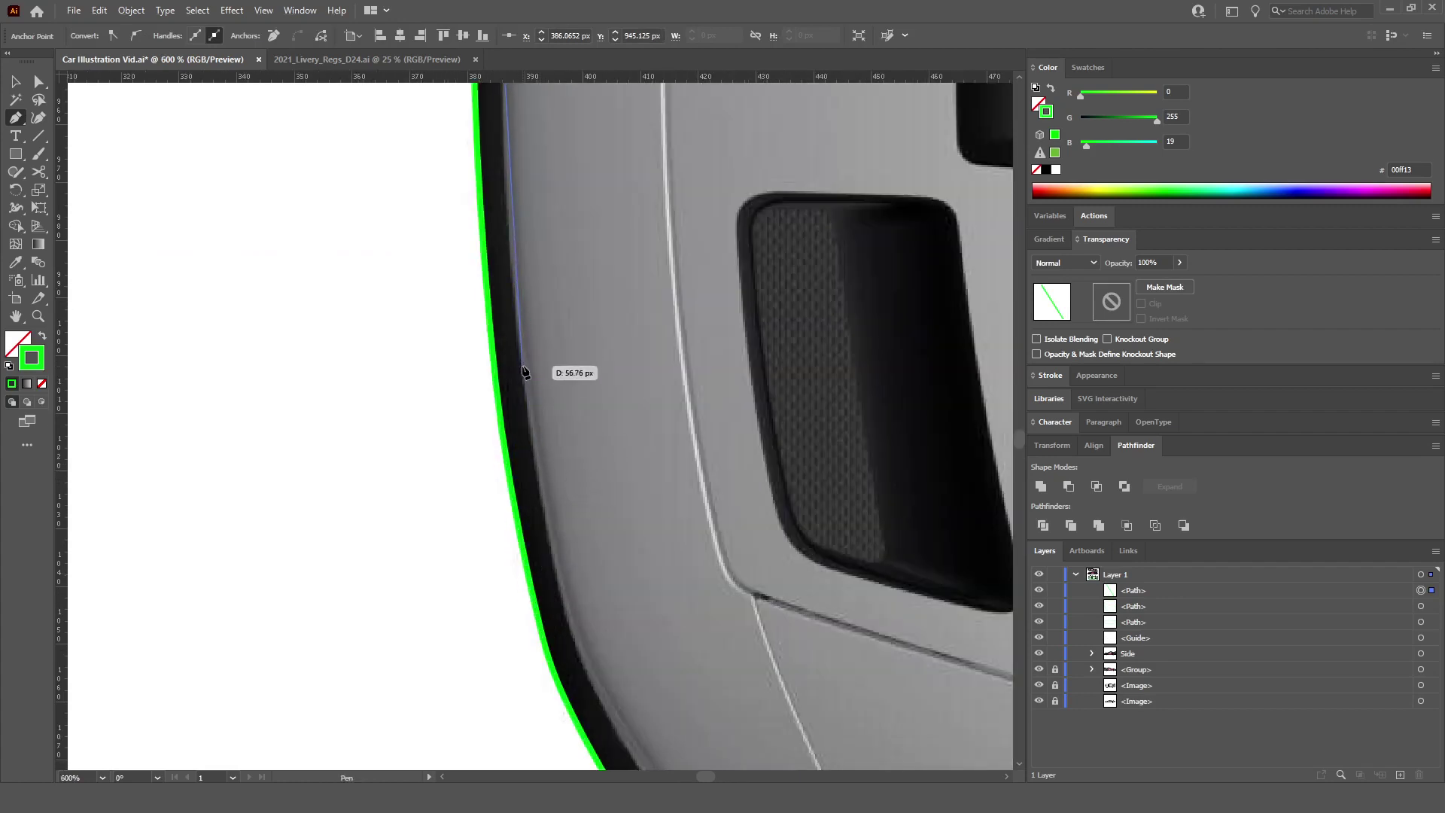
pyautogui.moveTo(522, 364); pyautogui.dragTo(545, 532)
pyautogui.scroll(-3, 549, 536)
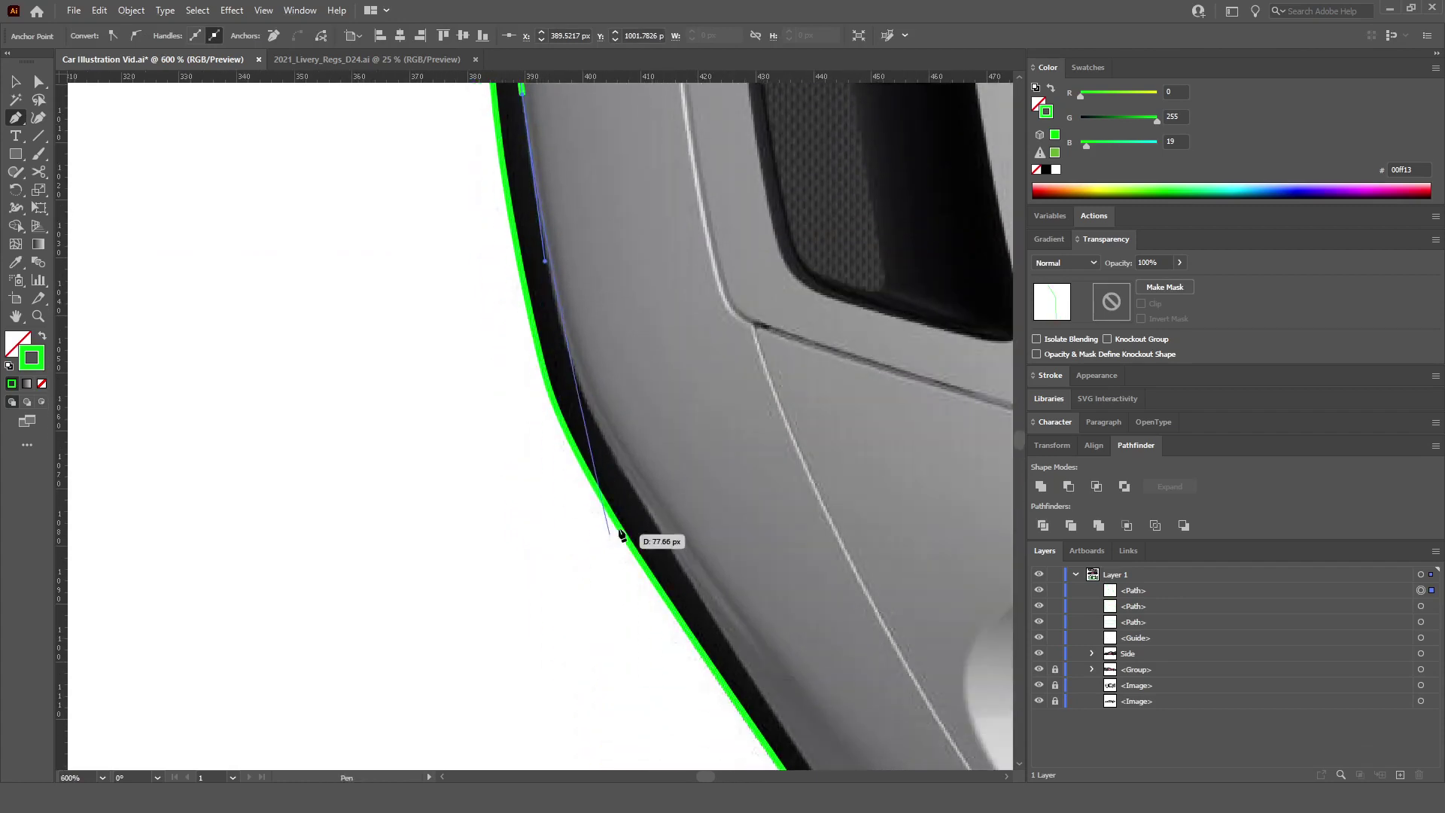
pyautogui.moveTo(612, 452); pyautogui.dragTo(657, 532)
pyautogui.click(657, 532)
# Step: Continue along the splitter's diagonal inner edge and around the lower front corner below the headlight
pyautogui.scroll(-4, 778, 646)
pyautogui.scroll(4, 691, 479)
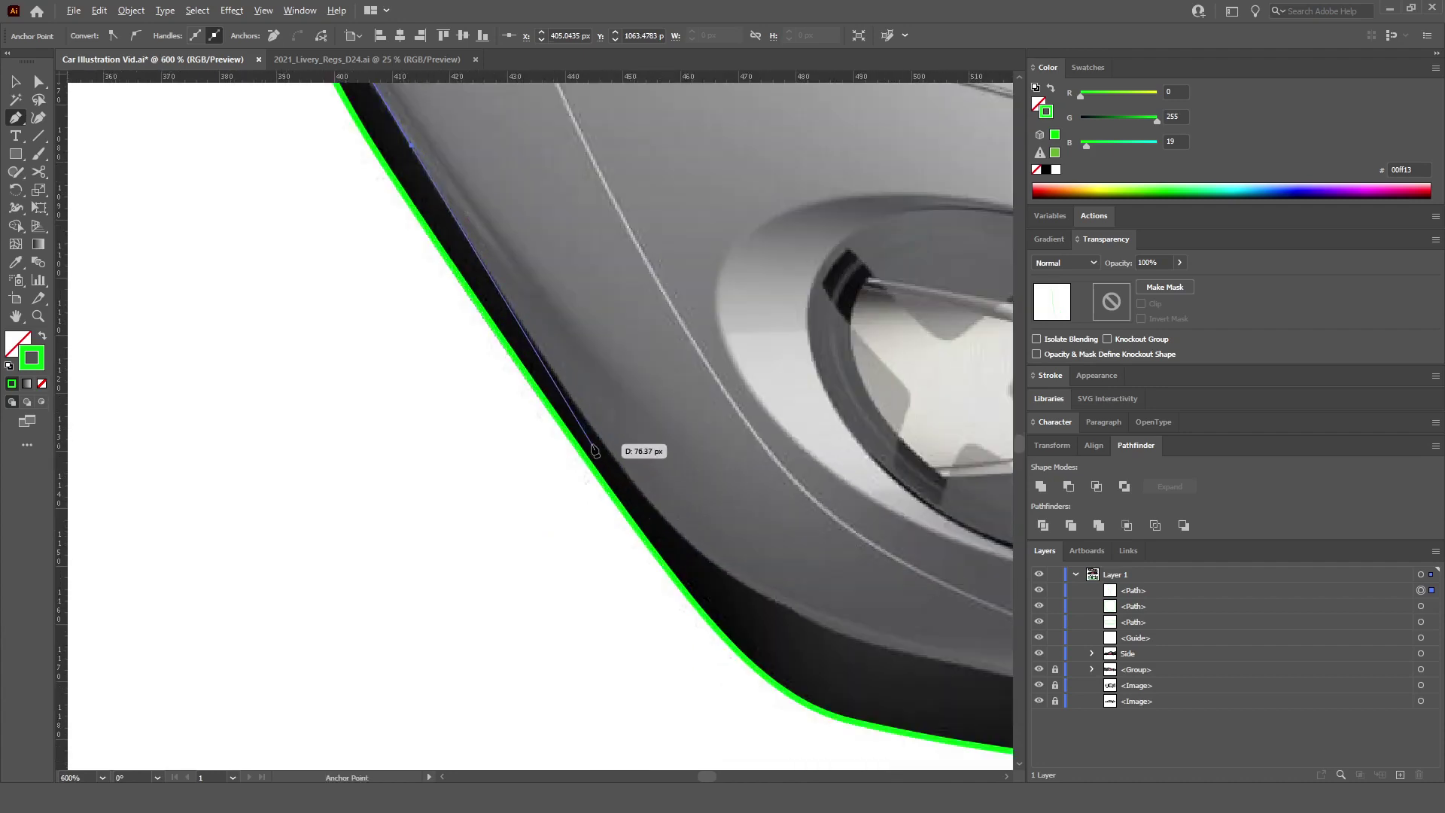
pyautogui.moveTo(600, 438); pyautogui.dragTo(678, 536)
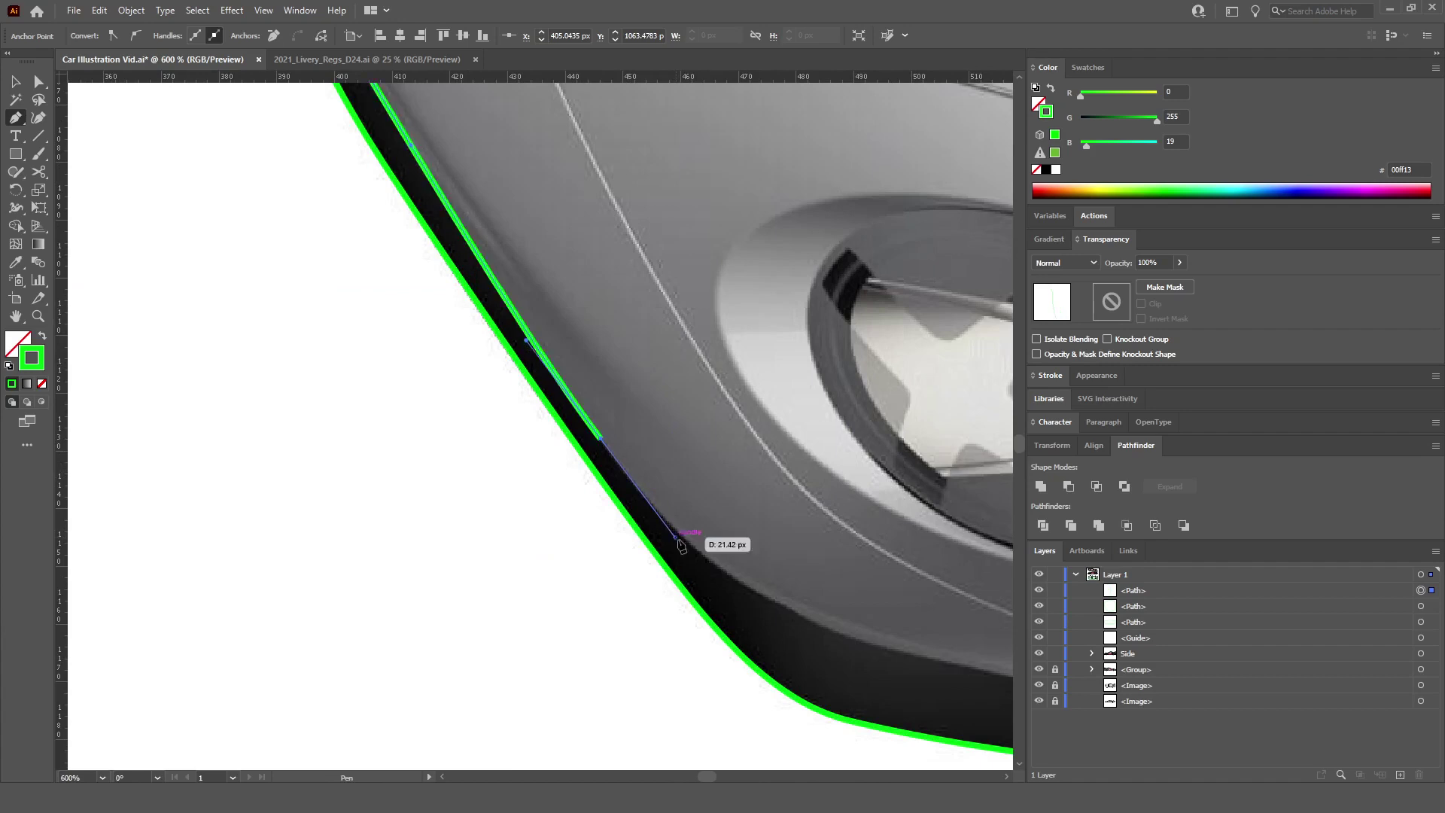
pyautogui.hscroll(2, 682, 544)
pyautogui.moveTo(698, 606)
pyautogui.mouseDown()
pyautogui.moveTo(760, 621)
pyautogui.moveTo(761, 643)
pyautogui.moveTo(975, 700)
pyautogui.mouseUp()
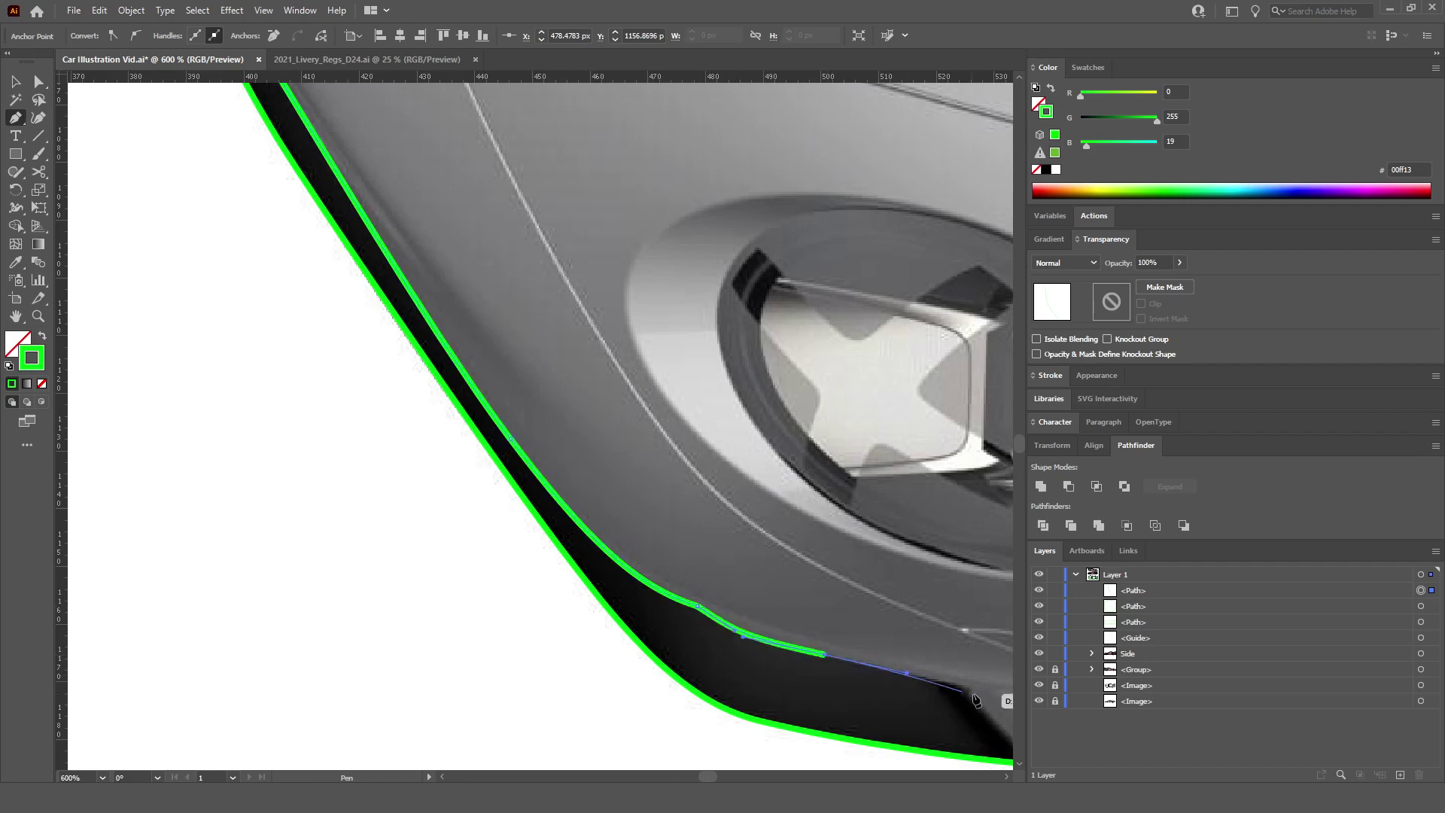
# Step: Trace the rear end of the splitter's inner edge, sloping down to meet the green body outline
pyautogui.scroll(-3, 971, 696)
pyautogui.scroll(5, 844, 670)
pyautogui.moveTo(838, 664); pyautogui.dragTo(896, 711)
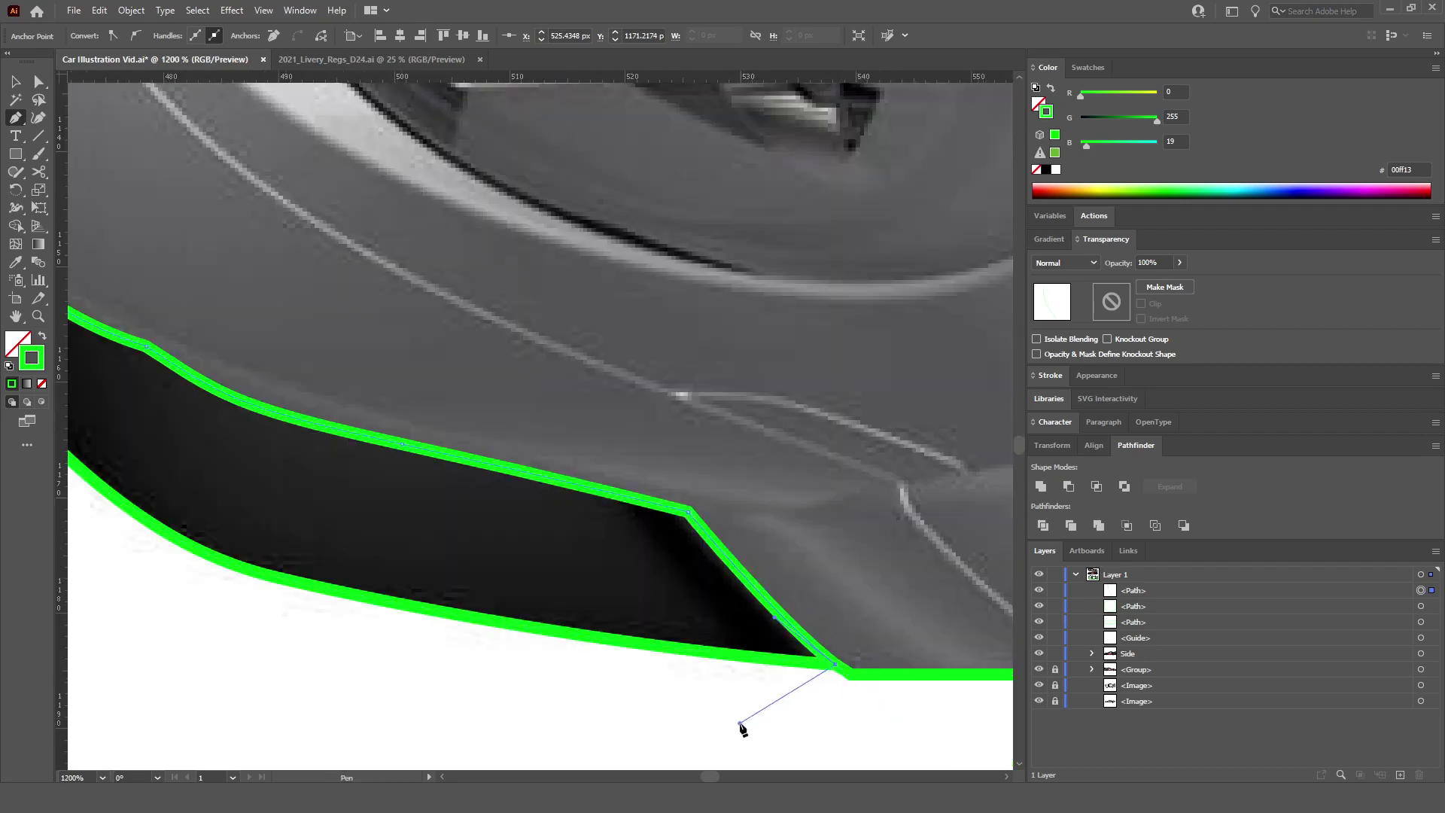
# Step: Close the splitter-edge path with straight segments running outside the car's lower front corner and nose back to its starting anchor
pyautogui.scroll(-5, 742, 723)
pyautogui.moveTo(572, 736)
pyautogui.mouseDown()
pyautogui.moveTo(585, 723)
pyautogui.moveTo(388, 552)
pyautogui.mouseUp()
pyautogui.click(326, 362)
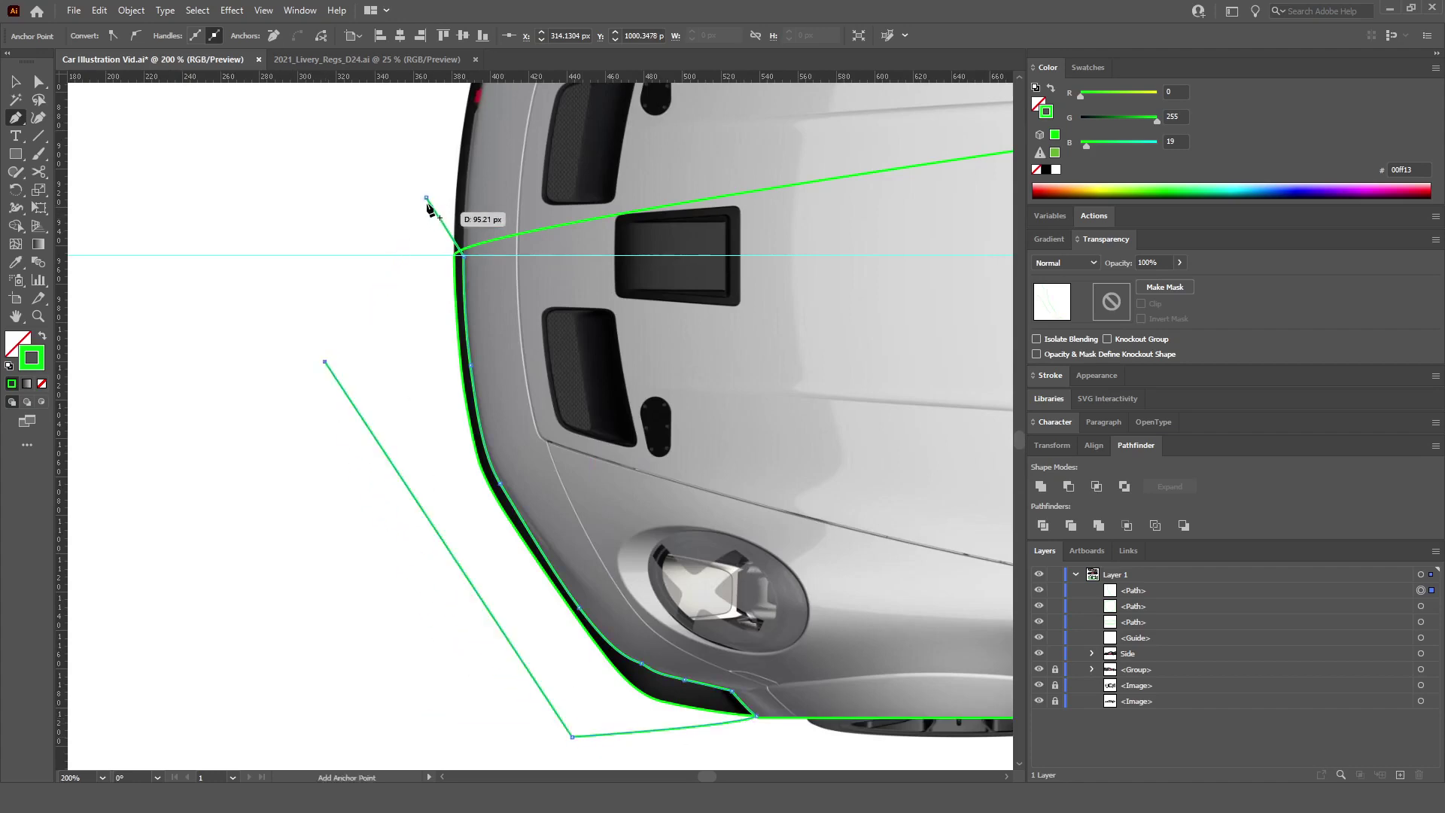
pyautogui.click(426, 199)
# Step: Divide the body outline with the closed splitter-edge path, ungroup the result, and delete the piece lying outside the car
pyautogui.click(15, 80)
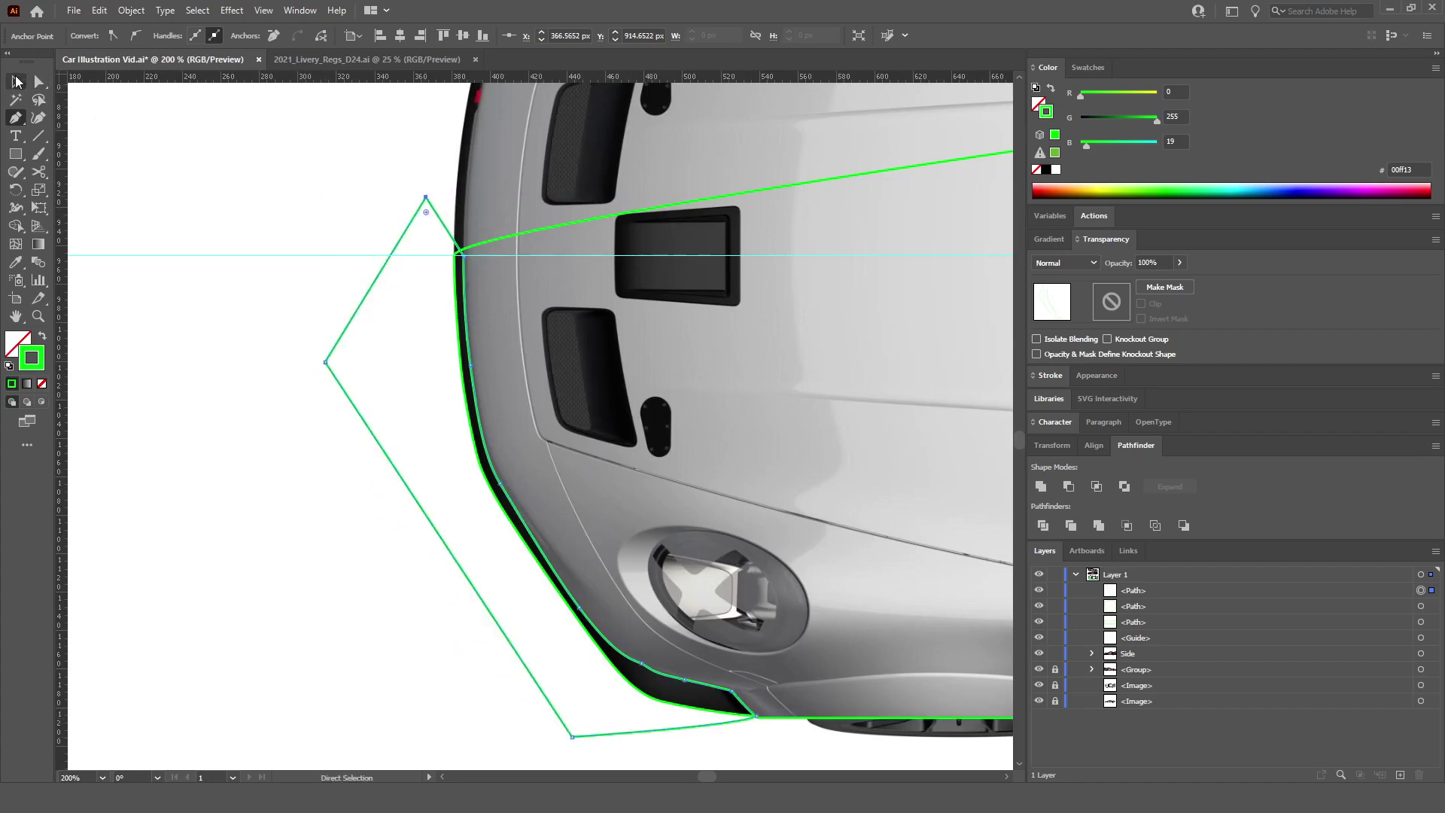
pyautogui.click(558, 229)
pyautogui.keyDown('shift'); pyautogui.click(554, 228); pyautogui.keyUp('shift')
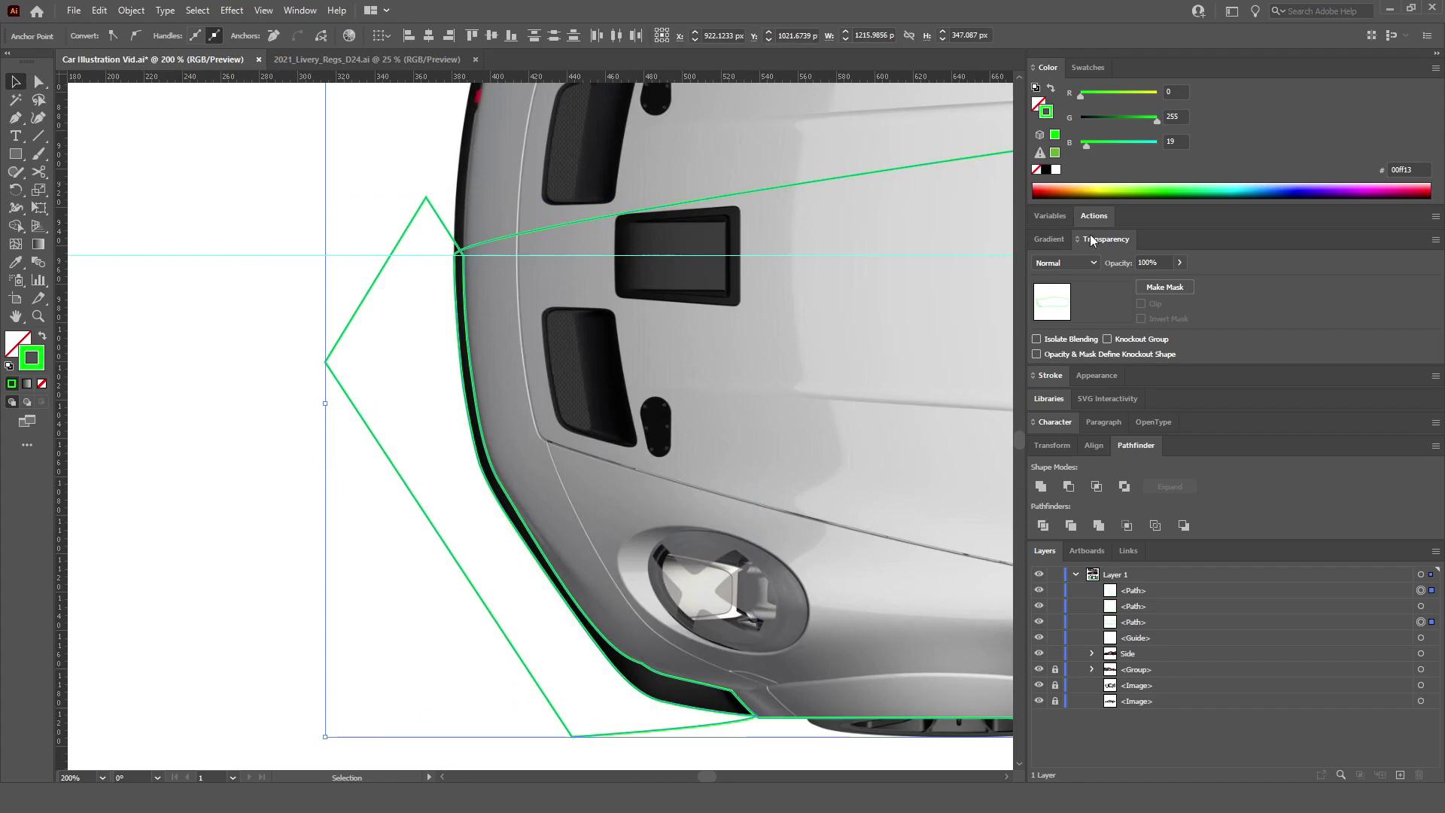
pyautogui.click(1042, 526)
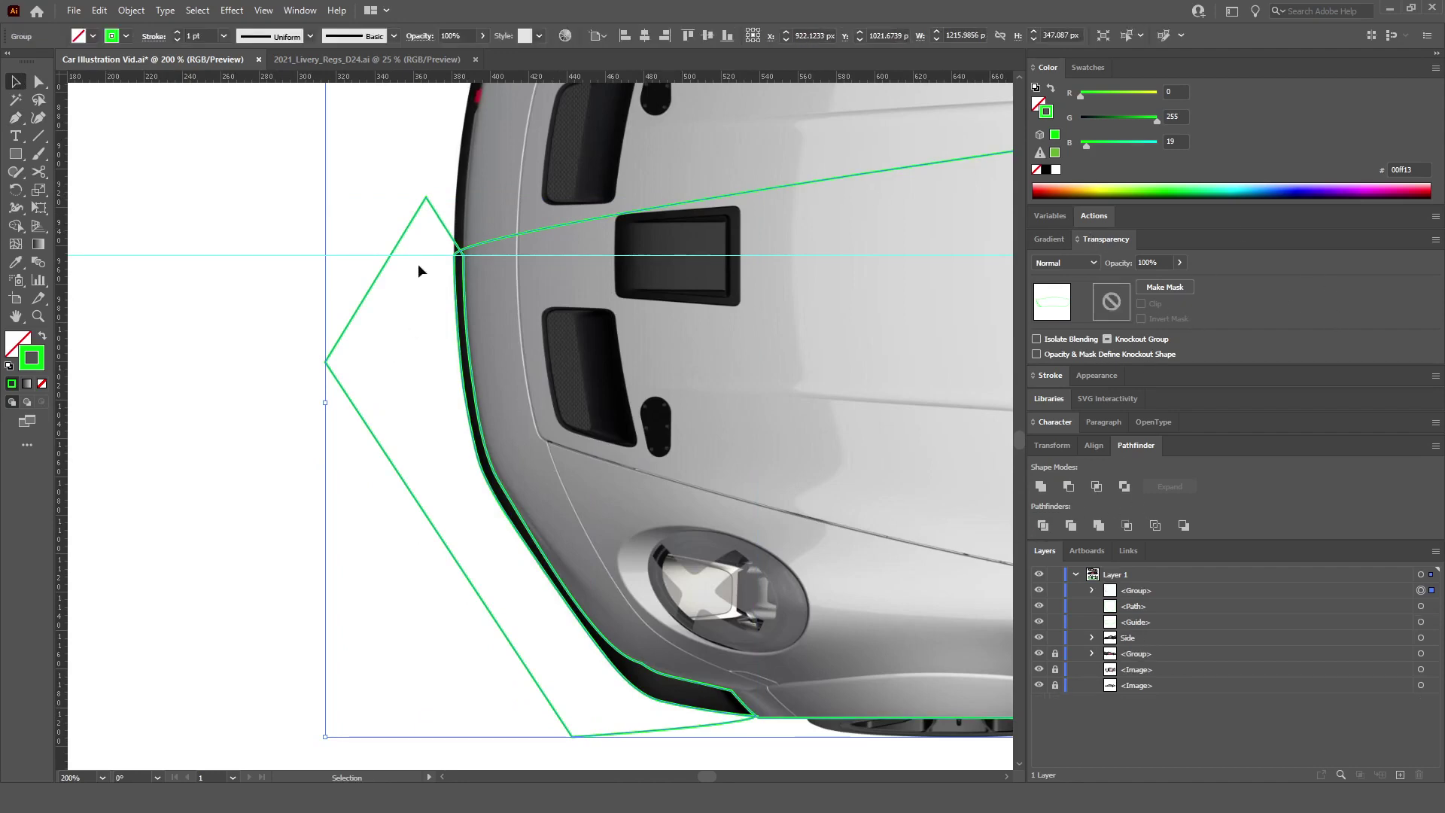
pyautogui.hotkey('ctrl', 'shift', 'g')
pyautogui.click(396, 206)
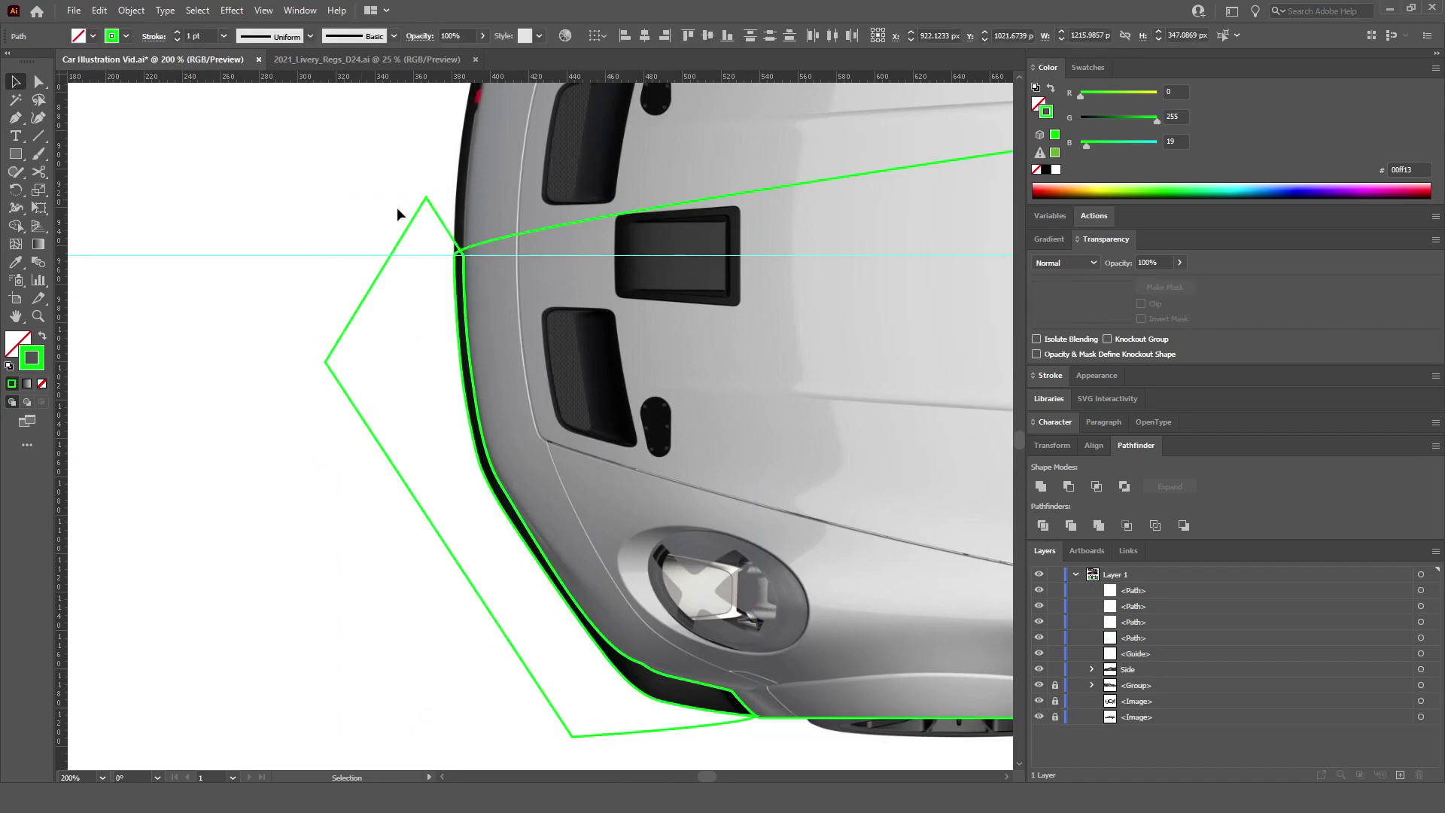
pyautogui.click(415, 215)
pyautogui.press('Delete')
# Step: Move the main body piece's front anchor from above the guide onto the guide at the splitter's inner edge
pyautogui.click(475, 256)
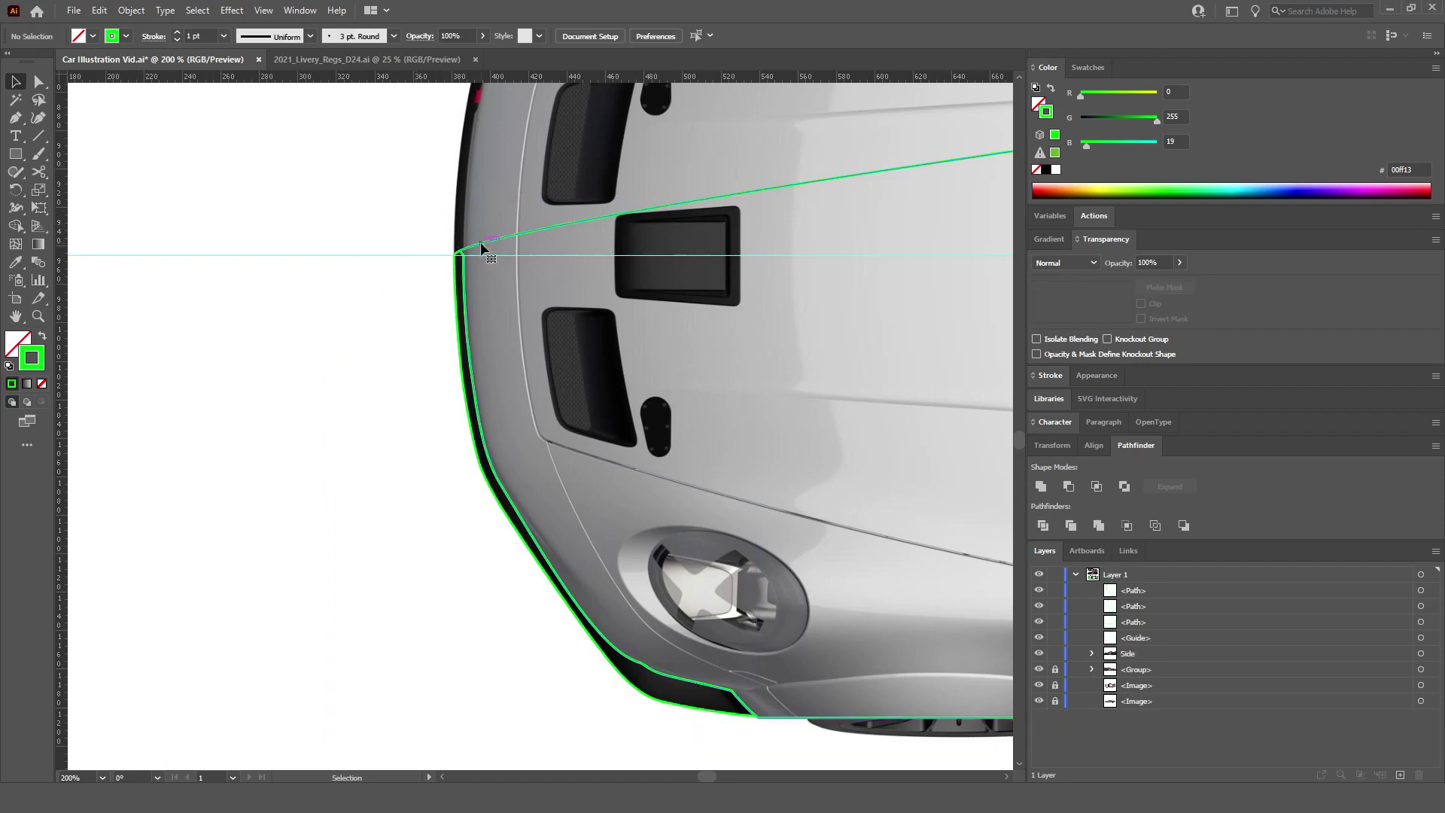
pyautogui.scroll(10, 473, 248)
pyautogui.click(15, 118)
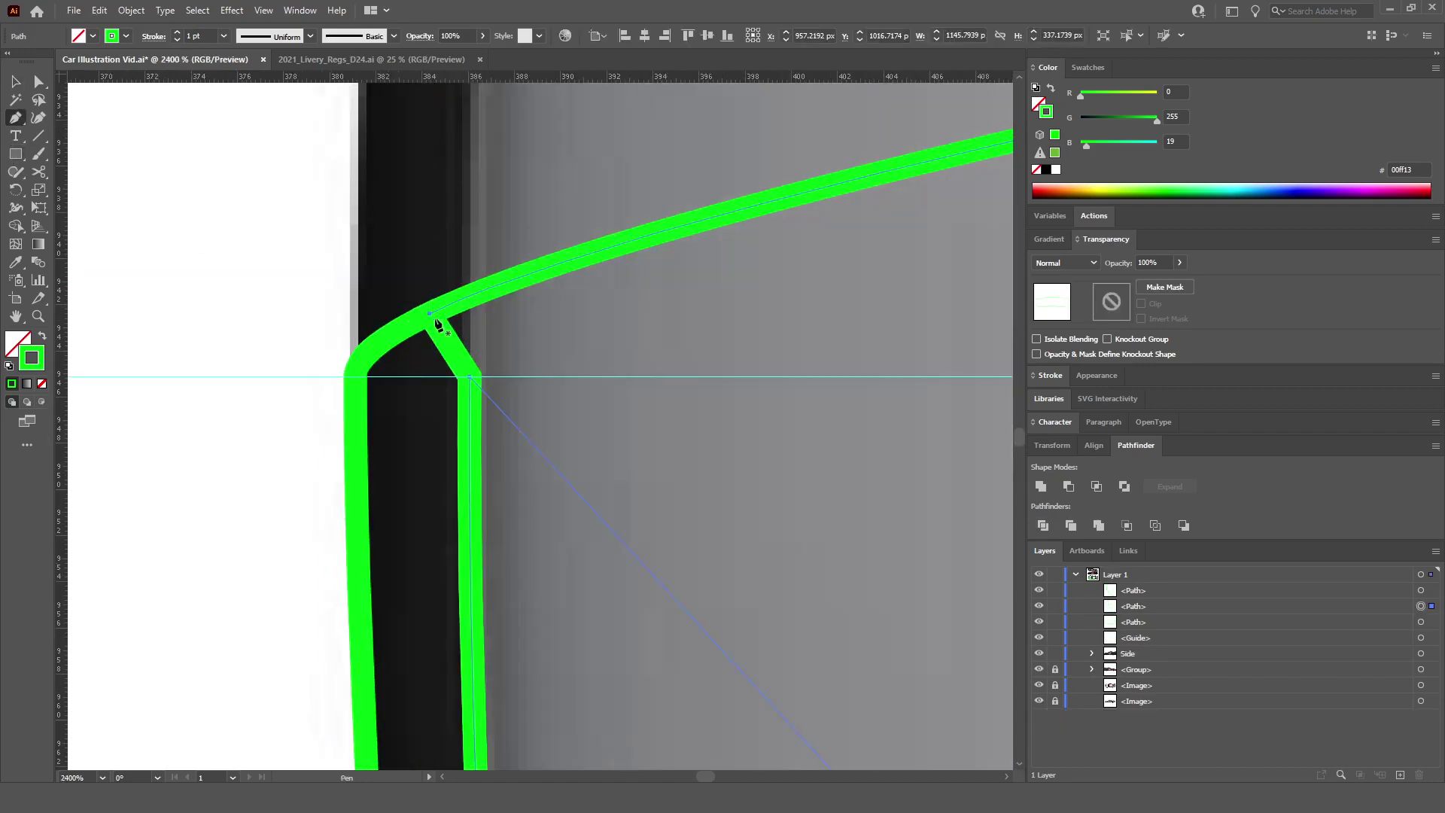
pyautogui.keyDown('ctrl'); pyautogui.click(430, 314); pyautogui.keyUp('ctrl')
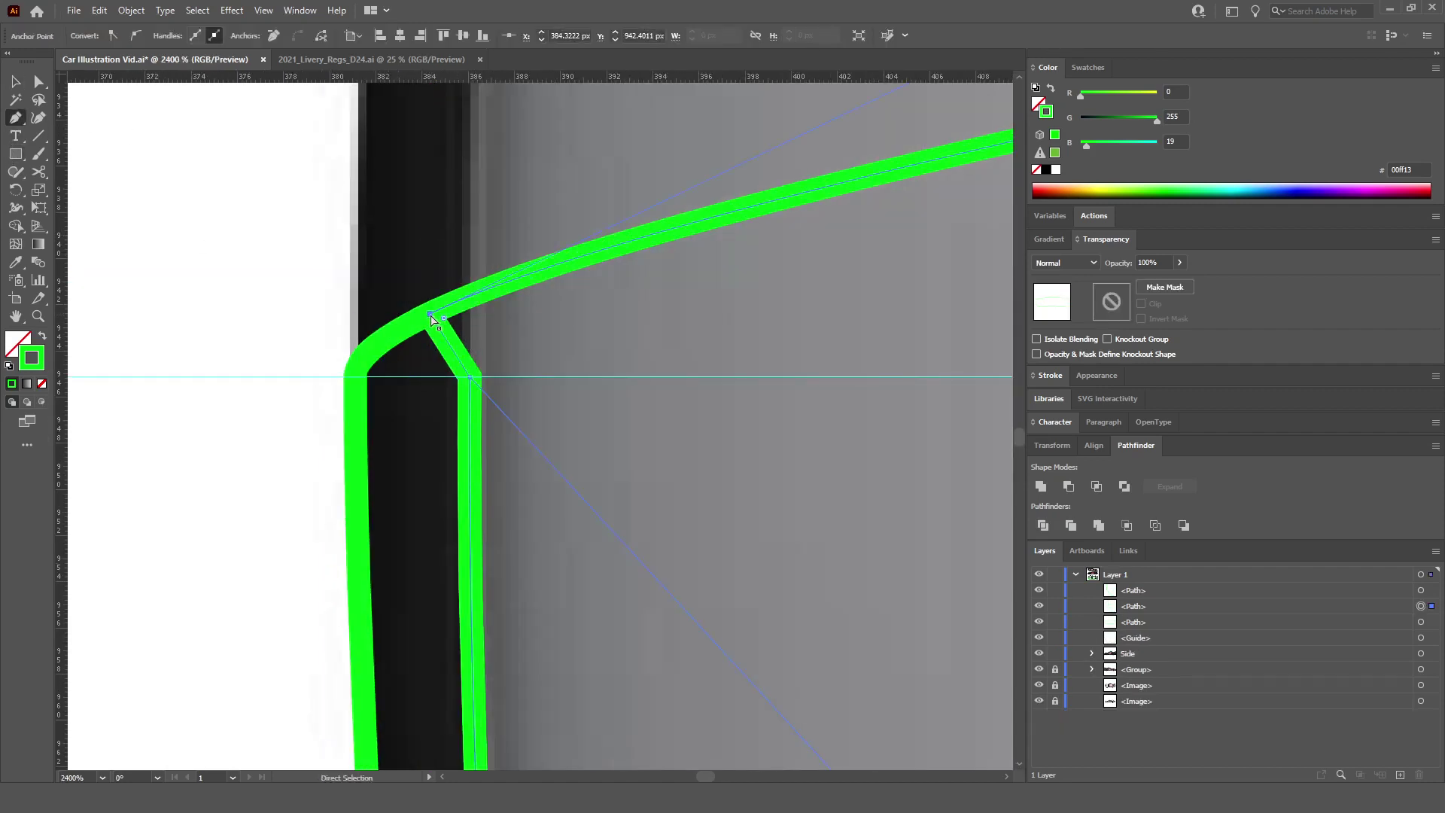
pyautogui.moveTo(432, 317); pyautogui.dragTo(575, 305)
pyautogui.scroll(-8, 525, 329)
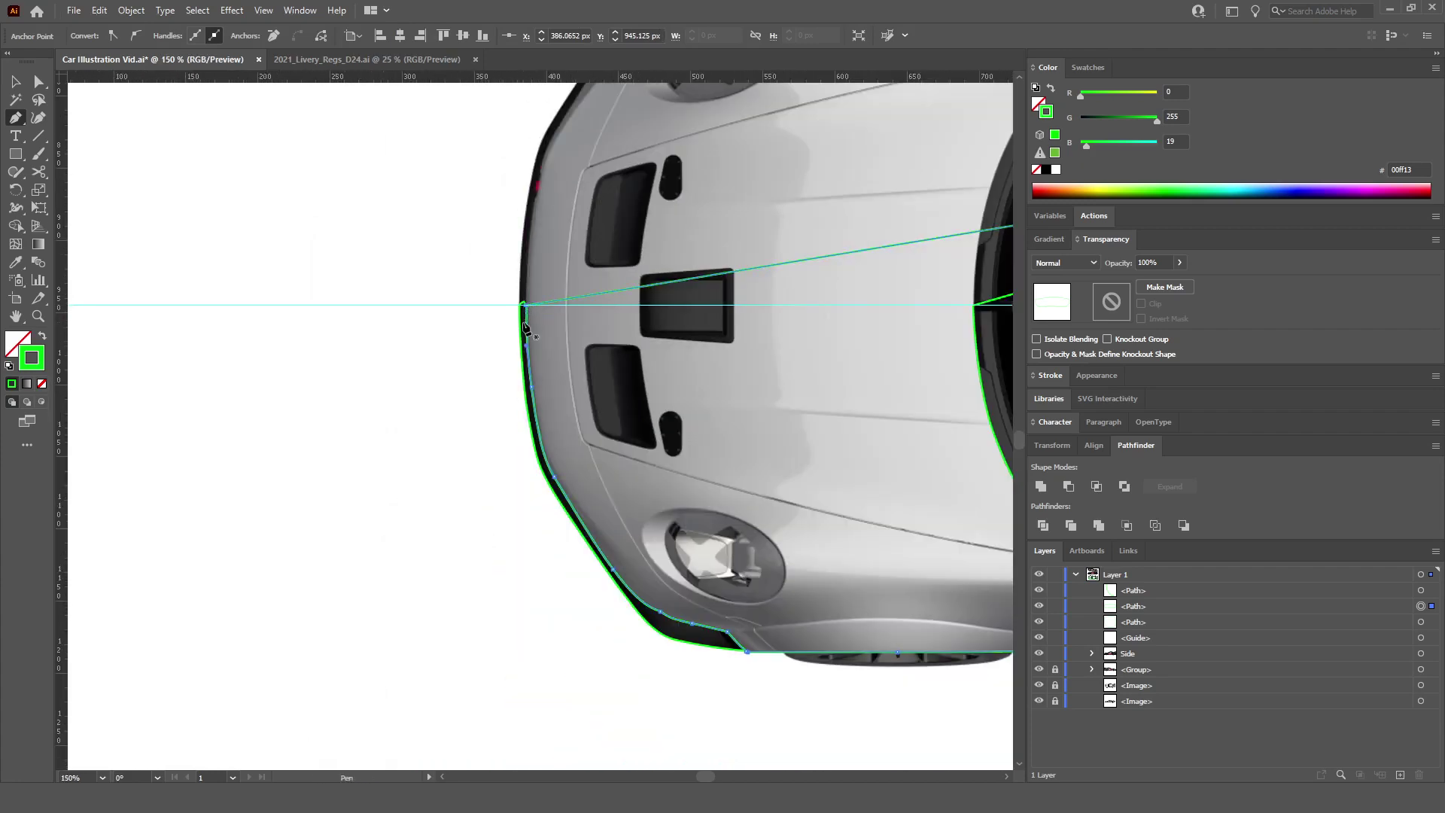
pyautogui.hscroll(4, 519, 316)
pyautogui.click(16, 81)
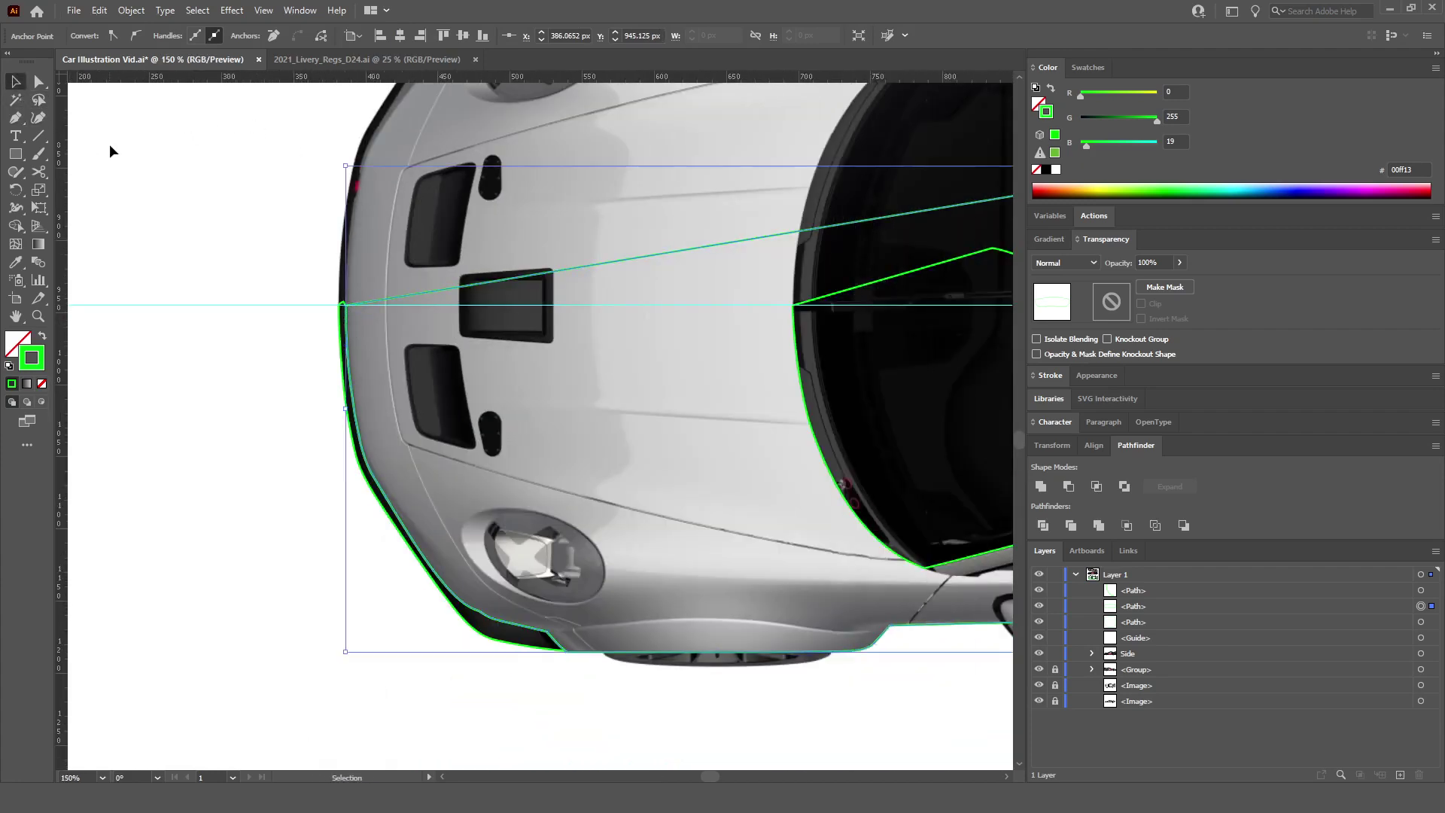
pyautogui.click(128, 314)
# Step: Start a new path where the bonnet's front seam meets the centre guide and trace the seam down around its lower corner
pyautogui.click(15, 118)
pyautogui.scroll(6, 306, 284)
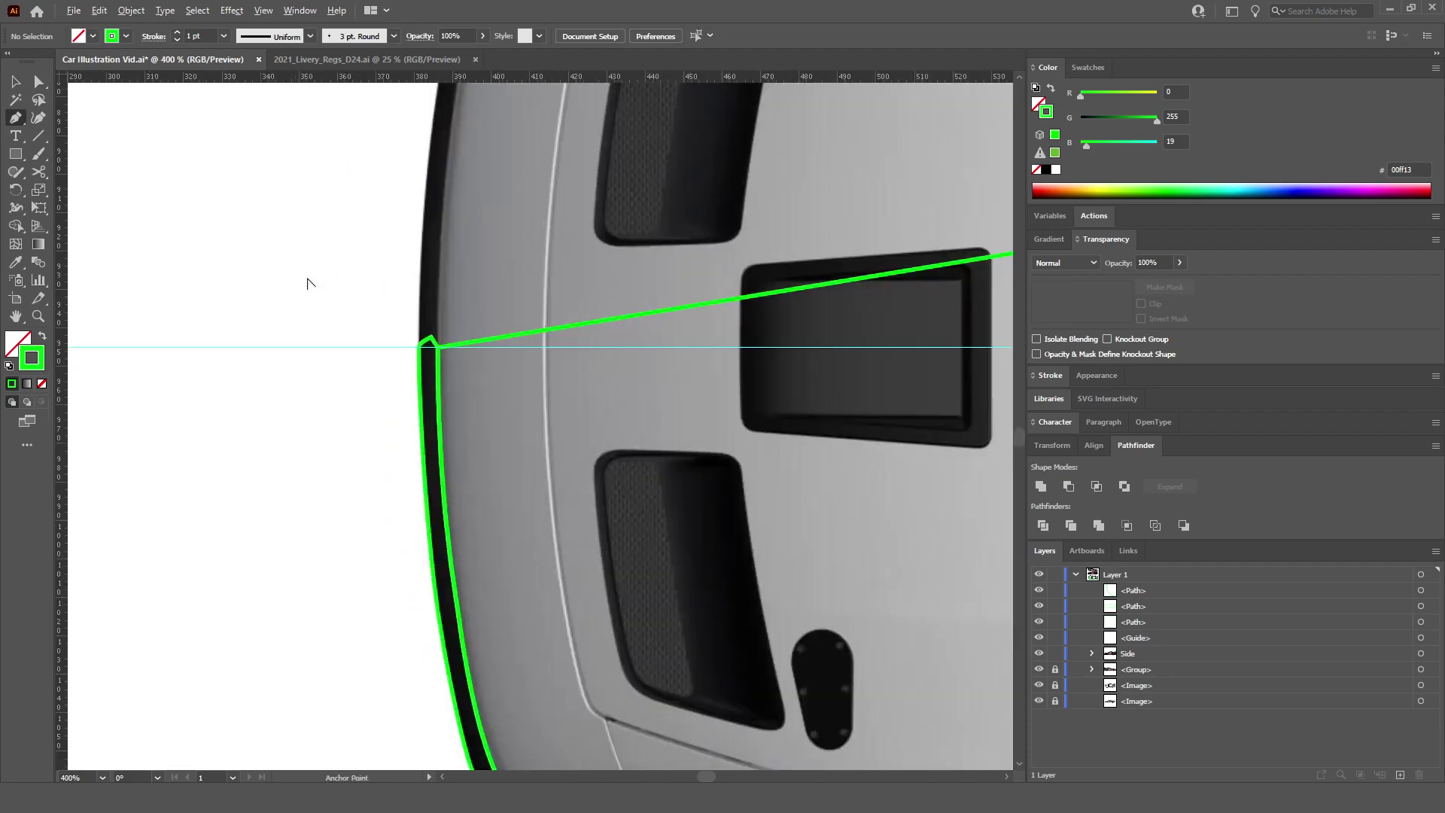
pyautogui.click(369, 283)
pyautogui.scroll(-4, 369, 282)
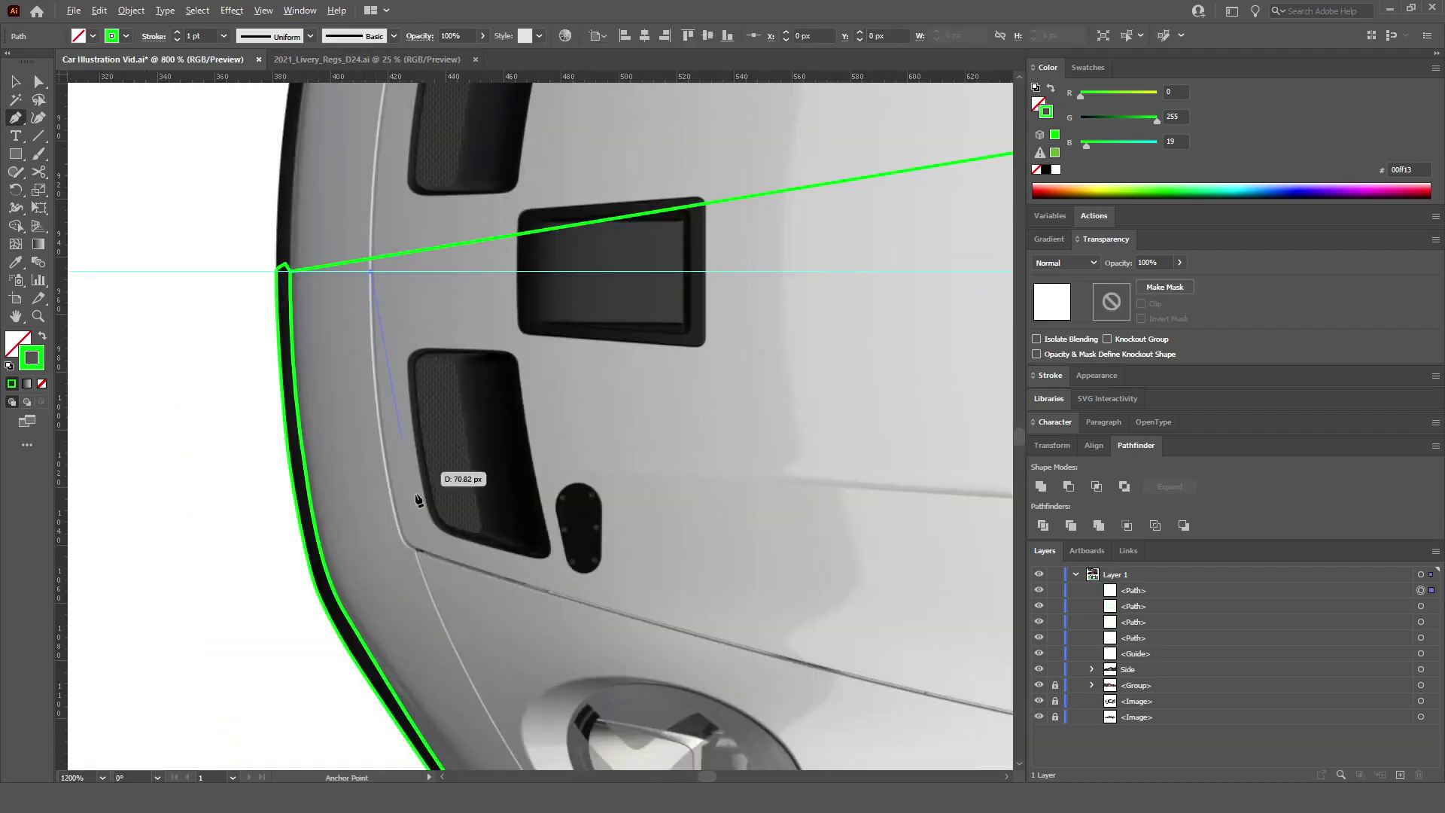
pyautogui.scroll(2, 422, 490)
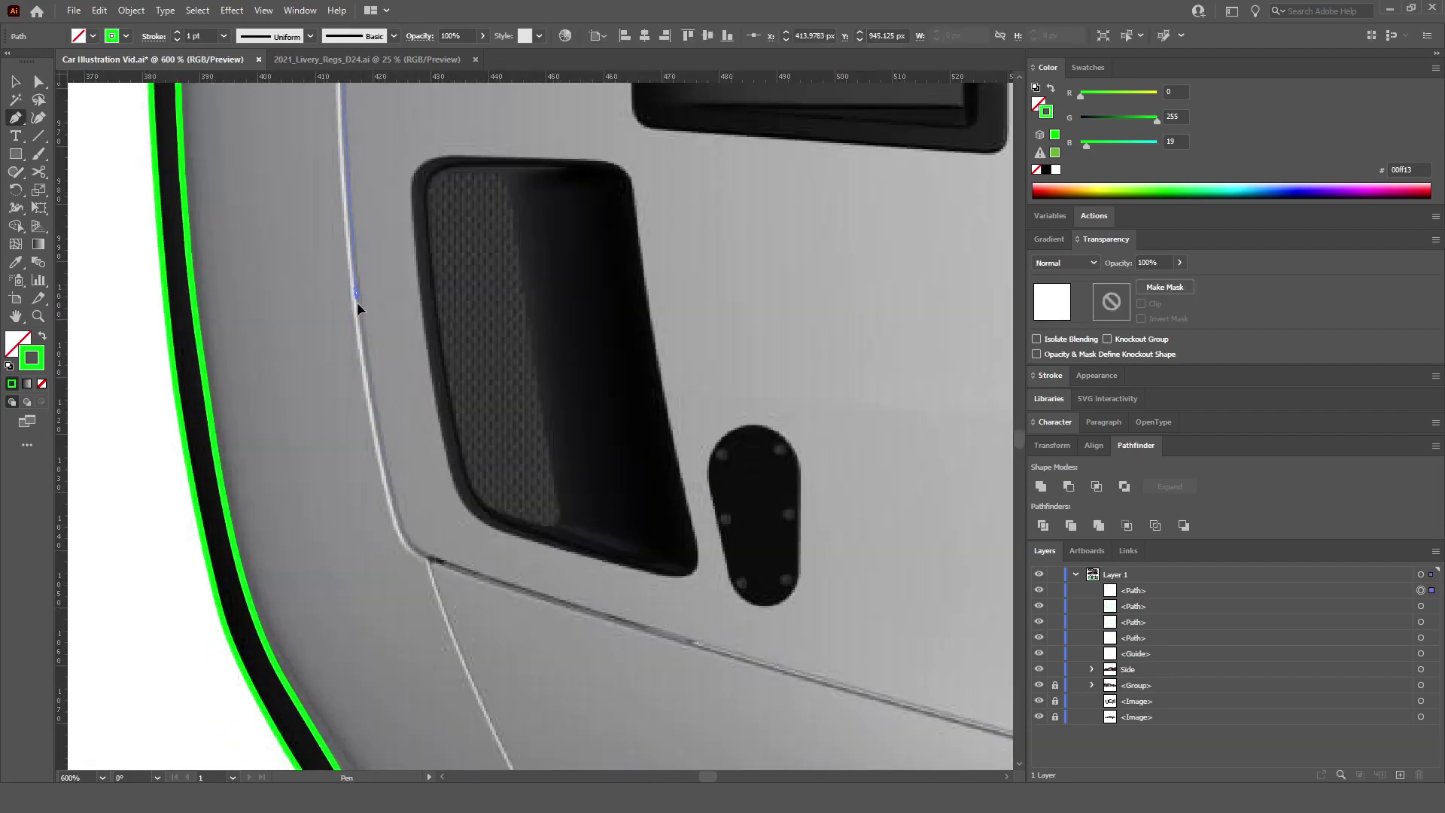
pyautogui.click(371, 450)
pyautogui.scroll(3, 441, 574)
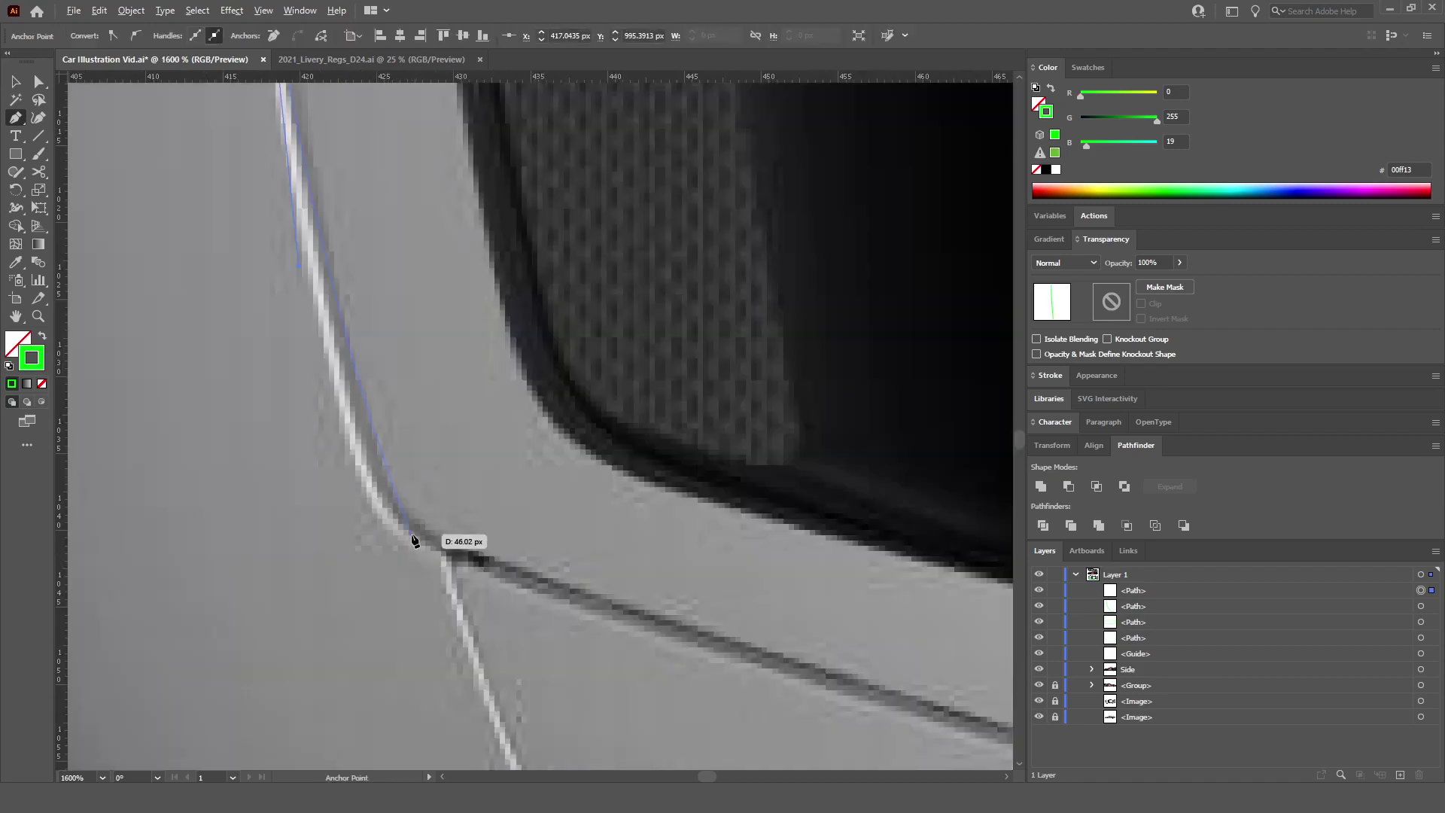
pyautogui.moveTo(406, 527); pyautogui.dragTo(461, 563)
# Step: Continue the path along the bonnet's long lower seam to the windscreen outline and end it there as an open path
pyautogui.scroll(-5, 461, 563)
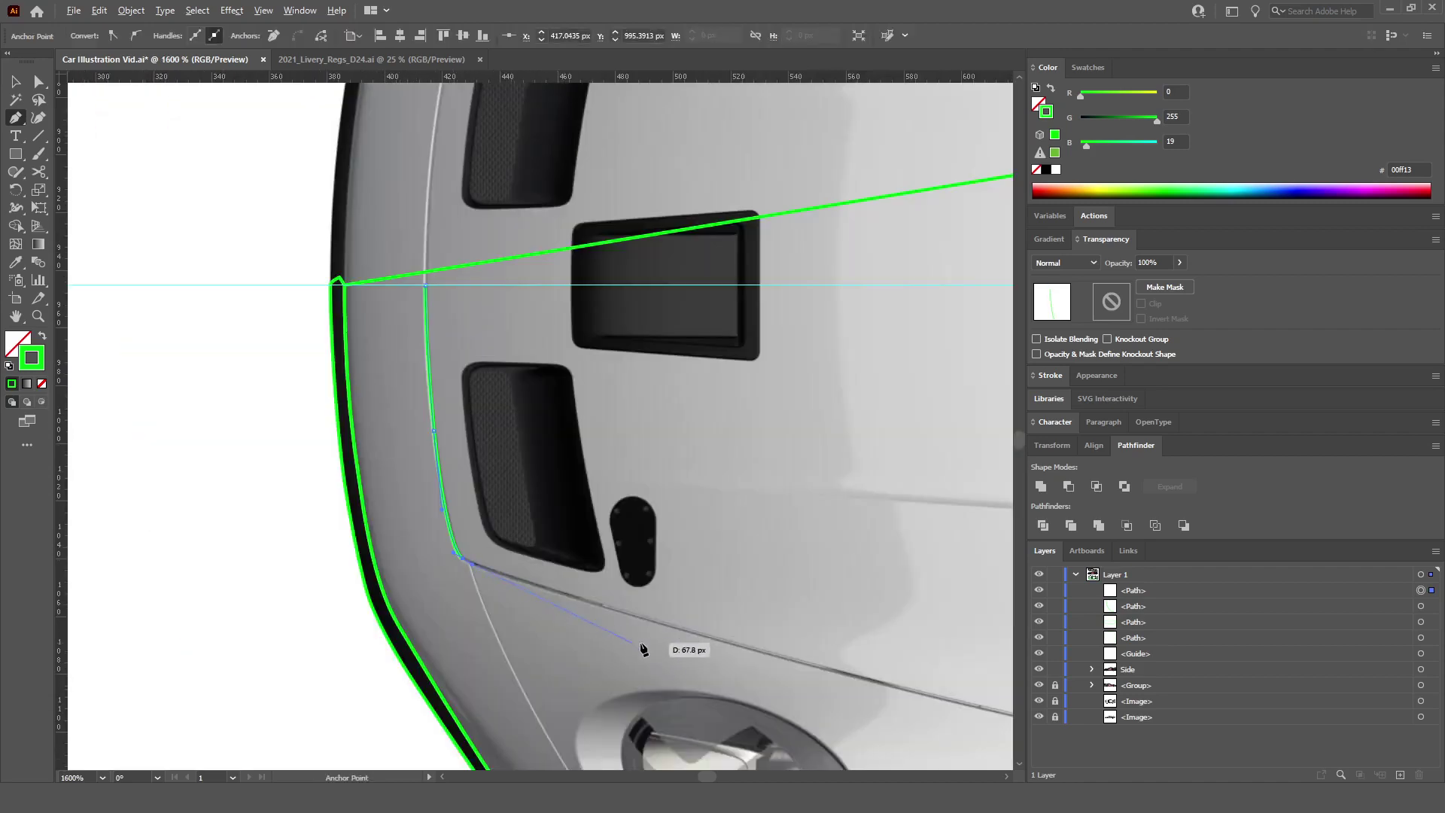
pyautogui.moveTo(658, 625); pyautogui.dragTo(658, 622)
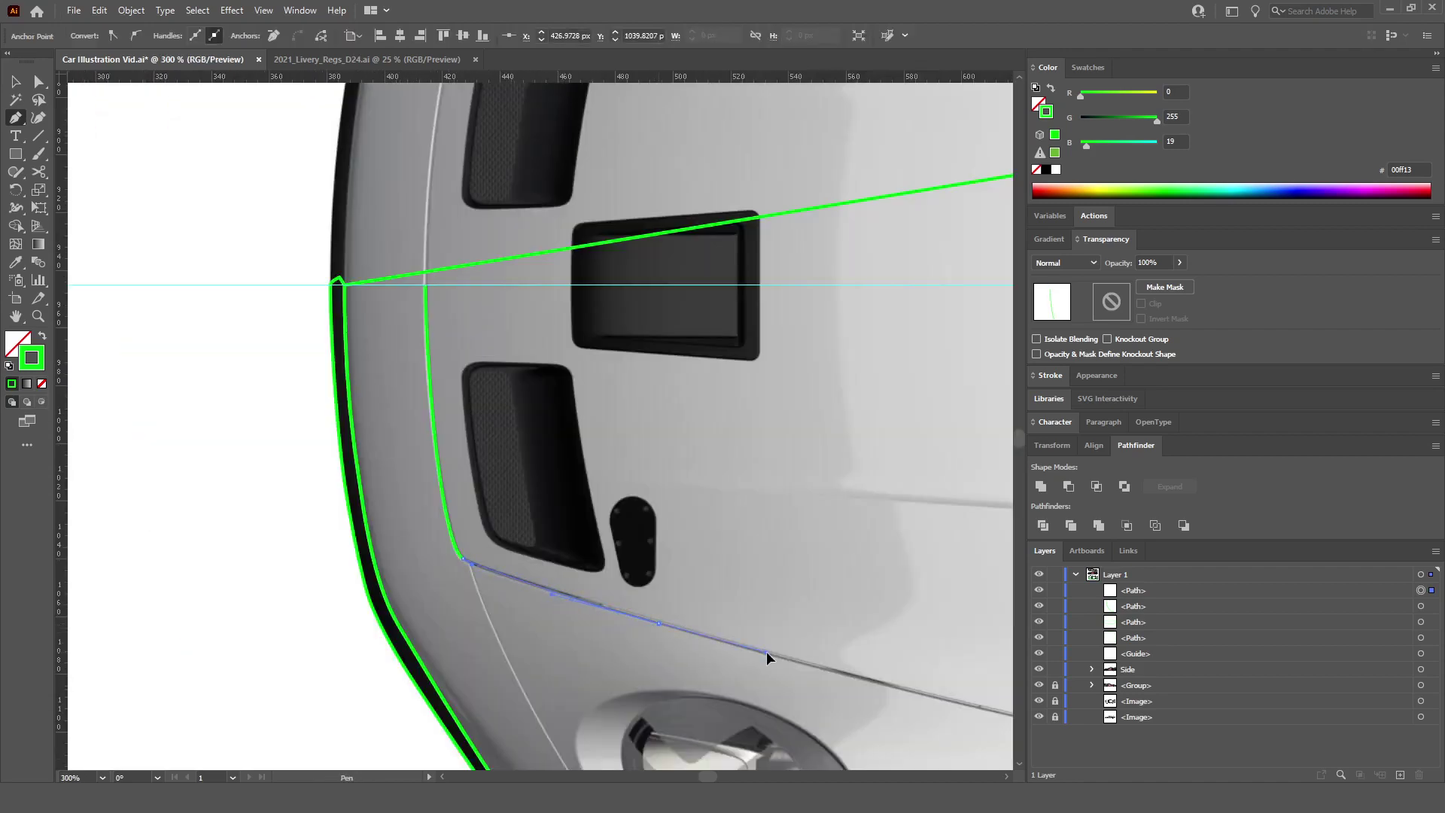
pyautogui.scroll(-6, 766, 652)
pyautogui.scroll(10, 248, 497)
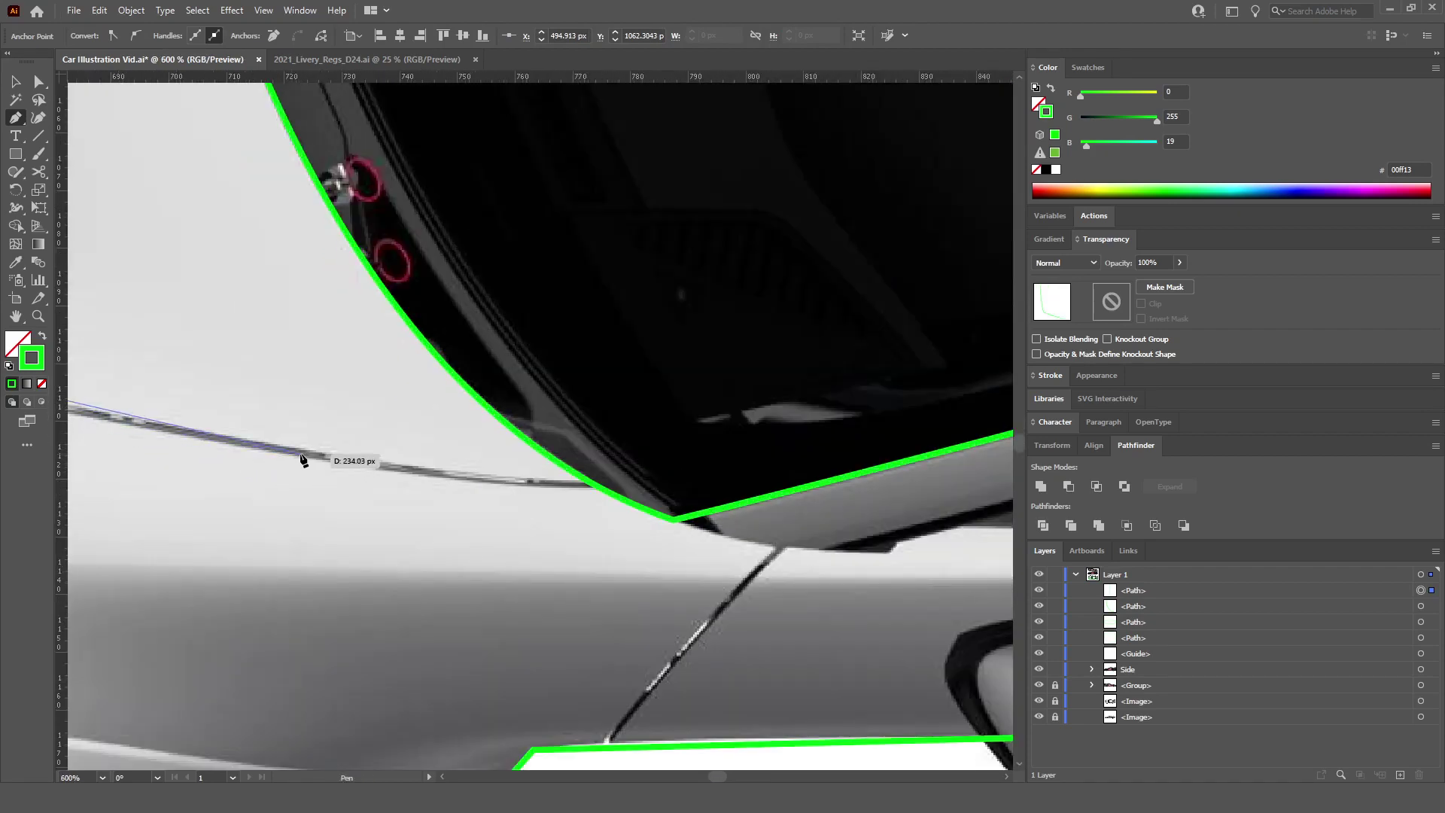
pyautogui.click(300, 454)
pyautogui.moveTo(435, 479); pyautogui.dragTo(453, 489)
pyautogui.moveTo(602, 487); pyautogui.dragTo(625, 482)
pyautogui.scroll(-4, 625, 483)
pyautogui.keyDown('ctrl'); pyautogui.click(624, 487); pyautogui.keyUp('ctrl')
pyautogui.scroll(-4, 624, 487)
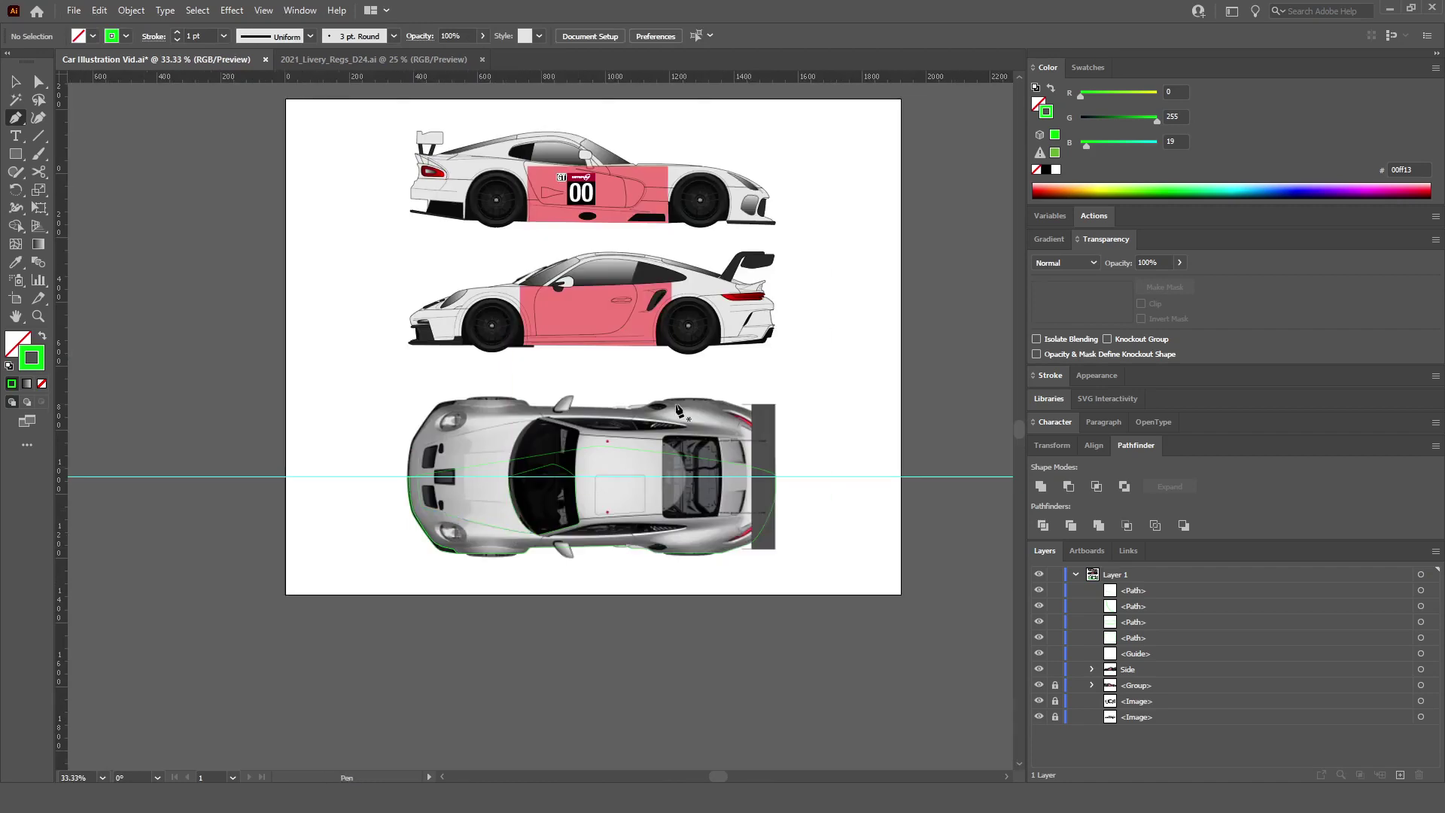
# Step: Lock the centre guide and select all four green paths traced on the top view
pyautogui.scroll(2, 377, 188)
pyautogui.press('v')
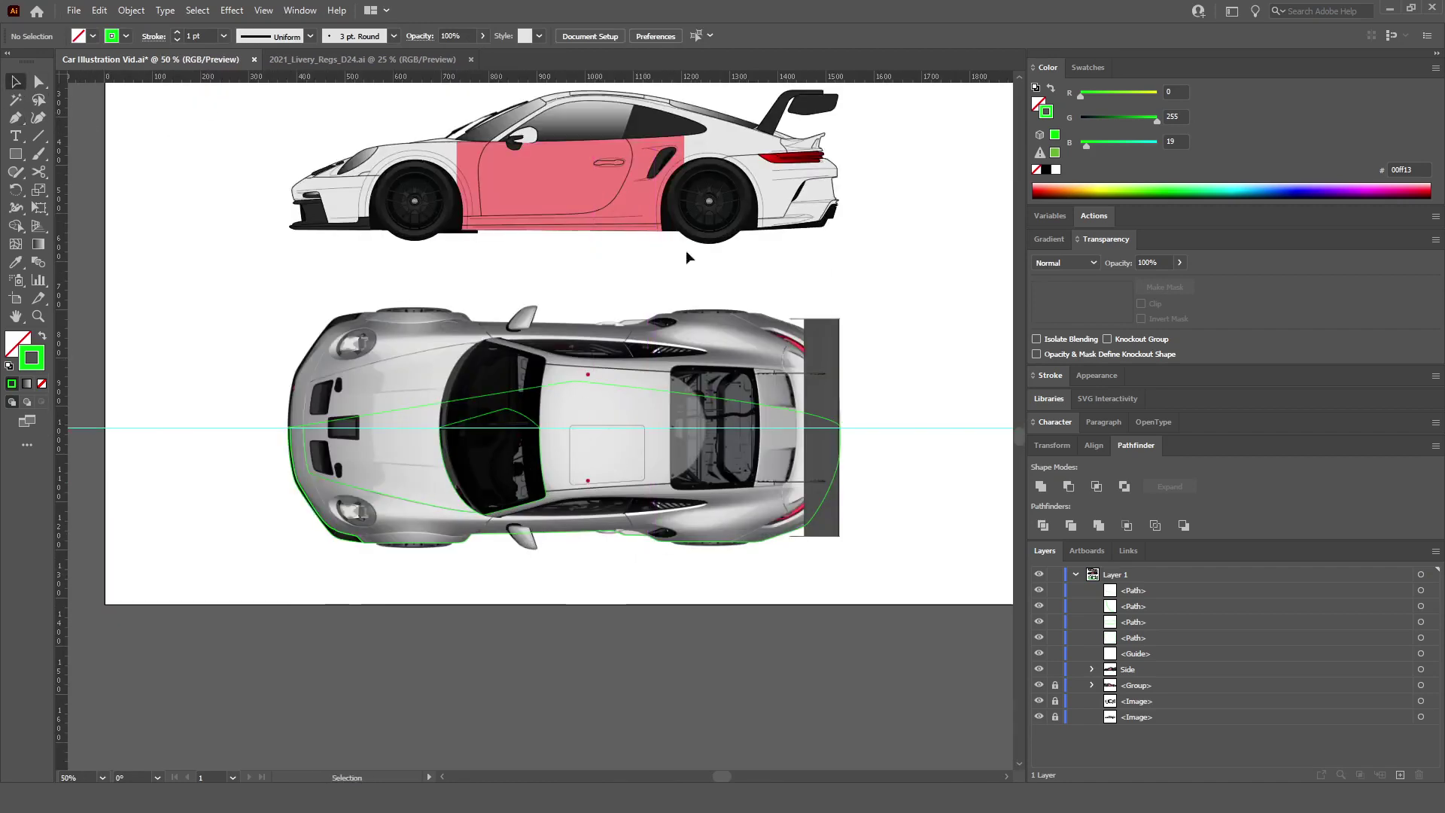
pyautogui.scroll(2, 500, 478)
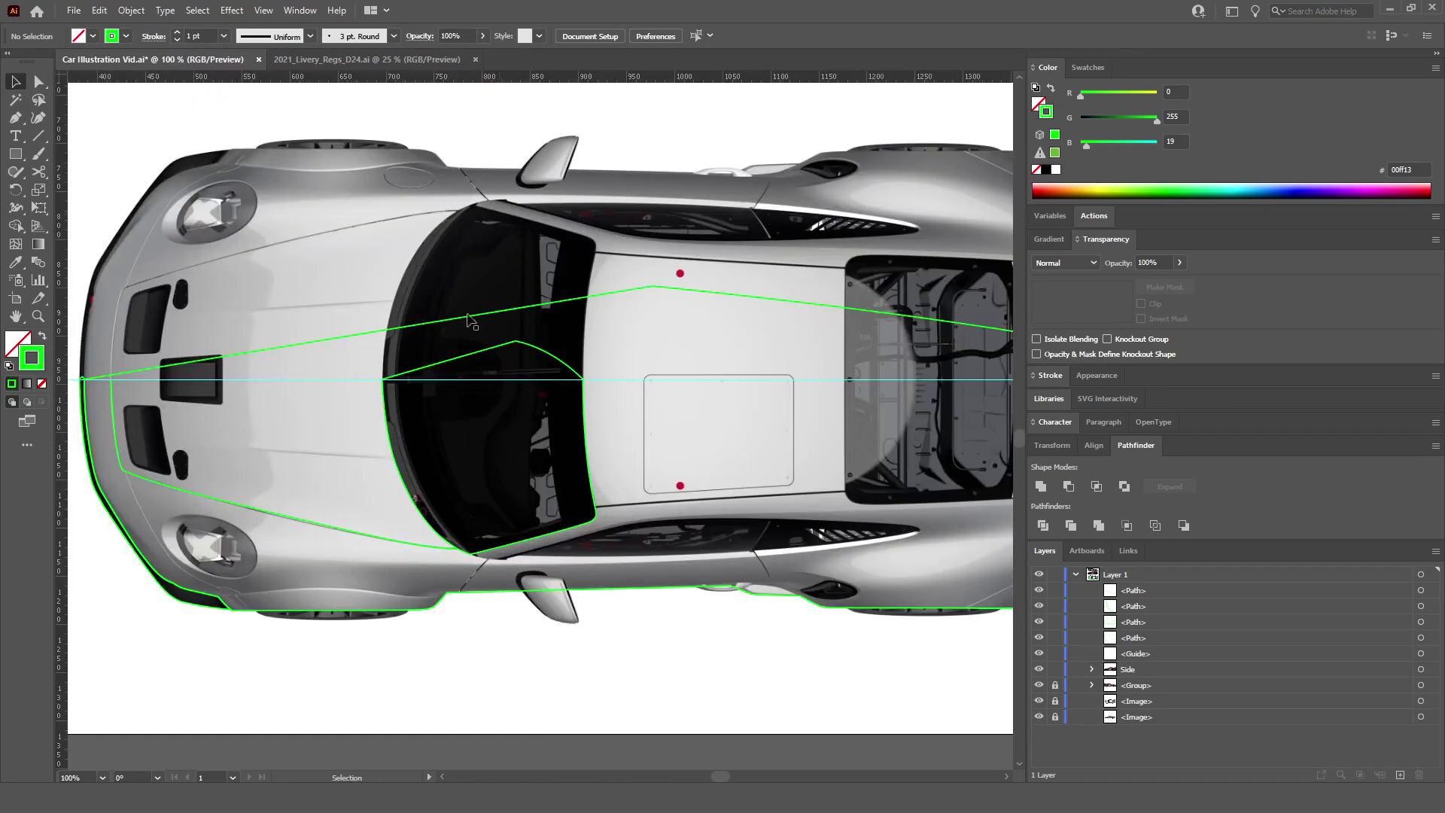
pyautogui.scroll(-1, 643, 412)
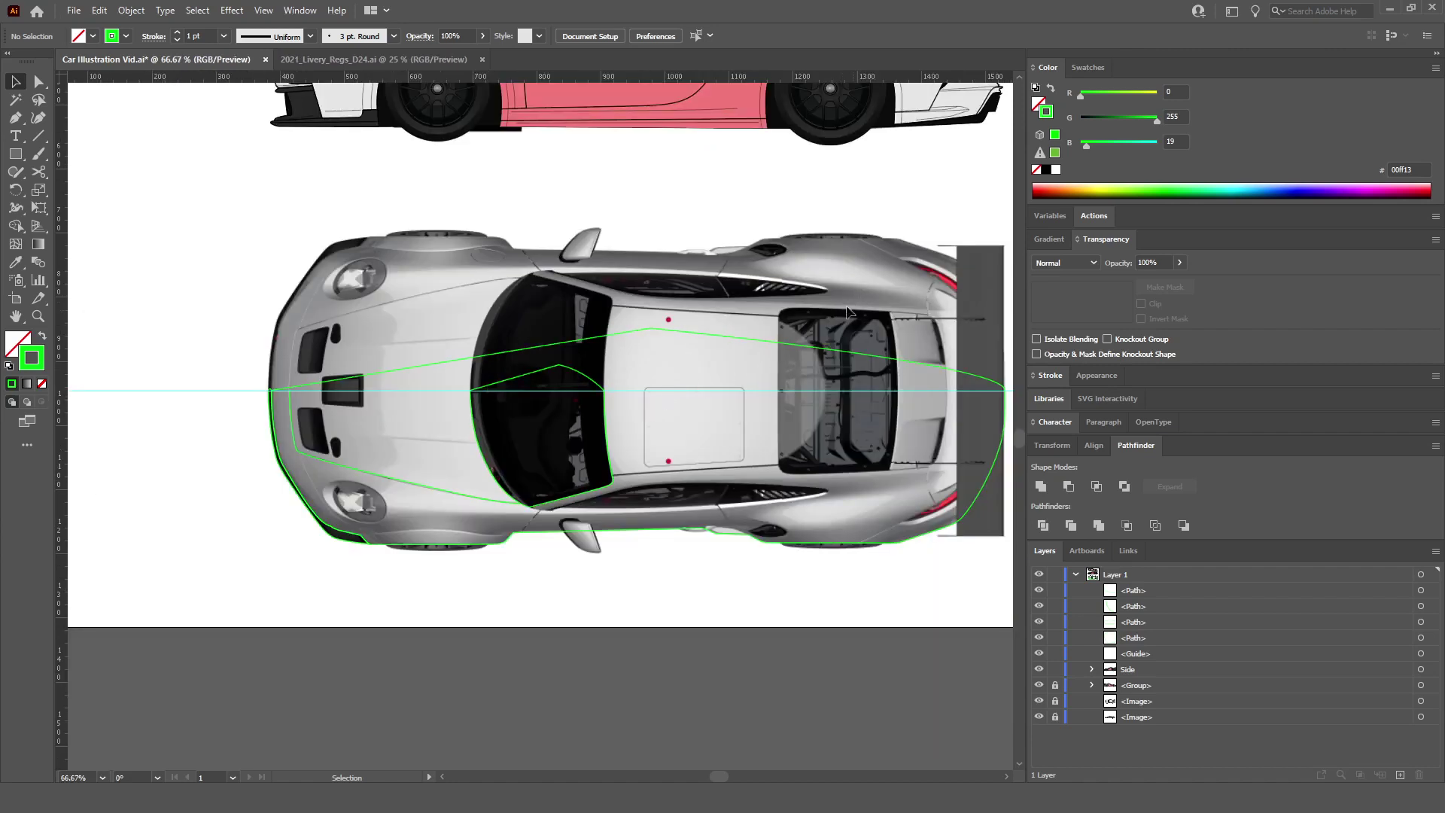
pyautogui.moveTo(859, 294); pyautogui.dragTo(257, 578)
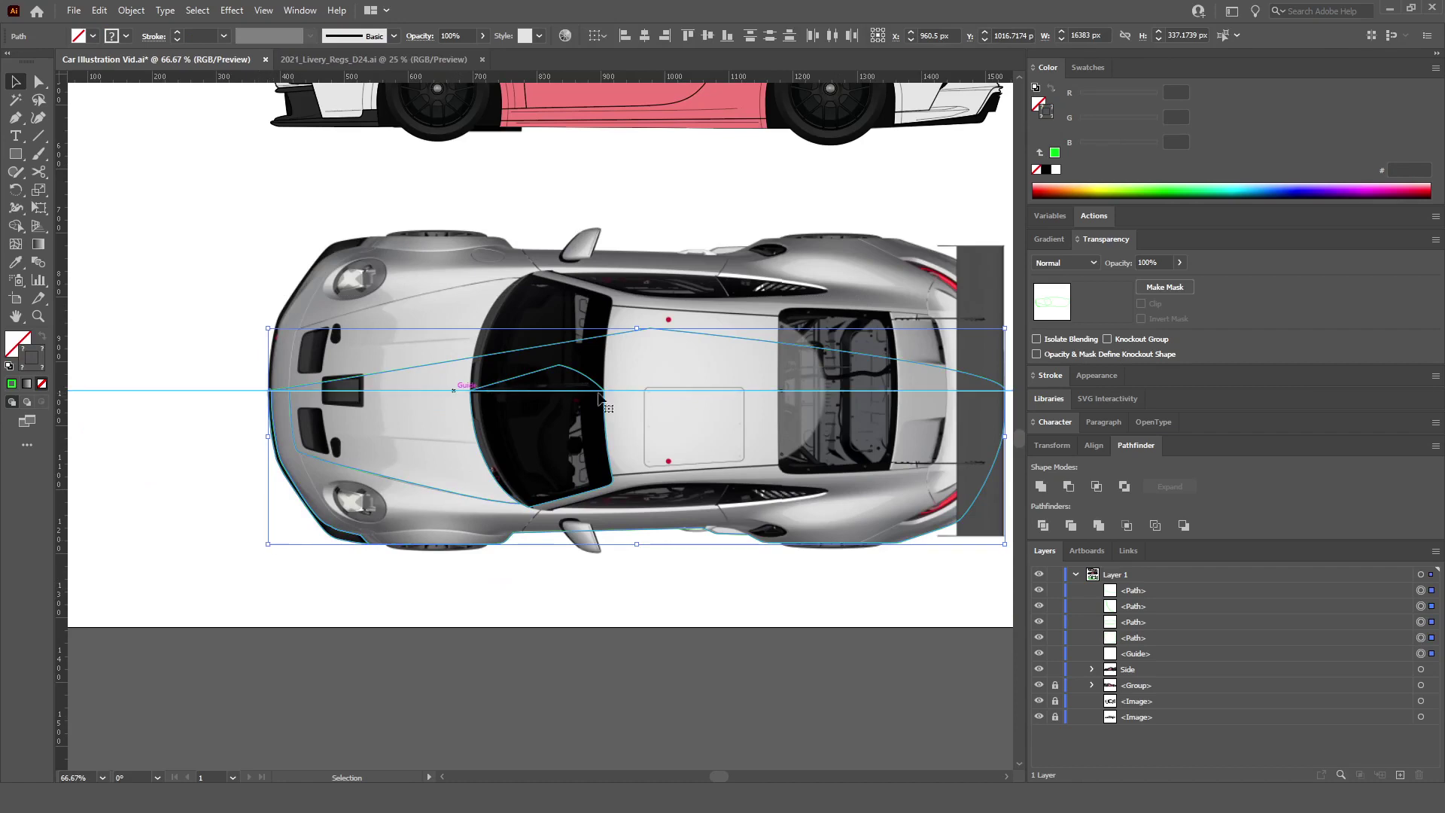
pyautogui.click(920, 677)
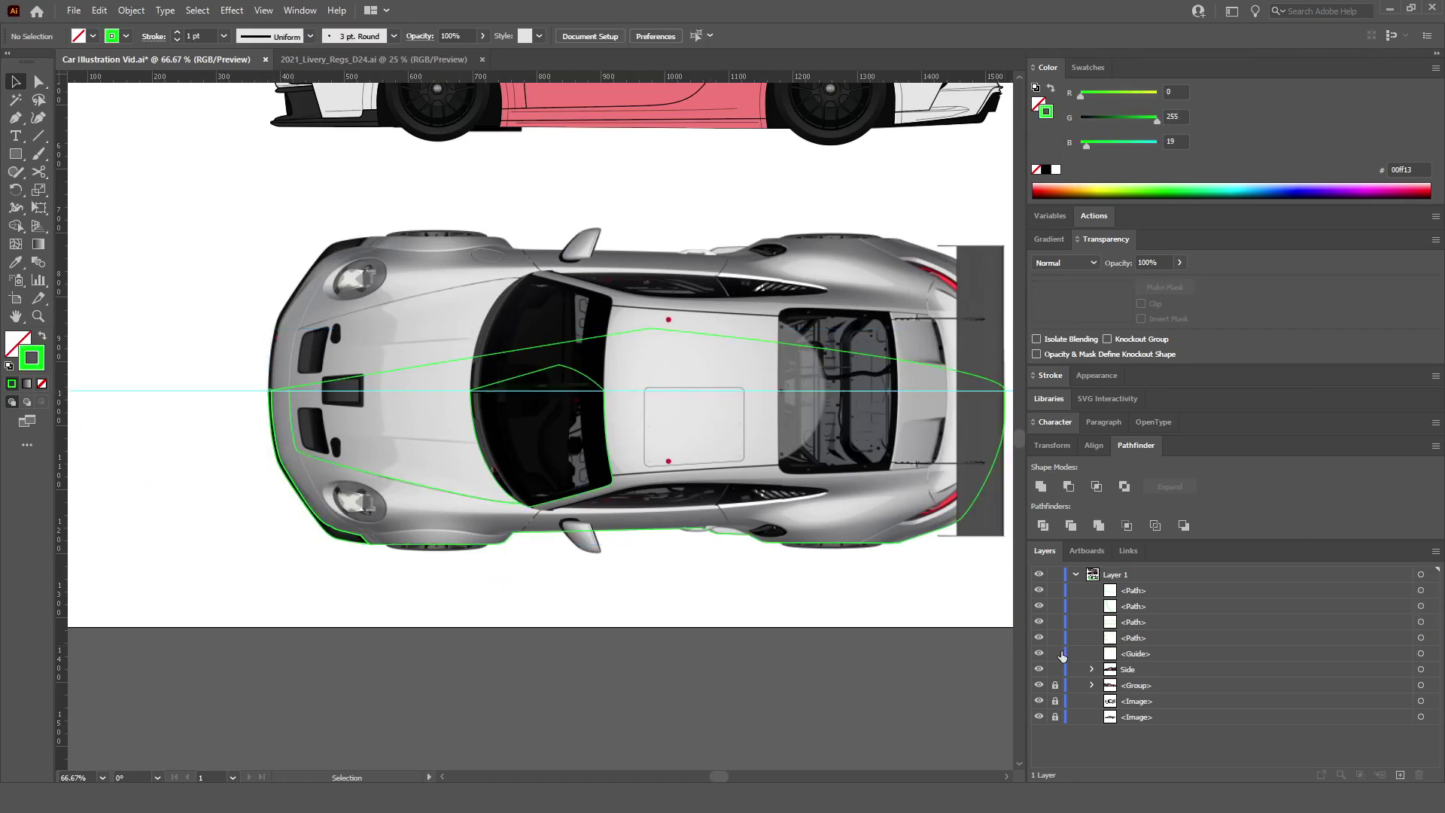
pyautogui.moveTo(833, 287); pyautogui.dragTo(251, 574)
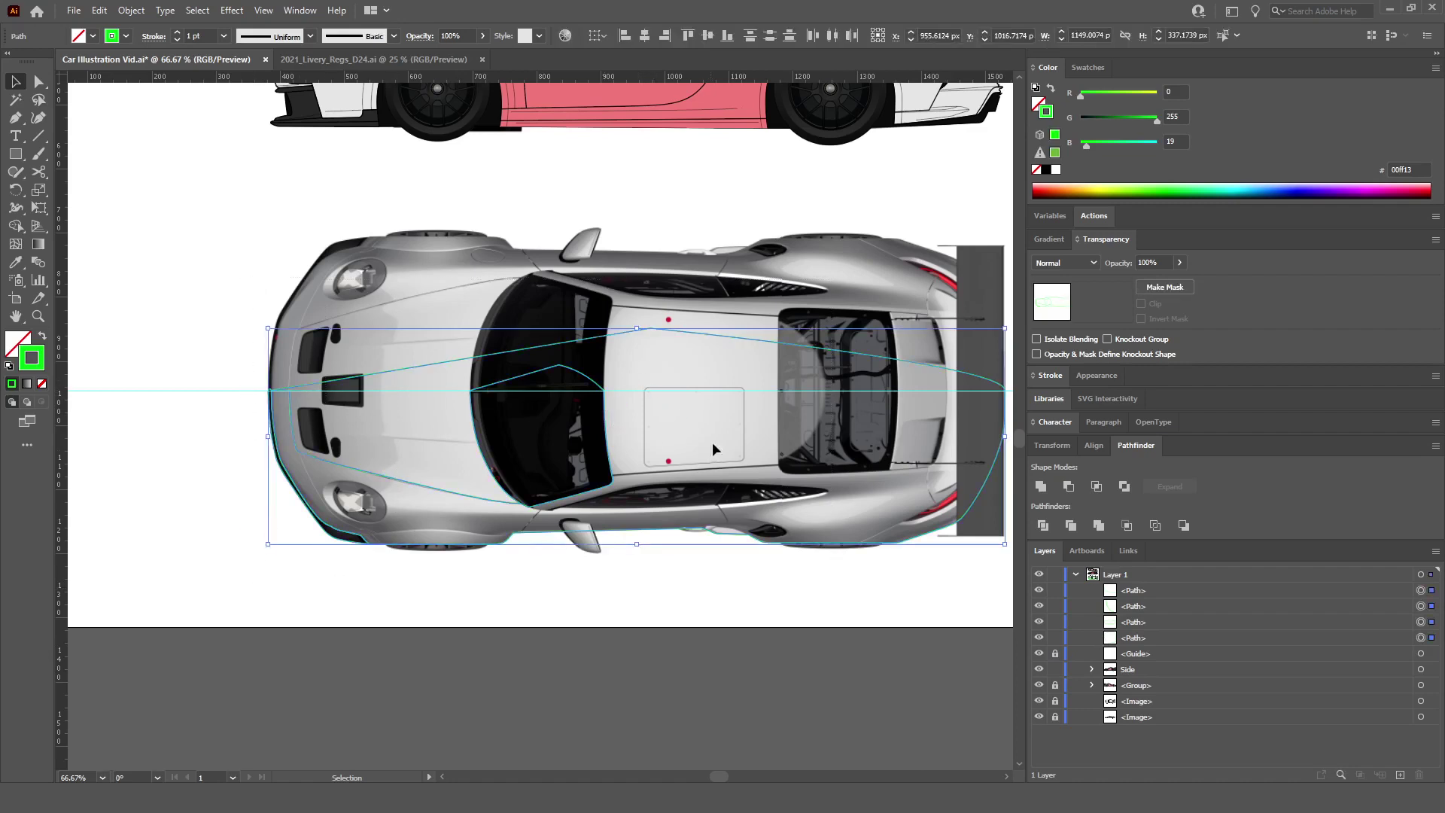
# Step: Reflect a copy of the selected paths across the horizontal centre guide onto the upper half of the car
pyautogui.press('o')
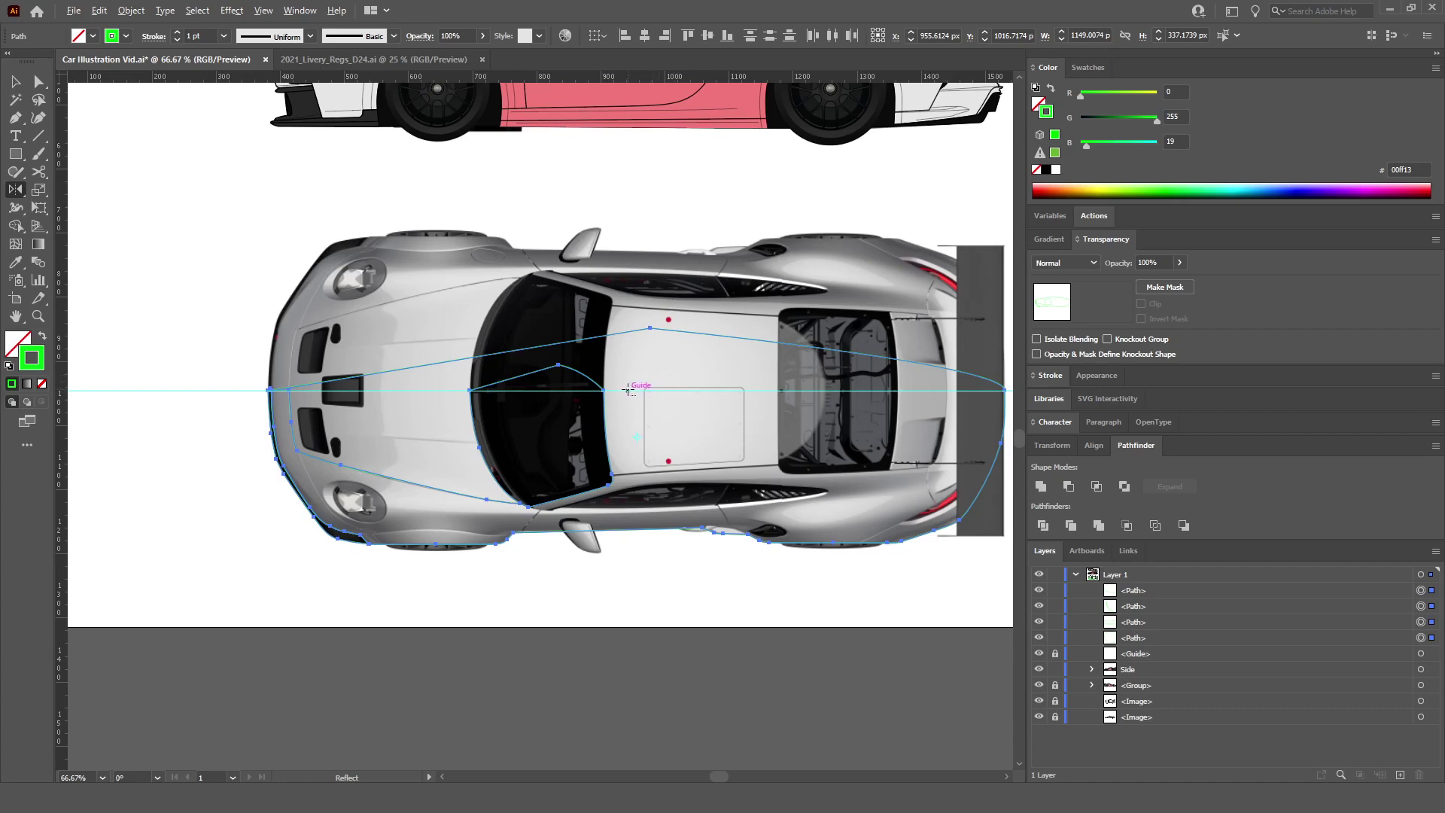
pyautogui.moveTo(628, 390); pyautogui.dragTo(631, 396)
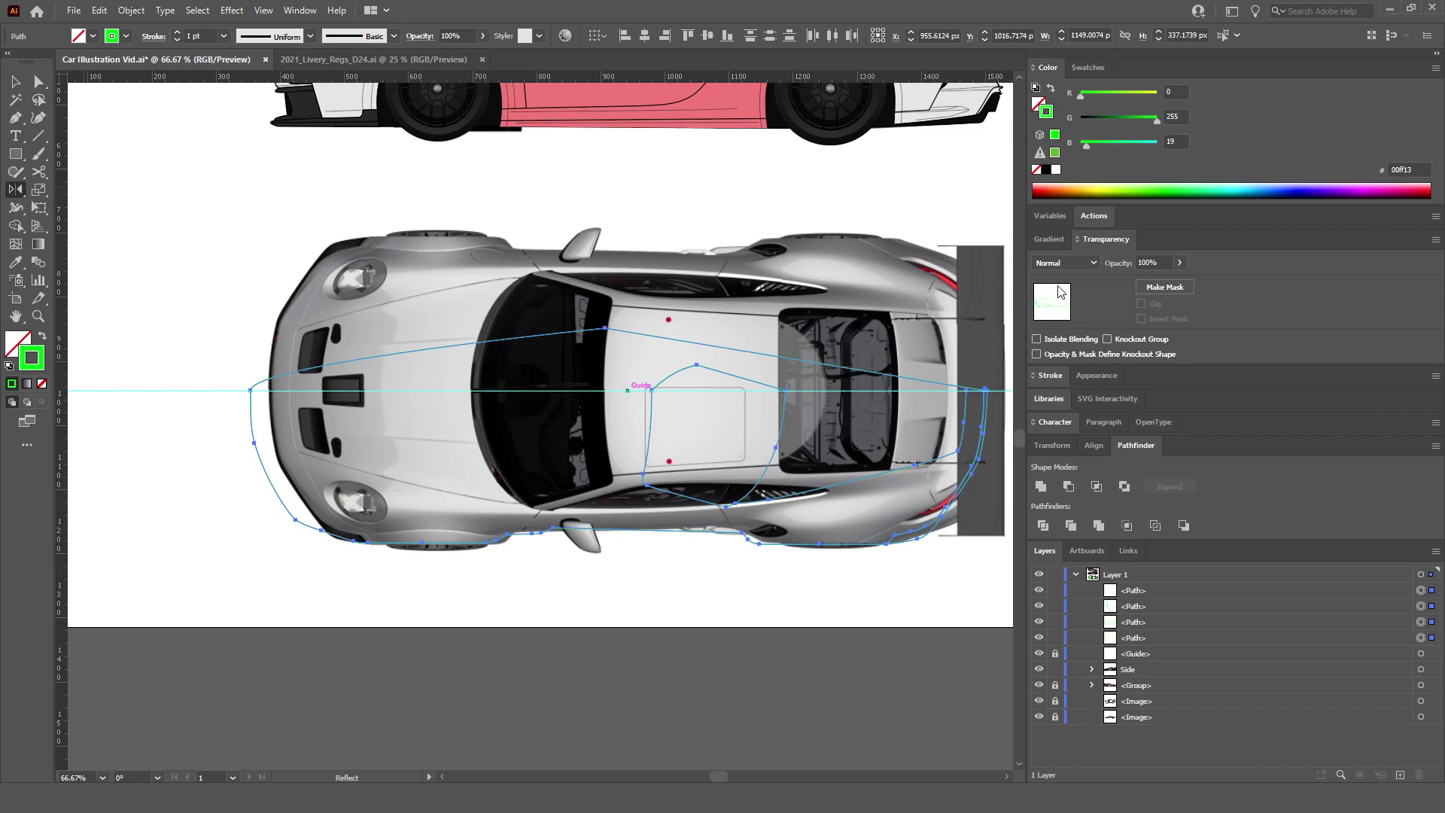
pyautogui.moveTo(753, 362); pyautogui.dragTo(715, 408)
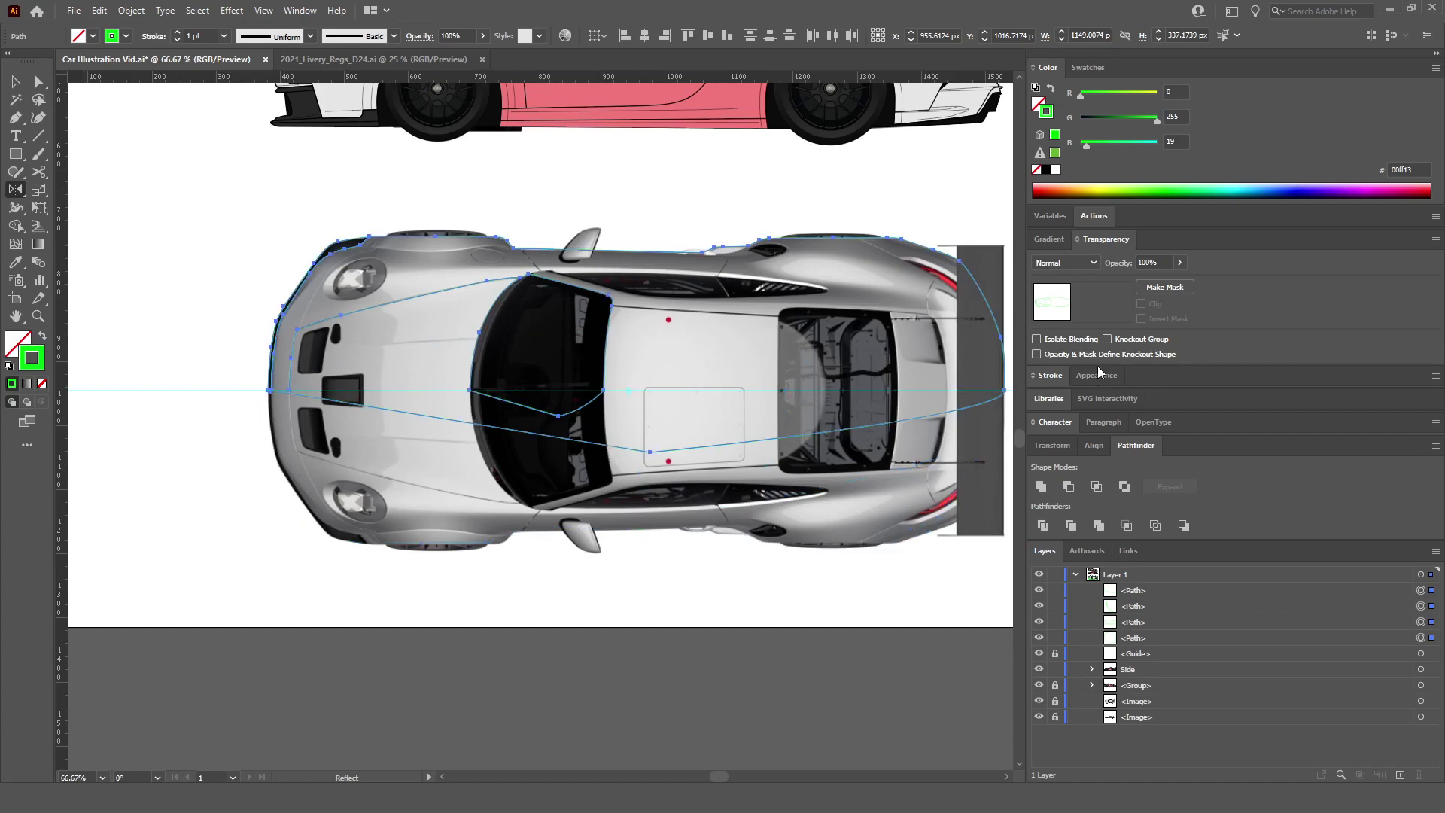
pyautogui.hotkey('ctrl', 'd')
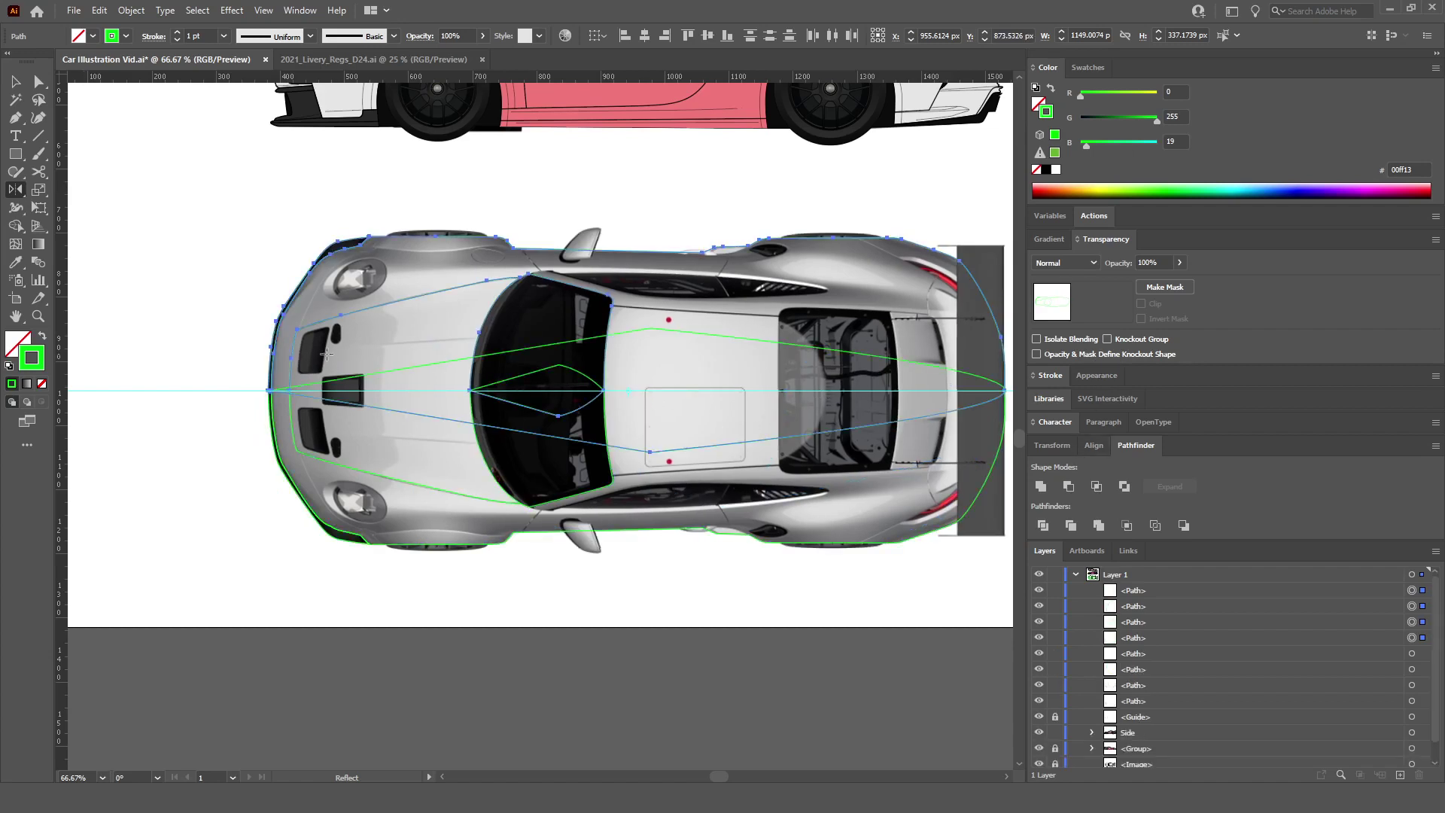
pyautogui.click(16, 81)
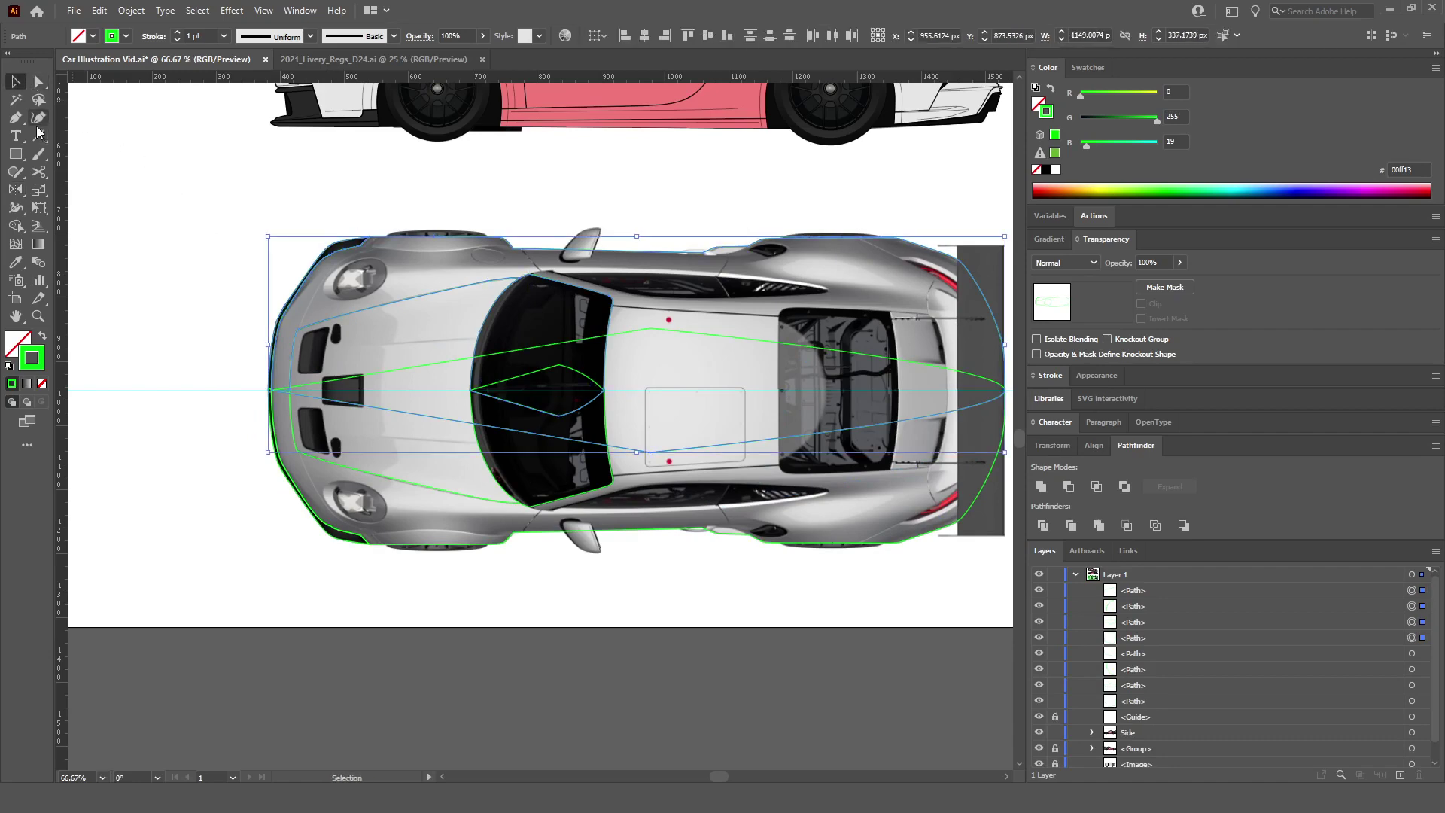
pyautogui.click(317, 397)
# Step: Unite the lower and mirrored upper windscreen paths into one shape
pyautogui.scroll(3, 317, 397)
pyautogui.scroll(-2, 295, 344)
pyautogui.scroll(-2, 373, 399)
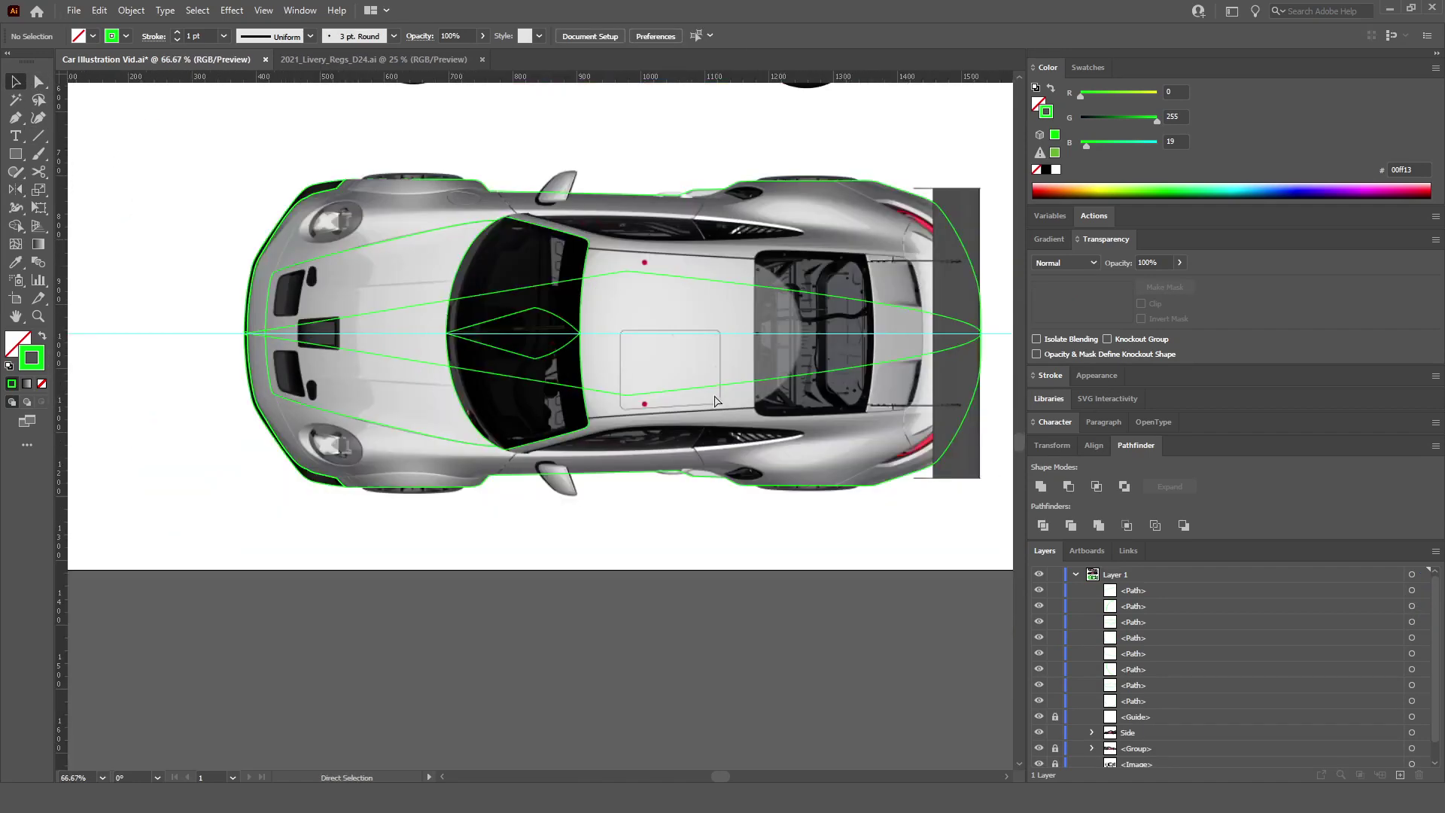
pyautogui.scroll(4, 548, 331)
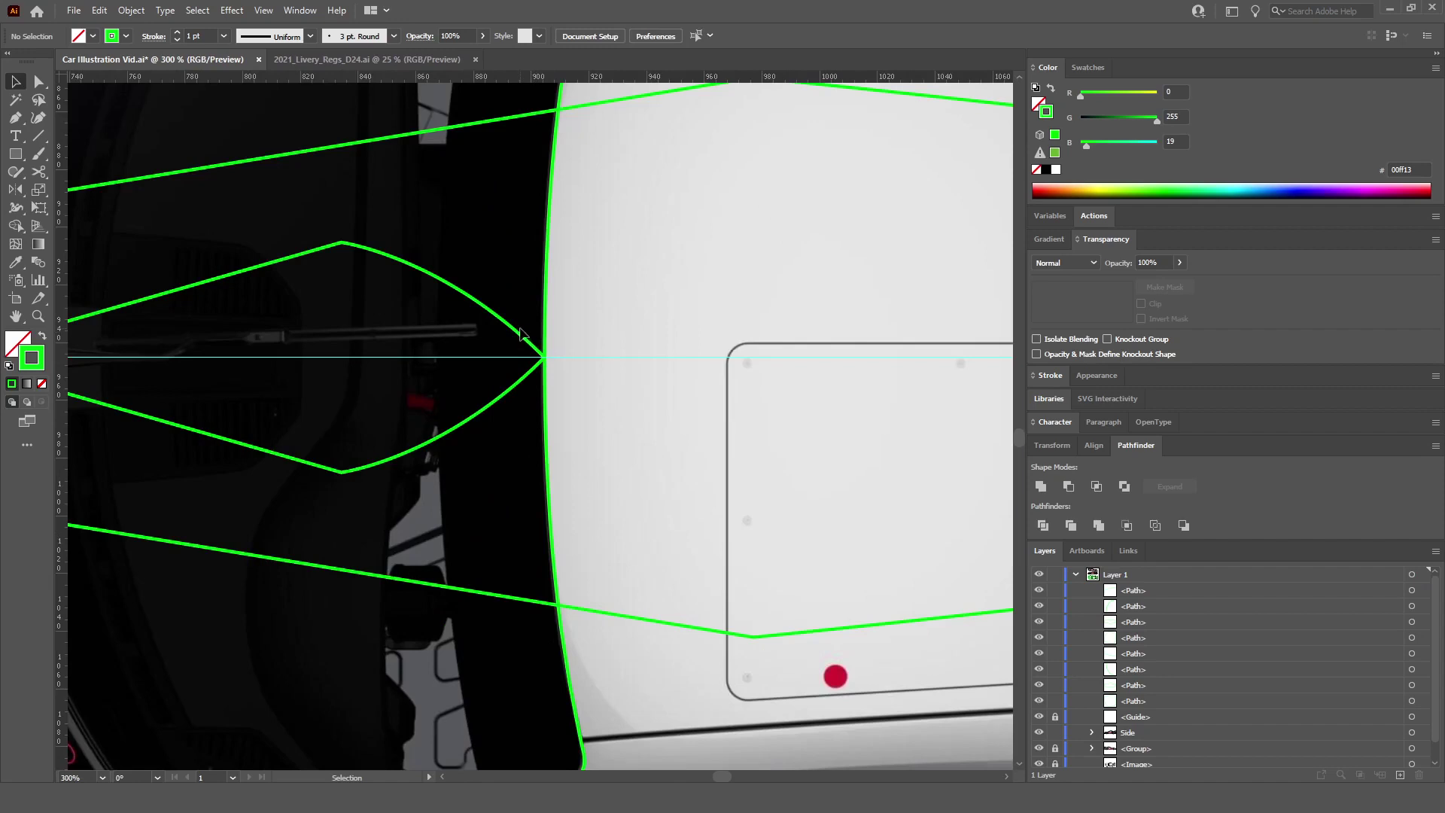
pyautogui.click(518, 333)
pyautogui.scroll(-1, 524, 414)
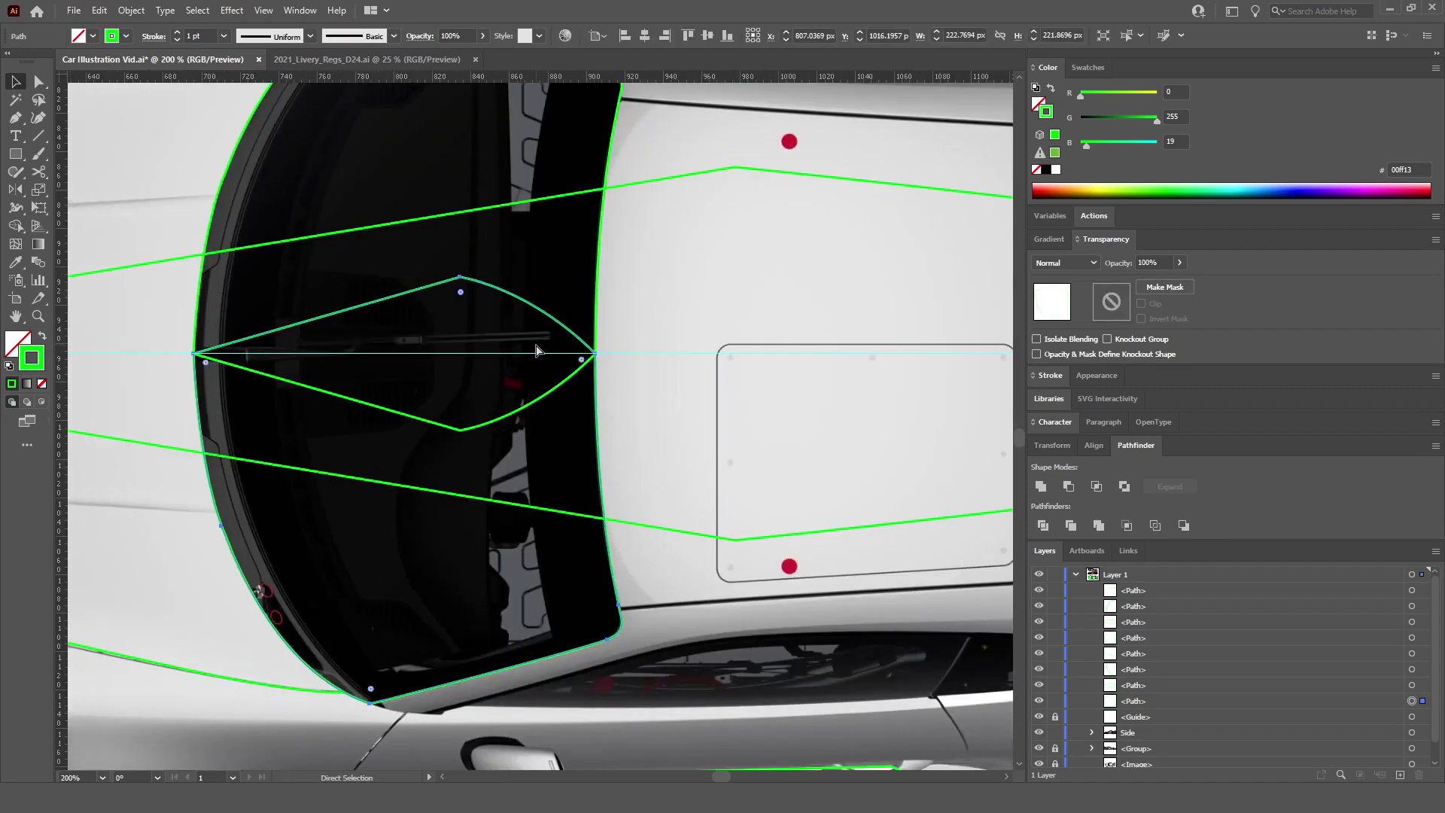
pyautogui.keyDown('shift'); pyautogui.click(523, 410); pyautogui.keyUp('shift')
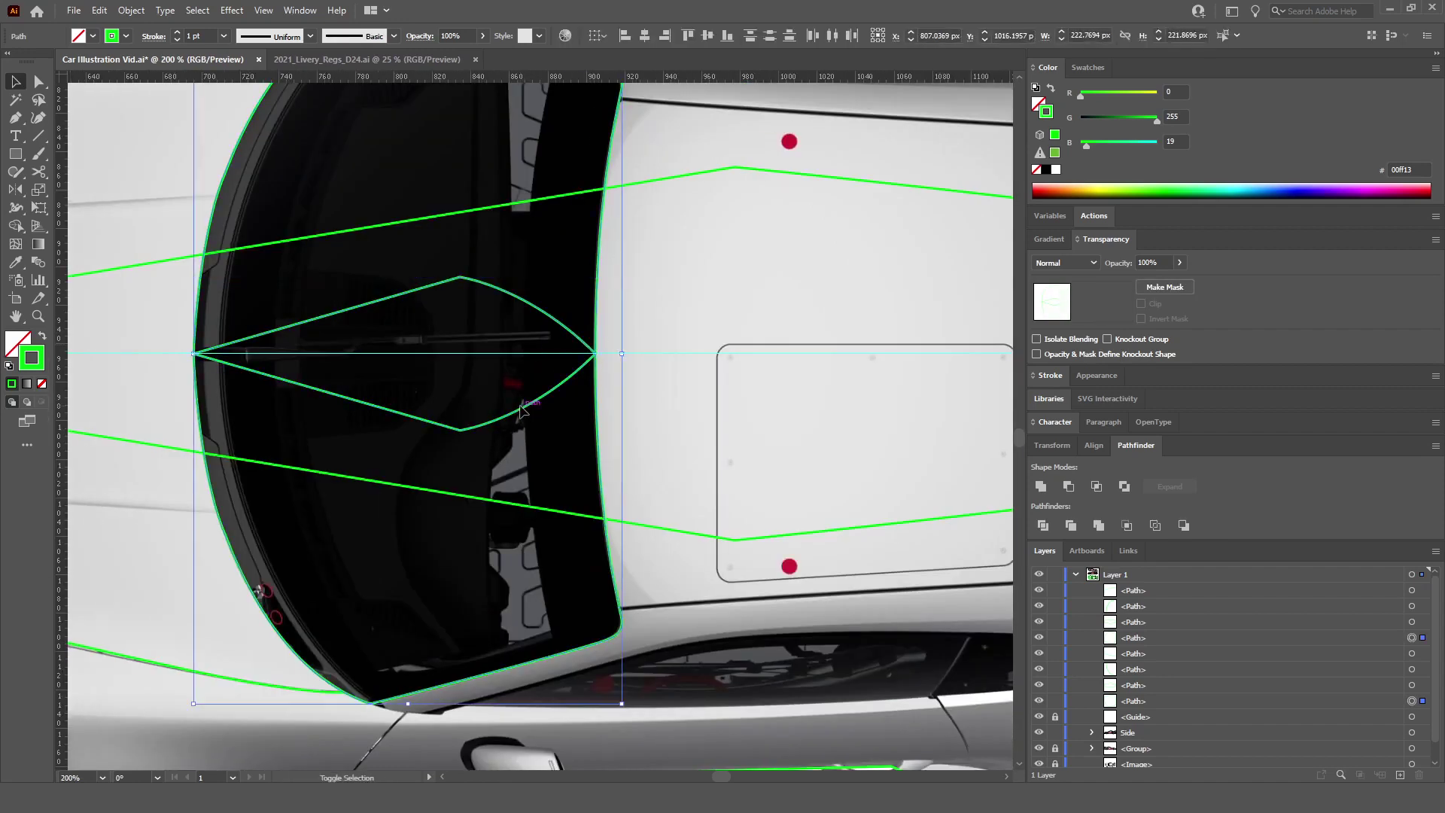
pyautogui.click(1041, 488)
# Step: Unite the lower and mirrored upper main body outlines into one shape
pyautogui.click(557, 512)
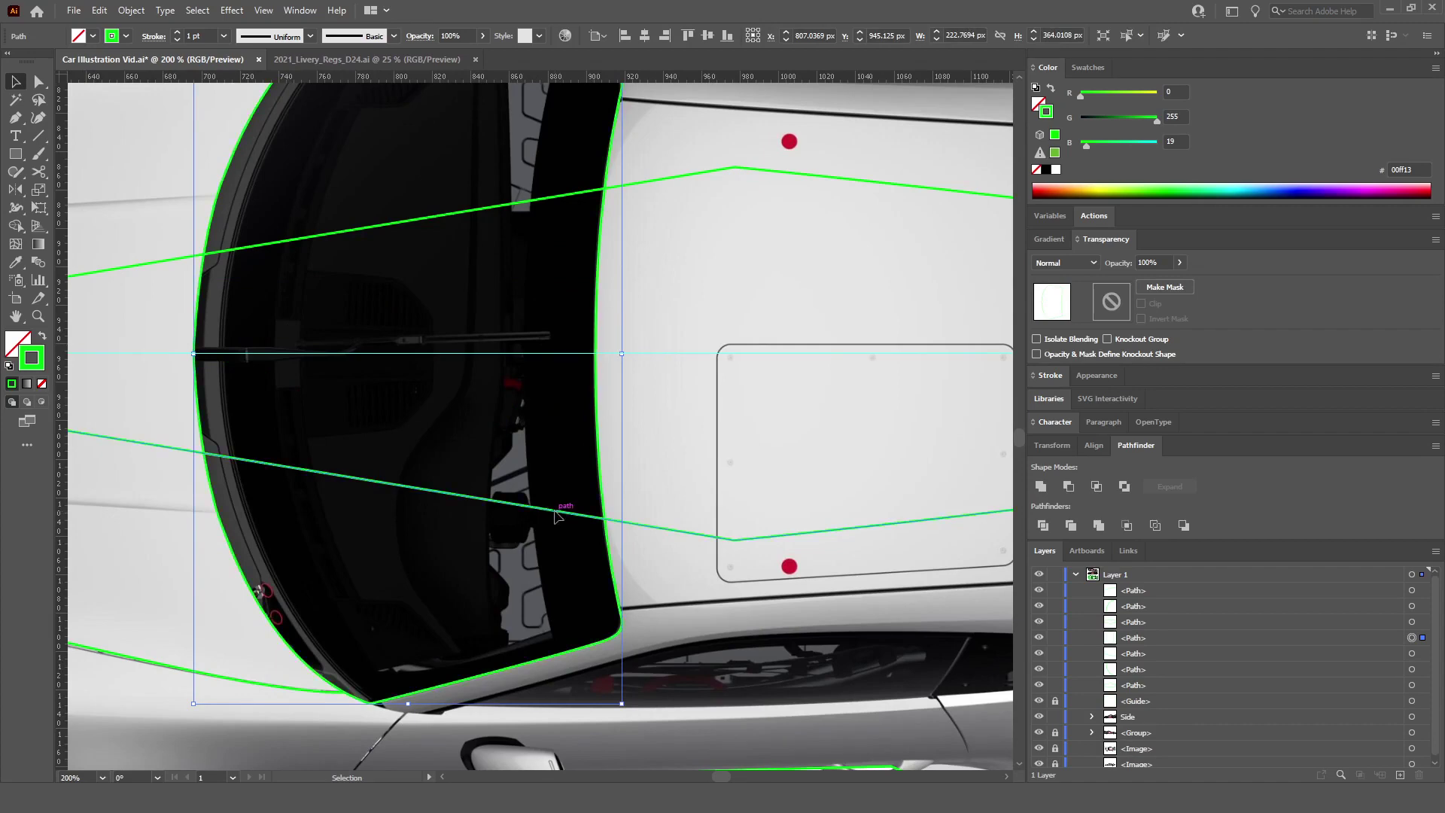
pyautogui.keyDown('shift'); pyautogui.click(478, 213); pyautogui.keyUp('shift')
pyautogui.click(1041, 487)
pyautogui.hotkey('ctrl', '0')
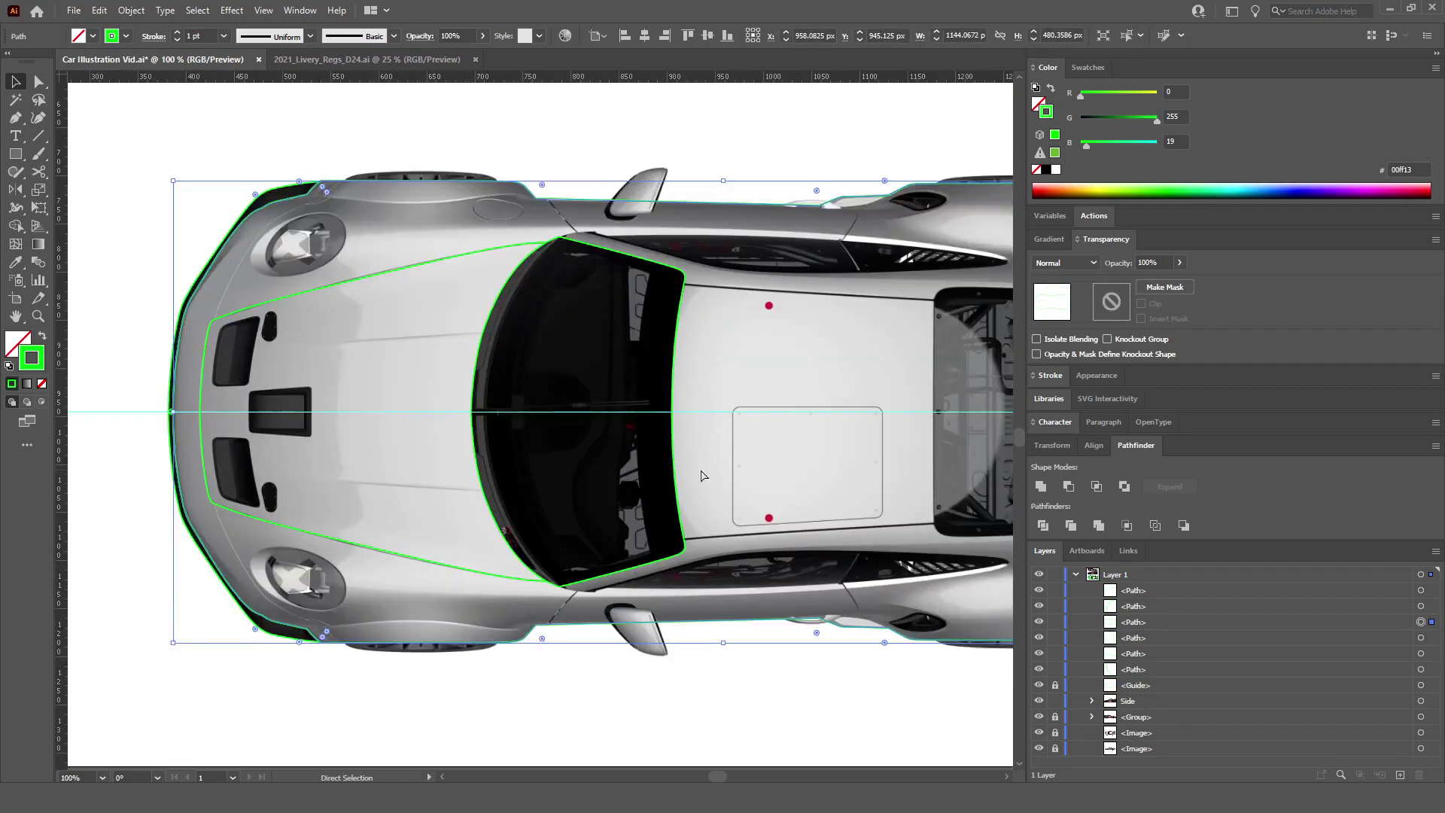
# Step: Unite the lower and mirrored upper front splitter paths into one shape
pyautogui.scroll(6, 349, 400)
pyautogui.click(459, 364)
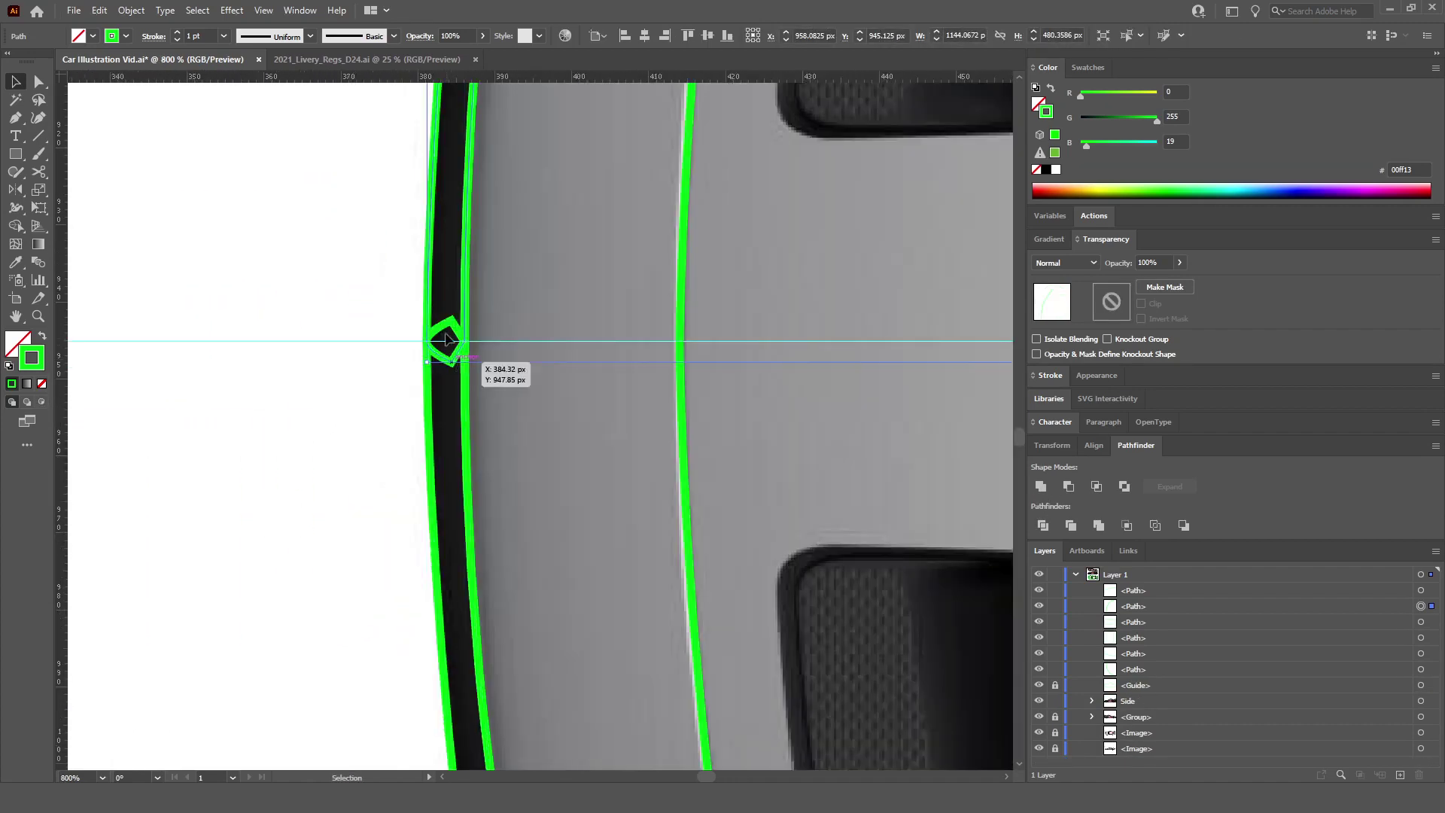
pyautogui.keyDown('shift'); pyautogui.click(450, 325); pyautogui.keyUp('shift')
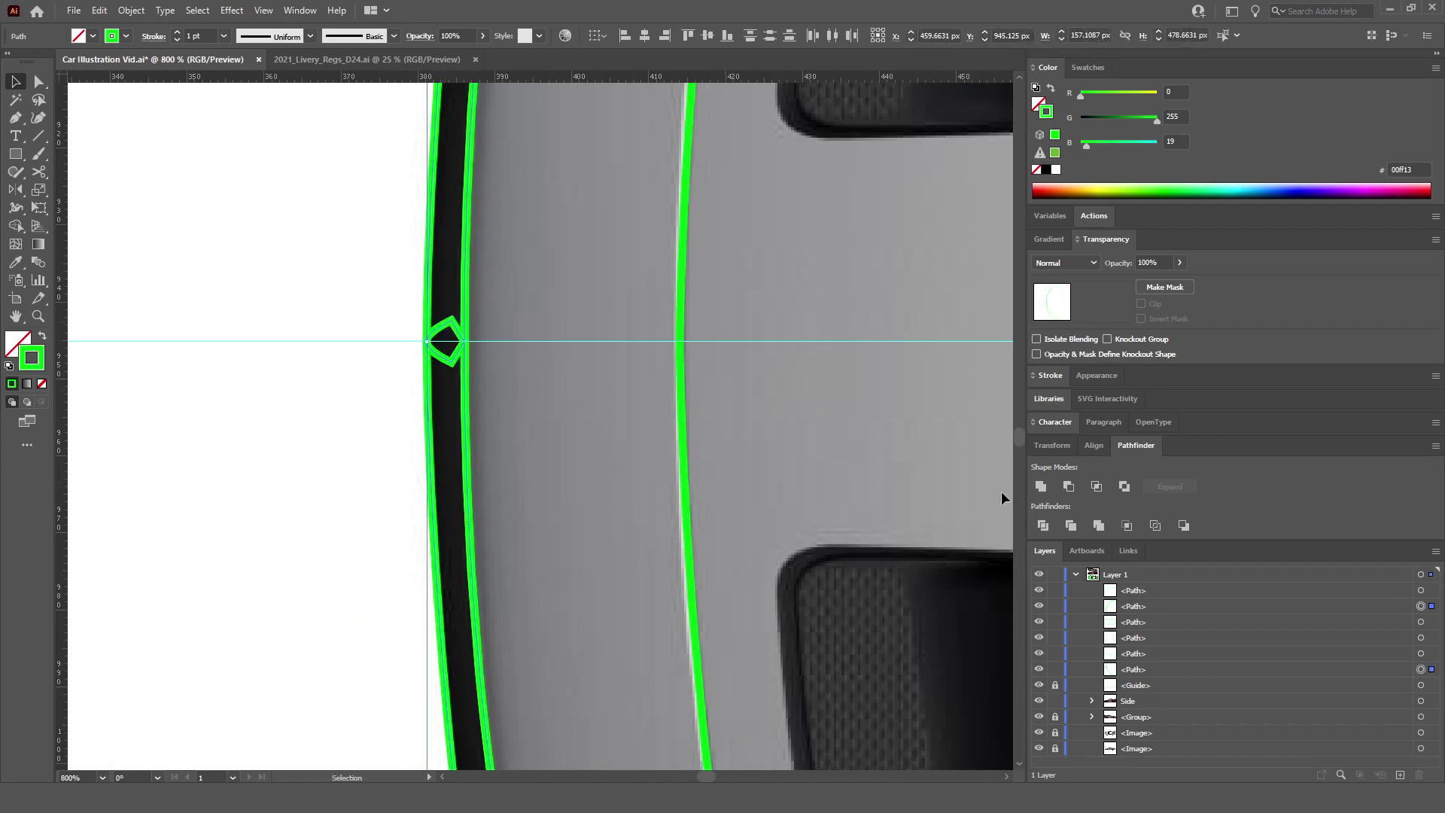
pyautogui.click(1041, 486)
# Step: Apply the side view windscreen's grey gradient fill and dark outline to the top view's windscreen shape
pyautogui.scroll(-6, 343, 454)
pyautogui.scroll(4, 856, 421)
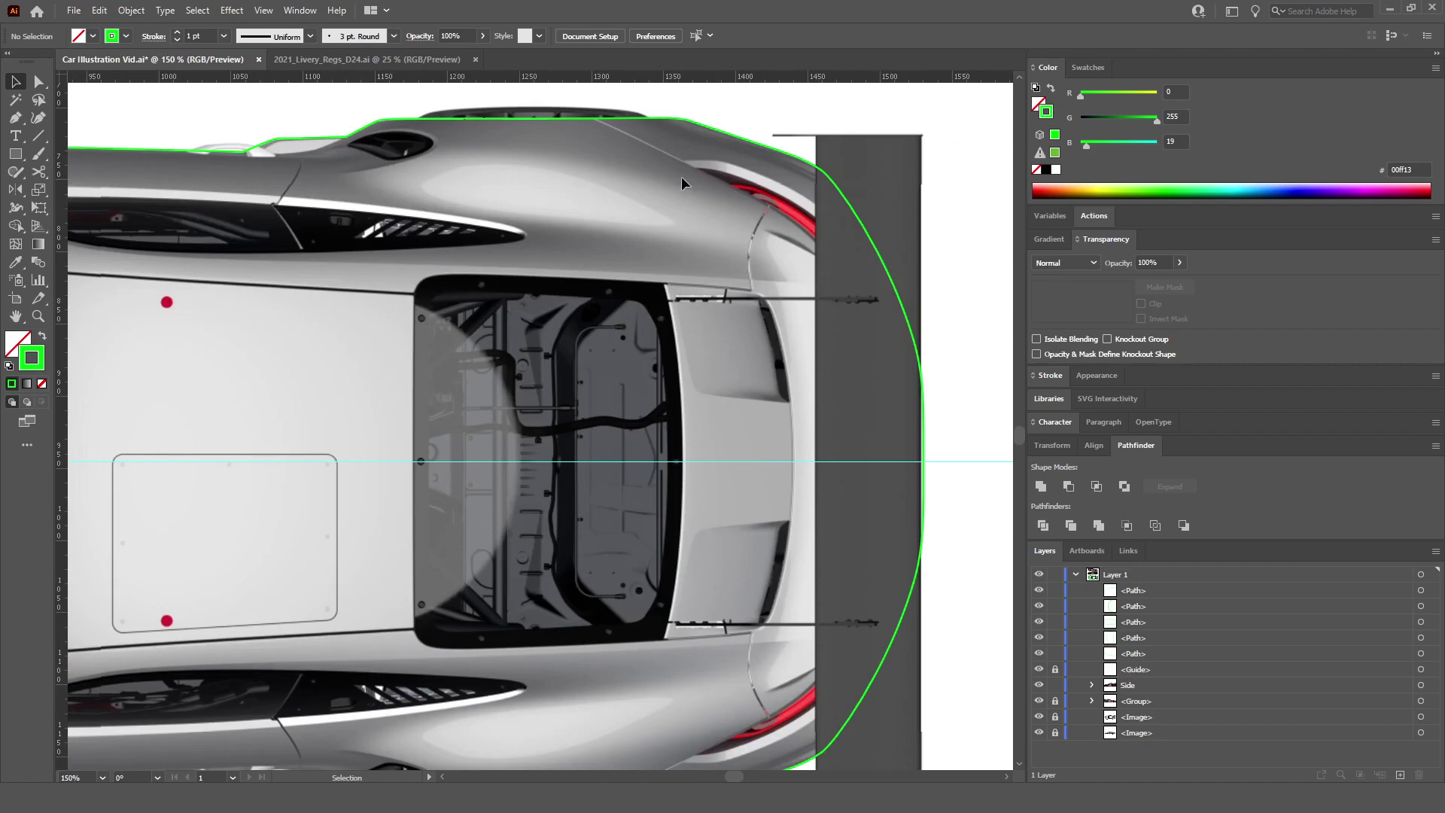
pyautogui.scroll(-5, 694, 421)
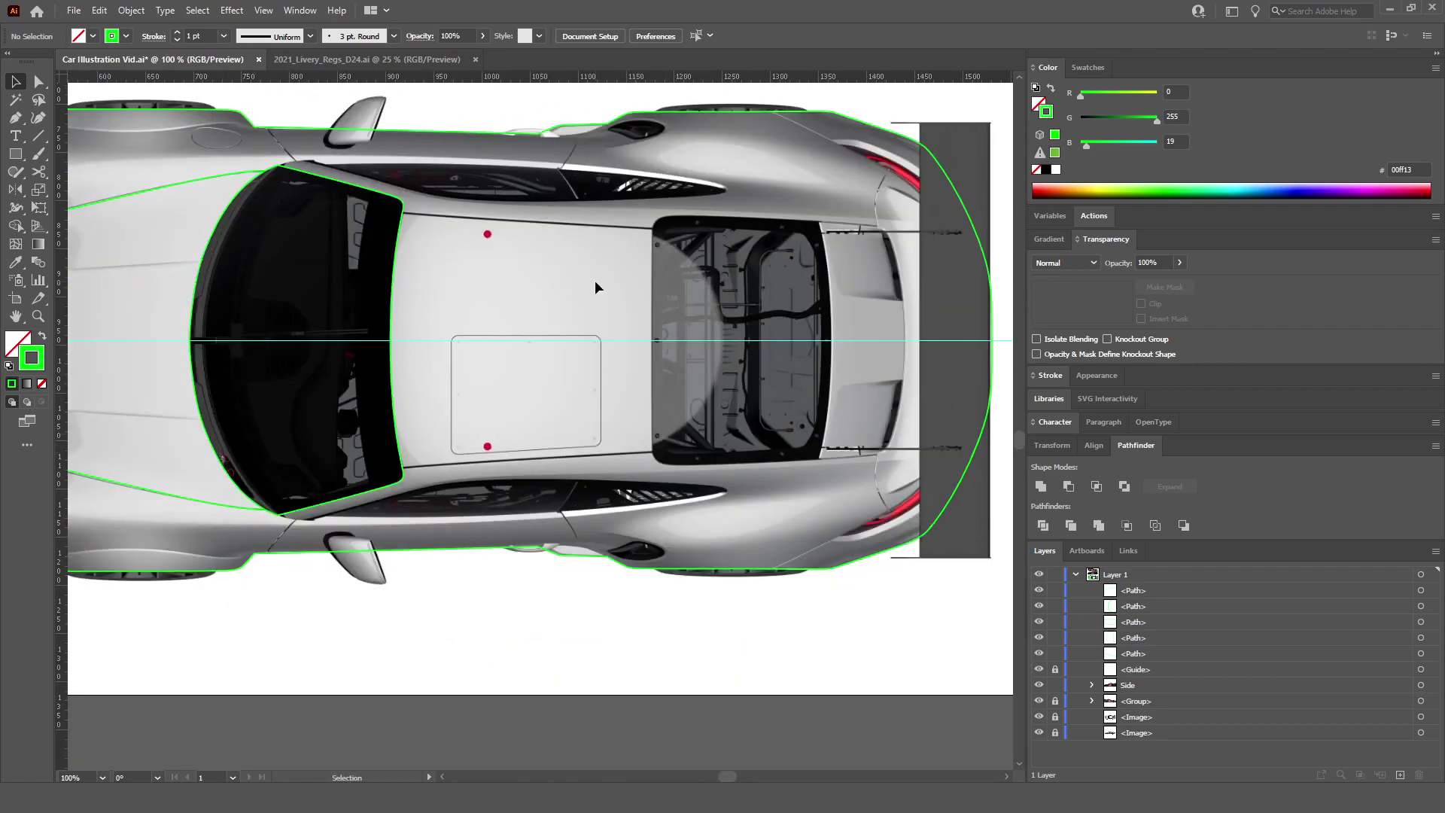
pyautogui.hscroll(-4, 595, 287)
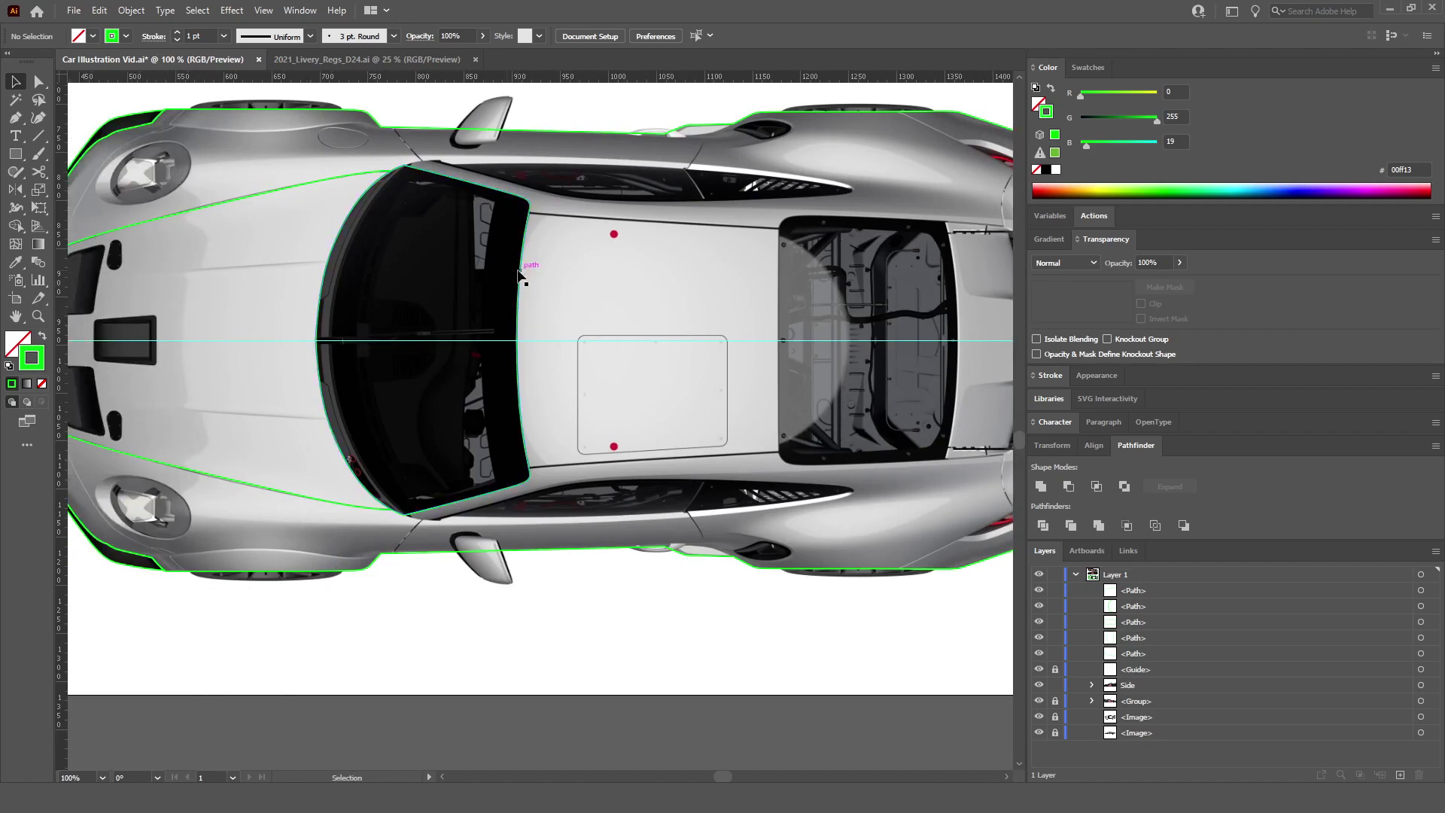
pyautogui.click(520, 276)
pyautogui.scroll(-3, 520, 275)
pyautogui.click(16, 262)
pyautogui.scroll(3, 481, 226)
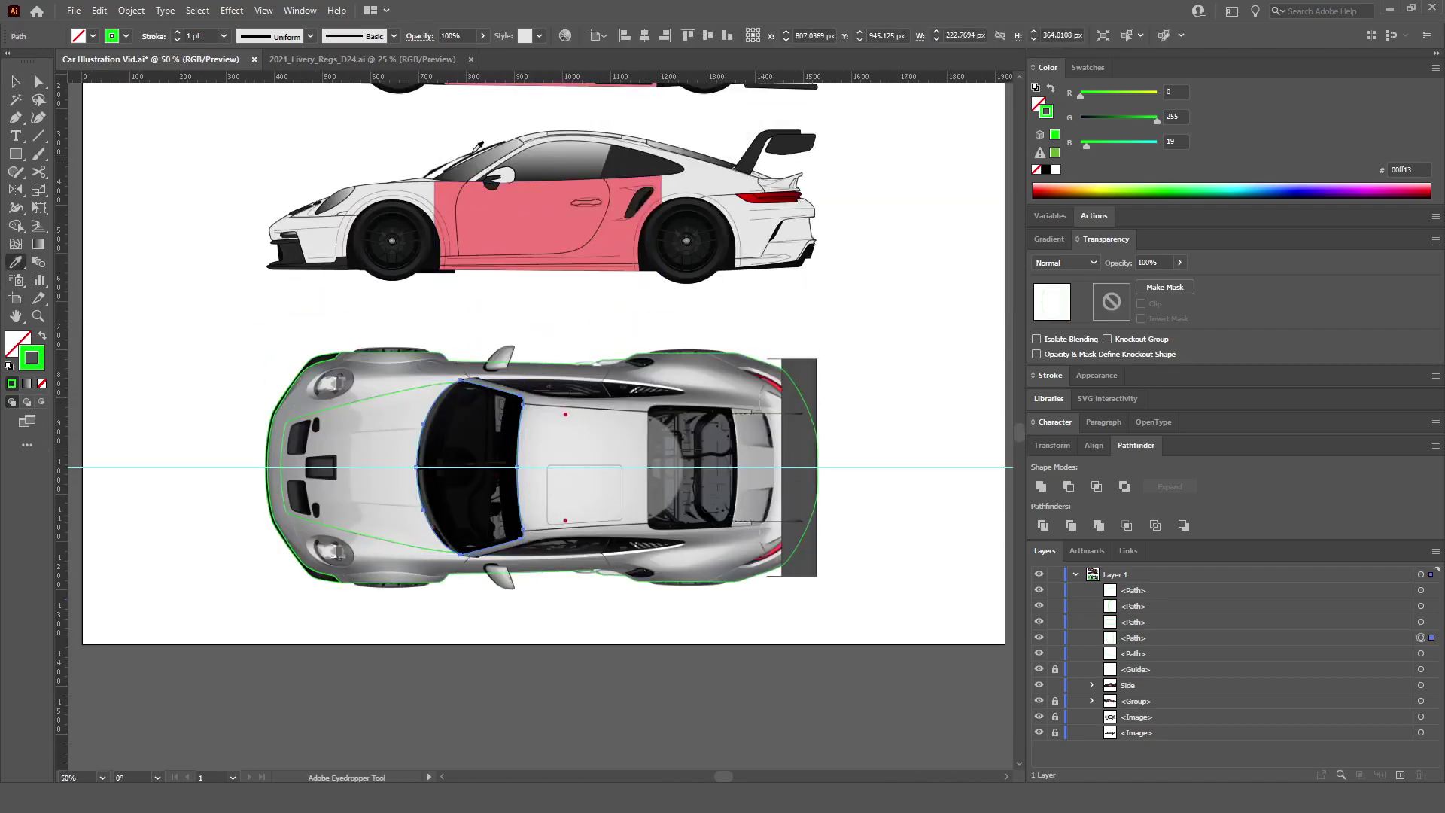
pyautogui.click(485, 154)
# Step: Apply the side view body's light grey fill and black outline to the top view's main body shape
pyautogui.scroll(2, 441, 364)
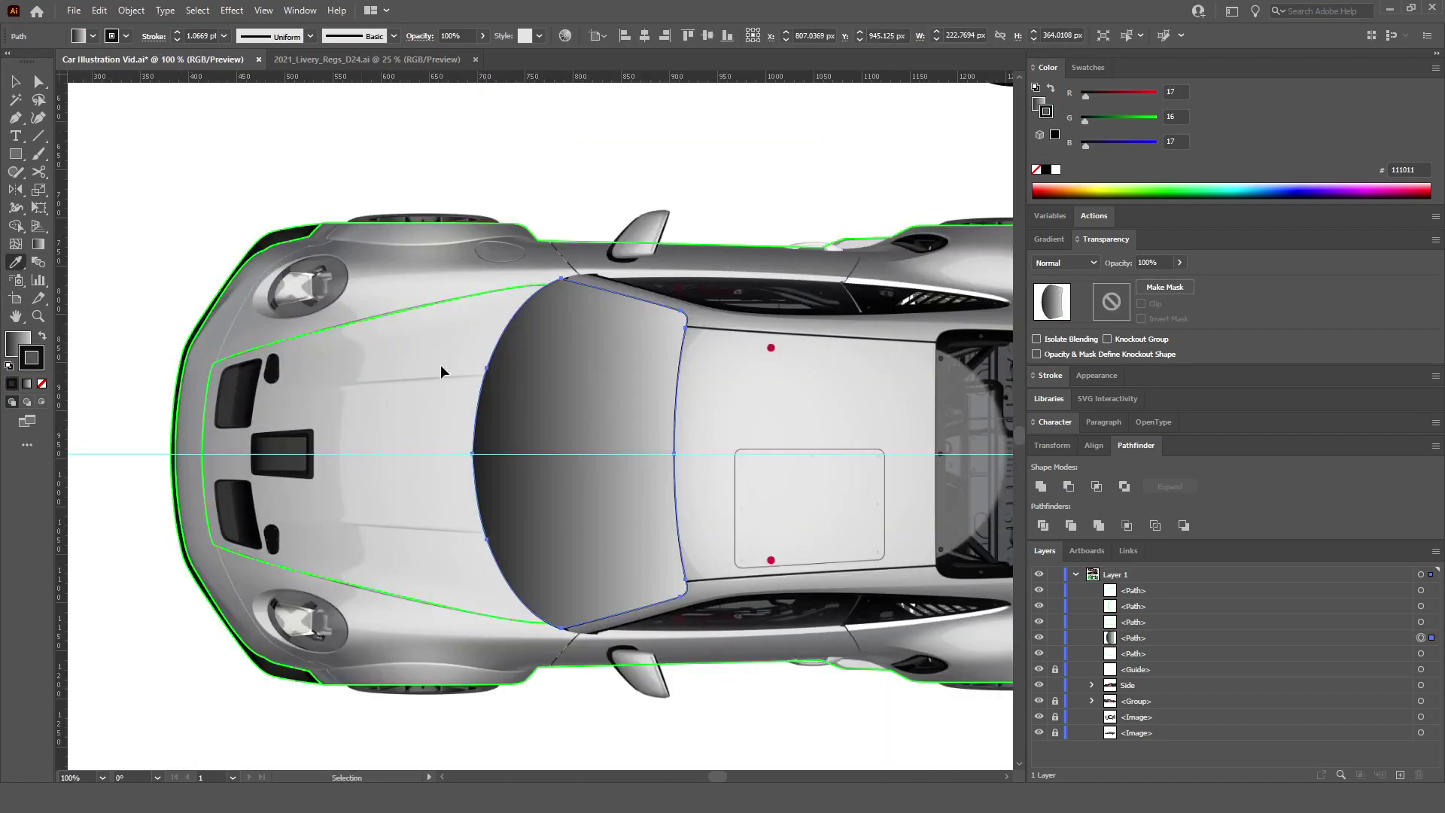
pyautogui.keyDown('ctrl'); pyautogui.click(364, 224); pyautogui.keyUp('ctrl')
pyautogui.scroll(-3, 364, 223)
pyautogui.scroll(1, 427, 178)
pyautogui.click(430, 174)
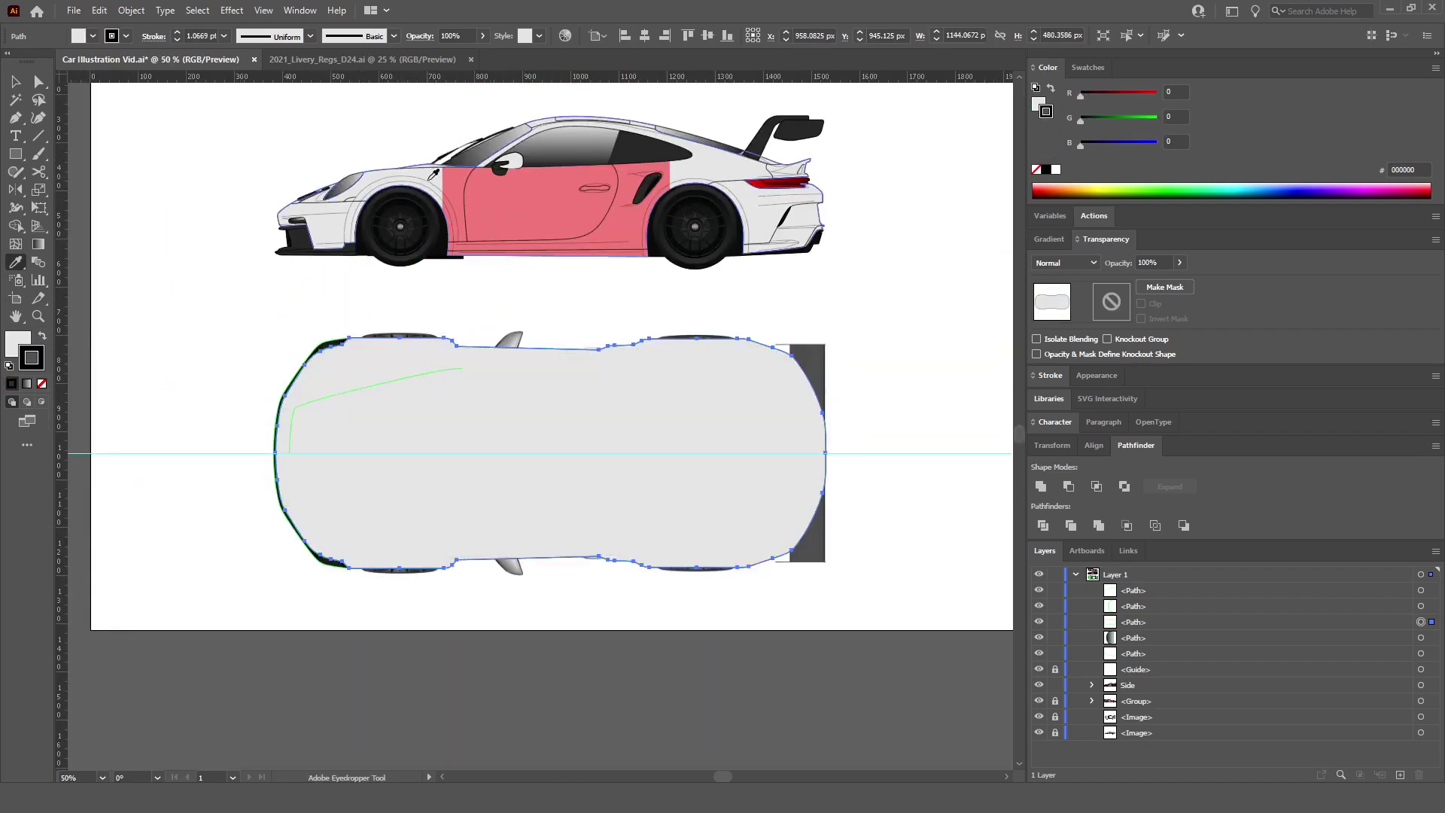
# Step: Apply the side view front splitter's dark fill and black outline to the top view's front splitter shape
pyautogui.scroll(2, 271, 429)
pyautogui.keyDown('ctrl'); pyautogui.click(323, 388); pyautogui.keyUp('ctrl')
pyautogui.scroll(-1, 326, 417)
pyautogui.scroll(2, 324, 418)
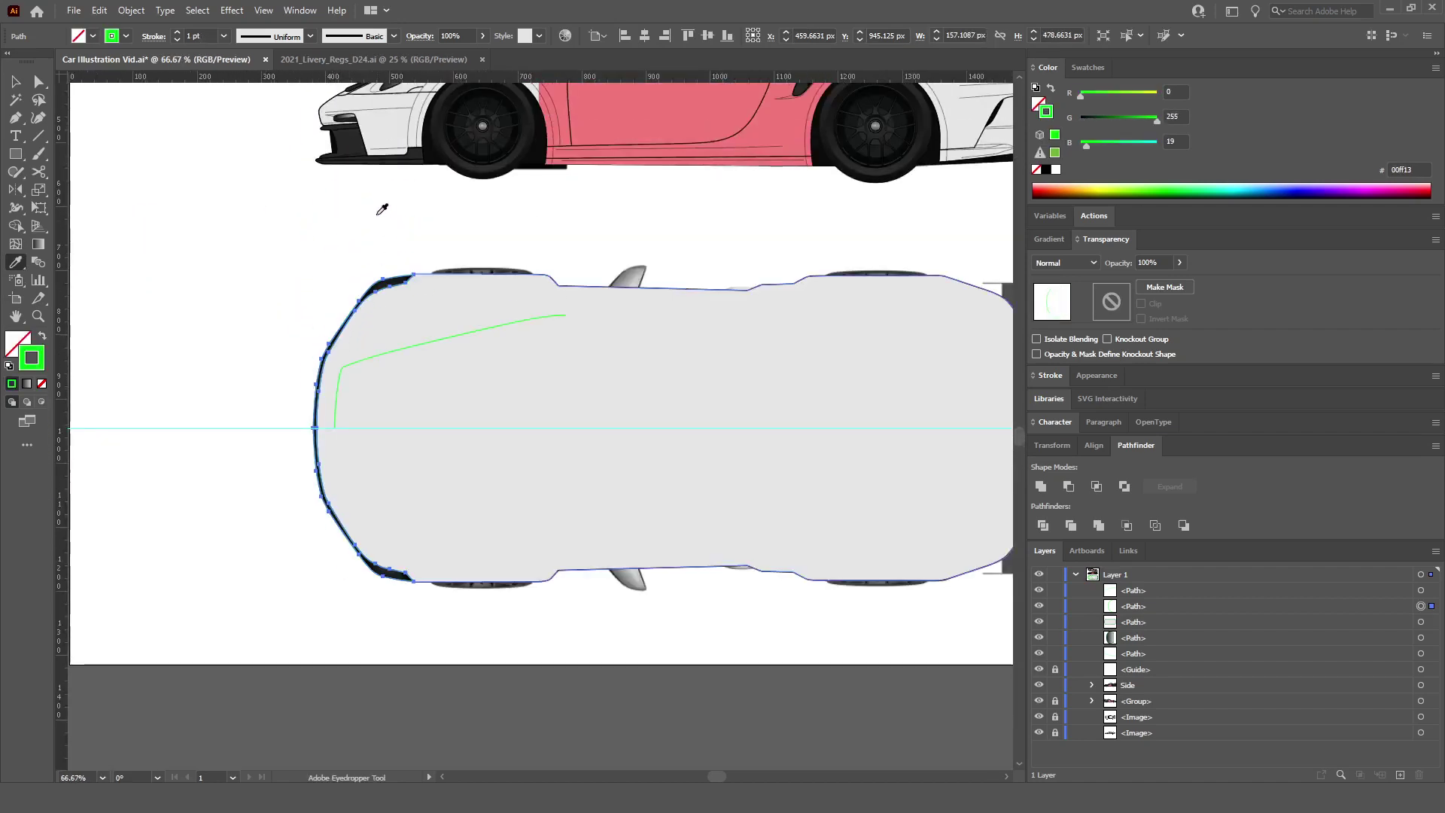
pyautogui.click(367, 145)
# Step: Give the top view's upper bonnet line the black outline and no fill sampled from the side view
pyautogui.press('v')
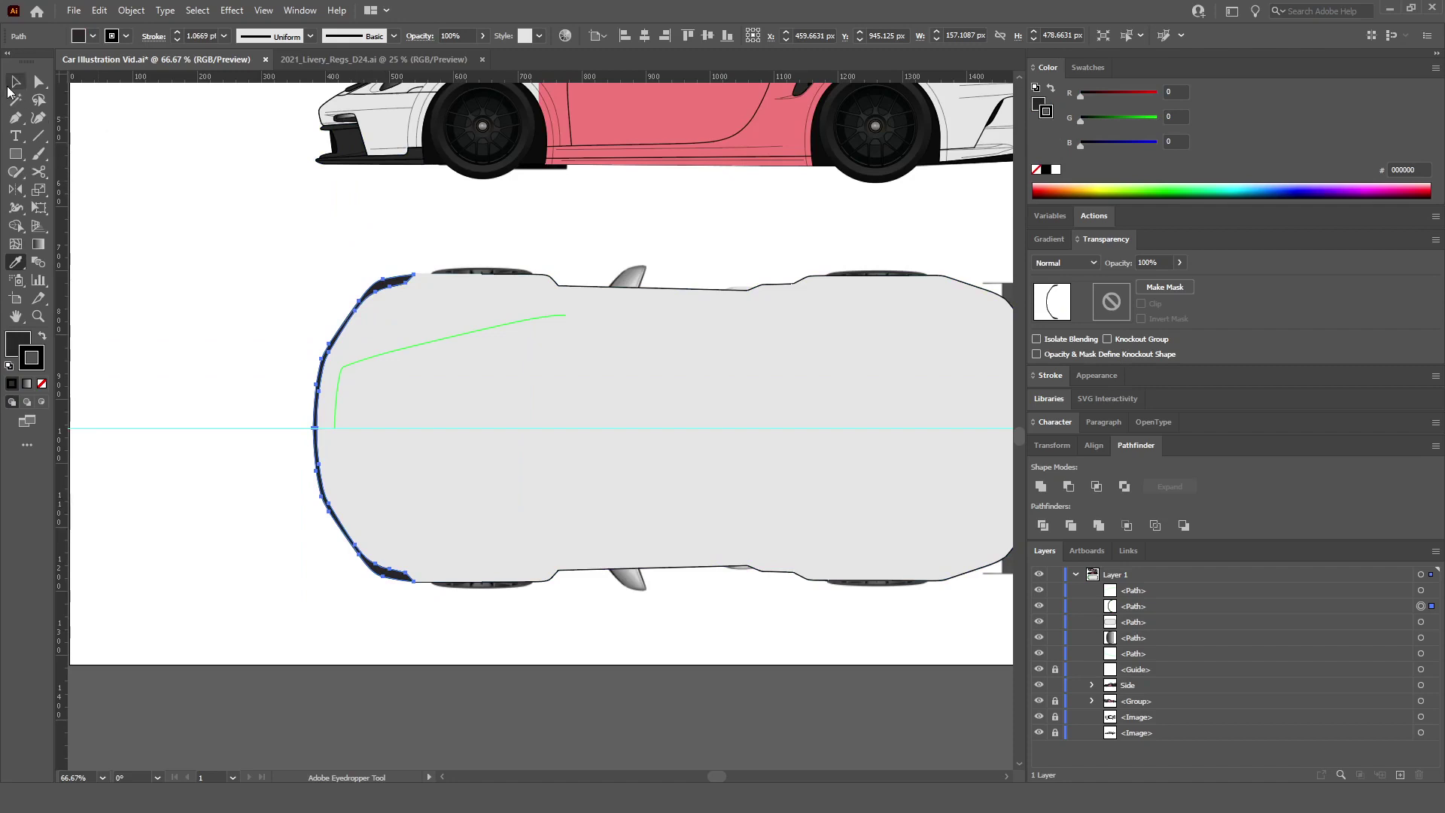
pyautogui.click(484, 327)
pyautogui.scroll(2, 488, 190)
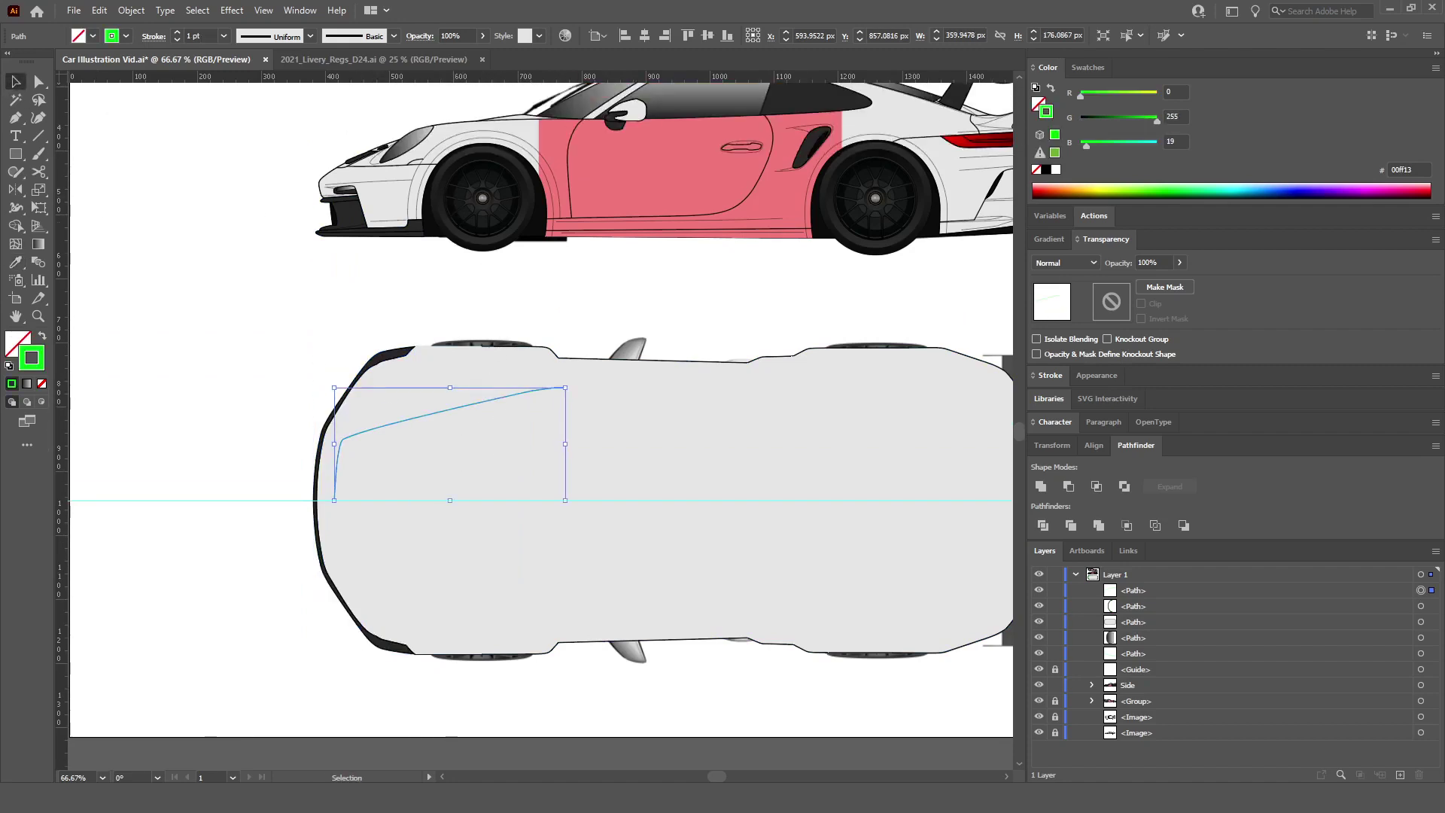
pyautogui.press('i')
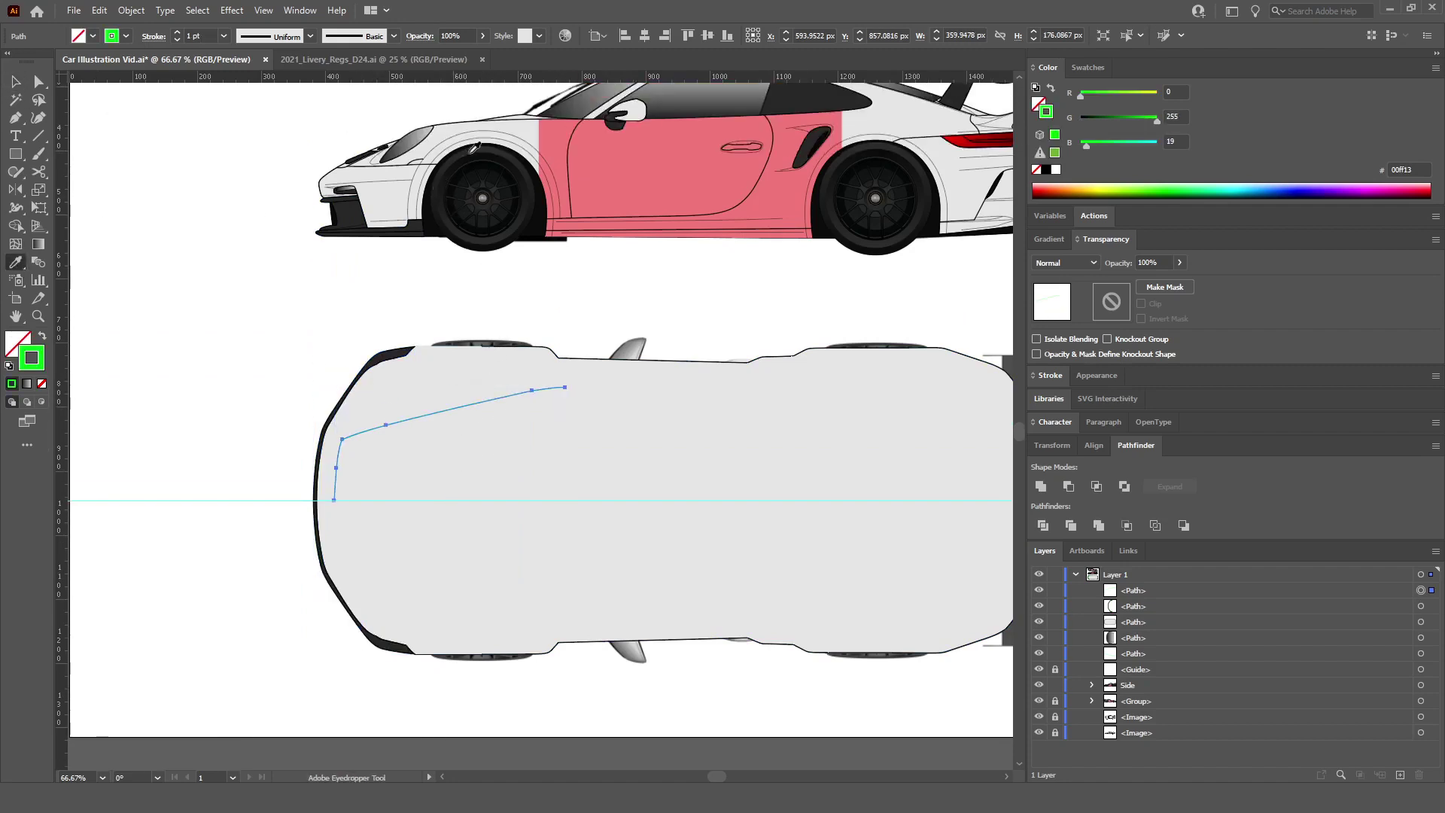
pyautogui.click(578, 142)
pyautogui.click(15, 81)
pyautogui.click(586, 470)
# Step: Send the top view's main body shape backward until it lies behind the windscreen and both bonnet lines
pyautogui.hscroll(2, 635, 474)
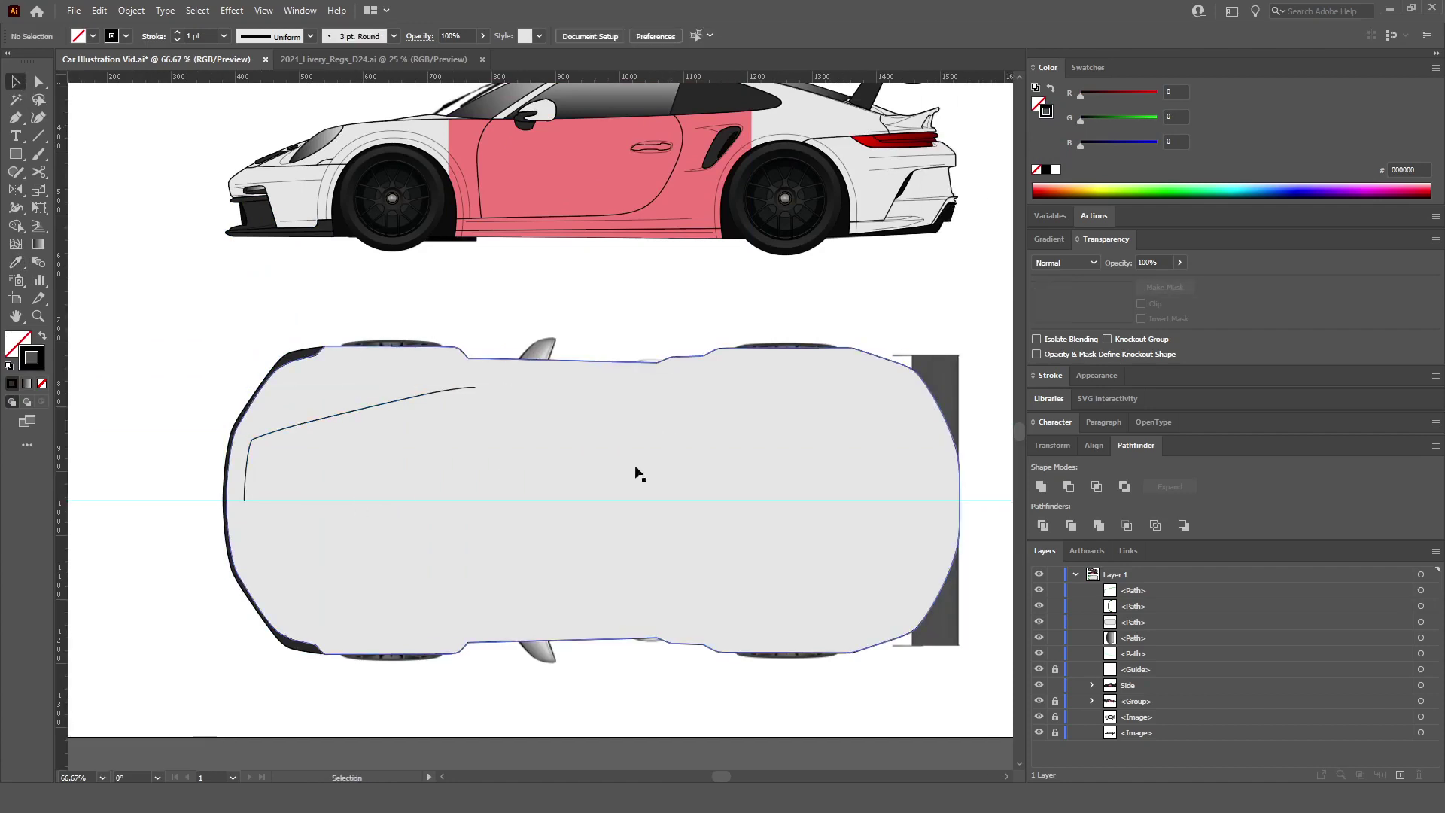
pyautogui.scroll(-1, 635, 422)
pyautogui.click(636, 415)
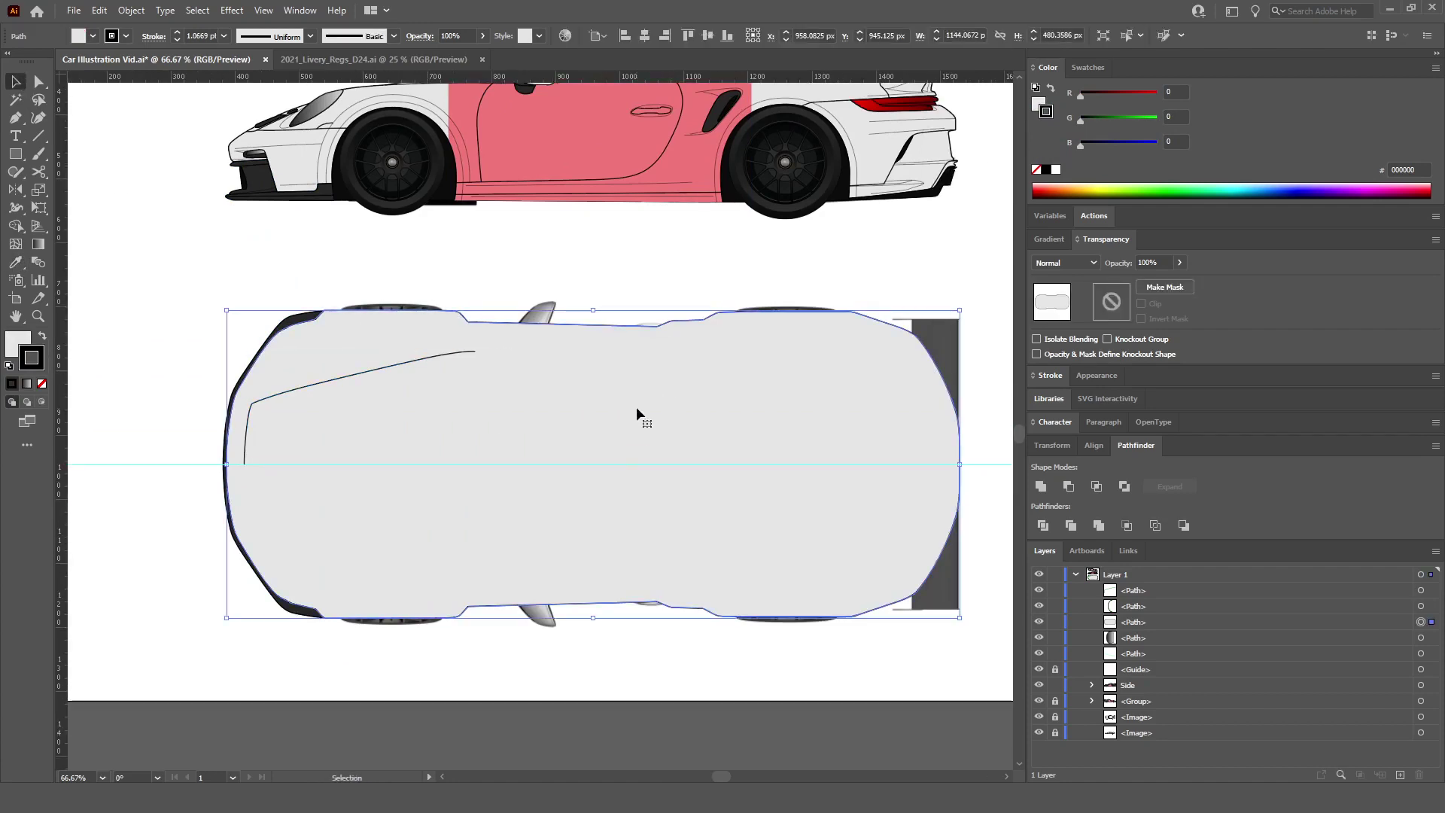
pyautogui.click(716, 271)
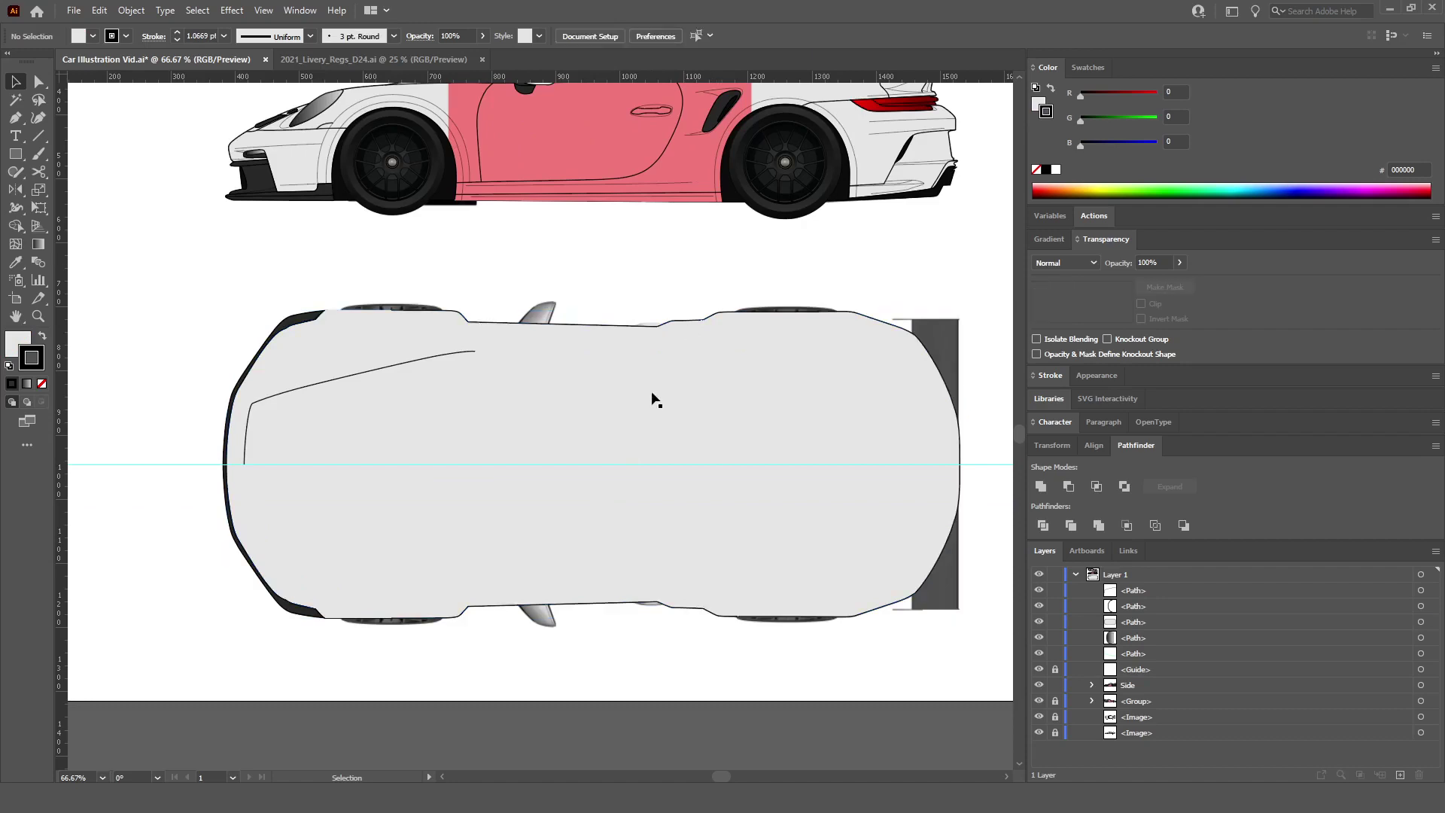
pyautogui.click(630, 354)
pyautogui.press('a')
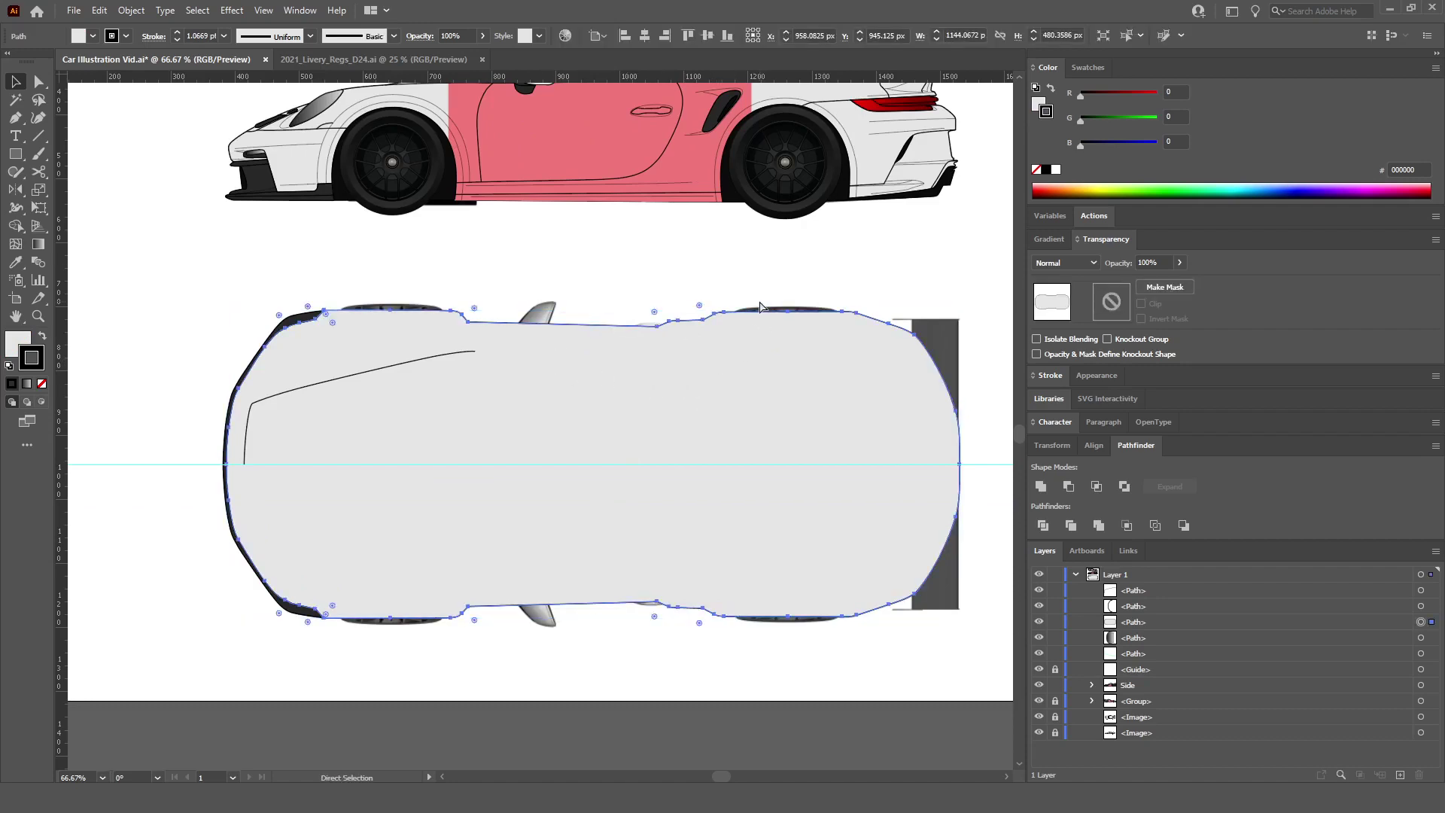
pyautogui.hotkey('ctrl', '[')
pyautogui.hotkey('ctrl', '[')
pyautogui.hotkey('ctrl', '[')
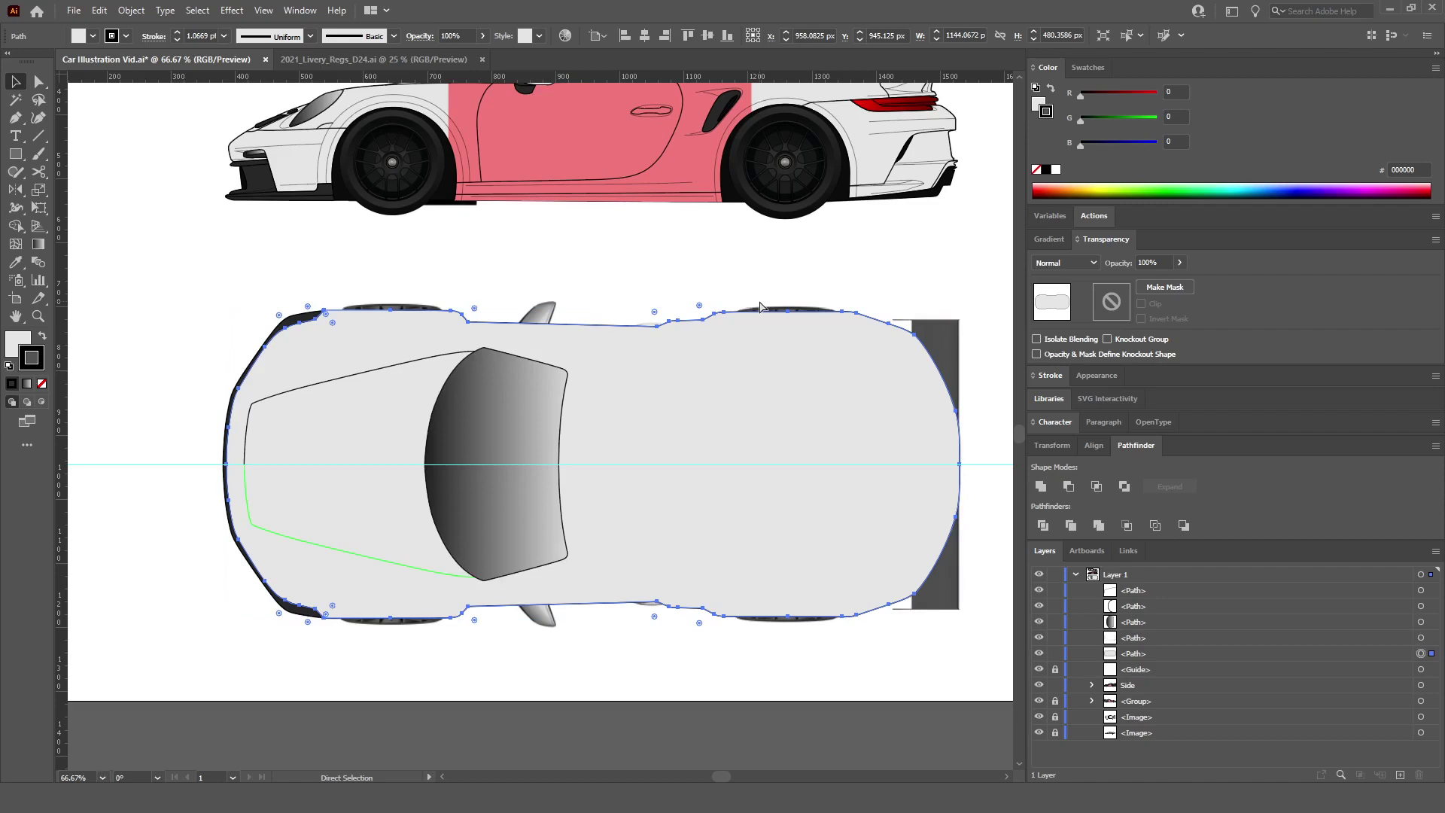
pyautogui.press('v')
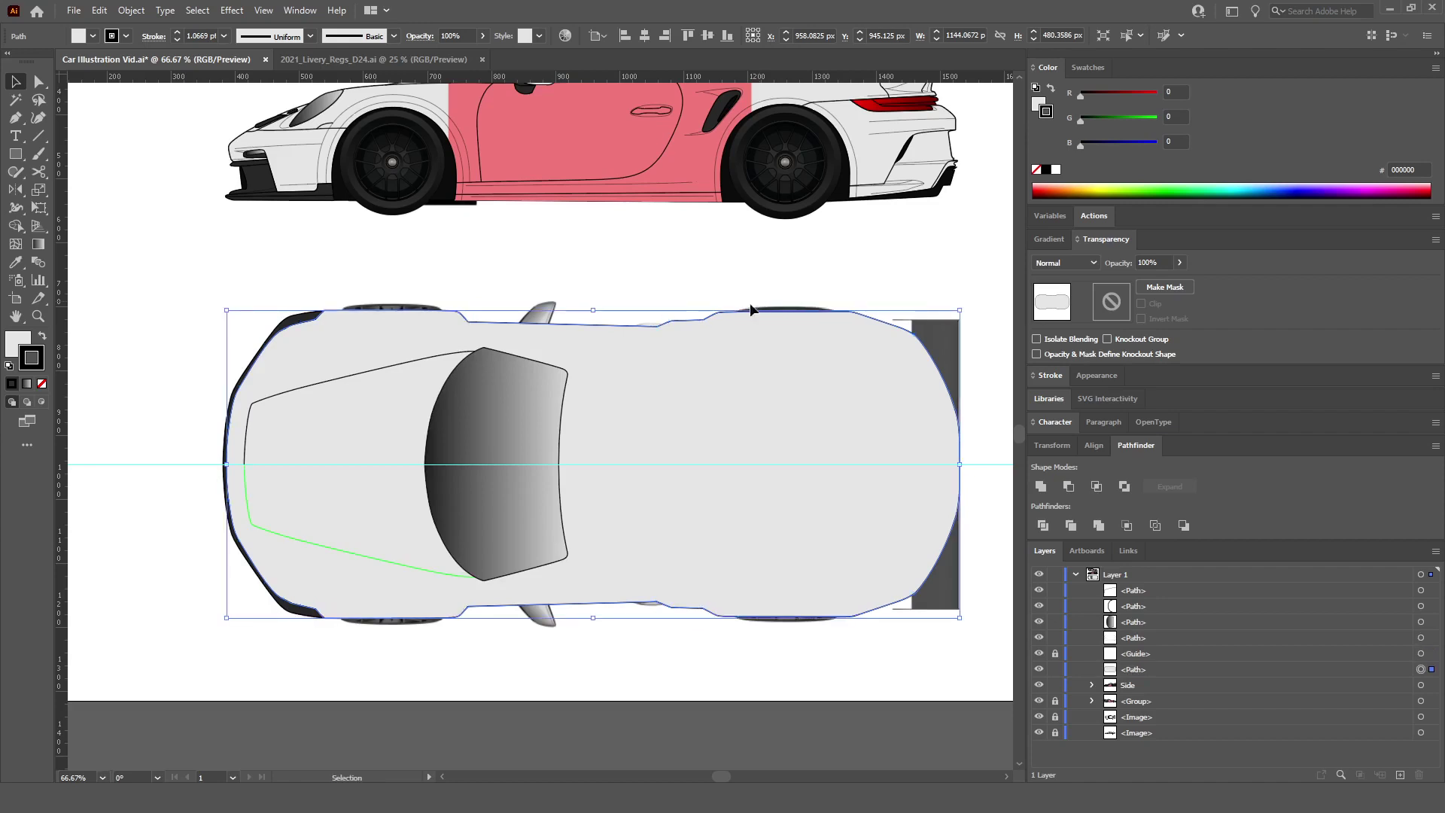
# Step: Apply the black stroke of the side view's bonnet detail line to both top view bonnet lines together
pyautogui.click(387, 558)
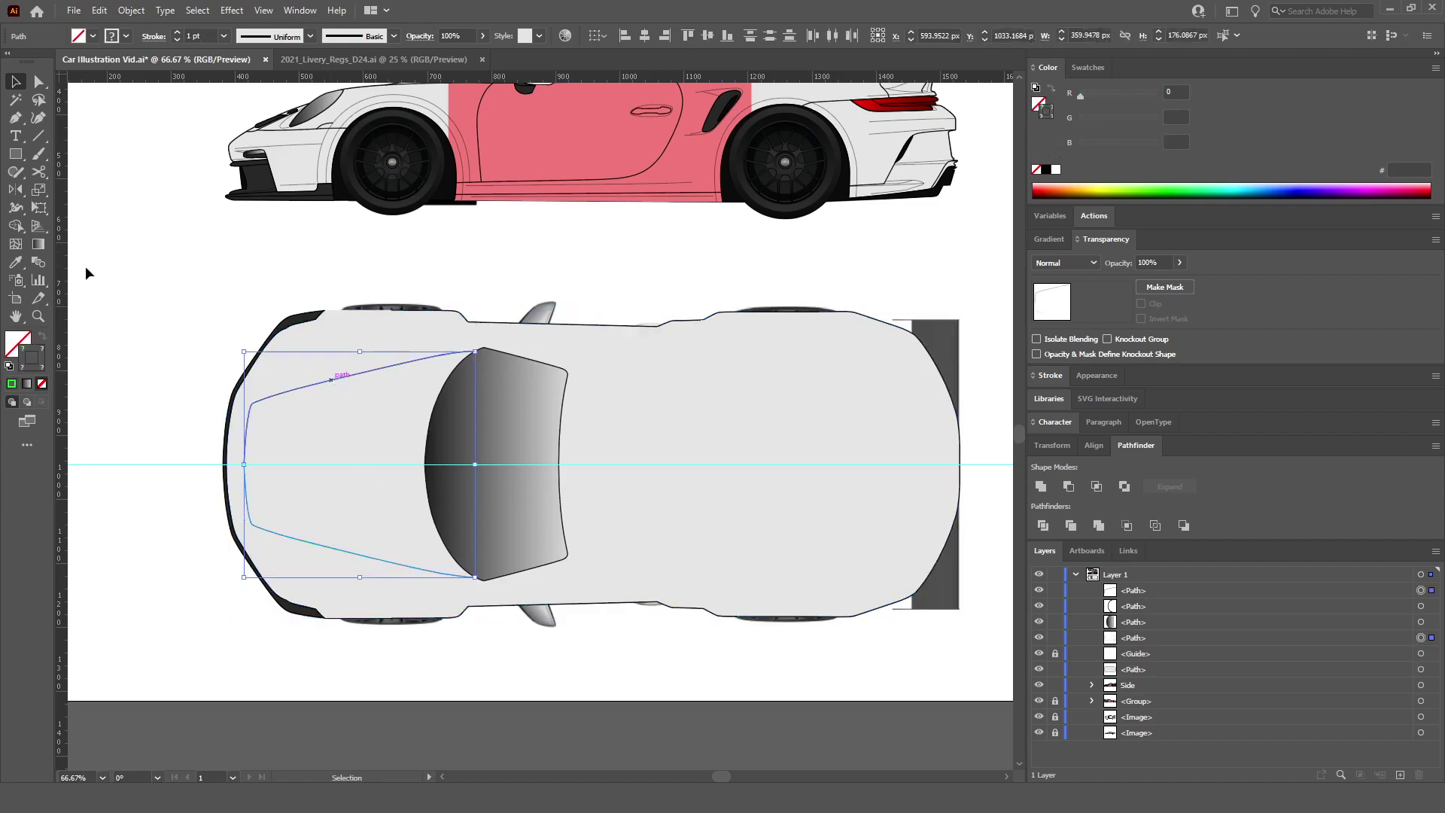
pyautogui.click(15, 262)
pyautogui.click(301, 130)
pyautogui.click(303, 128)
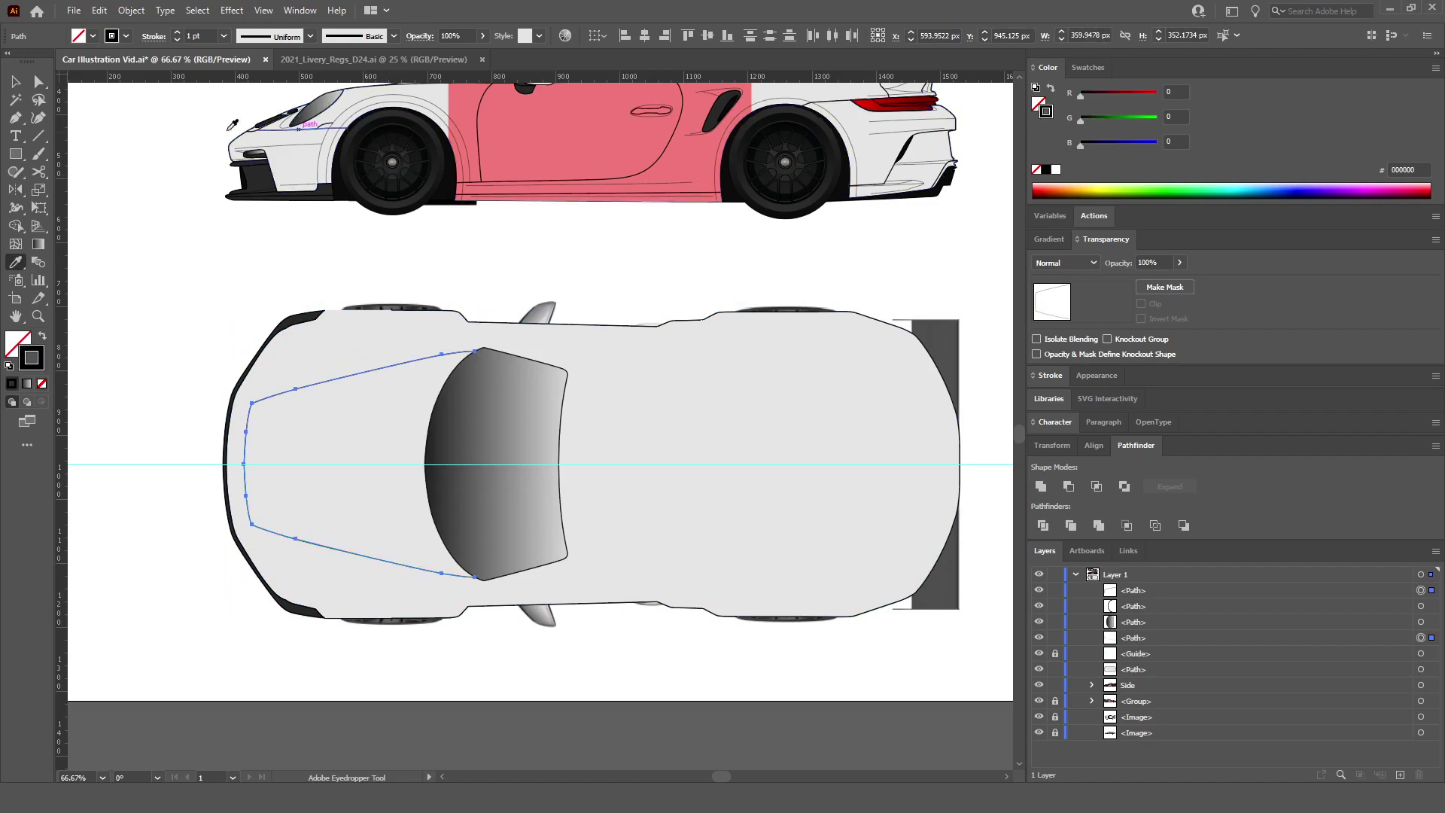
pyautogui.press('v')
pyautogui.click(186, 247)
# Step: Examine the styled top view's outline, wheels and windscreen, and compare it with the two side views above
pyautogui.scroll(-1, 701, 581)
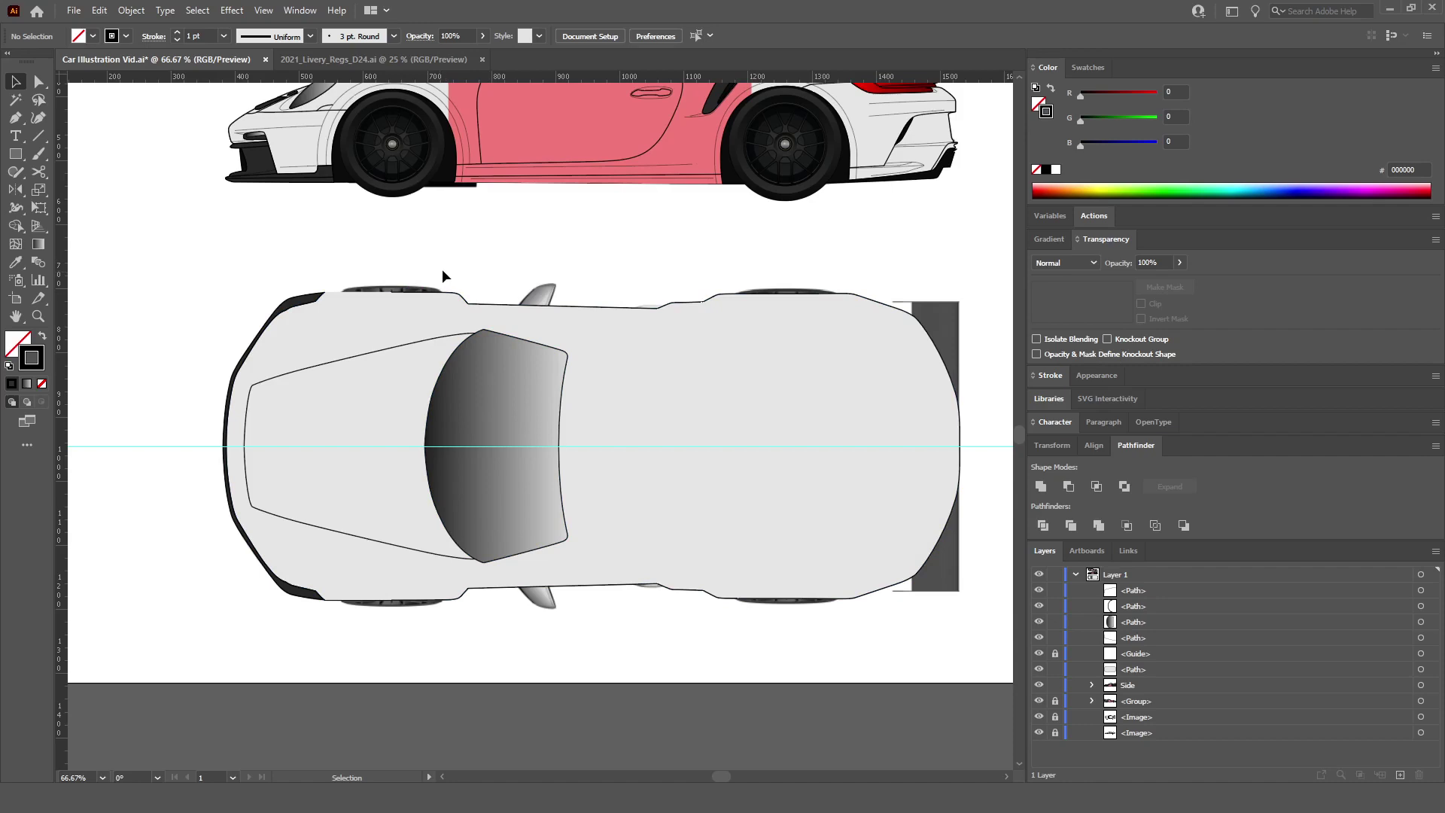
pyautogui.scroll(3, 396, 332)
pyautogui.scroll(3, 346, 281)
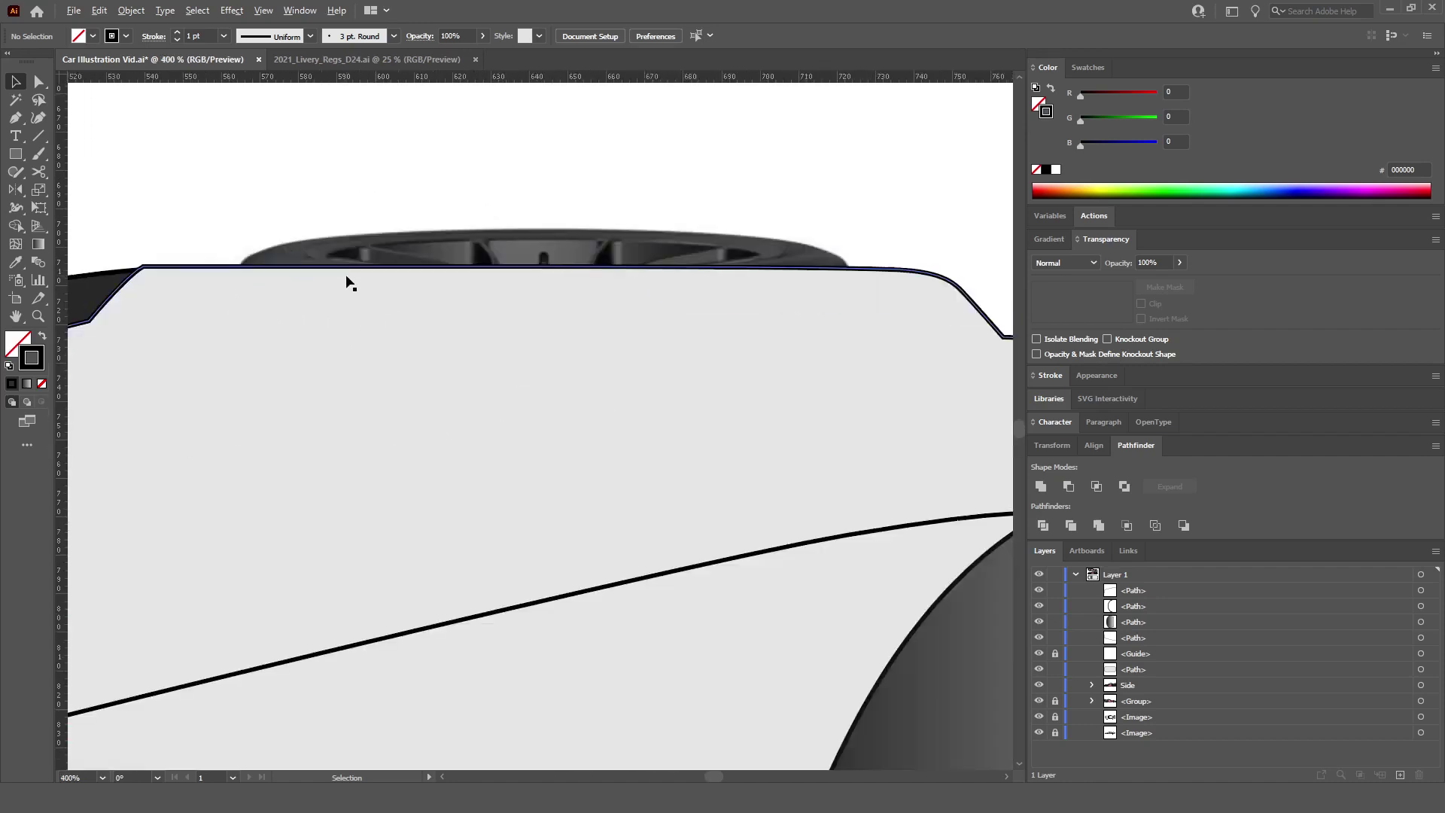
pyautogui.scroll(-3, 535, 296)
pyautogui.scroll(1, 512, 384)
pyautogui.scroll(-3, 515, 381)
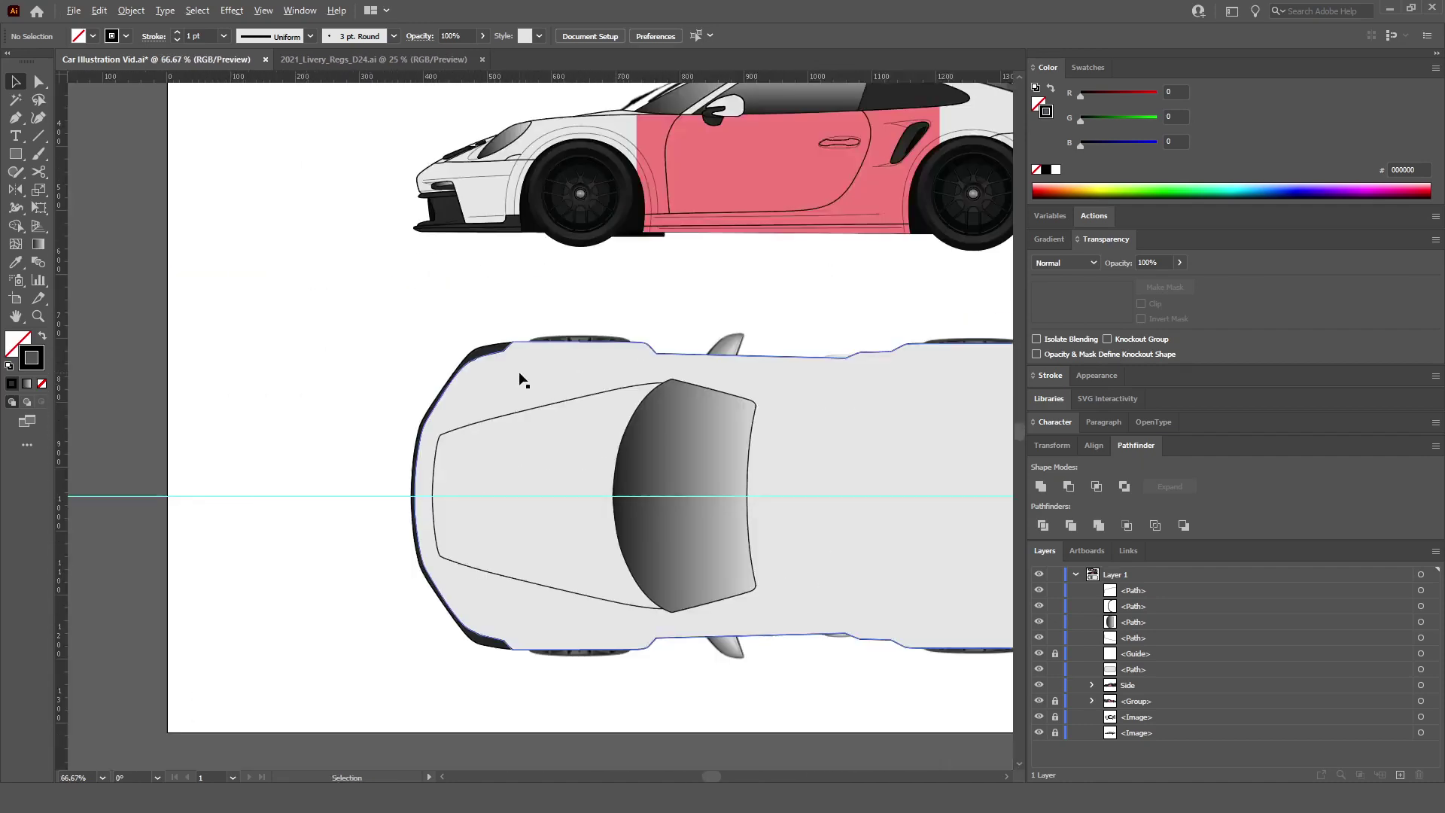
pyautogui.hscroll(3, 502, 406)
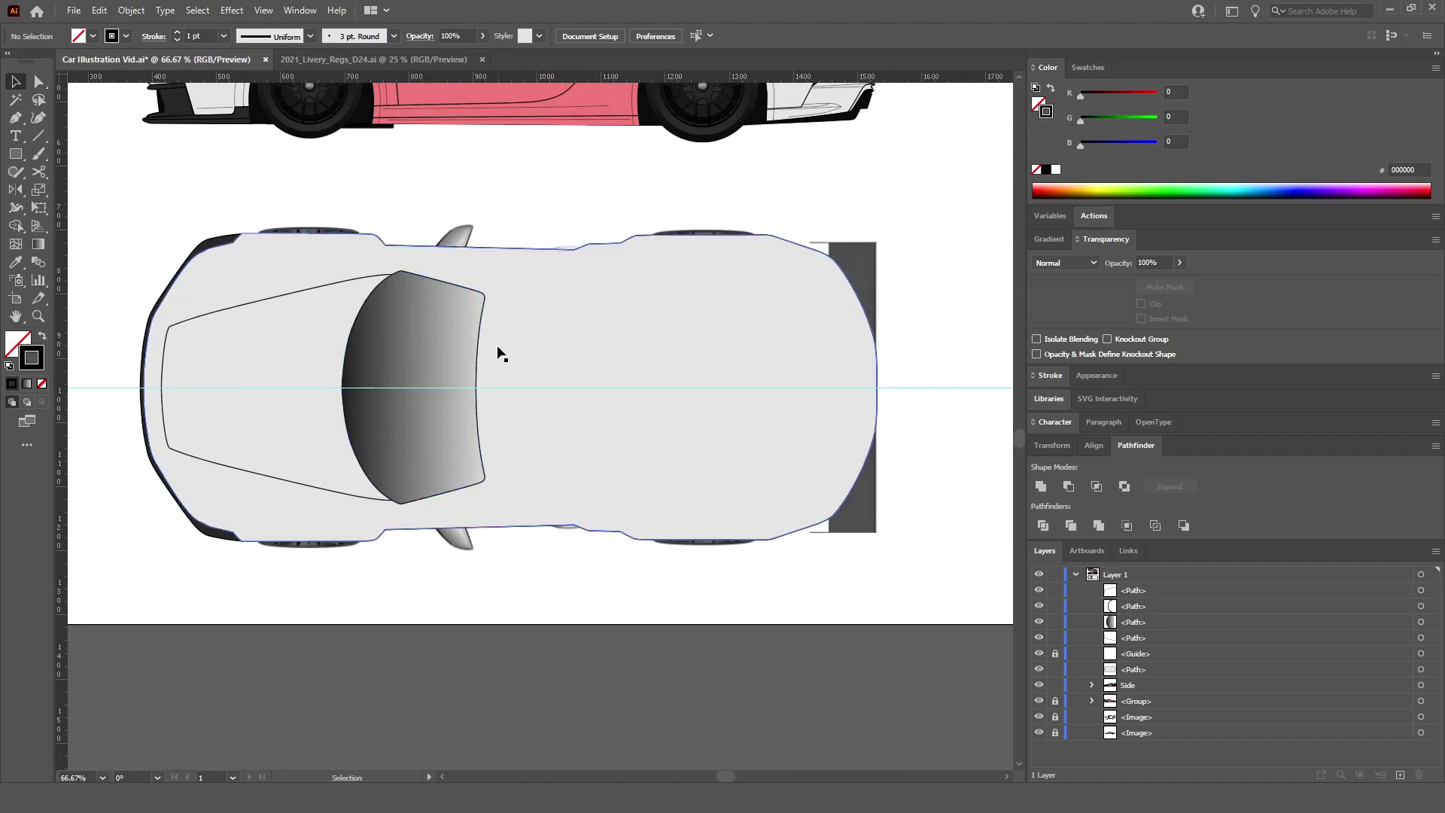
pyautogui.scroll(2, 500, 354)
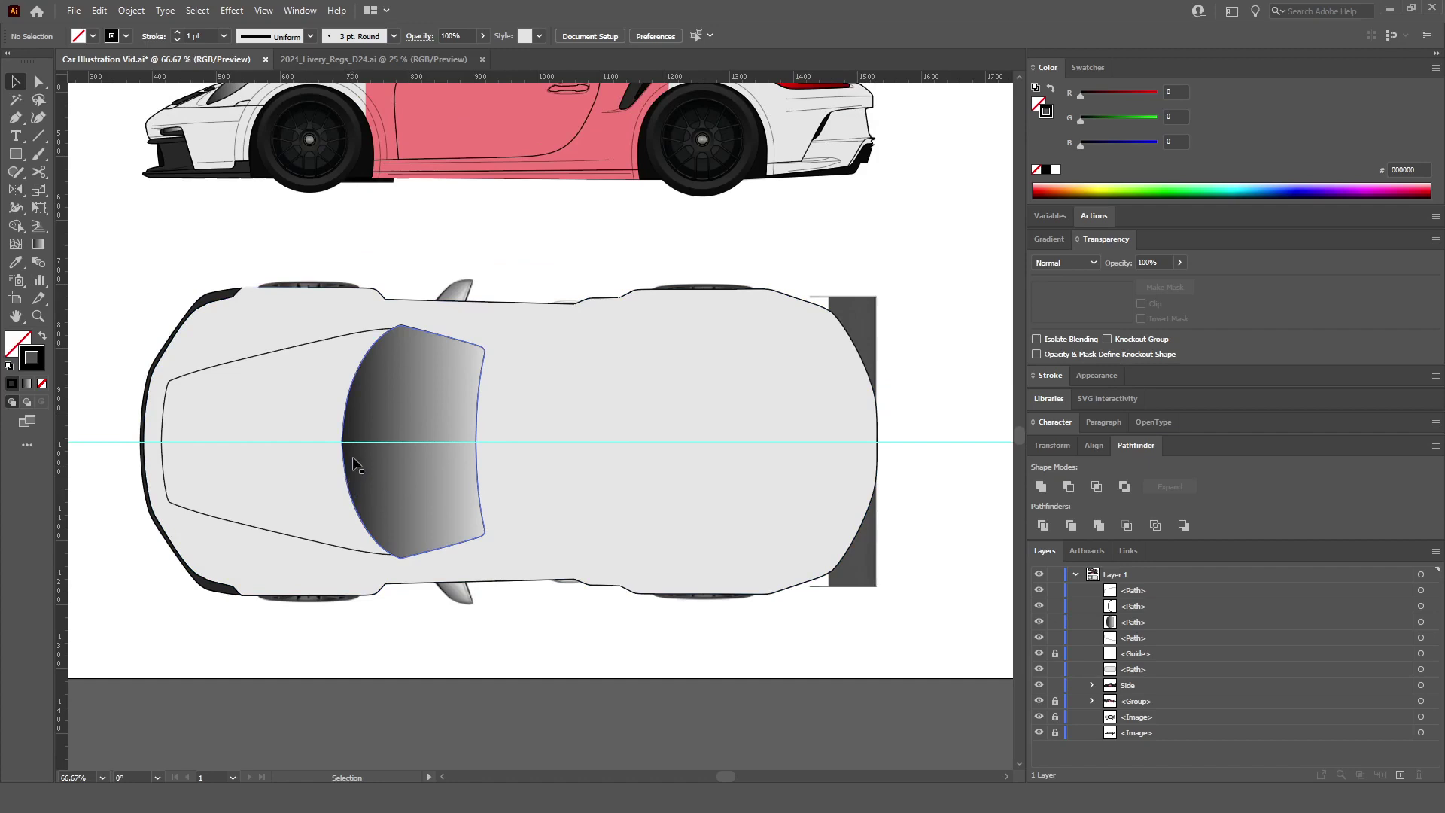
pyautogui.hscroll(-2, 372, 403)
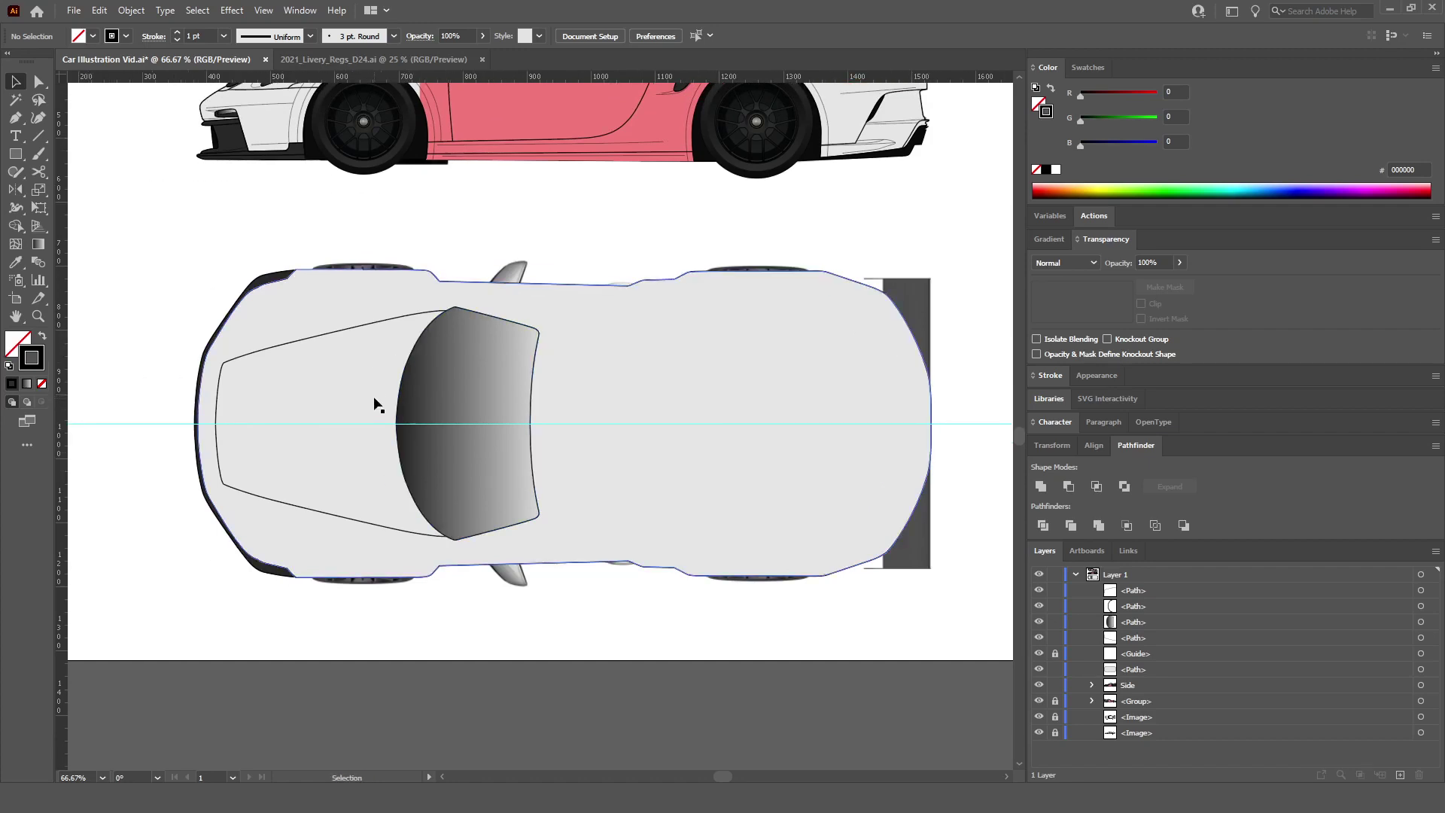
pyautogui.hscroll(3, 375, 403)
pyautogui.scroll(2, 374, 401)
pyautogui.hscroll(-2, 378, 399)
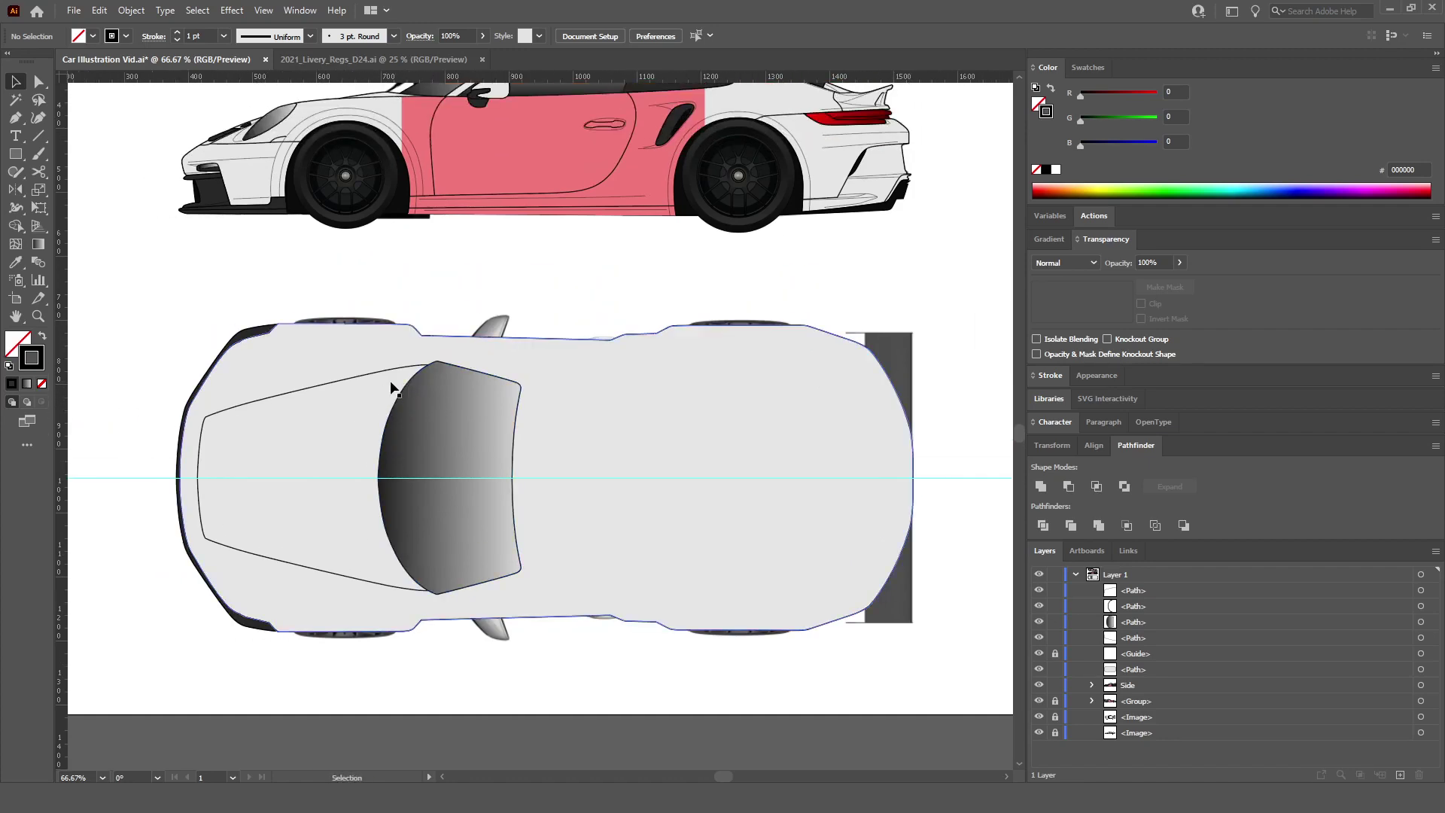
pyautogui.scroll(6, 391, 390)
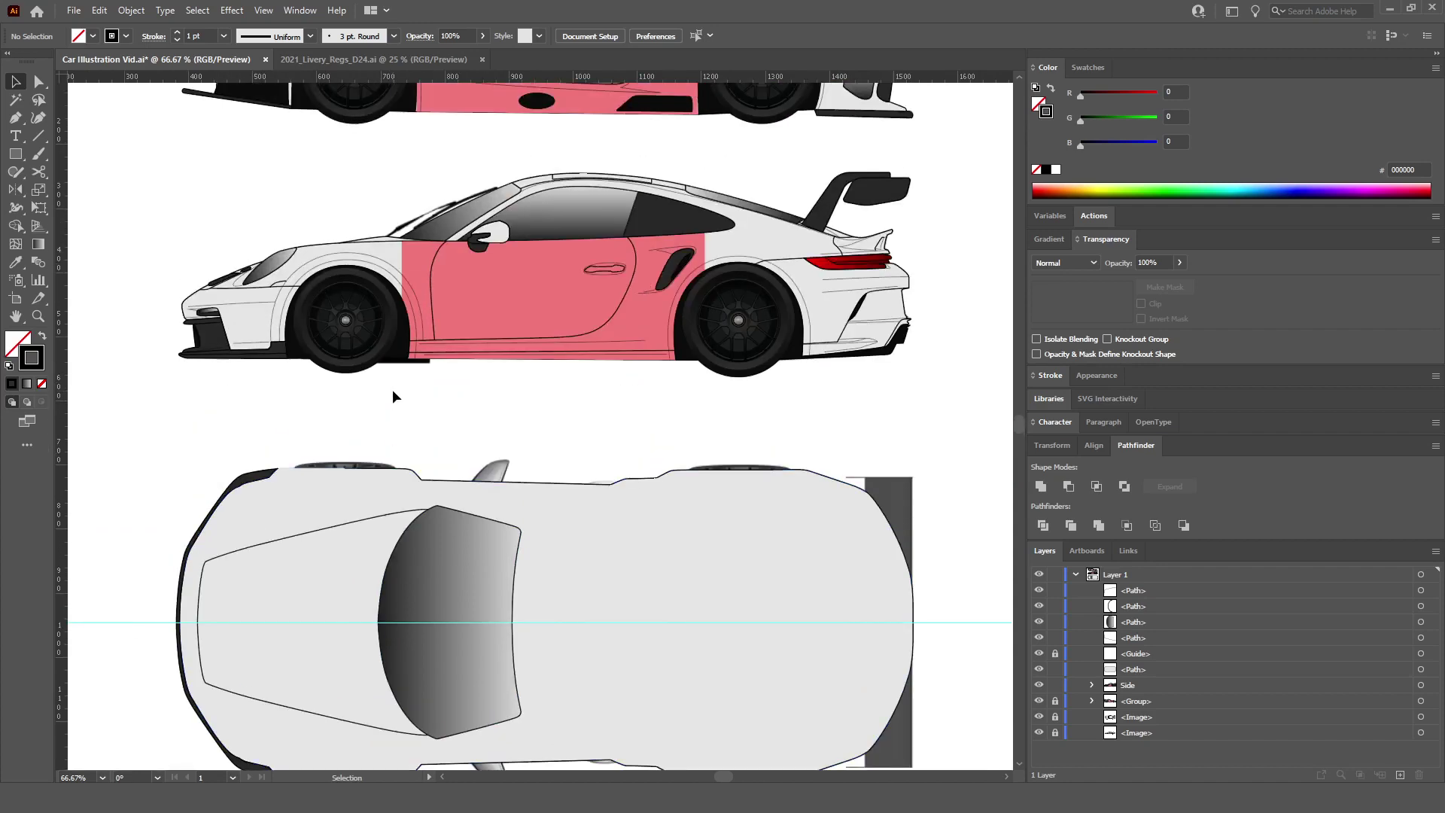
pyautogui.scroll(2, 392, 390)
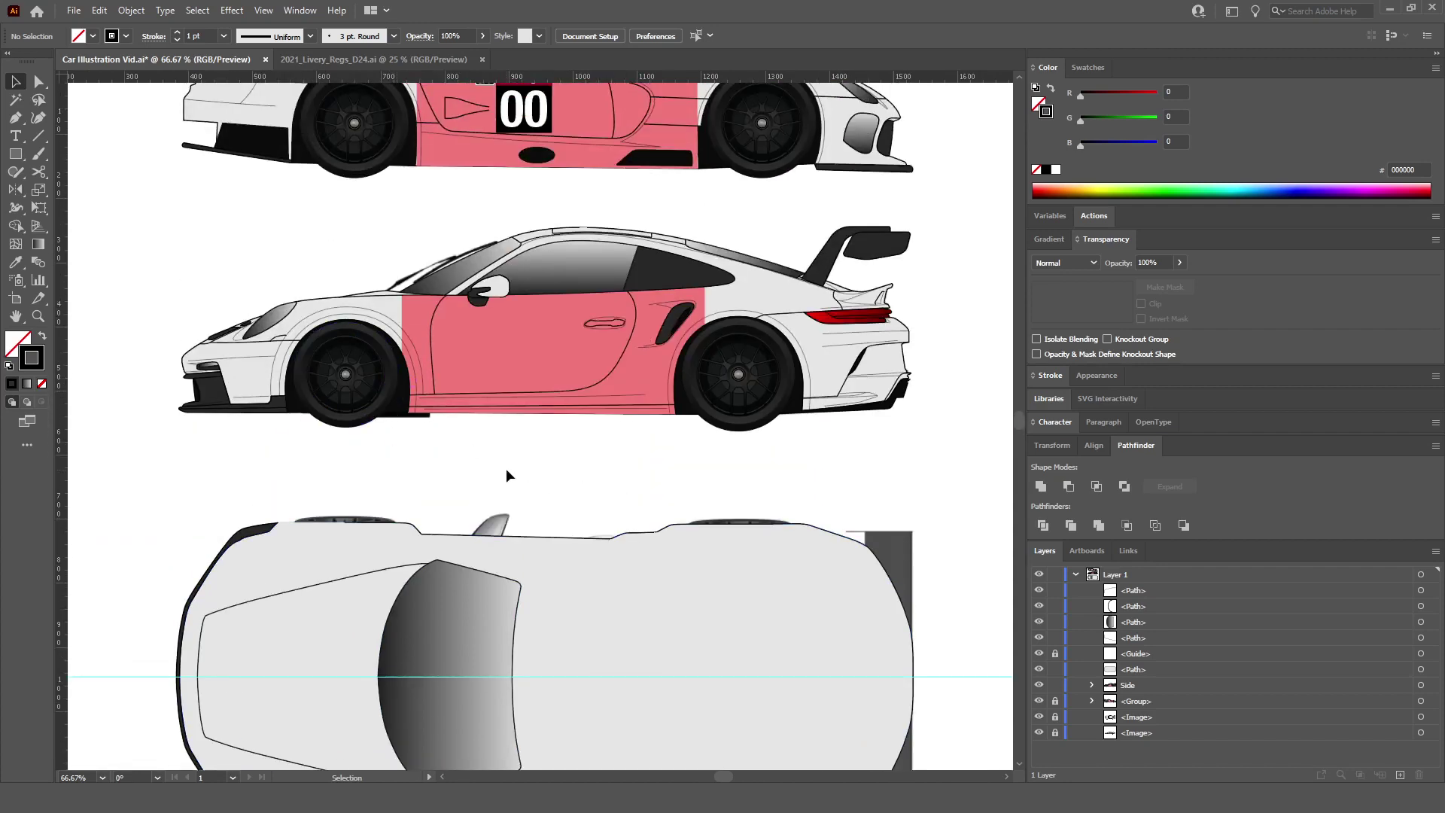
pyautogui.scroll(-1, 506, 468)
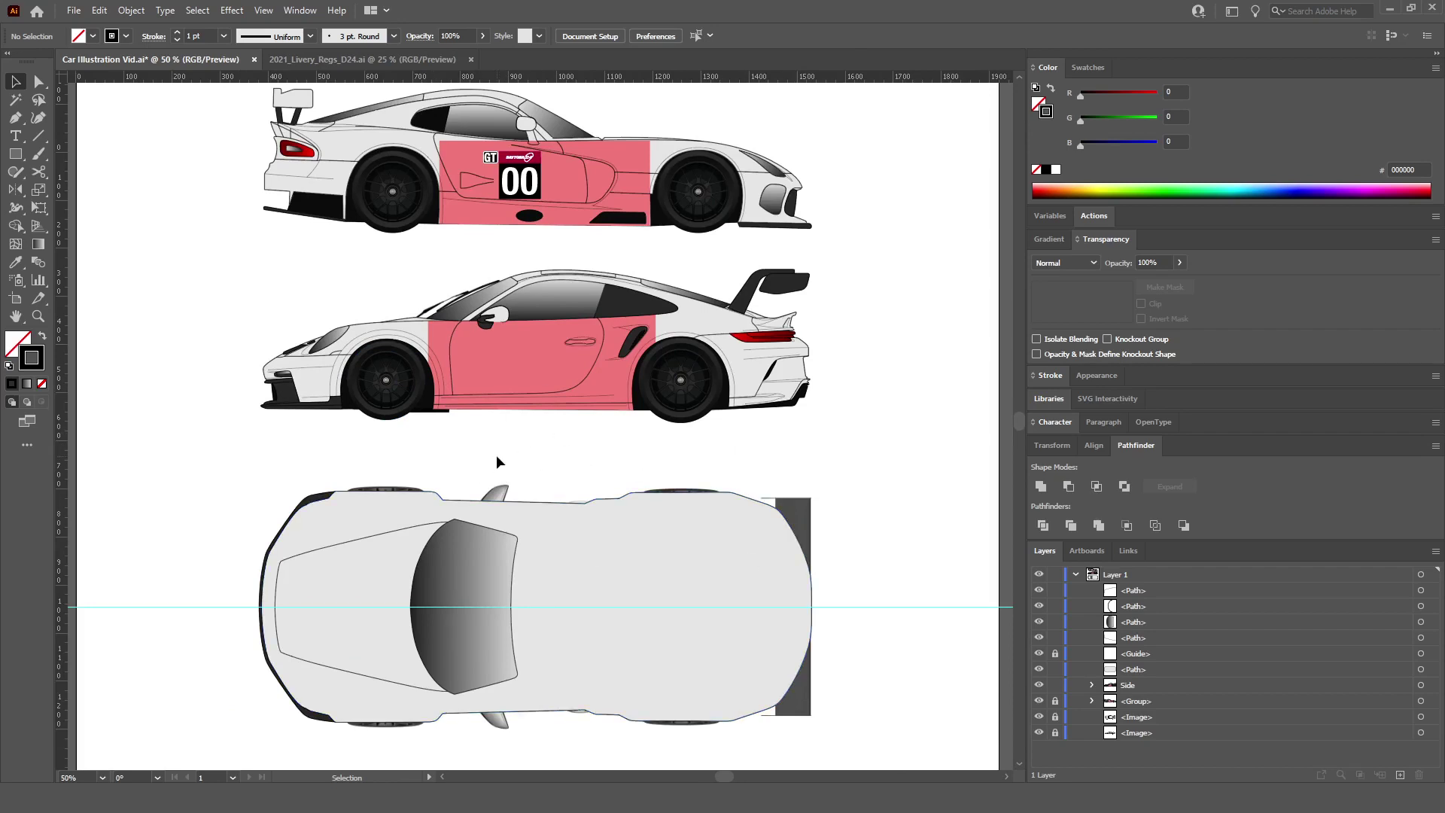
pyautogui.scroll(3, 570, 369)
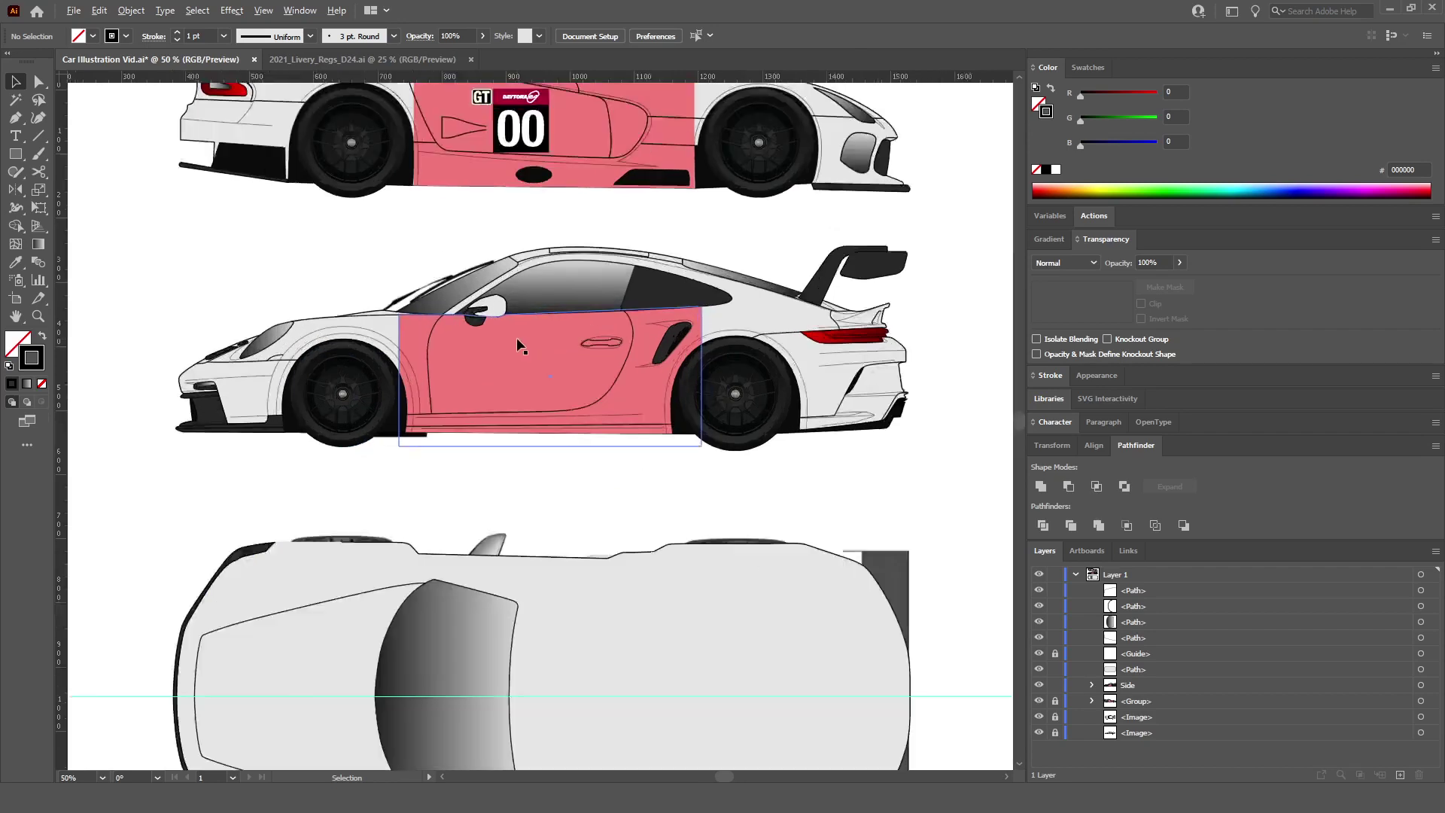
# Step: Copy the lower side view car group into 2021_Livery_Regs_D24.ai and place it below the GT Class side display car
pyautogui.click(553, 384)
pyautogui.scroll(-3, 554, 384)
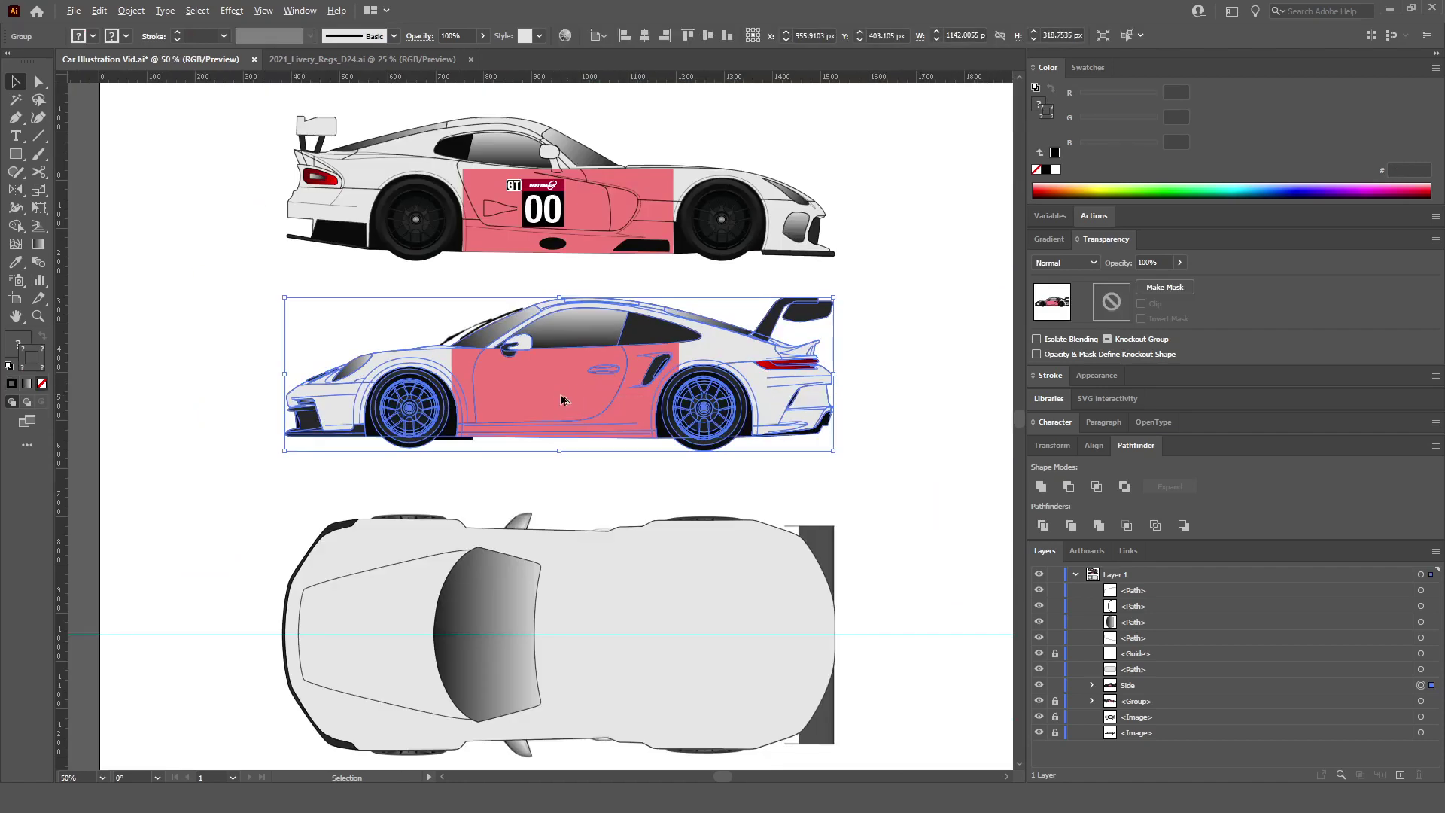
pyautogui.scroll(-1, 564, 394)
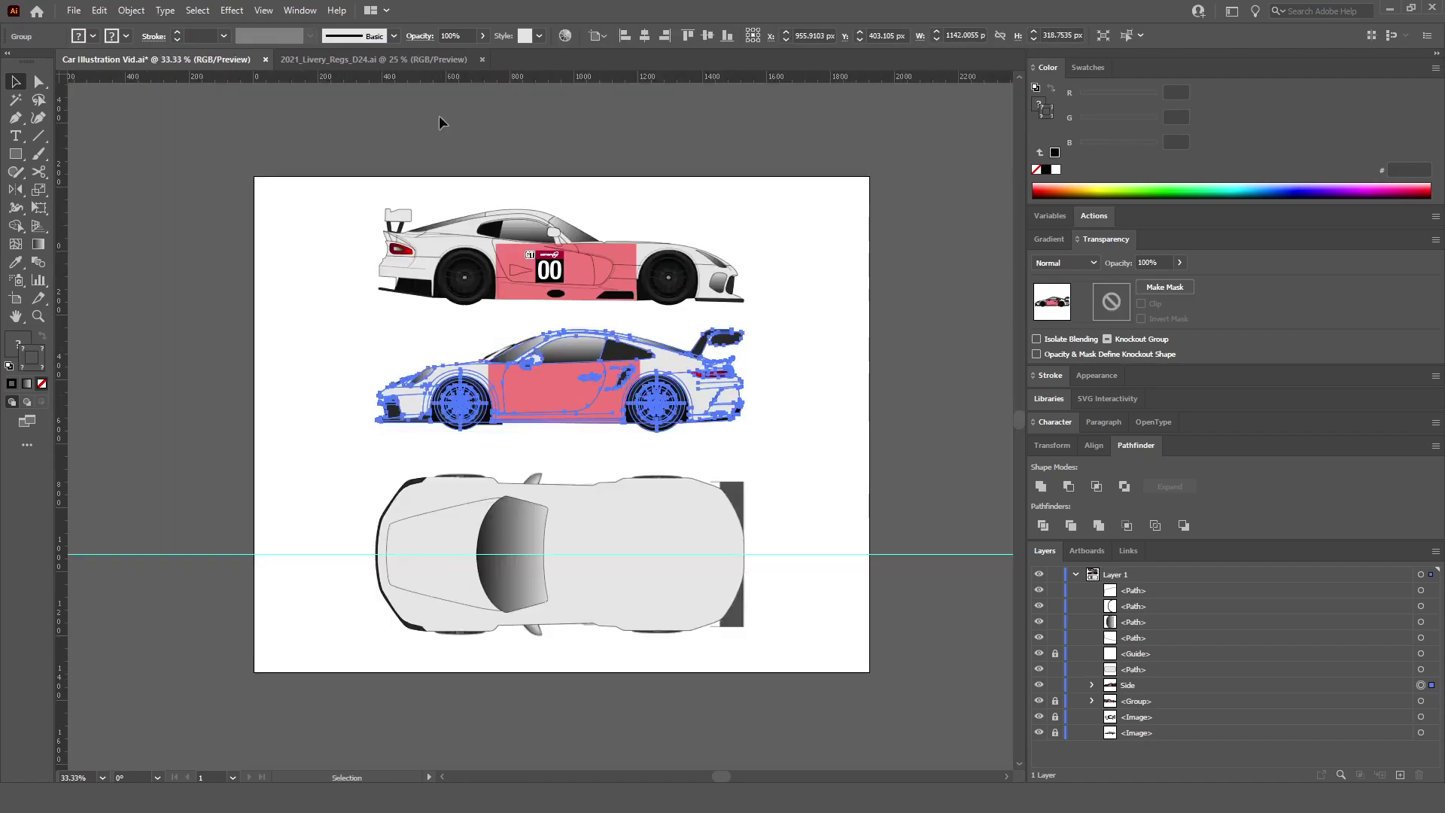
pyautogui.click(414, 63)
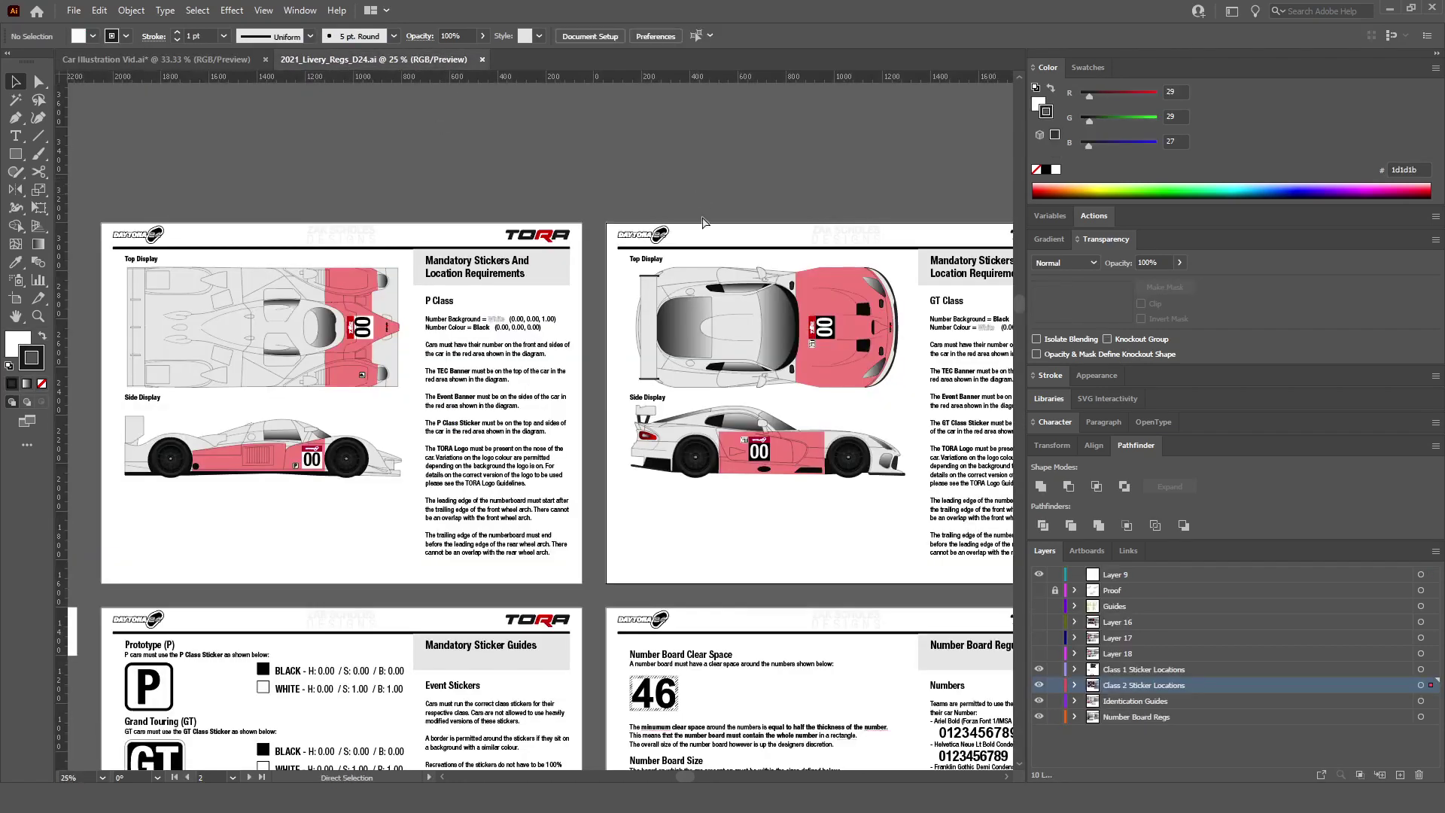
pyautogui.hotkey('ctrl', 'v')
pyautogui.moveTo(605, 423); pyautogui.dragTo(760, 498)
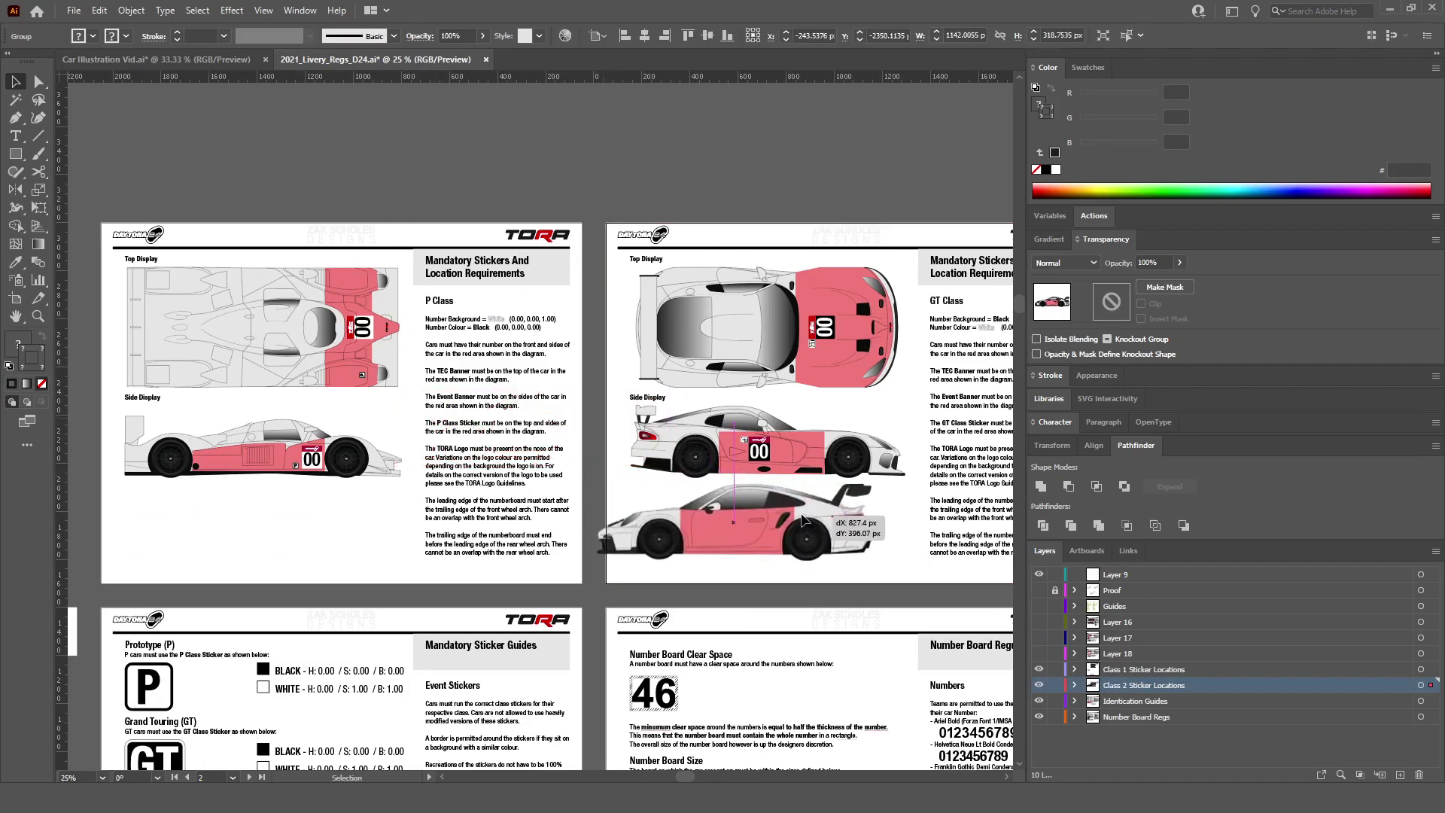
# Step: Mirror the copied side view car horizontally so its nose faces the same direction as the top display car
pyautogui.scroll(4, 659, 458)
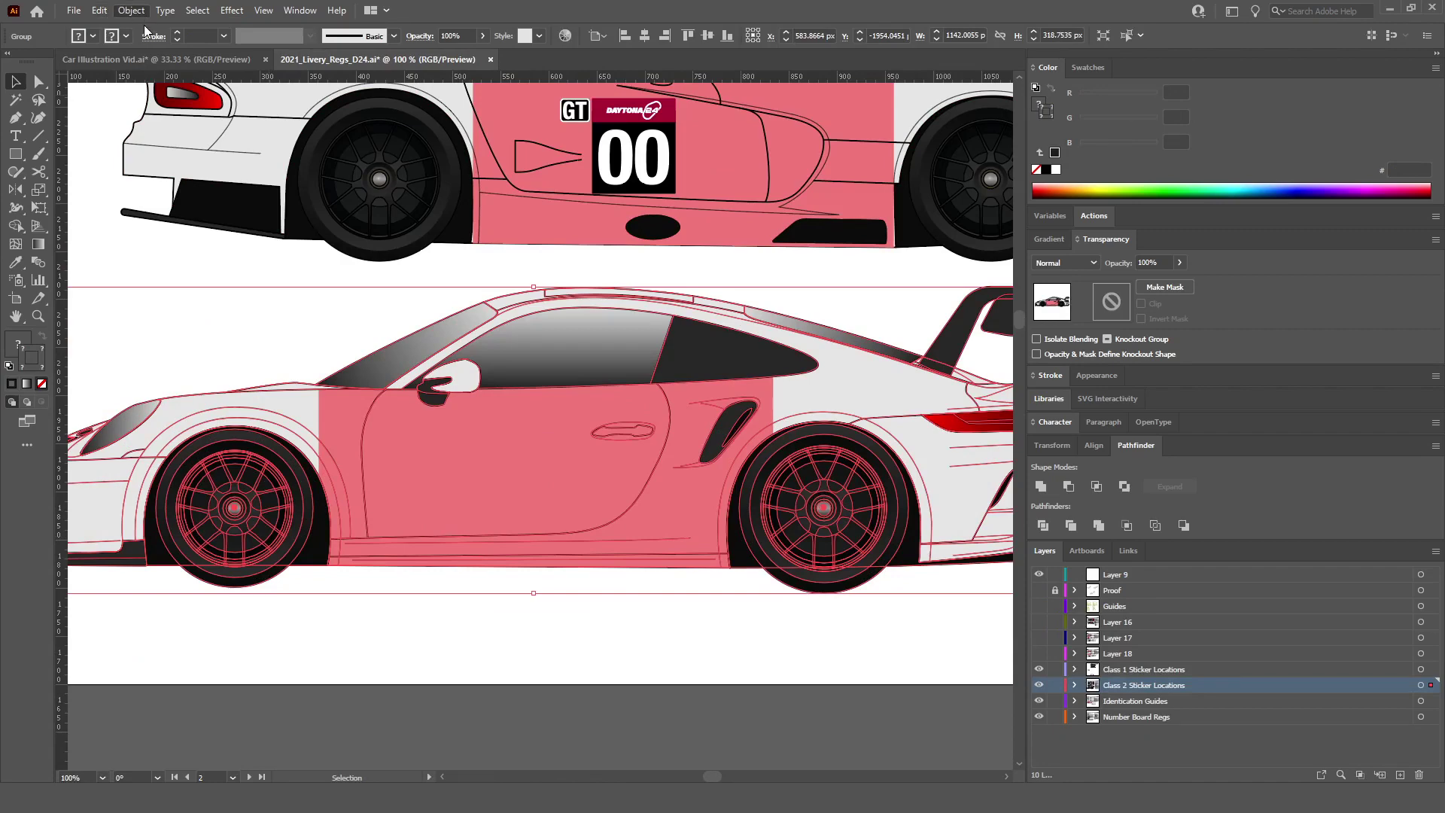
pyautogui.press('F3')
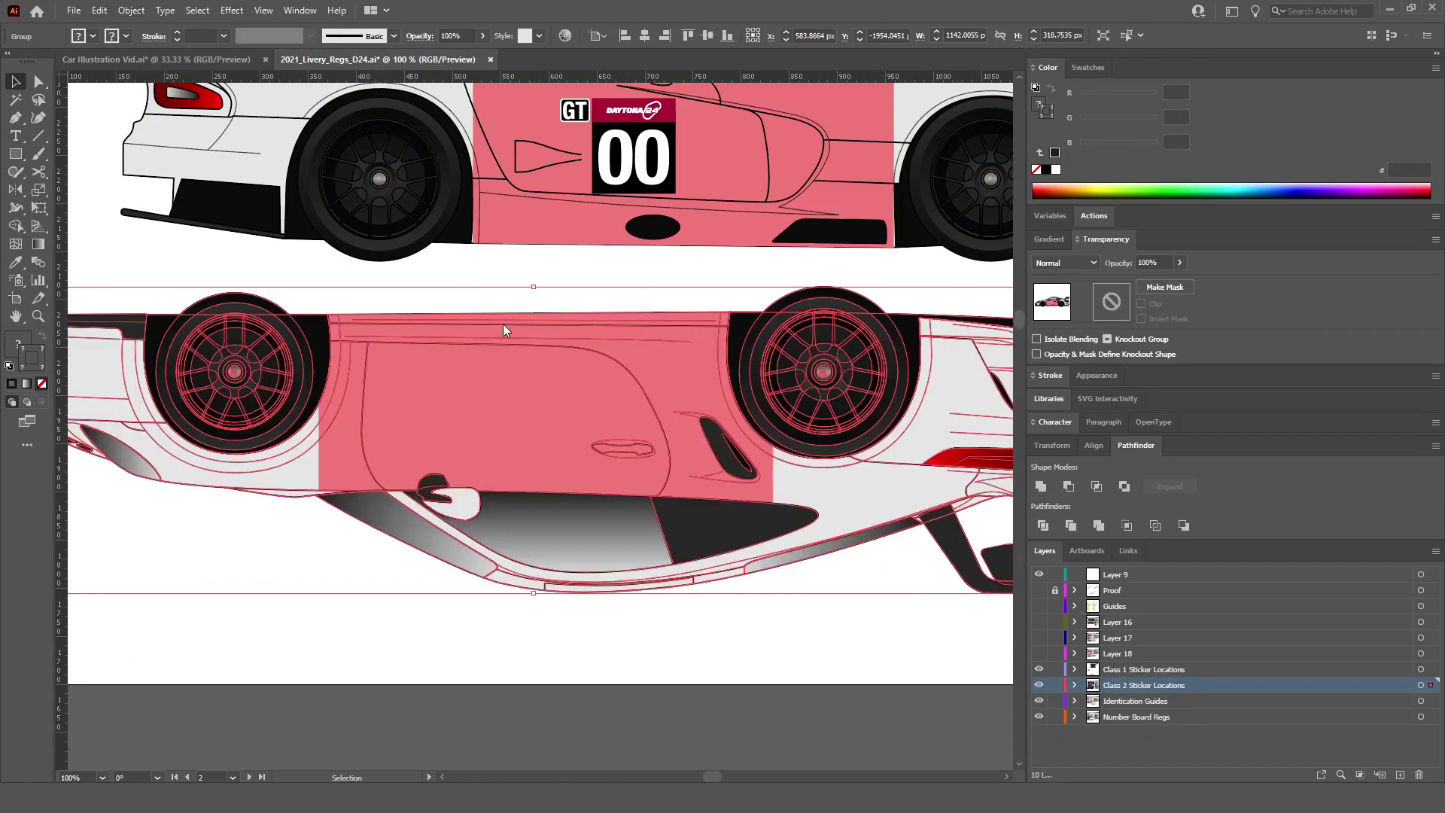
pyautogui.hotkey('ctrl', 'z')
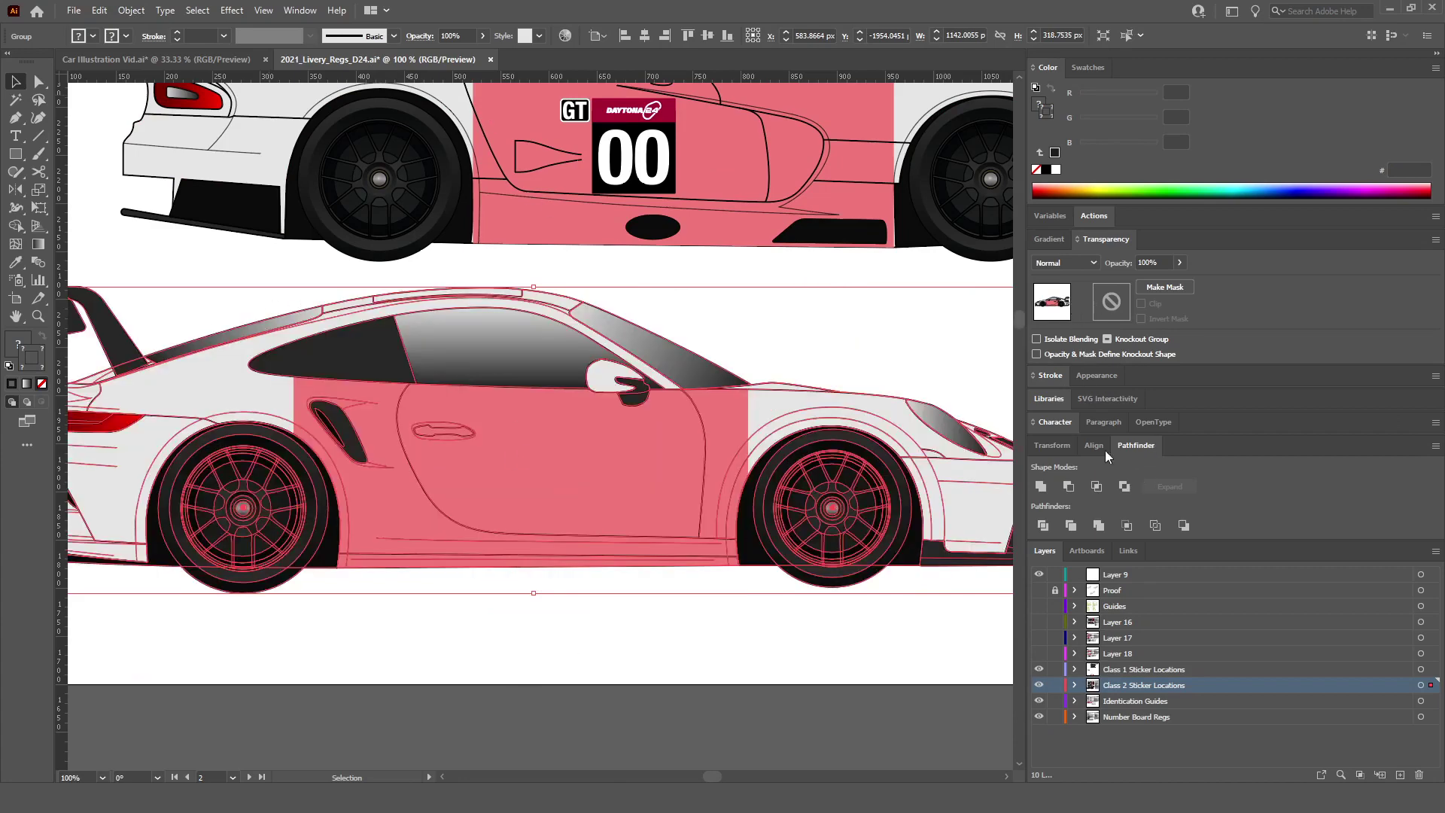
# Step: Move the mirrored car over the existing GT Class side display car and make the Guides layer visible
pyautogui.scroll(-2, 579, 405)
pyautogui.moveTo(527, 412); pyautogui.dragTo(545, 289)
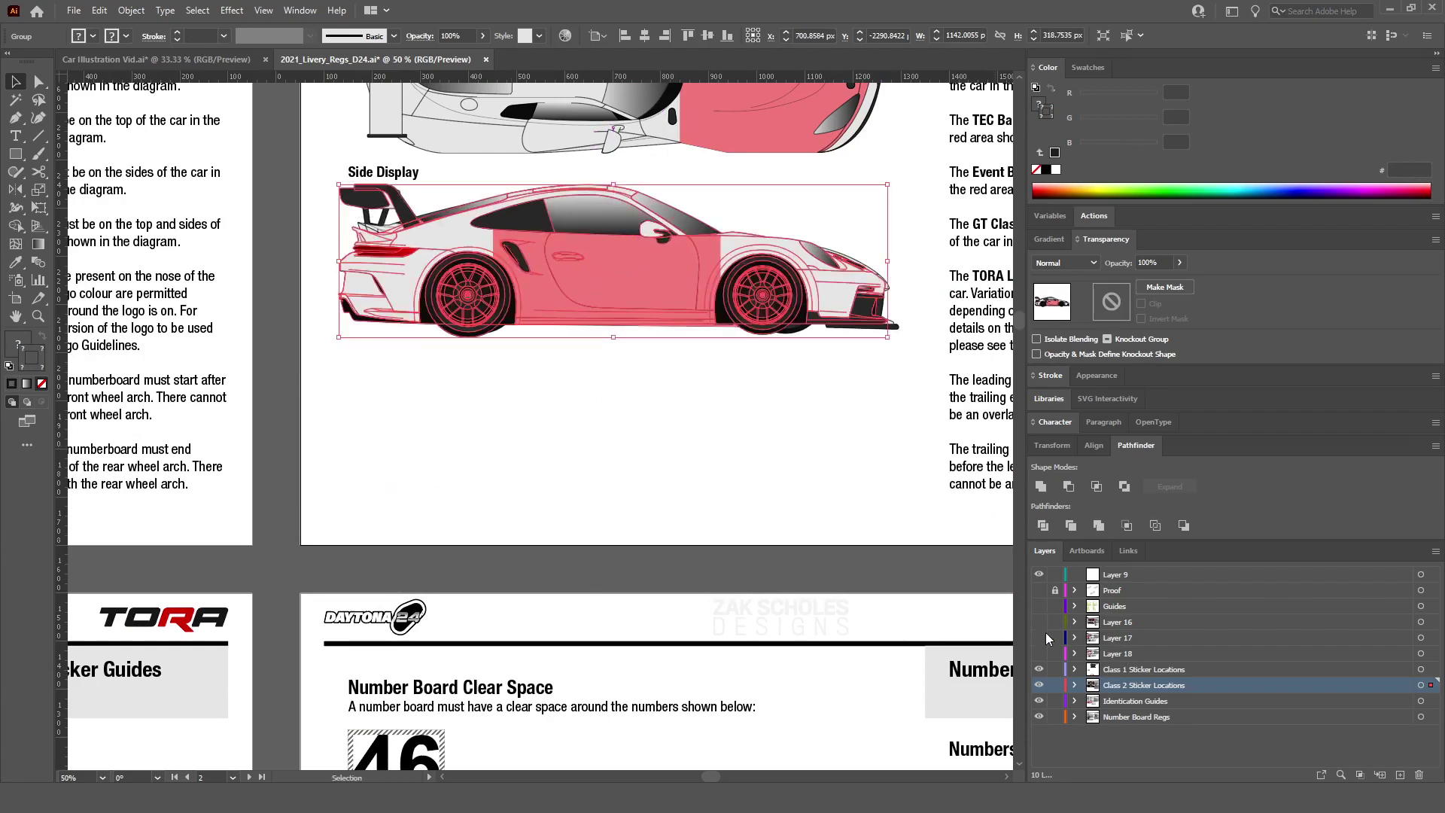
pyautogui.click(1039, 606)
# Step: Scale the car proportionally to about 1150 px wide so its nose and tail meet the vertical guides of the side display area
pyautogui.scroll(4, 891, 245)
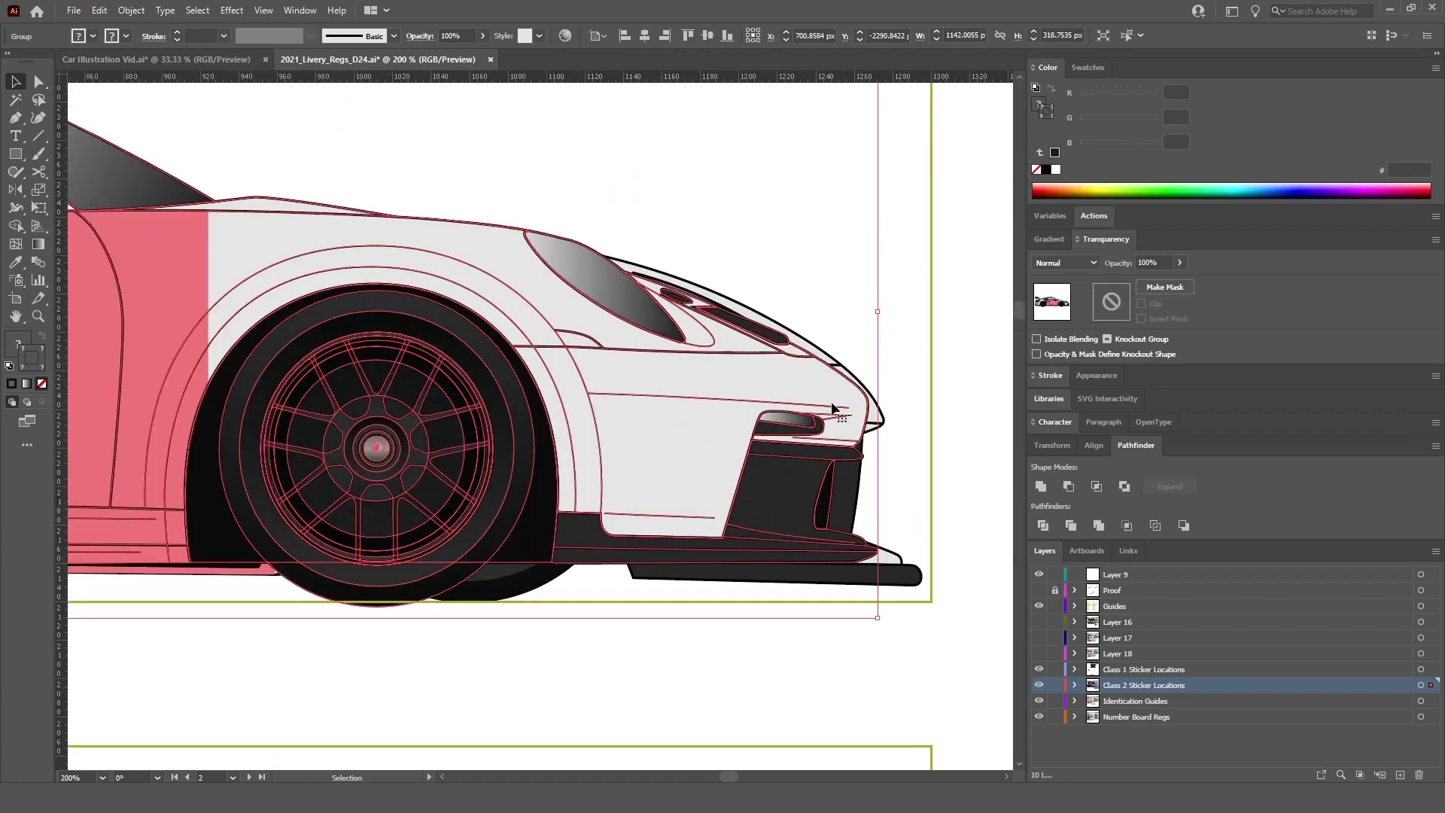
pyautogui.moveTo(878, 310); pyautogui.dragTo(934, 311)
pyautogui.scroll(-3, 934, 312)
pyautogui.scroll(2, 174, 290)
pyautogui.scroll(1, 364, 378)
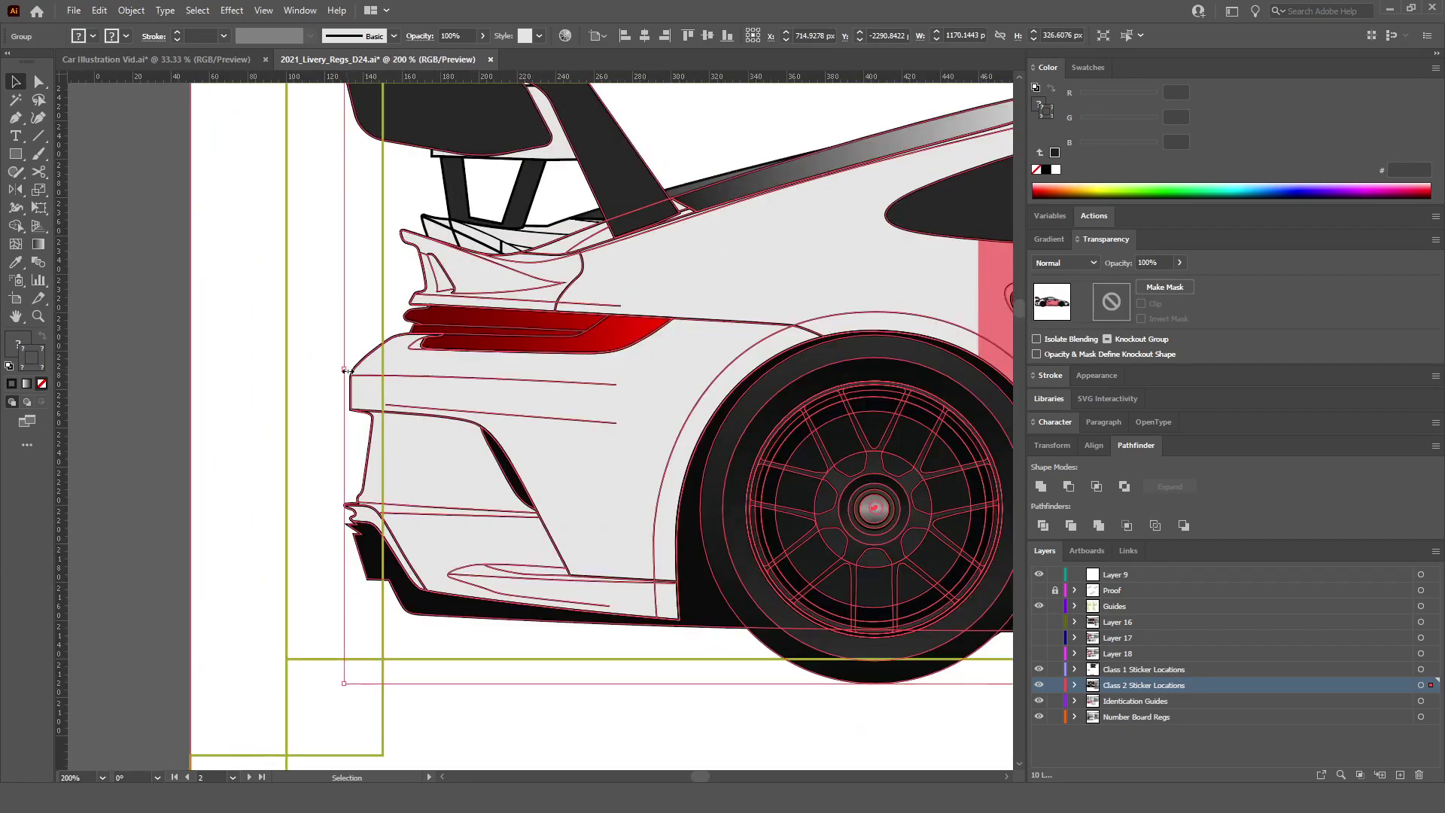
pyautogui.moveTo(346, 370); pyautogui.dragTo(377, 370)
pyautogui.scroll(-3, 410, 429)
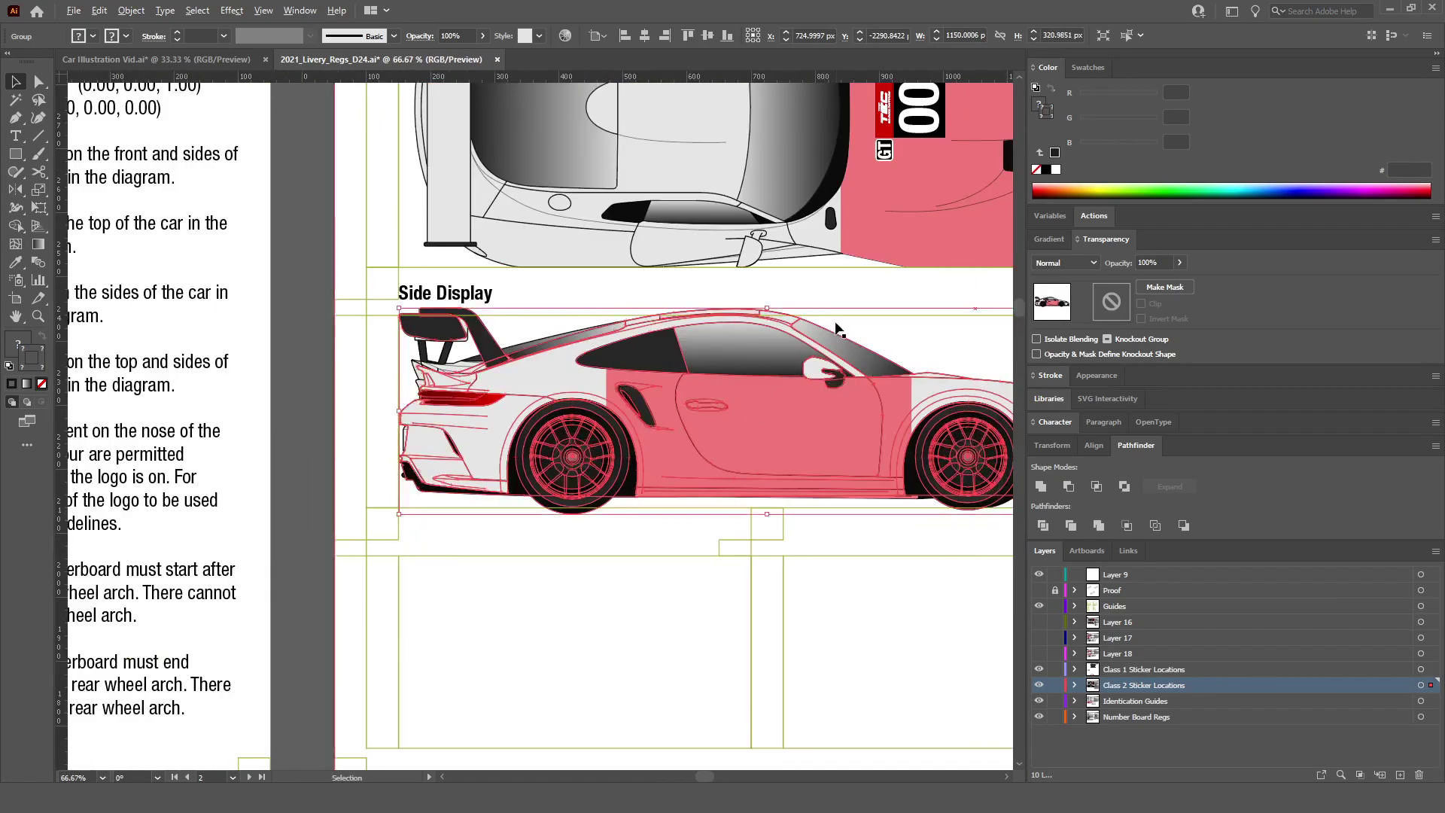
# Step: Scale the car proportionally to 300 px high so its upper and lower edges meet the horizontal guides
pyautogui.scroll(3, 838, 329)
pyautogui.moveTo(713, 299); pyautogui.dragTo(734, 317)
pyautogui.scroll(-3, 730, 372)
pyautogui.scroll(3, 730, 509)
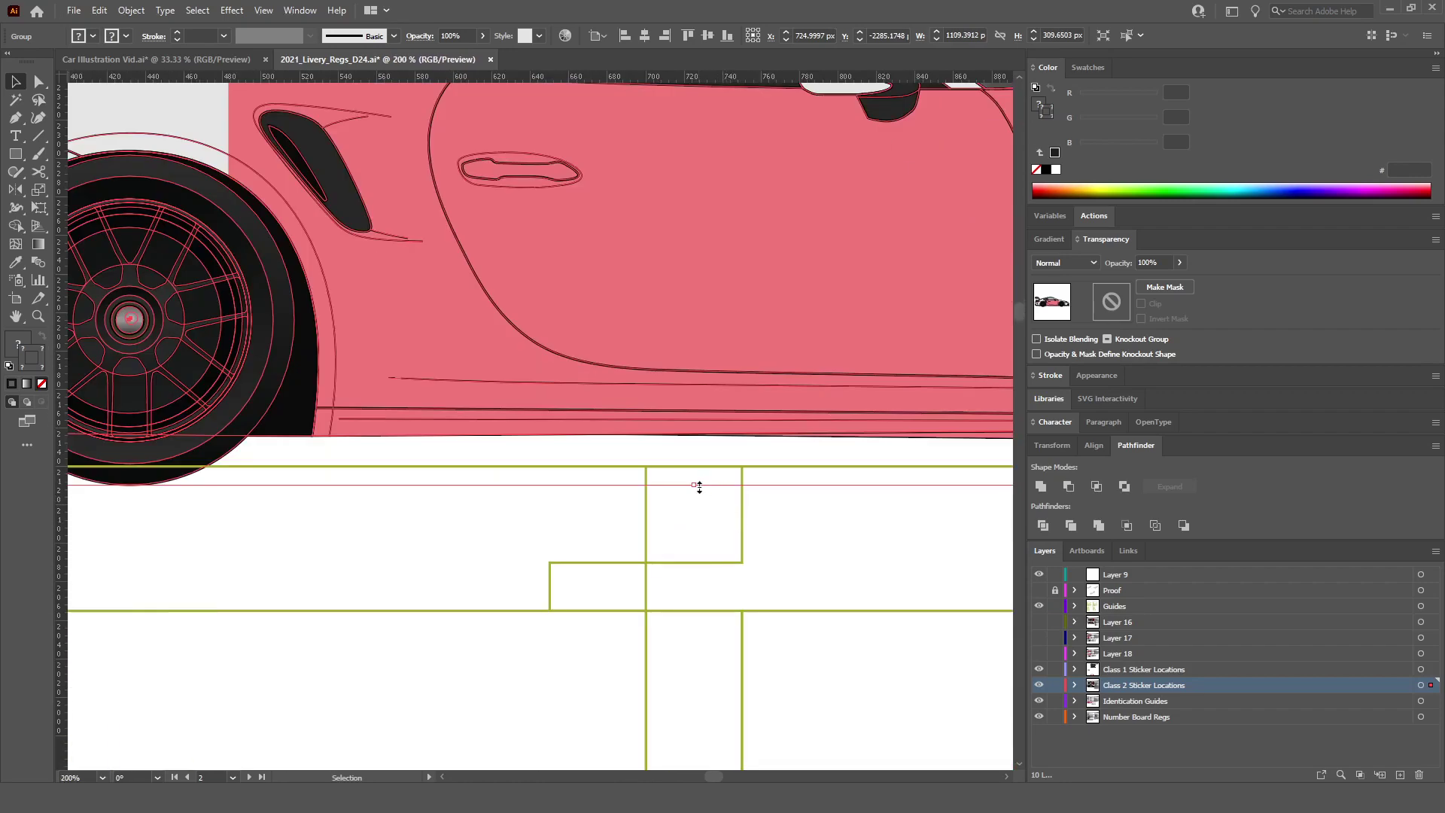
pyautogui.moveTo(699, 487); pyautogui.dragTo(697, 470)
pyautogui.scroll(-3, 697, 470)
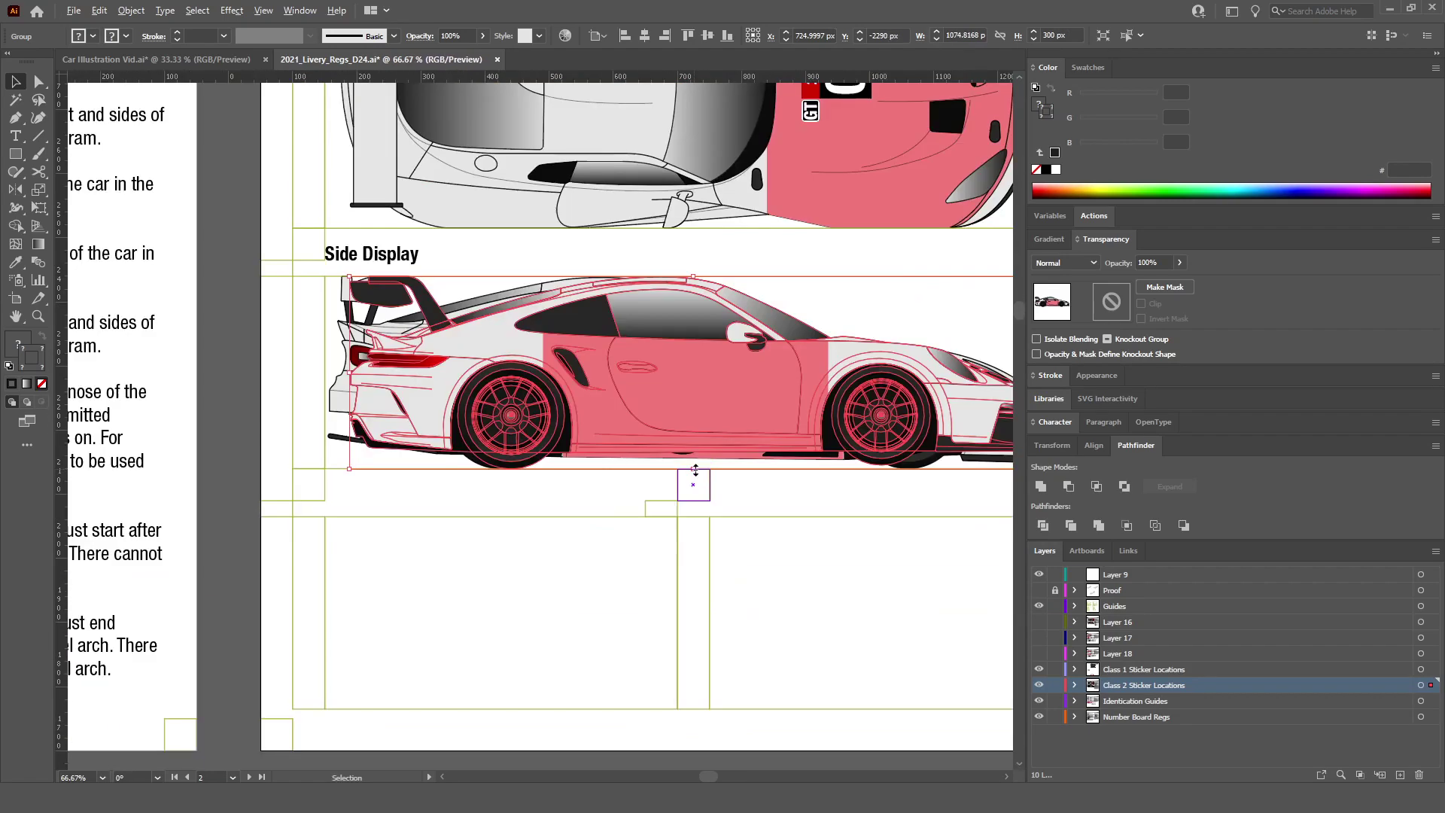
# Step: Try stretching the car to about 1140 px wide at 300 px high, and clear the old side display car from behind it
pyautogui.click(547, 492)
pyautogui.click(655, 368)
pyautogui.scroll(-2, 655, 368)
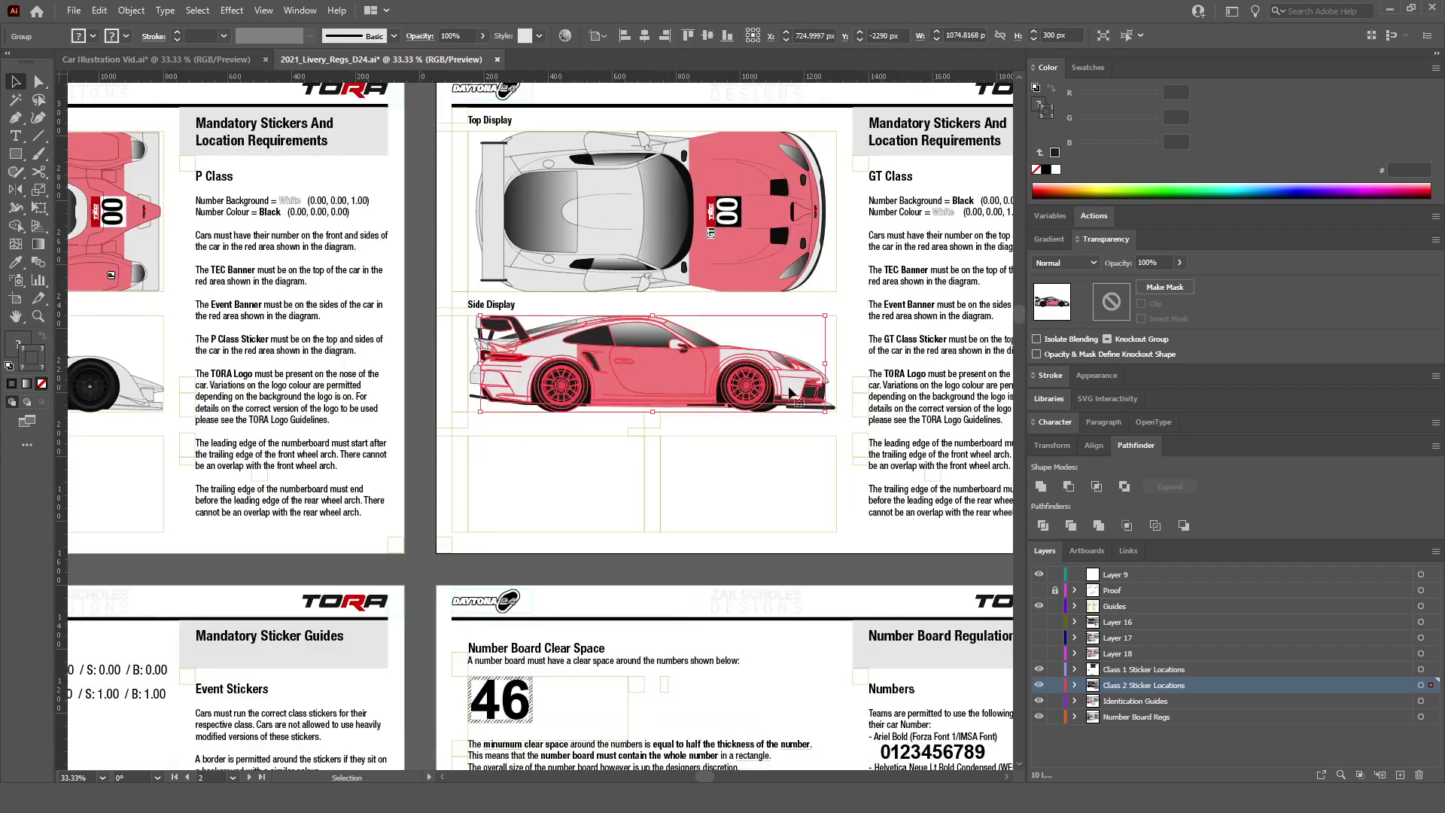
pyautogui.moveTo(826, 364); pyautogui.dragTo(835, 364)
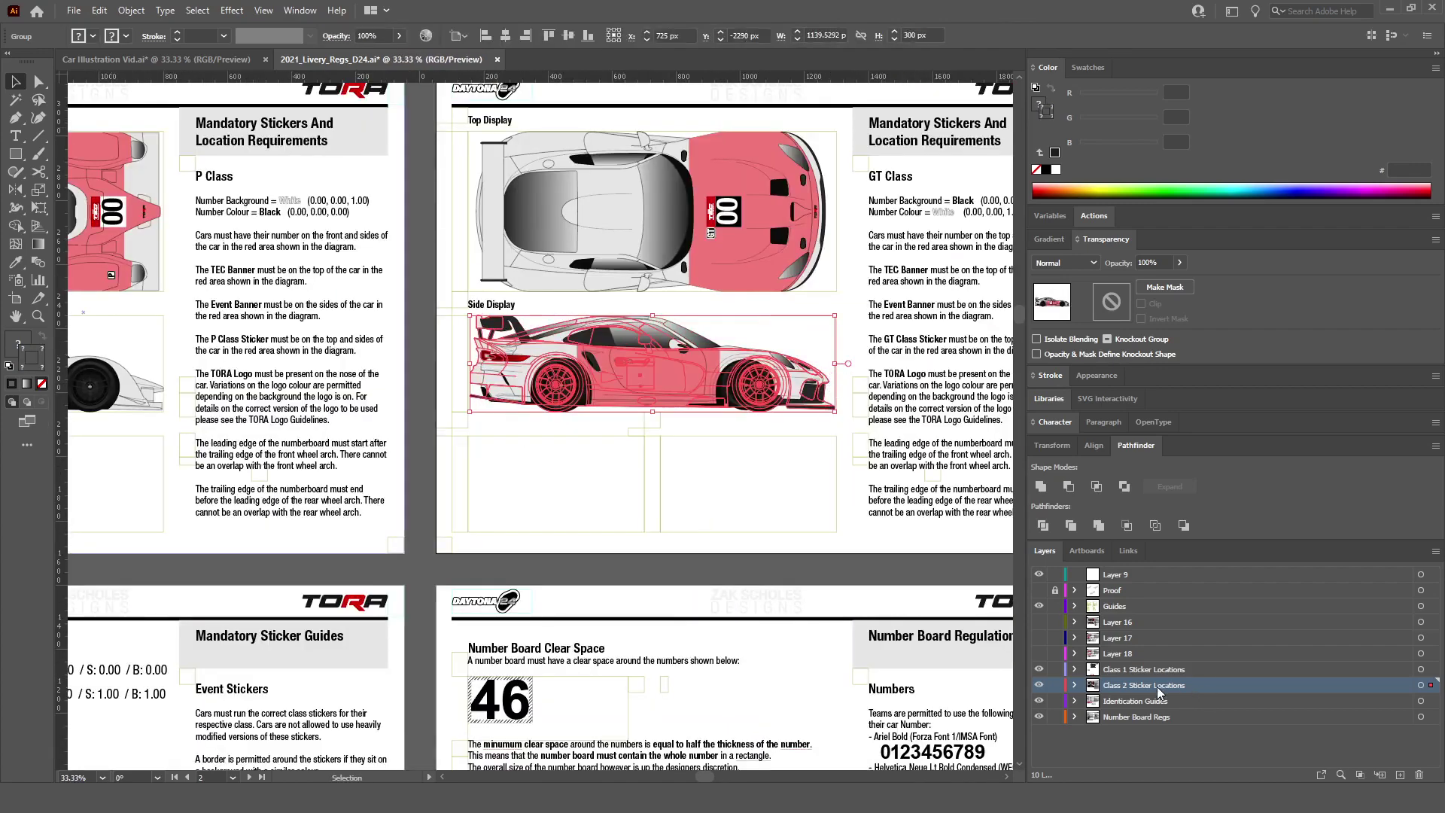
pyautogui.click(901, 557)
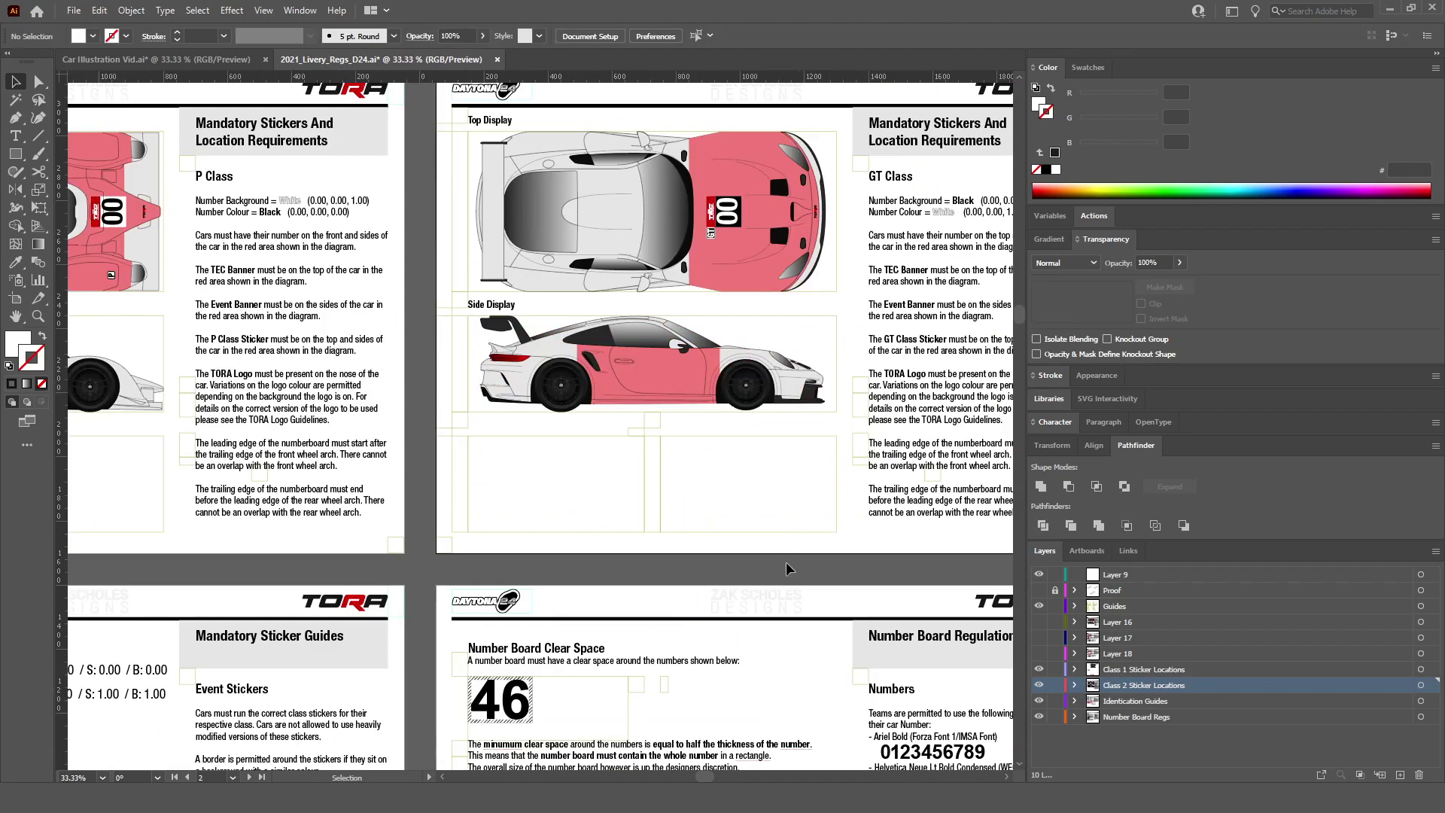
# Step: Examine the fitted car within the side display guides, and return to the three car views in Car Illustration Vid.ai
pyautogui.scroll(3, 643, 377)
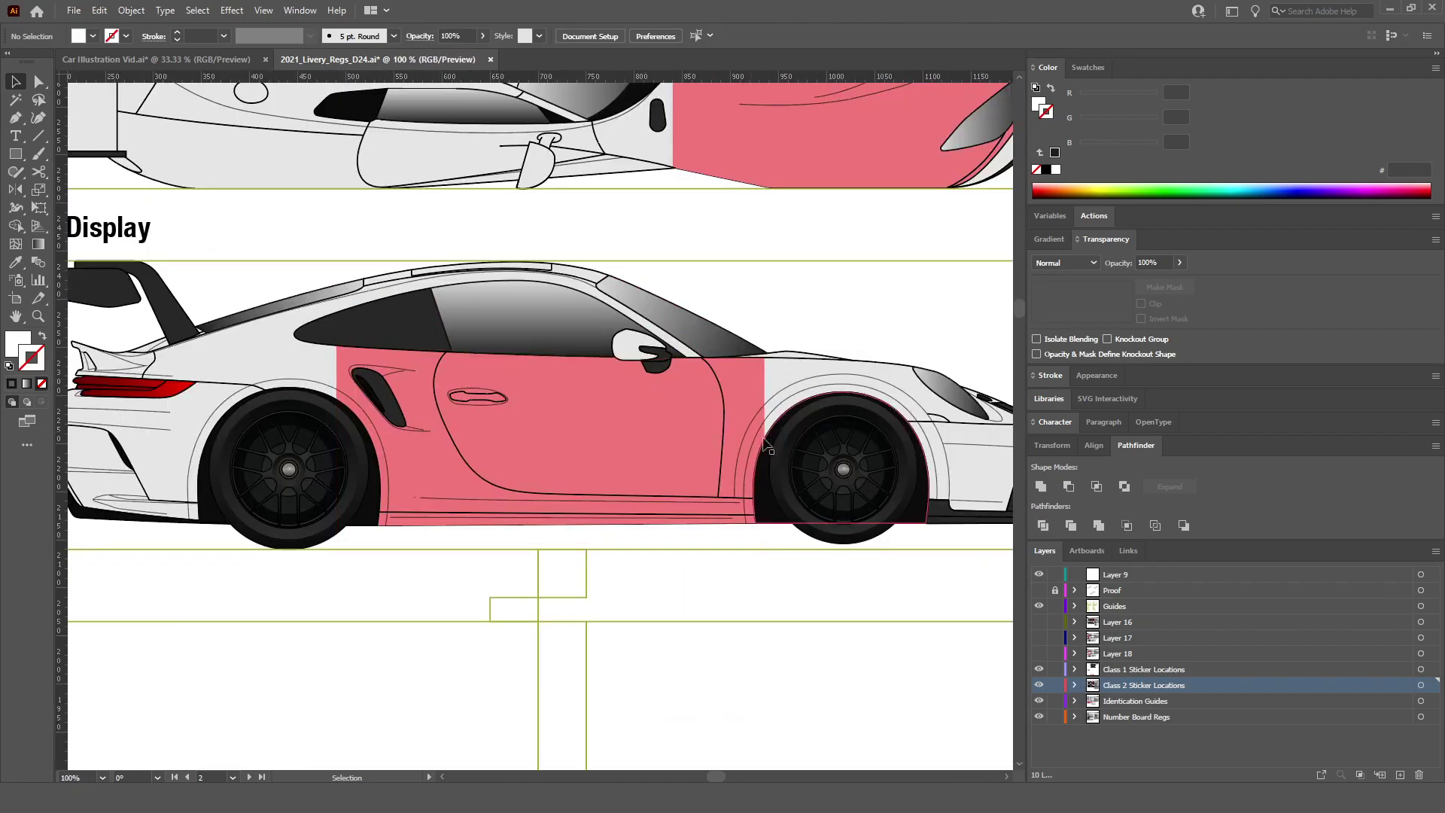
pyautogui.scroll(-1, 768, 444)
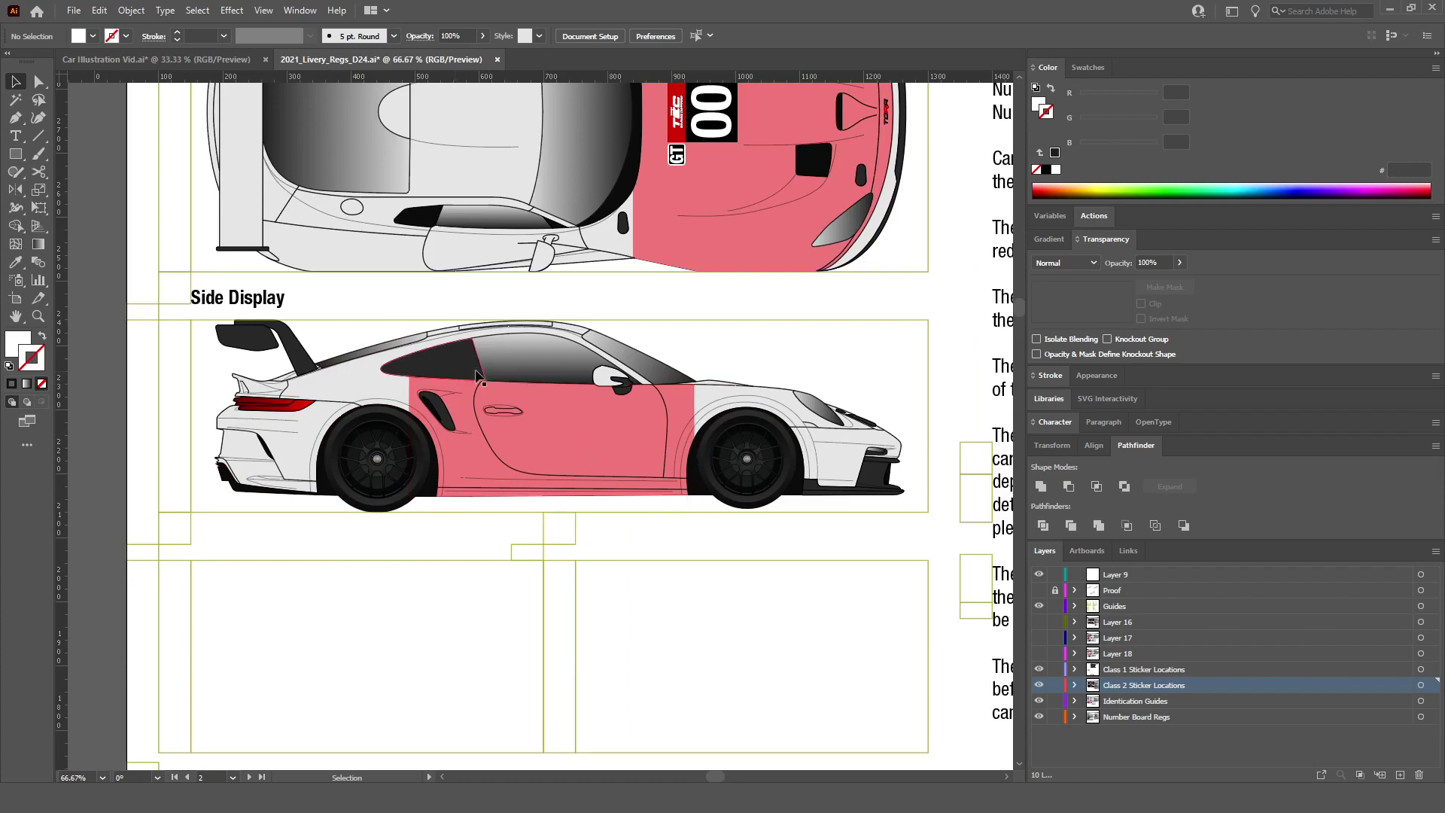
pyautogui.scroll(1, 633, 355)
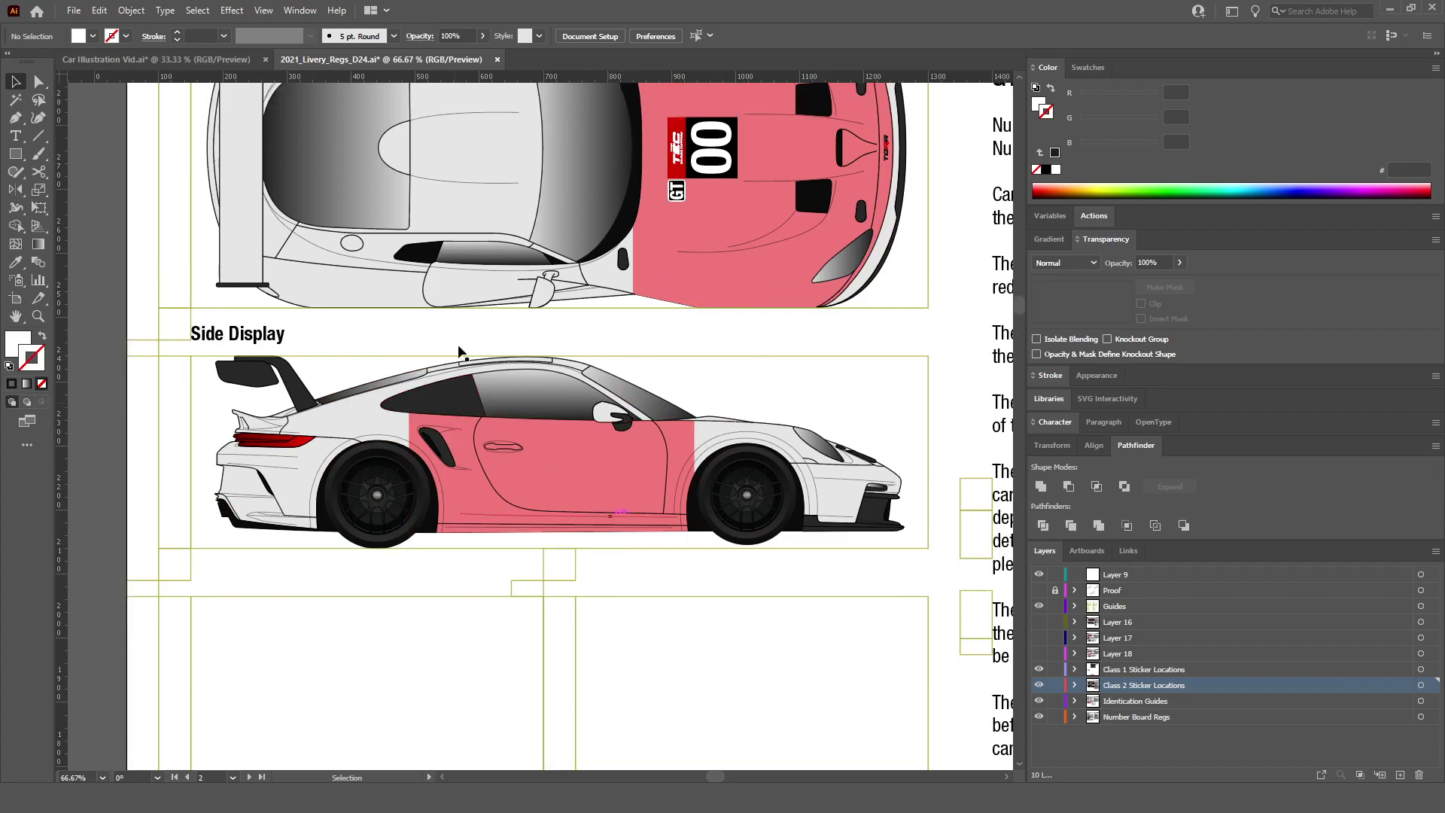
pyautogui.click(139, 59)
pyautogui.click(562, 437)
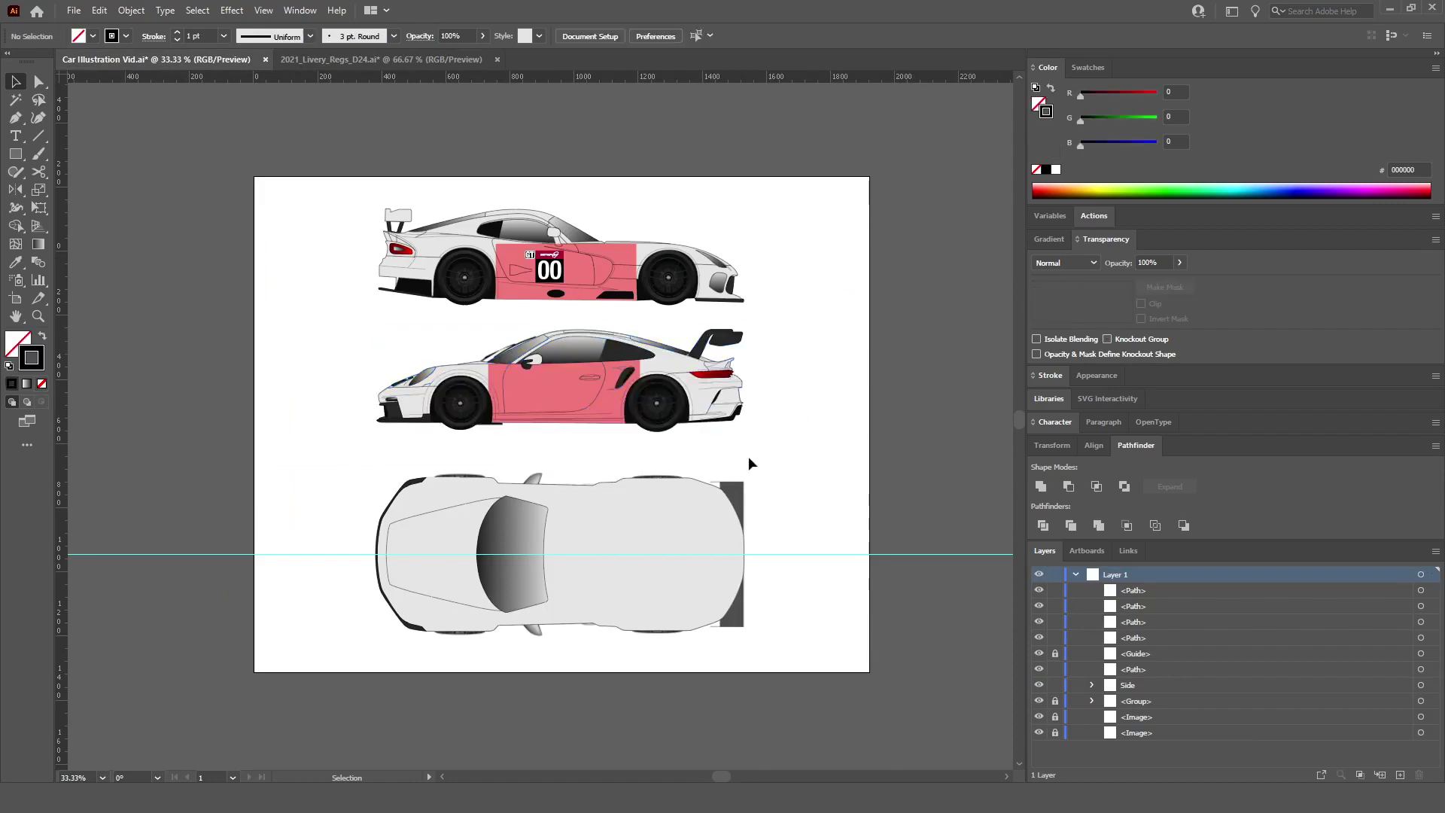
pyautogui.scroll(1, 508, 514)
pyautogui.scroll(2, 608, 508)
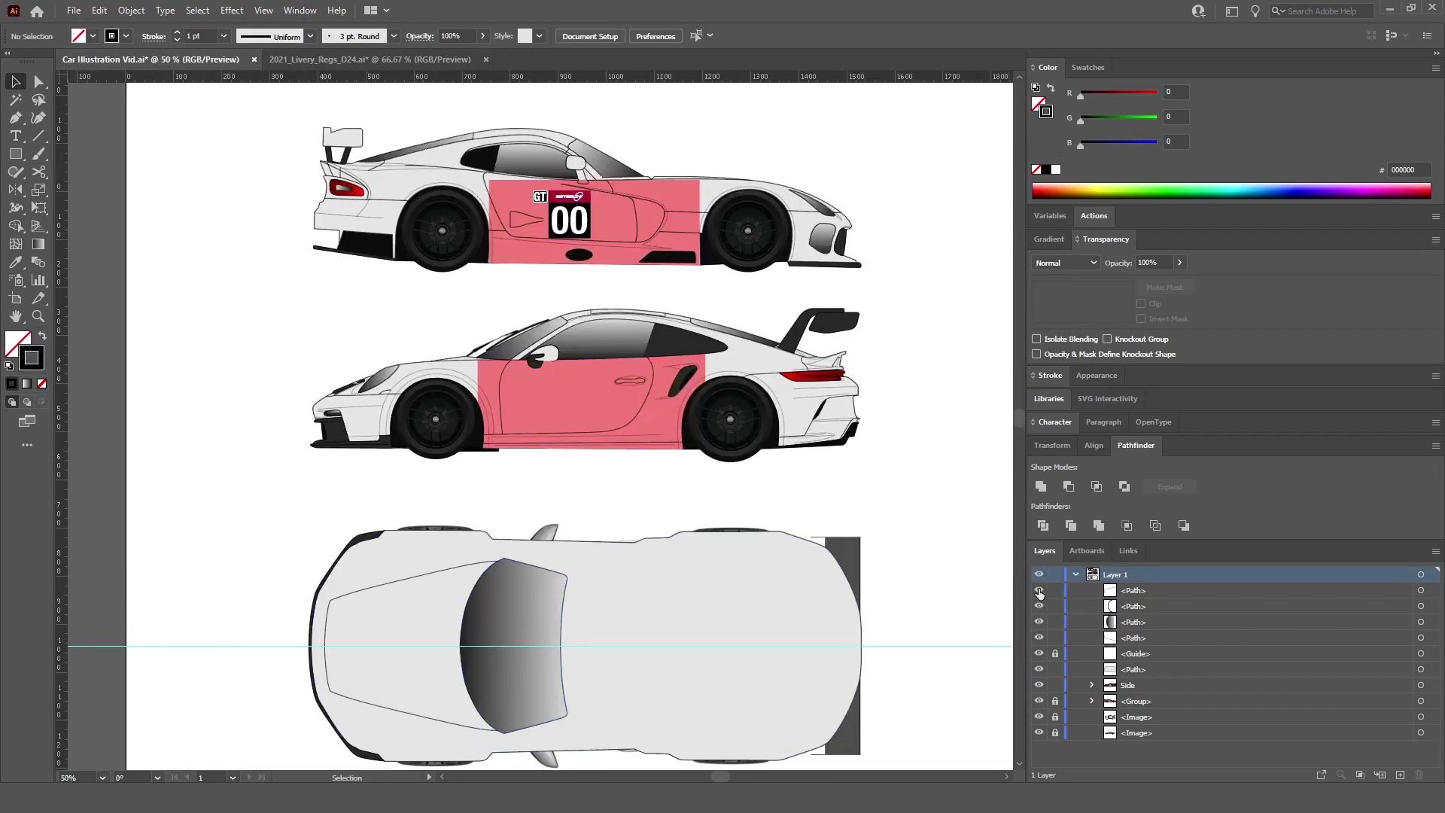
# Step: Hide the traced paths, the guide and the Side group, keeping the two reference images and the locked car group visible
pyautogui.click(1039, 701)
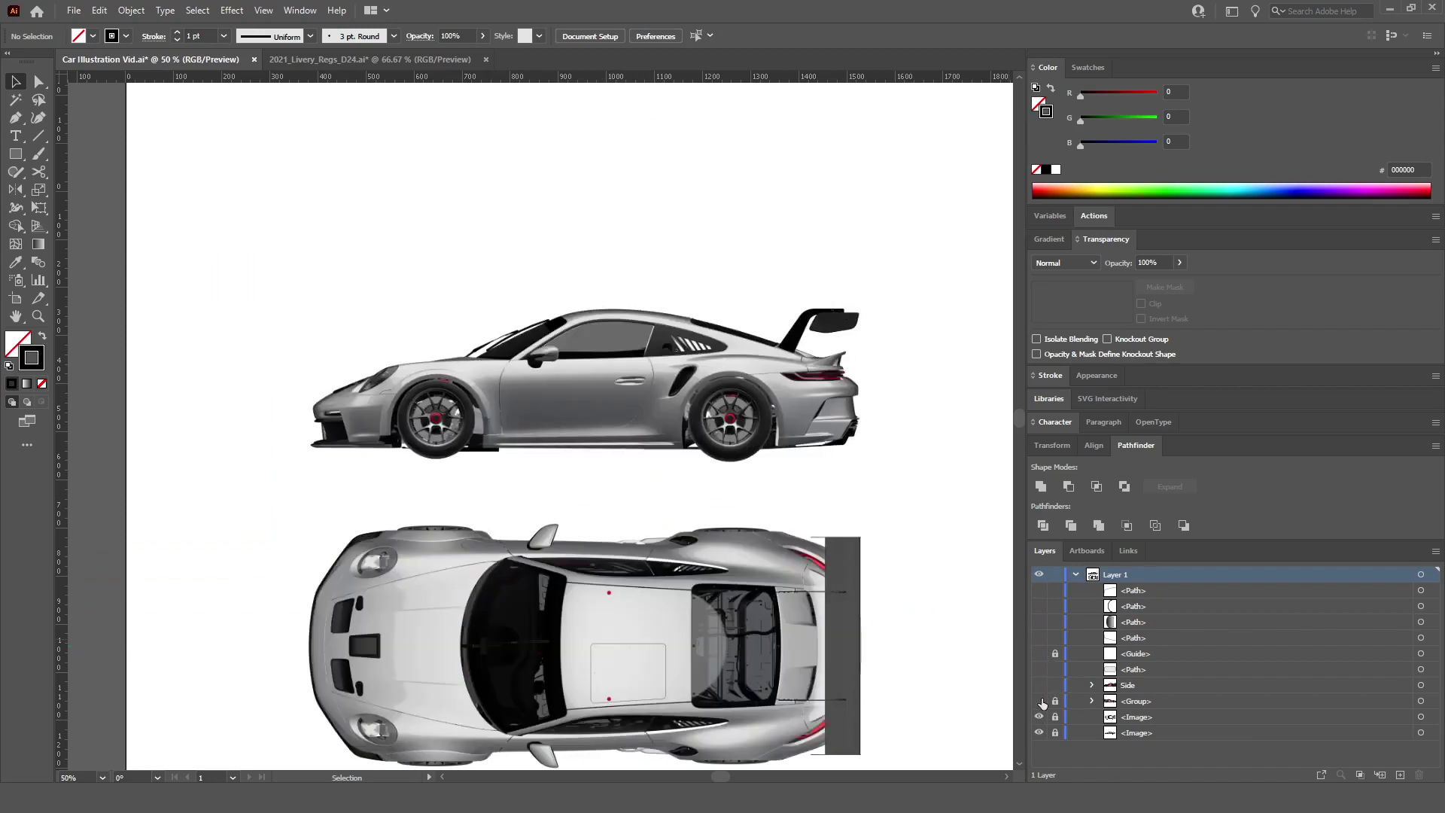
pyautogui.click(1039, 701)
pyautogui.scroll(-1, 941, 617)
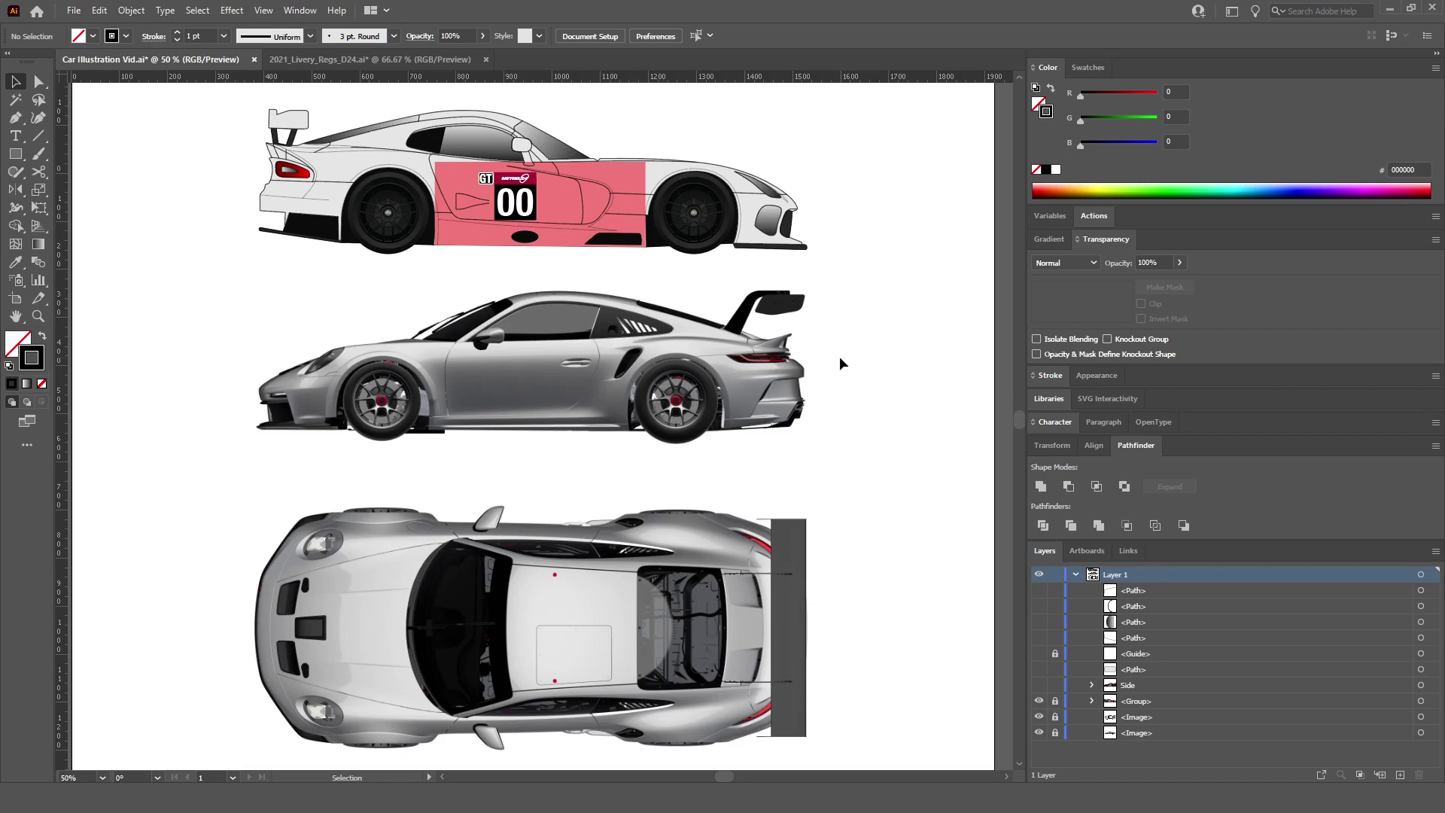
pyautogui.scroll(1, 839, 356)
pyautogui.scroll(-1, 829, 378)
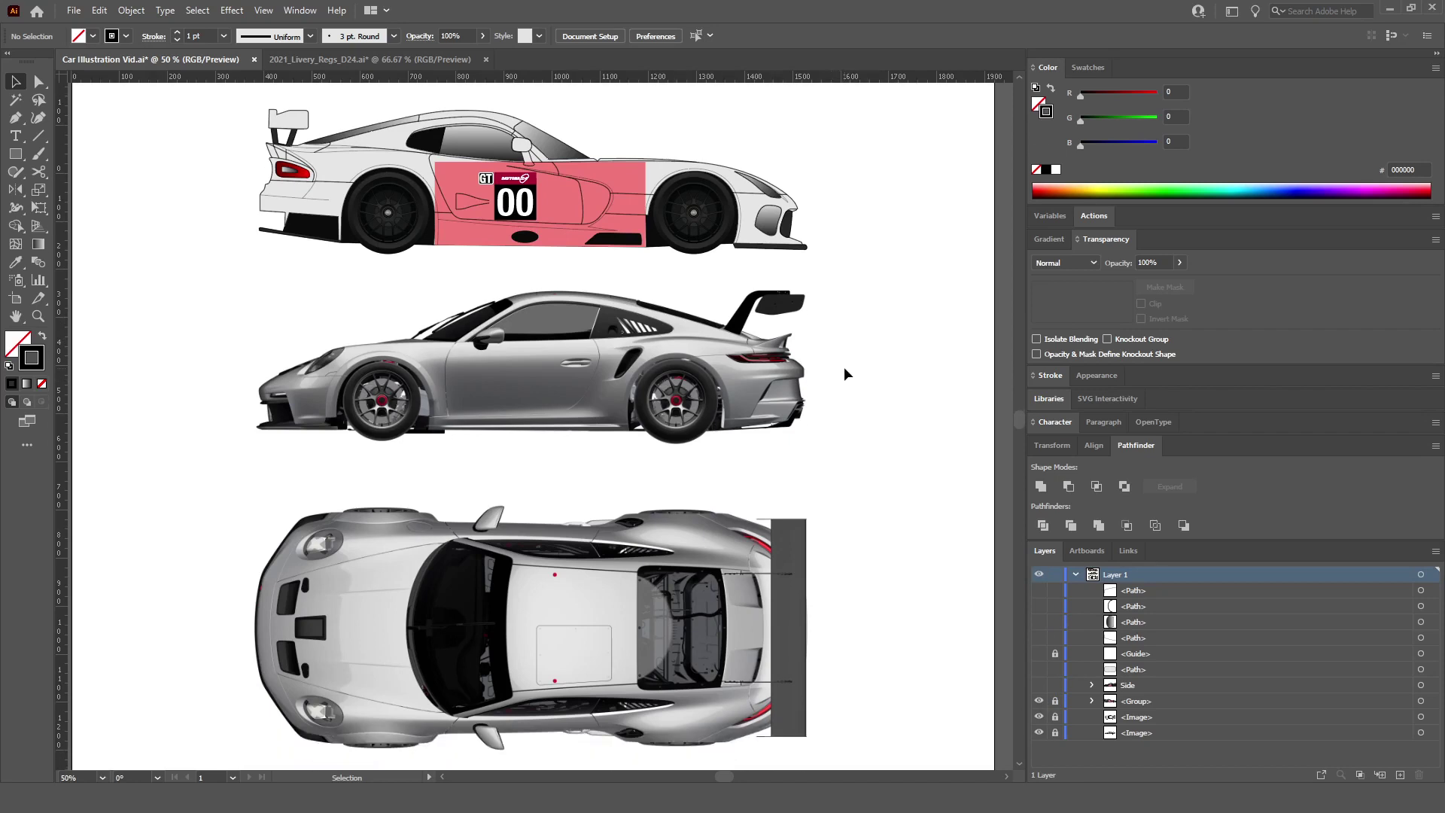